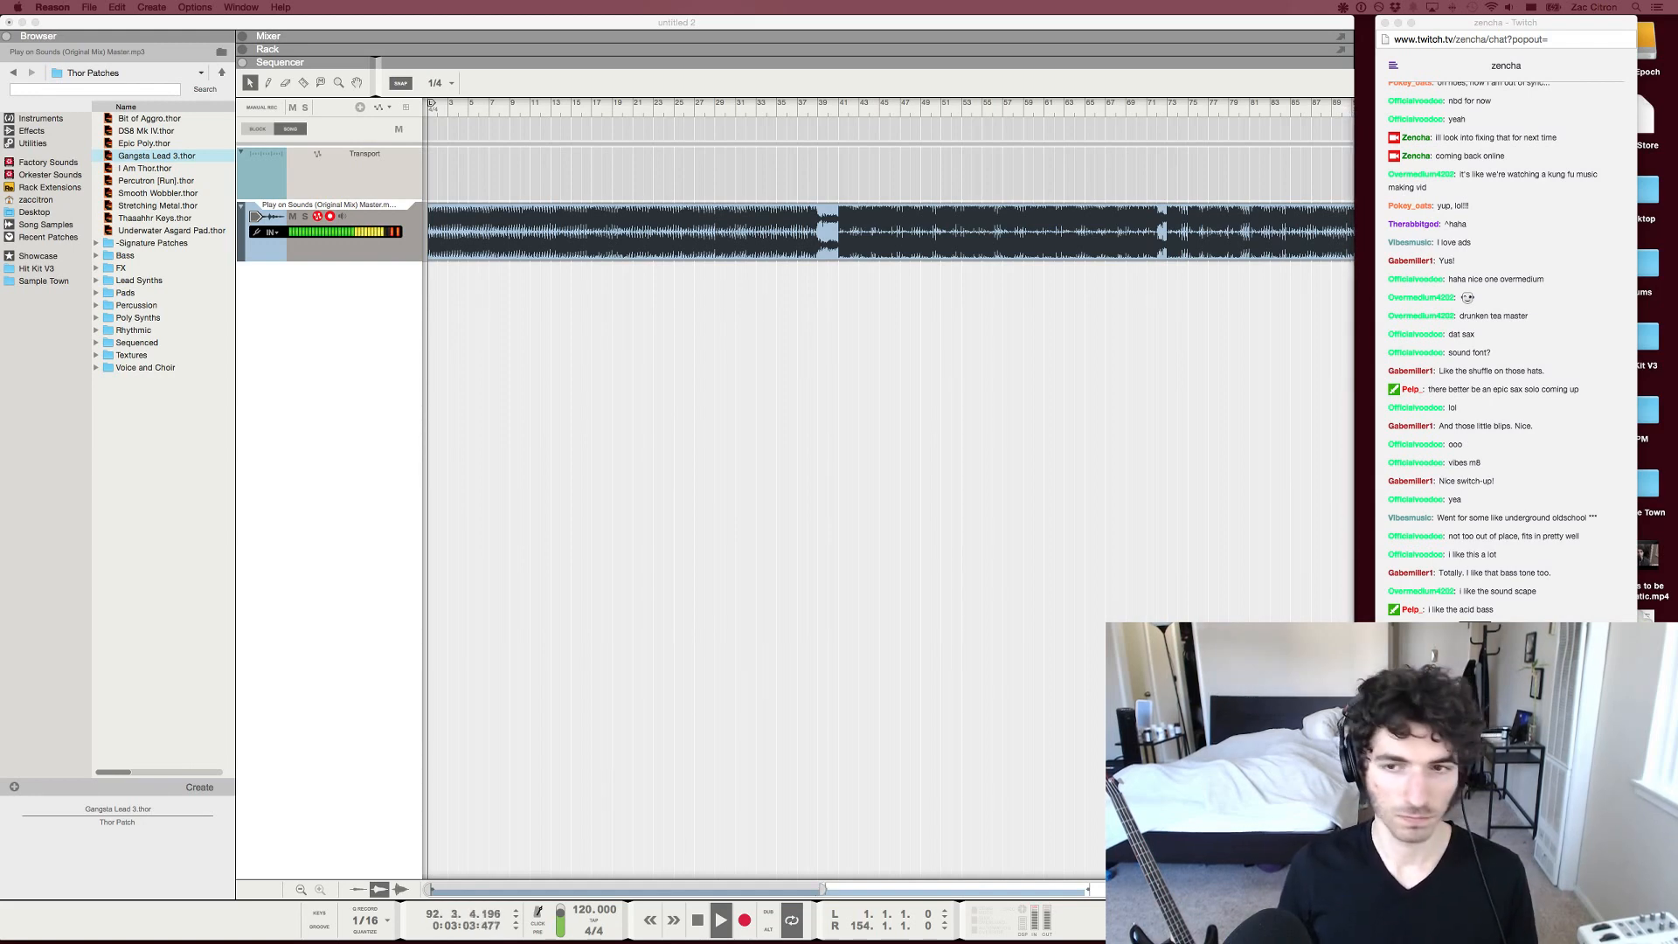
Check the Twitch chat window while the track plays through, return to Reason and stop playback, showing the whole song
{"action": "key", "text": "super+Tab"}
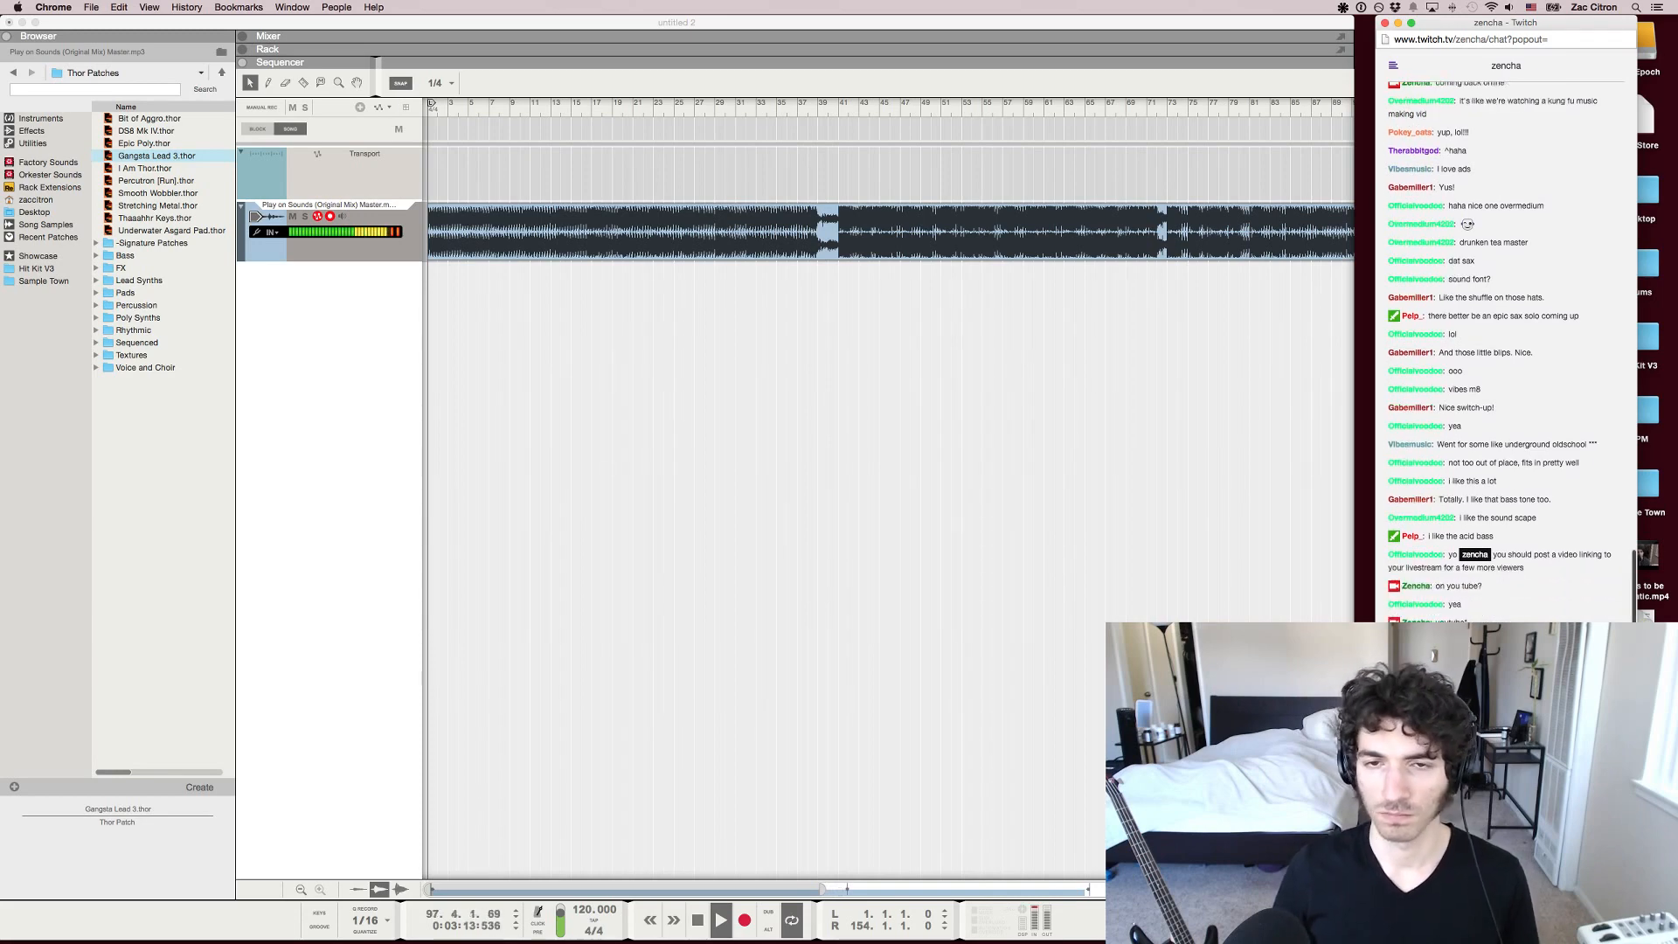
{"action": "scroll", "coordinate": [888, 489], "scroll_direction": "right", "scroll_amount": 9}
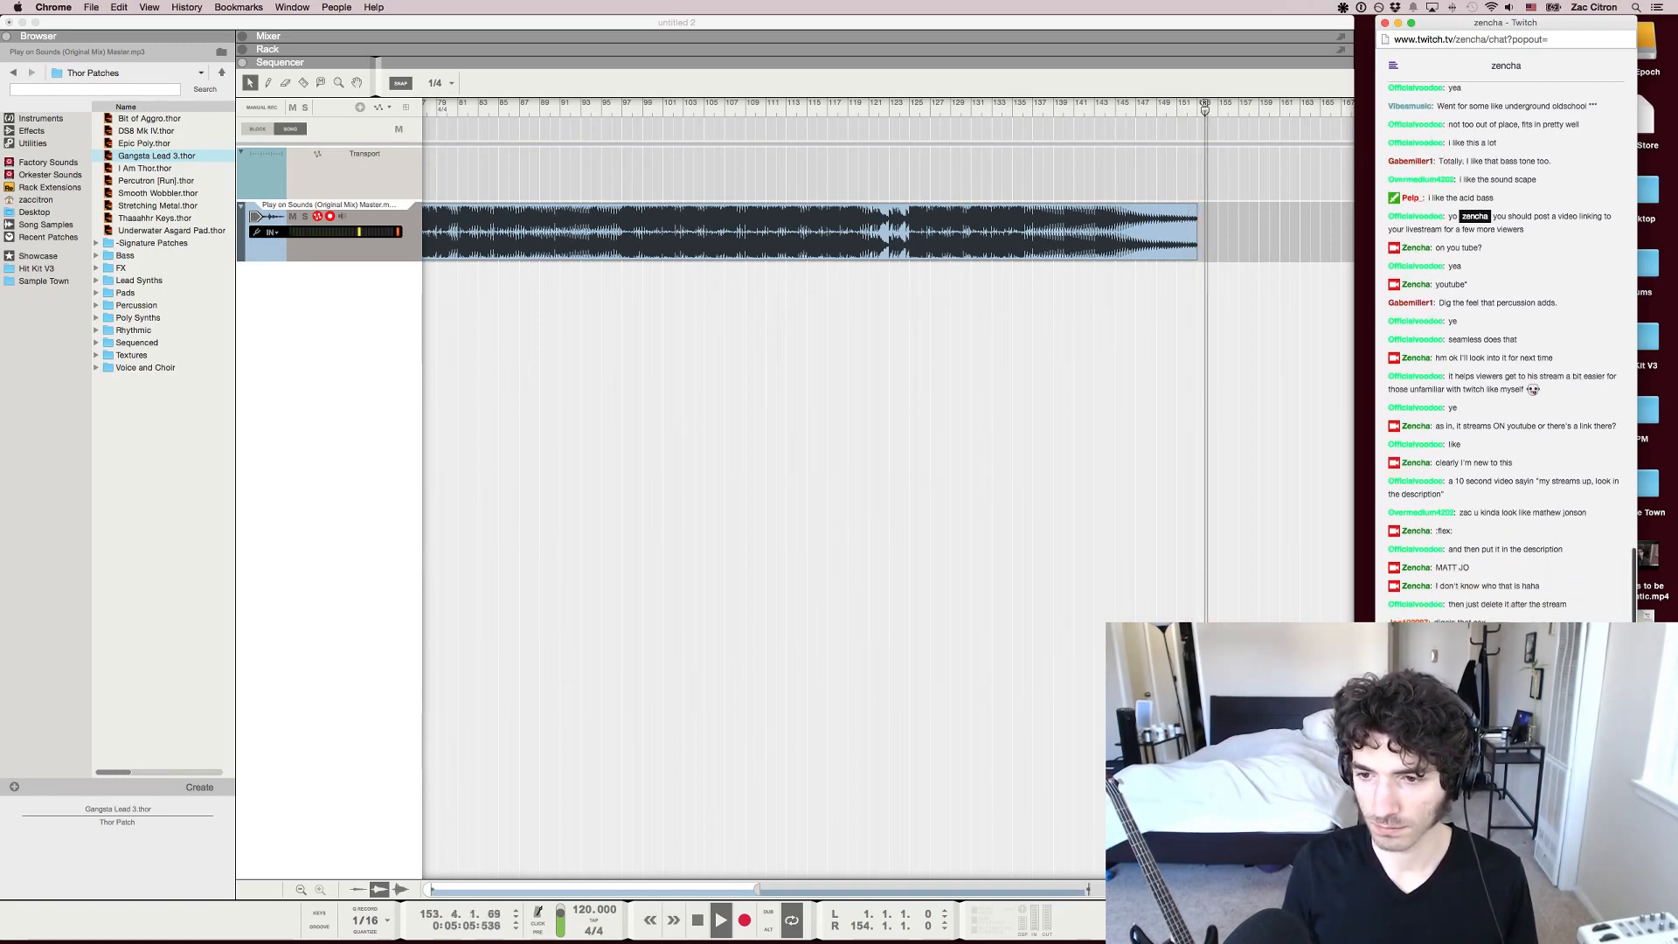
{"action": "key", "text": "super+Tab"}
{"action": "key", "text": "space"}
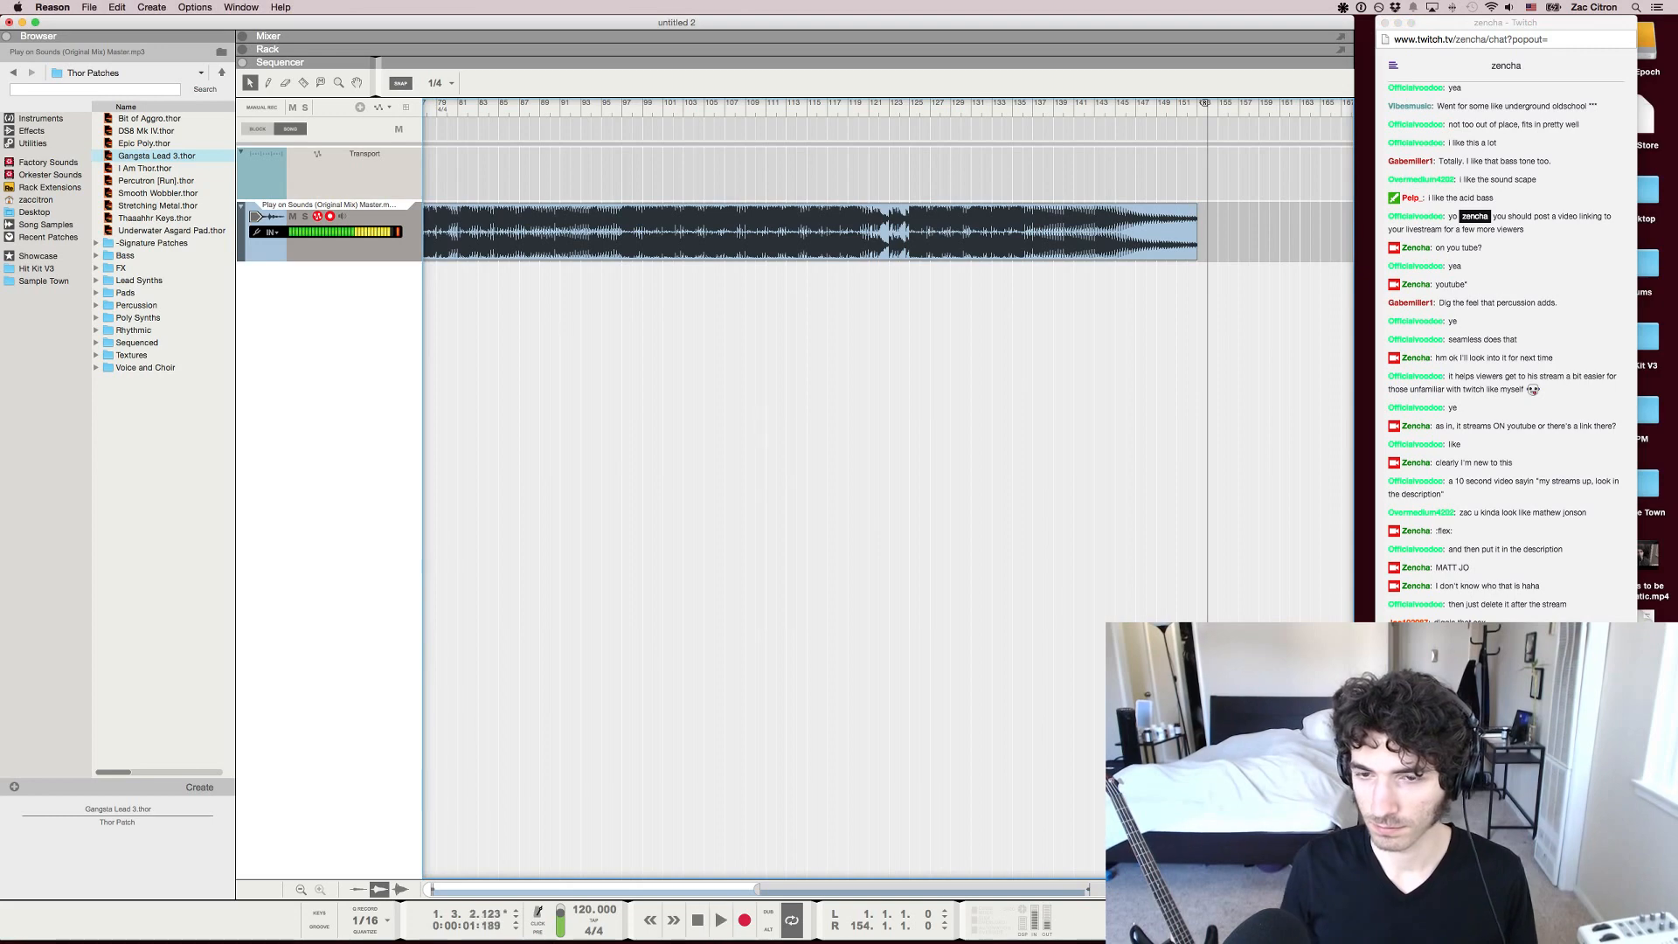
{"action": "key", "text": "g"}
{"action": "key", "text": "g"}
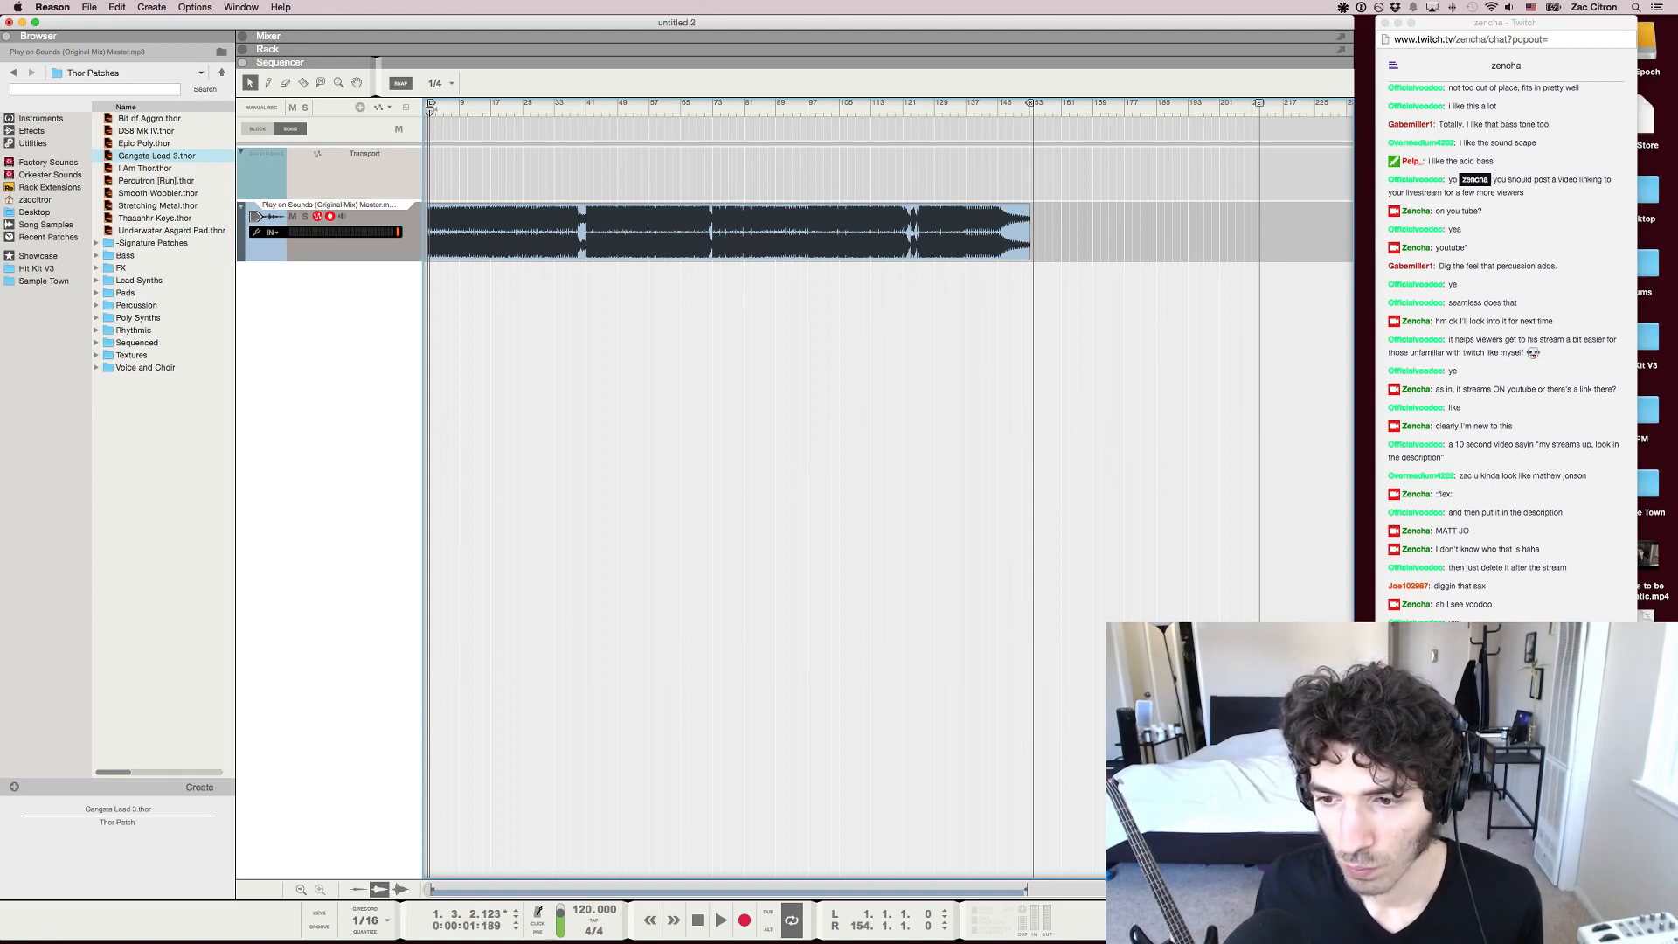
Play the track's intro from the start of the song, stop, and set the song position to bar 9
{"action": "key", "text": "super+Tab"}
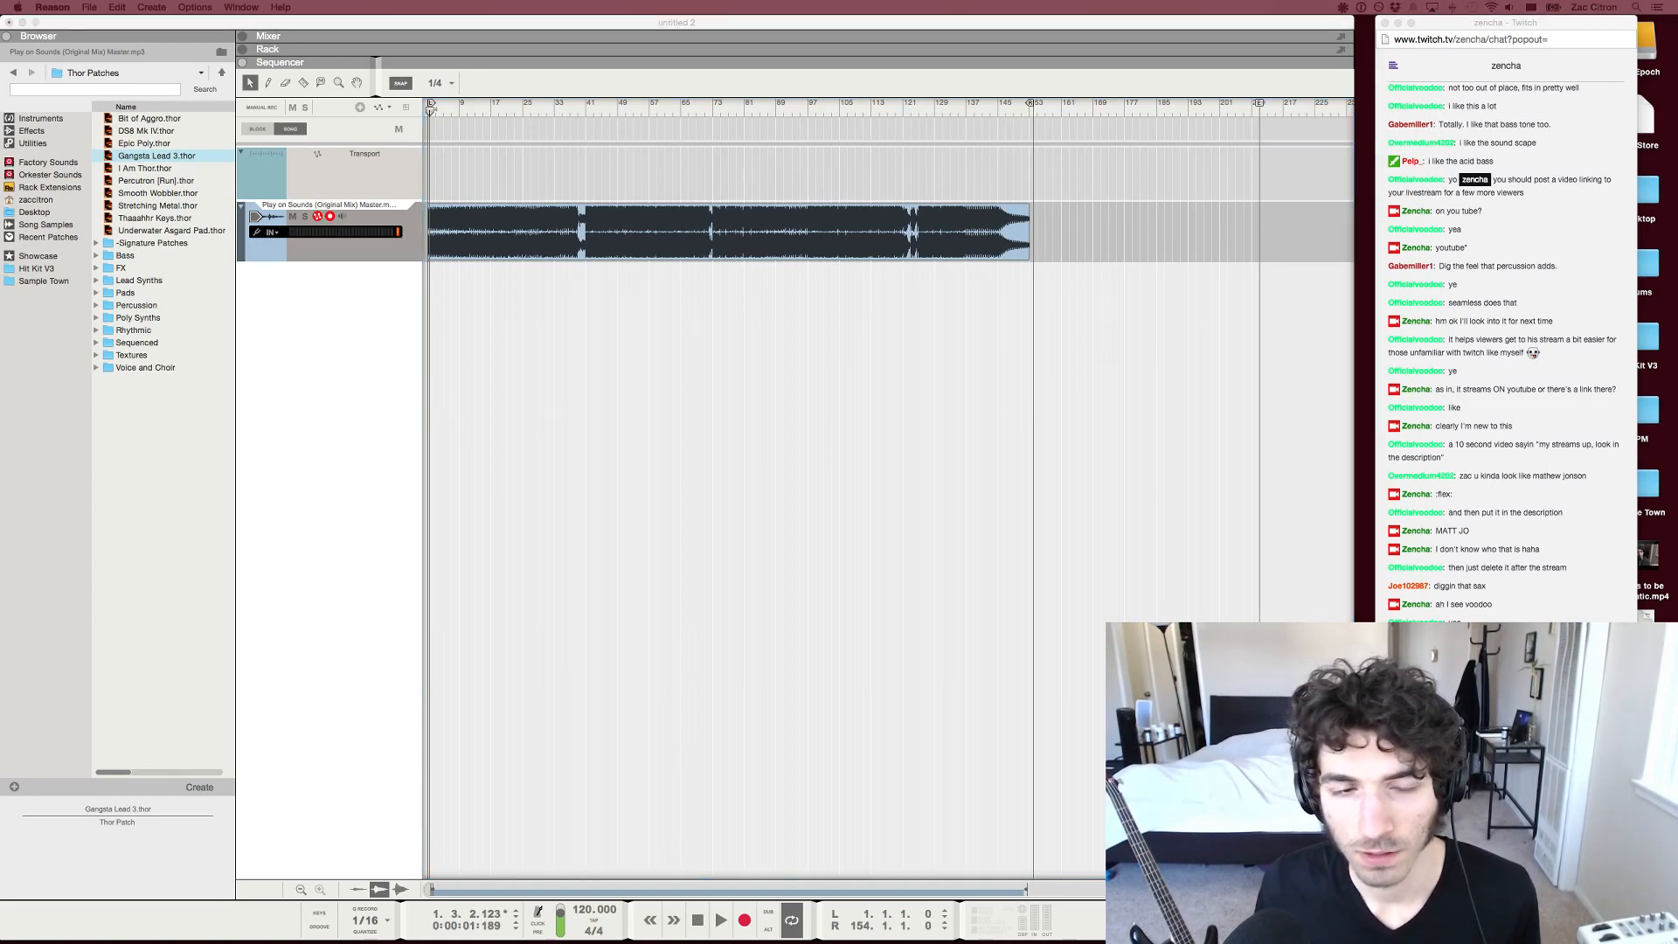
{"action": "key", "text": "super+Tab"}
{"action": "key", "text": "h"}
{"action": "key", "text": "h"}
{"action": "key", "text": "h"}
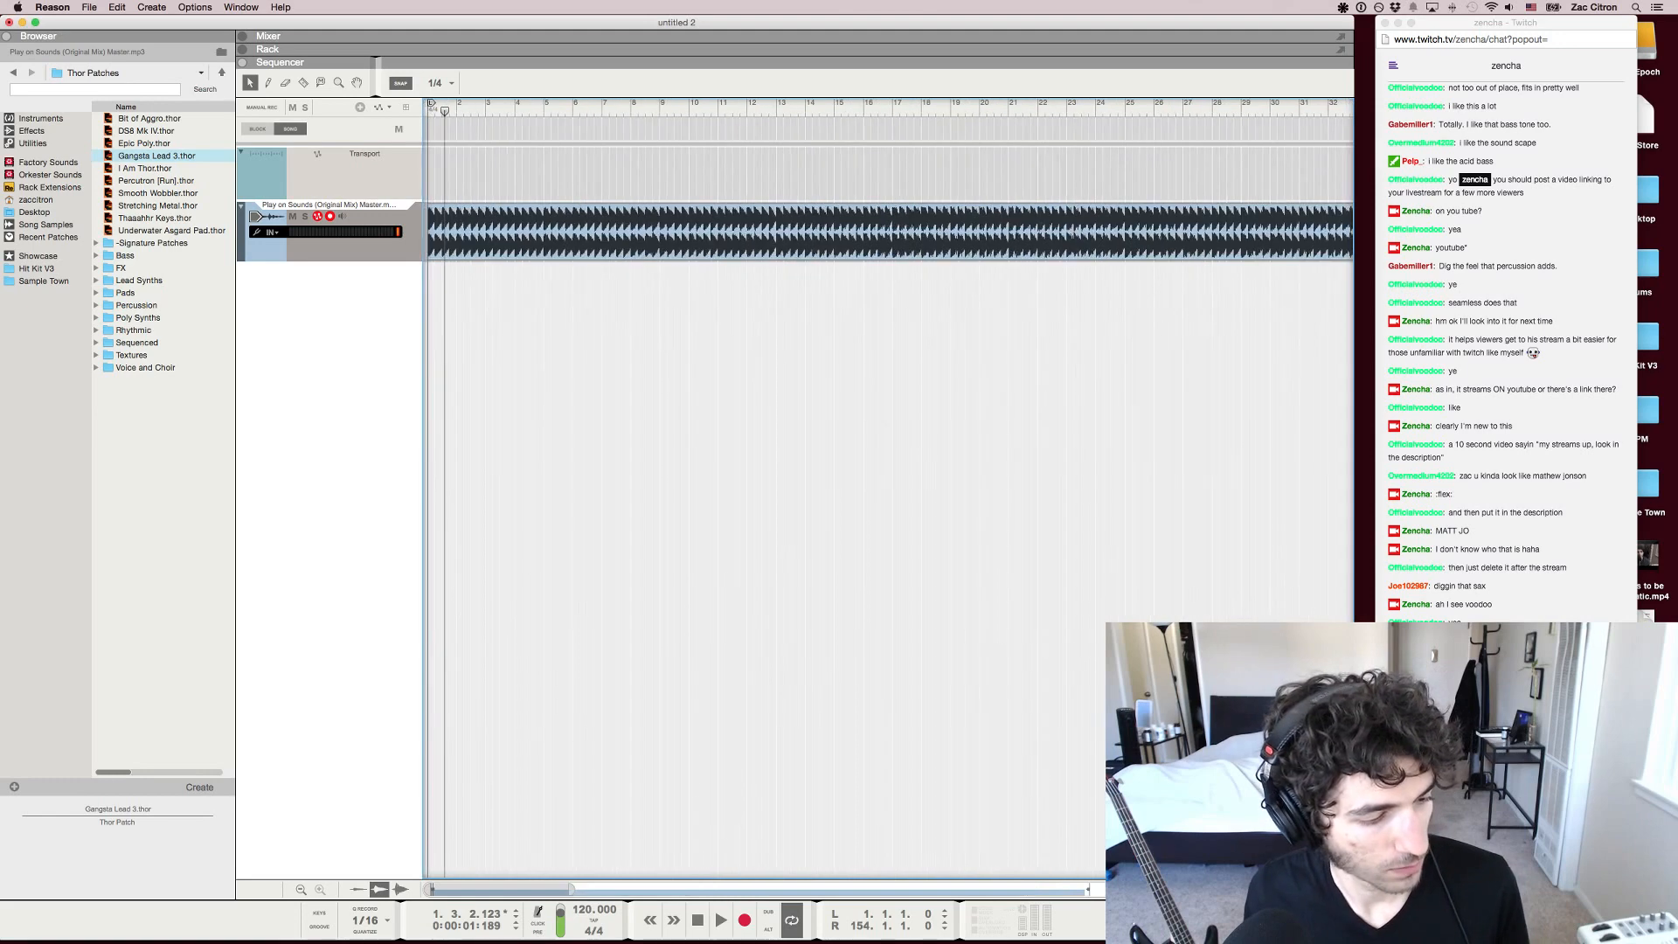
{"action": "key", "text": "shift+Return"}
{"action": "key", "text": "space"}
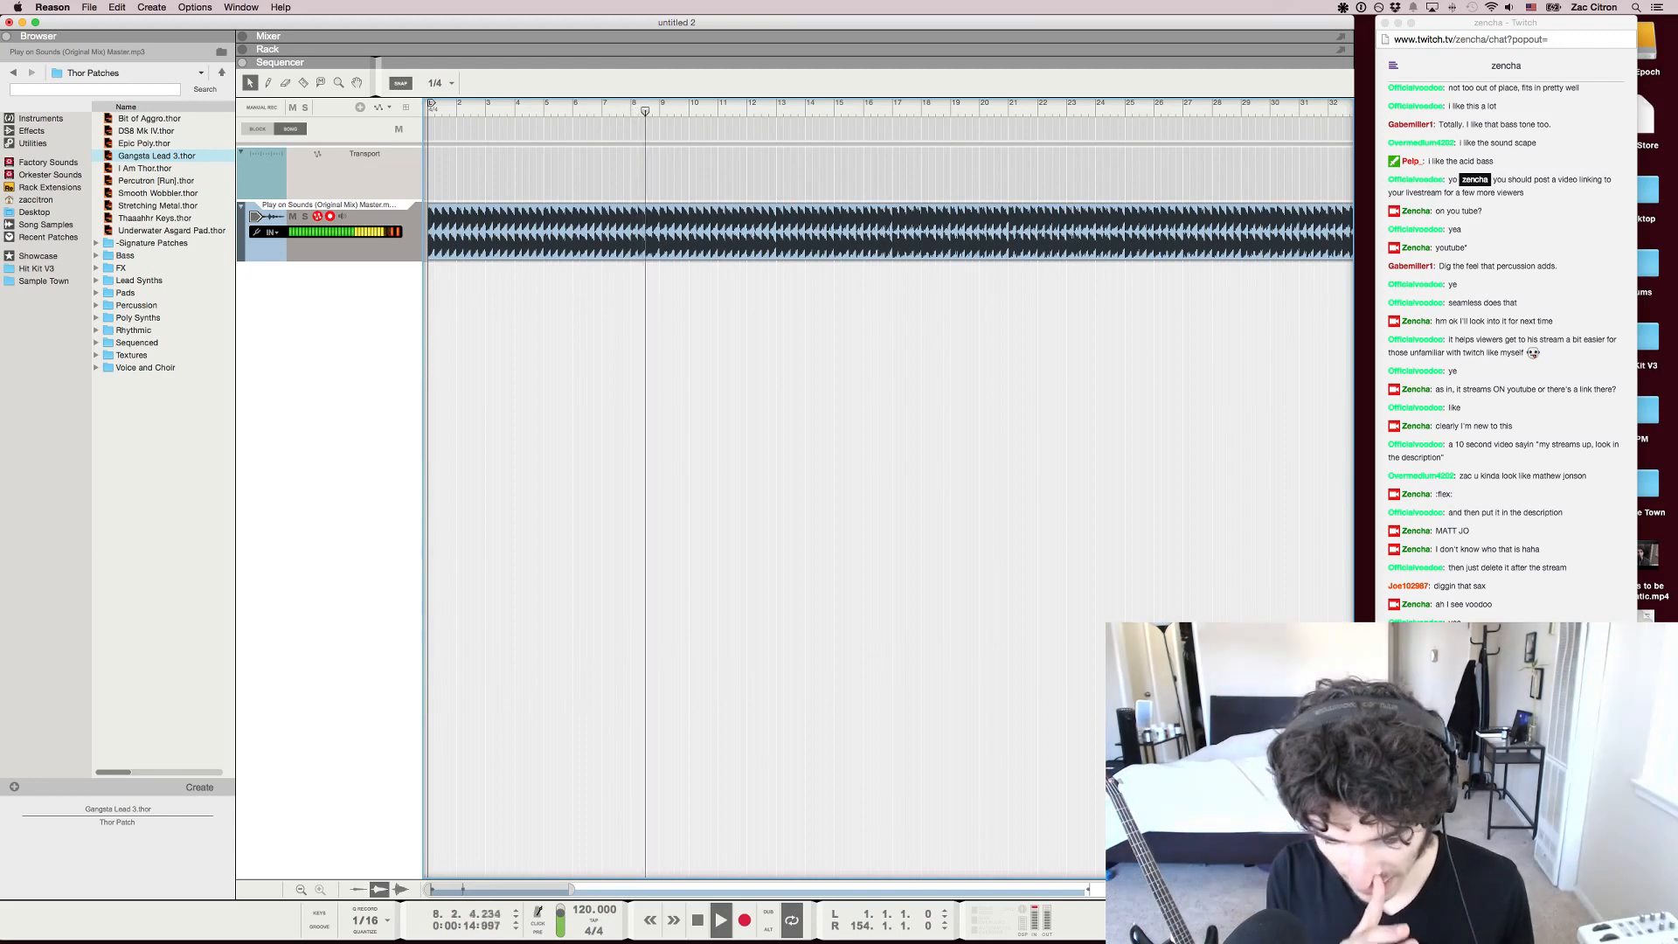
{"action": "key", "text": "space"}
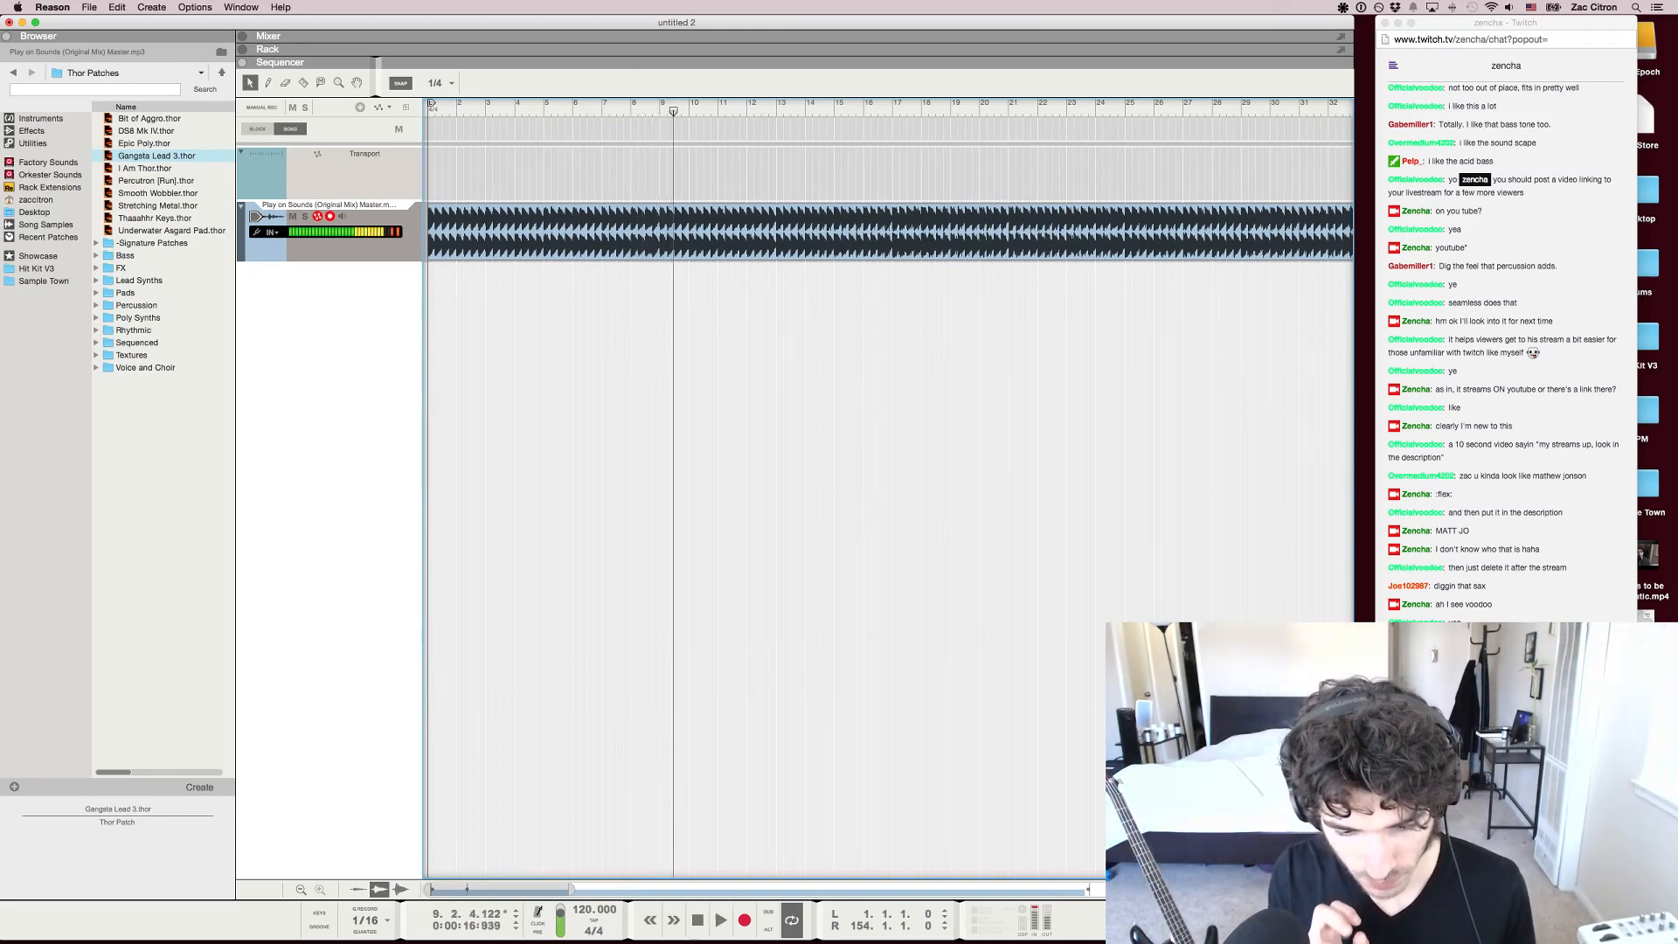
{"action": "key", "text": "KP_7"}
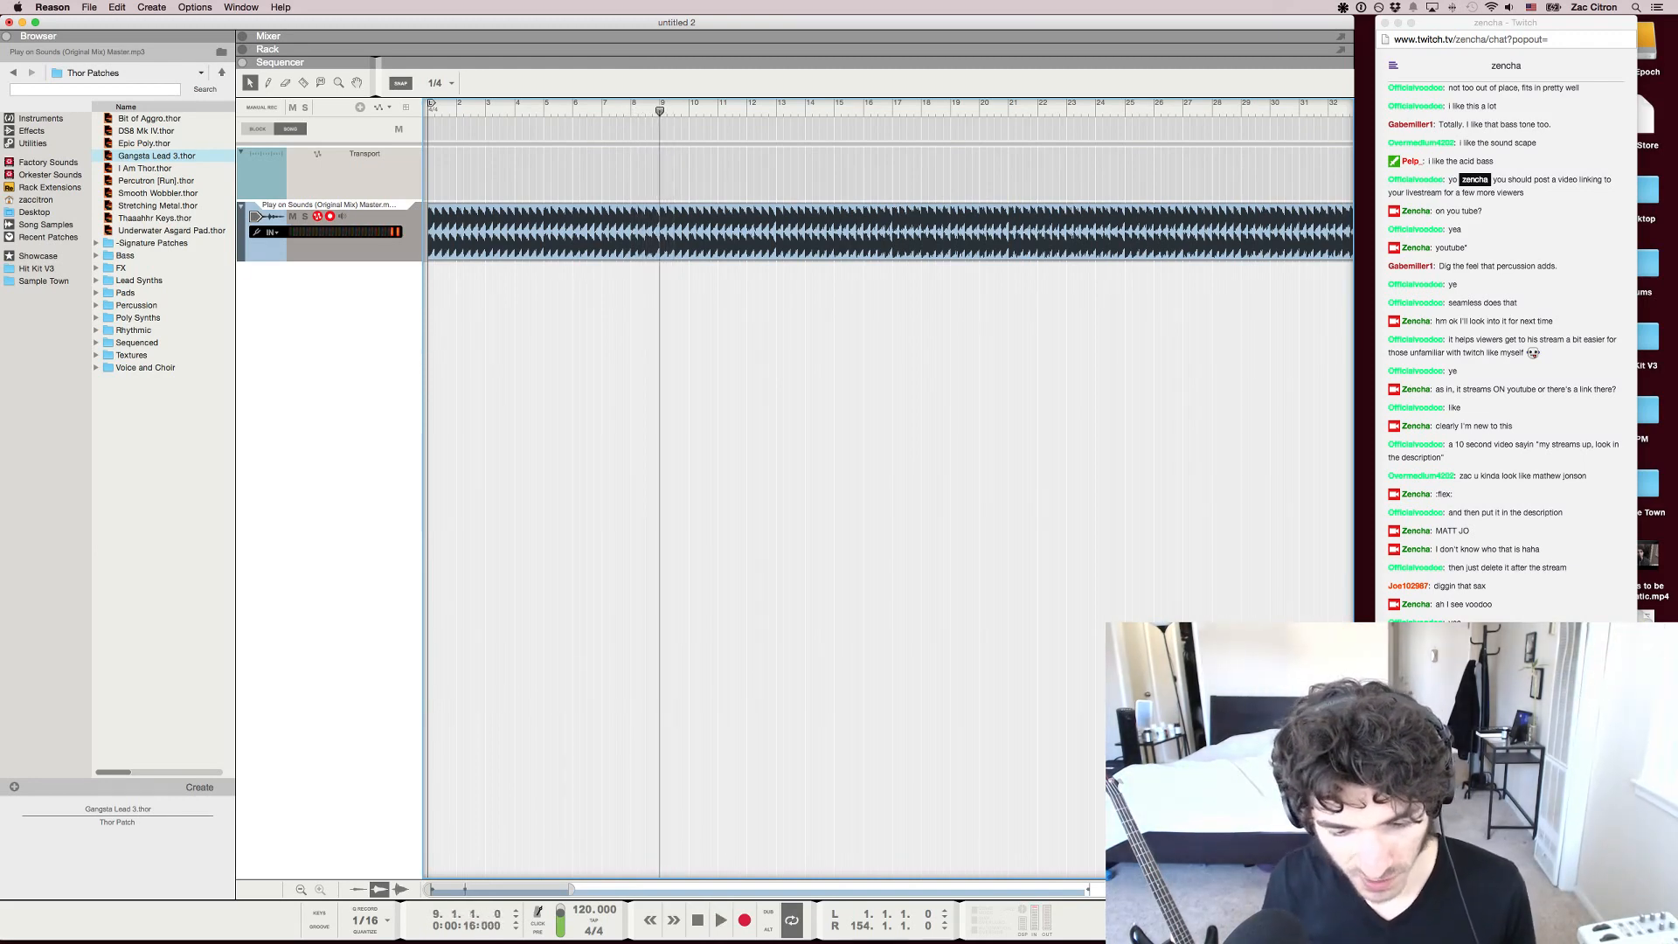
Move the song position back to the start of bar 1
{"action": "key", "text": "g"}
{"action": "key", "text": "g"}
{"action": "key", "text": "g"}
{"action": "key", "text": "g"}
{"action": "key", "text": "g"}
{"action": "key", "text": "g"}
{"action": "key", "text": "g"}
{"action": "key", "text": "g"}
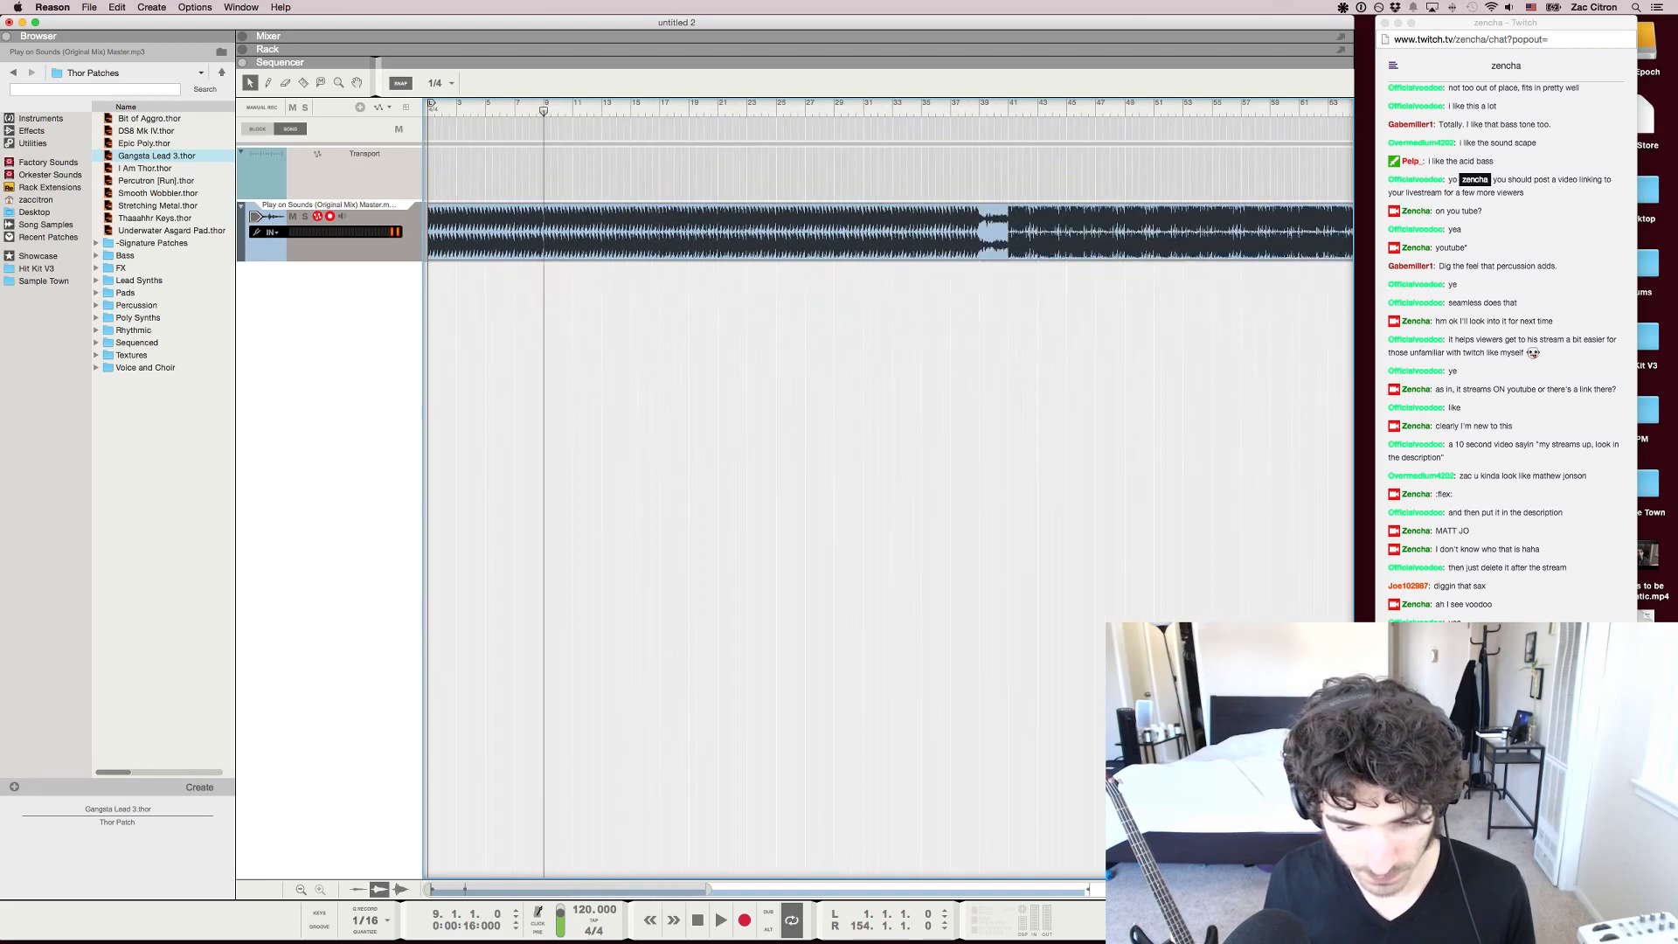
{"action": "double_click", "coordinate": [546, 130]}
{"action": "key", "text": "super+z"}
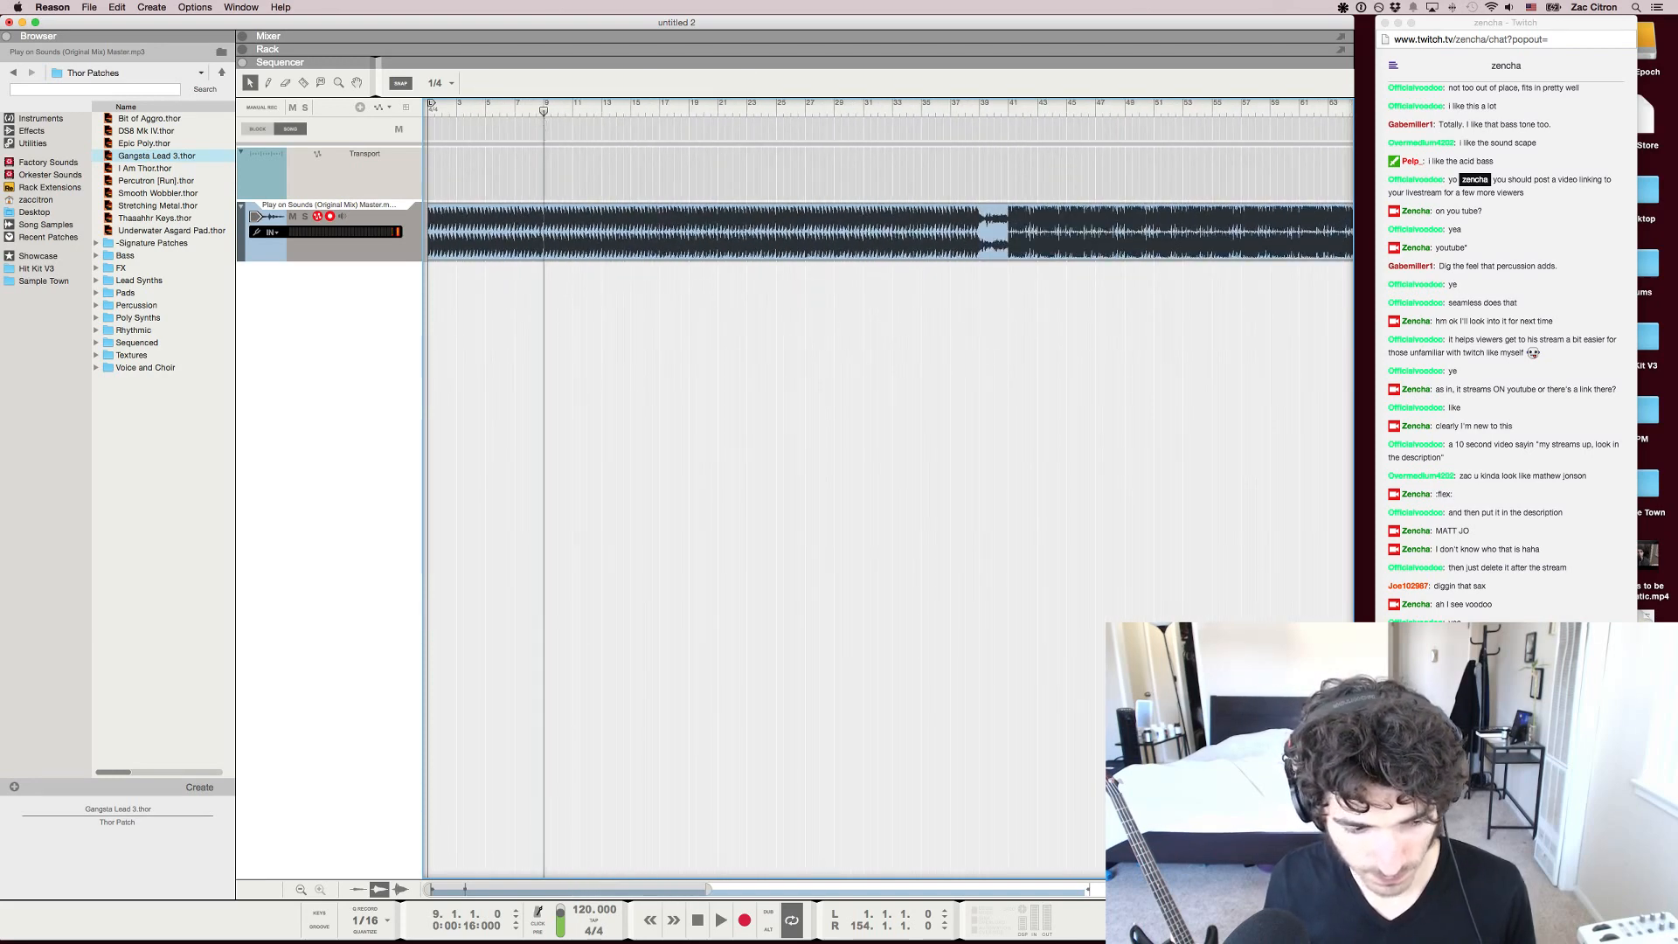
{"action": "key", "text": "g"}
{"action": "key", "text": "g"}
{"action": "key", "text": "g"}
{"action": "left_click_drag", "start_coordinate": [518, 111], "coordinate": [517, 111]}
{"action": "scroll", "coordinate": [514, 111], "scroll_direction": "up", "scroll_amount": 10}
{"action": "scroll", "coordinate": [525, 111], "scroll_direction": "down", "scroll_amount": 10}
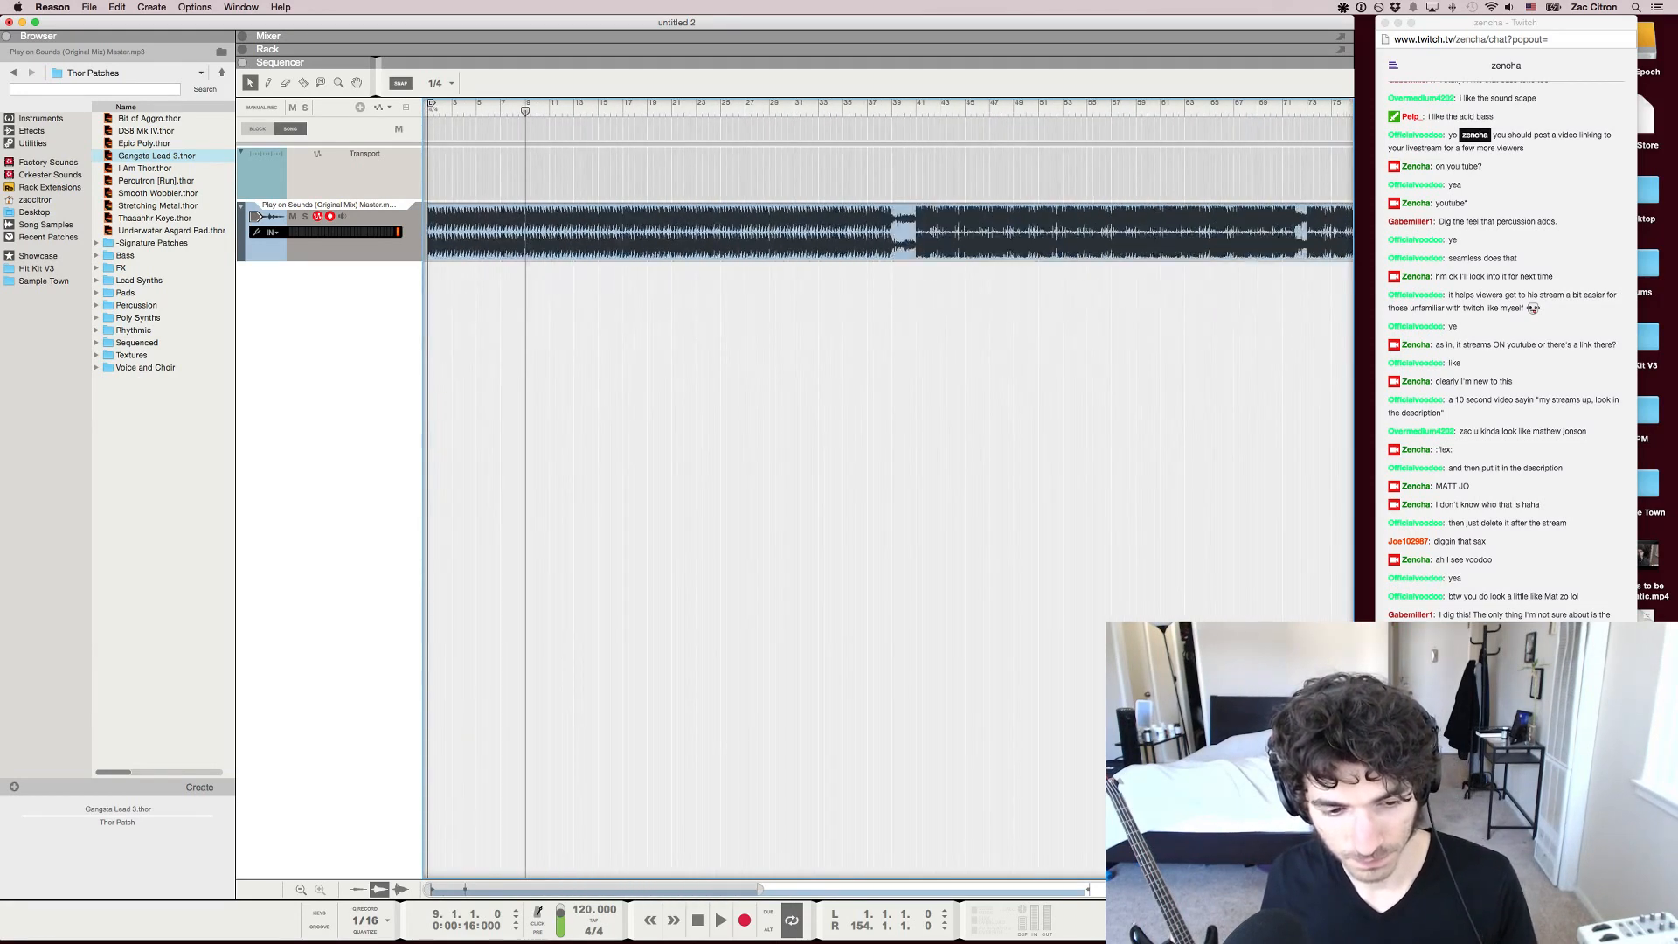
{"action": "left_click_drag", "start_coordinate": [525, 111], "coordinate": [430, 107]}
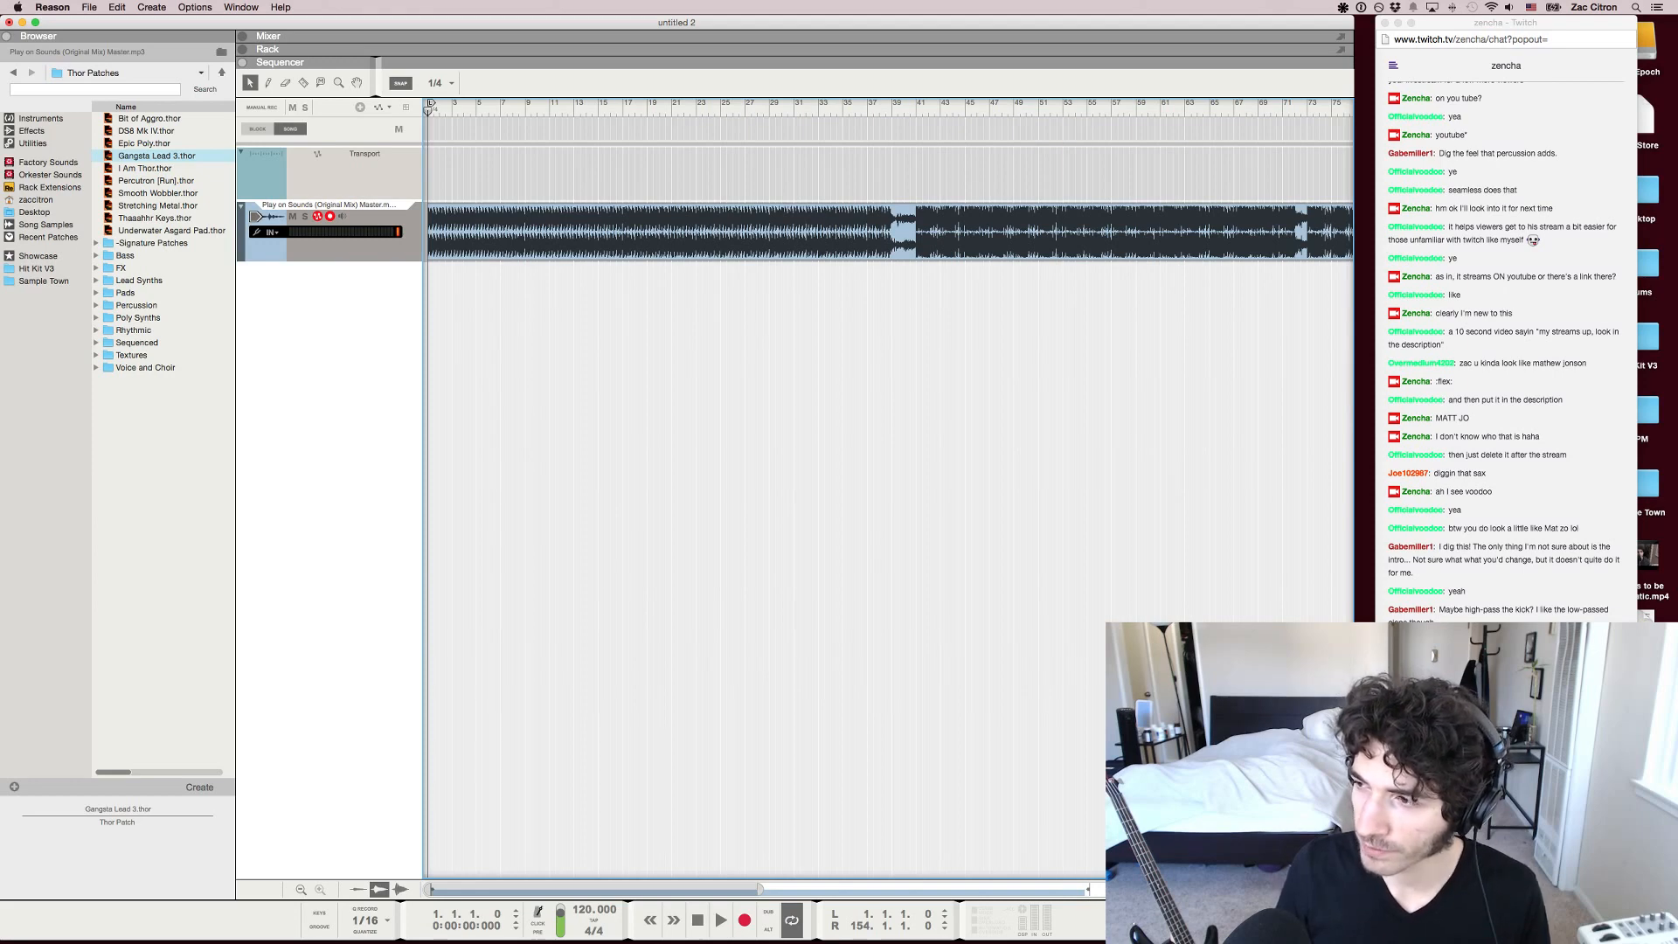
{"action": "key", "text": "h"}
{"action": "key", "text": "h"}
{"action": "key", "text": "h"}
{"action": "key", "text": "h"}
{"action": "key", "text": "h"}
{"action": "key", "text": "h"}
{"action": "key", "text": "h"}
{"action": "key", "text": "h"}
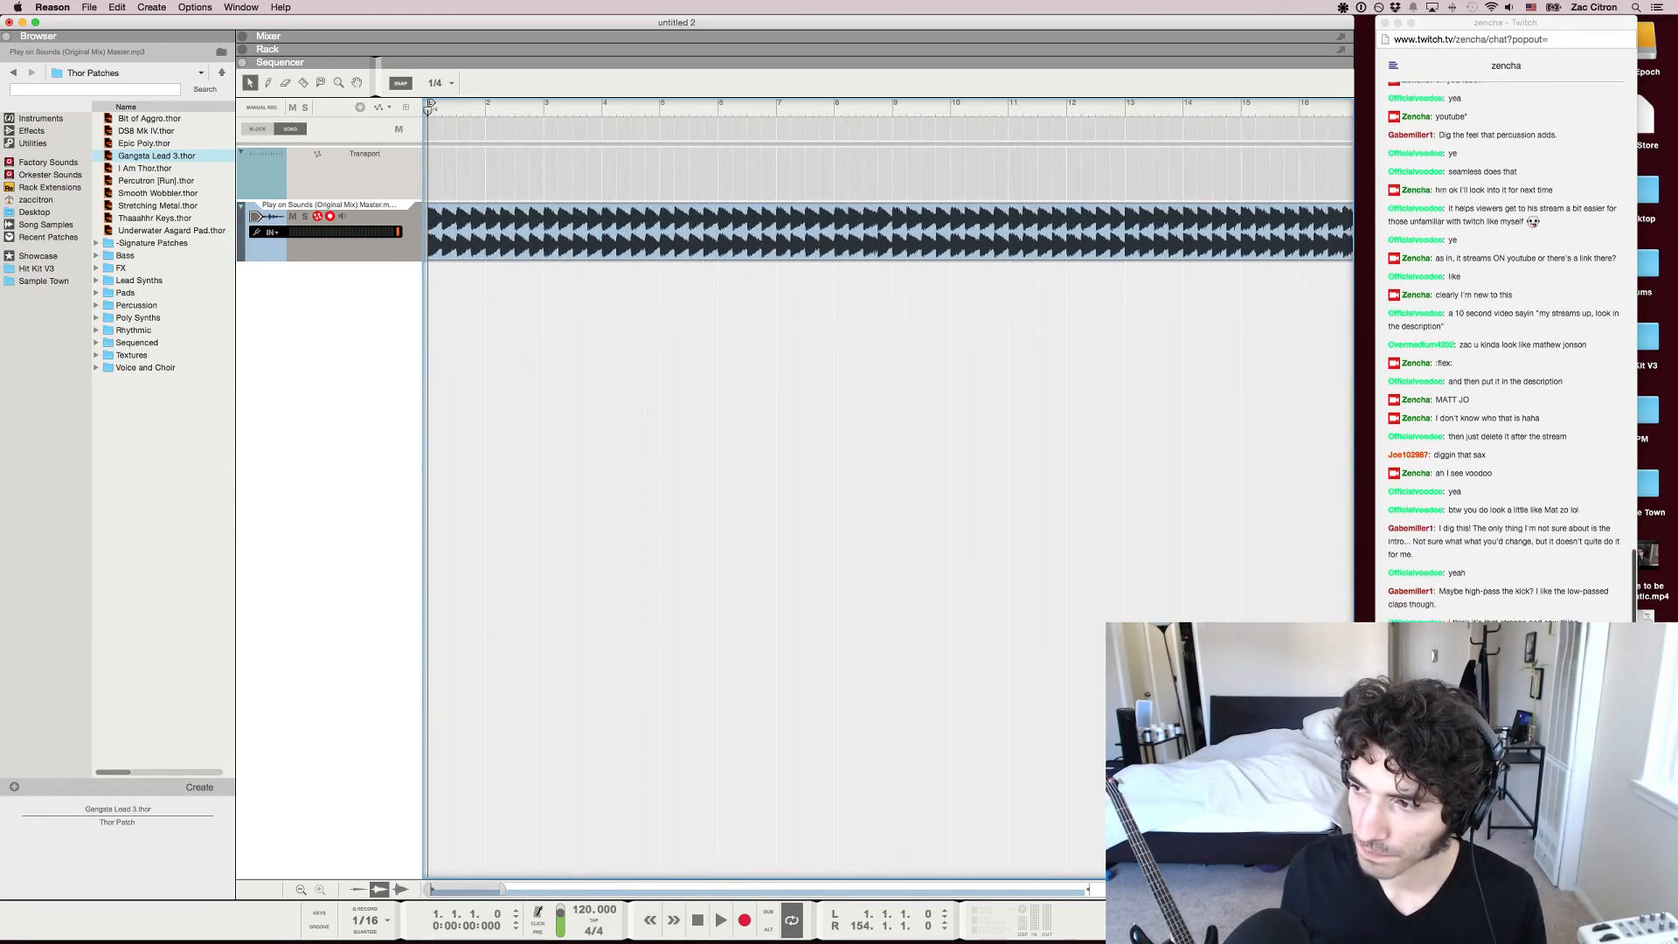
{"action": "key", "text": "super+Tab"}
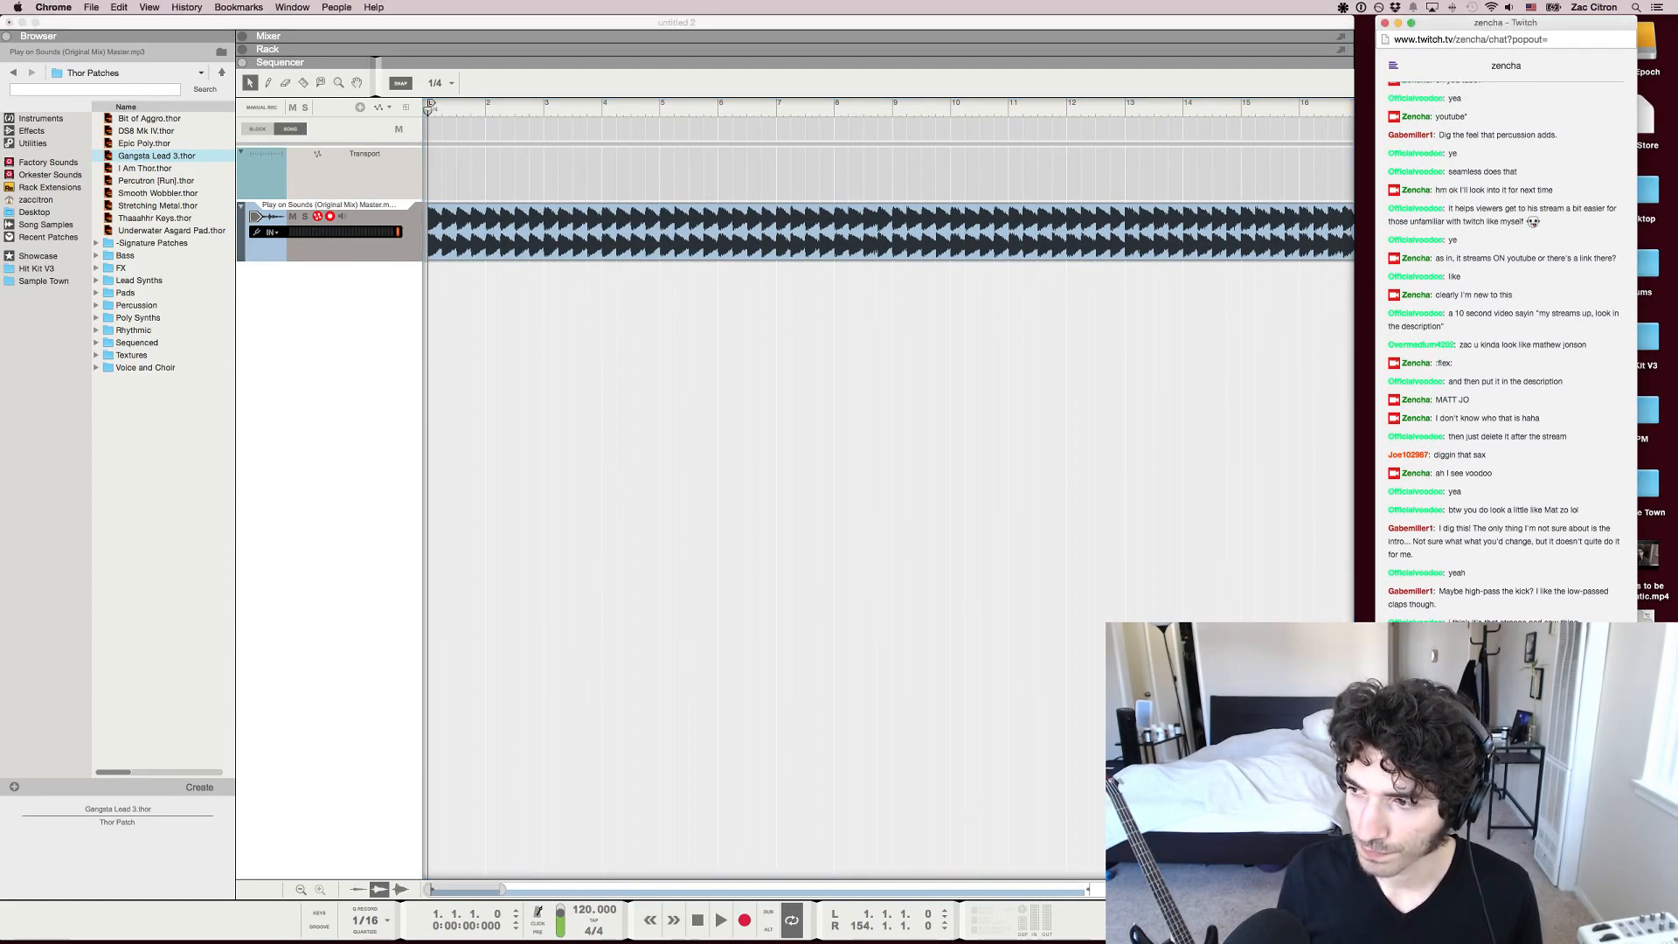
{"action": "key", "text": "super+Tab"}
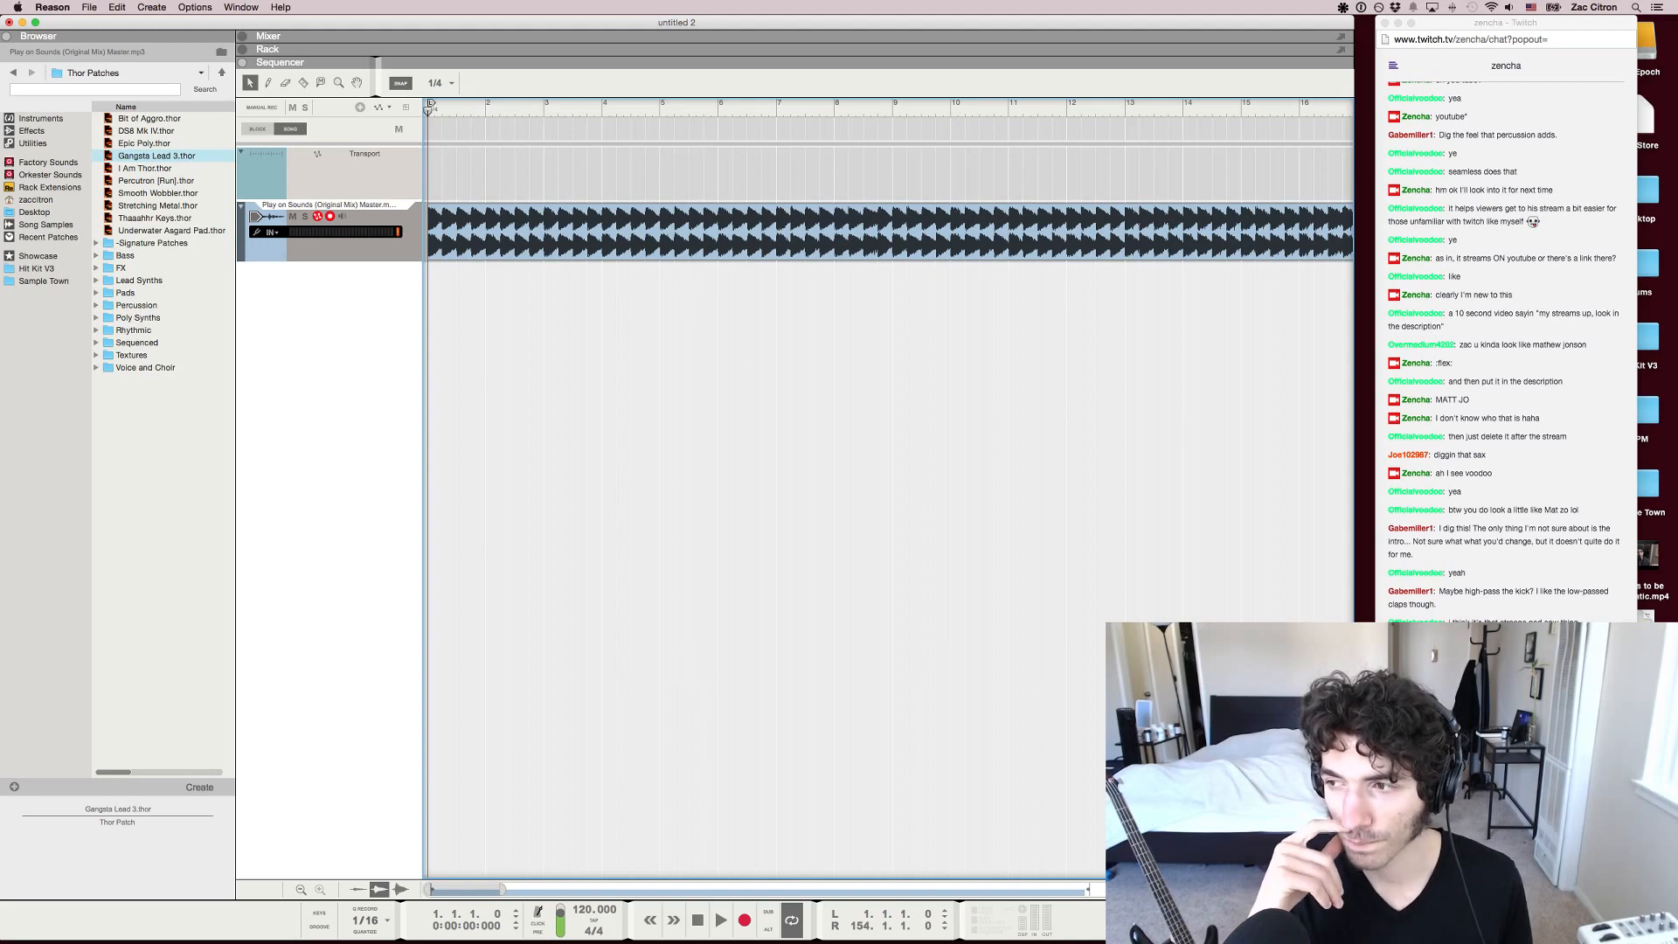
{"action": "key", "text": "h"}
{"action": "key", "text": "h"}
{"action": "key", "text": "h"}
{"action": "key", "text": "h"}
{"action": "key", "text": "h"}
{"action": "key", "text": "h"}
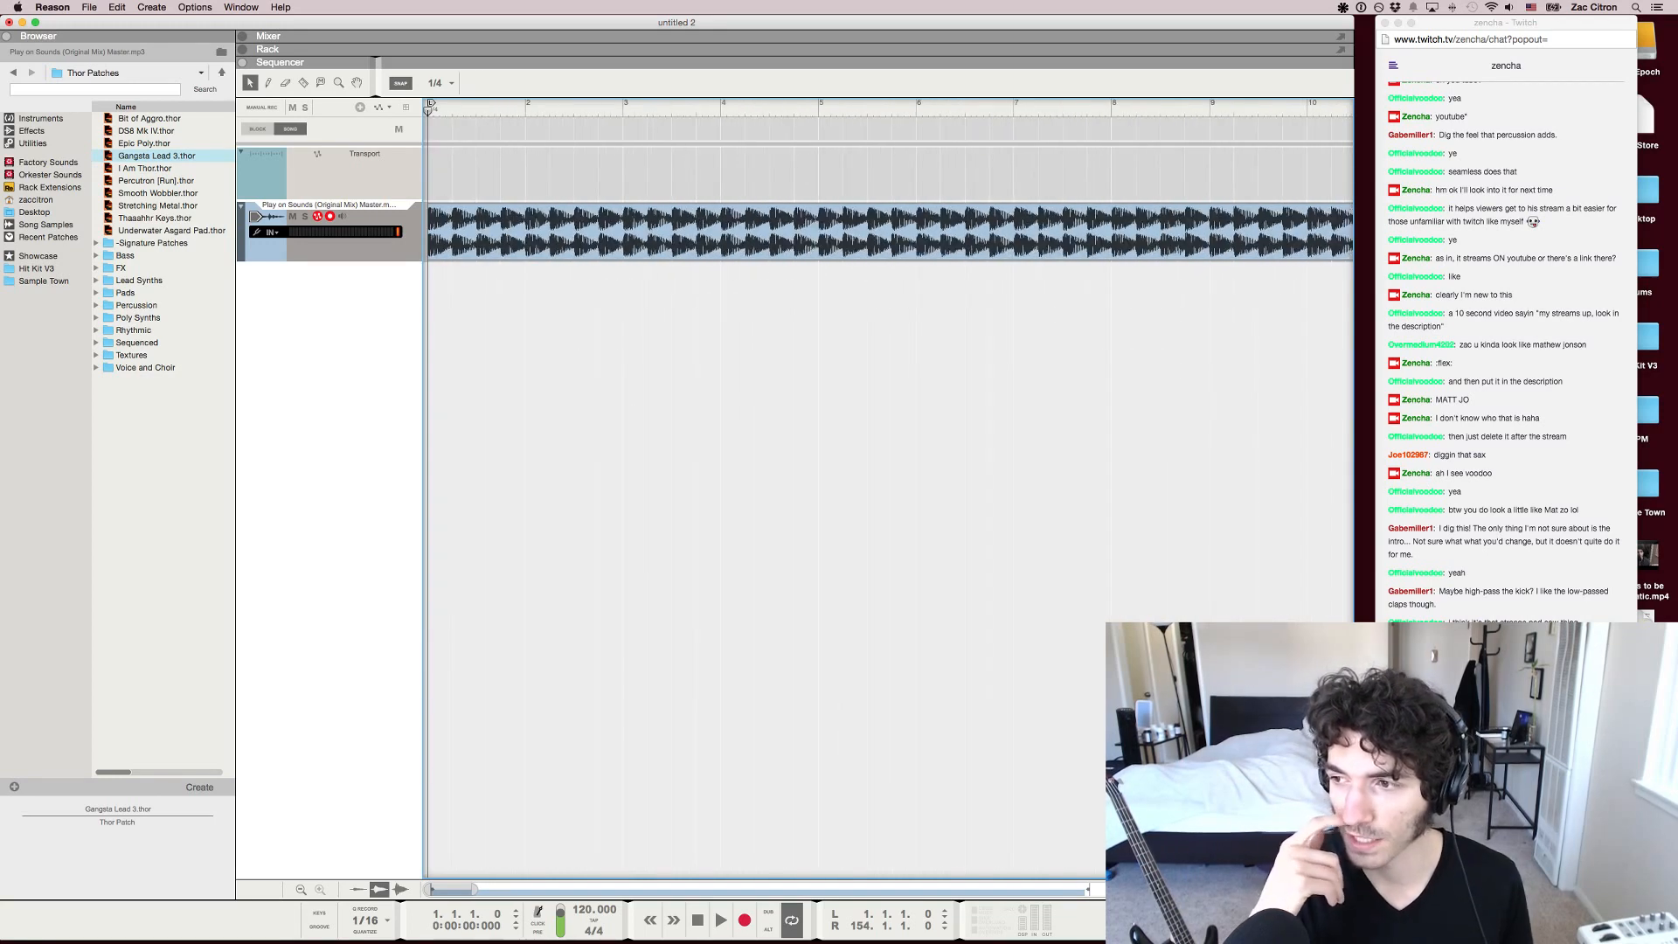
{"action": "key", "text": "g"}
{"action": "key", "text": "g"}
{"action": "key", "text": "g"}
{"action": "key", "text": "g"}
{"action": "key", "text": "g"}
{"action": "key", "text": "g"}
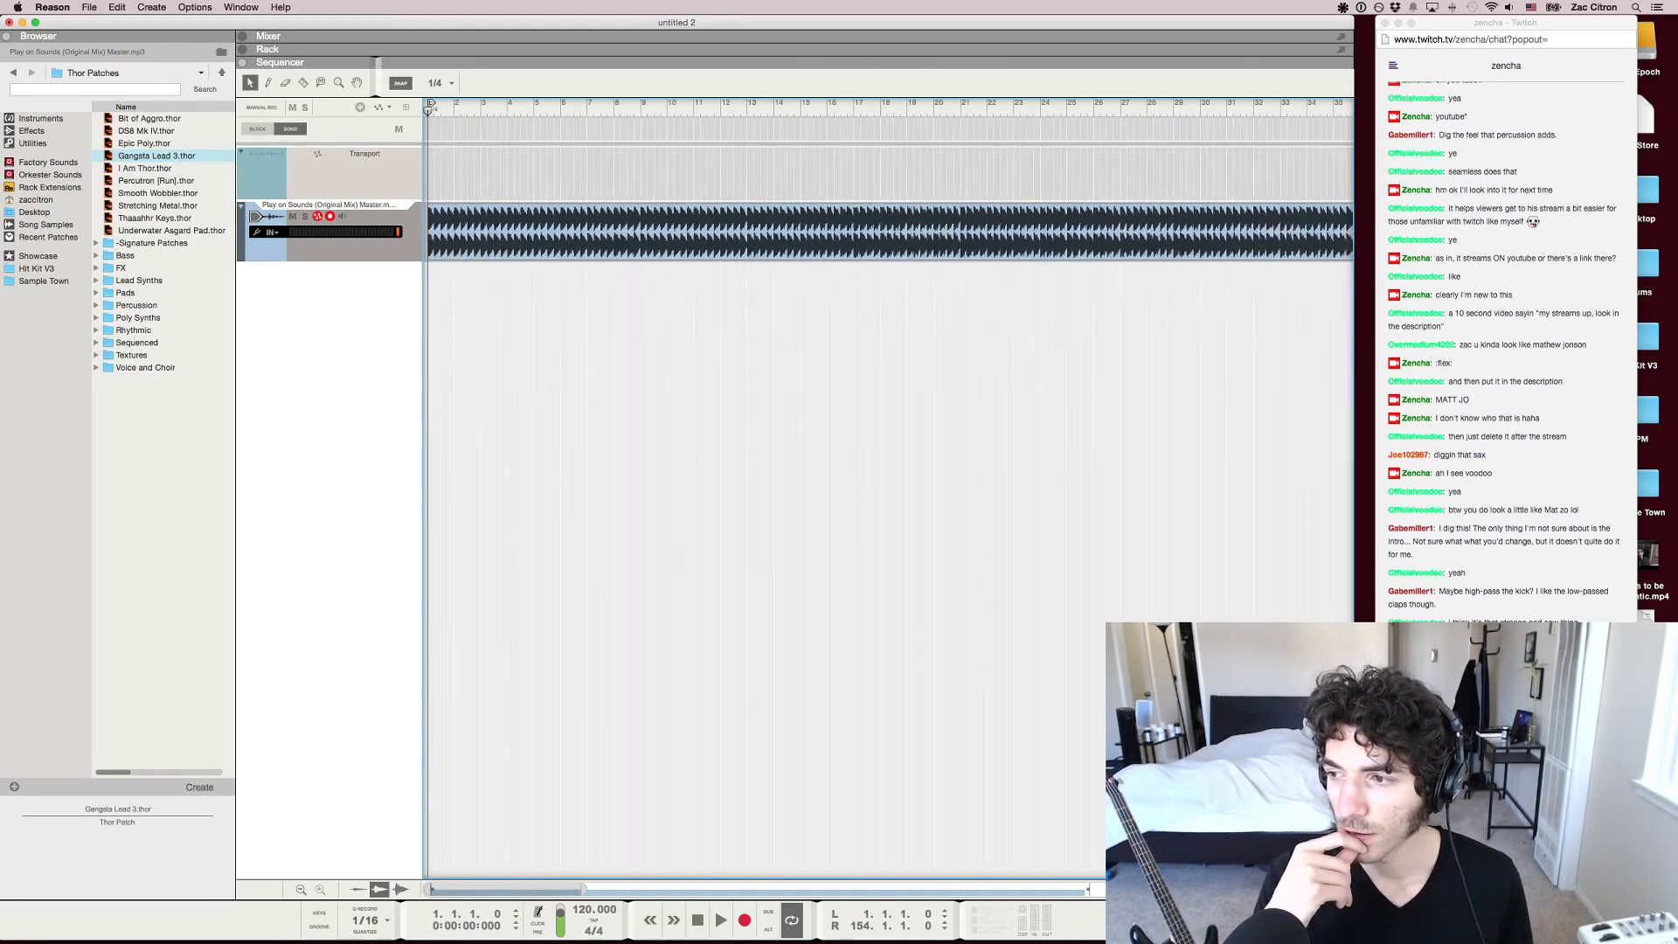
{"action": "key", "text": "h"}
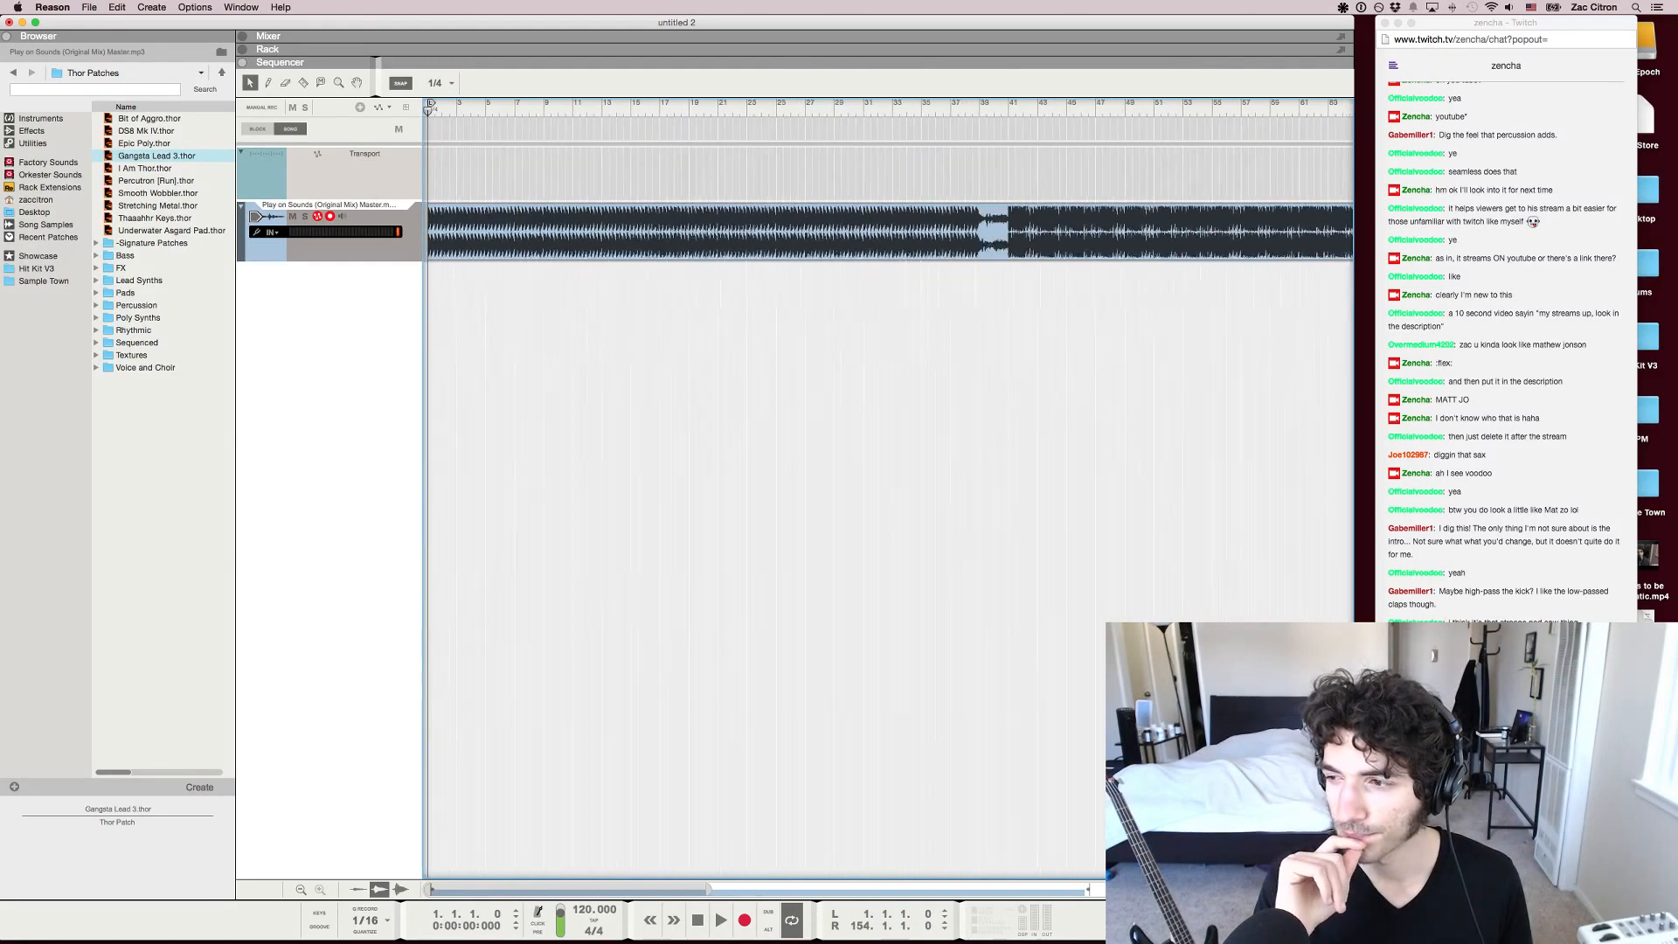
{"action": "key", "text": "h"}
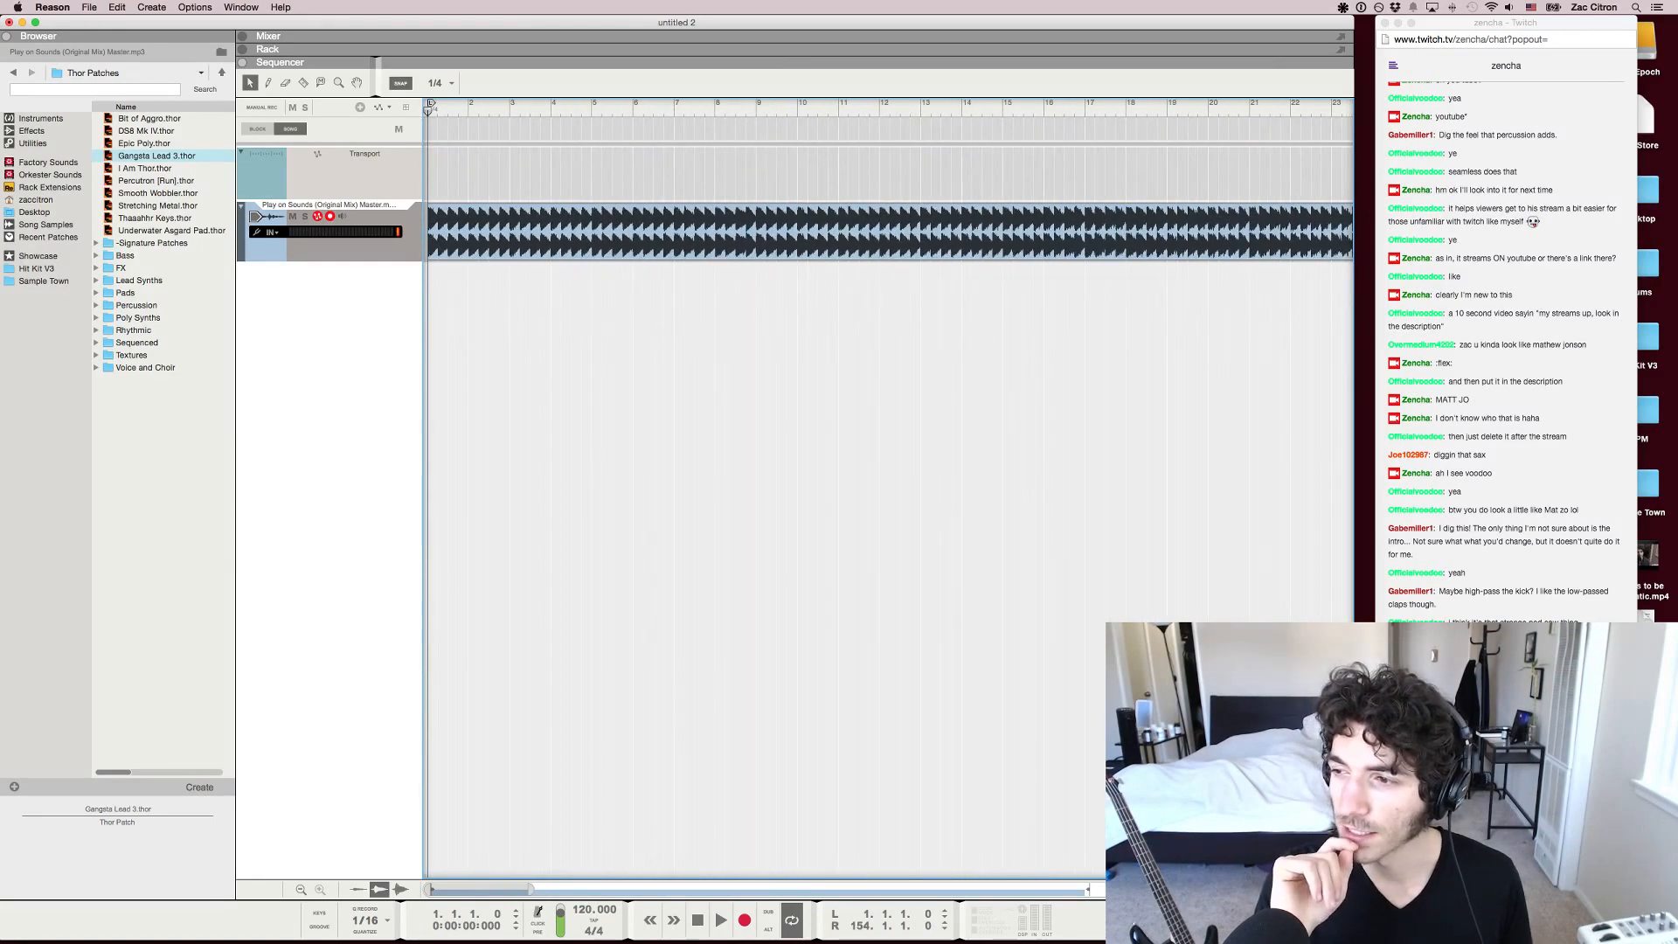
{"action": "key", "text": "h"}
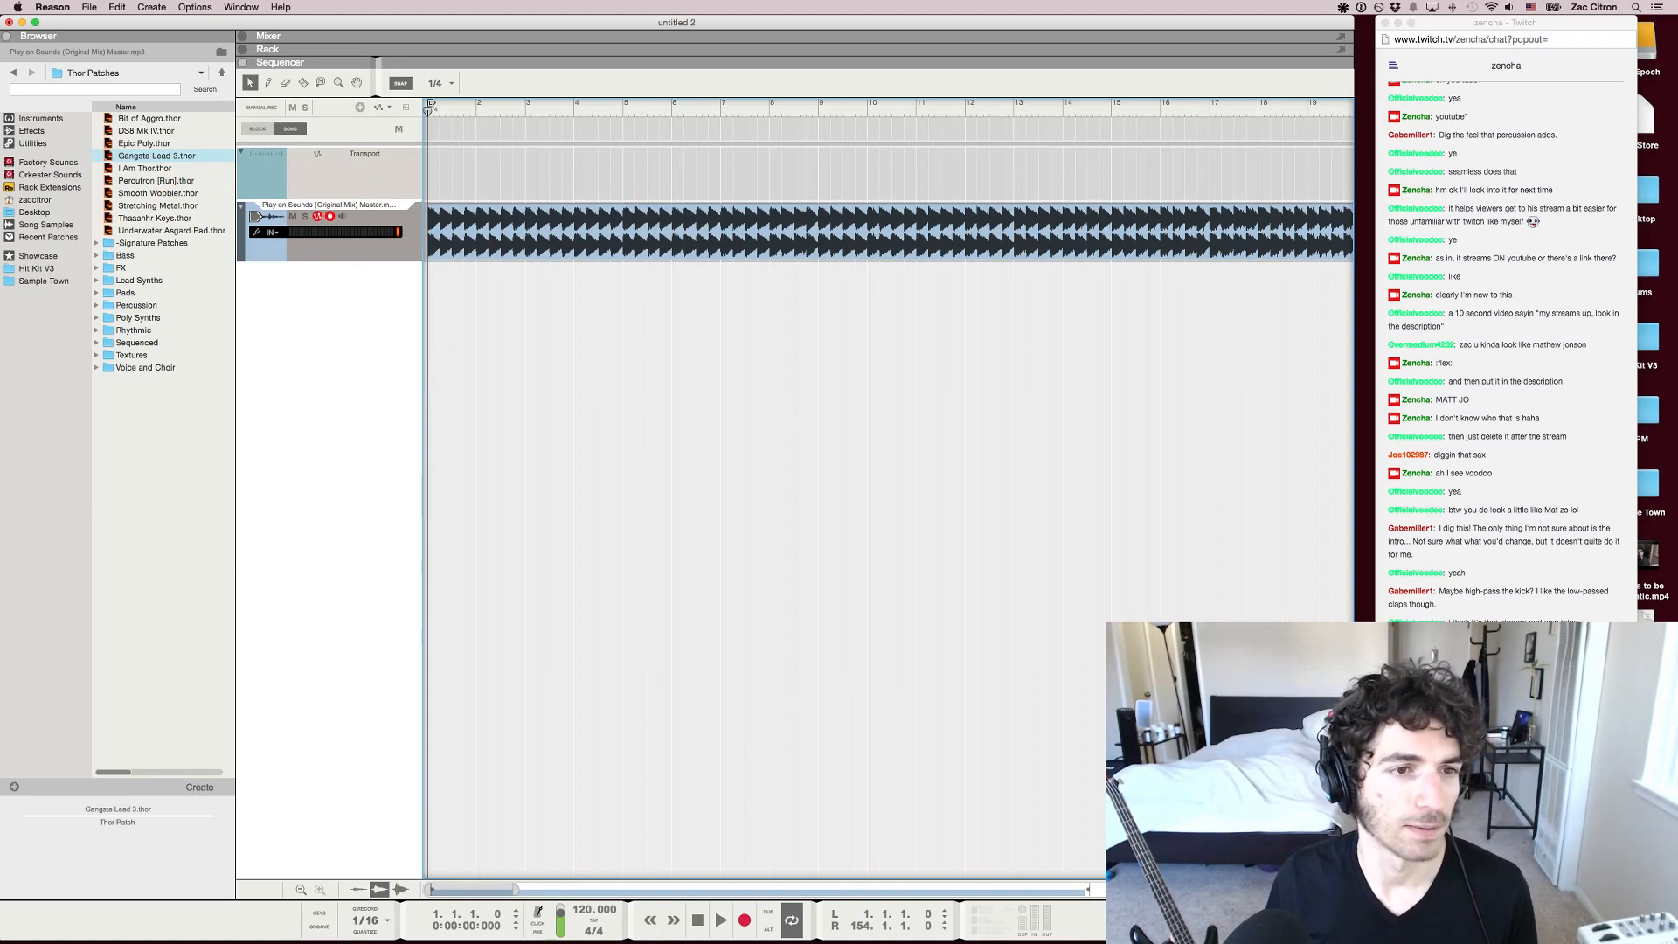
{"action": "key", "text": "g"}
{"action": "key", "text": "g"}
{"action": "key", "text": "g"}
{"action": "key", "text": "g"}
{"action": "key", "text": "g"}
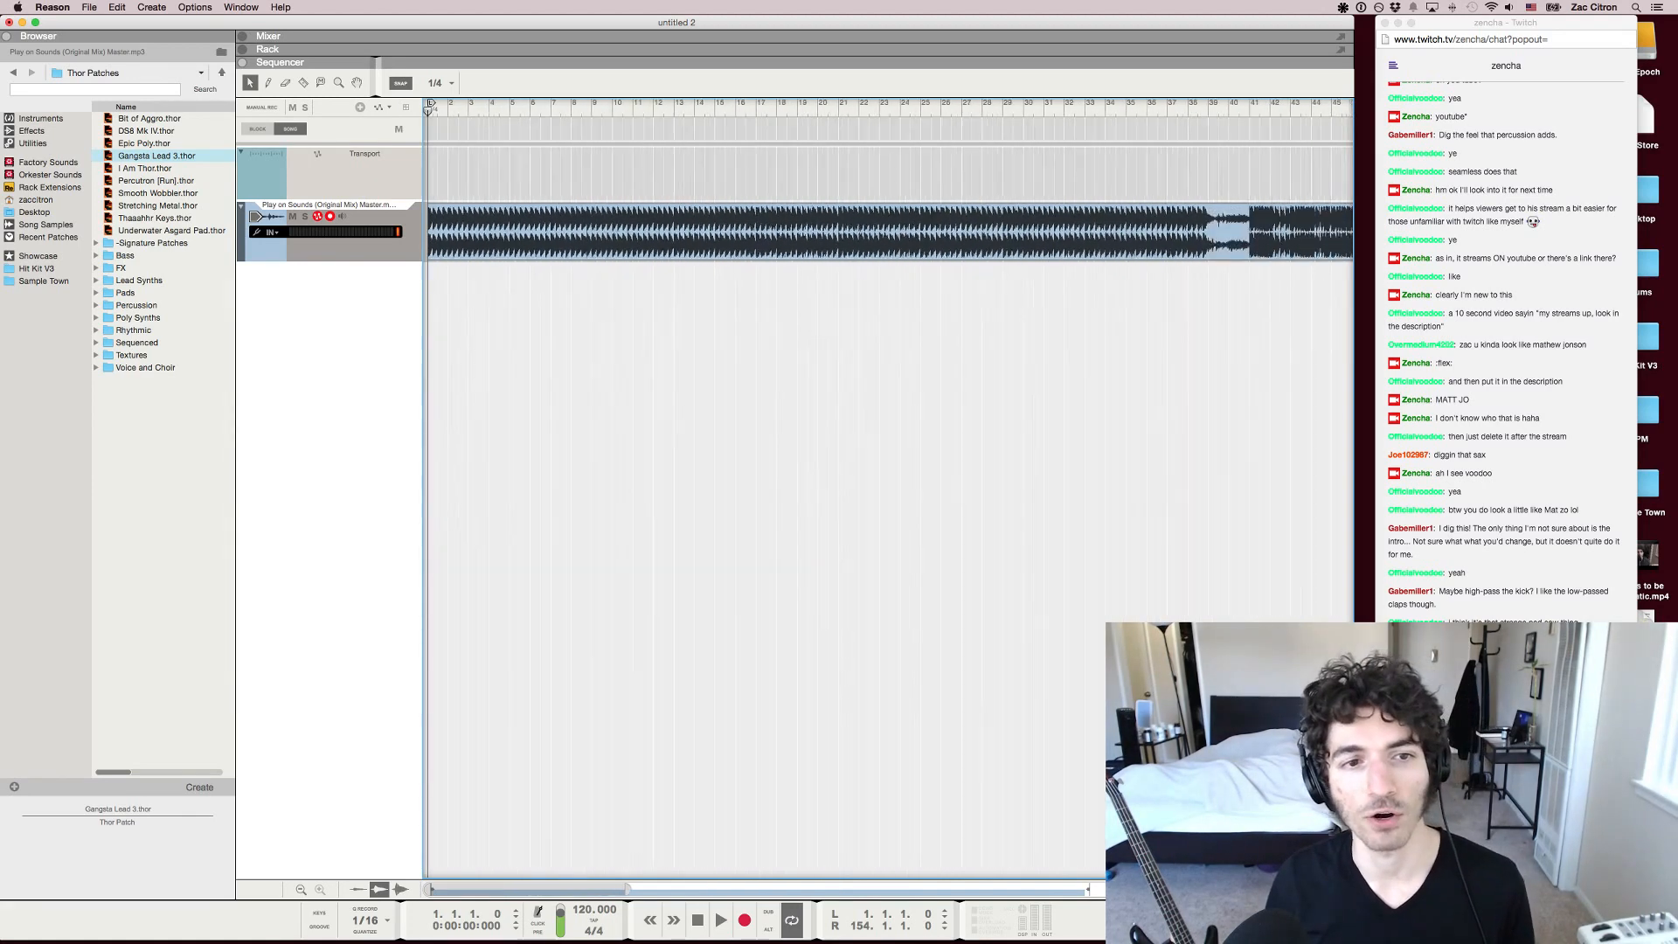
{"action": "key", "text": "g"}
Glance at the Twitch chat, return to Reason and listen to the intro from bar 1, stopping around bar 12
{"action": "key", "text": "super+Tab"}
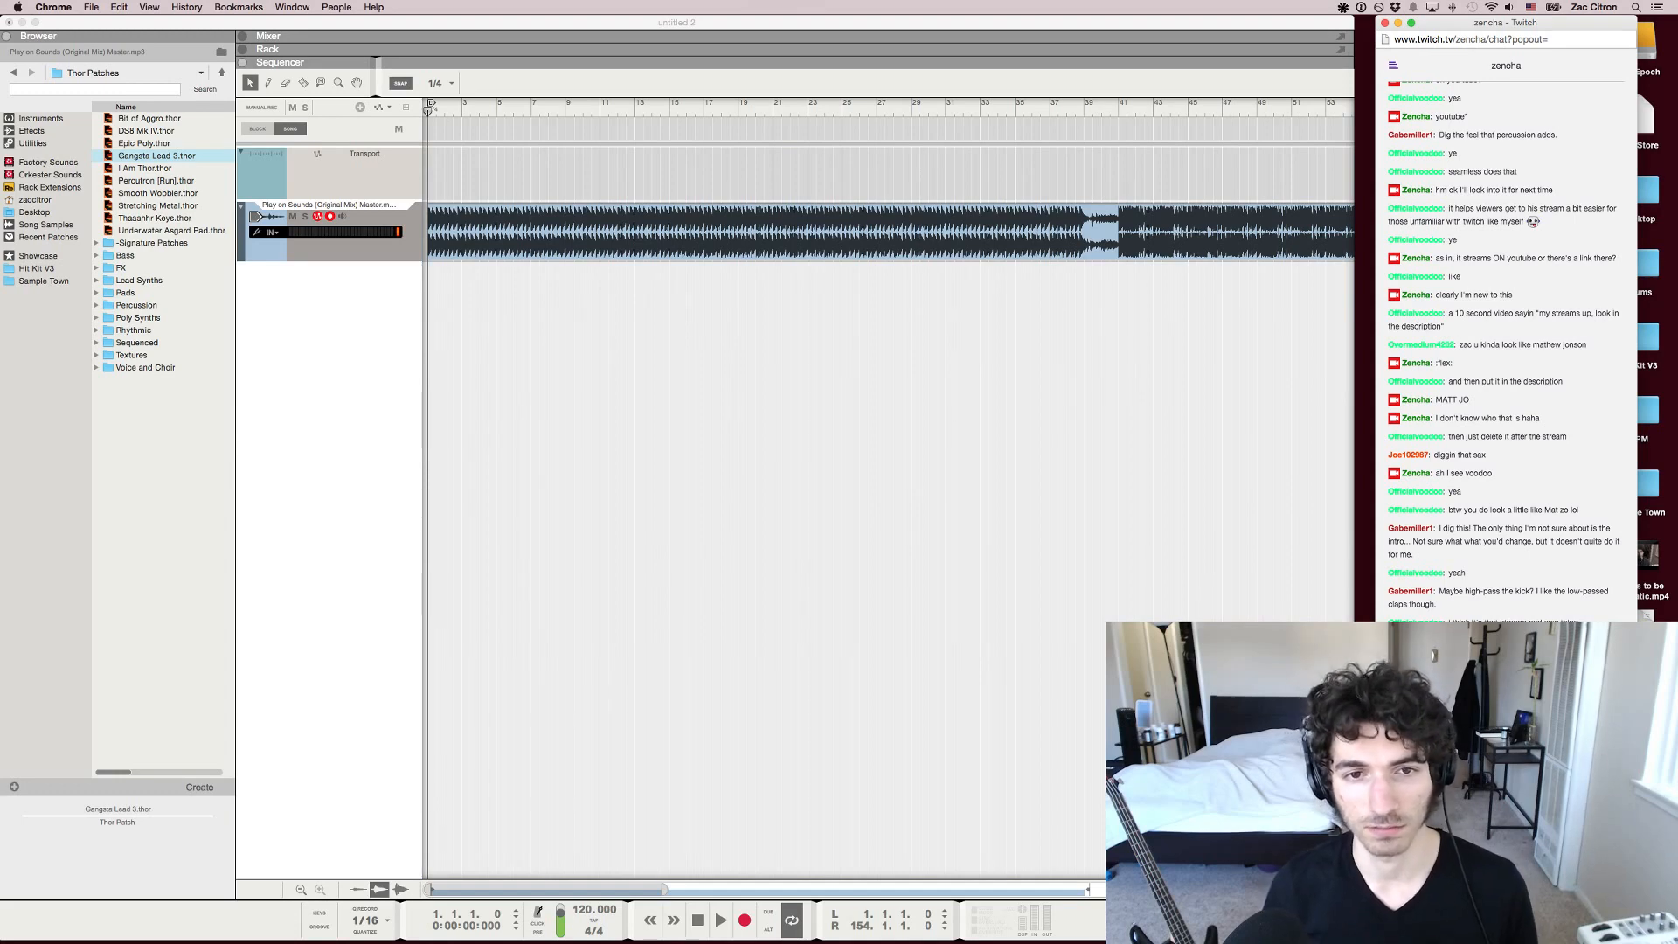
{"action": "key", "text": "super+Tab"}
{"action": "key", "text": "space"}
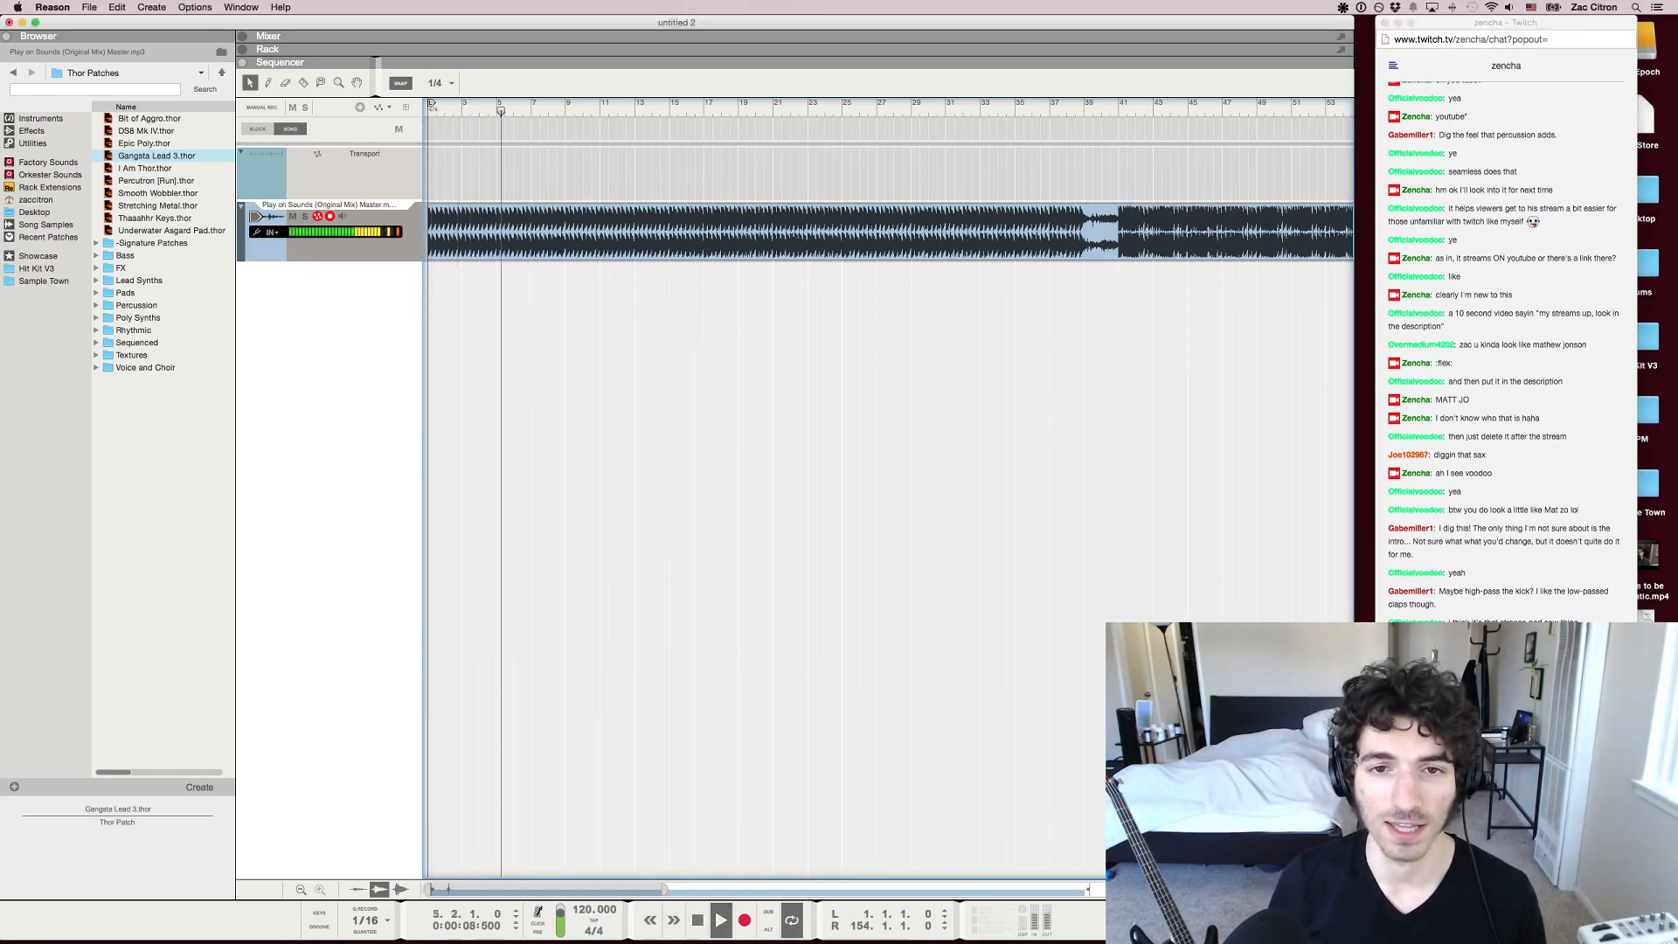
{"action": "key", "text": "space"}
{"action": "key", "text": "KP_8"}
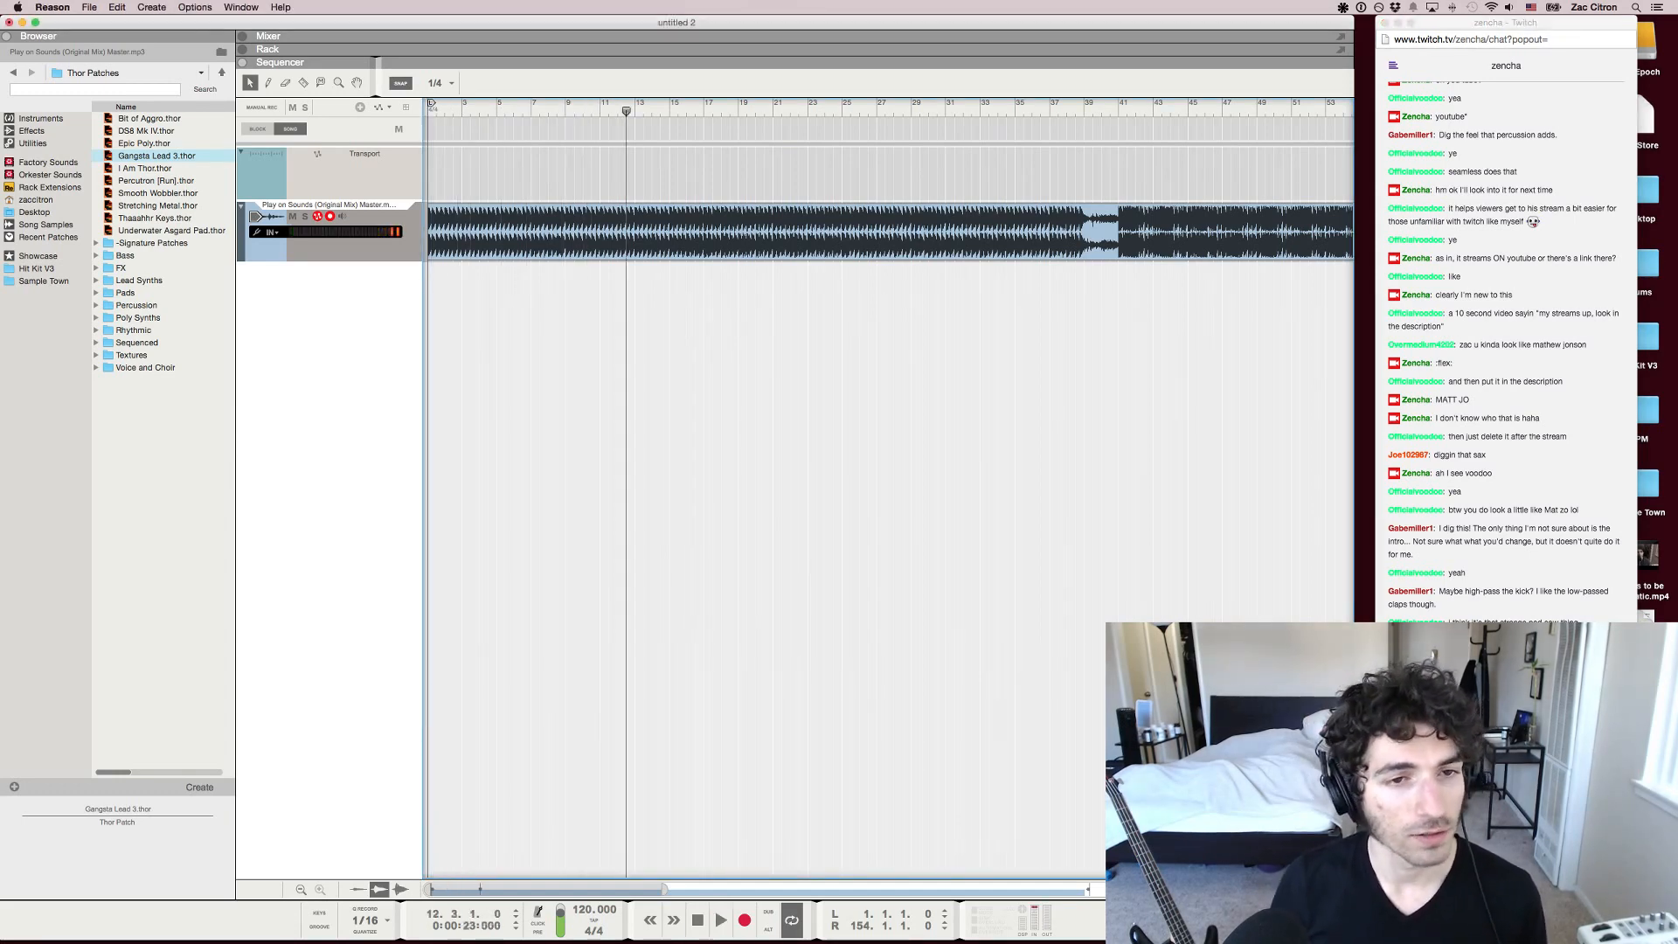
Play from the breakdown at bar 39 into the following section and leave the song position at bar 41
{"action": "left_click_drag", "start_coordinate": [631, 111], "coordinate": [1092, 111]}
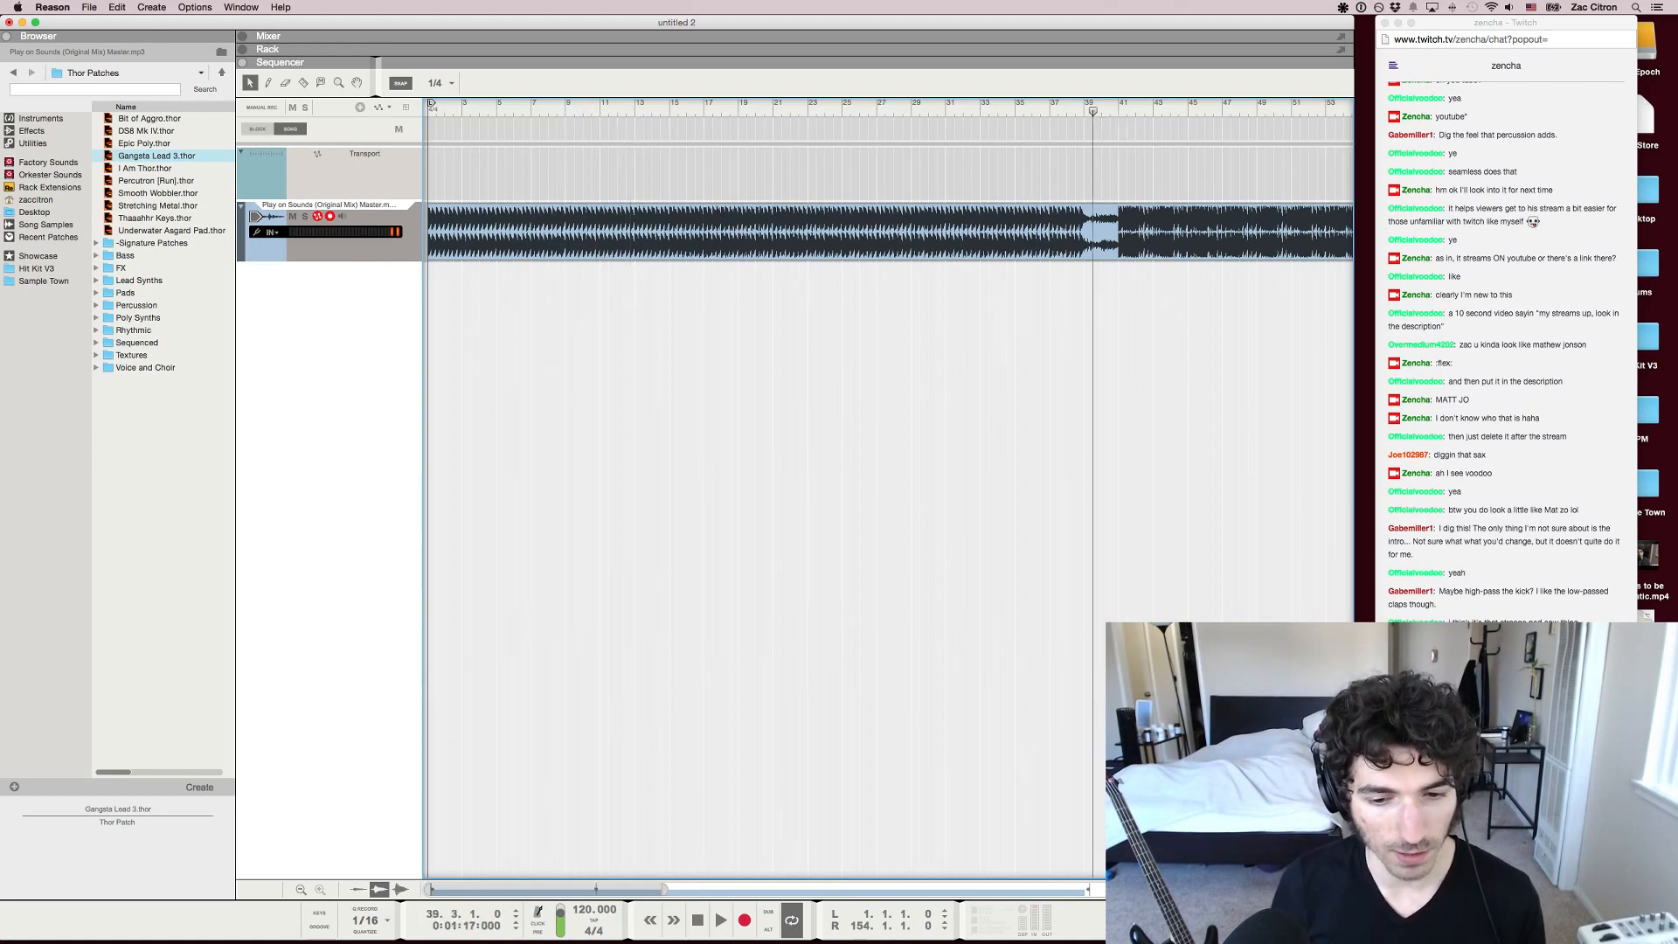
{"action": "key", "text": "space"}
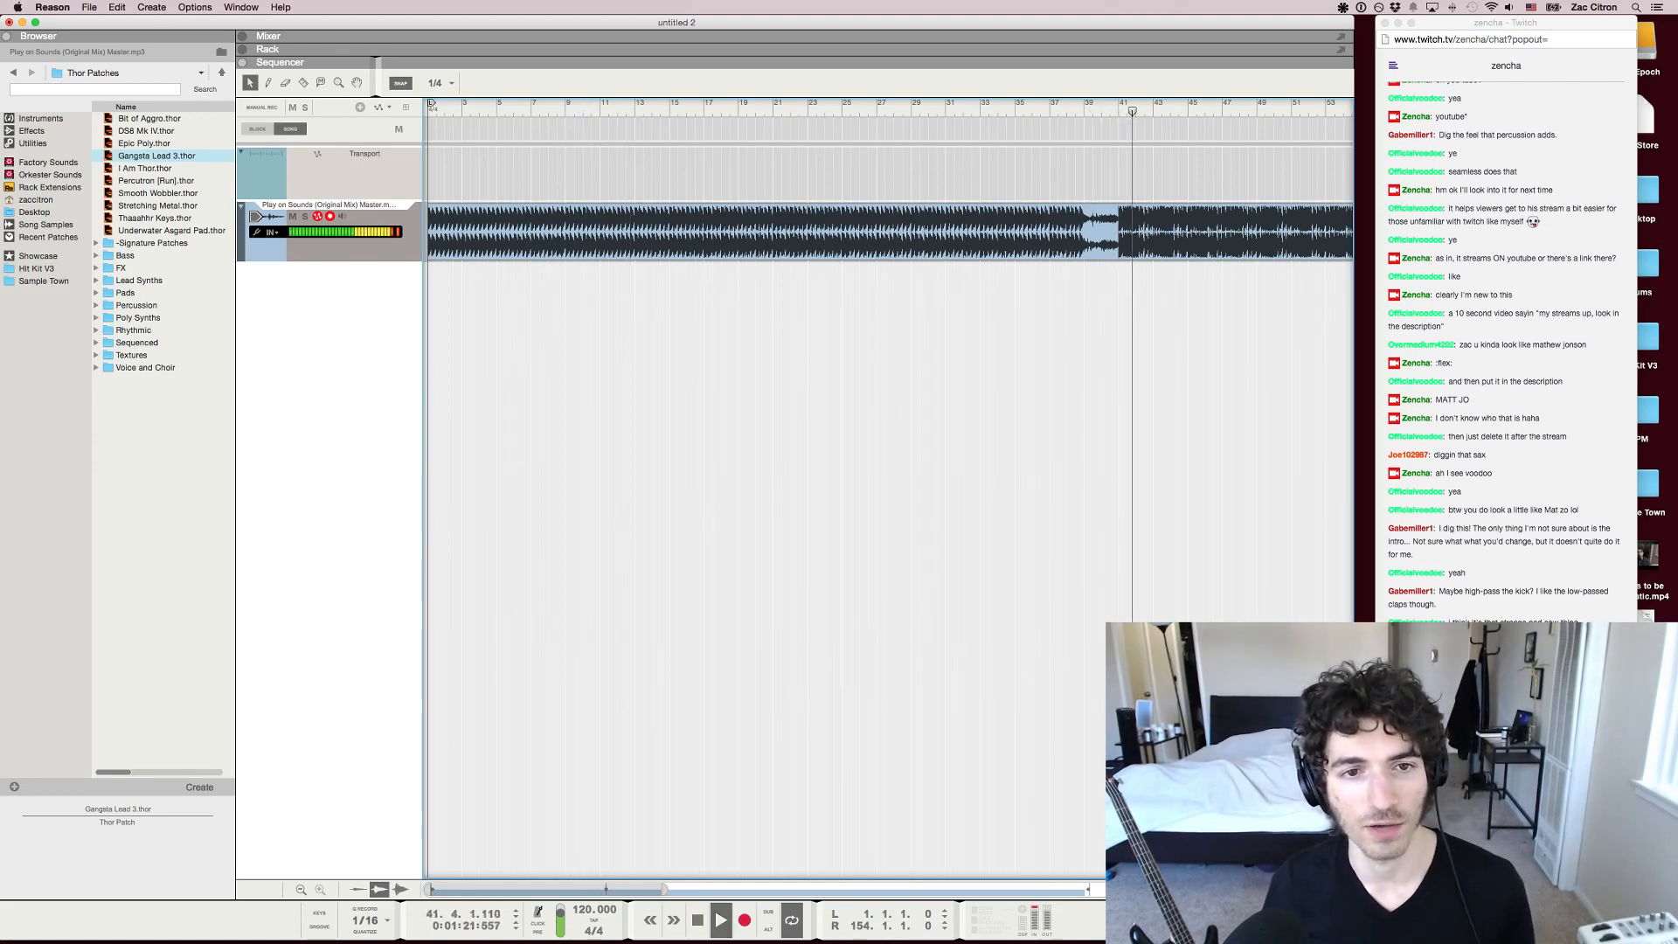
{"action": "key", "text": "space"}
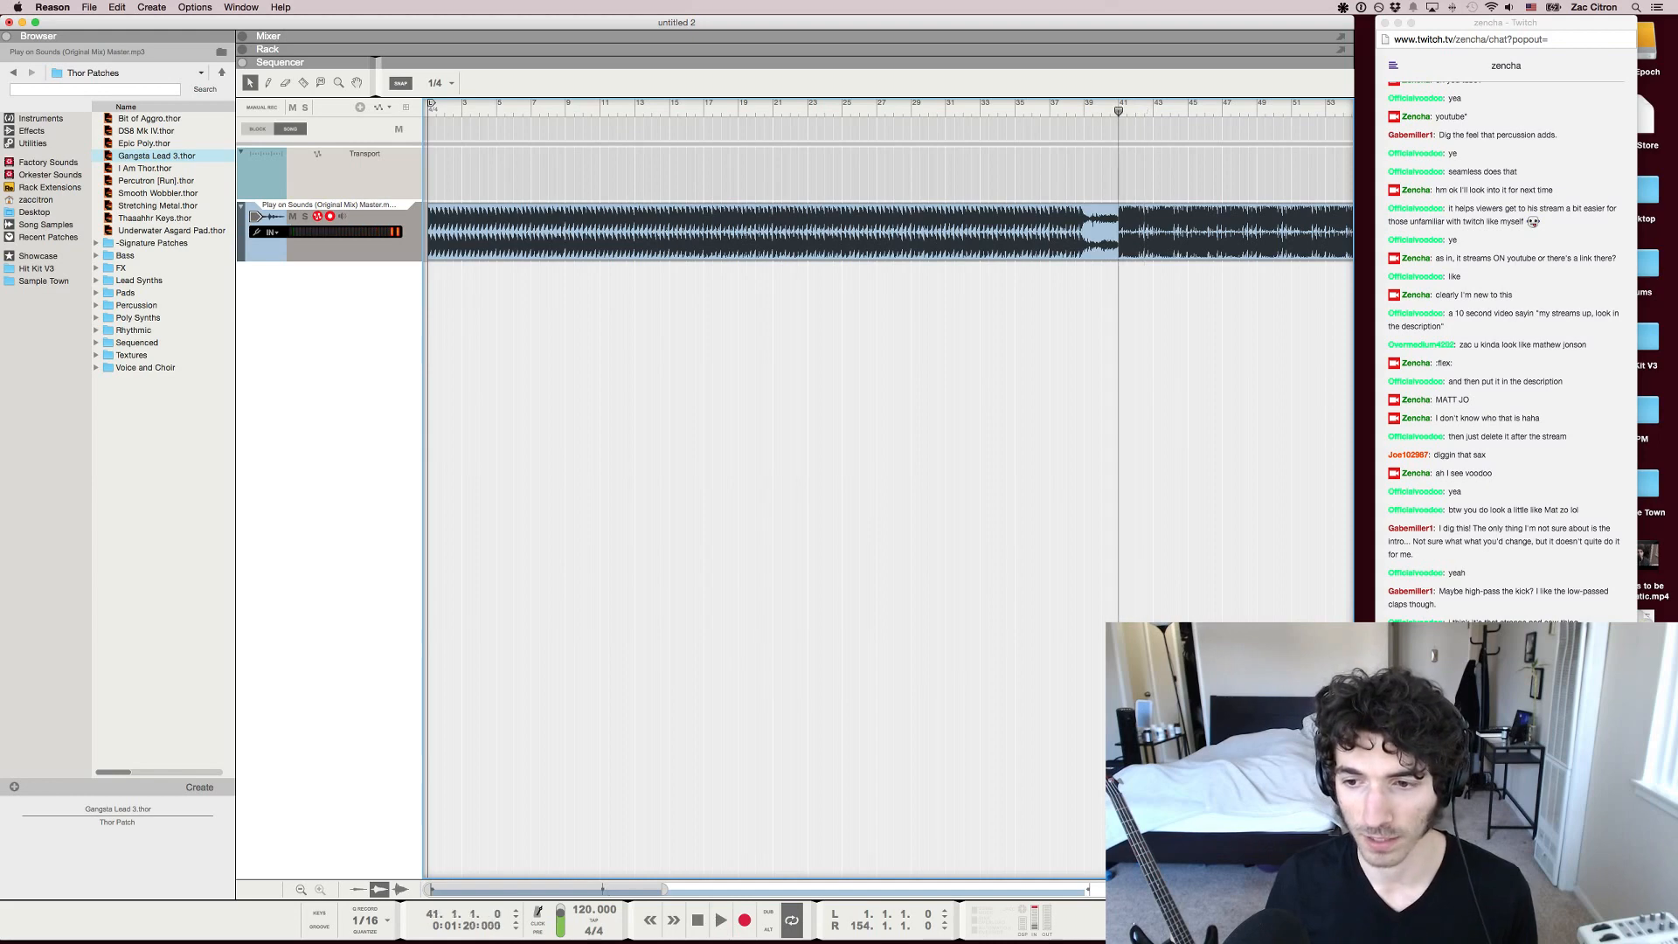
Listen to the section after the breakdown from bar 41 to about bar 47 and return to bar 41
{"action": "key", "text": "space"}
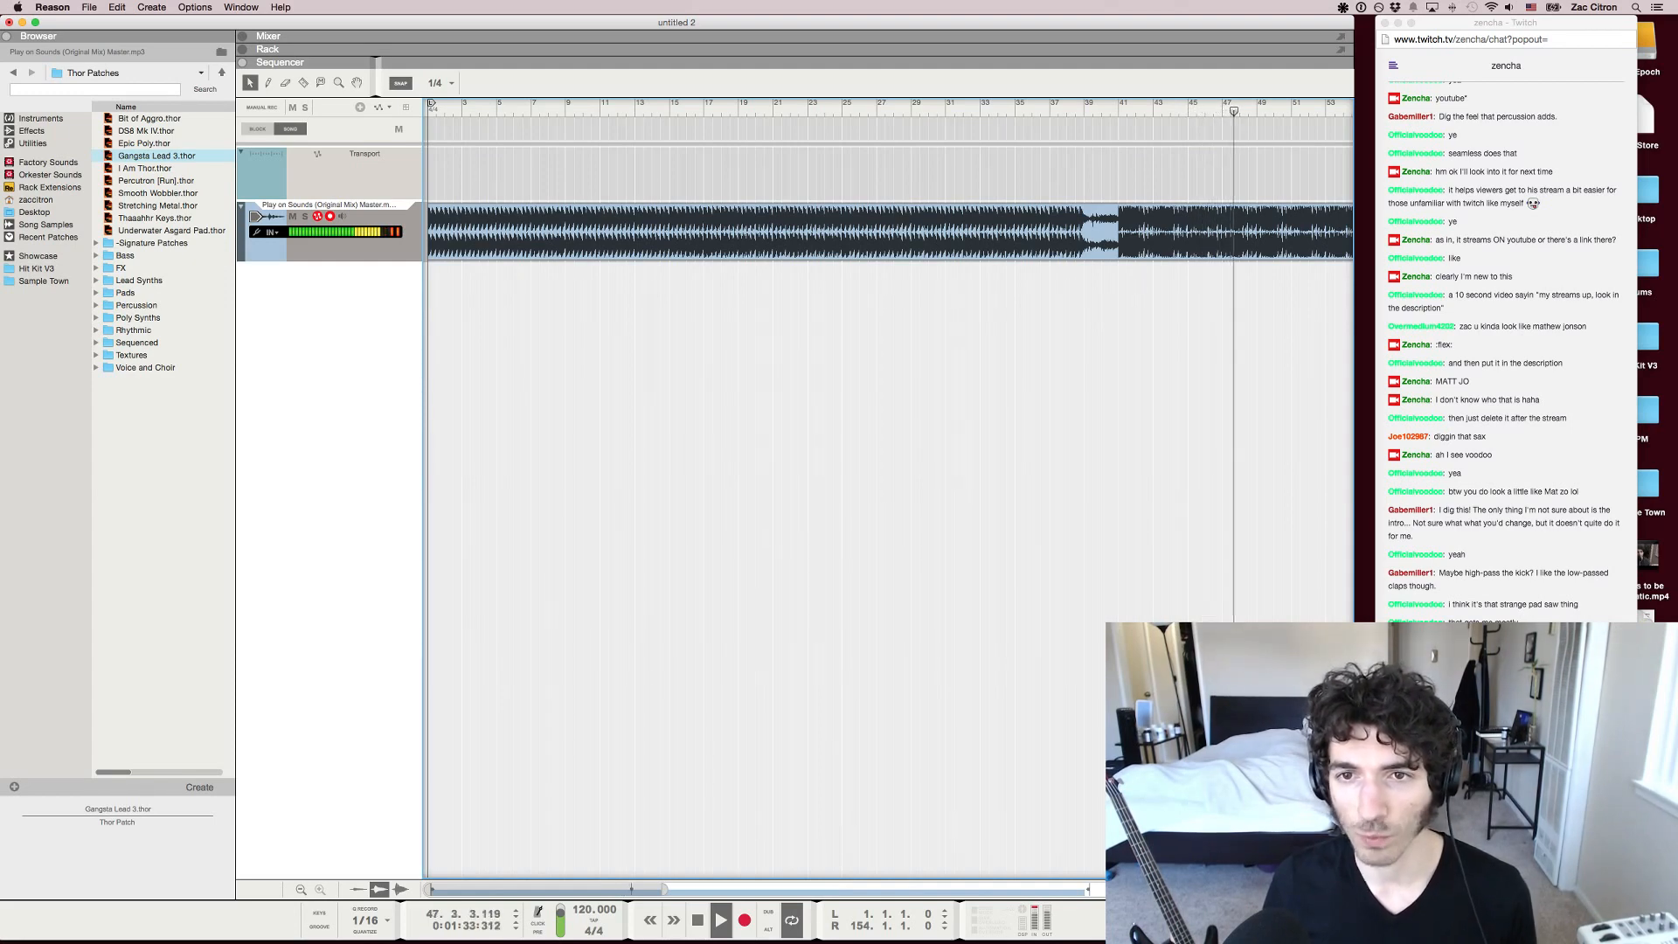
{"action": "key", "text": "space"}
{"action": "left_click_drag", "start_coordinate": [1119, 111], "coordinate": [1119, 111]}
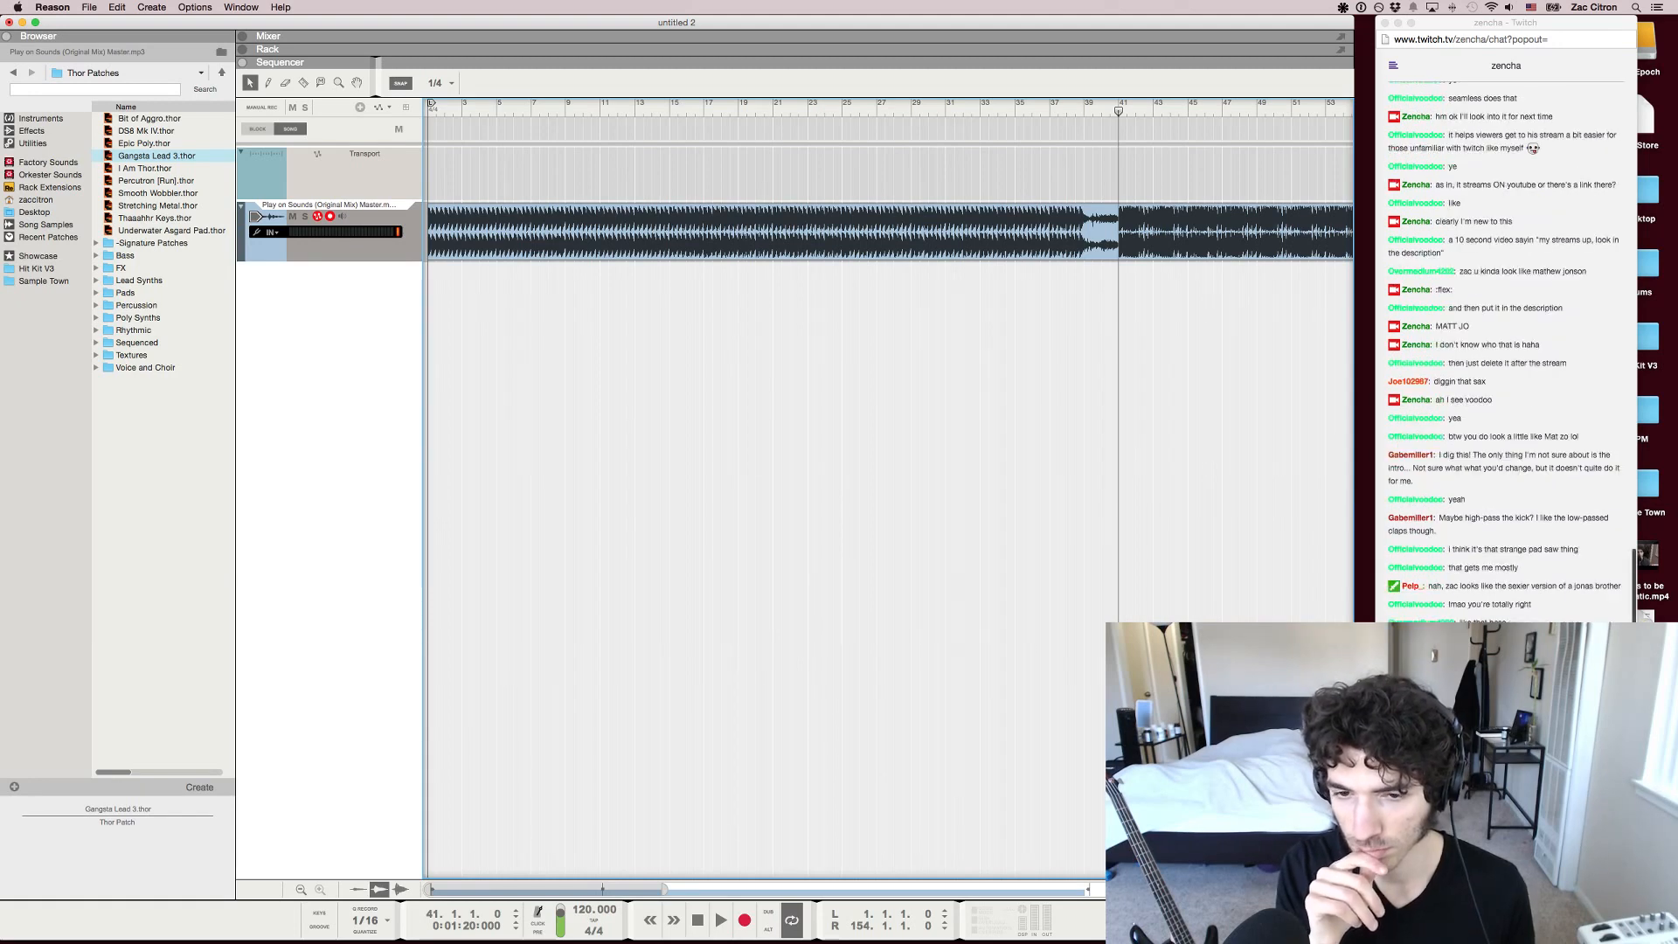
Replay the opening beats of bar 41 in short bursts and reset the song position to bar 41
{"action": "key", "text": "space"}
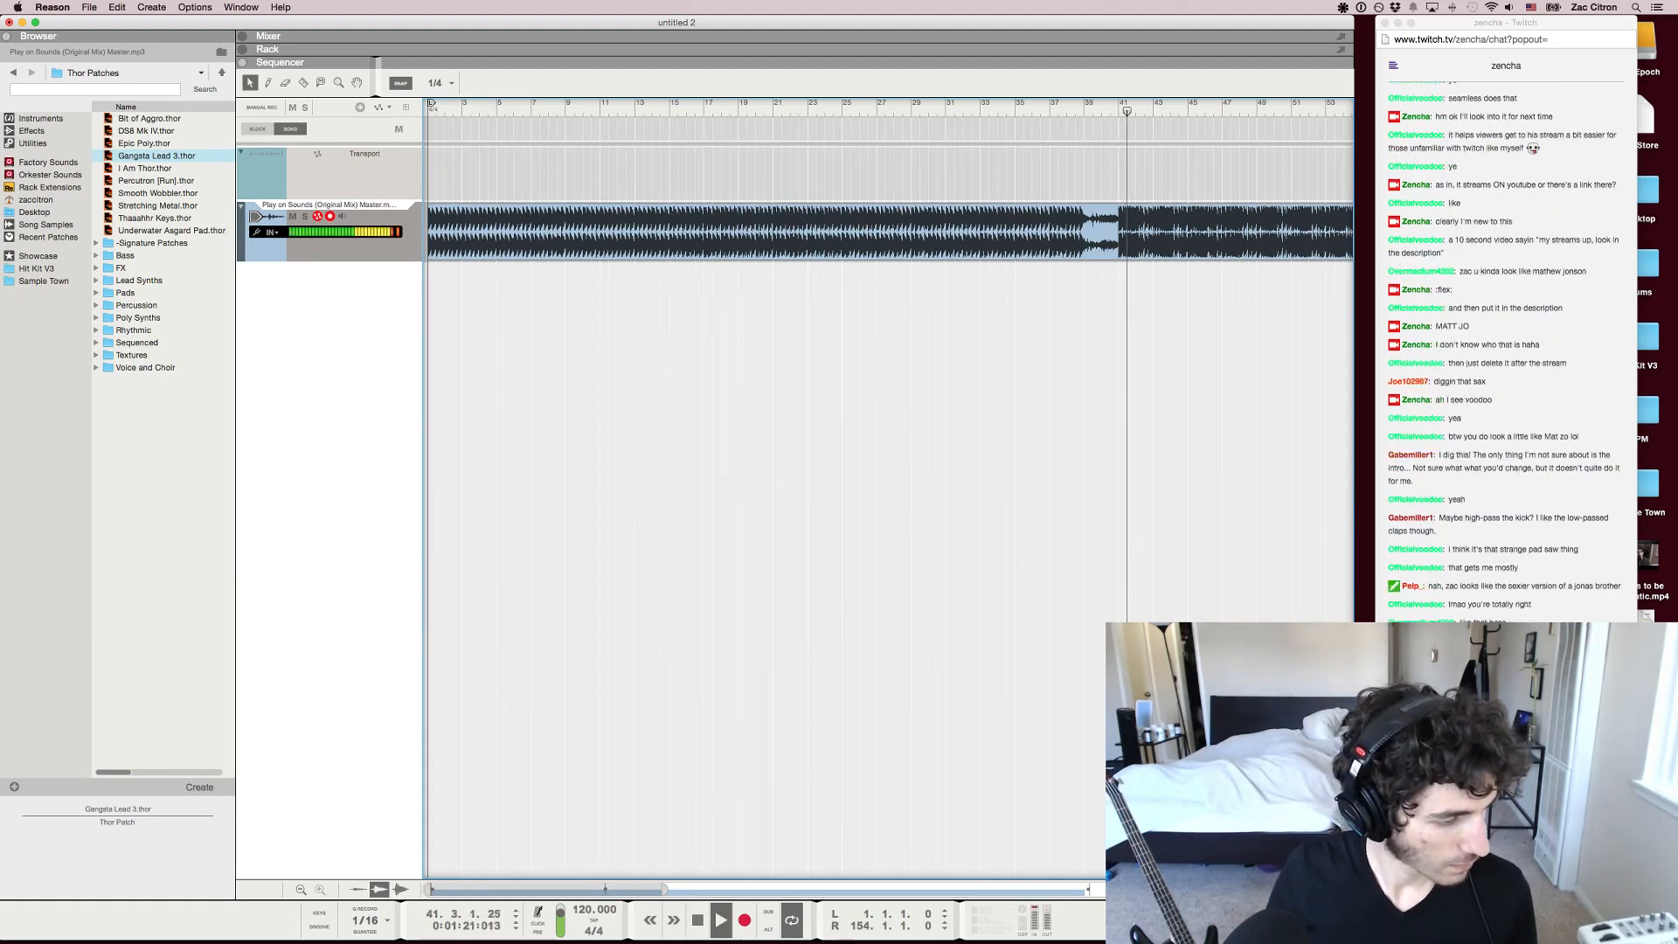
{"action": "key", "text": "space"}
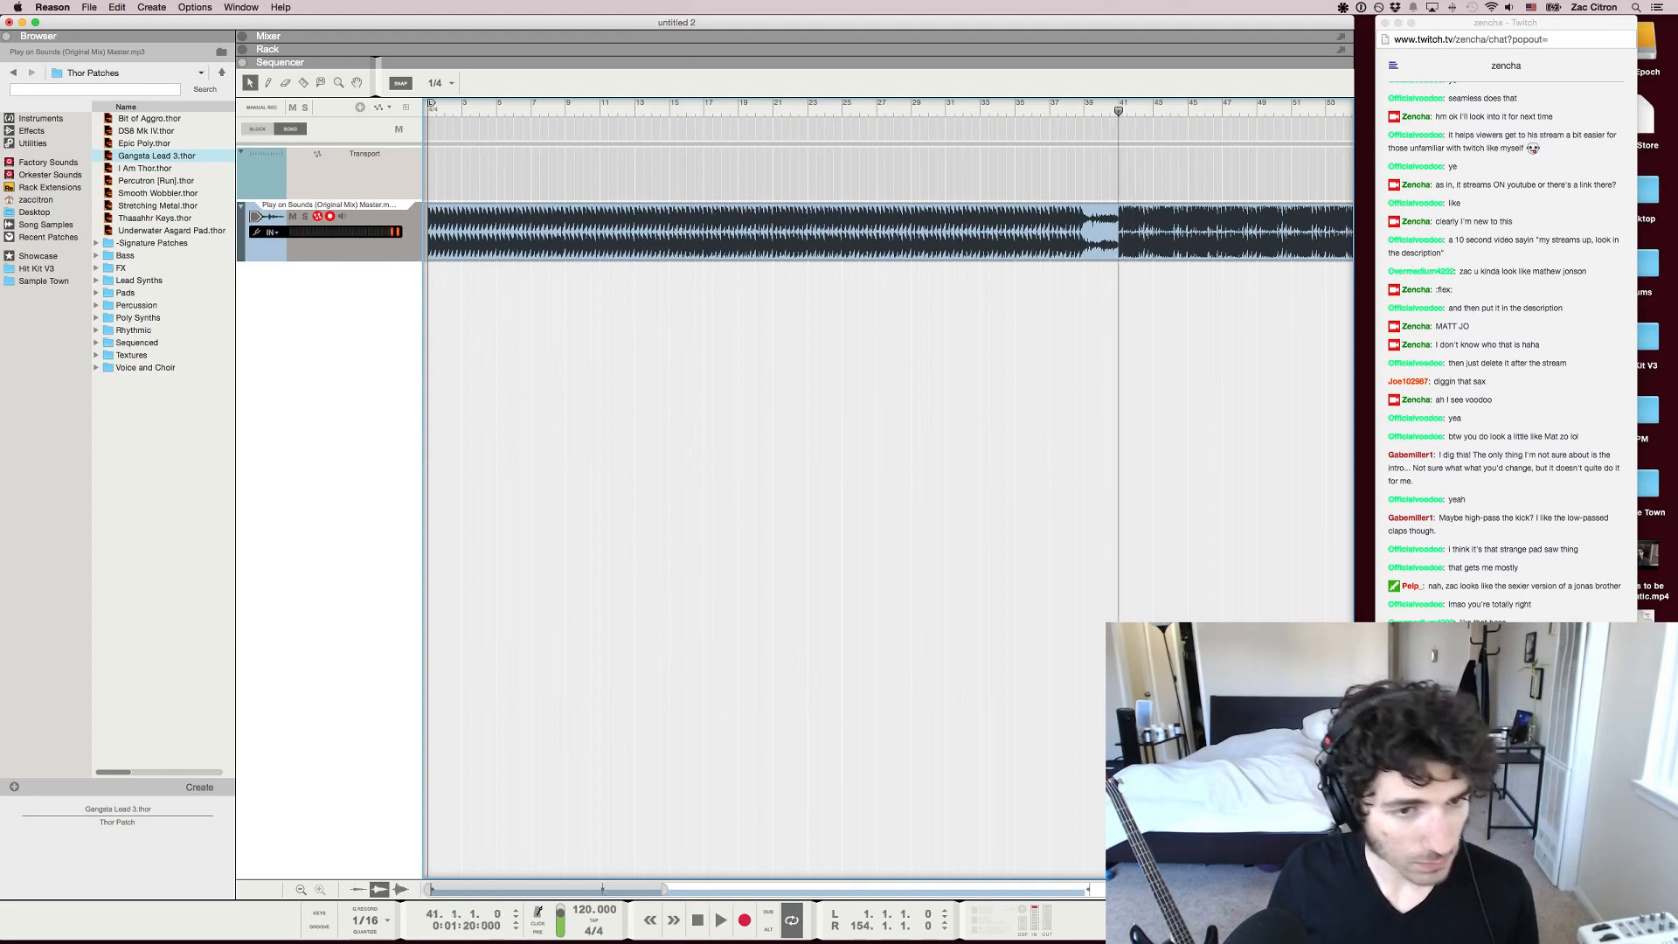
{"action": "key", "text": "space"}
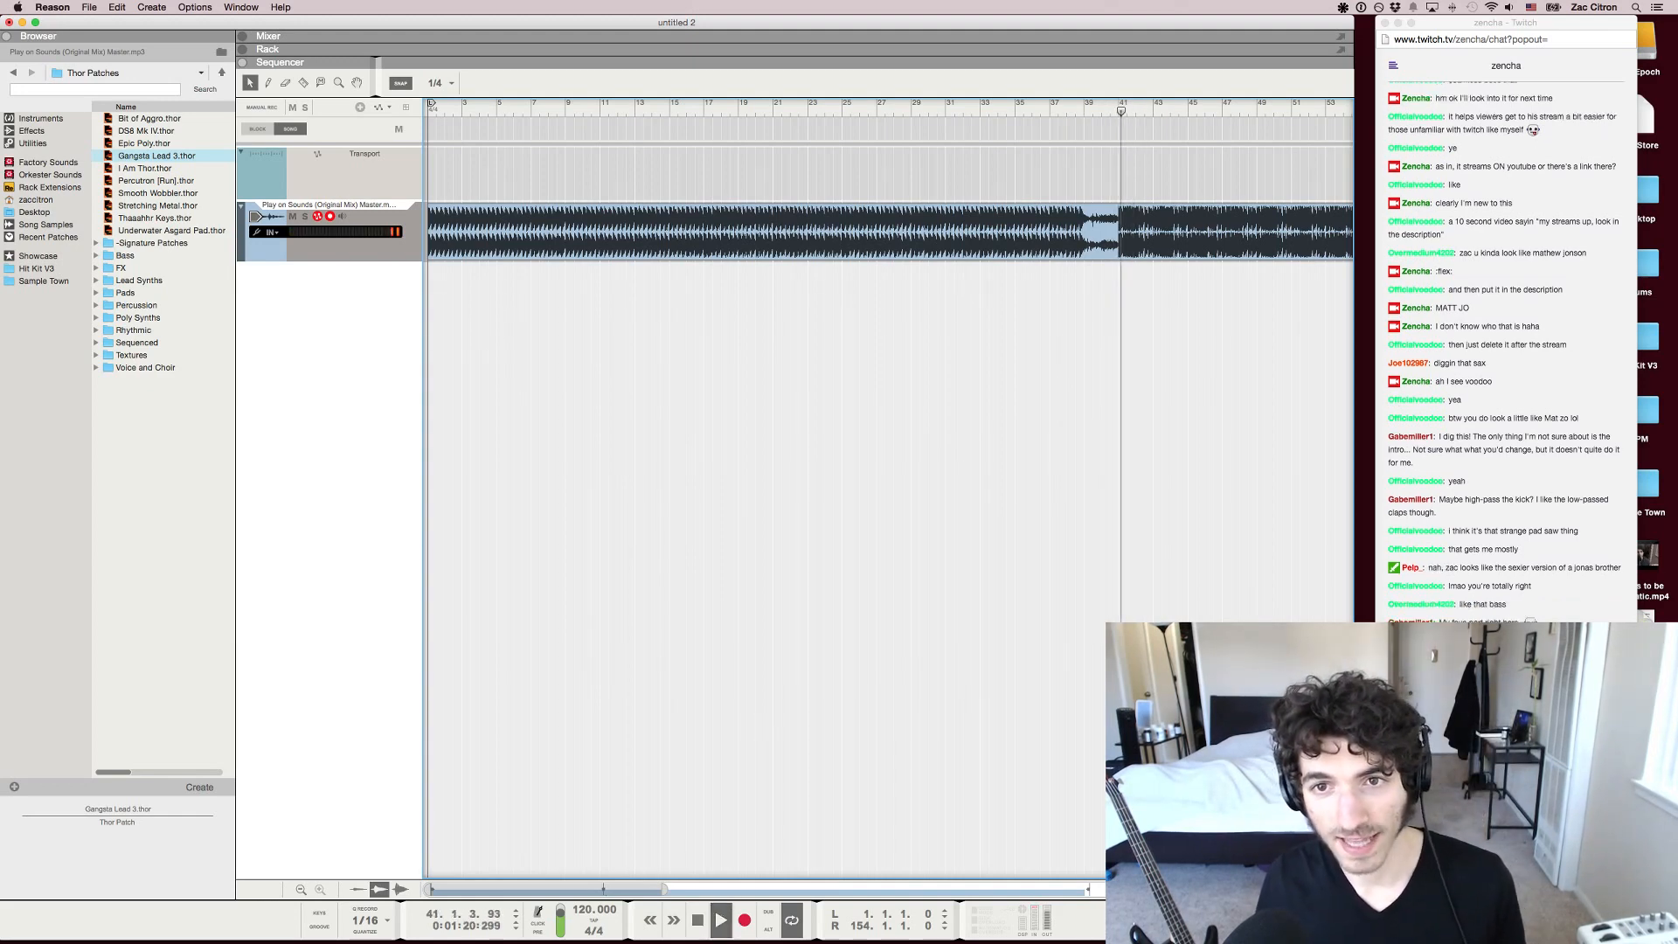
{"action": "key", "text": "space"}
{"action": "left_click", "coordinate": [1119, 104]}
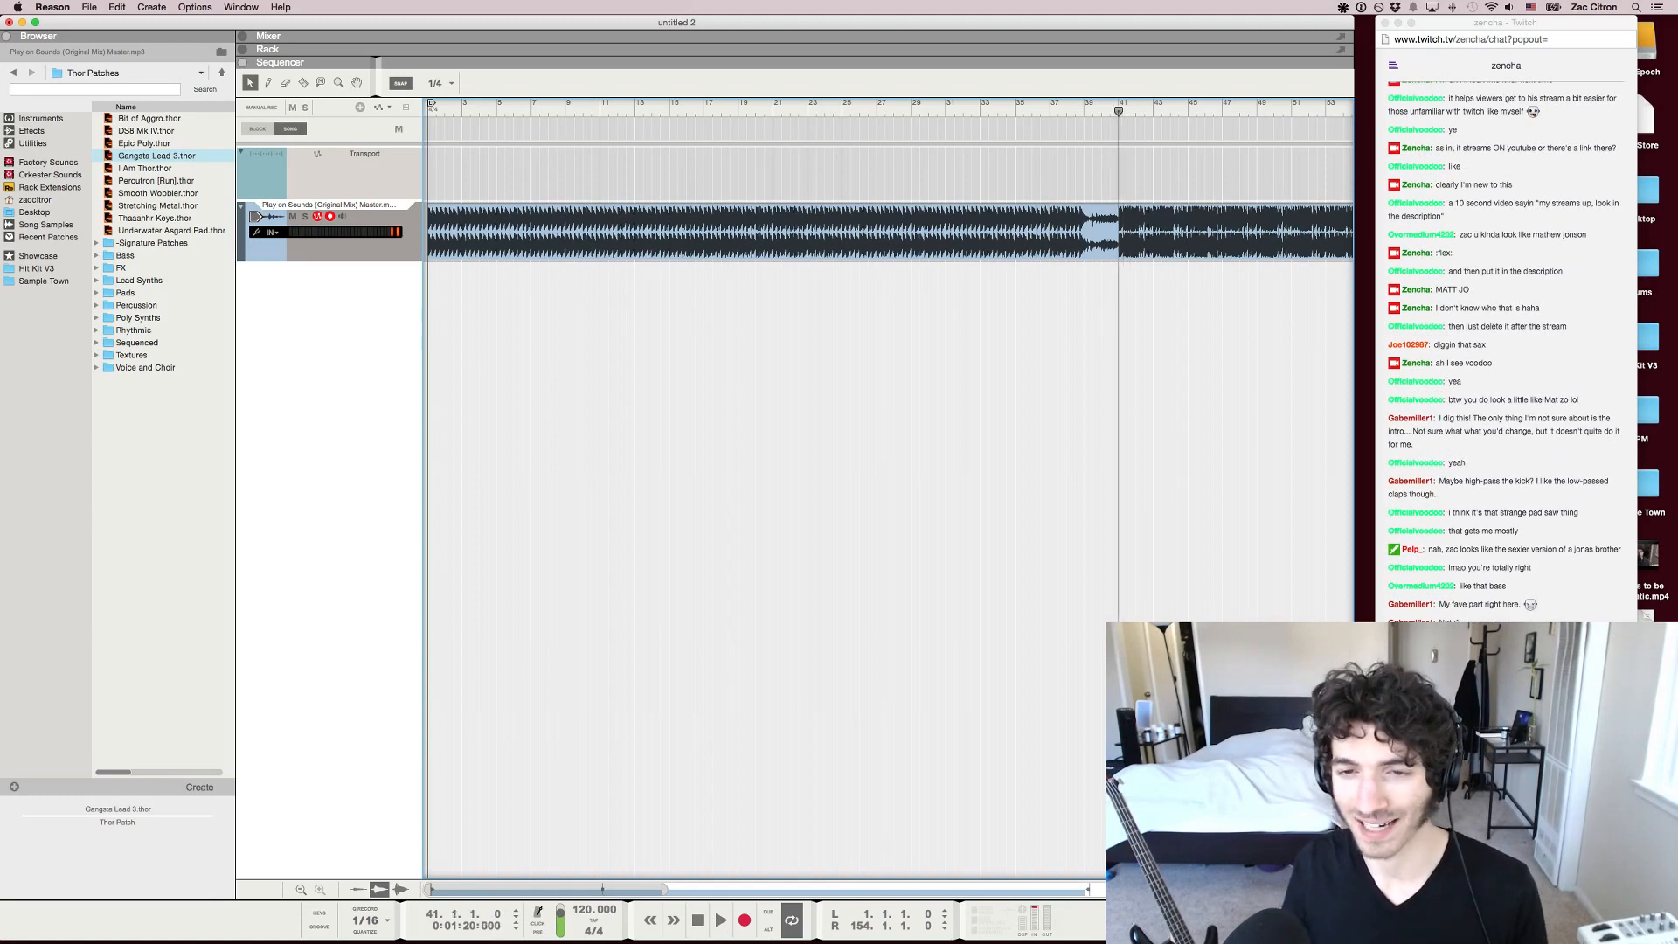
{"action": "key", "text": "h"}
{"action": "key", "text": "h"}
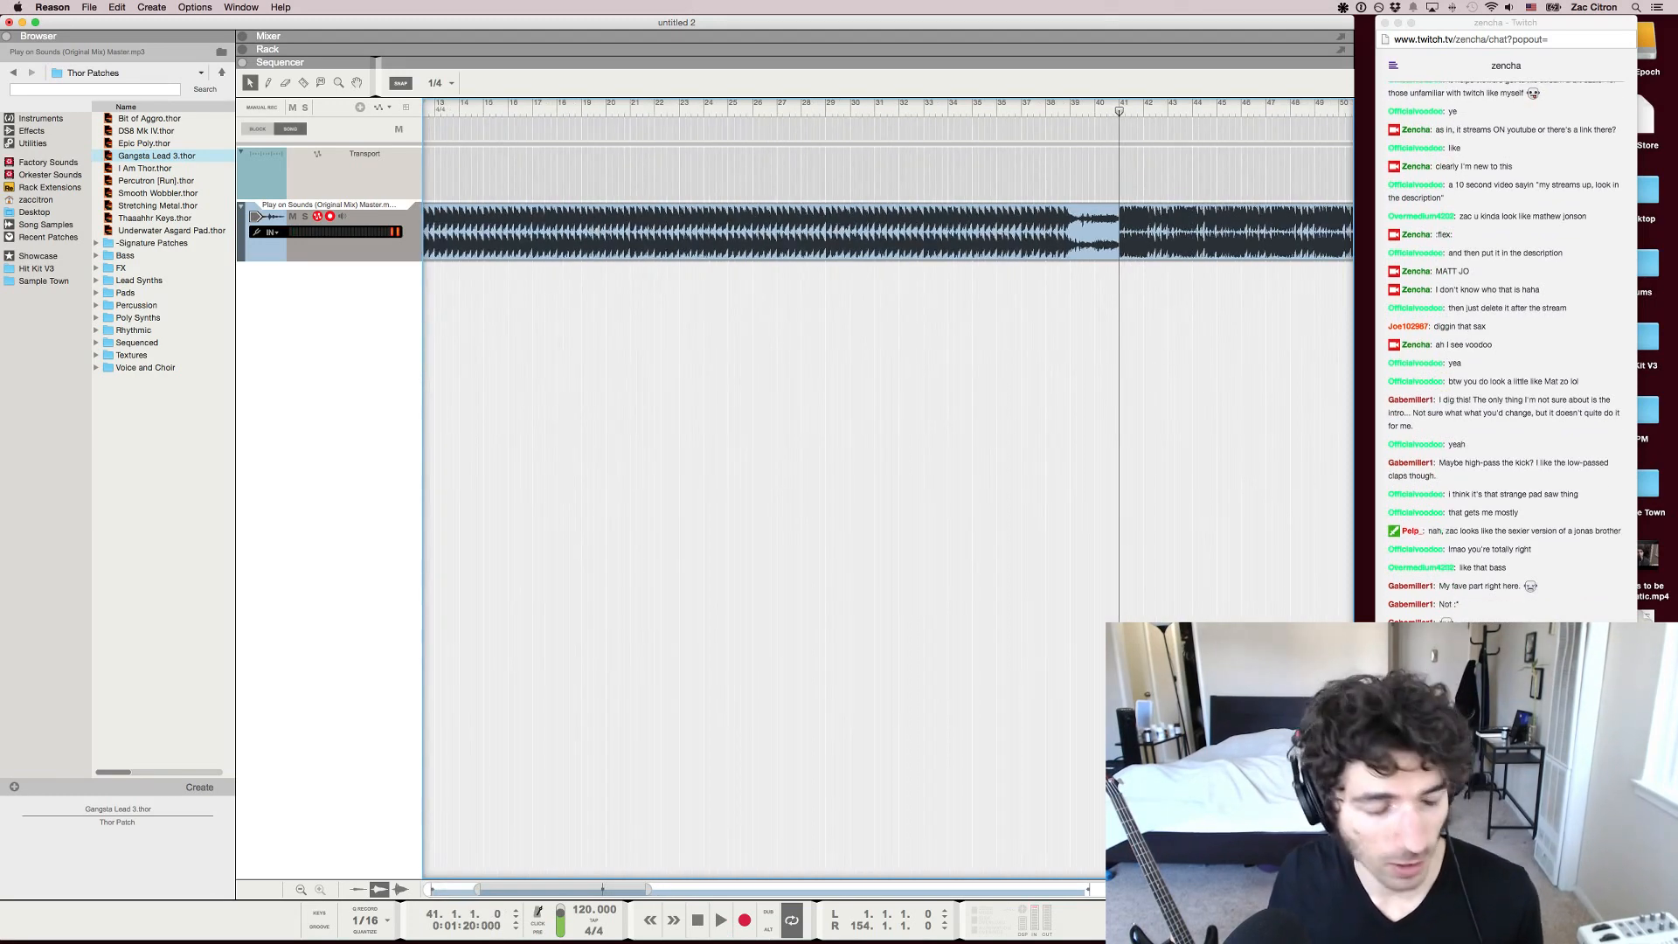
{"action": "key", "text": "h"}
{"action": "key", "text": "h"}
{"action": "key", "text": "h"}
{"action": "key", "text": "h"}
{"action": "key", "text": "h"}
{"action": "scroll", "coordinate": [888, 489], "scroll_direction": "right", "scroll_amount": 5}
{"action": "key", "text": "g"}
{"action": "key", "text": "g"}
{"action": "key", "text": "g"}
{"action": "key", "text": "g"}
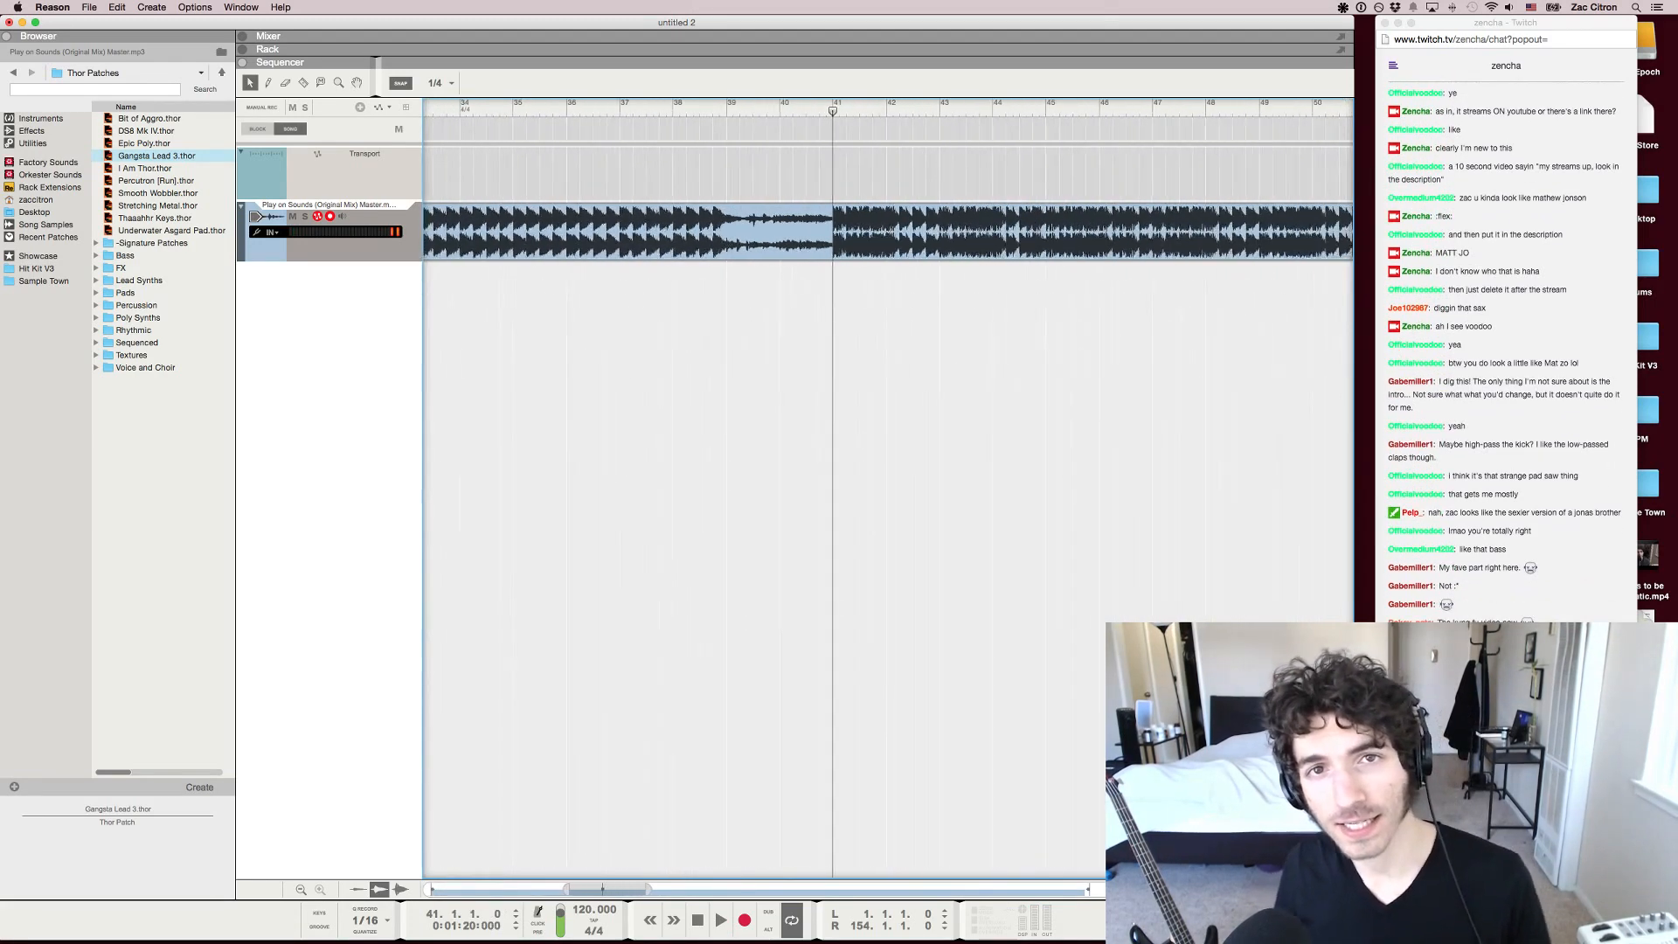
Listen to the section before the breakdown from about bar 25, stopping at bar 28
{"action": "key", "text": "g"}
{"action": "key", "text": "g"}
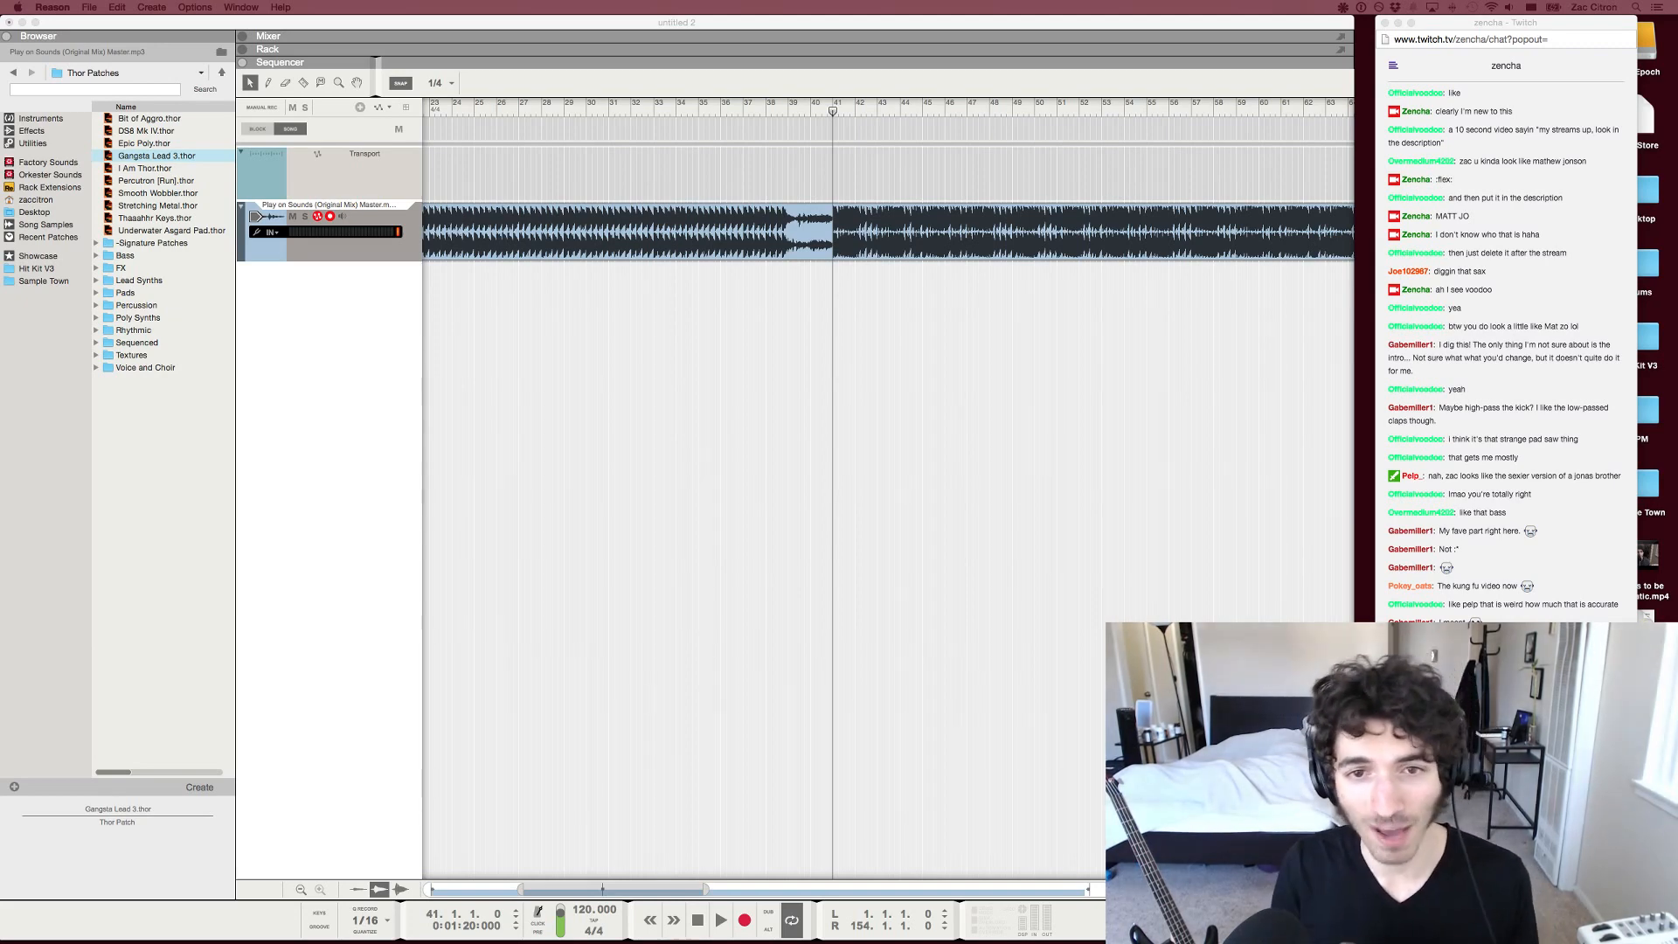
{"action": "left_click", "coordinate": [481, 107]}
{"action": "left_click_drag", "start_coordinate": [482, 106], "coordinate": [474, 107]}
{"action": "key", "text": "space"}
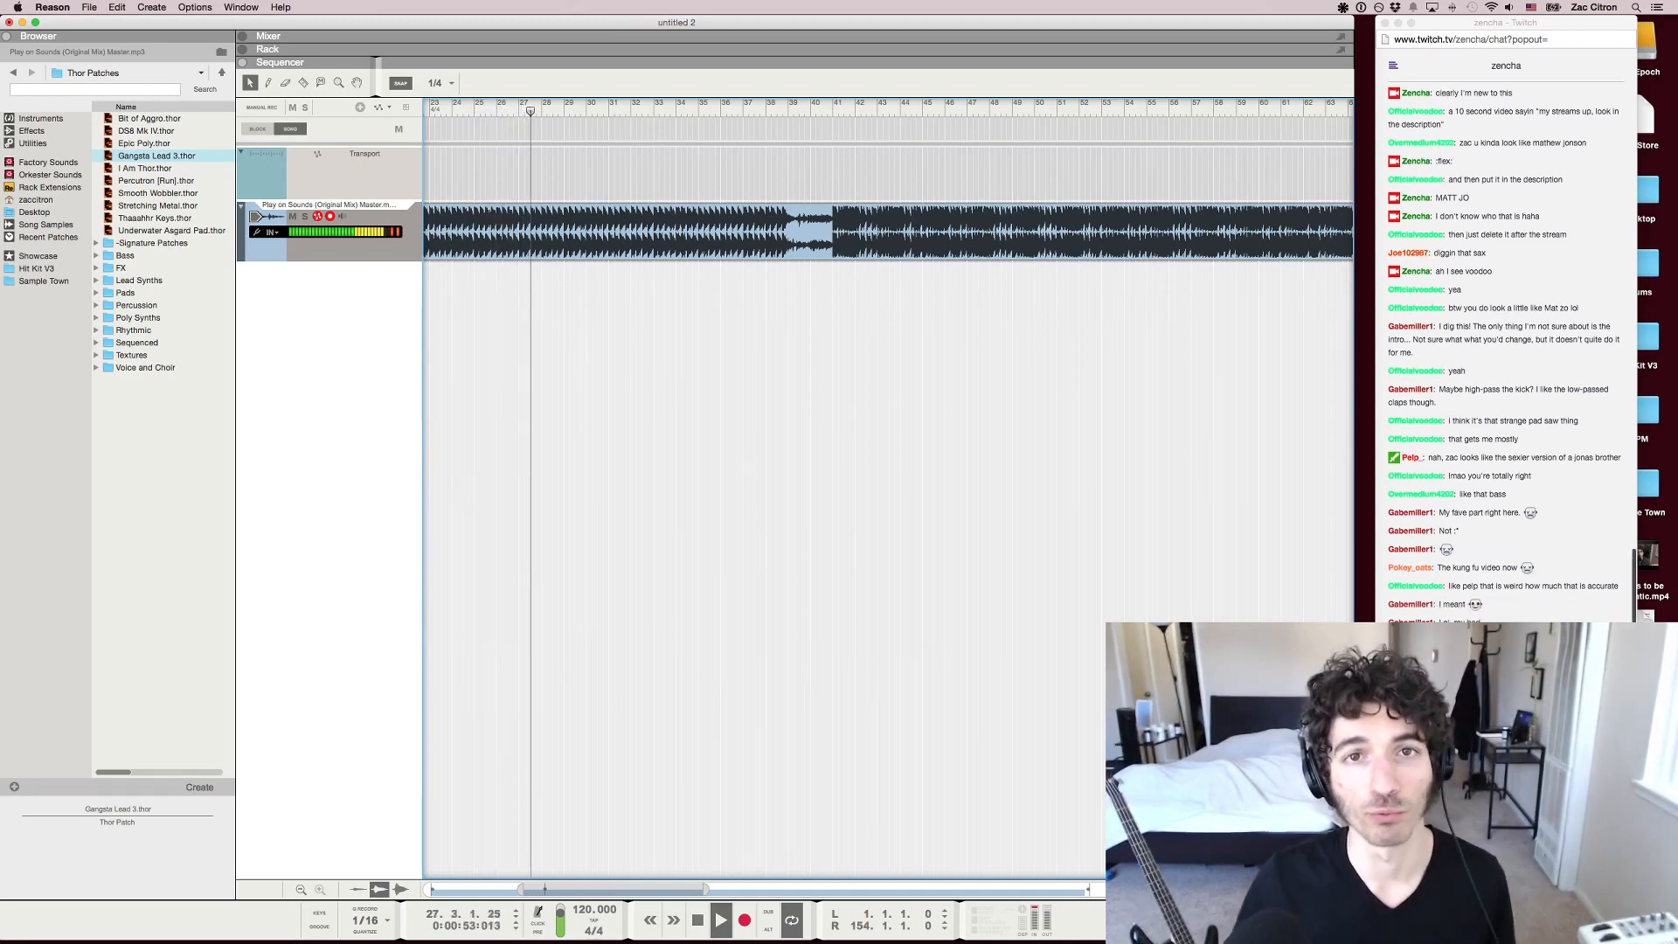
{"action": "key", "text": "space"}
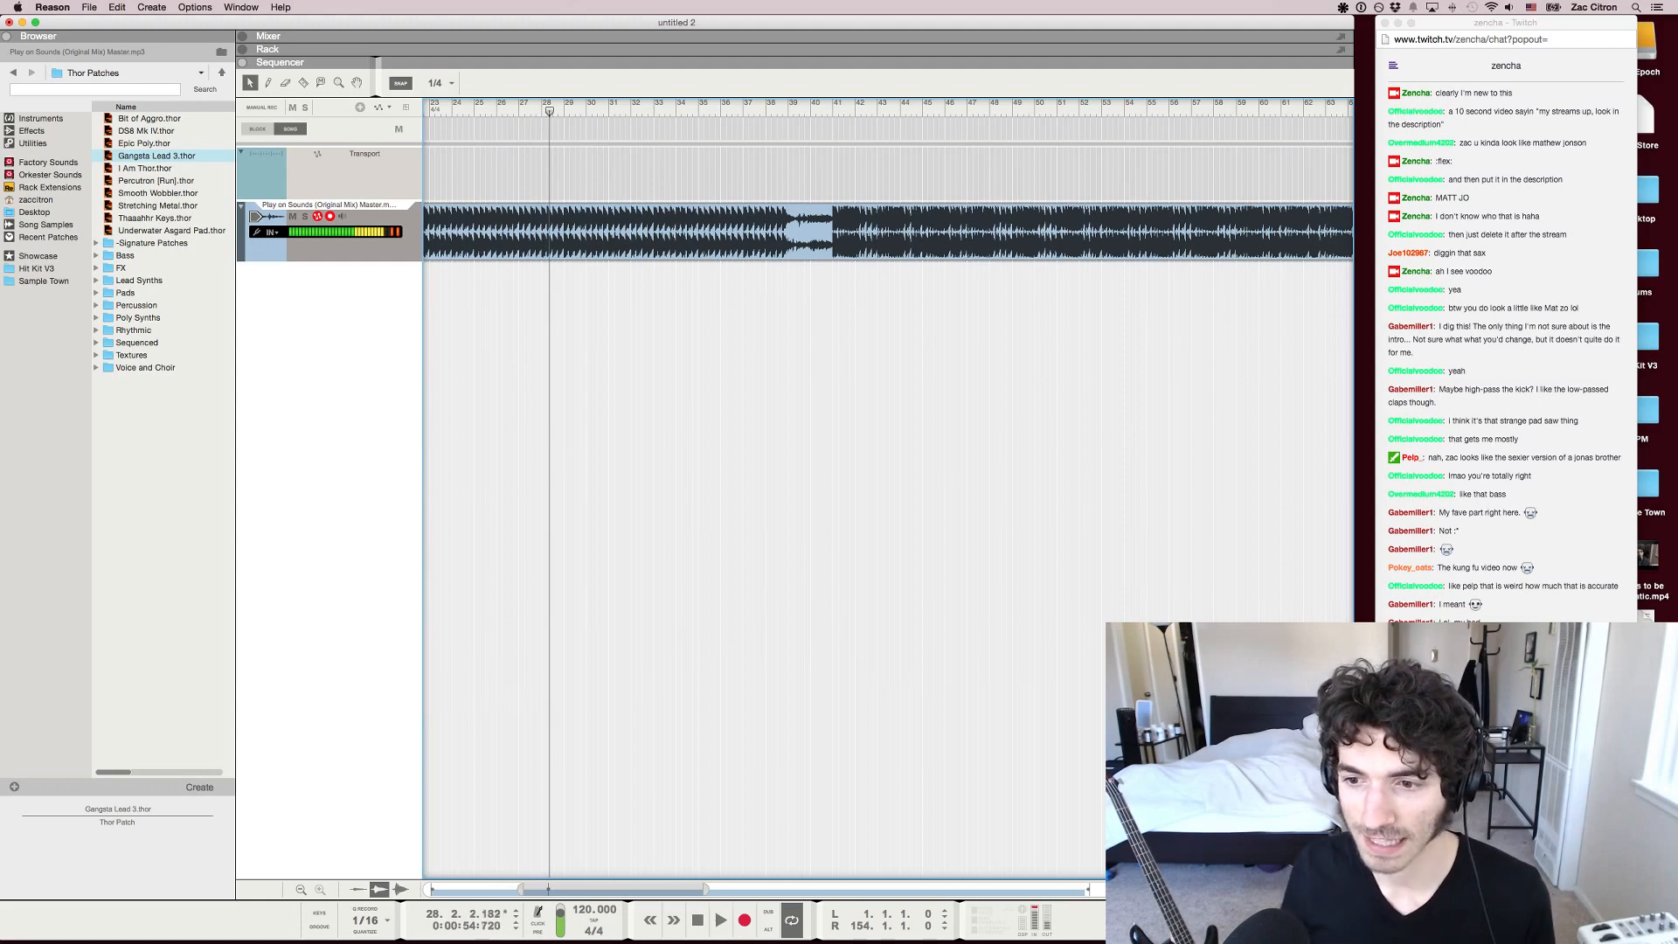
Replay the passage before the breakdown from about bar 24, pausing at bar 27 and stopping near the end of bar 28
{"action": "left_click_drag", "start_coordinate": [492, 111], "coordinate": [452, 112]}
{"action": "key", "text": "space"}
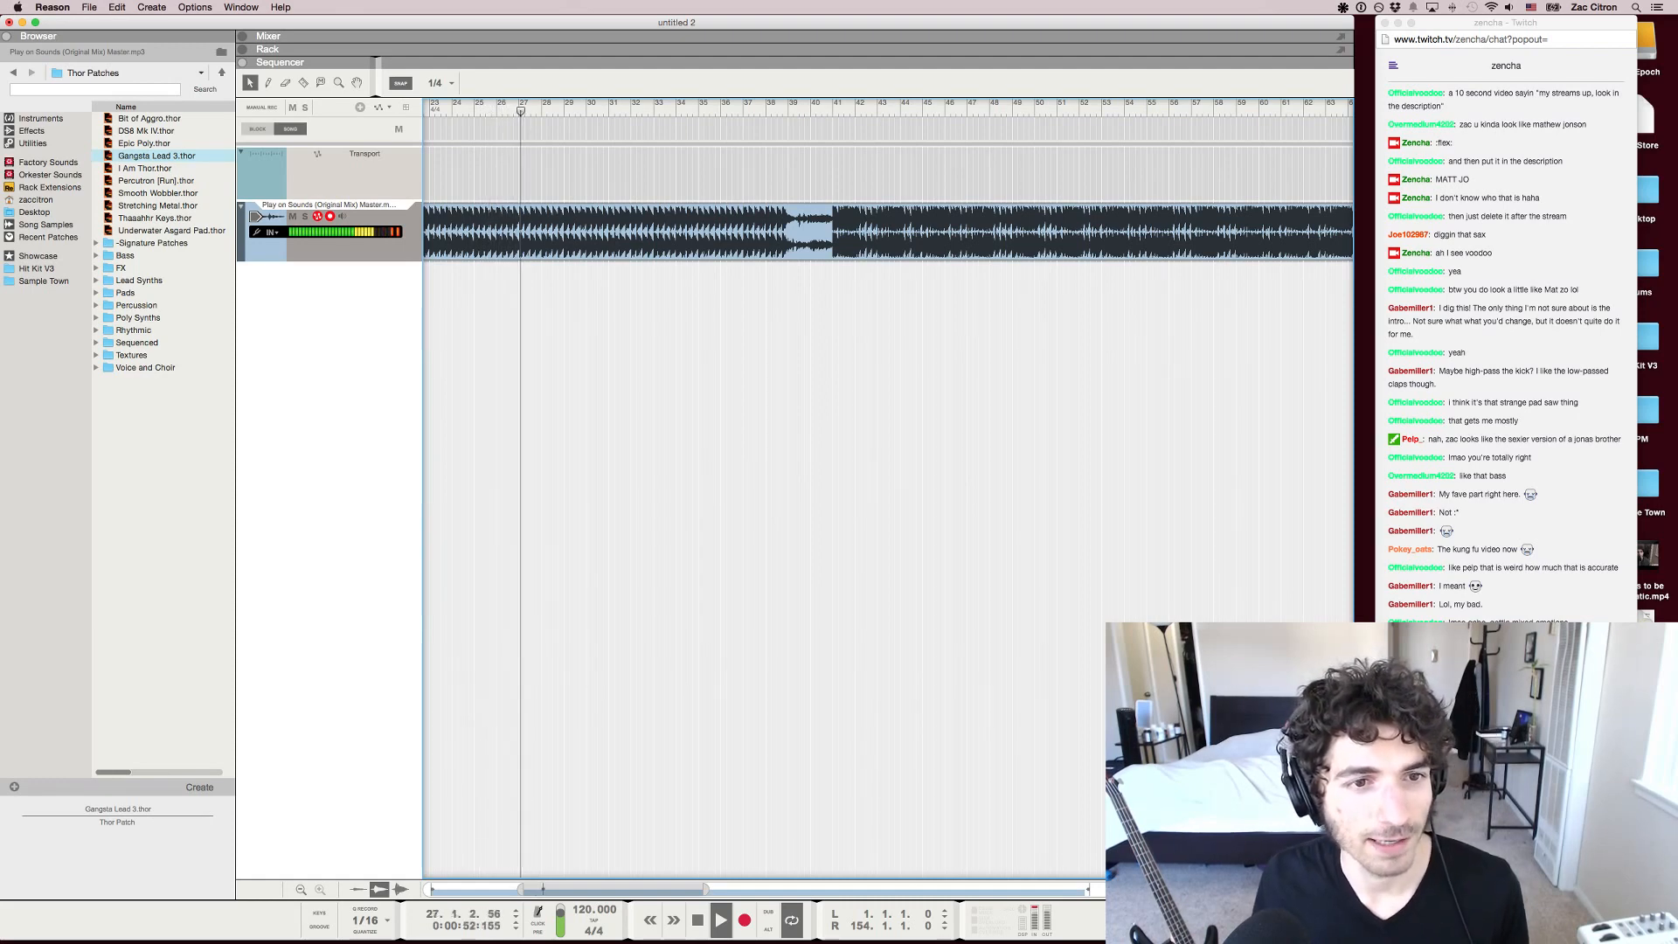
{"action": "key", "text": "space"}
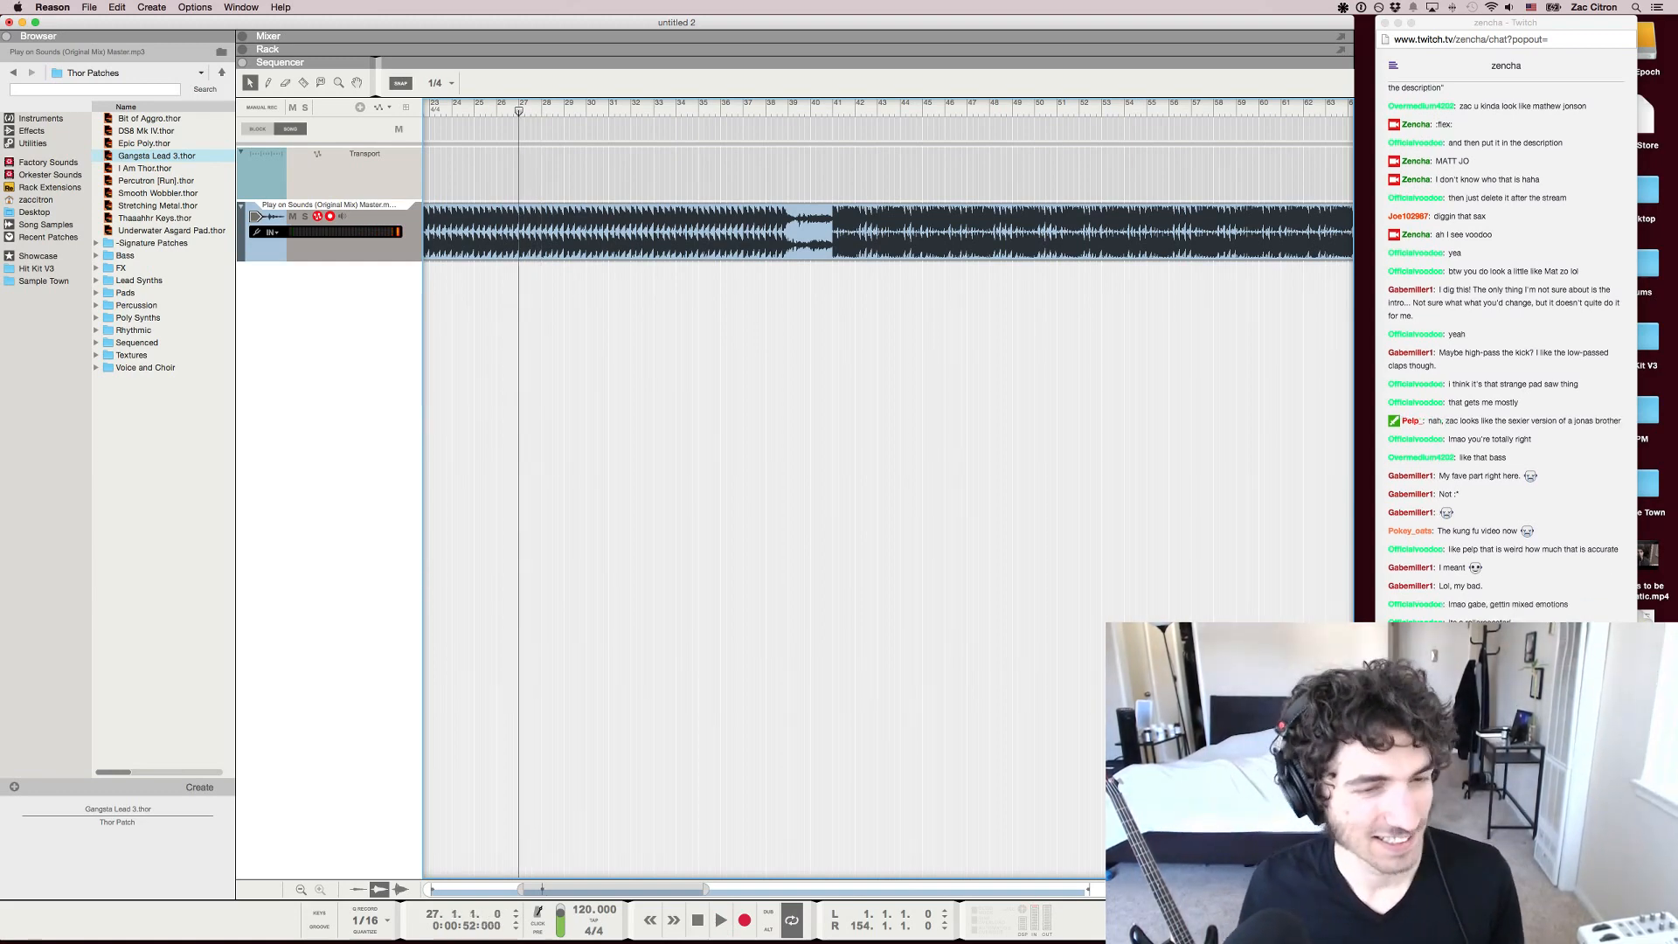
{"action": "key", "text": "space"}
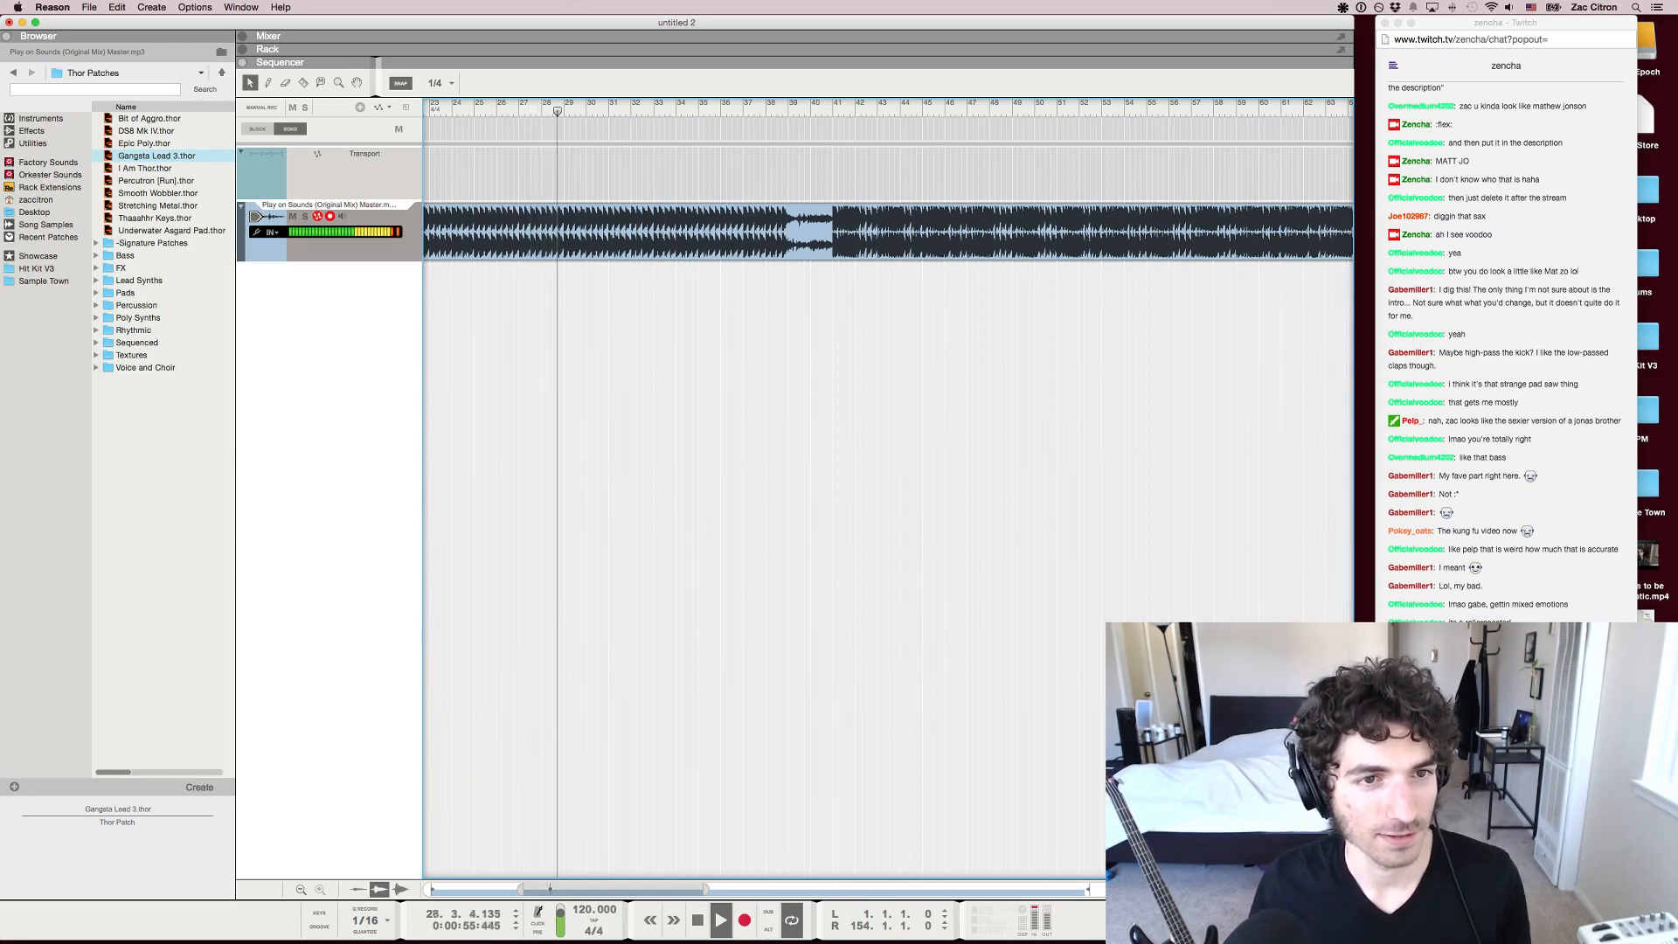
{"action": "key", "text": "space"}
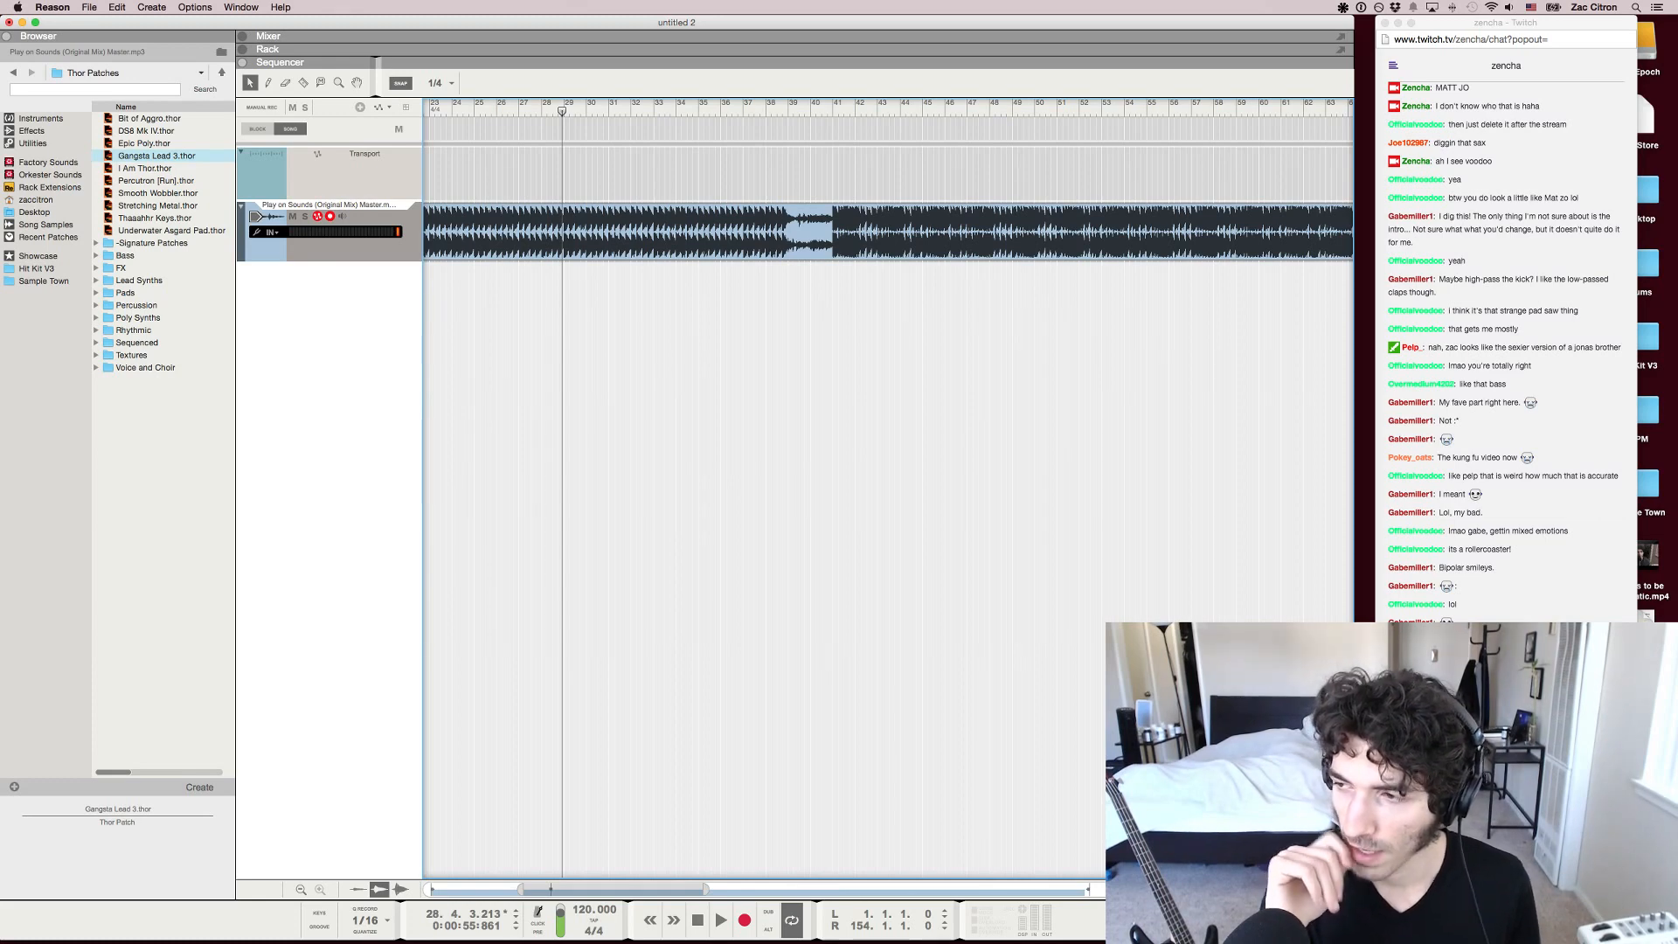
Audition the later part of the track around bars 87 and 92, and let it play on from bar 87
{"action": "scroll", "coordinate": [888, 489], "scroll_direction": "right", "scroll_amount": 8}
{"action": "scroll", "coordinate": [889, 490], "scroll_direction": "down", "scroll_amount": 4}
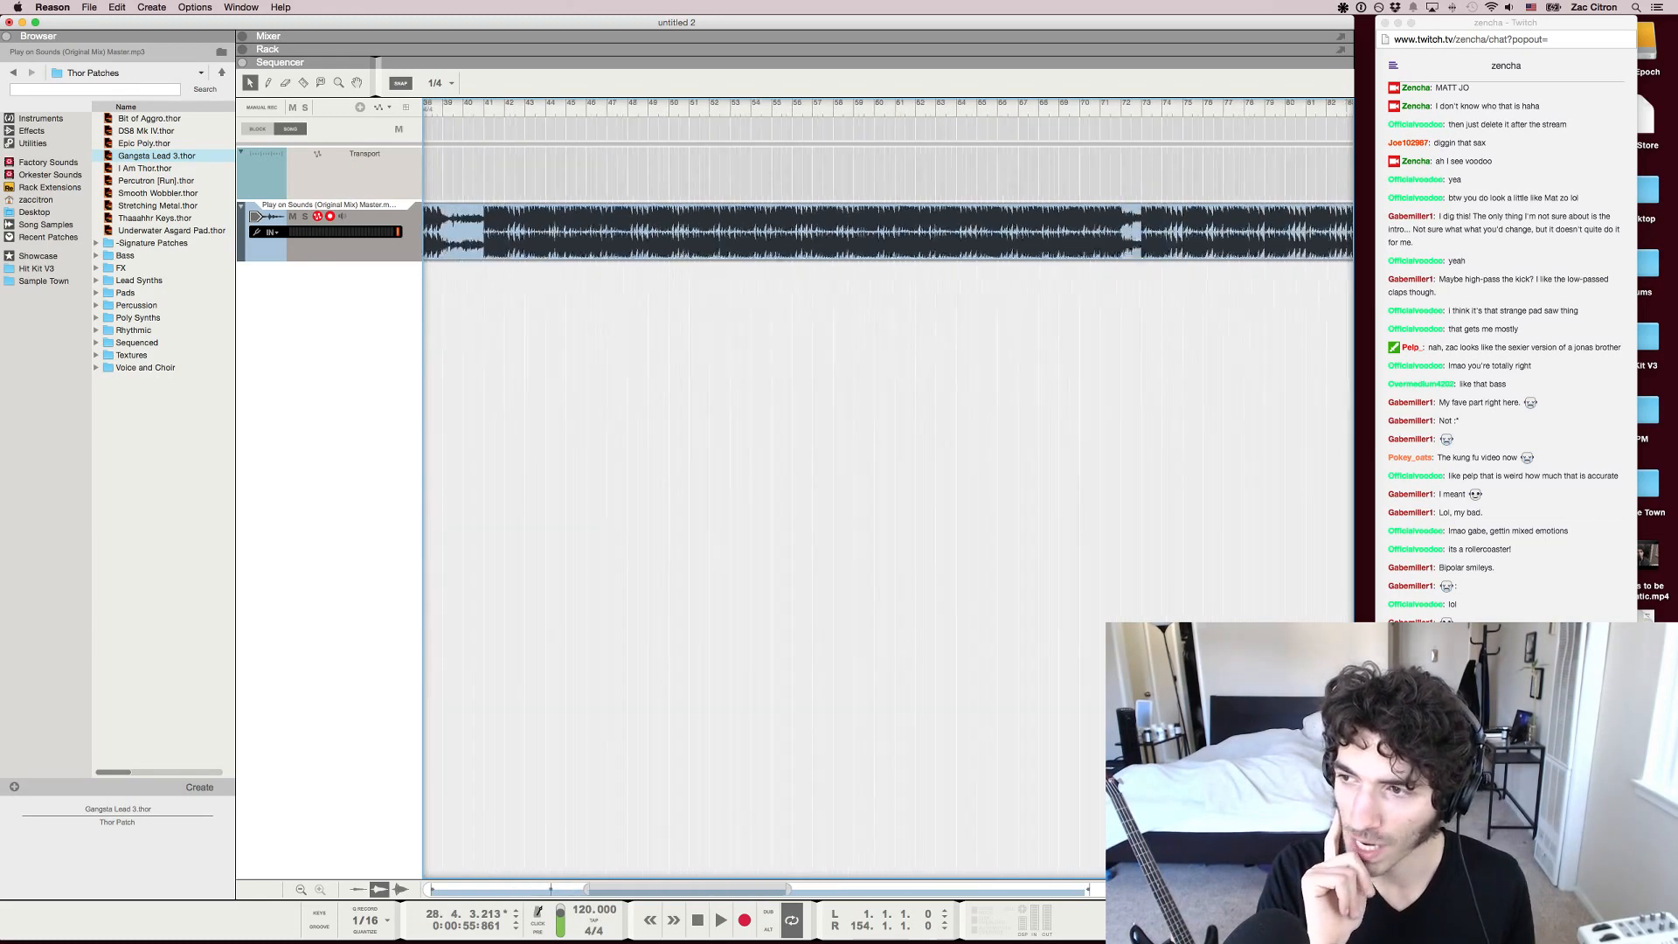
{"action": "left_click", "coordinate": [1150, 111]}
{"action": "key", "text": "space"}
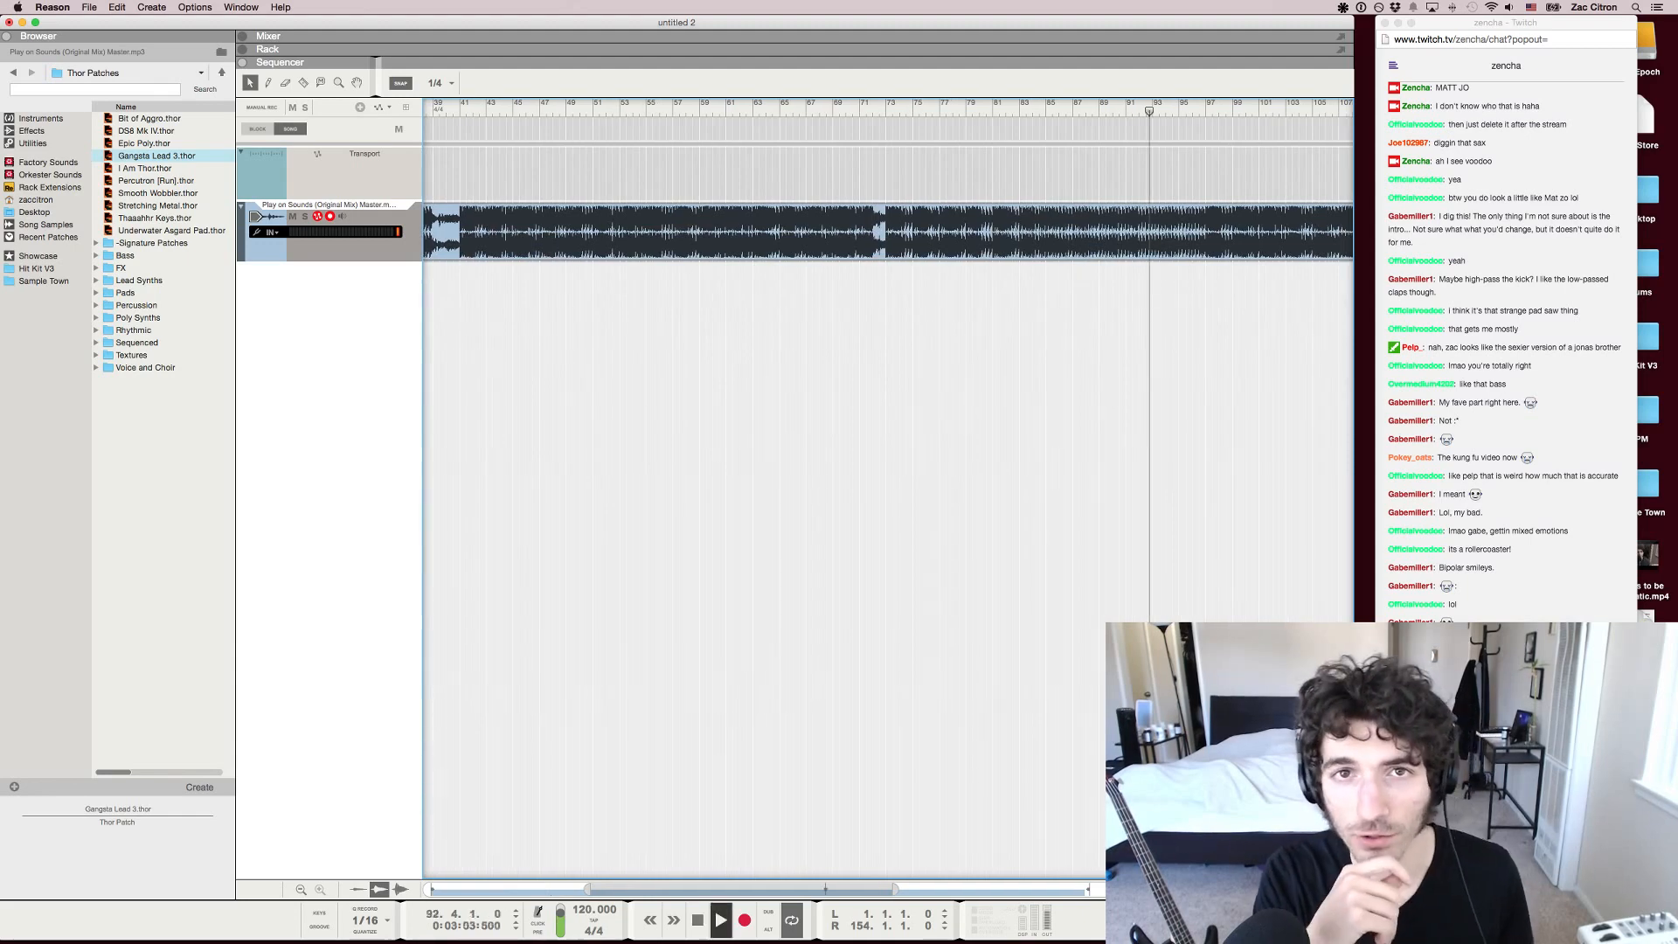
{"action": "left_click", "coordinate": [1081, 111]}
{"action": "left_click", "coordinate": [1135, 111]}
{"action": "left_click", "coordinate": [1080, 111]}
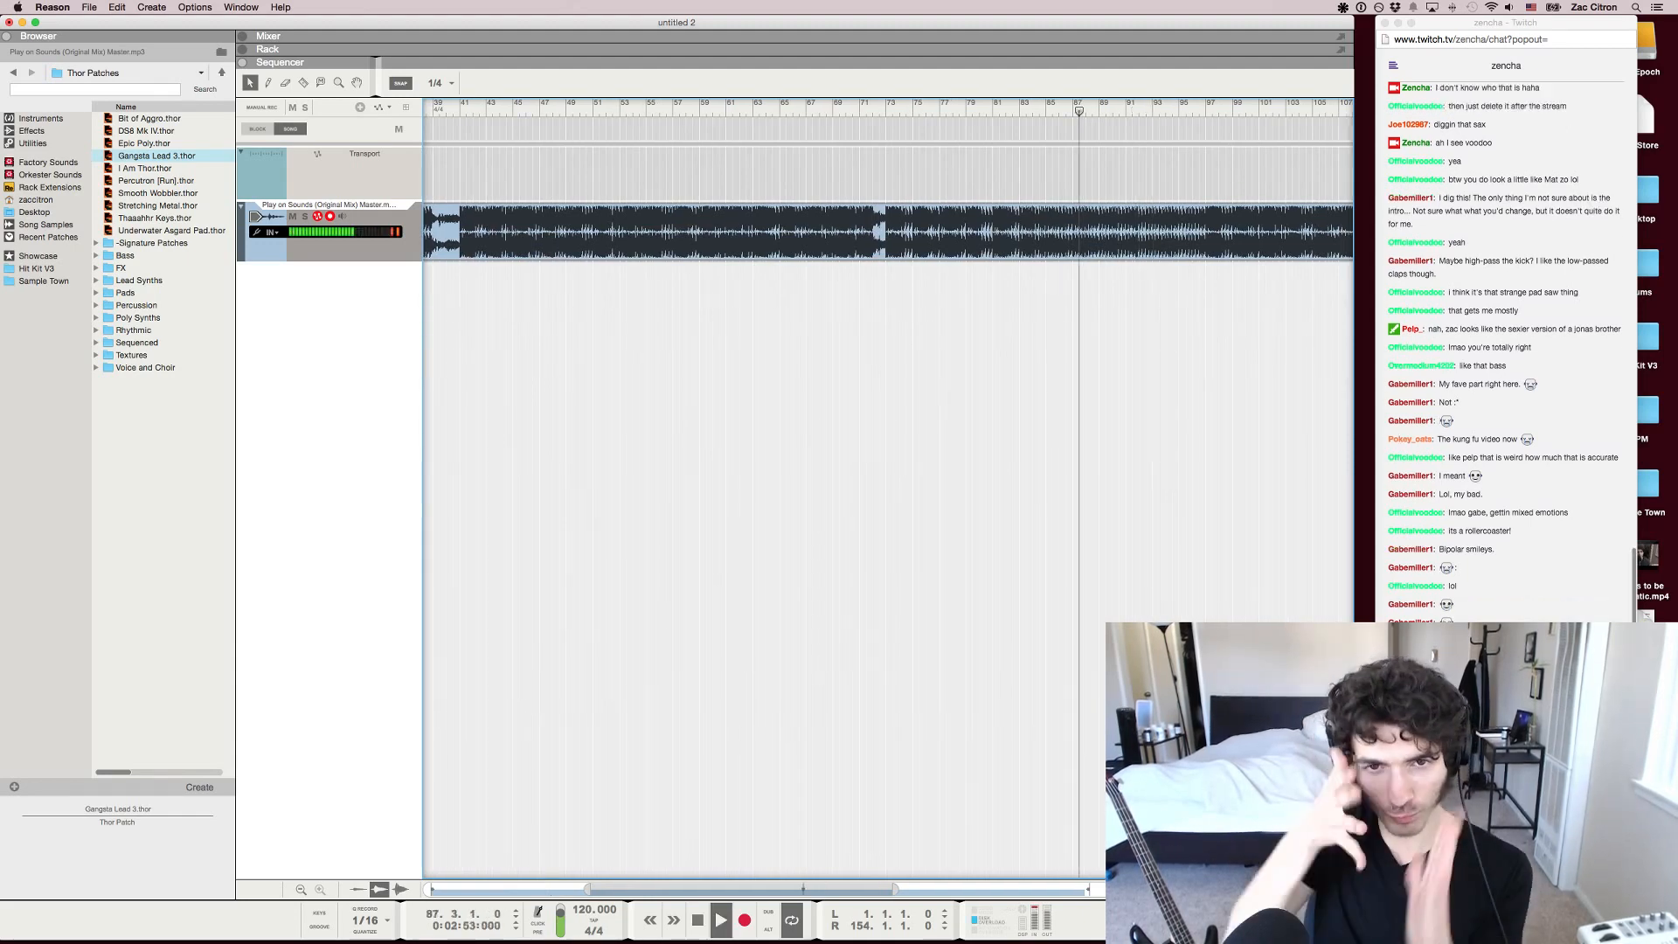
{"action": "scroll", "coordinate": [1080, 114], "scroll_direction": "down", "scroll_amount": 2}
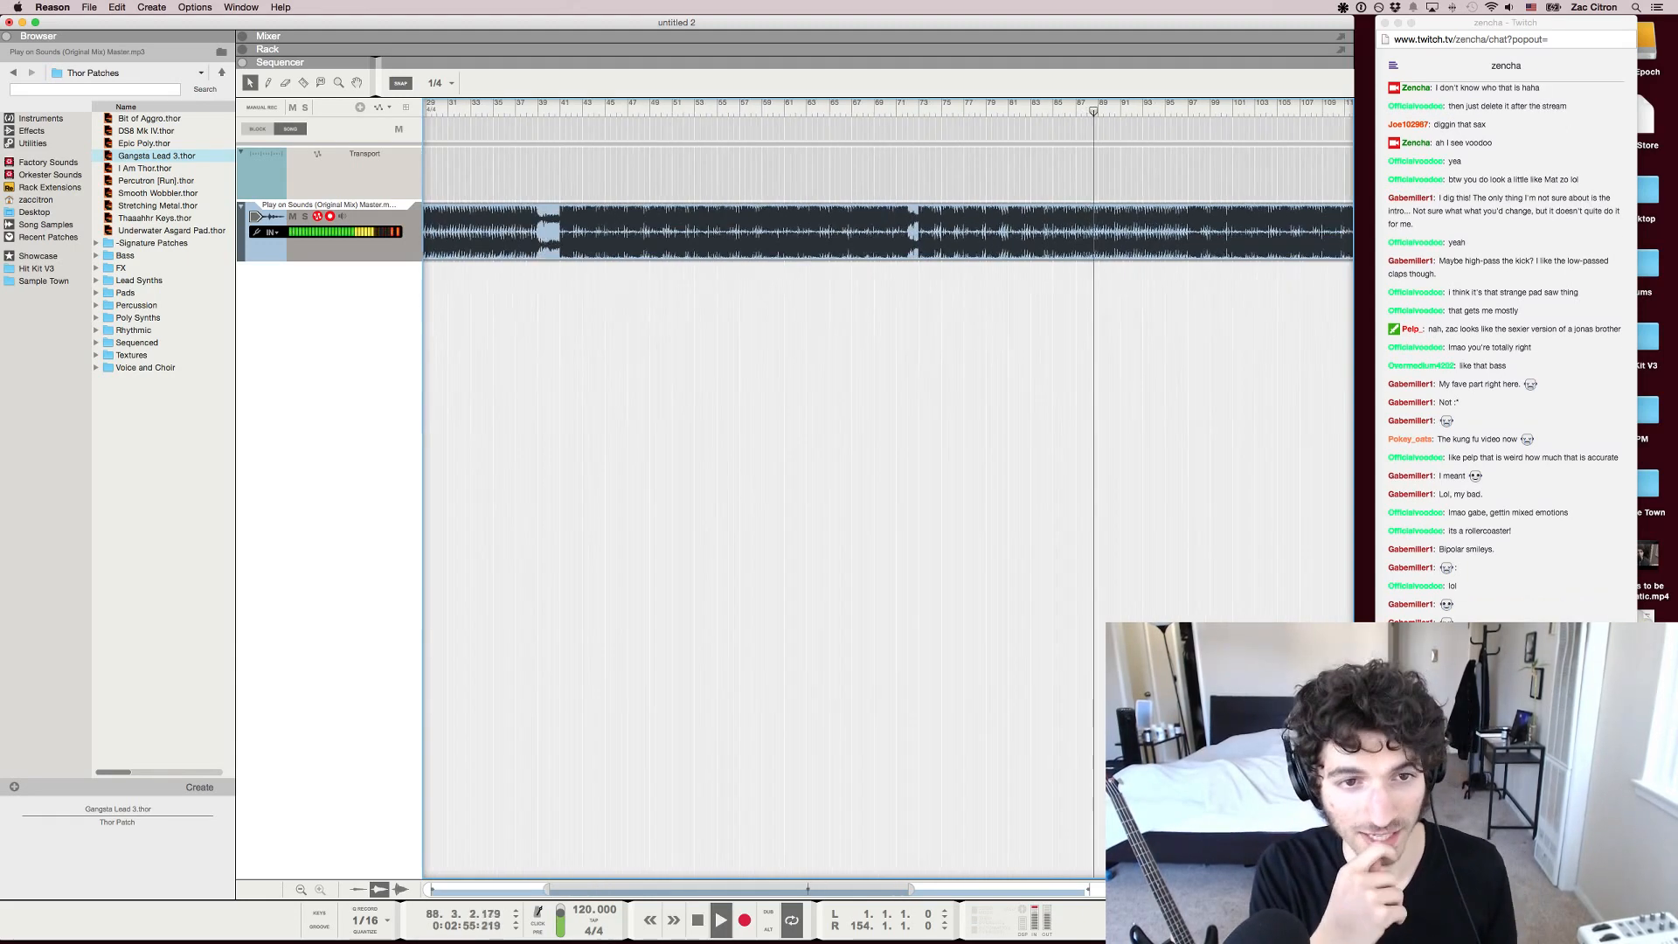
{"action": "scroll", "coordinate": [888, 490], "scroll_direction": "right", "scroll_amount": 1}
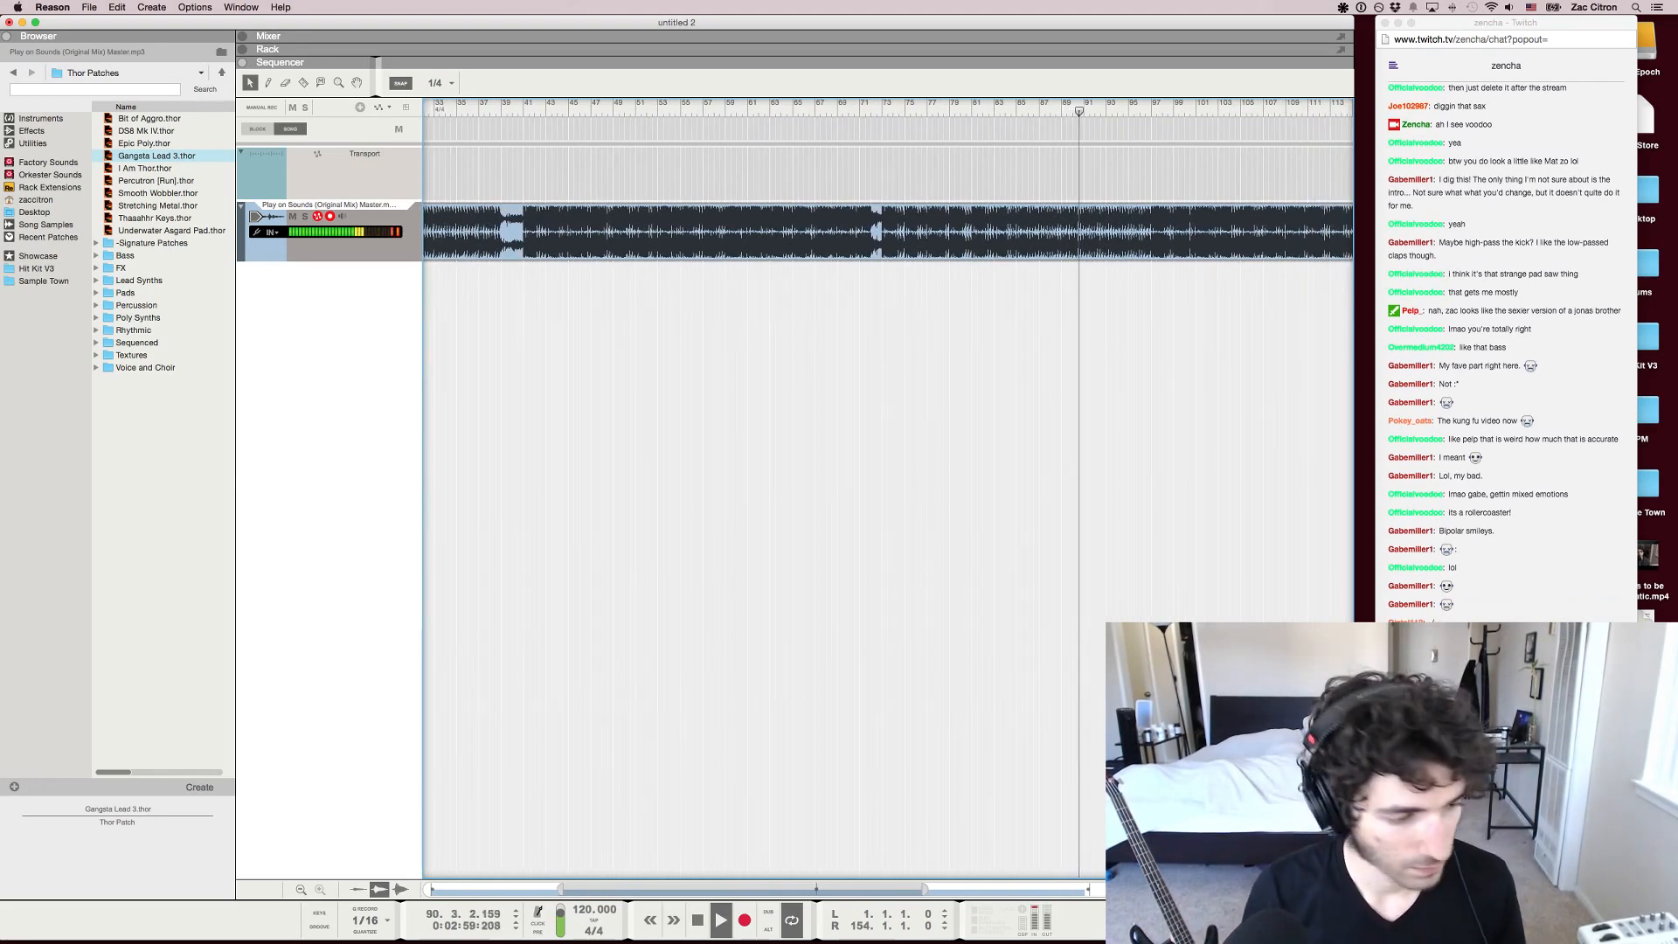
Check the Twitch chat, return to Reason and pause playback at bar 95, then glance at the chat once more
{"action": "key", "text": "super+Tab"}
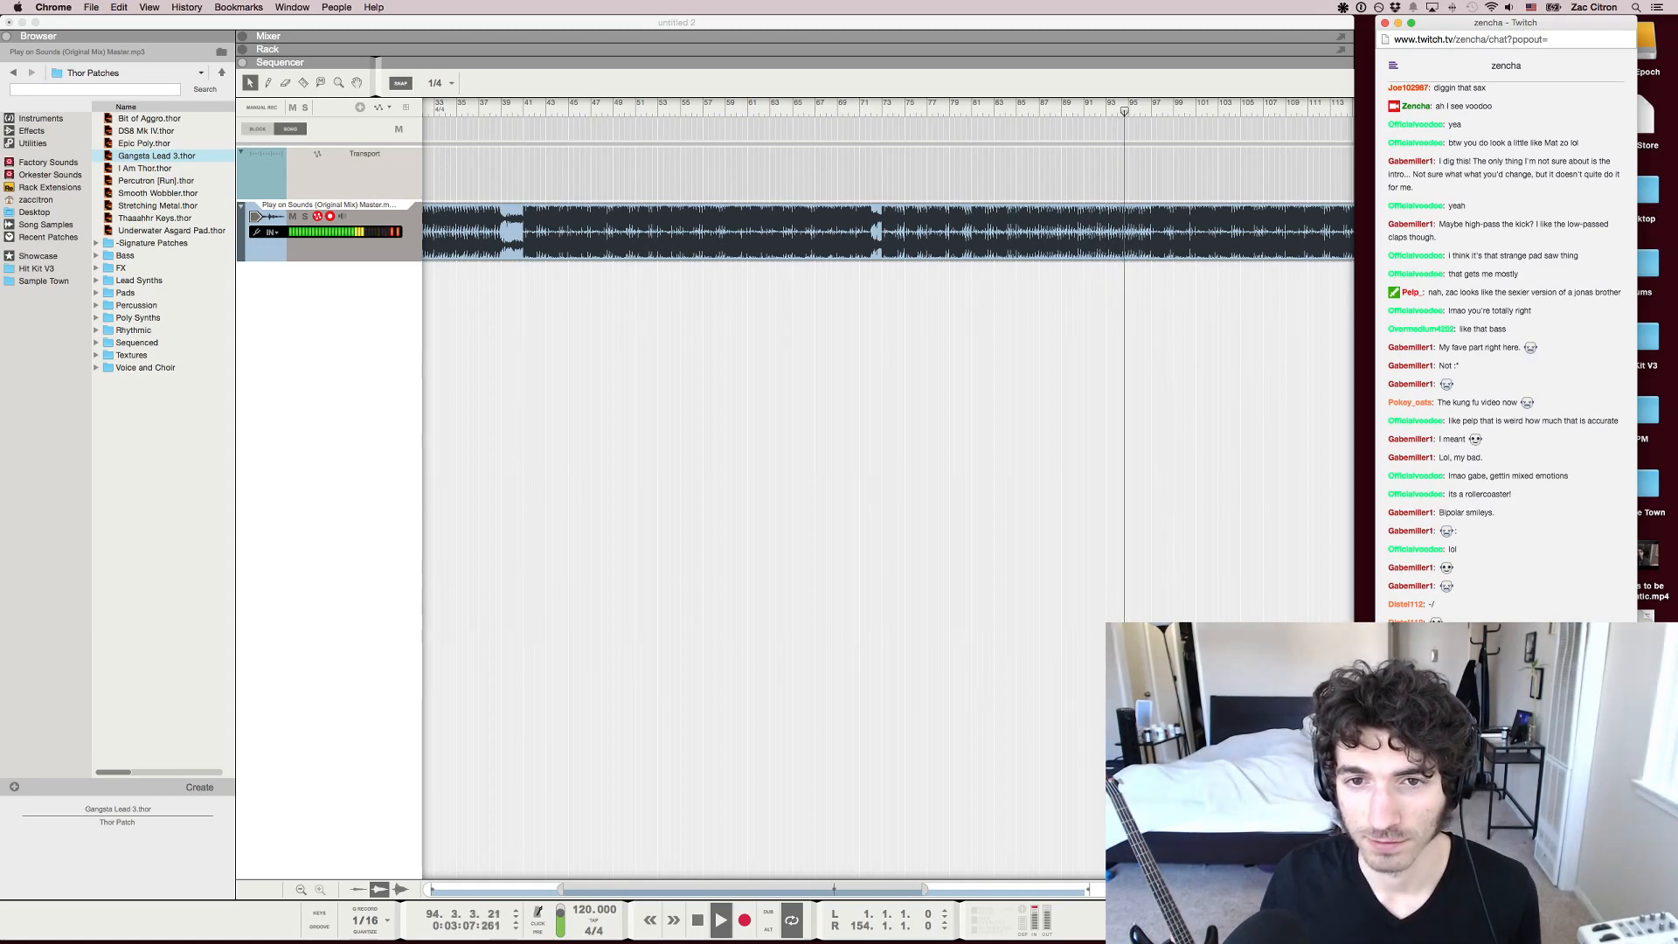
{"action": "key", "text": "super+Tab"}
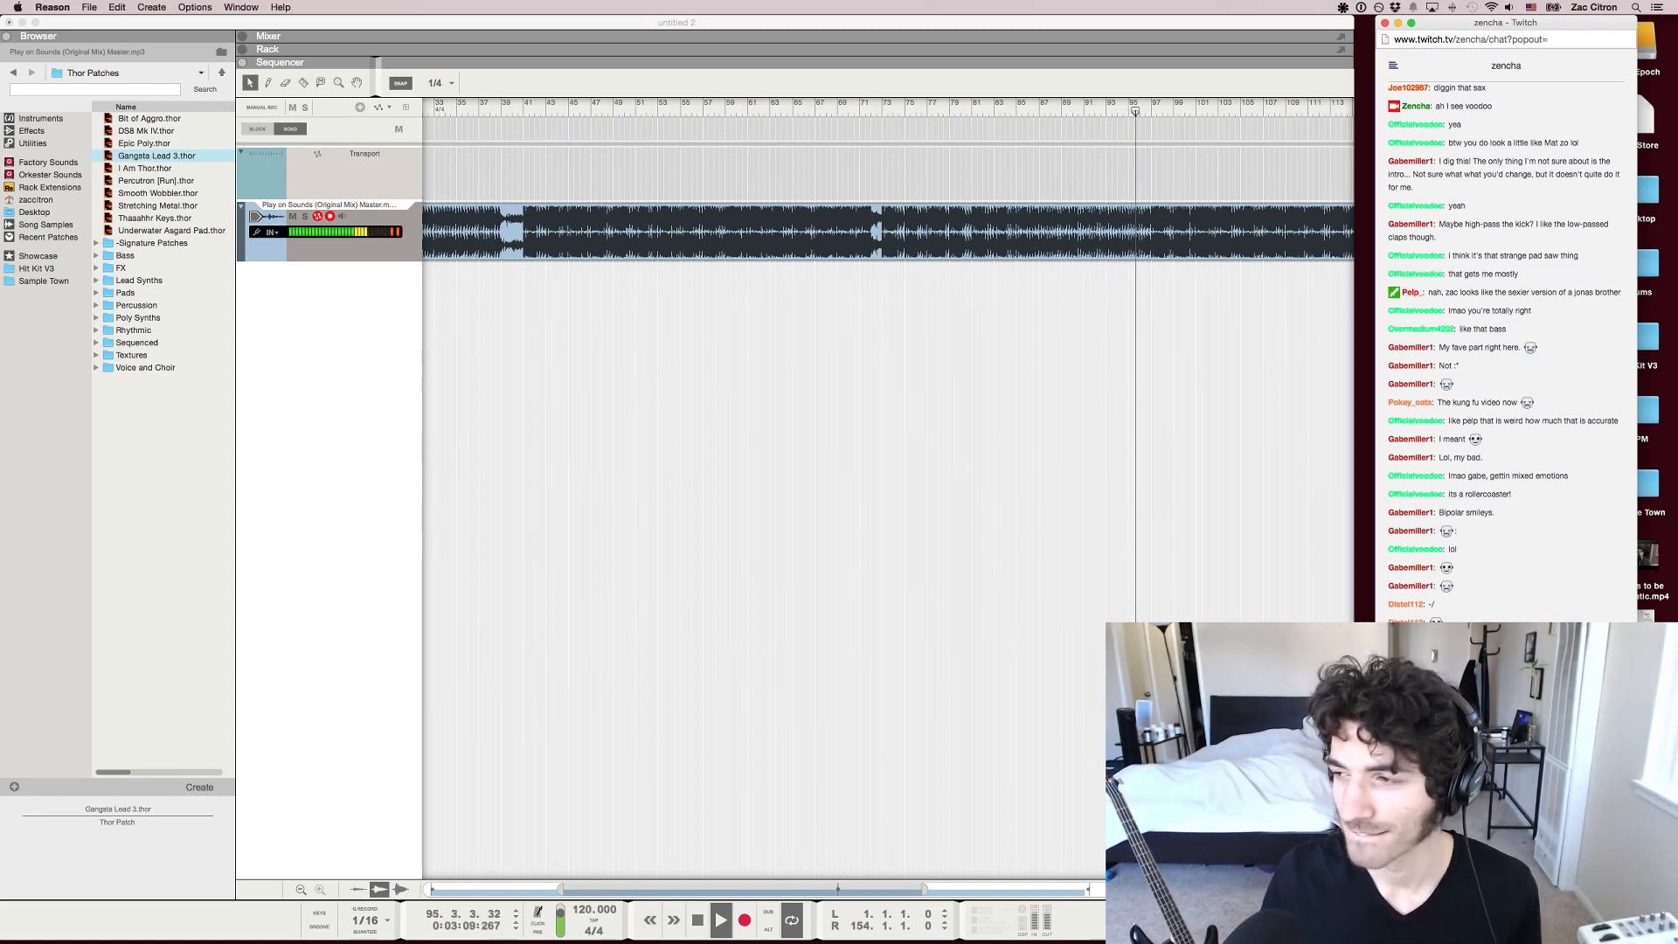
{"action": "key", "text": "space"}
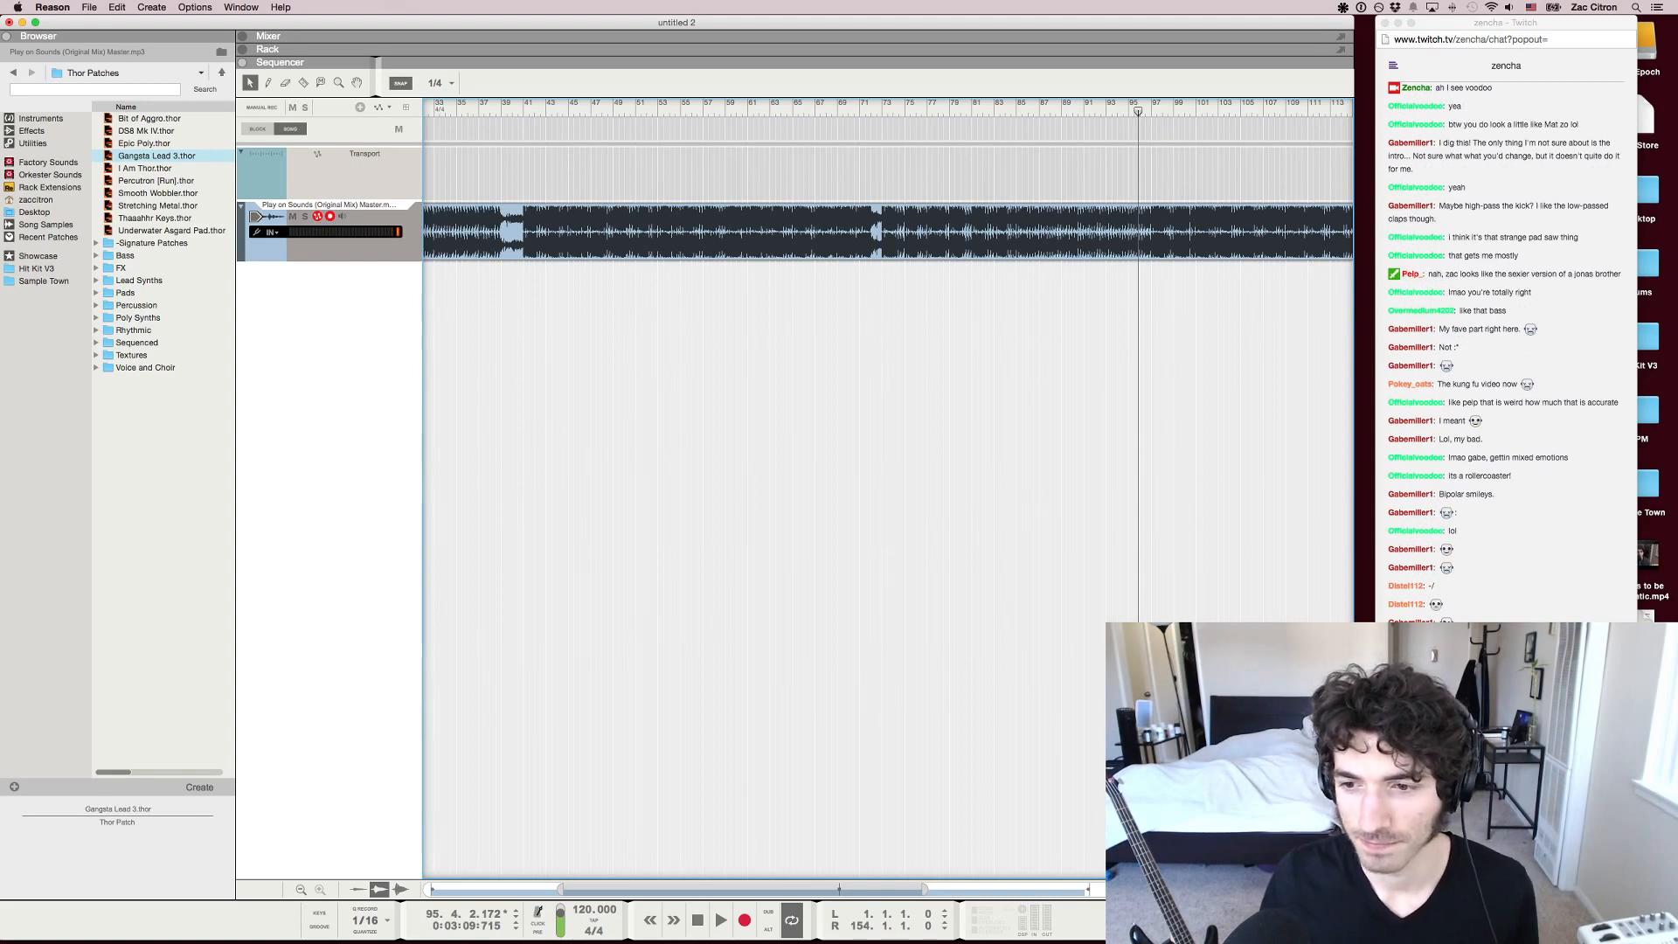
{"action": "key", "text": "super+Tab"}
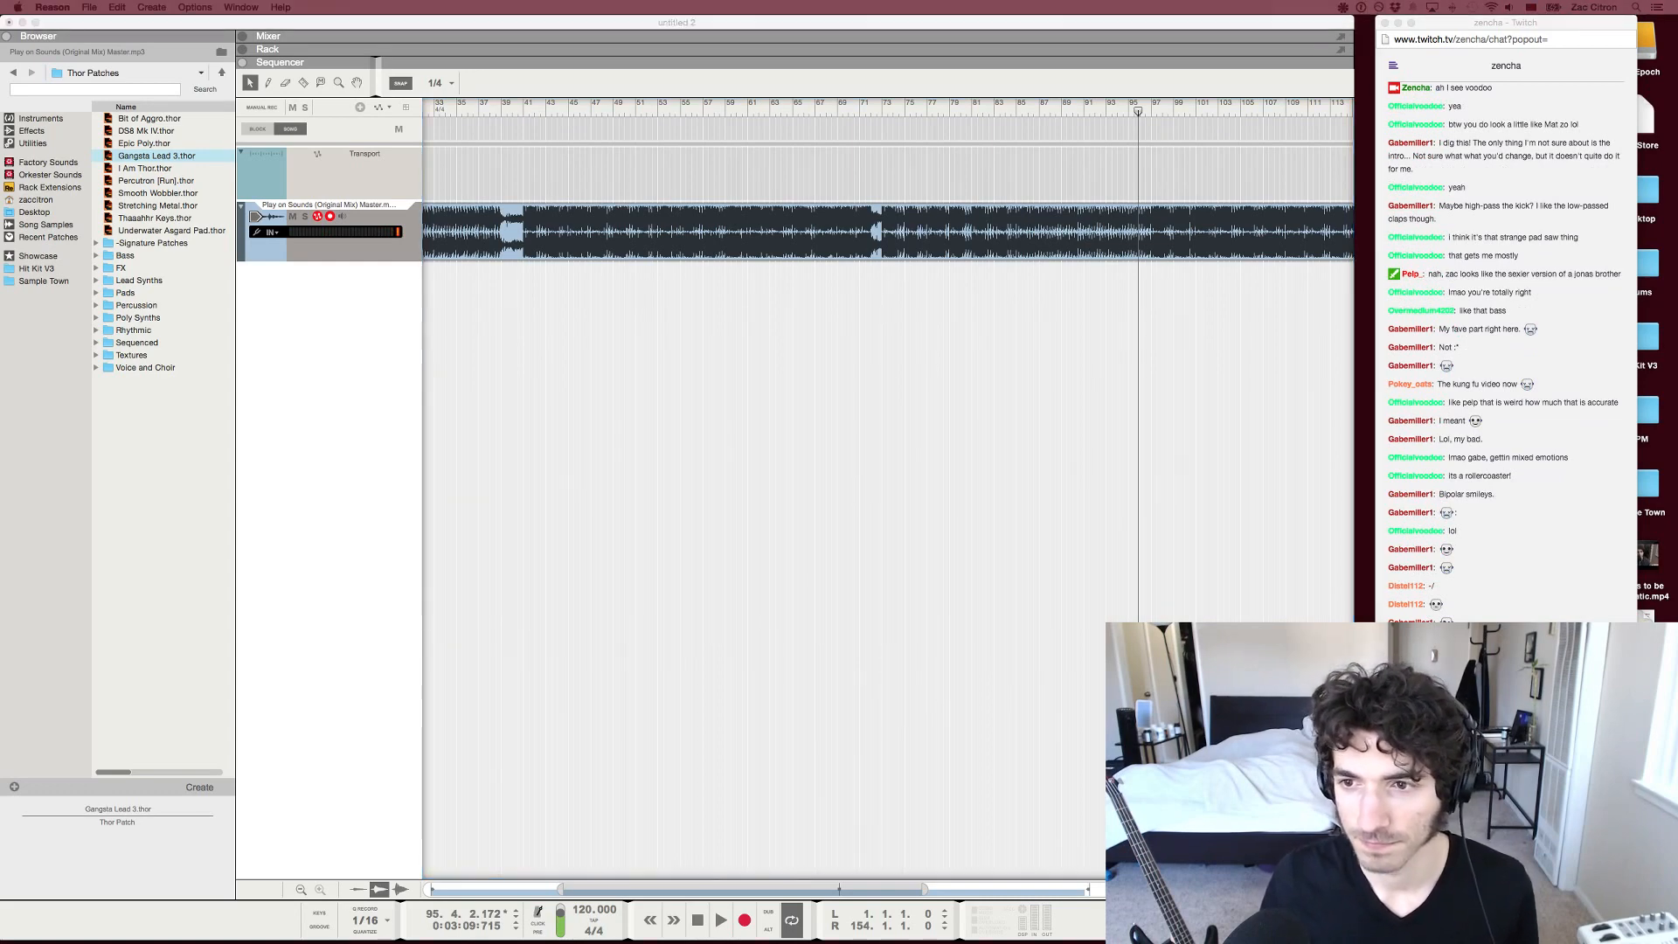
{"action": "key", "text": "super+Tab"}
Resume playback and jump back through the track to bar 86, bar 83 and about bar 75
{"action": "key", "text": "space"}
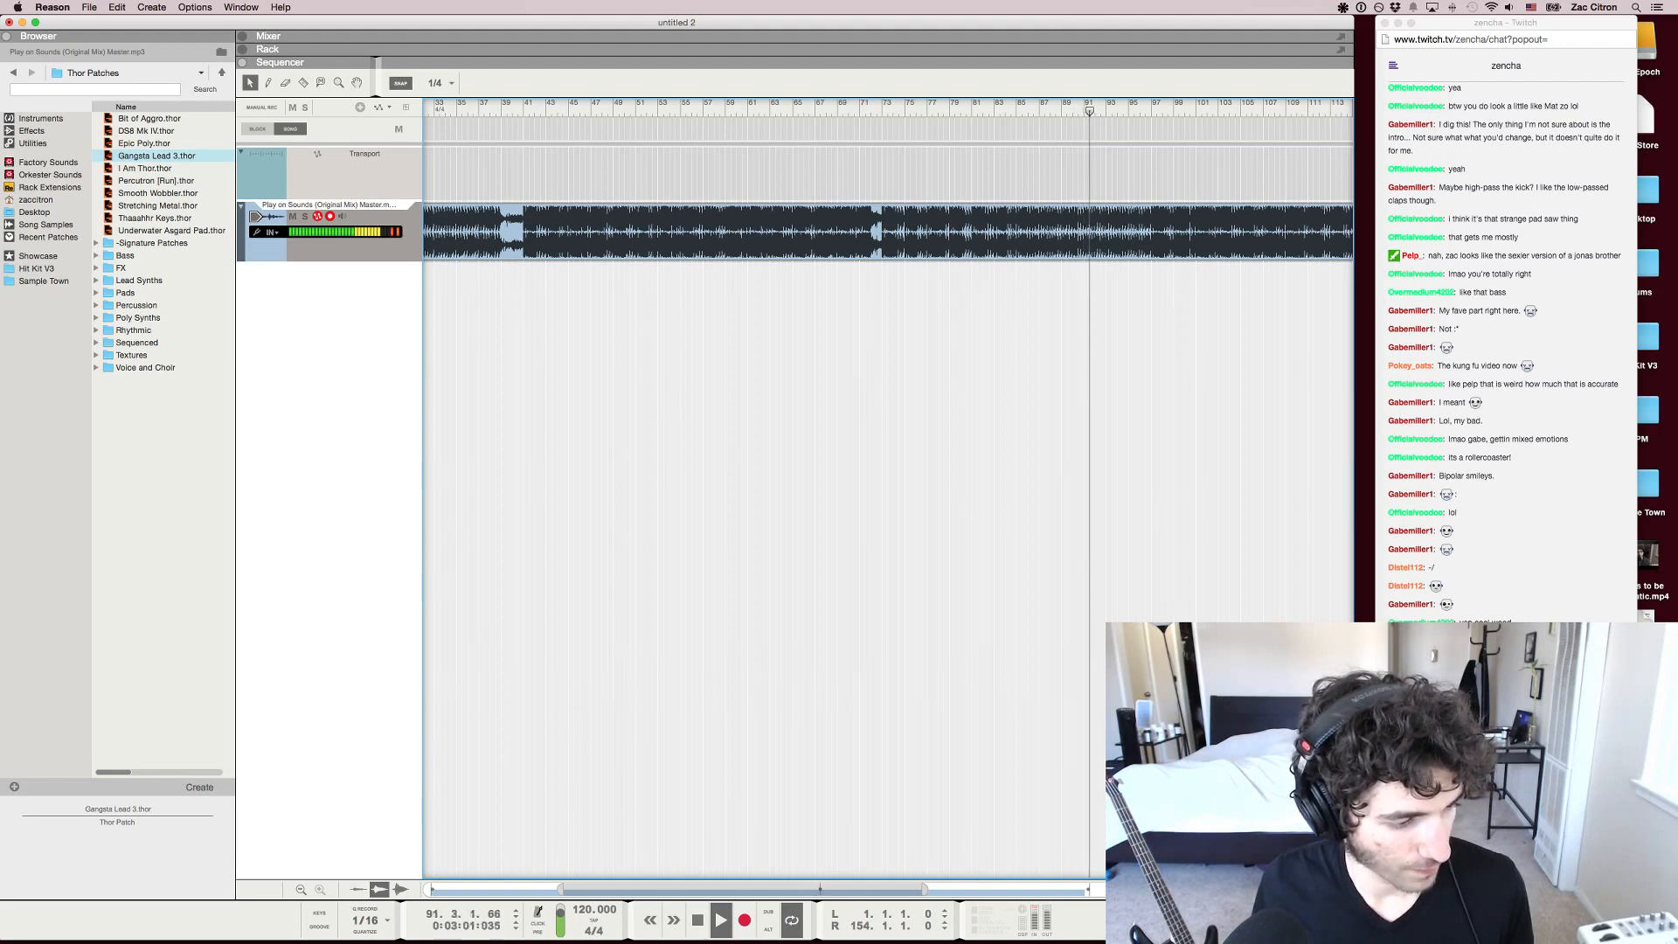
{"action": "left_click", "coordinate": [1033, 110]}
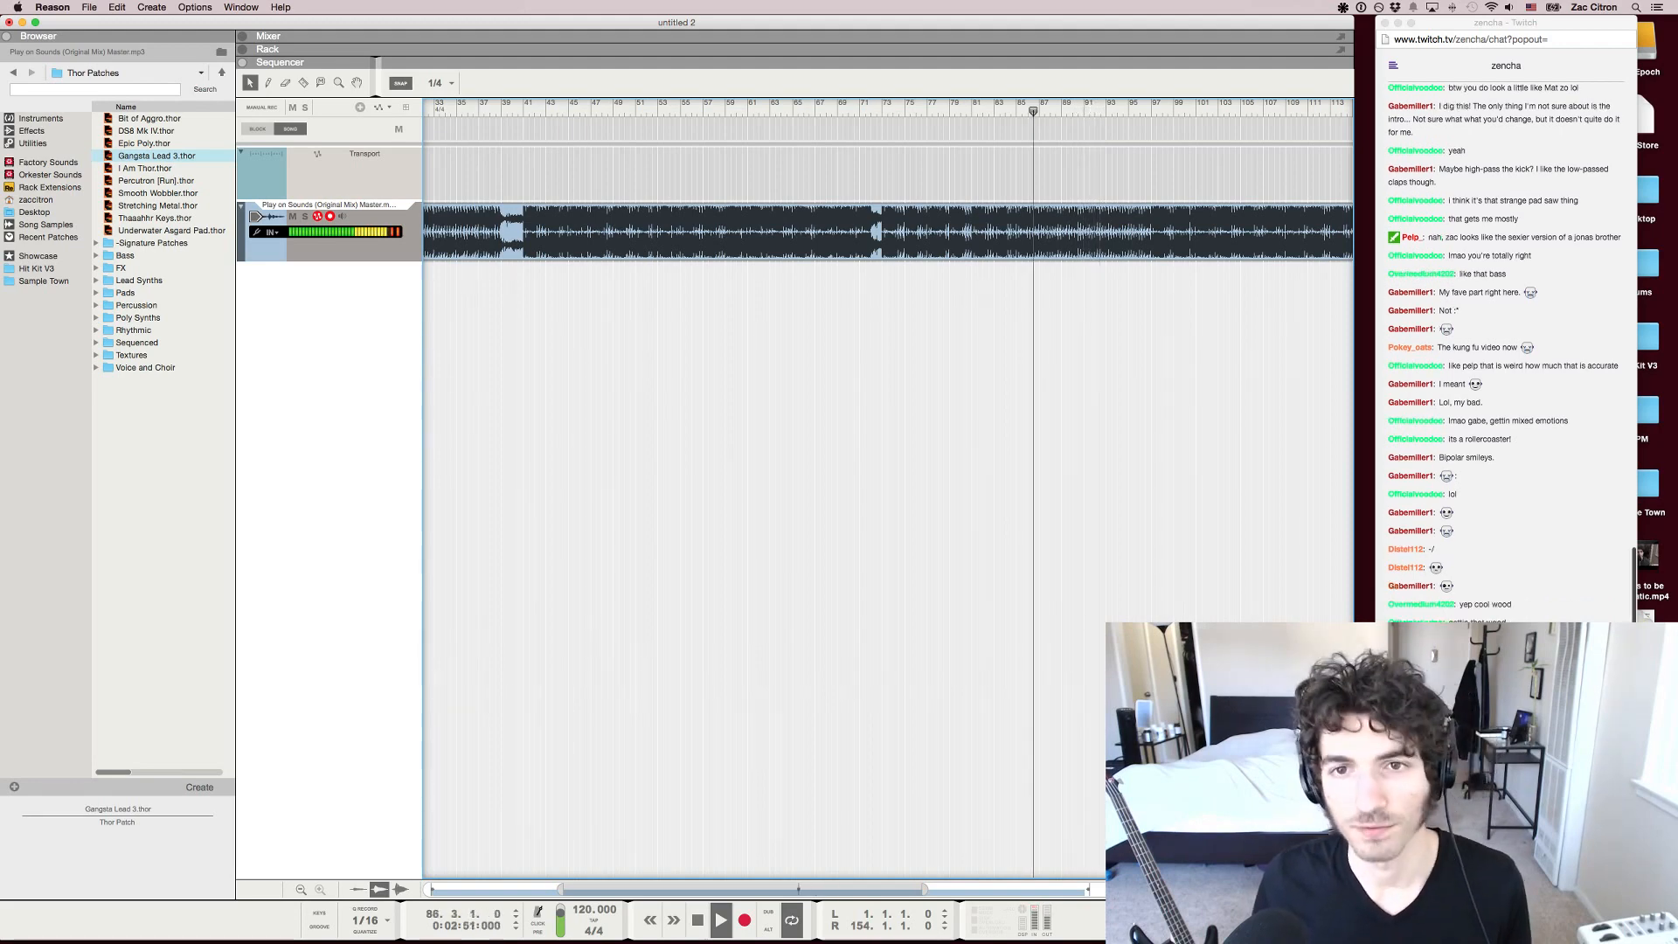
{"action": "key", "text": "KP_7"}
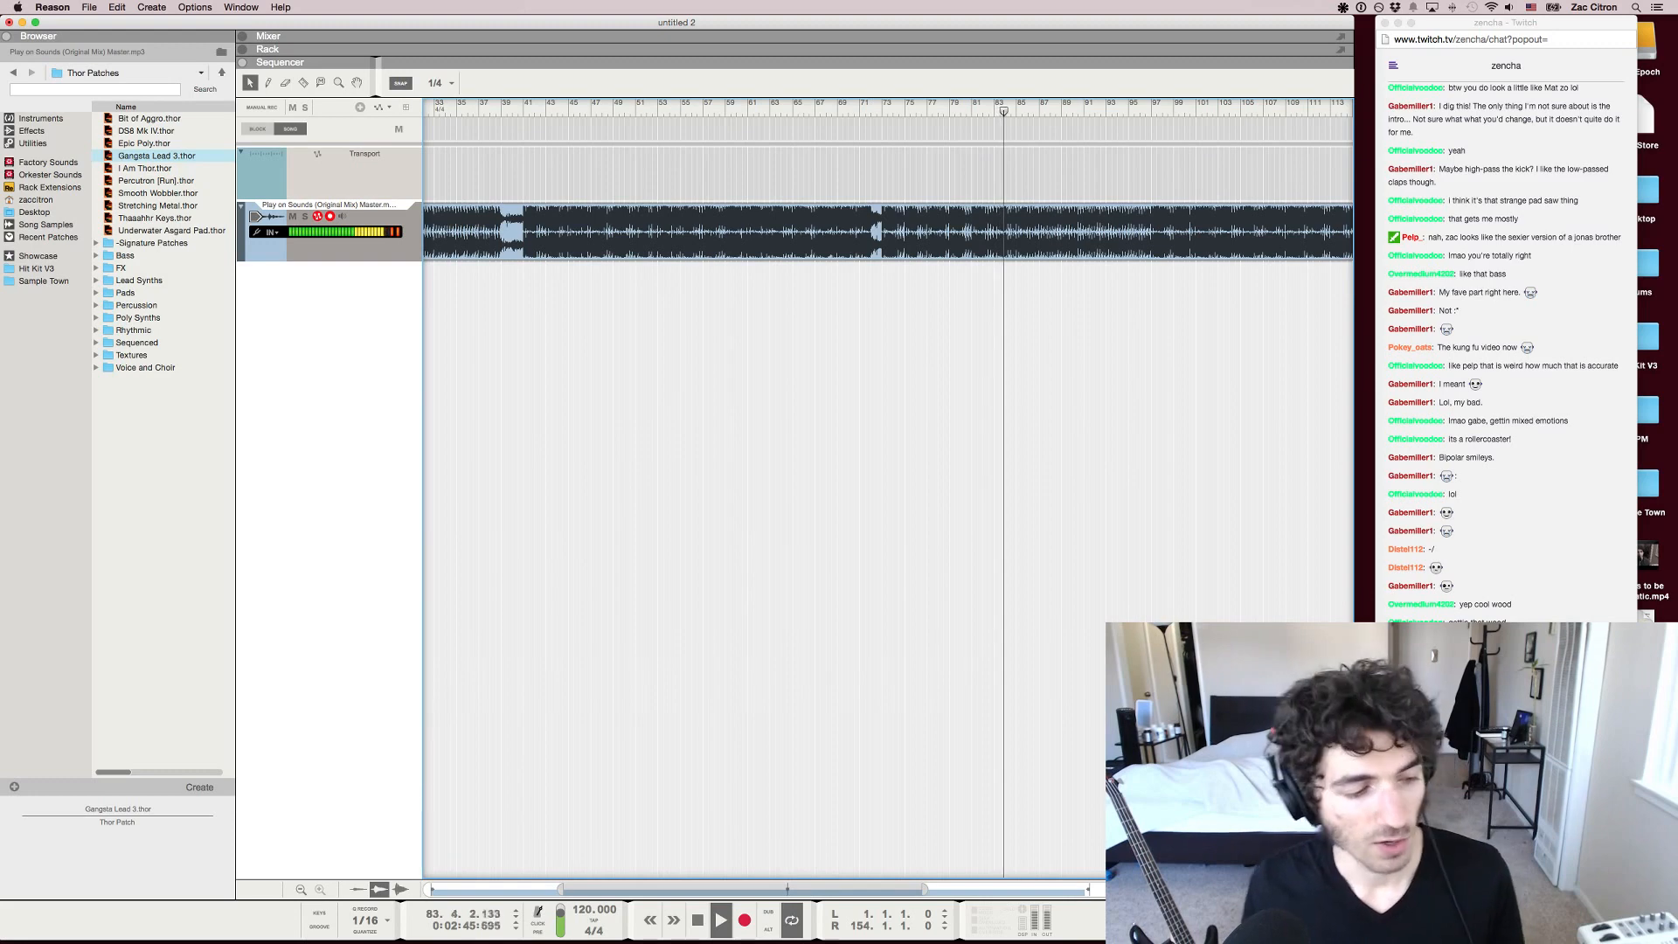
{"action": "left_click", "coordinate": [903, 111]}
Compare the passages at about bars 95 and 97 with those at bars 92 and 87, stopping at bar 88
{"action": "left_click", "coordinate": [1126, 111]}
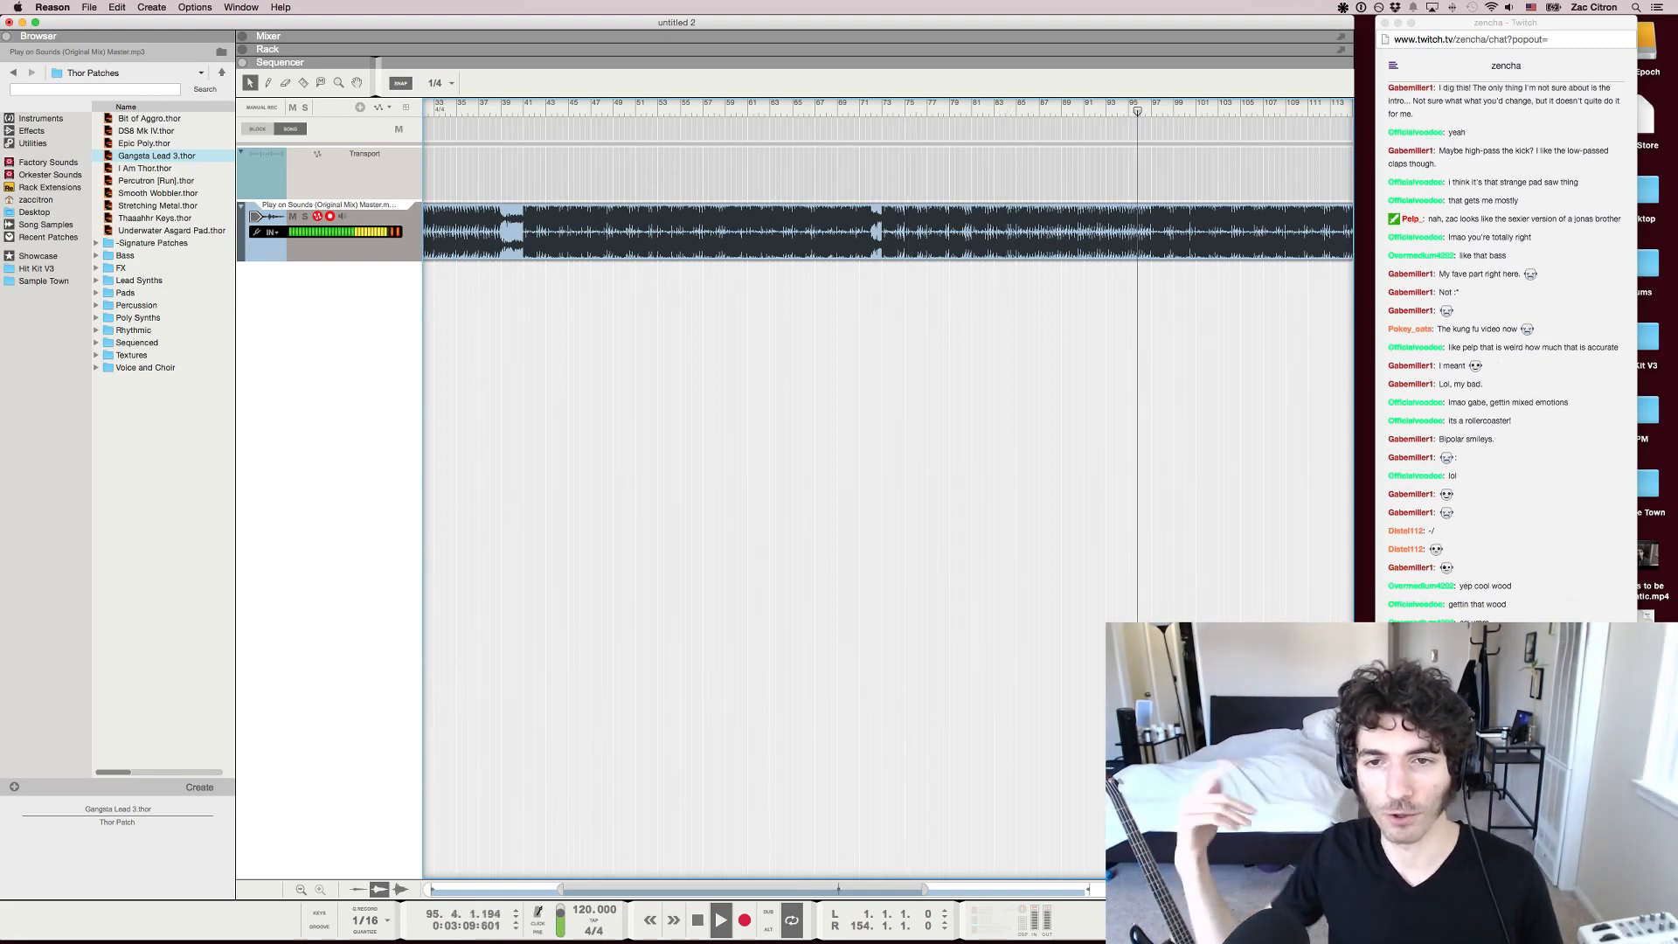
{"action": "left_click", "coordinate": [1153, 111]}
{"action": "left_click", "coordinate": [1095, 111]}
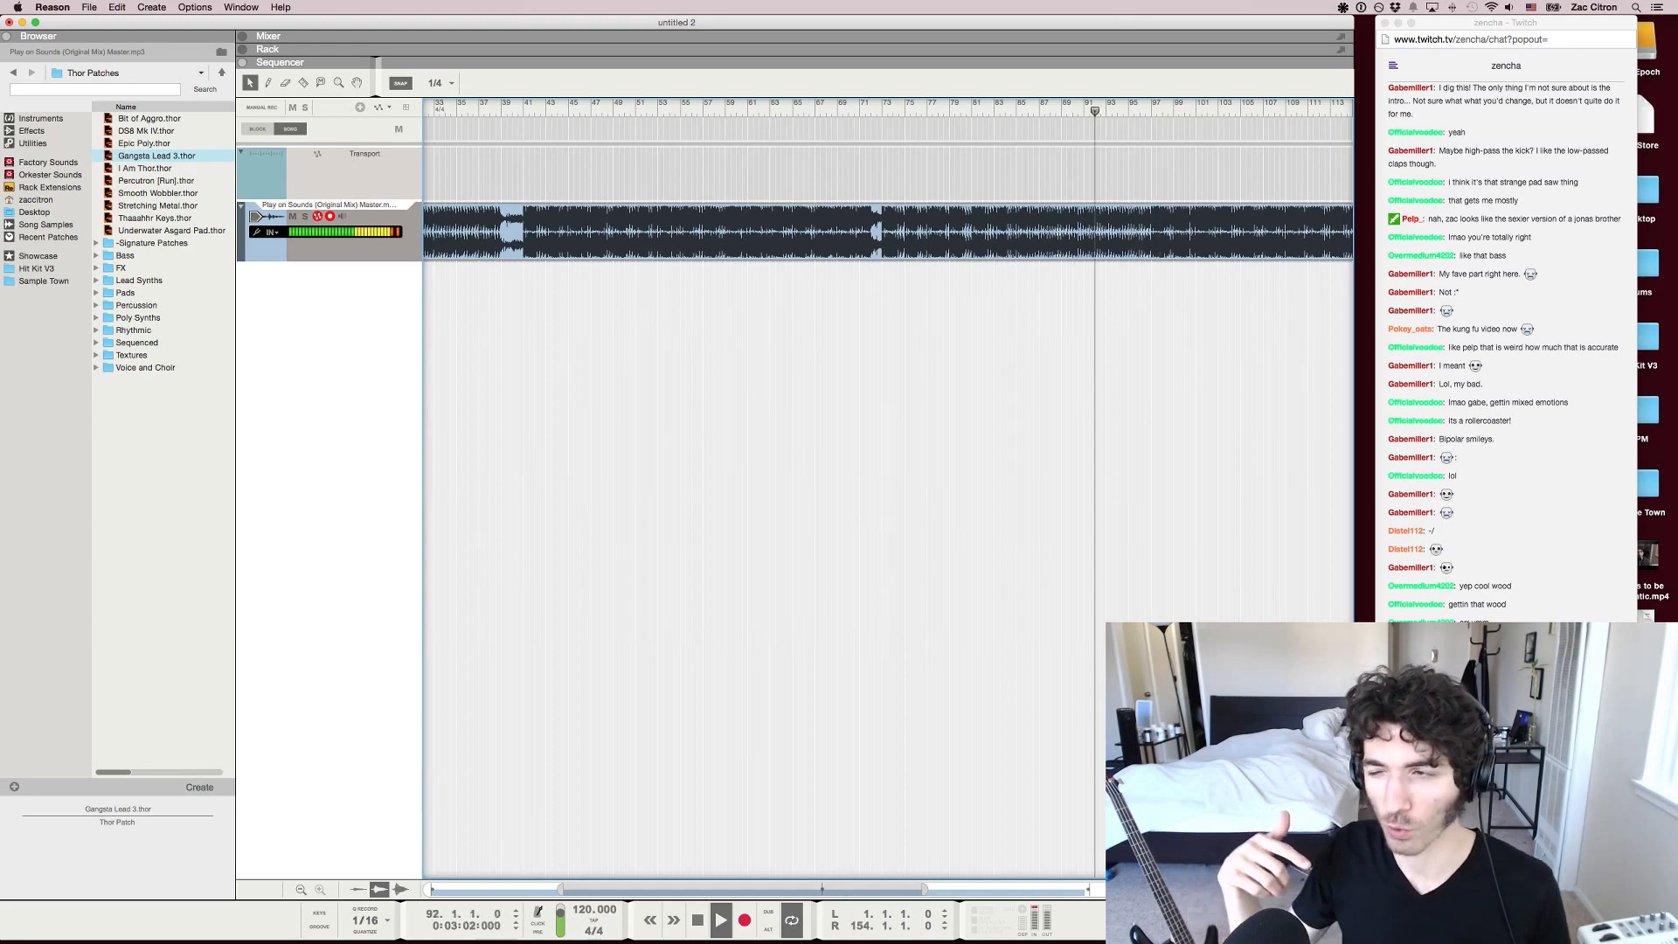
{"action": "left_click", "coordinate": [1038, 109]}
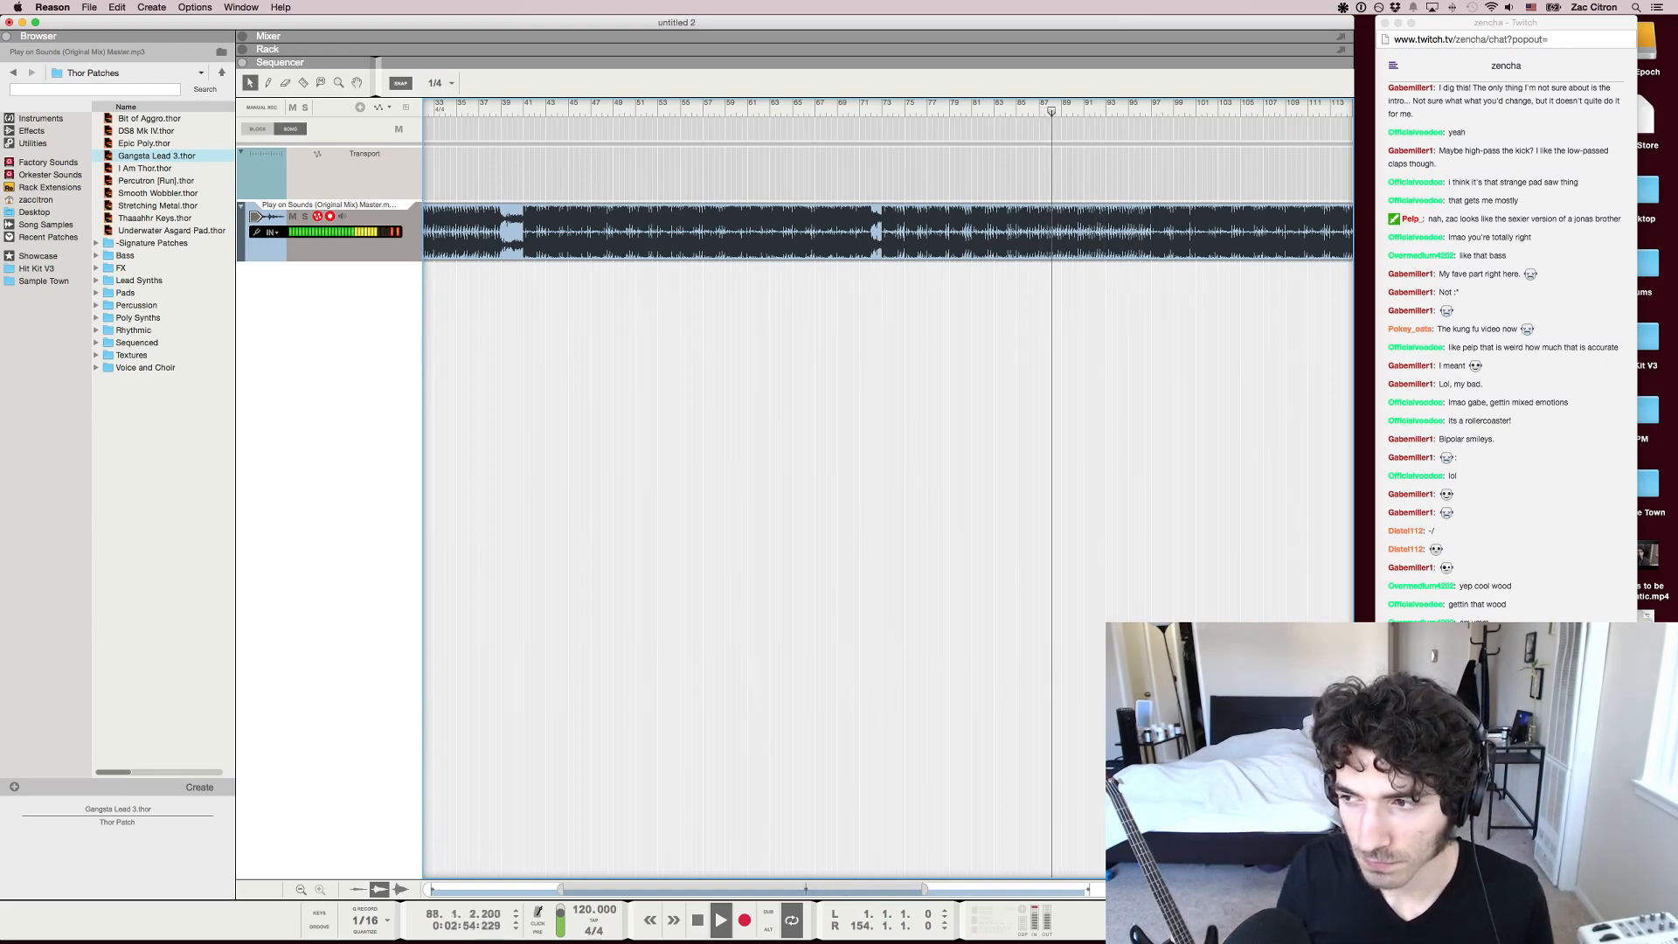
{"action": "key", "text": "space"}
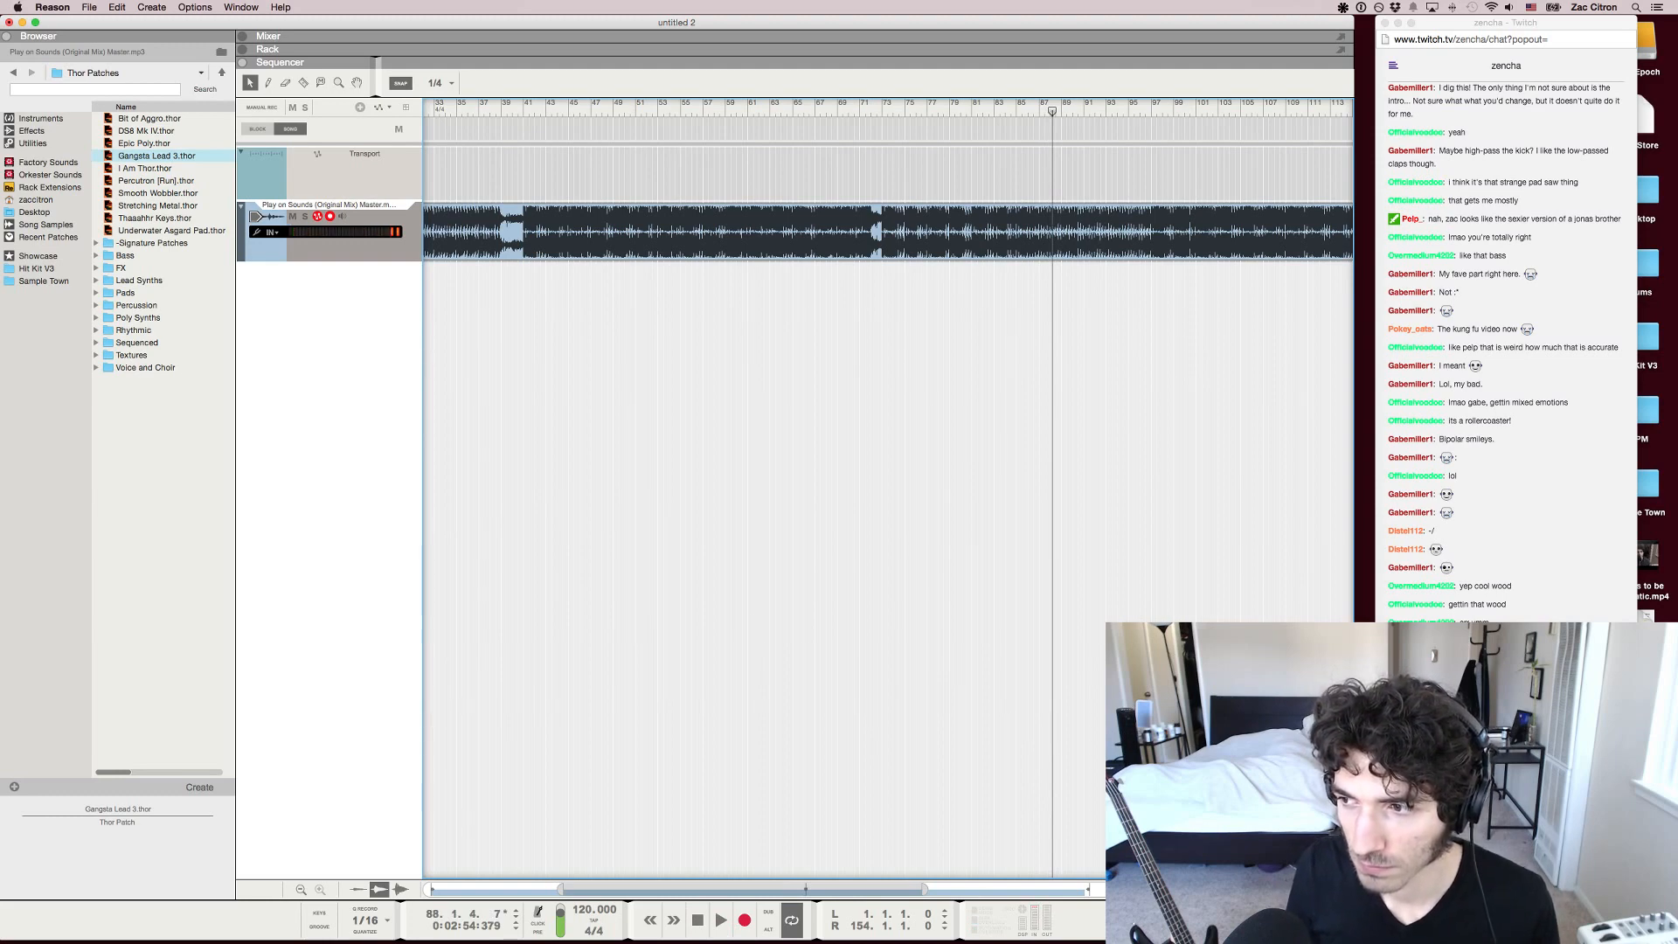
Examine the waveform of the whole track from bar 1 to its end, including the breakdowns
{"action": "key", "text": "g"}
{"action": "key", "text": "g"}
{"action": "key", "text": "g"}
{"action": "key", "text": "g"}
{"action": "key", "text": "g"}
{"action": "key", "text": "g"}
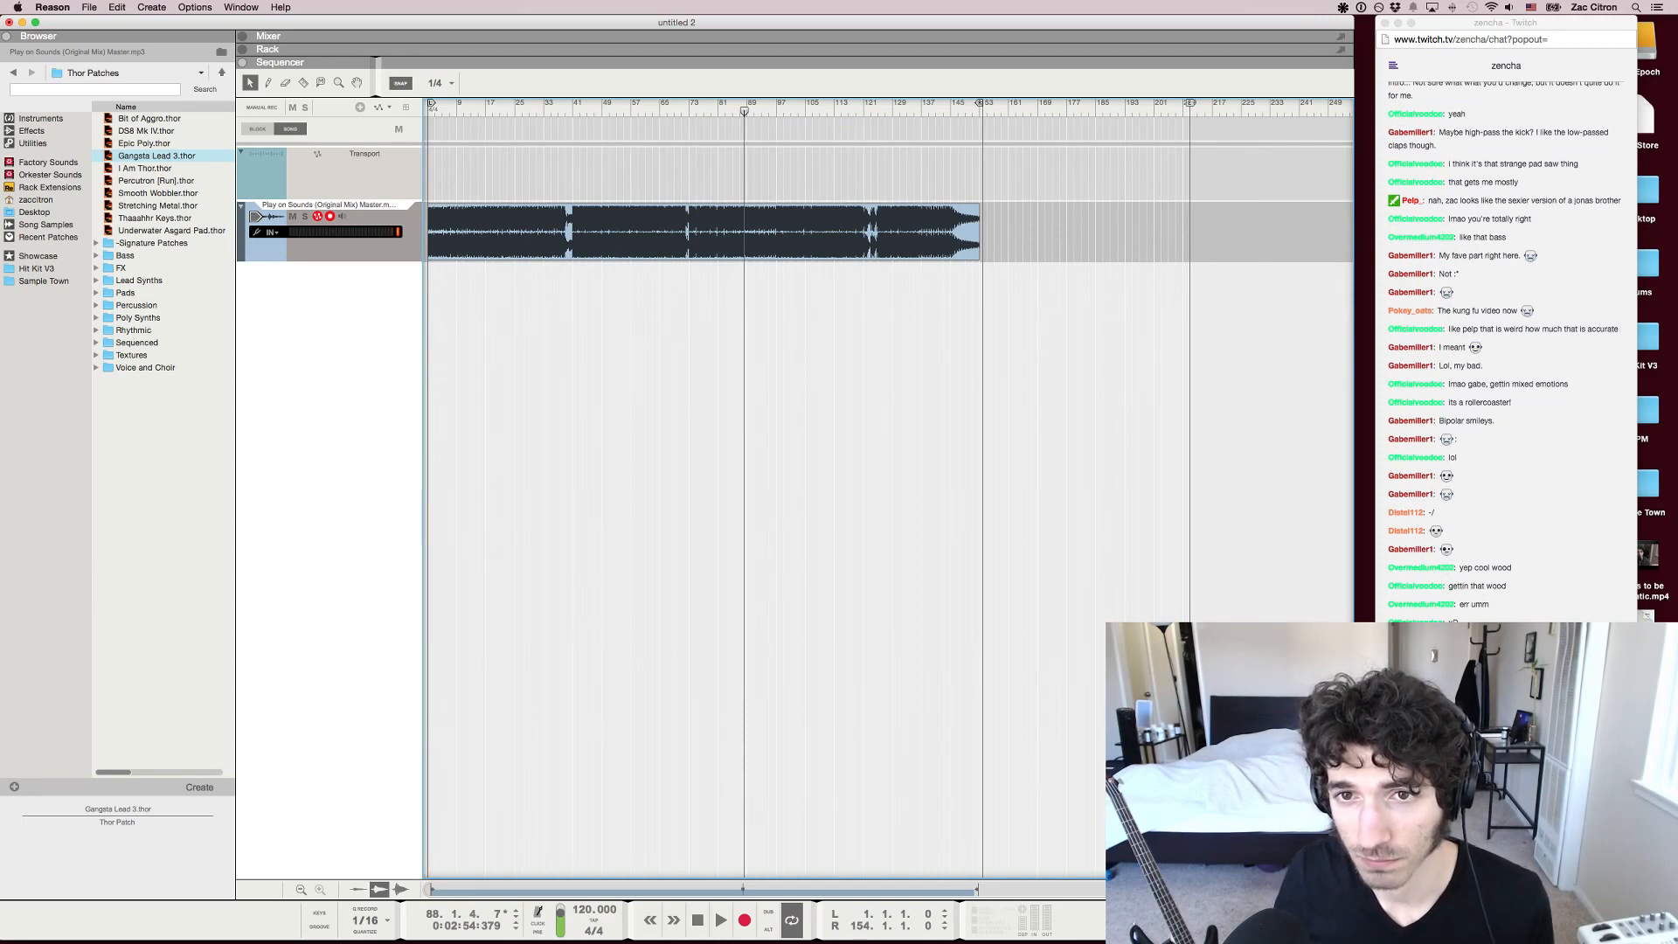
{"action": "key", "text": "h"}
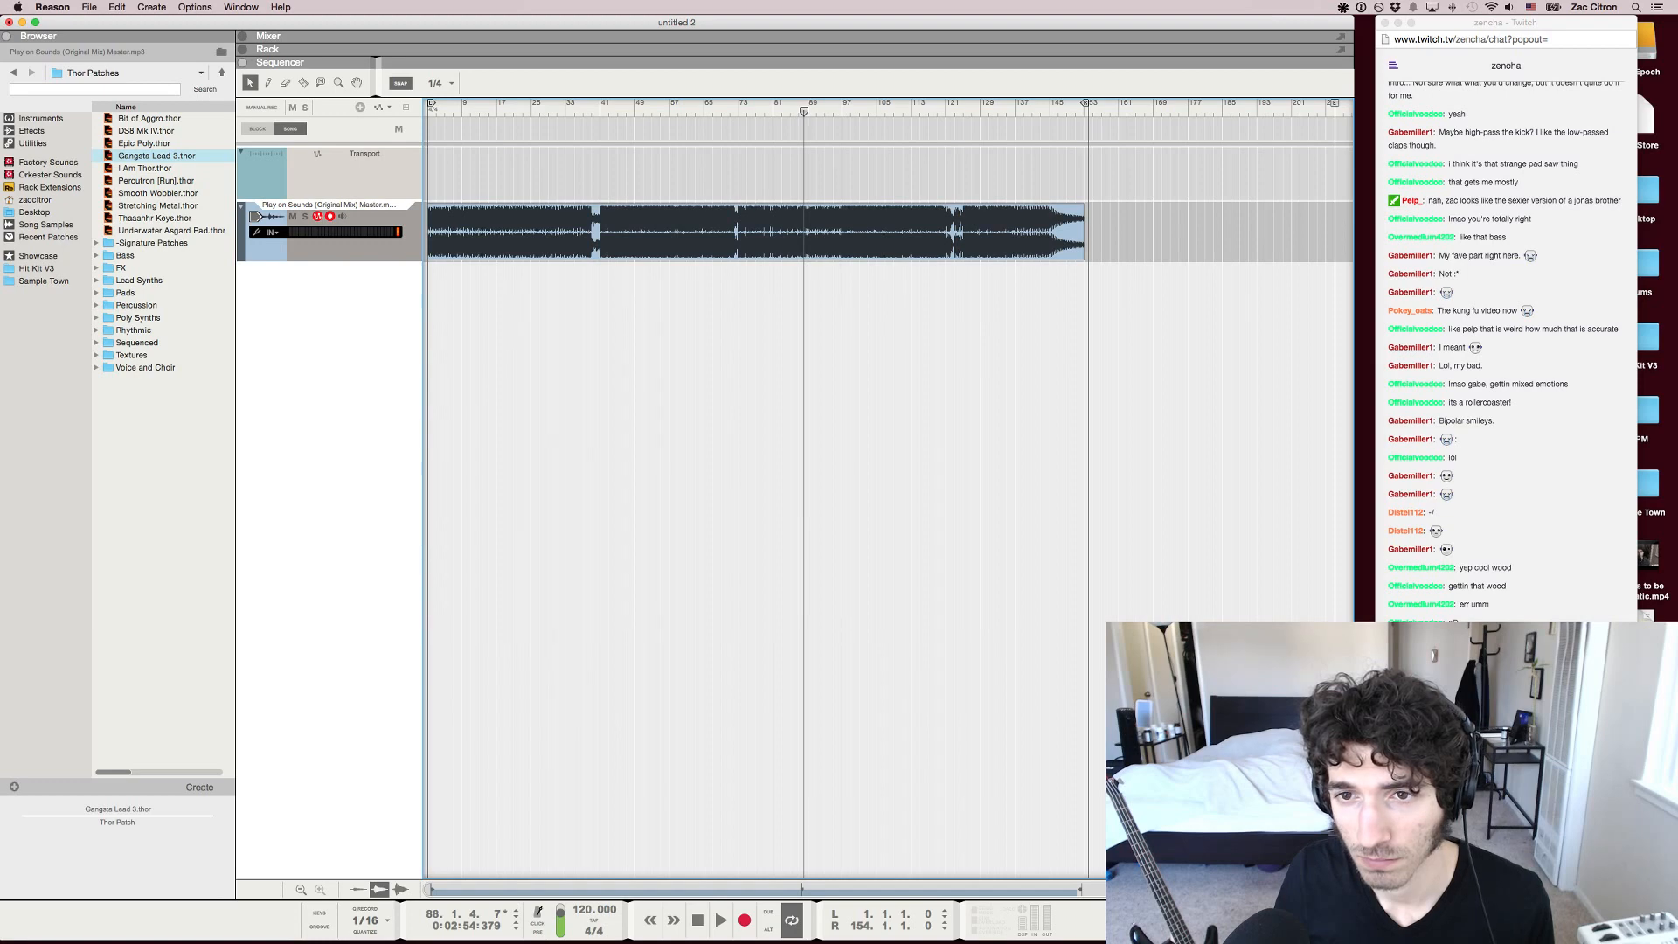
{"action": "key", "text": "h"}
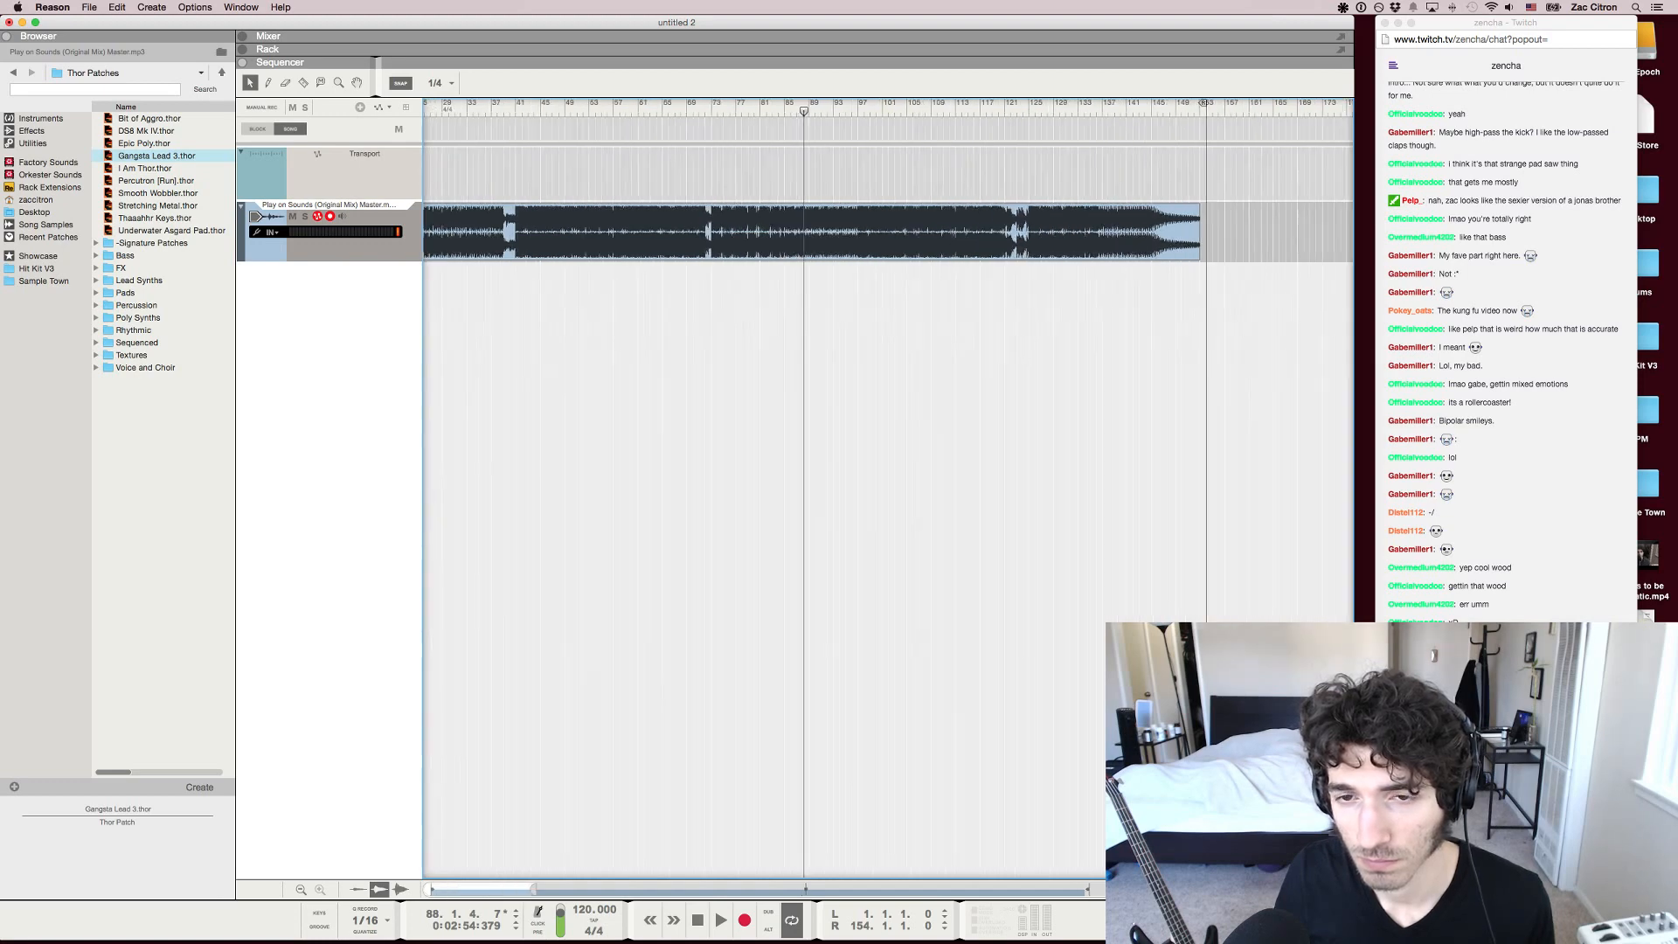
{"action": "key", "text": "h"}
{"action": "key", "text": "g"}
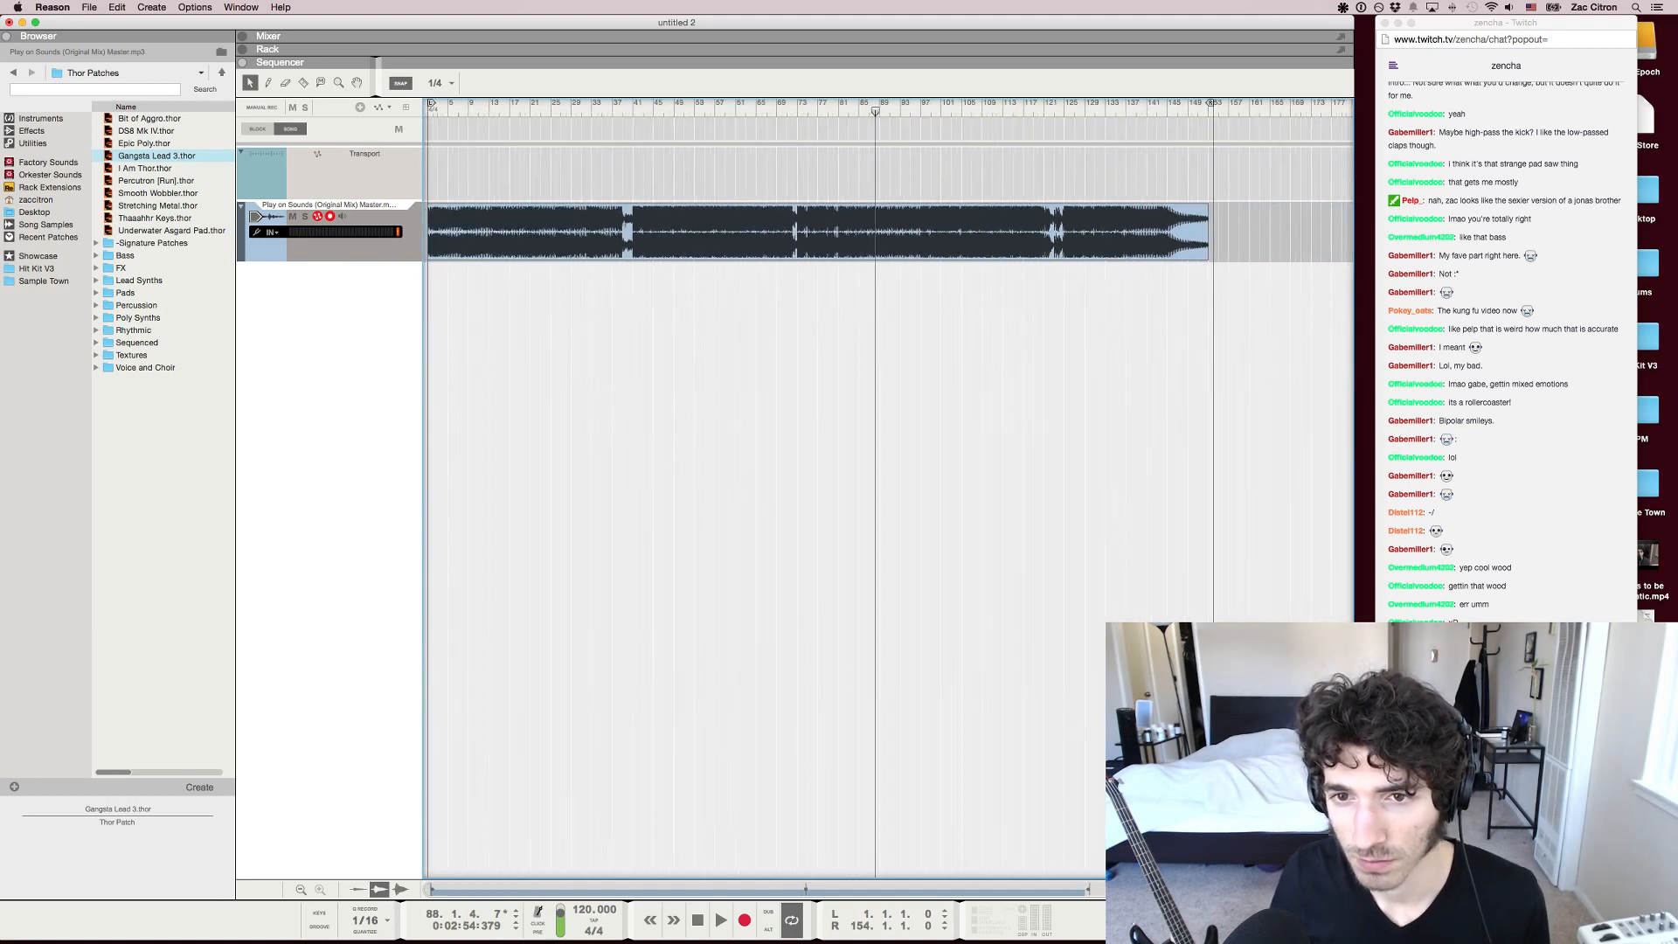
{"action": "key", "text": "g"}
{"action": "key", "text": "g"}
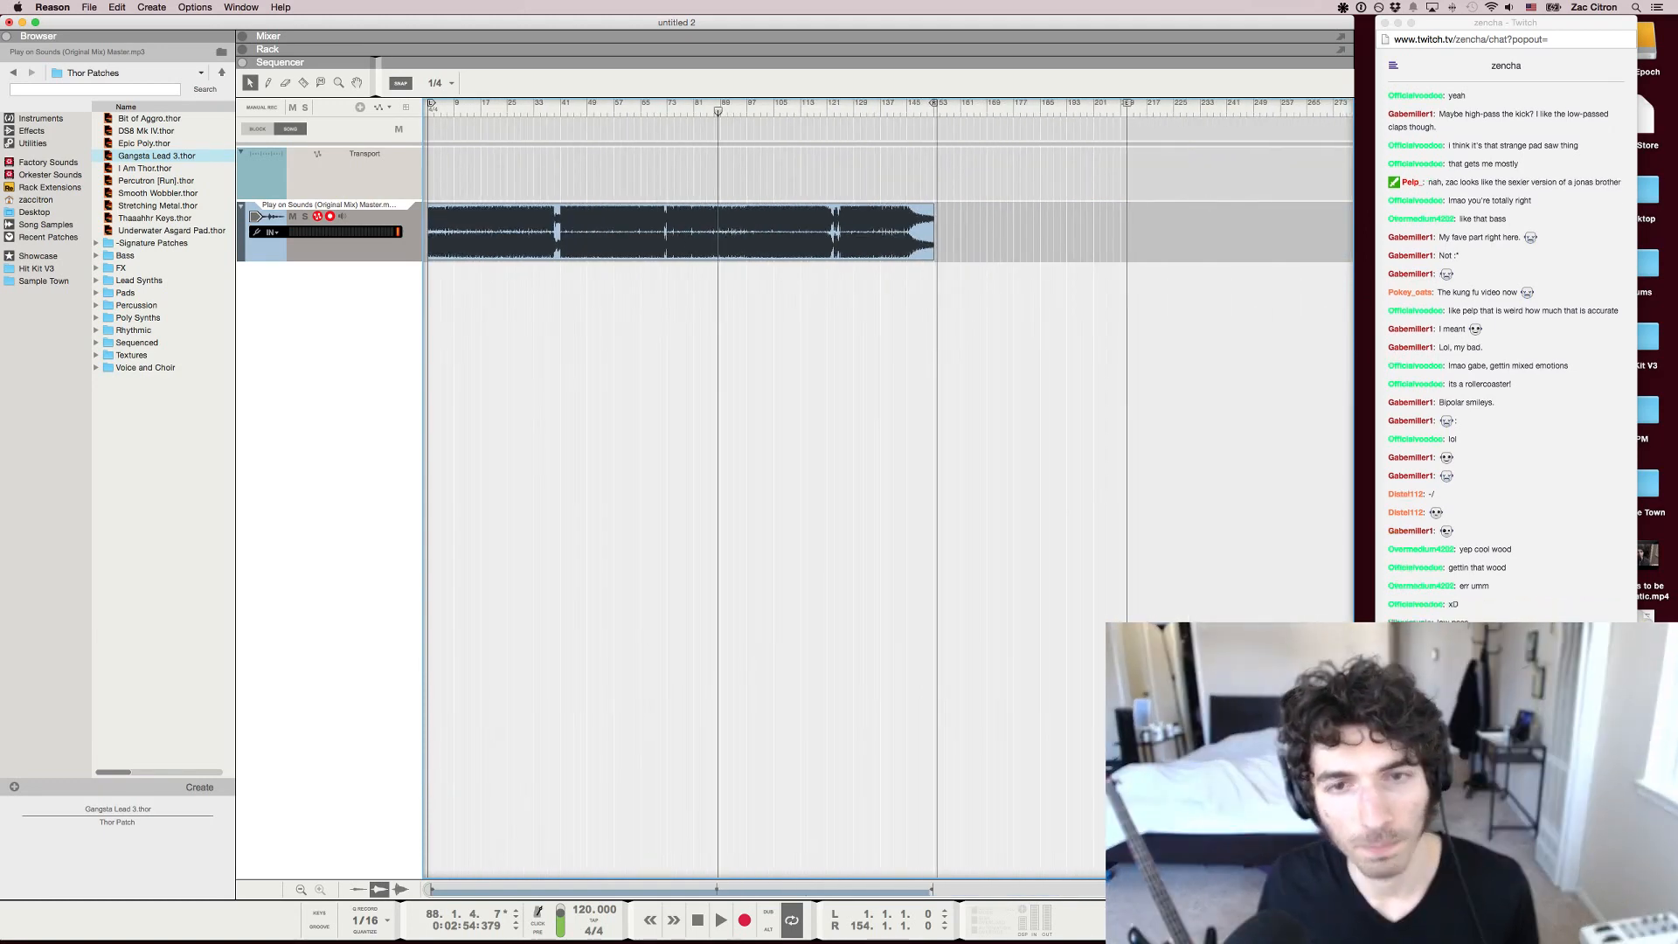
{"action": "key", "text": "h"}
{"action": "key", "text": "h"}
{"action": "scroll", "coordinate": [888, 489], "scroll_direction": "left", "scroll_amount": 3}
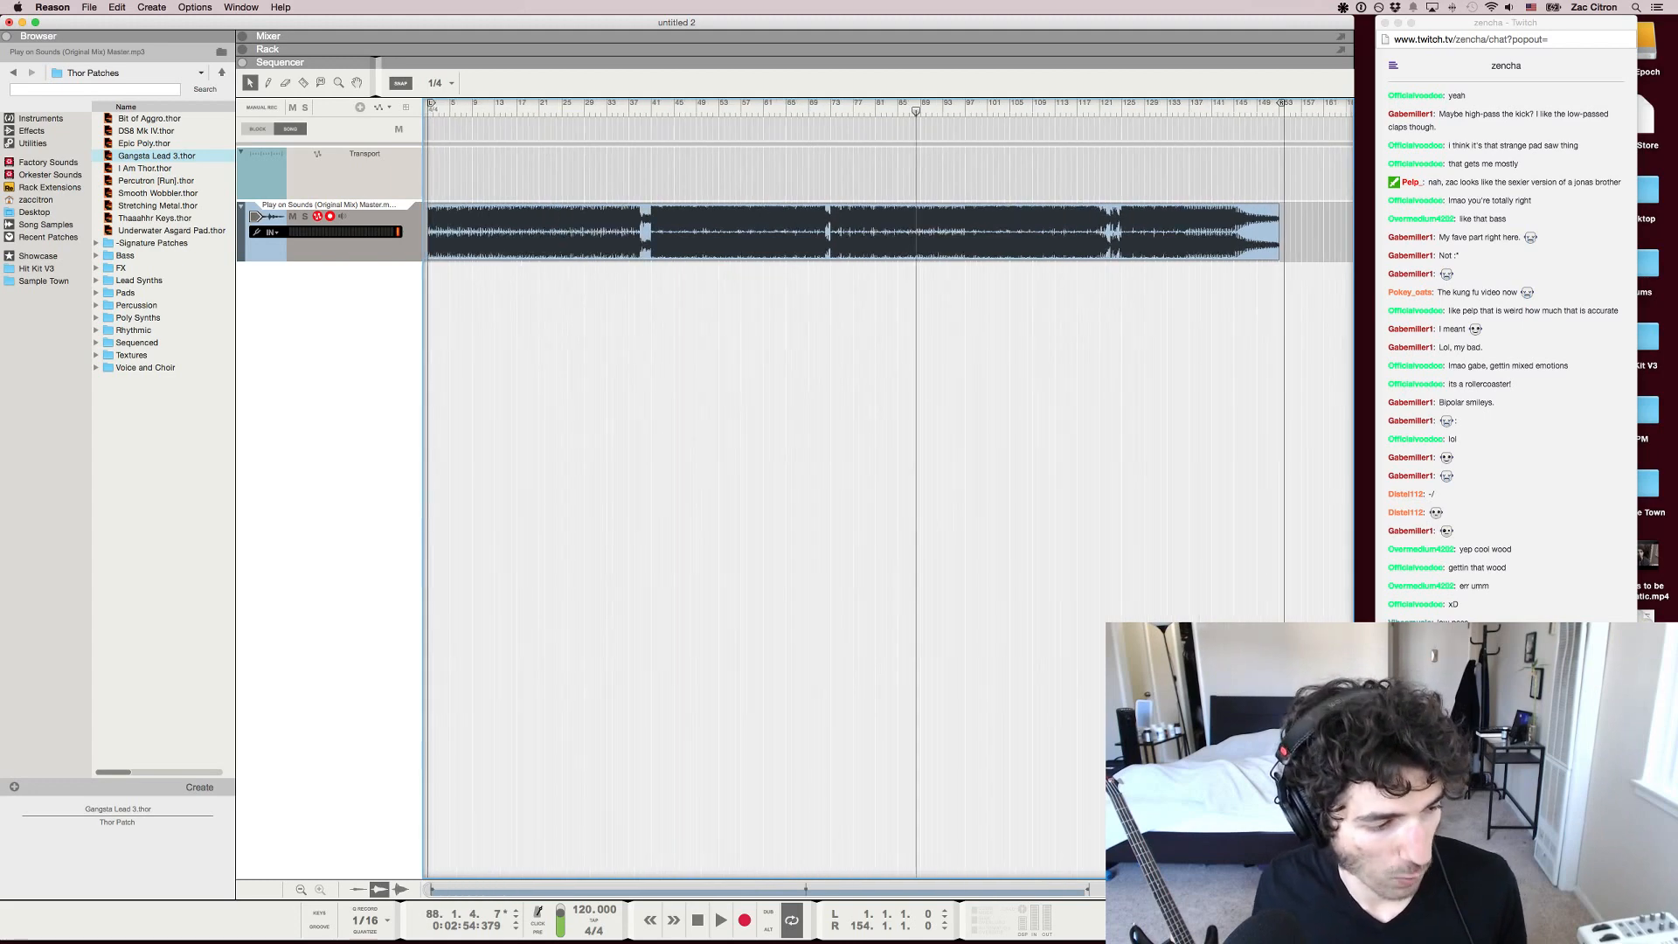
{"action": "scroll", "coordinate": [889, 489], "scroll_direction": "down", "scroll_amount": 4}
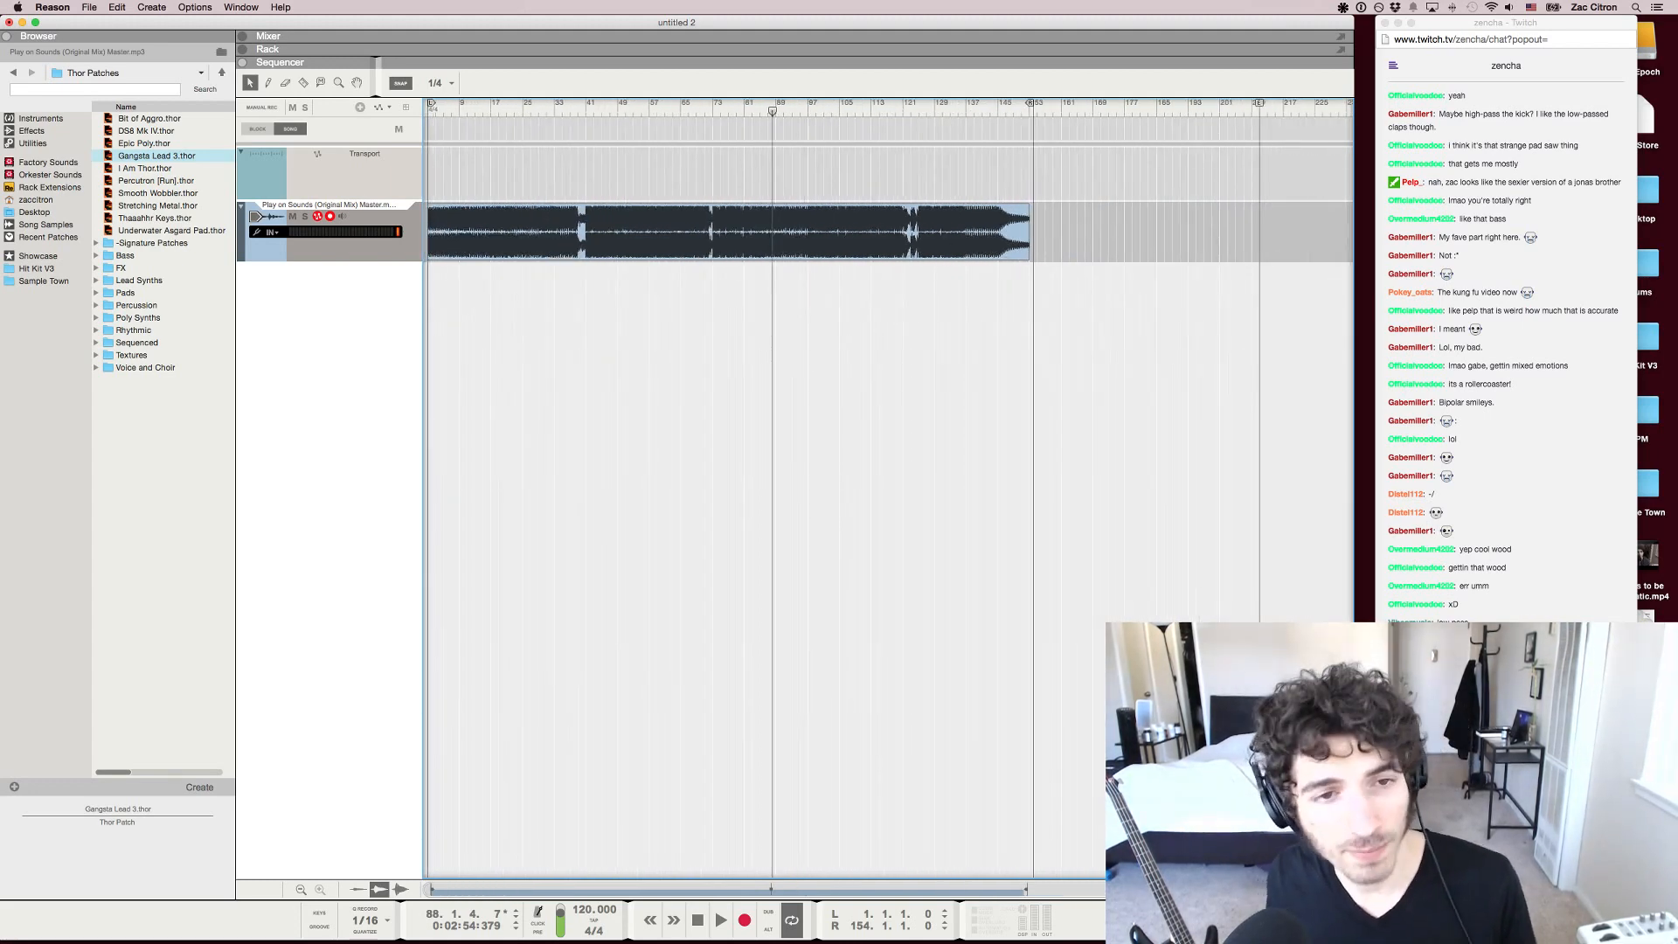
Play from about bar 38 through the breakdown into bar 41, and stop with the song position at 40.4.1
{"action": "left_click_drag", "start_coordinate": [772, 111], "coordinate": [575, 111]}
{"action": "key", "text": "space"}
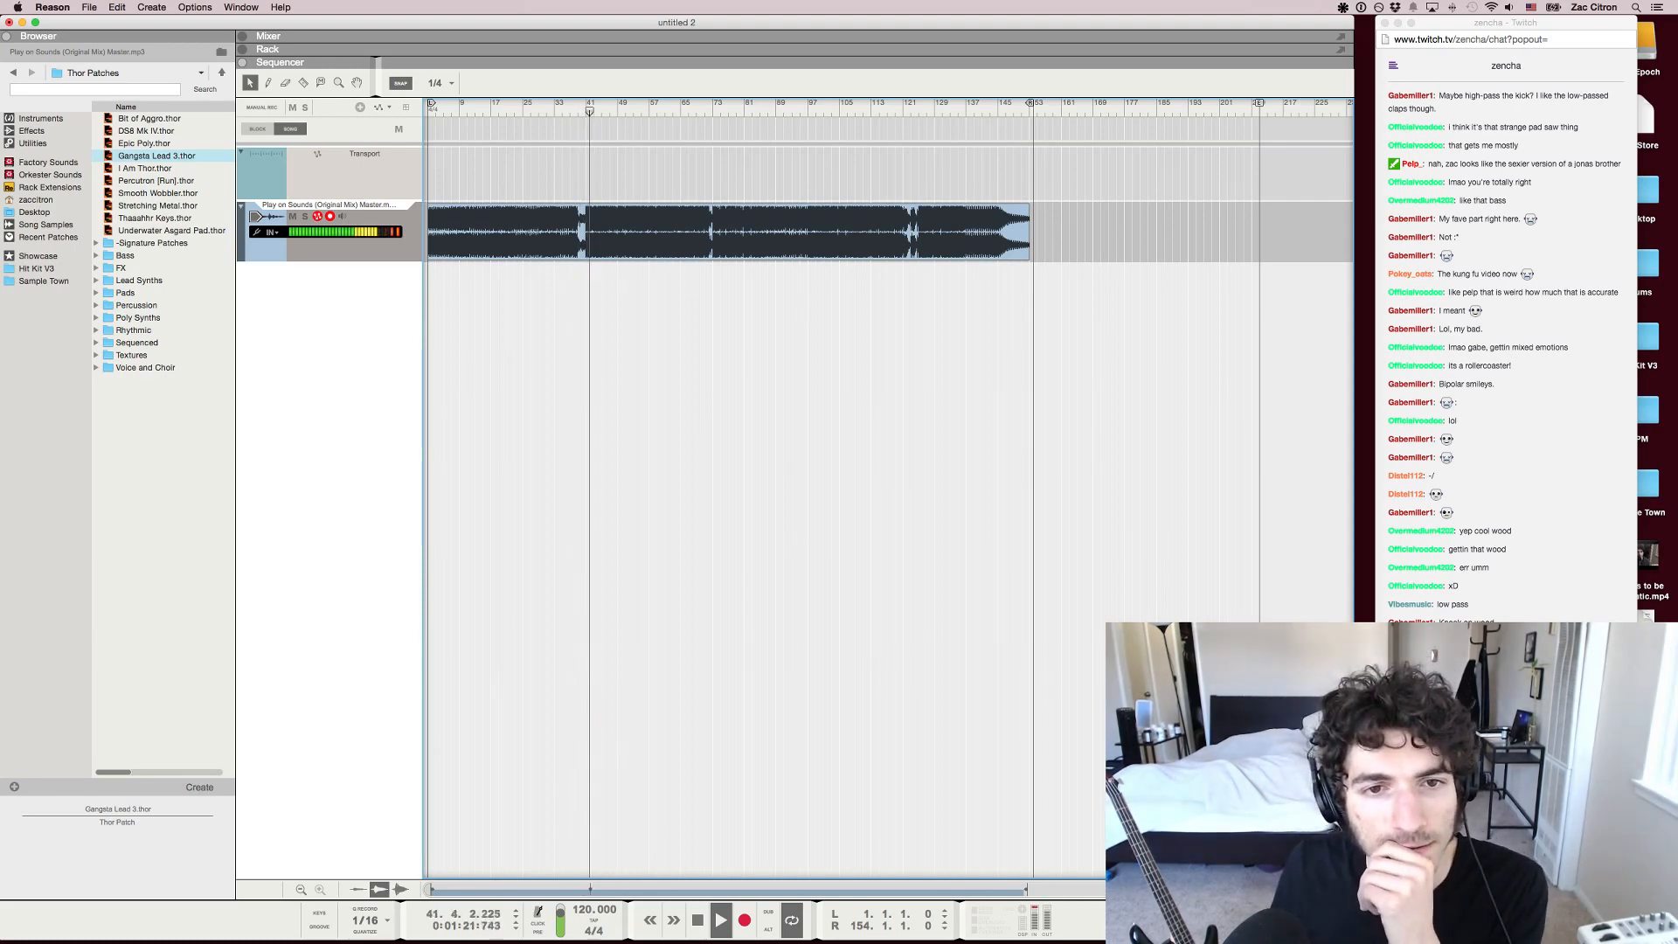
{"action": "mouse_move", "coordinate": [590, 111]}
{"action": "left_mouse_down"}
{"action": "mouse_move", "coordinate": [635, 111]}
{"action": "mouse_move", "coordinate": [586, 111]}
{"action": "left_mouse_up"}
{"action": "key", "text": "space"}
Set the sequencer's snap value to Bar and place the song position at bar 41
{"action": "key", "text": "s"}
{"action": "key", "text": "s"}
{"action": "key", "text": "s"}
{"action": "key", "text": "s"}
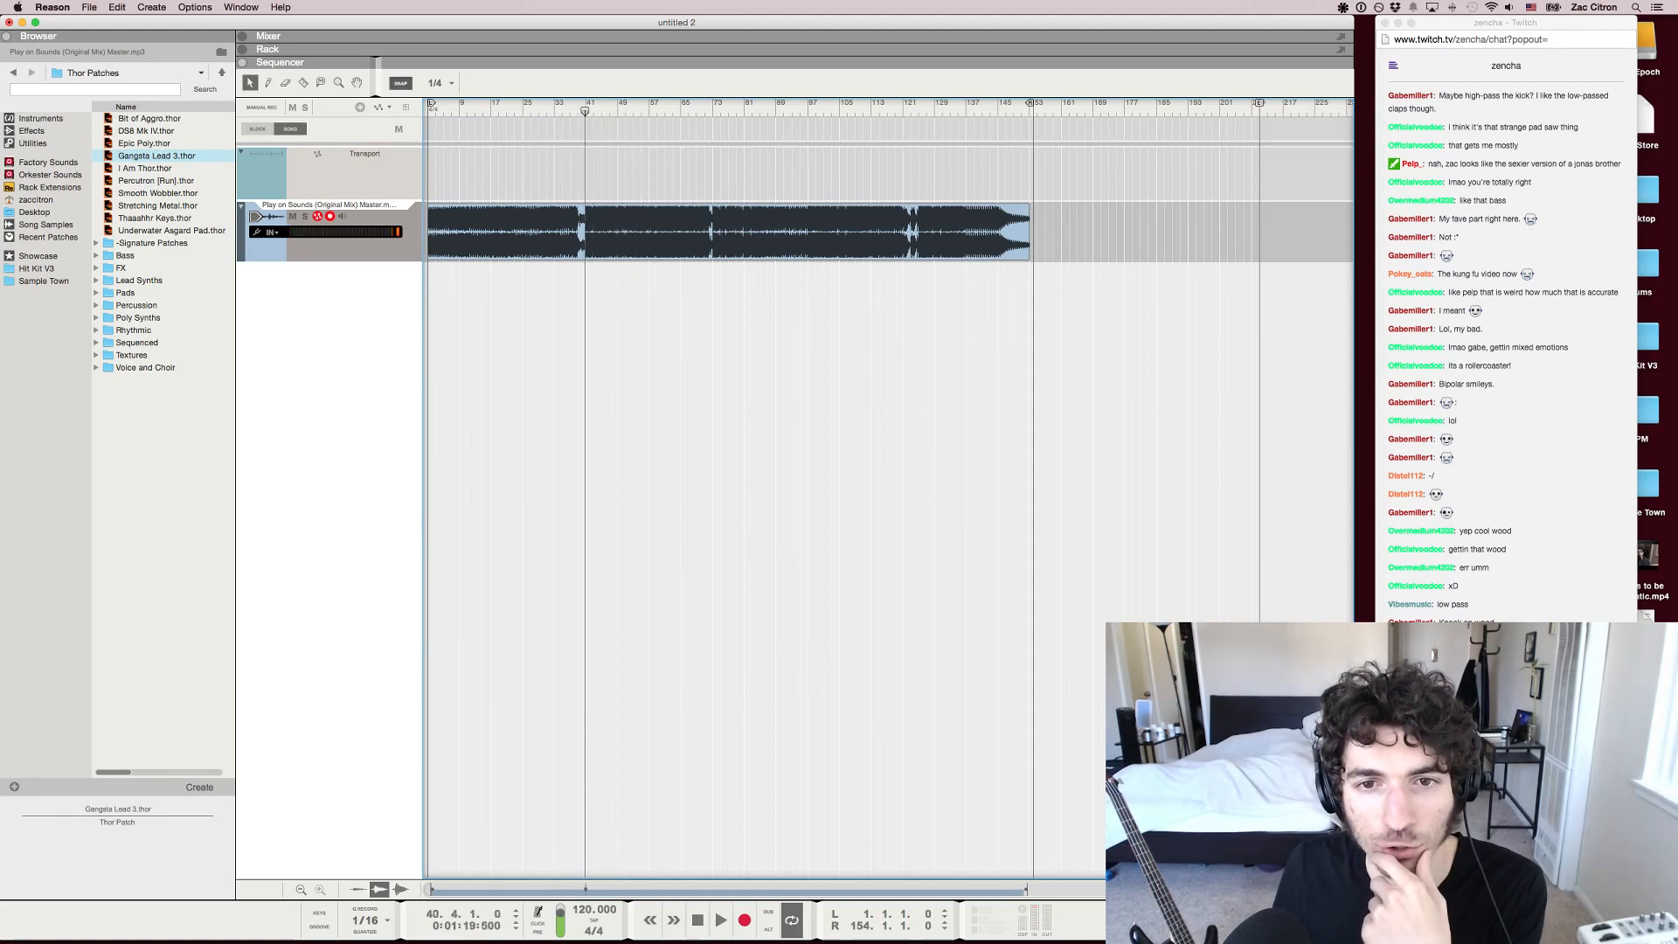
{"action": "left_click", "coordinate": [441, 83]}
{"action": "left_click", "coordinate": [438, 93]}
{"action": "scroll", "coordinate": [574, 111], "scroll_direction": "up", "scroll_amount": 5}
{"action": "left_click", "coordinate": [602, 111]}
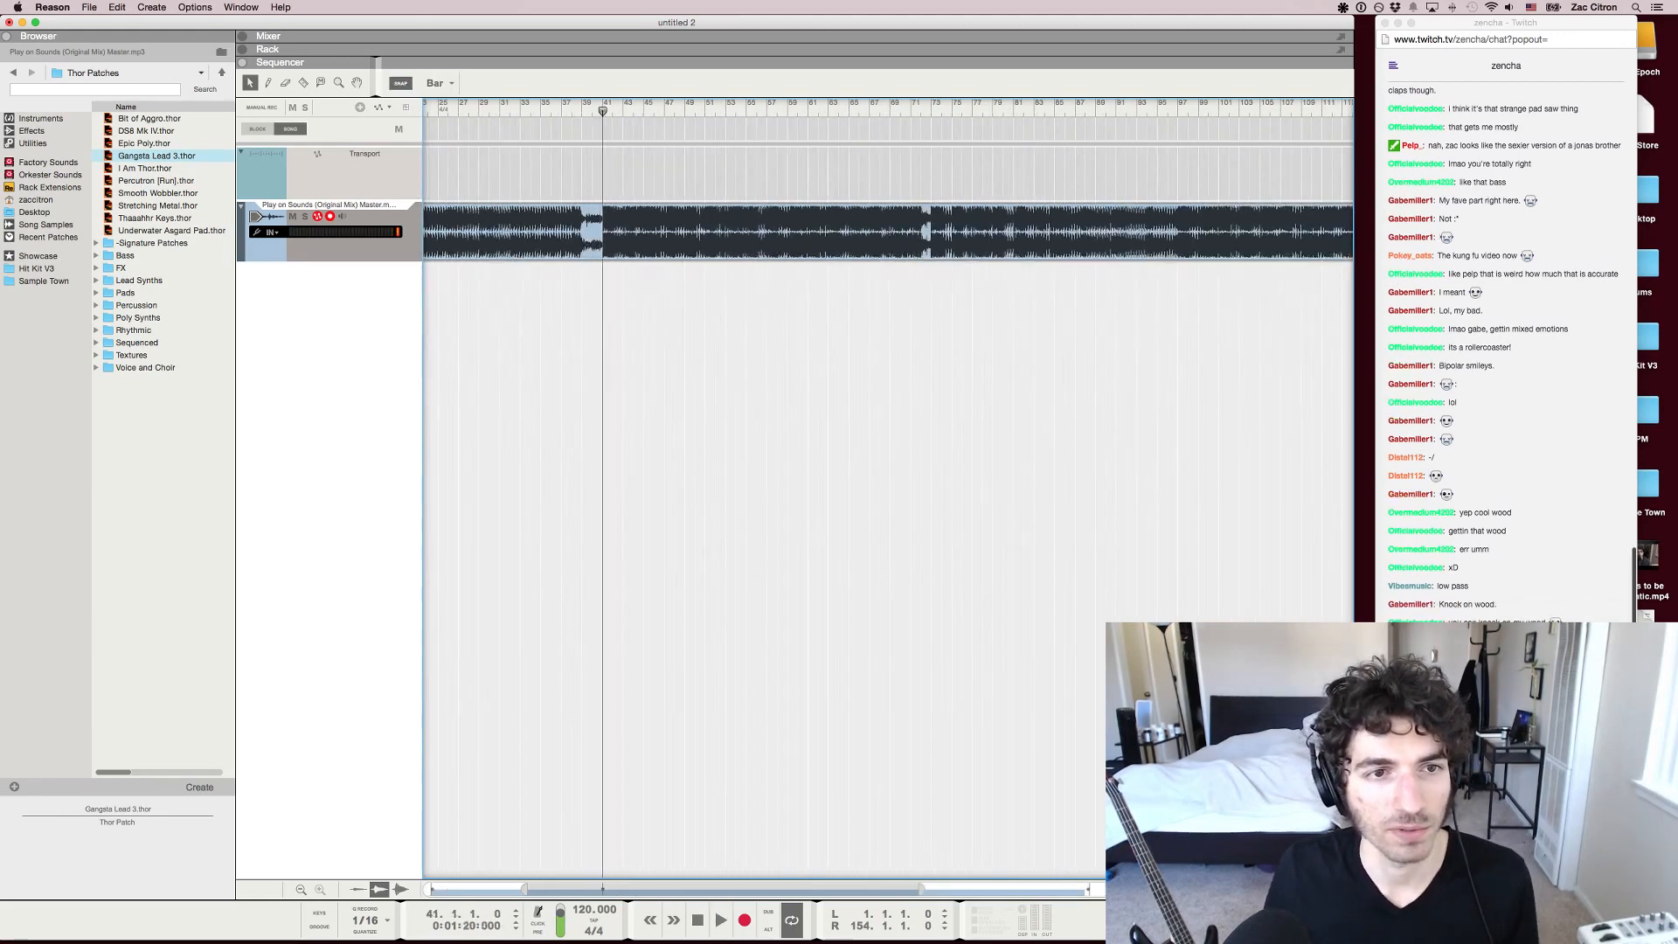
{"action": "scroll", "coordinate": [602, 111], "scroll_direction": "up", "scroll_amount": 4}
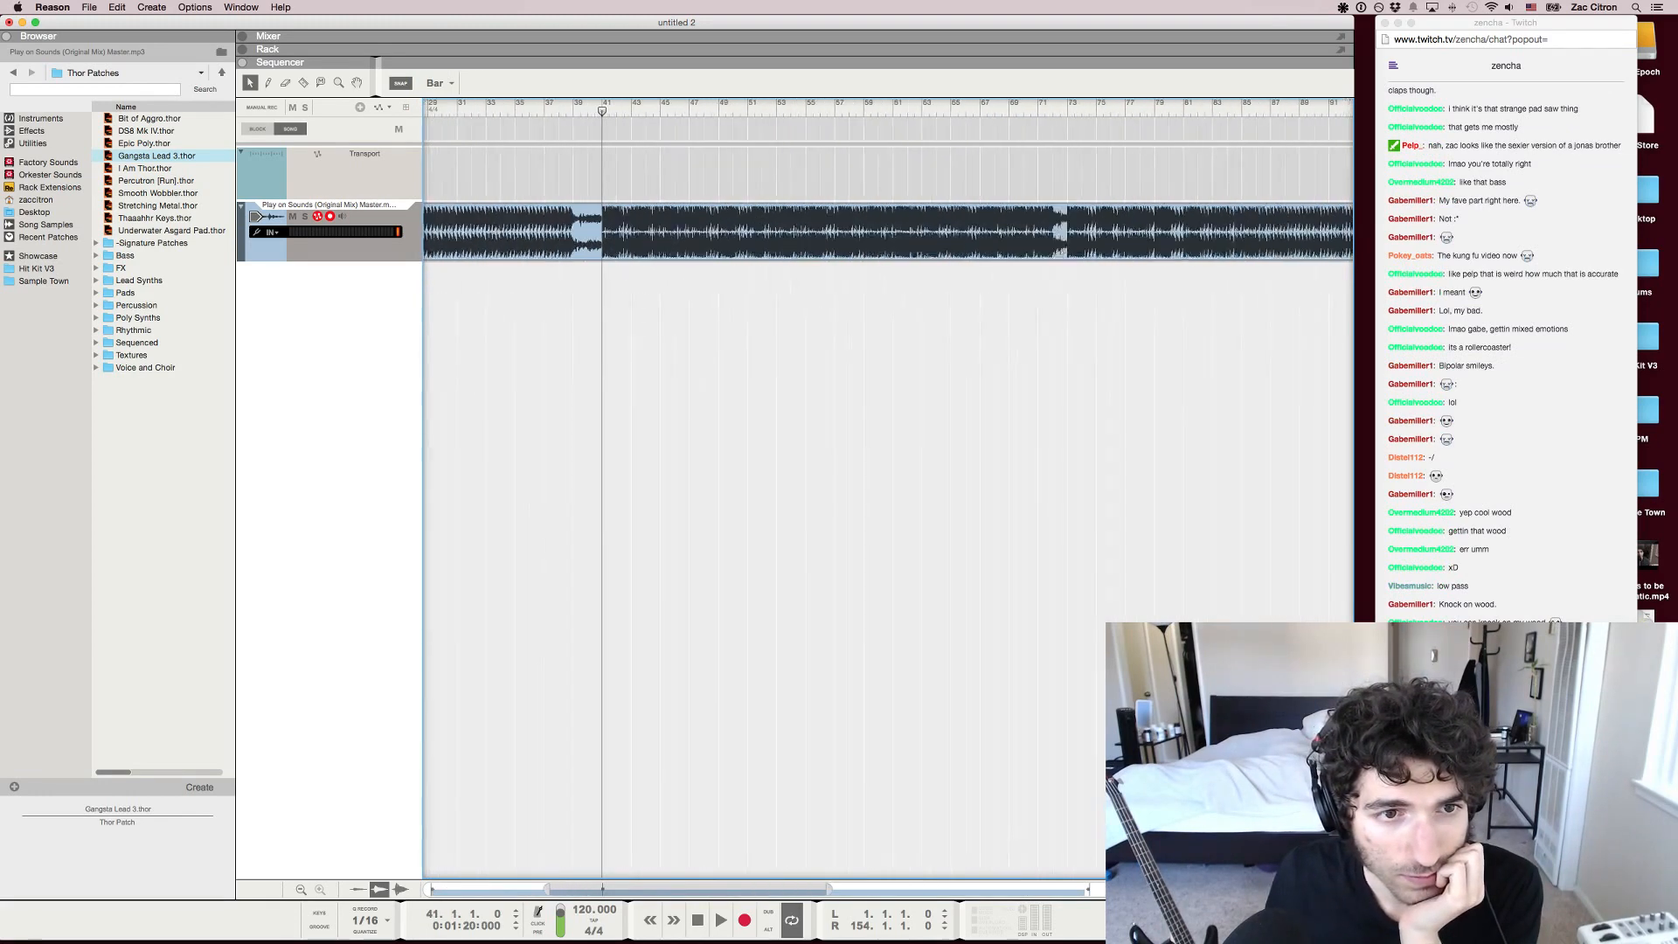
Play the section that starts at bar 41 and stop at bar 49
{"action": "scroll", "coordinate": [602, 111], "scroll_direction": "down", "scroll_amount": 1}
{"action": "key", "text": "space"}
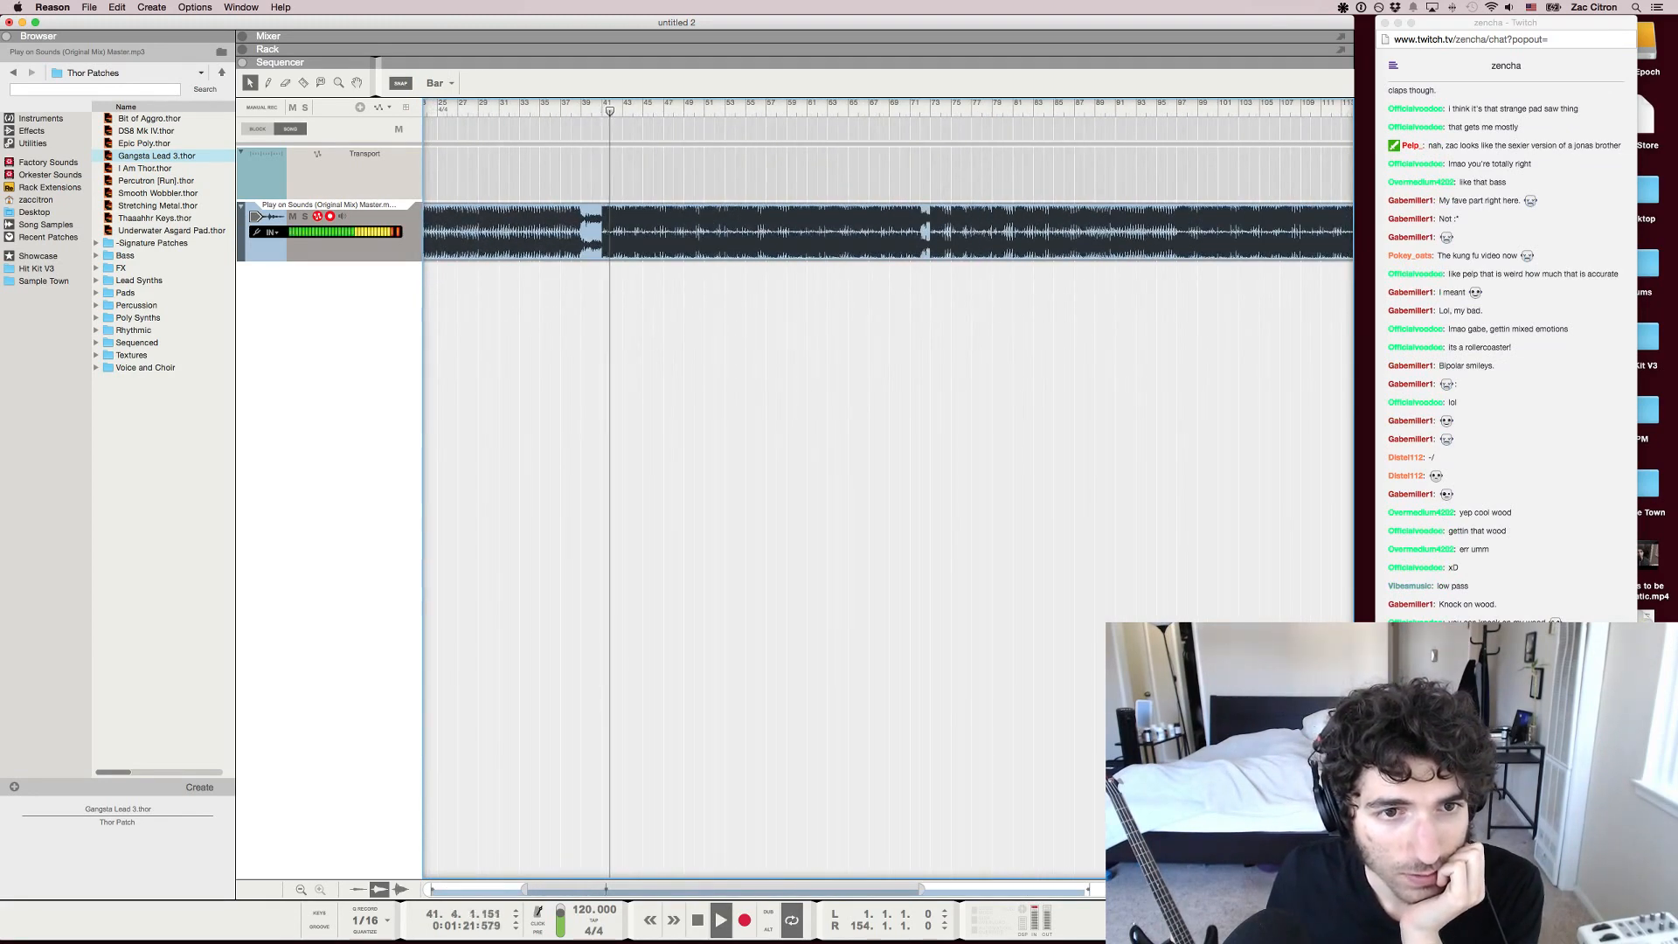
{"action": "scroll", "coordinate": [602, 111], "scroll_direction": "up", "scroll_amount": 3}
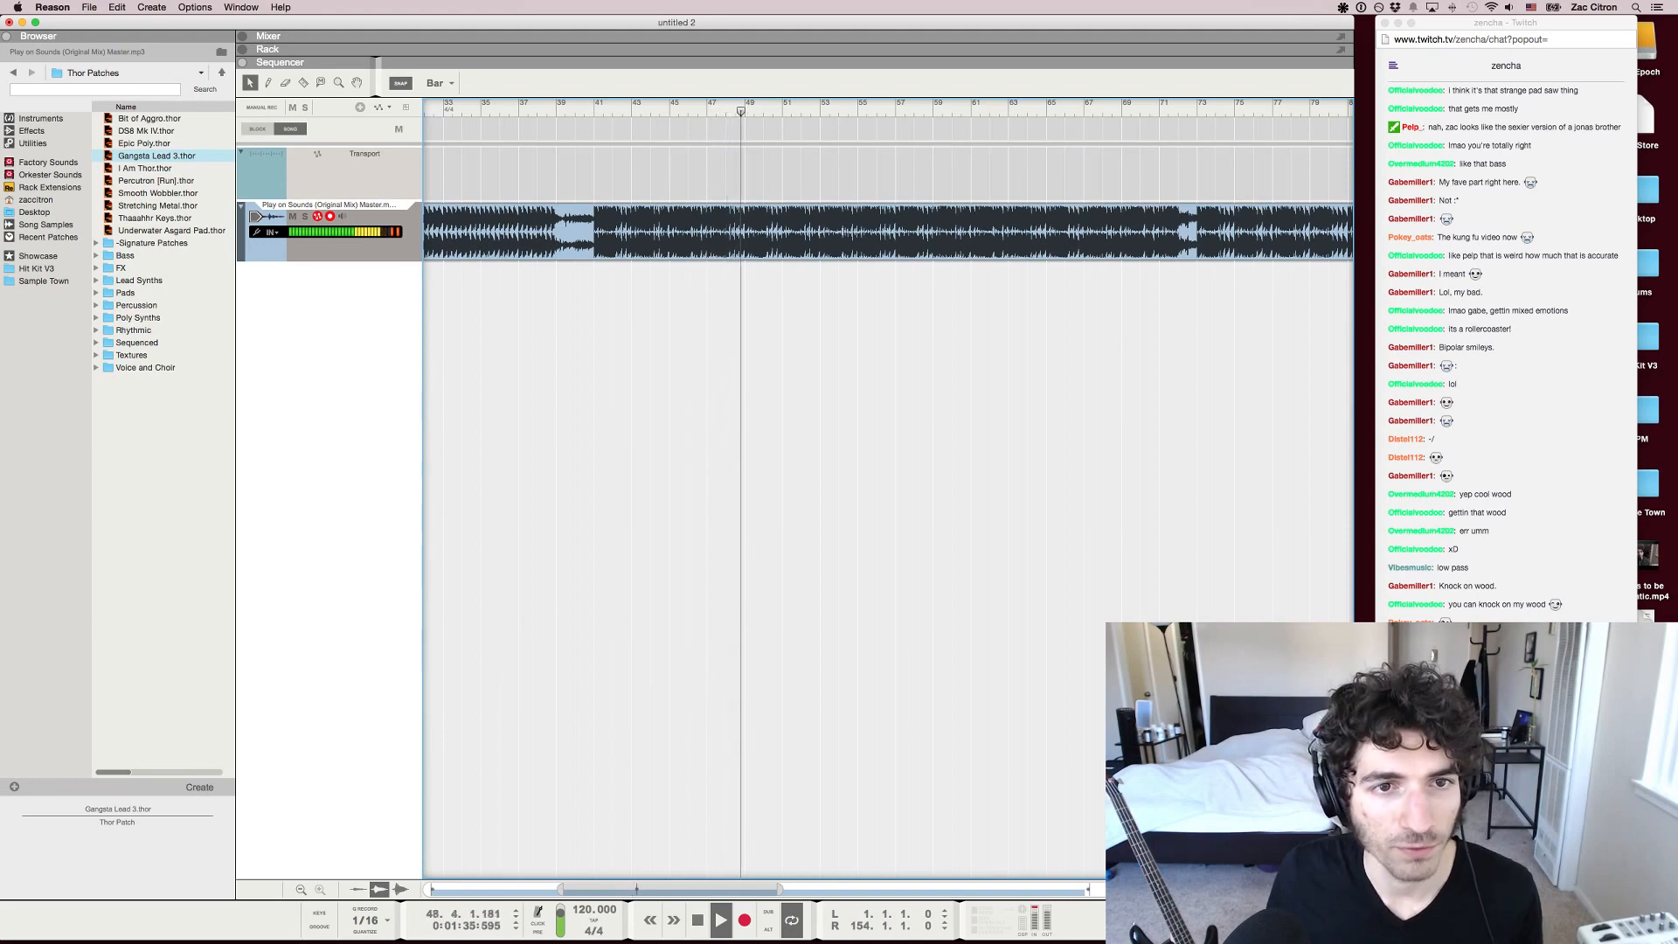
{"action": "key", "text": "space"}
Play the section shortly before the last breakdown, from about bar 113, and stop at bar 115
{"action": "key", "text": "g"}
{"action": "key", "text": "g"}
{"action": "key", "text": "g"}
{"action": "key", "text": "g"}
{"action": "key", "text": "g"}
{"action": "key", "text": "g"}
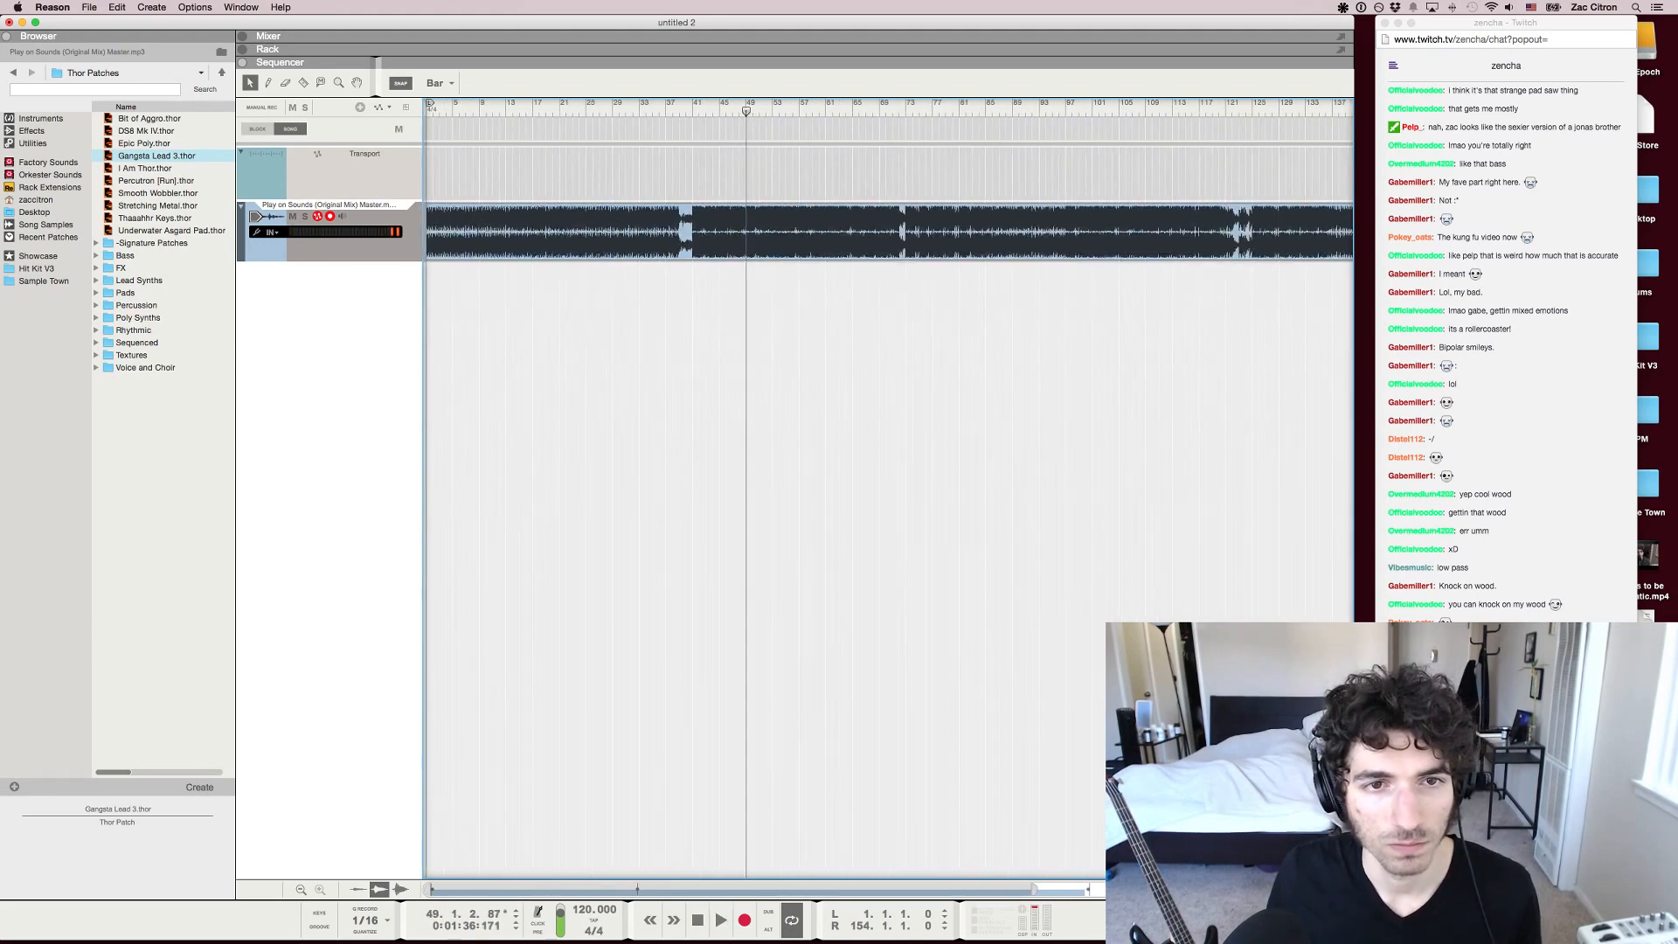
{"action": "left_click_drag", "start_coordinate": [1166, 106], "coordinate": [1173, 107]}
{"action": "key", "text": "space"}
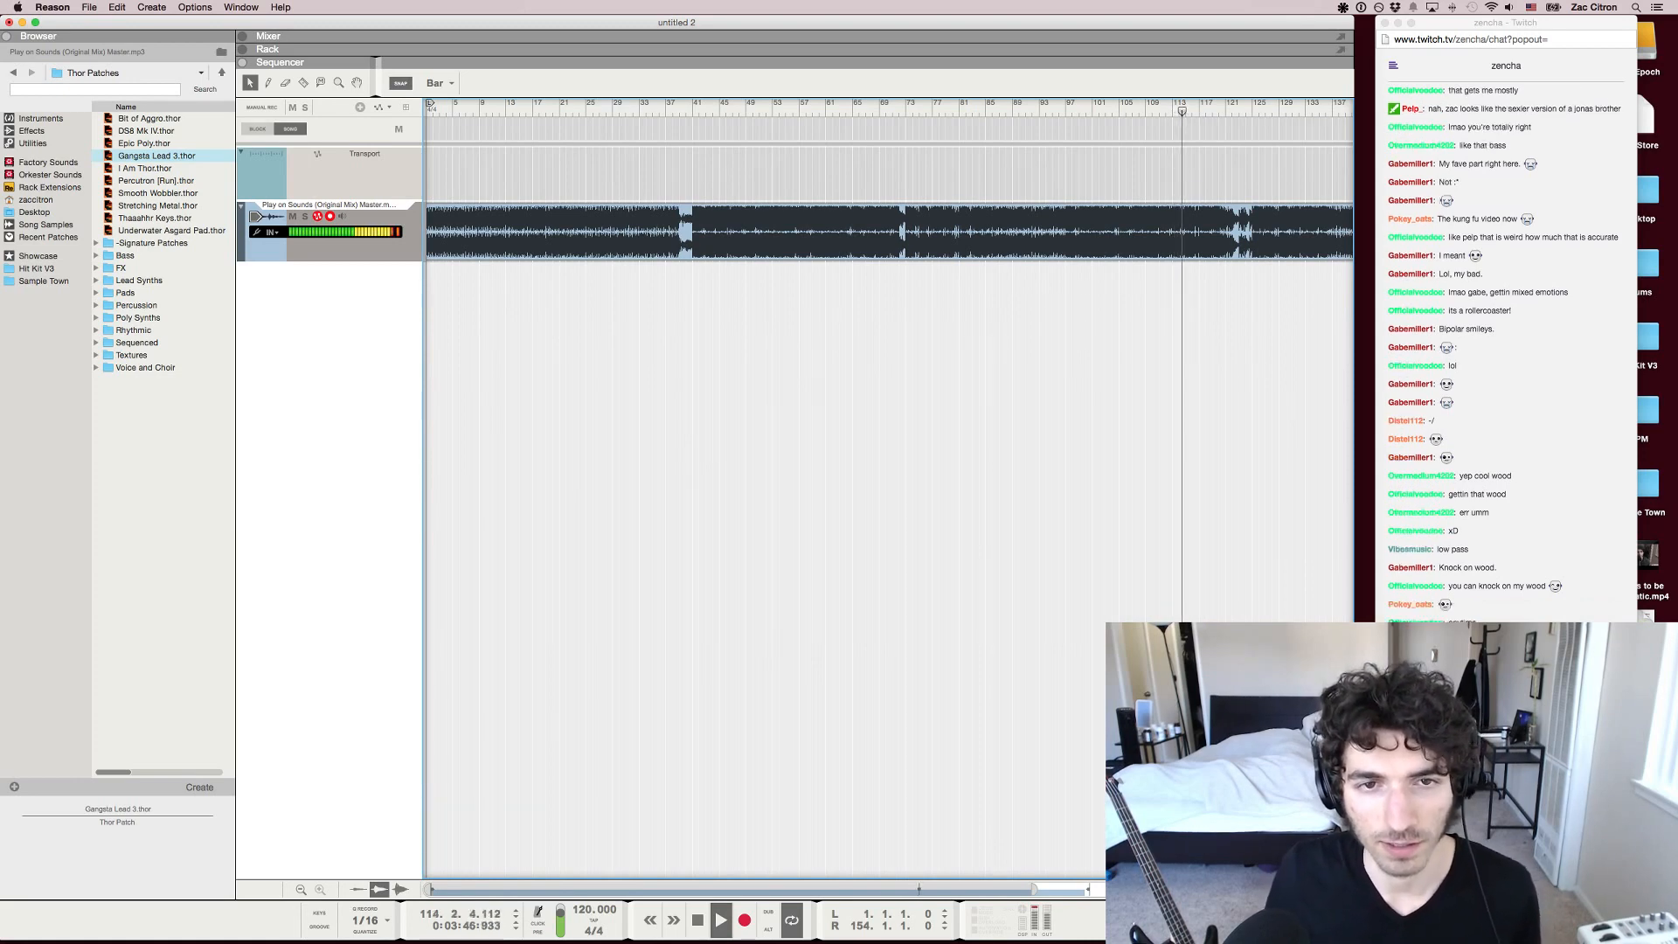
{"action": "scroll", "coordinate": [888, 490], "scroll_direction": "right", "scroll_amount": 3}
{"action": "key", "text": "space"}
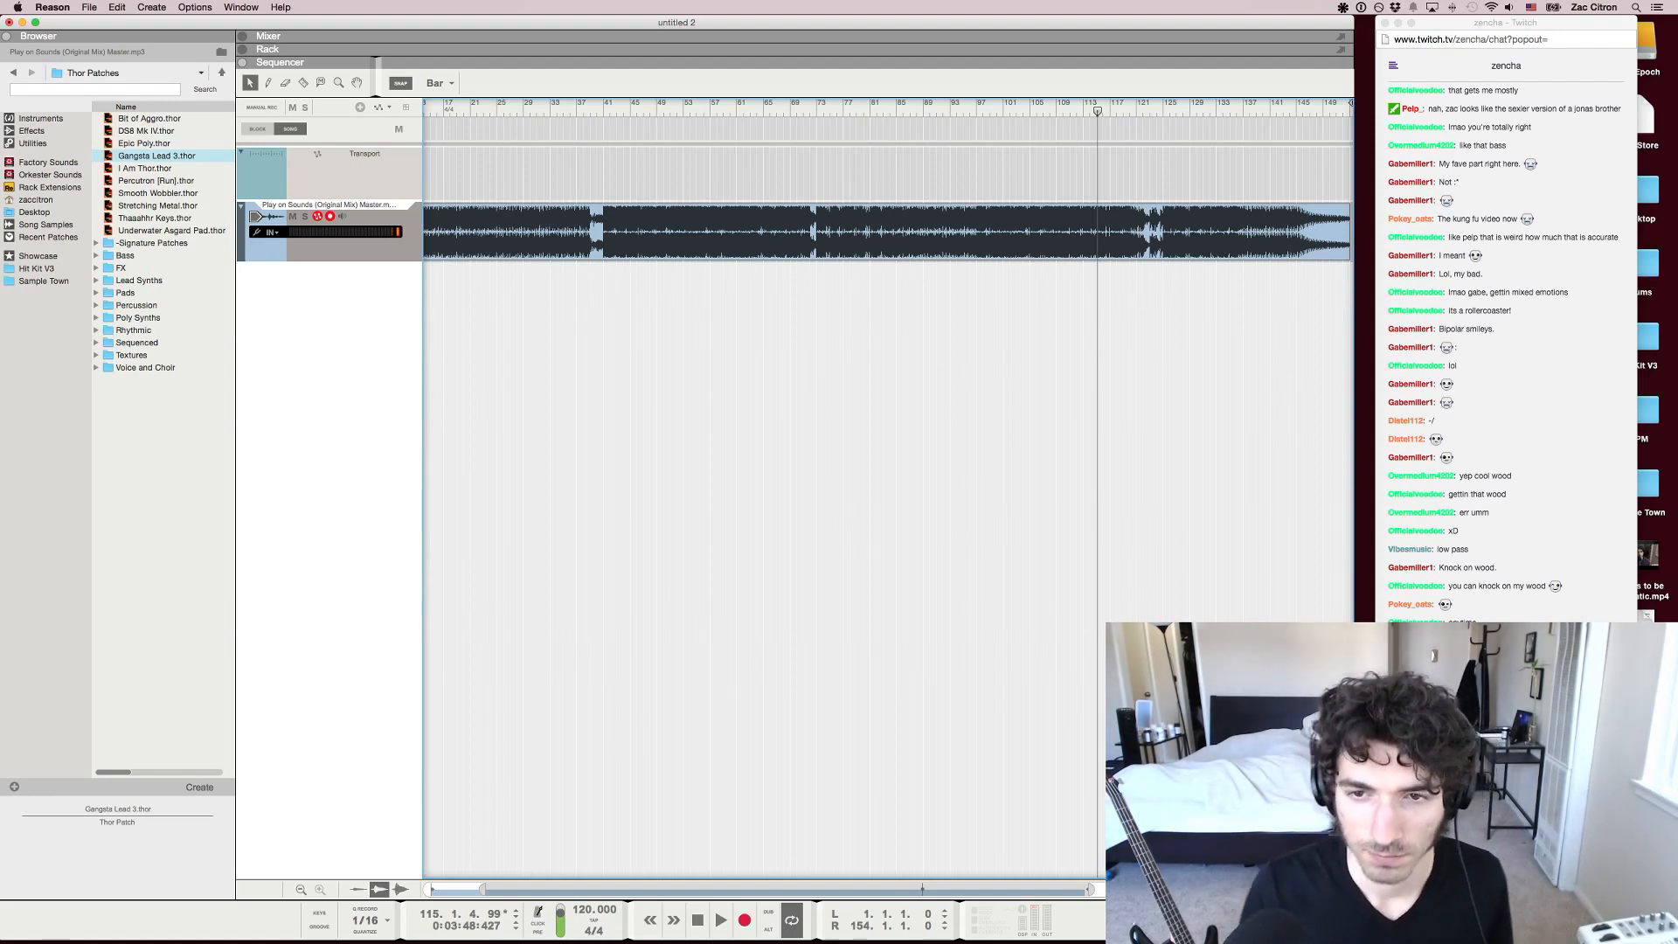
Trace the arrangement with the song position from about bar 45 to bar 118, and again from about bar 73 to bar 109
{"action": "left_click_drag", "start_coordinate": [636, 108], "coordinate": [1116, 108]}
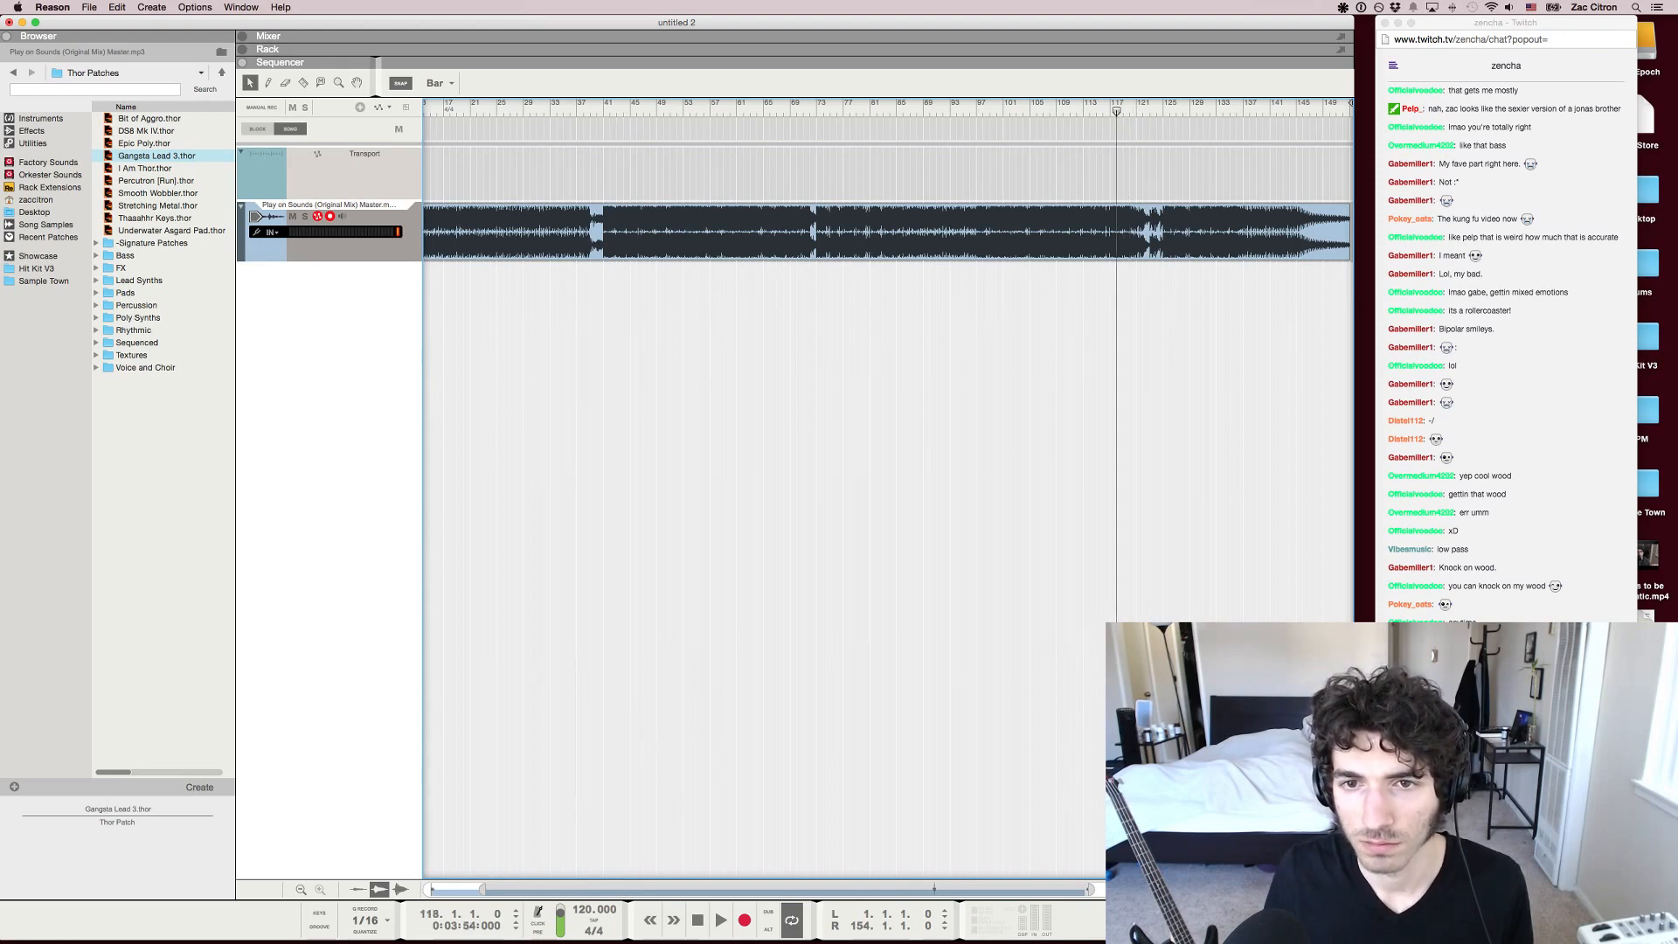
{"action": "scroll", "coordinate": [1116, 108], "scroll_direction": "down", "scroll_amount": 3}
{"action": "left_click_drag", "start_coordinate": [853, 108], "coordinate": [1065, 108]}
{"action": "scroll", "coordinate": [611, 109], "scroll_direction": "up", "scroll_amount": 3}
{"action": "scroll", "coordinate": [1066, 109], "scroll_direction": "down", "scroll_amount": 3}
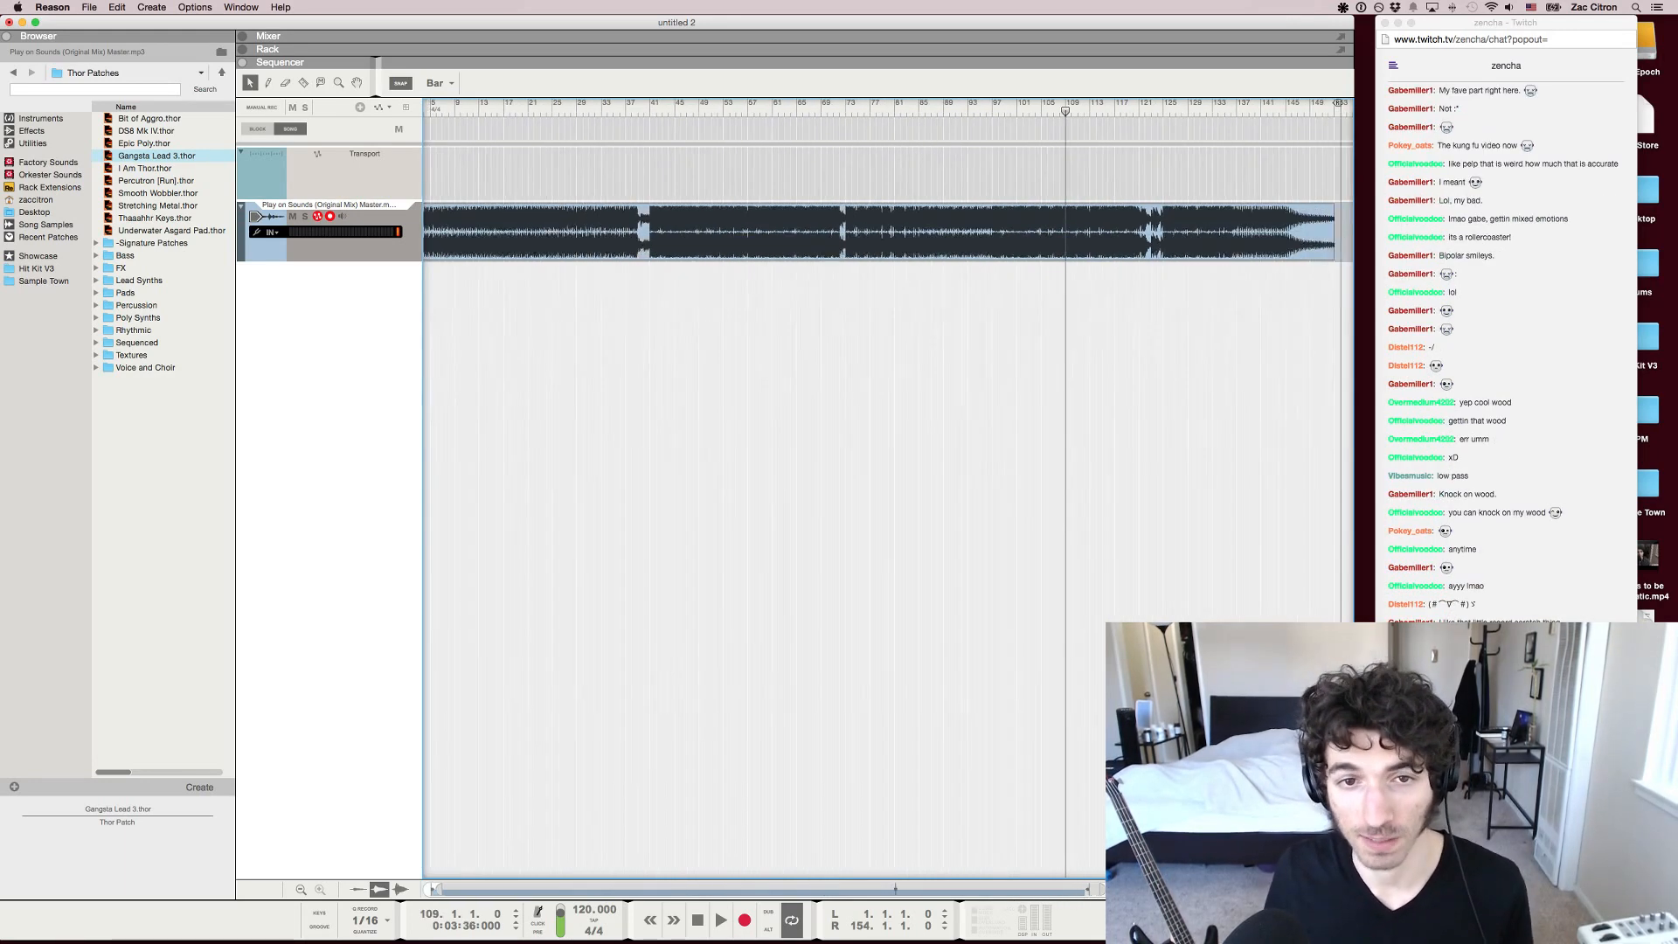
Move the song position to the end of the track at bar 153 and view the whole waveform
{"action": "left_click_drag", "start_coordinate": [893, 109], "coordinate": [1084, 109]}
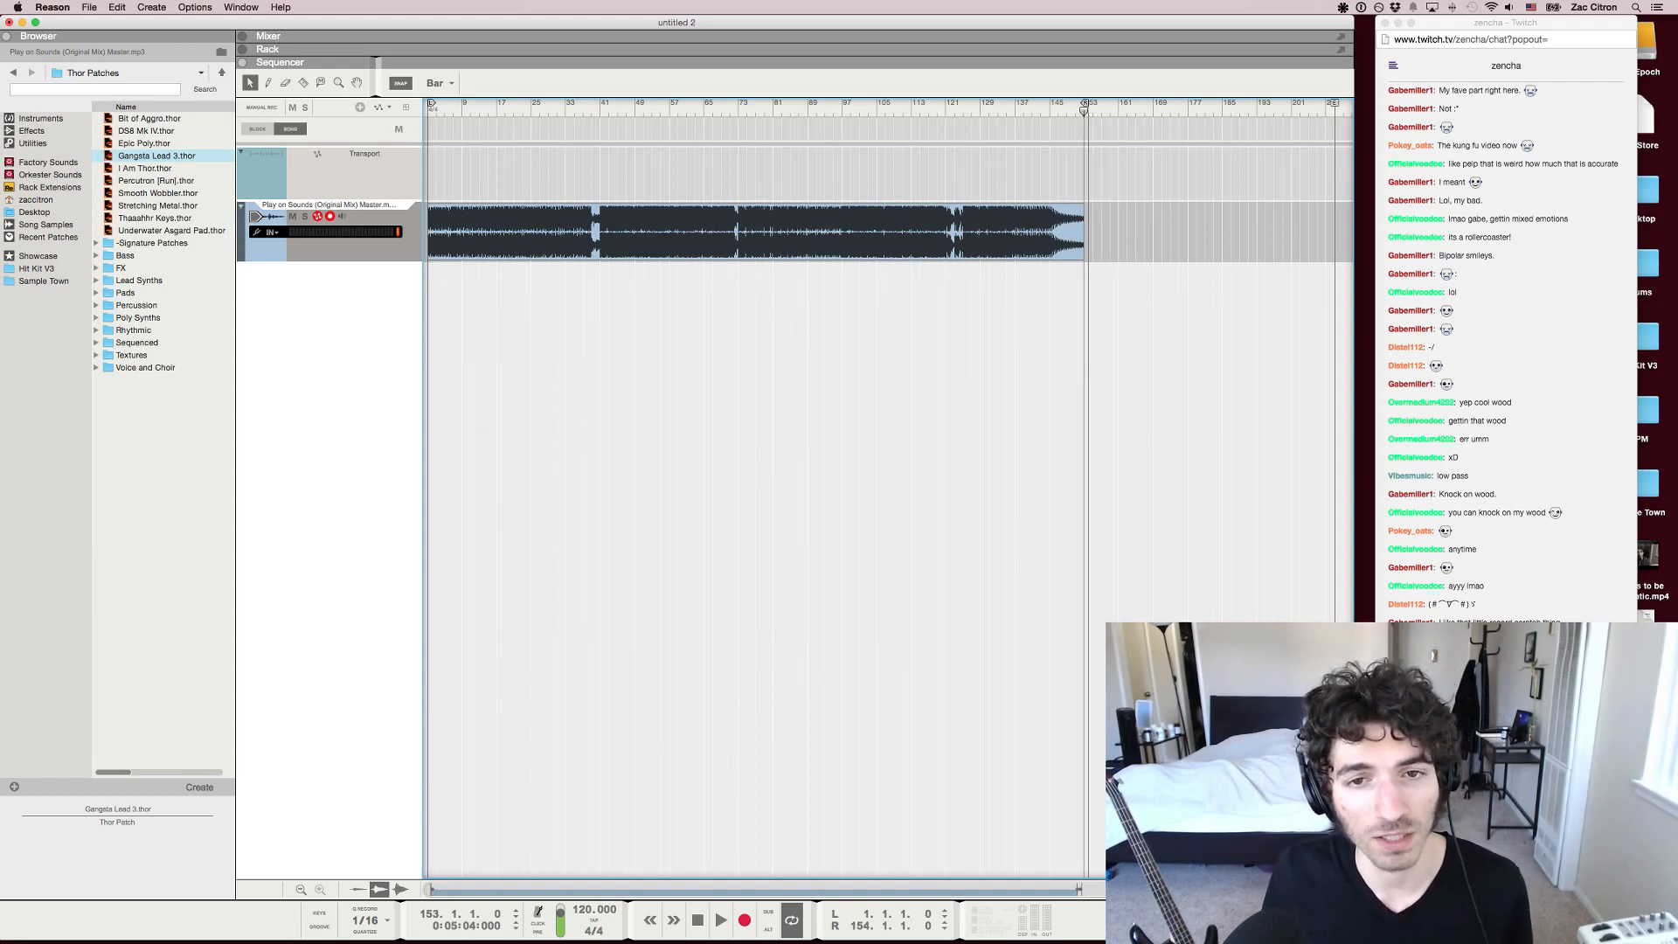
{"action": "scroll", "coordinate": [1084, 109], "scroll_direction": "up", "scroll_amount": 5}
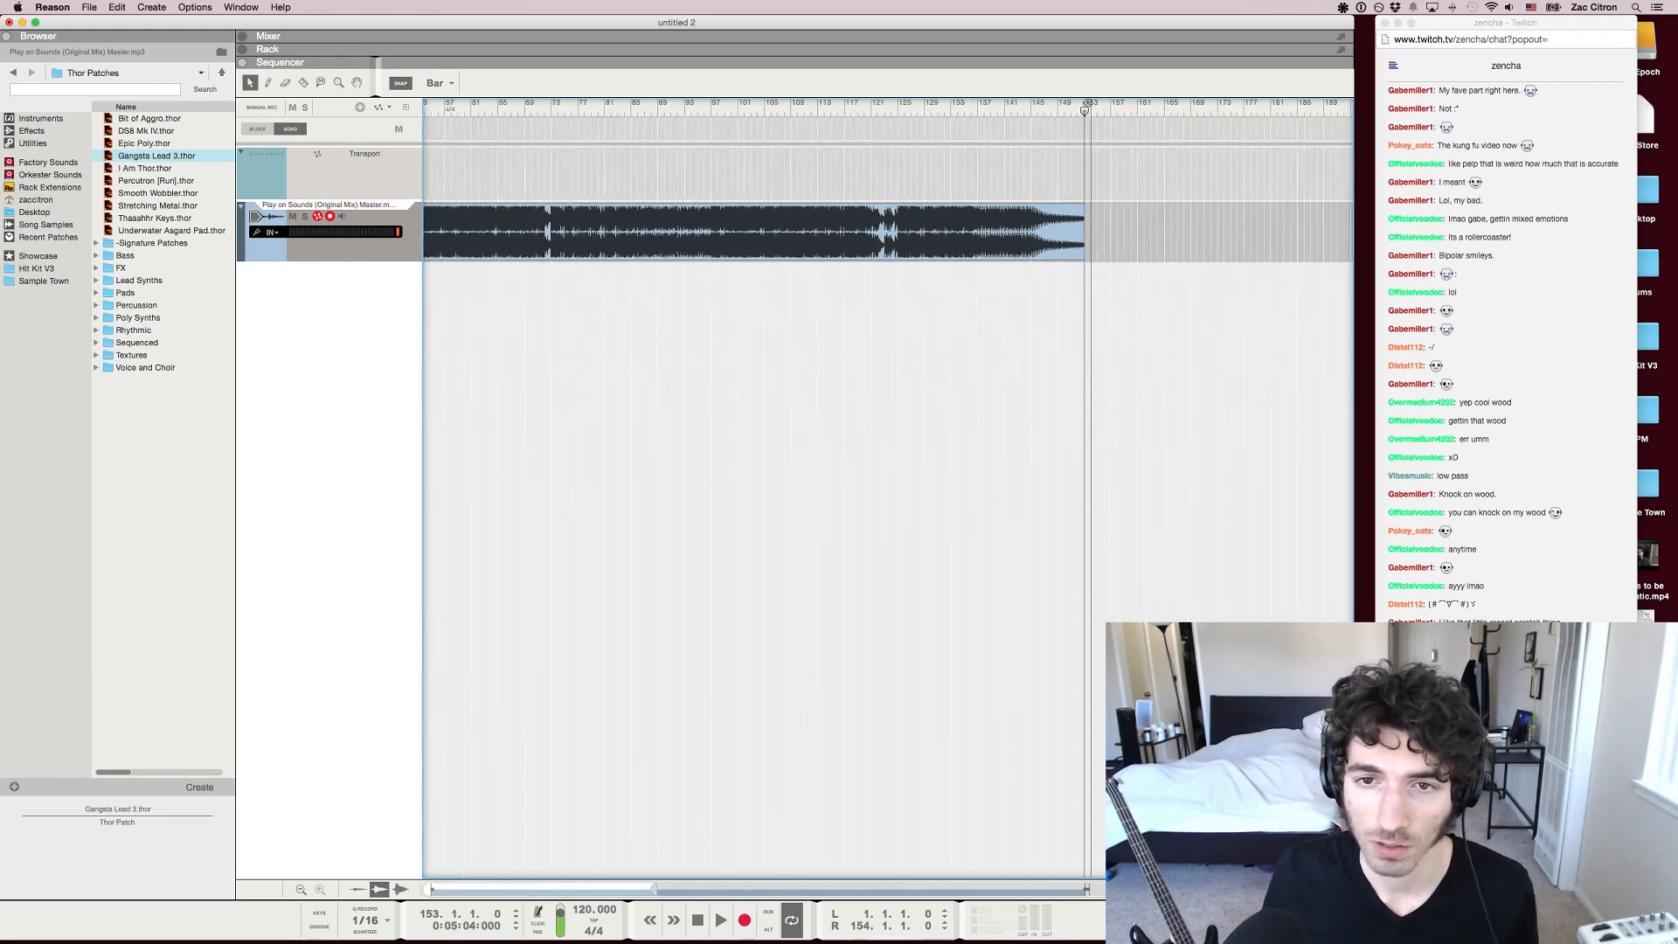
{"action": "scroll", "coordinate": [1084, 109], "scroll_direction": "left", "scroll_amount": 5}
{"action": "scroll", "coordinate": [1084, 109], "scroll_direction": "down", "scroll_amount": 2}
{"action": "scroll", "coordinate": [890, 489], "scroll_direction": "down", "scroll_amount": 2}
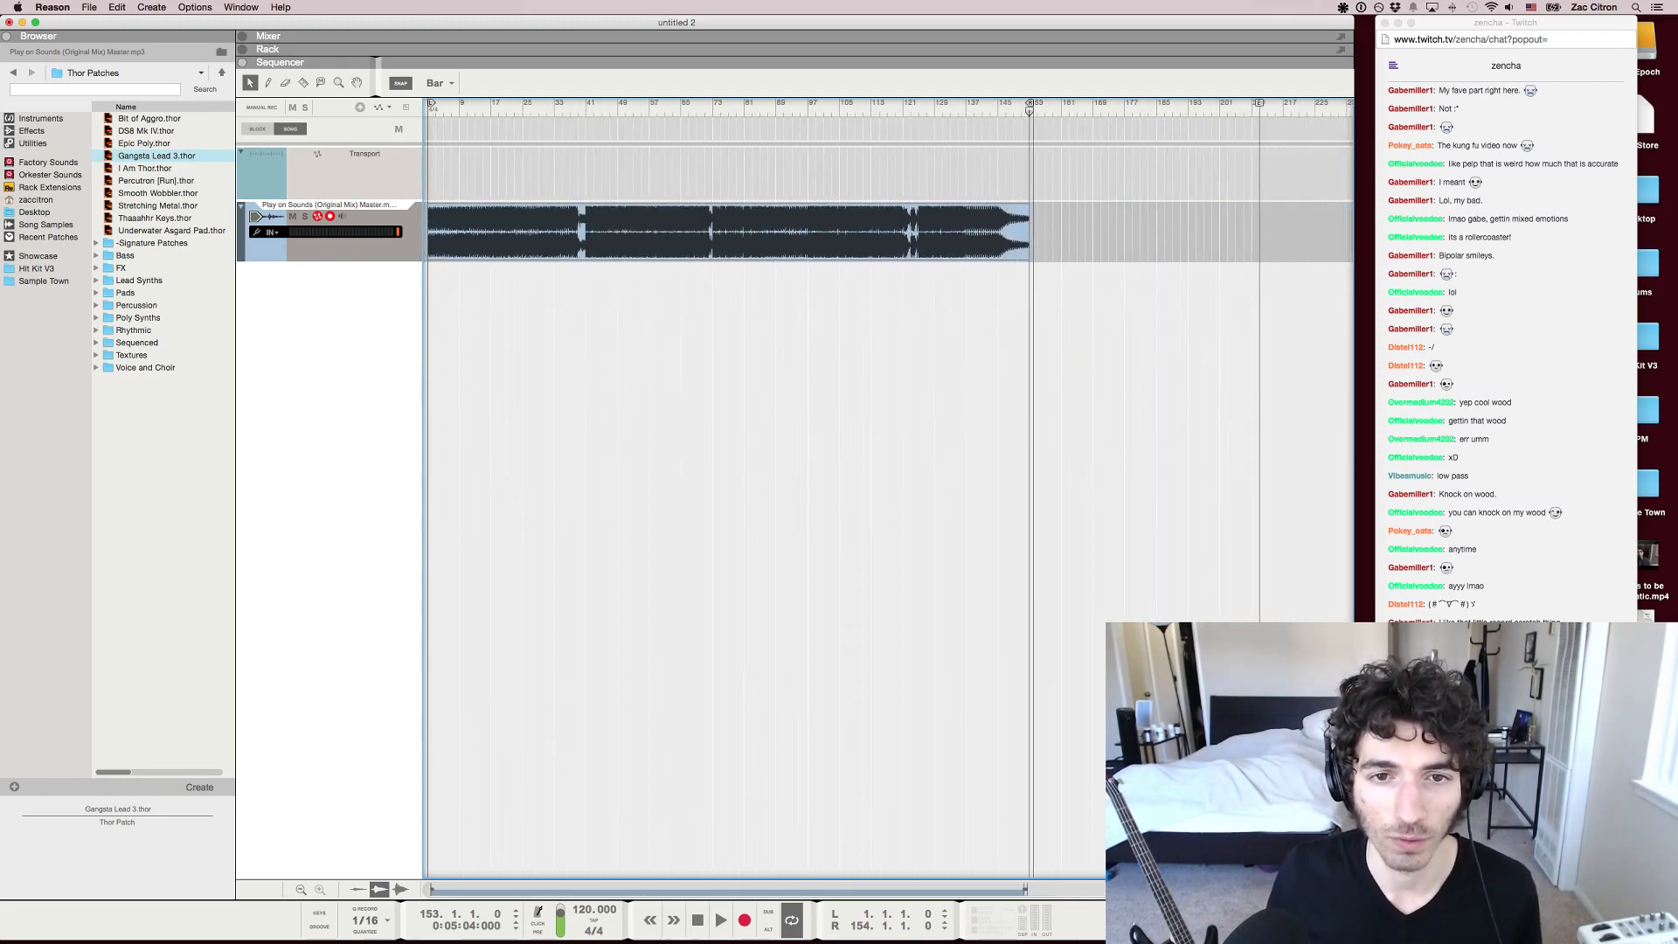
Move the right loop locator to bar 193, past the end of the track
{"action": "left_click_drag", "start_coordinate": [1029, 103], "coordinate": [1248, 103]}
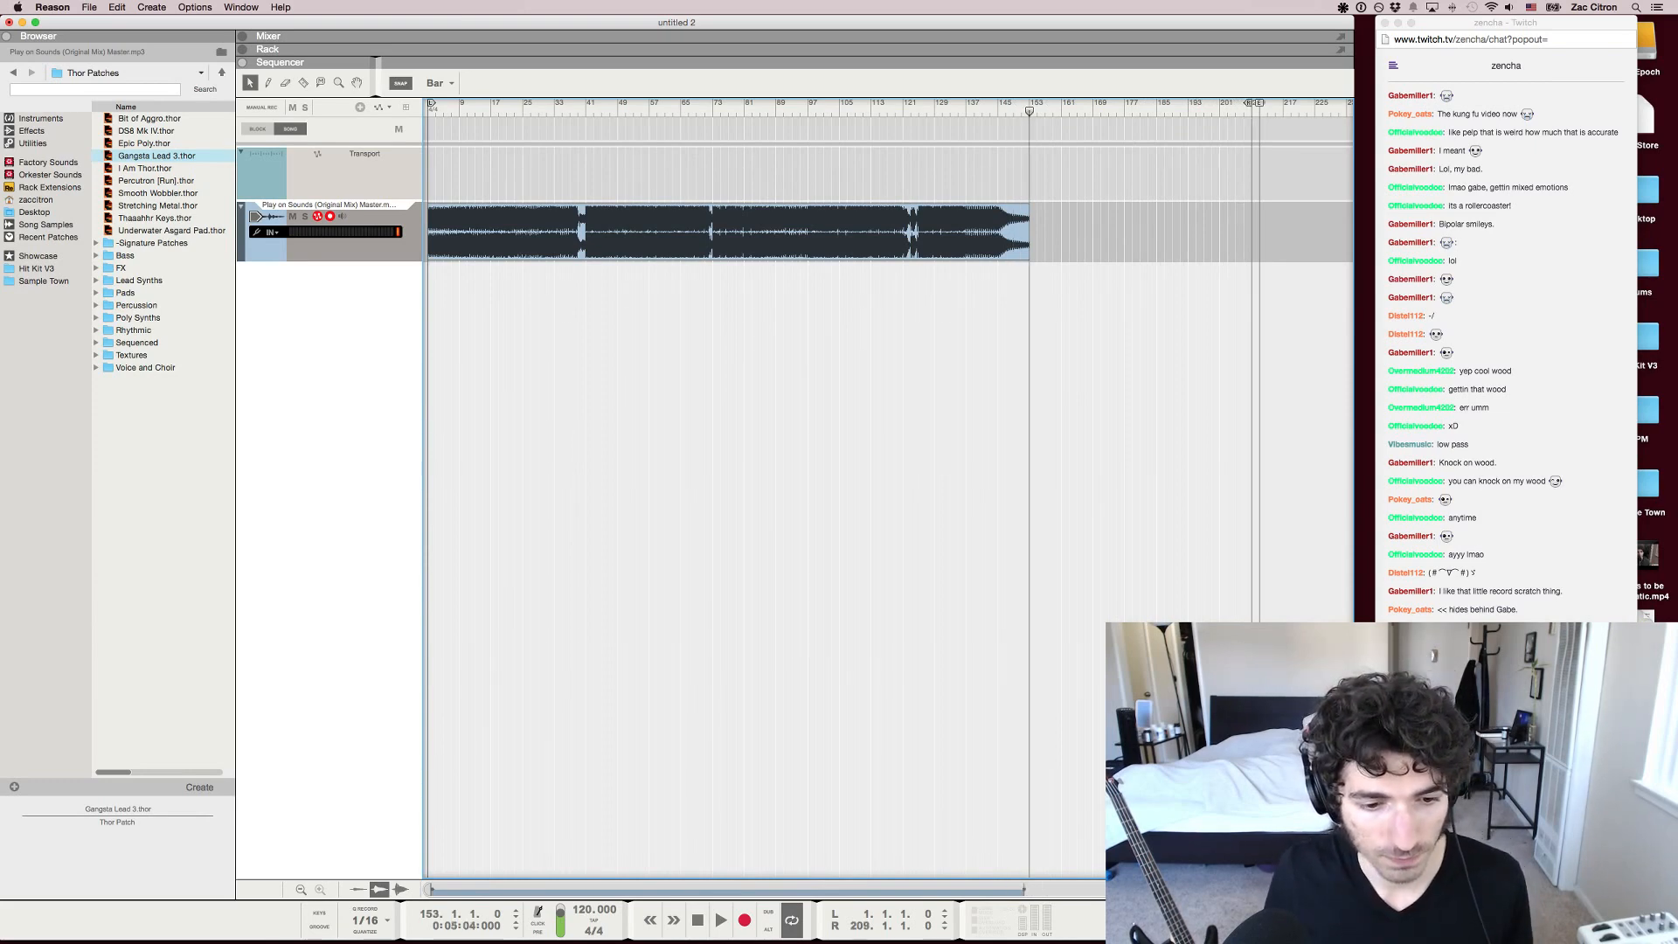
{"action": "left_click_drag", "start_coordinate": [1248, 103], "coordinate": [1187, 103]}
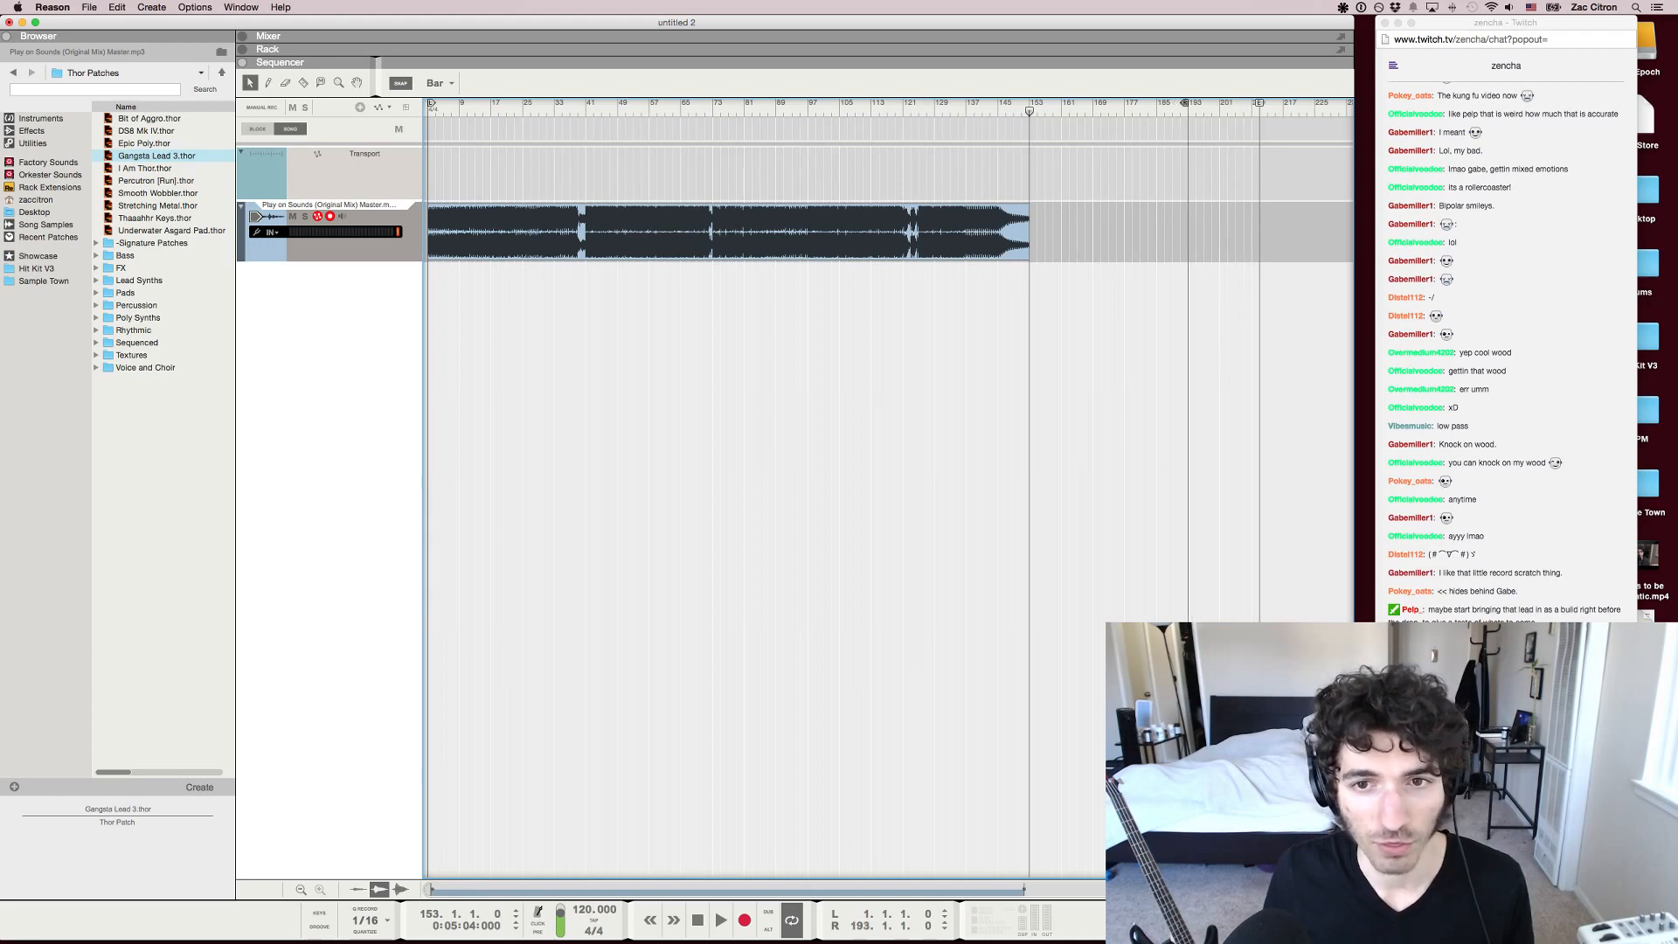
{"action": "mouse_move", "coordinate": [1030, 111]}
{"action": "left_mouse_down"}
{"action": "mouse_move", "coordinate": [597, 111]}
{"action": "mouse_move", "coordinate": [1030, 111]}
{"action": "left_mouse_up"}
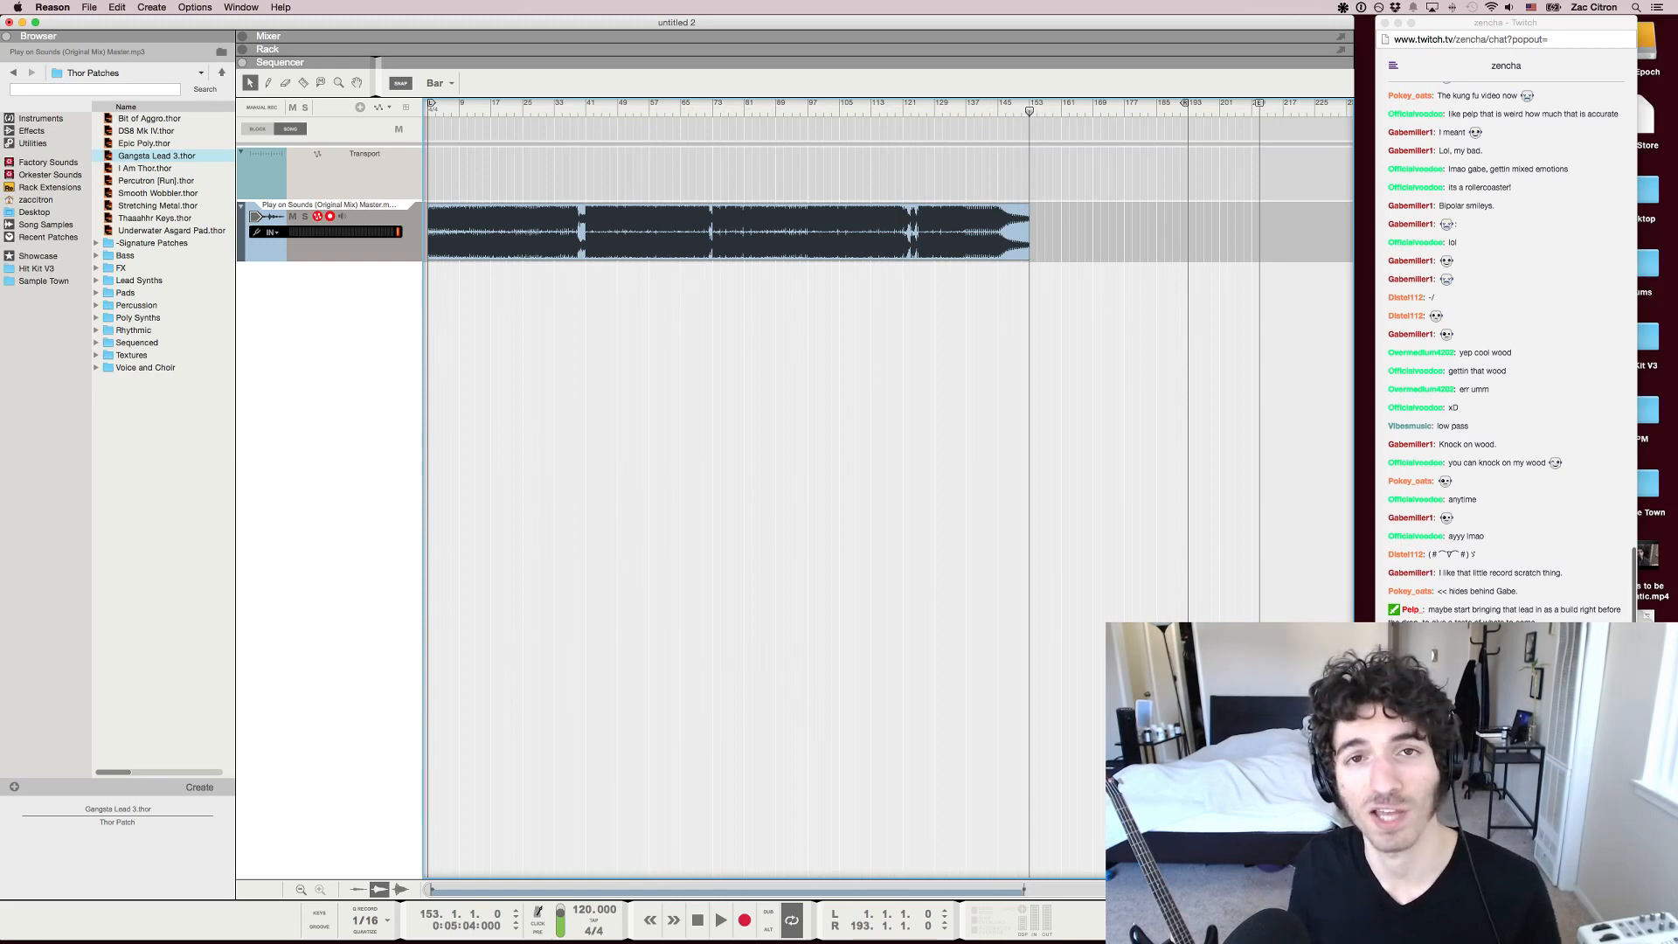
Switch to the Twitch chat in Chrome and read back through the earlier viewer comments about the intro
{"action": "left_click", "coordinate": [1505, 525]}
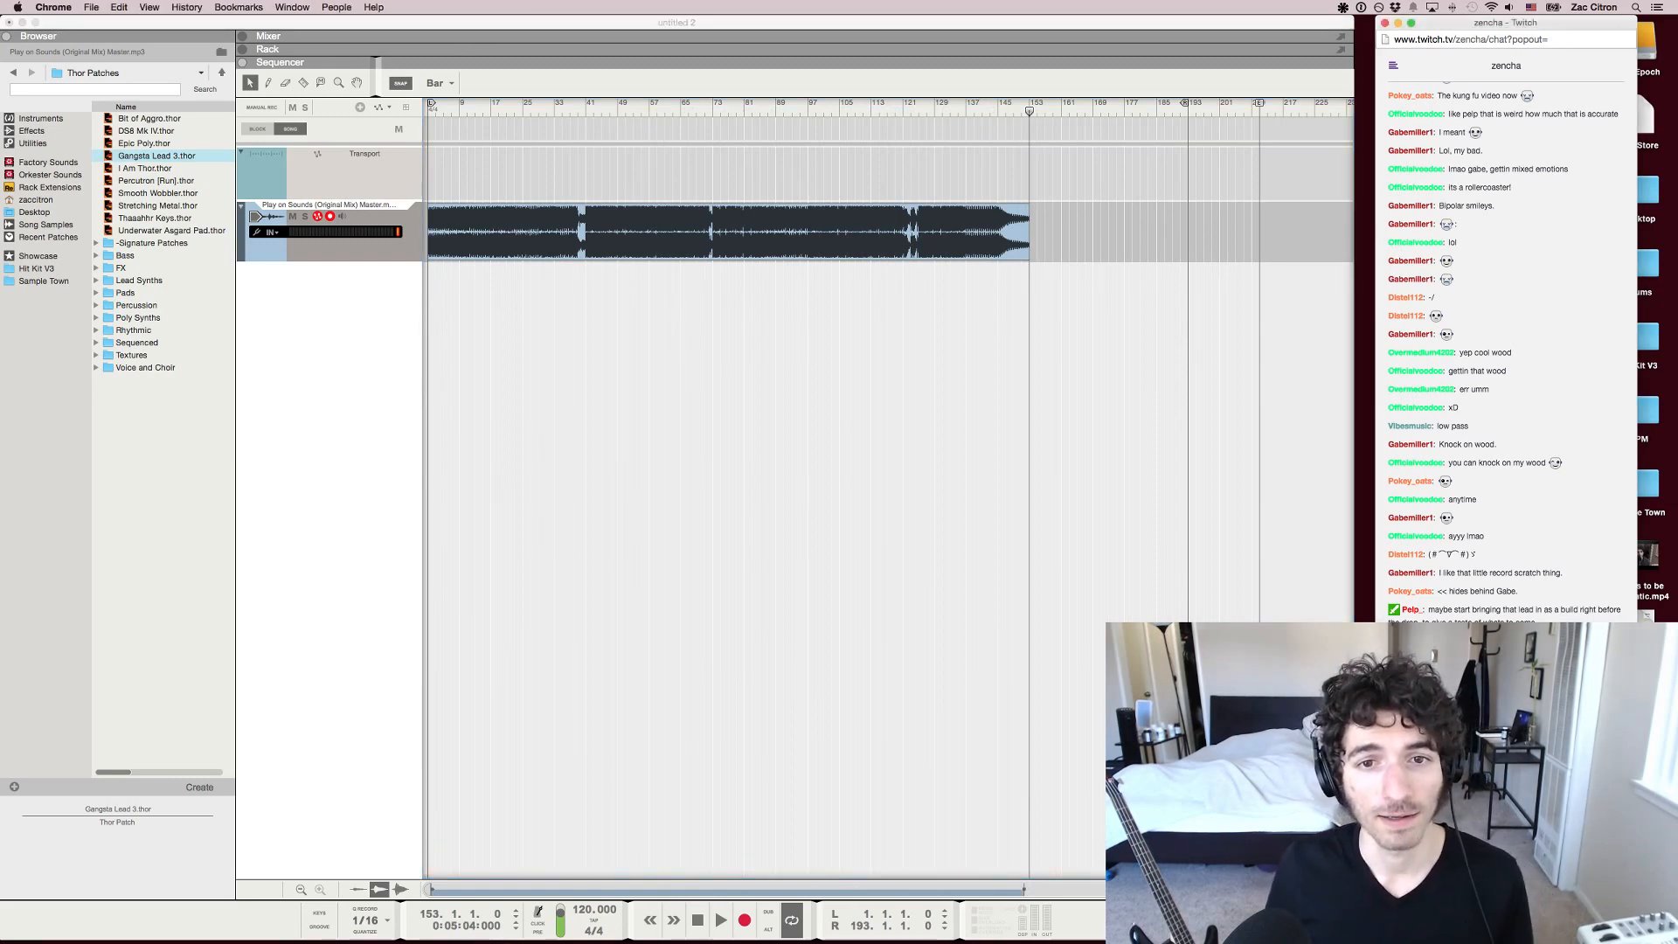
{"action": "scroll", "coordinate": [1505, 350], "scroll_direction": "up", "scroll_amount": 6}
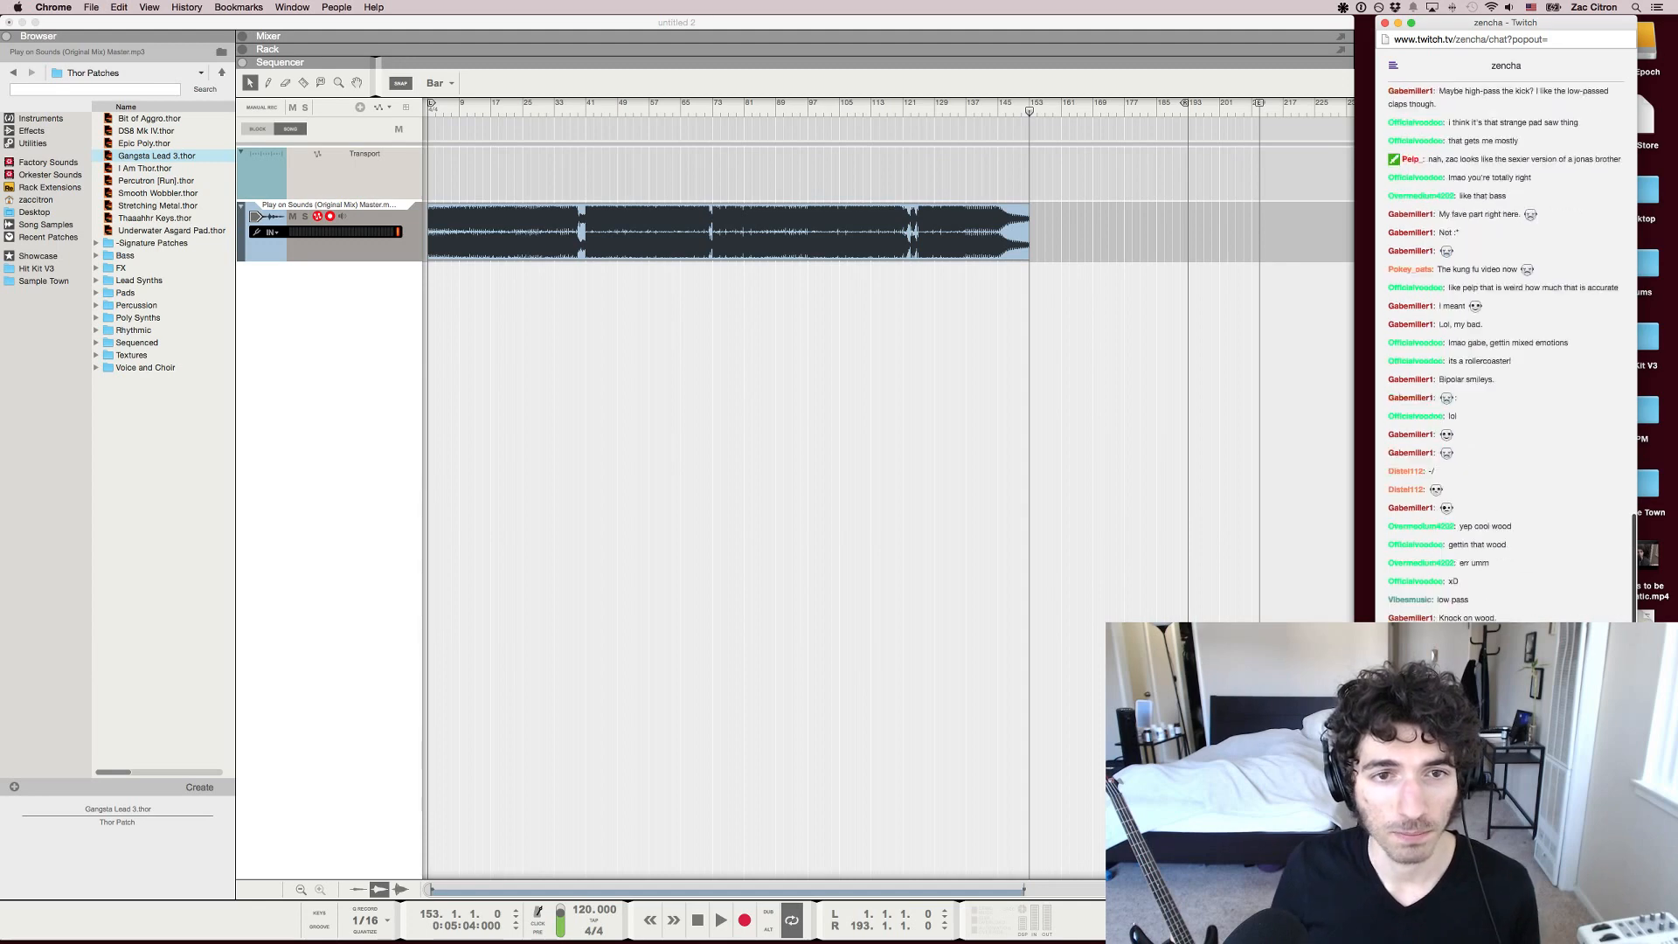
{"action": "scroll", "coordinate": [1506, 349], "scroll_direction": "up", "scroll_amount": 5}
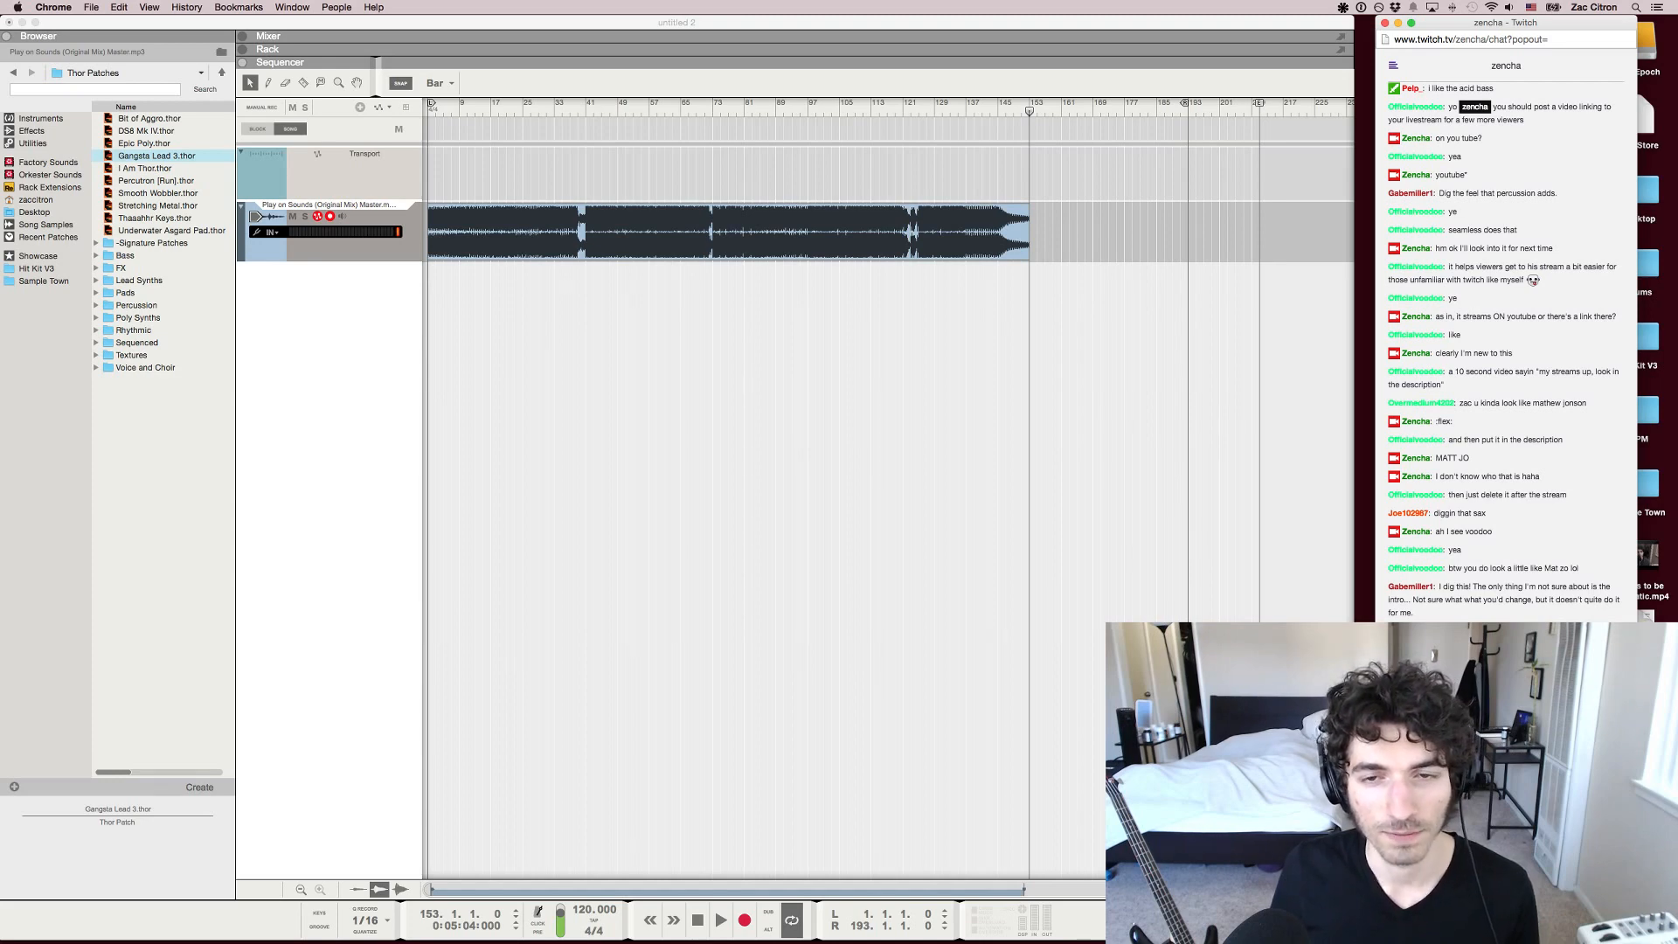
{"action": "scroll", "coordinate": [1504, 350], "scroll_direction": "up", "scroll_amount": 3}
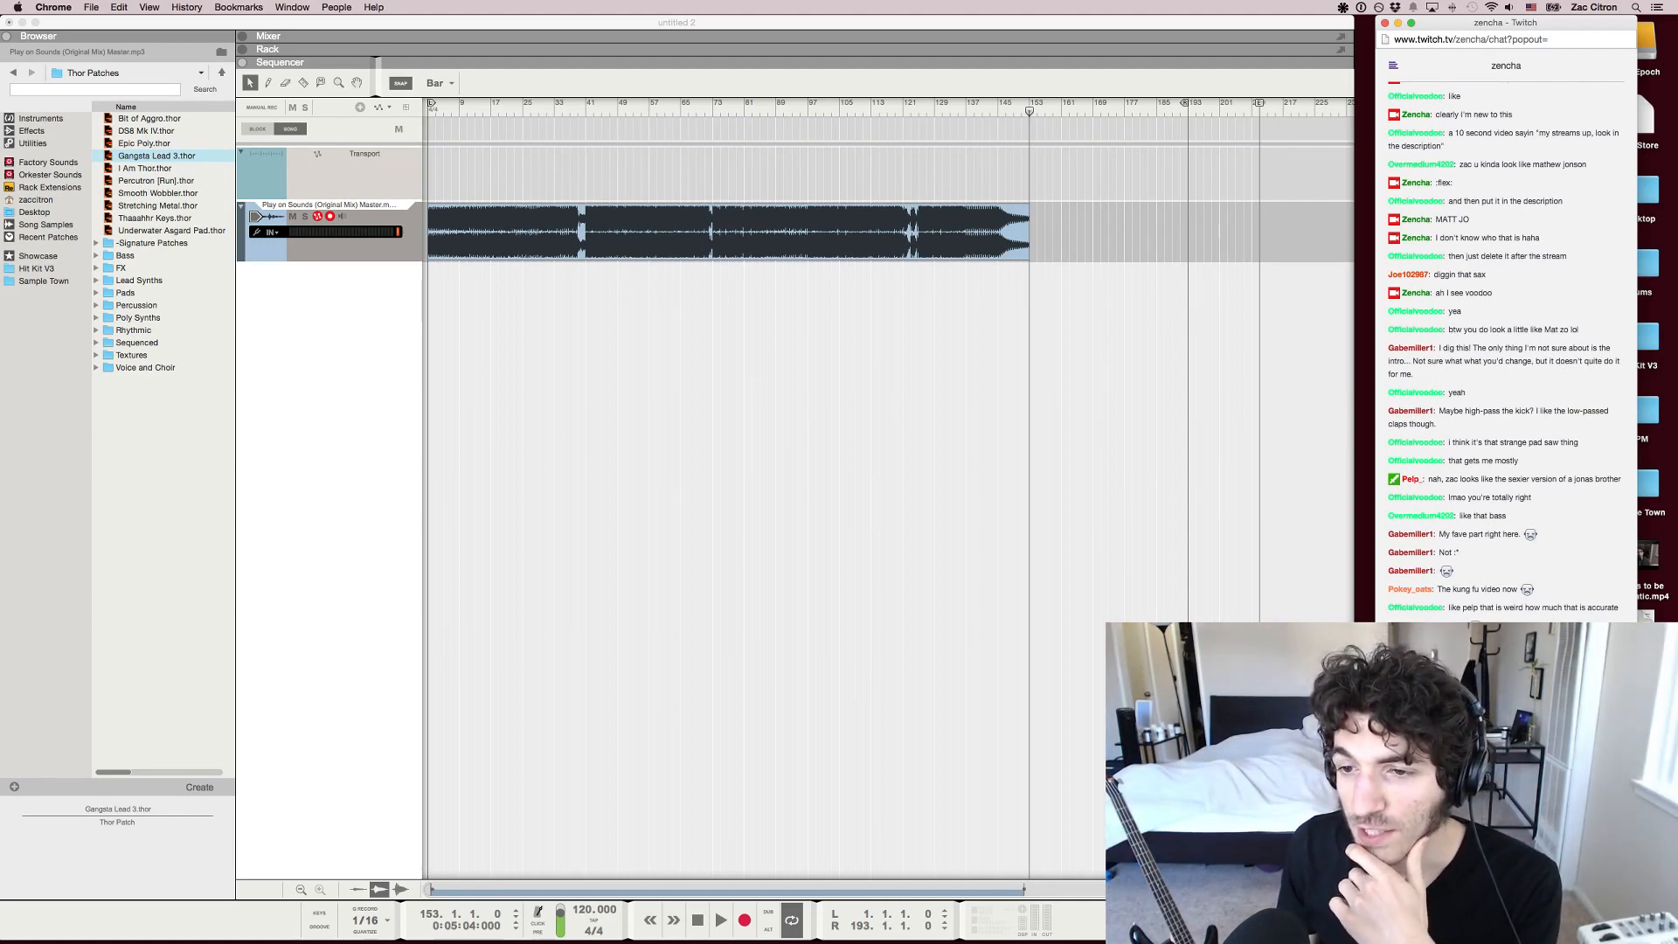
Switch back to Reason and play the opening of the track from bar 1
{"action": "key", "text": "super+Tab"}
{"action": "key", "text": "shift+Return"}
{"action": "key", "text": "space"}
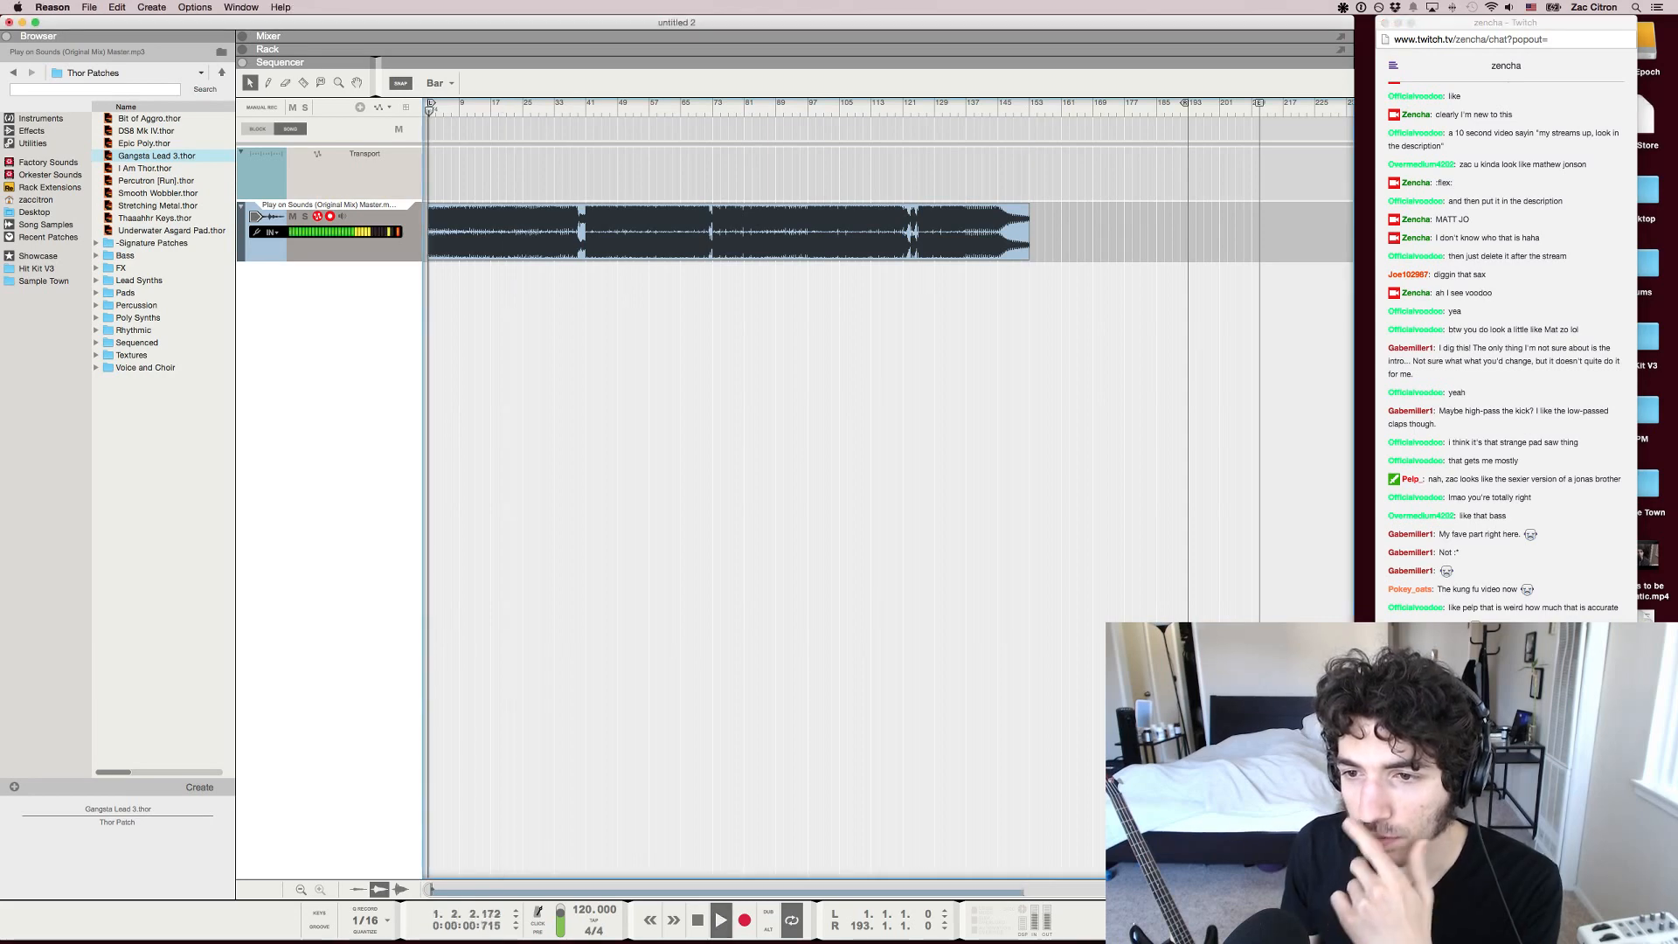
{"action": "left_click_drag", "start_coordinate": [456, 104], "coordinate": [519, 104]}
{"action": "key", "text": "shift+Return"}
{"action": "key", "text": "space"}
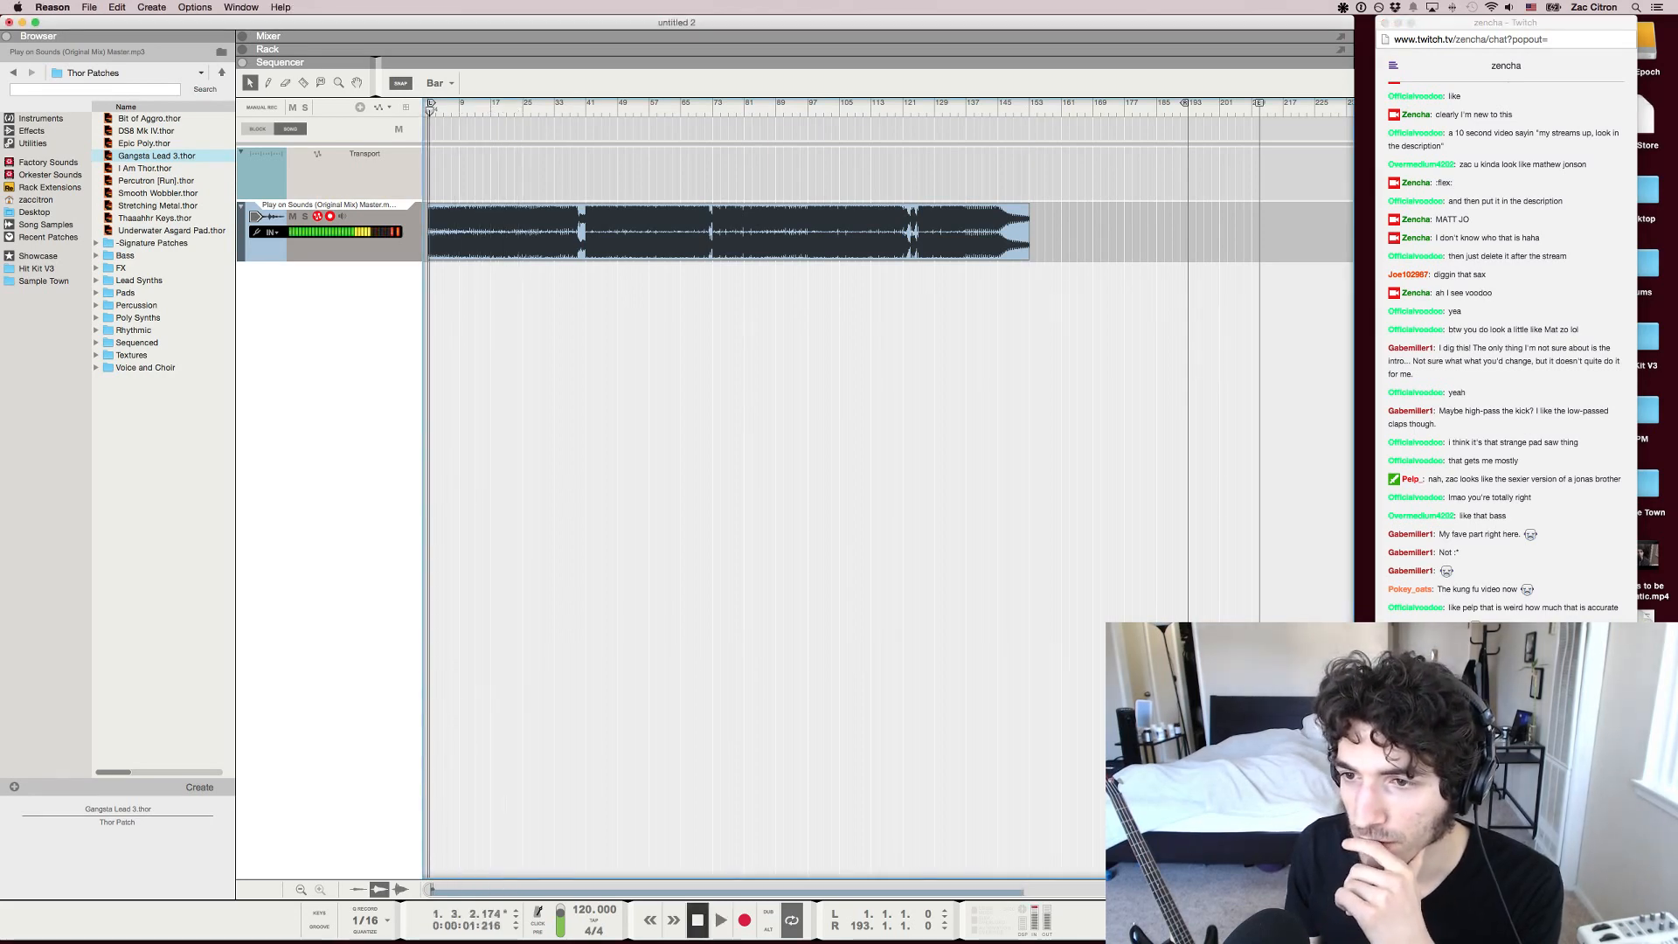
Play the passage leading into the first breakdown at about bar 38 and stop at 38.4.3
{"action": "key", "text": "shift+Return"}
{"action": "key", "text": "h"}
{"action": "key", "text": "h"}
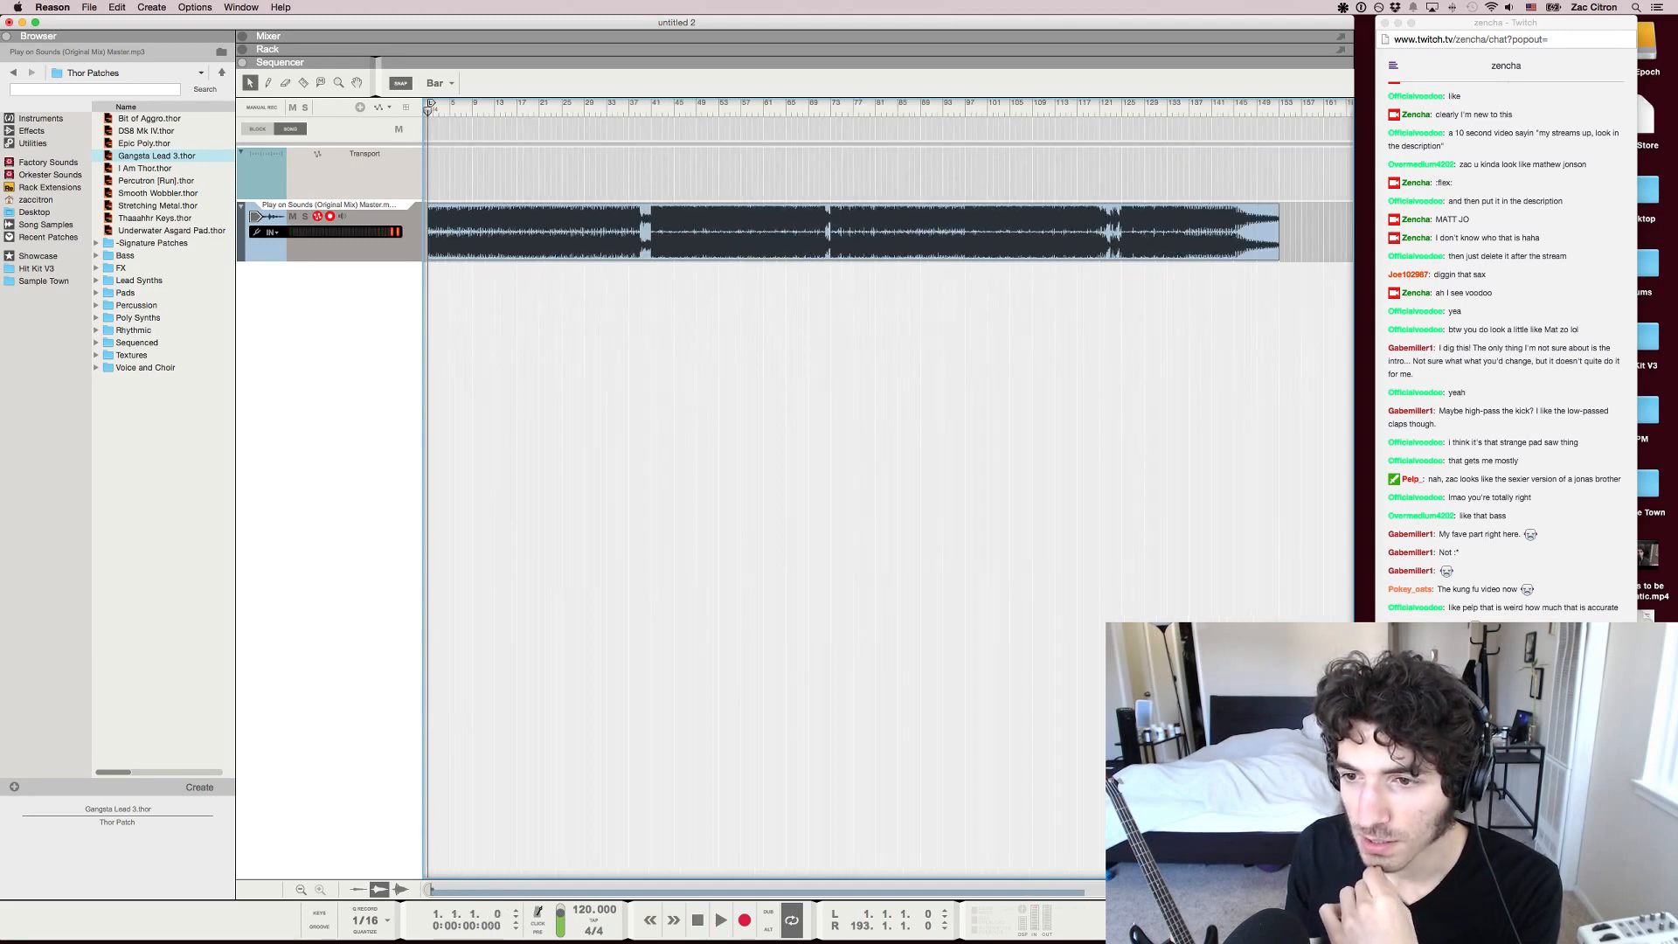
{"action": "key", "text": "h"}
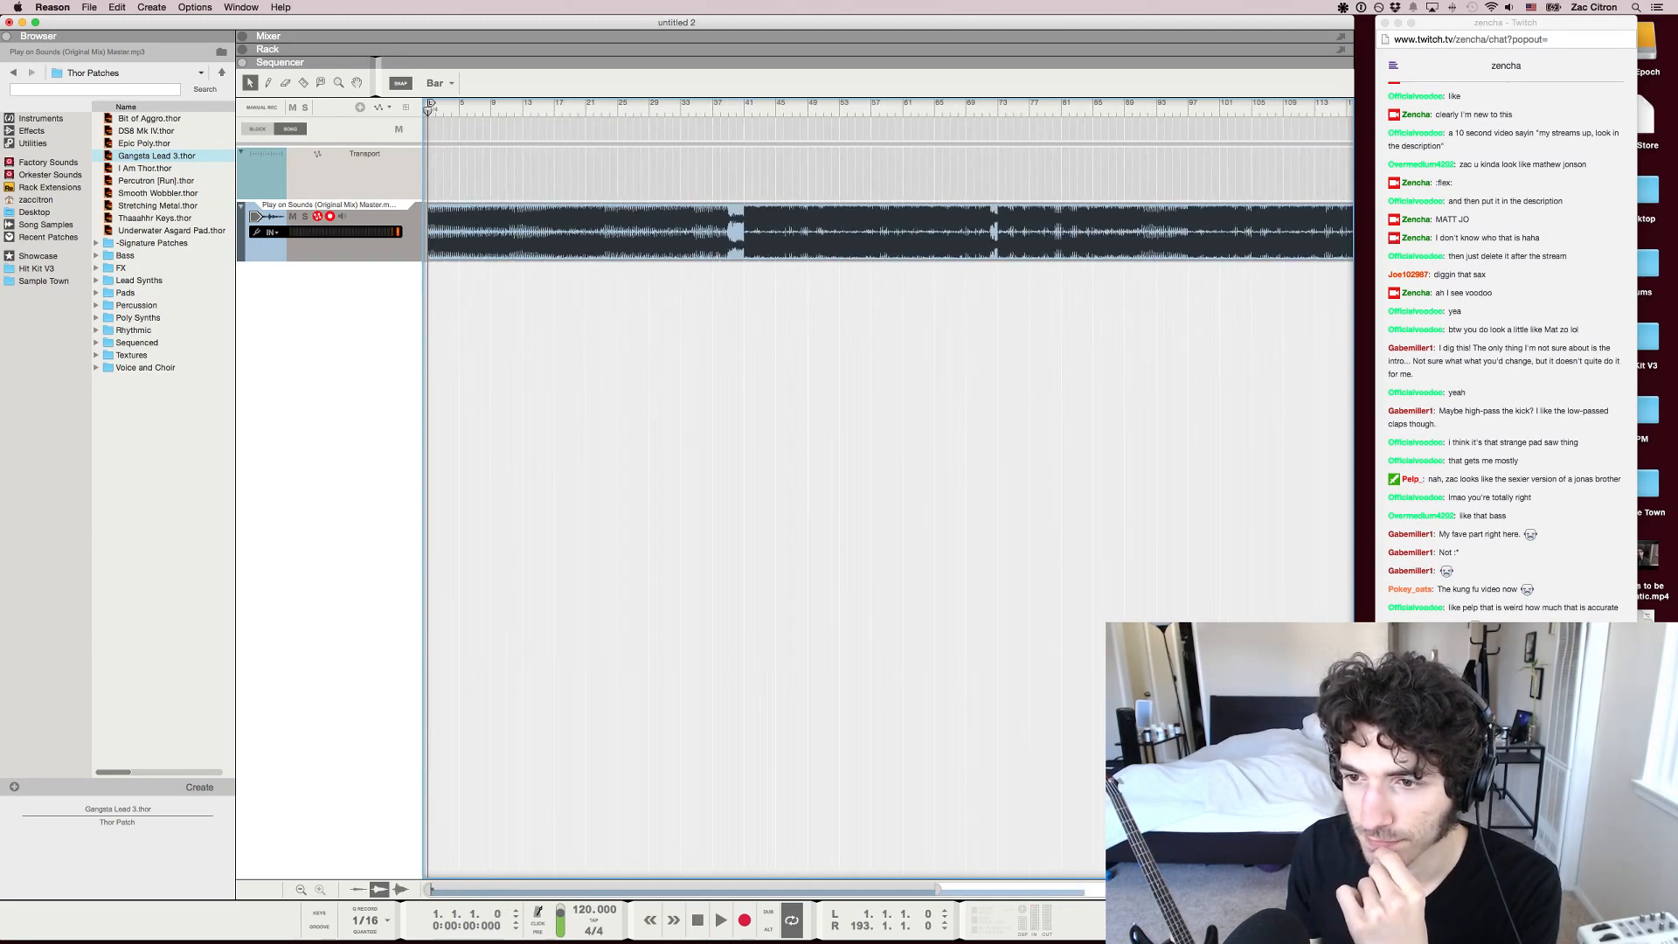
{"action": "key", "text": "space"}
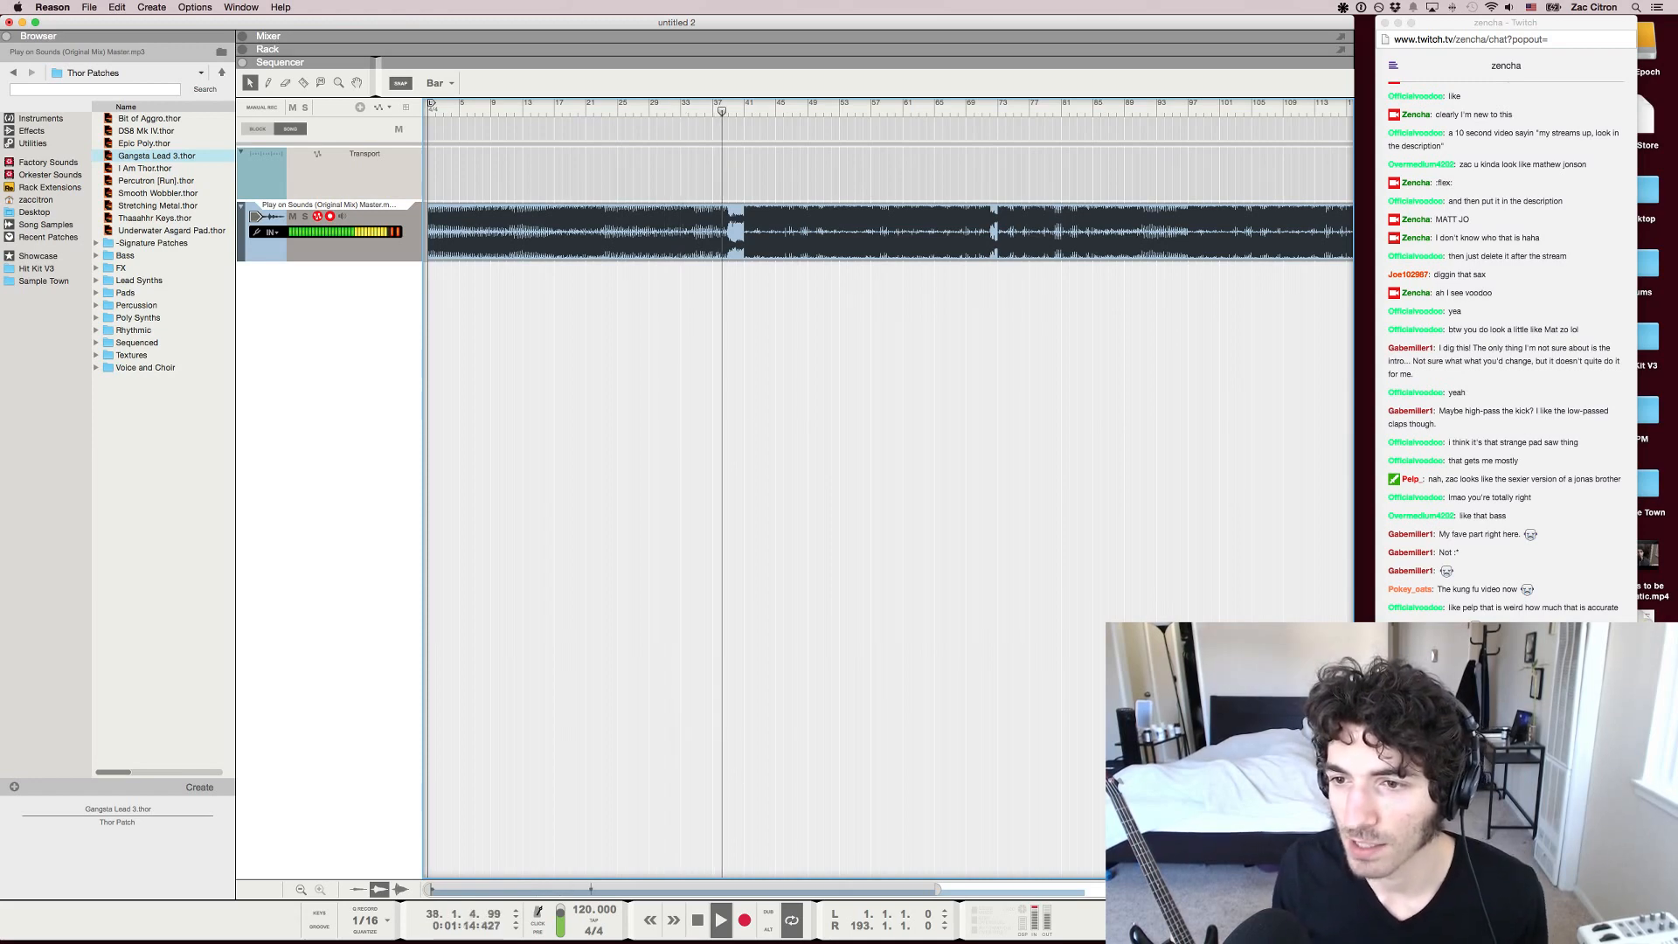
{"action": "key", "text": "space"}
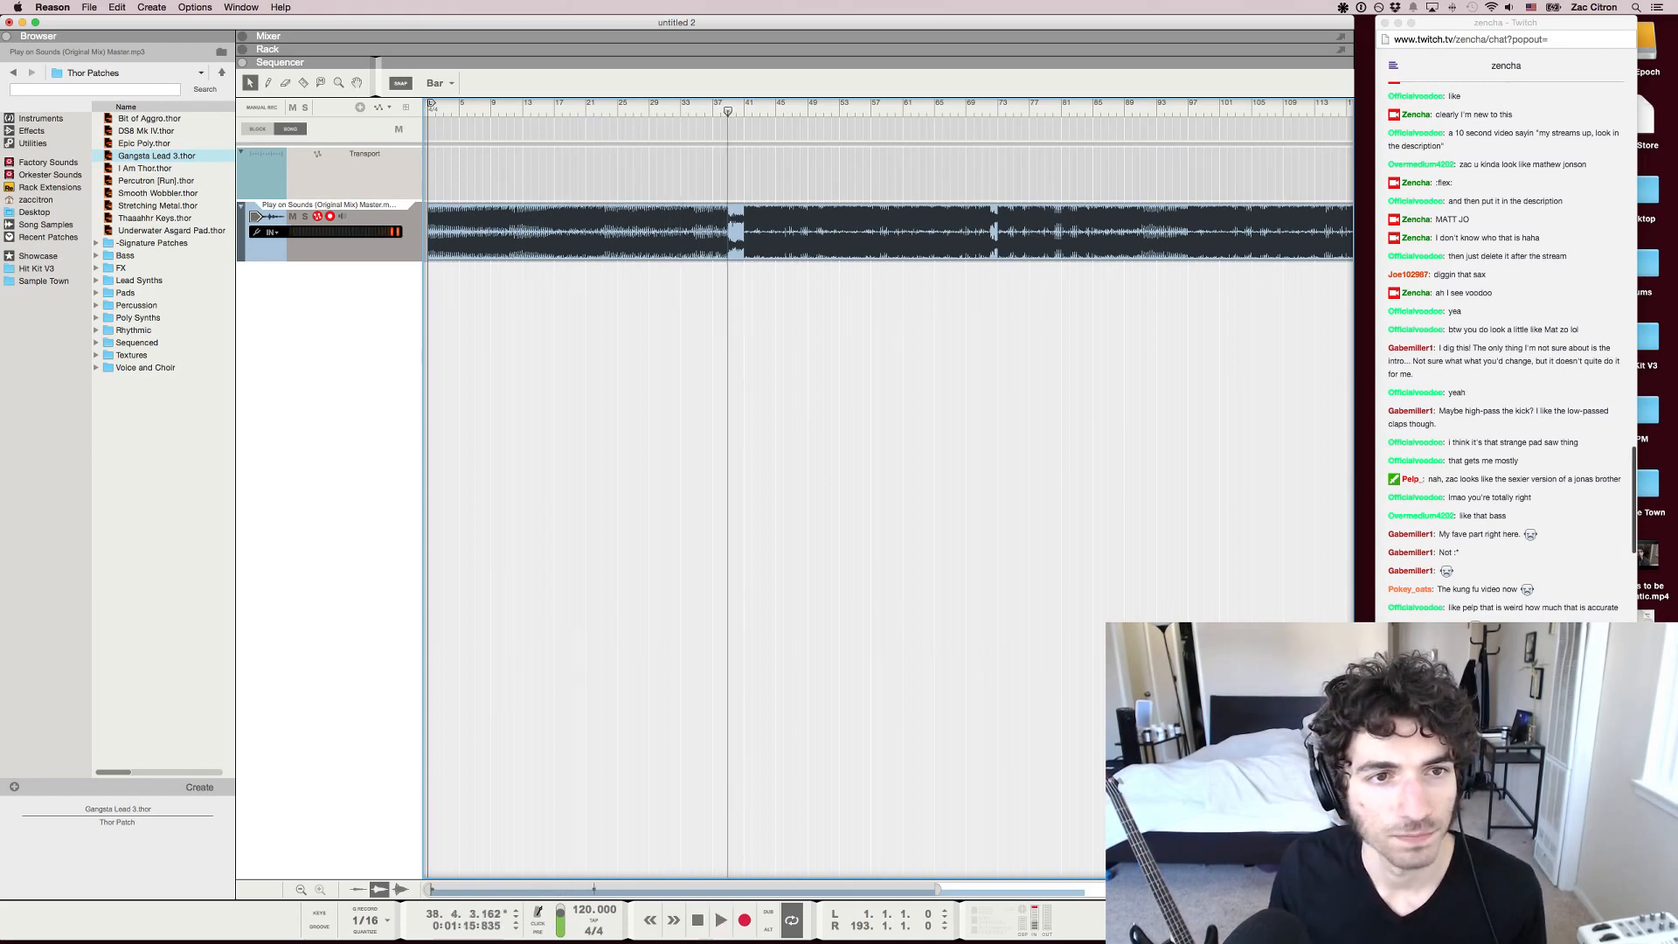
Switch to the Twitch chat and read the viewer comments down to the latest suggestions about building up to the drop
{"action": "key", "text": "super+Tab"}
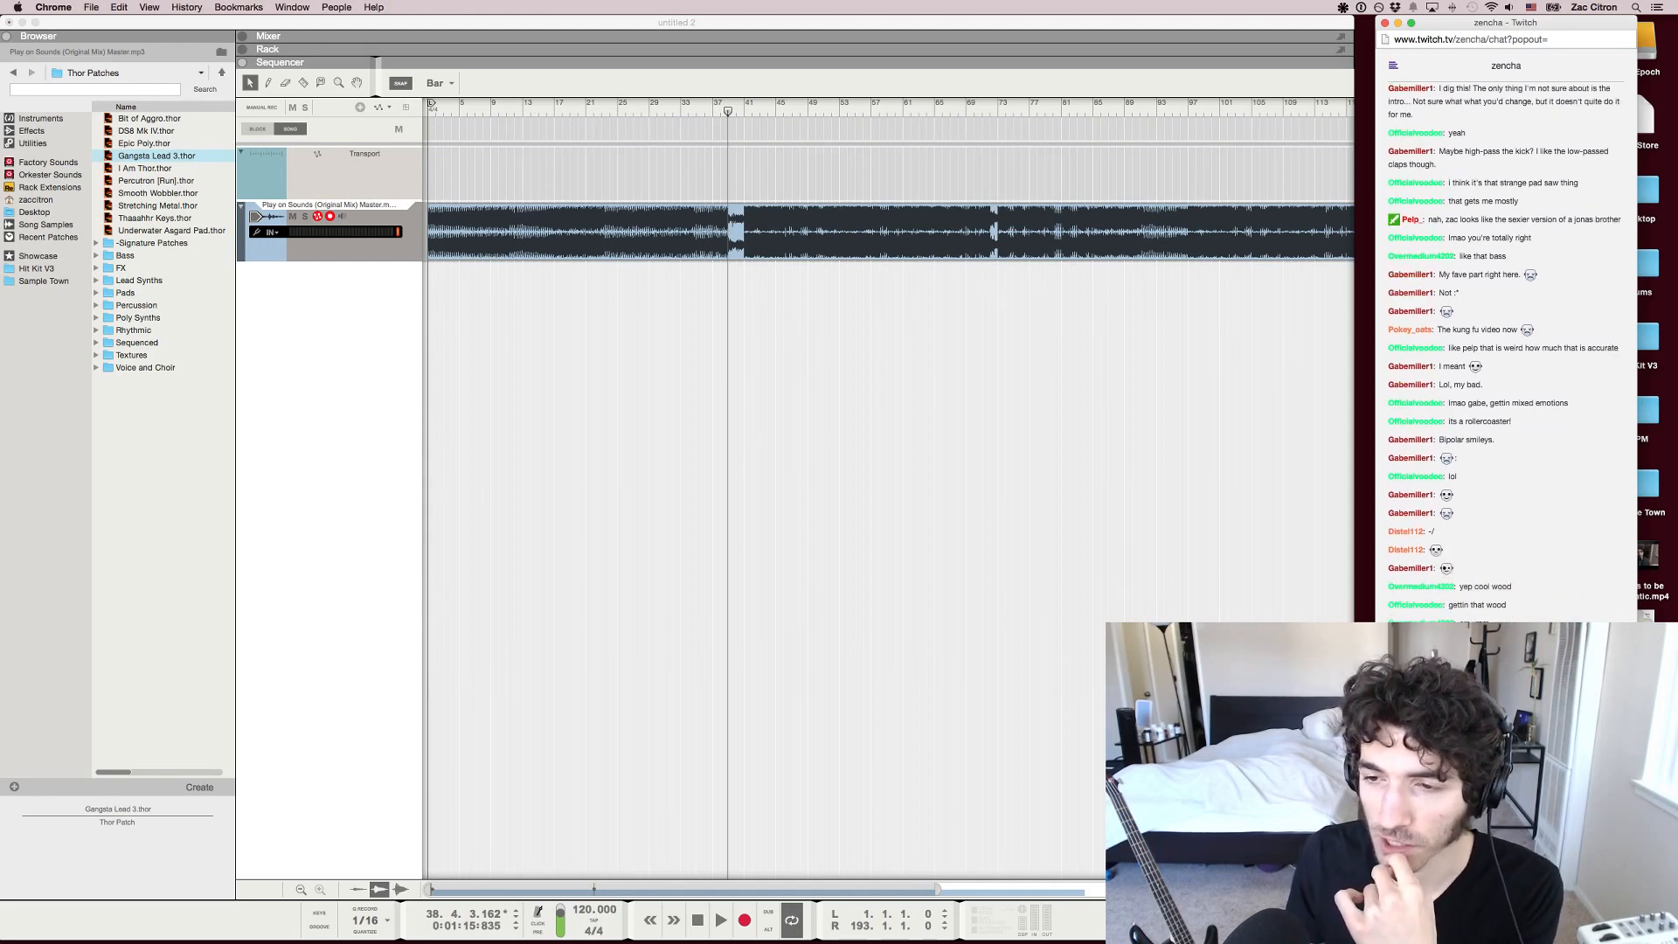
{"action": "left_click_drag", "start_coordinate": [1451, 403], "coordinate": [1570, 403]}
{"action": "left_click", "coordinate": [1570, 403]}
{"action": "left_click", "coordinate": [1420, 404]}
{"action": "left_click_drag", "start_coordinate": [1468, 403], "coordinate": [1473, 403]}
{"action": "scroll", "coordinate": [1473, 403], "scroll_direction": "down", "scroll_amount": 1}
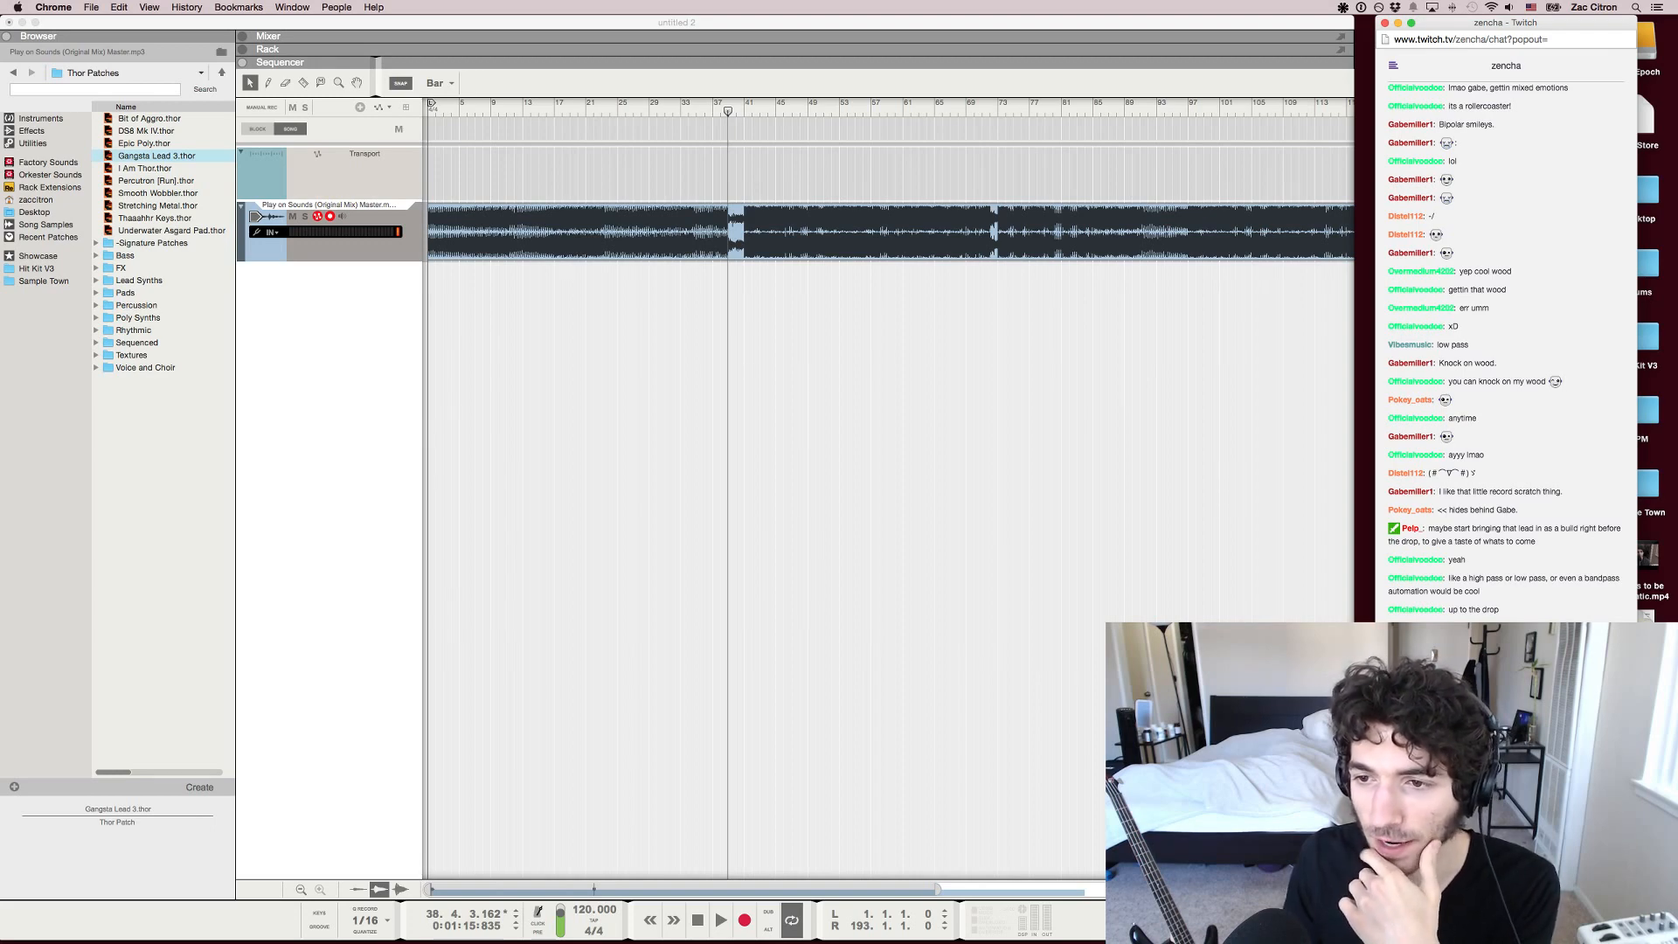
Trace the song position from the first breakdown to bar 125 in Reason and select the full-length audio clip
{"action": "scroll", "coordinate": [890, 489], "scroll_direction": "down", "scroll_amount": 8}
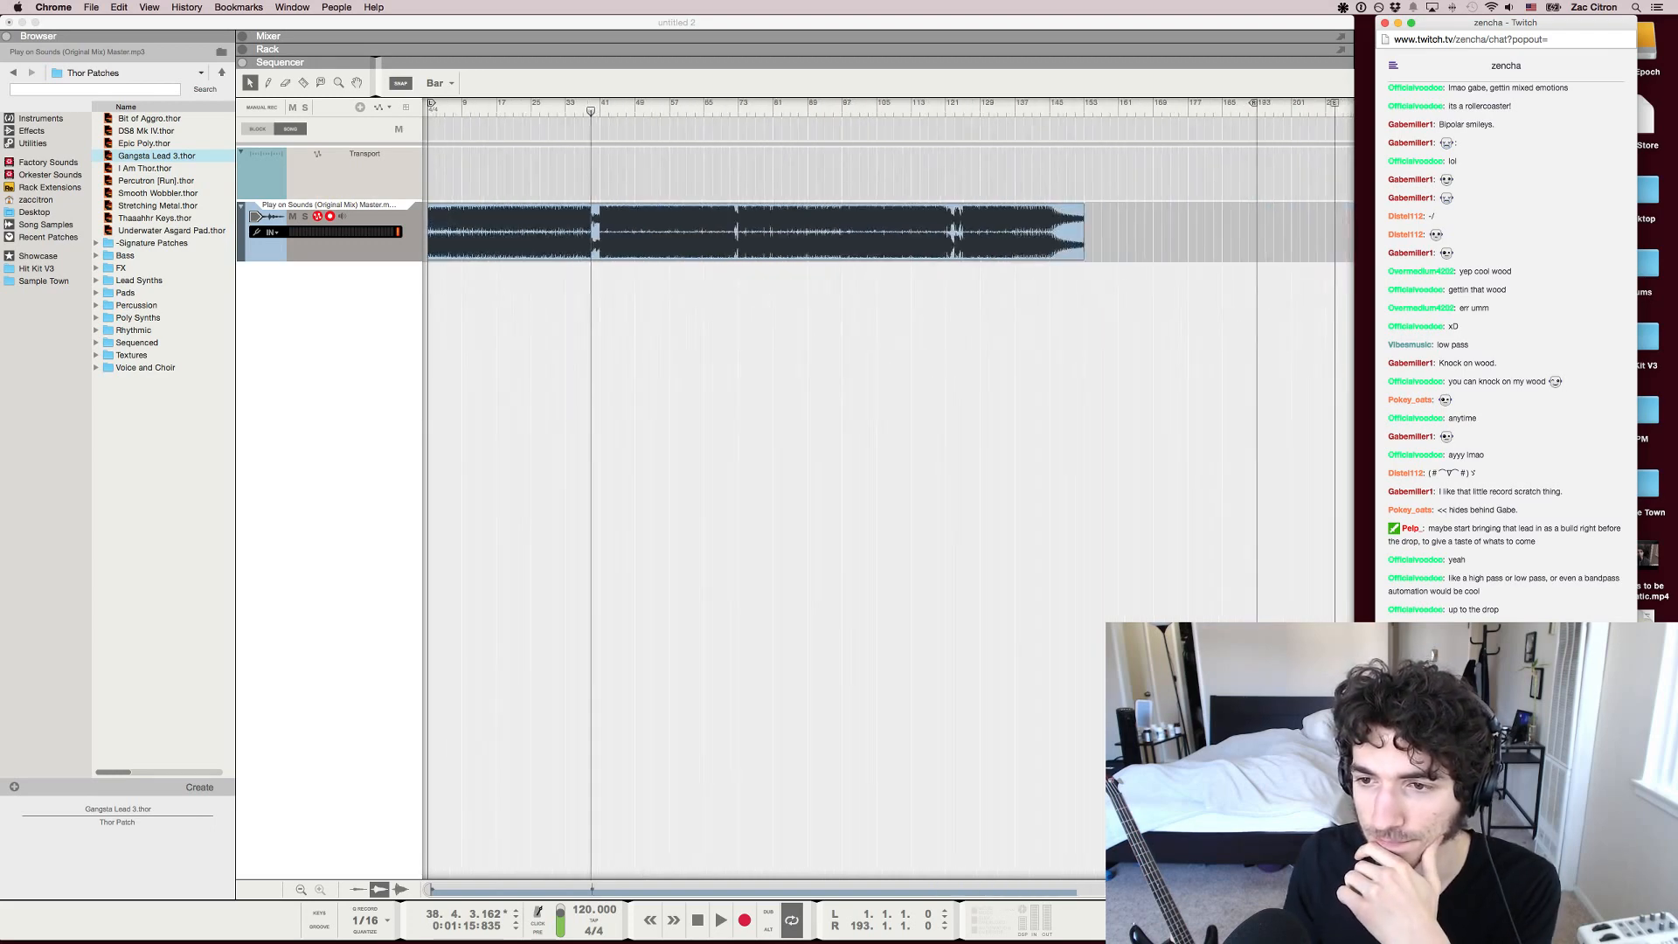
{"action": "left_click", "coordinate": [578, 111]}
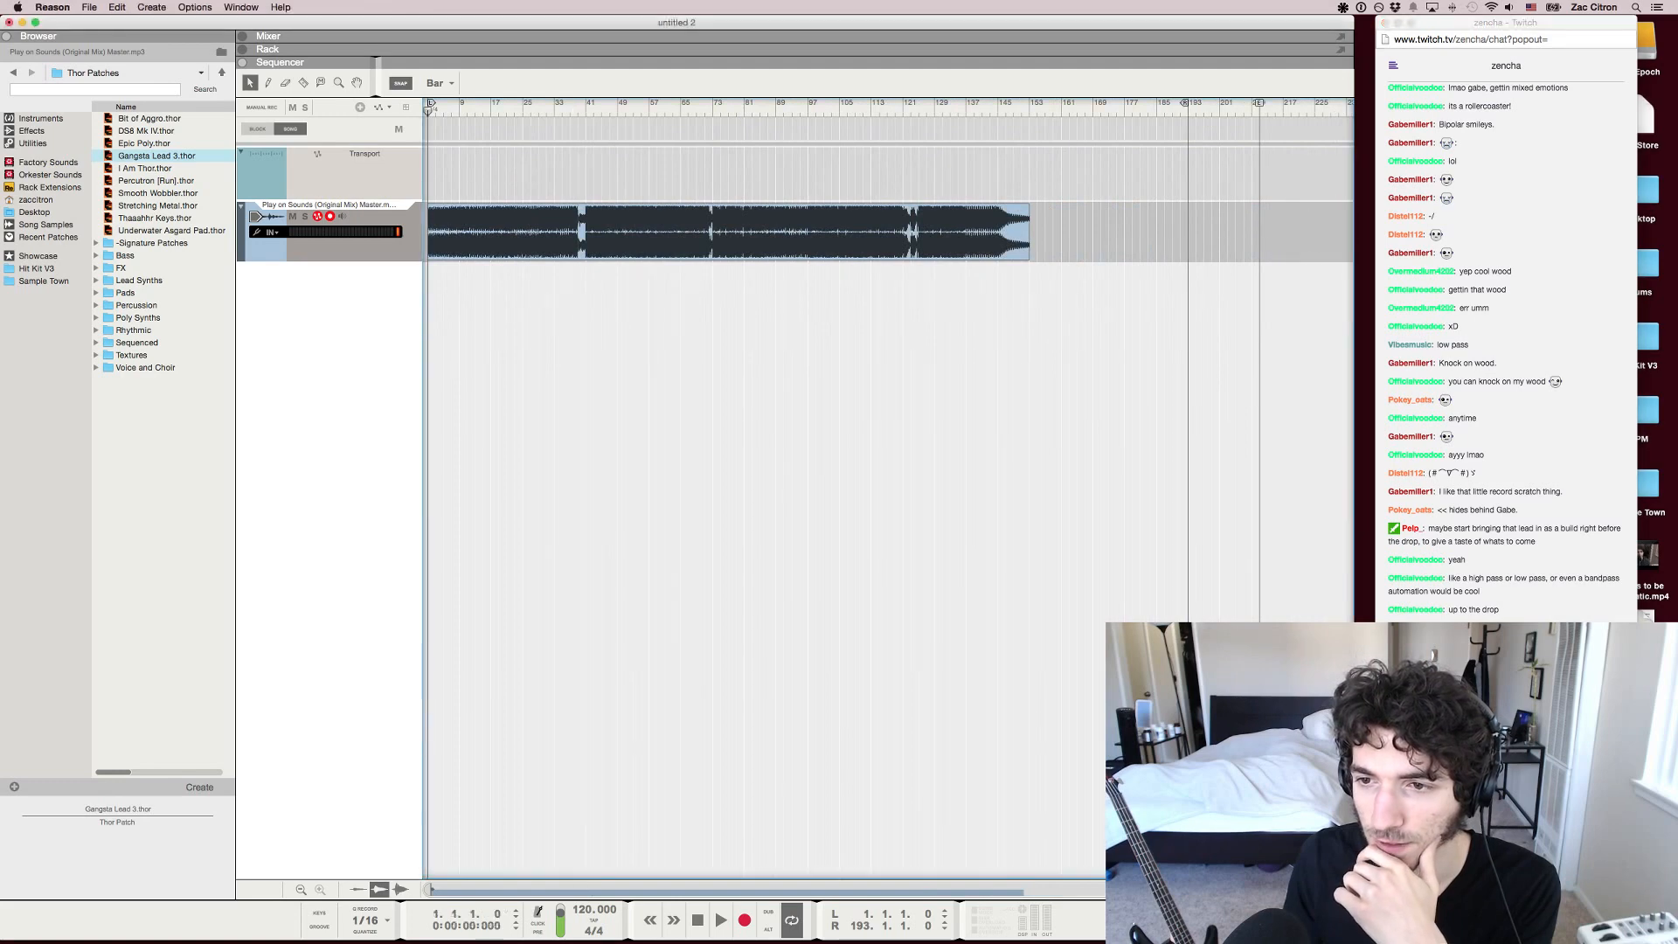
{"action": "left_click_drag", "start_coordinate": [578, 111], "coordinate": [919, 111]}
{"action": "left_click", "coordinate": [728, 220]}
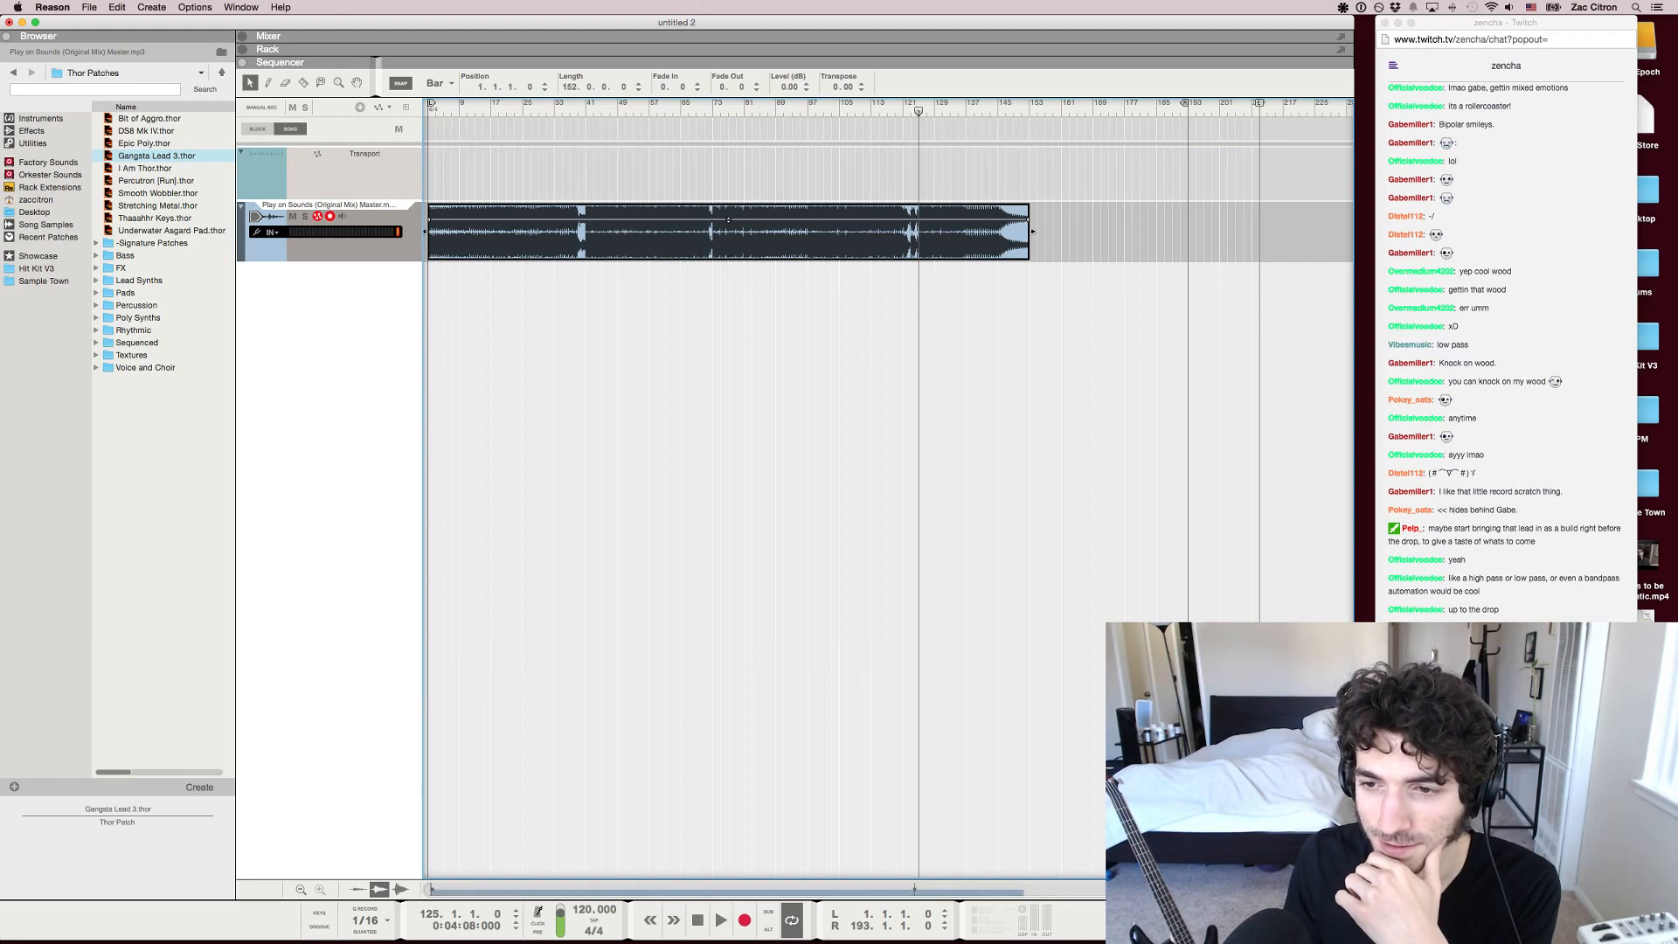
Set the song tempo to 90 BPM
{"action": "double_click", "coordinate": [590, 910]}
{"action": "type", "text": "90"}
{"action": "key", "text": "Return"}
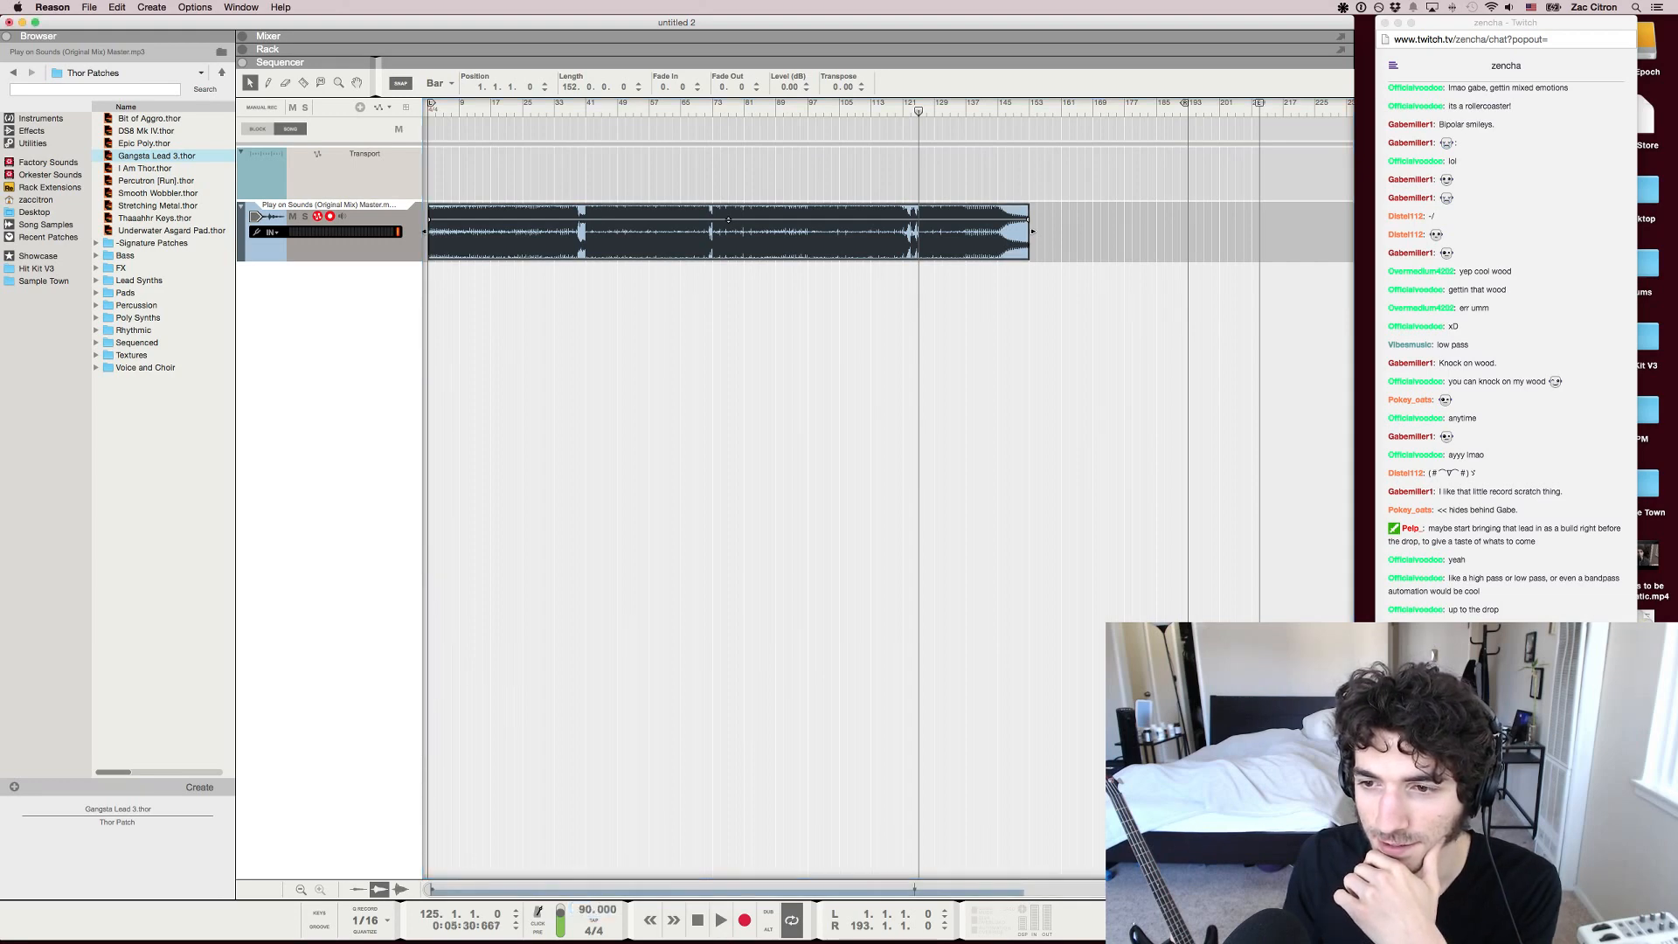
Play the track briefly from bar 25 at the slower tempo and stop
{"action": "scroll", "coordinate": [888, 437], "scroll_direction": "left", "scroll_amount": 5}
{"action": "scroll", "coordinate": [889, 437], "scroll_direction": "down", "scroll_amount": 5}
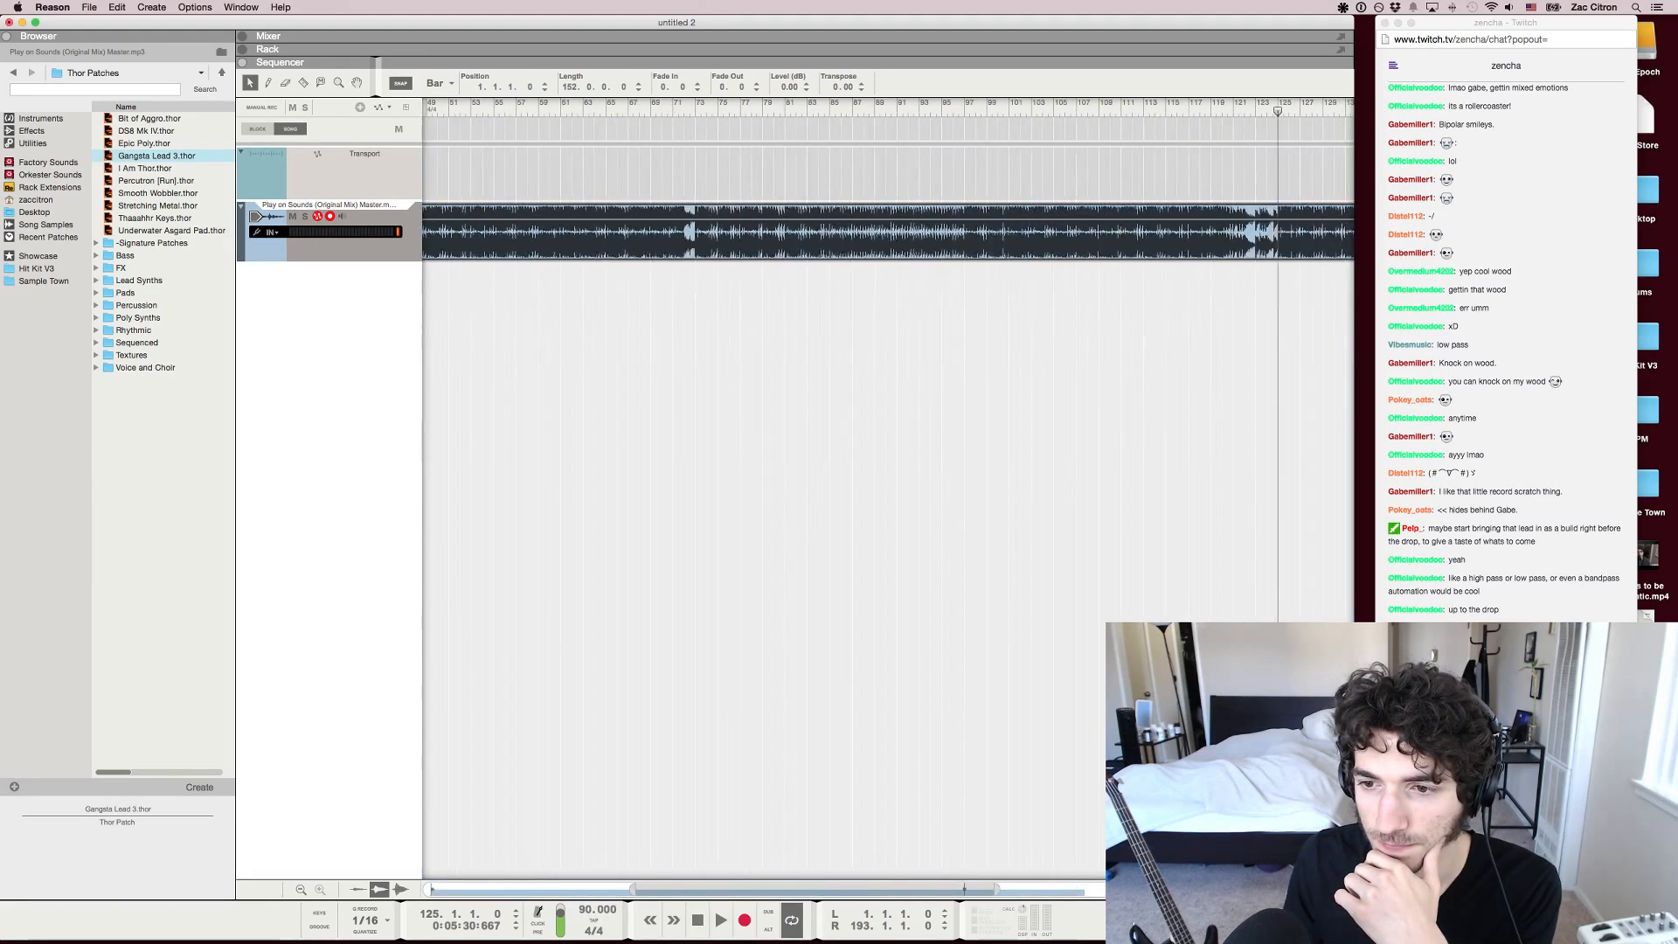
{"action": "left_click", "coordinate": [541, 107]}
{"action": "key", "text": "space"}
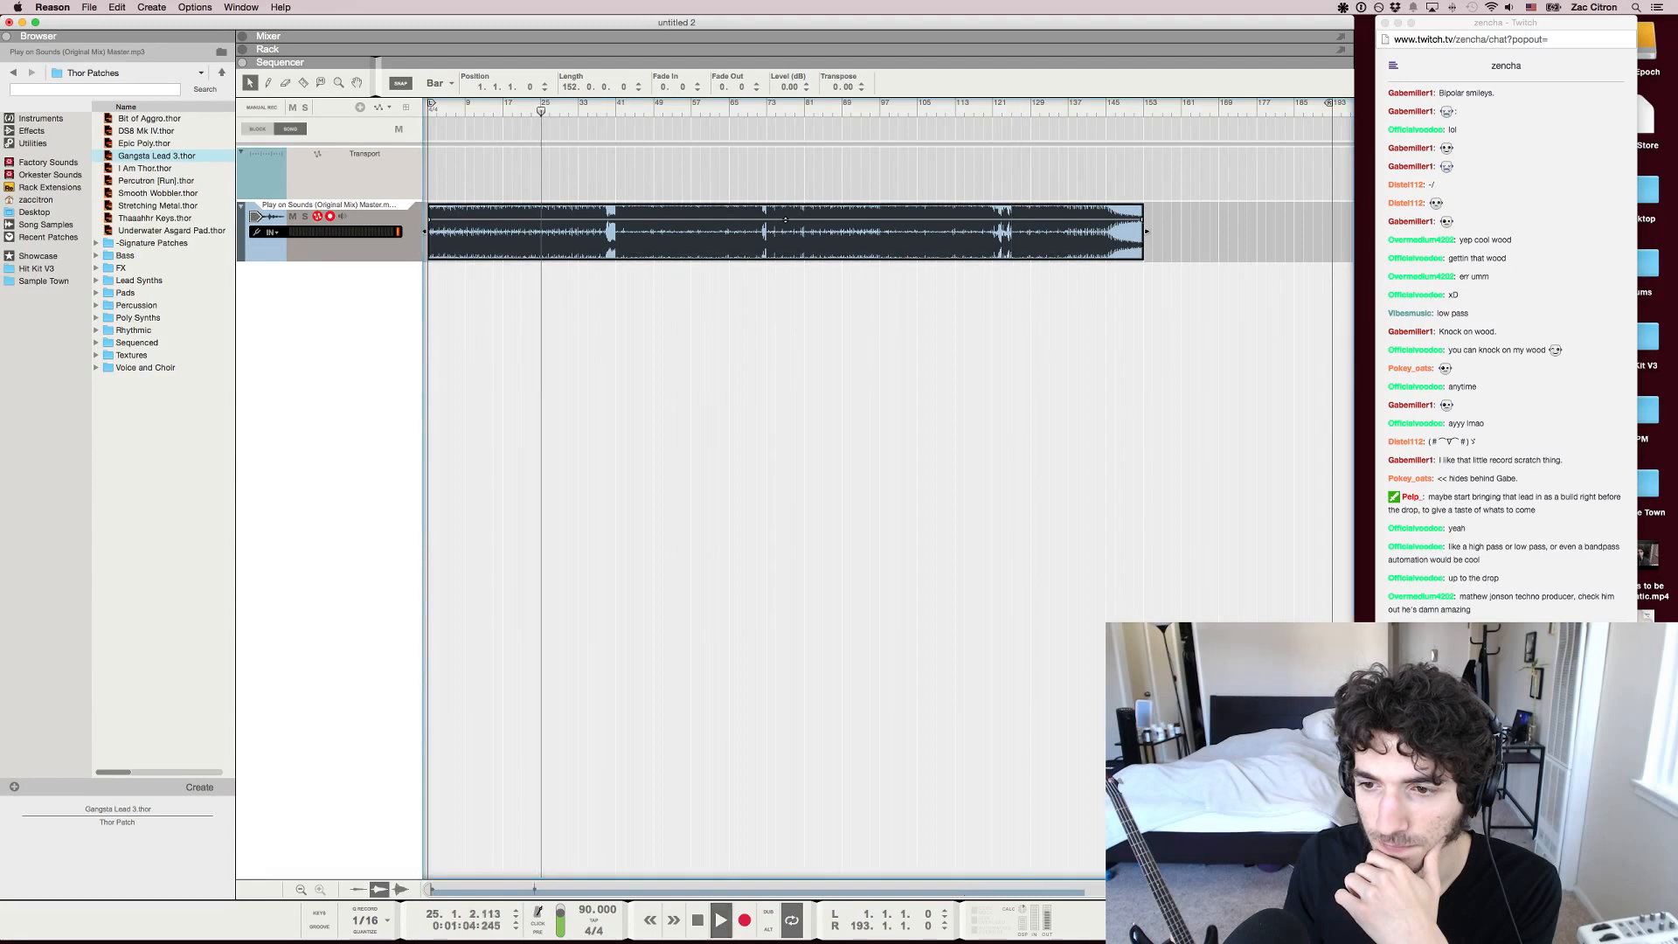
{"action": "key", "text": "space"}
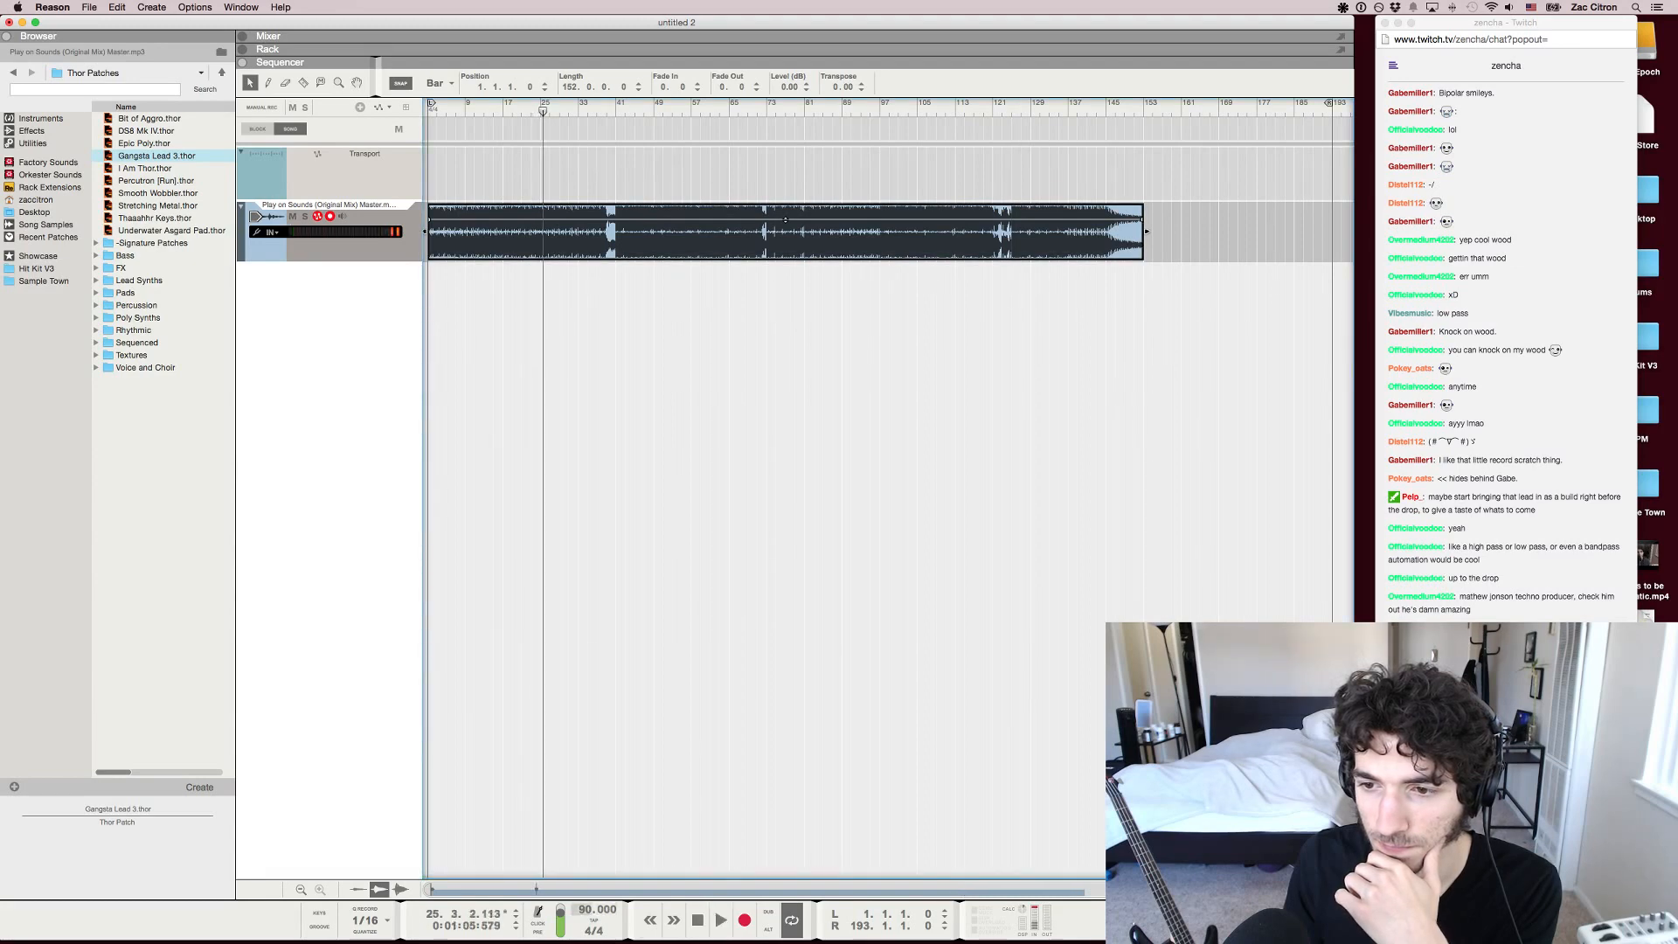
Set the song tempo to 110 BPM and play a short passage from bar 25 to hear it
{"action": "double_click", "coordinate": [598, 910]}
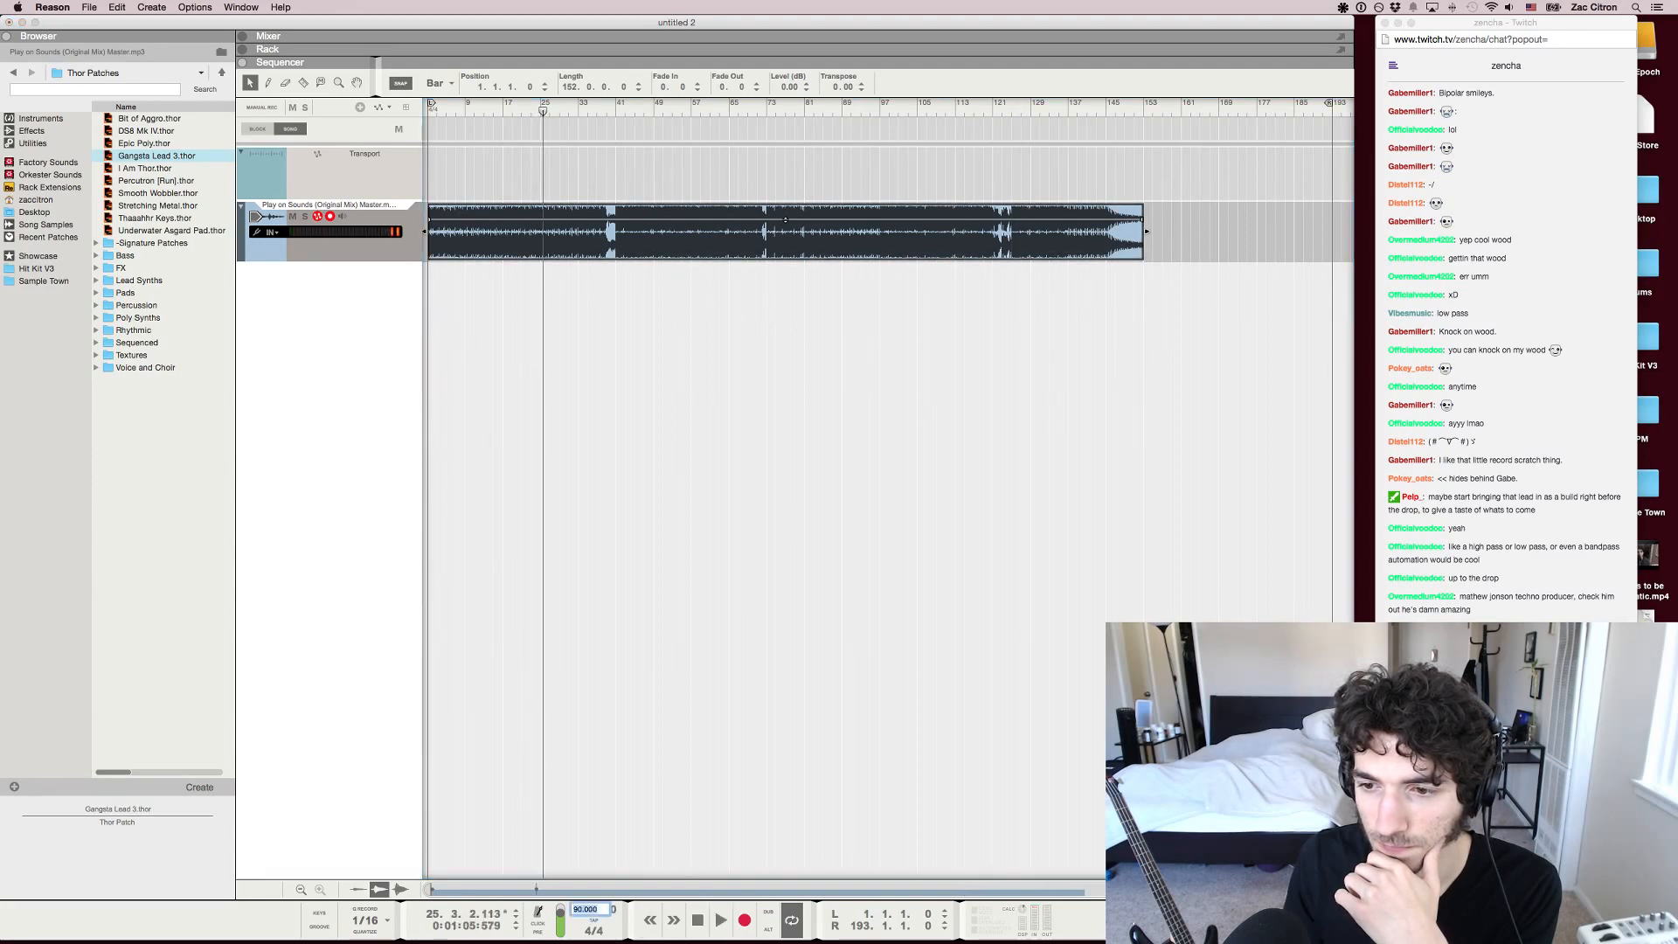
{"action": "type", "text": "110"}
{"action": "key", "text": "Return"}
{"action": "key", "text": "space"}
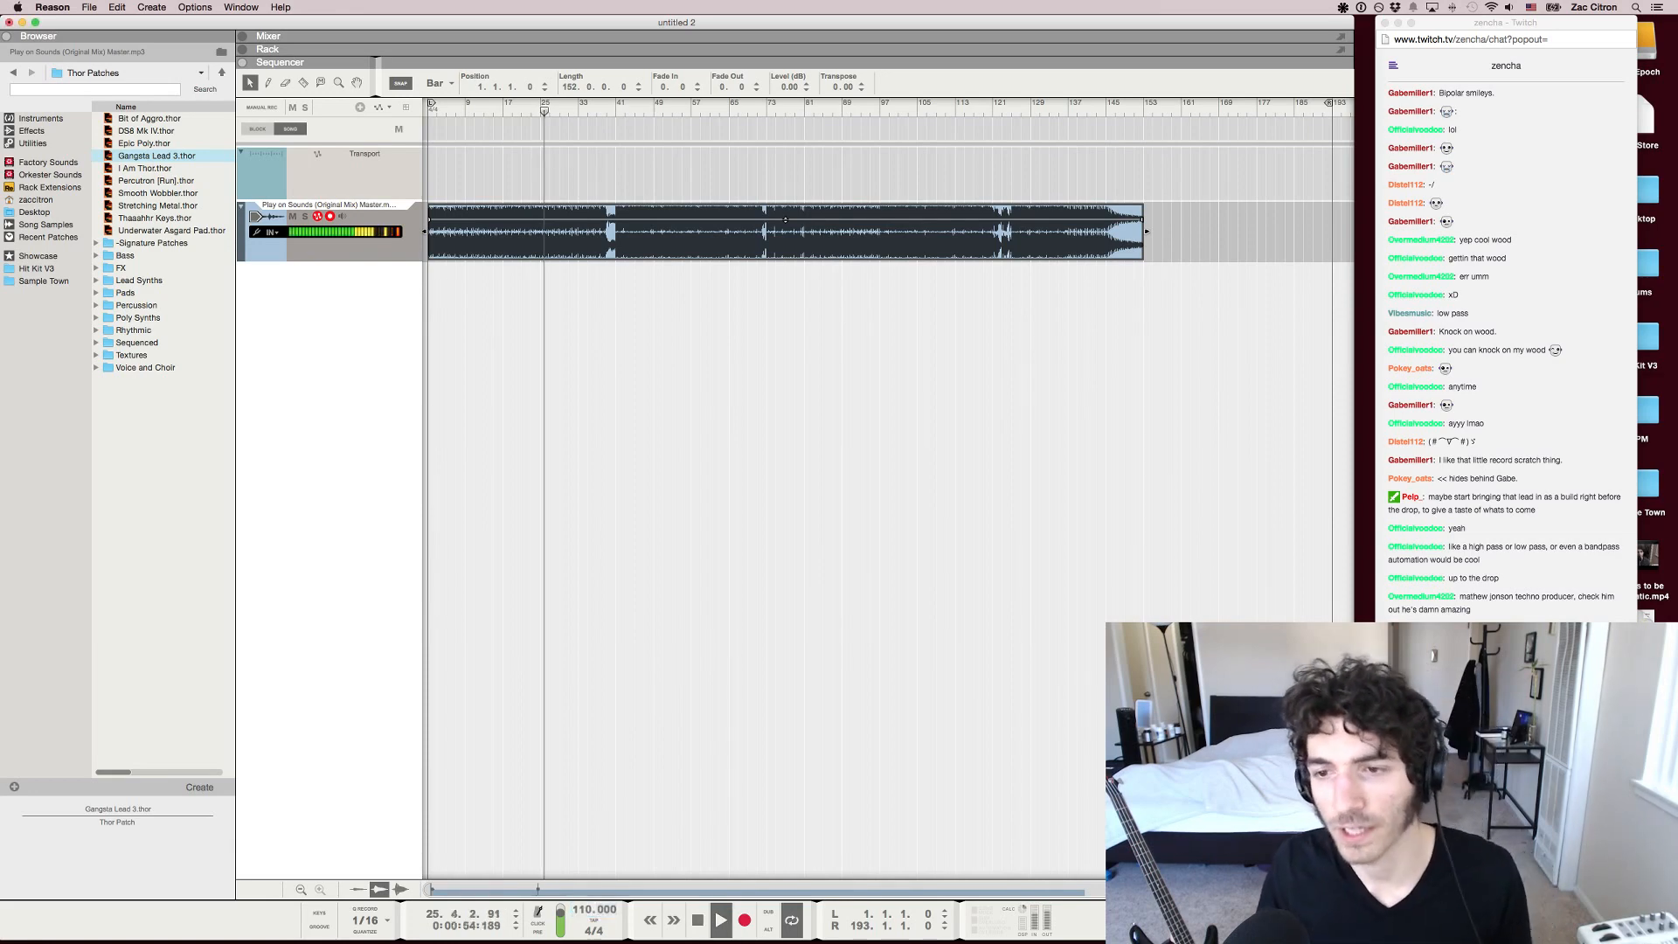
{"action": "key", "text": "space"}
Set the song tempo to 140 BPM and play a short passage from around bar 25 to hear it
{"action": "double_click", "coordinate": [594, 910]}
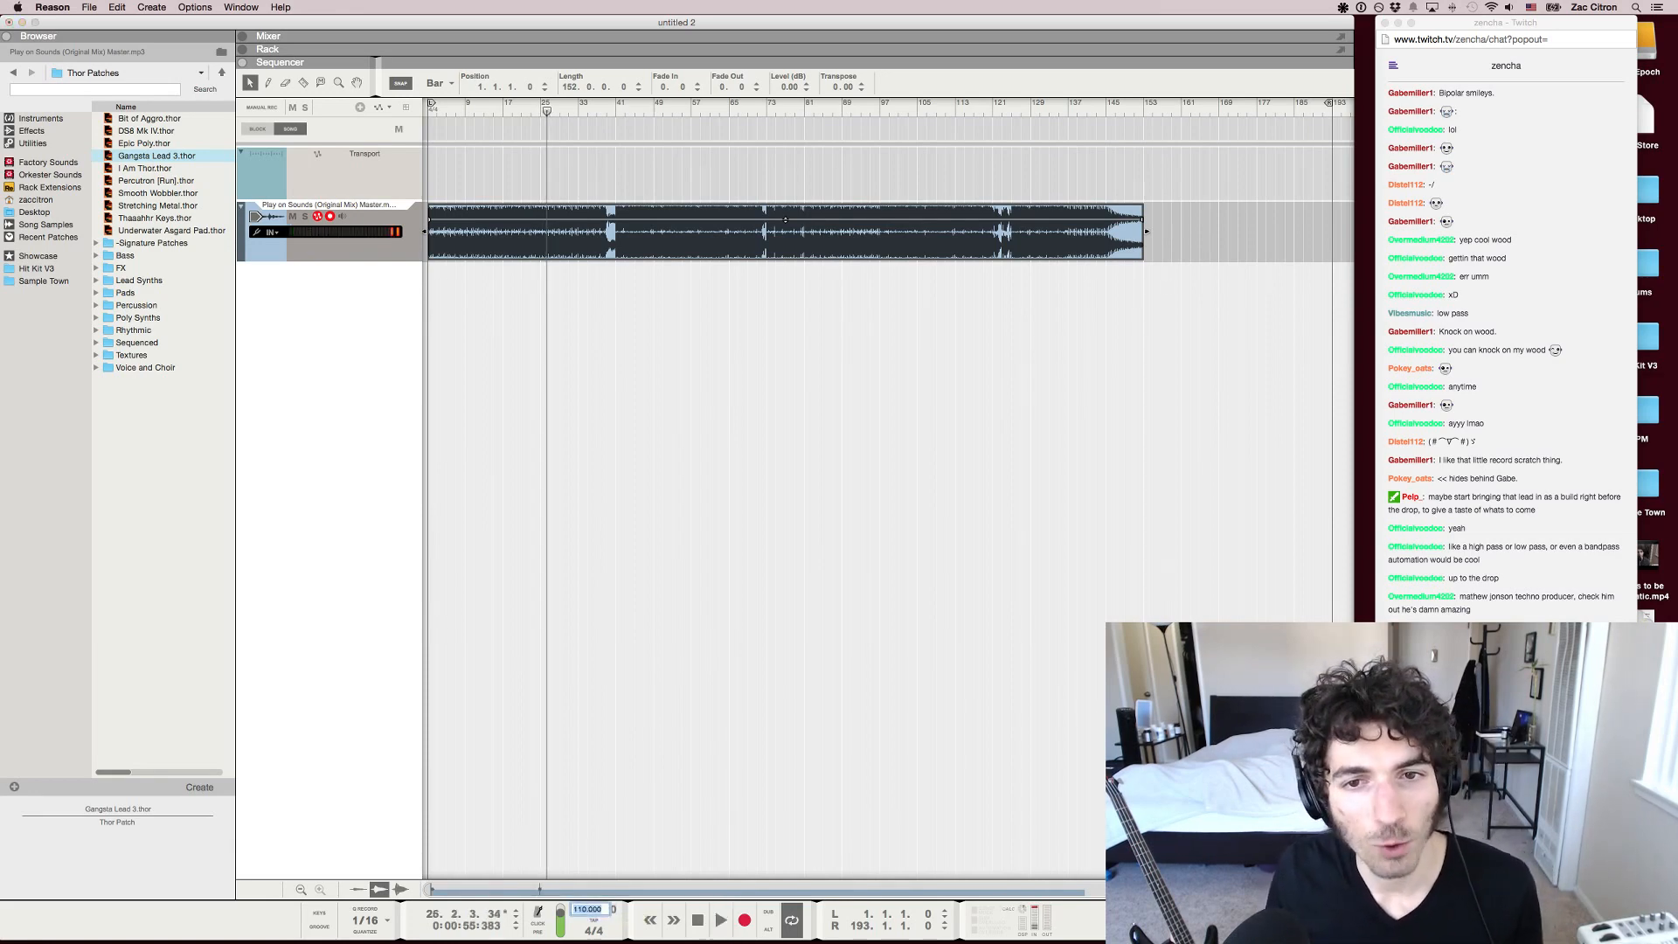
{"action": "type", "text": "140"}
{"action": "key", "text": "Return"}
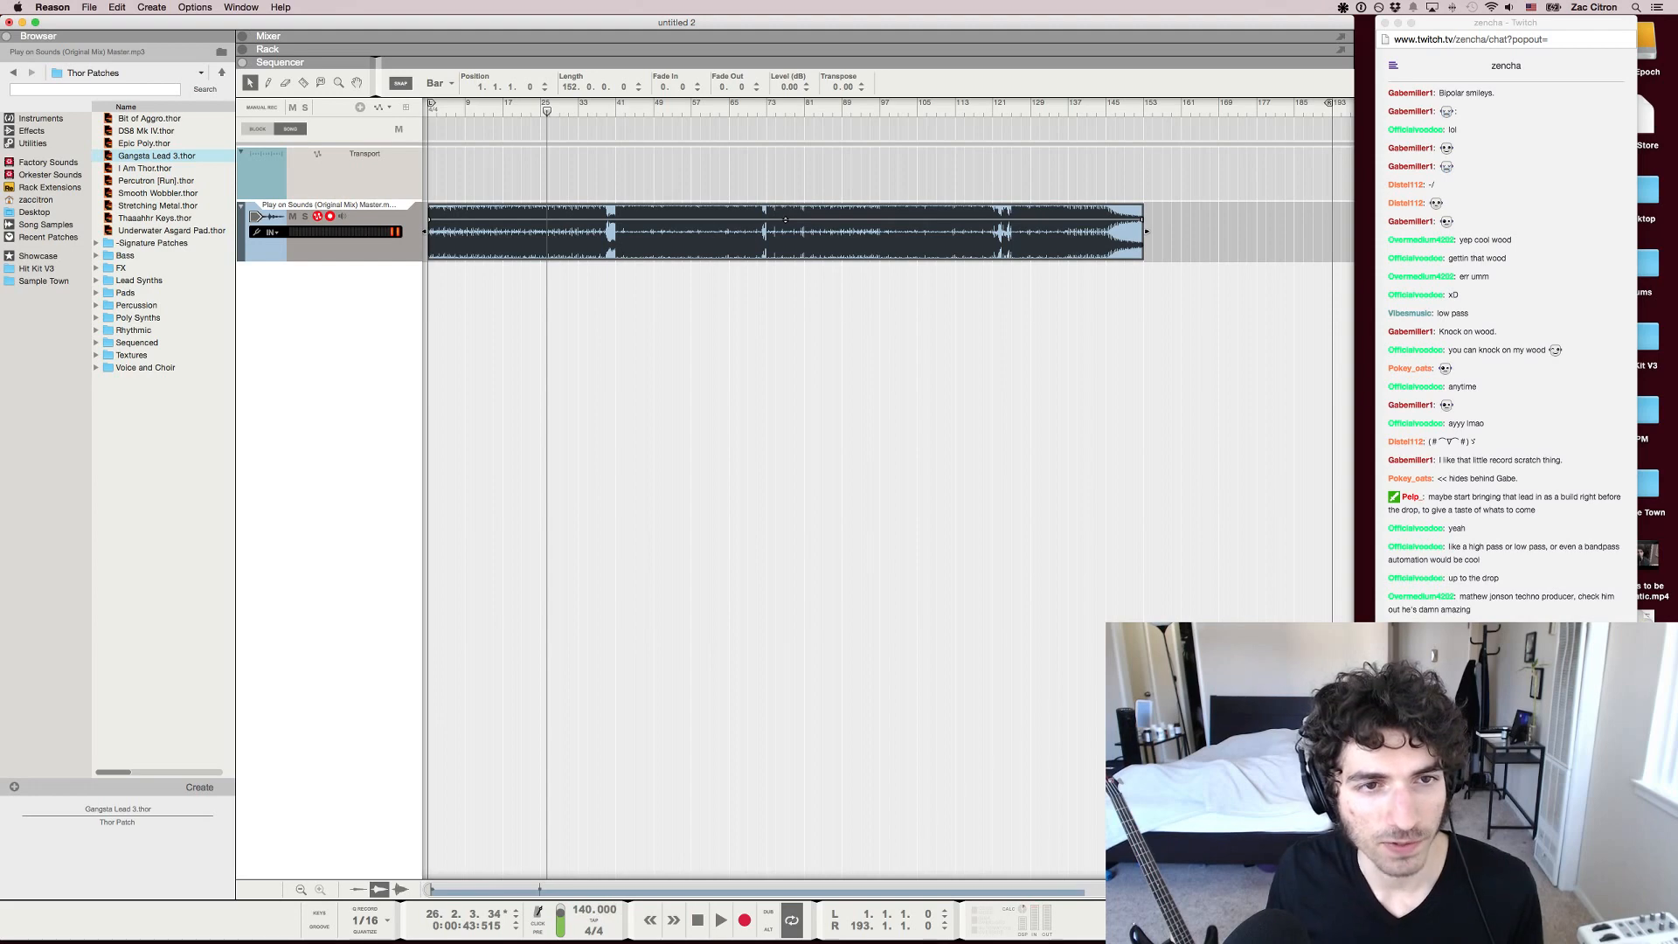
{"action": "key", "text": "space"}
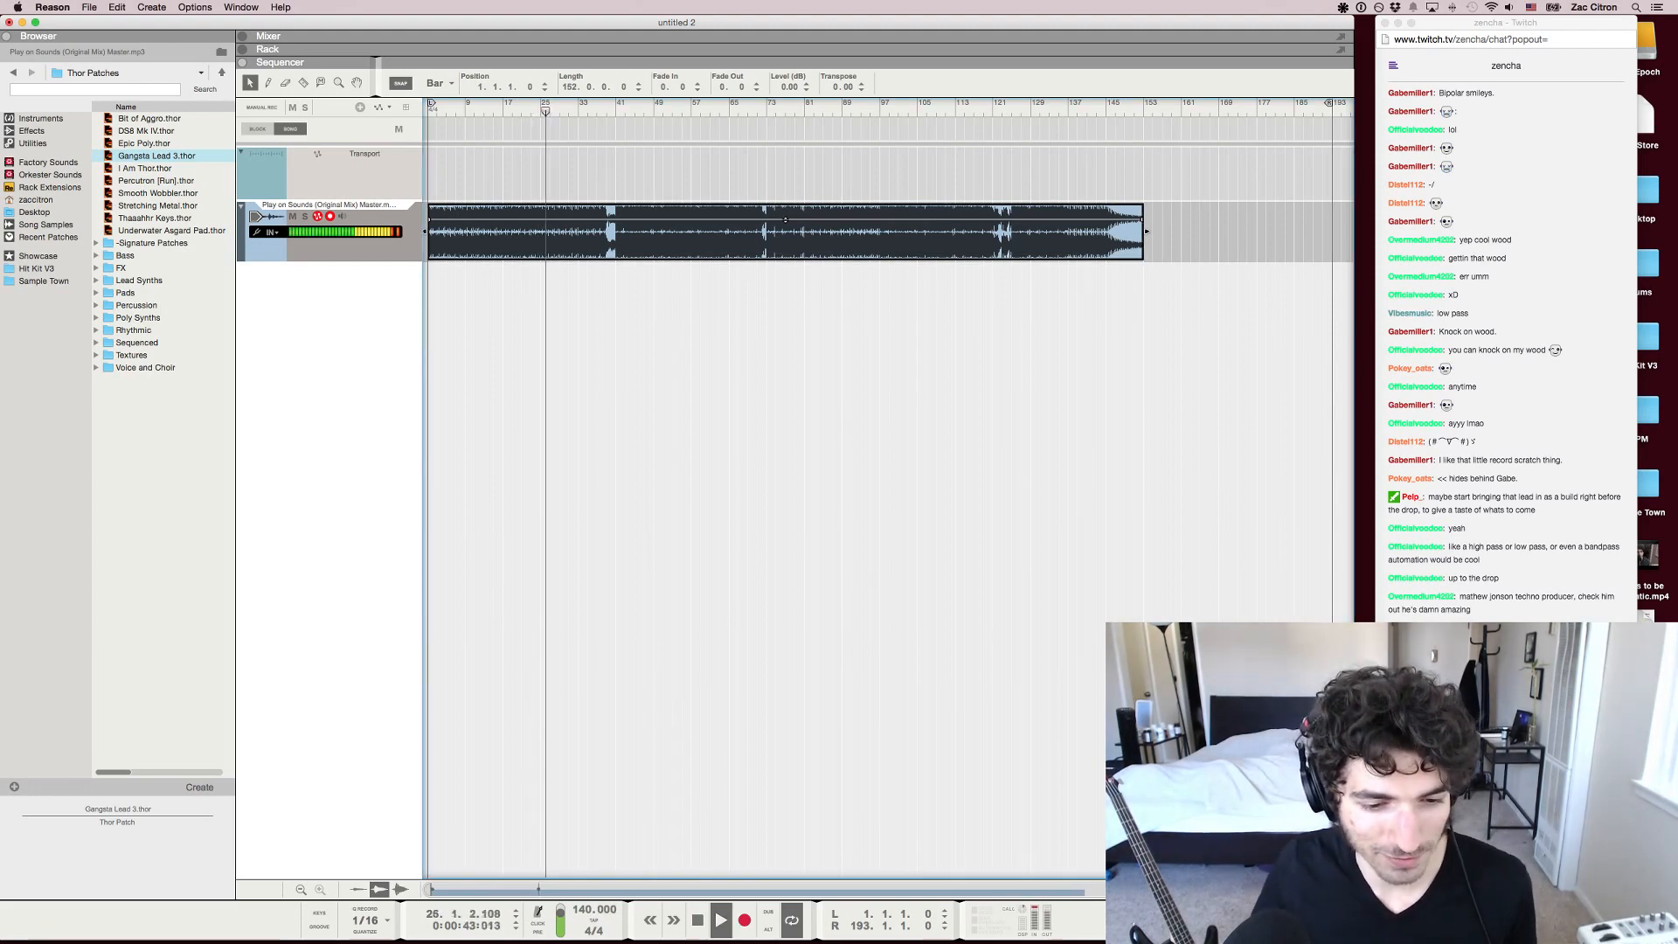
{"action": "key", "text": "space"}
Delete the reviewed song's full-length clip from the audio track and switch to Chrome for the next submission
{"action": "key", "text": "Delete"}
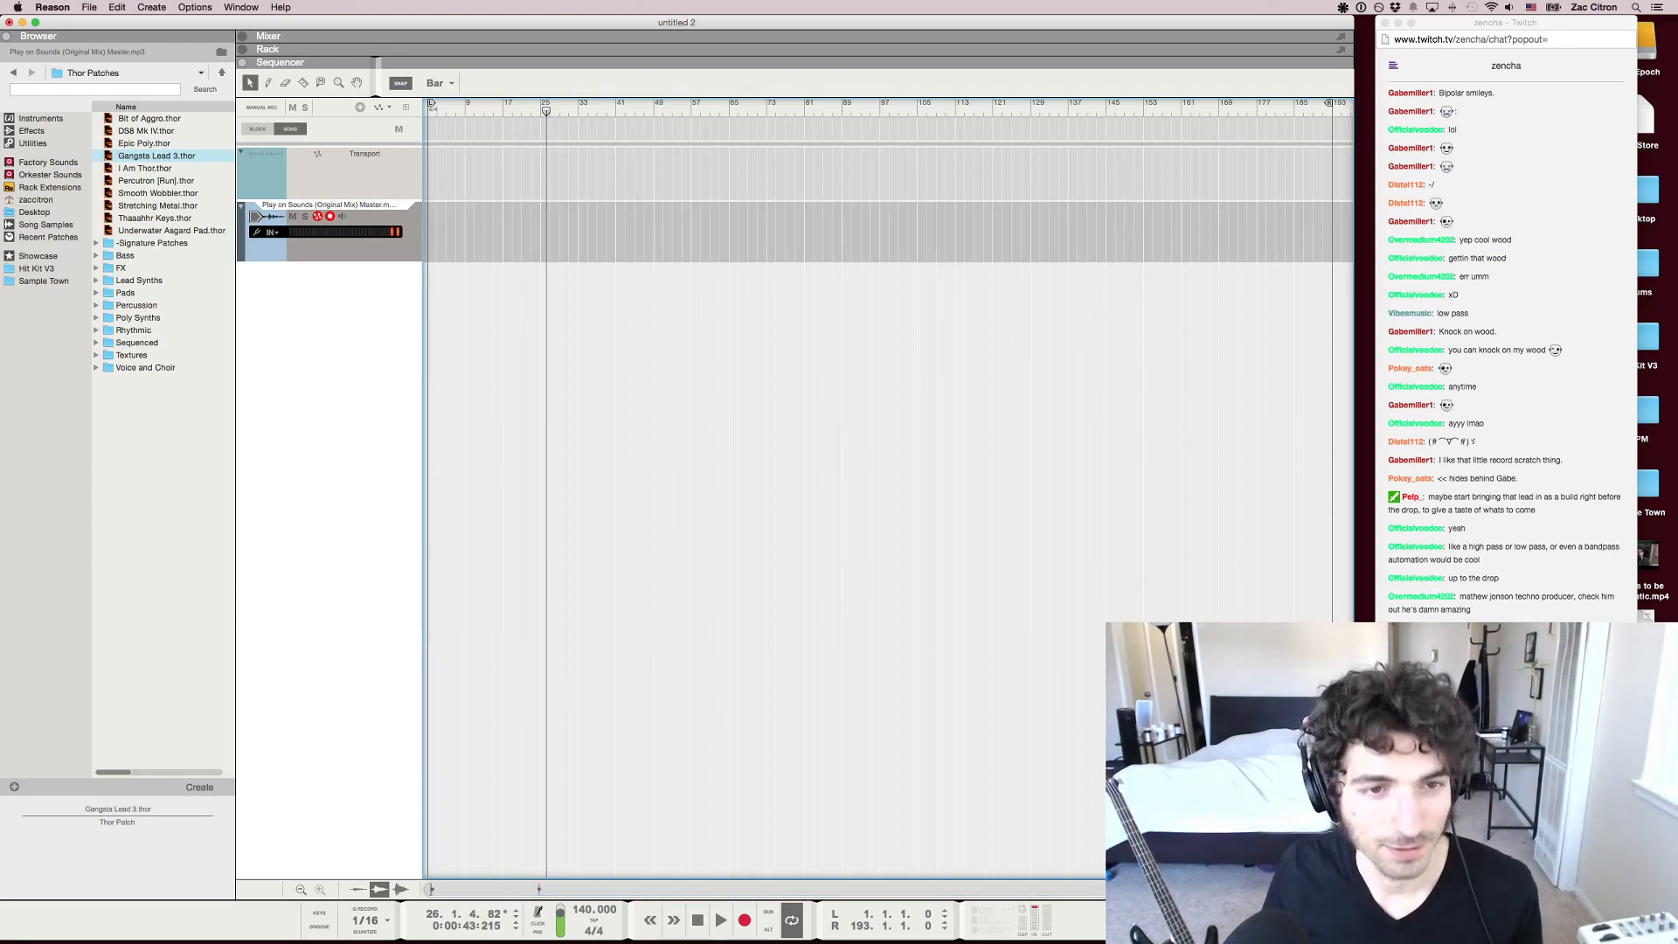
{"action": "key", "text": "super+Tab"}
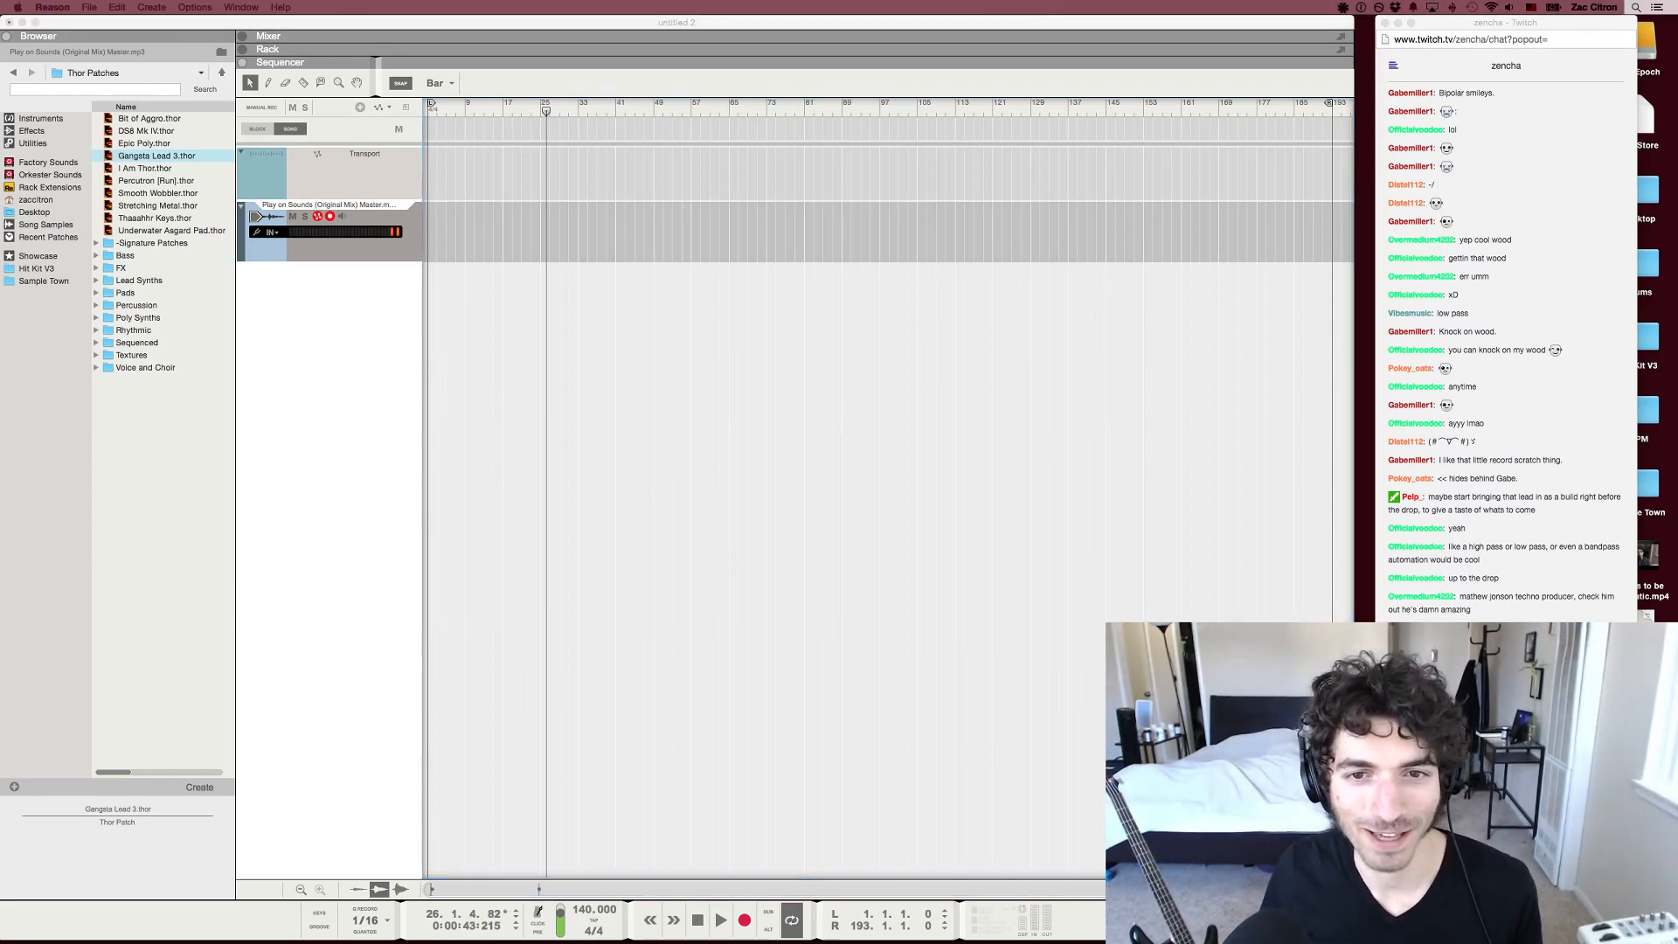
{"action": "key", "text": "super+Tab"}
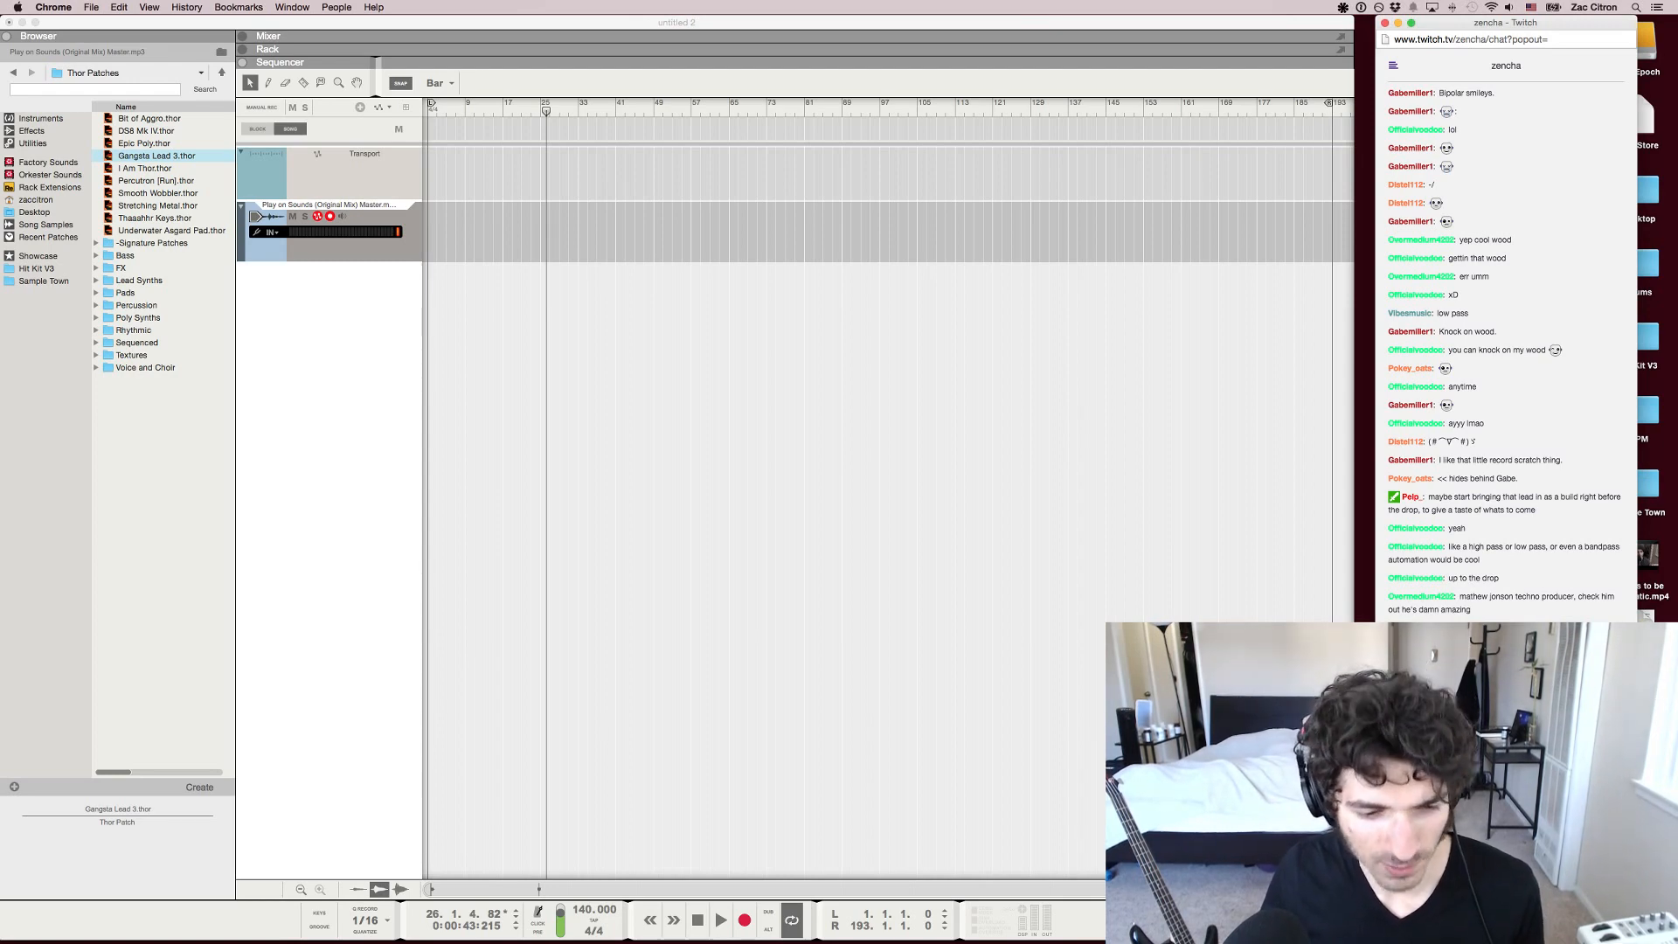
{"action": "key", "text": "super+Tab"}
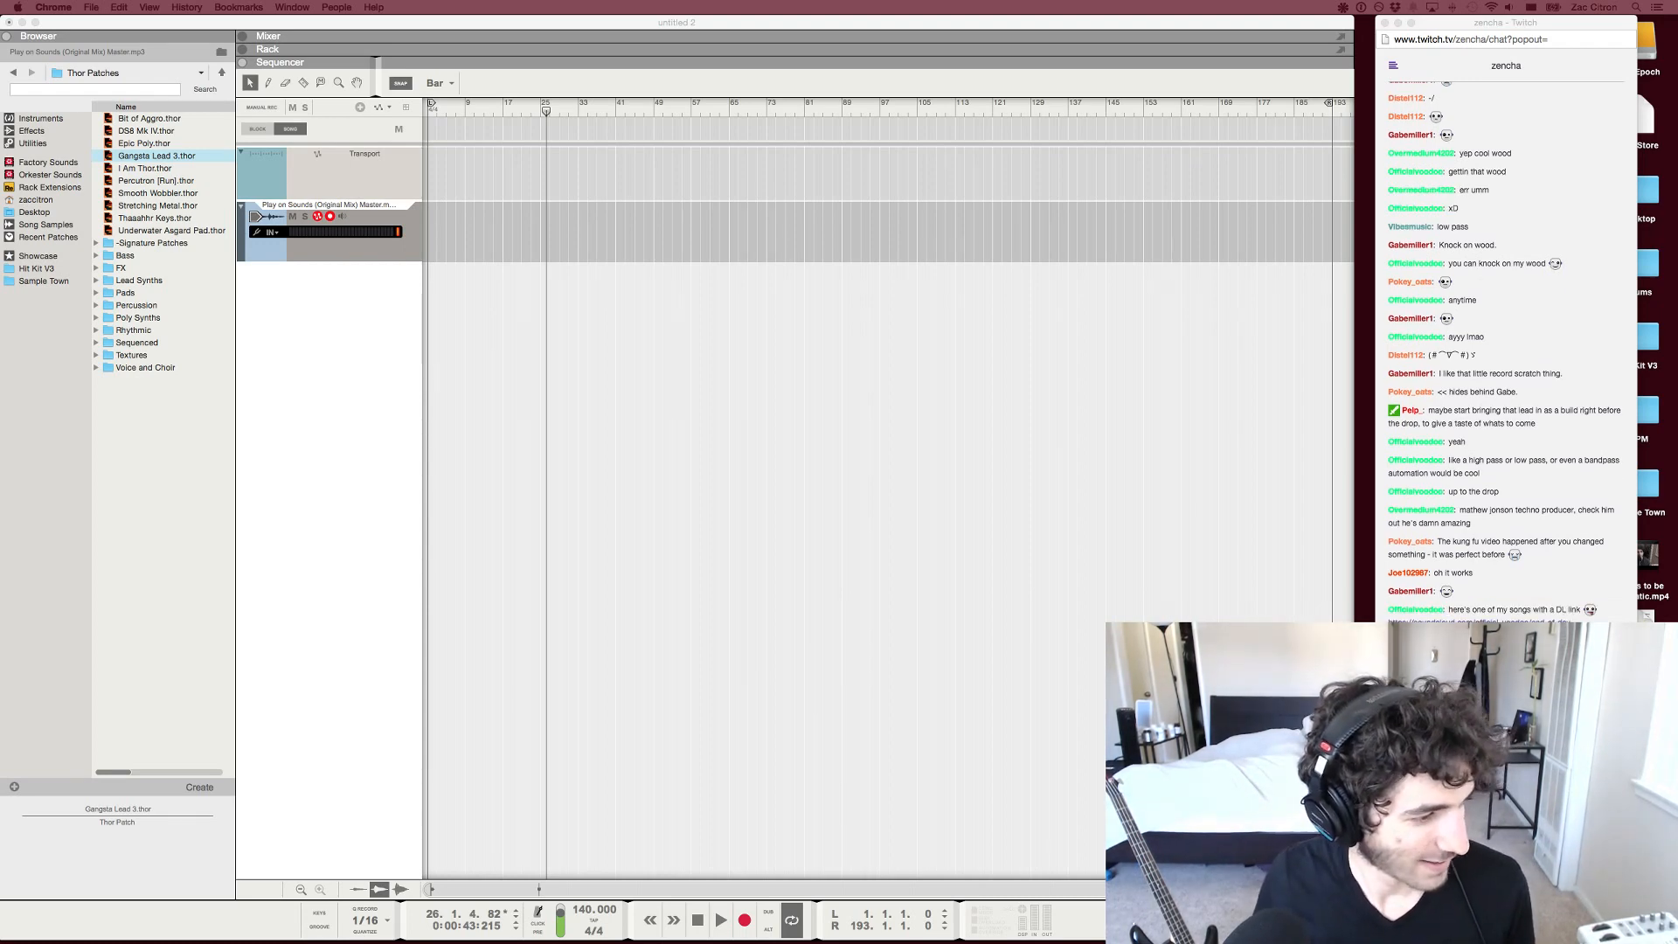
Import the next song's audio file onto the audio track at bar 1 and return the song position to bar 1
{"action": "mouse_move", "coordinate": [0, 363]}
{"action": "left_mouse_down"}
{"action": "mouse_move", "coordinate": [405, 349]}
{"action": "mouse_move", "coordinate": [362, 226]}
{"action": "left_mouse_up"}
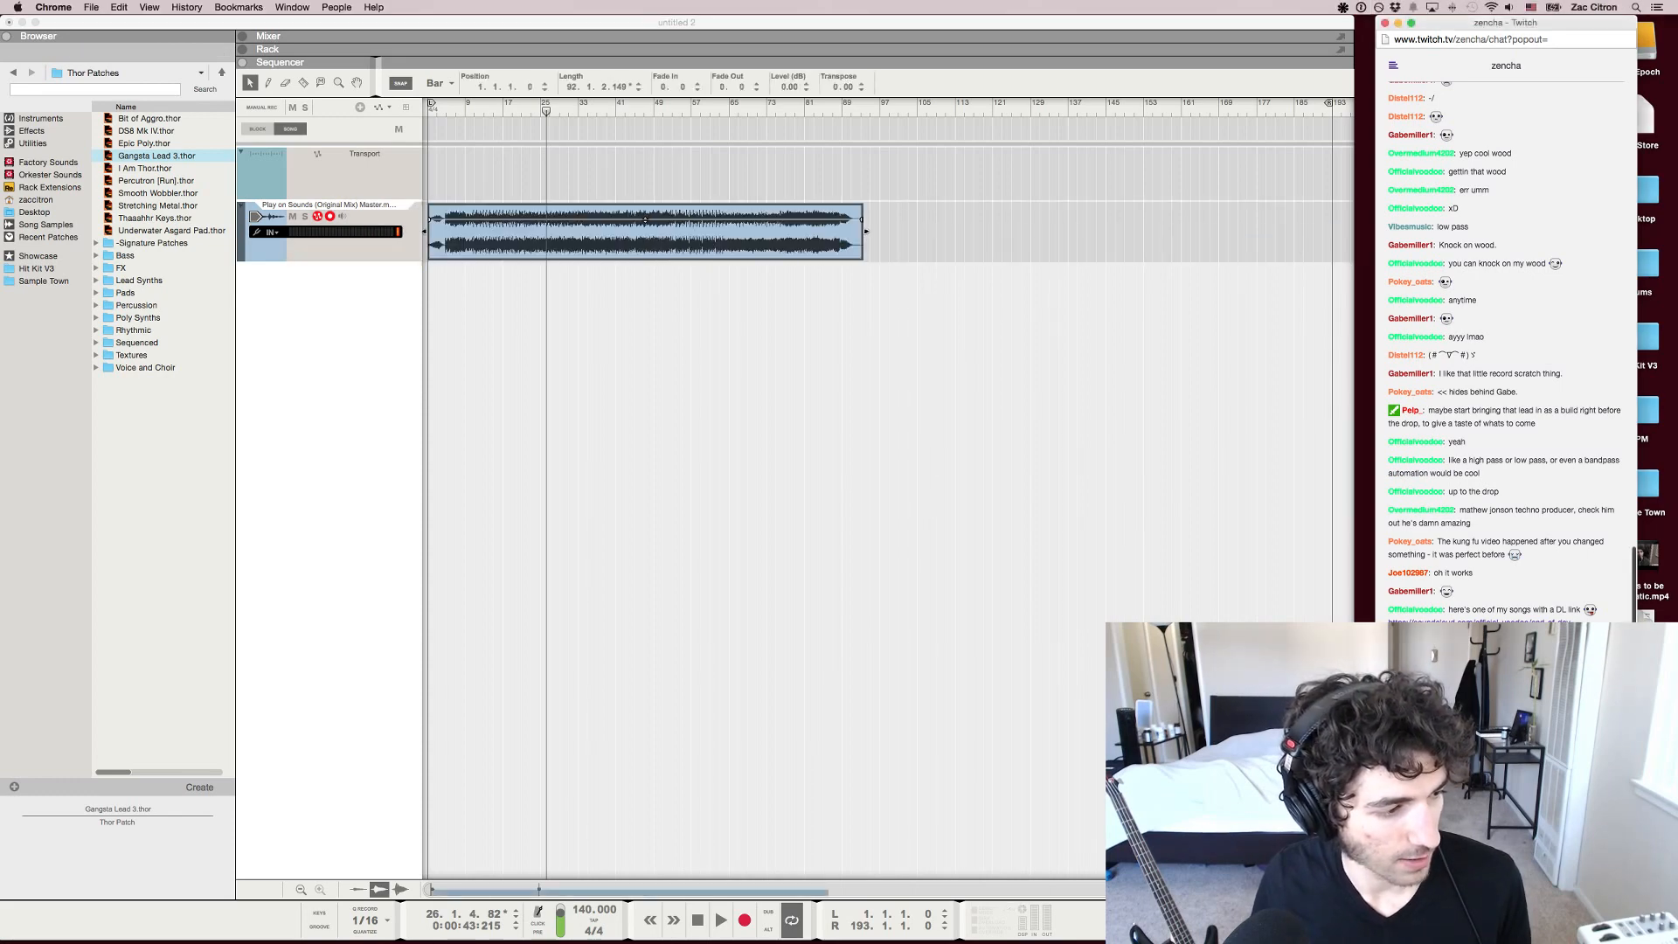
{"action": "left_click", "coordinate": [647, 385]}
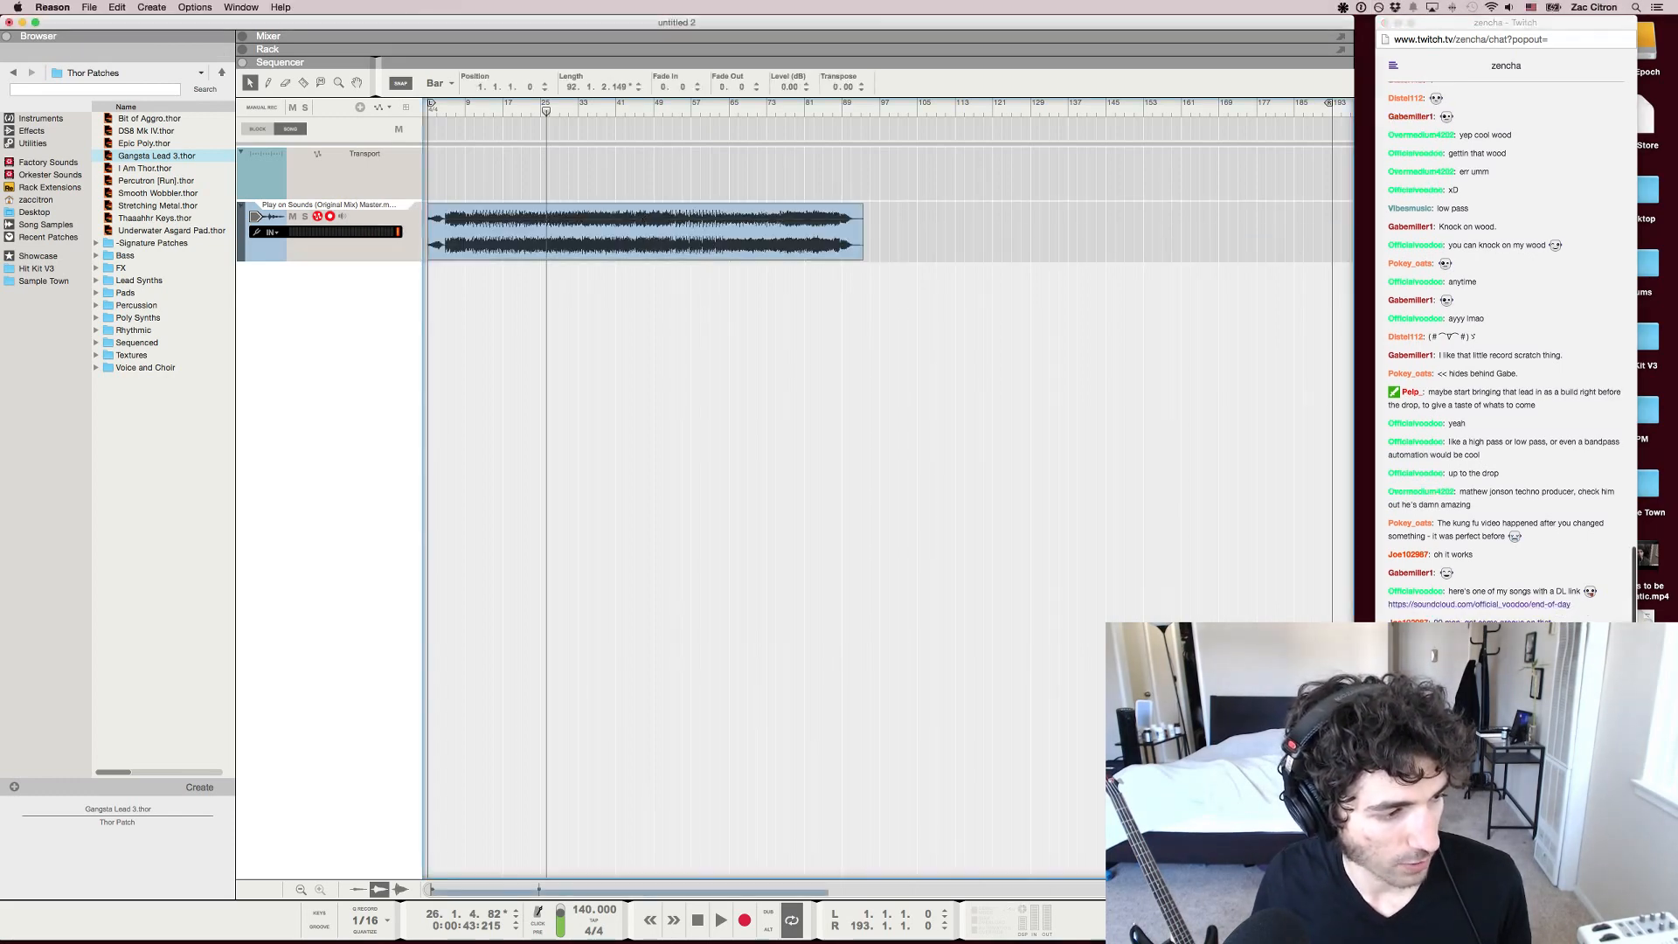
{"action": "left_click_drag", "start_coordinate": [1281, 890], "coordinate": [733, 890]}
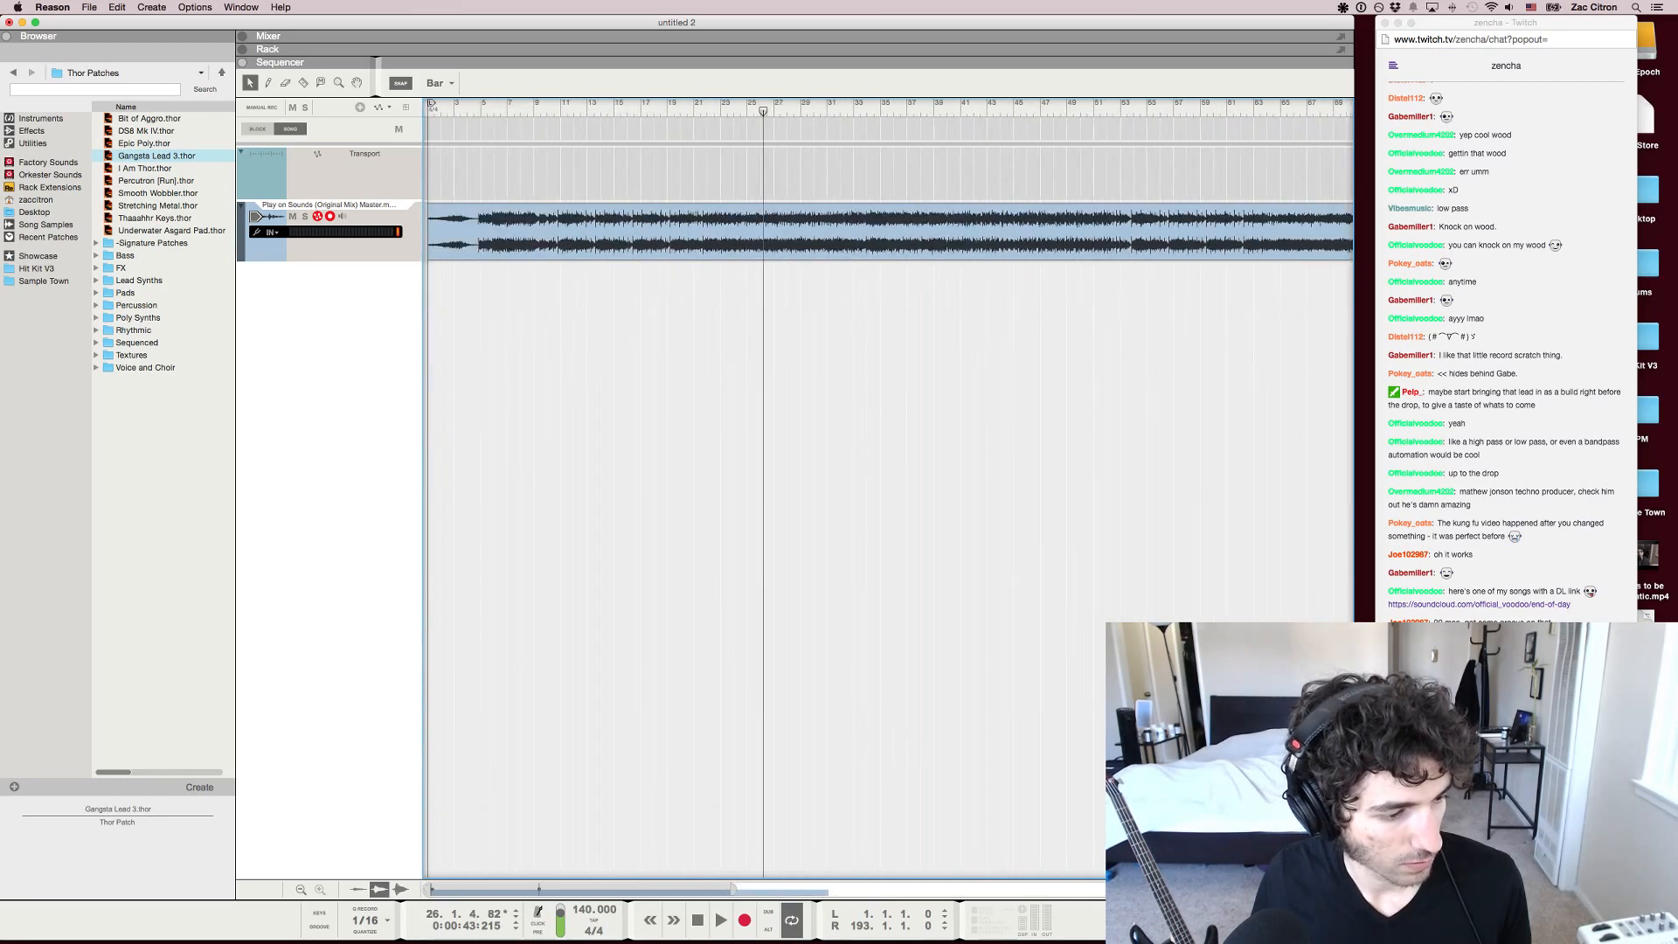
{"action": "key", "text": "g"}
{"action": "key", "text": "g"}
{"action": "key", "text": "super+Tab"}
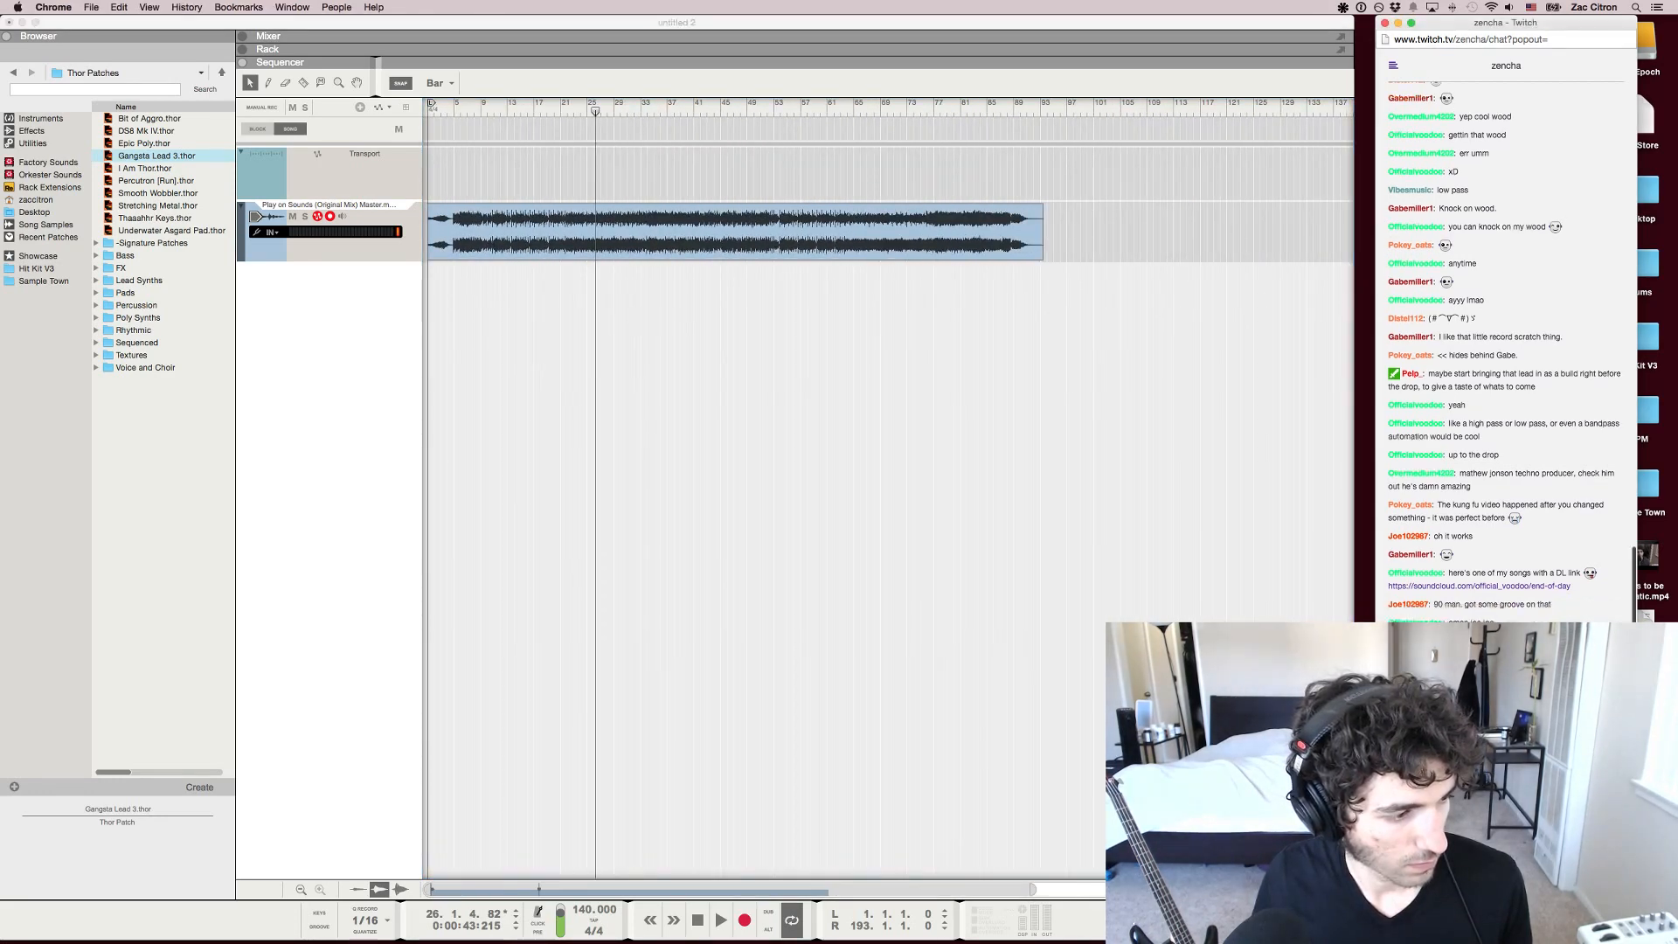
{"action": "left_click_drag", "start_coordinate": [437, 104], "coordinate": [427, 104]}
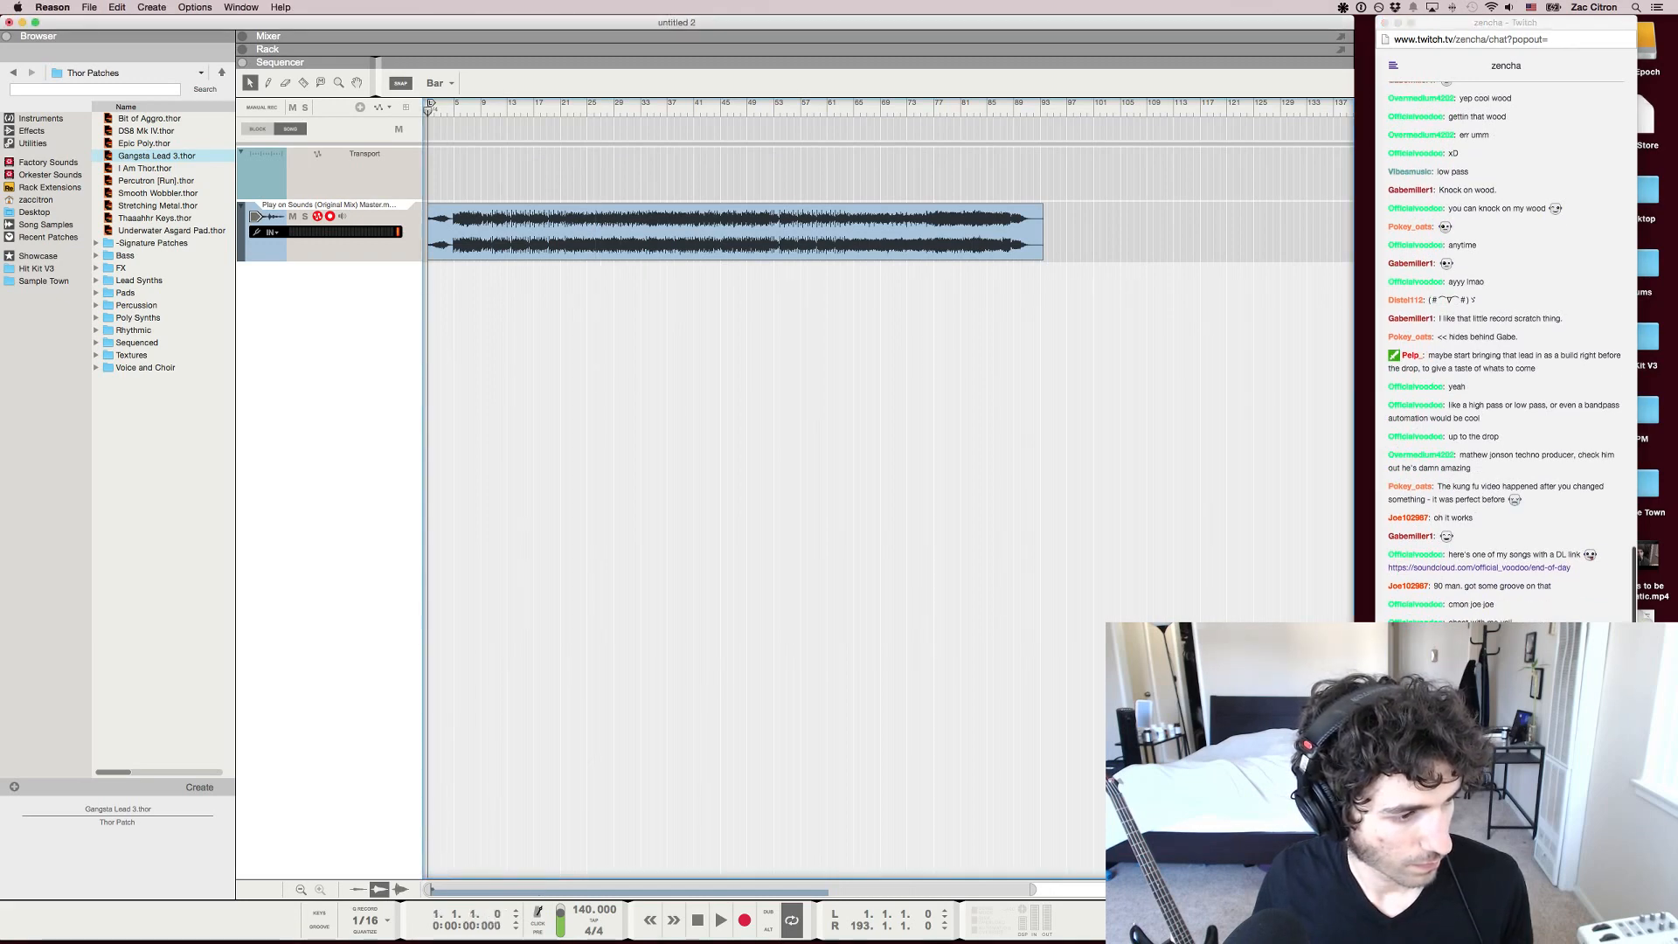
Open the SoundCloud link to end-of-day posted in the Twitch chat
{"action": "left_click", "coordinate": [1504, 861]}
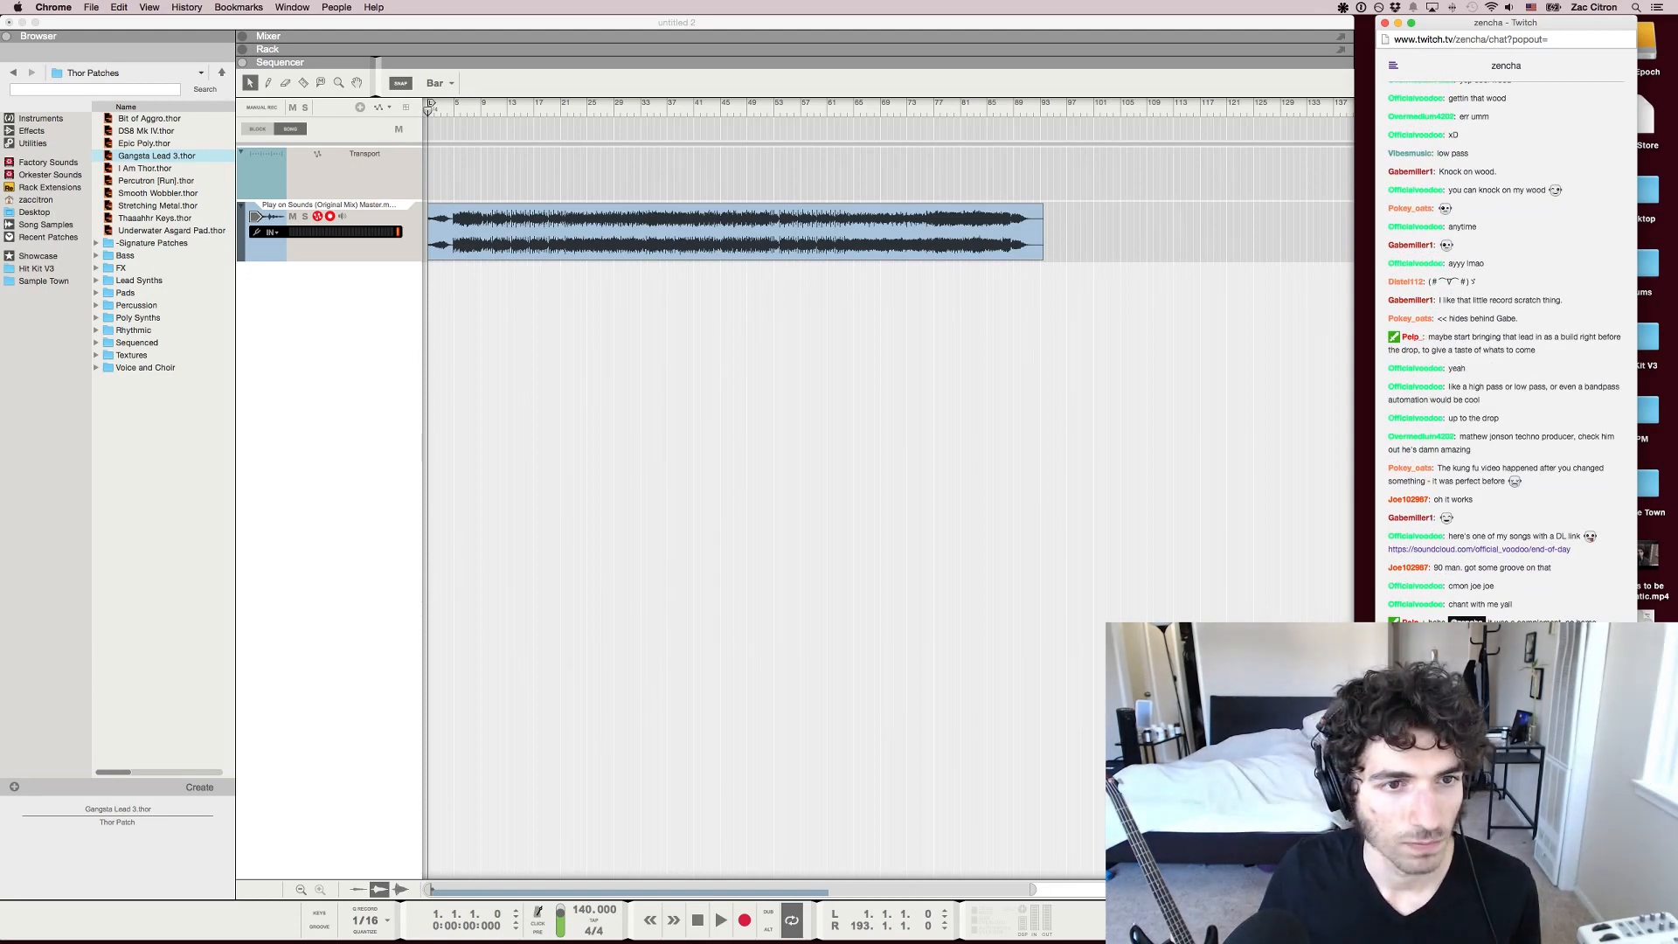
{"action": "left_click", "coordinate": [1479, 550]}
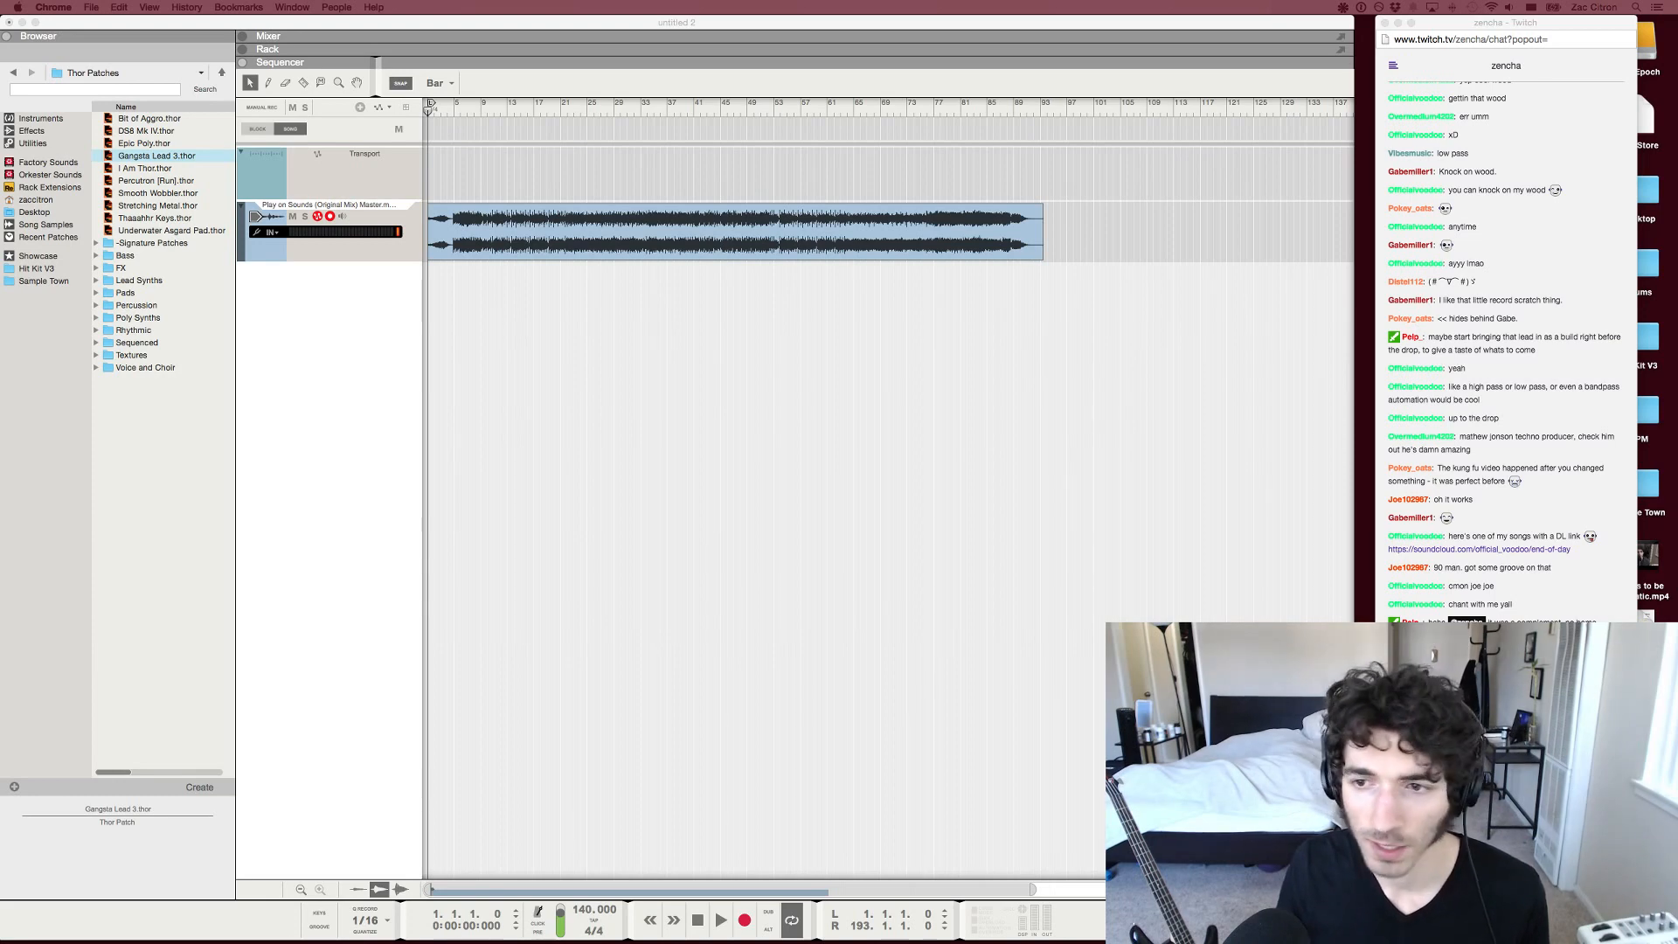
Delete the newly imported song's clip from the audio track in Reason
{"action": "left_click", "coordinate": [734, 220]}
{"action": "left_click", "coordinate": [734, 220]}
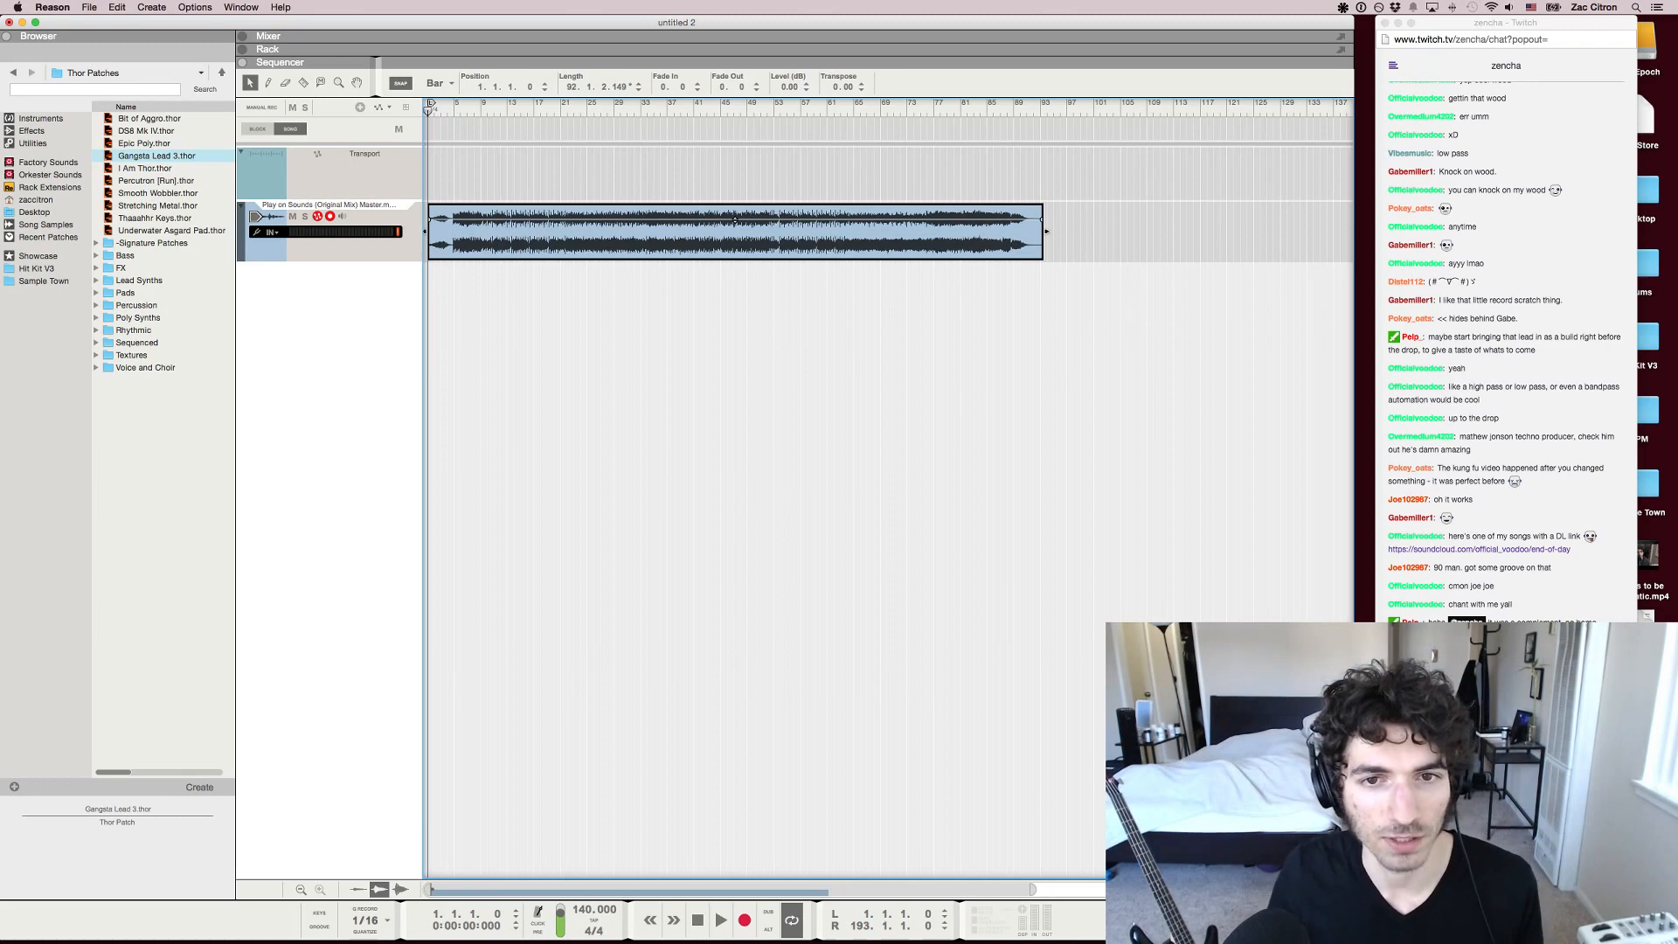
{"action": "key", "text": "Delete"}
Ask the song's submitter in the Twitch chat what its BPM is, and reply "YW!" to the thanks
{"action": "left_click", "coordinate": [1505, 874]}
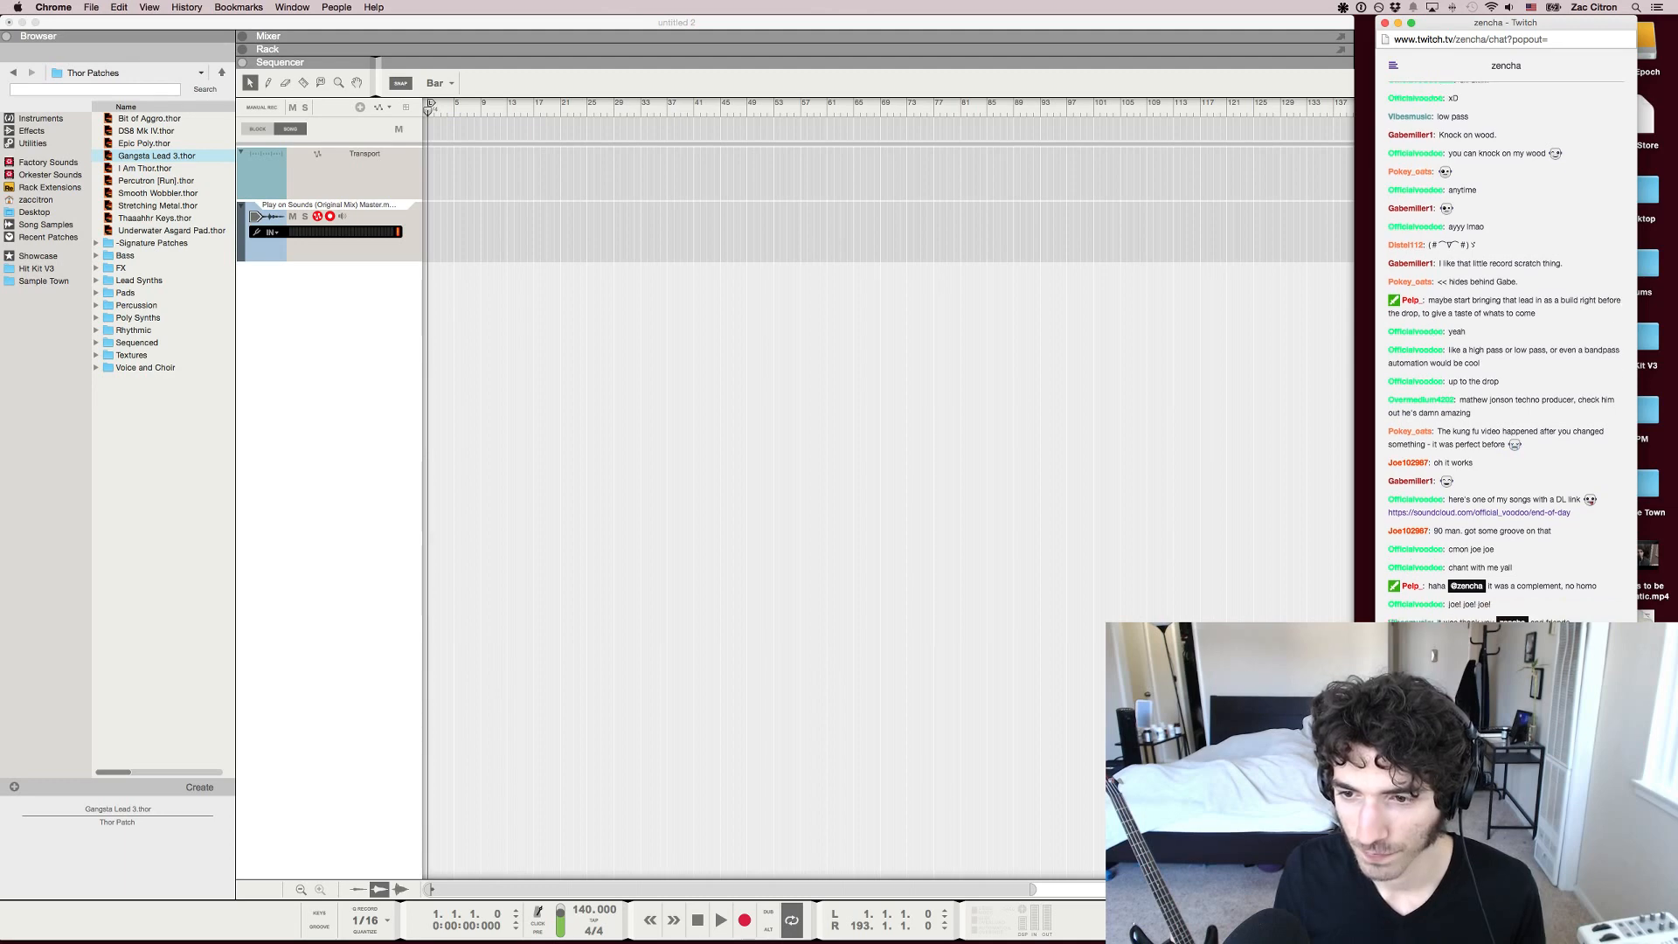
{"action": "key", "text": "super+v"}
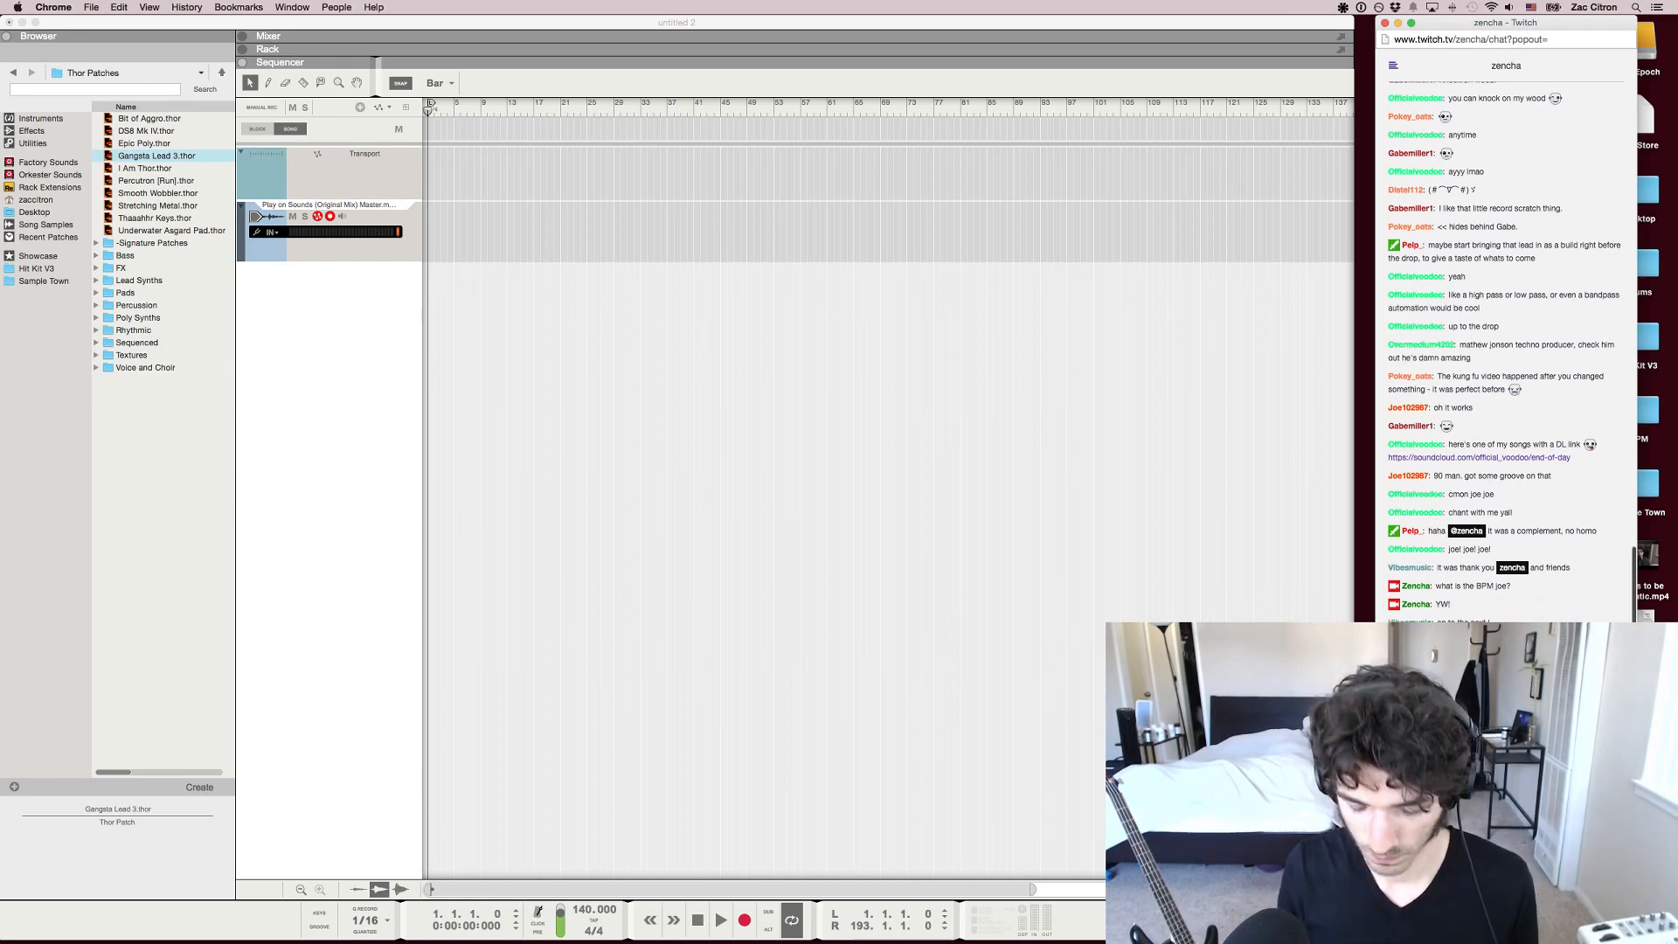
{"action": "key", "text": "super+Tab"}
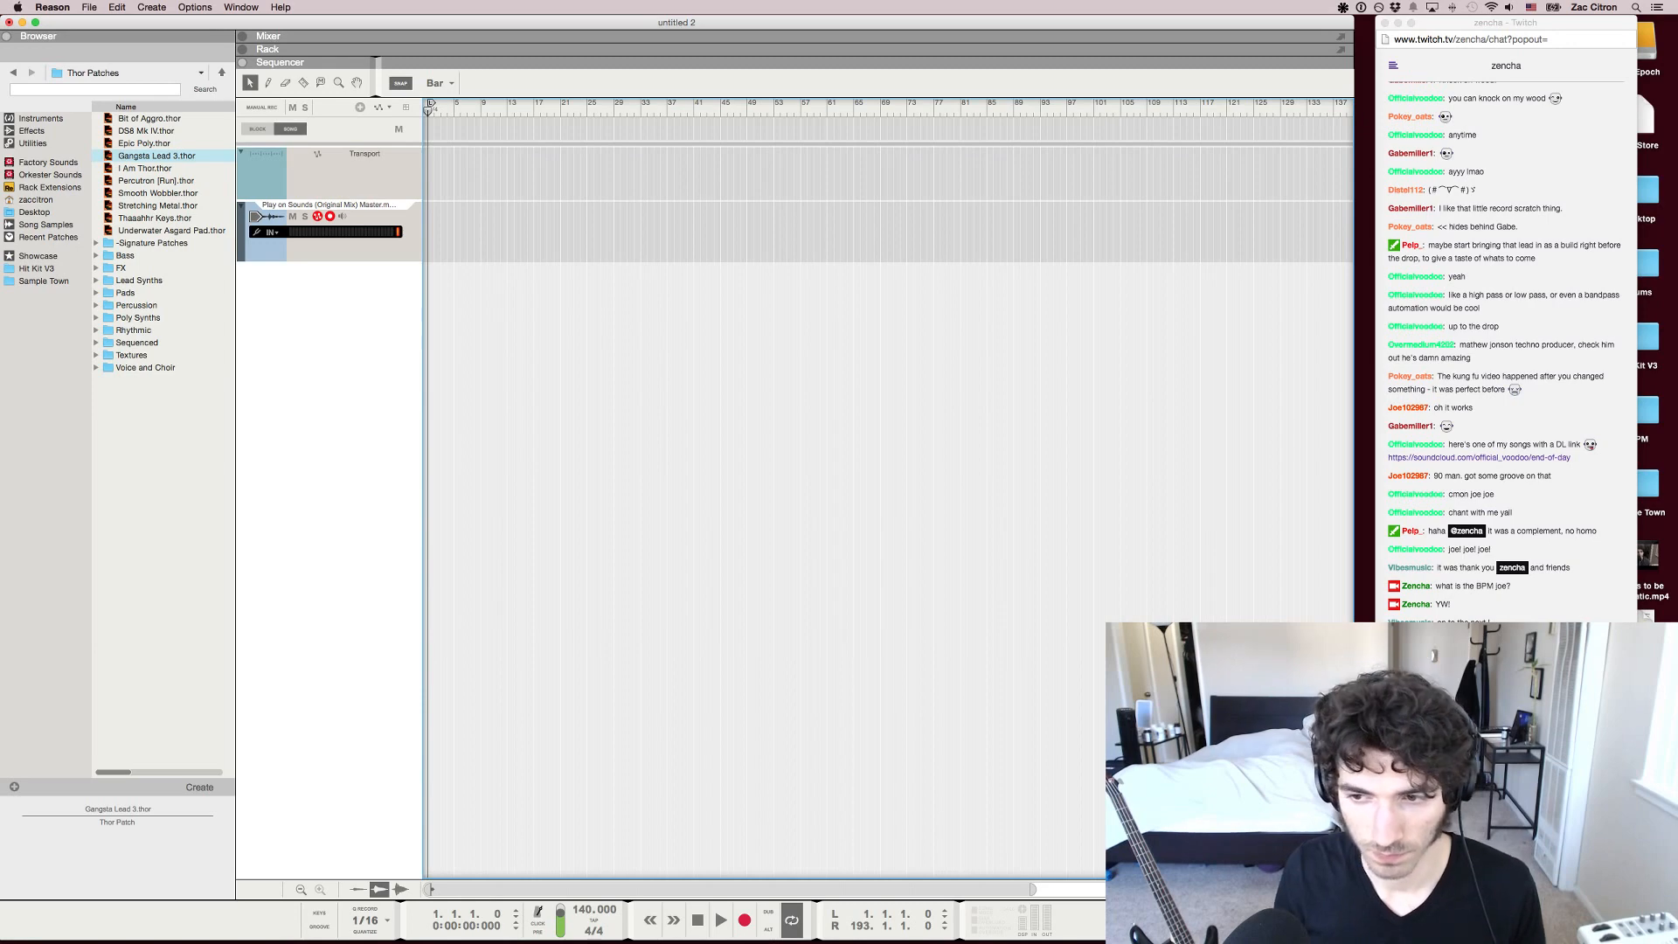
{"action": "key", "text": "super+Tab"}
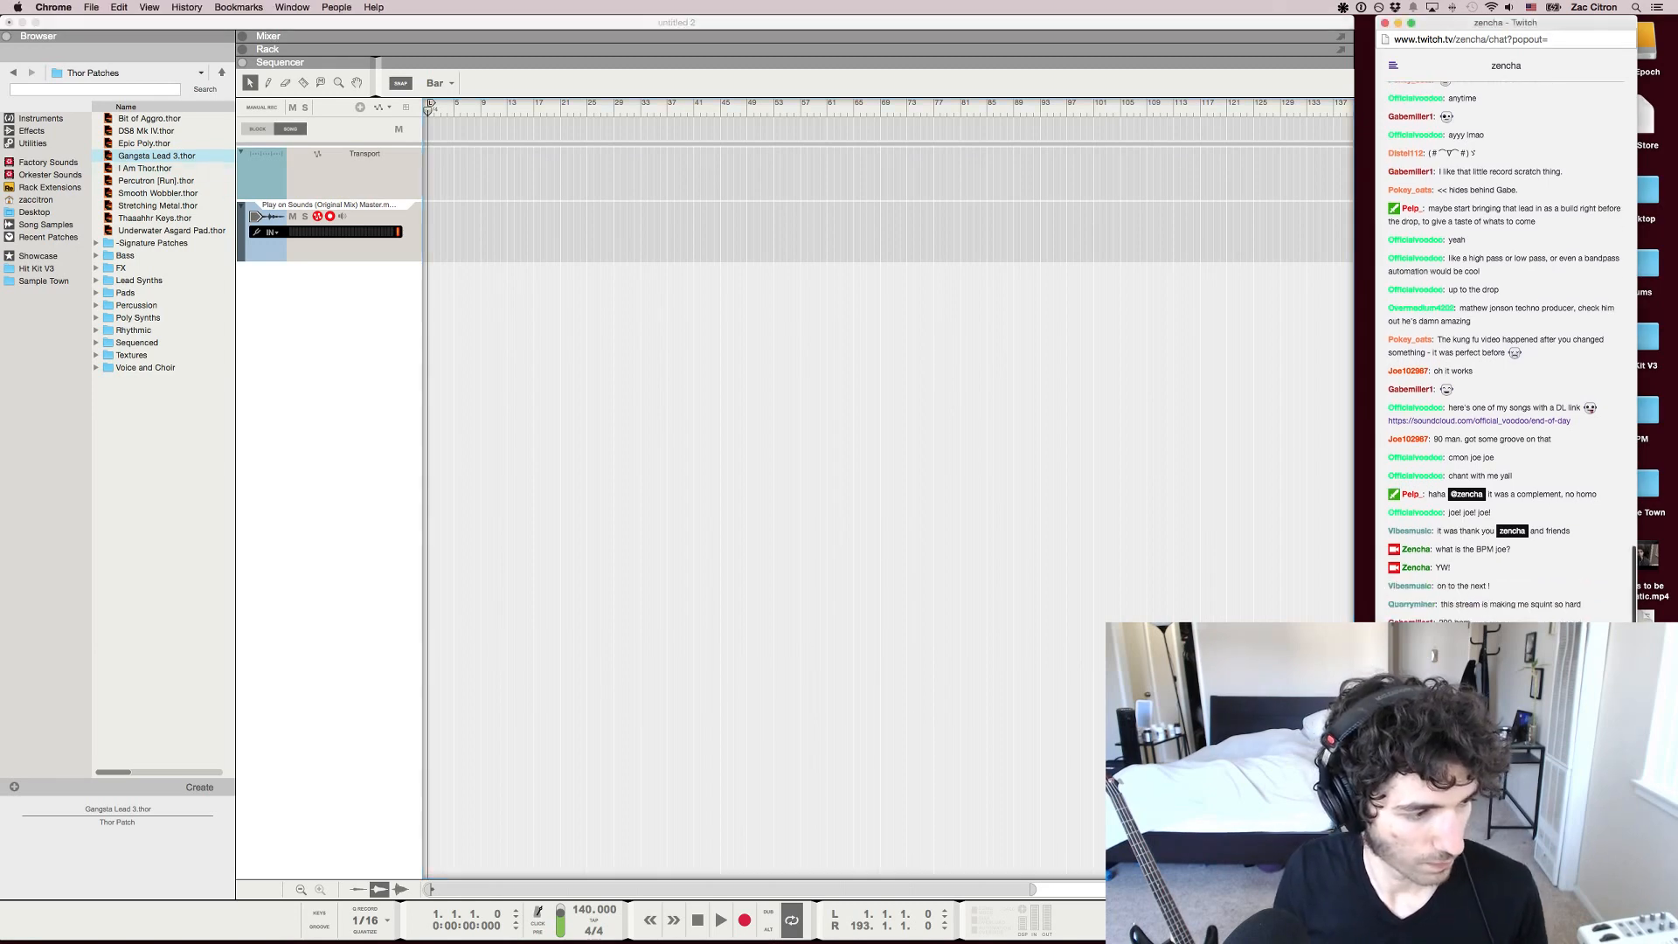
Set the song tempo to 999 BPM in Reason
{"action": "double_click", "coordinate": [591, 910]}
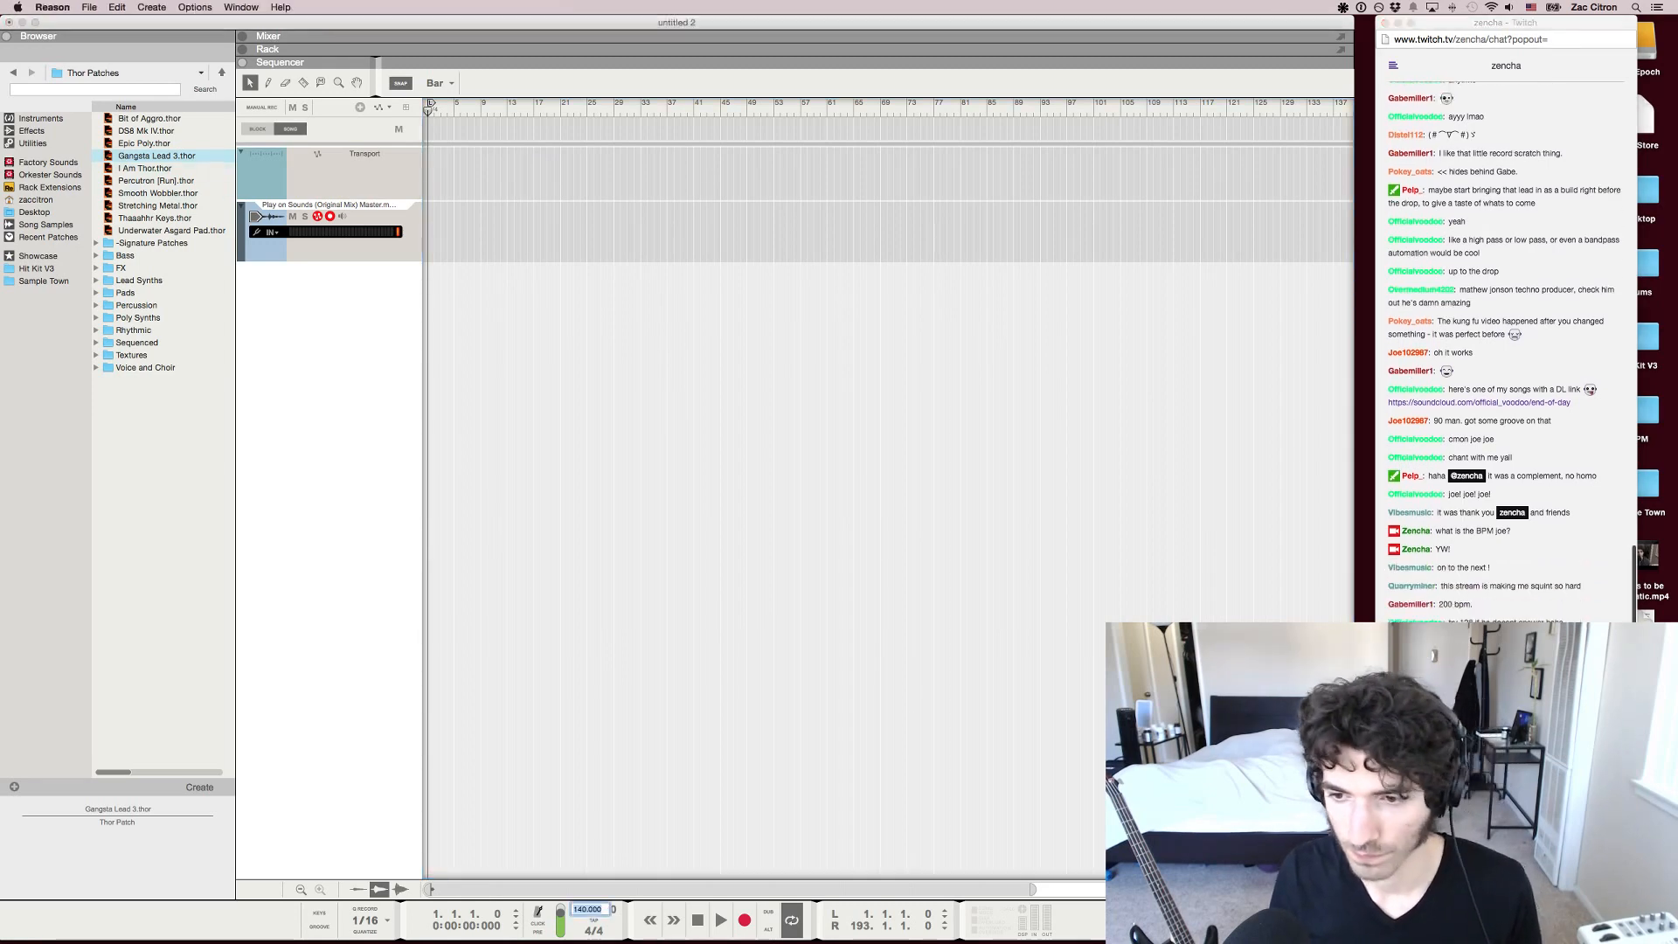
{"action": "key", "text": "Return"}
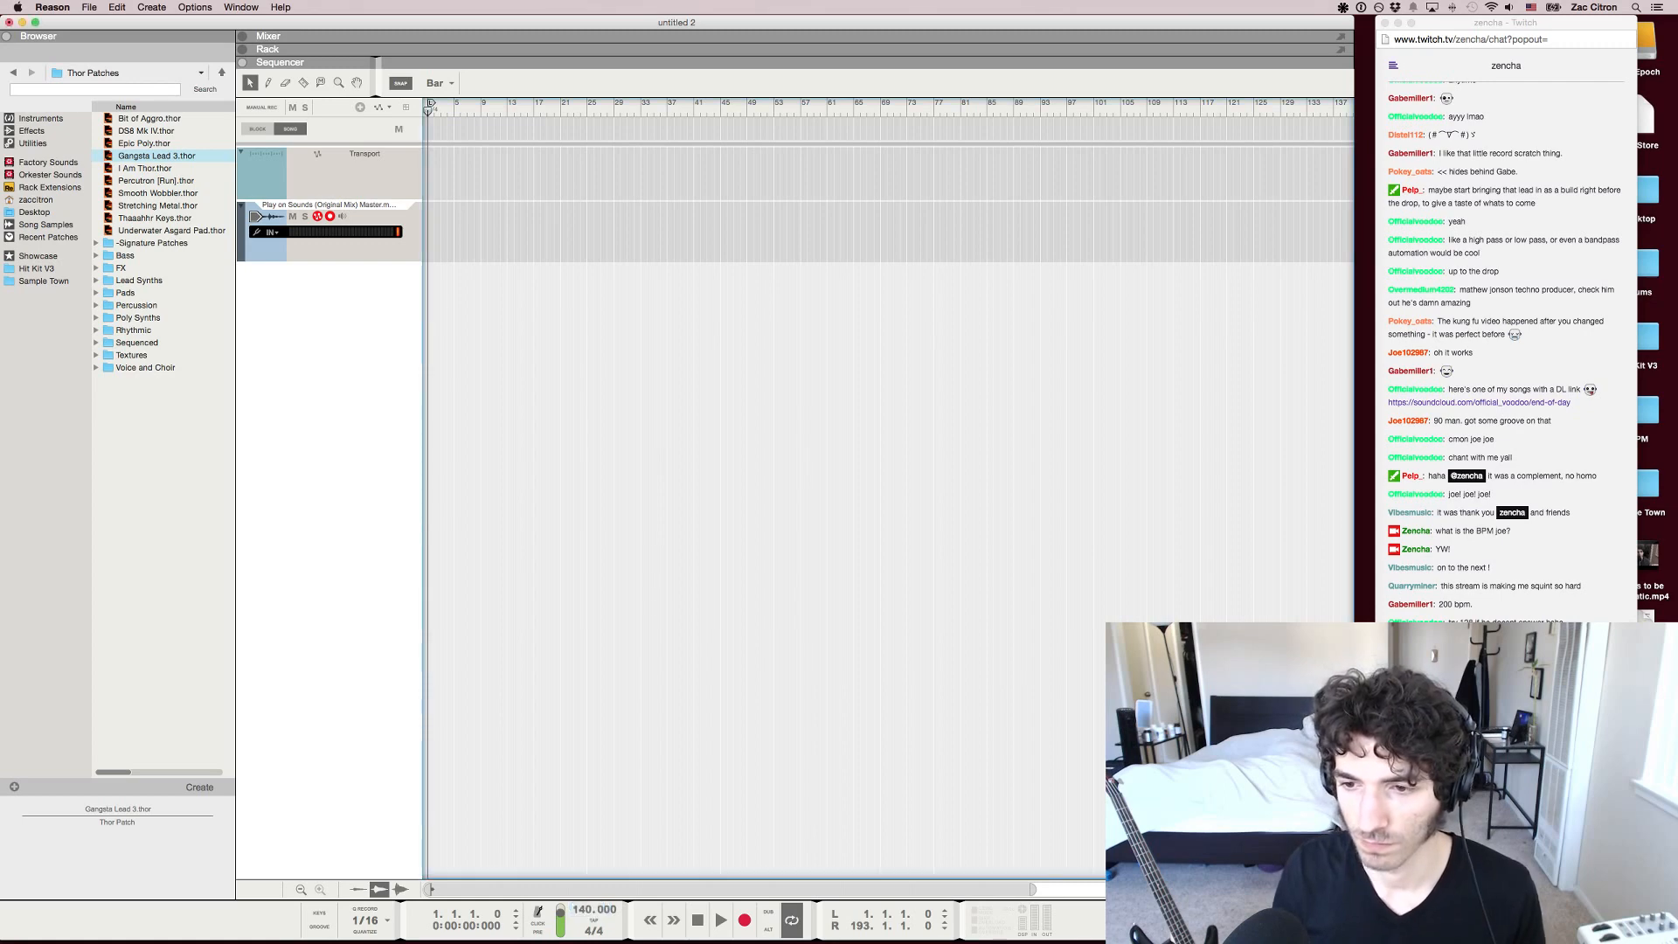
{"action": "left_click", "coordinate": [1495, 861]}
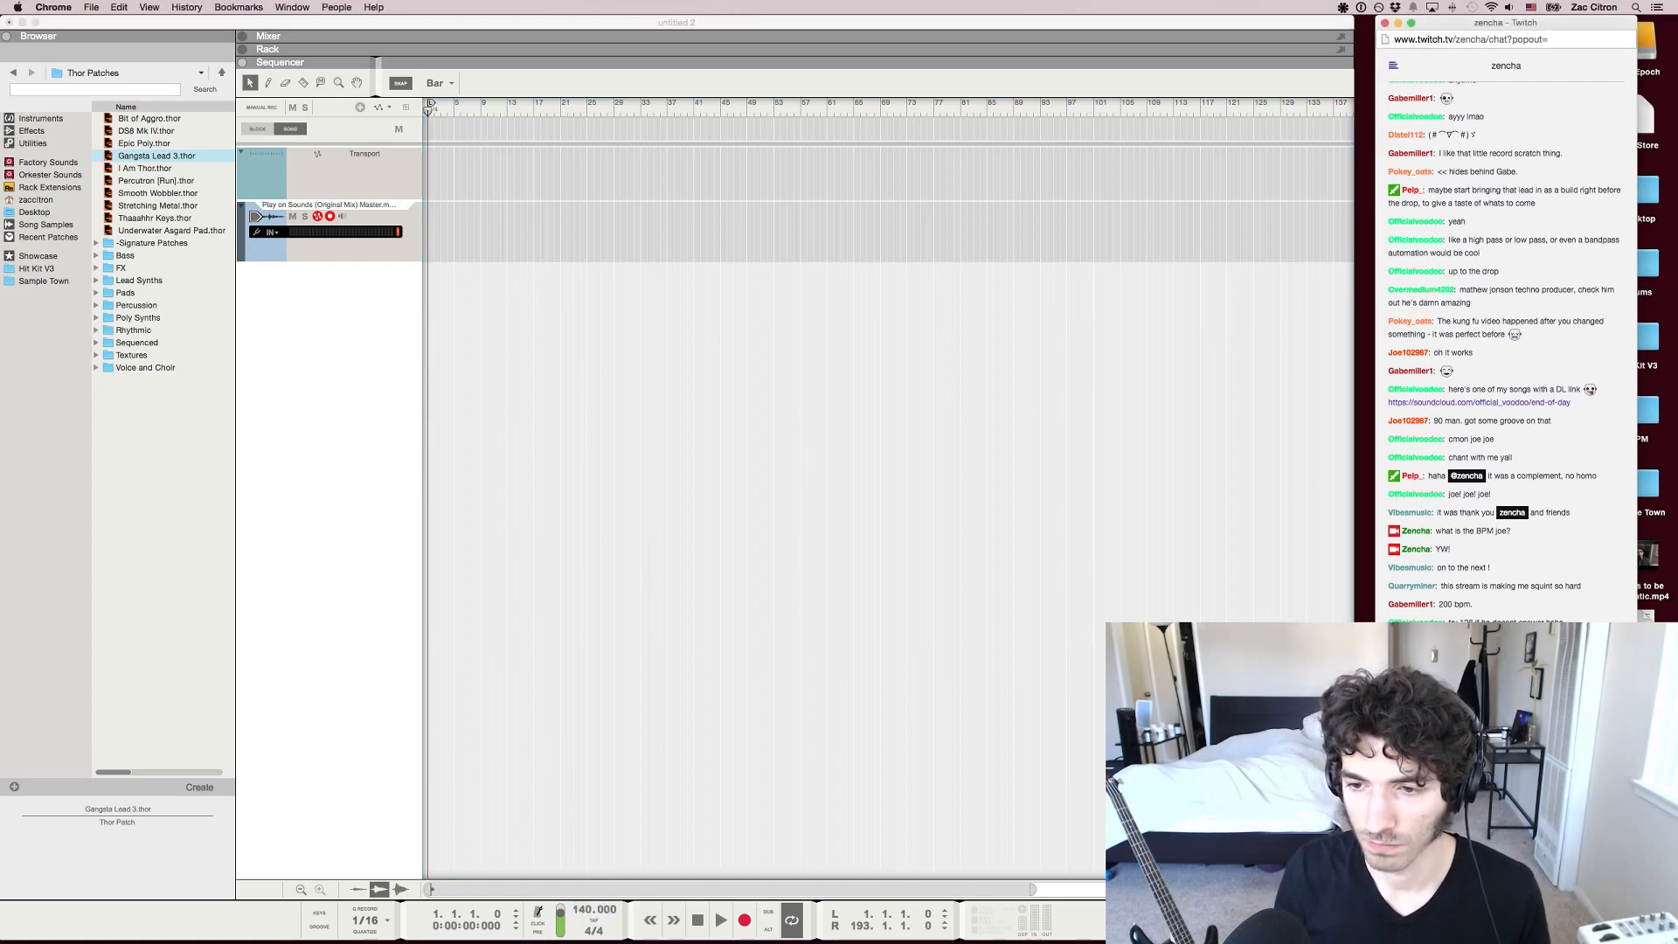
{"action": "left_click", "coordinate": [583, 910]}
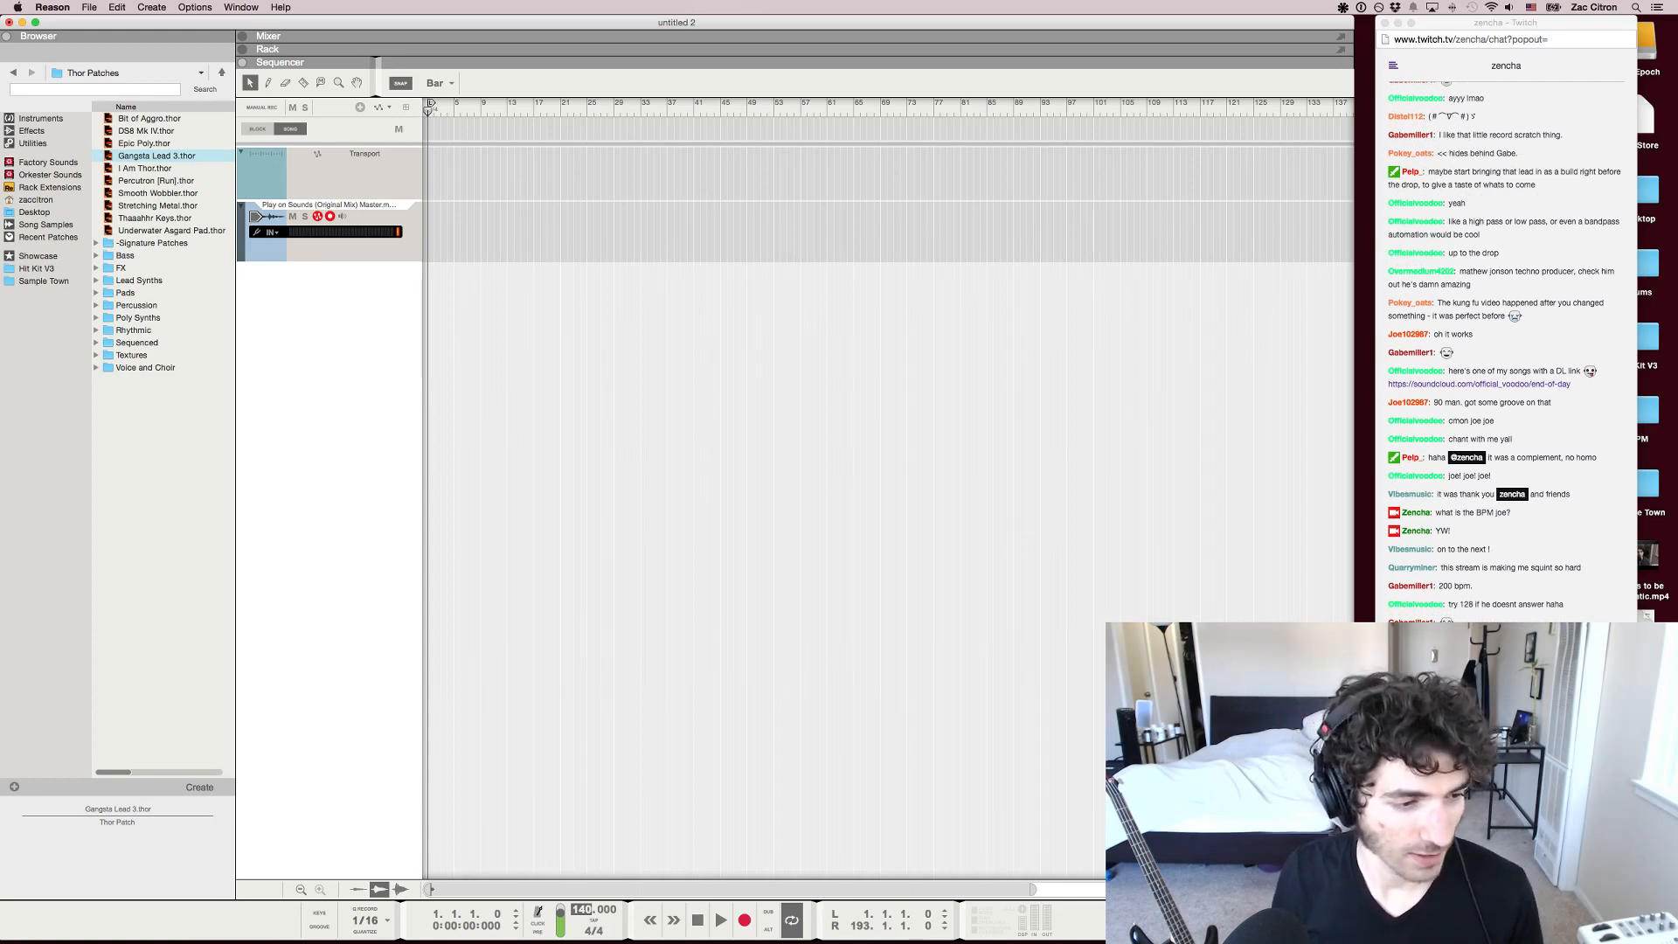
{"action": "type", "text": "999"}
{"action": "key", "text": "Return"}
Try to raise the song tempo to 1000 BPM
{"action": "double_click", "coordinate": [583, 910]}
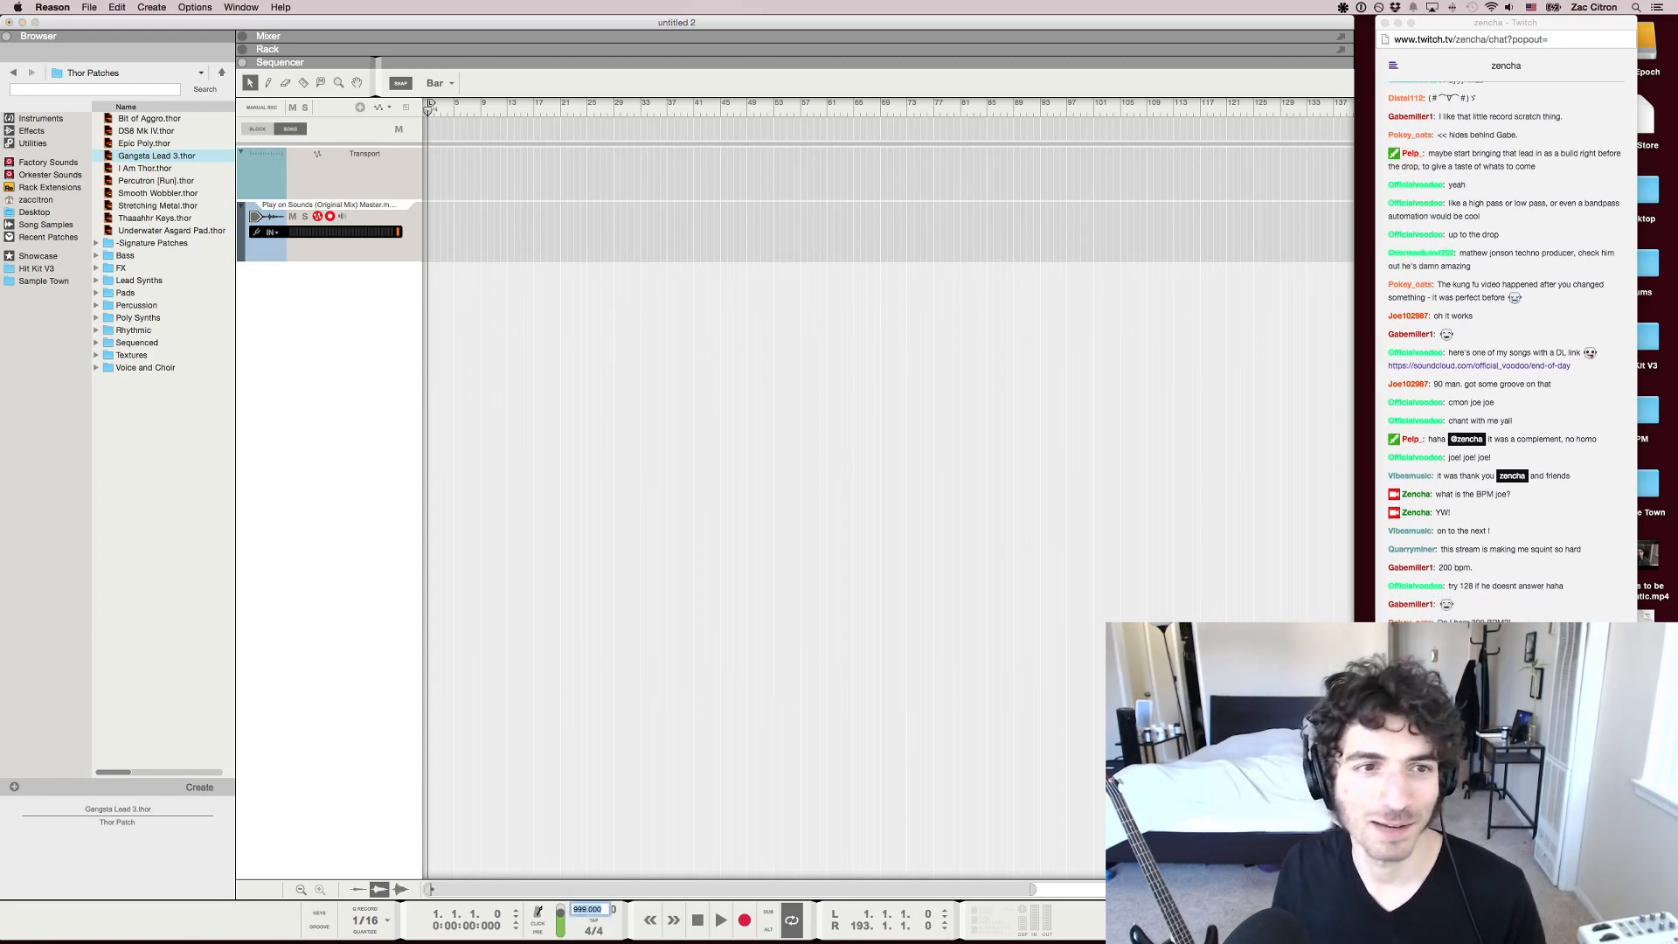
{"action": "type", "text": "10000"}
{"action": "key", "text": "Return"}
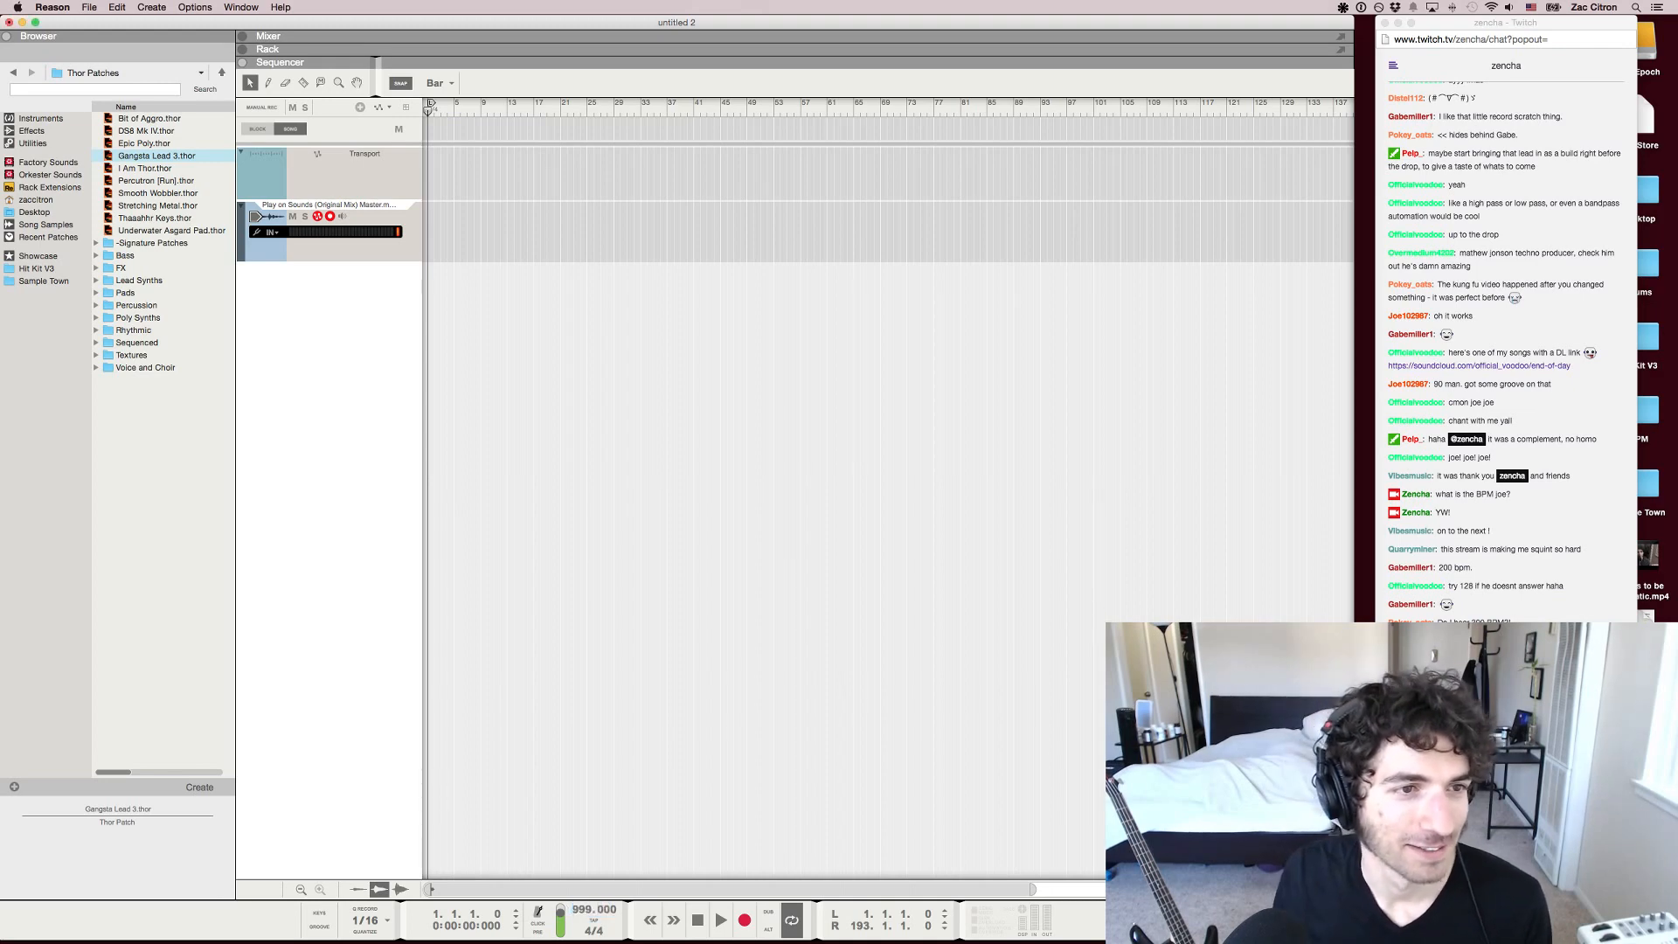
{"action": "double_click", "coordinate": [583, 910]}
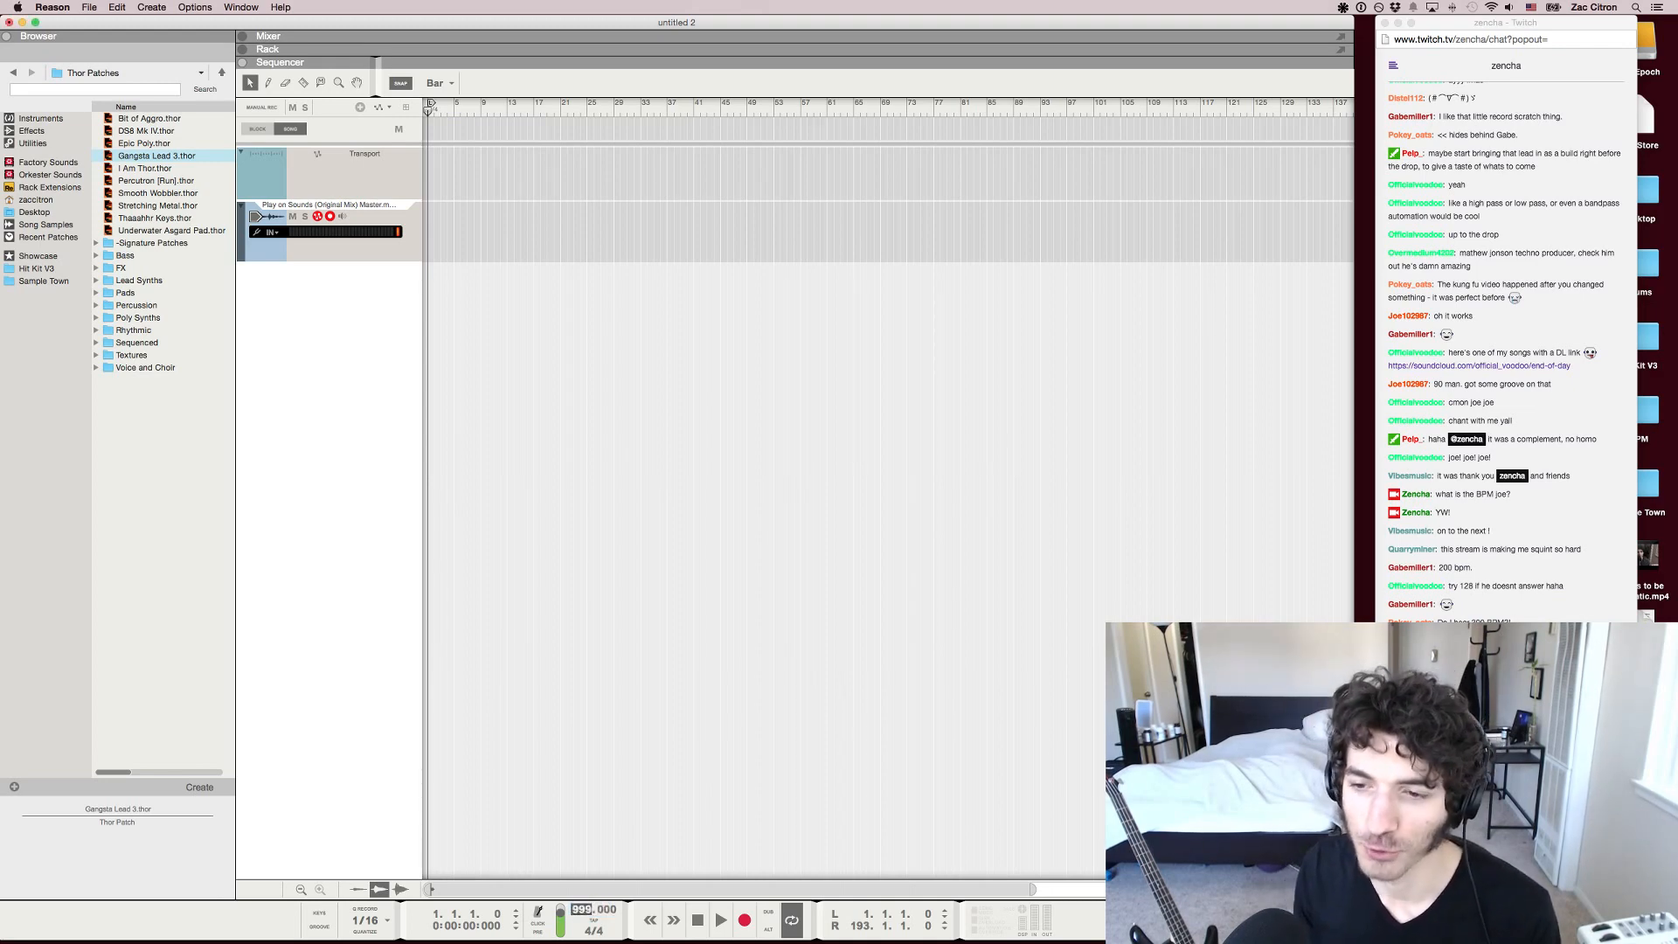
{"action": "type", "text": "100"}
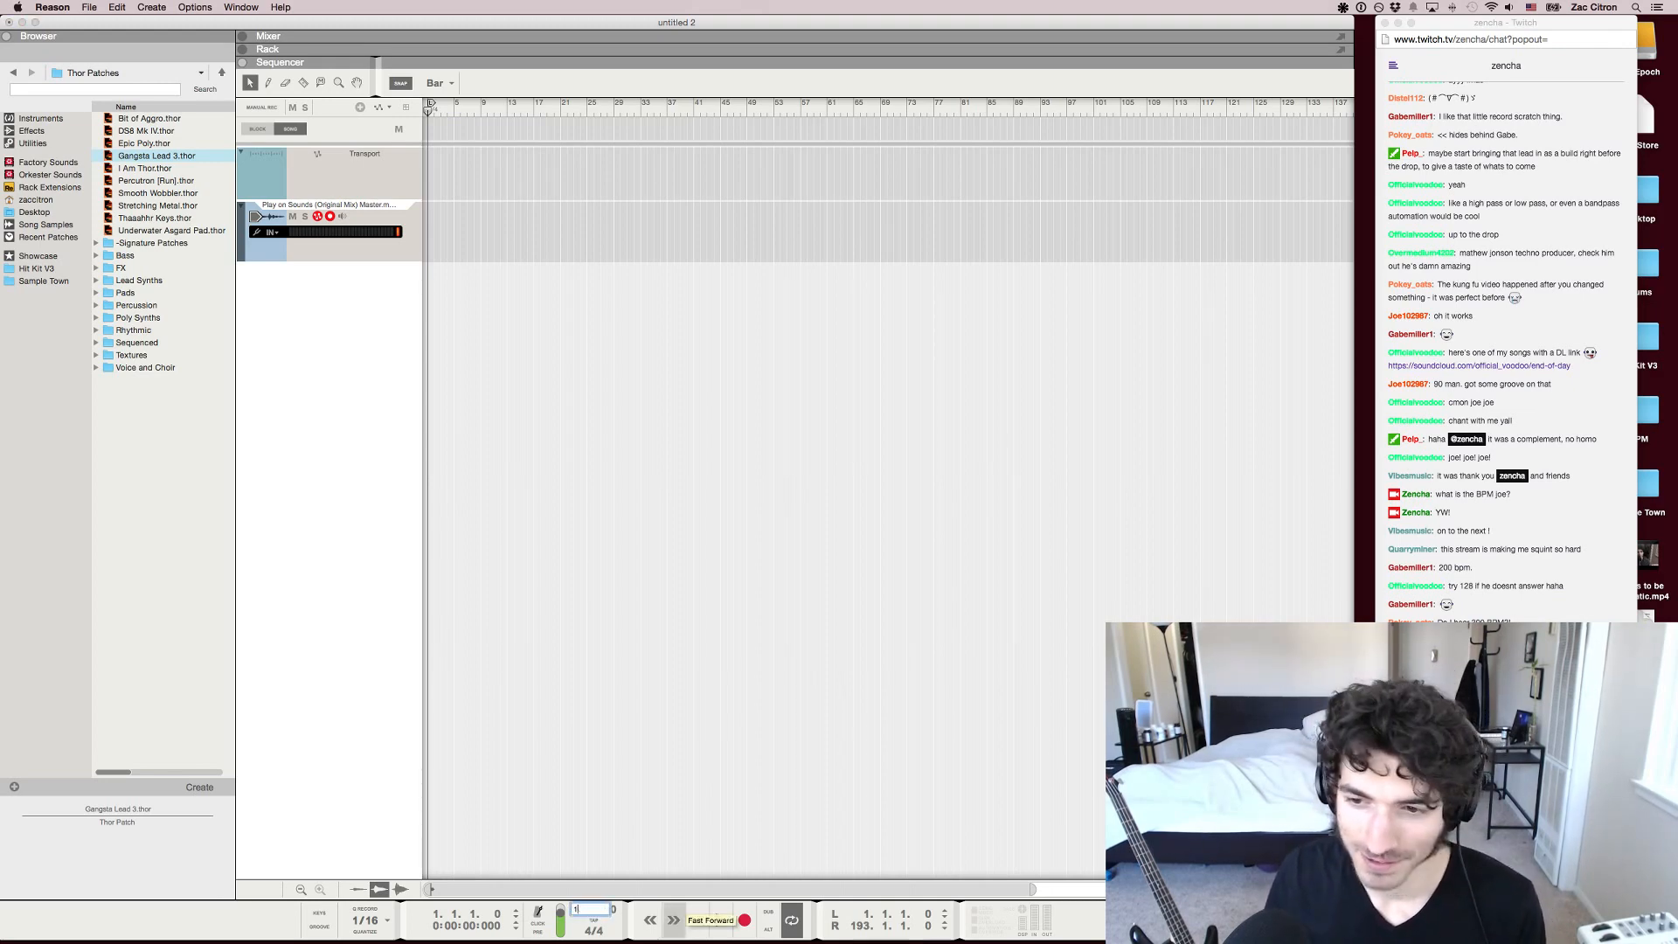
{"action": "key", "text": "Return"}
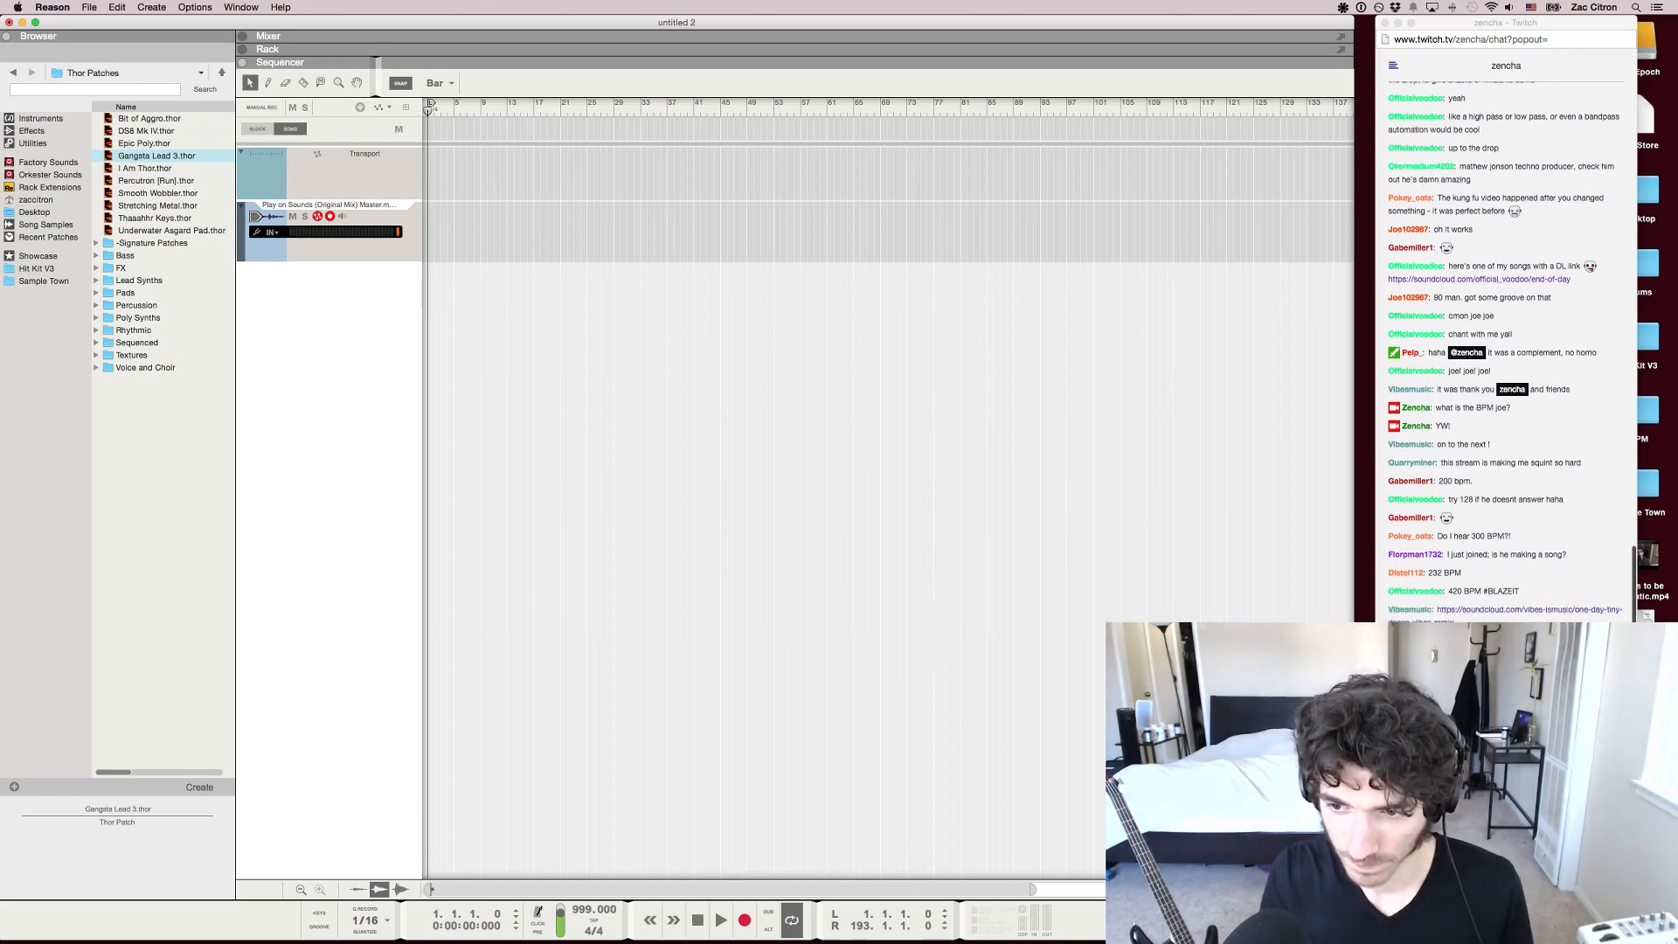
Check the Twitch chat for the submitted song's BPM and return to Reason
{"action": "left_click", "coordinate": [1506, 874]}
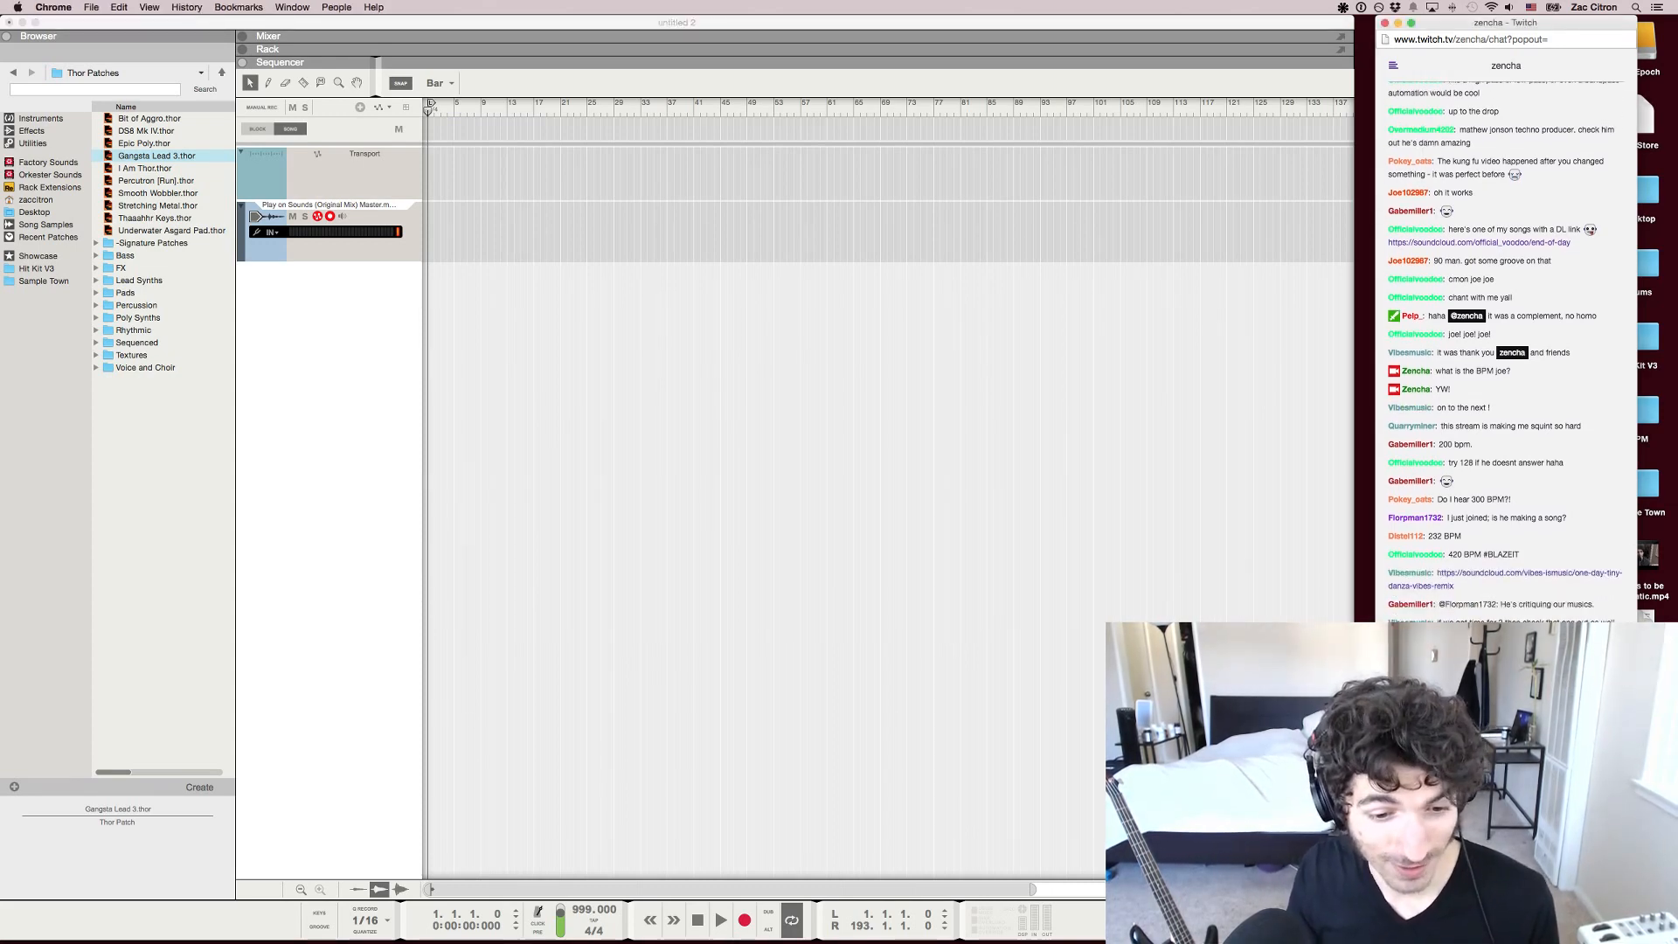
{"action": "left_click", "coordinate": [583, 910]}
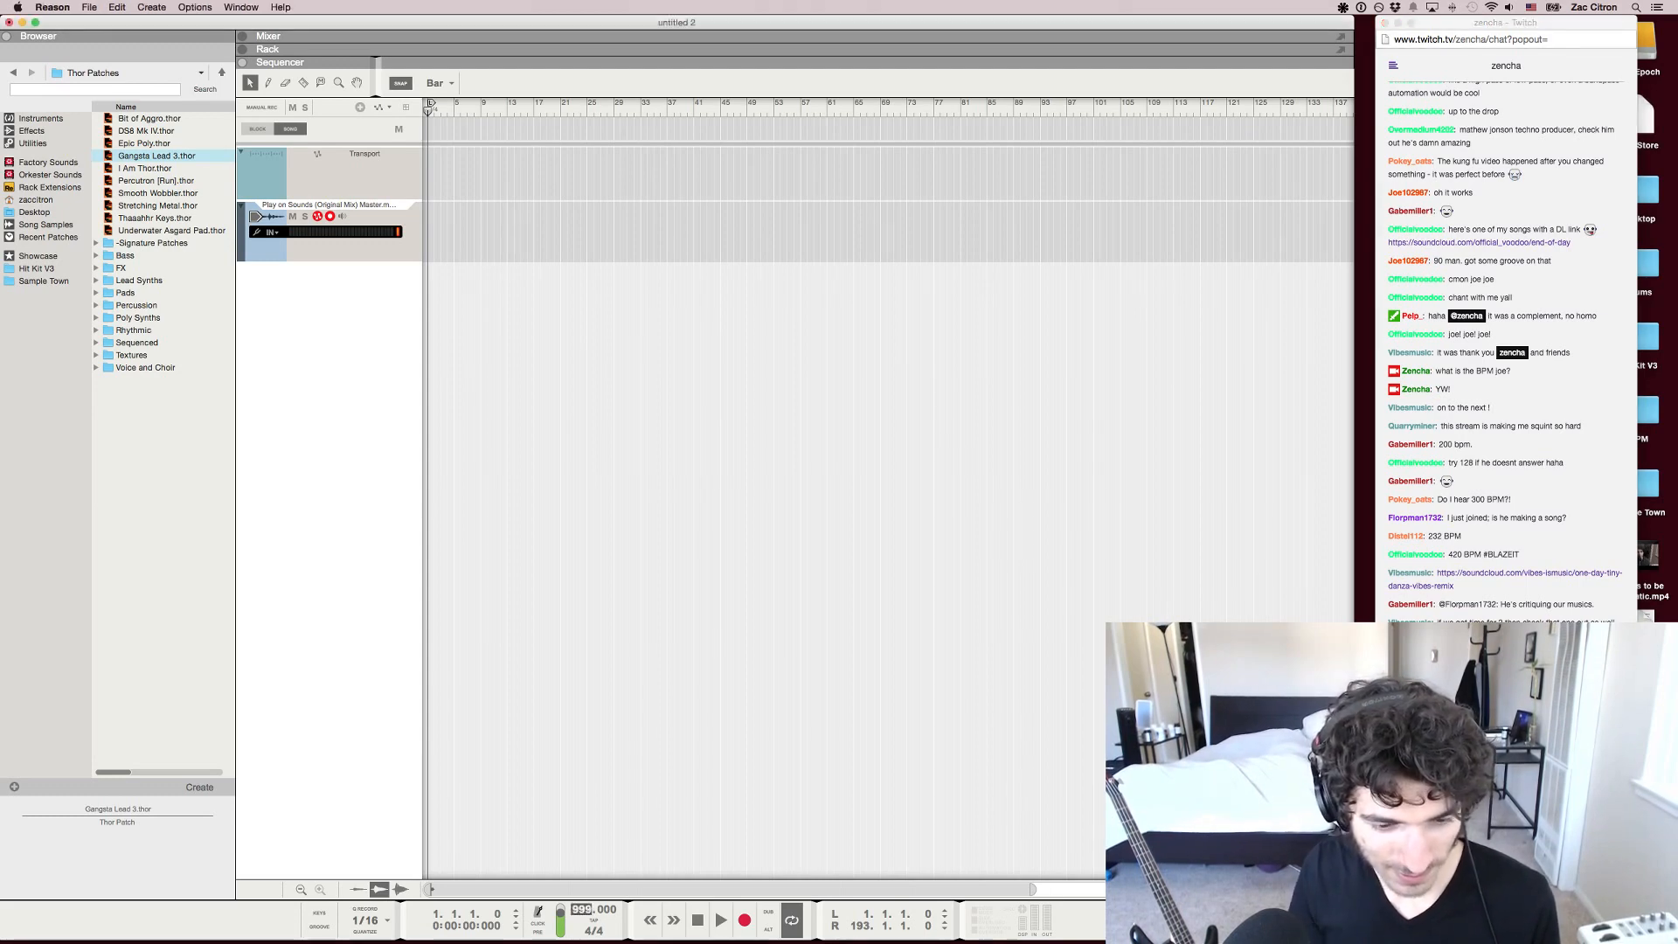
{"action": "double_click", "coordinate": [584, 910]}
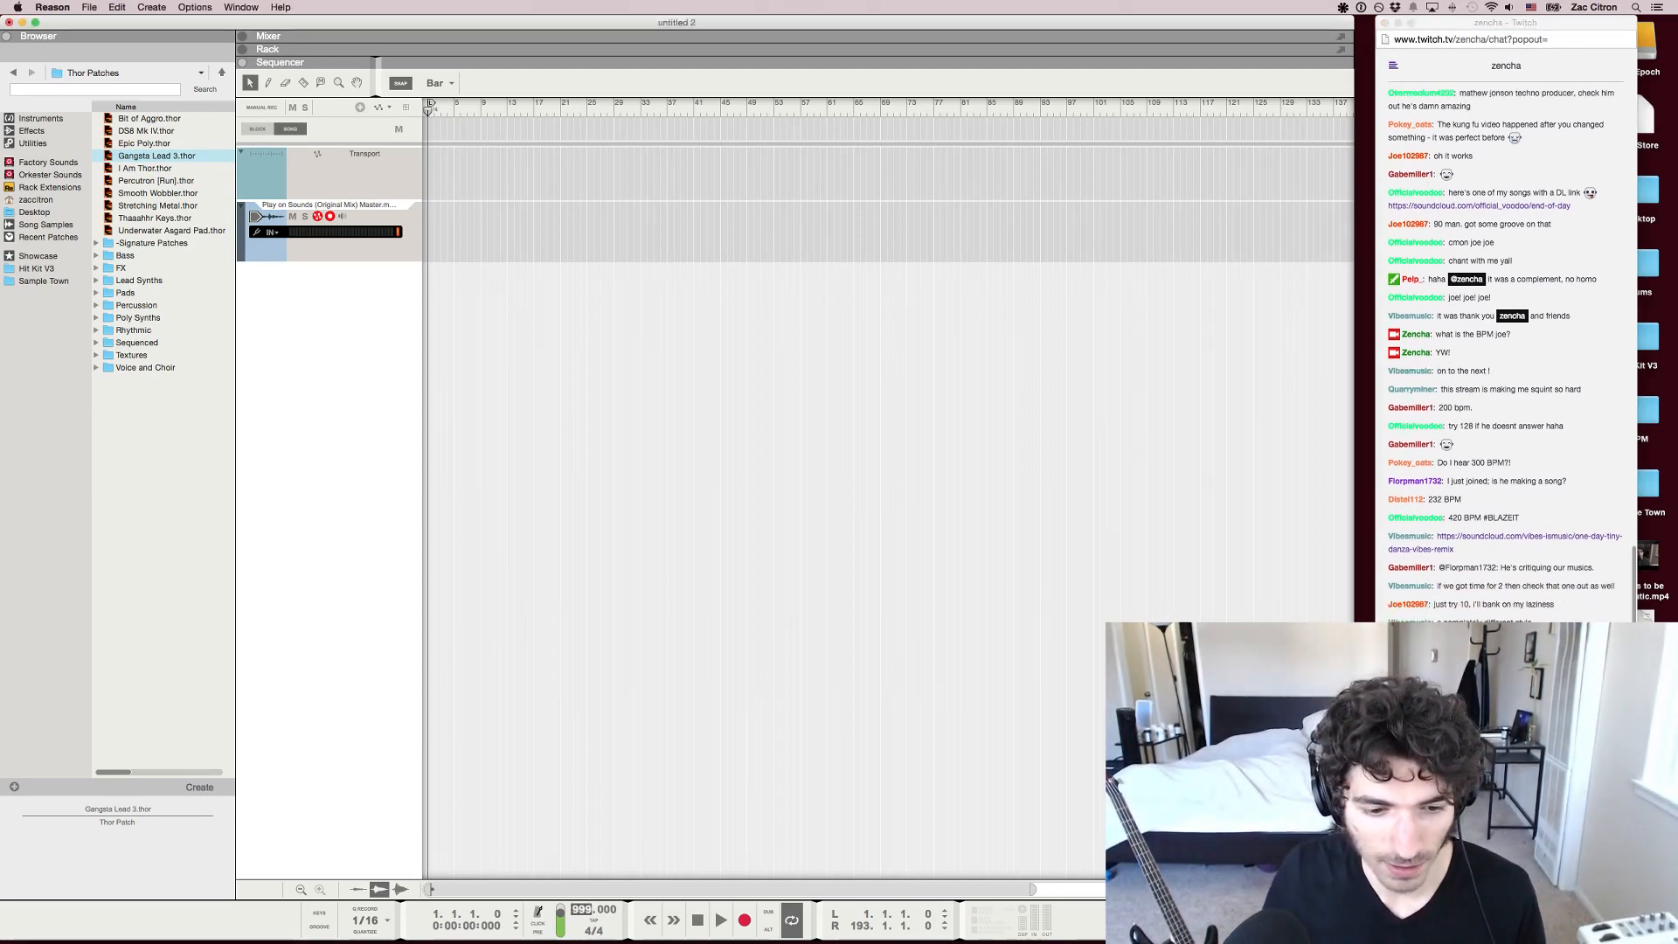
{"action": "key", "text": "super+Tab"}
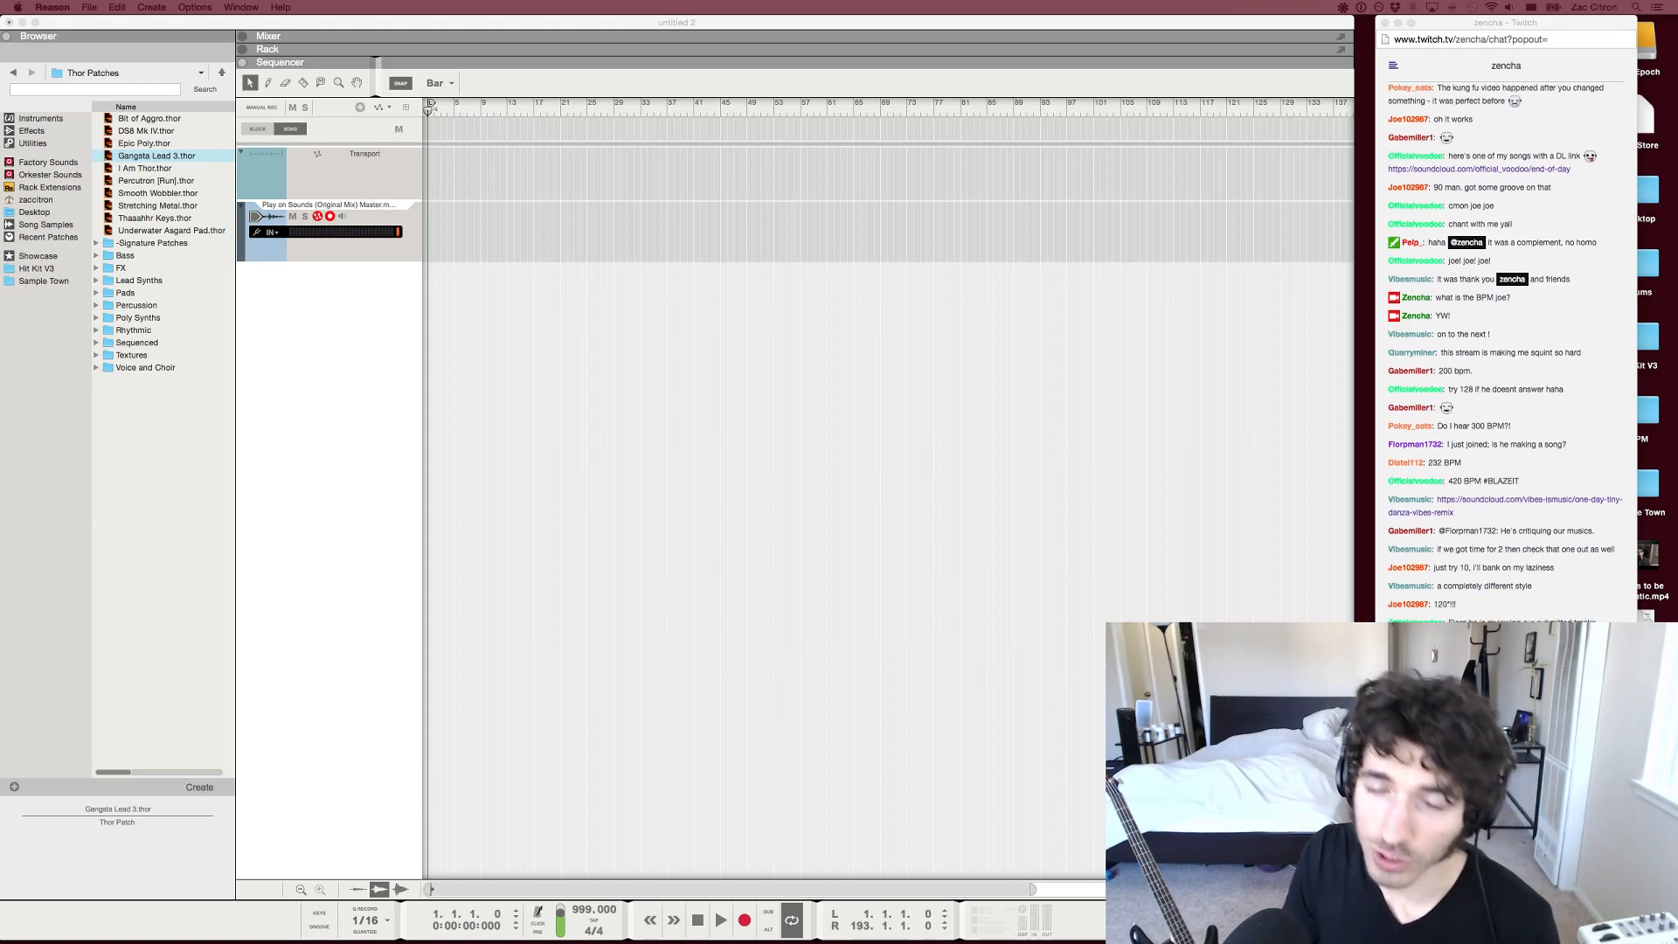
{"action": "key", "text": "super+Tab"}
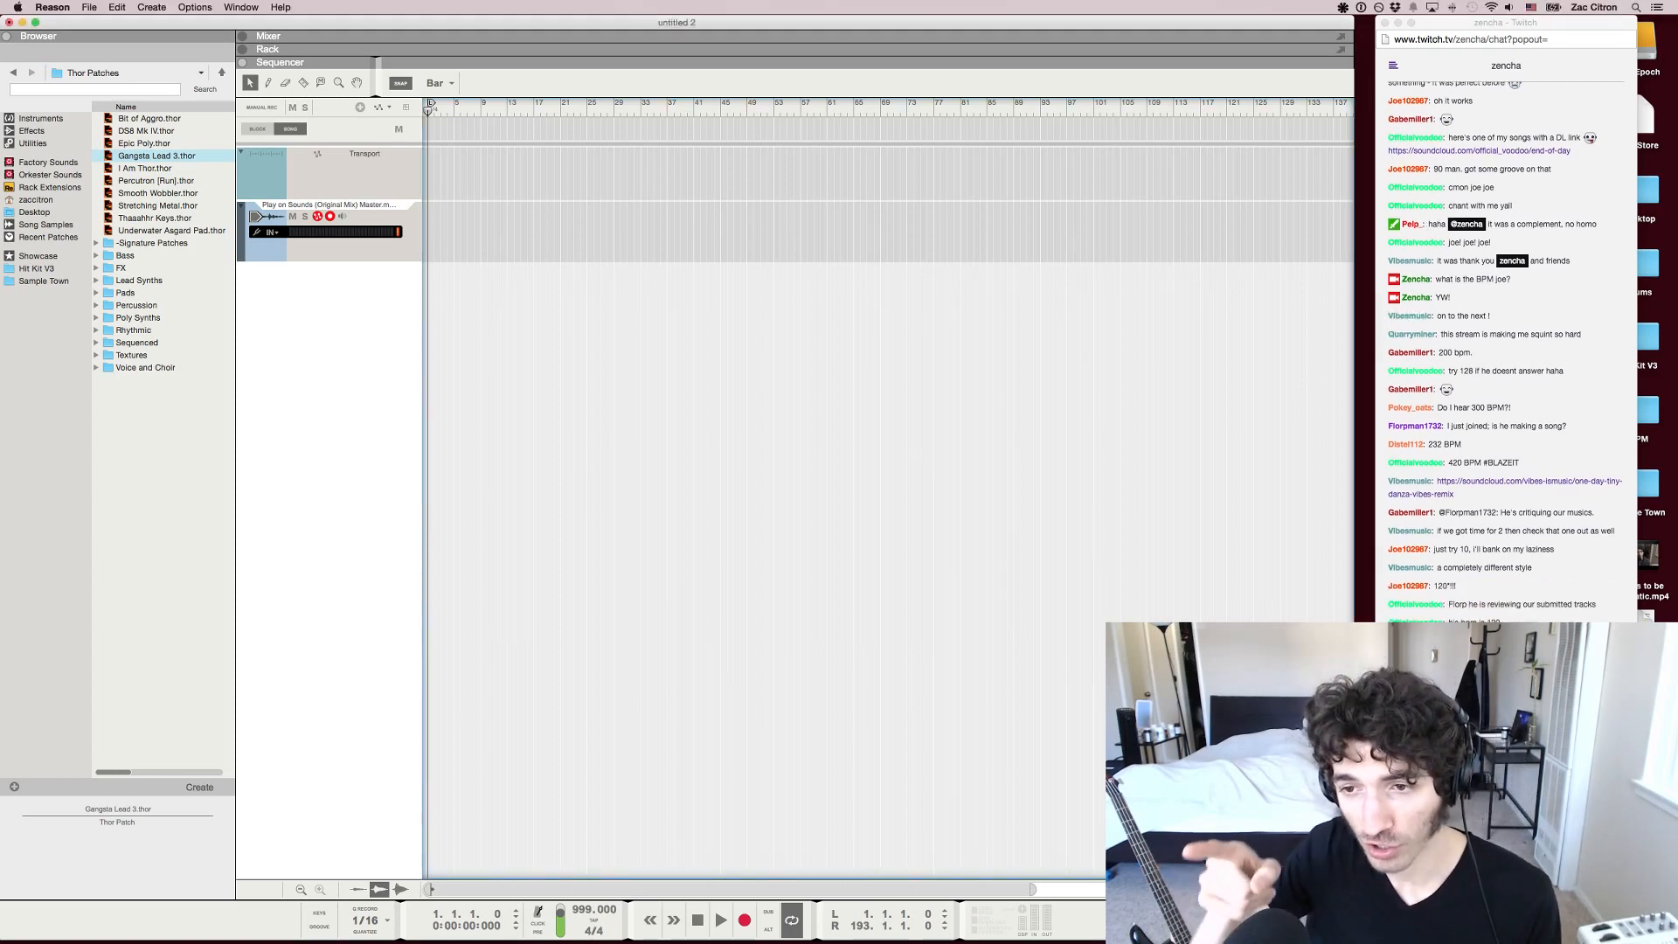
{"action": "key", "text": "super+Tab"}
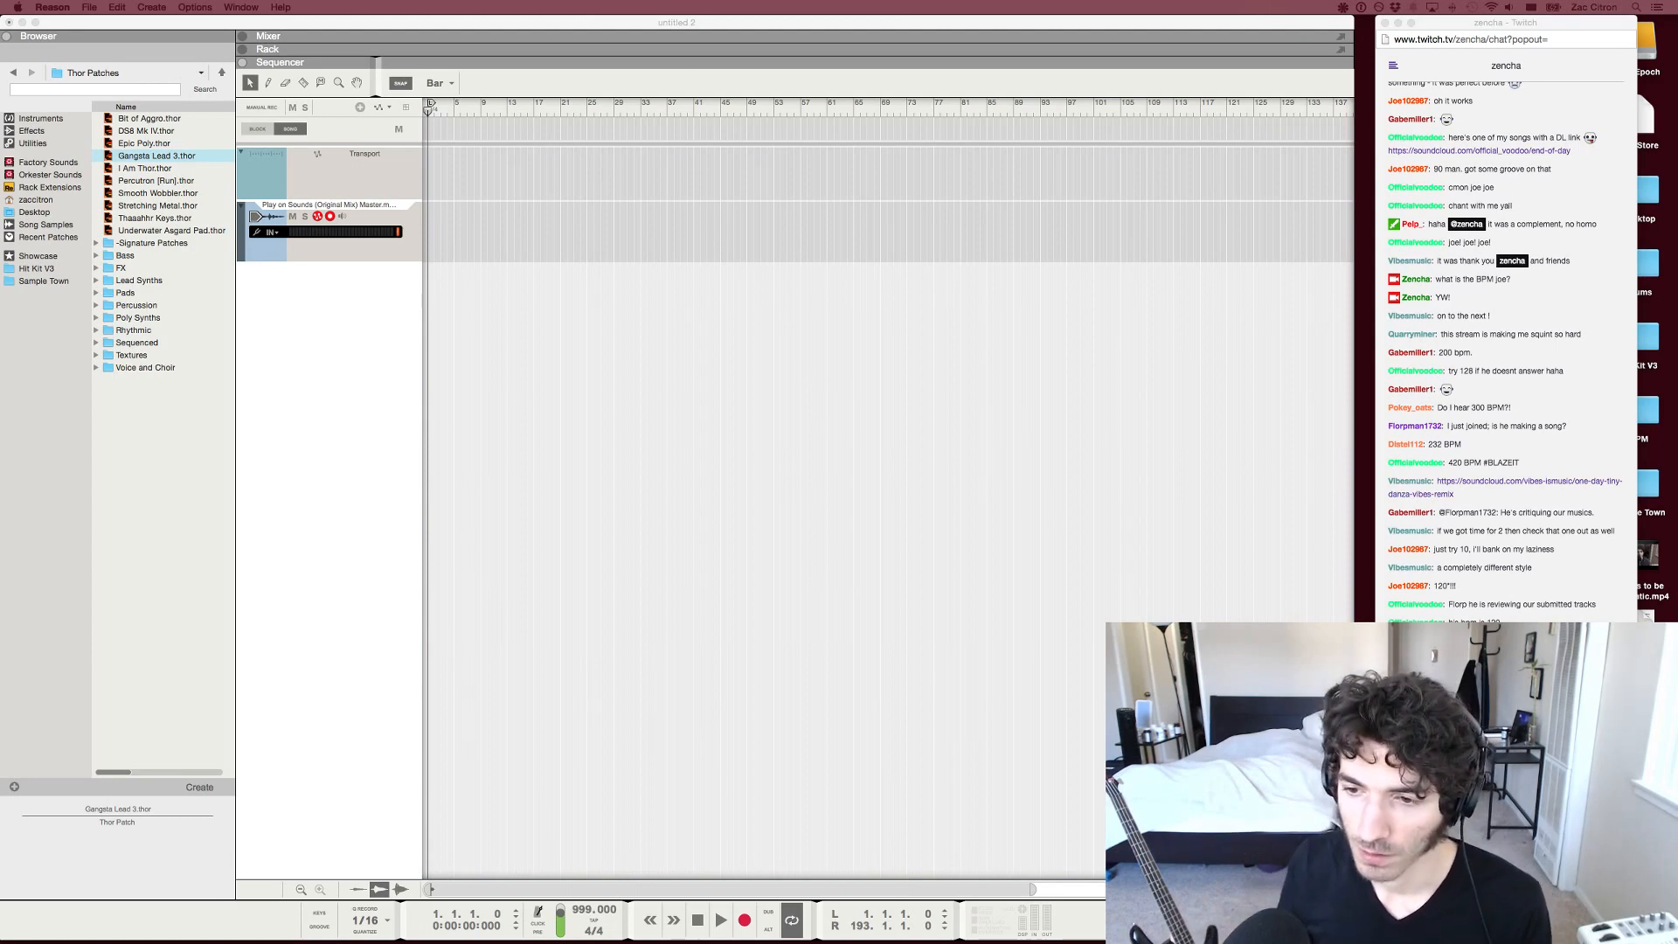
{"action": "key", "text": "super+Tab"}
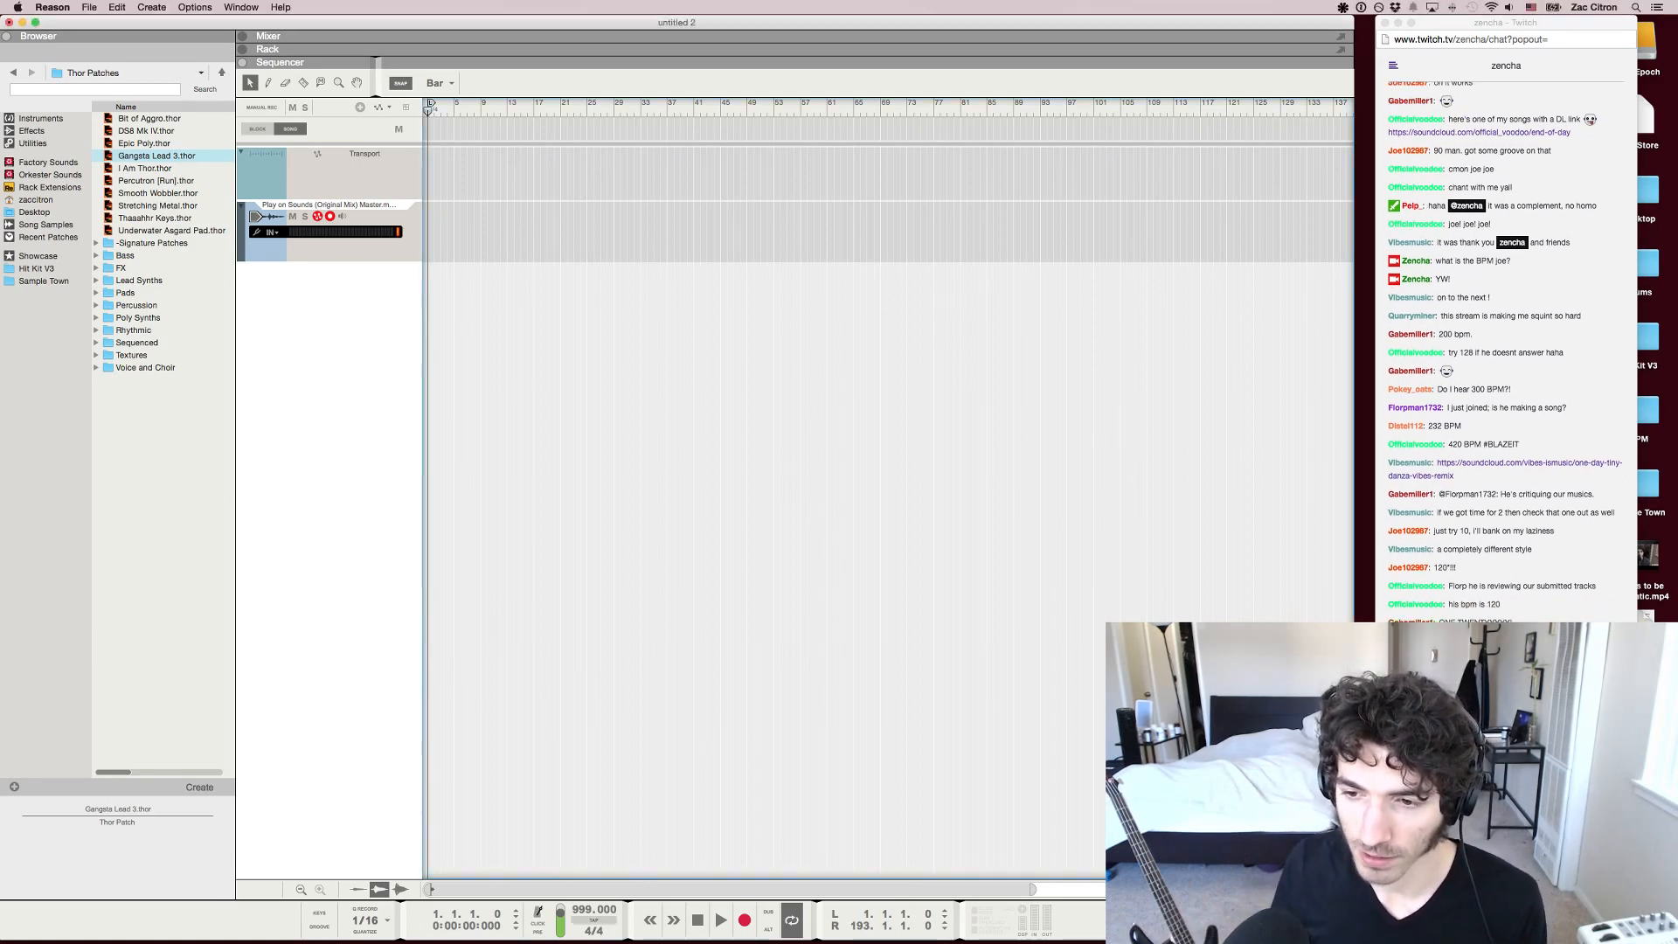
Set the song tempo to 100 BPM by tapping it in
{"action": "left_click", "coordinate": [594, 921]}
{"action": "left_click", "coordinate": [594, 921]}
{"action": "left_click", "coordinate": [593, 921]}
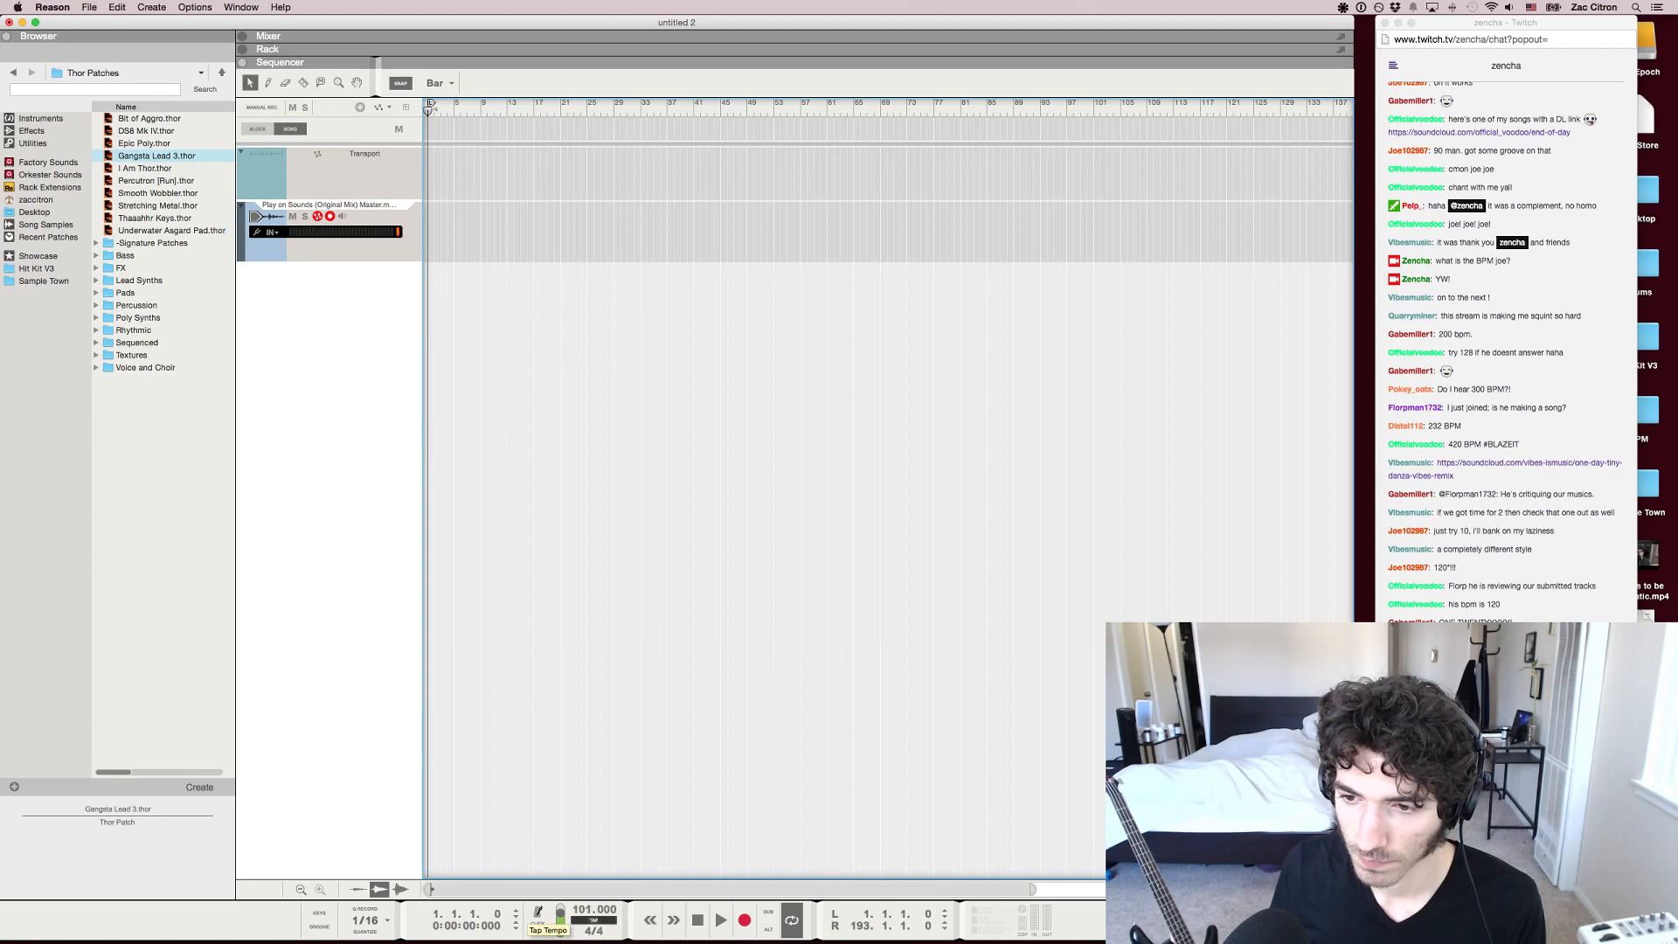
{"action": "left_click", "coordinate": [593, 921]}
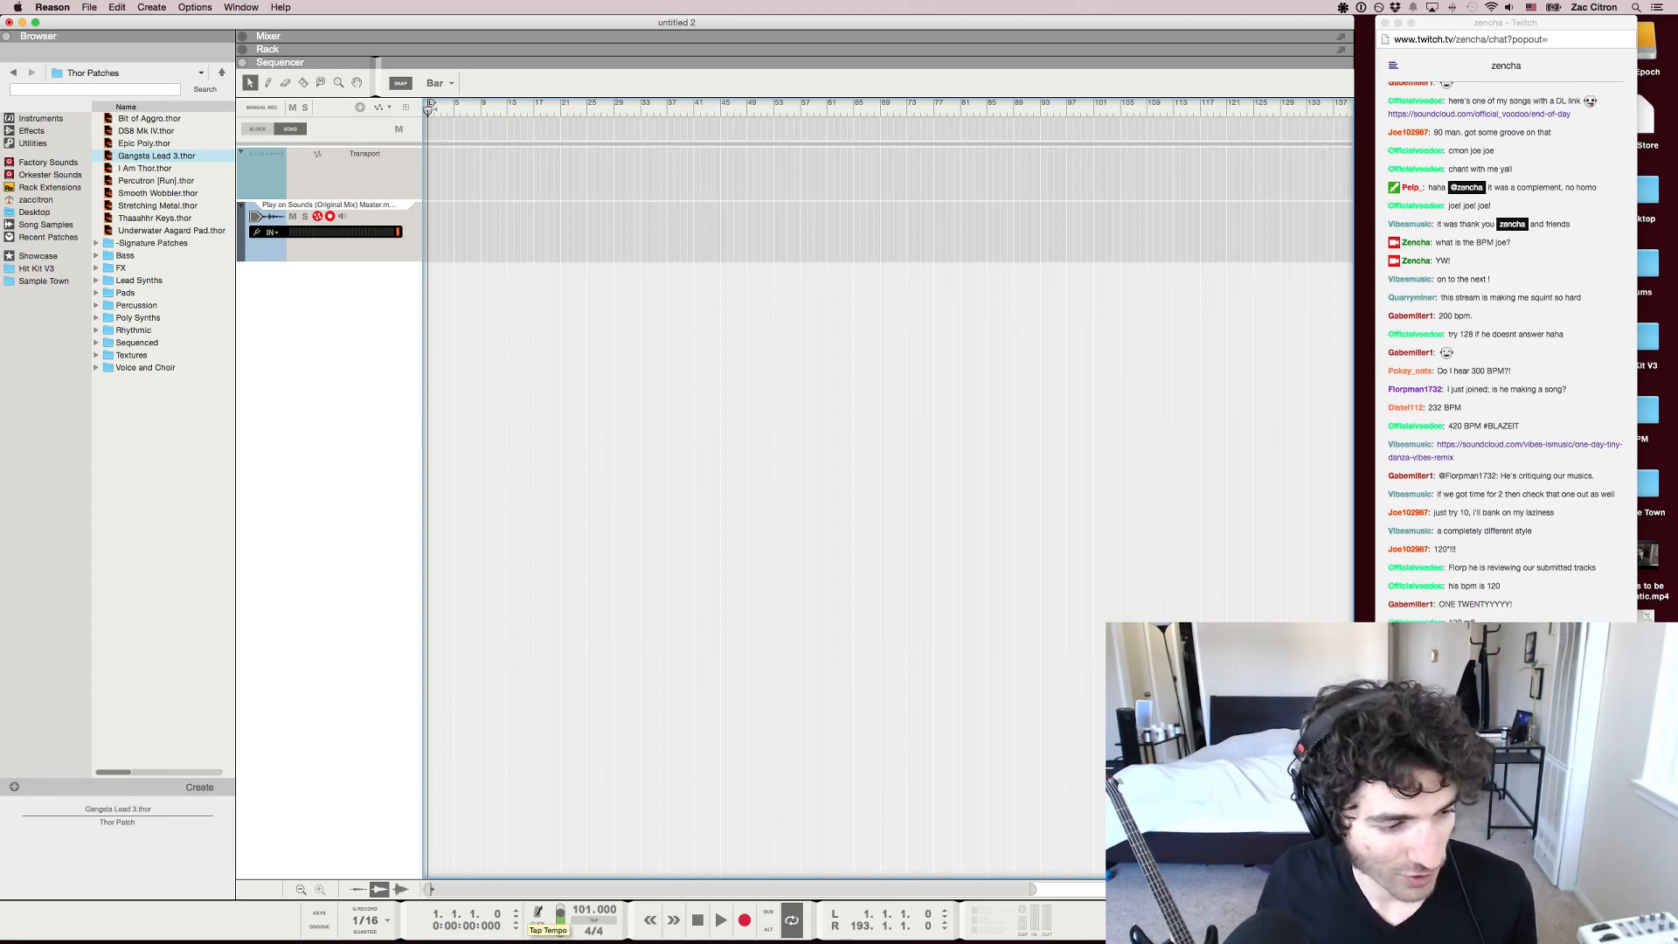
{"action": "left_click", "coordinate": [593, 920]}
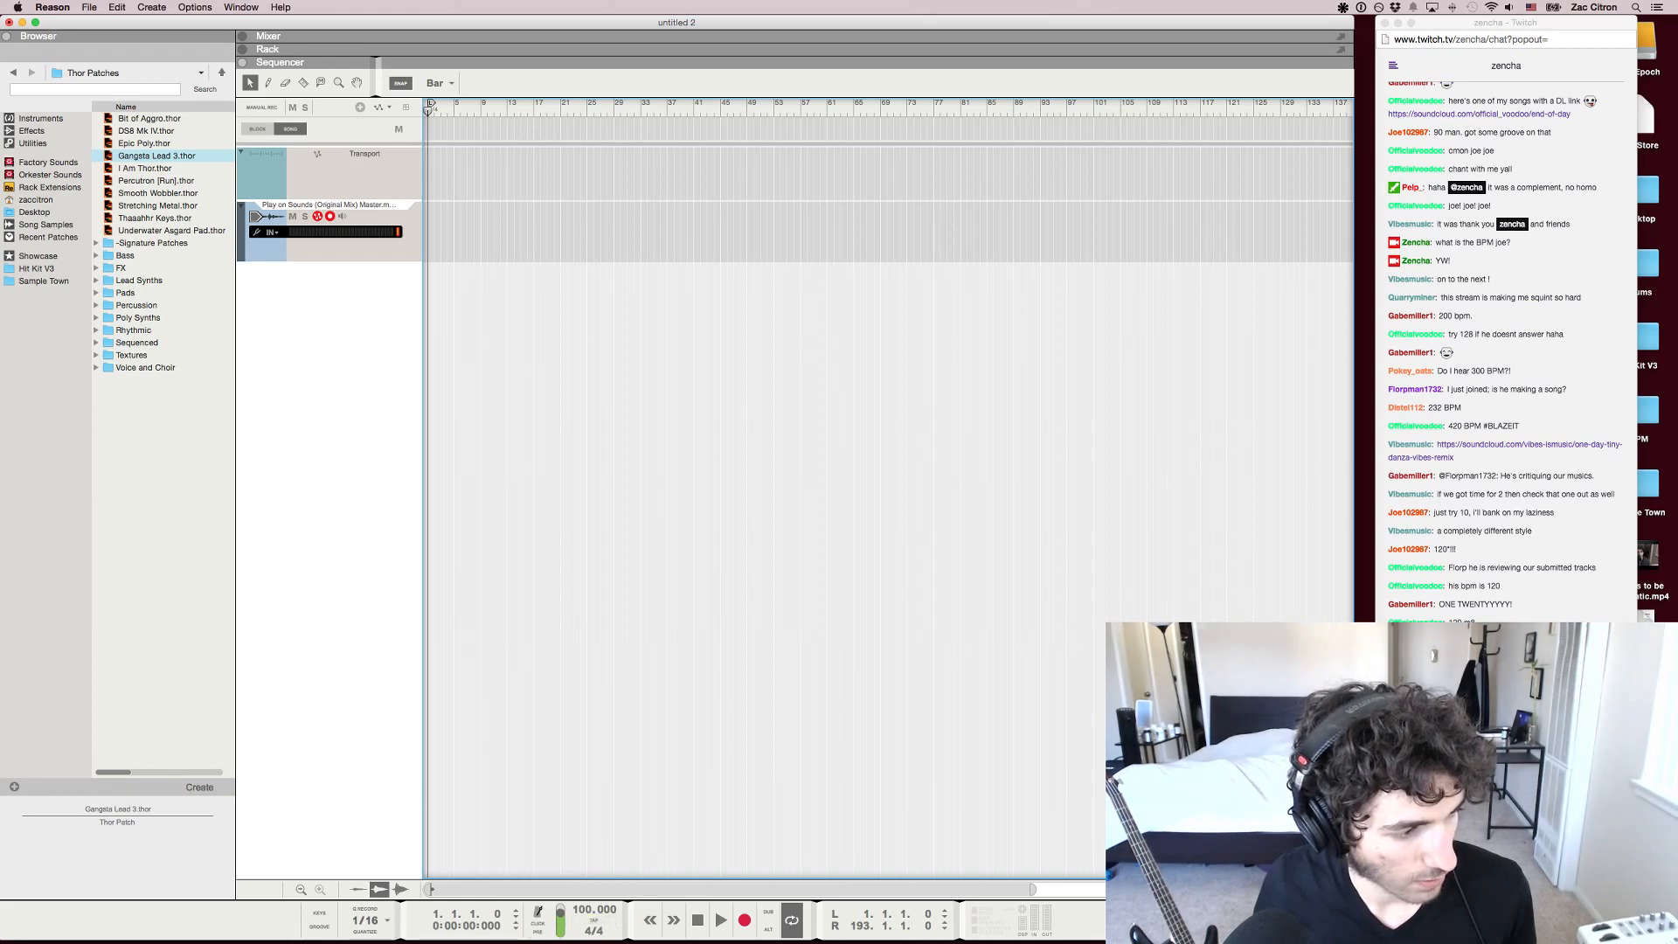
Import the submitted "a prayer" song as an audio track starting at bar 1 and delete the Play on Sounds track
{"action": "key", "text": "super+Tab"}
{"action": "key", "text": "super+Tab"}
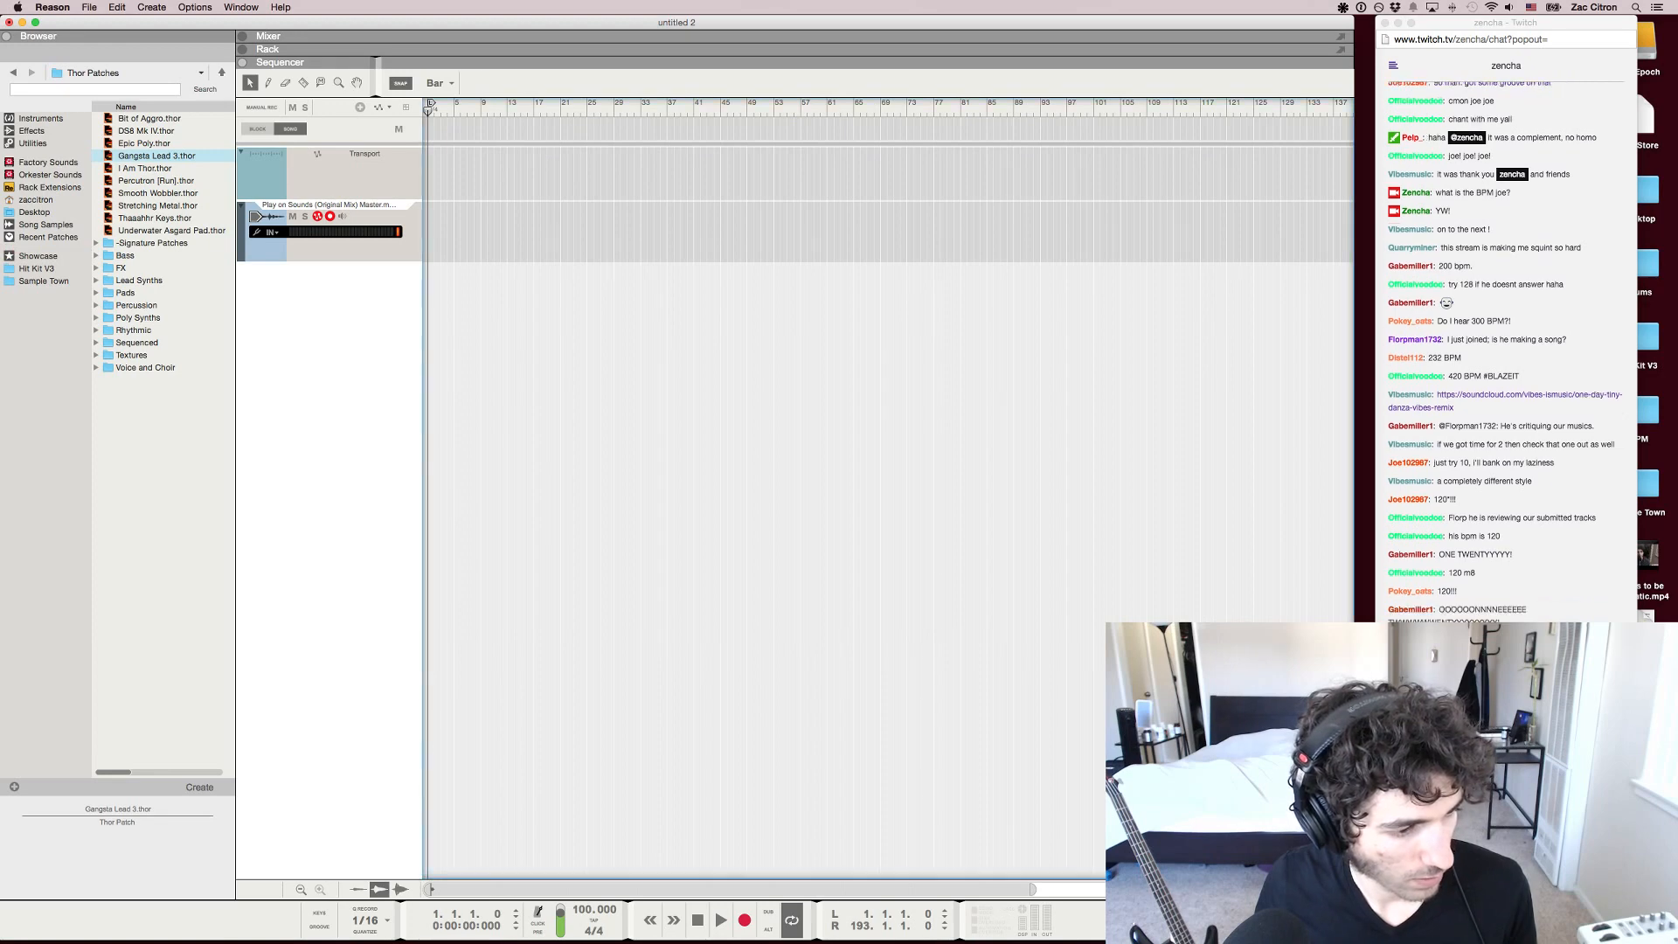
{"action": "mouse_move", "coordinate": [72, 270]}
{"action": "left_mouse_down"}
{"action": "mouse_move", "coordinate": [452, 219]}
{"action": "mouse_move", "coordinate": [407, 238]}
{"action": "mouse_move", "coordinate": [428, 262]}
{"action": "left_mouse_up"}
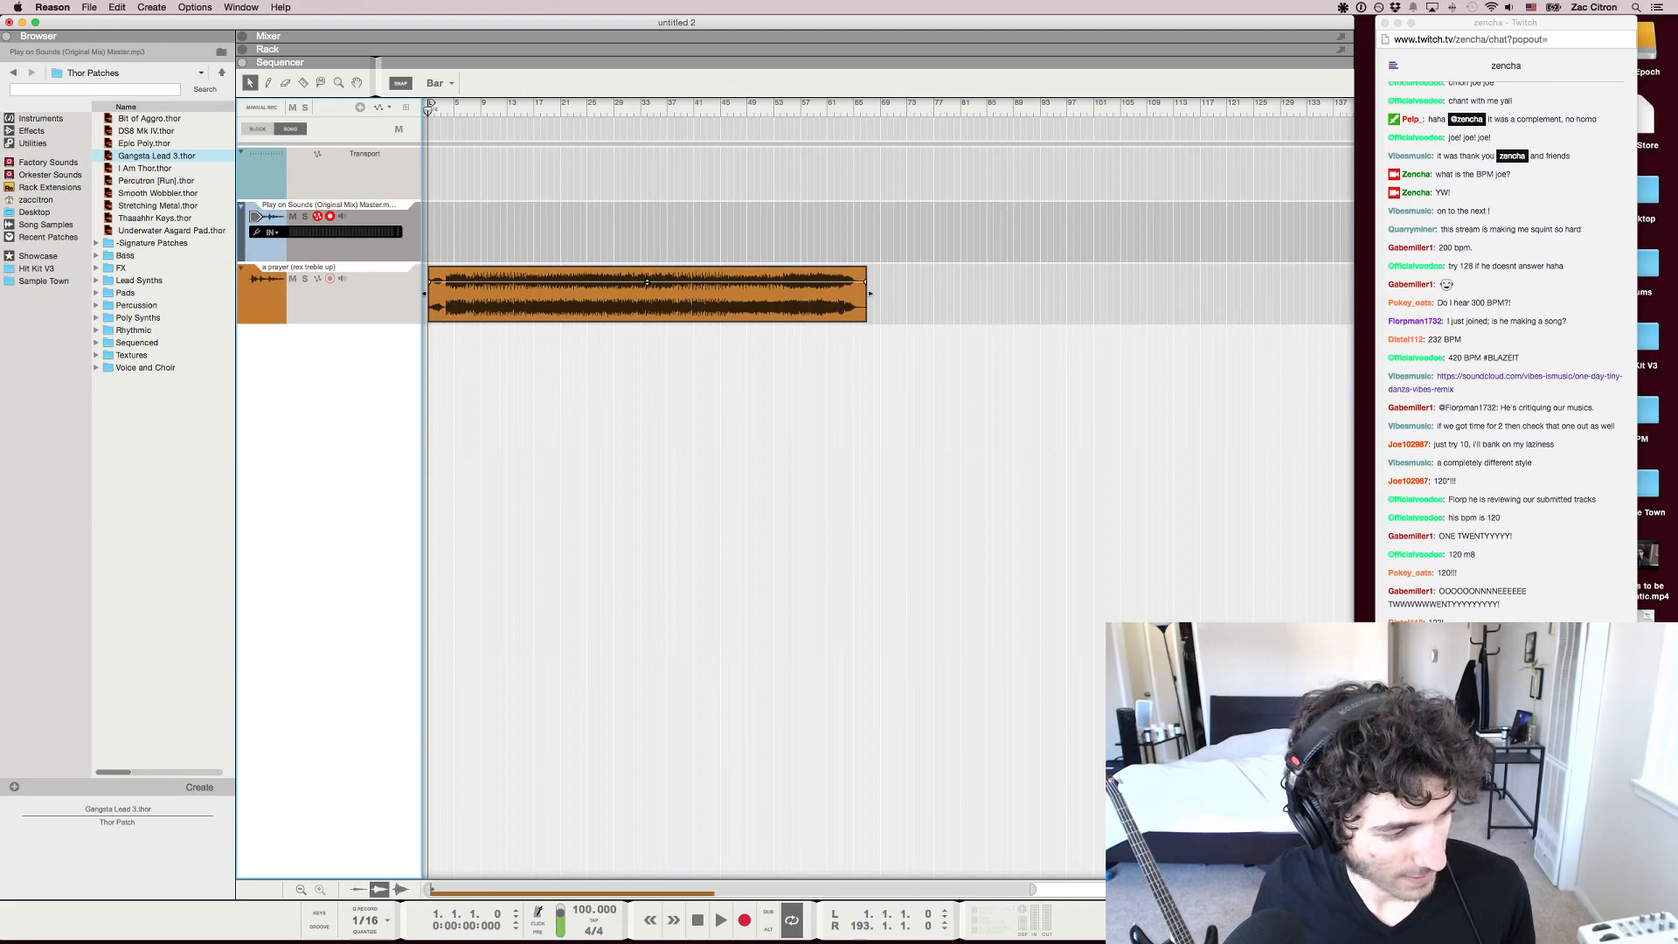
{"action": "key", "text": "super+BackSpace"}
{"action": "left_click_drag", "start_coordinate": [1034, 890], "coordinate": [856, 890]}
{"action": "left_click", "coordinate": [739, 219]}
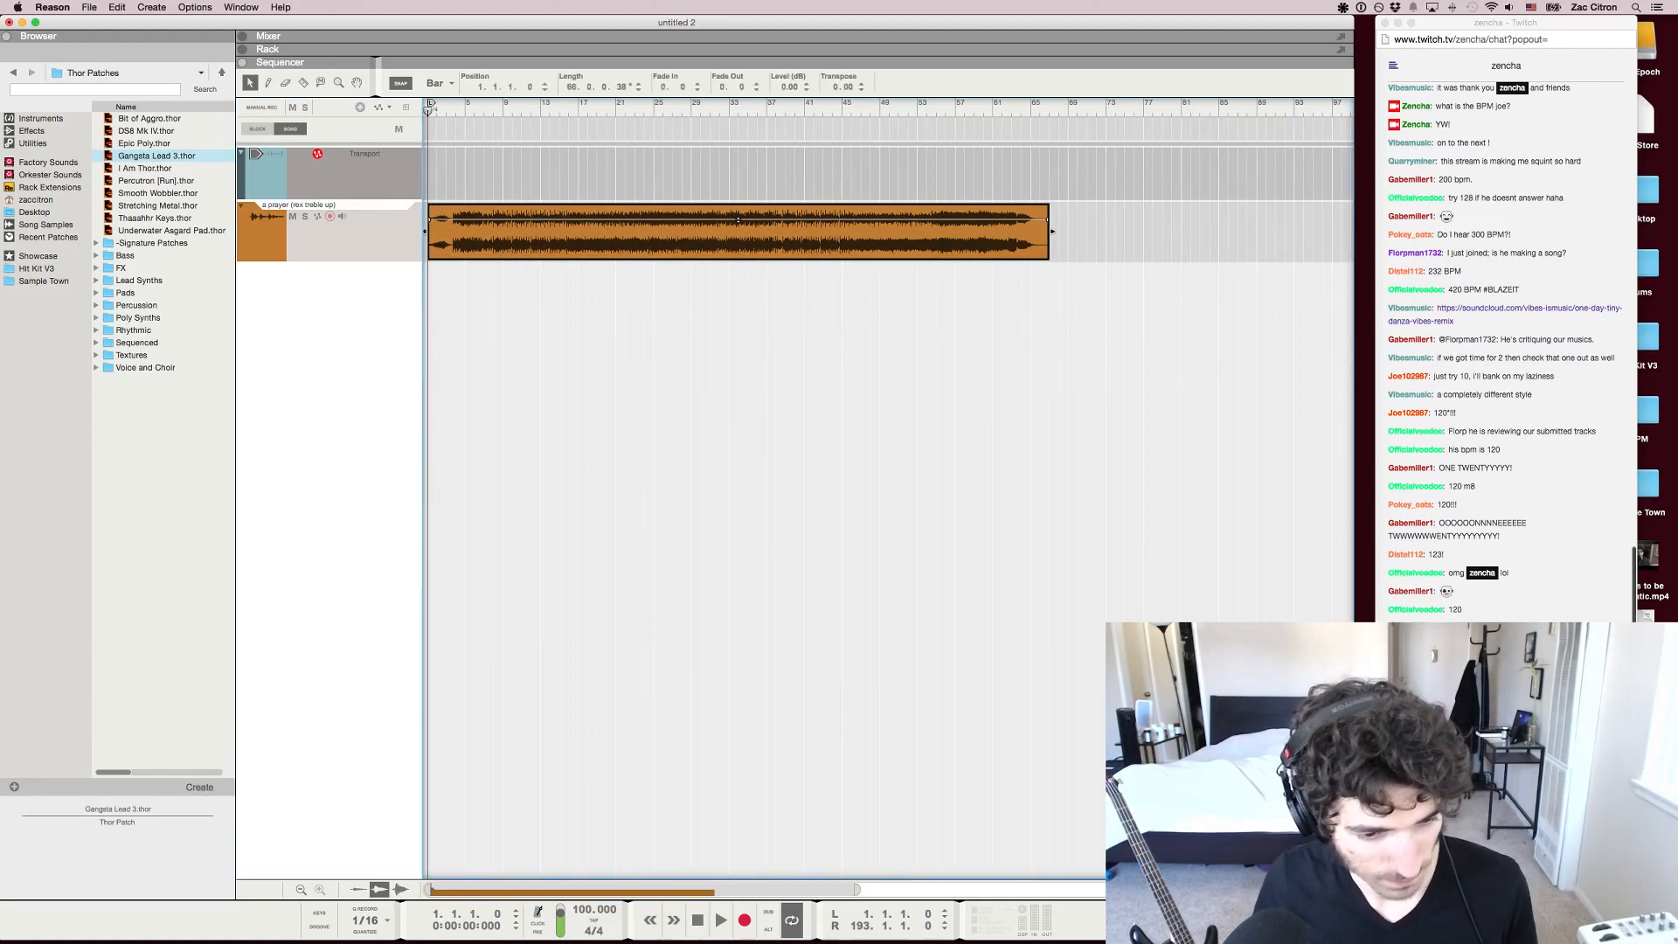
Check the Twitch chat, return to Reason and play the imported song from the beginning
{"action": "key", "text": "super+Tab"}
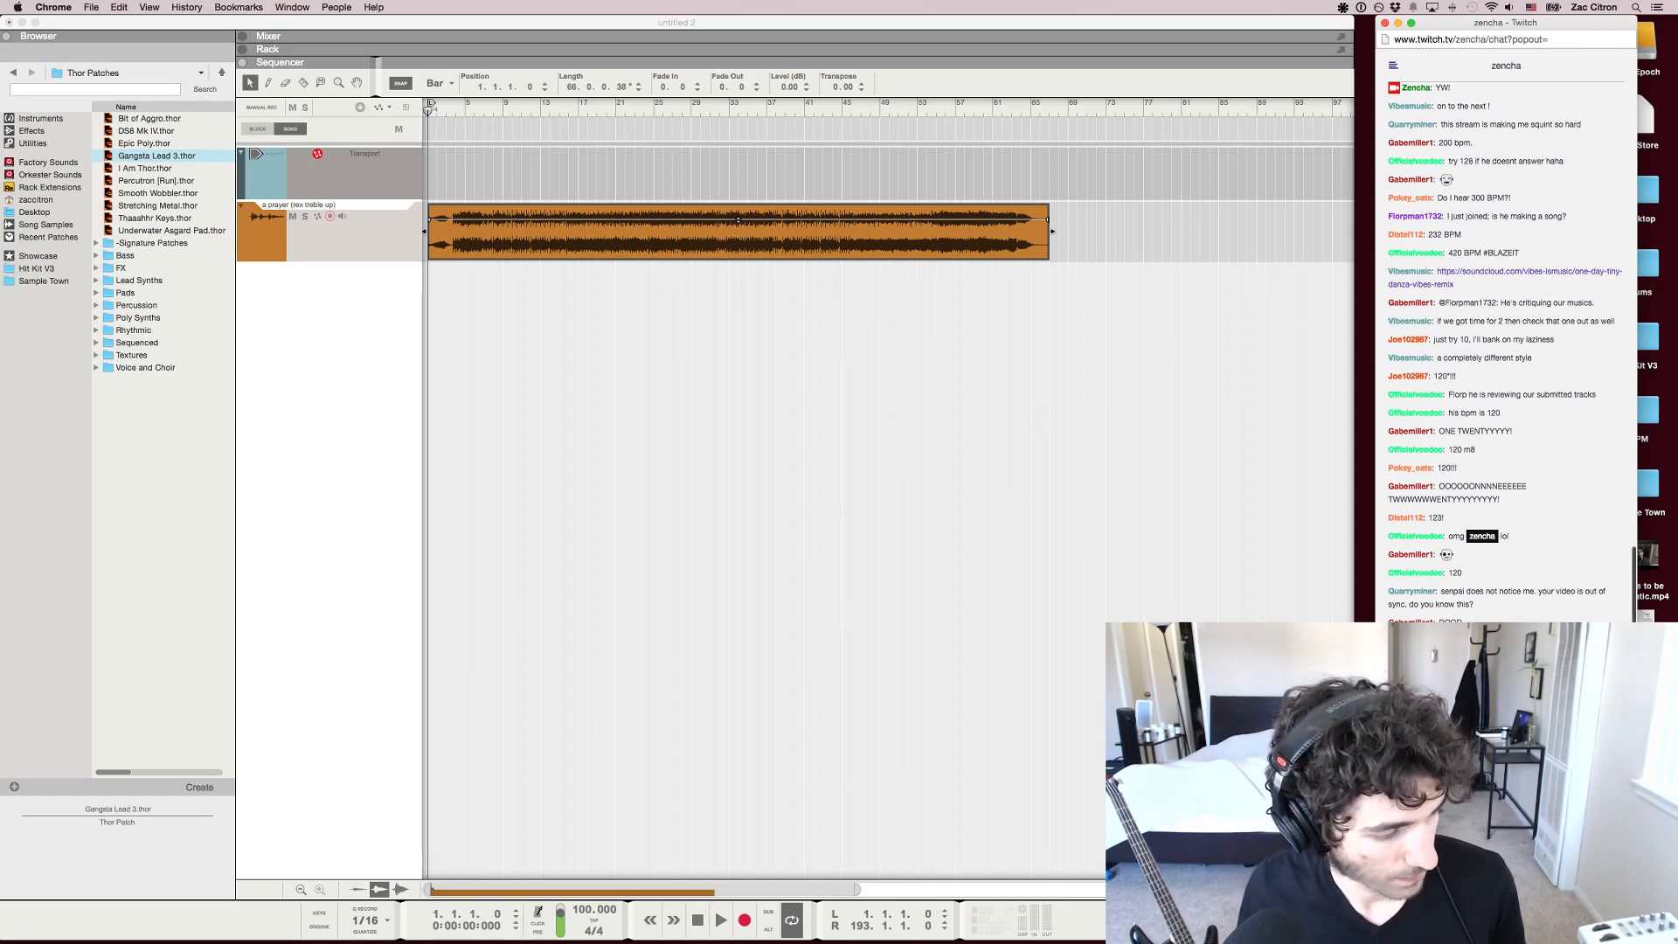
{"action": "left_click", "coordinate": [743, 489]}
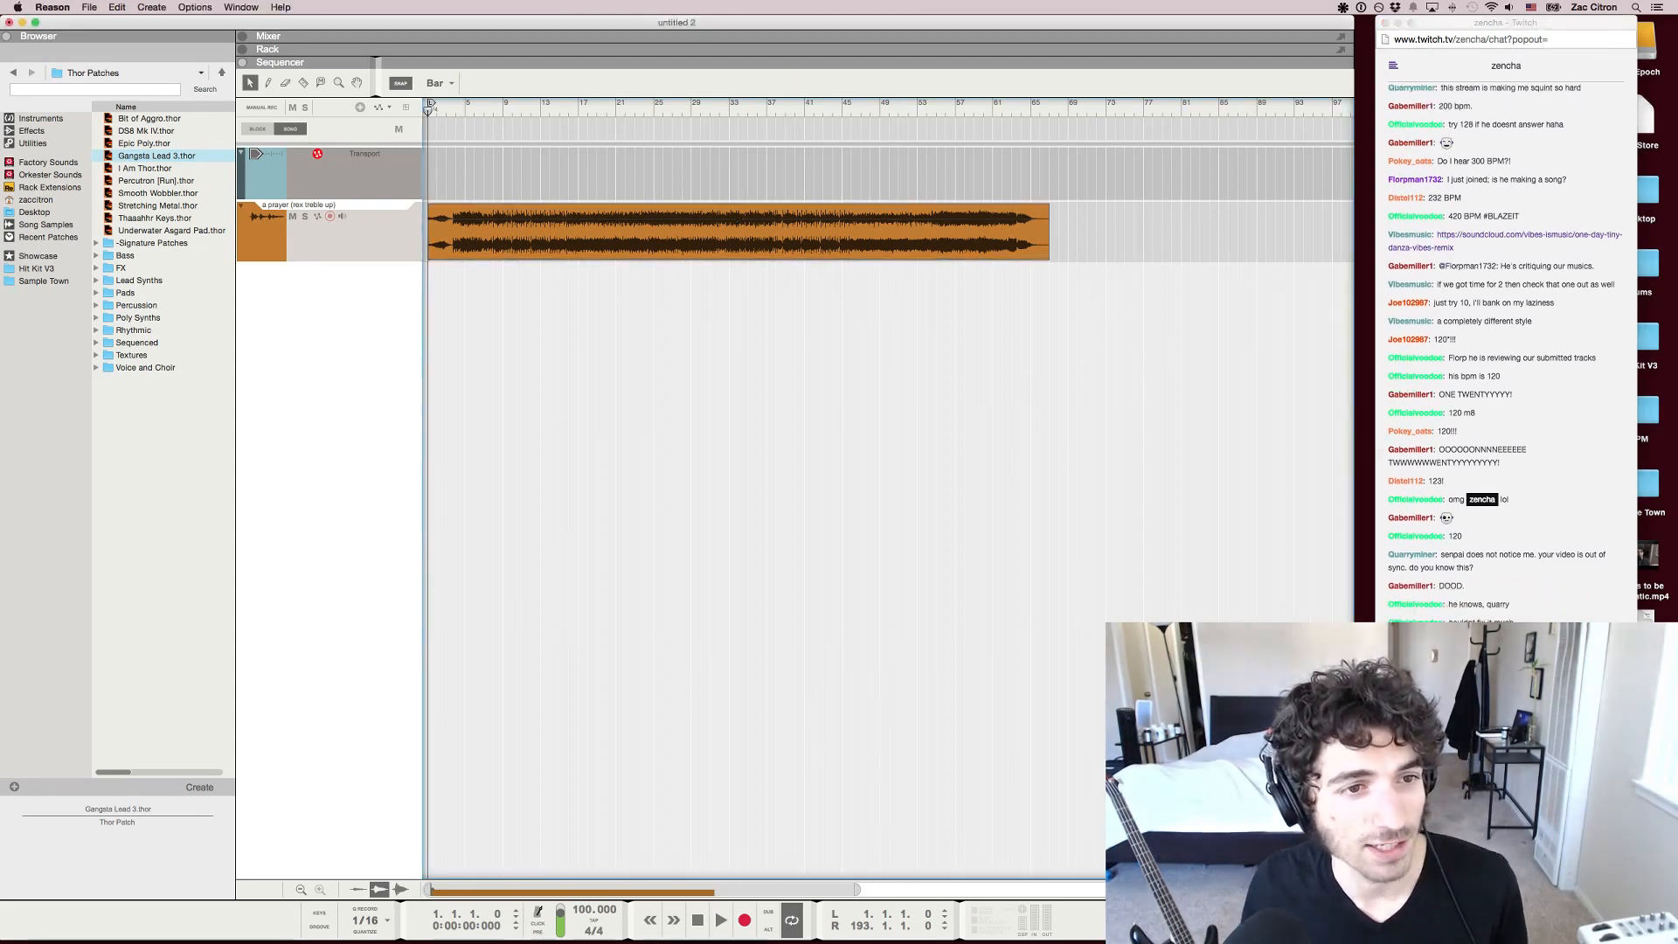
{"action": "key", "text": "space"}
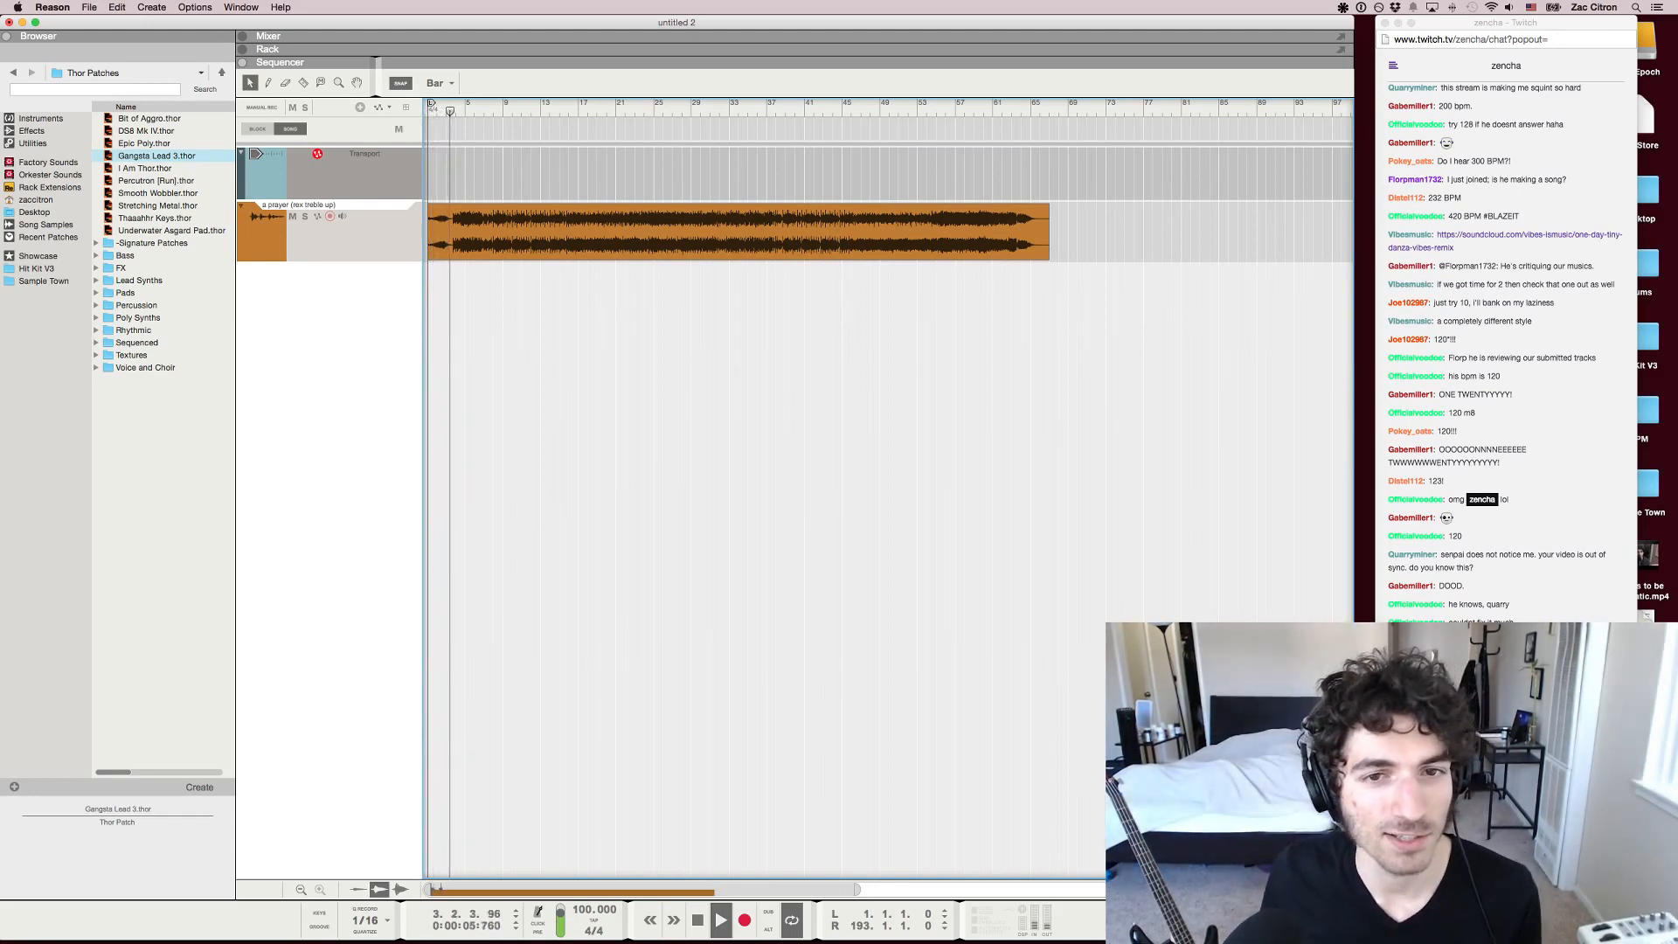
Reply in the Twitch chat that the video sync issue is known and "will fix for next time", and raise the volume in Reason
{"action": "key", "text": "super+Tab"}
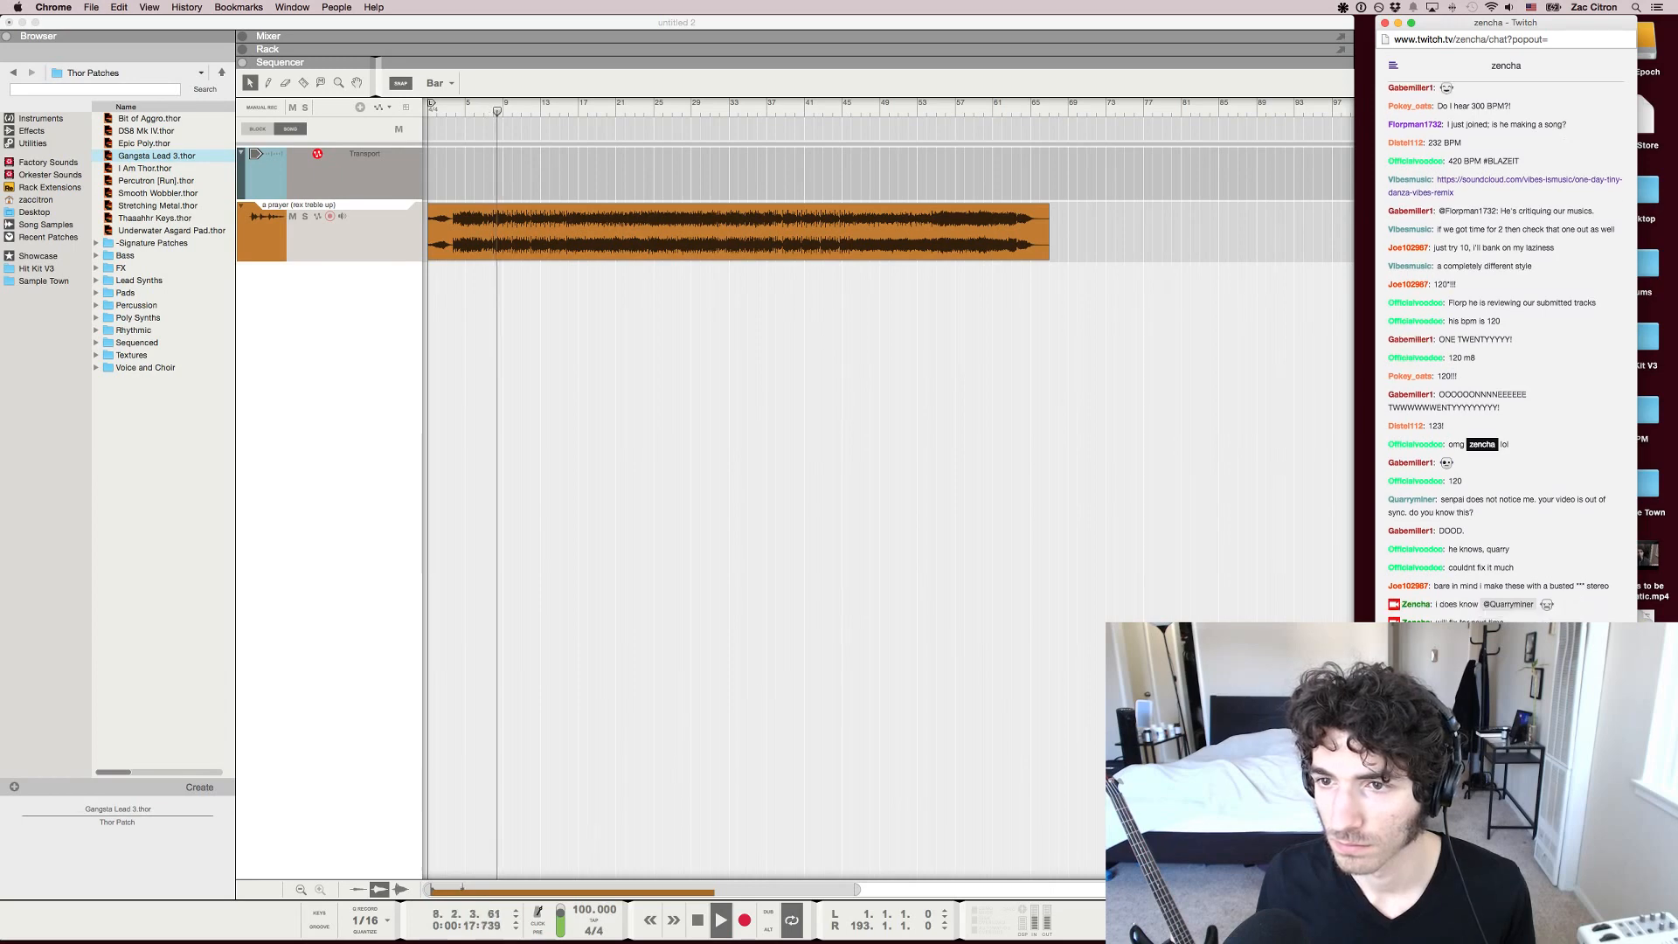
{"action": "key", "text": "super+Tab"}
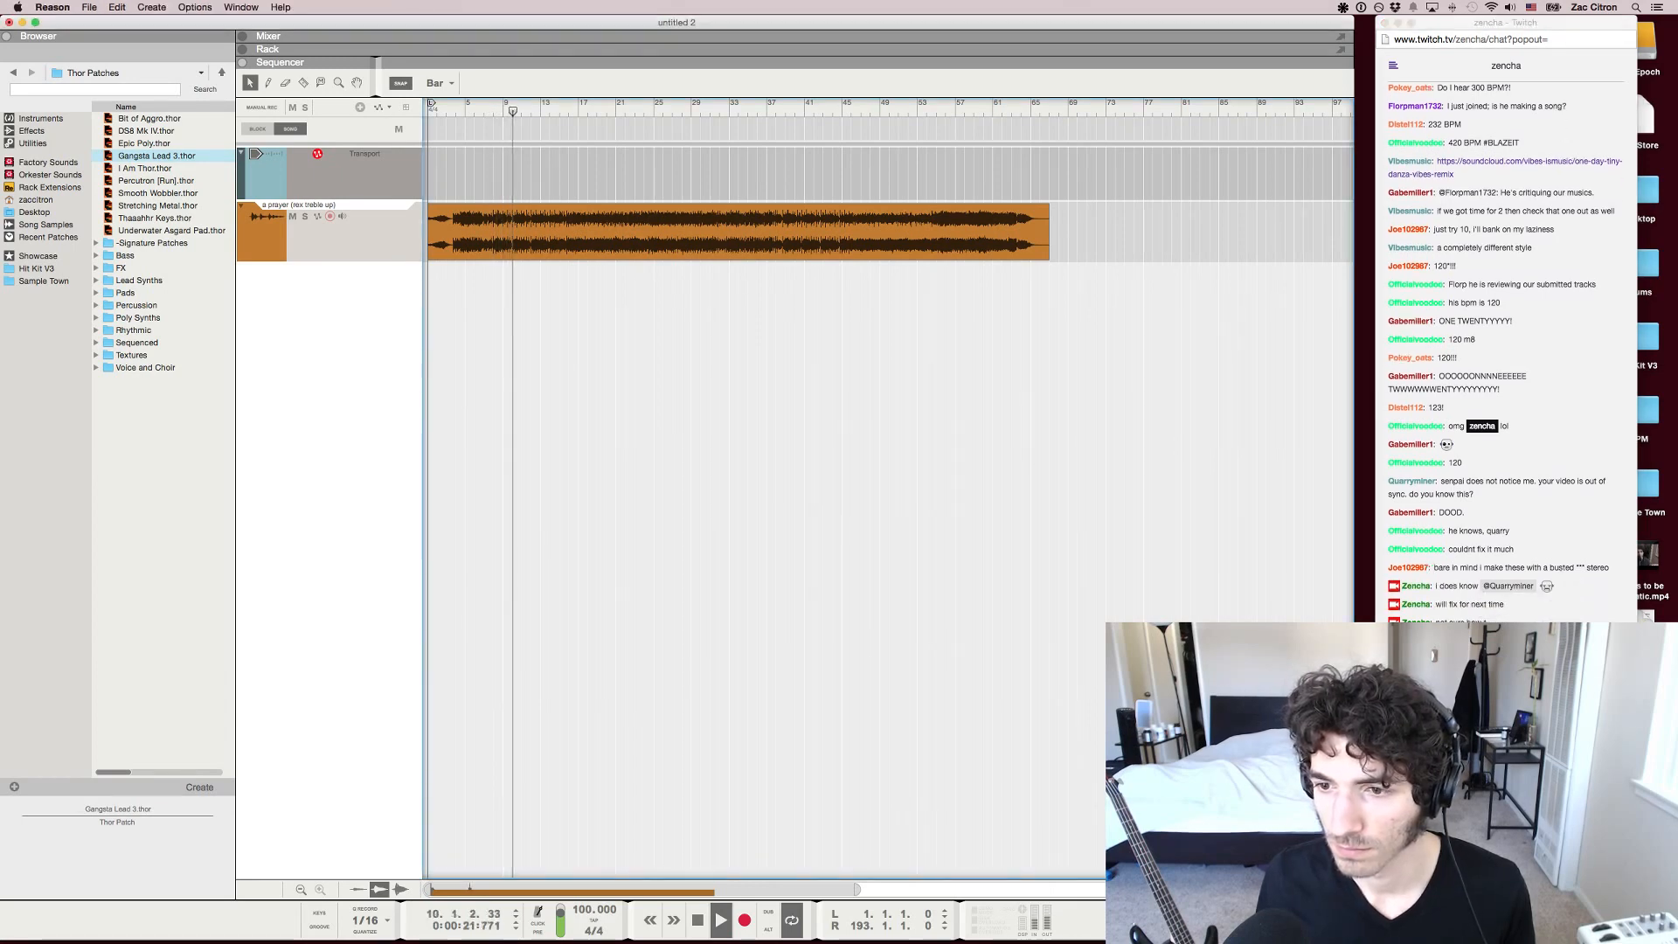
{"action": "key", "text": "XF86AudioRaiseVolume"}
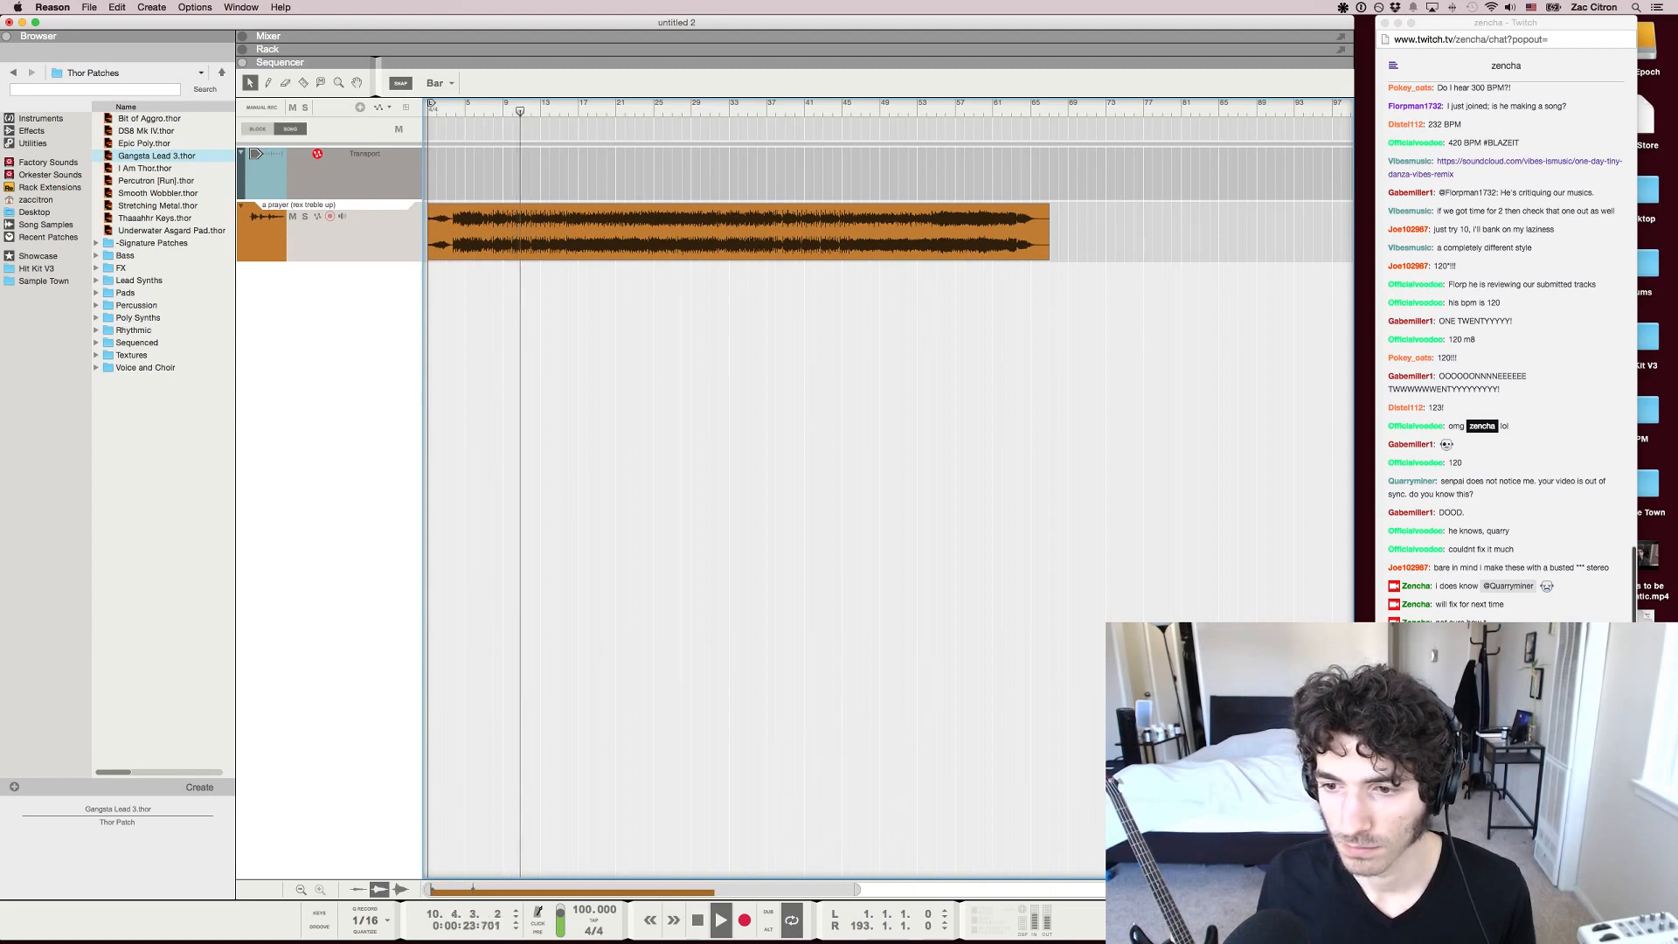
Ask "I think the chord pan is intentional?" in the Twitch chat, read the replies, and stop the song's playback in Reason
{"action": "key", "text": "super+Tab"}
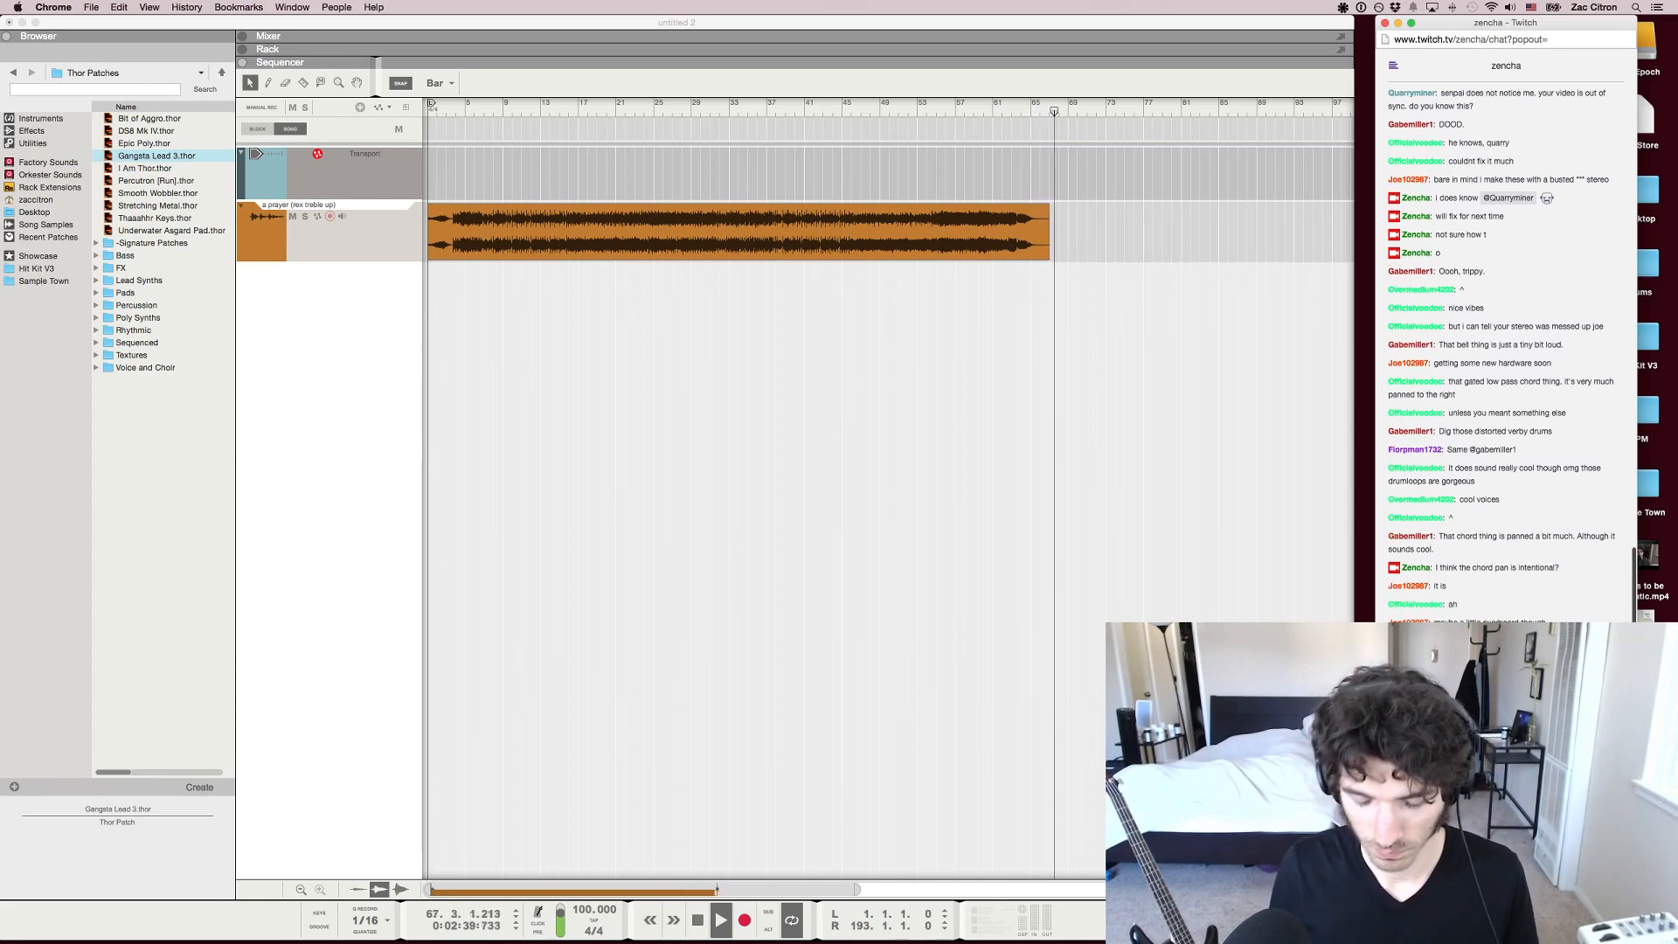
{"action": "scroll", "coordinate": [1485, 617], "scroll_direction": "up", "scroll_amount": 5}
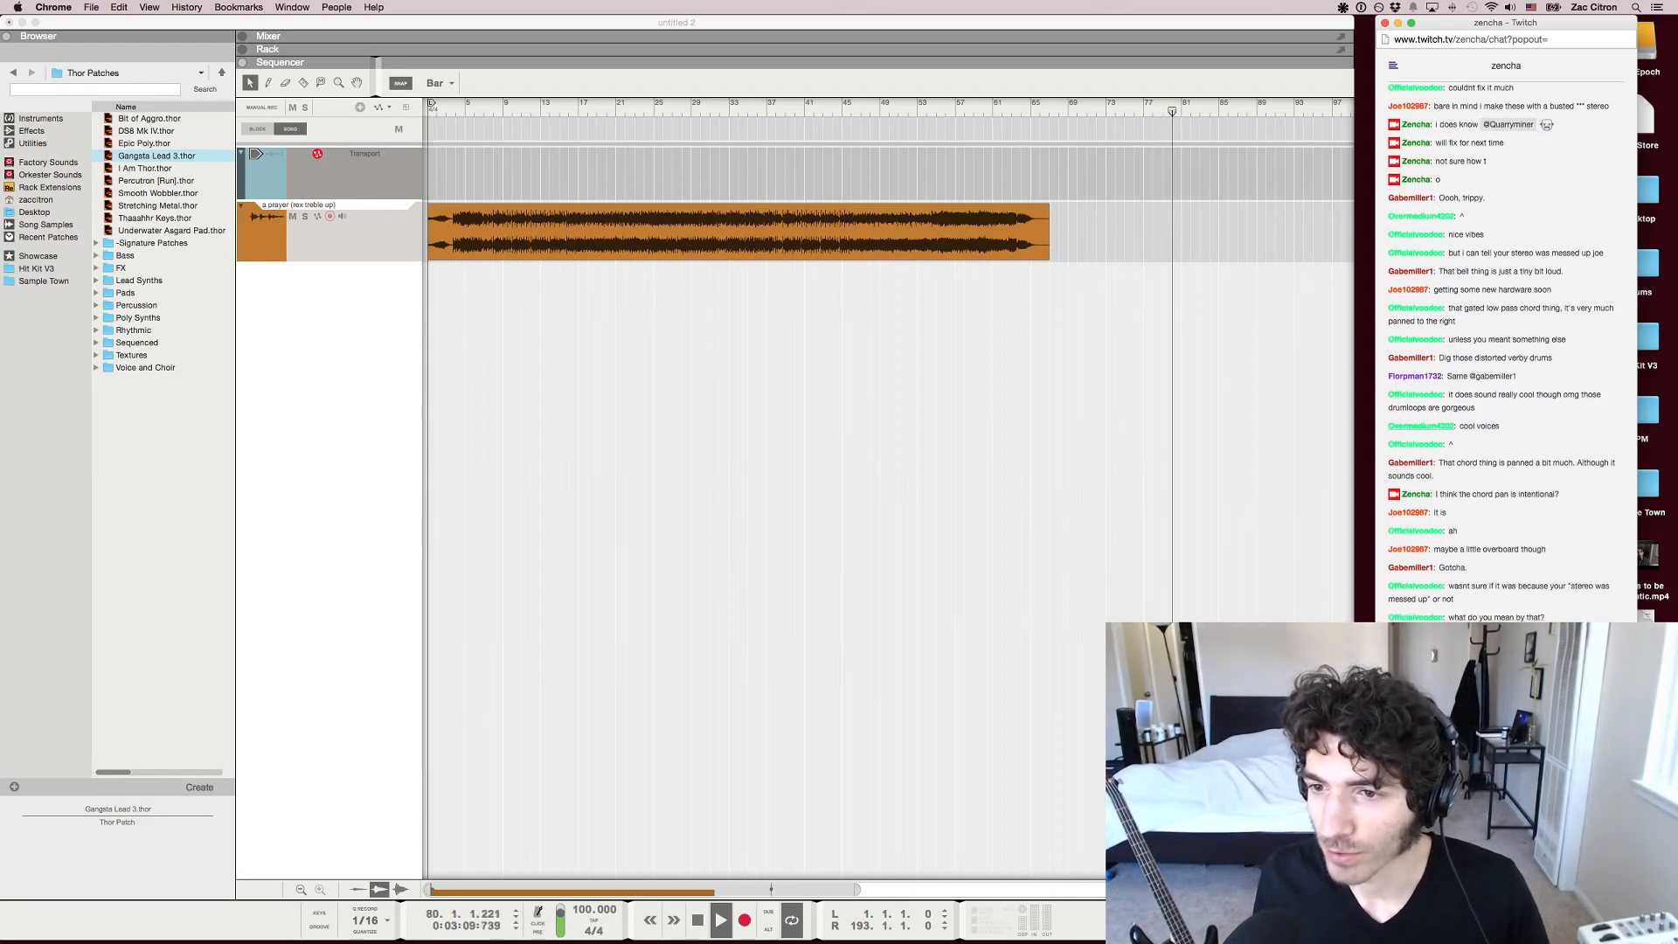
{"action": "key", "text": "super+Tab"}
{"action": "key", "text": "space"}
{"action": "key", "text": "super+Tab"}
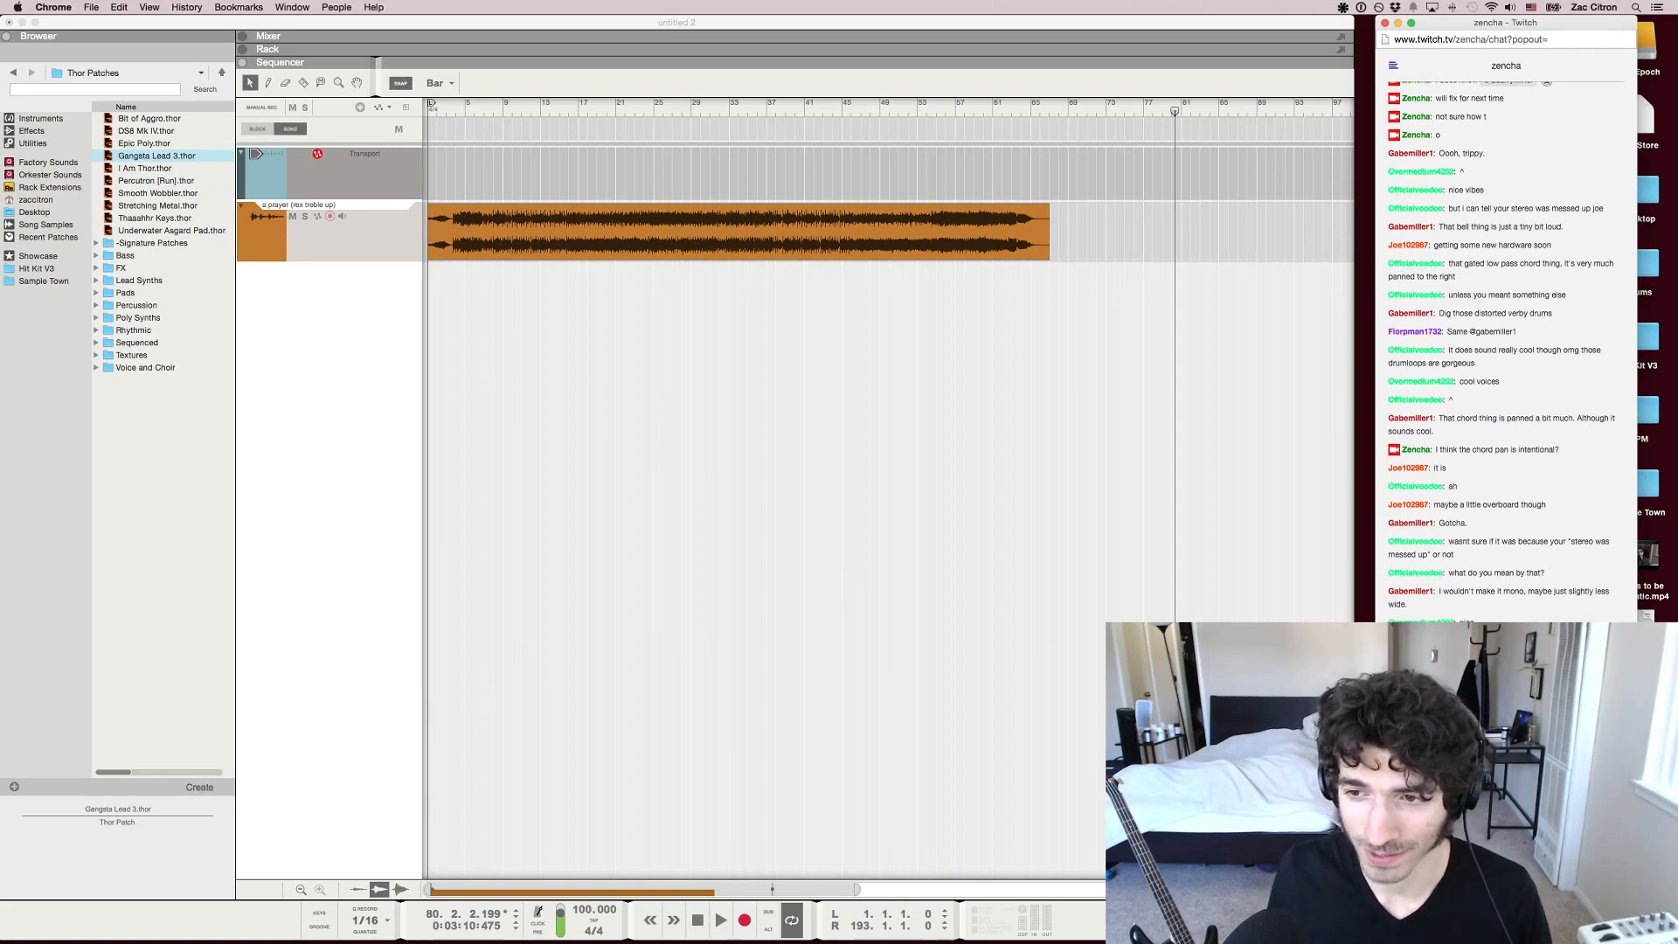
Move the playback position in Reason to bar 5 and play the song from there
{"action": "key", "text": "super+Tab"}
{"action": "key", "text": "shift+Return"}
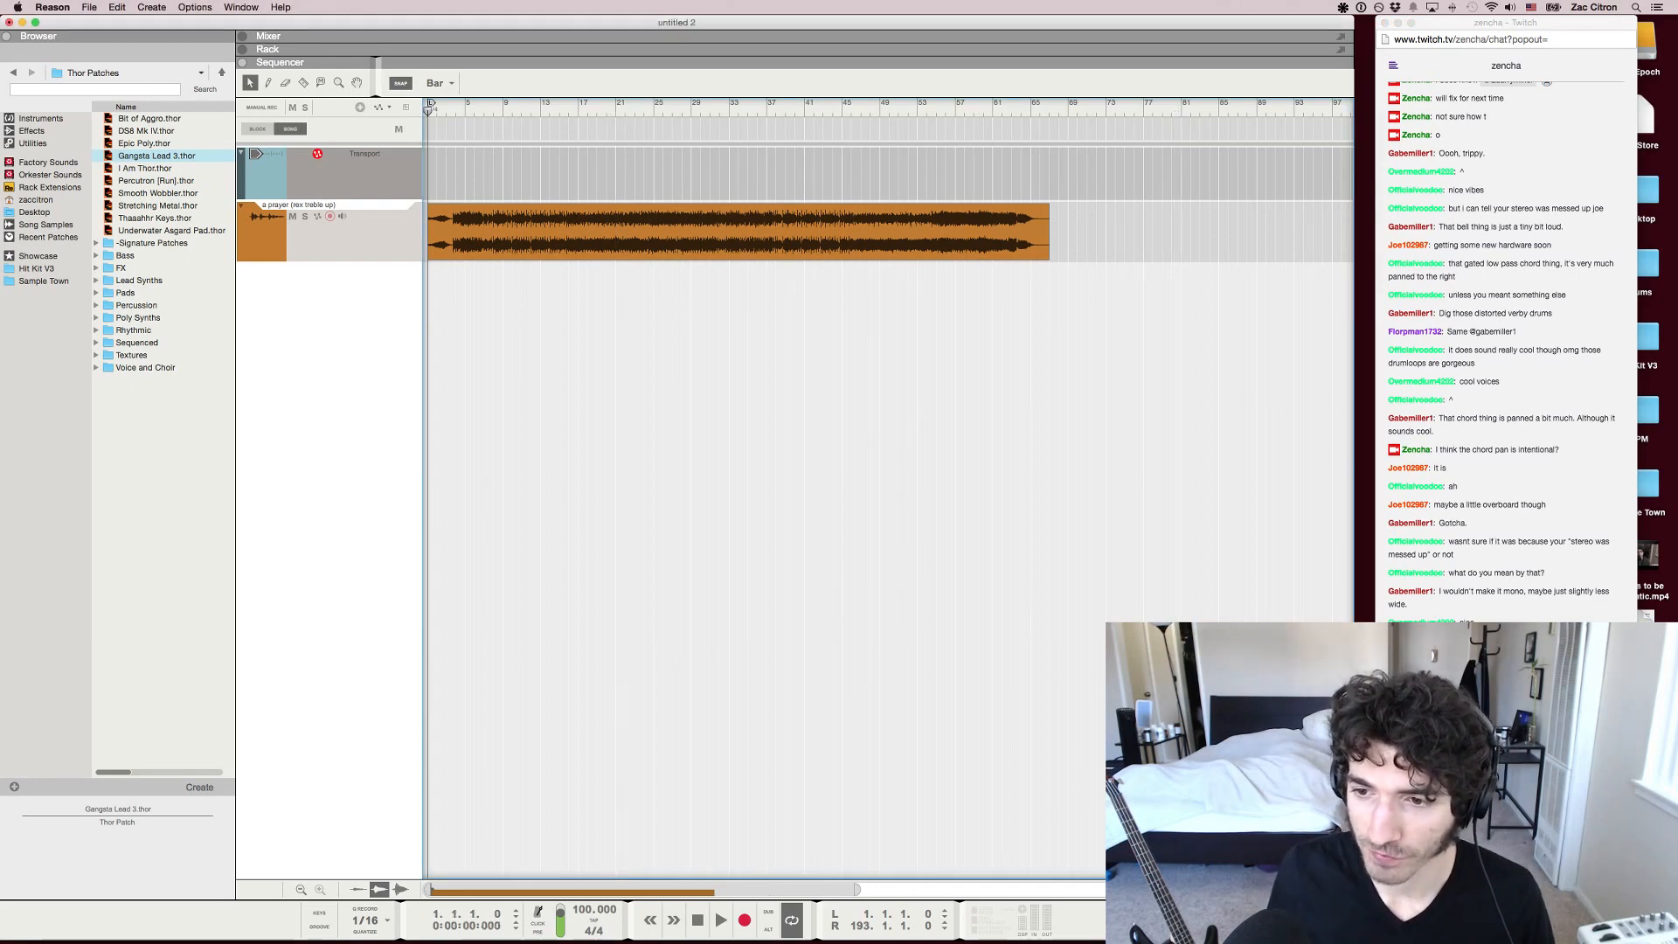
{"action": "left_click", "coordinate": [465, 106]}
{"action": "key", "text": "h"}
{"action": "key", "text": "h"}
{"action": "key", "text": "h"}
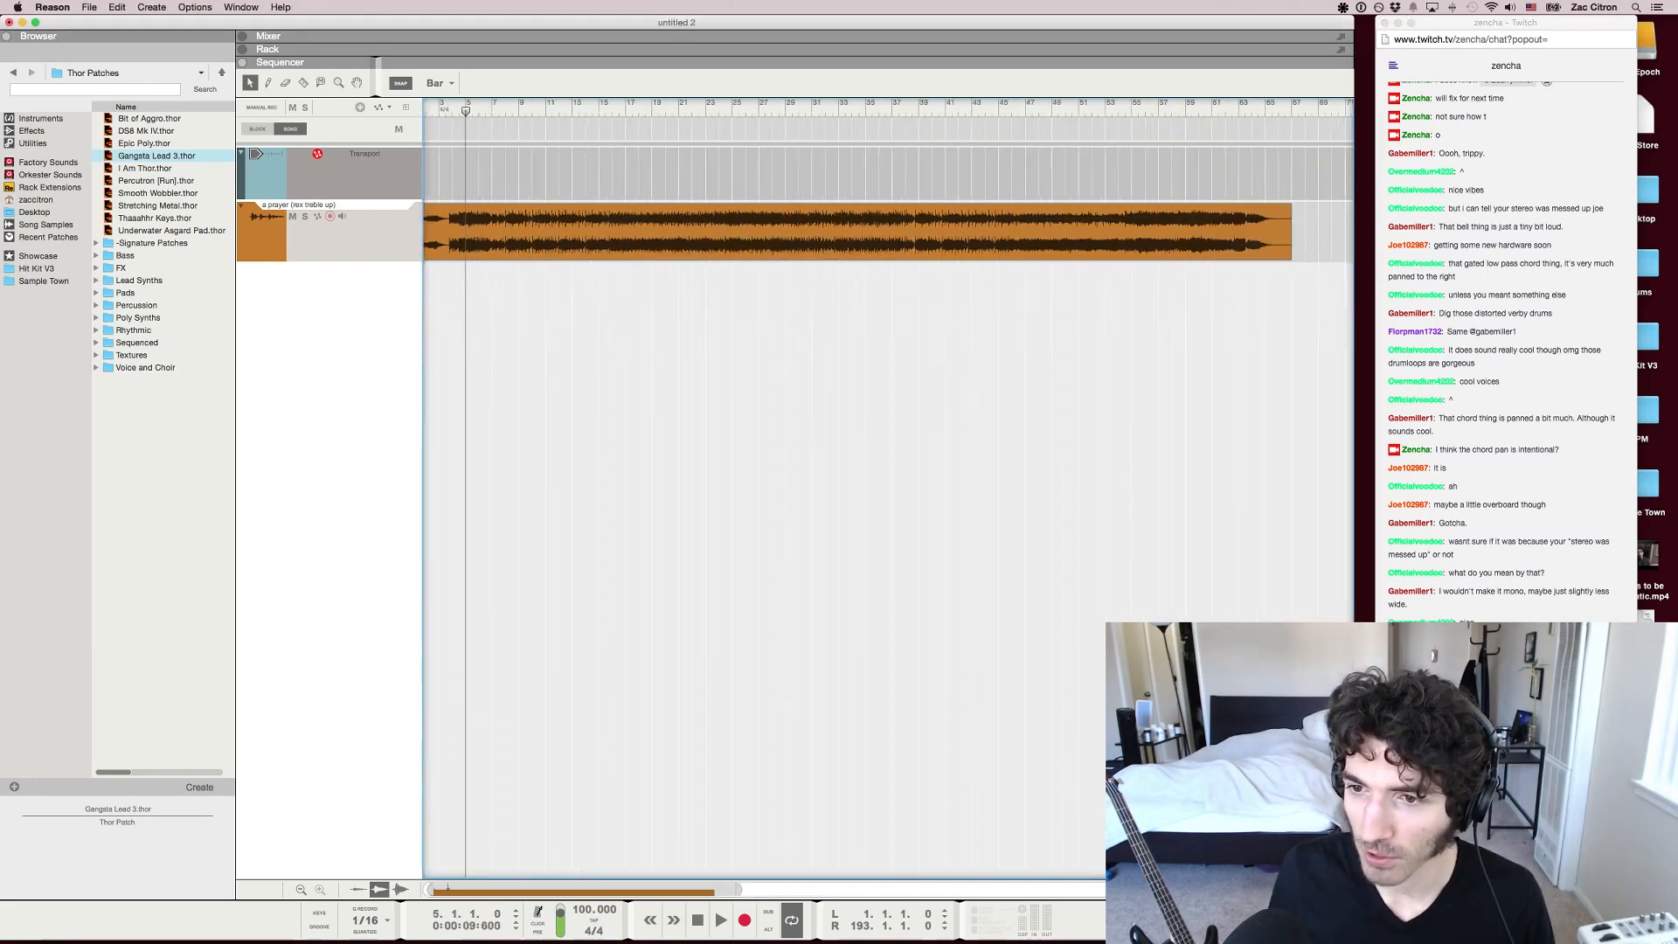
{"action": "key", "text": "g"}
{"action": "key", "text": "g"}
{"action": "key", "text": "g"}
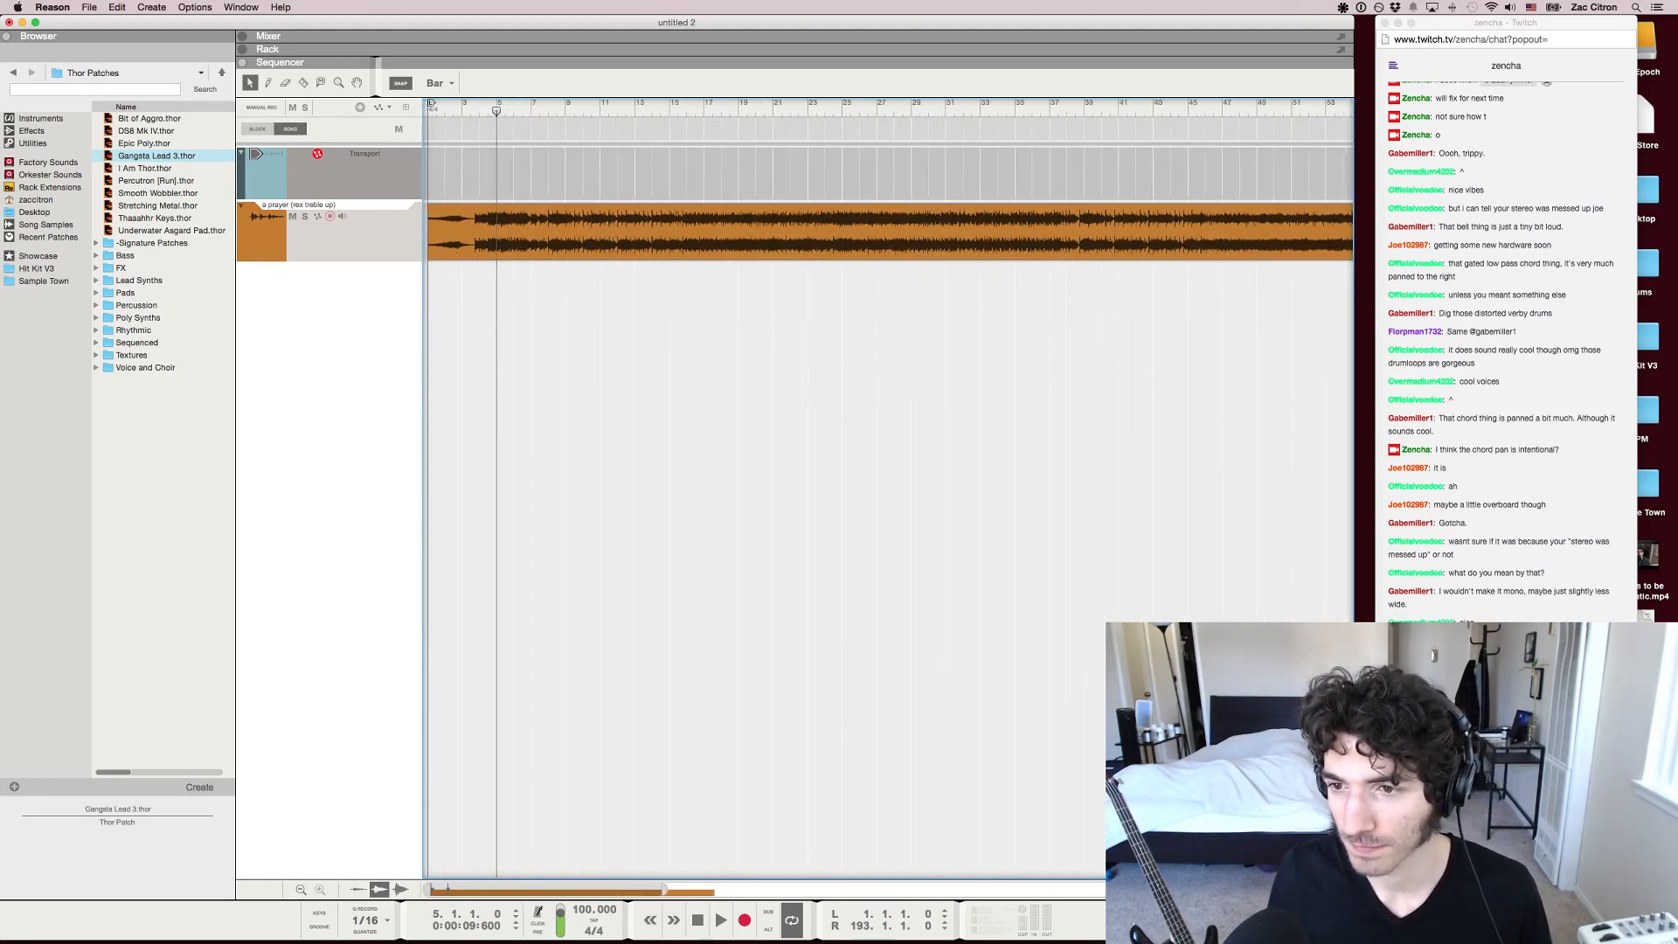
{"action": "key", "text": "g"}
{"action": "key", "text": "space"}
Return the playback position to the start of the song and play it again
{"action": "left_click_drag", "start_coordinate": [488, 111], "coordinate": [428, 111]}
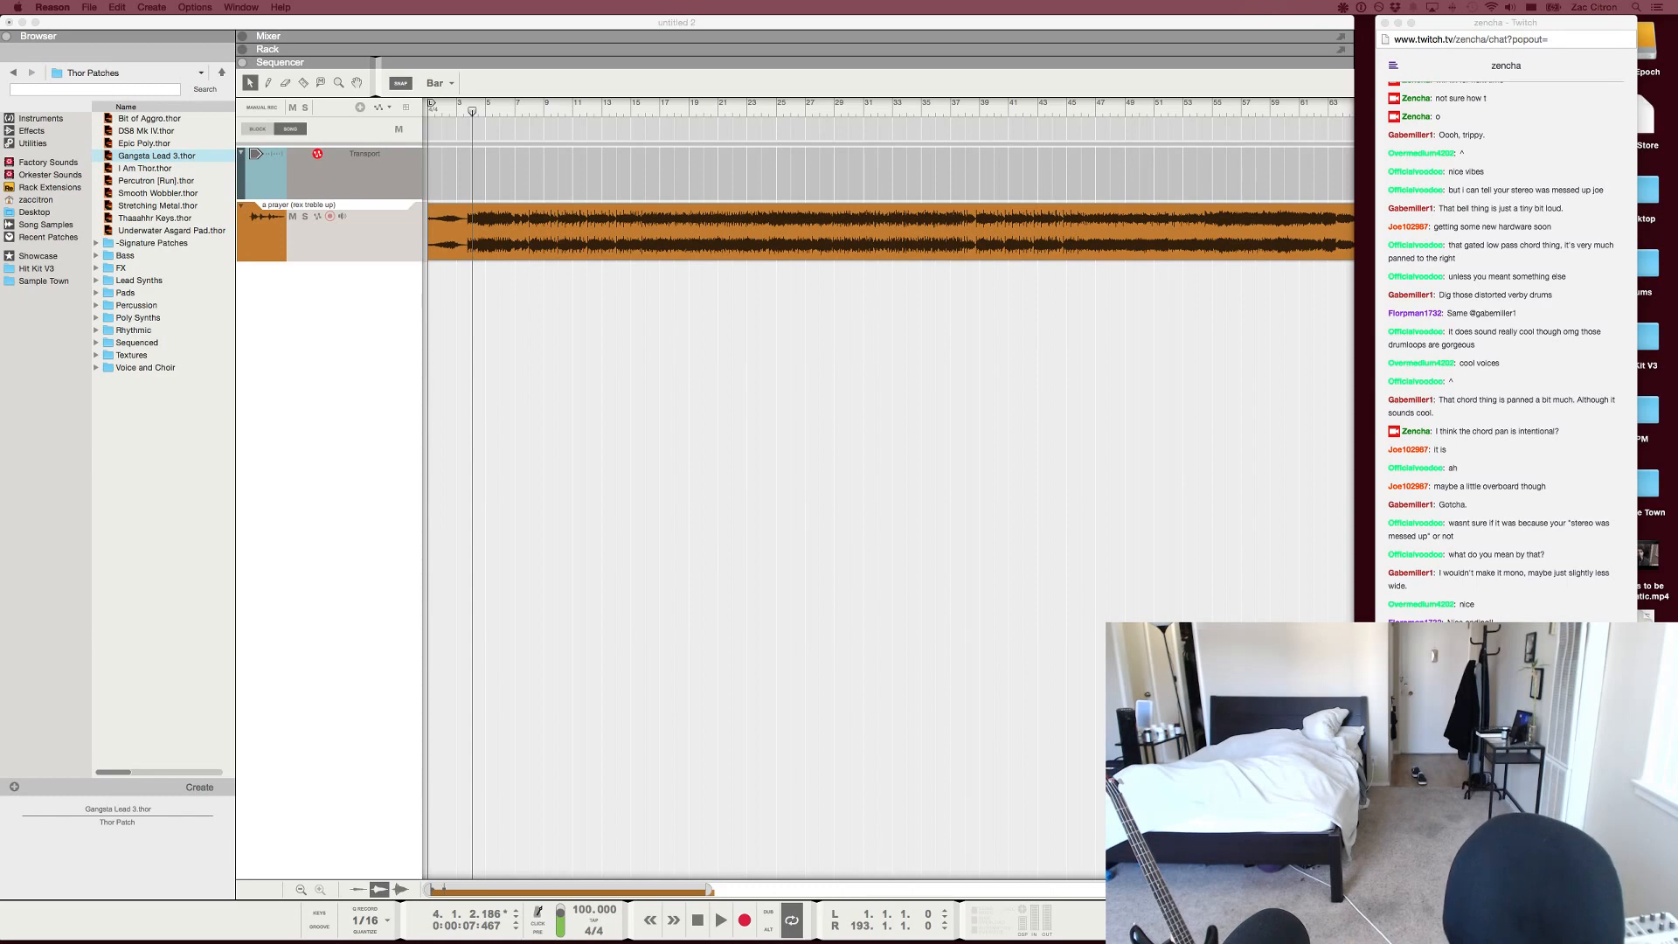
{"action": "key", "text": "shift+Return"}
{"action": "key", "text": "shift+Return"}
{"action": "key", "text": "space"}
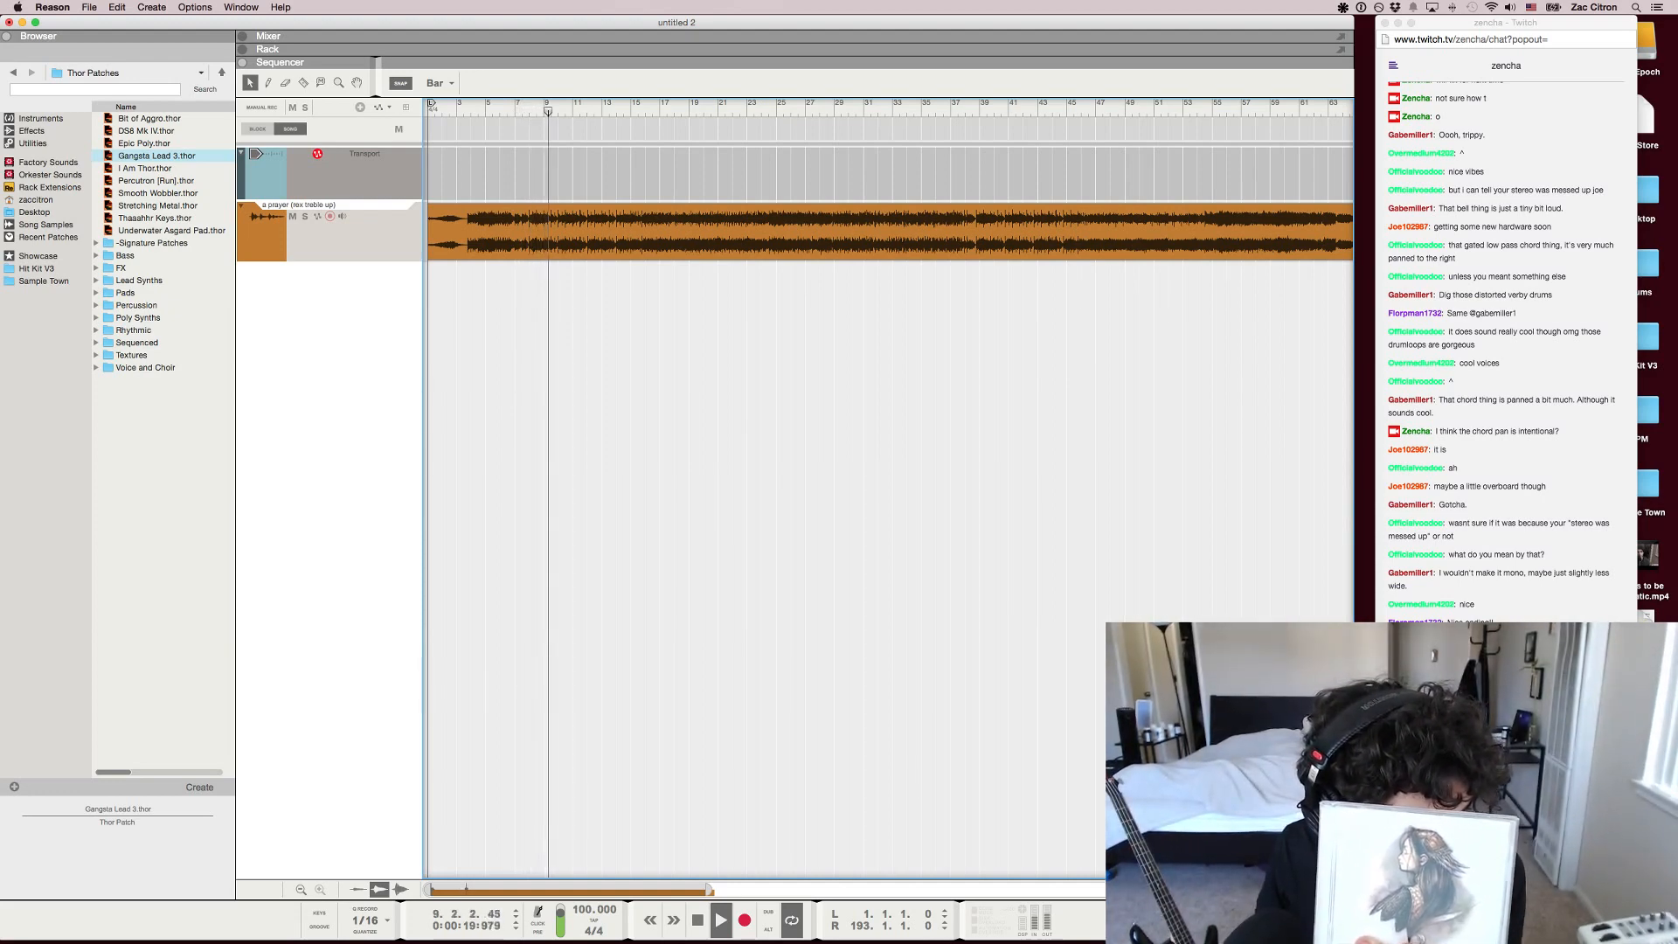
Rewind to bar 8, play the song from there, and reply "haha" in the Twitch chat before returning to Reason
{"action": "key", "text": "KP_7"}
{"action": "key", "text": "KP_7"}
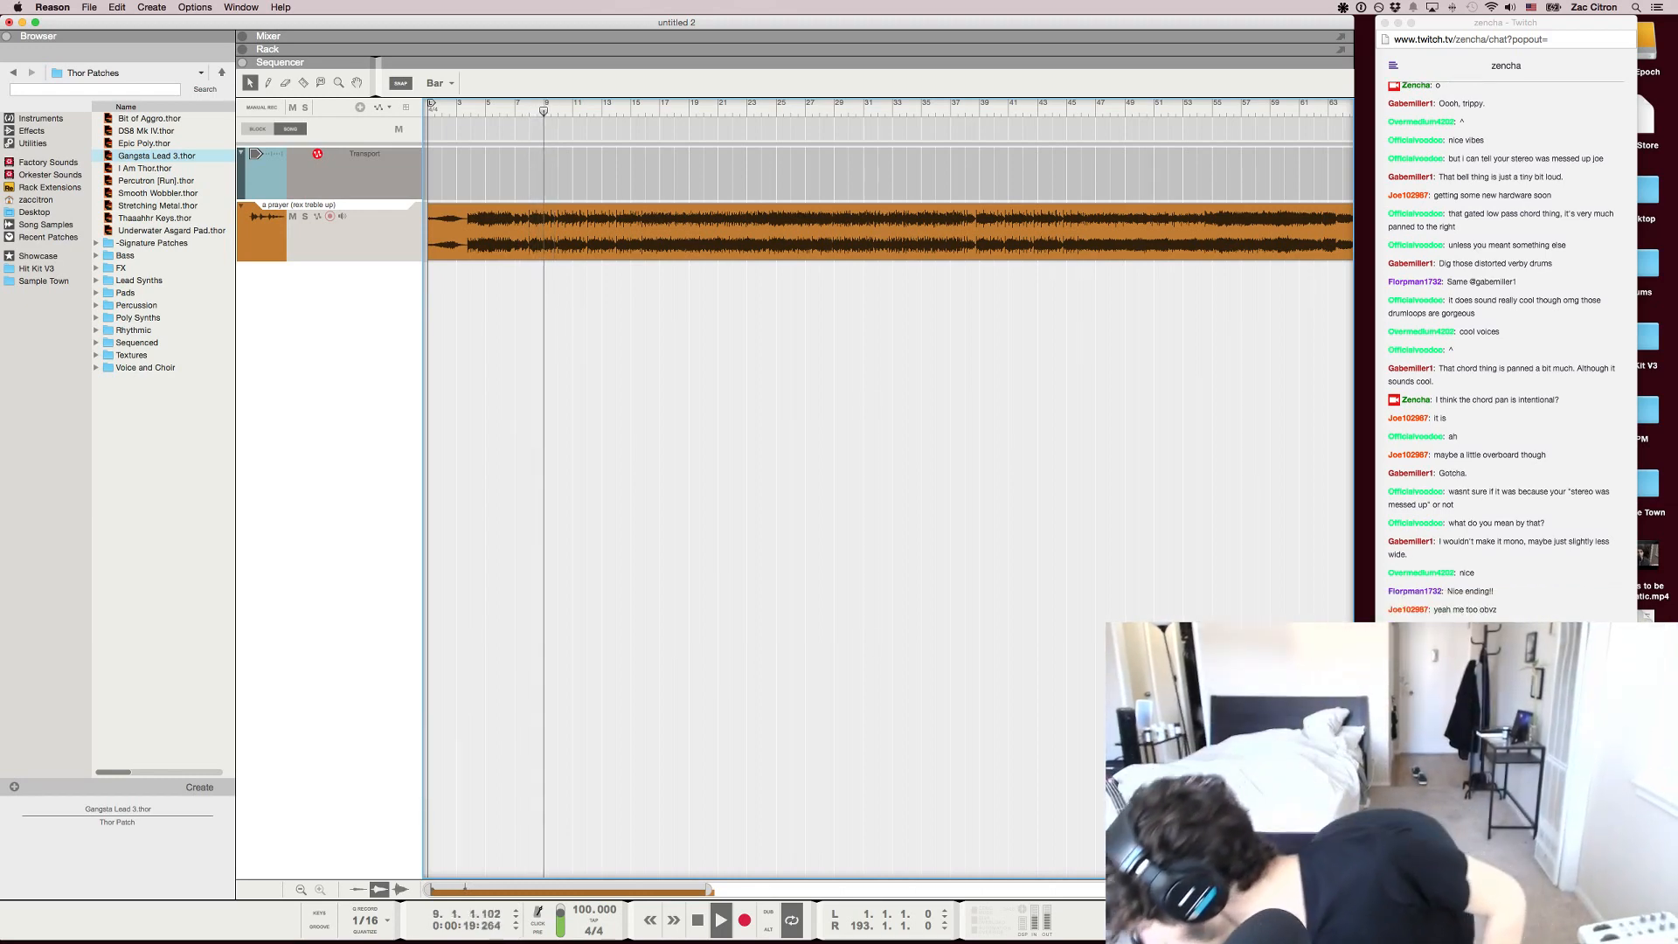
{"action": "key", "text": "space"}
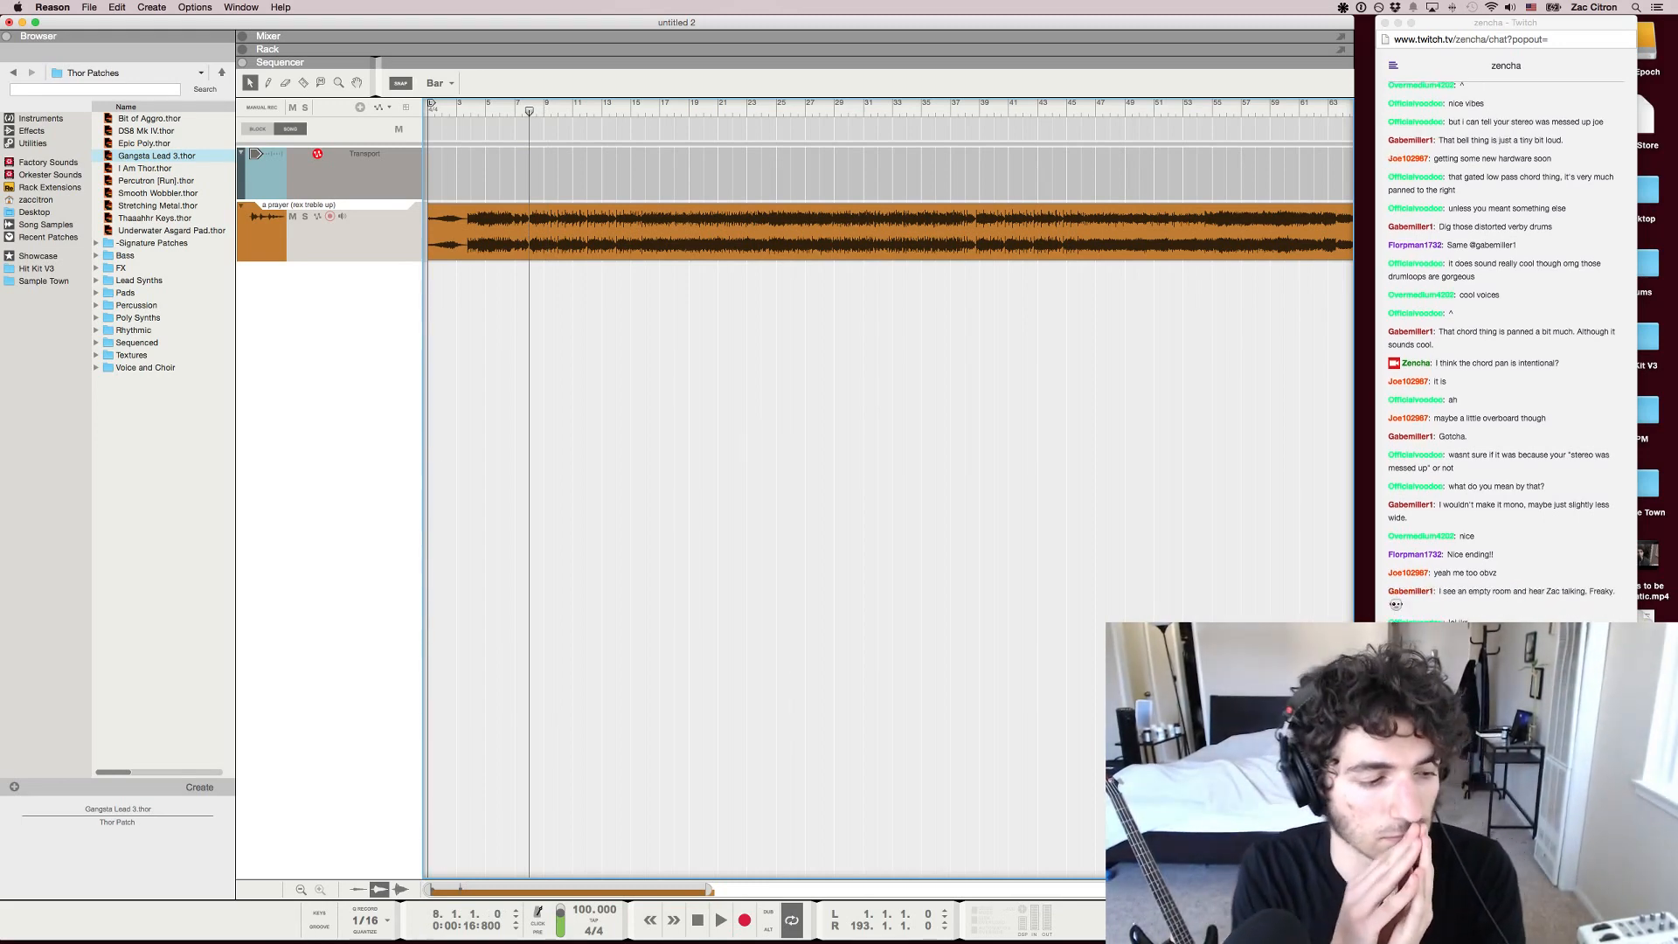
{"action": "key", "text": "space"}
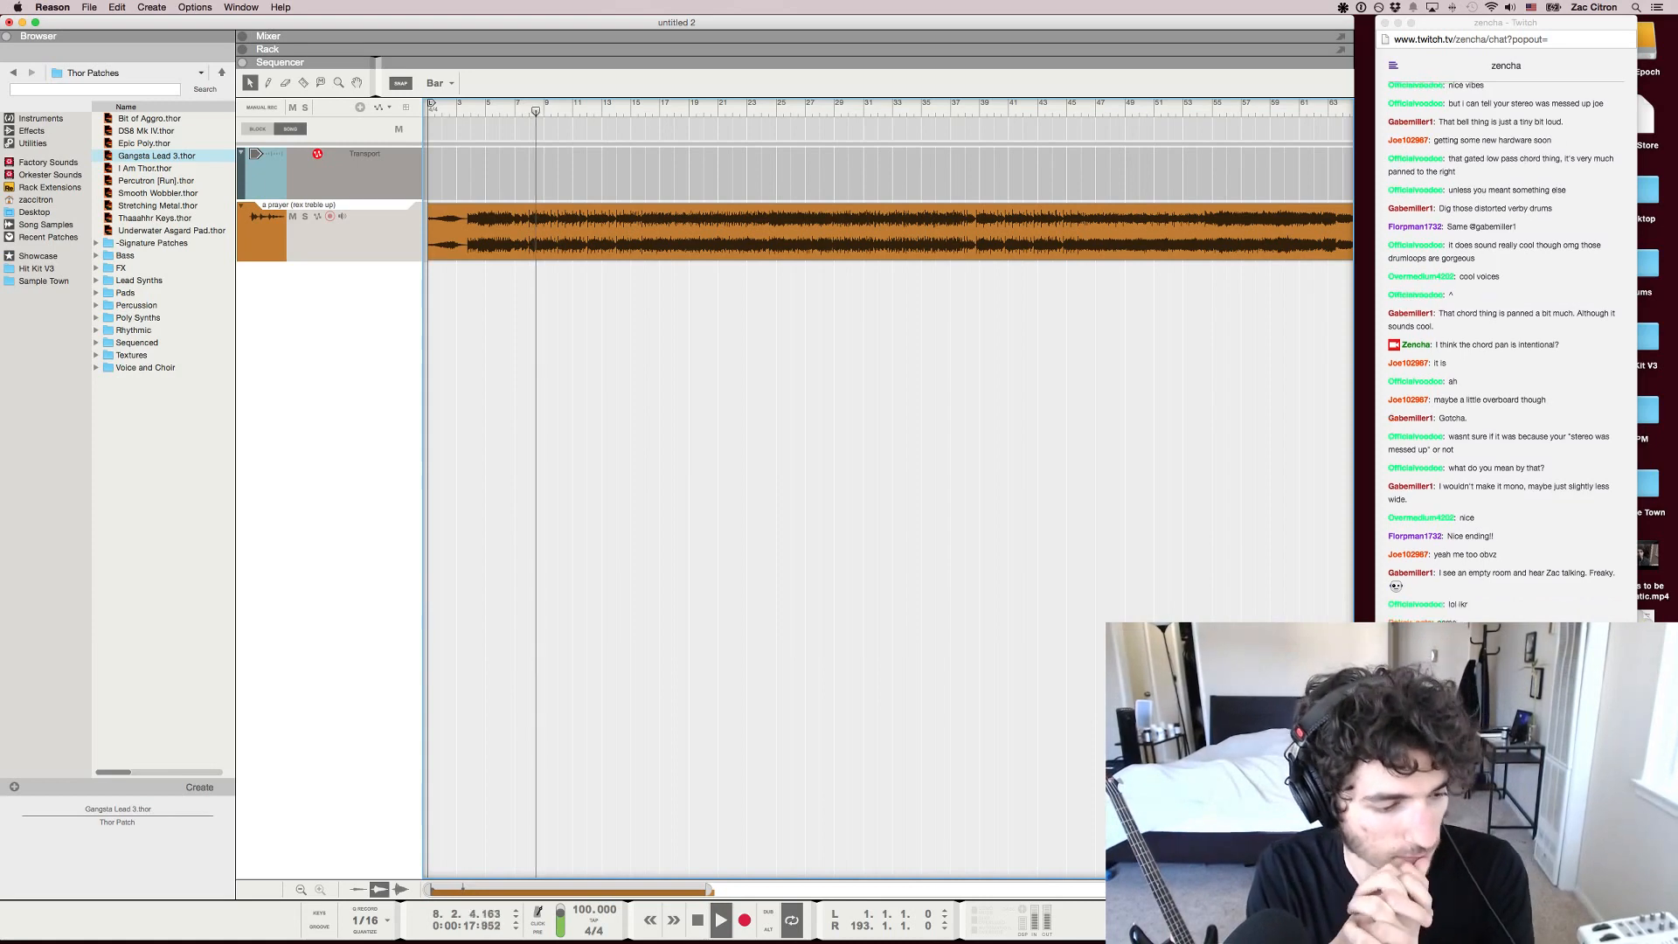
{"action": "key", "text": "super+Tab"}
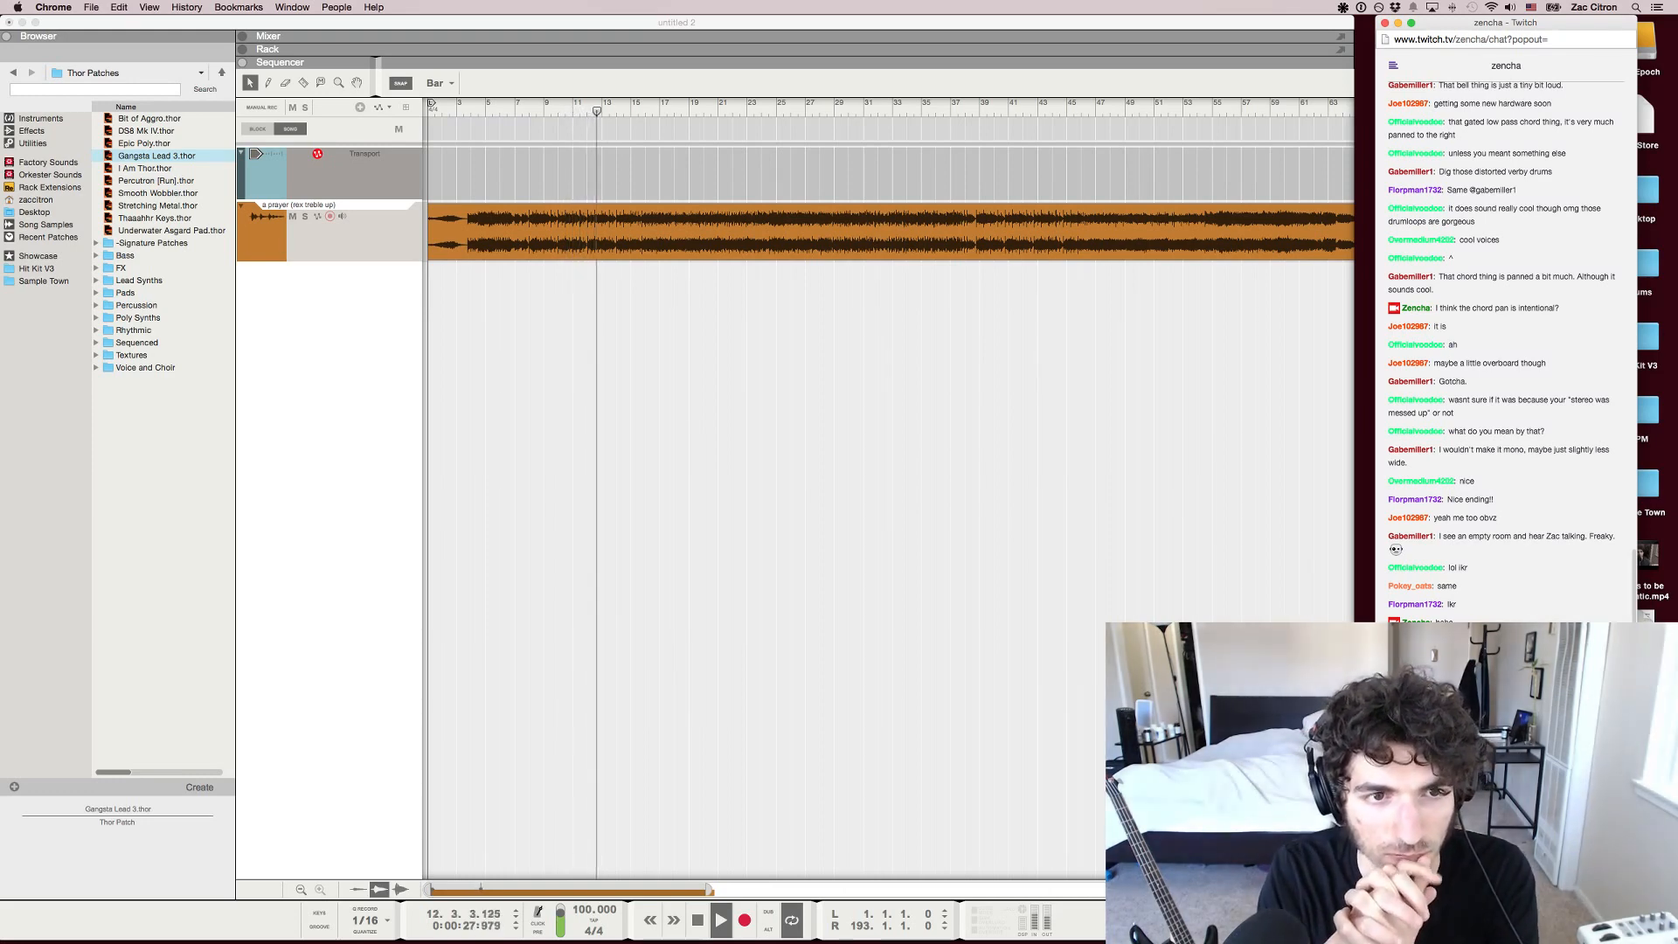
{"action": "key", "text": "super+Tab"}
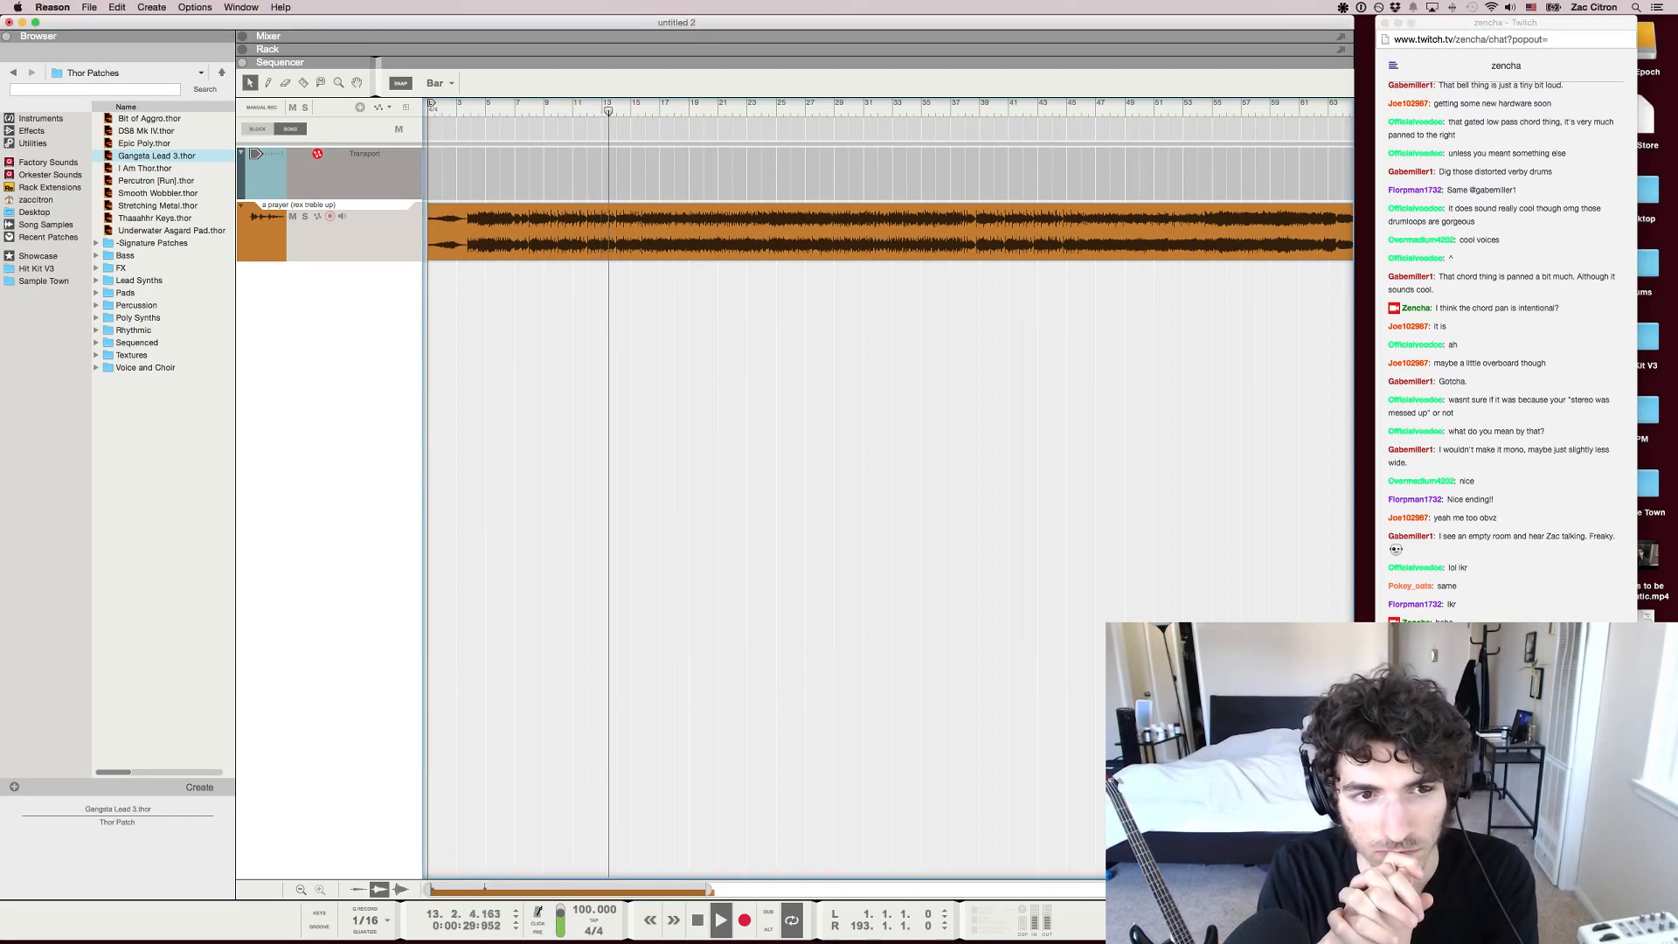
Return to bar 8 and replay a short passage of the song
{"action": "key", "text": "space"}
{"action": "key", "text": "shift+Return"}
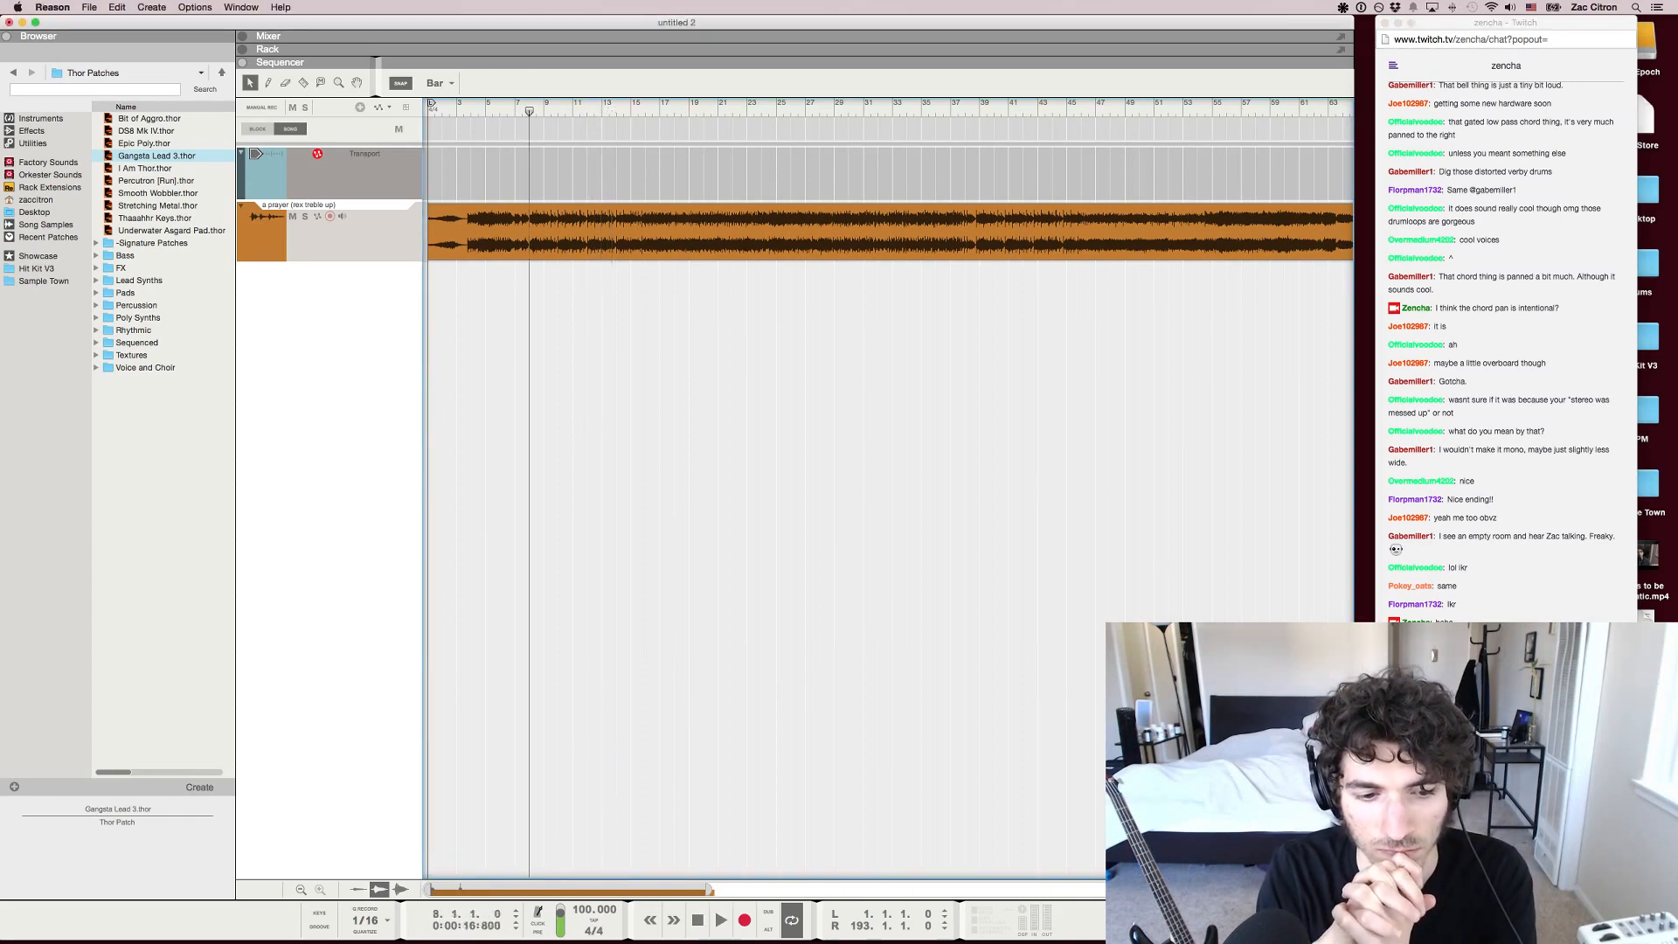
{"action": "key", "text": "space"}
{"action": "key", "text": "space"}
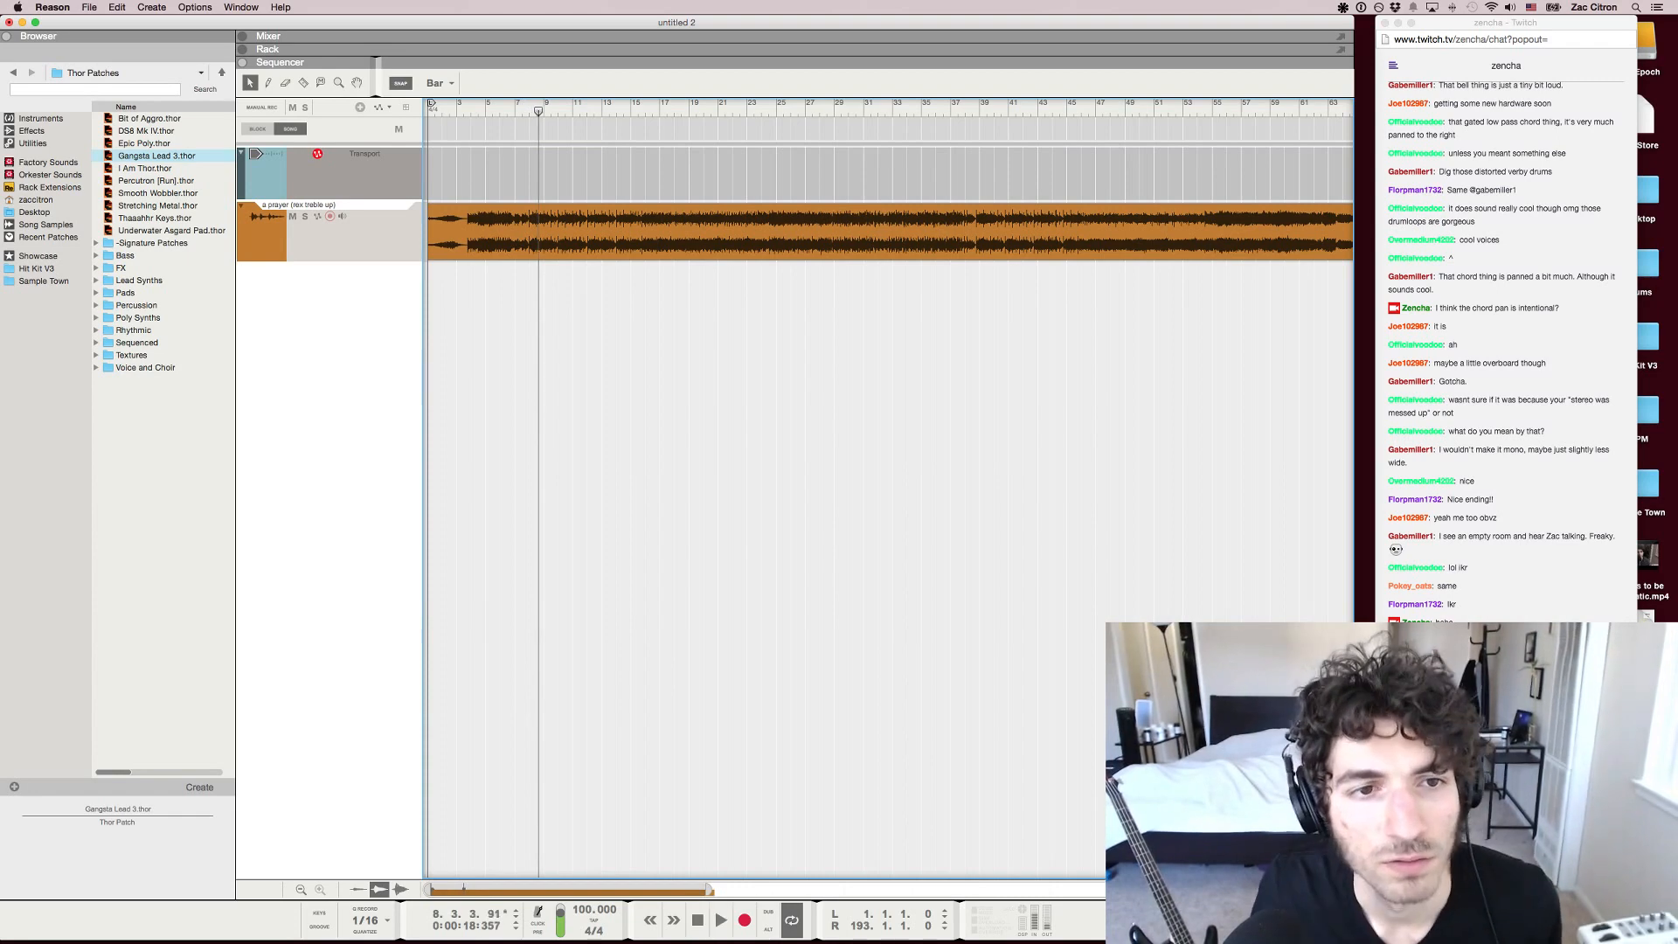
Move the playback position to bar 12 and play the song from there
{"action": "key", "text": "shift+Return"}
{"action": "left_click", "coordinate": [587, 104]}
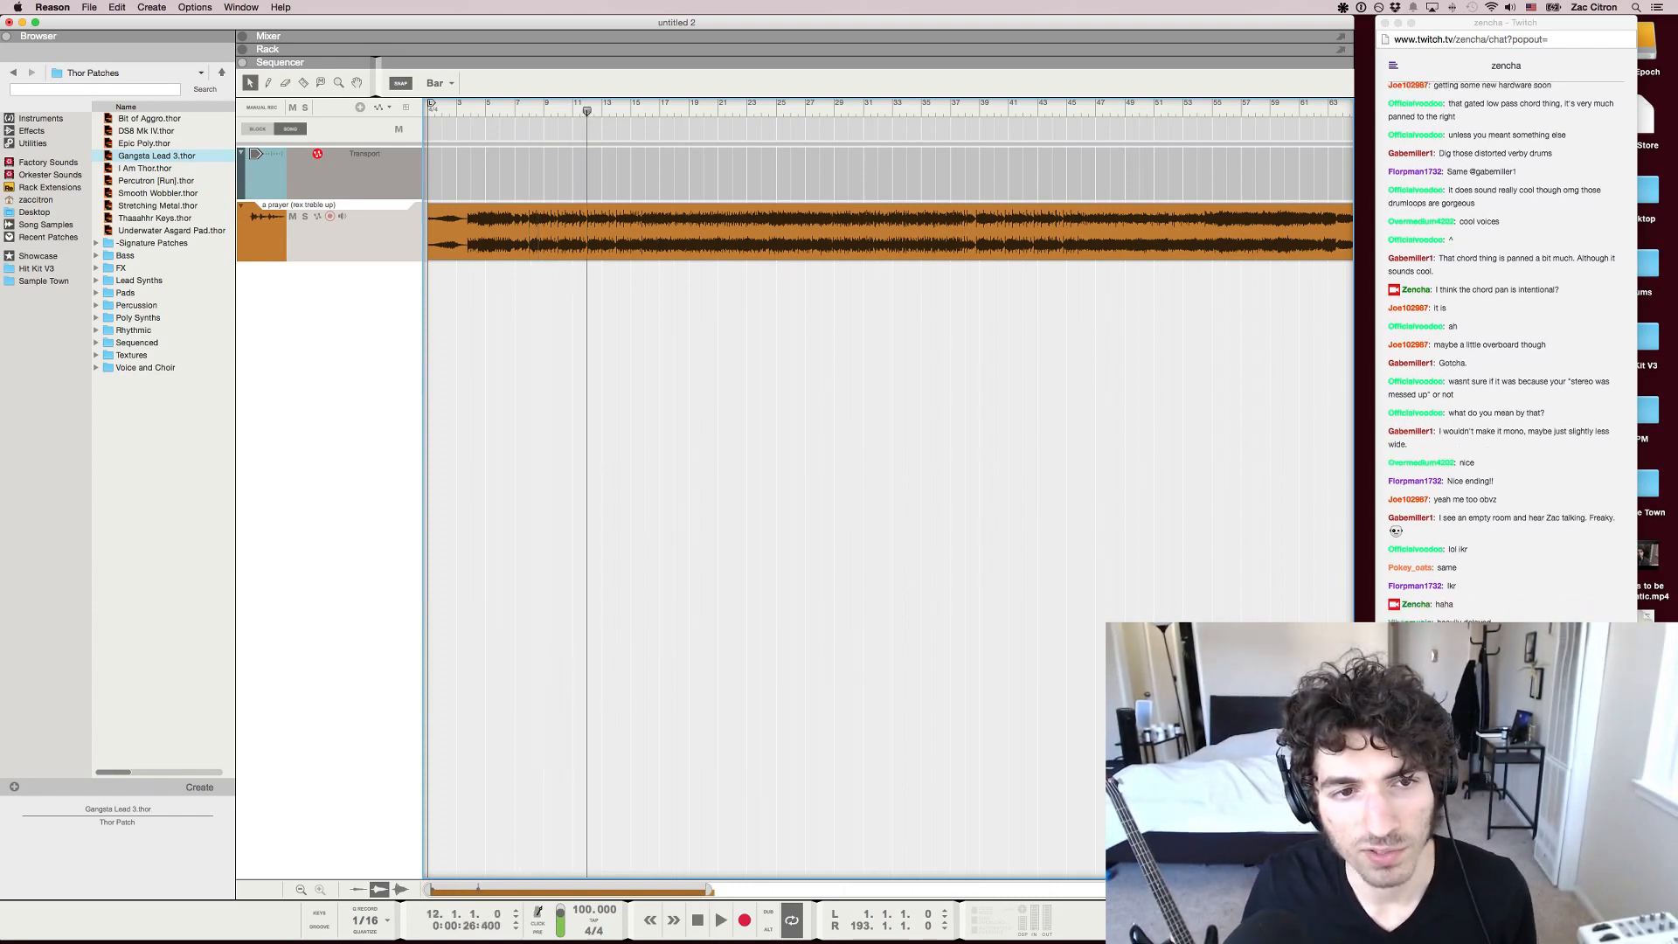
{"action": "key", "text": "space"}
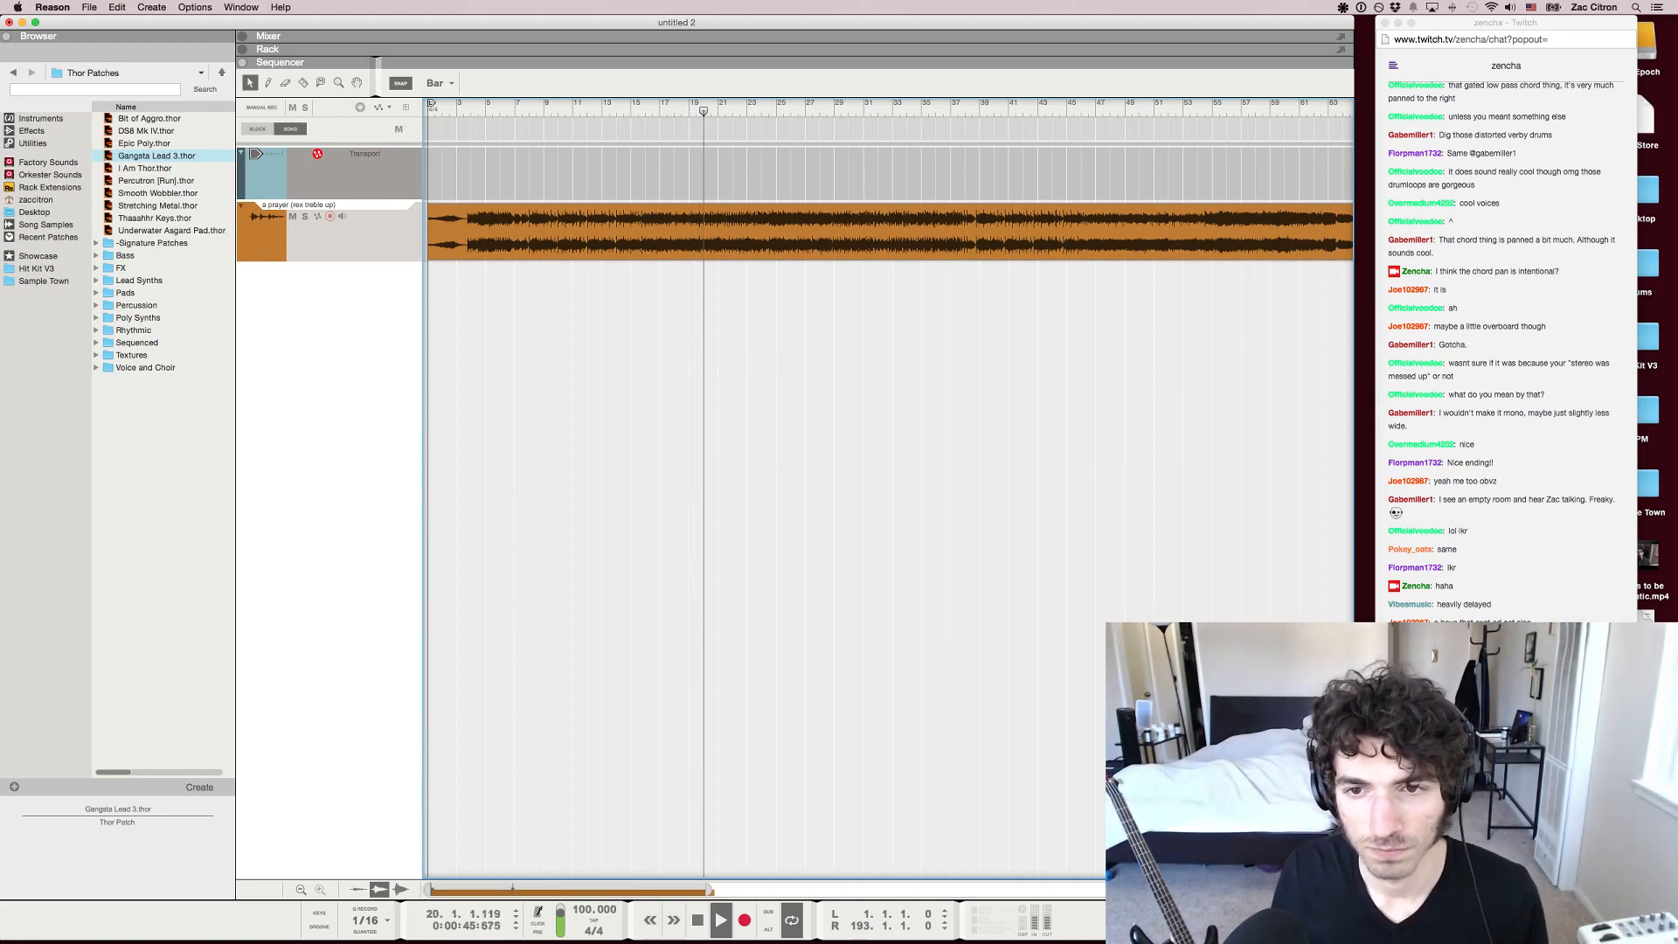
Go back to bar 19 and replay the passage from there in short takes, stopping playback after each
{"action": "key", "text": "space"}
{"action": "scroll", "coordinate": [689, 111], "scroll_direction": "up", "scroll_amount": 8}
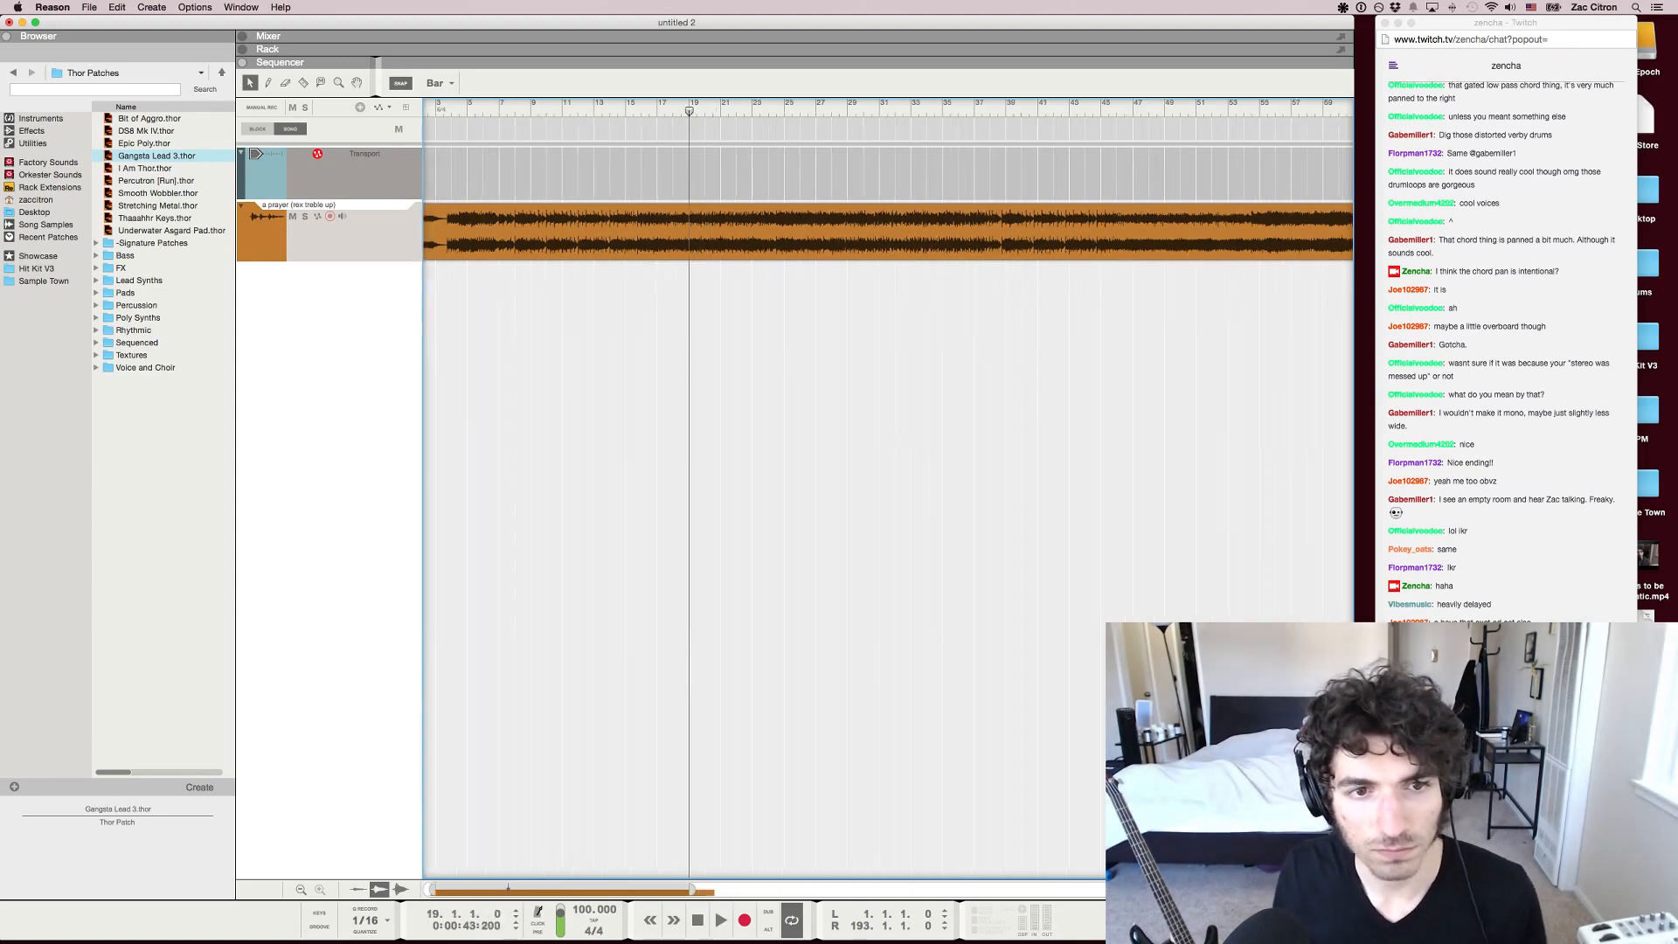
{"action": "scroll", "coordinate": [688, 111], "scroll_direction": "down", "scroll_amount": 4}
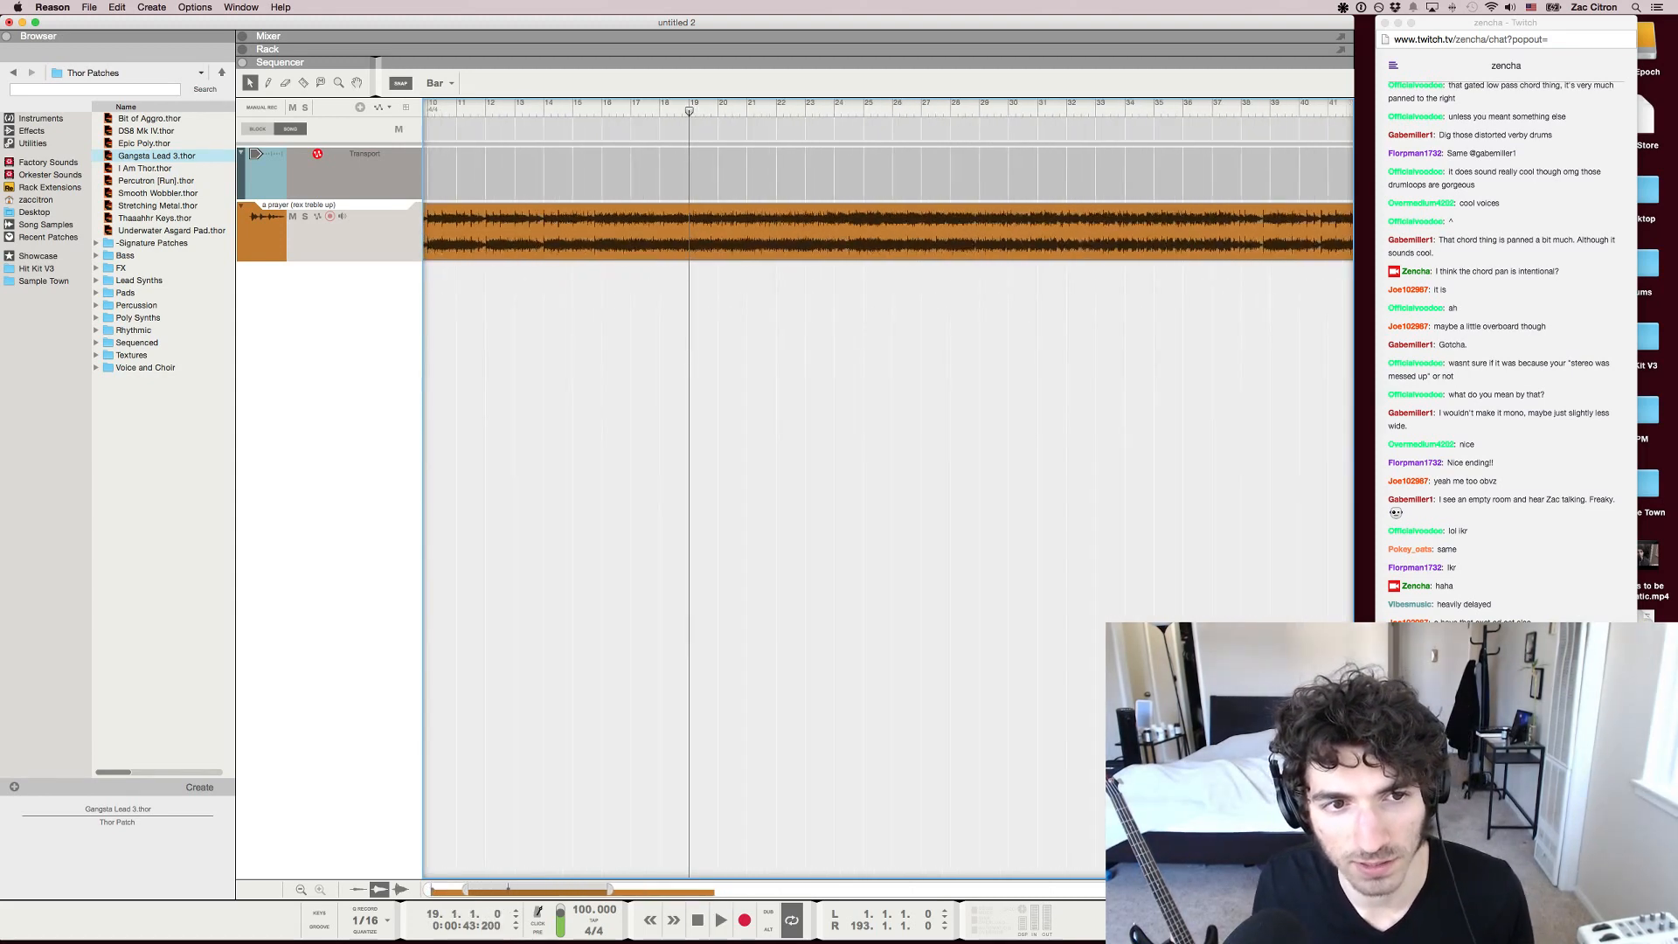
{"action": "key", "text": "KP_7"}
{"action": "key", "text": "space"}
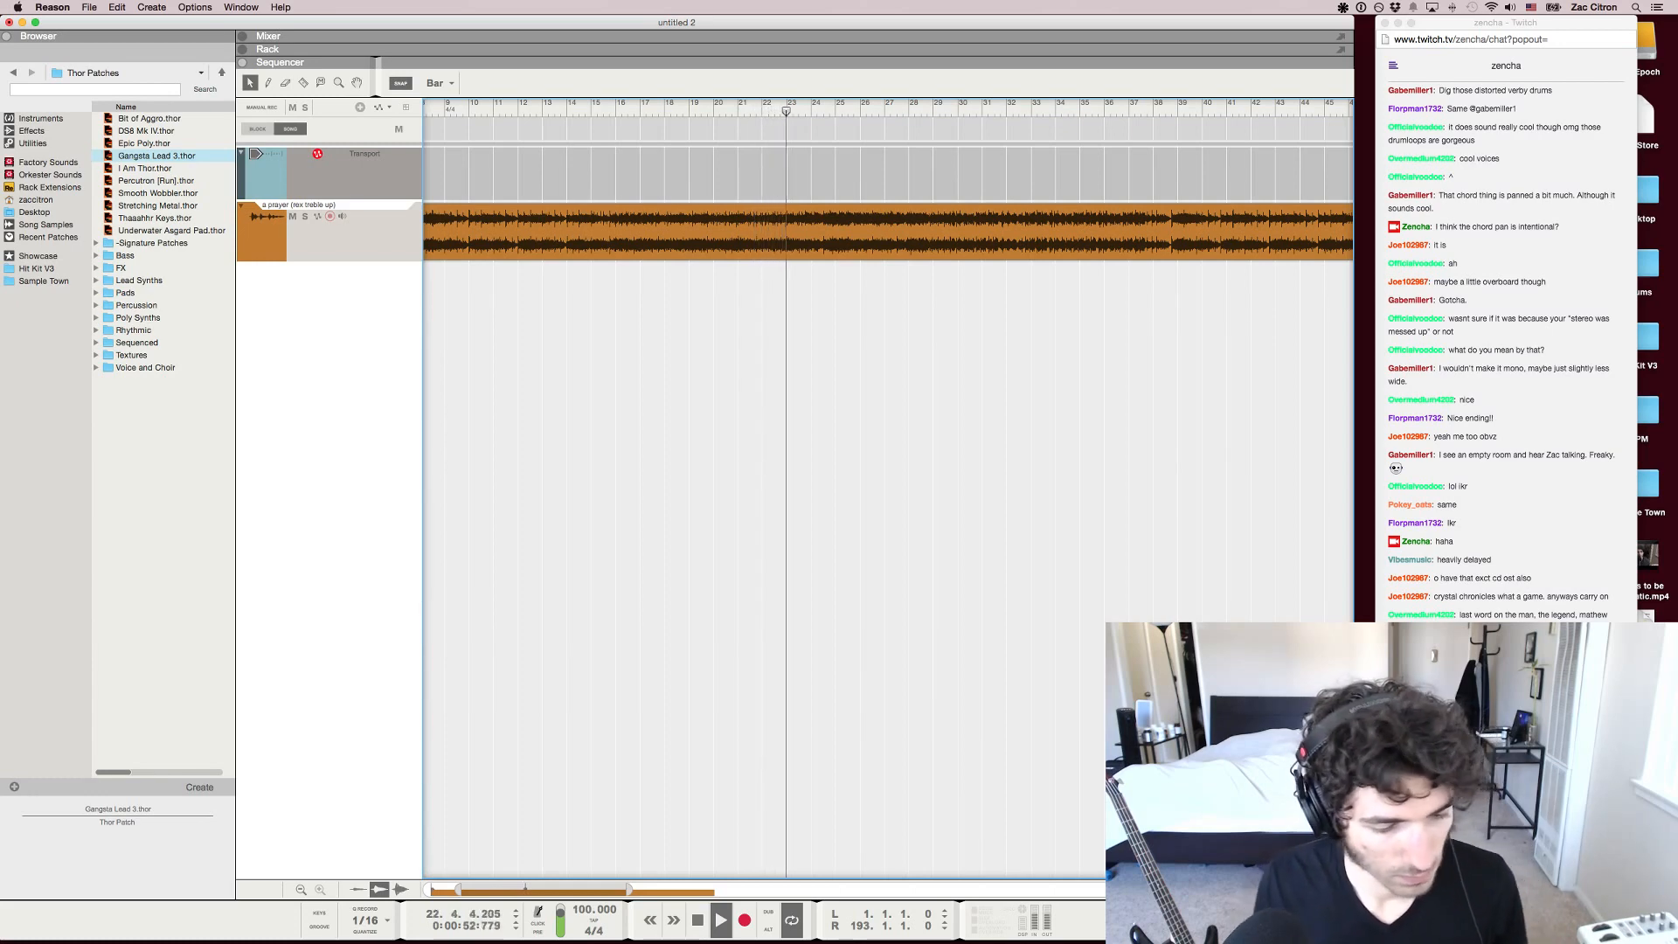
{"action": "key", "text": "space"}
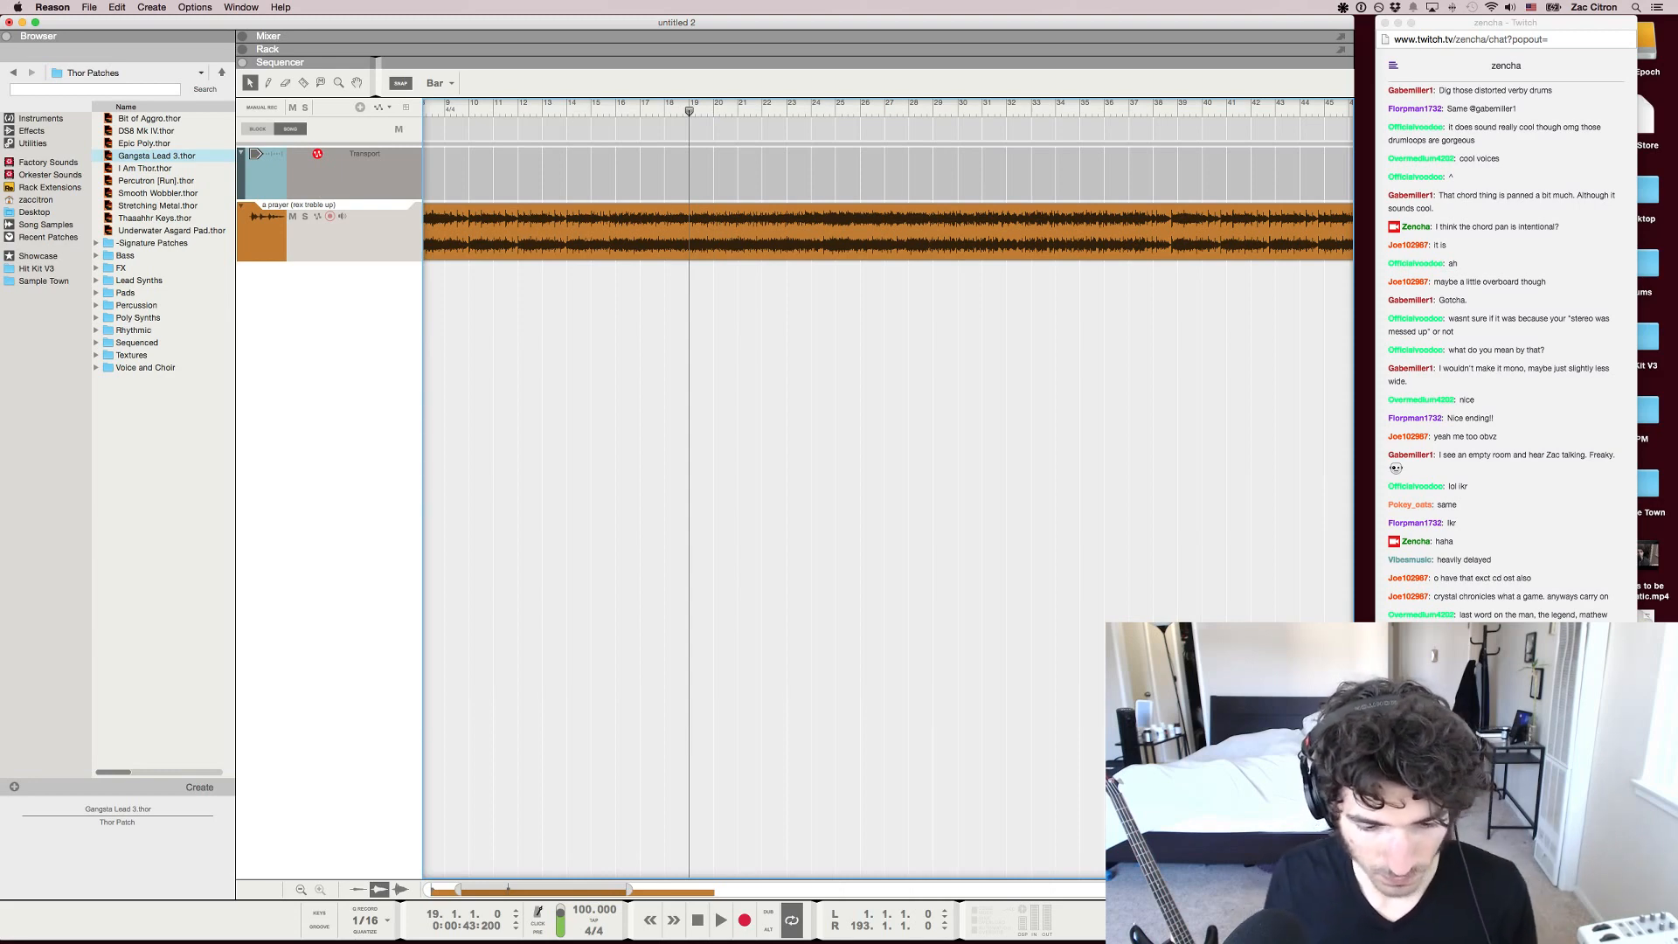
{"action": "key", "text": "space"}
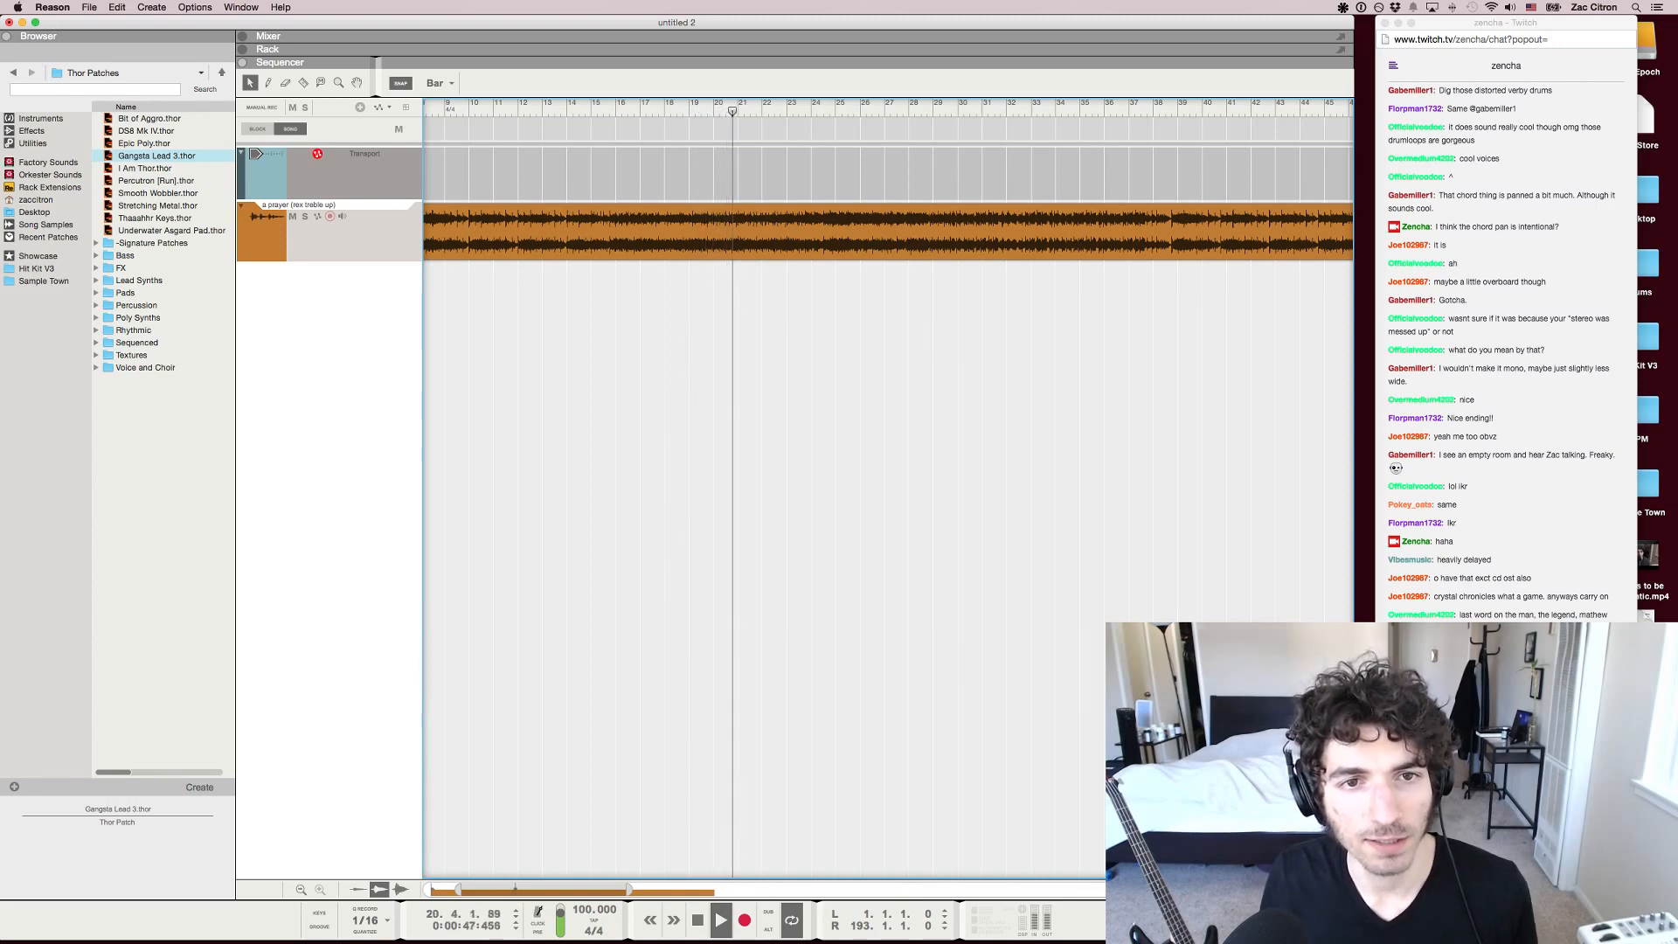
{"action": "key", "text": "space"}
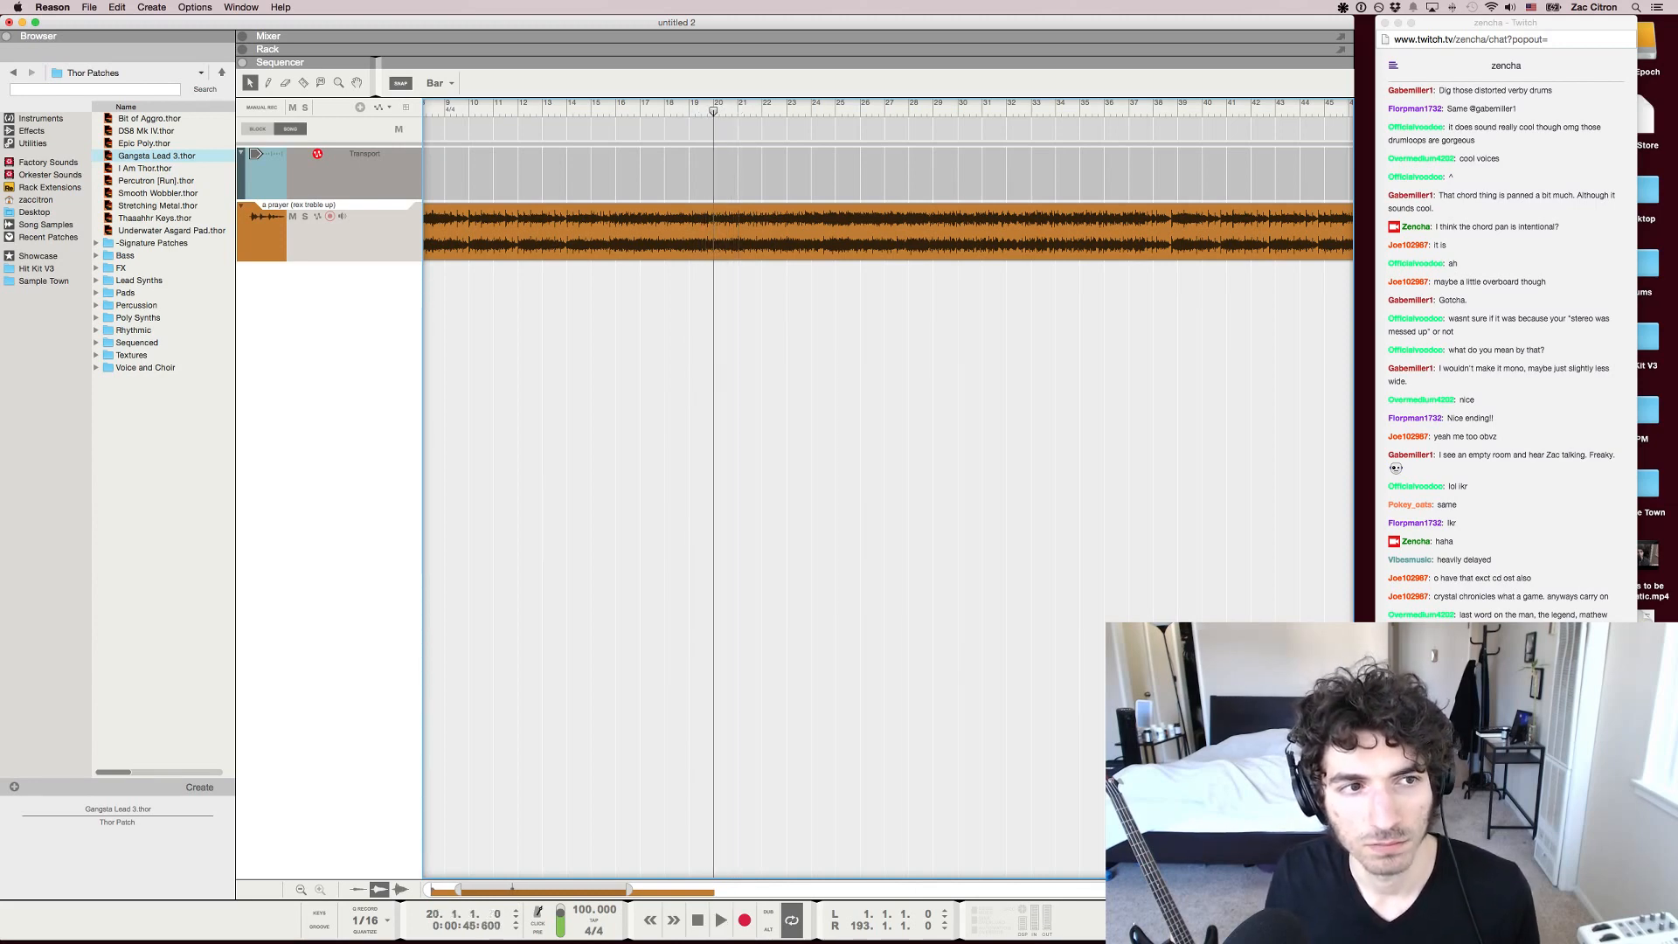
Return to bar 19 and replay the passage from there, stopping after a short take and playing it again
{"action": "key", "text": "7"}
{"action": "key", "text": "8"}
{"action": "key", "text": "7"}
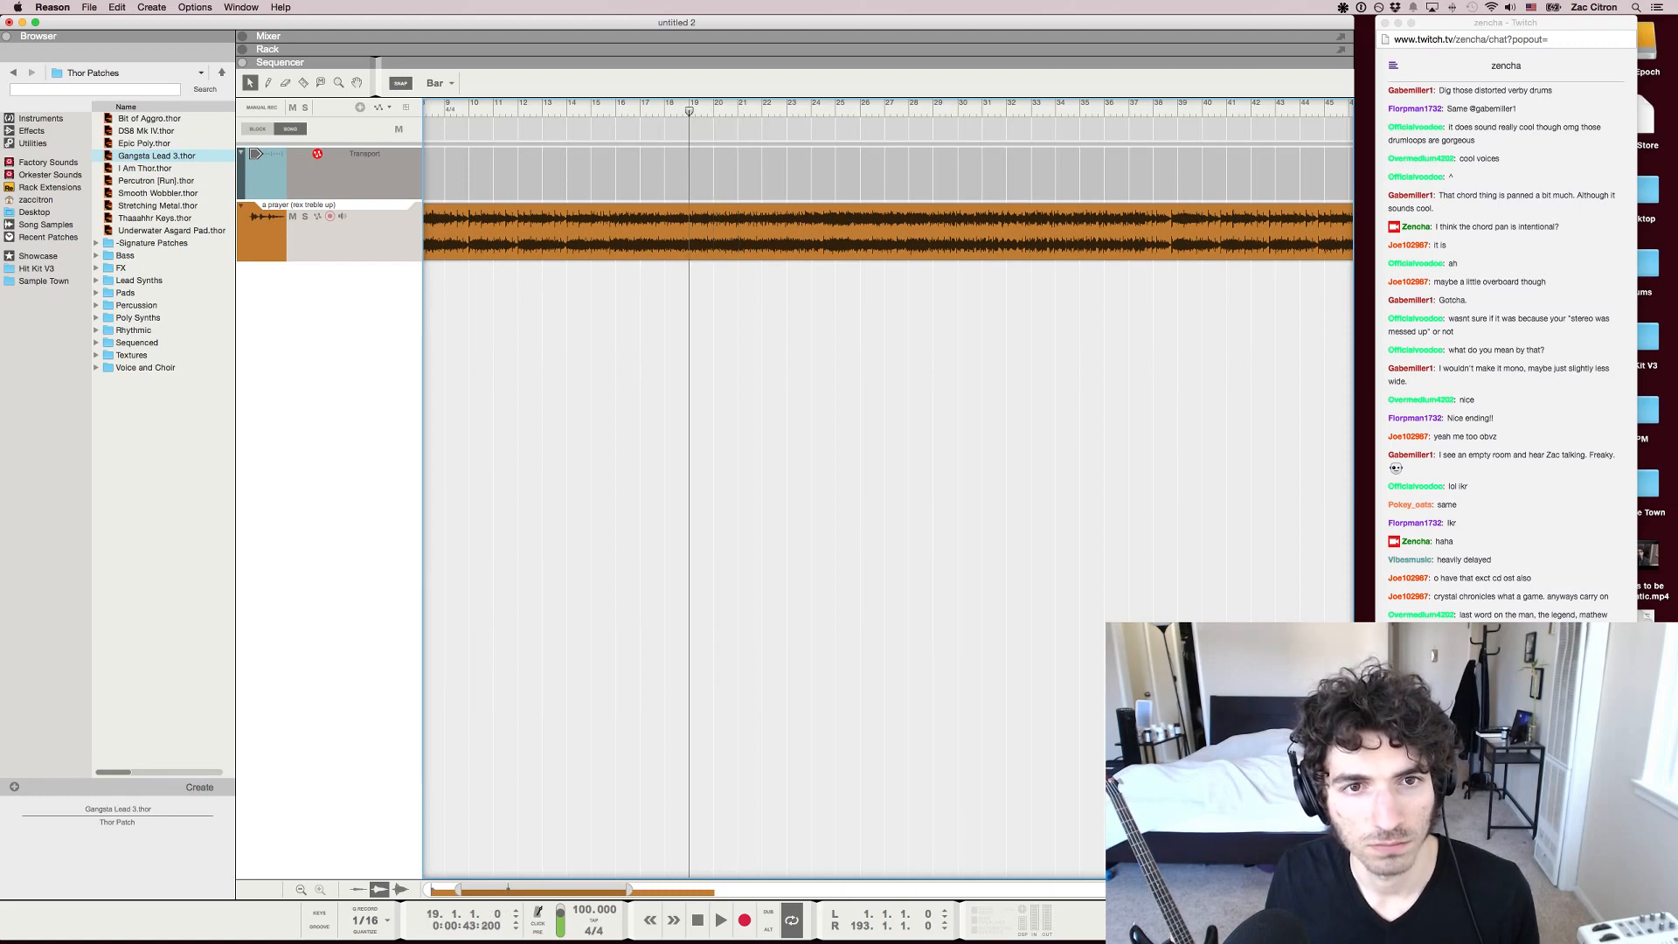
{"action": "key", "text": "space"}
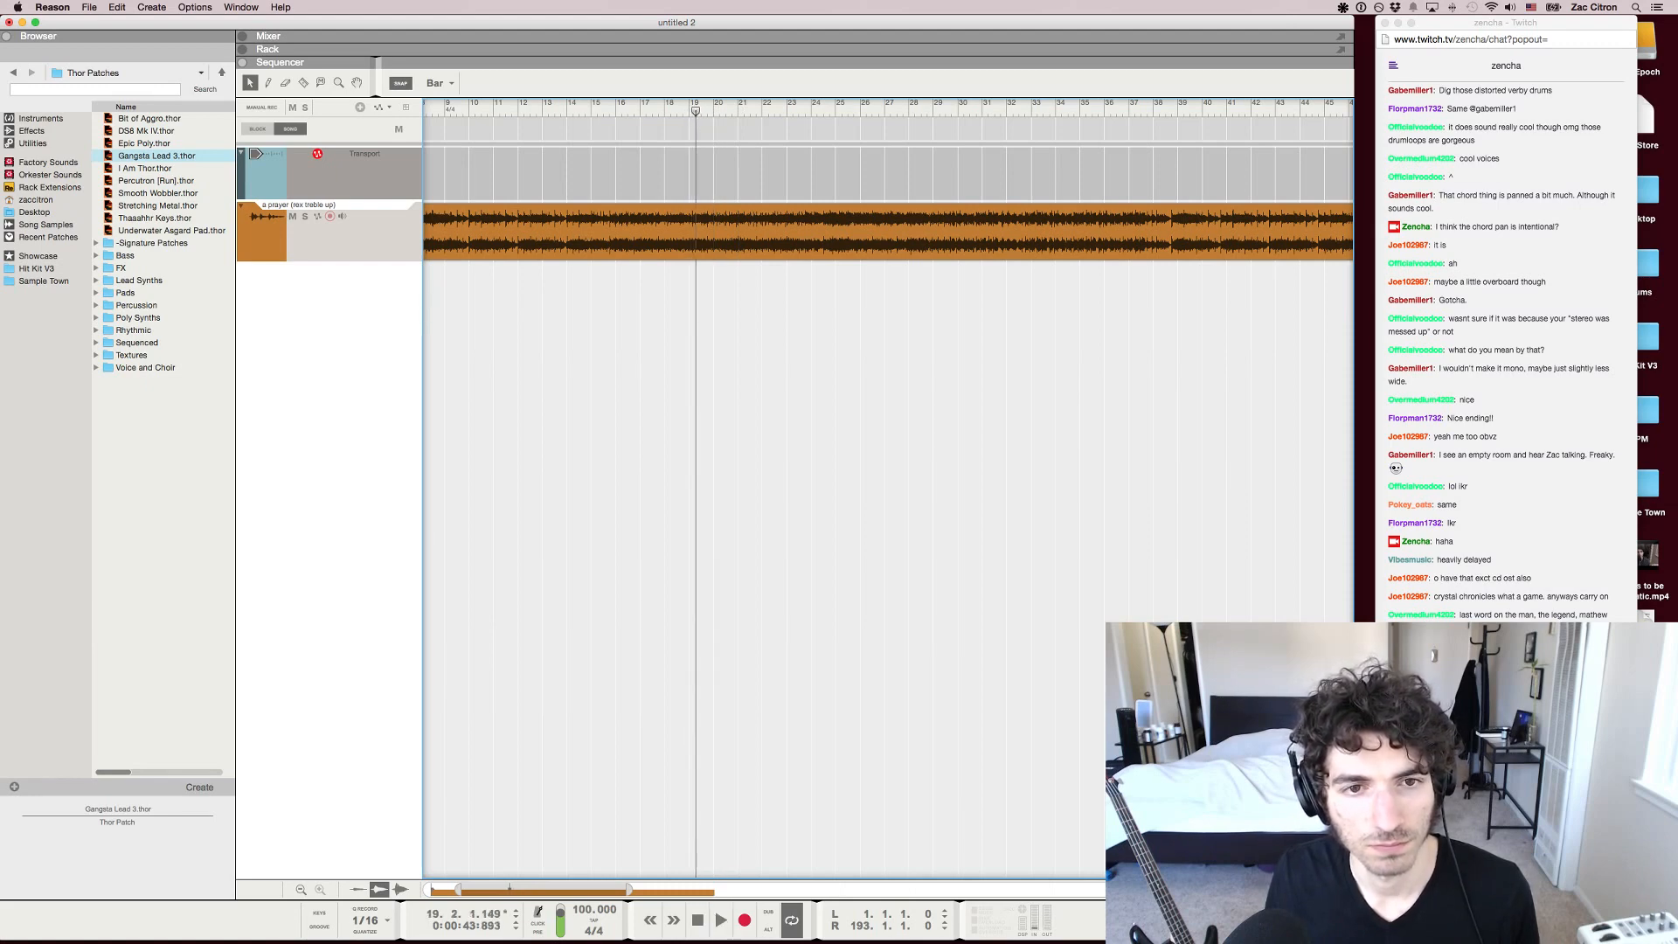
{"action": "key", "text": "space"}
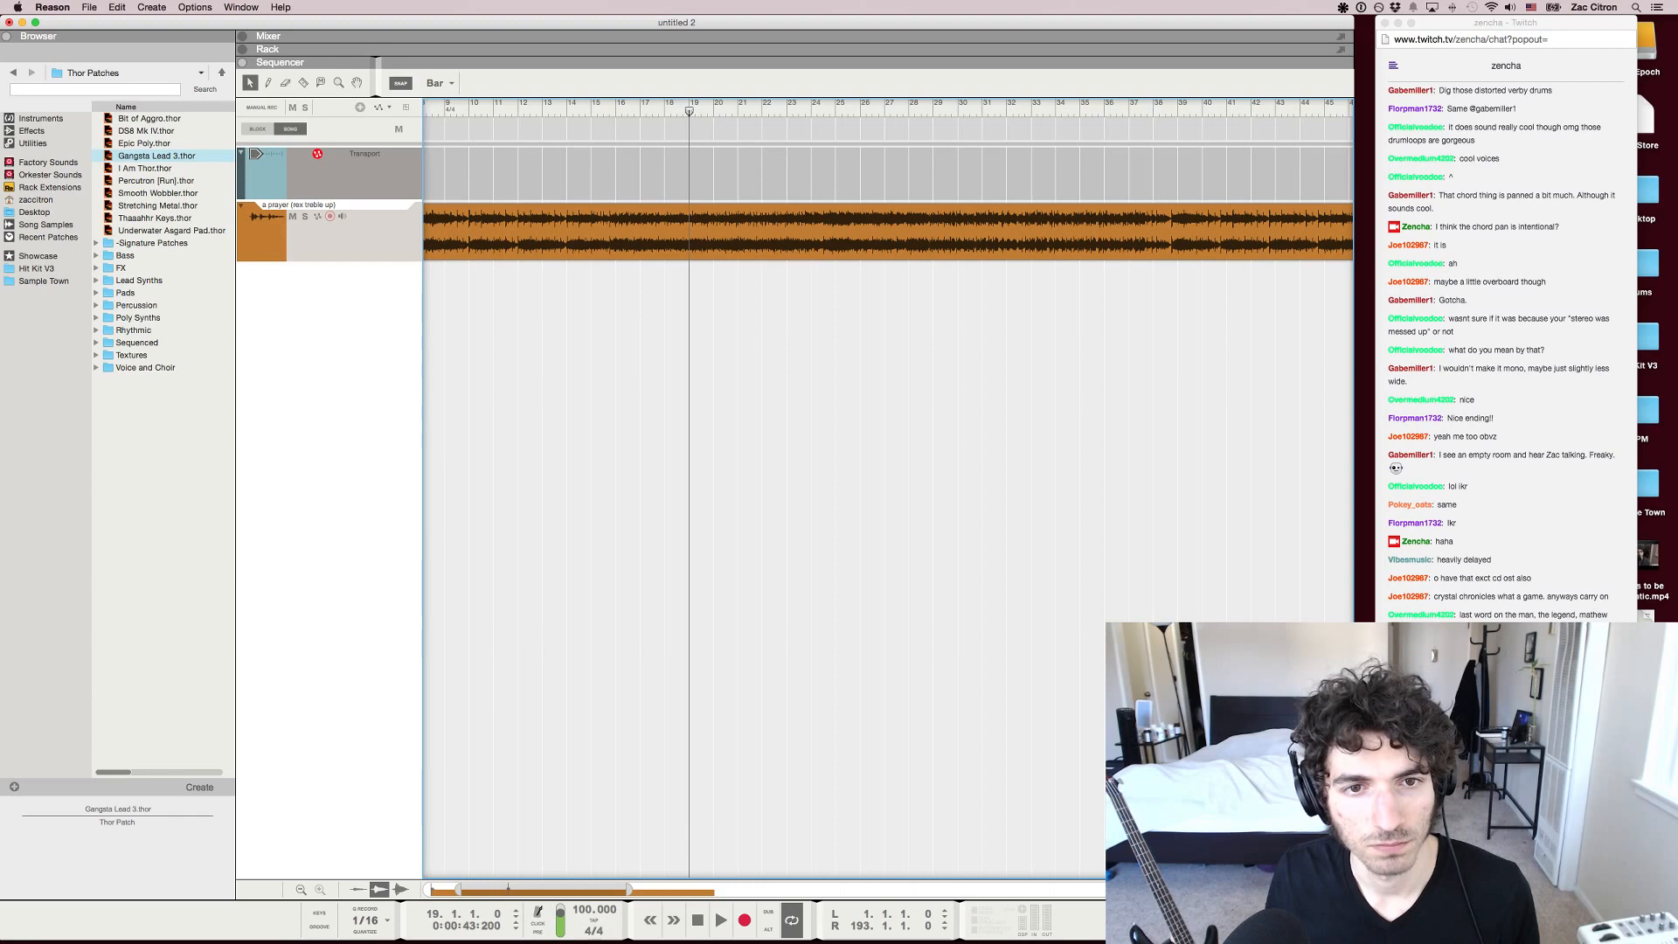
{"action": "key", "text": "space"}
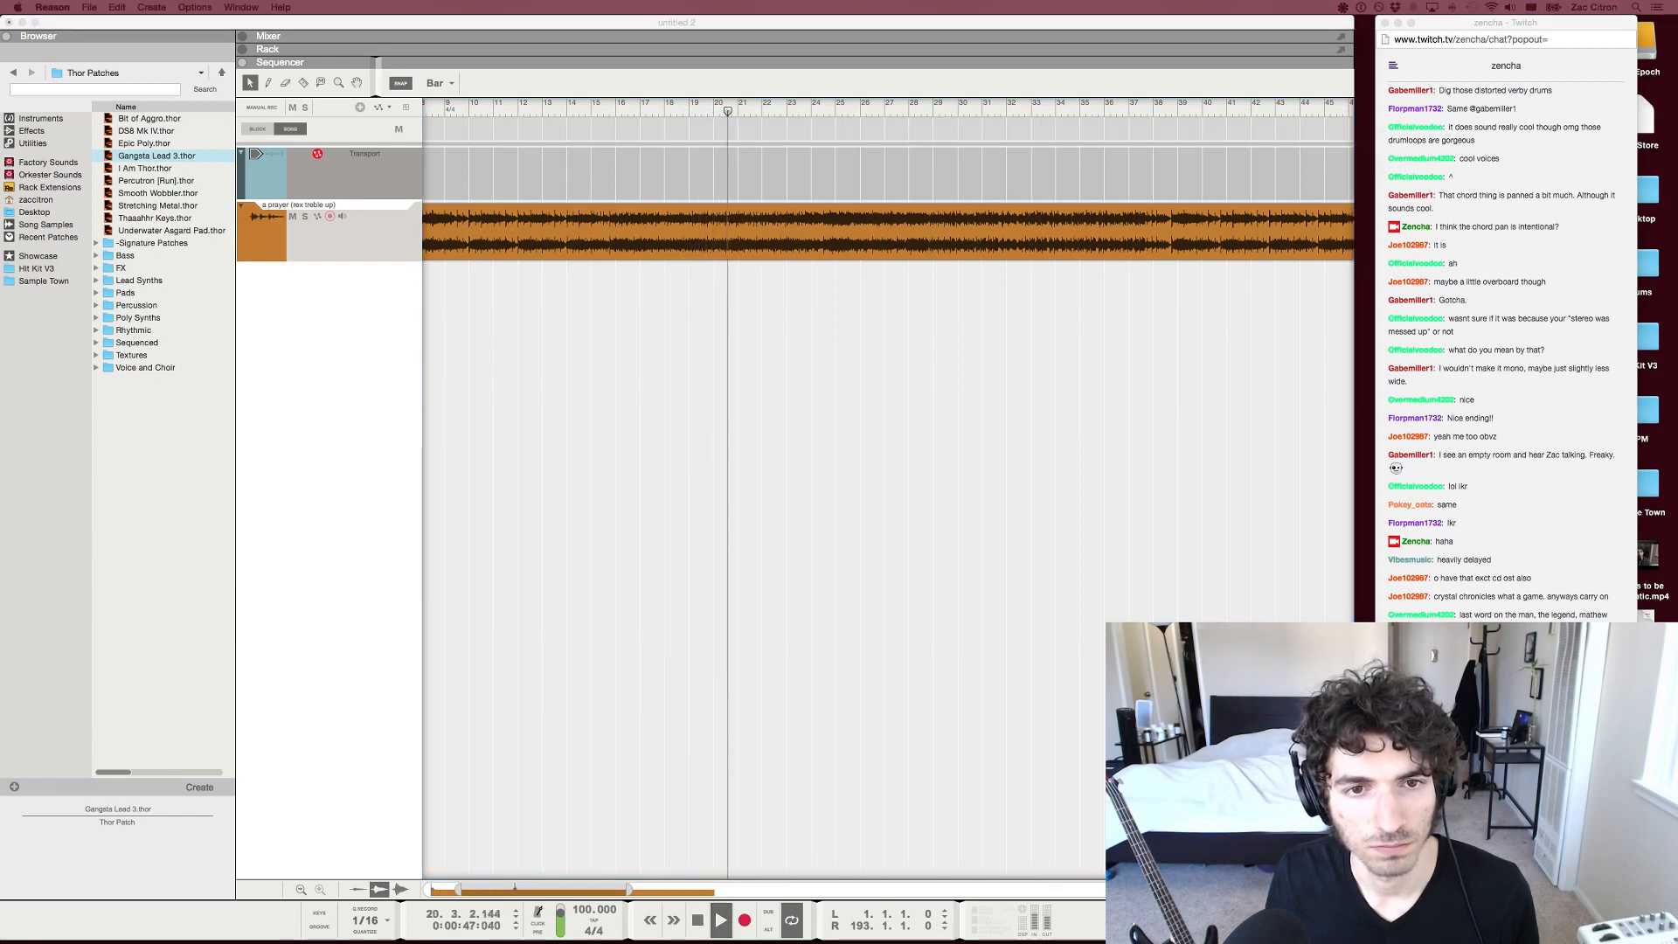
{"action": "key", "text": "super+Tab"}
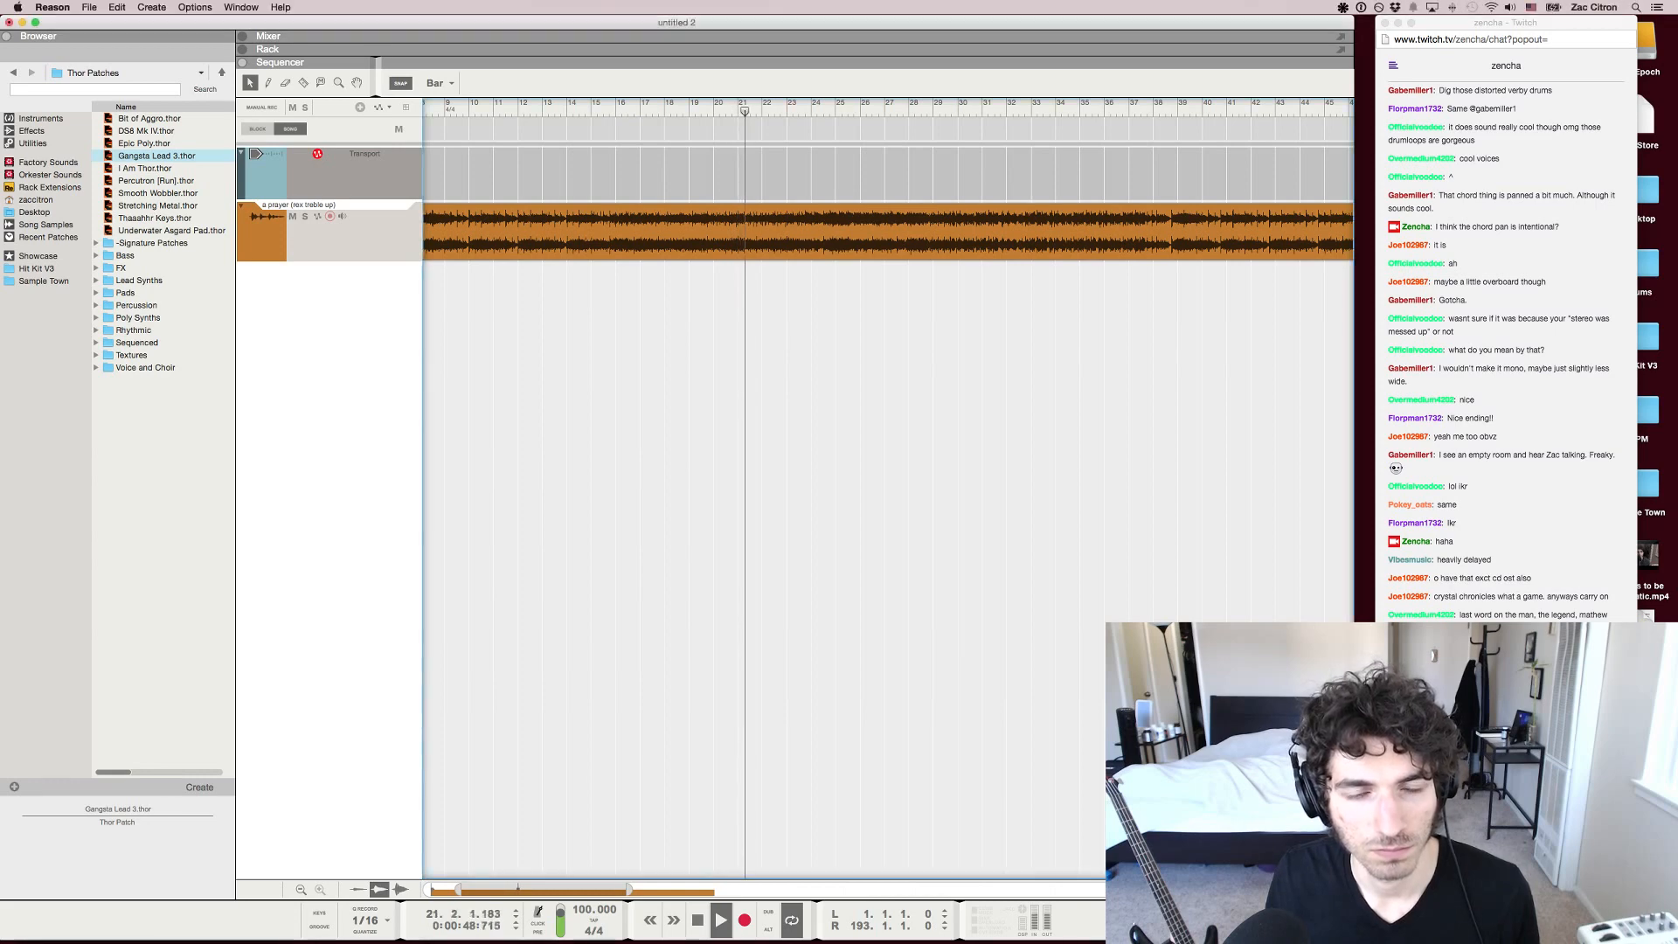
Move the playback position to bar 25, play the song from there, and check the Twitch chat before returning to Reason
{"action": "left_click_drag", "start_coordinate": [753, 111], "coordinate": [835, 111]}
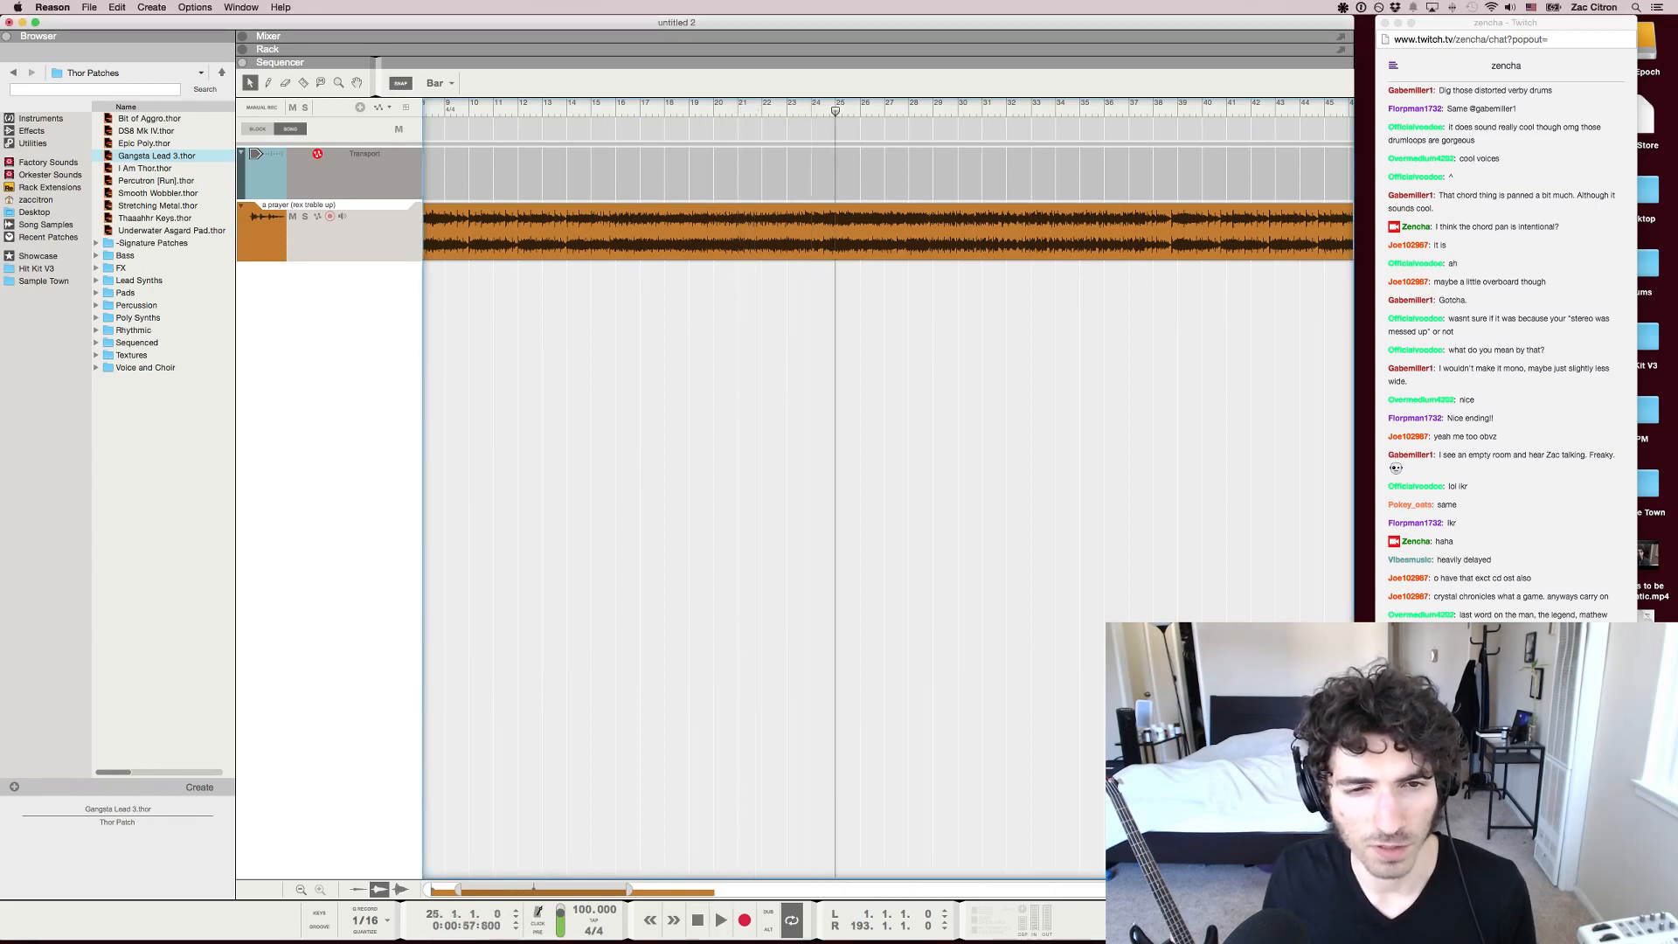
{"action": "key", "text": "space"}
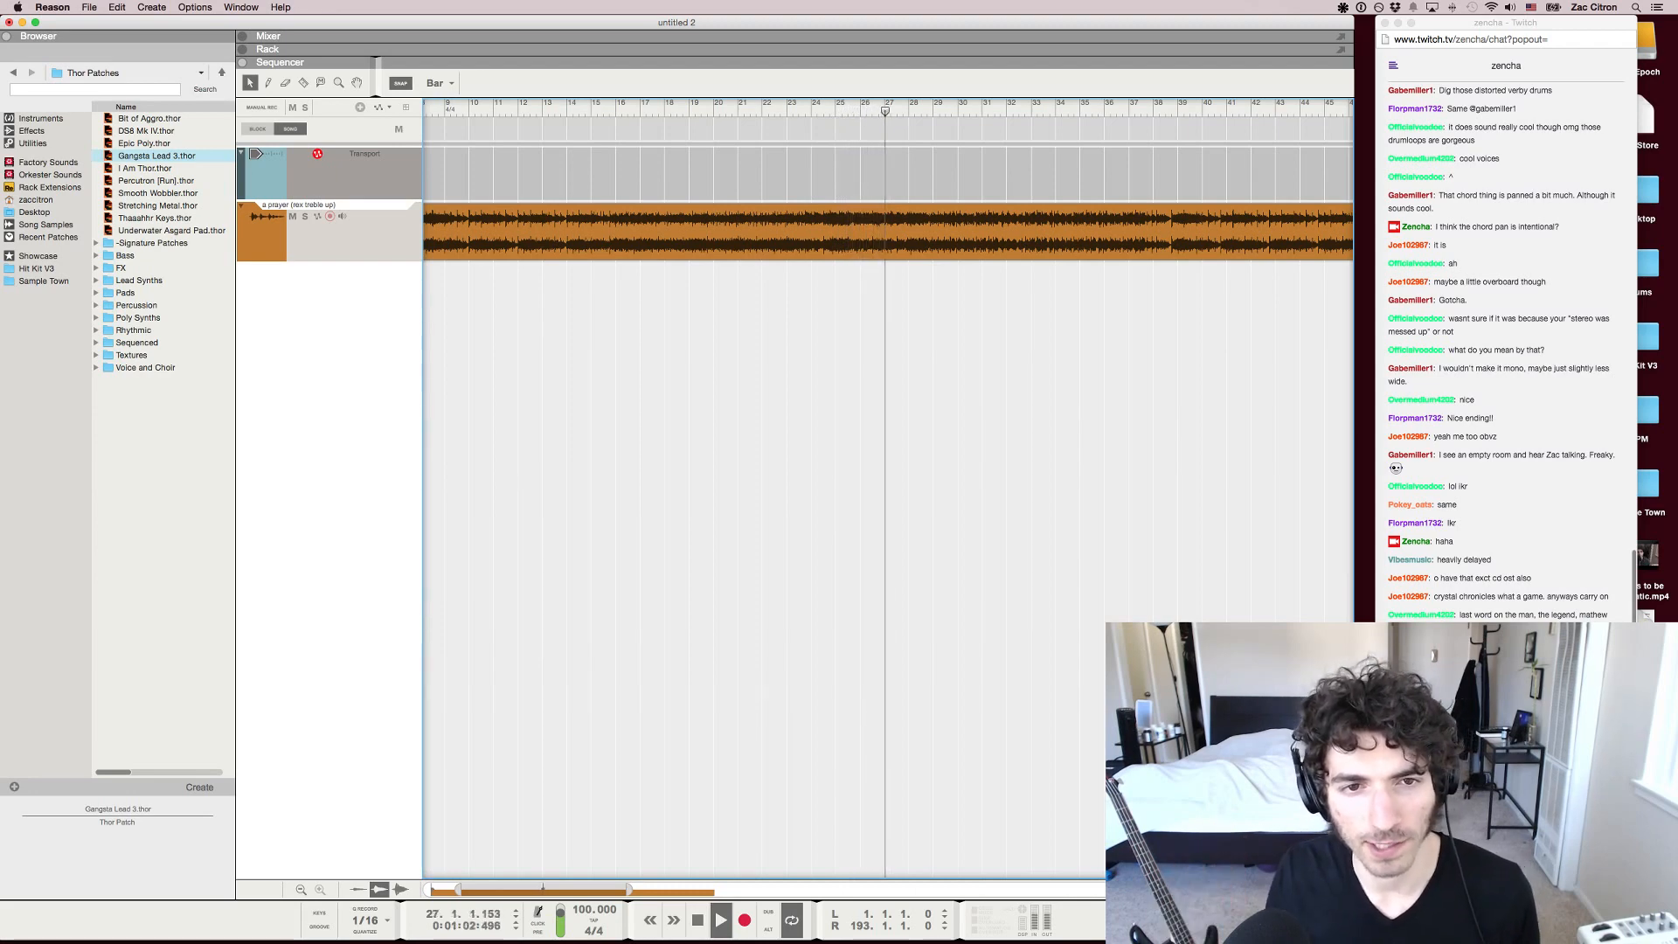
{"action": "key", "text": "super+Tab"}
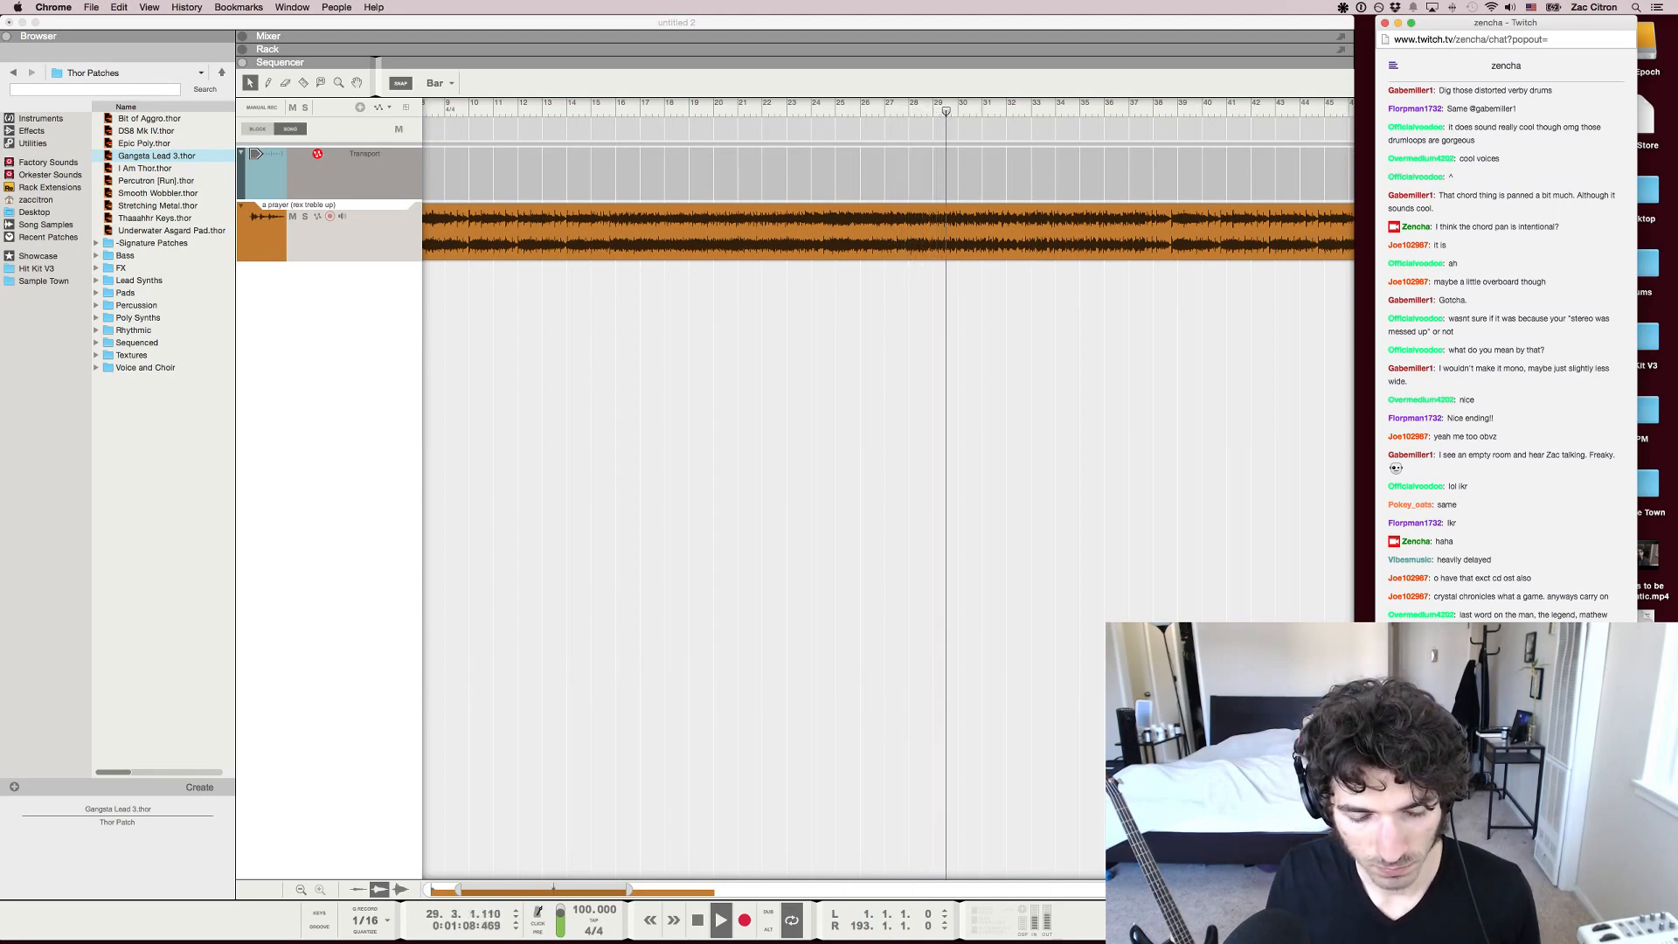
{"action": "key", "text": "super+Tab"}
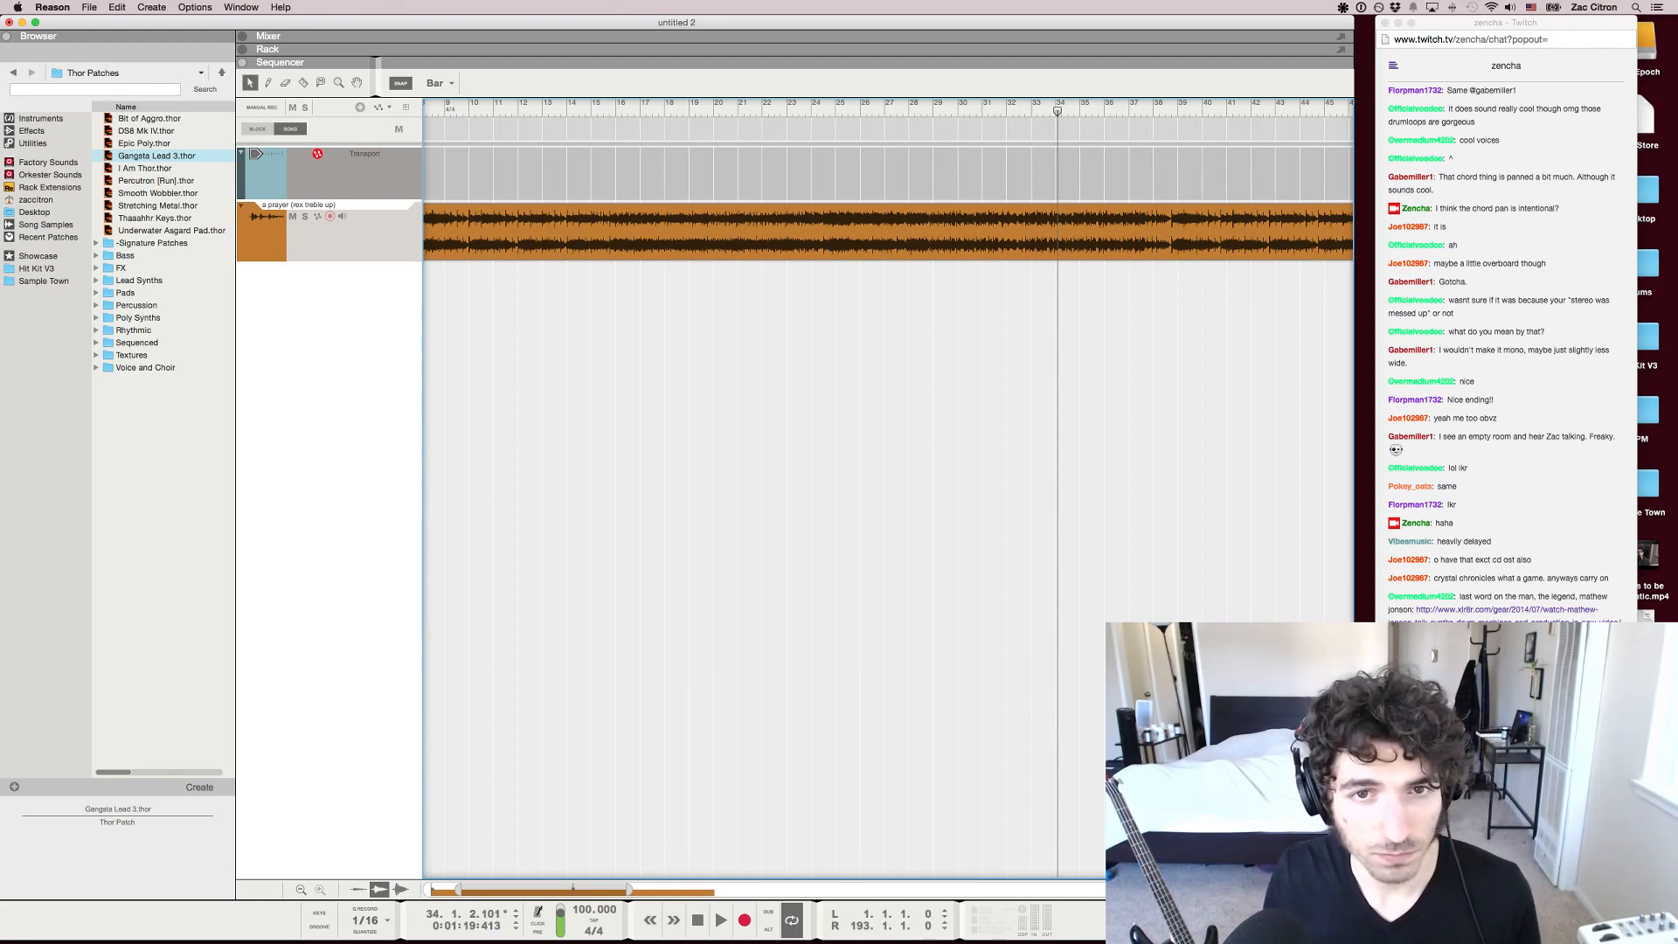
Rewind the playback position to bar 31 and play the song from there
{"action": "key", "text": "g"}
{"action": "key", "text": "g"}
{"action": "key", "text": "g"}
{"action": "key", "text": "g"}
{"action": "key", "text": "g"}
{"action": "key", "text": "g"}
{"action": "key", "text": "g"}
{"action": "key", "text": "g"}
{"action": "key", "text": "g"}
{"action": "key", "text": "g"}
{"action": "key", "text": "g"}
{"action": "key", "text": "g"}
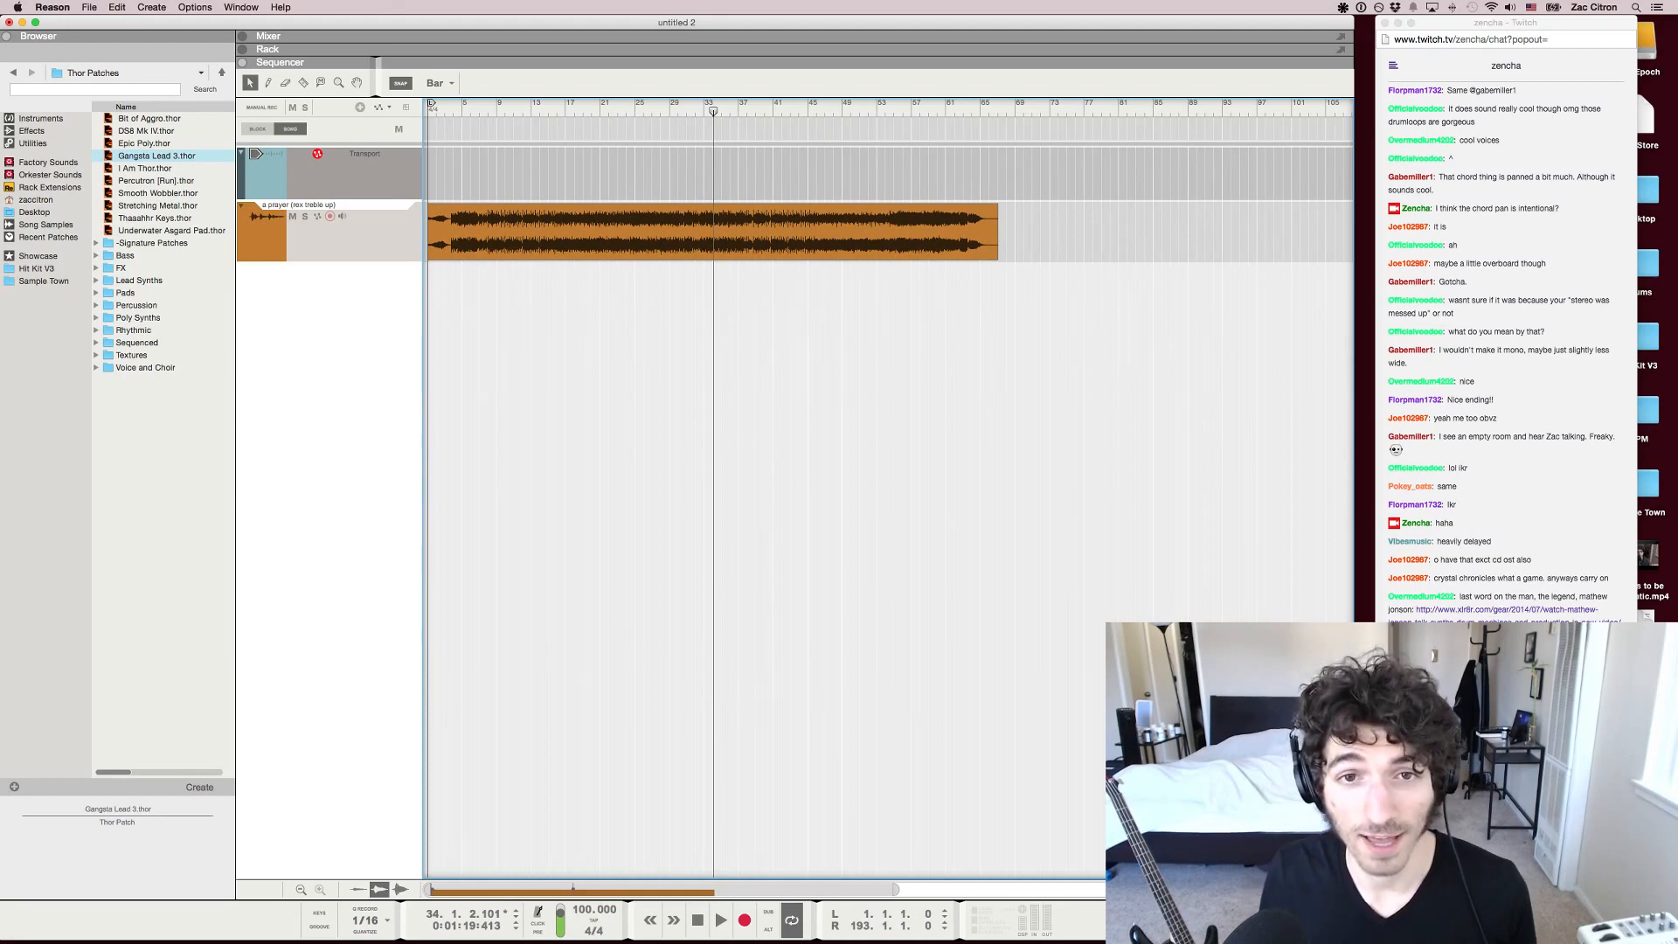
{"action": "key", "text": "h"}
{"action": "key", "text": "h"}
{"action": "key", "text": "h"}
{"action": "key", "text": "h"}
{"action": "key", "text": "h"}
{"action": "key", "text": "h"}
{"action": "key", "text": "h"}
{"action": "key", "text": "h"}
{"action": "key", "text": "h"}
{"action": "key", "text": "h"}
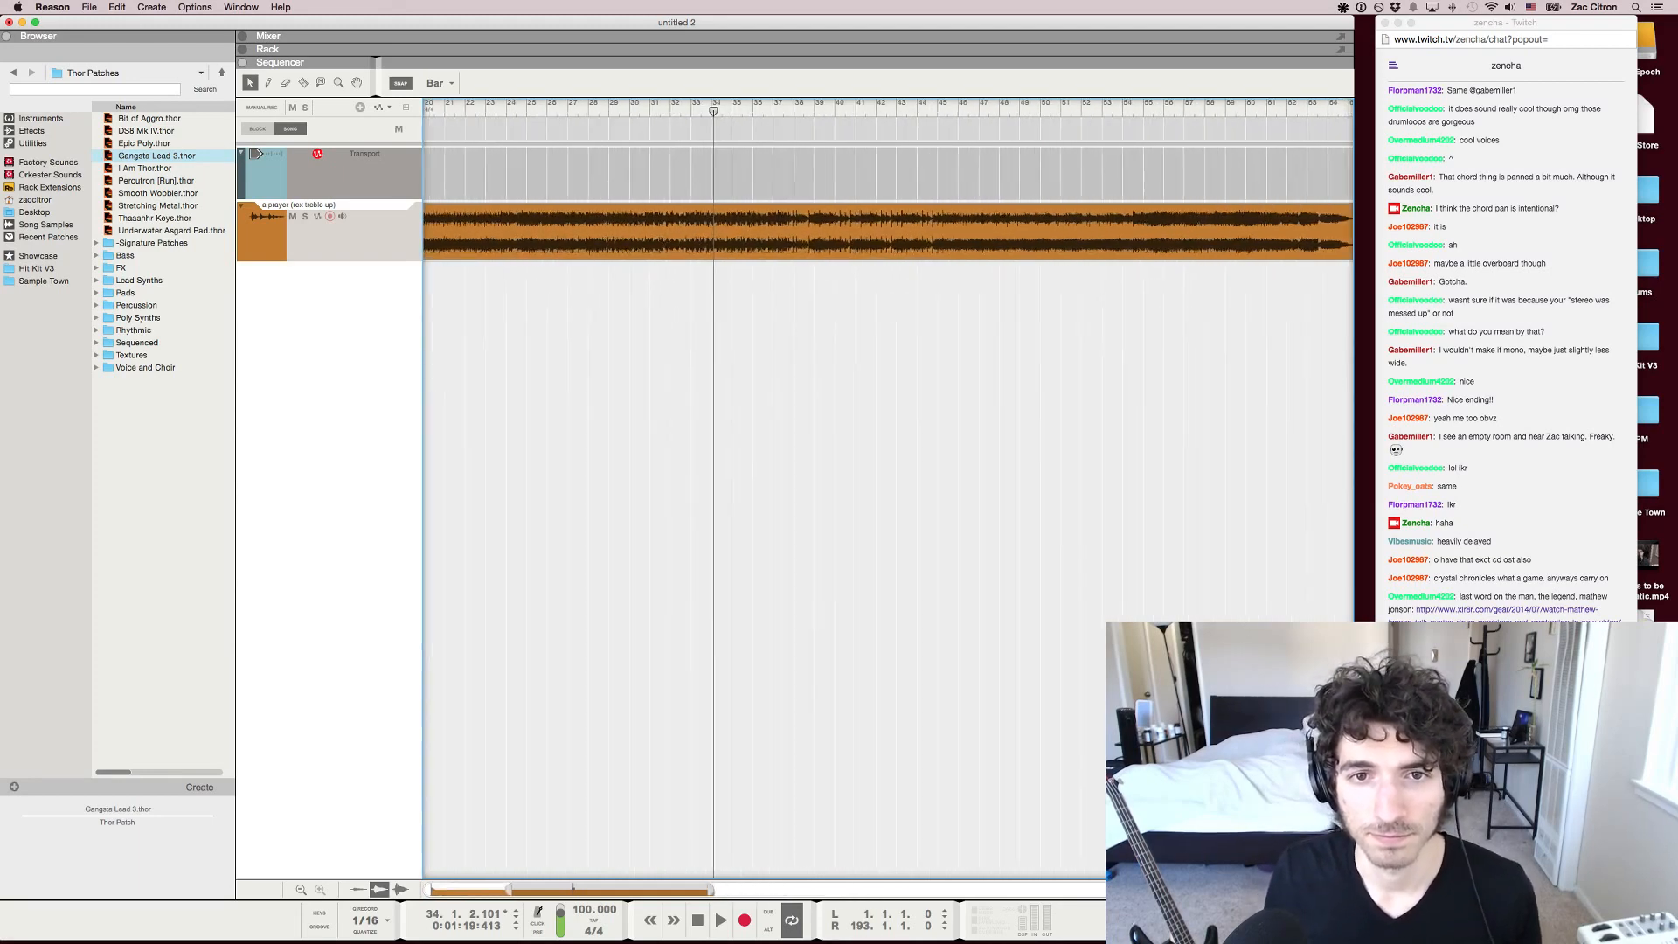
{"action": "key", "text": "g"}
{"action": "key", "text": "g"}
{"action": "key", "text": "g"}
{"action": "key", "text": "g"}
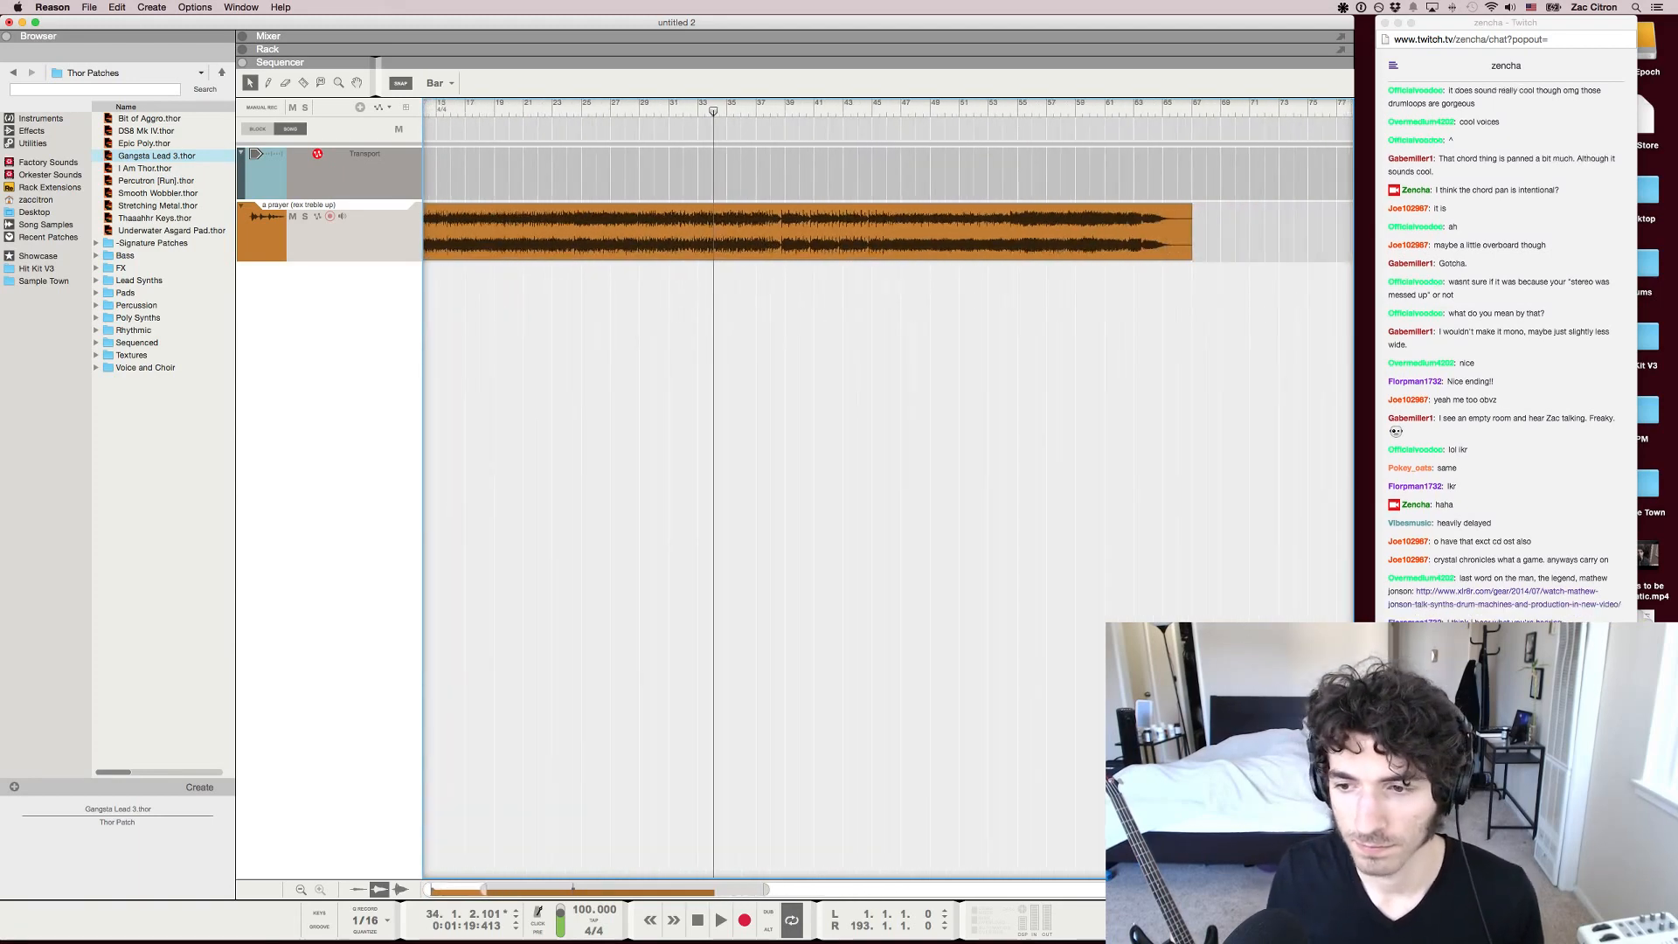
{"action": "key", "text": "y"}
{"action": "key", "text": "y"}
{"action": "key", "text": "y"}
{"action": "key", "text": "space"}
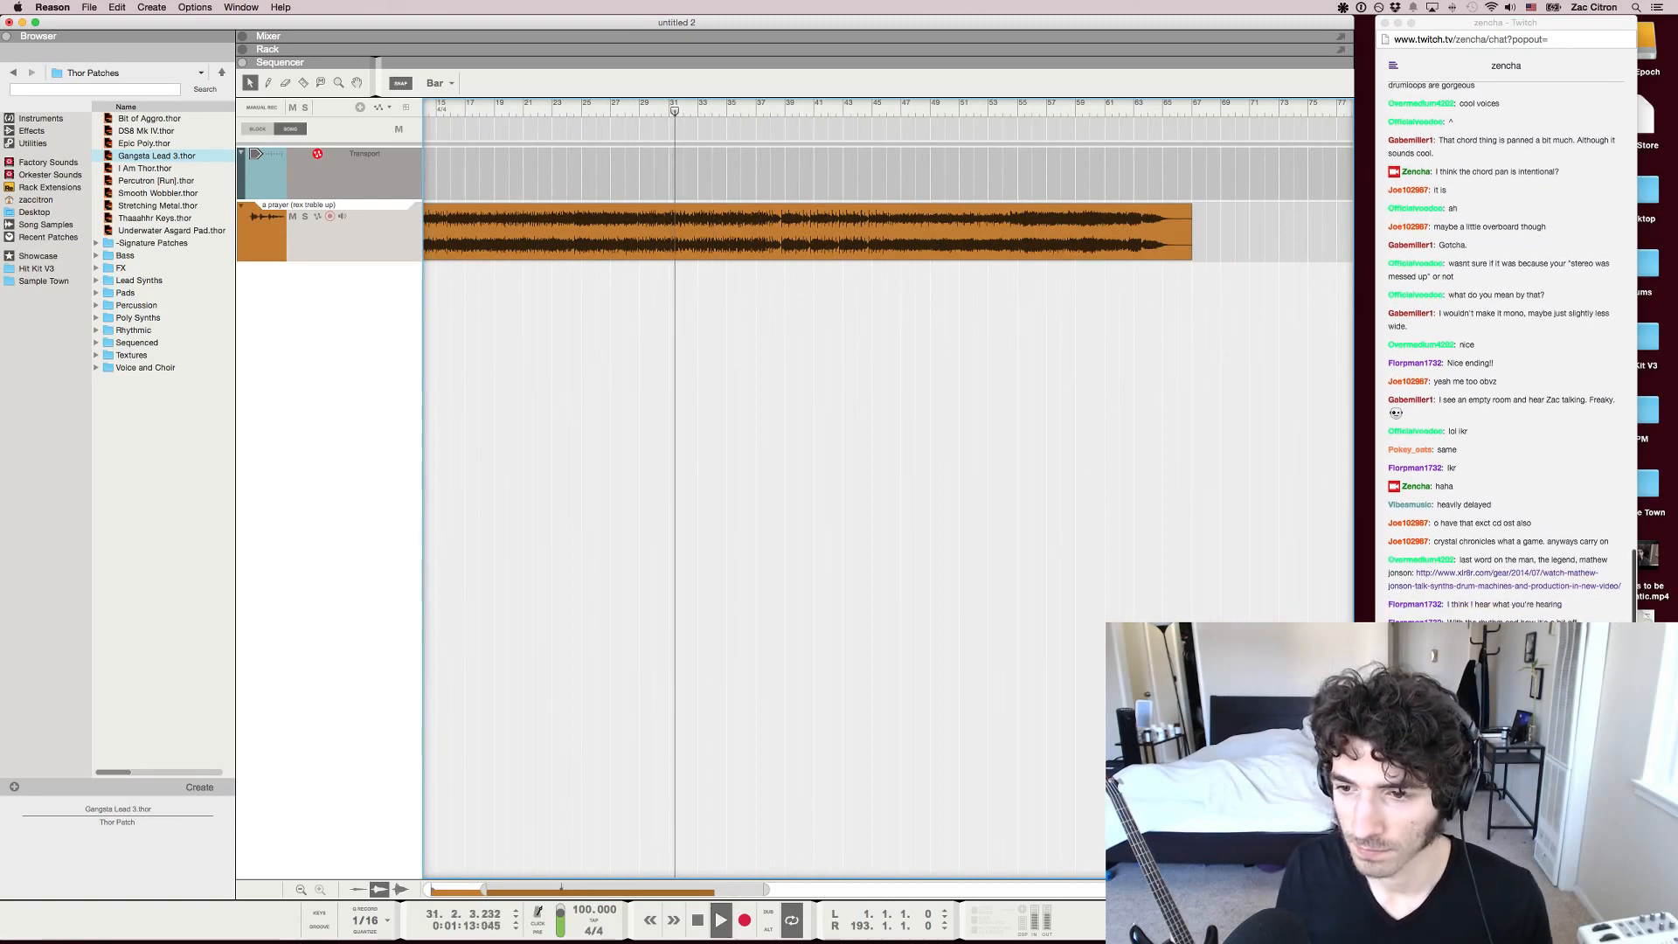
Show the Mixer and open the Spectrum EQ for the "a prayer (rex treble up)" channel
{"action": "key", "text": "F5"}
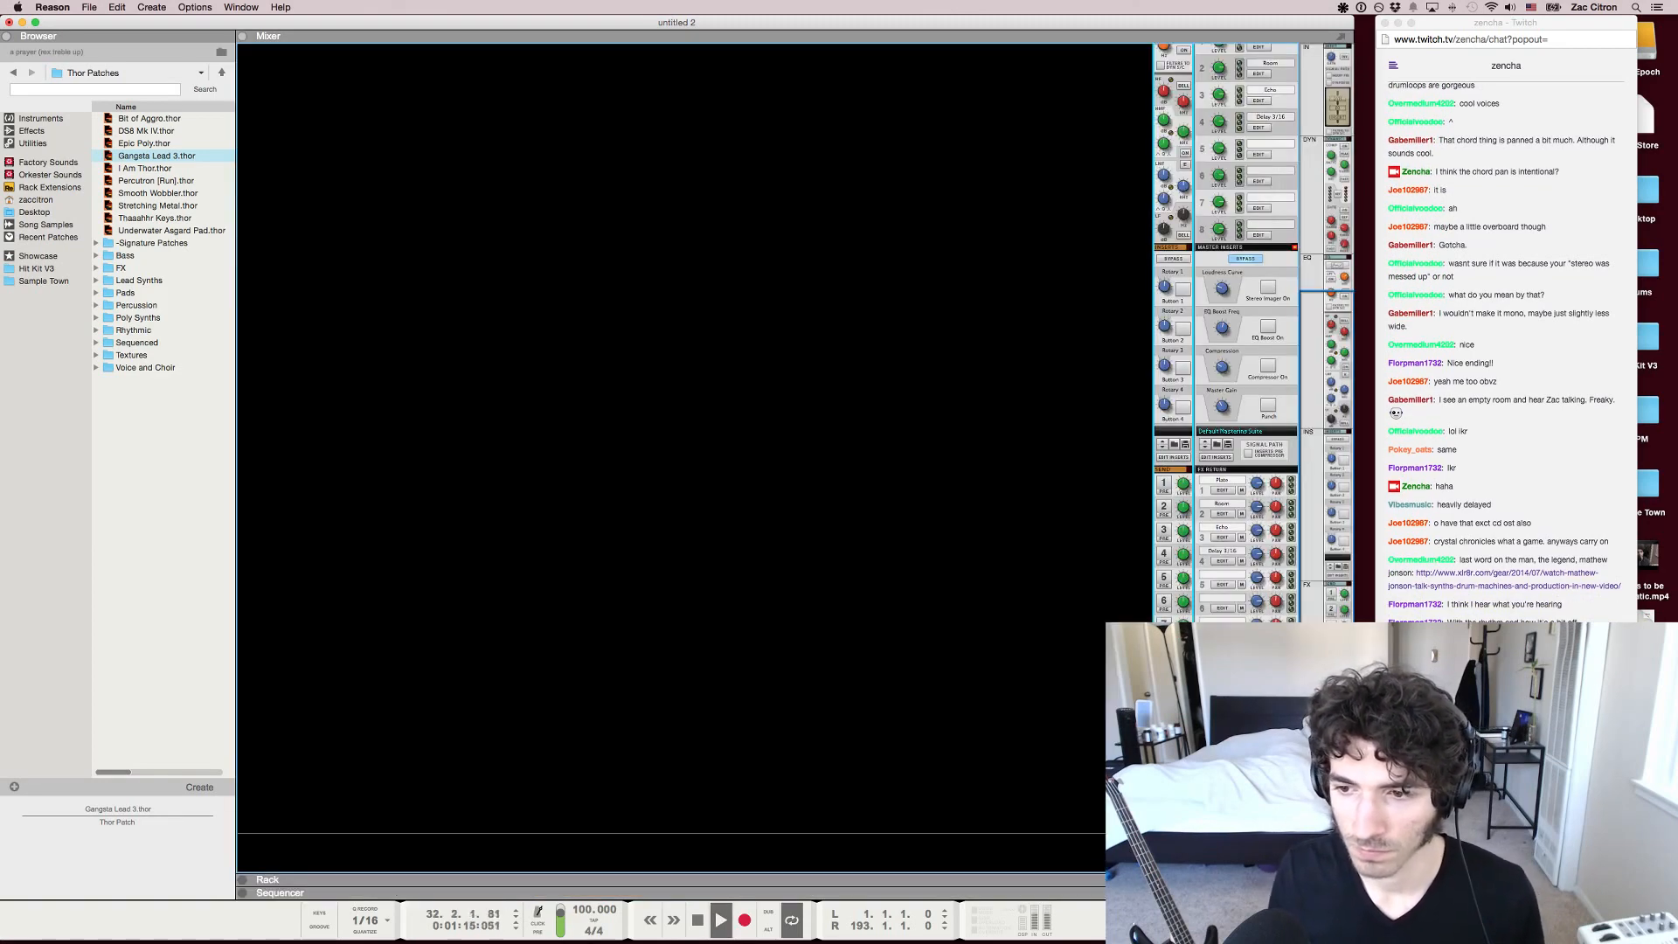
{"action": "scroll", "coordinate": [1174, 366], "scroll_direction": "up", "scroll_amount": 10}
{"action": "left_click", "coordinate": [1173, 366]}
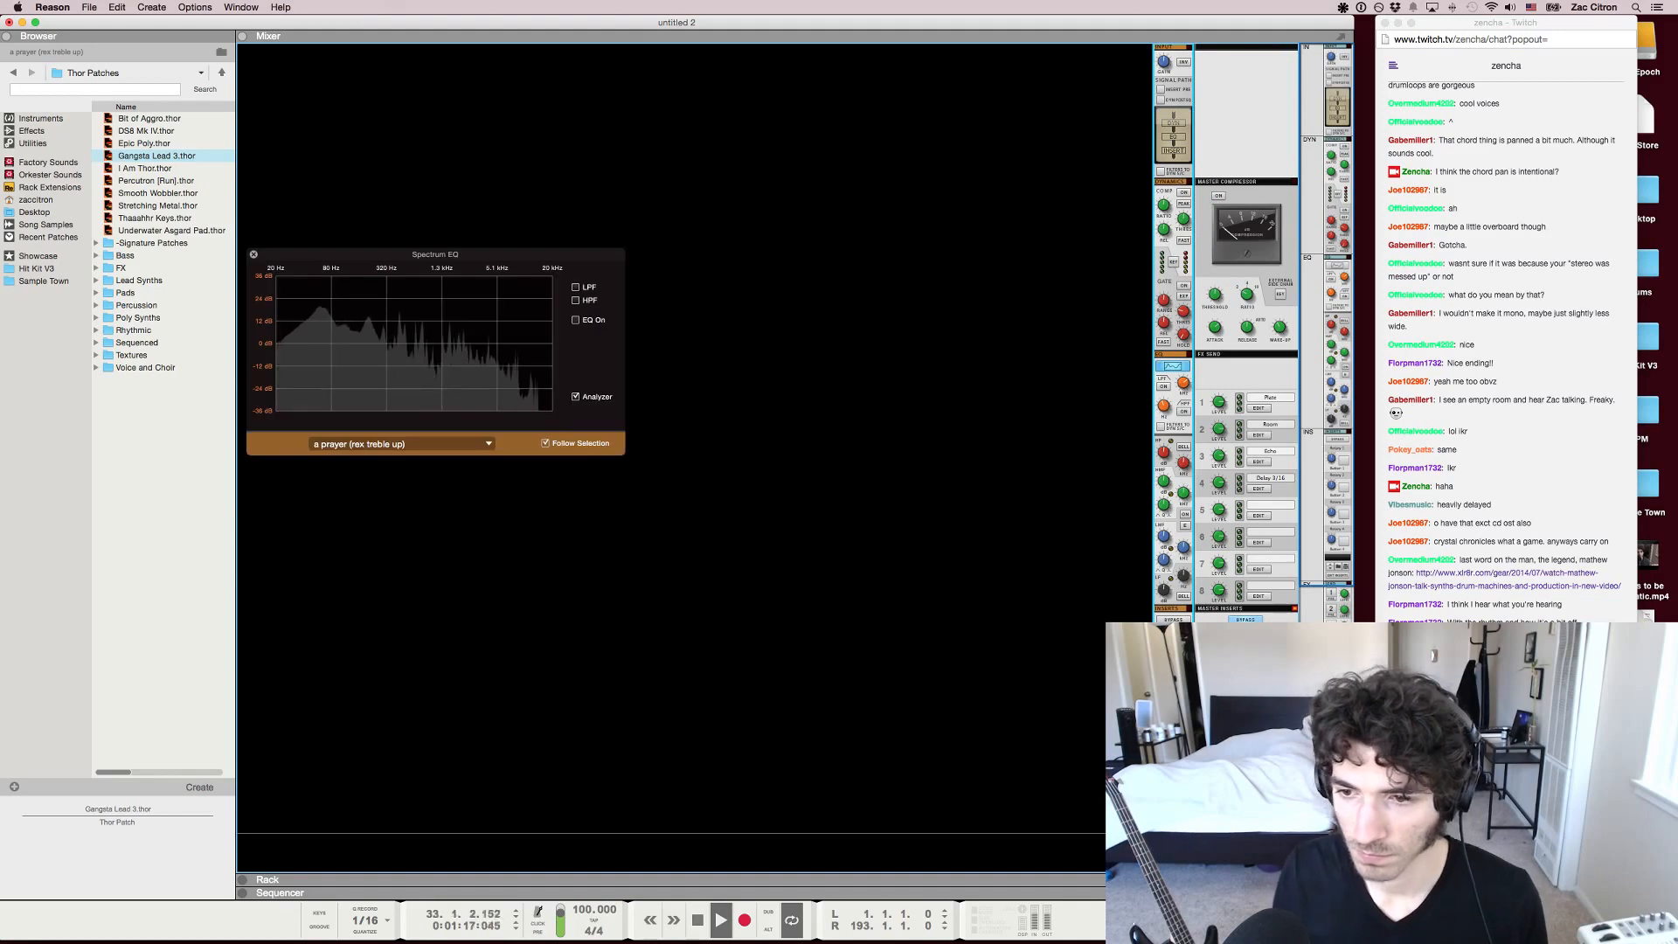
Toggle the channel's EQ to compare the song with and without the high-frequency boost, leave it on, and close the Spectrum EQ
{"action": "left_click", "coordinate": [575, 320]}
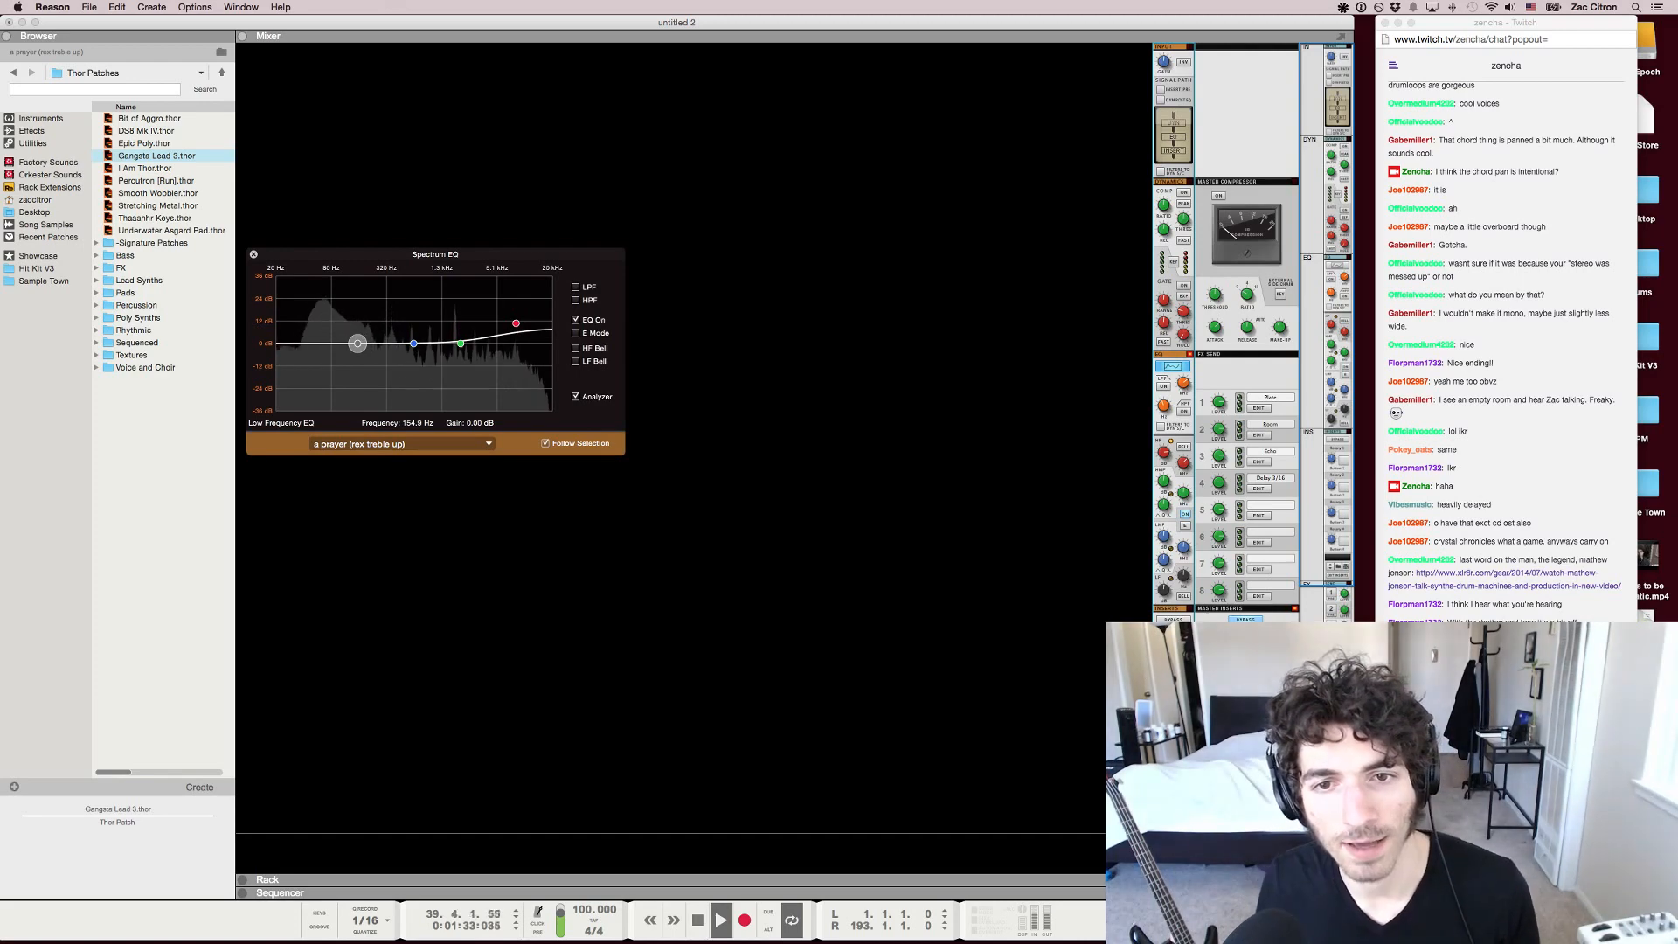
{"action": "left_click", "coordinate": [576, 320]}
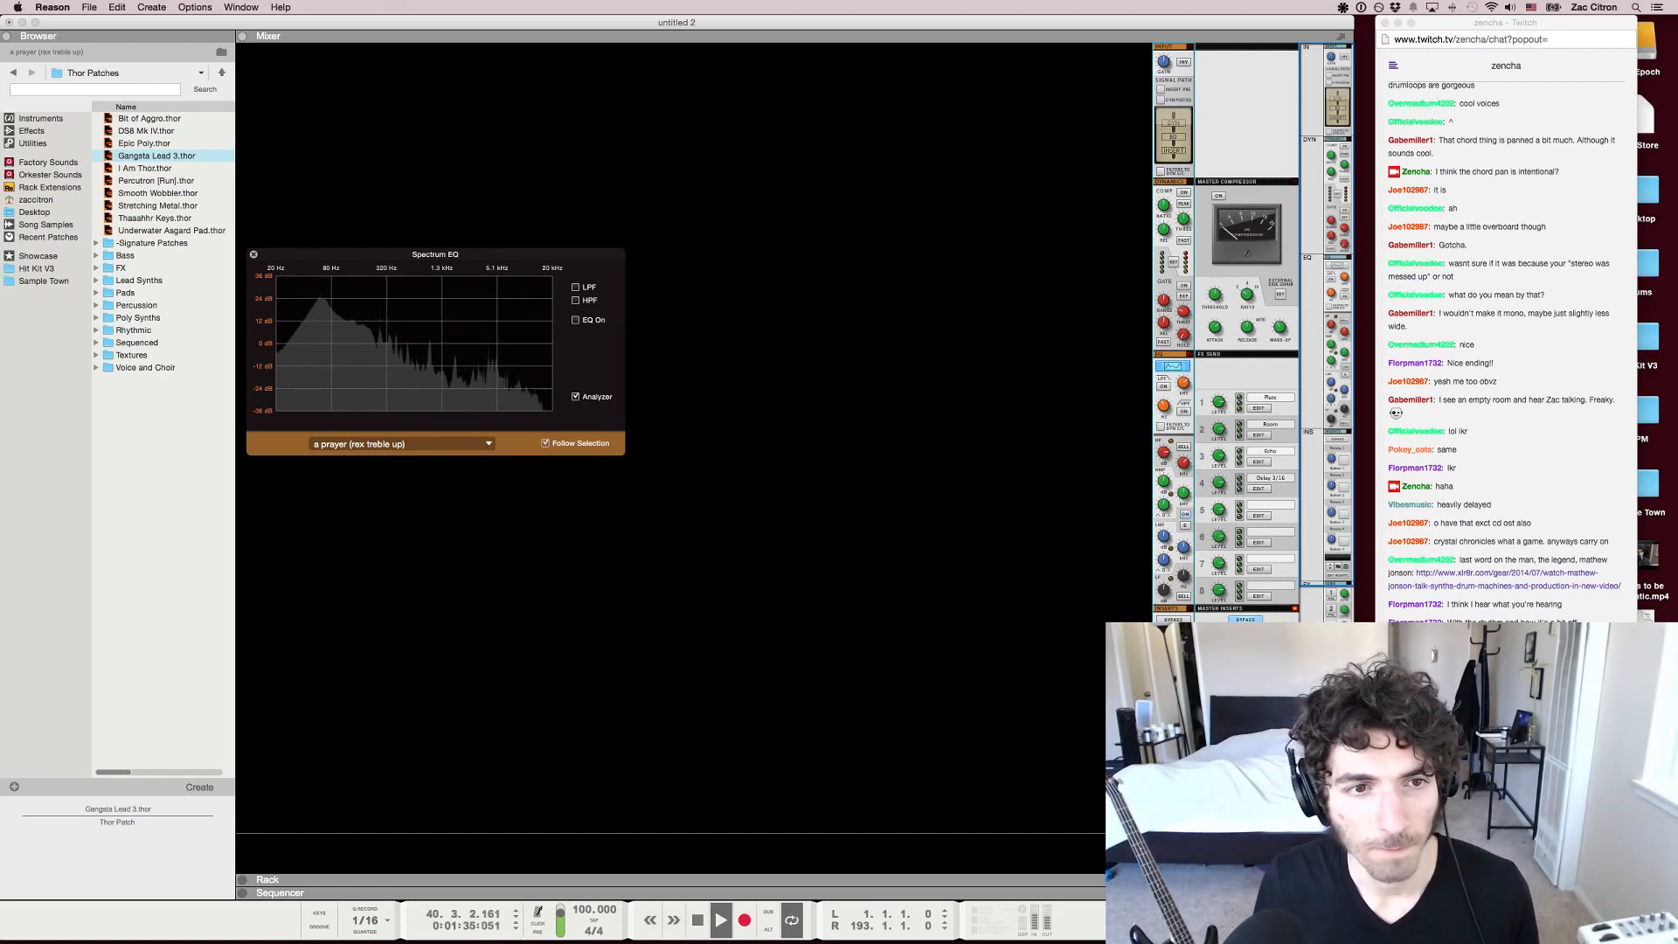
{"action": "left_click", "coordinate": [577, 320]}
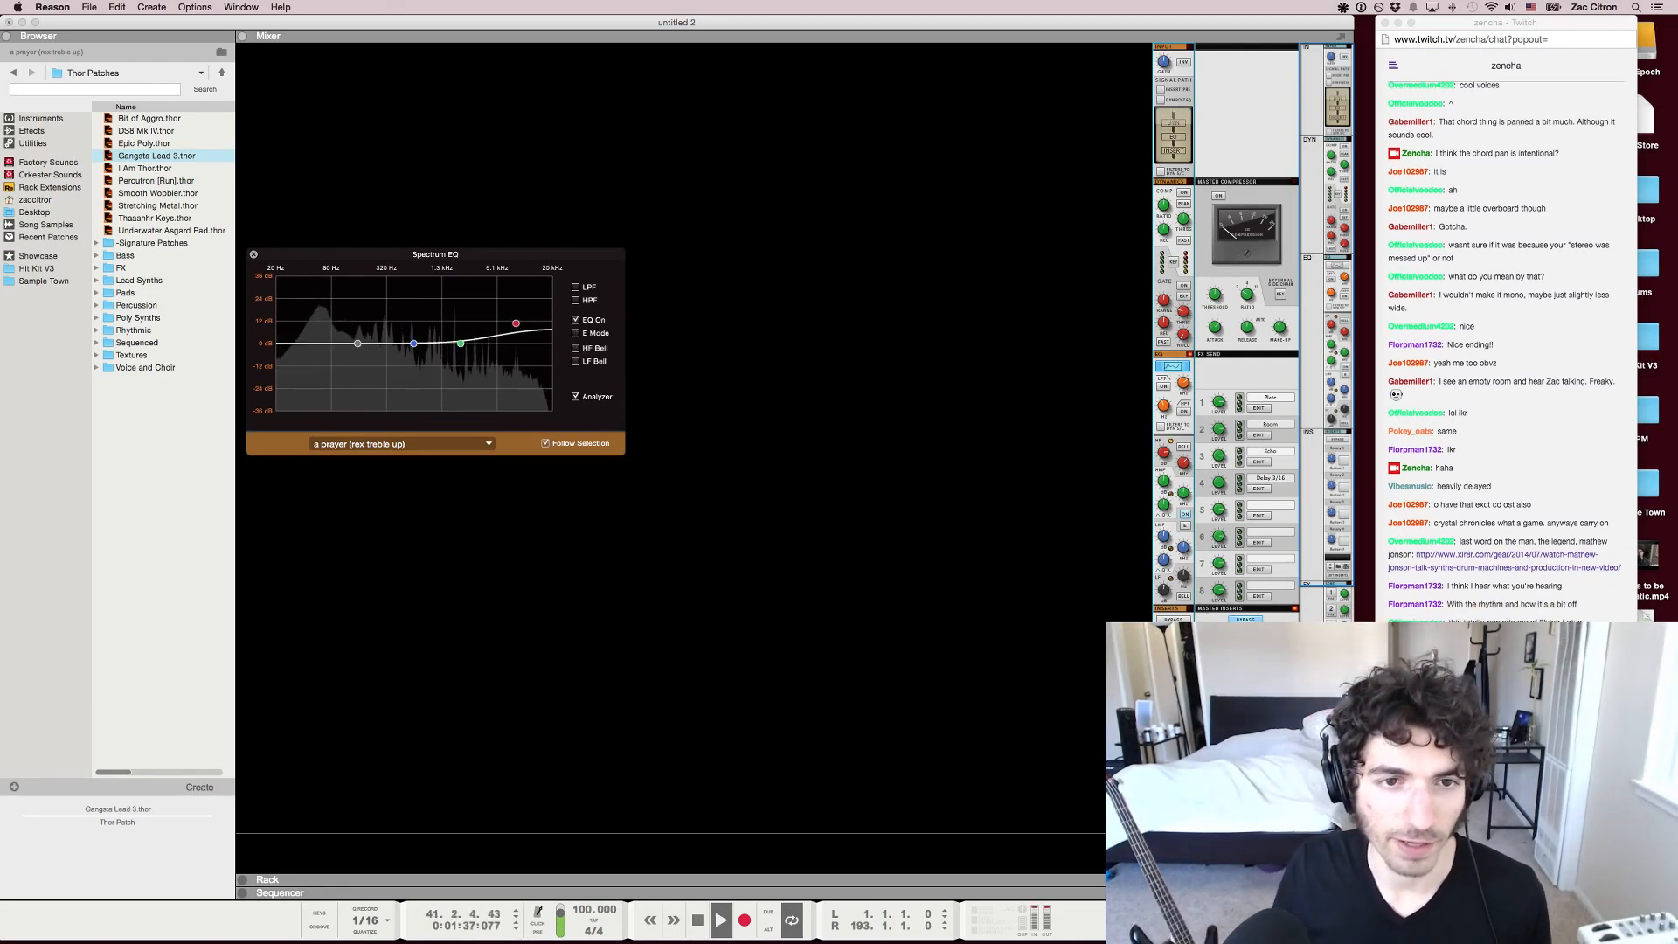
{"action": "left_click", "coordinate": [576, 320]}
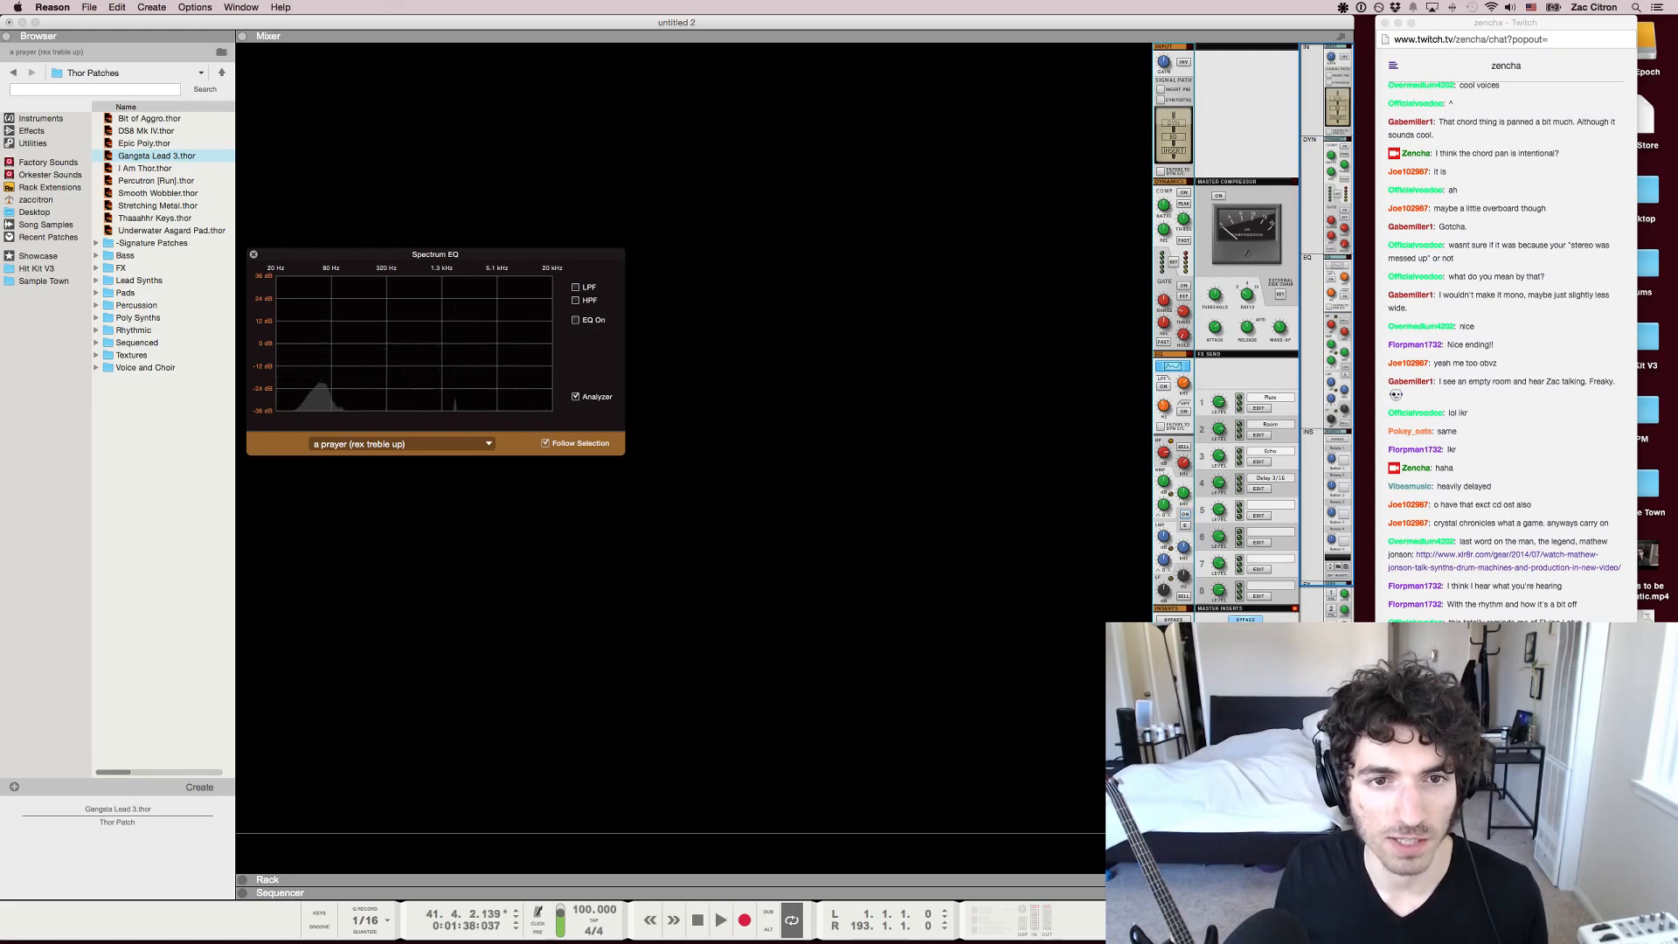
{"action": "left_click", "coordinate": [576, 320]}
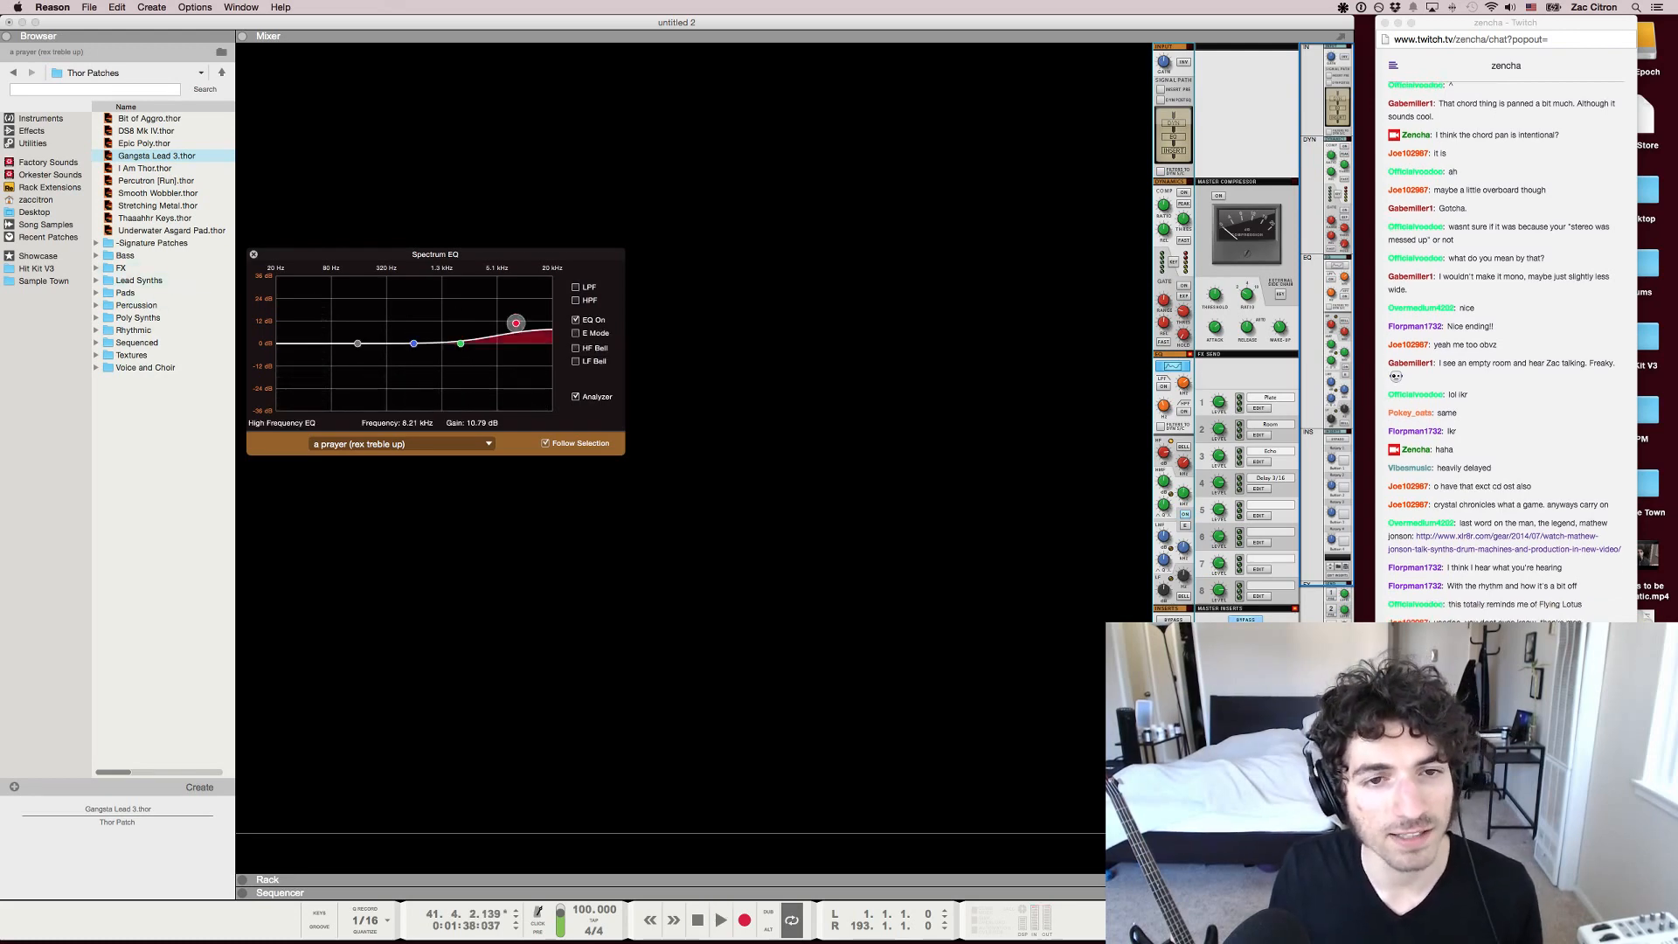
{"action": "key", "text": "space"}
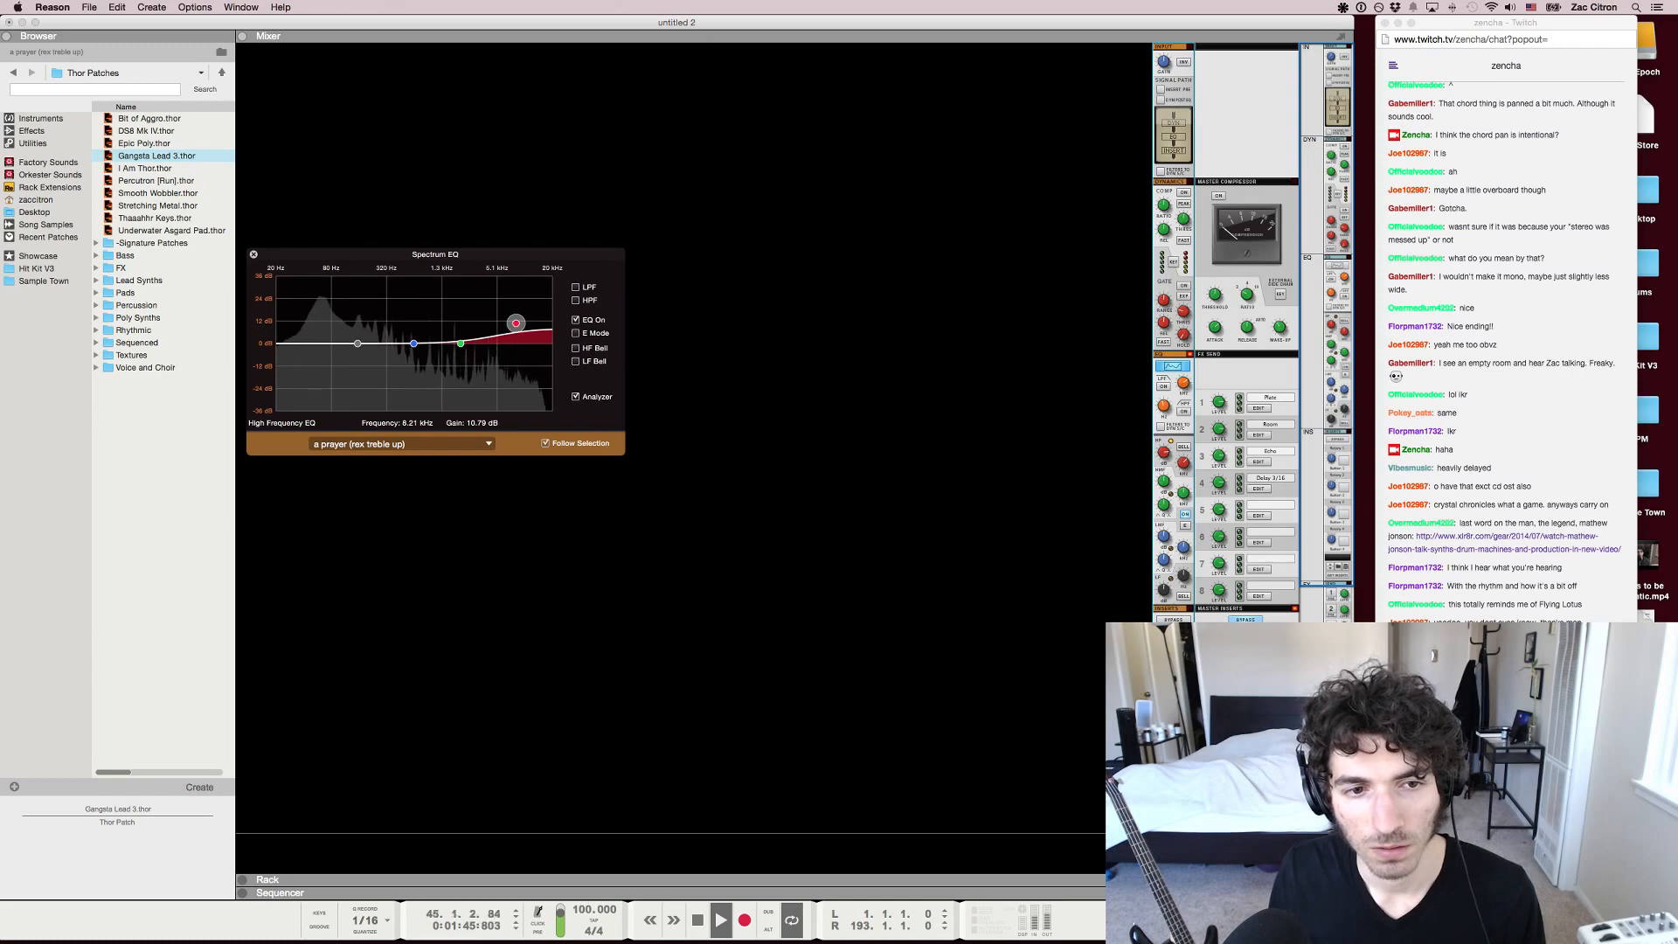
{"action": "key", "text": "F2"}
{"action": "key", "text": "space"}
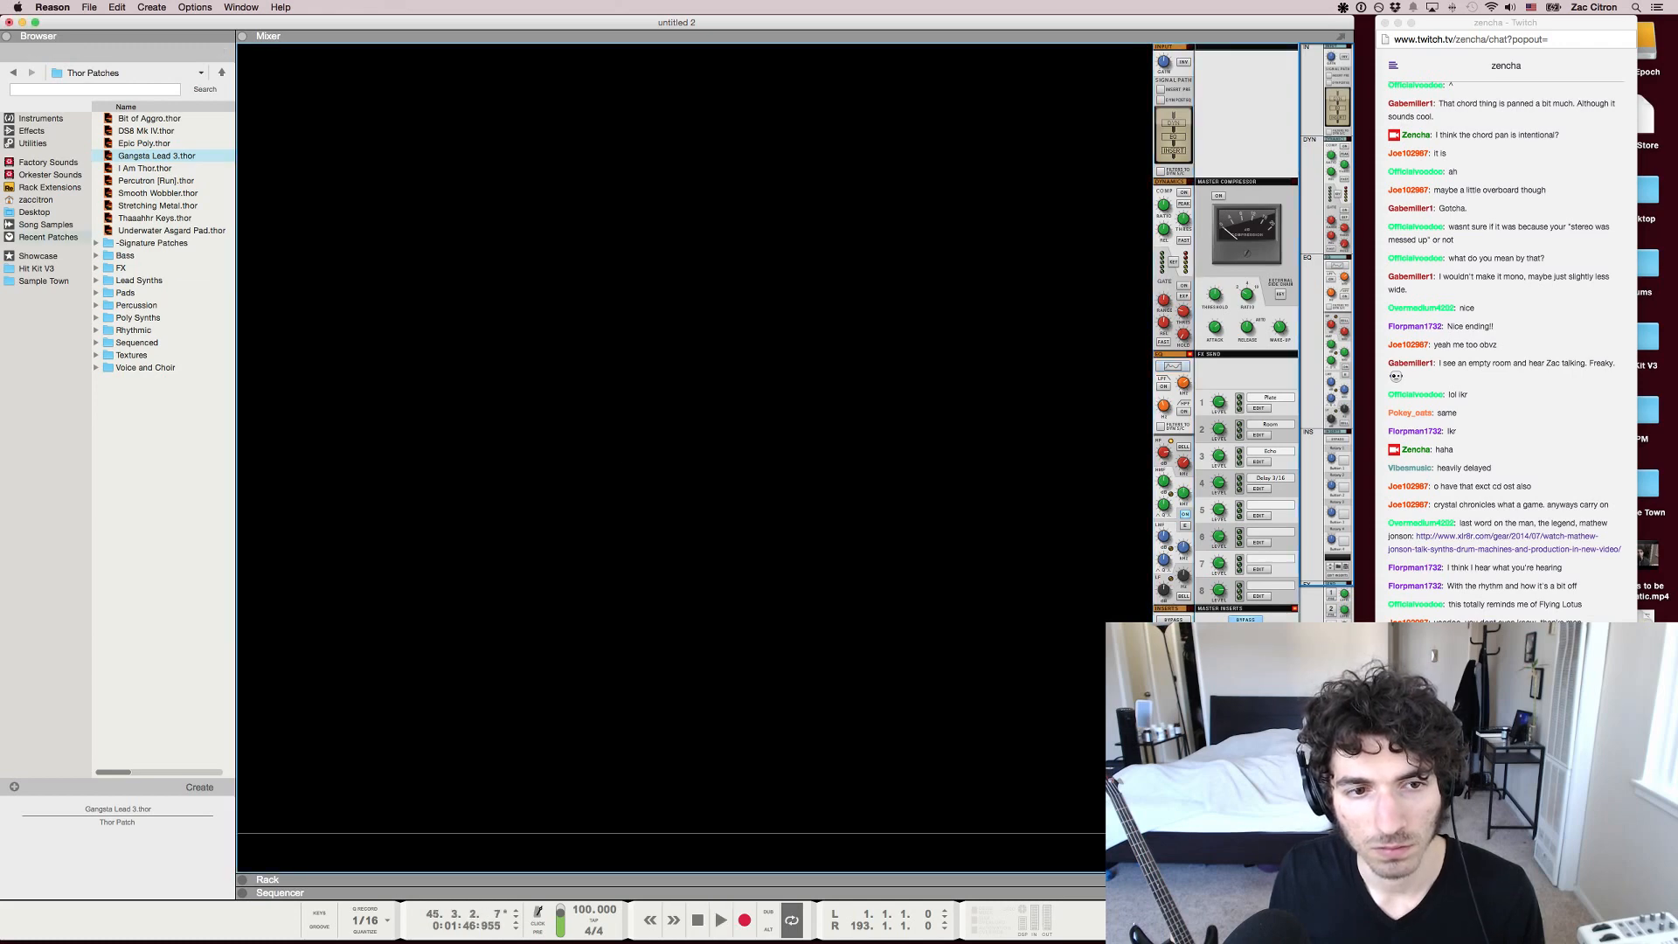
Go back to the Sequencer, replay a short passage from bar 41, clear the clip selection, and return to bar 41
{"action": "key", "text": "super+Tab"}
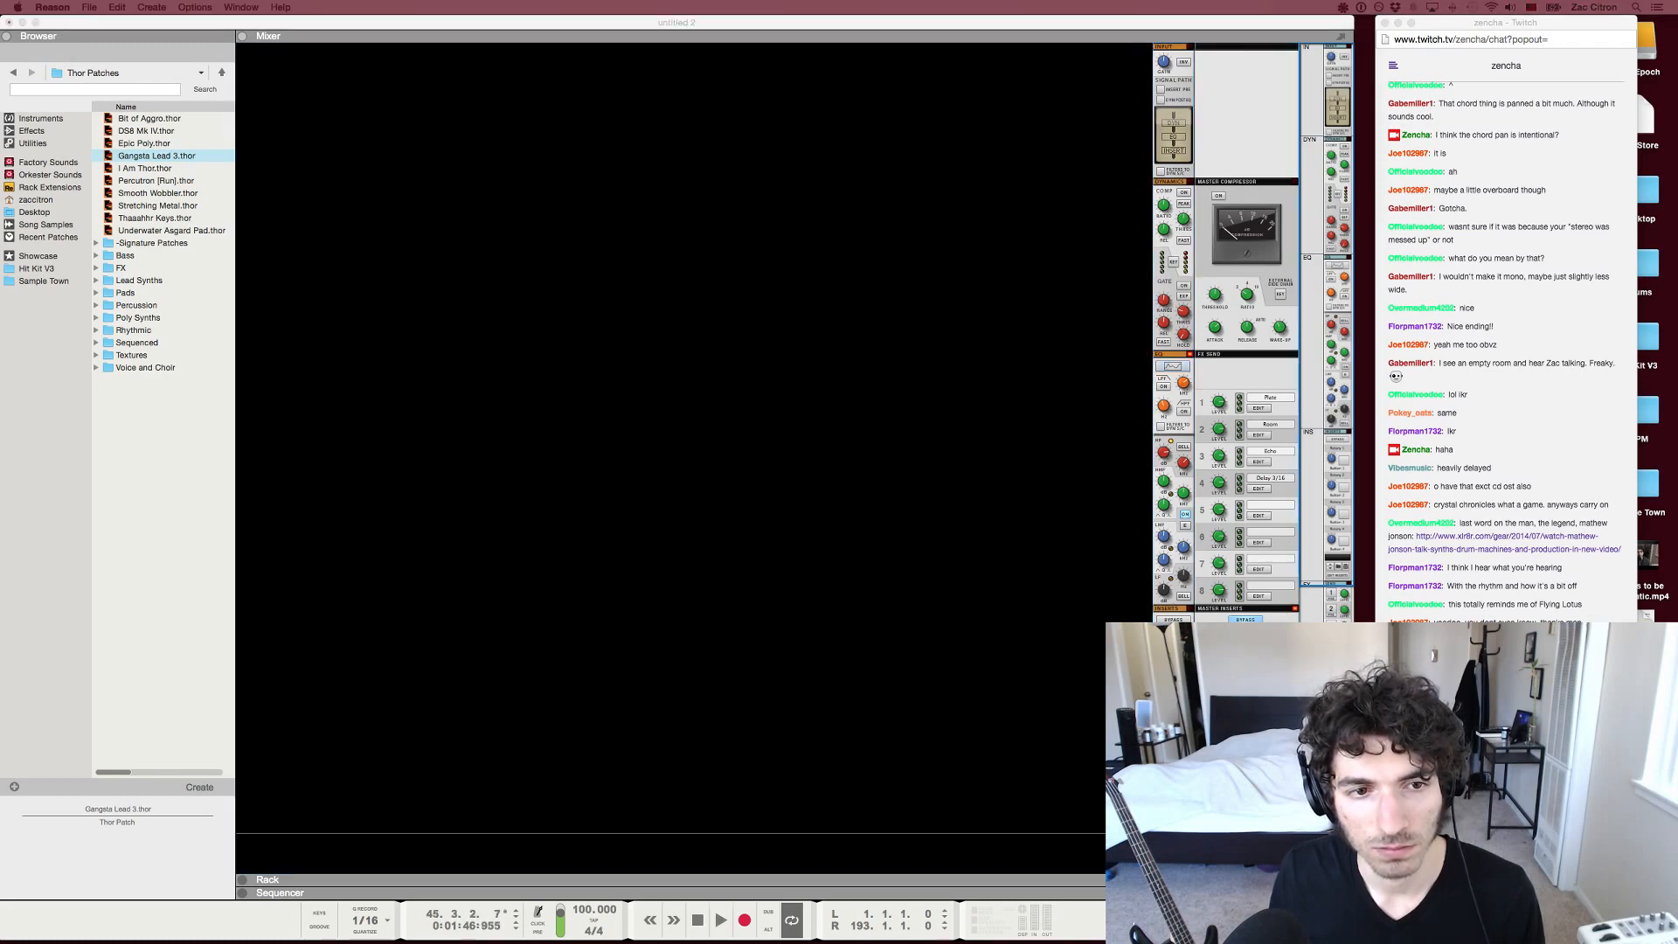
{"action": "key", "text": "super+Tab"}
{"action": "key", "text": "F6"}
{"action": "key", "text": "F5"}
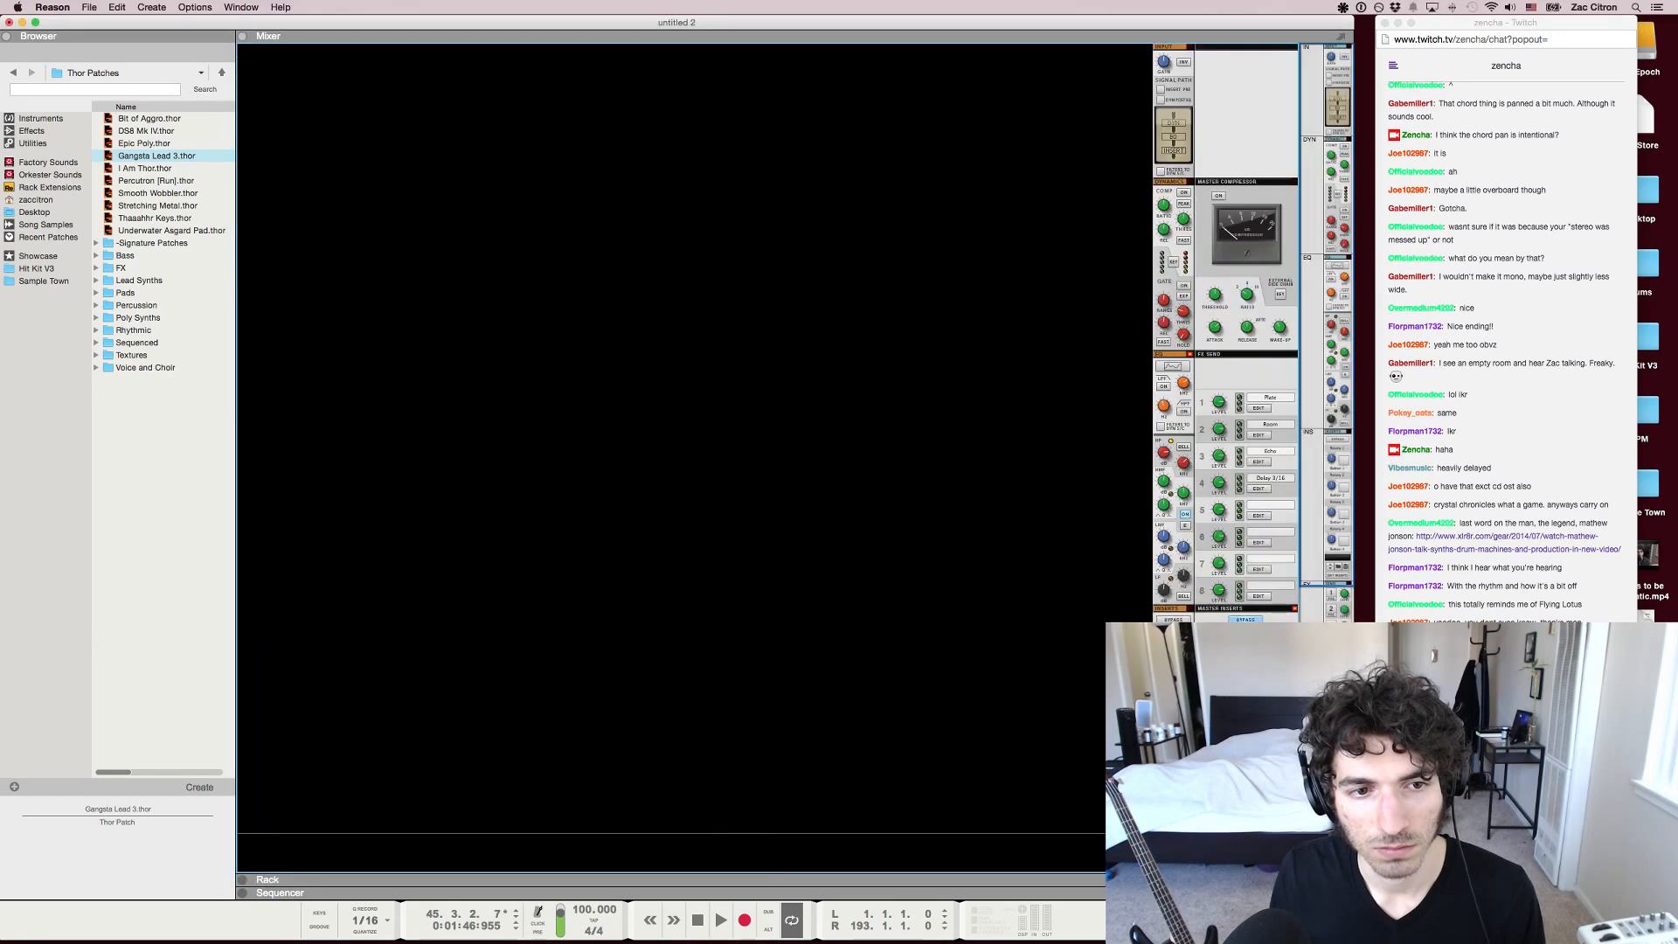
{"action": "key", "text": "F7"}
{"action": "key", "text": "shift+Return"}
{"action": "key", "text": "space"}
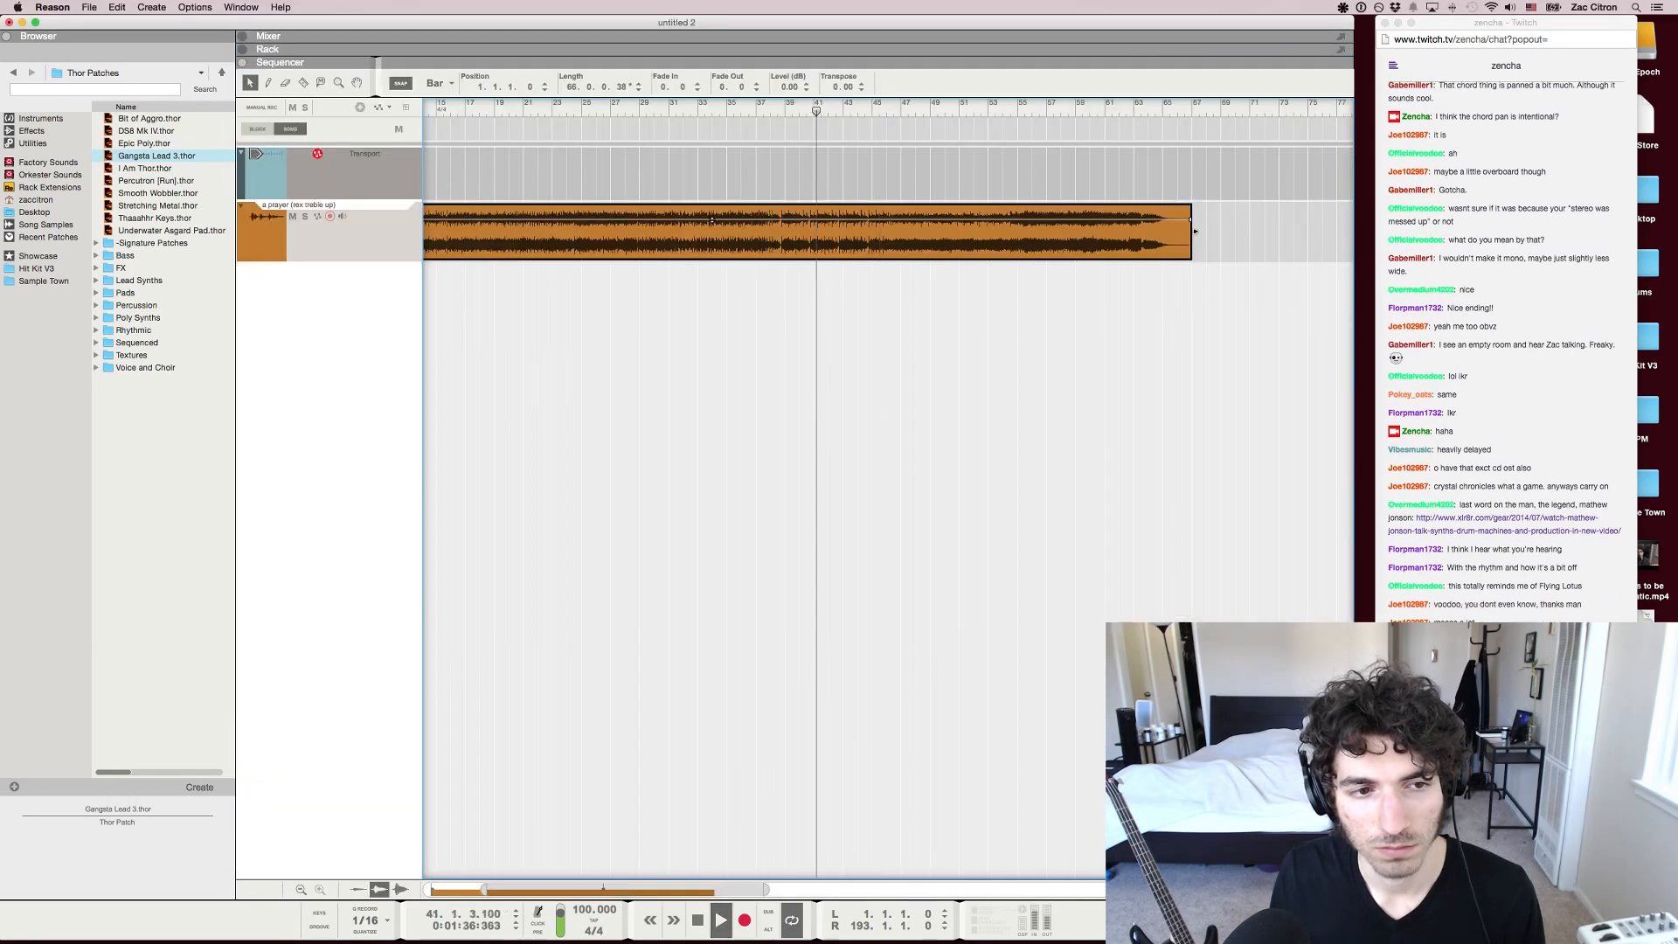
{"action": "key", "text": "space"}
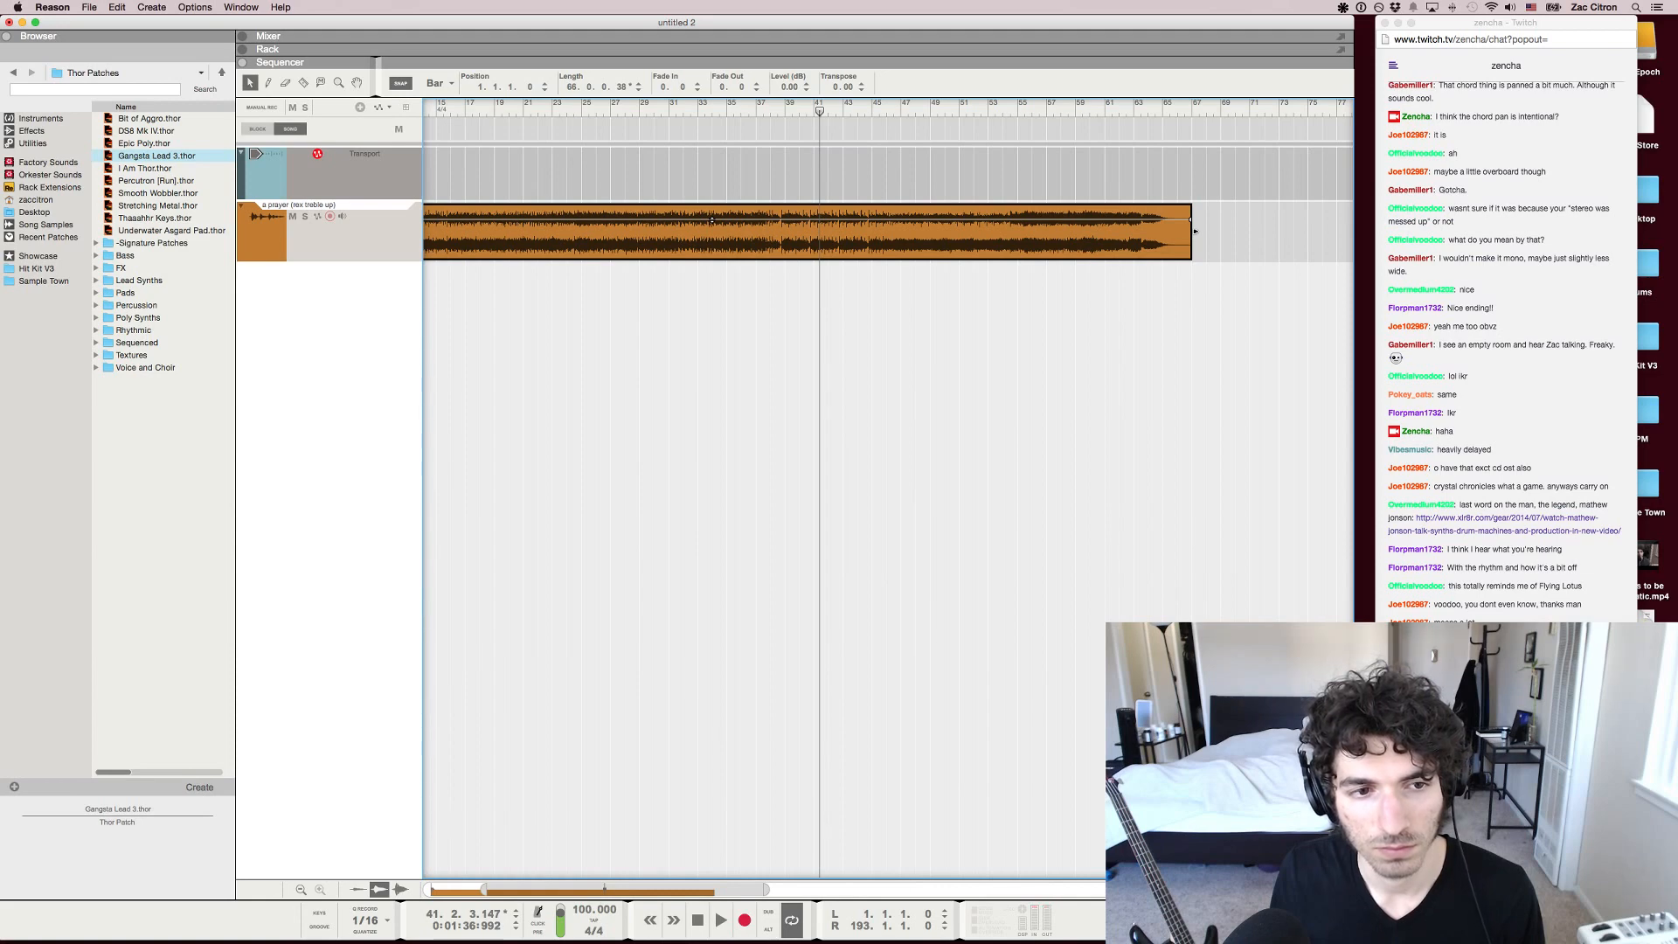
{"action": "key", "text": "Escape"}
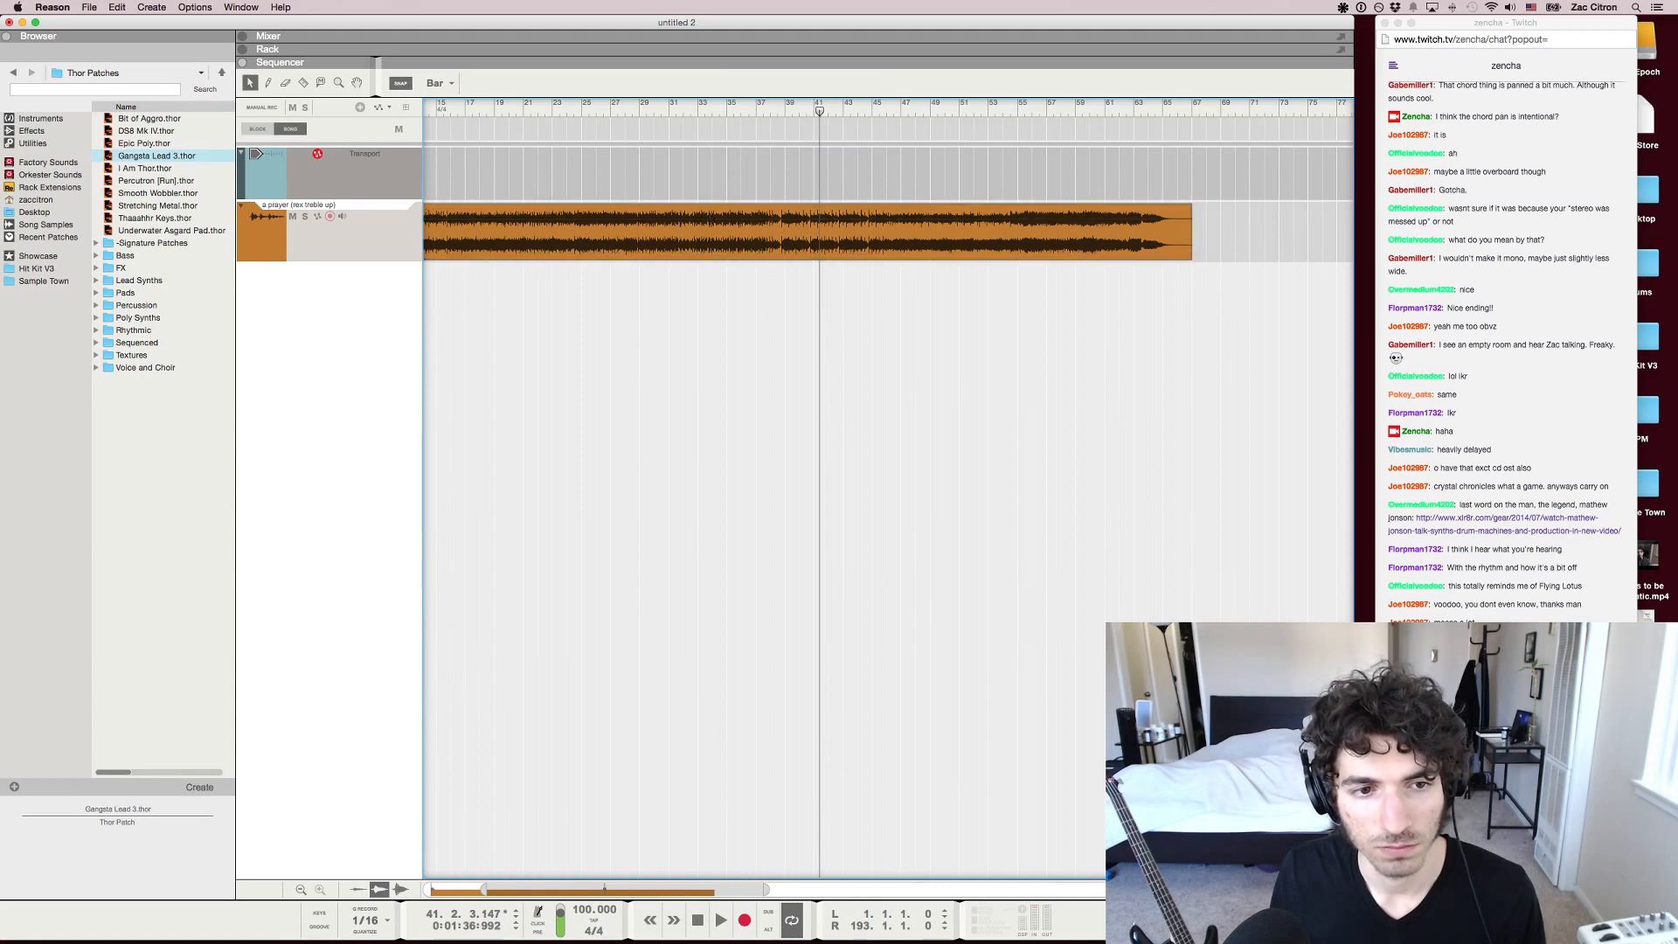
{"action": "key", "text": "shift+Return"}
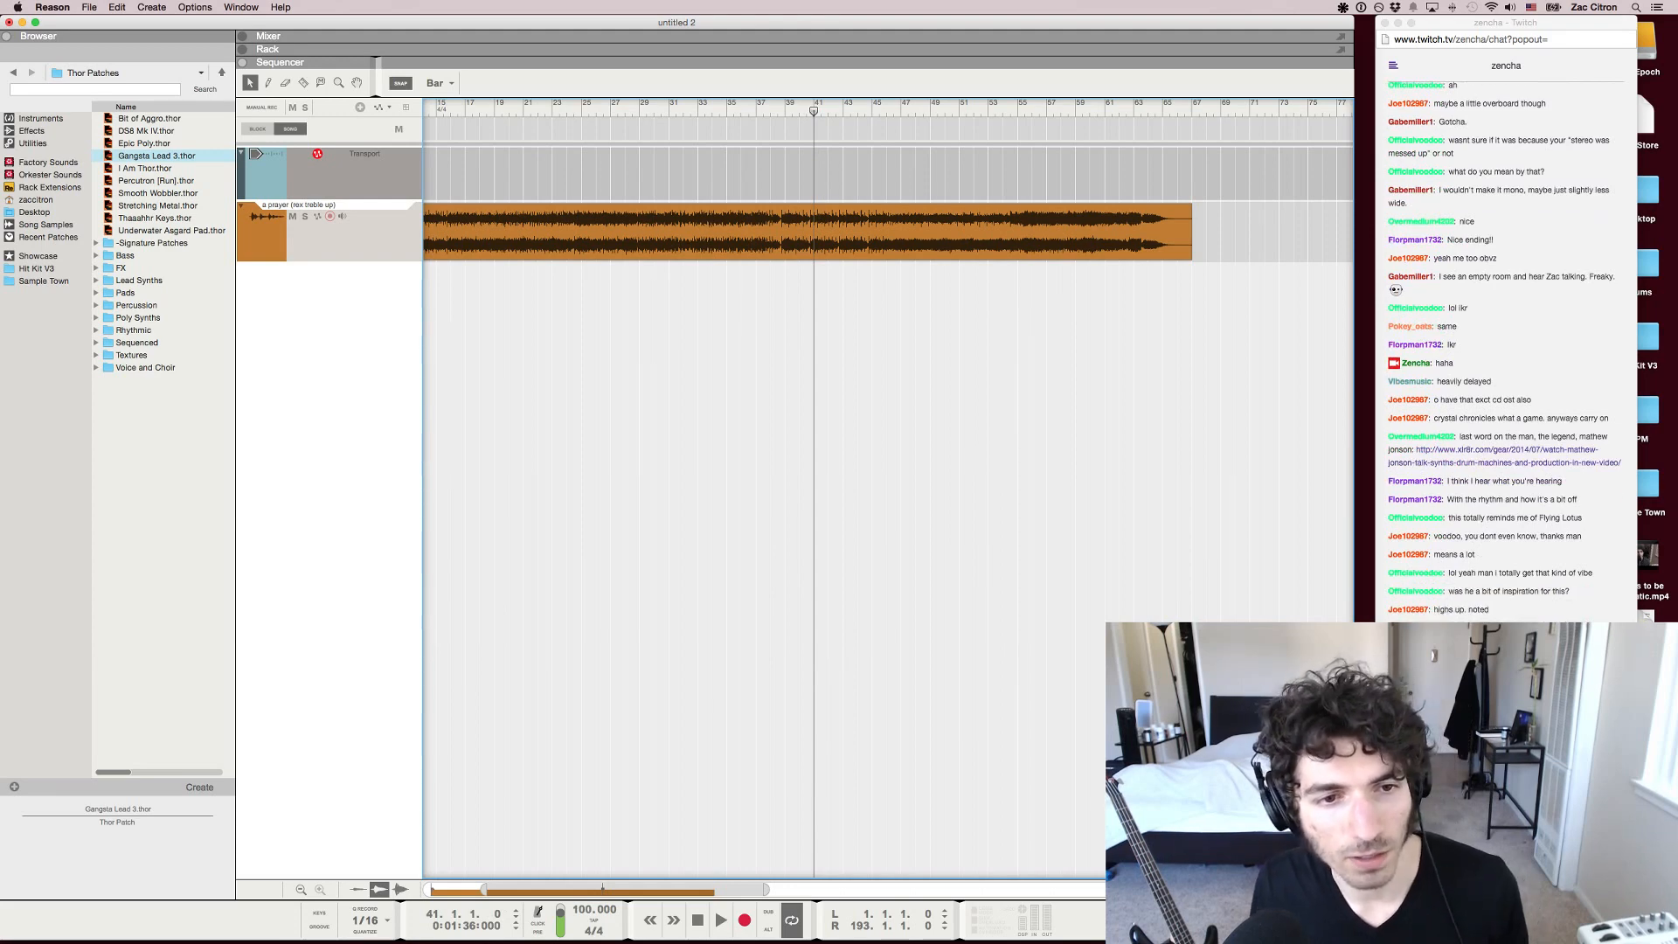
Move the playback position to bar 46, play the song from there while checking the Twitch chat, and stop playback in Reason
{"action": "key", "text": "KP_7"}
{"action": "key", "text": "KP_8"}
{"action": "key", "text": "KP_8"}
{"action": "key", "text": "KP_7"}
{"action": "key", "text": "KP_7"}
{"action": "key", "text": "KP_8"}
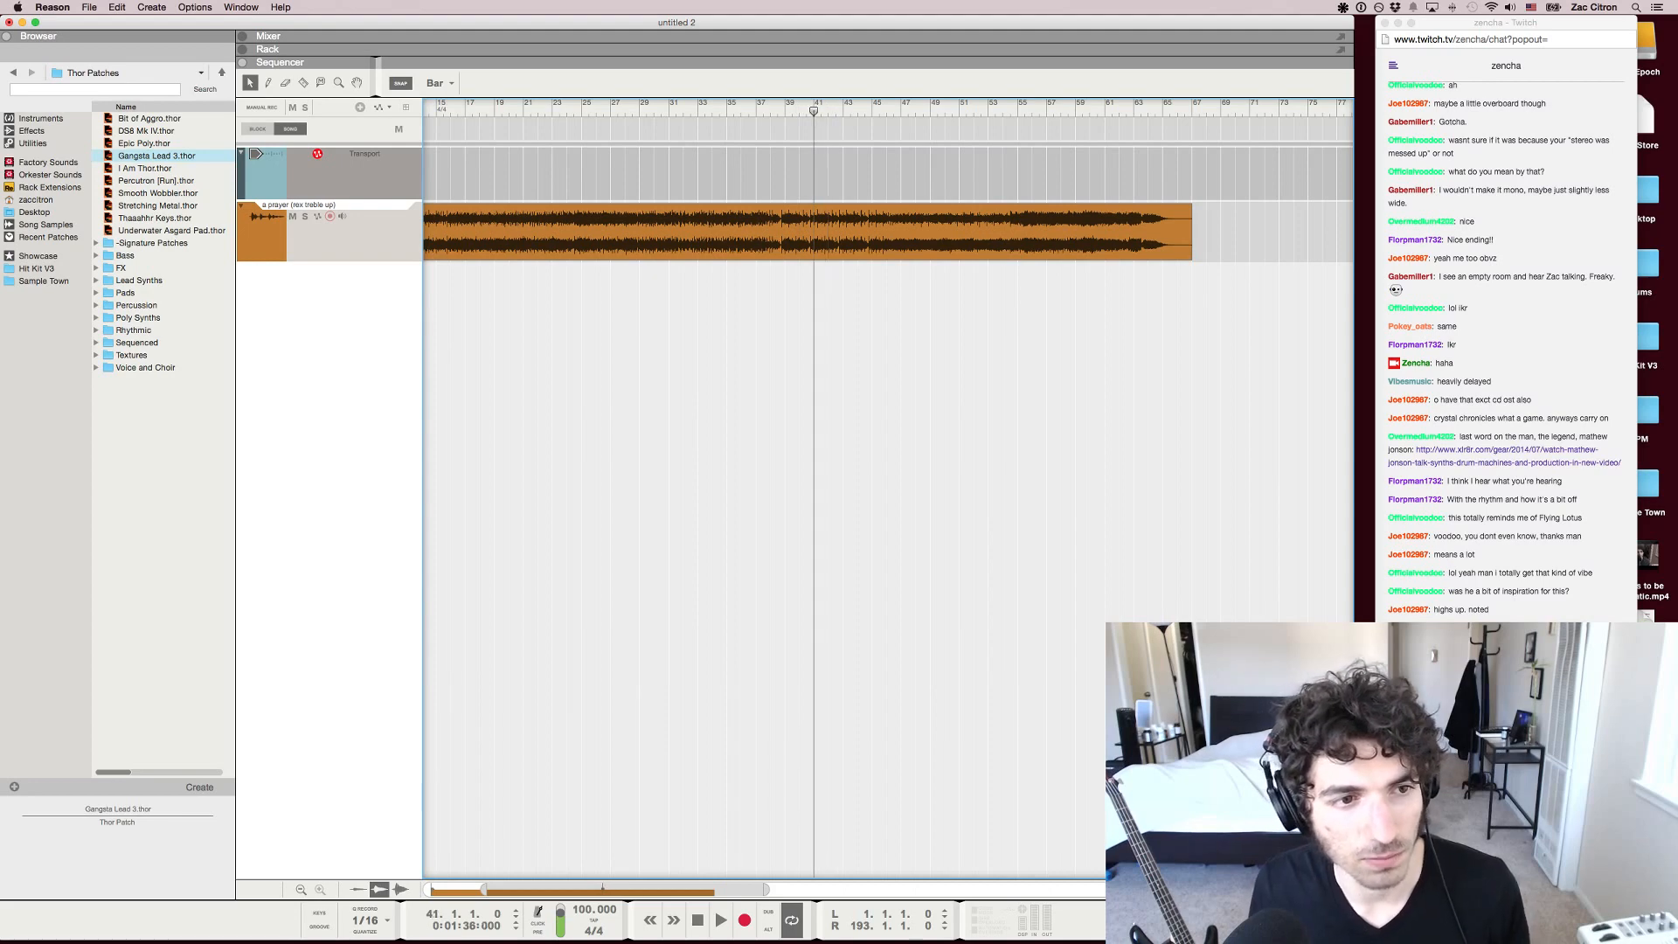
{"action": "key", "text": "KP_8"}
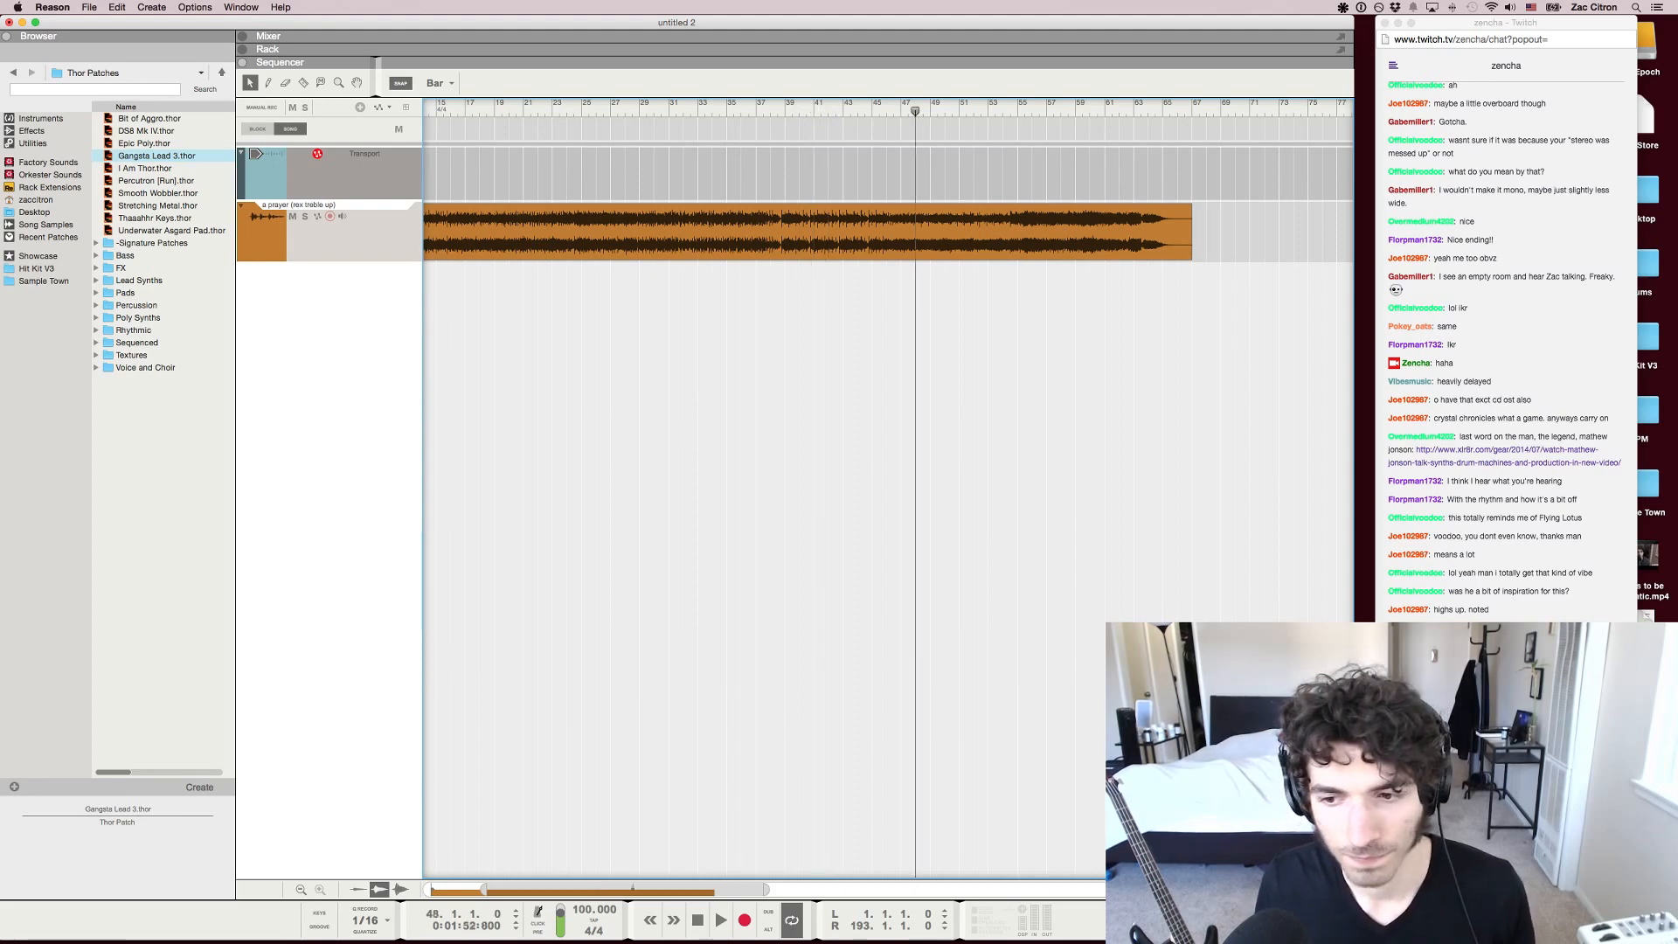
{"action": "key", "text": "KP_7"}
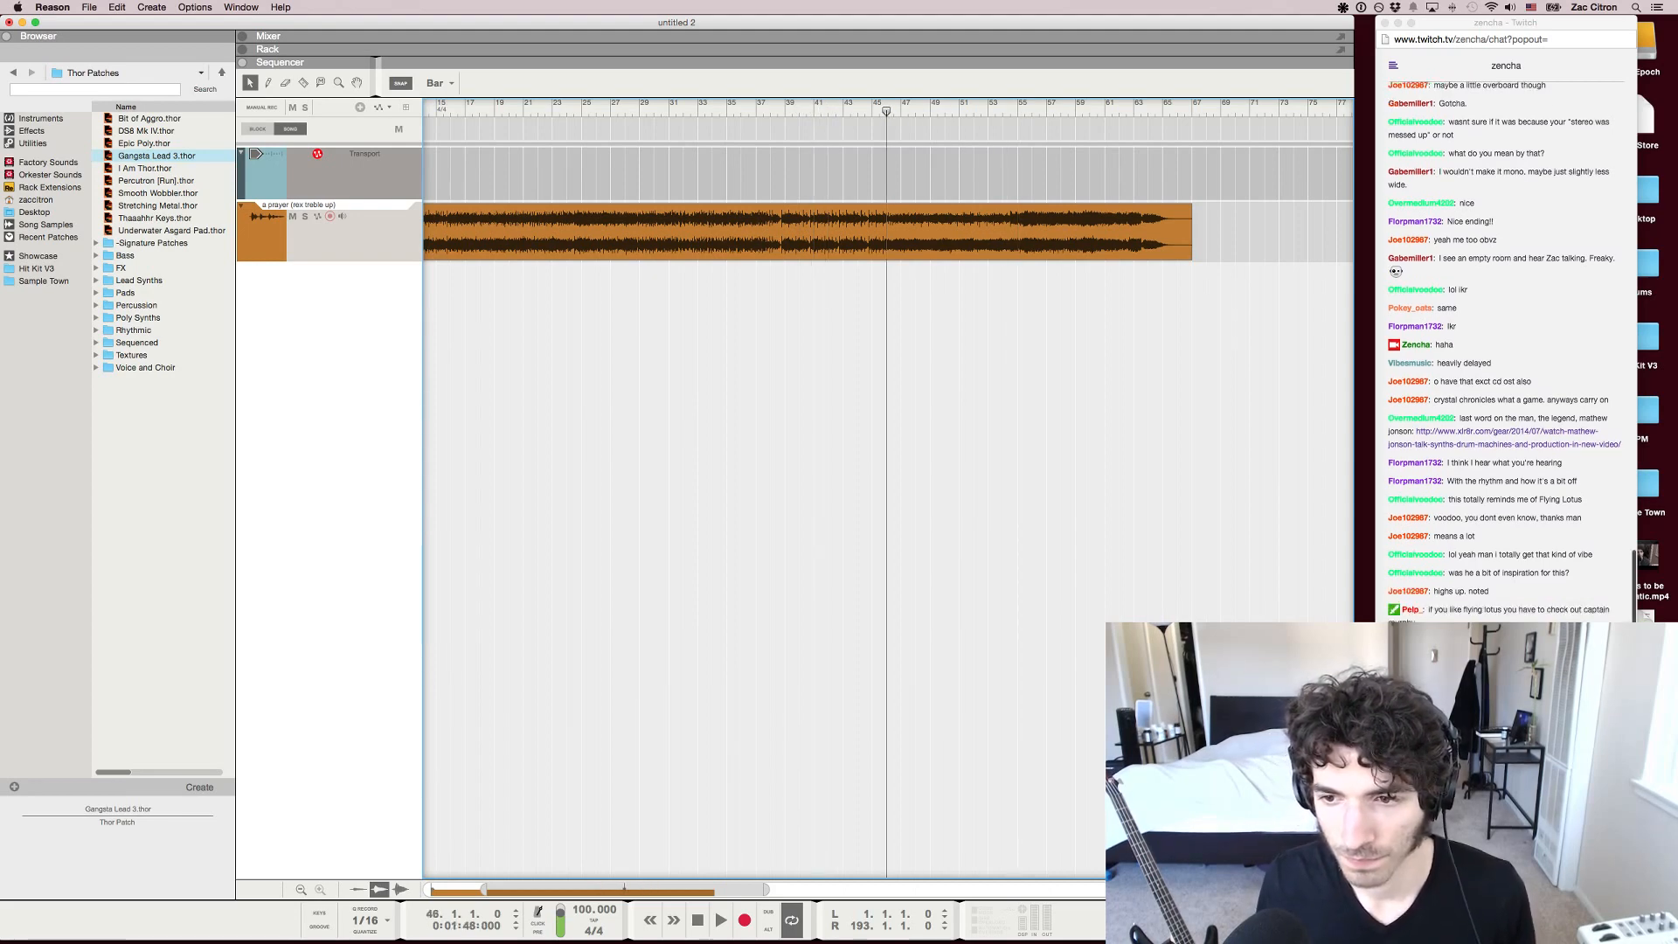
{"action": "key", "text": "space"}
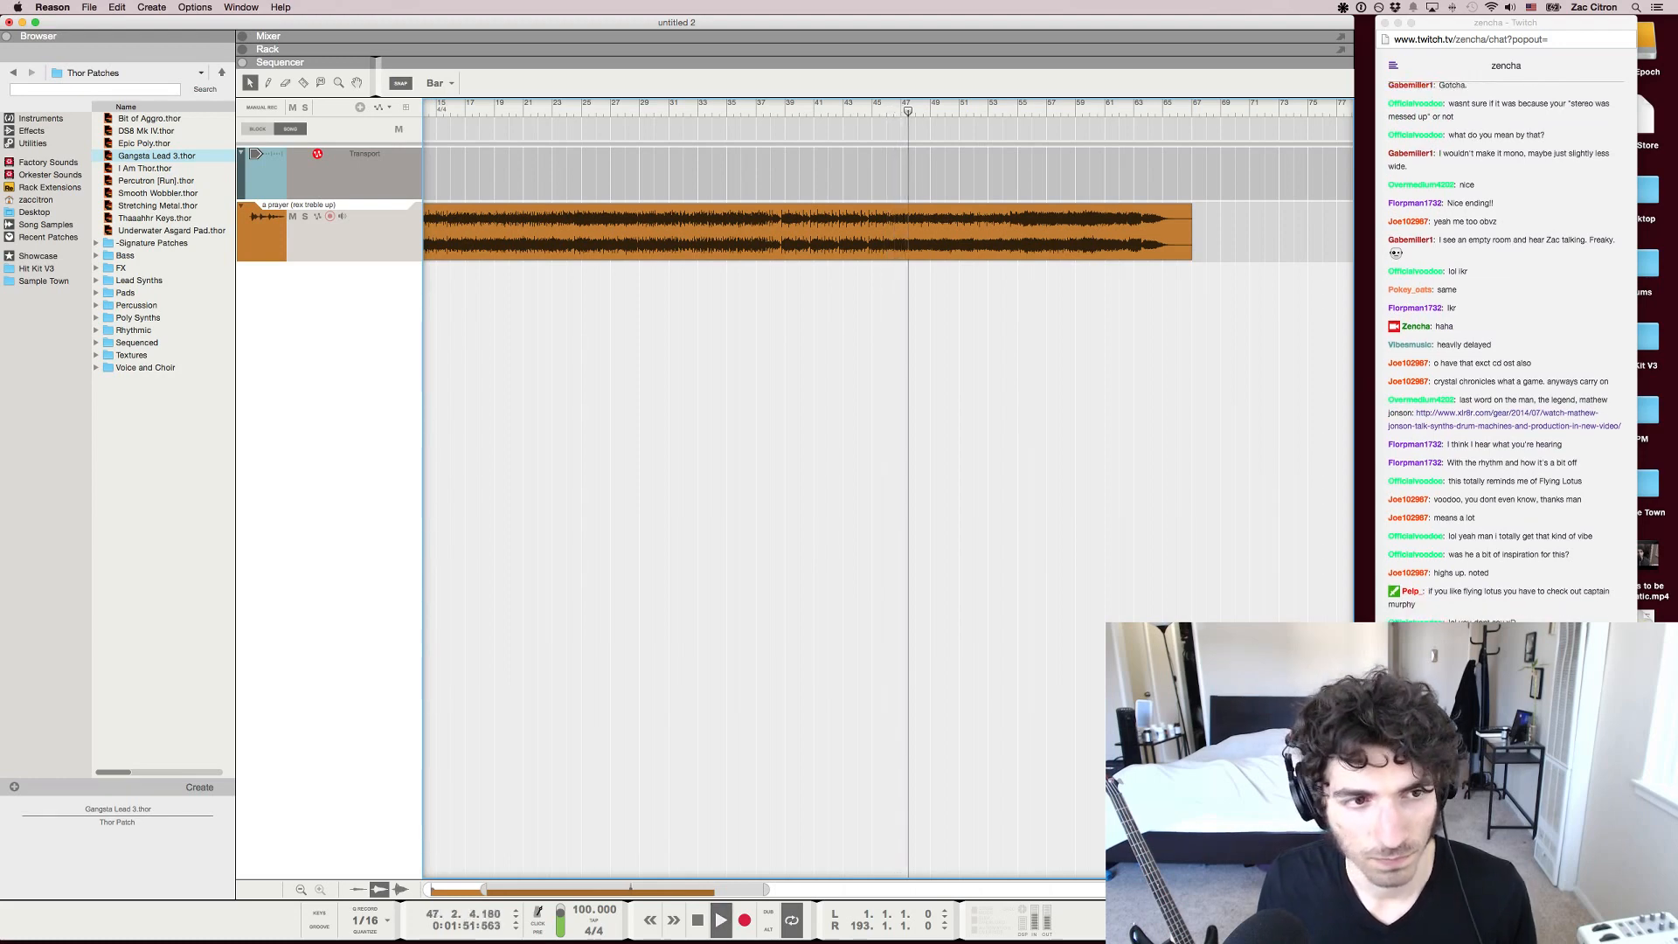
{"action": "key", "text": "super+Tab"}
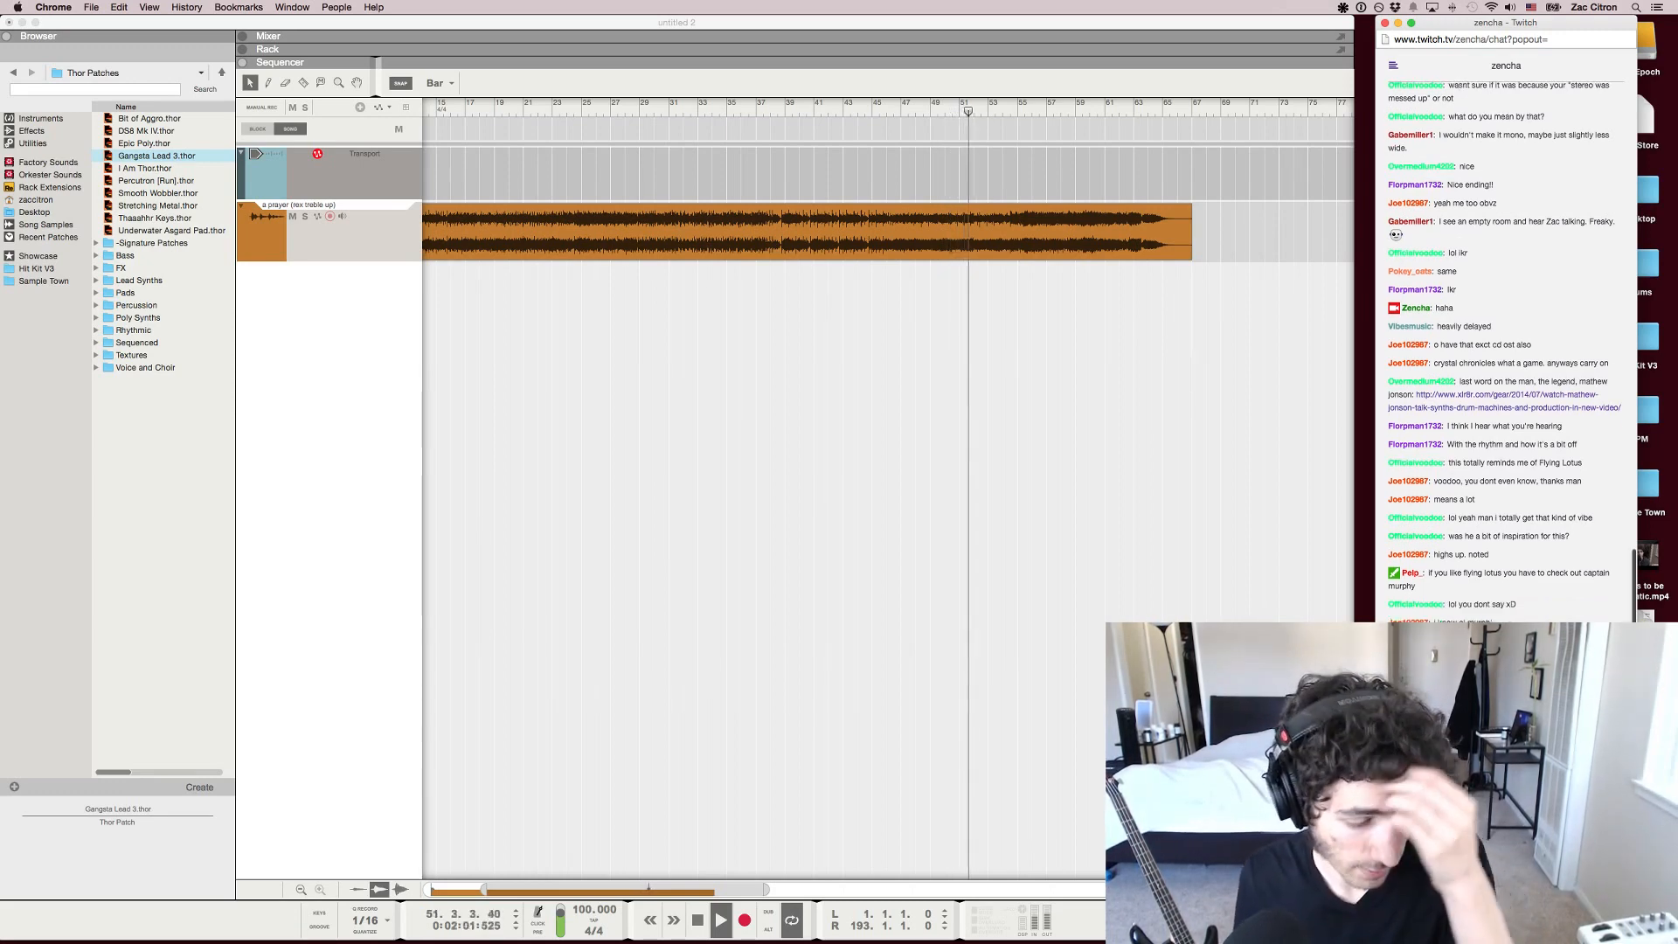
{"action": "key", "text": "super+Tab"}
{"action": "key", "text": "space"}
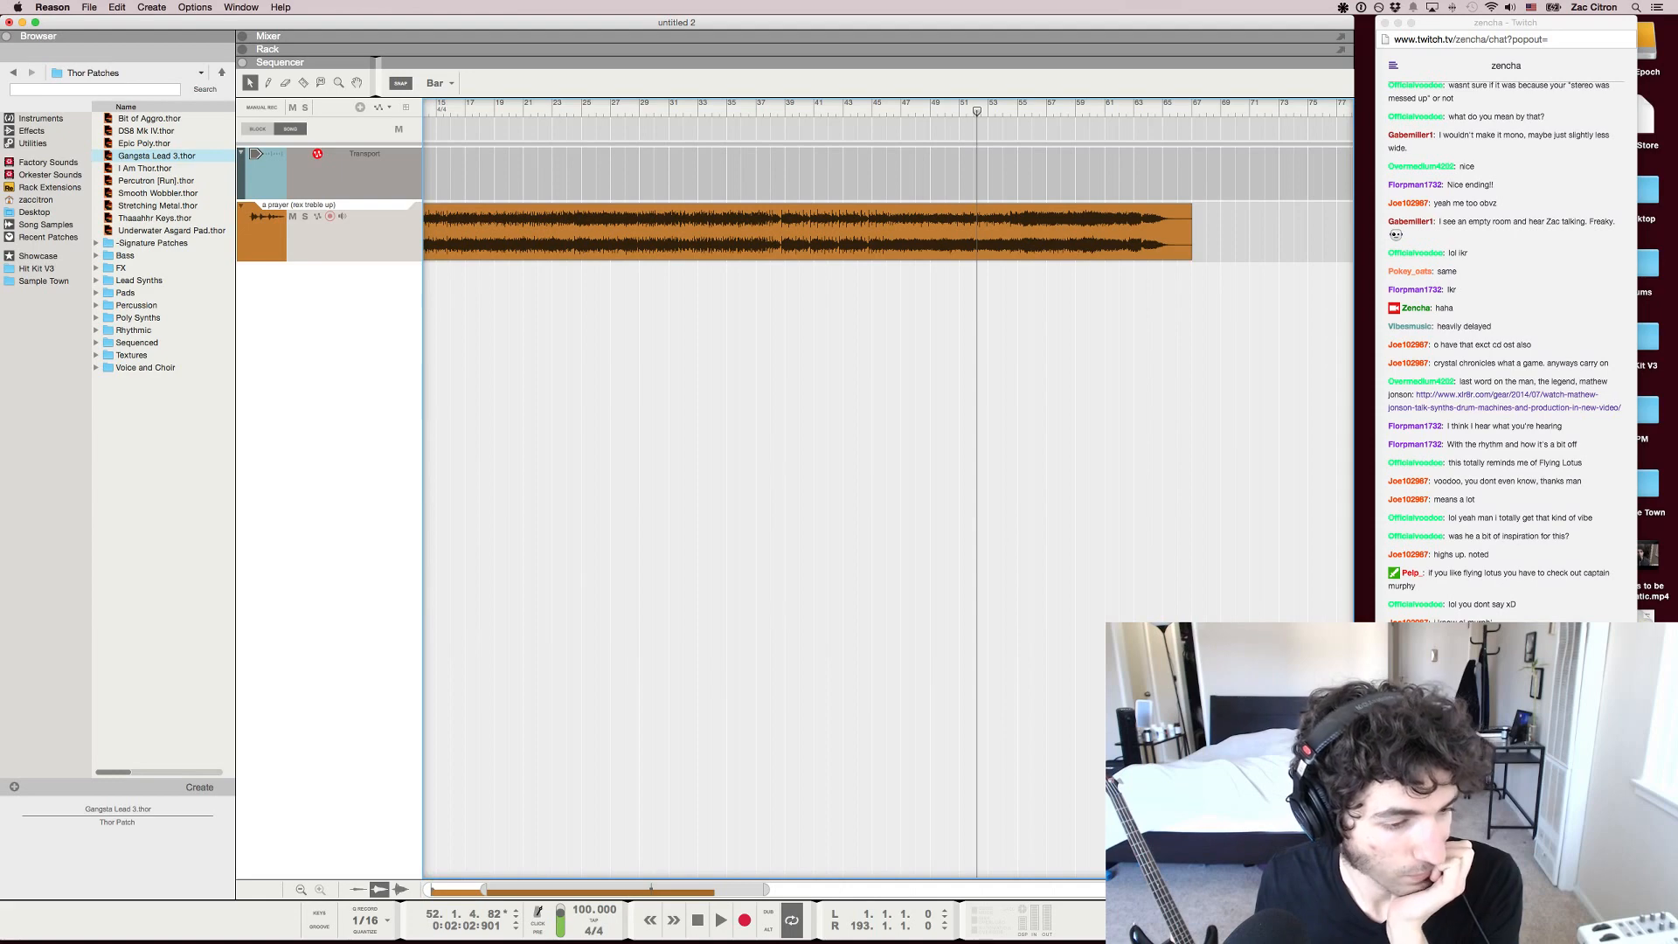
Move the playback position back to about bar 29 and play the song from there
{"action": "scroll", "coordinate": [888, 489], "scroll_direction": "left", "scroll_amount": 5}
{"action": "left_click", "coordinate": [753, 107]}
{"action": "key", "text": "space"}
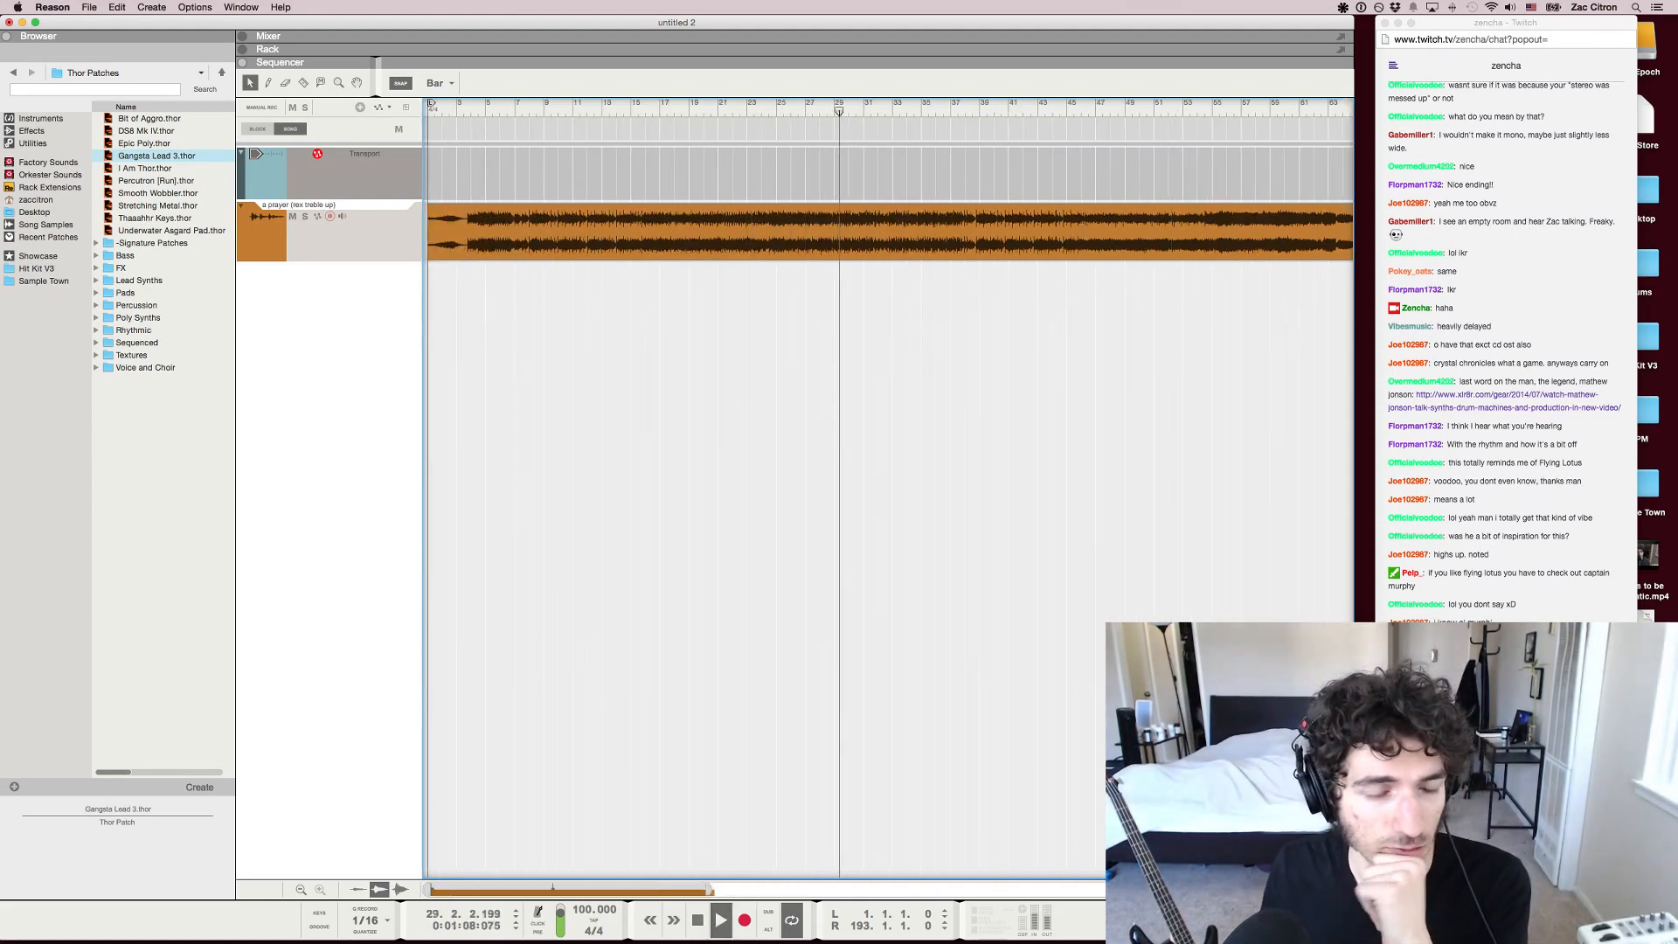
Play the song from about bar 21, return to Reason, and briefly play, pause and resume the passage at bar 25
{"action": "left_click", "coordinate": [718, 106]}
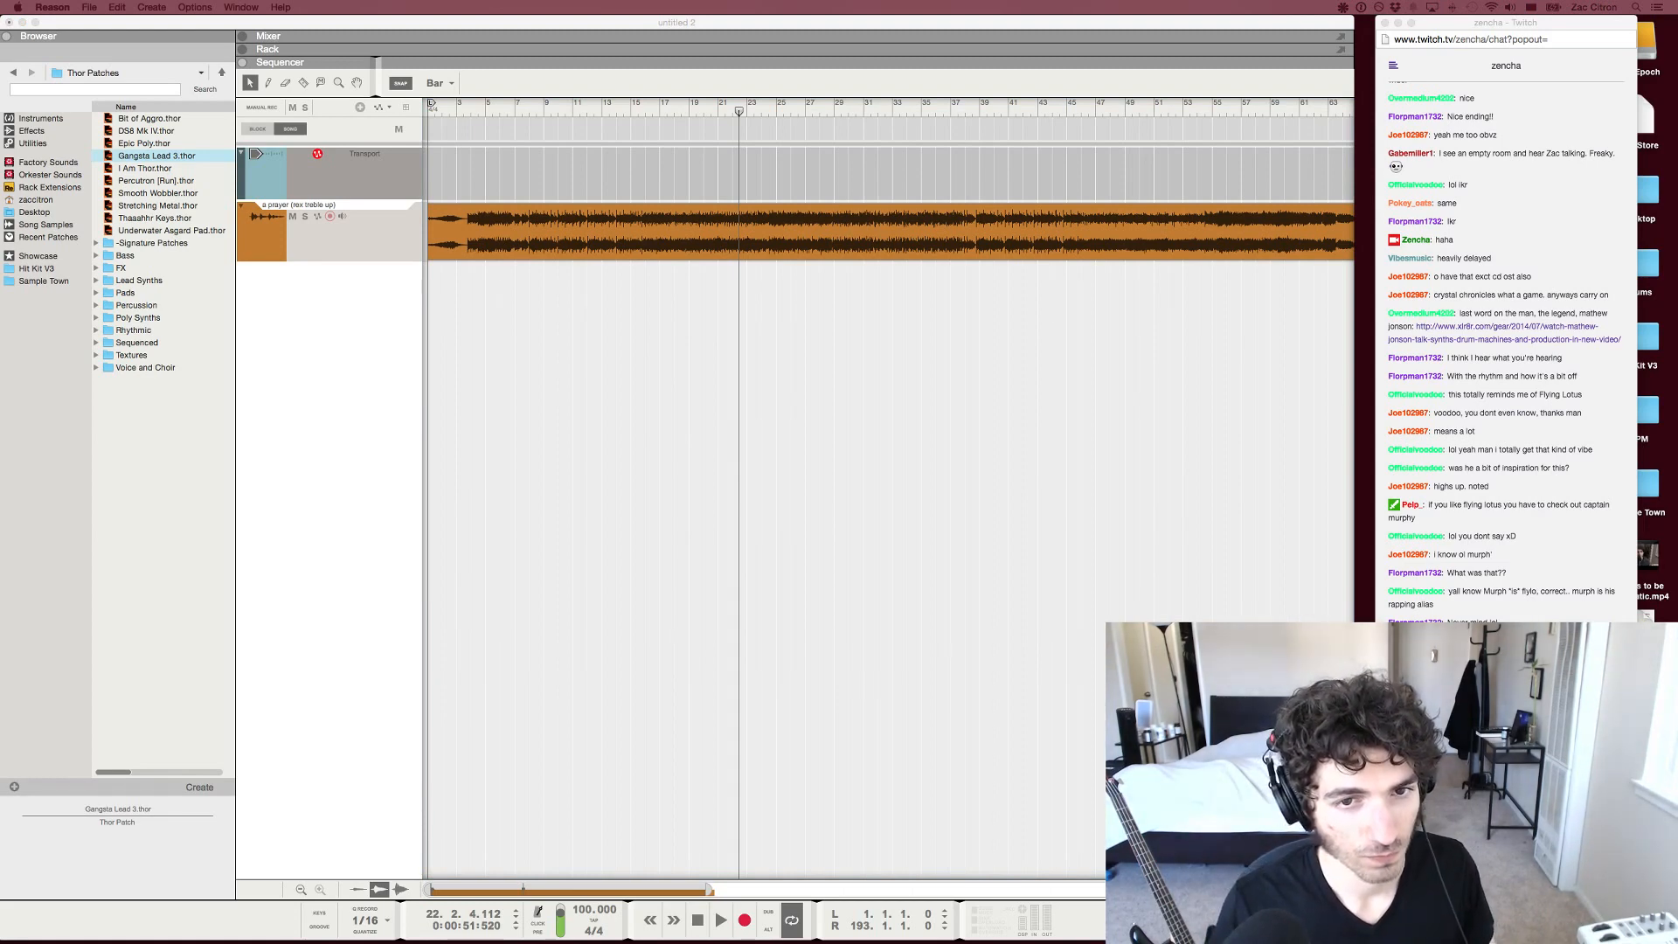
{"action": "key", "text": "super+Tab"}
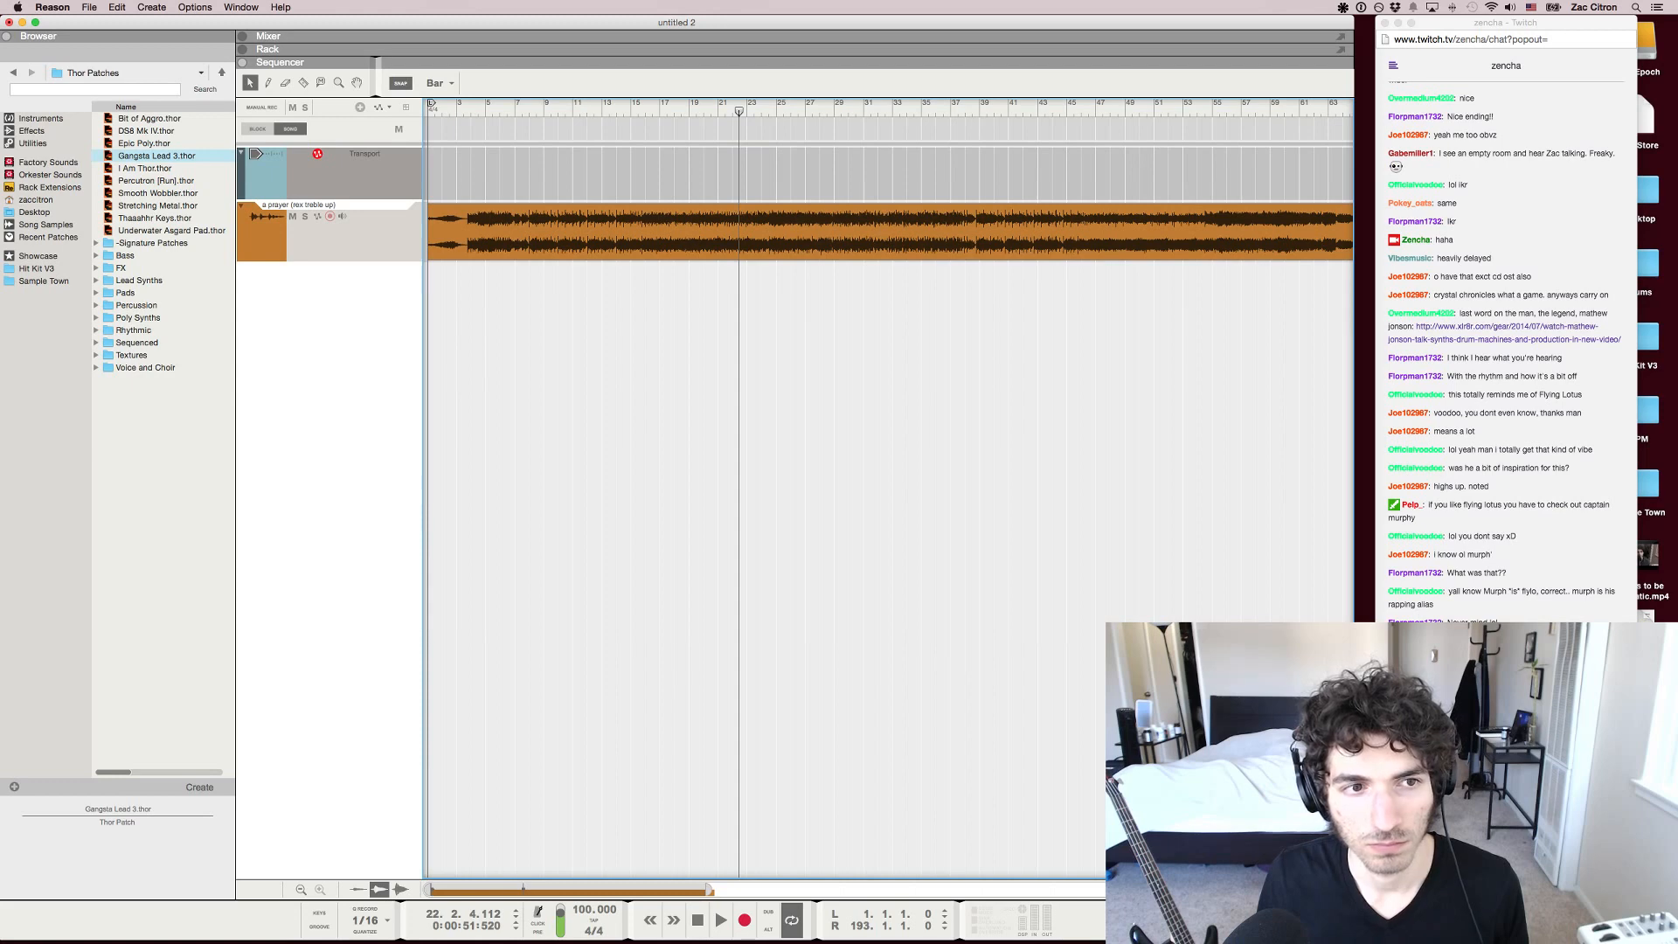
{"action": "key", "text": "h"}
{"action": "key", "text": "h"}
{"action": "key", "text": "h"}
{"action": "key", "text": "x"}
{"action": "key", "text": "x"}
{"action": "key", "text": "x"}
{"action": "key", "text": "space"}
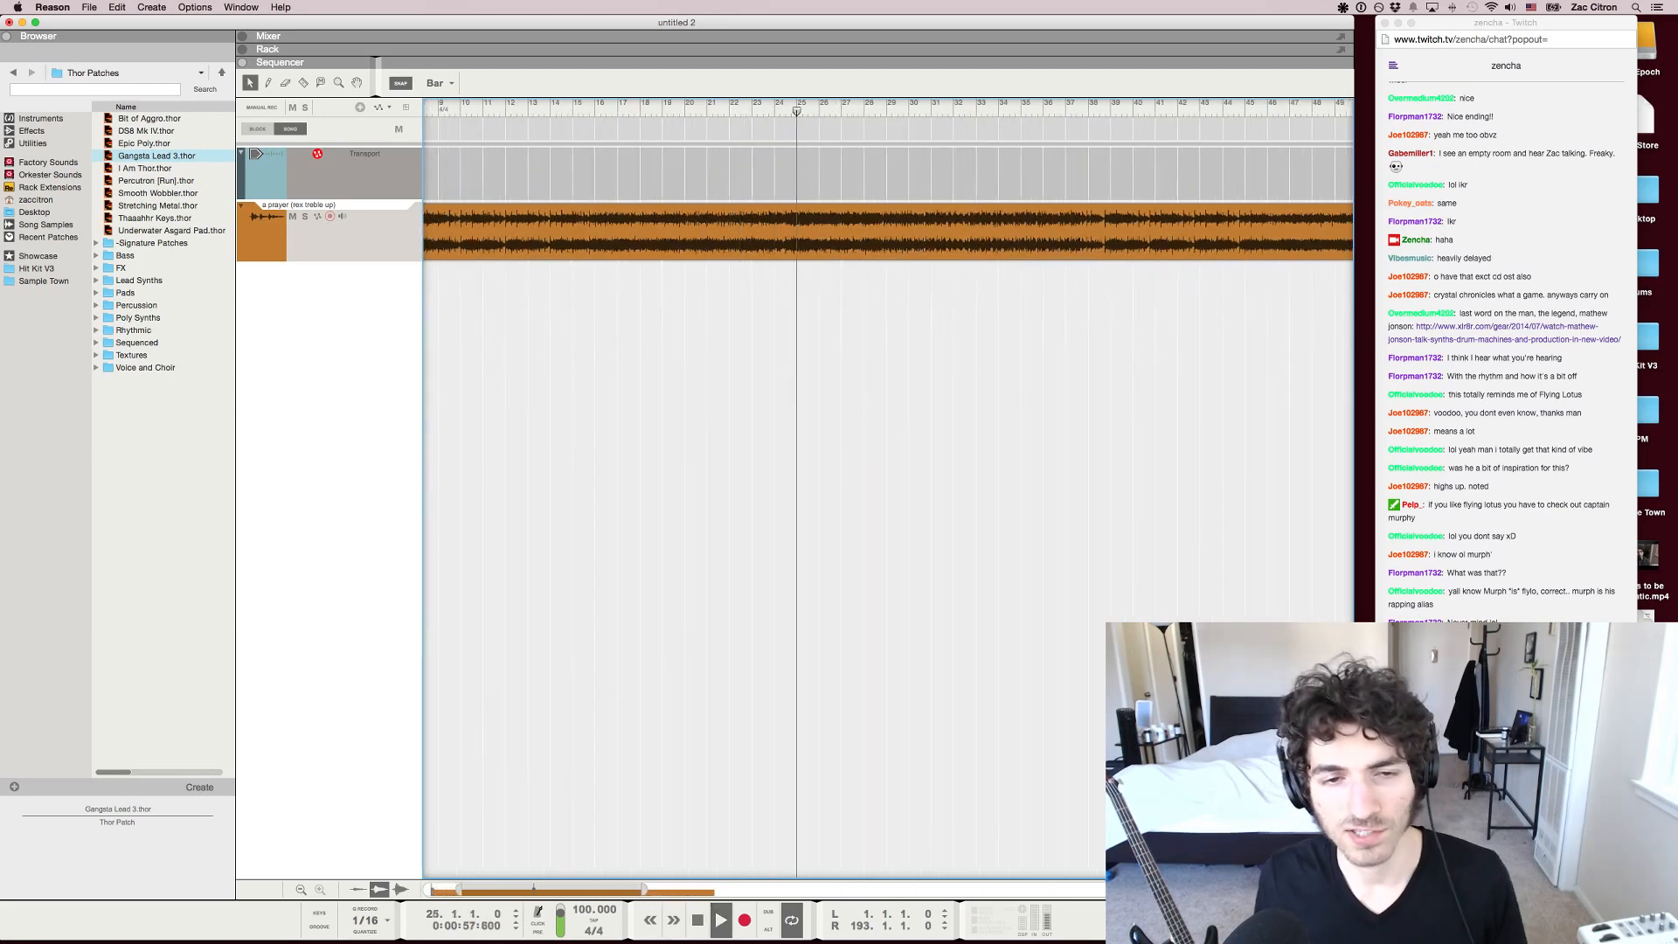
{"action": "key", "text": "space"}
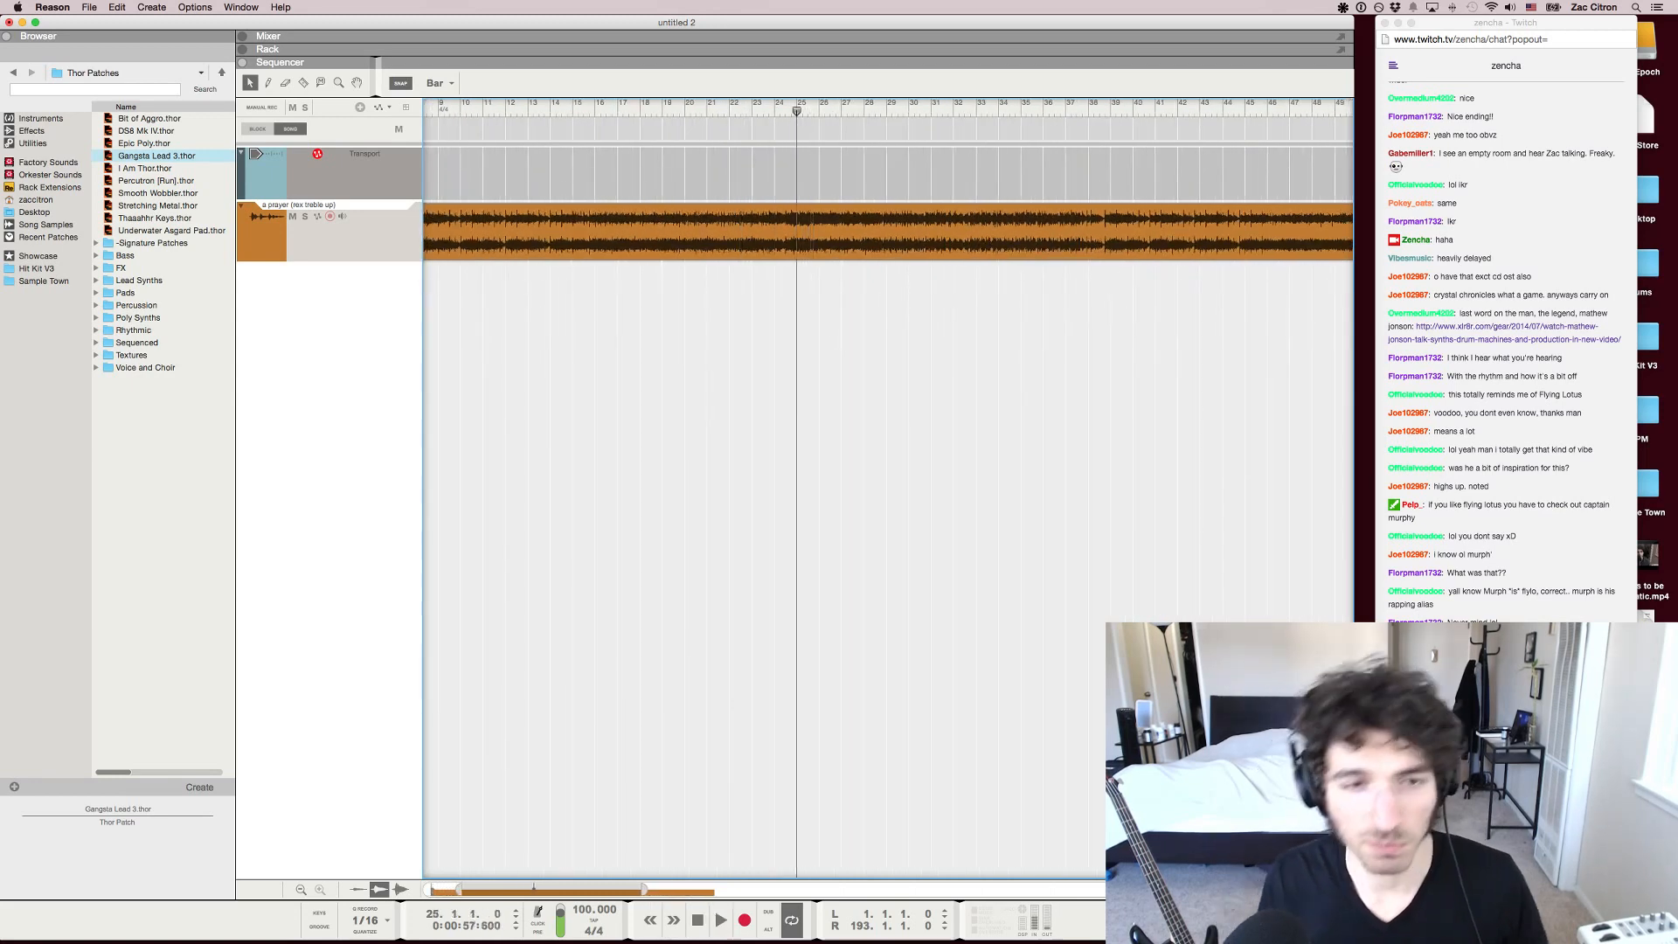
{"action": "key", "text": "space"}
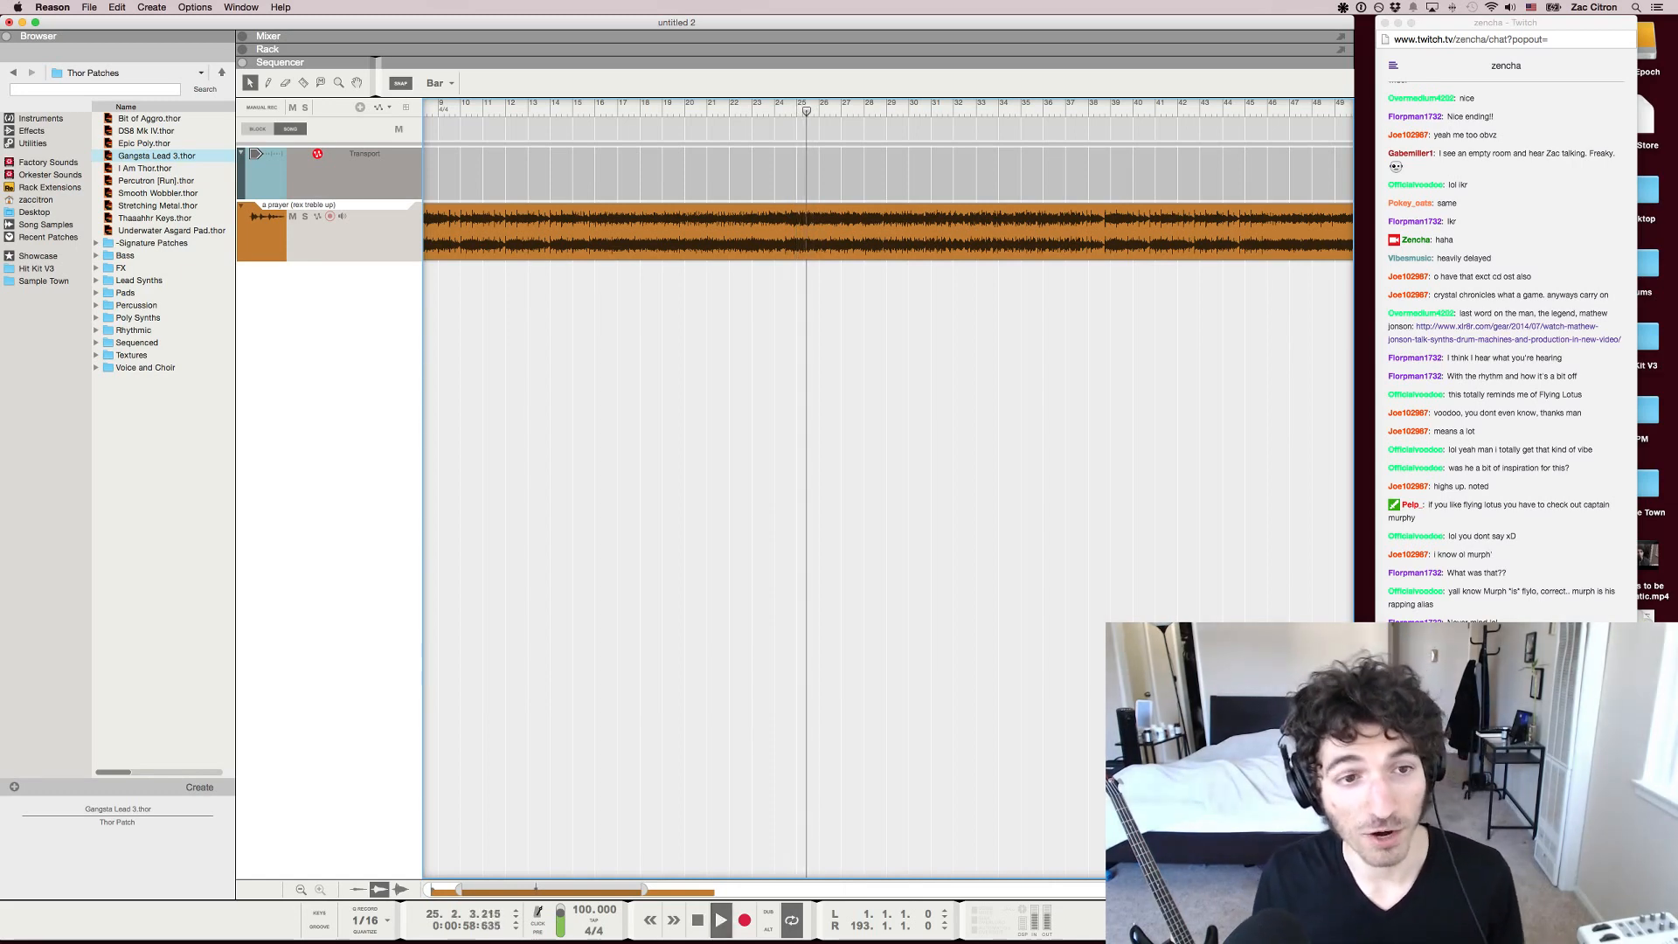
Play the passage starting at bar 39, stop, return to bar 39, and play the song from there again
{"action": "key", "text": "g"}
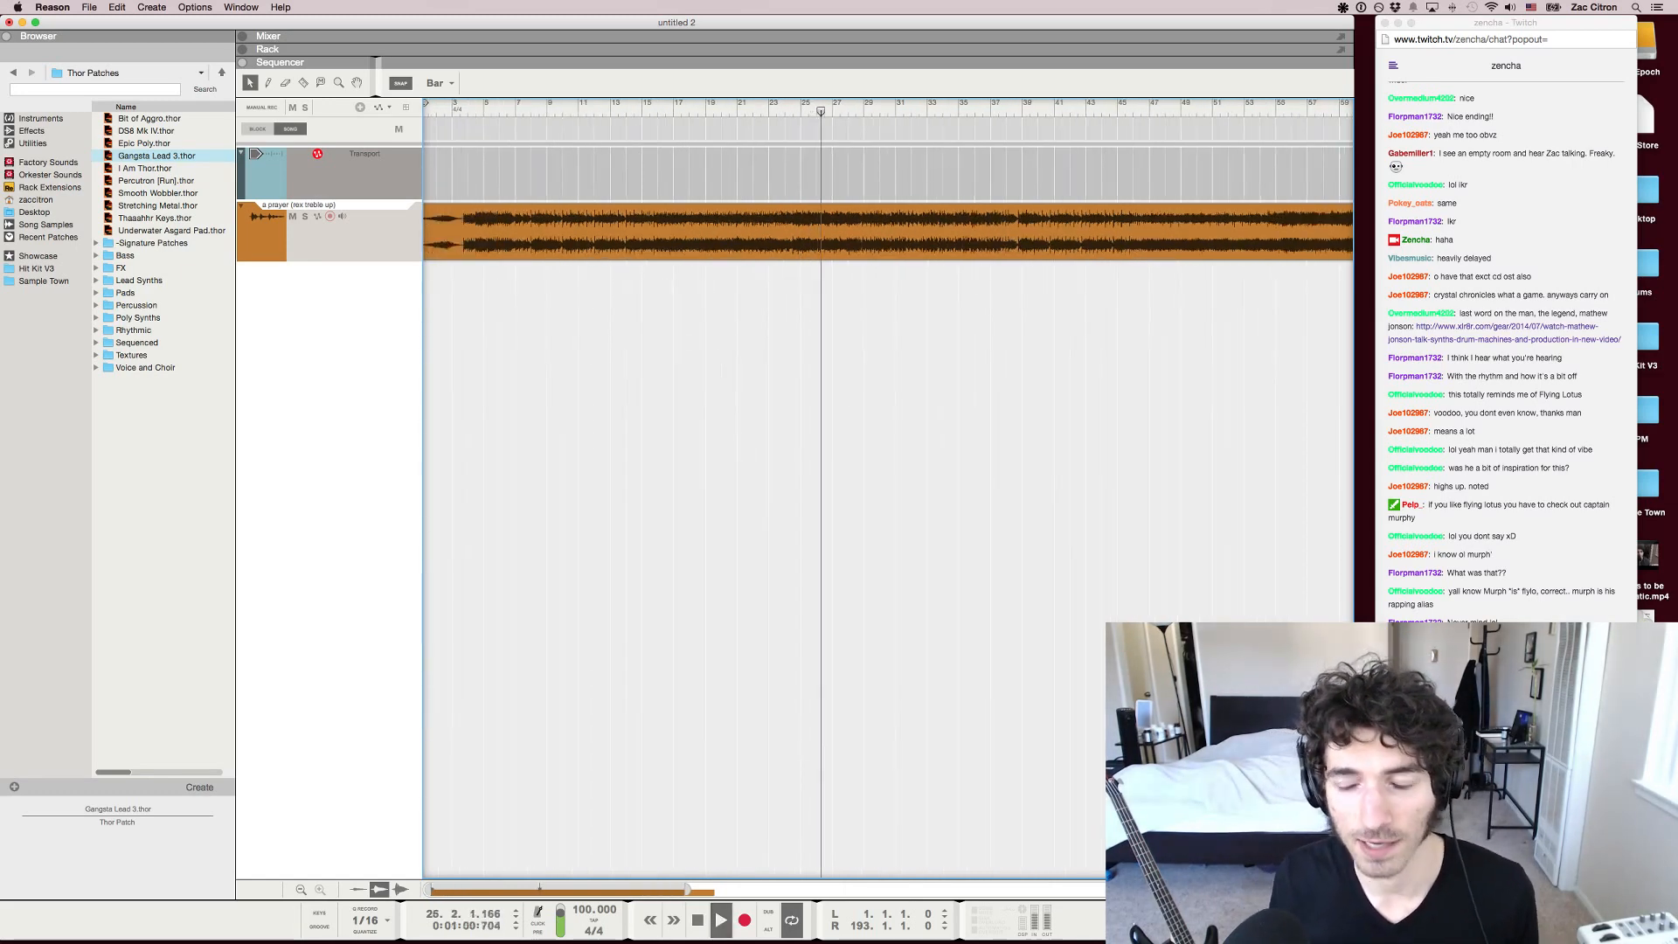
{"action": "left_click", "coordinate": [1022, 107]}
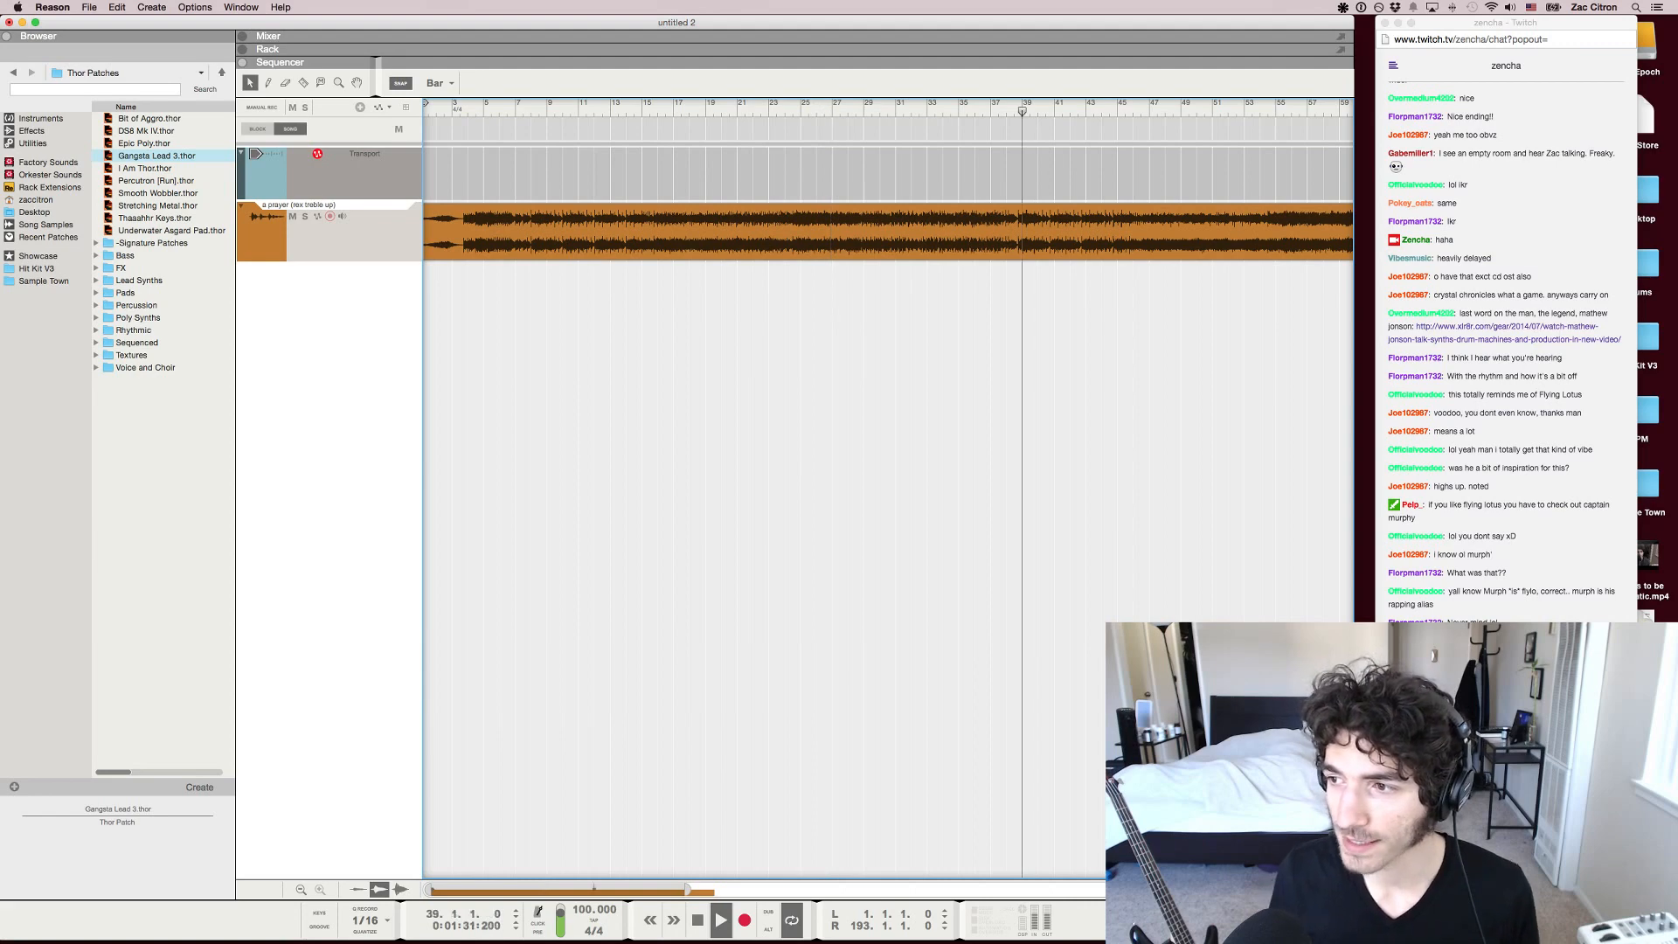
{"action": "key", "text": "h"}
{"action": "key", "text": "h"}
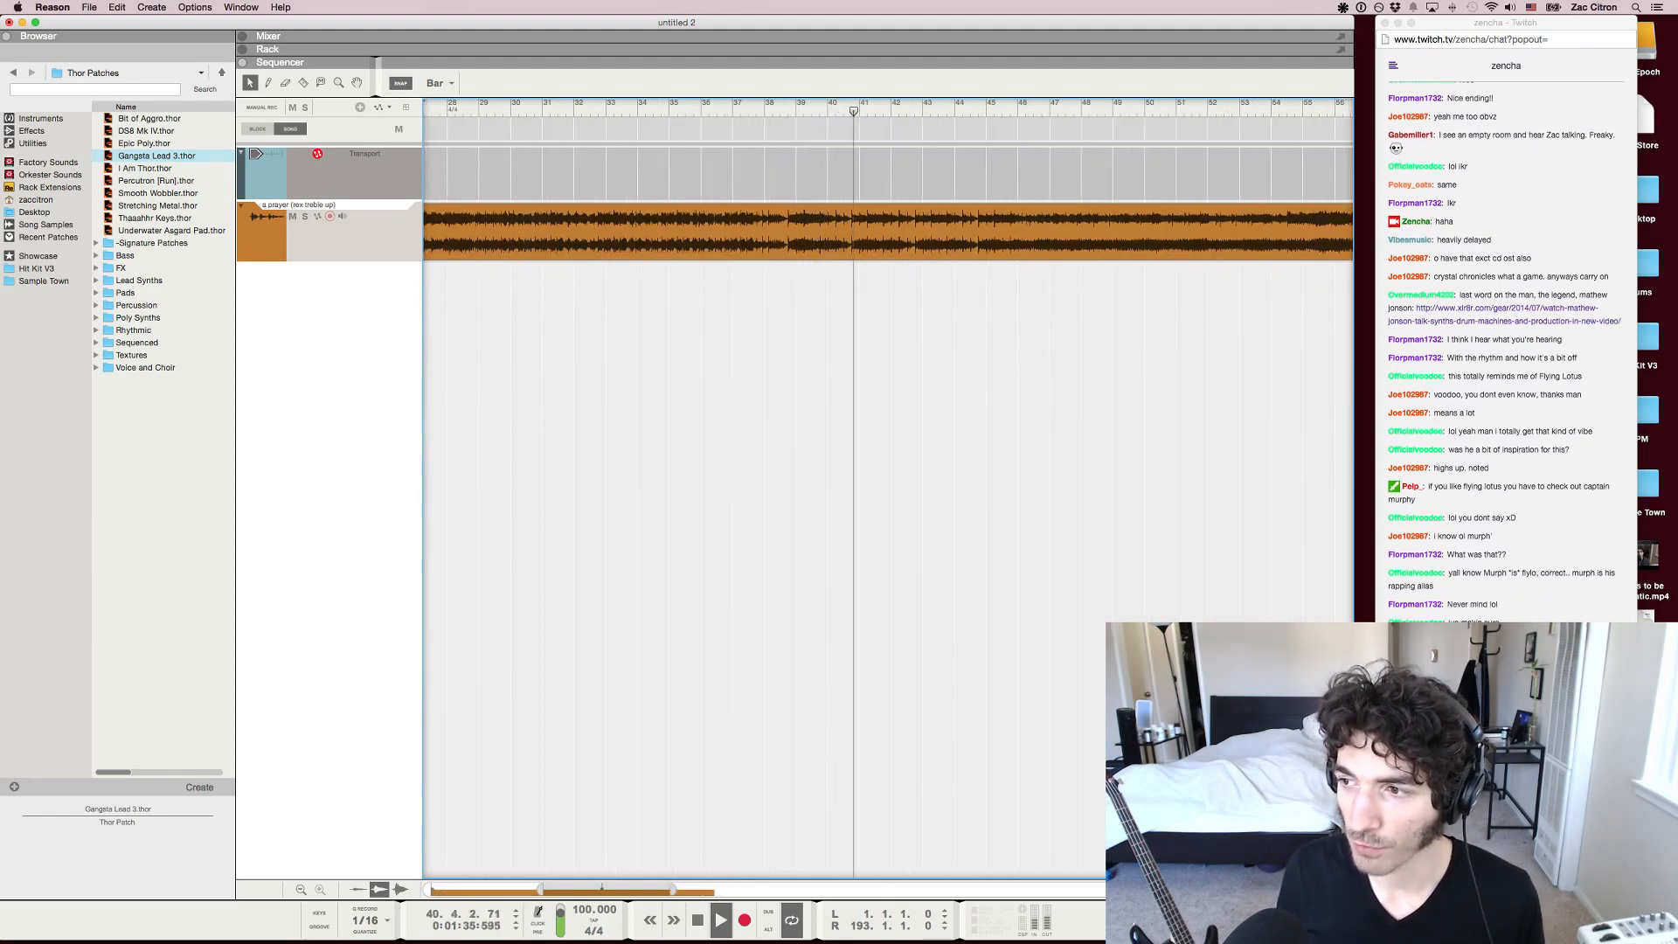
{"action": "key", "text": "space"}
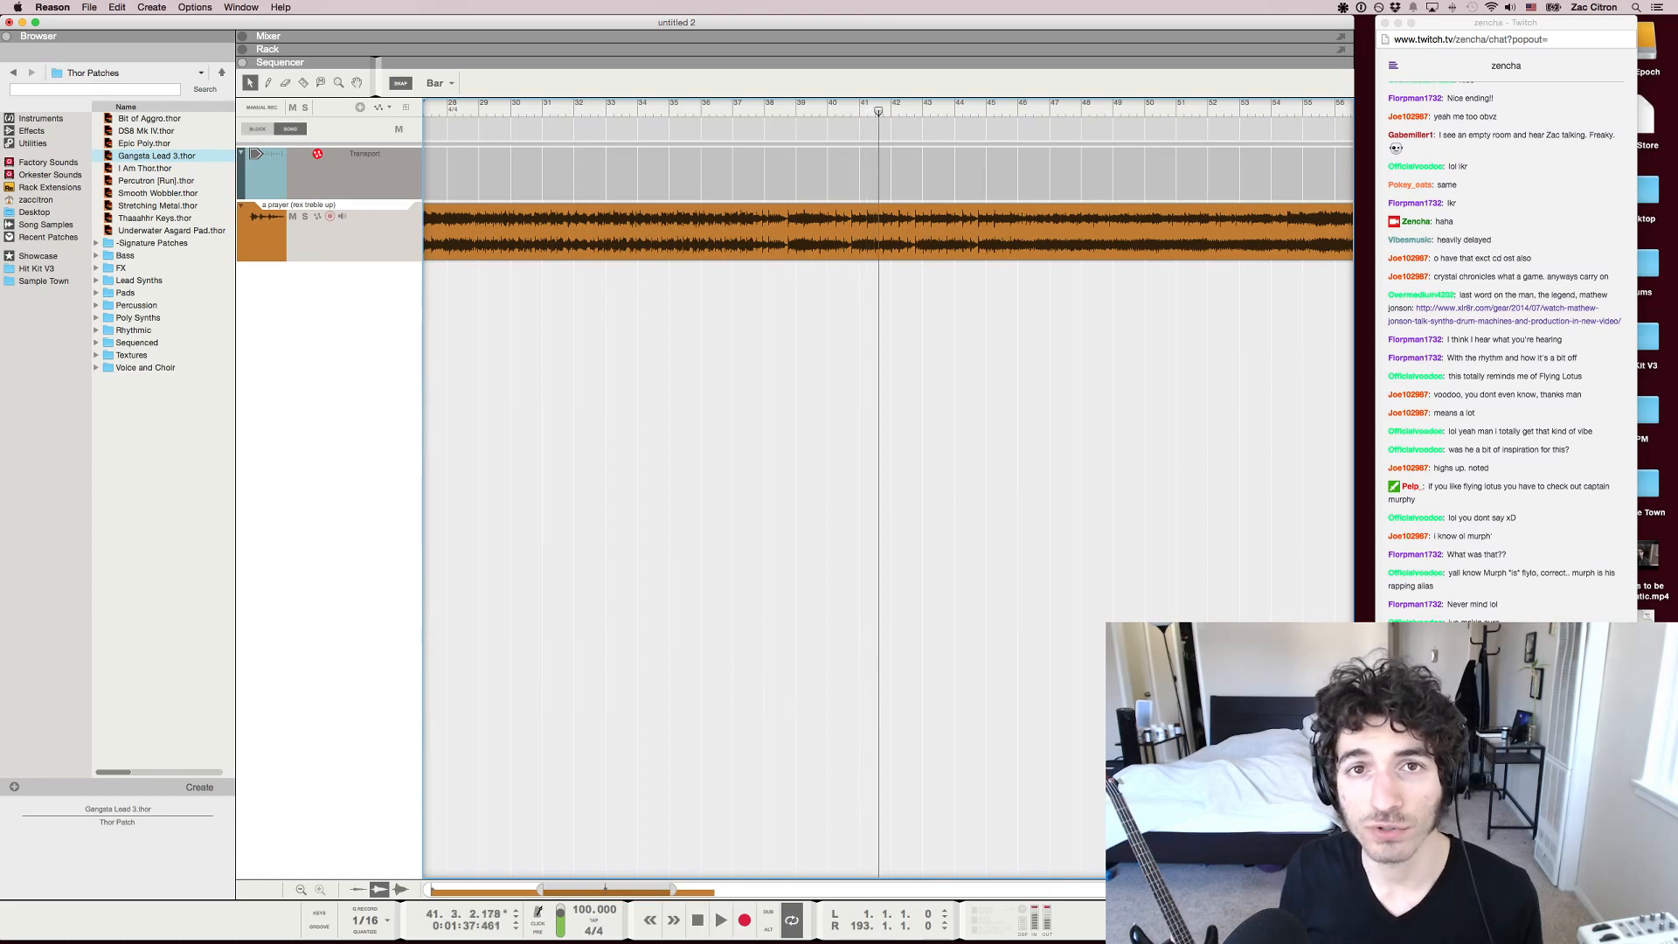
{"action": "key", "text": "shift+Return"}
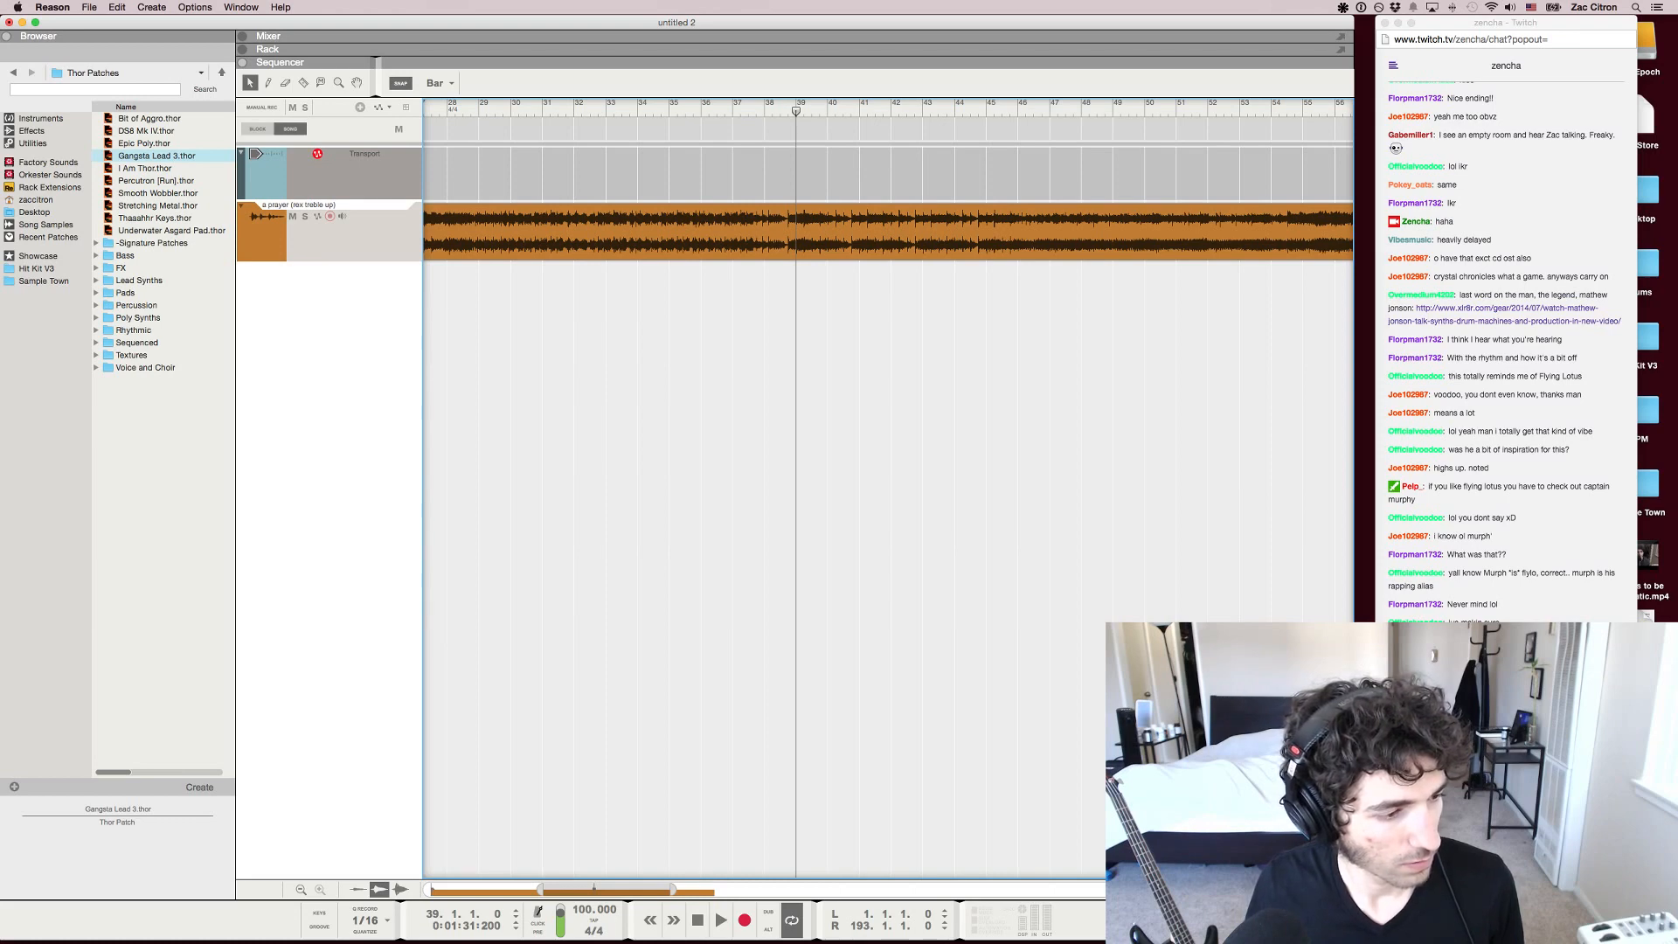
{"action": "key", "text": "space"}
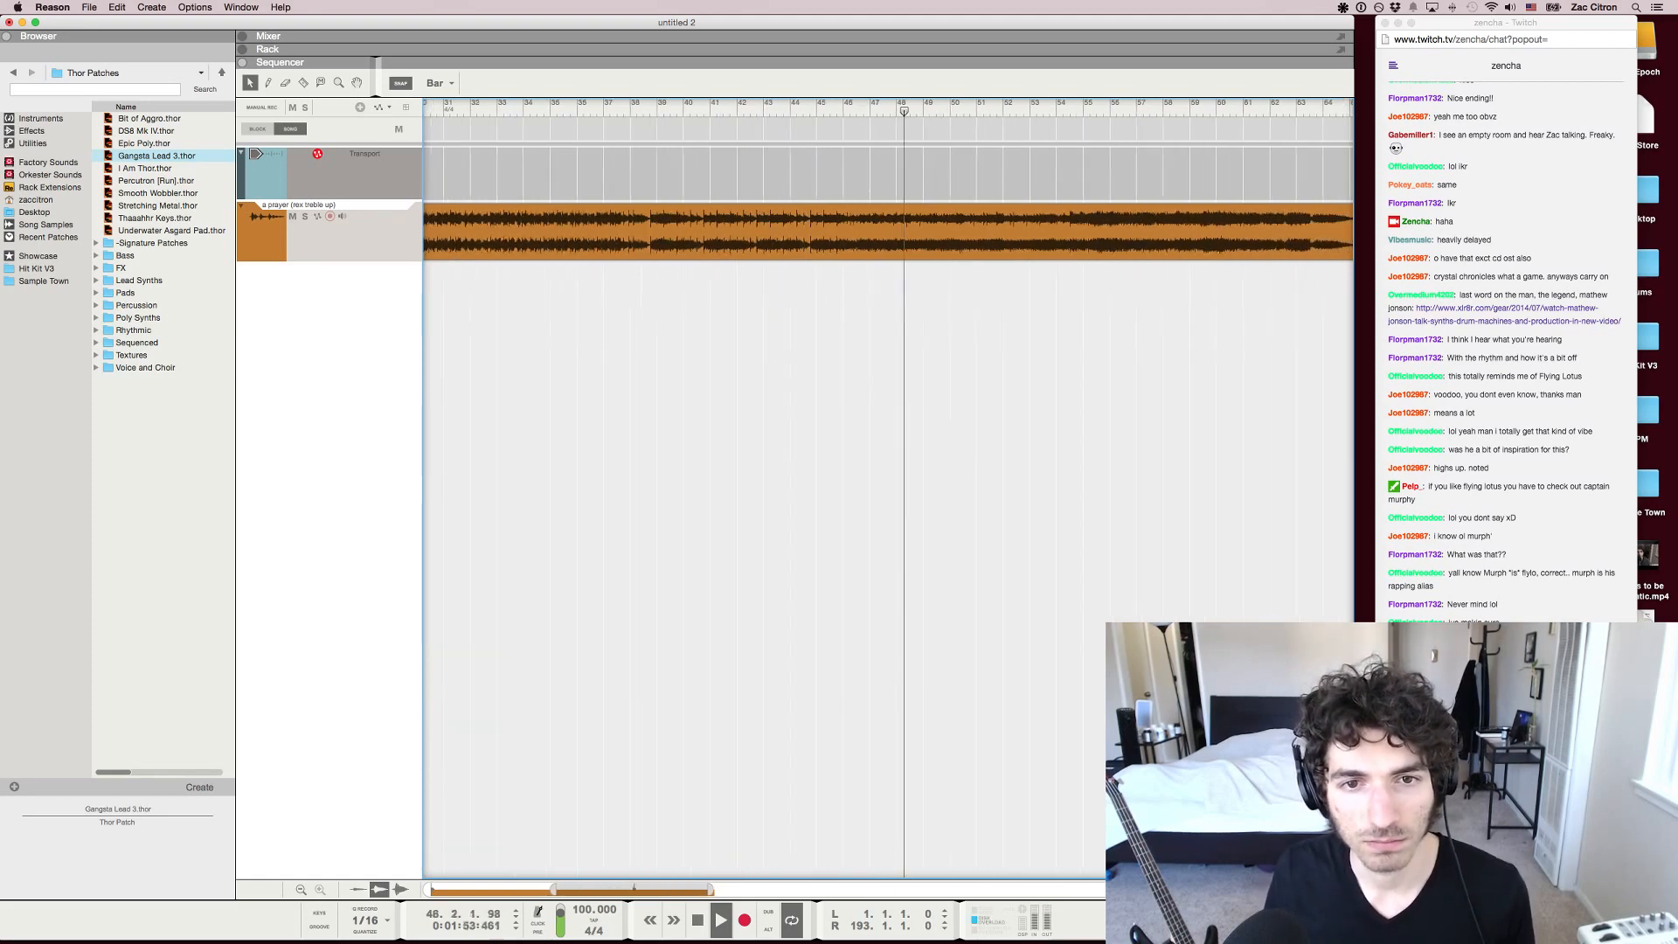
Sample the song from about bars 28 and 34, and play it from the start of bar 32
{"action": "key", "text": "g"}
{"action": "left_click", "coordinate": [486, 108]}
{"action": "scroll", "coordinate": [889, 489], "scroll_direction": "right", "scroll_amount": 2}
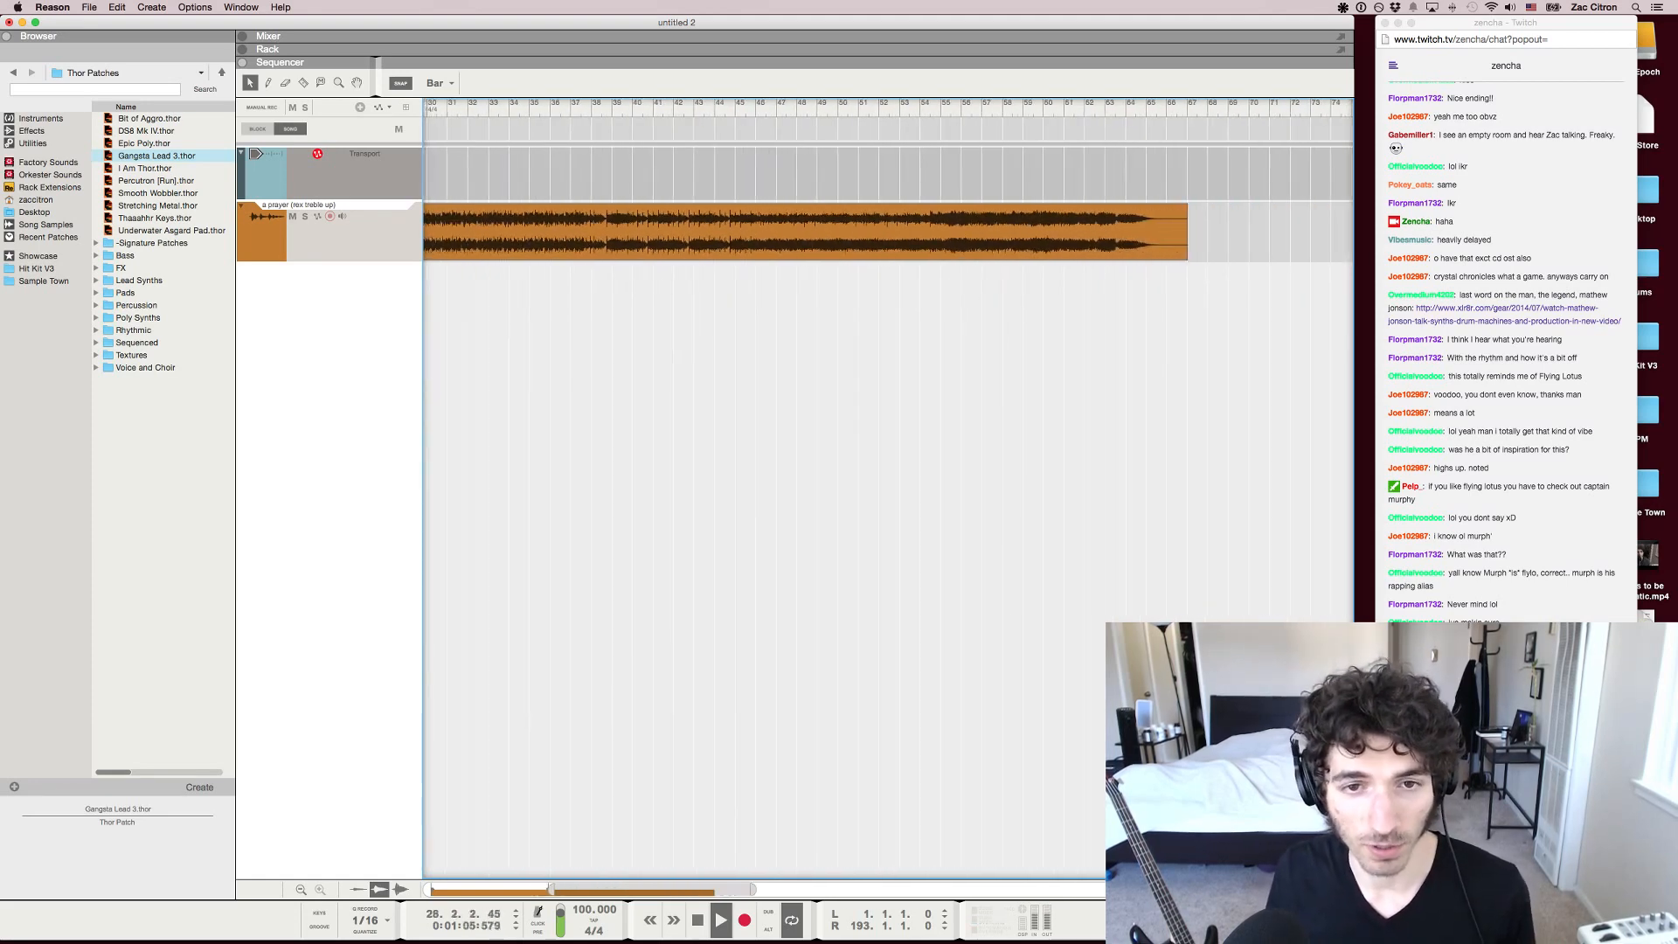
{"action": "scroll", "coordinate": [889, 490], "scroll_direction": "left", "scroll_amount": 3}
{"action": "left_click", "coordinate": [613, 109]}
{"action": "scroll", "coordinate": [613, 108], "scroll_direction": "left", "scroll_amount": 5}
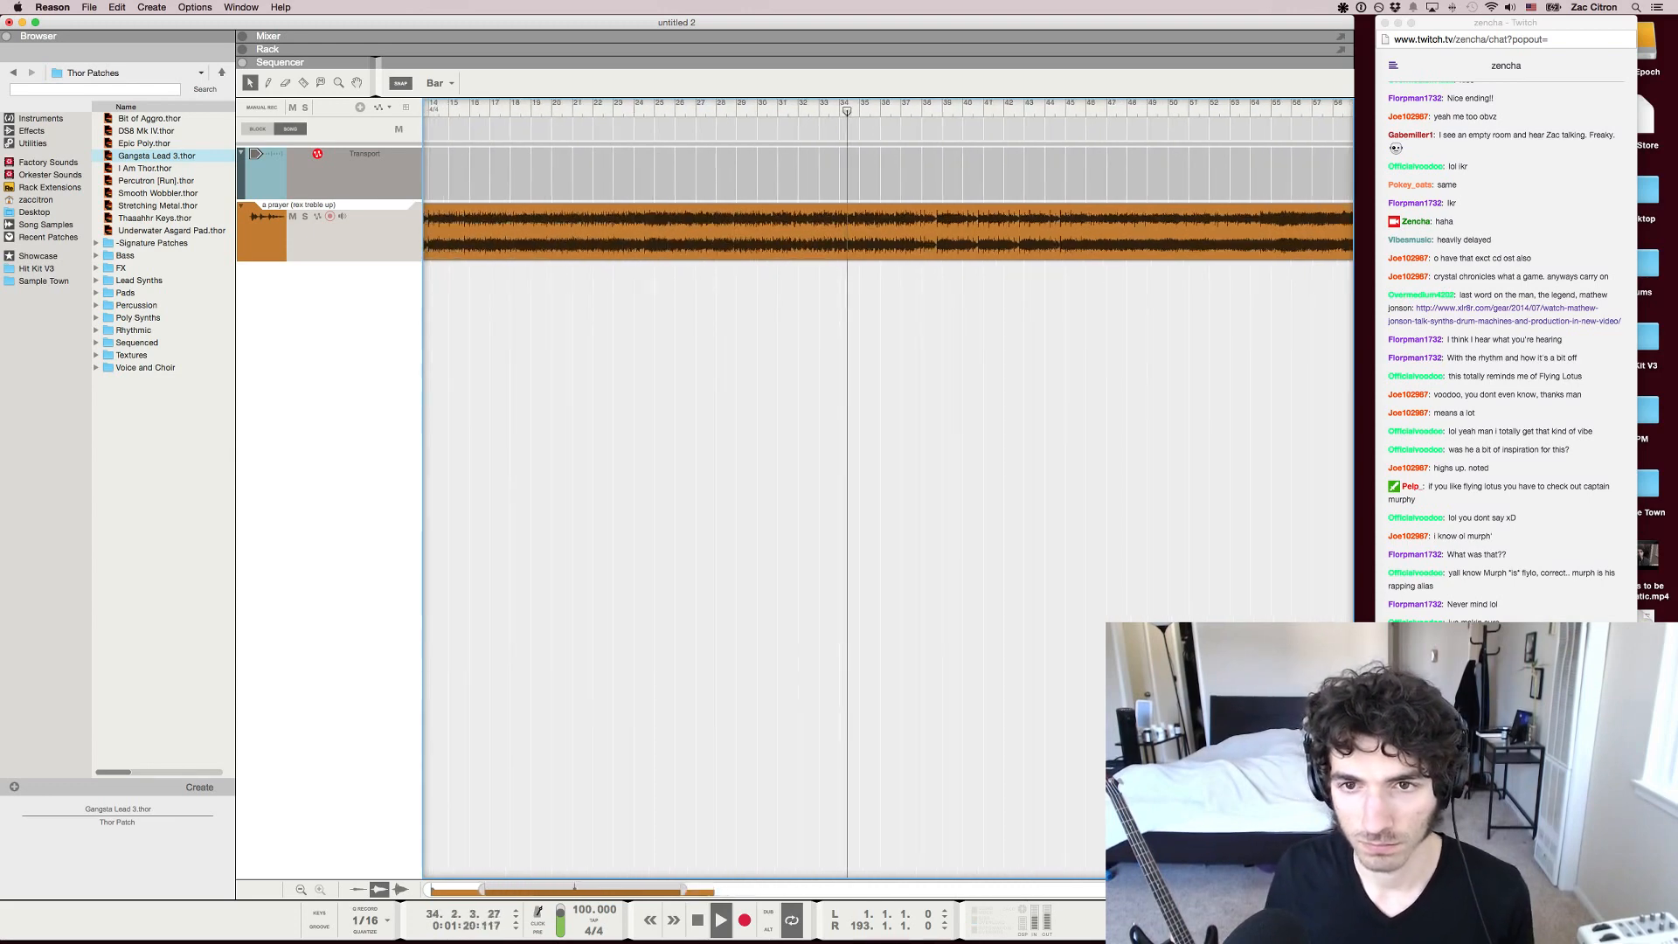
{"action": "scroll", "coordinate": [889, 489], "scroll_direction": "left", "scroll_amount": 3}
{"action": "key", "text": "space"}
{"action": "left_click", "coordinate": [863, 108]}
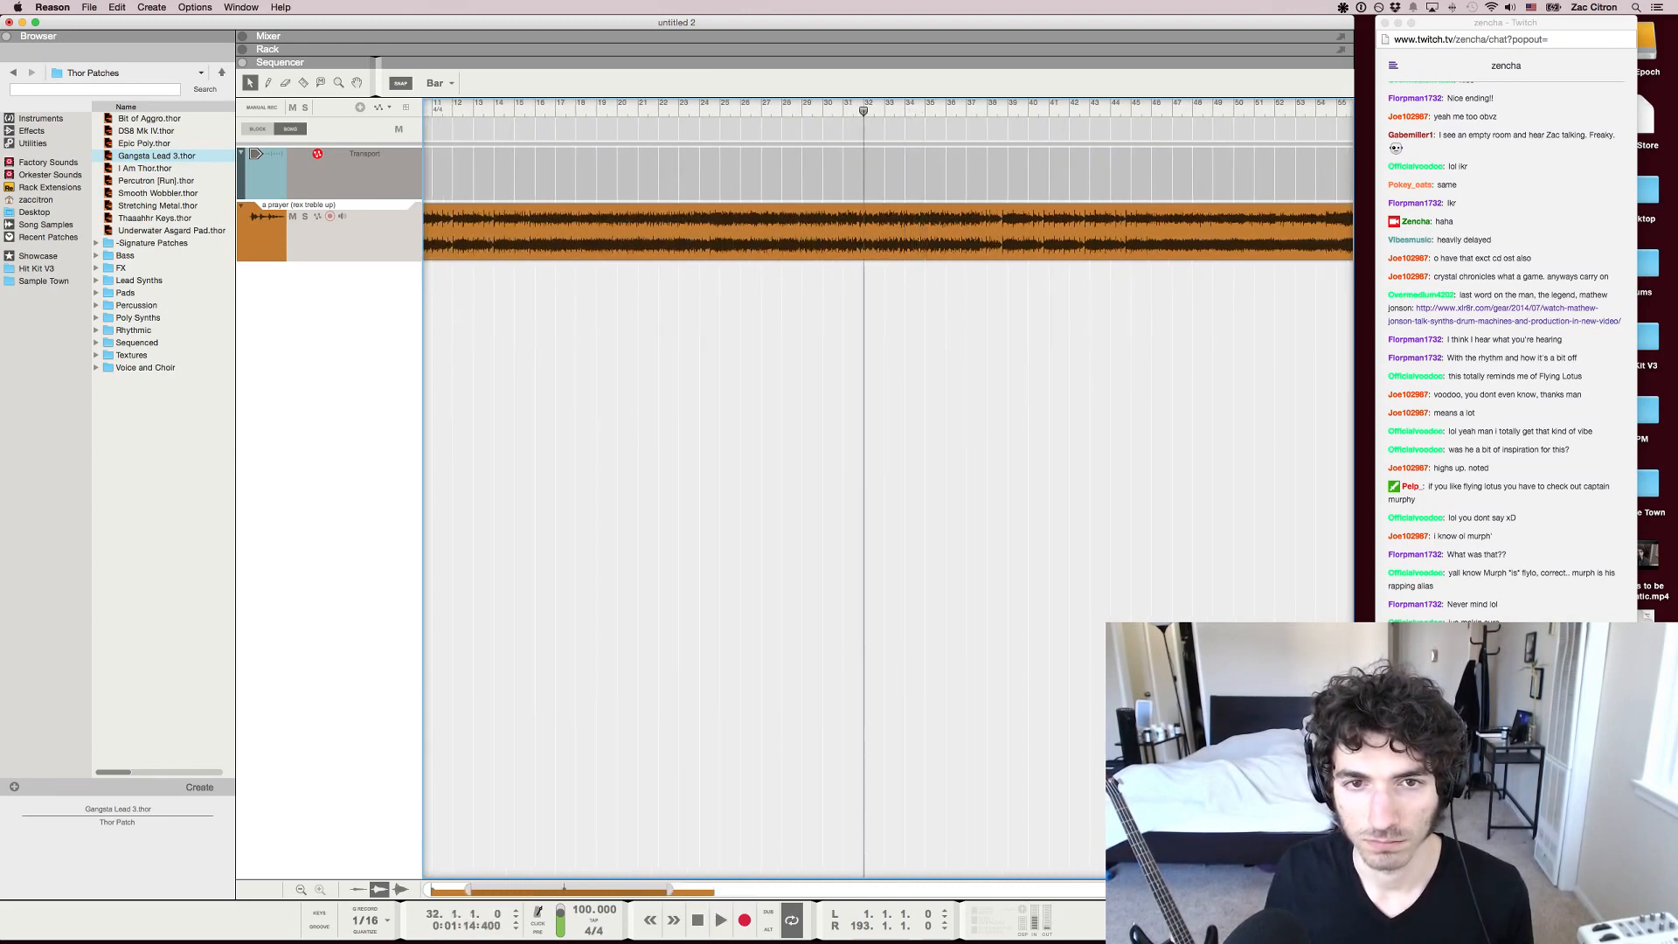
{"action": "key", "text": "space"}
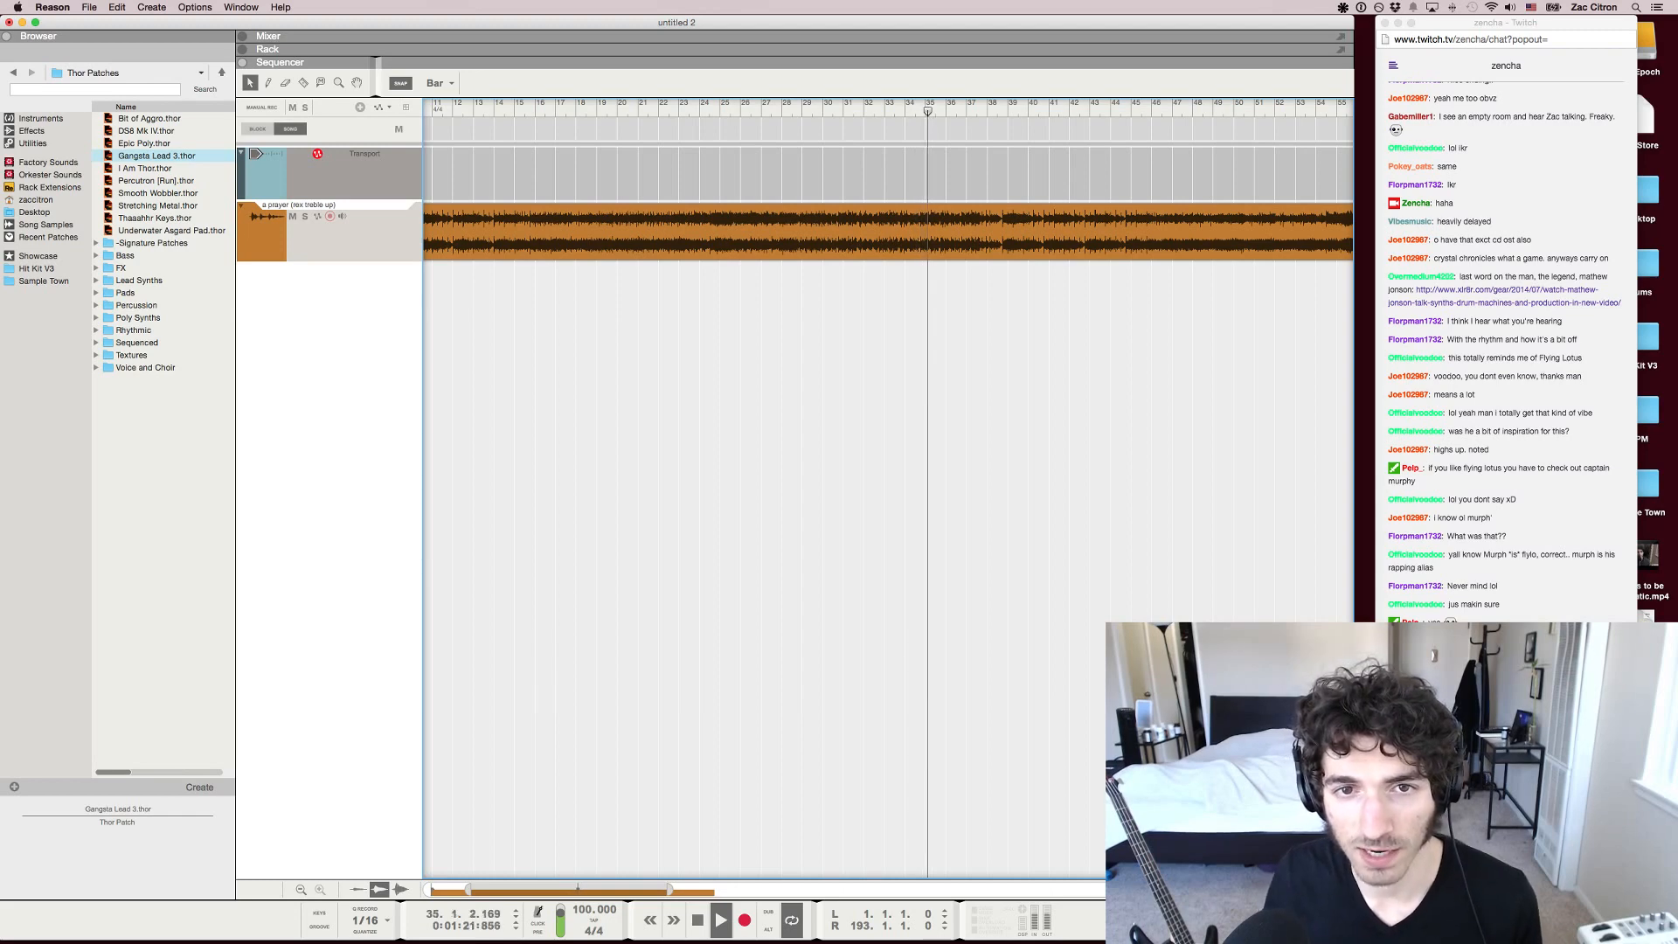
Stop playback, move the playback position back to about bar 5, and play the song from there
{"action": "key", "text": "space"}
{"action": "key", "text": "g"}
{"action": "scroll", "coordinate": [887, 490], "scroll_direction": "left", "scroll_amount": 3}
{"action": "key", "text": "g"}
{"action": "key", "text": "g"}
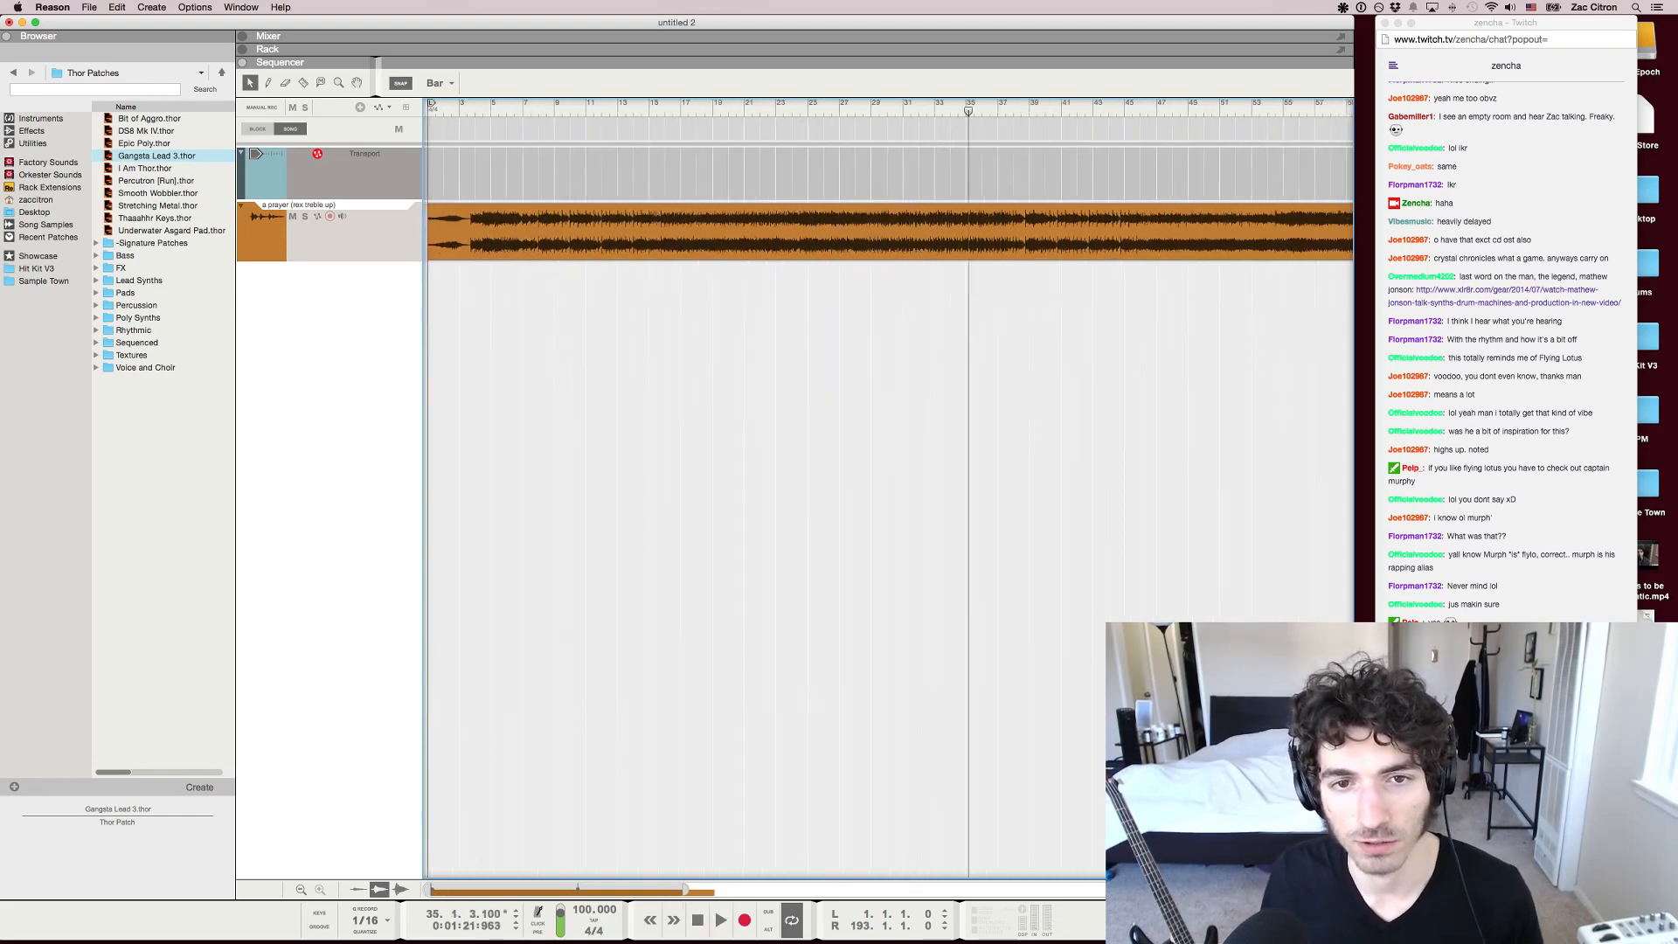
{"action": "left_click_drag", "start_coordinate": [500, 111], "coordinate": [486, 111]}
{"action": "key", "text": "space"}
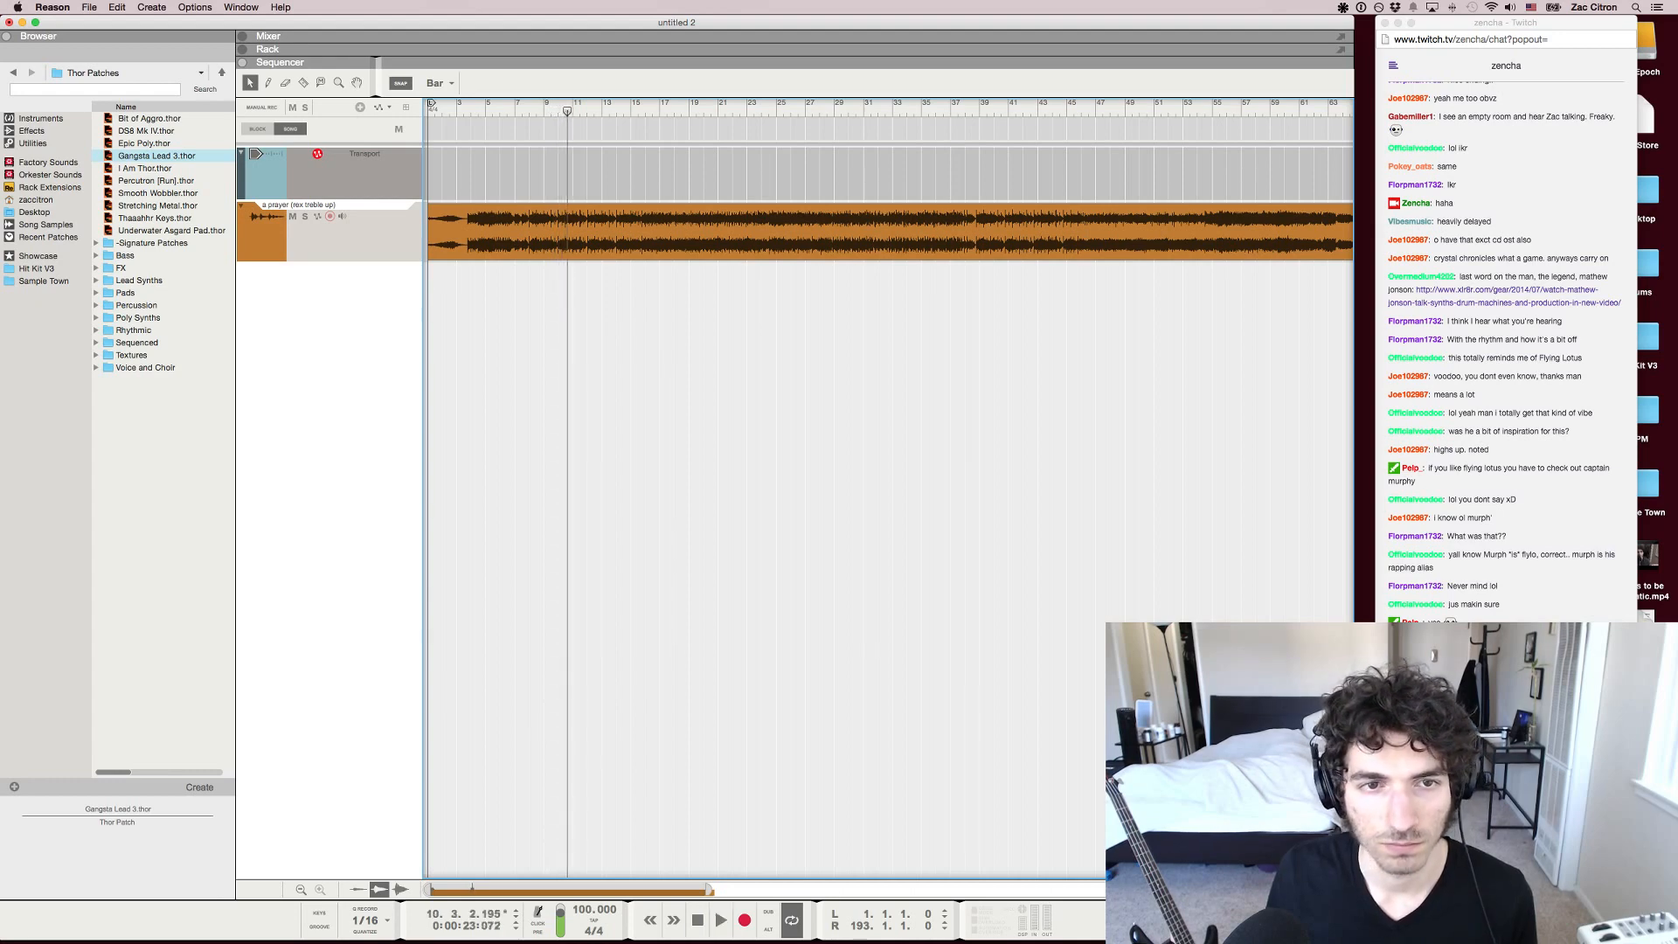
Move the playback position to bar 56, step it back to bar 55, and play the song's ending from there
{"action": "left_click_drag", "start_coordinate": [568, 111], "coordinate": [1227, 111]}
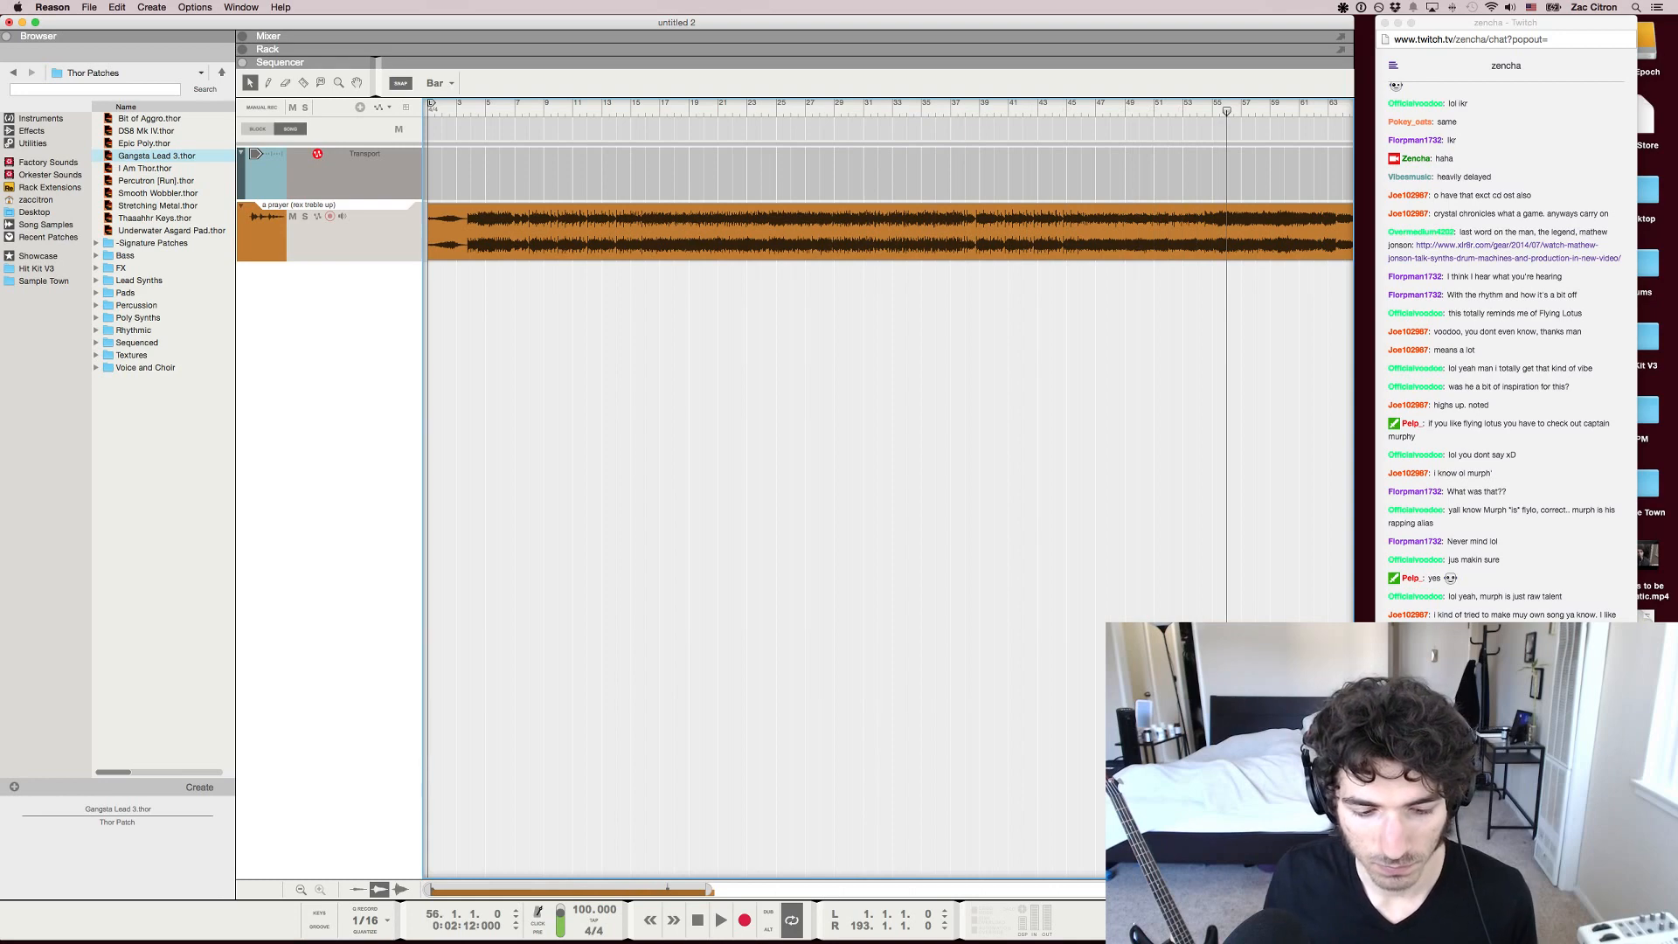
{"action": "scroll", "coordinate": [889, 437], "scroll_direction": "right", "scroll_amount": 3}
{"action": "scroll", "coordinate": [889, 437], "scroll_direction": "up", "scroll_amount": 7}
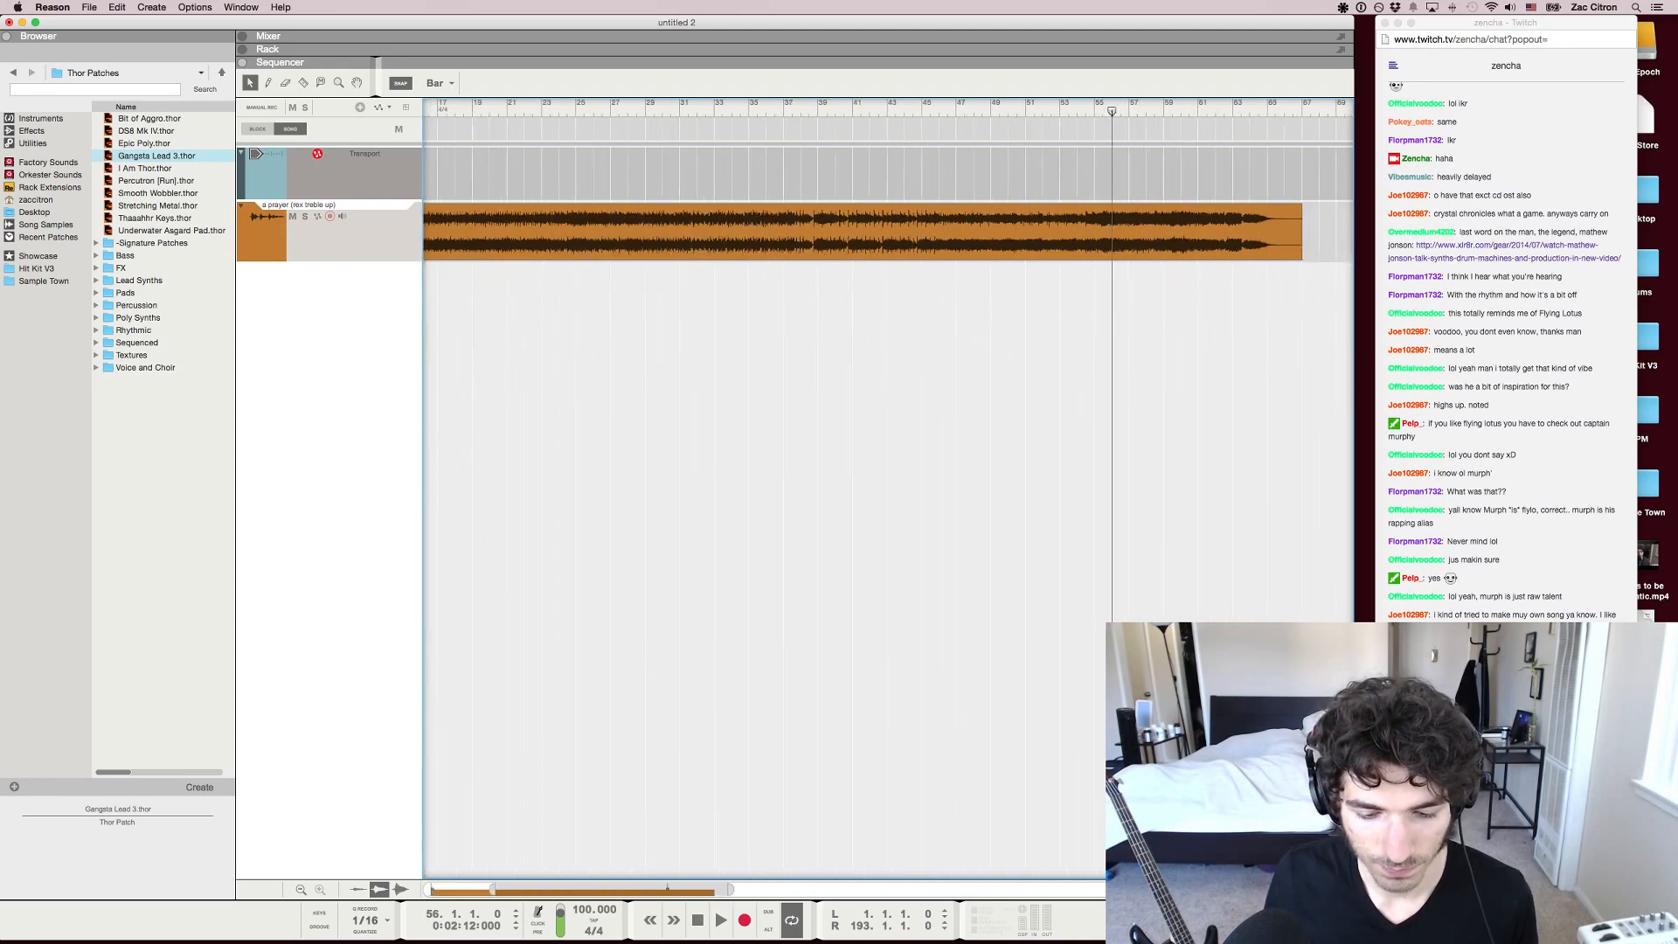
{"action": "scroll", "coordinate": [889, 437], "scroll_direction": "right", "scroll_amount": 3}
{"action": "scroll", "coordinate": [889, 437], "scroll_direction": "down", "scroll_amount": 3}
{"action": "scroll", "coordinate": [889, 437], "scroll_direction": "down", "scroll_amount": 2}
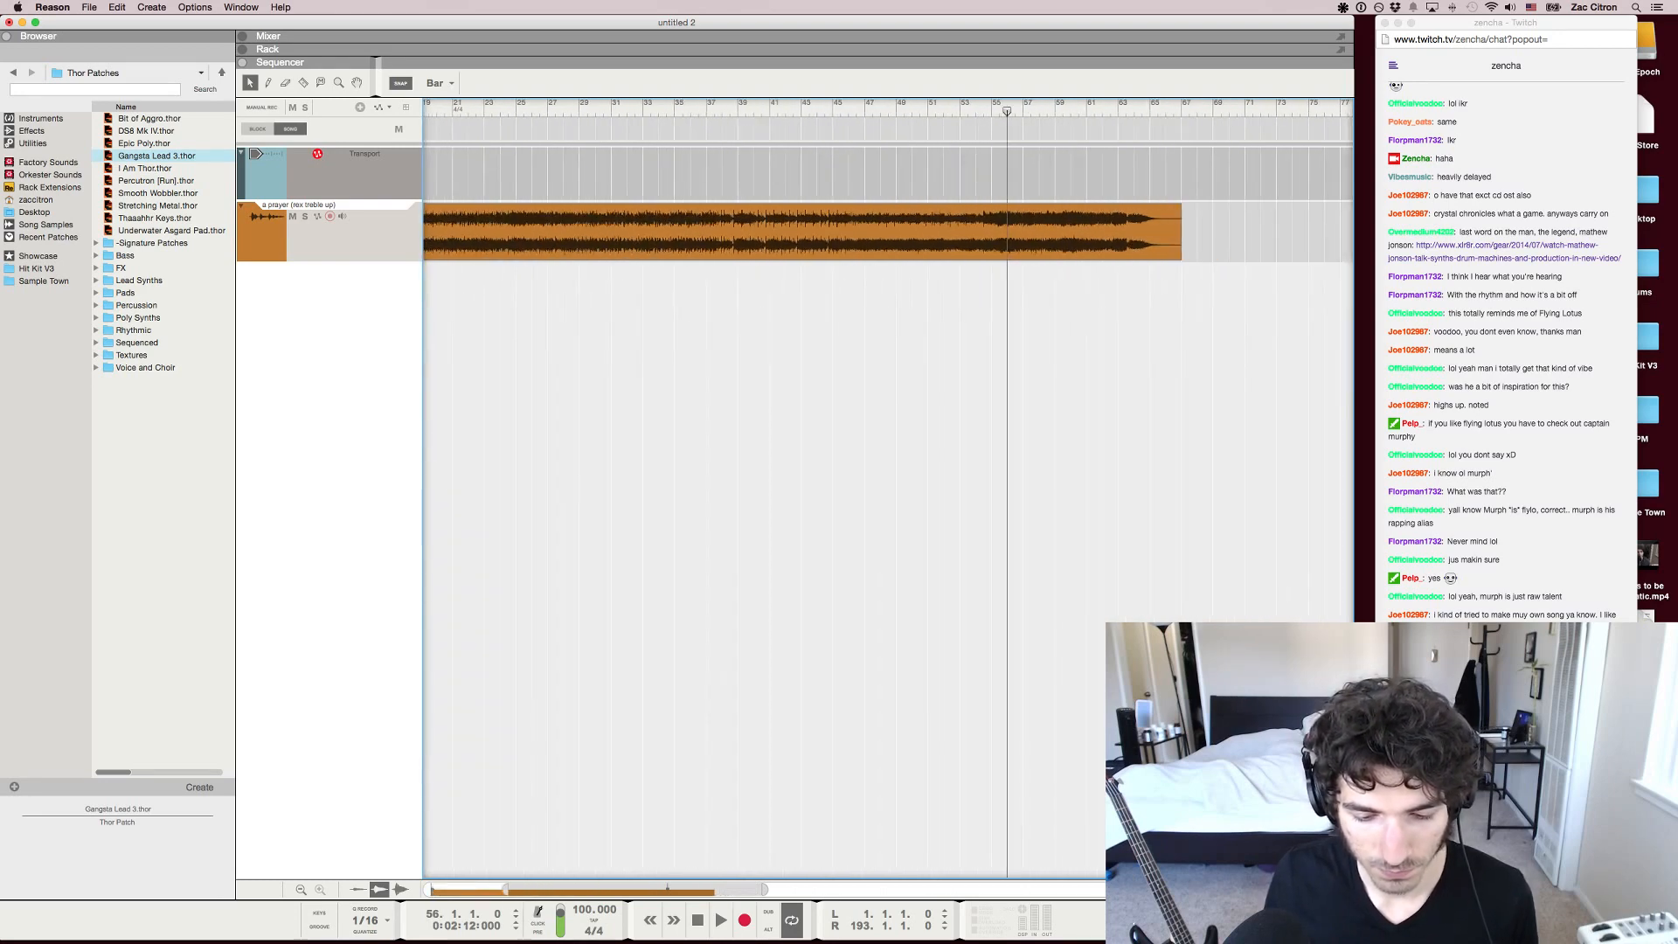
{"action": "key", "text": "KP_7"}
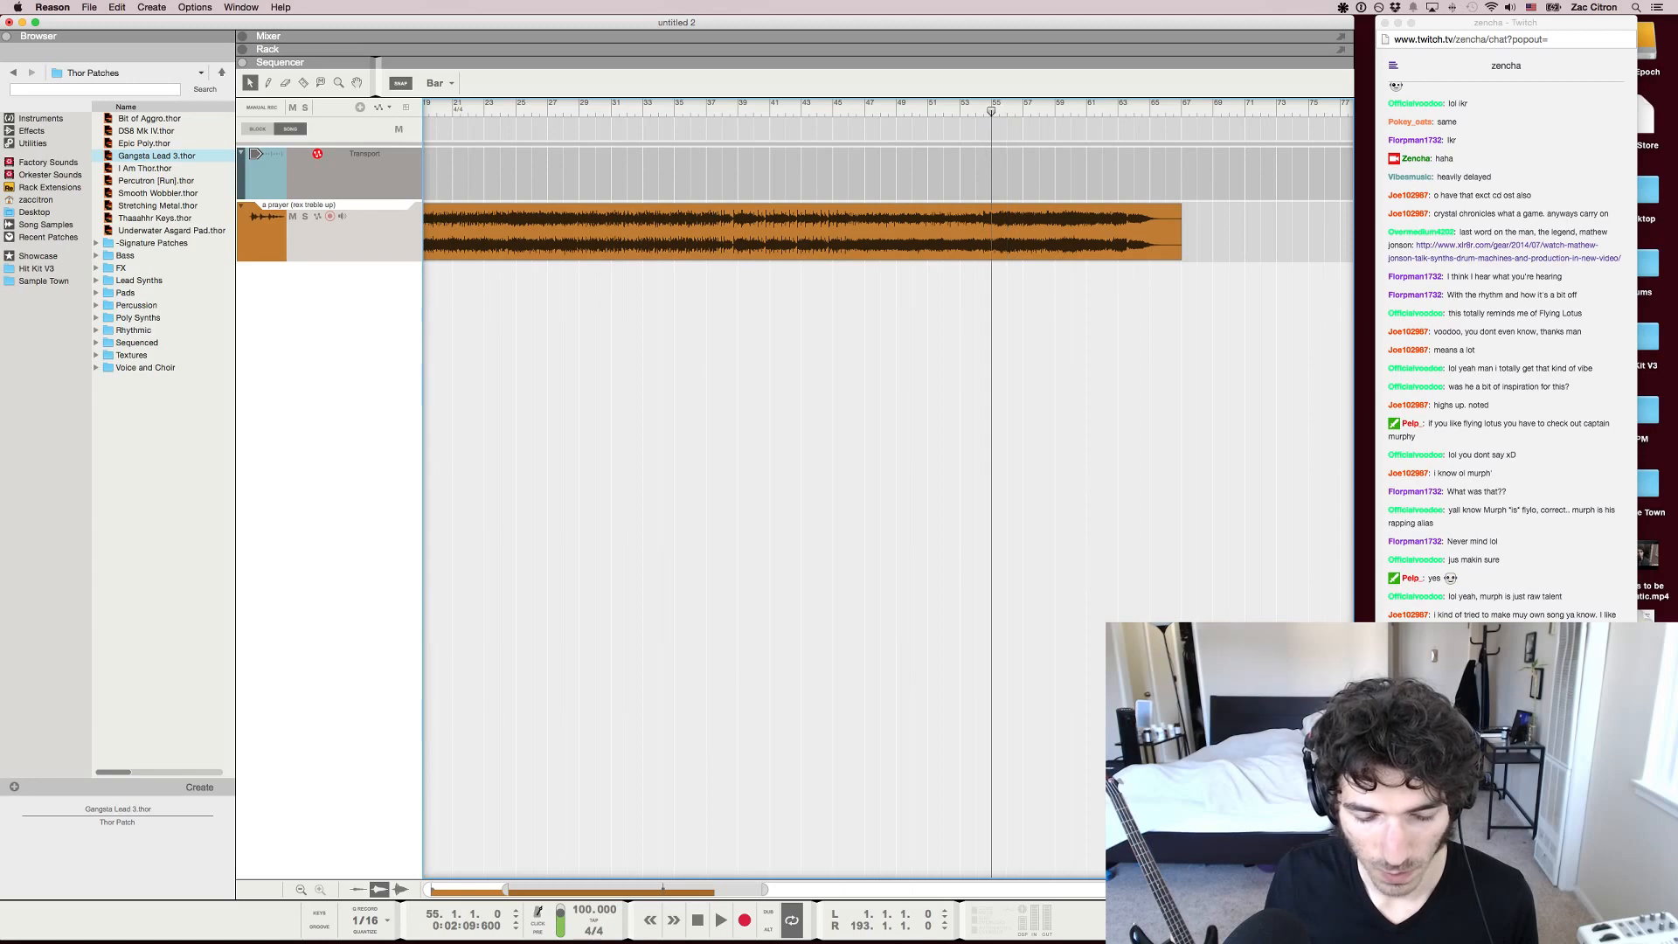
{"action": "key", "text": "space"}
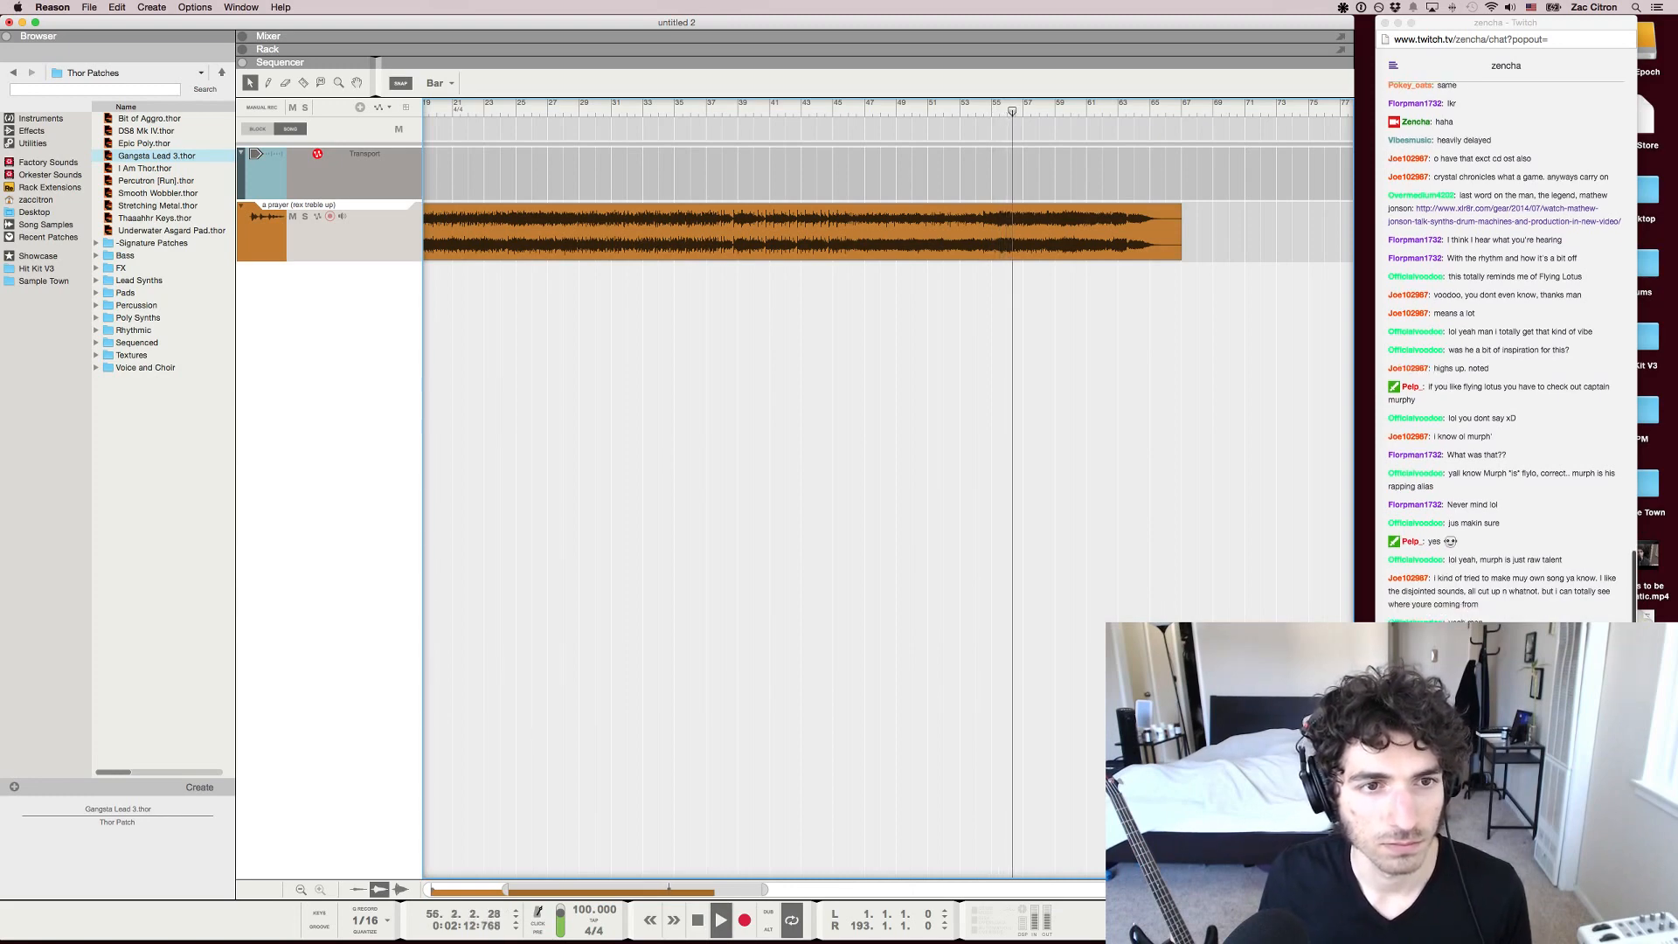
Check the Twitch chat in Chrome, stop playback in Reason, and replay a short passage around bar 48
{"action": "key", "text": "super+Tab"}
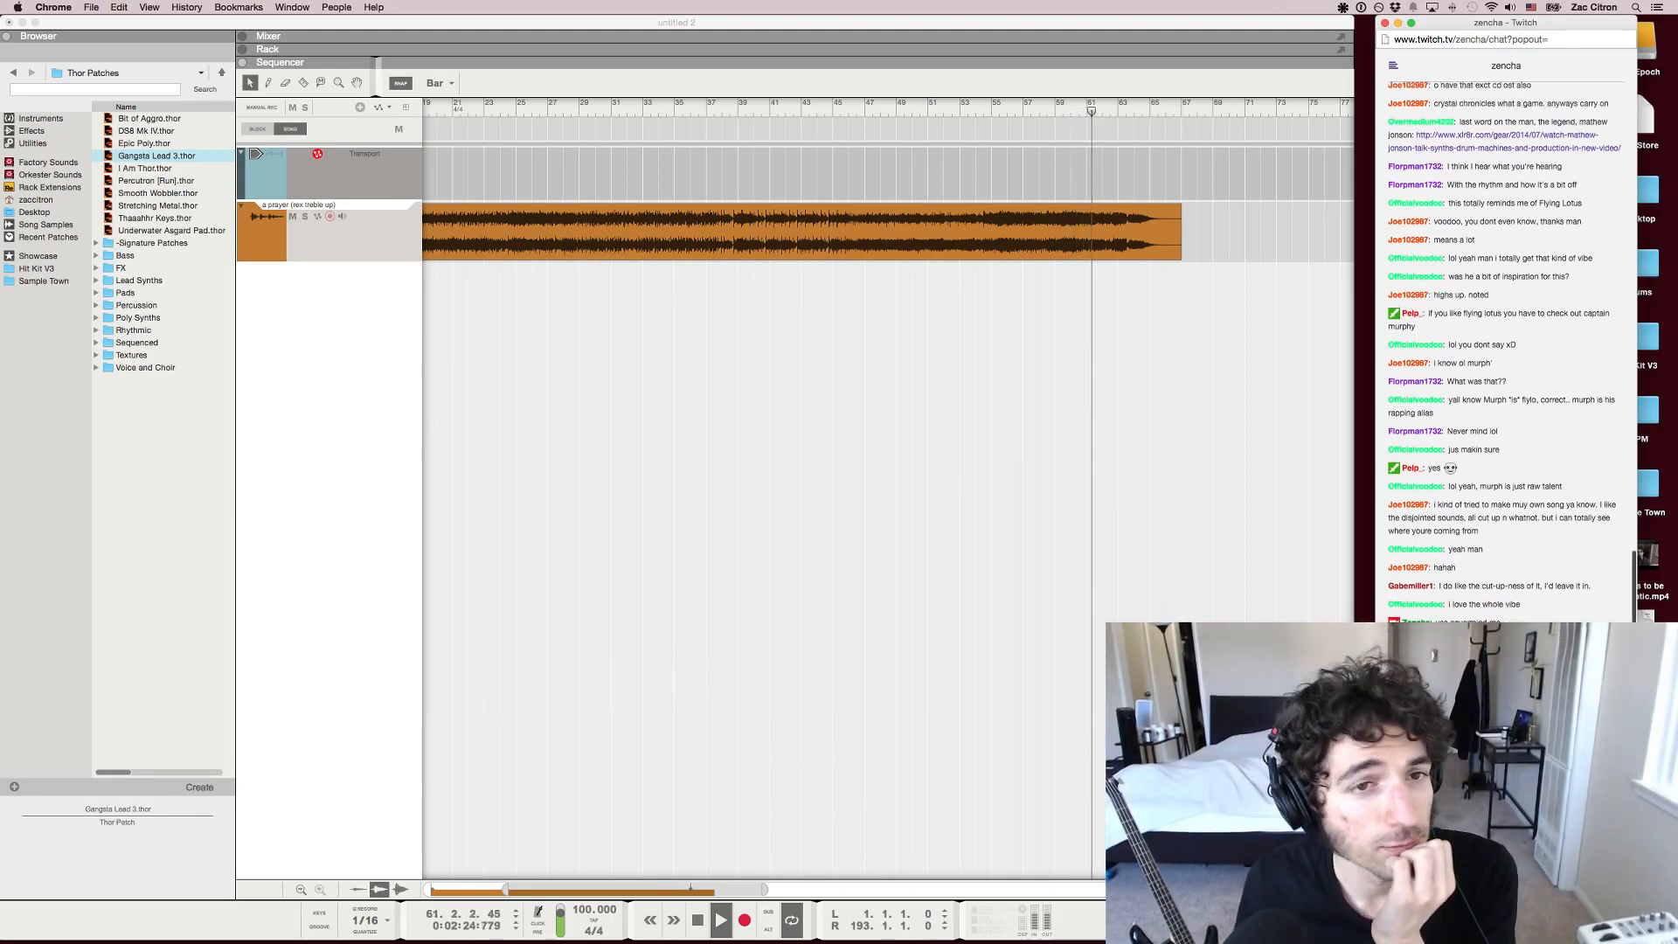
{"action": "left_click", "coordinate": [698, 920]}
{"action": "left_click", "coordinate": [698, 920]}
{"action": "key", "text": "space"}
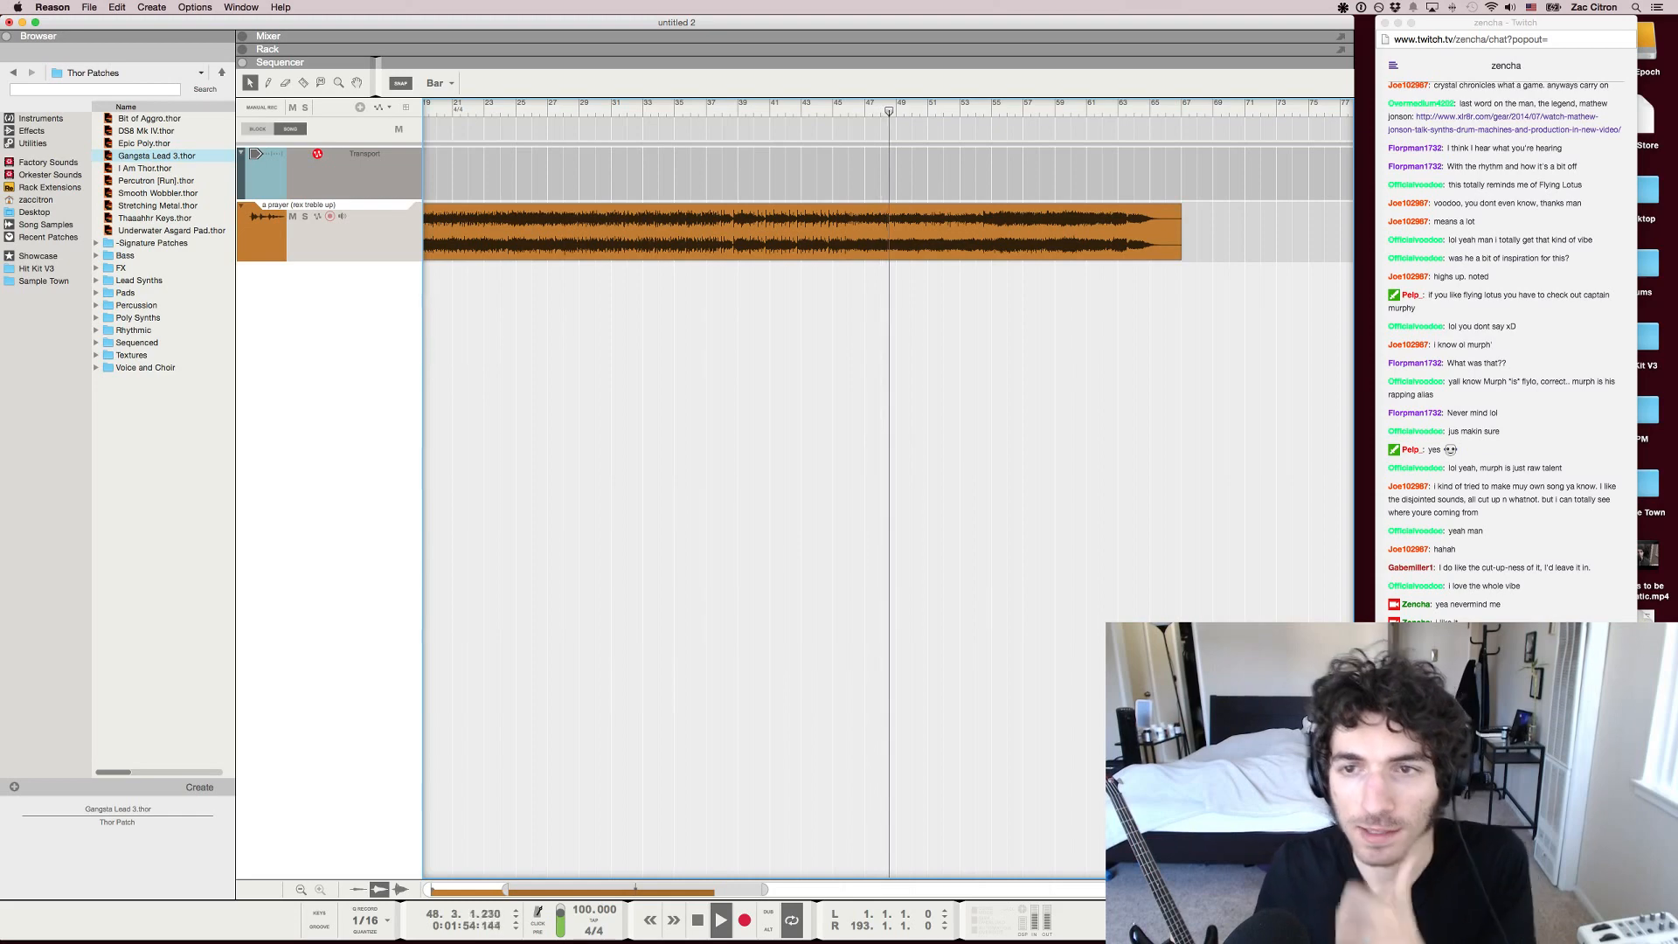
{"action": "key", "text": "space"}
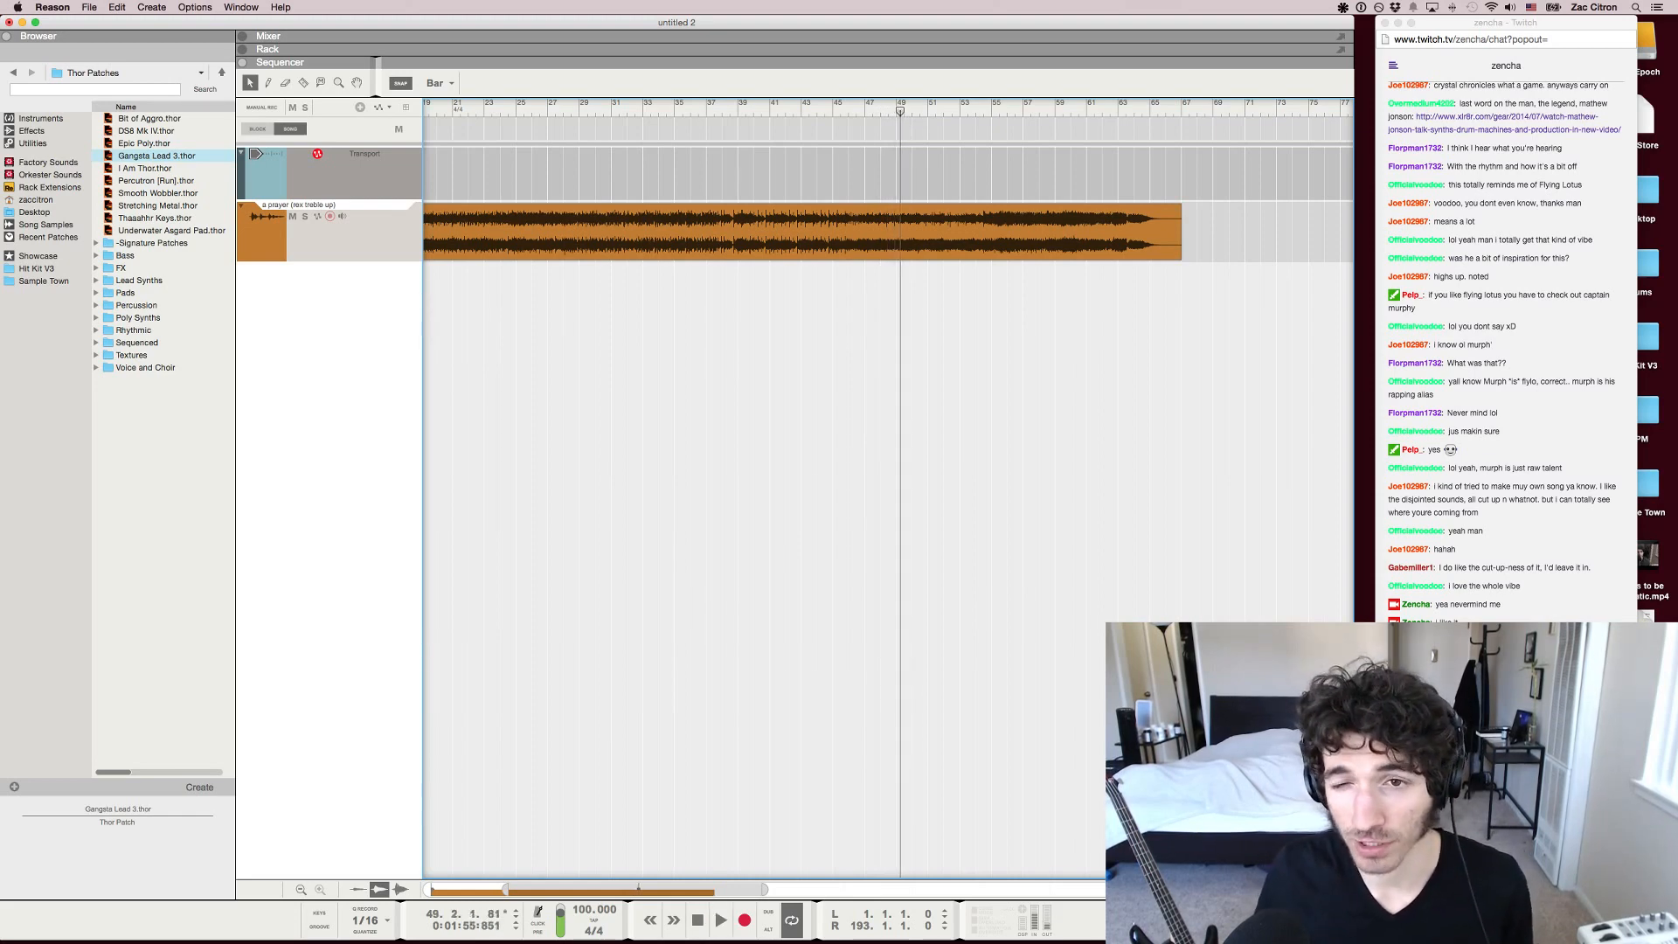
{"action": "key", "text": "g"}
{"action": "key", "text": "g"}
{"action": "key", "text": "g"}
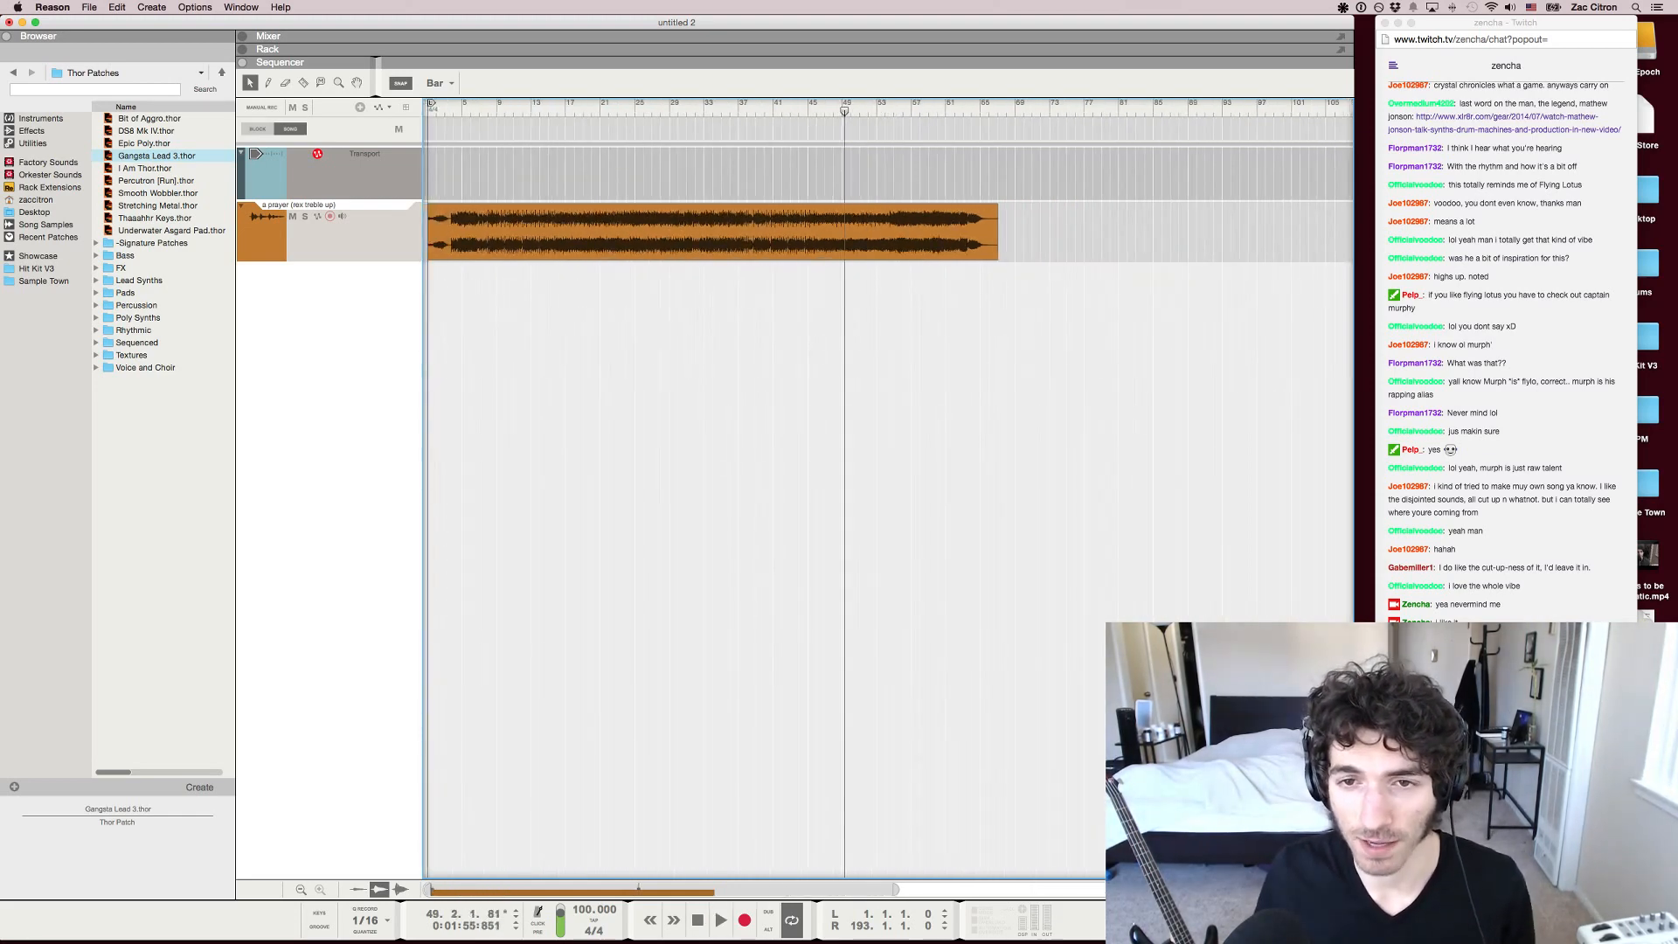
Look through the Rack and Mixer, check the song's Spectrum EQ and close it, and return to the Sequencer
{"action": "key", "text": "F6"}
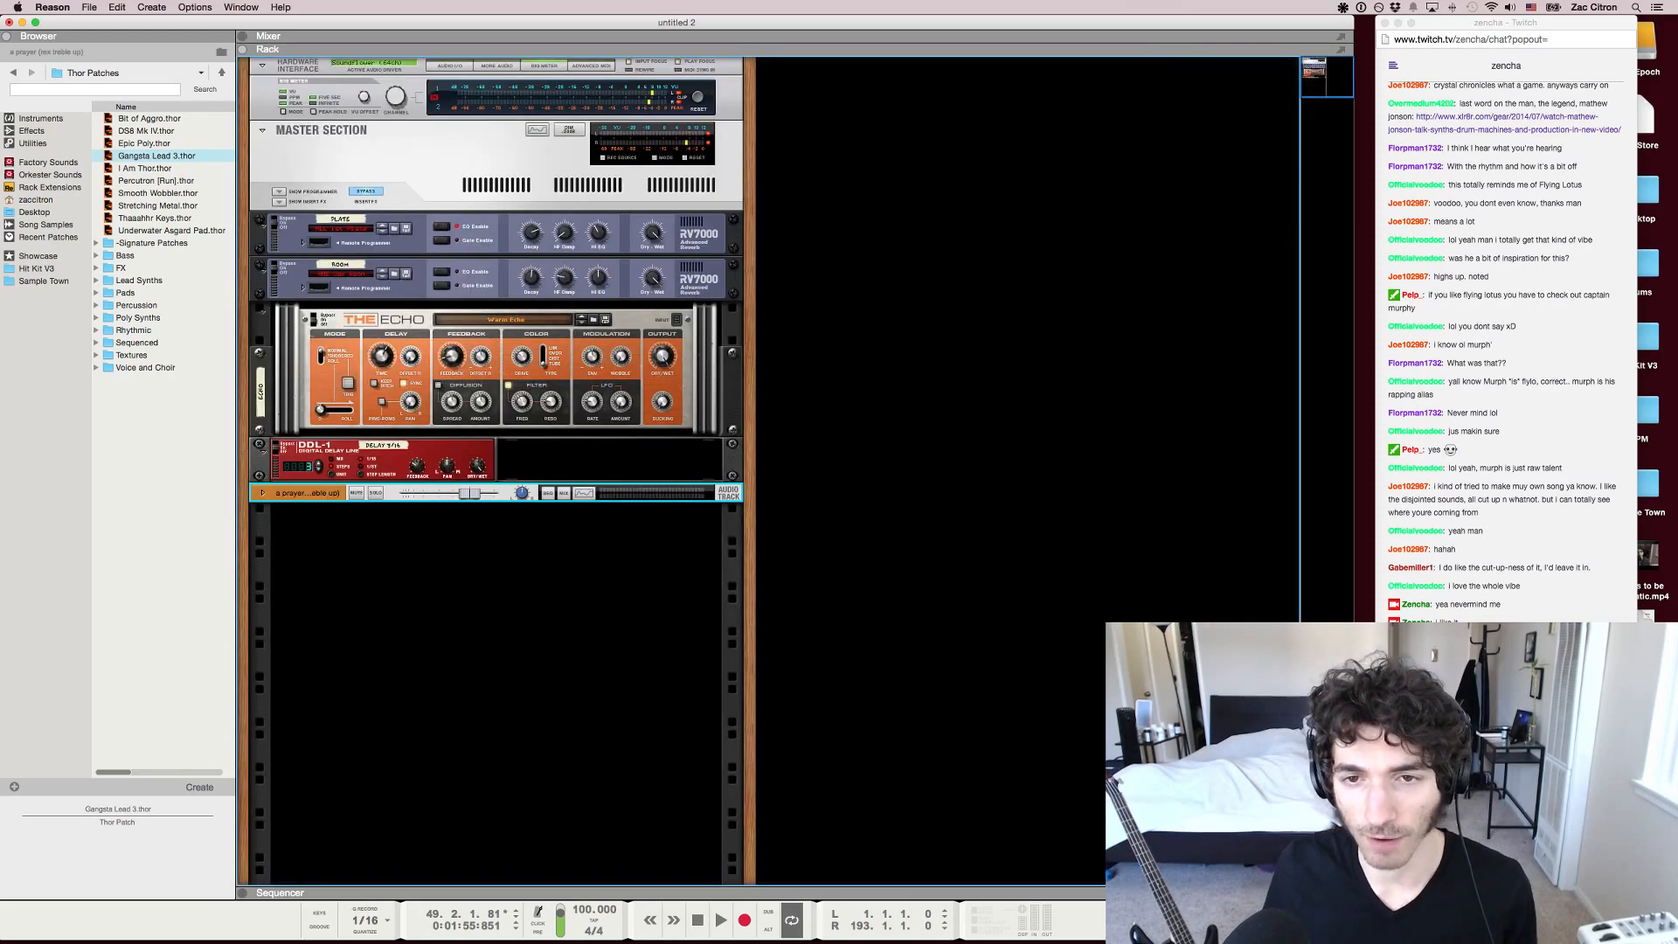
{"action": "key", "text": "F7"}
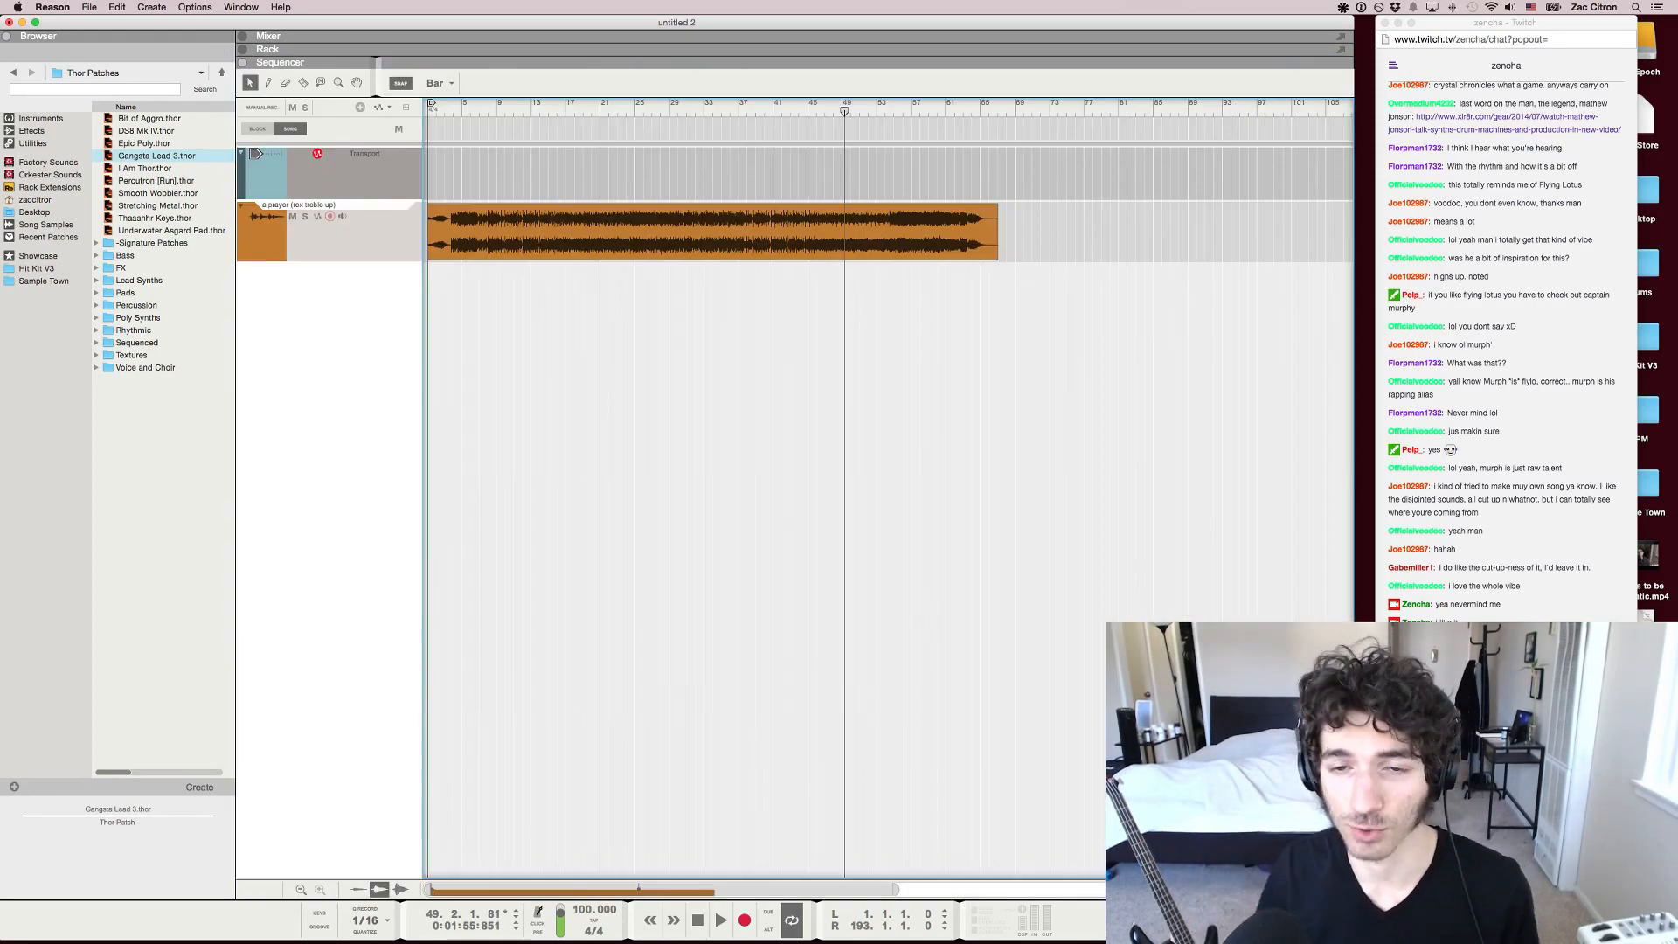
{"action": "key", "text": "F5"}
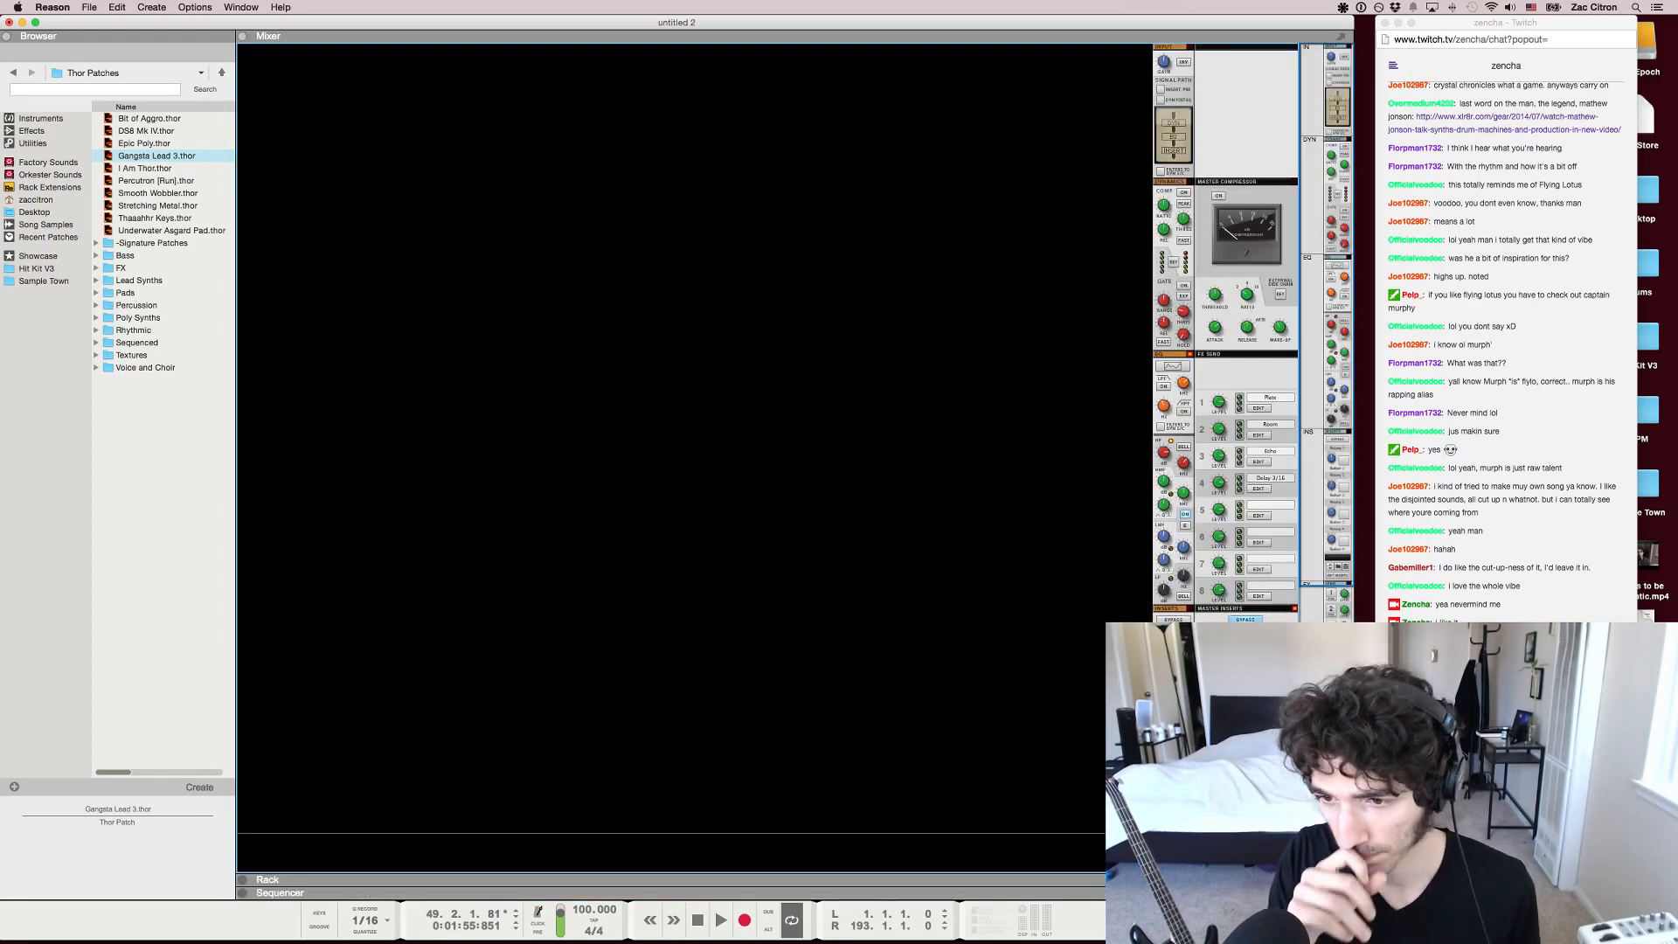
{"action": "key", "text": "F2"}
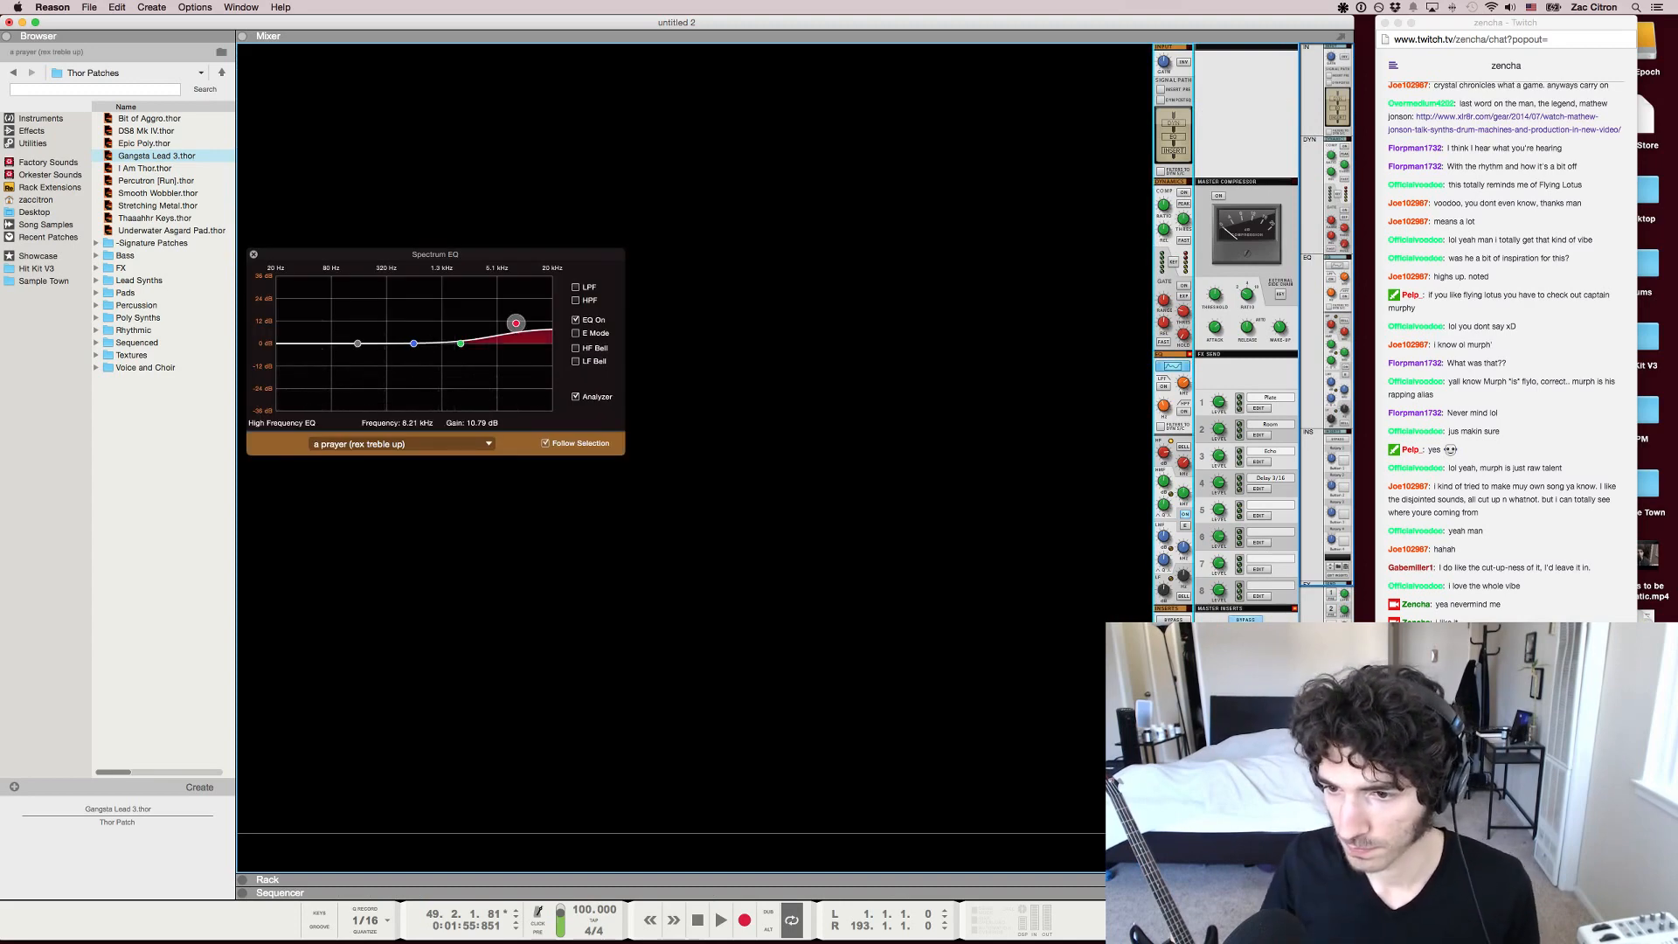
{"action": "key", "text": "F2"}
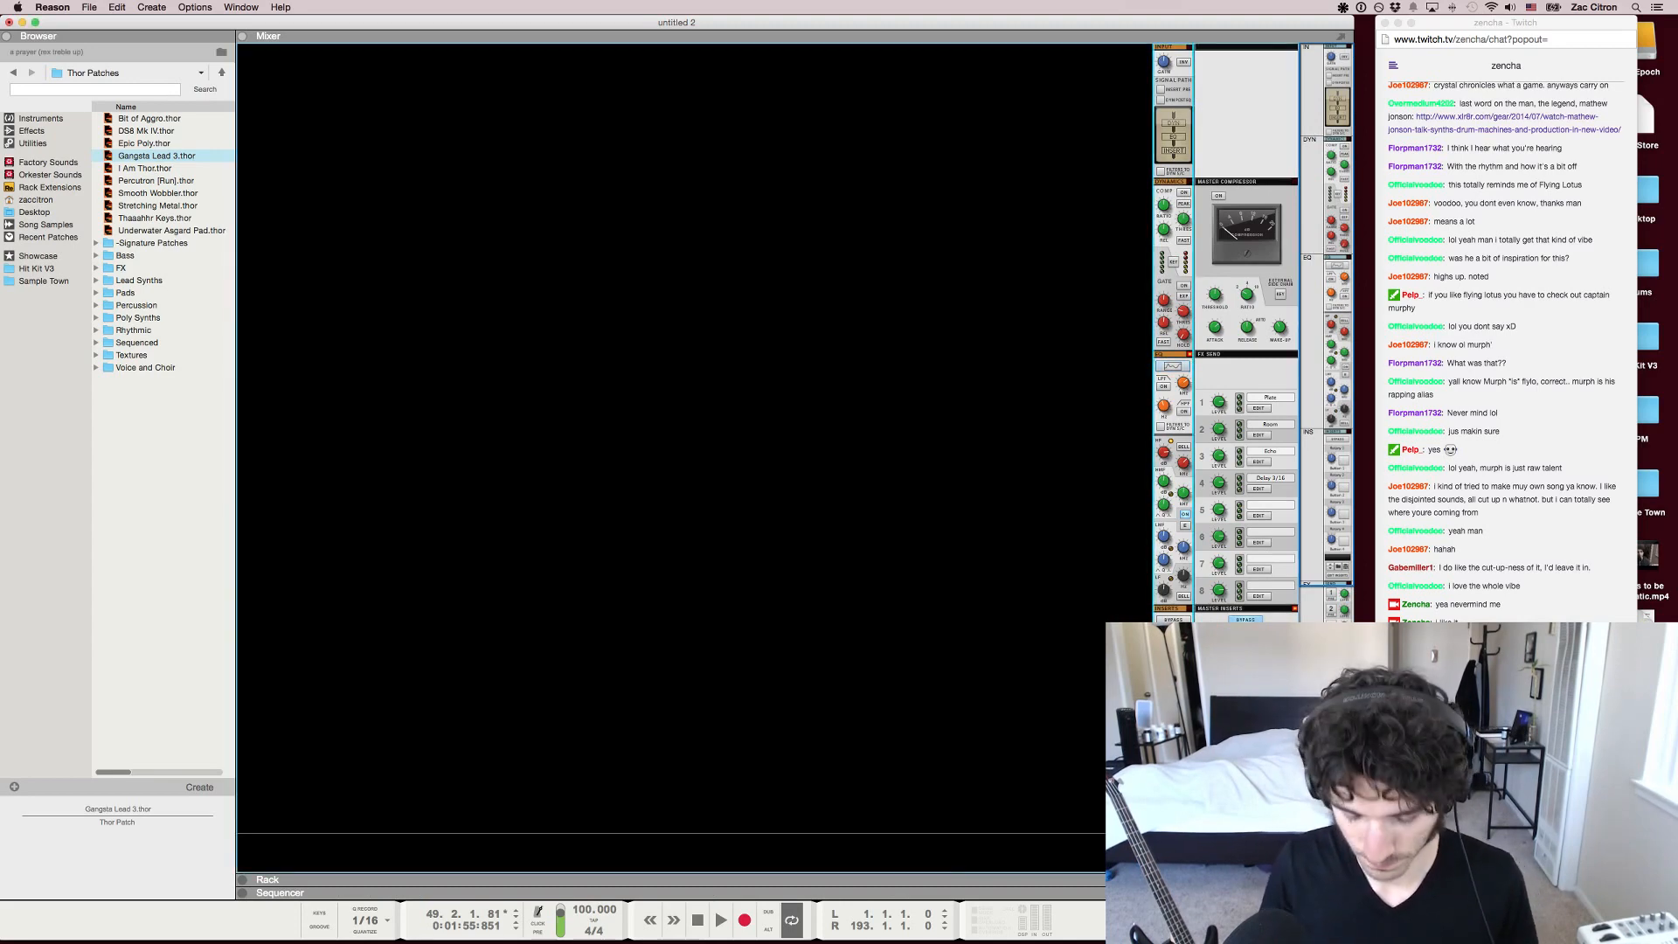
{"action": "key", "text": "F7"}
Select the song's audio clip and move the playback position to the start of bar 49
{"action": "key", "text": "h"}
{"action": "key", "text": "h"}
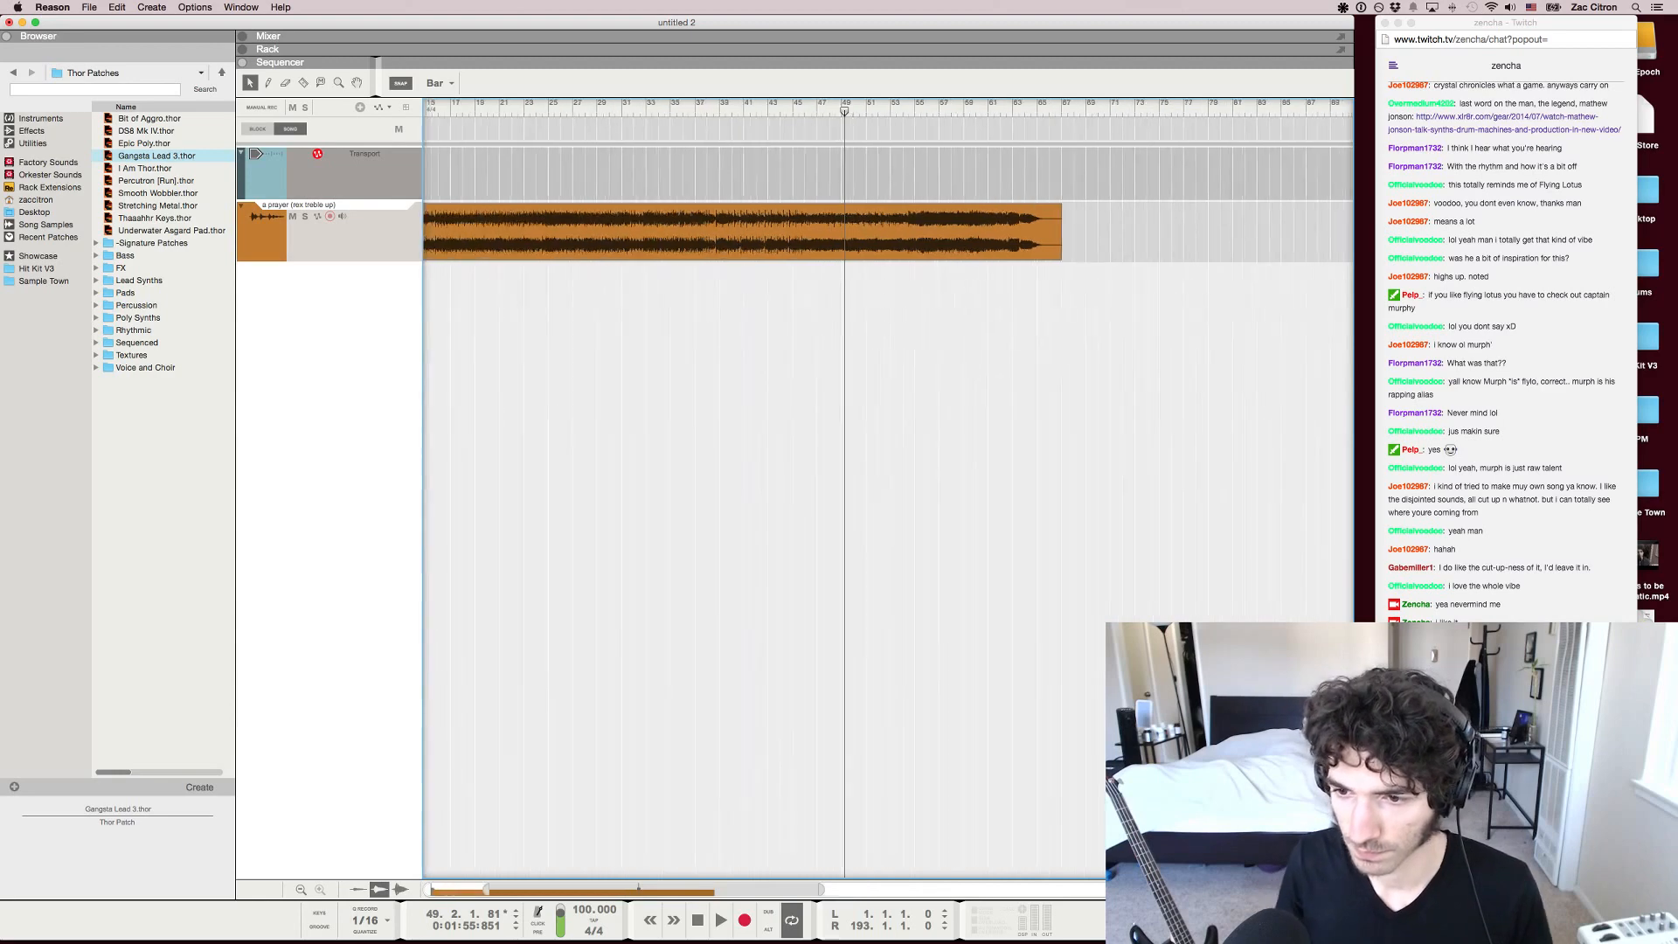
{"action": "scroll", "coordinate": [888, 489], "scroll_direction": "left", "scroll_amount": 5}
{"action": "key", "text": "g"}
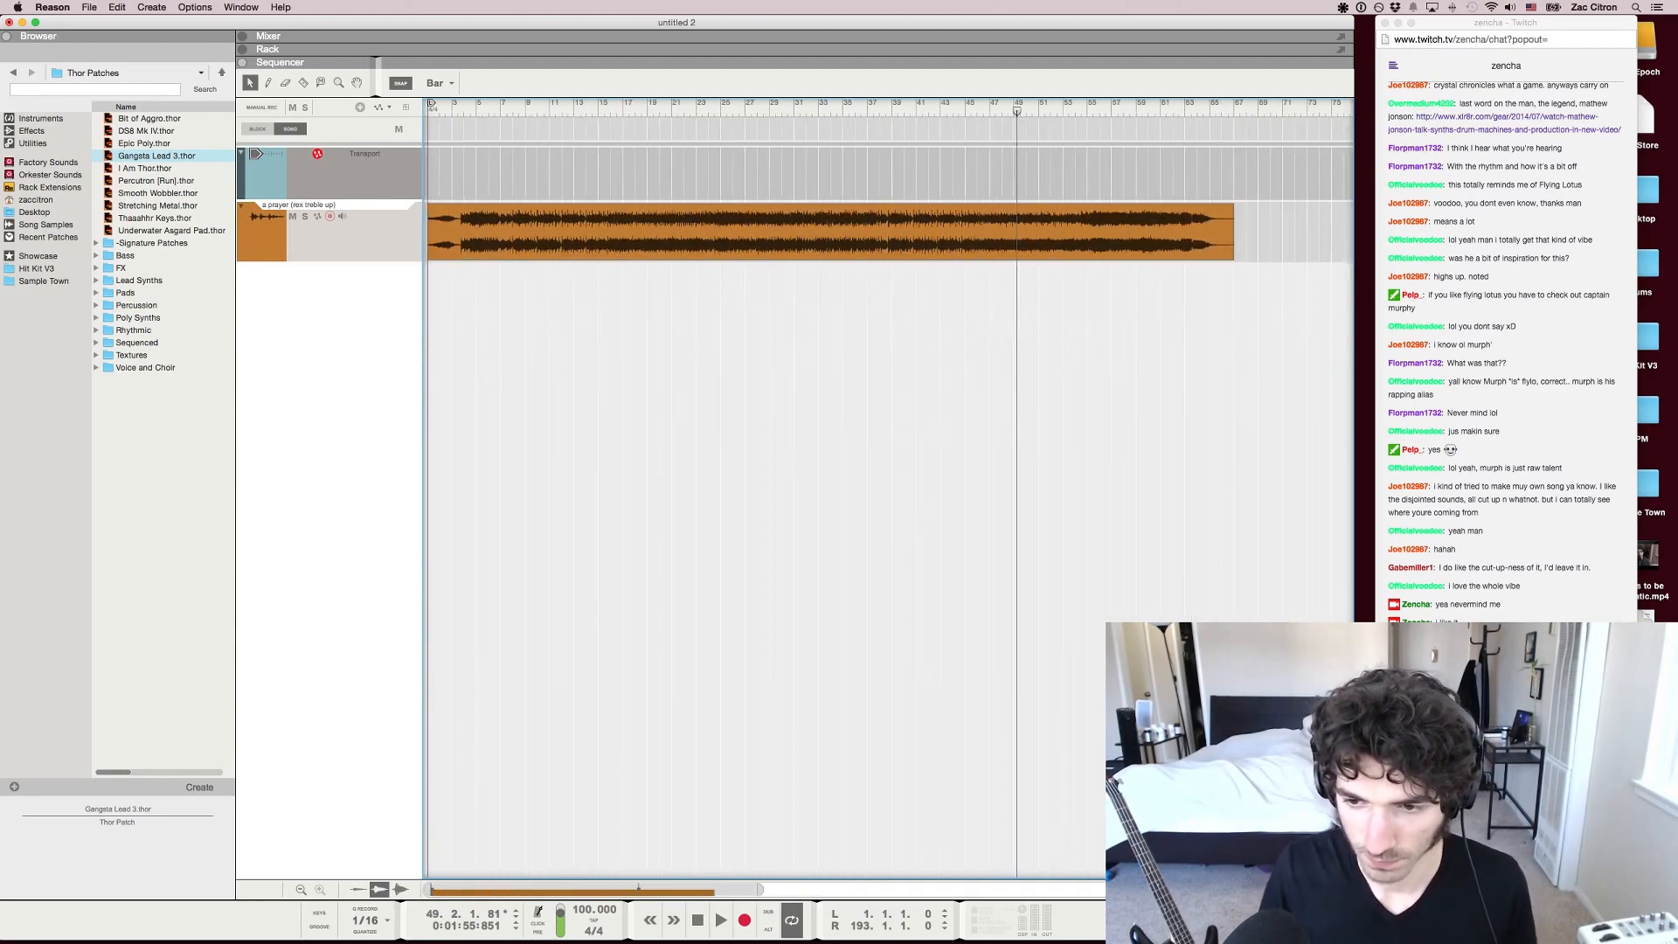
{"action": "key", "text": "g"}
{"action": "left_click", "coordinate": [767, 219]}
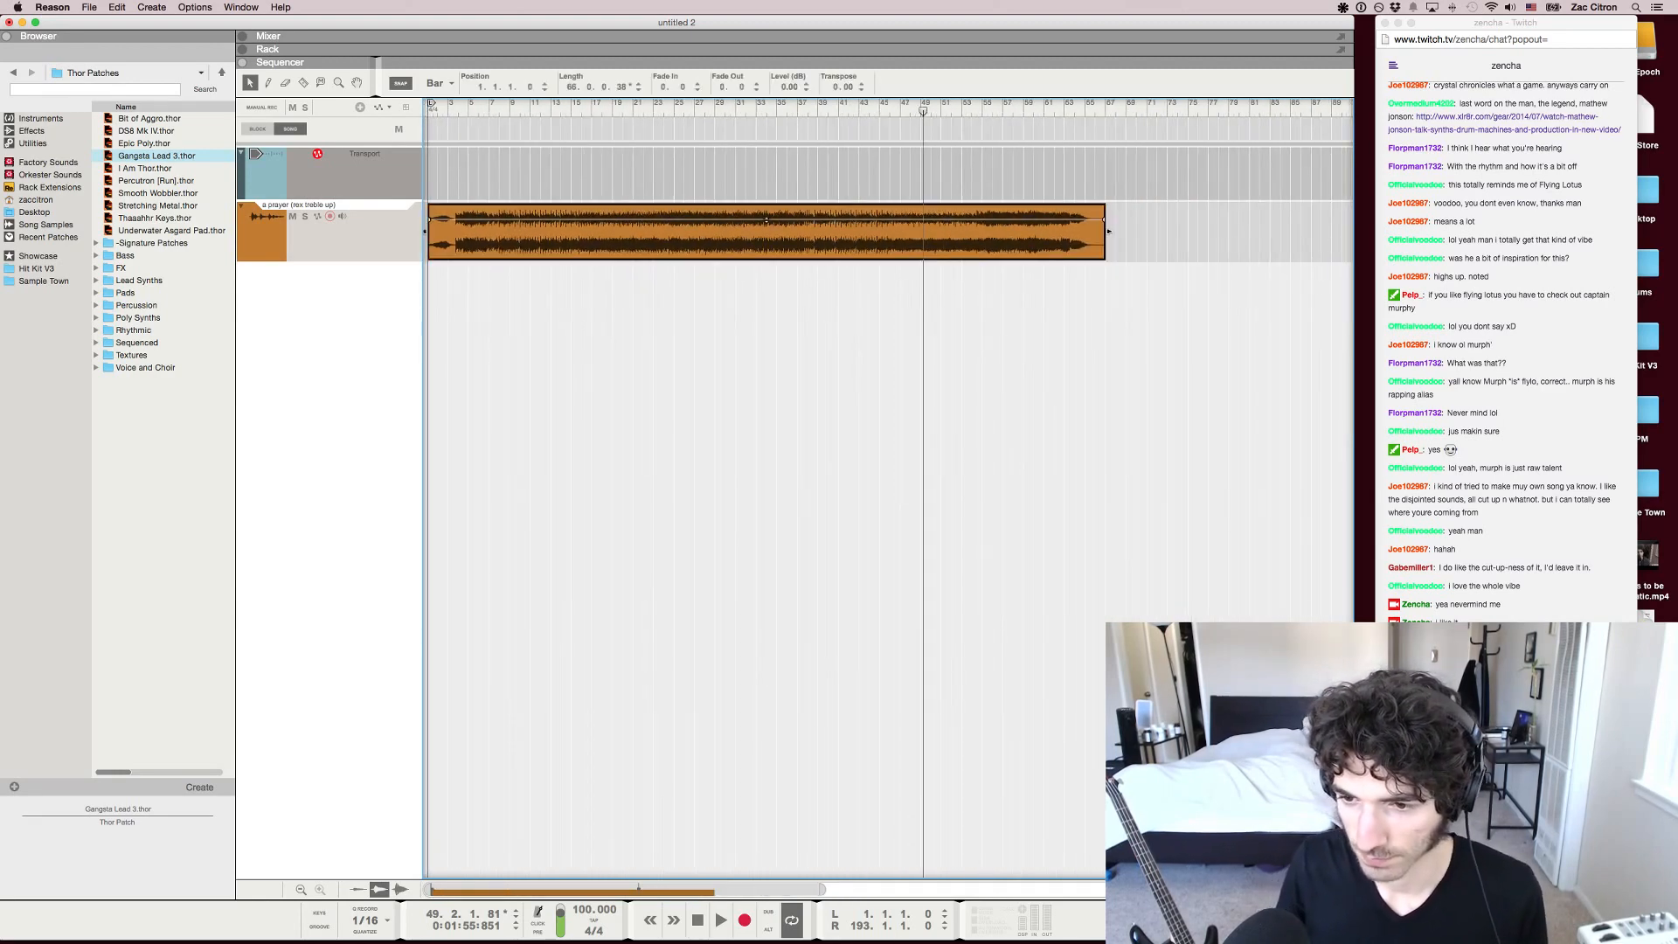
{"action": "mouse_move", "coordinate": [923, 111]}
{"action": "left_mouse_down"}
{"action": "mouse_move", "coordinate": [808, 111]}
{"action": "mouse_move", "coordinate": [1098, 111]}
{"action": "mouse_move", "coordinate": [447, 111]}
{"action": "mouse_move", "coordinate": [1063, 111]}
{"action": "mouse_move", "coordinate": [921, 111]}
{"action": "left_mouse_up"}
{"action": "key", "text": "g"}
{"action": "key", "text": "g"}
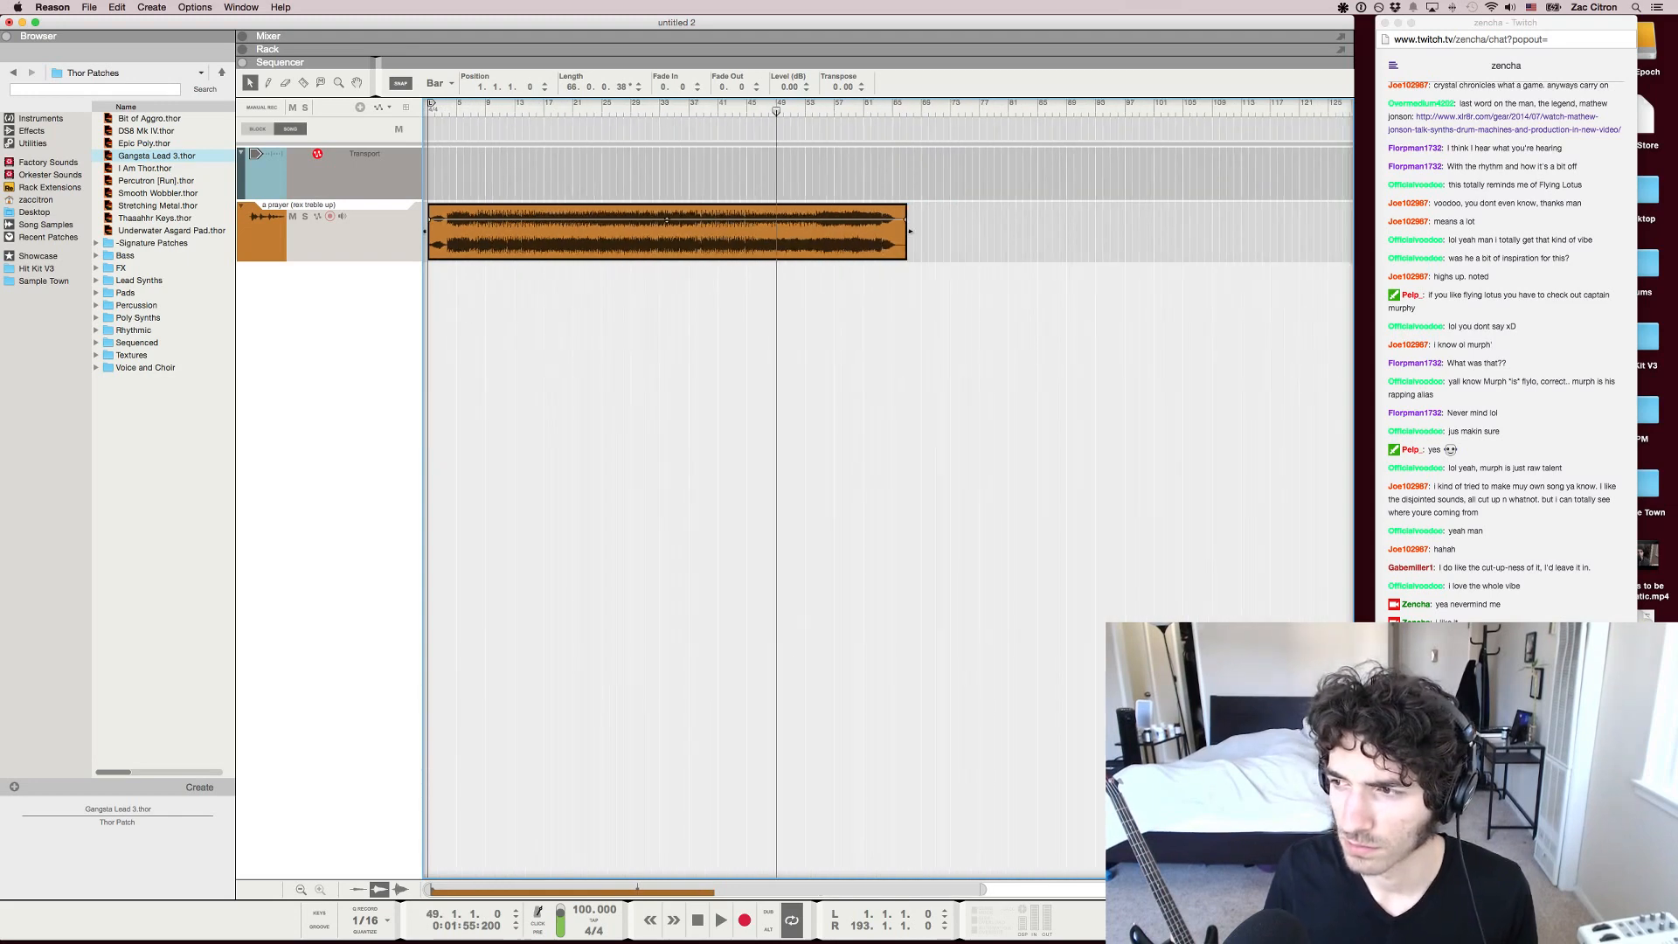
Move the playback position to bar 71 and delete the reviewed song's audio clip from its track
{"action": "left_click_drag", "start_coordinate": [777, 111], "coordinate": [936, 111]}
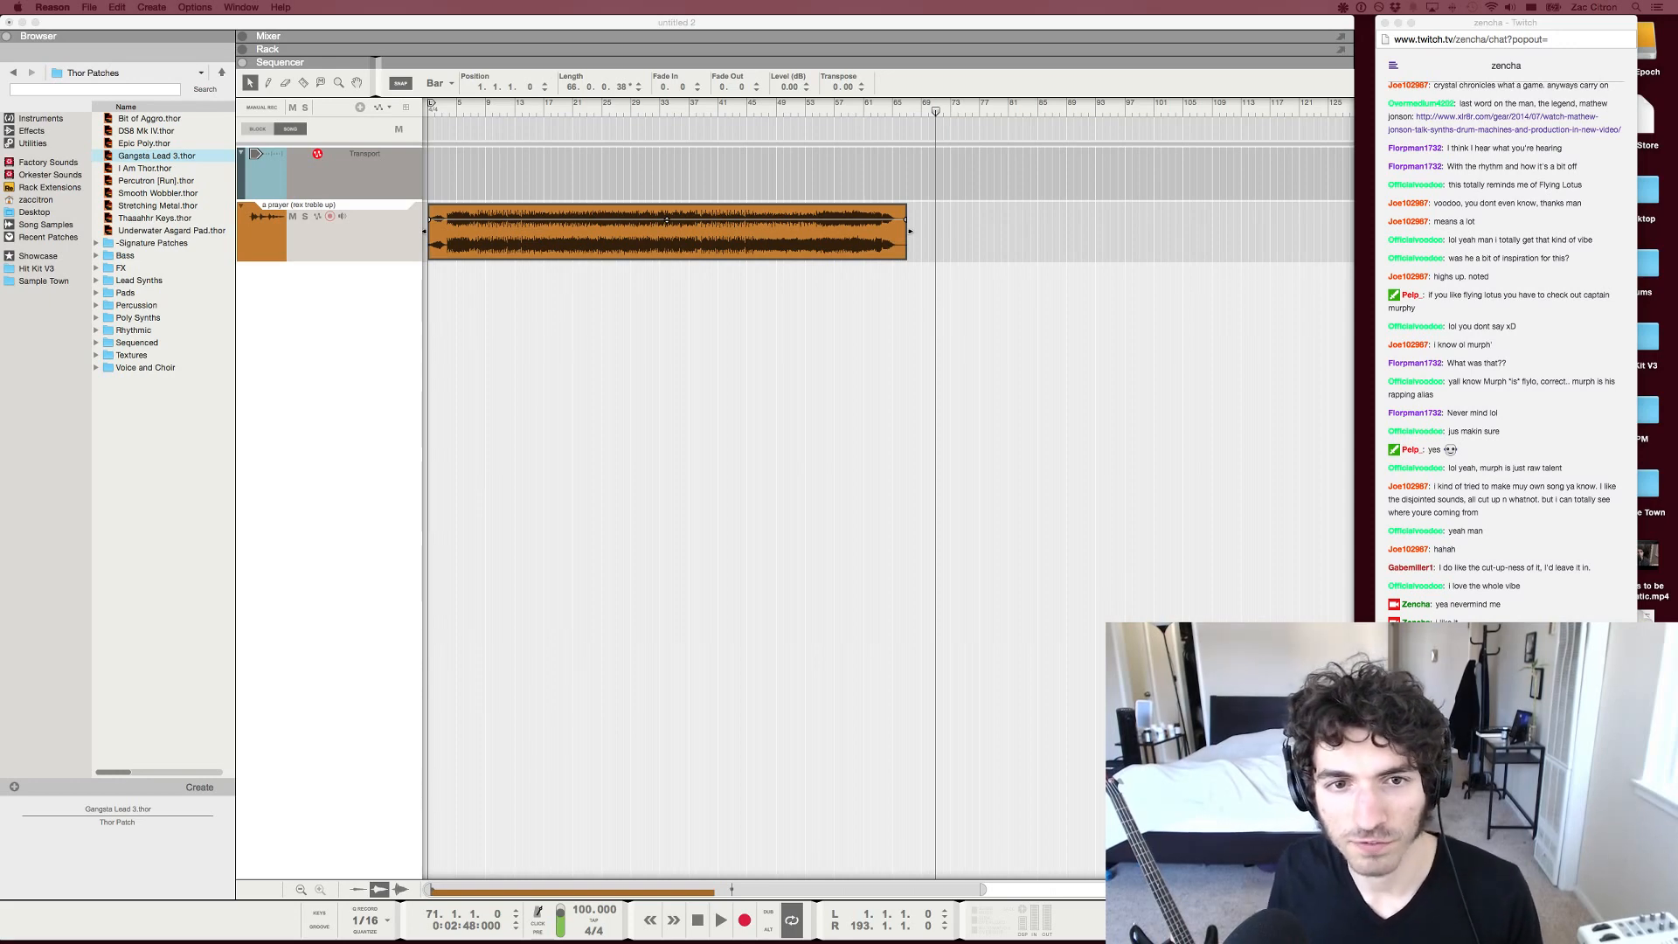
{"action": "key", "text": "super+Tab"}
{"action": "key", "text": "Delete"}
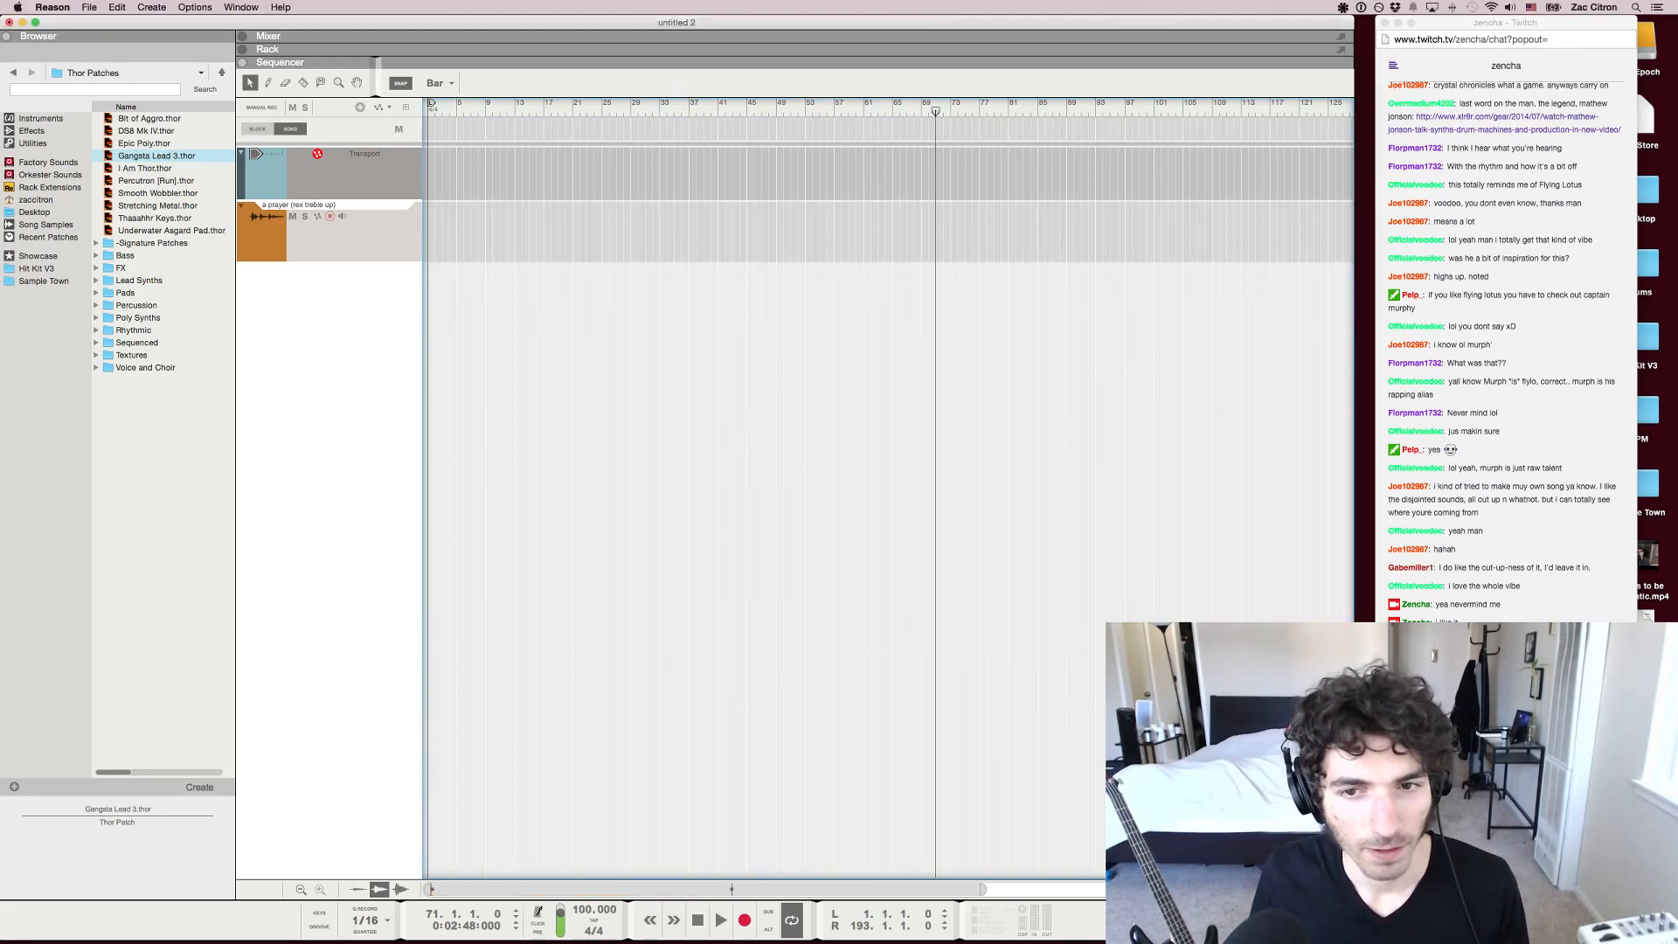
Read through the recent Twitch chat messages in Chrome down to the newest ones and return to Reason
{"action": "left_click", "coordinate": [1506, 367]}
{"action": "scroll", "coordinate": [1506, 367], "scroll_direction": "up", "scroll_amount": 4}
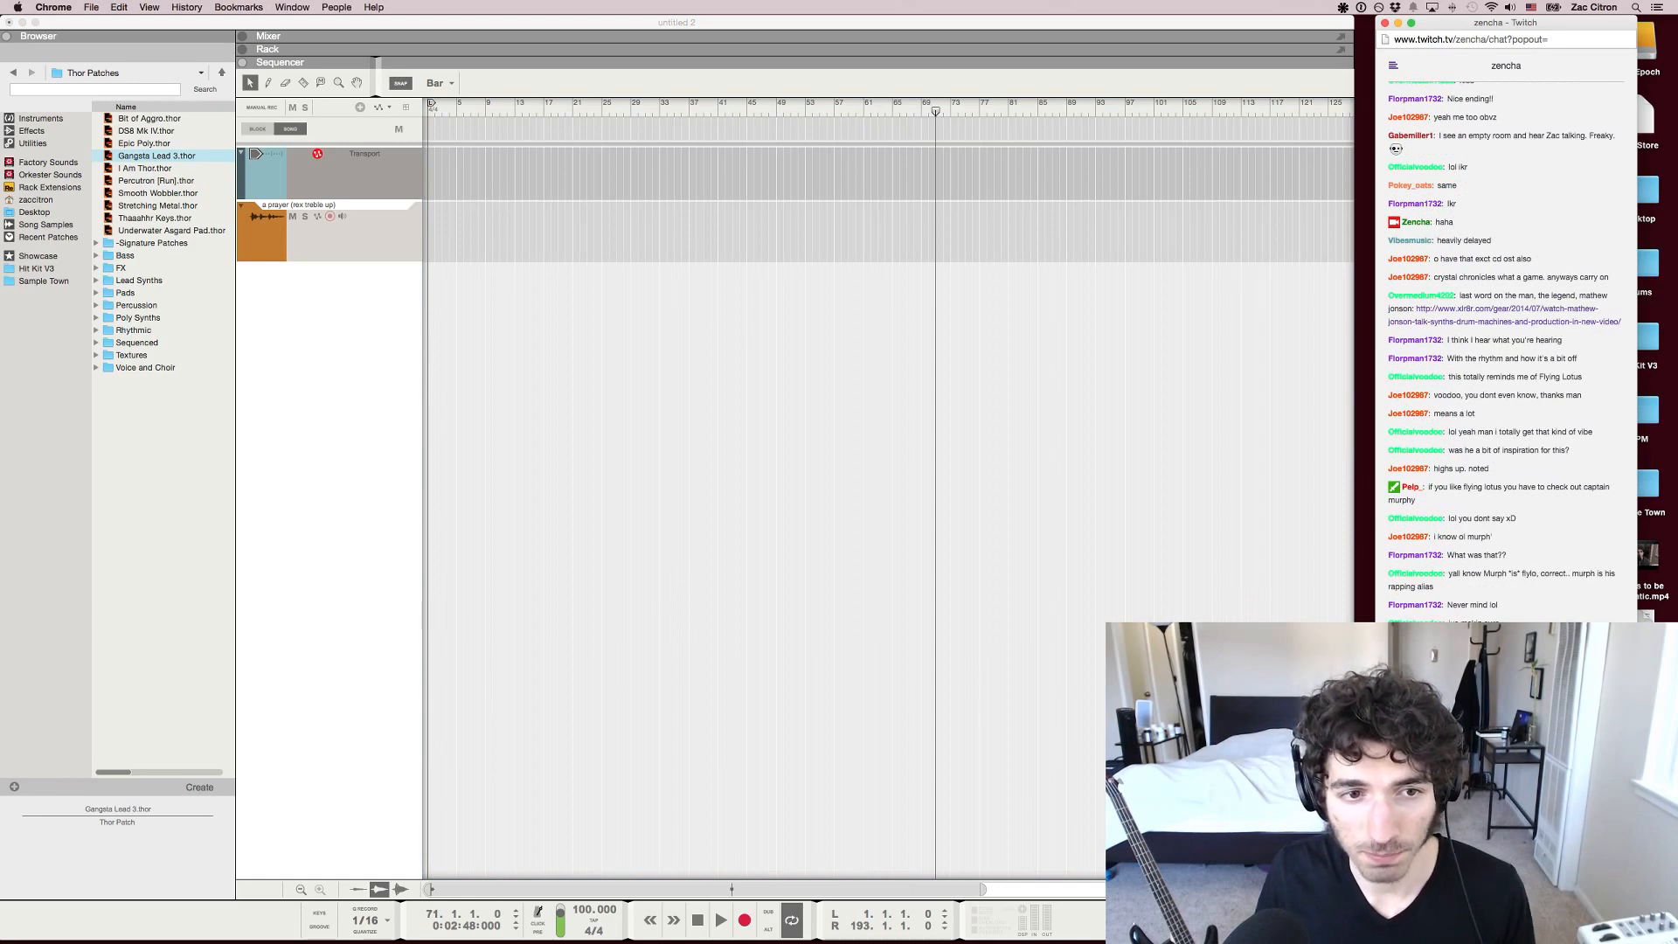
{"action": "scroll", "coordinate": [1505, 354], "scroll_direction": "down", "scroll_amount": 3}
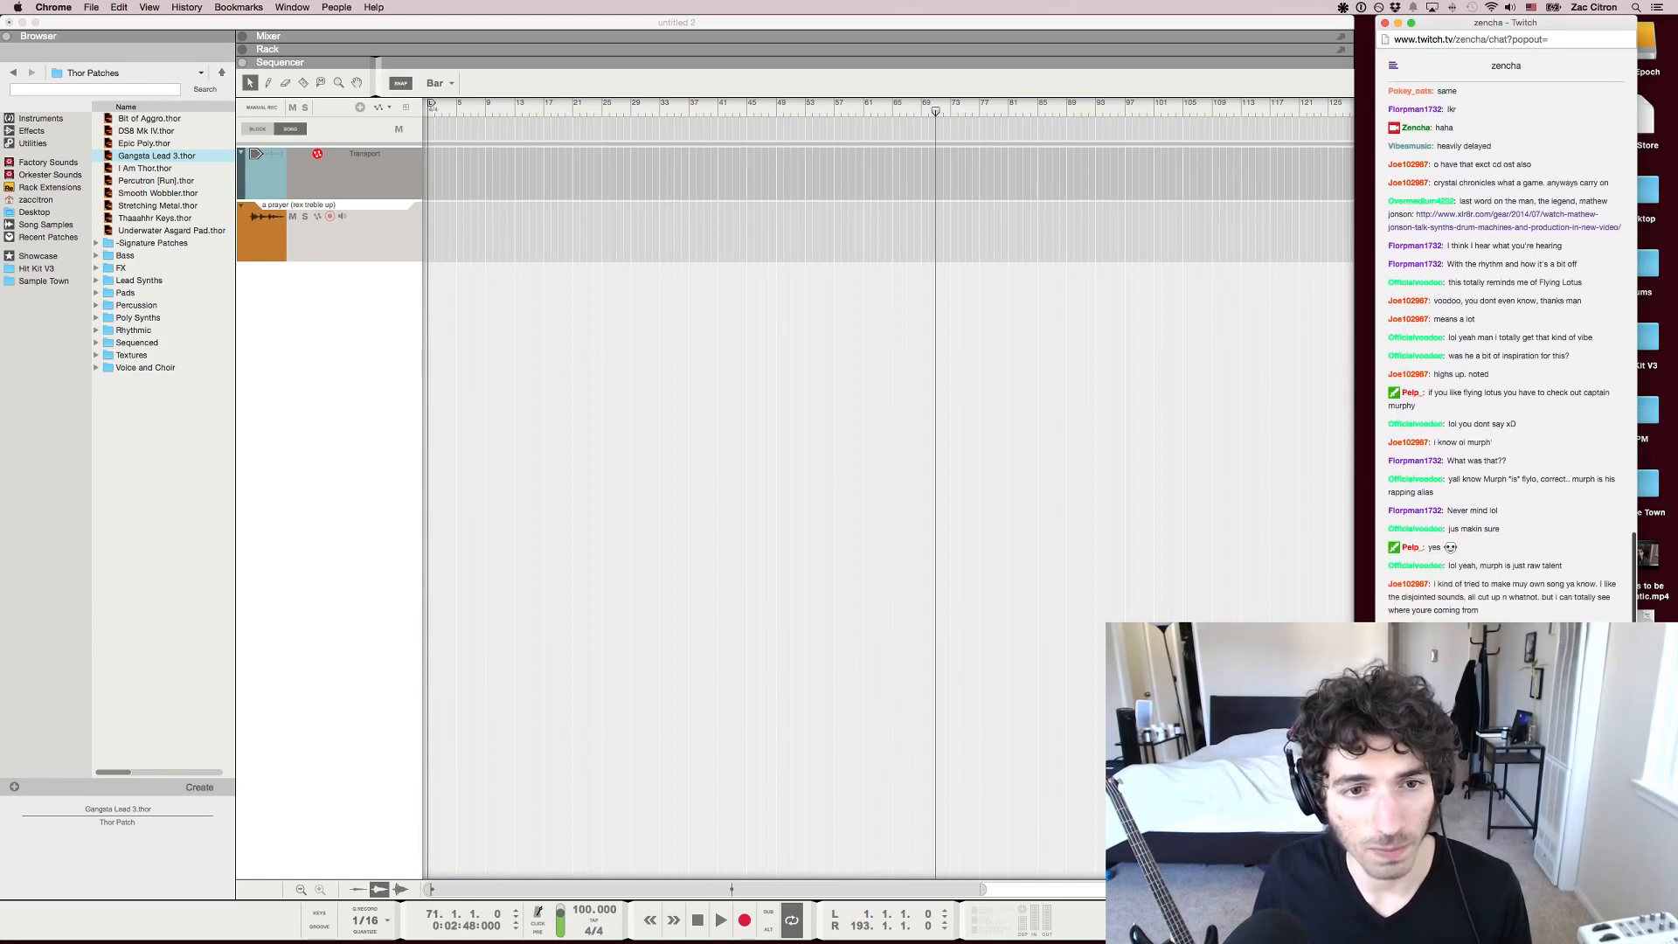
{"action": "scroll", "coordinate": [1505, 350], "scroll_direction": "down", "scroll_amount": 2}
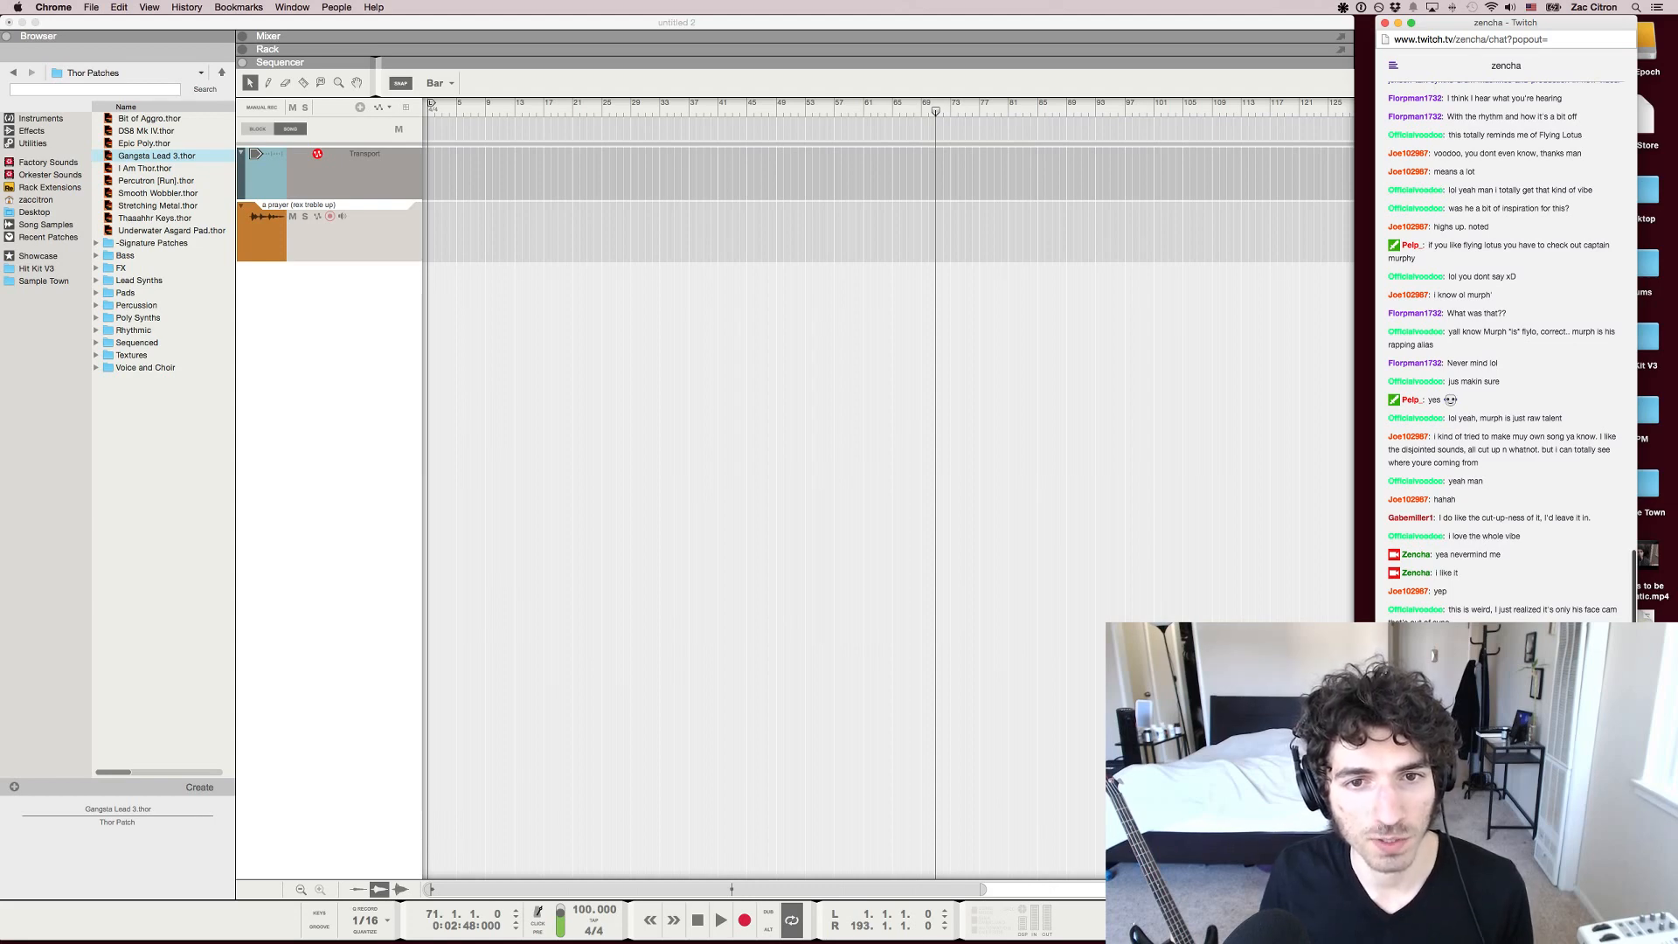
{"action": "left_click_drag", "start_coordinate": [1565, 611], "coordinate": [1618, 610]}
{"action": "key", "text": "super+Tab"}
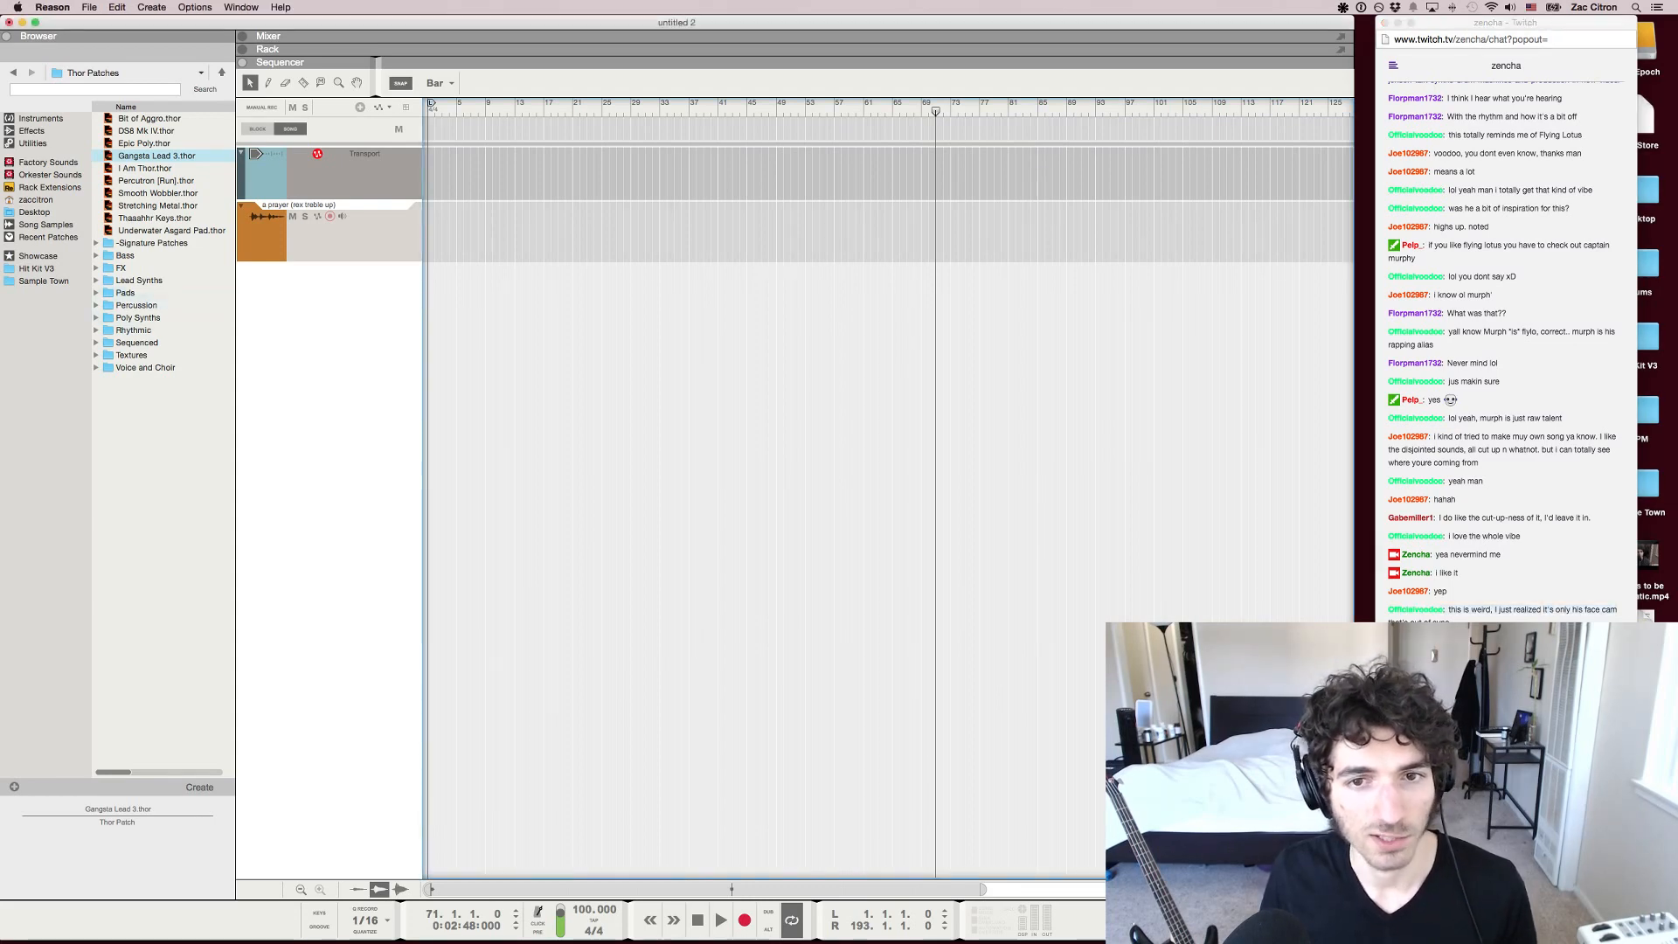
Look back through the older Twitch chat messages for further track submissions and check the newest replies
{"action": "key", "text": "super+Tab"}
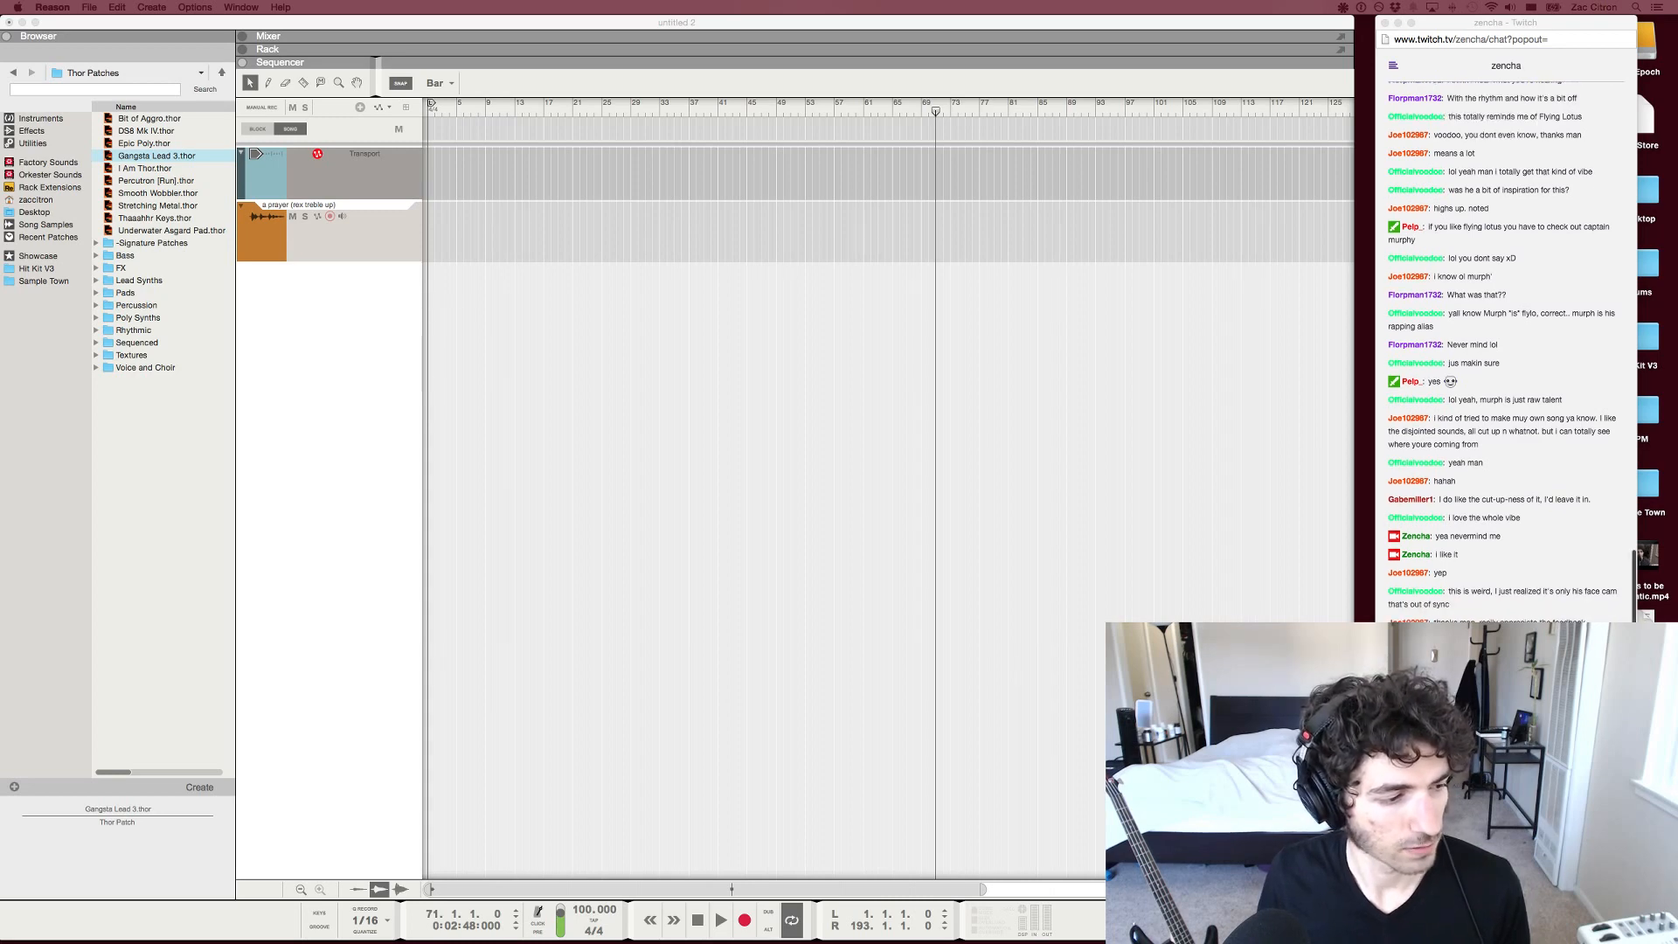
{"action": "key", "text": "super+Tab"}
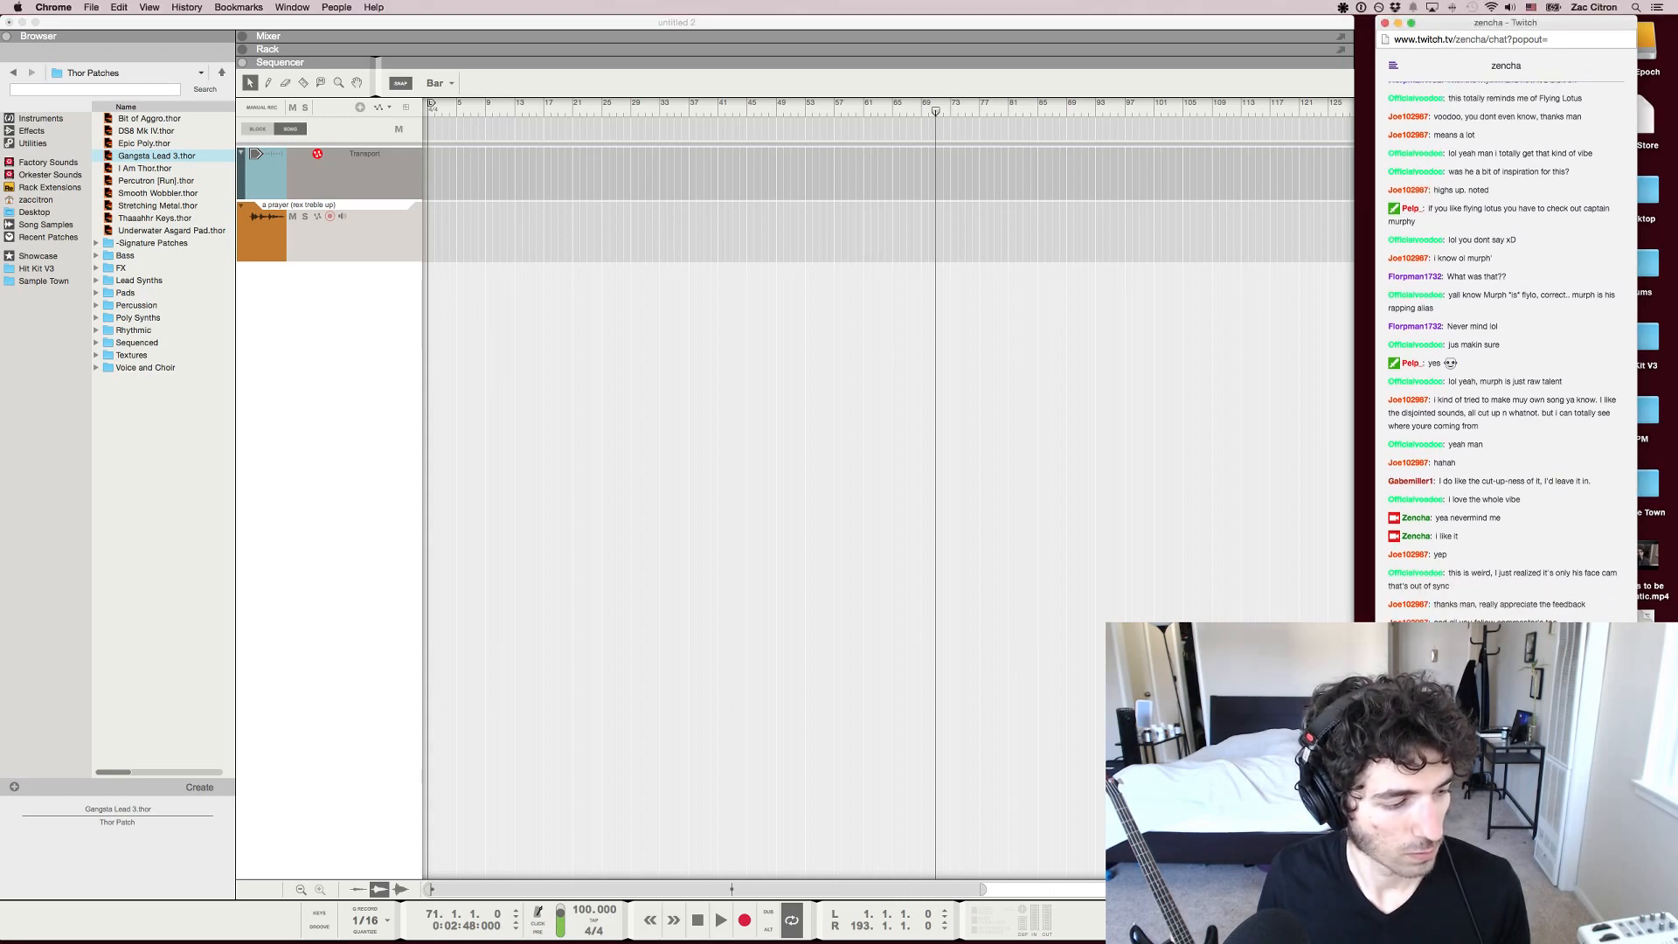
{"action": "scroll", "coordinate": [1504, 350], "scroll_direction": "up", "scroll_amount": 10}
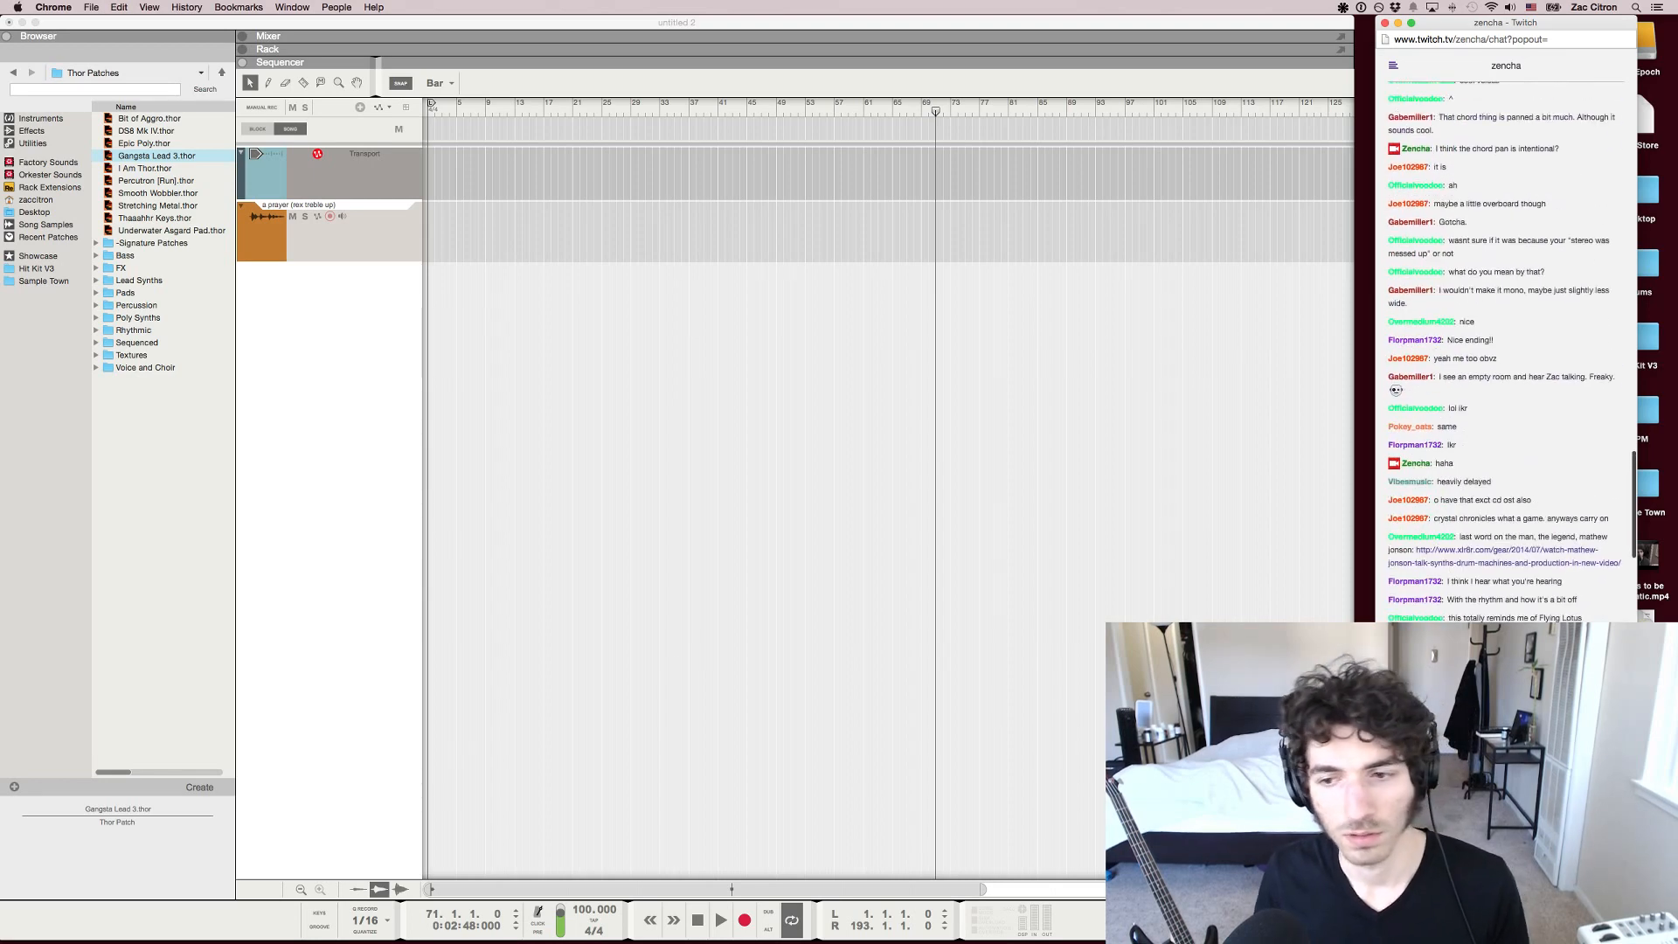
{"action": "scroll", "coordinate": [1503, 349], "scroll_direction": "up", "scroll_amount": 8}
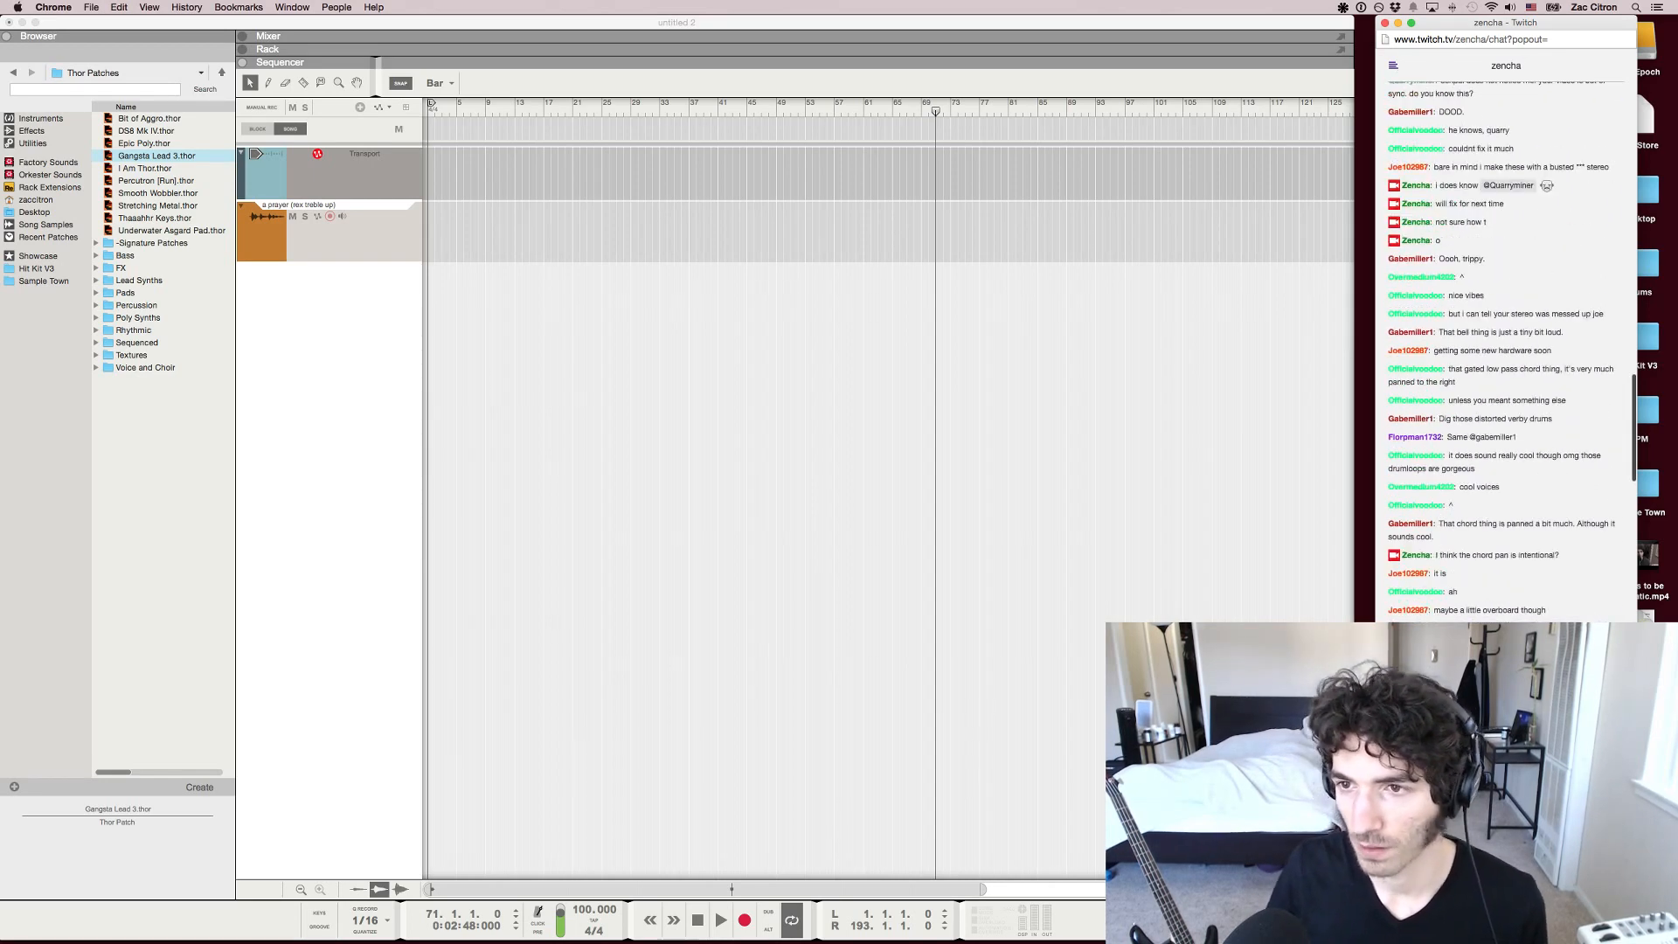
{"action": "scroll", "coordinate": [1504, 350], "scroll_direction": "up", "scroll_amount": 8}
{"action": "scroll", "coordinate": [1504, 350], "scroll_direction": "down", "scroll_amount": 15}
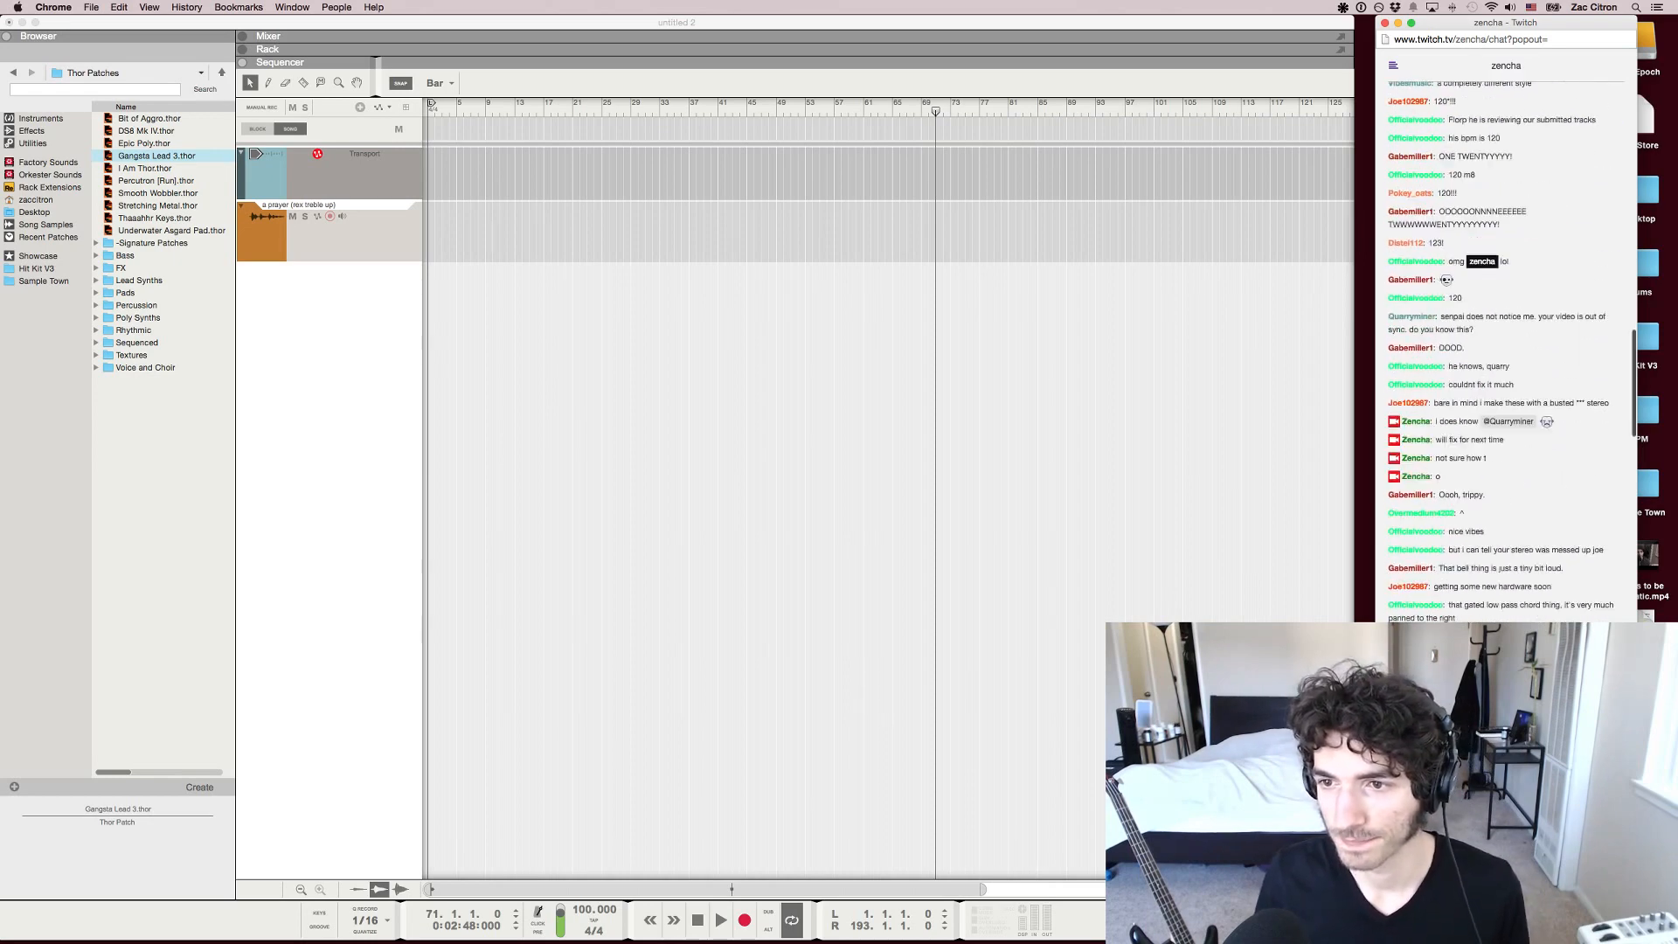
{"action": "key", "text": "super+Tab"}
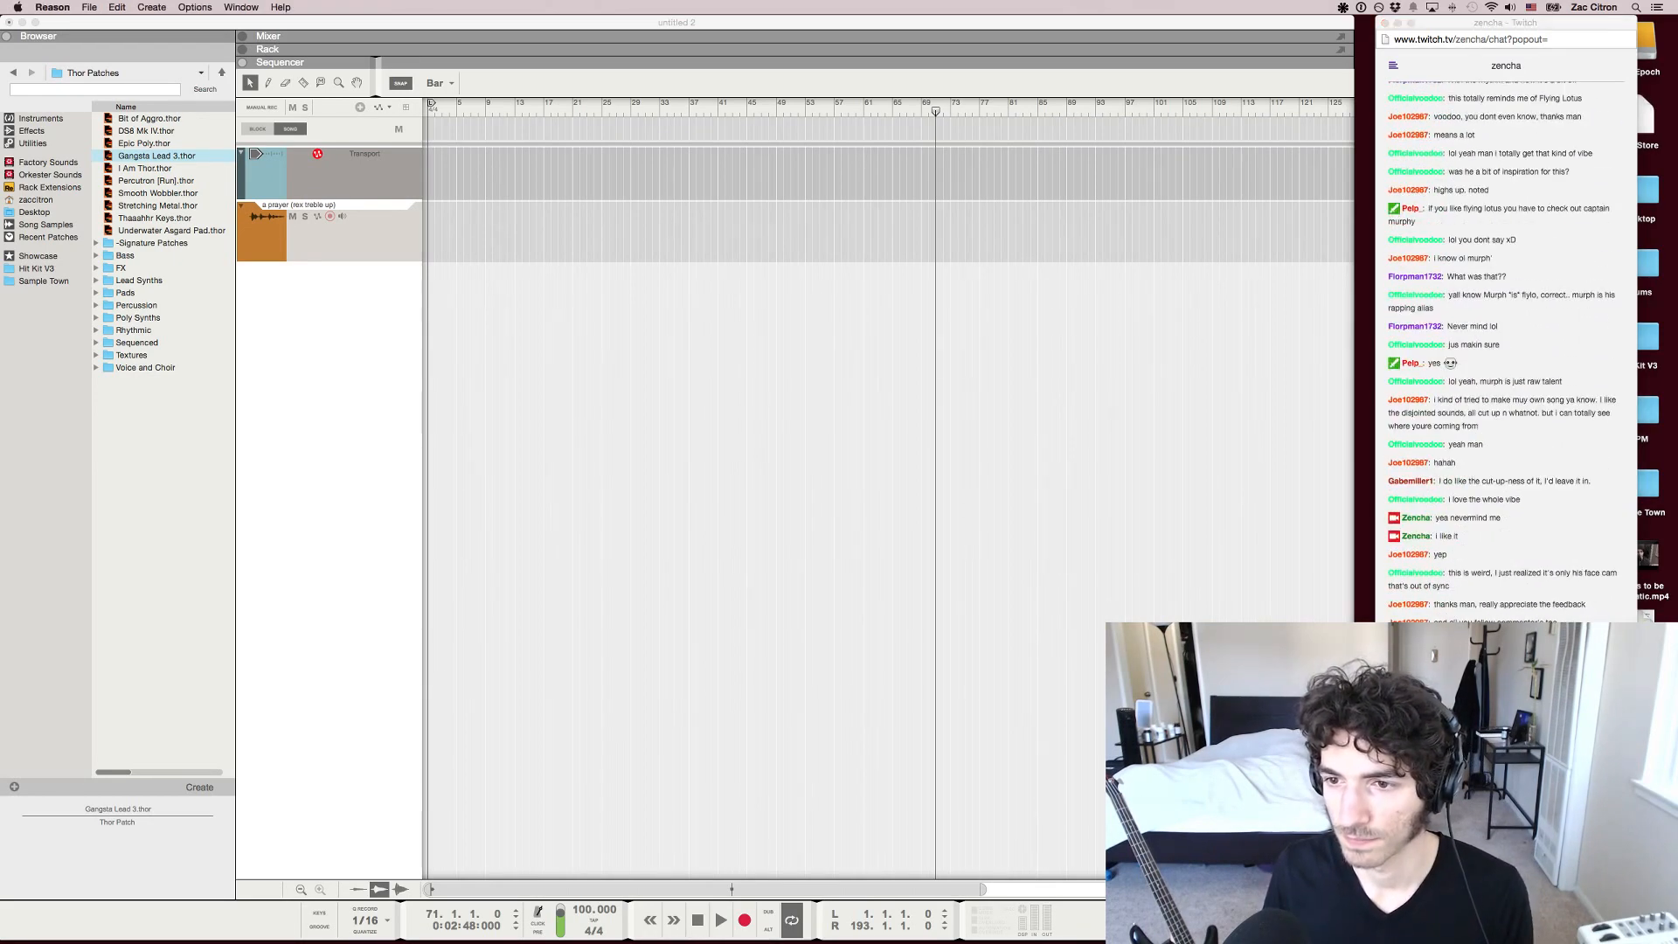
{"action": "key", "text": "super+Tab"}
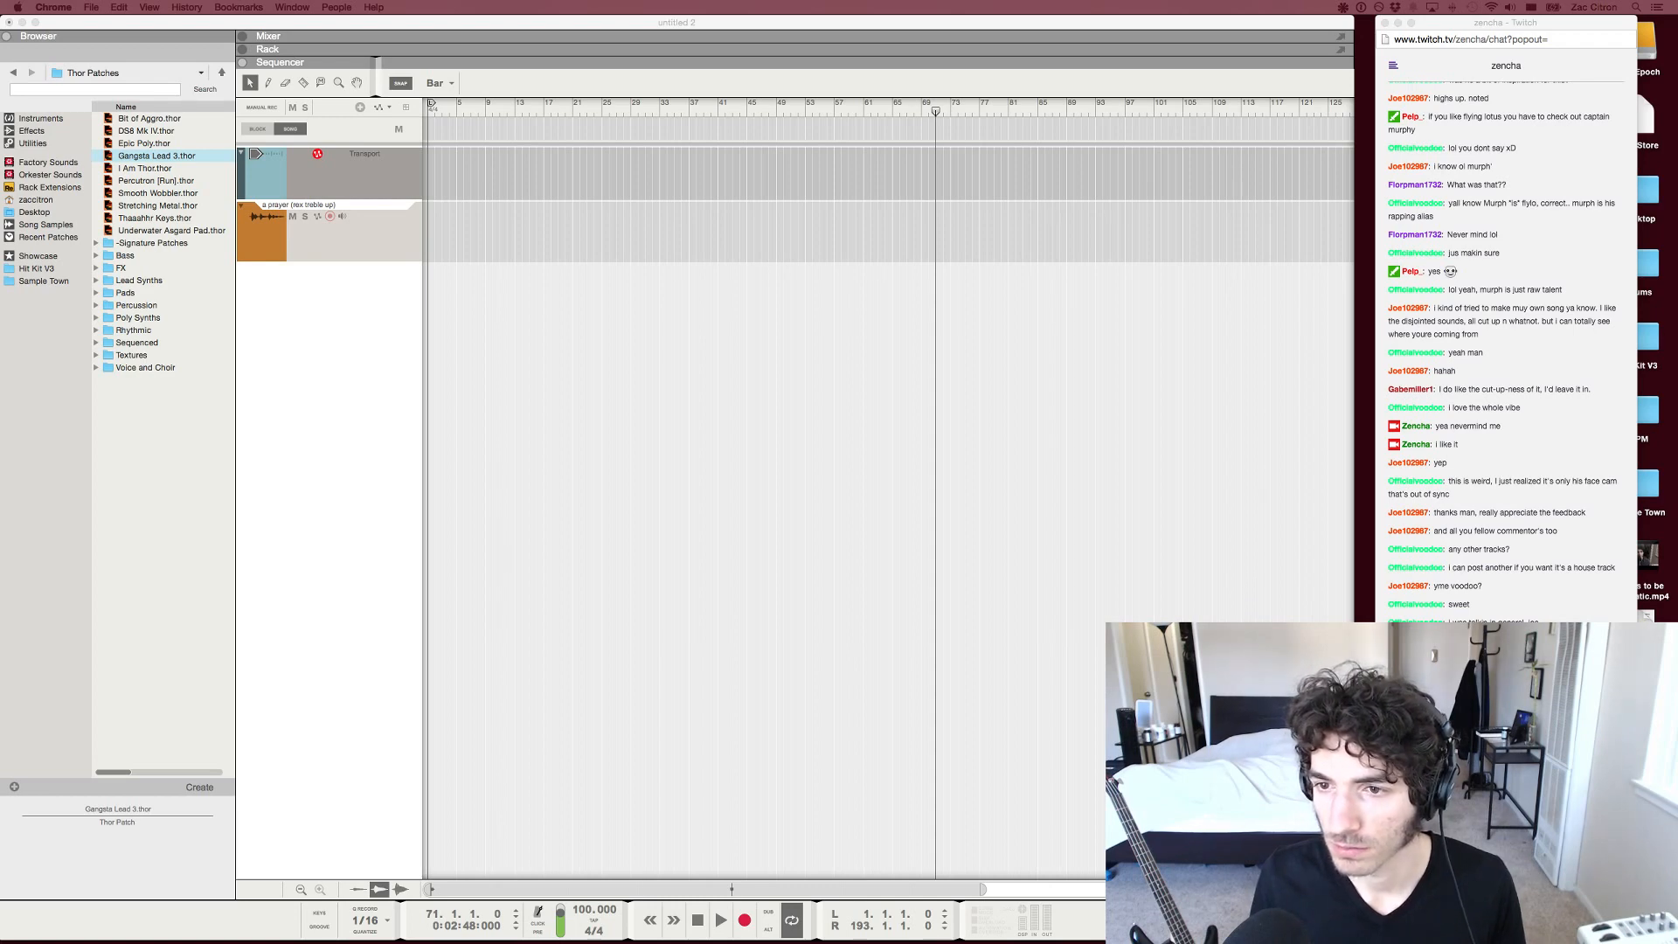
{"action": "left_click", "coordinate": [1505, 874]}
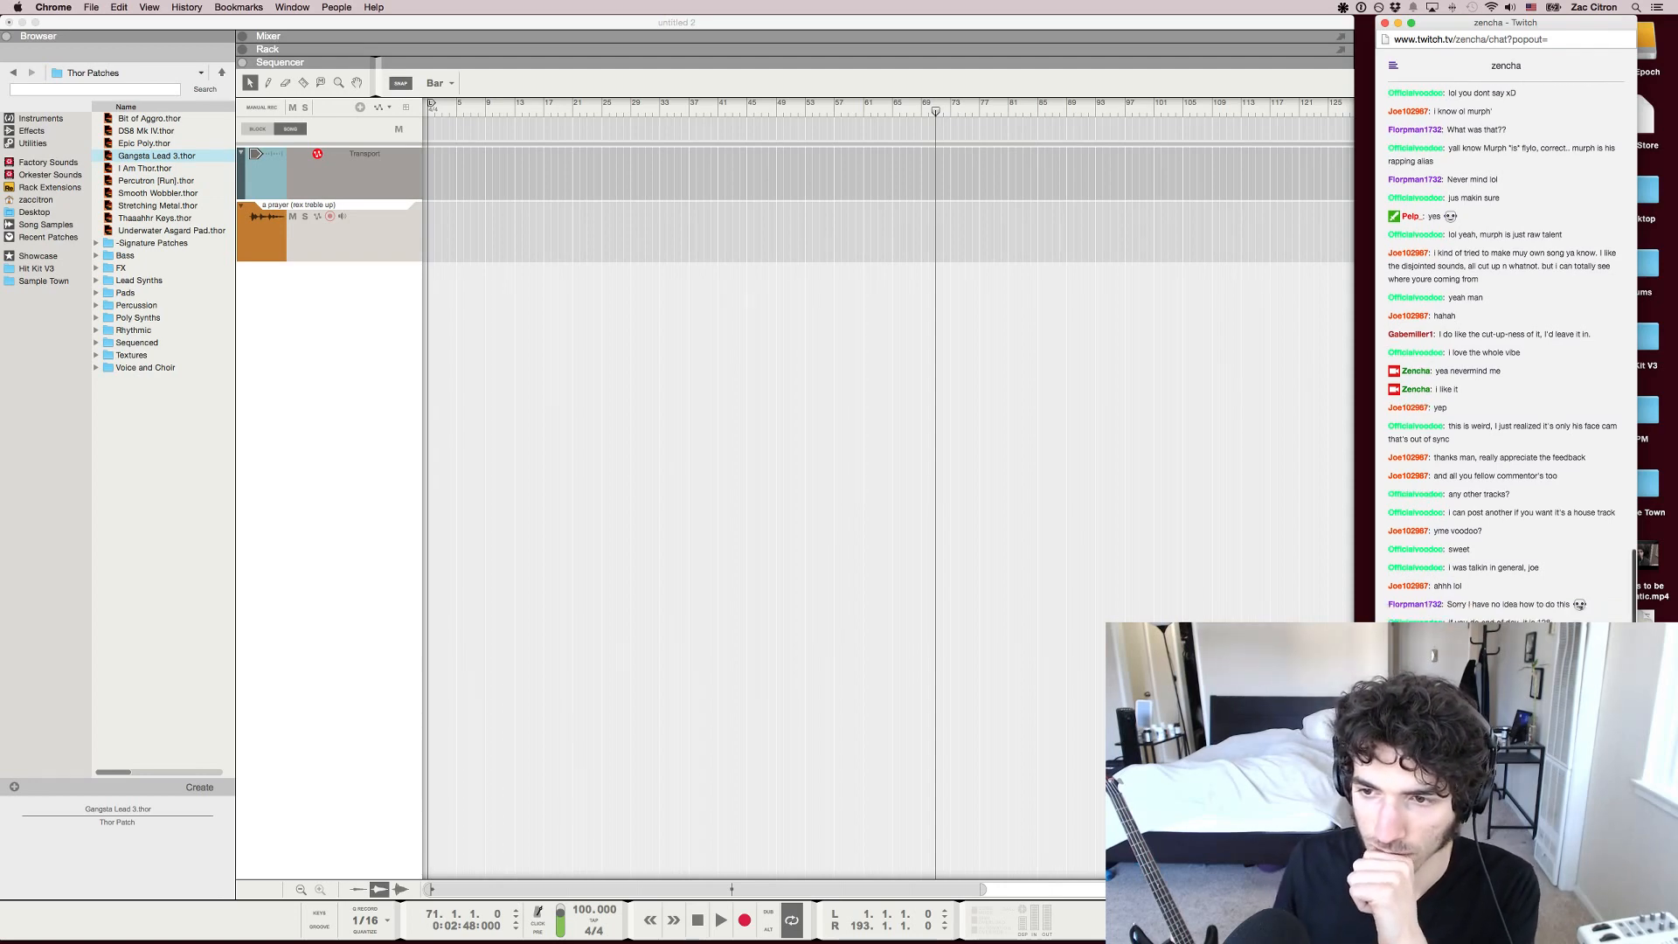
Set the song tempo in Reason to 128 BPM
{"action": "double_click", "coordinate": [592, 910]}
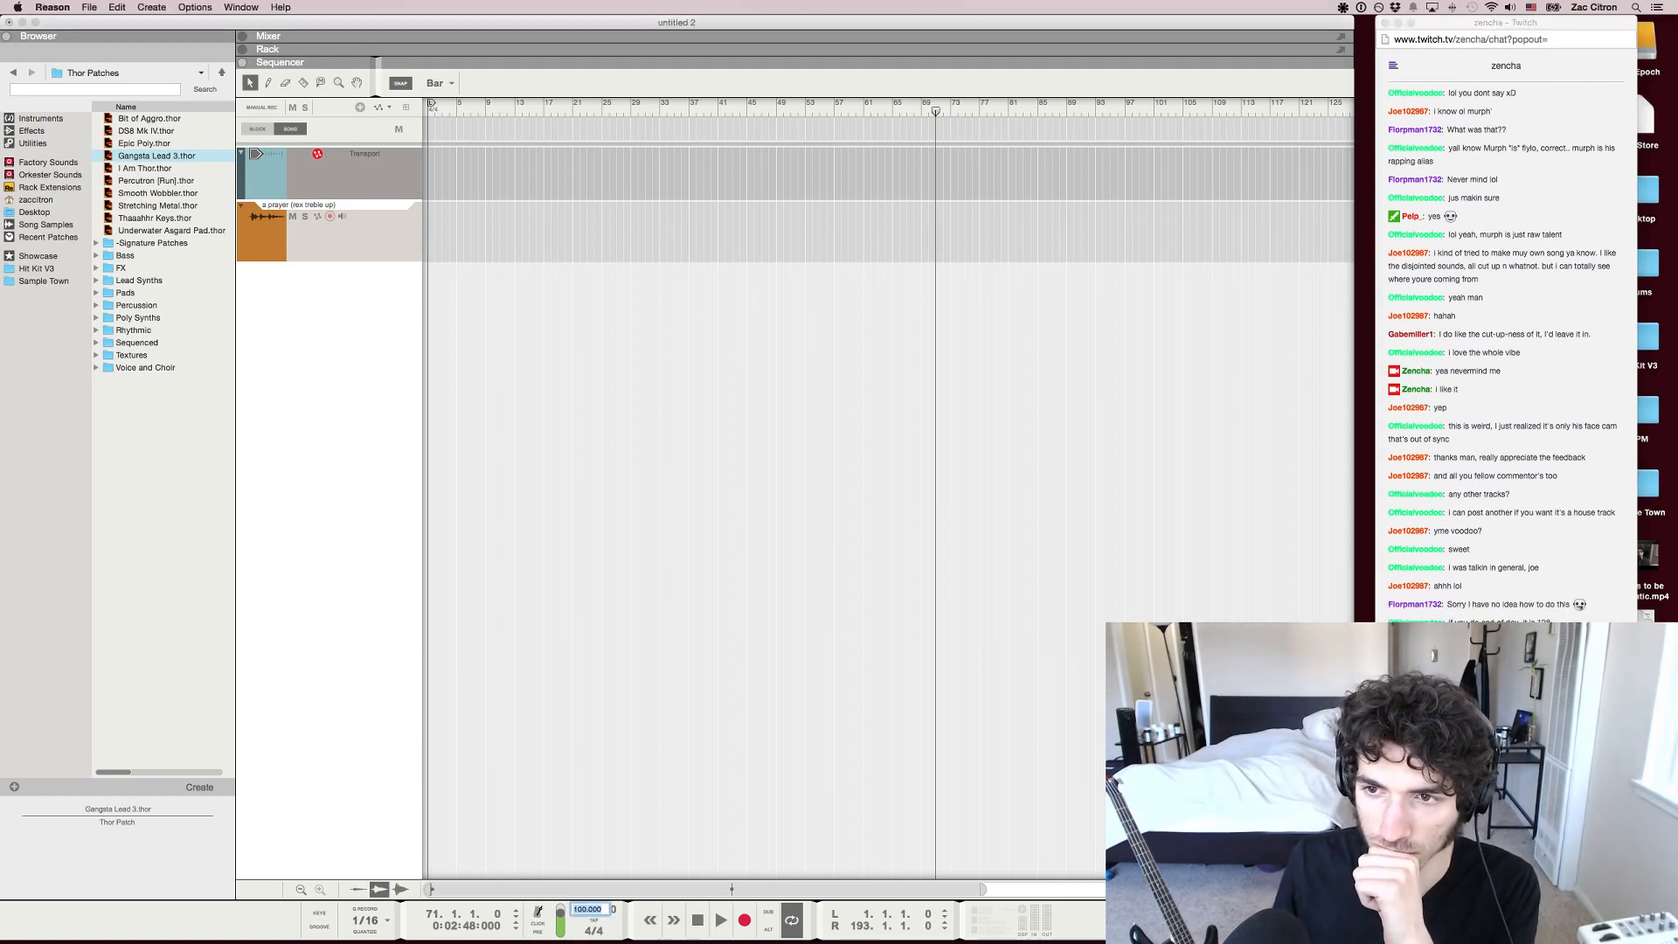
{"action": "type", "text": "128"}
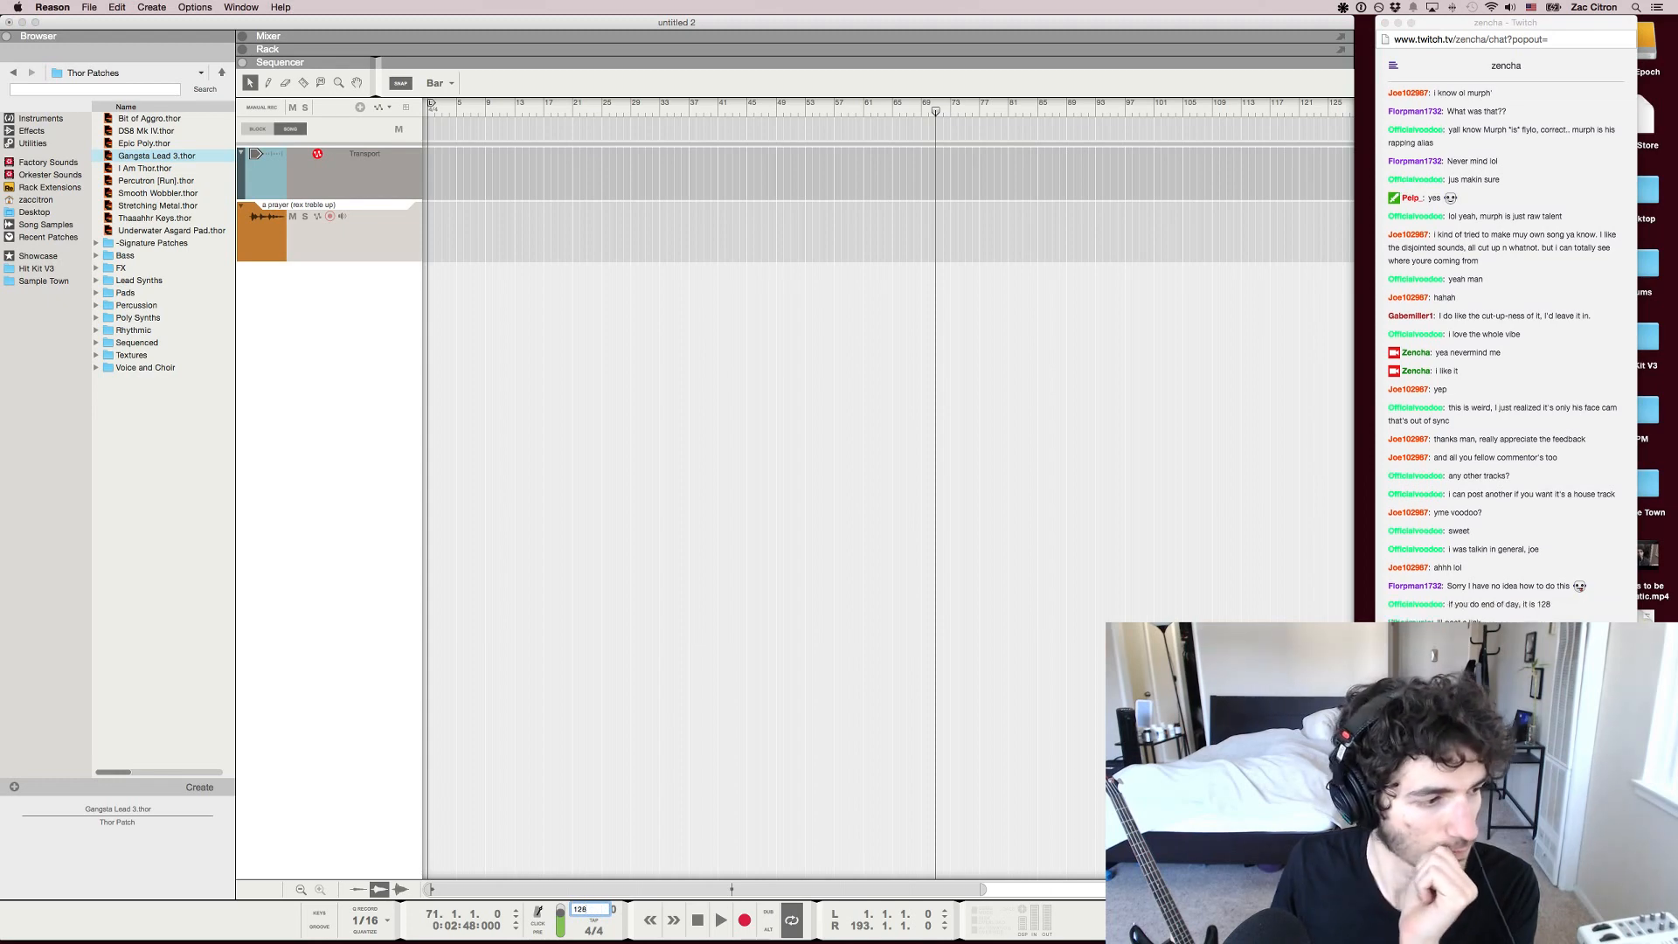
{"action": "key", "text": "Return"}
Search the Twitch chat history in Chrome for the SoundCloud links that viewers posted
{"action": "left_click", "coordinate": [1505, 394]}
{"action": "scroll", "coordinate": [1506, 394], "scroll_direction": "up", "scroll_amount": 10}
{"action": "scroll", "coordinate": [1506, 393], "scroll_direction": "up", "scroll_amount": 16}
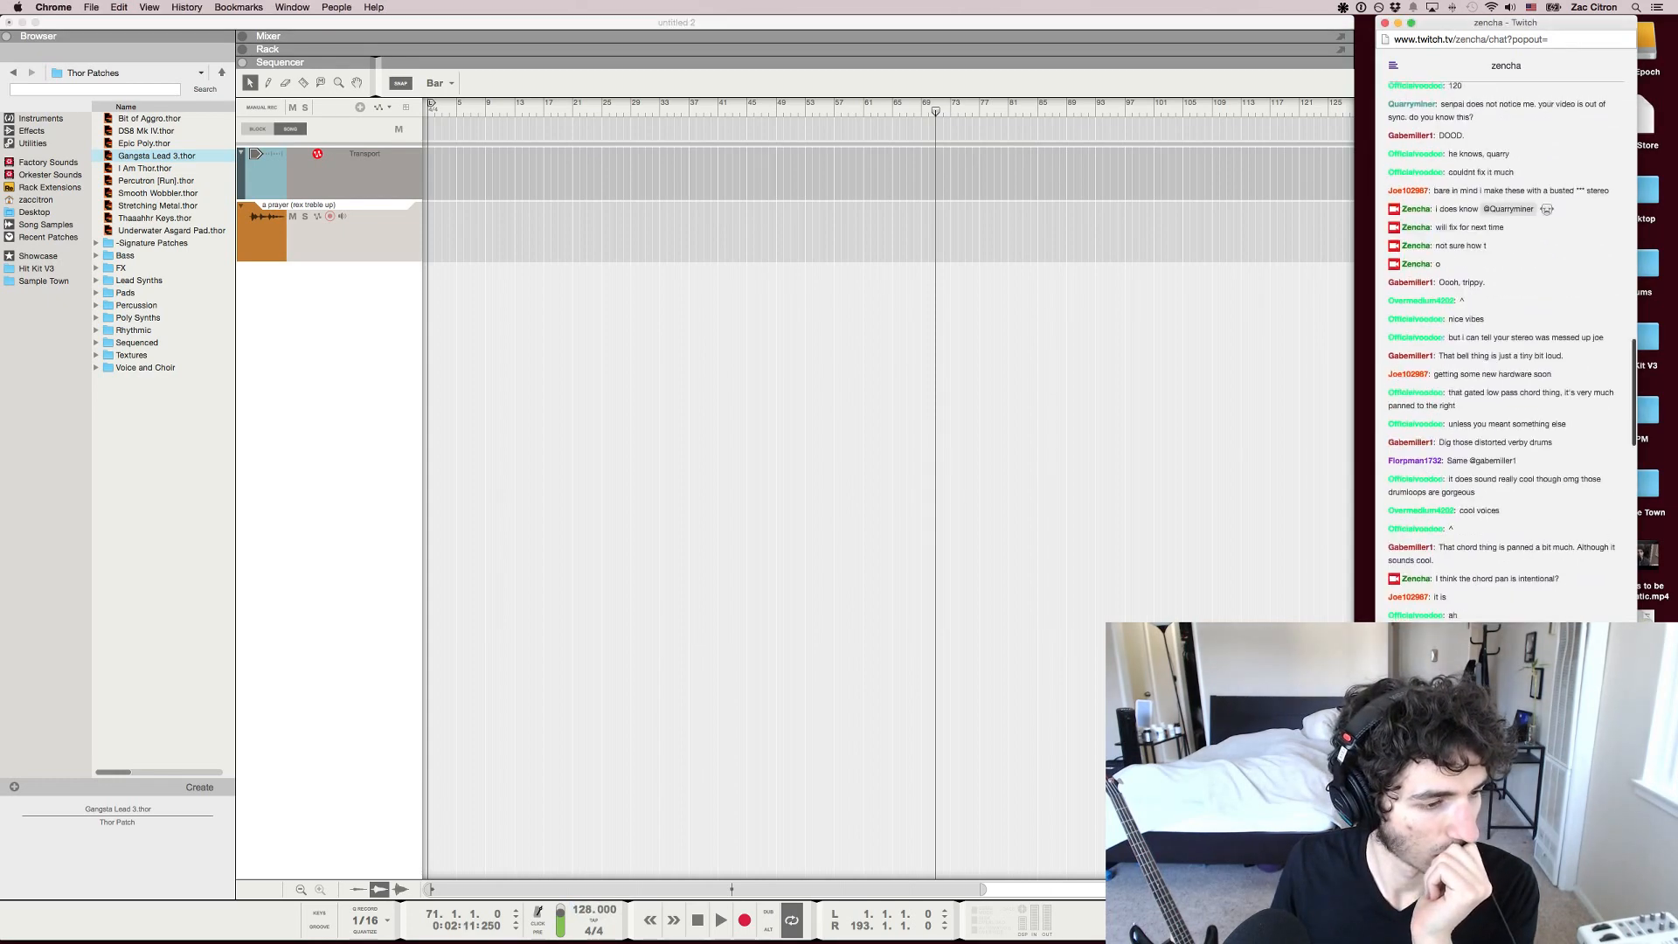
{"action": "scroll", "coordinate": [1505, 394], "scroll_direction": "up", "scroll_amount": 8}
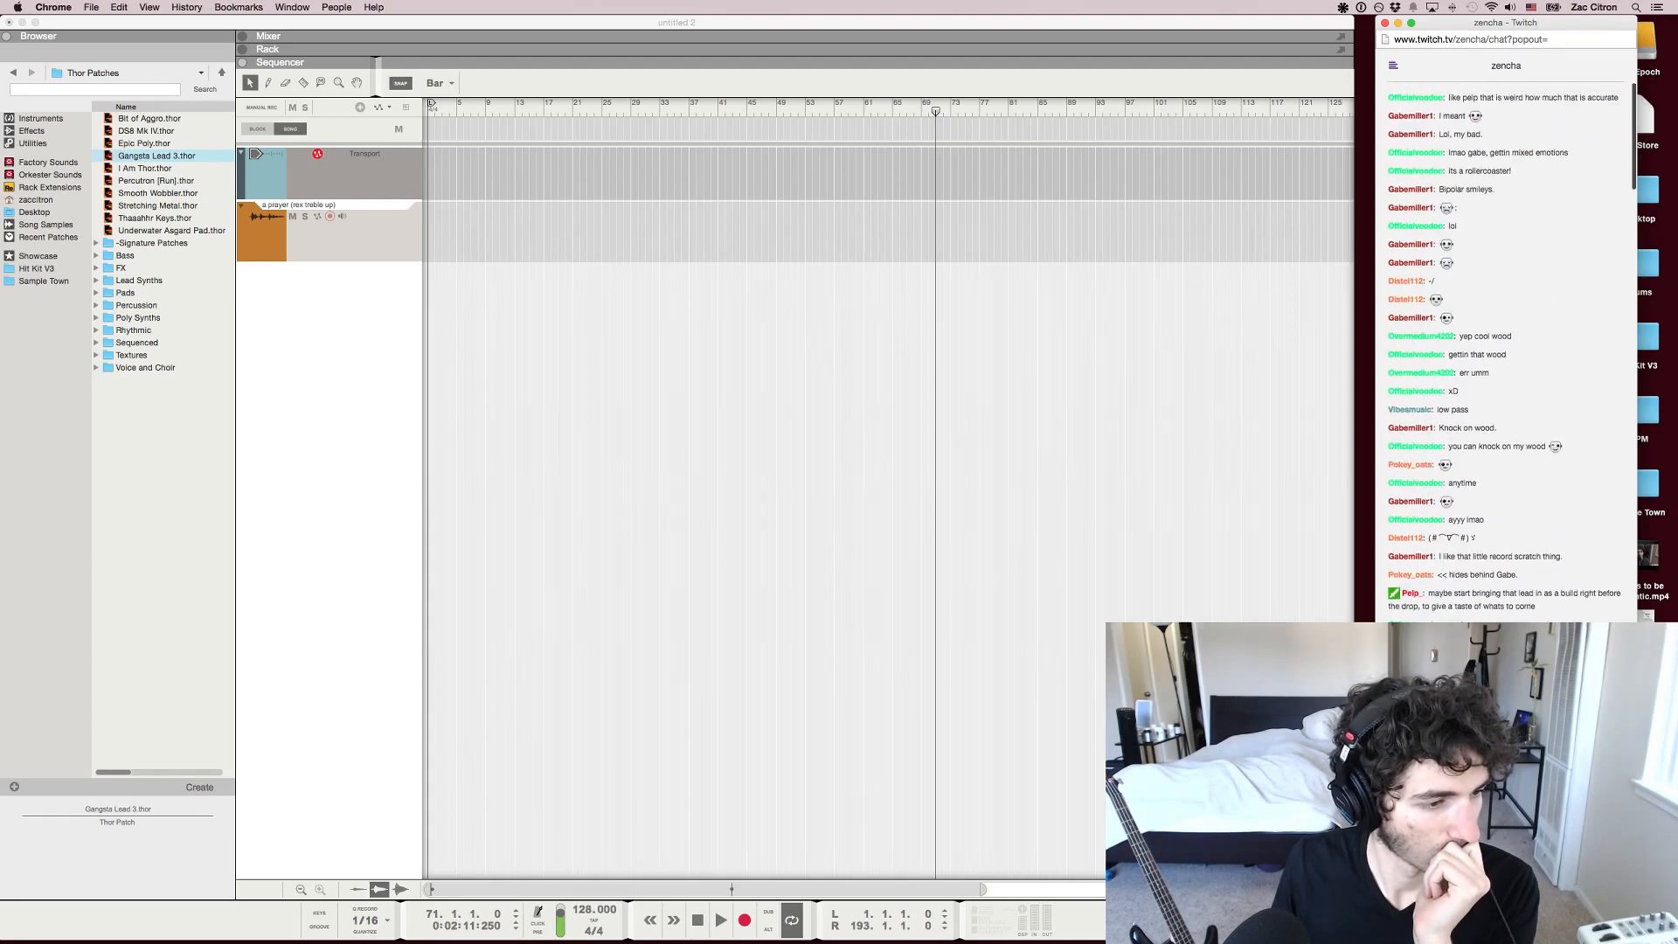
{"action": "scroll", "coordinate": [1505, 350], "scroll_direction": "down", "scroll_amount": 5}
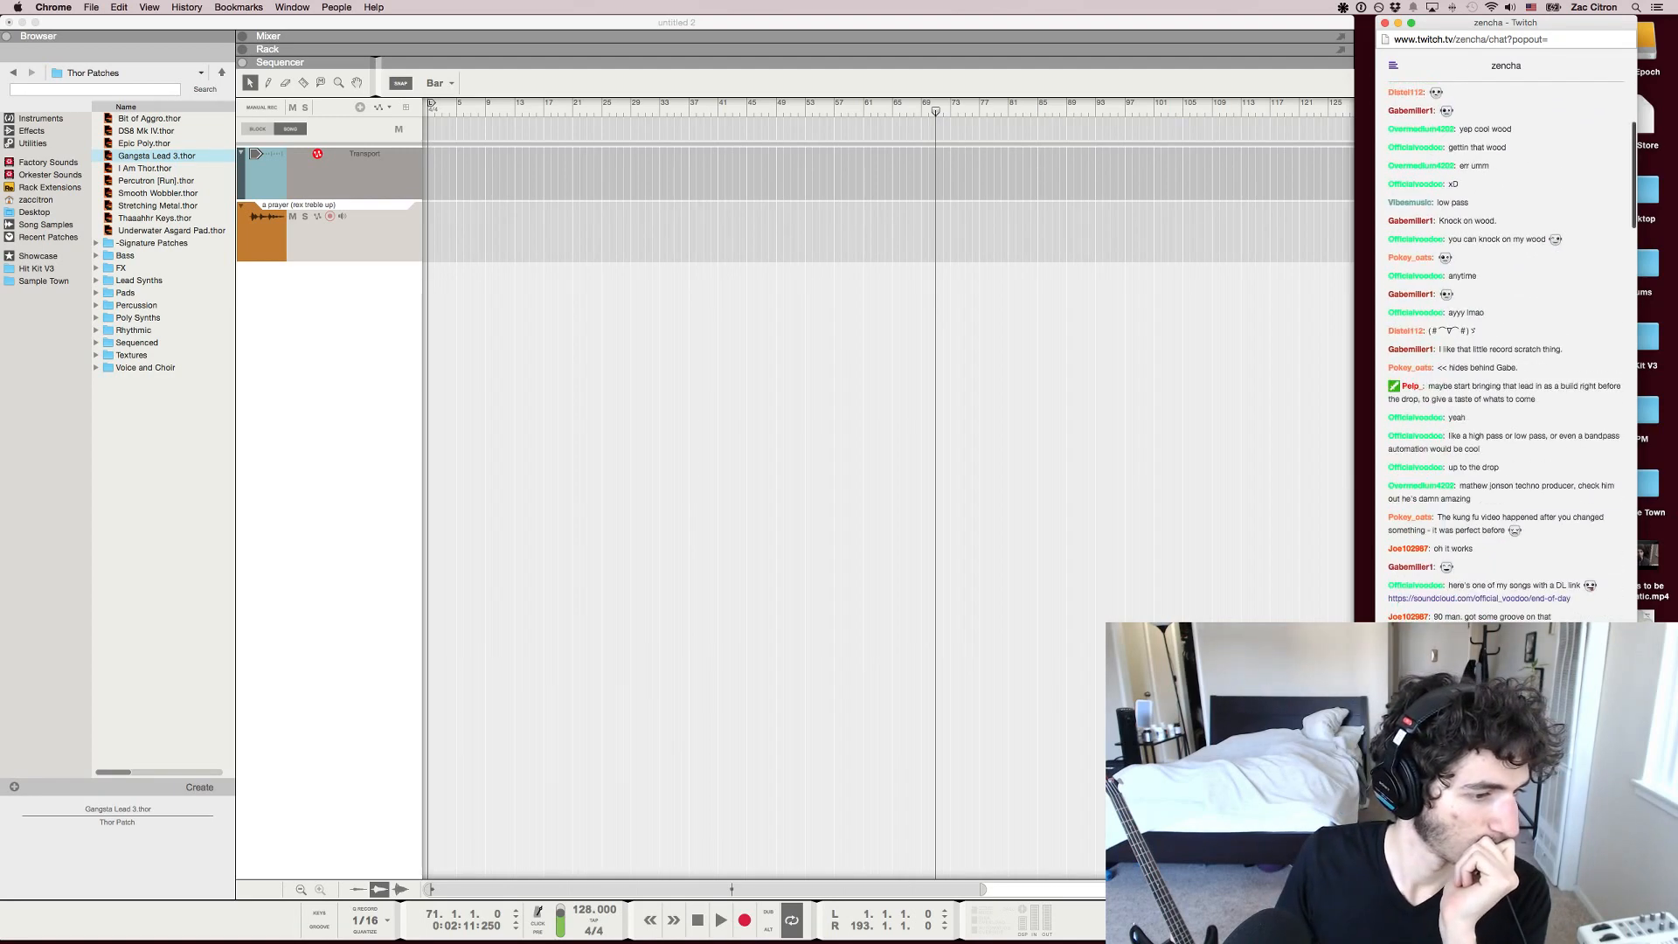
{"action": "scroll", "coordinate": [1505, 350], "scroll_direction": "down", "scroll_amount": 9}
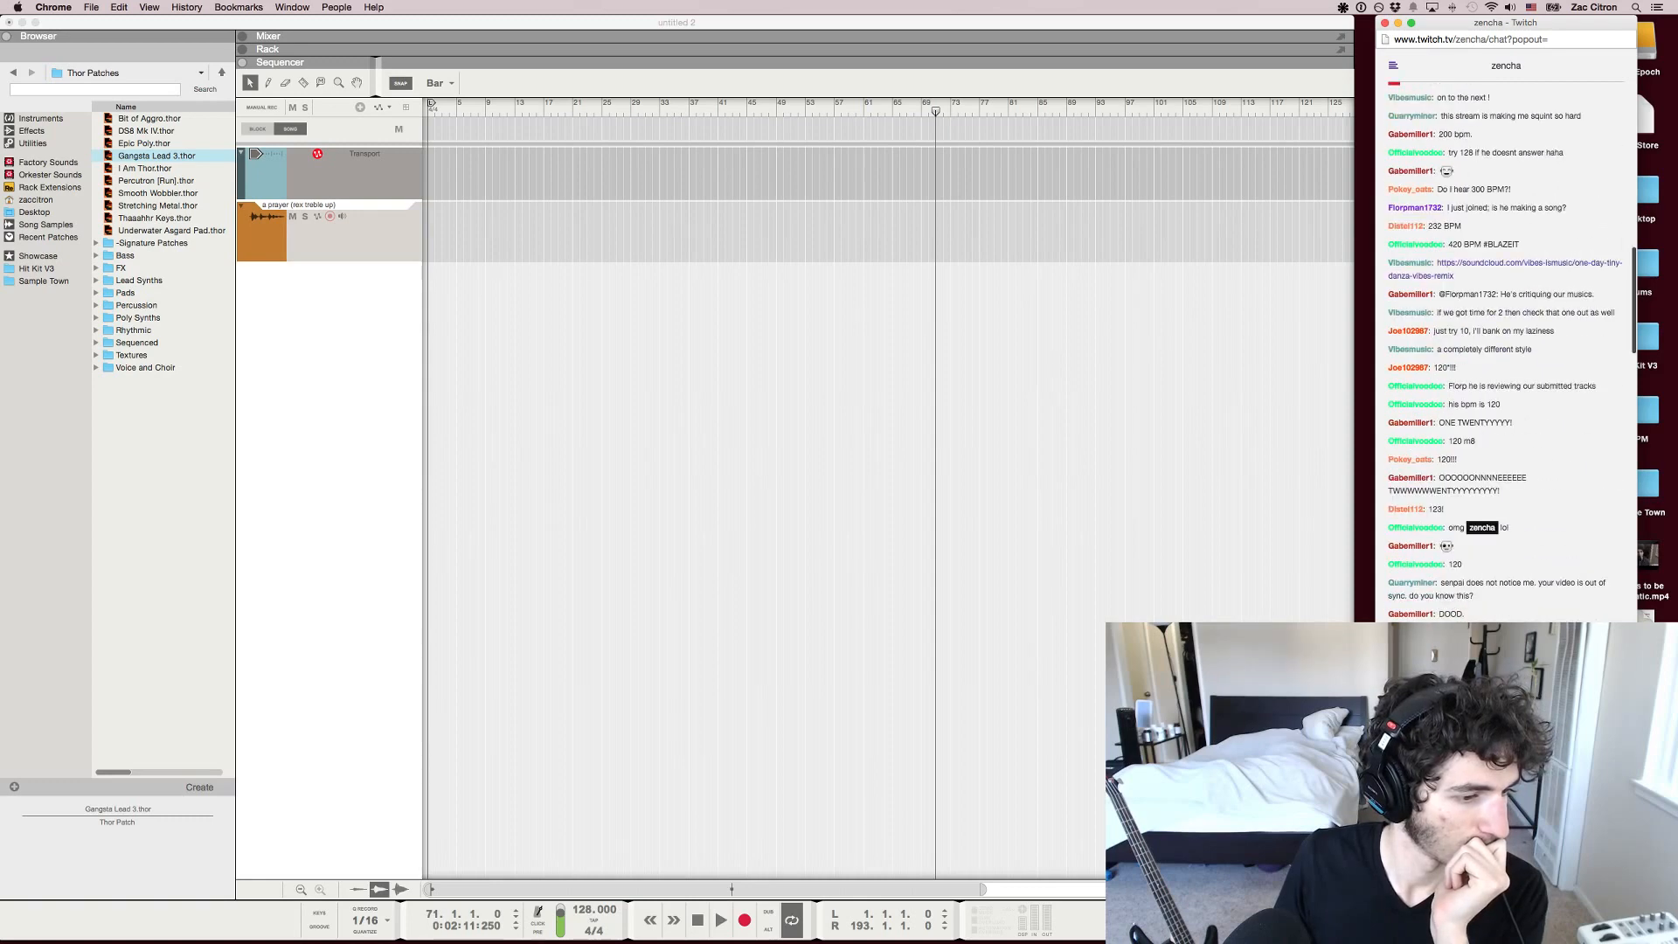
Copy the address of the "one-day-tiny-danza-vibes-remix" SoundCloud link in the chat and open the track's page
{"action": "right_click", "coordinate": [1515, 263]}
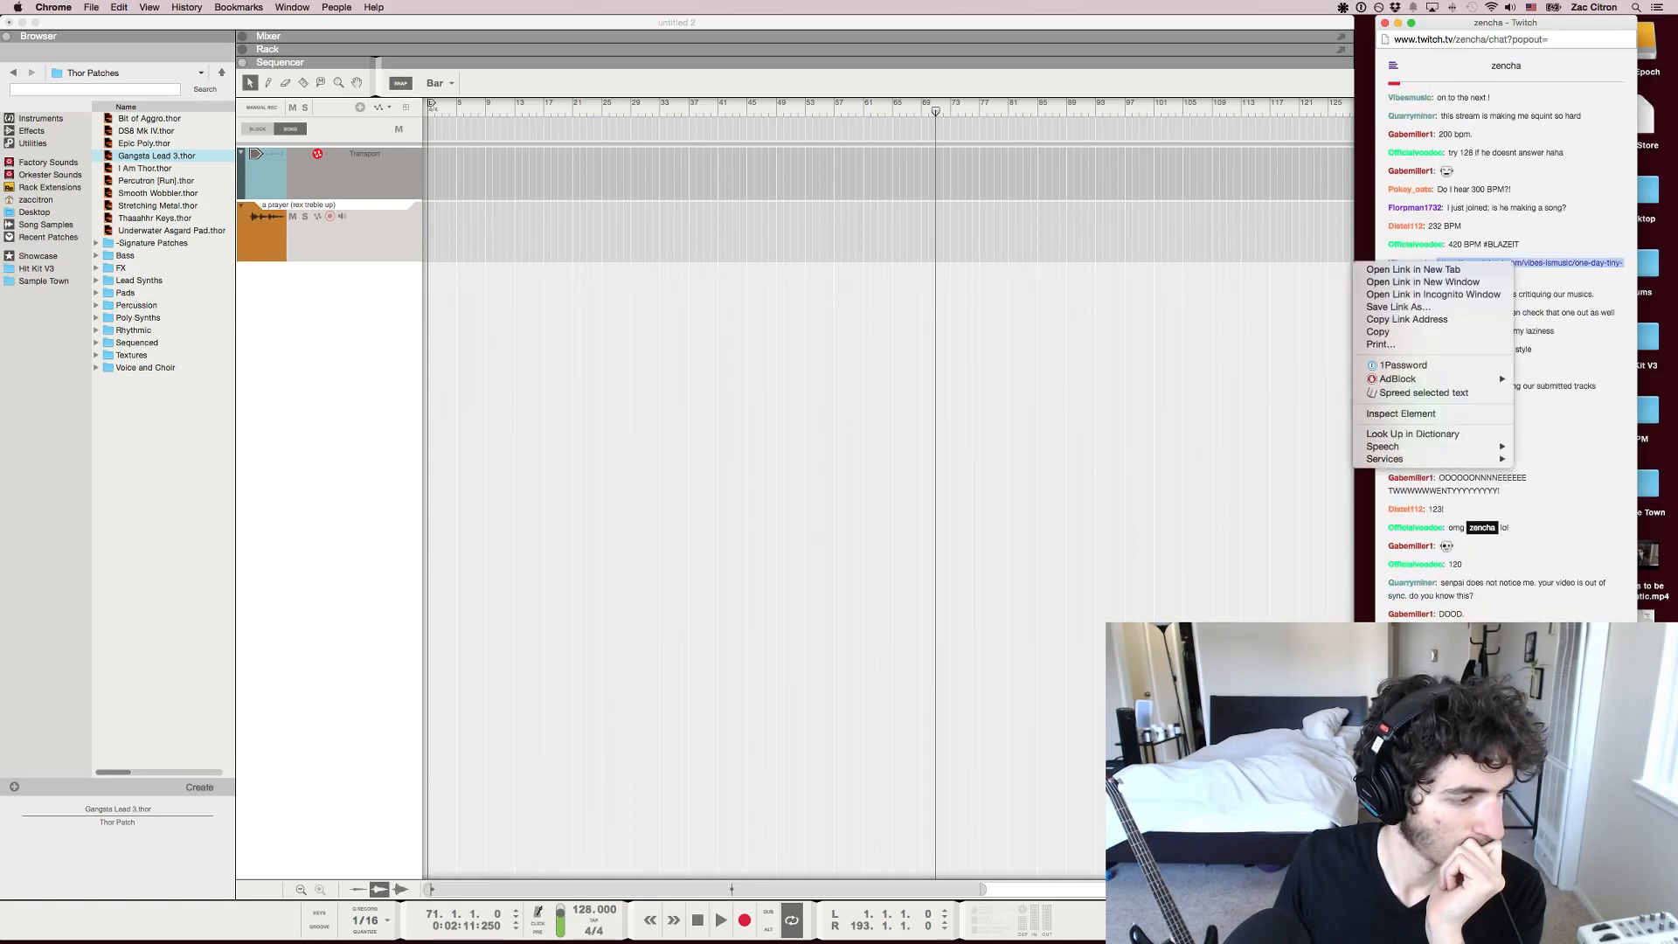
{"action": "left_click", "coordinate": [1521, 259]}
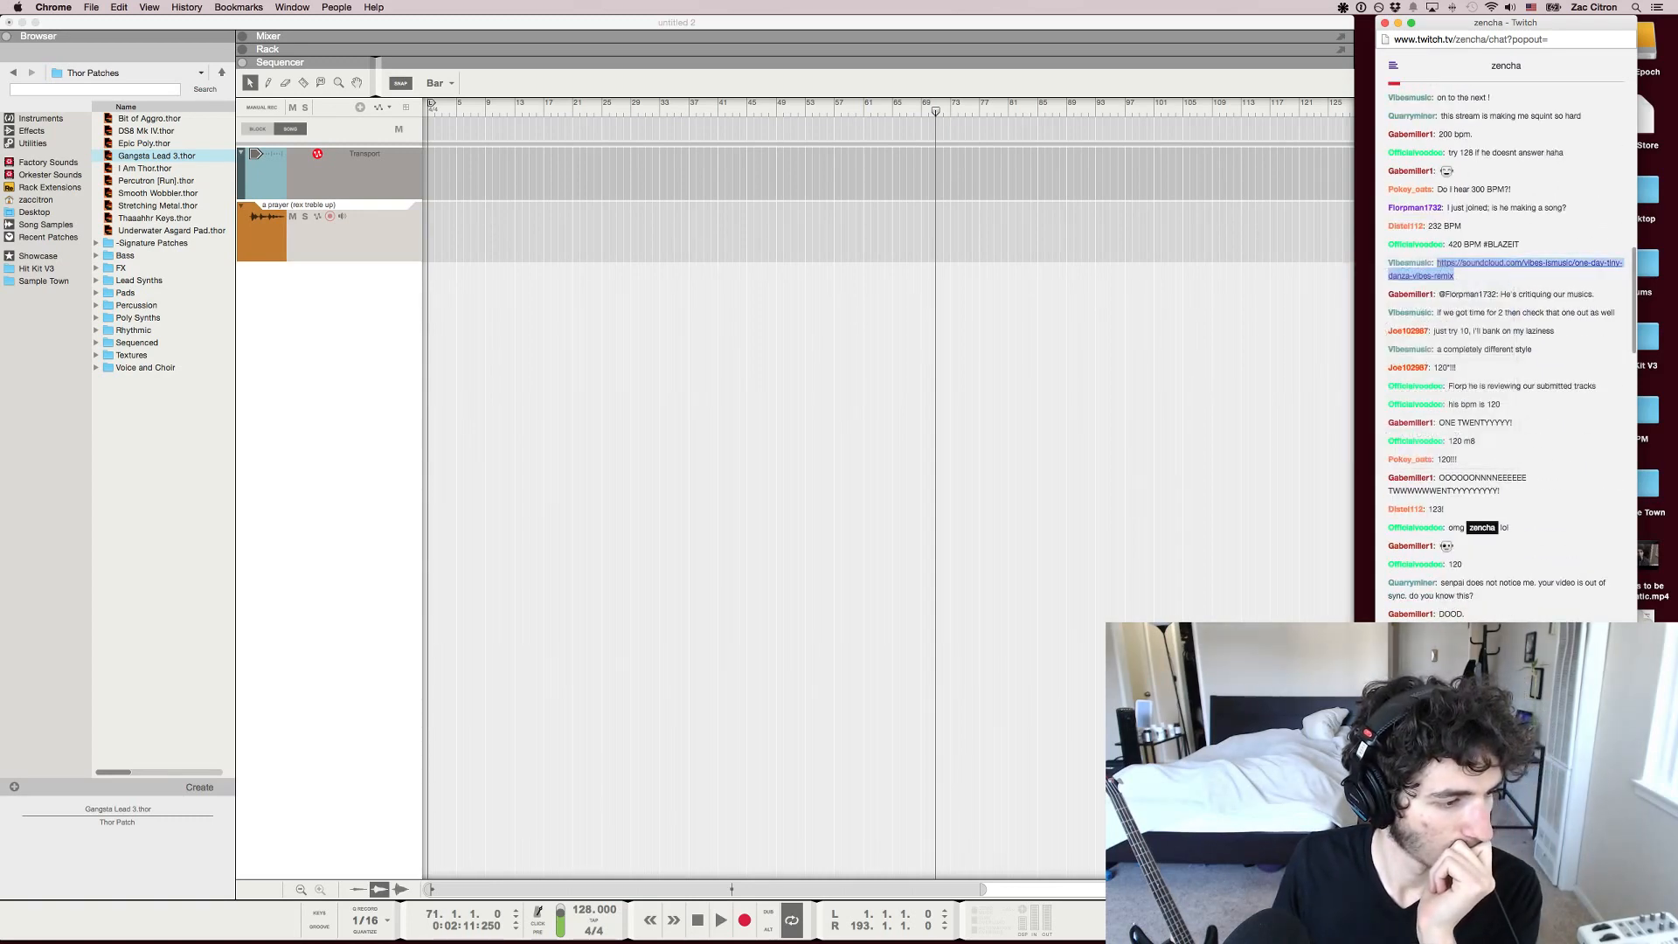
{"action": "right_click", "coordinate": [1521, 259]}
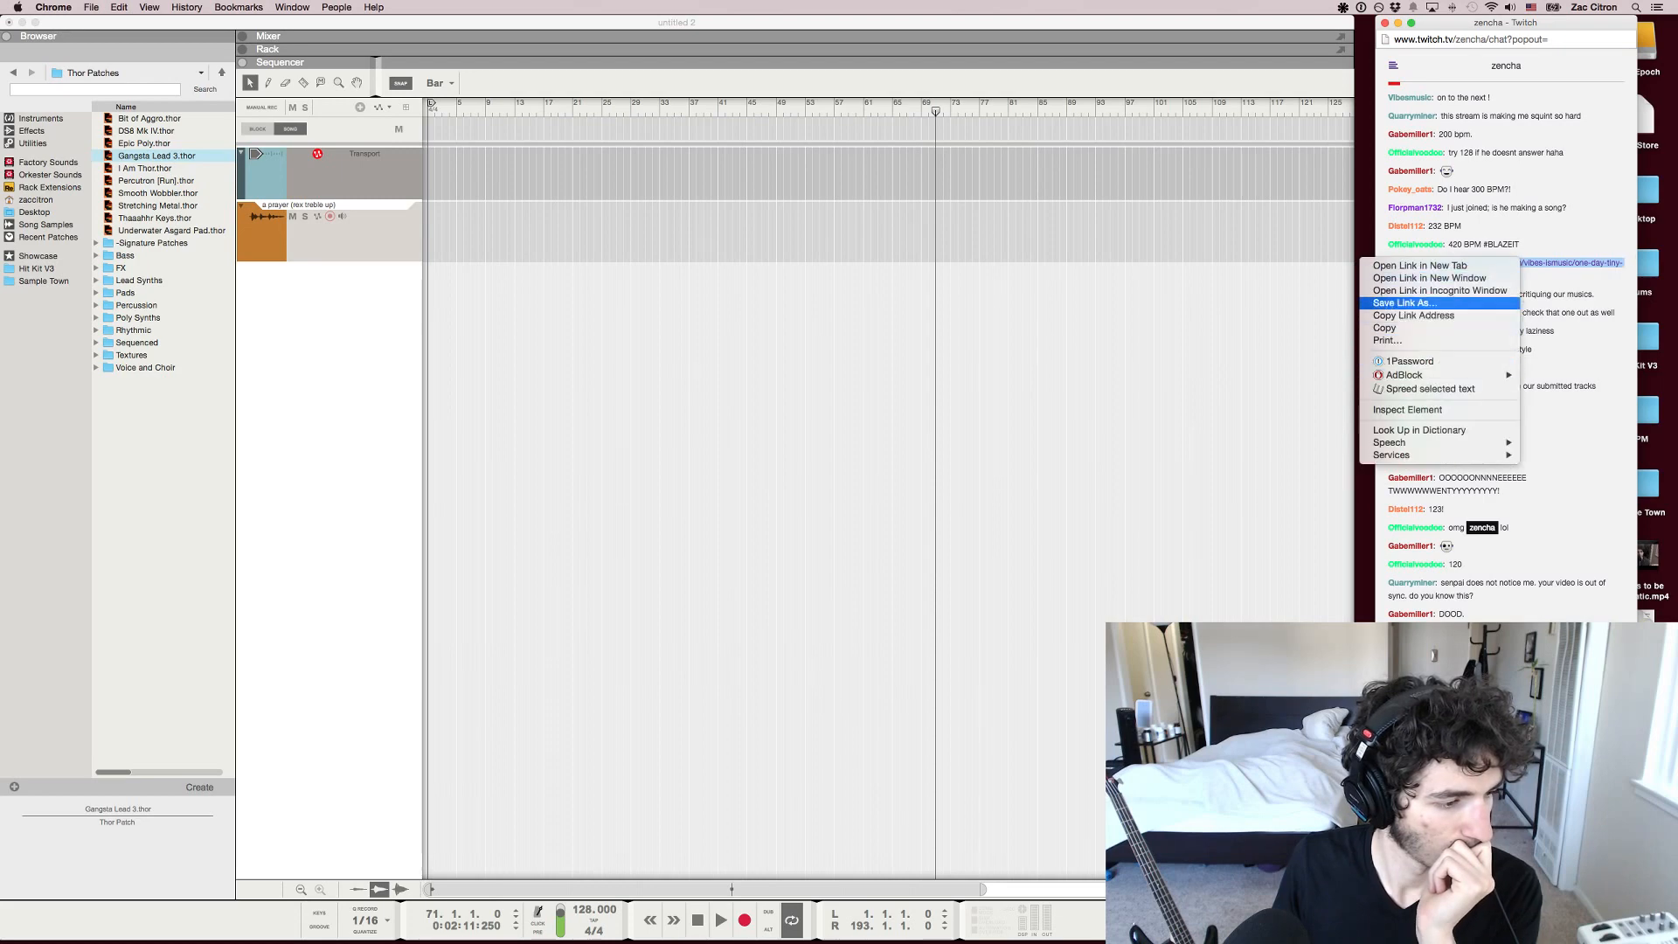
{"action": "left_click", "coordinate": [1434, 314]}
{"action": "left_click", "coordinate": [1519, 263]}
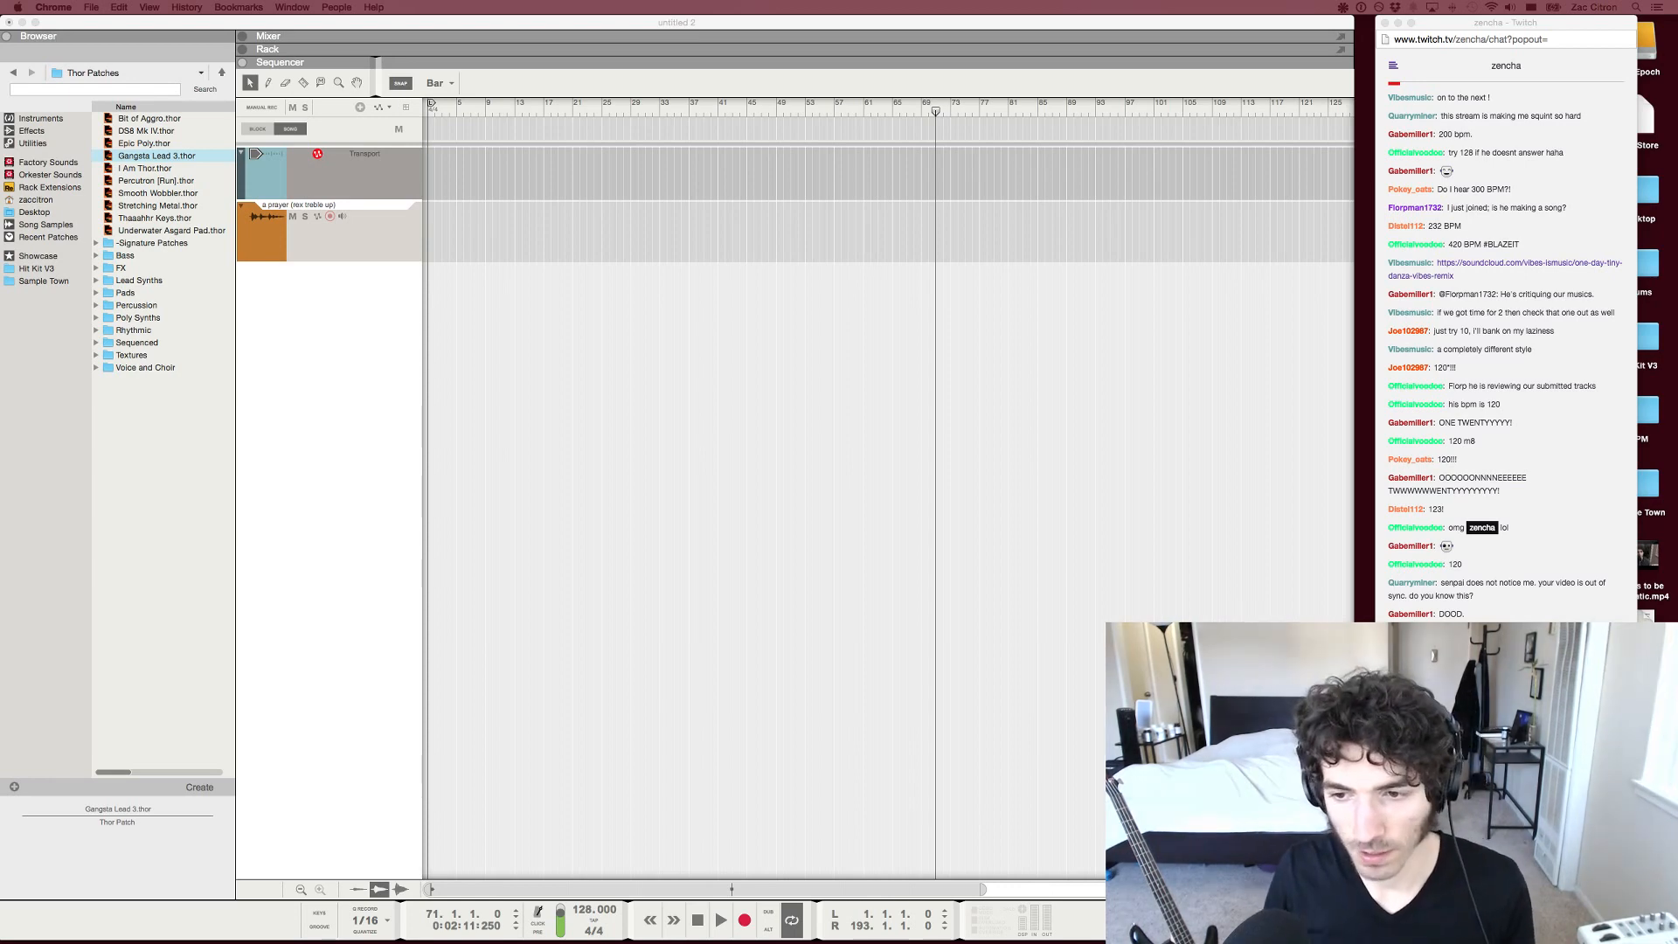
{"action": "scroll", "coordinate": [1505, 350], "scroll_direction": "down", "scroll_amount": 15}
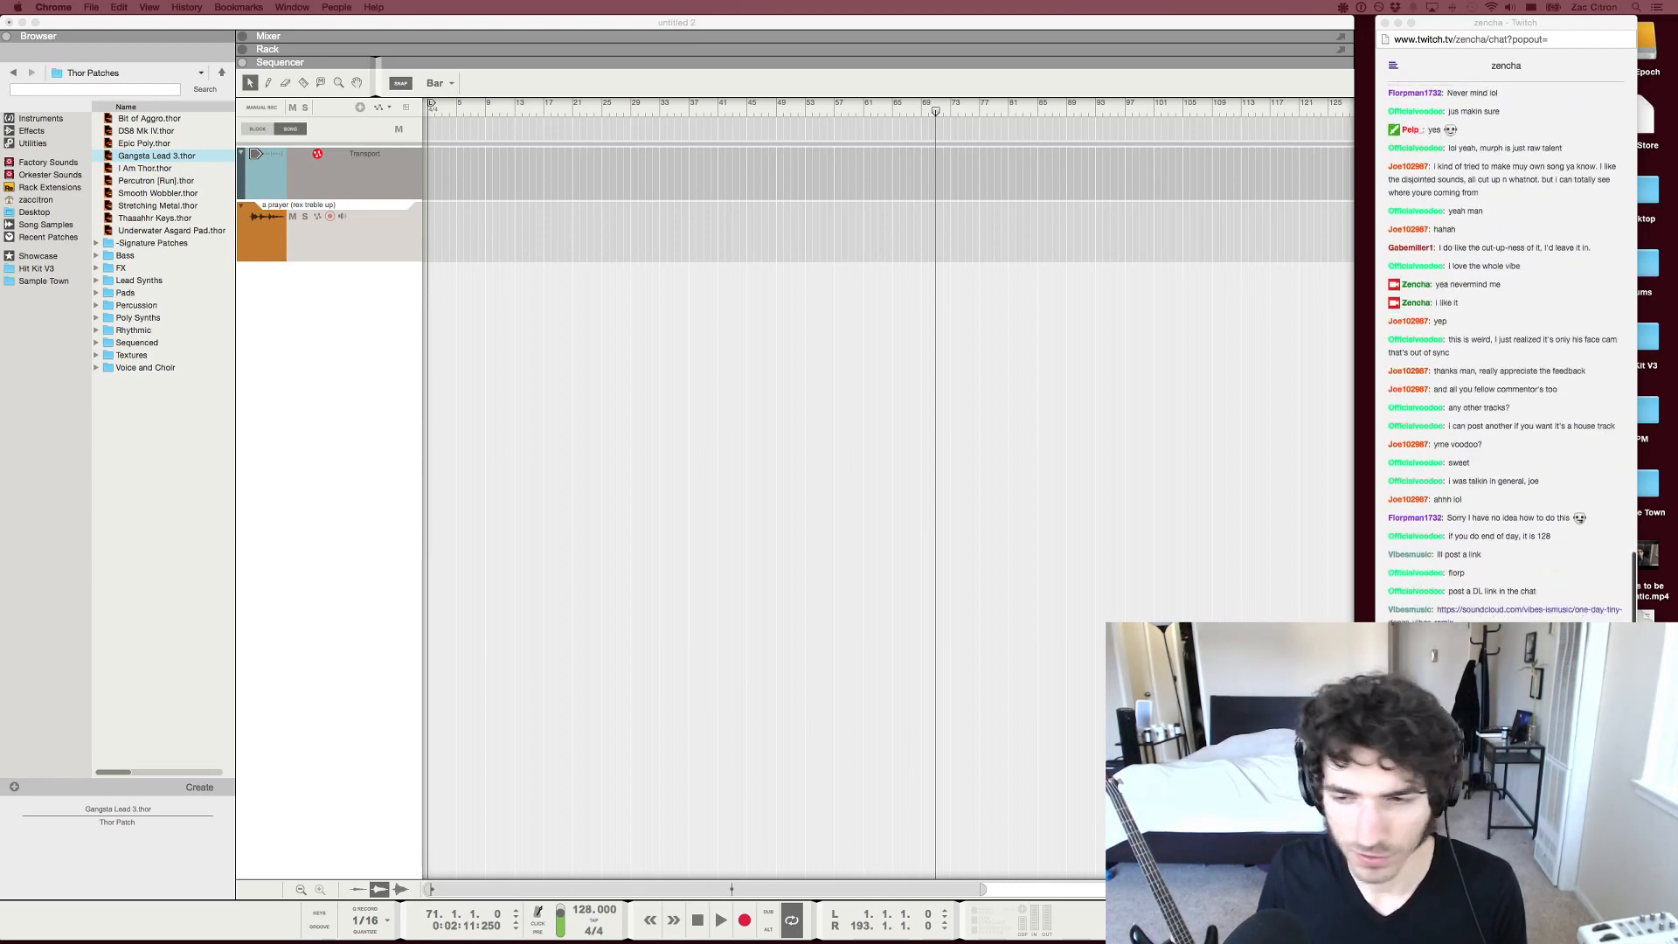
{"action": "left_click", "coordinate": [1529, 609]}
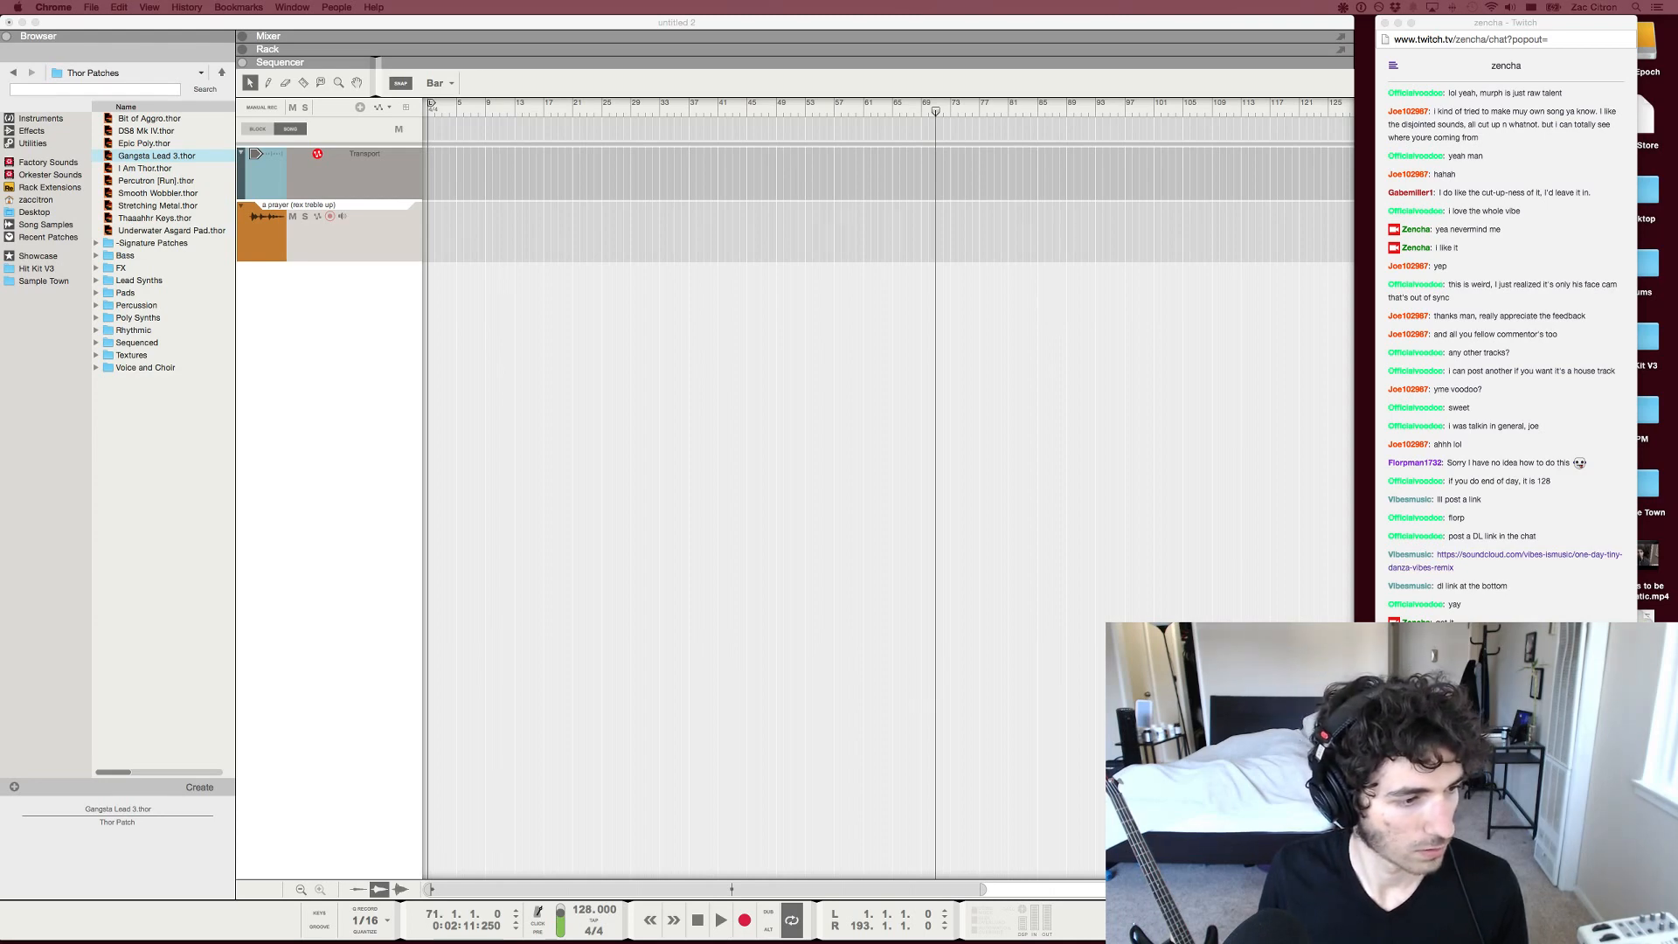
Import the downloaded song into Reason's empty audio track at bar 1, loop the clip's full length, and play it from the start
{"action": "mouse_move", "coordinate": [392, 240]}
{"action": "left_mouse_down"}
{"action": "mouse_move", "coordinate": [551, 219]}
{"action": "mouse_move", "coordinate": [427, 232]}
{"action": "left_mouse_up"}
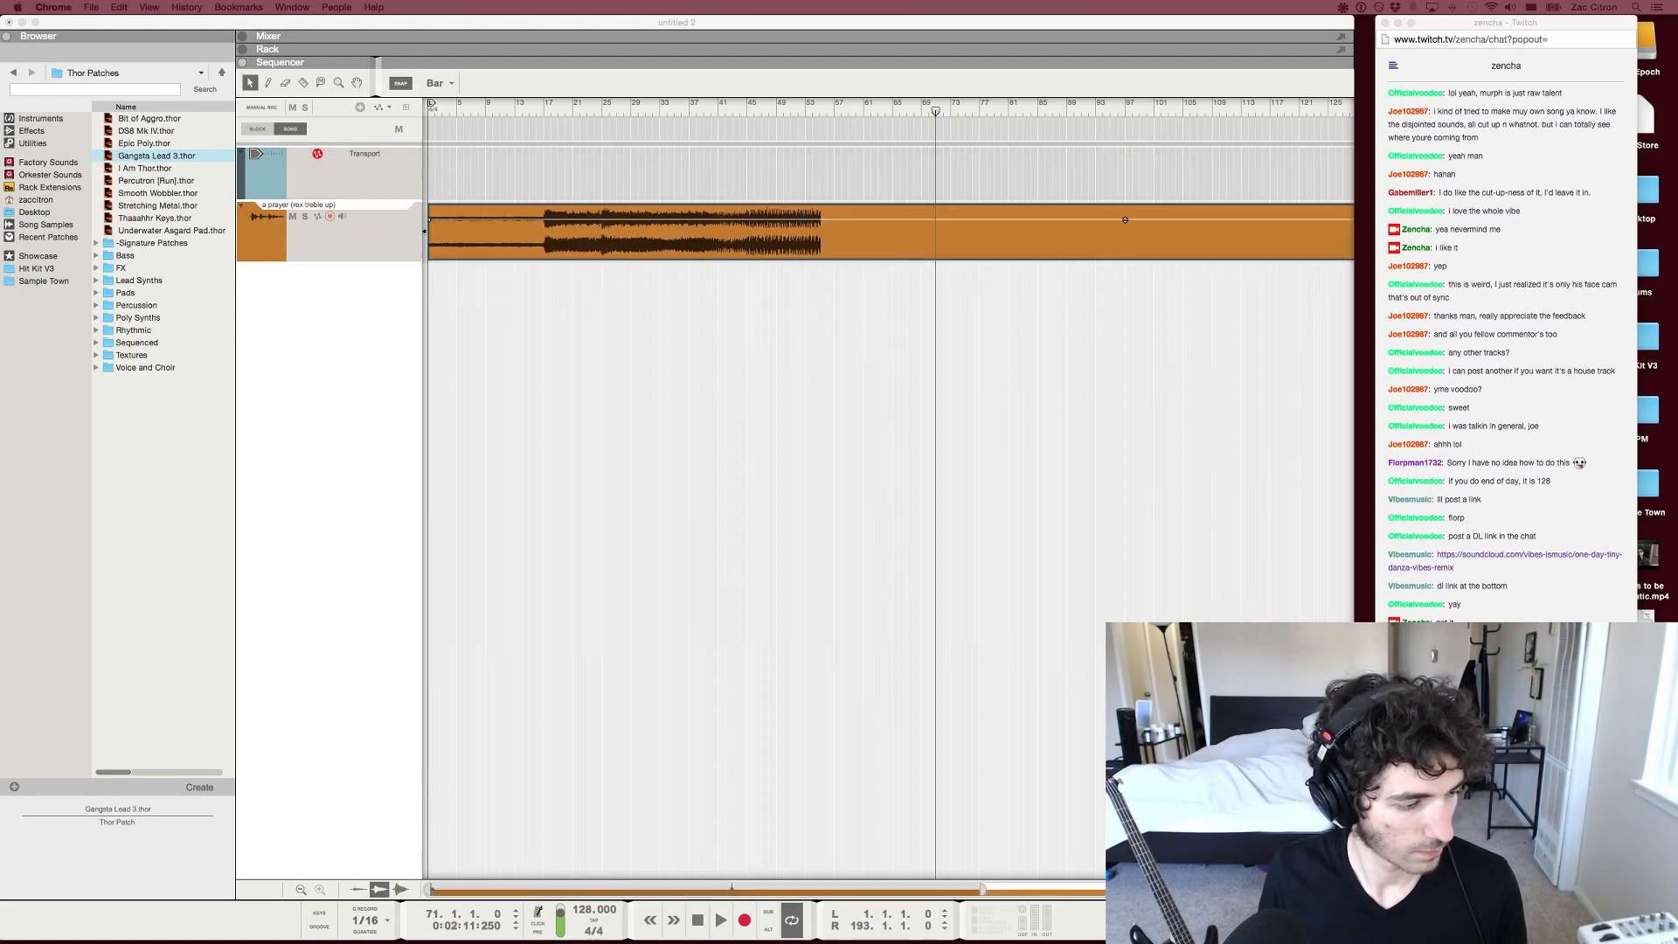
{"action": "left_click", "coordinate": [808, 219]}
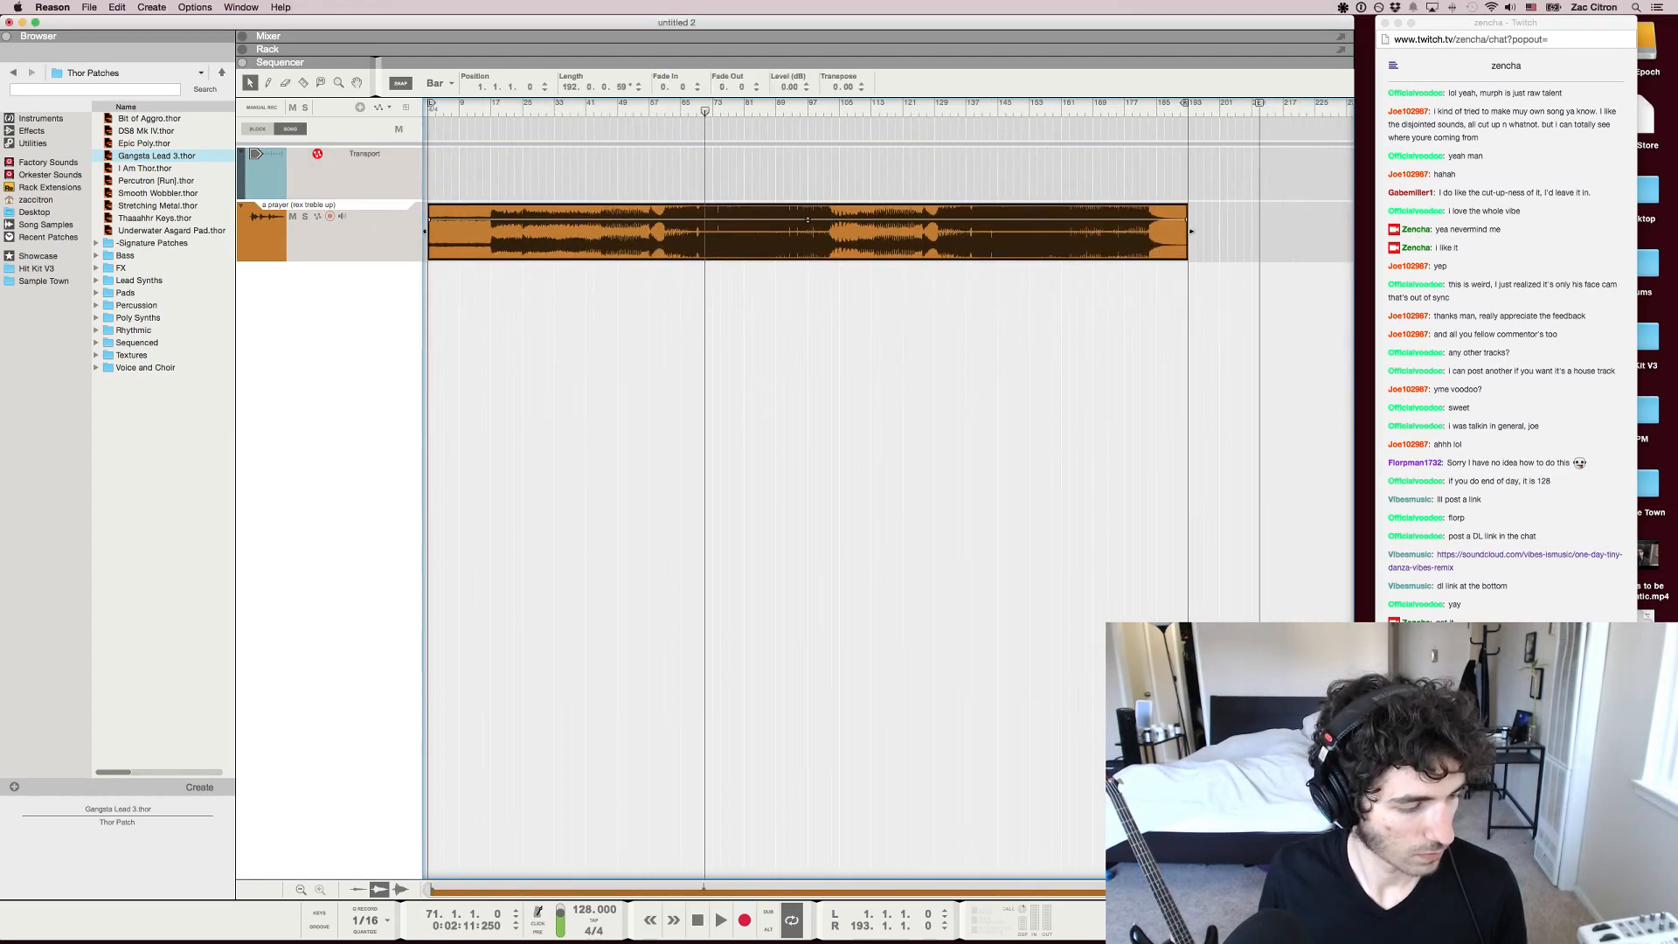
{"action": "key", "text": "p"}
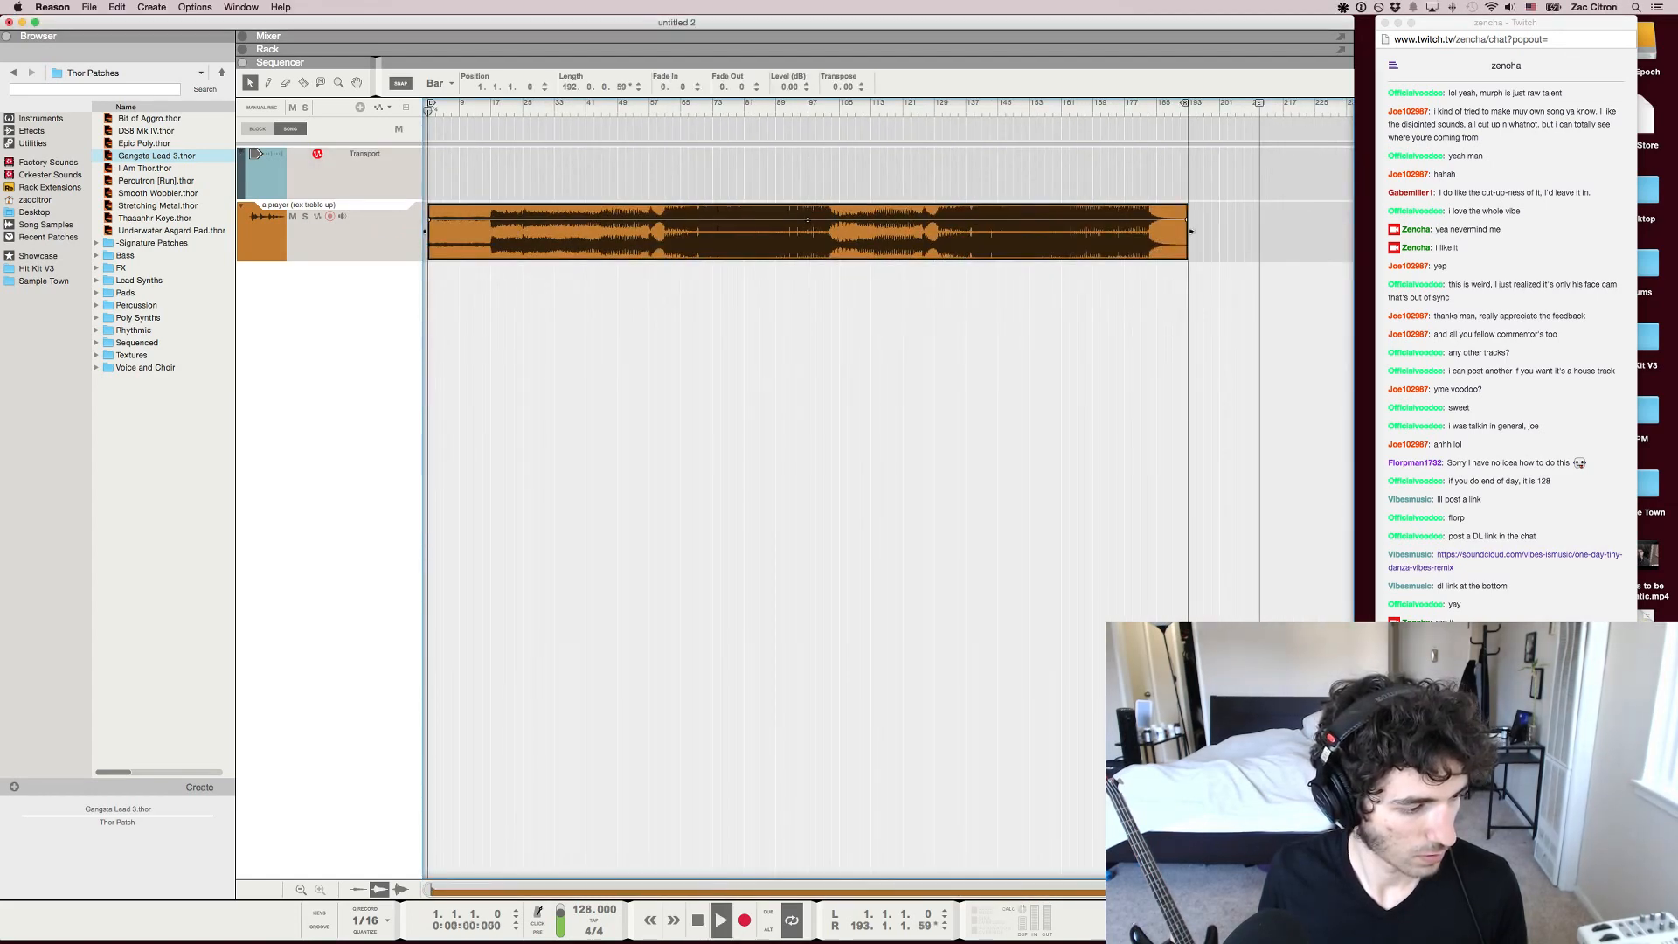
Listen to the imported song with the system volume lowered, and pause and resume playback around bar 29
{"action": "left_click", "coordinate": [839, 367]}
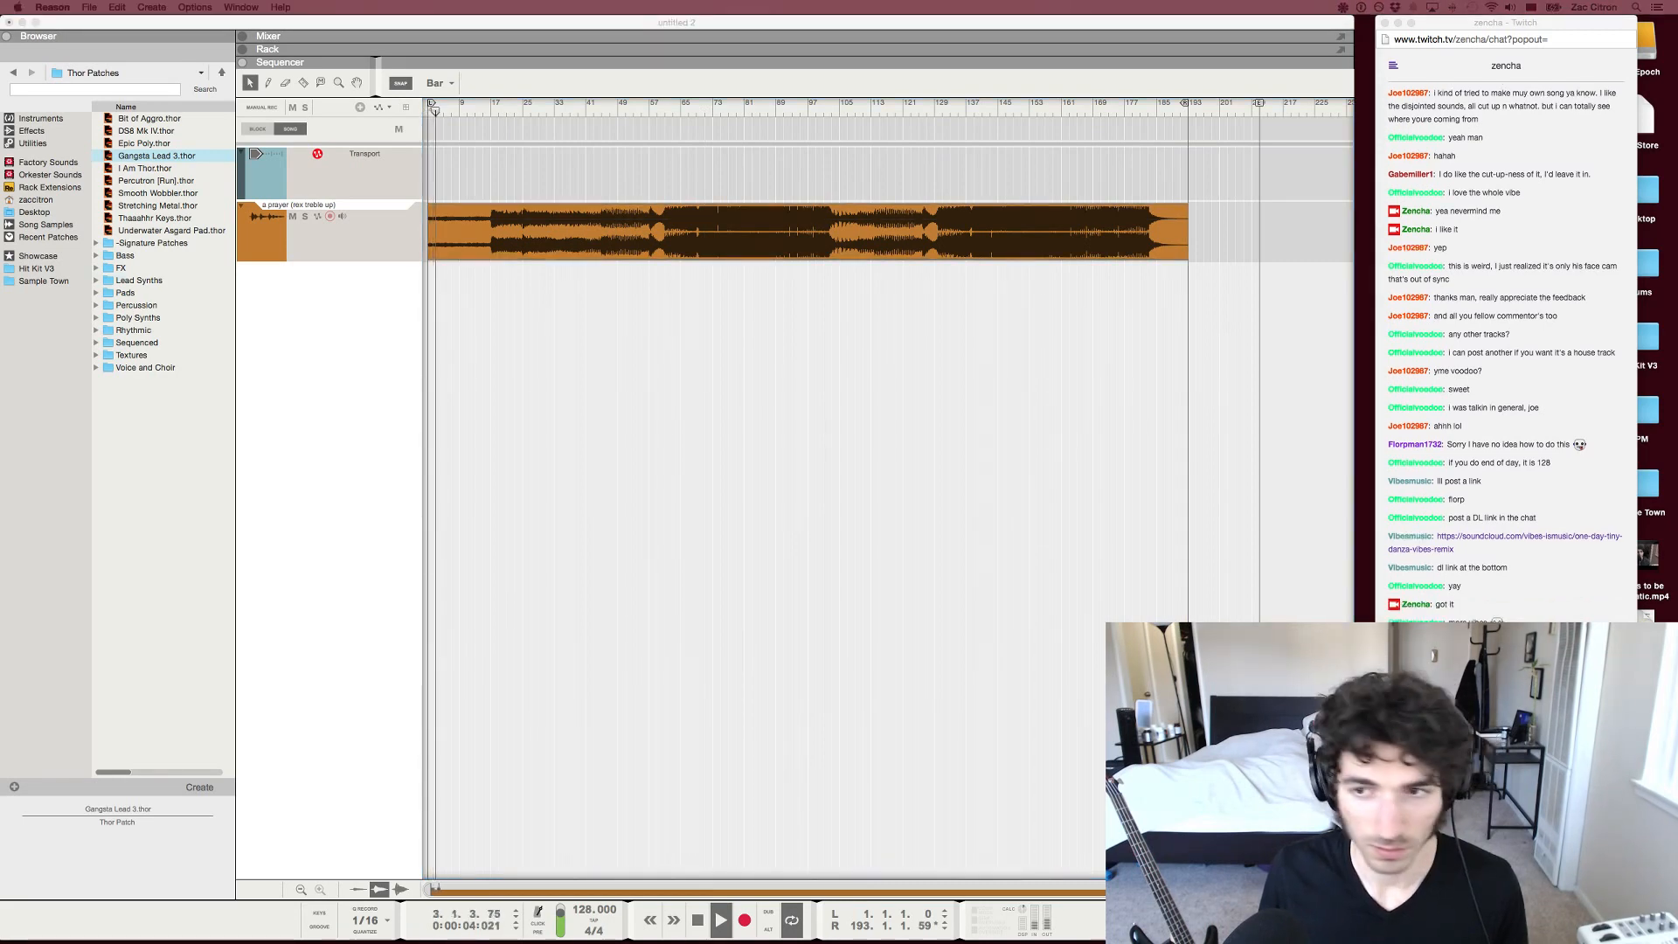
{"action": "key", "text": "super+Tab"}
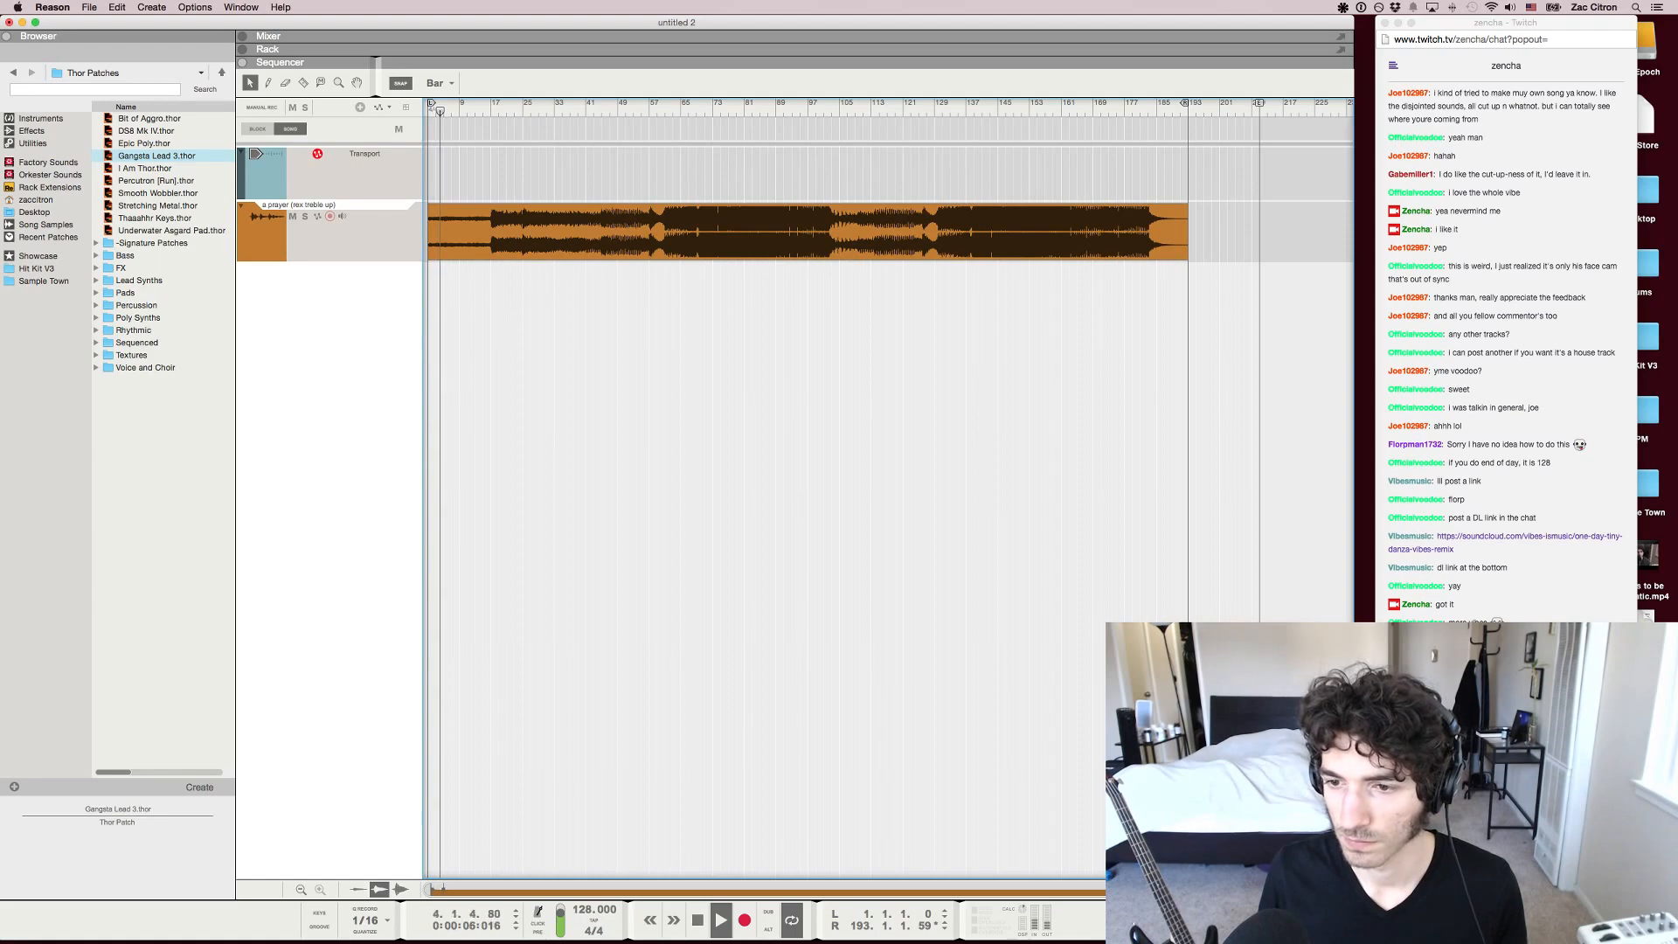
{"action": "key", "text": "super+Tab"}
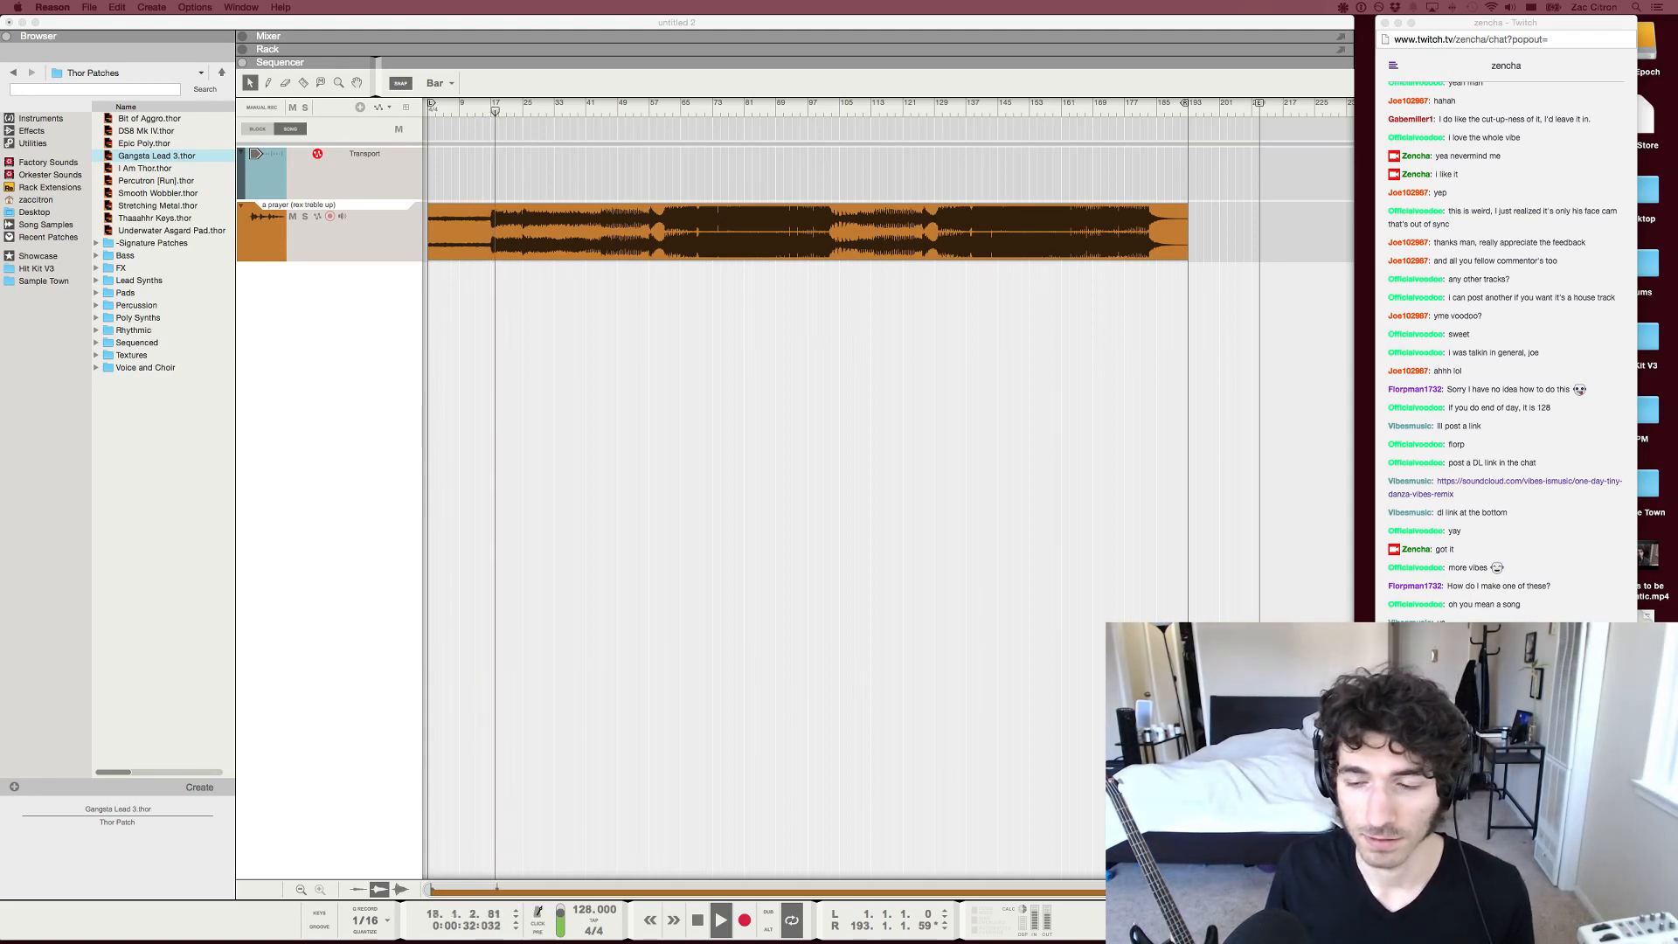
{"action": "key", "text": "XF86AudioLowerVolume"}
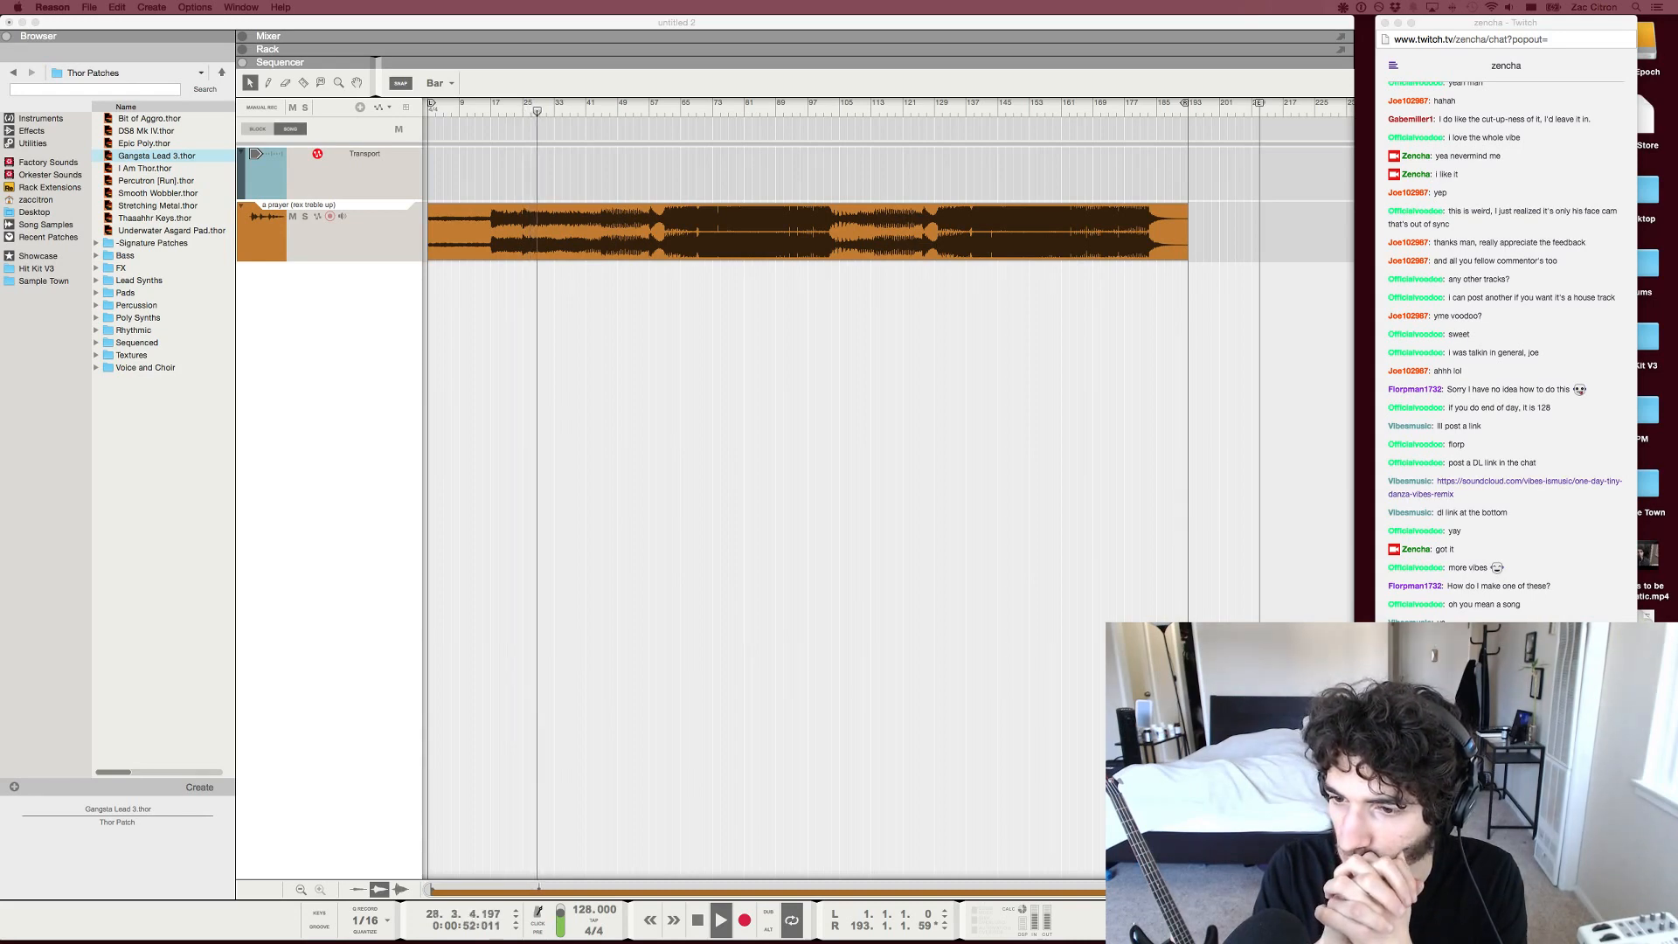
{"action": "key", "text": "super+Tab"}
{"action": "key", "text": "space"}
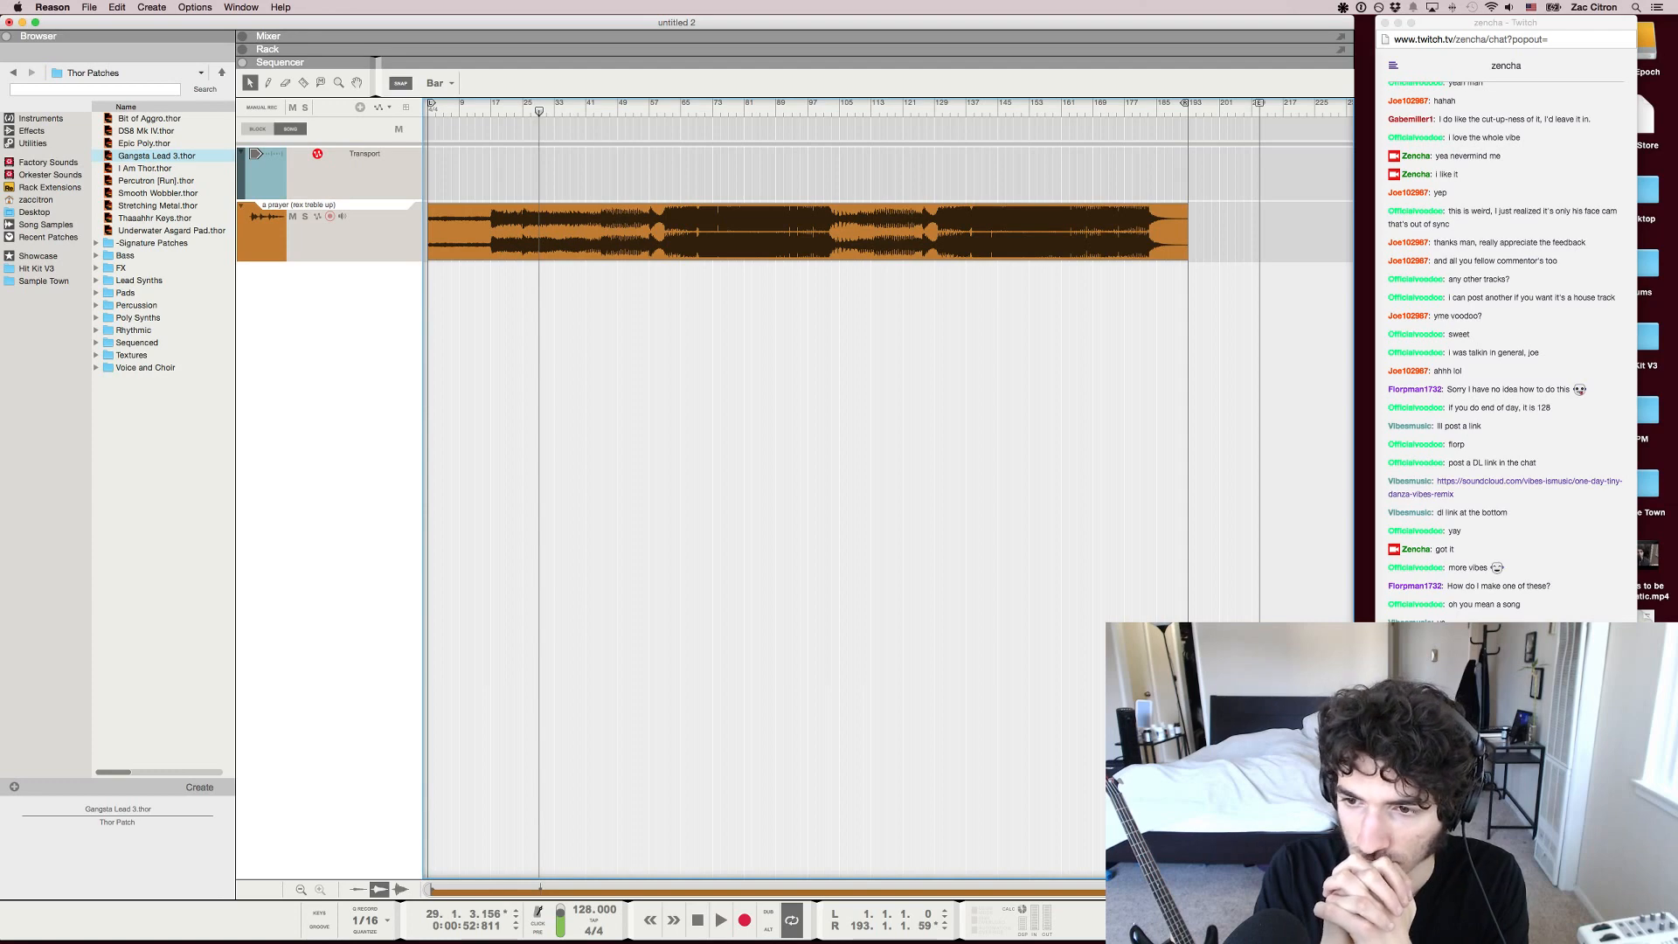
{"action": "key", "text": "space"}
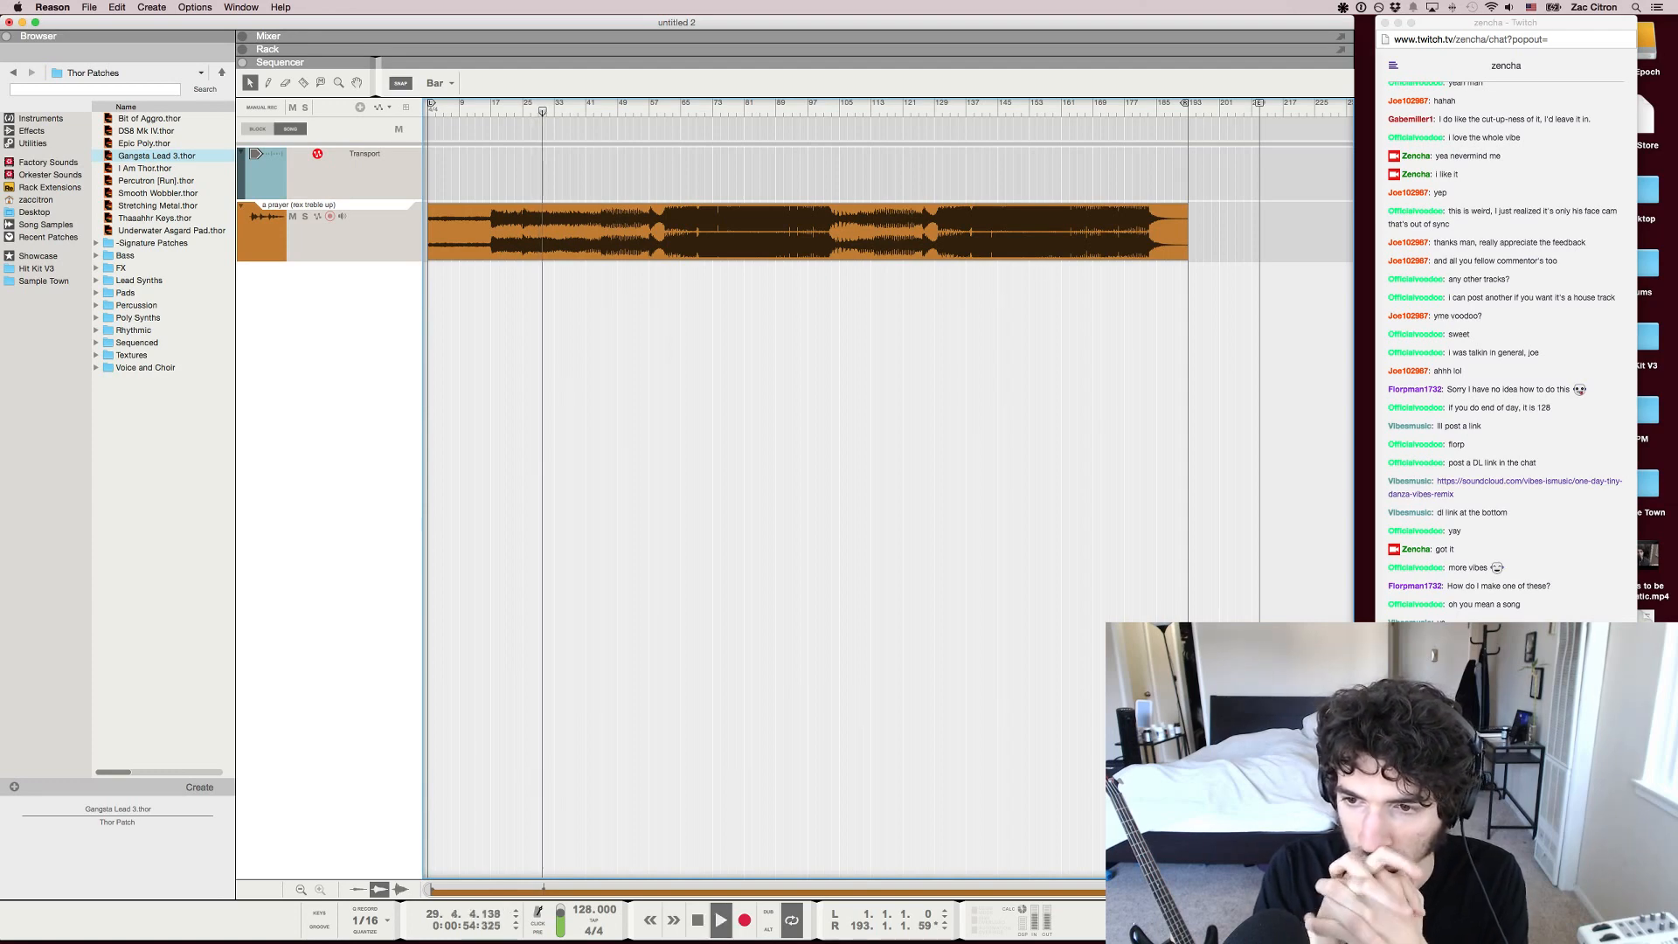
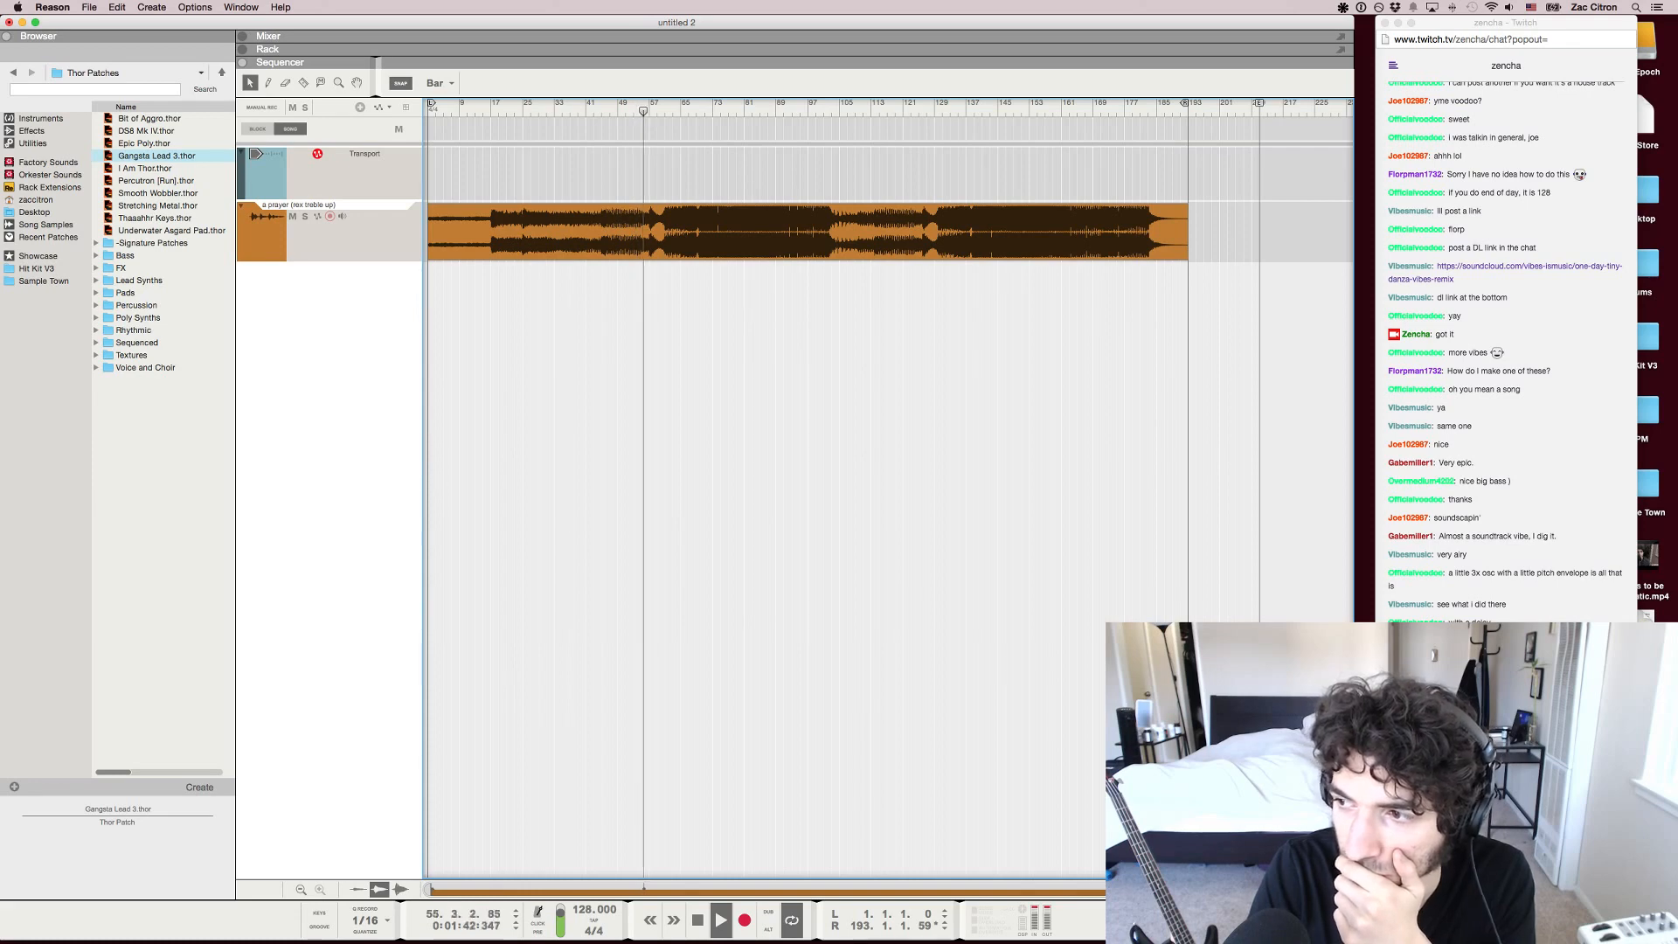
Check the Twitch chat while the song plays to its end, and replay the outro from bar 176
{"action": "left_click", "coordinate": [1520, 253]}
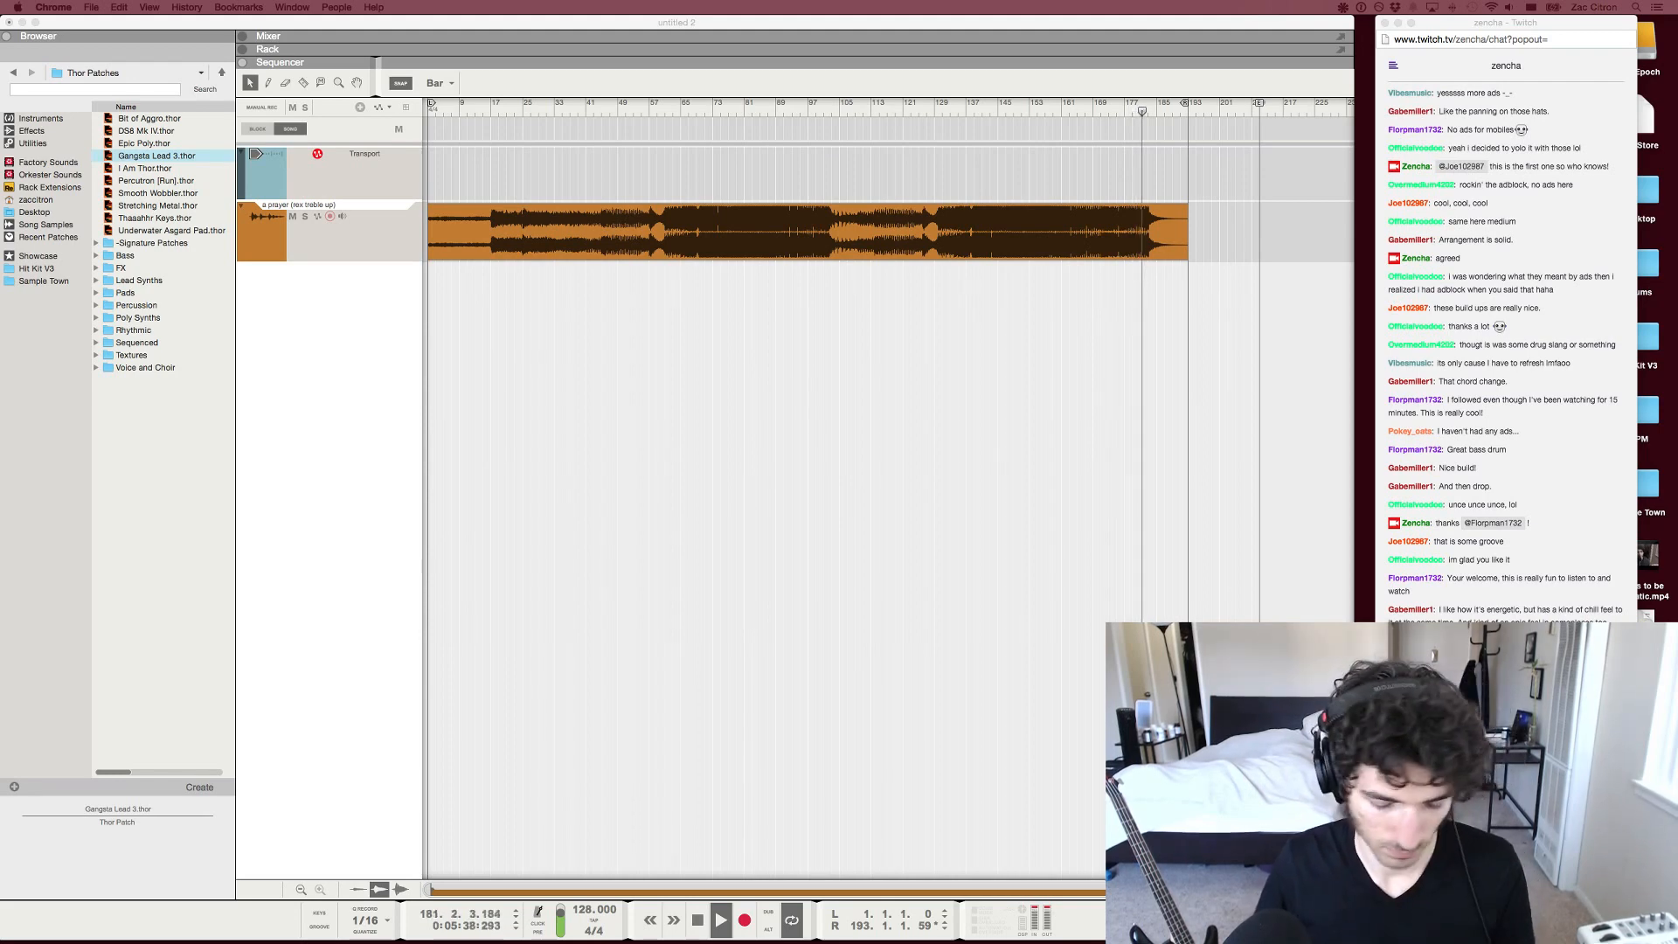
{"action": "key", "text": "super+Tab"}
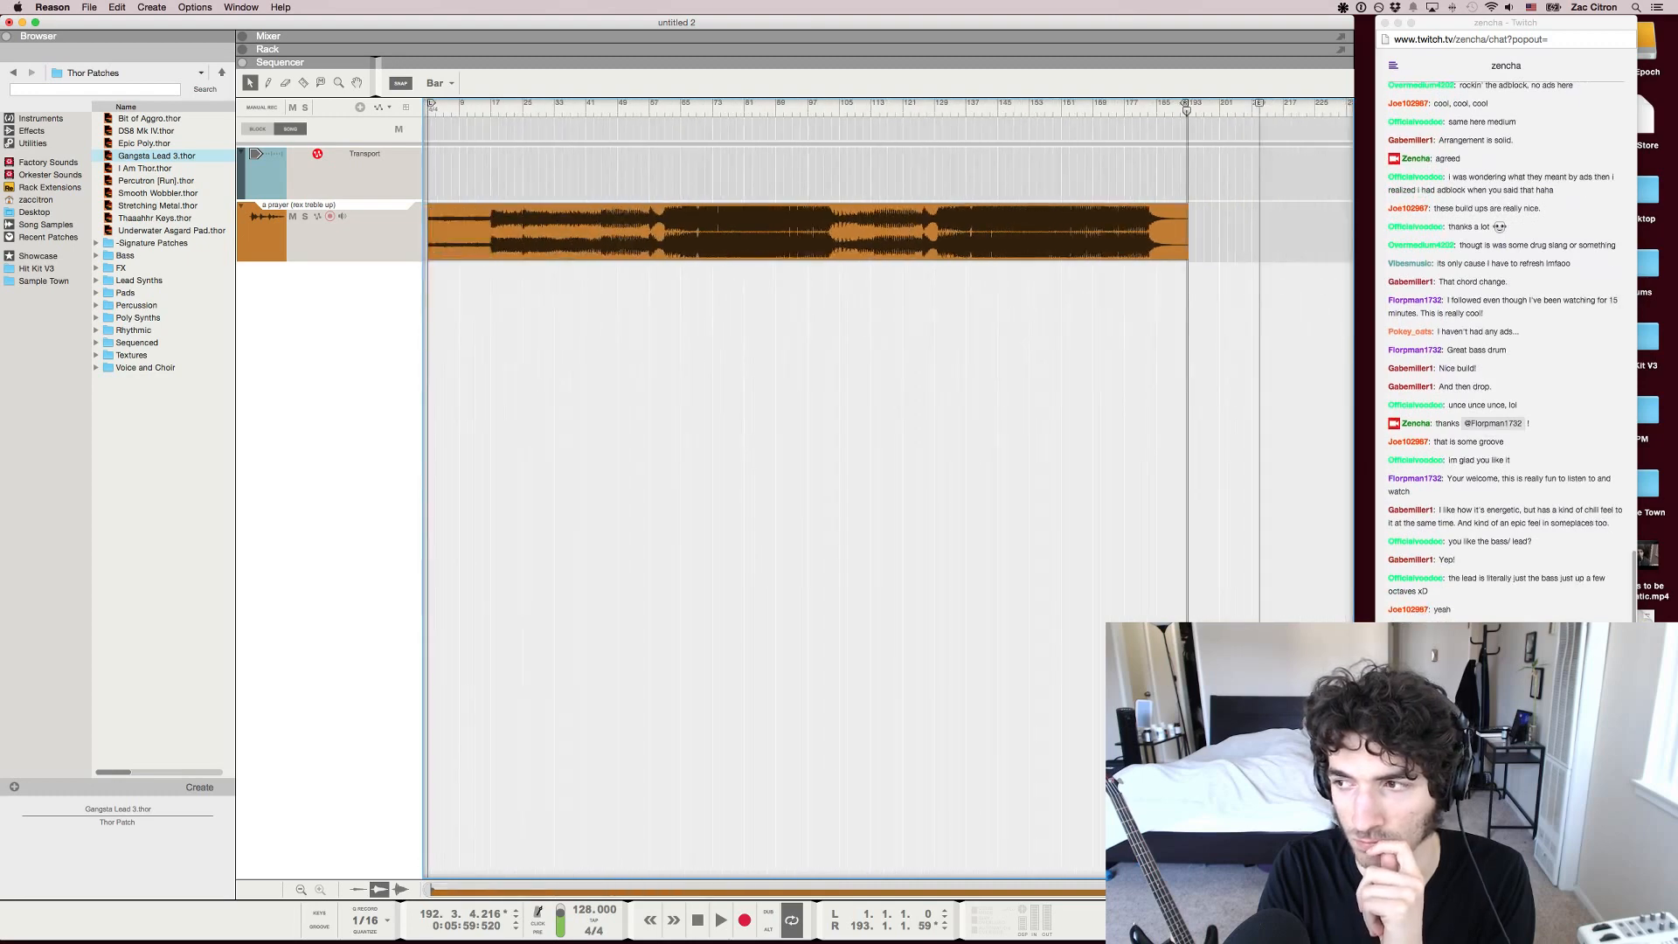
{"action": "key", "text": "g"}
{"action": "left_click_drag", "start_coordinate": [854, 107], "coordinate": [876, 107]}
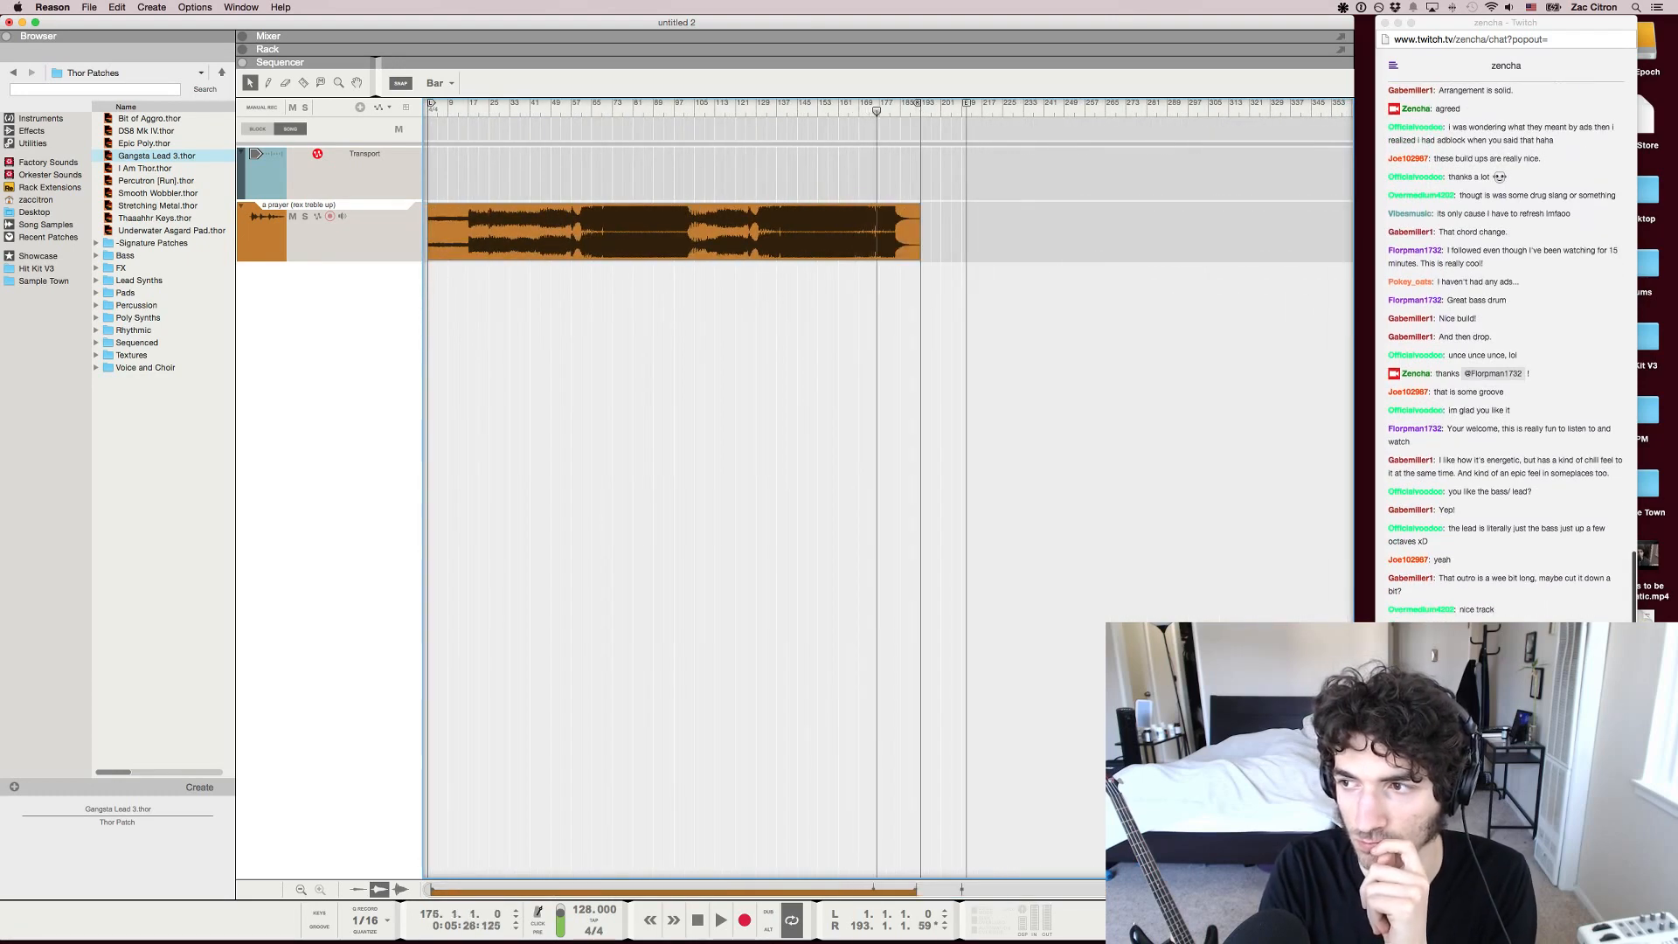
{"action": "key", "text": "space"}
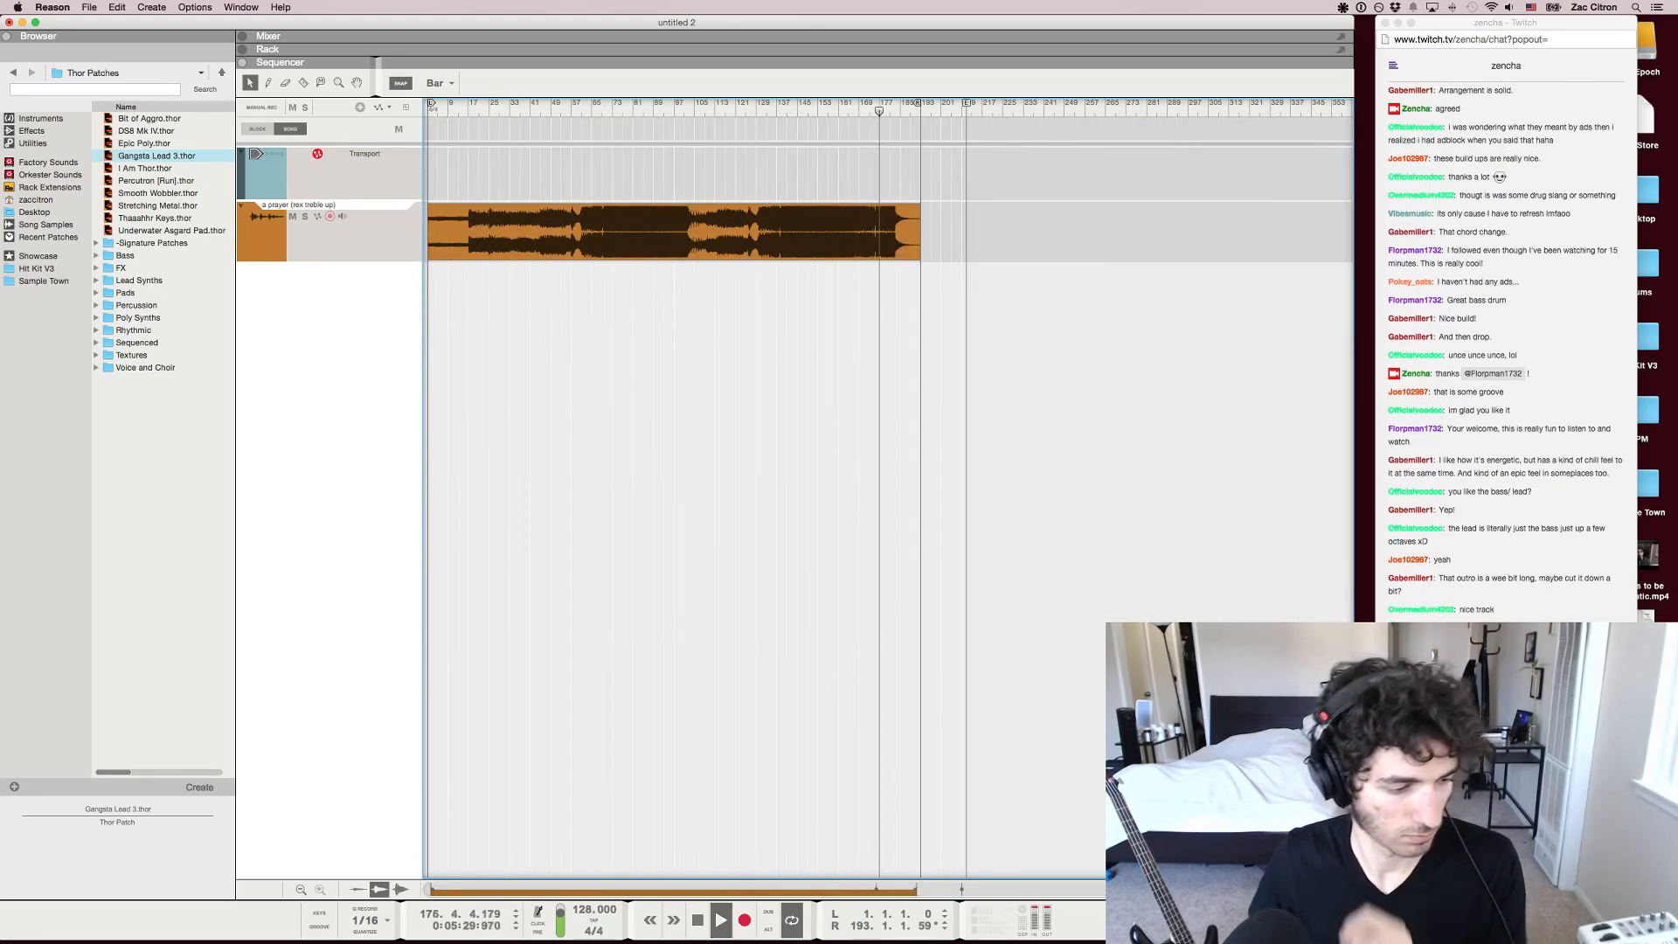
Skim the first part of the song by playing short snippets between about bars 18 and 62, and pause playback
{"action": "left_click", "coordinate": [471, 106]}
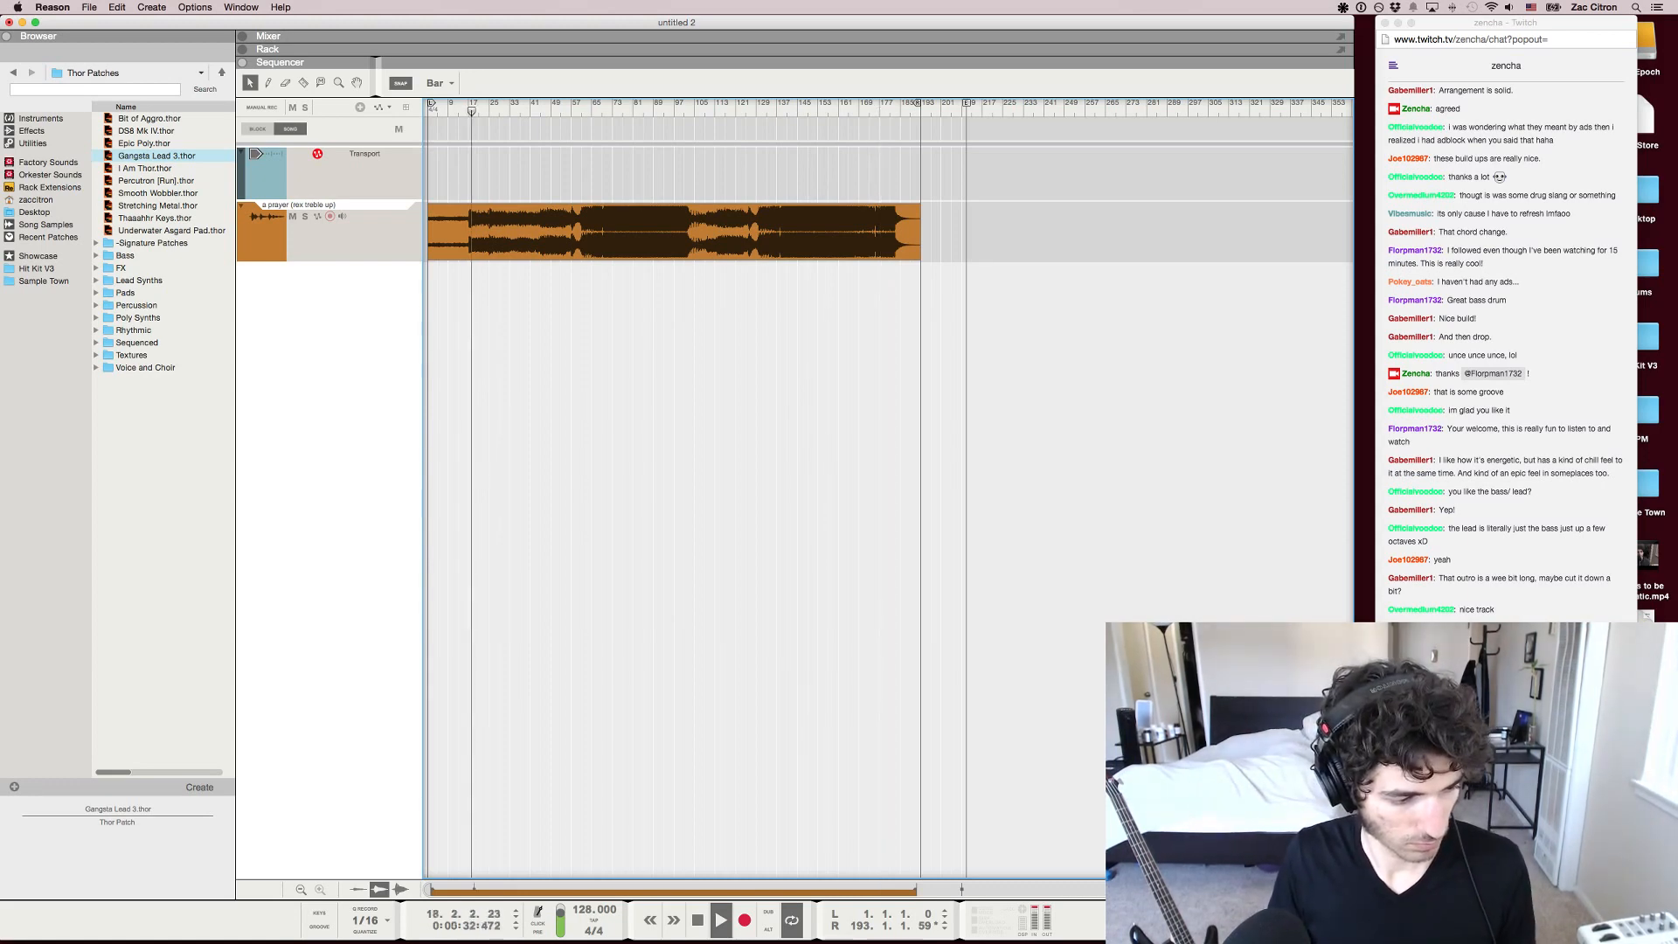
{"action": "left_click", "coordinate": [499, 106]}
{"action": "left_click", "coordinate": [515, 105]}
{"action": "left_click", "coordinate": [536, 105]}
{"action": "left_click", "coordinate": [555, 106]}
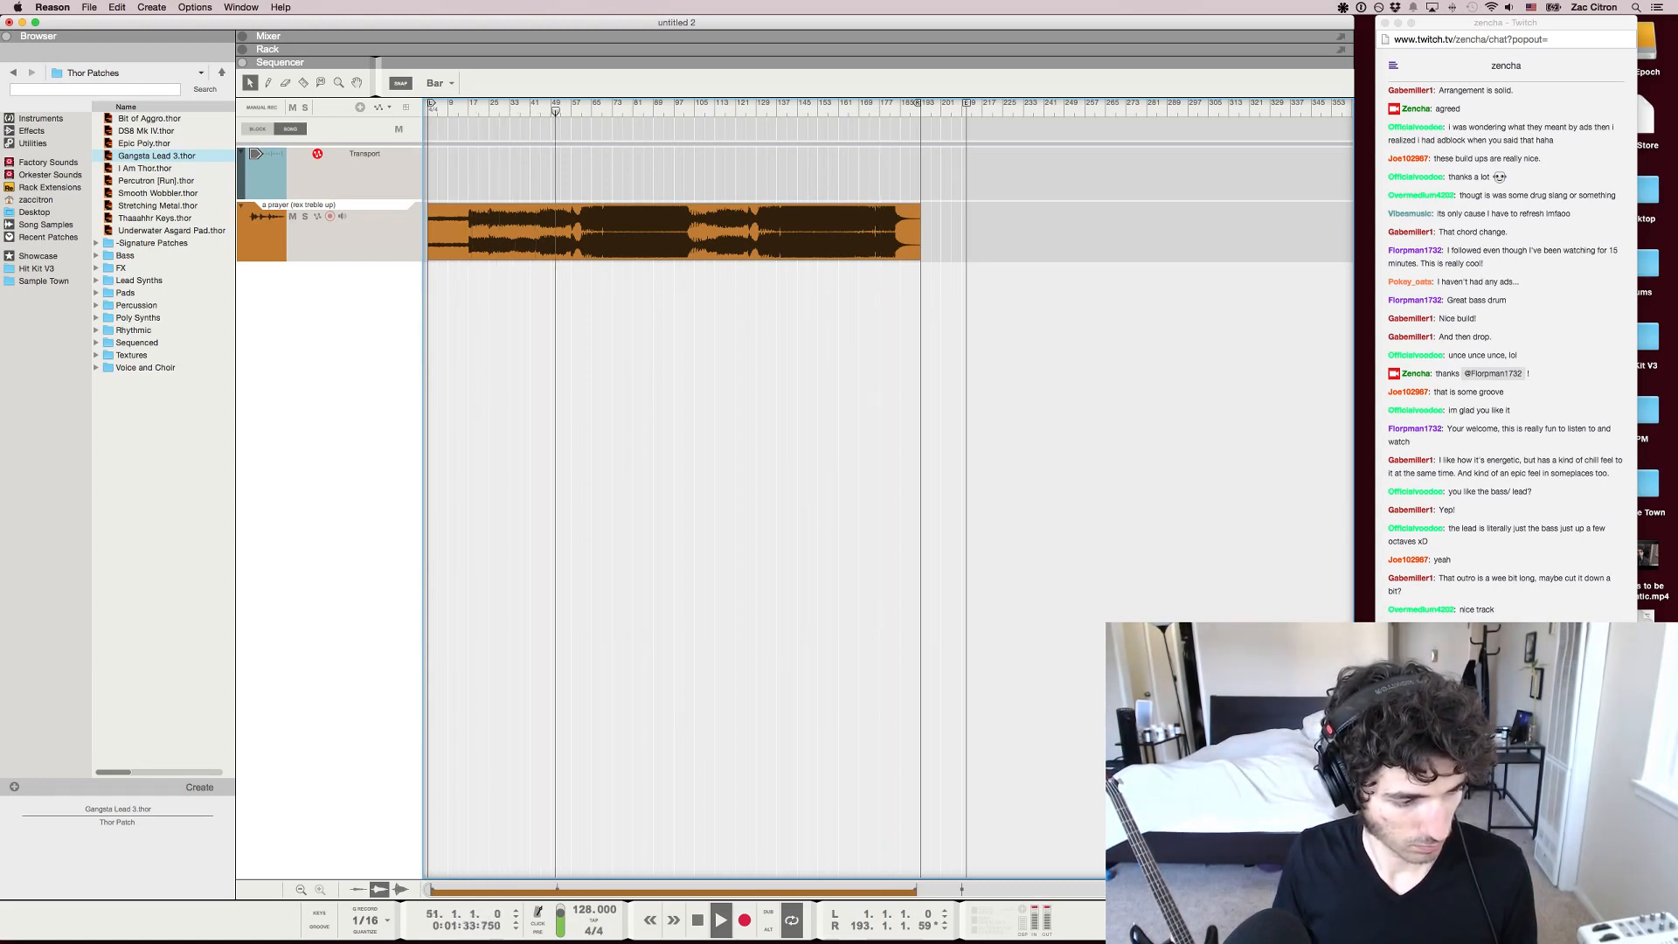
{"action": "left_click", "coordinate": [570, 106]}
{"action": "left_click", "coordinate": [584, 106]}
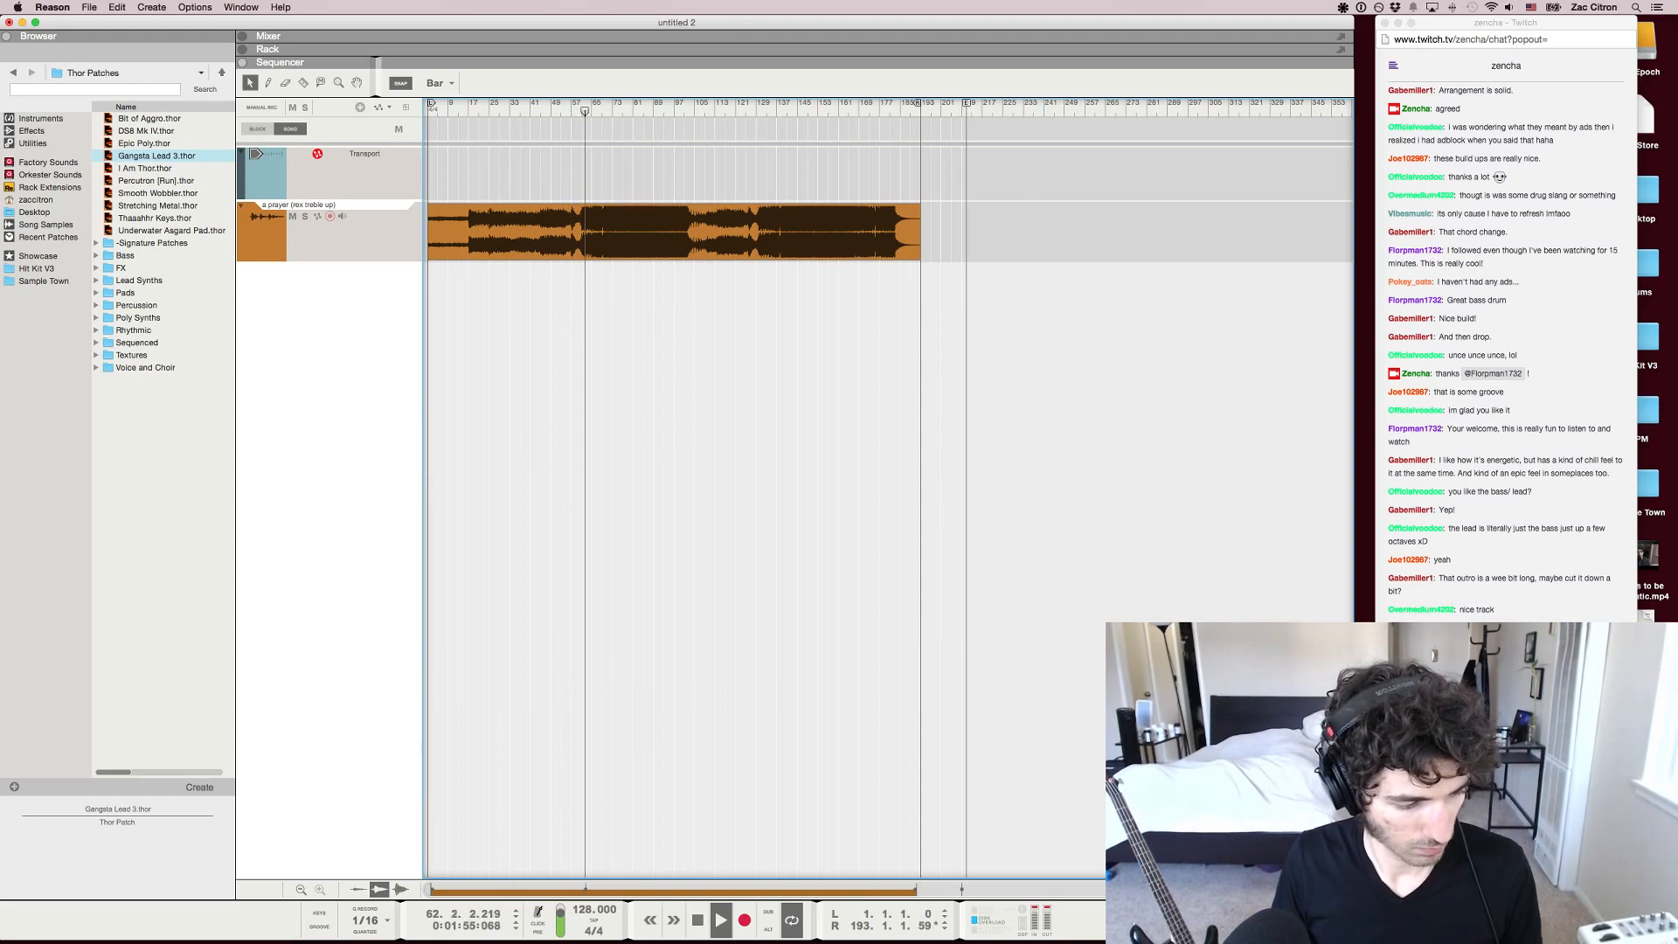
{"action": "key", "text": "space"}
Read back through the viewers' comments on the song in the Twitch chat in Chrome
{"action": "left_click", "coordinate": [1486, 822]}
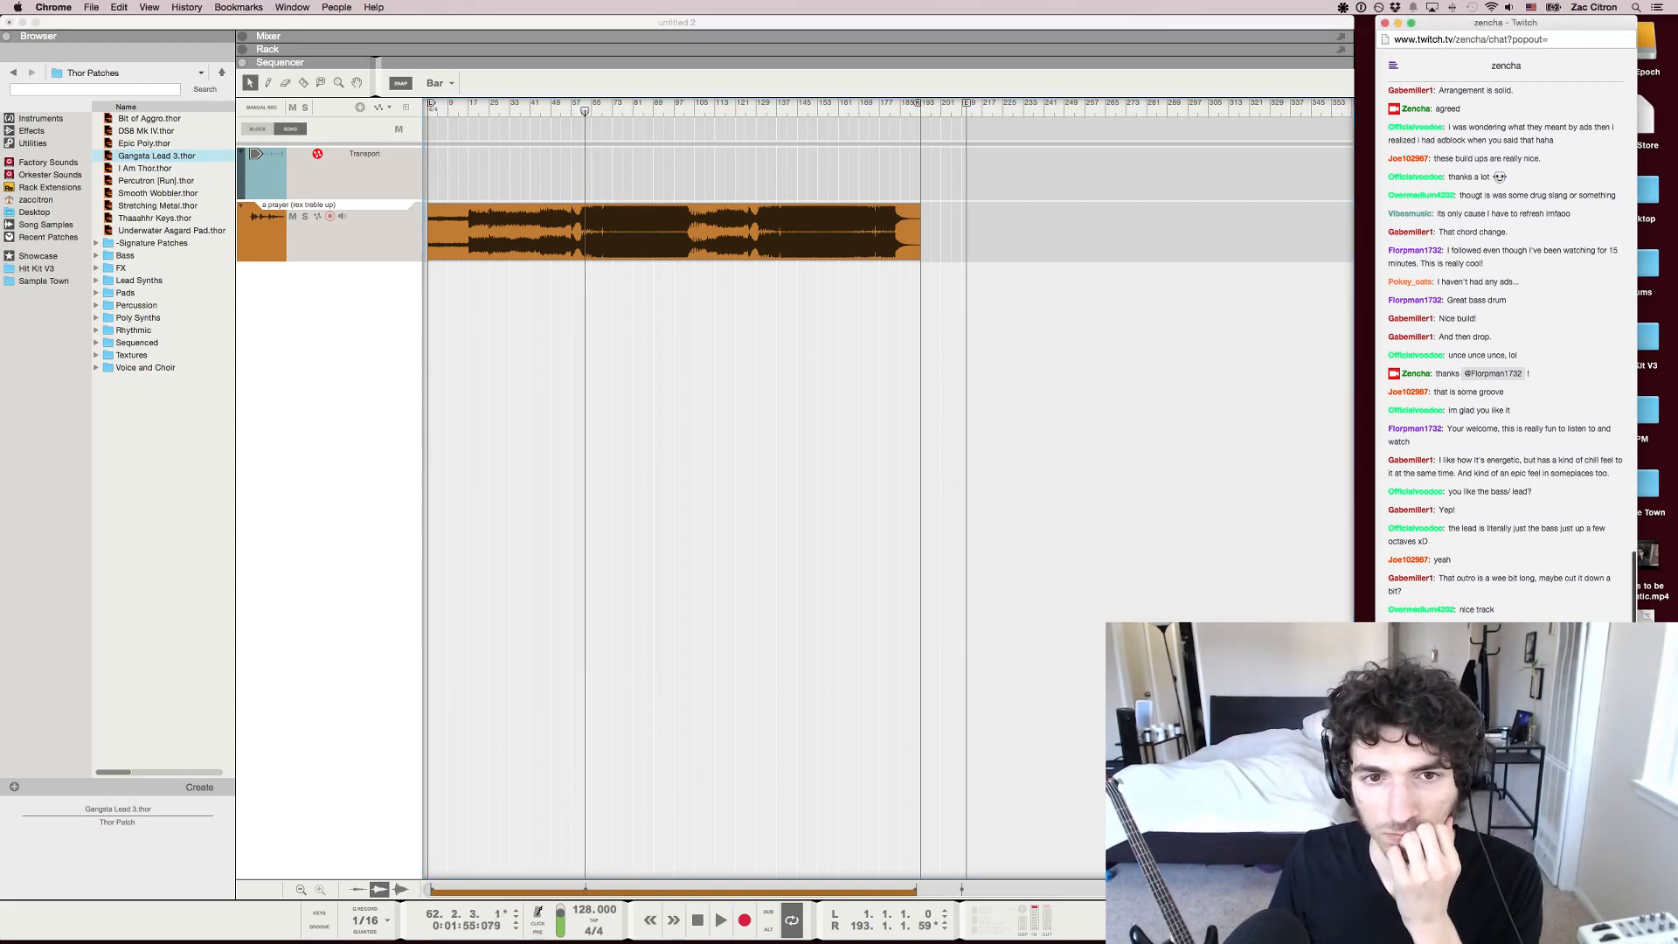
{"action": "scroll", "coordinate": [1504, 350], "scroll_direction": "up", "scroll_amount": 5}
{"action": "scroll", "coordinate": [1503, 349], "scroll_direction": "down", "scroll_amount": 5}
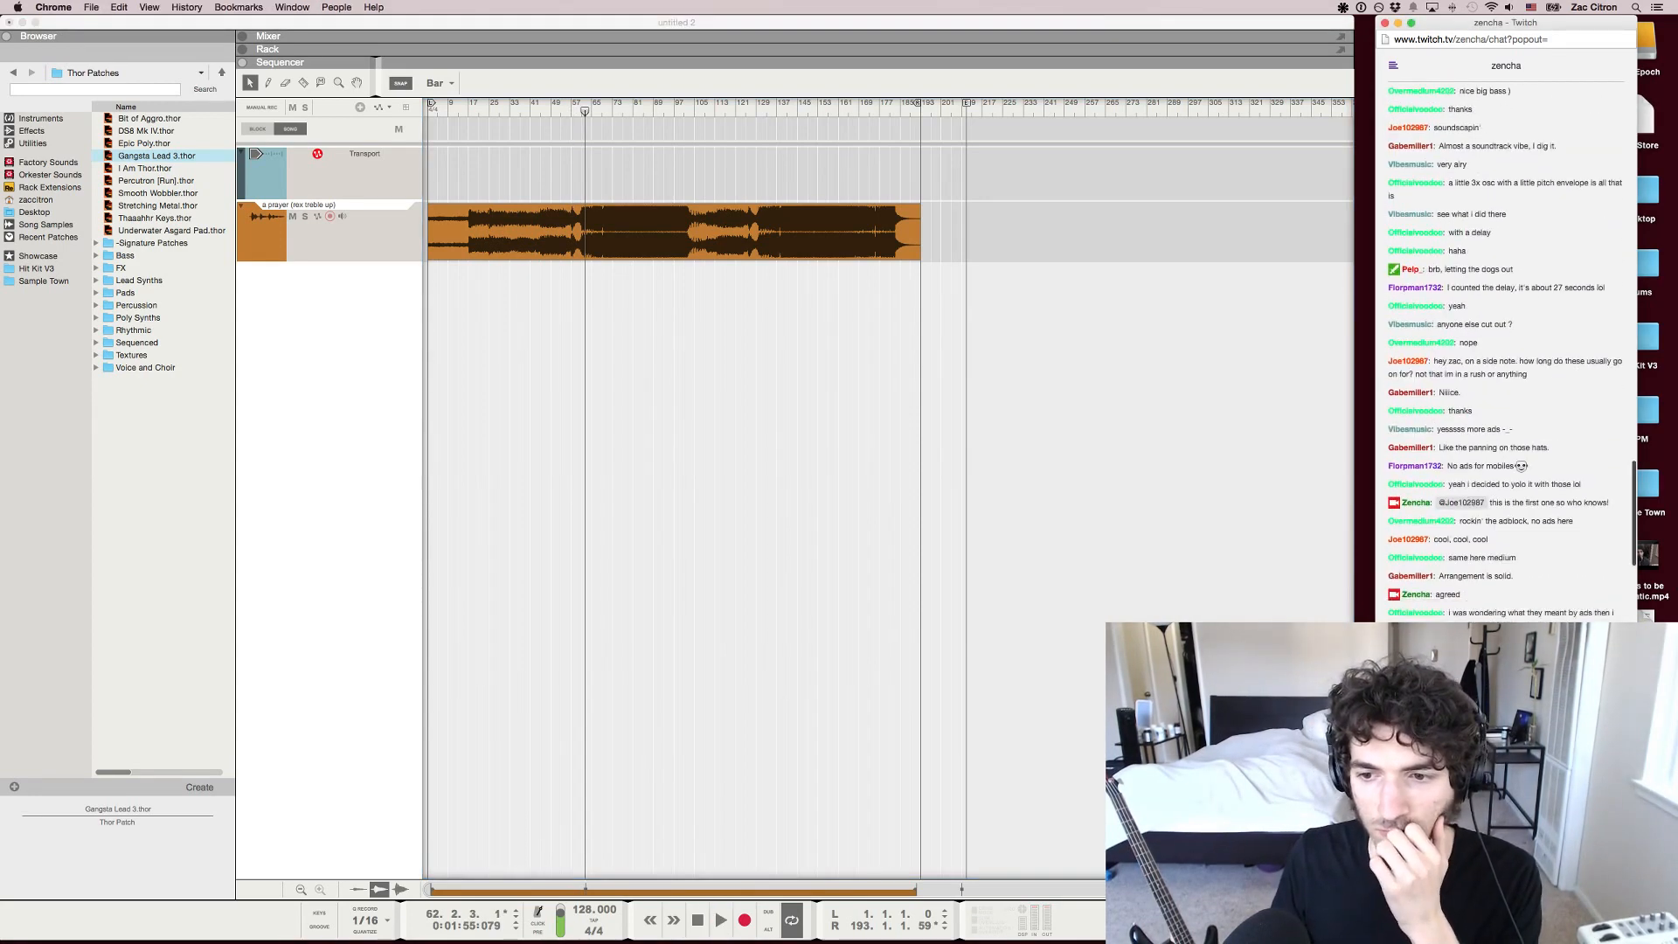
{"action": "scroll", "coordinate": [1504, 350], "scroll_direction": "down", "scroll_amount": 7}
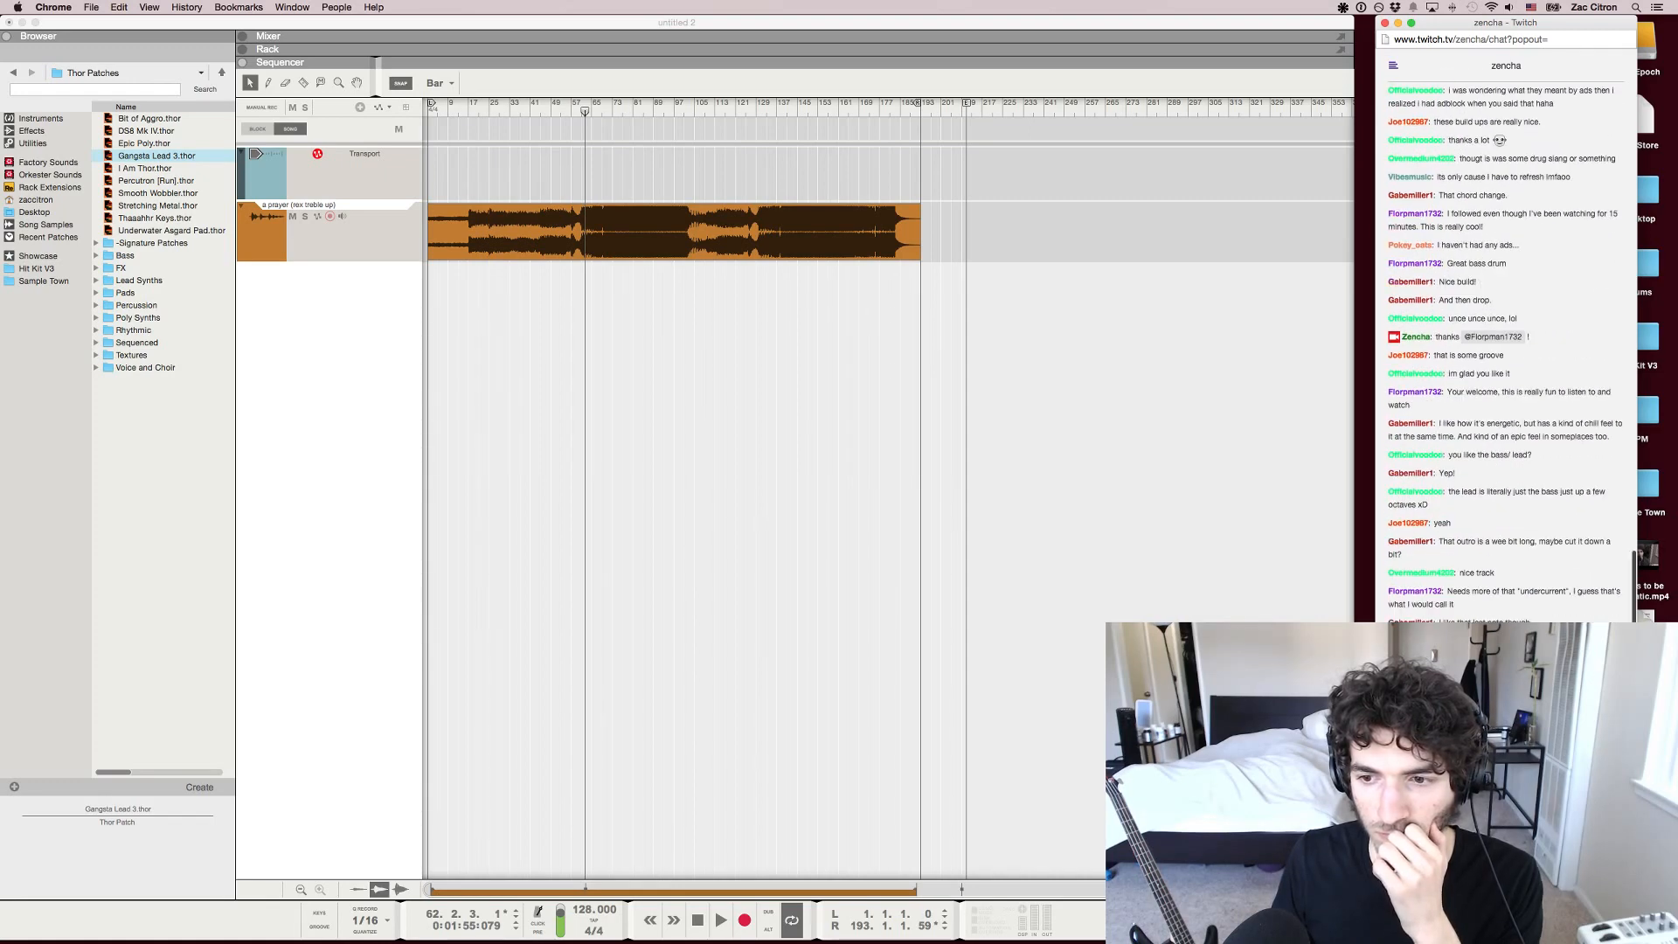
{"action": "left_click_drag", "start_coordinate": [1430, 506], "coordinate": [1448, 492]}
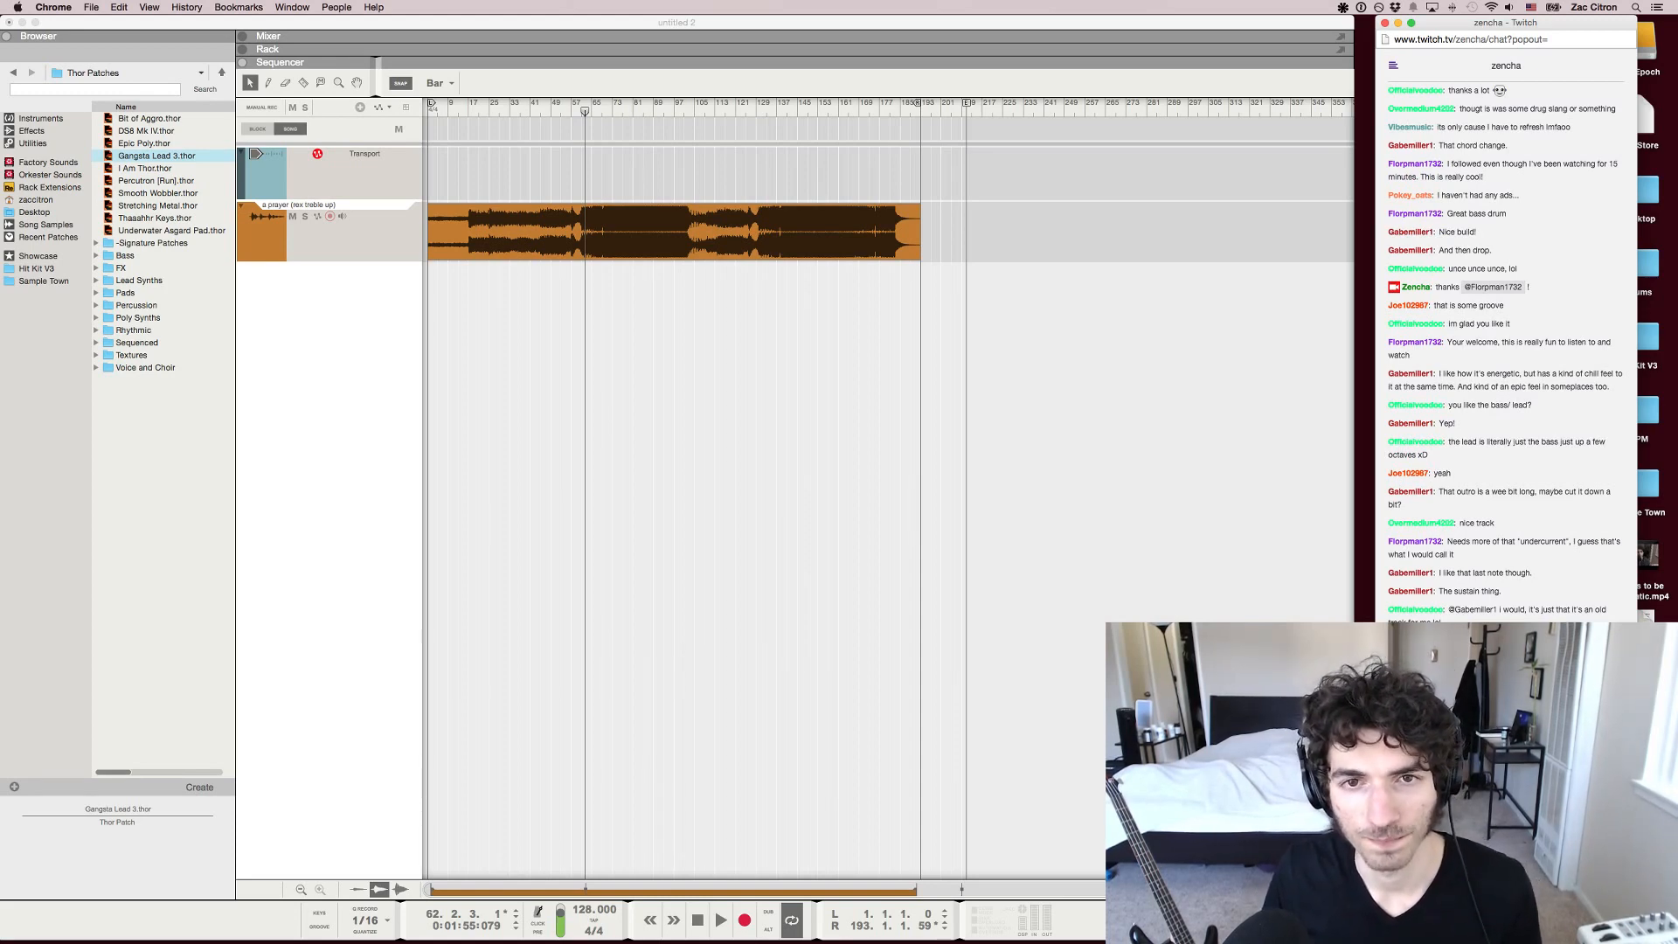
Play the song in Reason from bar 60 and check the Twitch chat during playback
{"action": "left_click_drag", "start_coordinate": [887, 110], "coordinate": [578, 110]}
{"action": "scroll", "coordinate": [579, 111], "scroll_direction": "up", "scroll_amount": 10}
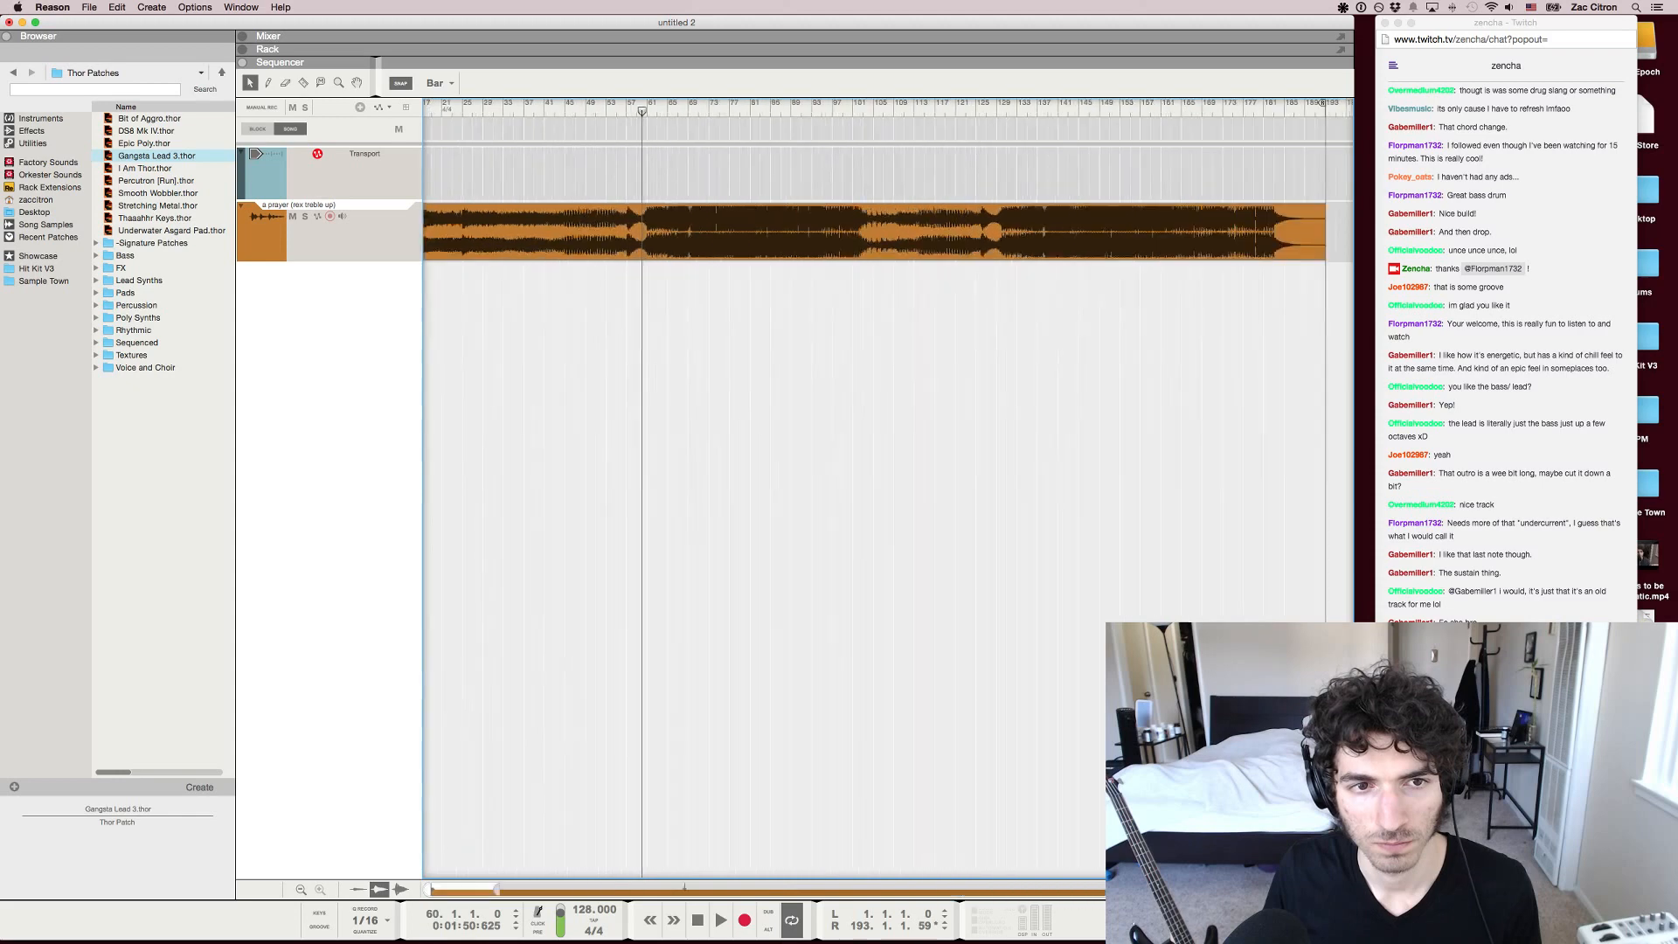
{"action": "scroll", "coordinate": [578, 111], "scroll_direction": "down", "scroll_amount": 3}
{"action": "key", "text": "space"}
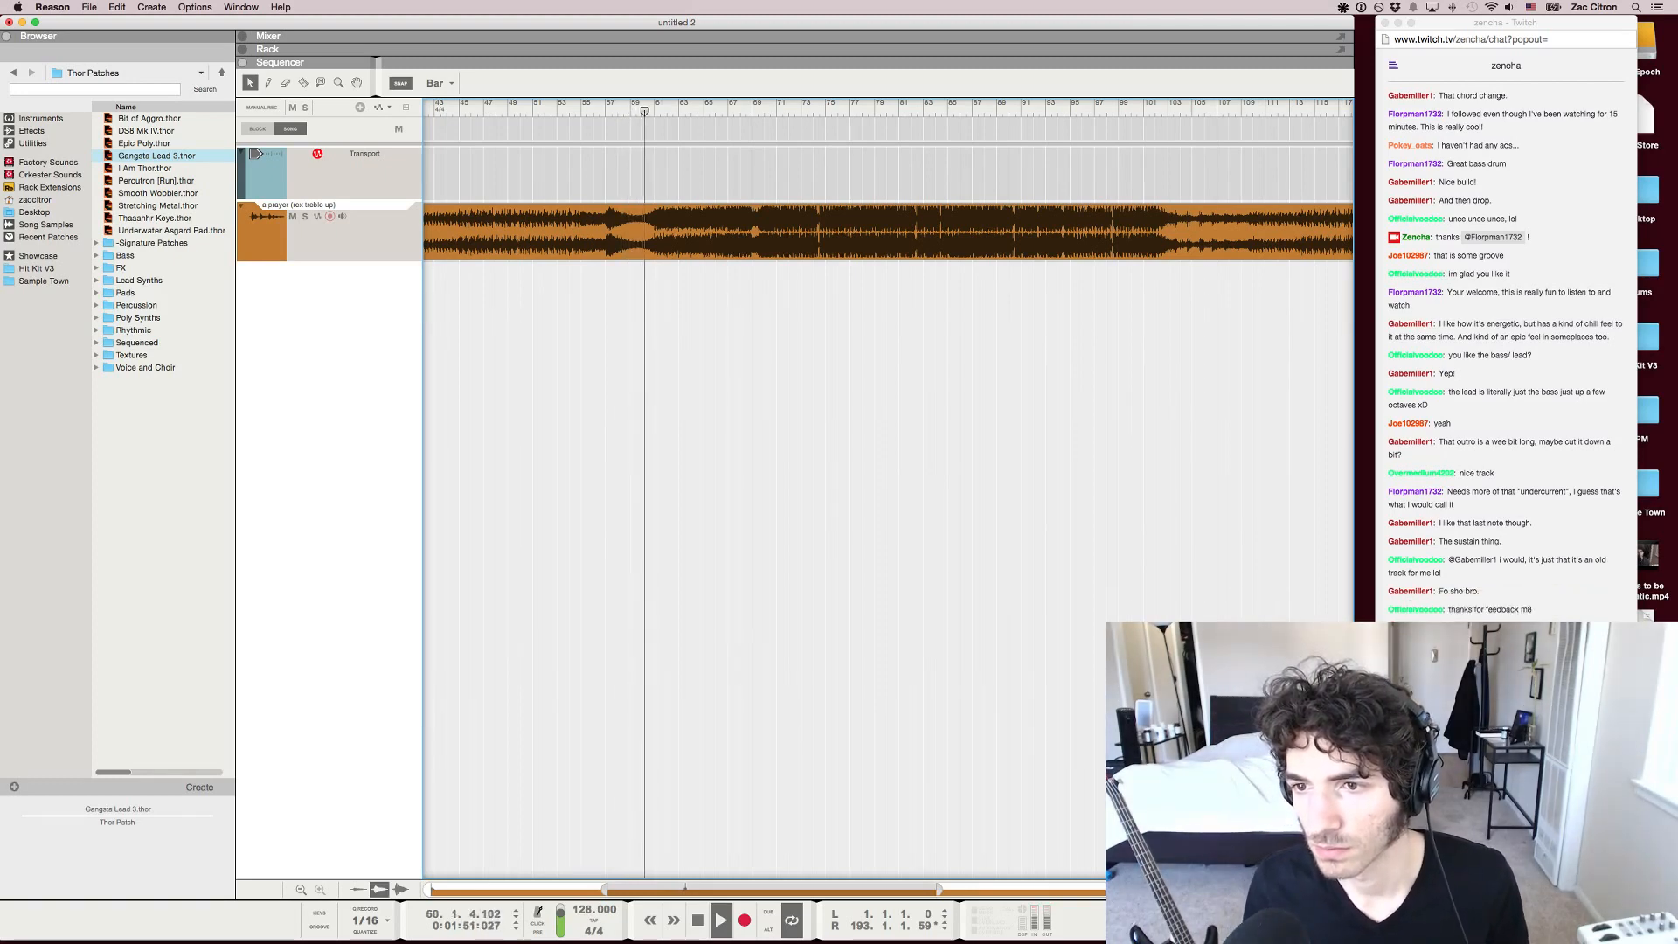
{"action": "key", "text": "super+Tab"}
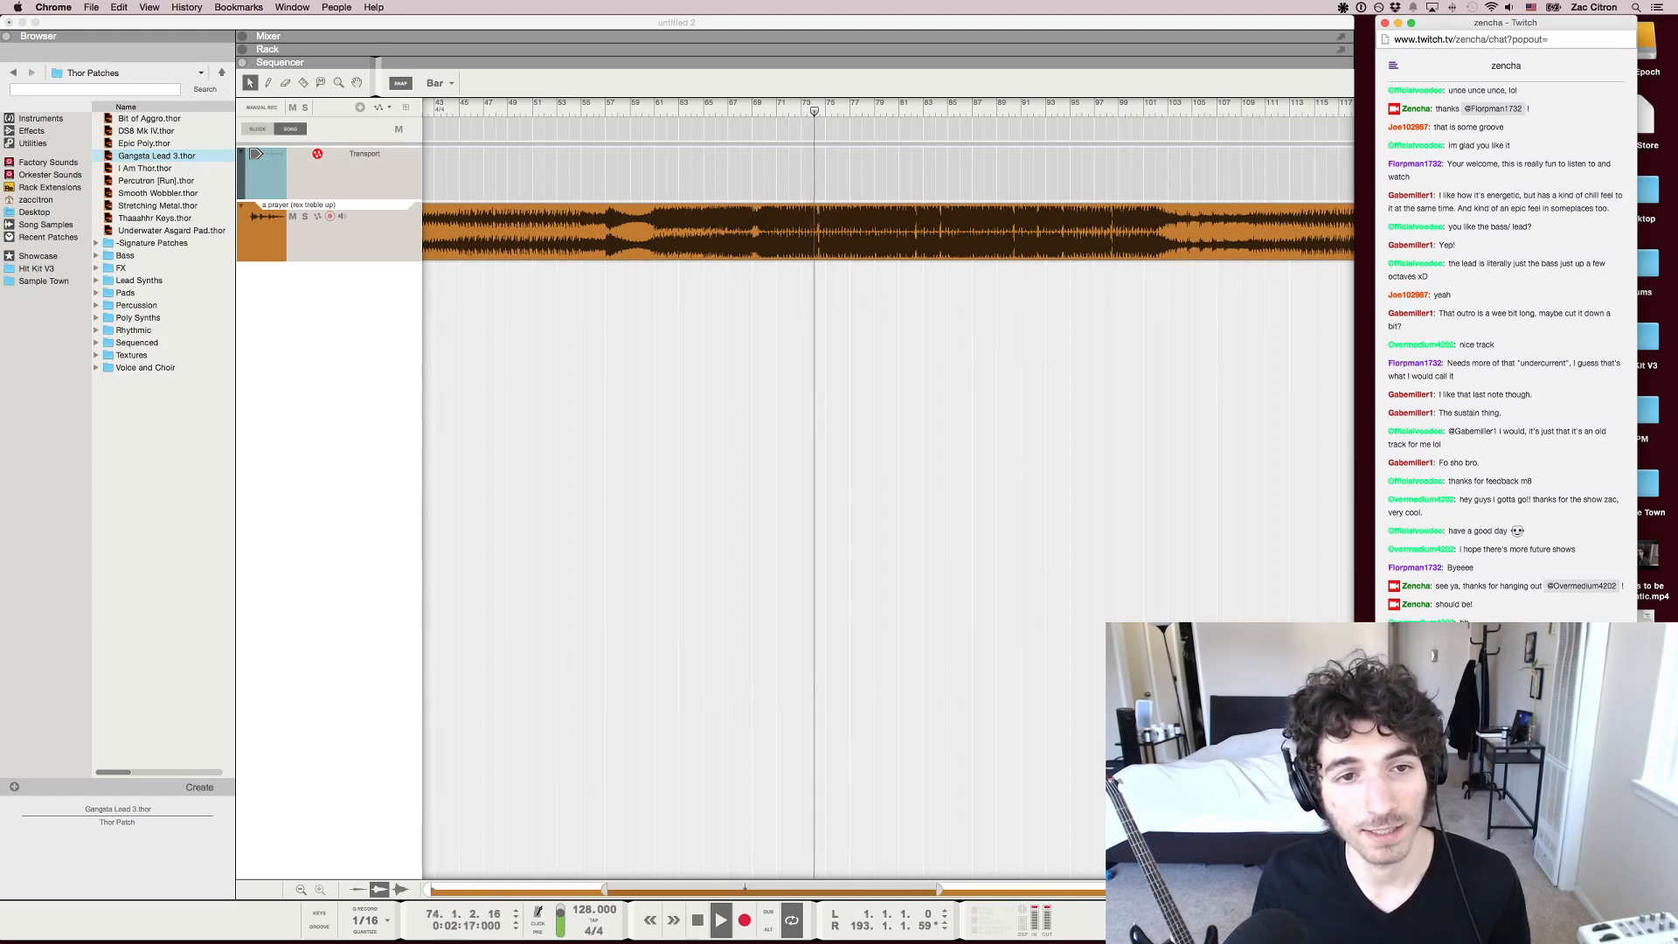
{"action": "scroll", "coordinate": [830, 232], "scroll_direction": "down", "scroll_amount": 3}
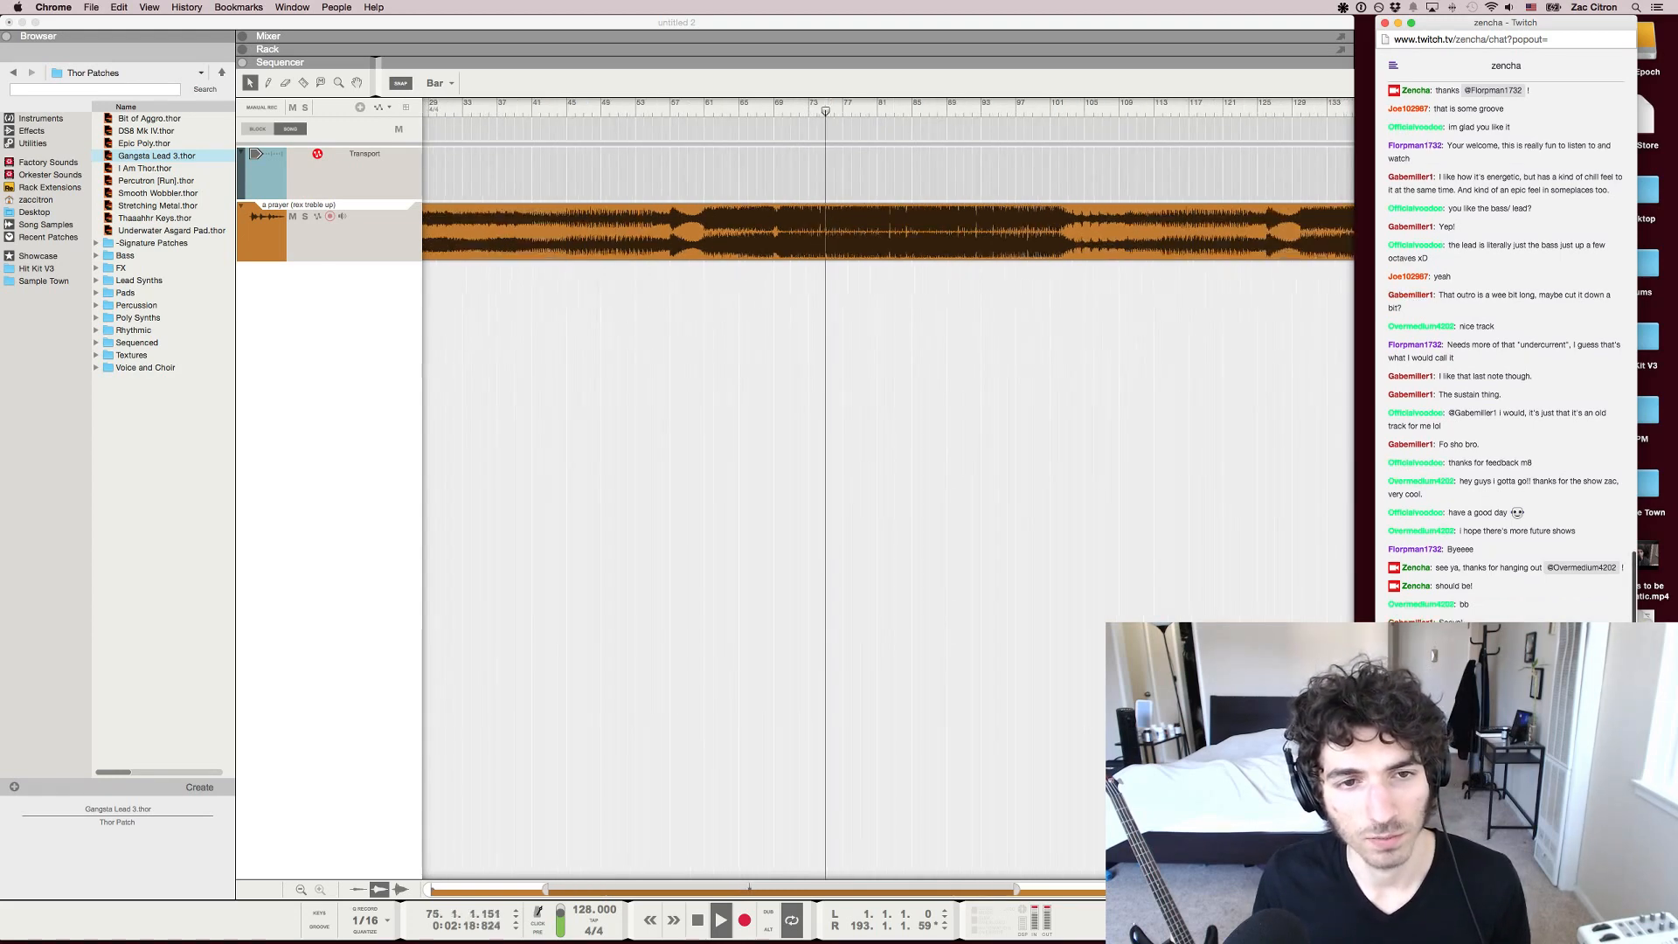
Compare the build-up and the drop by jumping playback between points from about bar 40 to bar 93, ending at bar 56
{"action": "left_click", "coordinate": [623, 107]}
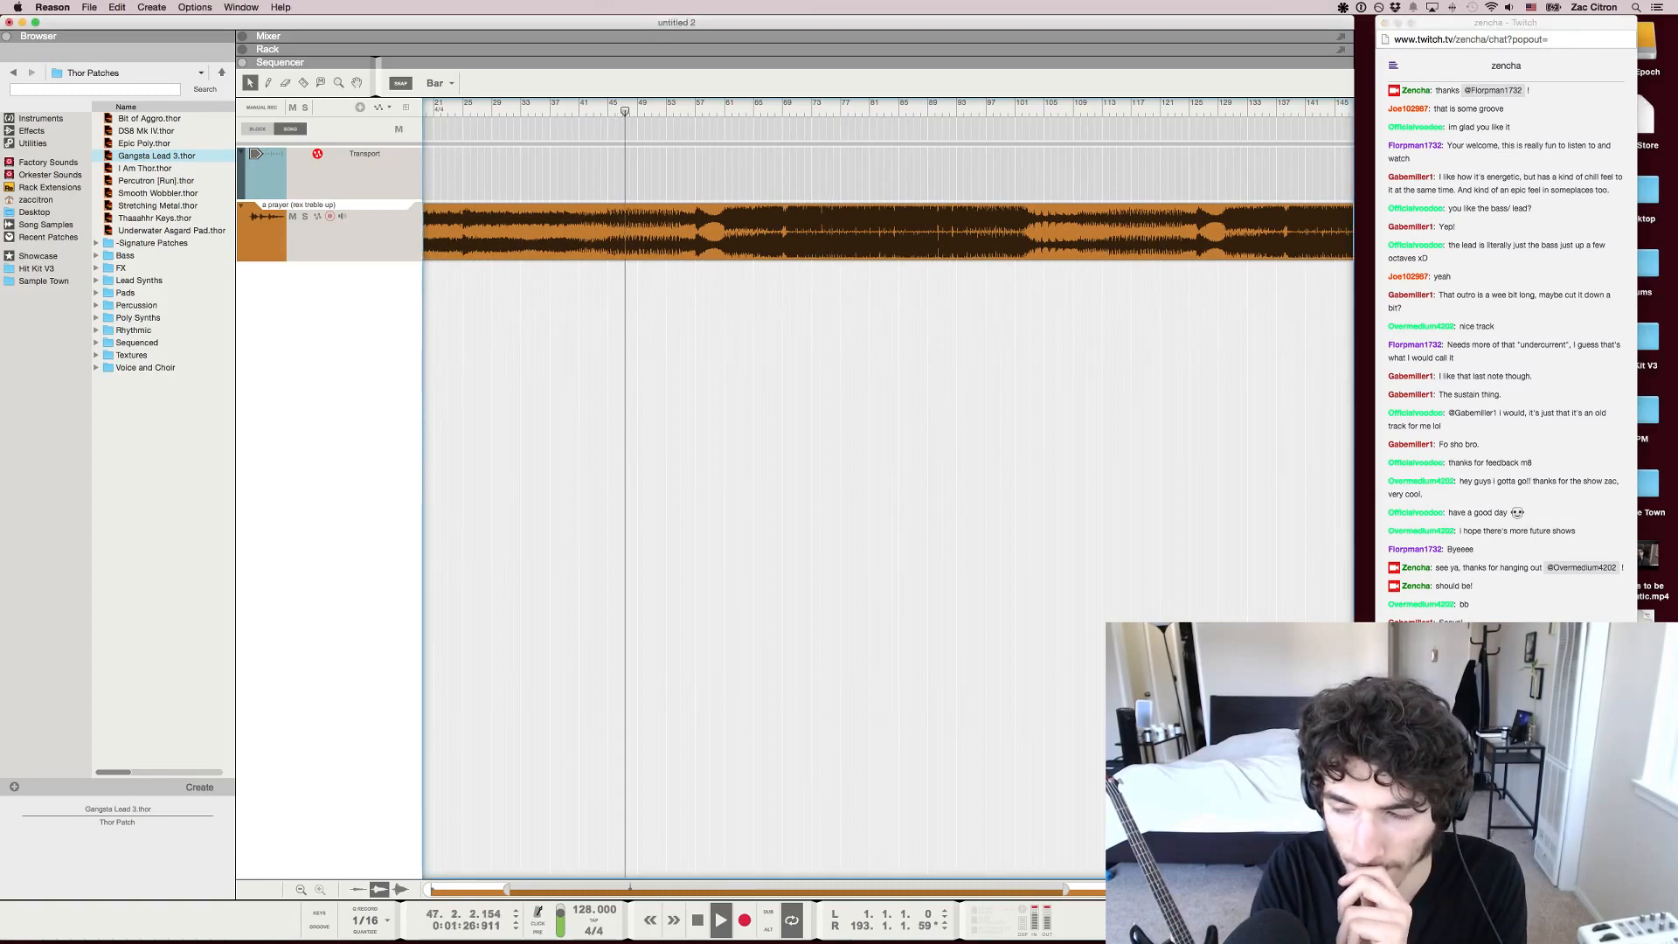
{"action": "left_click", "coordinate": [768, 107]}
{"action": "left_click", "coordinate": [790, 107]}
{"action": "left_click", "coordinate": [943, 107]}
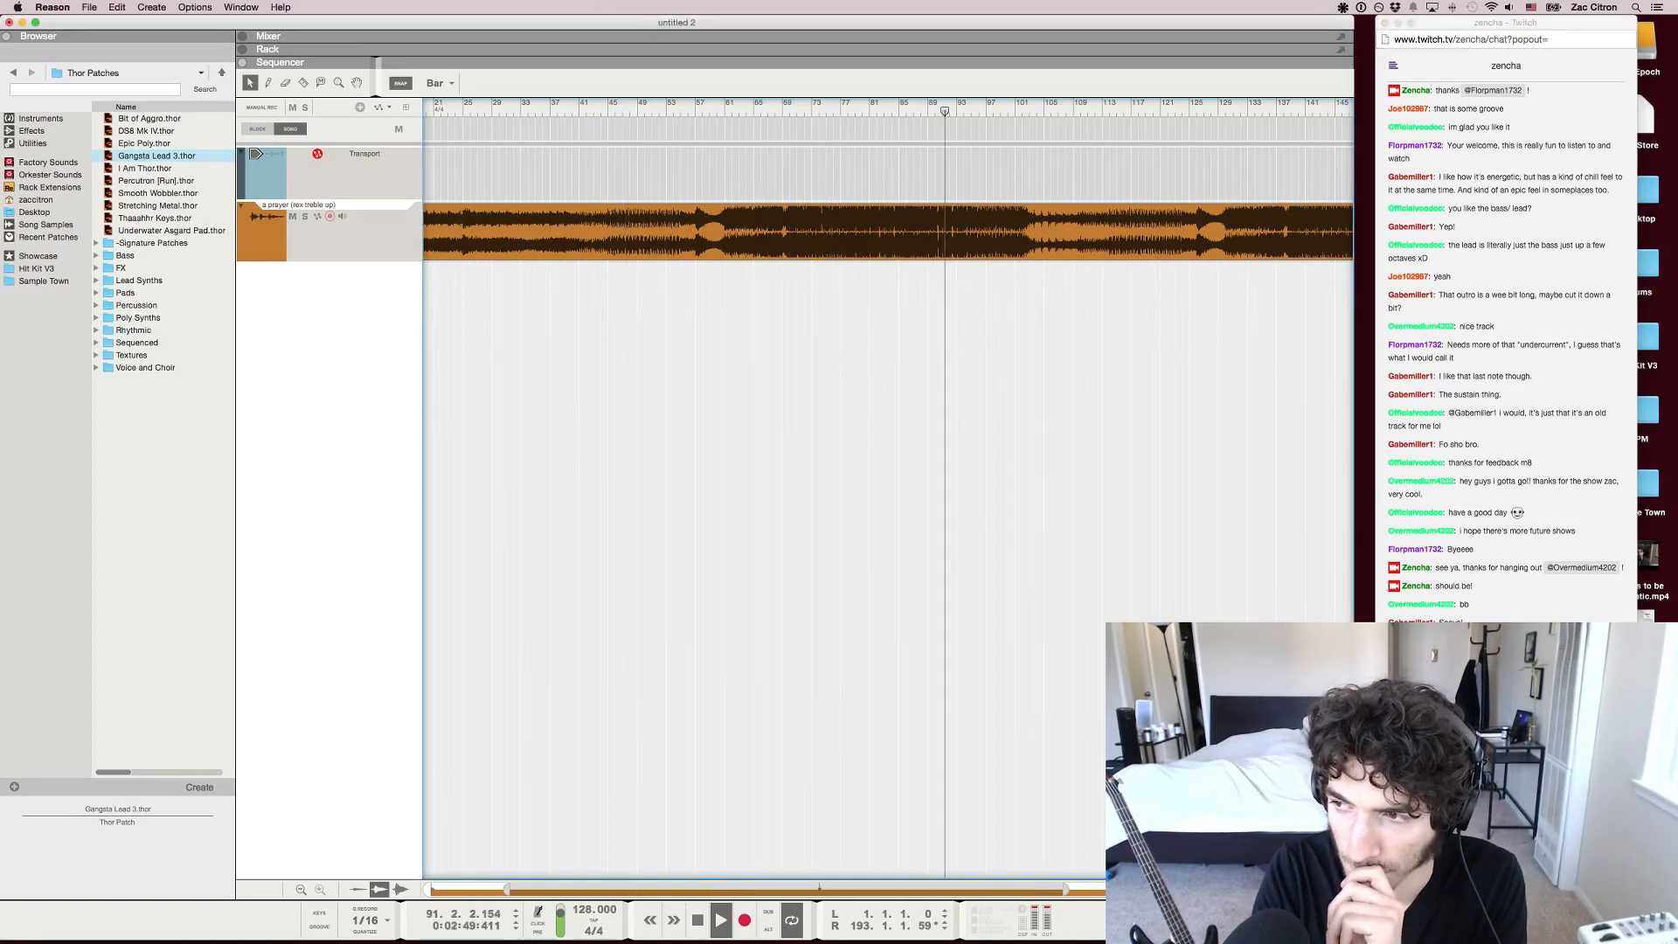
{"action": "left_click", "coordinate": [979, 107]}
{"action": "left_click", "coordinate": [557, 106]}
{"action": "left_click", "coordinate": [528, 106]}
{"action": "left_click", "coordinate": [607, 106]}
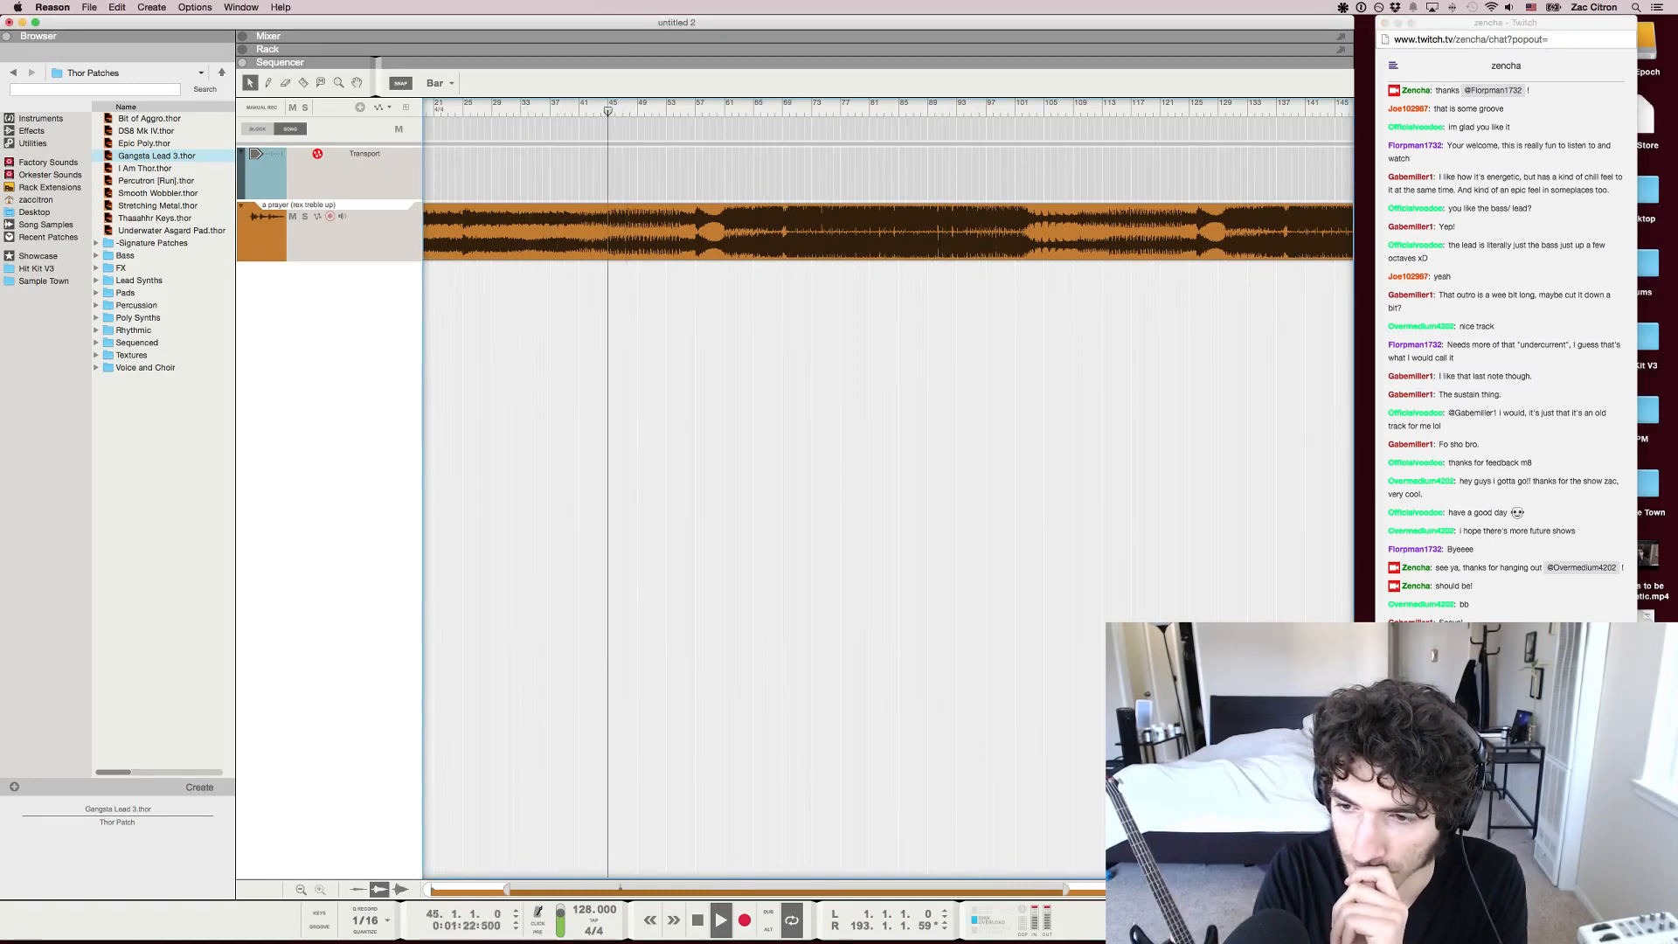
{"action": "left_click", "coordinate": [644, 106]}
{"action": "left_click", "coordinate": [688, 107]}
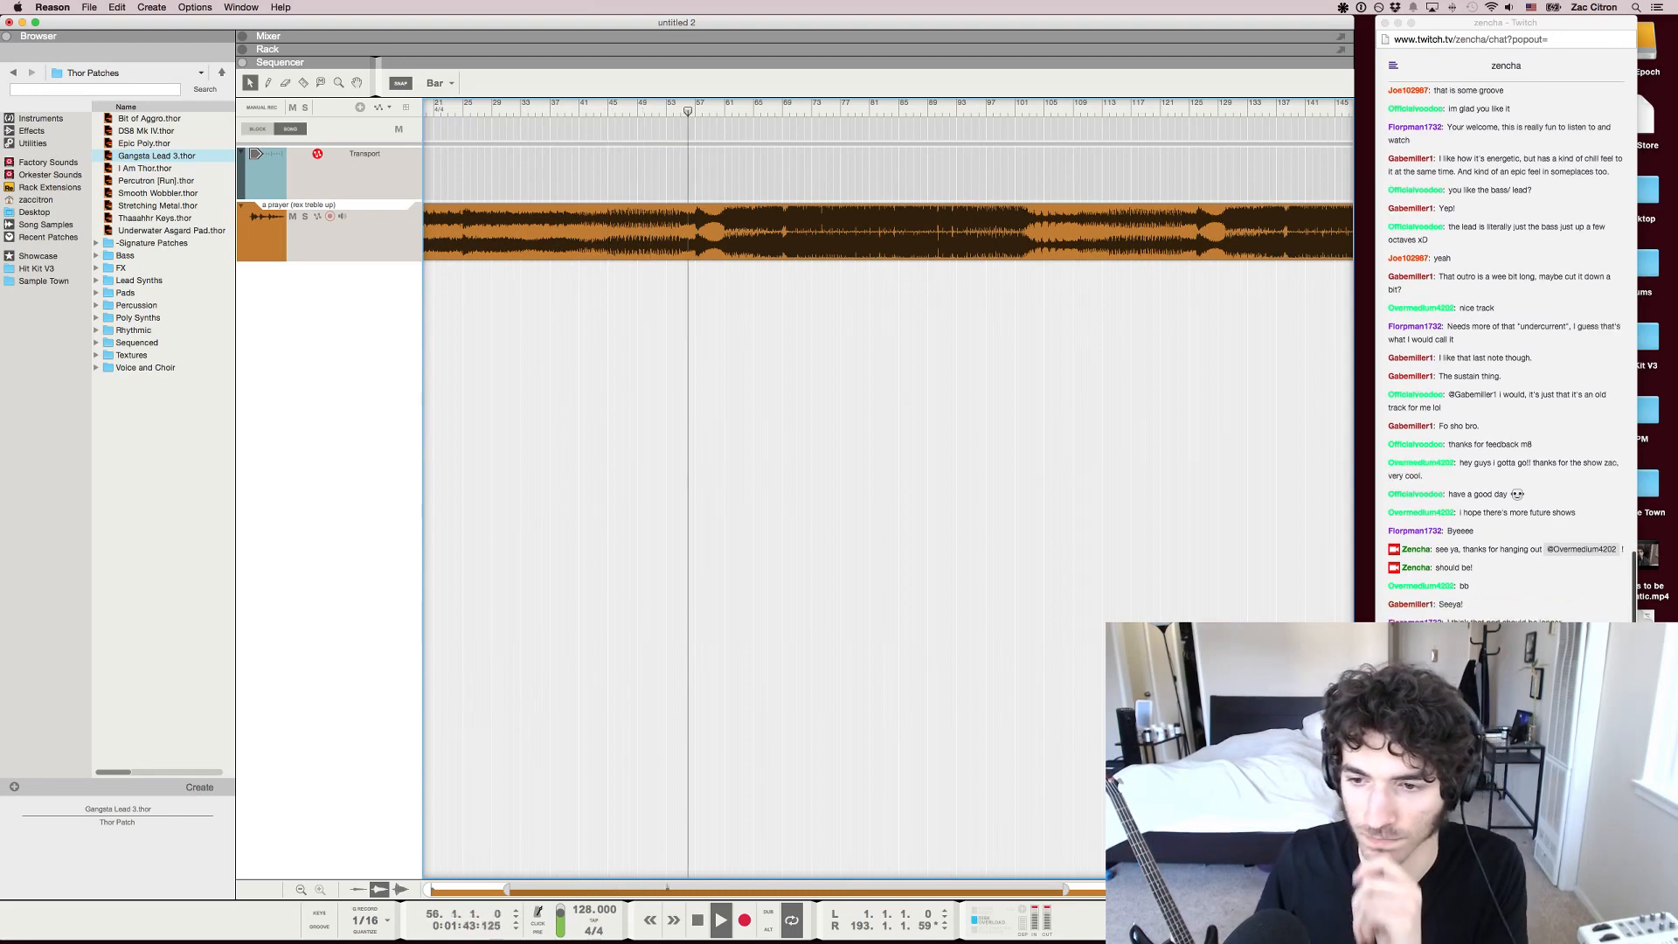
Check the Twitch chat, jump playback to about bar 78, and pause the song
{"action": "key", "text": "super+Tab"}
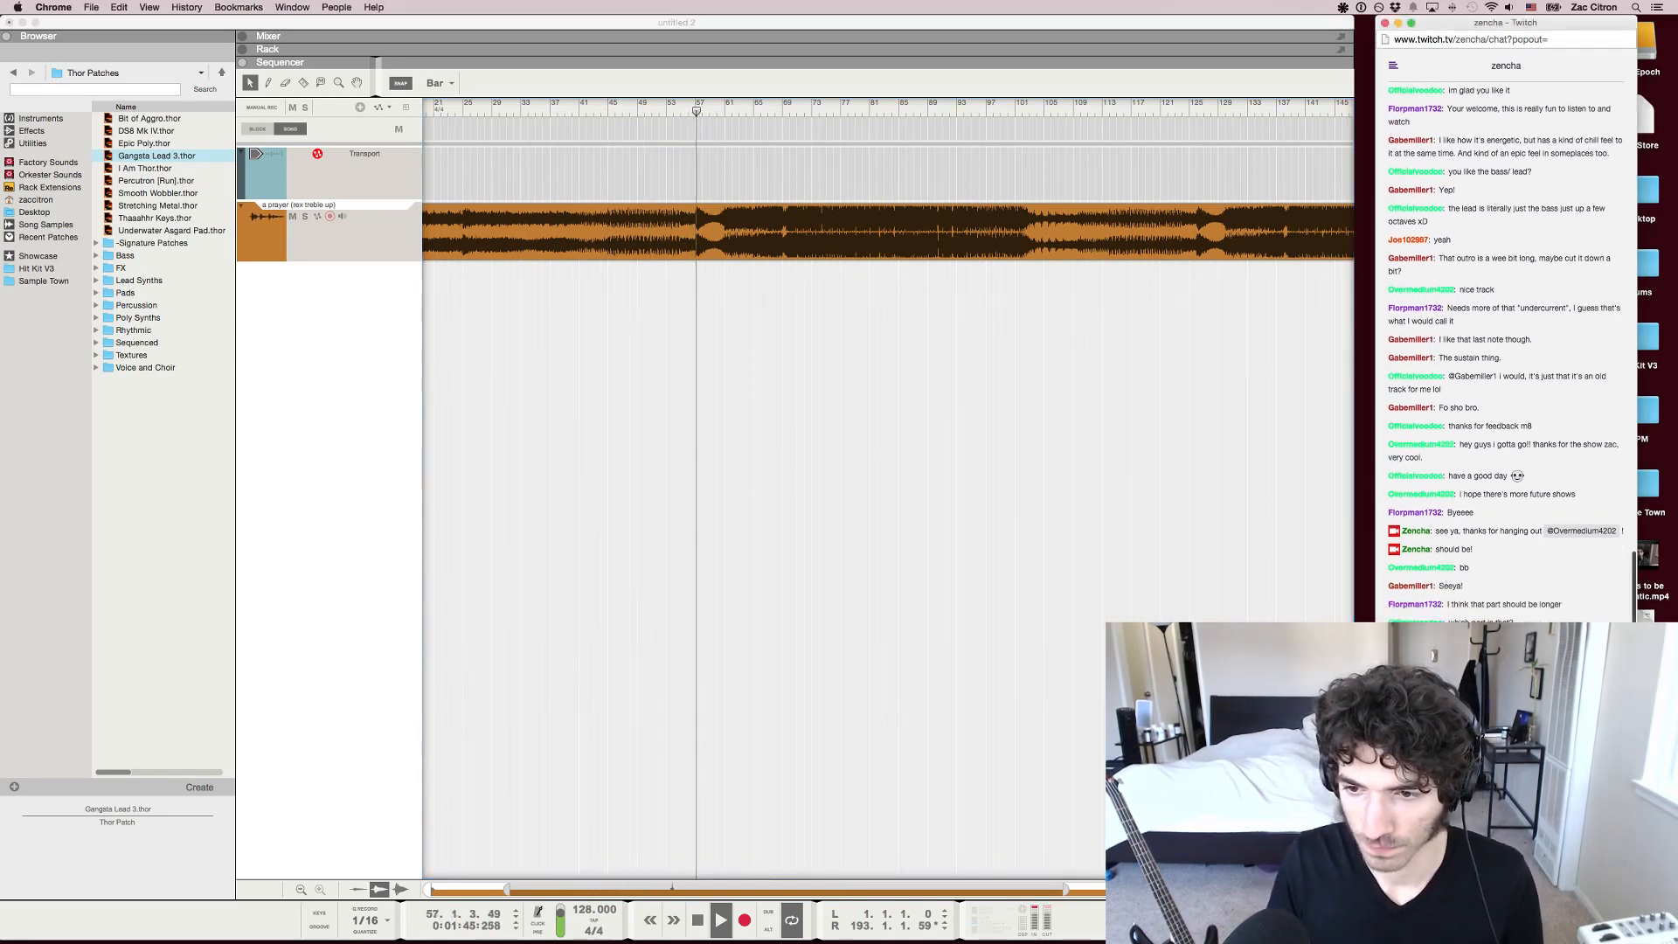
{"action": "left_click", "coordinate": [848, 107]}
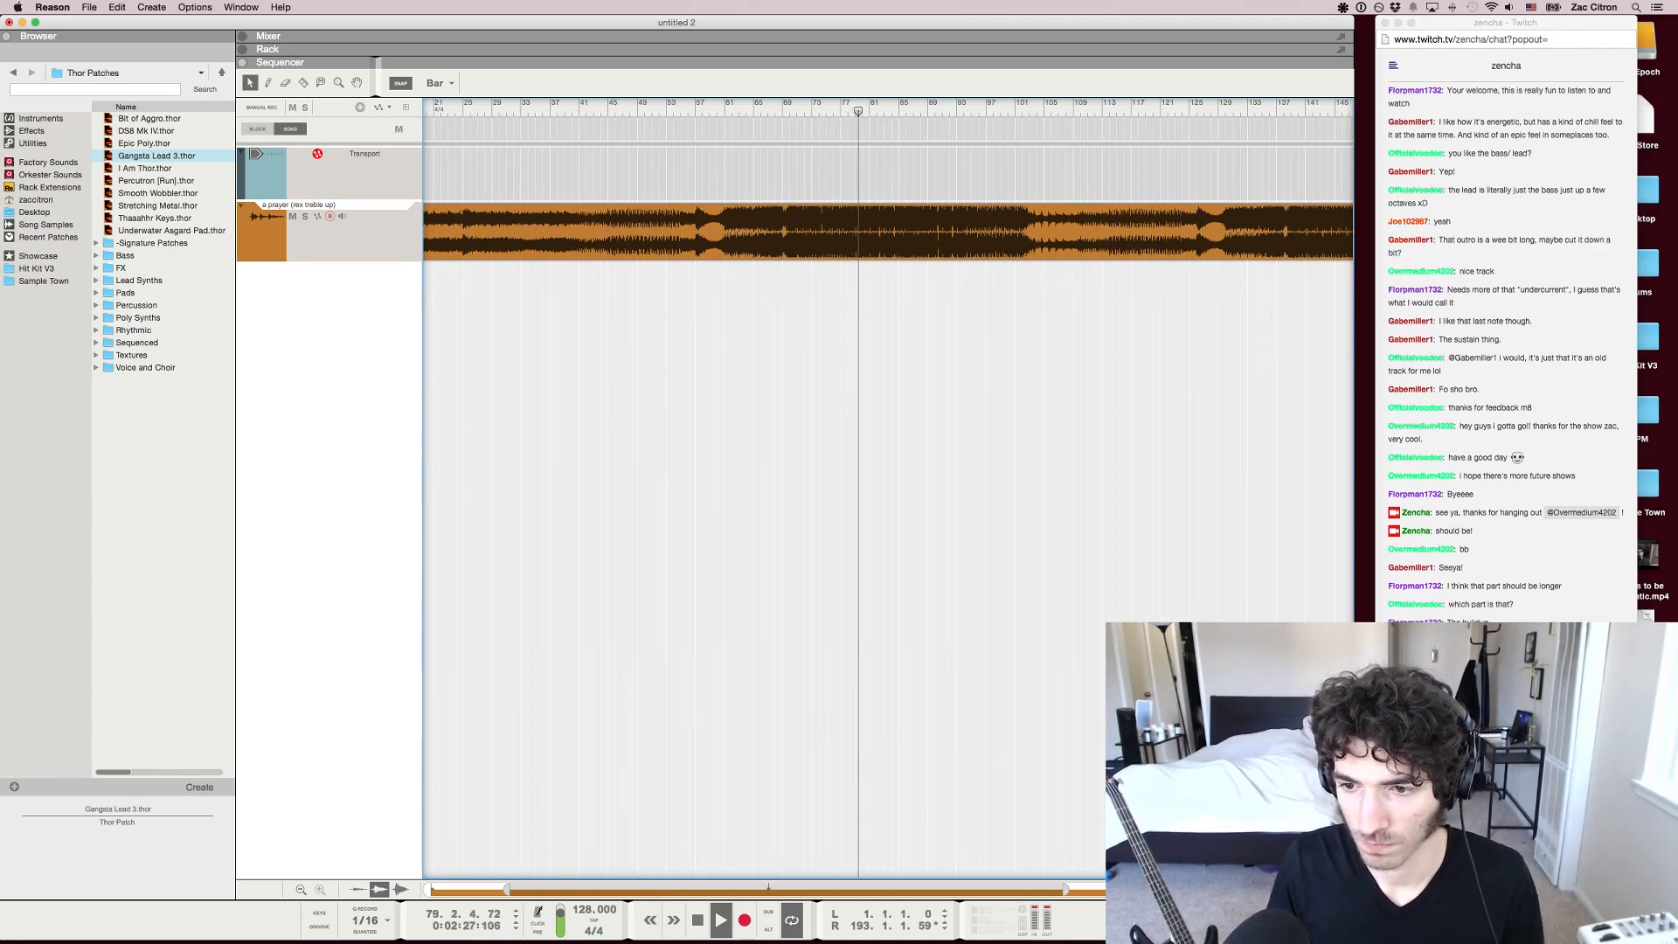
{"action": "key", "text": "super+Tab"}
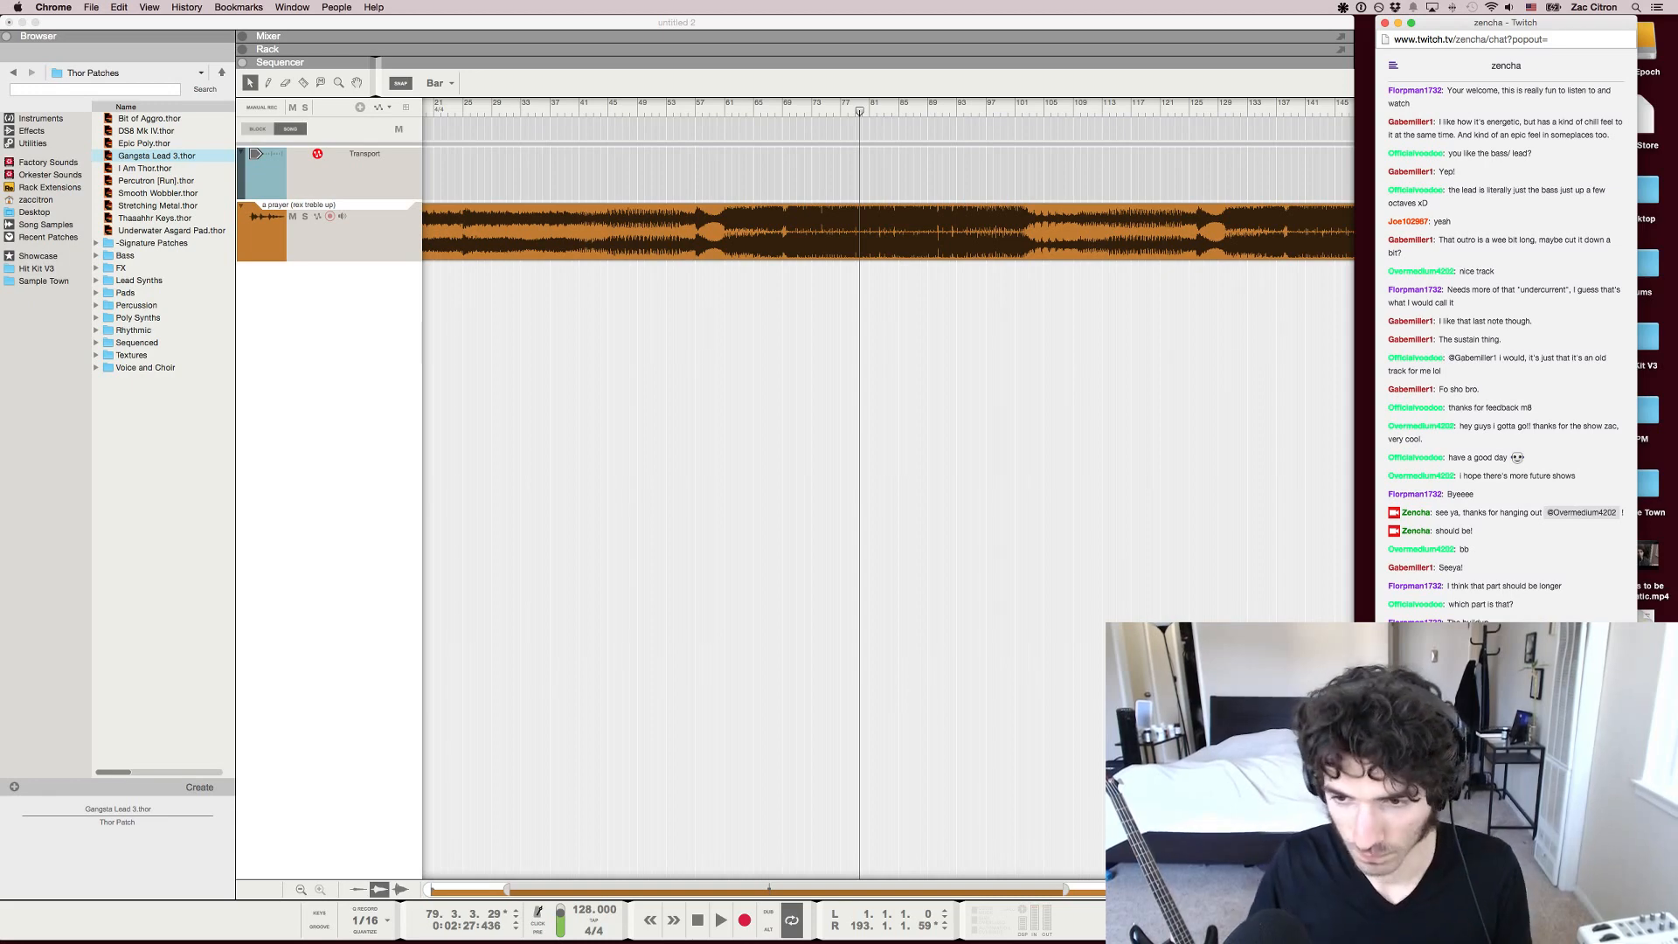
{"action": "key", "text": "super+Tab"}
{"action": "key", "text": "space"}
Play the drop from bar 69 and pause it around bar 87
{"action": "left_click_drag", "start_coordinate": [695, 111], "coordinate": [783, 111]}
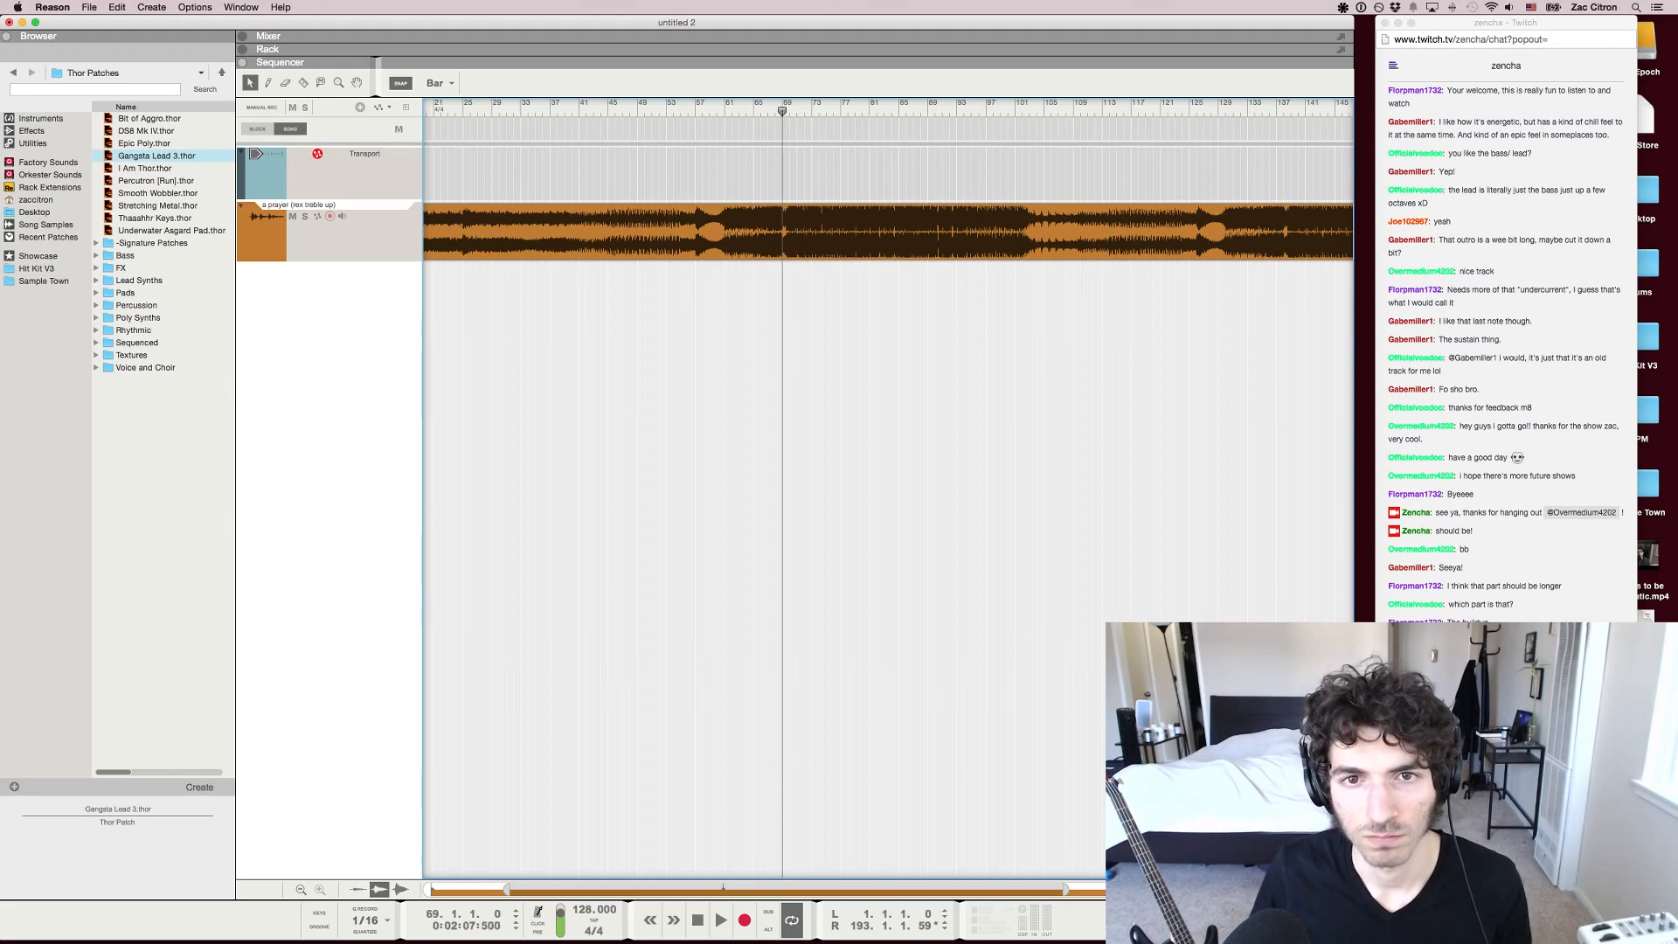
{"action": "key", "text": "space"}
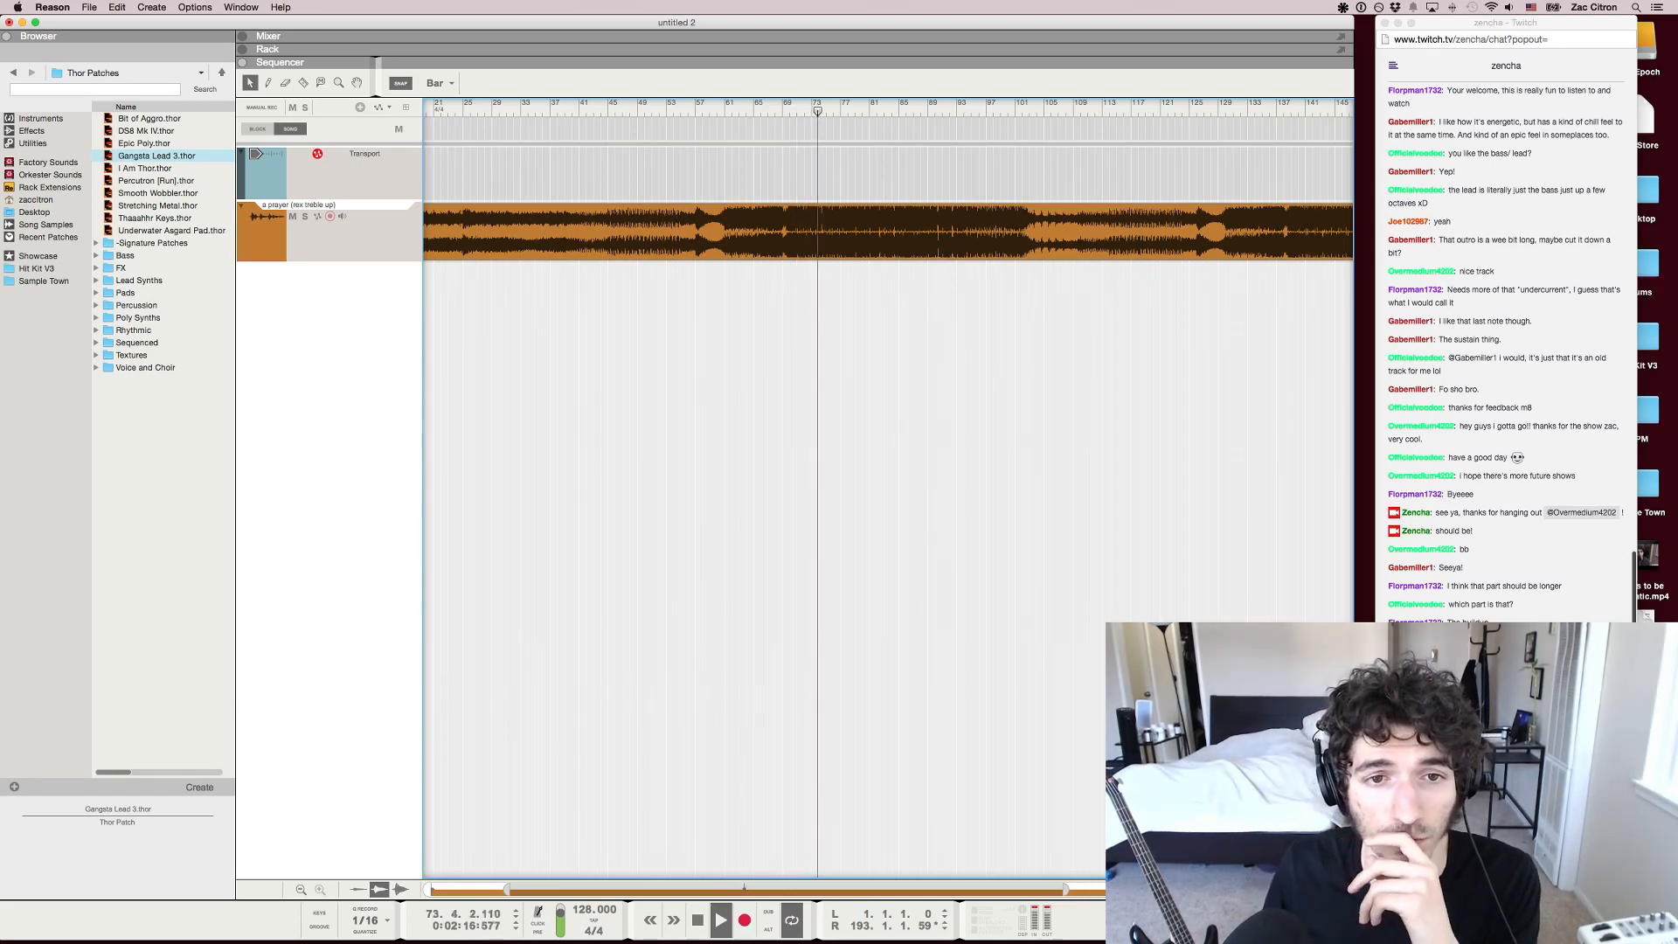
{"action": "key", "text": "super+Tab"}
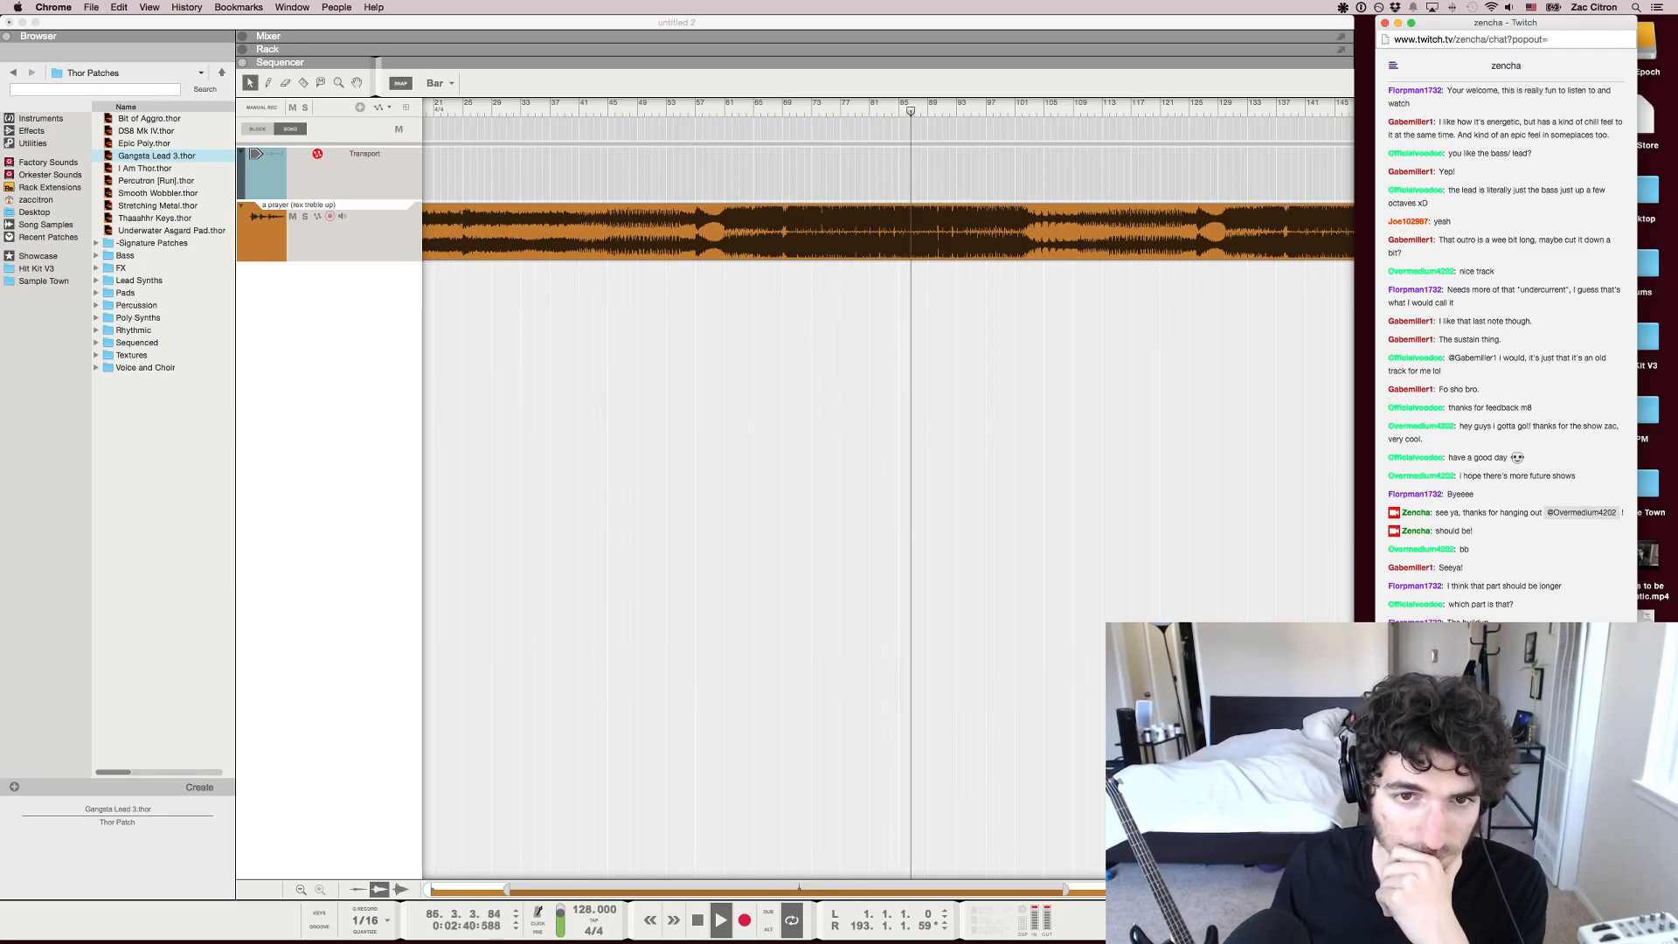
{"action": "key", "text": "super+Tab"}
{"action": "key", "text": "space"}
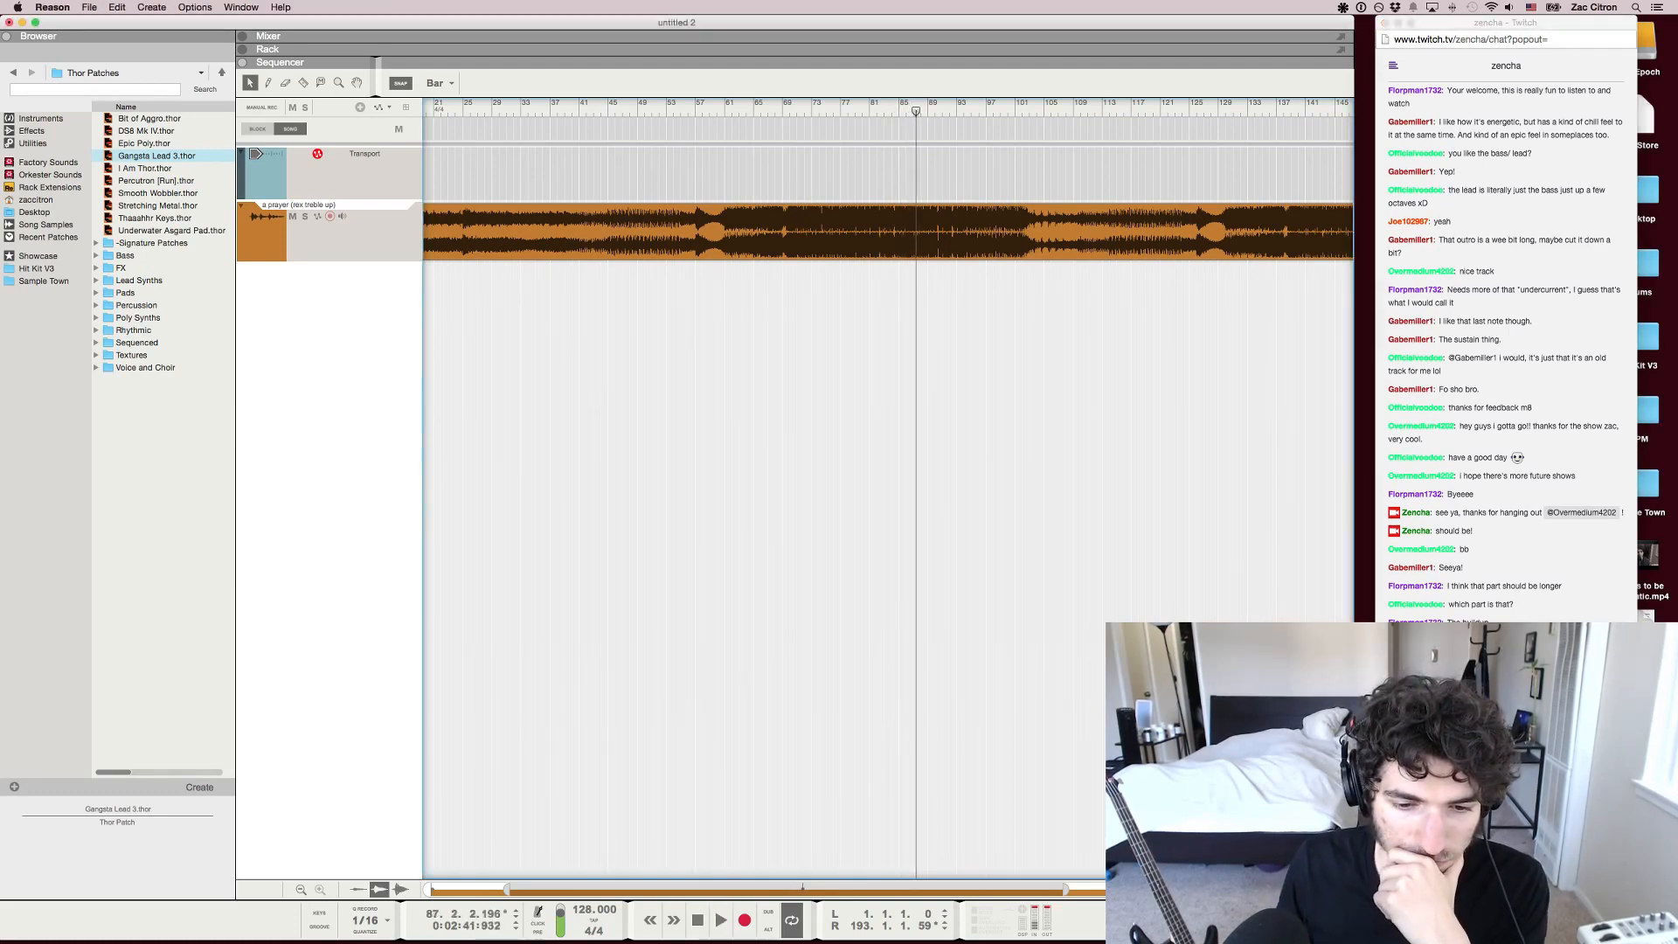
Examine the waveform of the drop up close and play only bar 70
{"action": "key", "text": "h"}
{"action": "key", "text": "h"}
{"action": "key", "text": "h"}
{"action": "key", "text": "h"}
{"action": "key", "text": "h"}
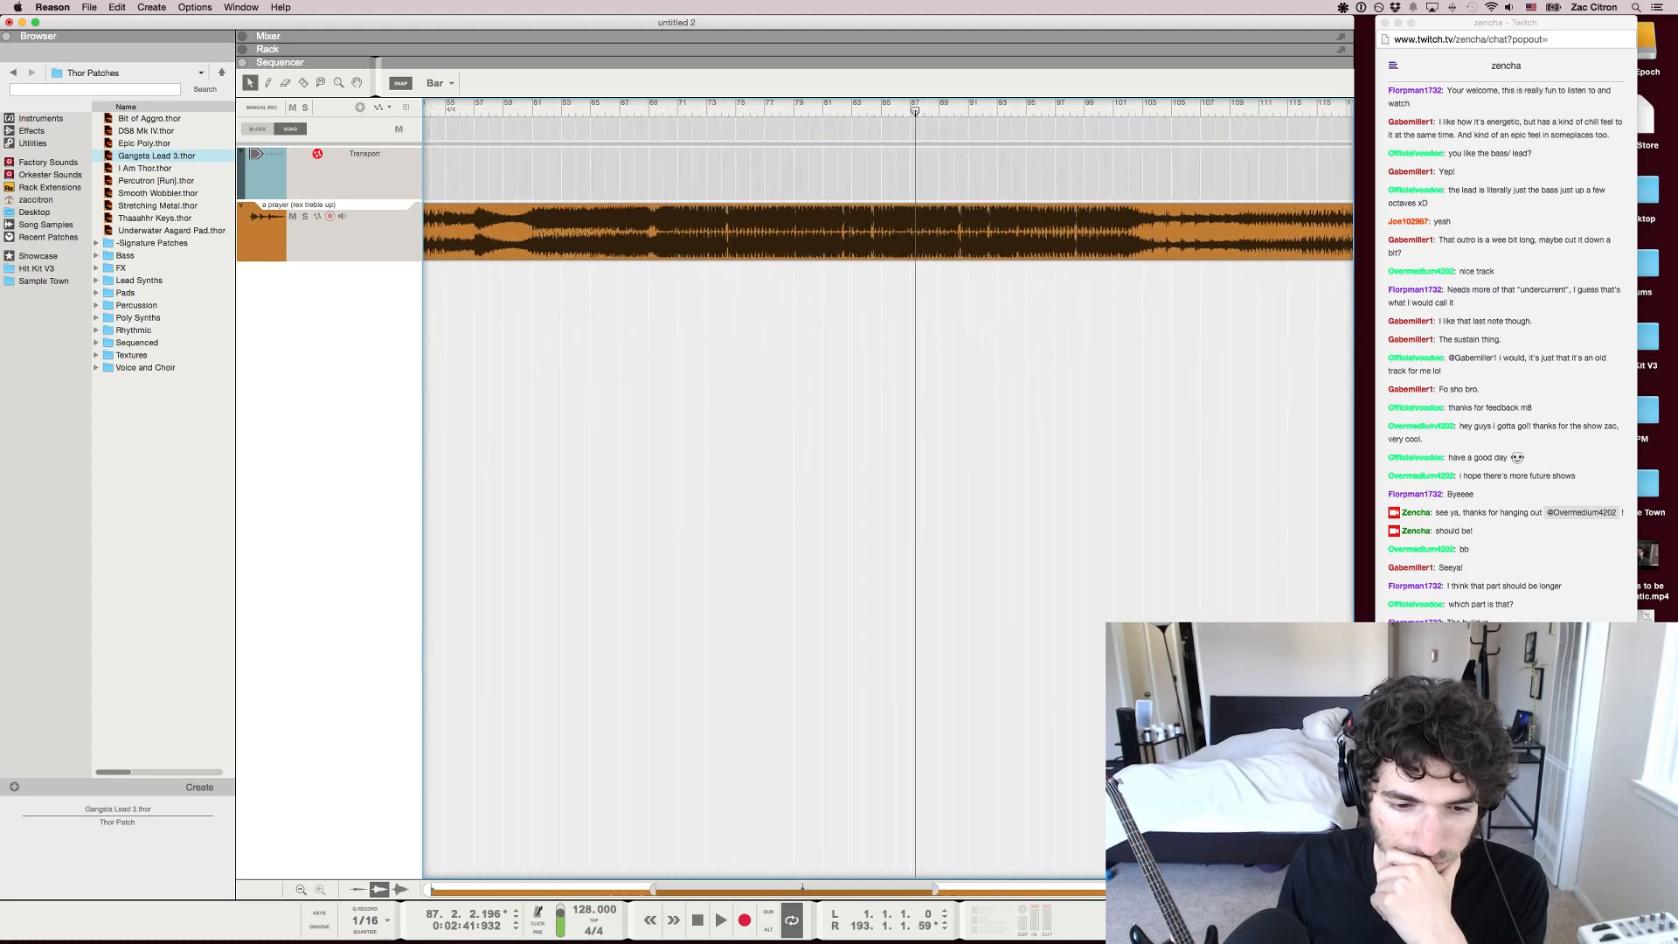
{"action": "scroll", "coordinate": [888, 490], "scroll_direction": "right", "scroll_amount": 3}
{"action": "scroll", "coordinate": [888, 490], "scroll_direction": "left", "scroll_amount": 5}
{"action": "scroll", "coordinate": [888, 490], "scroll_direction": "right", "scroll_amount": 3}
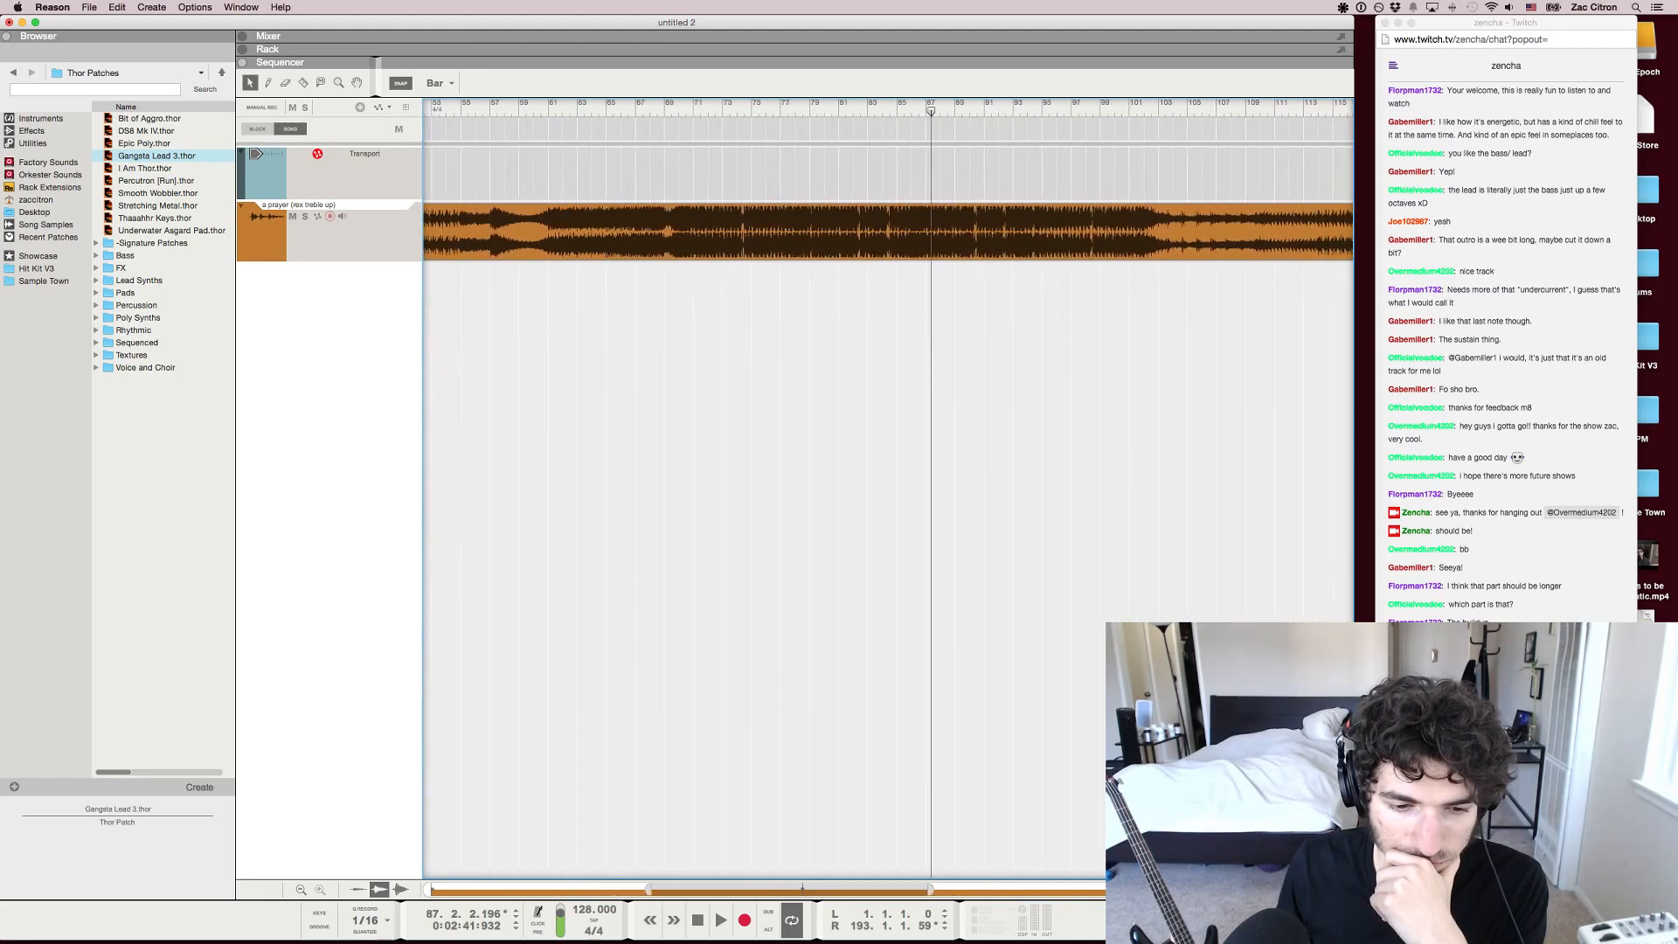
{"action": "scroll", "coordinate": [889, 490], "scroll_direction": "left", "scroll_amount": 1}
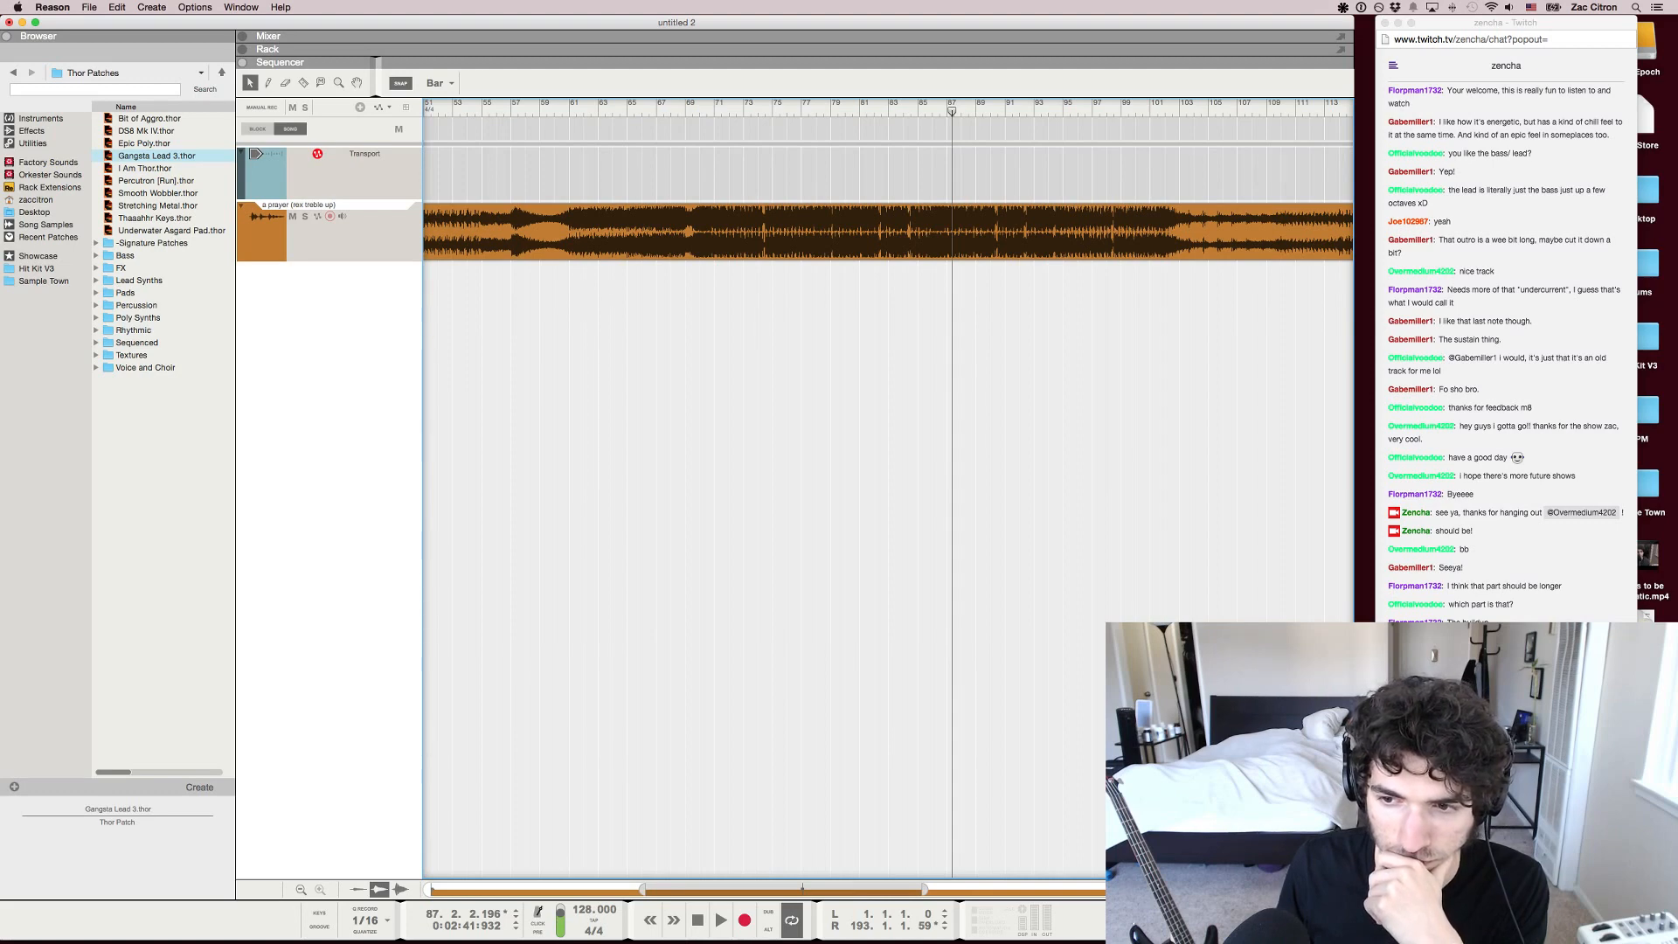
{"action": "left_click", "coordinate": [685, 109]}
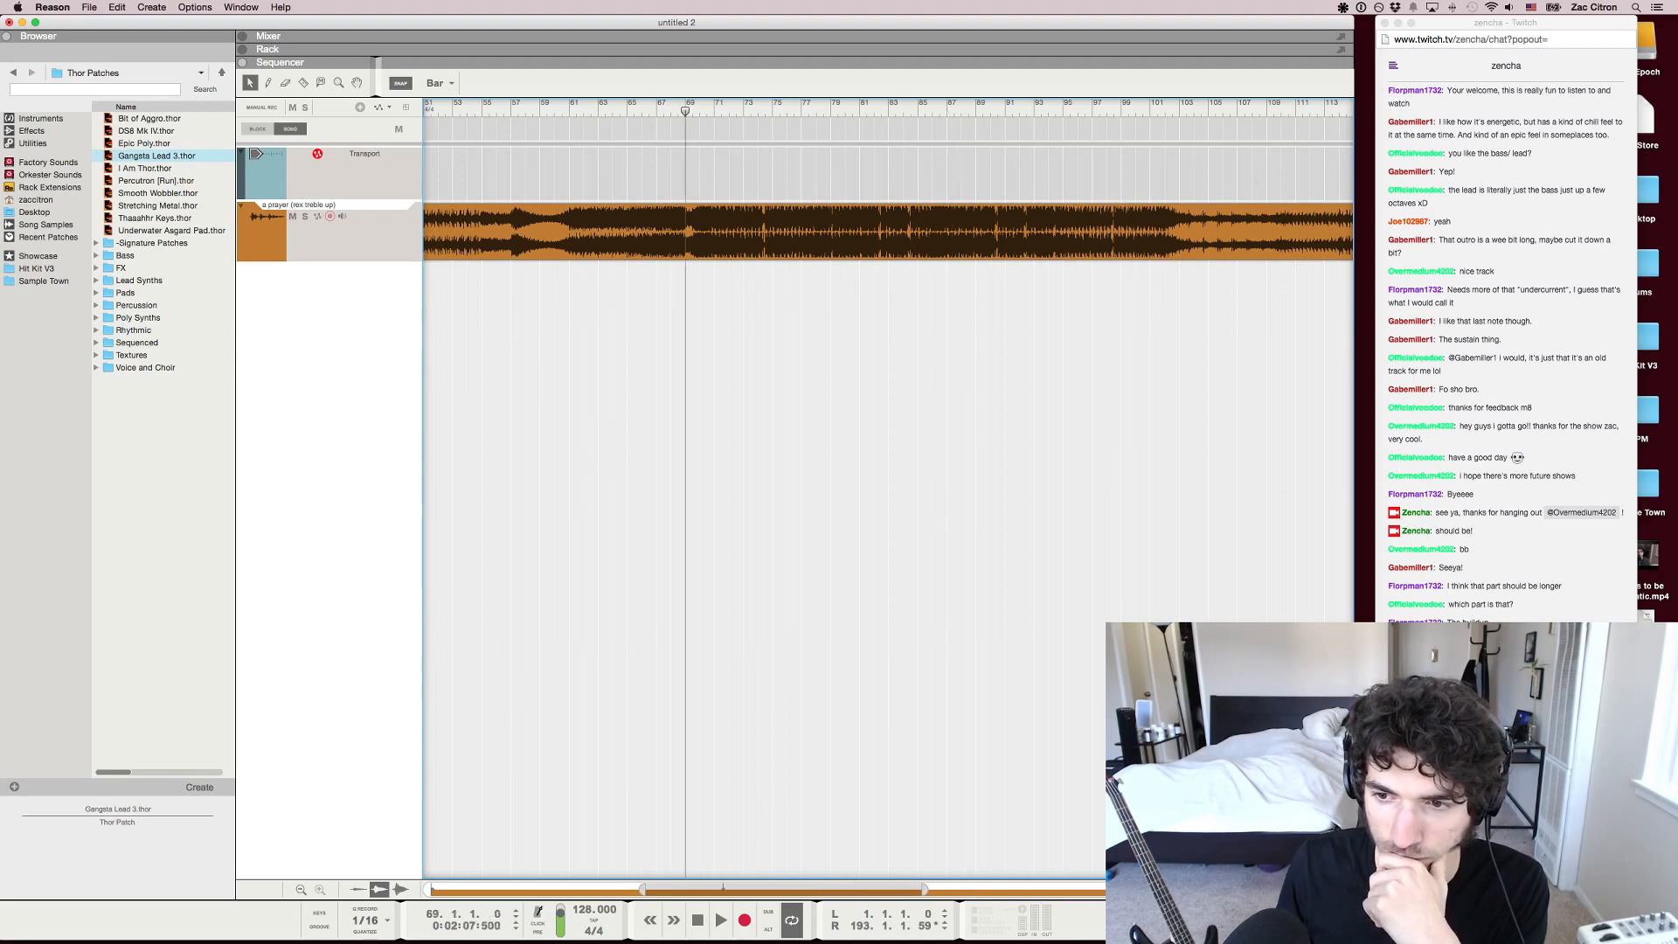
{"action": "mouse_move", "coordinate": [685, 111]}
{"action": "left_mouse_down"}
{"action": "mouse_move", "coordinate": [714, 111]}
{"action": "mouse_move", "coordinate": [700, 111]}
{"action": "left_mouse_up"}
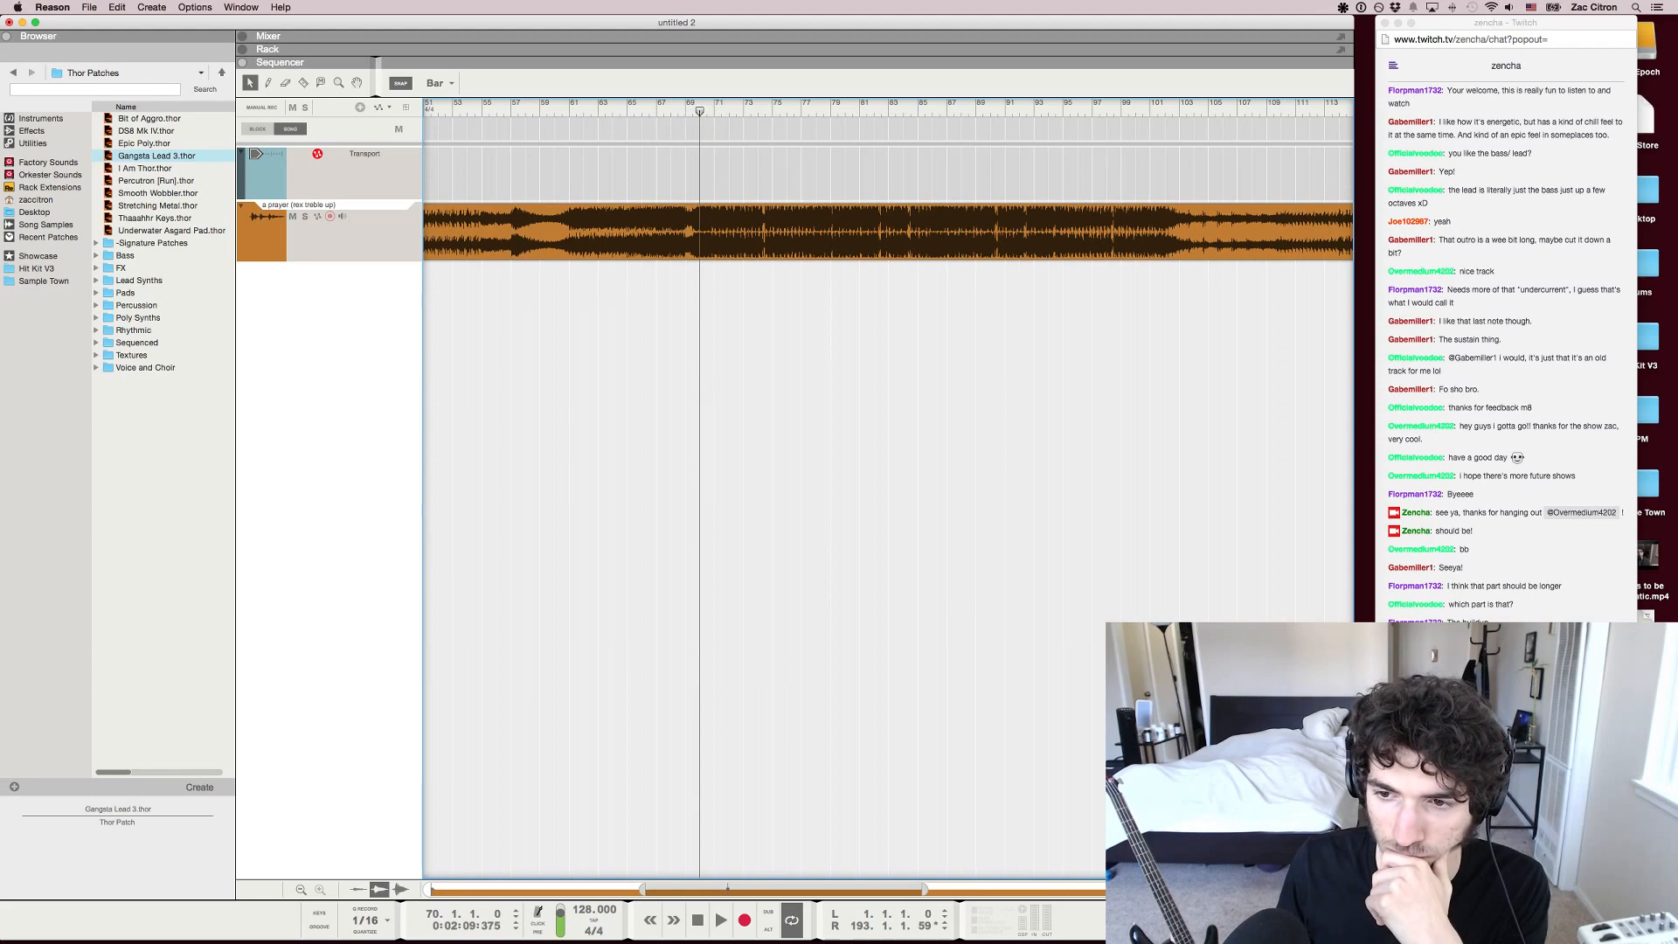
{"action": "key", "text": "space"}
{"action": "key", "text": "space"}
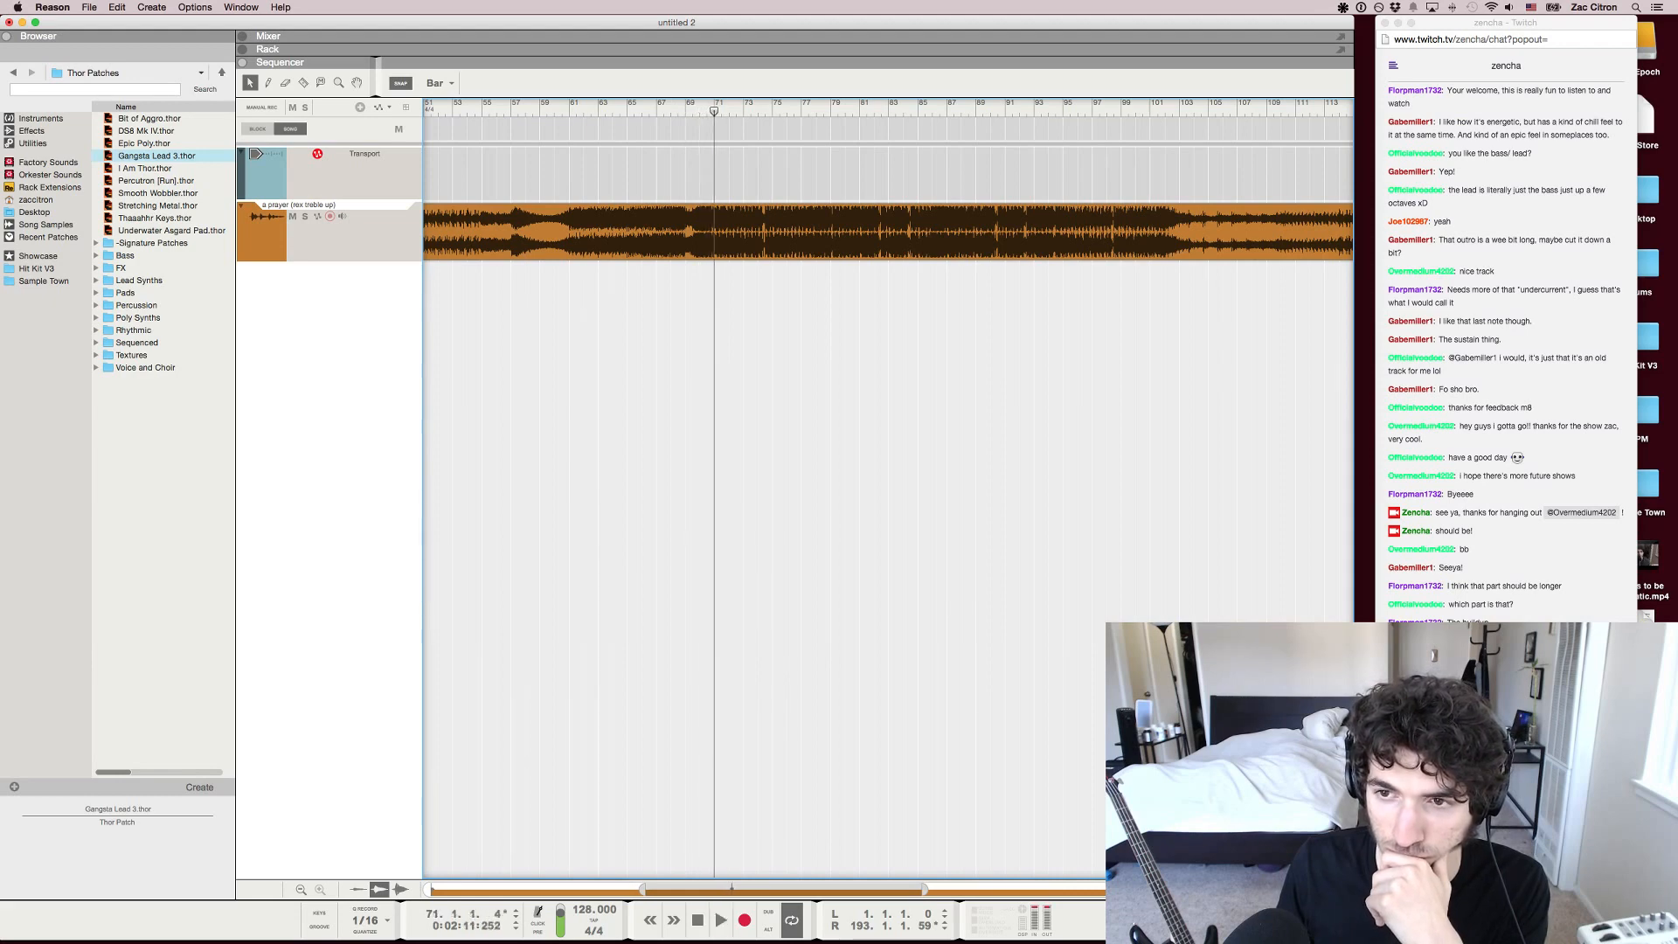
Move the playhead back to the build-up at about bar 44 and play from there
{"action": "left_click_drag", "start_coordinate": [714, 111], "coordinate": [438, 111]}
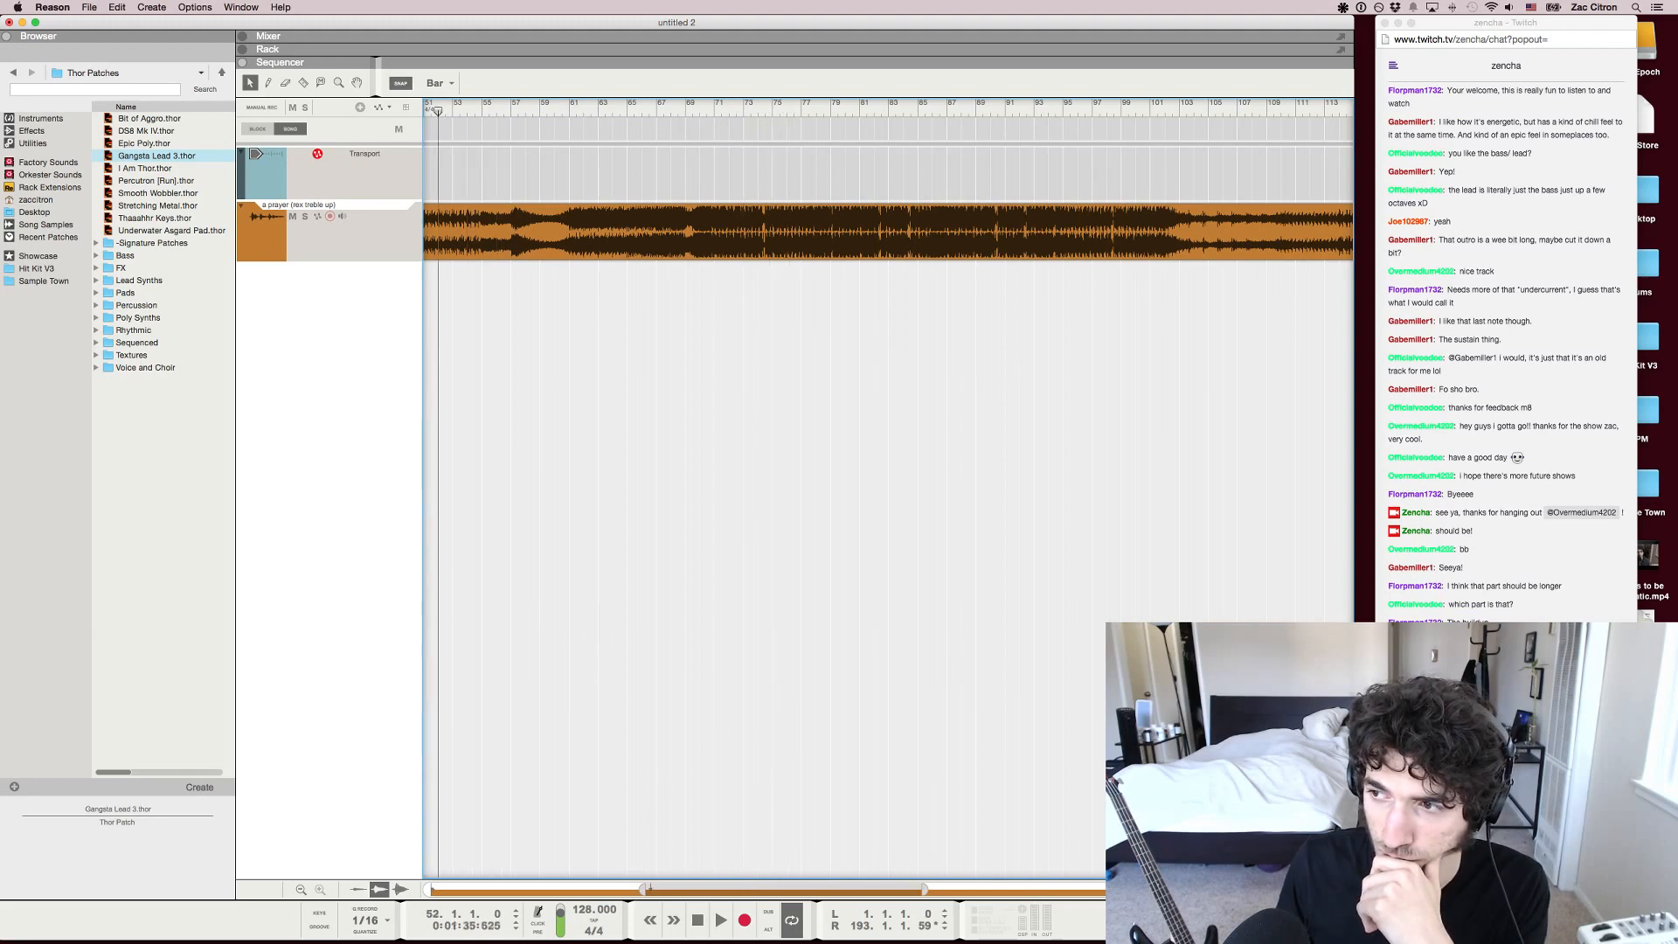
{"action": "scroll", "coordinate": [438, 111], "scroll_direction": "down", "scroll_amount": 1}
{"action": "scroll", "coordinate": [438, 111], "scroll_direction": "left", "scroll_amount": 3}
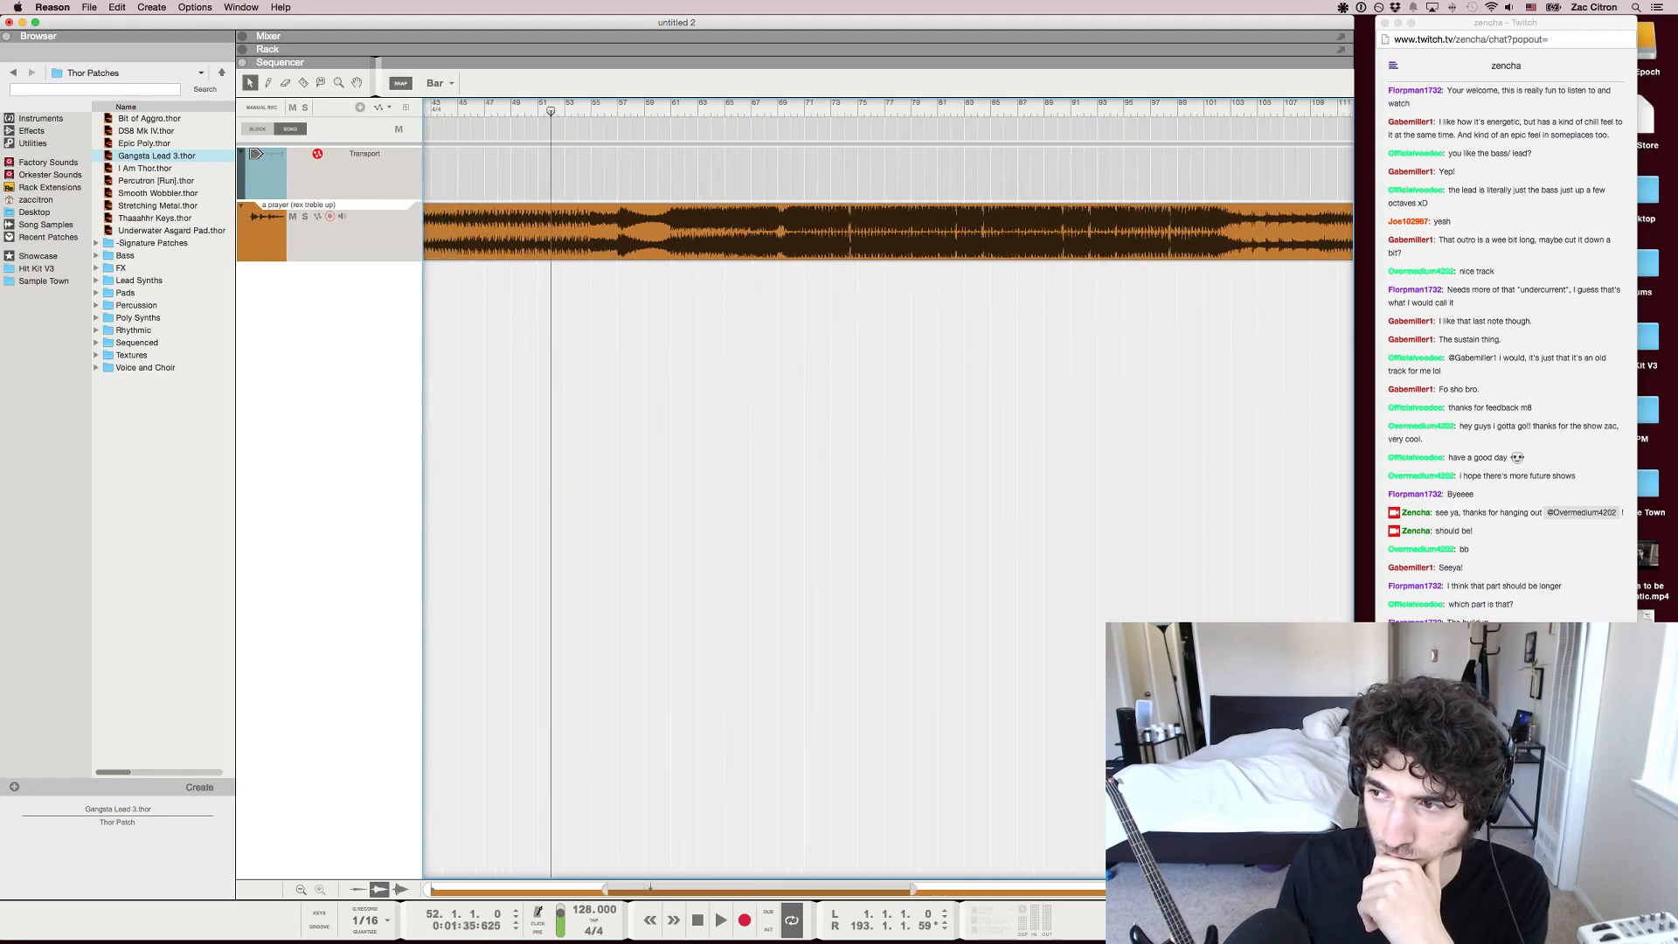
{"action": "left_click_drag", "start_coordinate": [551, 111], "coordinate": [443, 111]}
{"action": "key", "text": "space"}
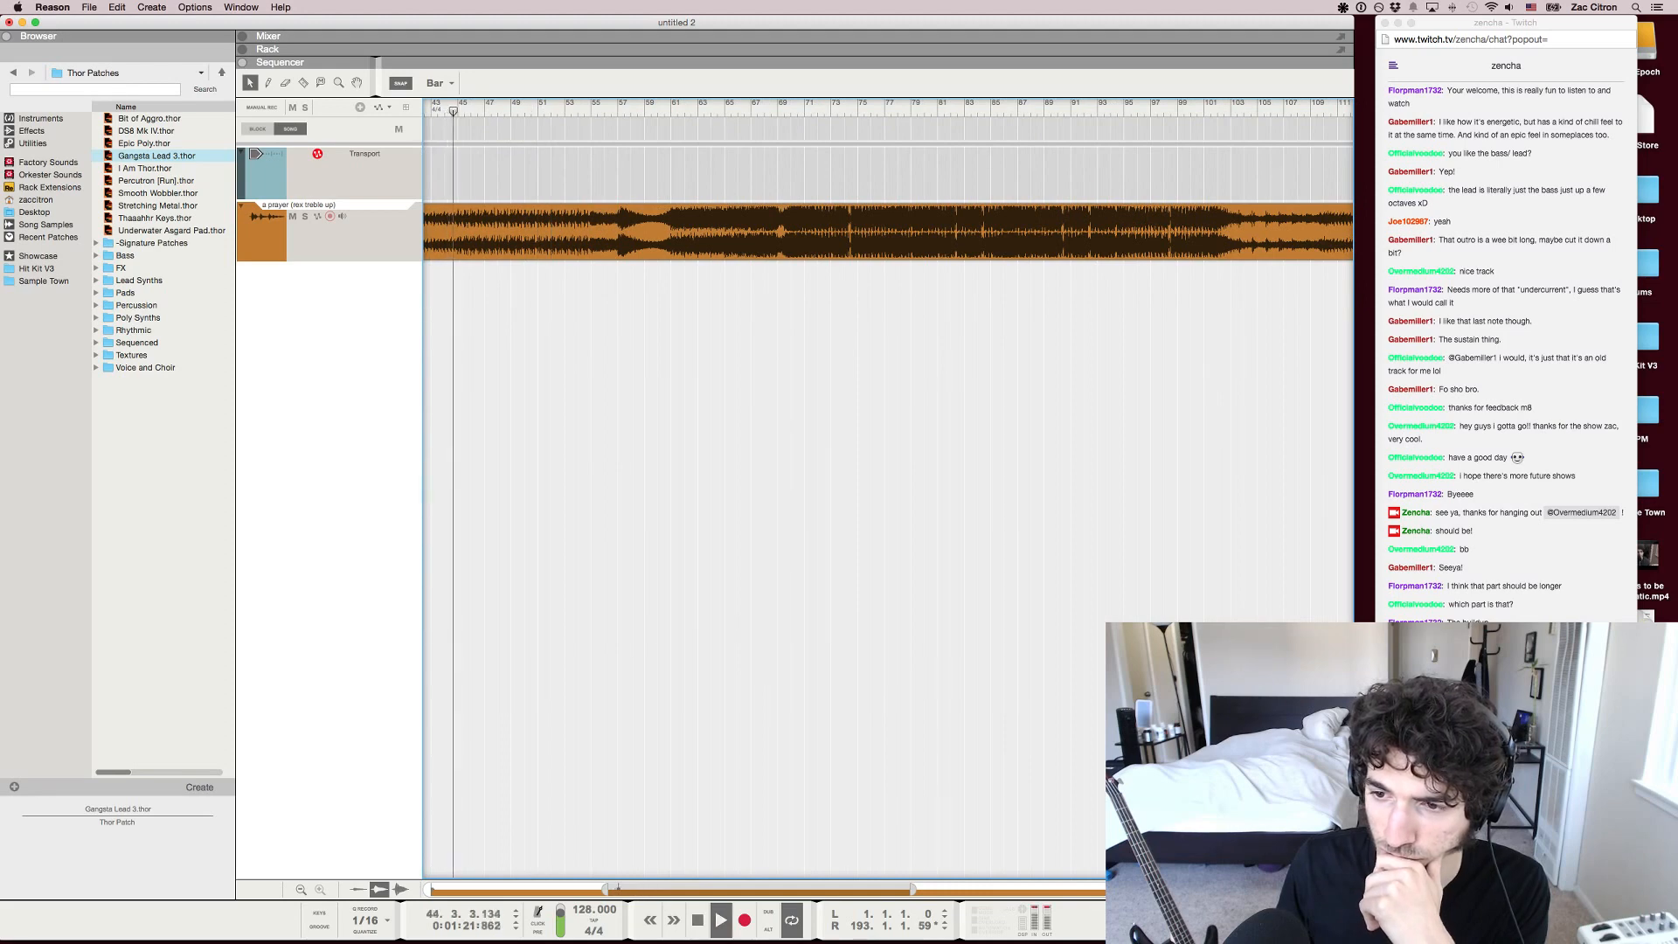
Pause the song at about bar 48, and play the drop from bar 70
{"action": "left_click", "coordinate": [498, 110]}
{"action": "key", "text": "space"}
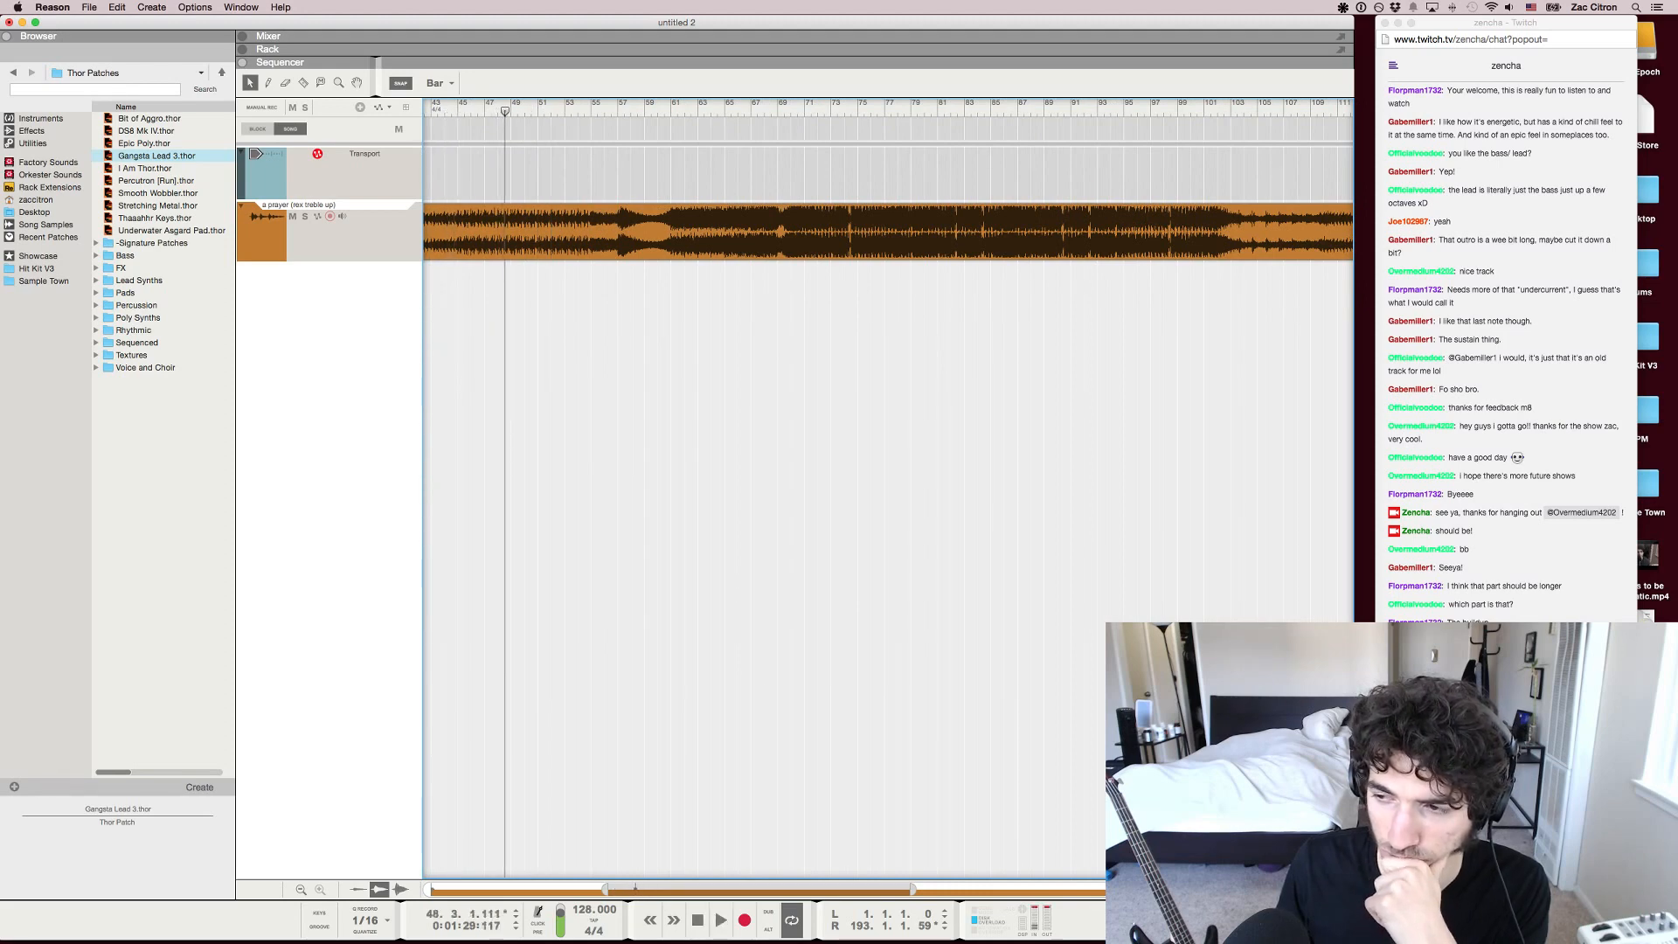
{"action": "left_click_drag", "start_coordinate": [505, 111], "coordinate": [792, 111]}
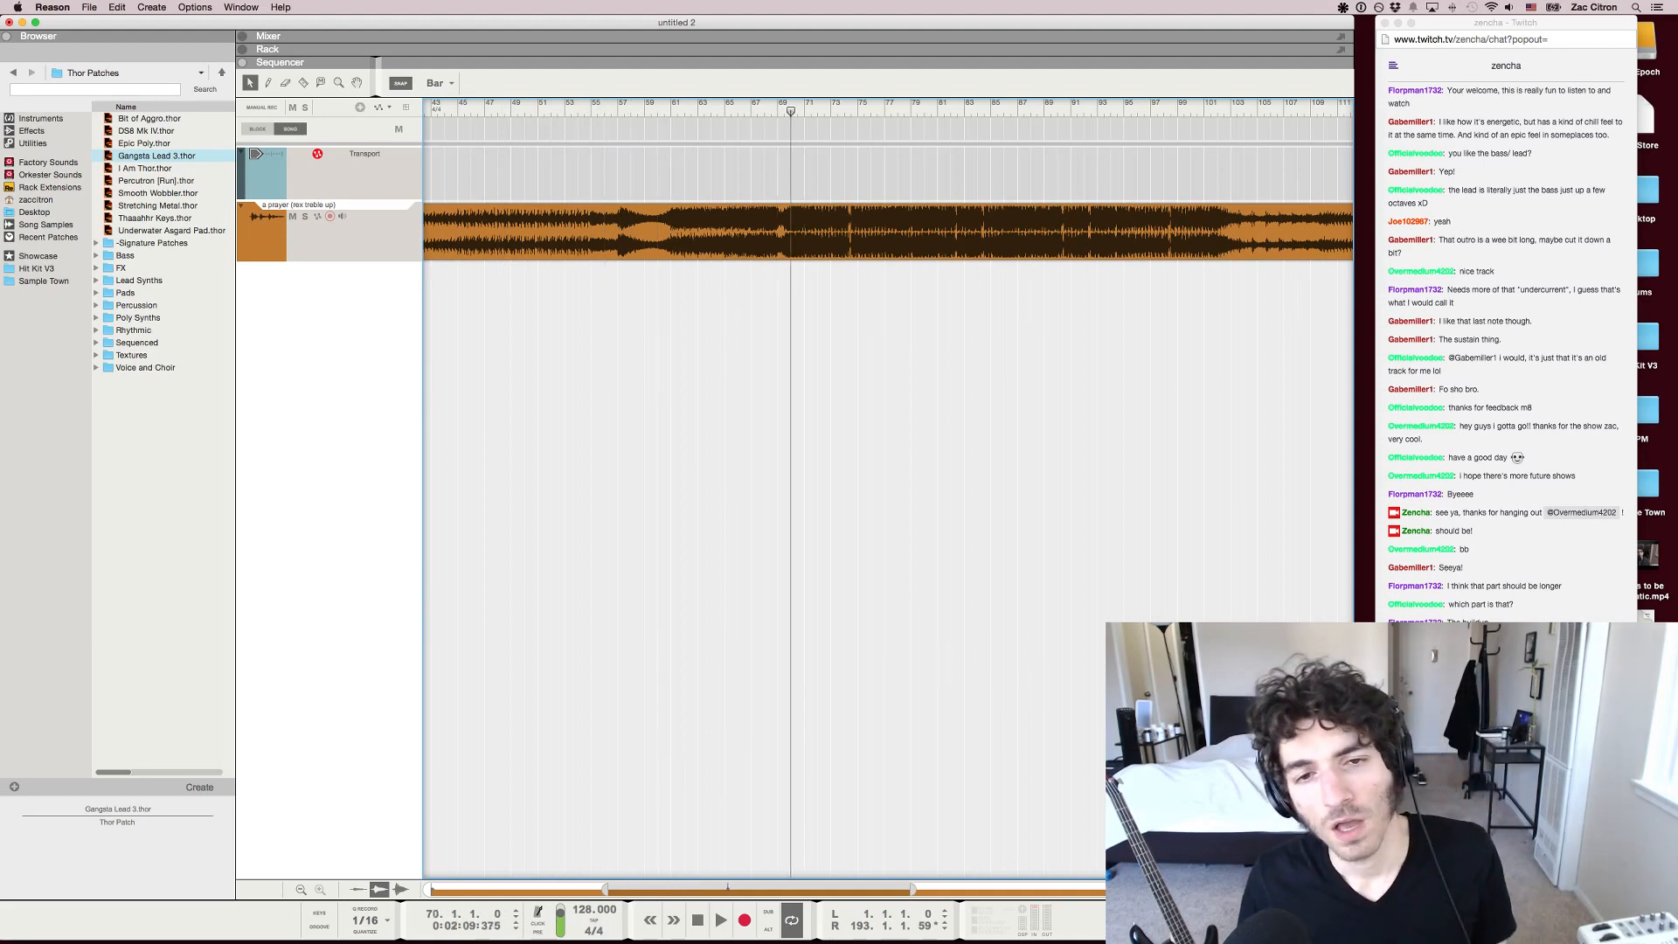
{"action": "scroll", "coordinate": [888, 489], "scroll_direction": "right", "scroll_amount": 10}
{"action": "scroll", "coordinate": [888, 490], "scroll_direction": "left", "scroll_amount": 6}
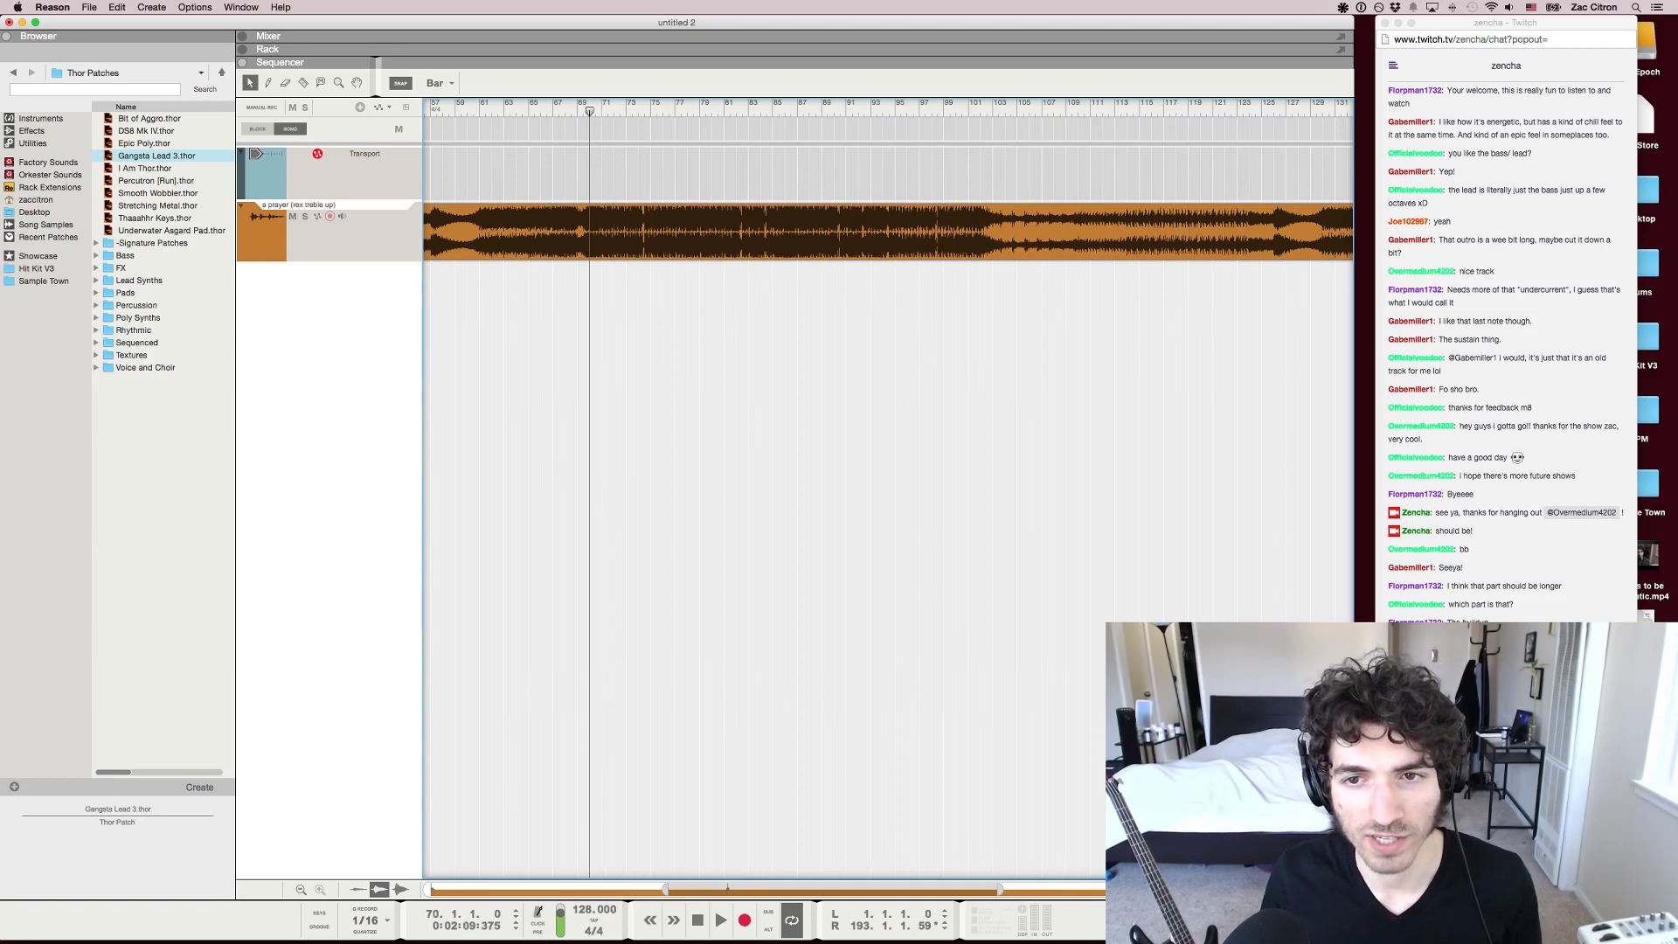
{"action": "key", "text": "space"}
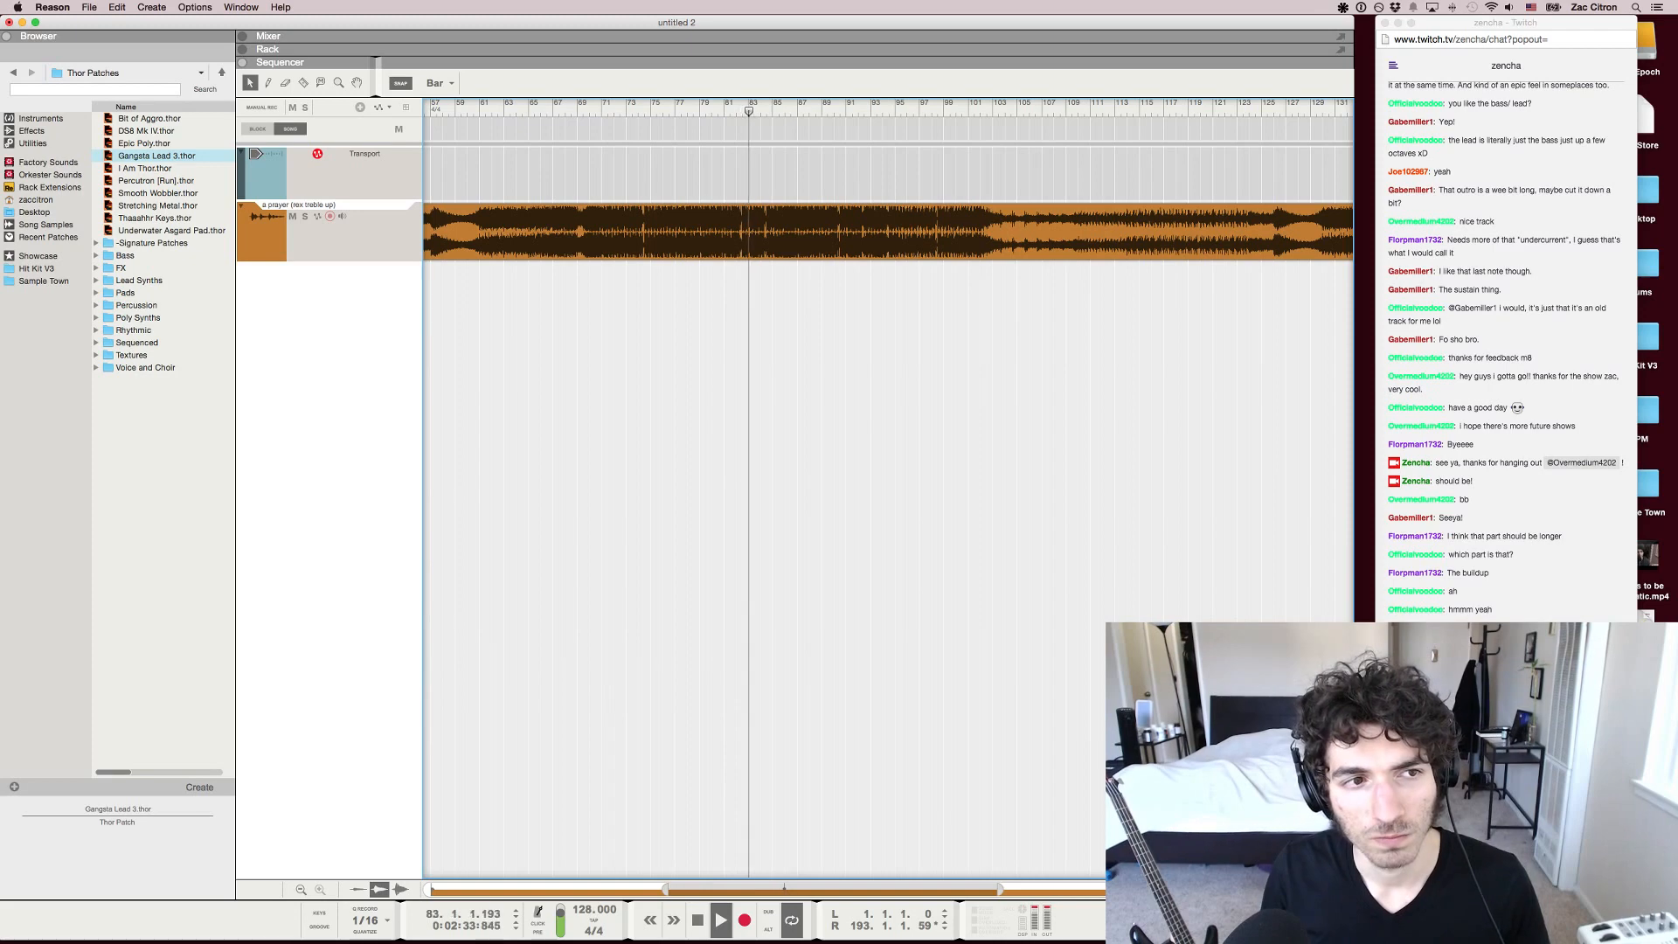
Replay the drop from about bar 80 while checking the Twitch chat, and pause it around bar 88
{"action": "left_click", "coordinate": [712, 104]}
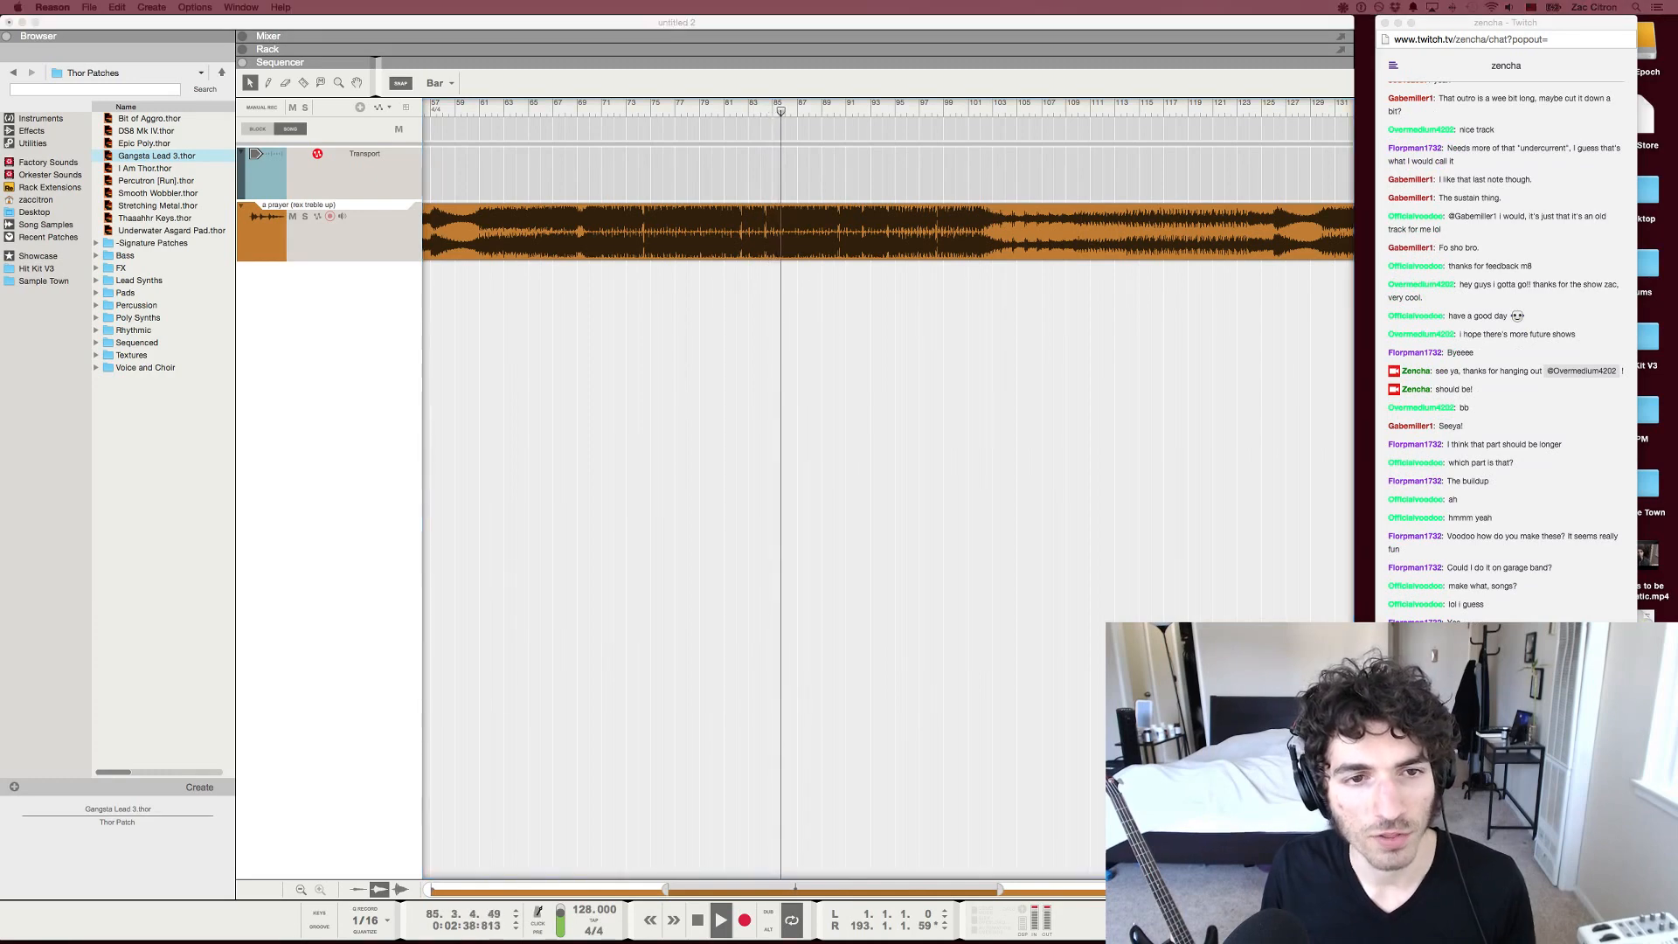
{"action": "key", "text": "super+Tab"}
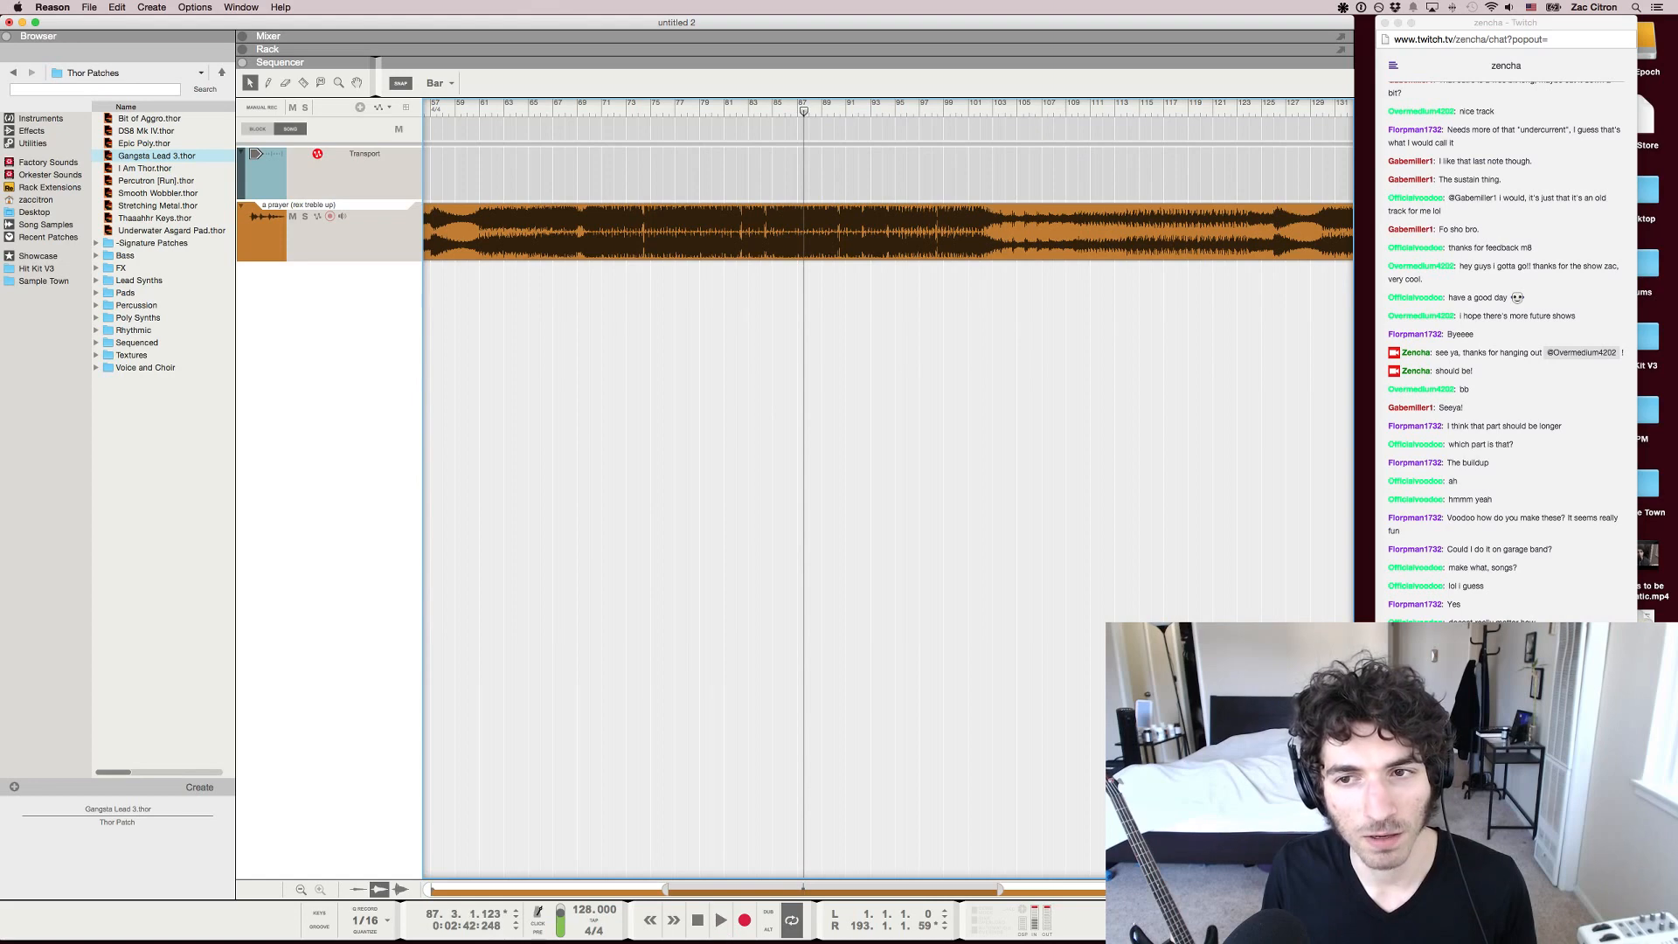
{"action": "key", "text": "super+Tab"}
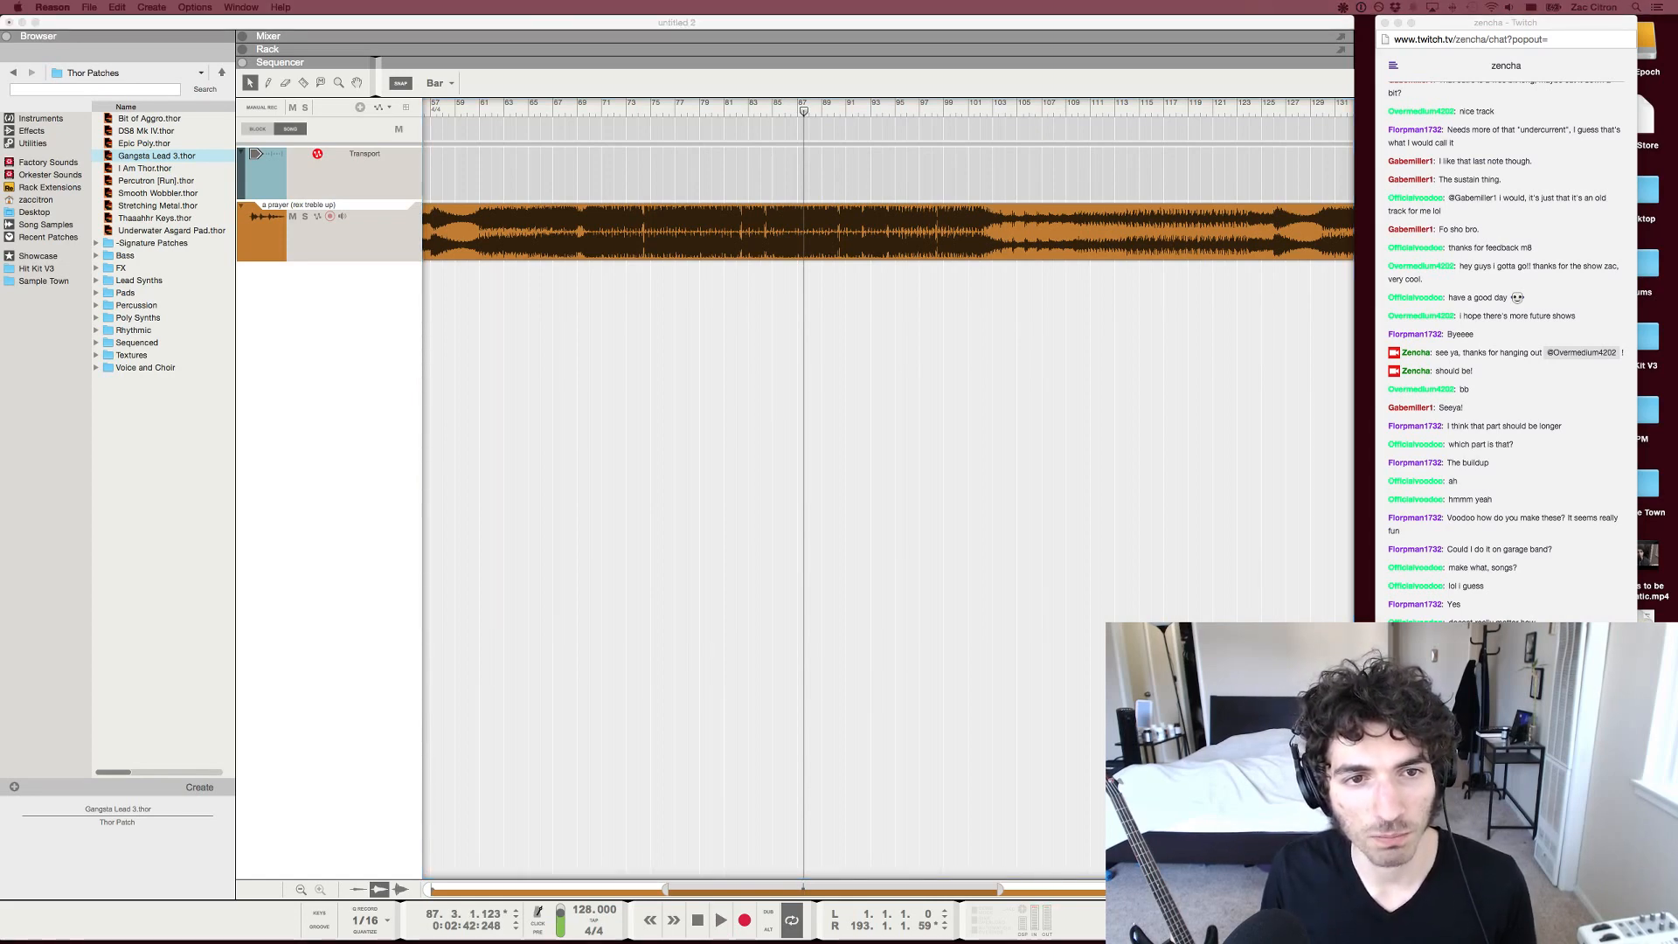
{"action": "key", "text": "super+Tab"}
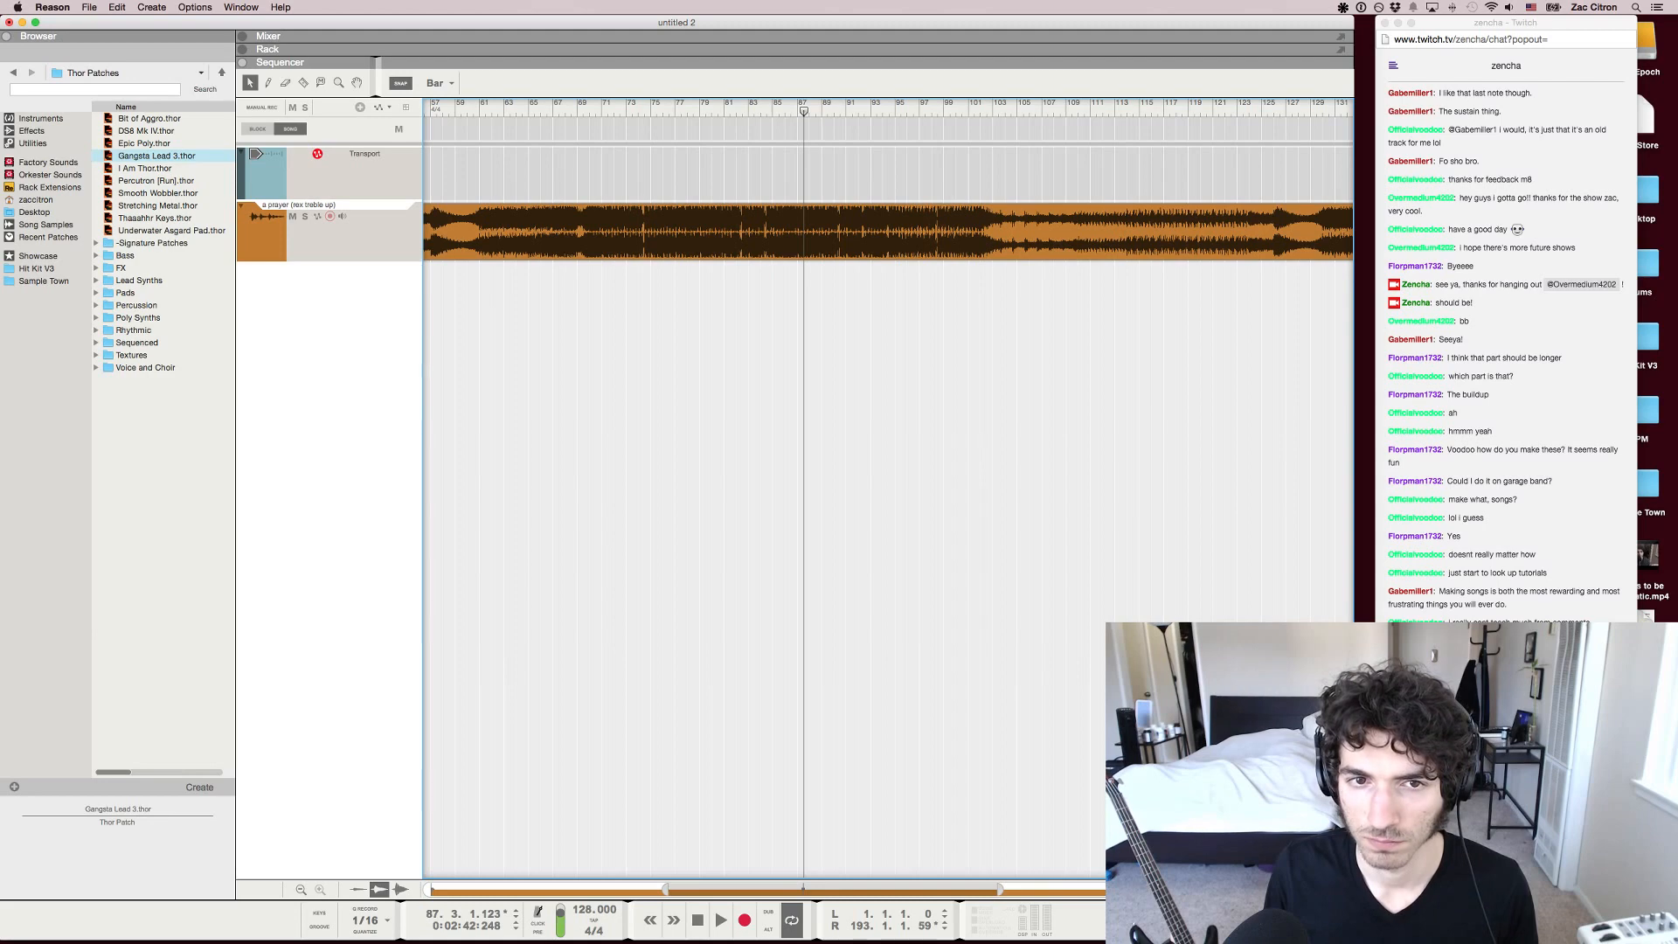
{"action": "key", "text": "space"}
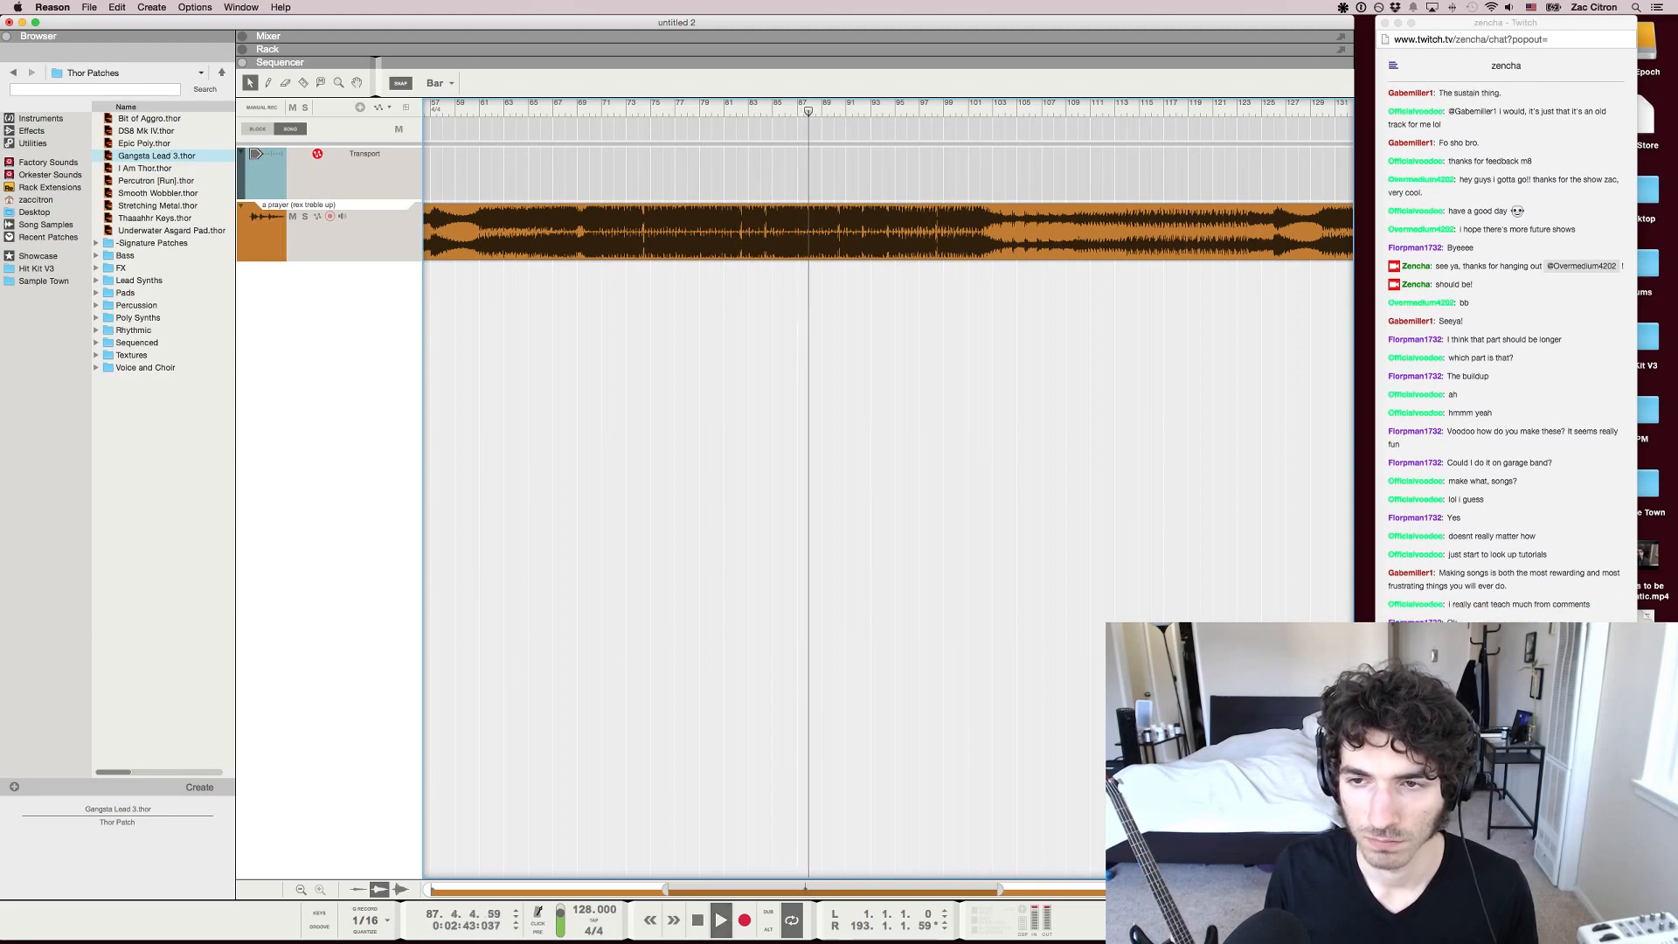
{"action": "key", "text": "space"}
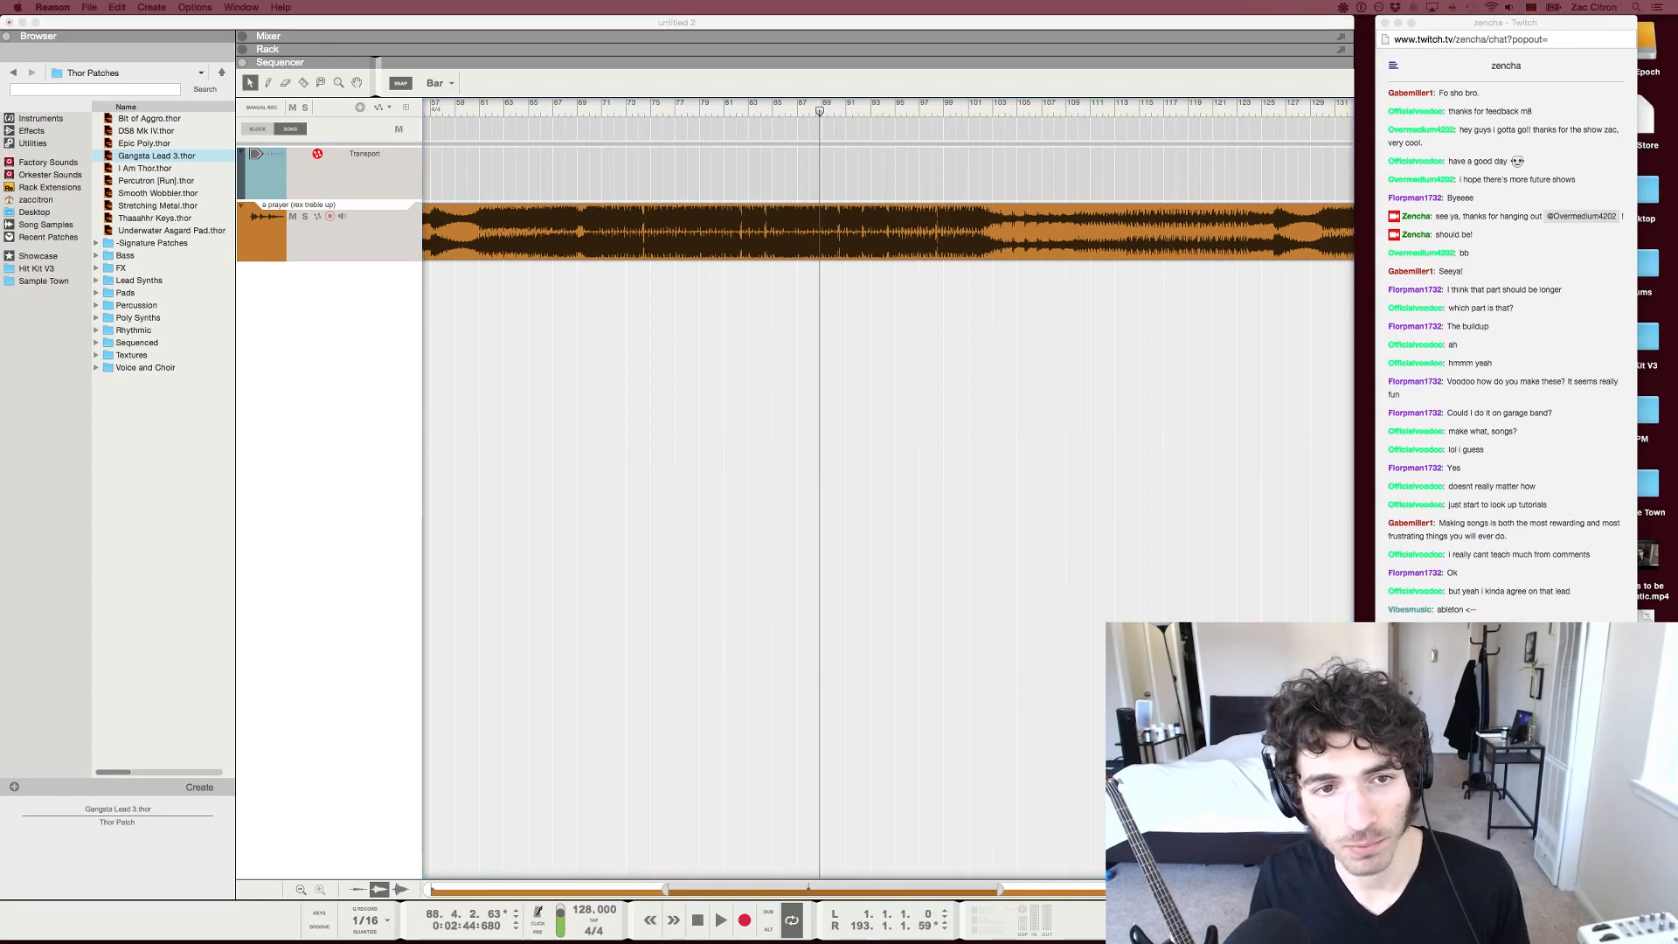
Move the playhead back to bar 76 and play only that bar
{"action": "left_click", "coordinate": [677, 109]}
{"action": "left_click_drag", "start_coordinate": [677, 110], "coordinate": [663, 109]}
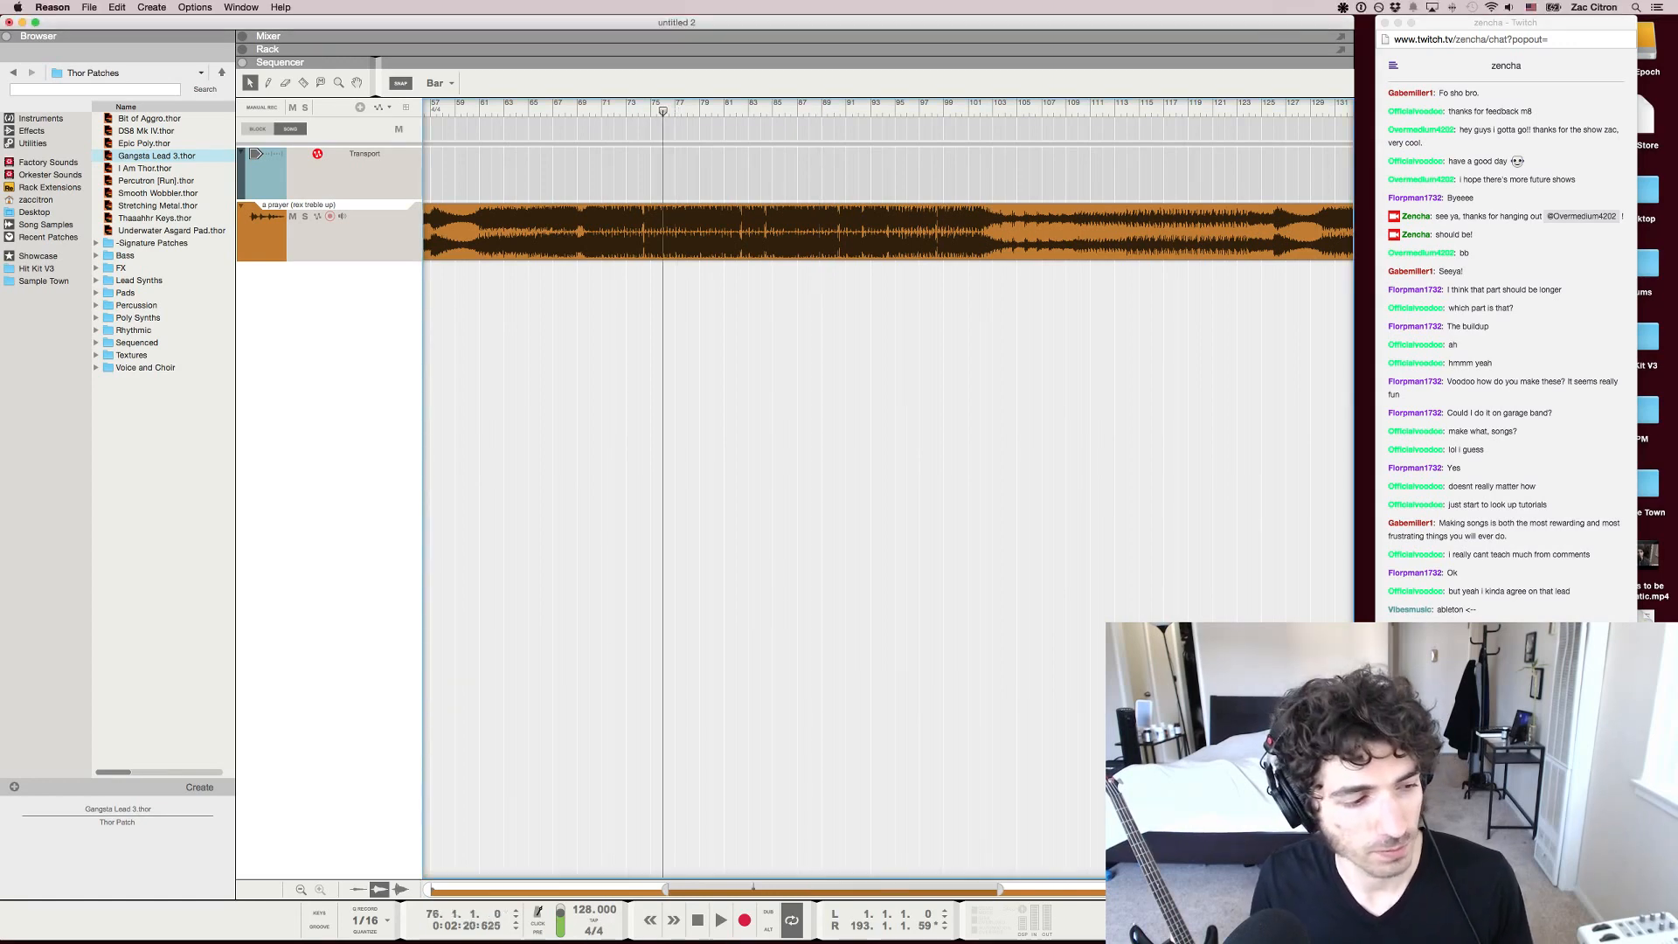
{"action": "key", "text": "space"}
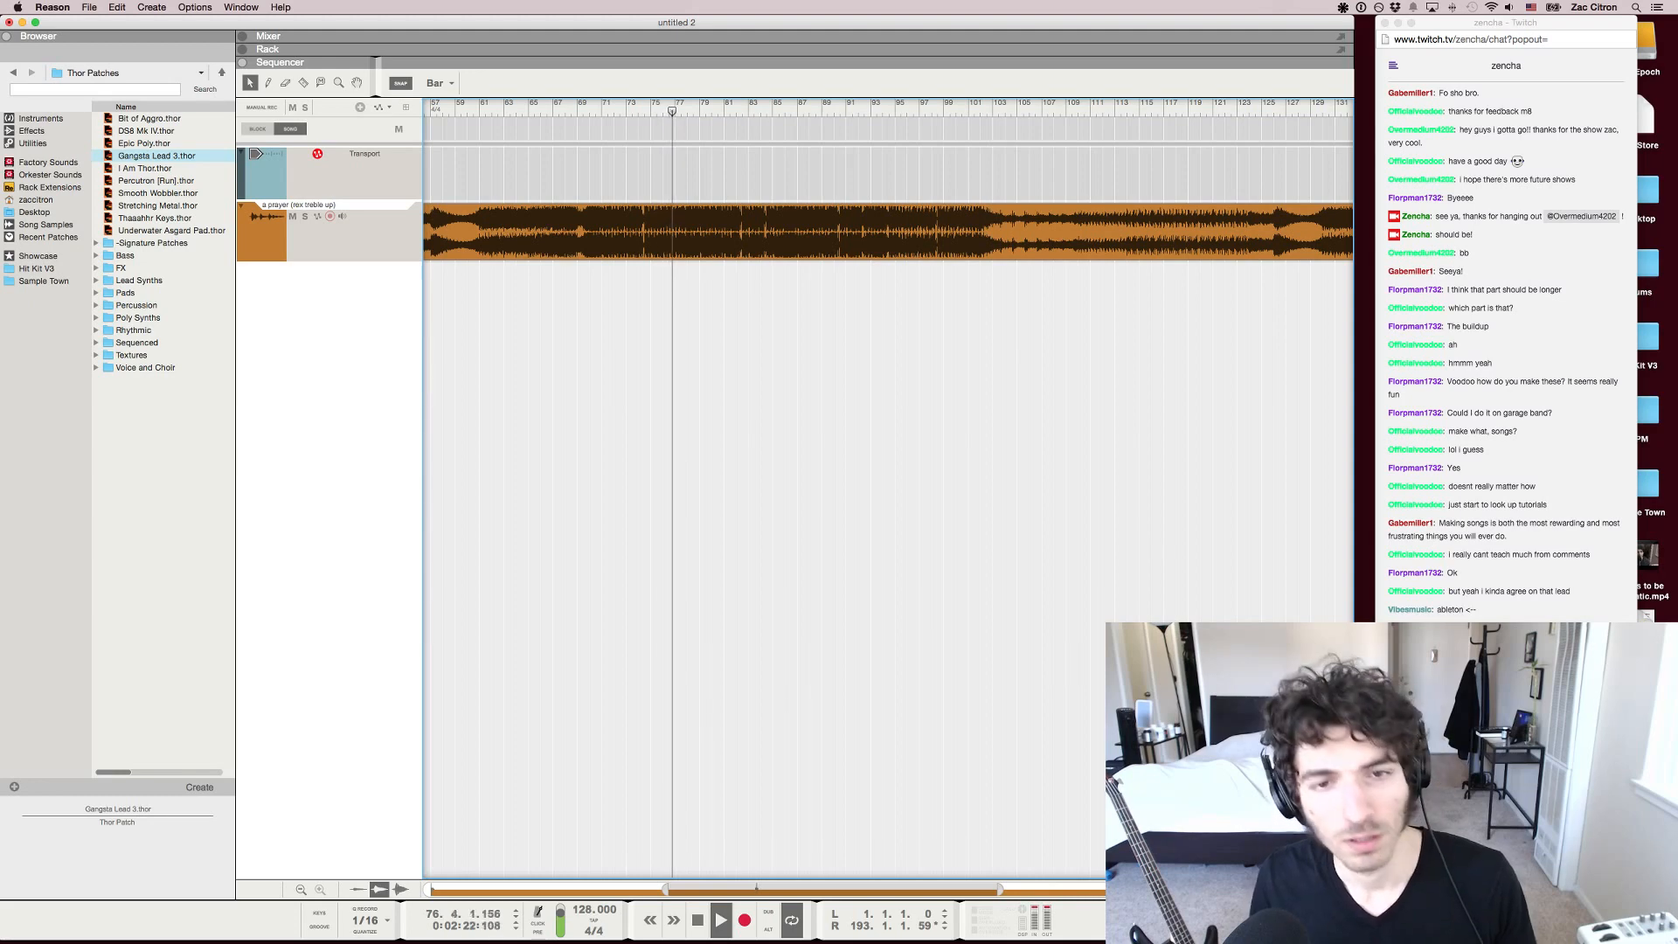
{"action": "key", "text": "space"}
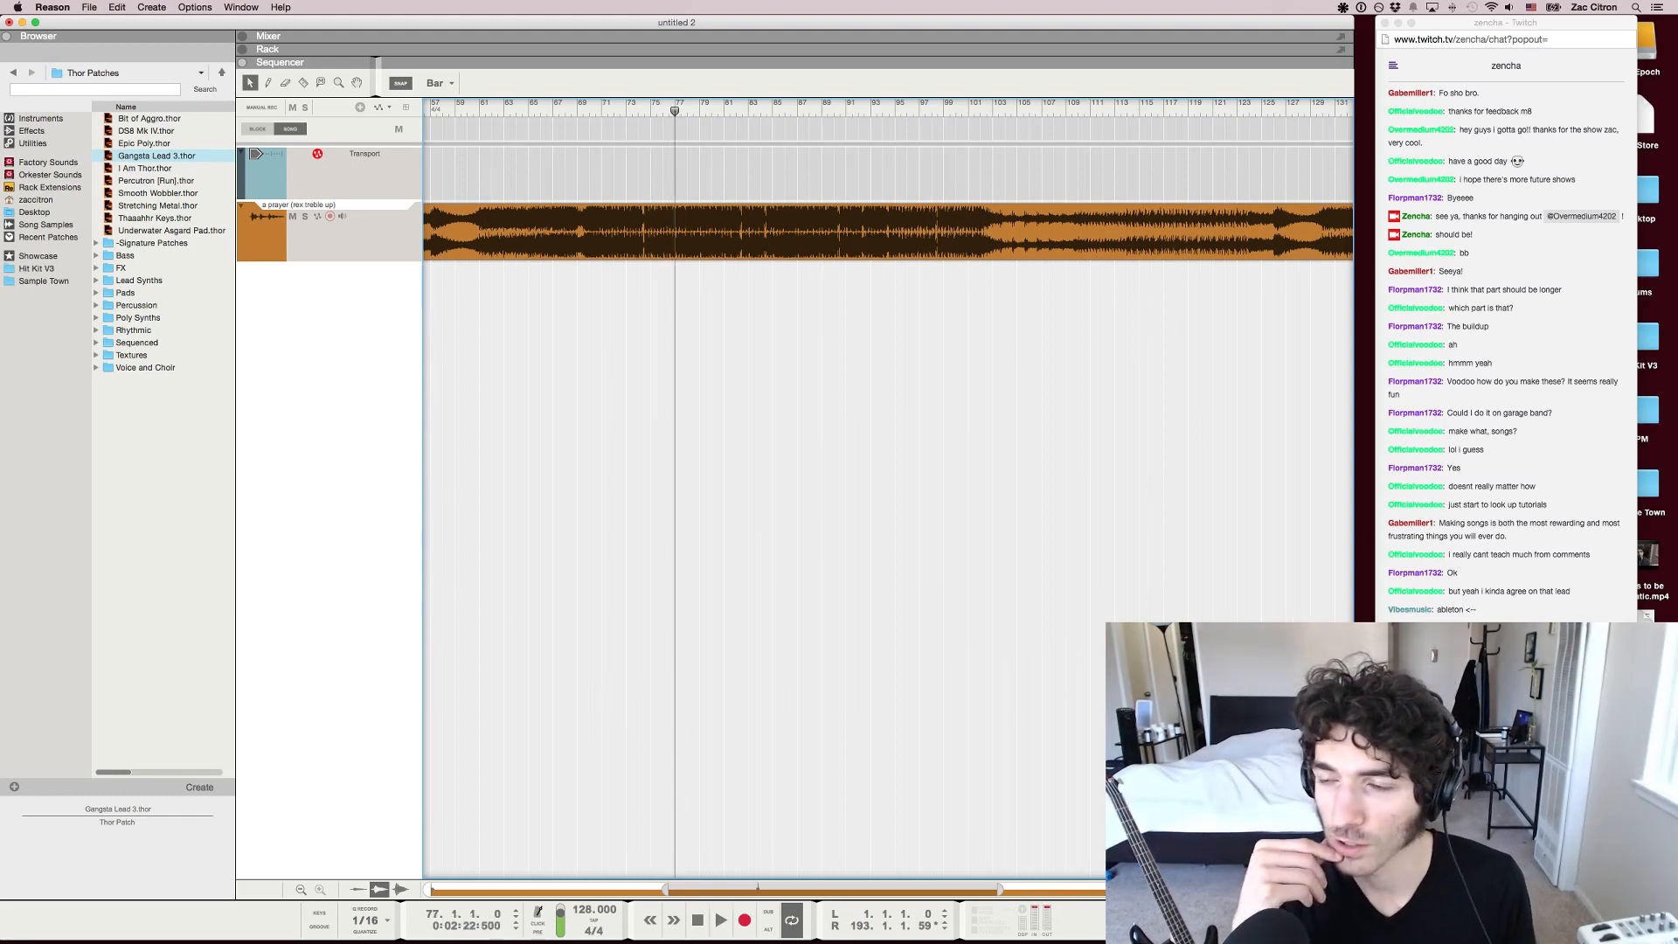
Replay the drop briefly from about bar 75, pause it, and check the Twitch chat
{"action": "left_click_drag", "start_coordinate": [675, 110], "coordinate": [651, 109]}
{"action": "key", "text": "space"}
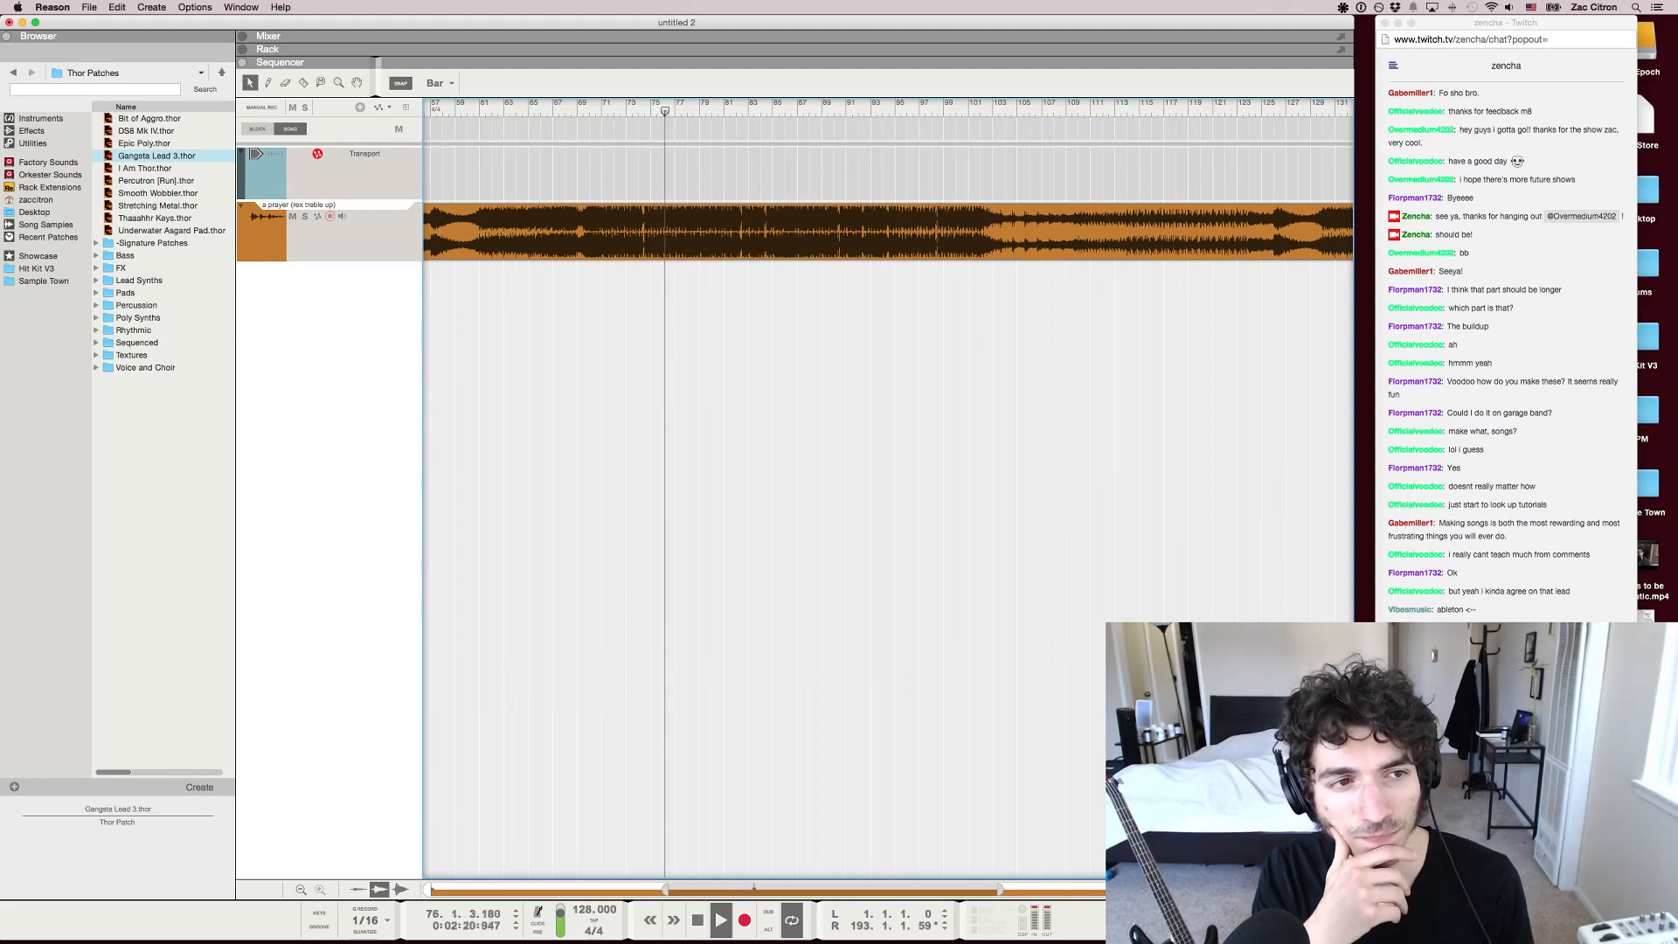
{"action": "key", "text": "super+Tab"}
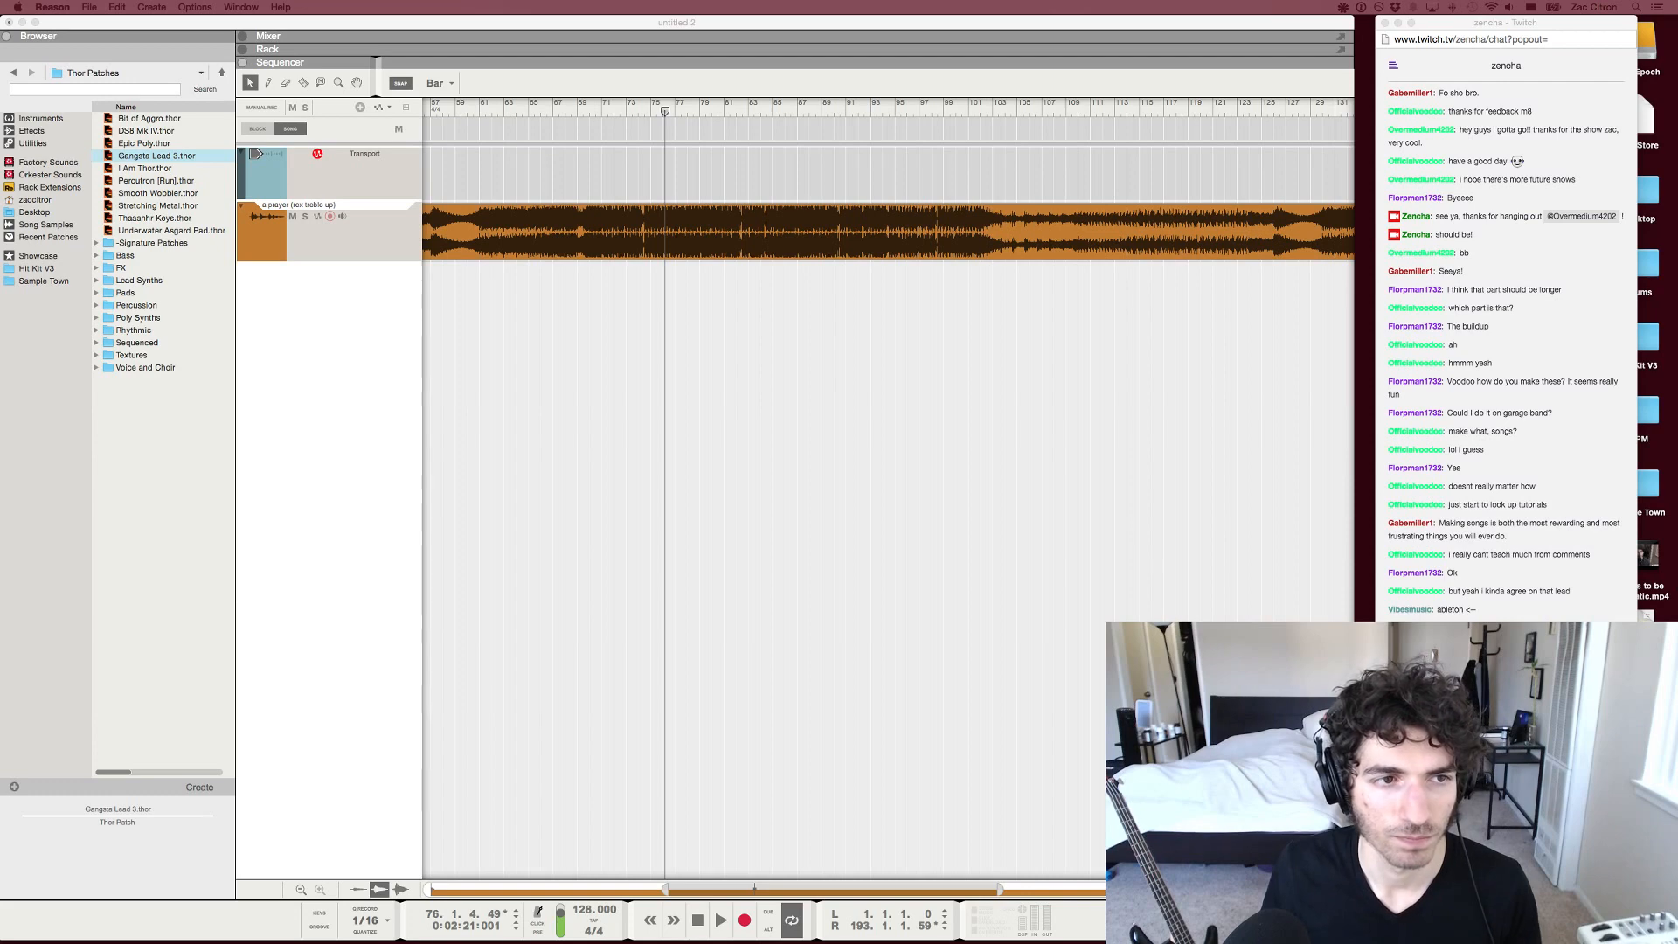
{"action": "key", "text": "super+Tab"}
Play the second drop from about bar 161, and repeat it from about bar 159
{"action": "scroll", "coordinate": [888, 488], "scroll_direction": "right", "scroll_amount": 10}
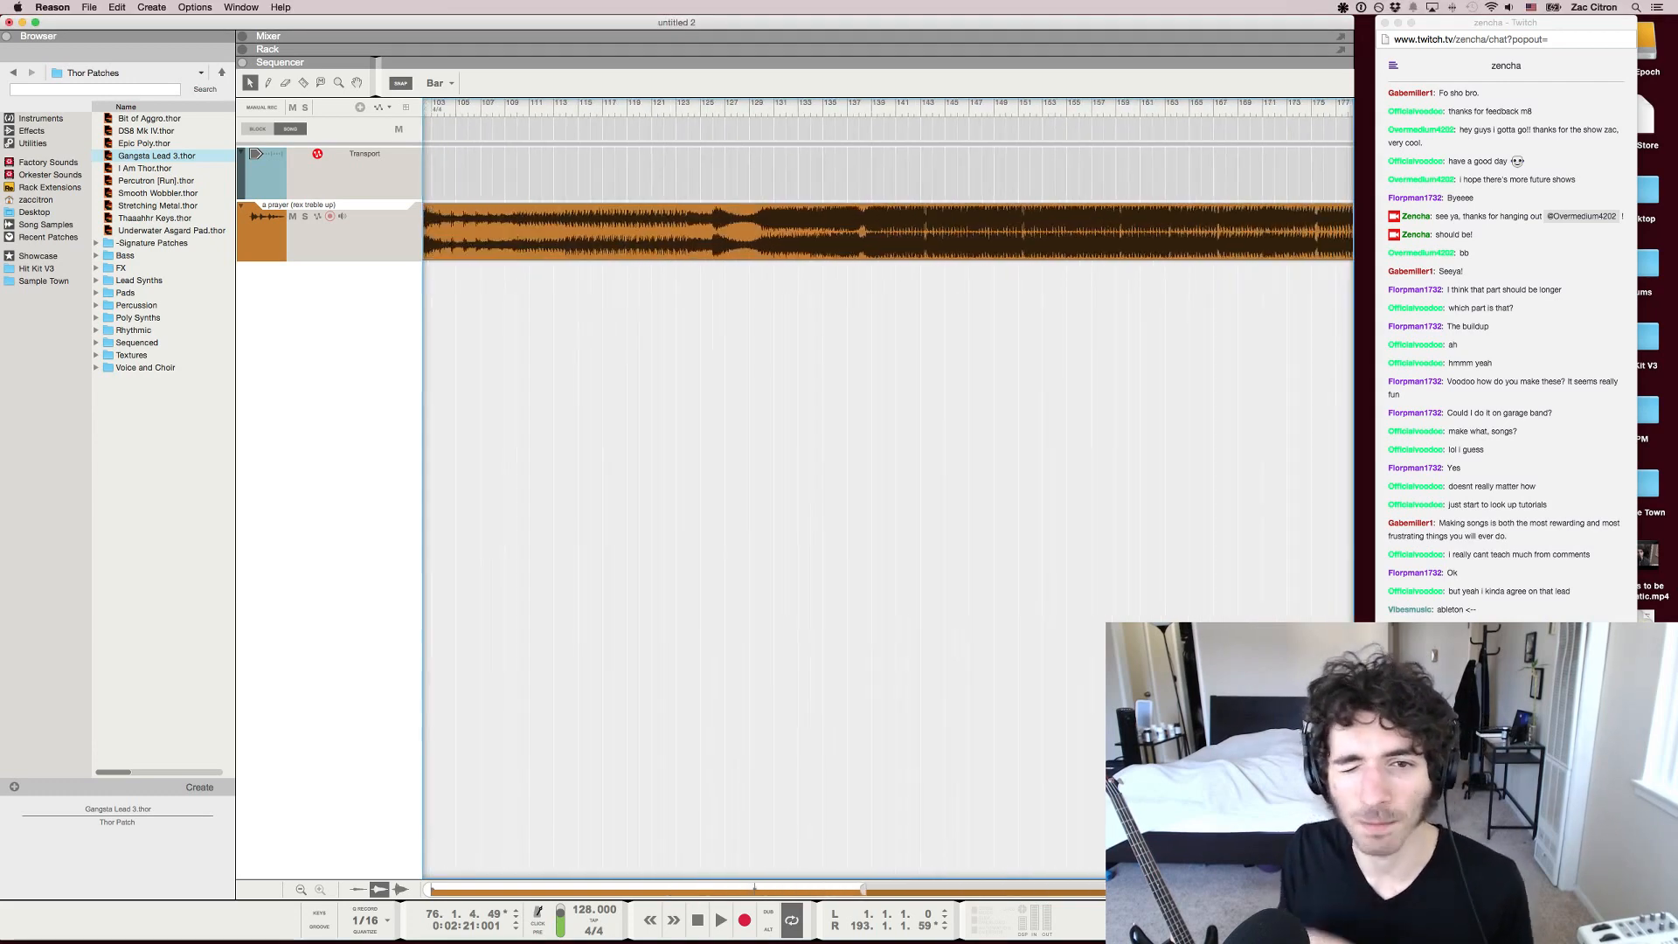
{"action": "left_click_drag", "start_coordinate": [1153, 110], "coordinate": [1141, 110]}
{"action": "key", "text": "space"}
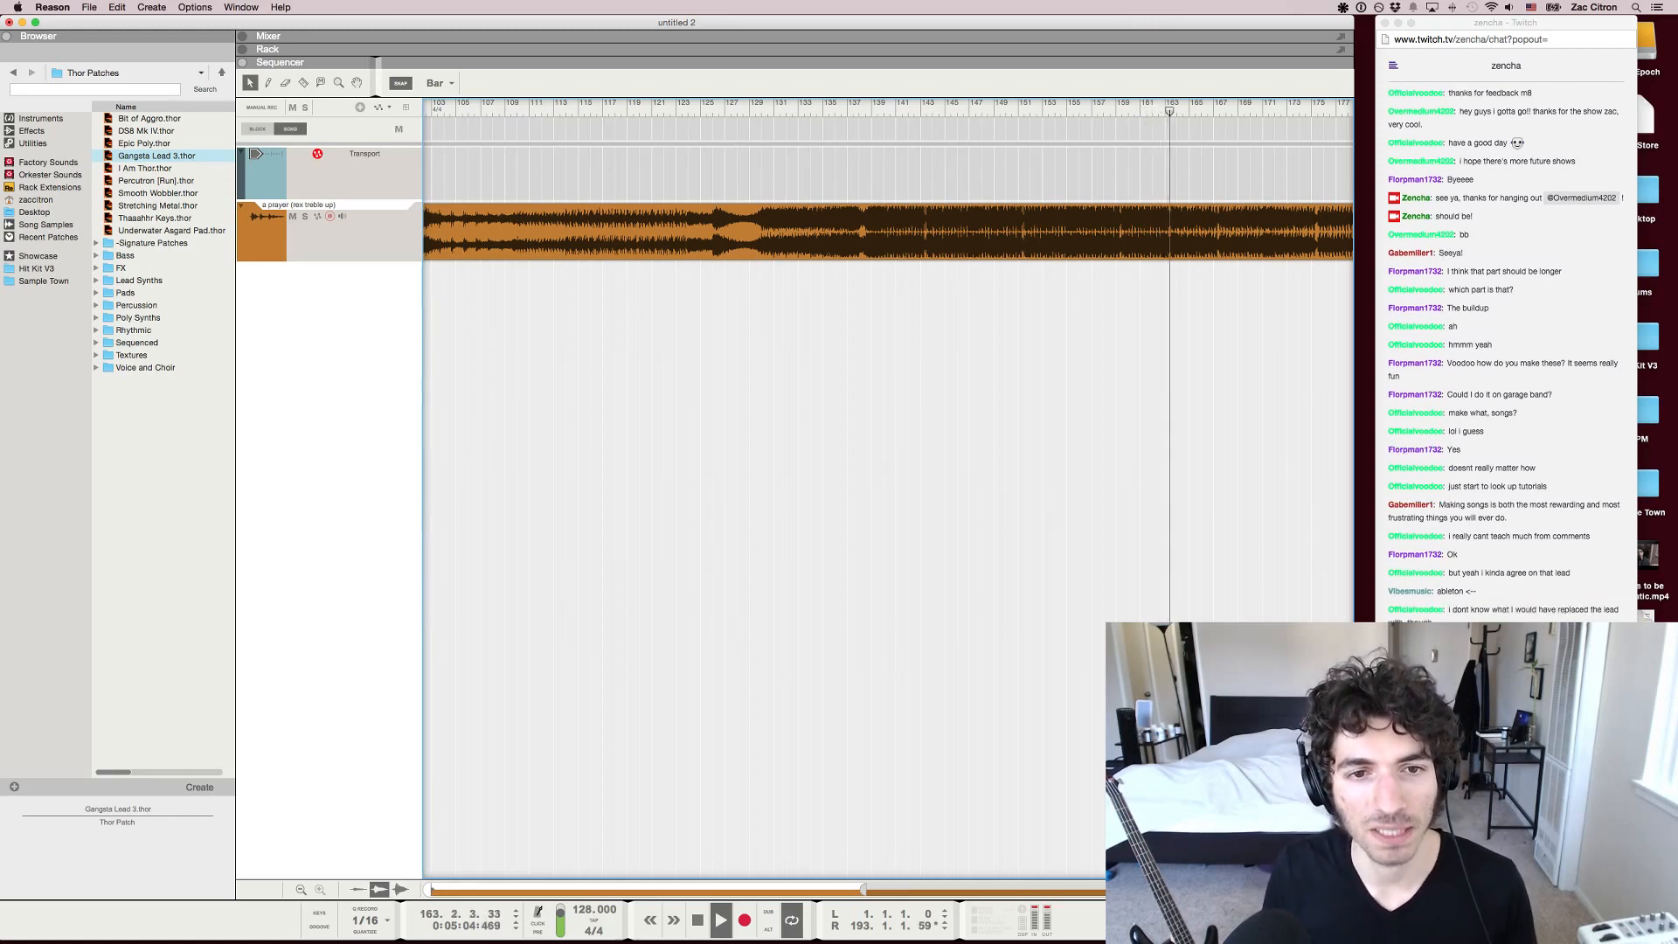
{"action": "left_click", "coordinate": [1115, 108]}
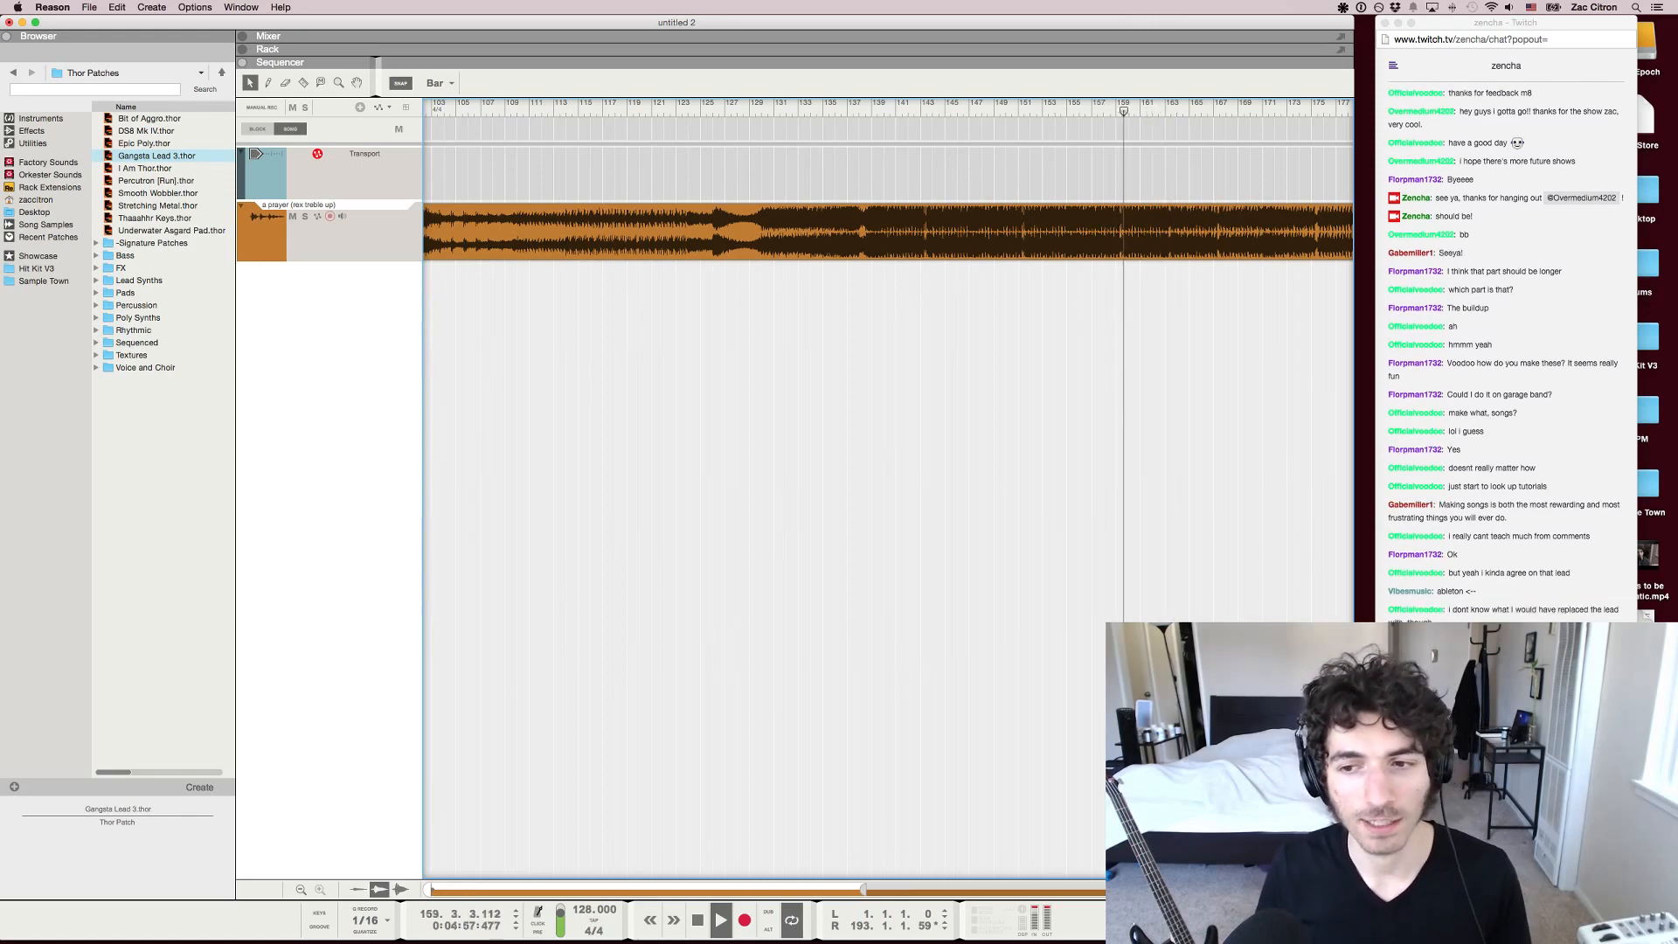
{"action": "left_click", "coordinate": [1116, 108]}
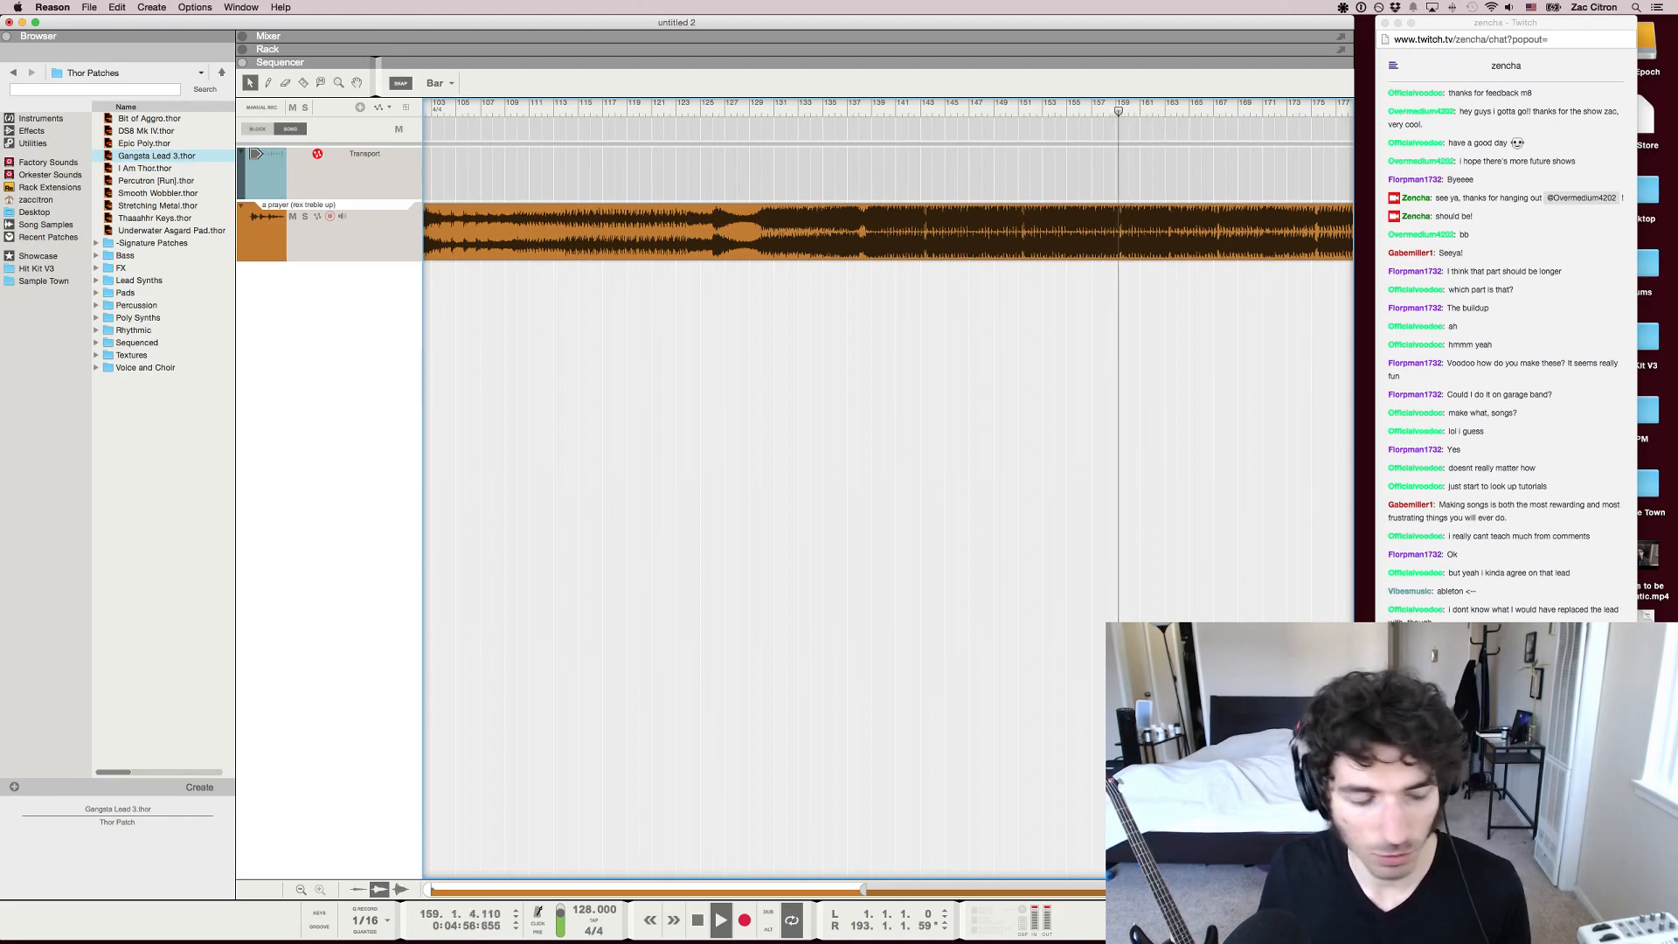
Check the Twitch chat while the second drop plays, and pause the song around bar 162
{"action": "key", "text": "z"}
{"action": "key", "text": "z"}
{"action": "key", "text": "z"}
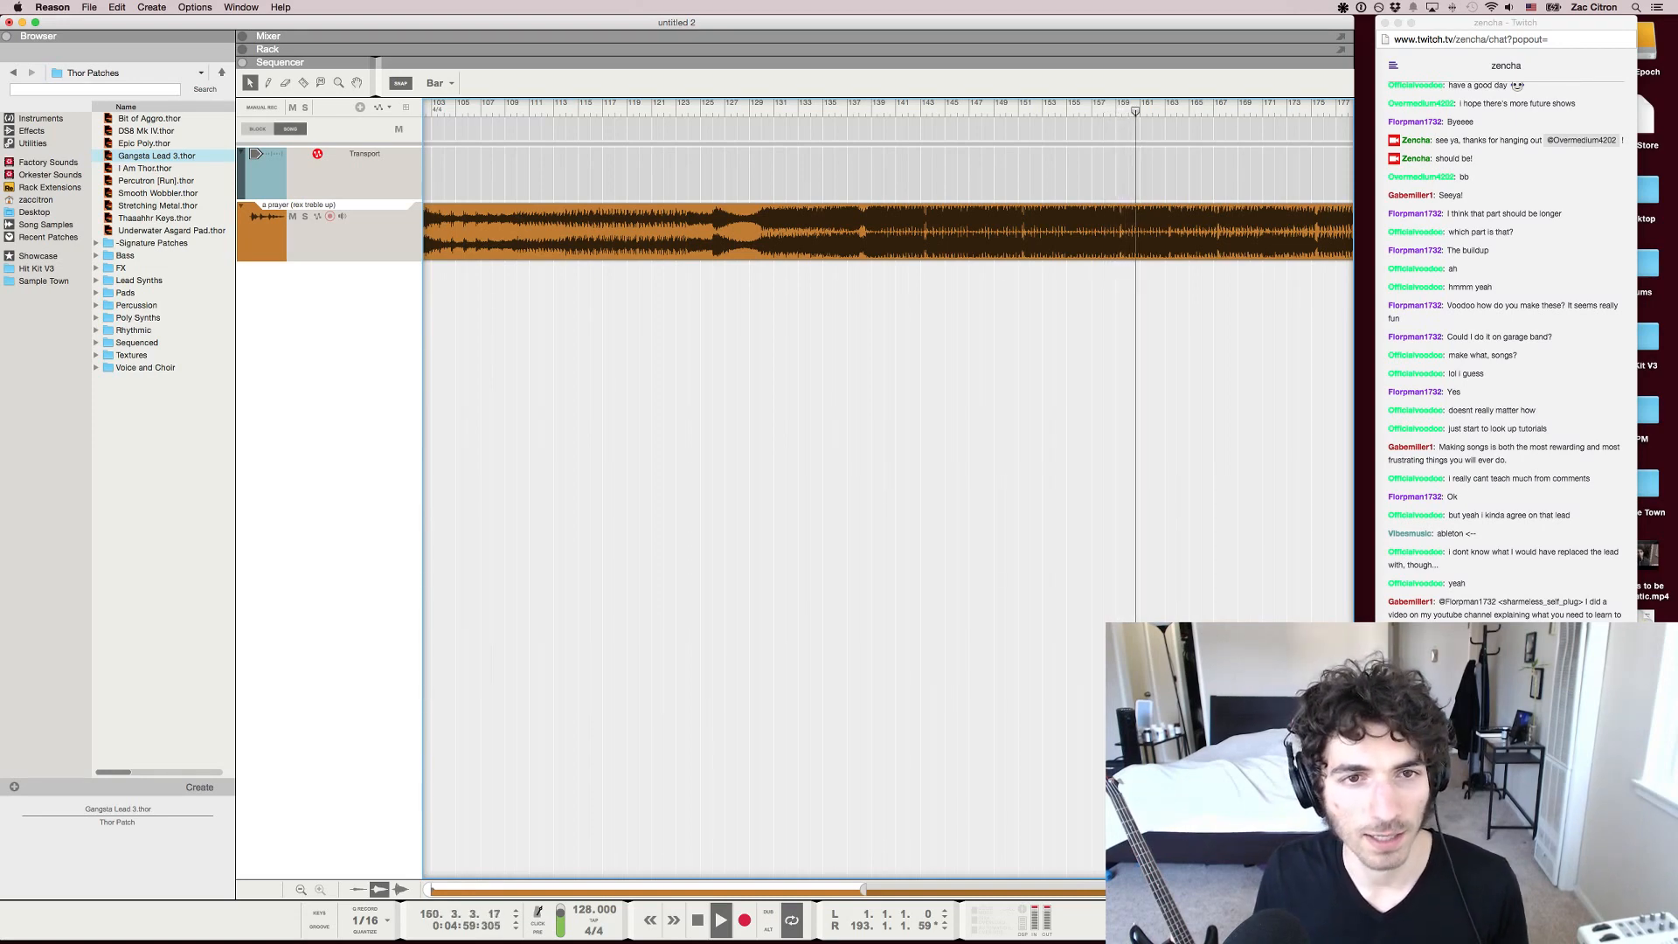
{"action": "key", "text": "super+Tab"}
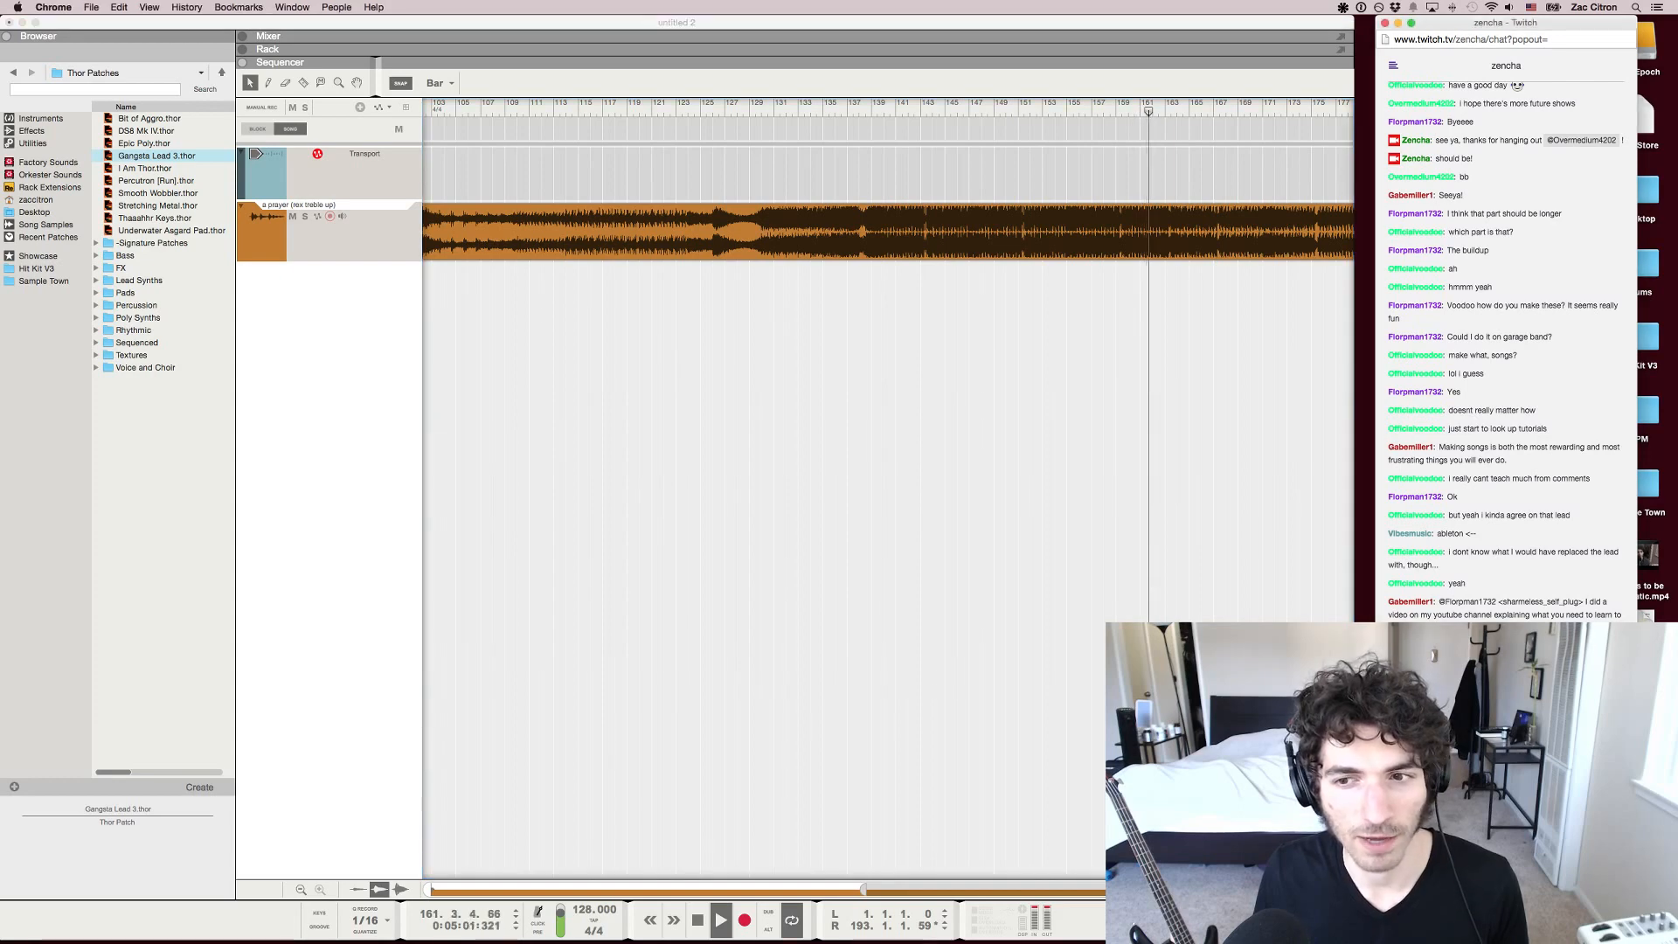
{"action": "key", "text": "super+Tab"}
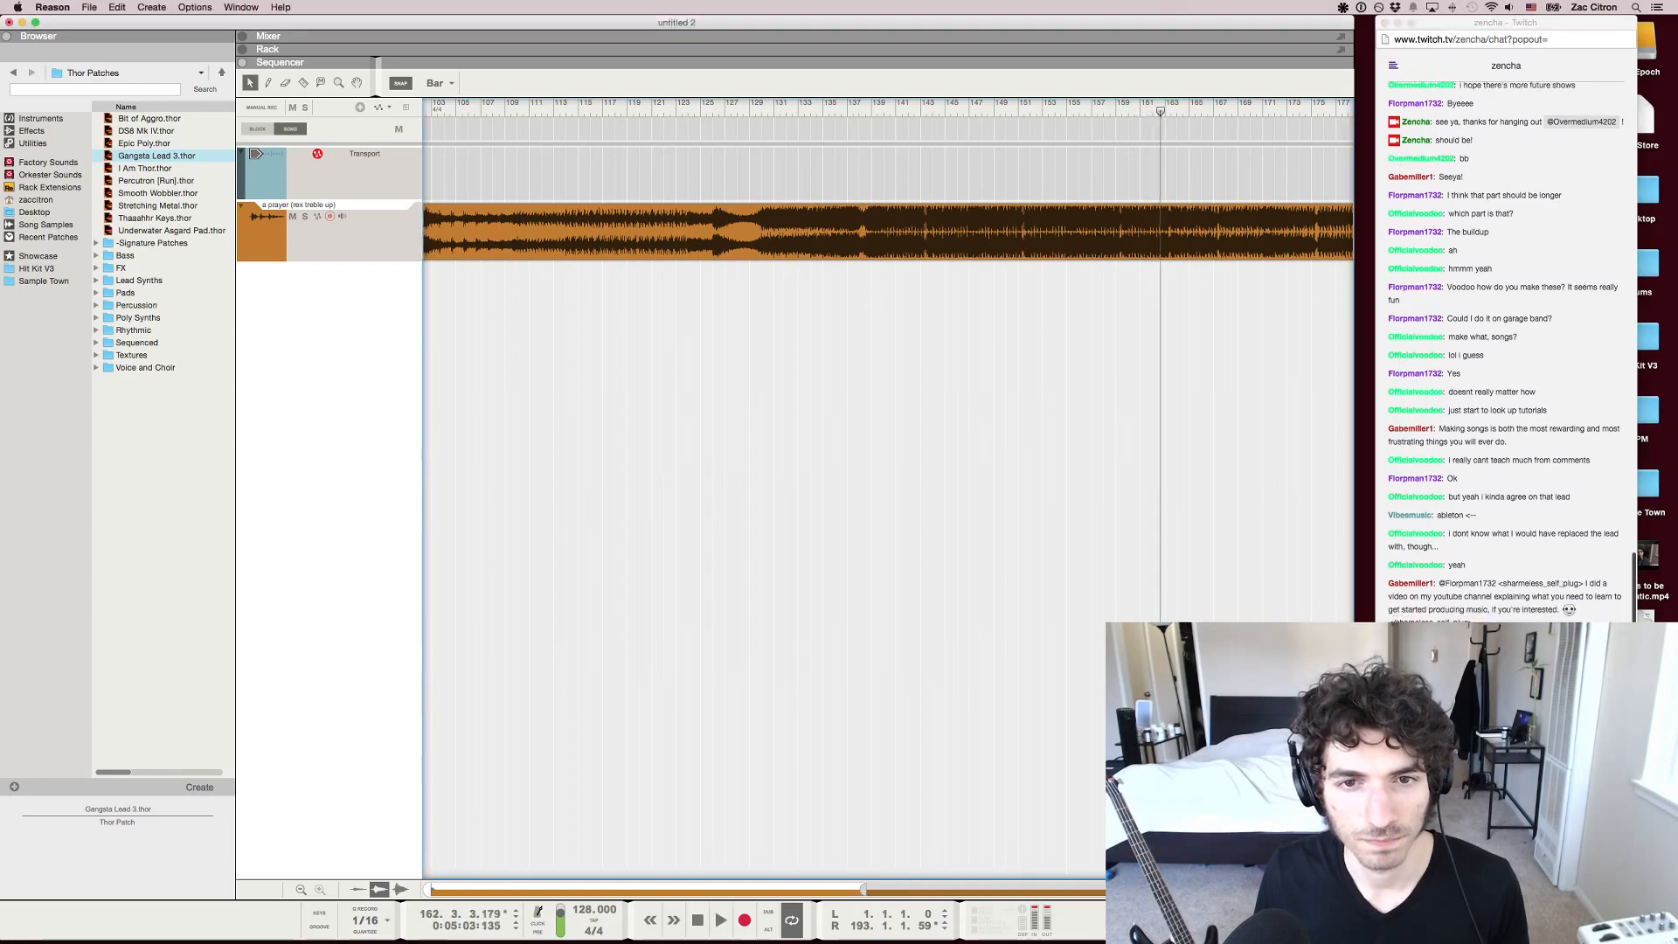
Compare the song's full waveform with a closer view of the second build-up and second drop
{"action": "scroll", "coordinate": [900, 489], "scroll_direction": "right", "scroll_amount": 5}
{"action": "scroll", "coordinate": [901, 489], "scroll_direction": "down", "scroll_amount": 3}
{"action": "scroll", "coordinate": [900, 490], "scroll_direction": "left", "scroll_amount": 6}
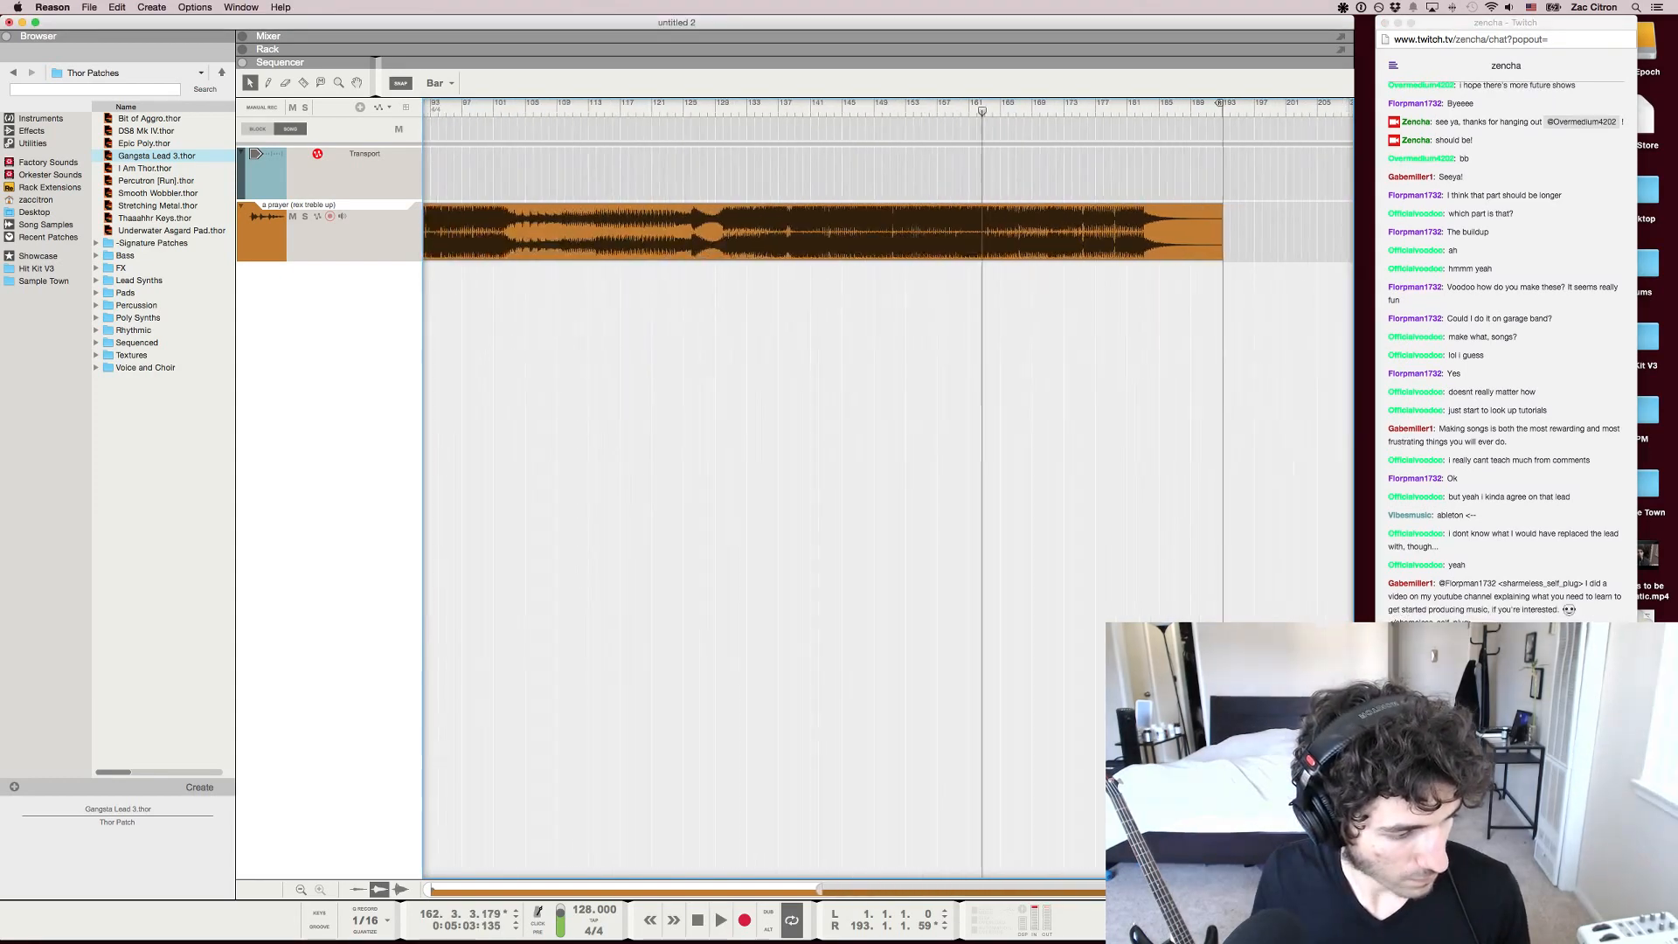
{"action": "key", "text": "g"}
{"action": "scroll", "coordinate": [888, 489], "scroll_direction": "right", "scroll_amount": 3}
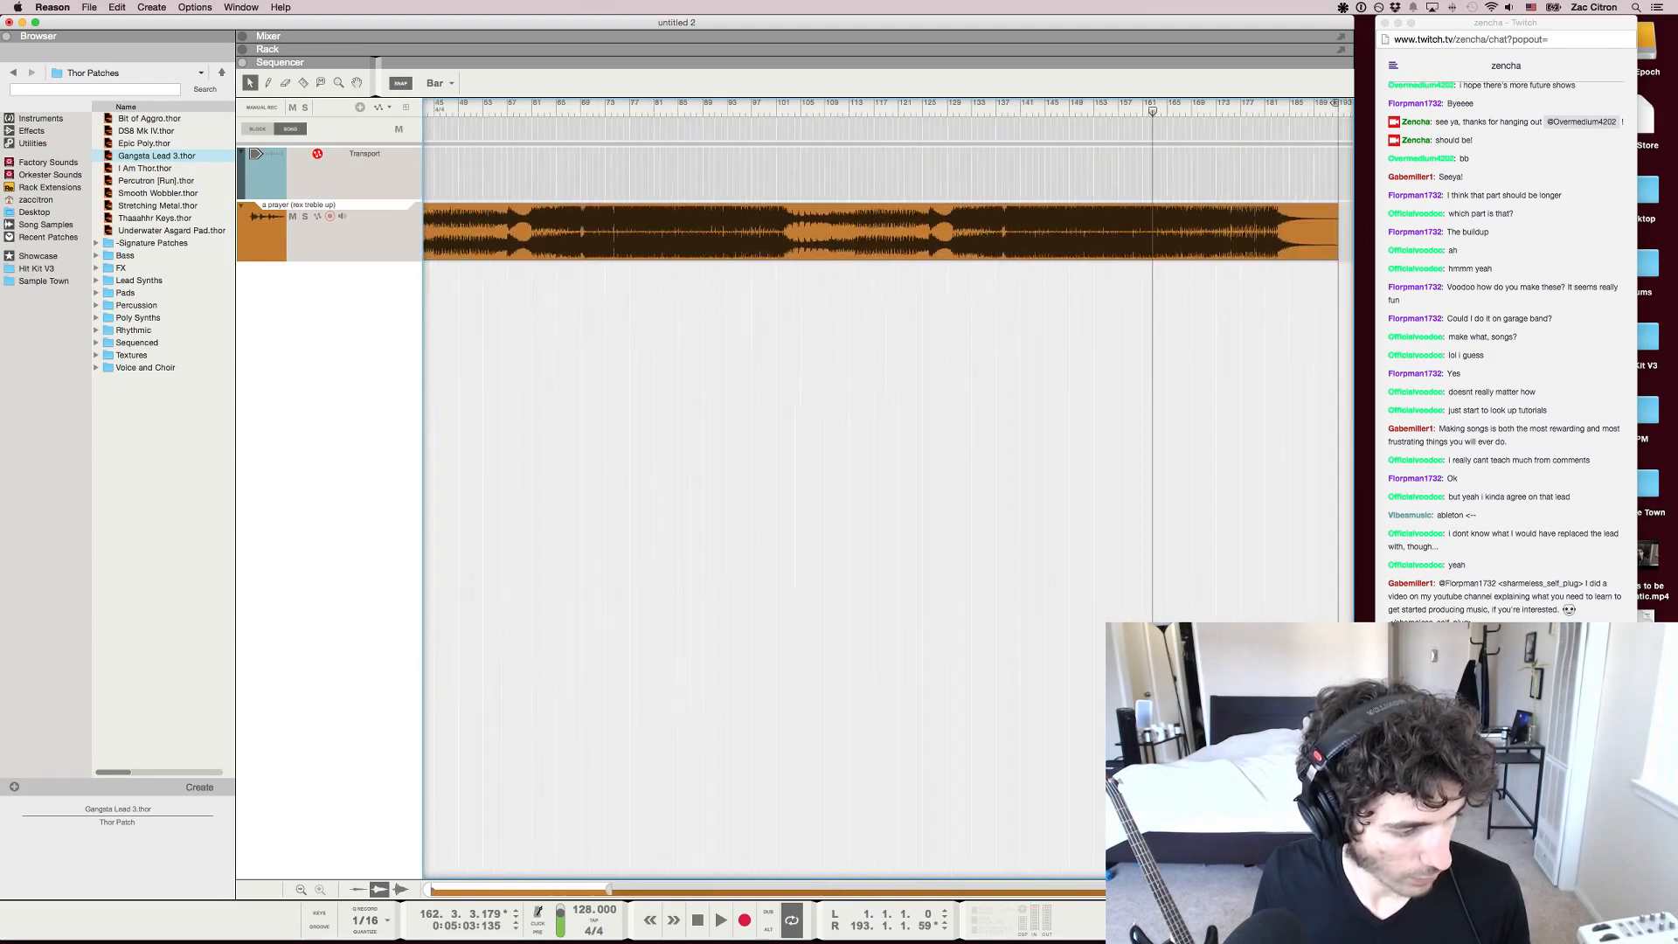
{"action": "key", "text": "g"}
{"action": "scroll", "coordinate": [889, 489], "scroll_direction": "left", "scroll_amount": 2}
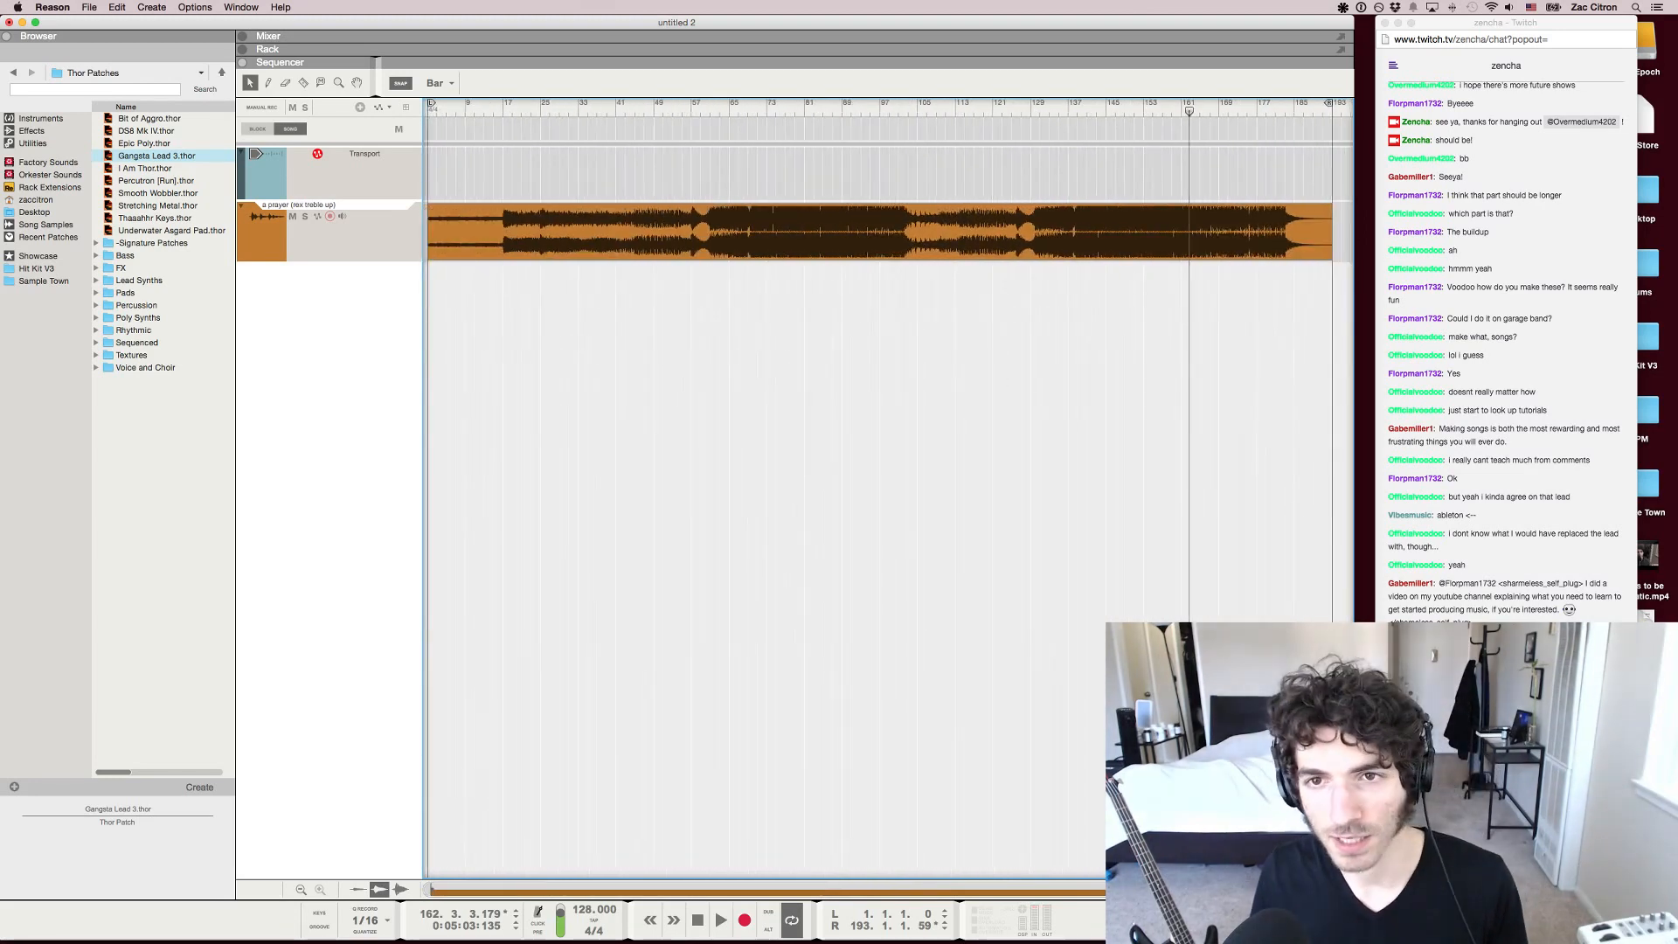
{"action": "scroll", "coordinate": [889, 490], "scroll_direction": "right", "scroll_amount": 3}
{"action": "key", "text": "h"}
{"action": "key", "text": "h"}
{"action": "key", "text": "h"}
{"action": "scroll", "coordinate": [889, 489], "scroll_direction": "left", "scroll_amount": 2}
{"action": "scroll", "coordinate": [888, 489], "scroll_direction": "right", "scroll_amount": 2}
{"action": "scroll", "coordinate": [888, 490], "scroll_direction": "left", "scroll_amount": 2}
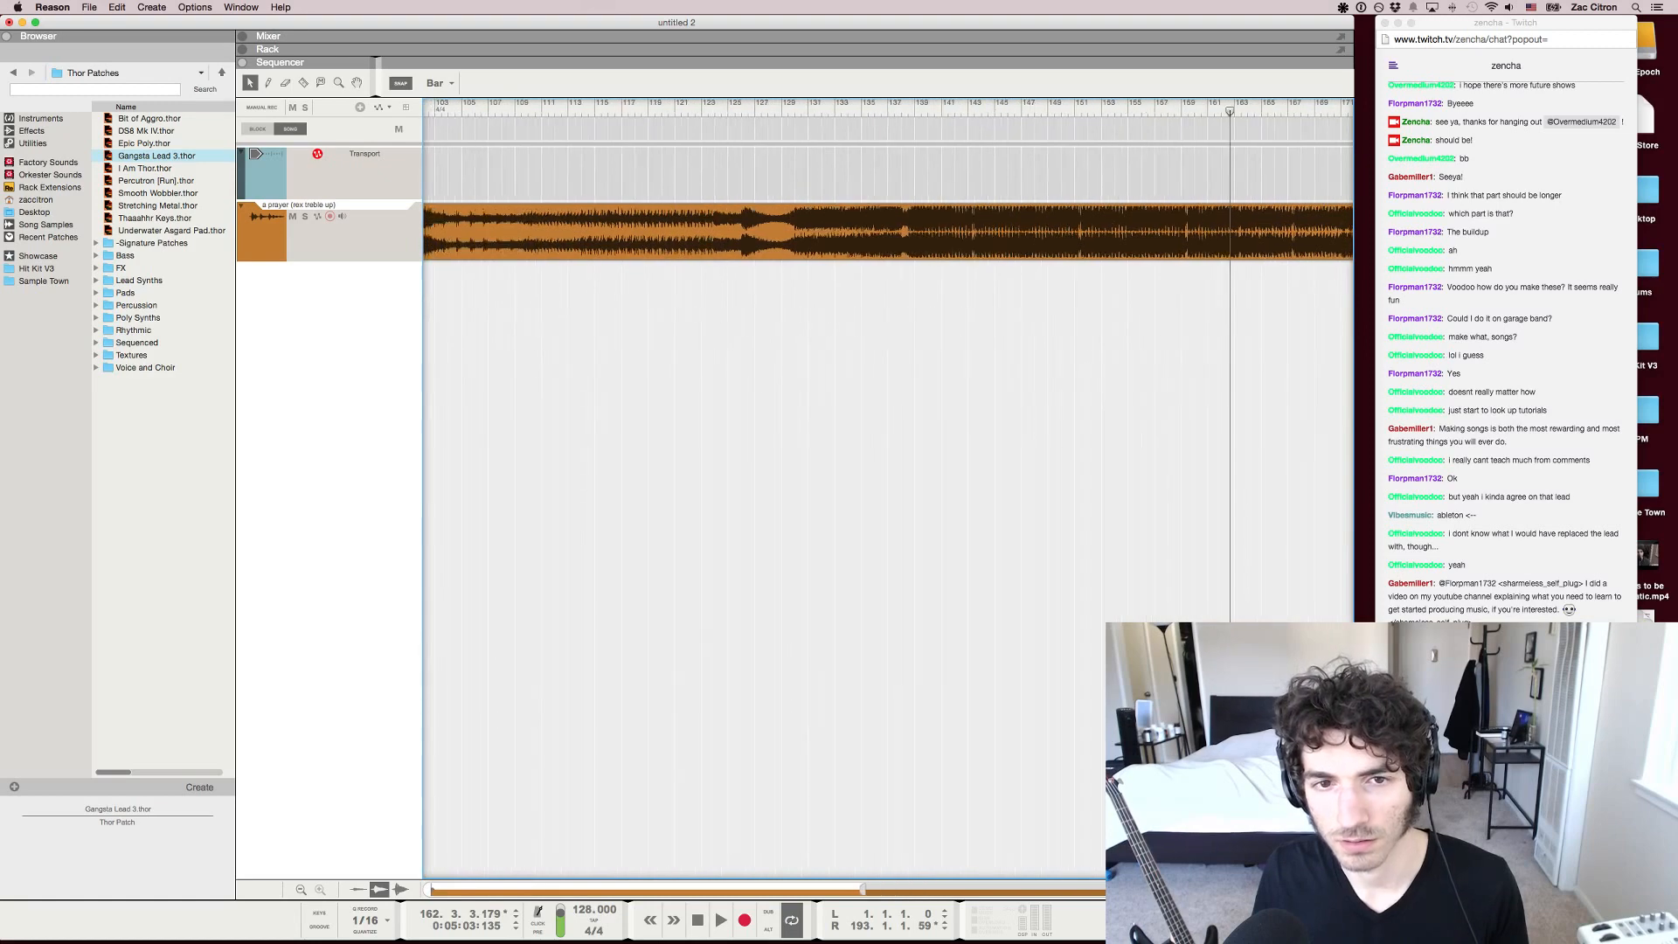
Move the playhead to bar 126 and on to bar 129, between the second build-up and second drop
{"action": "key", "text": "g"}
{"action": "key", "text": "g"}
{"action": "left_click_drag", "start_coordinate": [923, 111], "coordinate": [913, 111]}
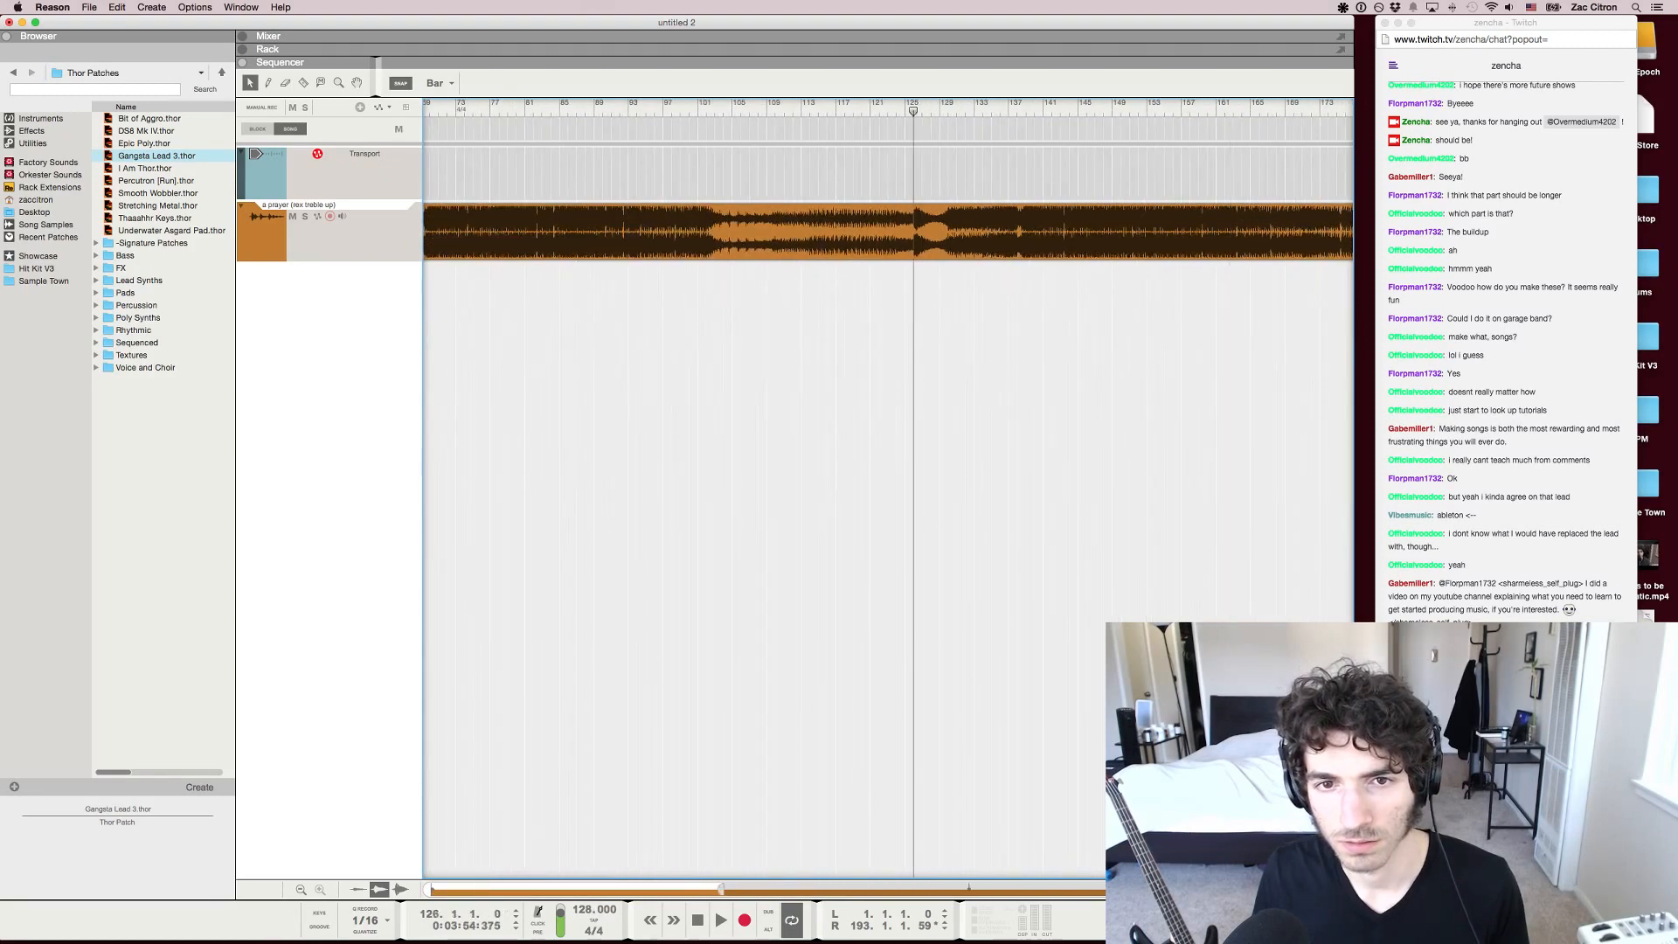
{"action": "key", "text": "g"}
{"action": "key", "text": "g"}
{"action": "key", "text": "g"}
{"action": "key", "text": "g"}
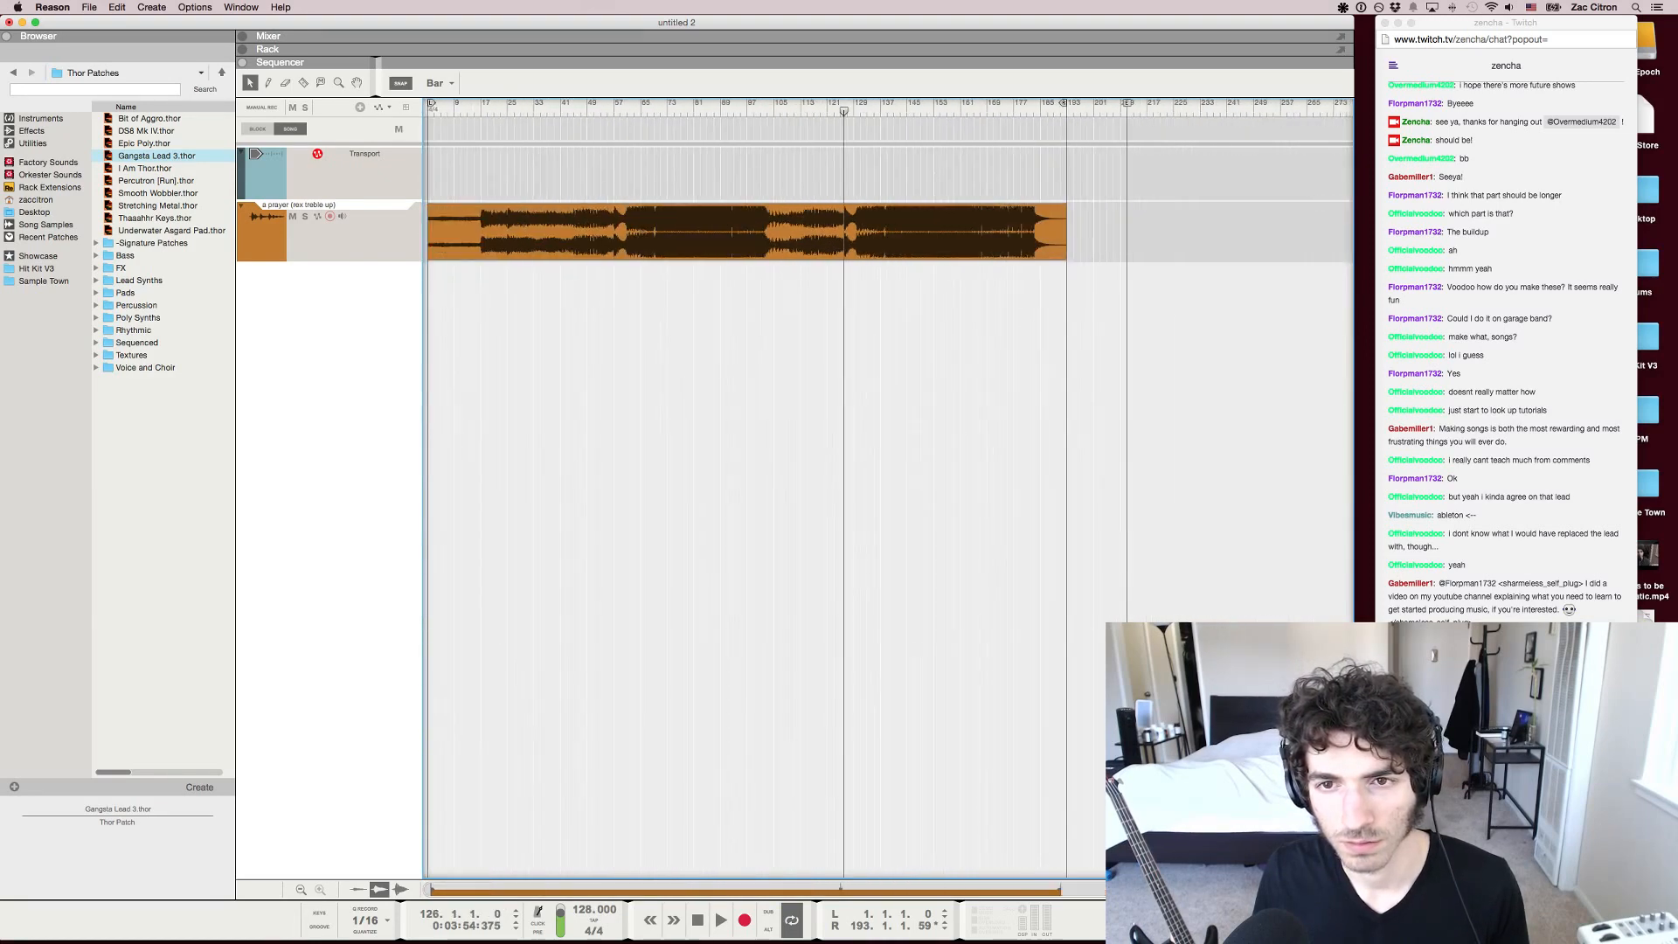
{"action": "mouse_move", "coordinate": [844, 111]}
{"action": "left_mouse_down"}
{"action": "mouse_move", "coordinate": [591, 111]}
{"action": "mouse_move", "coordinate": [869, 111]}
{"action": "mouse_move", "coordinate": [854, 111]}
{"action": "left_mouse_up"}
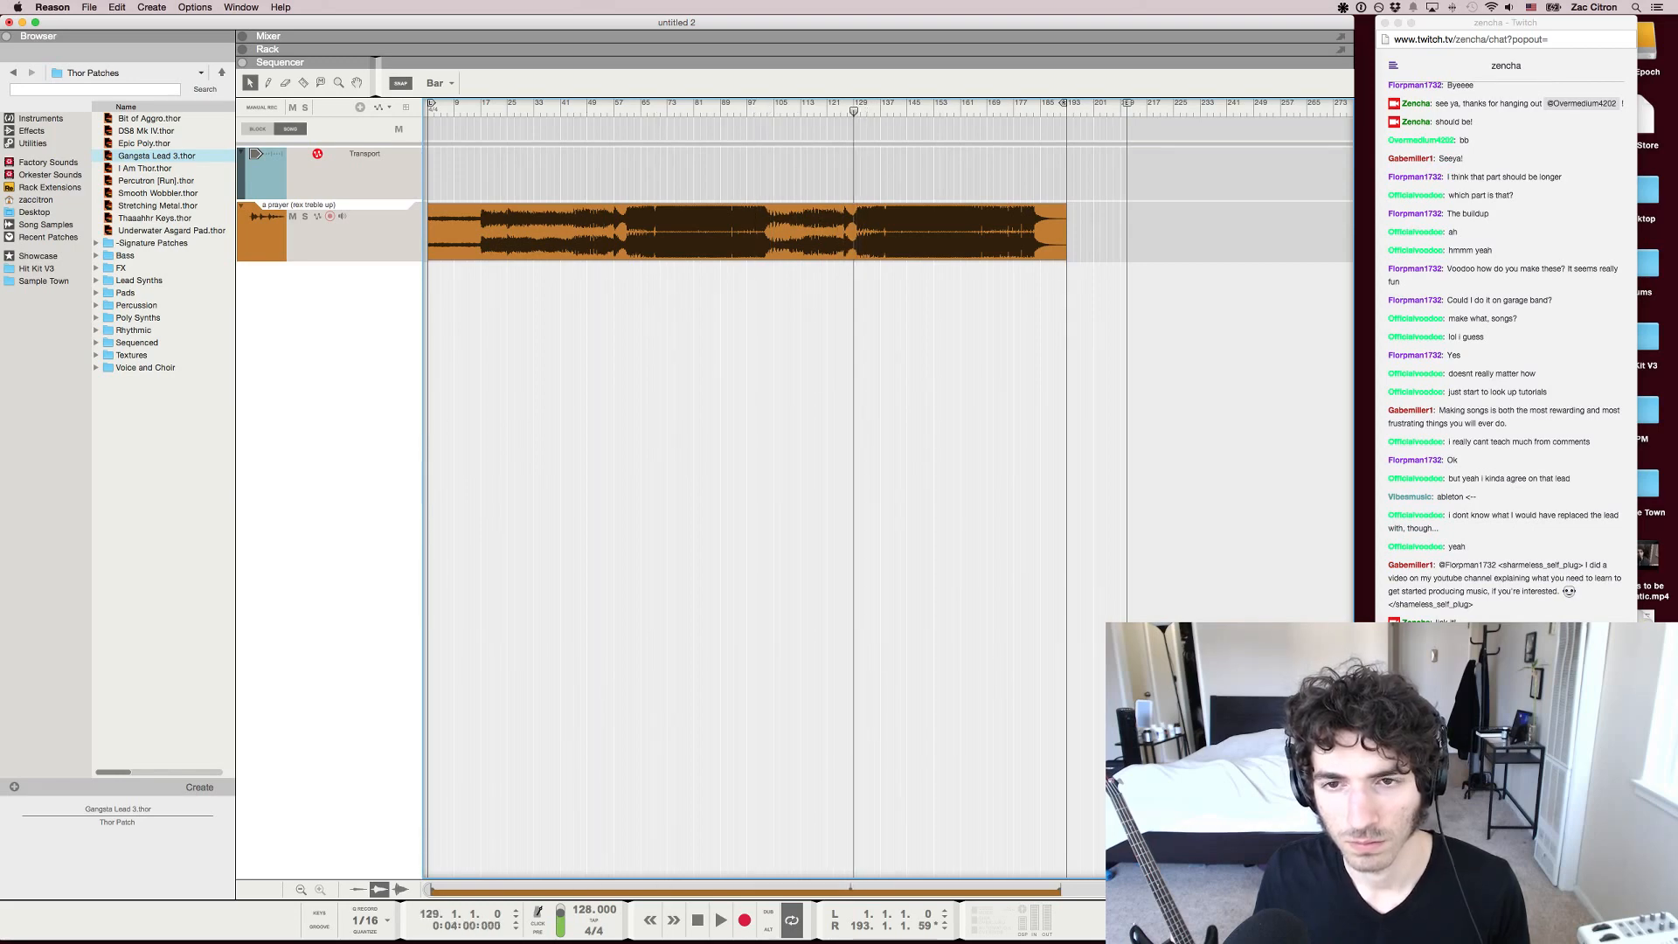
Move the playhead back to bar 123 in the second build-up and play from there
{"action": "key", "text": "h"}
{"action": "key", "text": "h"}
{"action": "key", "text": "h"}
{"action": "key", "text": "h"}
{"action": "key", "text": "h"}
{"action": "key", "text": "h"}
{"action": "key", "text": "h"}
{"action": "key", "text": "h"}
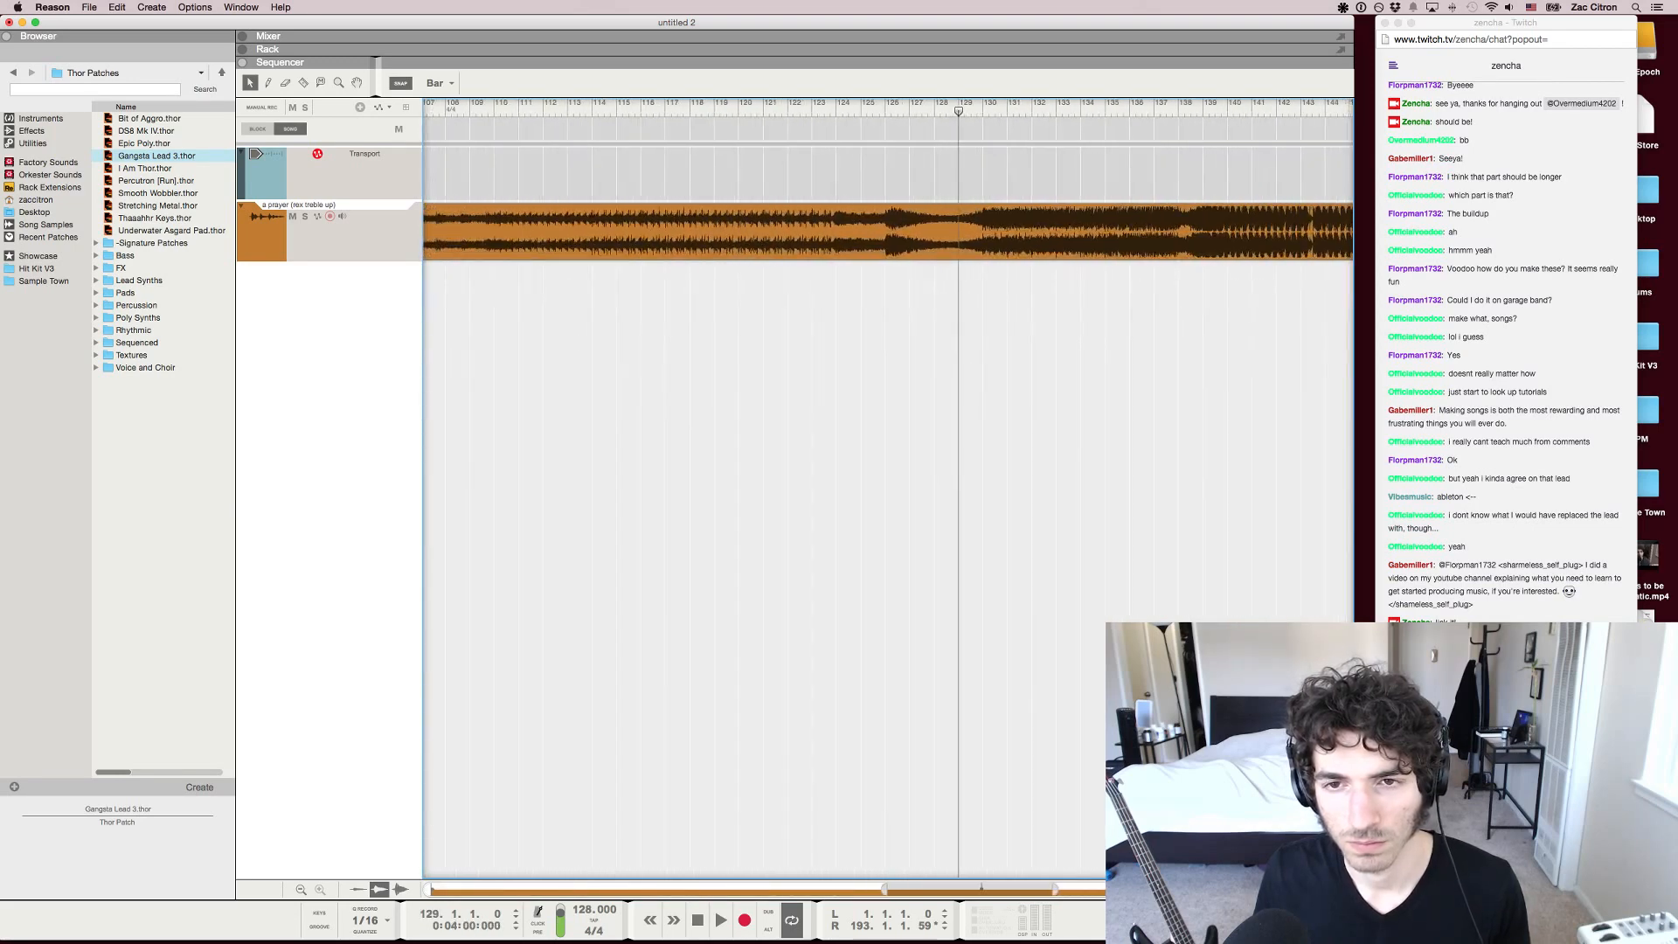
{"action": "left_click_drag", "start_coordinate": [959, 112], "coordinate": [811, 111]}
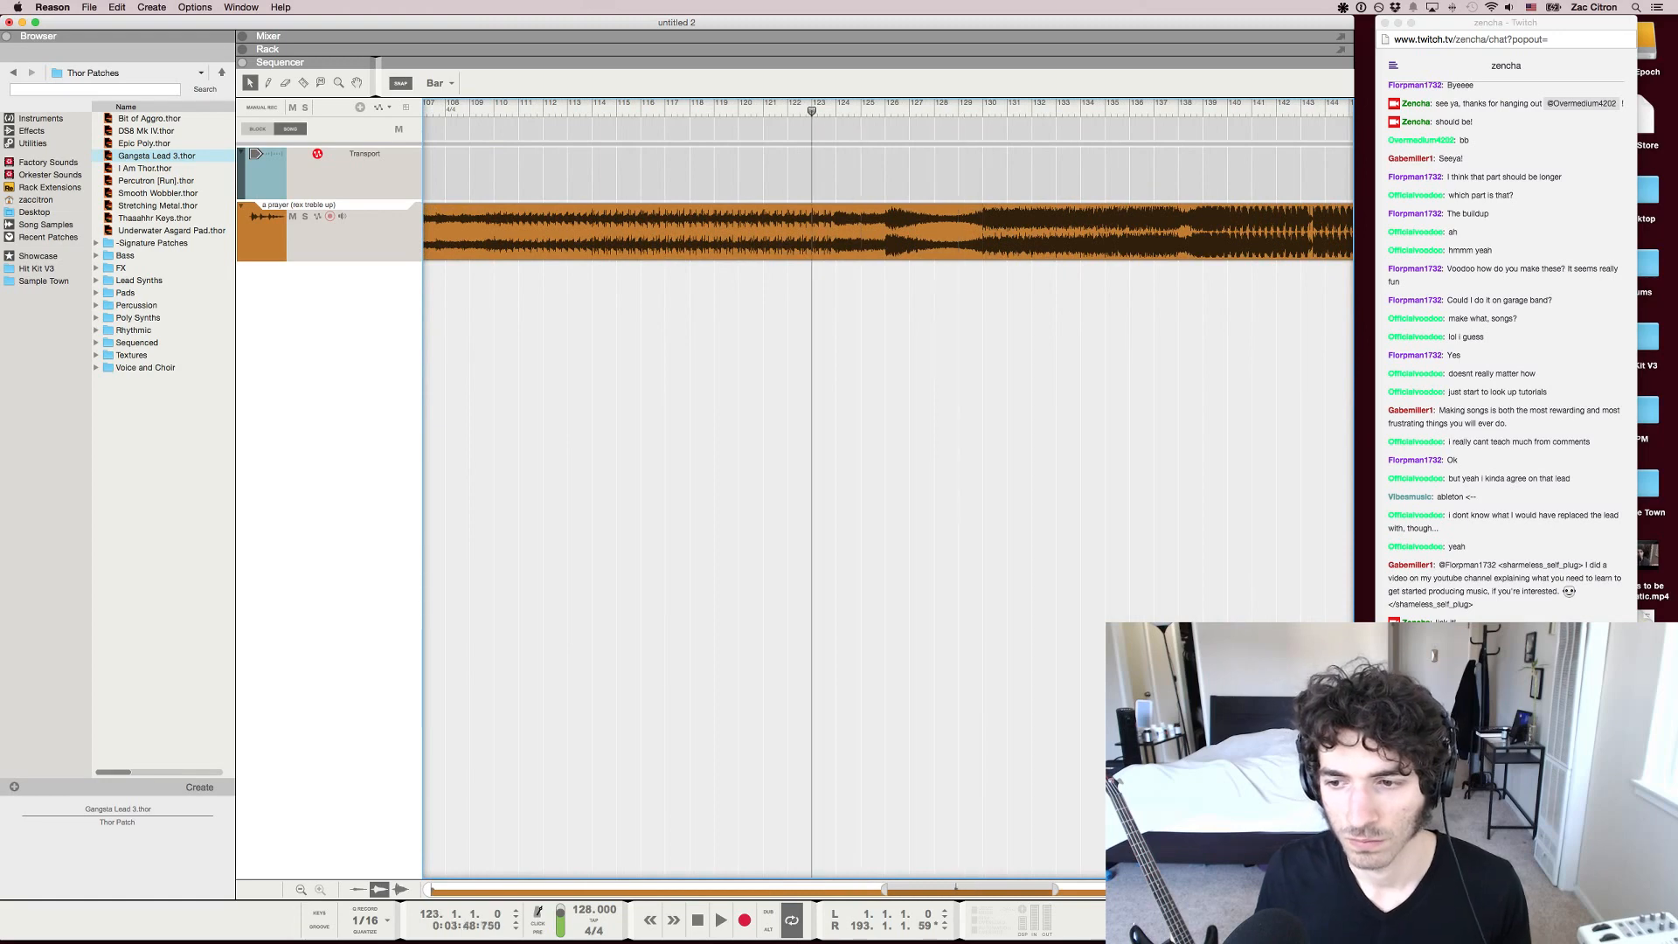
{"action": "key", "text": "space"}
{"action": "key", "text": "g"}
{"action": "key", "text": "g"}
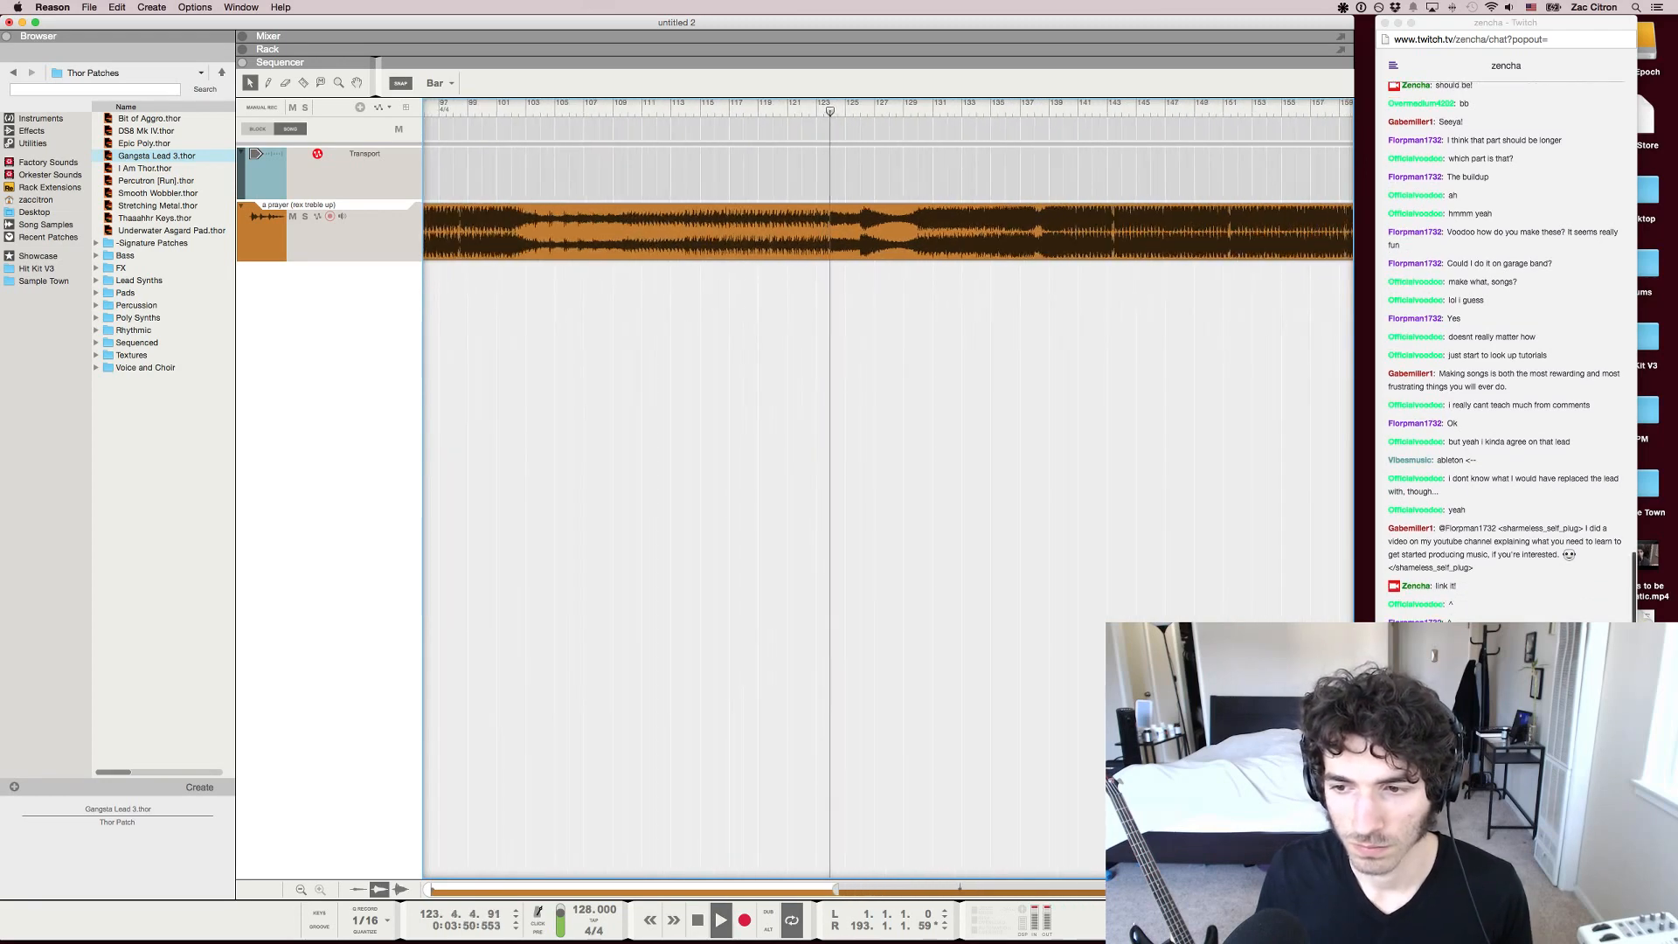
Examine the waveform around the start of the second drop, in overview and up close, during playback
{"action": "key", "text": "g"}
{"action": "key", "text": "g"}
{"action": "key", "text": "g"}
{"action": "key", "text": "g"}
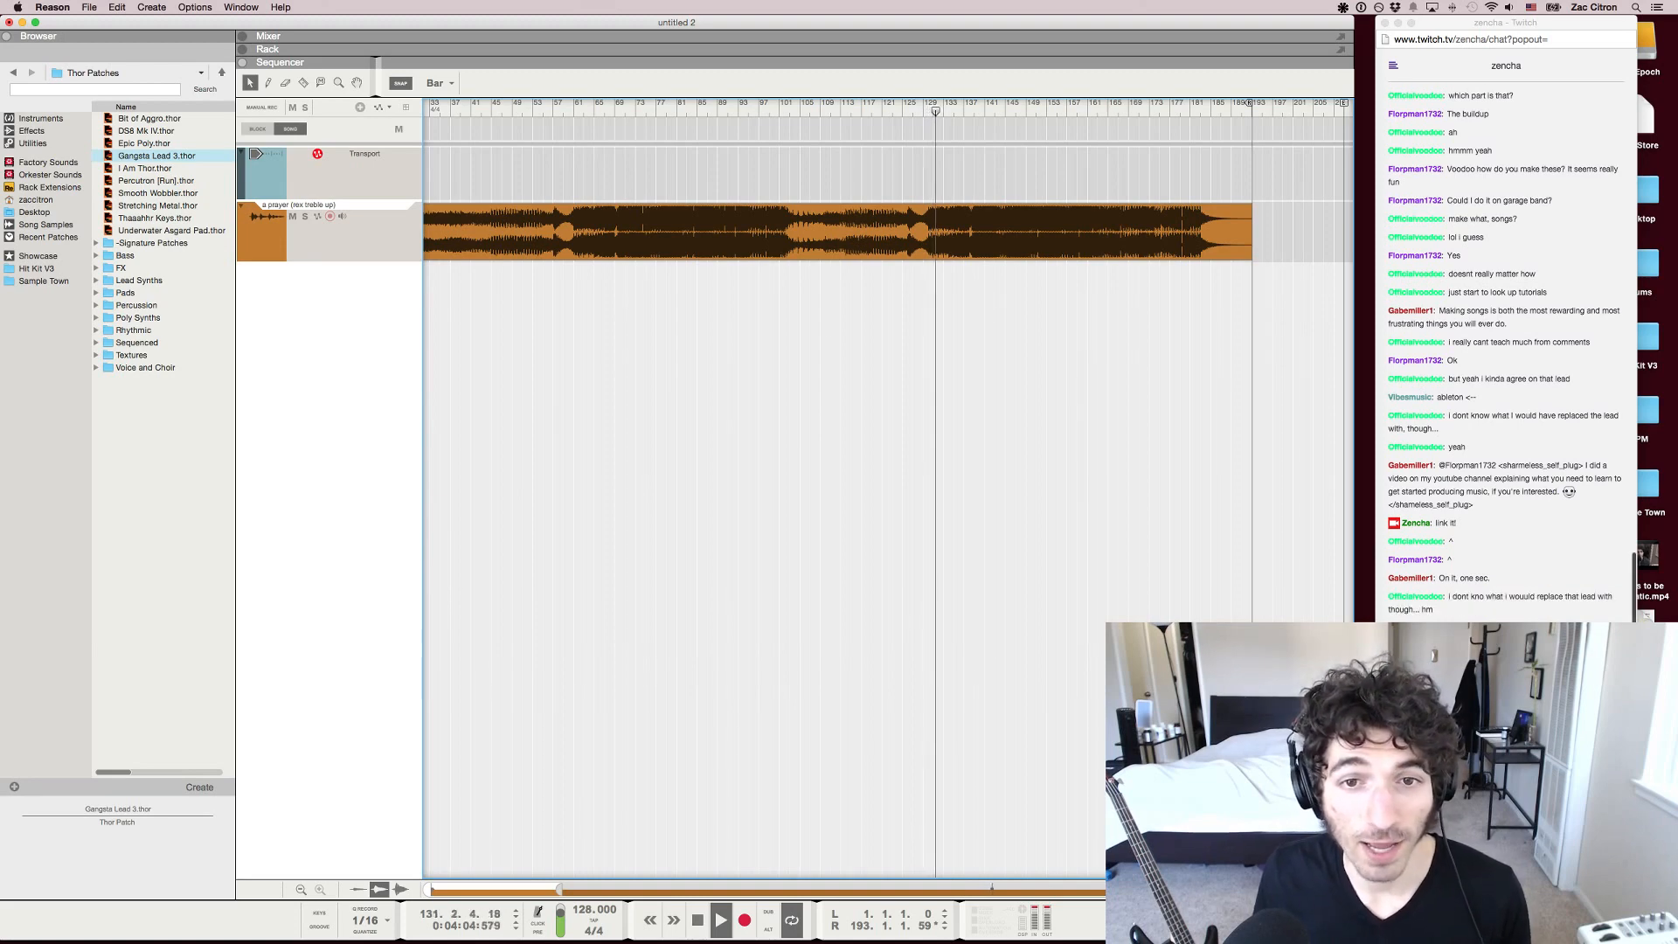
{"action": "key", "text": "h"}
{"action": "key", "text": "h"}
{"action": "key", "text": "h"}
{"action": "key", "text": "h"}
{"action": "key", "text": "h"}
{"action": "key", "text": "h"}
{"action": "key", "text": "h"}
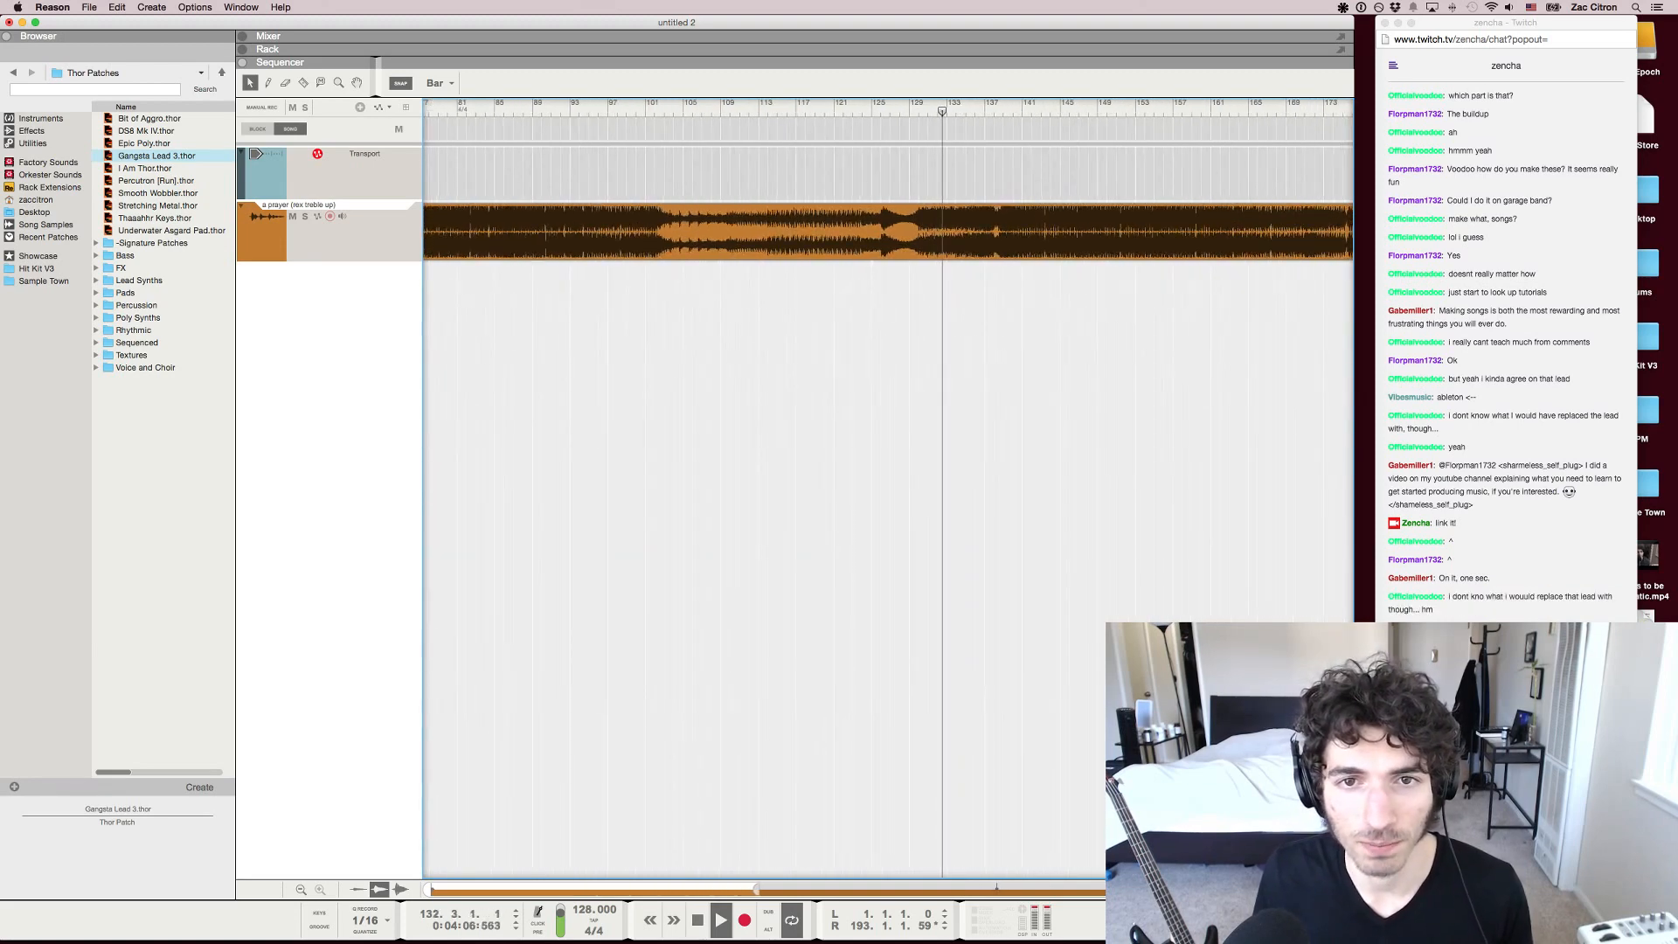
{"action": "key", "text": "h"}
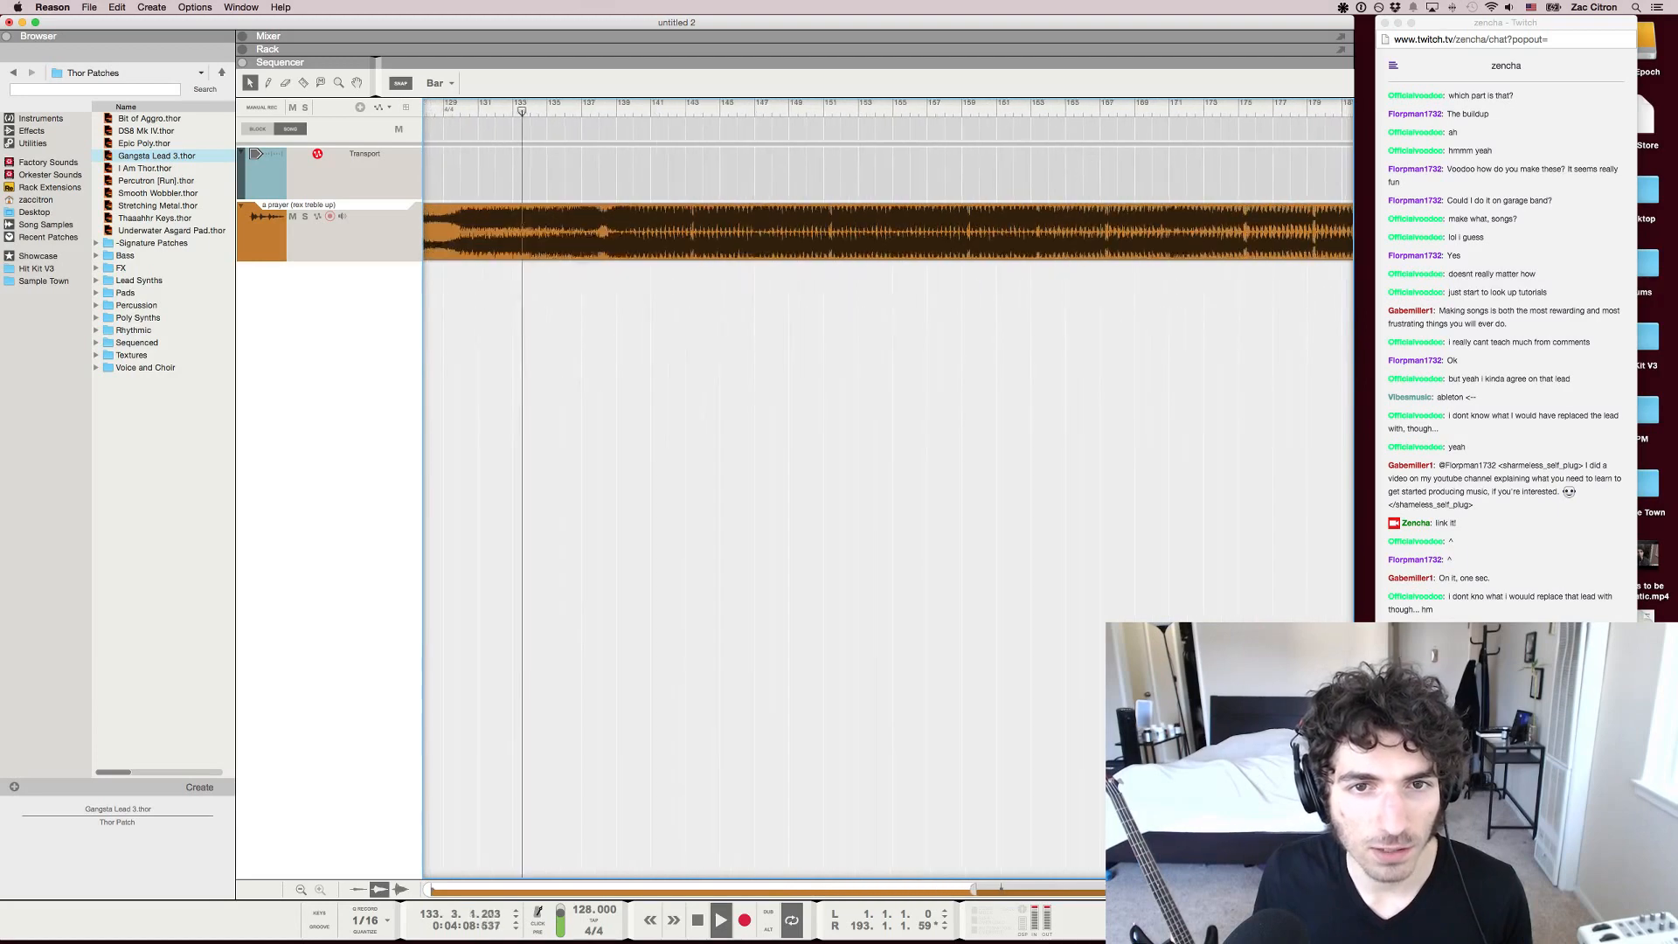
Split the song clip at bar 139 and move the drop section to start at bar 140
{"action": "scroll", "coordinate": [889, 490], "scroll_direction": "left", "scroll_amount": 2}
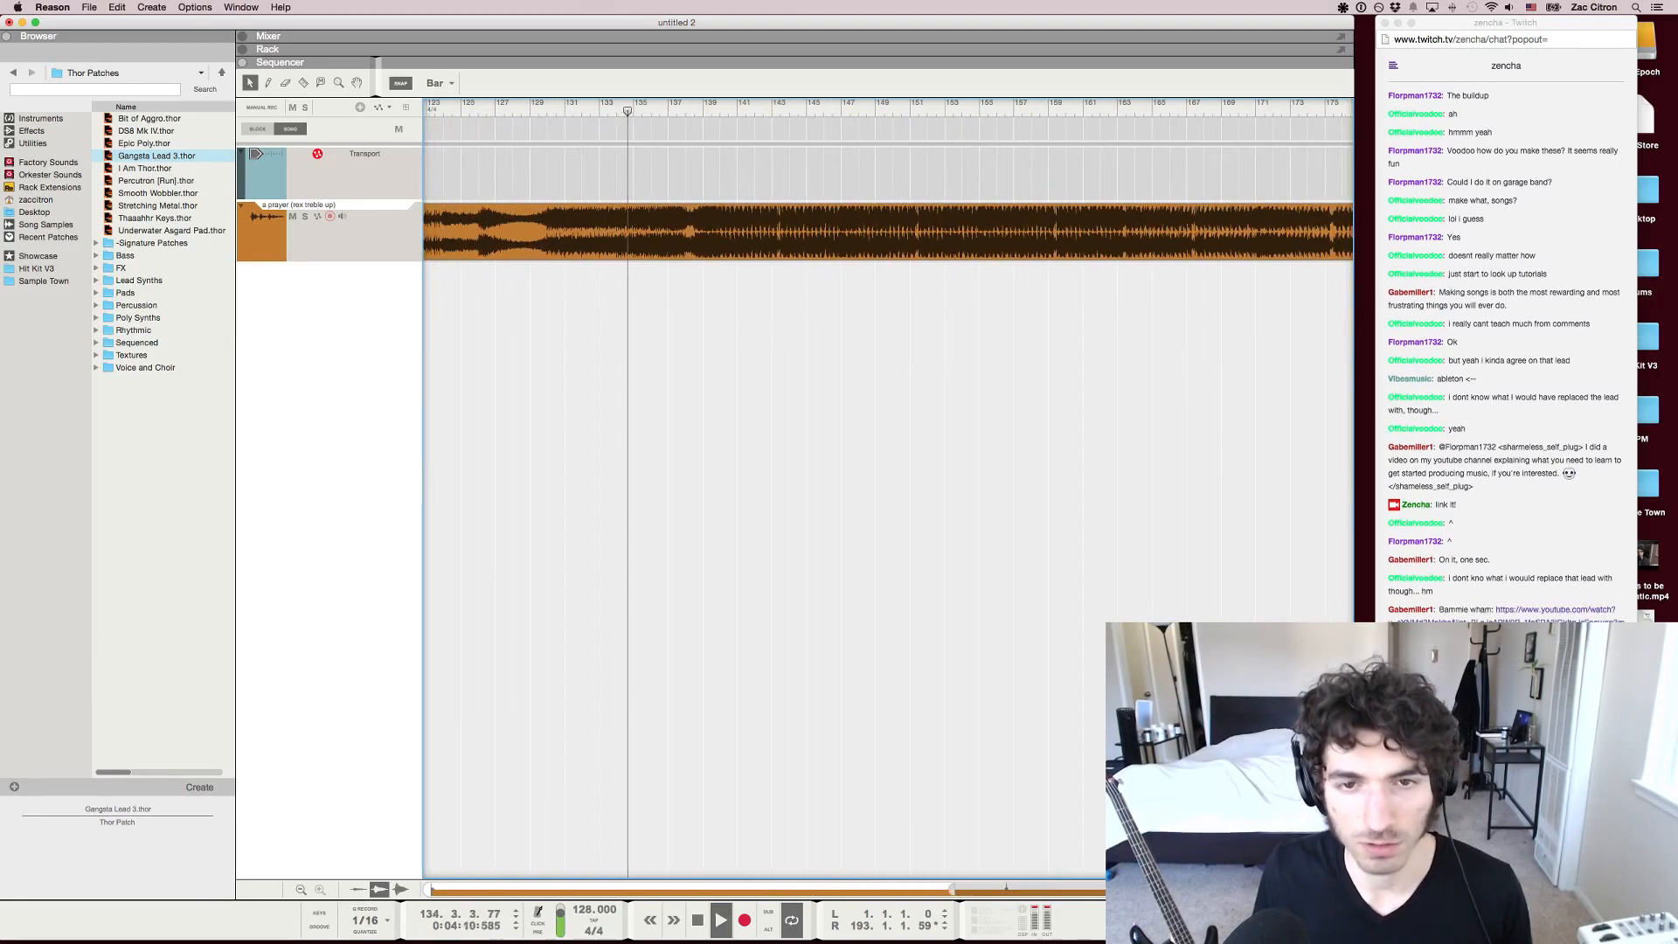
{"action": "left_click", "coordinate": [888, 232]}
{"action": "key", "text": "r"}
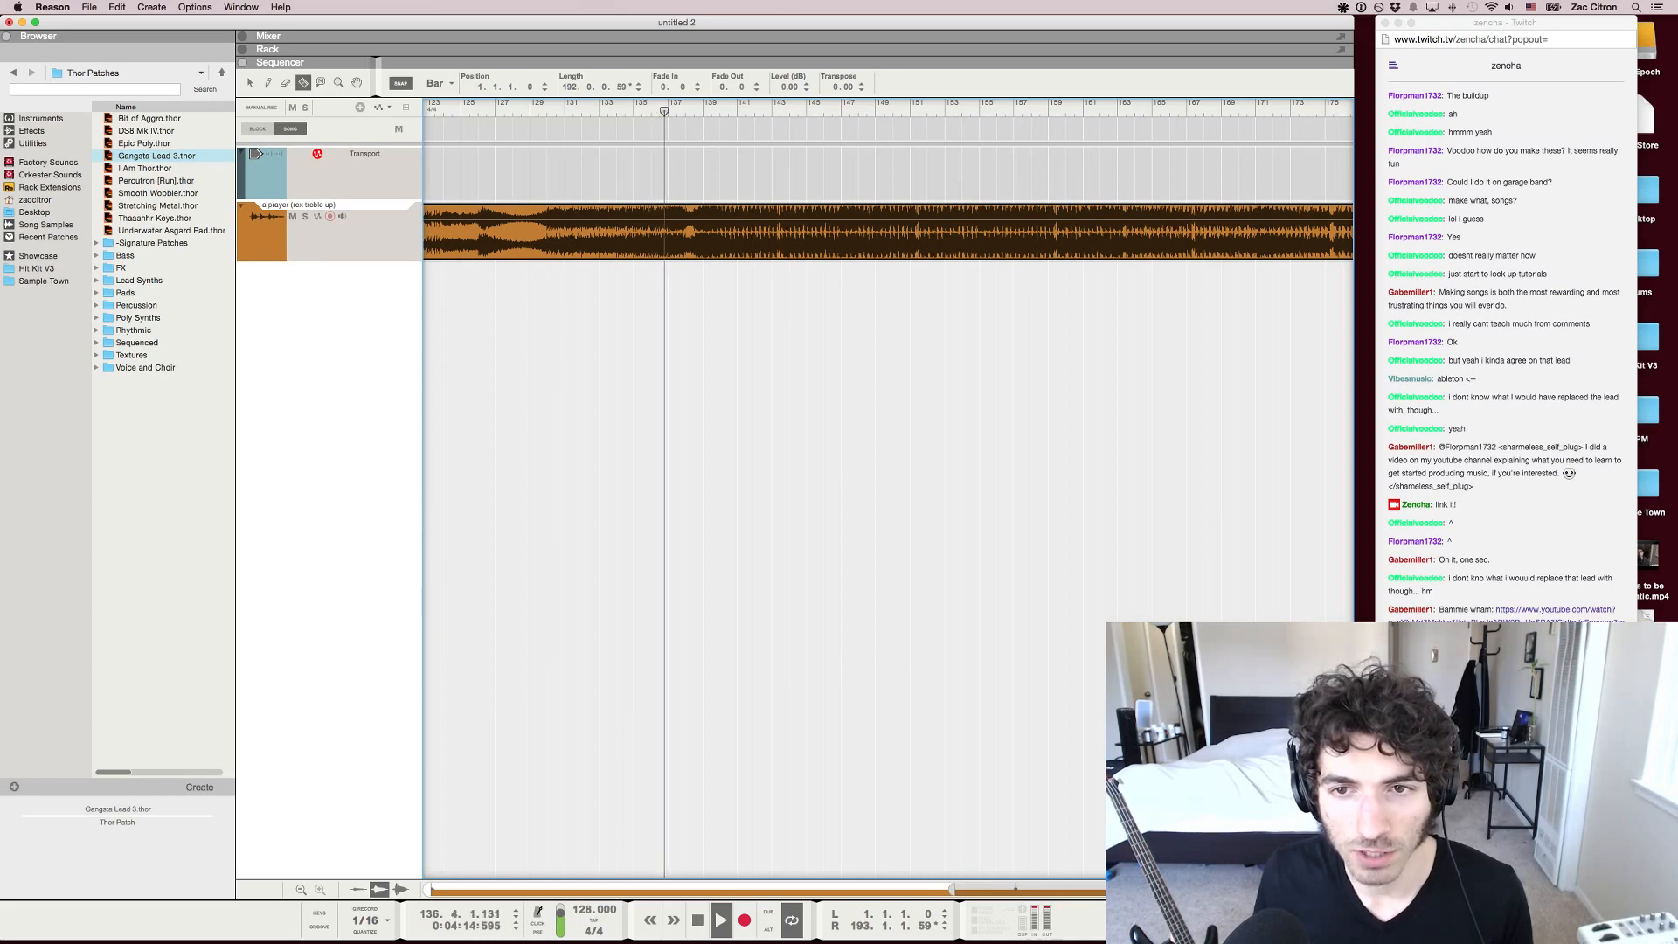
{"action": "left_click", "coordinate": [704, 232]}
{"action": "key", "text": "q"}
{"action": "left_click_drag", "start_coordinate": [743, 232], "coordinate": [761, 231]}
{"action": "left_click_drag", "start_coordinate": [733, 231], "coordinate": [716, 232]}
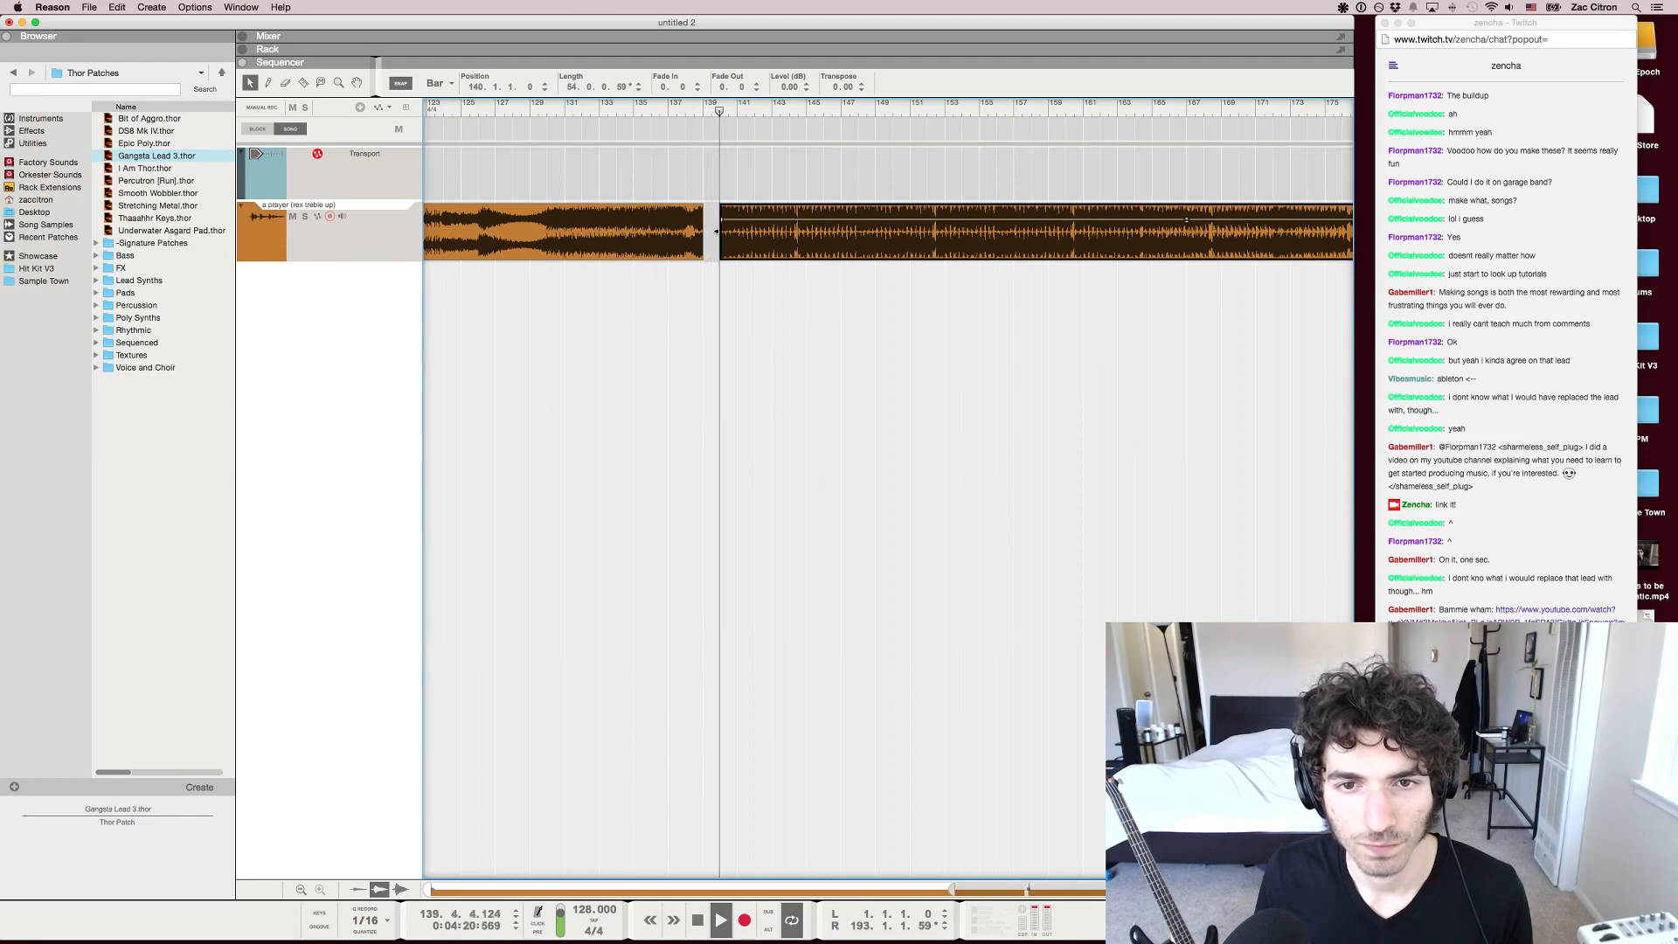
{"action": "key", "text": "Escape"}
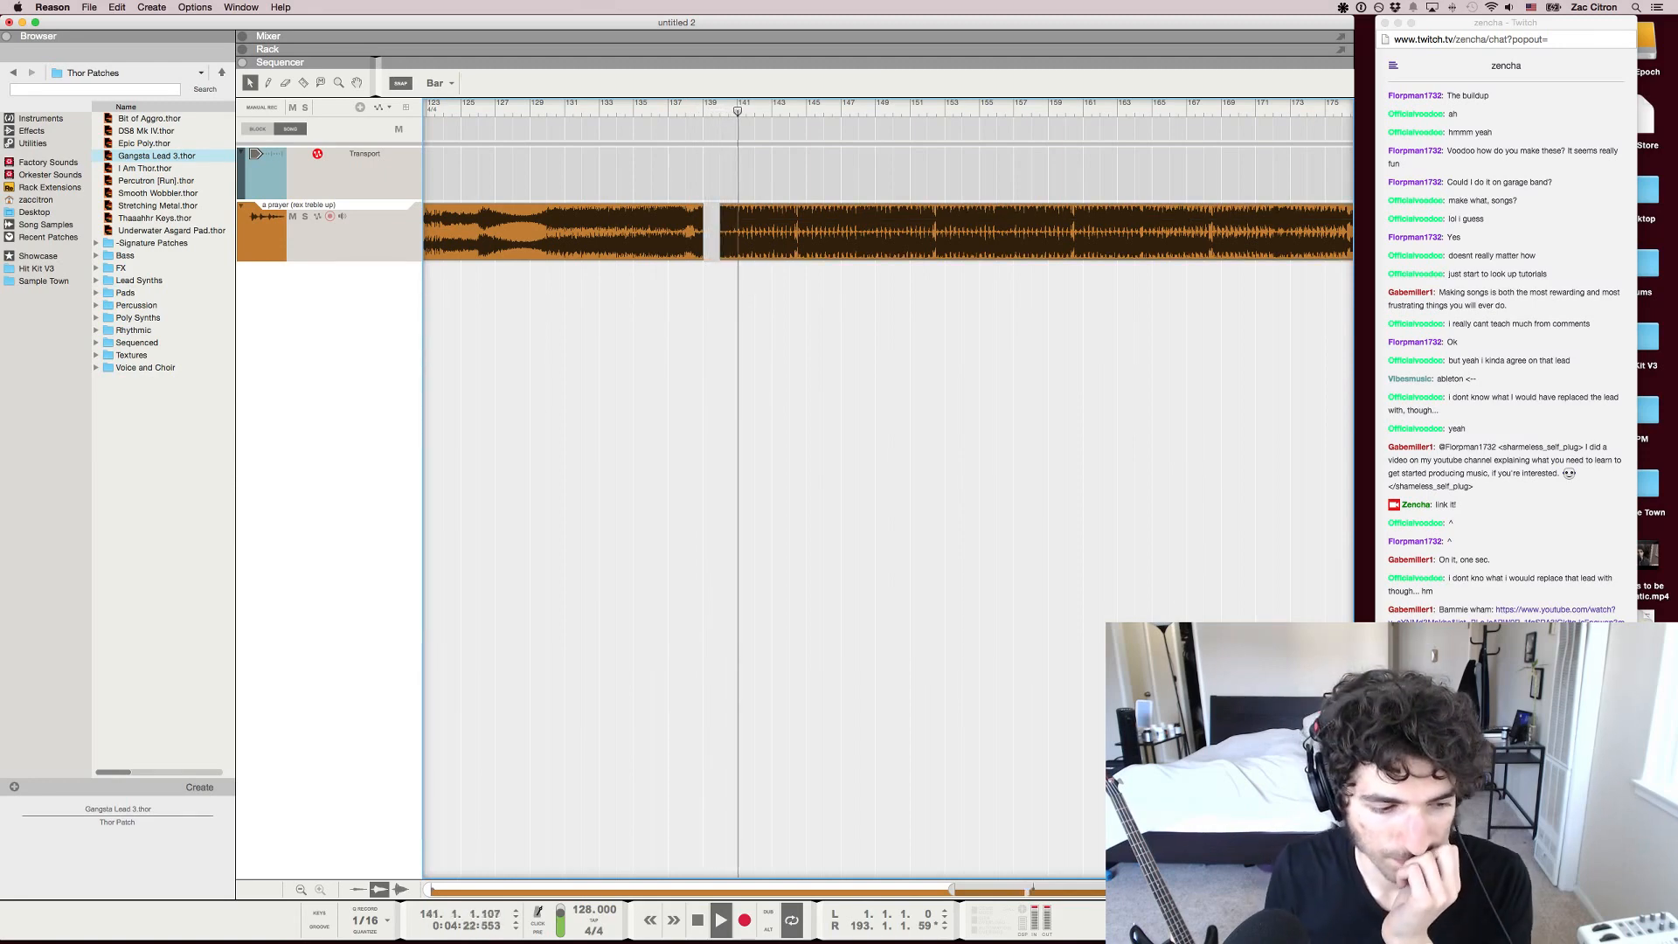
Set the snap value to 1/4 and play briefly from bar 138 beat 4, just before the gap
{"action": "key", "text": "space"}
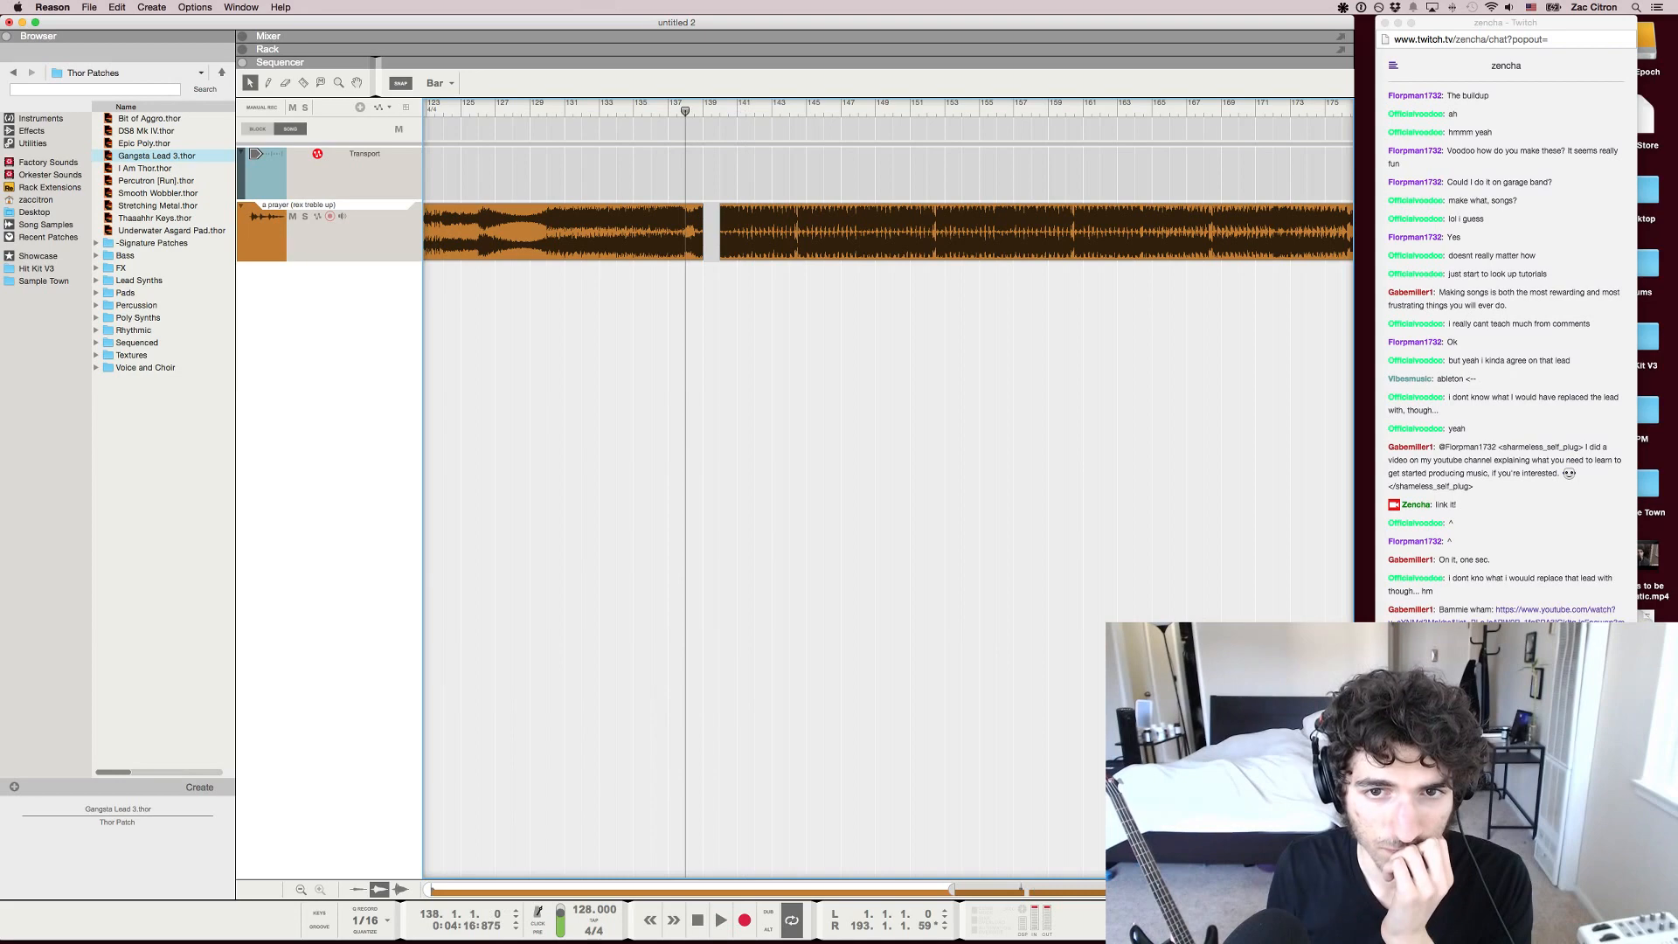
{"action": "left_click", "coordinate": [439, 82]}
{"action": "left_click", "coordinate": [437, 105]}
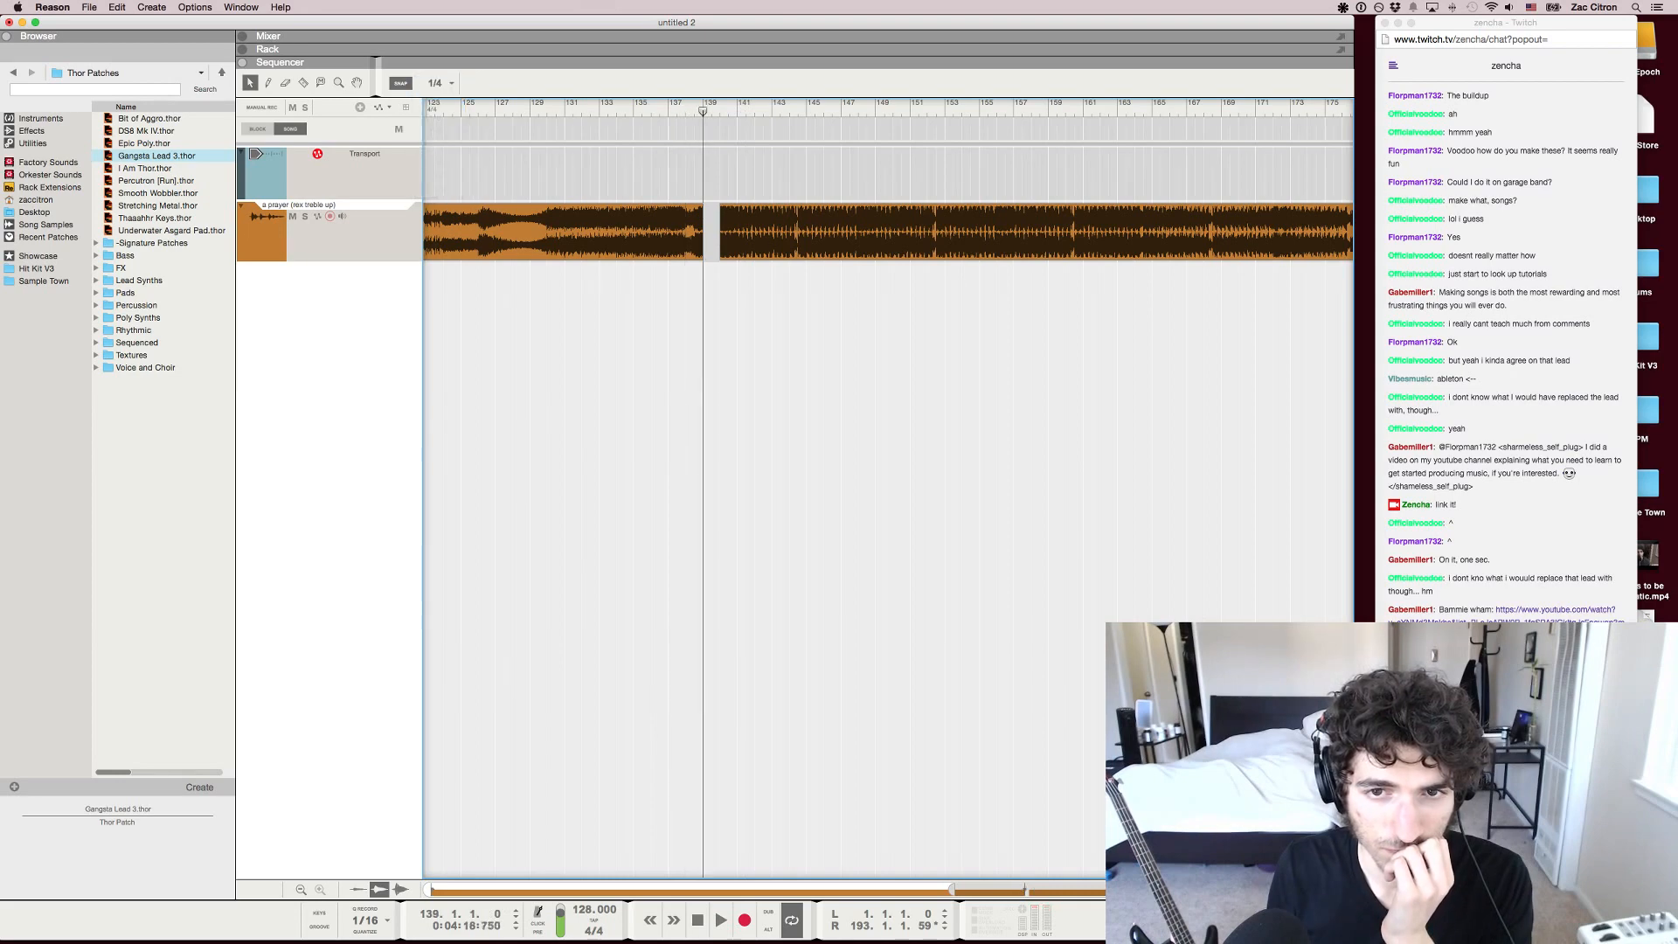
{"action": "key", "text": "h"}
{"action": "key", "text": "h"}
{"action": "left_click", "coordinate": [690, 104]}
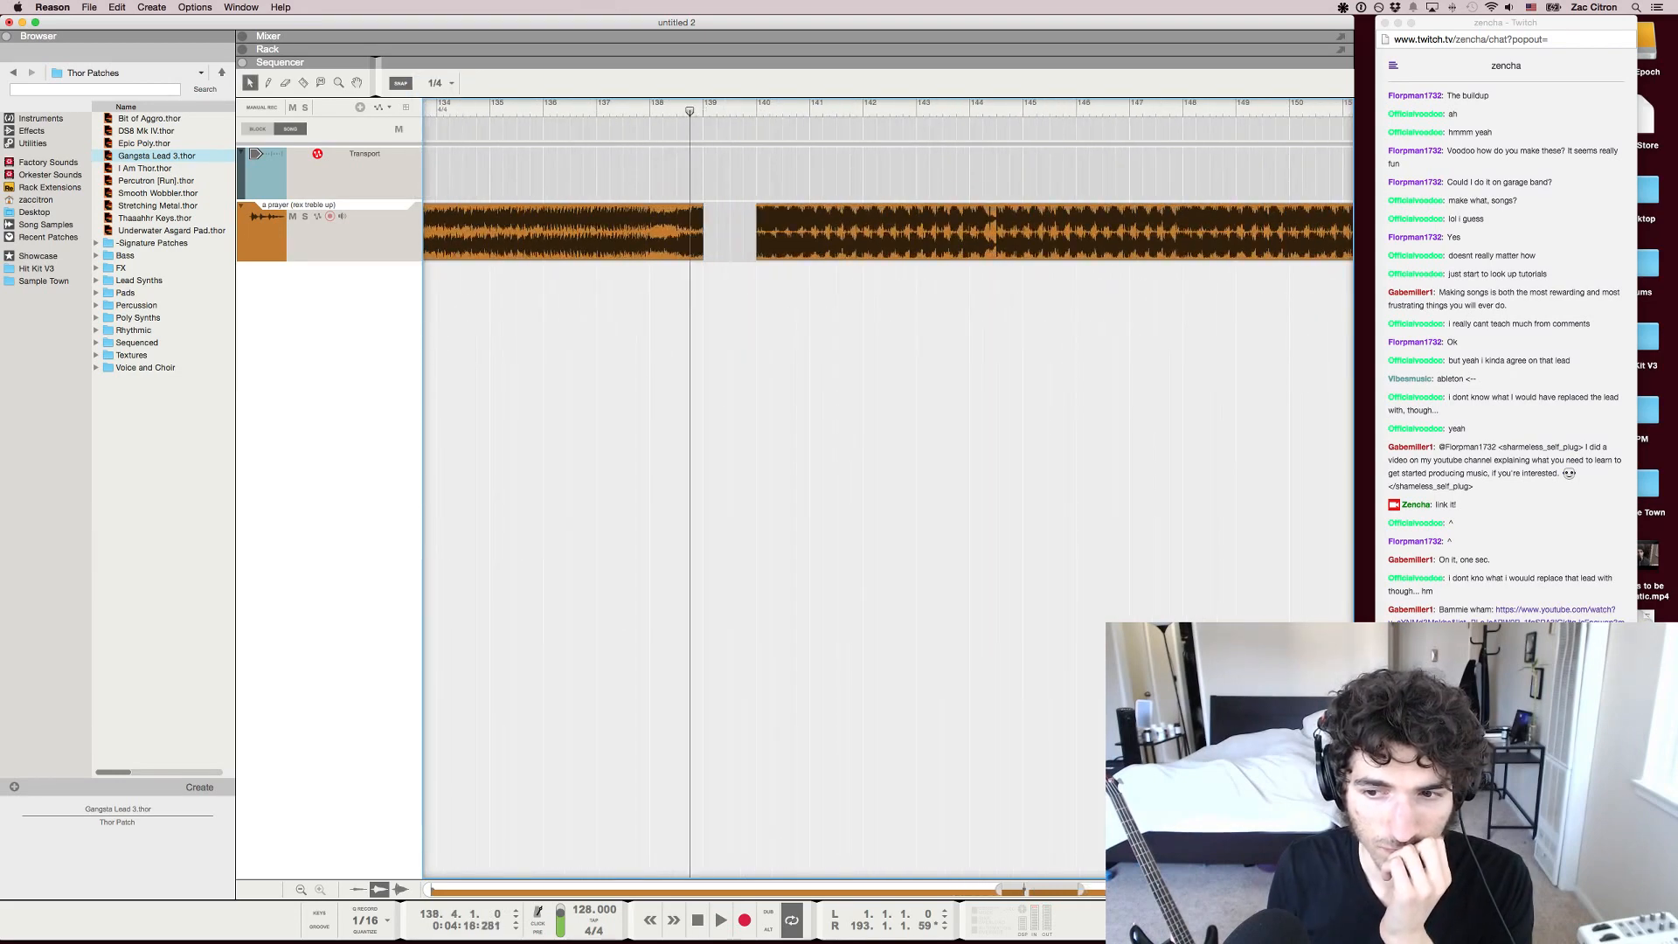
{"action": "key", "text": "space"}
{"action": "key", "text": "space"}
Duplicate the song track, delete the copy's long clips, and place only the last beat before the gap on it
{"action": "left_click", "coordinate": [328, 241]}
{"action": "key", "text": "super+d"}
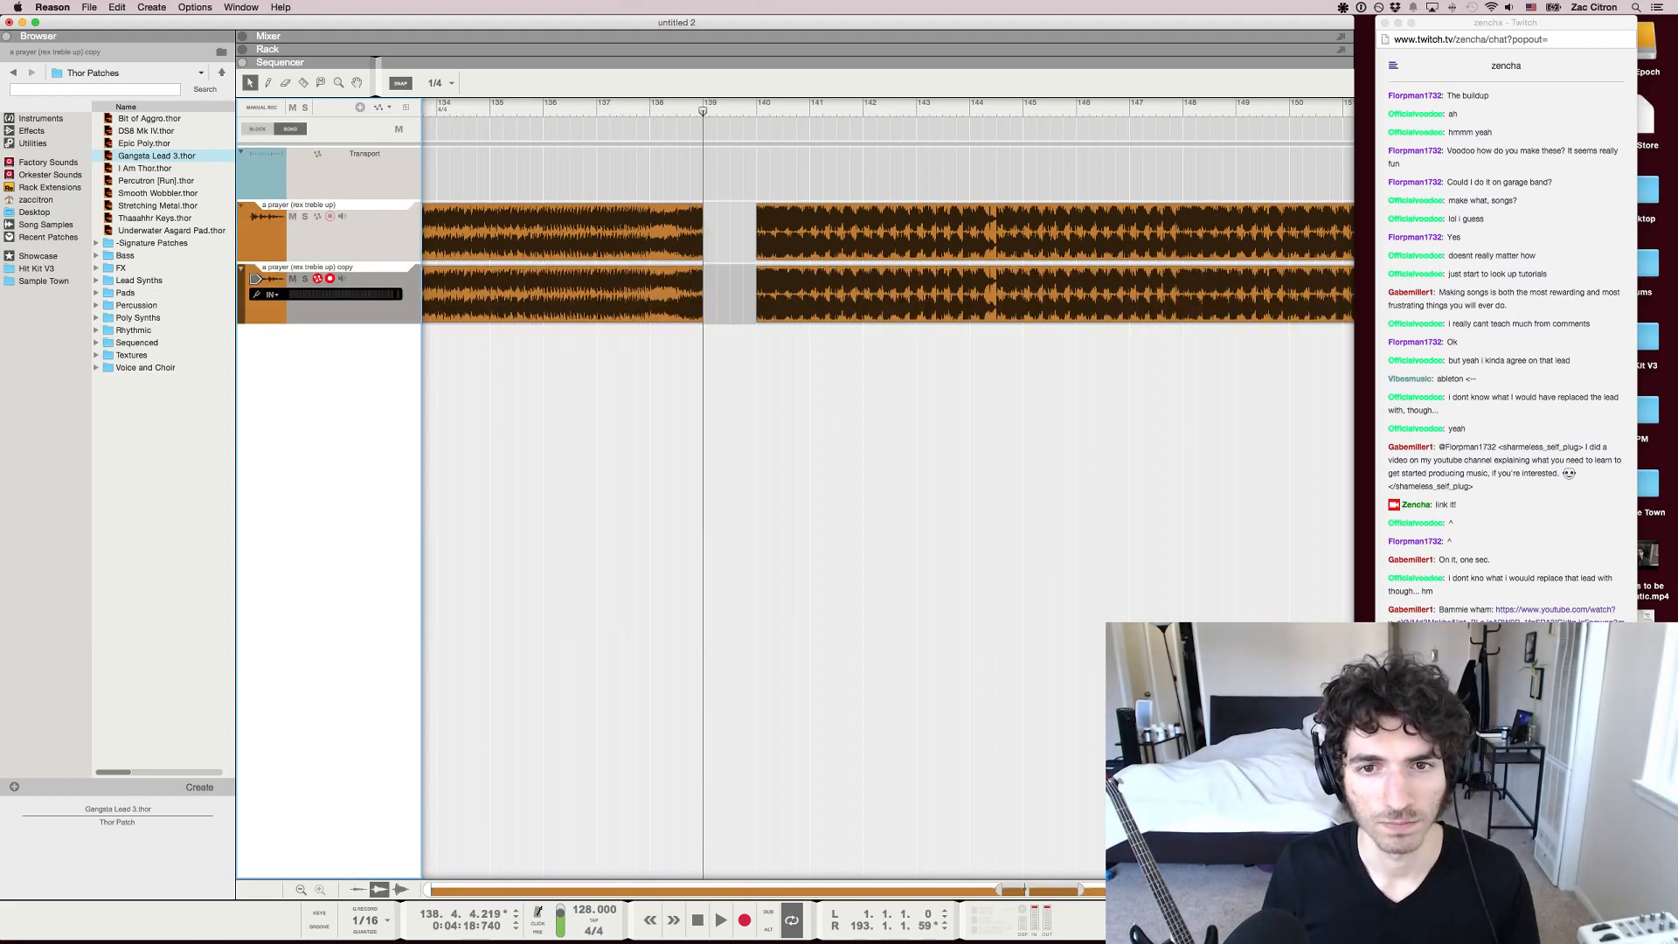
{"action": "left_click", "coordinate": [787, 293]}
{"action": "key", "text": "Delete"}
{"action": "left_click", "coordinate": [668, 294]}
{"action": "key", "text": "Delete"}
{"action": "left_click", "coordinate": [697, 234]}
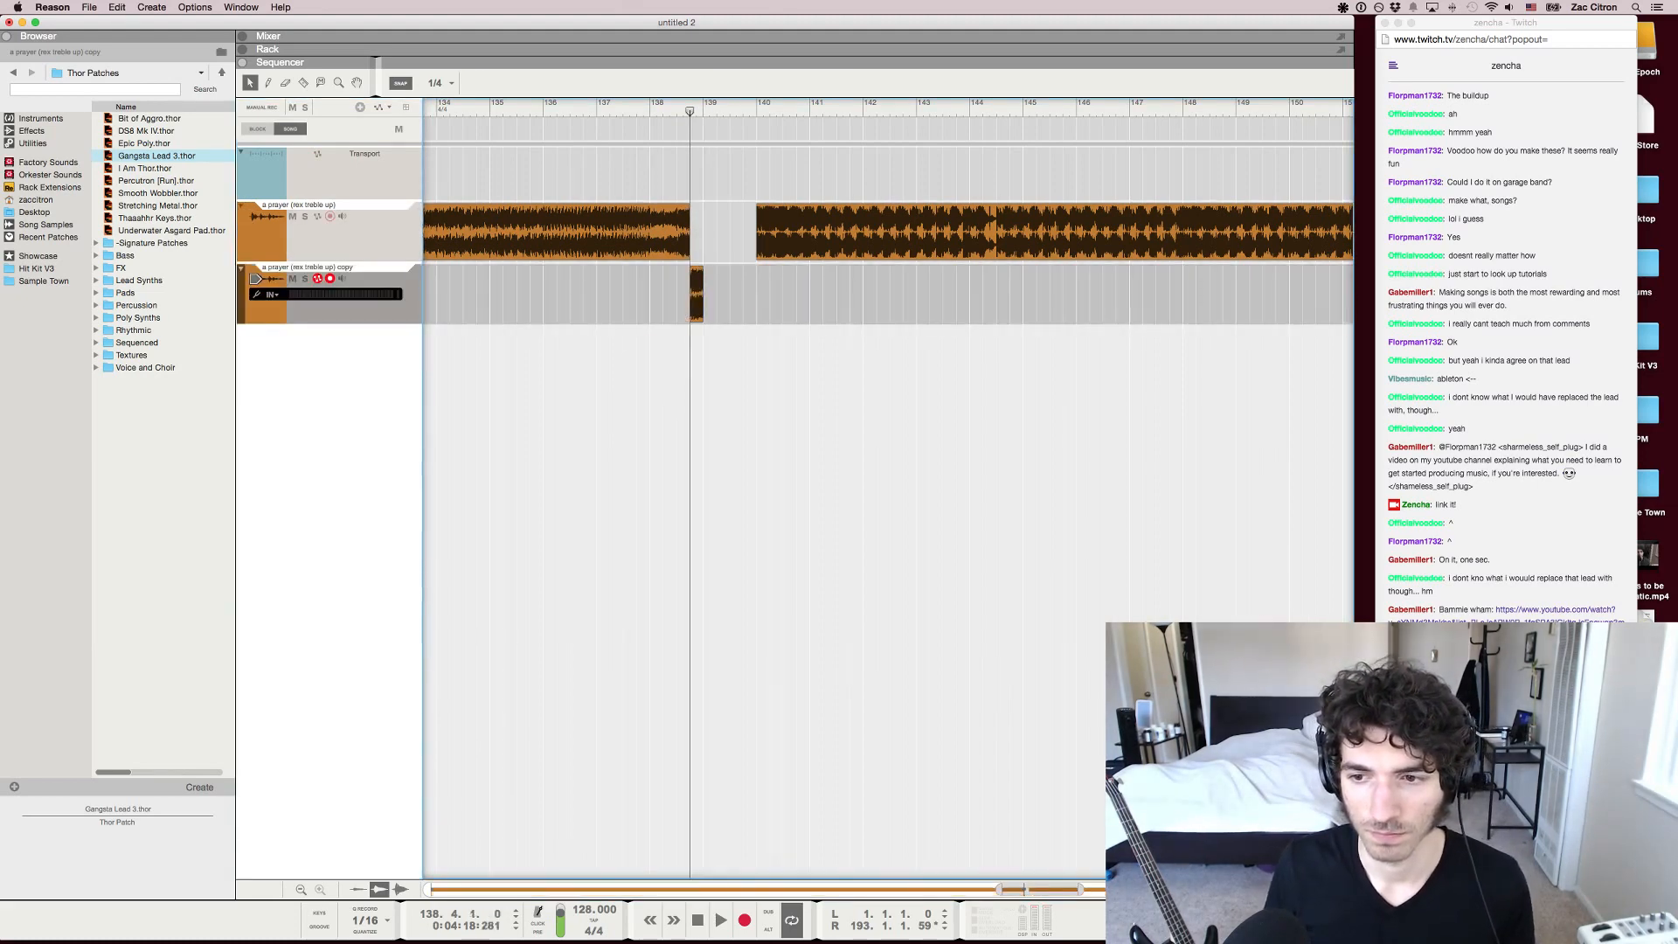
Enable send 3 on the duplicated track's mixer channel to feed The Echo
{"action": "key", "text": "F5"}
{"action": "scroll", "coordinate": [1205, 332], "scroll_direction": "down", "scroll_amount": 8}
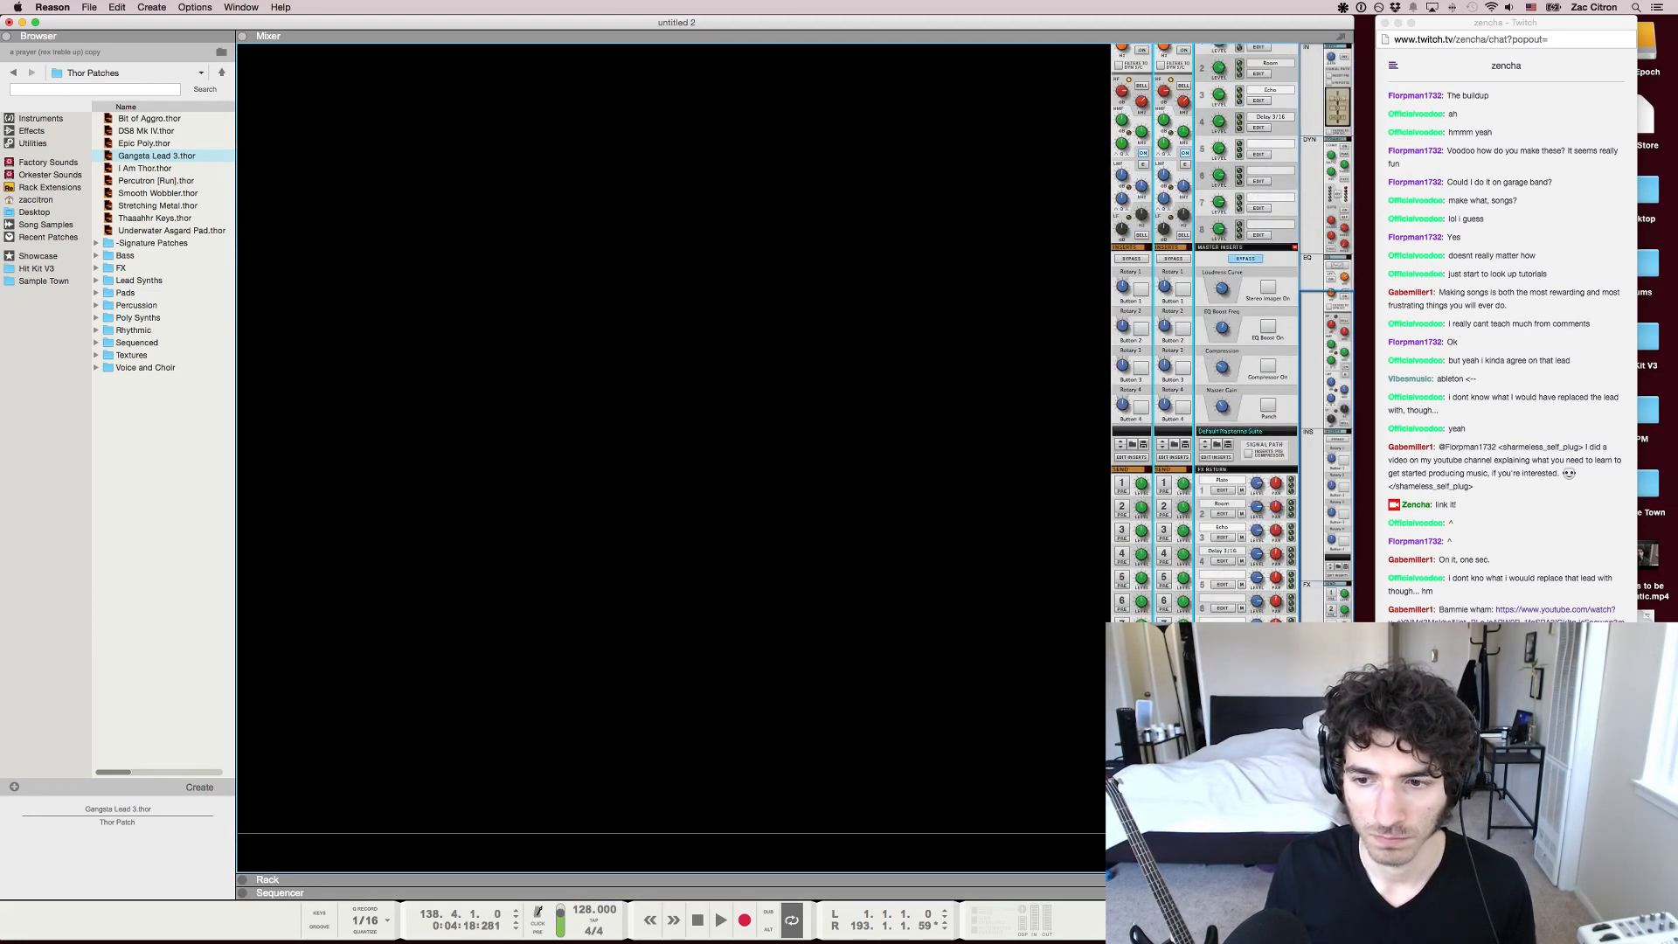
{"action": "key", "text": "F7"}
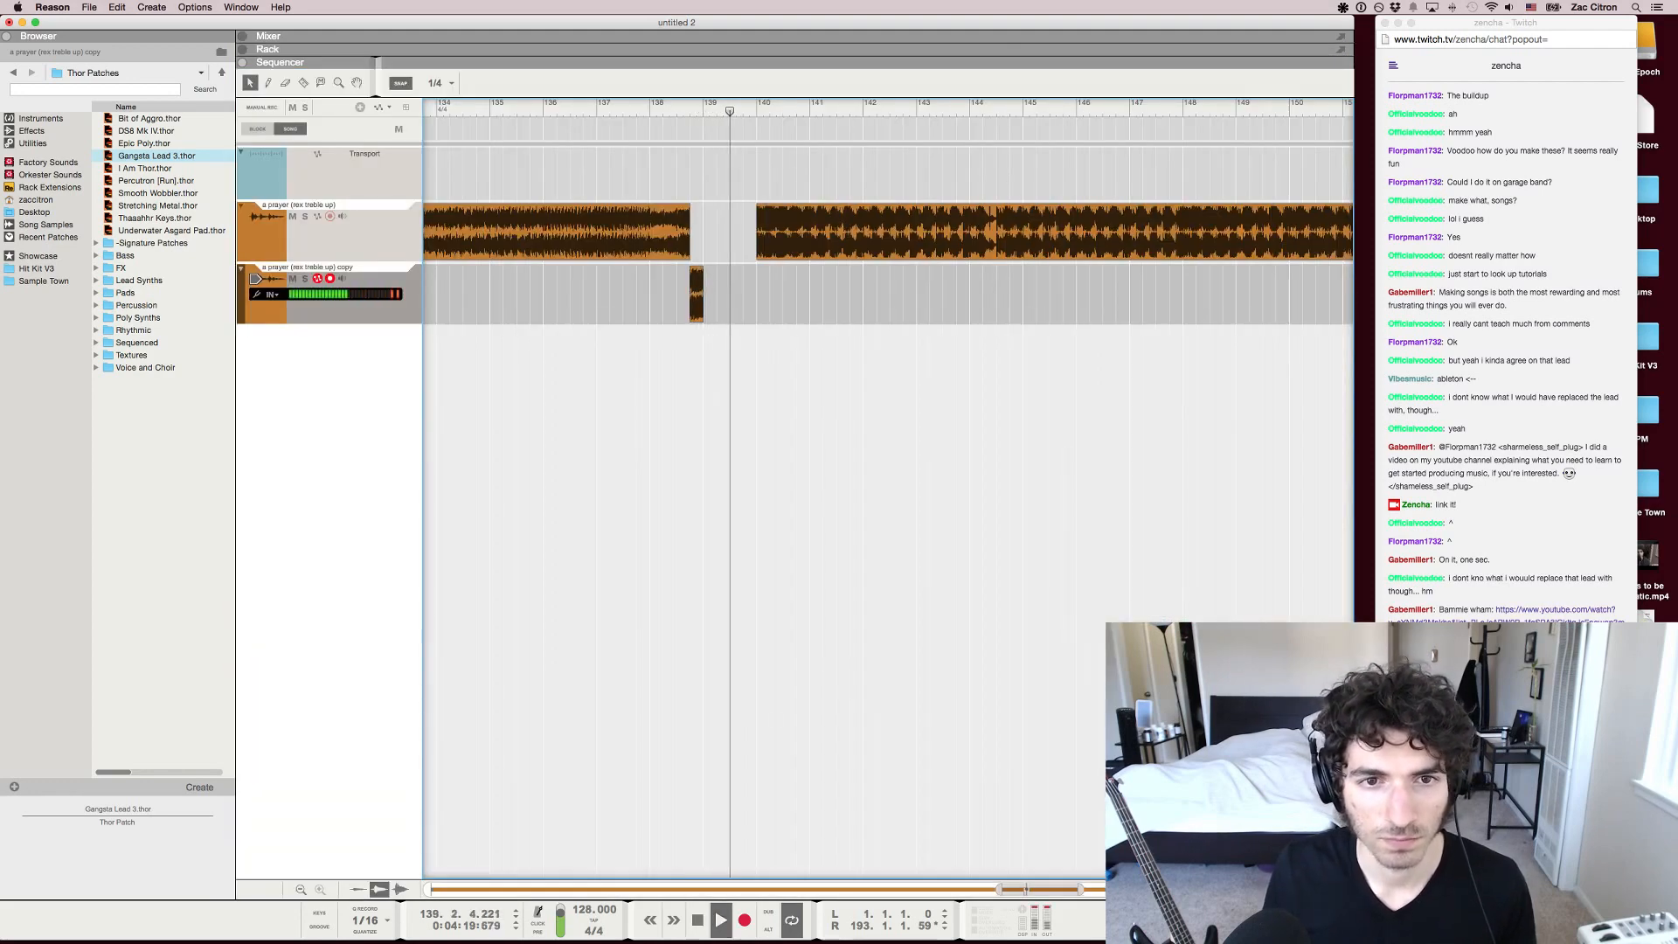
{"action": "key", "text": "F5"}
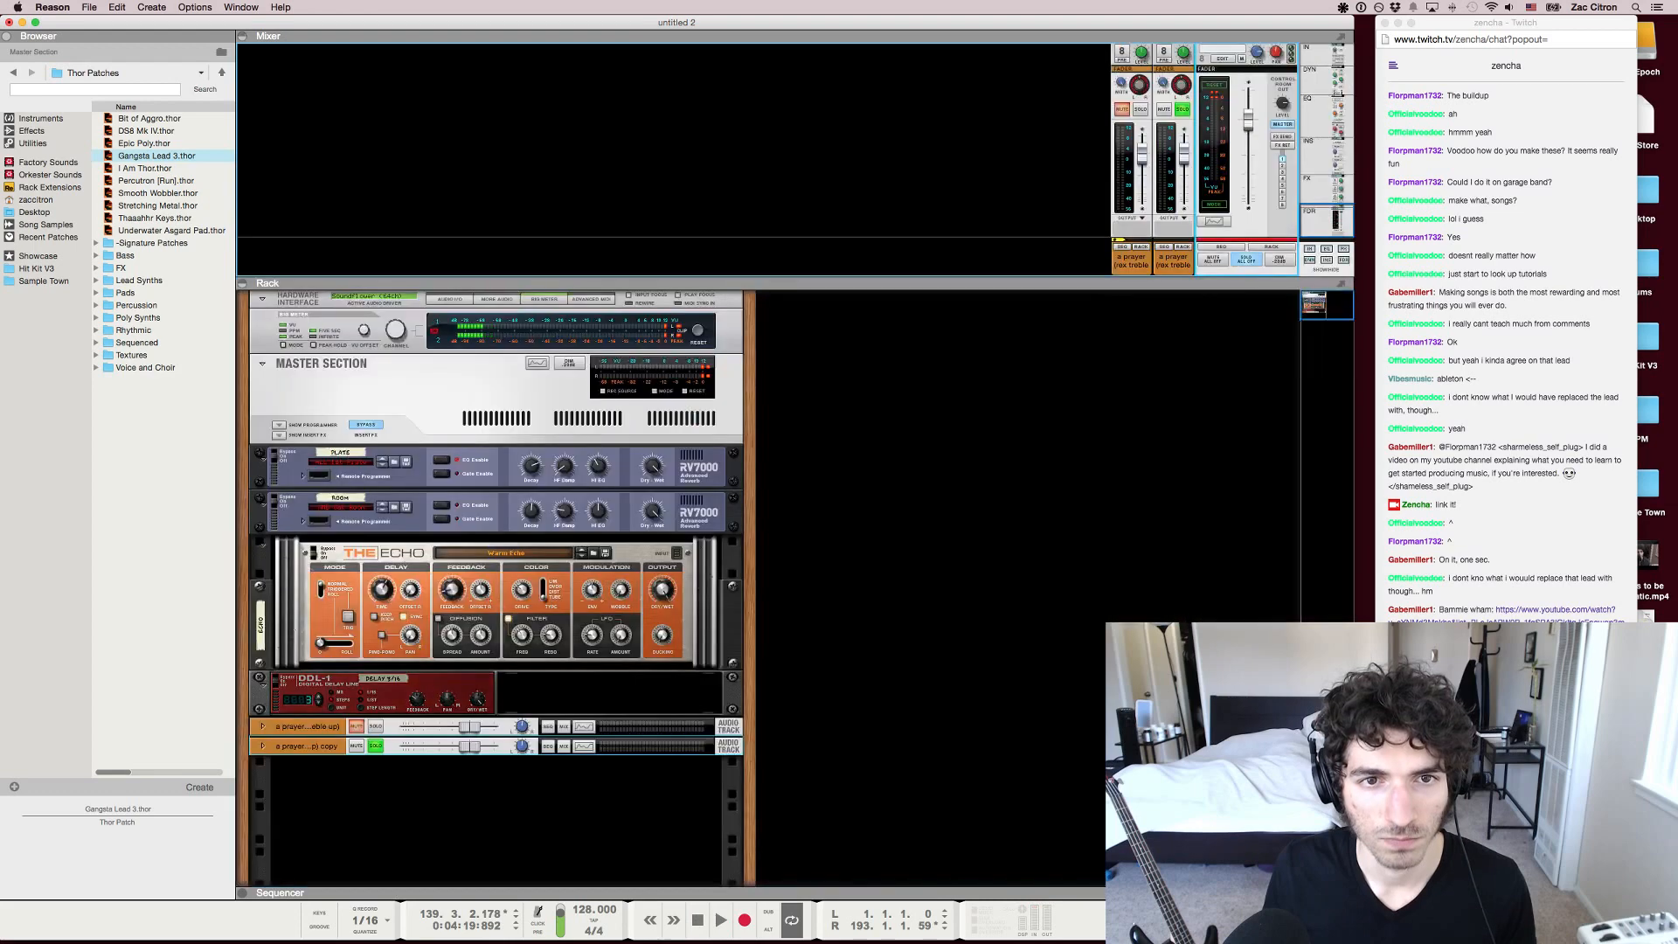
{"action": "key", "text": "F6"}
{"action": "scroll", "coordinate": [1170, 131], "scroll_direction": "up", "scroll_amount": 5}
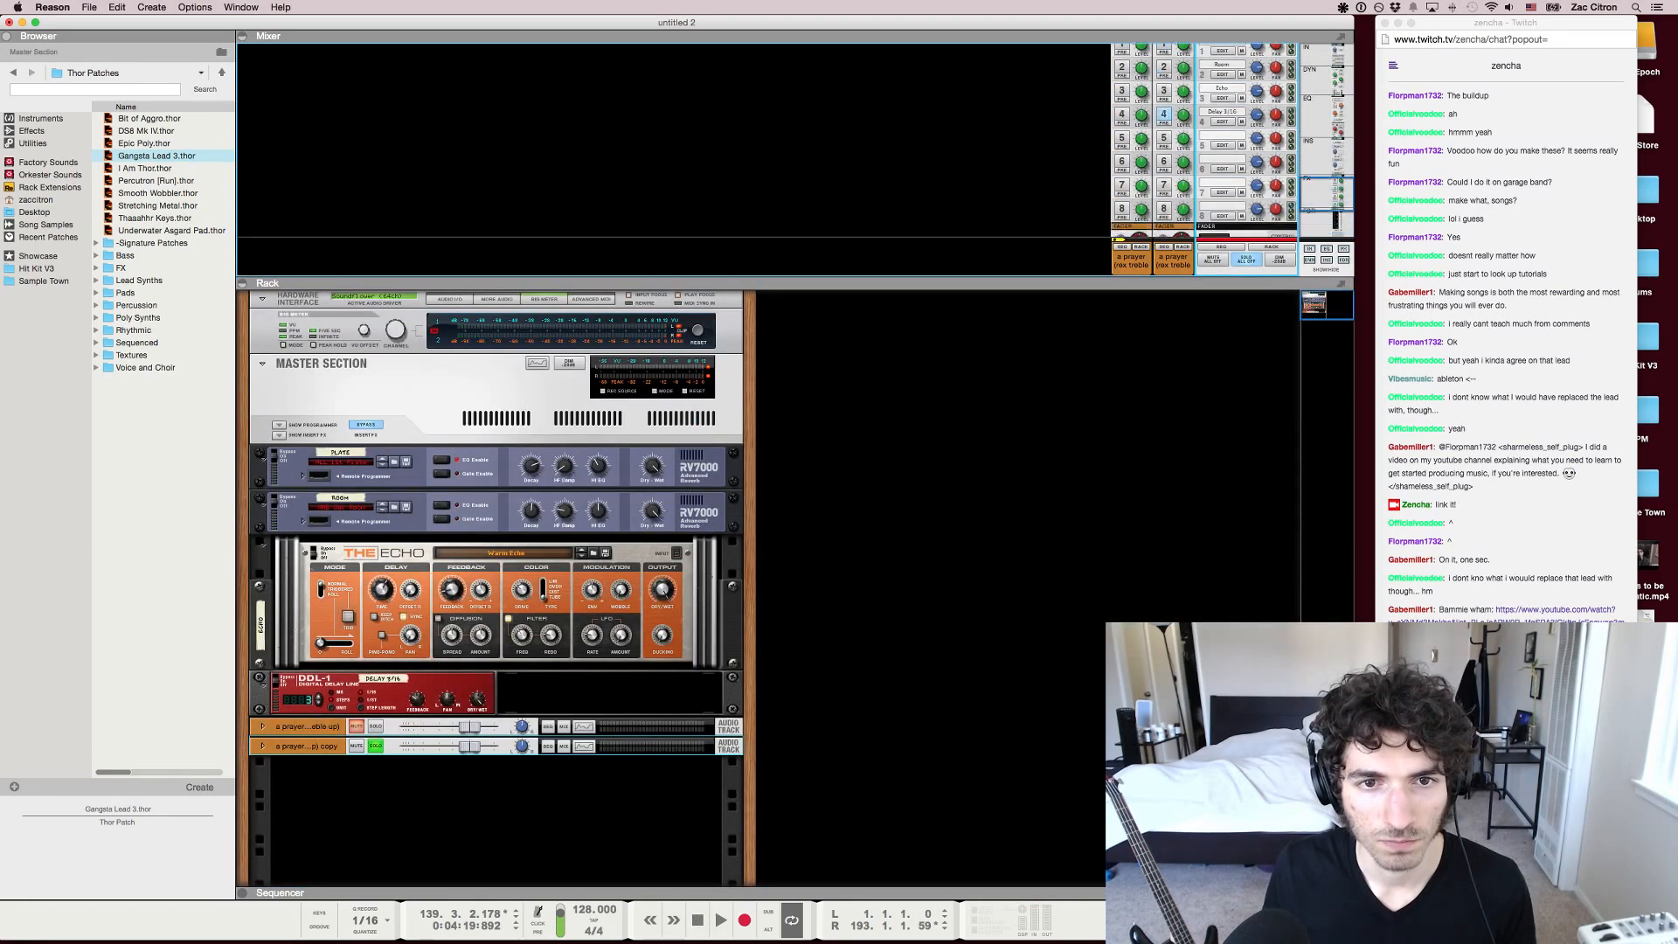
{"action": "left_click", "coordinate": [1166, 119]}
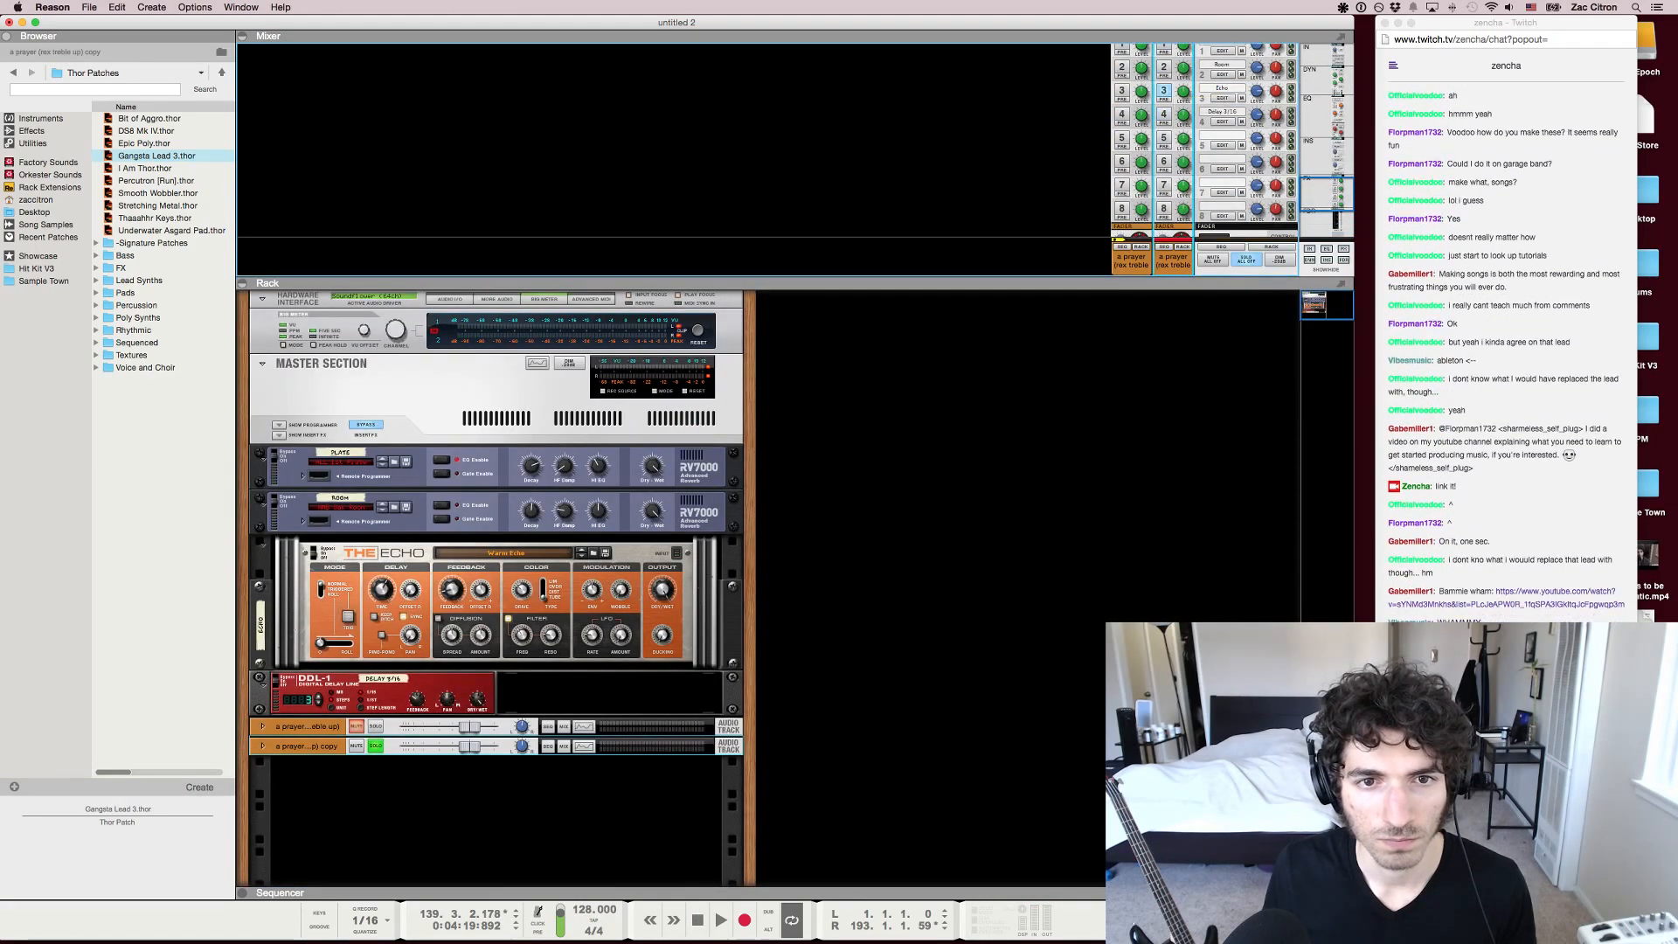
Adjust The Echo's delay time and colour type, and play the echoed beat from bar 138 beat 4
{"action": "left_click", "coordinate": [384, 639]}
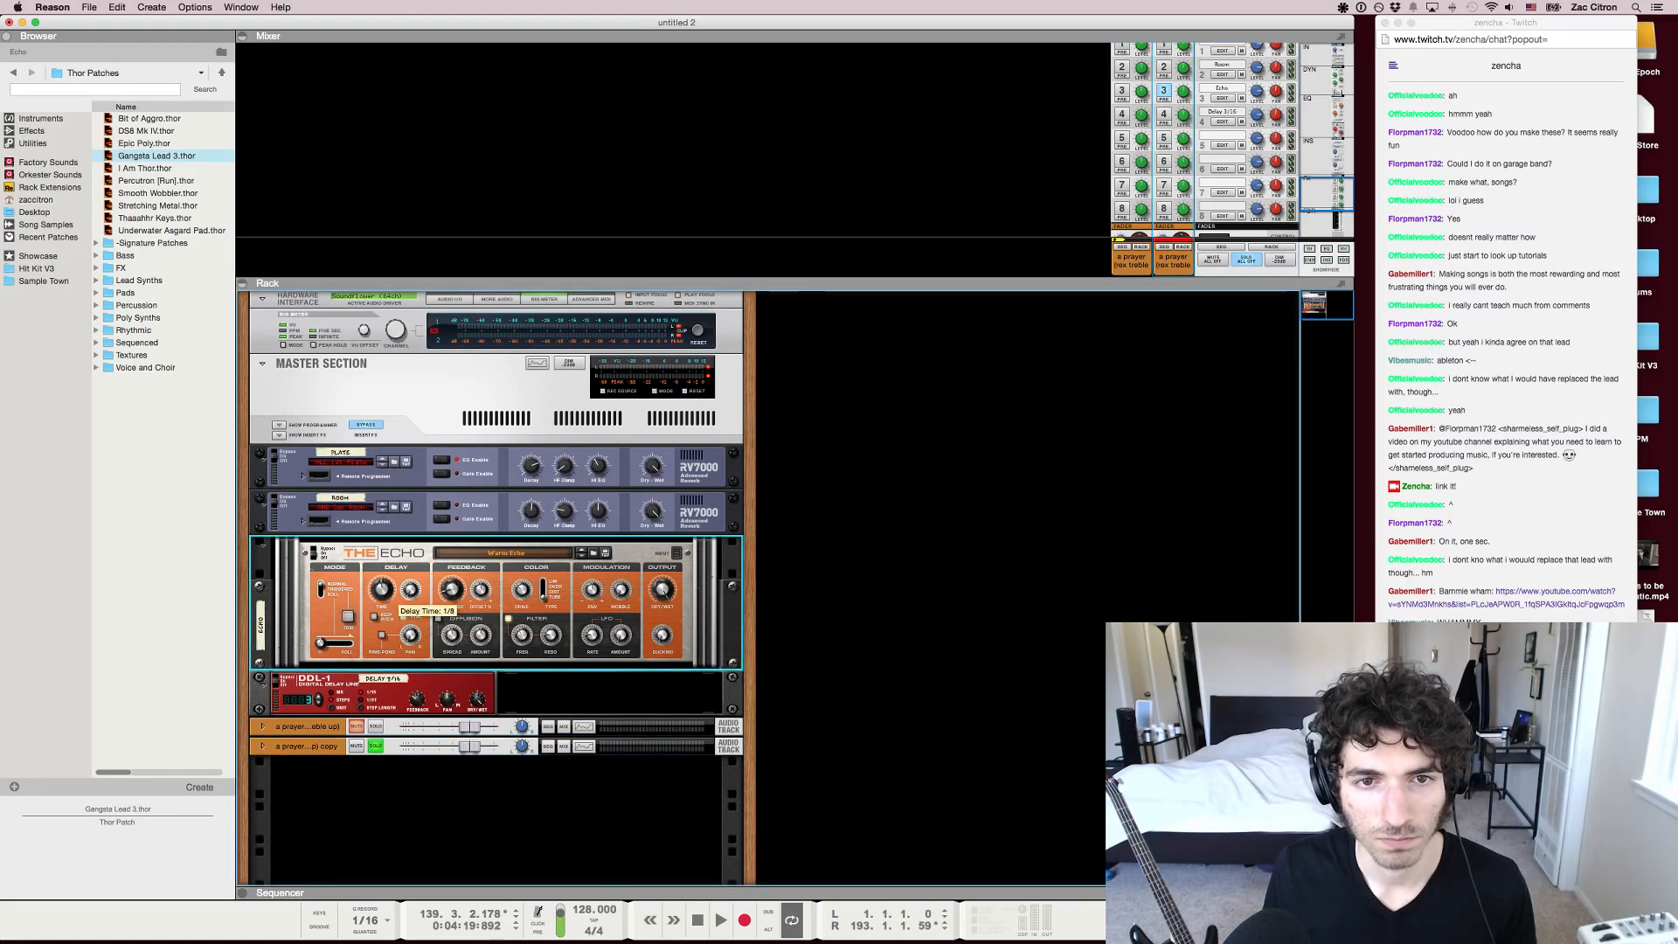
{"action": "left_click_drag", "start_coordinate": [381, 590], "coordinate": [381, 584]}
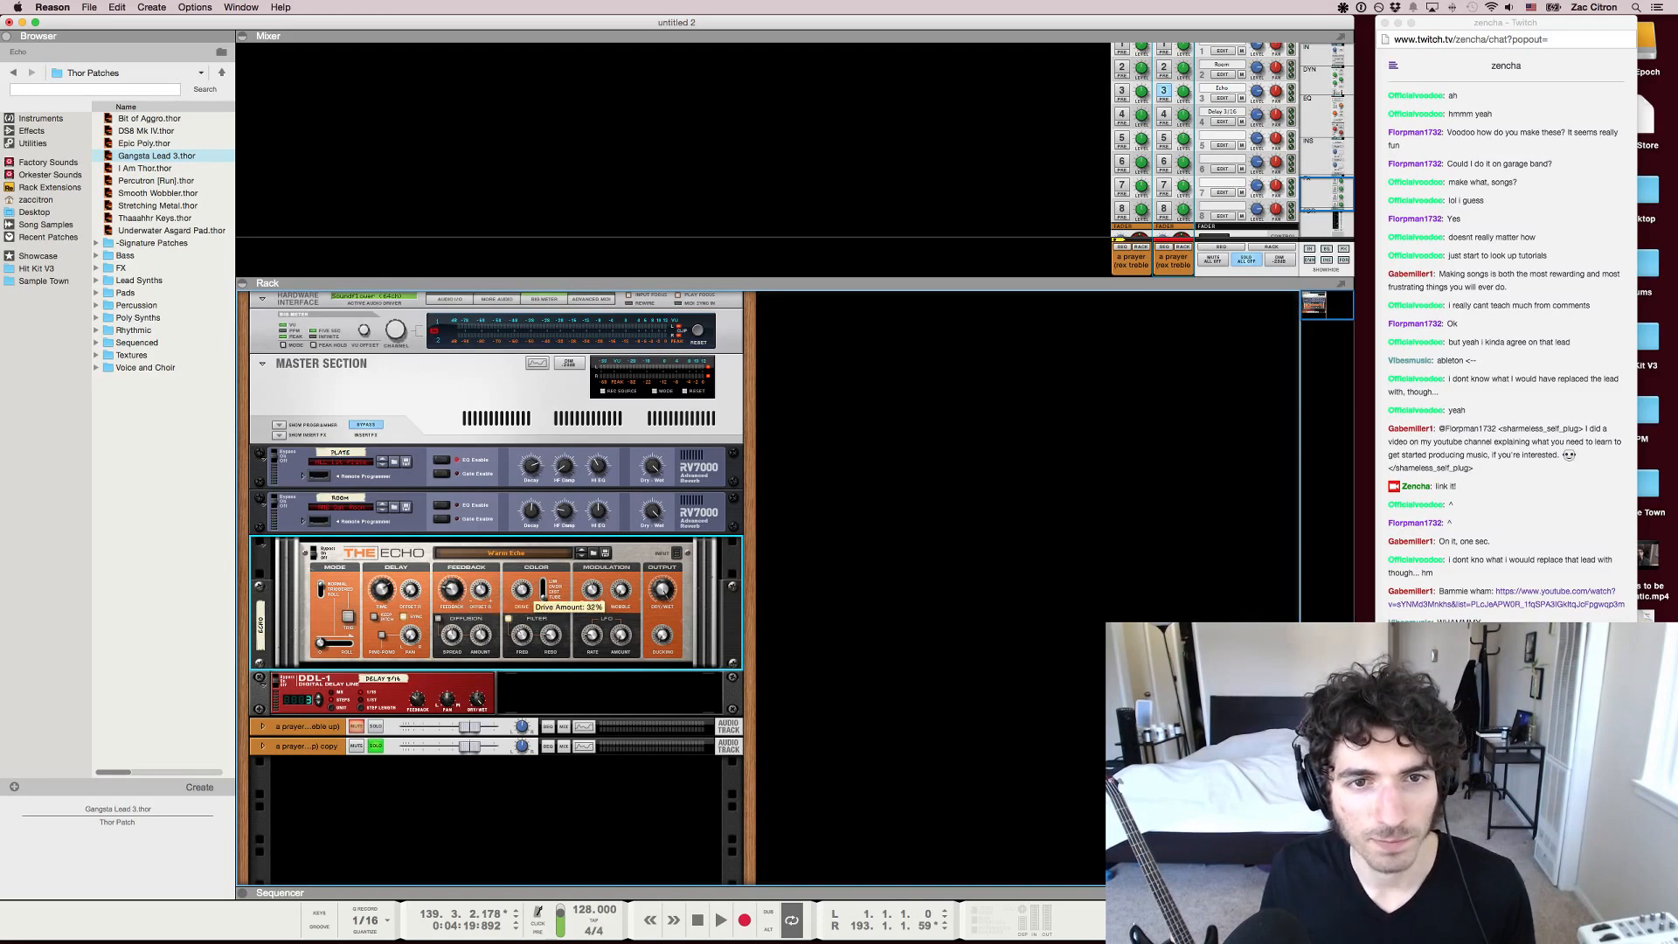
{"action": "left_click_drag", "start_coordinate": [543, 585], "coordinate": [543, 596]}
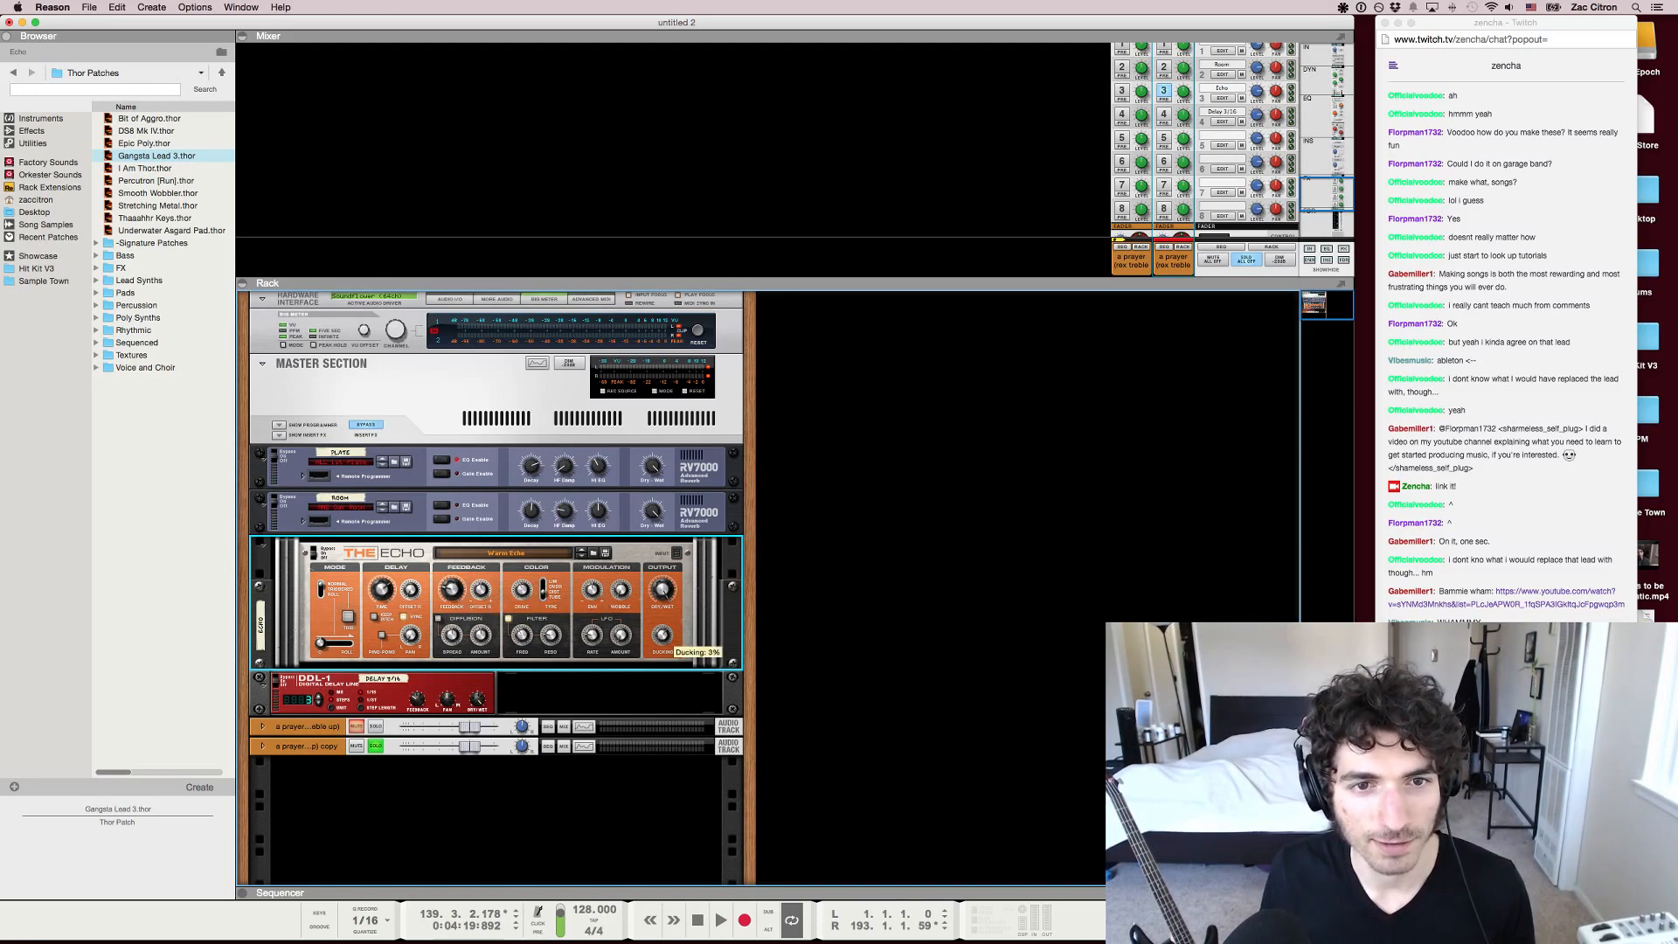
{"action": "key", "text": "shift+Return"}
{"action": "key", "text": "F7"}
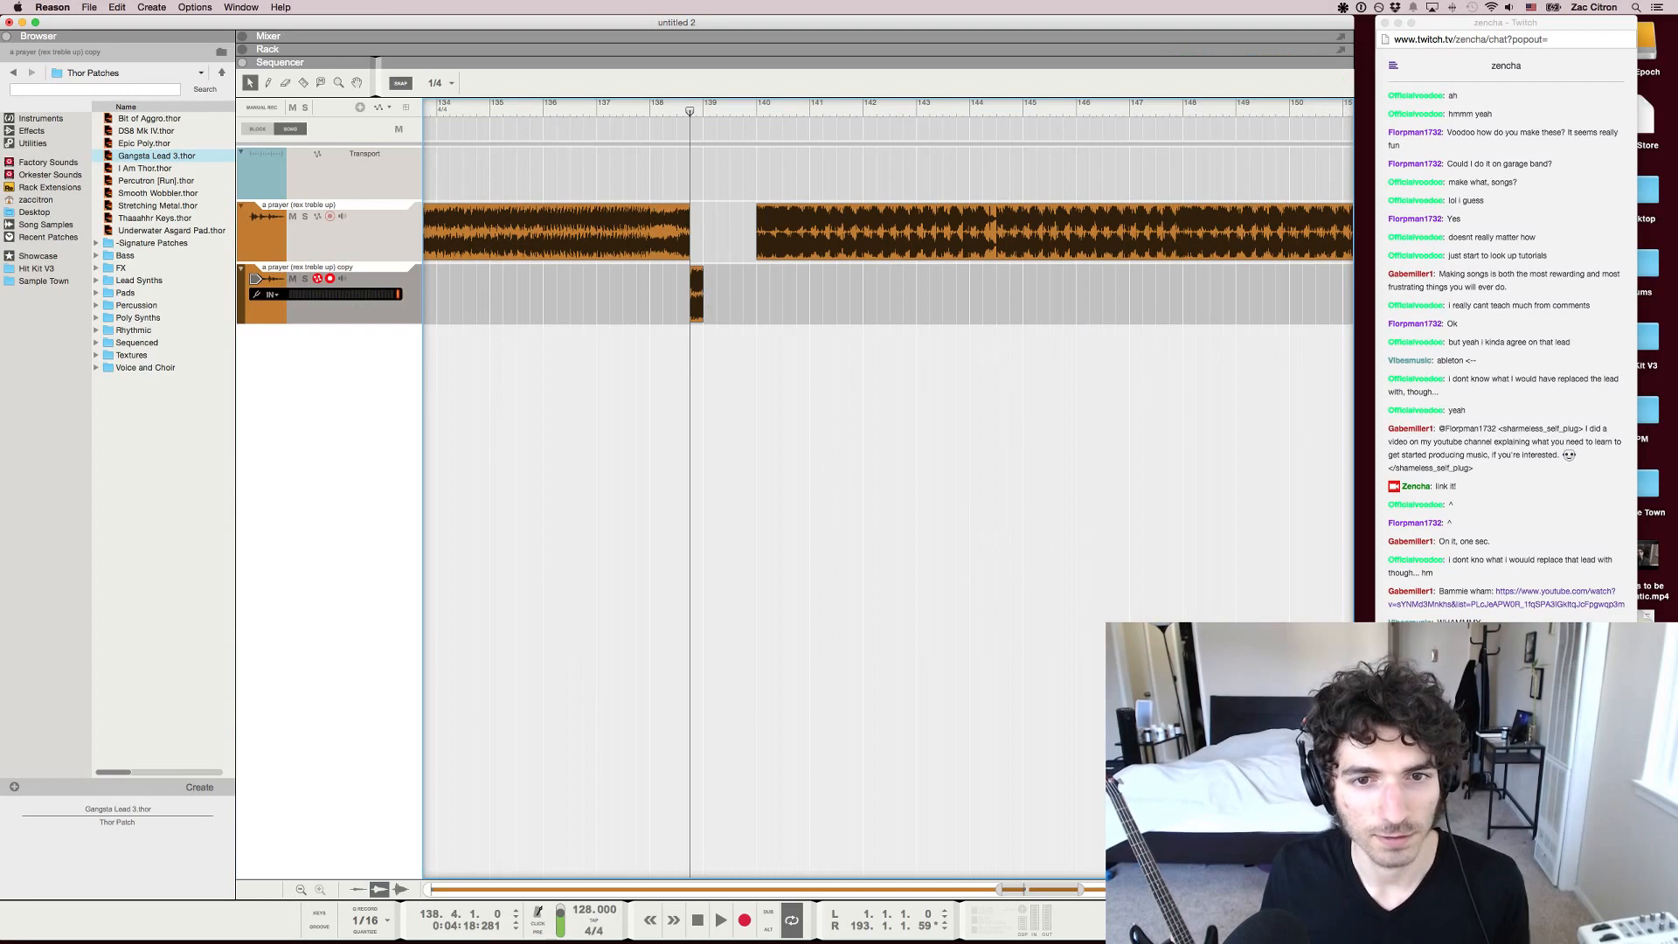
{"action": "key", "text": "space"}
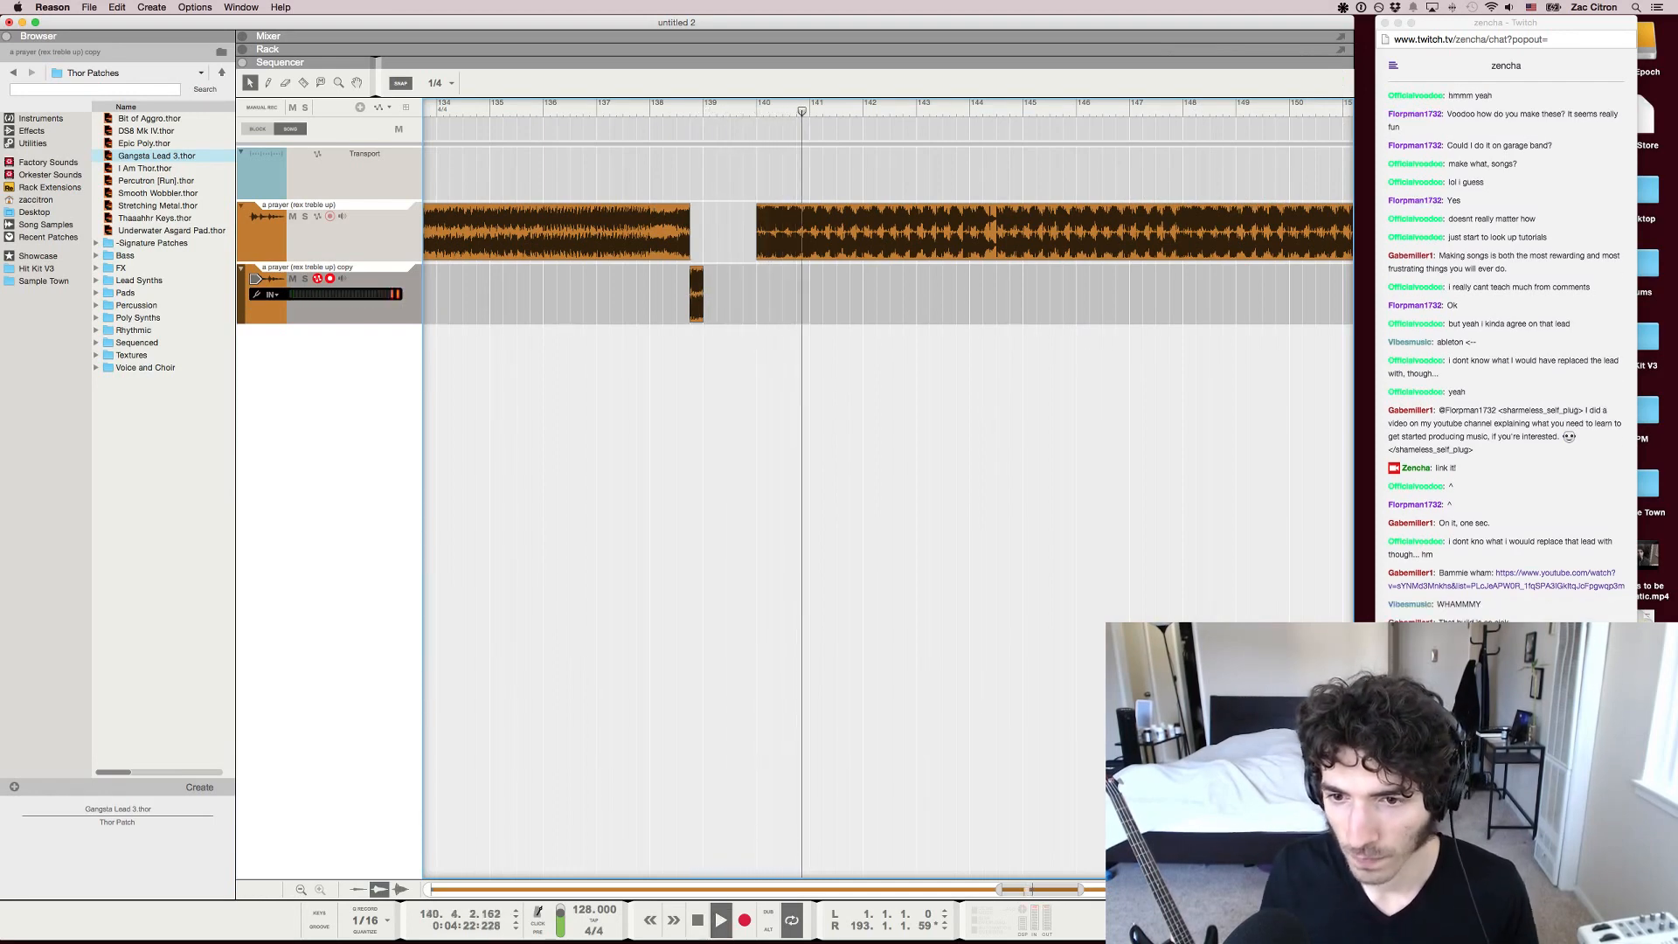
Stop playback and move the drop clip one bar later to start at bar 141
{"action": "key", "text": "space"}
{"action": "left_click_drag", "start_coordinate": [821, 232], "coordinate": [862, 232]}
{"action": "key", "text": "F5"}
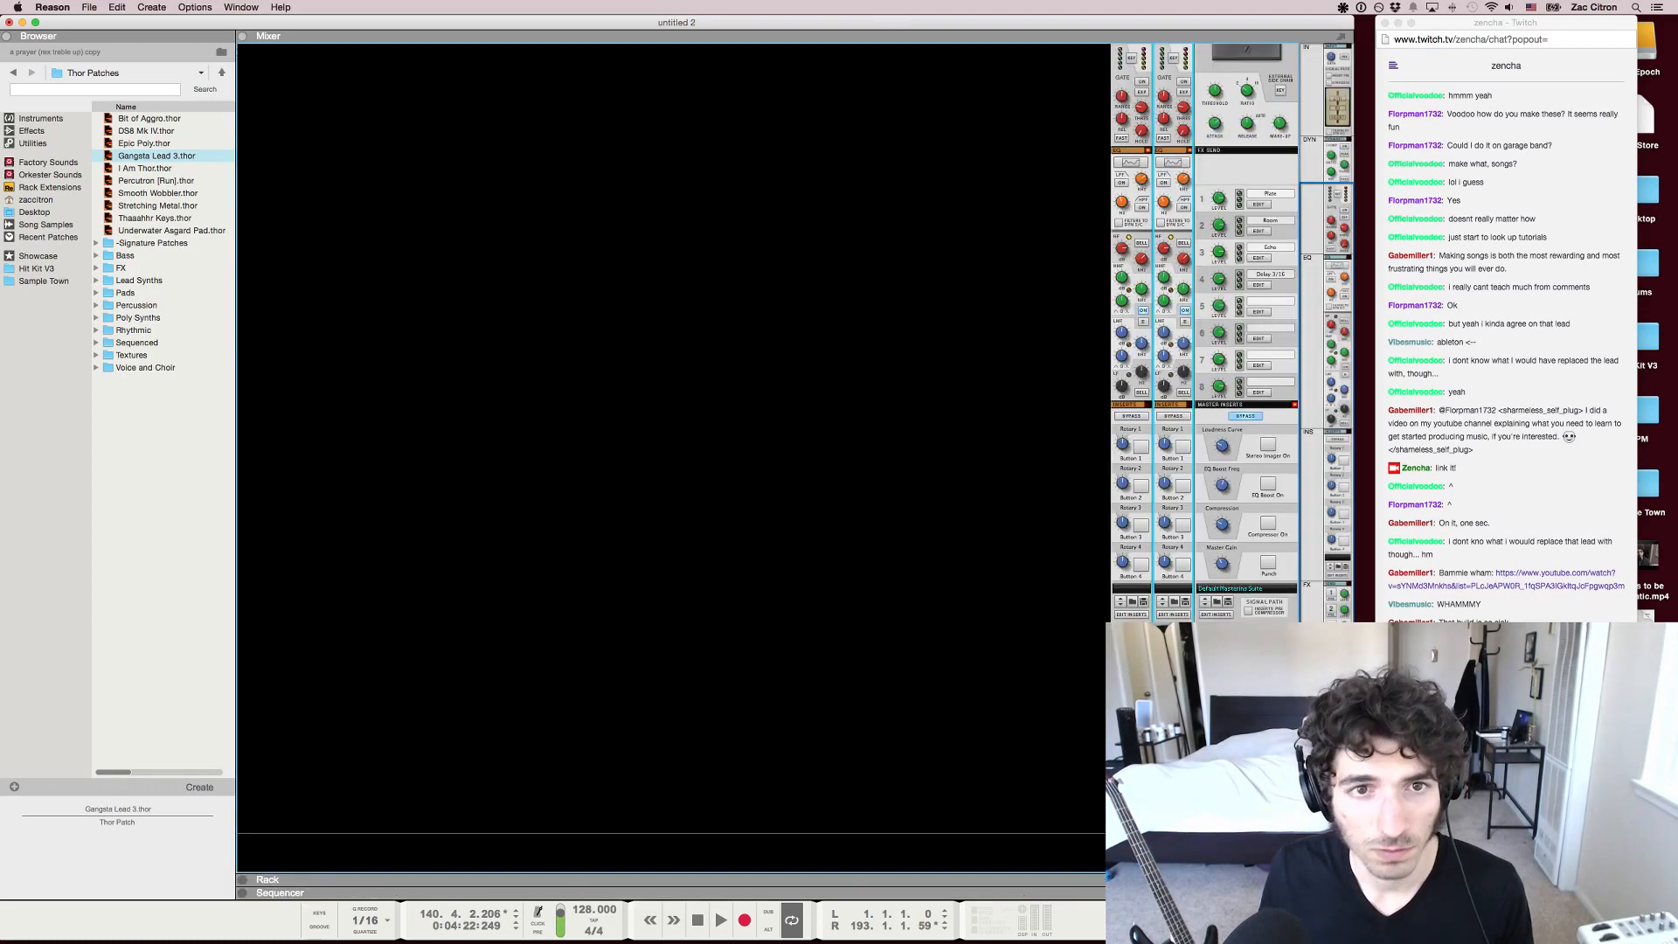
{"action": "key", "text": "F6"}
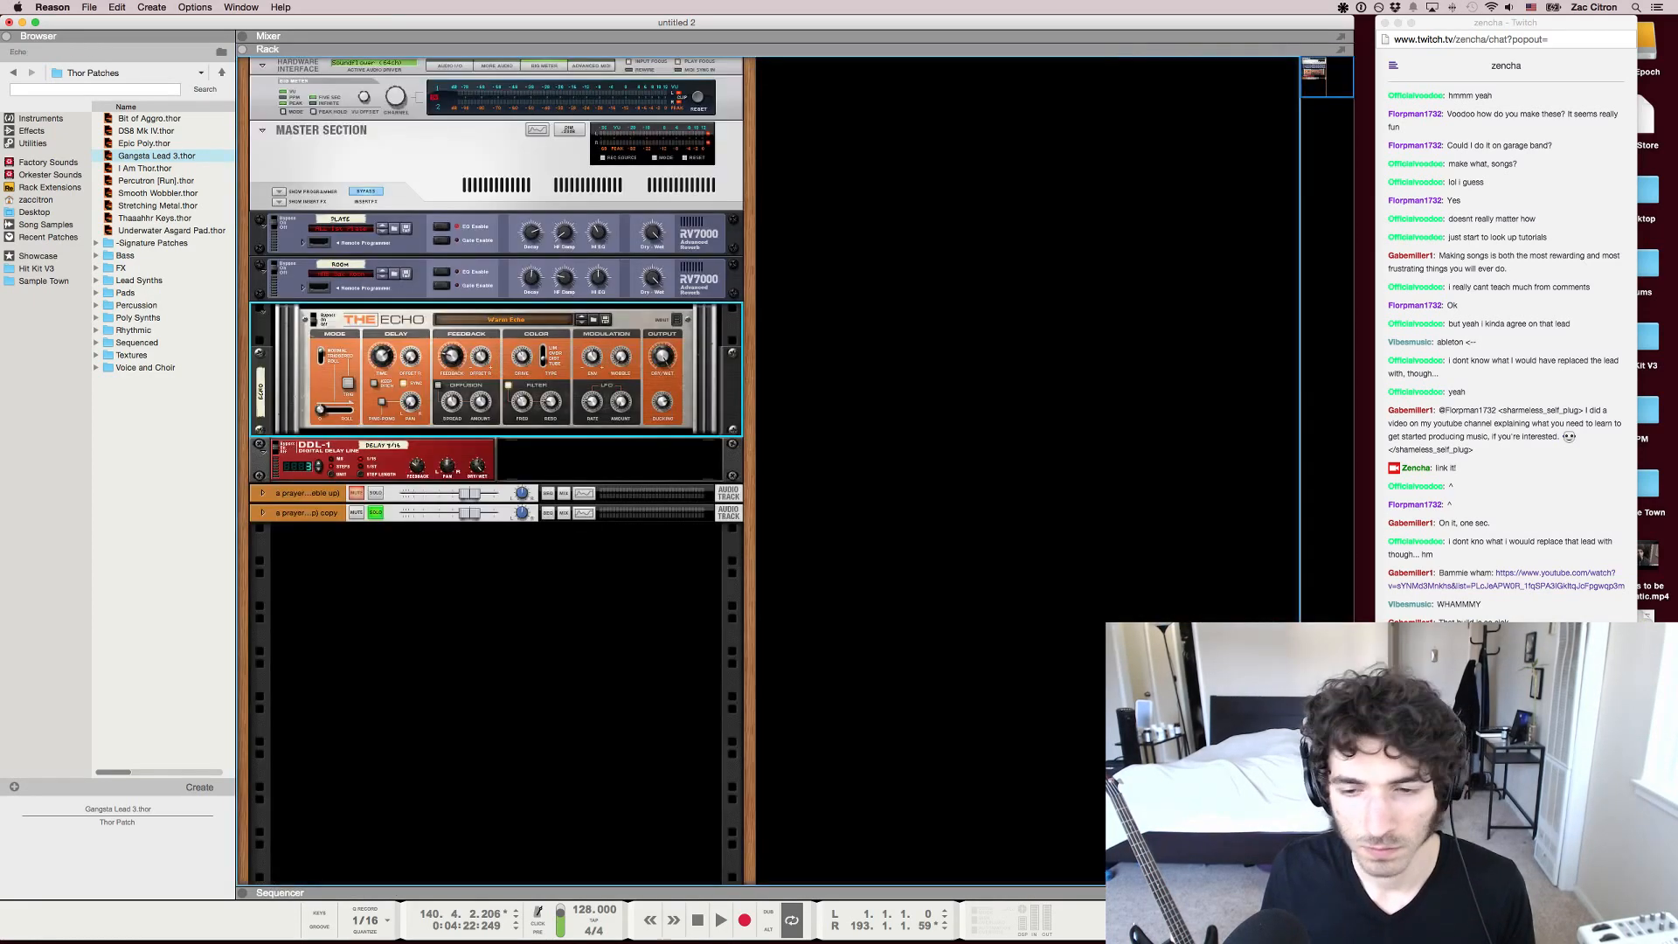
{"action": "key", "text": "F7"}
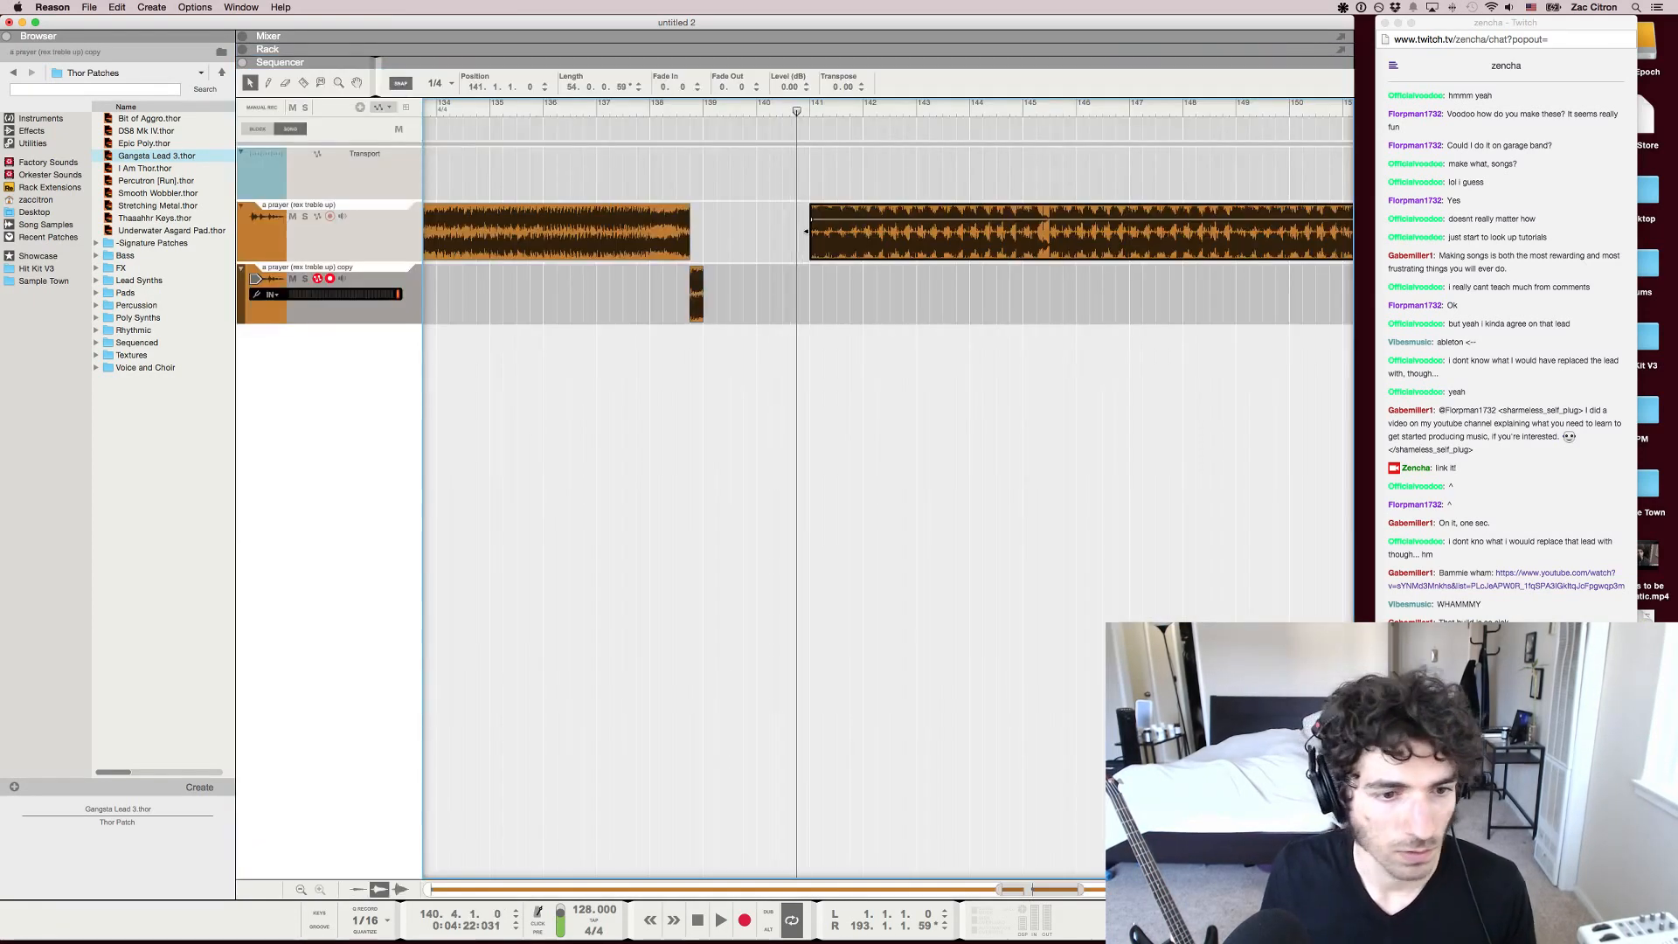
Browse Hit Kit V3's WAV cymbals to the CY Reverse folder and select HK CY Reverse 03.wav
{"action": "left_click", "coordinate": [37, 269]}
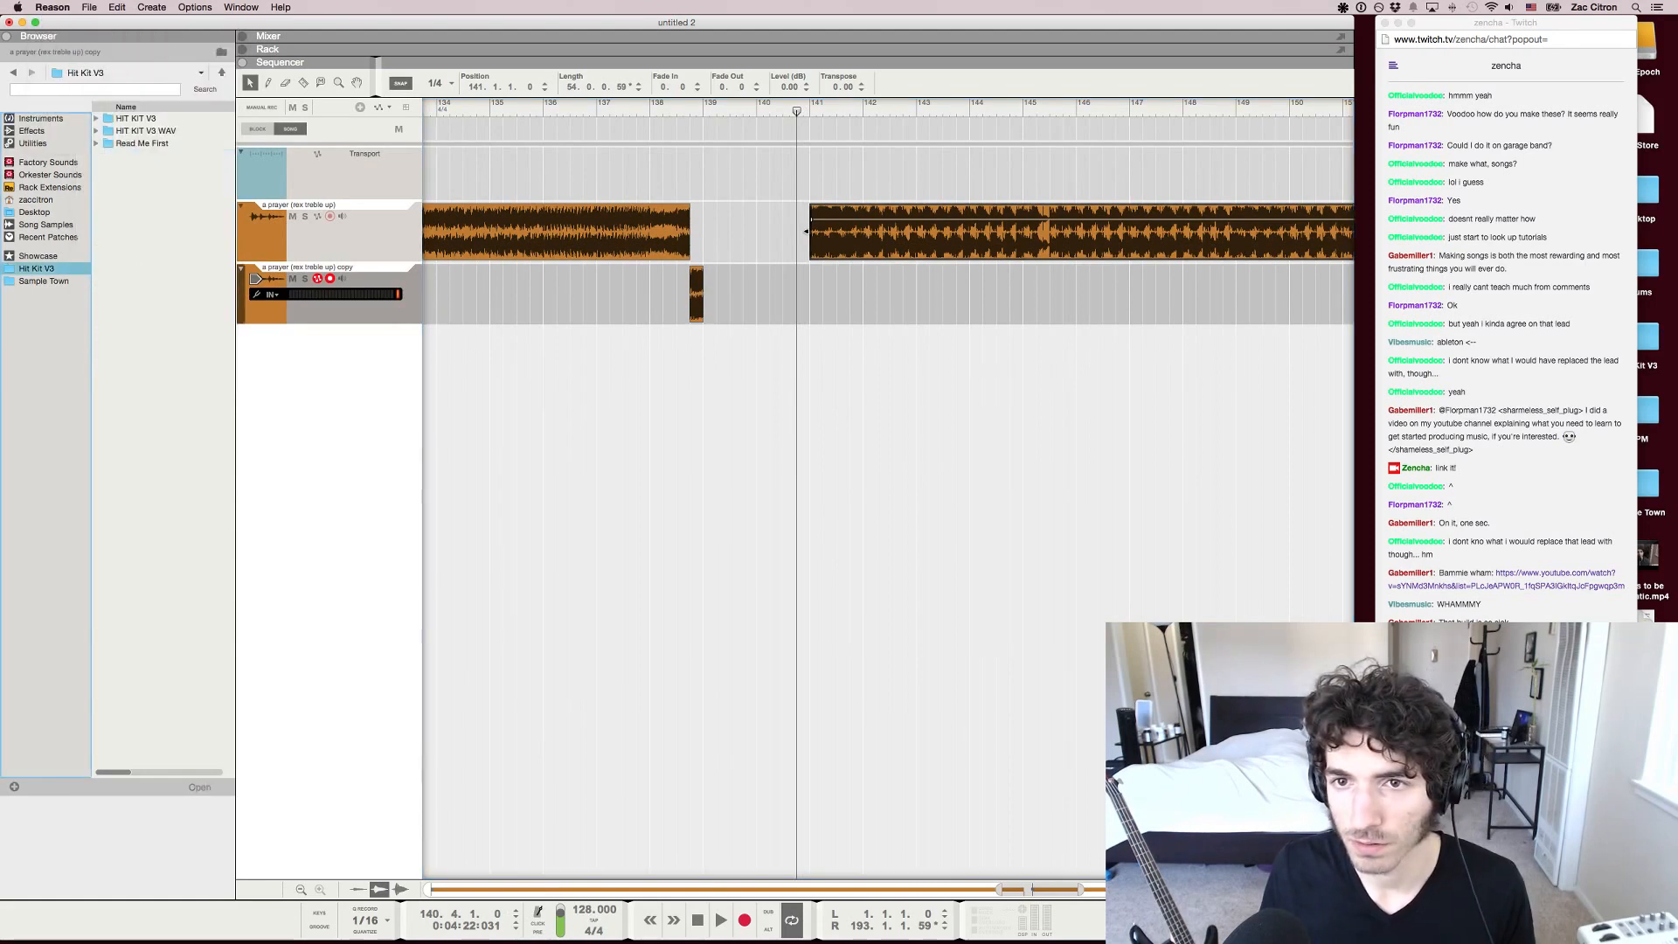
{"action": "key", "text": "Tab"}
{"action": "key", "text": "Return"}
{"action": "key", "text": "Down"}
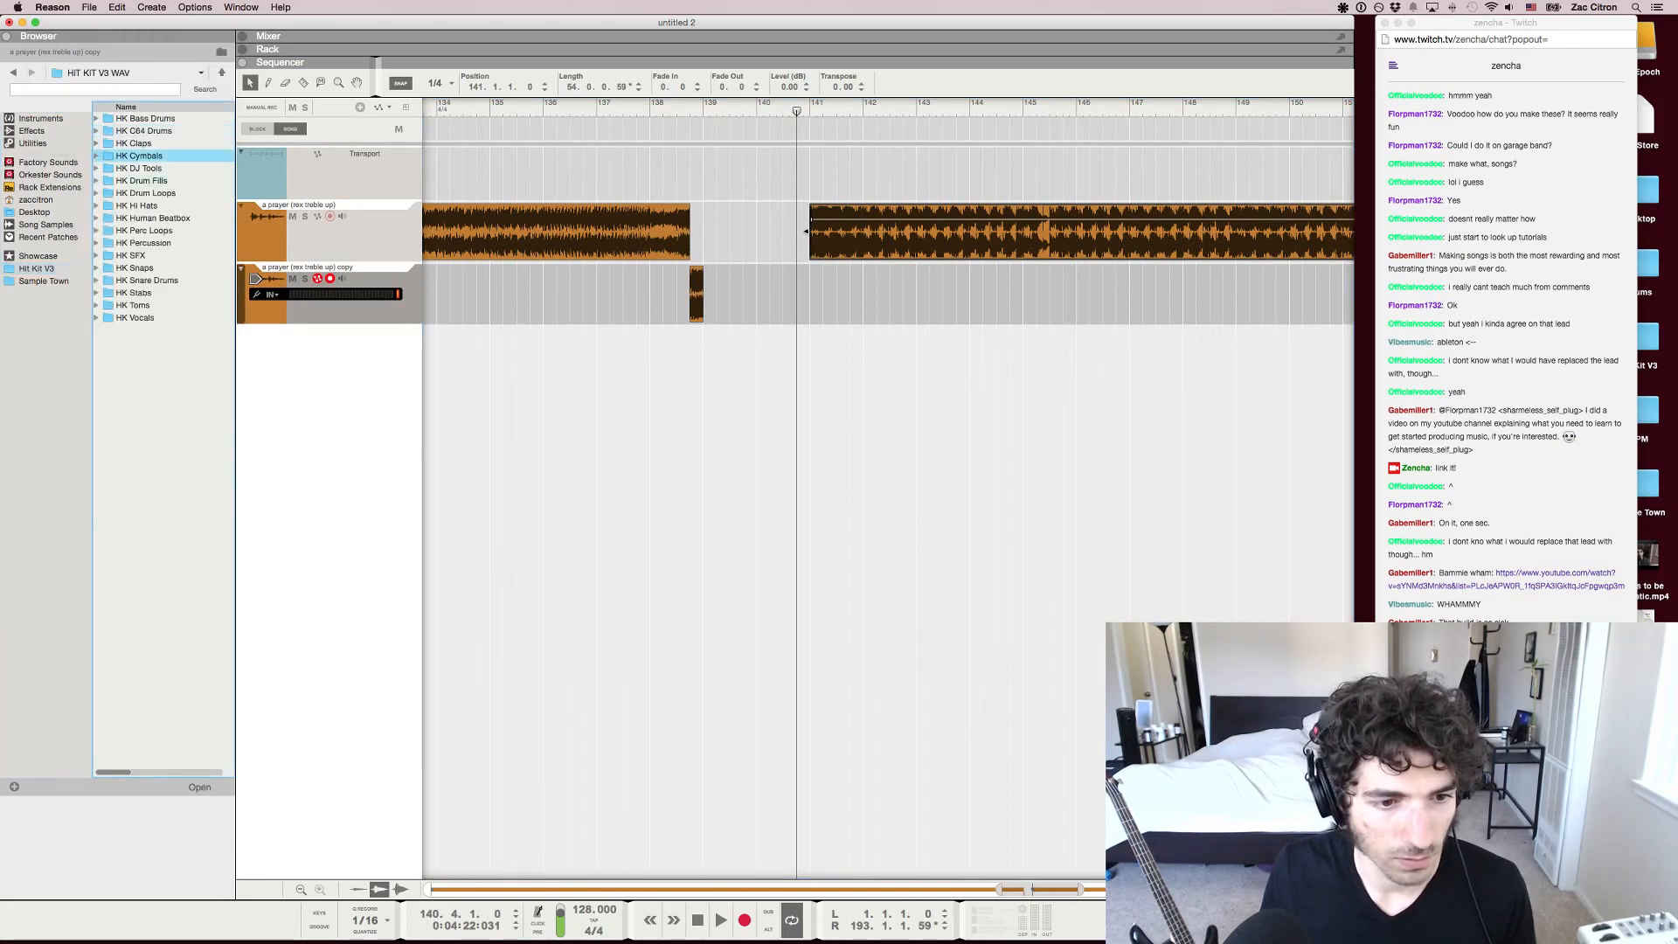
{"action": "key", "text": "Return"}
{"action": "key", "text": "Down"}
{"action": "key", "text": "Down"}
{"action": "key", "text": "Down"}
{"action": "key", "text": "Down"}
{"action": "key", "text": "Return"}
{"action": "key", "text": "Down"}
{"action": "key", "text": "Down"}
{"action": "key", "text": "Down"}
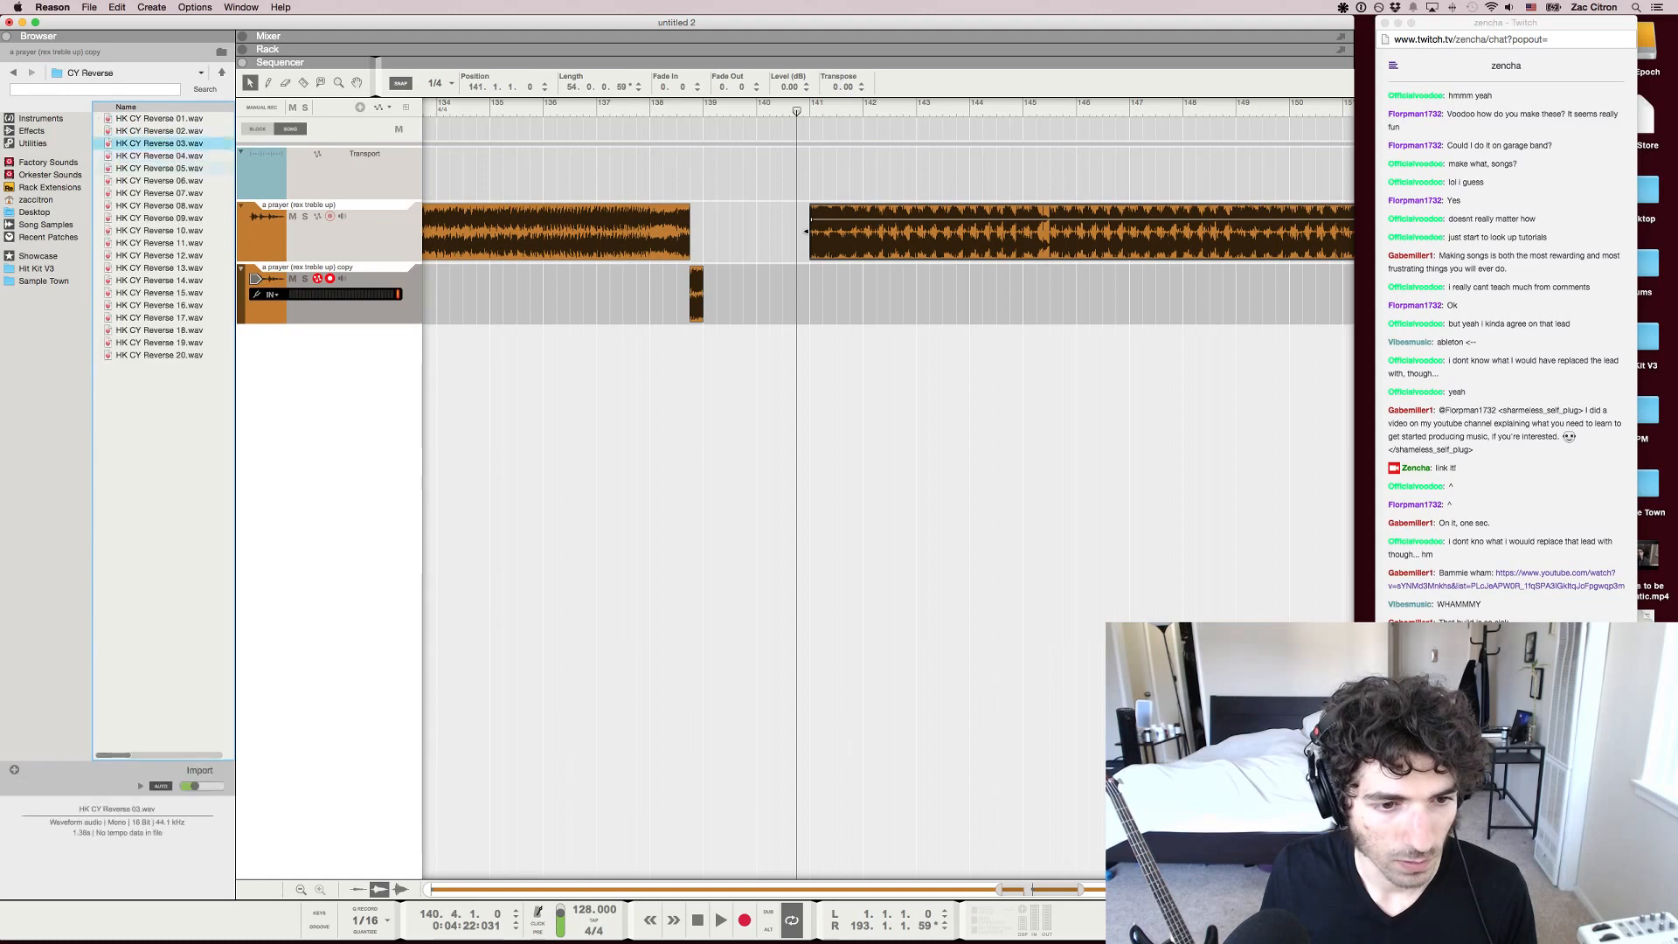
Place HK CY Reverse 03.wav on its own audio track at bar 140 beat 2, leading into the drop
{"action": "left_click_drag", "start_coordinate": [166, 145], "coordinate": [788, 364]}
{"action": "key", "text": "F5"}
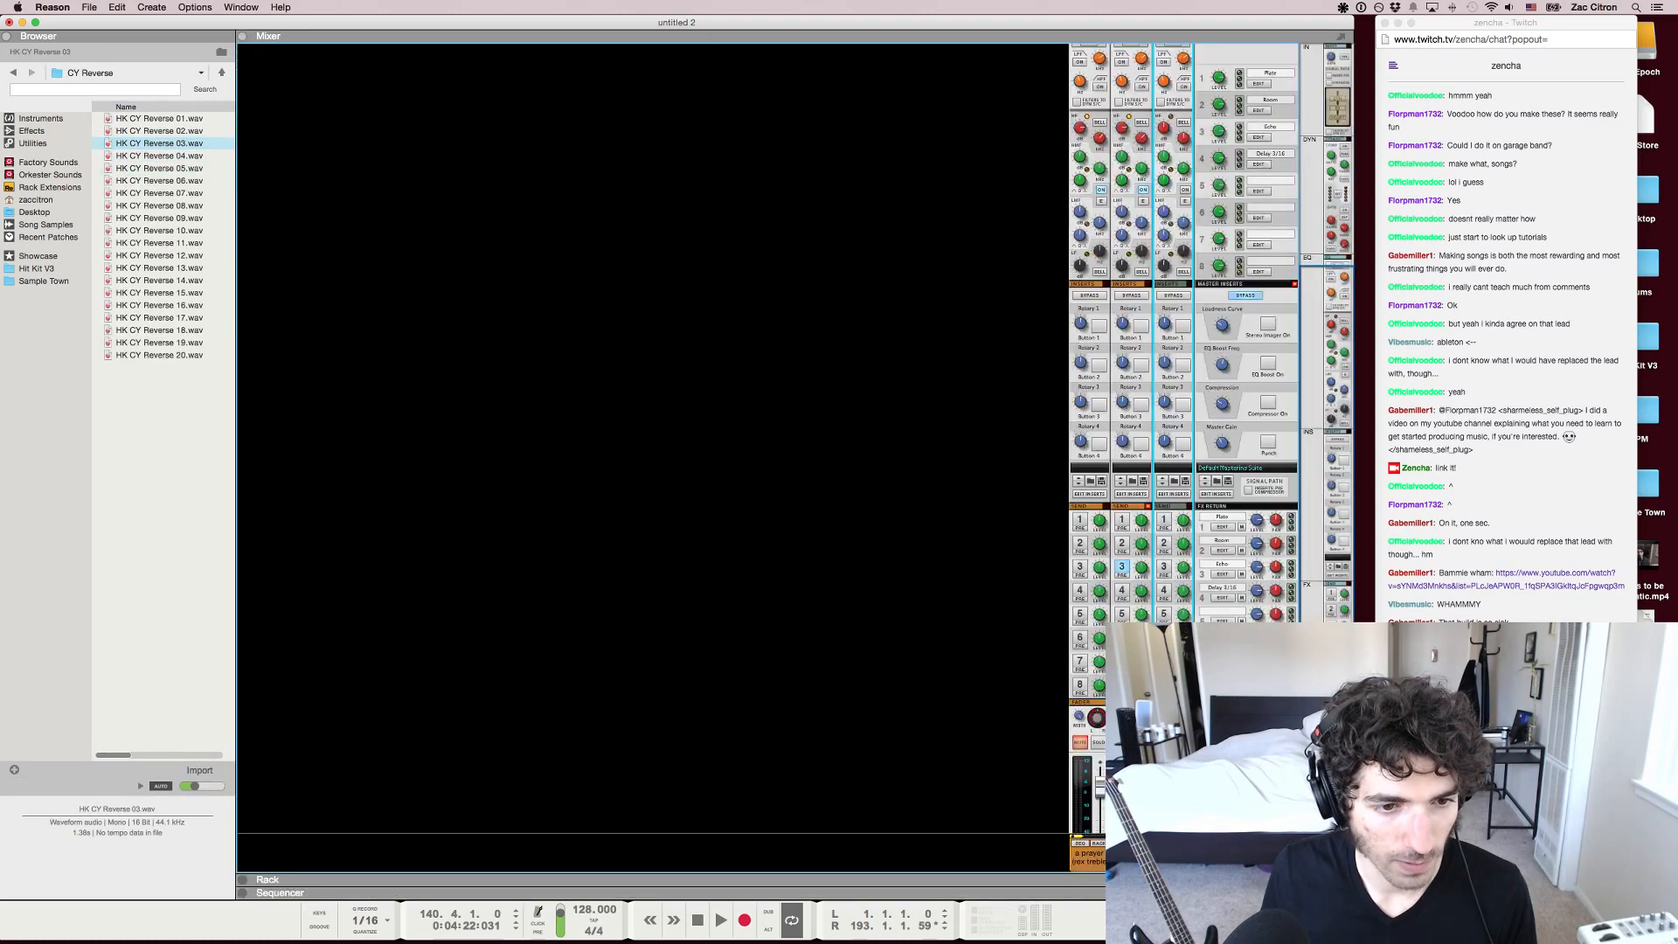
{"action": "key", "text": "Left"}
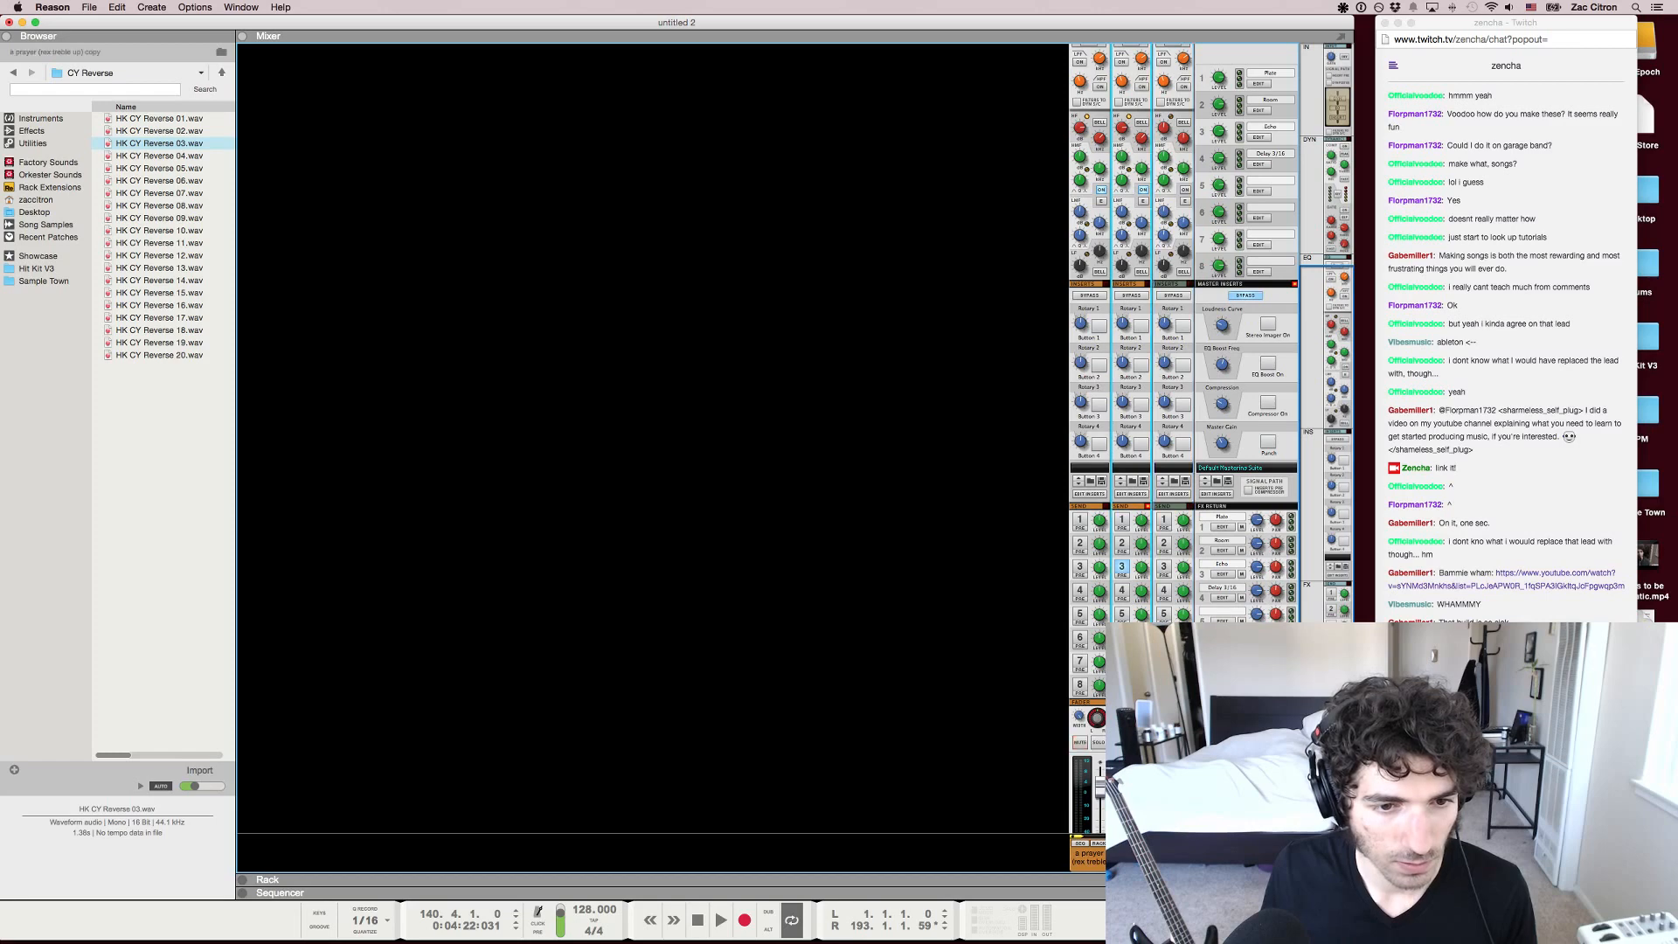
{"action": "key", "text": "F7"}
Play the edited transition from shortly before the gap and move the playhead back to bar 136
{"action": "left_click", "coordinate": [608, 104]}
{"action": "key", "text": "space"}
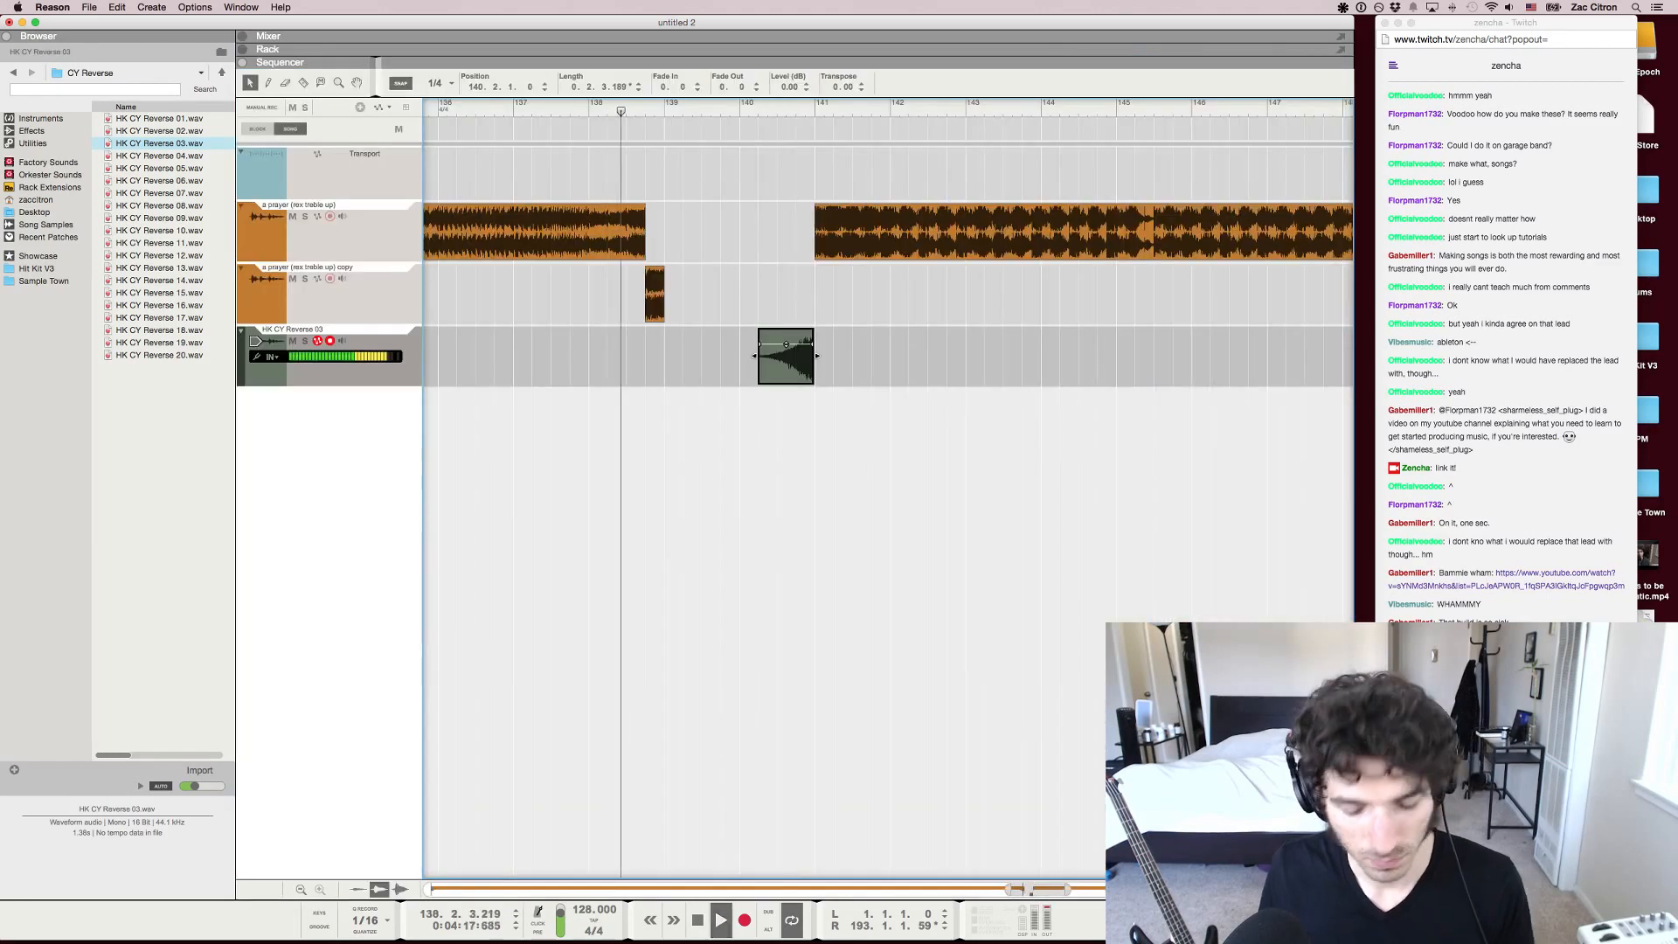
{"action": "key", "text": "space"}
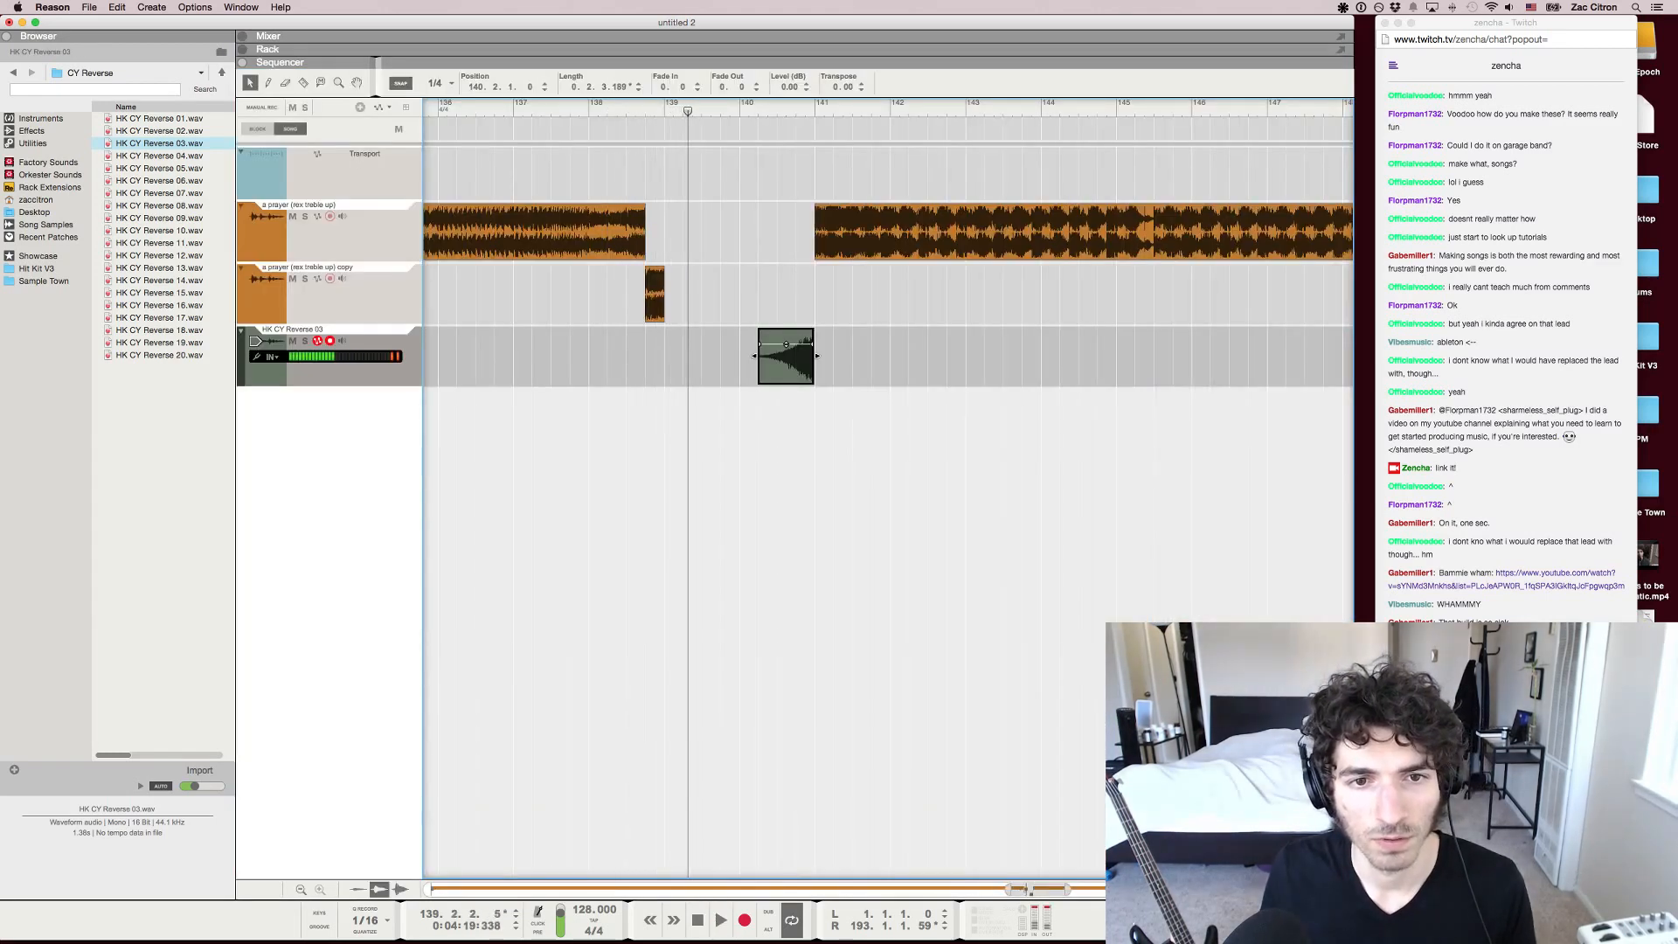
{"action": "left_click", "coordinate": [476, 104]}
{"action": "scroll", "coordinate": [476, 104], "scroll_direction": "down", "scroll_amount": 1}
{"action": "scroll", "coordinate": [477, 104], "scroll_direction": "left", "scroll_amount": 2}
{"action": "left_click", "coordinate": [530, 104]}
{"action": "left_click", "coordinate": [546, 104]}
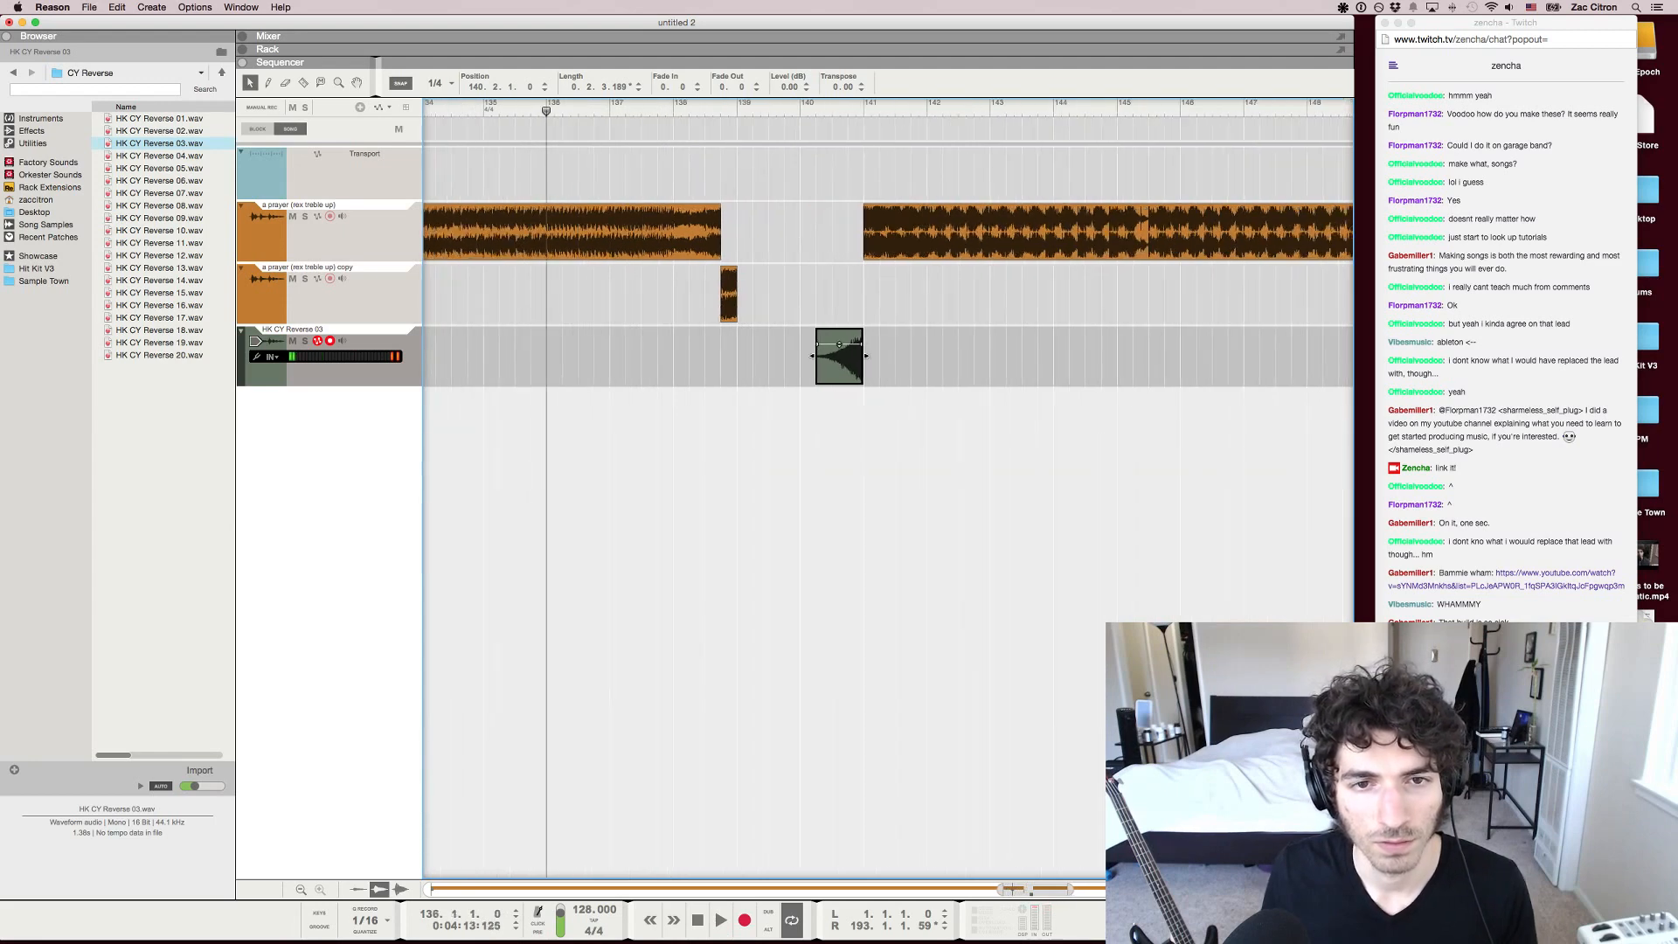
Move the playhead back to bar 130 in the build-up and play from there
{"action": "left_click", "coordinate": [468, 104]}
{"action": "scroll", "coordinate": [468, 104], "scroll_direction": "down", "scroll_amount": 3}
{"action": "scroll", "coordinate": [468, 104], "scroll_direction": "left", "scroll_amount": 4}
{"action": "left_click", "coordinate": [504, 104]}
{"action": "key", "text": "space"}
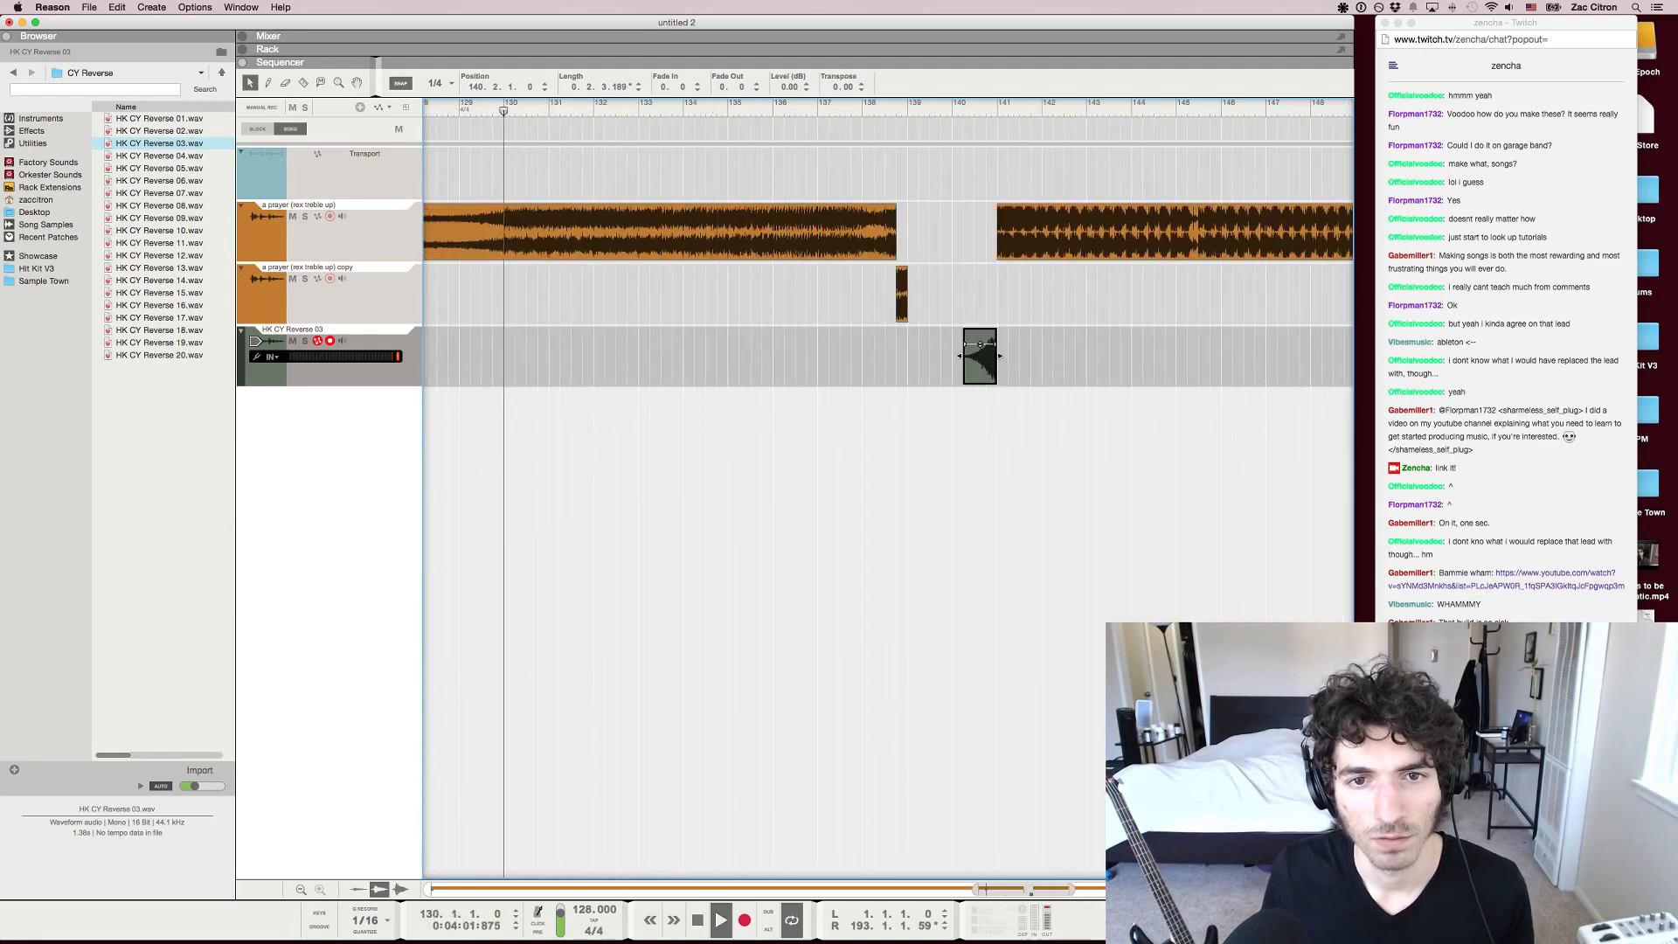
{"action": "key", "text": "Escape"}
{"action": "scroll", "coordinate": [888, 490], "scroll_direction": "right", "scroll_amount": 1}
{"action": "scroll", "coordinate": [889, 489], "scroll_direction": "right", "scroll_amount": 2}
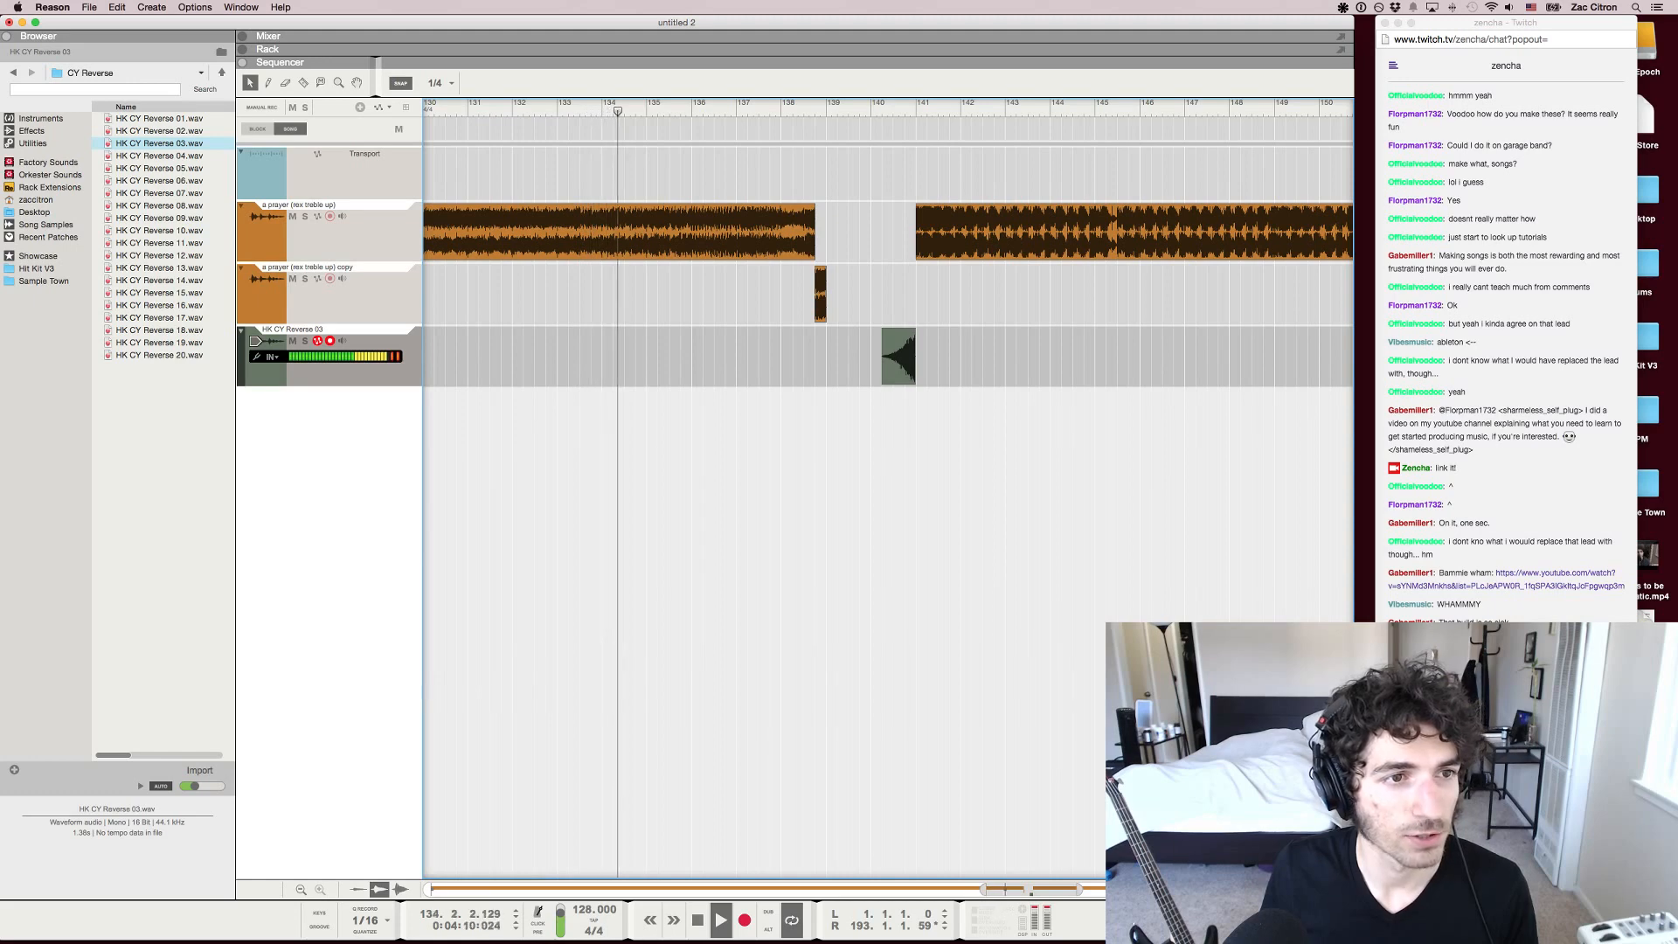
Duplicate the reverse cymbal clip so the copy starts at bar 141 beat 1, and reverse the copy
{"action": "key", "text": "F5"}
{"action": "scroll", "coordinate": [1185, 419], "scroll_direction": "down", "scroll_amount": 2}
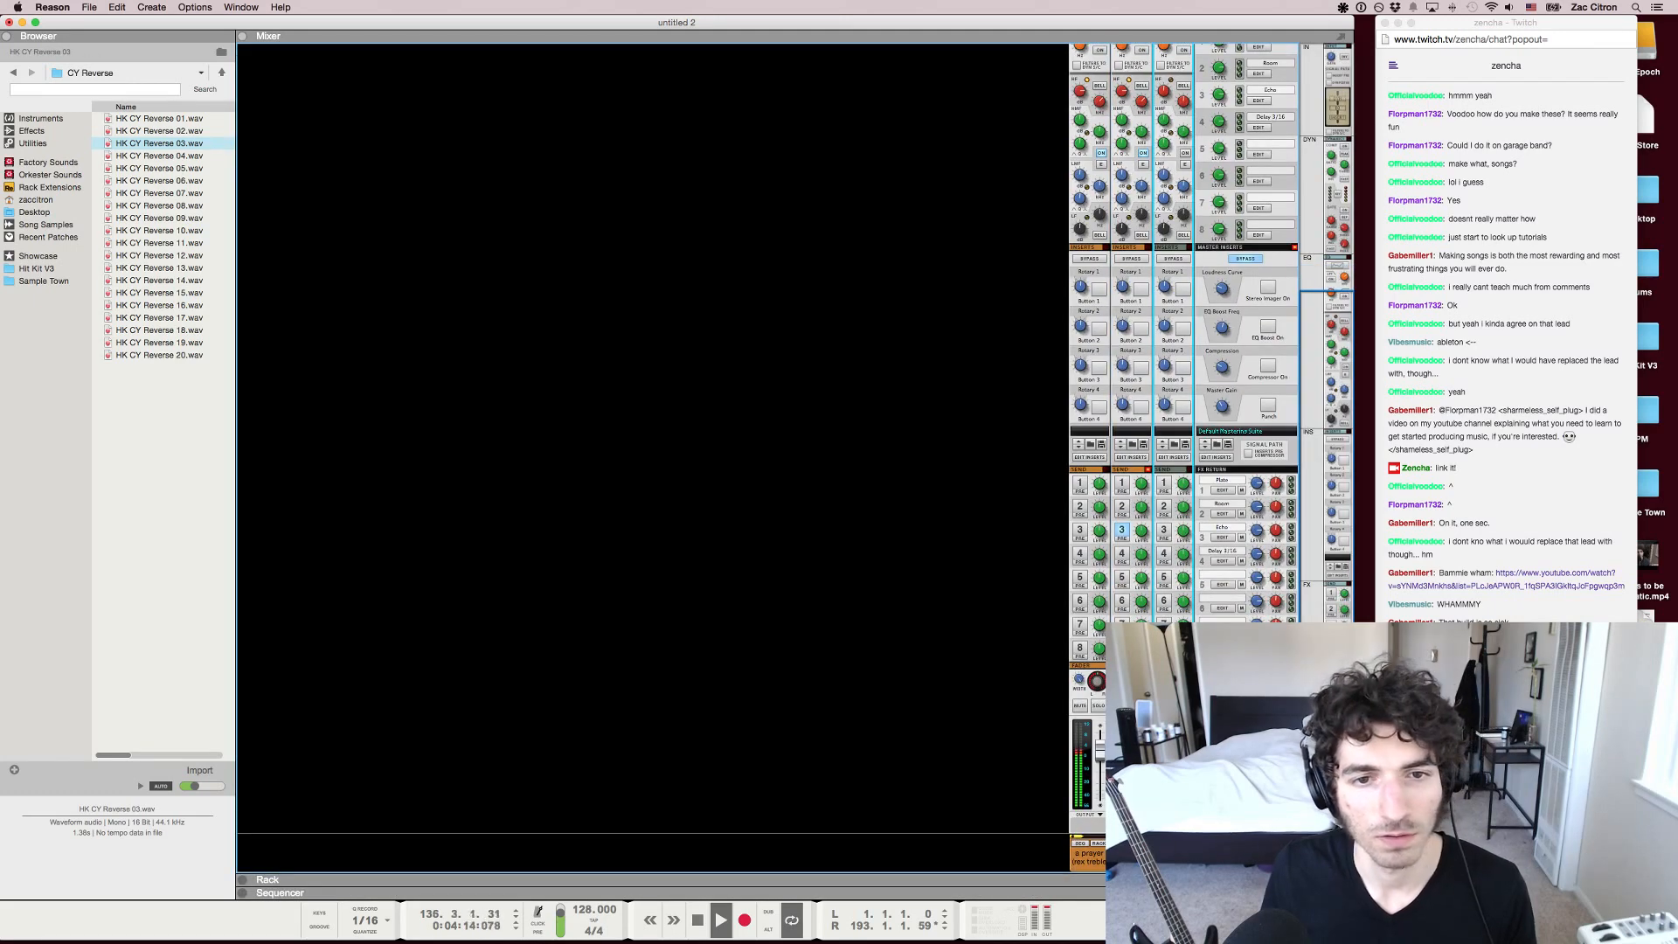
{"action": "key", "text": "F7"}
{"action": "right_click", "coordinate": [901, 374]}
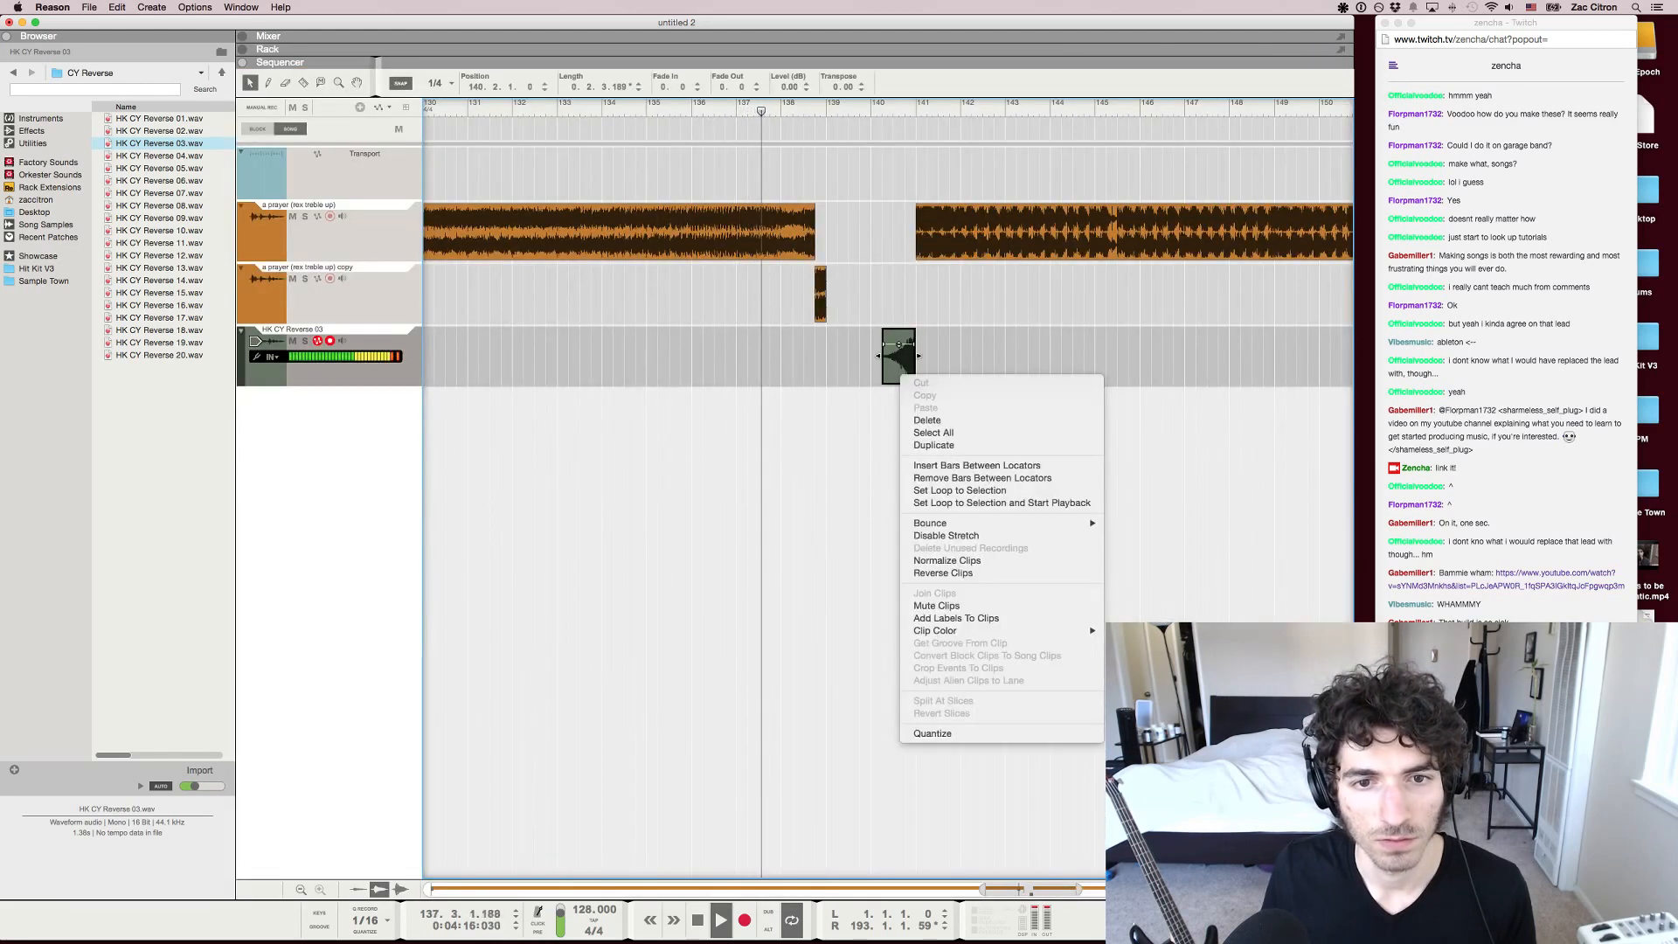
{"action": "left_click", "coordinate": [934, 444]}
{"action": "right_click", "coordinate": [938, 369]}
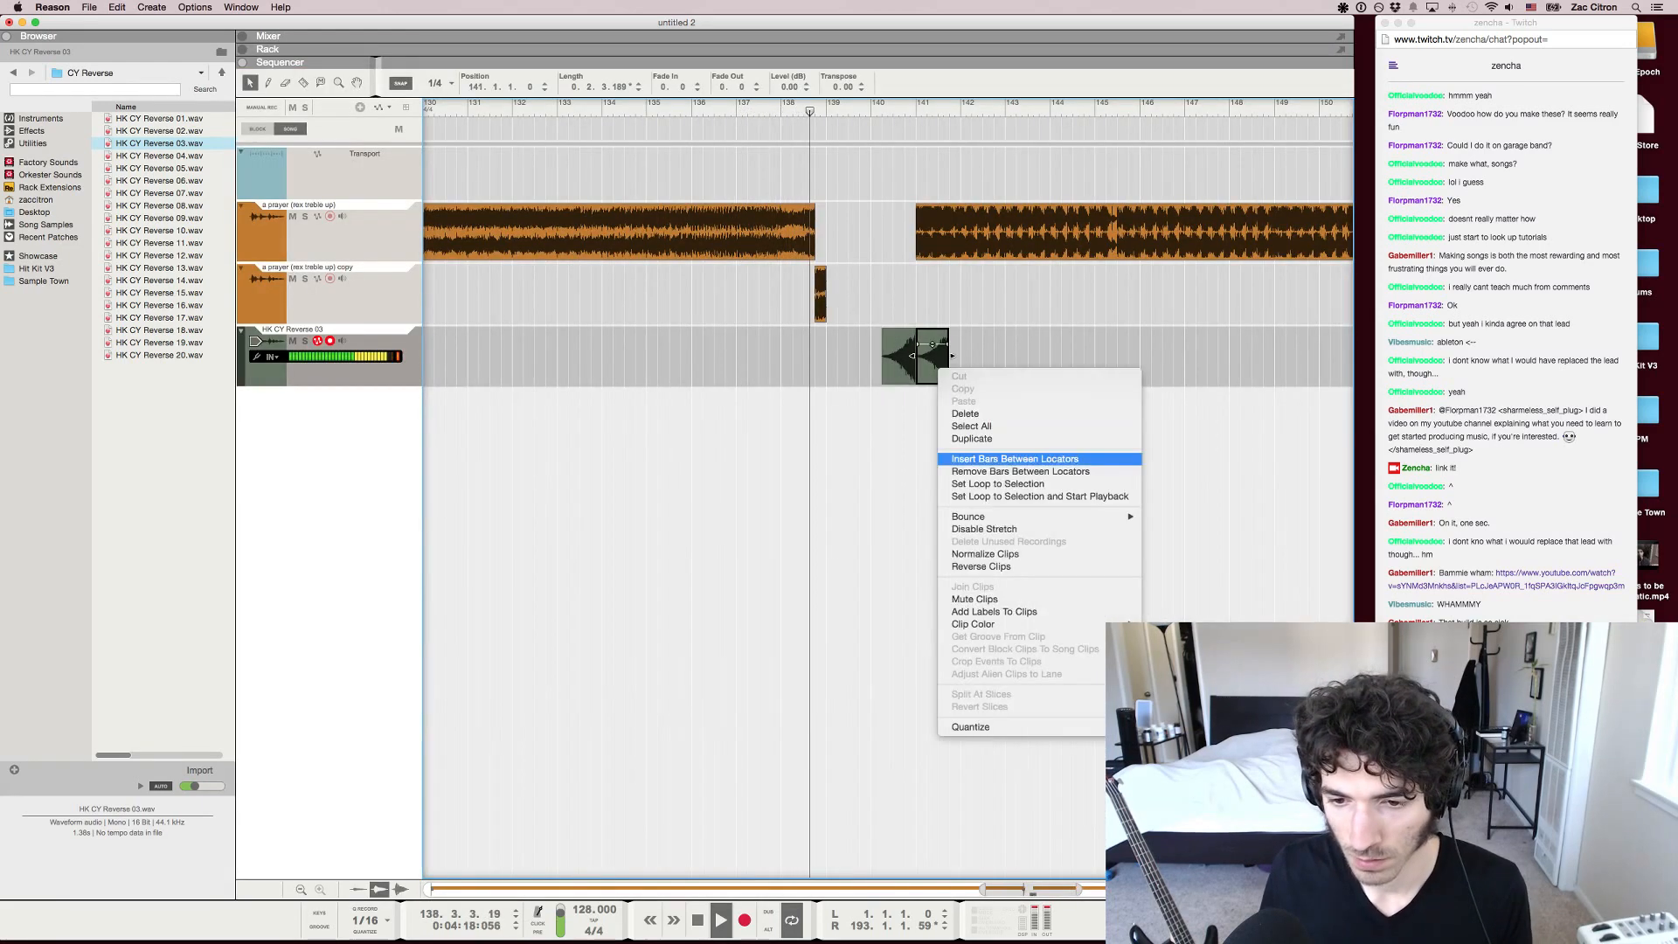
{"action": "left_click", "coordinate": [981, 567]}
Lower the HK CY Reverse 03 channel's level slightly with its mixer fader
{"action": "key", "text": "F5"}
{"action": "key", "text": "F4"}
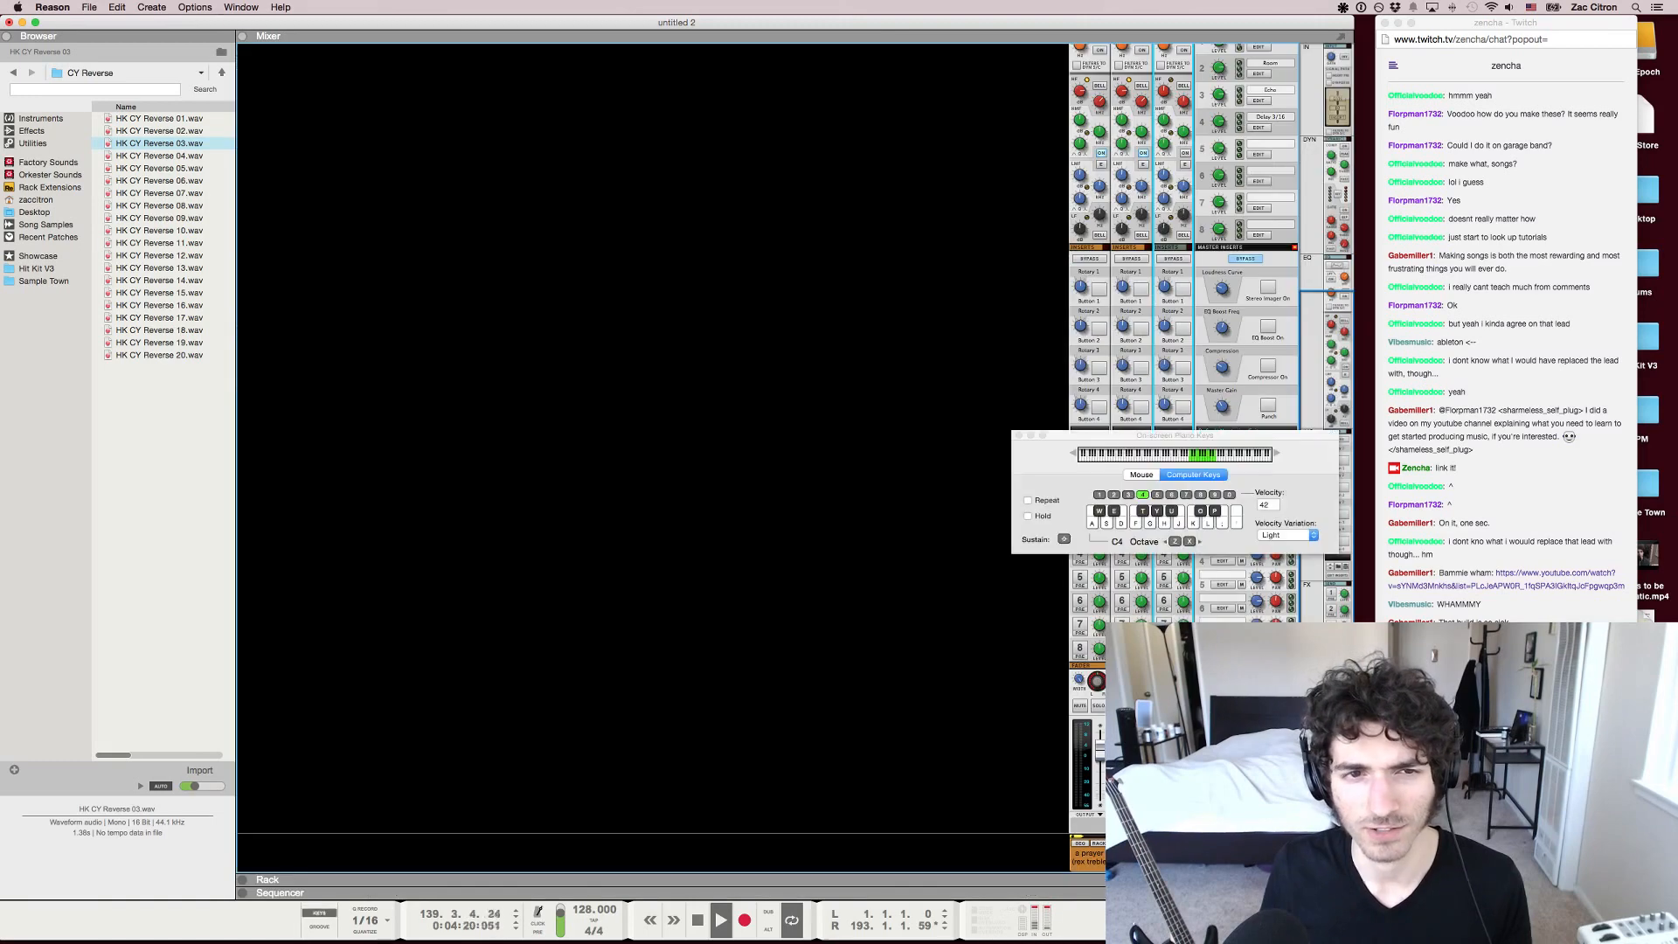
{"action": "key", "text": "F6"}
{"action": "key", "text": "F4"}
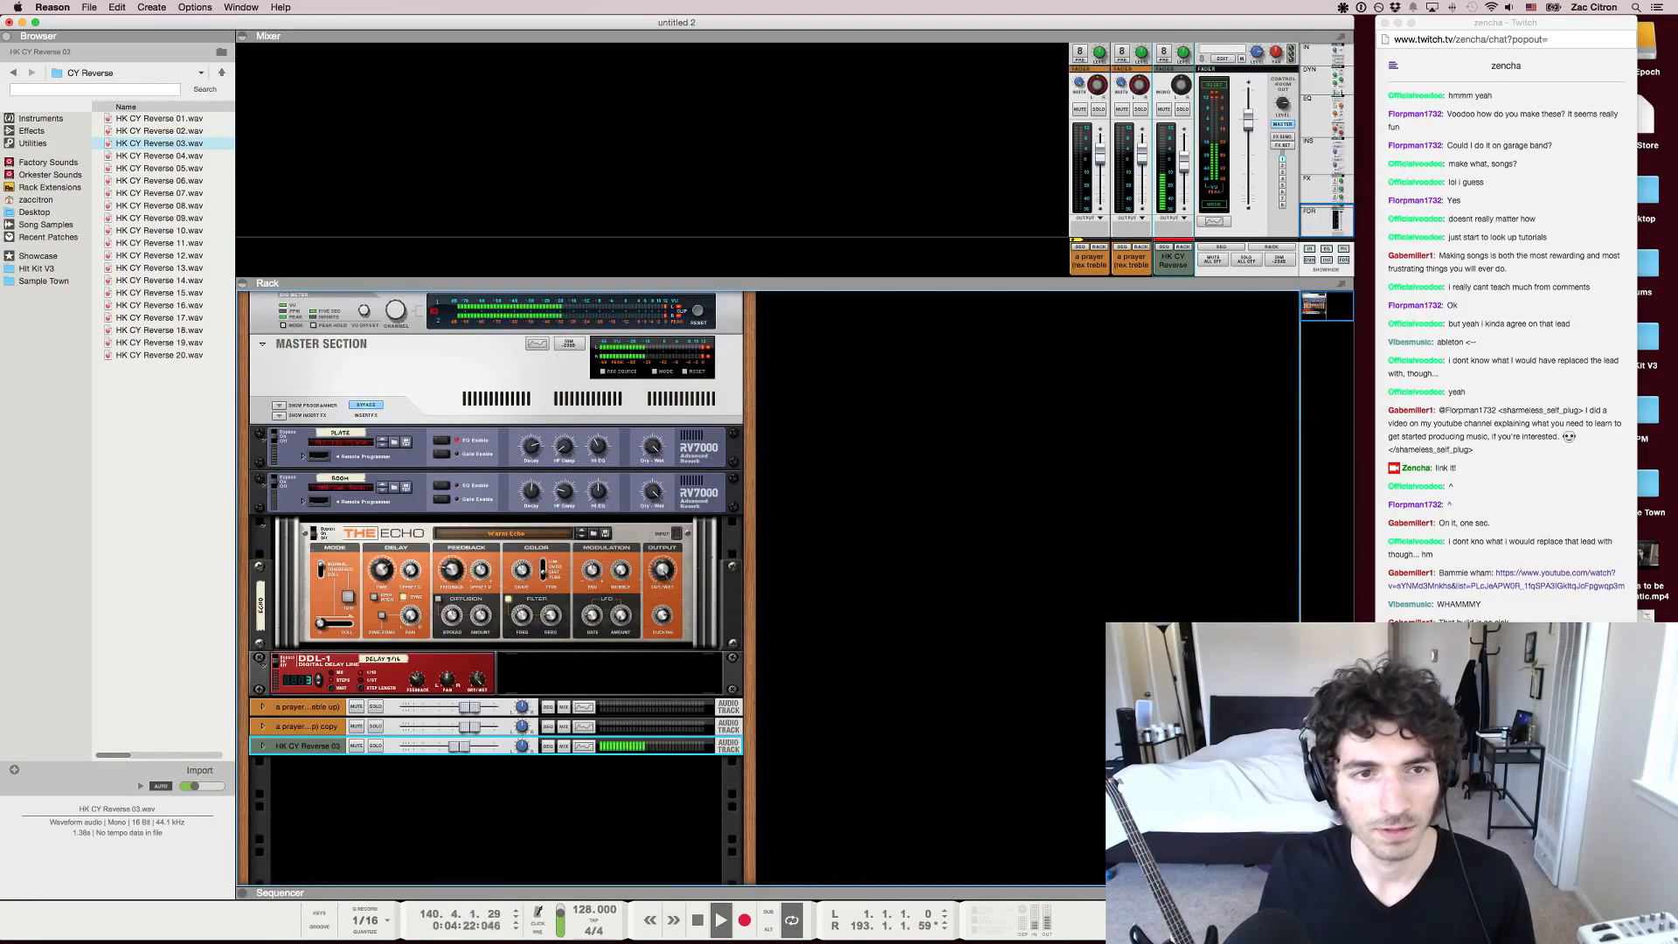
{"action": "left_click_drag", "start_coordinate": [1185, 161], "coordinate": [1184, 165]}
{"action": "key", "text": "F7"}
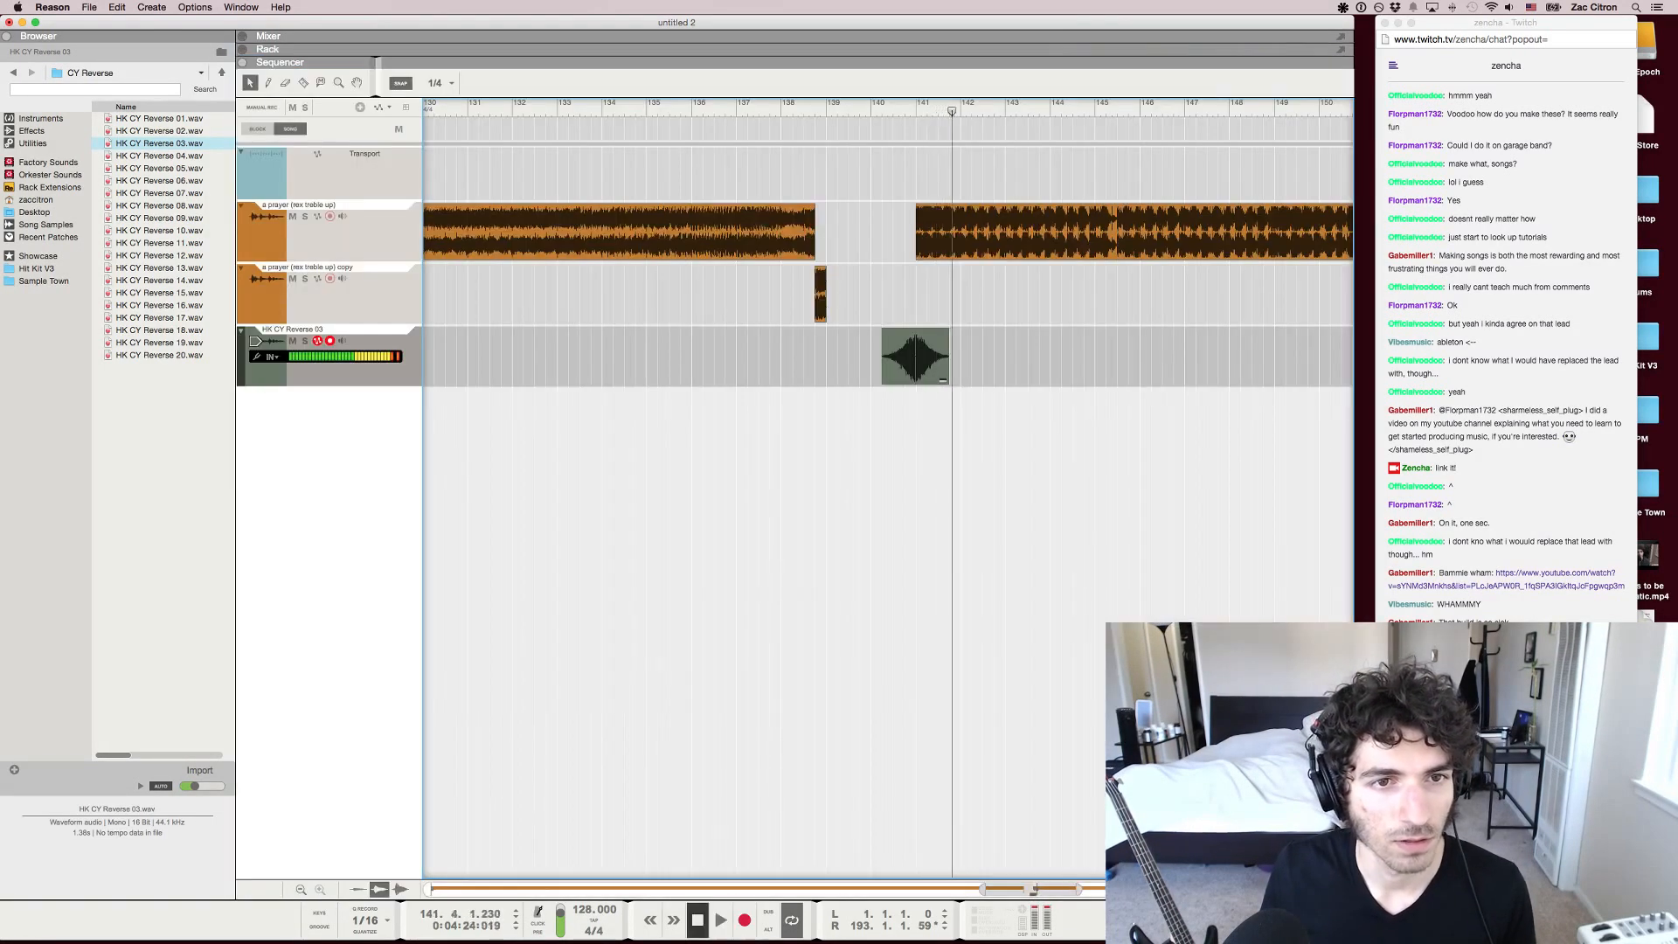
Stop playback, then shift the drop clip to bar 140 and the cymbal clips one bar earlier so the swell starts at bar 139 beat 2
{"action": "key", "text": "space"}
{"action": "key", "text": "Left"}
{"action": "key", "text": "h"}
{"action": "key", "text": "h"}
{"action": "key", "text": "h"}
{"action": "key", "text": "h"}
{"action": "key", "text": "h"}
{"action": "key", "text": "h"}
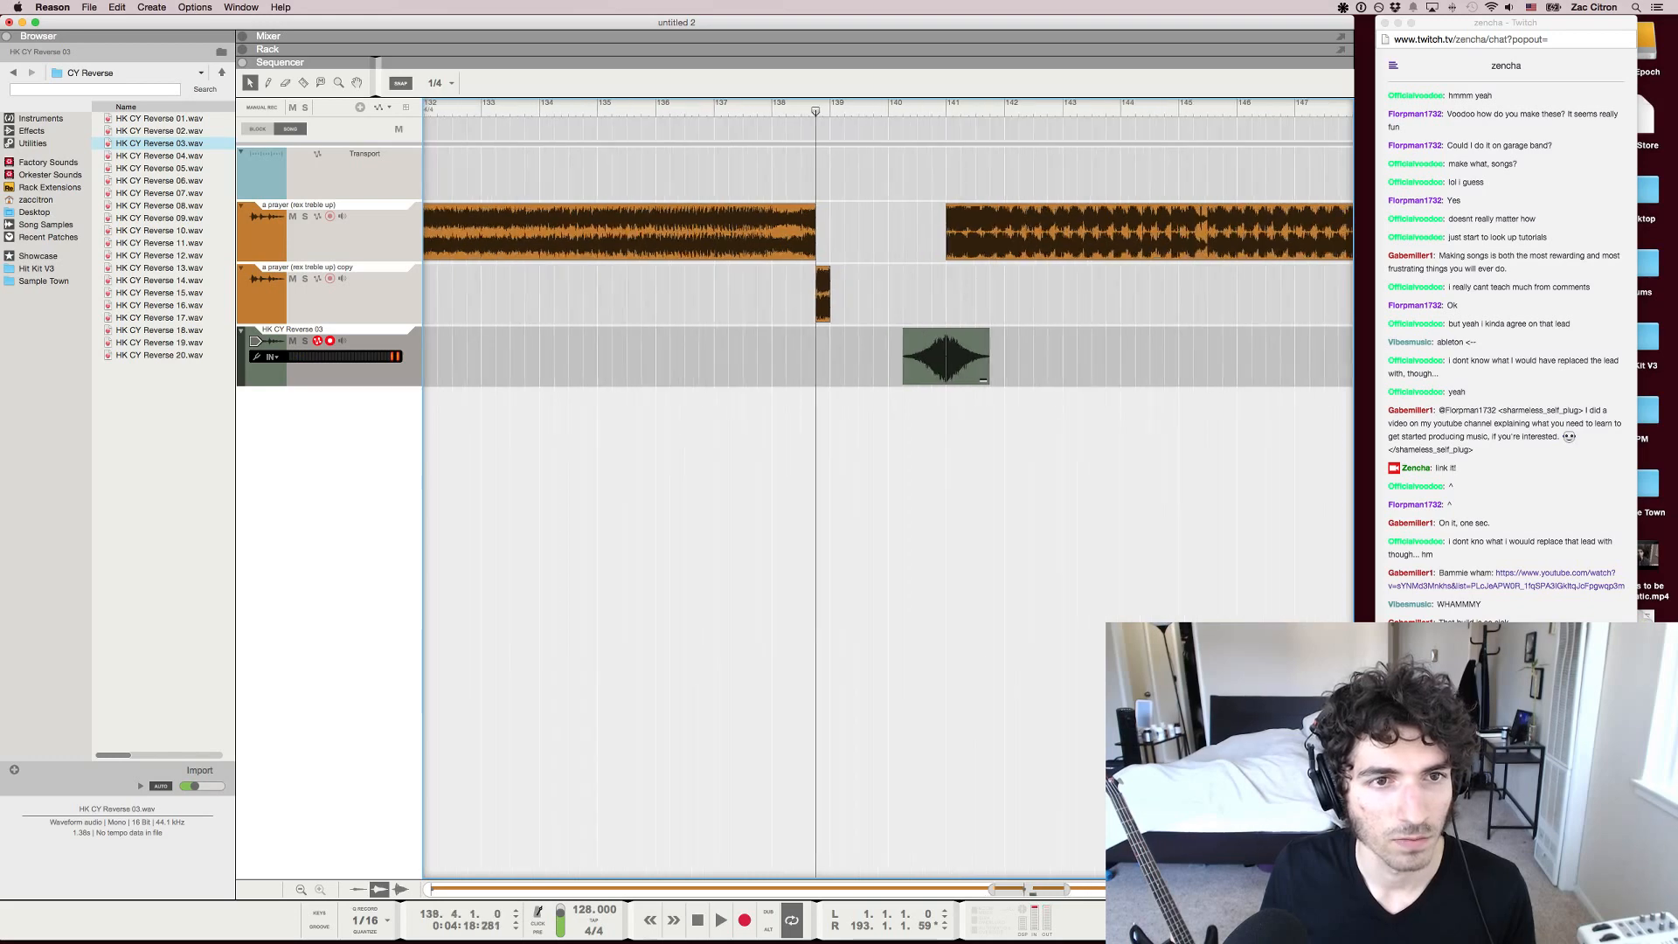
{"action": "key", "text": "g"}
{"action": "key", "text": "g"}
{"action": "key", "text": "g"}
{"action": "key", "text": "g"}
{"action": "key", "text": "g"}
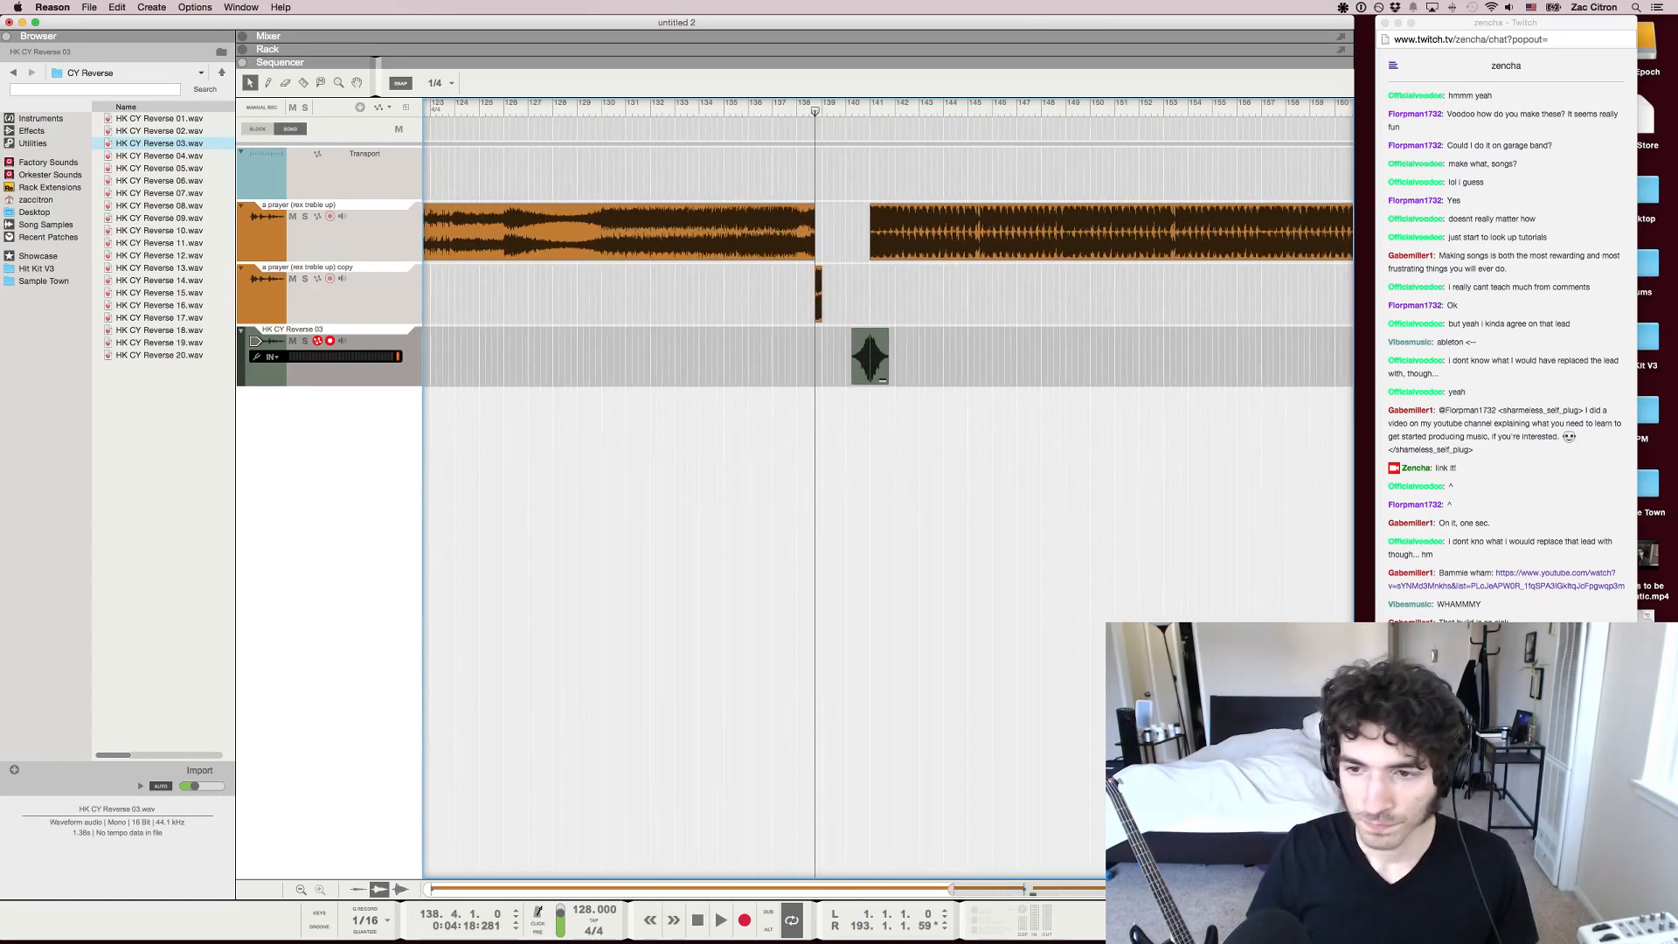
{"action": "key", "text": "h"}
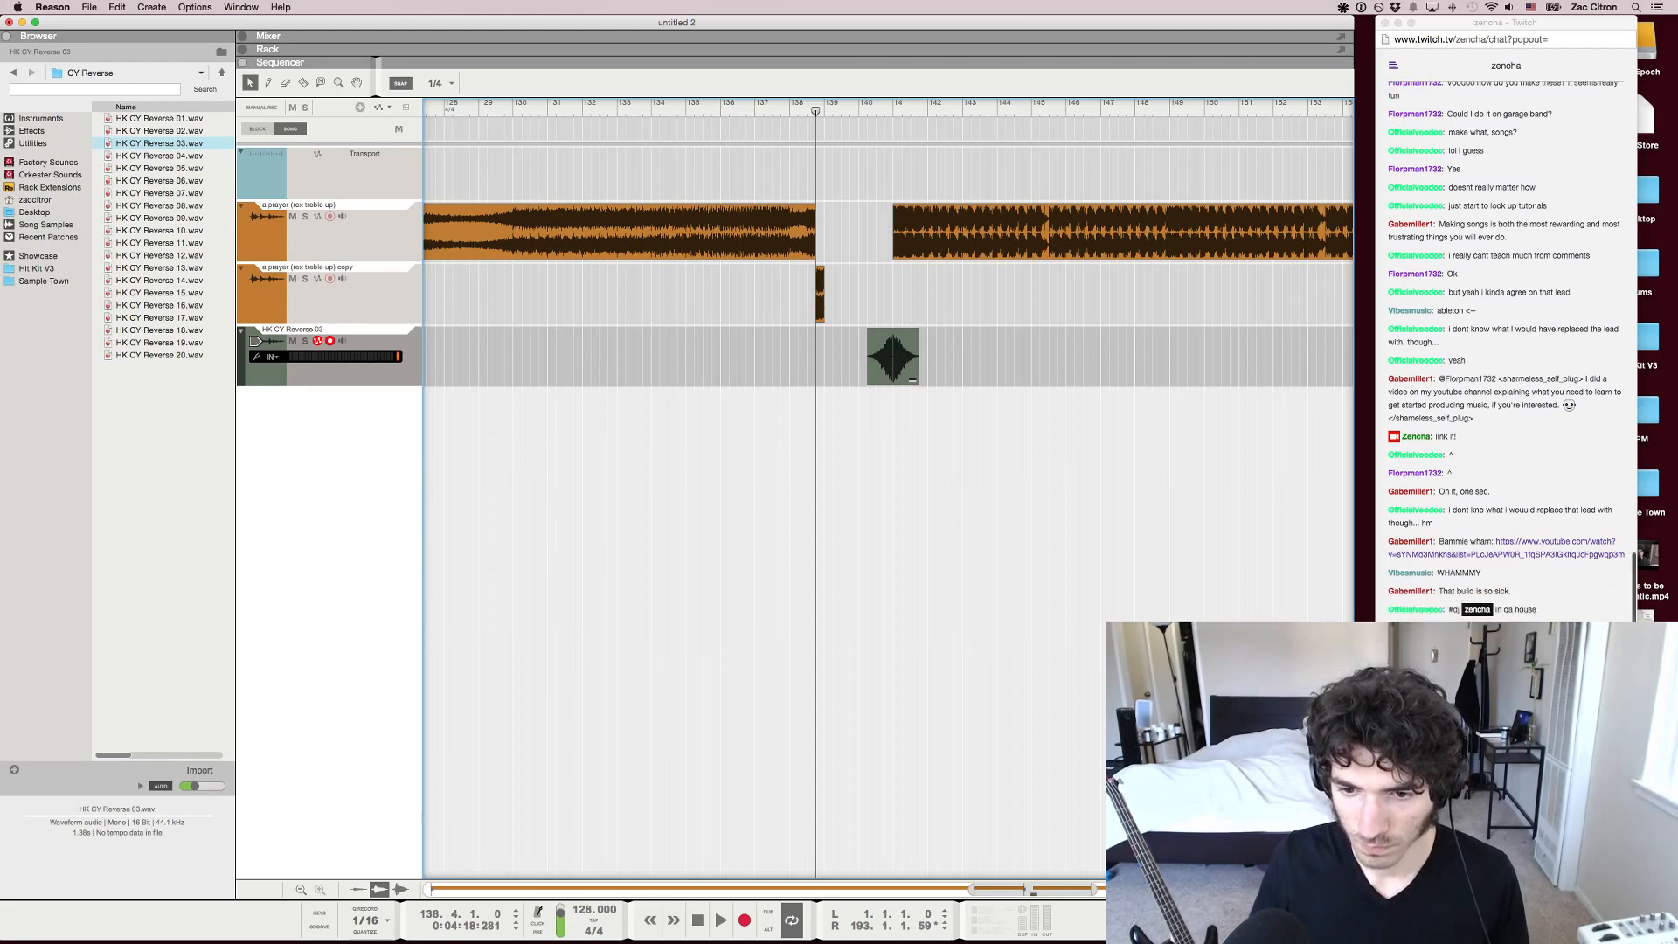
{"action": "key", "text": "h"}
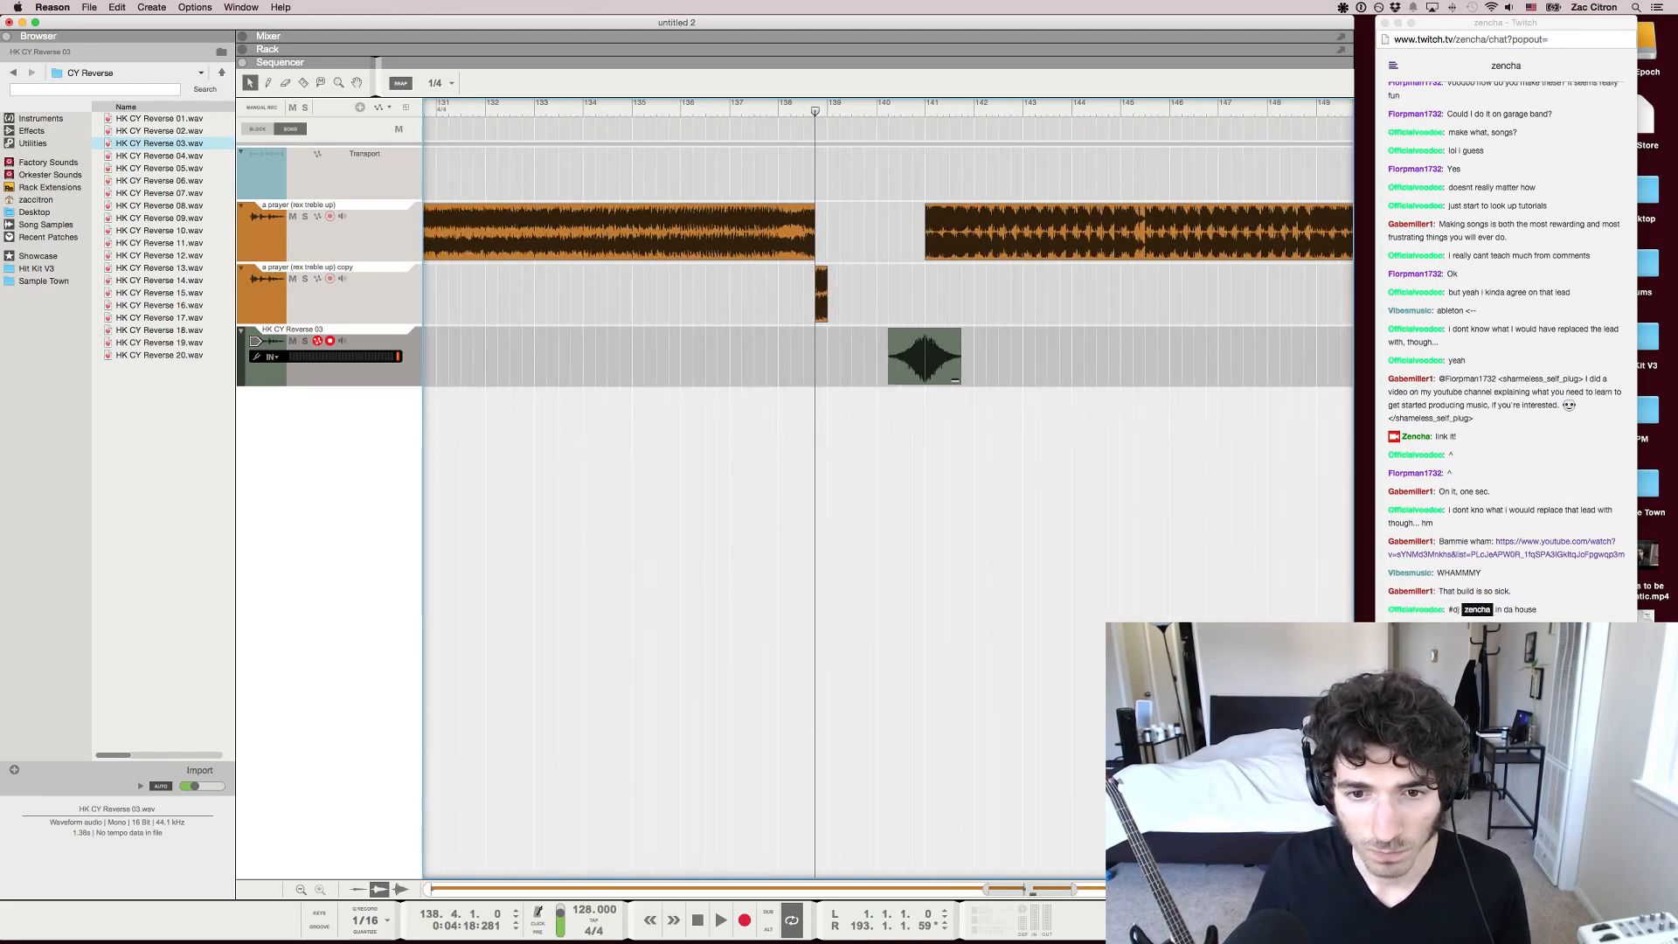
{"action": "key", "text": "h"}
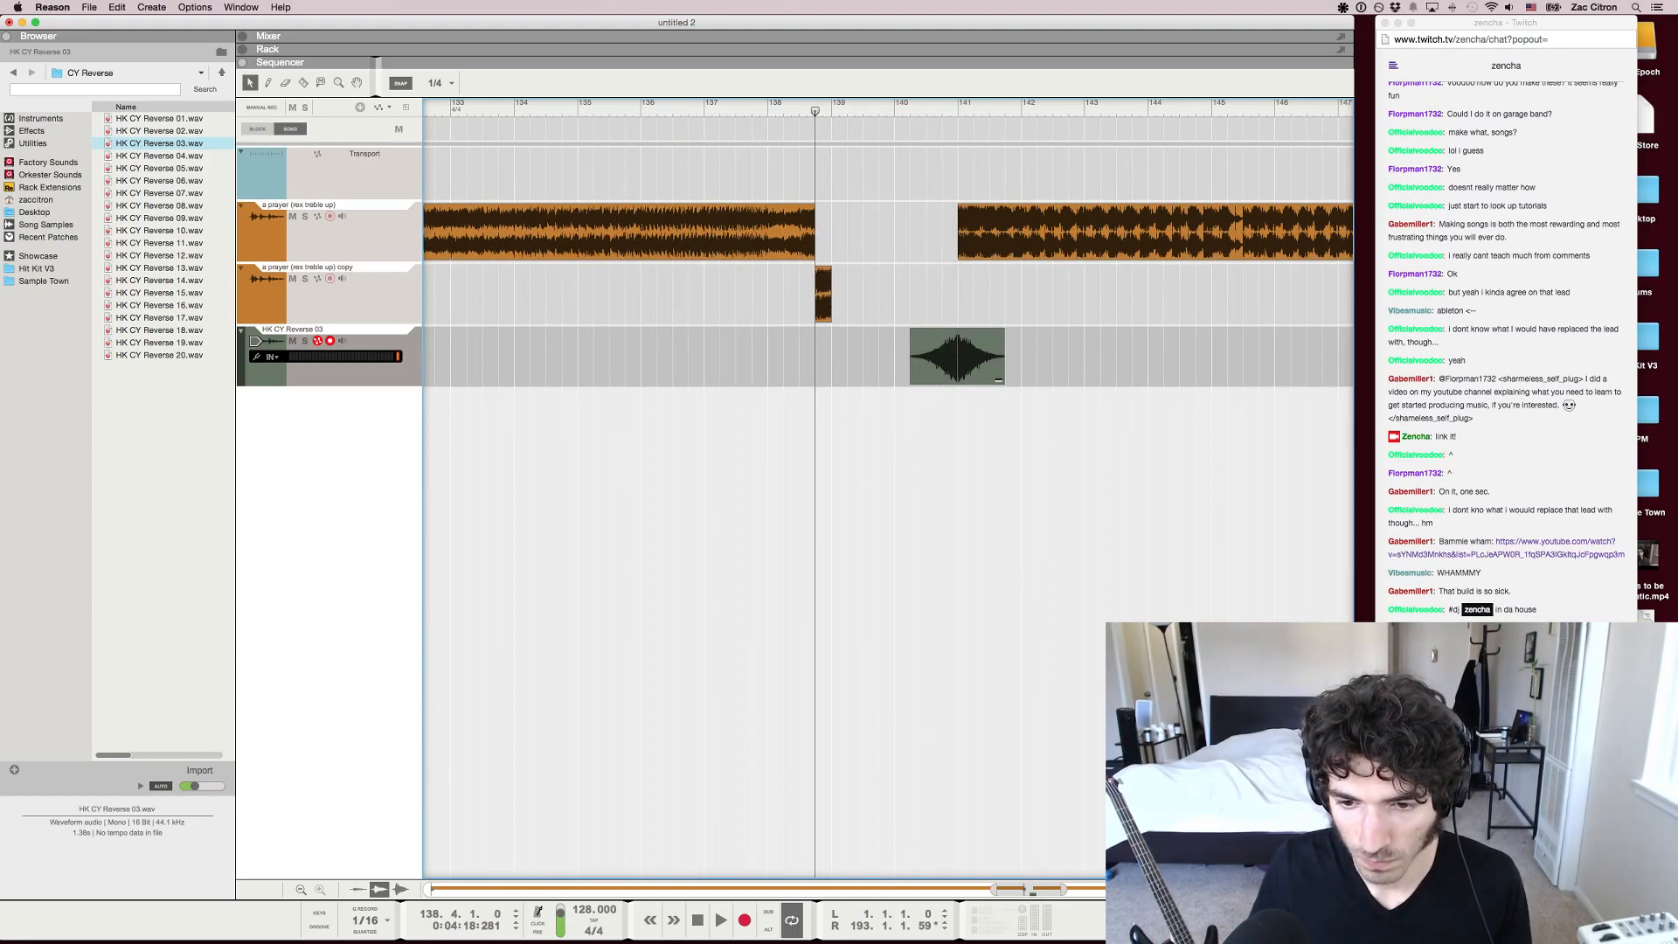
{"action": "left_click_drag", "start_coordinate": [1049, 233], "coordinate": [986, 232]}
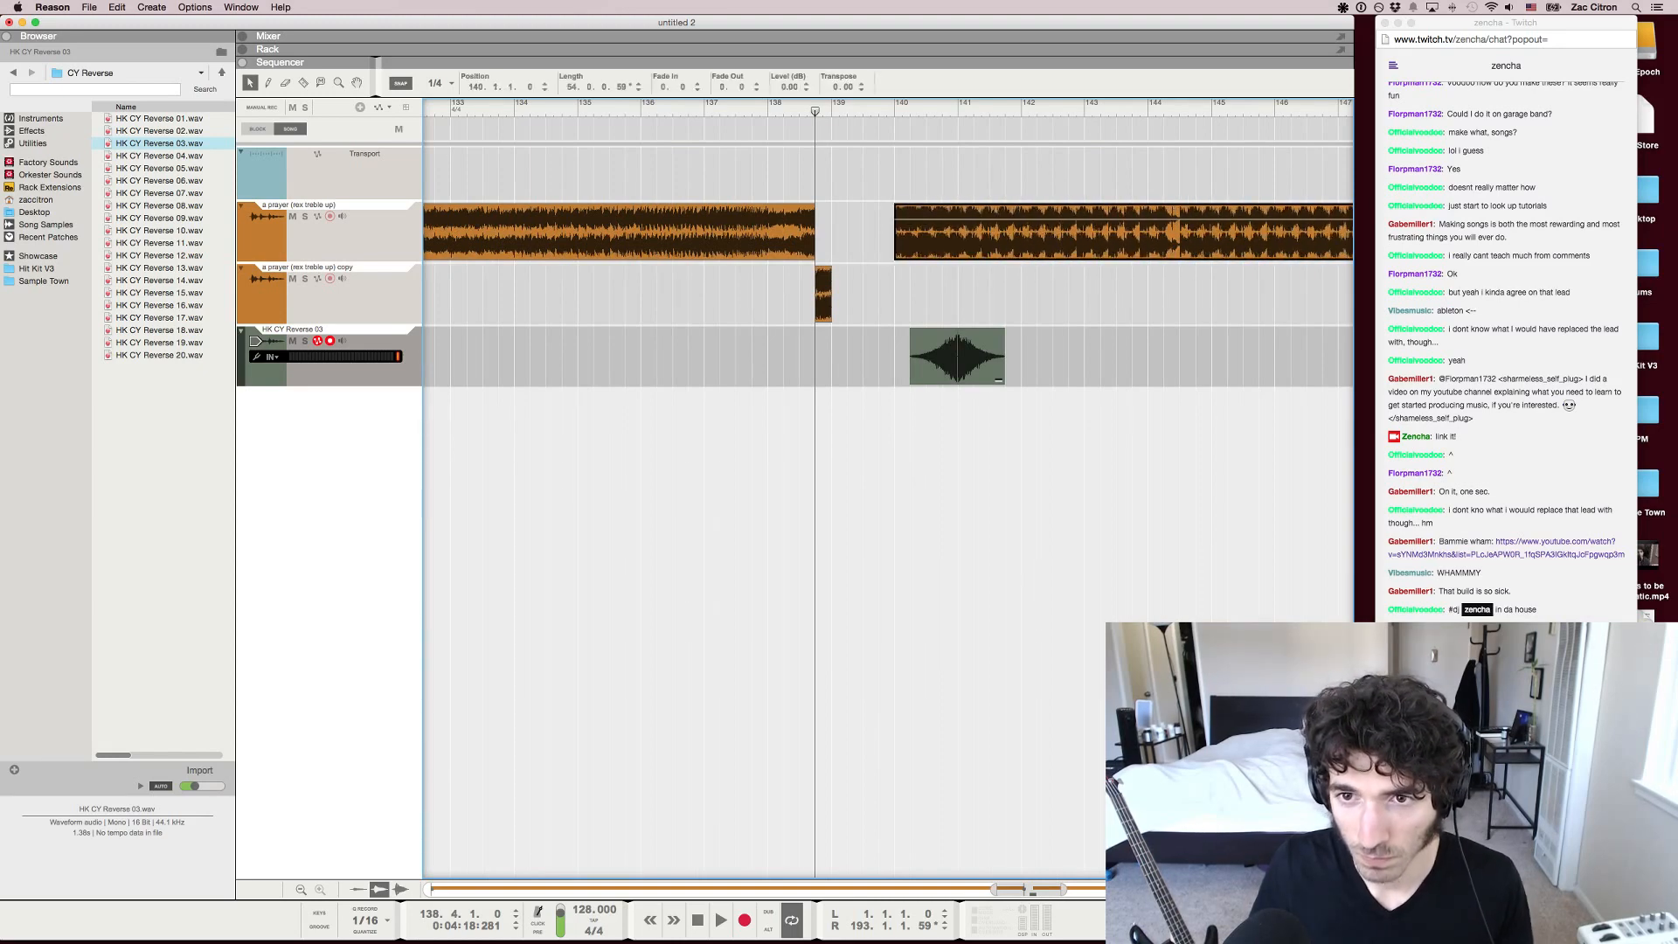
{"action": "left_click_drag", "start_coordinate": [957, 355], "coordinate": [894, 355]}
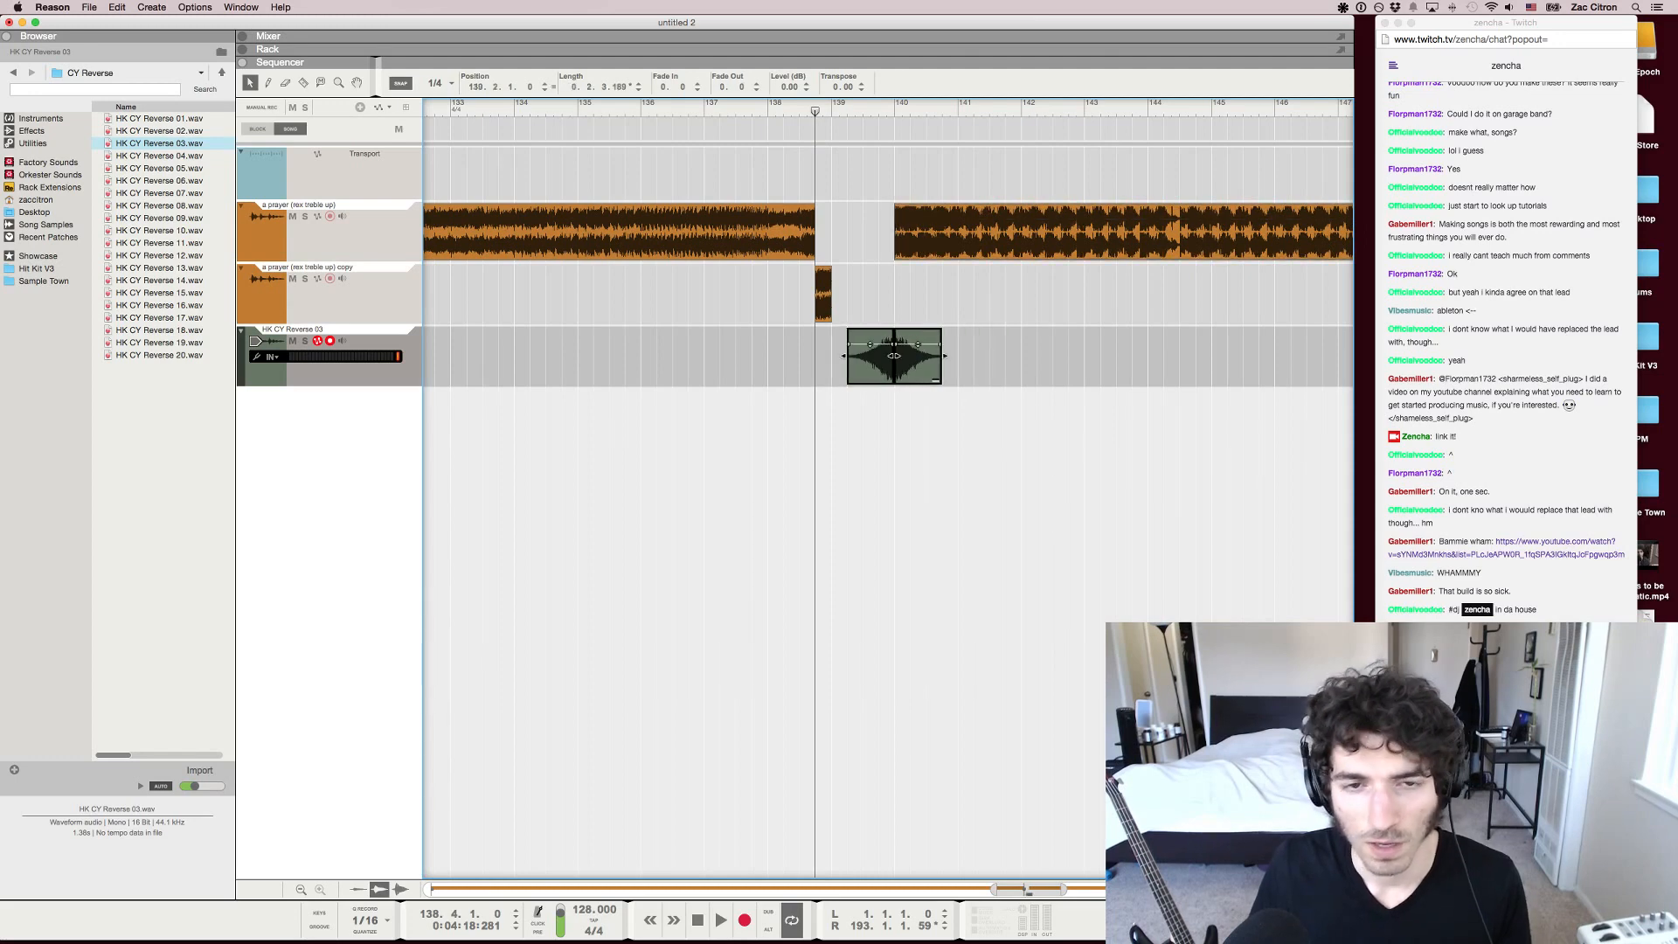
Play the shortened transition from bar 136 and stop just after the drop begins
{"action": "left_click", "coordinate": [640, 105]}
{"action": "key", "text": "space"}
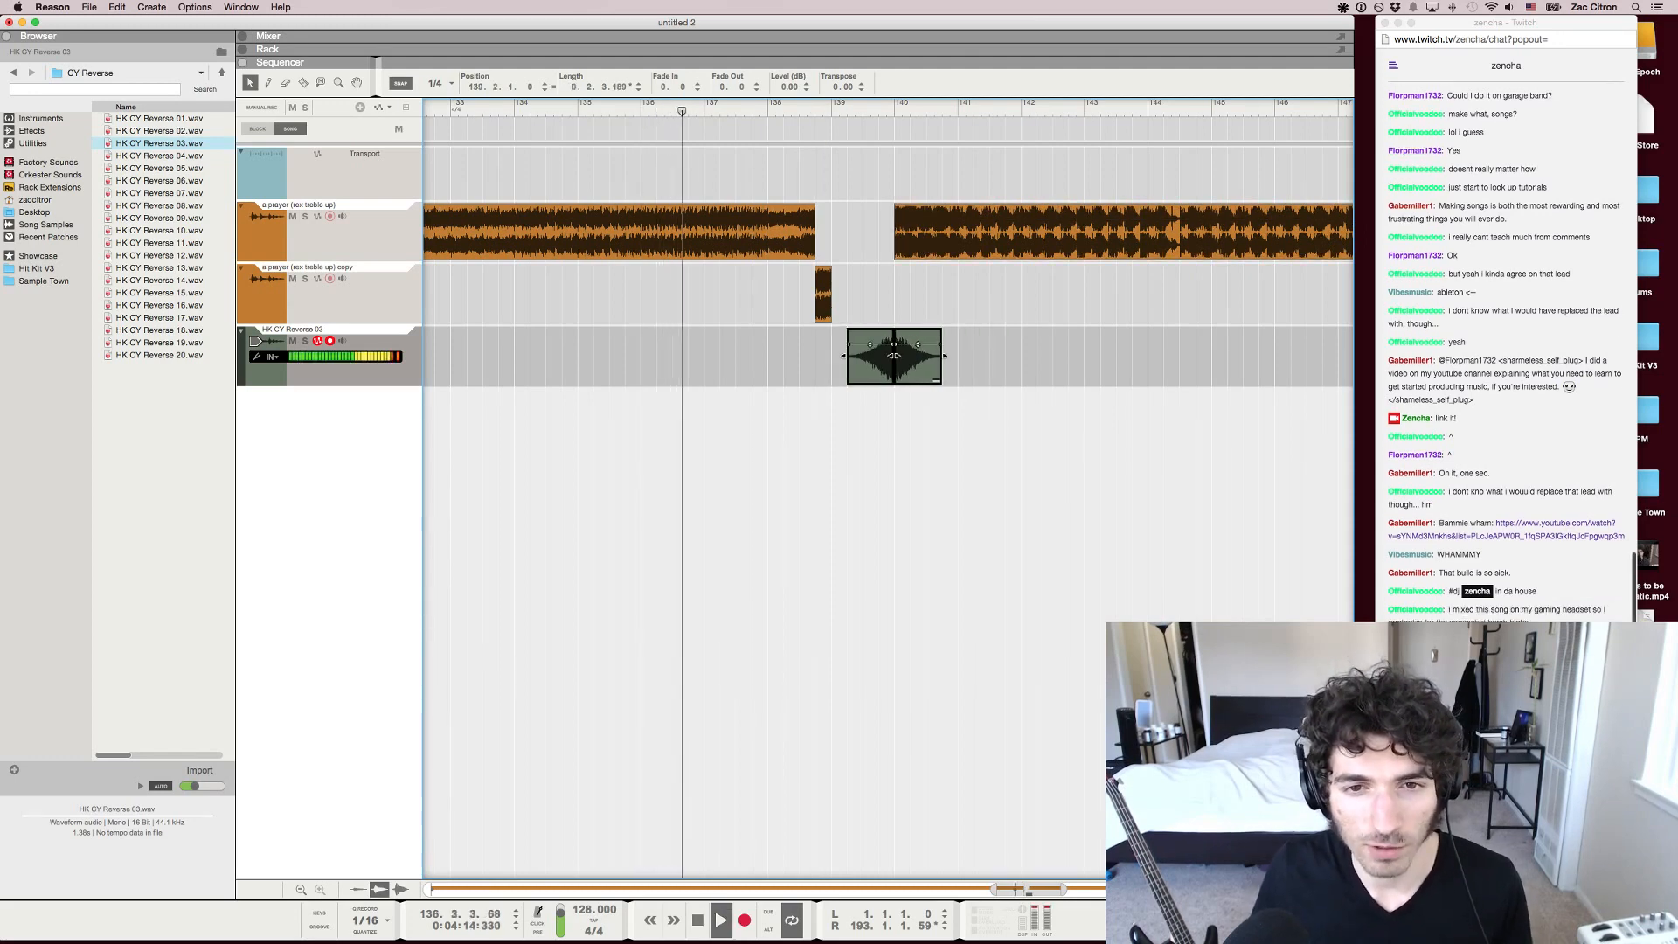
{"action": "key", "text": "Escape"}
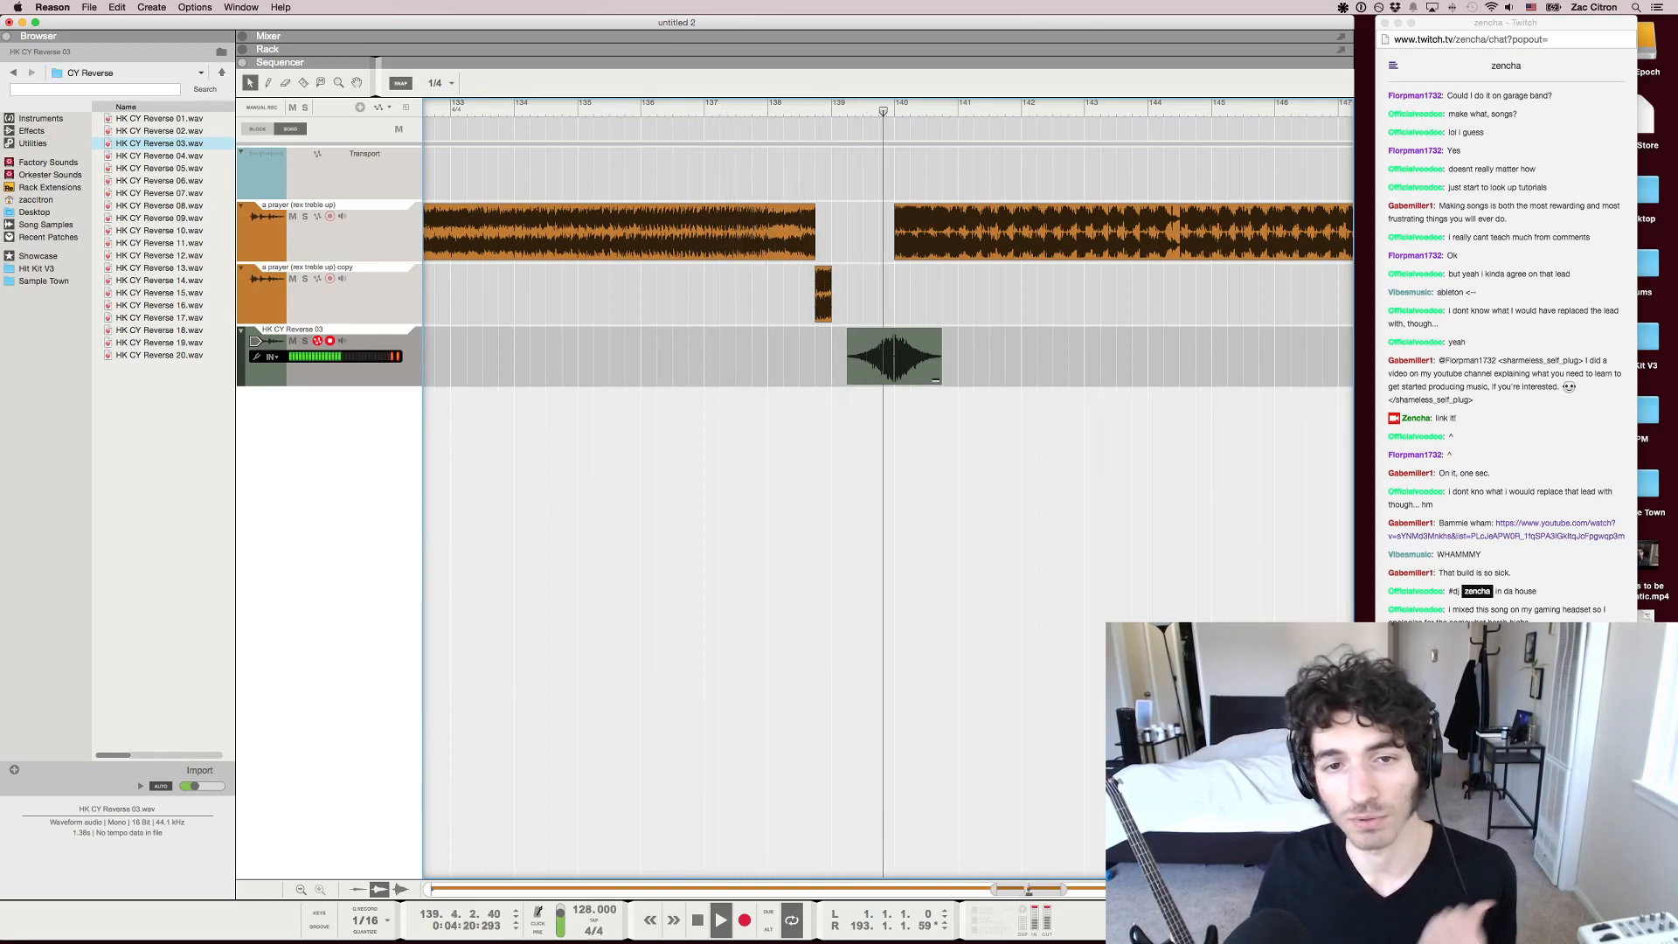
{"action": "key", "text": "g"}
{"action": "key", "text": "space"}
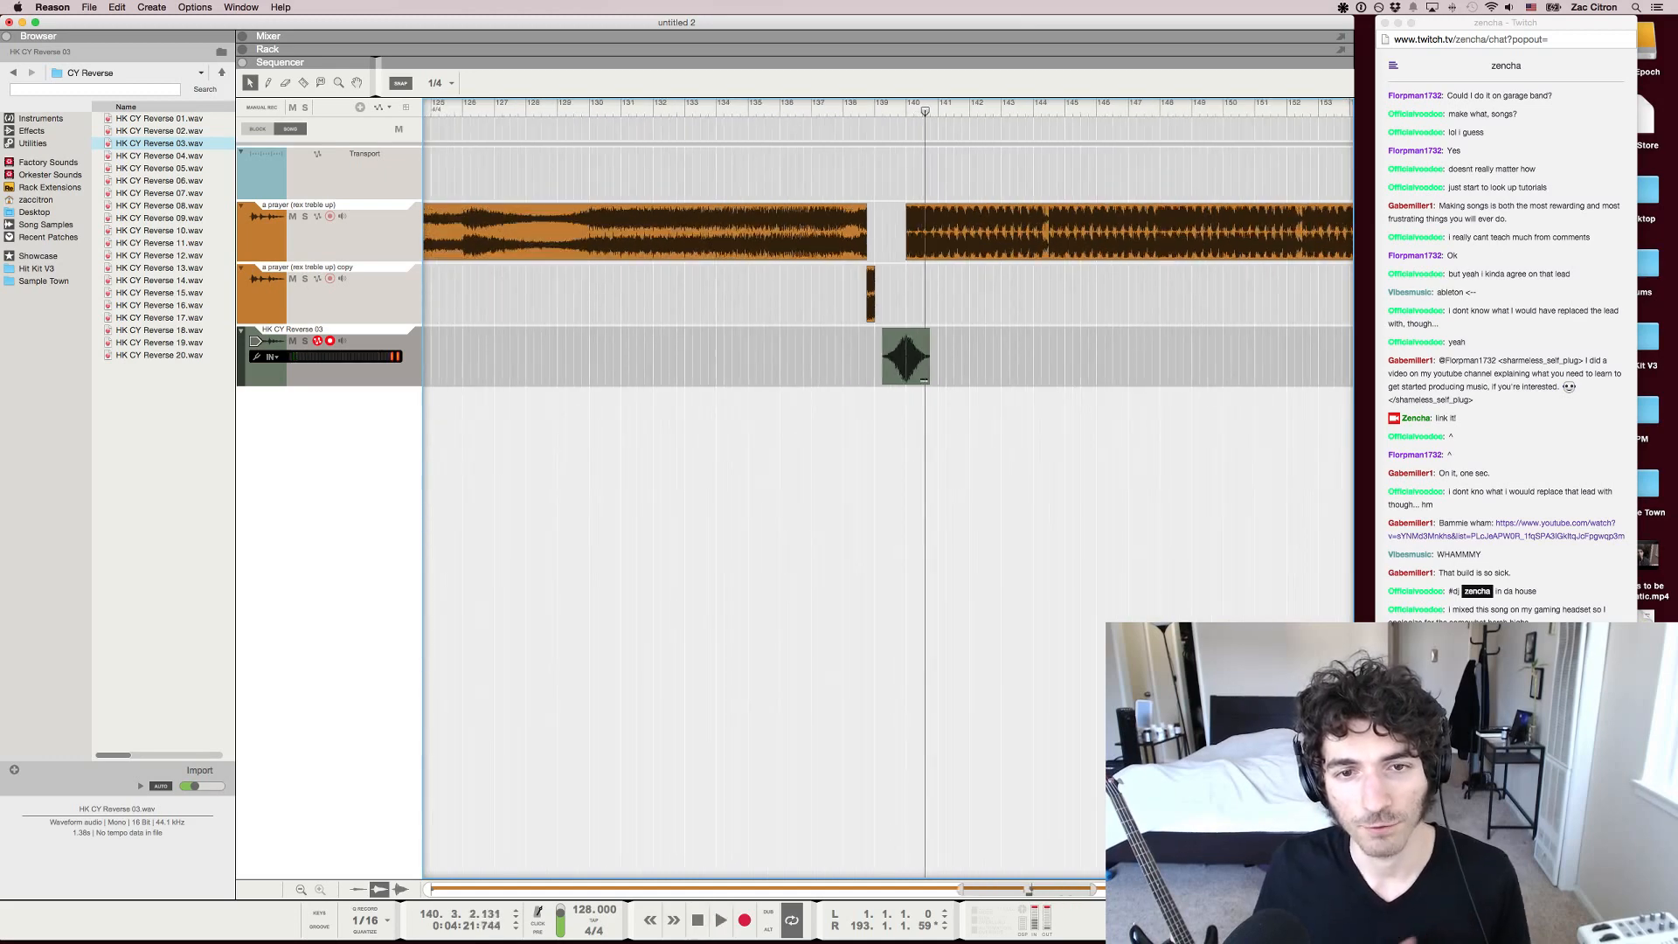
Look over the whole arrangement and set the playhead to bar 68 beat 3 in the earlier section
{"action": "key", "text": "shift+g"}
{"action": "key", "text": "g"}
{"action": "key", "text": "g"}
{"action": "key", "text": "g"}
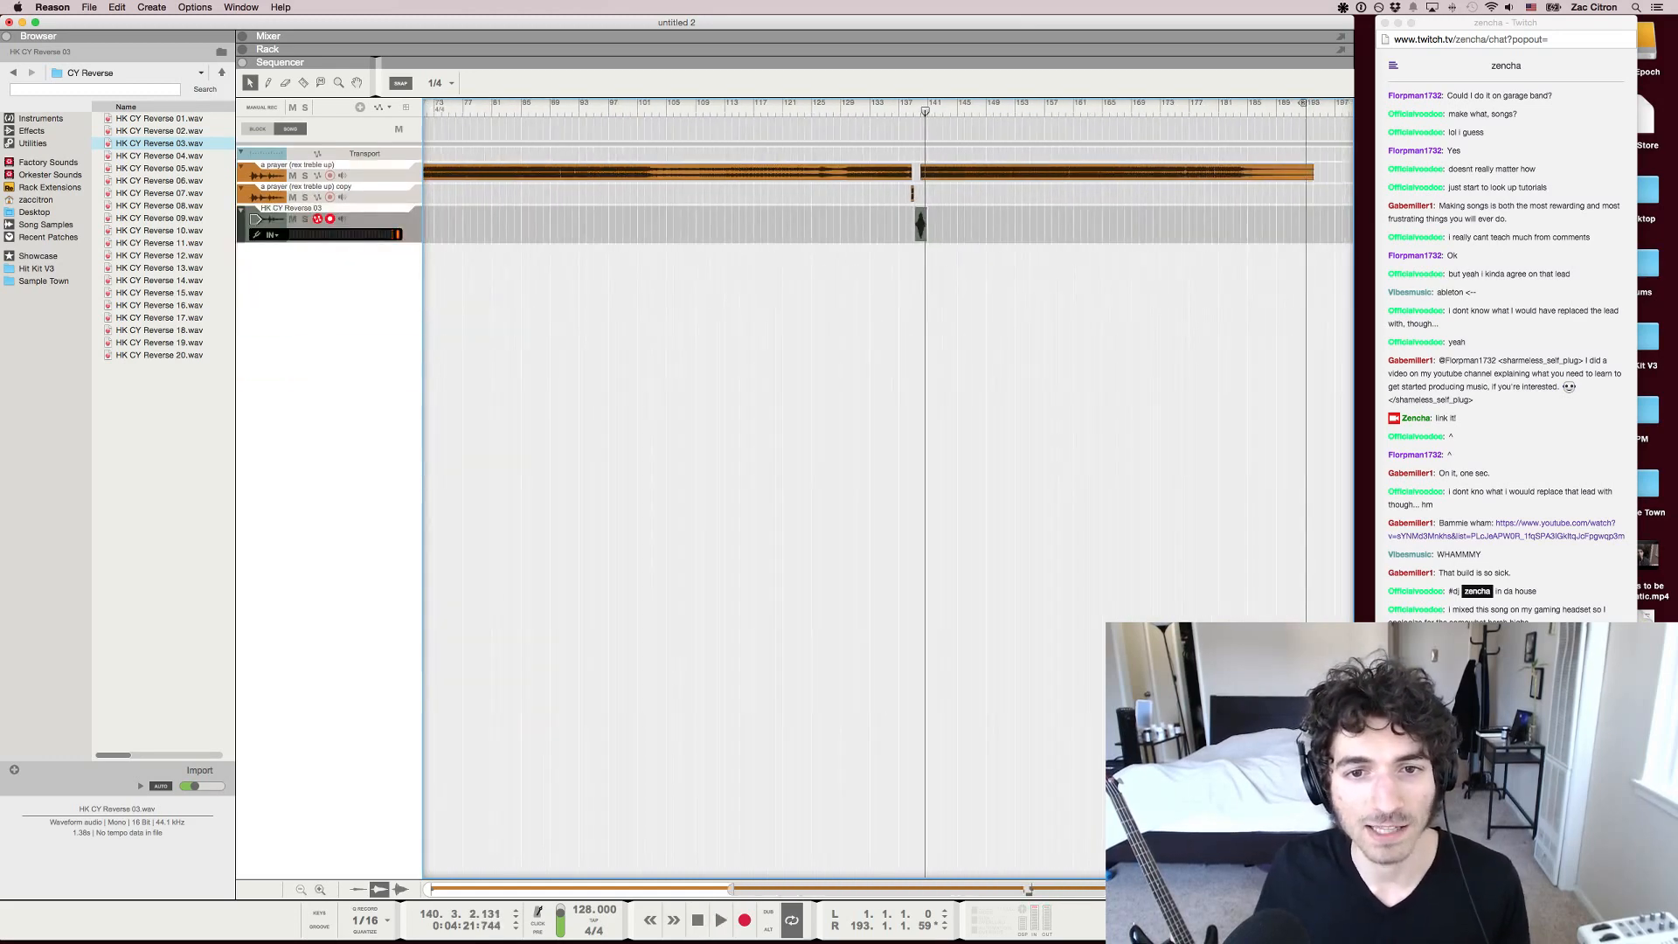
{"action": "key", "text": "g"}
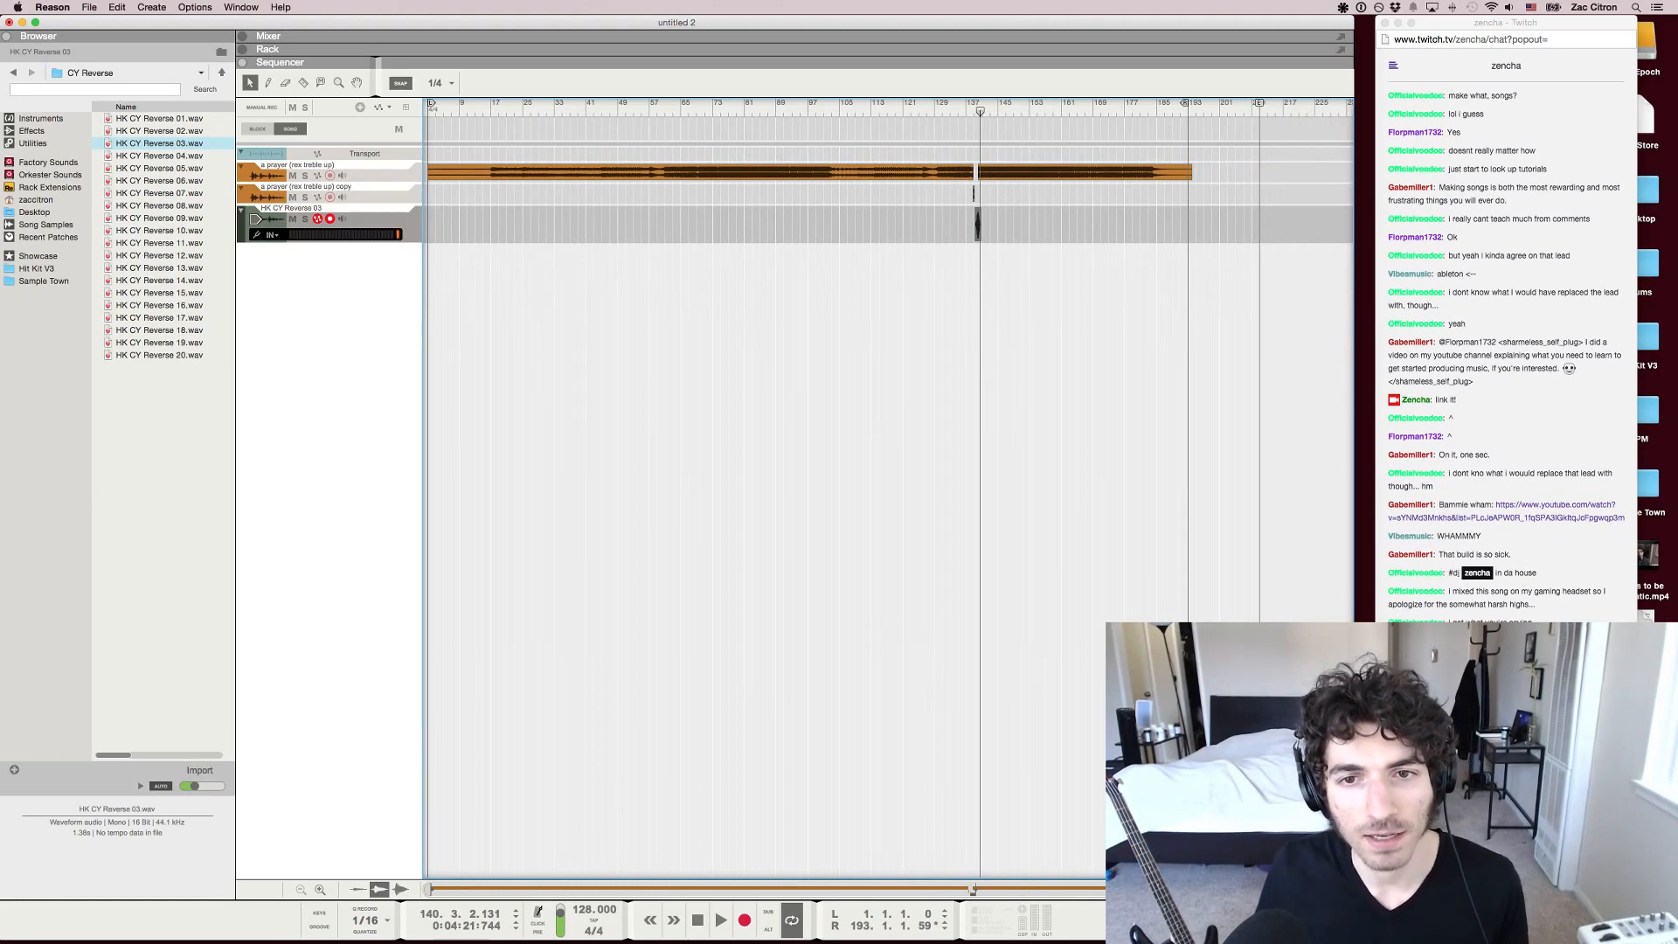
{"action": "key", "text": "h"}
{"action": "key", "text": "h"}
{"action": "key", "text": "h"}
{"action": "key", "text": "g"}
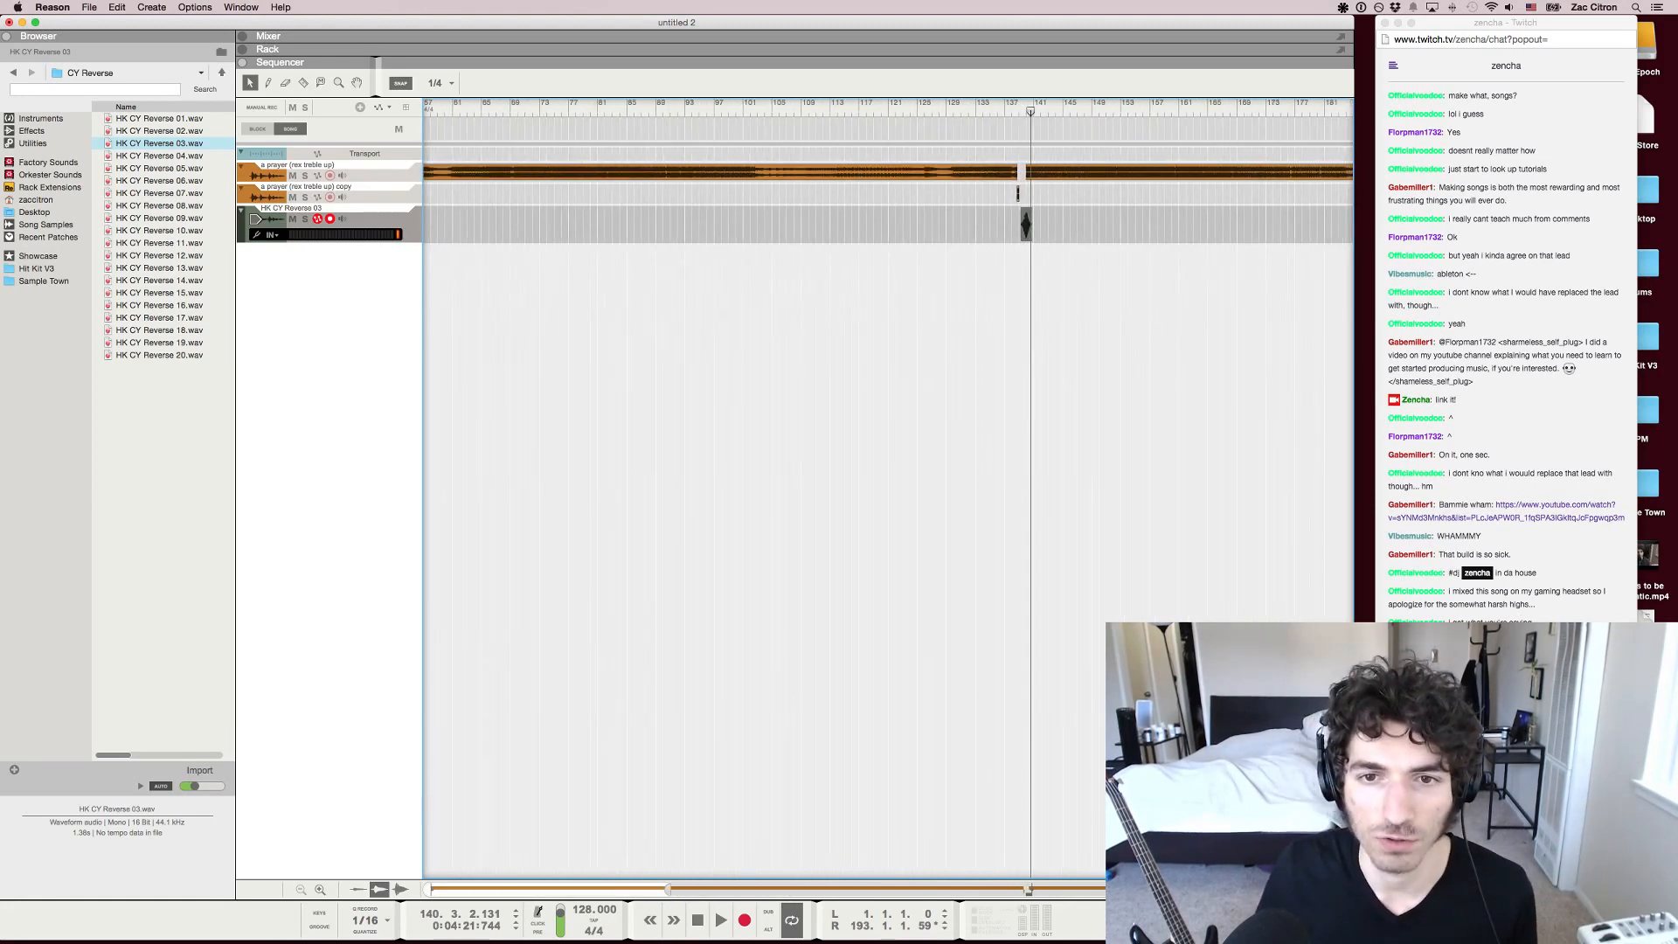
{"action": "key", "text": "g"}
{"action": "key", "text": "g"}
{"action": "left_click_drag", "start_coordinate": [637, 109], "coordinate": [627, 110]}
{"action": "key", "text": "h"}
{"action": "key", "text": "h"}
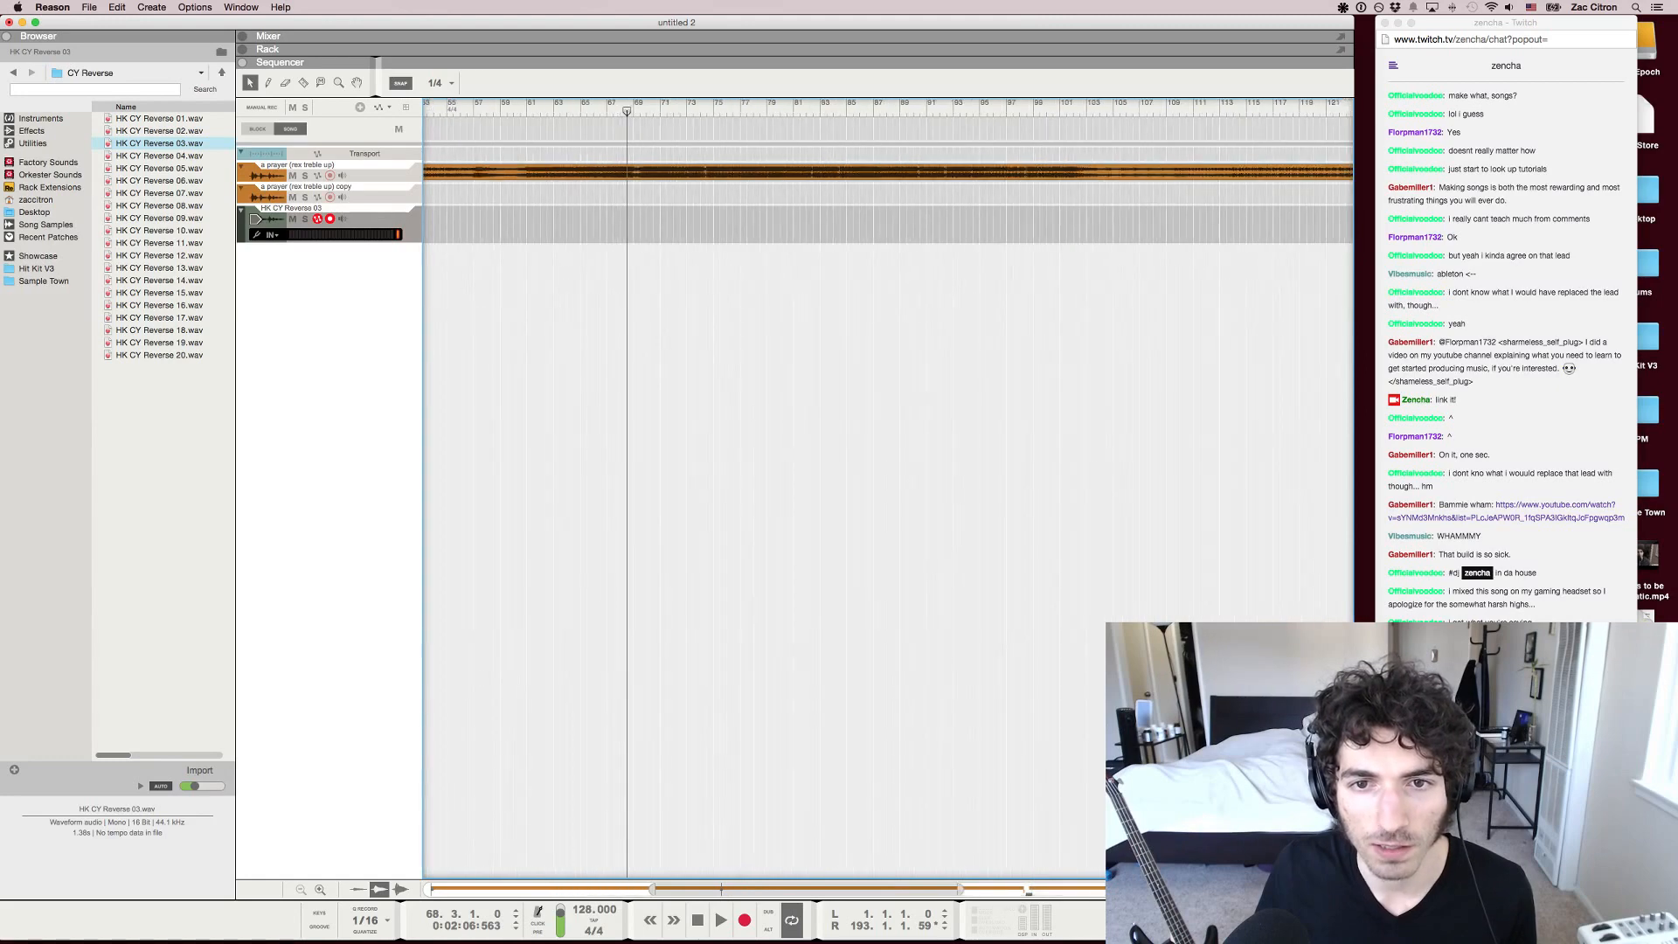
Play the song briefly around bar 75 and move the playhead back to bar 74 beat 3
{"action": "key", "text": "shift+h"}
{"action": "key", "text": "space"}
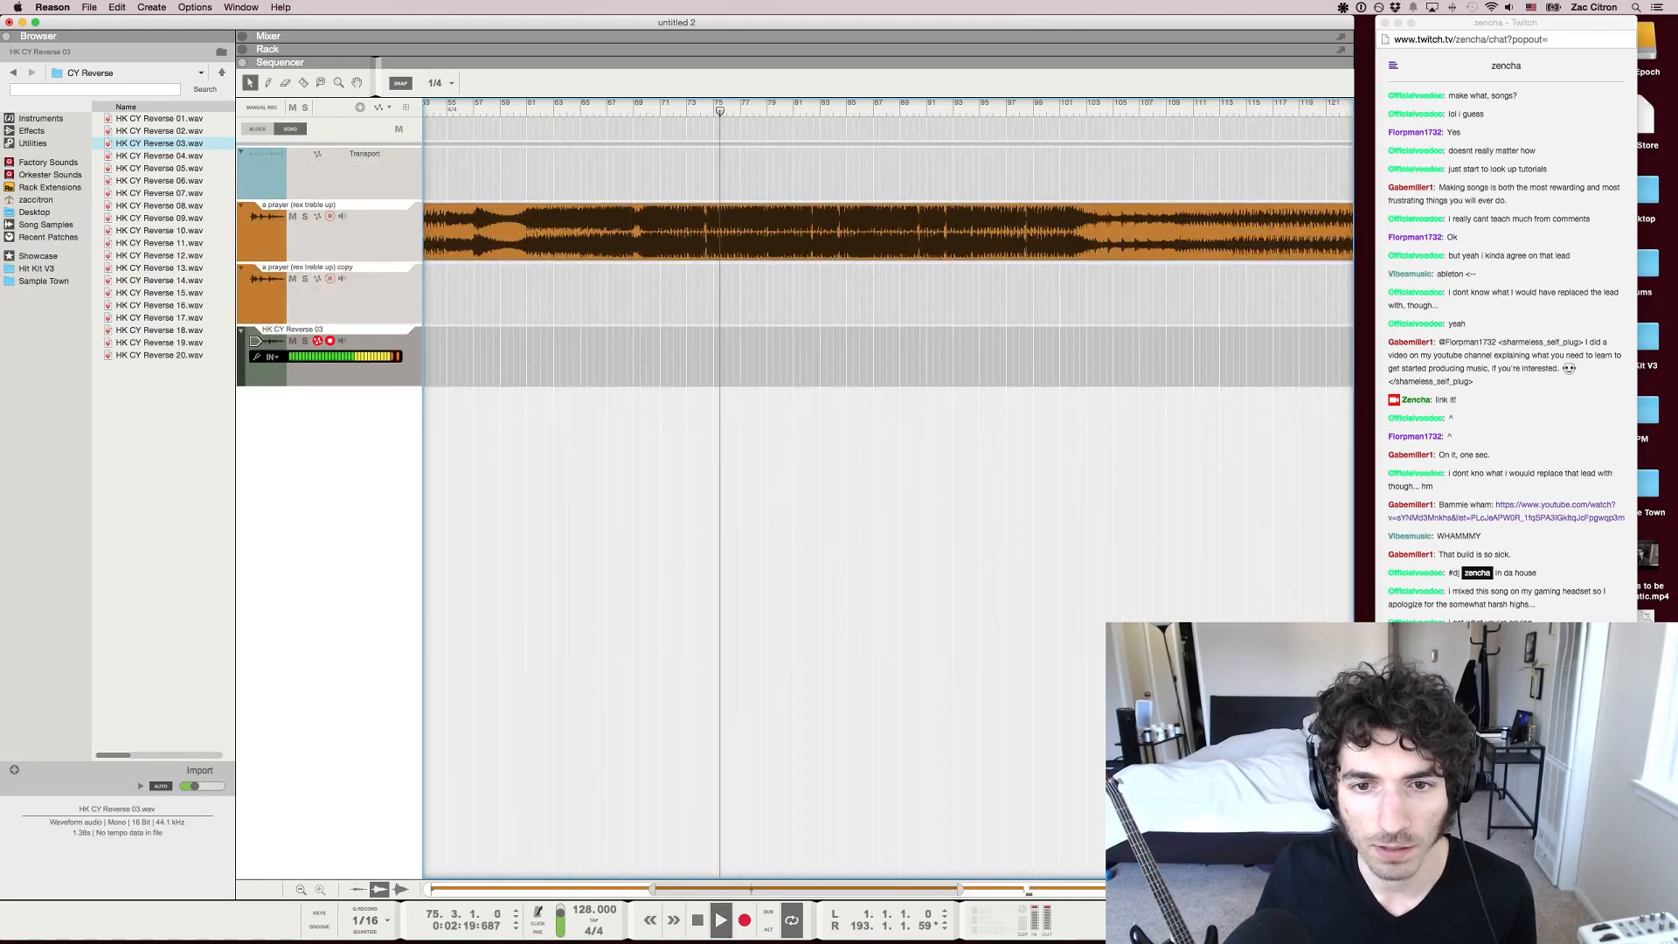
{"action": "key", "text": "space"}
{"action": "key", "text": "h"}
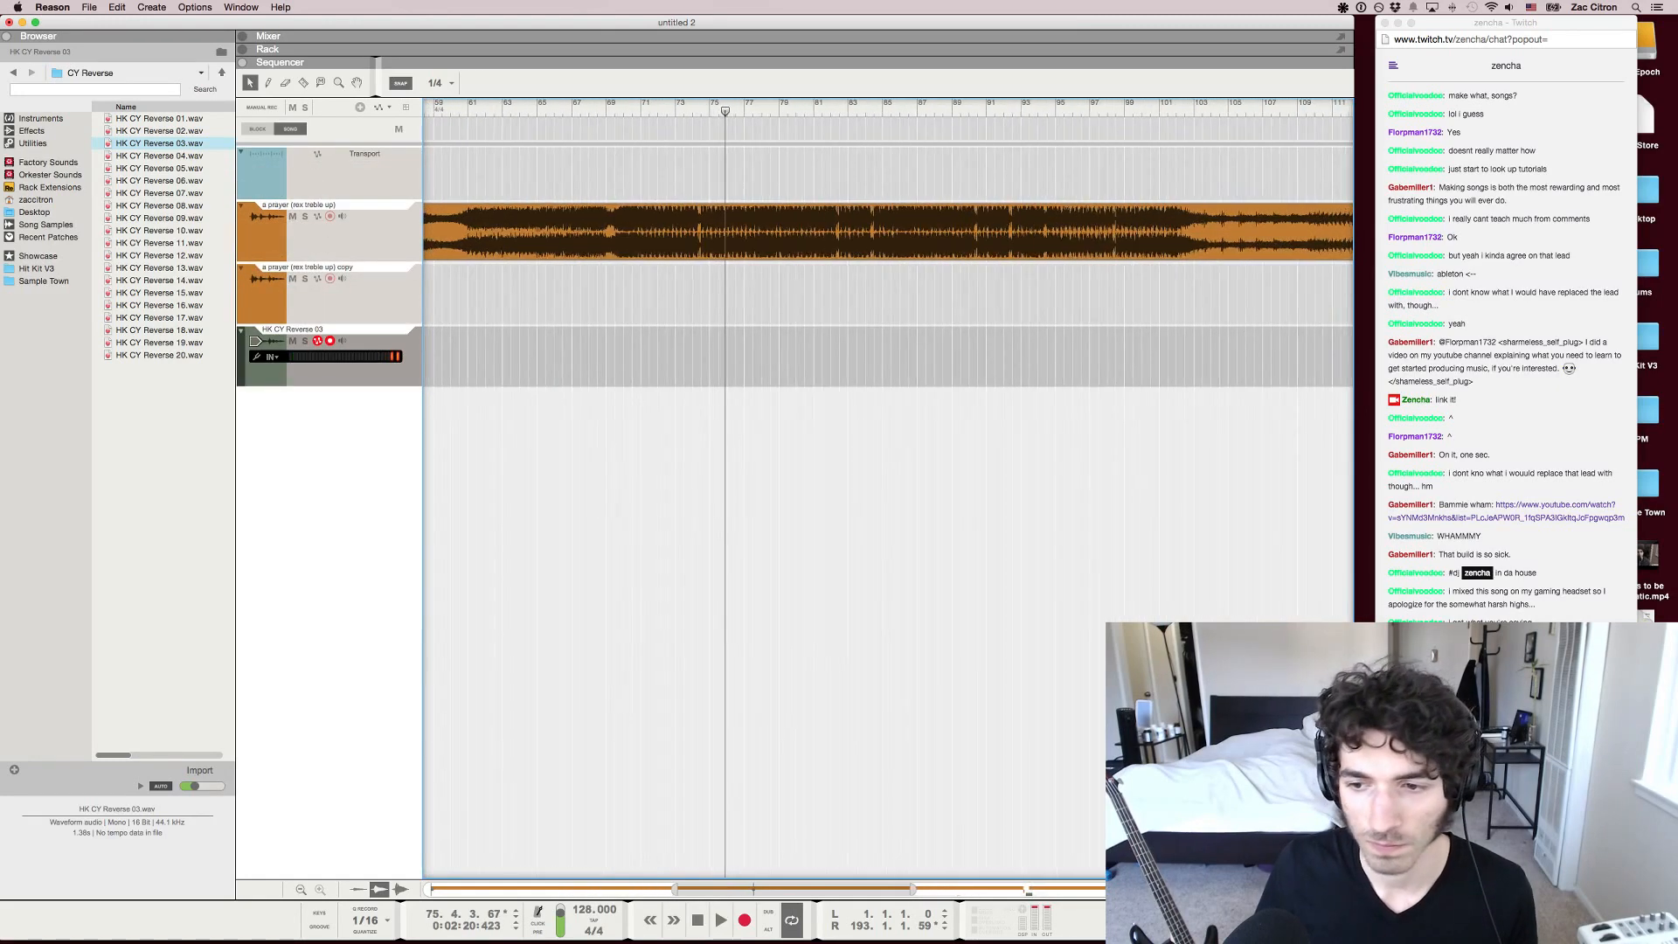
{"action": "left_click_drag", "start_coordinate": [724, 111], "coordinate": [702, 111]}
{"action": "key", "text": "g"}
{"action": "key", "text": "g"}
{"action": "key", "text": "g"}
{"action": "key", "text": "g"}
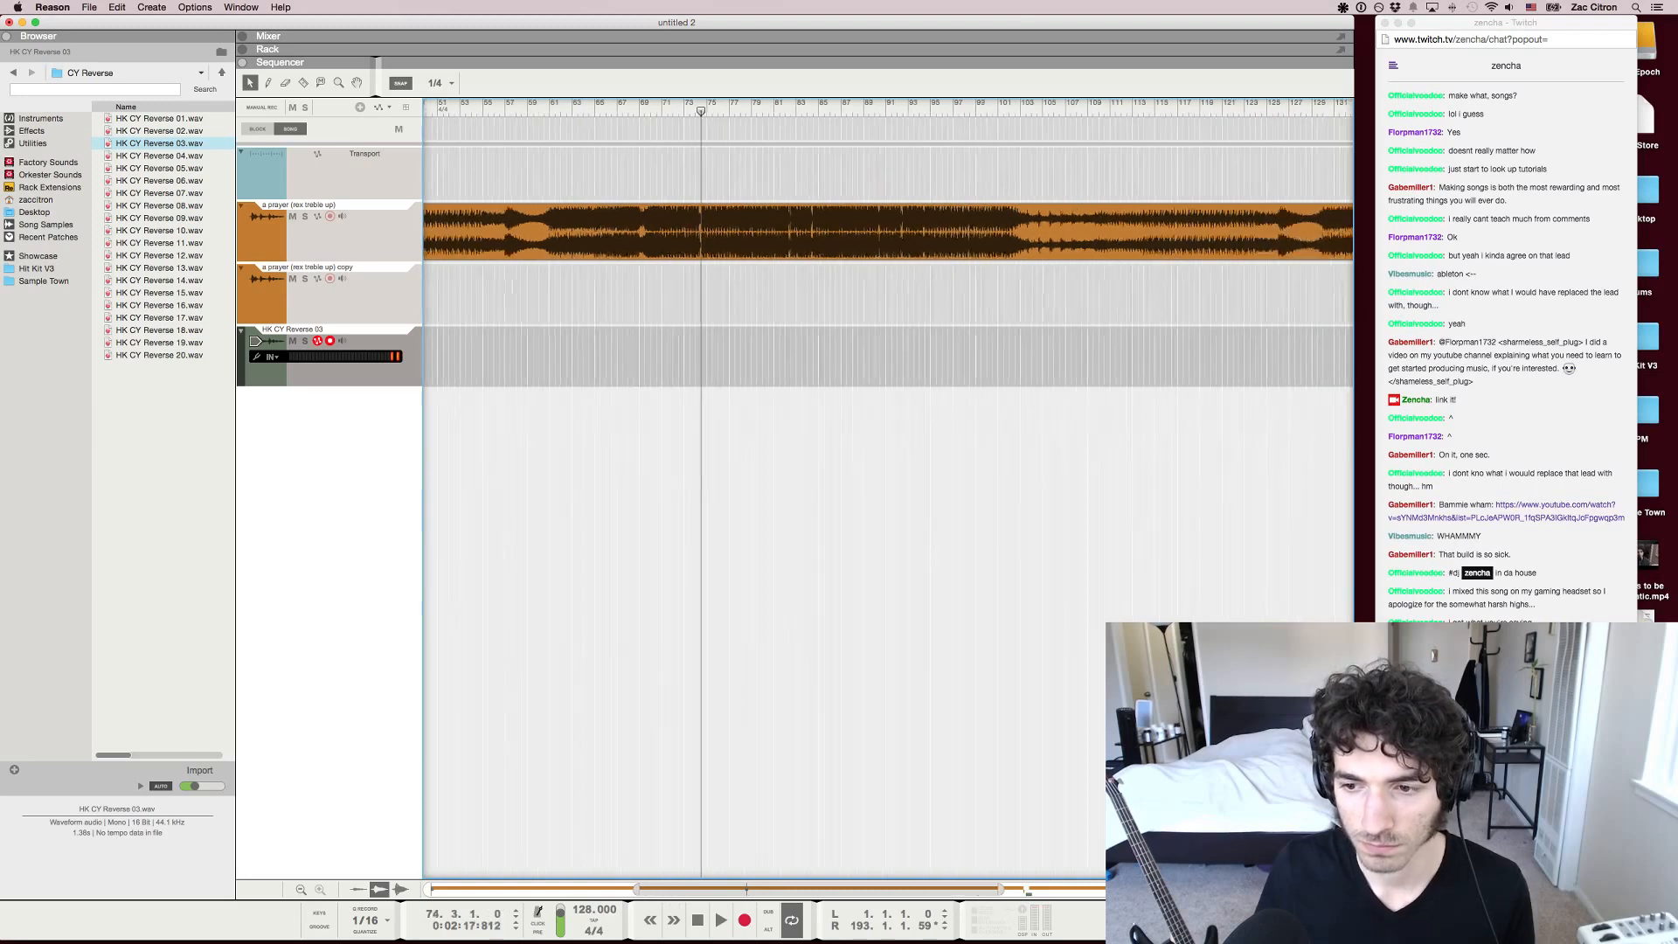
Select all clips on the three audio tracks and delete them
{"action": "scroll", "coordinate": [701, 350], "scroll_direction": "down", "scroll_amount": 1}
{"action": "scroll", "coordinate": [701, 350], "scroll_direction": "right", "scroll_amount": 3}
{"action": "scroll", "coordinate": [702, 350], "scroll_direction": "left", "scroll_amount": 3}
{"action": "scroll", "coordinate": [701, 350], "scroll_direction": "down", "scroll_amount": 4}
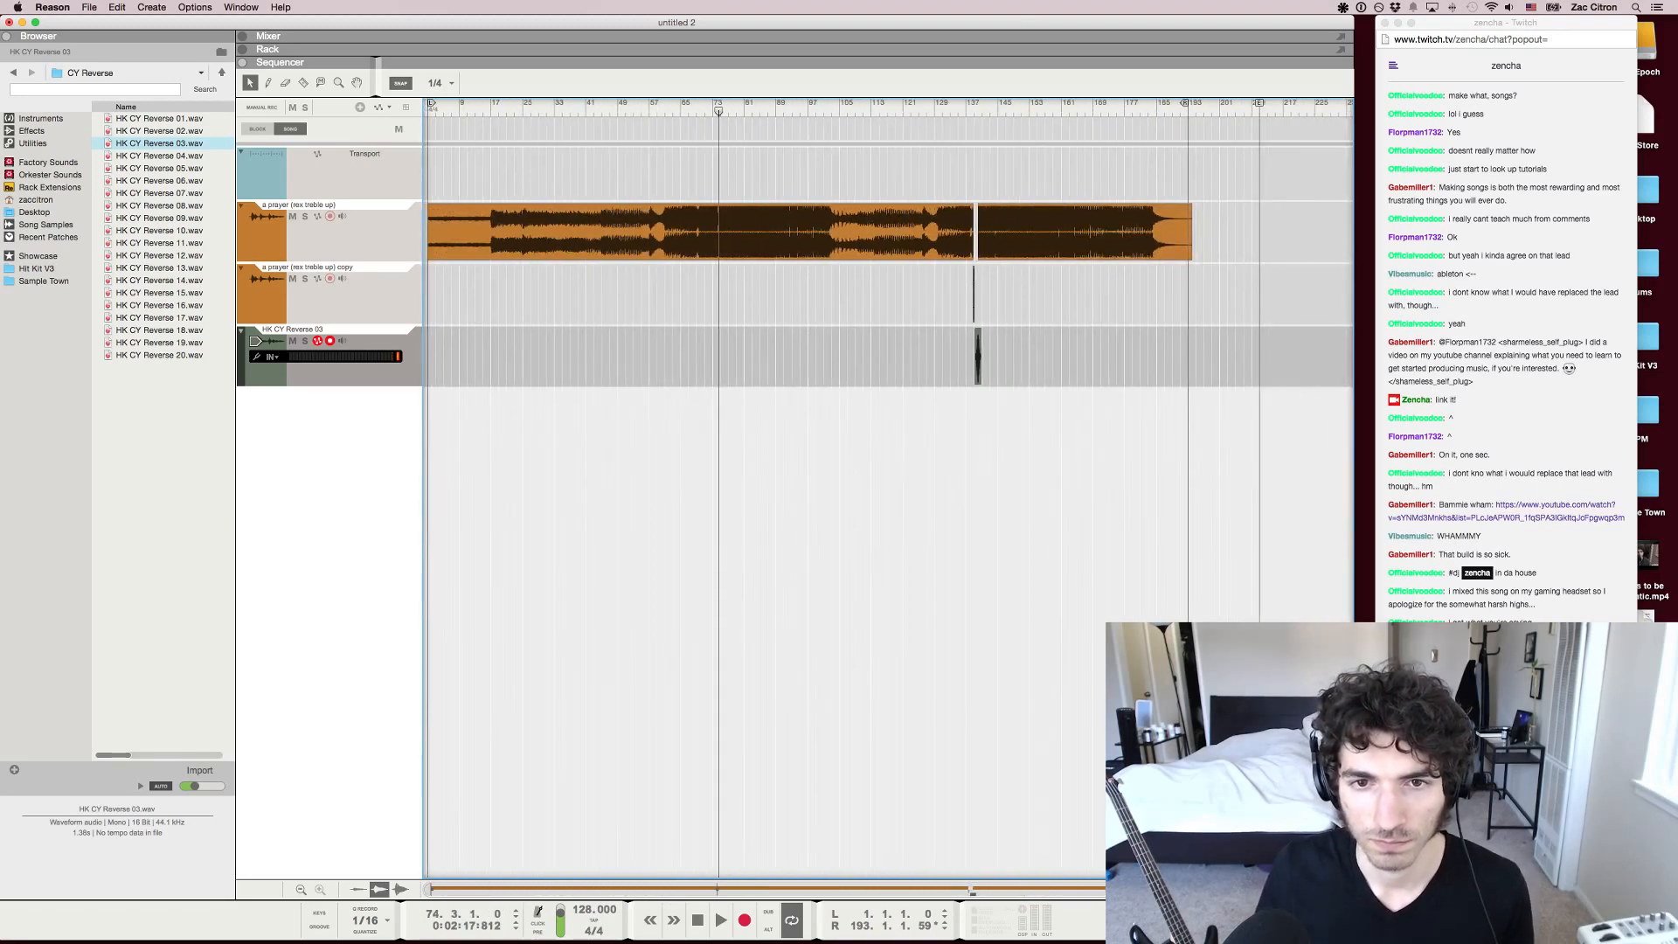
{"action": "left_click_drag", "start_coordinate": [1256, 367], "coordinate": [604, 227]}
{"action": "left_click_drag", "start_coordinate": [1186, 368], "coordinate": [676, 227]}
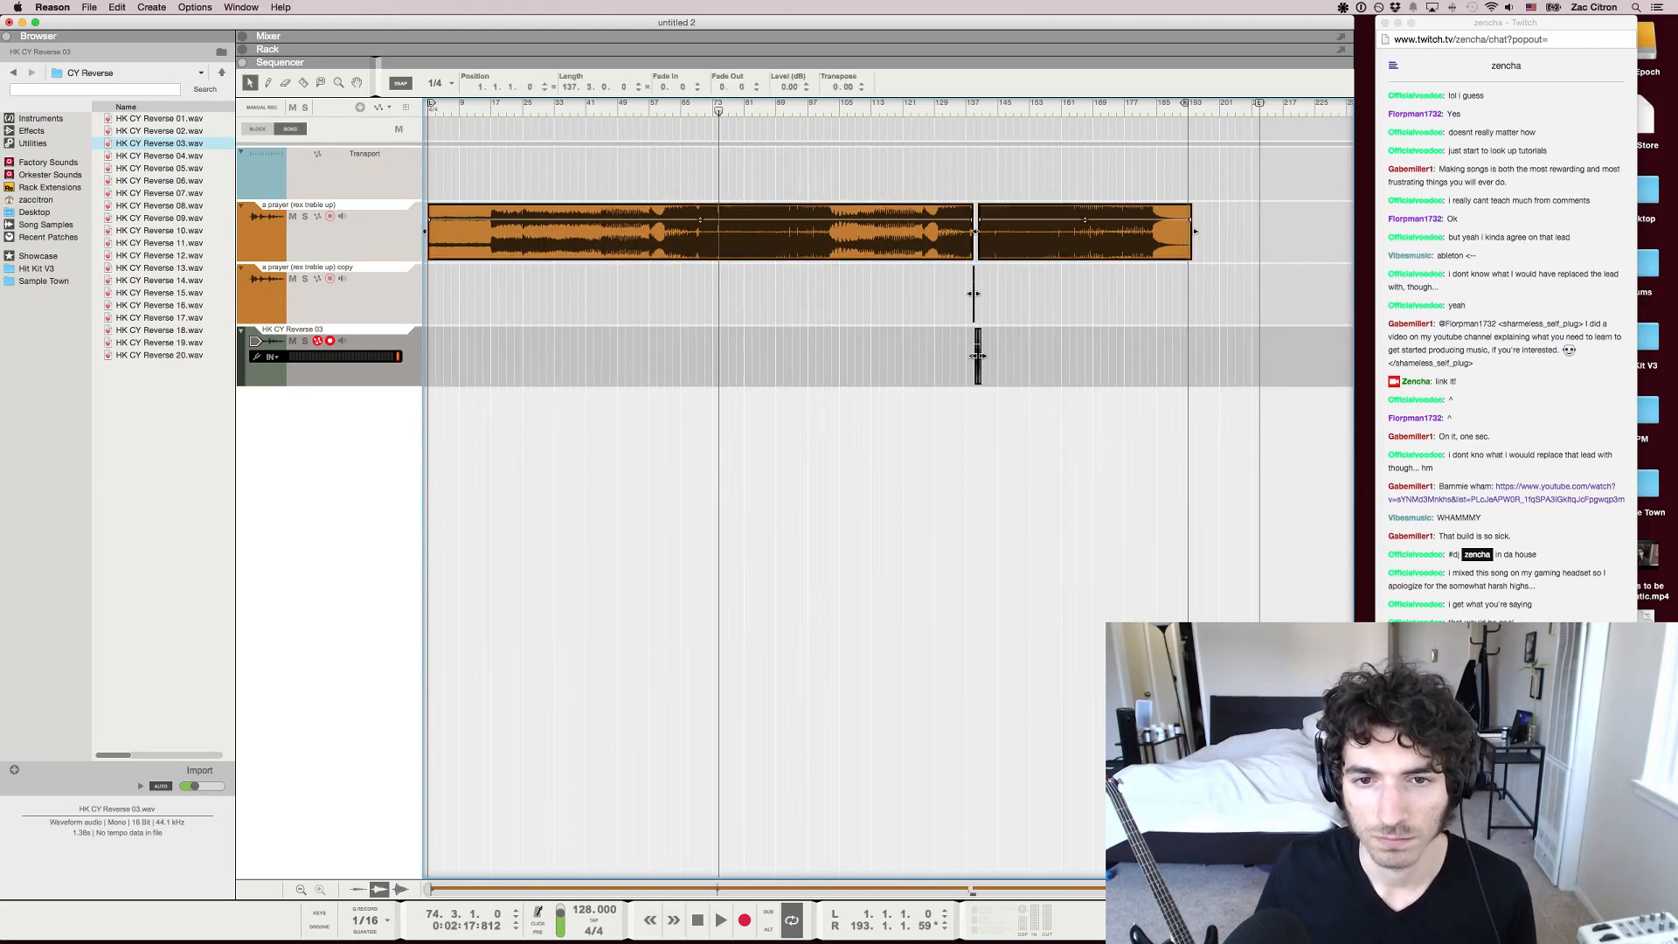
{"action": "key", "text": "Delete"}
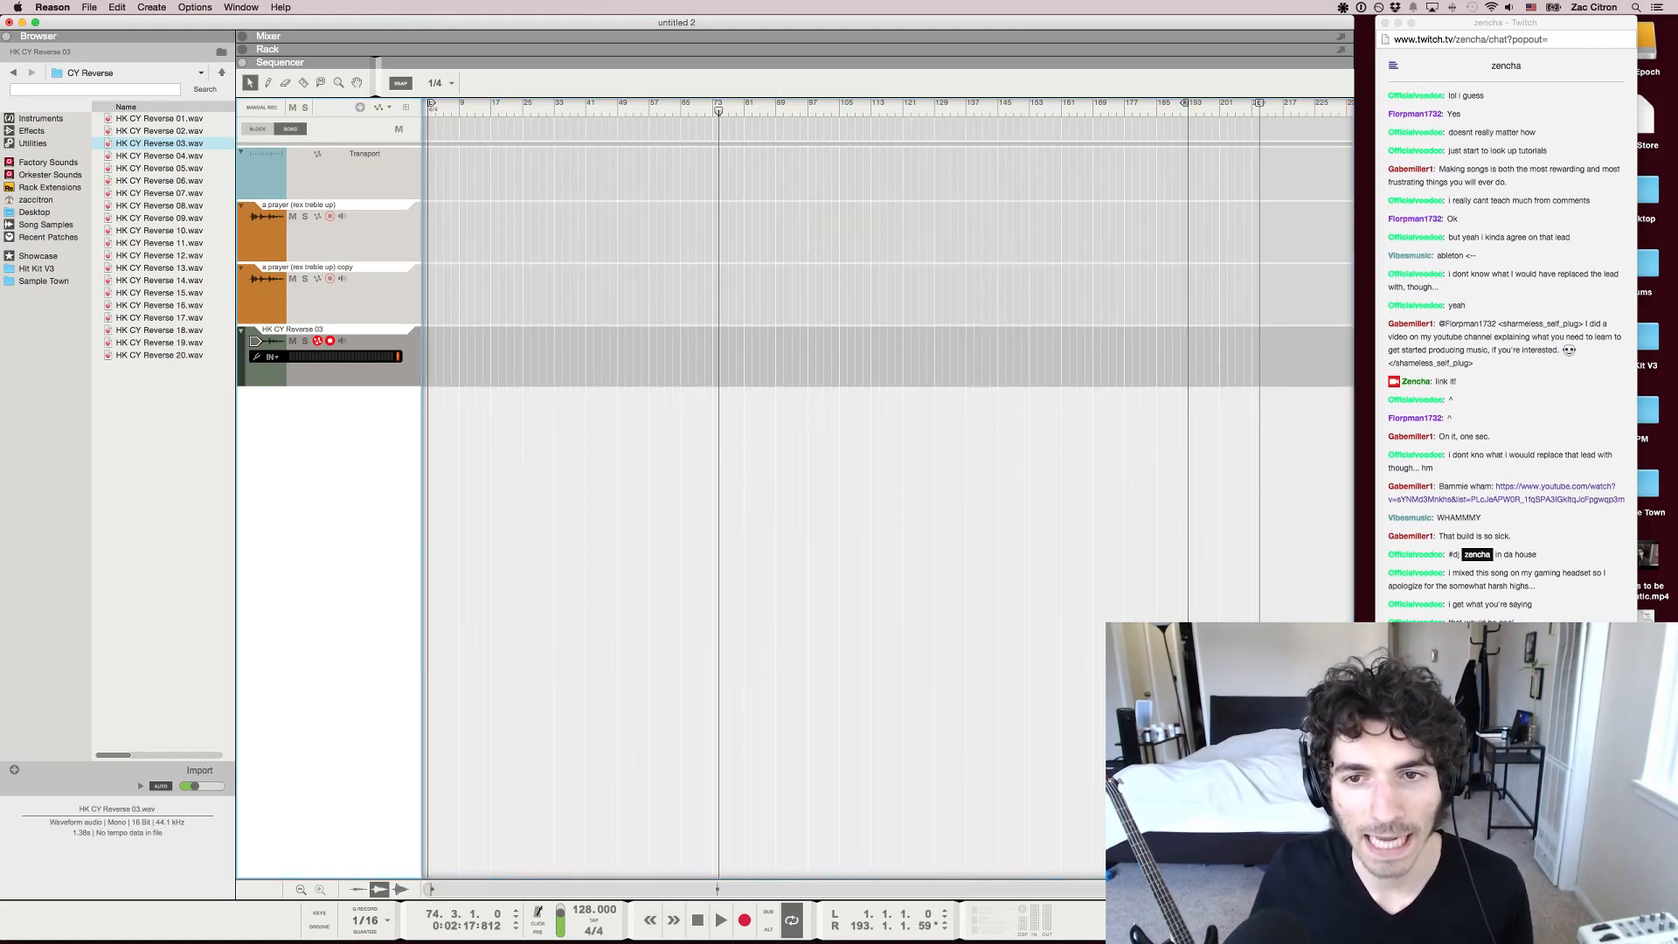
Delete the HK CY Reverse 03 track and the copied song track, keeping only the original audio track
{"action": "key", "text": "Delete"}
{"action": "key", "text": "Return"}
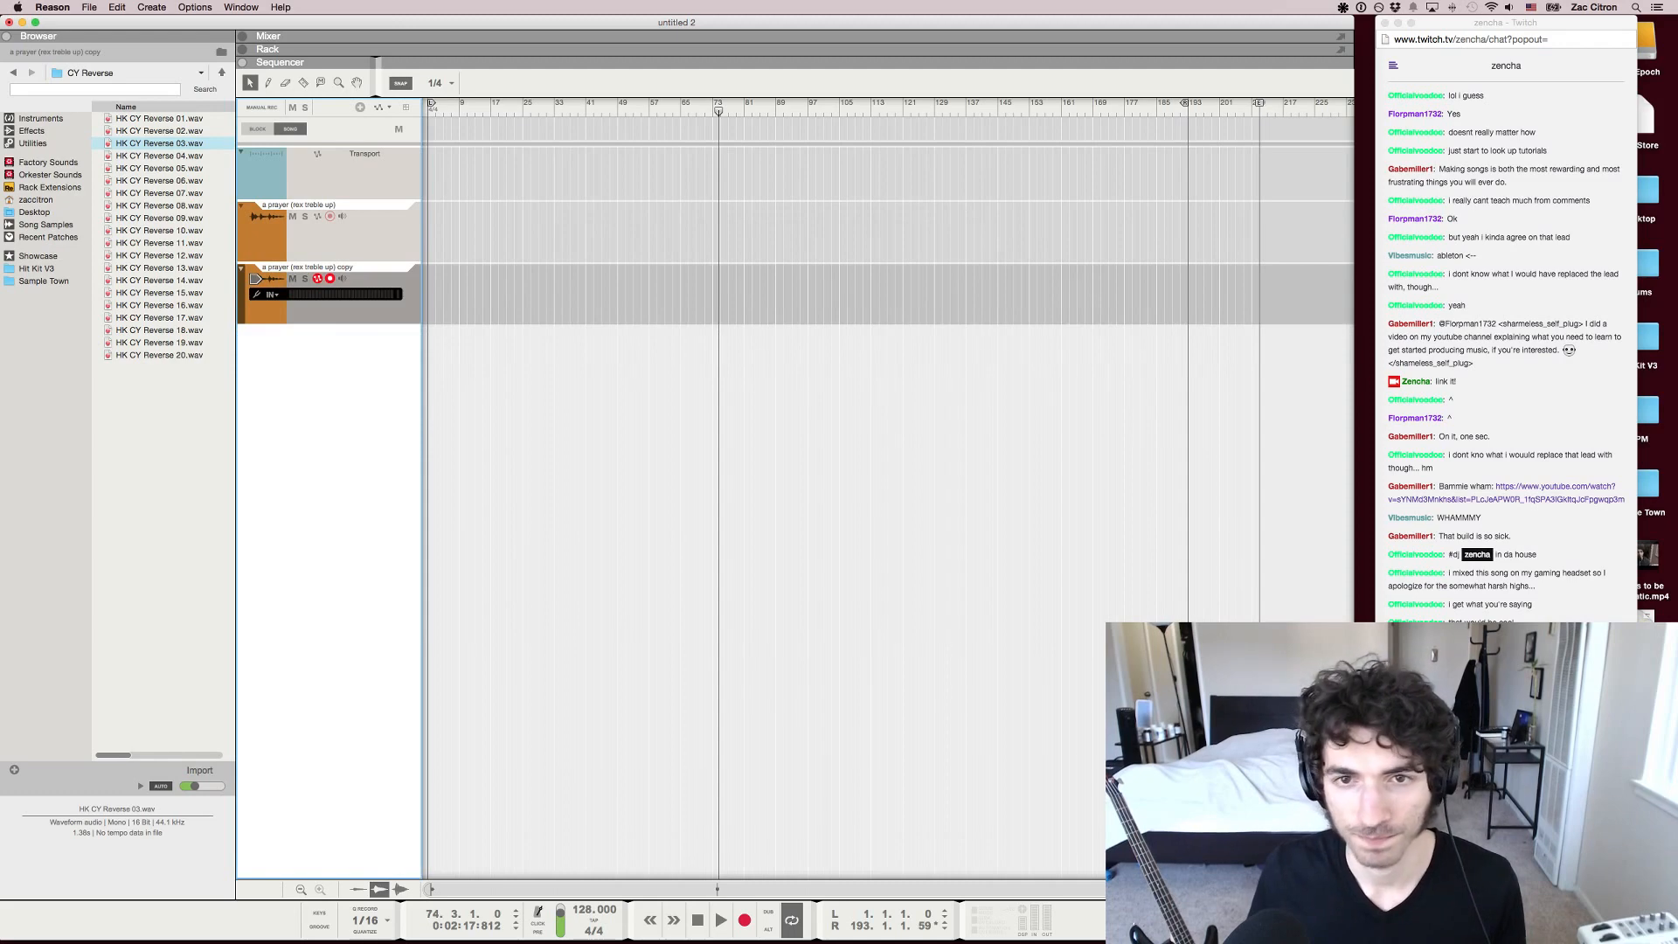
{"action": "key", "text": "Delete"}
{"action": "key", "text": "Return"}
Check the next song's tempo in the Twitch chat in Chrome and set the Reason project's tempo to 105
{"action": "key", "text": "super+Tab"}
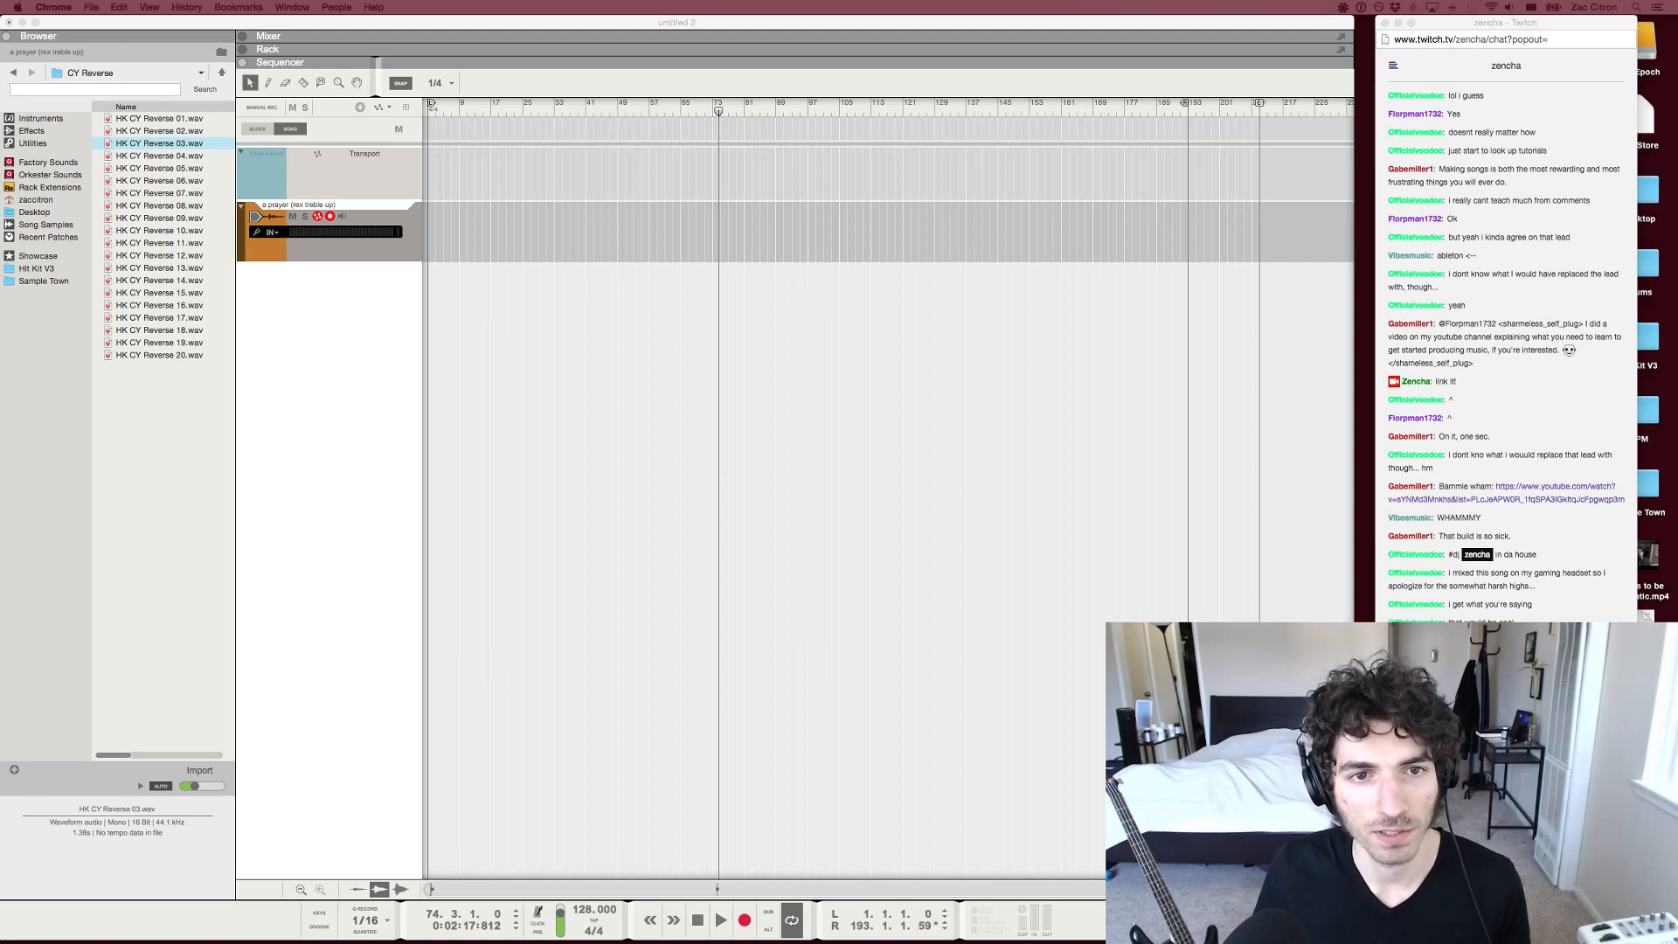
{"action": "key", "text": "super+grave"}
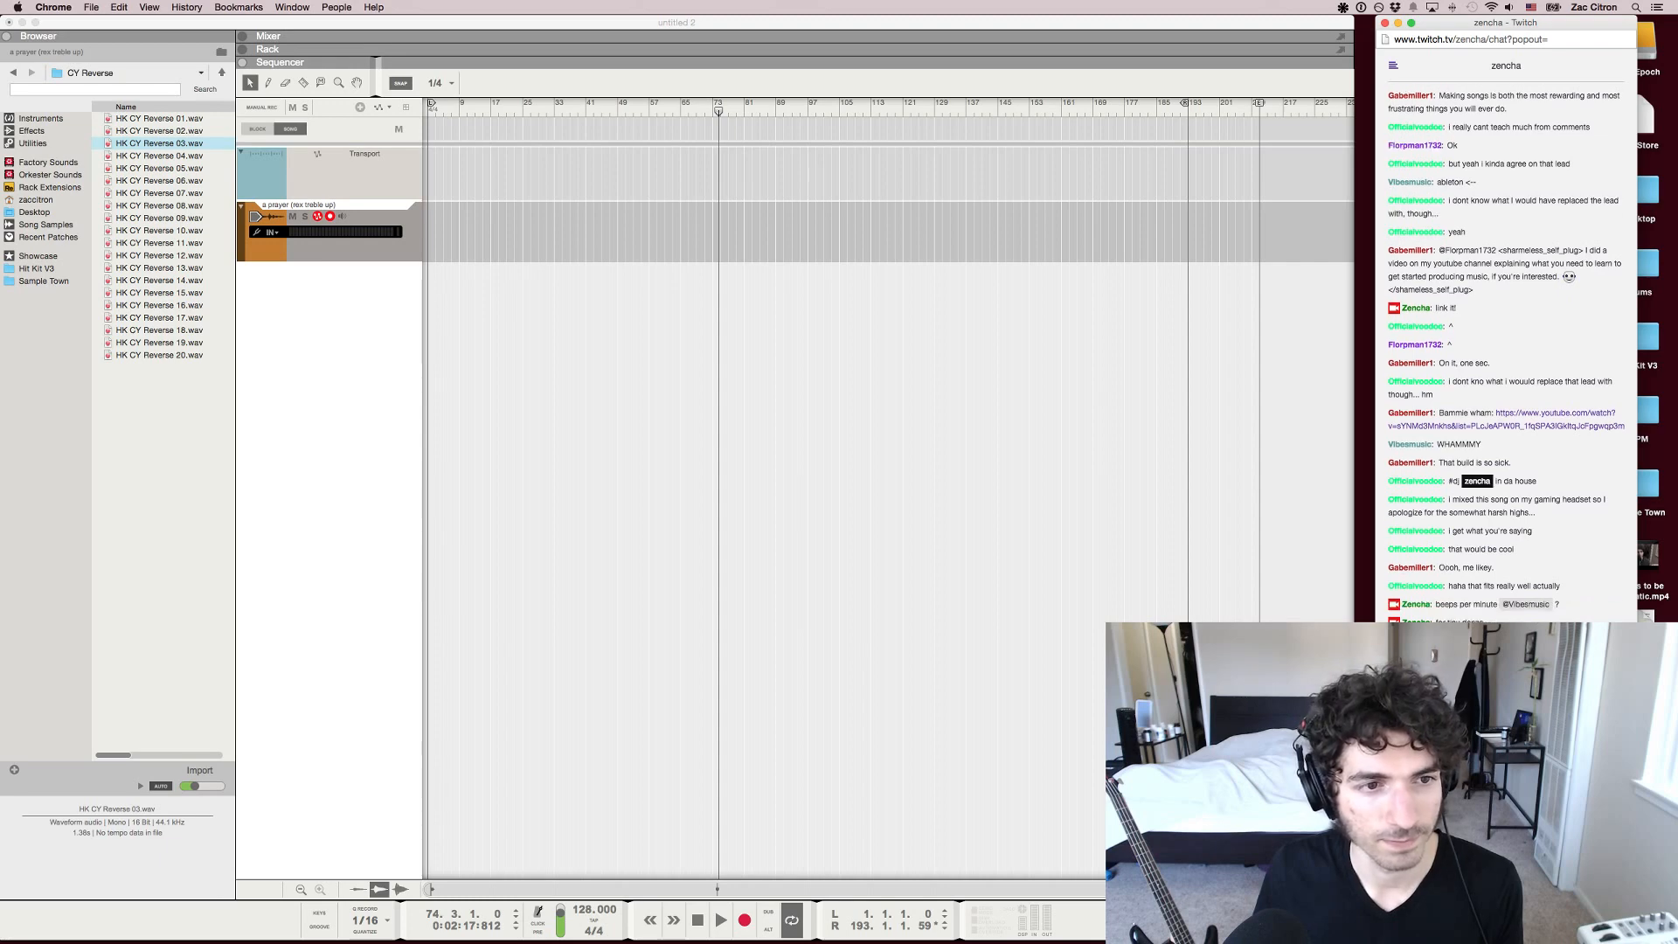
{"action": "left_click", "coordinate": [583, 910]}
{"action": "double_click", "coordinate": [584, 910]}
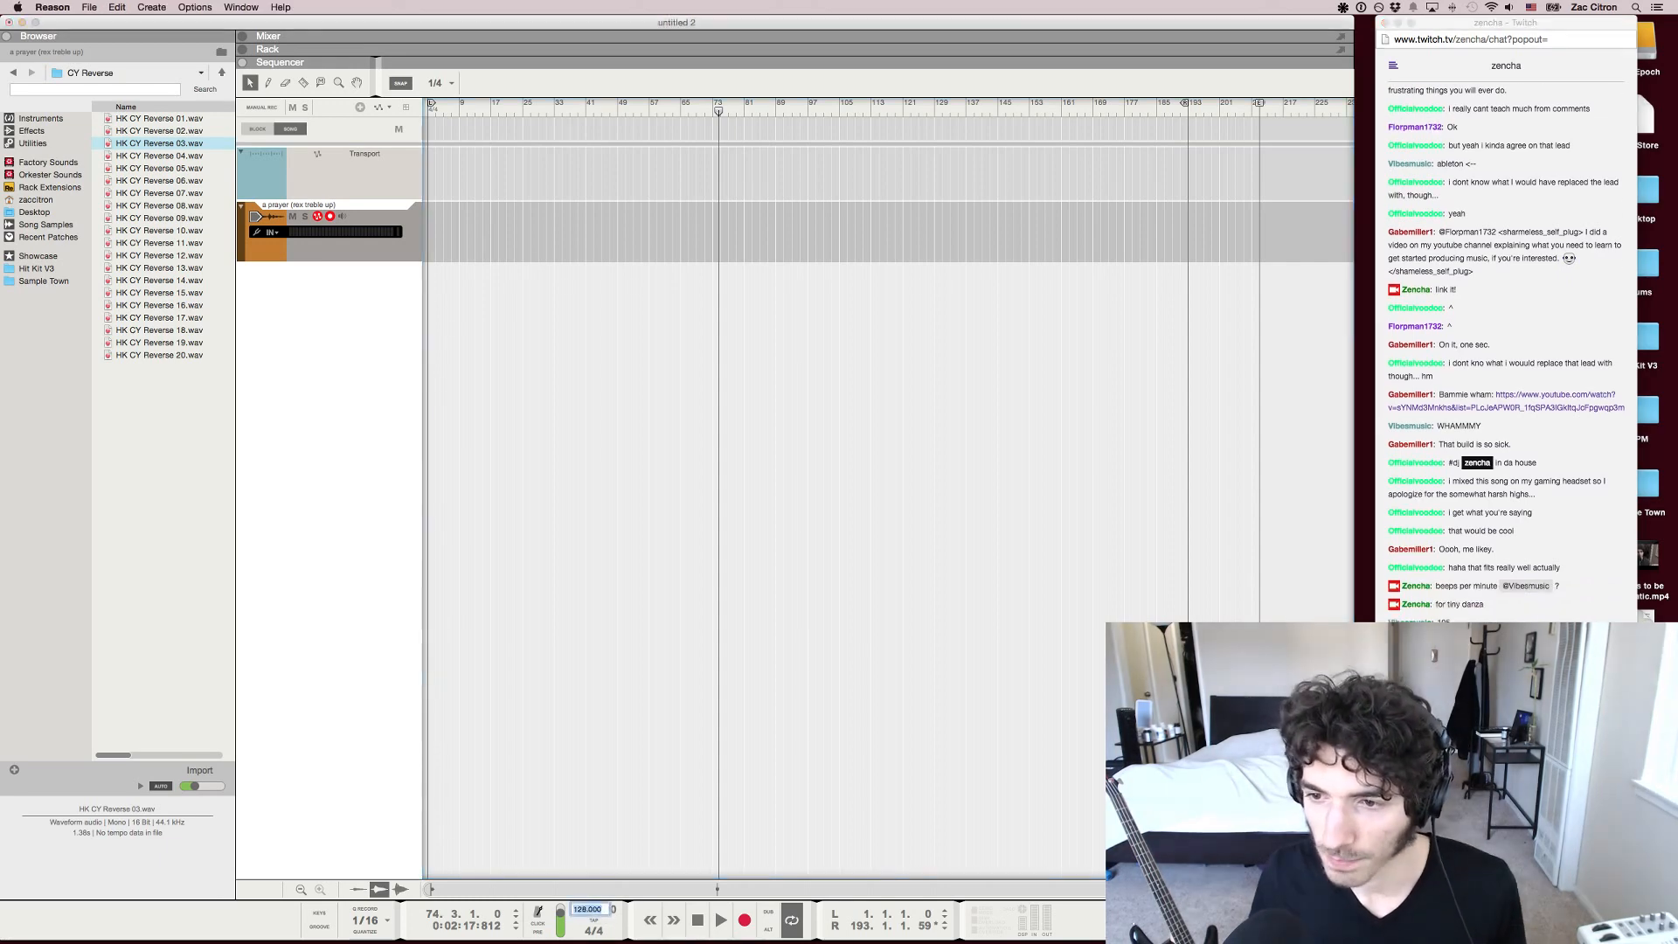
{"action": "type", "text": "105"}
{"action": "key", "text": "Return"}
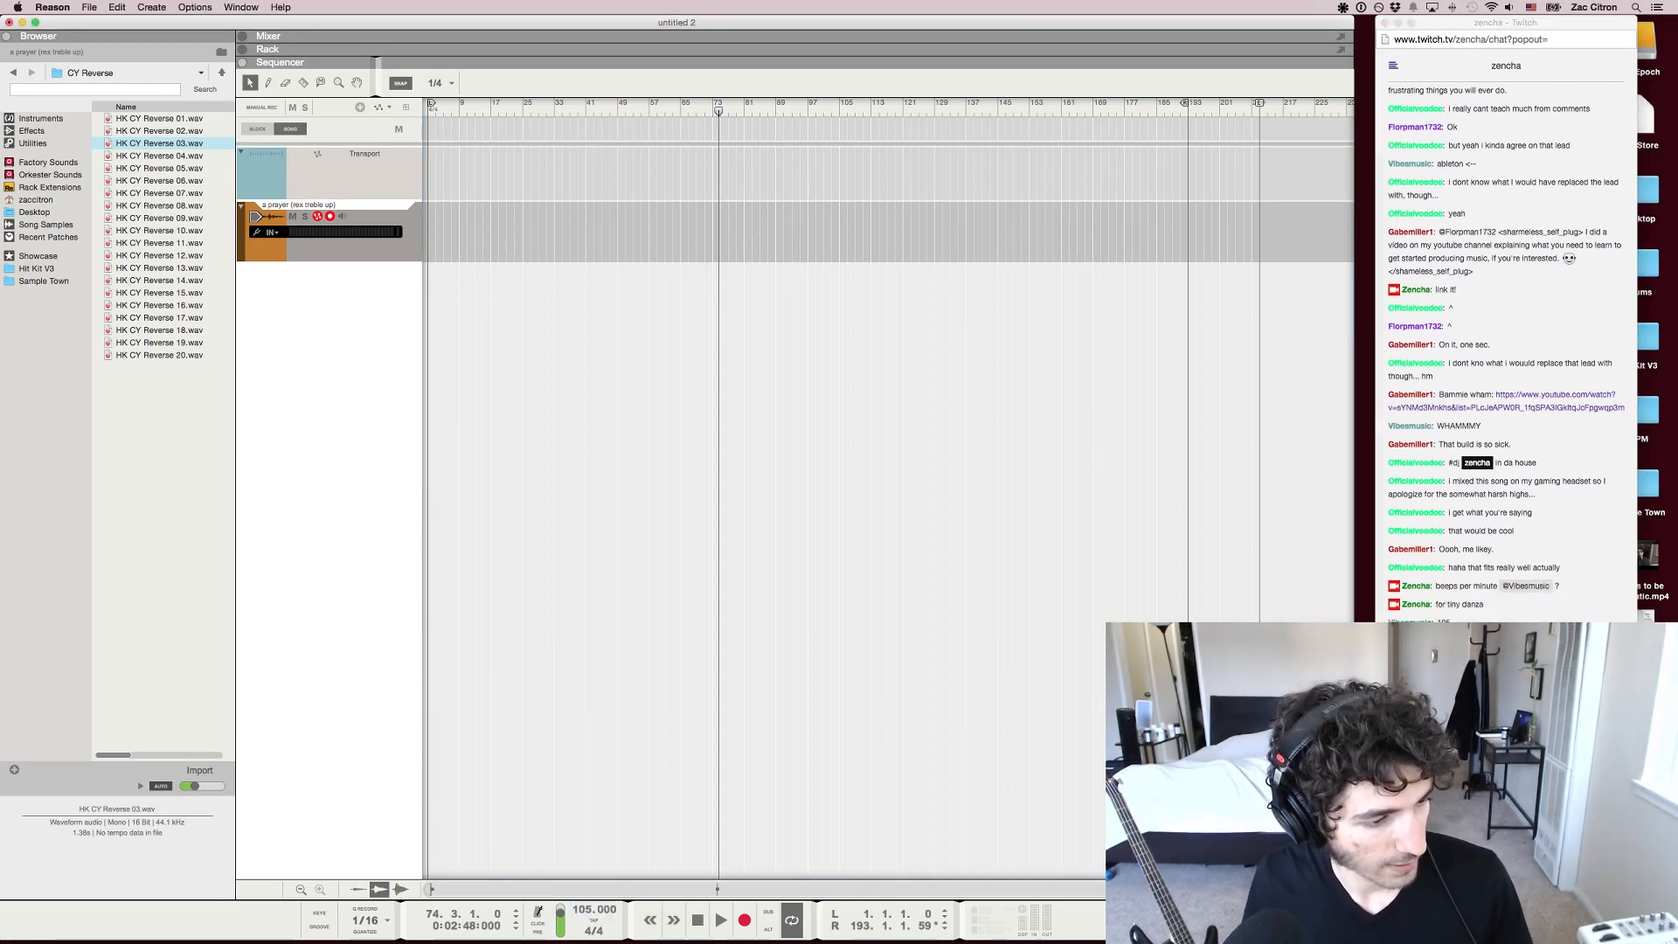
Place the next song's audio at bar 1 on the remaining track and set the loop to span it, from bar 1 to bar 109
{"action": "left_click_drag", "start_coordinate": [153, 356], "coordinate": [384, 233]}
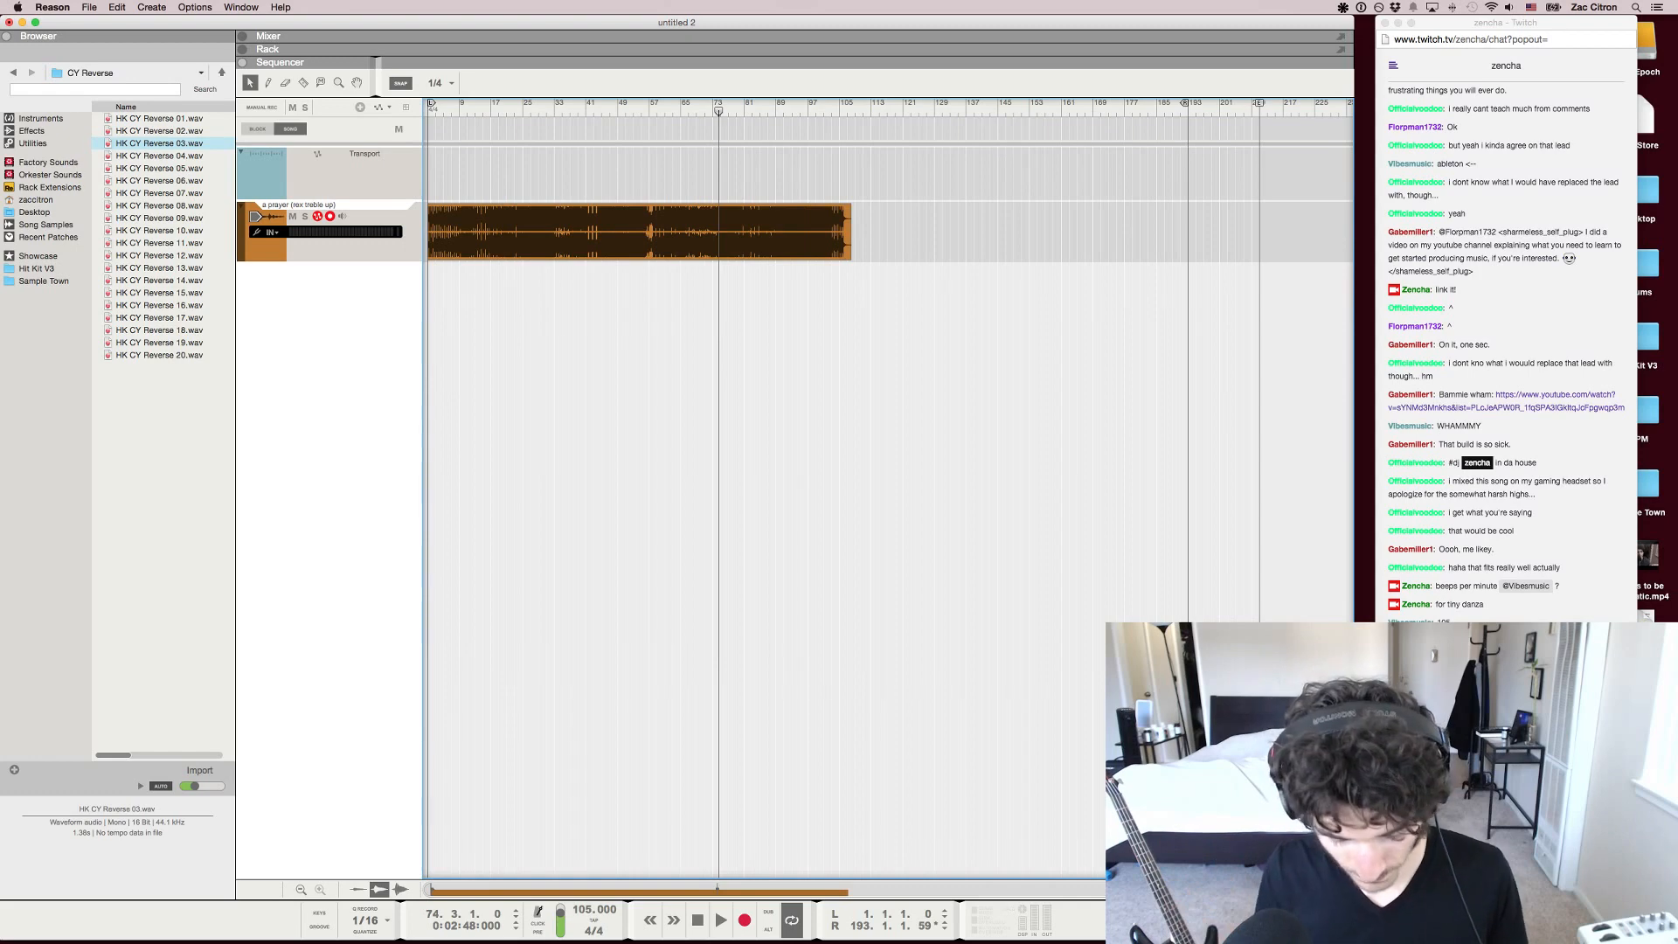
{"action": "key", "text": "super+l"}
{"action": "scroll", "coordinate": [702, 350], "scroll_direction": "up", "scroll_amount": 5}
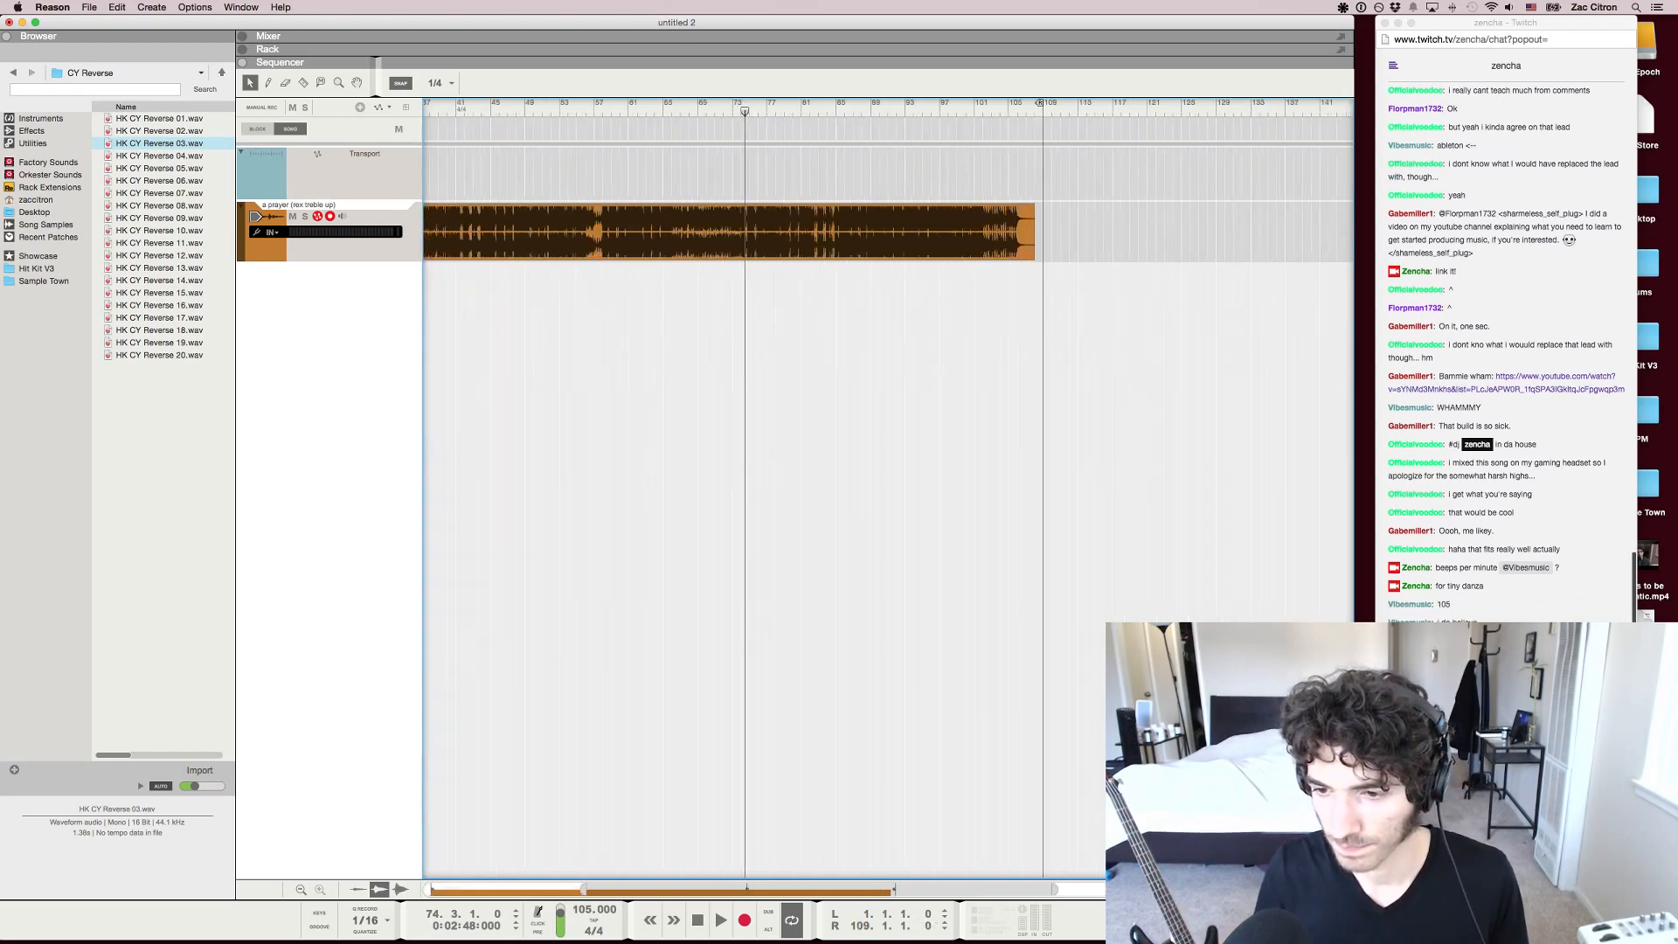
Switch to the Twitch chat in Chrome to read the viewers' latest messages
{"action": "left_click", "coordinate": [1506, 861]}
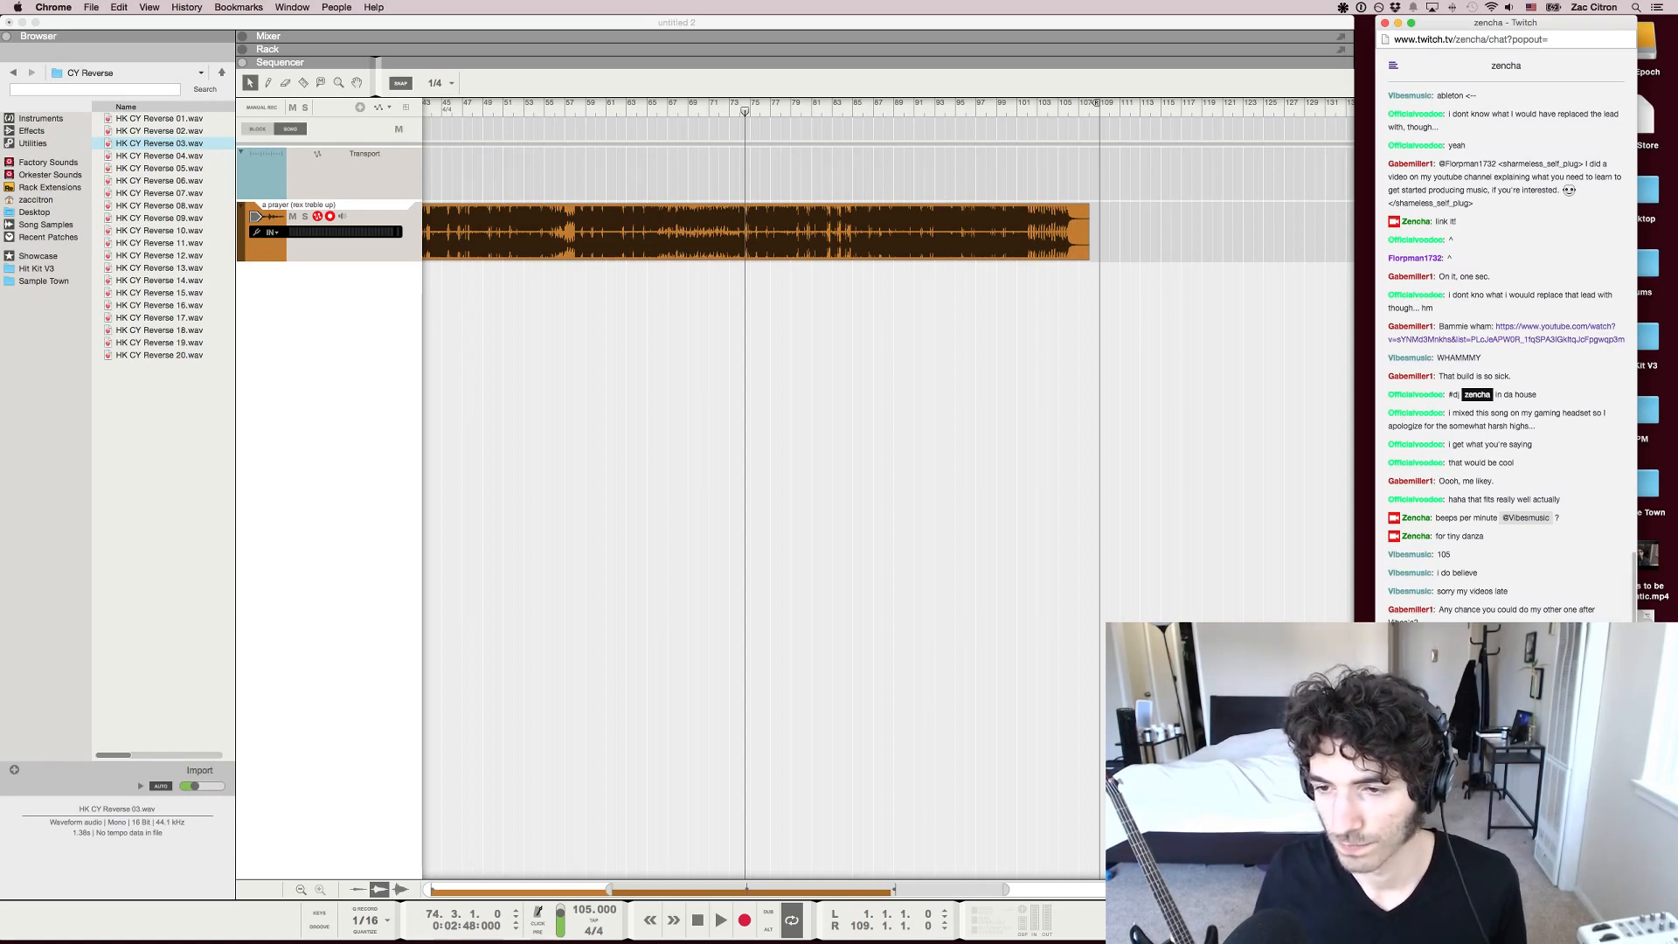
{"action": "scroll", "coordinate": [745, 437], "scroll_direction": "up", "scroll_amount": 2}
{"action": "scroll", "coordinate": [745, 438], "scroll_direction": "left", "scroll_amount": 10}
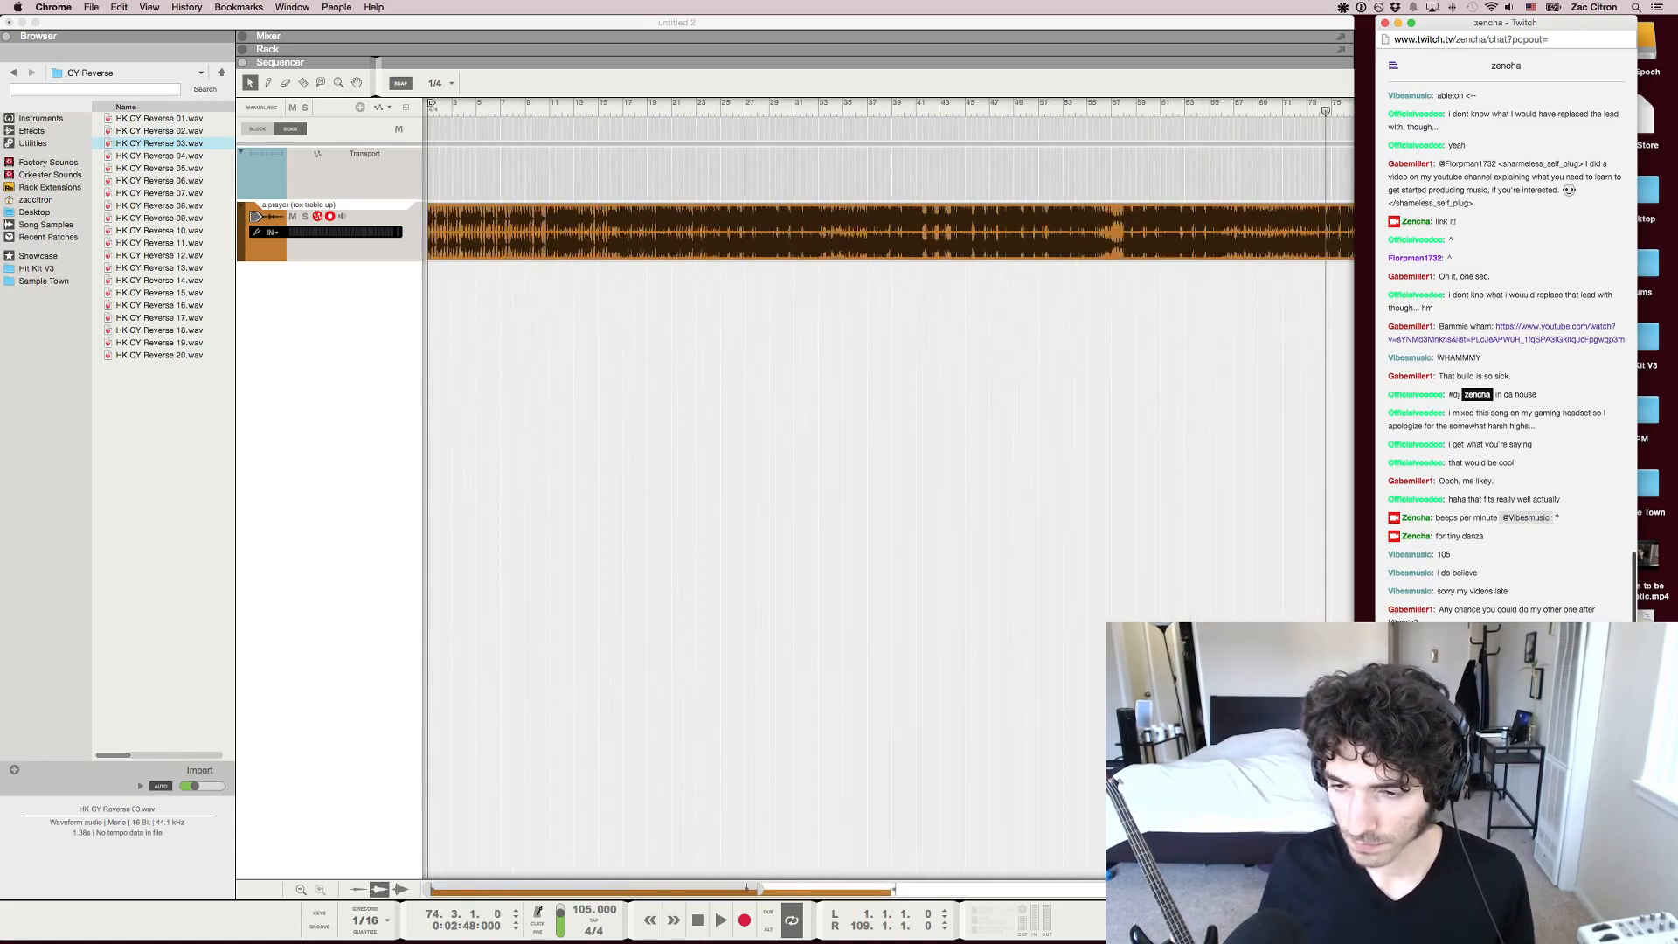
In Reason, set the loop around the song clip from bar 1 to bar 108 and play from the start with looping off
{"action": "scroll", "coordinate": [744, 437], "scroll_direction": "down", "scroll_amount": 3}
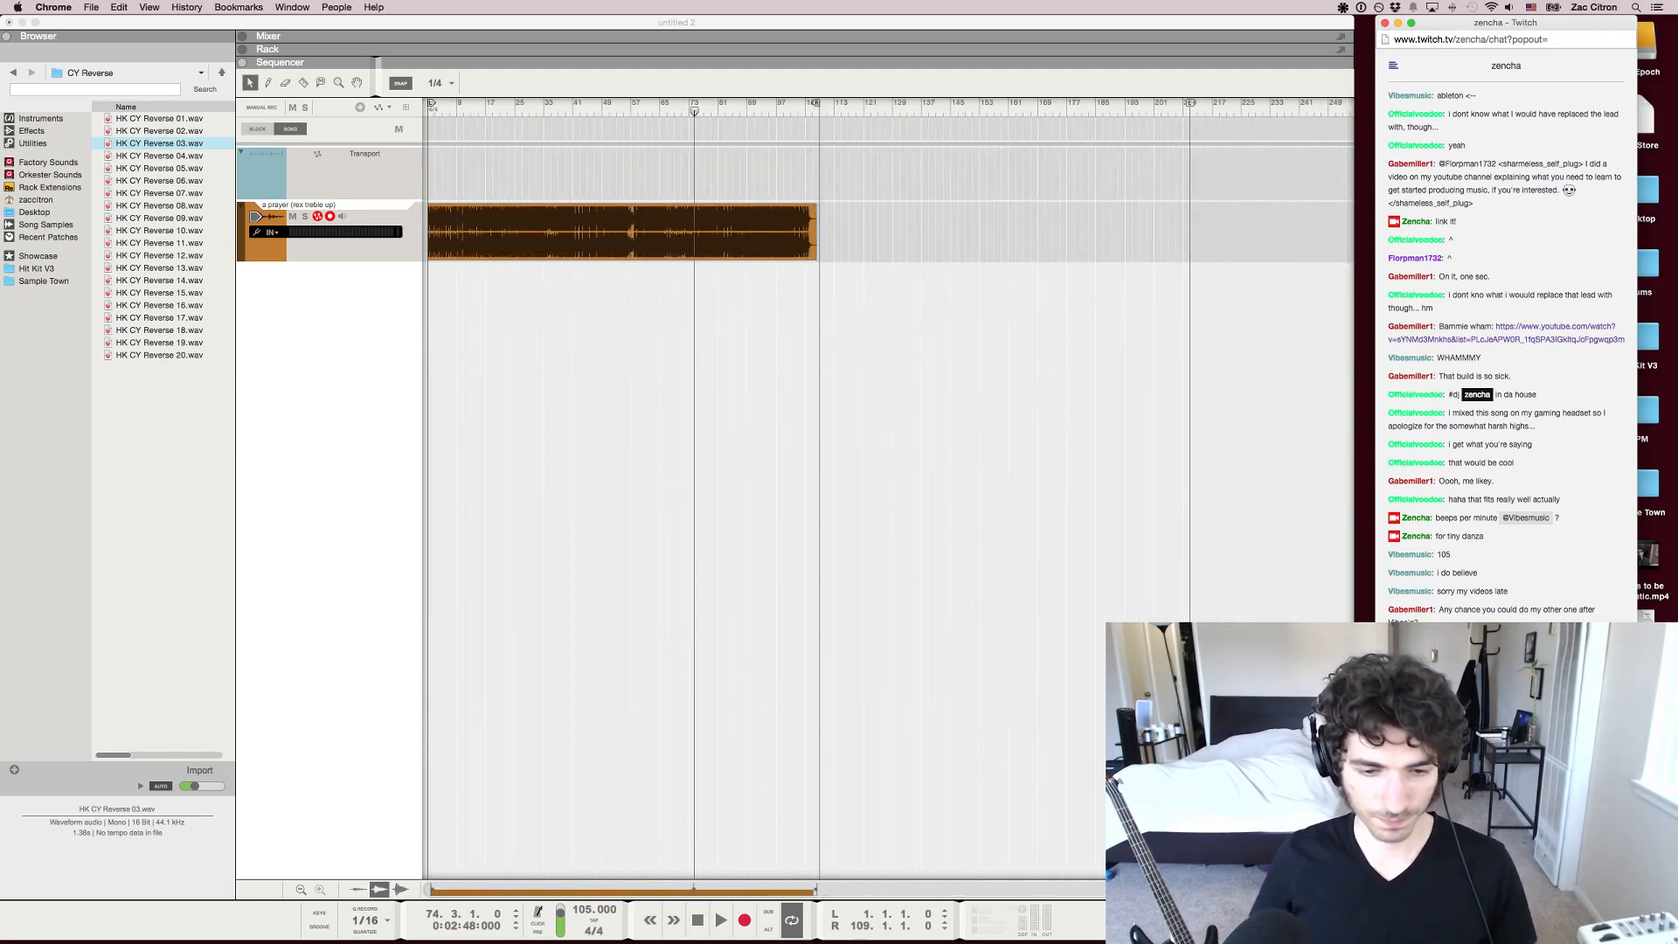
{"action": "key", "text": "super+Tab"}
{"action": "key", "text": "shift+Return"}
{"action": "key", "text": "super+a"}
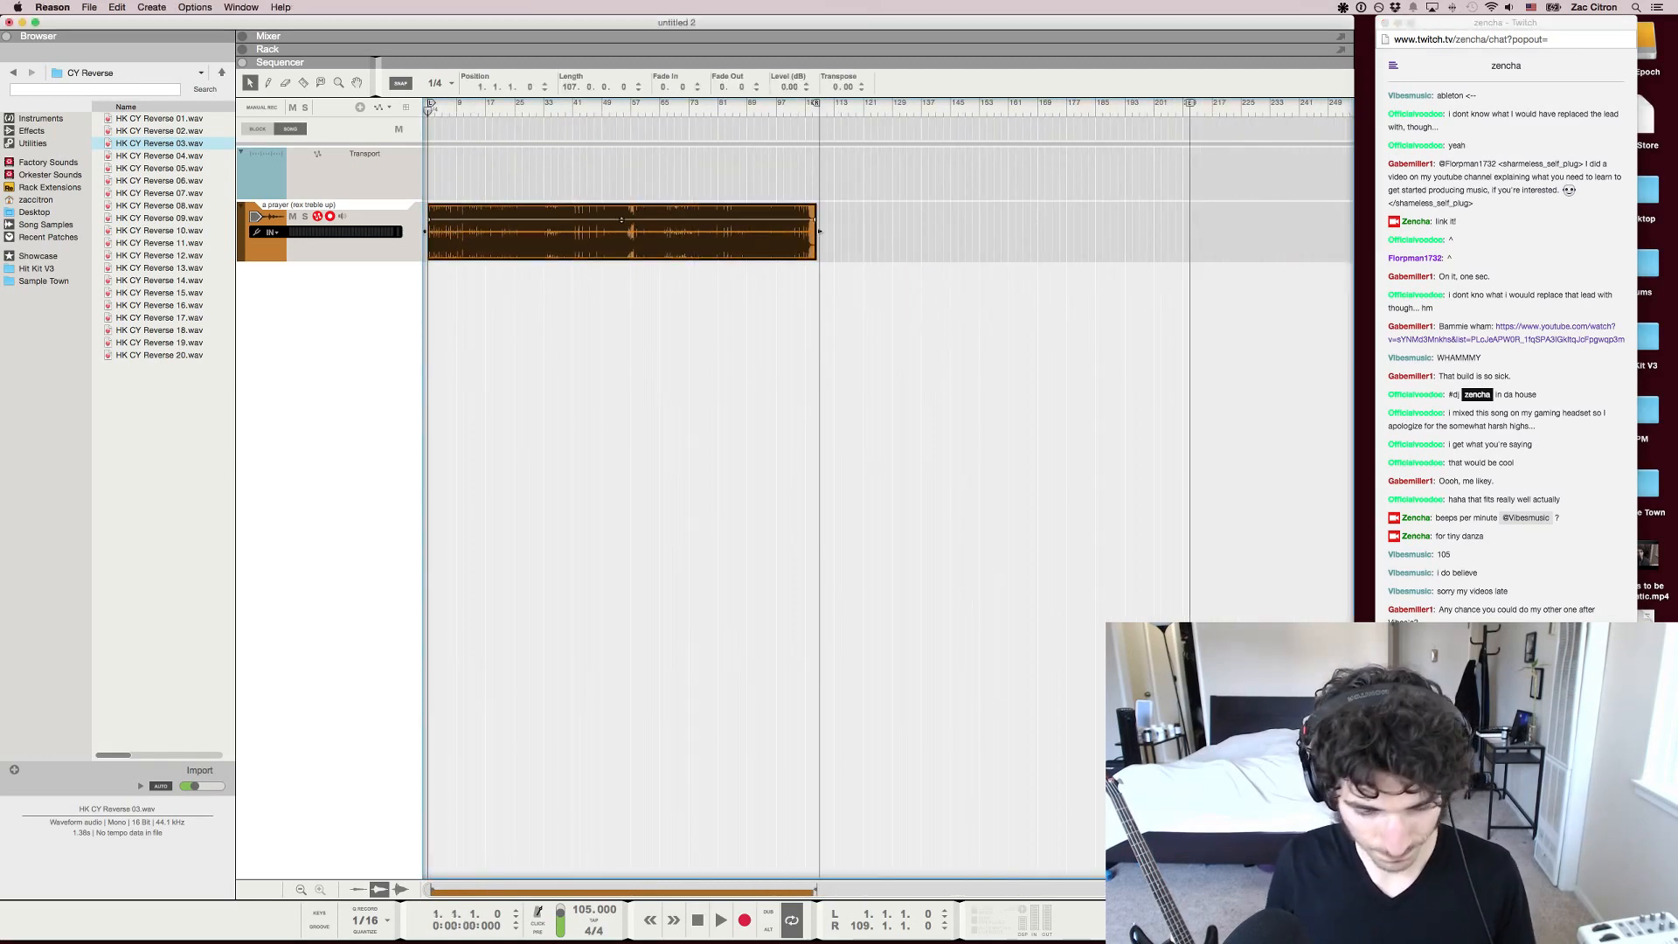
{"action": "scroll", "coordinate": [820, 230], "scroll_direction": "up", "scroll_amount": 3}
{"action": "key", "text": "p"}
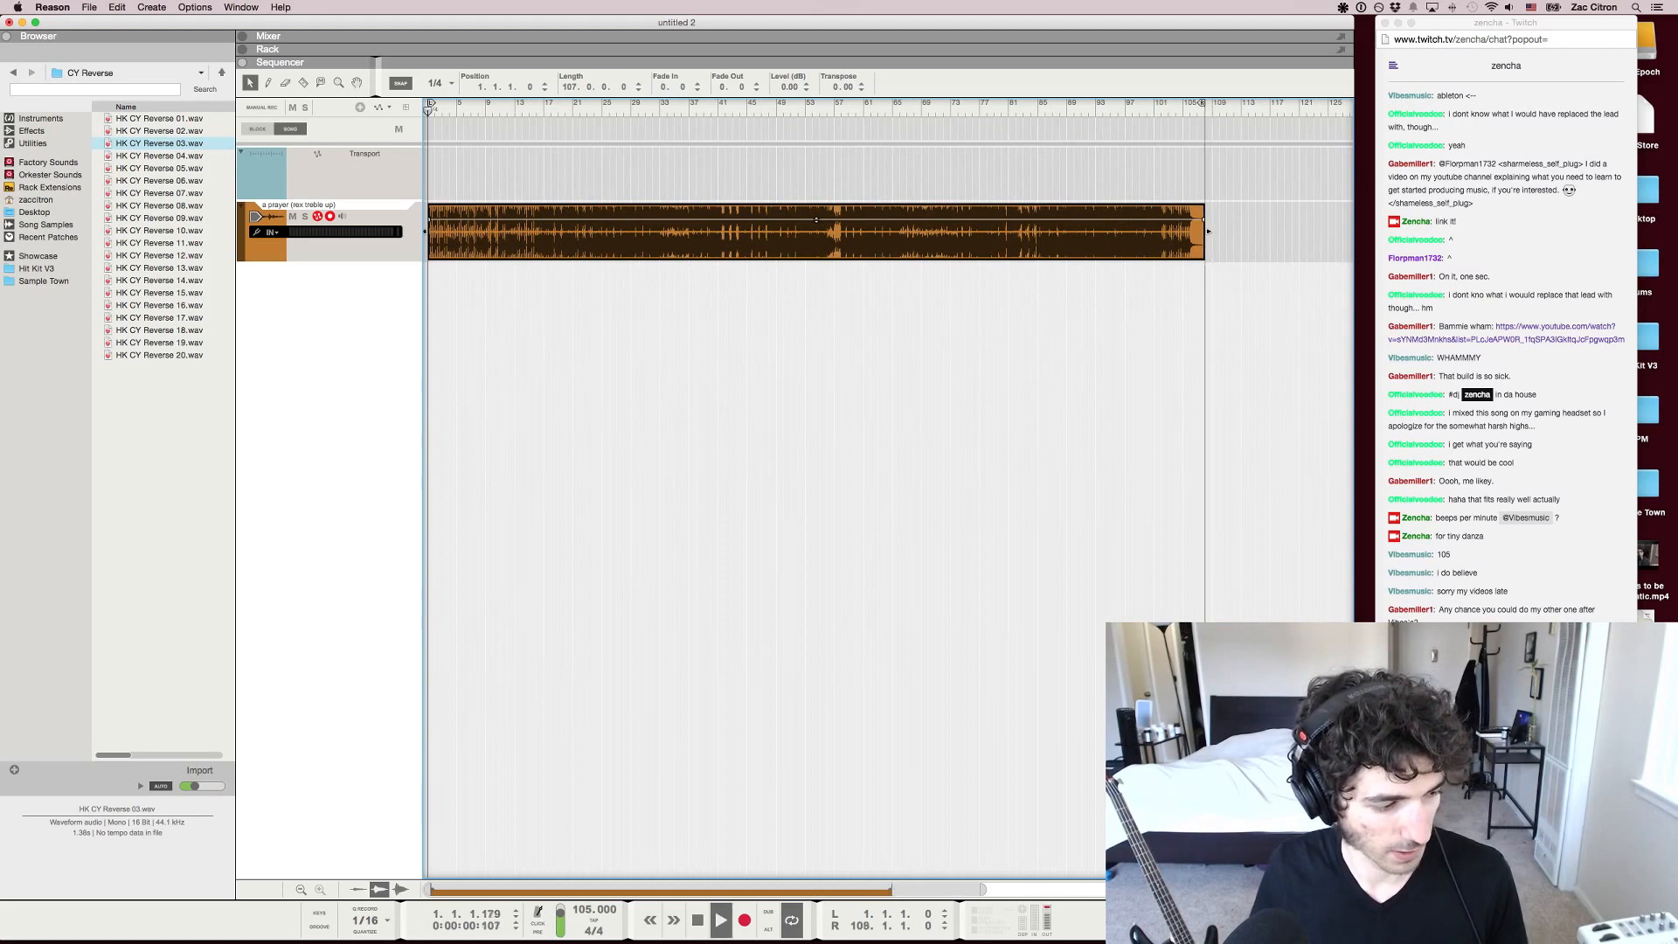
{"action": "key", "text": "Escape"}
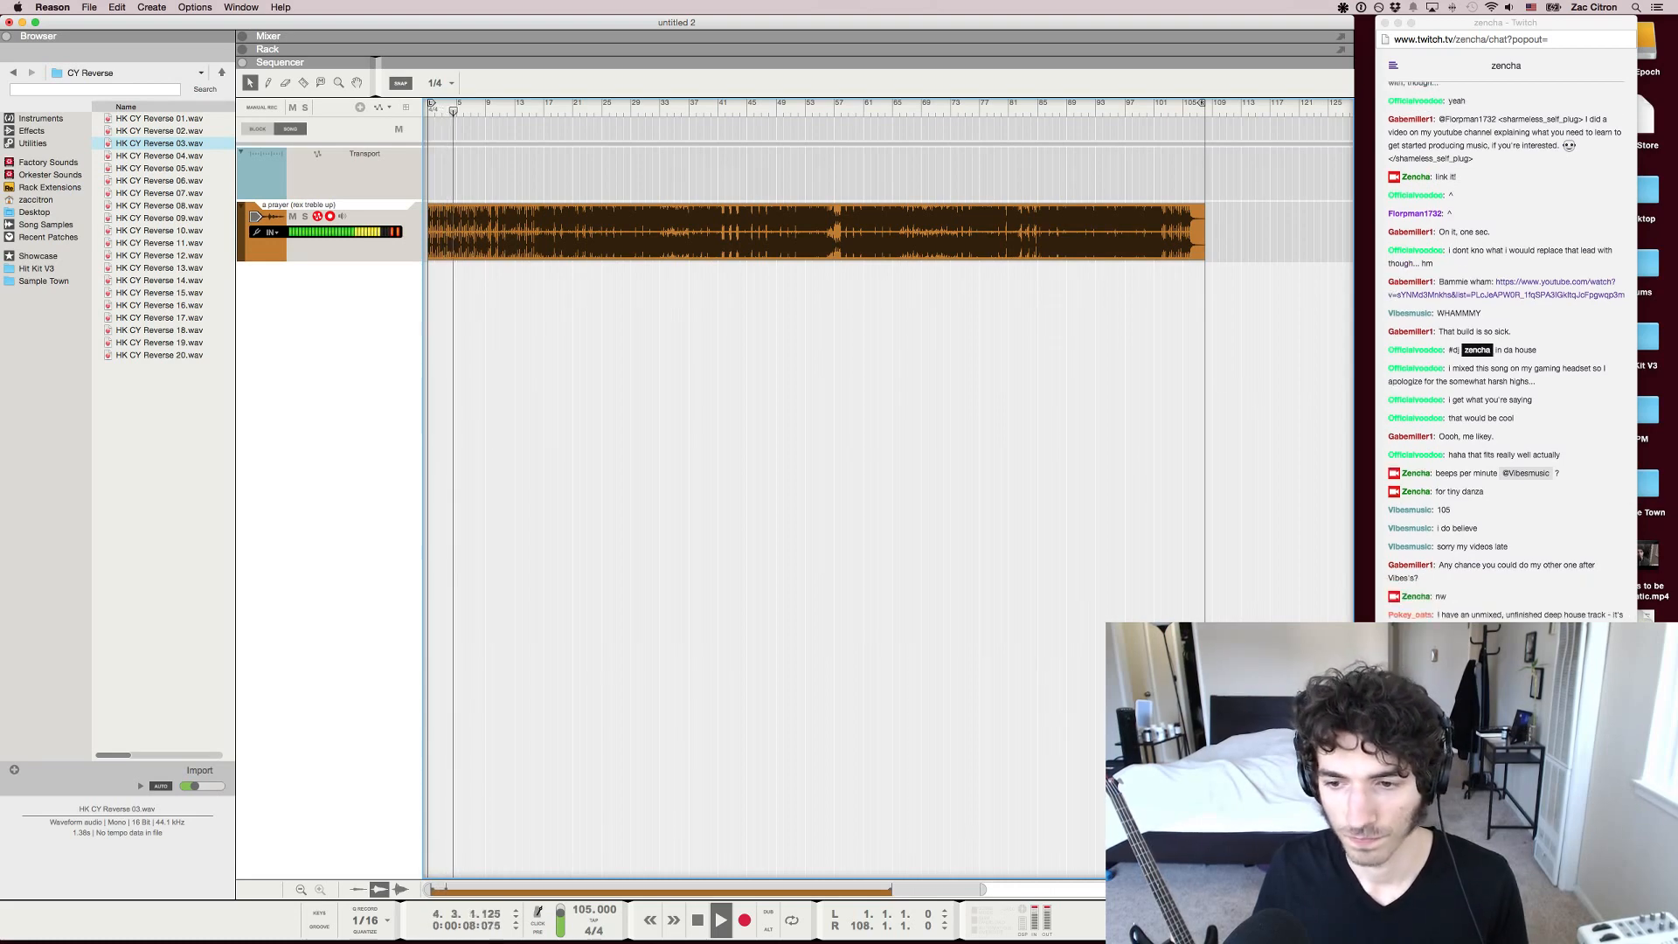
Listen to the song while checking the viewers' comments in the Twitch chat in Chrome
{"action": "key", "text": "super+Tab"}
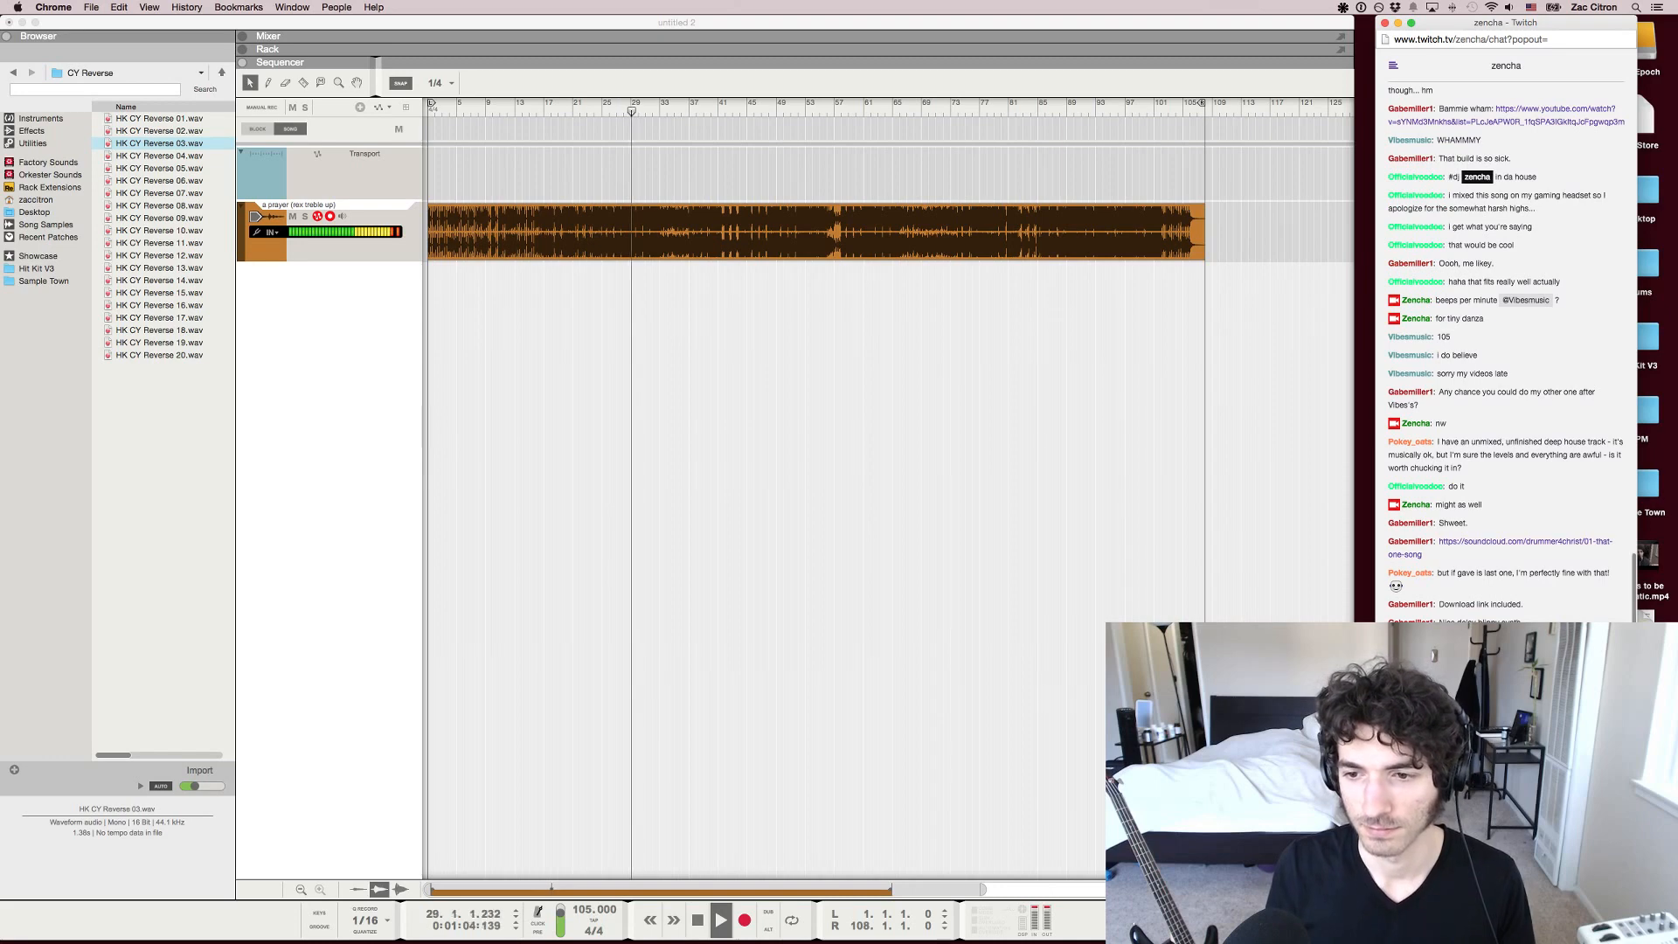
{"action": "key", "text": "super+Tab"}
{"action": "key", "text": "super+Tab"}
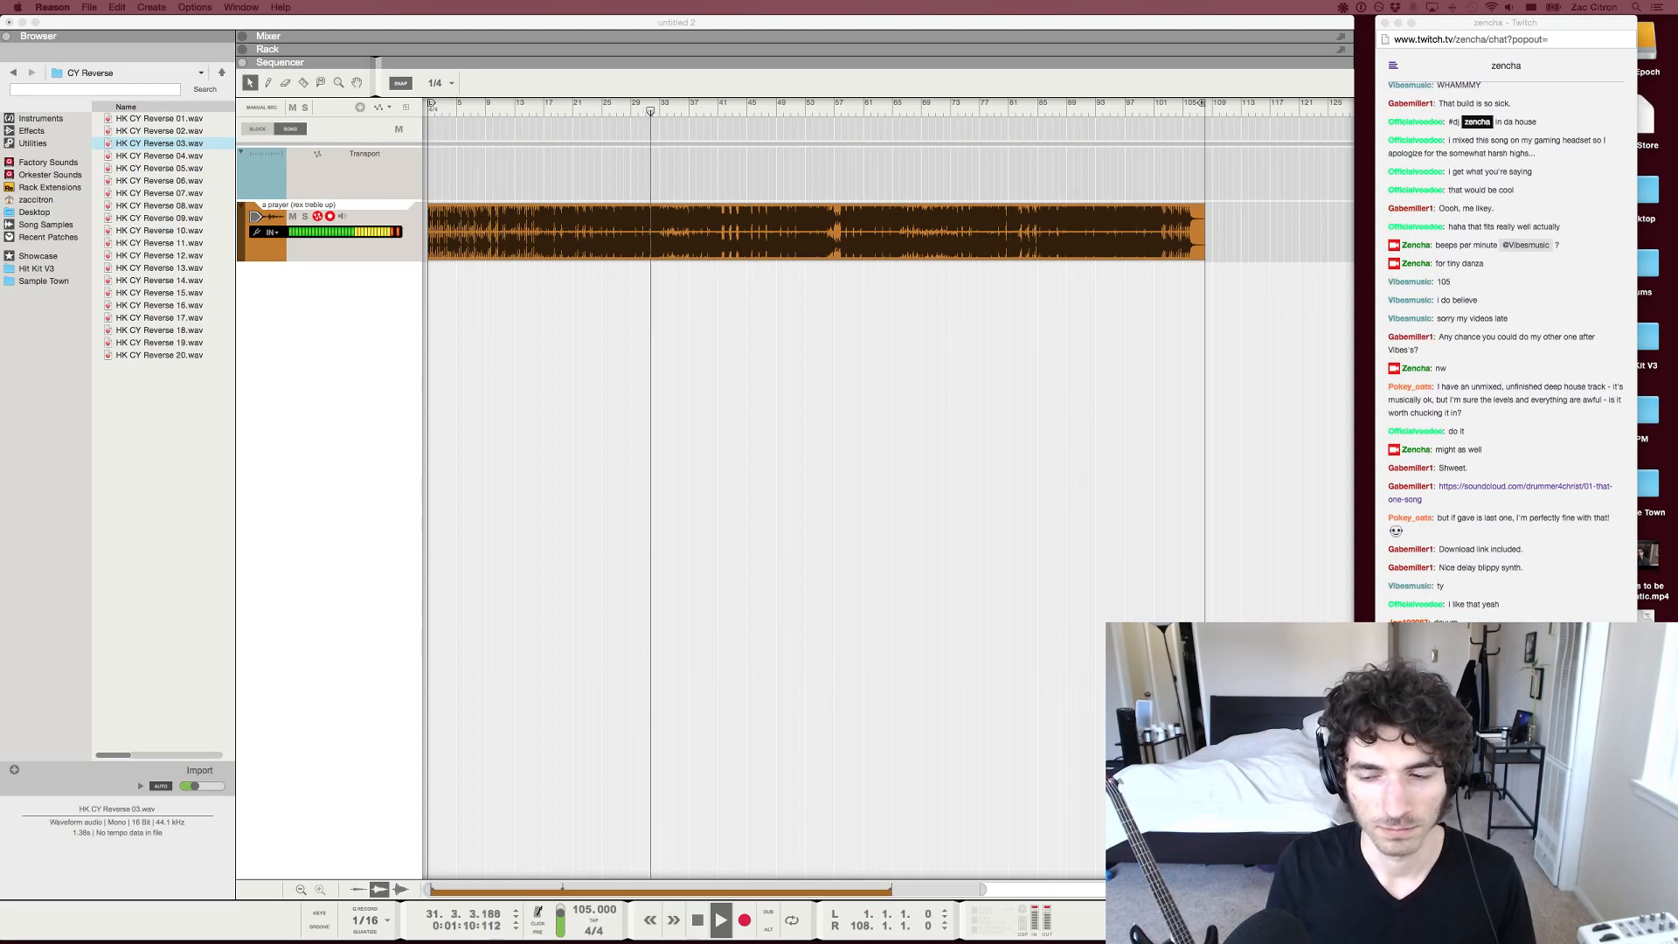
{"action": "key", "text": "super+Tab"}
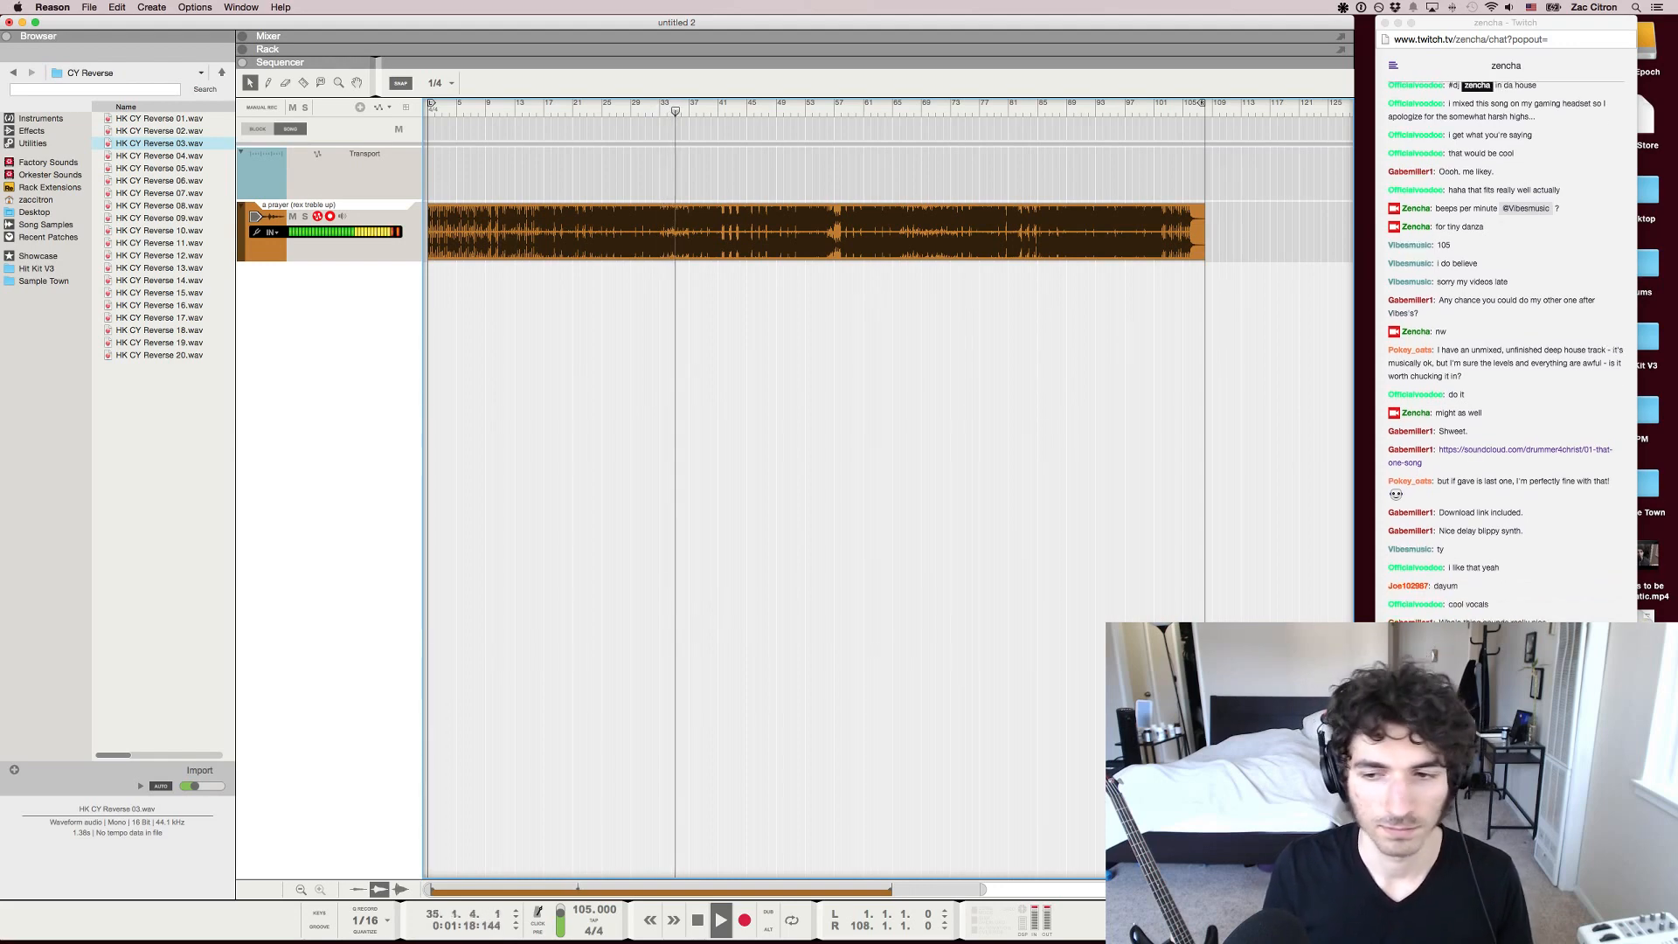
{"action": "left_click", "coordinate": [1505, 875]}
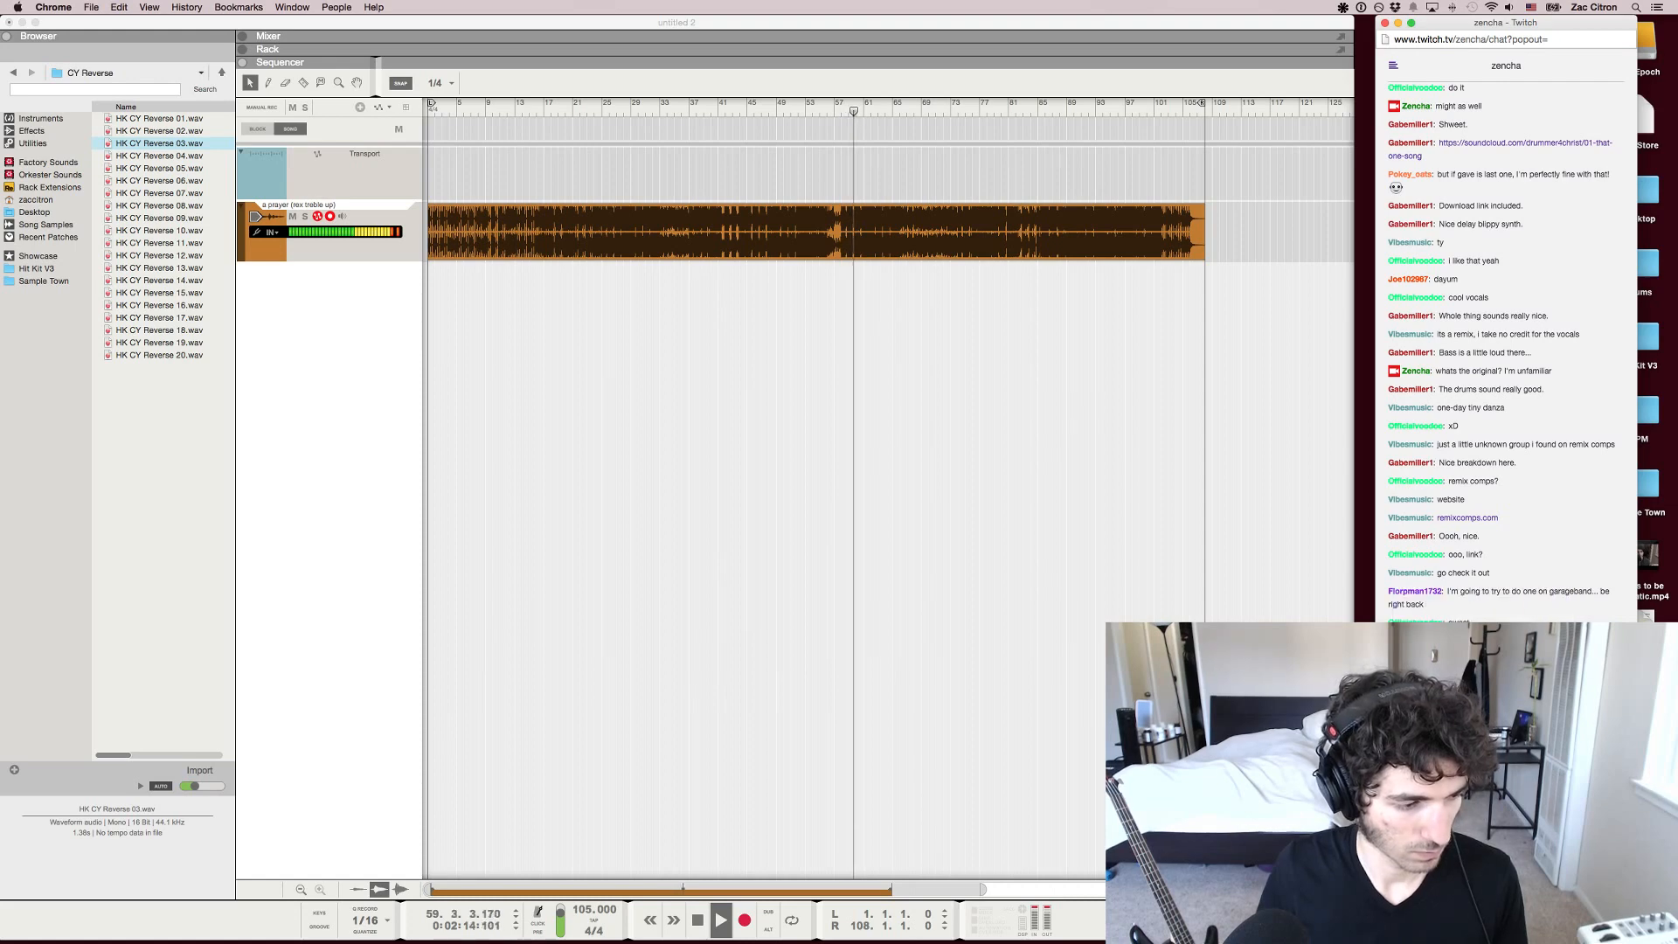
{"action": "key", "text": "super+Tab"}
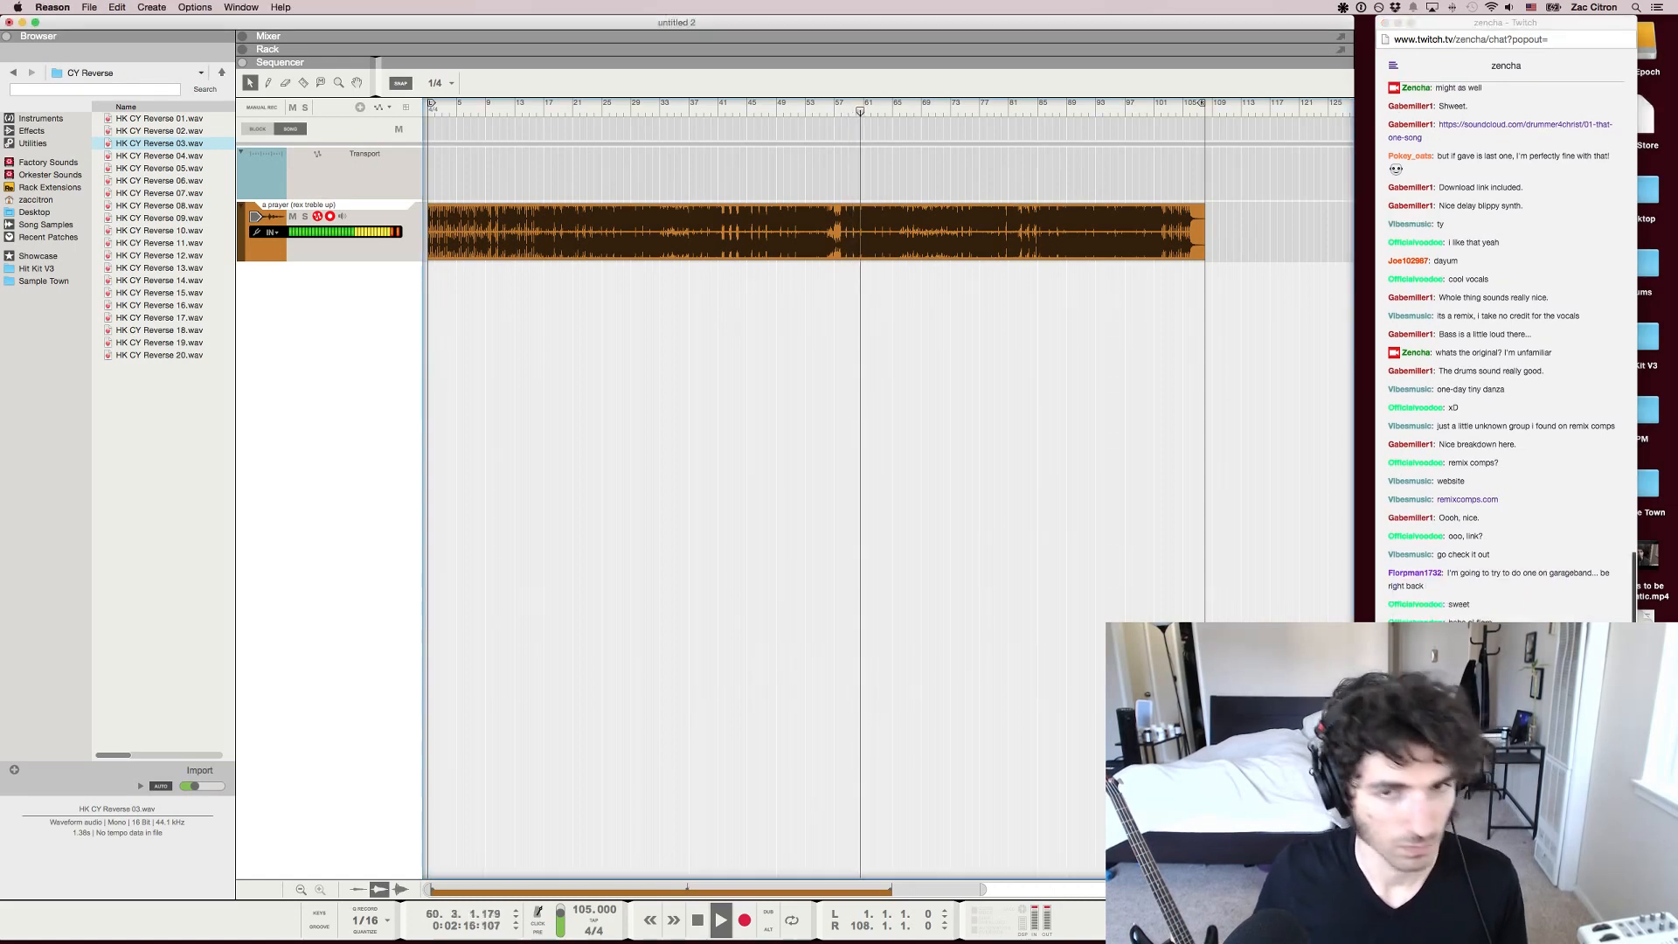
{"action": "key", "text": "super+Tab"}
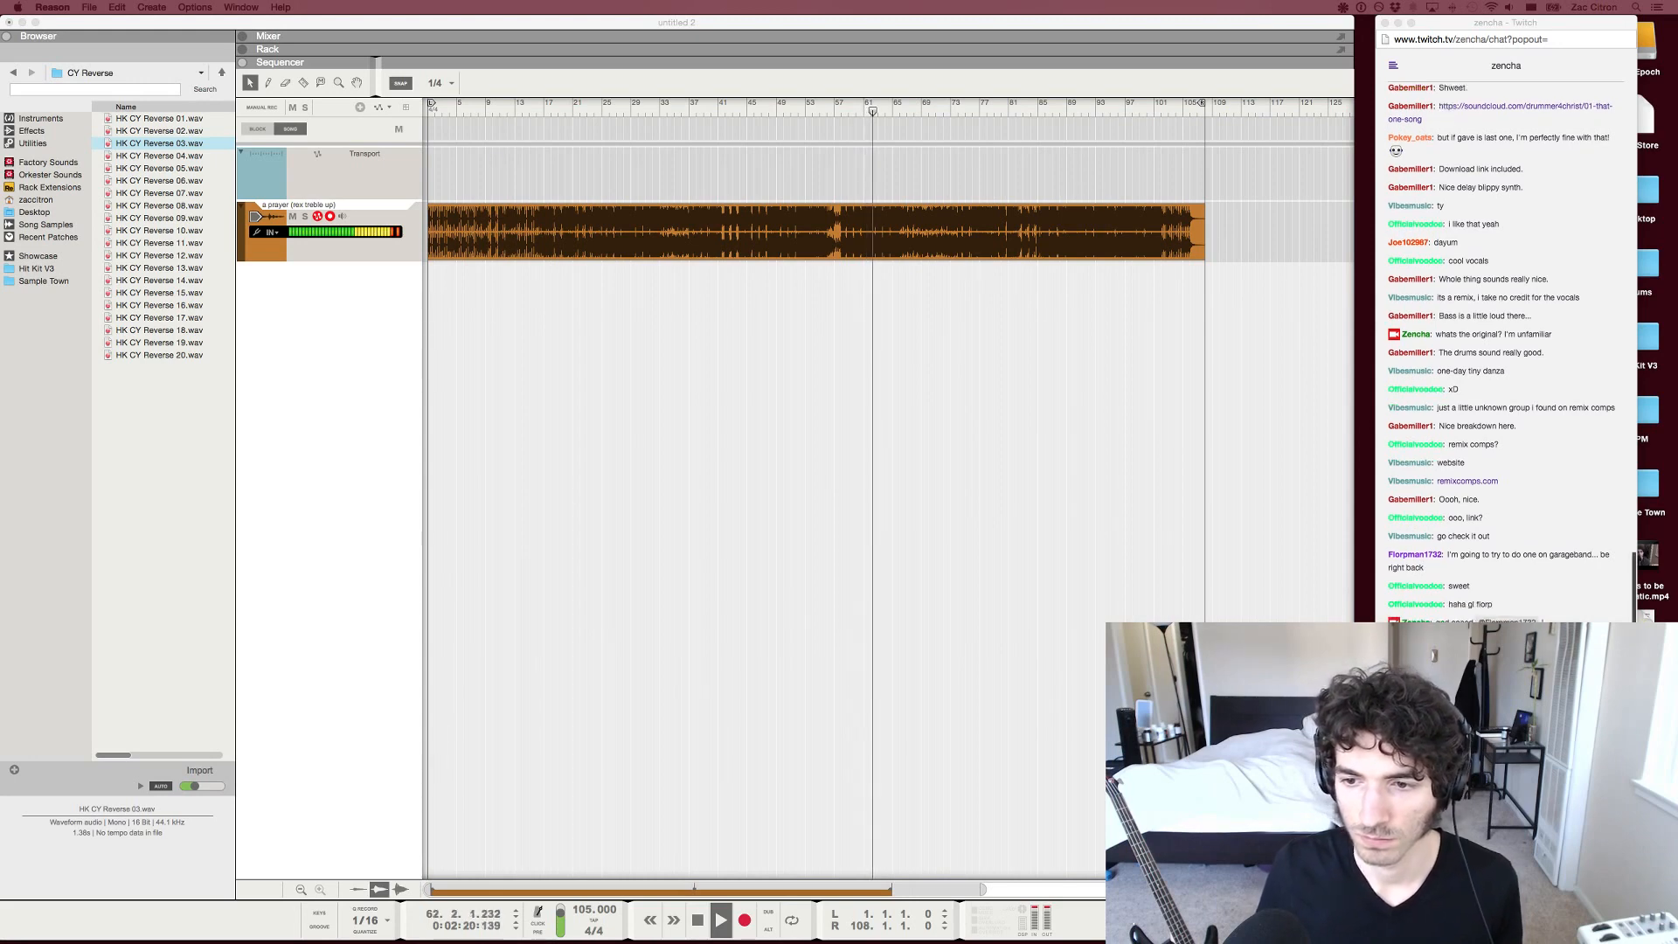
Create a Redrum Drum Computer in the second column of Reason's rack
{"action": "key", "text": "super+Tab"}
{"action": "key", "text": "F6"}
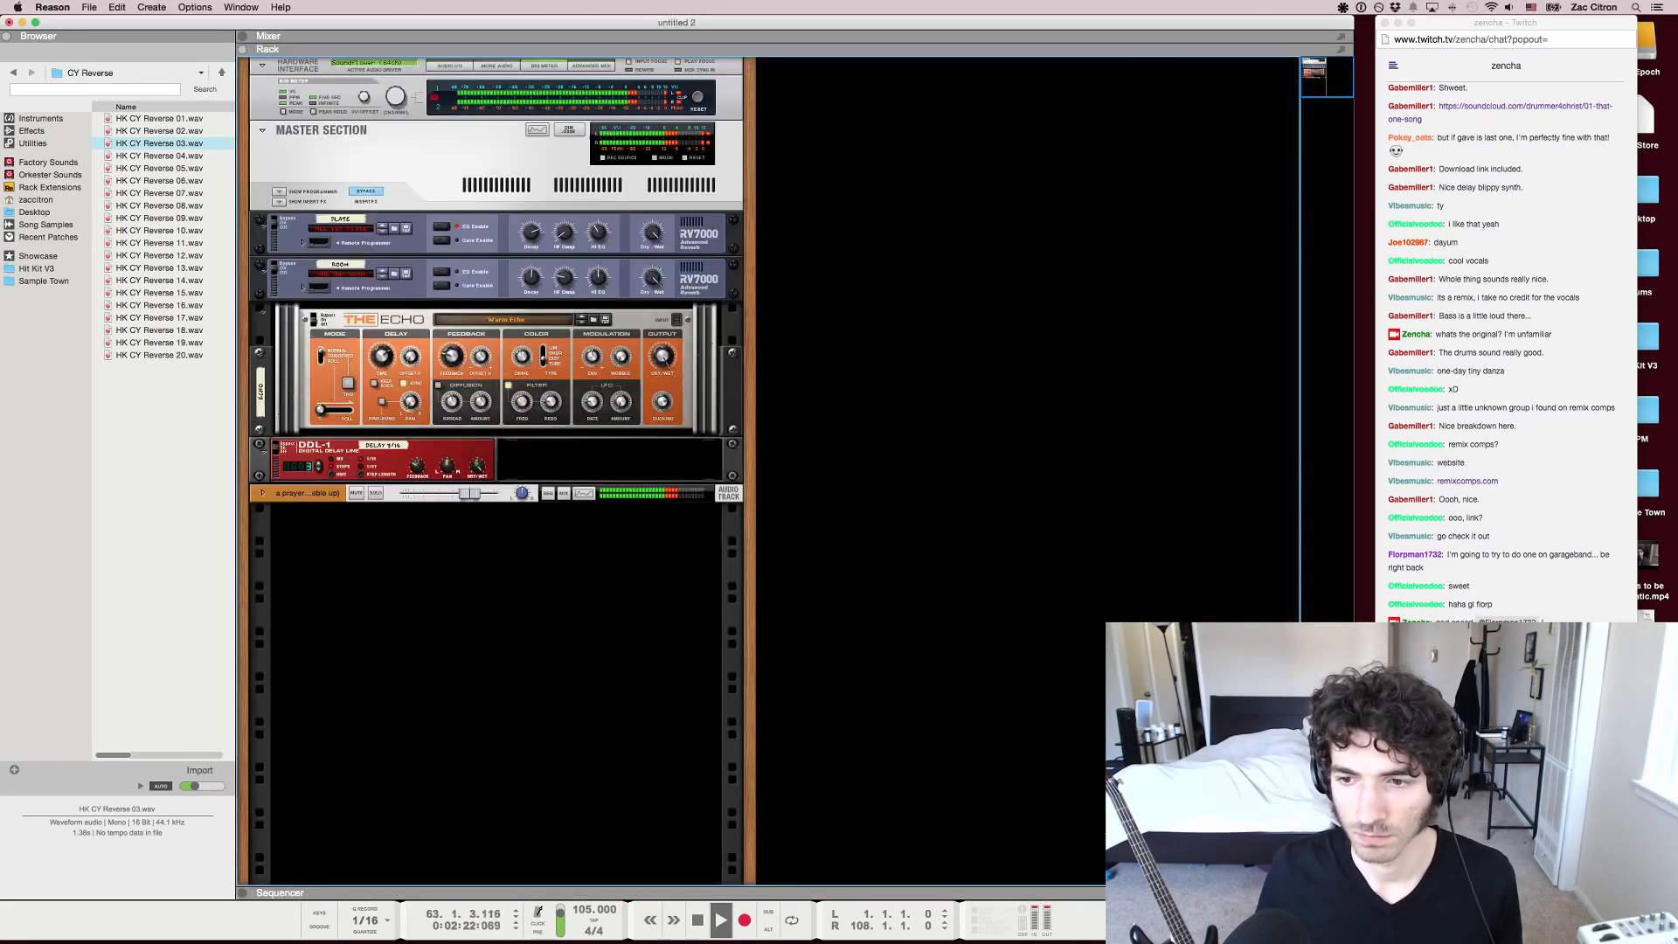
{"action": "right_click", "coordinate": [801, 381]}
{"action": "right_click", "coordinate": [794, 383]}
{"action": "mouse_move", "coordinate": [835, 471]}
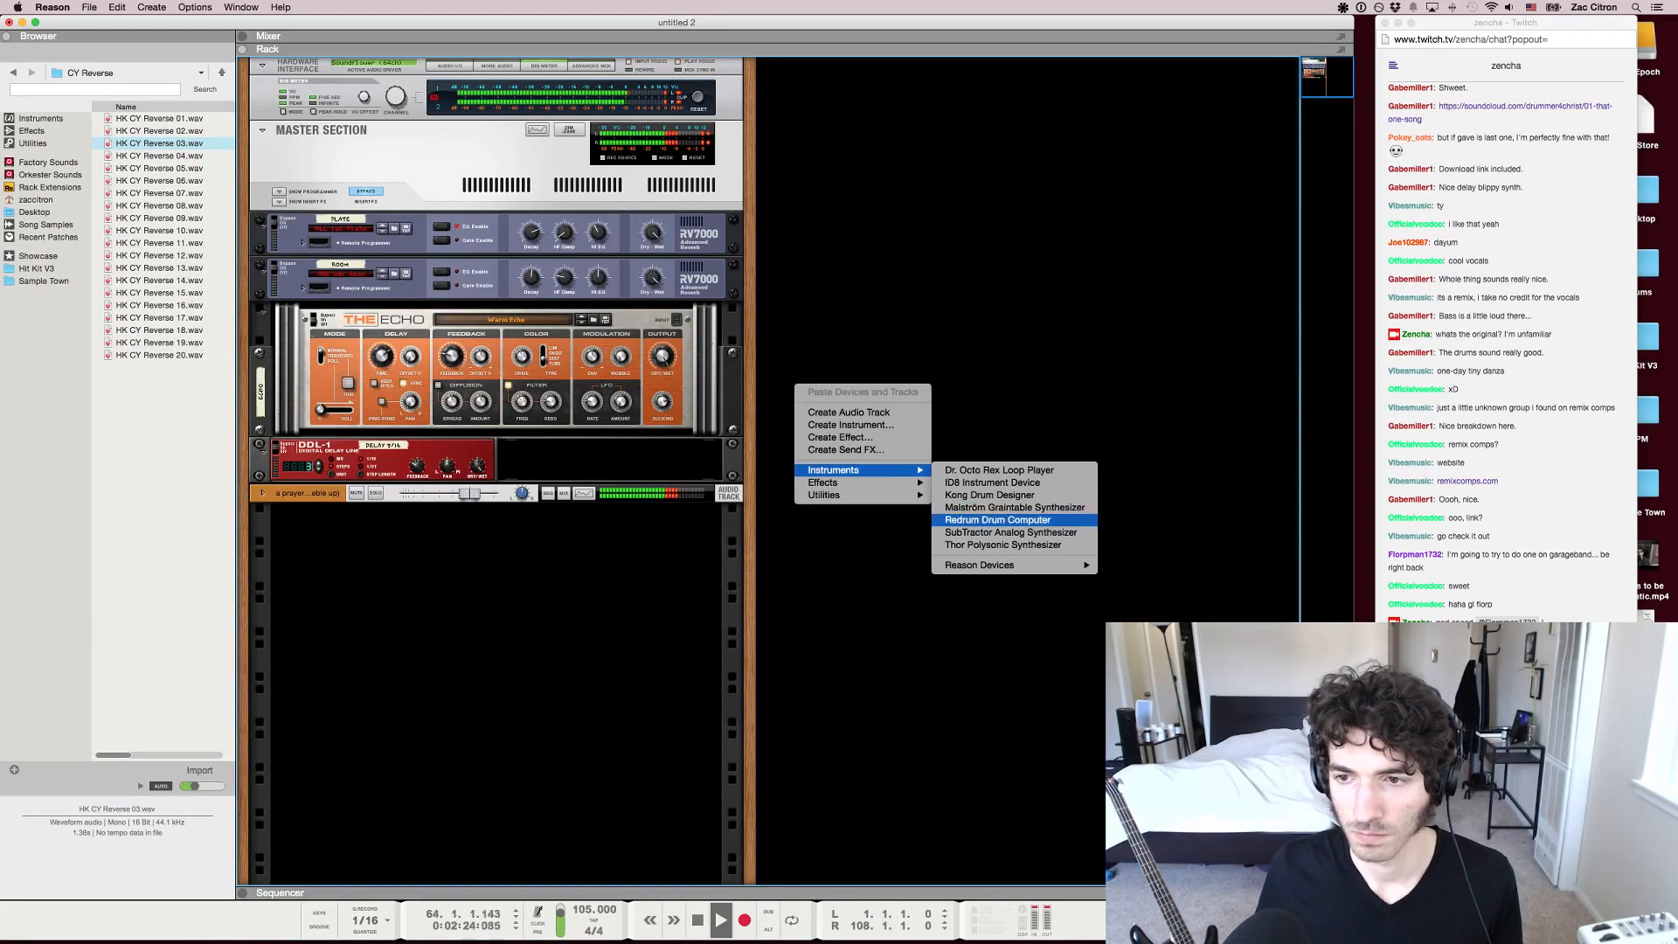
{"action": "left_click", "coordinate": [979, 521]}
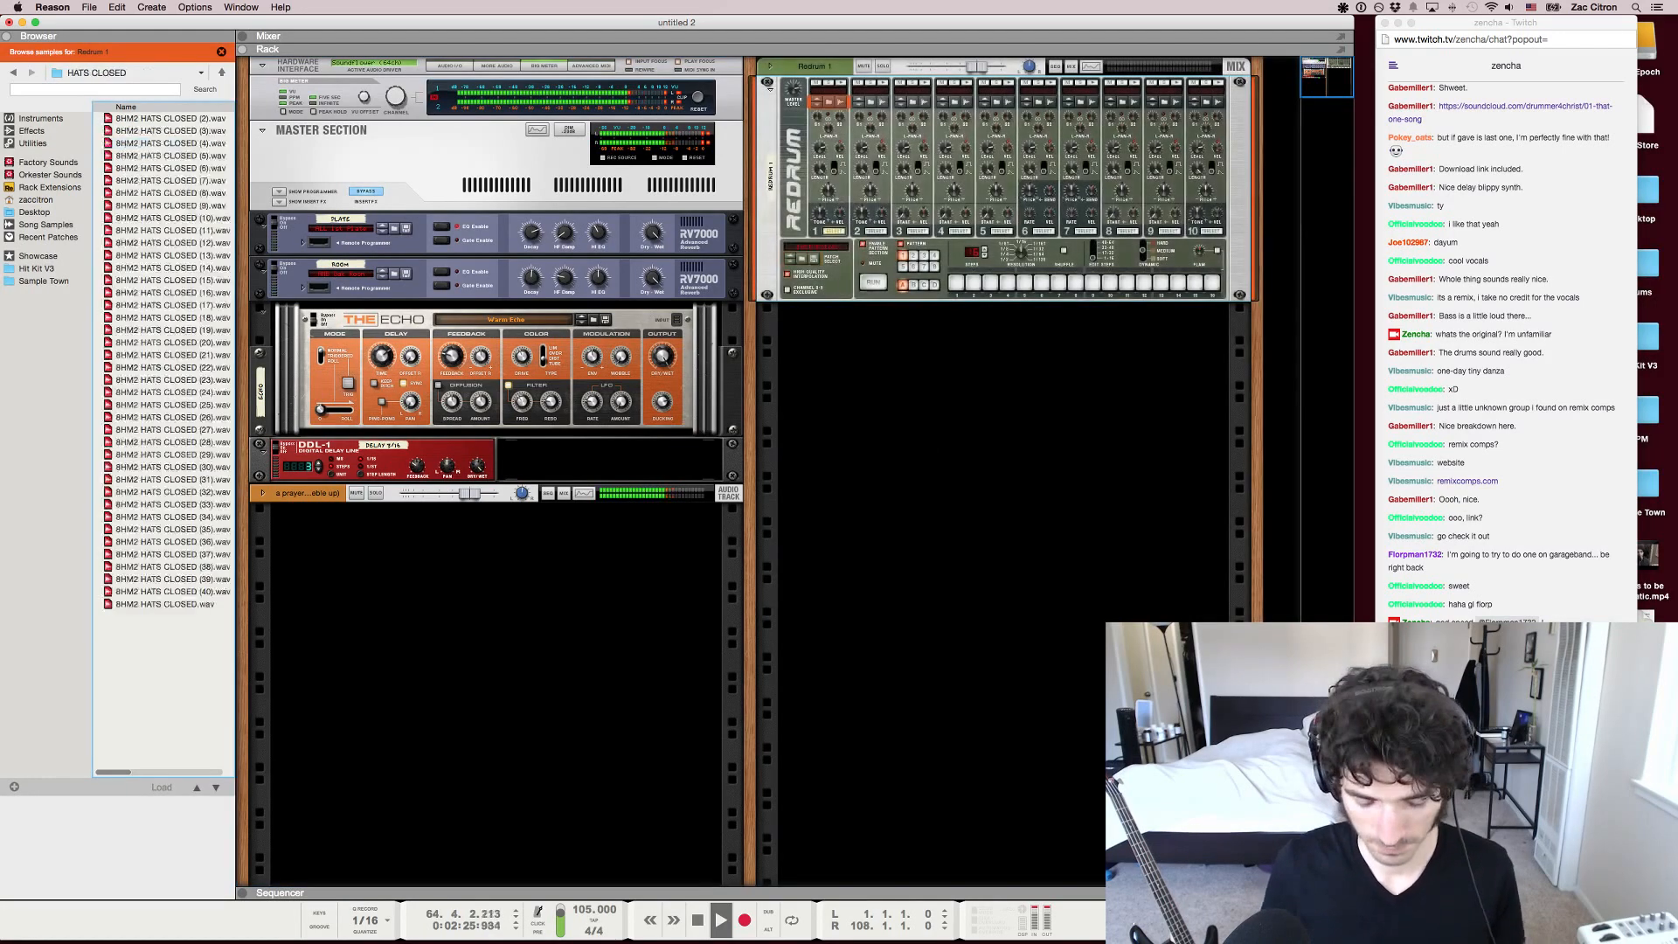
Browse the closed hat samples for the Redrum, from 8HM2 HATS CLOSED (11) to 8HM2 HATS CLOSED (15)
{"action": "left_click", "coordinate": [170, 181]}
{"action": "left_click", "coordinate": [171, 231]}
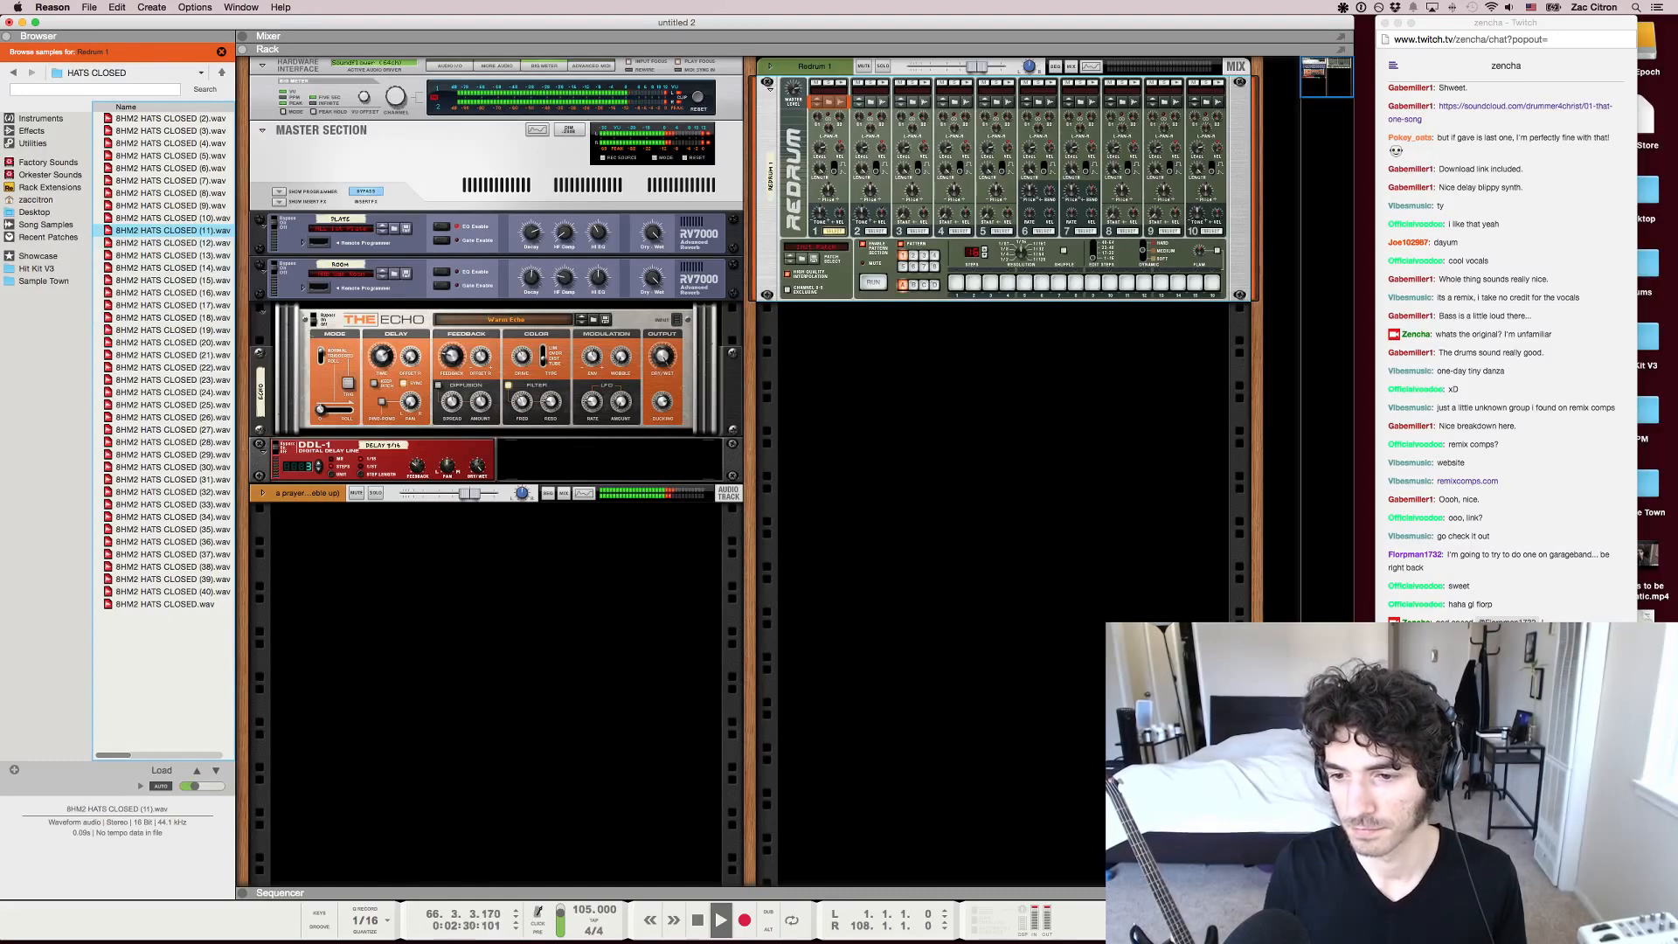
{"action": "key", "text": "Down"}
{"action": "key", "text": "Down"}
{"action": "key", "text": "Down"}
{"action": "key", "text": "Down"}
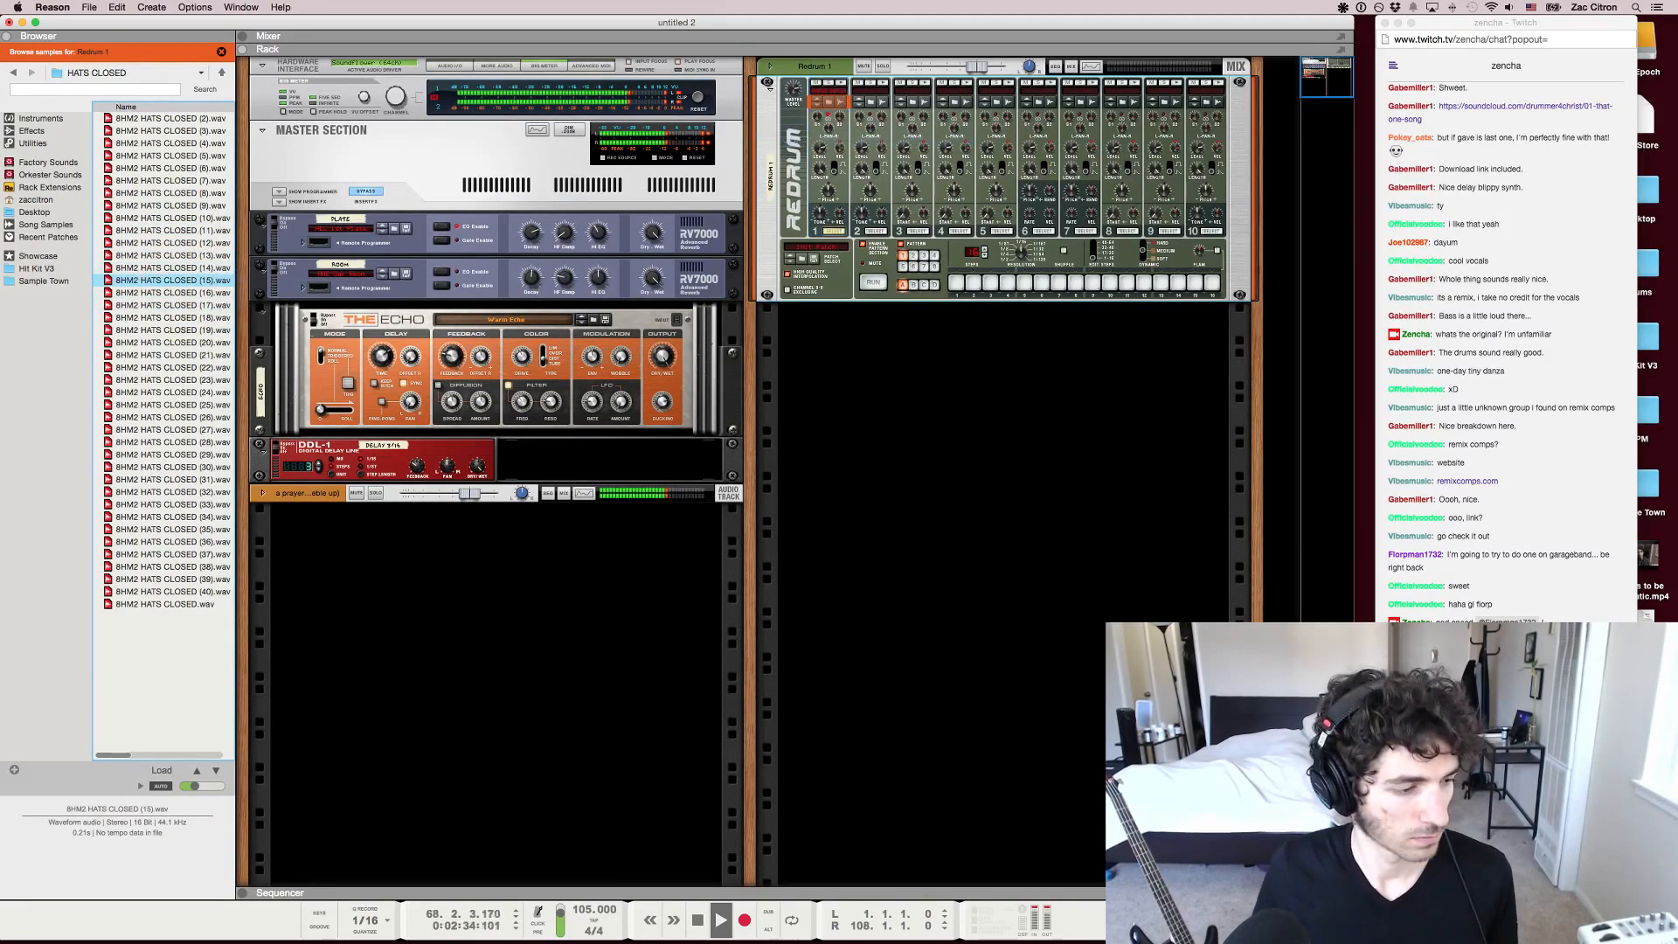
Activate all 16 steps of the Redrum's pattern and enable send 3 (Echo) on its mixer channel, then return to the sequencer
{"action": "left_click_drag", "start_coordinate": [956, 283], "coordinate": [1178, 282]}
{"action": "key", "text": "F5"}
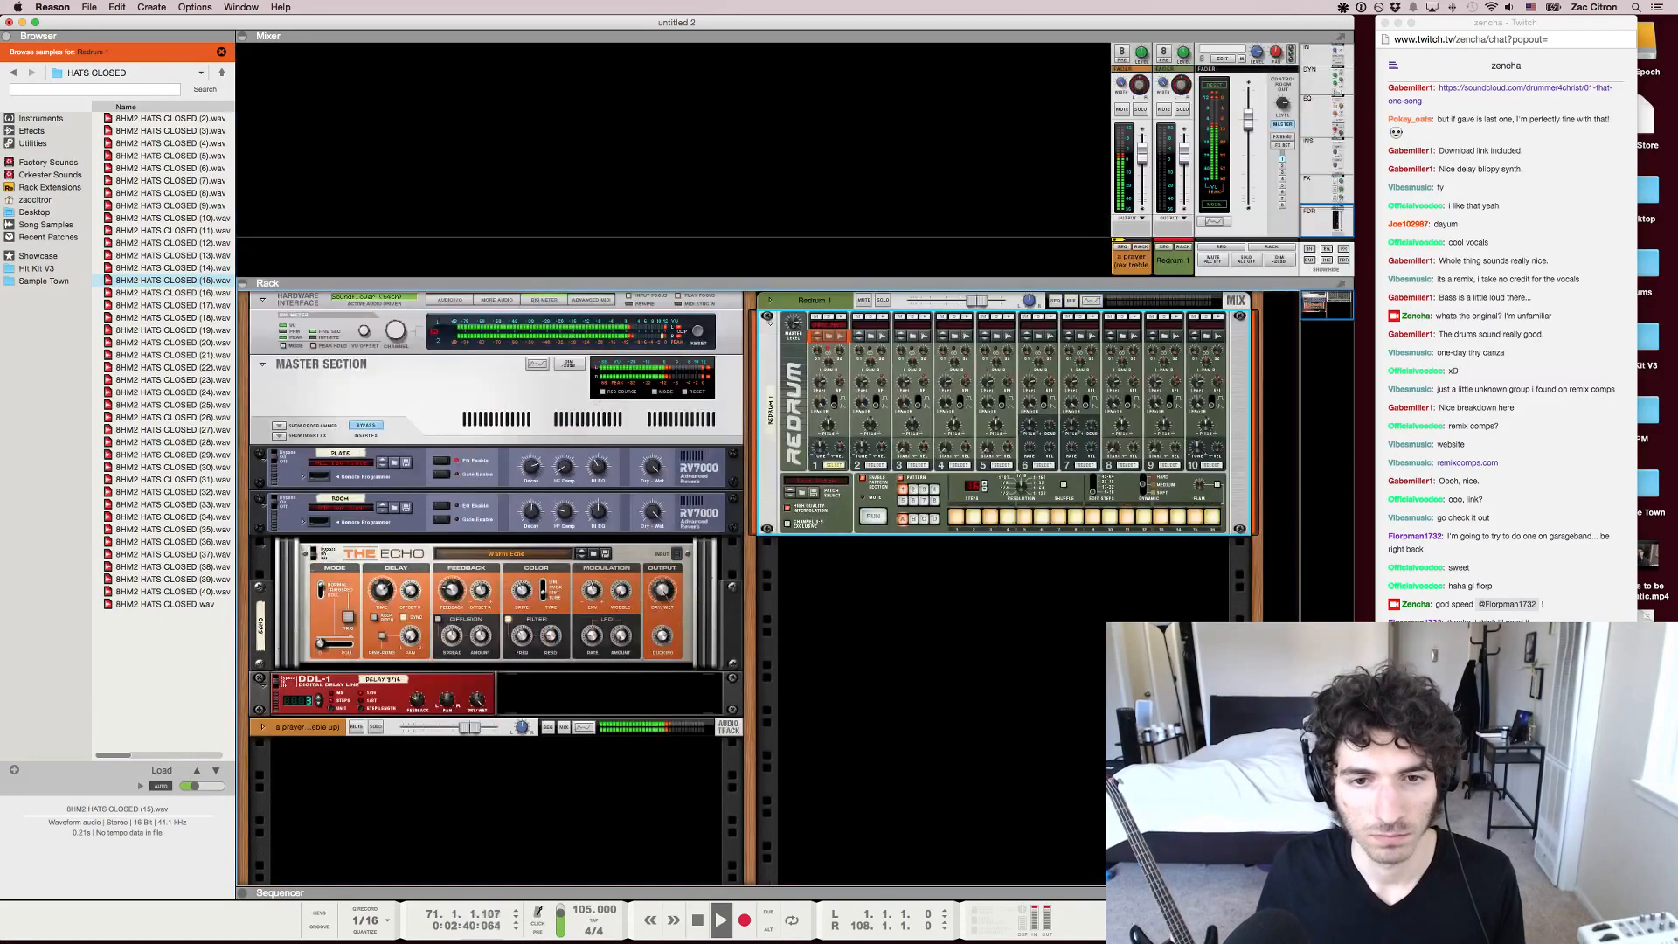
{"action": "scroll", "coordinate": [1204, 140], "scroll_direction": "up", "scroll_amount": 5}
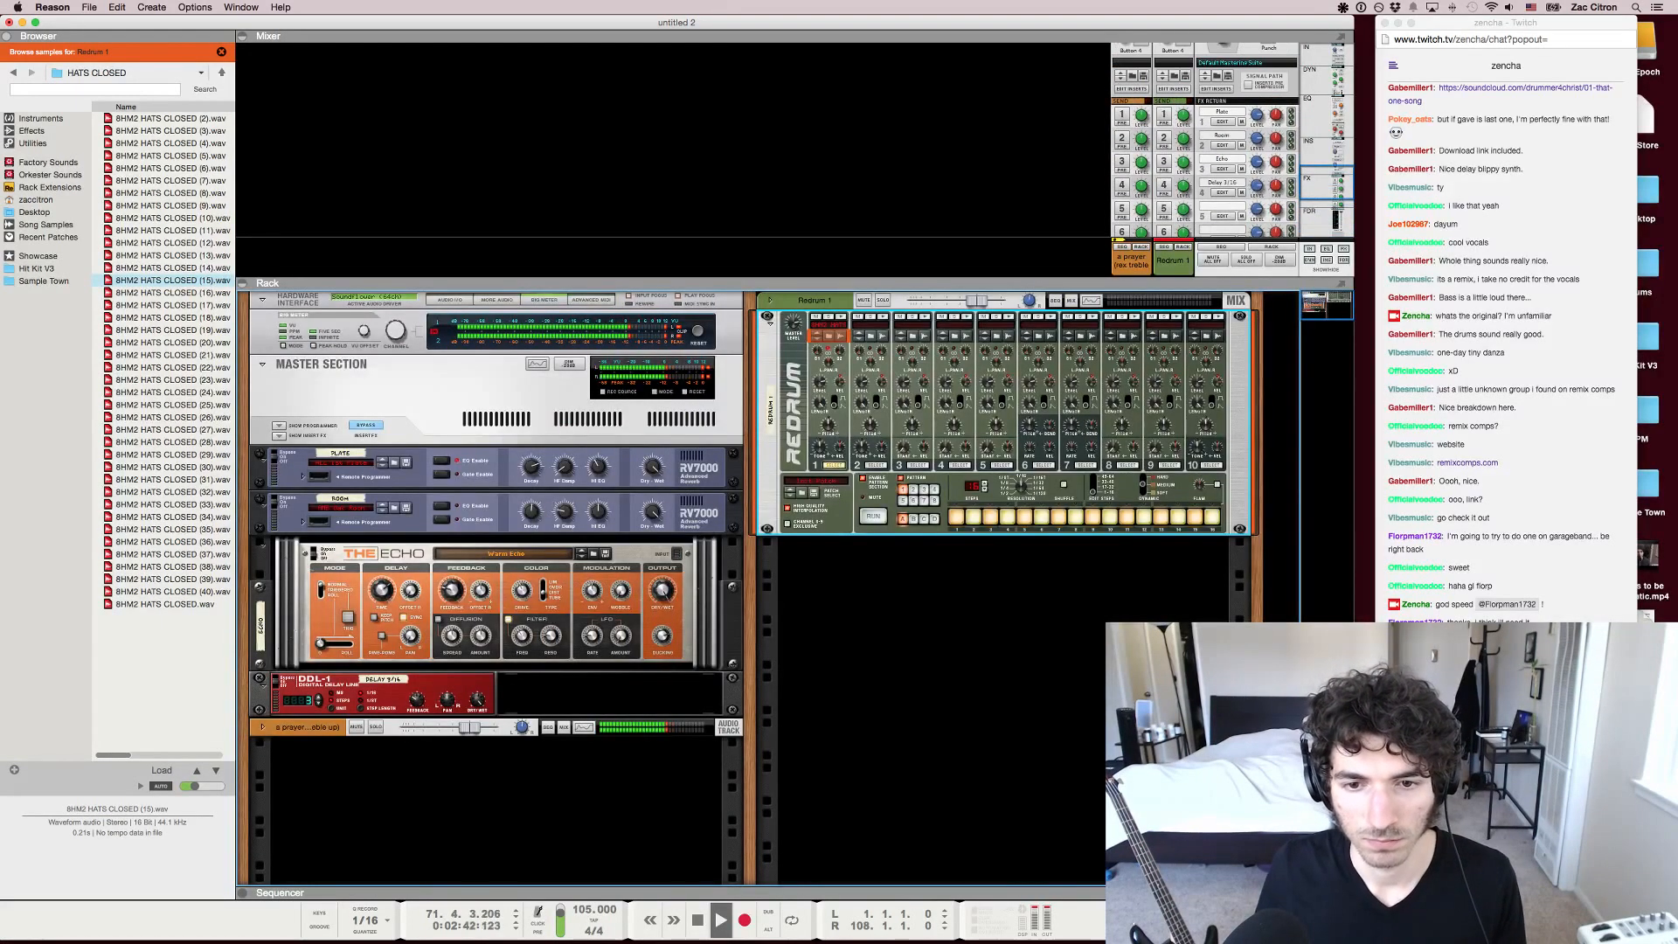
{"action": "left_click", "coordinate": [1165, 162]}
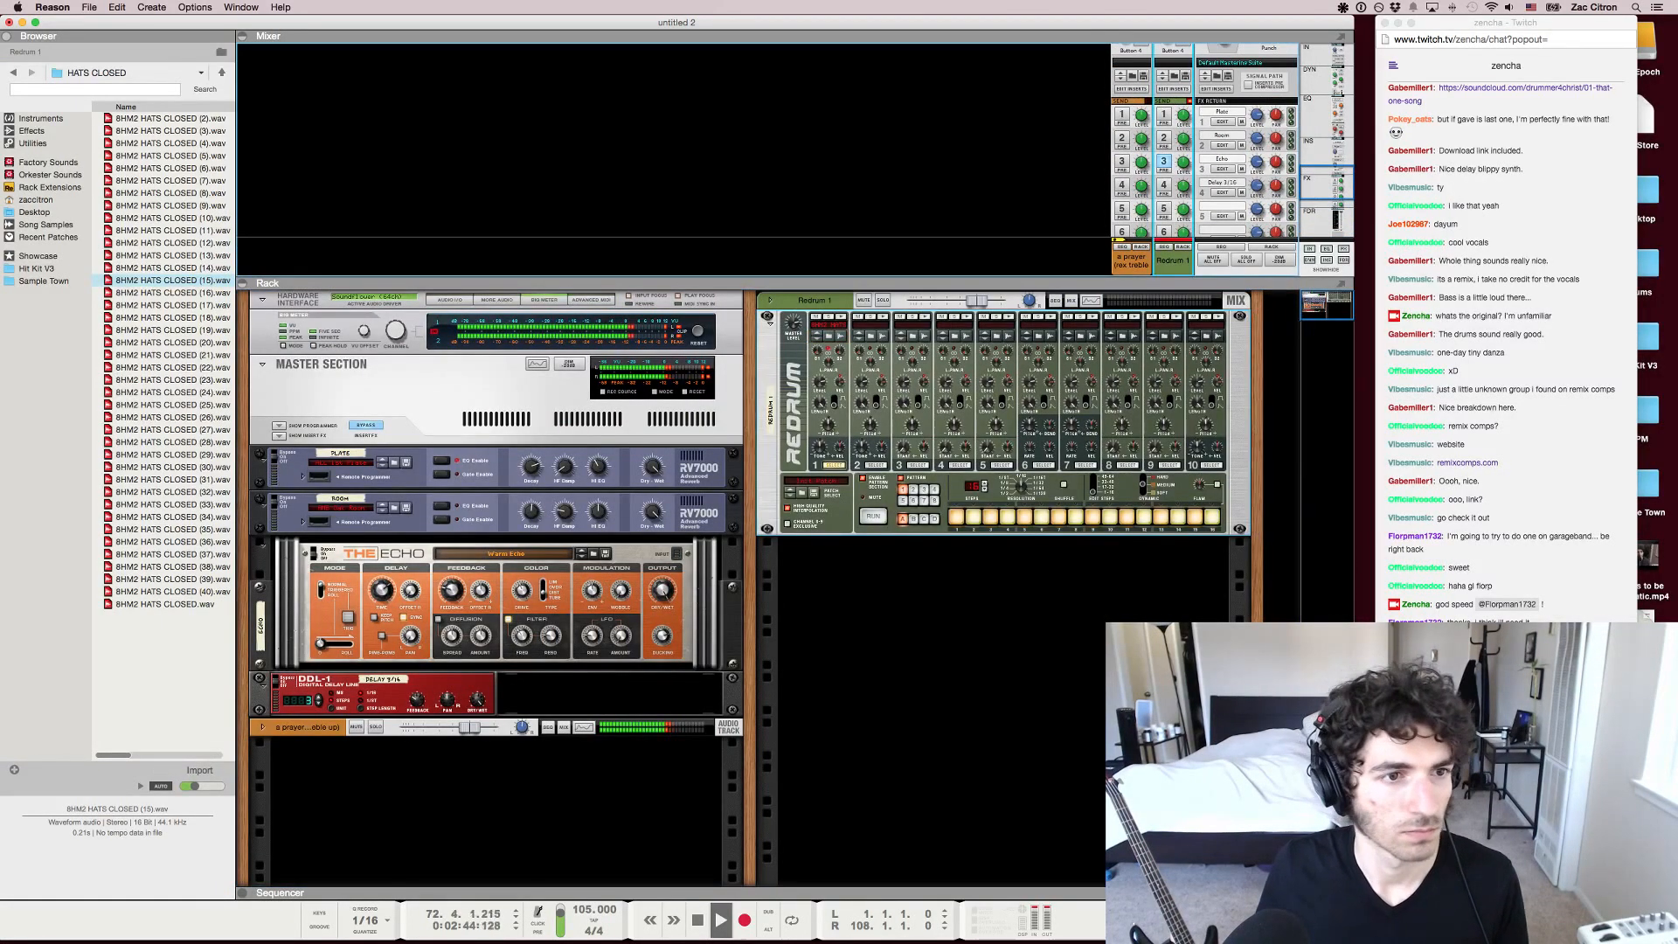
{"action": "key", "text": "F7"}
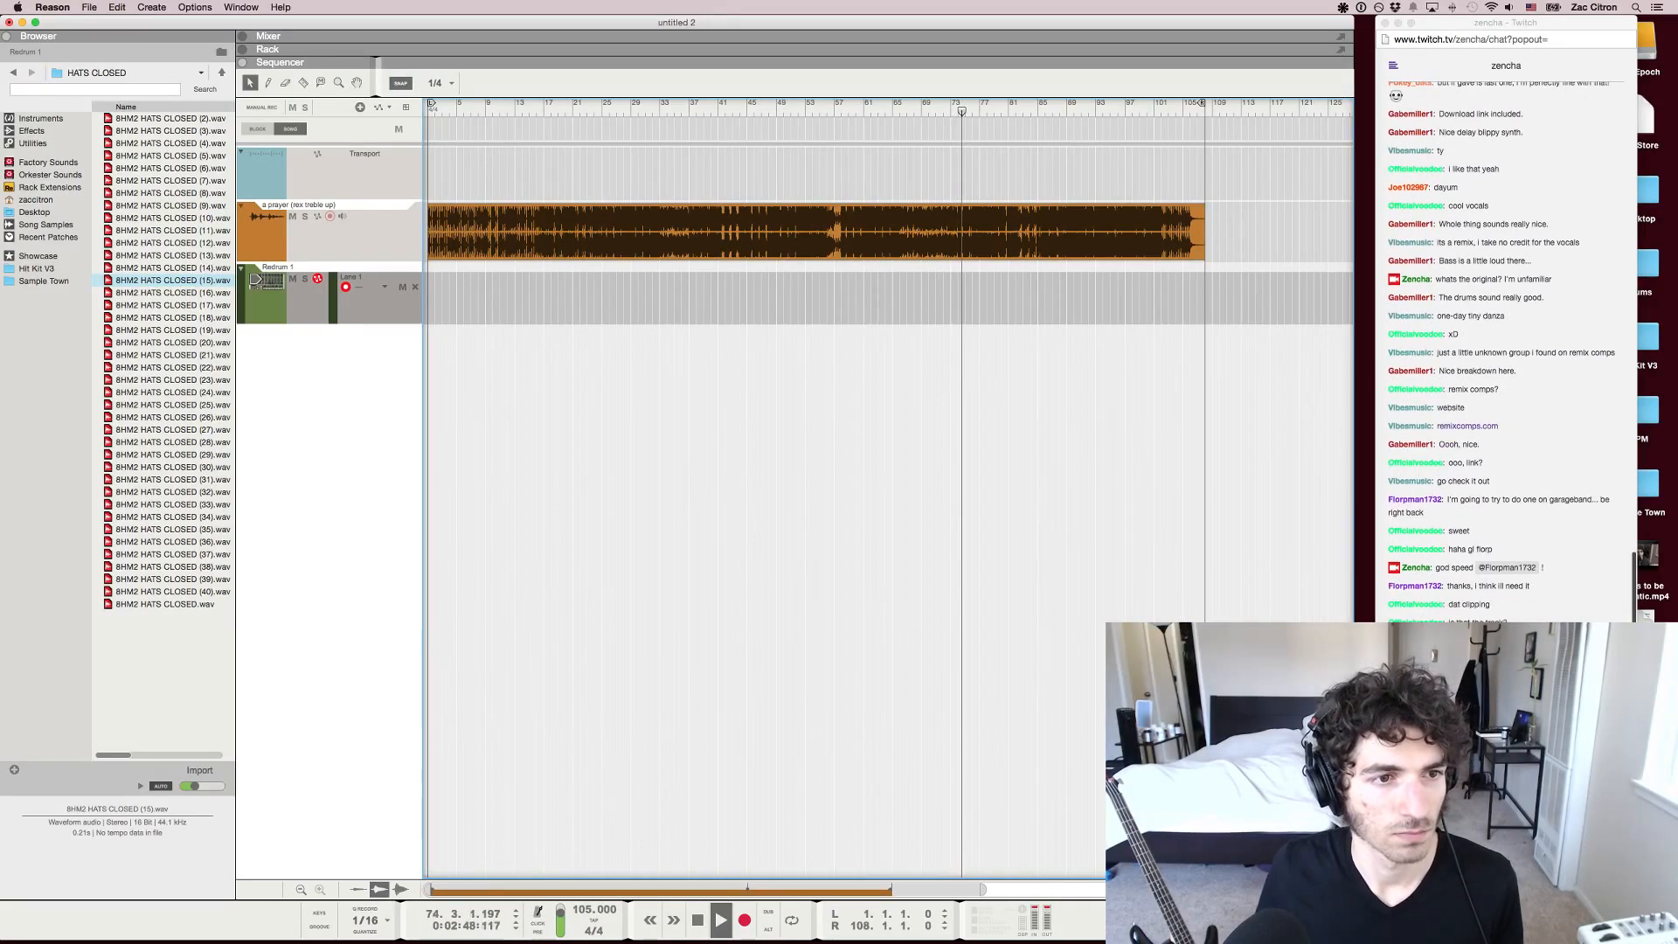
Check the Twitch chat in Chrome, inspect the song's channel strip and the master section in Reason's mixer, and adjust the system volume
{"action": "left_click", "coordinate": [1495, 861]}
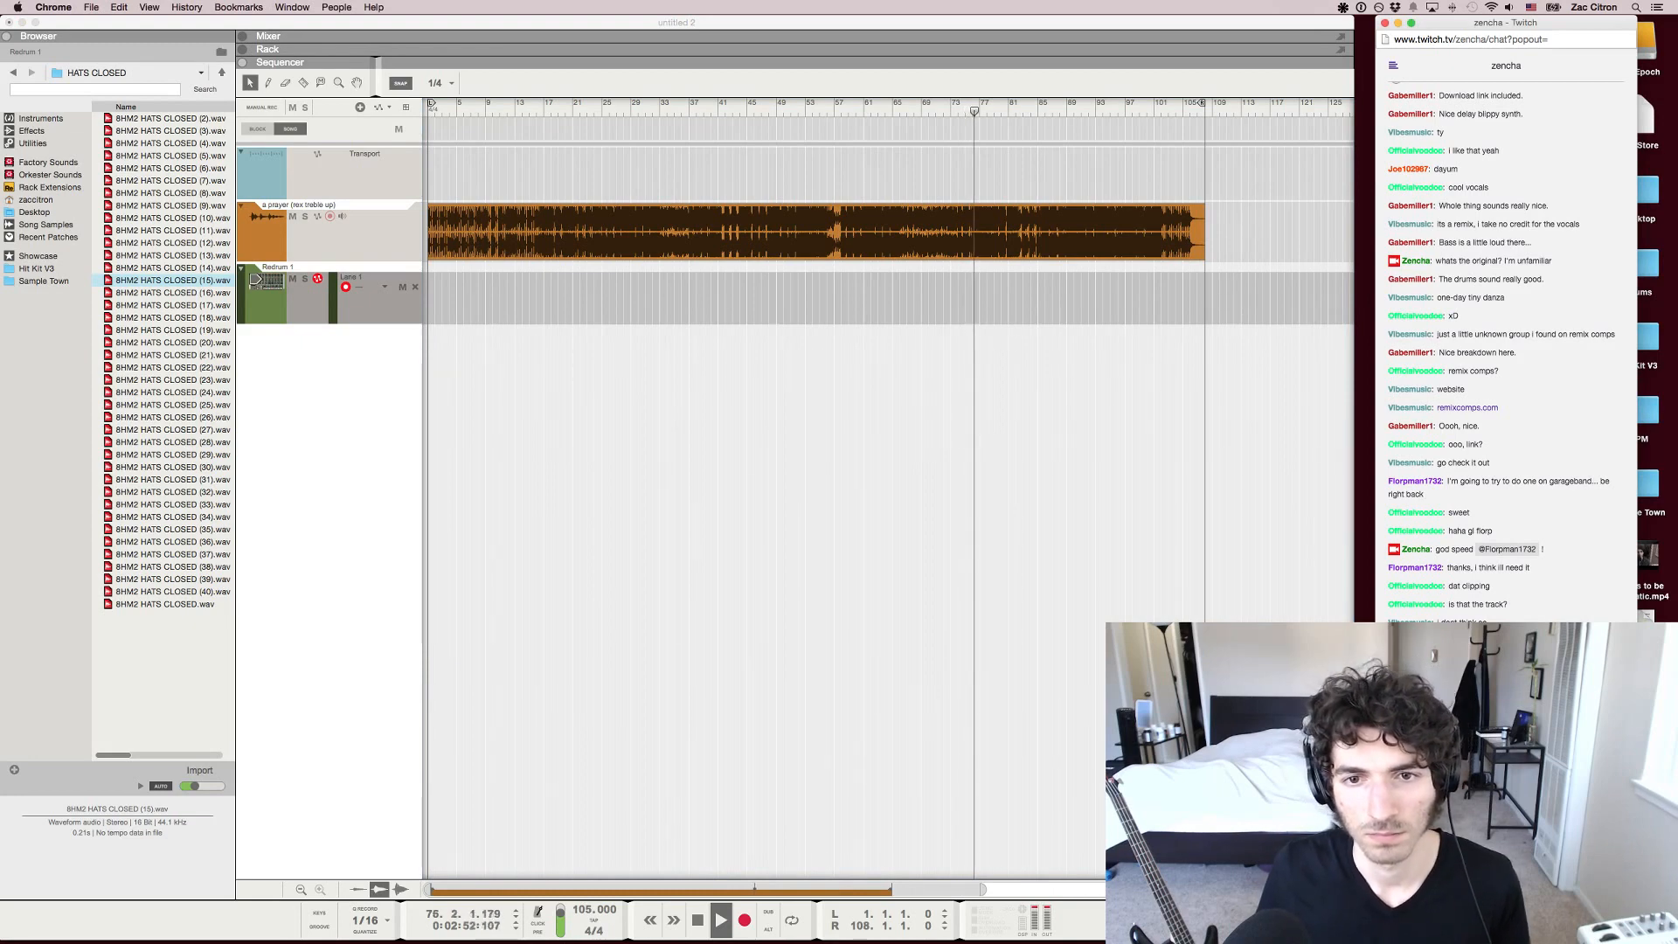
{"action": "key", "text": "super+Tab"}
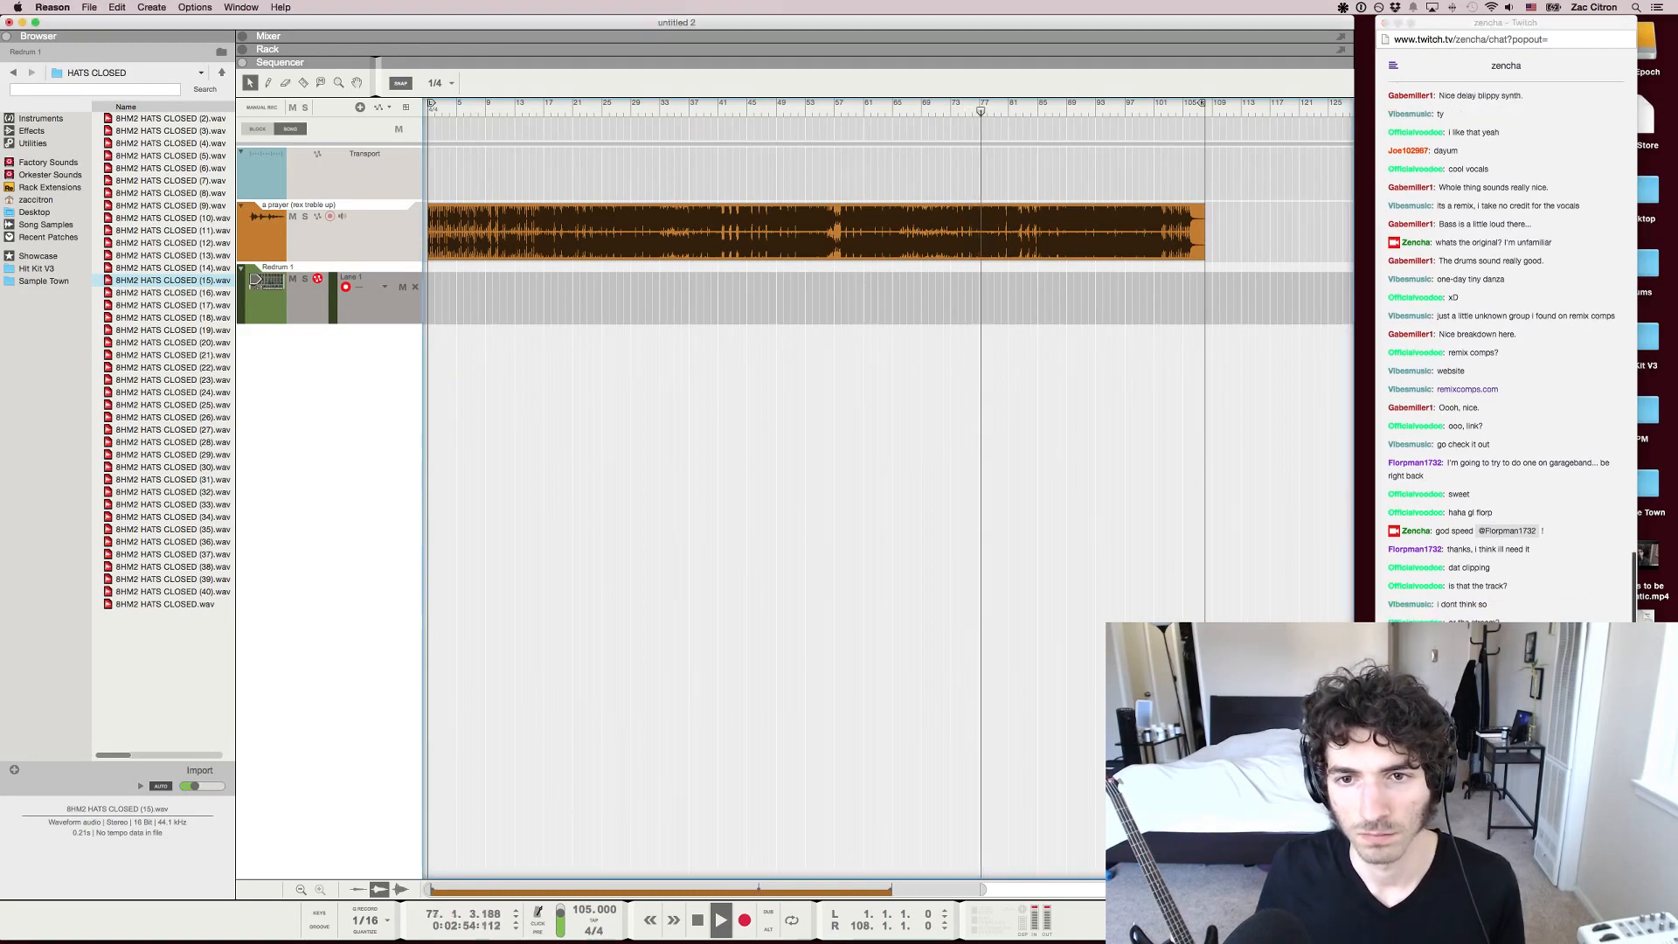
{"action": "key", "text": "XF86AudioRaiseVolume"}
{"action": "key", "text": "F5"}
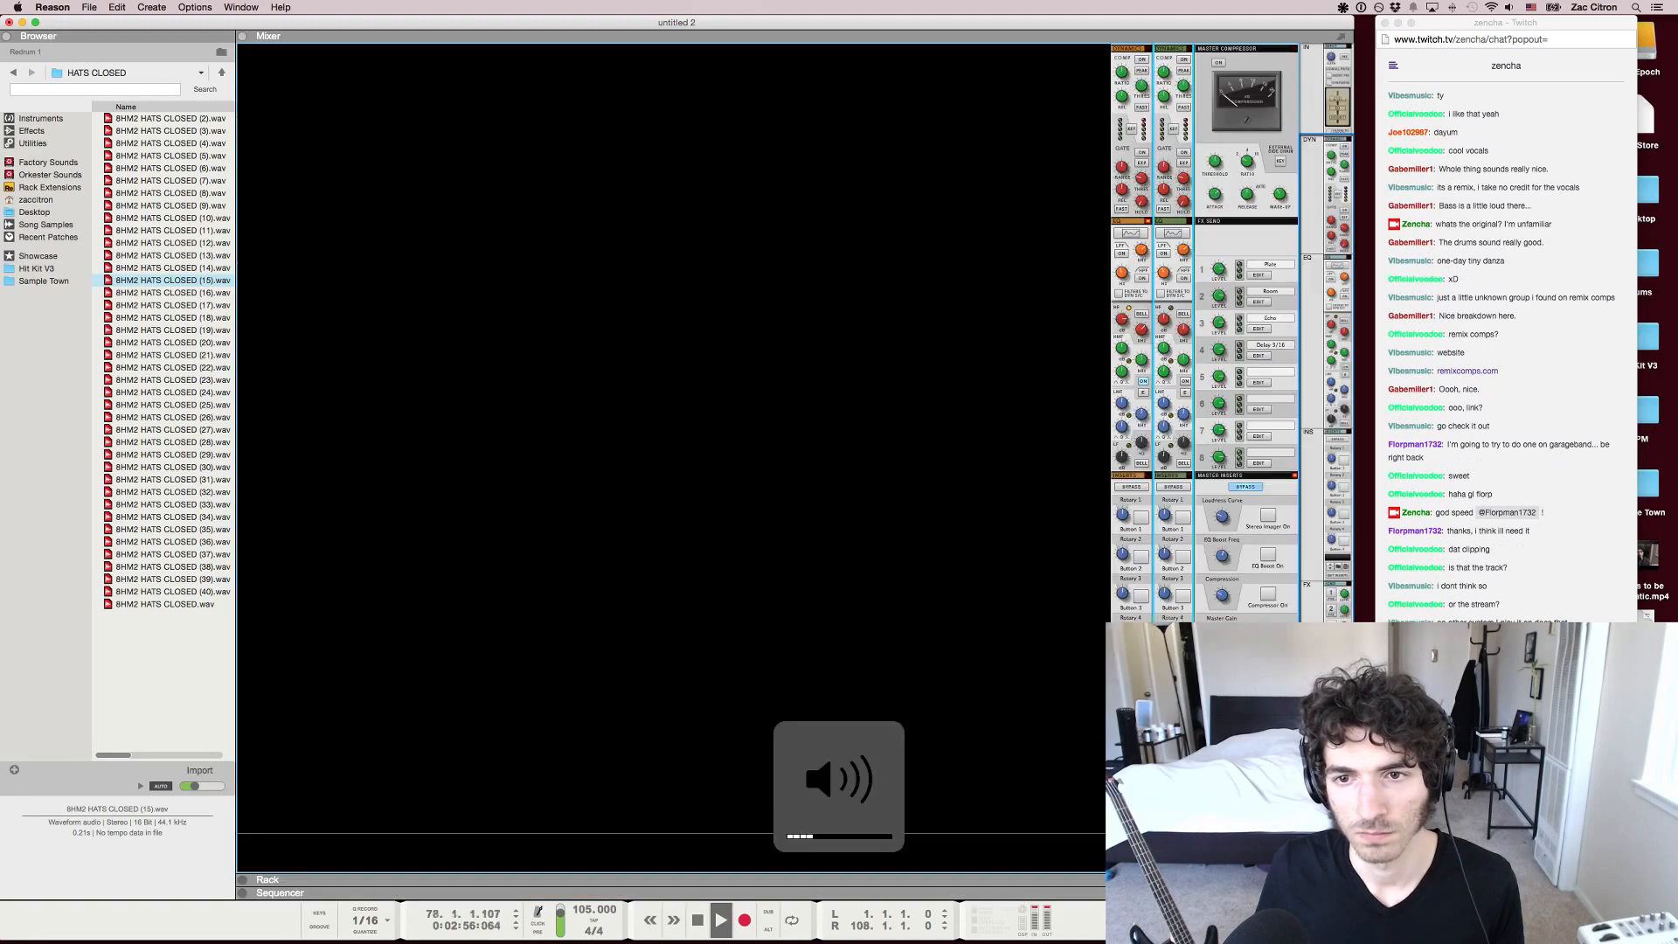
{"action": "scroll", "coordinate": [1246, 349], "scroll_direction": "down", "scroll_amount": 5}
{"action": "left_click", "coordinate": [1246, 350]}
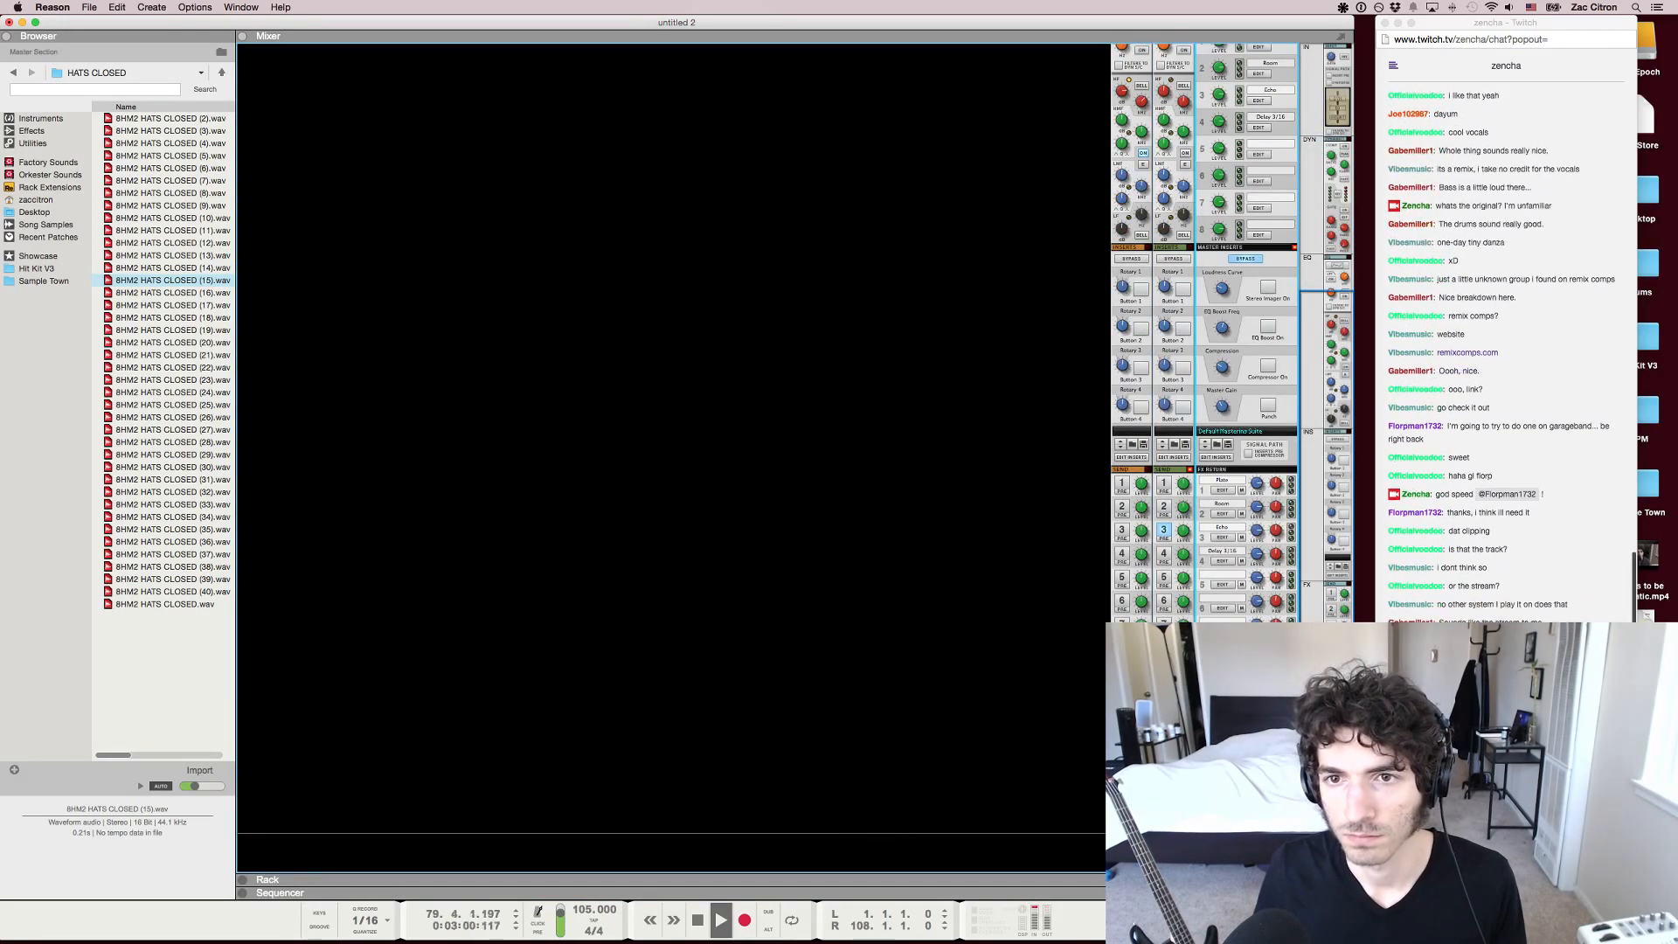
{"action": "left_click", "coordinate": [1132, 350]}
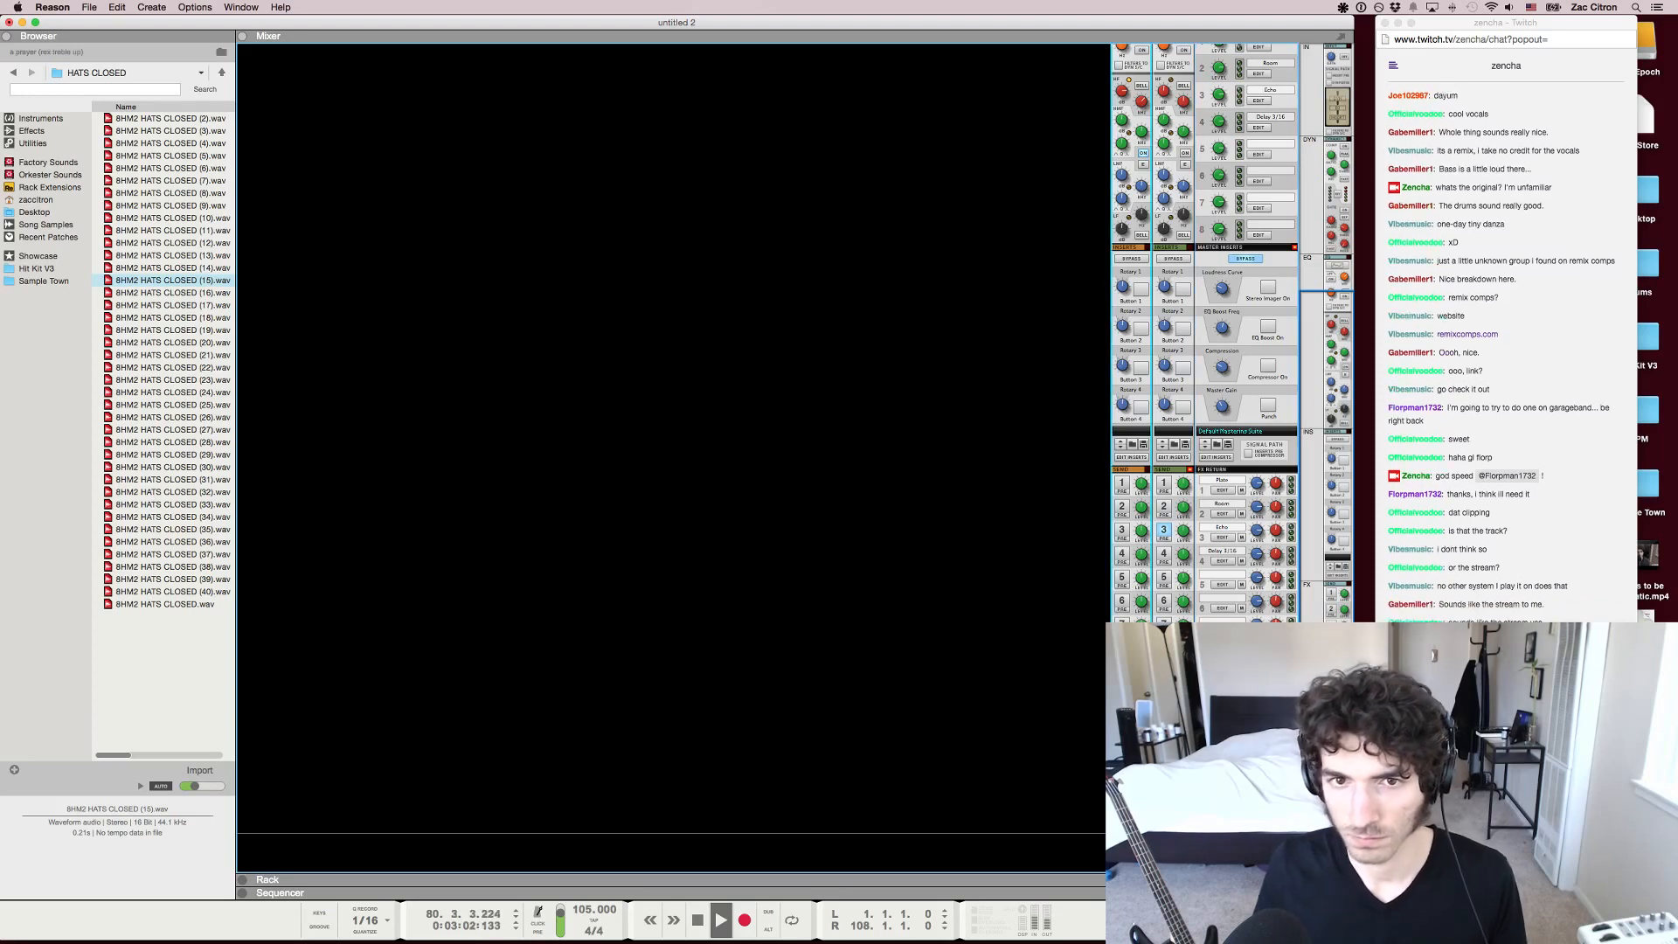
{"action": "left_click", "coordinate": [1246, 350]}
{"action": "key", "text": "XF86AudioLowerVolume"}
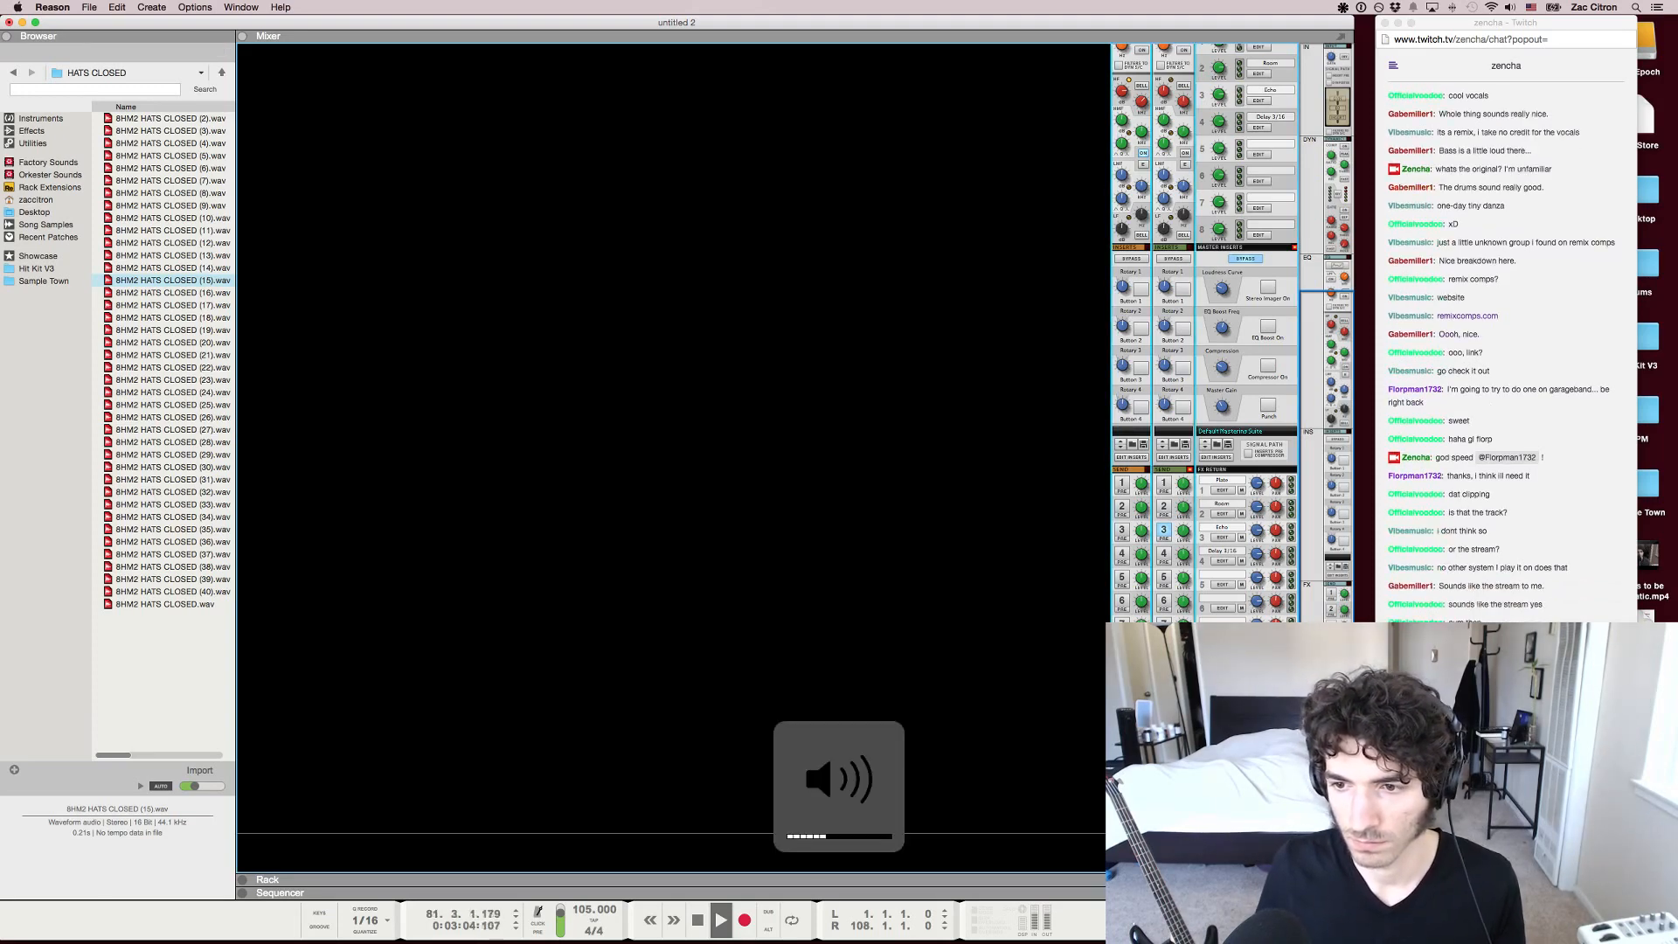
Read the Twitch chat in Chrome, lower the system volume and return to Reason's sequencer
{"action": "key", "text": "super+Tab"}
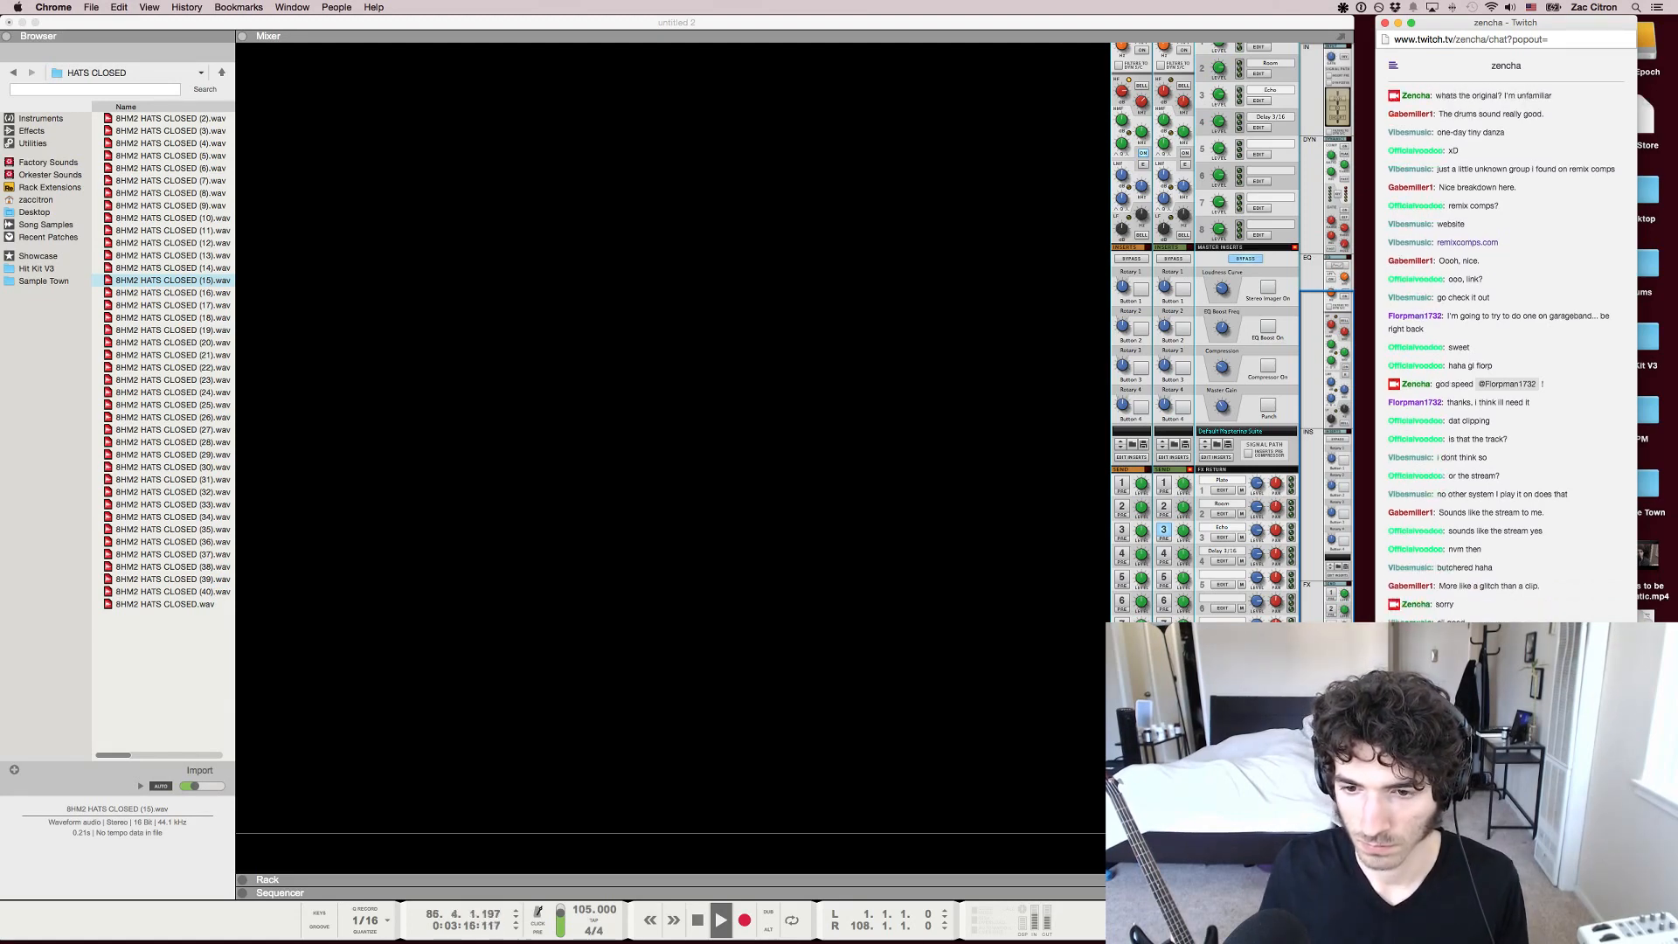
{"action": "key", "text": "XF86AudioLowerVolume"}
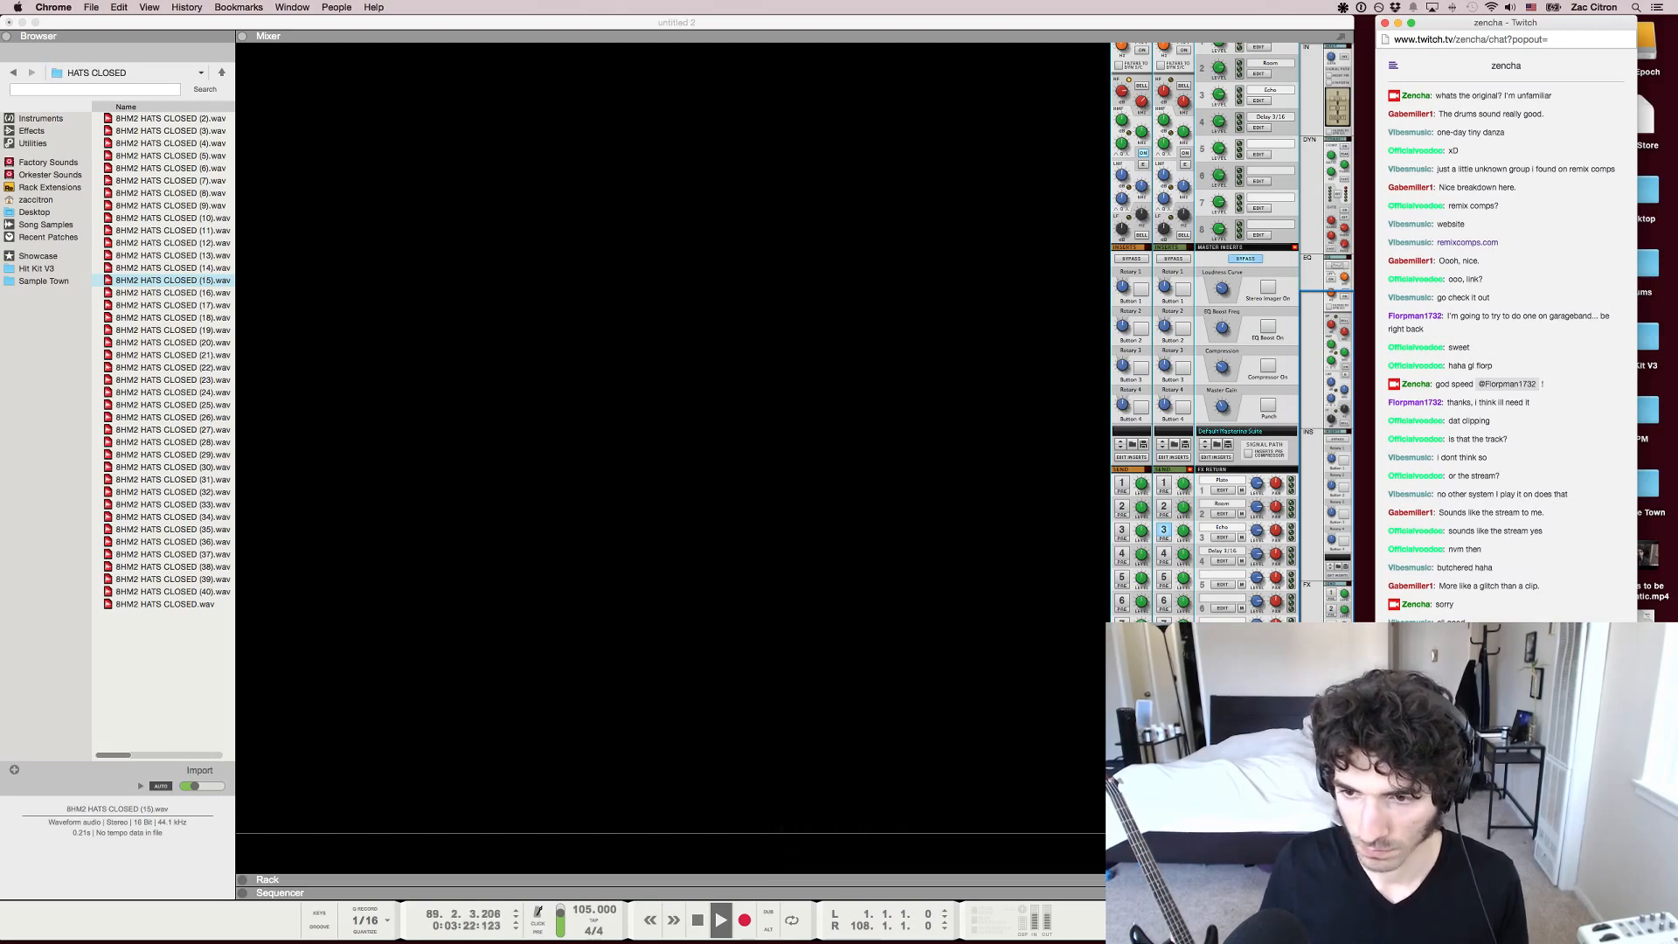
{"action": "key", "text": "super+Tab"}
{"action": "key", "text": "F7"}
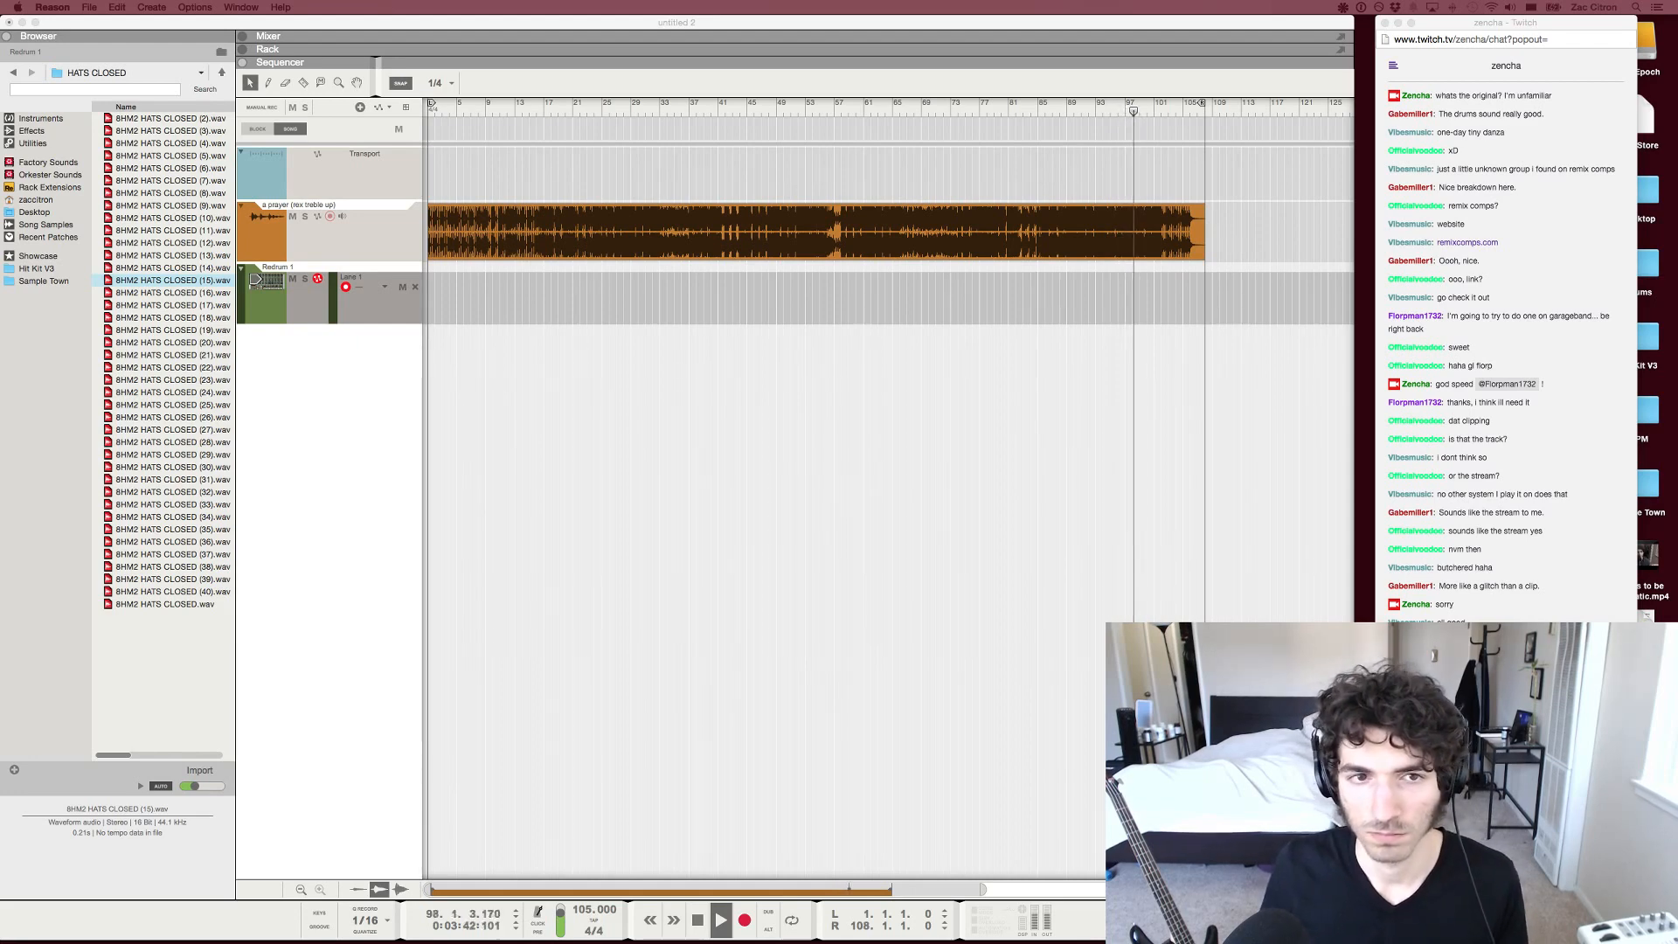
Check the Twitch chat in Chrome again, return to Reason and stop playback at the end of the song
{"action": "key", "text": "super+Tab"}
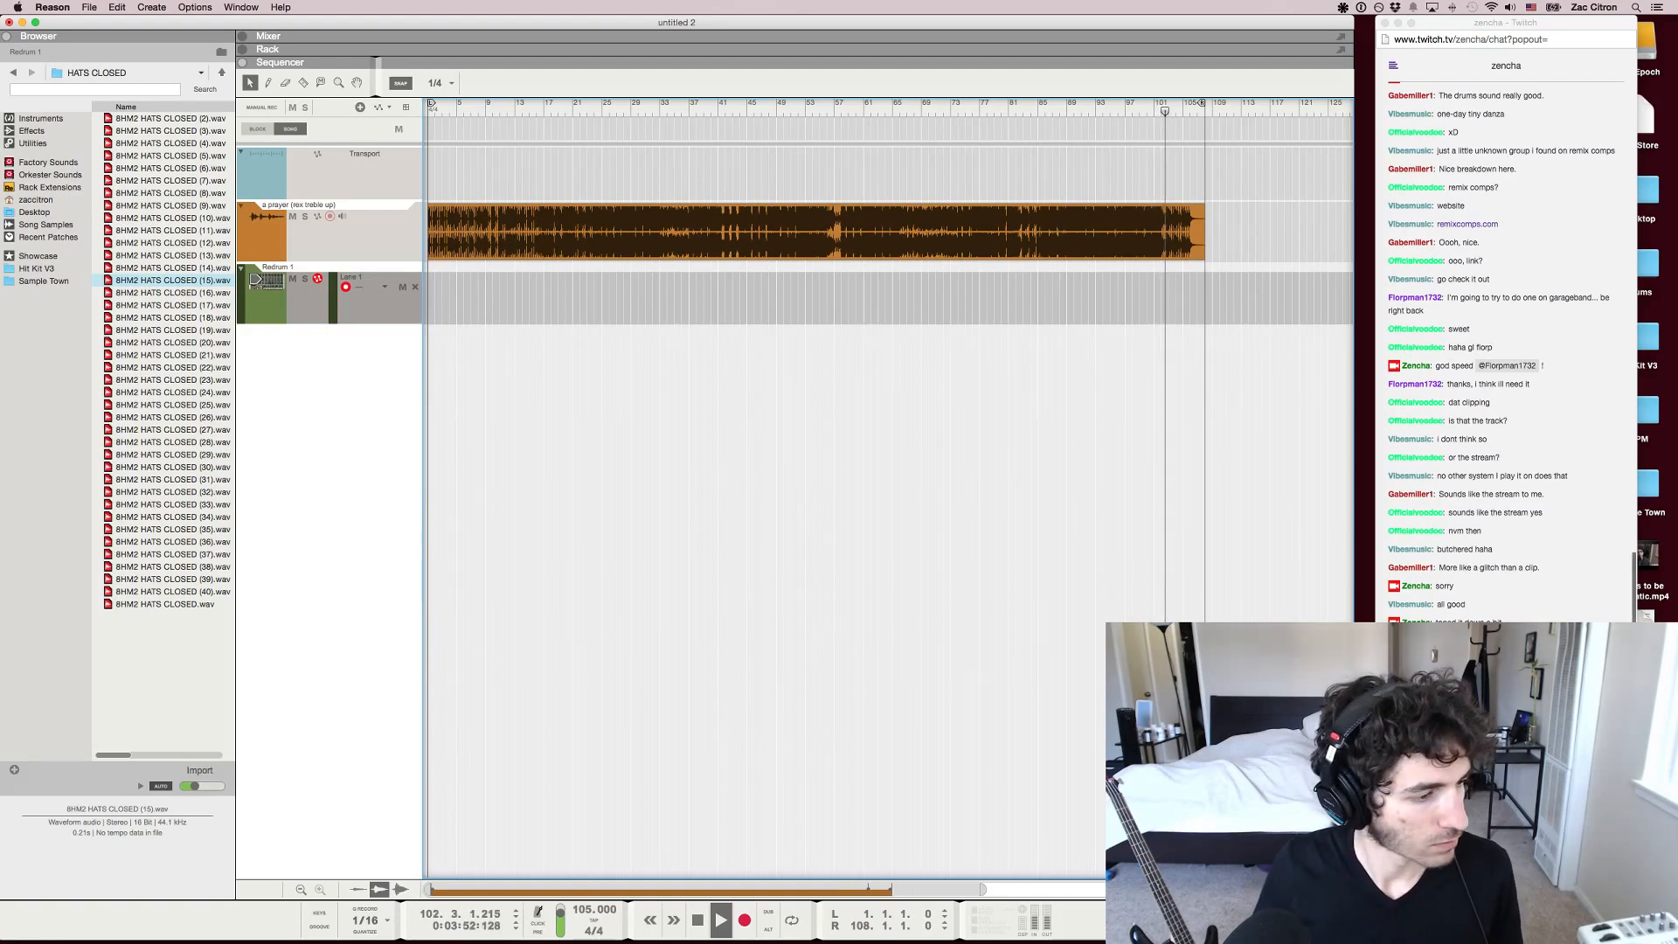
{"action": "left_click", "coordinate": [1492, 875]}
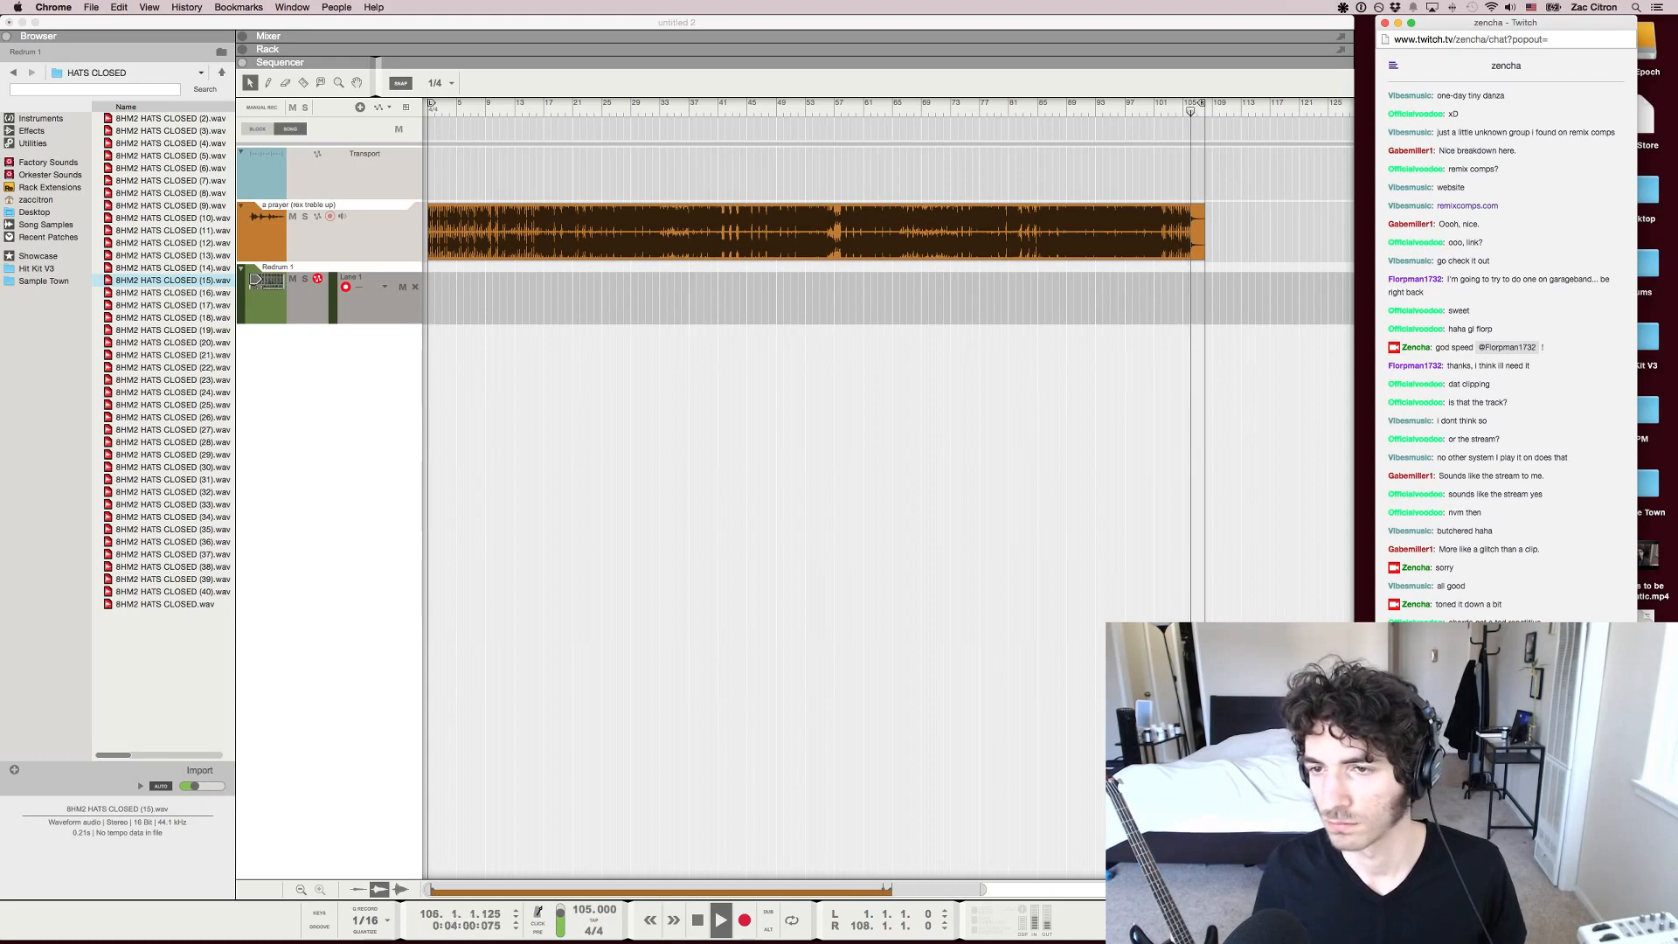
{"action": "key", "text": "super+Tab"}
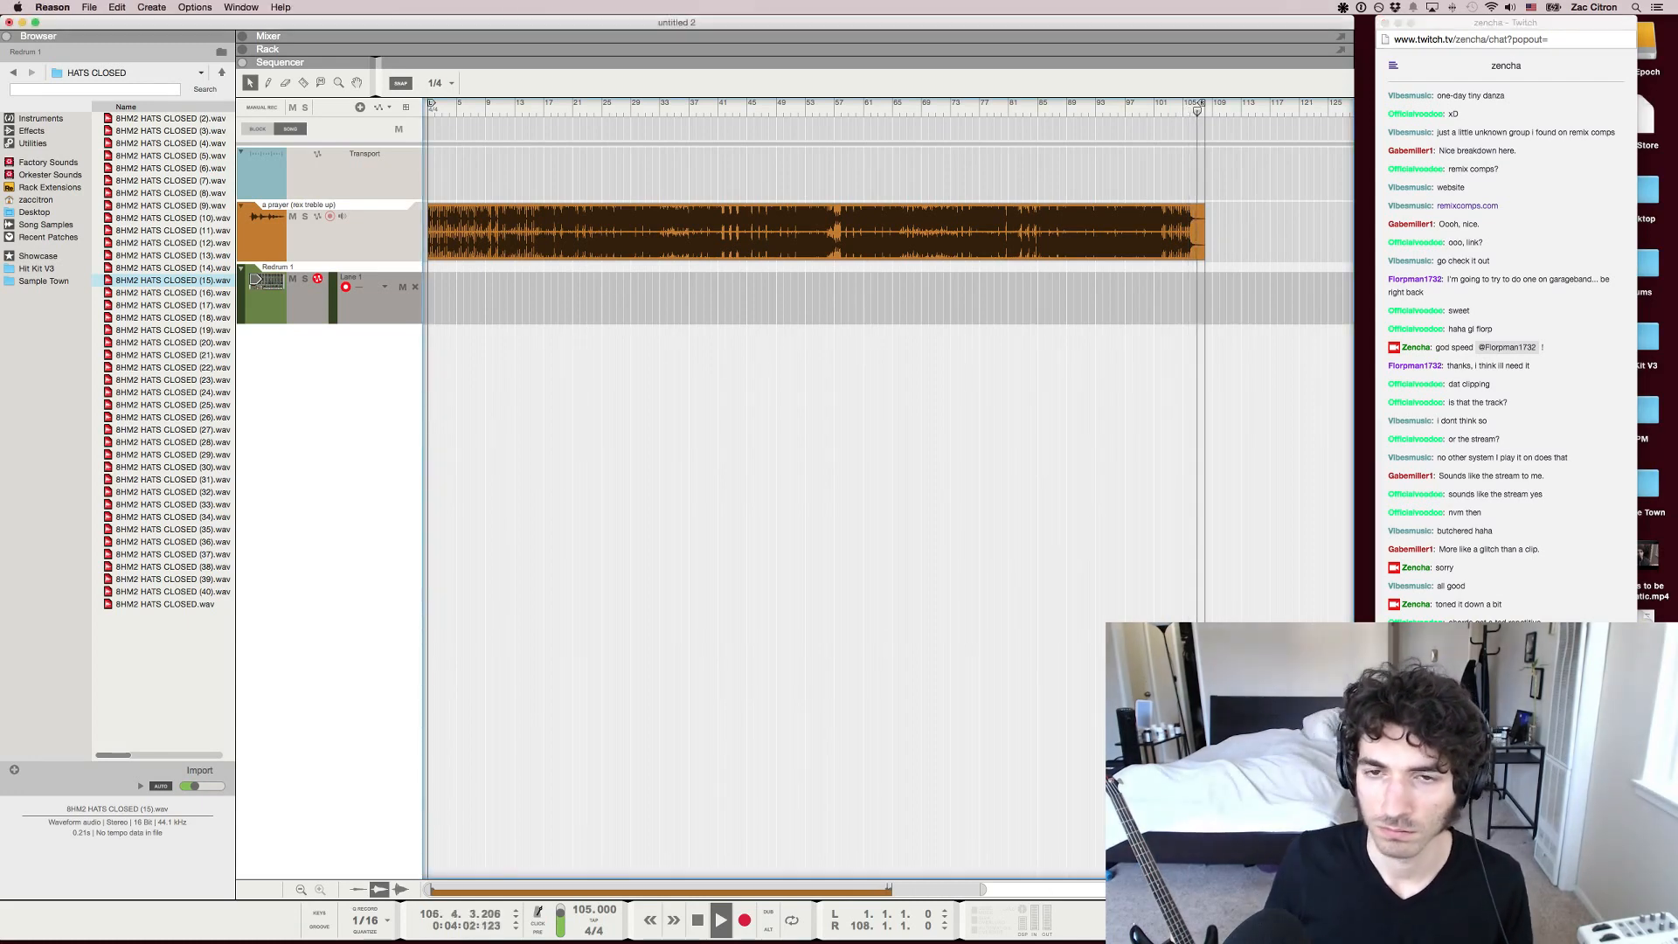
{"action": "key", "text": "space"}
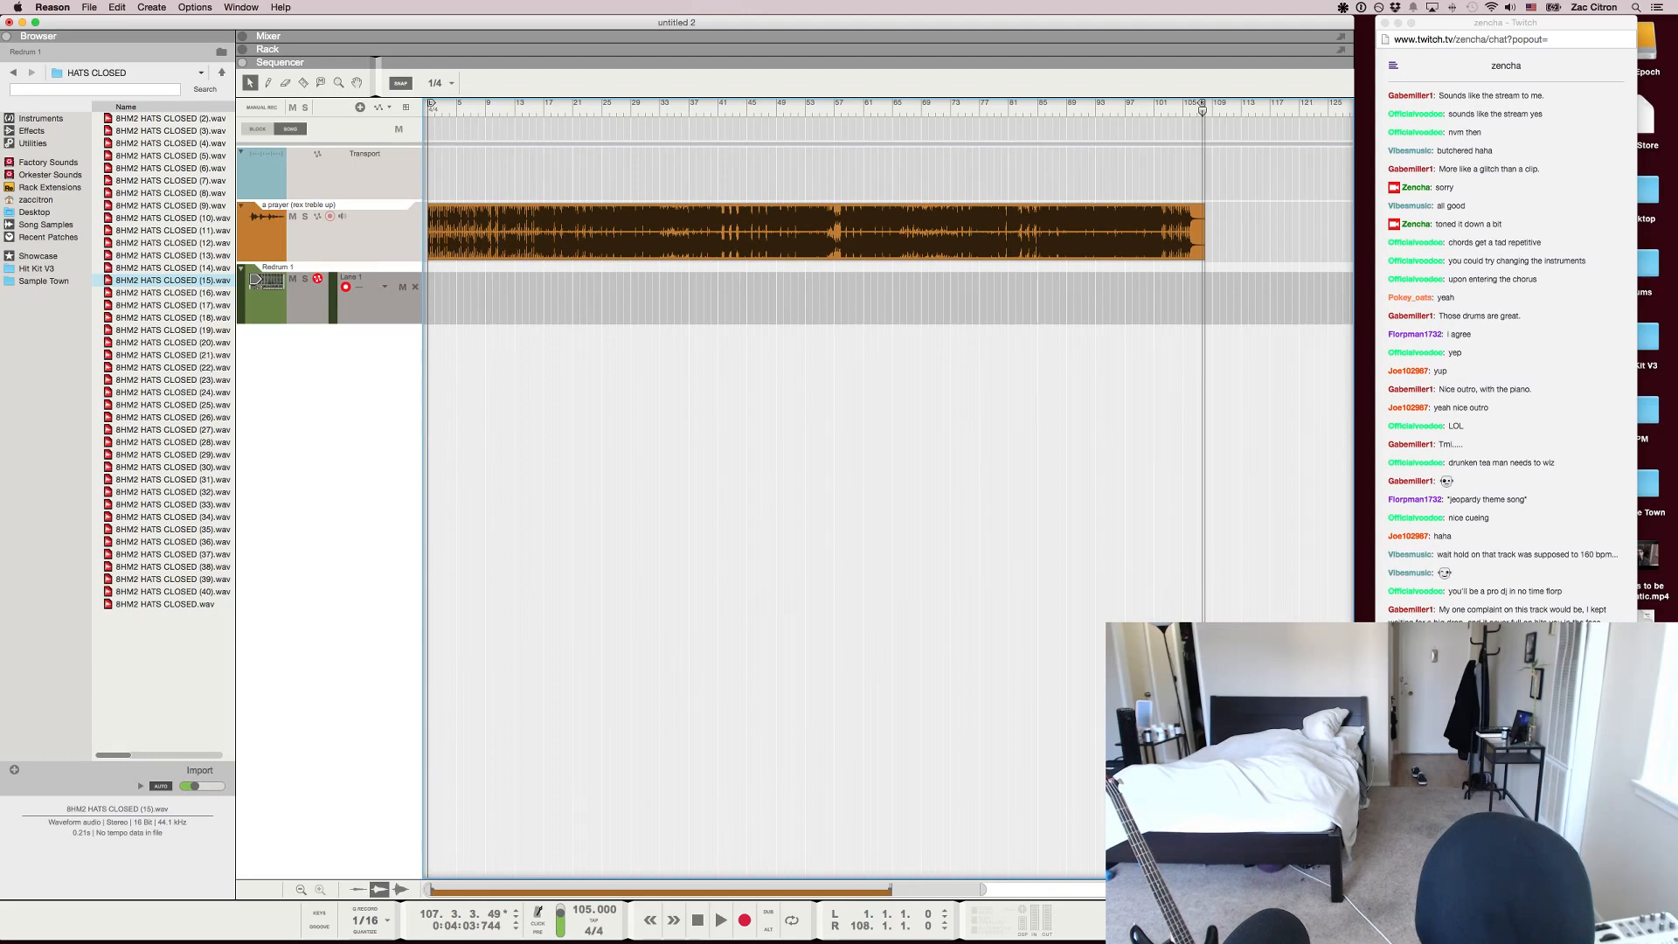
Switch to the Twitch chat in Chrome to read the viewers' feedback on the finished song
{"action": "key", "text": "super+Tab"}
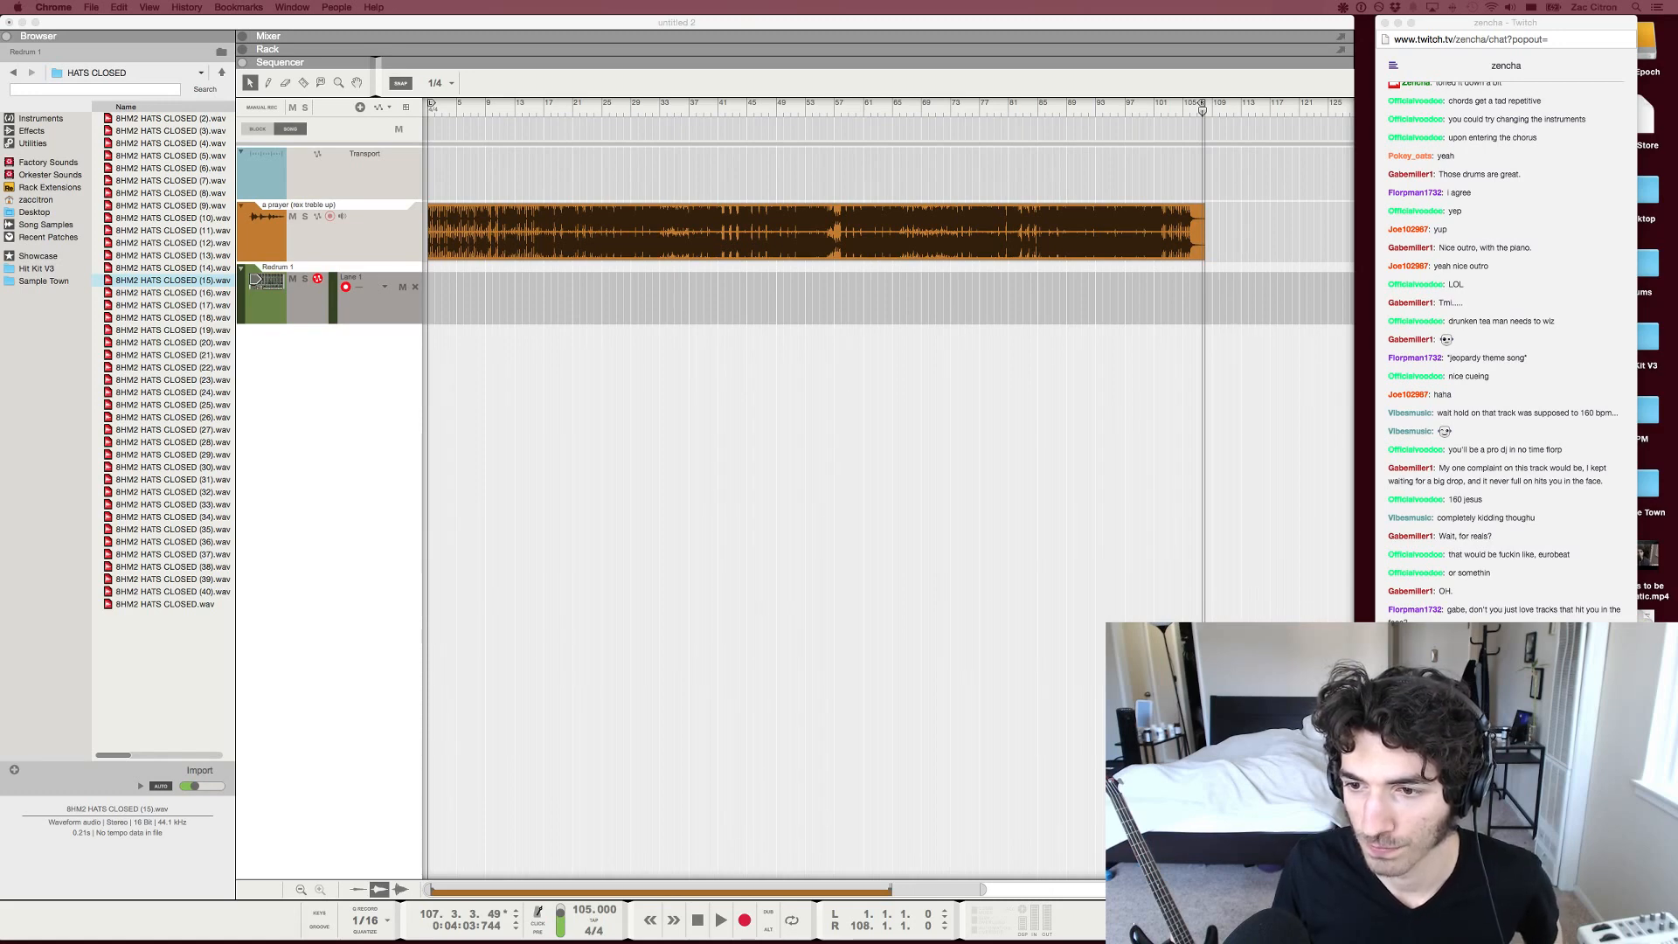
{"action": "key", "text": "super+Tab"}
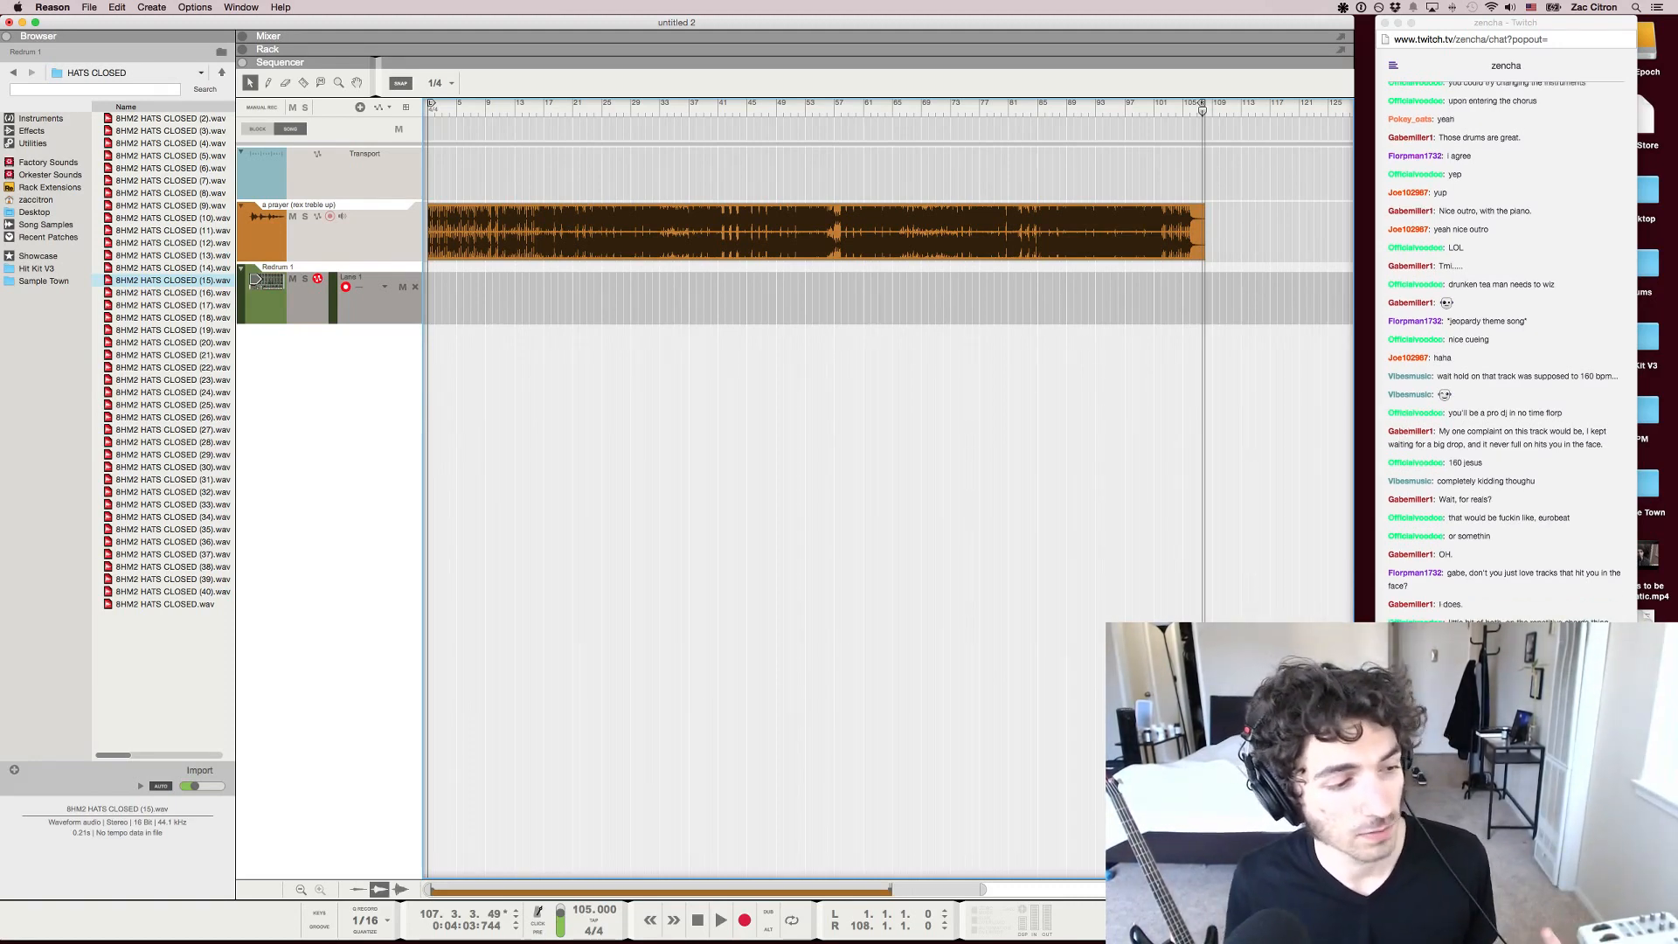
{"action": "left_click", "coordinate": [1506, 866]}
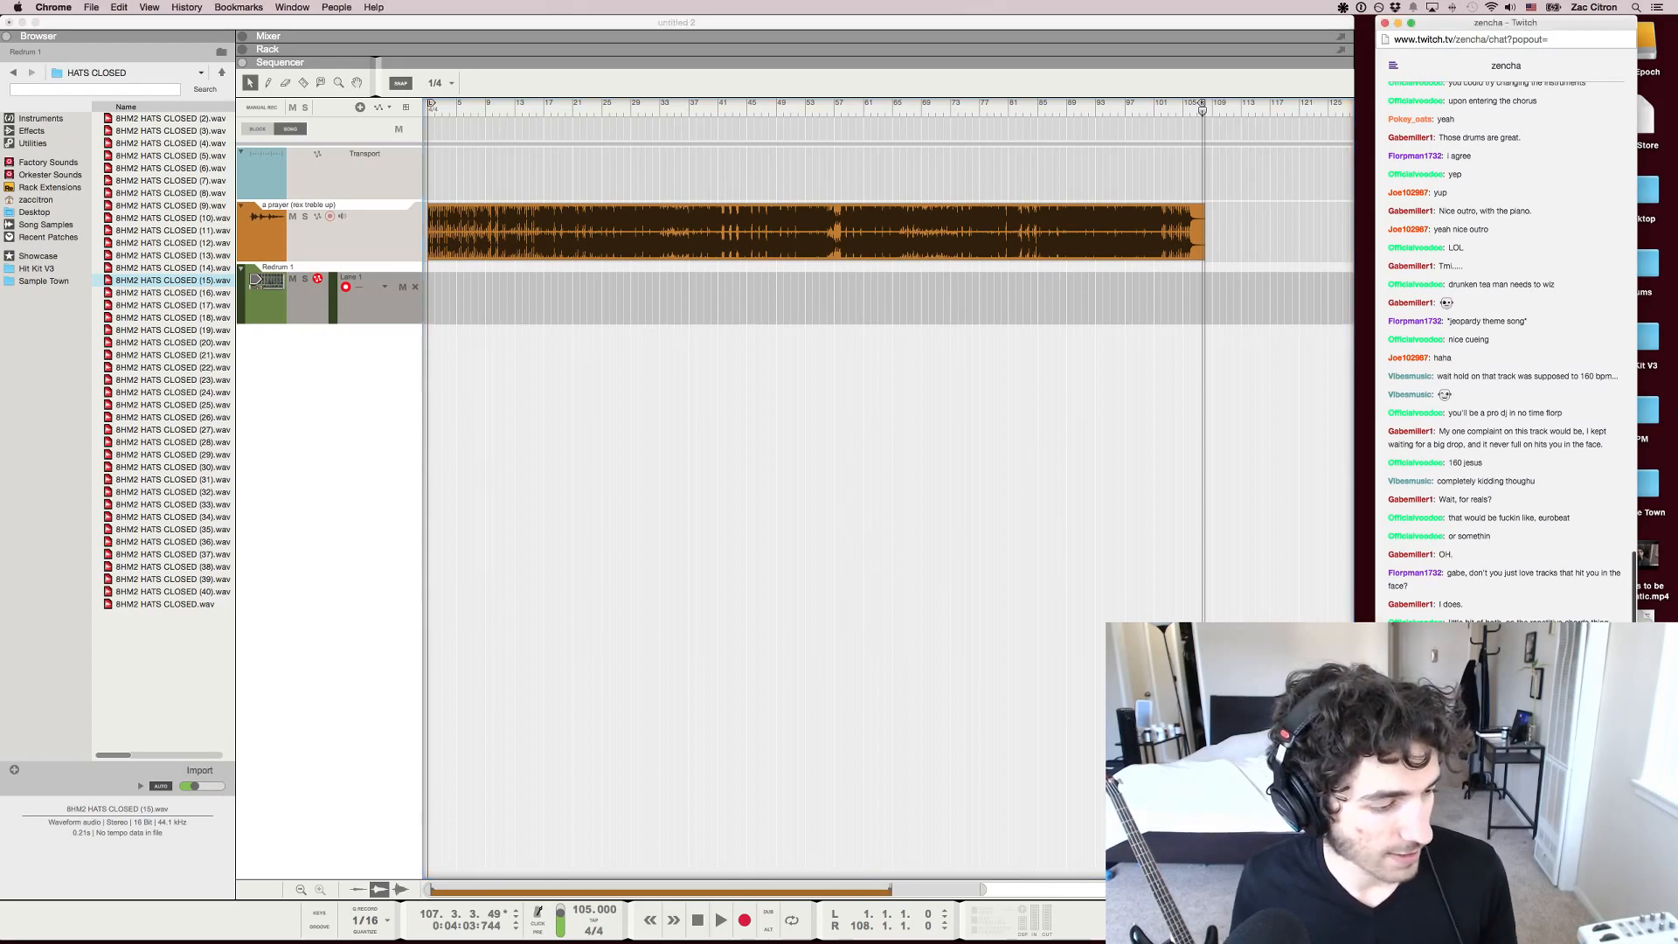
Return to Reason and play the song in the sequencer from about bar 56
{"action": "key", "text": "super+Tab"}
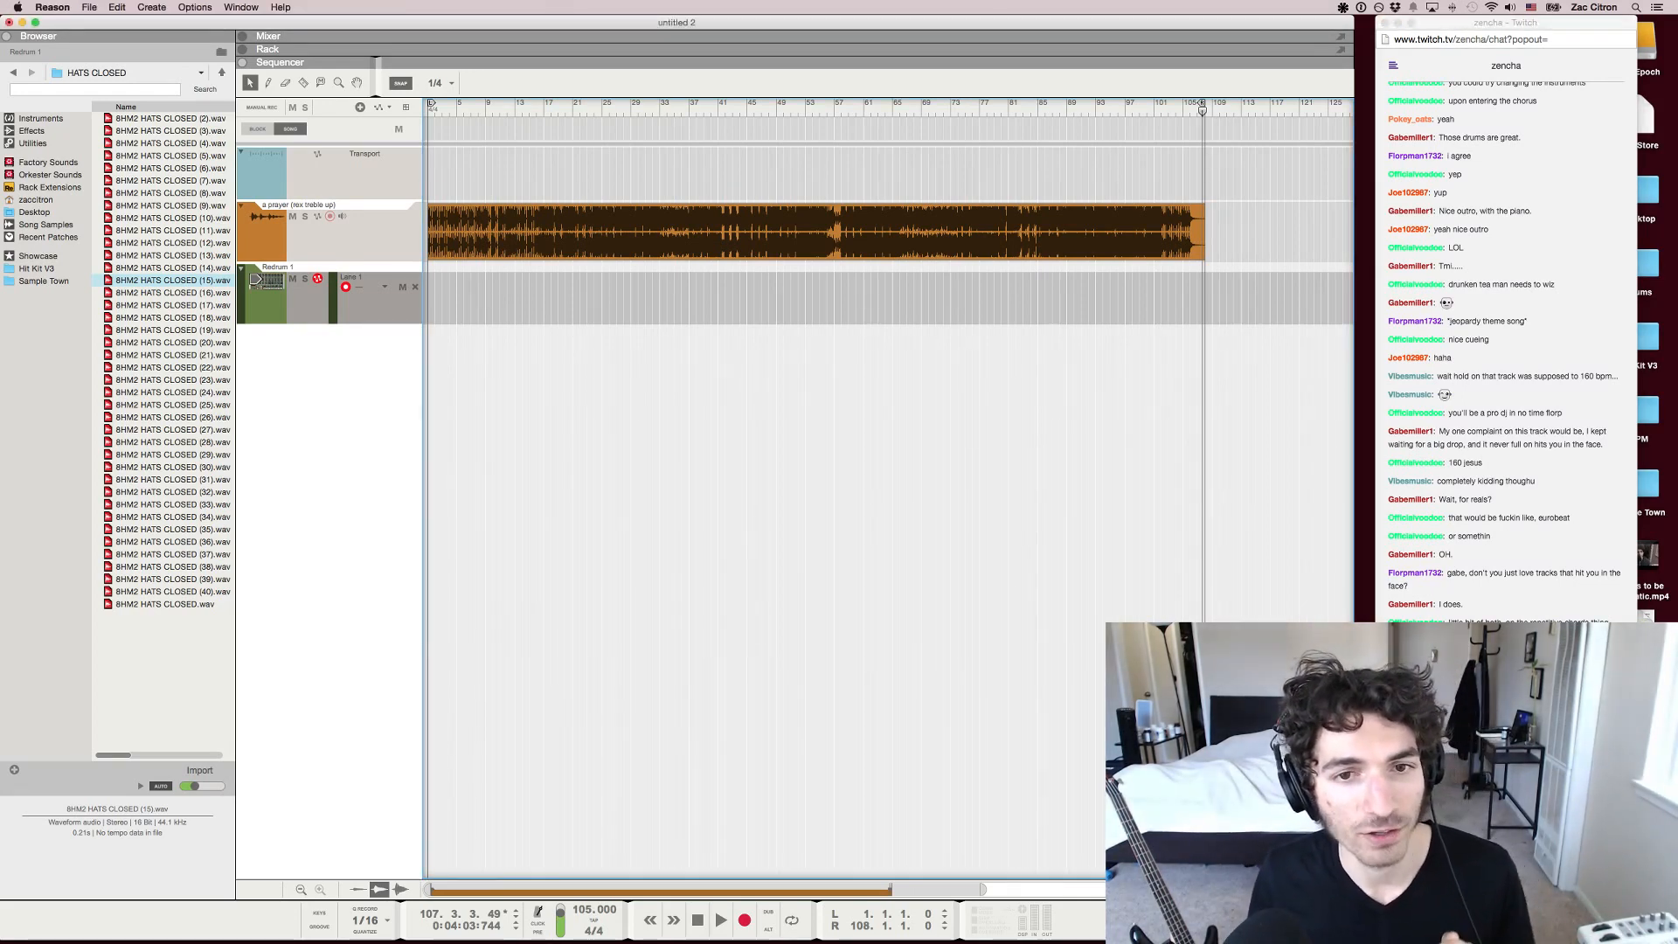
{"action": "key", "text": "h"}
{"action": "key", "text": "h"}
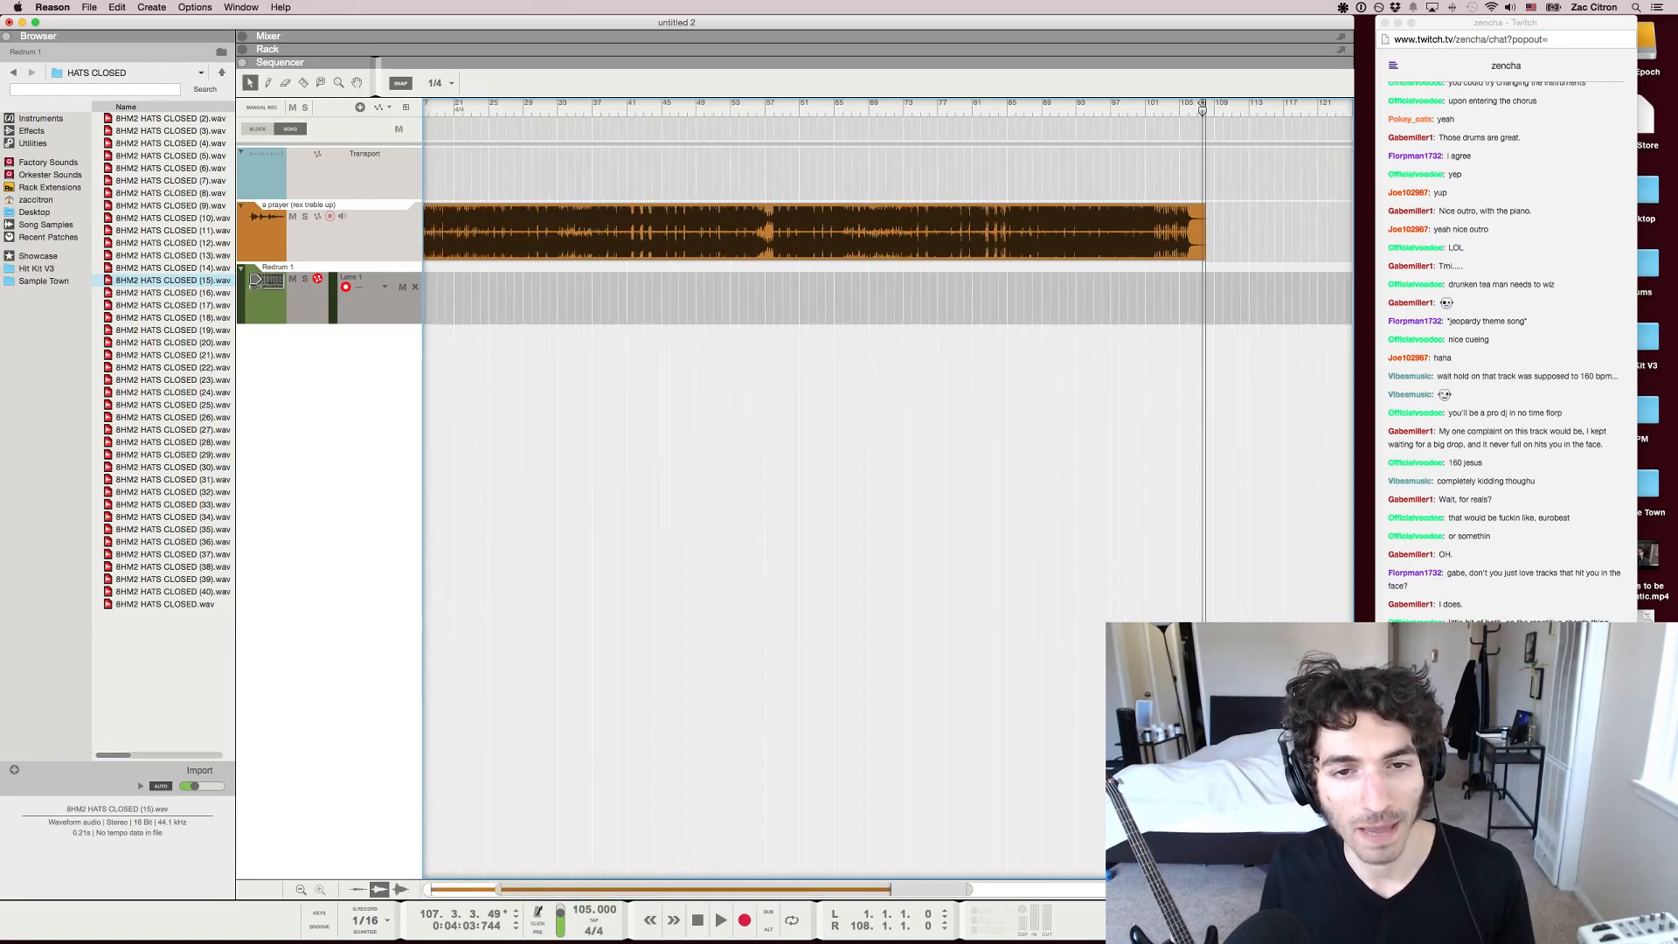
{"action": "left_click", "coordinate": [266, 301]}
{"action": "scroll", "coordinate": [887, 489], "scroll_direction": "left", "scroll_amount": 3}
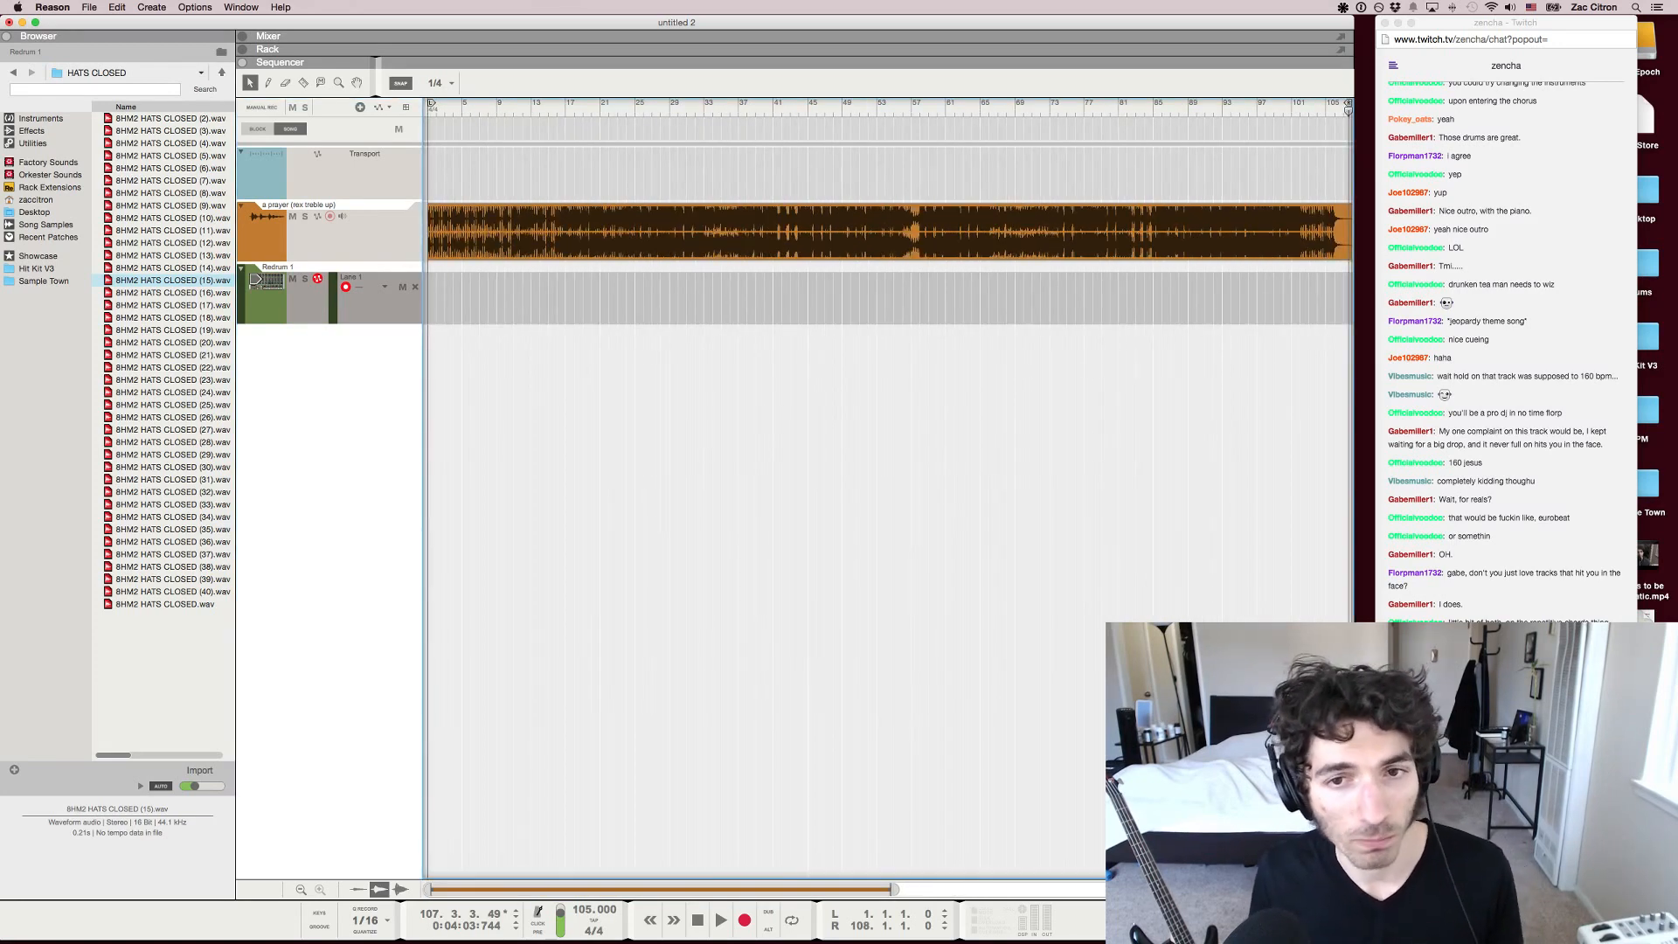
{"action": "key", "text": "g"}
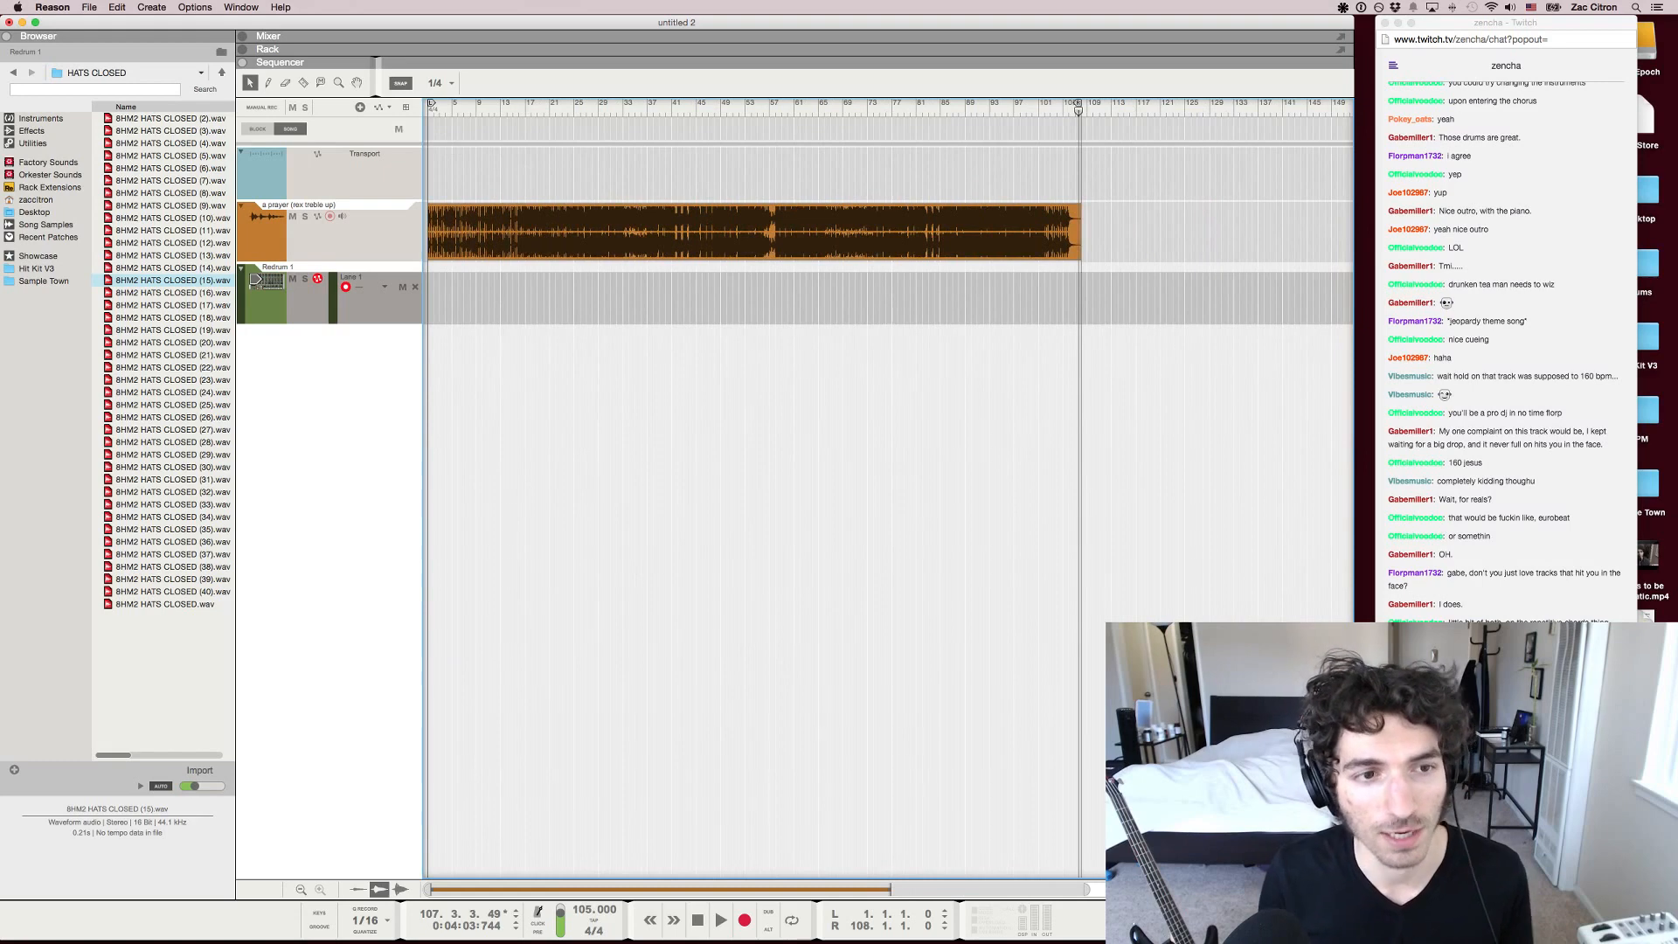
{"action": "key", "text": "F6"}
{"action": "key", "text": "F7"}
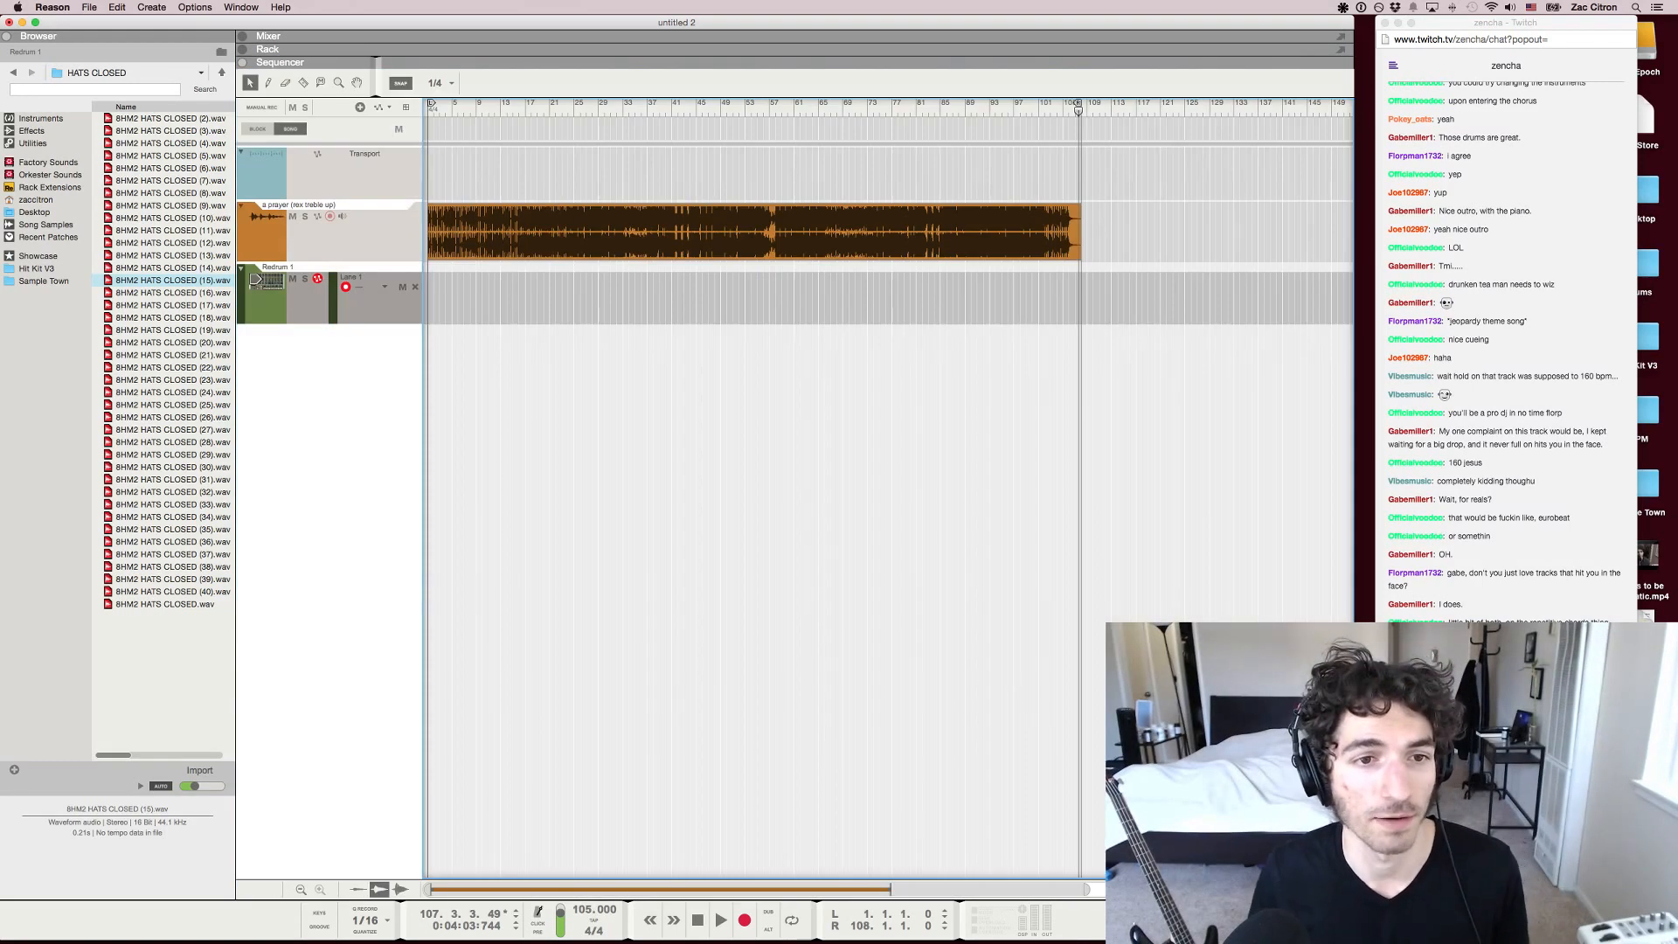
{"action": "scroll", "coordinate": [1049, 232], "scroll_direction": "up", "scroll_amount": 3}
{"action": "scroll", "coordinate": [865, 232], "scroll_direction": "left", "scroll_amount": 5}
{"action": "left_click", "coordinate": [864, 105]}
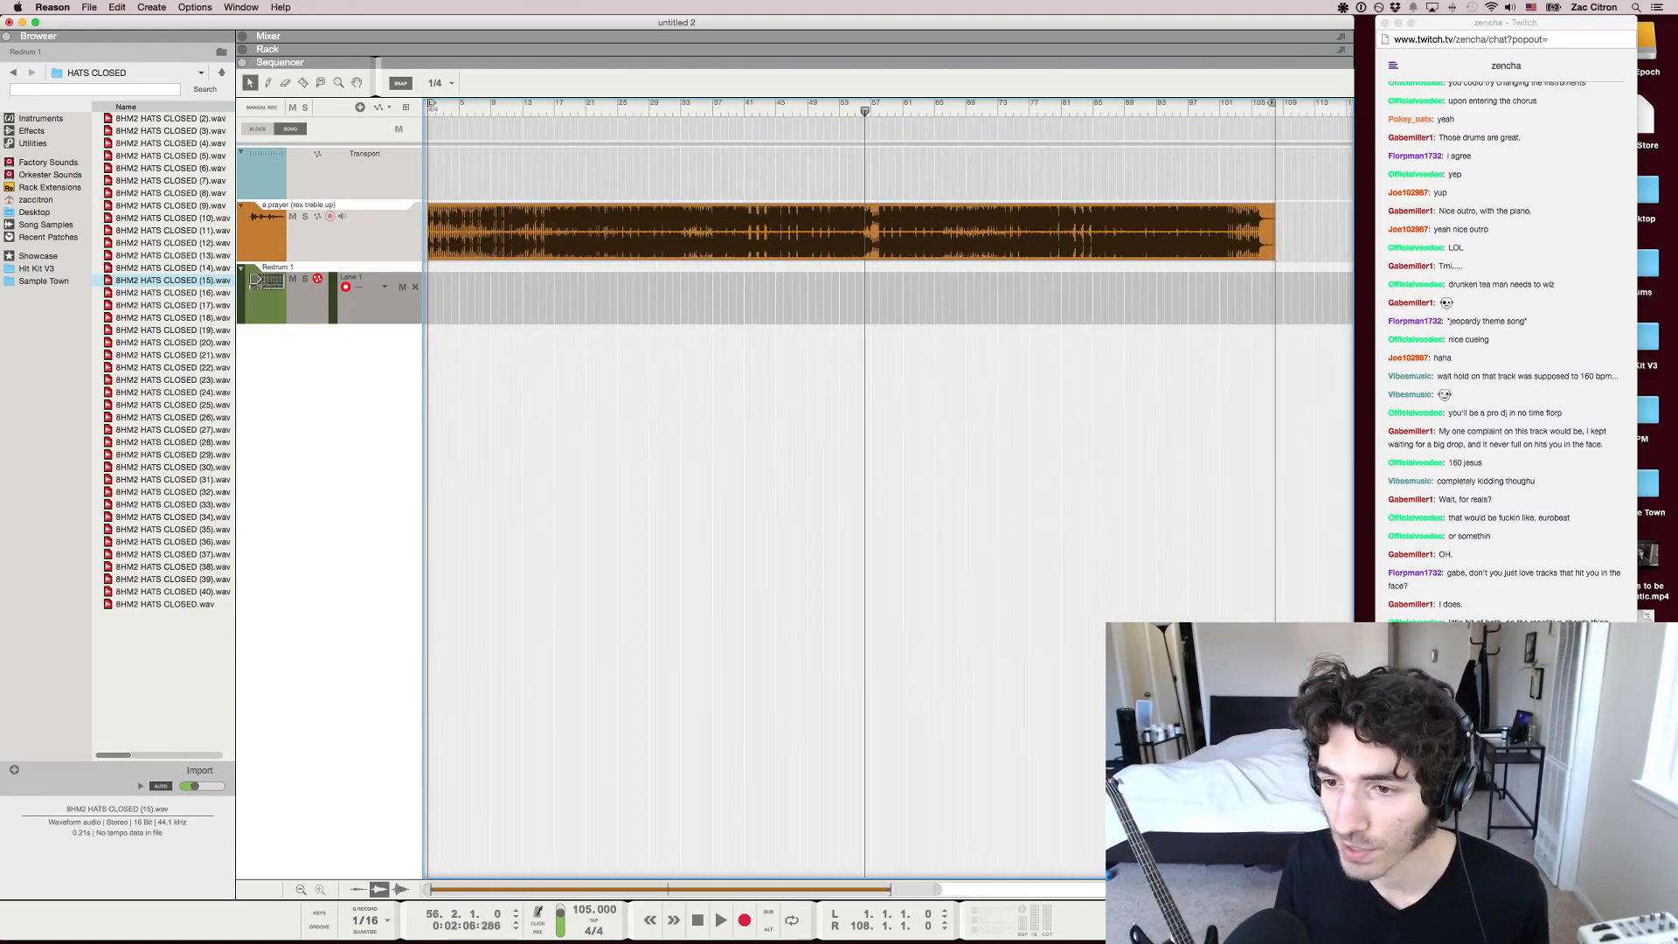
{"action": "key", "text": "space"}
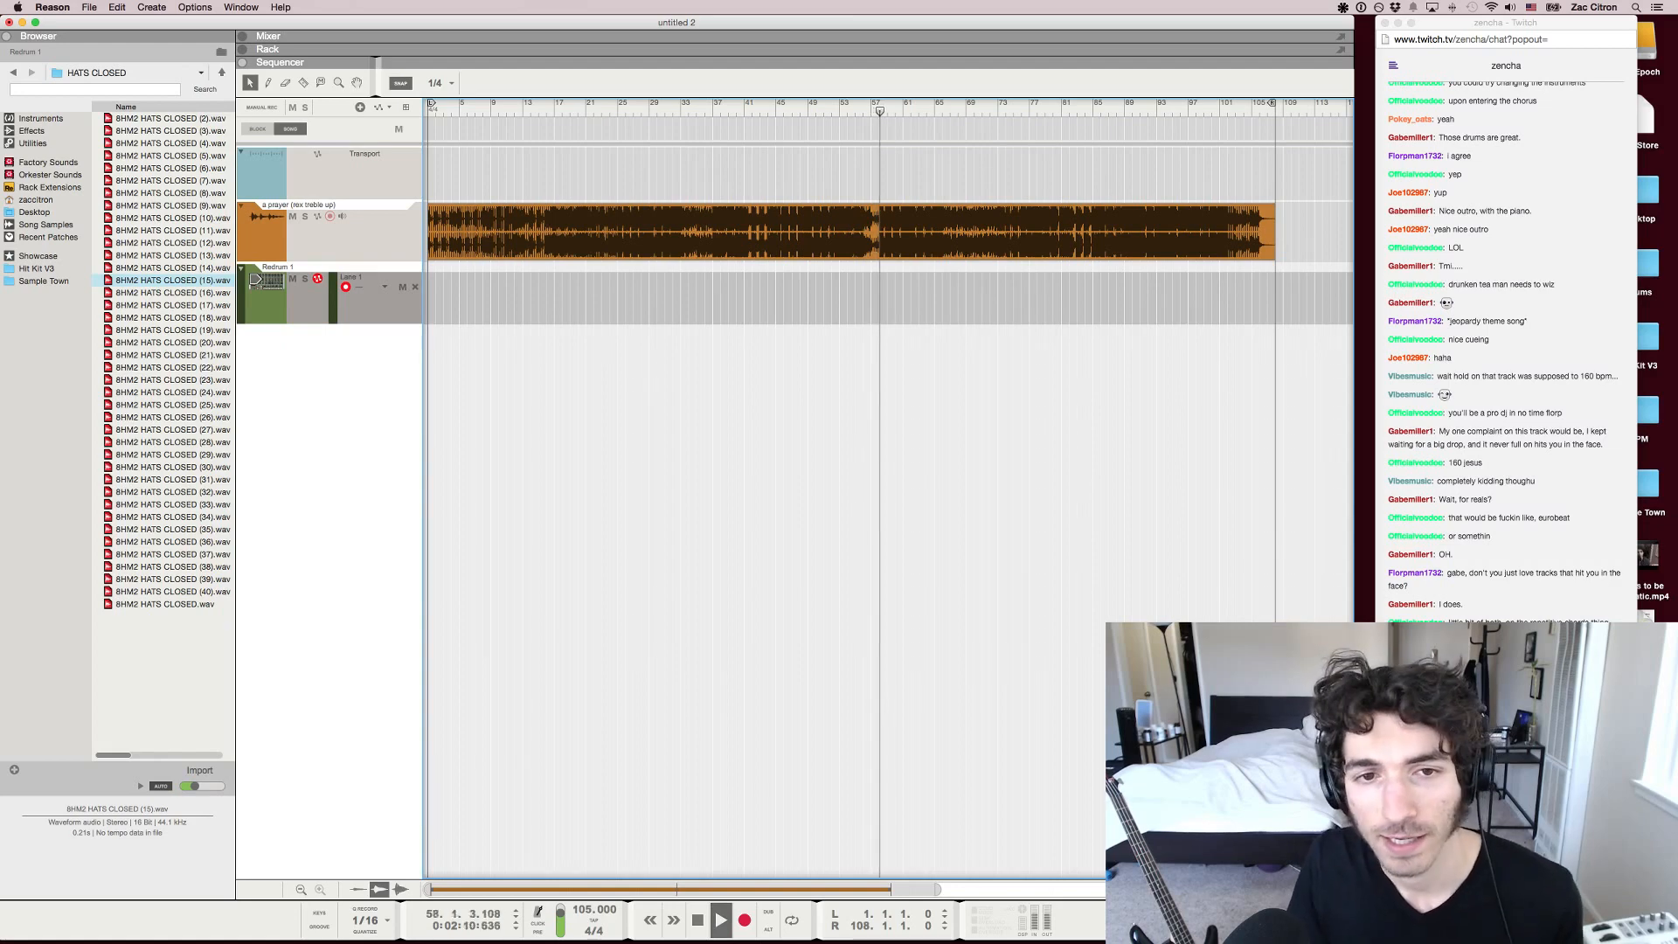
Inspect the mixer and the rack during playback, return to the sequencer and stop the song
{"action": "key", "text": "F5"}
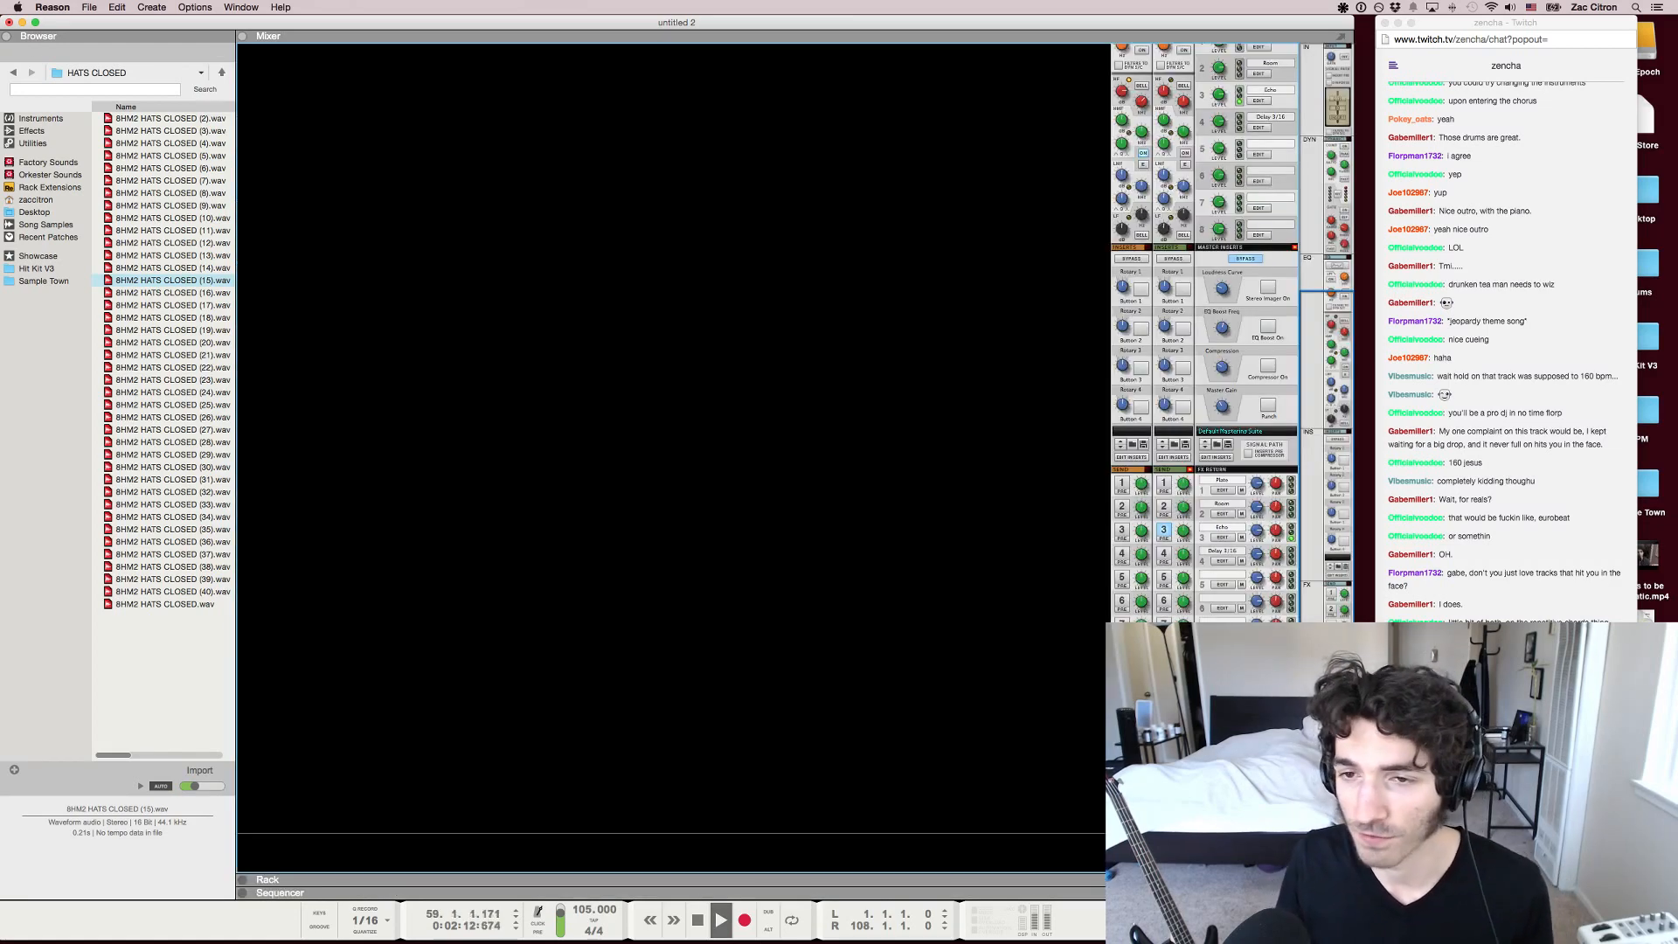
{"action": "key", "text": "F6"}
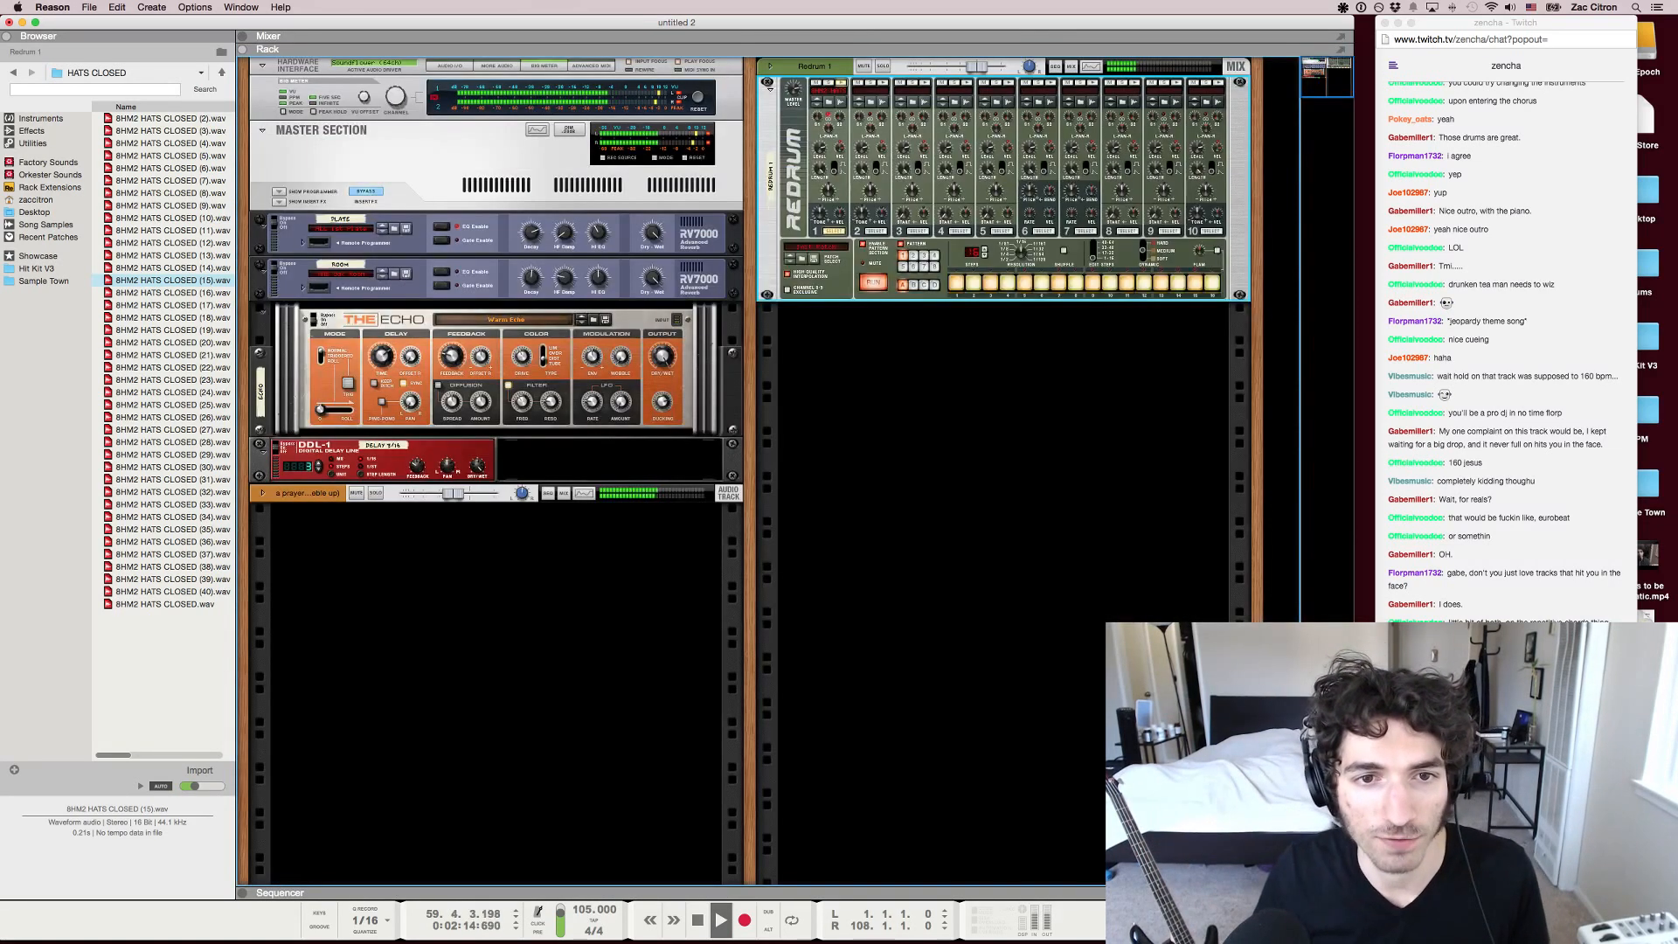
{"action": "key", "text": "F5"}
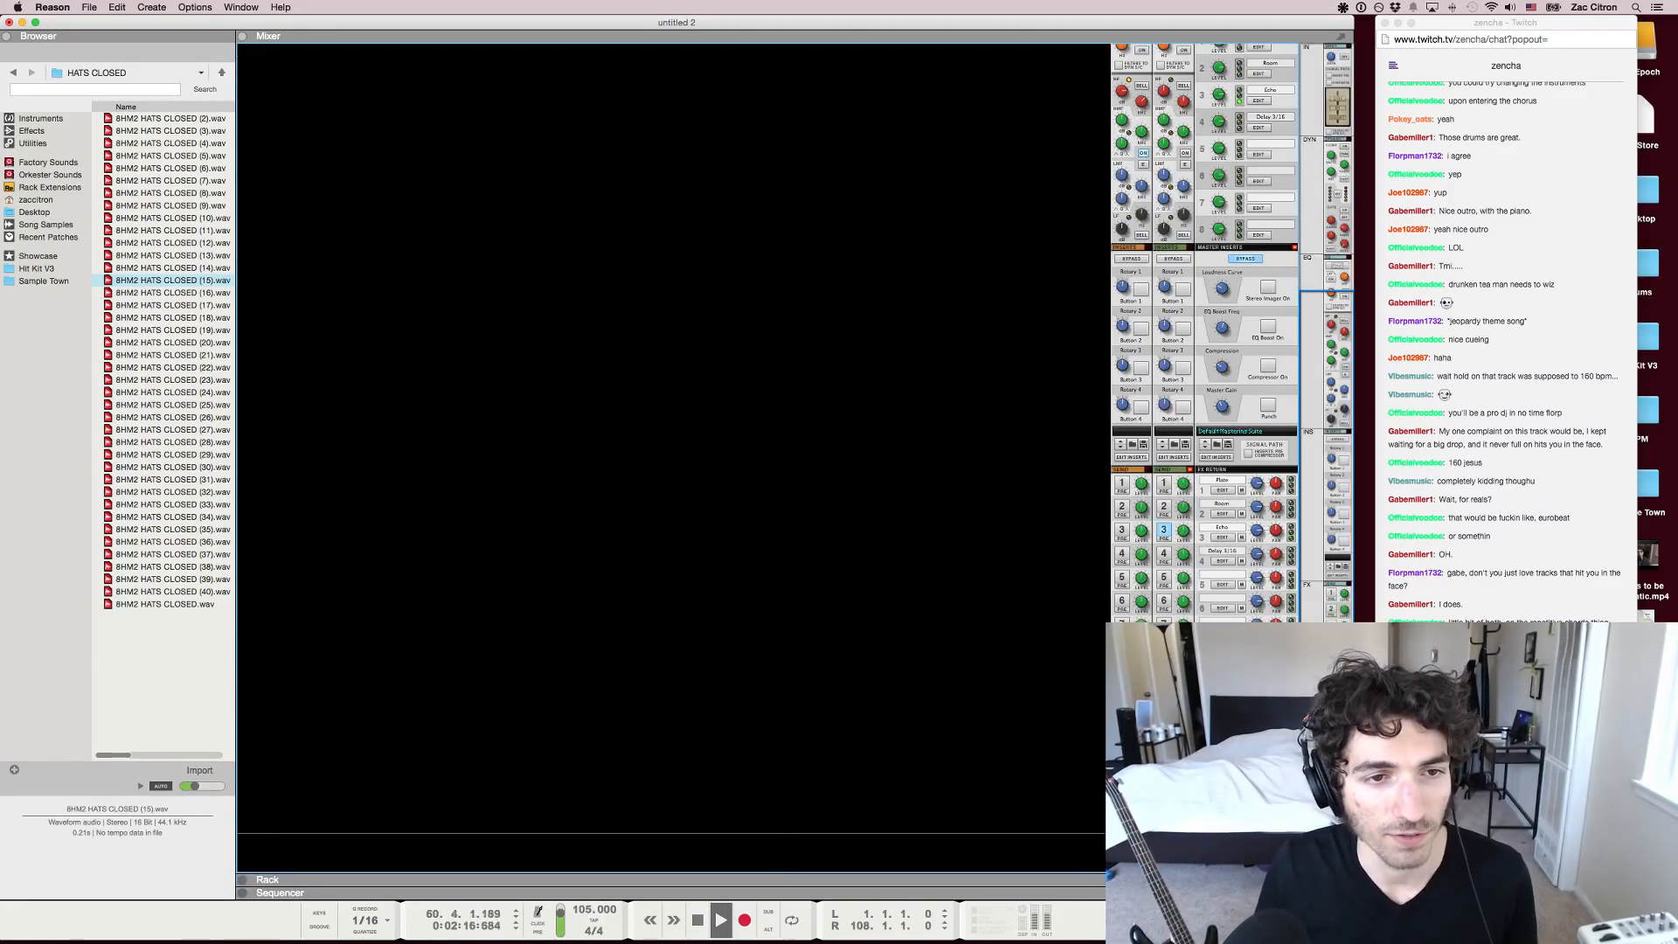
{"action": "key", "text": "F7"}
{"action": "key", "text": "space"}
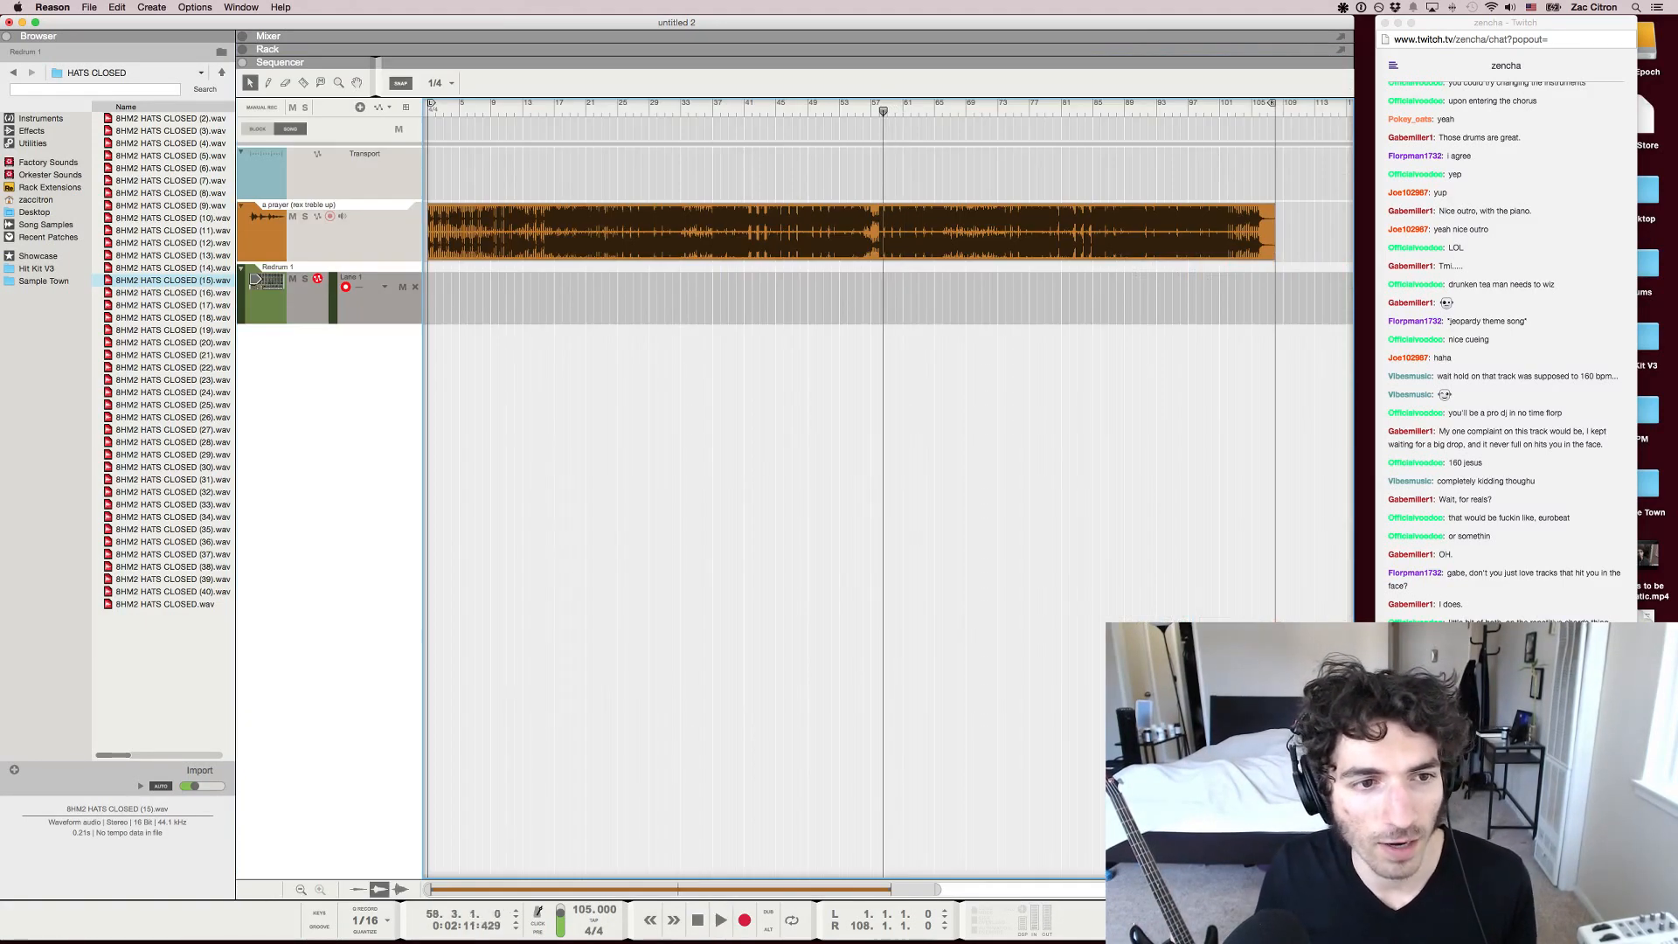
Resume playback, show the rack and mixer together, and solo the Redrum 1 channel to listen to its hats before stopping
{"action": "key", "text": "space"}
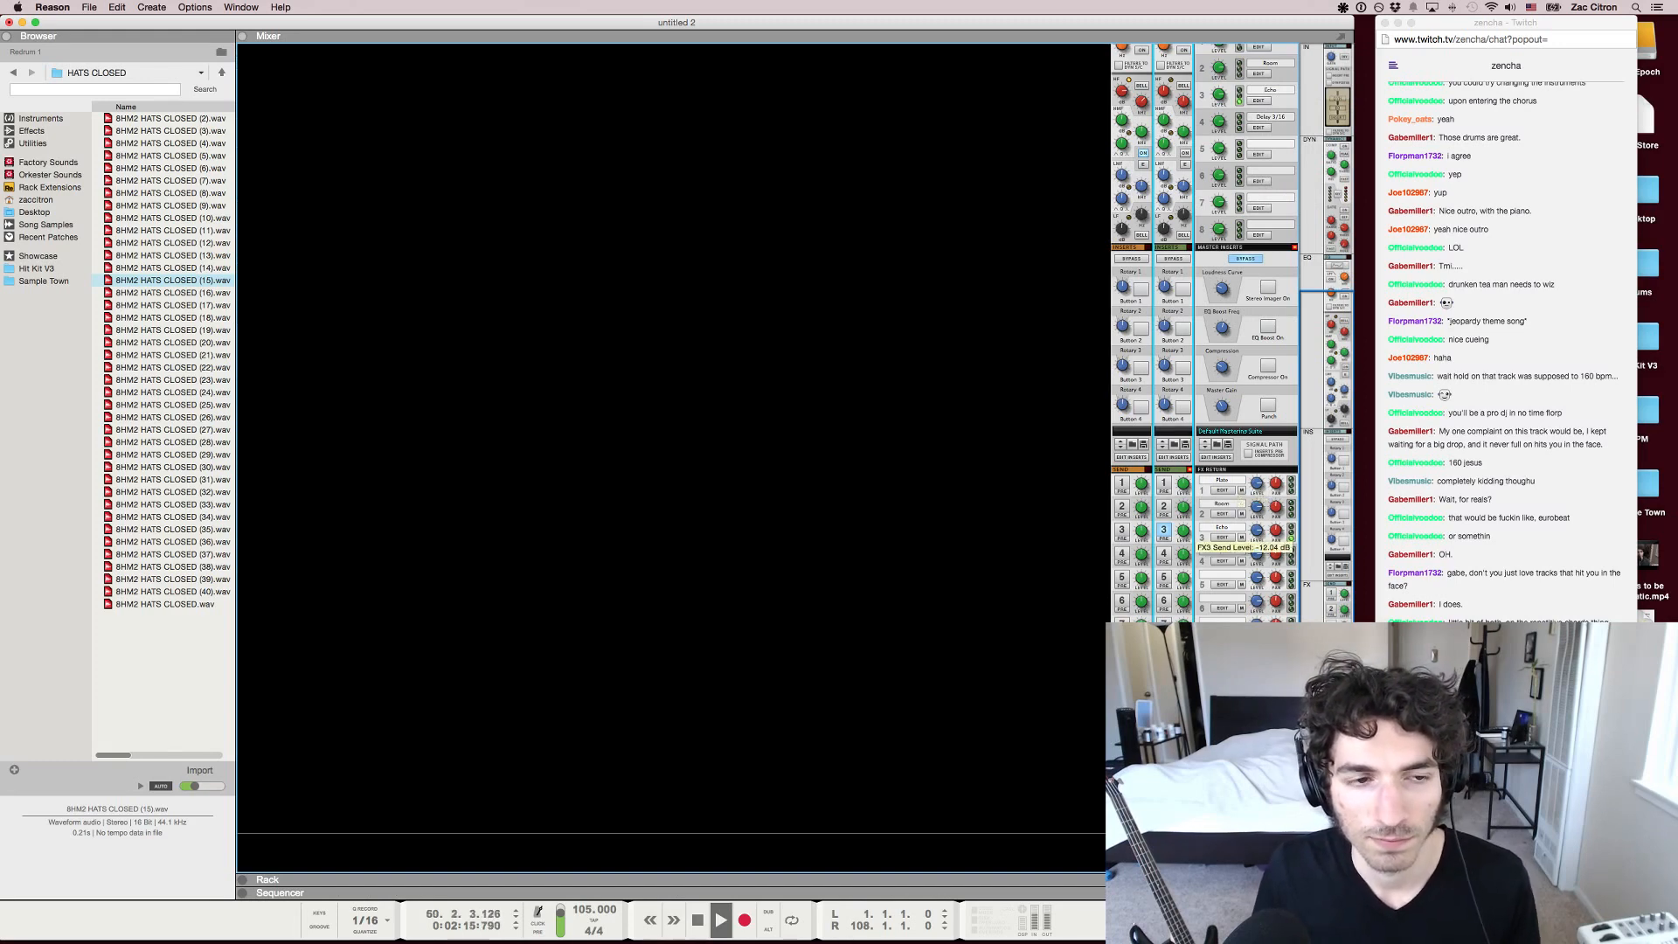
{"action": "key", "text": "F6"}
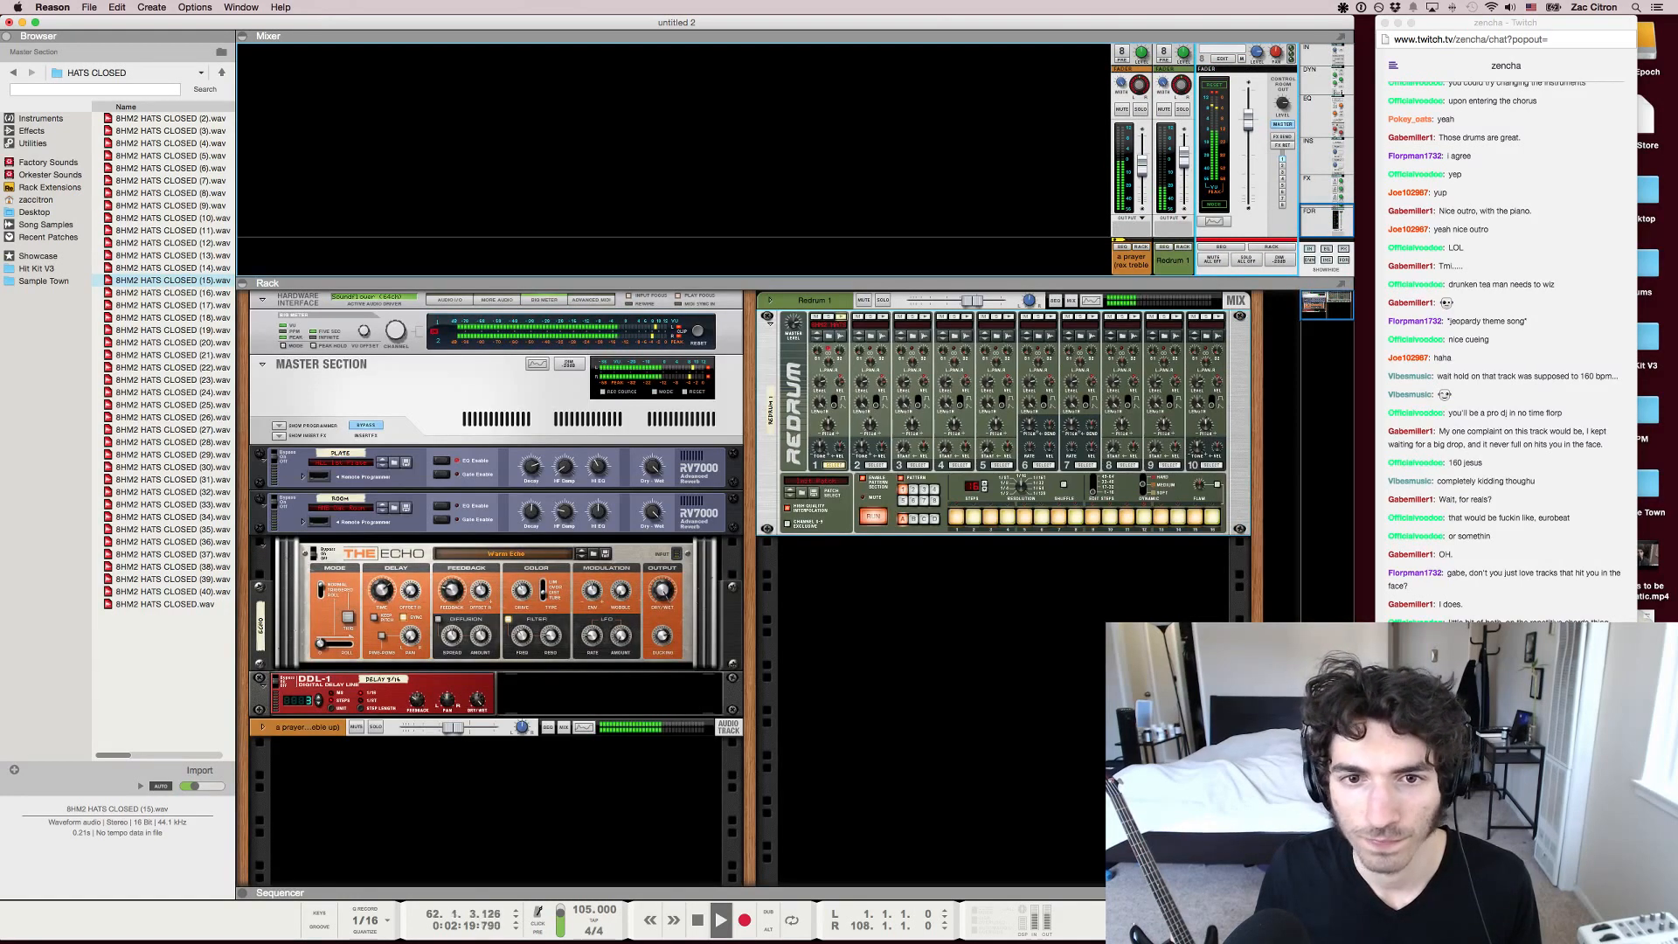
{"action": "left_click", "coordinate": [382, 637]}
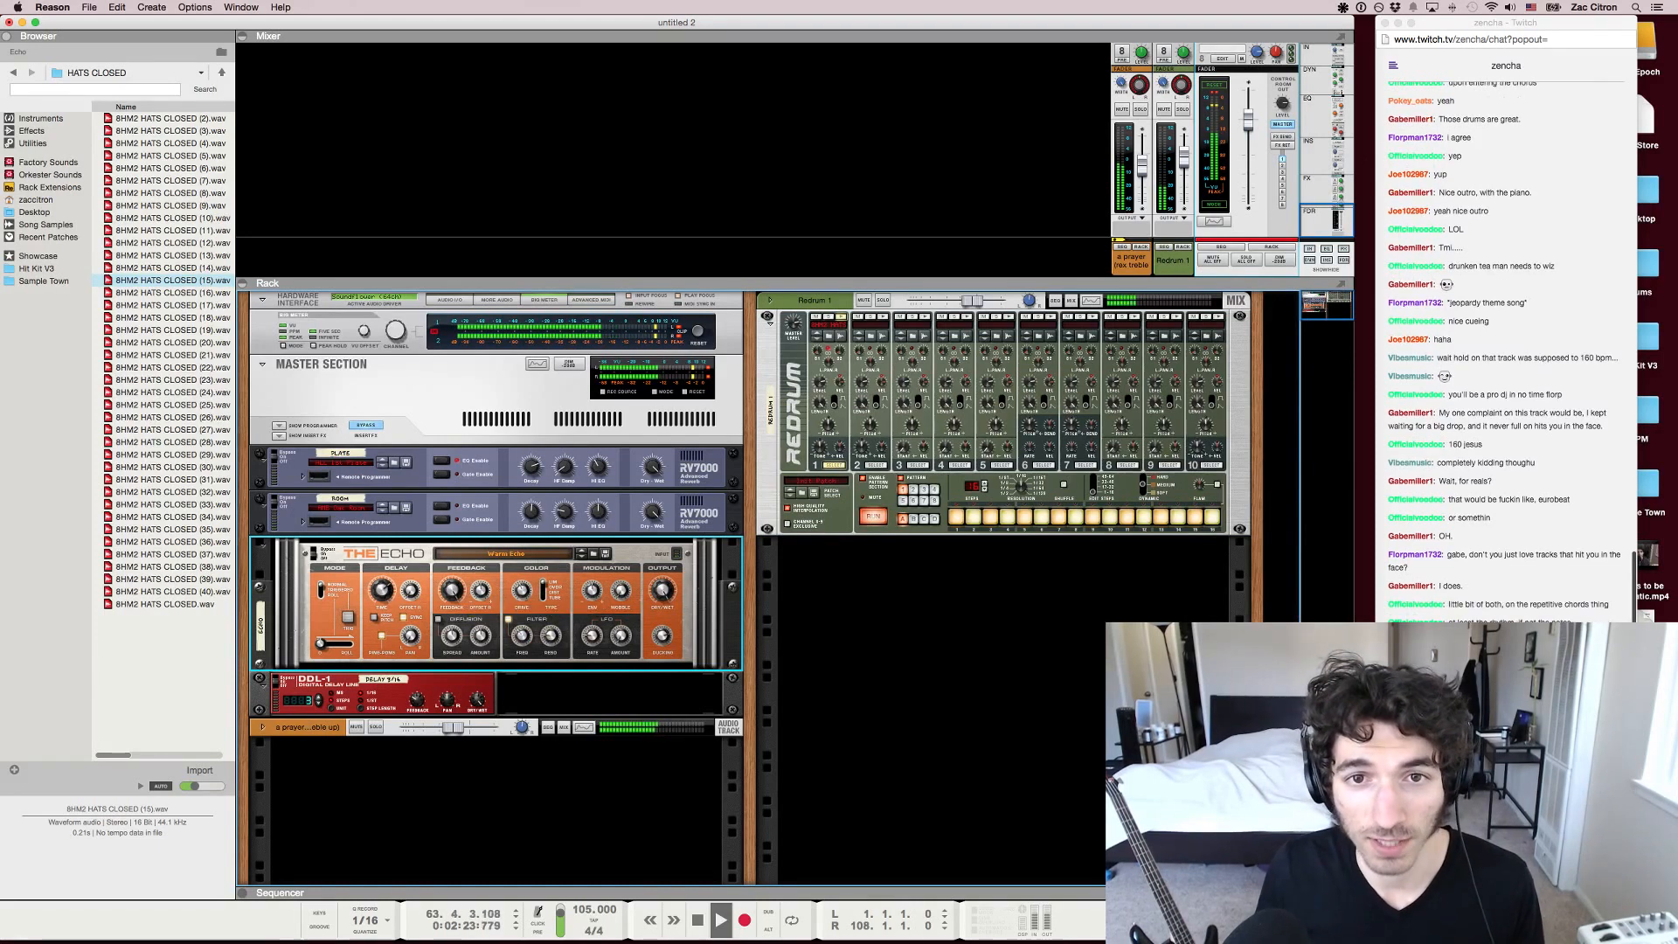
{"action": "left_click", "coordinate": [1183, 109]}
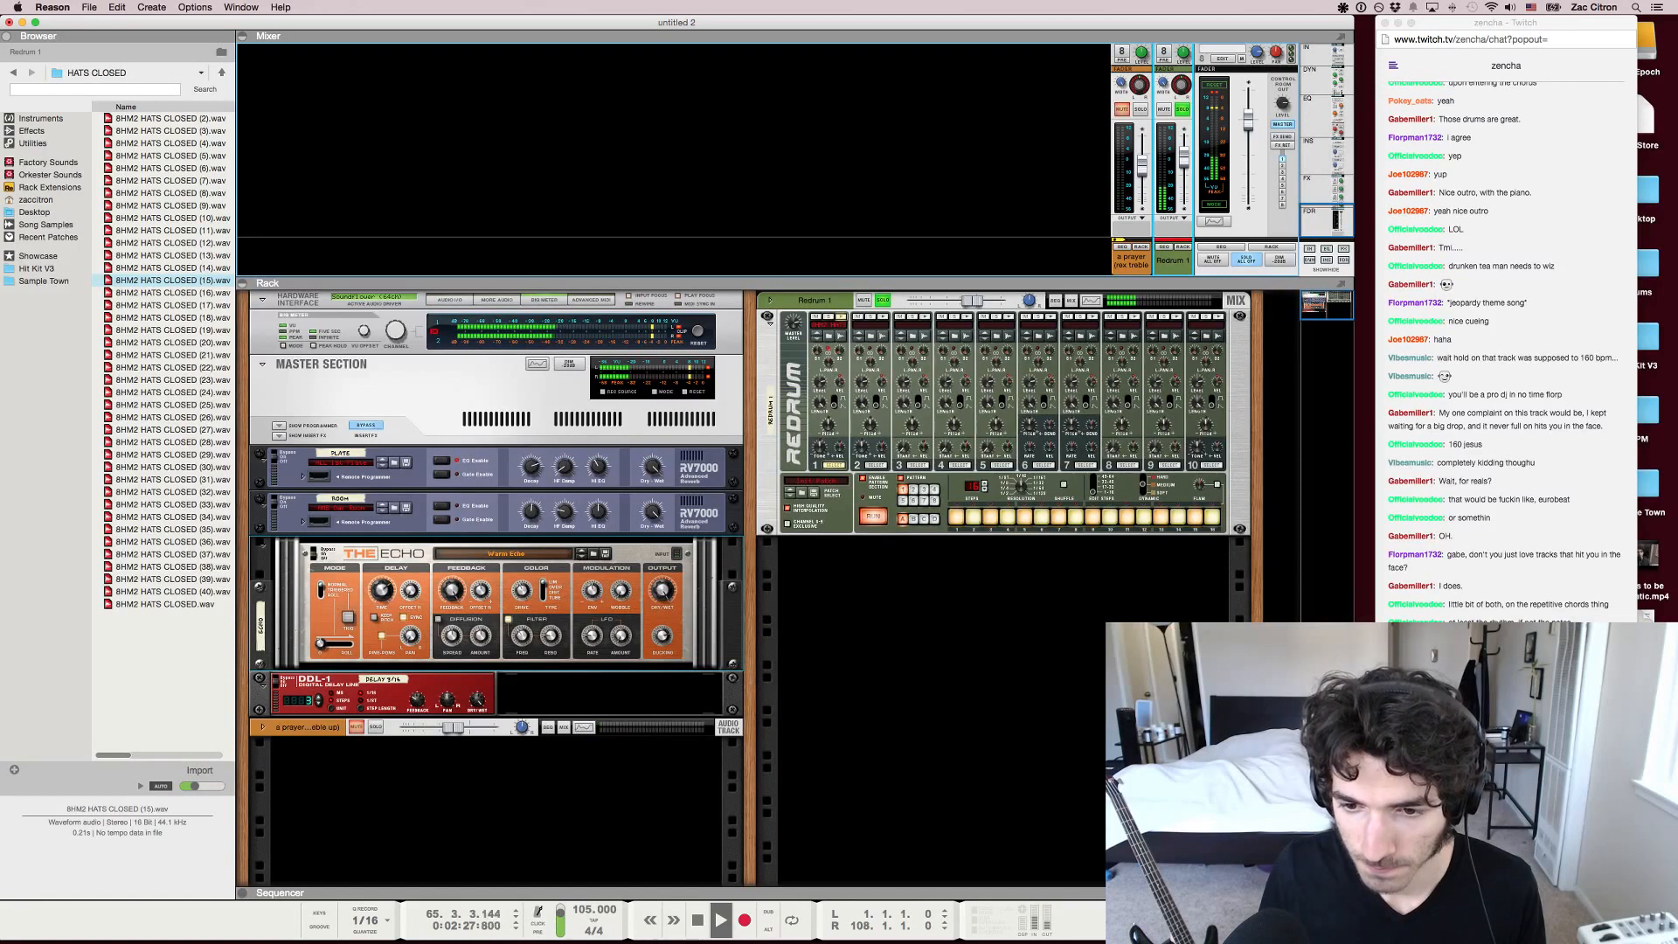
{"action": "key", "text": "space"}
Go to the Hit Kit V3 sample location in the browser and slightly lower the feedback on The Echo
{"action": "left_click", "coordinate": [166, 355]}
{"action": "left_click", "coordinate": [40, 269]}
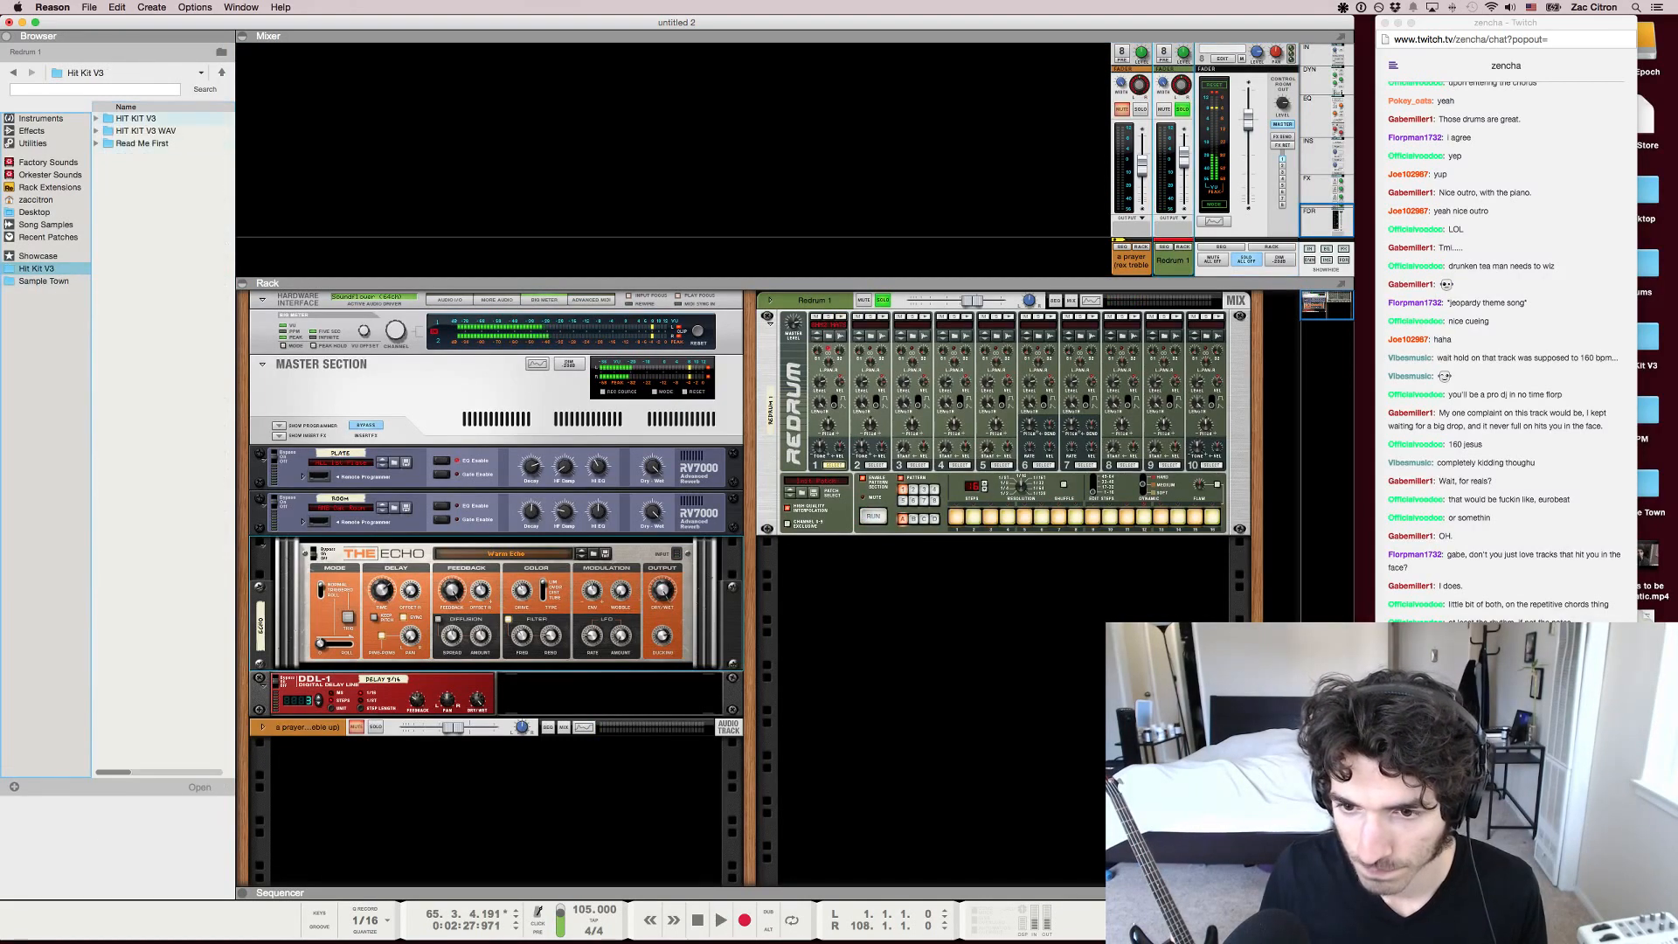
{"action": "left_click", "coordinate": [136, 118]}
{"action": "left_click", "coordinate": [145, 131]}
{"action": "left_click_drag", "start_coordinate": [452, 590], "coordinate": [453, 598]}
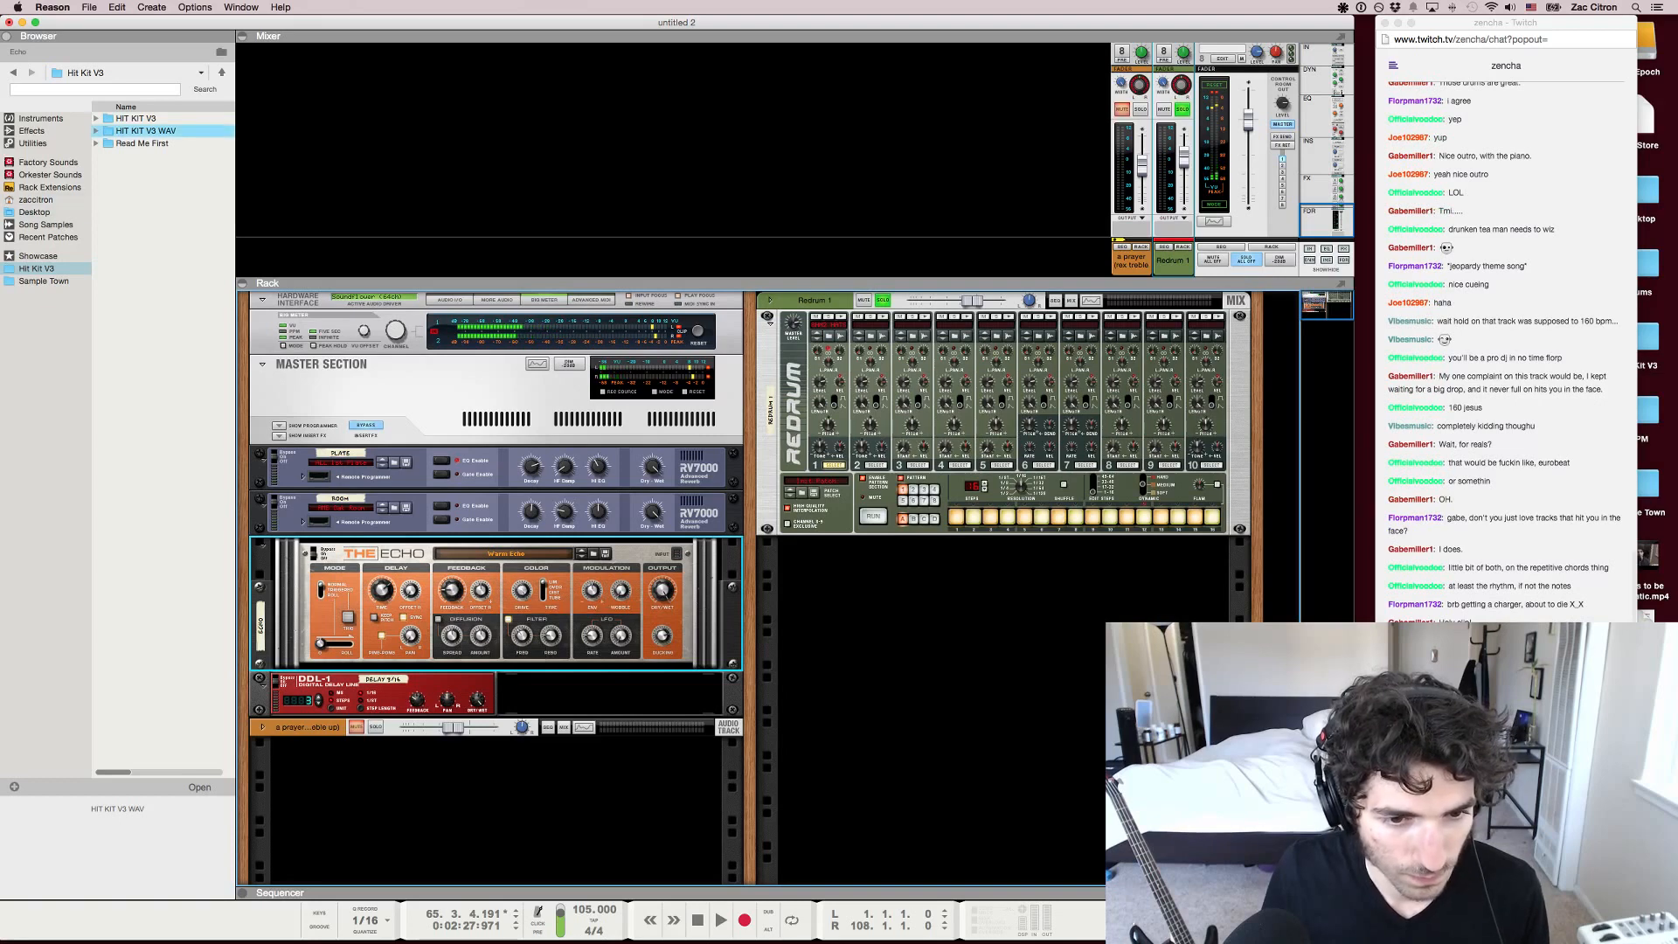
Browse HIT KIT V3 WAV to HK Hi Hats and HH Closed, and audition several closed hats, ending on HK HH CL 019.wav
{"action": "double_click", "coordinate": [145, 131]}
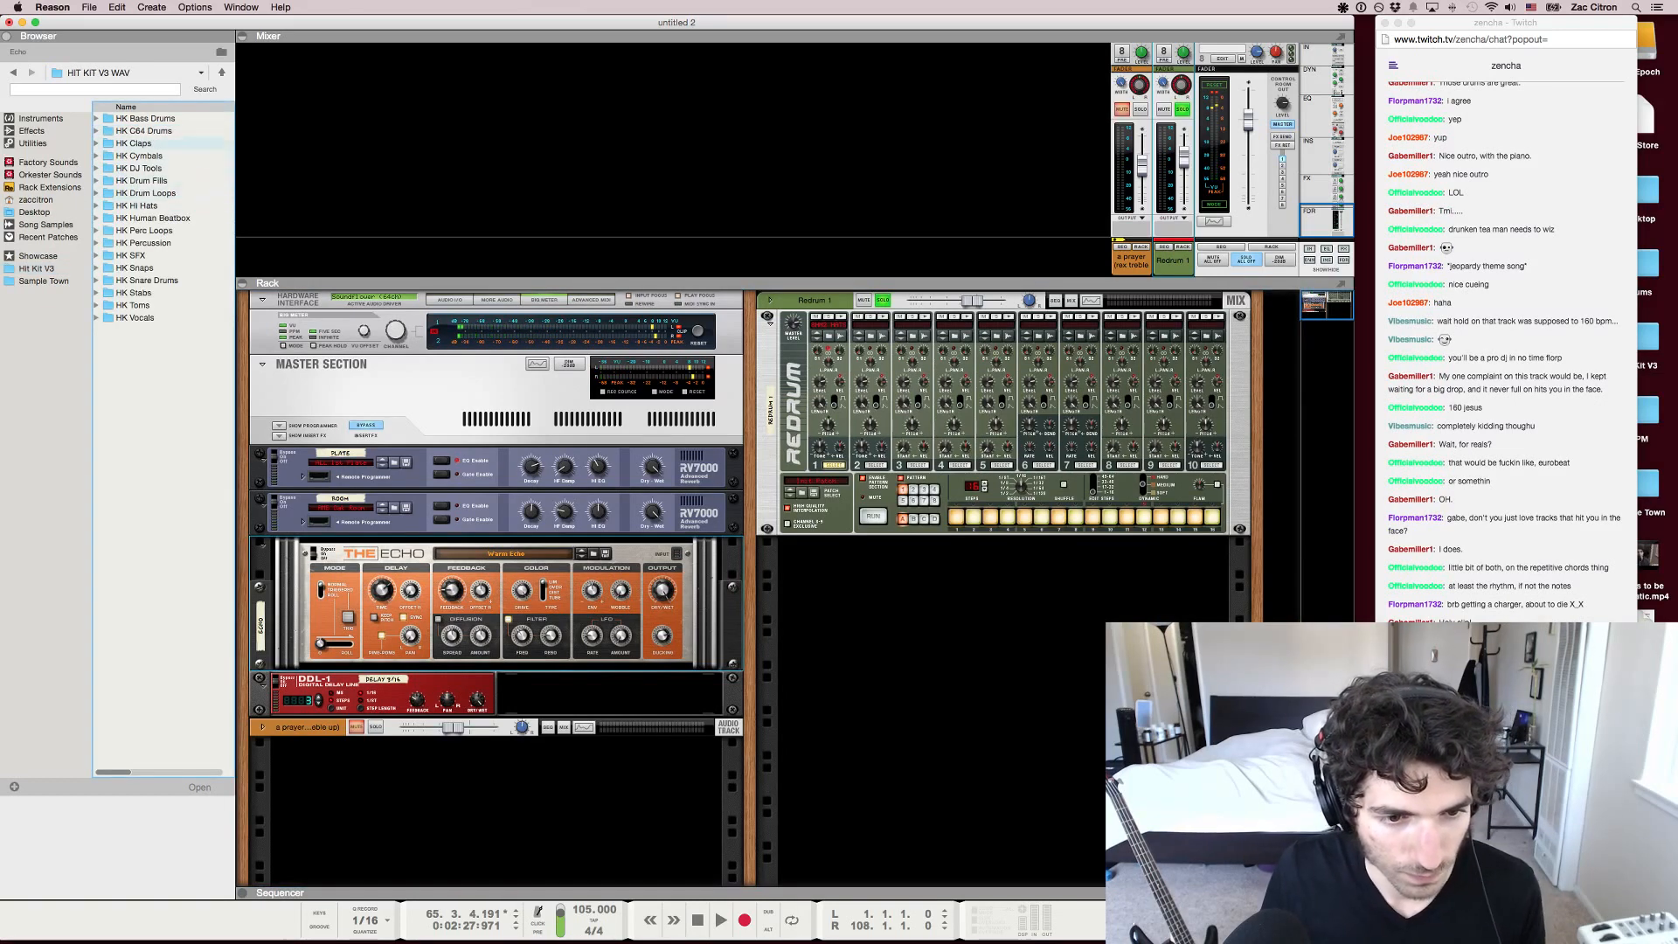
{"action": "double_click", "coordinate": [138, 205]}
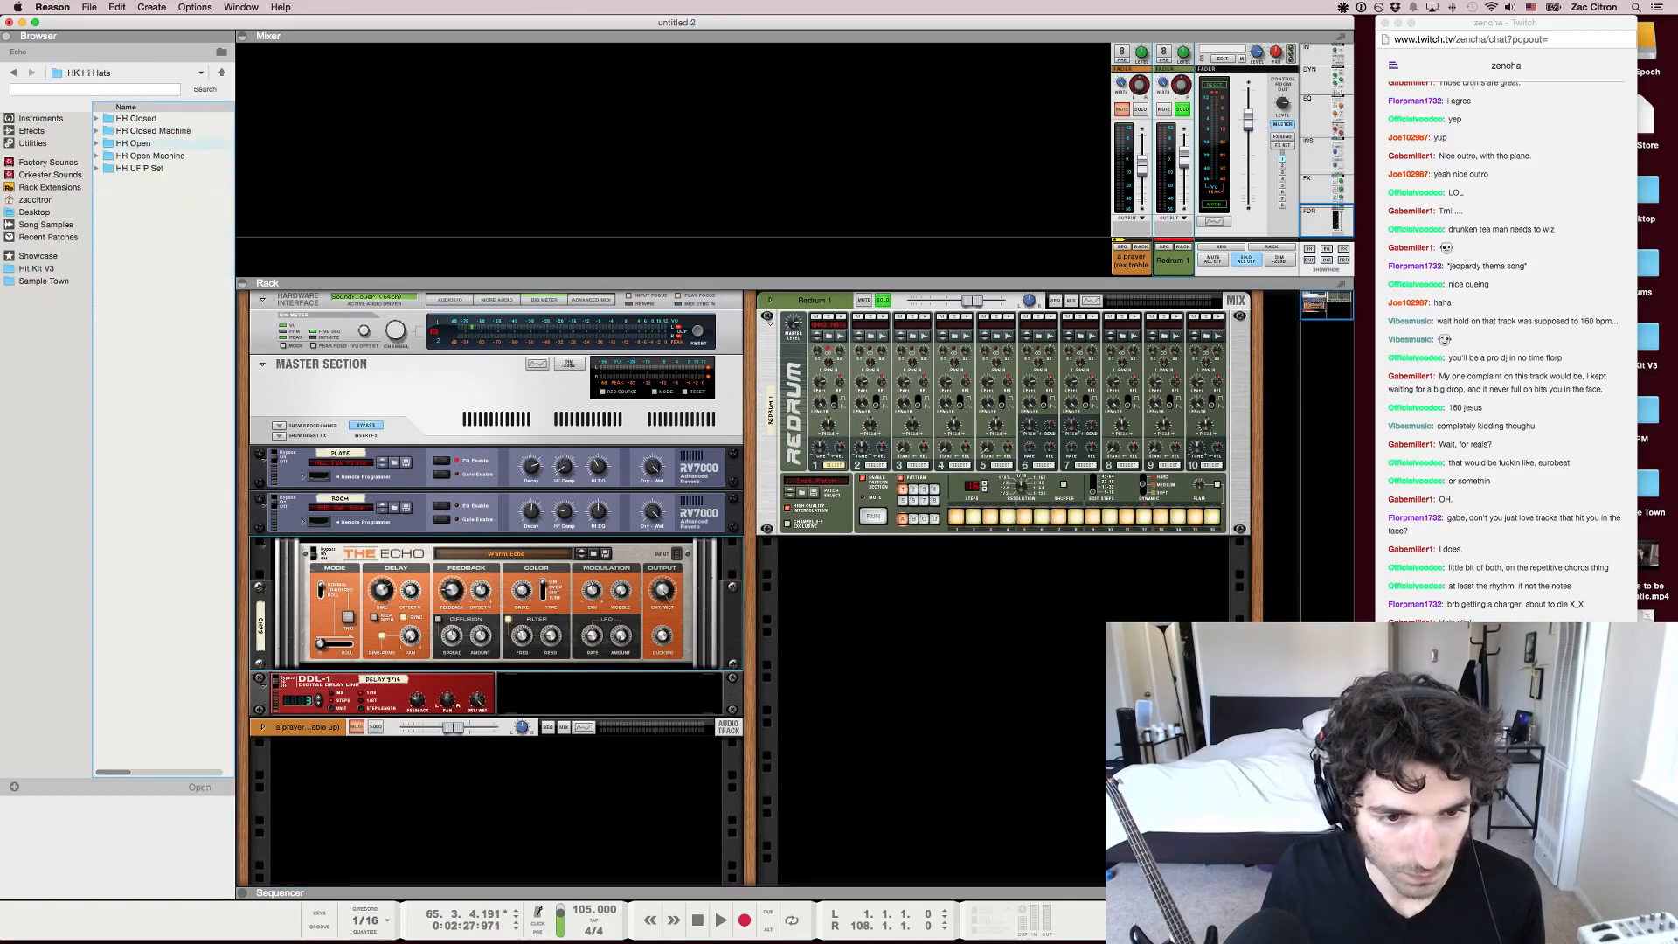
{"action": "double_click", "coordinate": [136, 118]}
{"action": "left_click", "coordinate": [152, 168]}
{"action": "left_click", "coordinate": [152, 256]}
{"action": "left_click", "coordinate": [152, 330]}
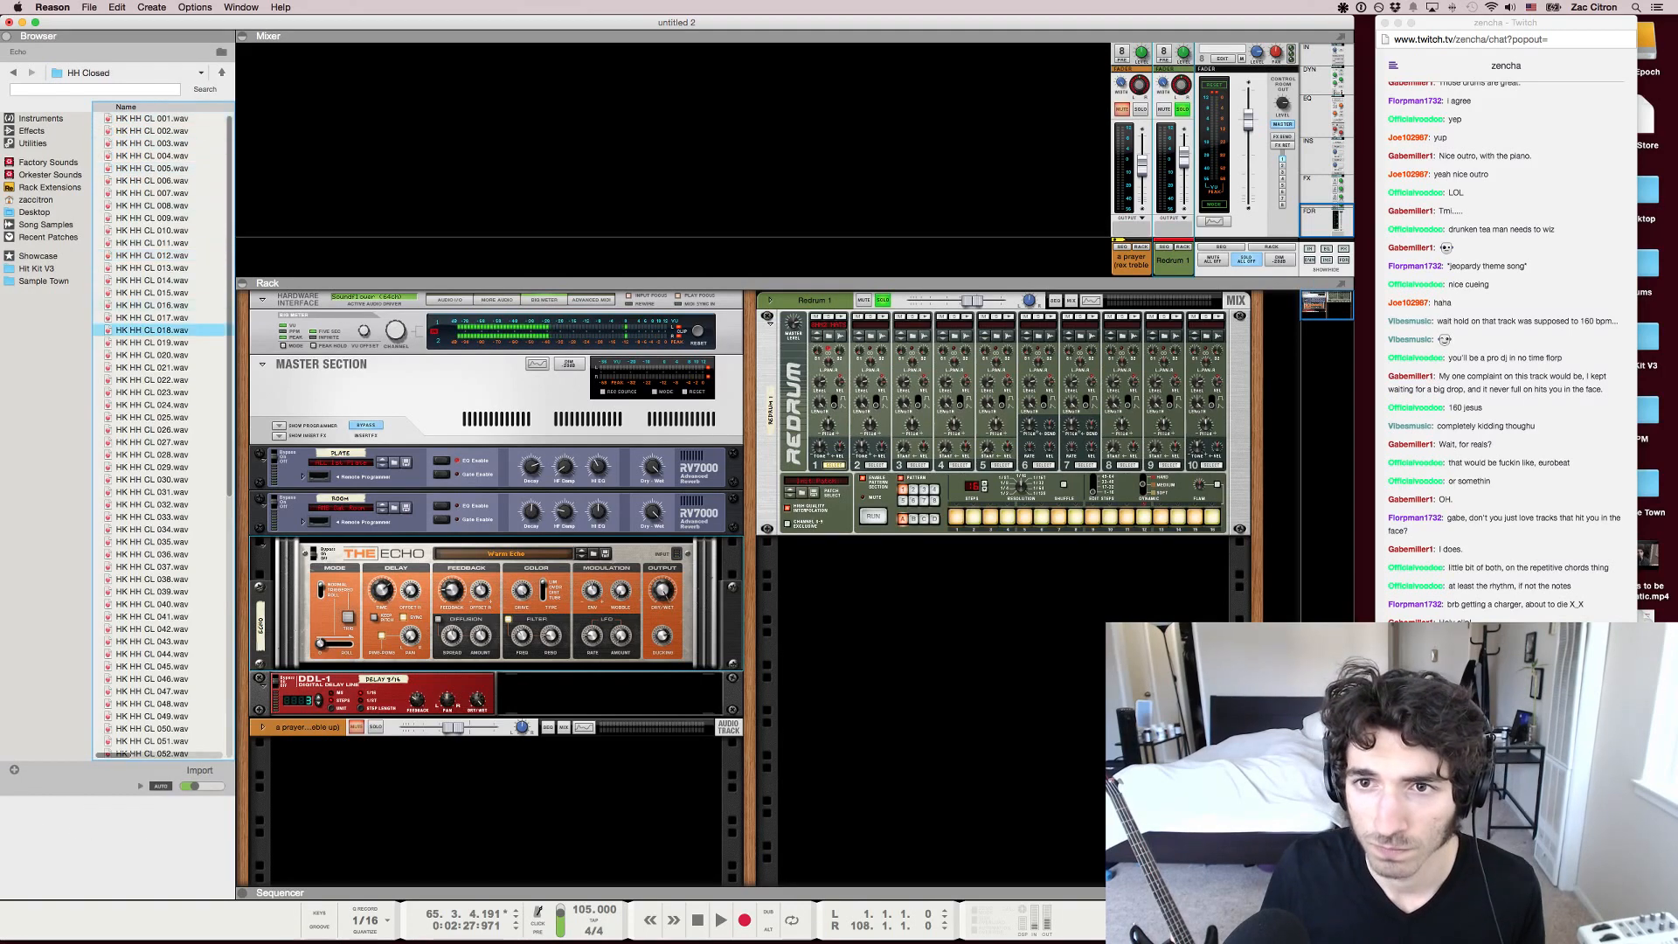
{"action": "left_click", "coordinate": [152, 343]}
{"action": "left_click", "coordinate": [152, 393]}
{"action": "left_click", "coordinate": [152, 343]}
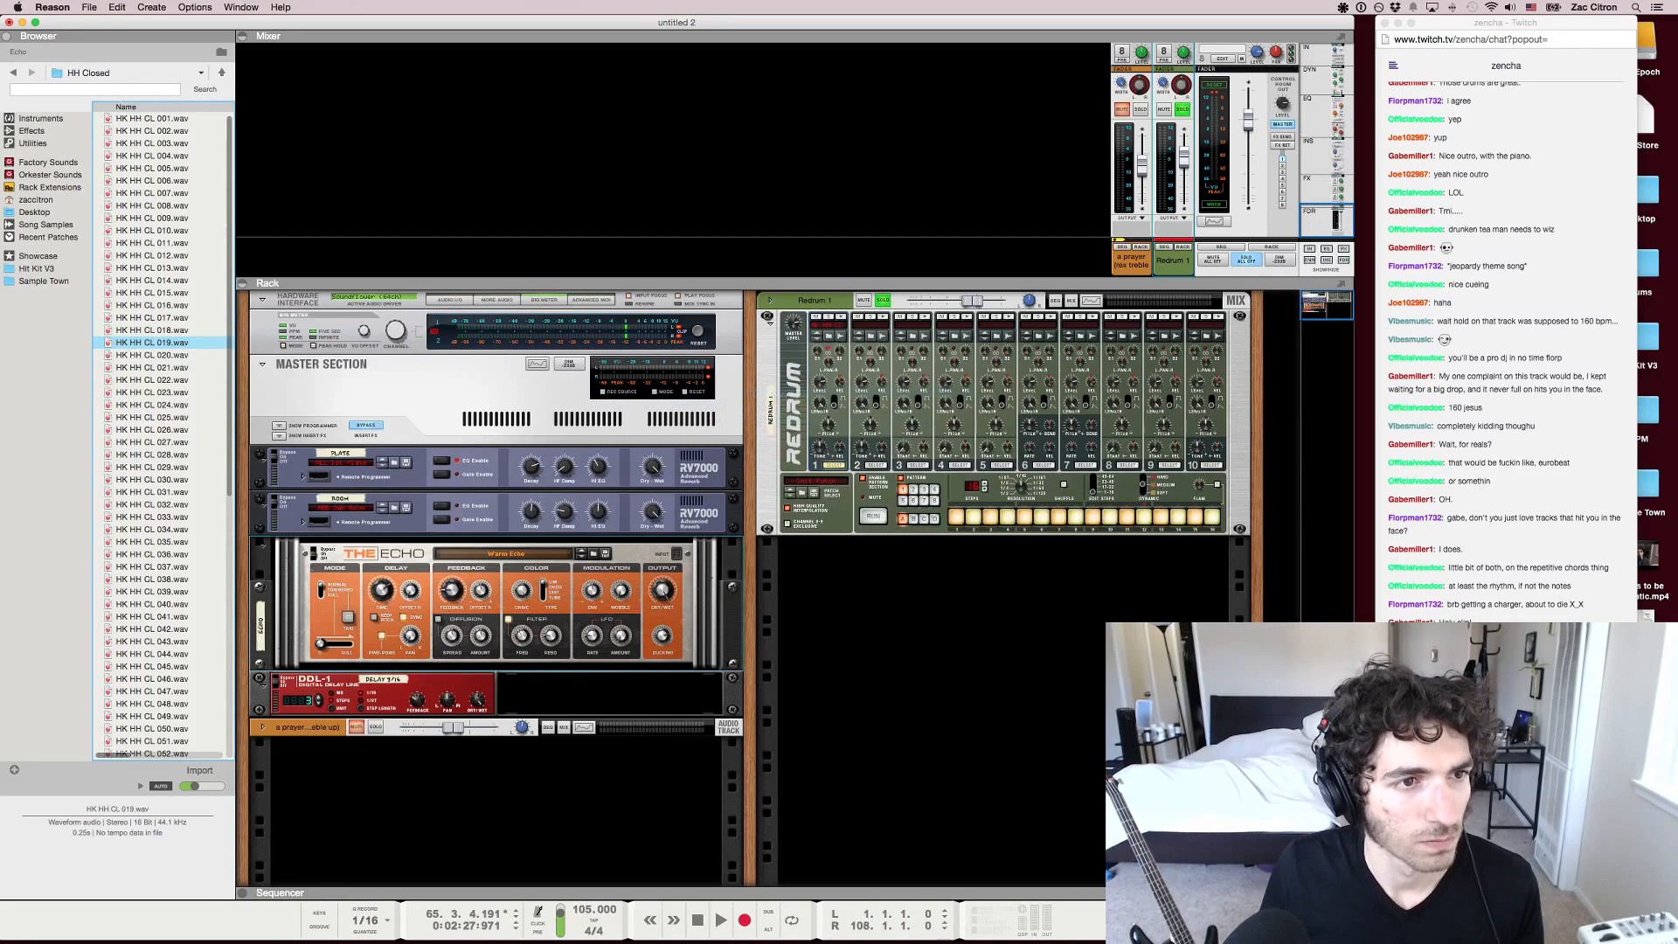
Play the soloed Redrum hat pattern, check the Twitch chat in Chrome and return to Reason
{"action": "key", "text": "space"}
{"action": "key", "text": "space"}
{"action": "key", "text": "super+Tab"}
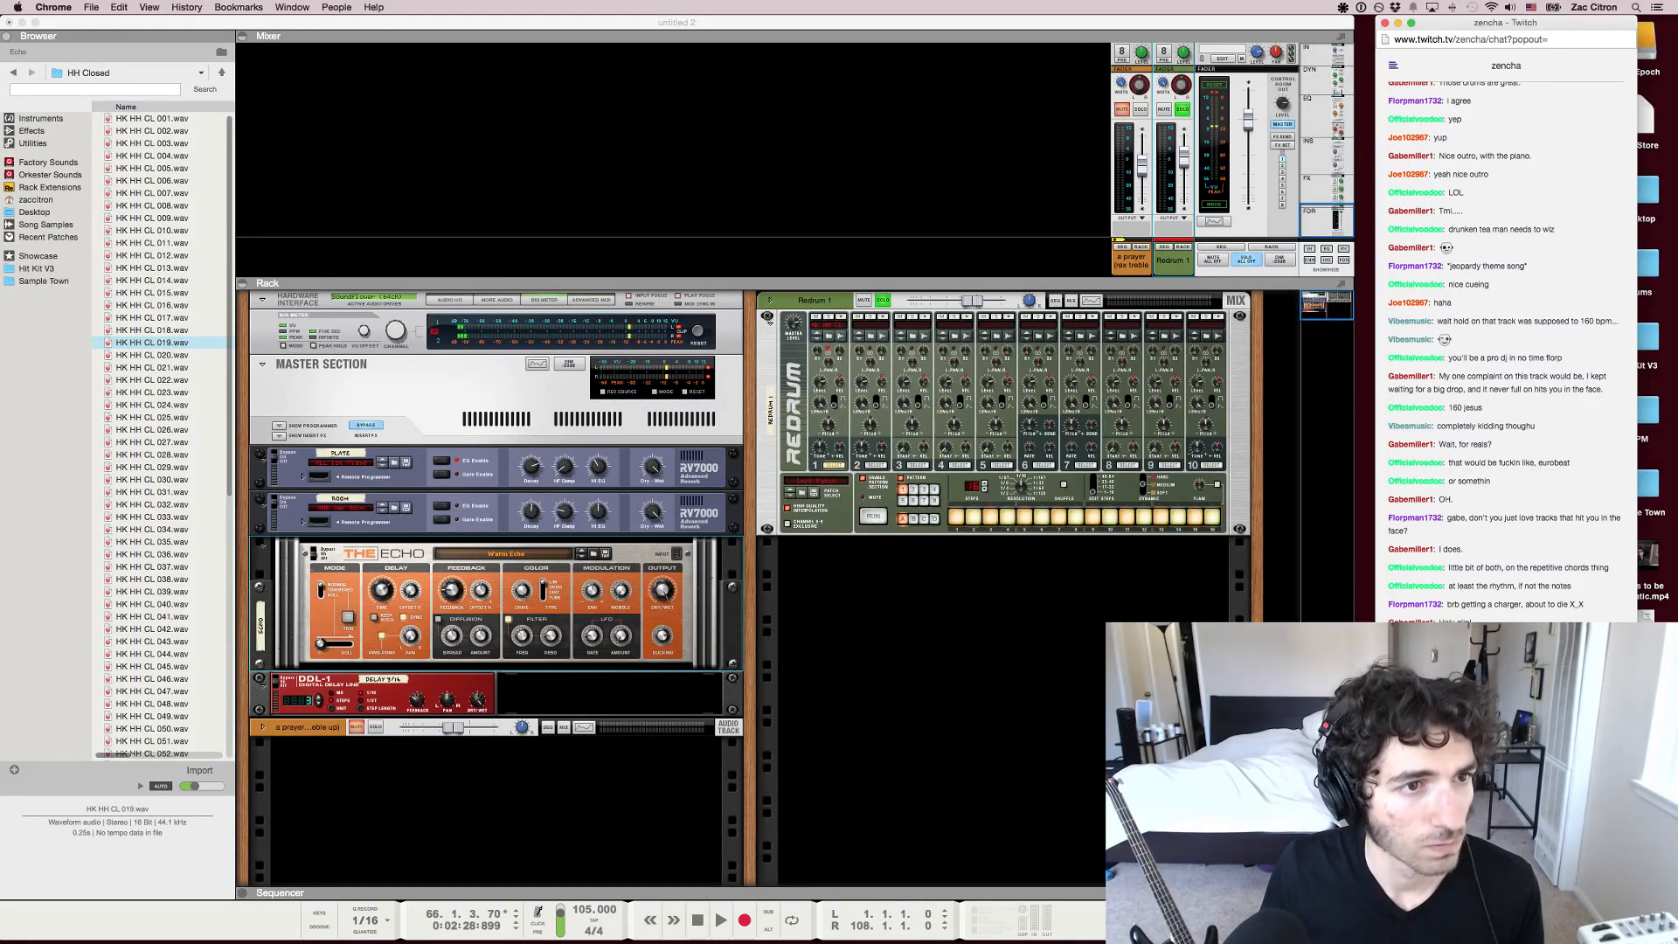
{"action": "key", "text": "super+Tab"}
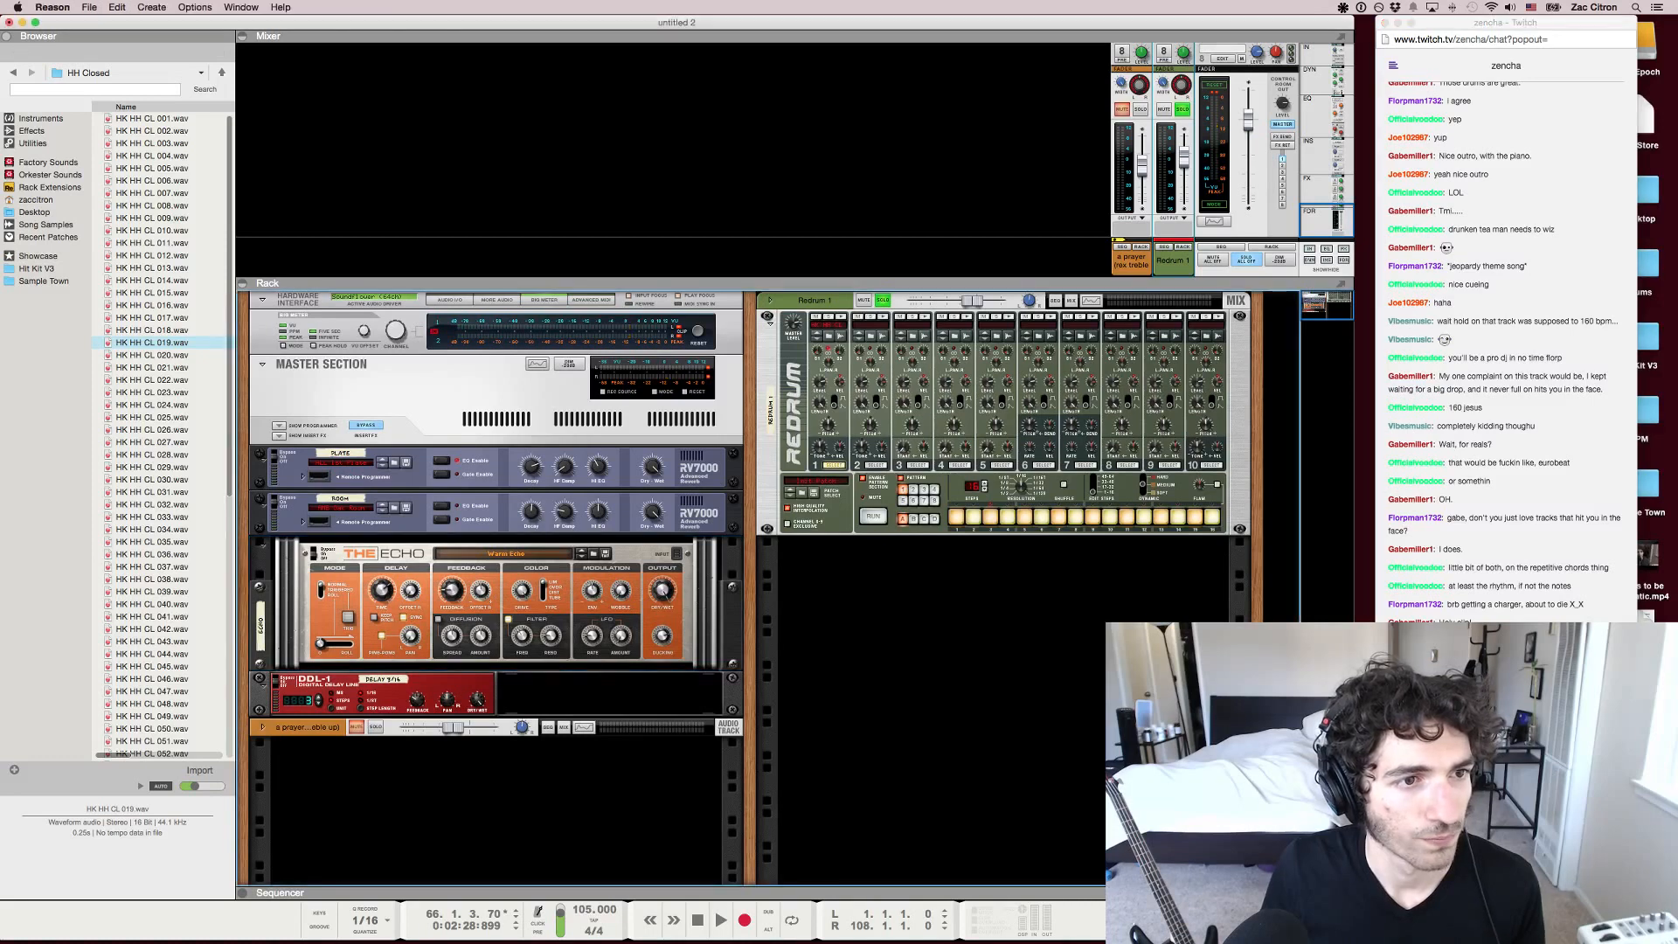
{"action": "key", "text": "space"}
{"action": "key", "text": "super+Tab"}
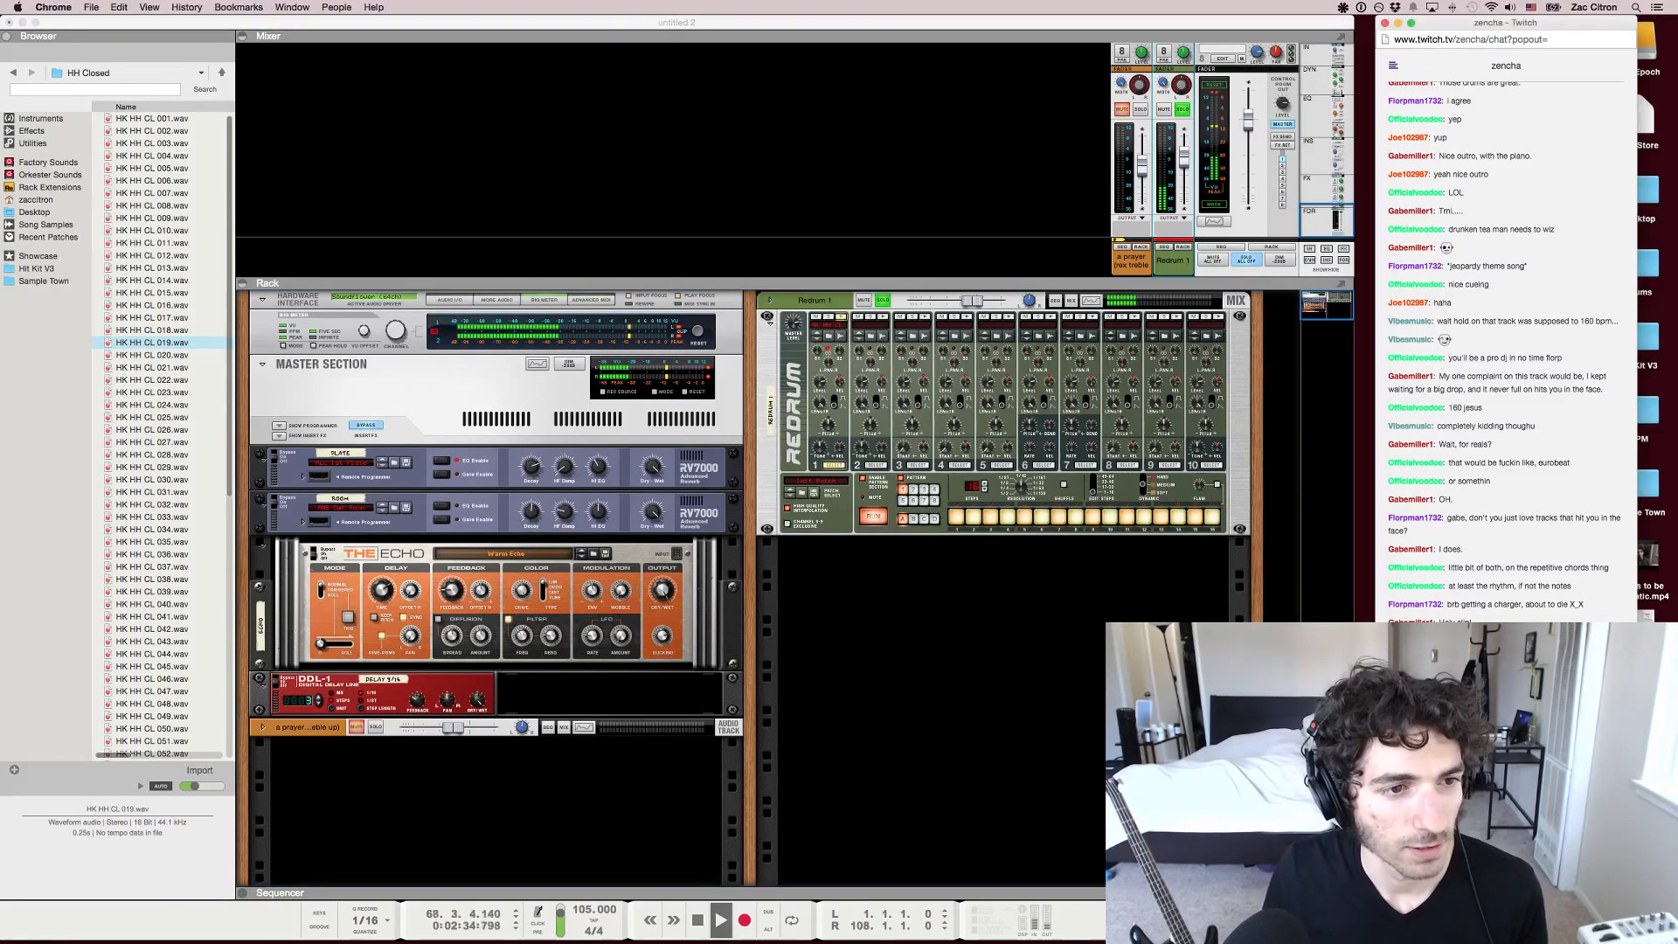
{"action": "key", "text": "super+Tab"}
Unsolo the Redrum 1 channel and lower its fader slightly
{"action": "left_click", "coordinate": [1248, 120]}
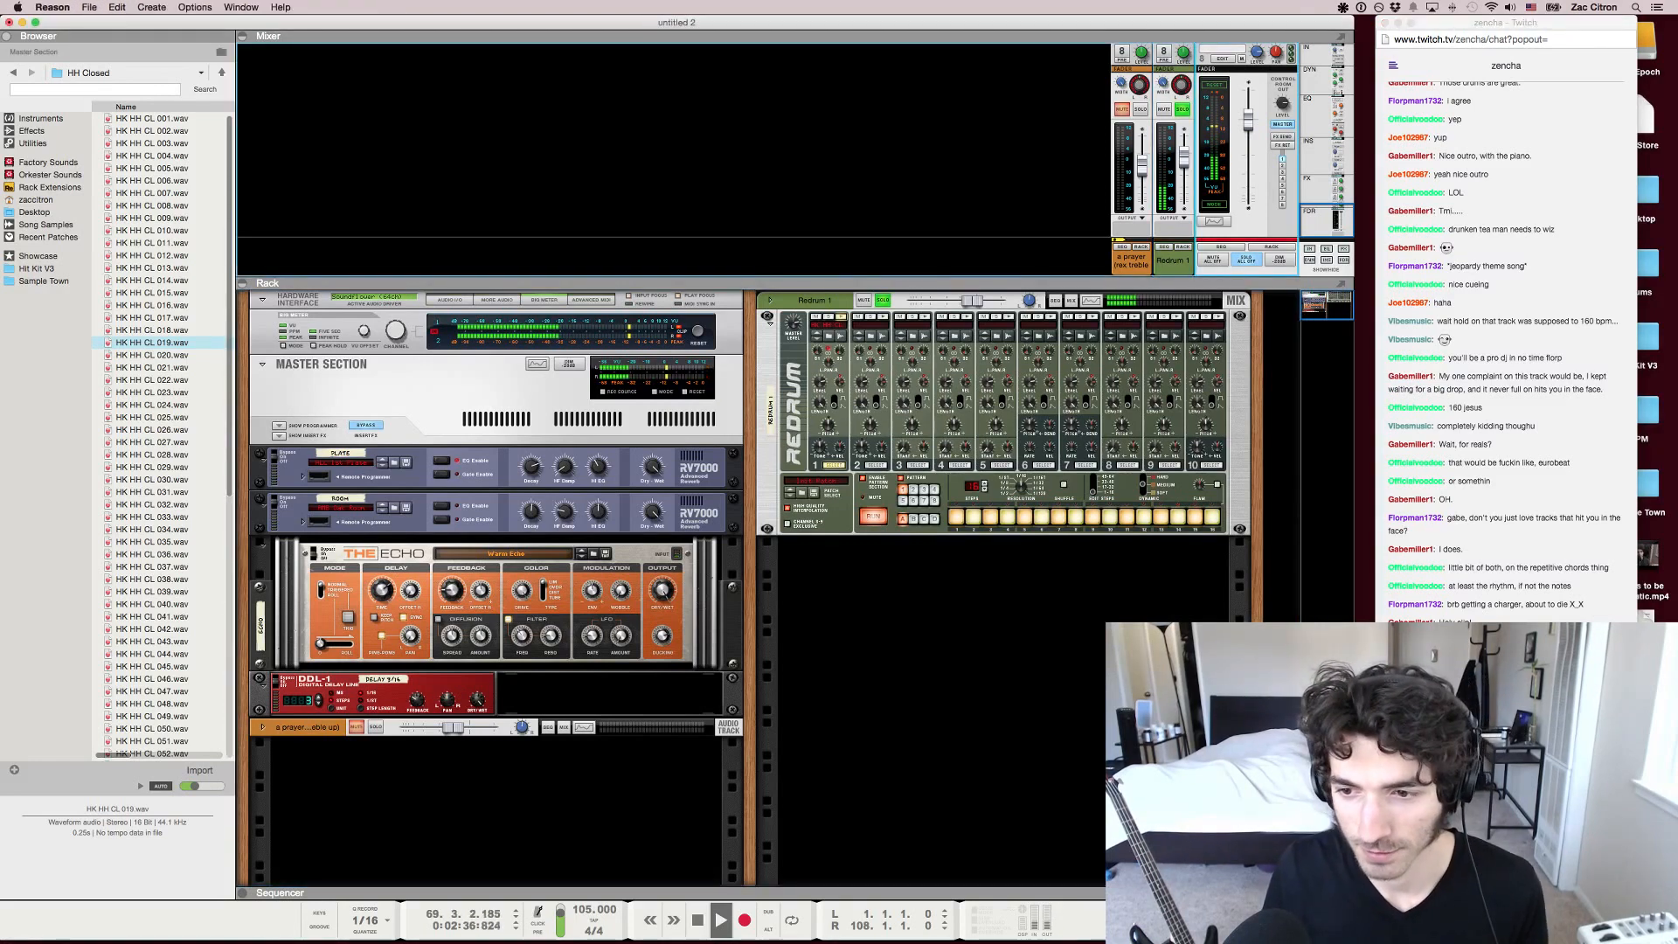
{"action": "left_click", "coordinate": [1183, 110]}
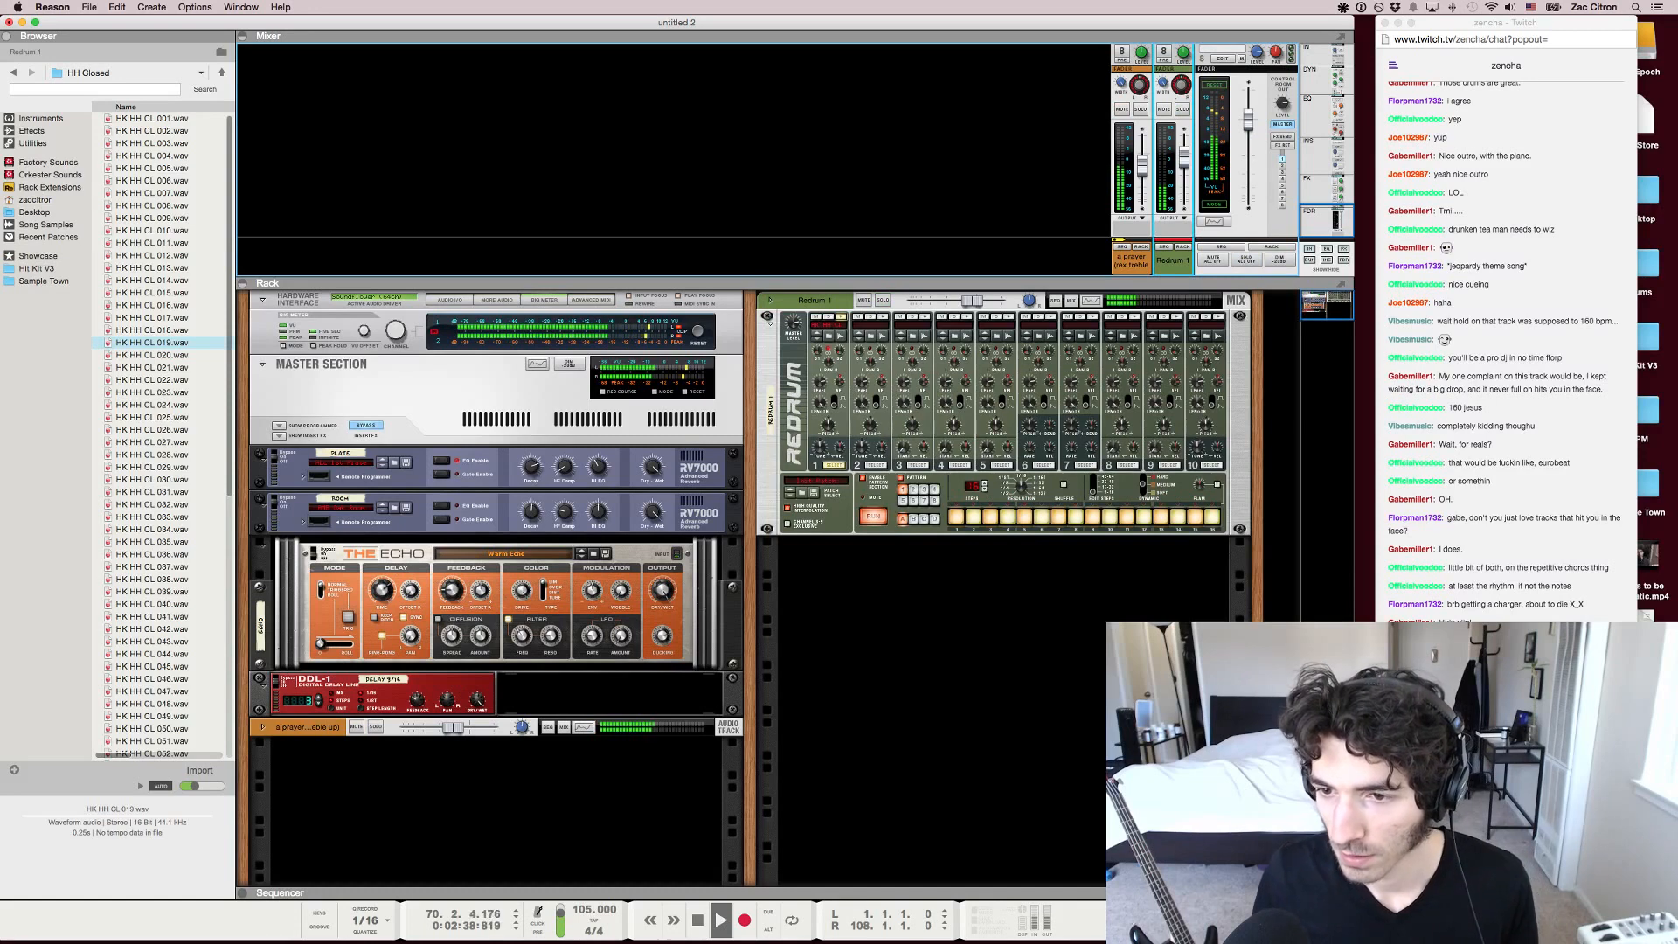
{"action": "left_click_drag", "start_coordinate": [1185, 158], "coordinate": [1184, 160]}
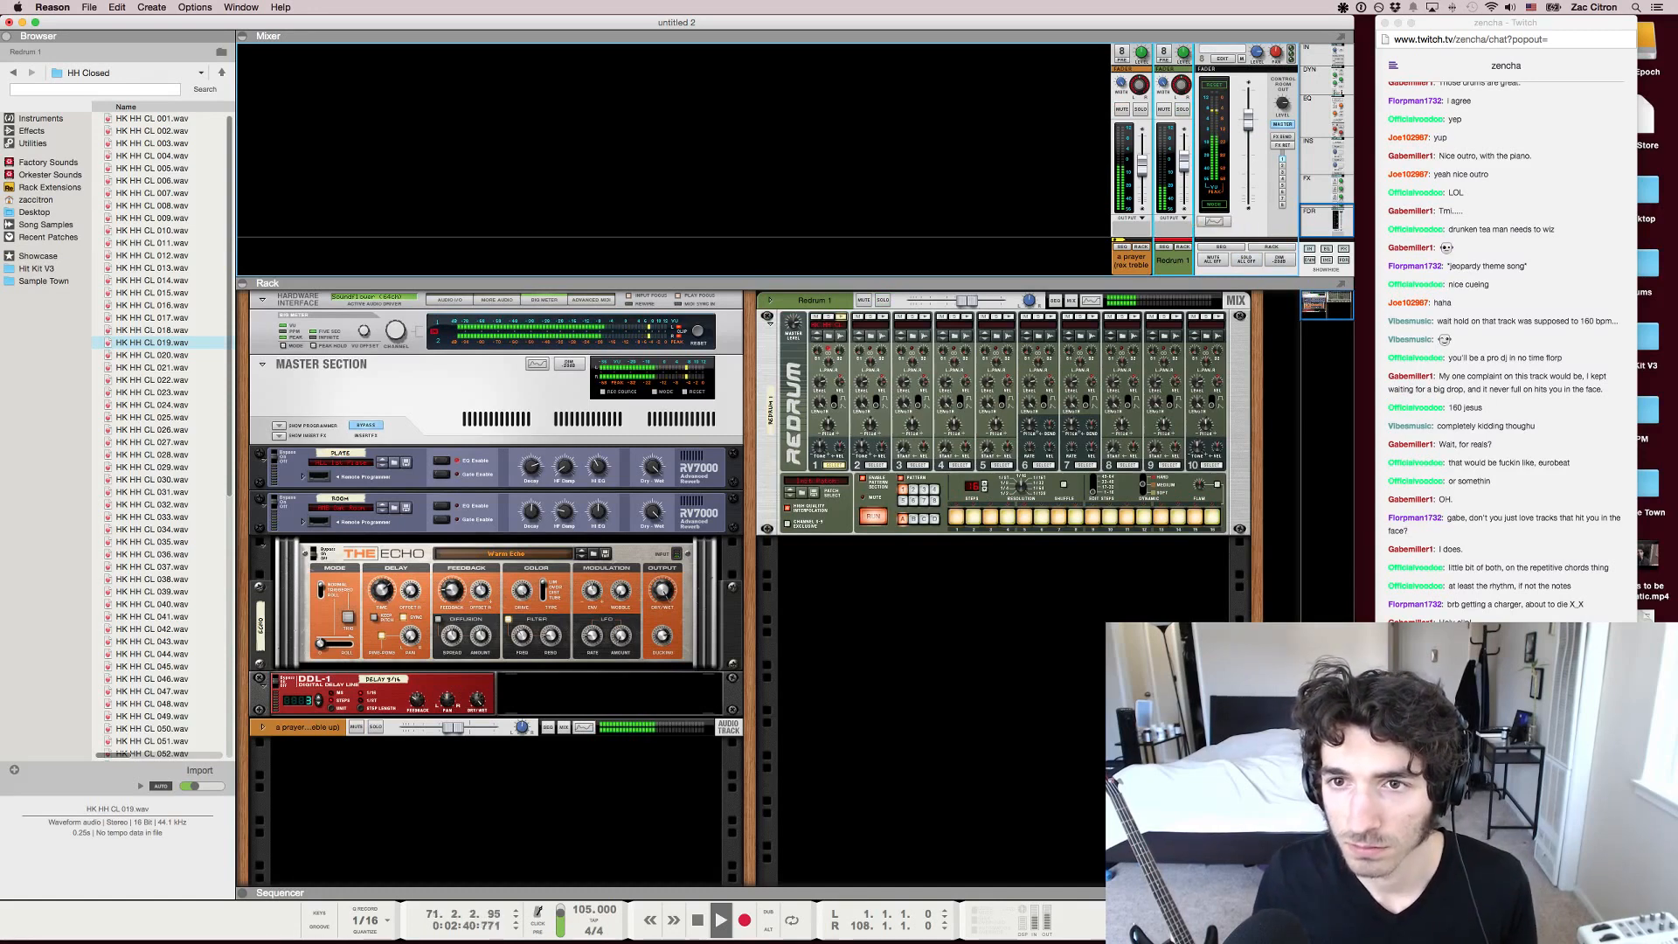
{"action": "right_click", "coordinate": [914, 576]}
{"action": "mouse_move", "coordinate": [970, 661]}
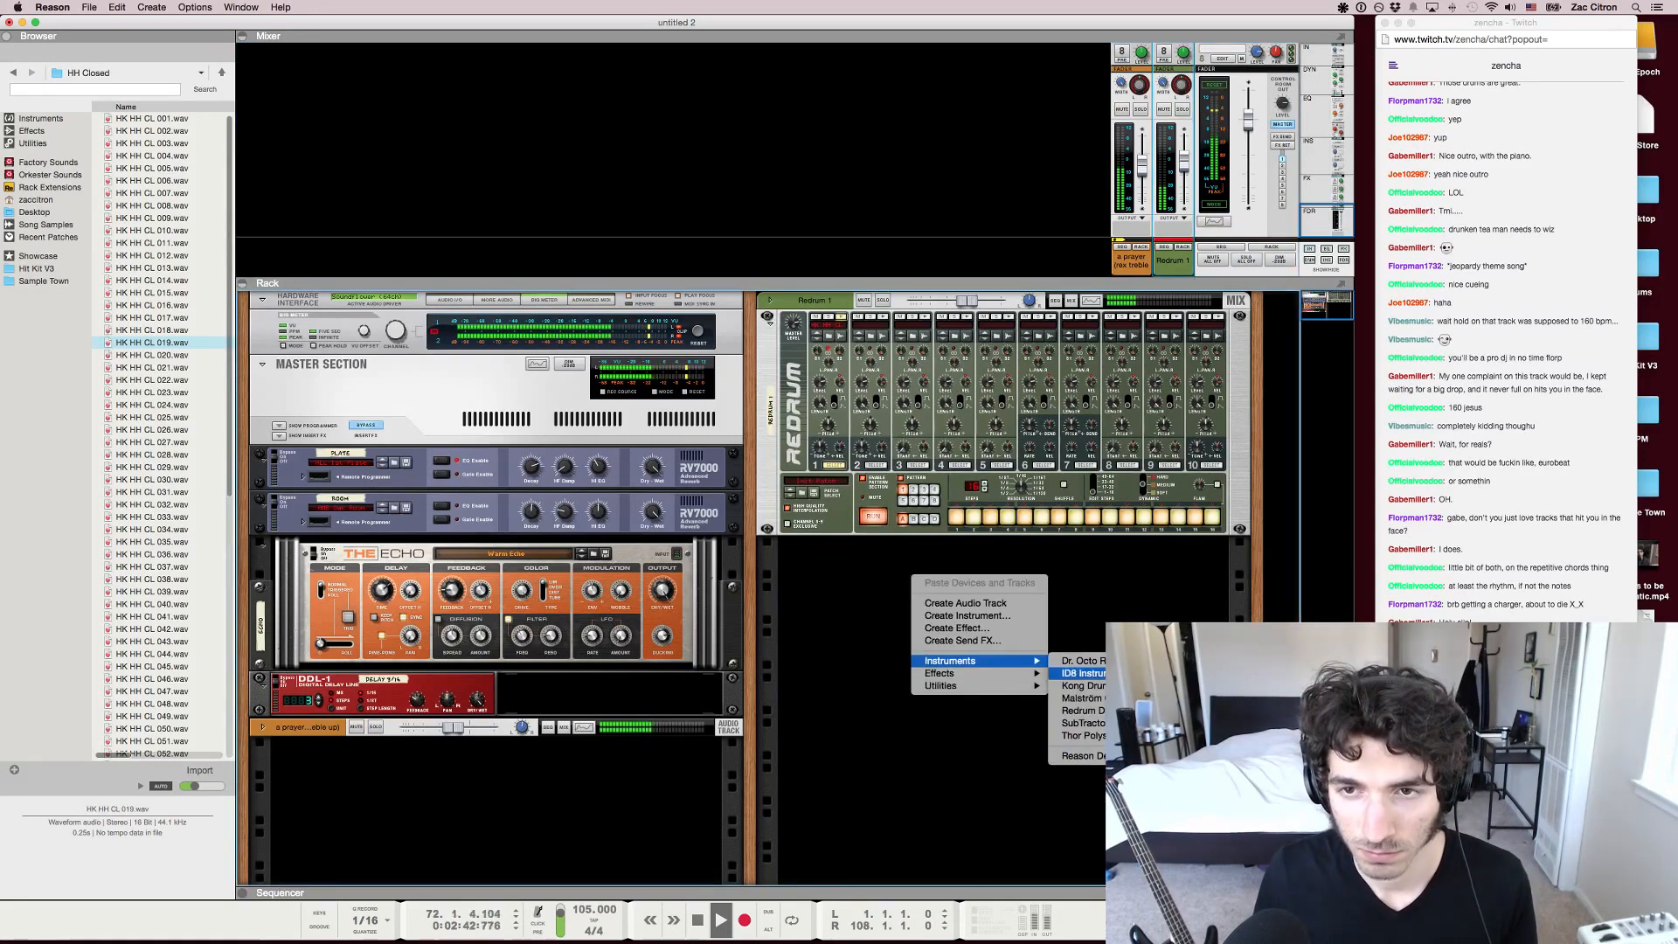
{"action": "key", "text": "Escape"}
Return to the sequencer, zoom in on the arrangement, stop playback and place the song position at bar 74
{"action": "key", "text": "F7"}
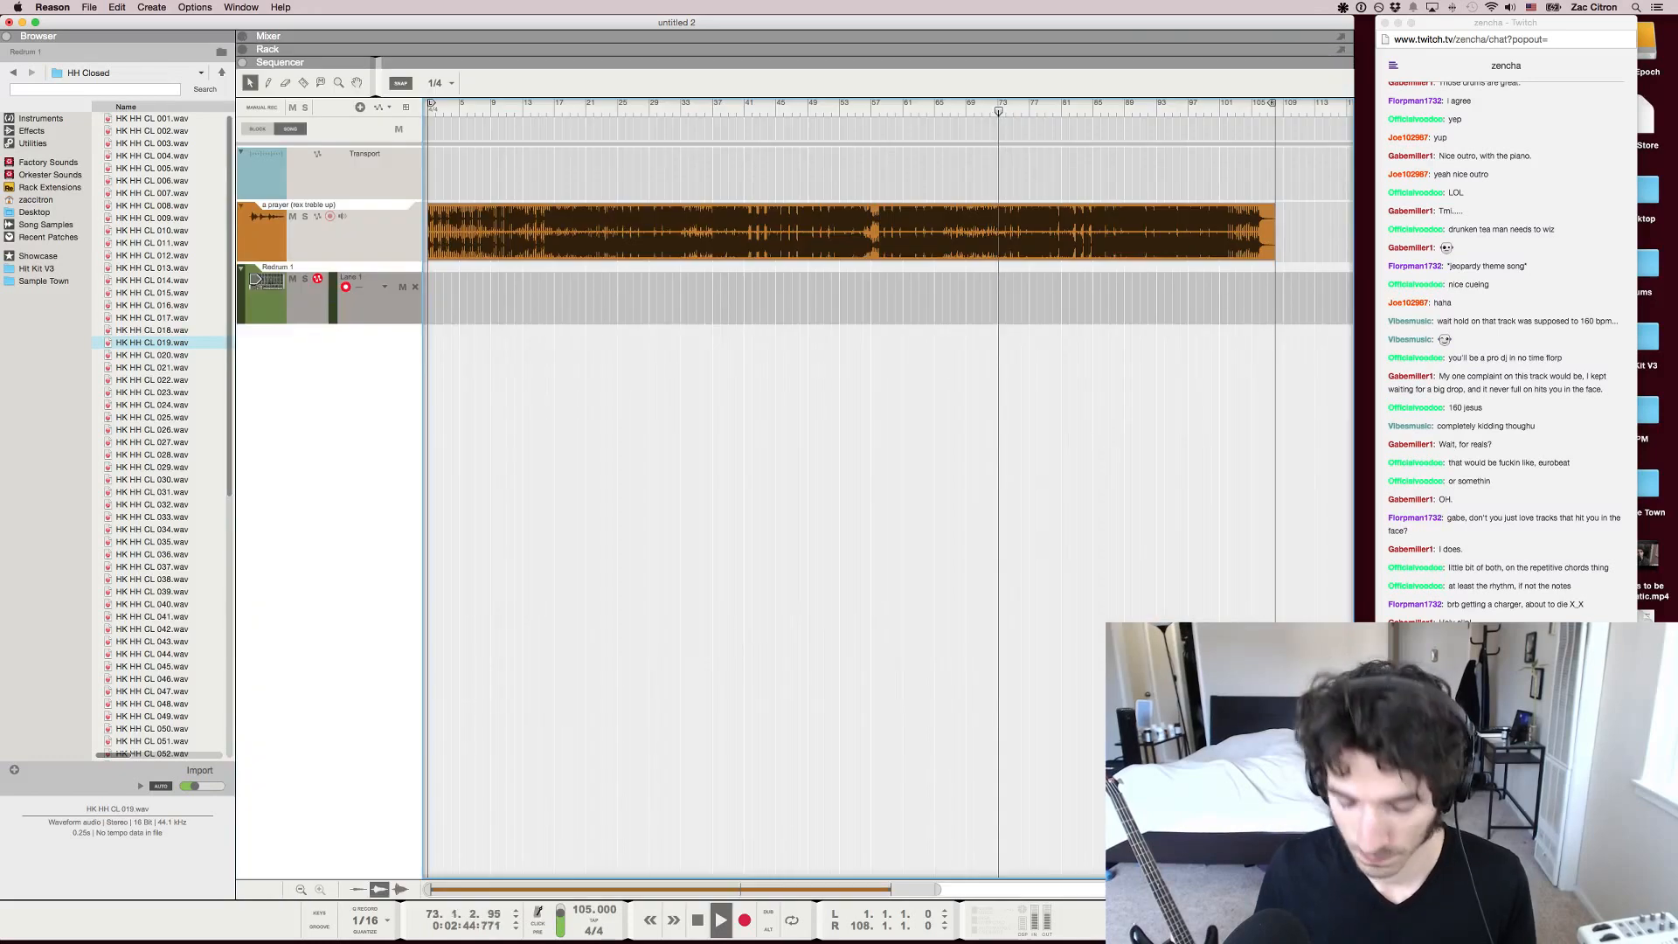
{"action": "key", "text": "h"}
{"action": "key", "text": "h"}
{"action": "key", "text": "h"}
{"action": "key", "text": "h"}
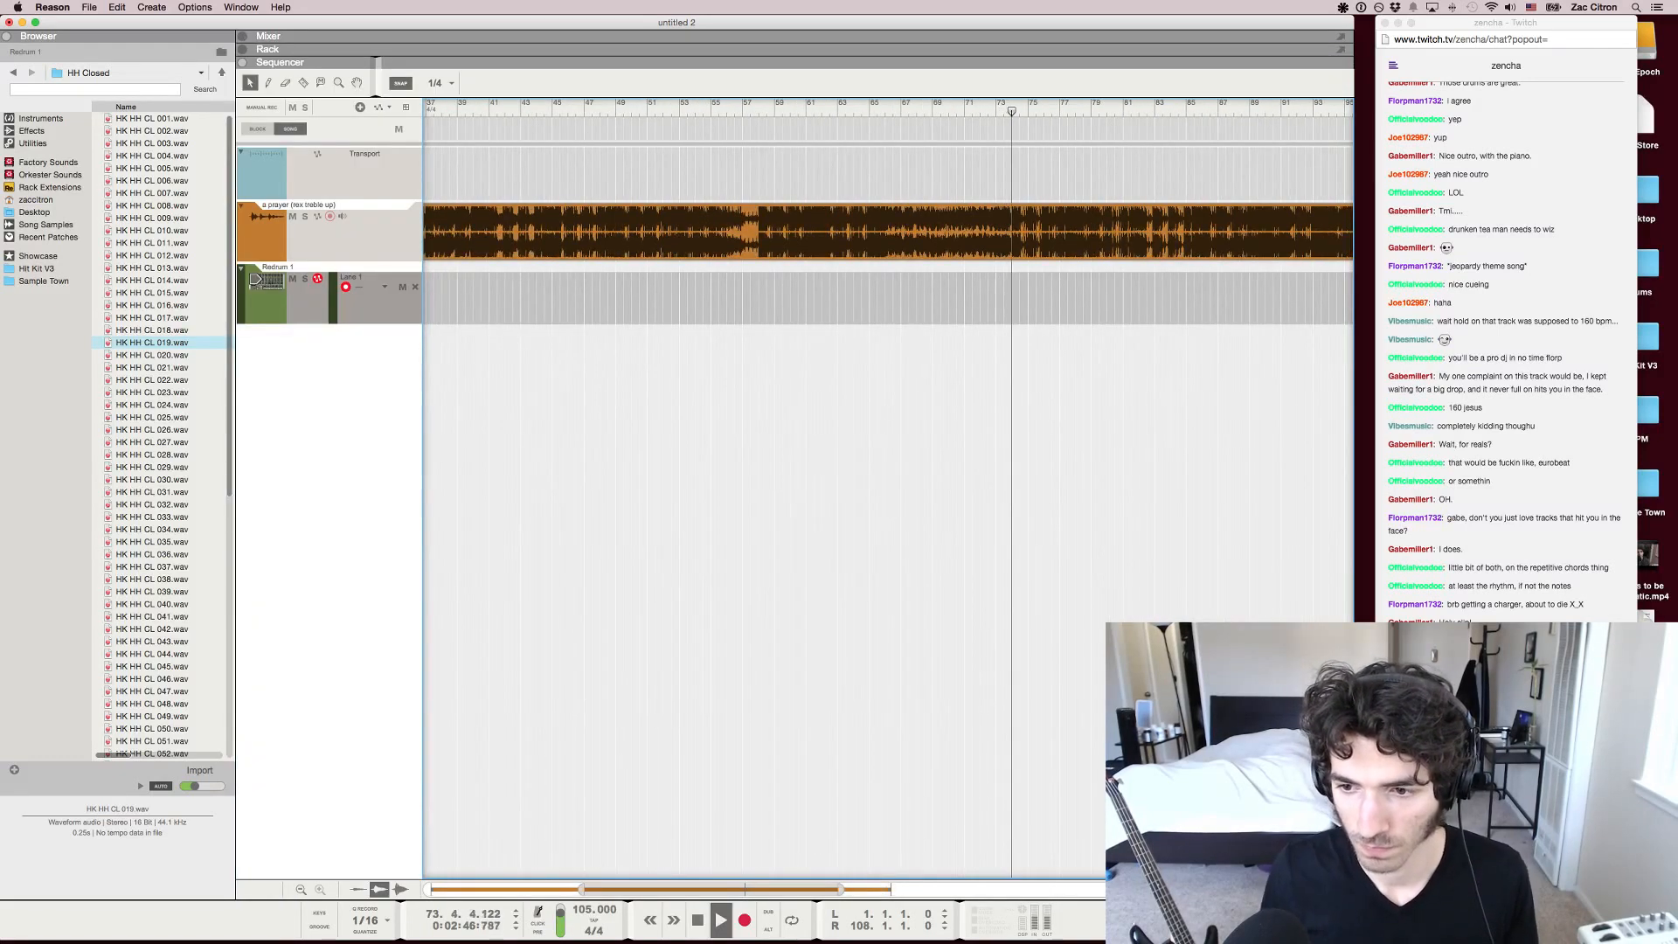
{"action": "key", "text": "space"}
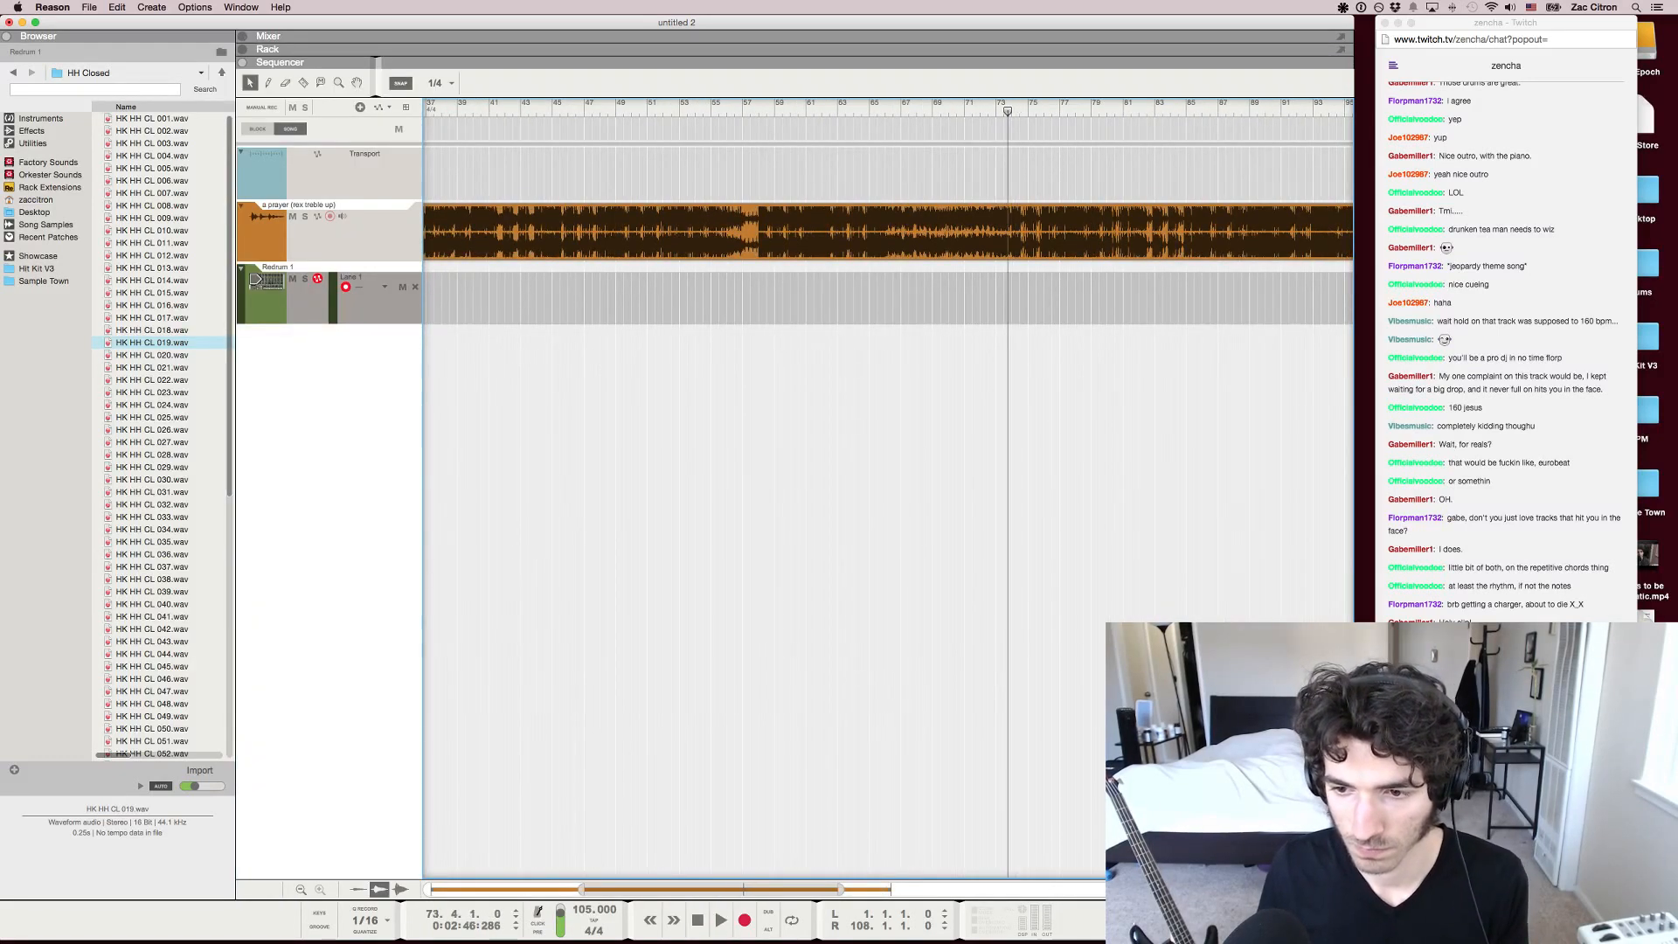
{"action": "key", "text": "Right"}
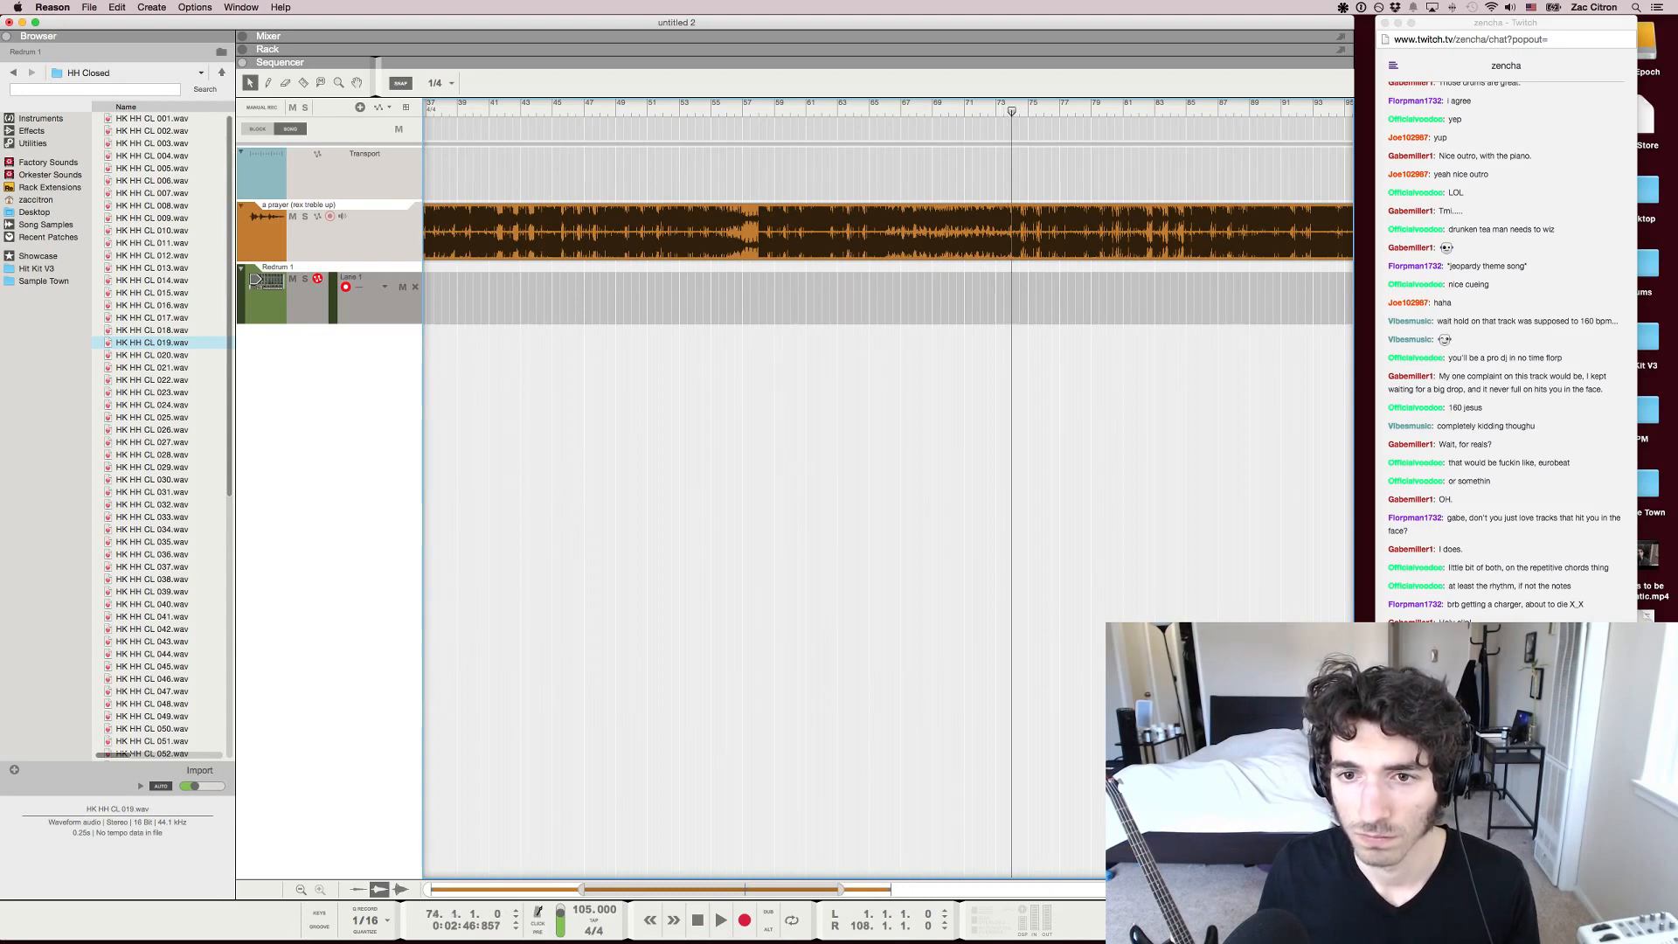
Replay the song's section after the break from about bar 57
{"action": "left_click", "coordinate": [751, 111]}
{"action": "left_click", "coordinate": [758, 111]}
{"action": "key", "text": "space"}
{"action": "left_click", "coordinate": [746, 111]}
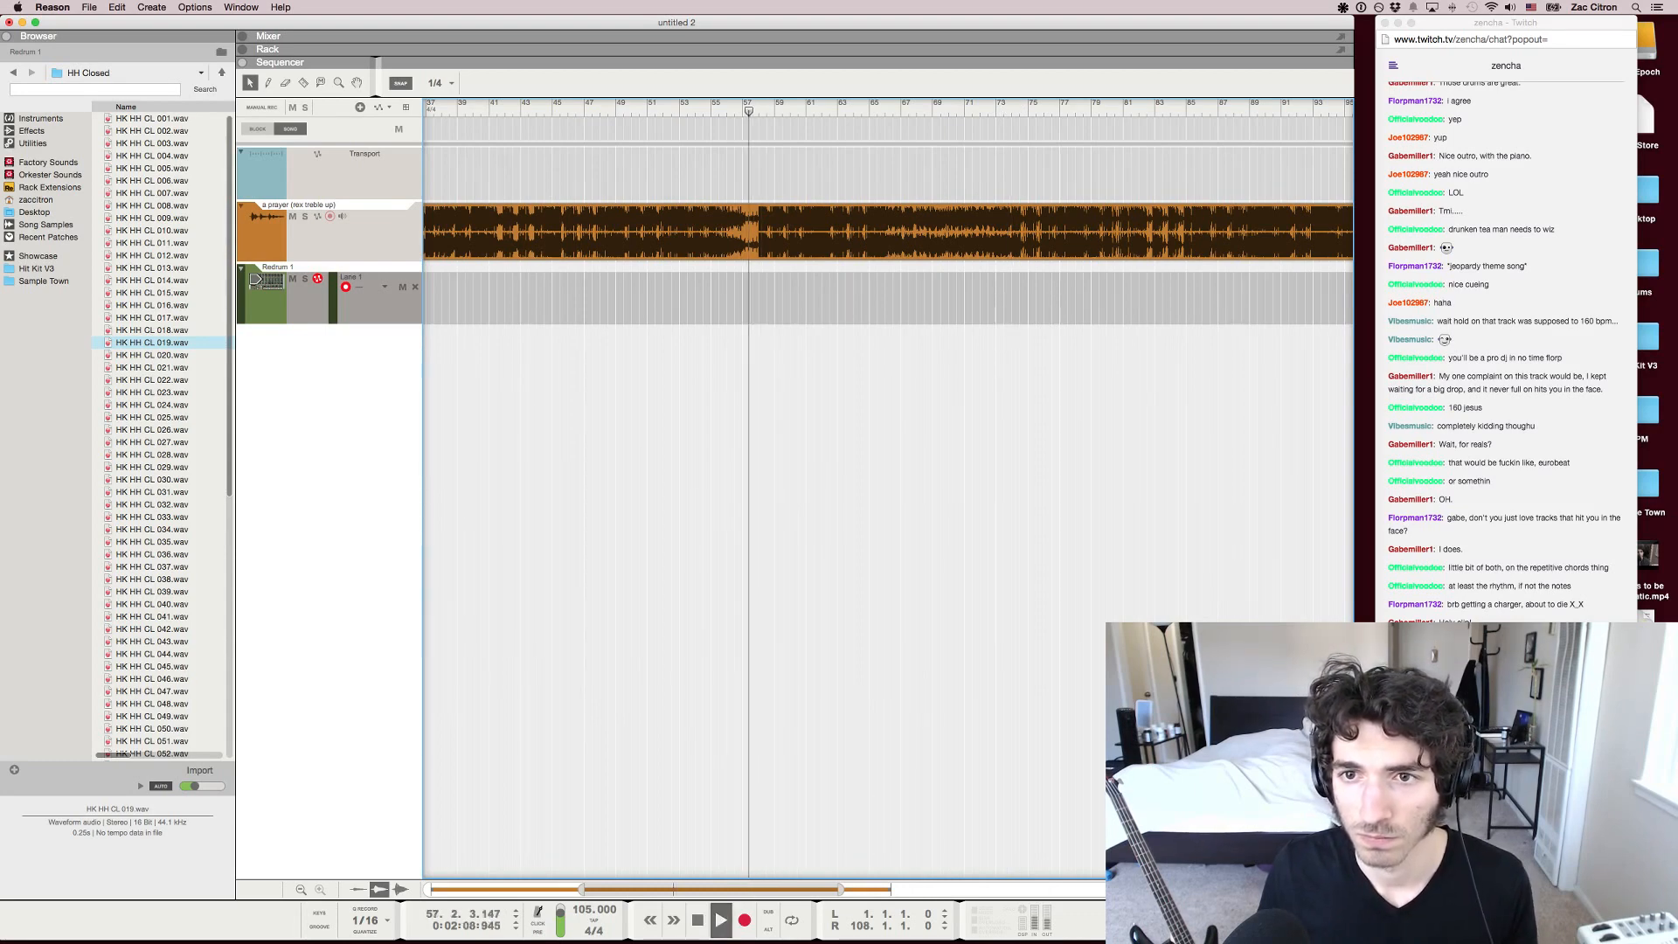
{"action": "key", "text": "space"}
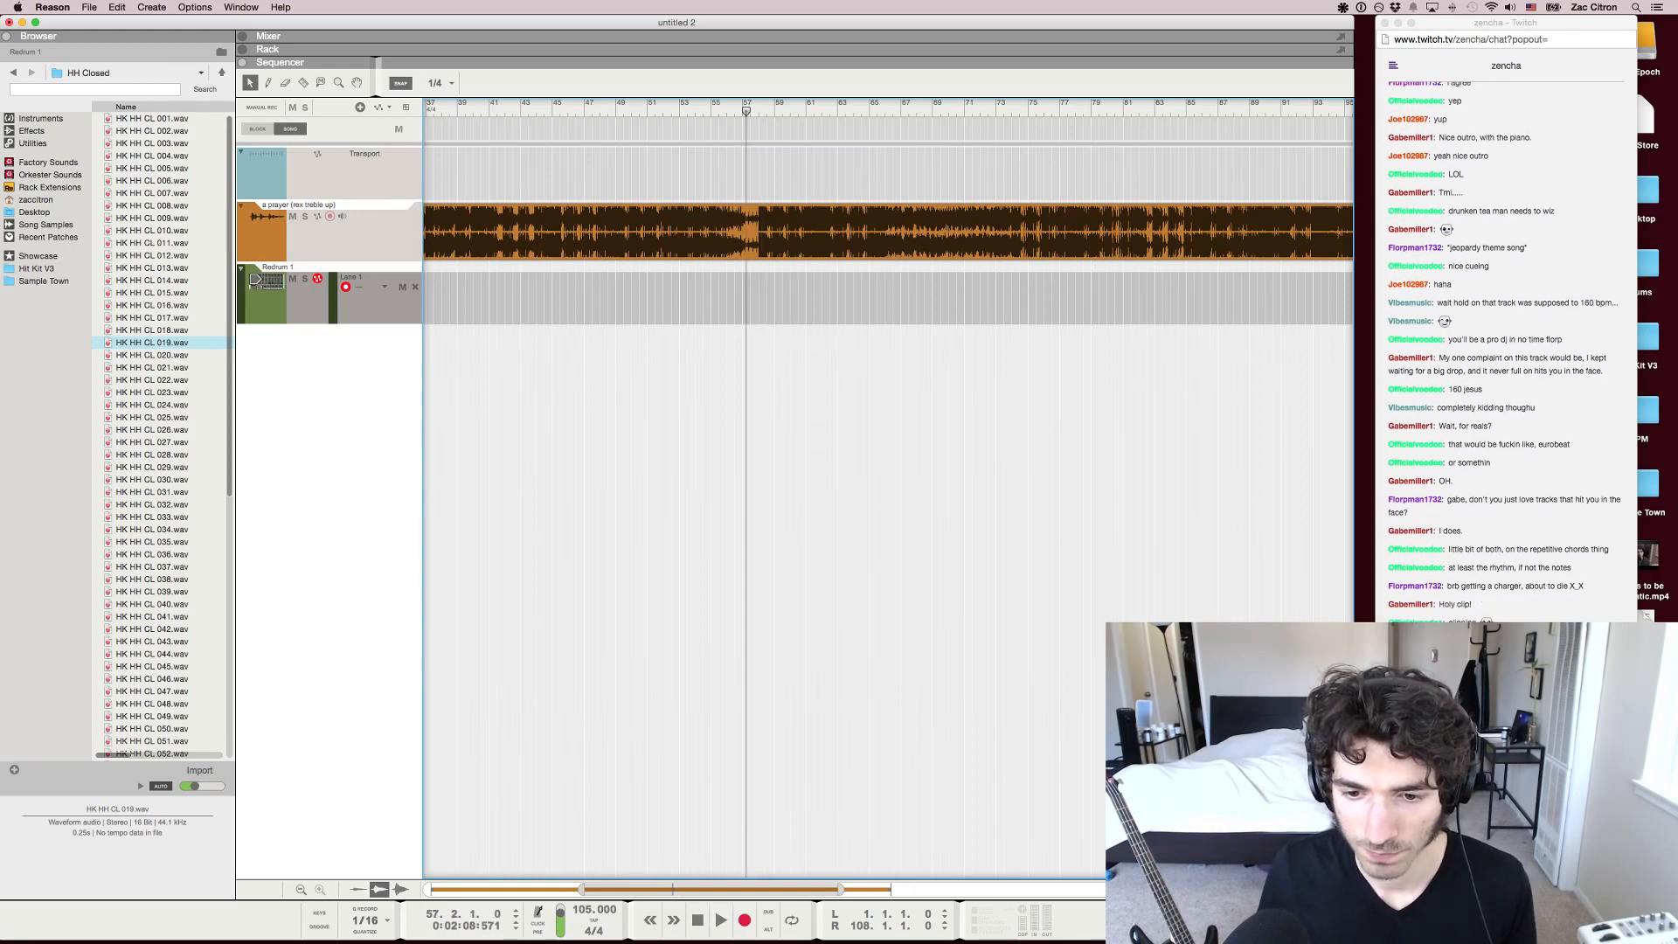
{"action": "key", "text": "space"}
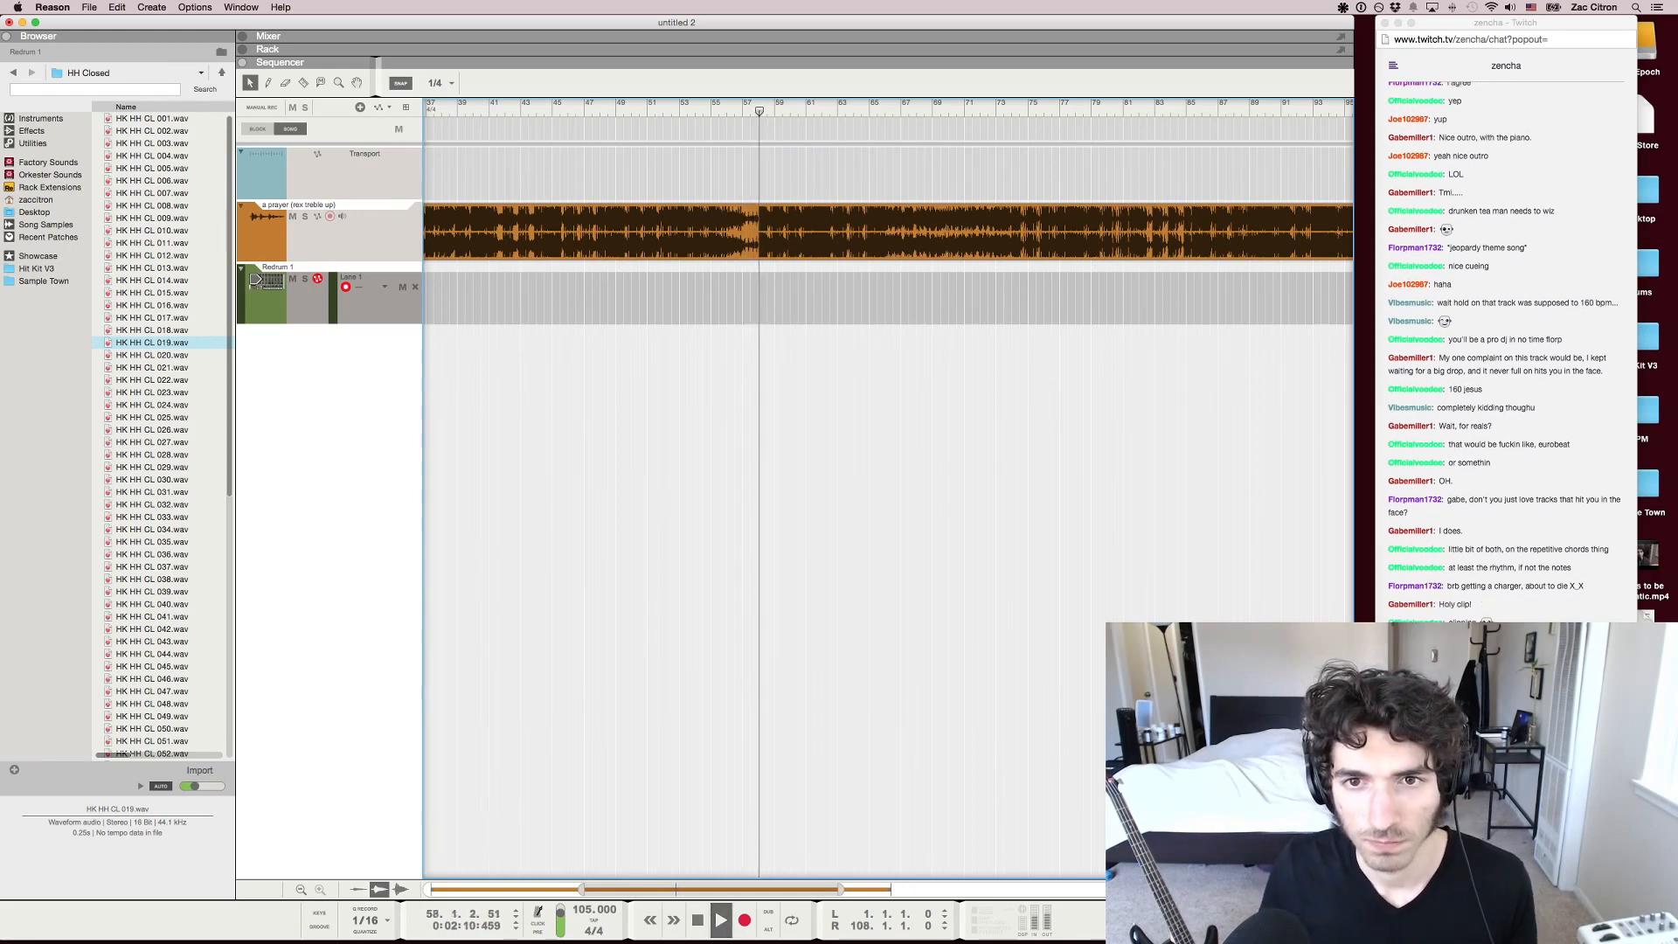
Play the song's transition into bar 74 from about bar 73 and stop playback
{"action": "key", "text": "space"}
{"action": "left_click_drag", "start_coordinate": [1093, 140], "coordinate": [1128, 118]}
{"action": "left_click_drag", "start_coordinate": [1122, 108], "coordinate": [997, 109]}
{"action": "key", "text": "space"}
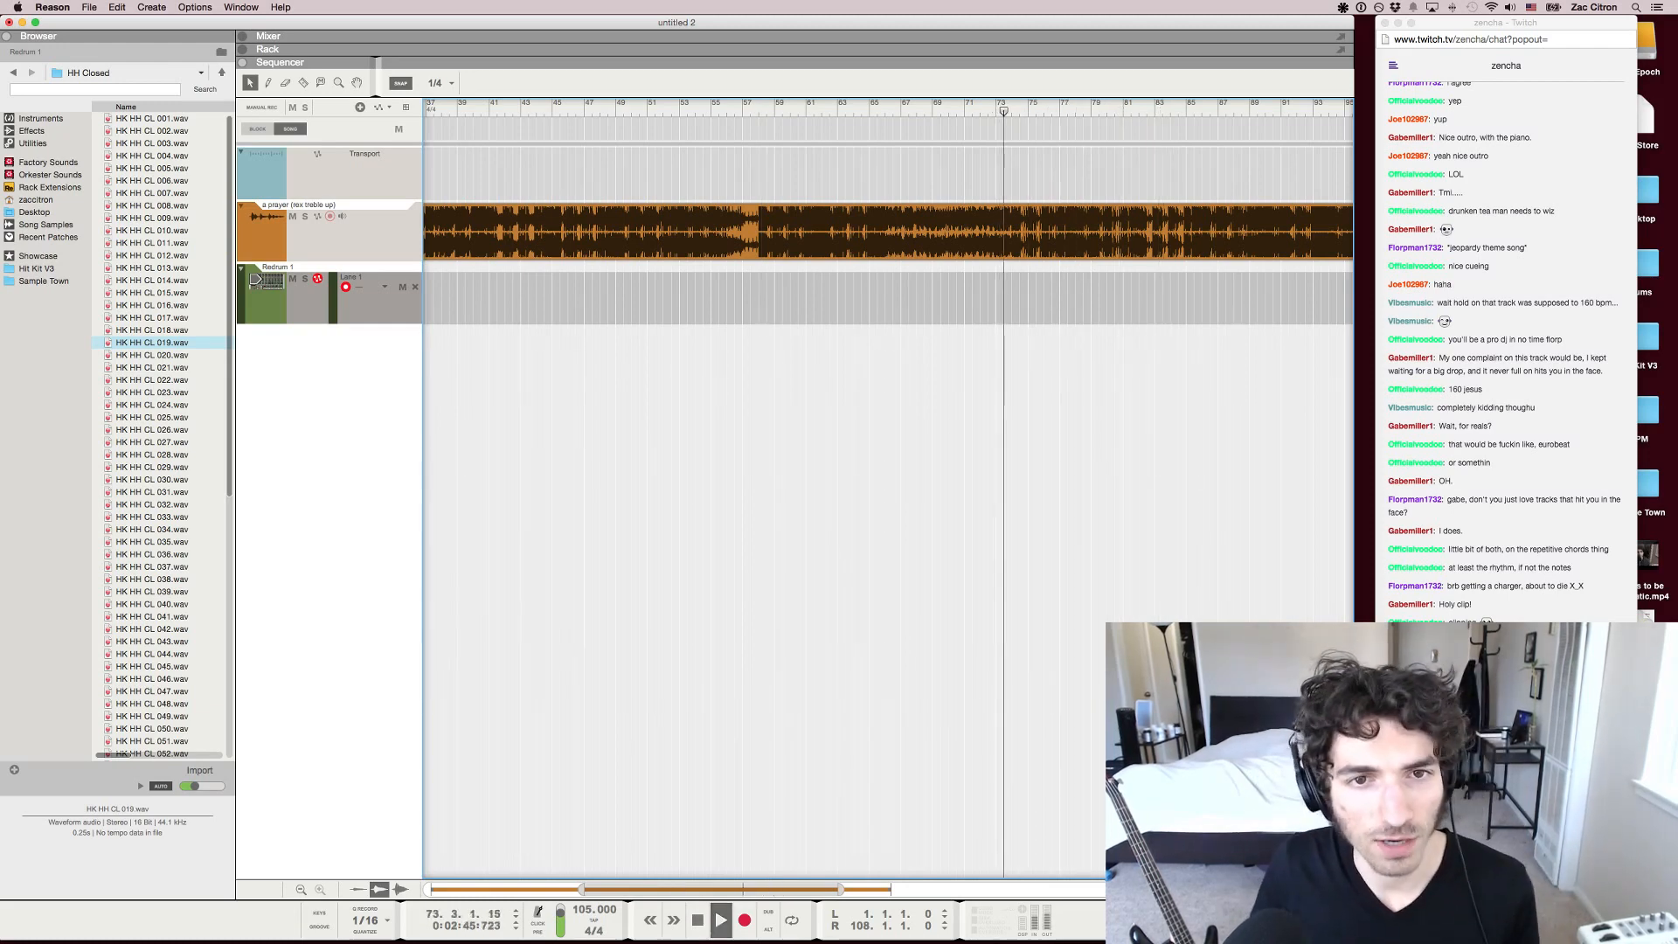
{"action": "key", "text": "space"}
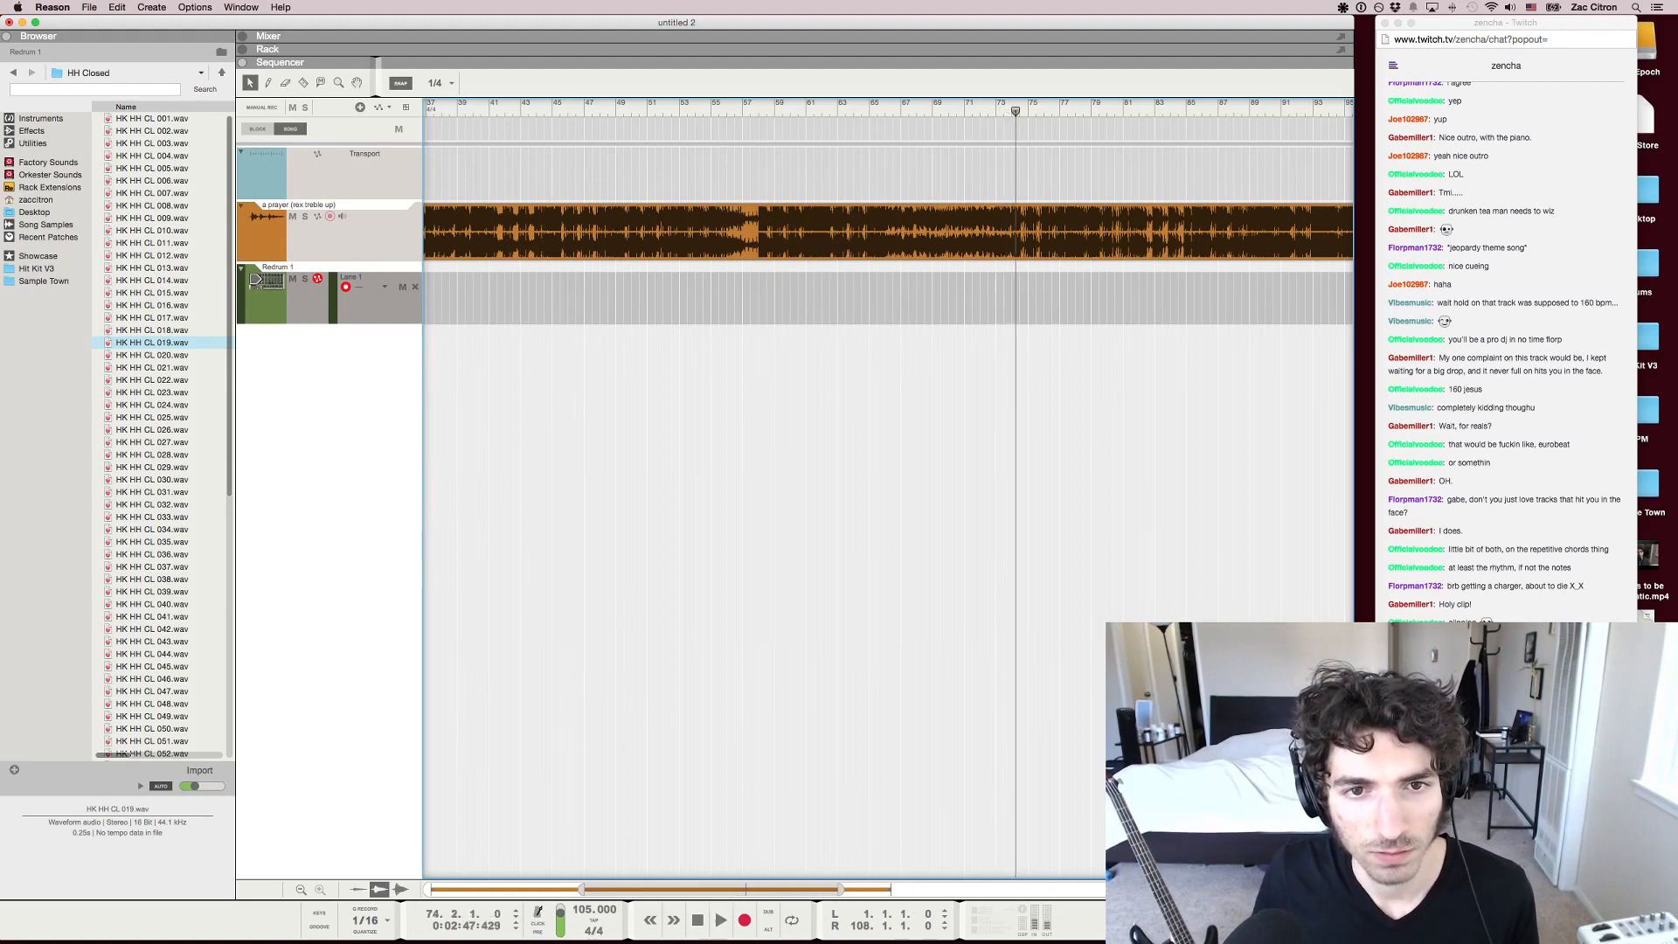
{"action": "key", "text": "F6"}
{"action": "right_click", "coordinate": [899, 364]}
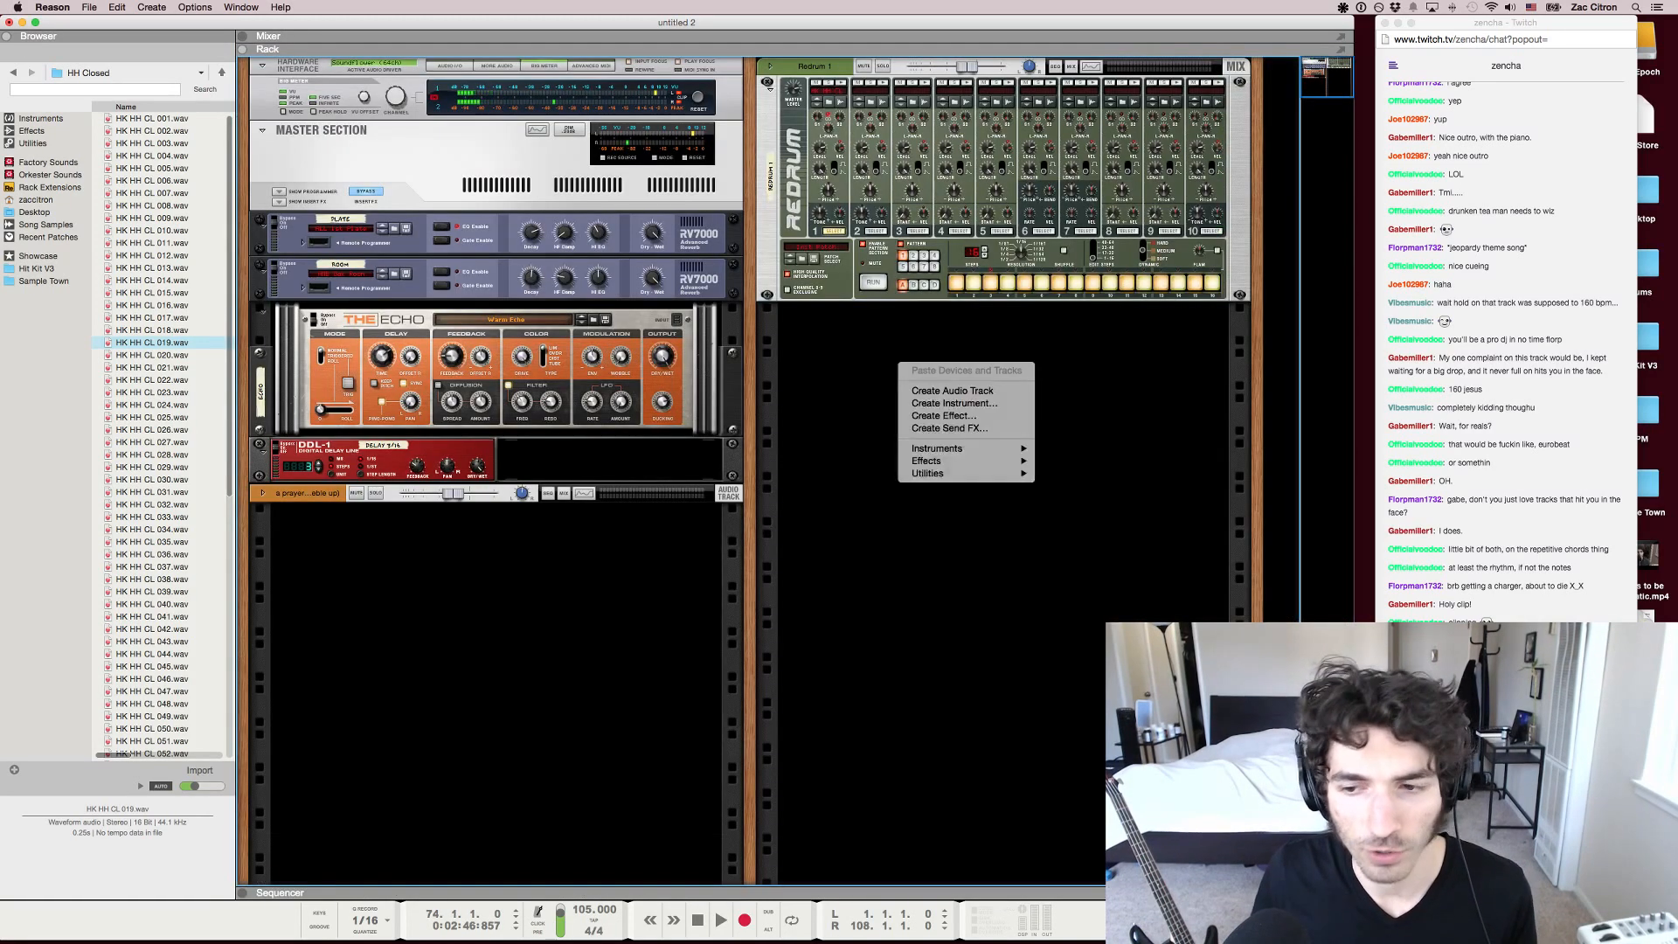
{"action": "mouse_move", "coordinate": [961, 448]}
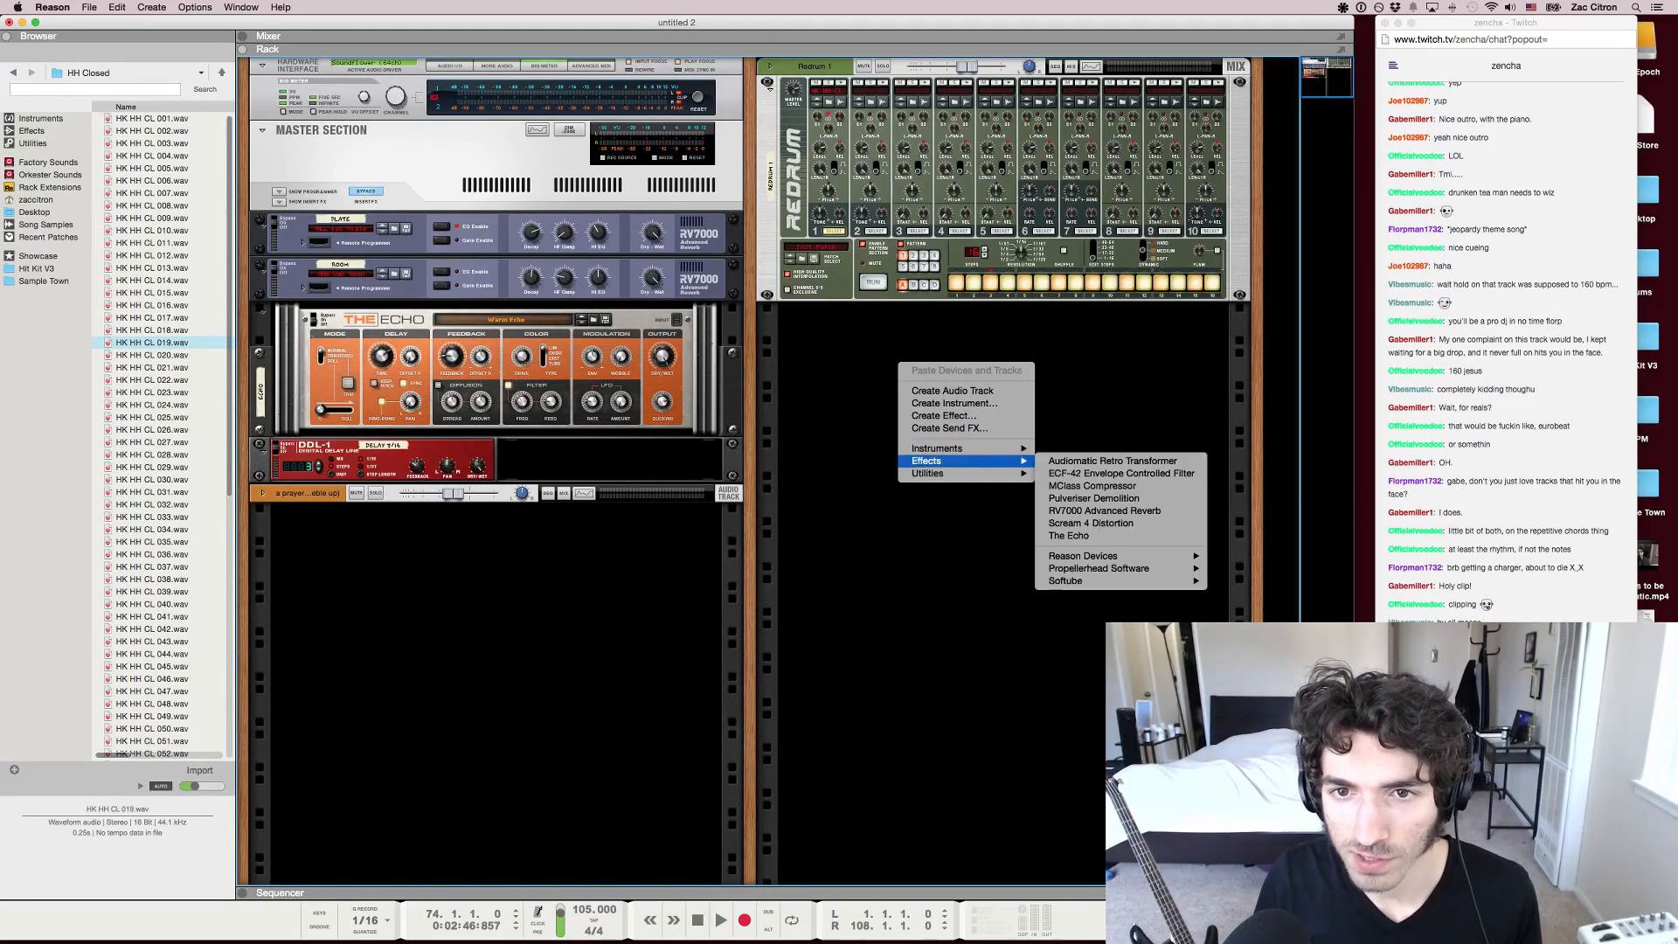
{"action": "mouse_move", "coordinate": [1084, 556]}
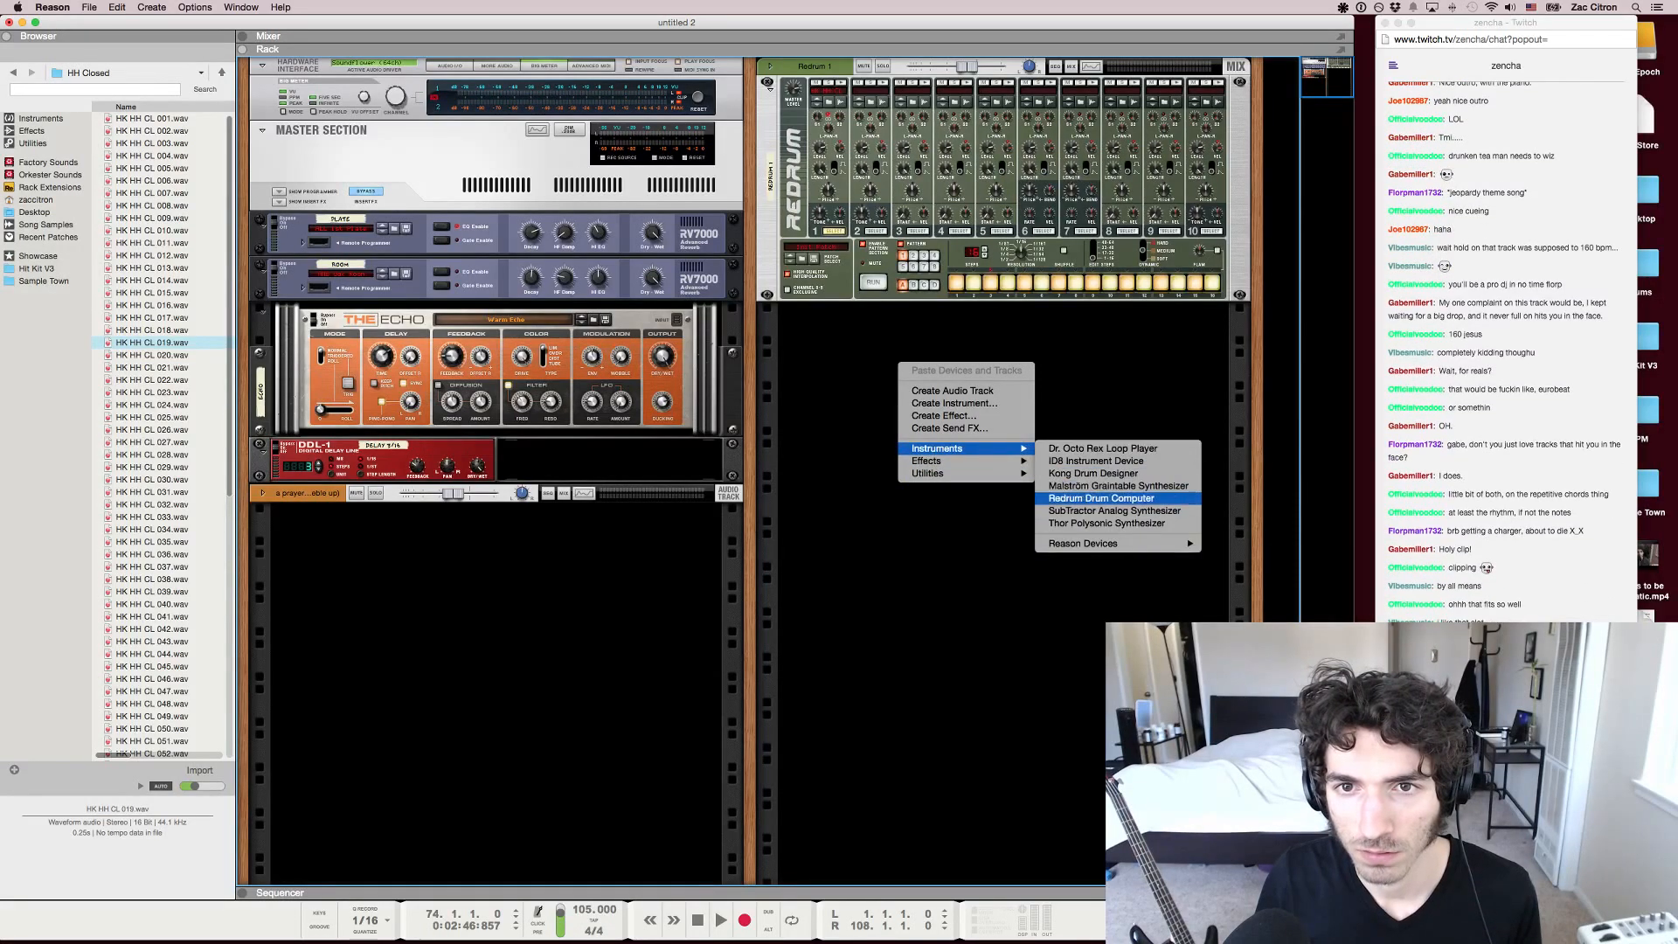
{"action": "key", "text": "Escape"}
{"action": "key", "text": "F7"}
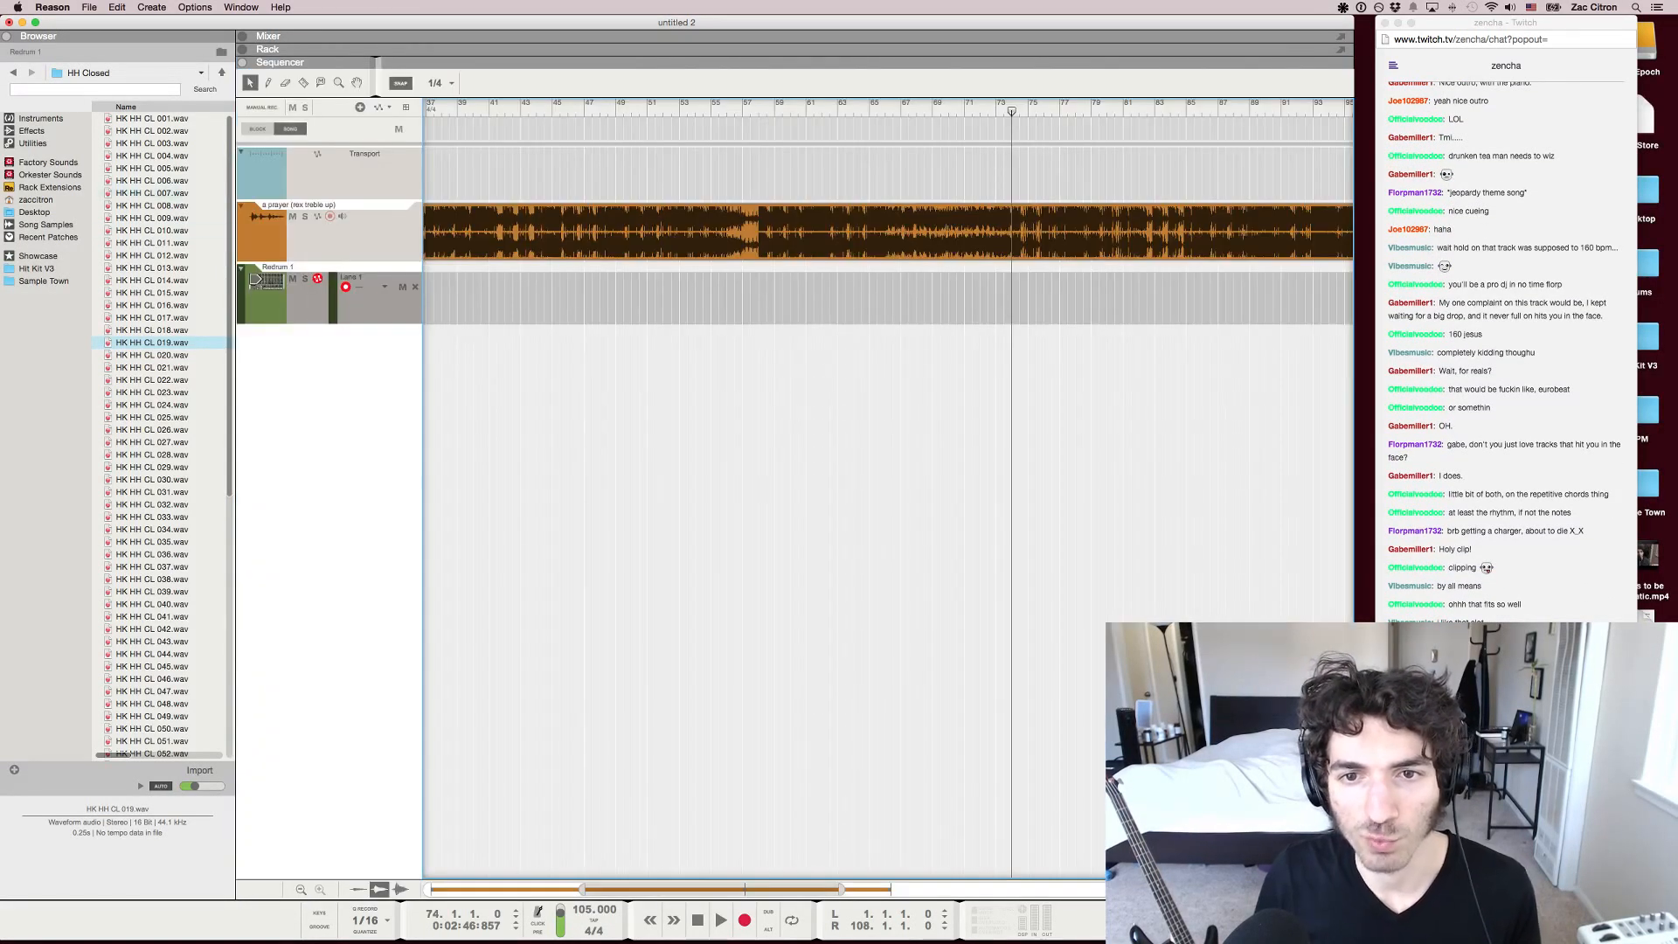
Import the HK CY Reverse 06 sample from the HK Cymbals folder onto a new audio track, ending at bar 74
{"action": "left_click", "coordinate": [13, 73]}
{"action": "left_click", "coordinate": [14, 73]}
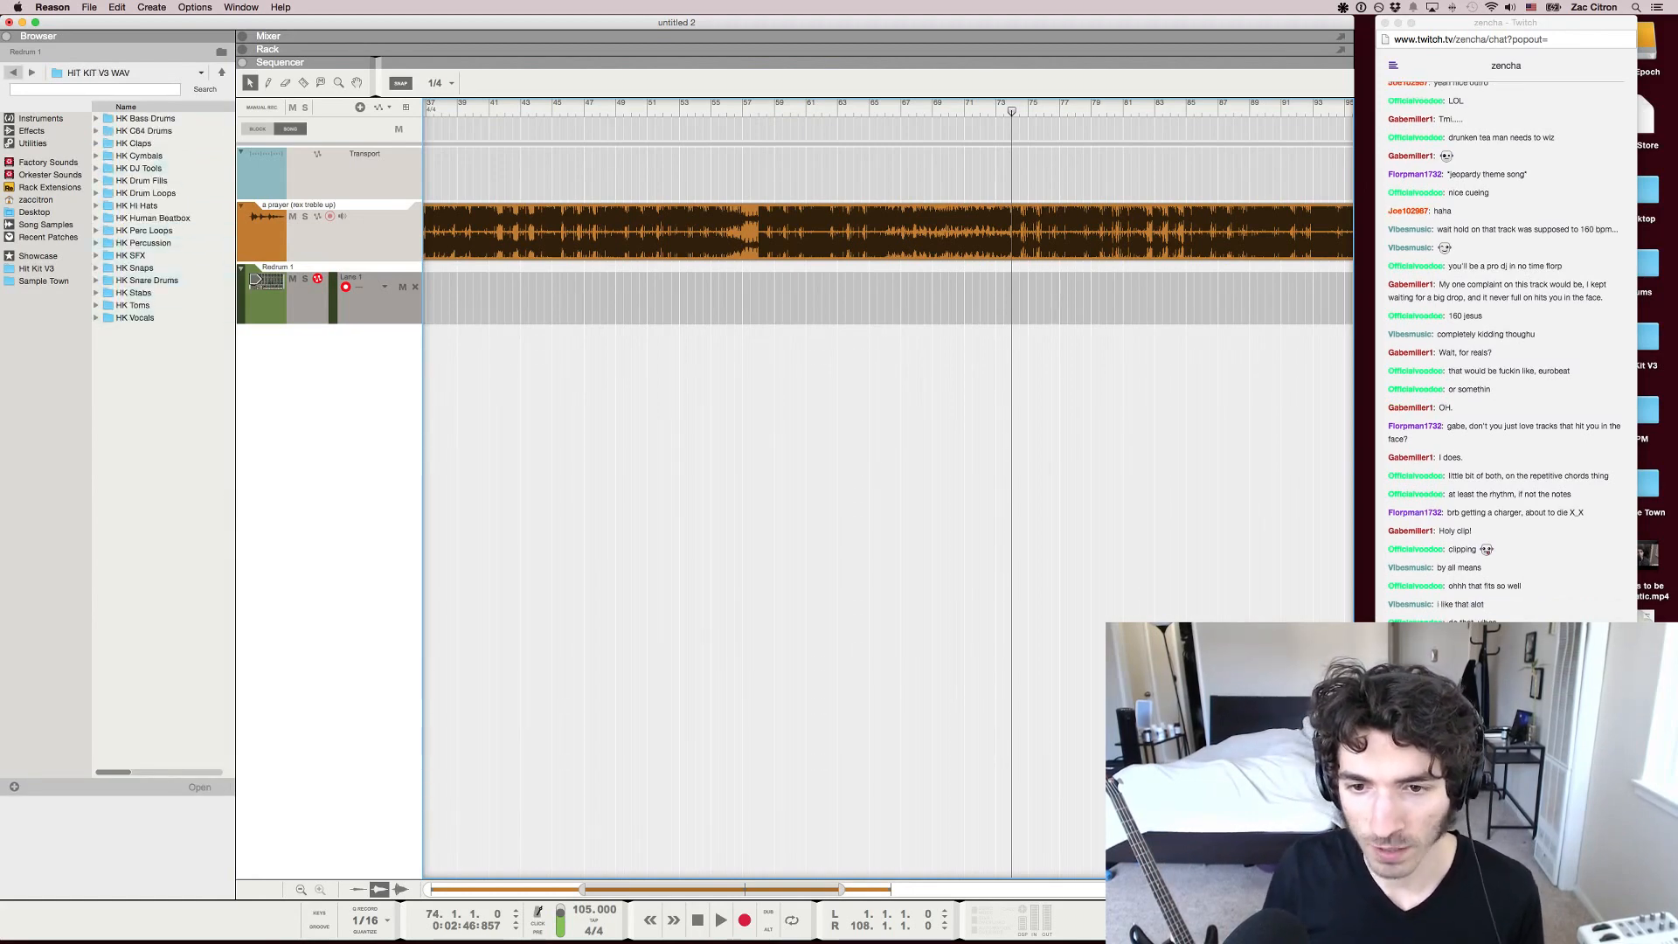
{"action": "double_click", "coordinate": [156, 156]}
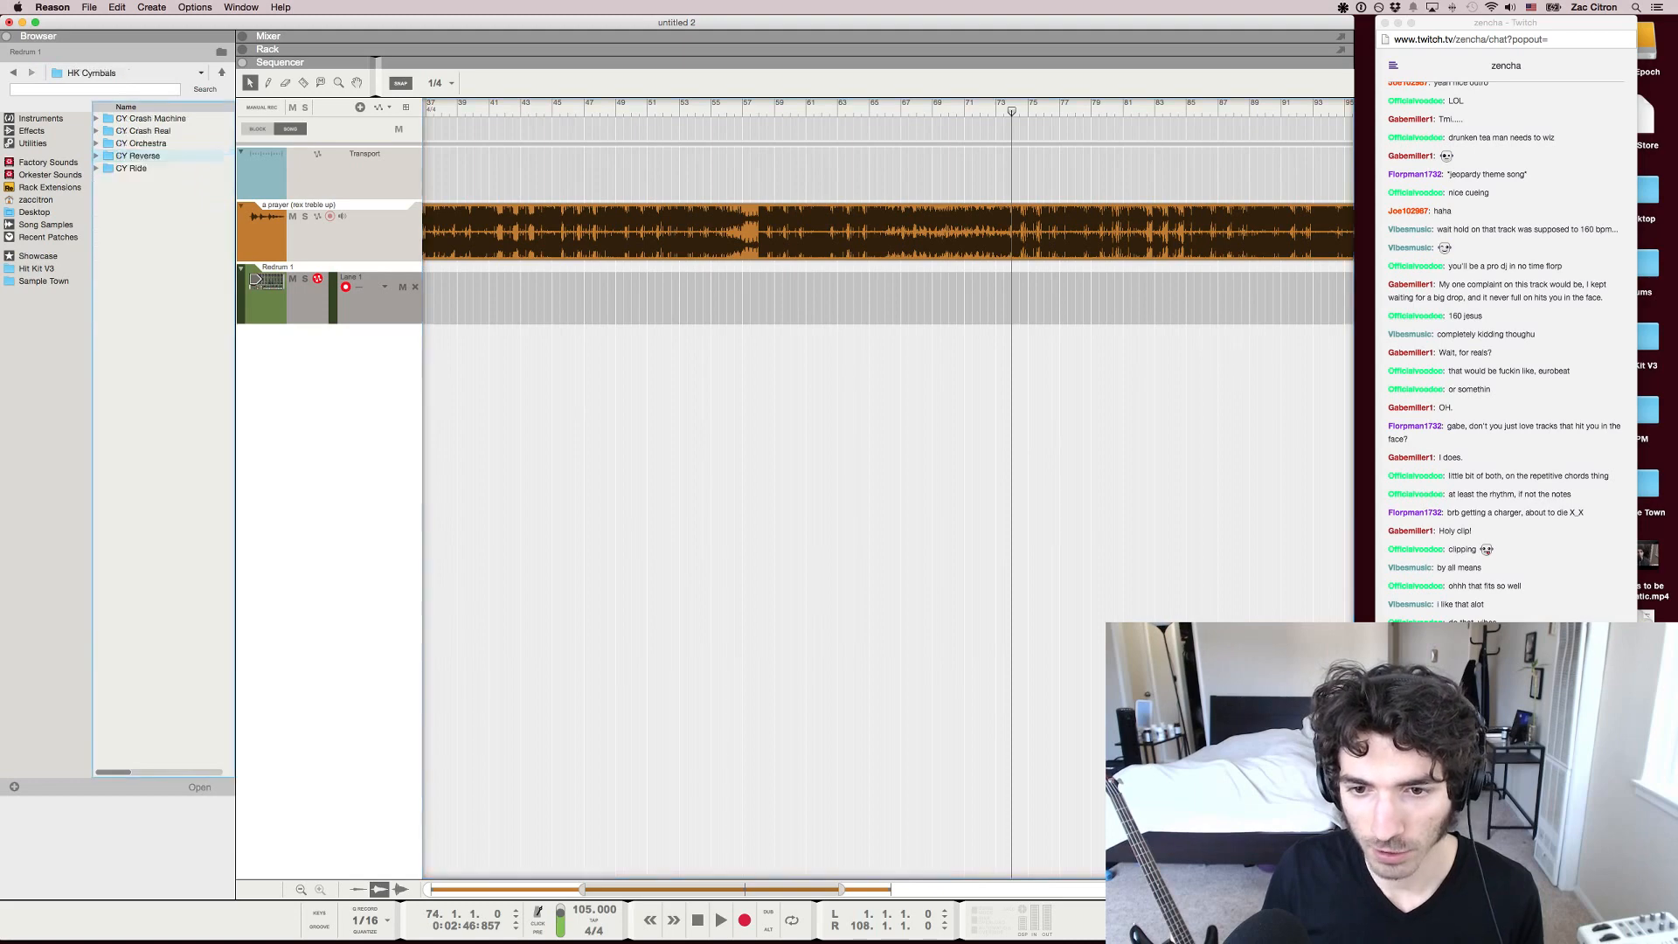
{"action": "double_click", "coordinate": [156, 155]}
{"action": "mouse_move", "coordinate": [158, 180]}
{"action": "left_mouse_down"}
{"action": "mouse_move", "coordinate": [846, 310]}
{"action": "mouse_move", "coordinate": [1008, 288]}
{"action": "mouse_move", "coordinate": [992, 299]}
{"action": "mouse_move", "coordinate": [1001, 346]}
{"action": "left_mouse_up"}
{"action": "key", "text": "h"}
{"action": "key", "text": "h"}
{"action": "key", "text": "h"}
{"action": "key", "text": "h"}
{"action": "key", "text": "h"}
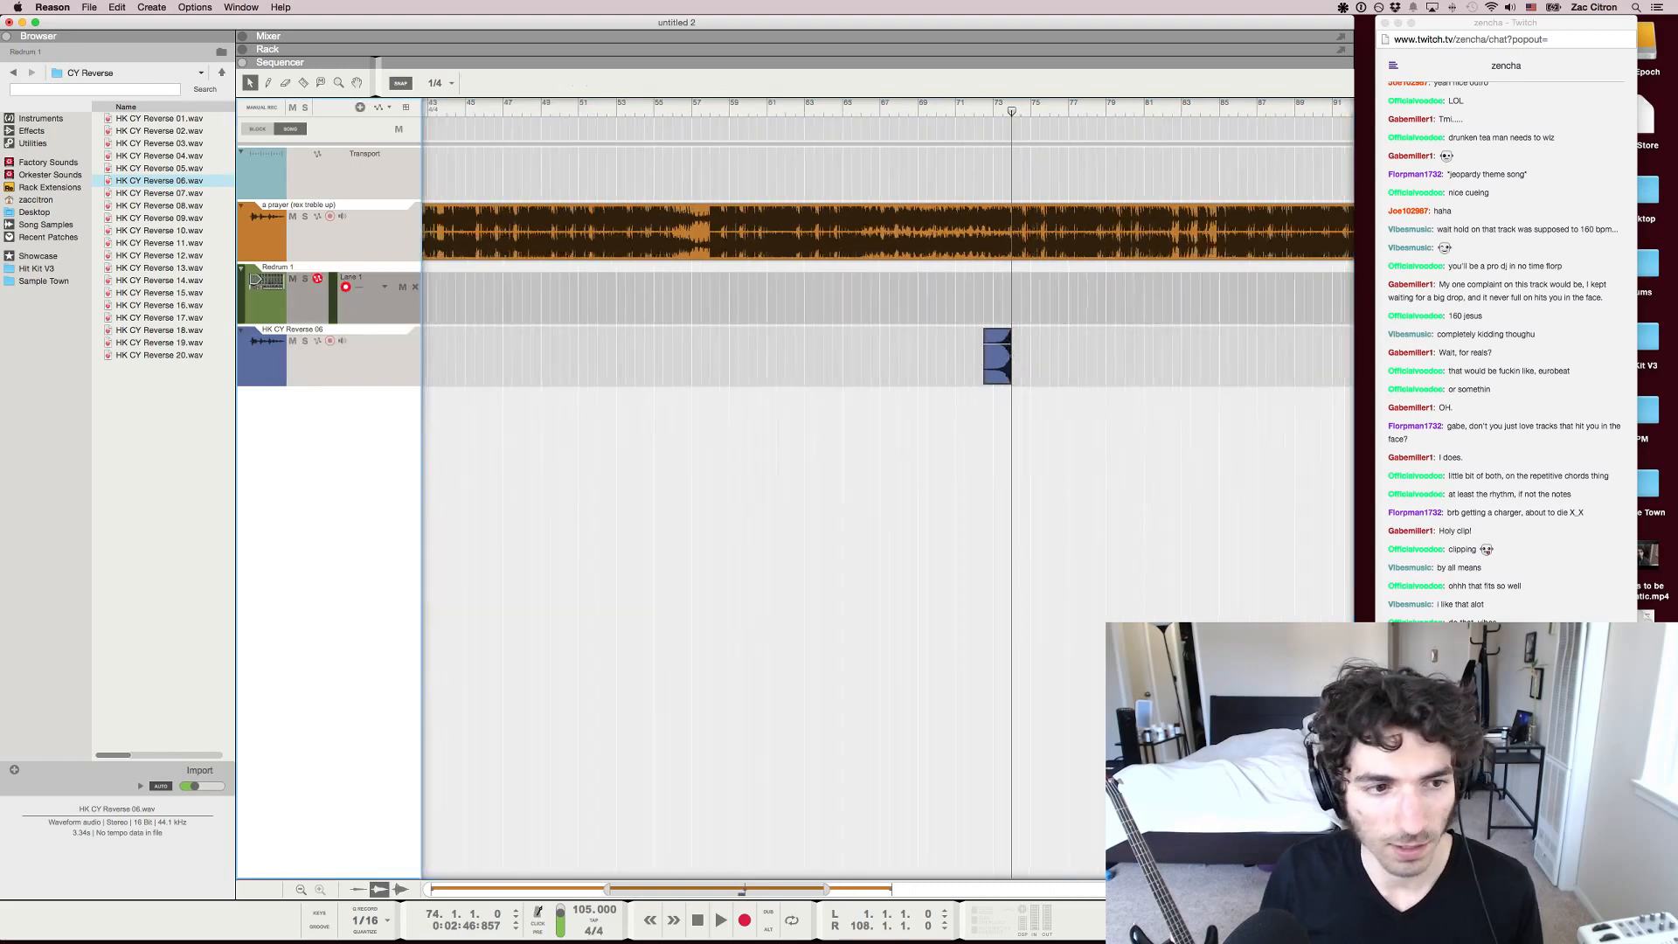
Play the lead-in to bar 74 to hear the reverse cymbal against the song
{"action": "left_click", "coordinate": [946, 106]}
{"action": "key", "text": "space"}
{"action": "key", "text": "F5"}
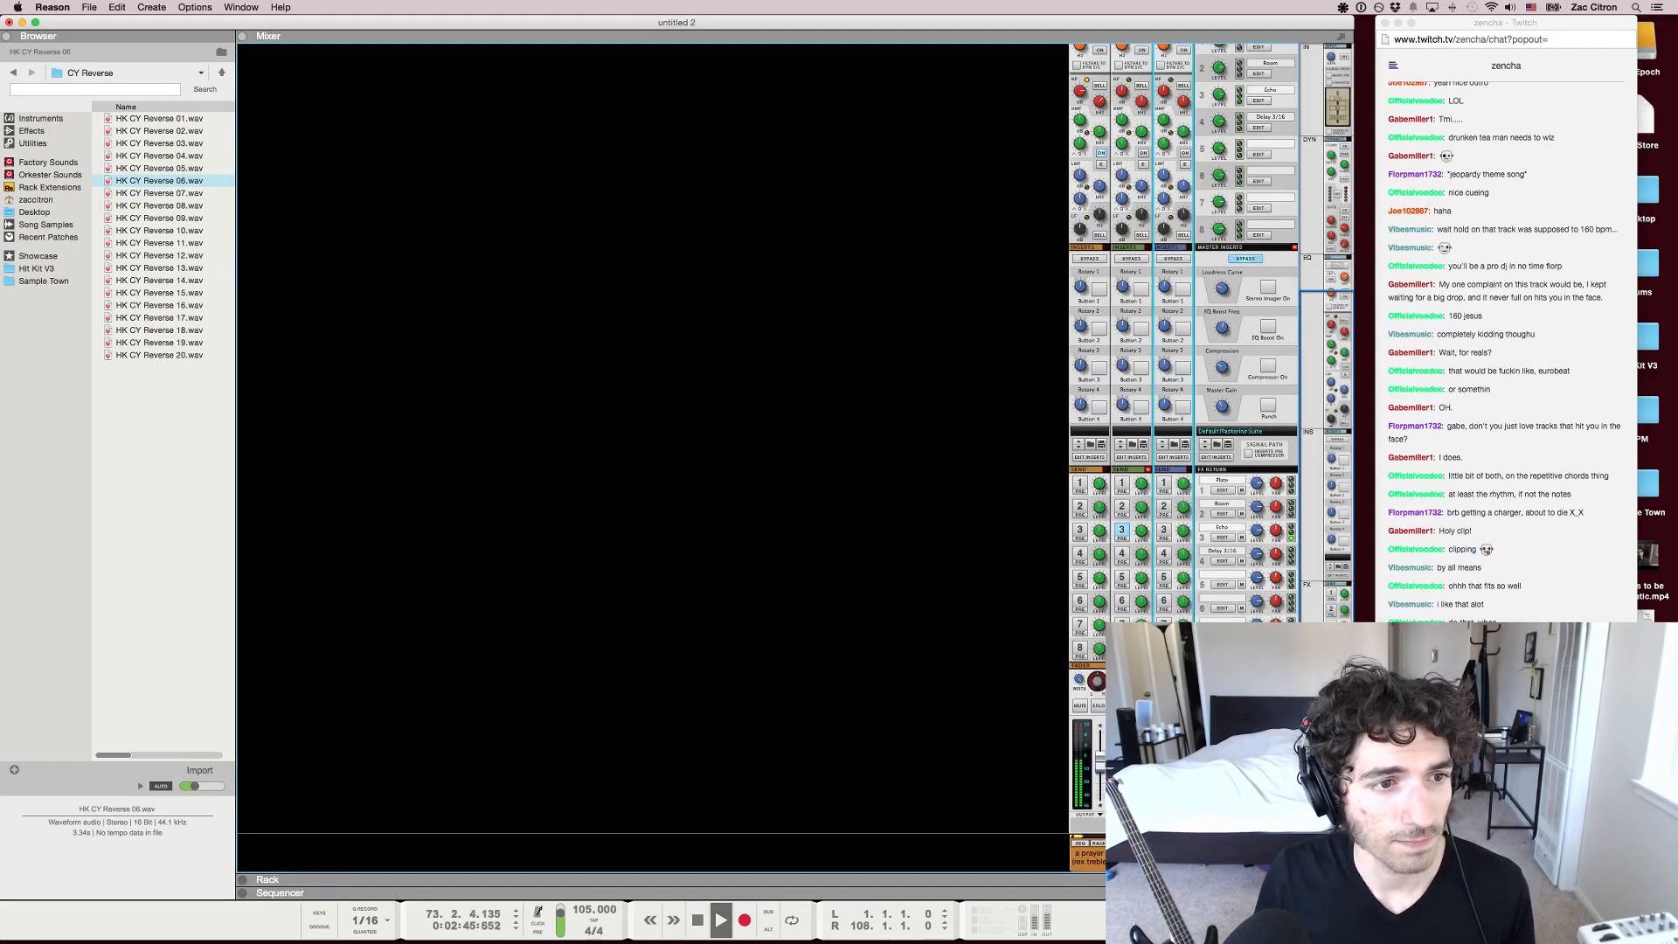
{"action": "key", "text": "space"}
{"action": "key", "text": "F7"}
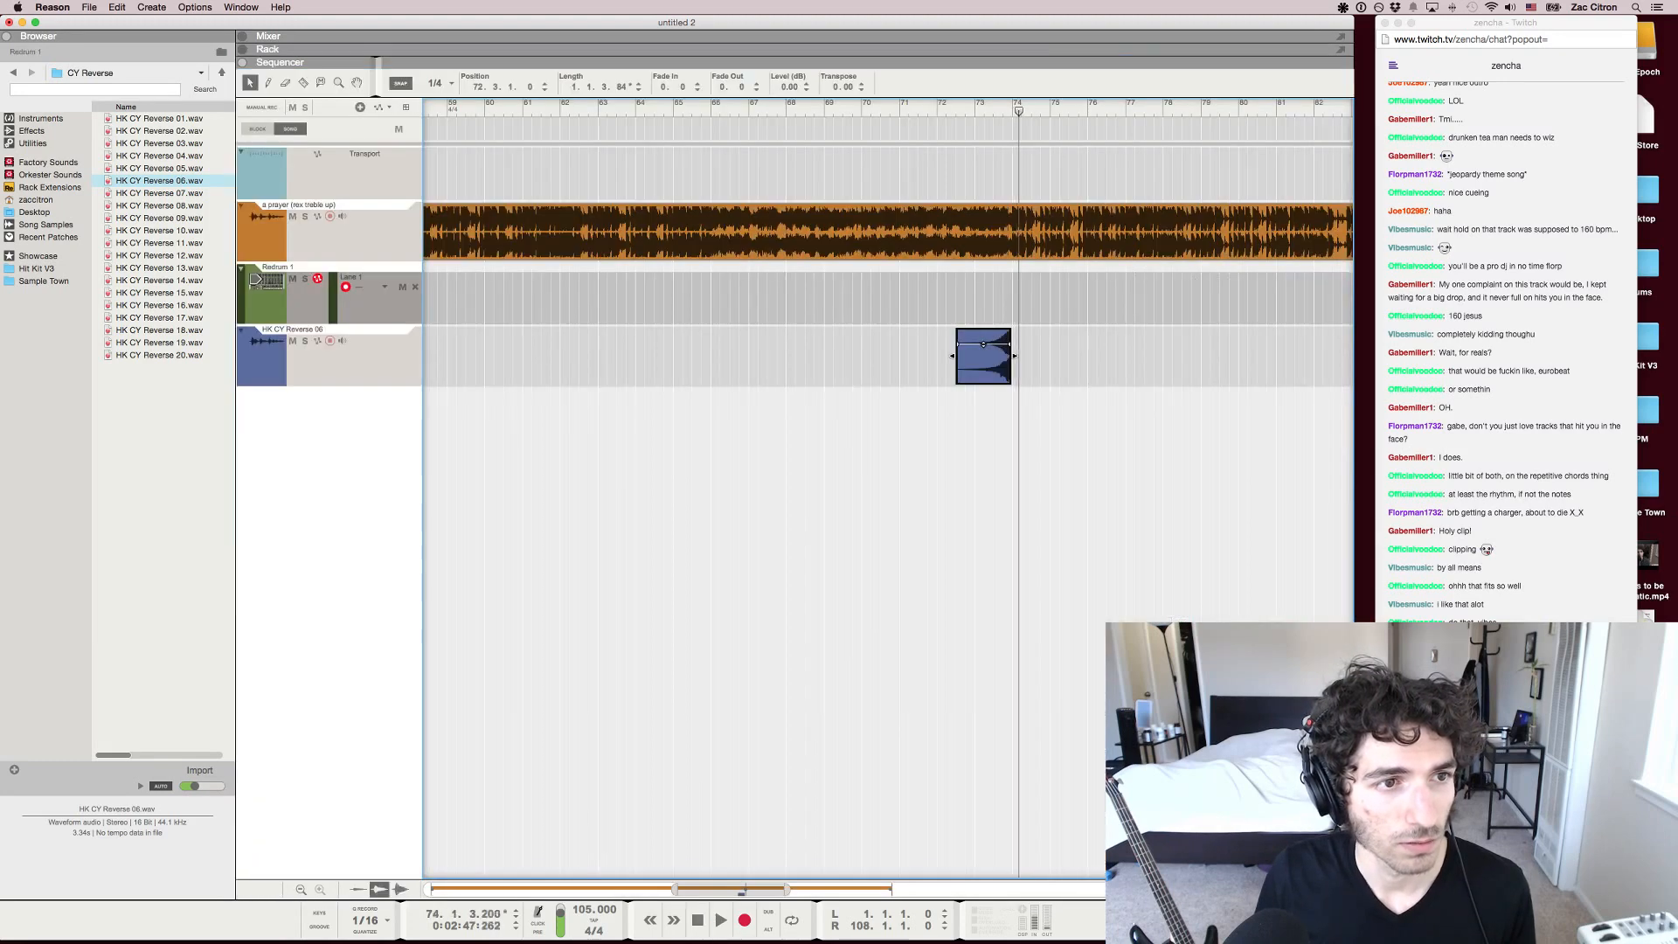
Place the HK CY CR Real 05 crash sample at bar 74 on the reverse cymbal's track and set the song position to bar 73
{"action": "left_click", "coordinate": [159, 318]}
{"action": "left_click", "coordinate": [159, 243]}
{"action": "left_click", "coordinate": [13, 73]}
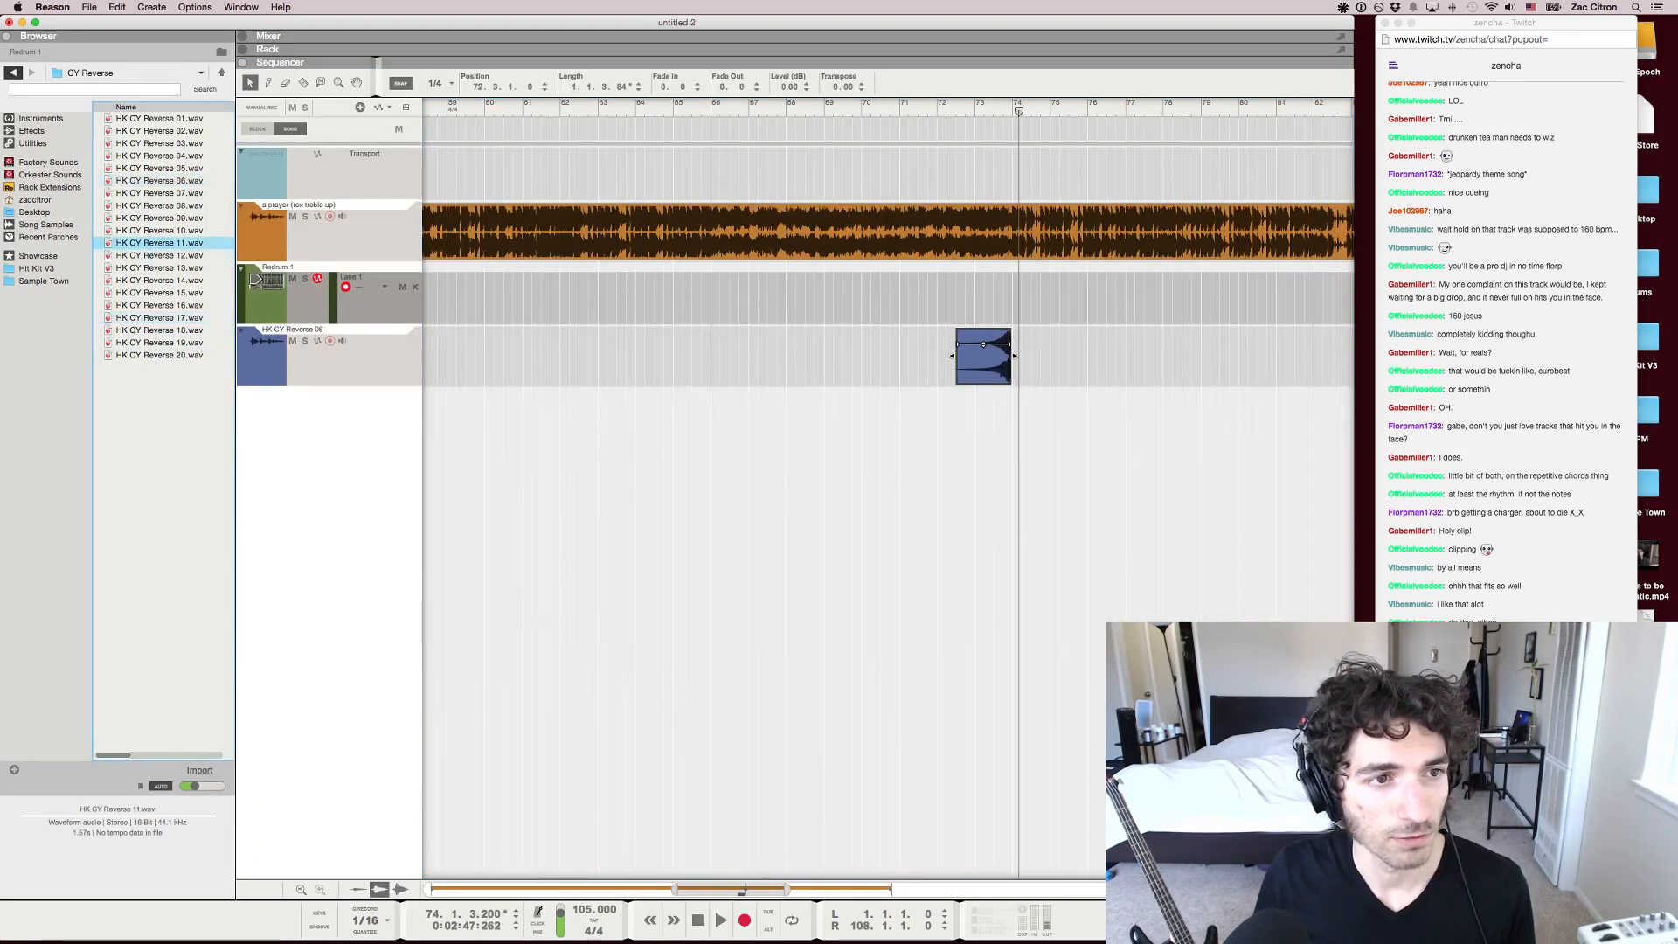
{"action": "double_click", "coordinate": [144, 131]}
{"action": "left_click", "coordinate": [159, 181]}
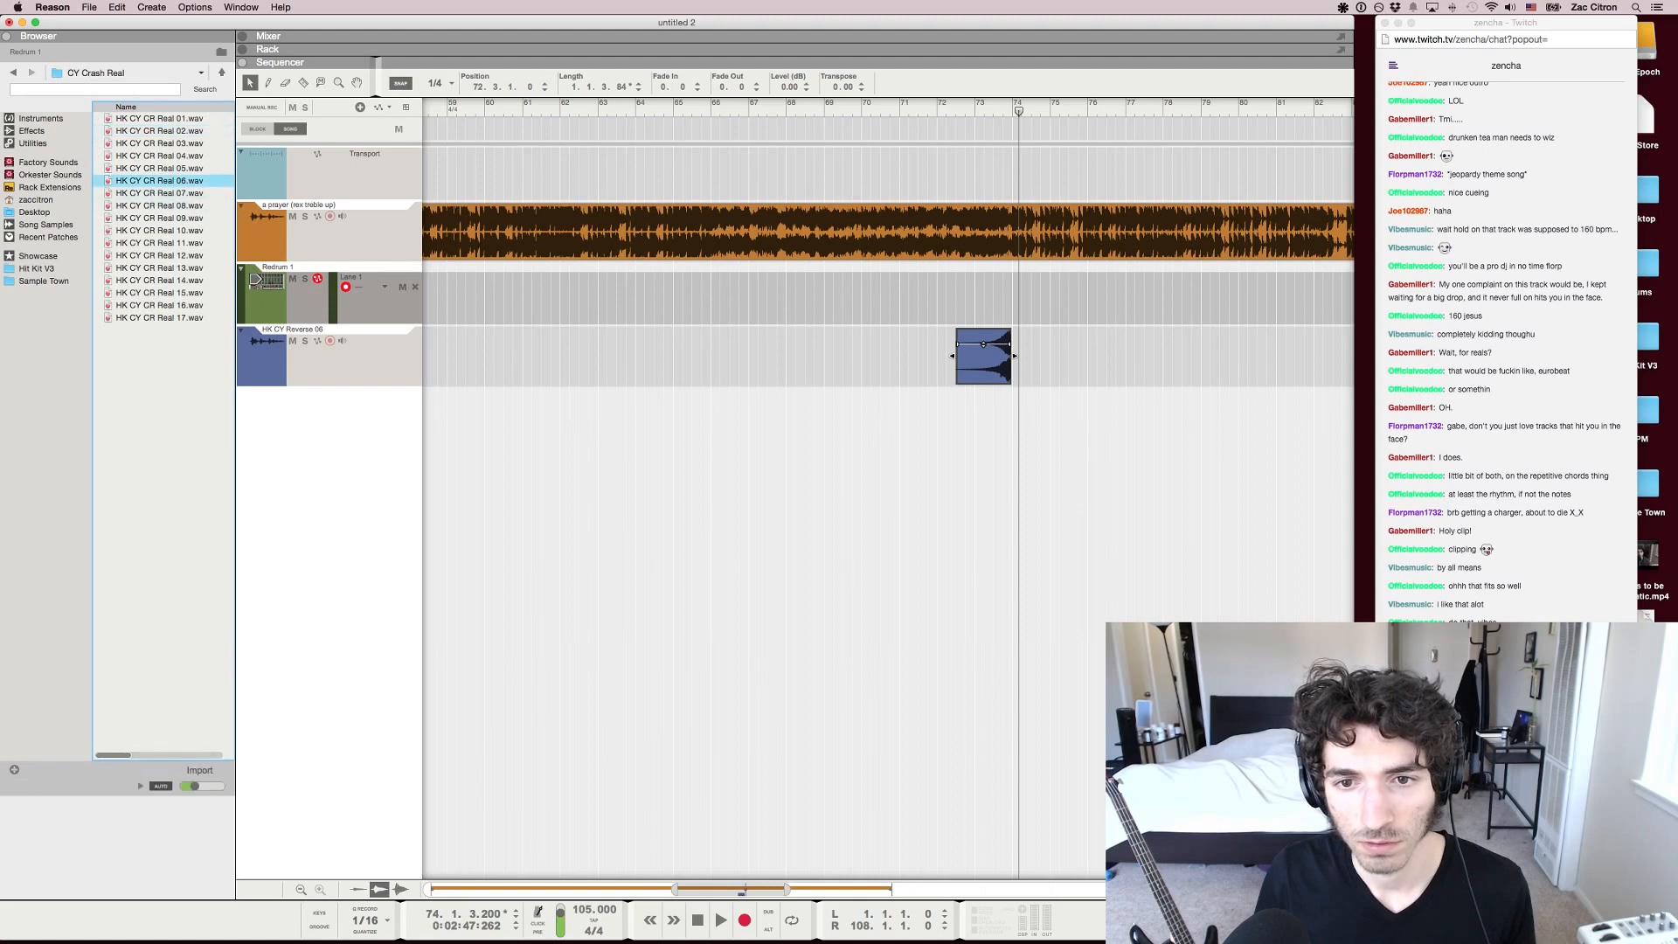
{"action": "left_click", "coordinate": [159, 169]}
{"action": "left_click_drag", "start_coordinate": [159, 169], "coordinate": [1071, 354]}
{"action": "key", "text": "KP_7"}
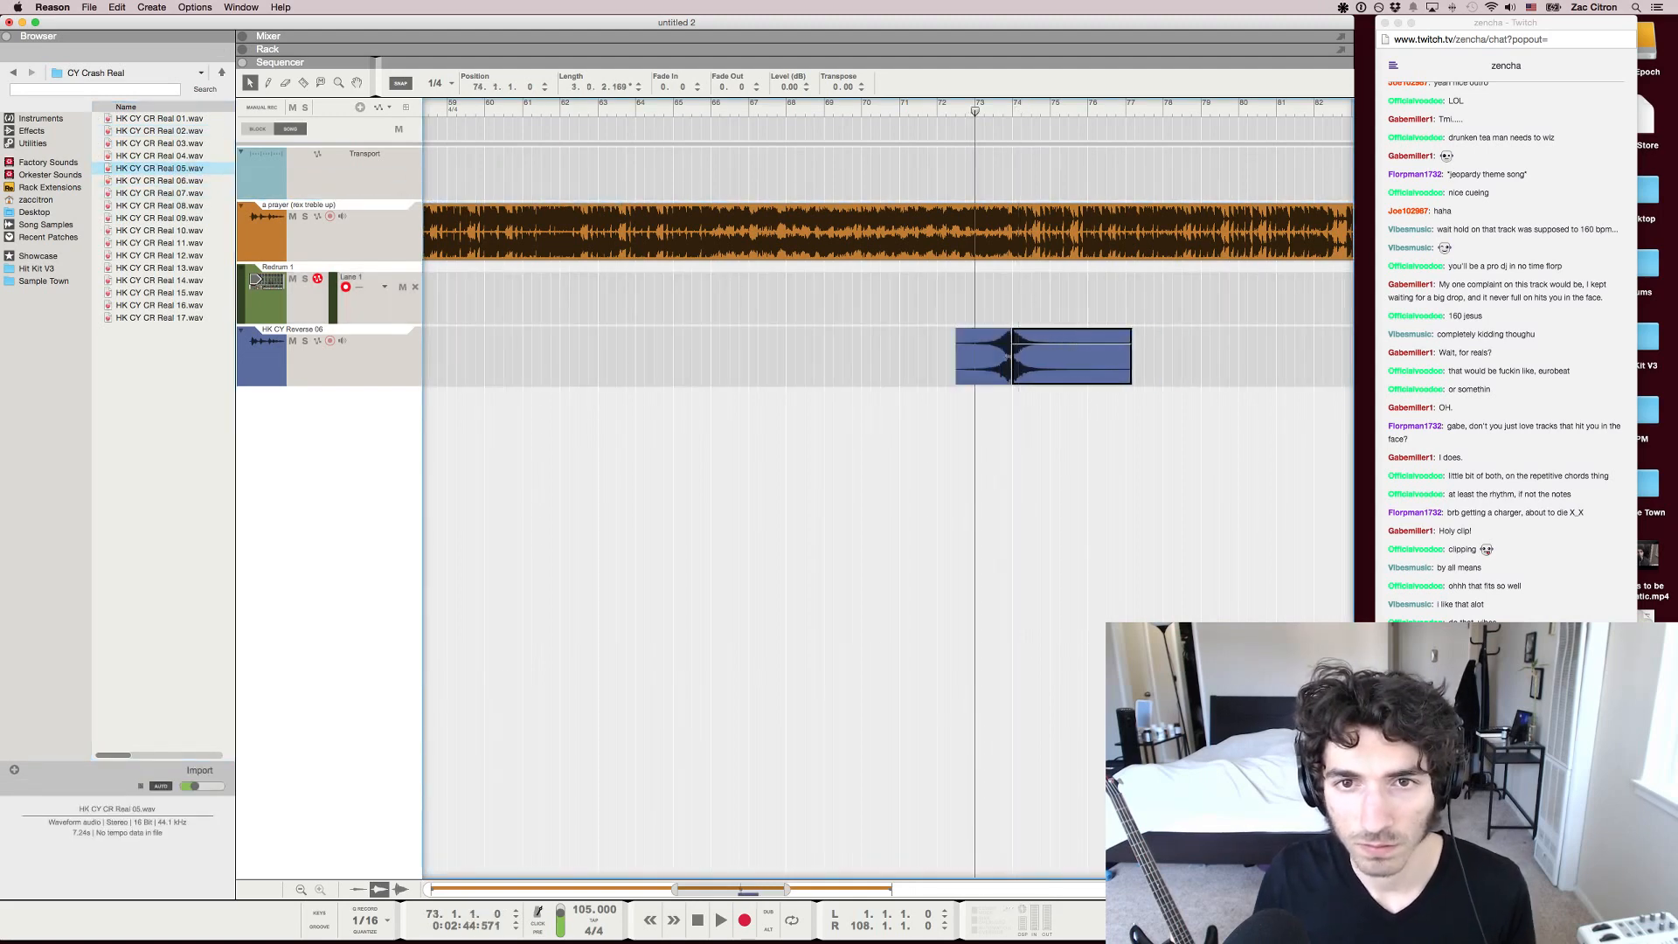
Turn off snap and nudge the reverse cymbal clip slightly later so its swell meets the crash at bar 74
{"action": "key", "text": "h"}
{"action": "key", "text": "h"}
{"action": "key", "text": "h"}
{"action": "key", "text": "h"}
{"action": "key", "text": "h"}
{"action": "scroll", "coordinate": [887, 490], "scroll_direction": "right", "scroll_amount": 3}
{"action": "key", "text": "s"}
{"action": "left_click", "coordinate": [830, 356]}
{"action": "left_click_drag", "start_coordinate": [831, 357], "coordinate": [836, 357]}
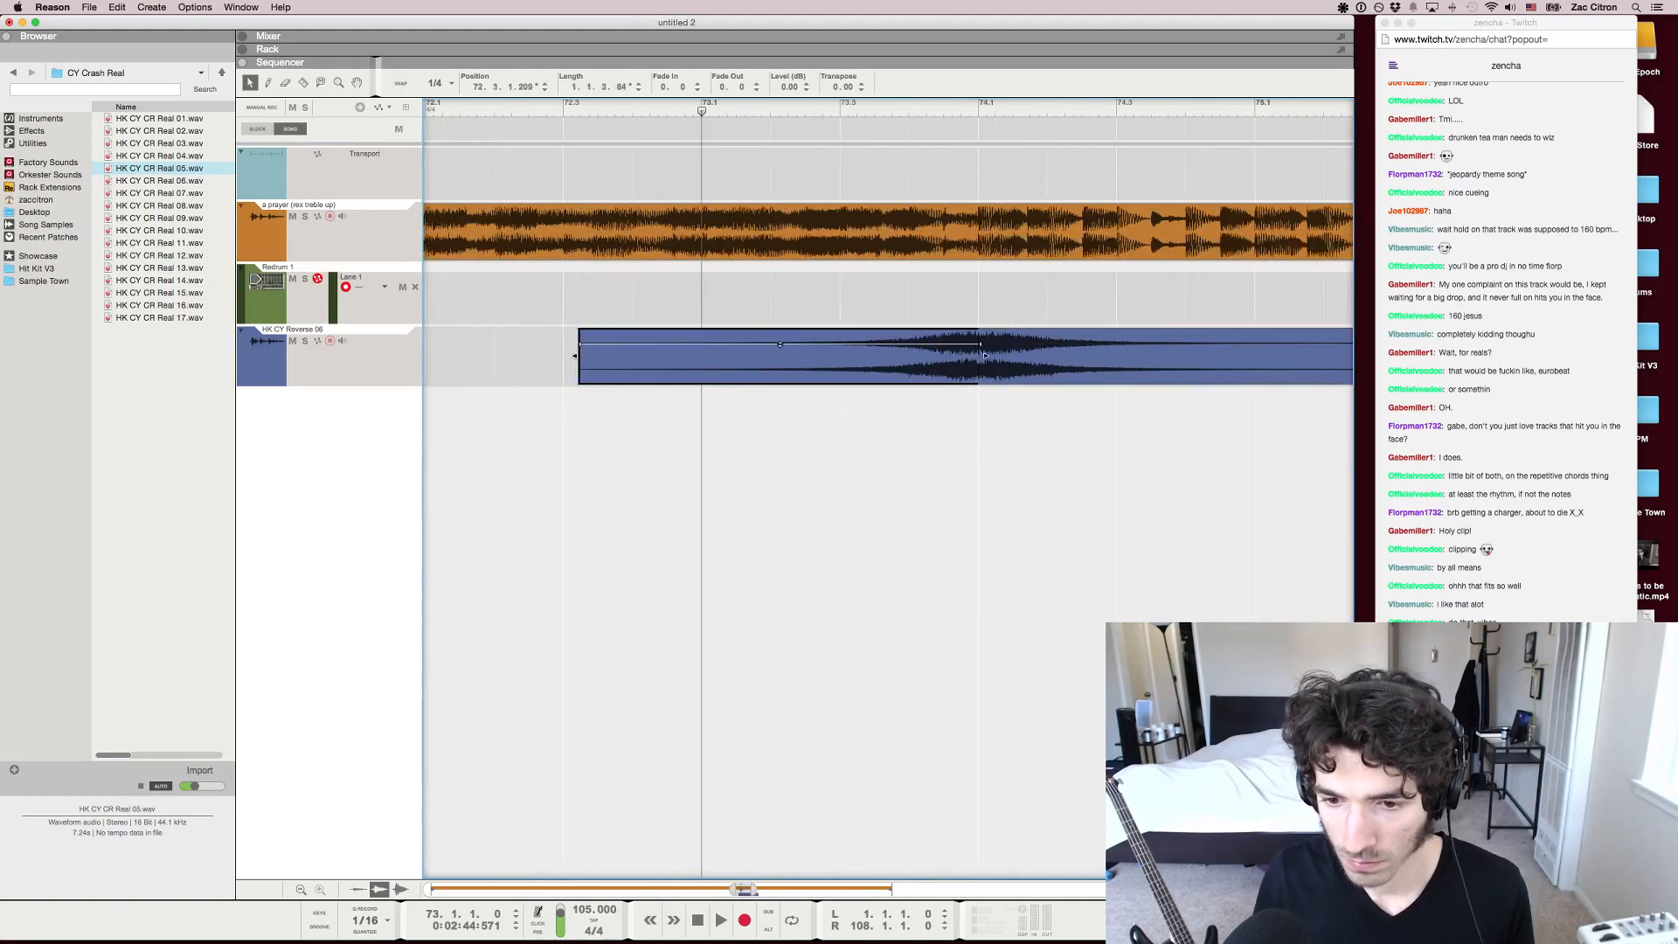
Play the transition from bar 73 past bar 75 to hear the reverse cymbal and crash together
{"action": "key", "text": "g"}
{"action": "key", "text": "g"}
{"action": "key", "text": "space"}
{"action": "key", "text": "F5"}
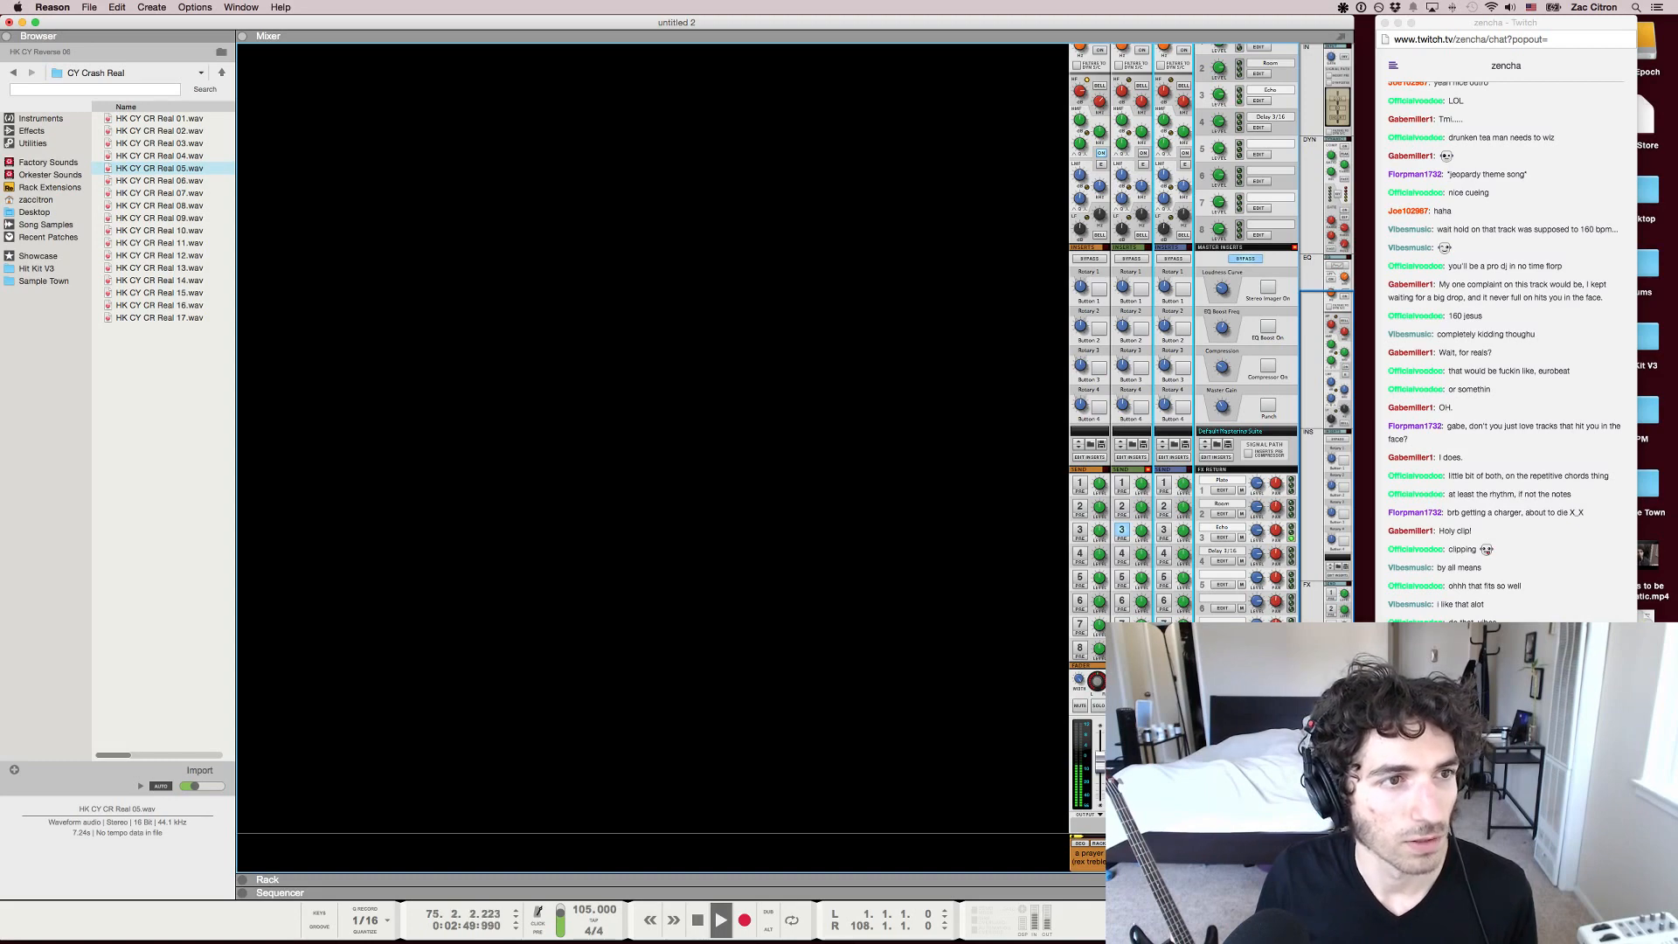
{"action": "key", "text": "F7"}
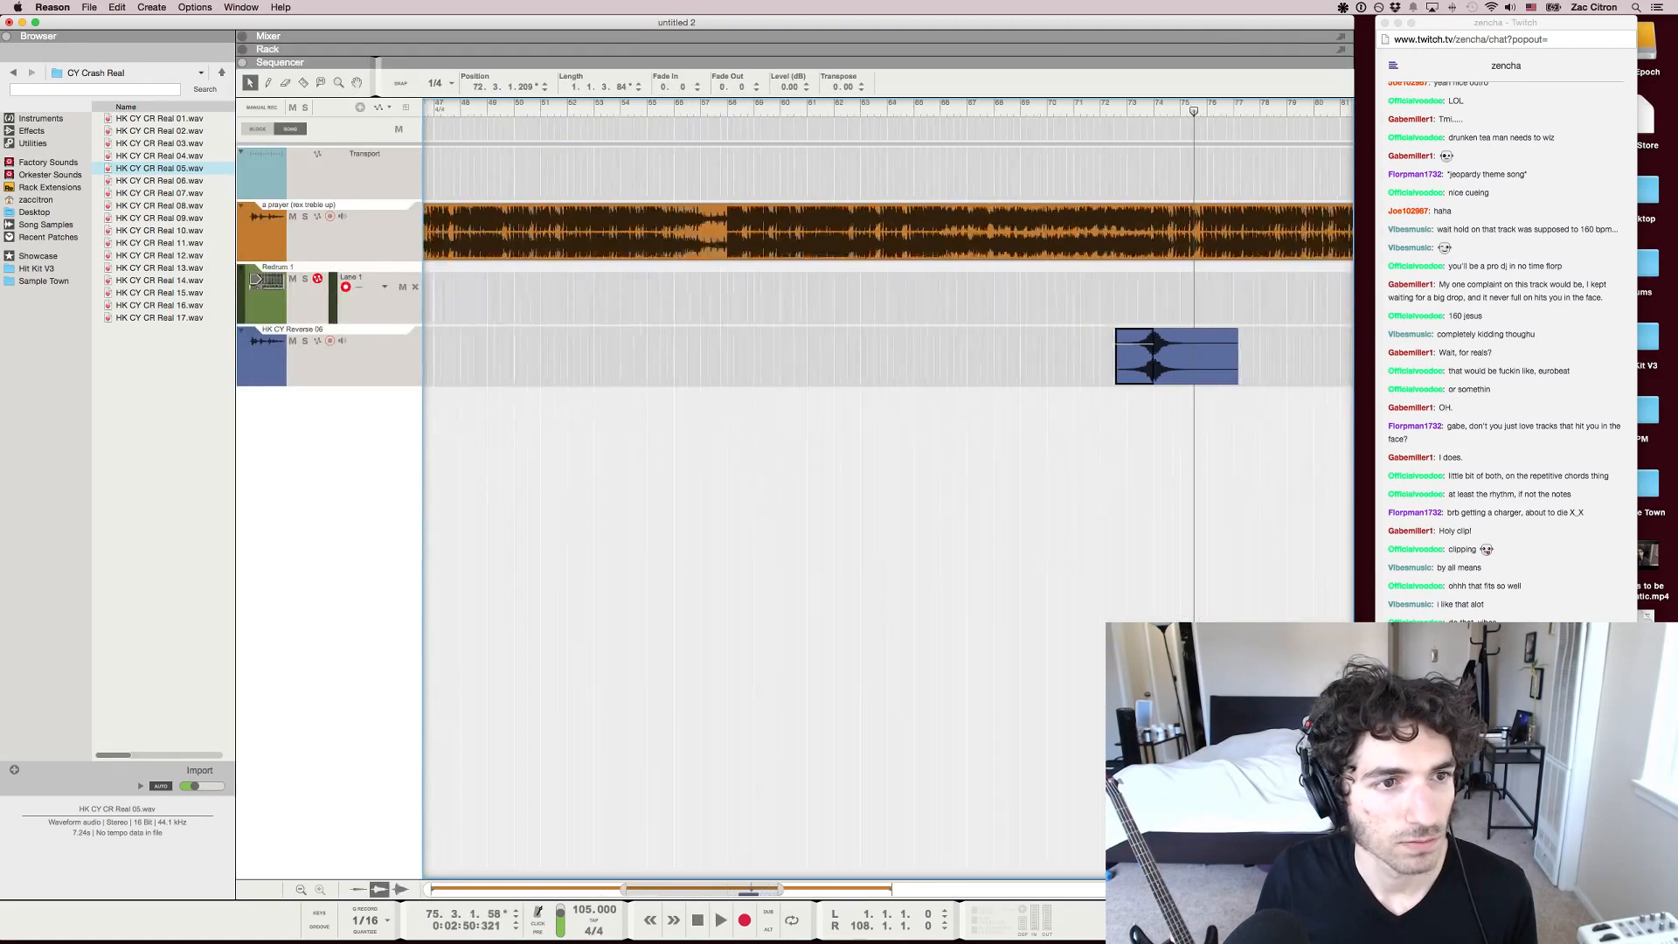
{"action": "key", "text": "g"}
{"action": "key", "text": "g"}
{"action": "scroll", "coordinate": [888, 490], "scroll_direction": "right", "scroll_amount": 5}
{"action": "key", "text": "h"}
{"action": "key", "text": "h"}
{"action": "key", "text": "h"}
{"action": "key", "text": "h"}
{"action": "key", "text": "h"}
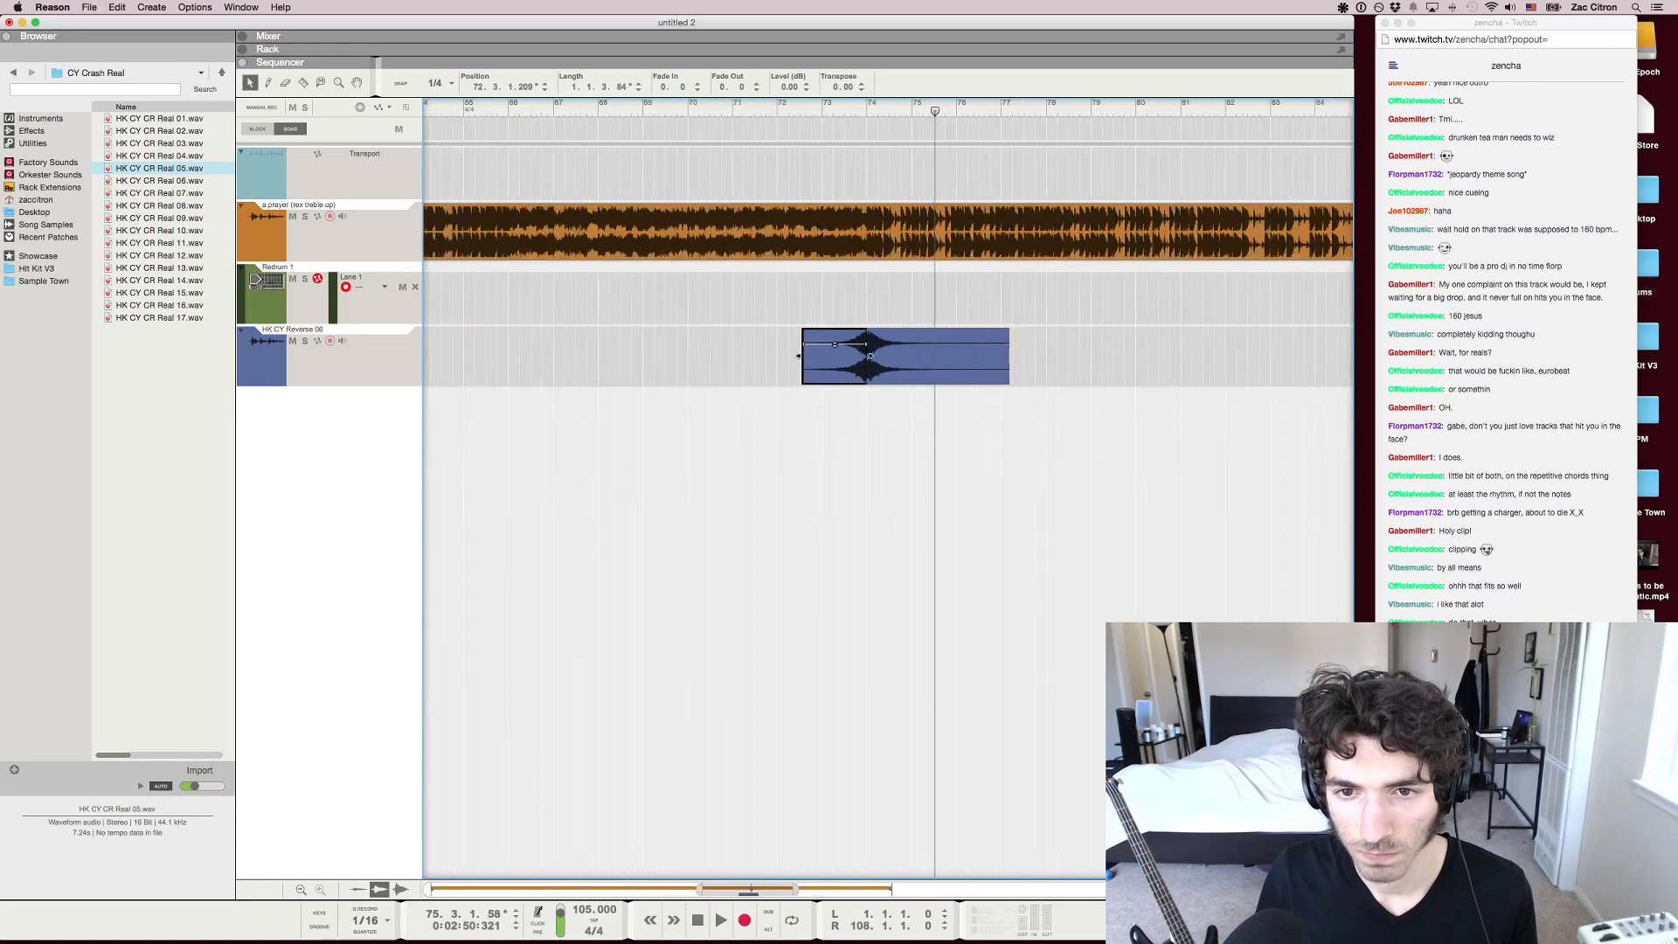
{"action": "key", "text": "F6"}
{"action": "key", "text": "F7"}
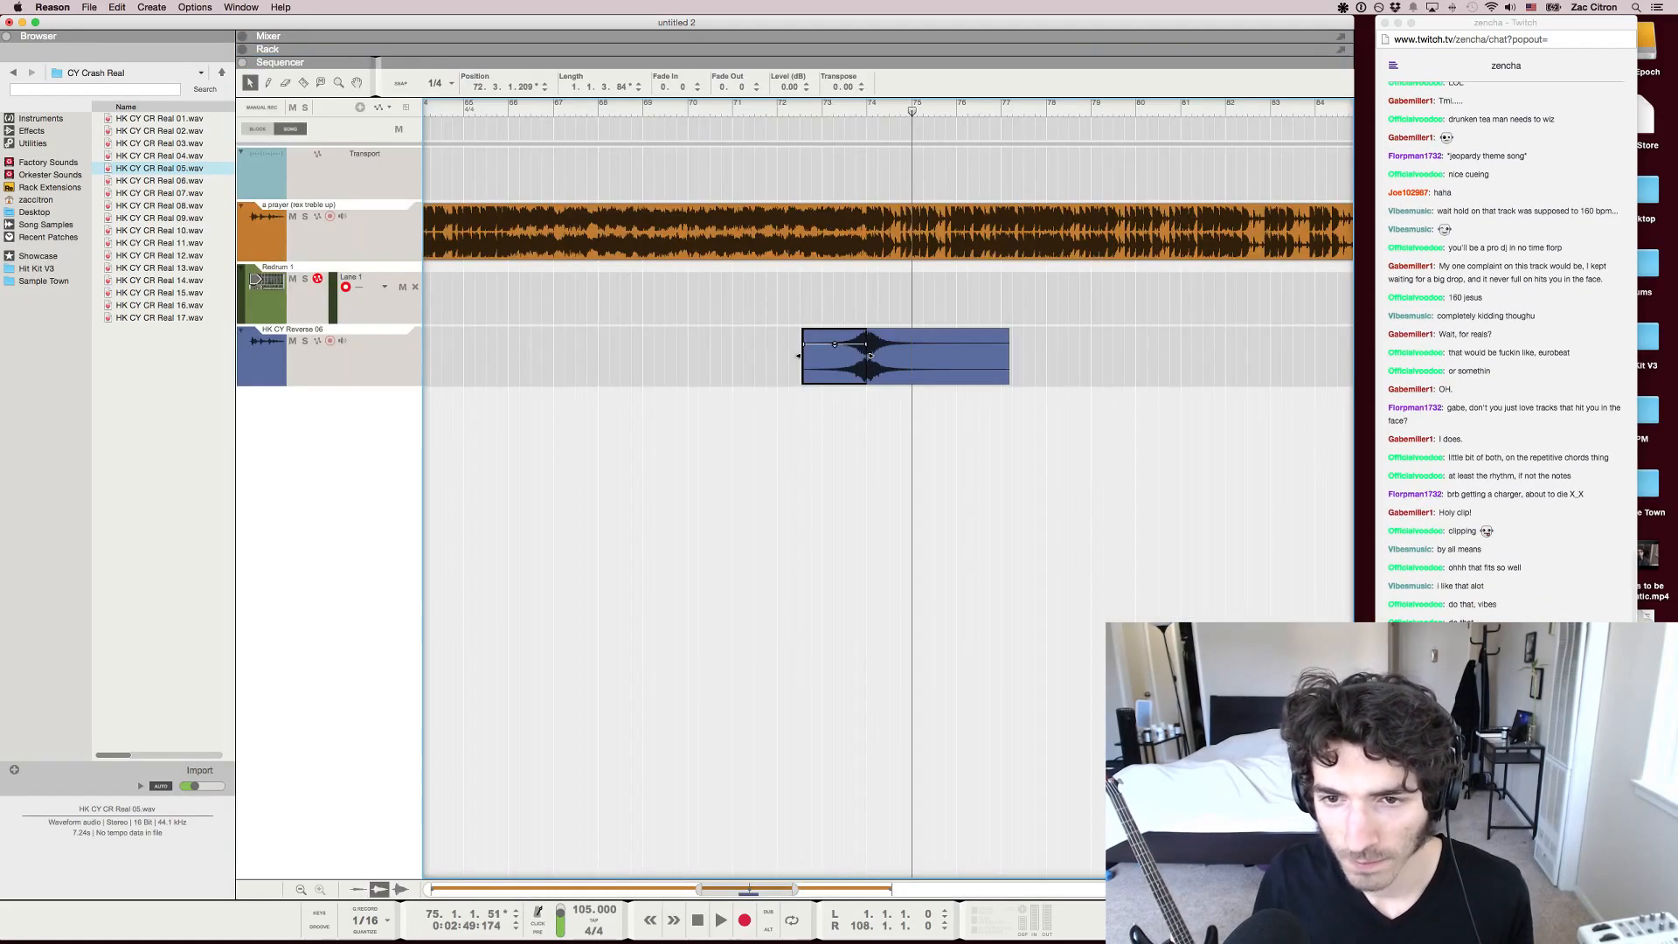
Replay the song from about bar 71 with the mixer in view
{"action": "left_click", "coordinate": [709, 111]}
{"action": "key", "text": "space"}
{"action": "key", "text": "g"}
{"action": "key", "text": "g"}
{"action": "key", "text": "g"}
{"action": "key", "text": "F5"}
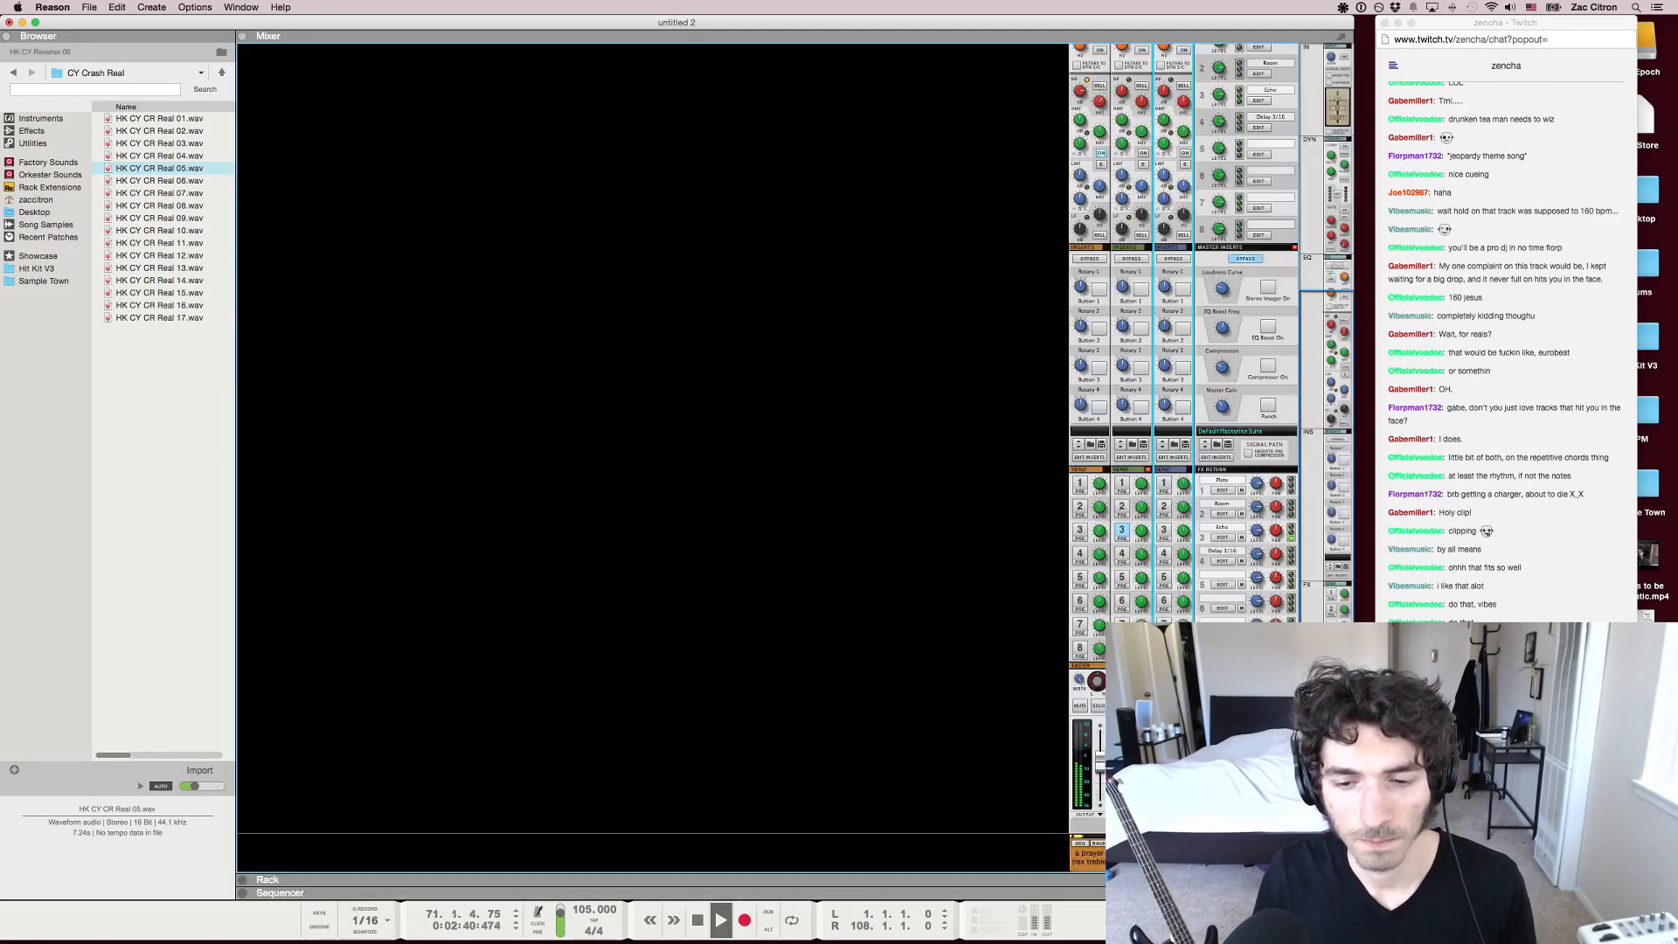
Add a second Redrum Drum Computer to the rack and browse its samples back to the HIT KIT V3 WAV folder
{"action": "key", "text": "F6"}
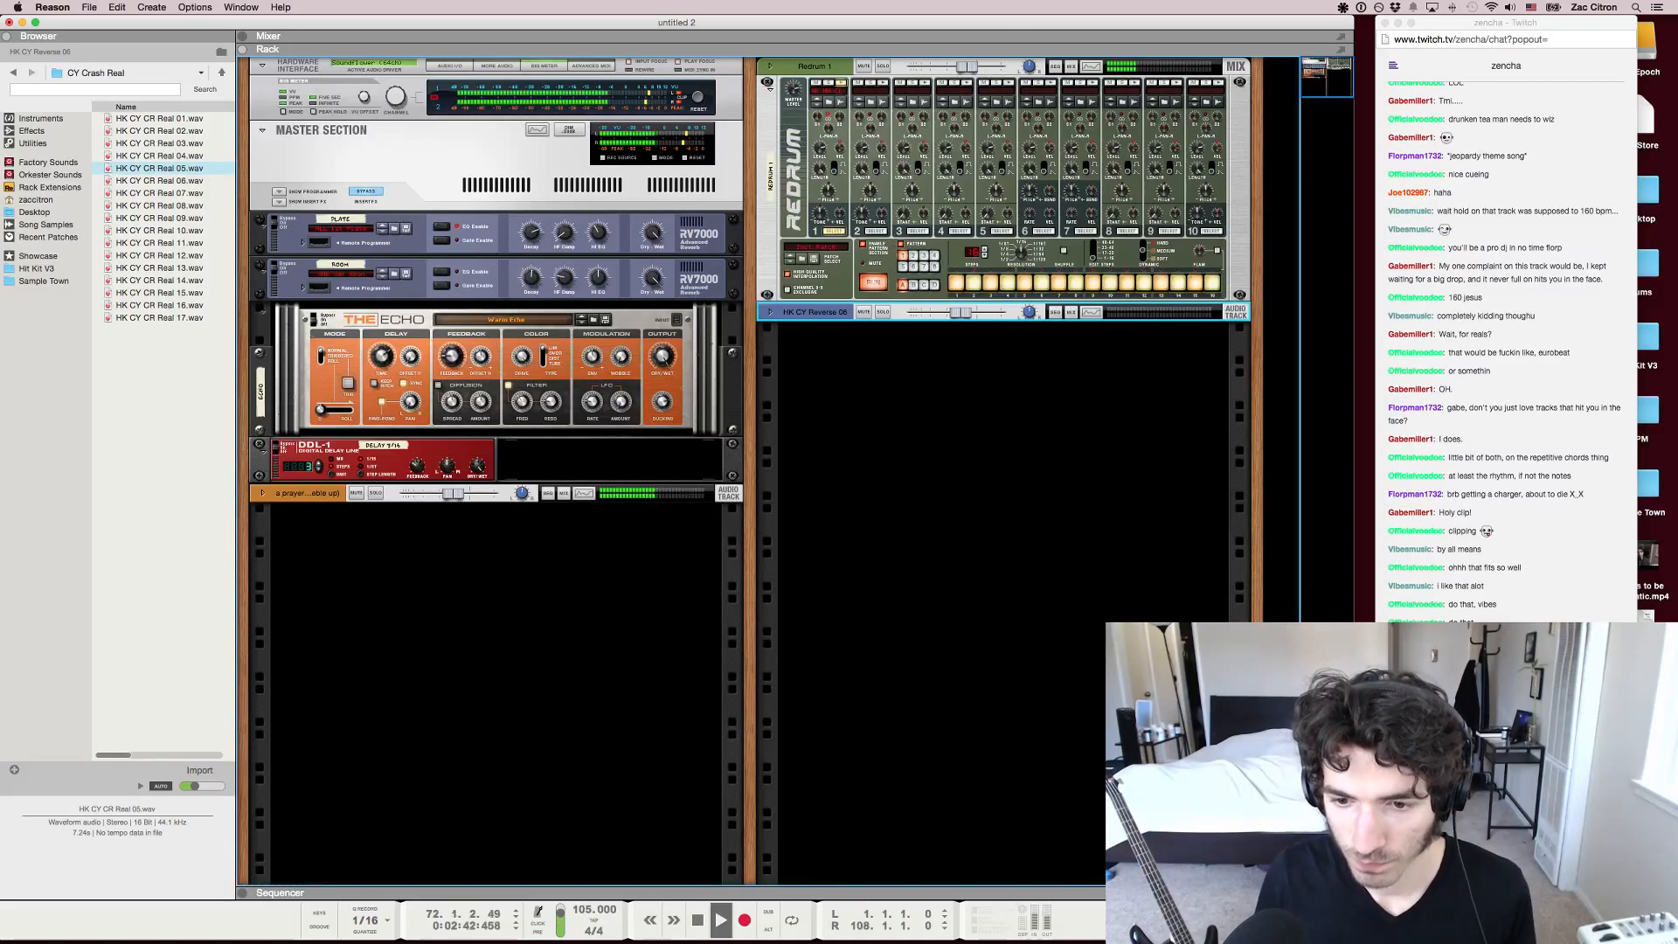
{"action": "right_click", "coordinate": [885, 365]}
{"action": "mouse_move", "coordinate": [948, 452]}
{"action": "left_click", "coordinate": [1088, 502]}
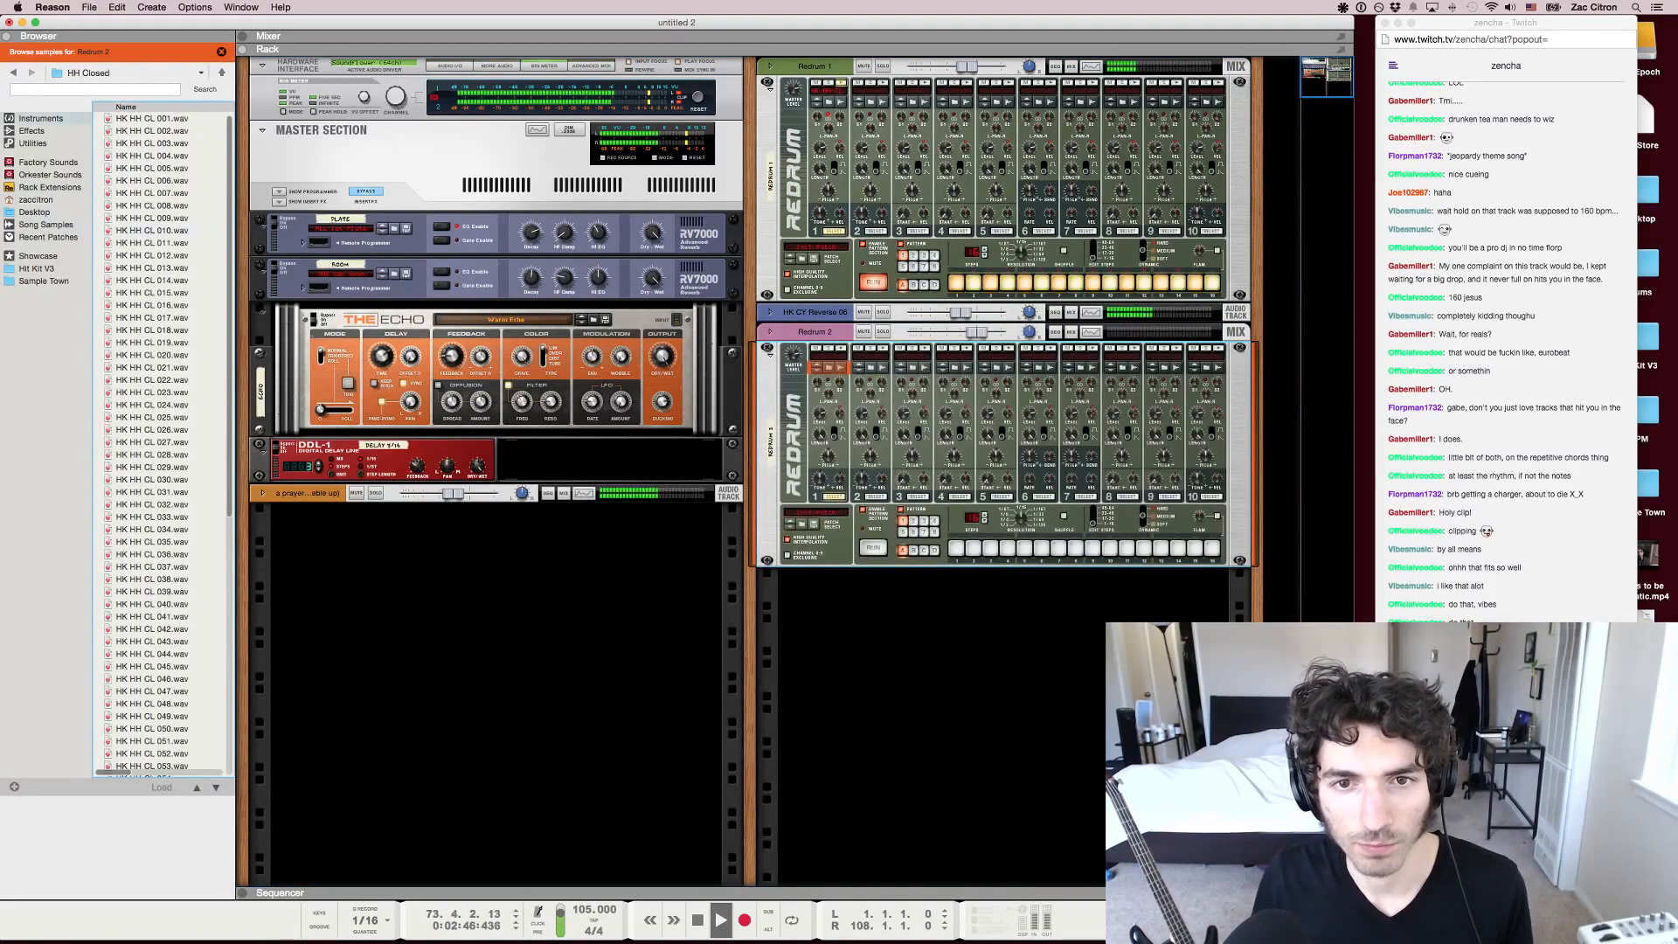
{"action": "left_click", "coordinate": [13, 72]}
{"action": "left_click", "coordinate": [13, 73]}
{"action": "left_click", "coordinate": [13, 73]}
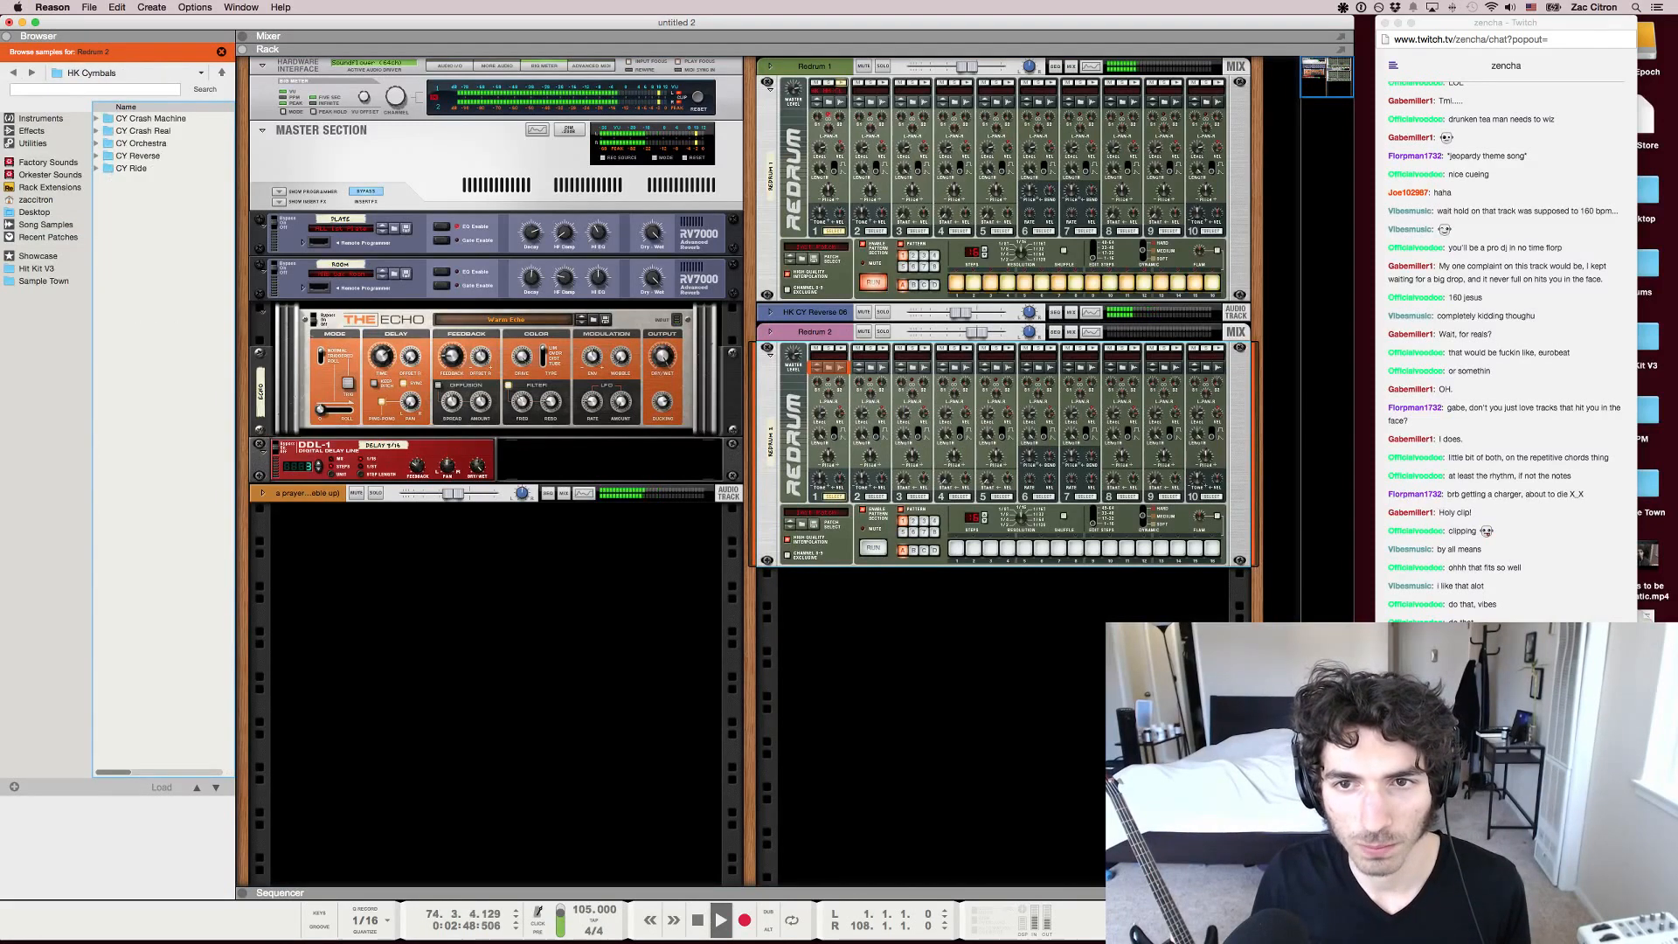
{"action": "left_click", "coordinate": [13, 72]}
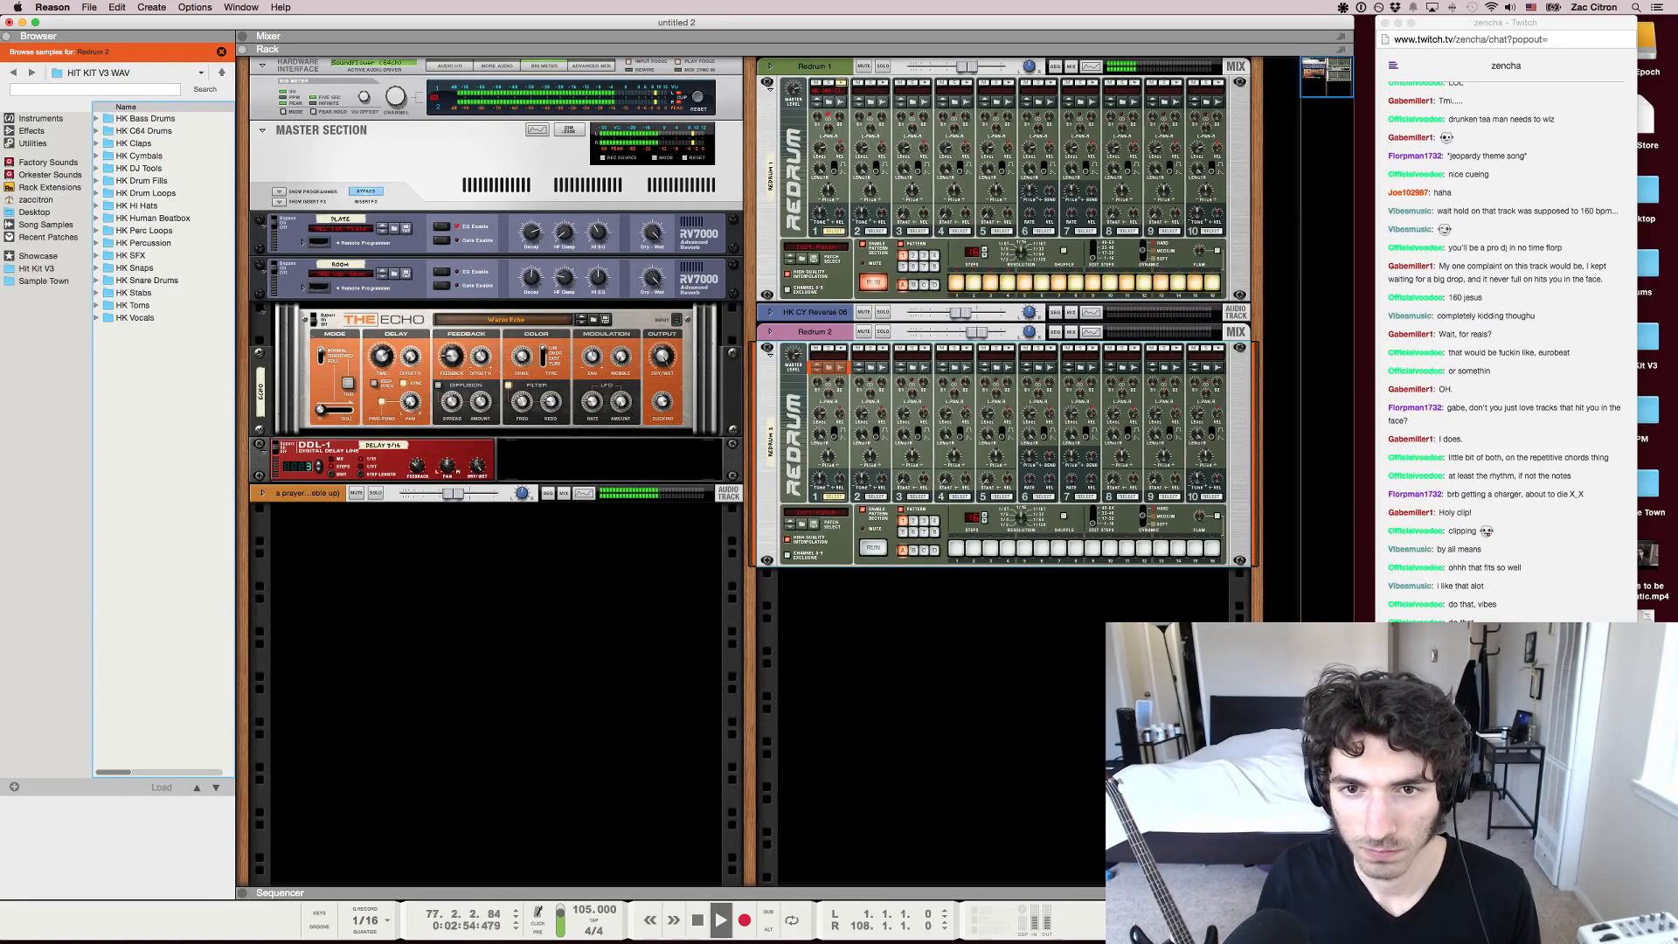
Audition the Redrum 1 channel in solo, unsolo it, and lower the "a prayer" channel's fader slightly
{"action": "key", "text": "F7"}
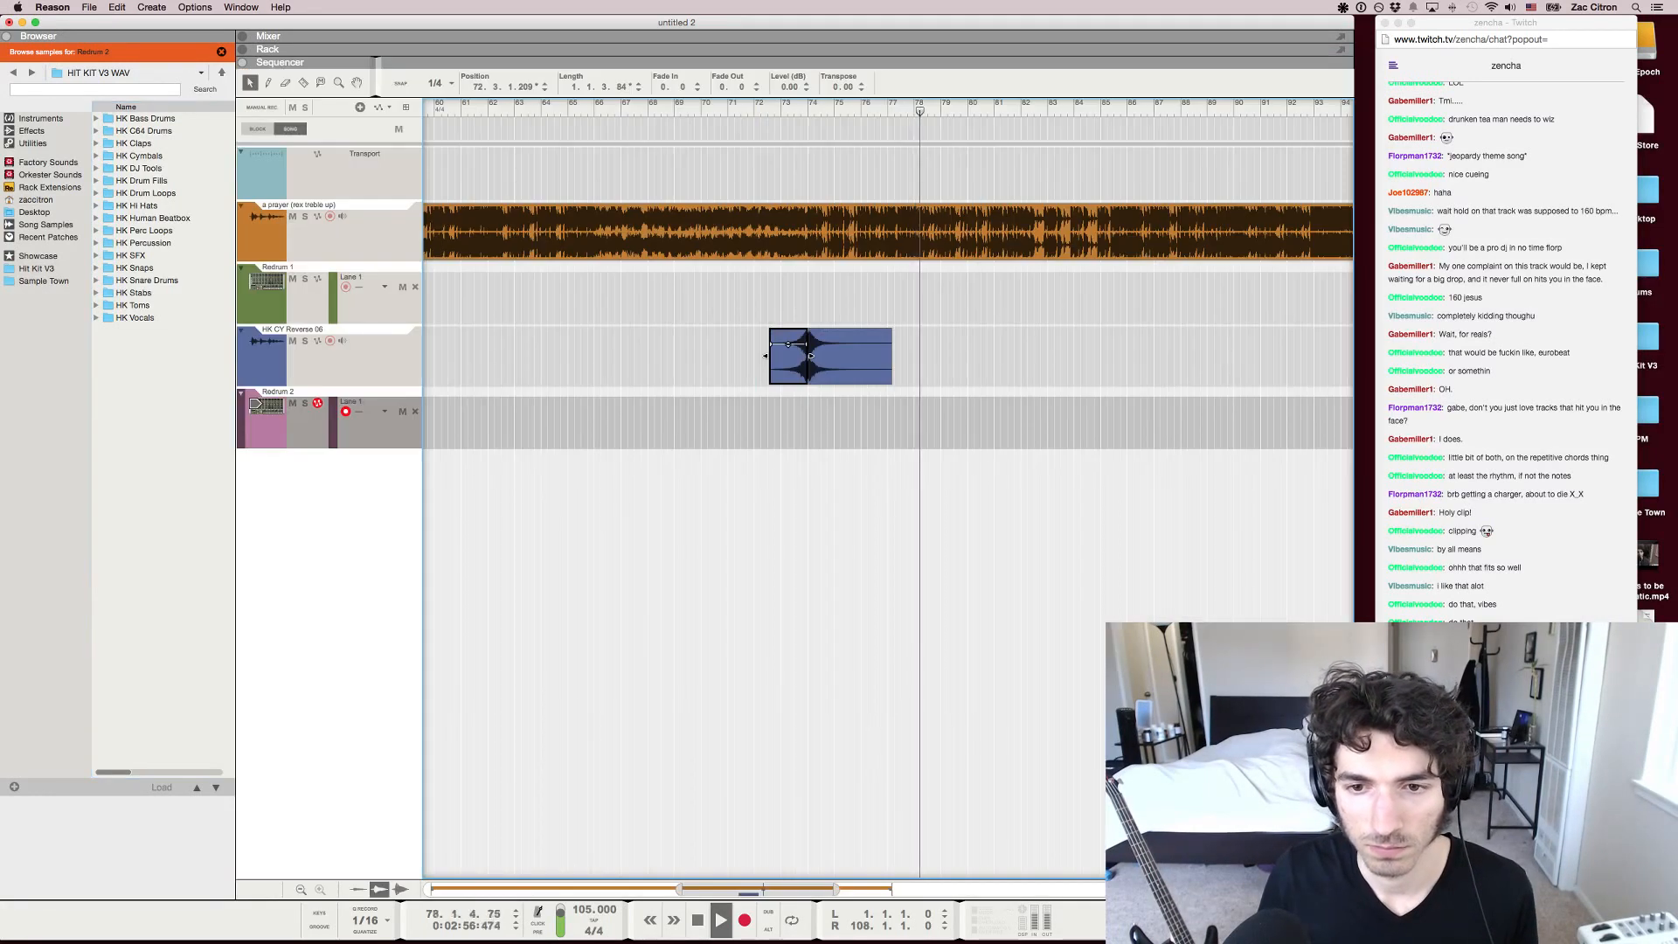
{"action": "key", "text": "F5"}
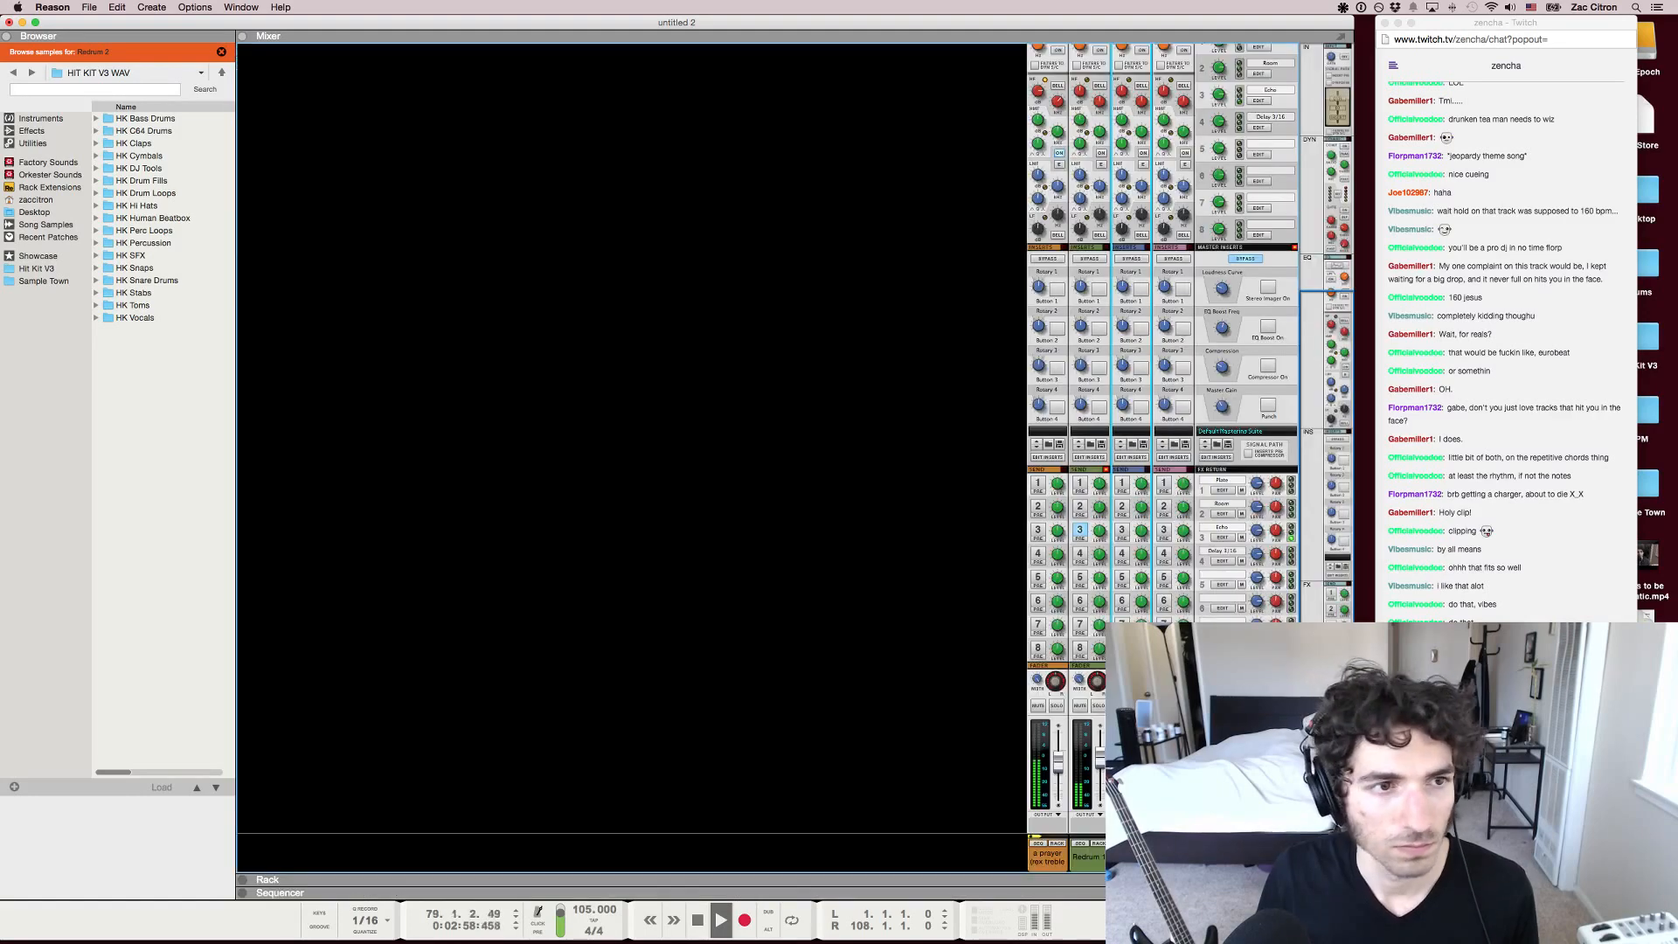
{"action": "left_click", "coordinate": [1089, 858]}
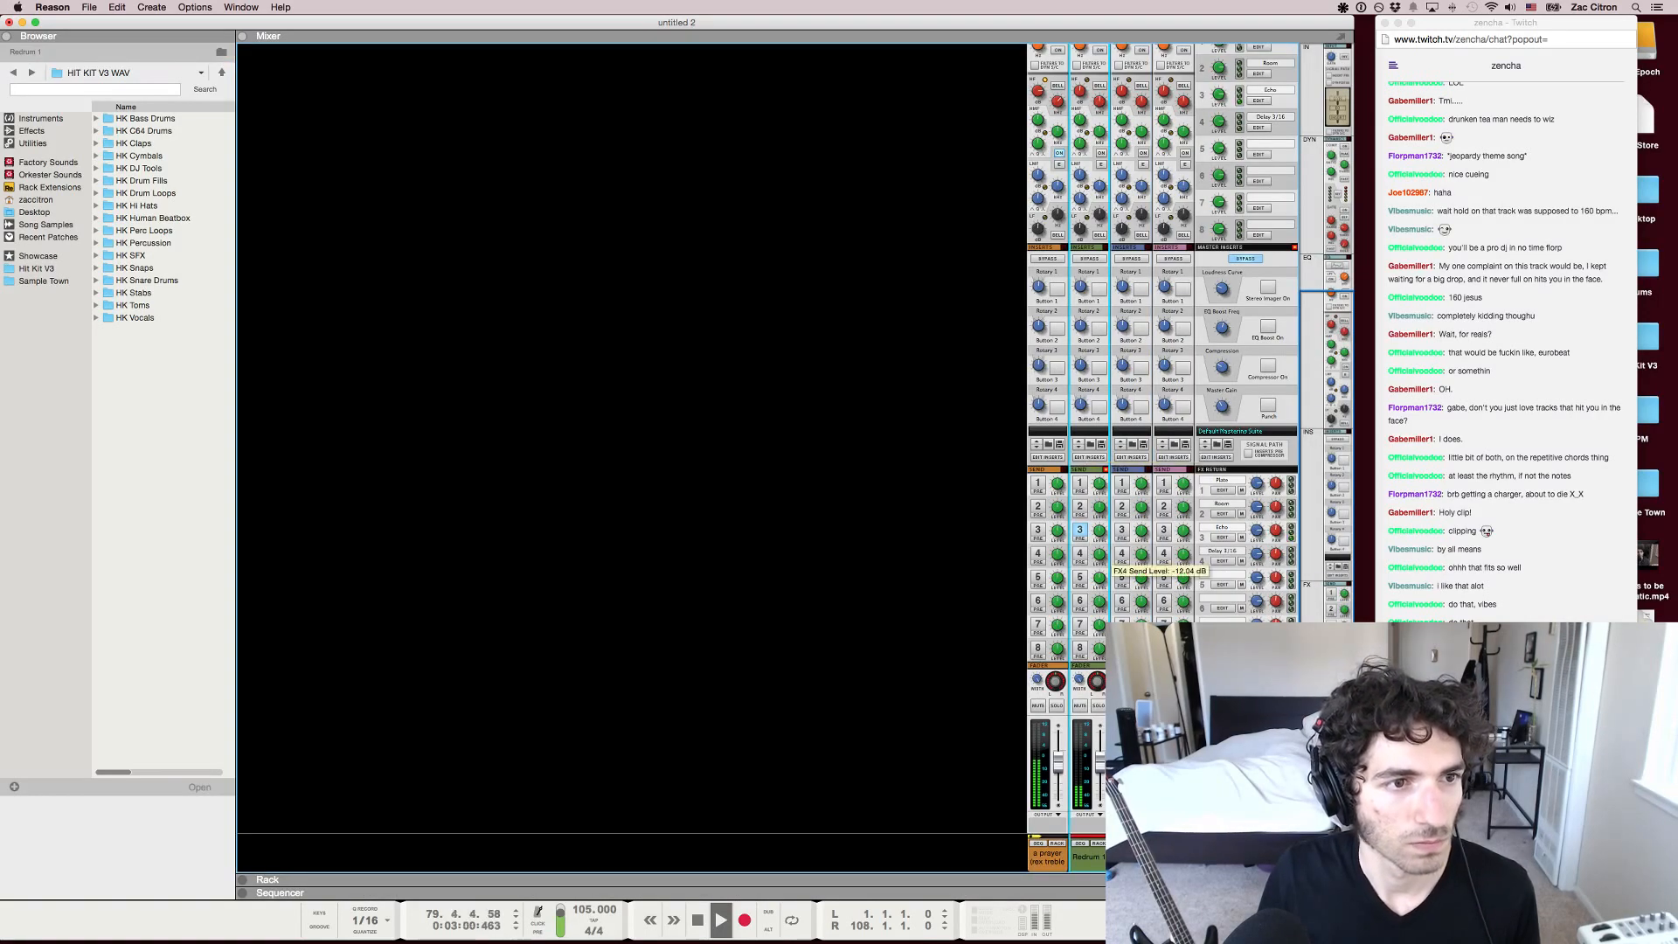
{"action": "left_click", "coordinate": [1099, 706]}
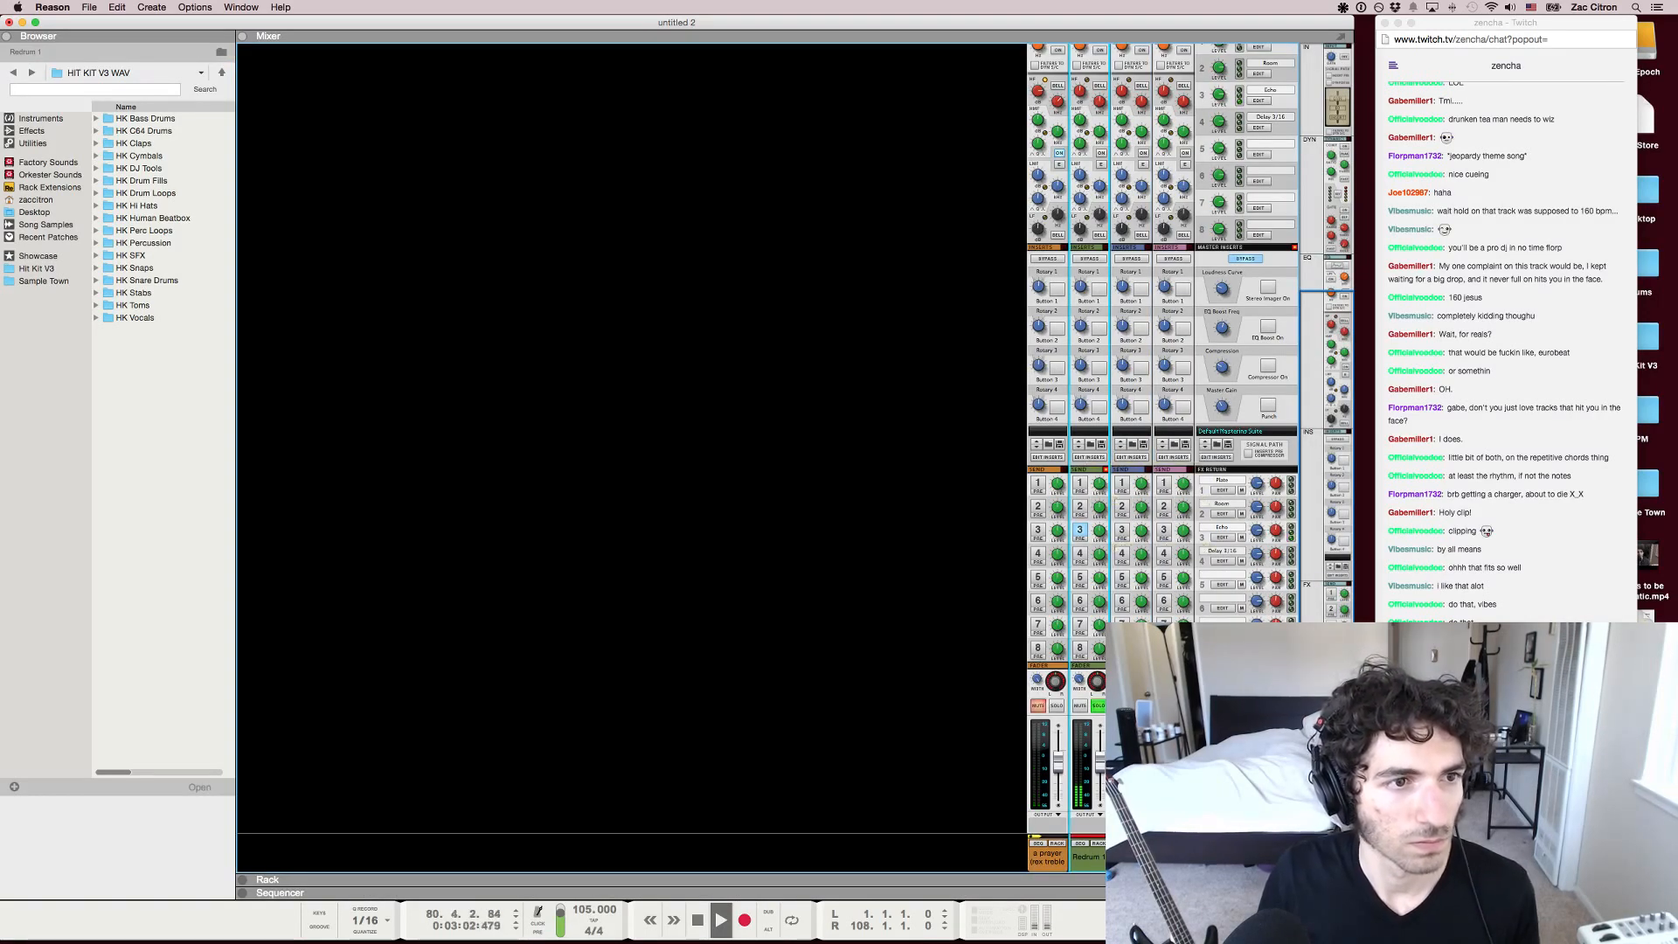
{"action": "left_click", "coordinate": [1099, 705]}
{"action": "left_click_drag", "start_coordinate": [1059, 763], "coordinate": [1059, 767]}
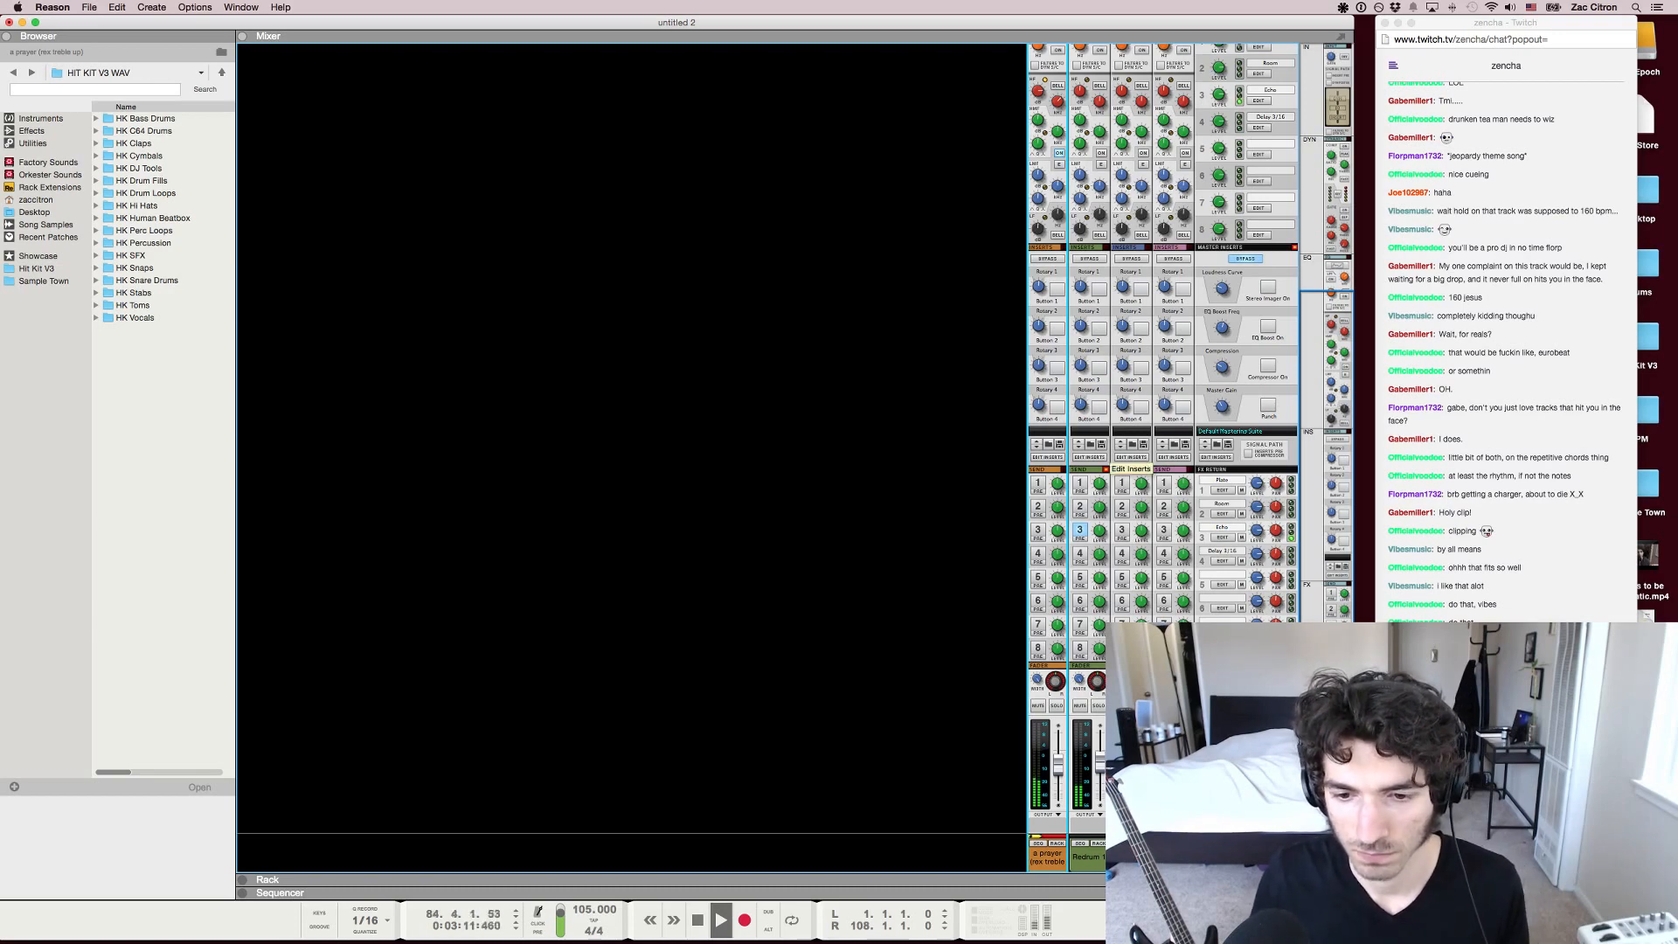
{"action": "right_click", "coordinate": [912, 620]}
{"action": "key", "text": "Escape"}
Stop playback and mute the Redrum 1 channel
{"action": "key", "text": "F7"}
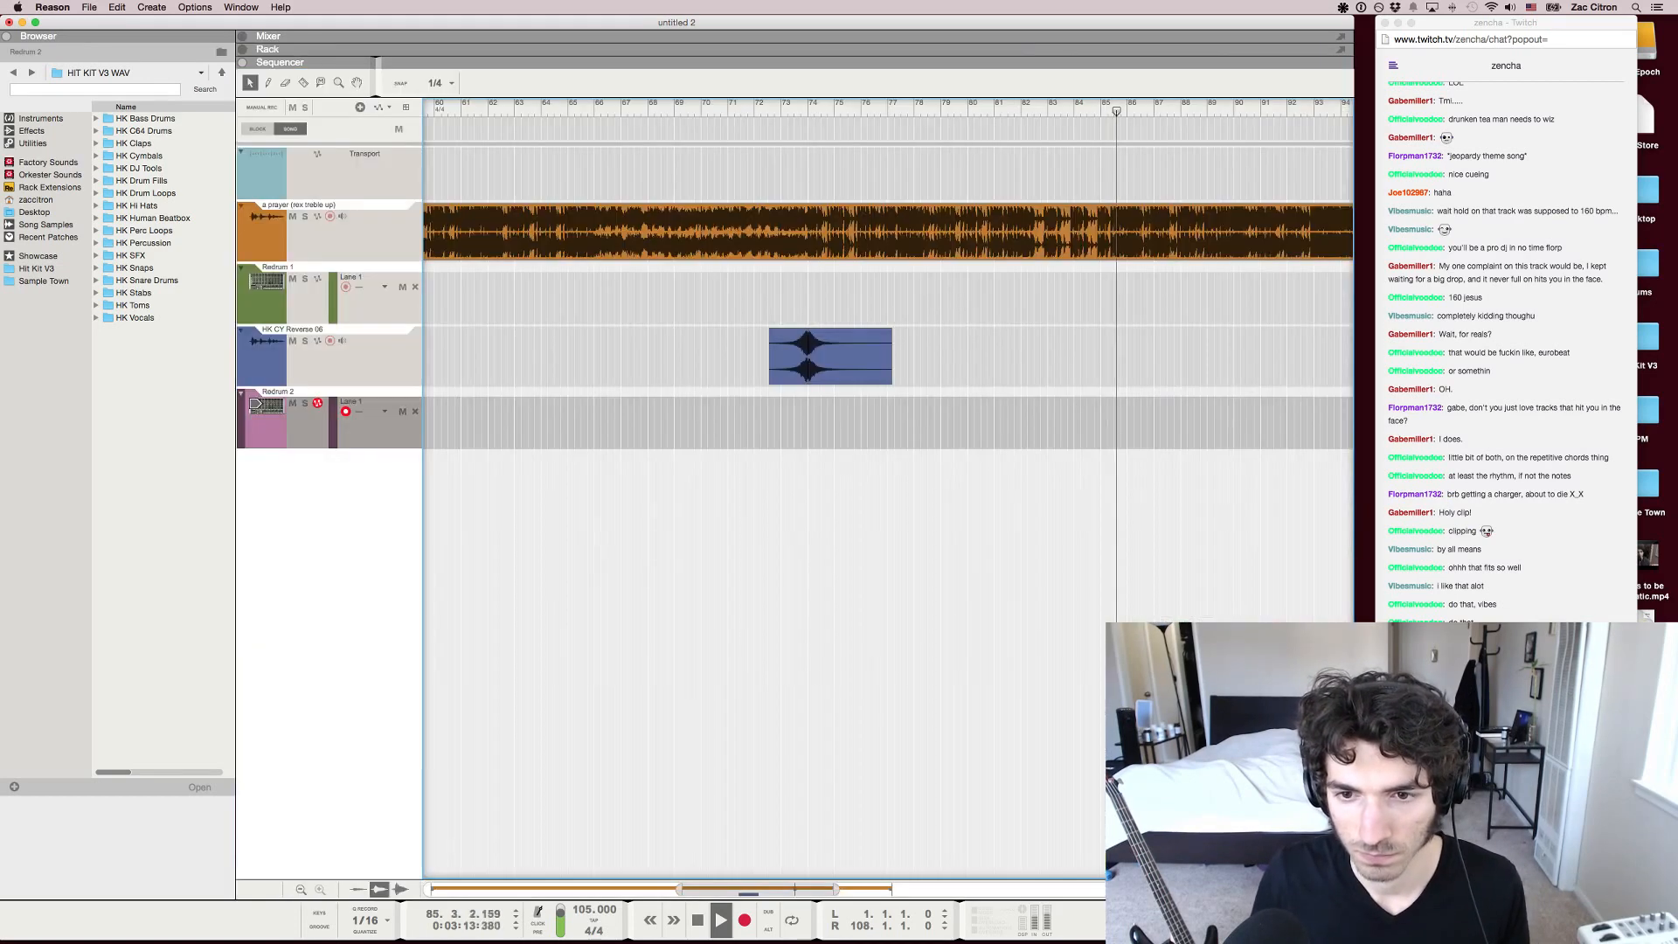
{"action": "key", "text": "g"}
{"action": "key", "text": "g"}
{"action": "key", "text": "space"}
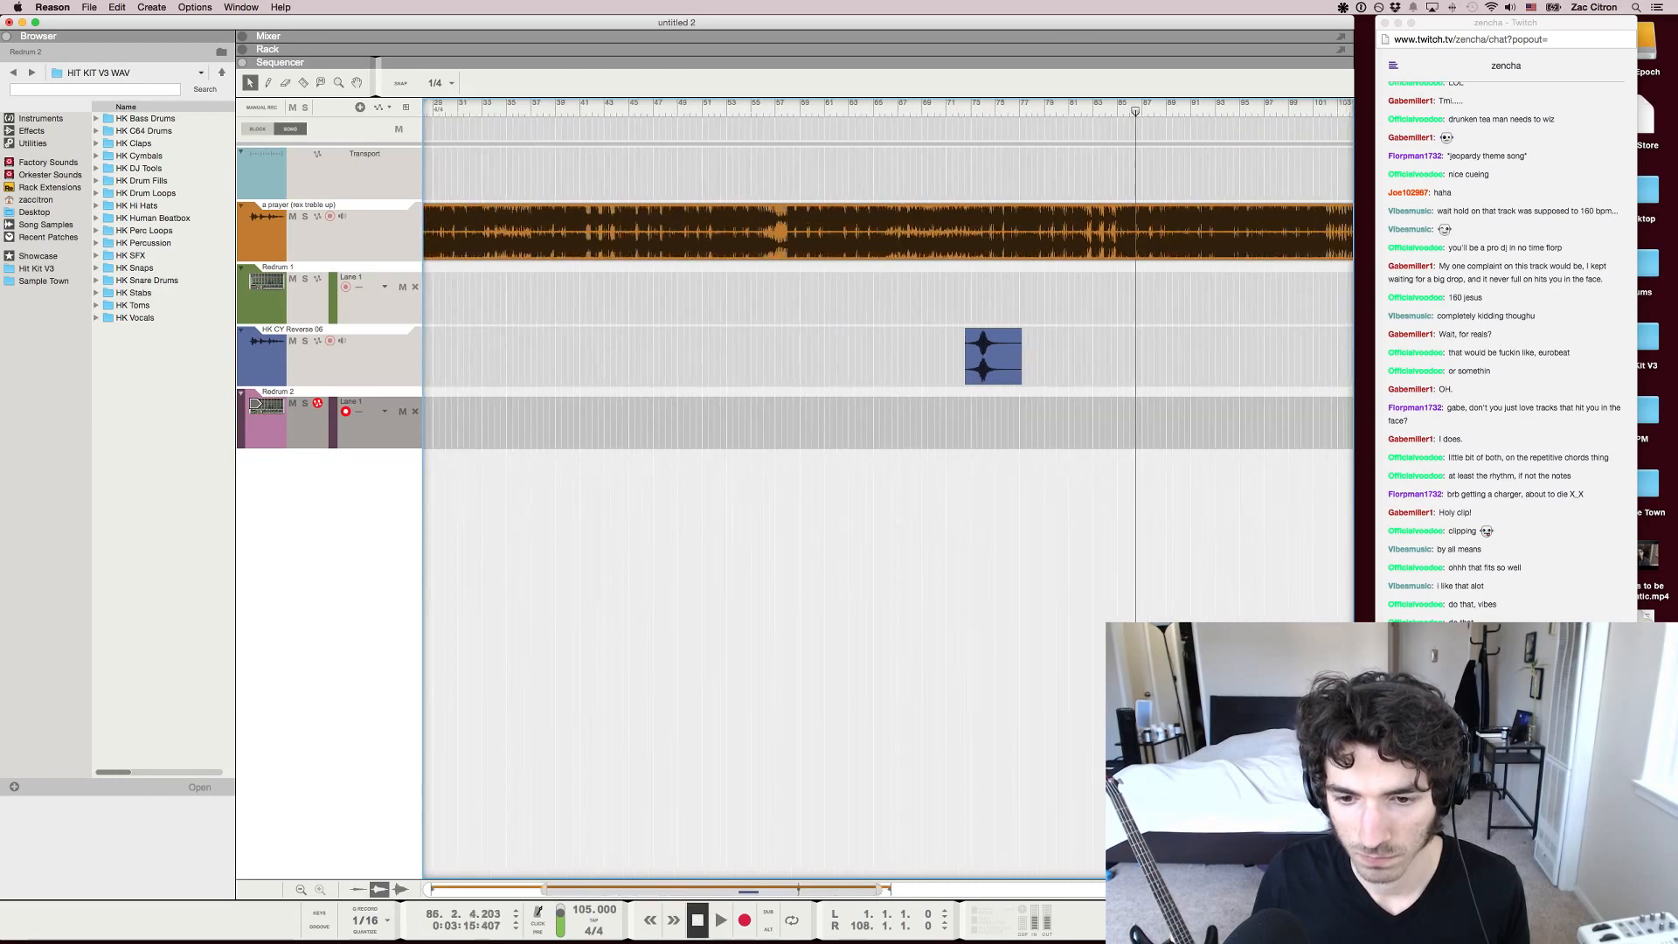
{"action": "scroll", "coordinate": [888, 525], "scroll_direction": "left", "scroll_amount": 1}
{"action": "key", "text": "F5"}
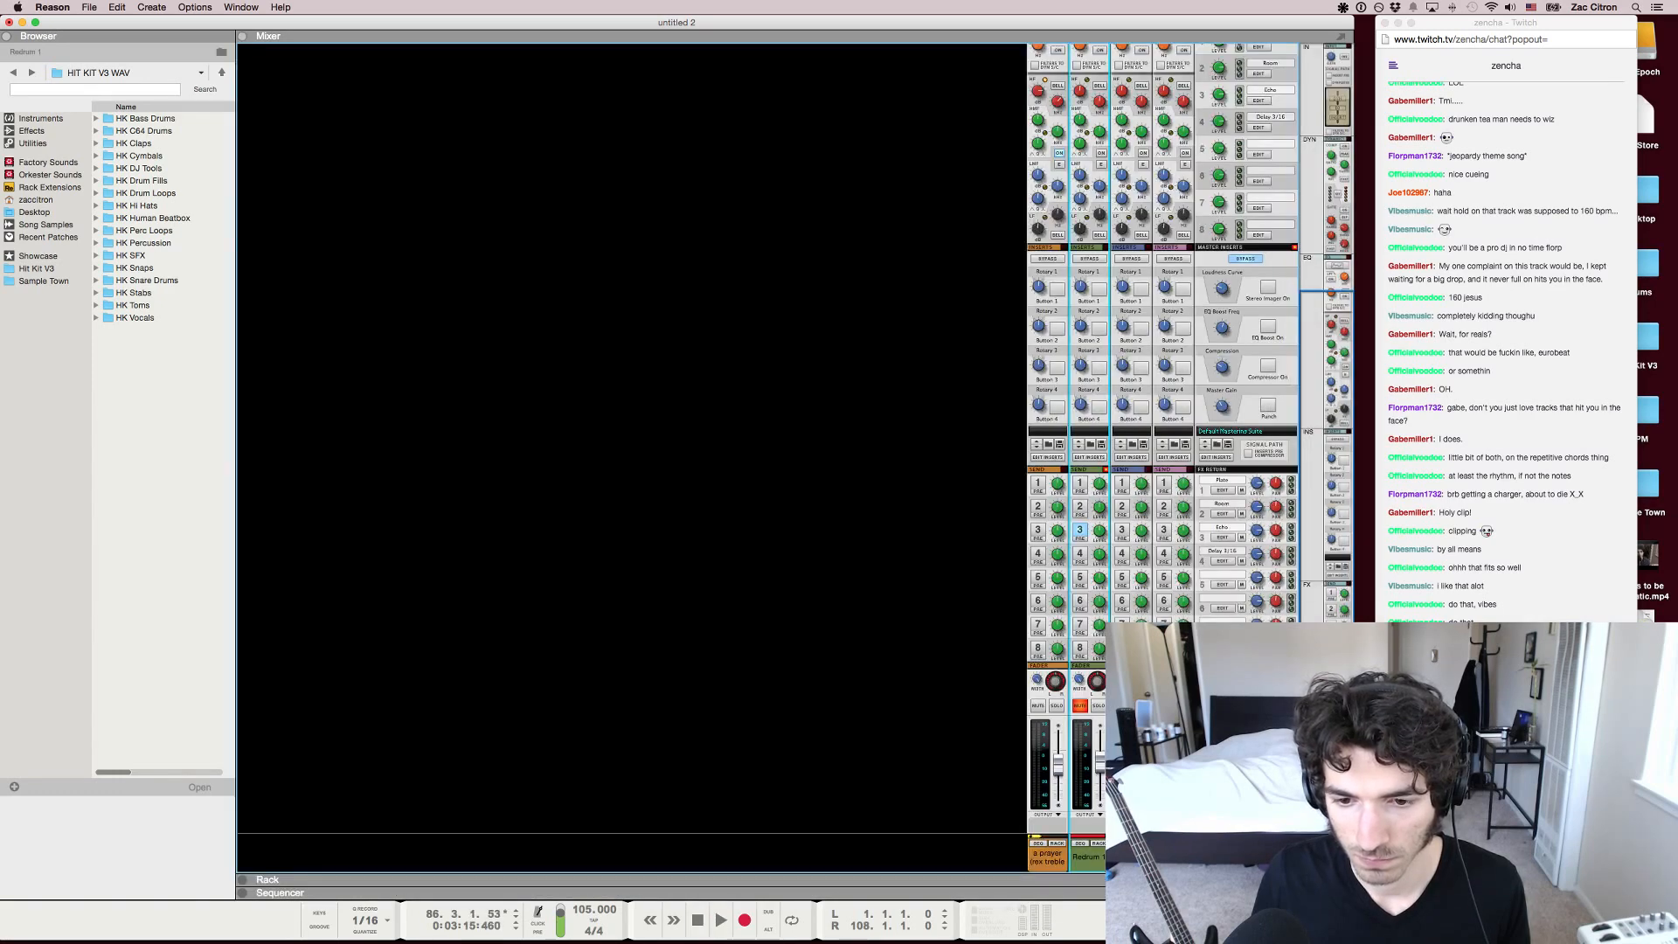
{"action": "key", "text": "F7"}
Play the song from about bar 22, skip ahead to about bar 41 and stop playback
{"action": "left_click", "coordinate": [685, 105]}
{"action": "key", "text": "space"}
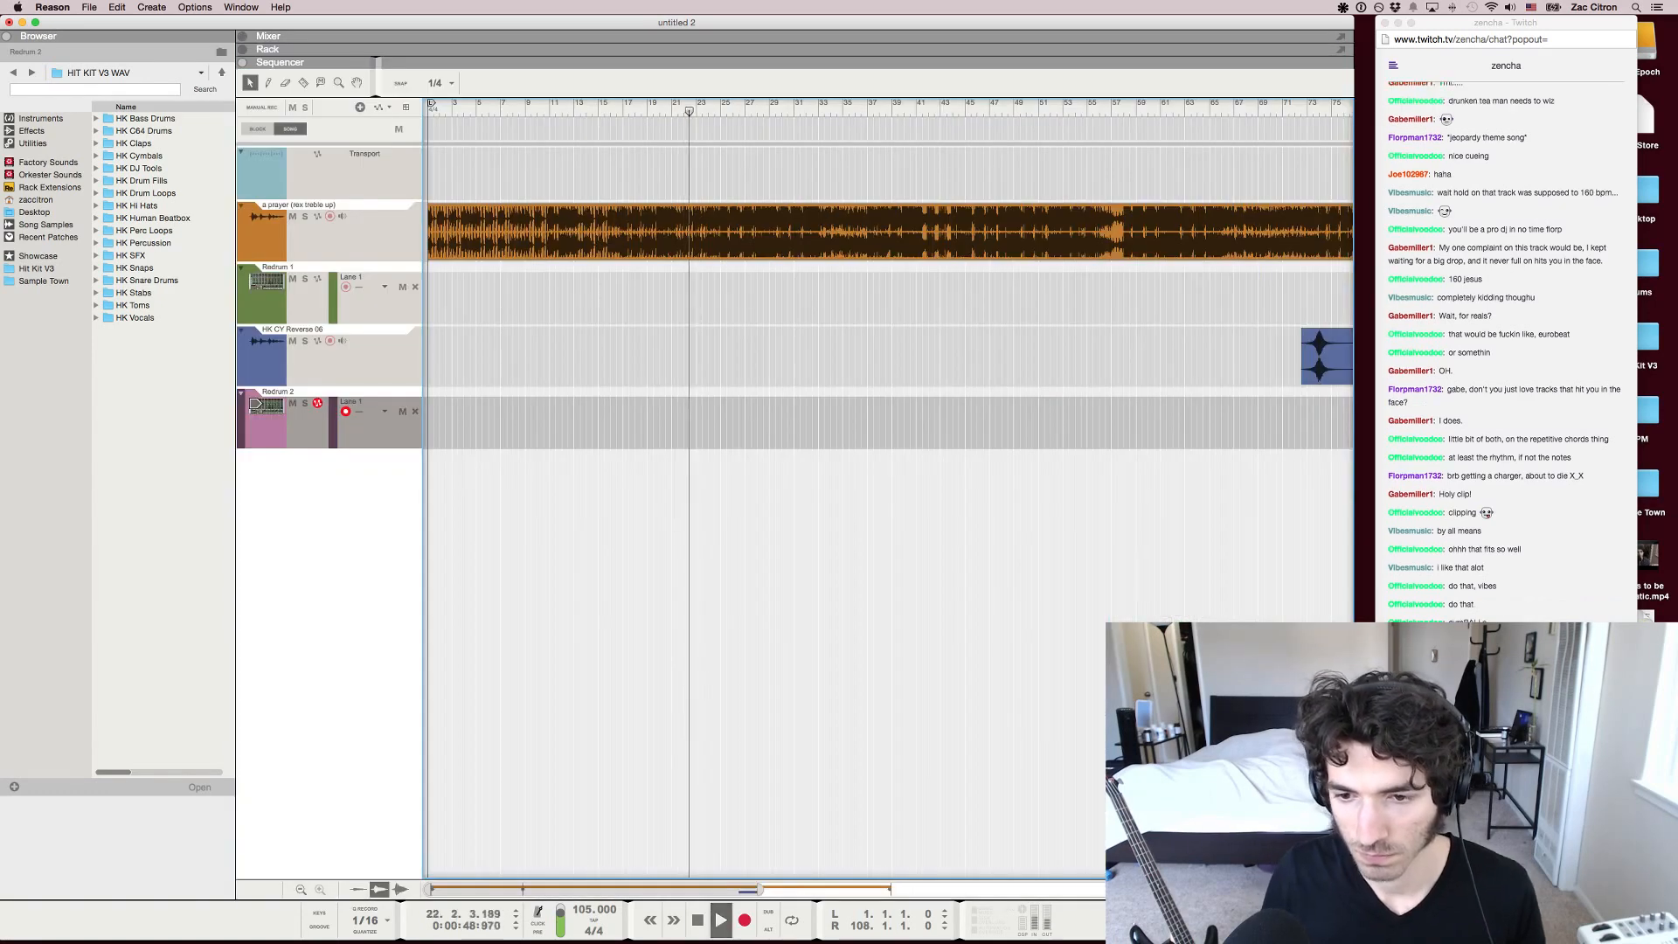
{"action": "left_click_drag", "start_coordinate": [689, 109], "coordinate": [925, 109]}
{"action": "left_click", "coordinate": [917, 106]}
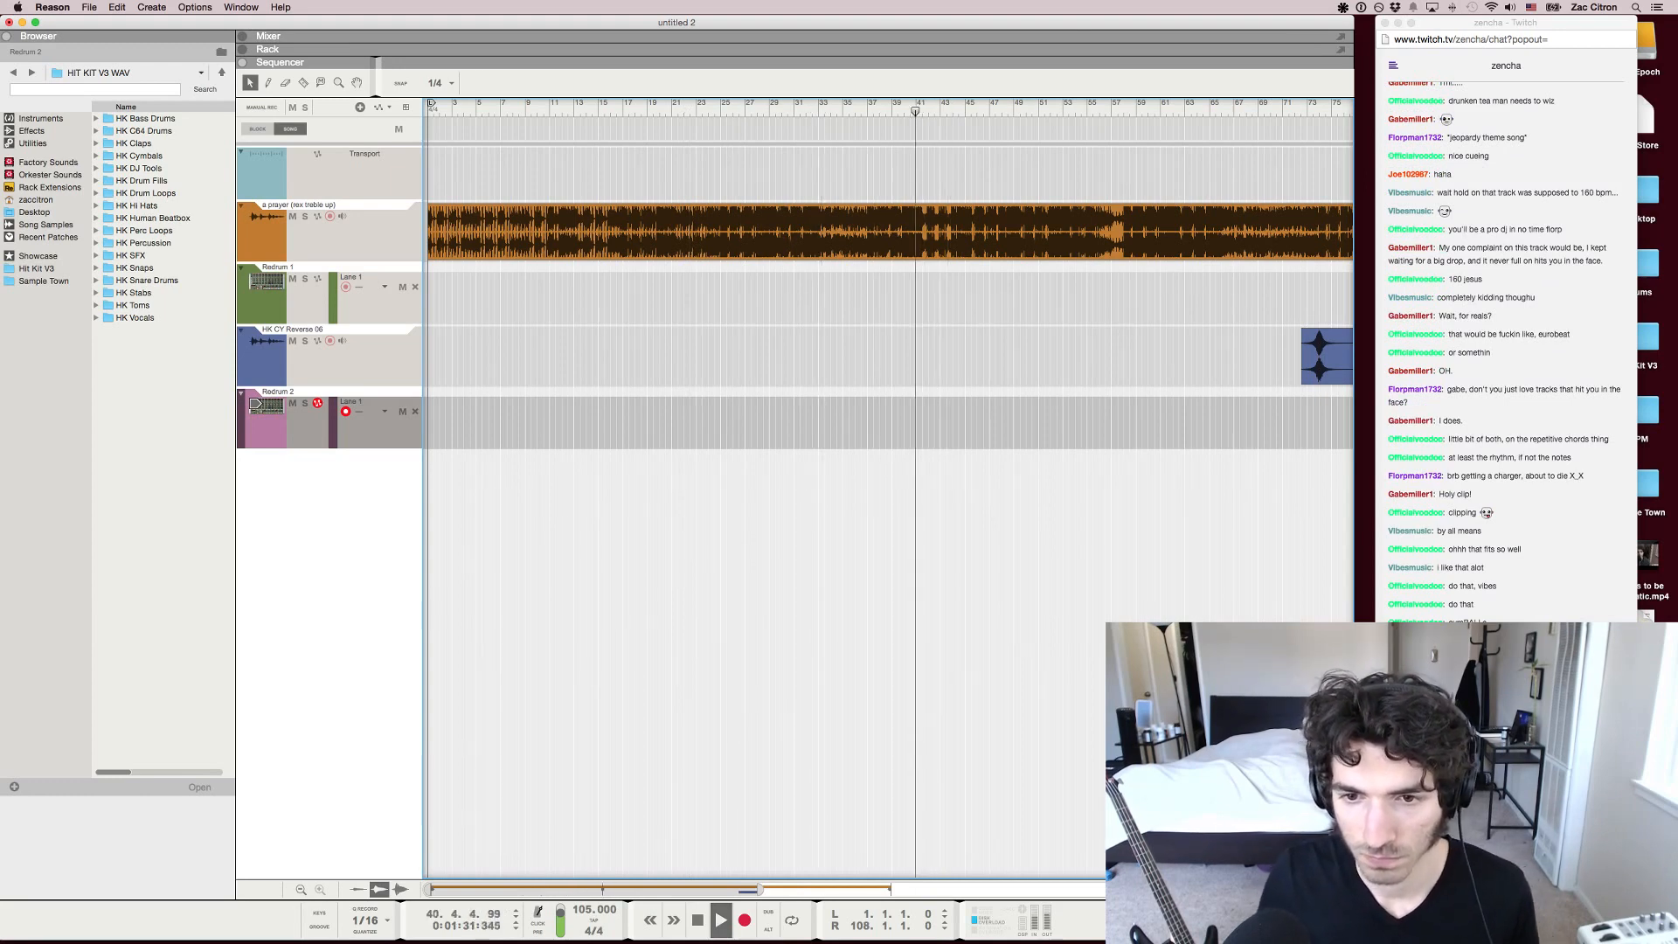
{"action": "scroll", "coordinate": [918, 232], "scroll_direction": "up", "scroll_amount": 1}
{"action": "scroll", "coordinate": [917, 232], "scroll_direction": "down", "scroll_amount": 1}
{"action": "scroll", "coordinate": [918, 232], "scroll_direction": "right", "scroll_amount": 1}
{"action": "key", "text": "space"}
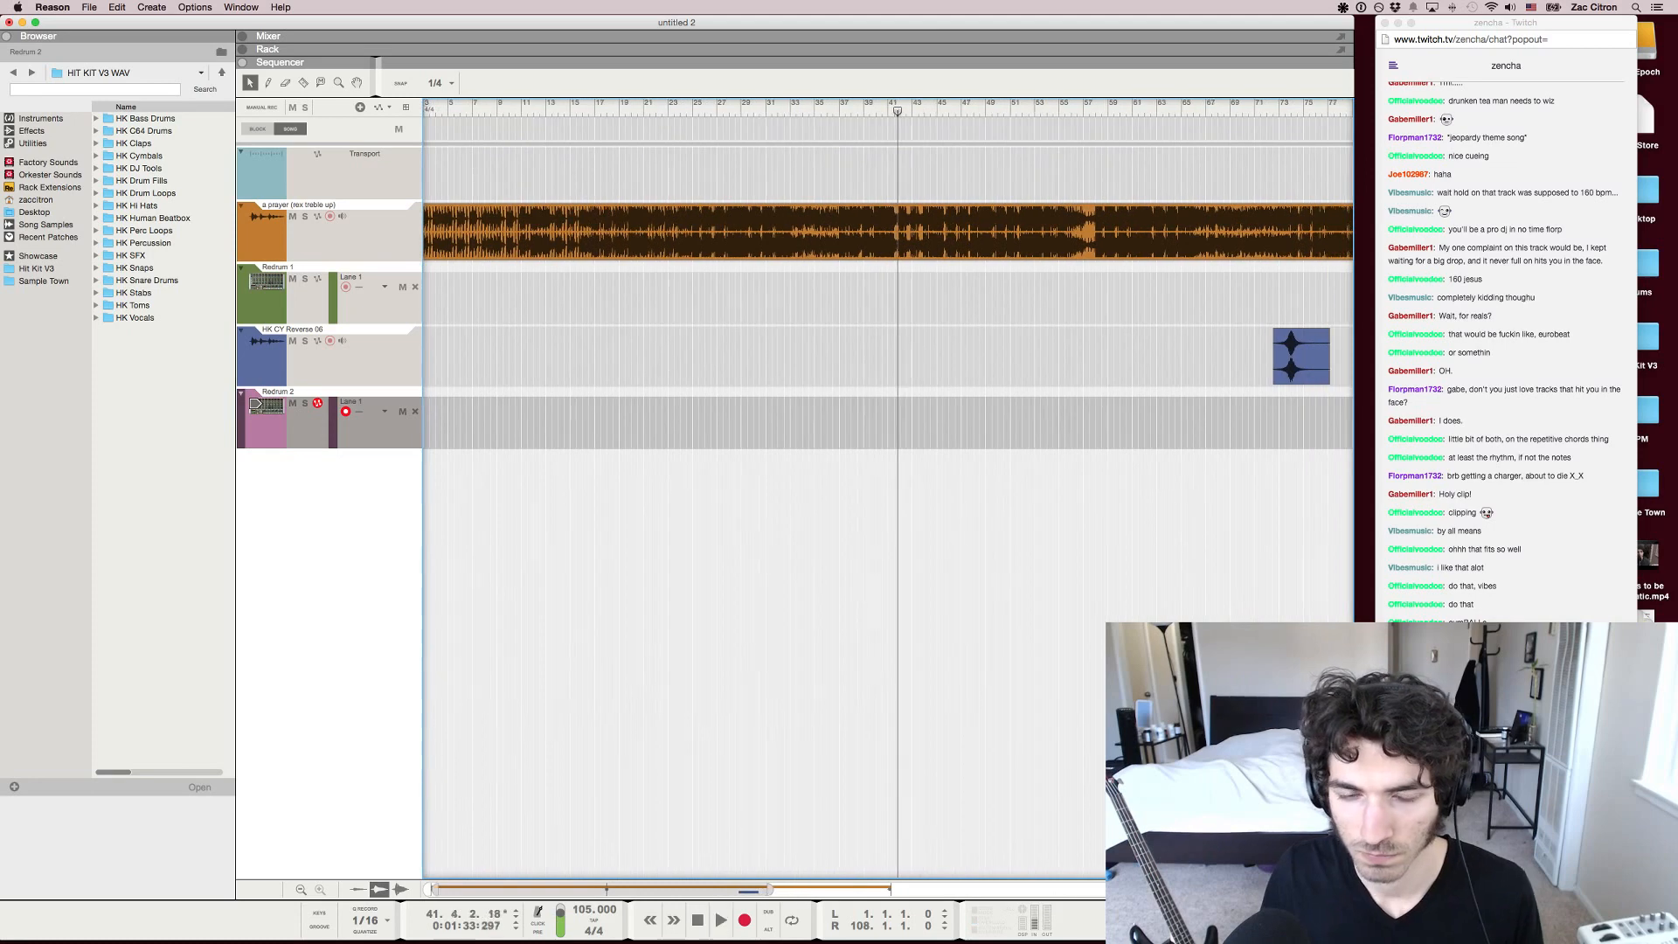
Move the playhead back to just before bar 40 and play the song from there
{"action": "mouse_move", "coordinate": [898, 112]}
{"action": "left_mouse_down"}
{"action": "mouse_move", "coordinate": [866, 111]}
{"action": "mouse_move", "coordinate": [883, 111]}
{"action": "left_mouse_up"}
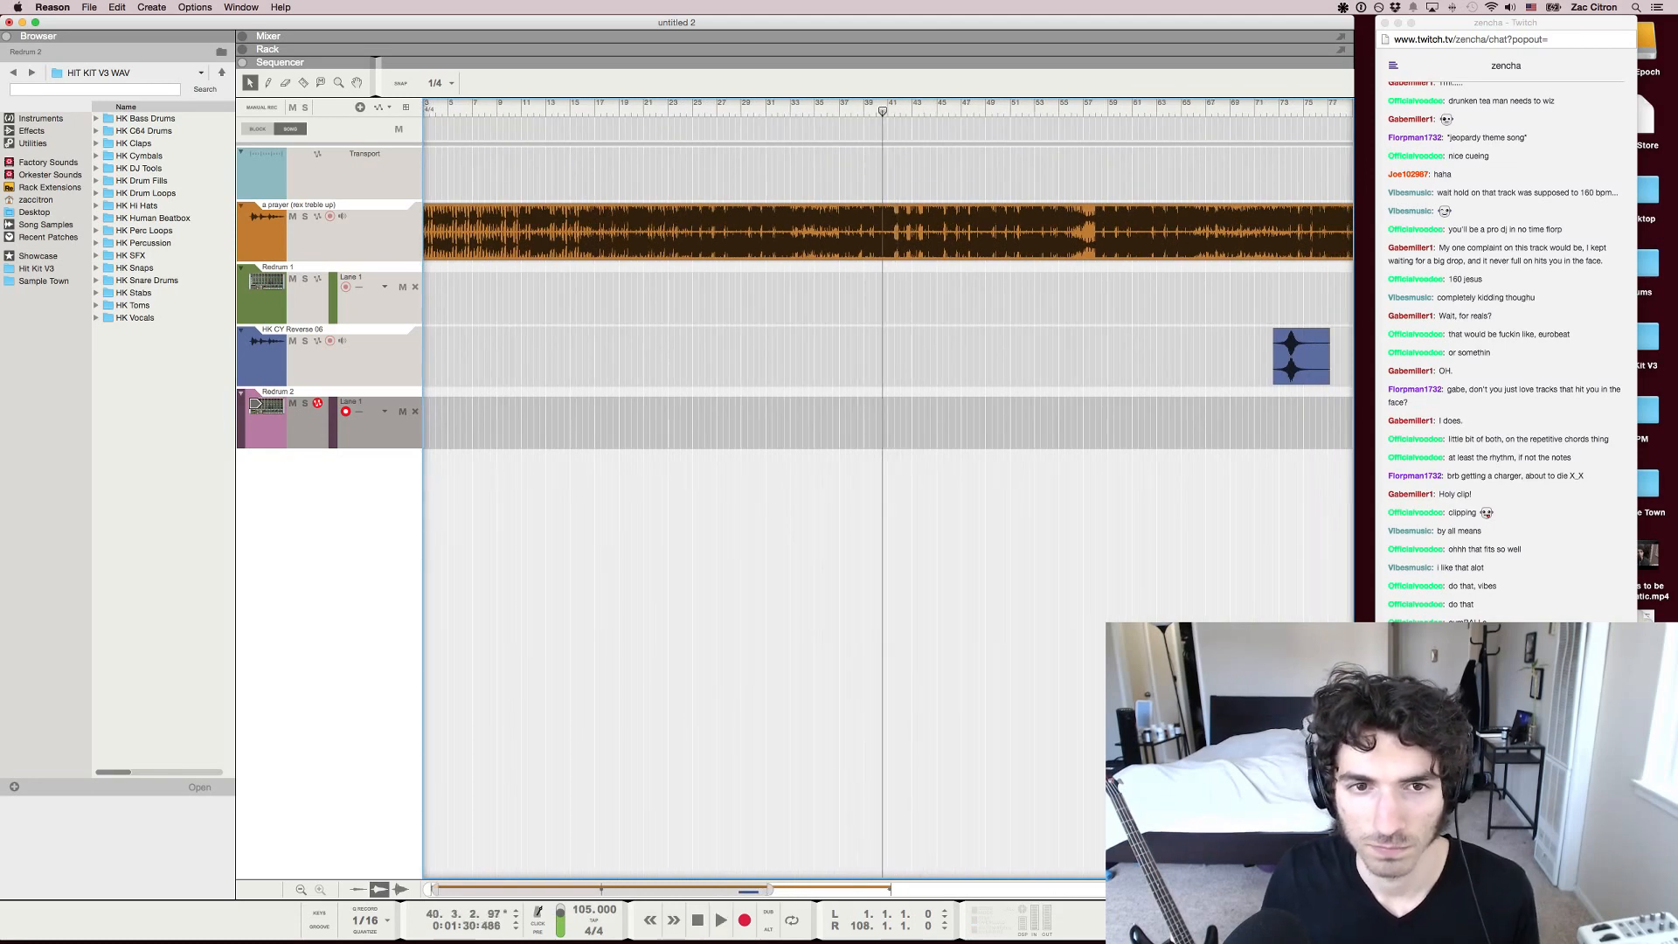
{"action": "key", "text": "h"}
{"action": "key", "text": "h"}
{"action": "left_click_drag", "start_coordinate": [883, 112], "coordinate": [862, 111]}
{"action": "key", "text": "space"}
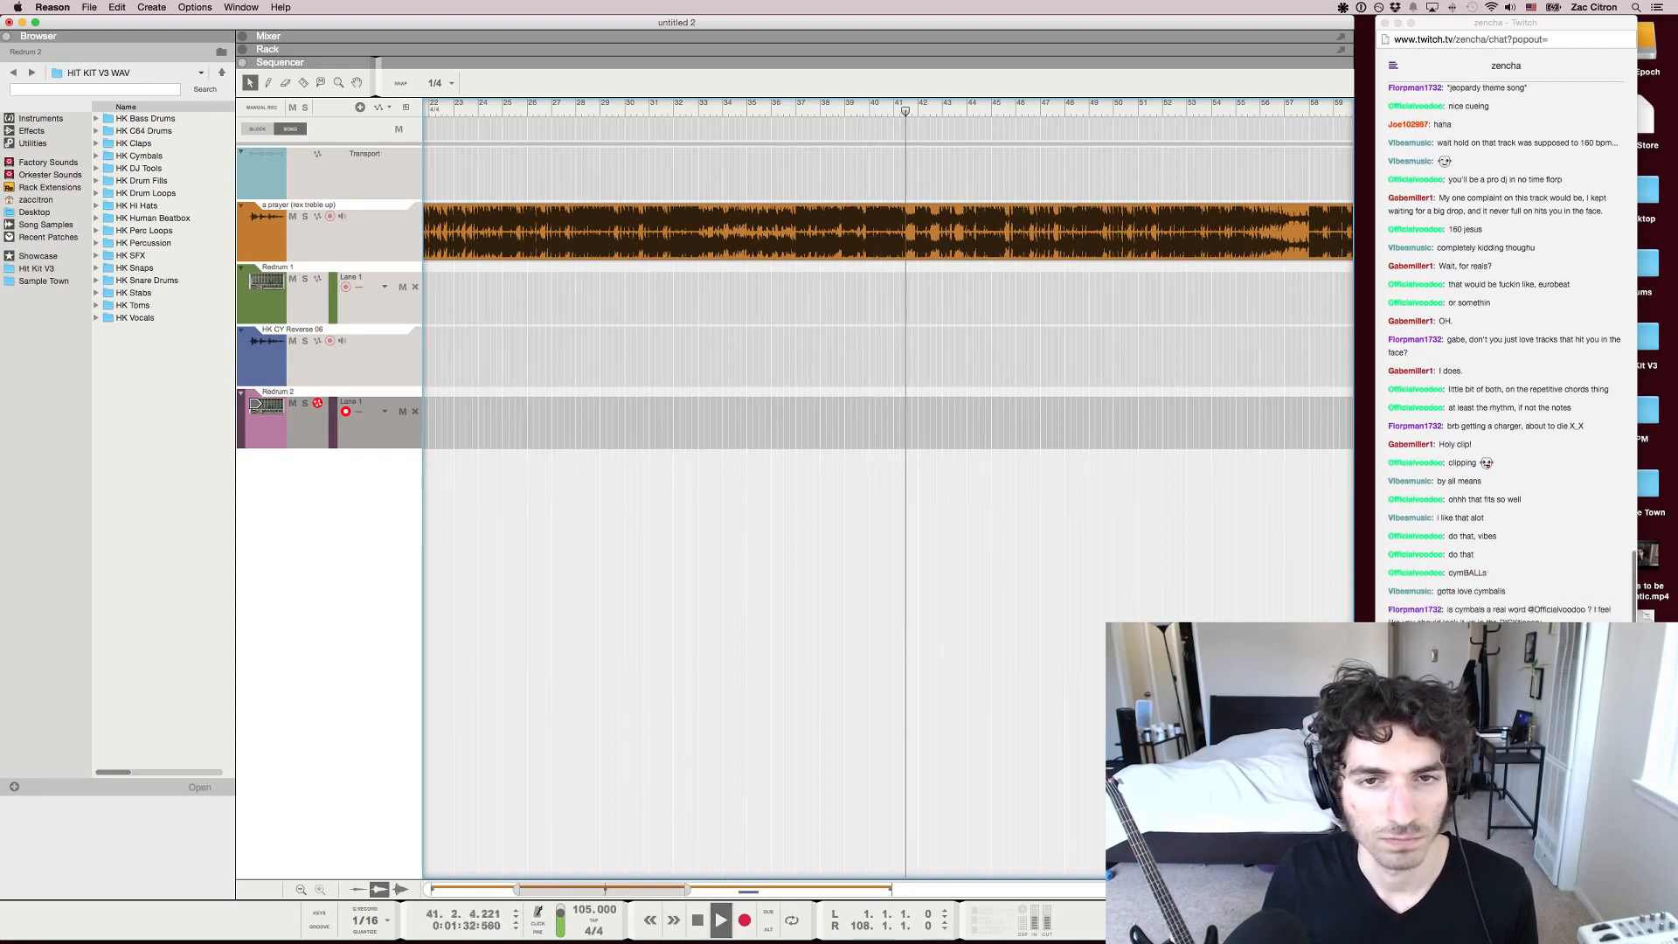
Place a copy of the reverse cymbal clip at about bar 43 on the HK CY Reverse track, and stop playback
{"action": "key", "text": "h"}
{"action": "key", "text": "h"}
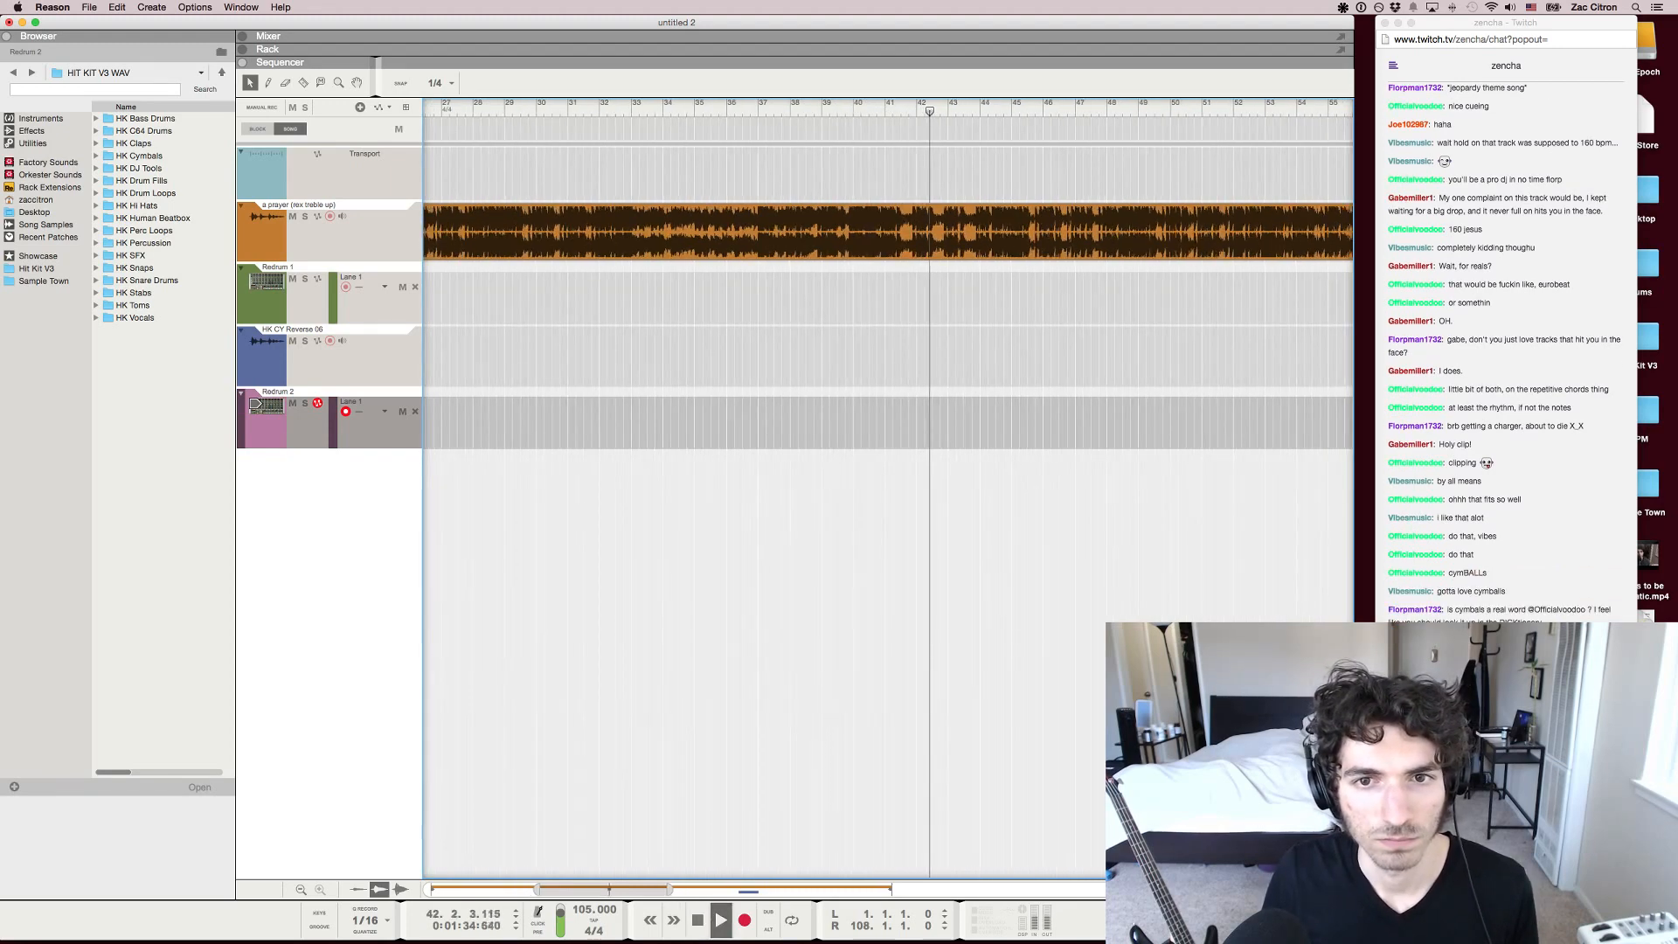
{"action": "key", "text": "g"}
{"action": "key", "text": "g"}
{"action": "key", "text": "g"}
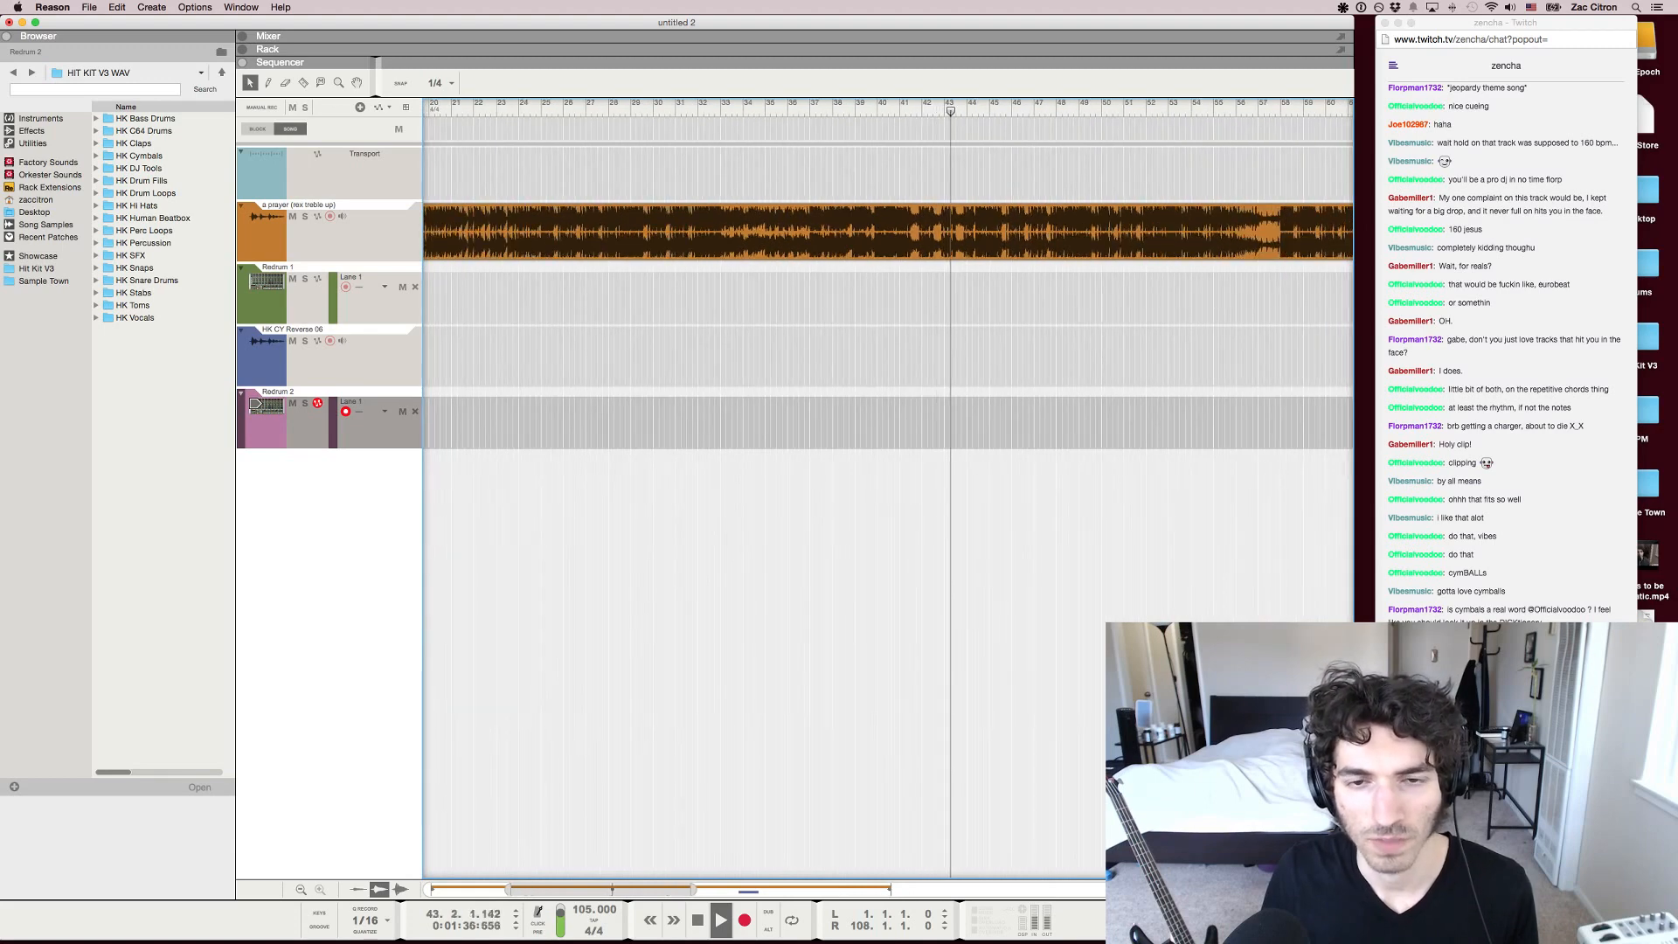
{"action": "key", "text": "g"}
{"action": "scroll", "coordinate": [888, 490], "scroll_direction": "right", "scroll_amount": 5}
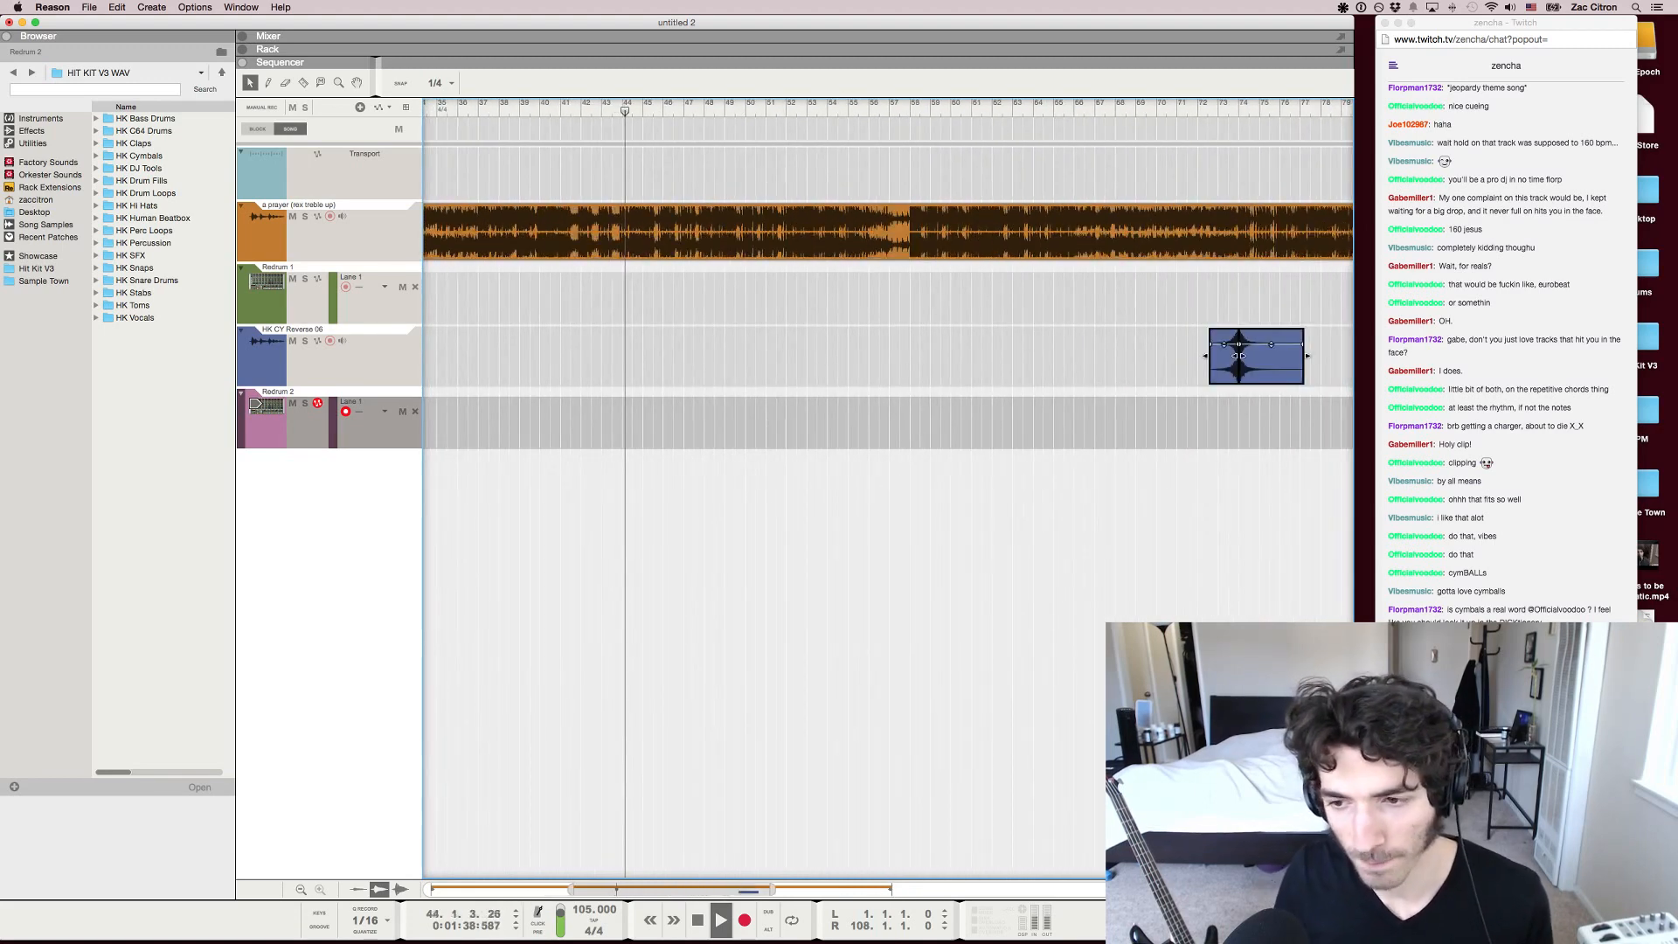
{"action": "left_click_drag", "start_coordinate": [1257, 356], "coordinate": [656, 355]}
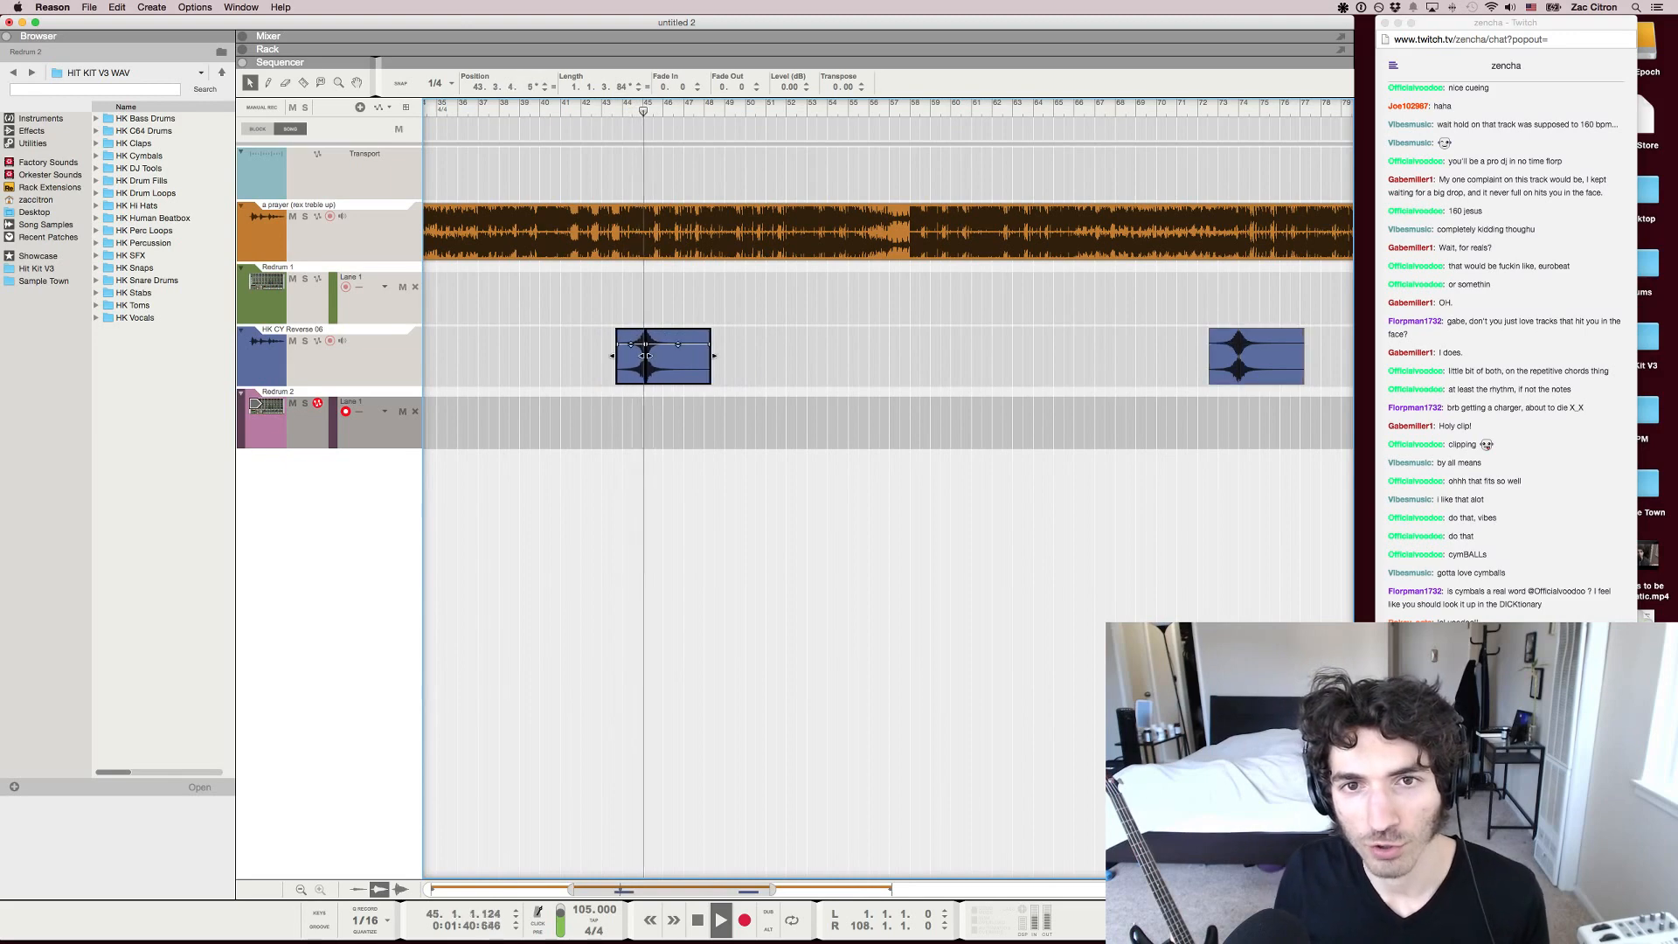
{"action": "key", "text": "h"}
{"action": "key", "text": "h"}
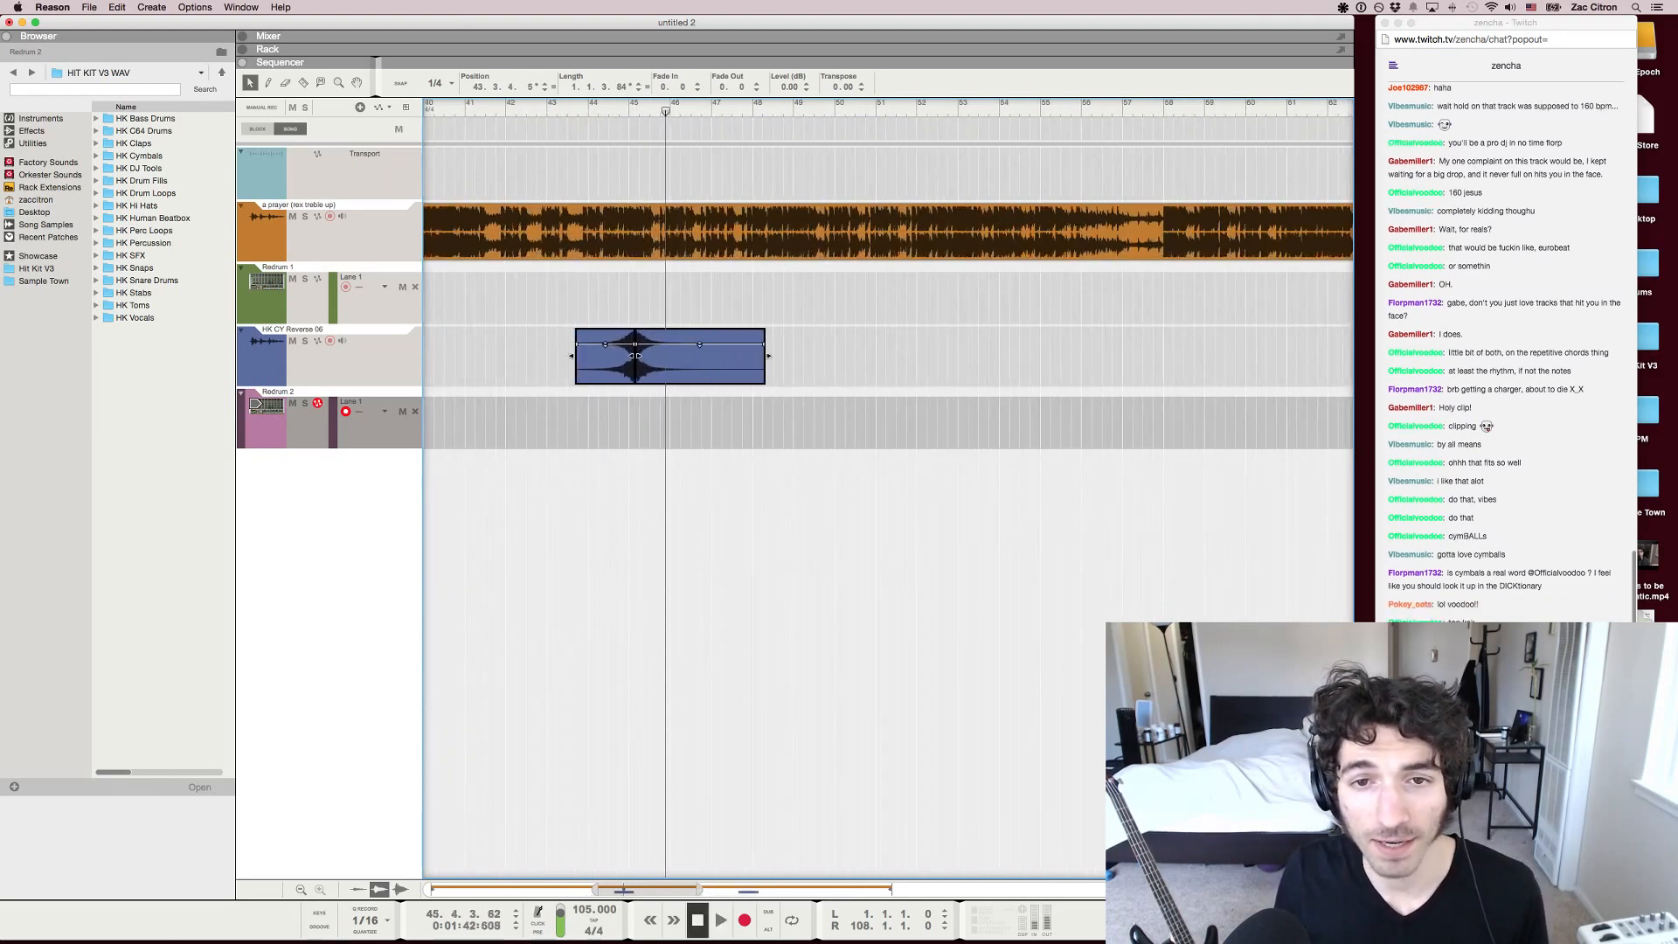
{"action": "key", "text": "space"}
Nudge the copied reverse cymbal clip slightly earlier, to about 43.3.1, and turn Snap on
{"action": "left_click_drag", "start_coordinate": [672, 358], "coordinate": [666, 358]}
{"action": "key", "text": "g"}
{"action": "key", "text": "g"}
{"action": "scroll", "coordinate": [666, 358], "scroll_direction": "down", "scroll_amount": 6}
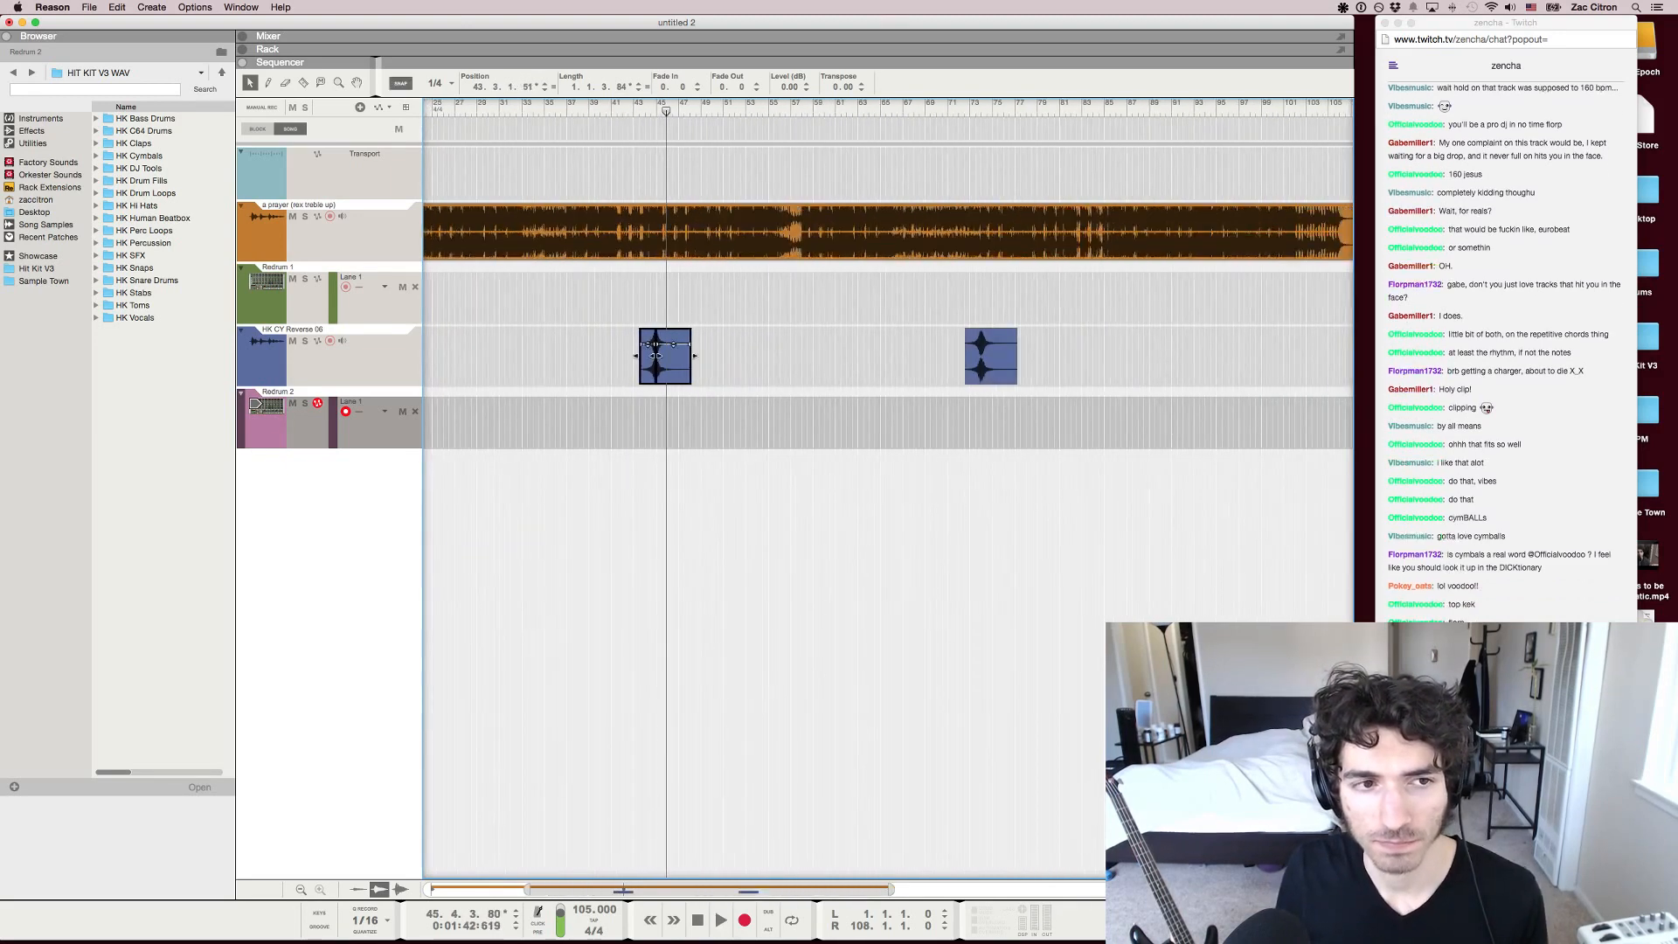
{"action": "scroll", "coordinate": [666, 358], "scroll_direction": "left", "scroll_amount": 5}
{"action": "scroll", "coordinate": [666, 358], "scroll_direction": "down", "scroll_amount": 2}
{"action": "key", "text": "s"}
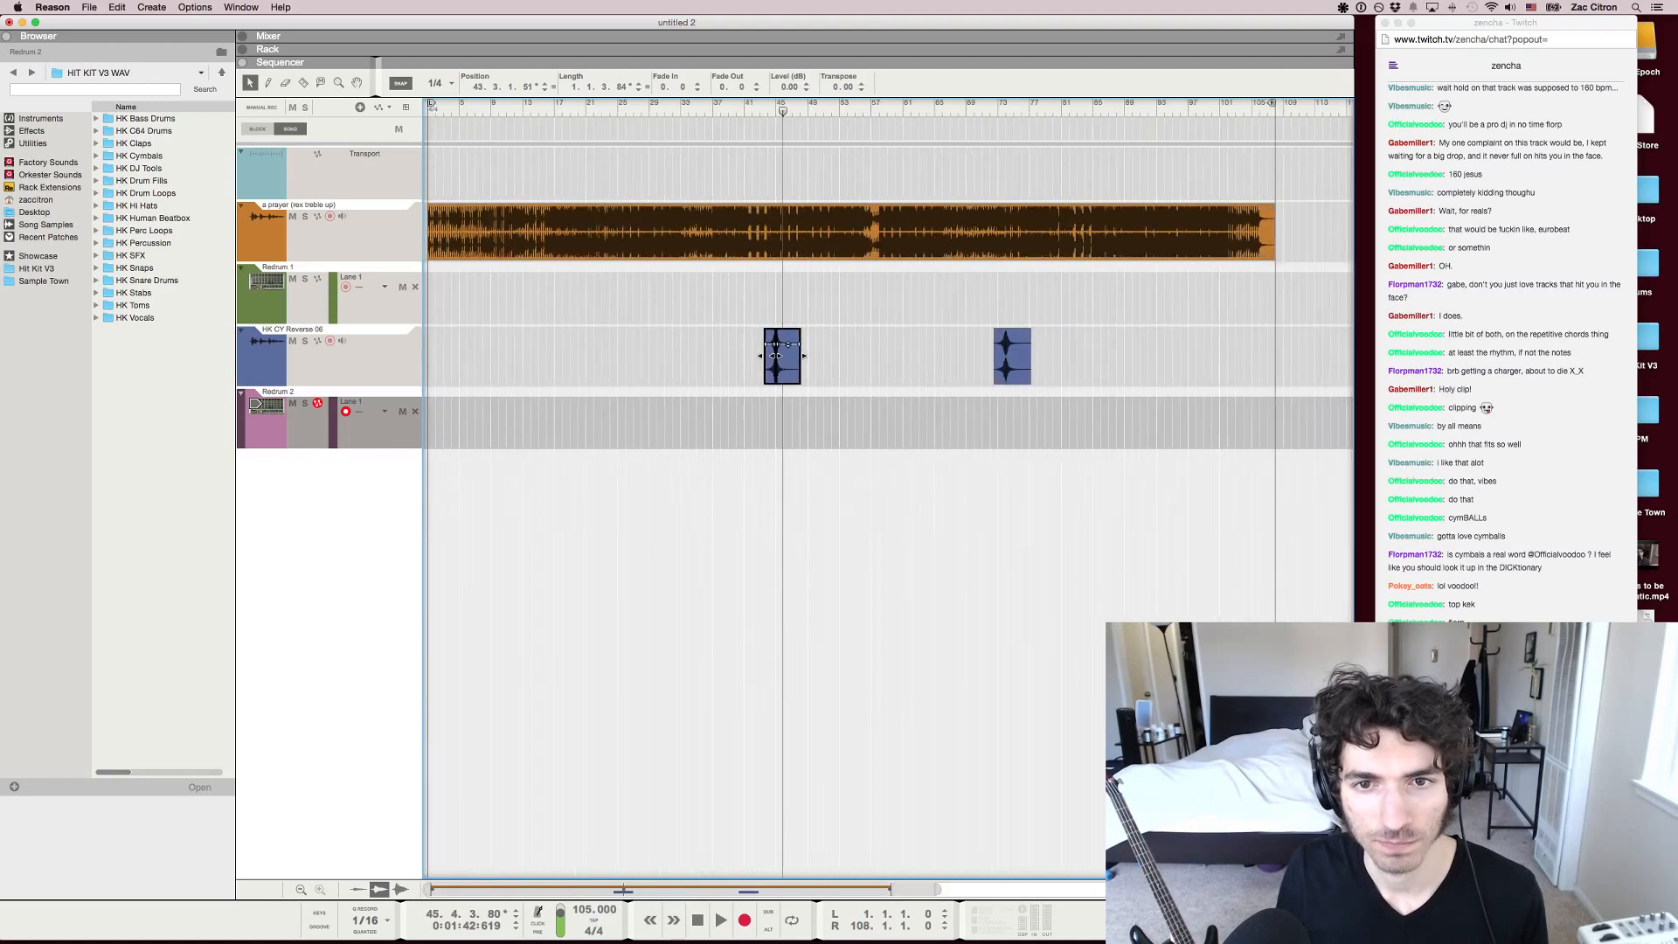
Play the song from shortly before the copied reverse cymbal clip to hear it in context
{"action": "key", "text": "shift+Return"}
{"action": "key", "text": "space"}
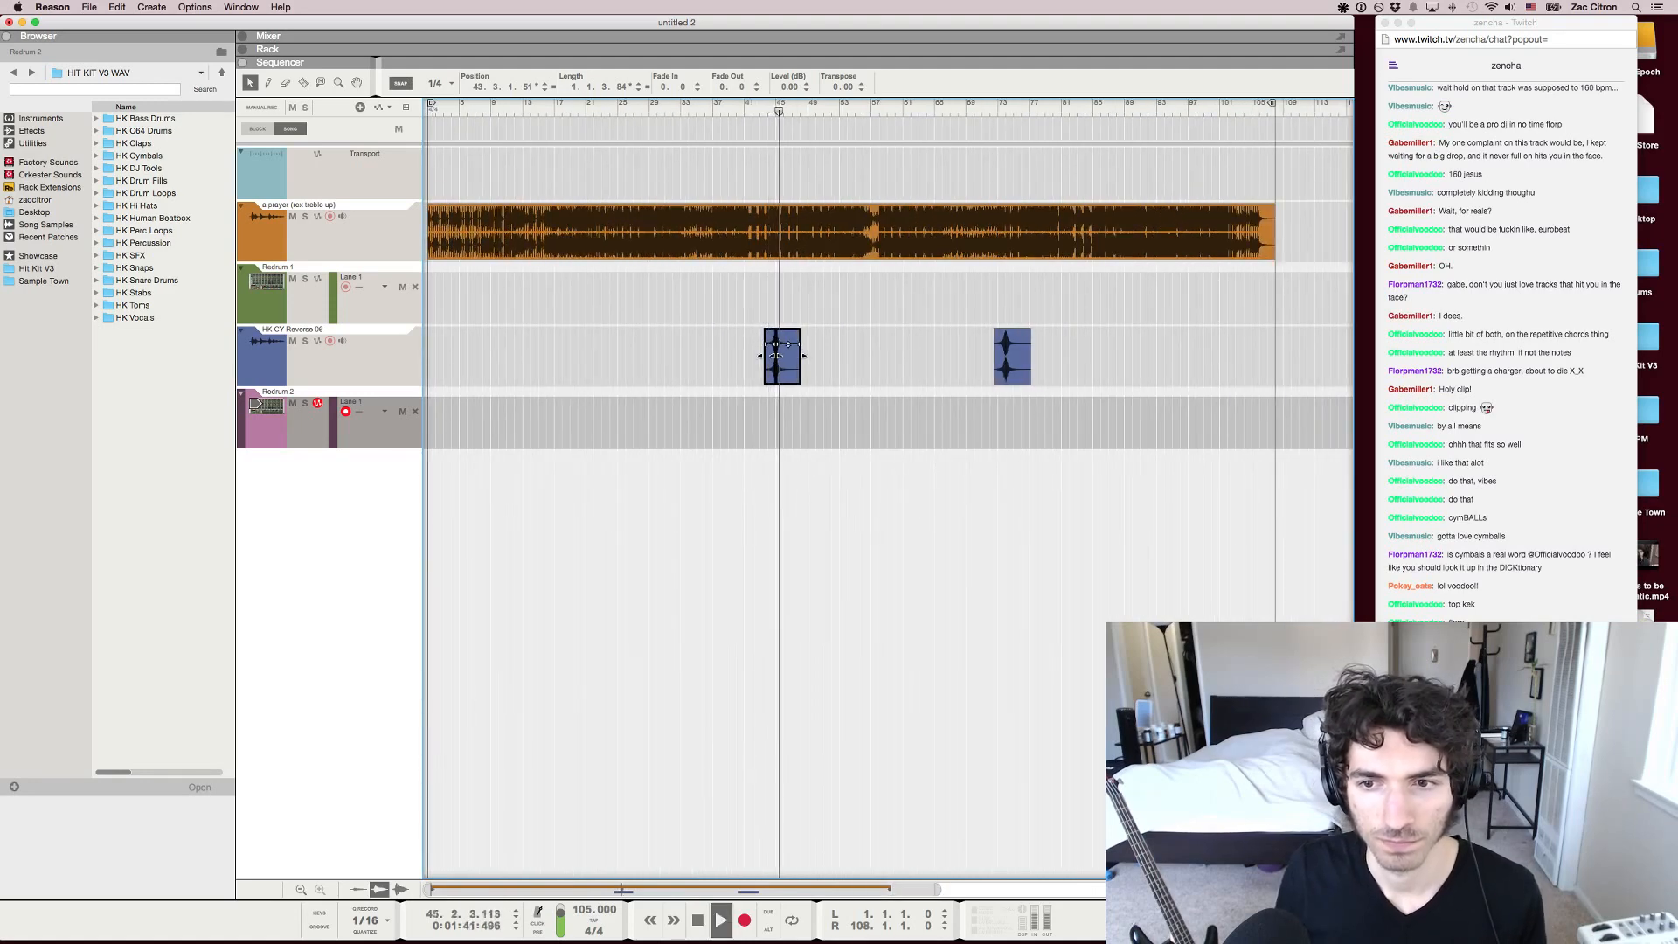
{"action": "scroll", "coordinate": [776, 356], "scroll_direction": "up", "scroll_amount": 7}
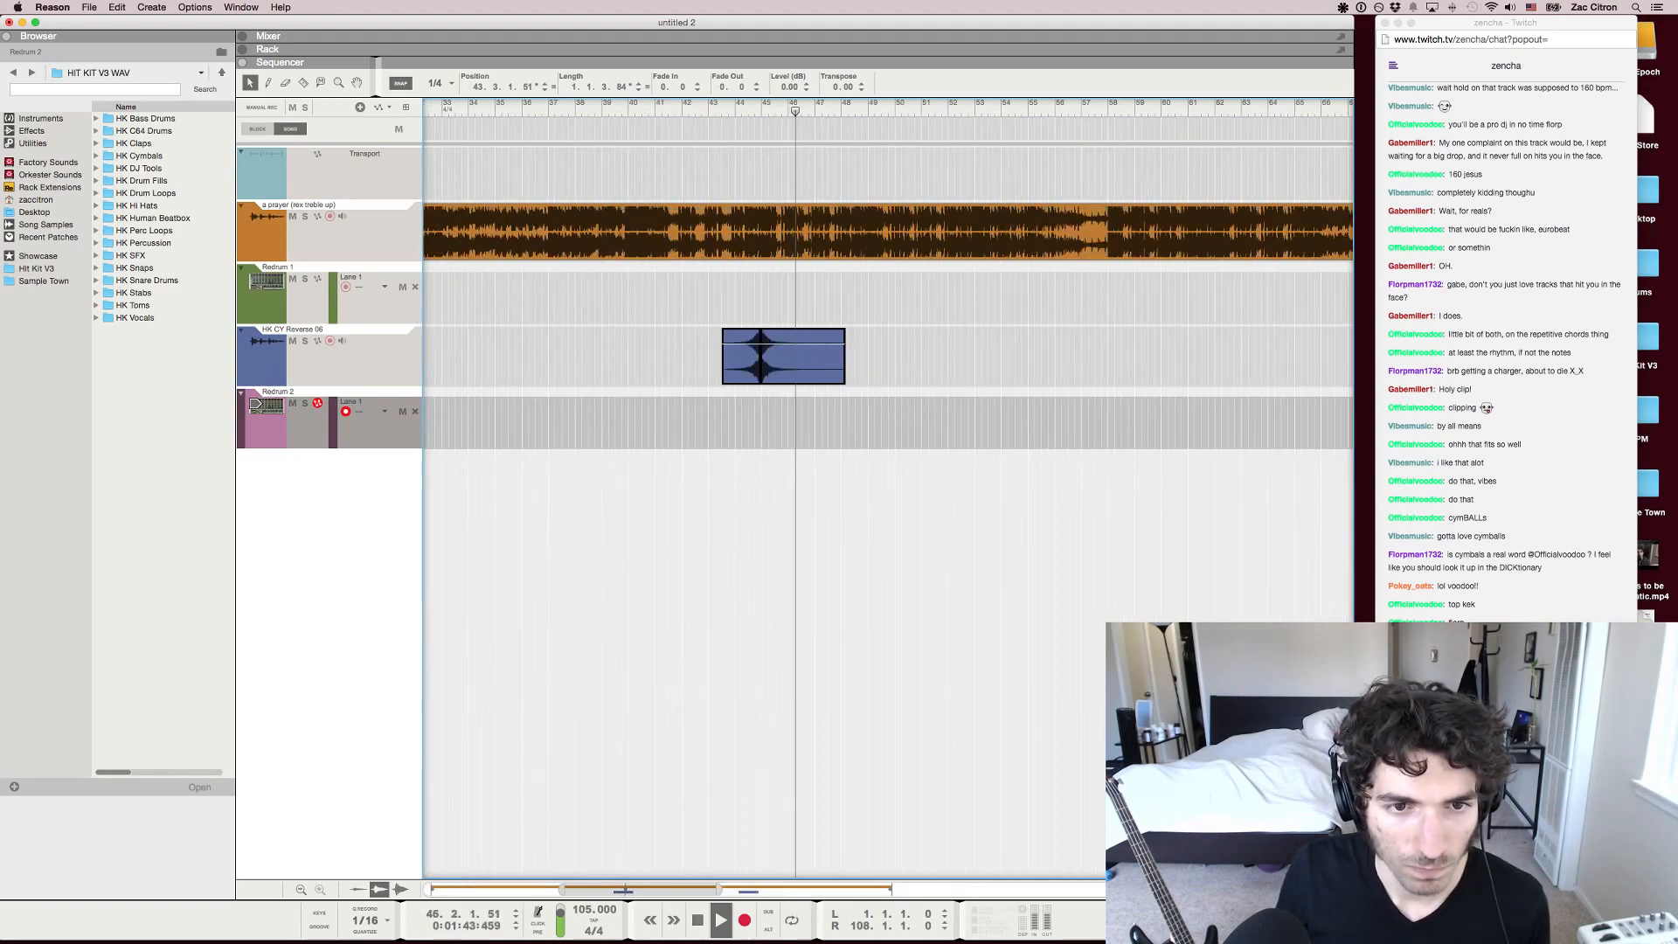
{"action": "scroll", "coordinate": [776, 356], "scroll_direction": "up", "scroll_amount": 2}
{"action": "scroll", "coordinate": [776, 356], "scroll_direction": "down", "scroll_amount": 2}
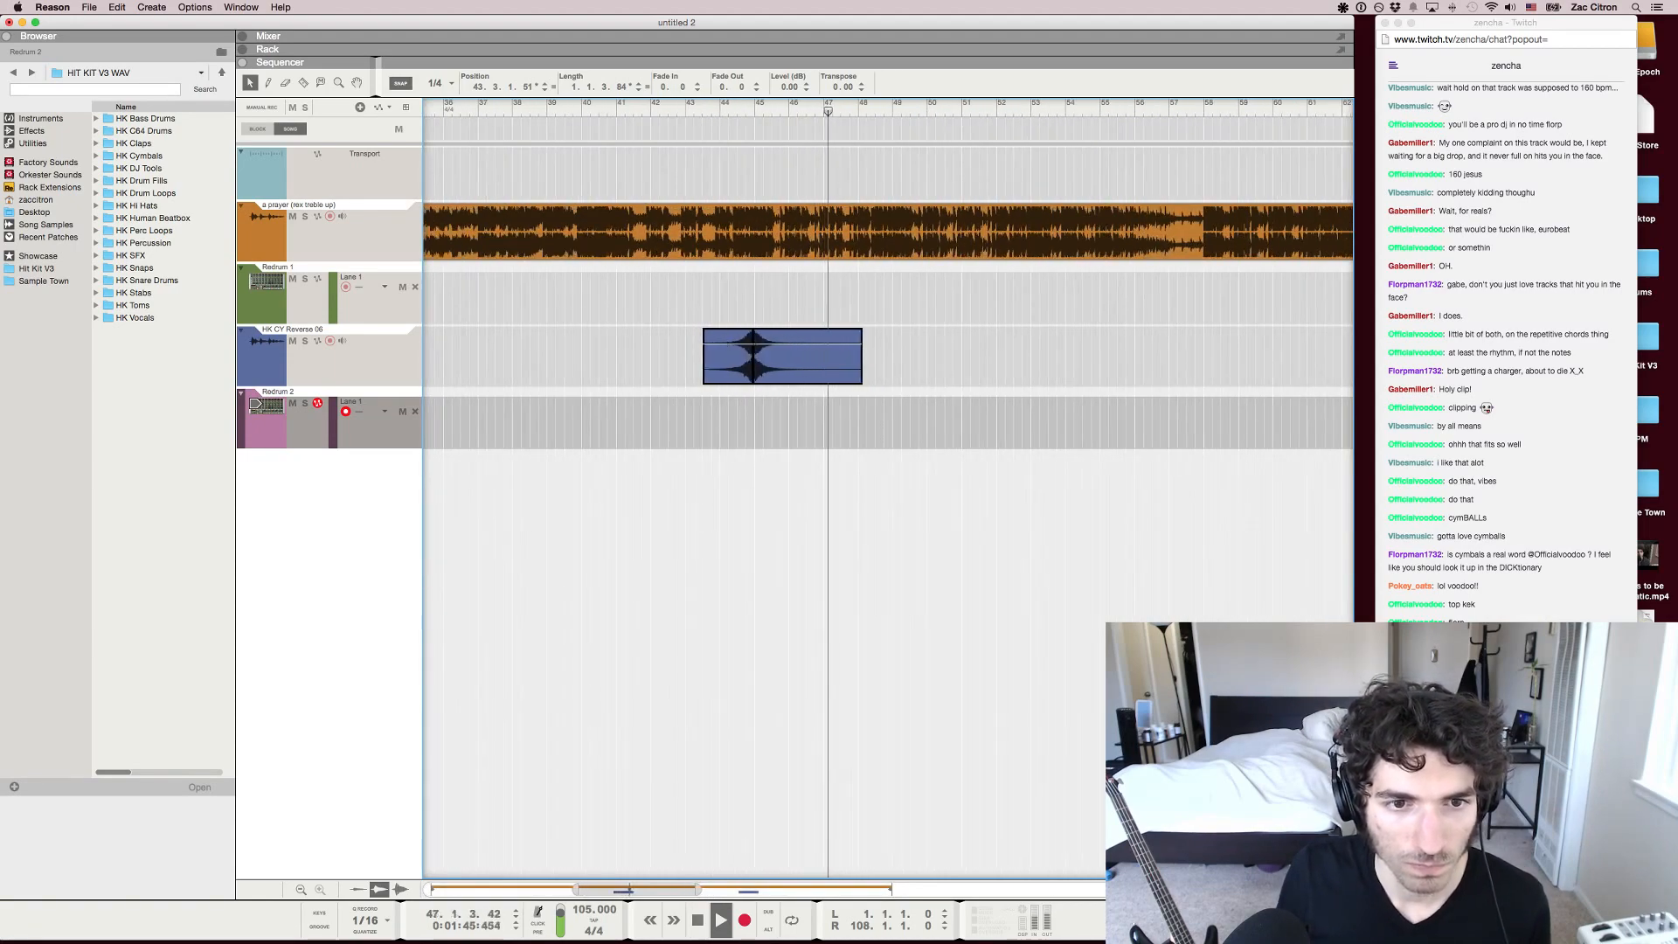
{"action": "scroll", "coordinate": [775, 356], "scroll_direction": "down", "scroll_amount": 3}
Browse the HH Closed samples for Redrum 2 and audition HK HH CL 021 and HK HH CL 029 over the song
{"action": "key", "text": "F6"}
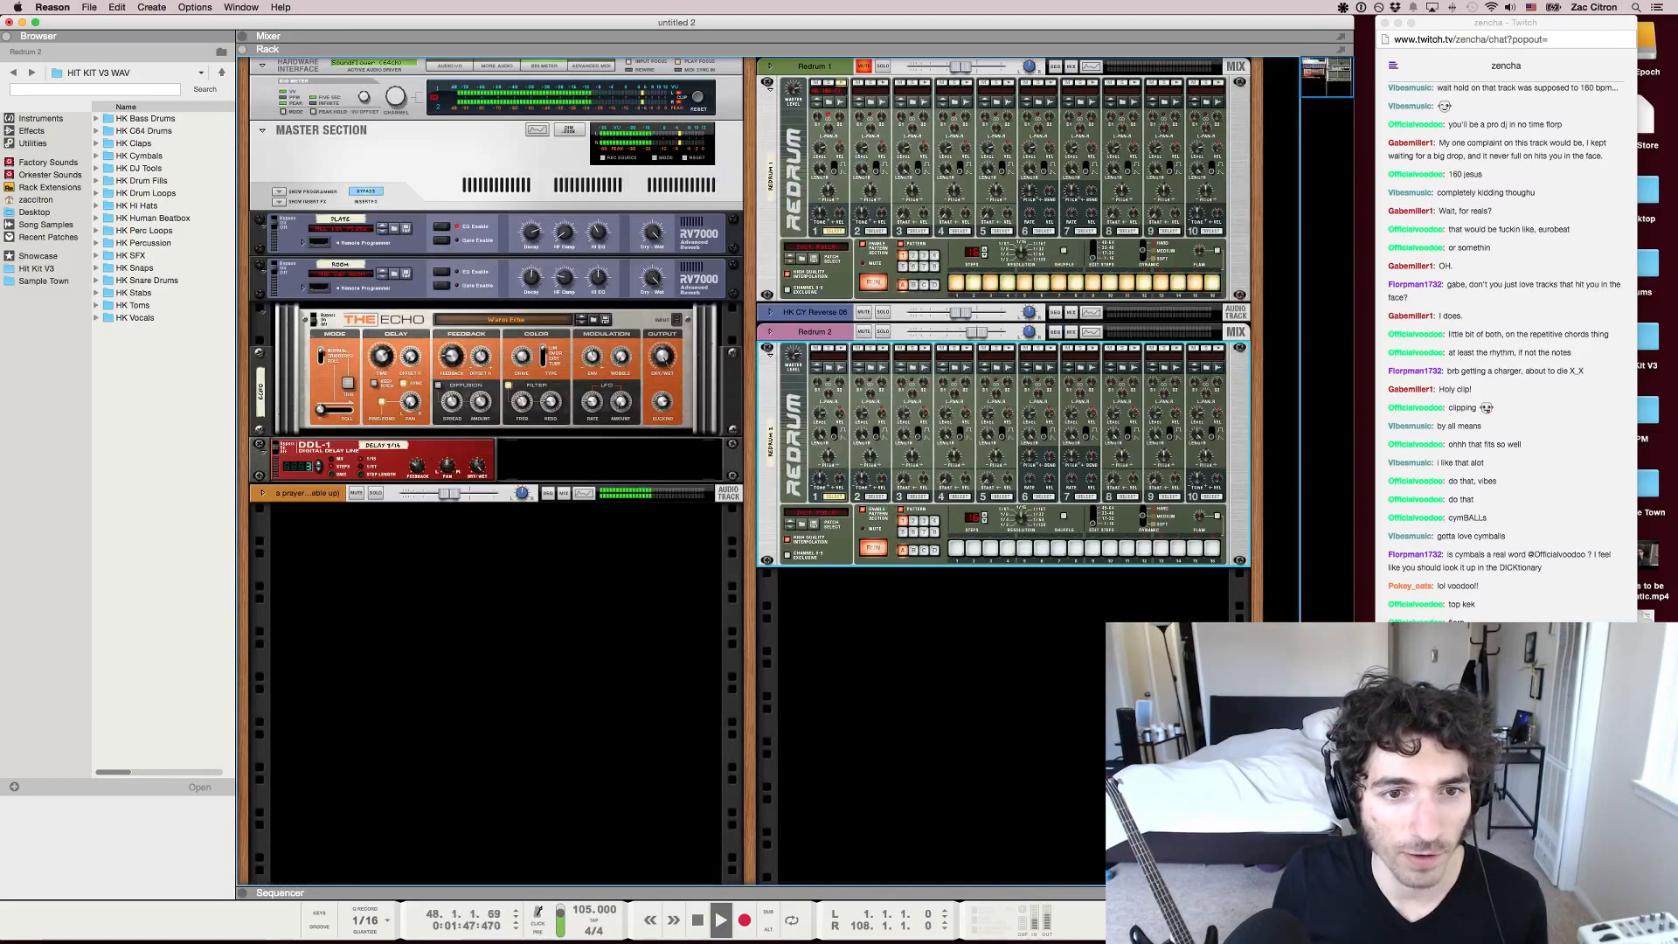
{"action": "left_click", "coordinate": [829, 368]}
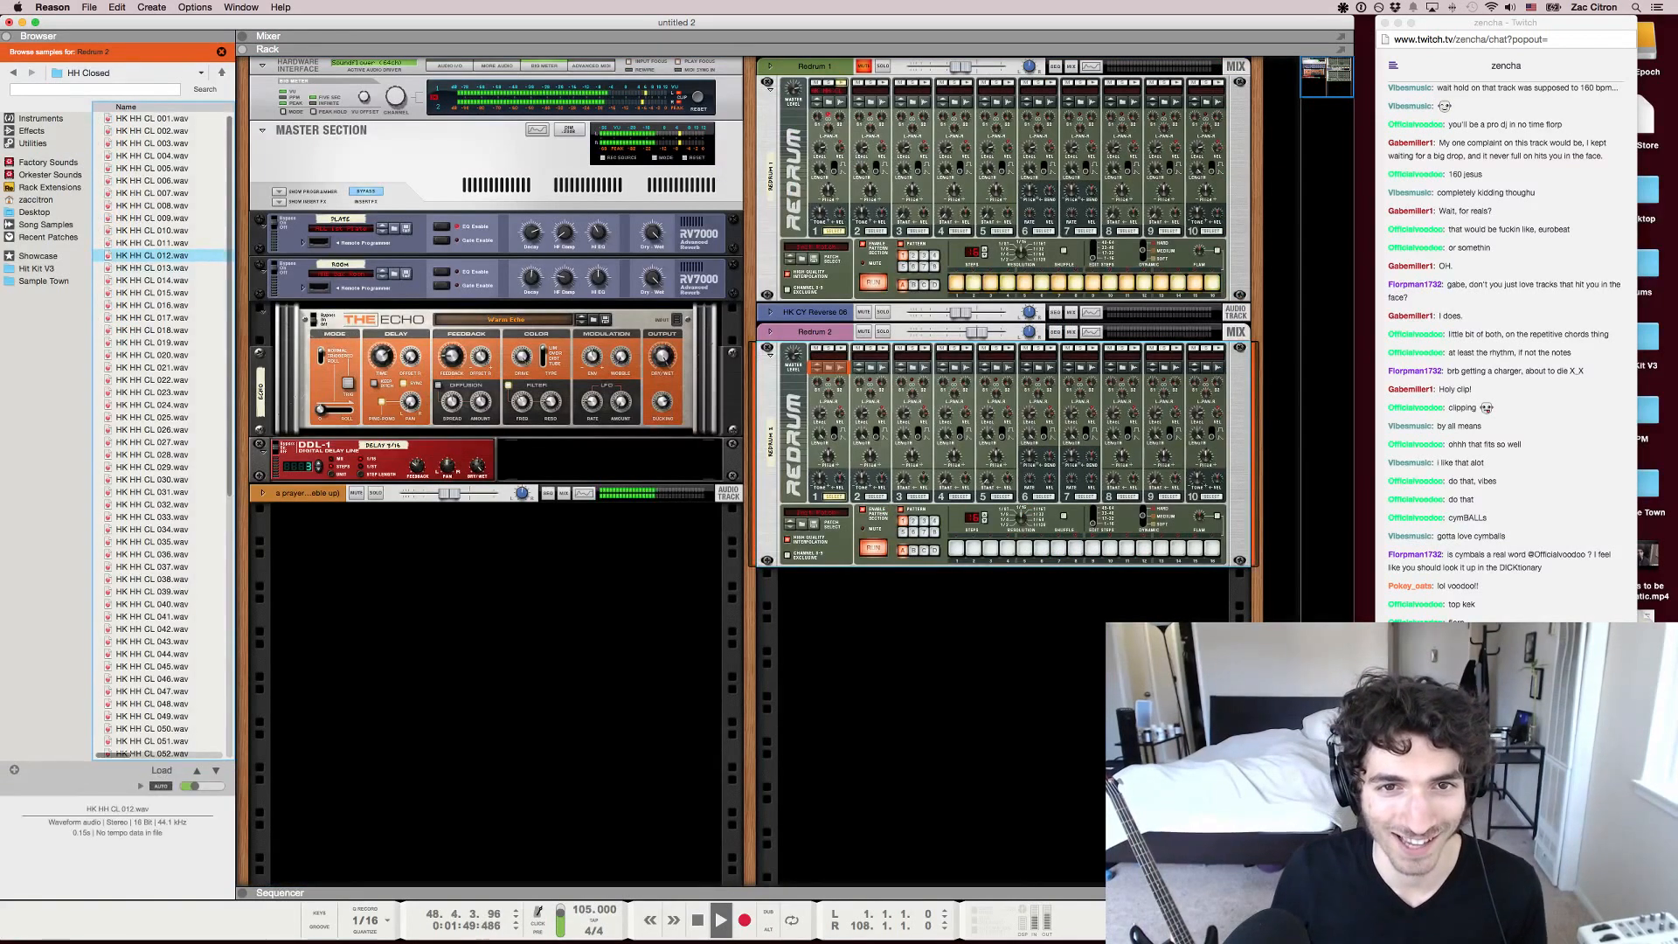
{"action": "left_click", "coordinate": [152, 368]}
{"action": "left_click", "coordinate": [152, 468]}
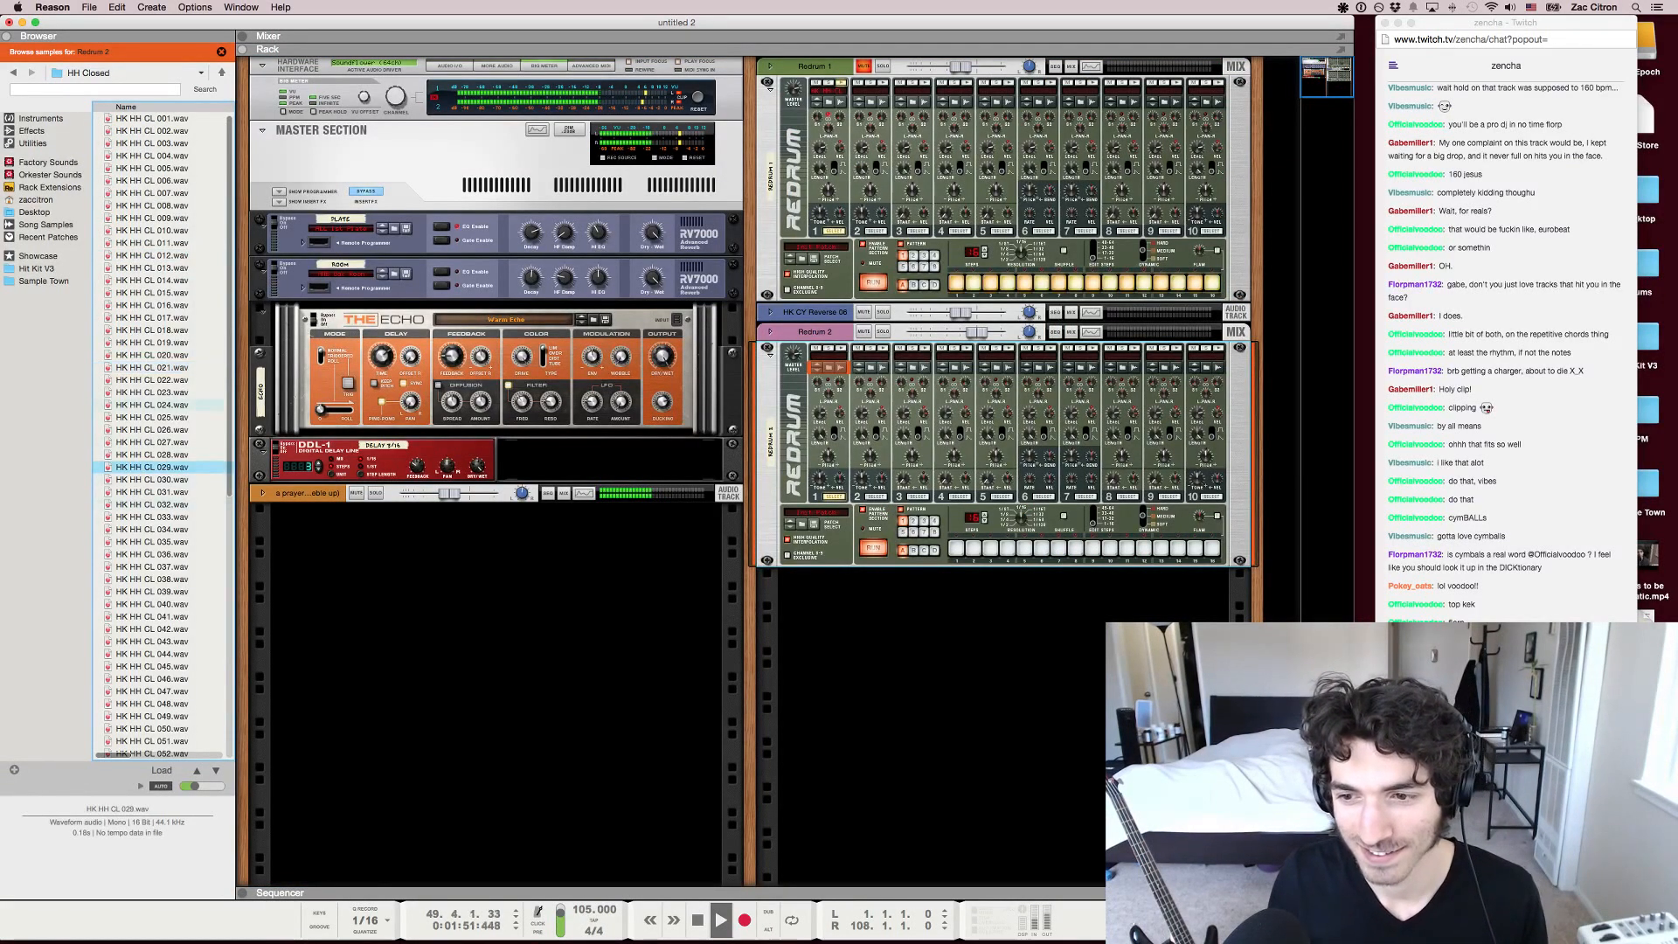
Show the whole arrangement in the sequencer and deselect the reverse cymbal clip
{"action": "key", "text": "F7"}
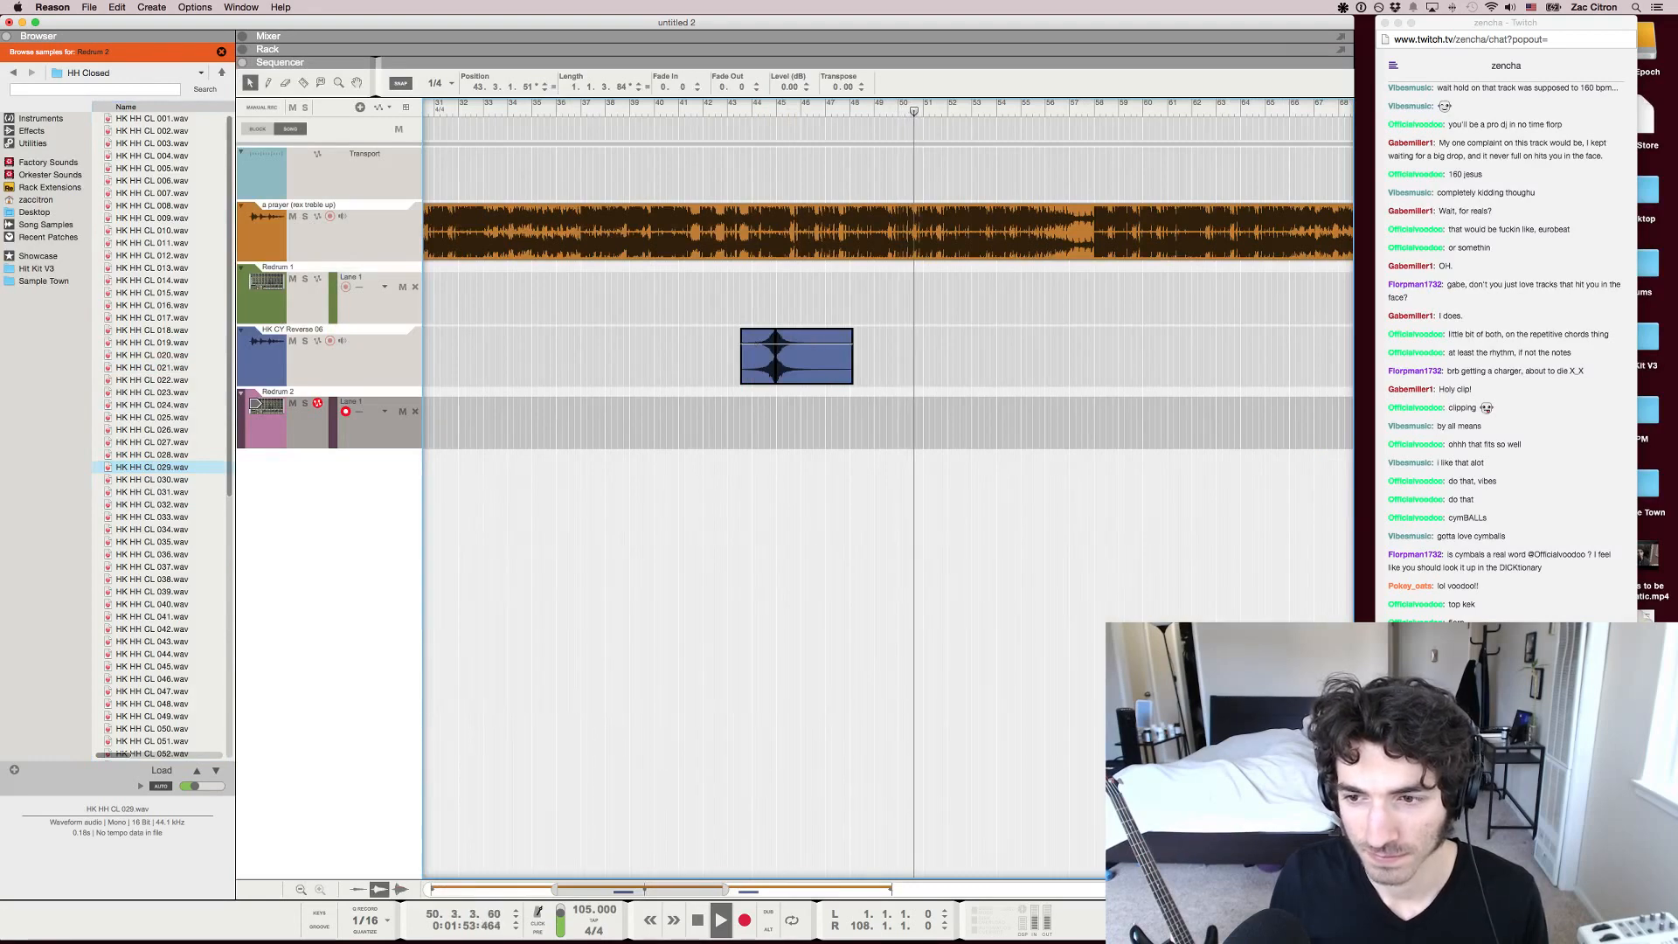
{"action": "key", "text": "g"}
{"action": "key", "text": "g"}
{"action": "key", "text": "g"}
{"action": "key", "text": "g"}
{"action": "scroll", "coordinate": [739, 355], "scroll_direction": "right", "scroll_amount": 3}
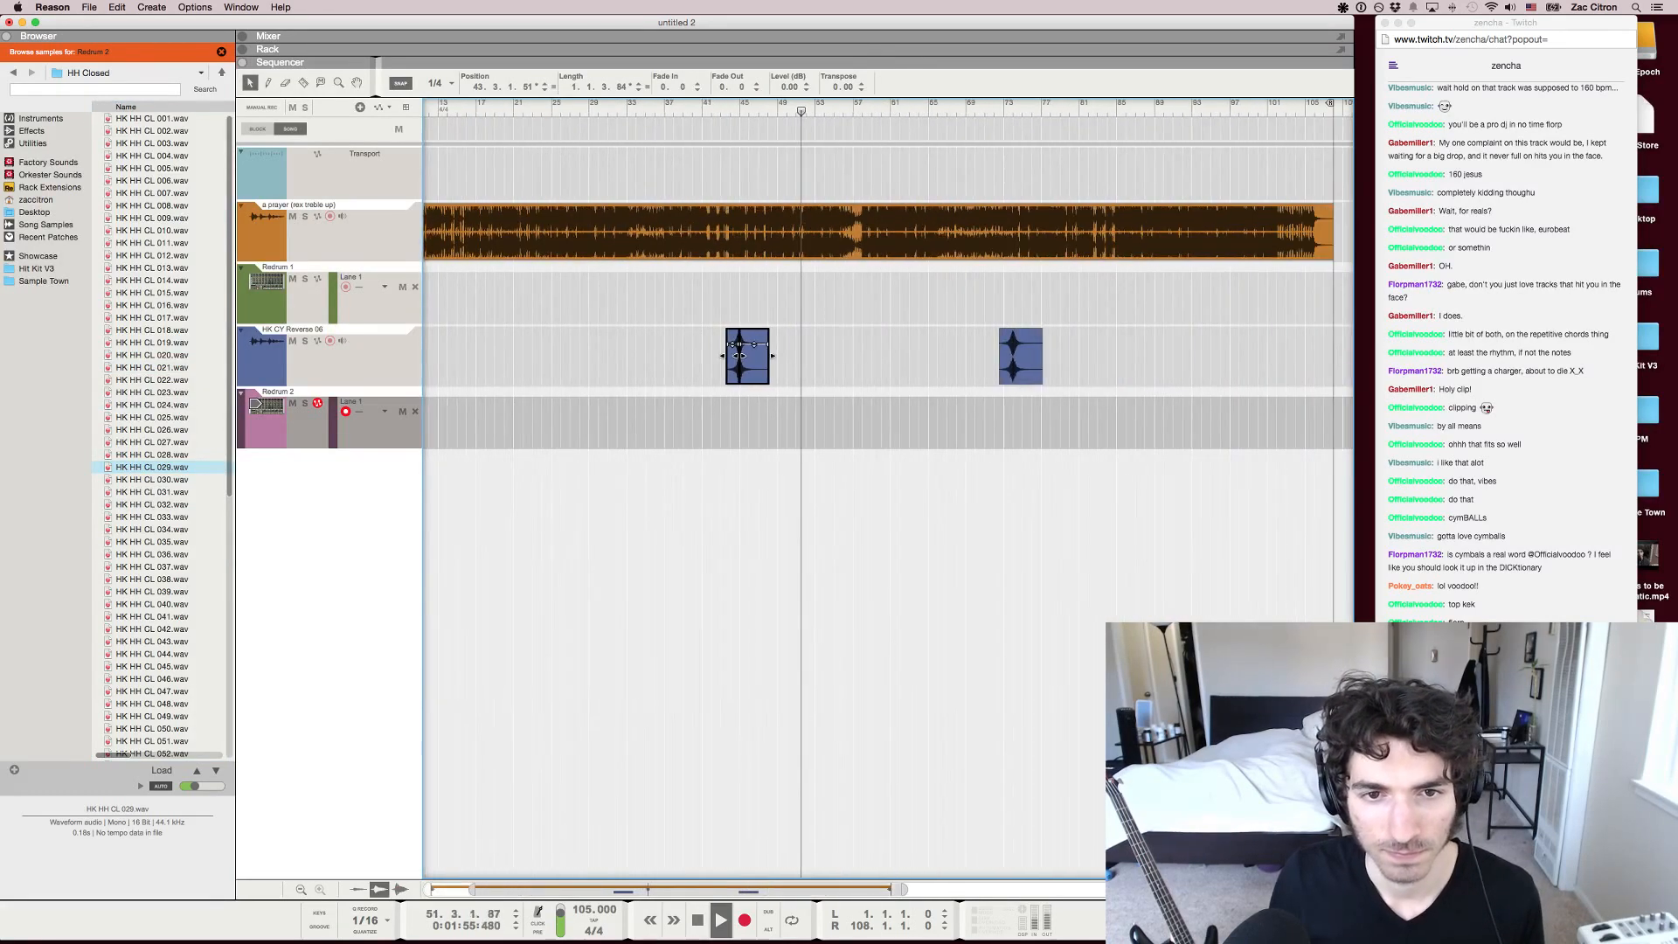
{"action": "key", "text": "g"}
{"action": "key", "text": "Escape"}
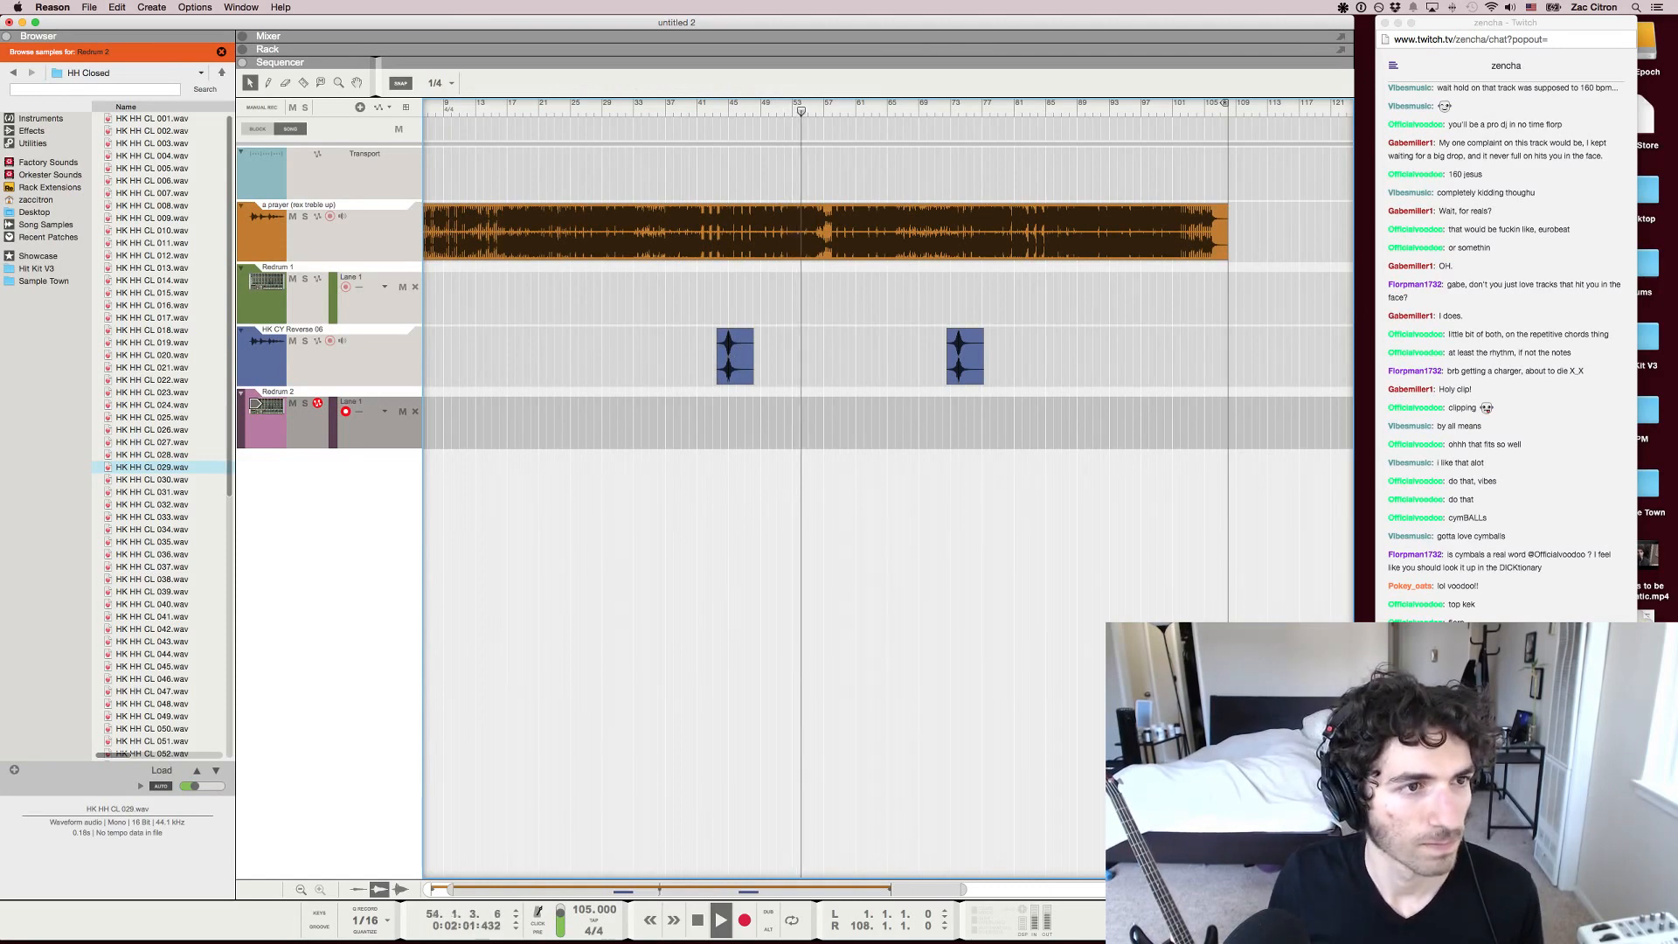
Stop playback, and look through the HH Closed and HK Toms sample folders for Redrum 2
{"action": "key", "text": "F6"}
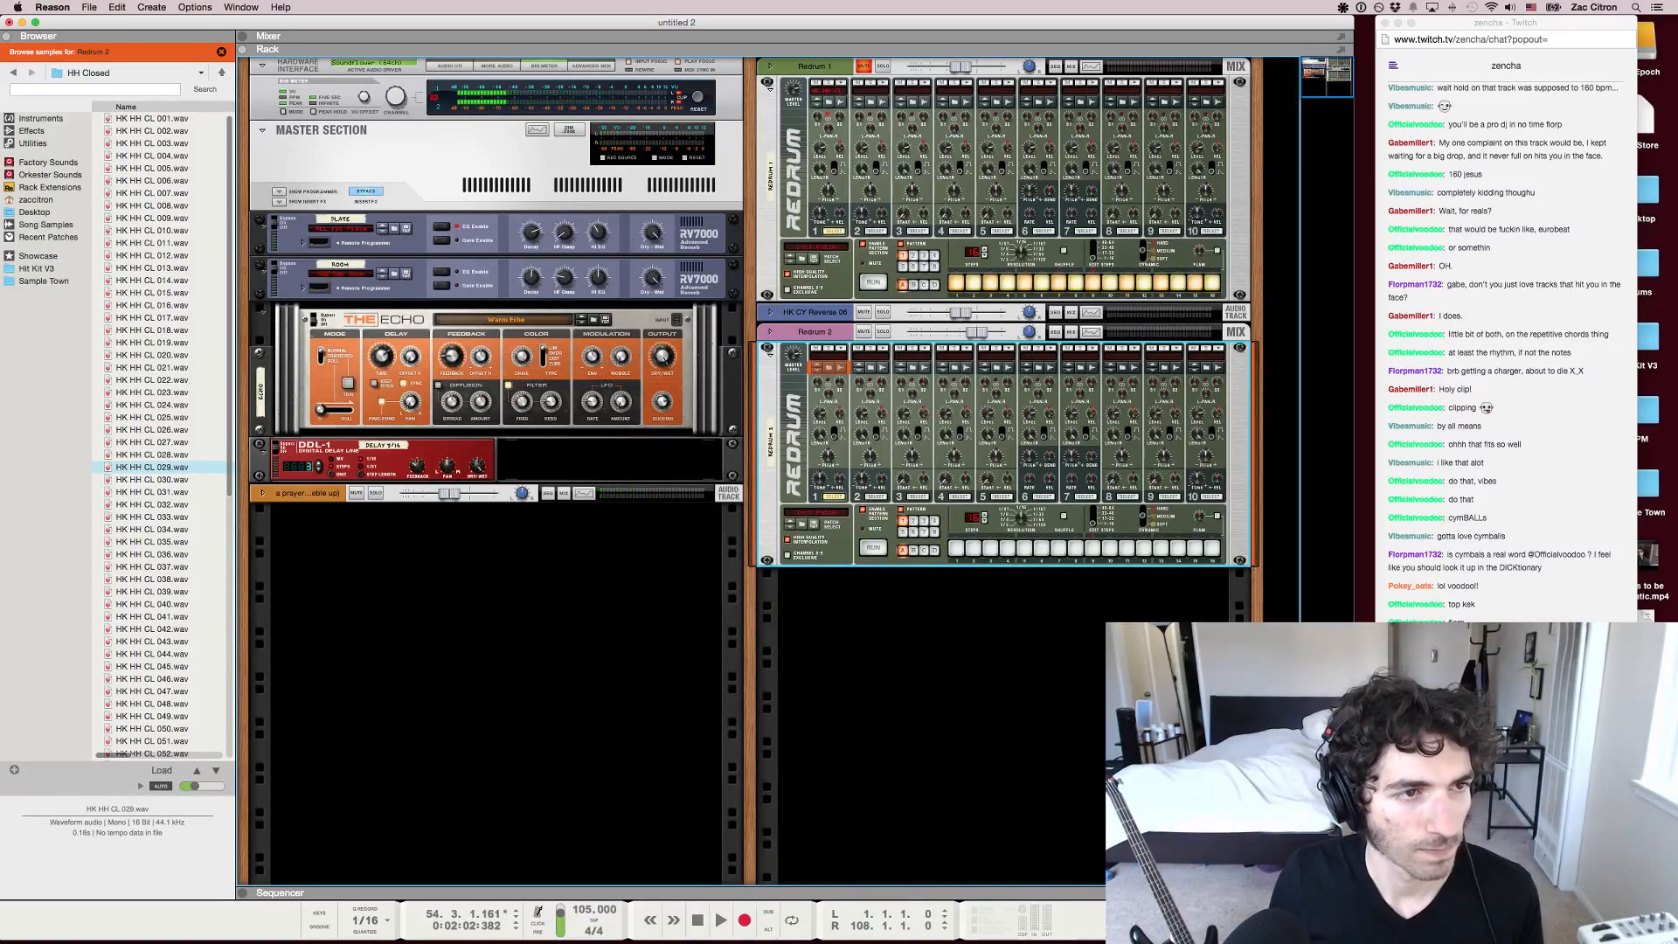
{"action": "left_click", "coordinate": [153, 455]}
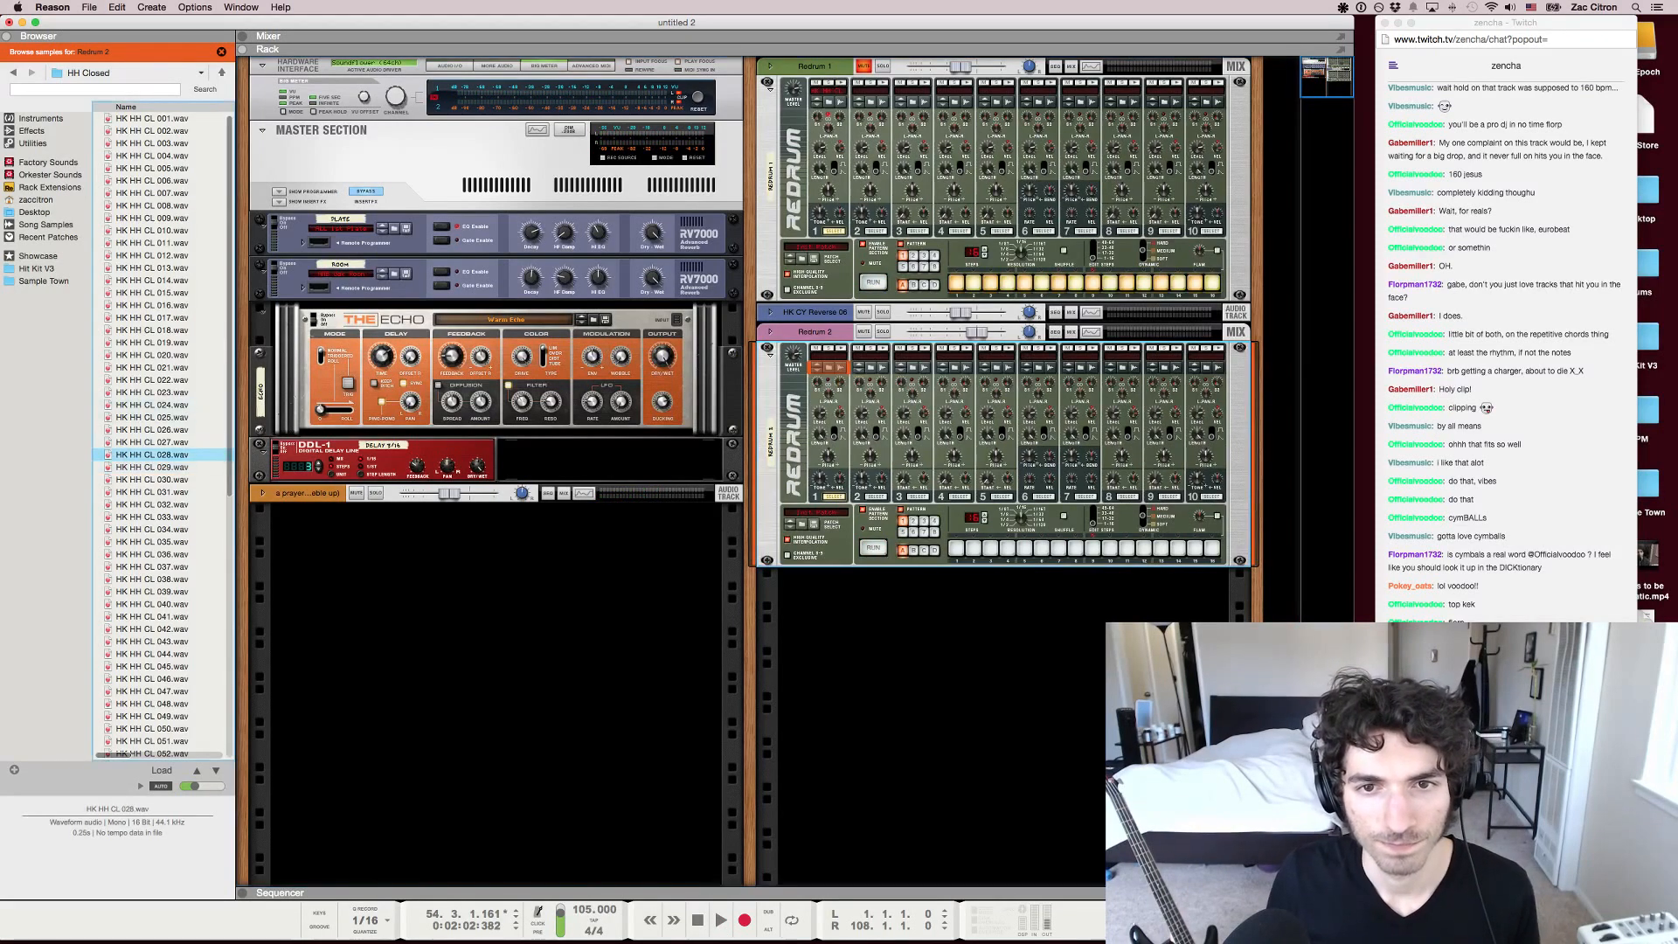
{"action": "left_click", "coordinate": [13, 73]}
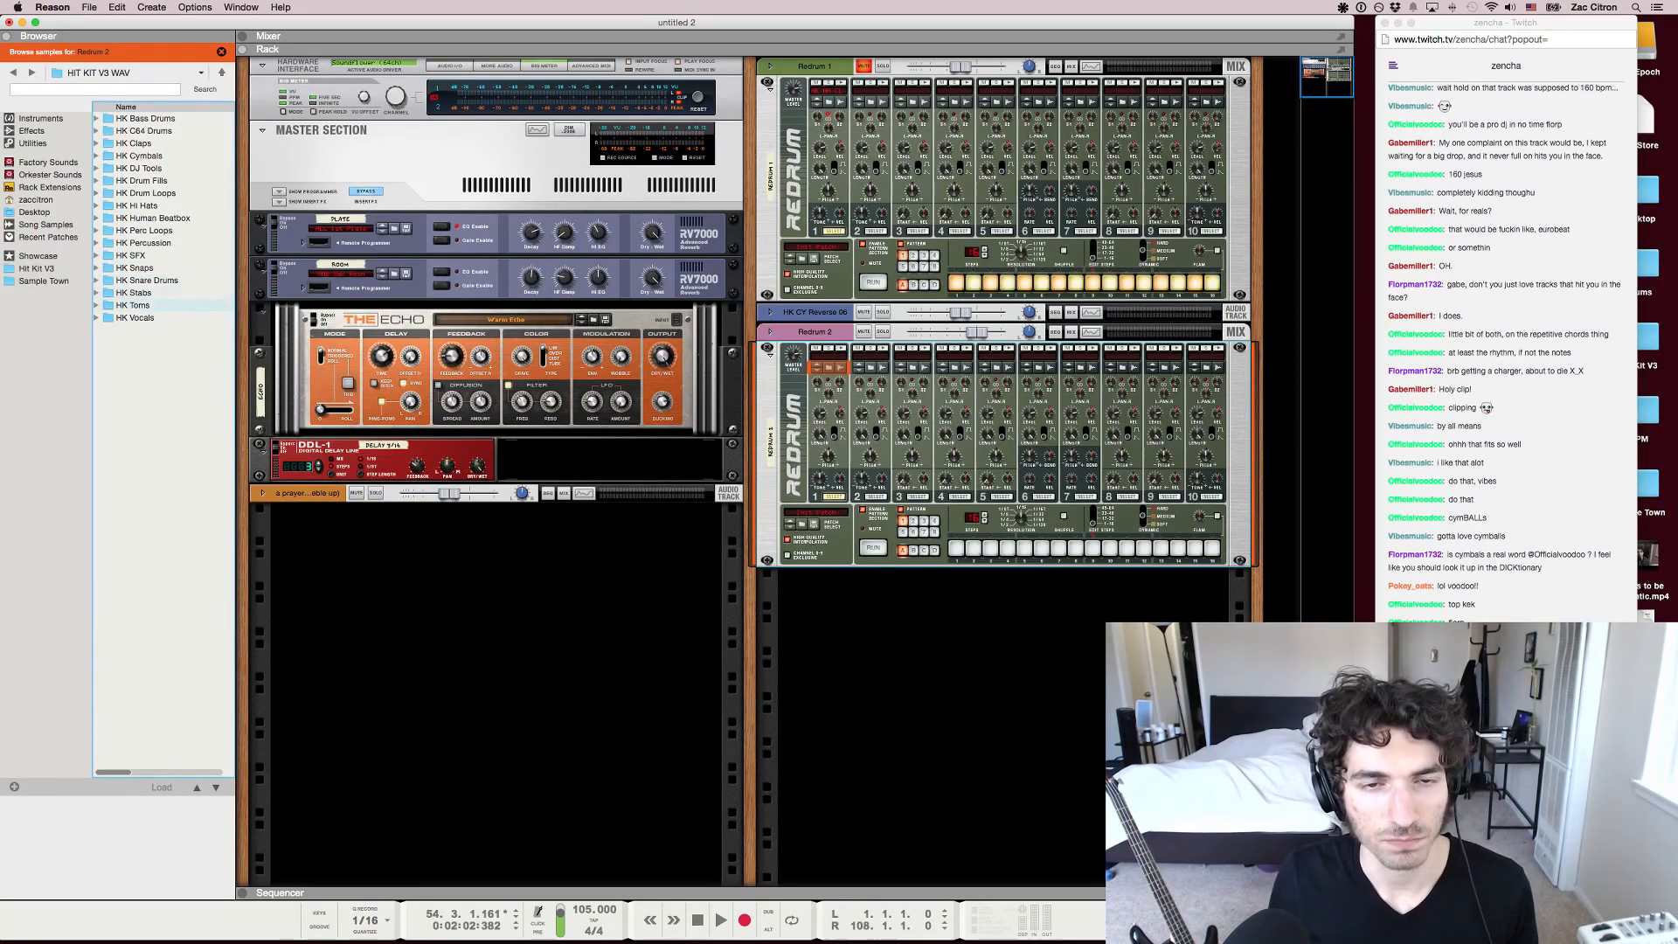
{"action": "left_click", "coordinate": [133, 306]}
{"action": "double_click", "coordinate": [133, 305]}
{"action": "left_click", "coordinate": [144, 293]}
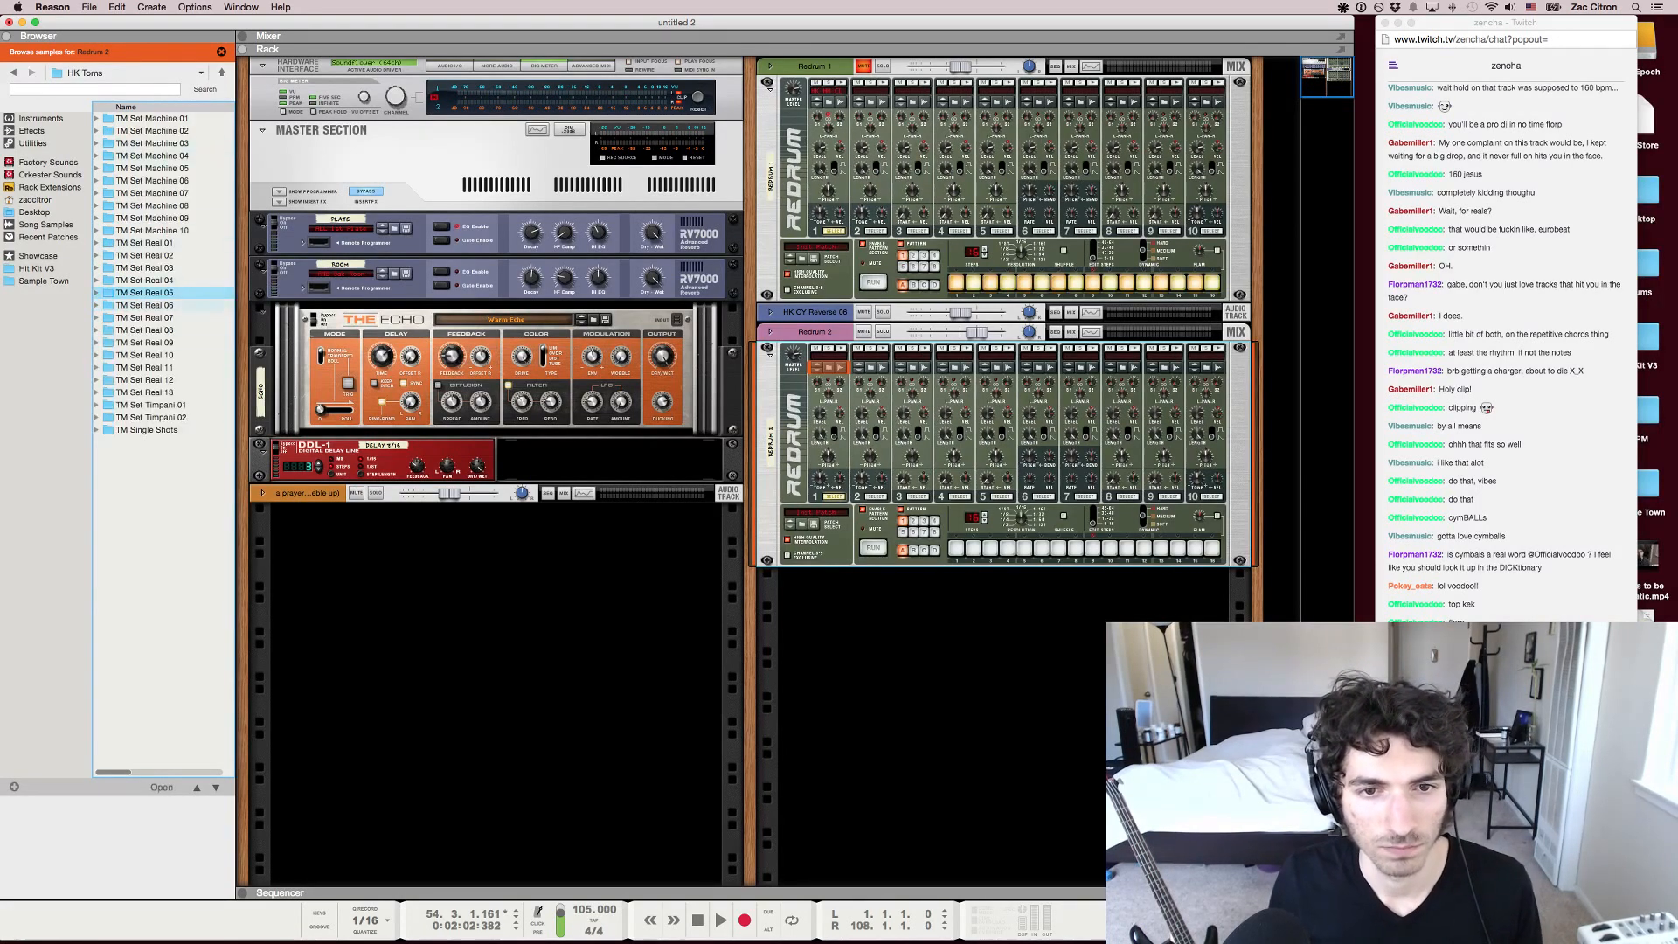
{"action": "left_click", "coordinate": [144, 269]}
{"action": "left_click", "coordinate": [13, 73]}
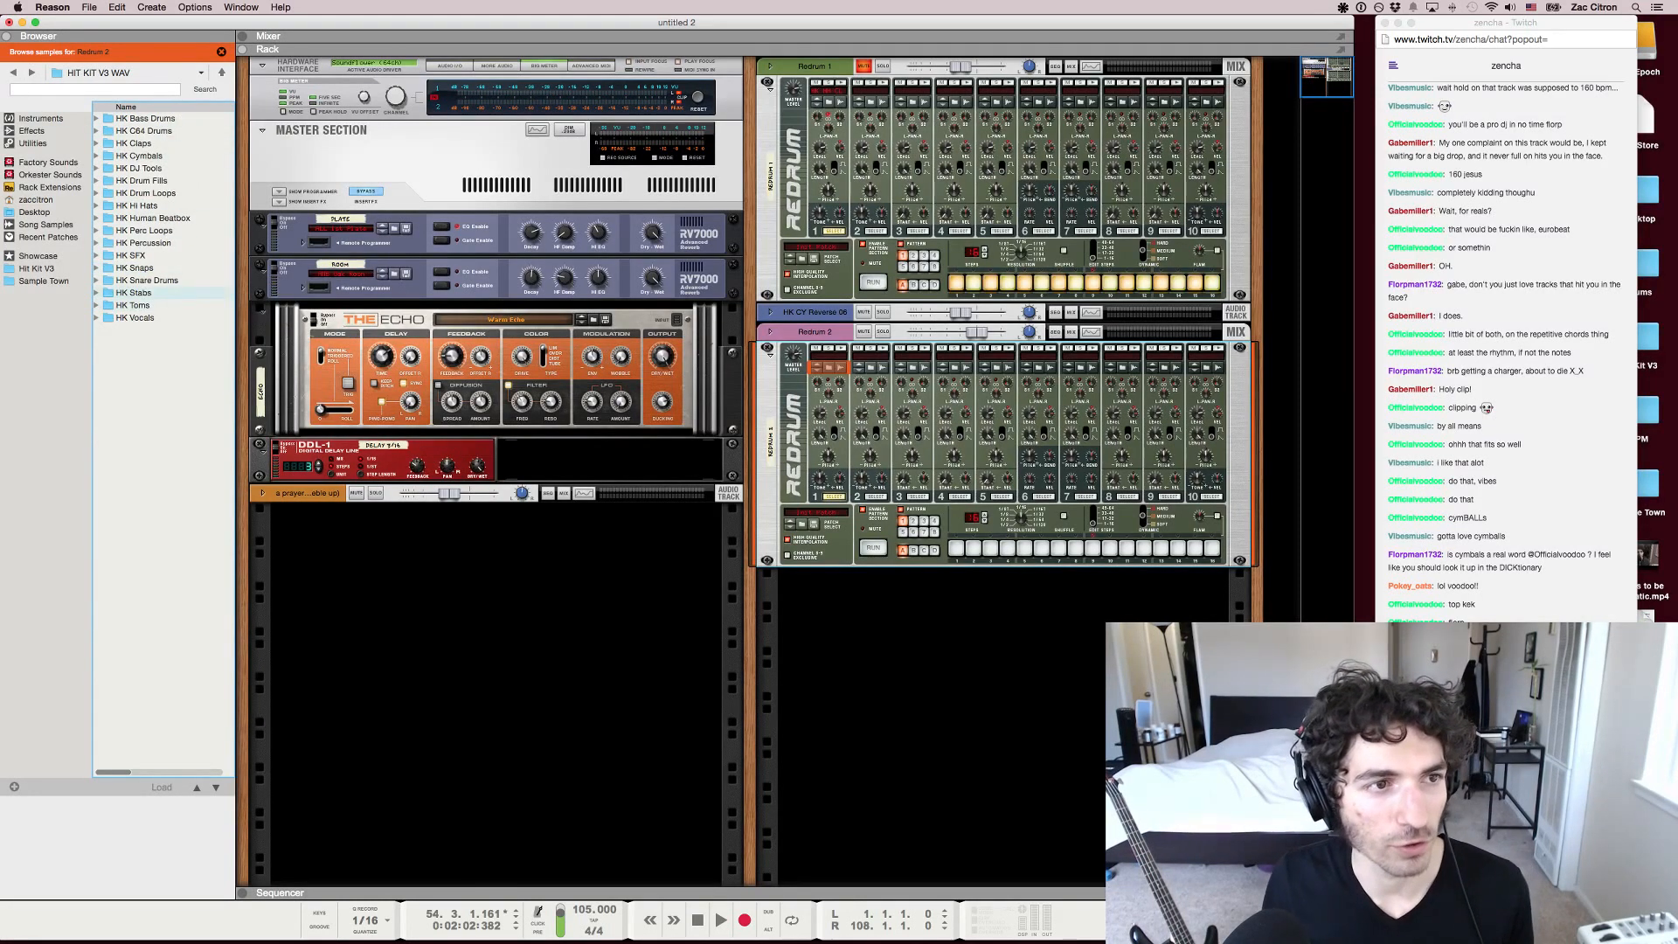
Open the PR Claves and Wood folder in HK Percussion and audition HK PR CW 006 to 008 against the song
{"action": "left_click", "coordinate": [134, 293]}
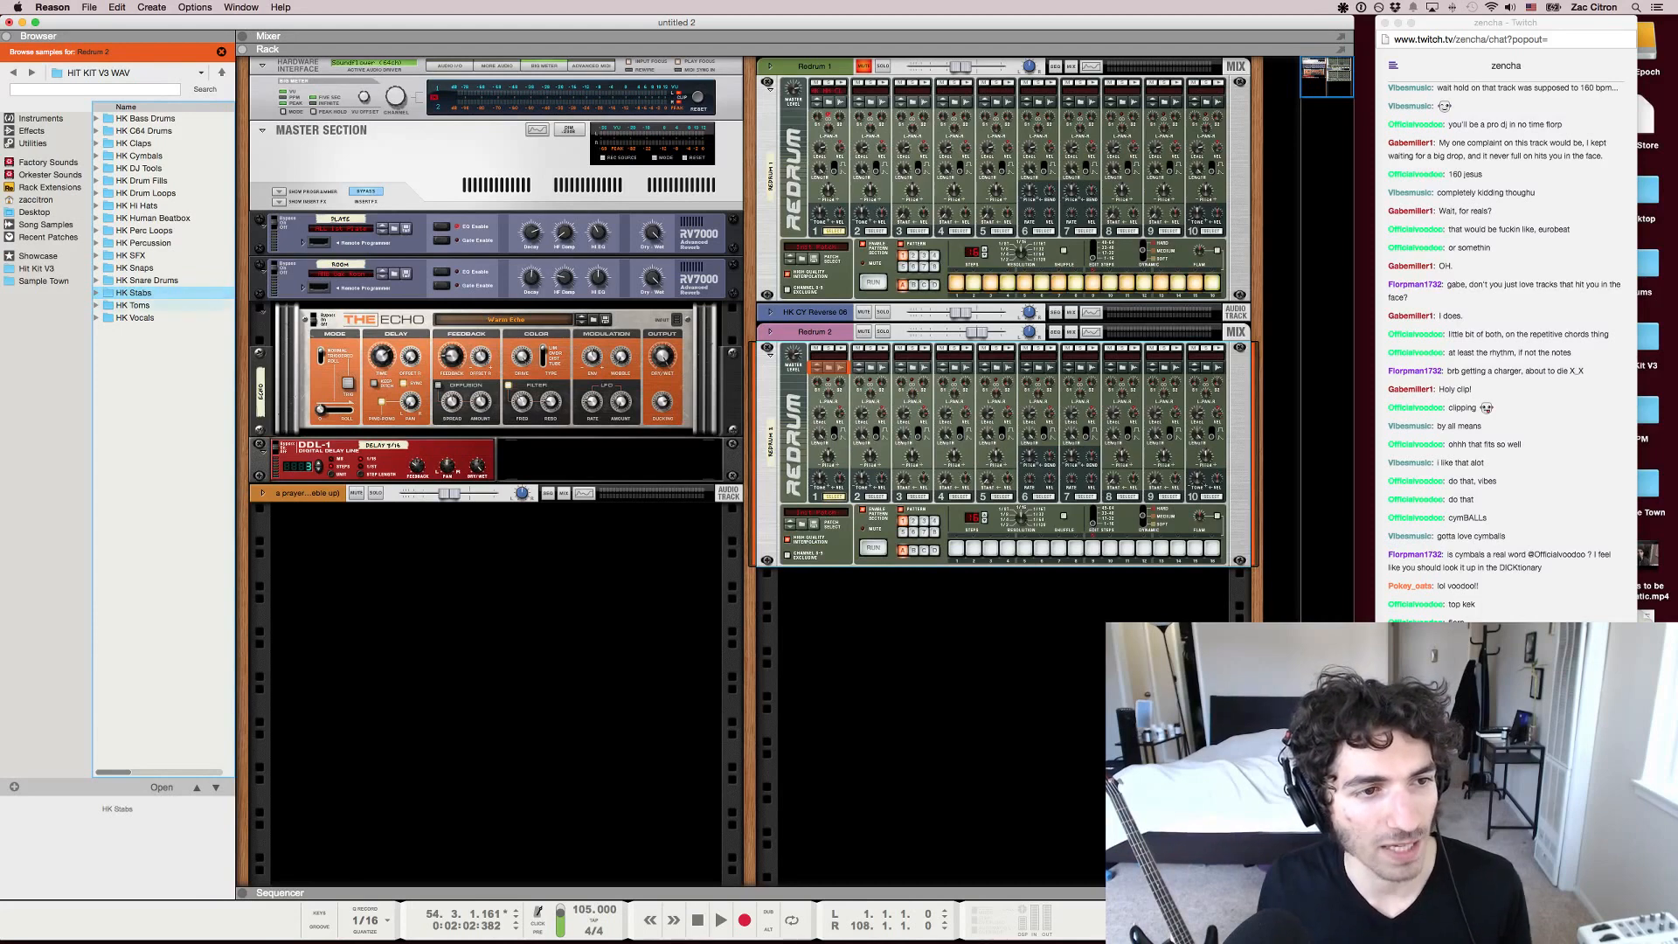
{"action": "double_click", "coordinate": [140, 243]}
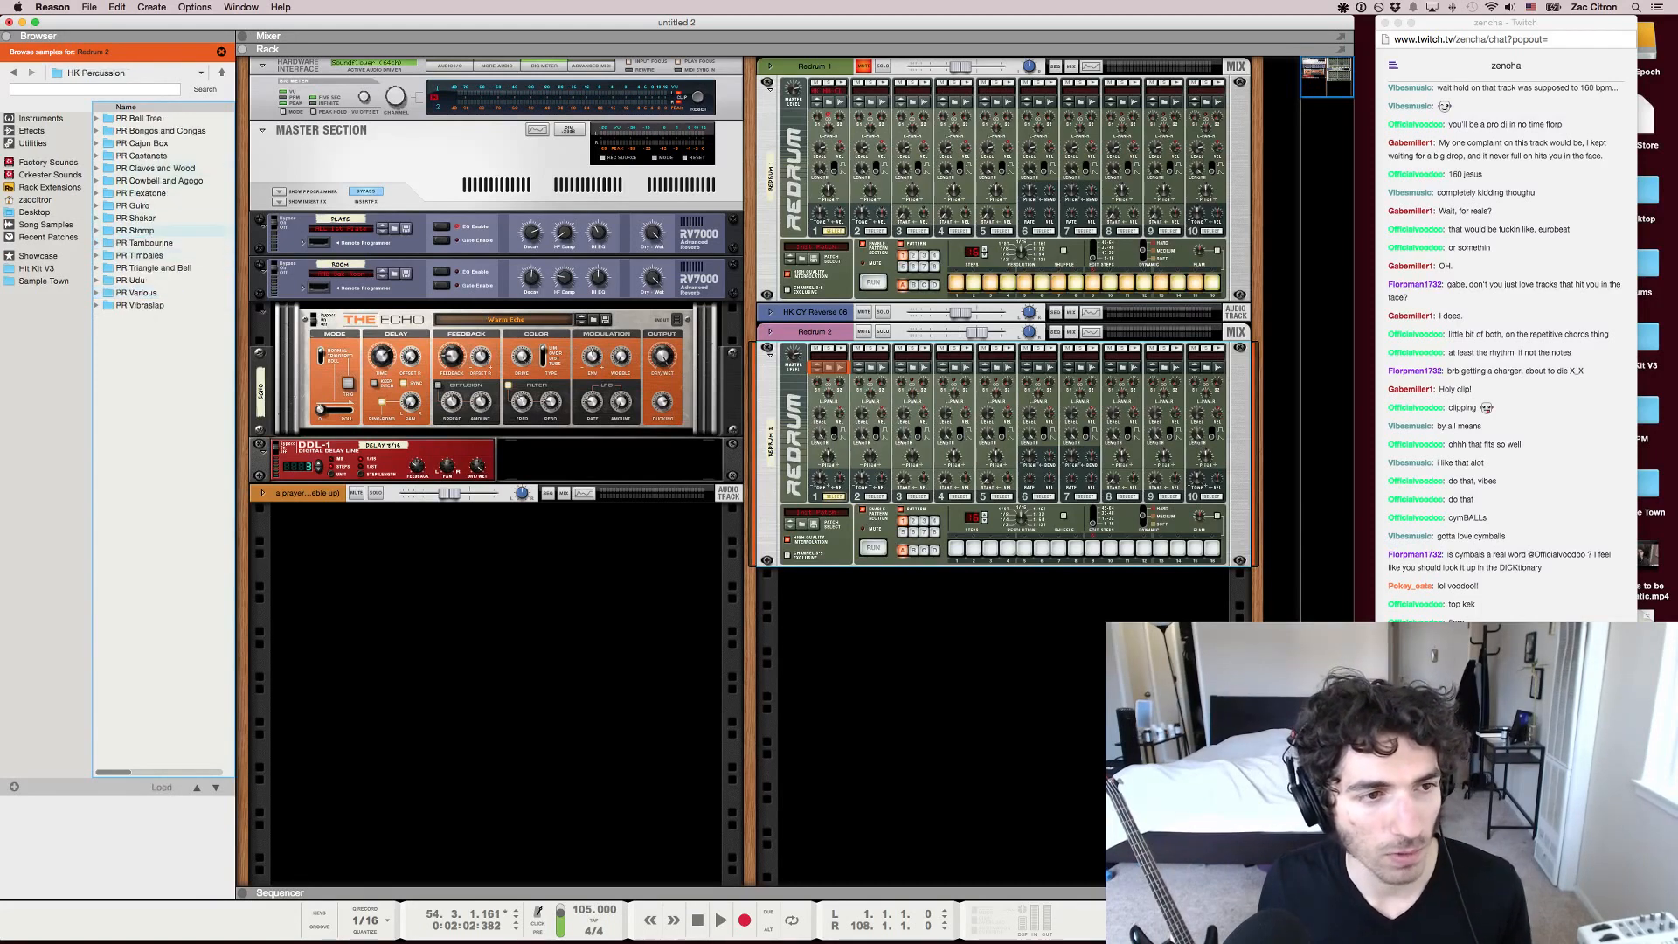
{"action": "double_click", "coordinate": [155, 168]}
{"action": "left_click", "coordinate": [153, 180]}
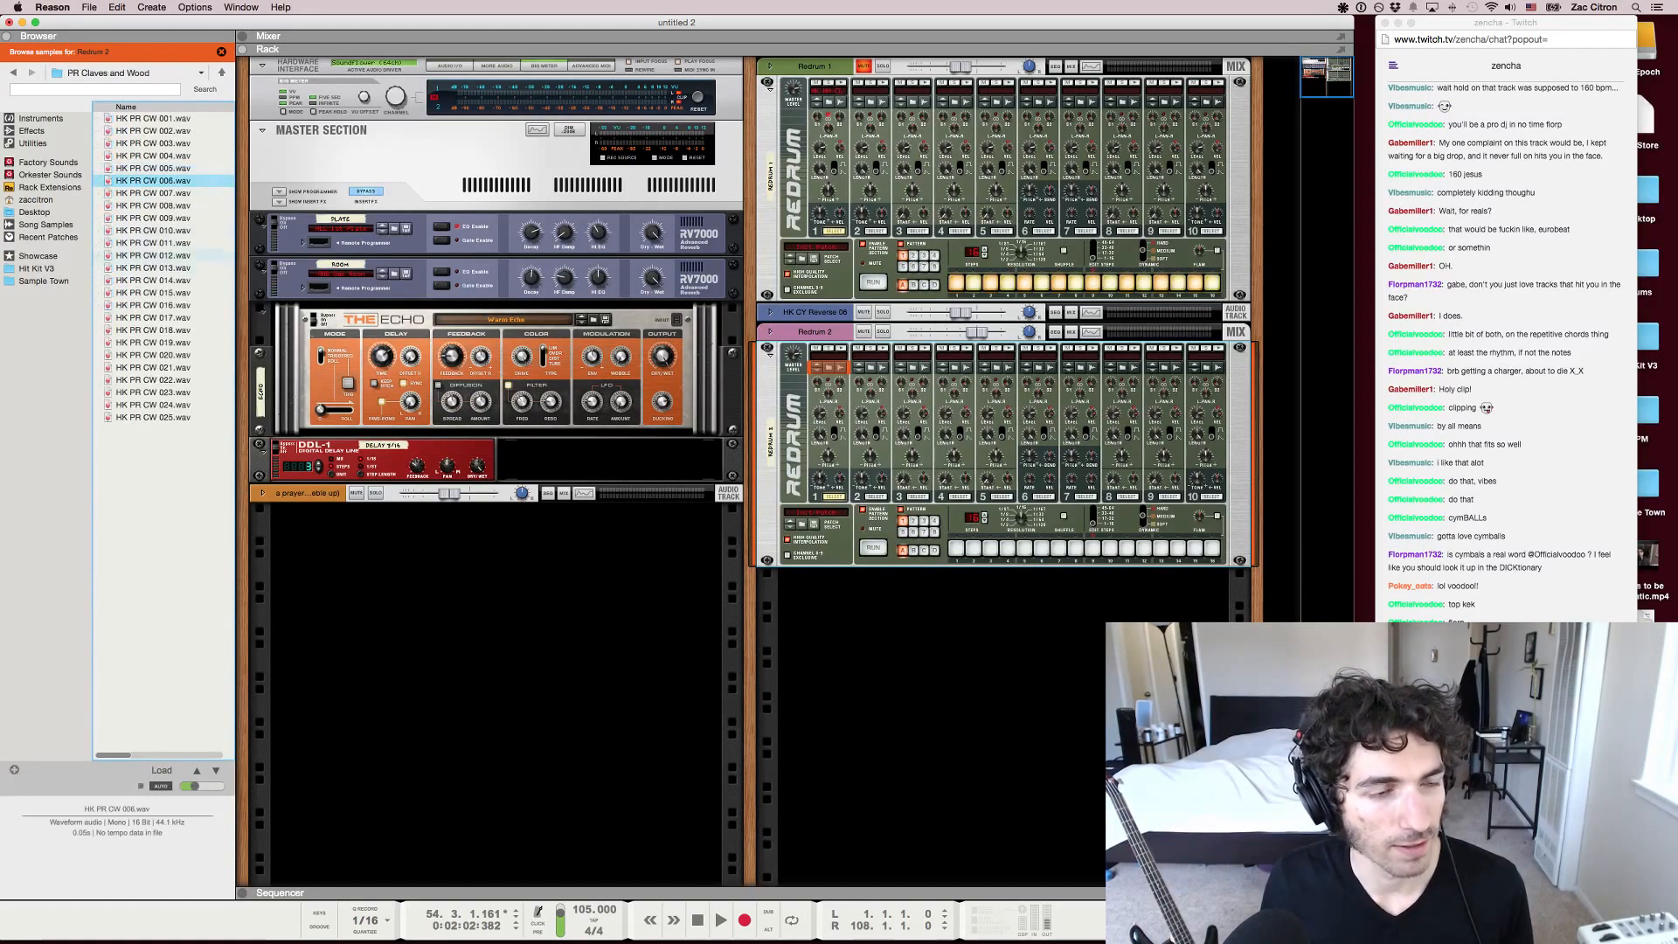
{"action": "key", "text": "space"}
{"action": "key", "text": "Down"}
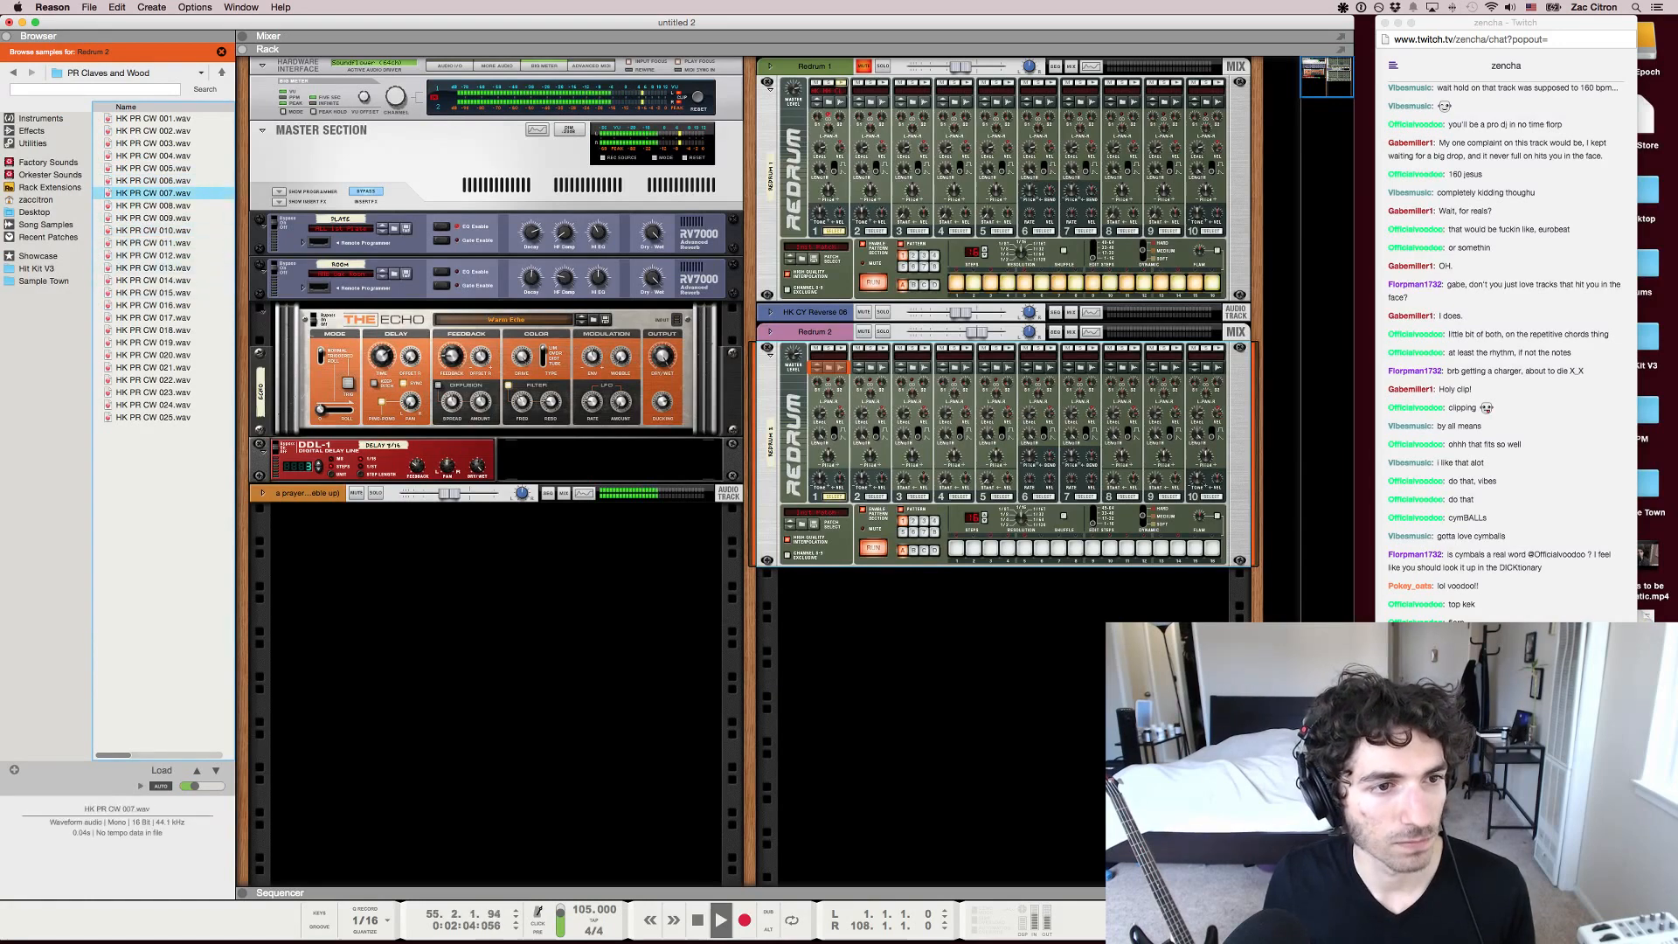
{"action": "key", "text": "Down"}
Load HK PR CW 008 into channel 1 and HK PR CW 007 into channel 2 of Redrum 2, and play its pattern with the song
{"action": "left_click_drag", "start_coordinate": [153, 206], "coordinate": [831, 415]}
{"action": "key", "text": "space"}
{"action": "left_click_drag", "start_coordinate": [153, 193], "coordinate": [881, 419]}
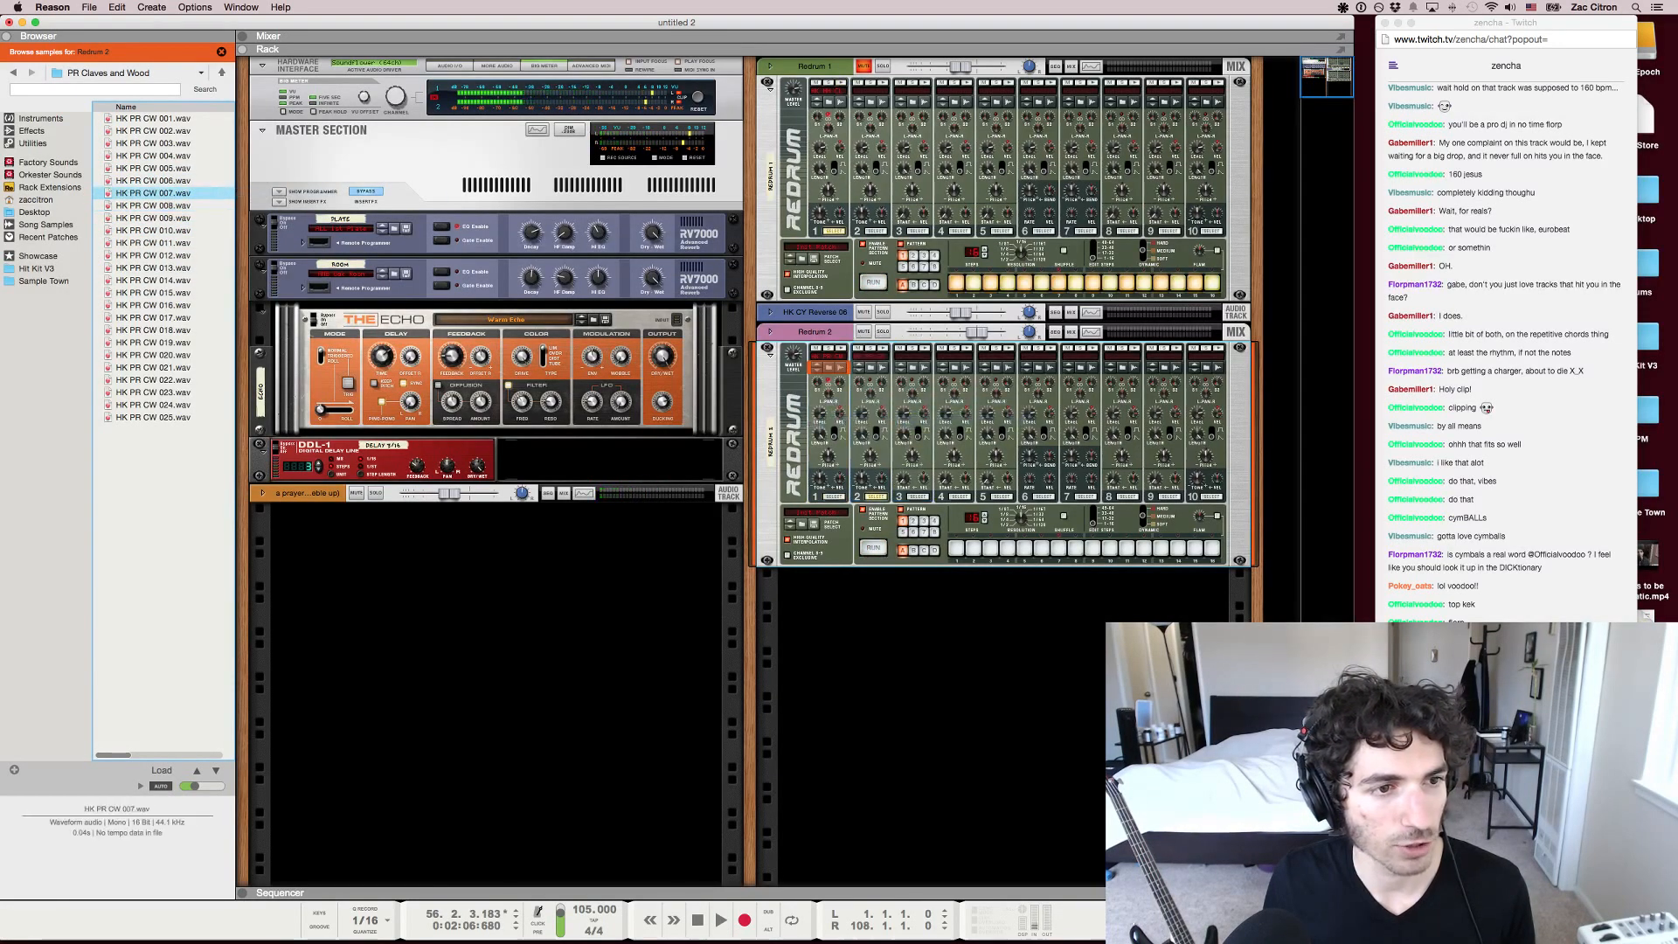
{"action": "key", "text": "space"}
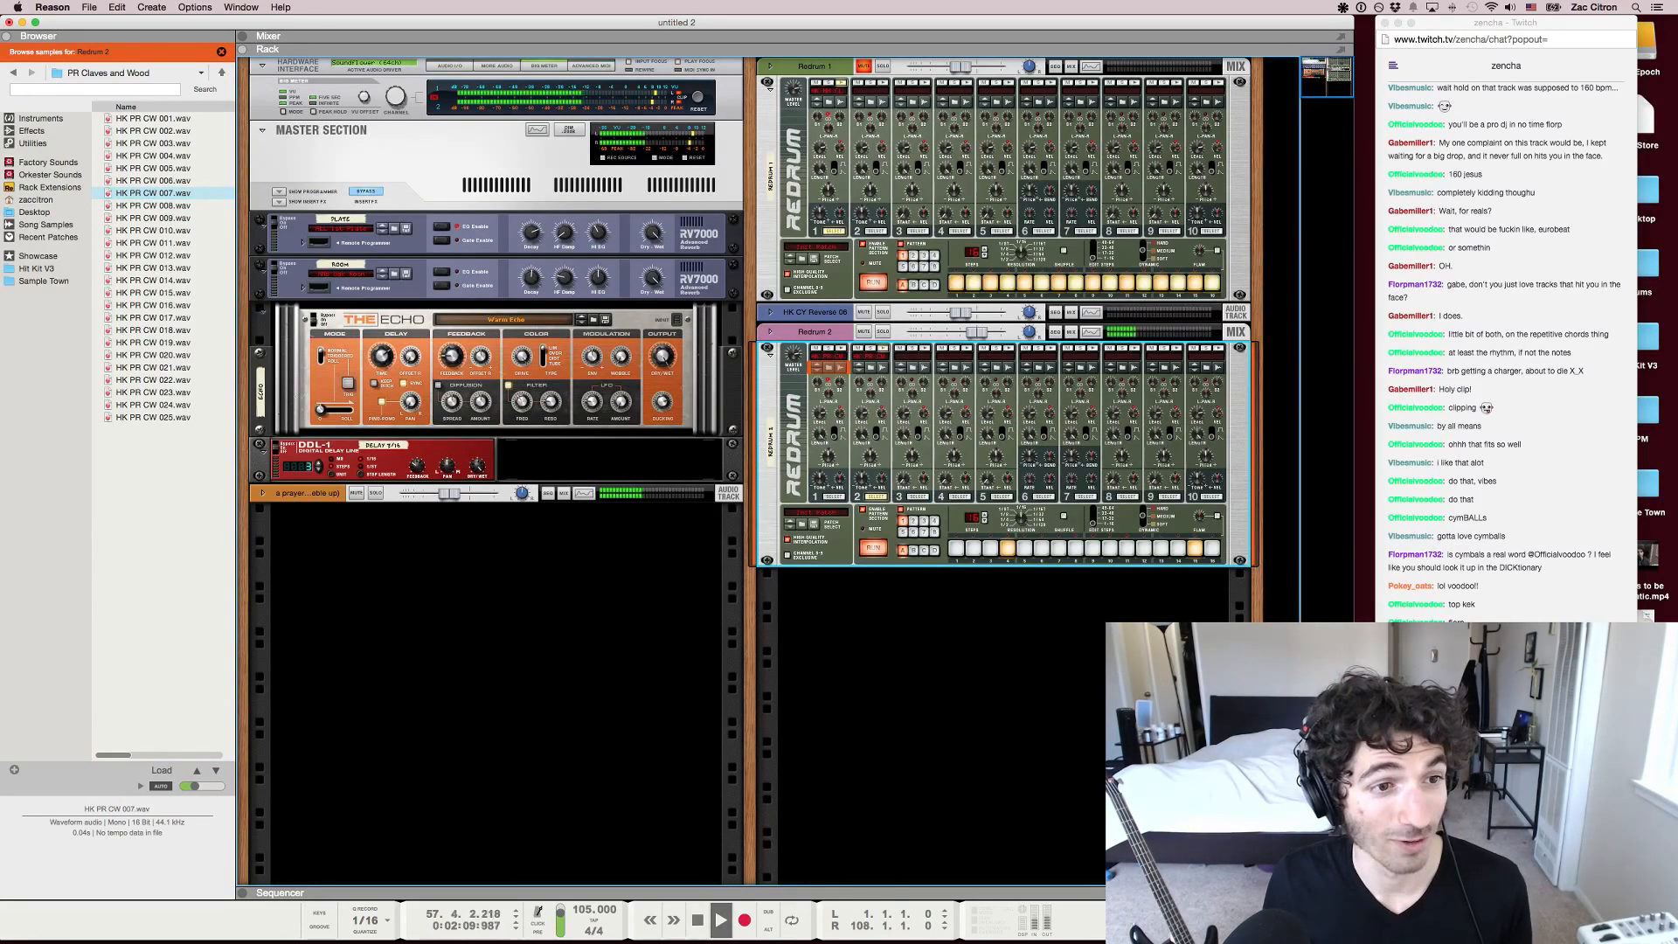
Lower the Redrum 2 channel's fader slightly in the mixer
{"action": "key", "text": "F7"}
{"action": "key", "text": "F5"}
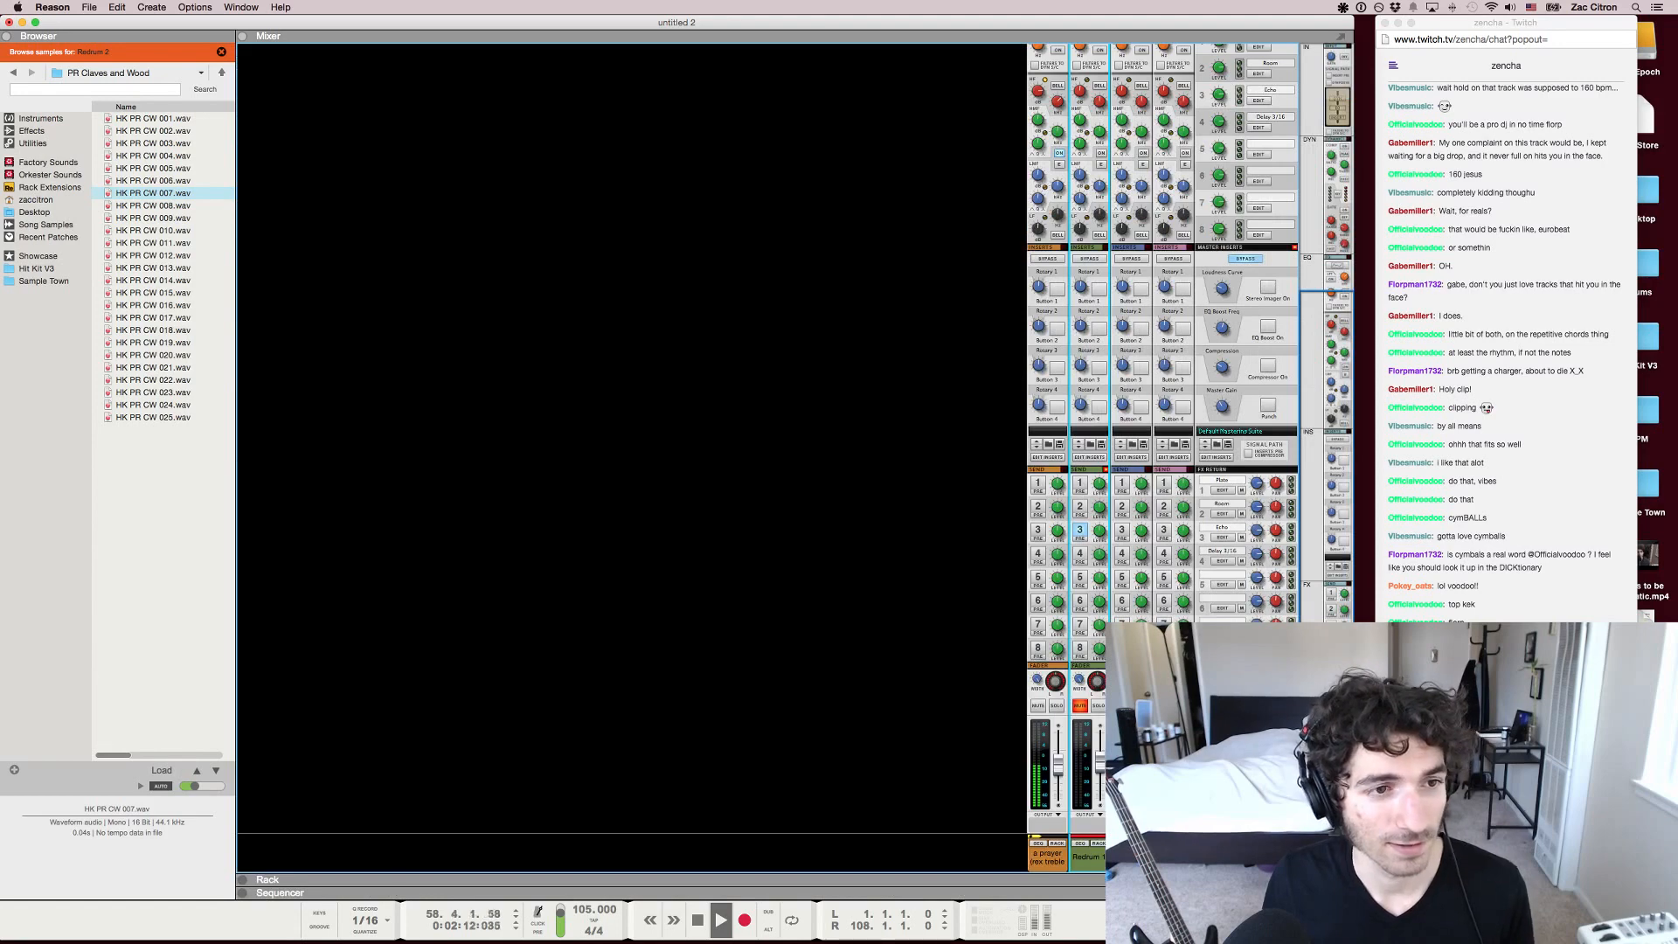
{"action": "left_click", "coordinate": [1174, 857]}
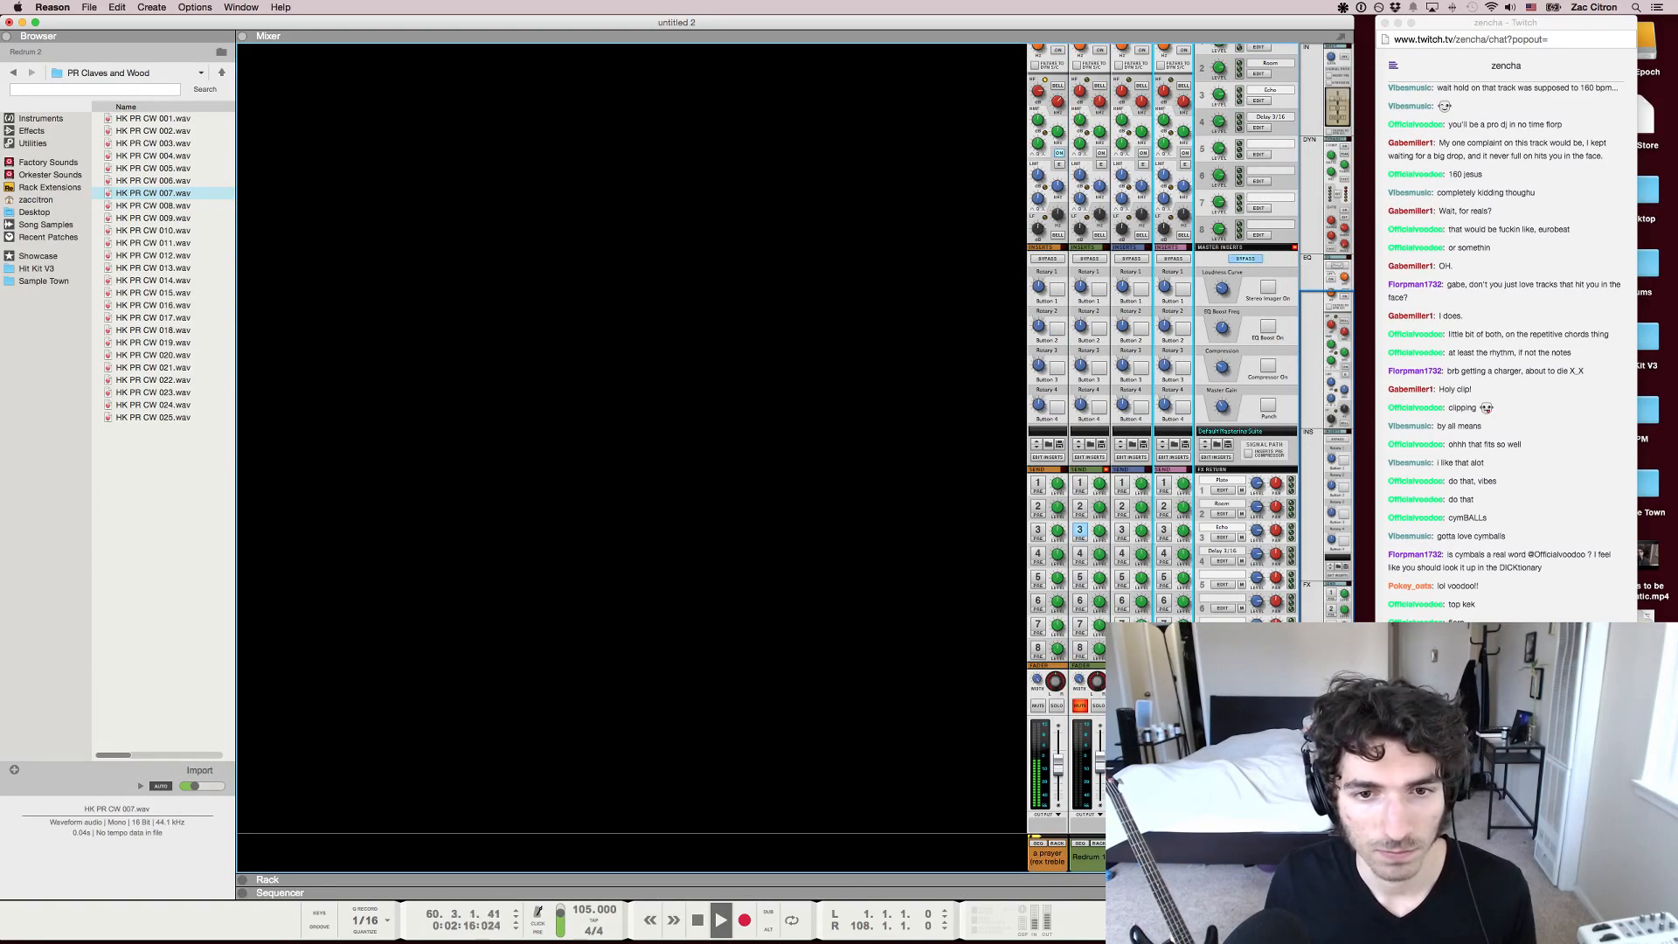
Add a third Redrum Drum Computer below Redrum 2 in the rack and browse back to the HK Percussion folder
{"action": "key", "text": "F7"}
{"action": "key", "text": "F6"}
{"action": "right_click", "coordinate": [932, 622]}
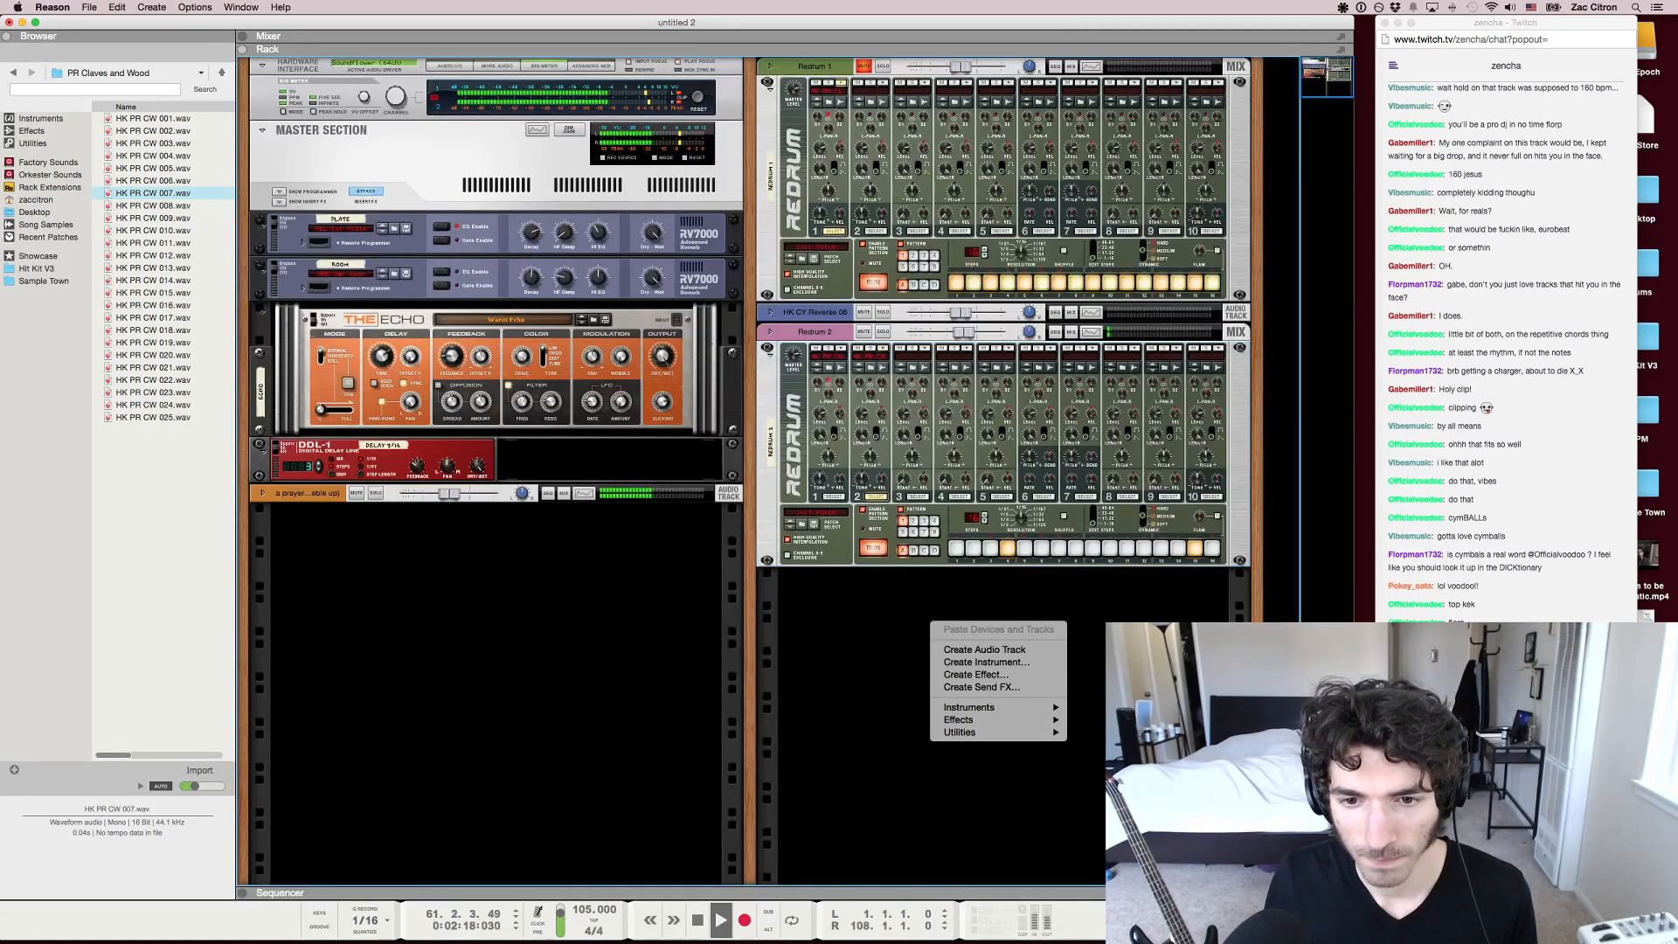
{"action": "mouse_move", "coordinate": [970, 708]}
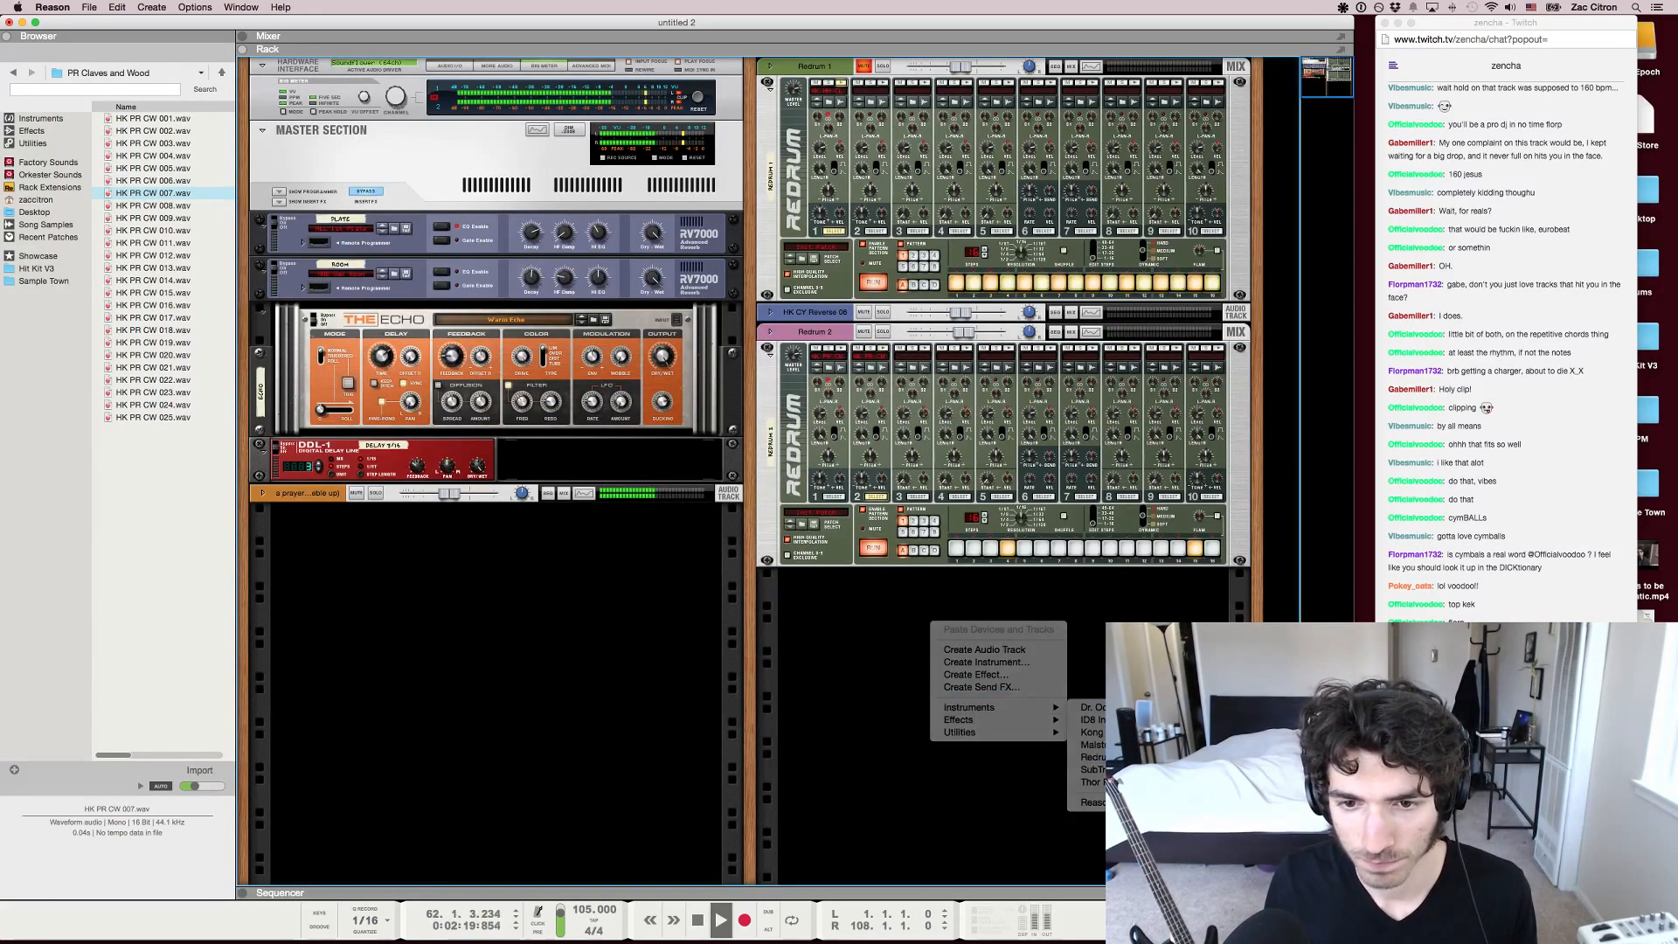
{"action": "left_click", "coordinate": [1092, 757]}
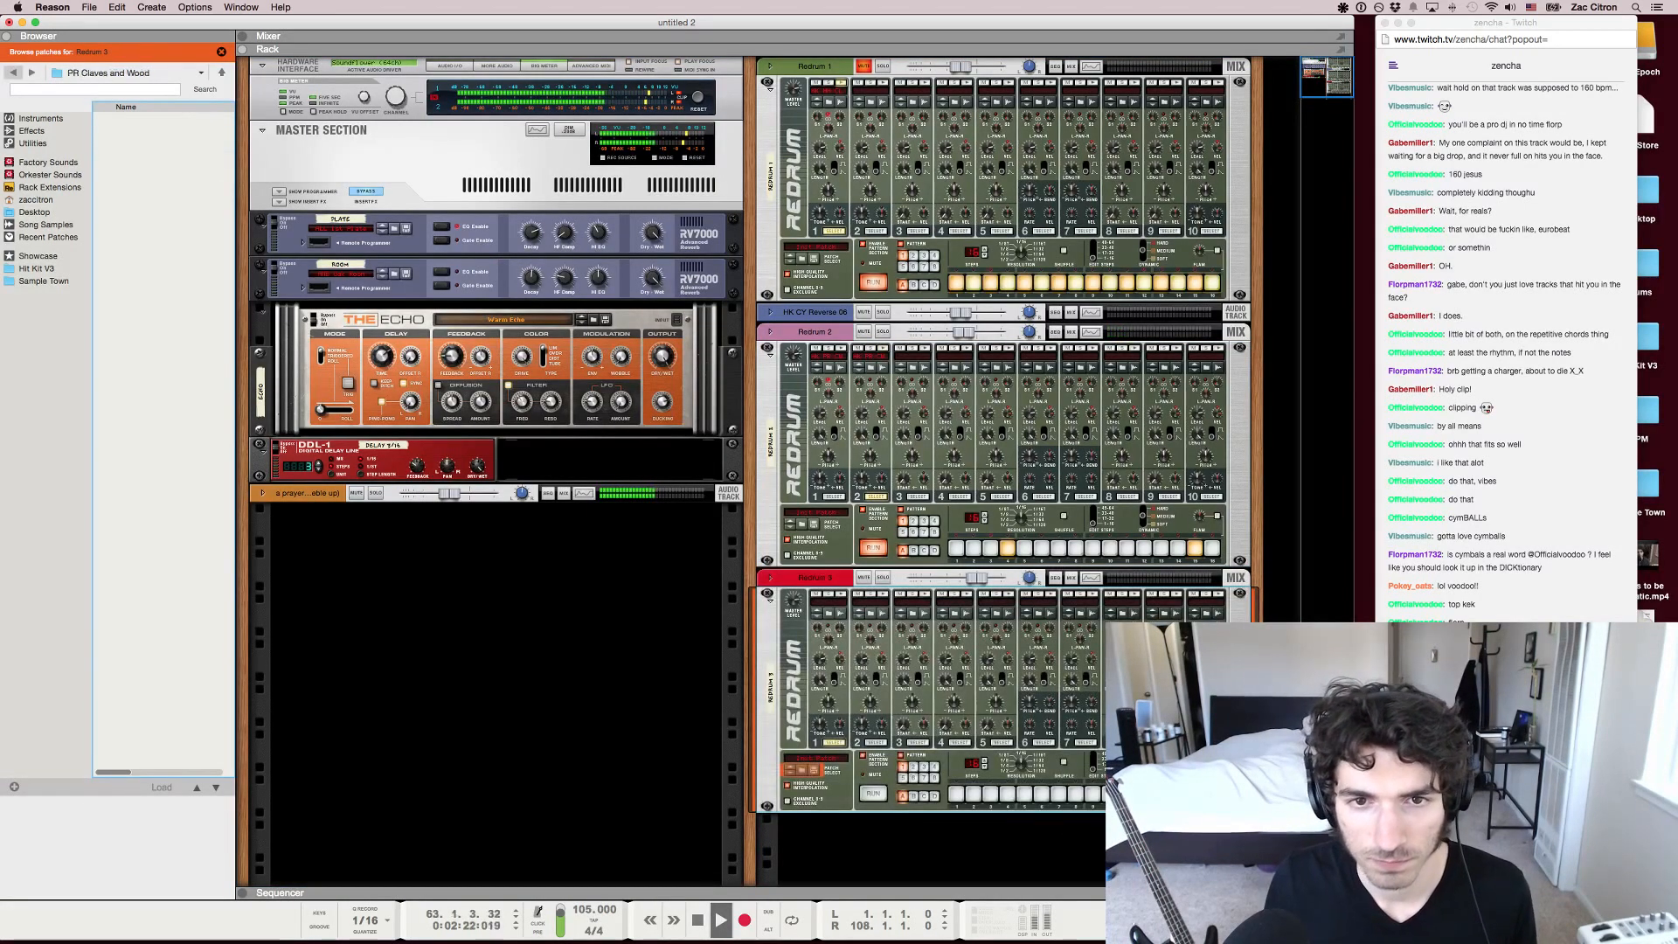
{"action": "left_click", "coordinate": [13, 72]}
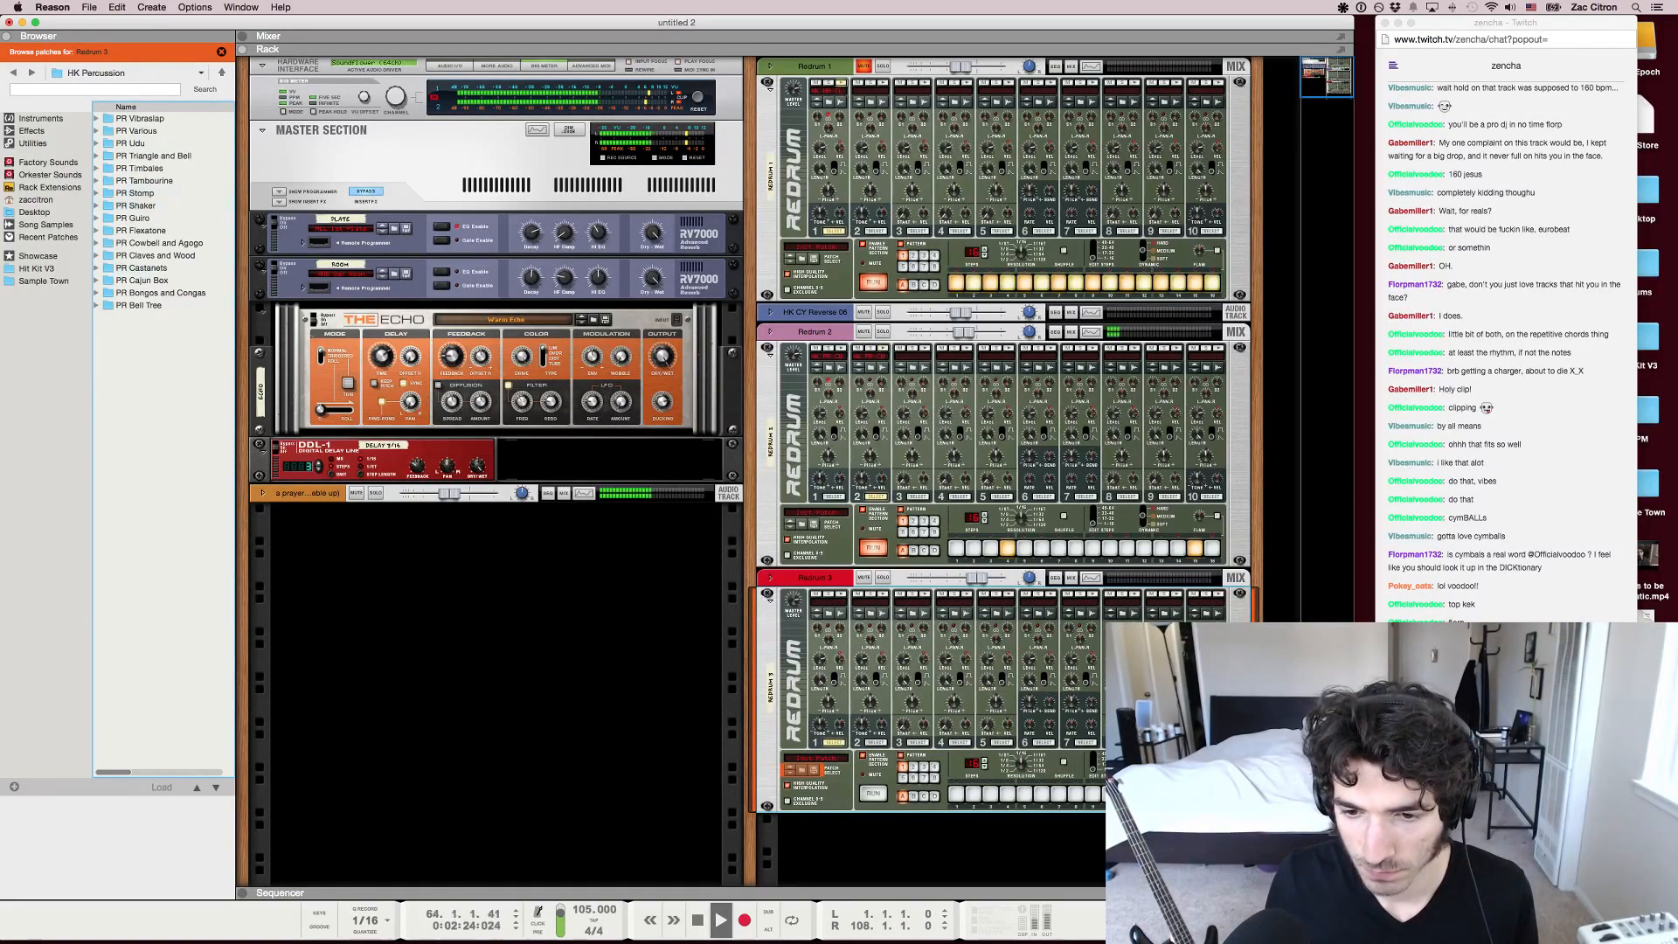
From the PR Tambourine folder, audition samples and load HK PR Tamb 07 into channel 1 and HK PR Tamb 09 into channel 2 of Redrum 3
{"action": "left_click", "coordinate": [831, 614]}
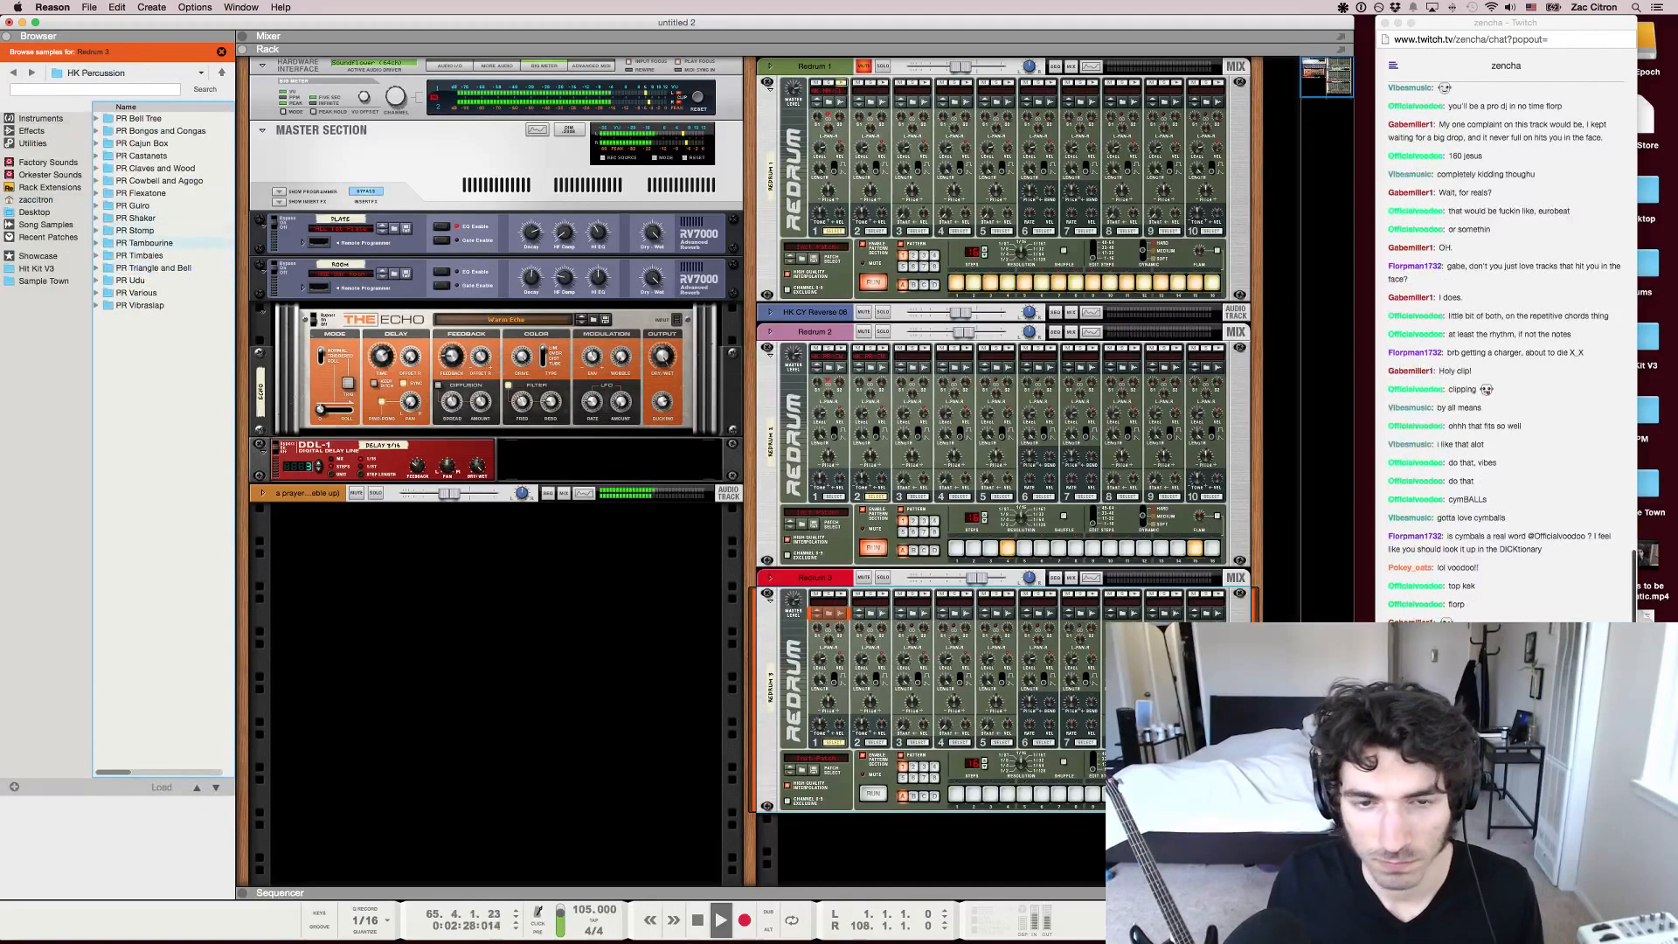
{"action": "double_click", "coordinate": [144, 243]}
{"action": "left_click", "coordinate": [154, 193]}
{"action": "left_click", "coordinate": [154, 218]}
{"action": "left_click", "coordinate": [154, 193]}
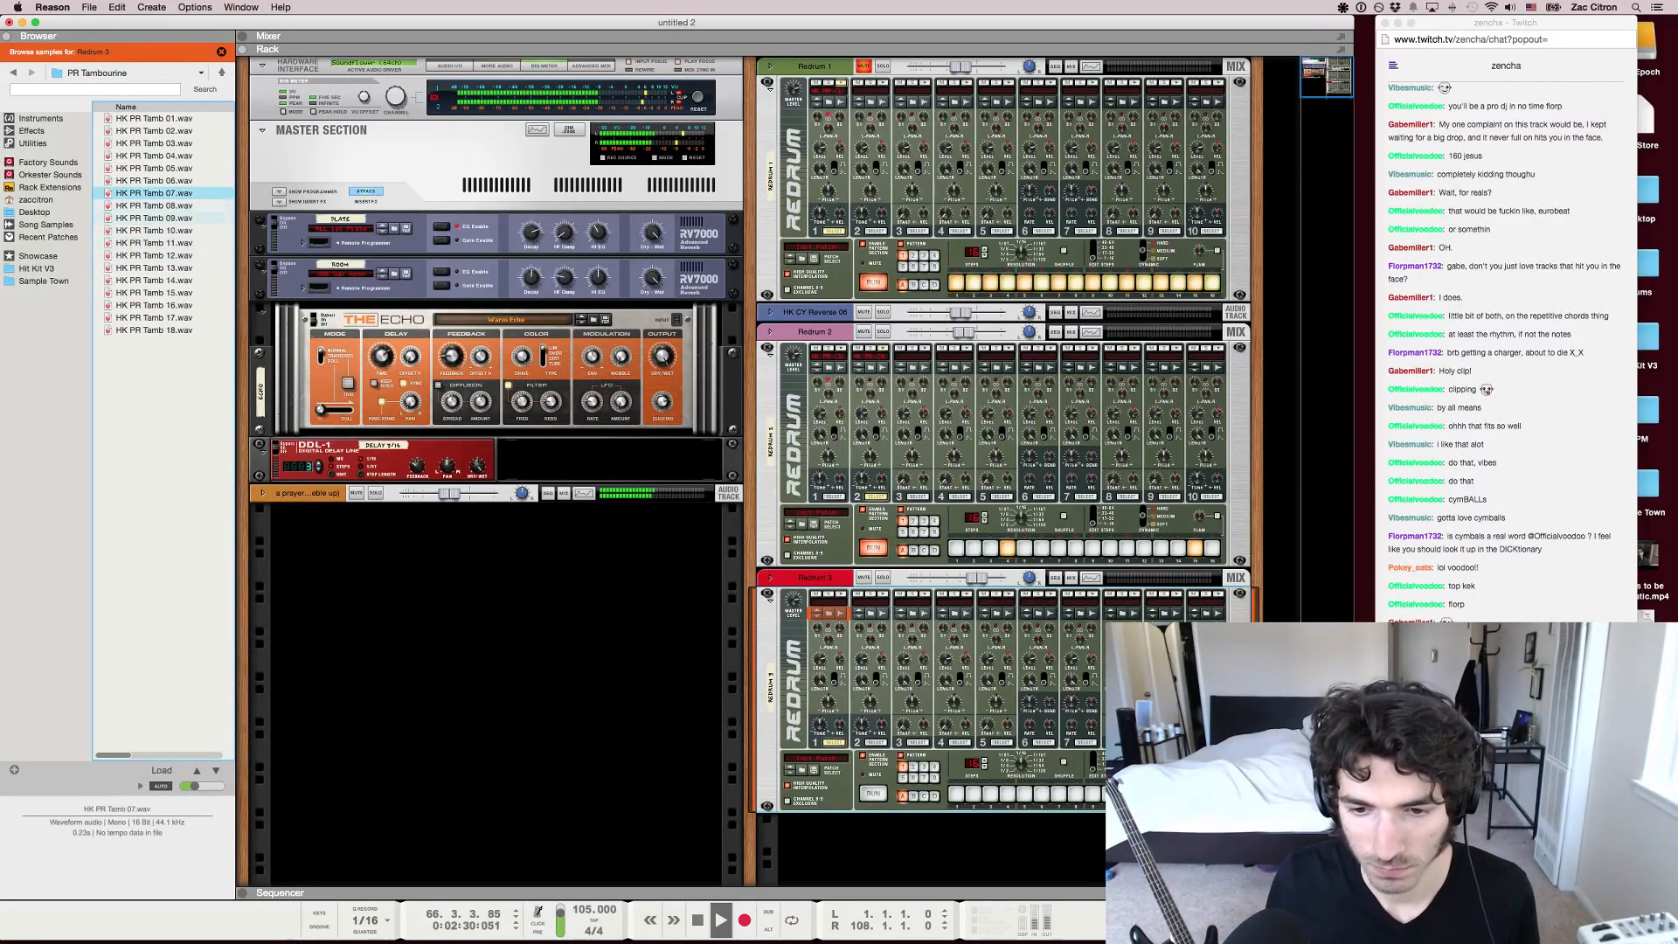
{"action": "left_click_drag", "start_coordinate": [161, 218], "coordinate": [871, 669]}
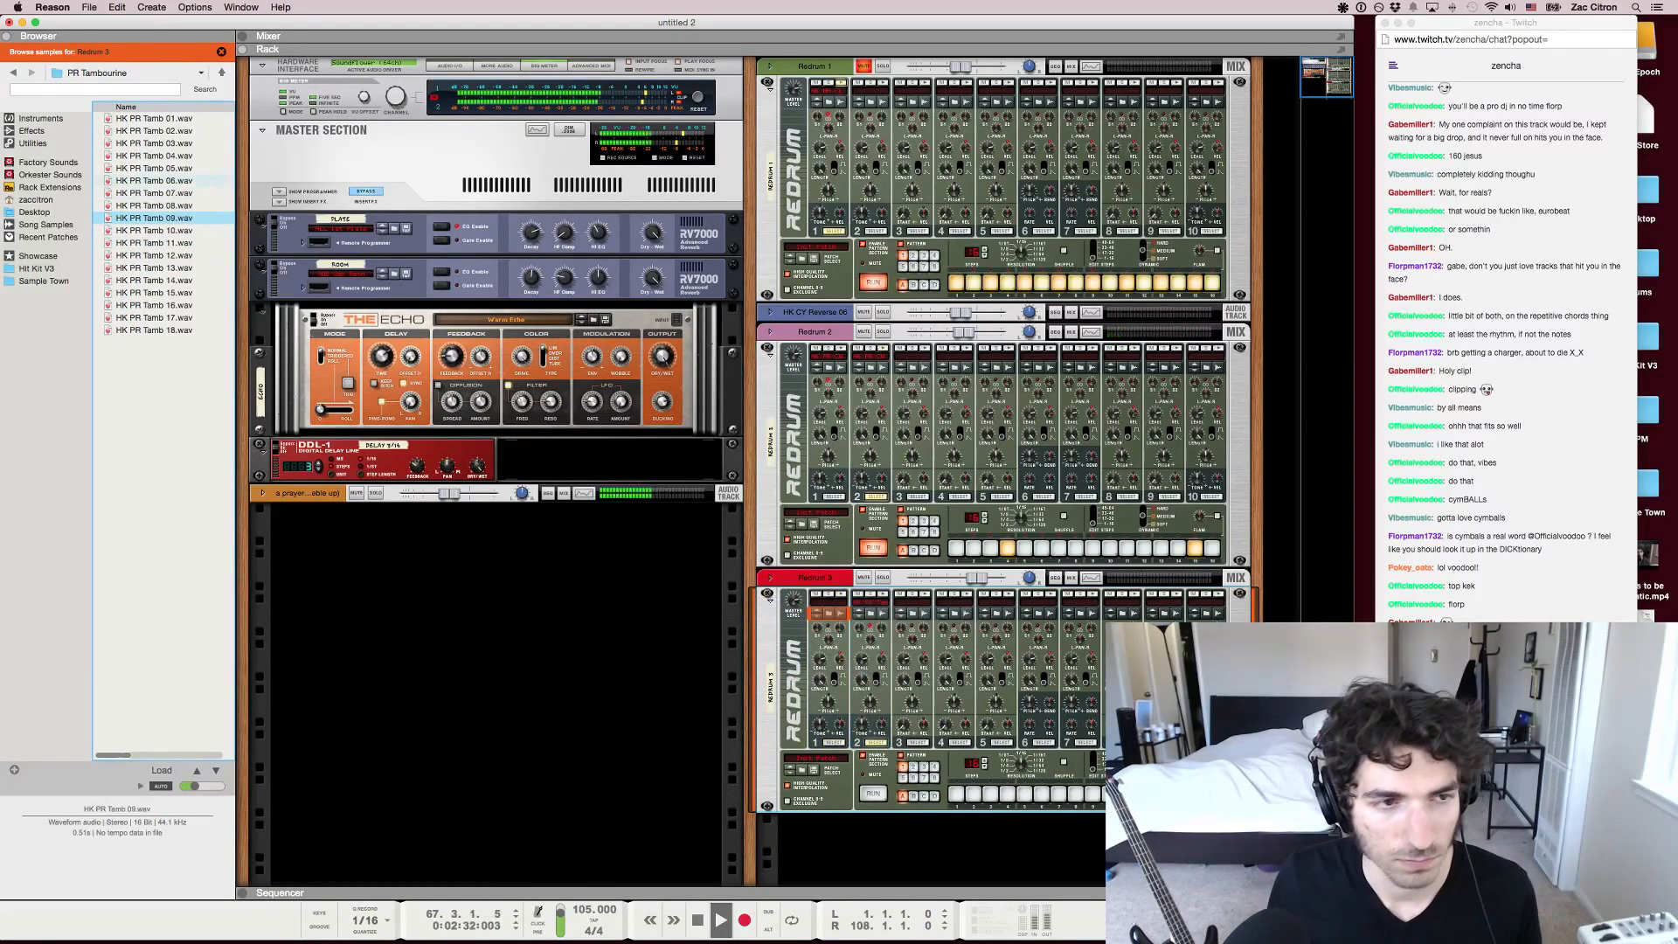
{"action": "left_click_drag", "start_coordinate": [154, 194], "coordinate": [824, 690]}
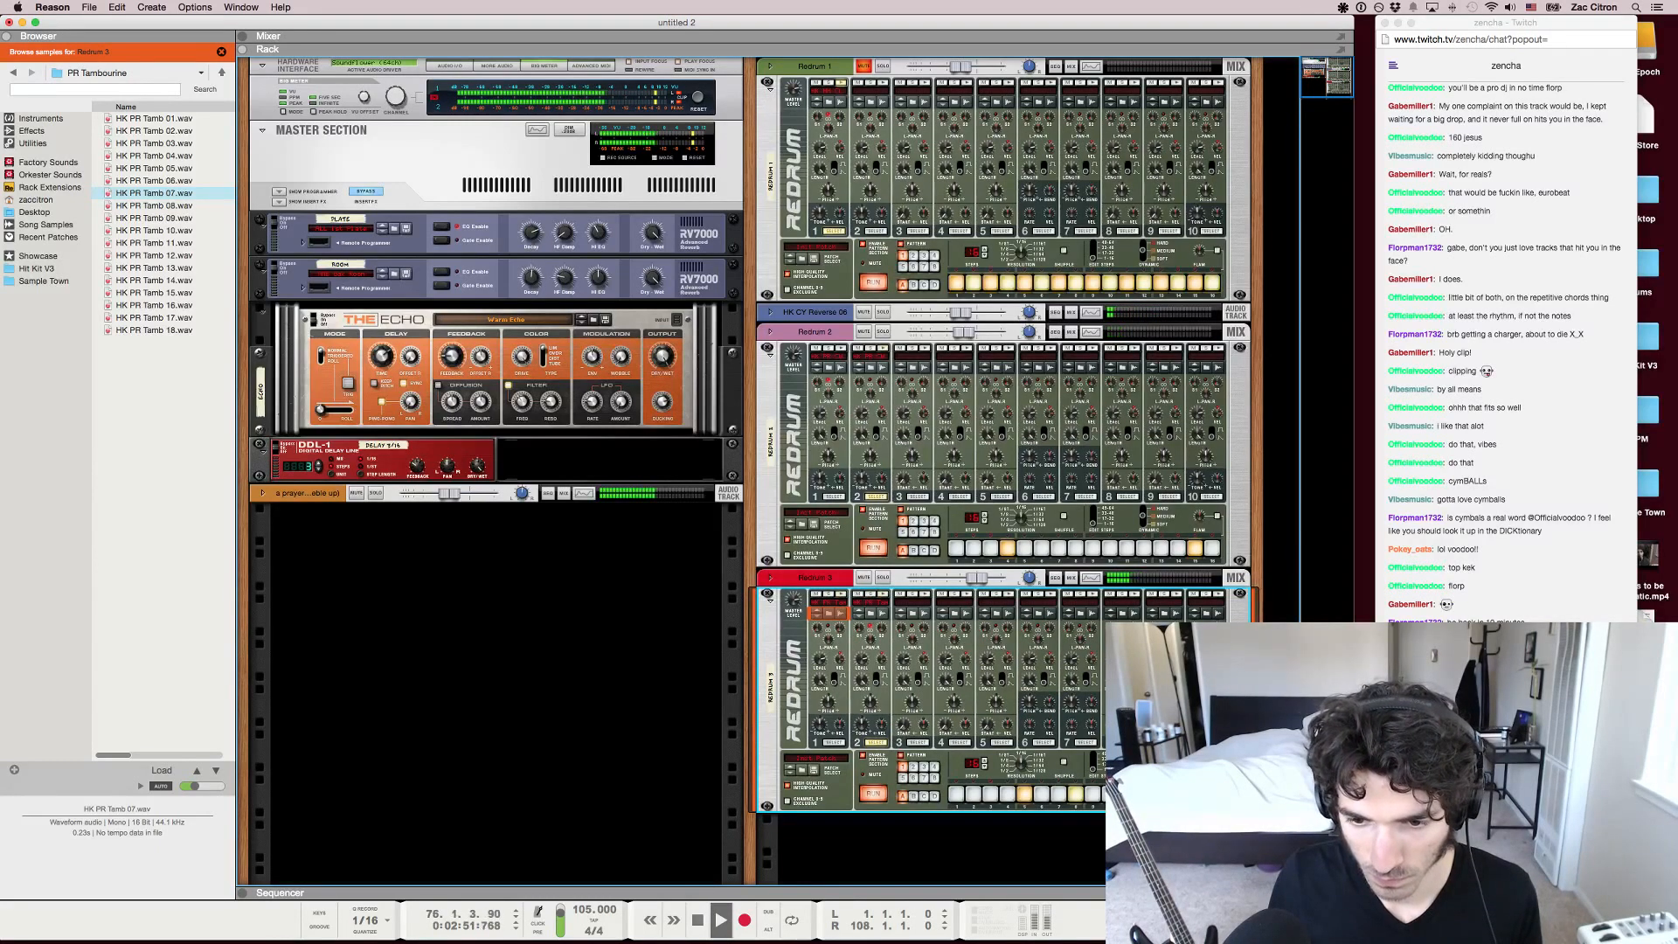
Look over the mixer channels and the song's arrangement in the sequencer during playback, and stop the song
{"action": "key", "text": "F5"}
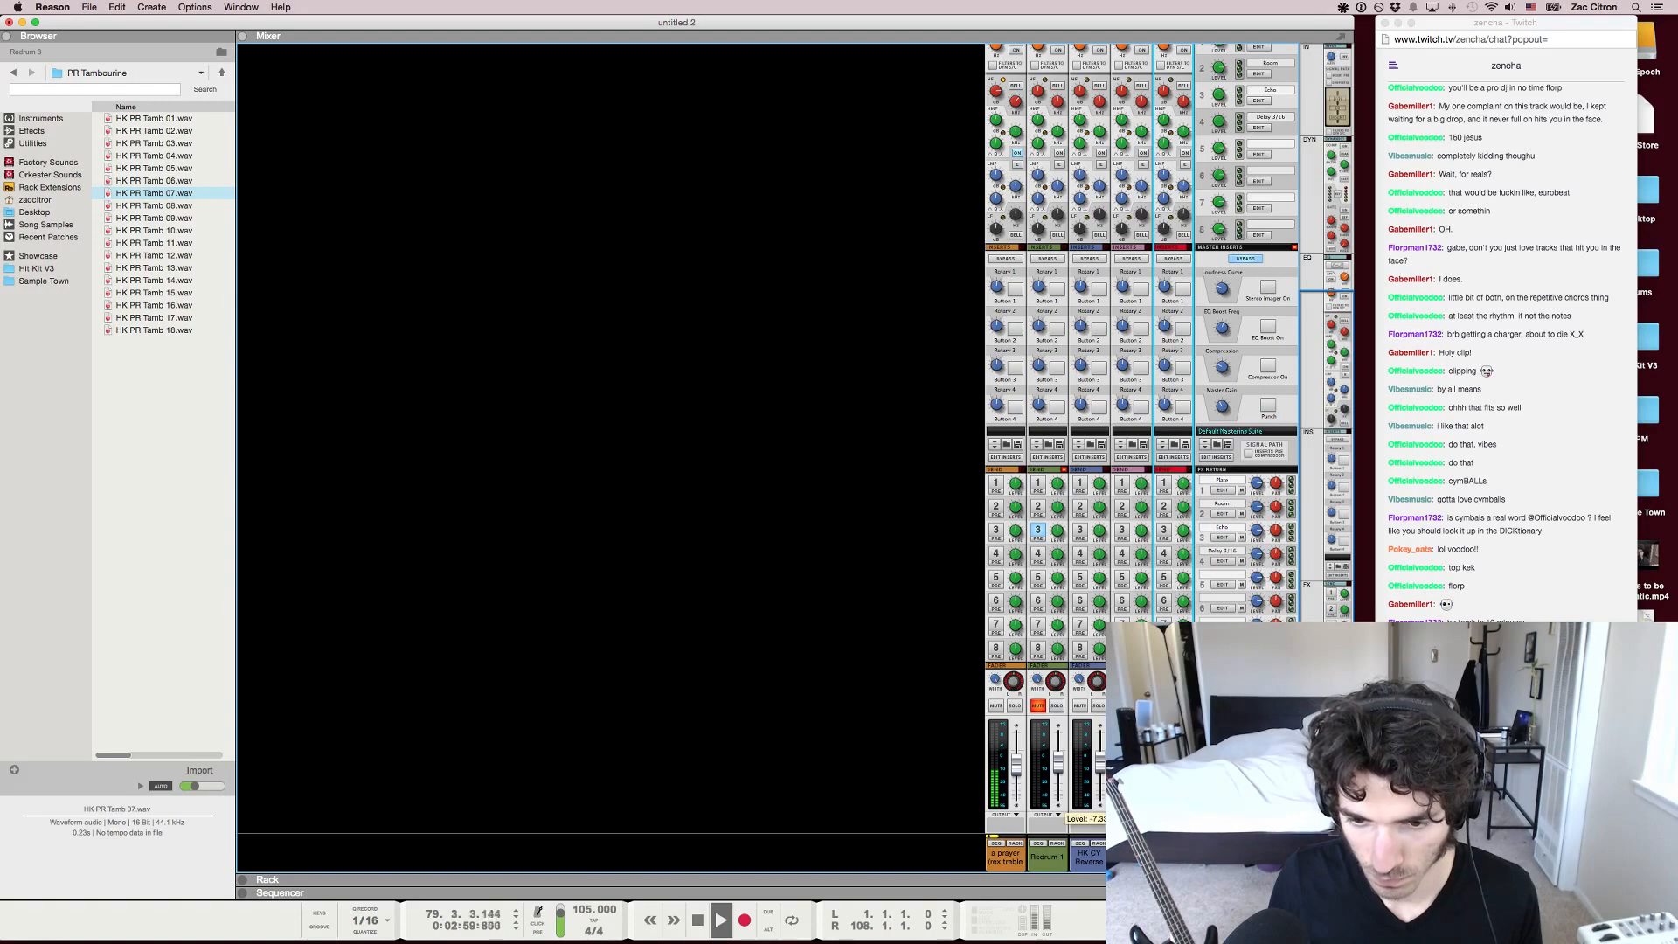
{"action": "key", "text": "F7"}
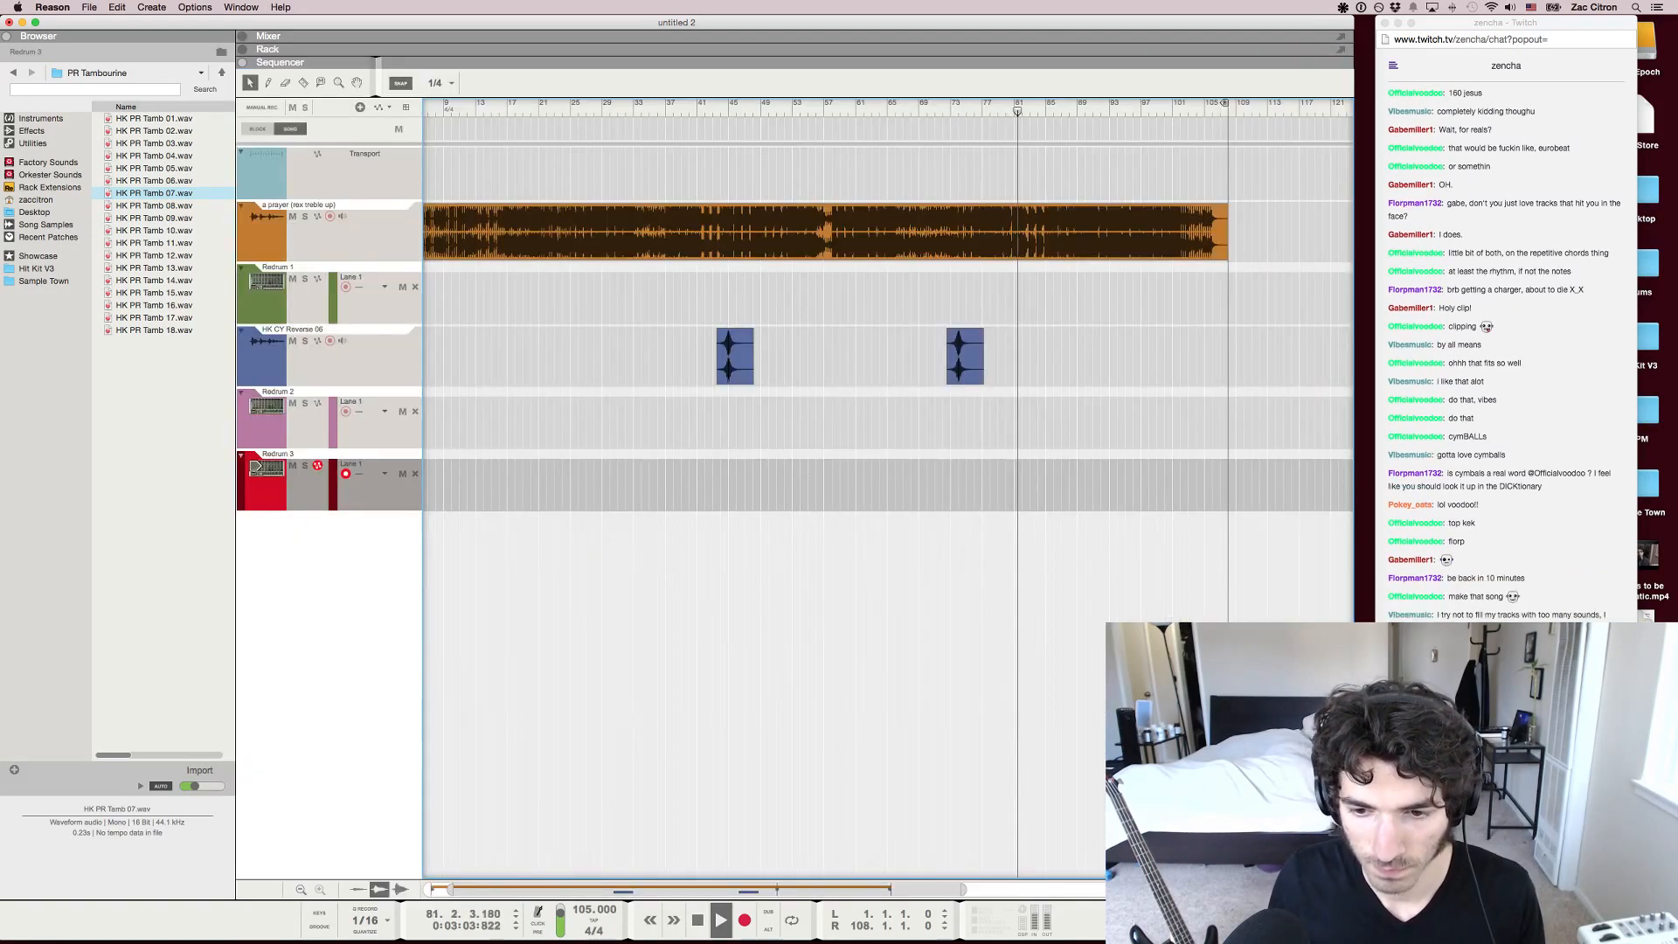
{"action": "scroll", "coordinate": [888, 489], "scroll_direction": "left", "scroll_amount": 5}
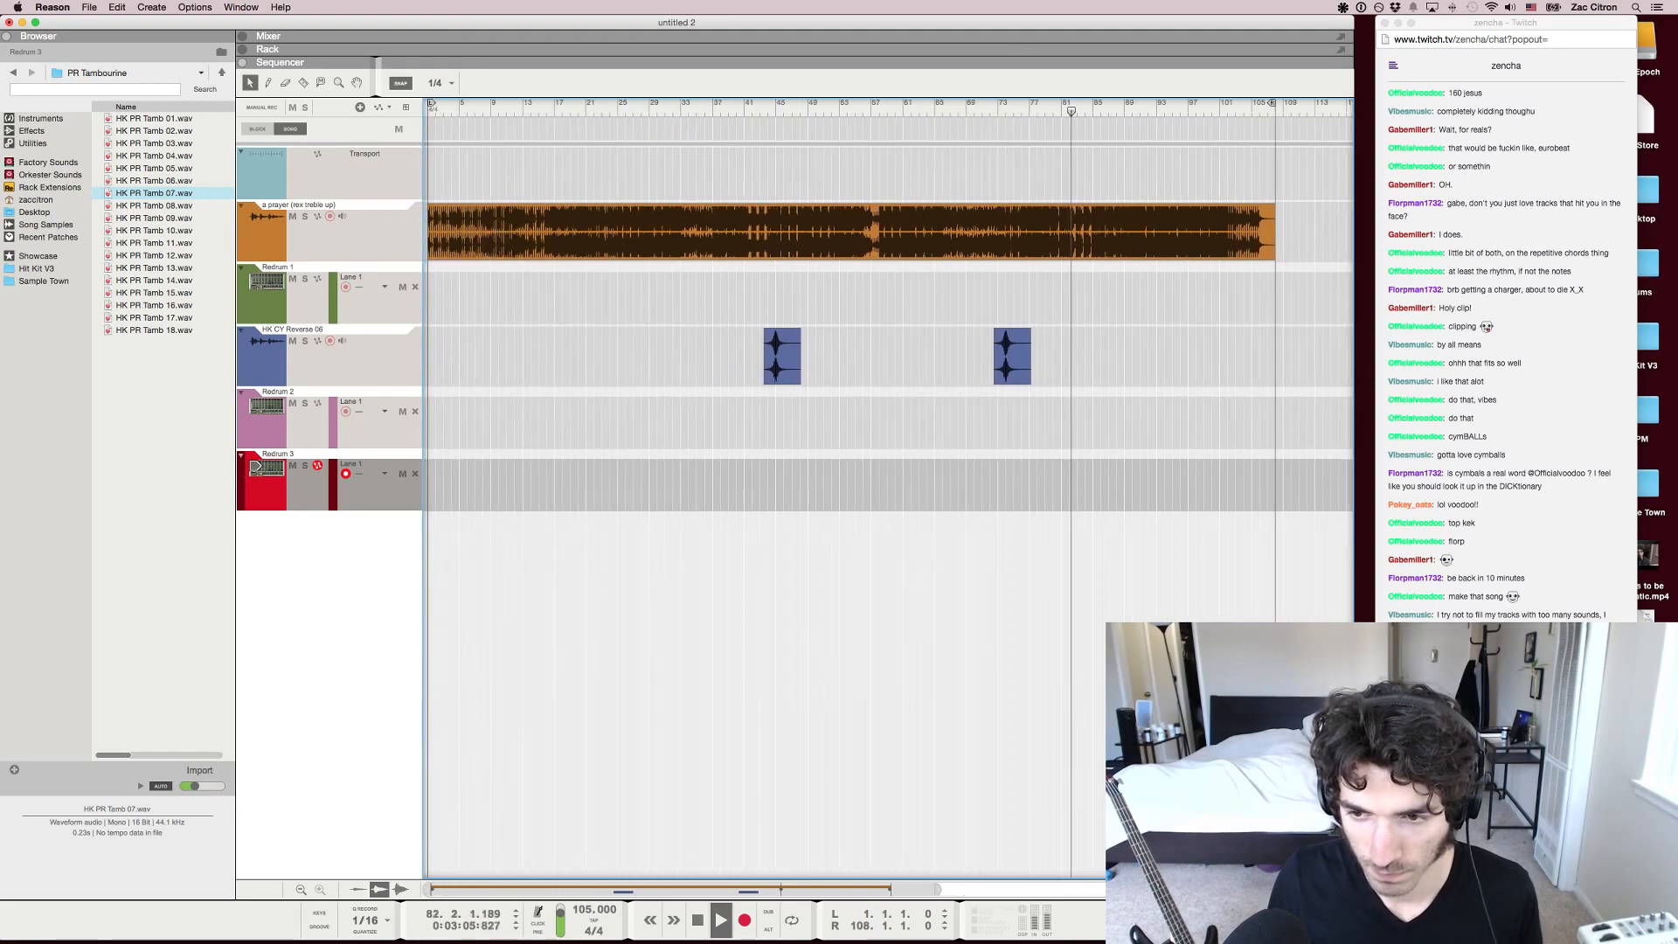
{"action": "key", "text": "g"}
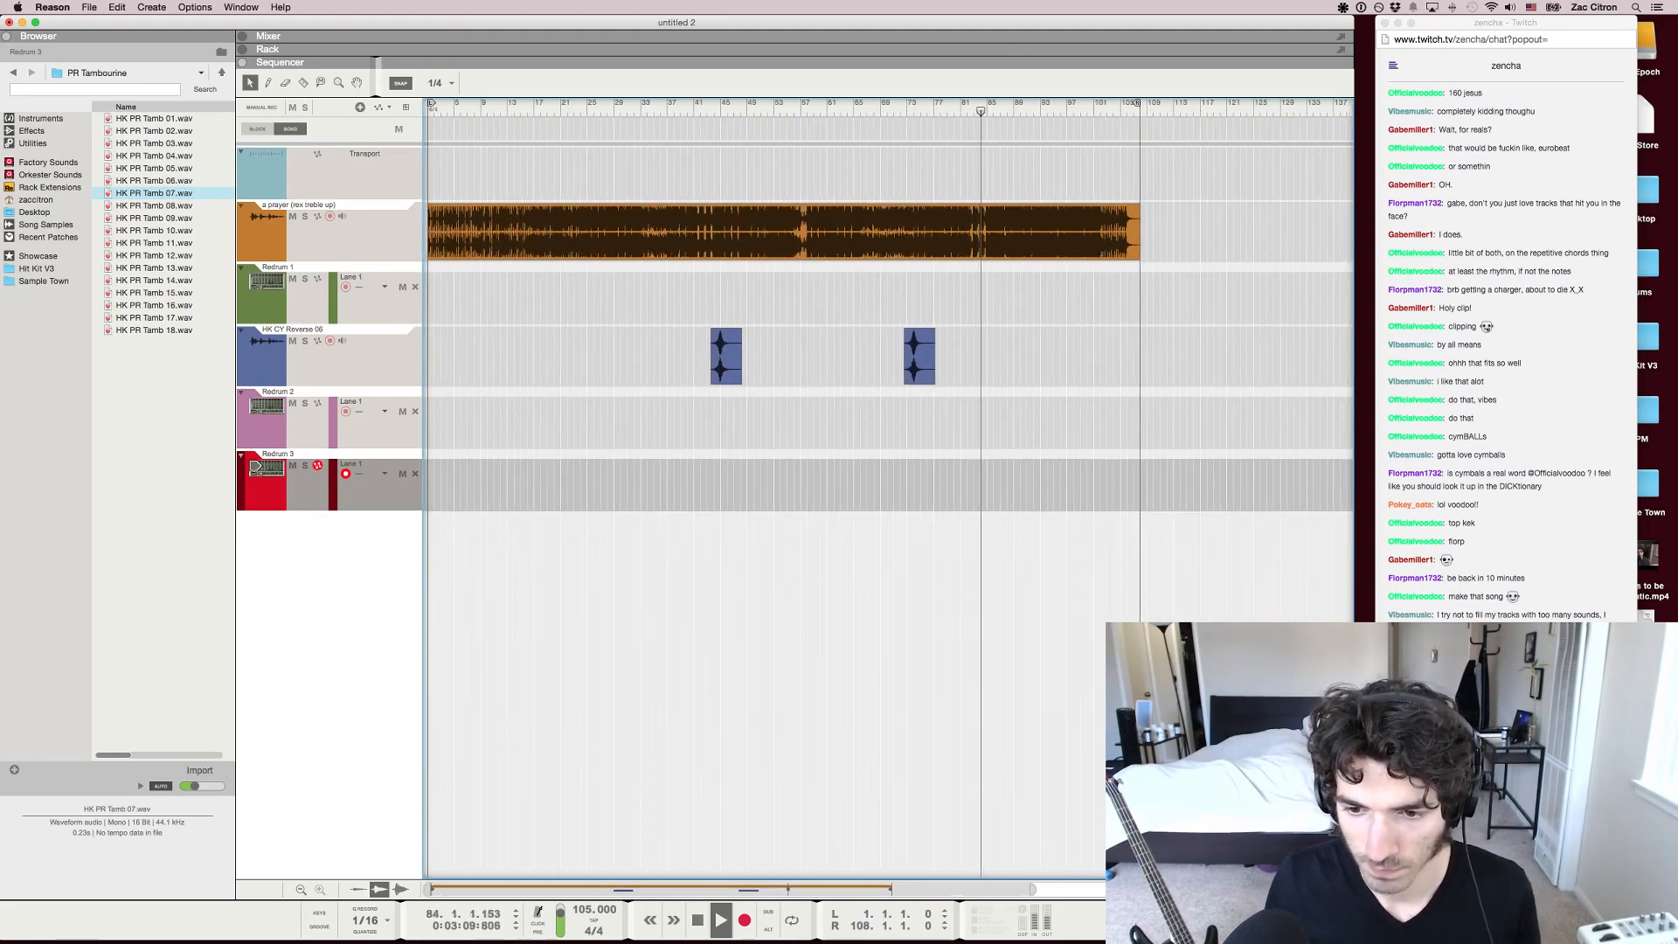
{"action": "key", "text": "h"}
{"action": "key", "text": "h"}
{"action": "key", "text": "h"}
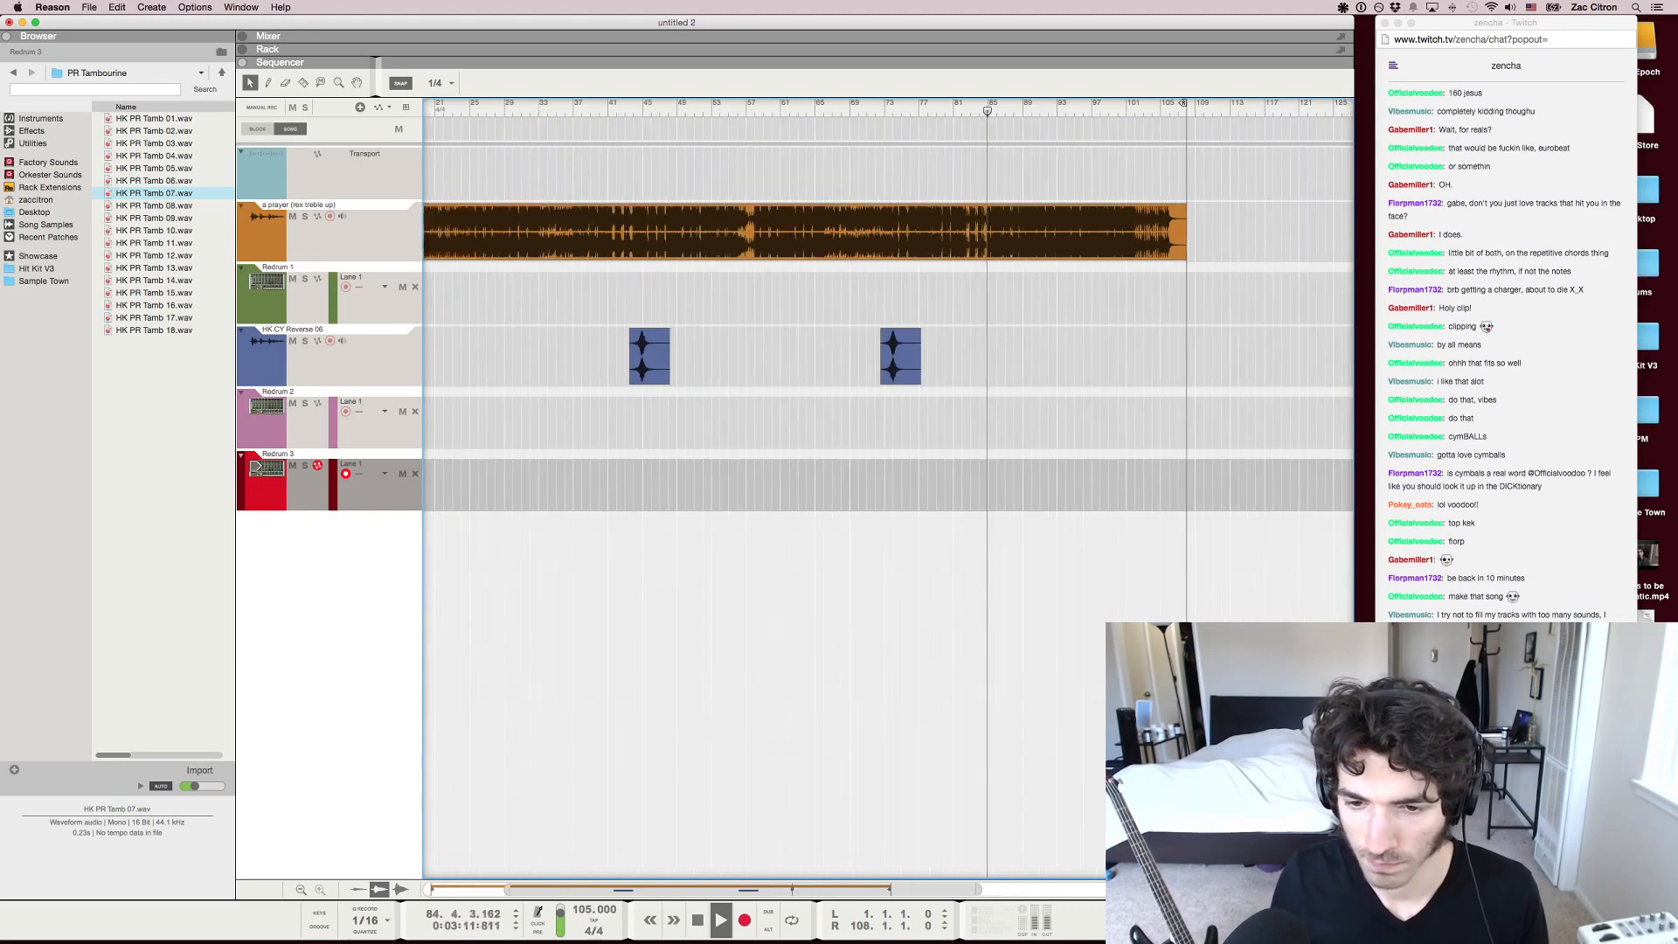
{"action": "scroll", "coordinate": [889, 490], "scroll_direction": "left", "scroll_amount": 5}
{"action": "scroll", "coordinate": [888, 490], "scroll_direction": "left", "scroll_amount": 4}
{"action": "scroll", "coordinate": [888, 489], "scroll_direction": "right", "scroll_amount": 5}
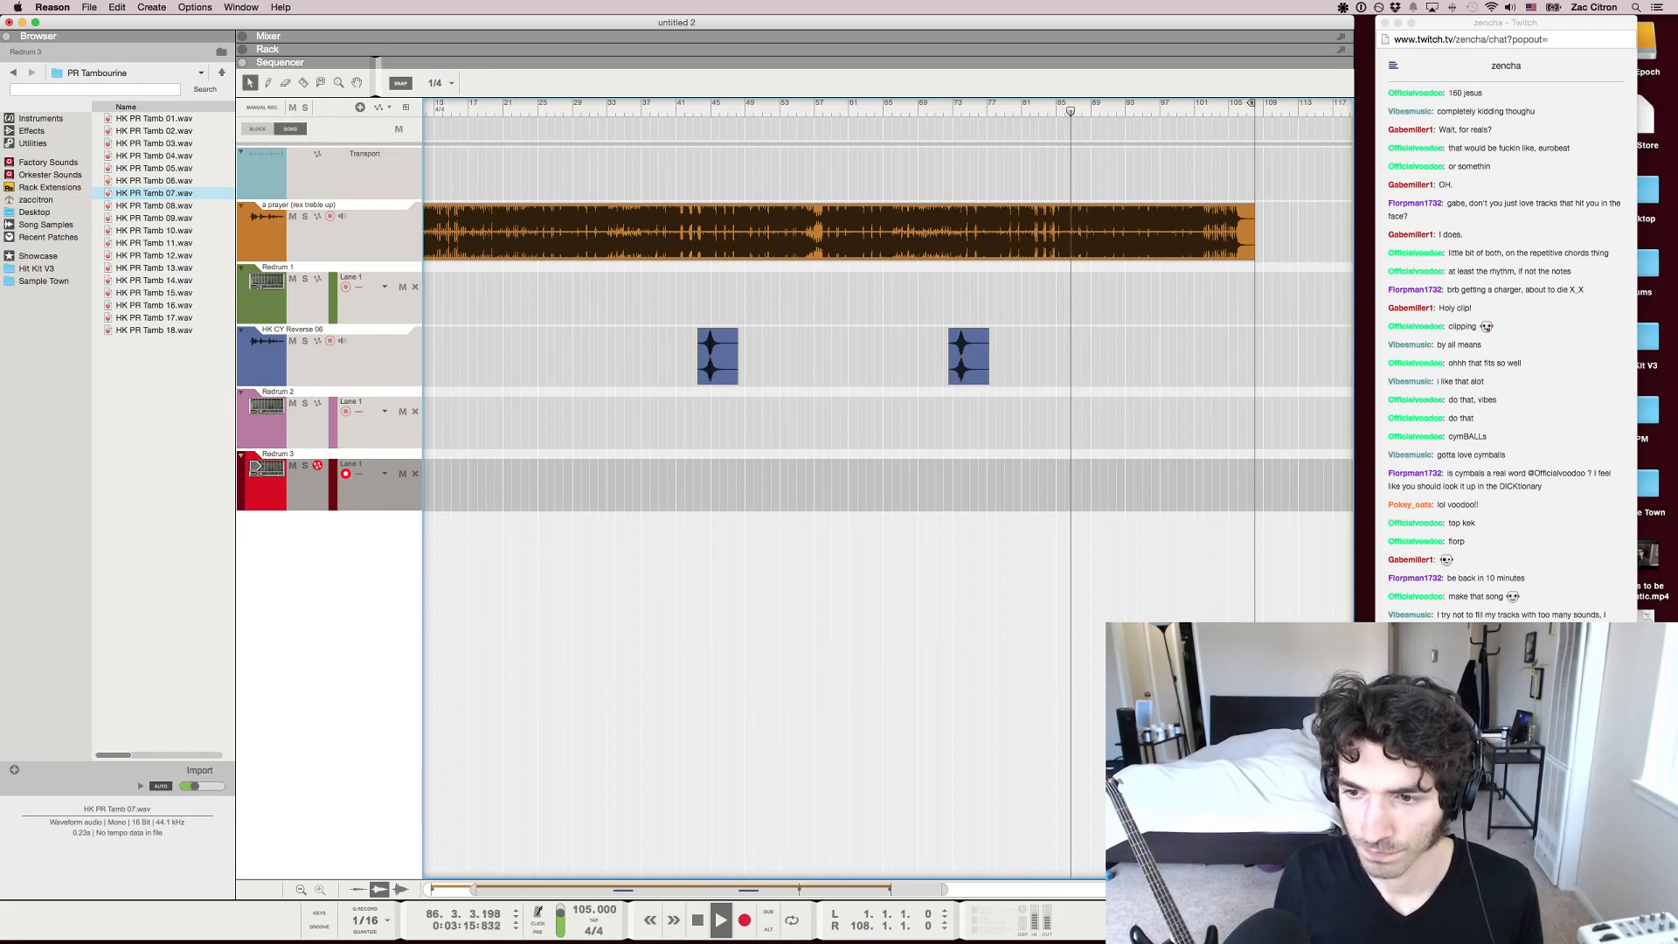
{"action": "key", "text": "space"}
Check the Twitch chat in Chrome, return to Reason and move the song position back to about bar 33
{"action": "key", "text": "super+Tab"}
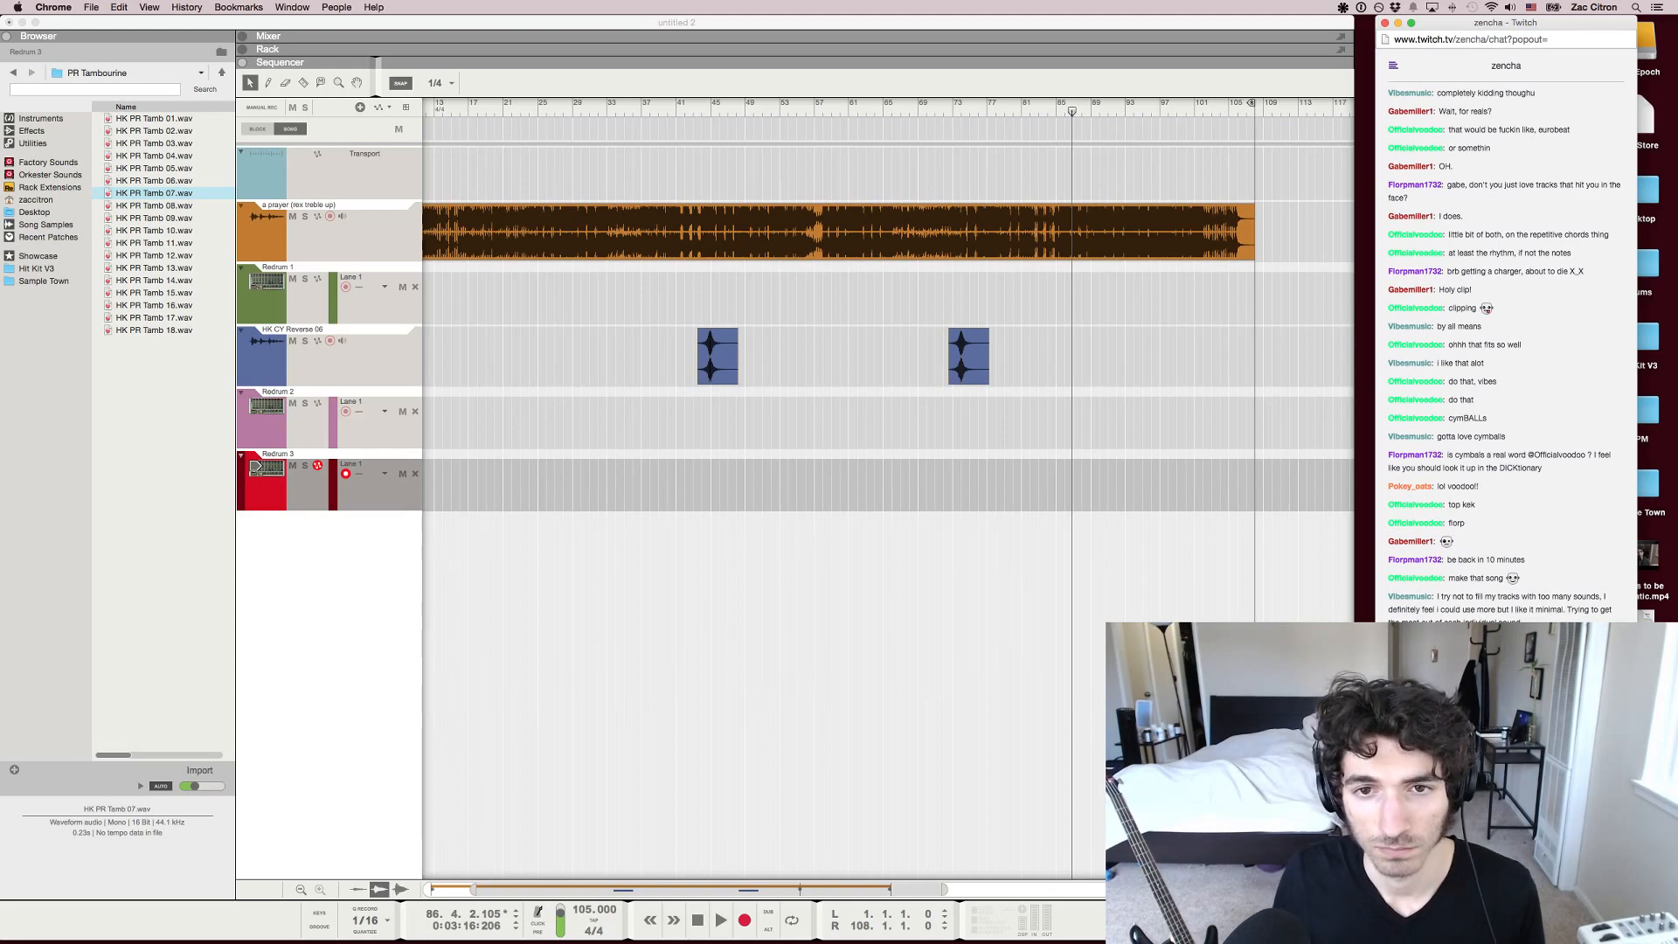
{"action": "key", "text": "super+Tab"}
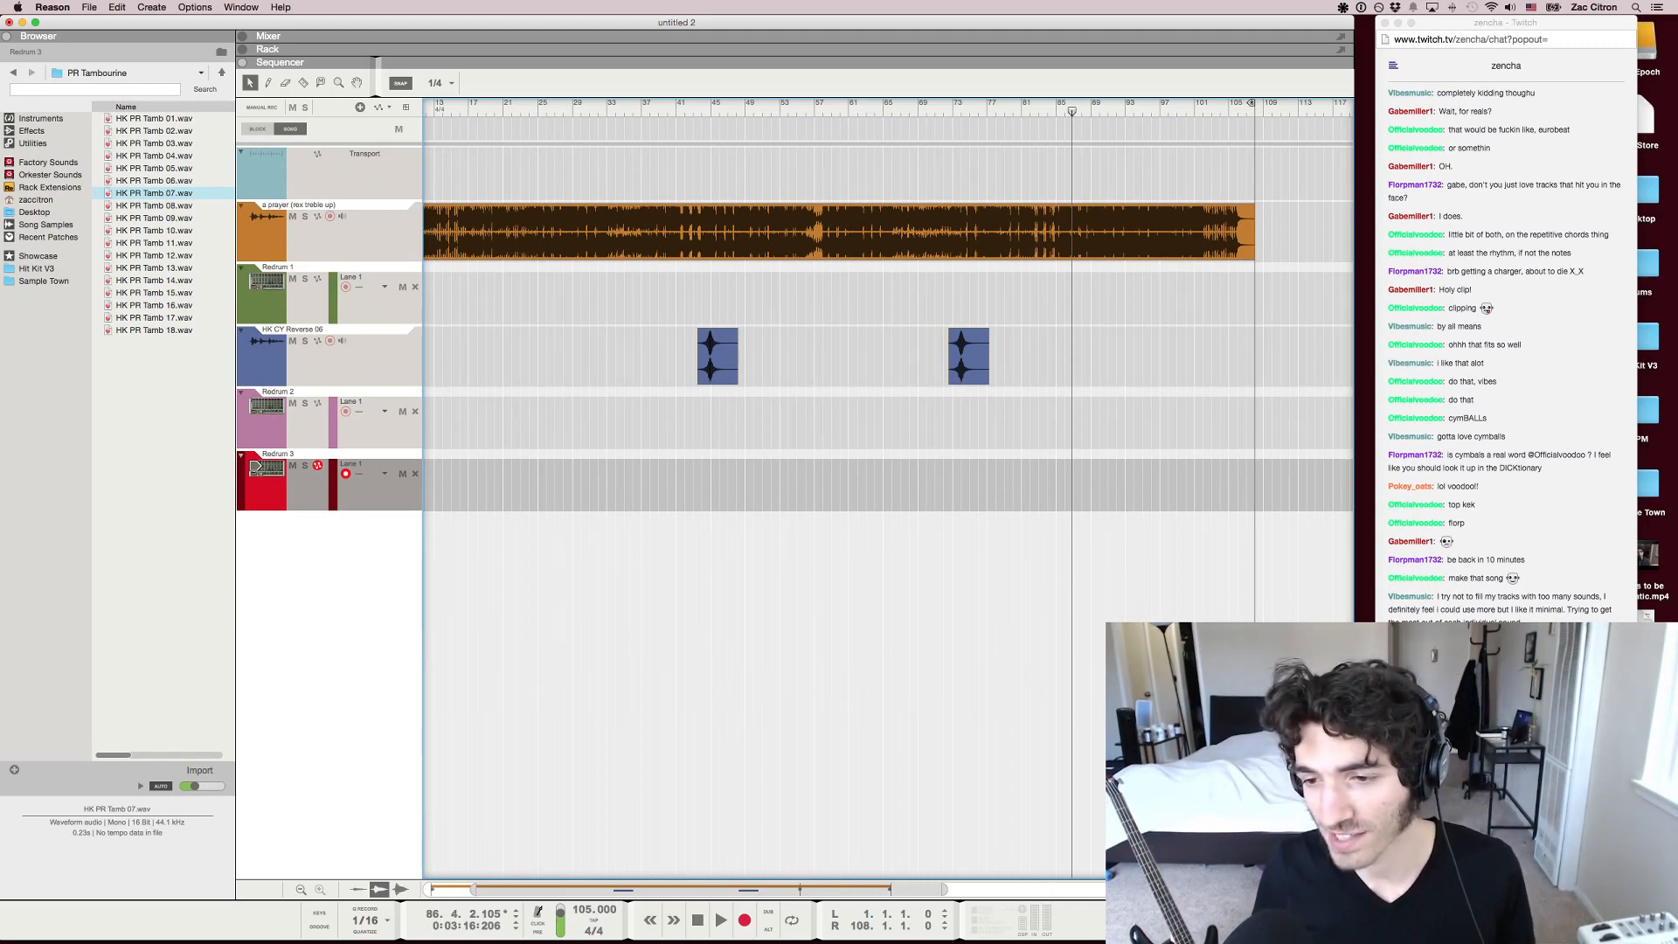
{"action": "scroll", "coordinate": [889, 490], "scroll_direction": "left", "scroll_amount": 5}
{"action": "mouse_move", "coordinate": [727, 107]}
{"action": "left_mouse_down"}
{"action": "mouse_move", "coordinate": [690, 107]}
{"action": "mouse_move", "coordinate": [709, 107]}
{"action": "left_mouse_up"}
{"action": "key", "text": "space"}
{"action": "key", "text": "space"}
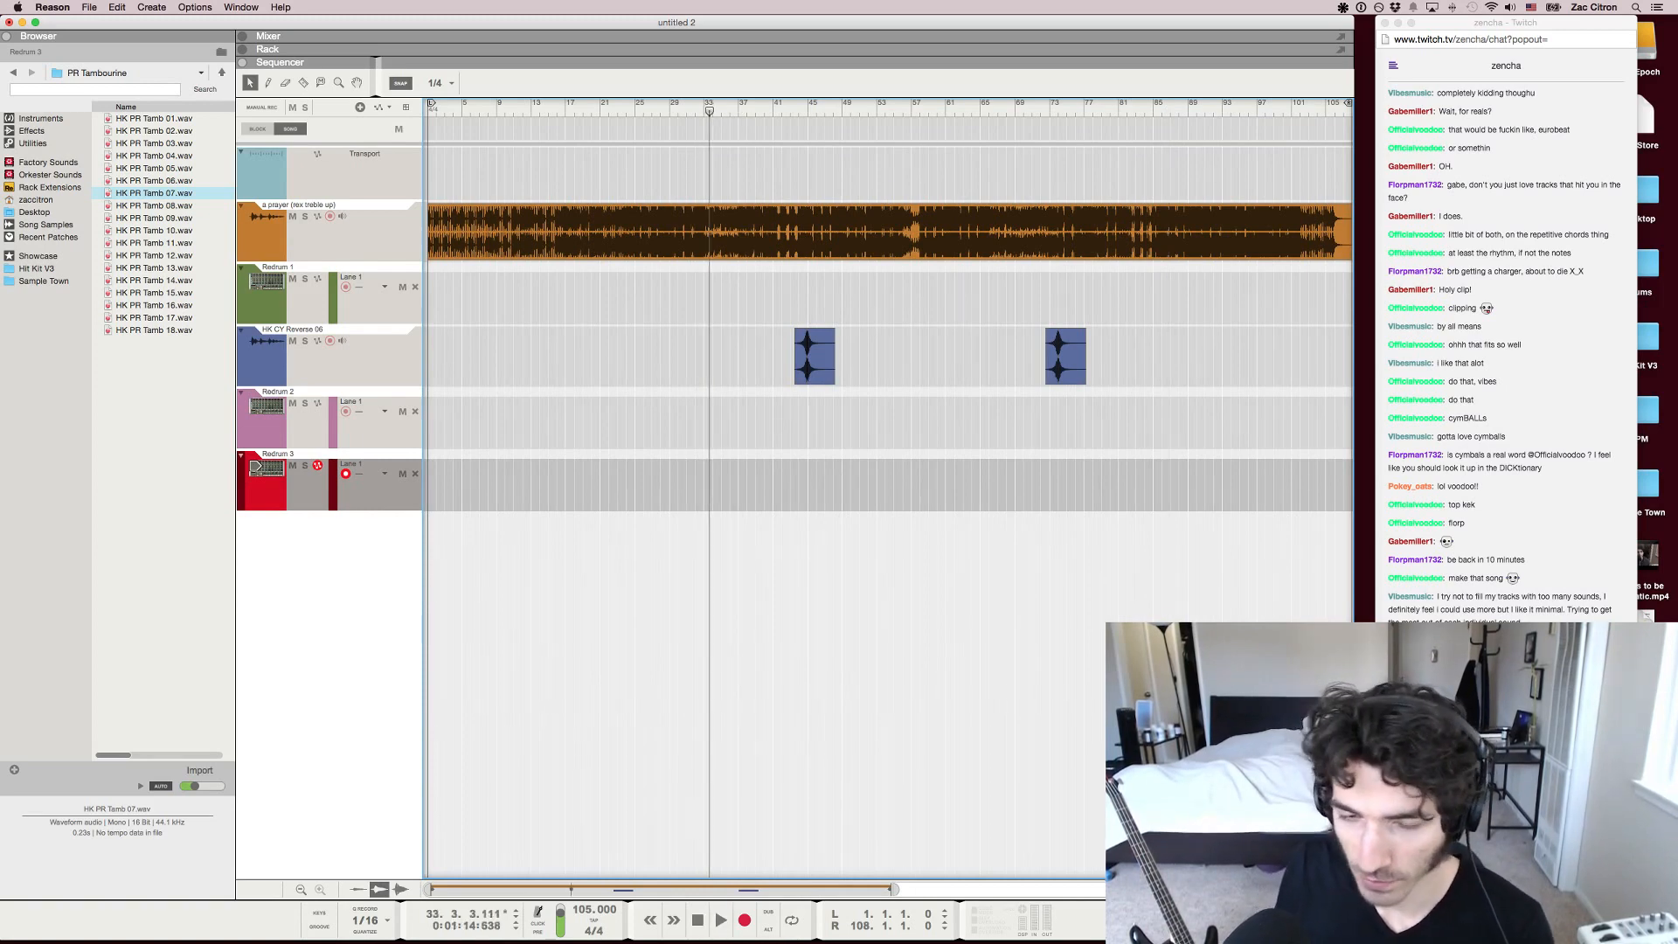
Move the song position to about bar 28 and listen to the song up to bar 40
{"action": "scroll", "coordinate": [709, 489], "scroll_direction": "up", "scroll_amount": 10}
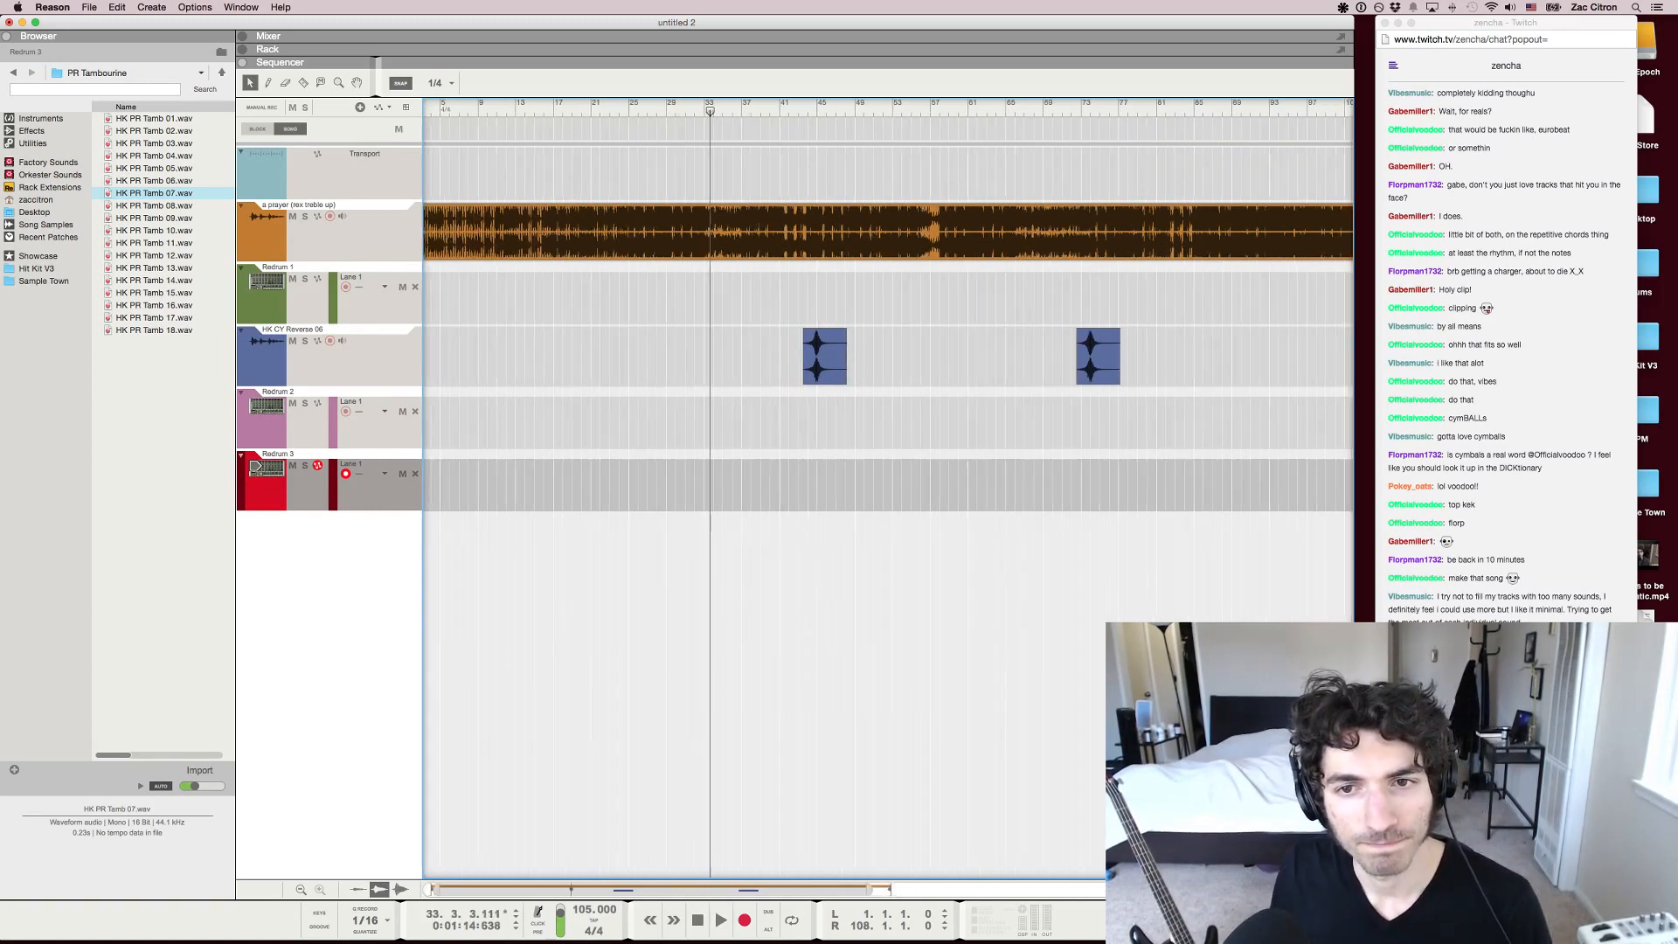
{"action": "scroll", "coordinate": [709, 490], "scroll_direction": "down", "scroll_amount": 5}
{"action": "scroll", "coordinate": [621, 489], "scroll_direction": "down", "scroll_amount": 5}
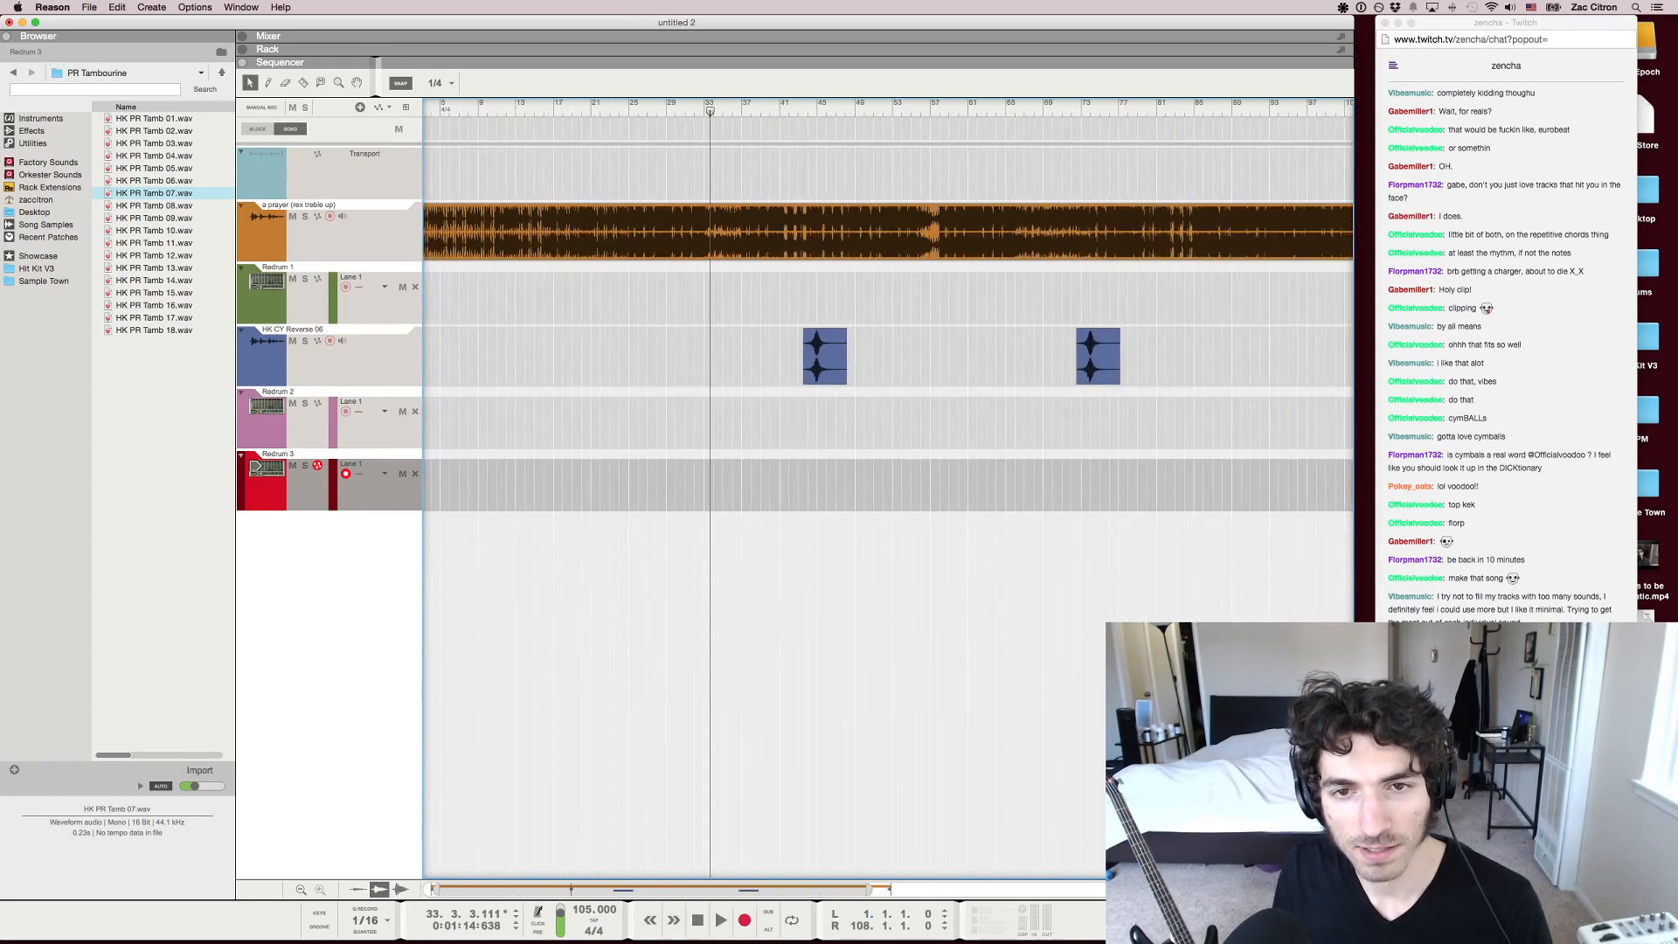
{"action": "mouse_move", "coordinate": [664, 111]}
{"action": "left_mouse_down"}
{"action": "mouse_move", "coordinate": [602, 111]}
{"action": "mouse_move", "coordinate": [660, 111]}
{"action": "left_mouse_up"}
{"action": "scroll", "coordinate": [602, 111], "scroll_direction": "up", "scroll_amount": 4}
{"action": "key", "text": "space"}
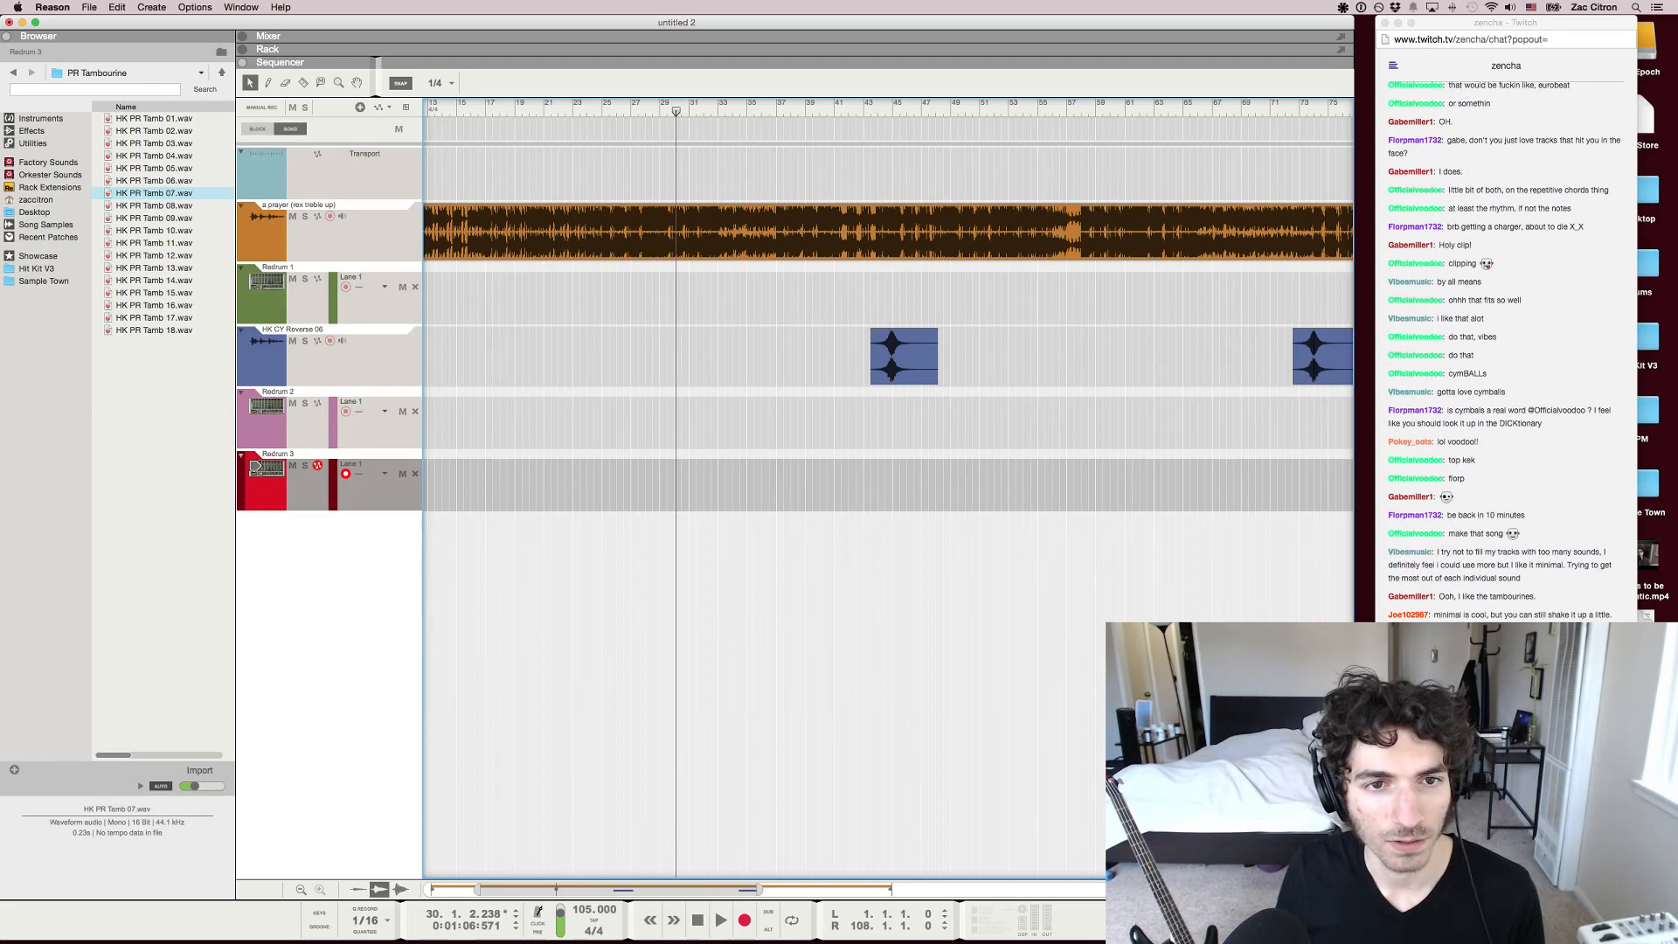
{"action": "key", "text": "g"}
{"action": "key", "text": "g"}
{"action": "key", "text": "g"}
{"action": "key", "text": "g"}
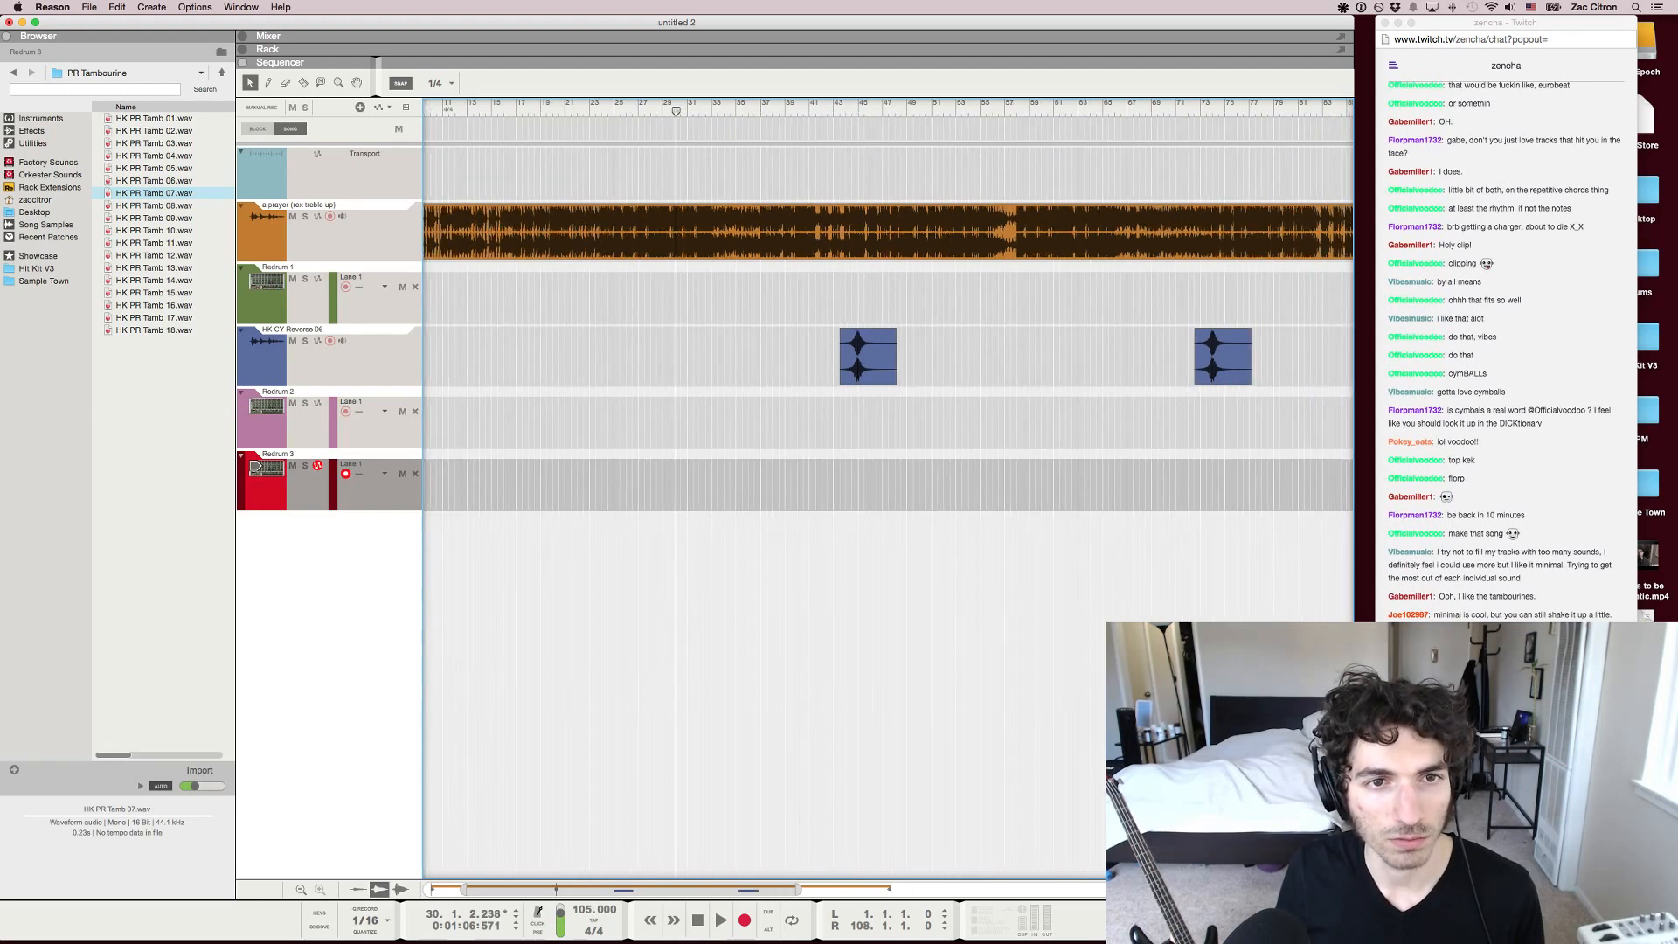
{"action": "key", "text": "space"}
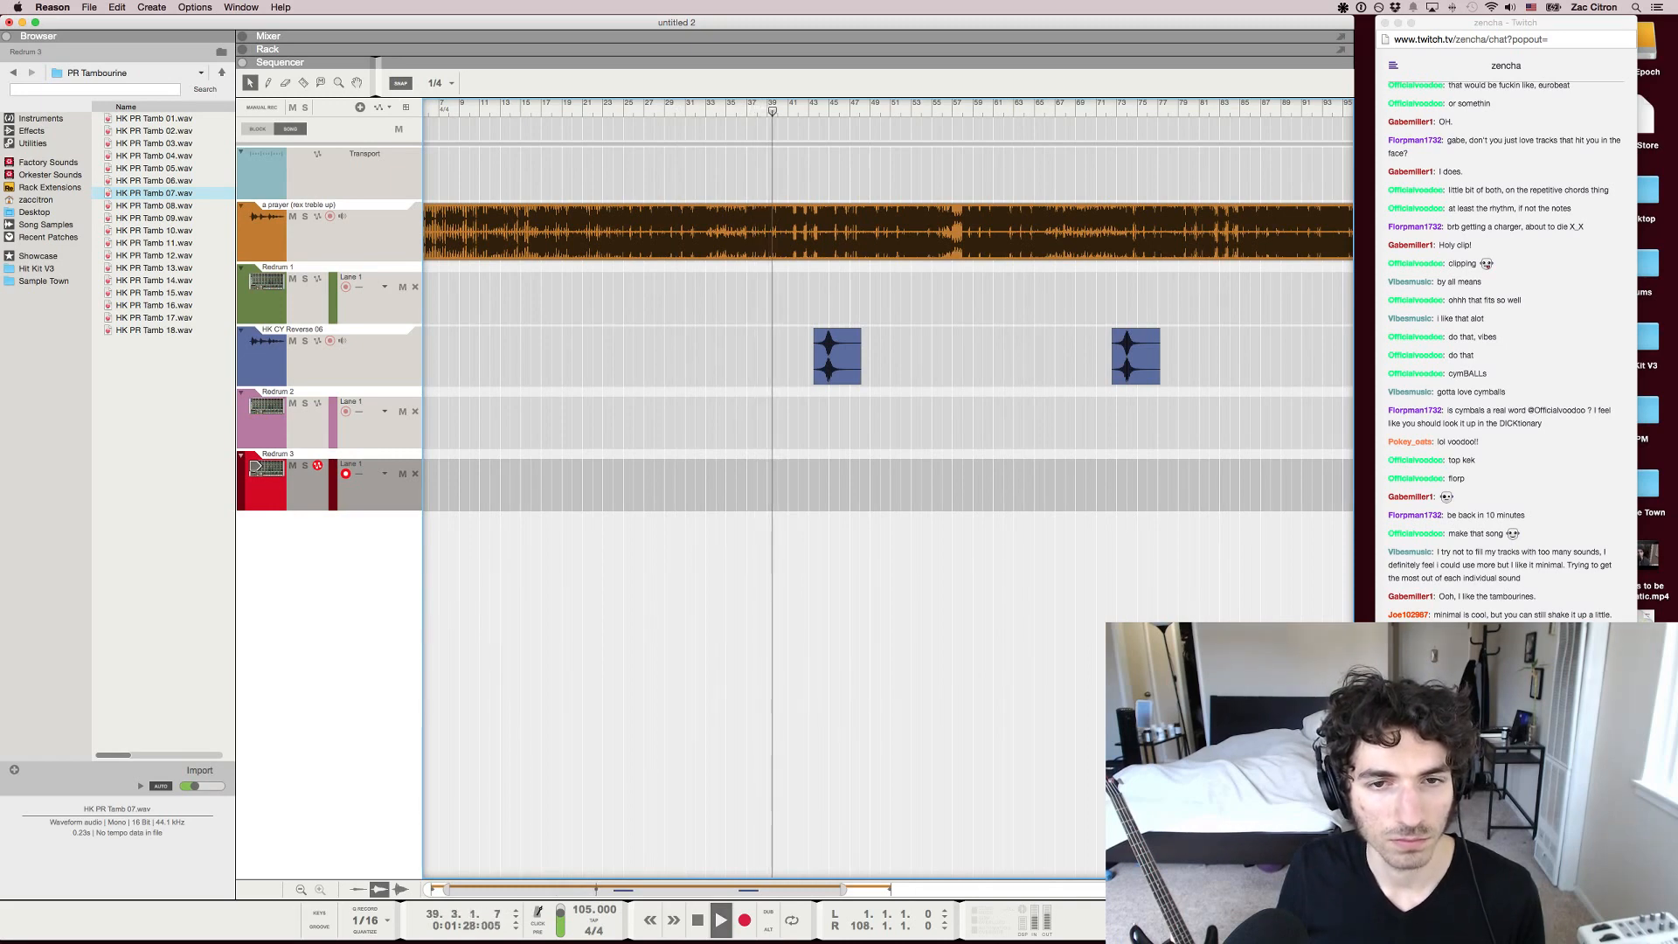
{"action": "key", "text": "space"}
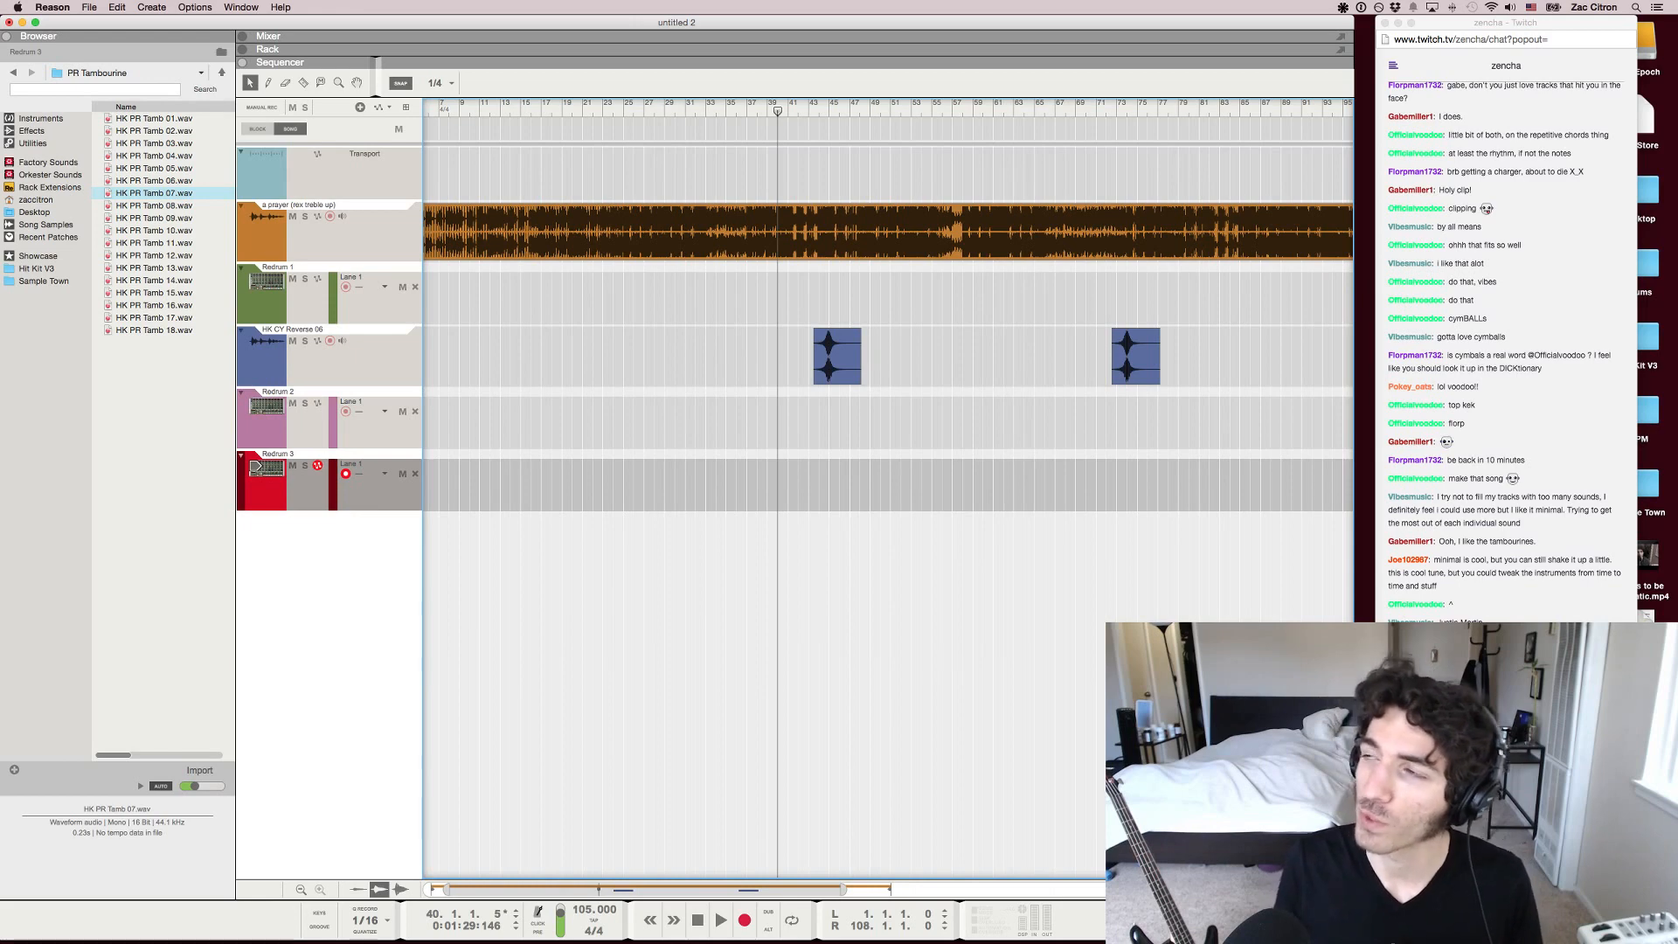
Switch to the Twitch chat in Chrome to read the viewers' latest messages
{"action": "key", "text": "super+Tab"}
{"action": "key", "text": "super+Tab"}
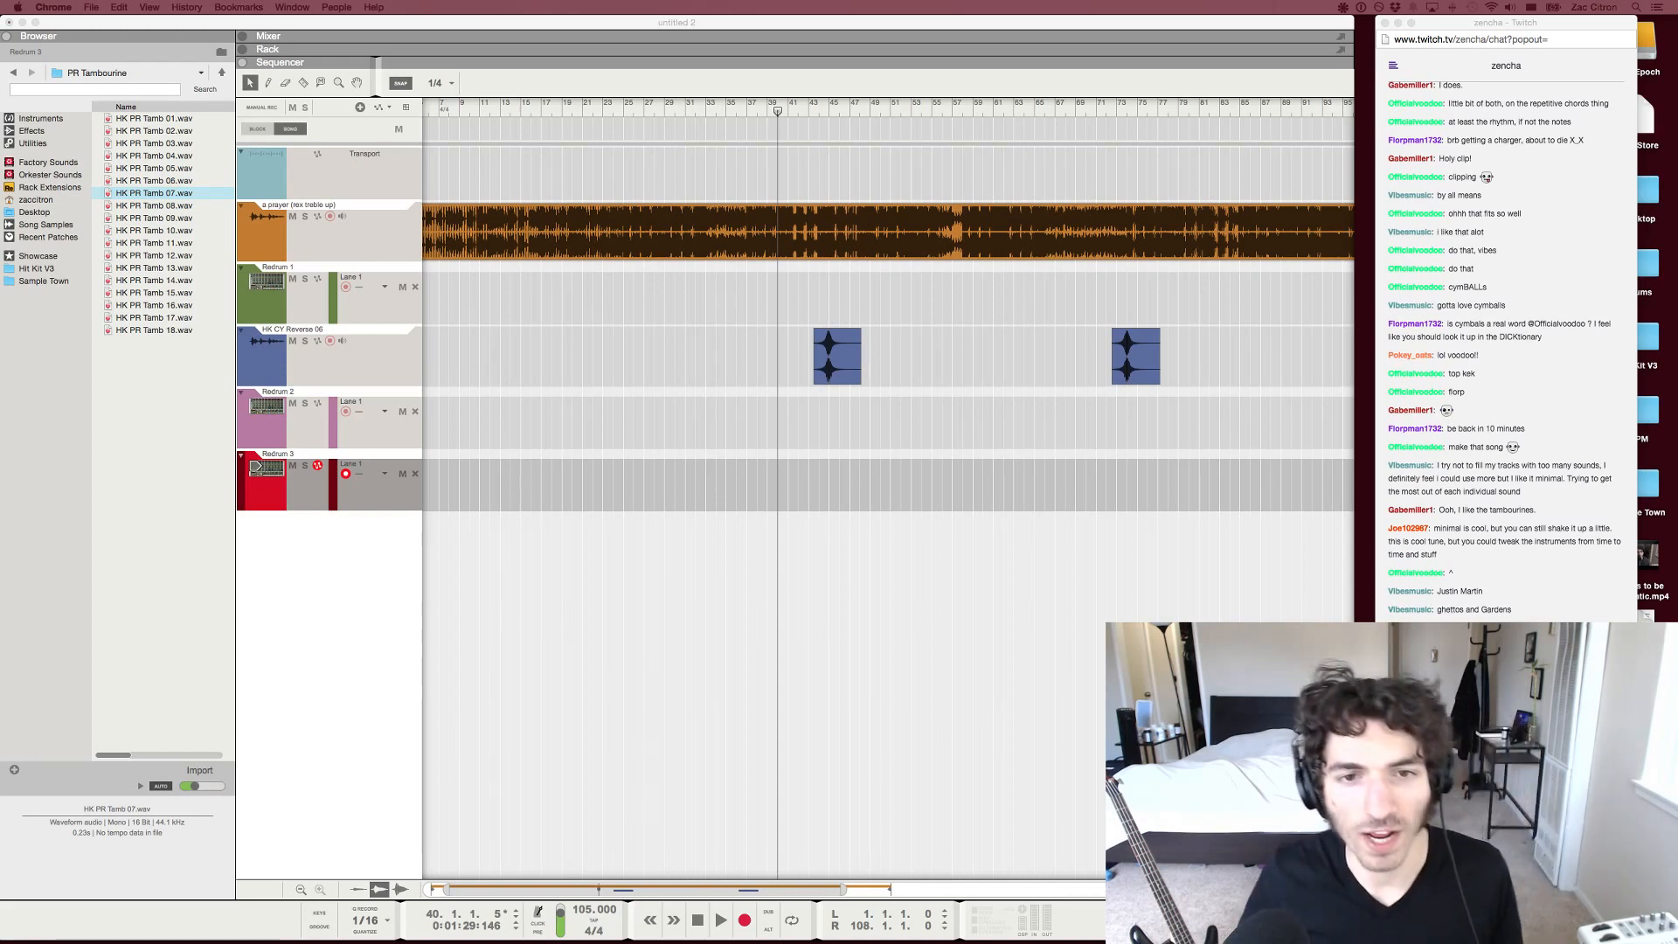
{"action": "key", "text": "super+Tab"}
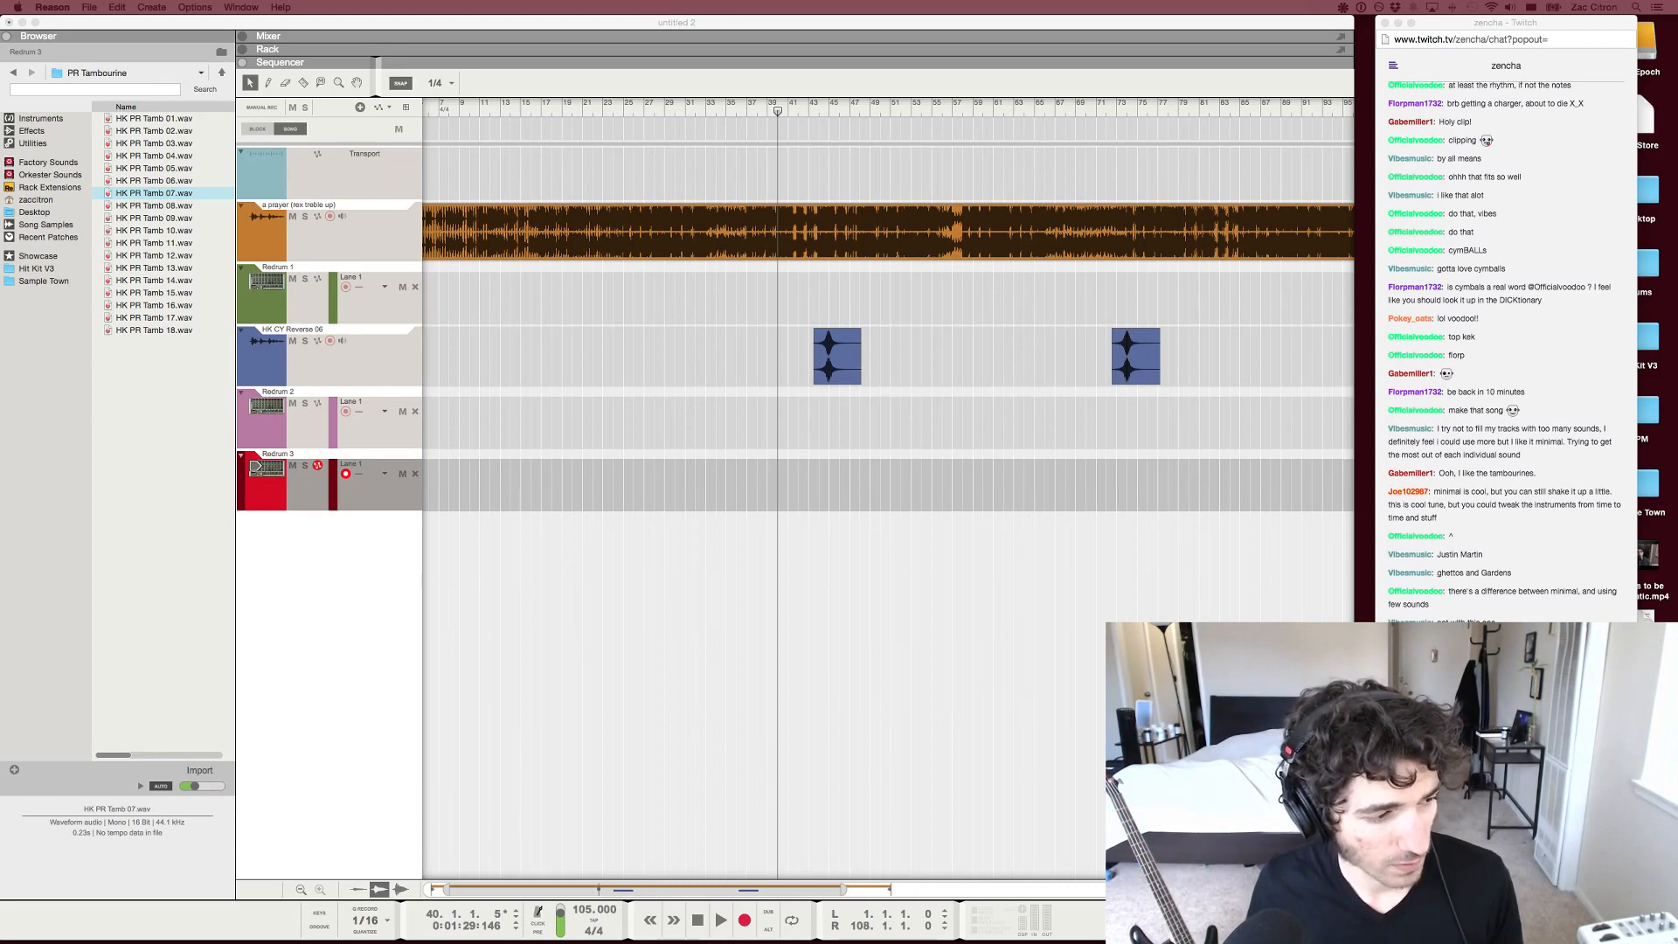
{"action": "left_click", "coordinate": [1505, 865]}
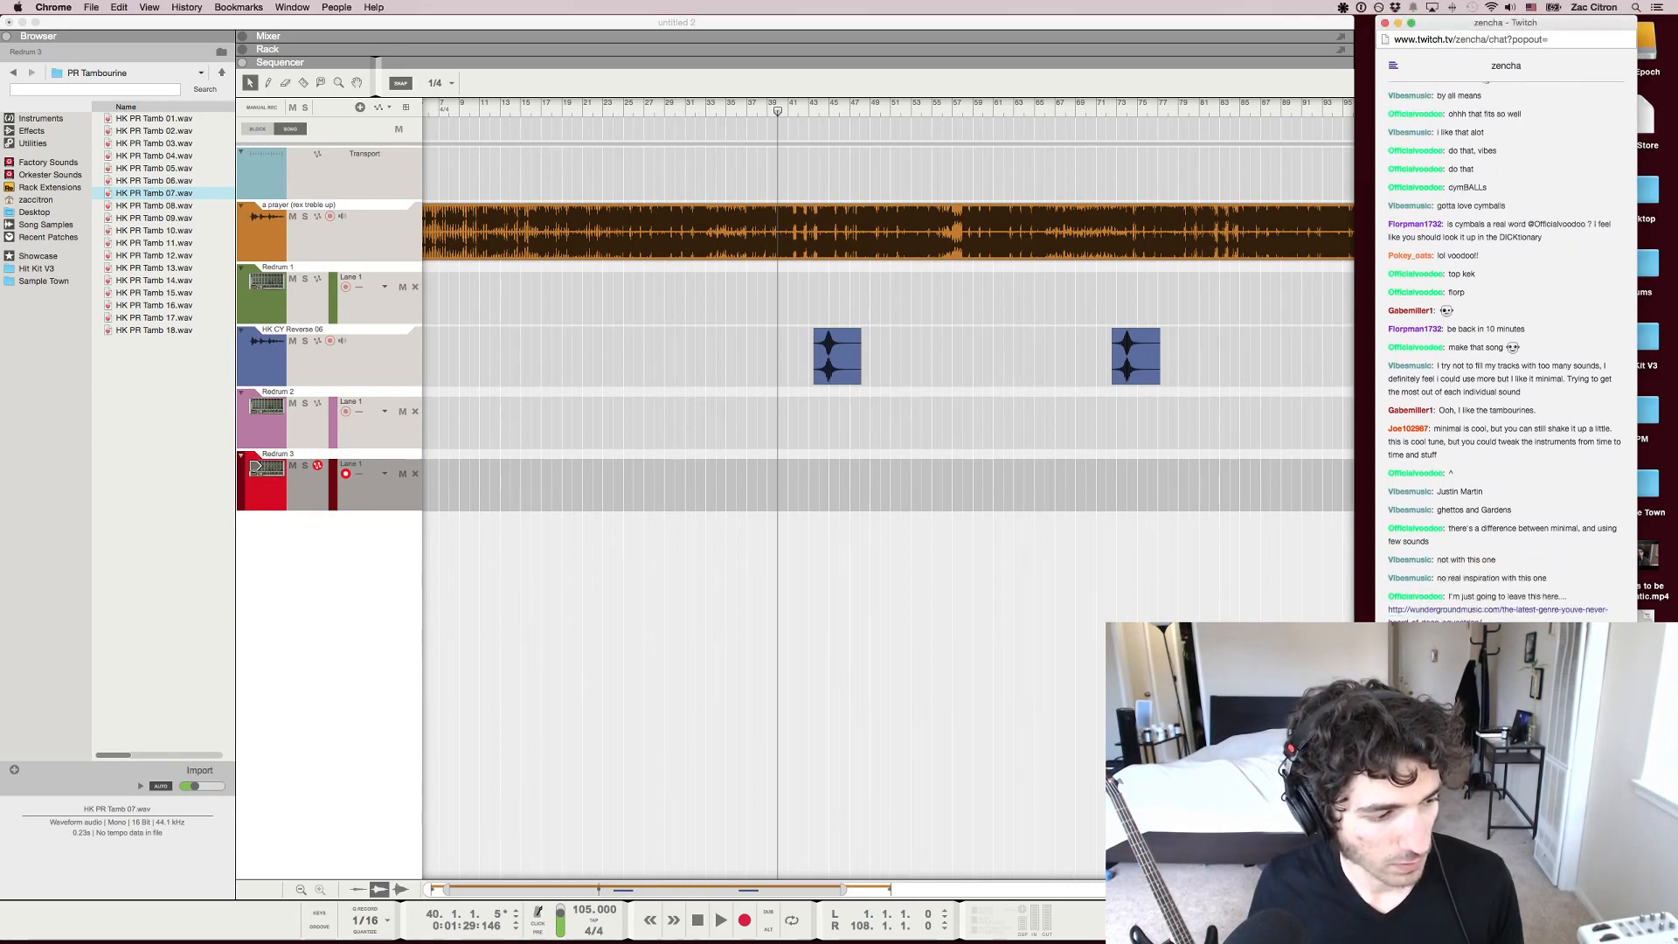
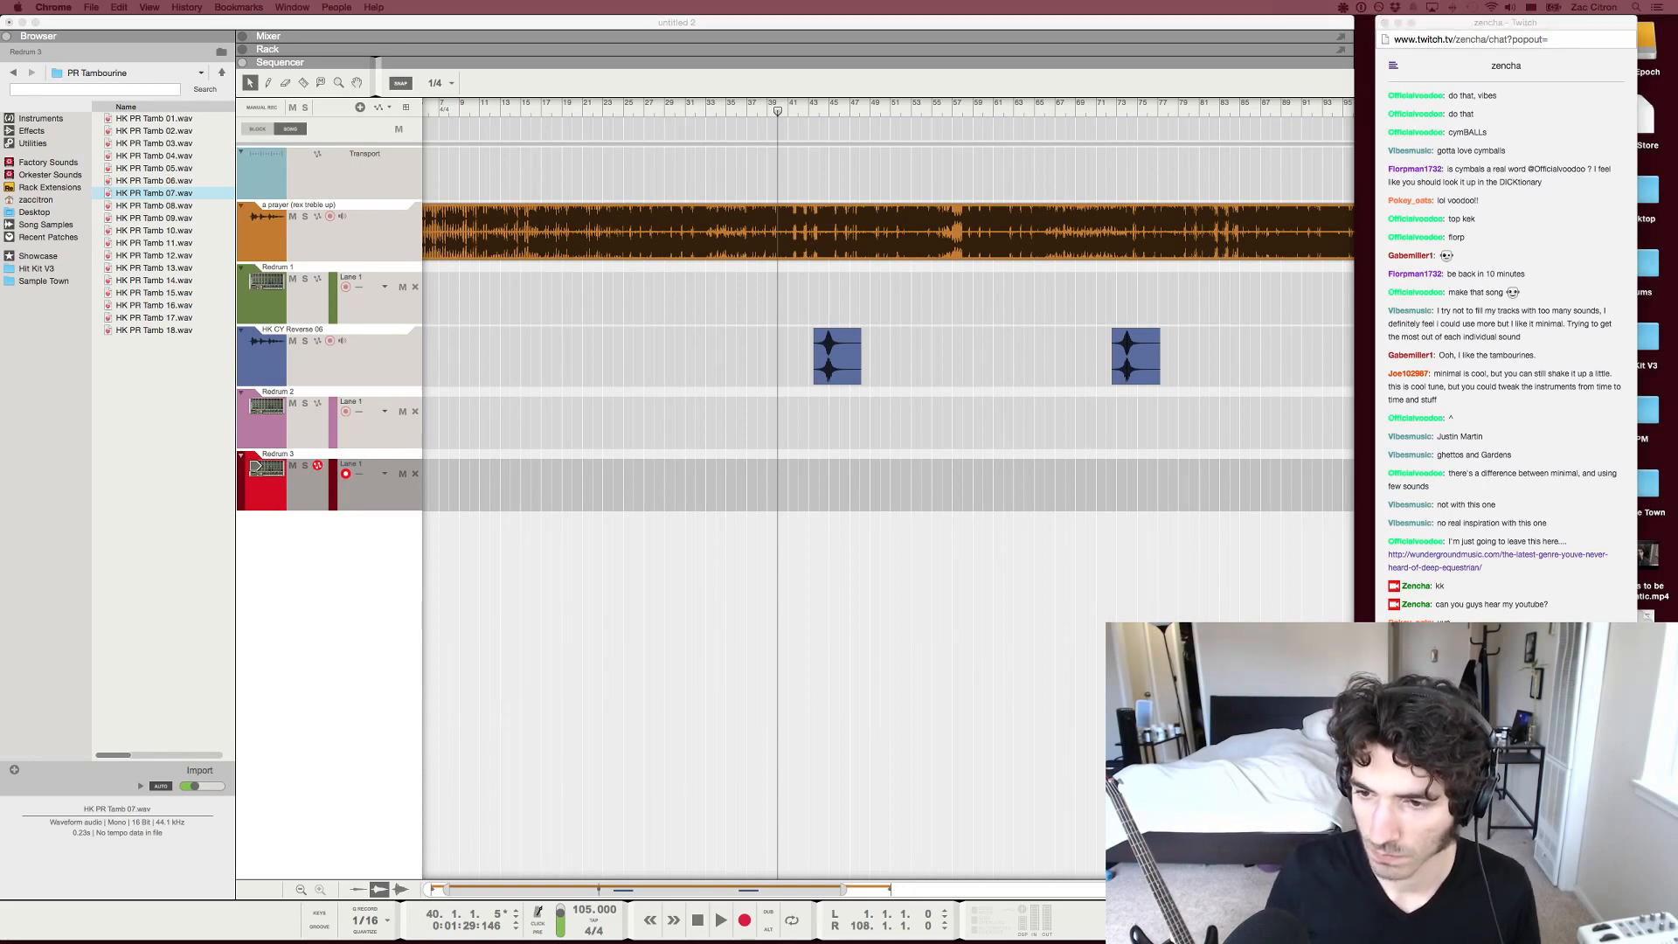
Bring the YouTube window with "Safeword - You Can You Will (Original Mix)" on screen, pause the video and move the window off screen
{"action": "left_click_drag", "start_coordinate": [0, 185], "coordinate": [619, 192]}
{"action": "left_click_drag", "start_coordinate": [1014, 195], "coordinate": [1130, 190]}
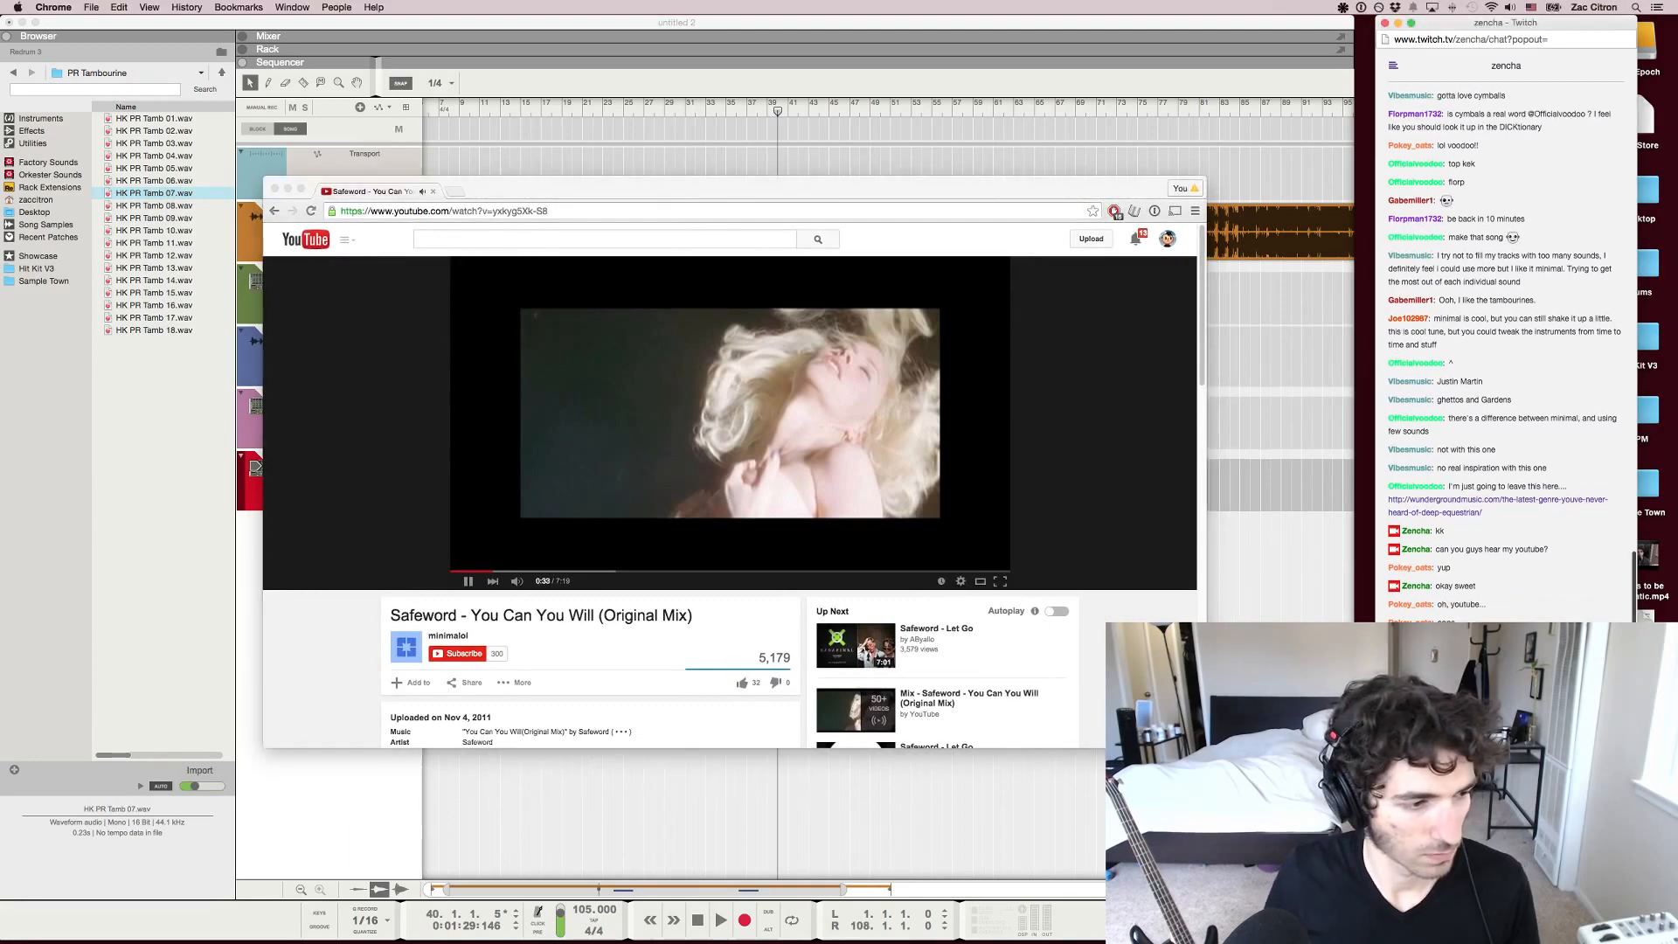
{"action": "key", "text": "space"}
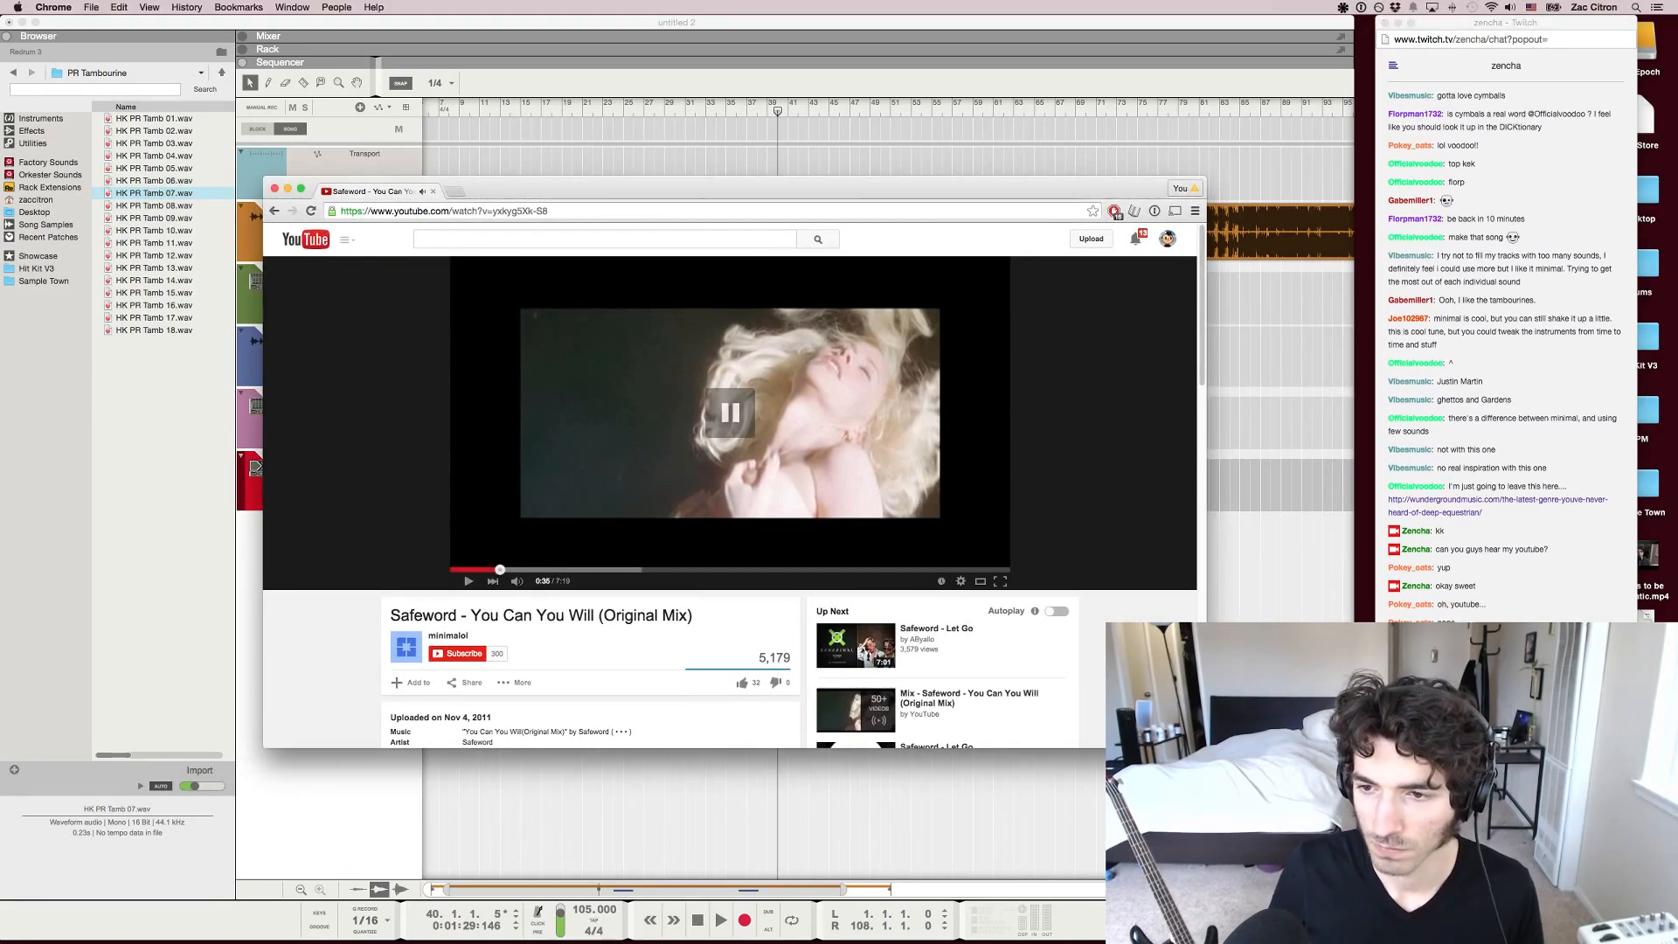
{"action": "left_click_drag", "start_coordinate": [743, 189], "coordinate": [0, 192]}
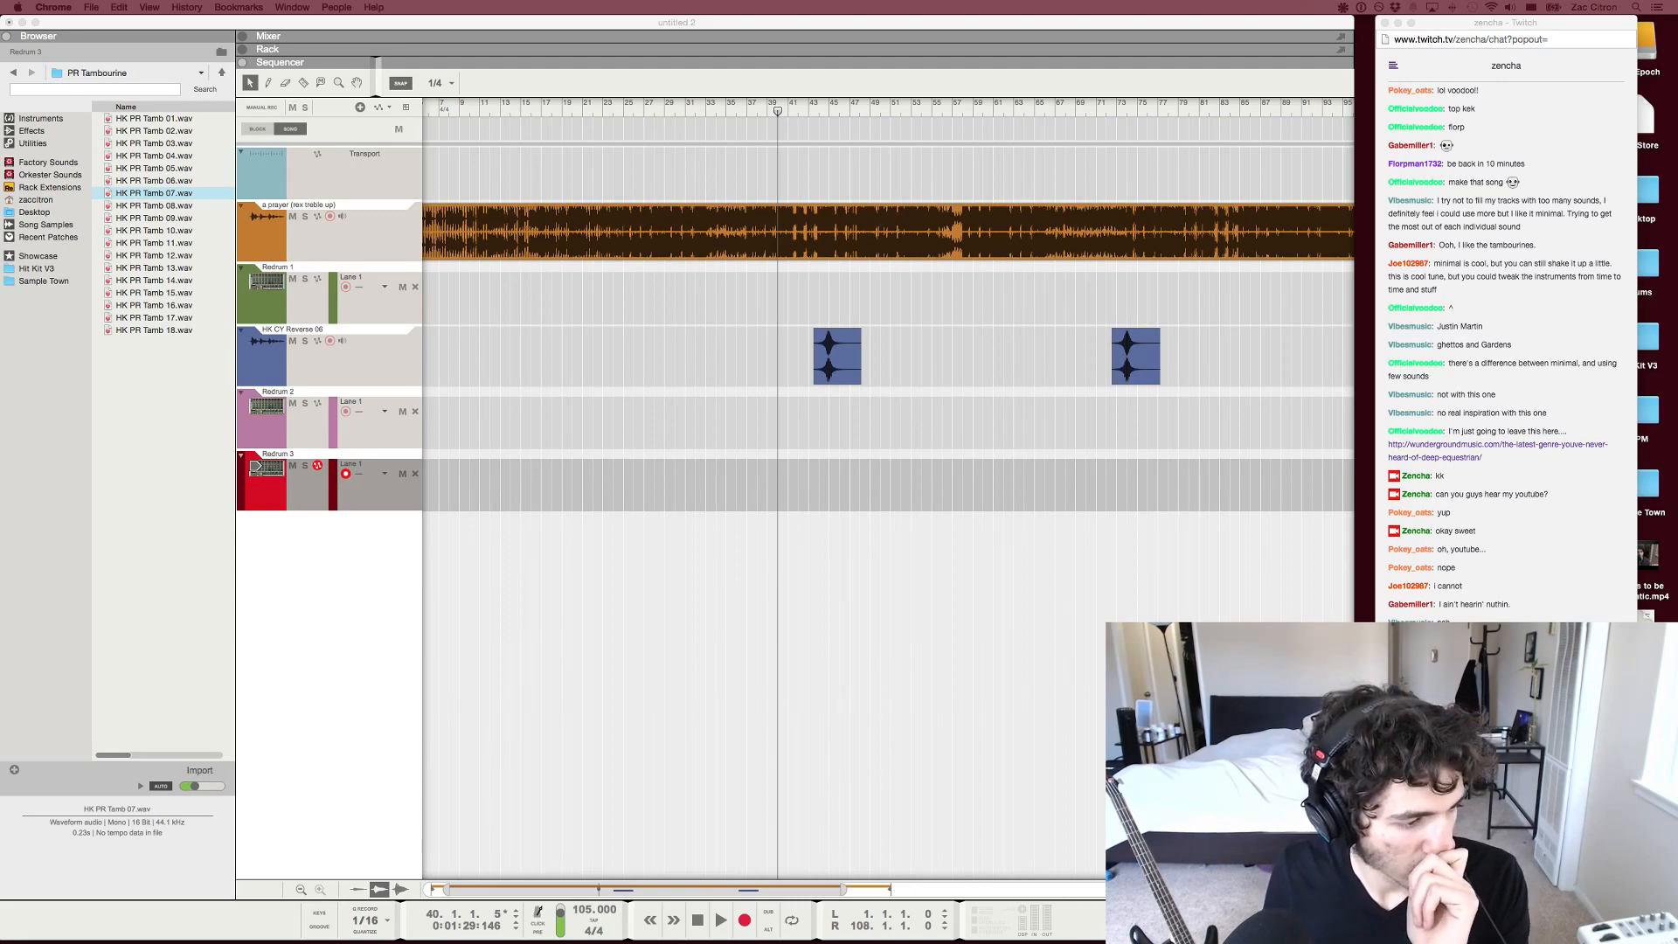
Check Reason and return to the Twitch chat in Chrome to read back through the viewers' messages
{"action": "key", "text": "super+Tab"}
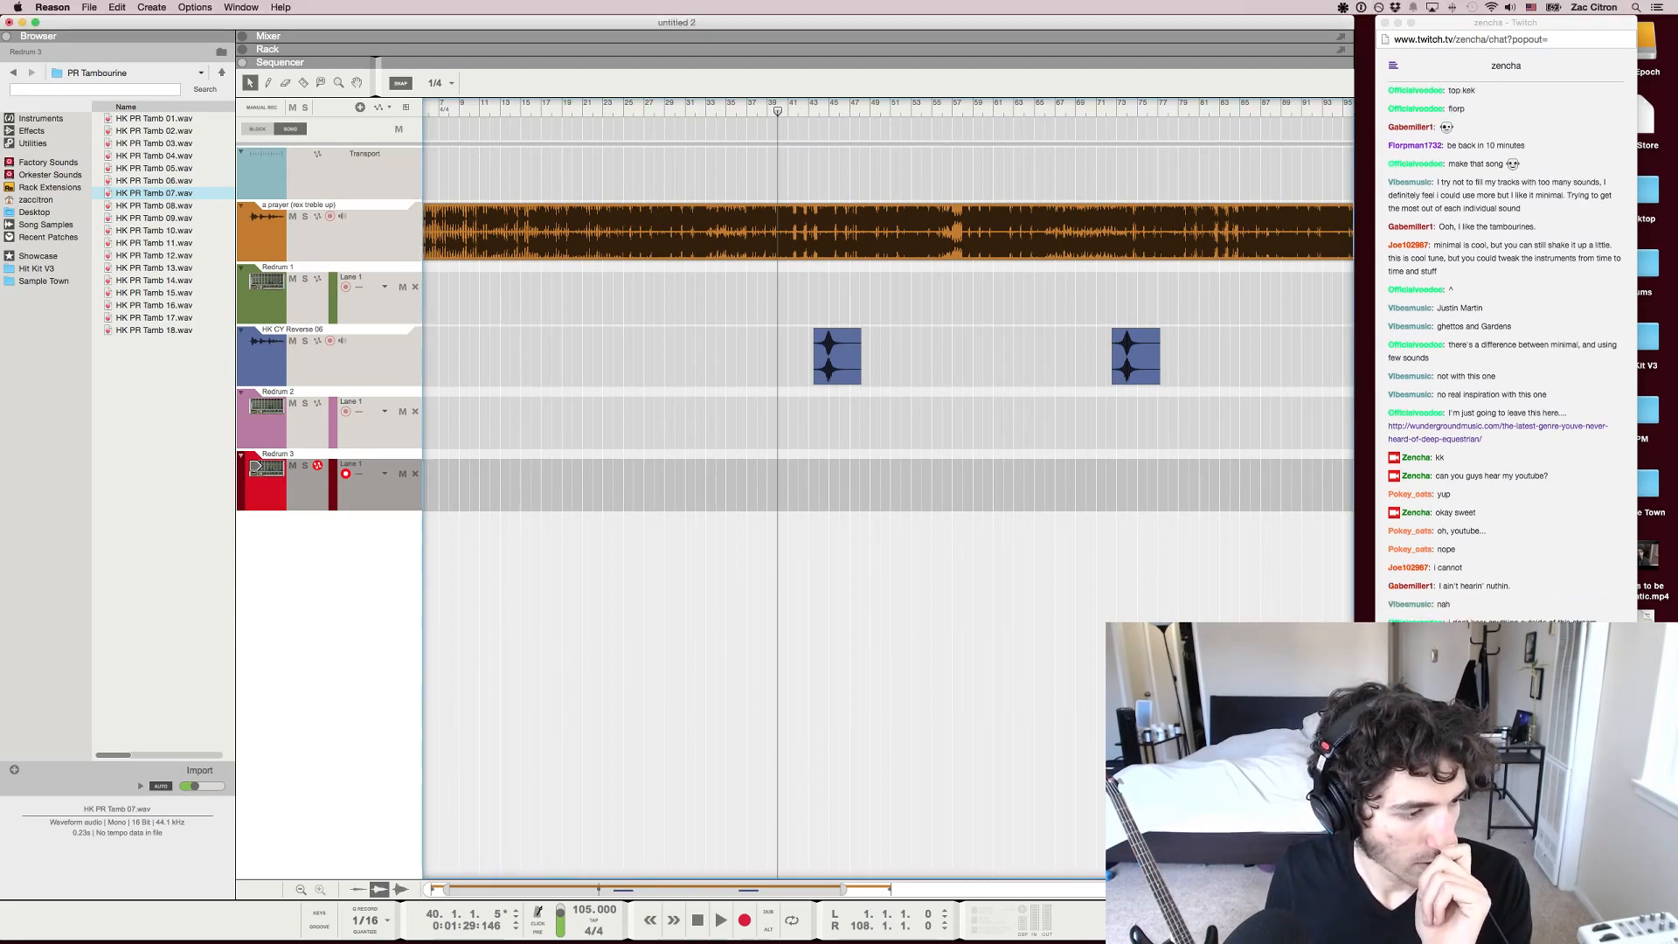
{"action": "key", "text": "super+Tab"}
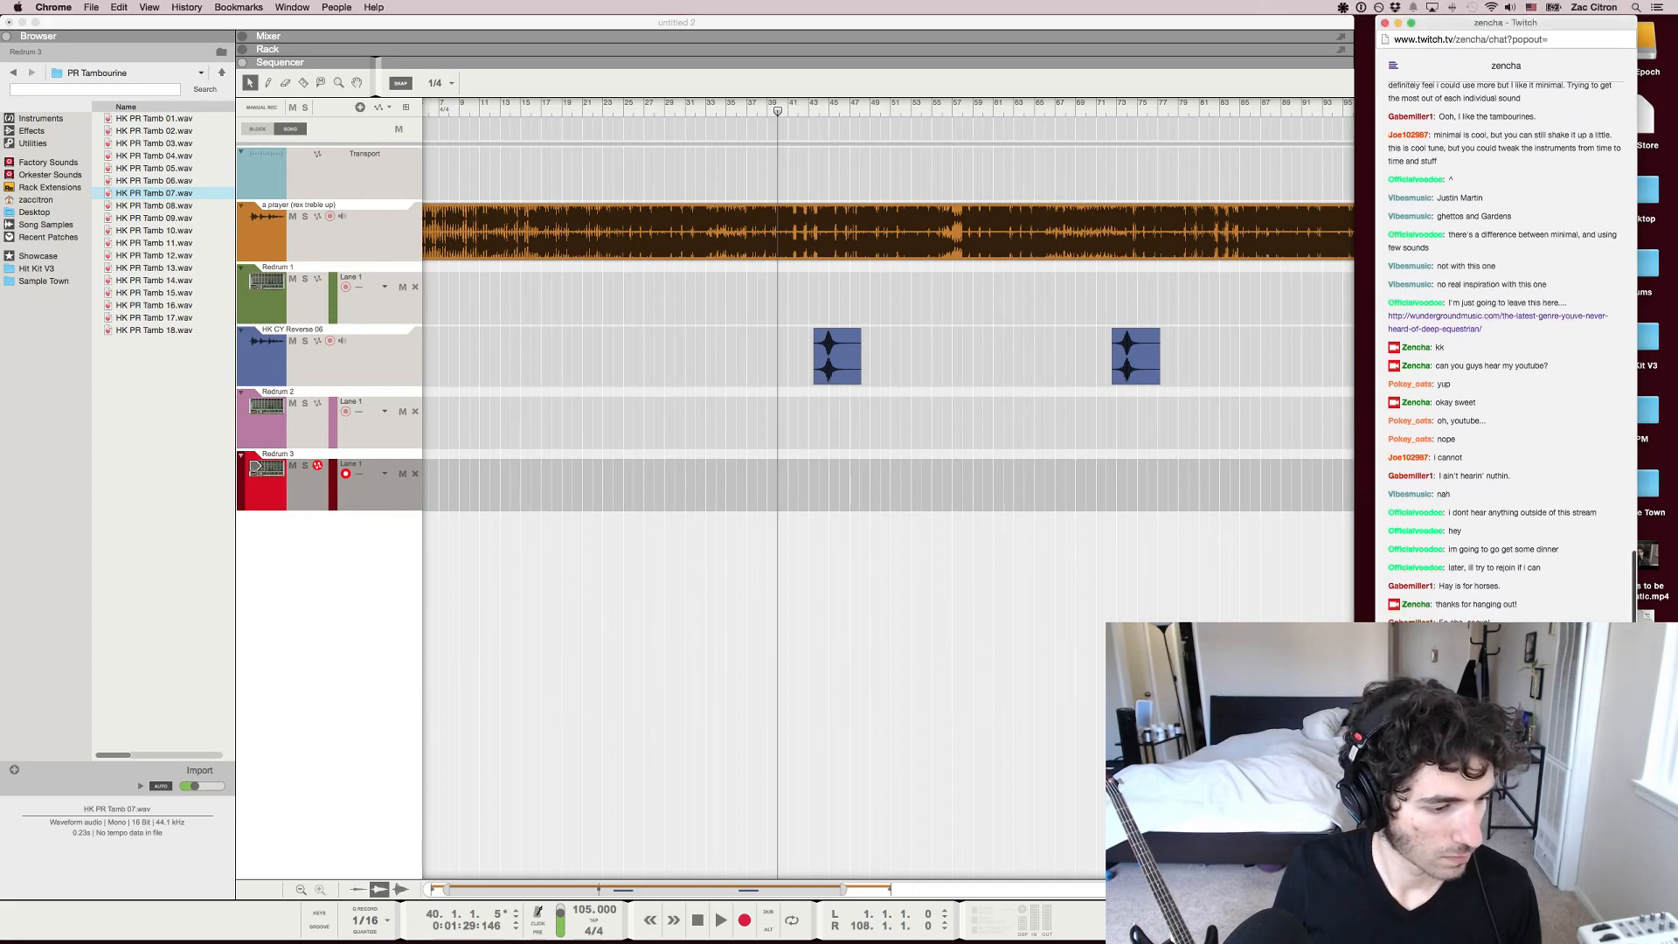
{"action": "scroll", "coordinate": [1507, 353], "scroll_direction": "up", "scroll_amount": 1}
{"action": "scroll", "coordinate": [1506, 354], "scroll_direction": "up", "scroll_amount": 1}
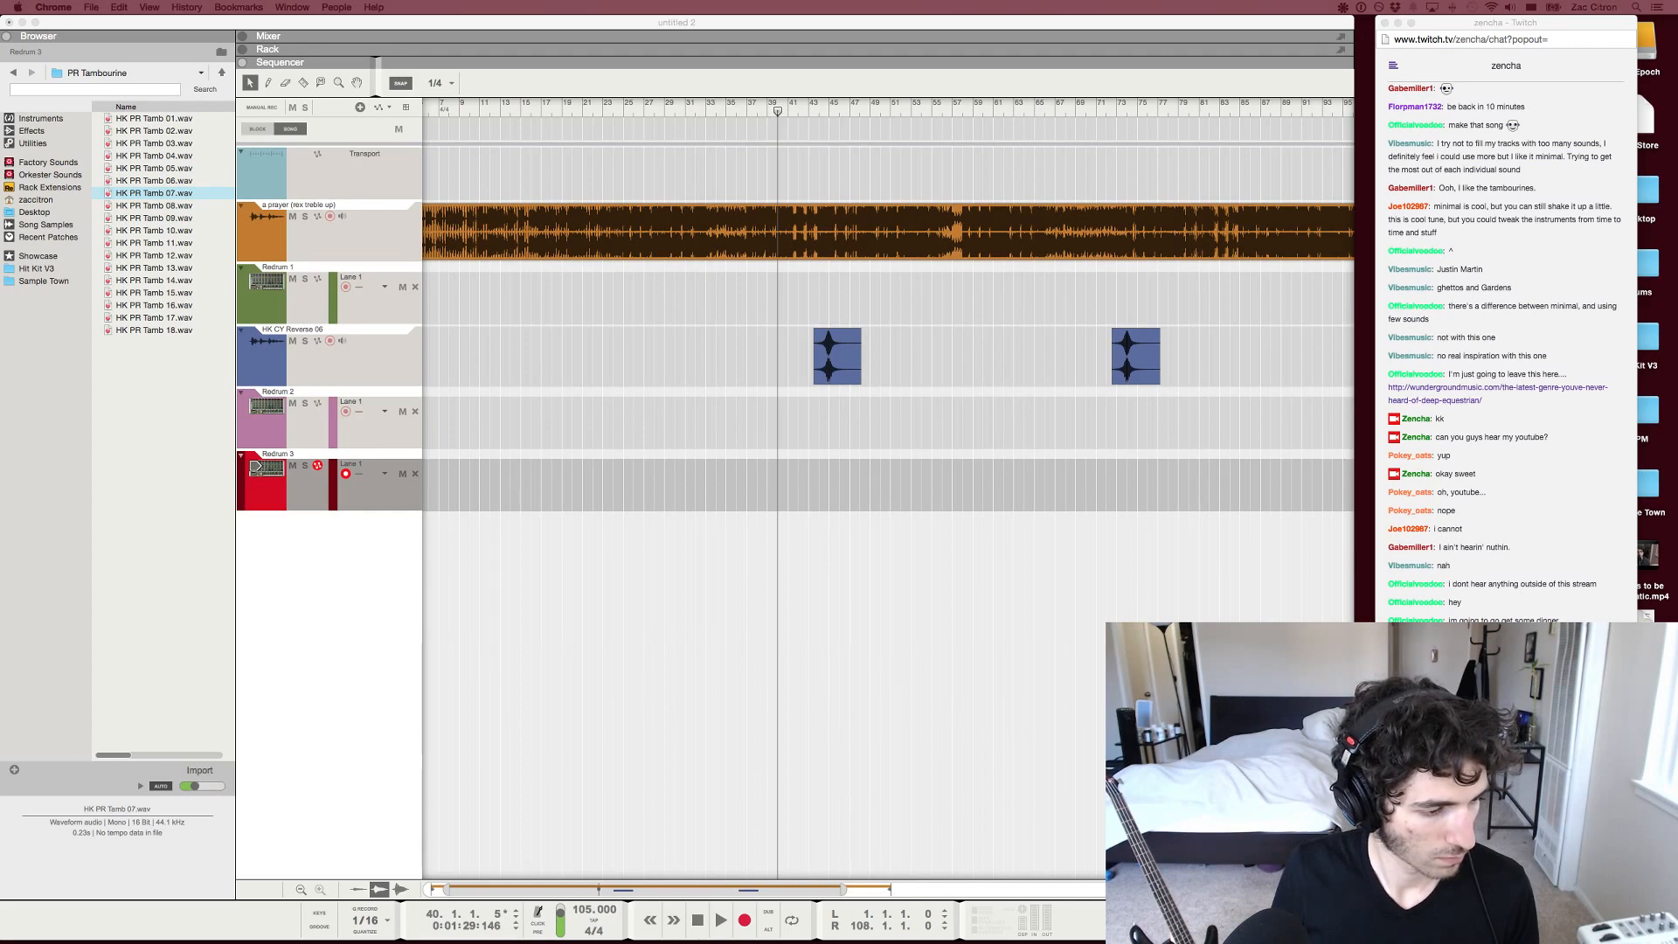
Import the "Safeword - You Can You Will" audio file as a new track below Redrum 3, solo it and return to bar 1
{"action": "left_click_drag", "start_coordinate": [153, 193], "coordinate": [424, 512]}
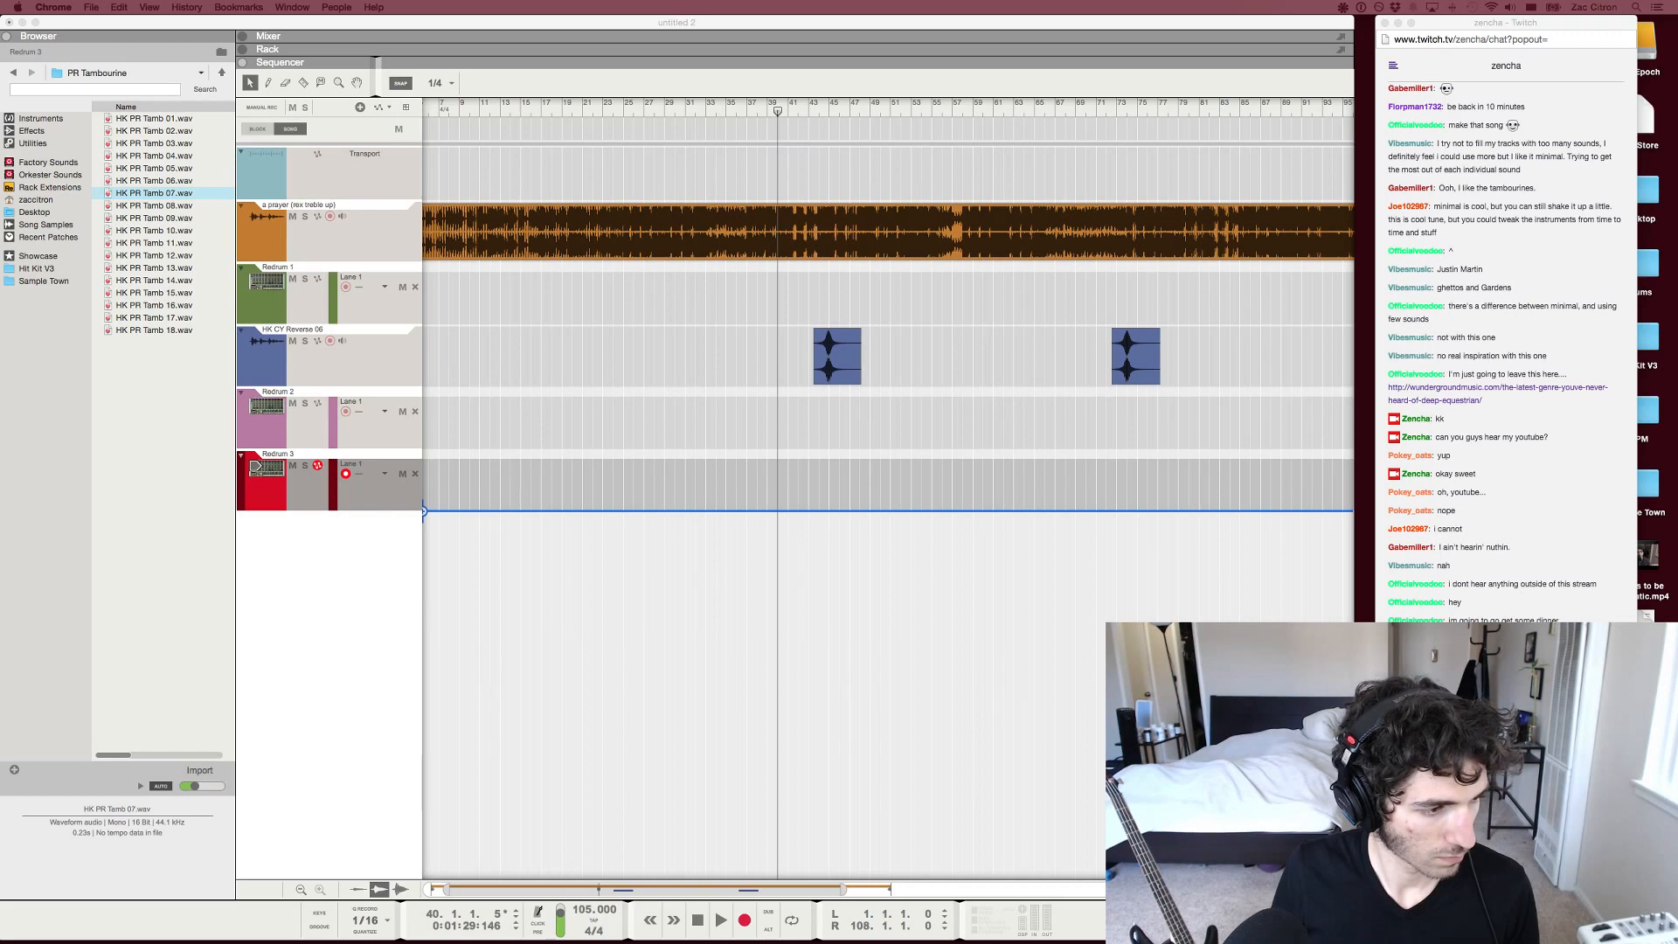
{"action": "left_click_drag", "start_coordinate": [424, 512], "coordinate": [462, 544]}
{"action": "key", "text": "s"}
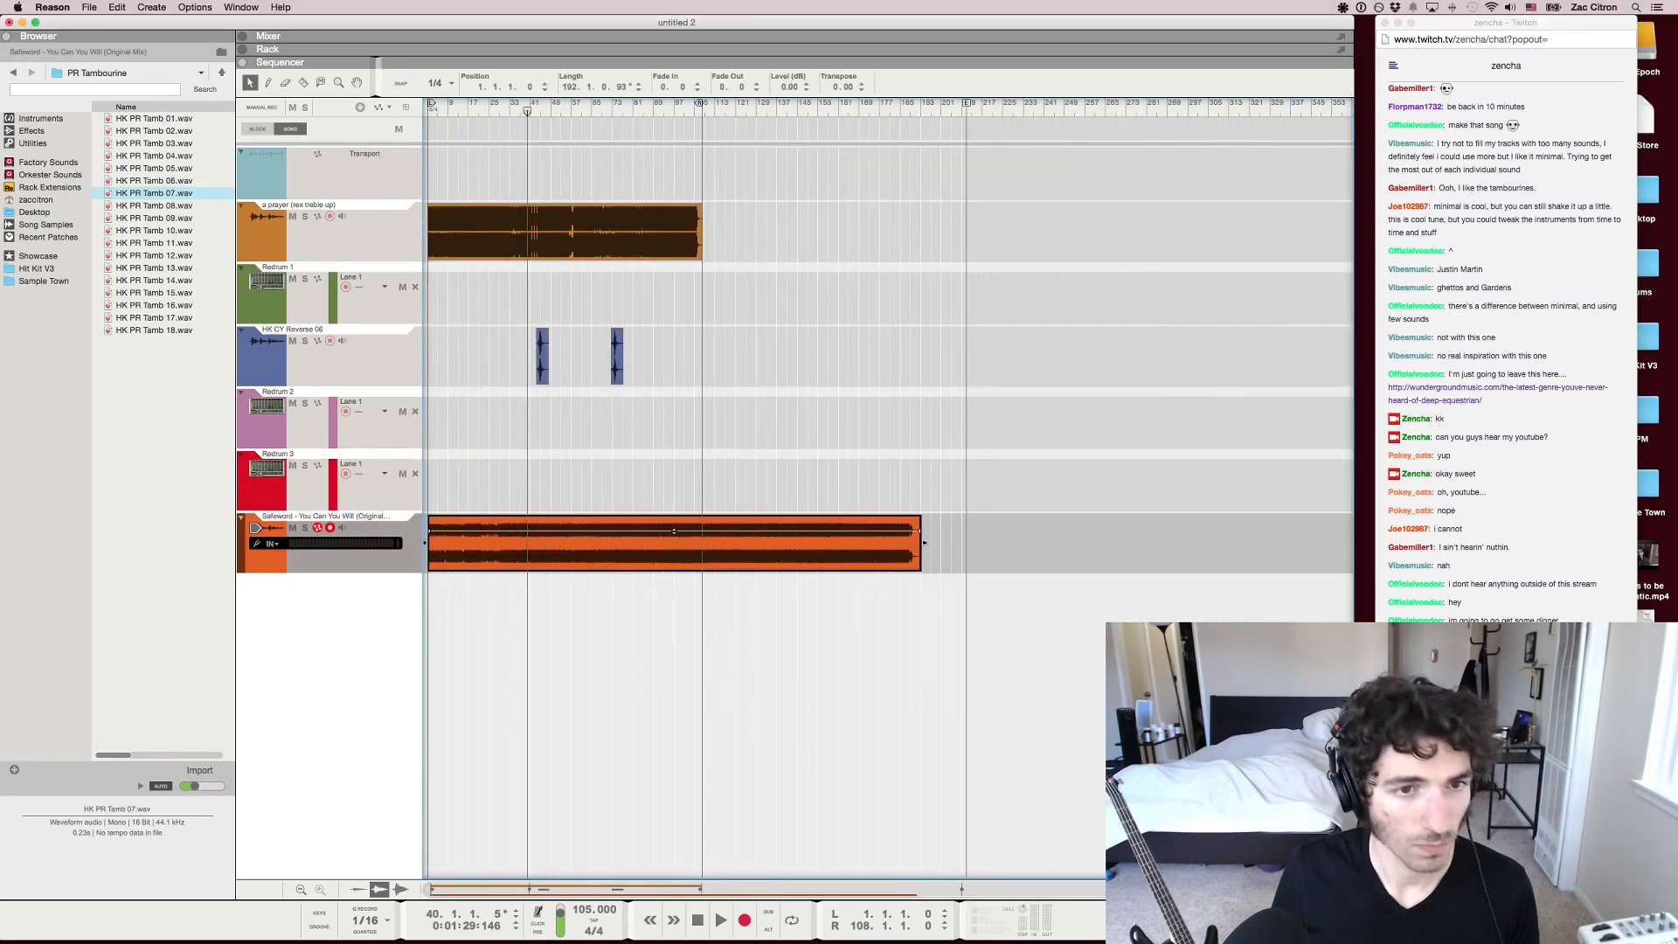
{"action": "left_click", "coordinate": [305, 528]}
{"action": "left_click_drag", "start_coordinate": [527, 111], "coordinate": [427, 111]}
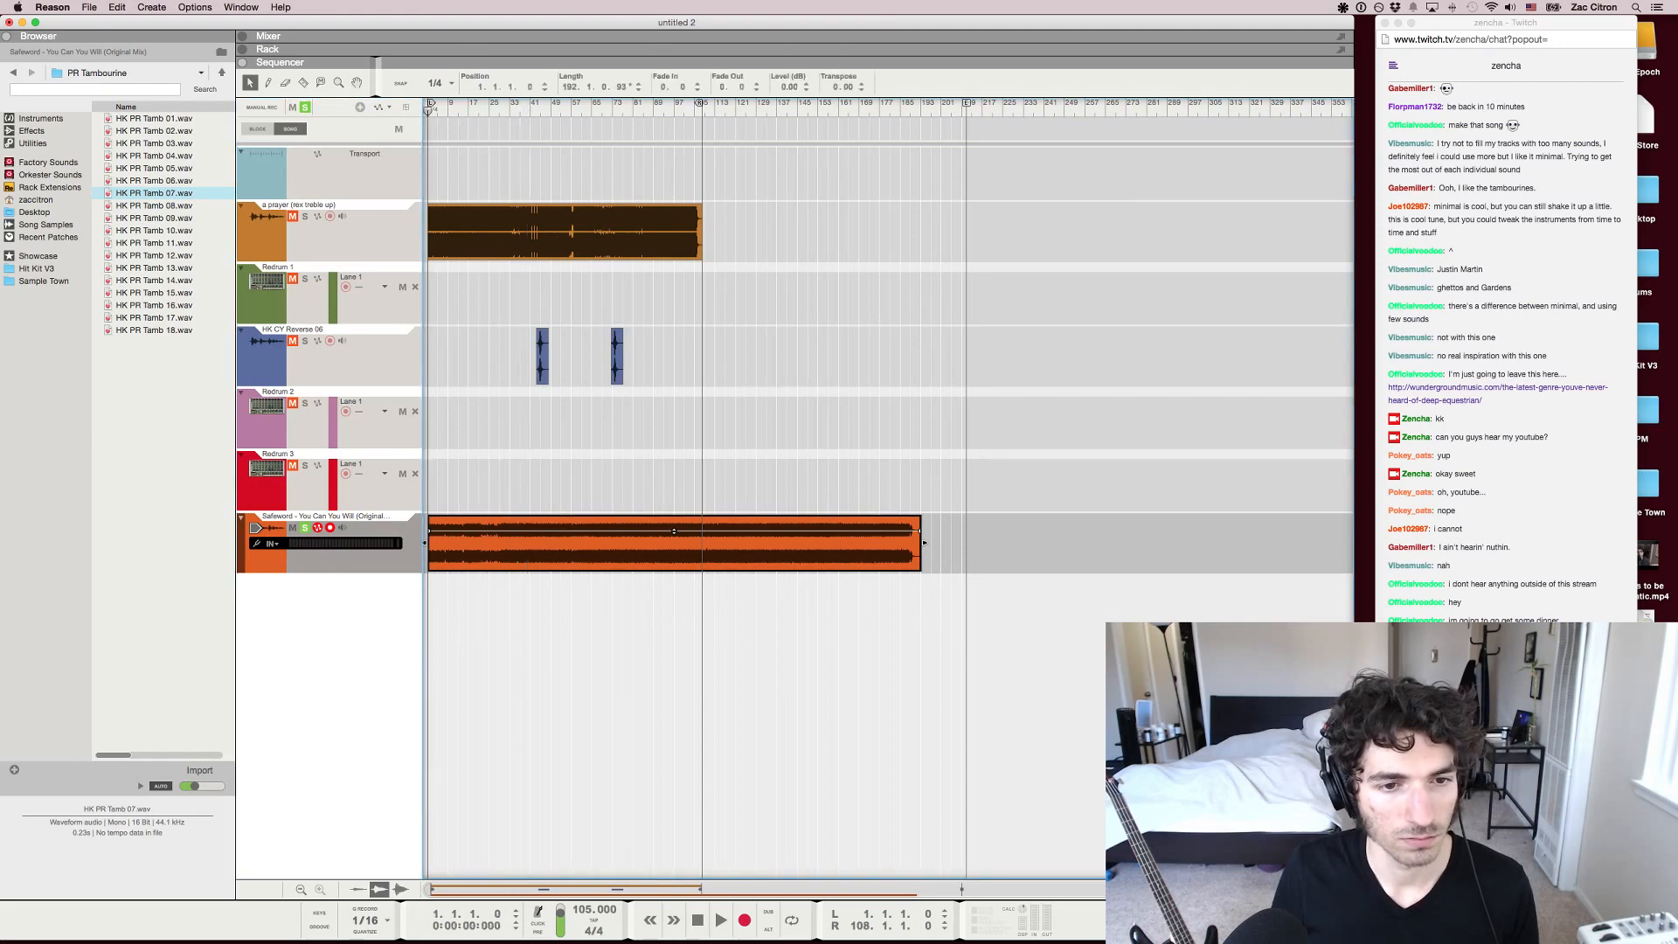
Move the song position to about bar 190, near the end of the Safeword clip, and delete the clip from its track
{"action": "scroll", "coordinate": [428, 111], "scroll_direction": "up", "scroll_amount": 5}
{"action": "scroll", "coordinate": [428, 111], "scroll_direction": "down", "scroll_amount": 2}
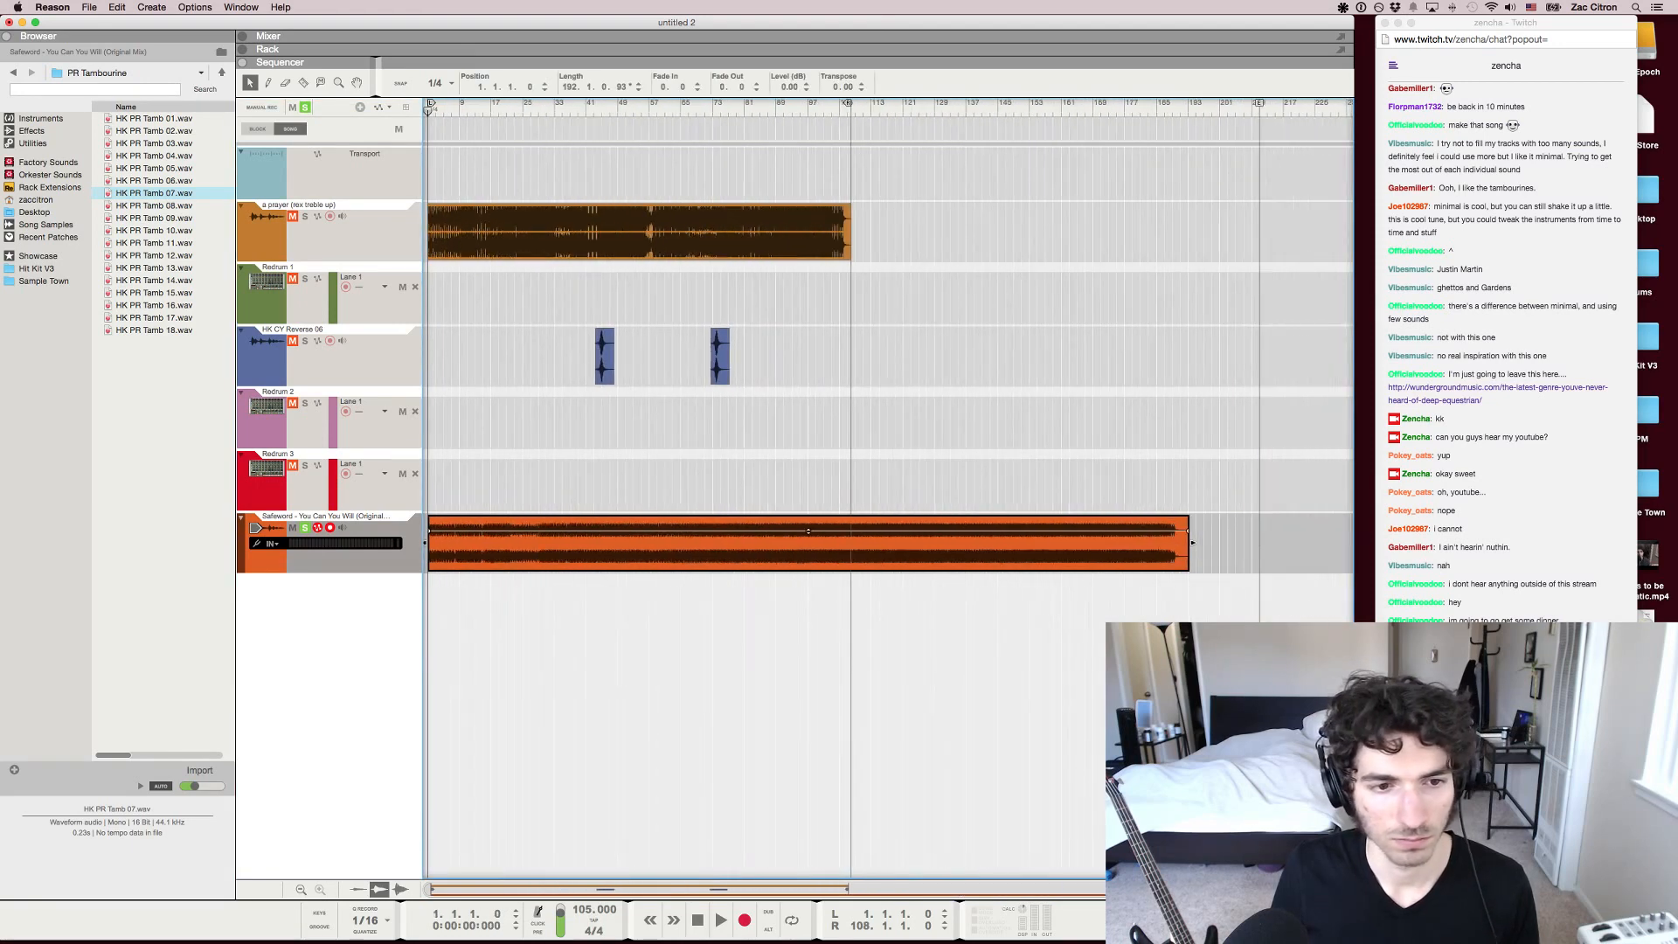
{"action": "left_click_drag", "start_coordinate": [1208, 111], "coordinate": [1180, 111]}
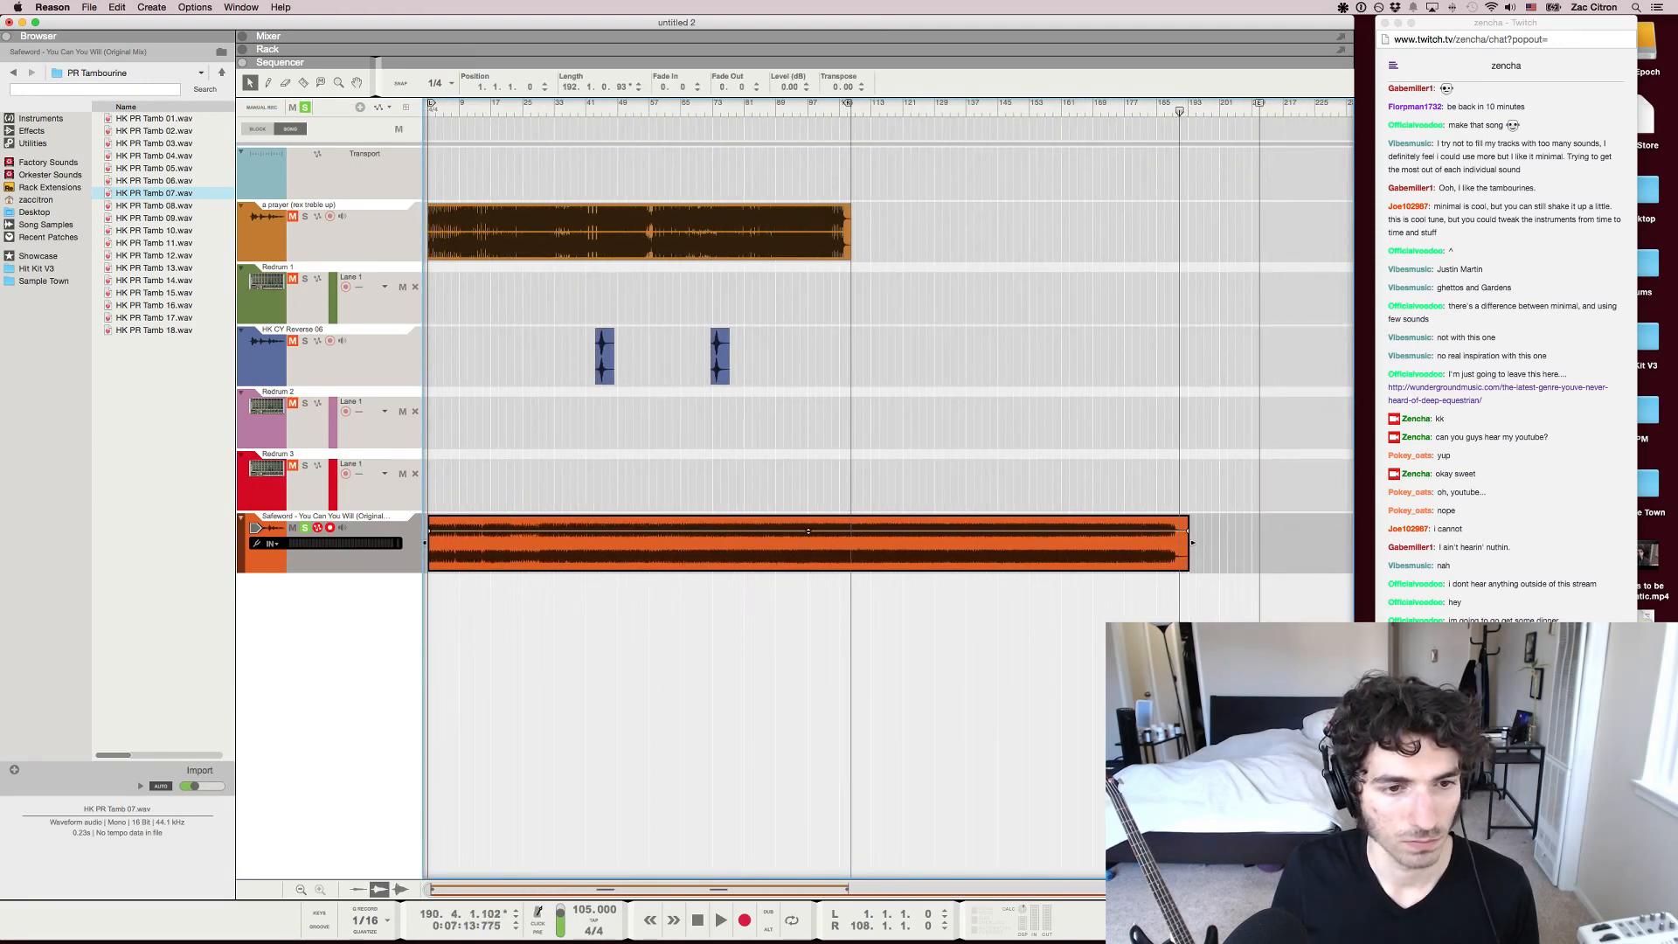
{"action": "key", "text": "Delete"}
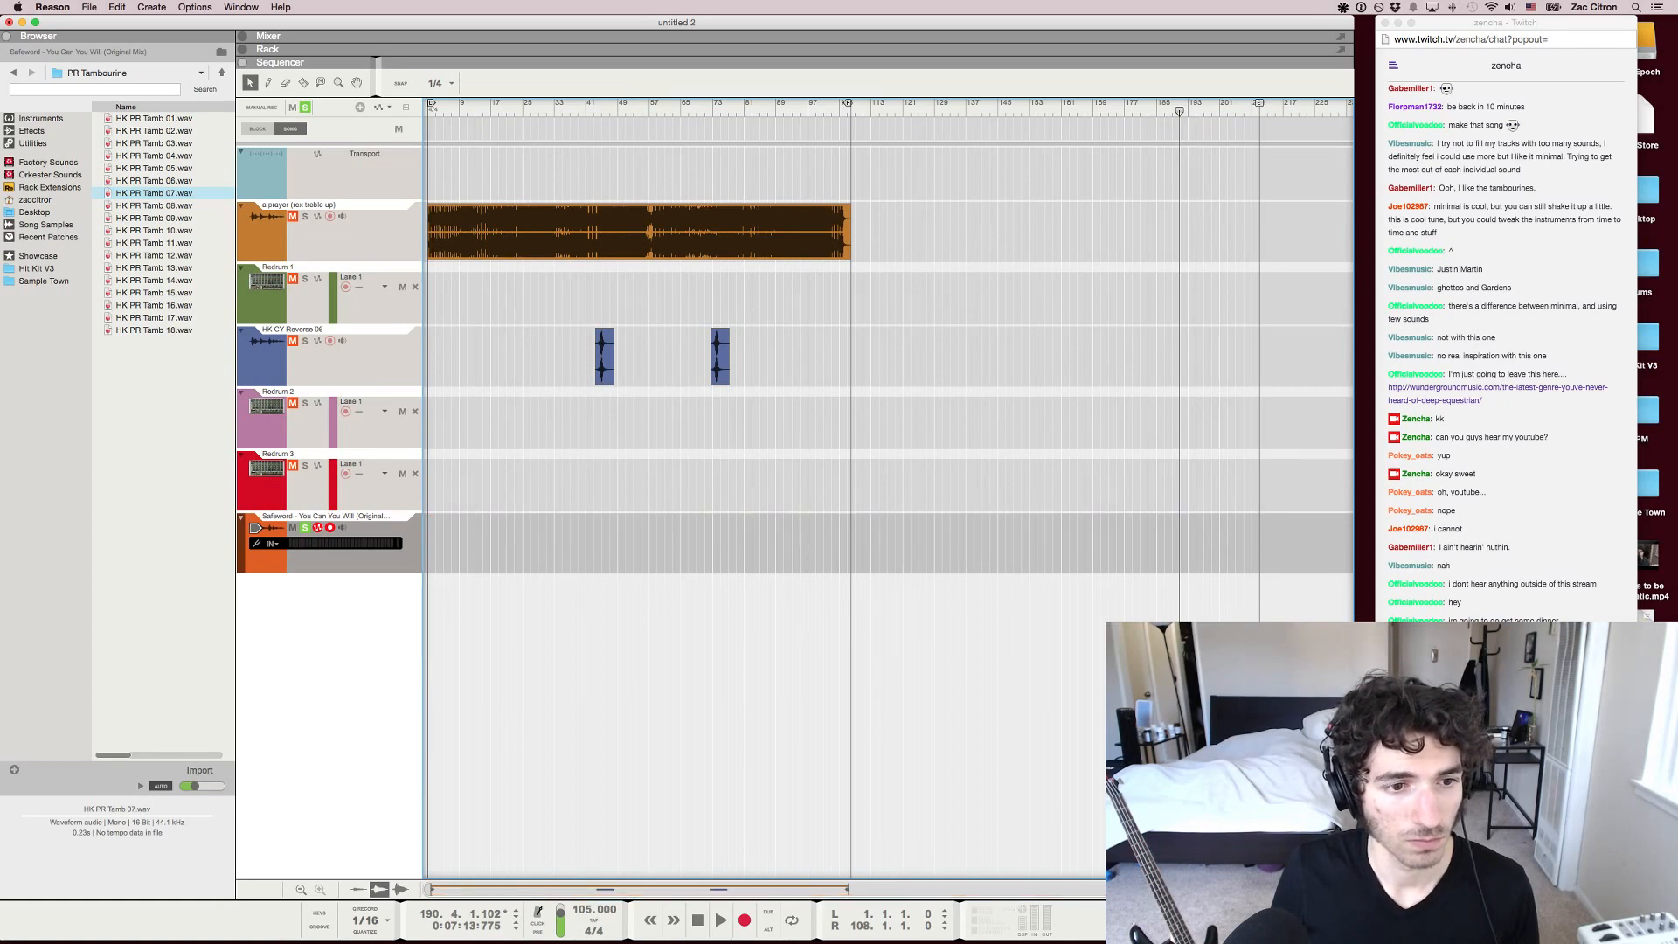
Set the song tempo to 118 BPM
{"action": "key", "text": "super+Tab"}
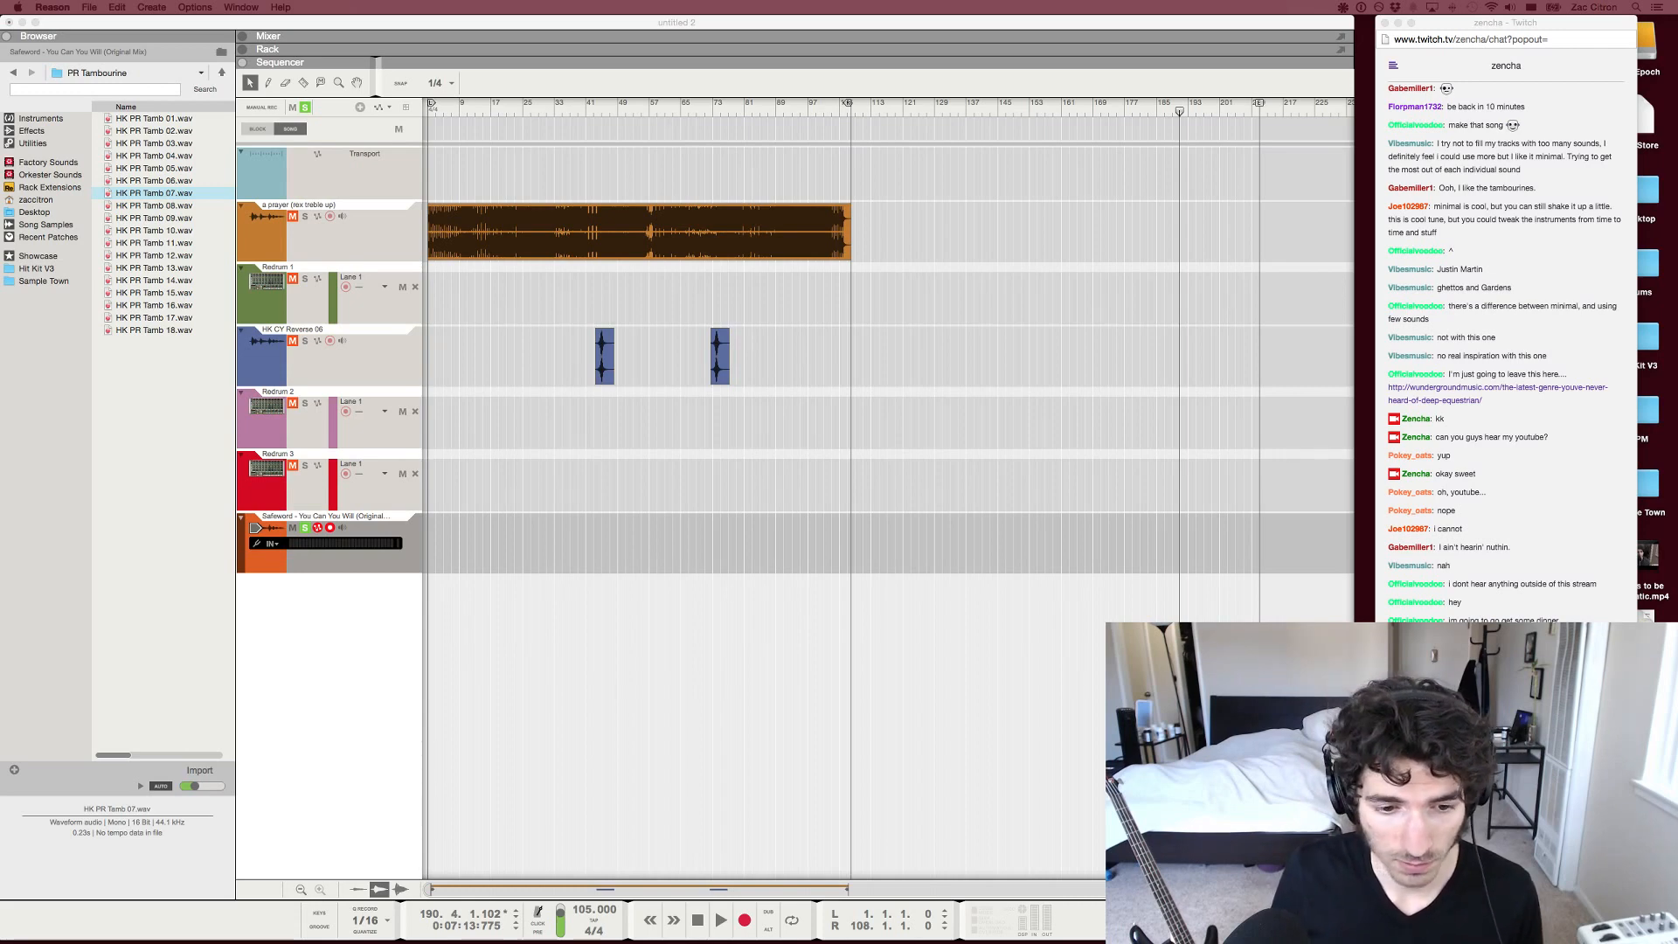
{"action": "left_click", "coordinate": [582, 909]}
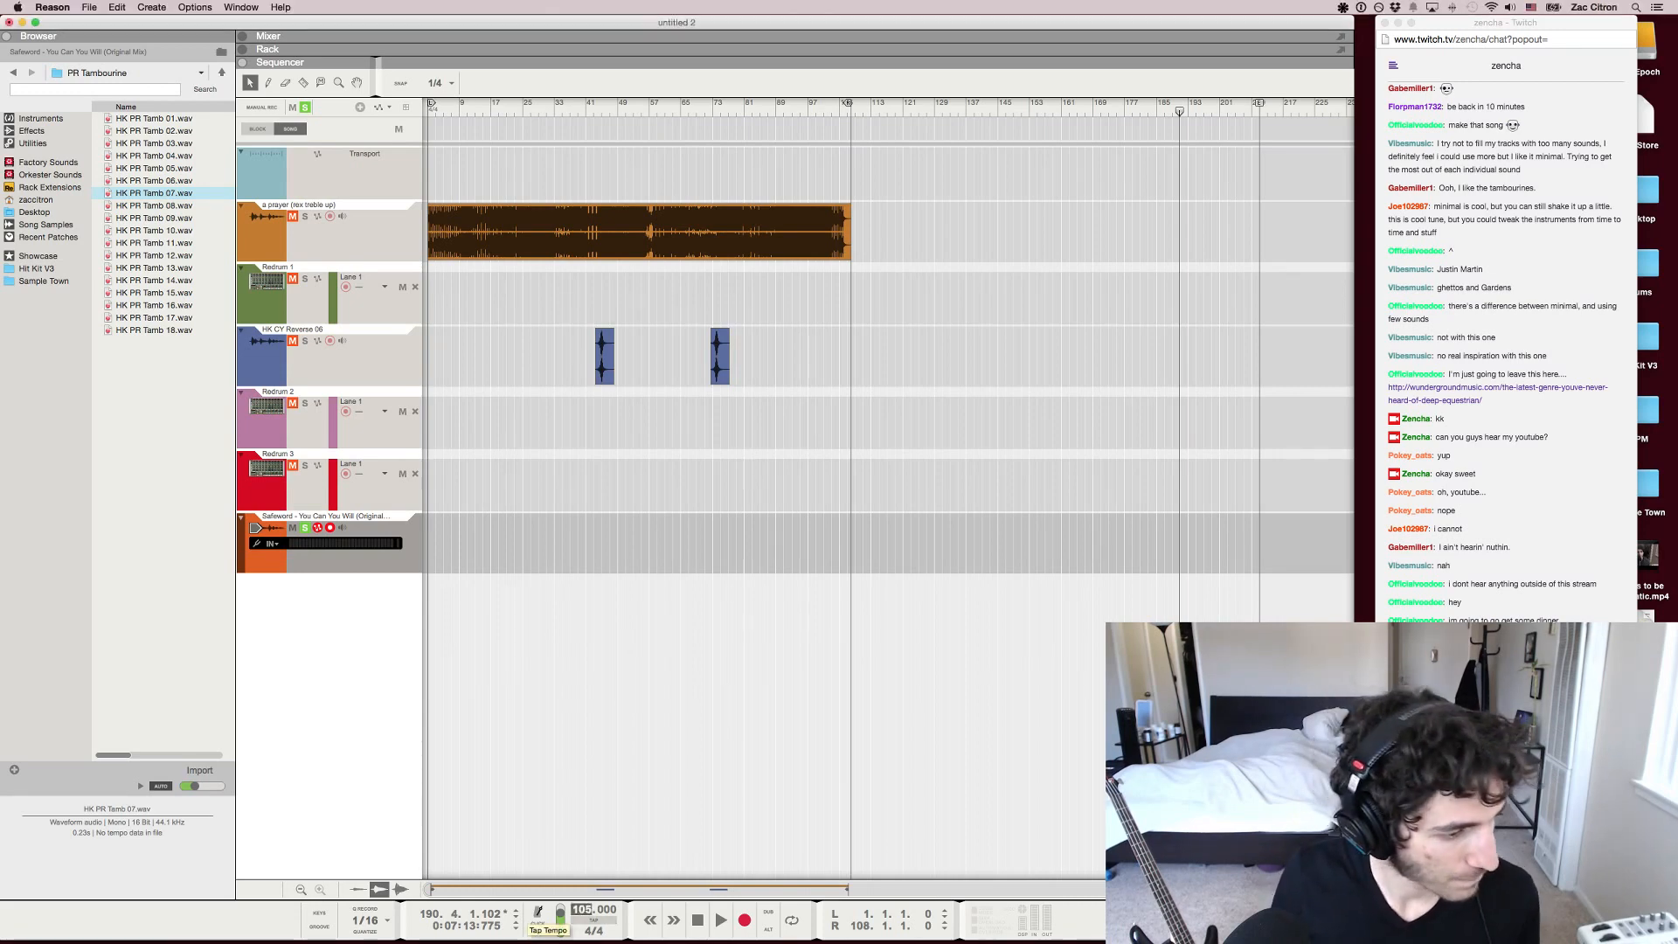
{"action": "left_click", "coordinate": [594, 920]}
{"action": "left_click", "coordinate": [593, 921]}
{"action": "left_click", "coordinate": [594, 920]}
{"action": "left_click", "coordinate": [594, 921]}
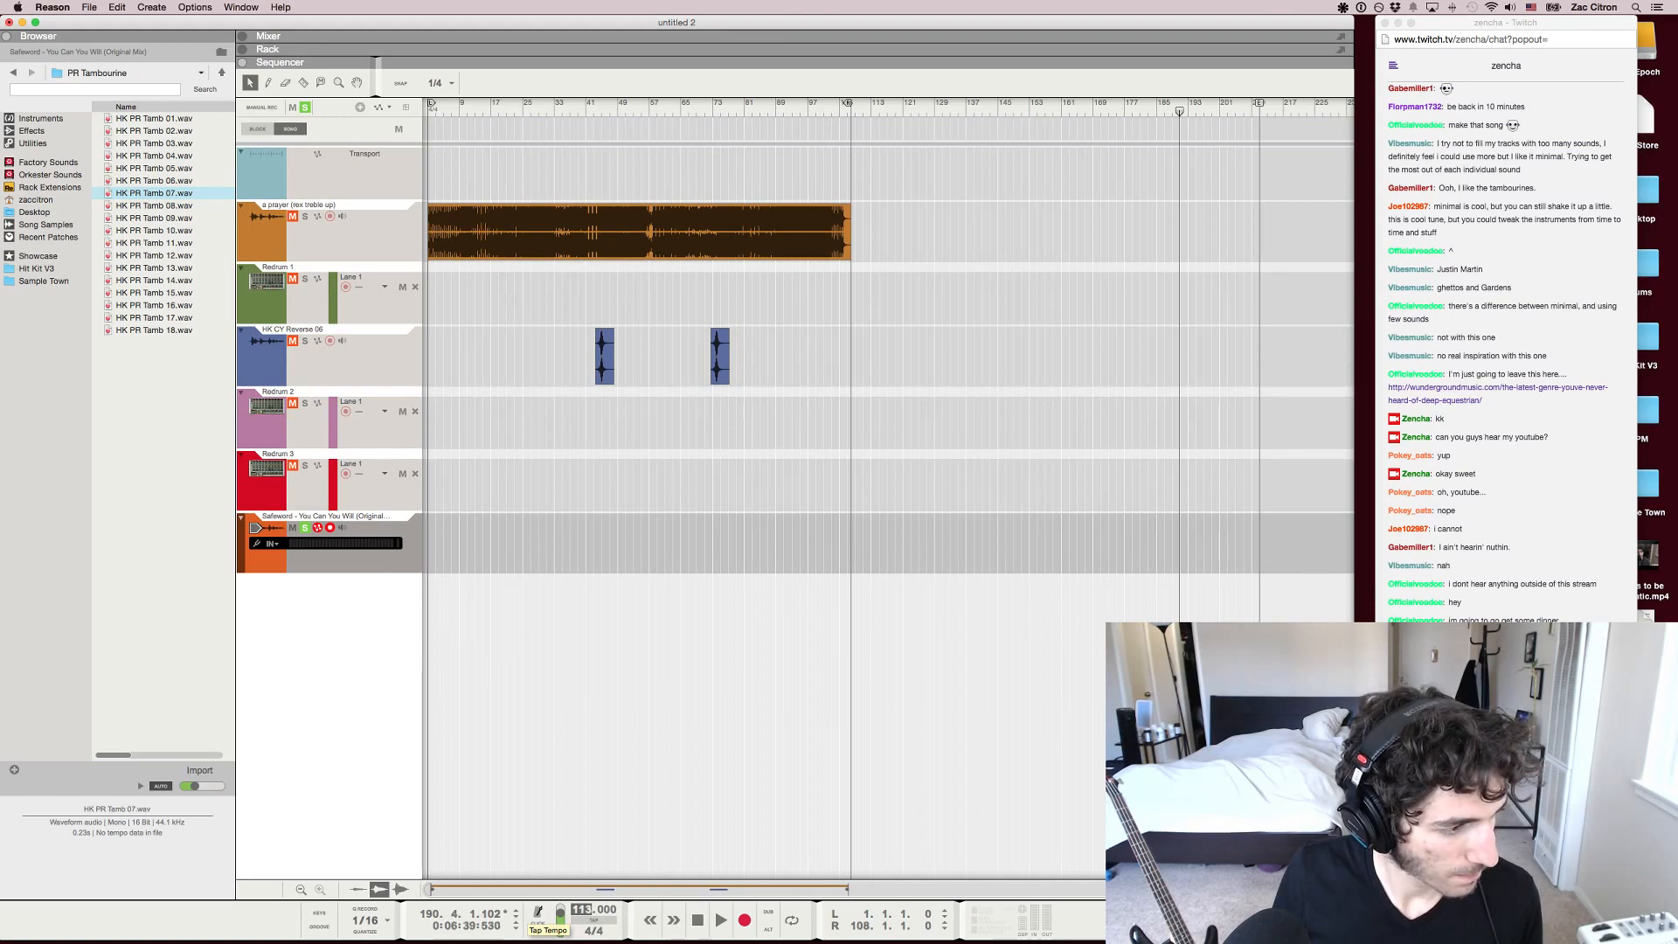
{"action": "key", "text": "Up"}
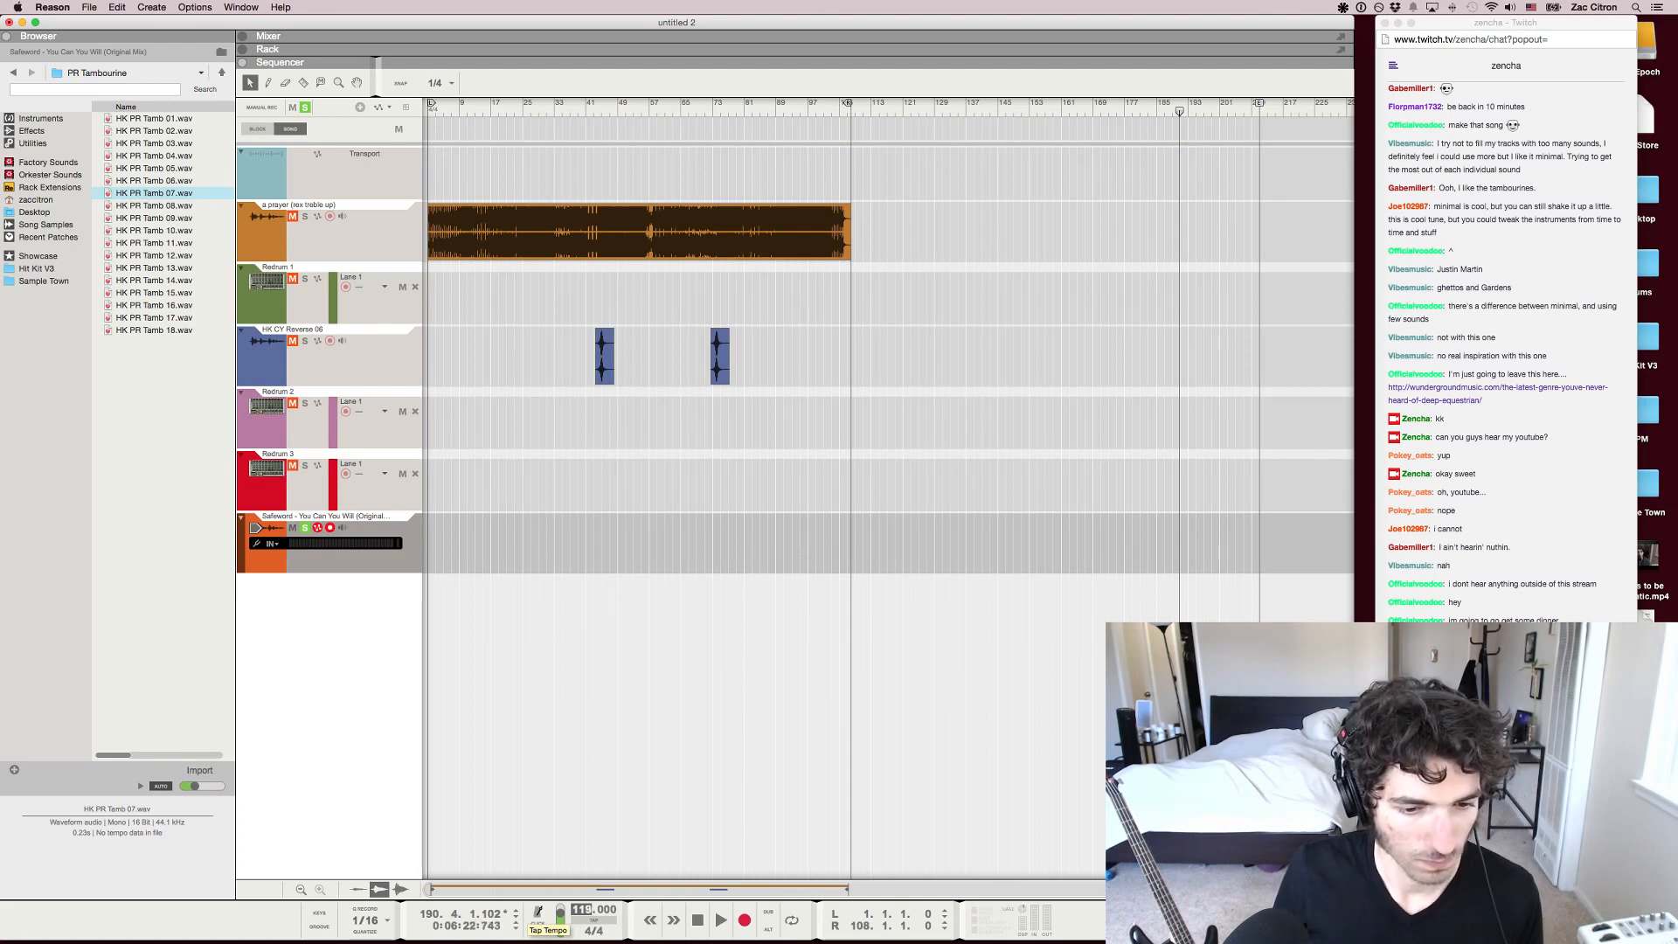
{"action": "left_click", "coordinate": [539, 914]}
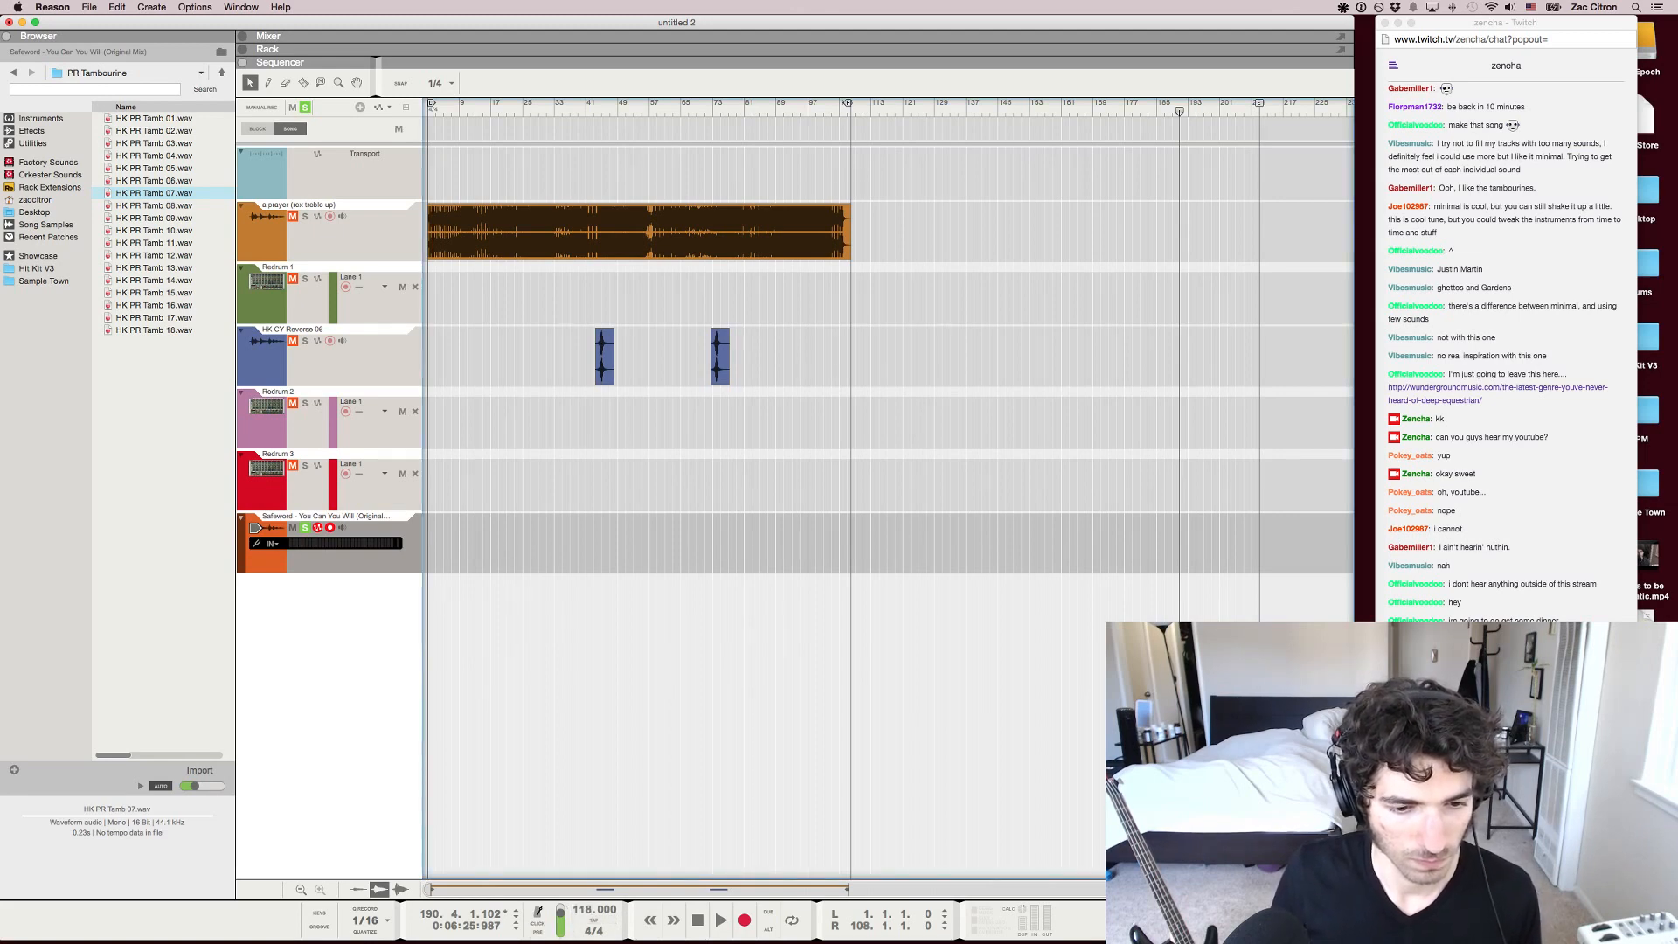
Import the Safeword audio file again onto its existing soloed track, starting at bar 1
{"action": "key", "text": "super+Tab"}
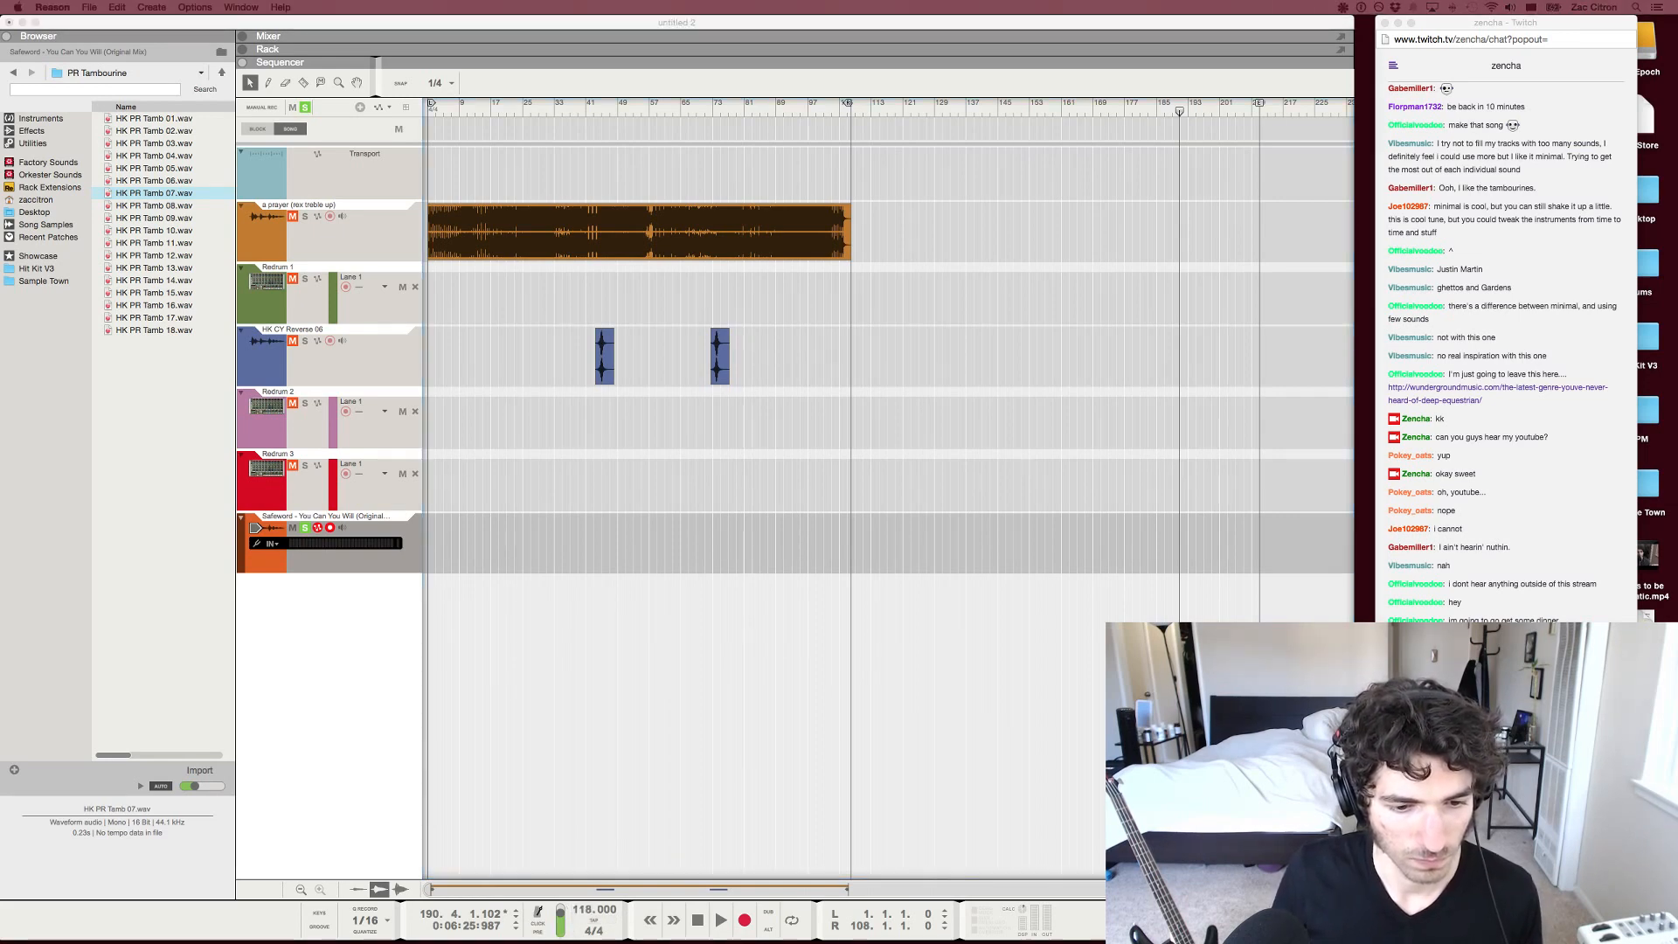
{"action": "left_click", "coordinate": [453, 543]}
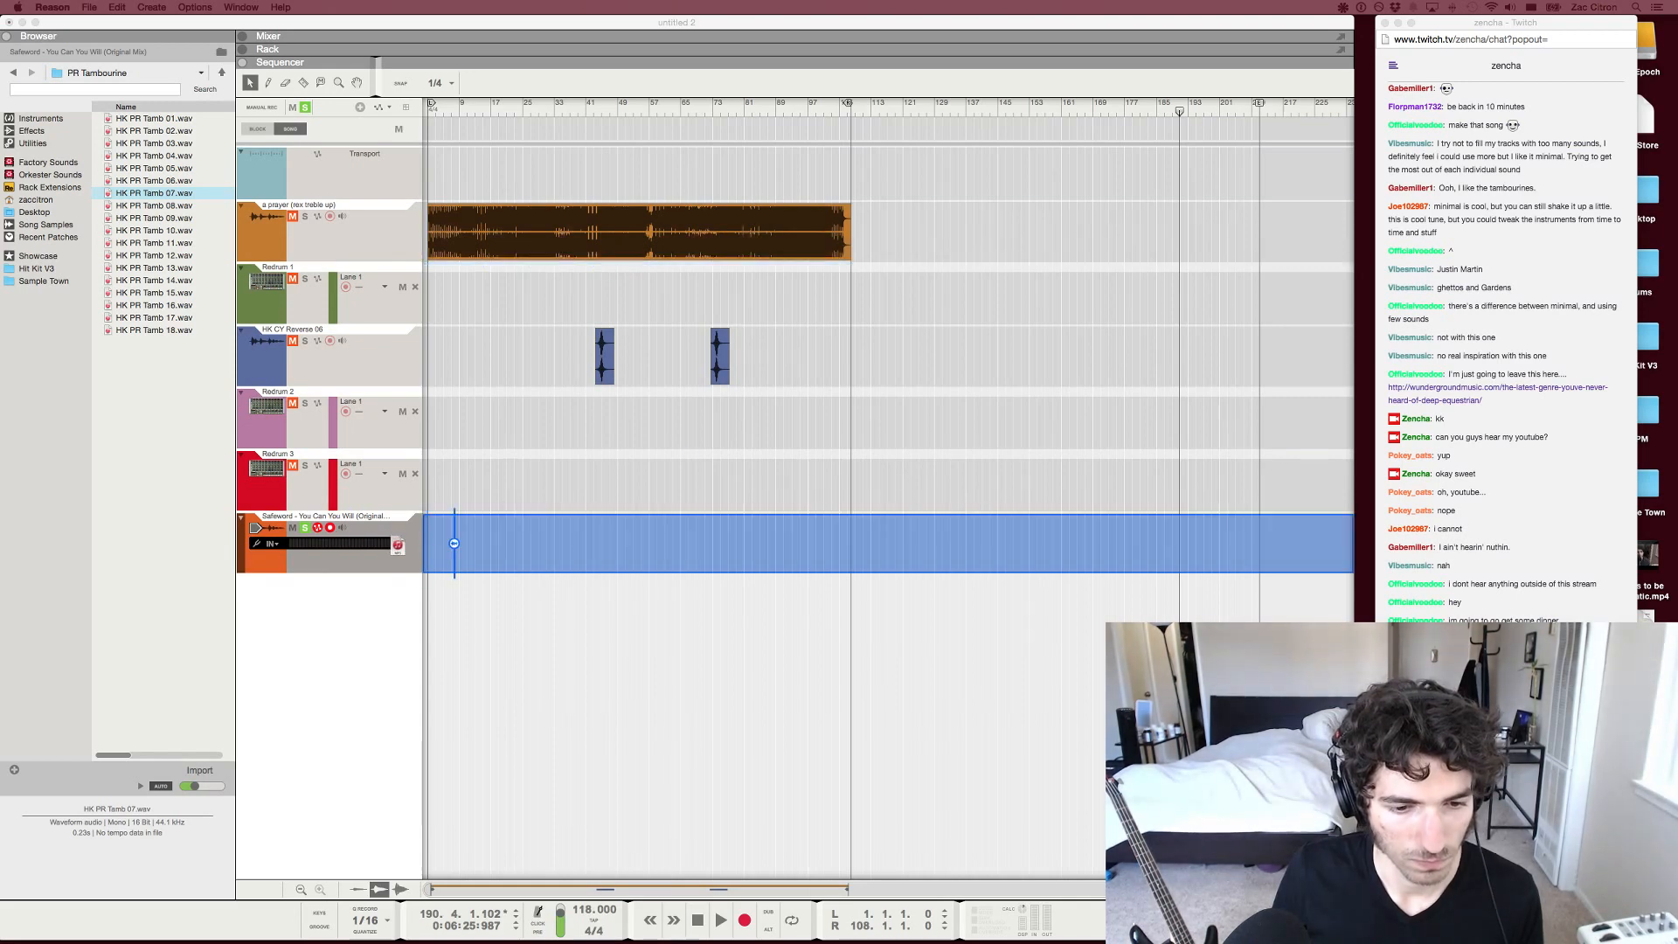
{"action": "mouse_move", "coordinate": [454, 543]}
{"action": "left_mouse_down"}
{"action": "mouse_move", "coordinate": [472, 546]}
{"action": "mouse_move", "coordinate": [442, 547]}
{"action": "left_mouse_up"}
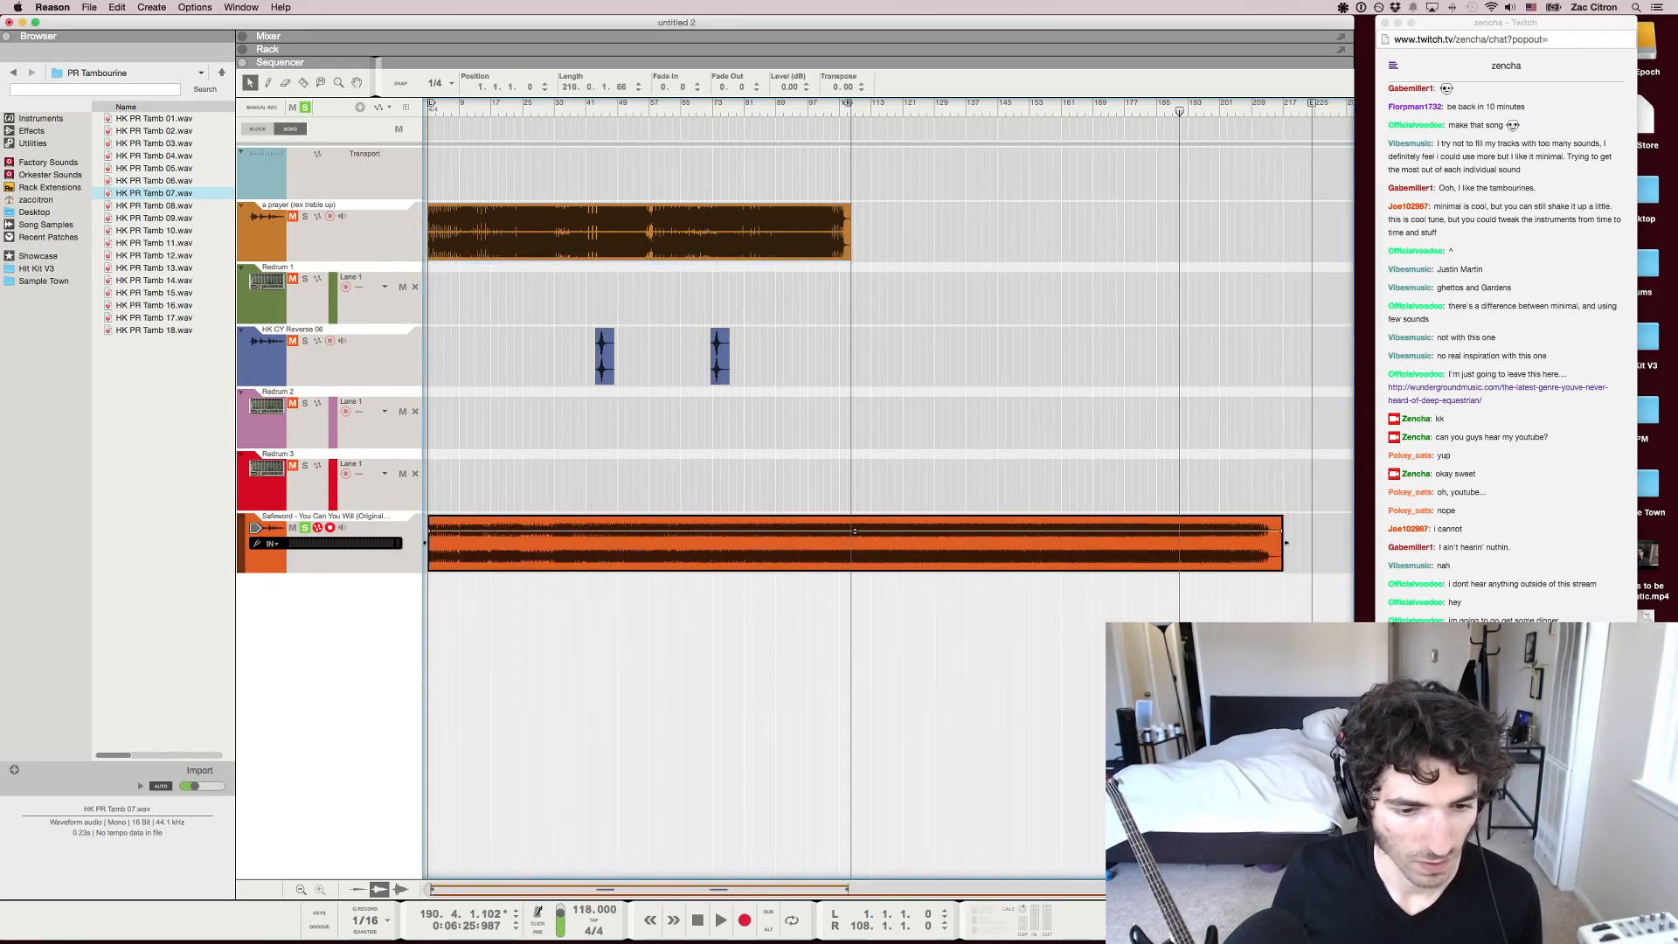
Play the soloed Safeword track from the start with the mixer shown, and switch to the Twitch chat in Chrome
{"action": "key", "text": "shift+Return"}
{"action": "key", "text": "shift+Return"}
{"action": "key", "text": "space"}
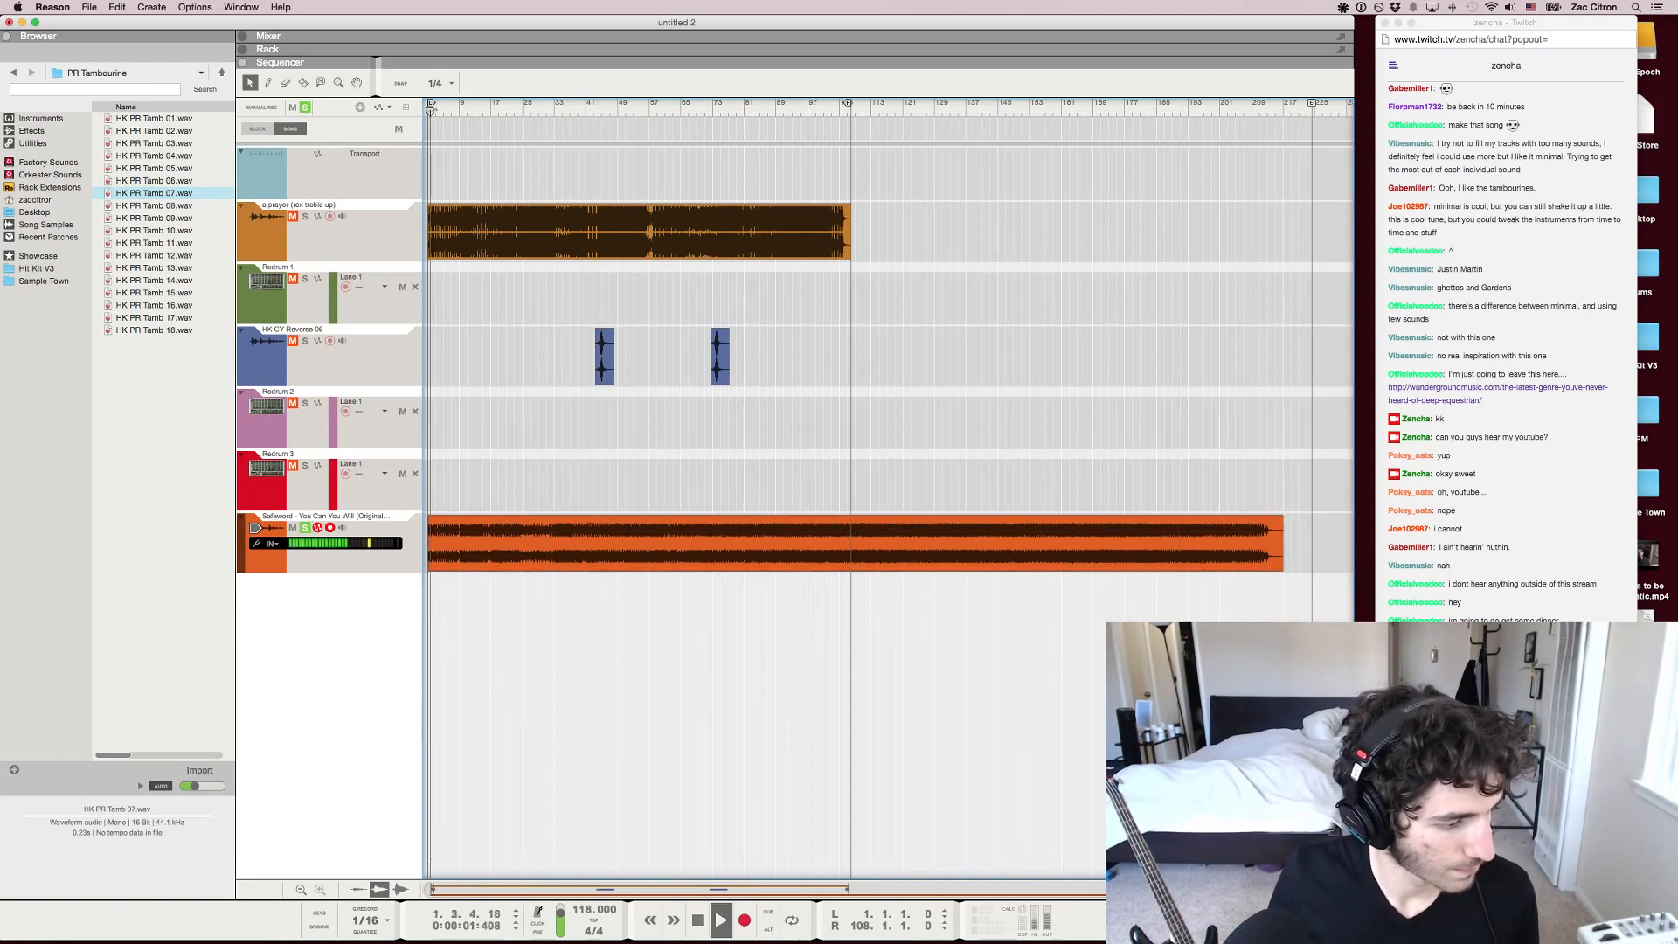
{"action": "key", "text": "F5"}
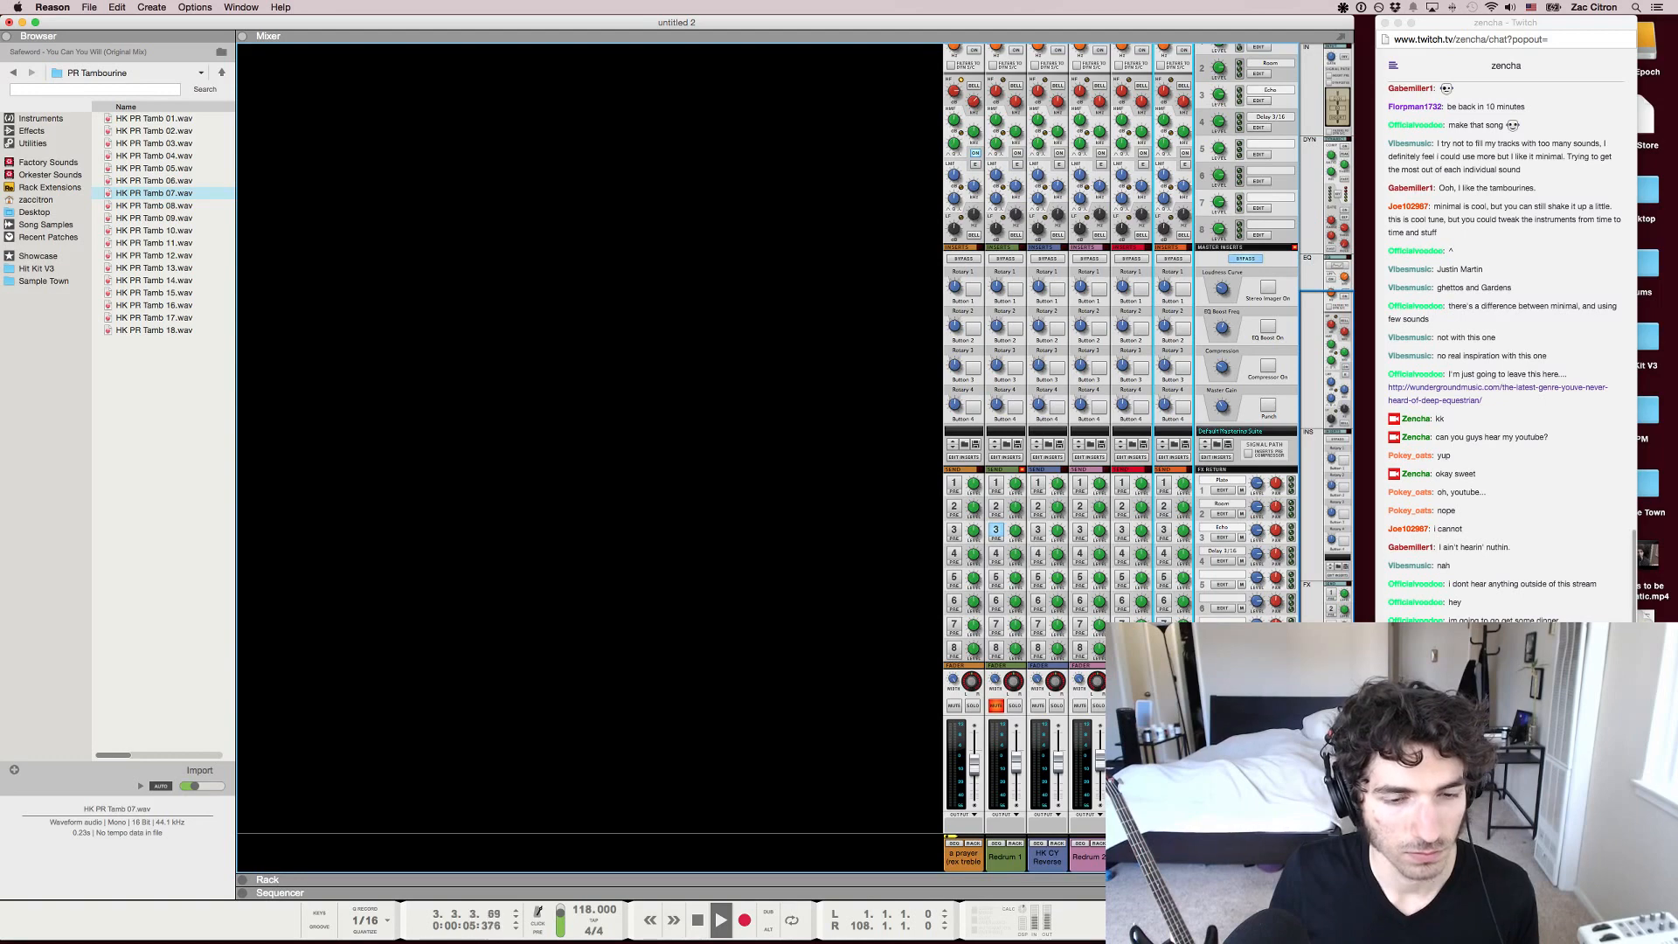
{"action": "scroll", "coordinate": [1506, 681], "scroll_direction": "down", "scroll_amount": 3}
{"action": "left_click", "coordinate": [1506, 839]}
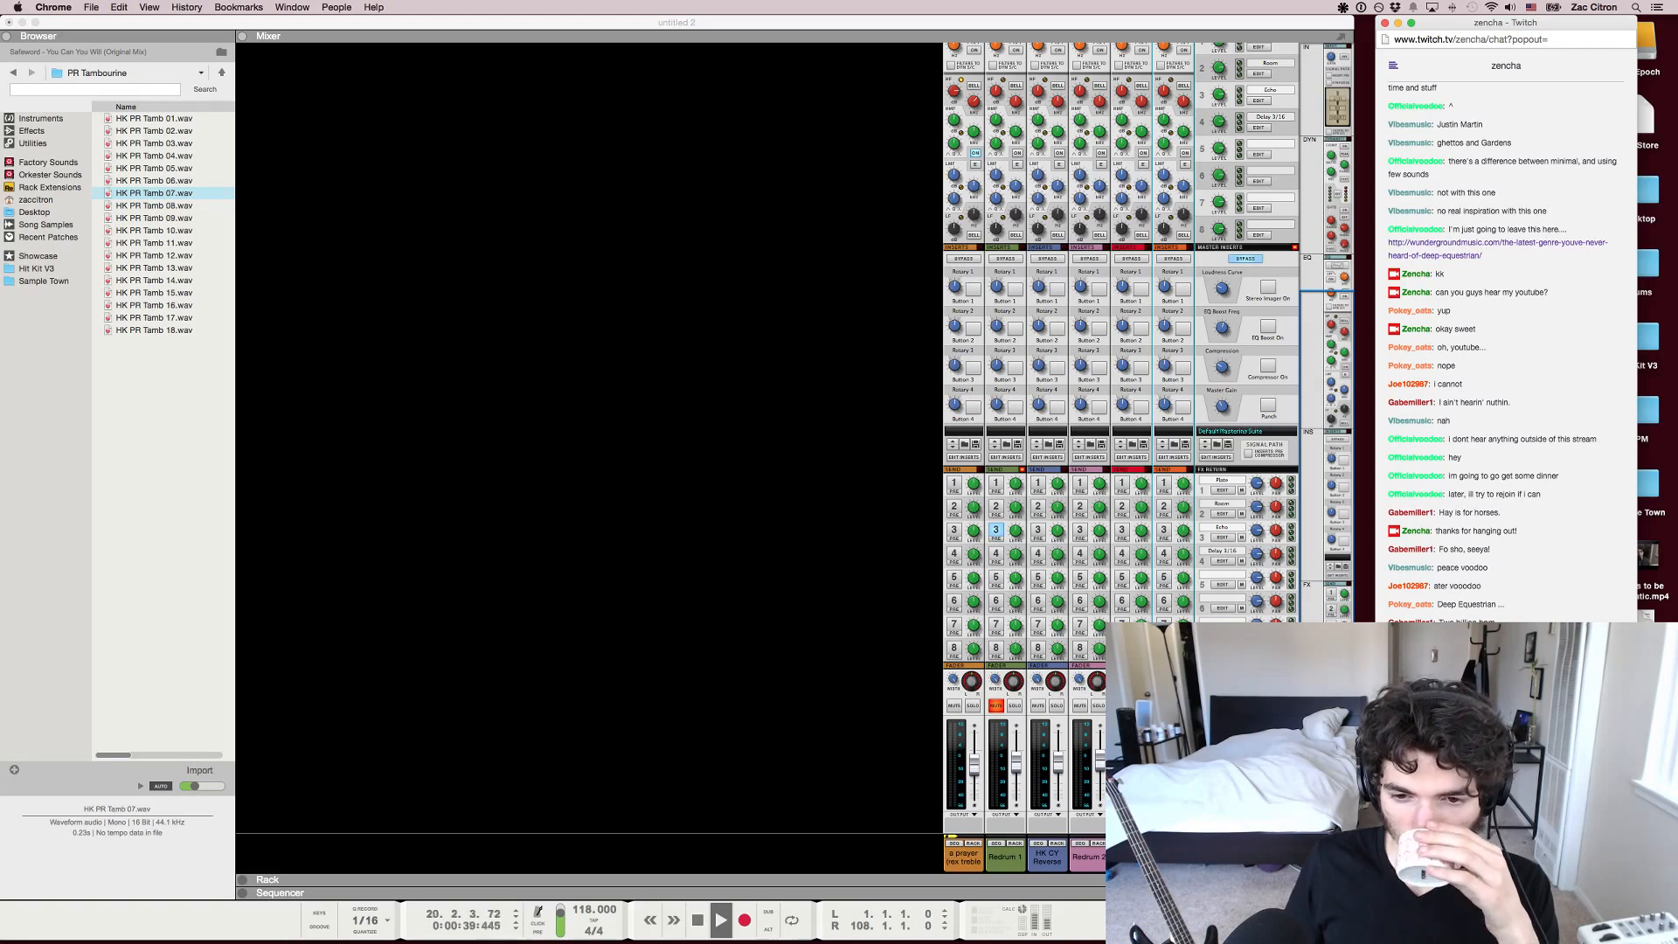
Return to Reason's sequencer, zoom in around the song position while listening, and stop playback at about bar 25
{"action": "key", "text": "super+Tab"}
{"action": "key", "text": "F7"}
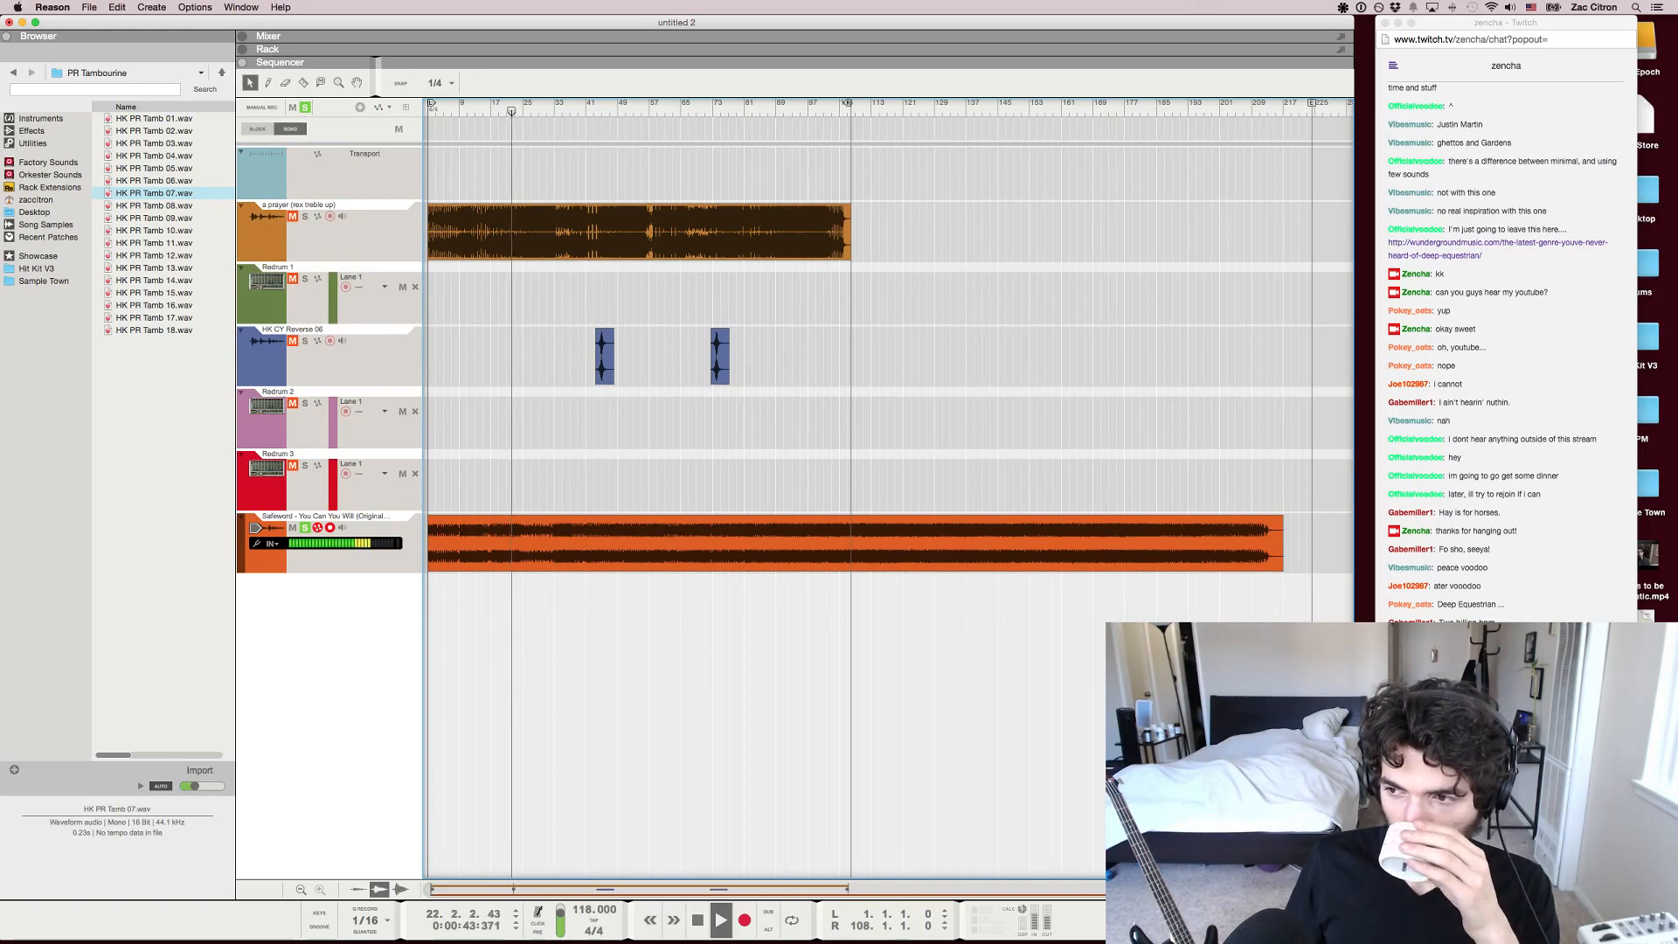
{"action": "key", "text": "h"}
{"action": "key", "text": "h"}
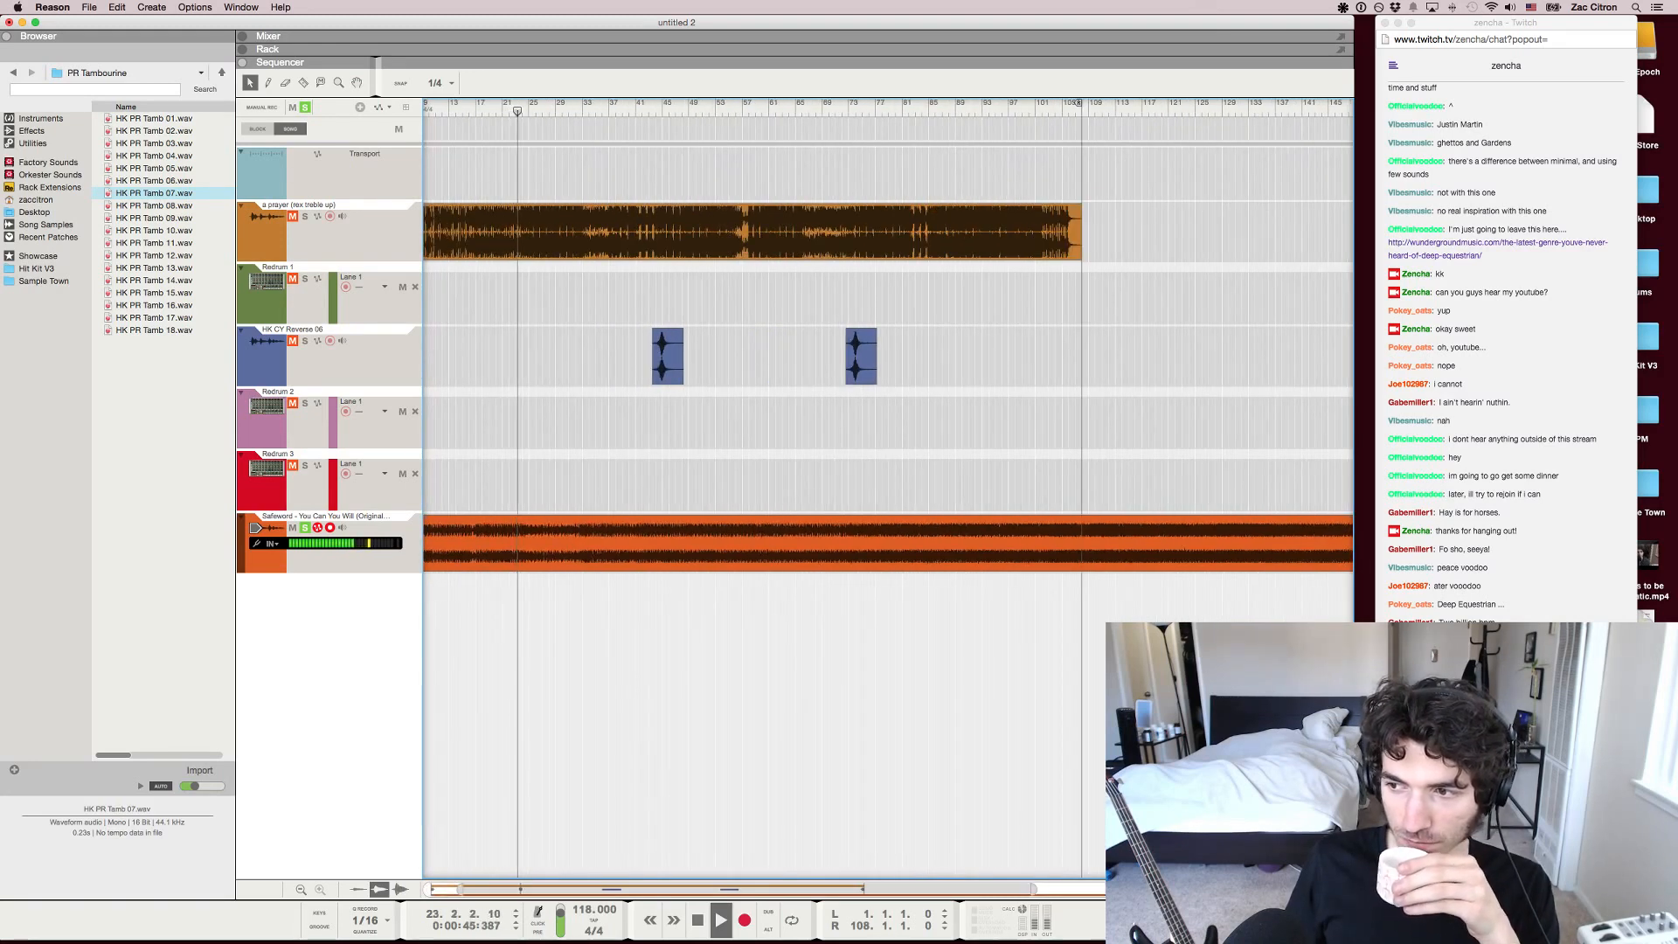
{"action": "key", "text": "h"}
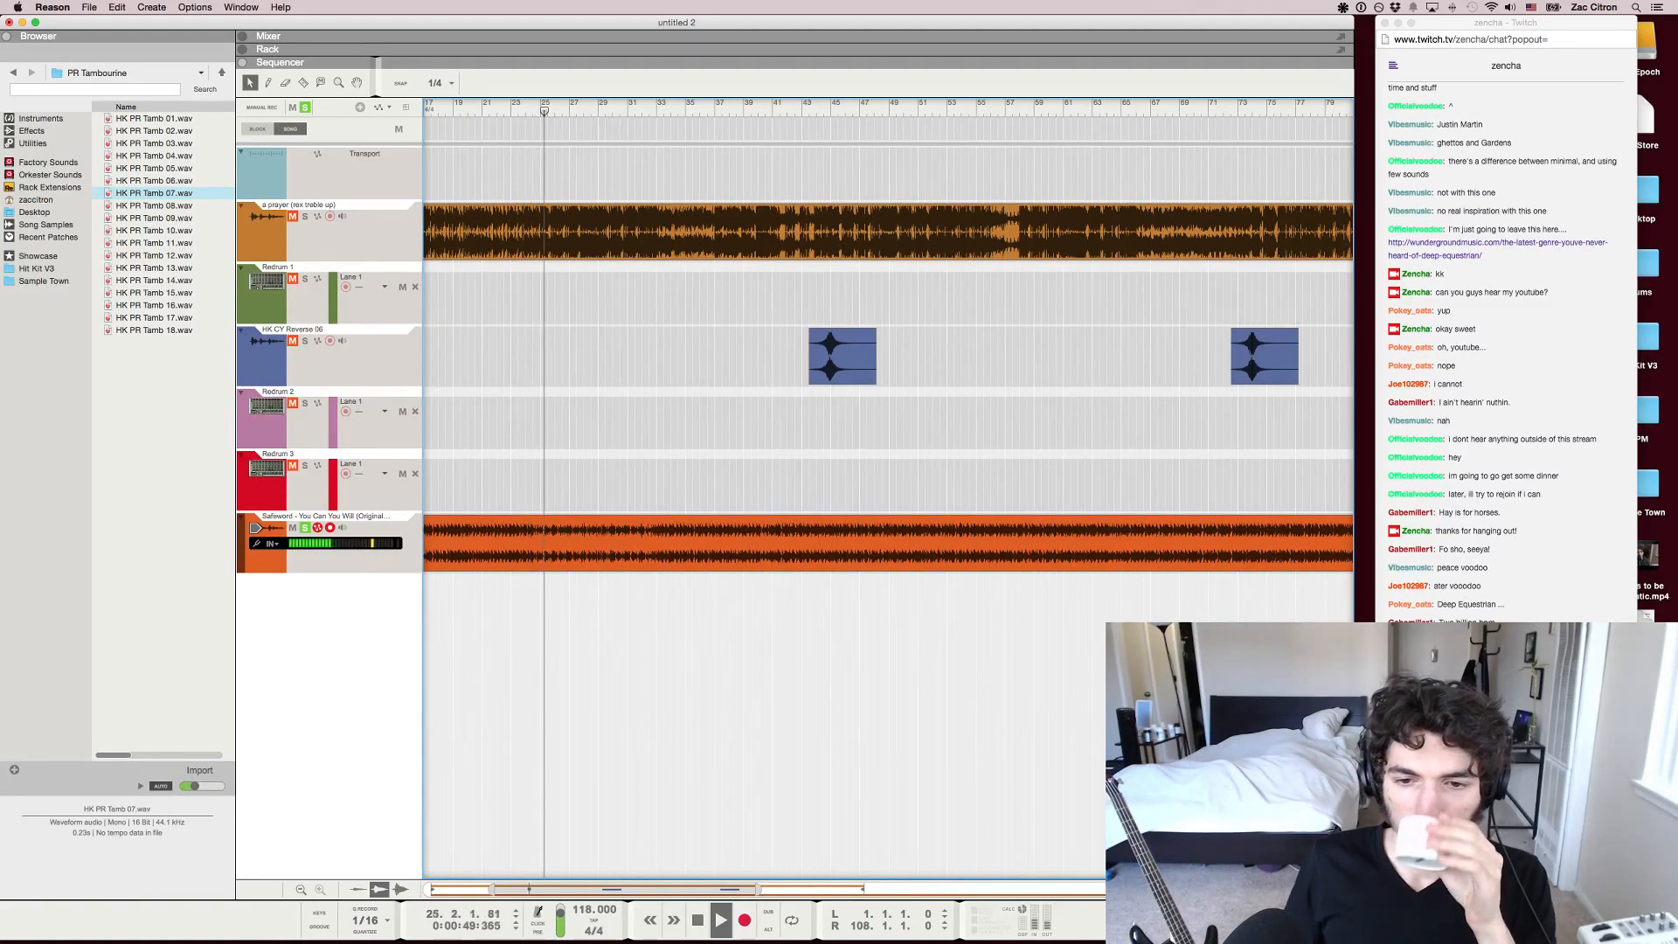
{"action": "key", "text": "space"}
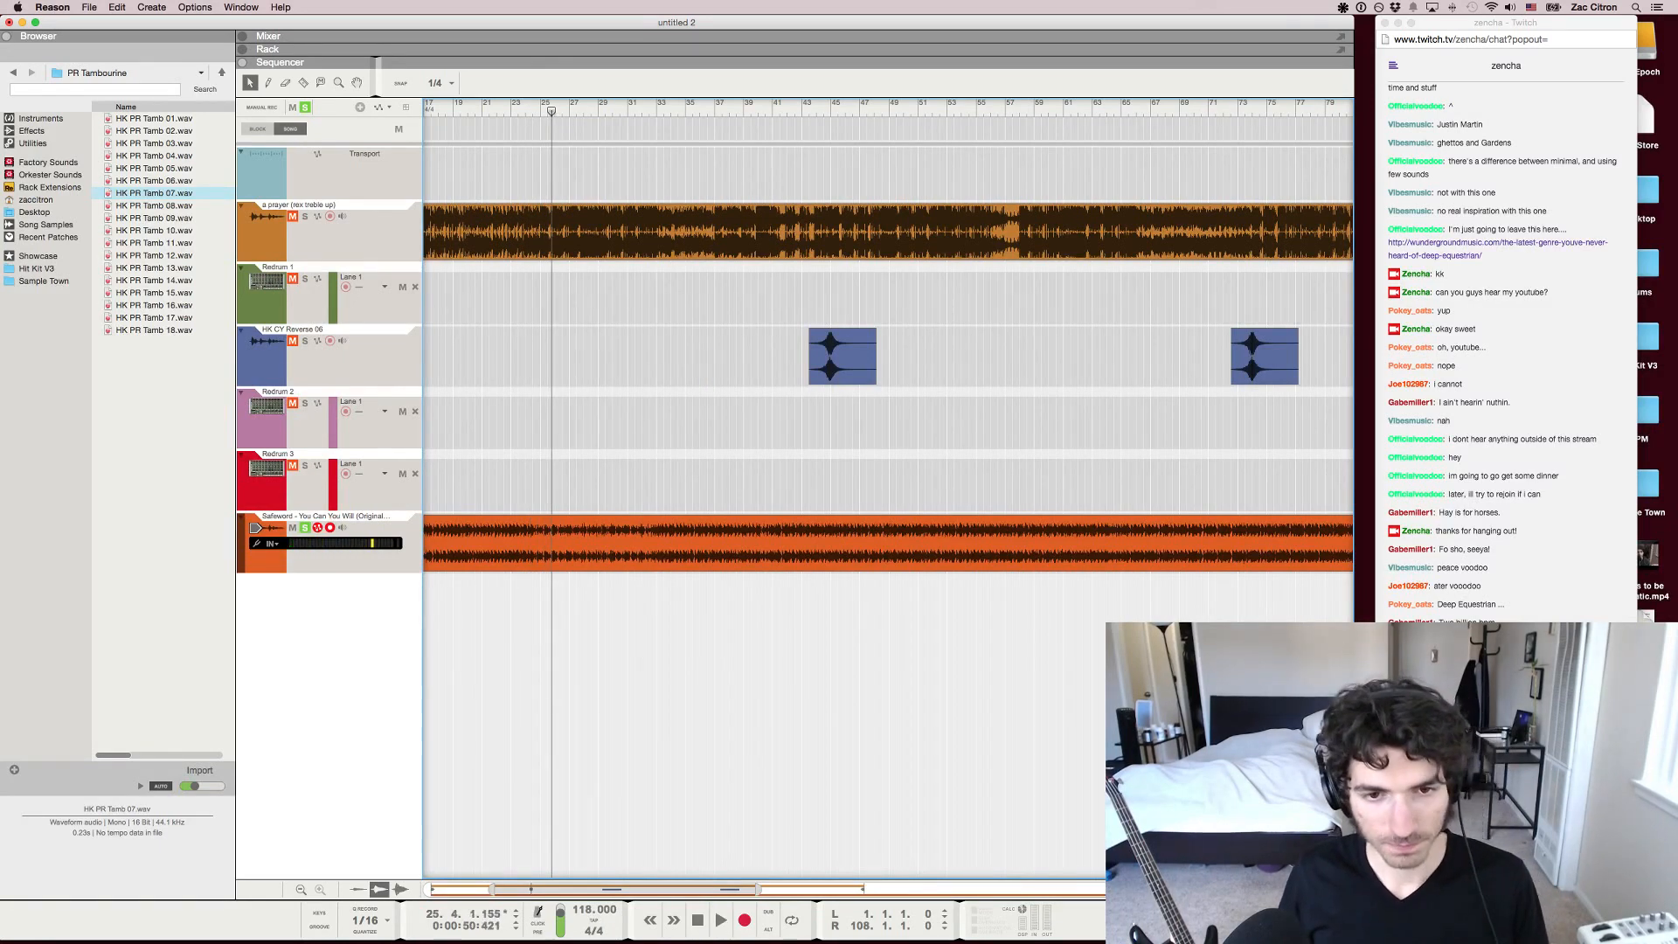
Resume playback of the Safeword track, listen up to about bar 33, stop and zoom the arrangement out
{"action": "key", "text": "g"}
{"action": "key", "text": "g"}
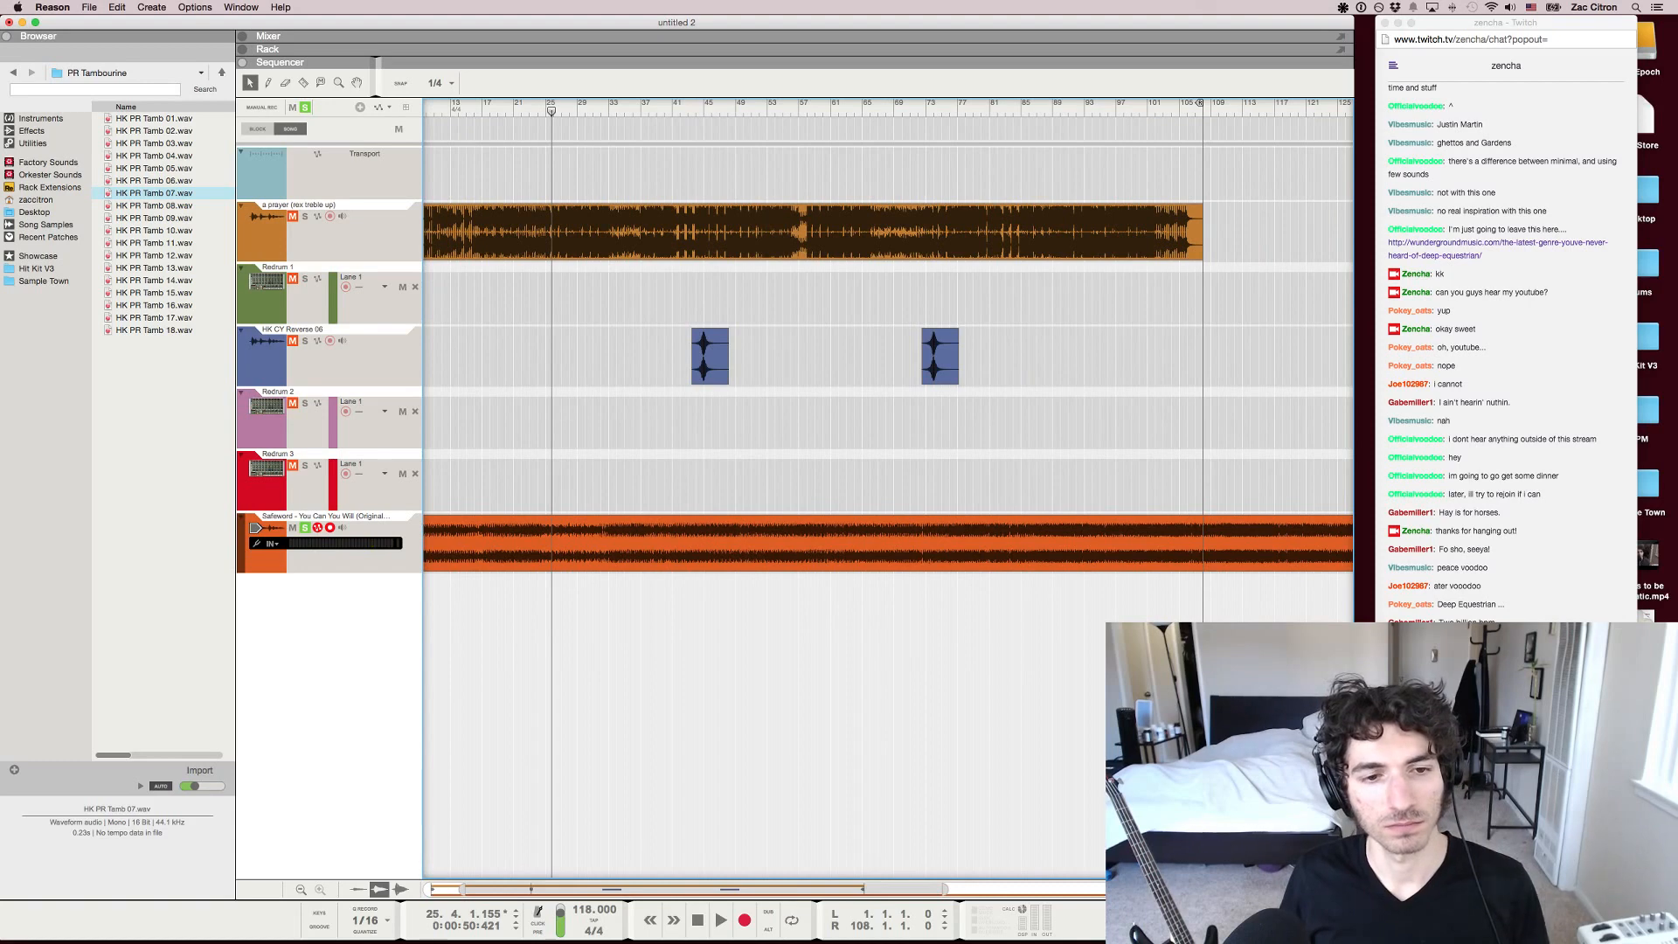
{"action": "key", "text": "h"}
{"action": "key", "text": "space"}
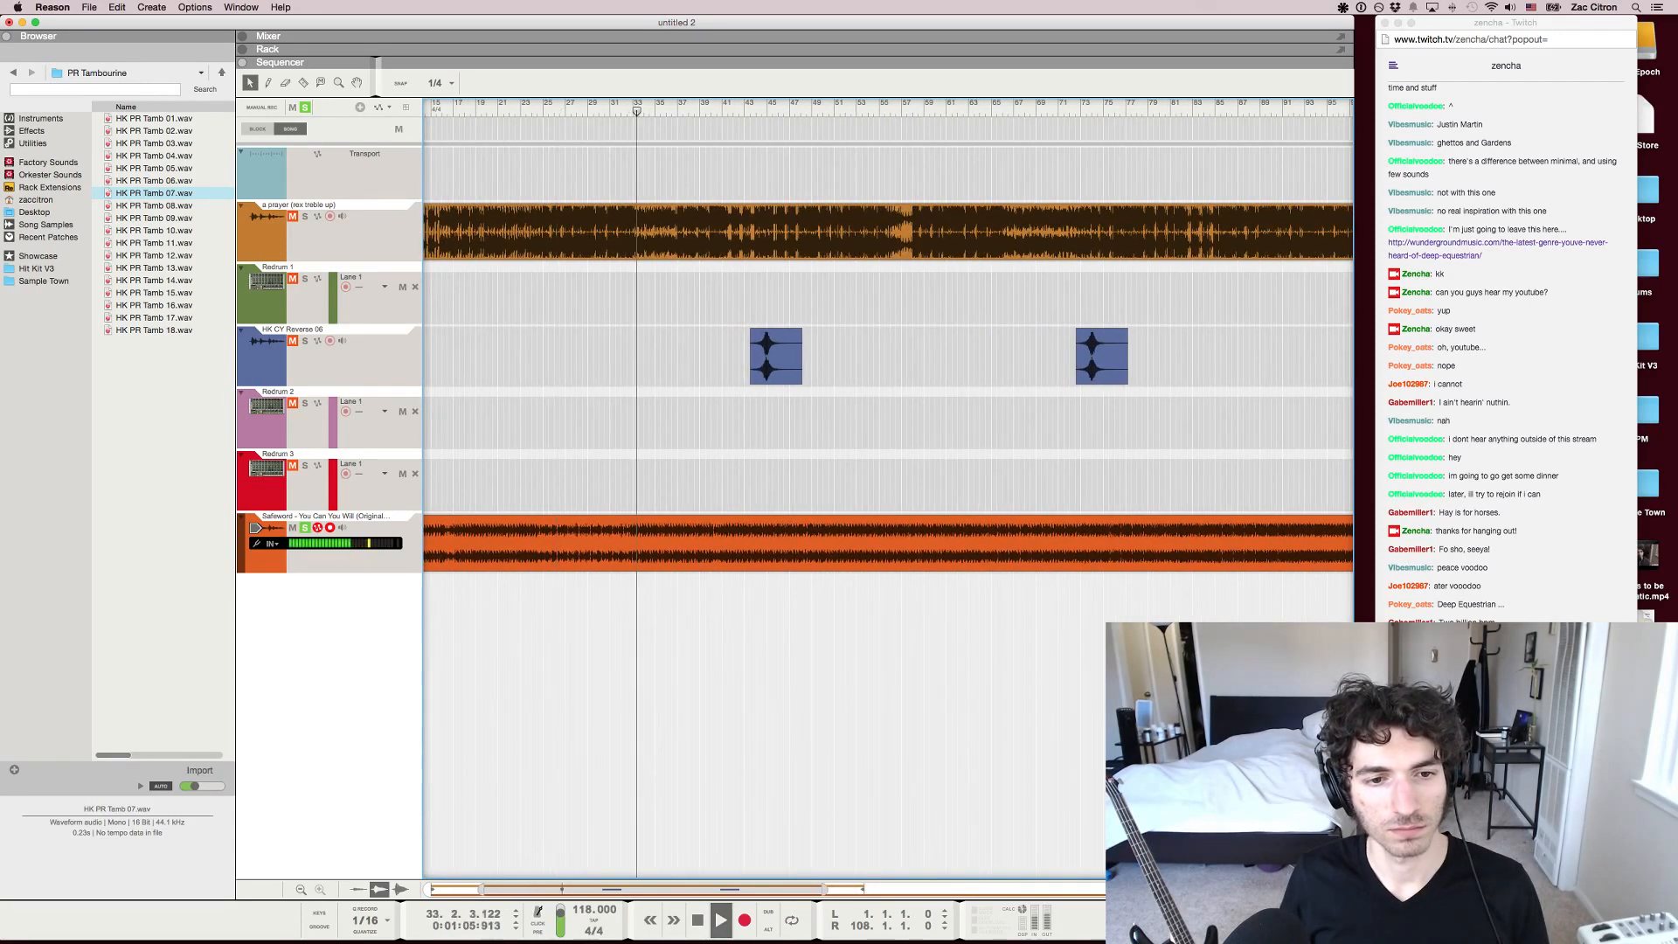
{"action": "key", "text": "g"}
{"action": "key", "text": "space"}
{"action": "key", "text": "g"}
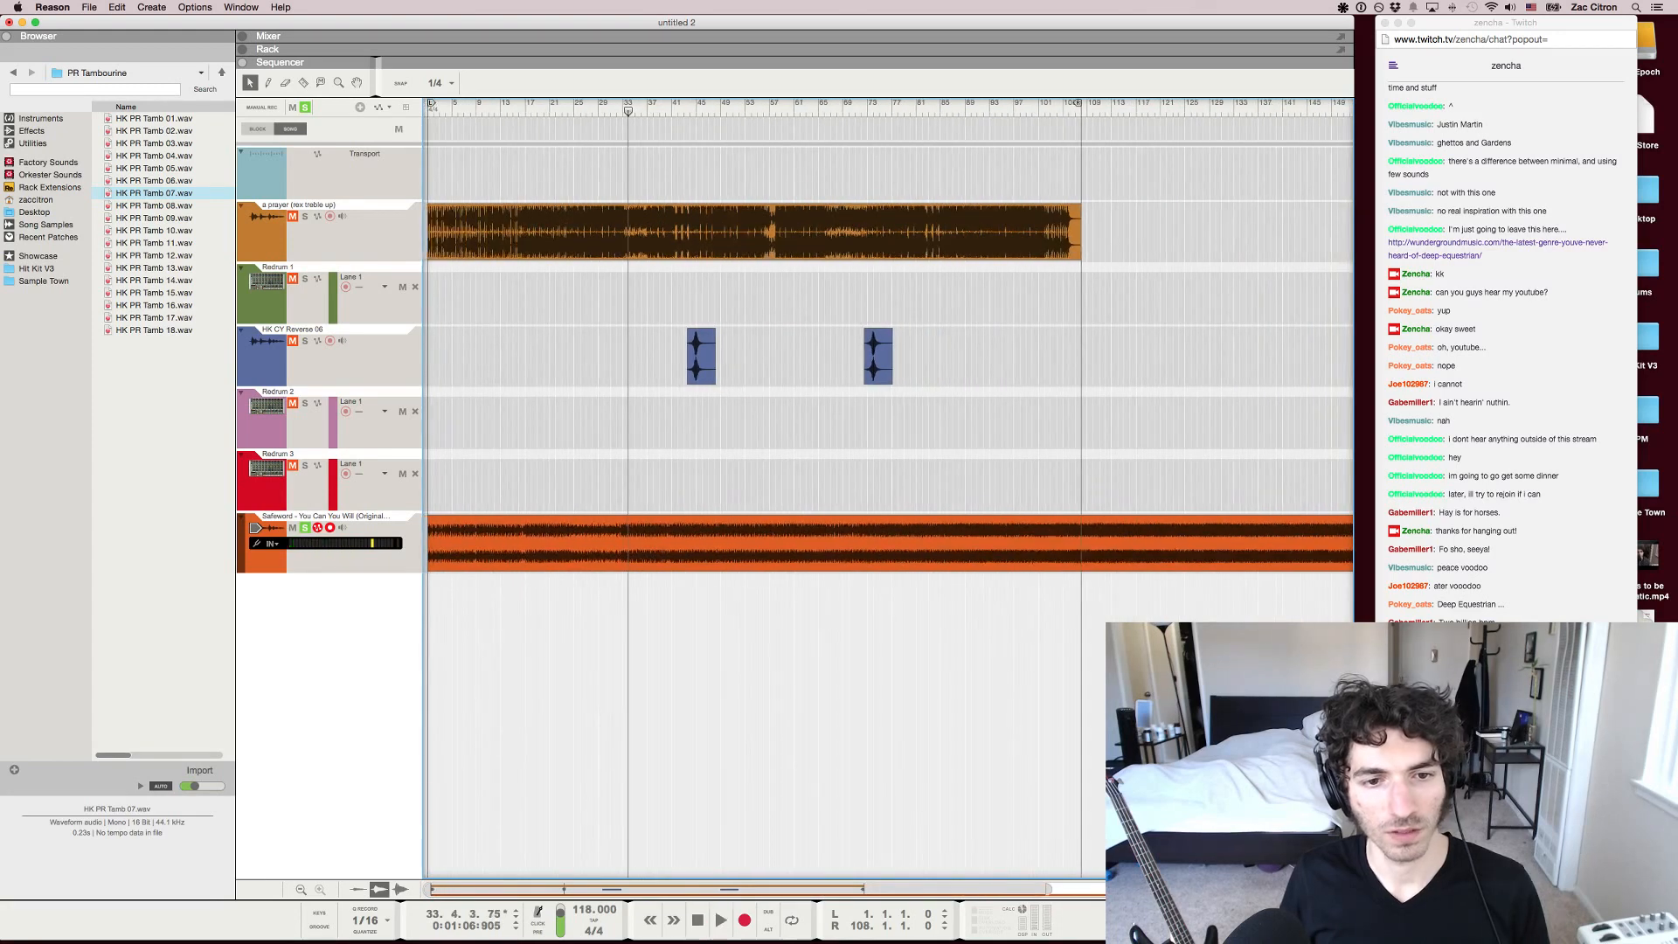
Move the song position to about bar 54 and on to about bar 59, and listen to the later sections of the Safeword track
{"action": "left_click_drag", "start_coordinate": [628, 110], "coordinate": [758, 111]}
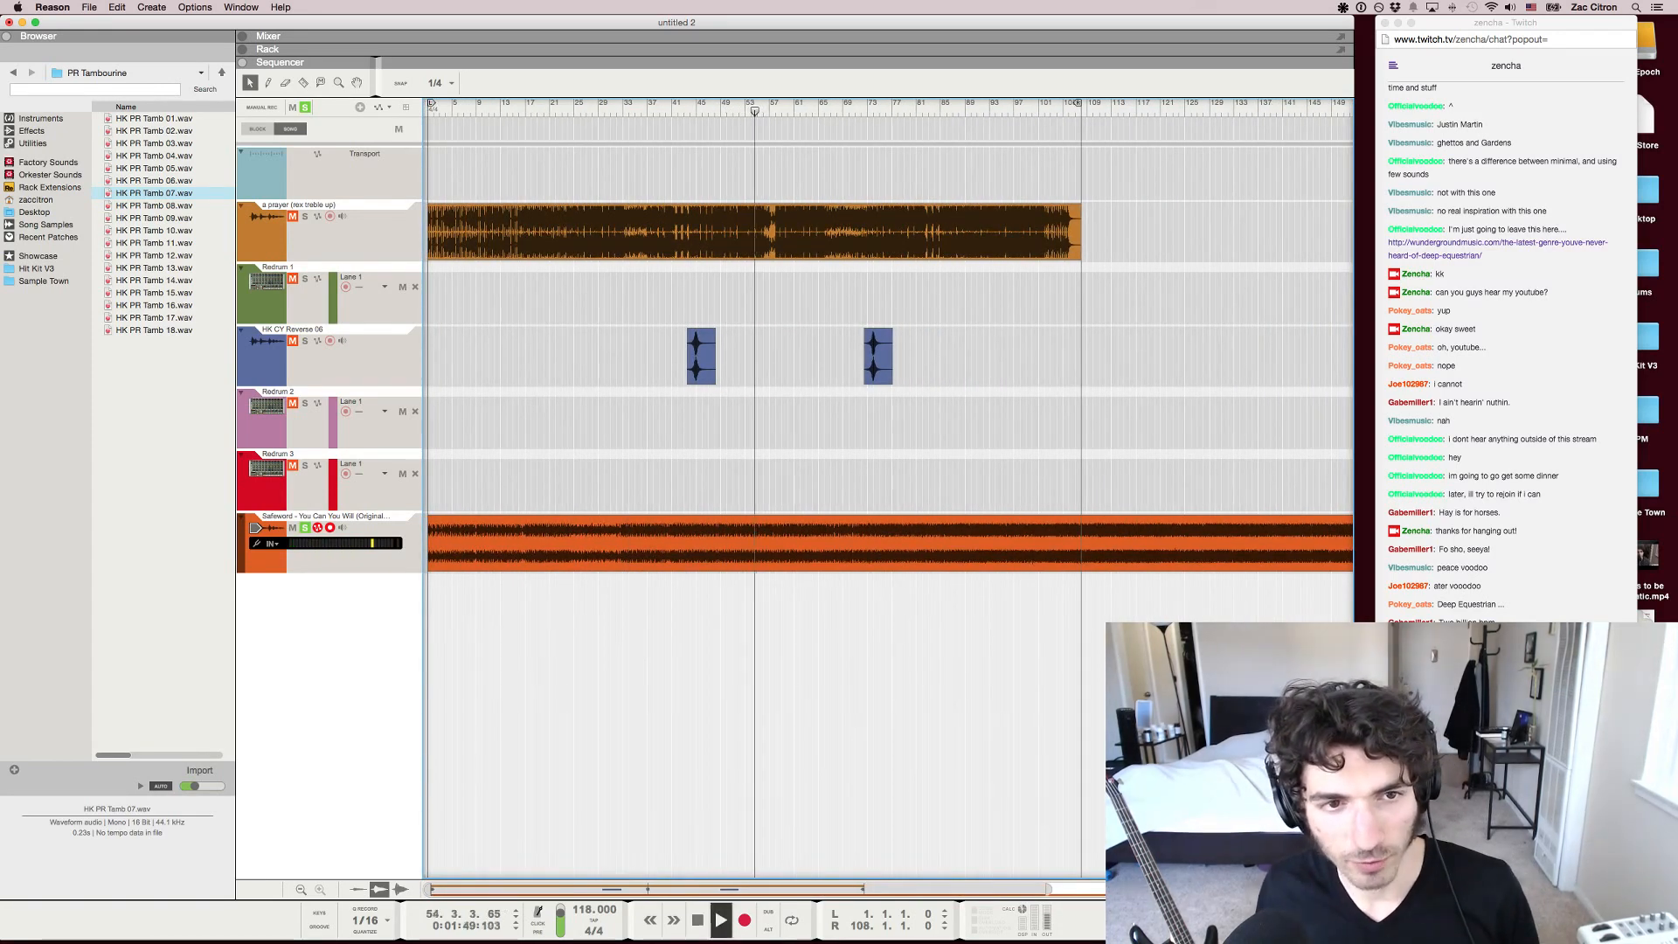
{"action": "key", "text": "space"}
{"action": "key", "text": "space"}
{"action": "mouse_move", "coordinate": [759, 110]}
{"action": "left_mouse_down"}
{"action": "mouse_move", "coordinate": [863, 111]}
{"action": "mouse_move", "coordinate": [784, 110]}
{"action": "left_mouse_up"}
{"action": "key", "text": "space"}
{"action": "key", "text": "space"}
{"action": "key", "text": "space"}
{"action": "key", "text": "space"}
{"action": "key", "text": "space"}
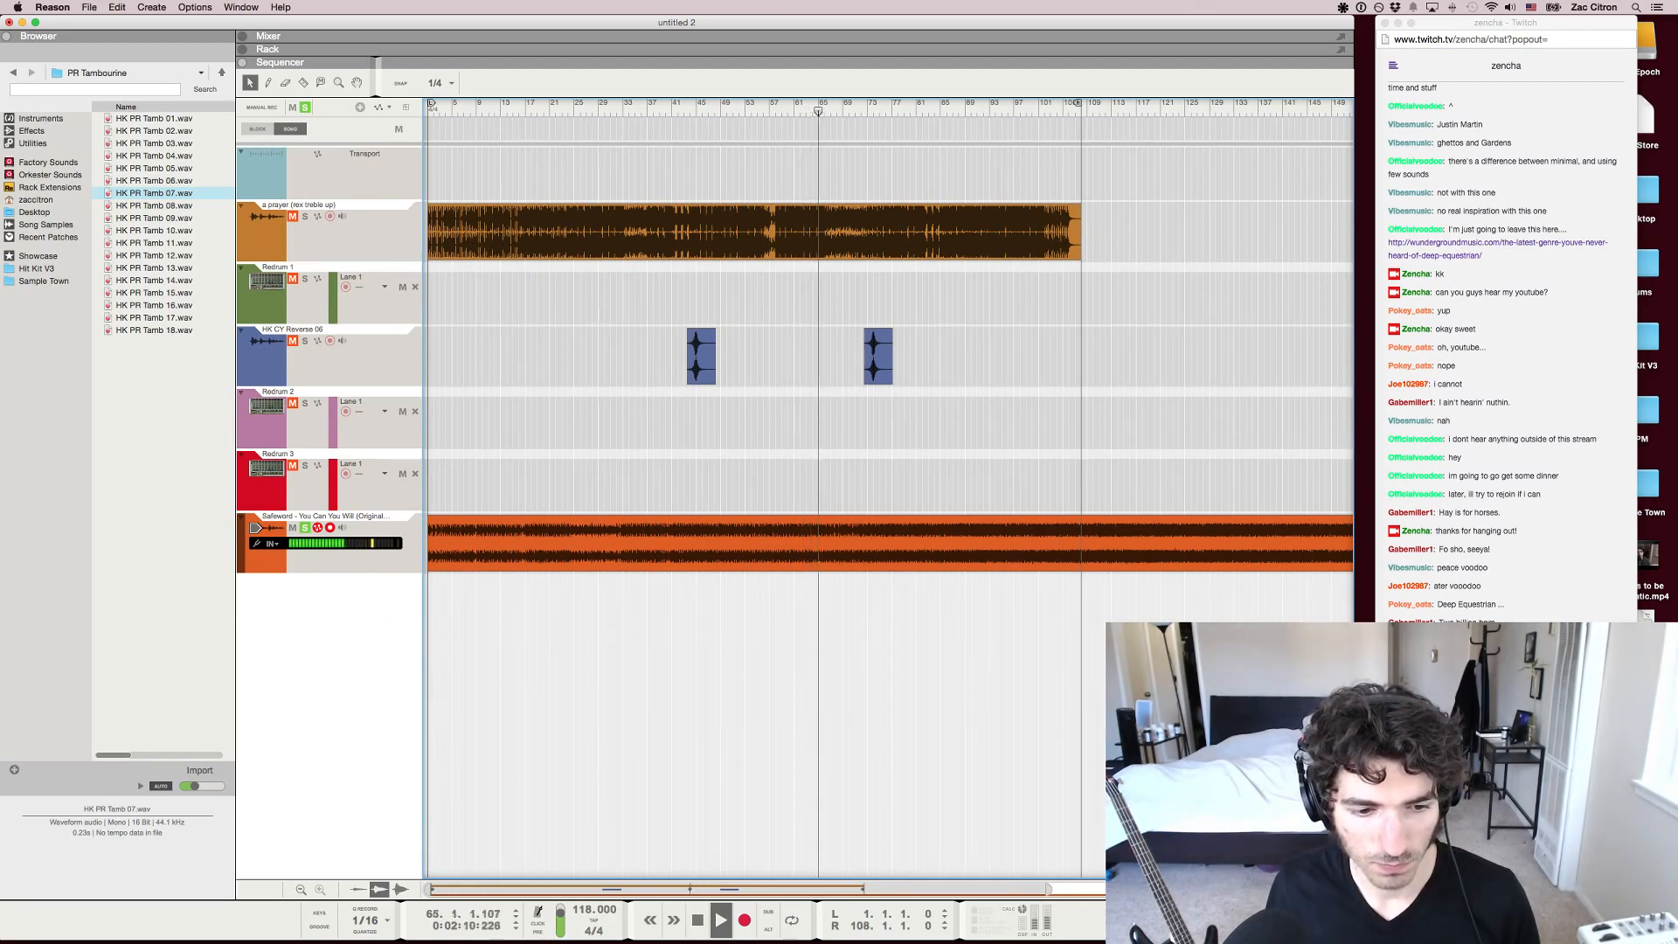
{"action": "scroll", "coordinate": [888, 489], "scroll_direction": "right", "scroll_amount": 5}
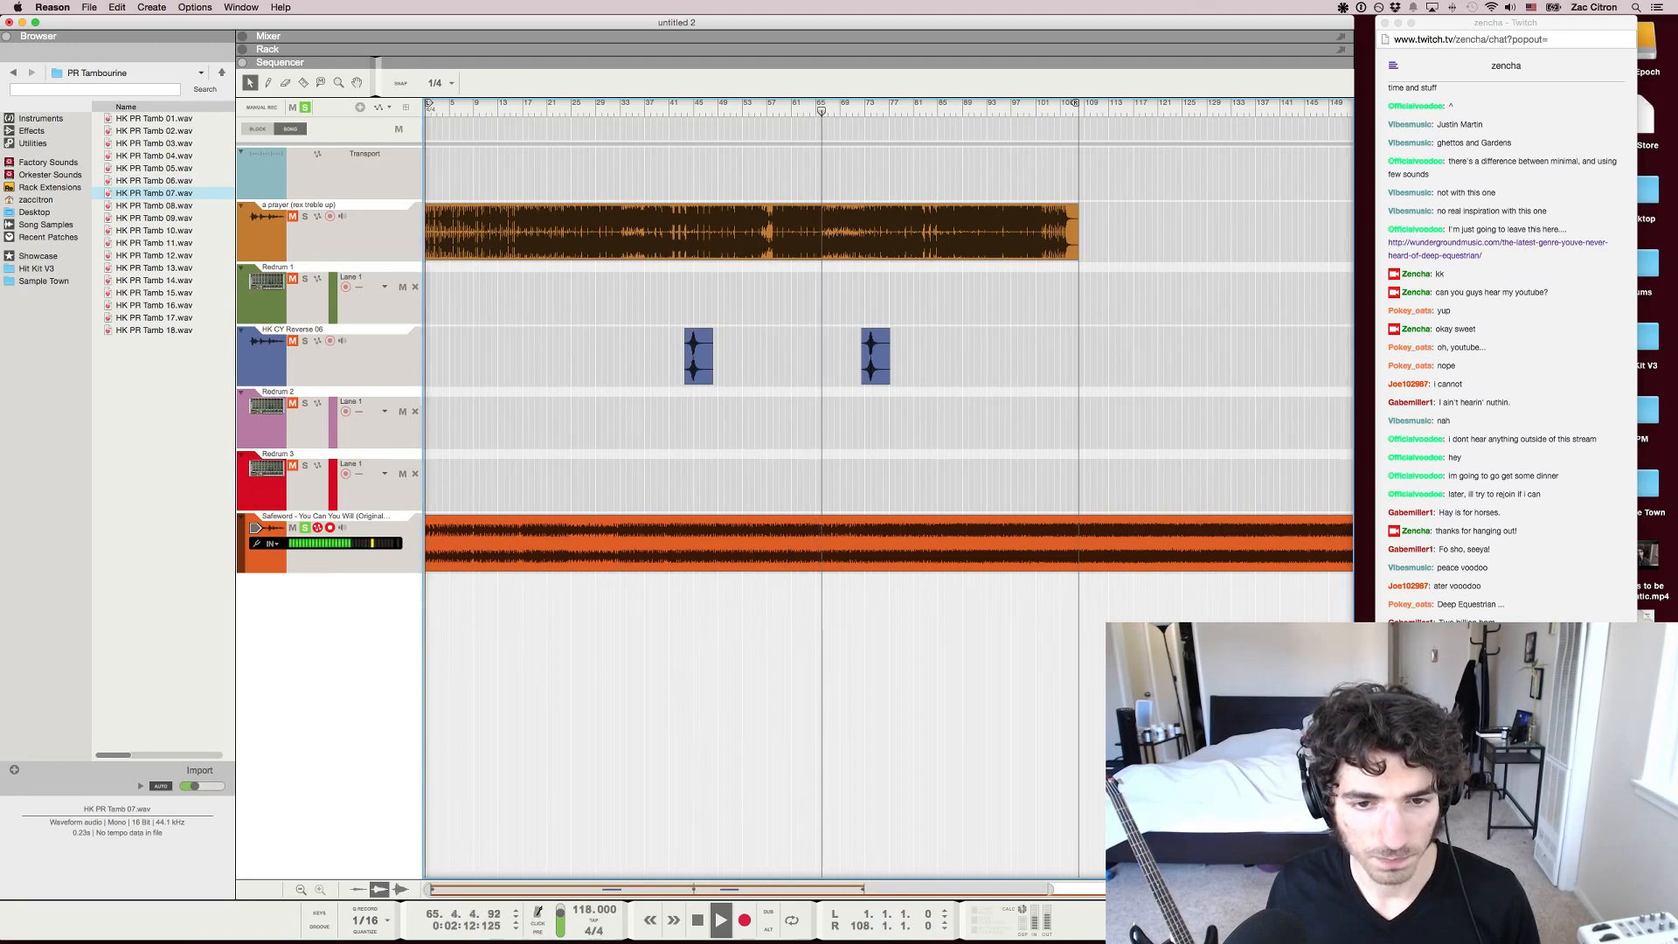
{"action": "scroll", "coordinate": [888, 490], "scroll_direction": "up", "scroll_amount": 5}
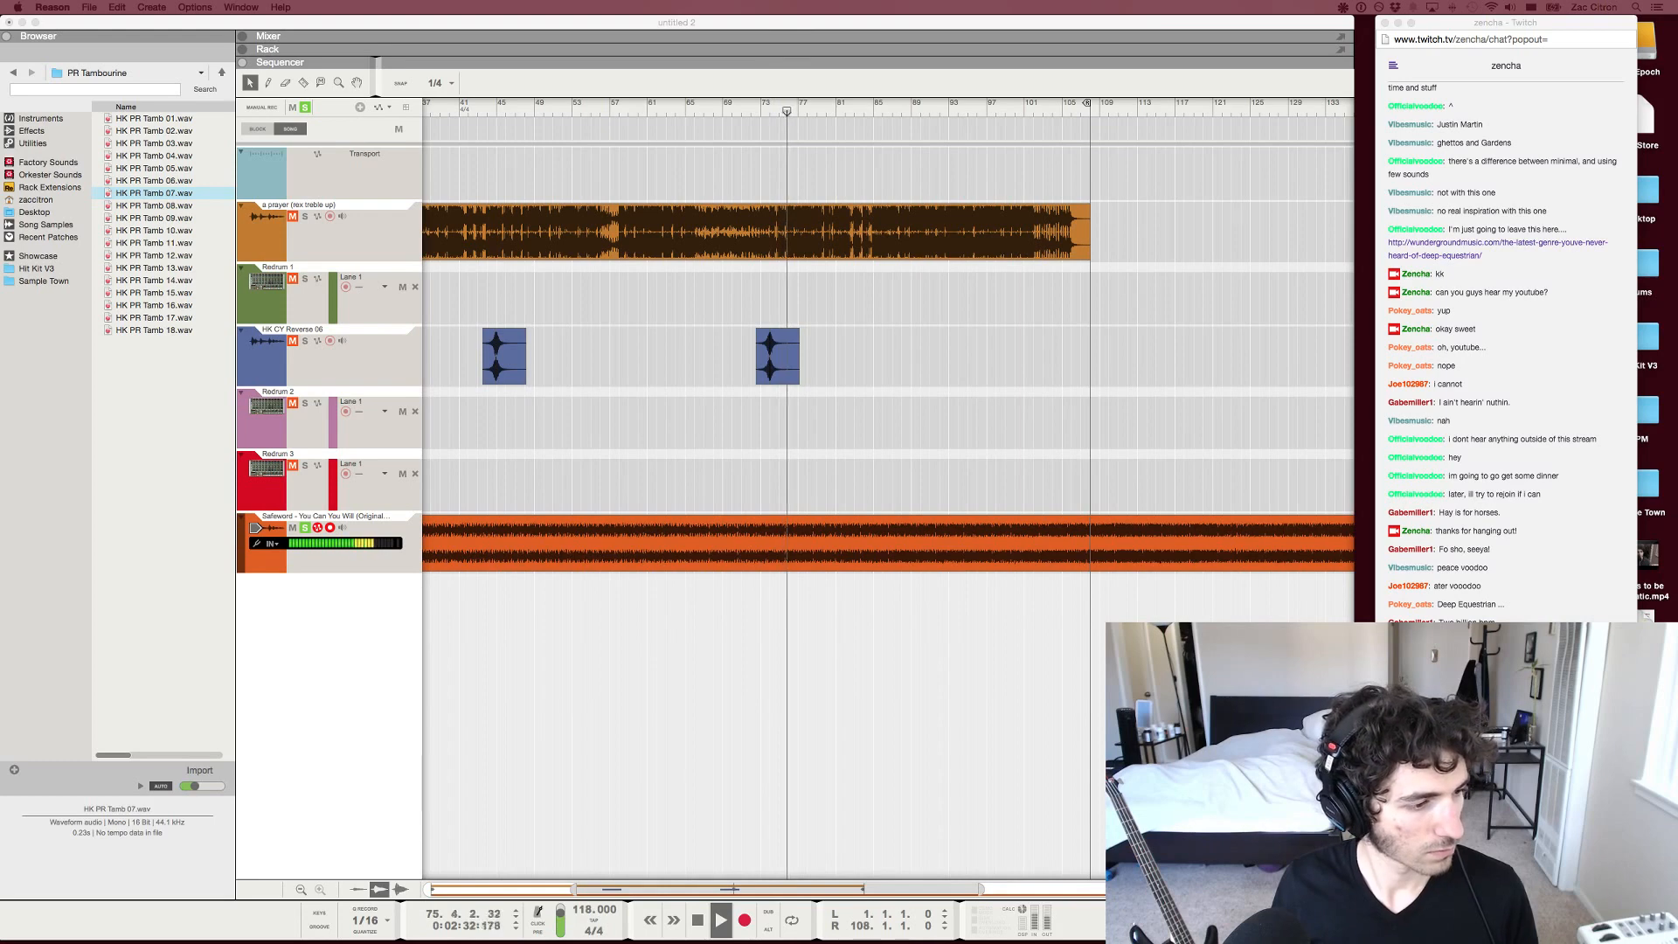
{"action": "key", "text": "super+Tab"}
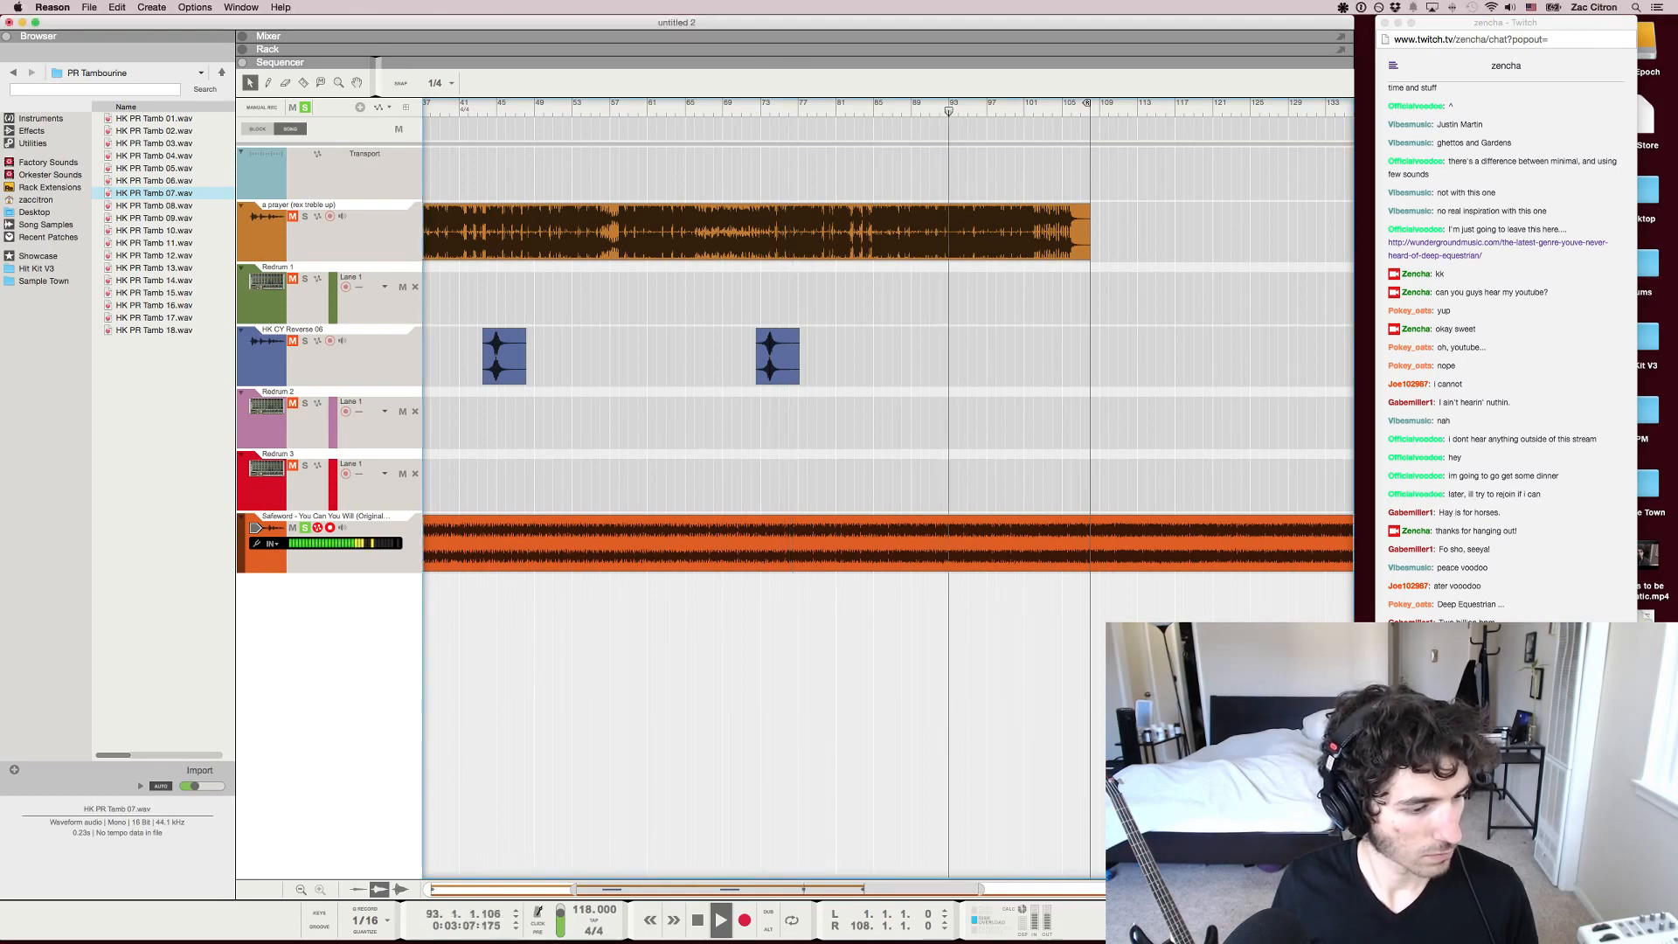
Move the right locator to the end of the Safeword clip at about bar 217
{"action": "left_click_drag", "start_coordinate": [825, 103], "coordinate": [1094, 103]}
{"action": "key", "text": "g"}
{"action": "key", "text": "g"}
{"action": "key", "text": "g"}
{"action": "key", "text": "g"}
{"action": "key", "text": "g"}
{"action": "key", "text": "g"}
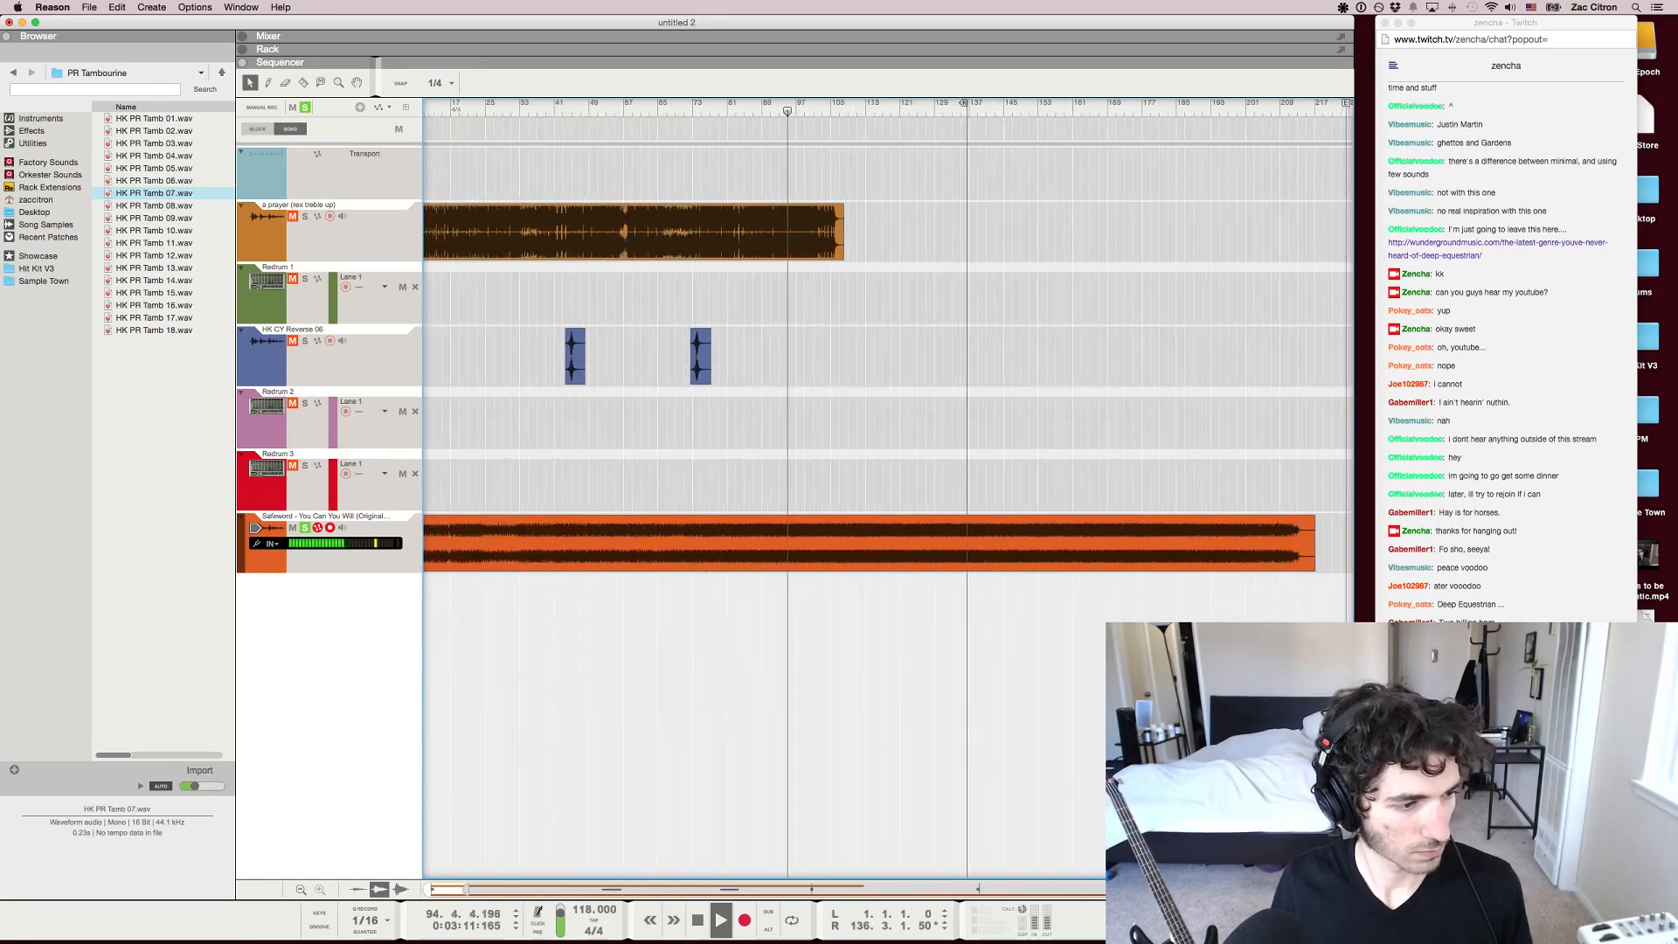
{"action": "left_click_drag", "start_coordinate": [963, 103], "coordinate": [1311, 103]}
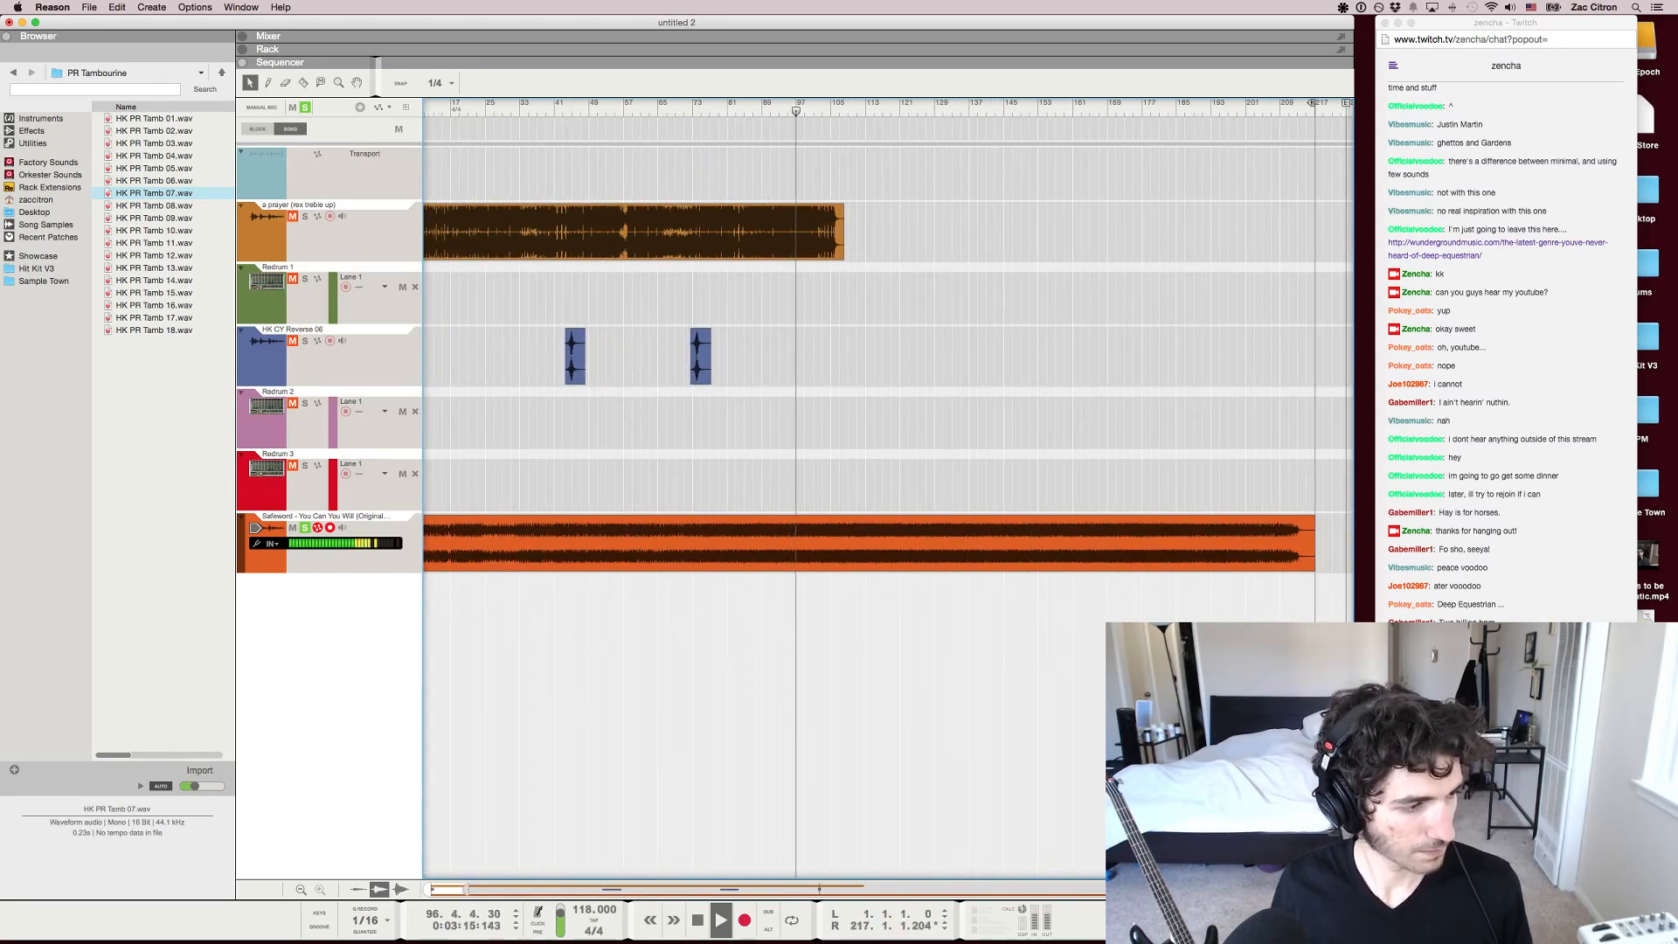
Listen to the Safeword track from about bars 113, 124 and 120, pausing and resuming playback
{"action": "left_click", "coordinate": [866, 105]}
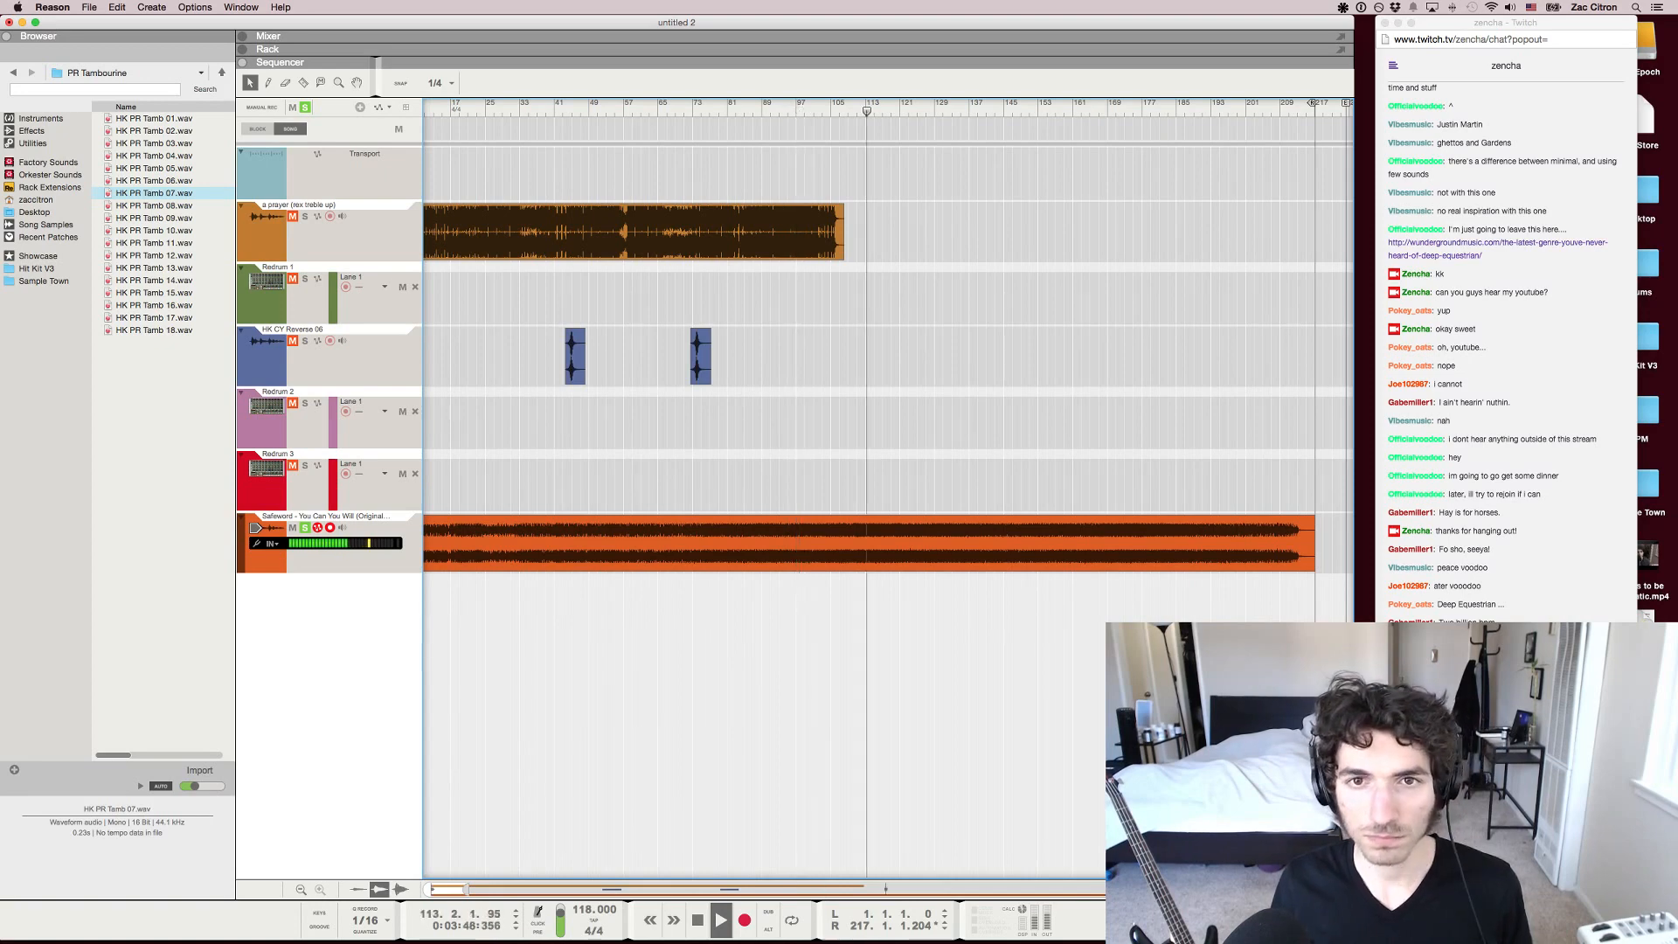
{"action": "left_click", "coordinate": [911, 105]}
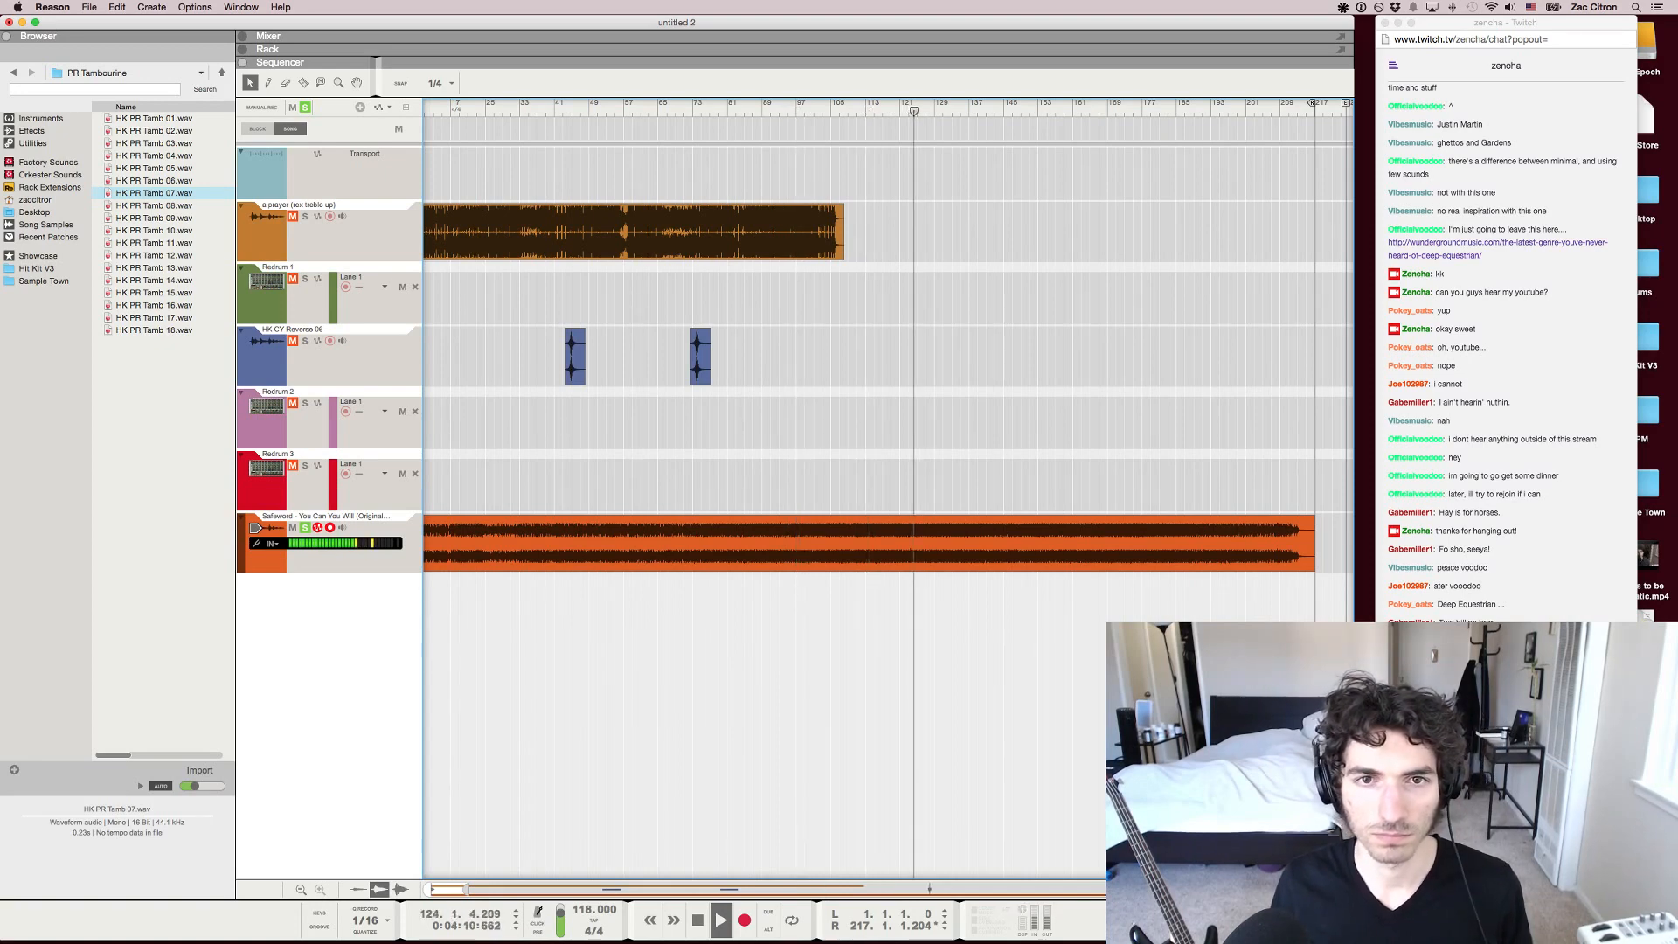
{"action": "left_click", "coordinate": [895, 105]}
{"action": "key", "text": "space"}
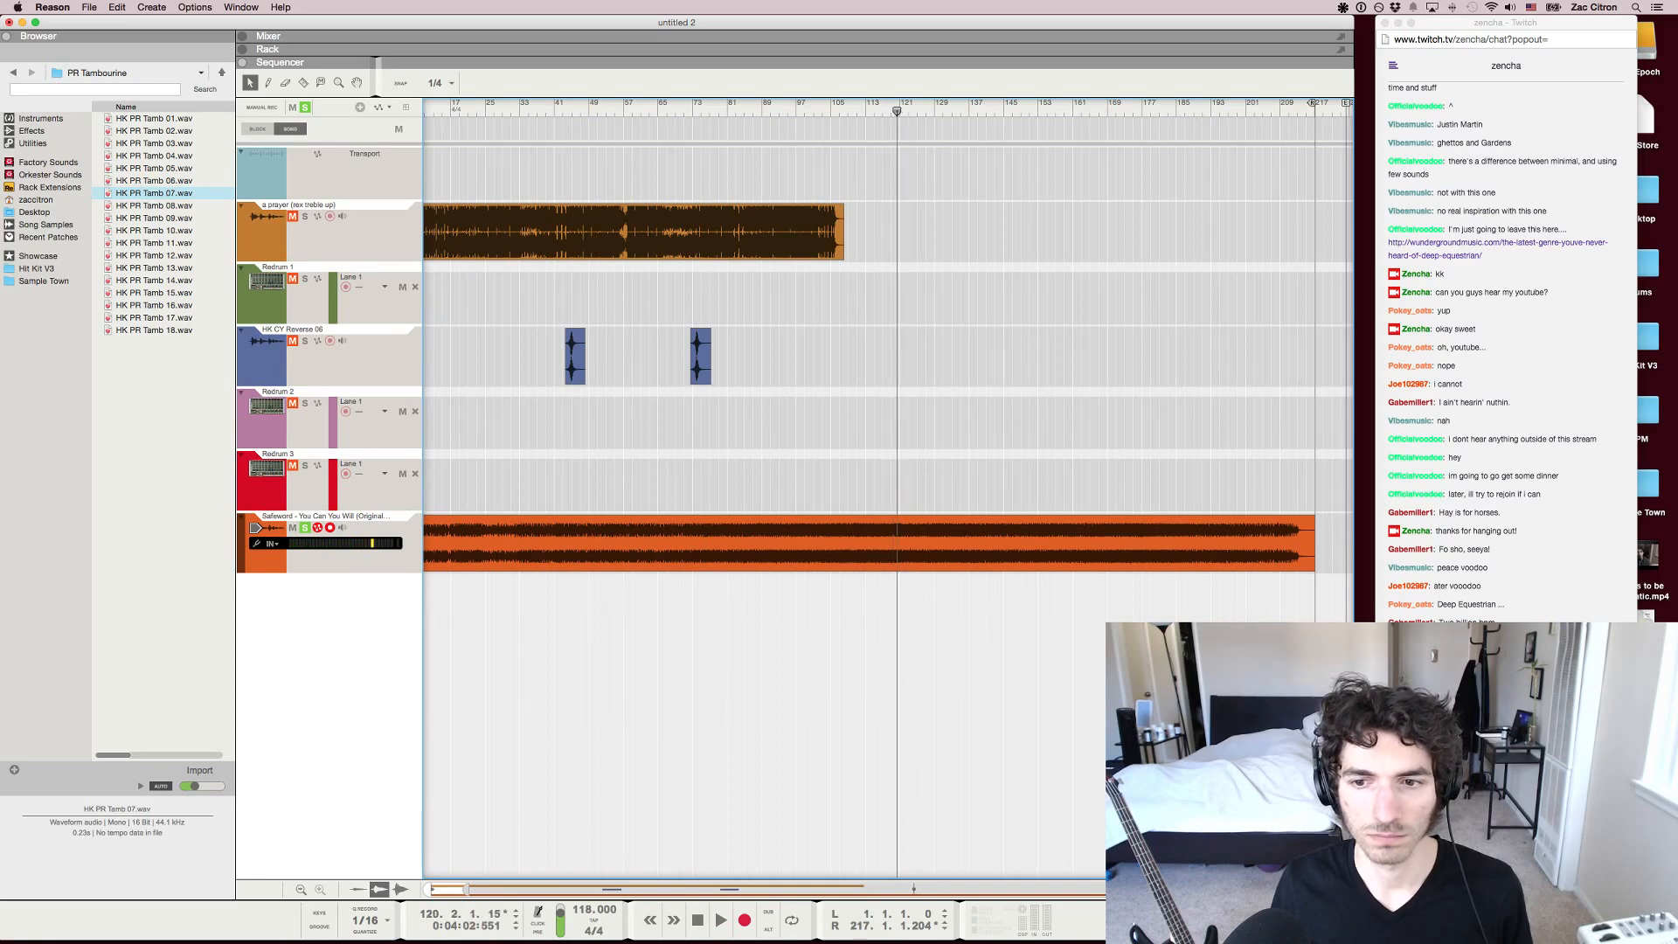
{"action": "key", "text": "space"}
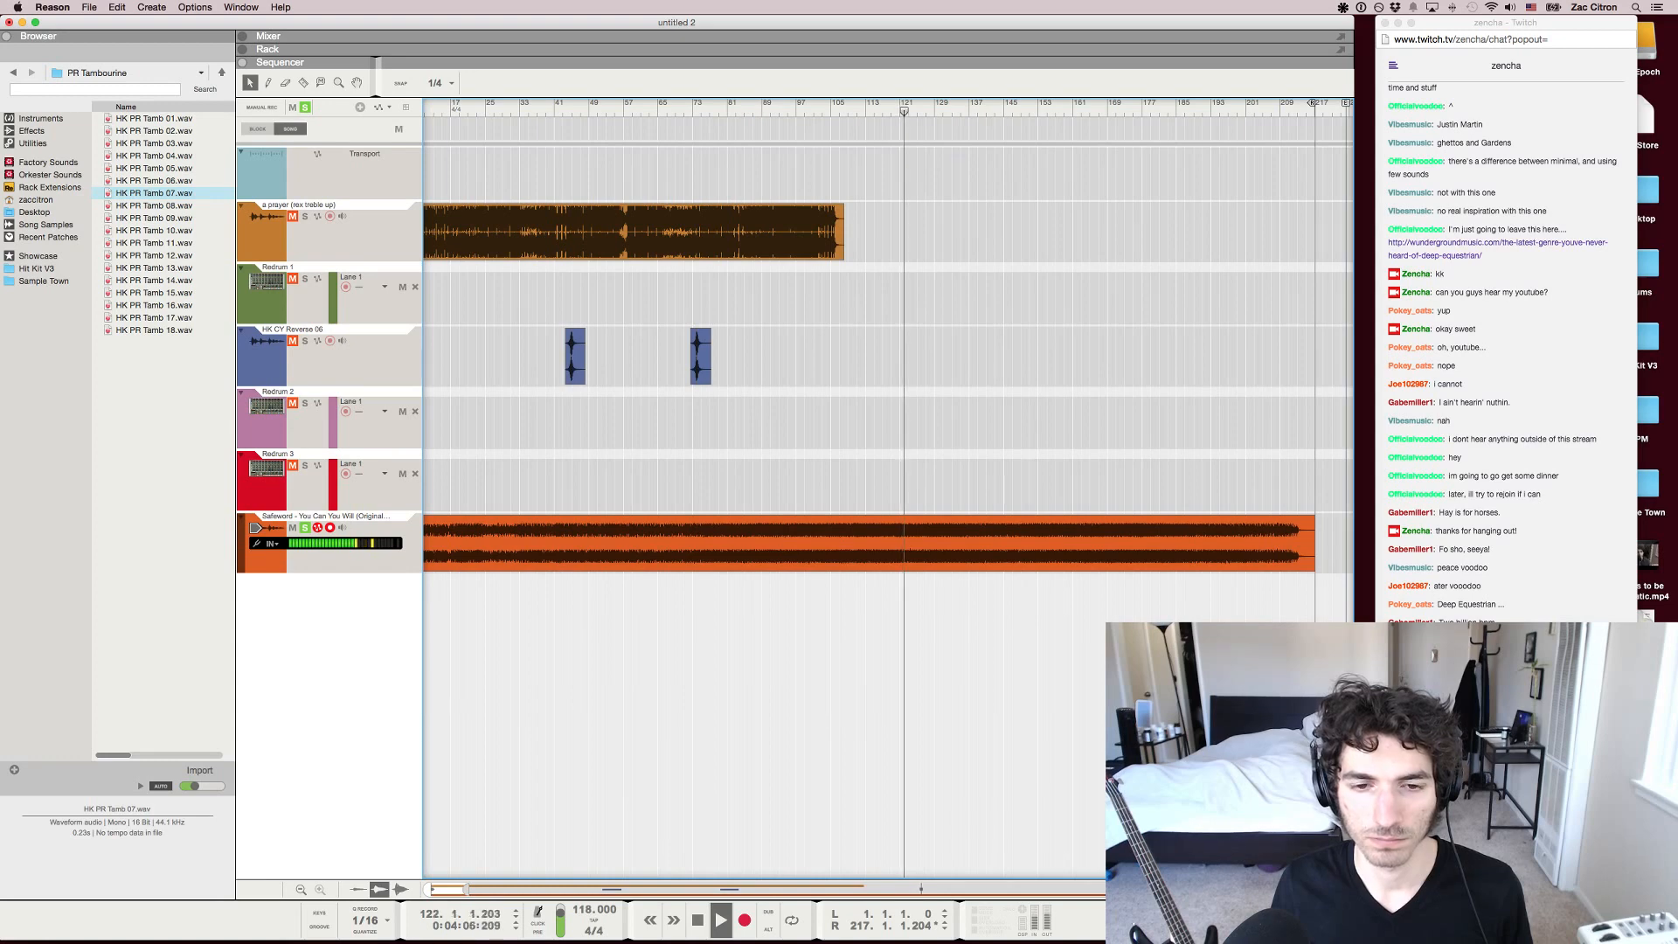
{"action": "key", "text": "space"}
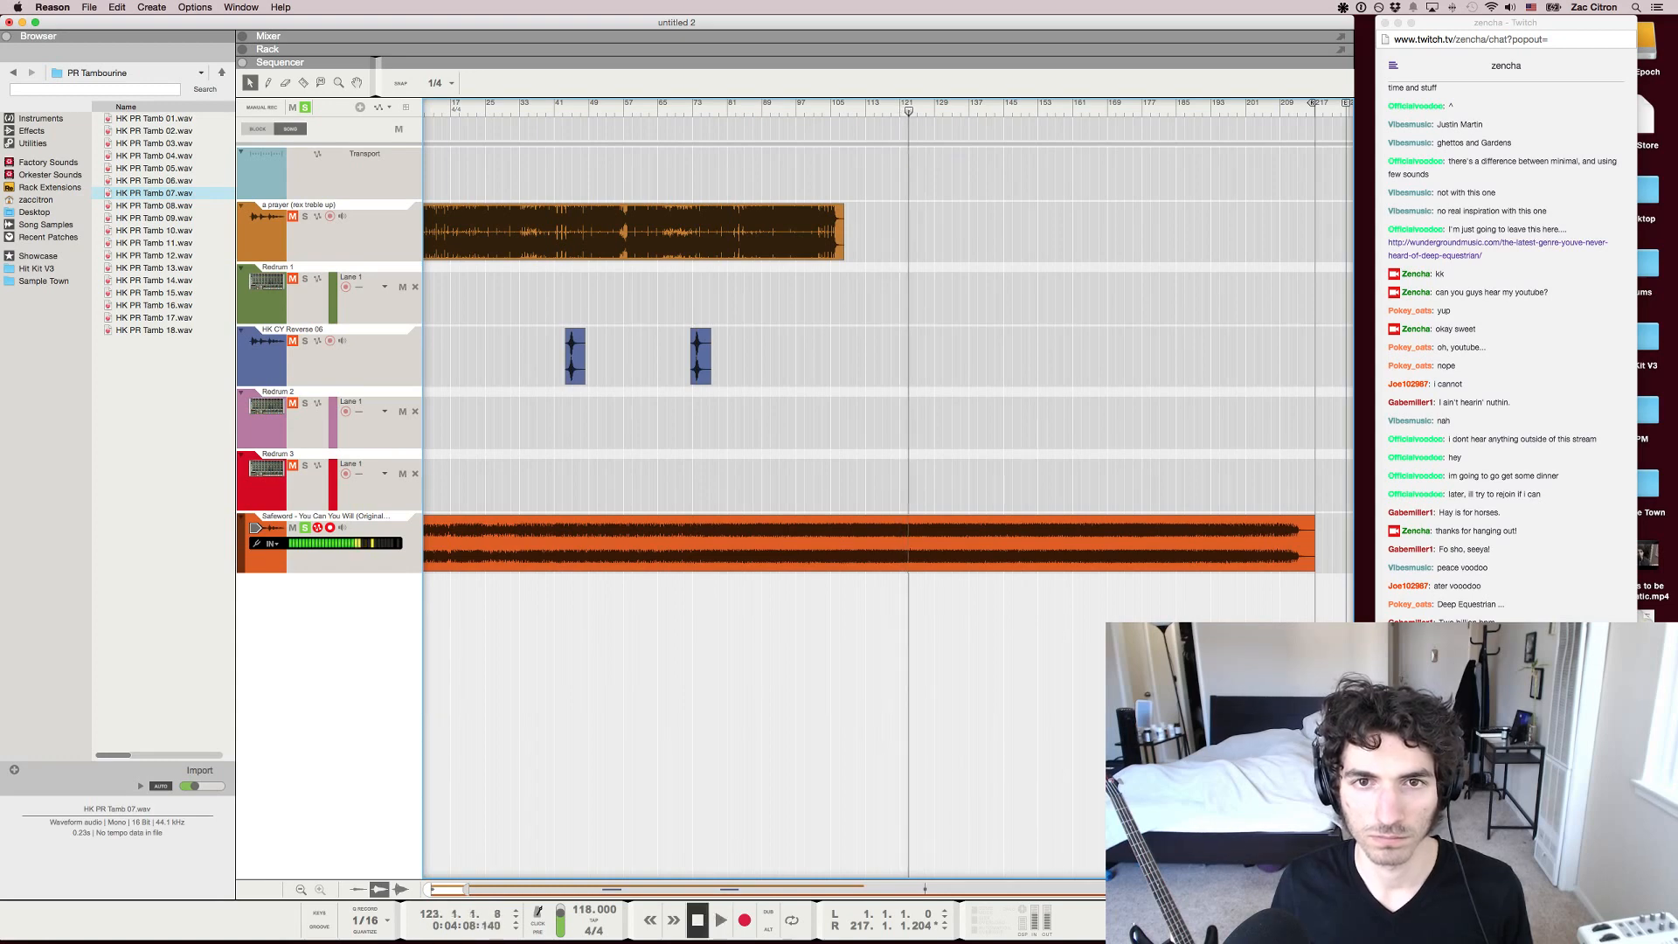
{"action": "key", "text": "space"}
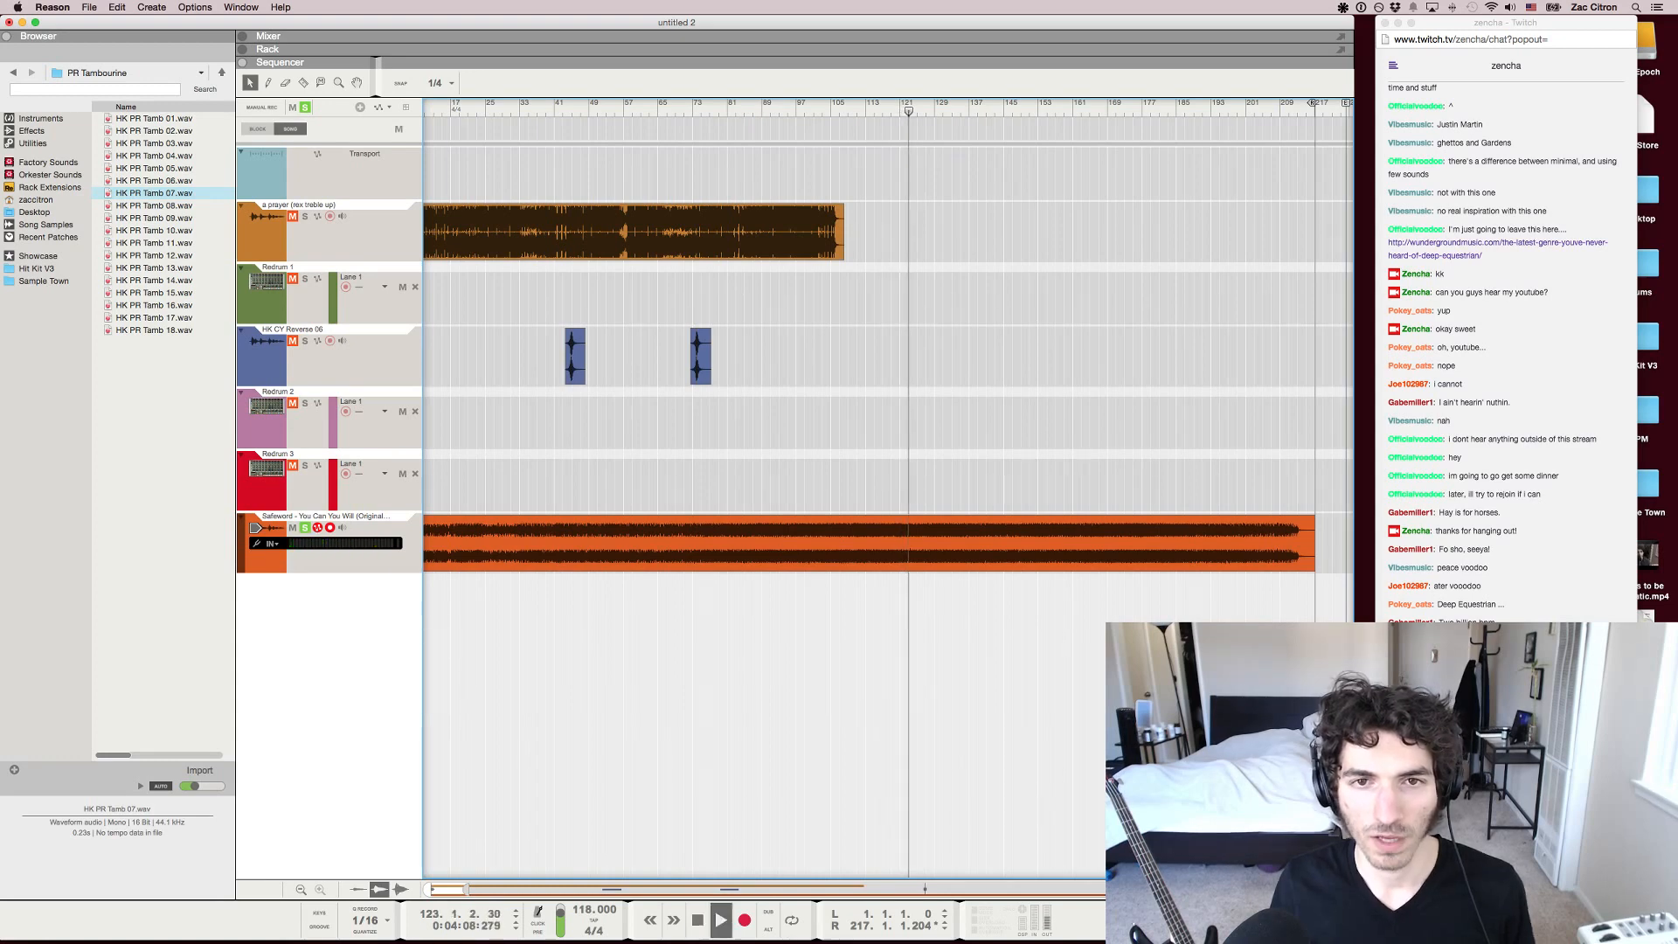
Keep listening to the Safeword track, zoom out to the whole arrangement, and stop playback at about bar 140
{"action": "key", "text": "h"}
{"action": "key", "text": "h"}
{"action": "key", "text": "h"}
{"action": "key", "text": "h"}
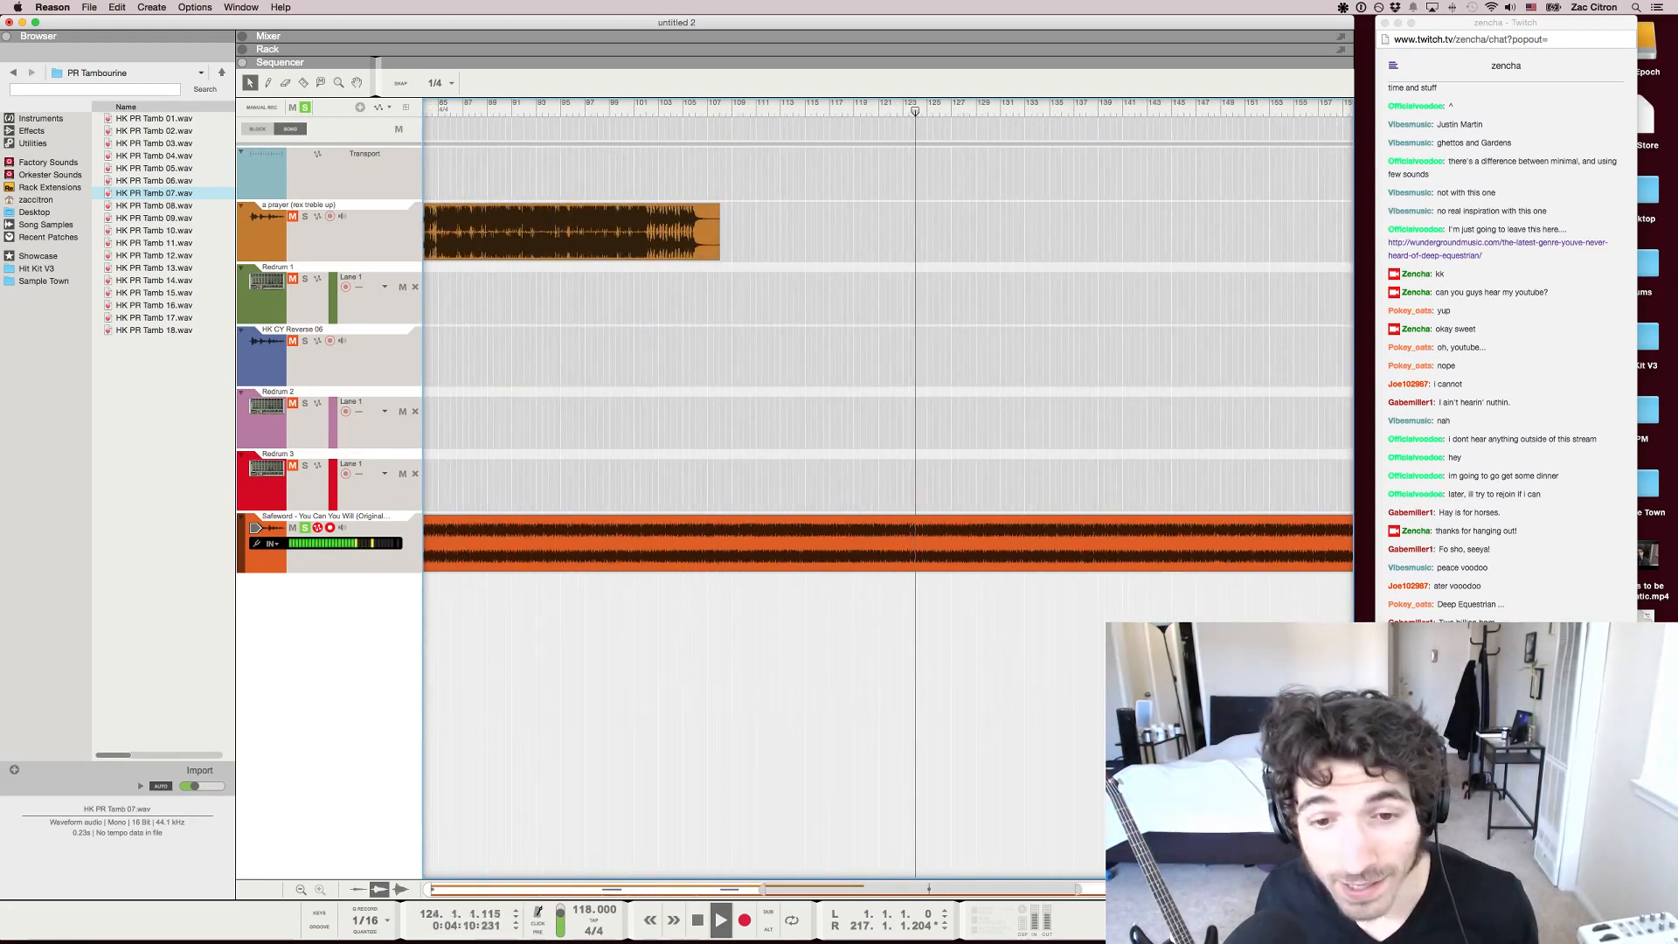
{"action": "key", "text": "g"}
{"action": "key", "text": "g"}
{"action": "key", "text": "g"}
{"action": "key", "text": "g"}
{"action": "key", "text": "g"}
{"action": "key", "text": "g"}
{"action": "key", "text": "g"}
{"action": "key", "text": "g"}
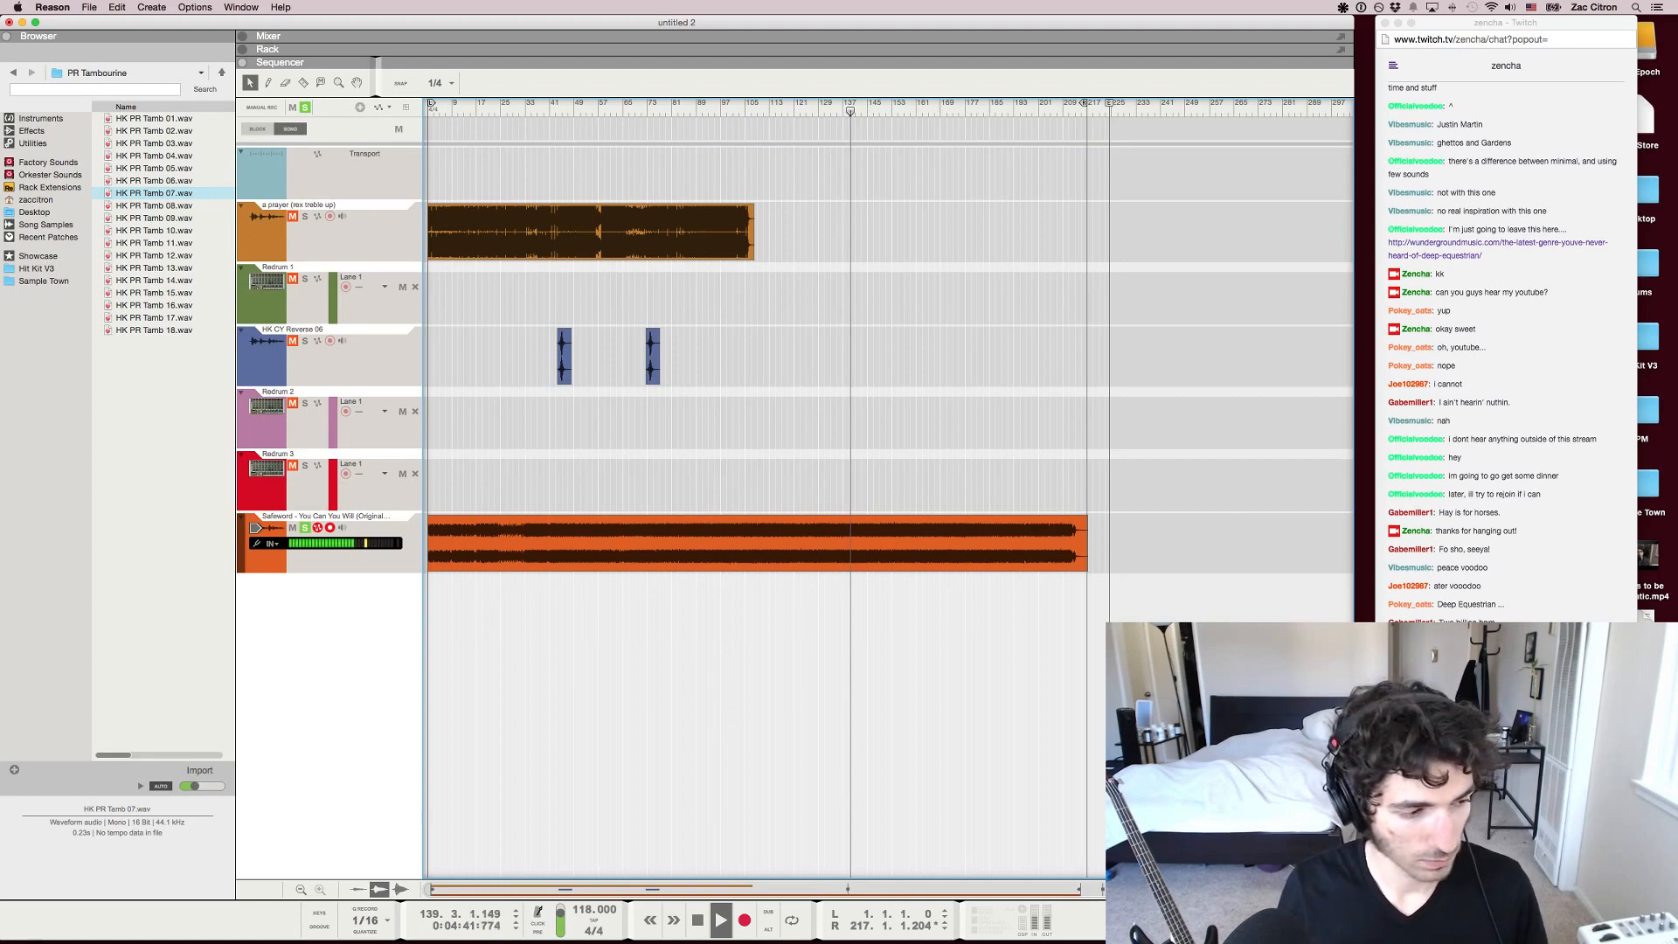
{"action": "key", "text": "space"}
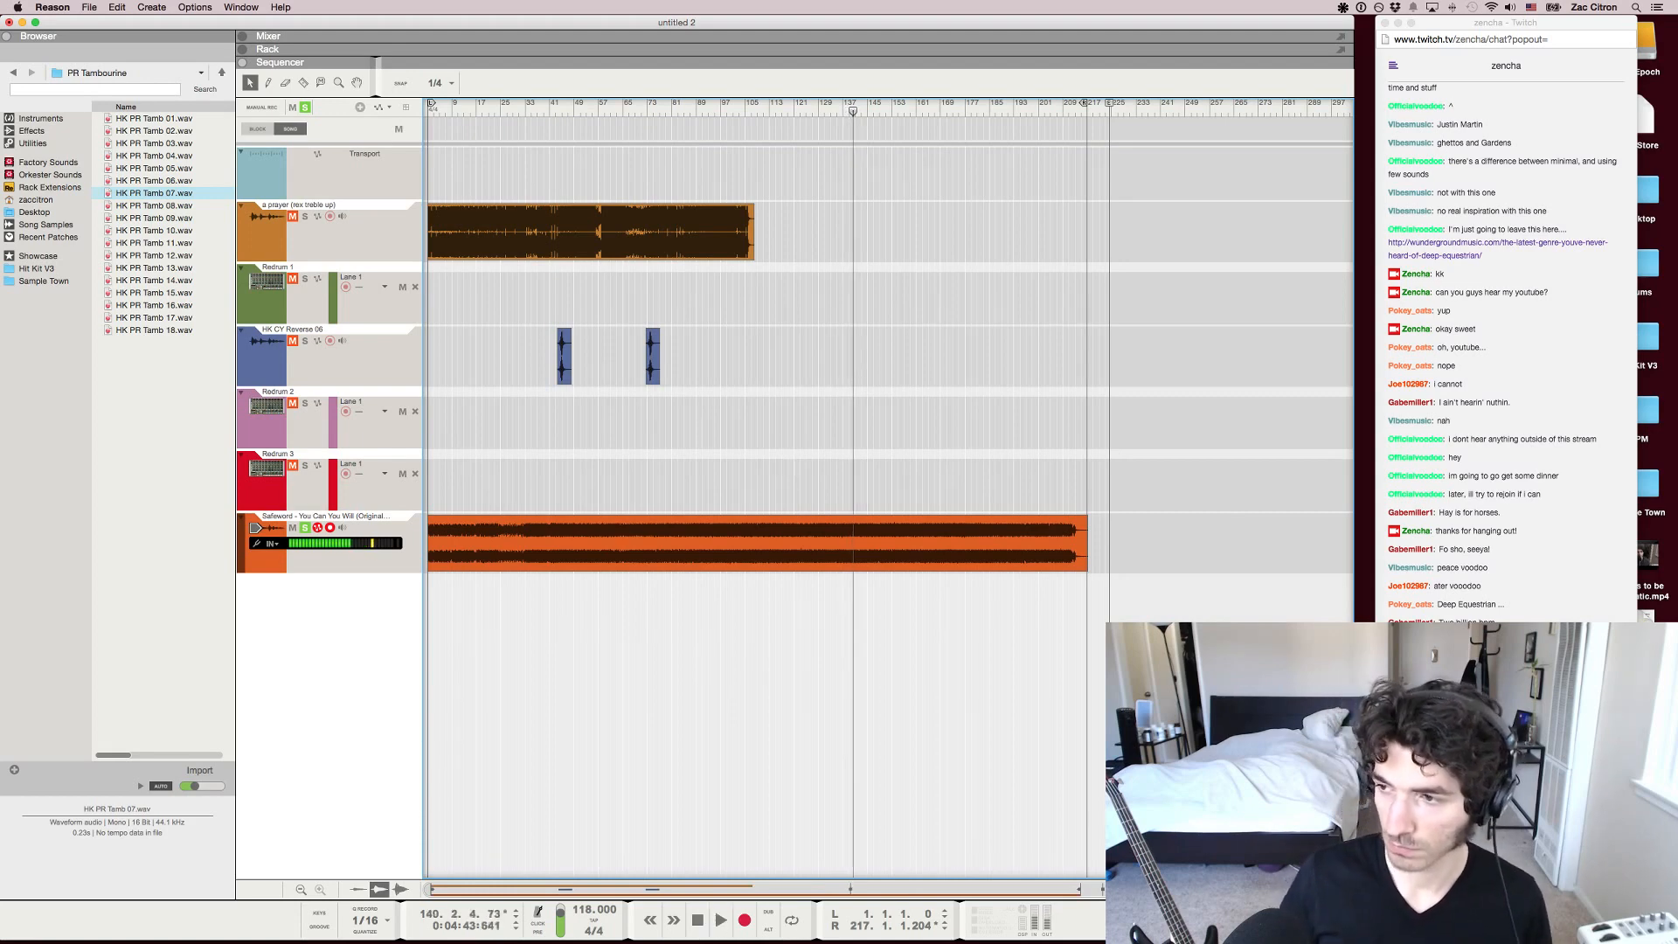
Delete the Safeword audio clip and unsolo its track
{"action": "left_click", "coordinate": [758, 542]}
{"action": "key", "text": "Delete"}
{"action": "left_click", "coordinate": [306, 528]}
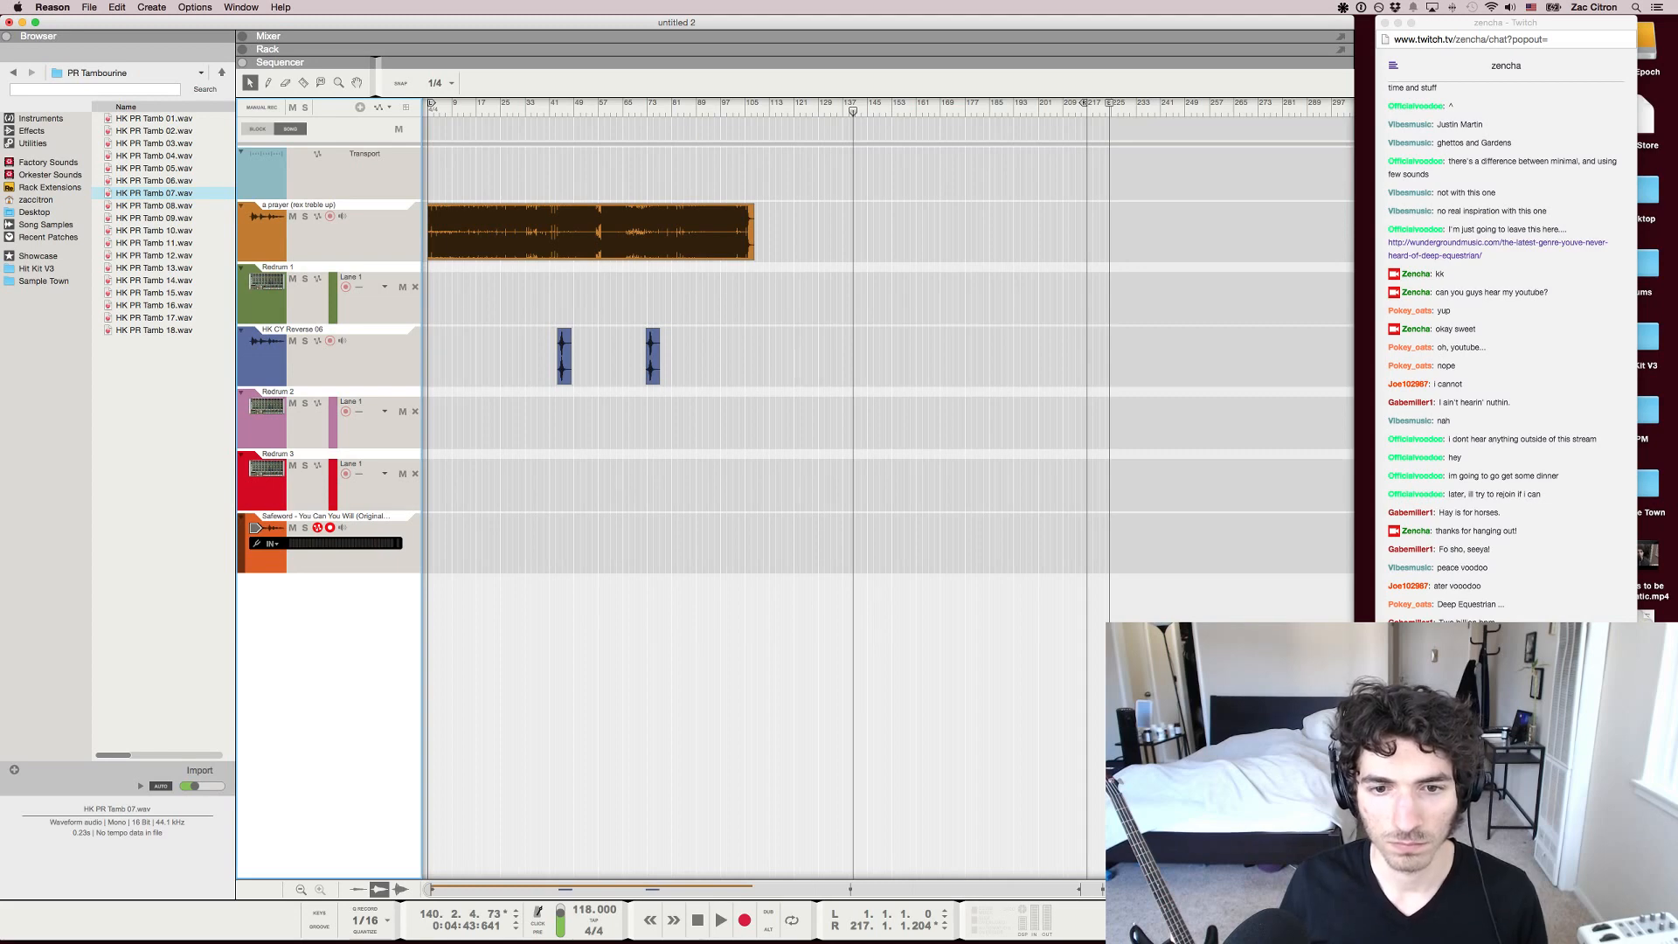
Adjust the arrangement view to show the full length of the "a prayer" clip from bar 1
{"action": "scroll", "coordinate": [793, 394], "scroll_direction": "up", "scroll_amount": 5}
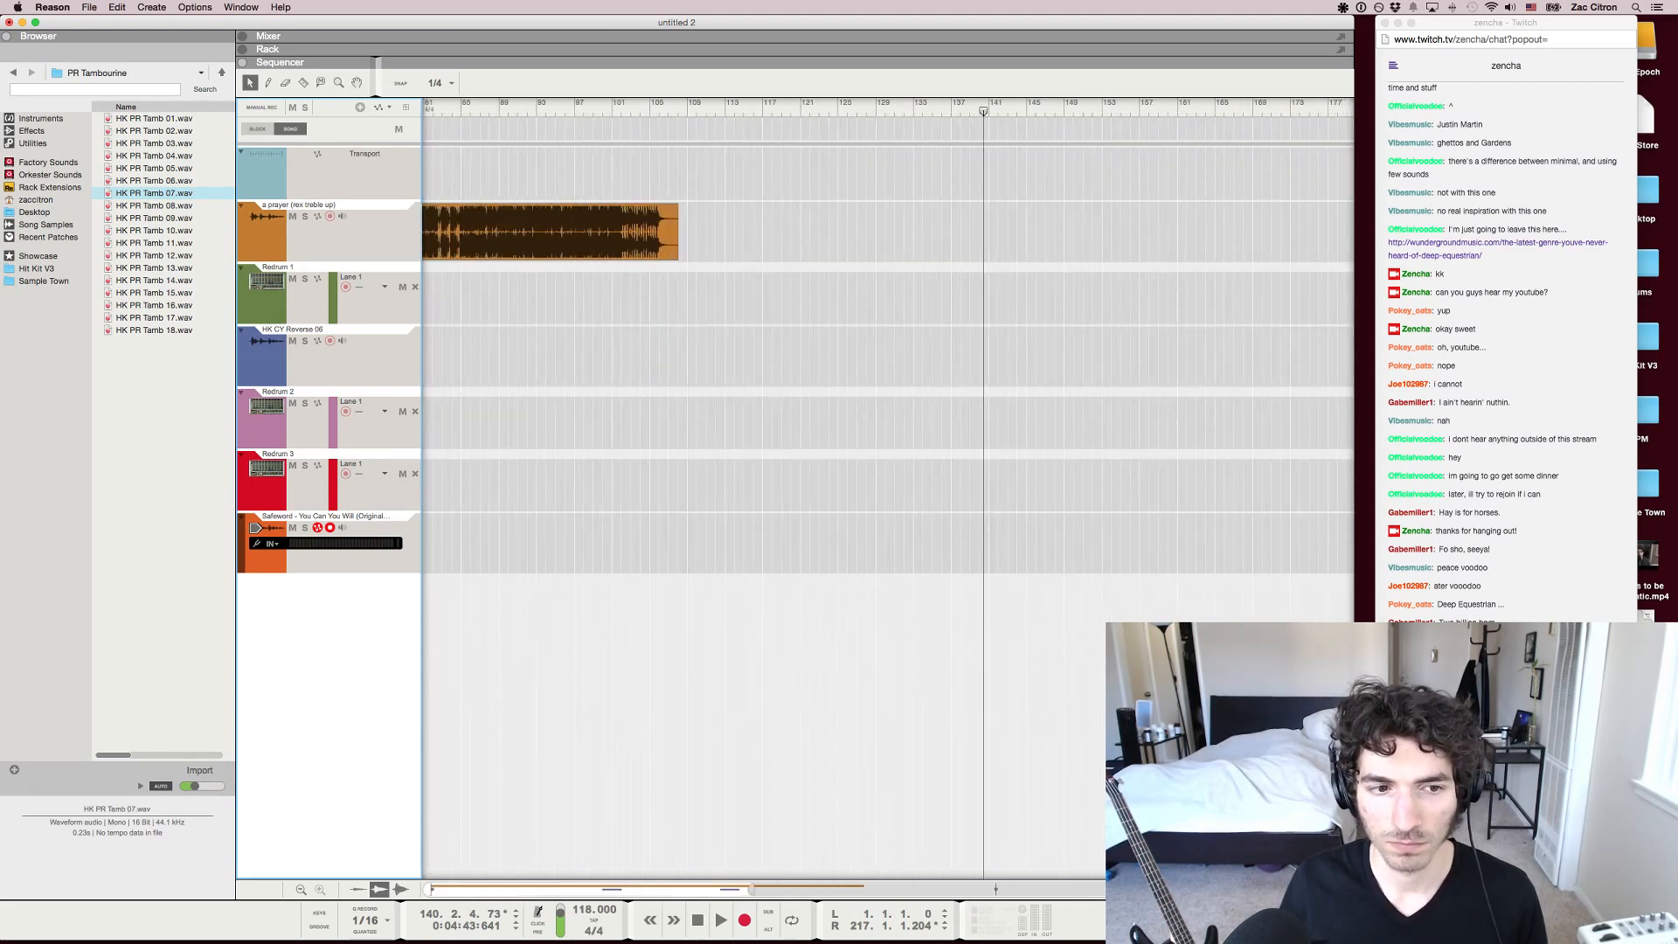
{"action": "left_click_drag", "start_coordinate": [953, 889], "coordinate": [628, 889]}
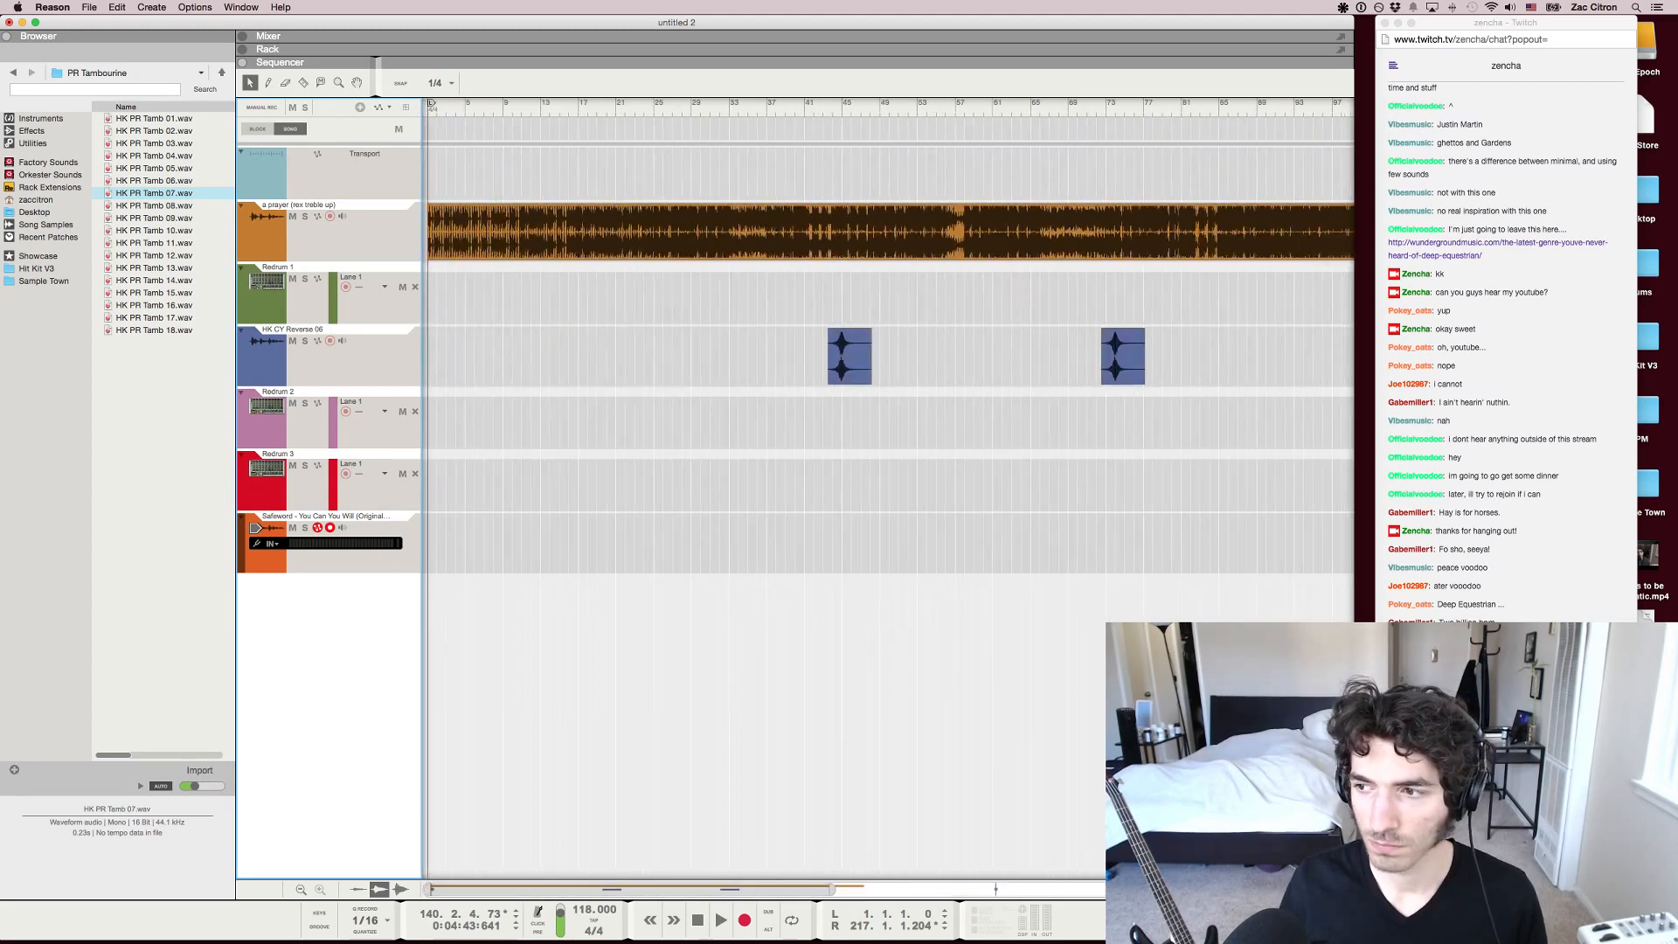
{"action": "left_click_drag", "start_coordinate": [828, 889], "coordinate": [997, 889]}
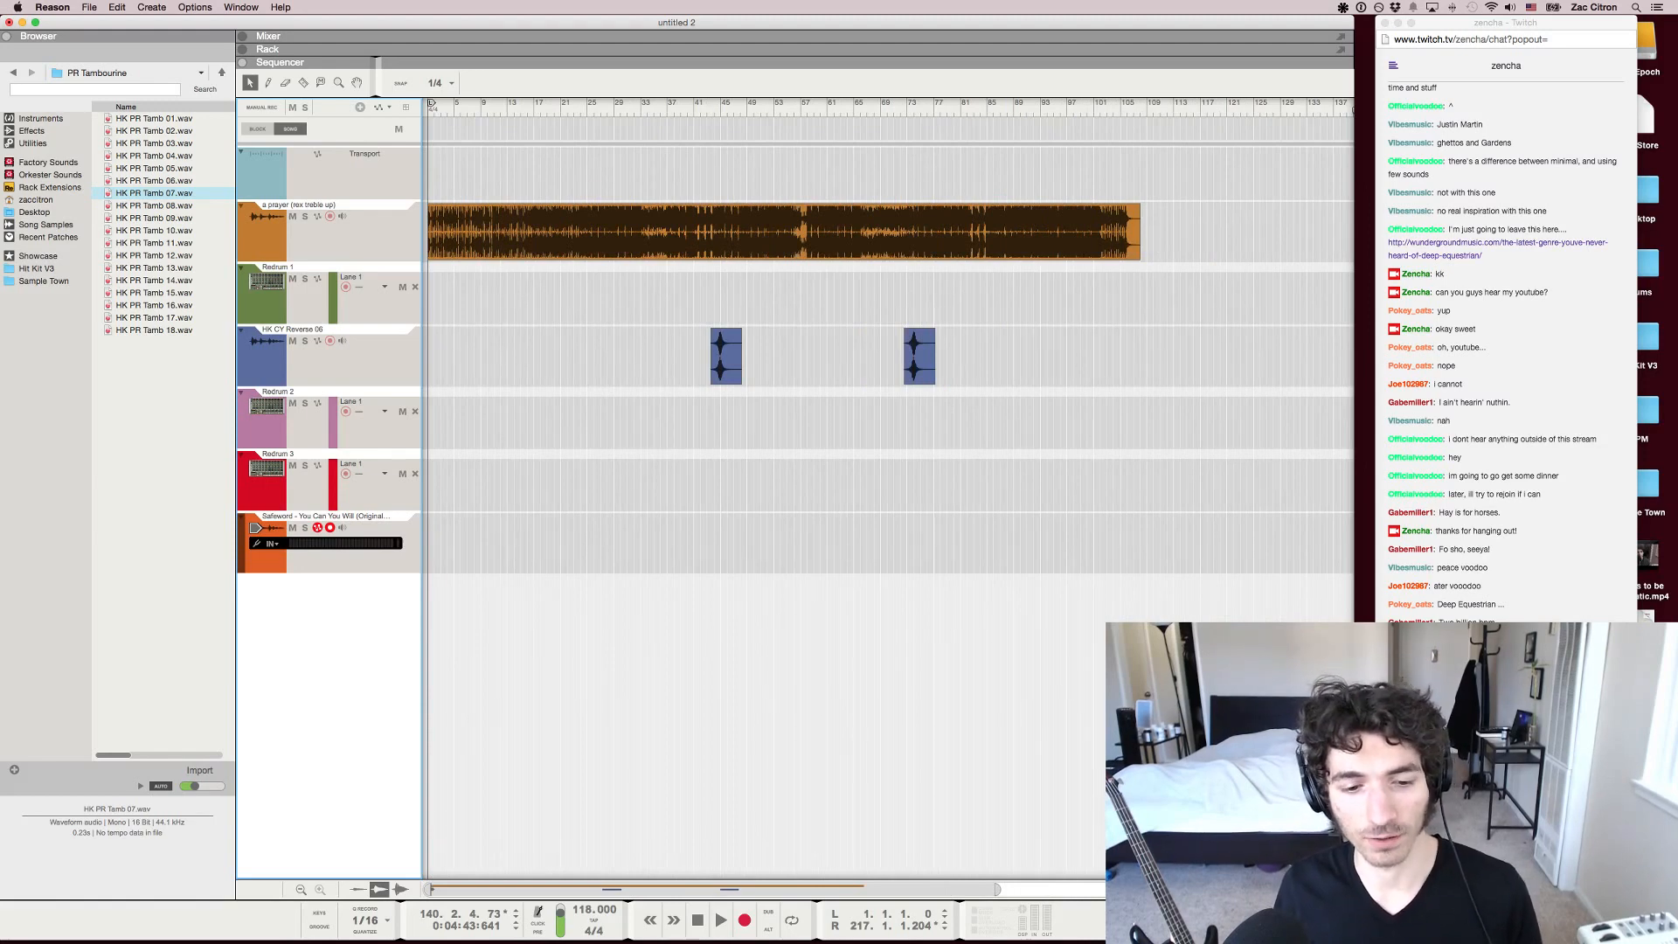
{"action": "left_click_drag", "start_coordinate": [997, 889], "coordinate": [1049, 889]}
{"action": "scroll", "coordinate": [888, 367], "scroll_direction": "down", "scroll_amount": 5}
{"action": "scroll", "coordinate": [889, 367], "scroll_direction": "up", "scroll_amount": 5}
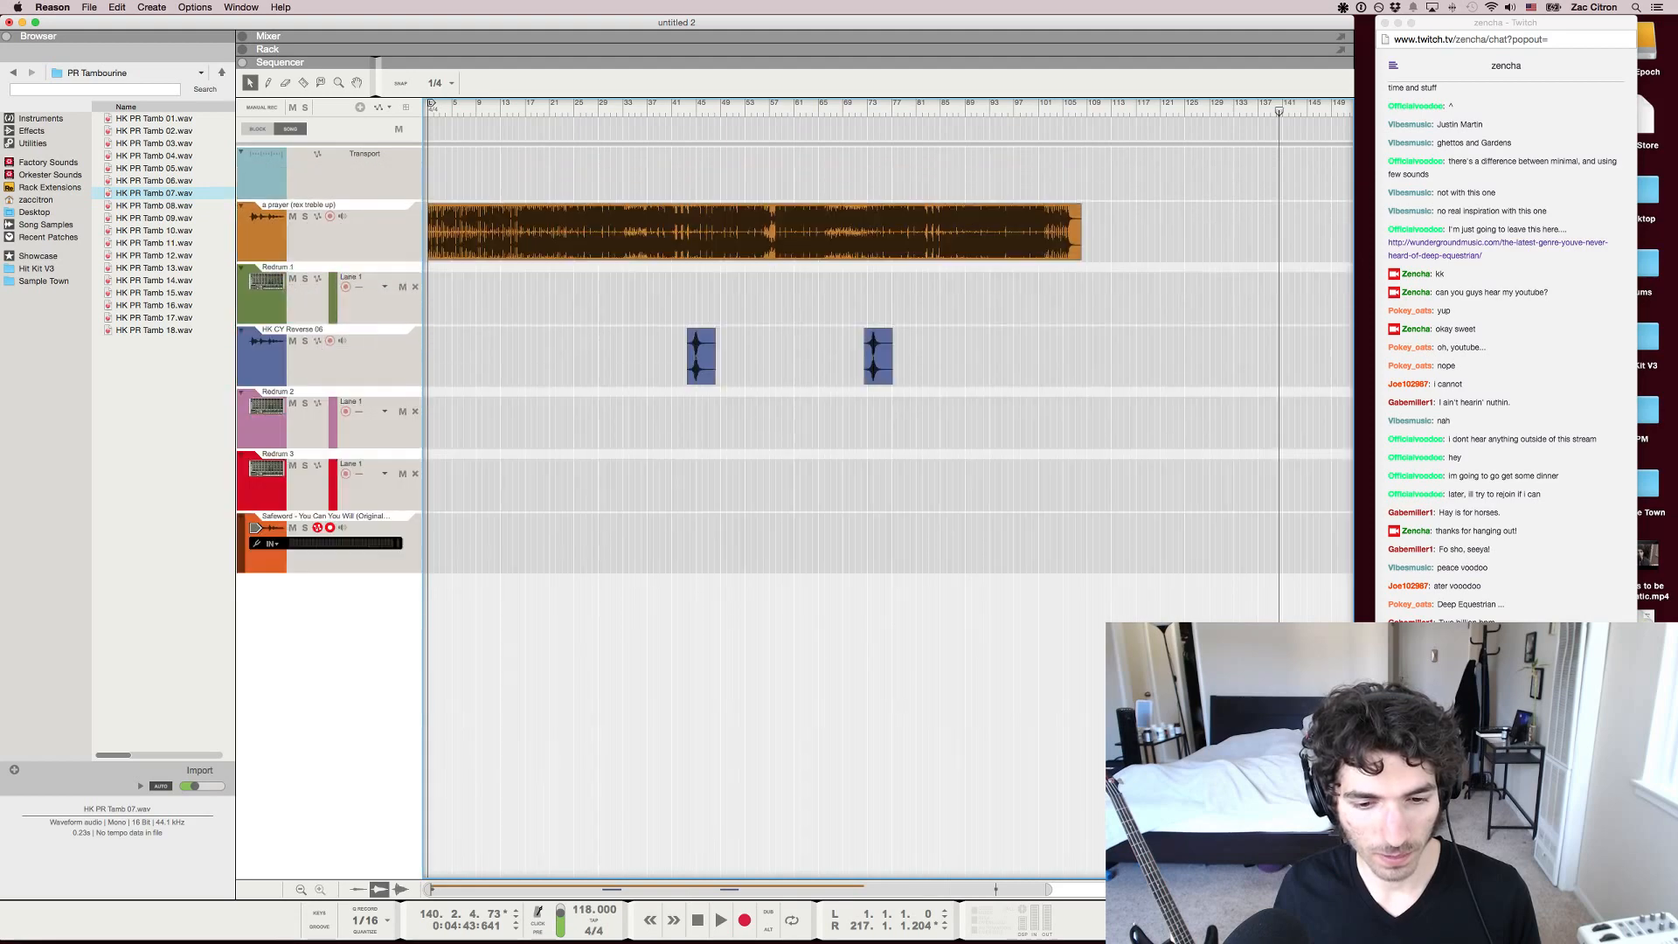
{"action": "scroll", "coordinate": [888, 368], "scroll_direction": "up", "scroll_amount": 5}
{"action": "scroll", "coordinate": [888, 367], "scroll_direction": "down", "scroll_amount": 5}
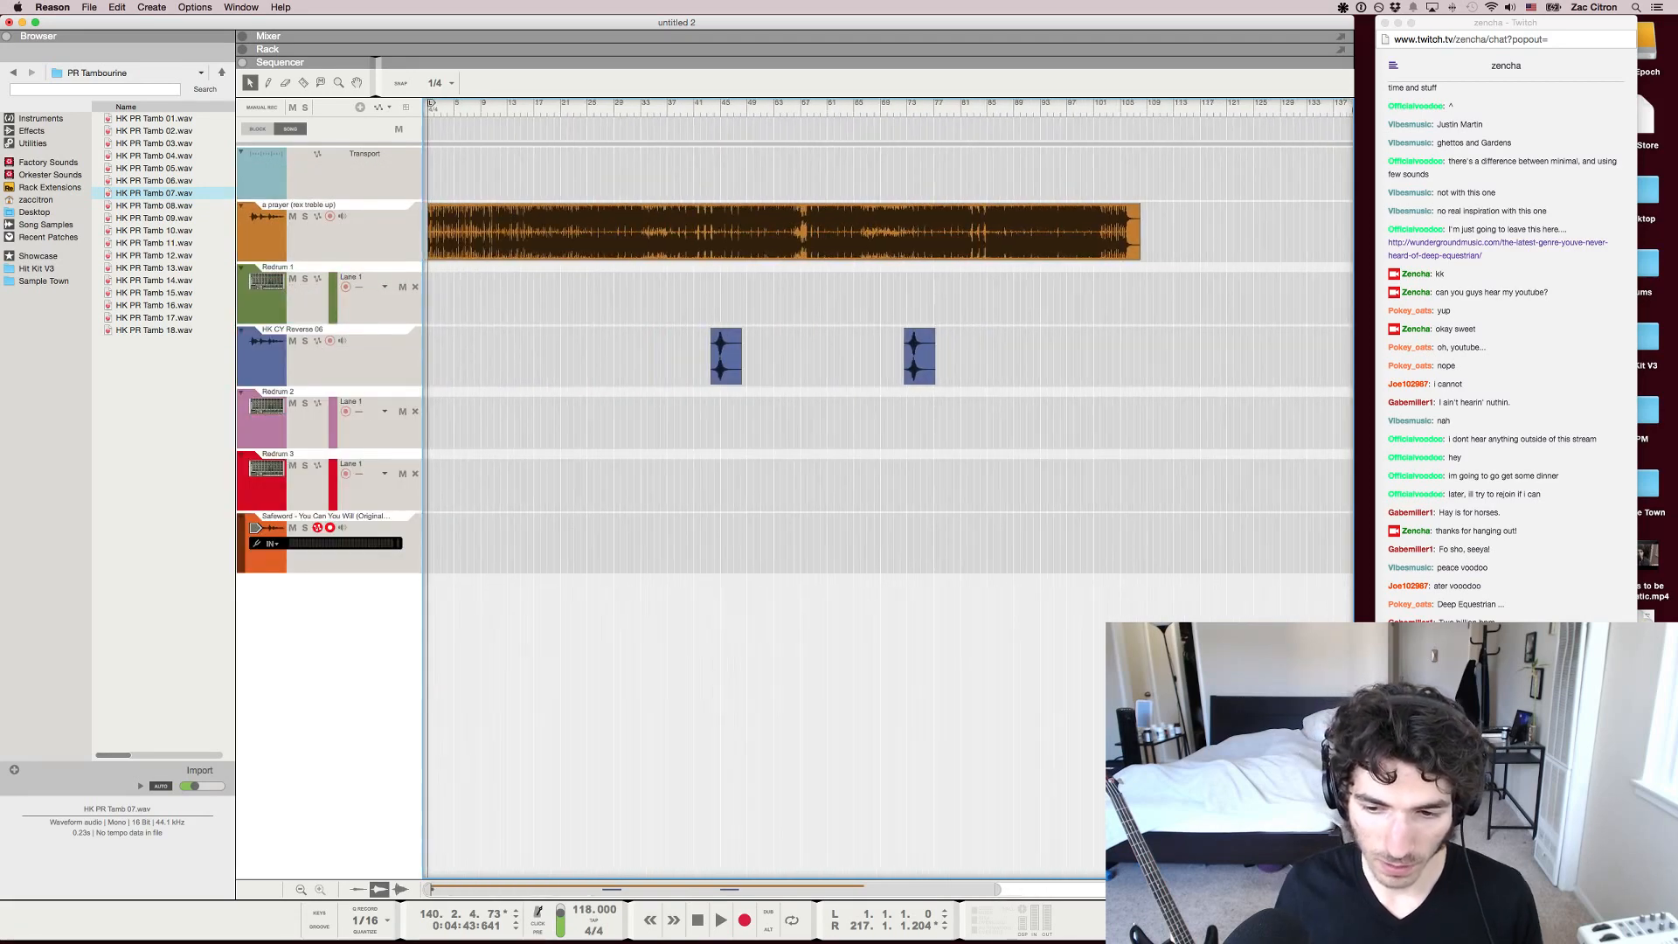
{"action": "scroll", "coordinate": [888, 367], "scroll_direction": "up", "scroll_amount": 3}
{"action": "scroll", "coordinate": [888, 368], "scroll_direction": "up", "scroll_amount": 2}
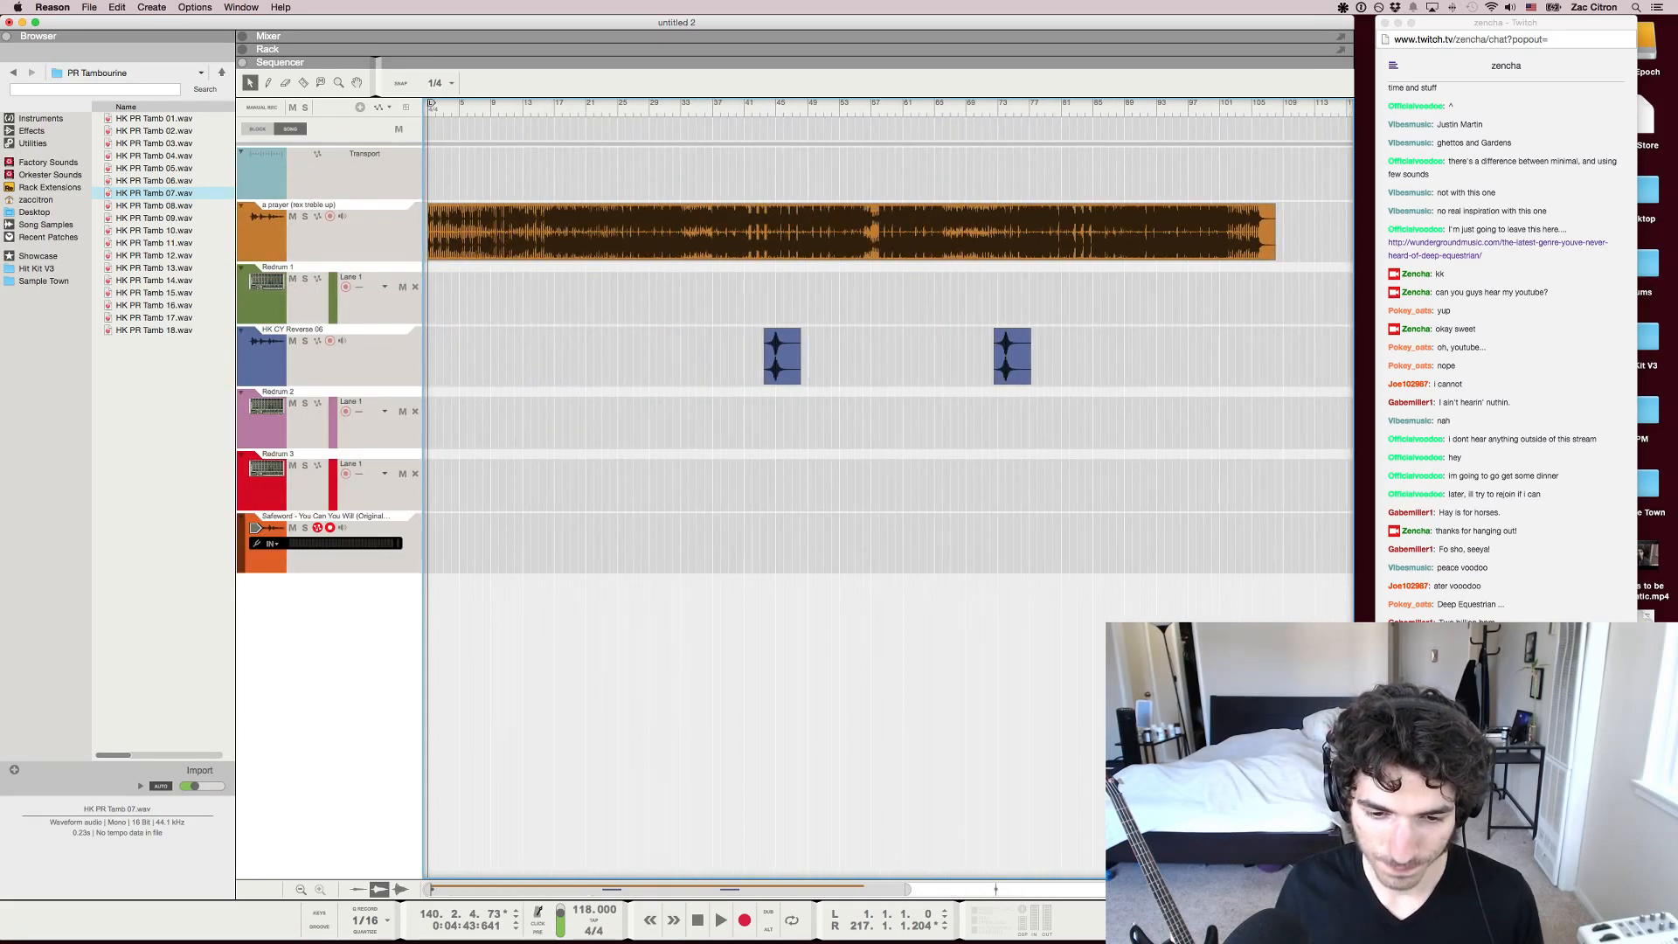
Select the Redrum 3 track, look over the rack and the mixer, and return to the sequencer
{"action": "left_click", "coordinate": [255, 466]}
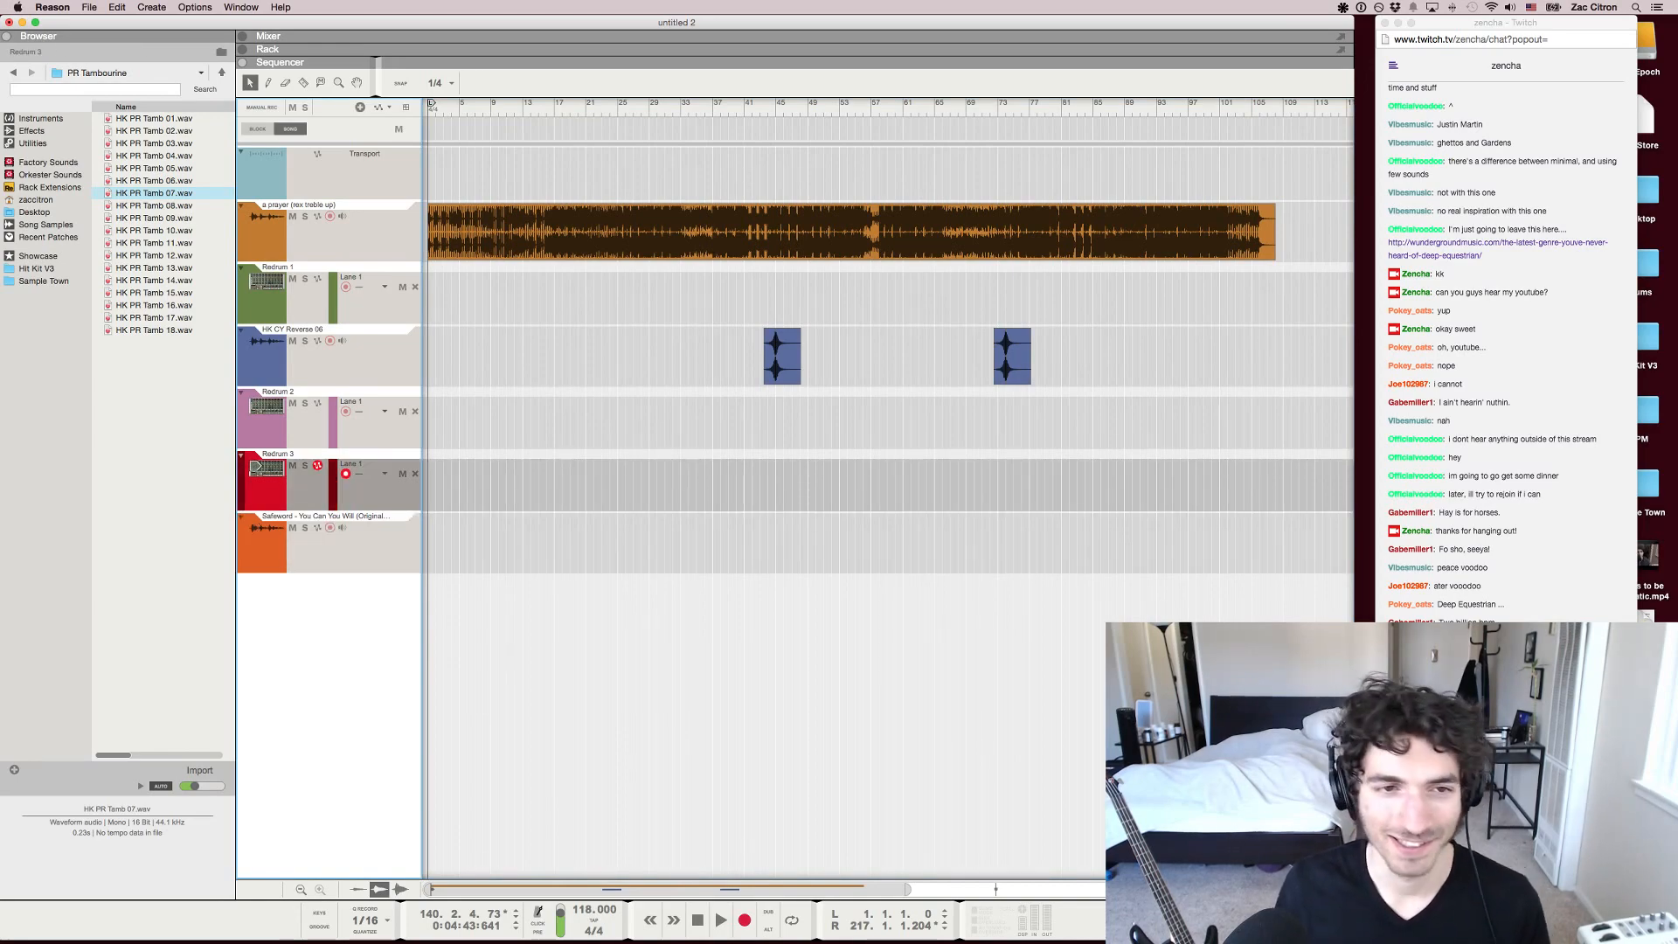
{"action": "key", "text": "F6"}
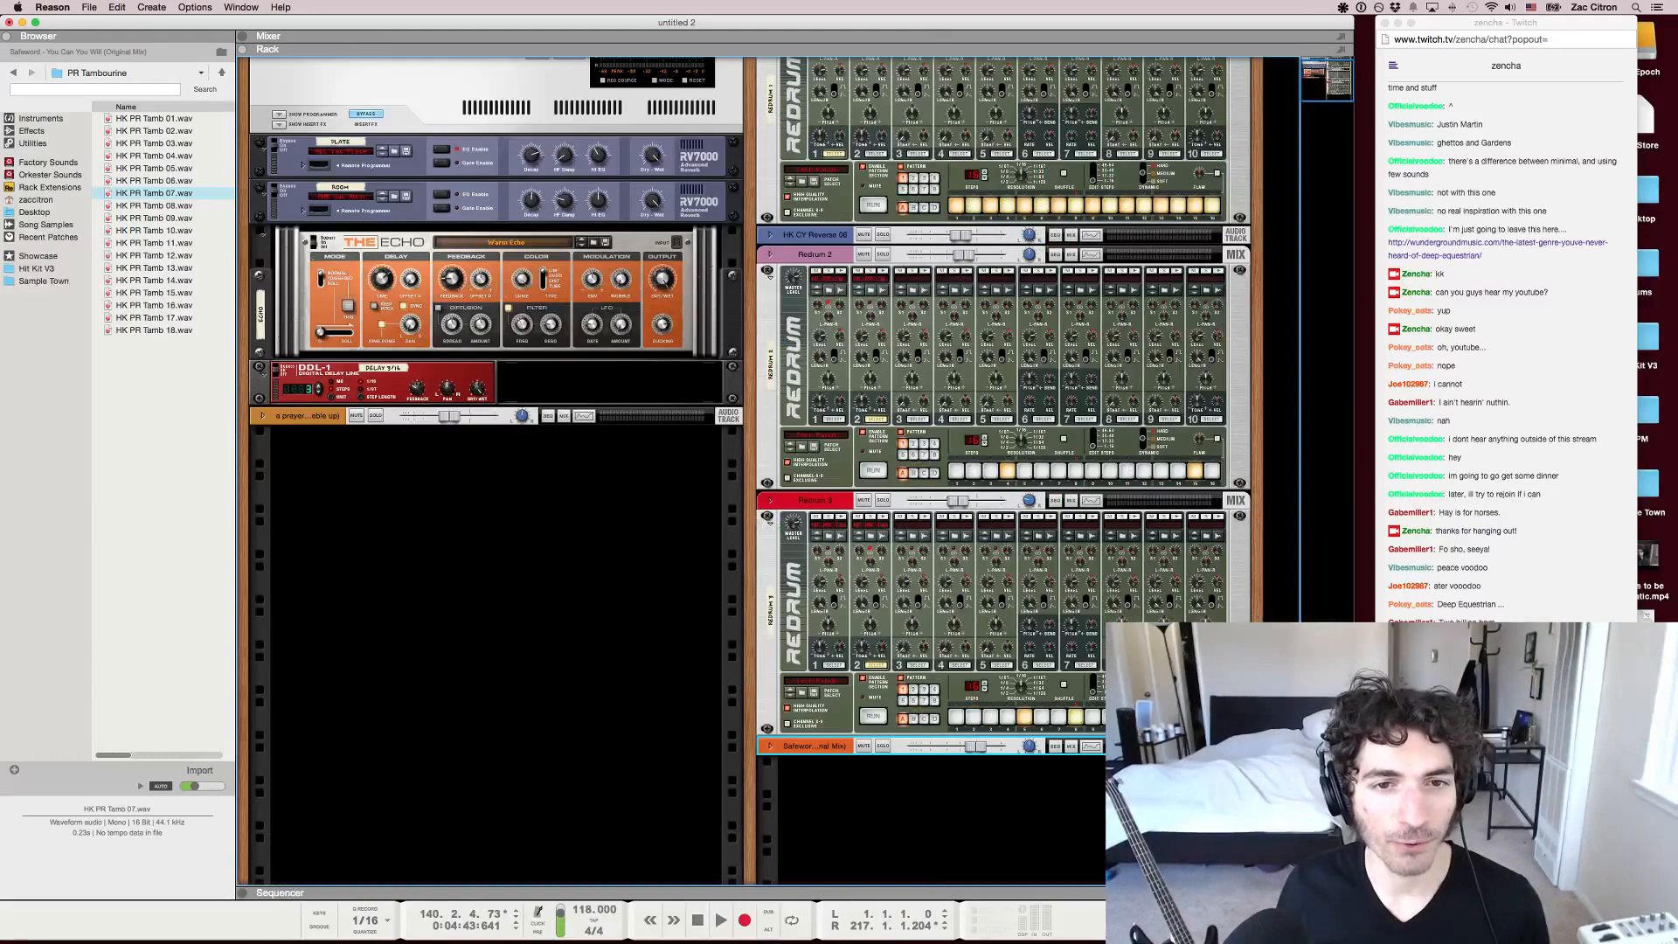
{"action": "key", "text": "F7"}
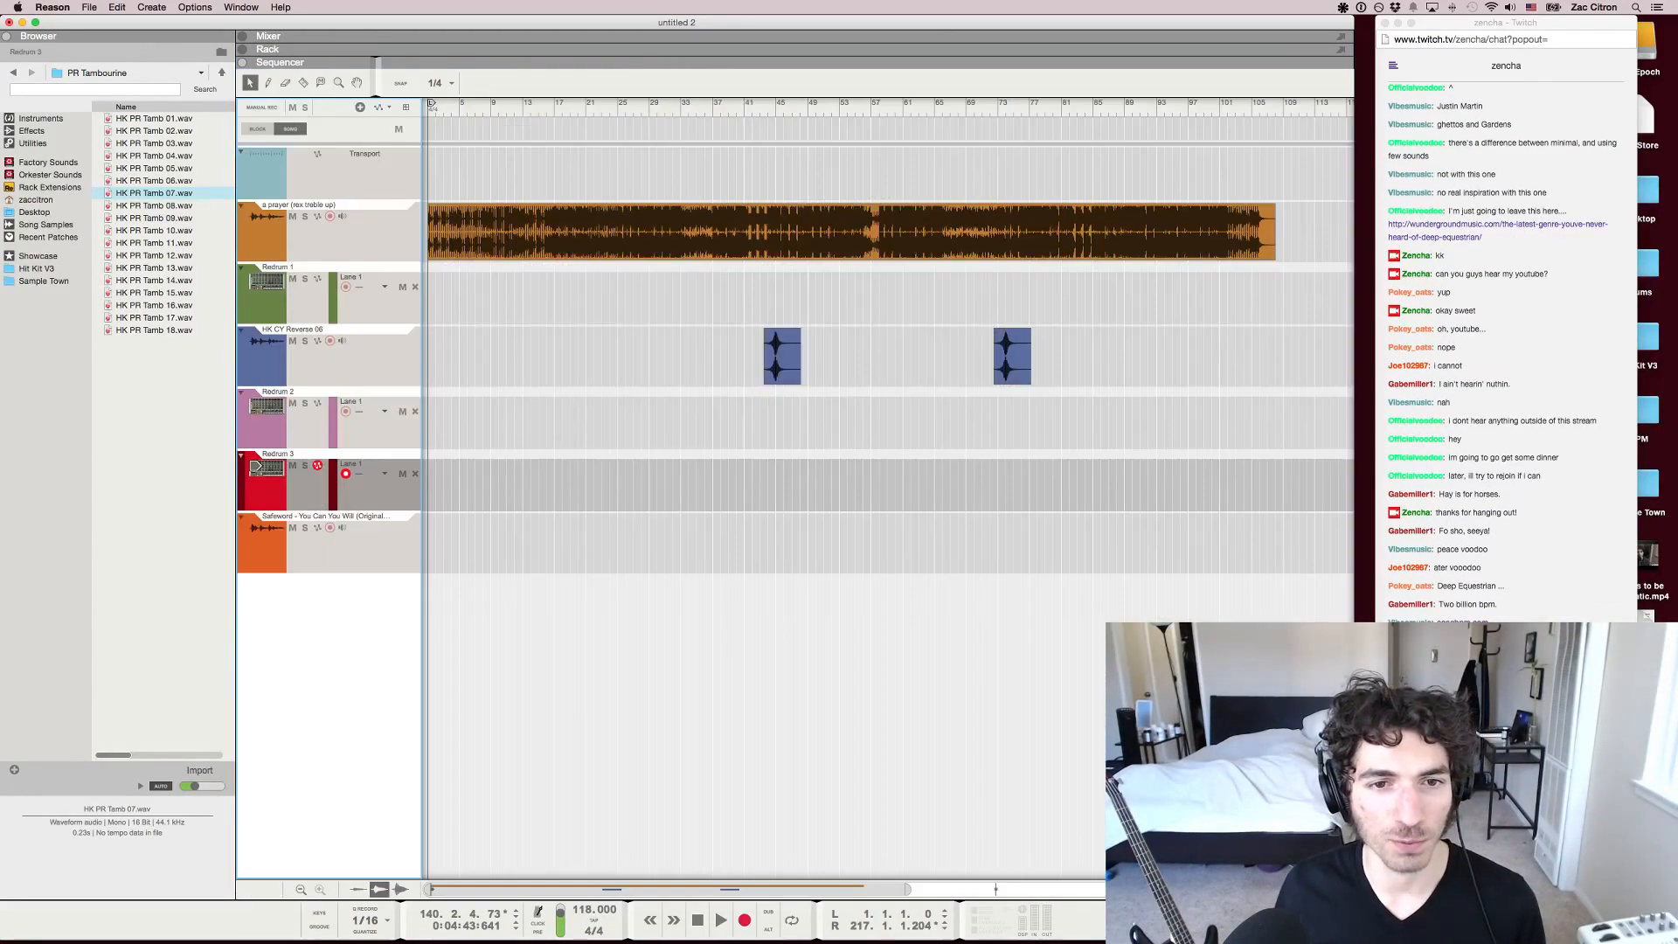
{"action": "key", "text": "F5"}
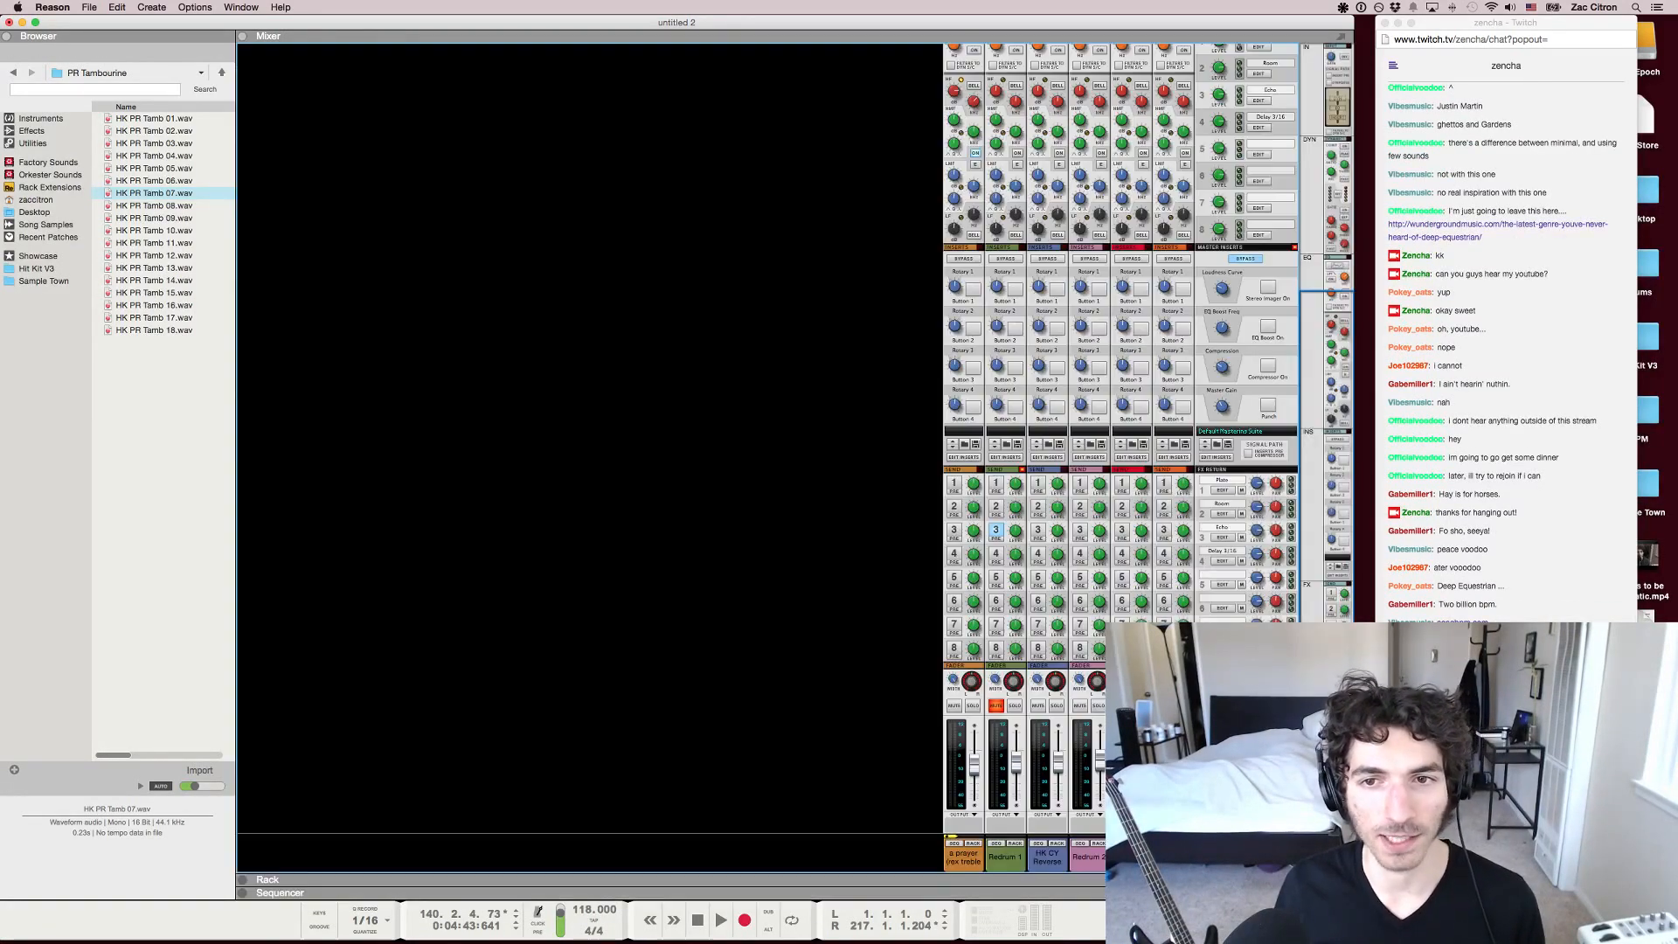
{"action": "key", "text": "F6"}
{"action": "key", "text": "F7"}
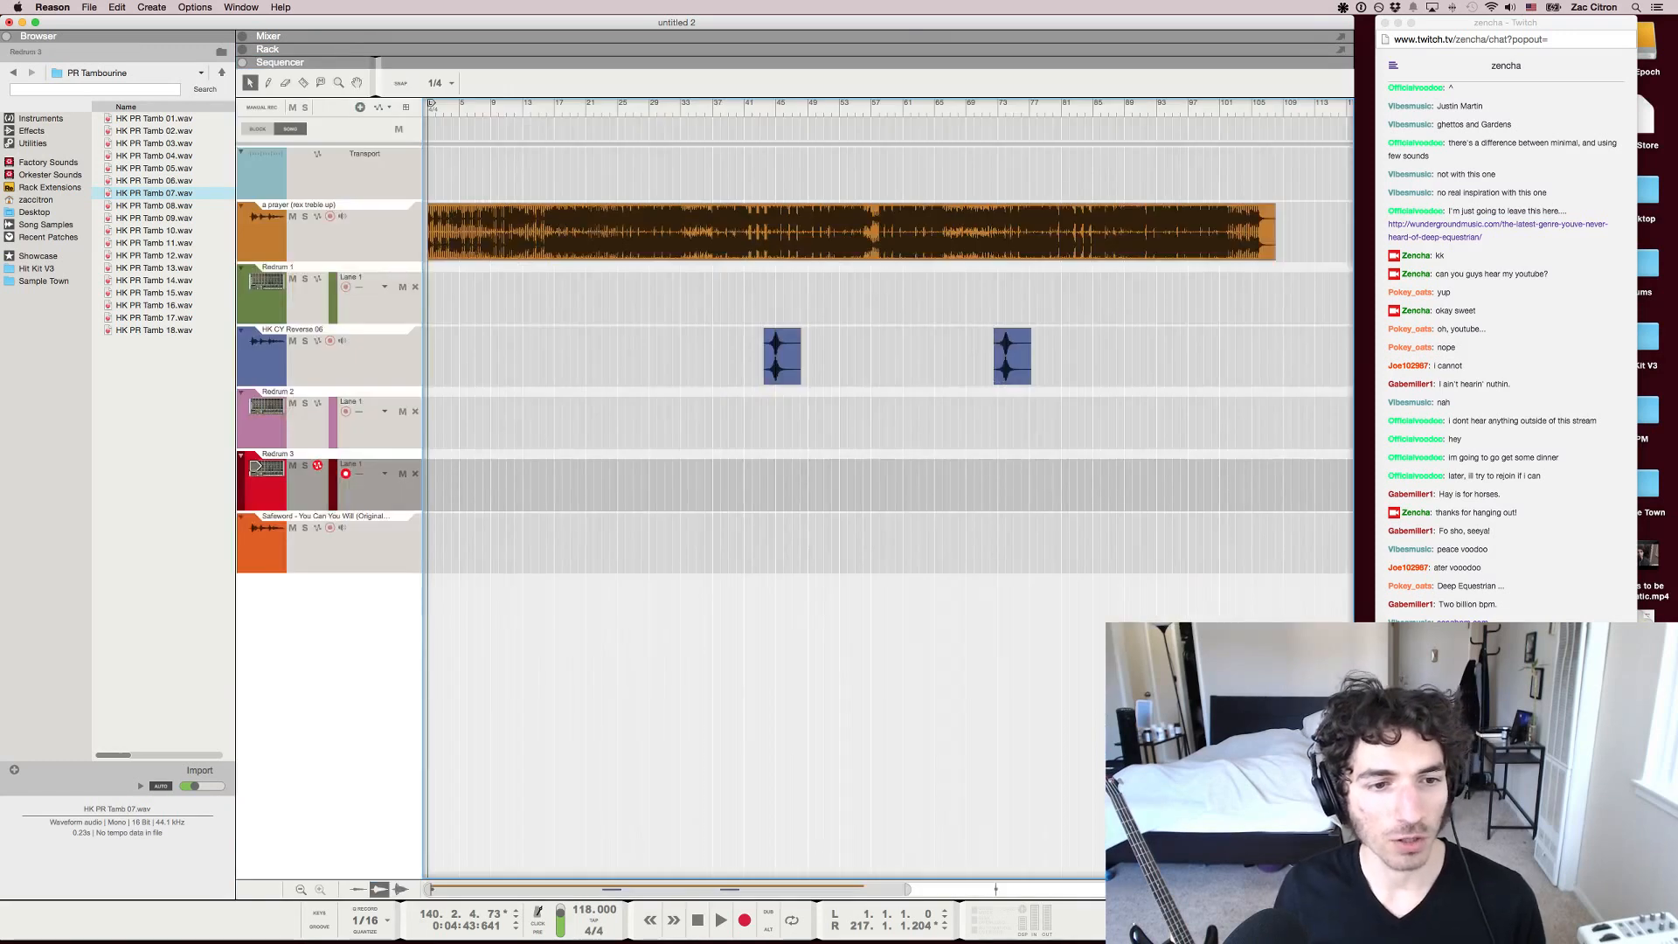
Play the "a prayer" track briefly from about bar 43, stop, and set the song tempo to 105 BPM
{"action": "left_click_drag", "start_coordinate": [907, 889], "coordinate": [832, 889]}
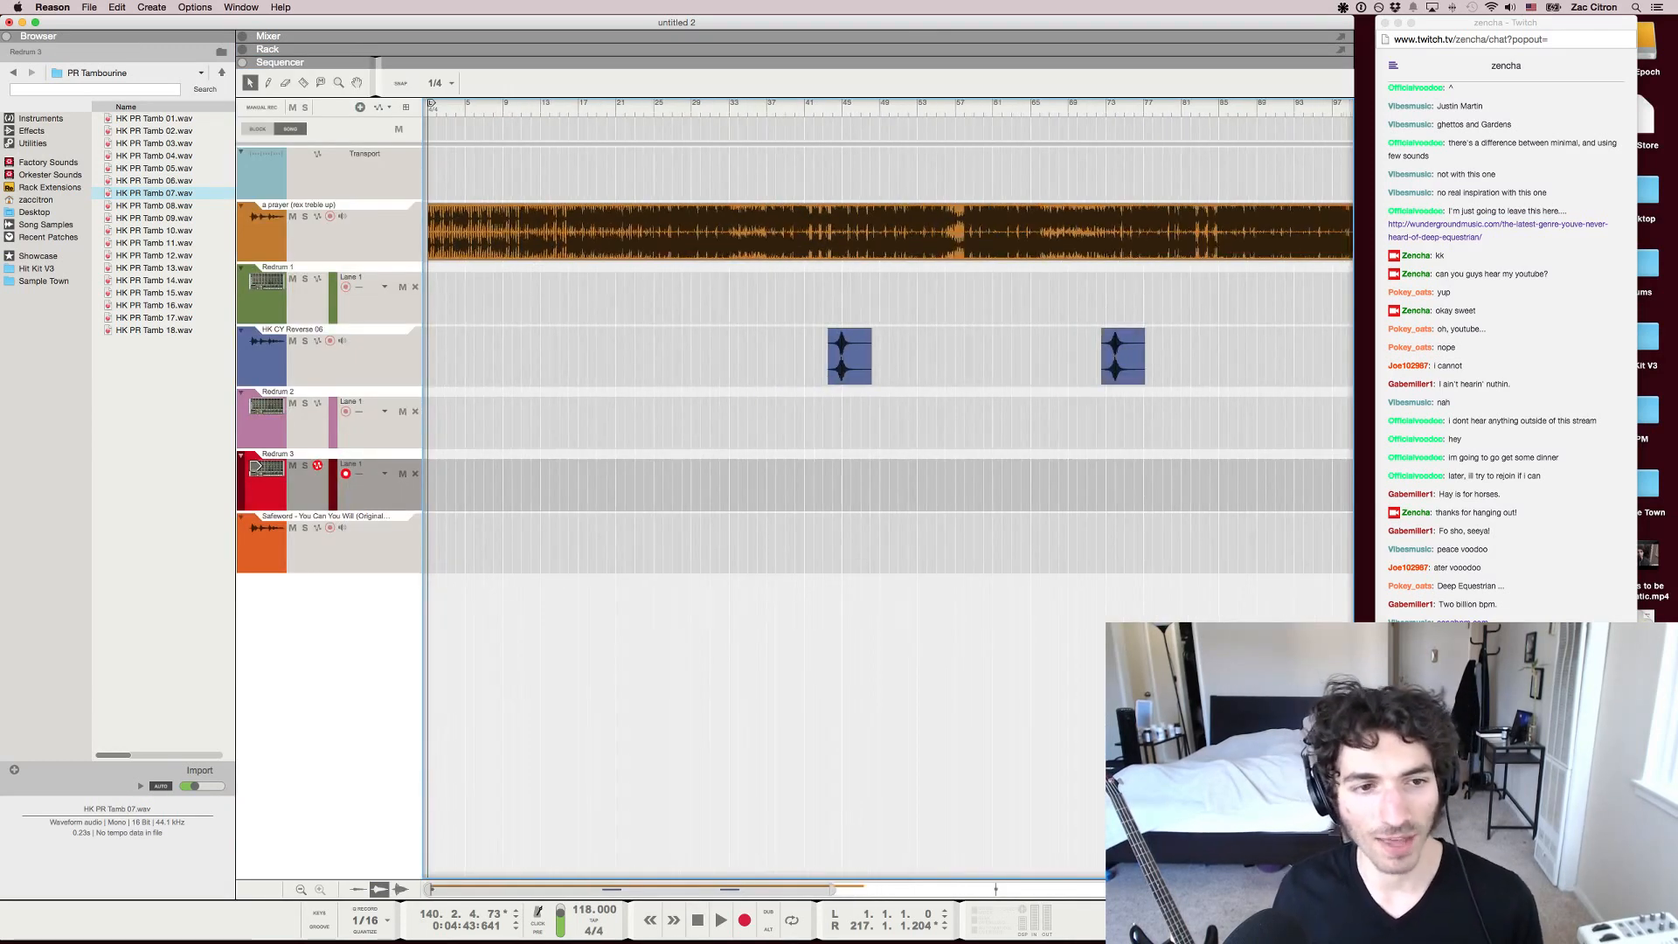
{"action": "left_click", "coordinate": [821, 109]}
{"action": "key", "text": "space"}
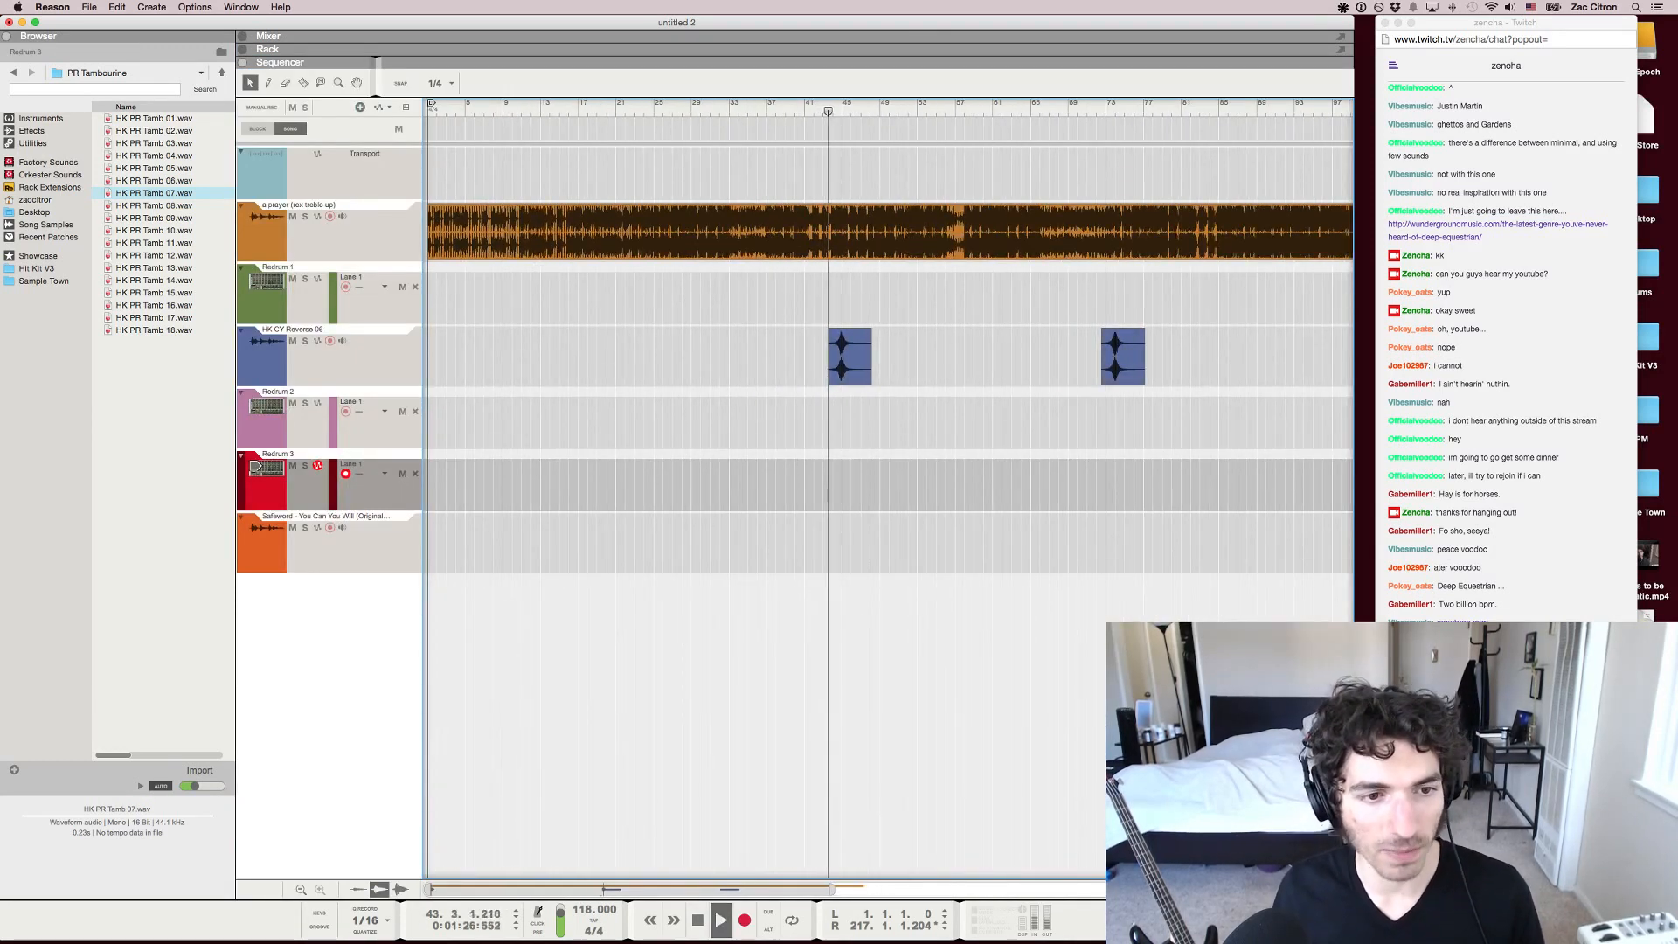
{"action": "key", "text": "space"}
{"action": "double_click", "coordinate": [582, 910]}
{"action": "type", "text": "105"}
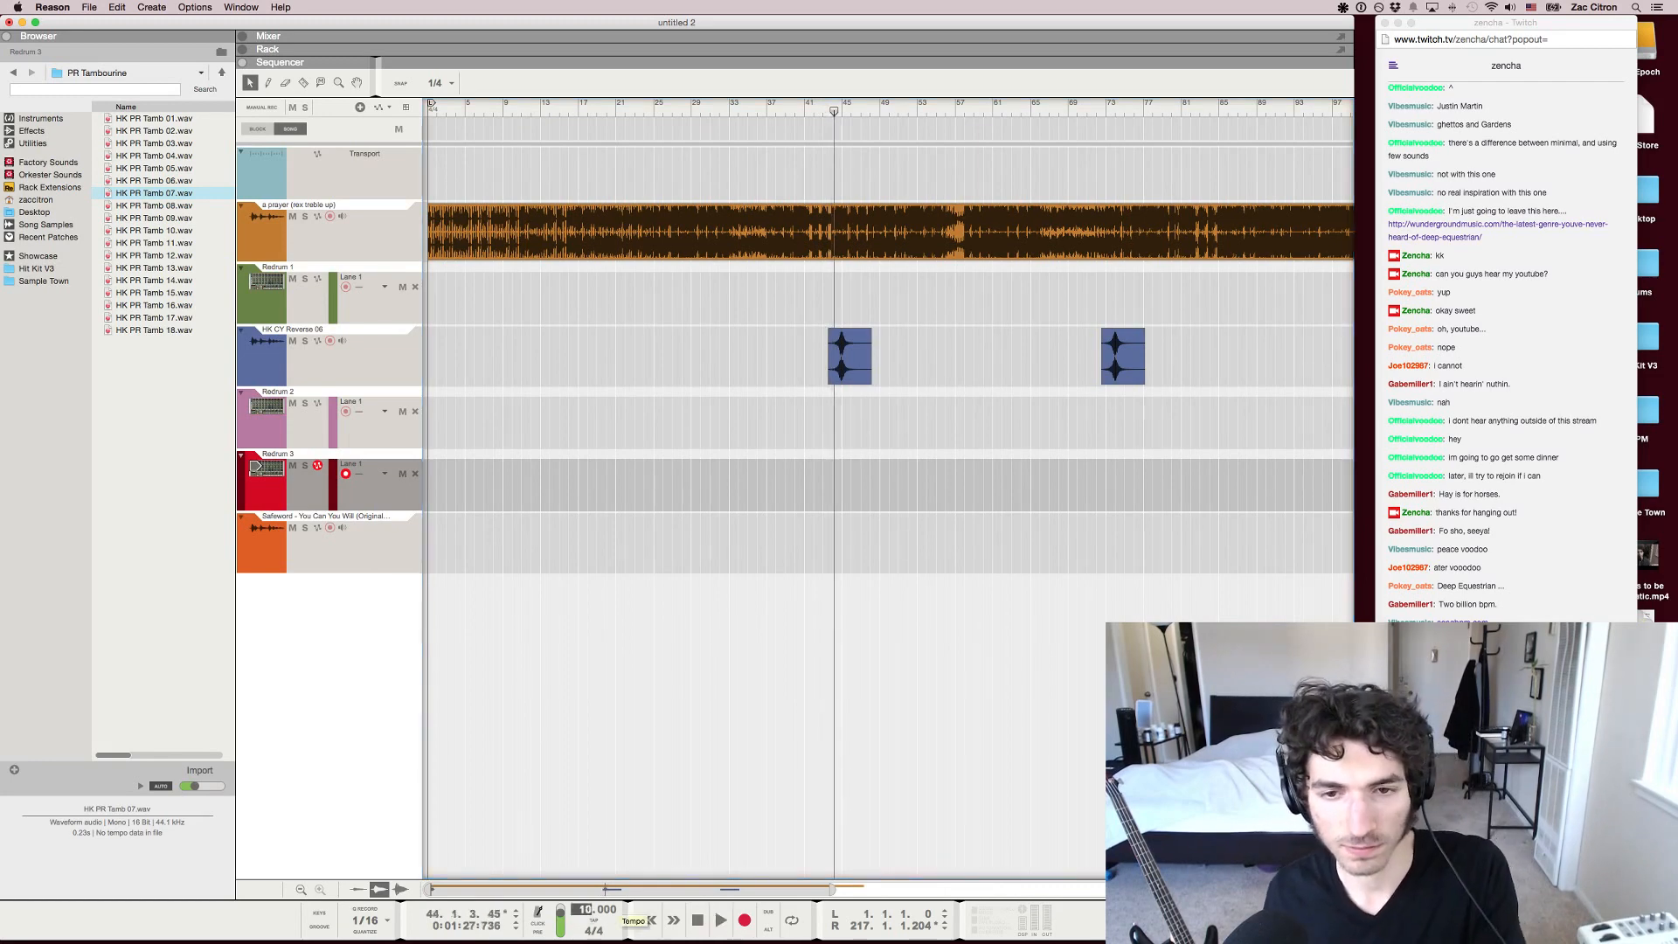
{"action": "key", "text": "Return"}
Resume playback, check the Twitch chat in Chrome, and return to Reason
{"action": "key", "text": "space"}
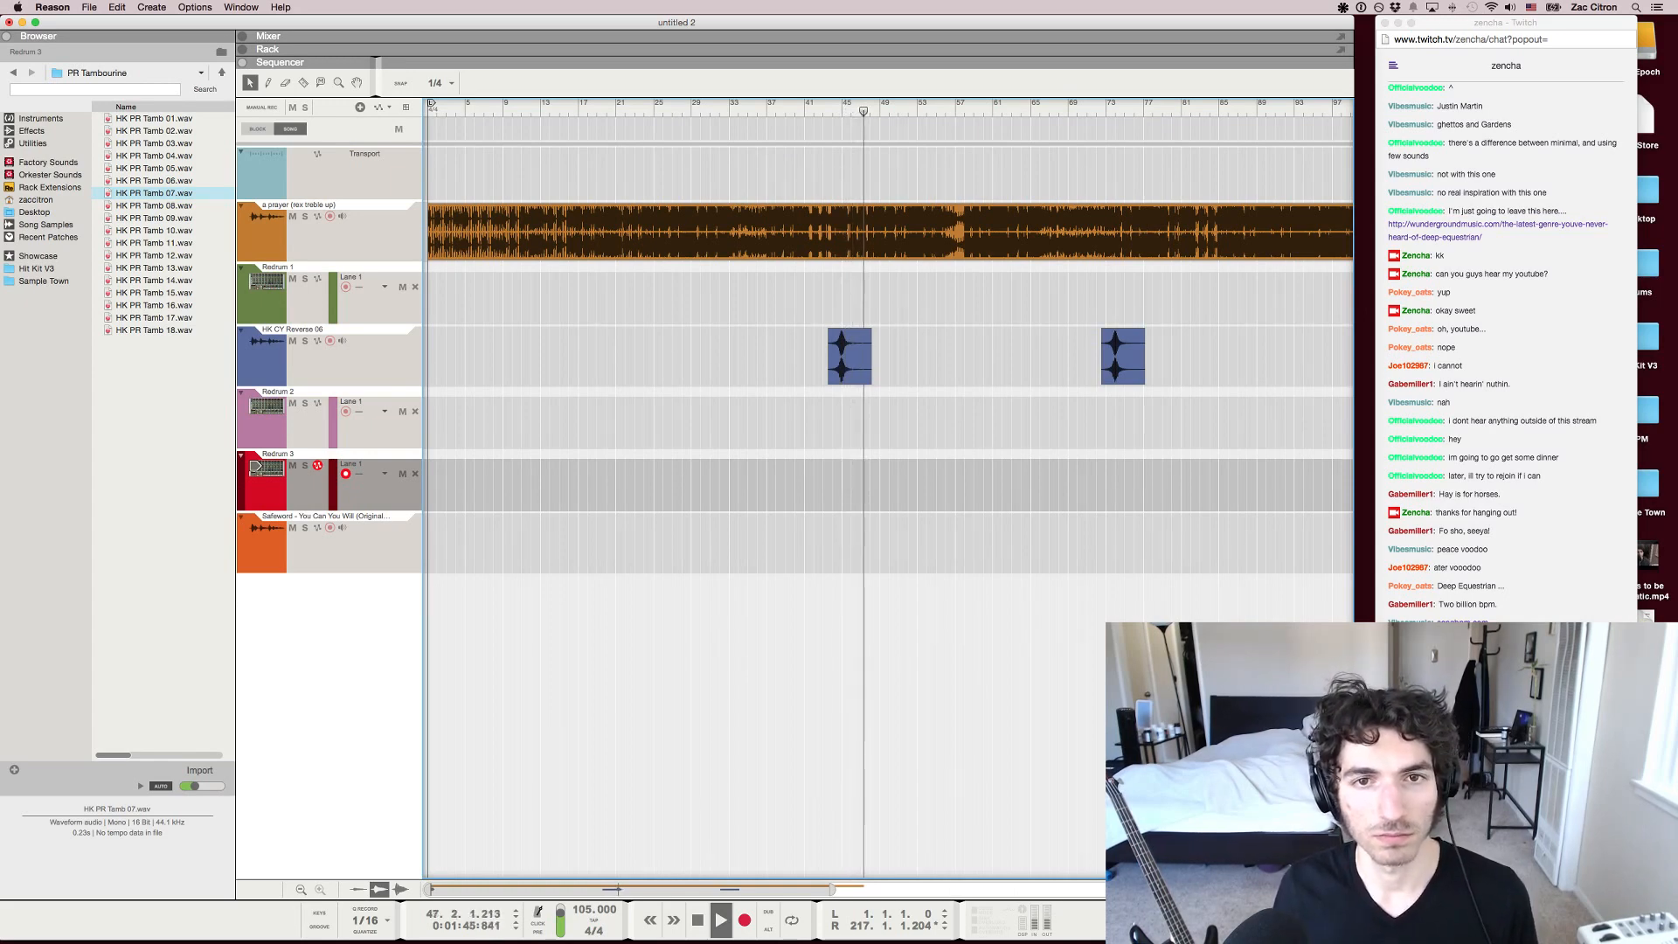
{"action": "key", "text": "super+Tab"}
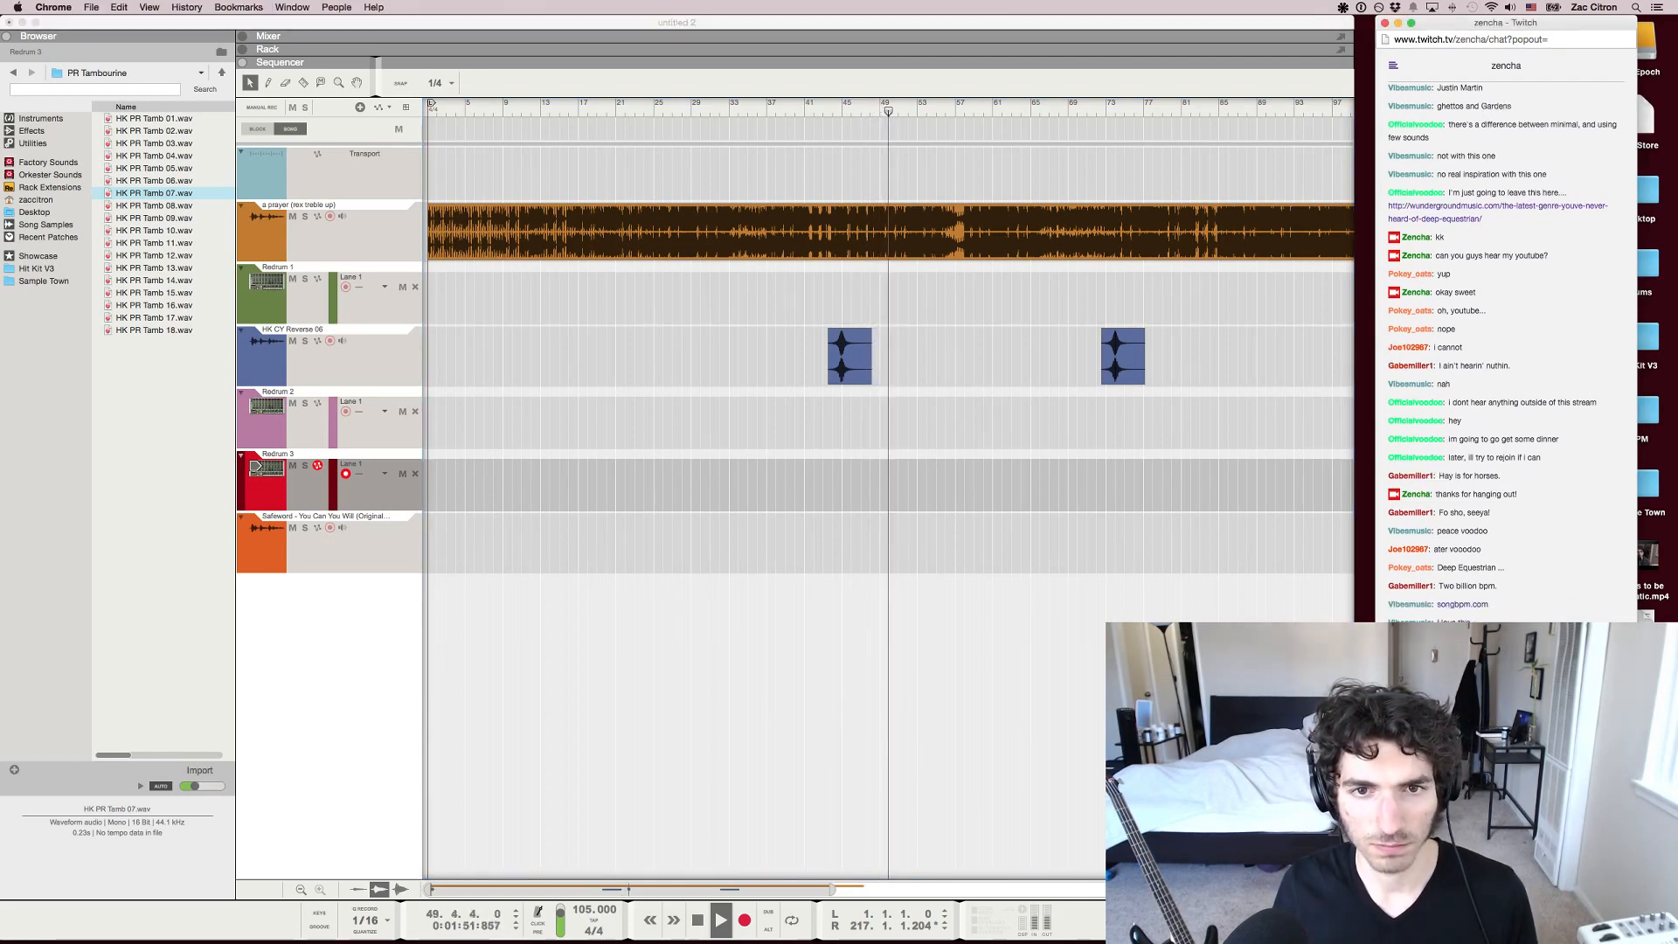
{"action": "key", "text": "super+Tab"}
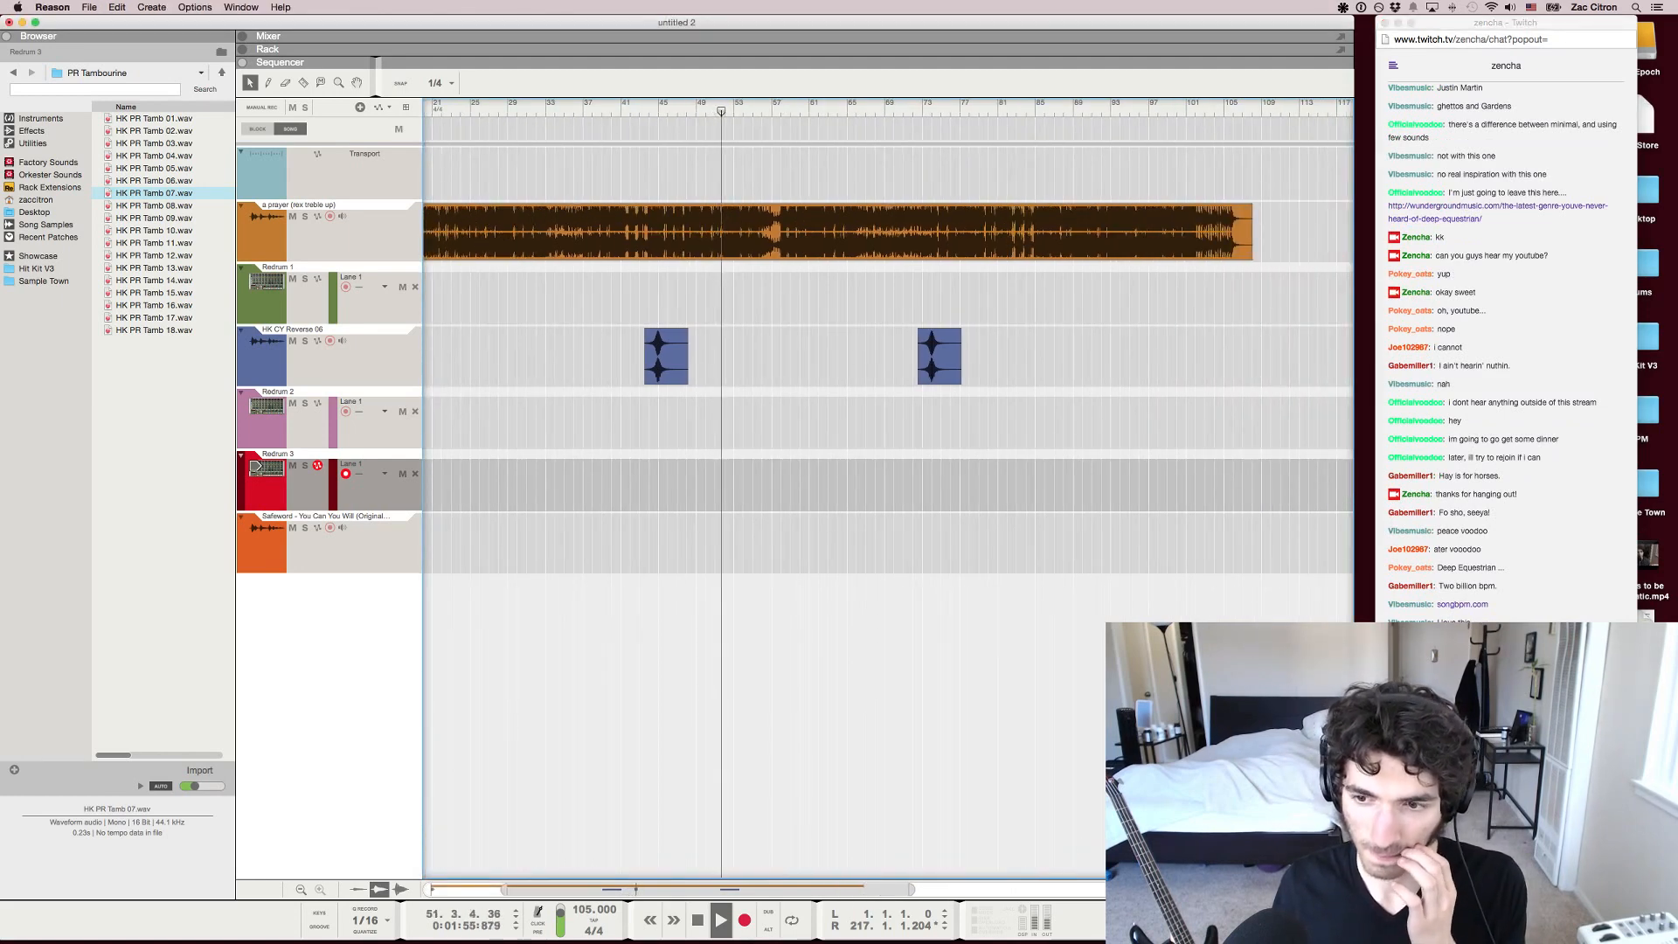
Show the mixer and create a Thor synthesizer with its own channel
{"action": "key", "text": "F5"}
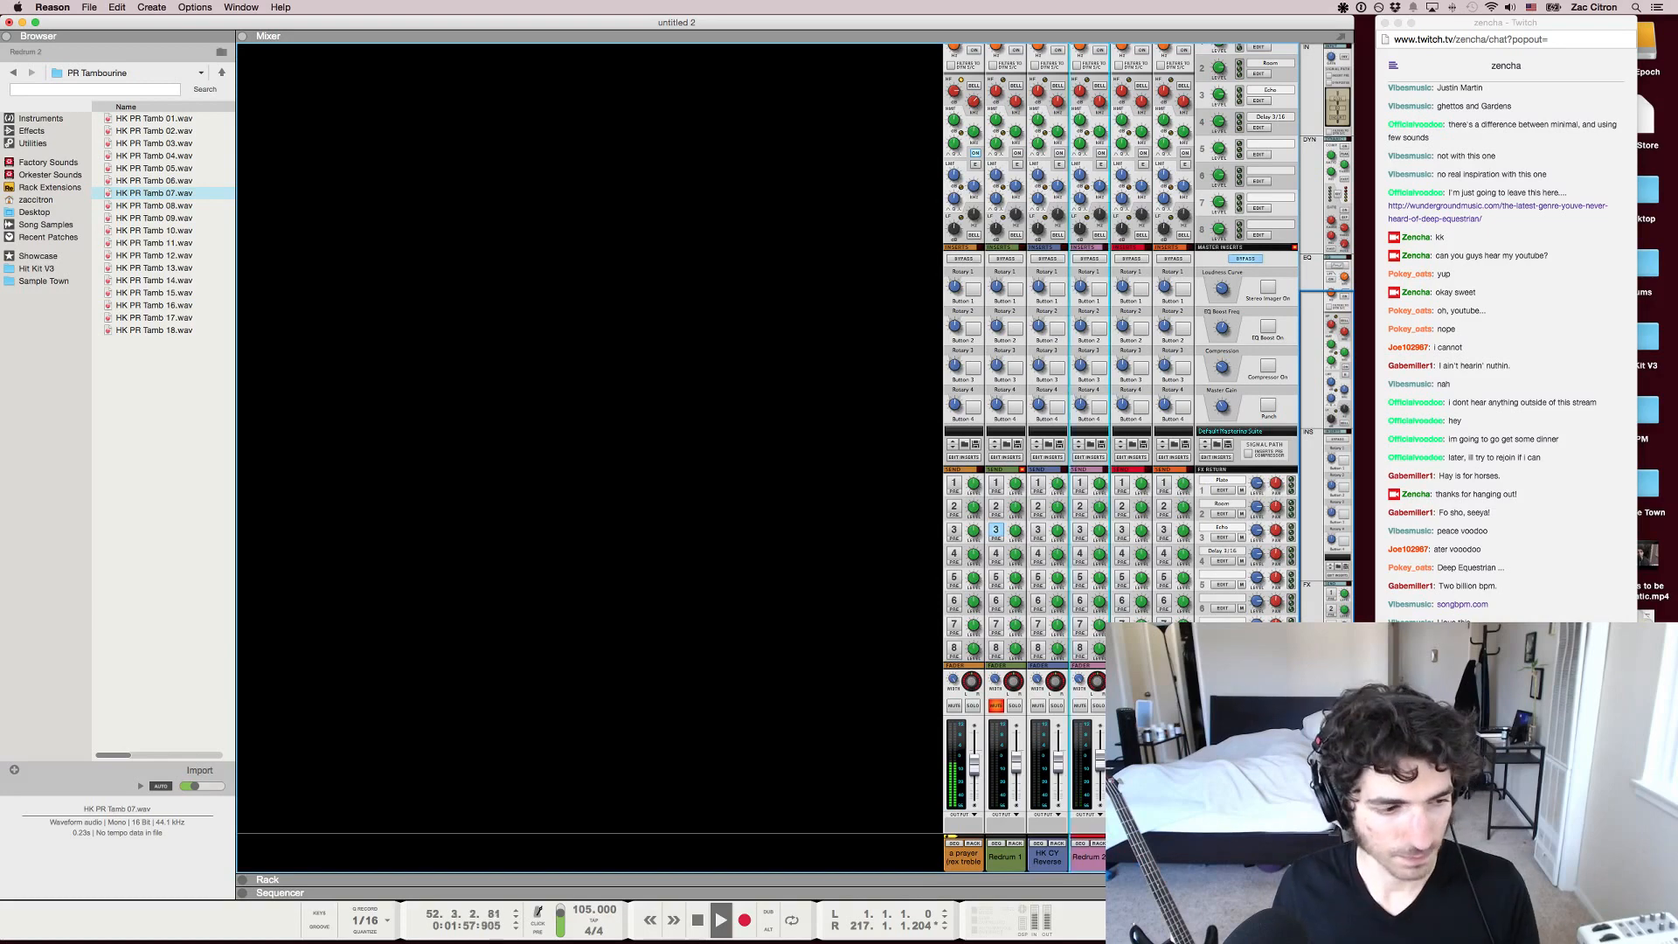
{"action": "right_click", "coordinate": [864, 627]}
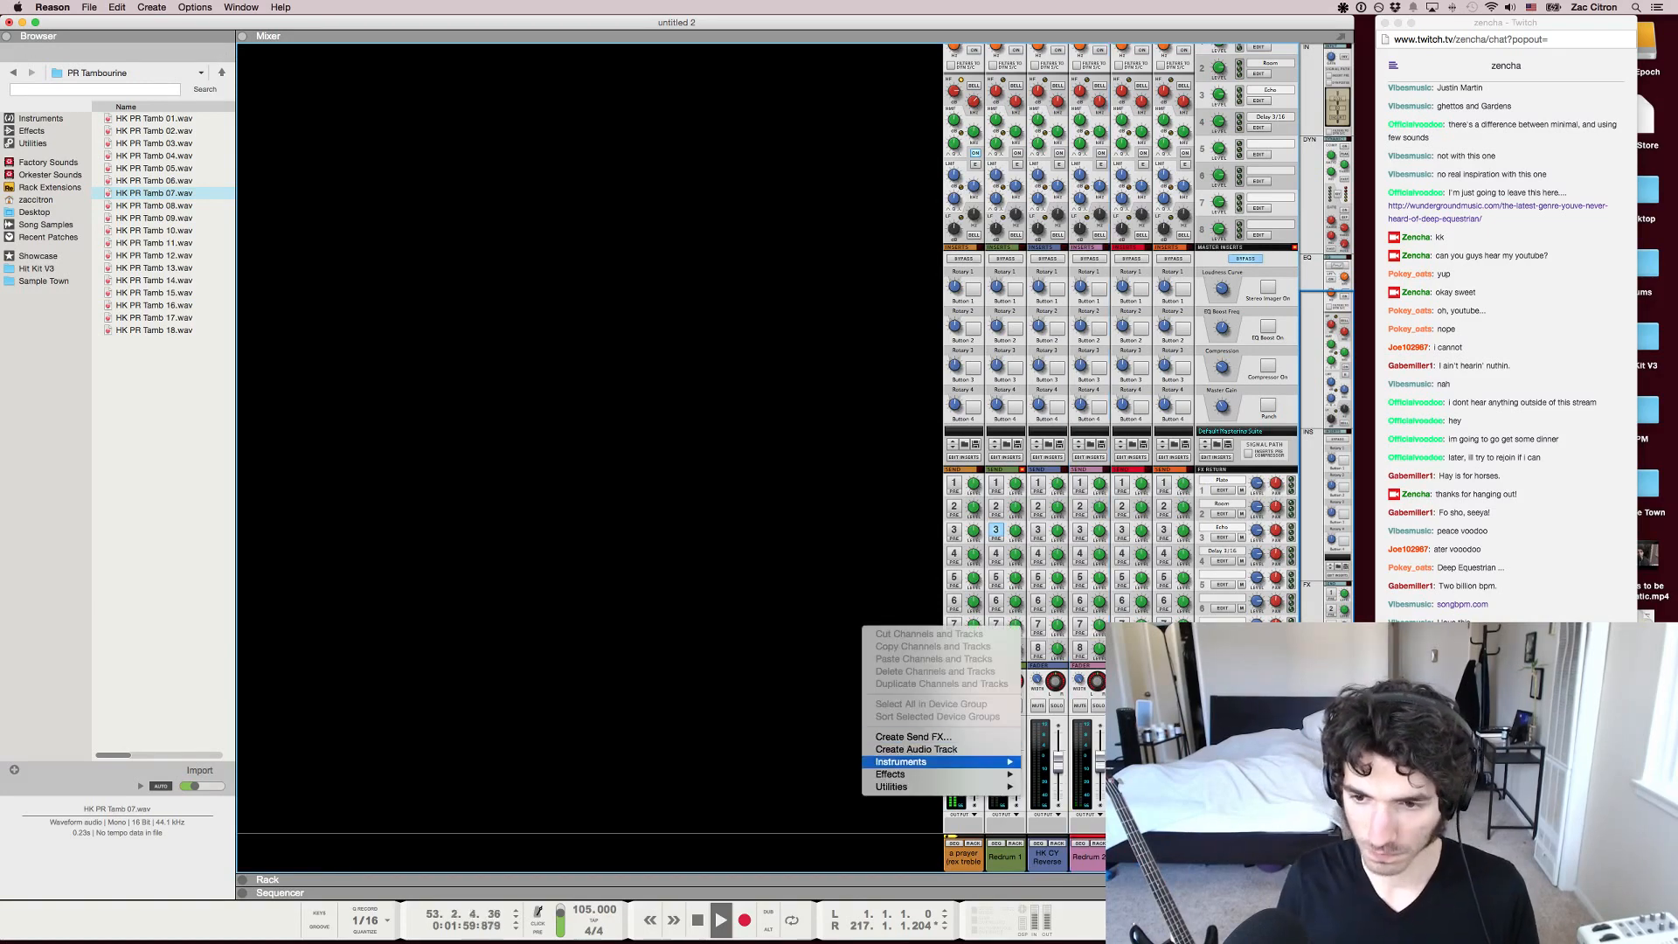
{"action": "mouse_move", "coordinate": [936, 761]}
{"action": "left_click", "coordinate": [1067, 857]}
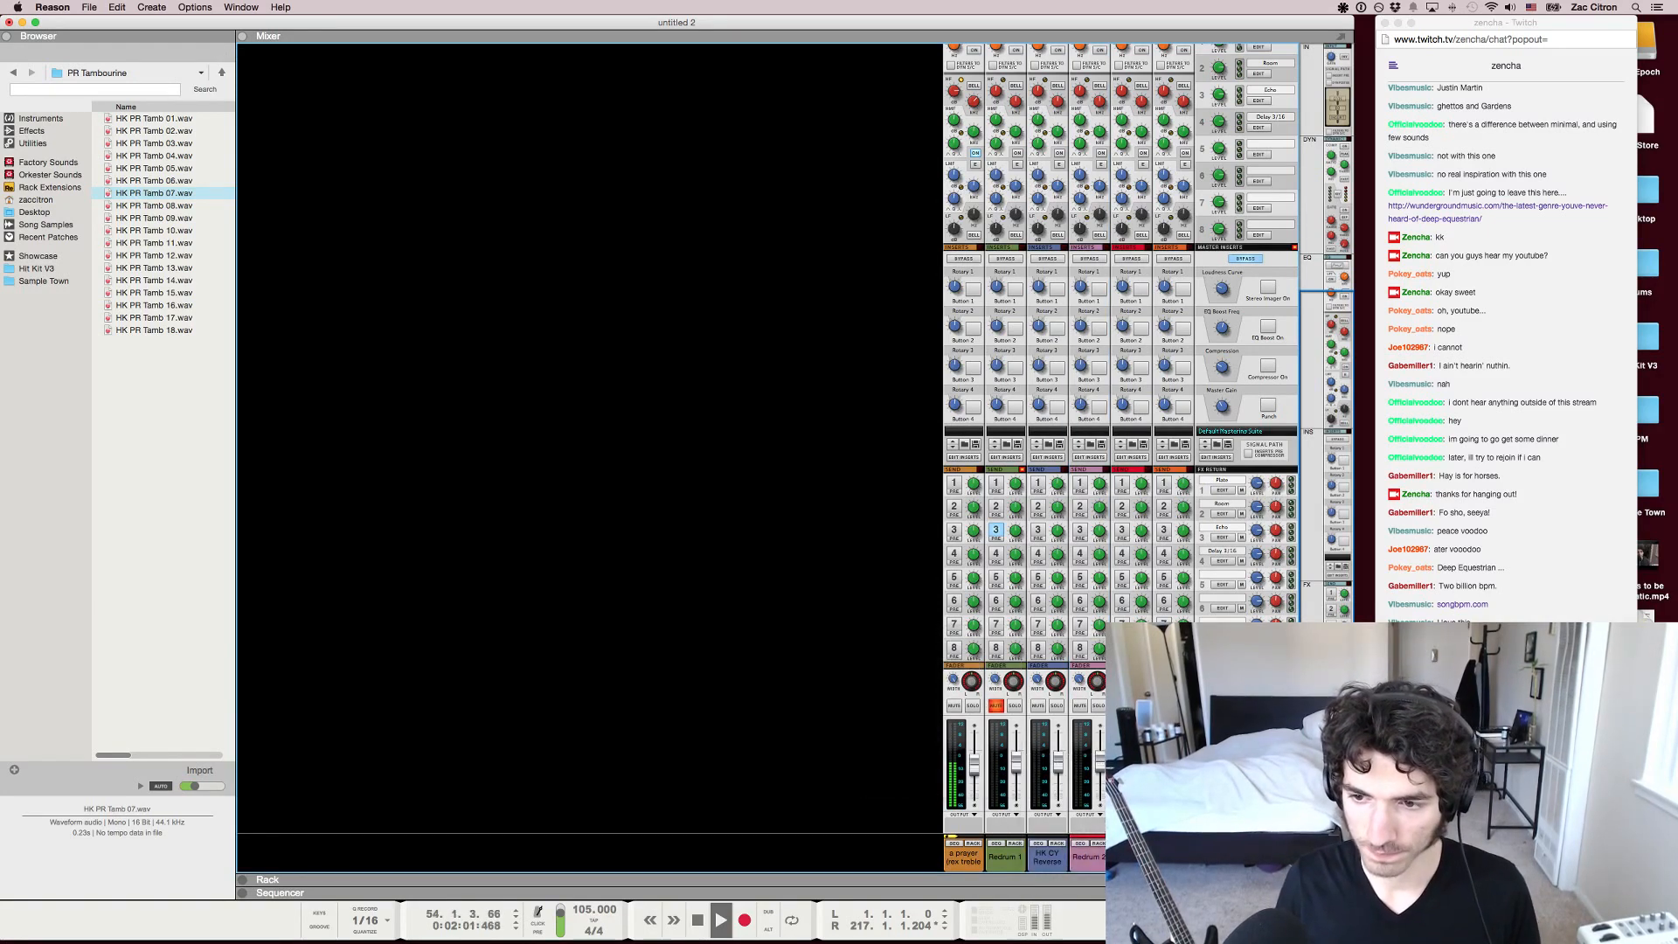
Show the on-screen piano keys and play a few notes on Thor along with the "a prayer" track
{"action": "key", "text": "F4"}
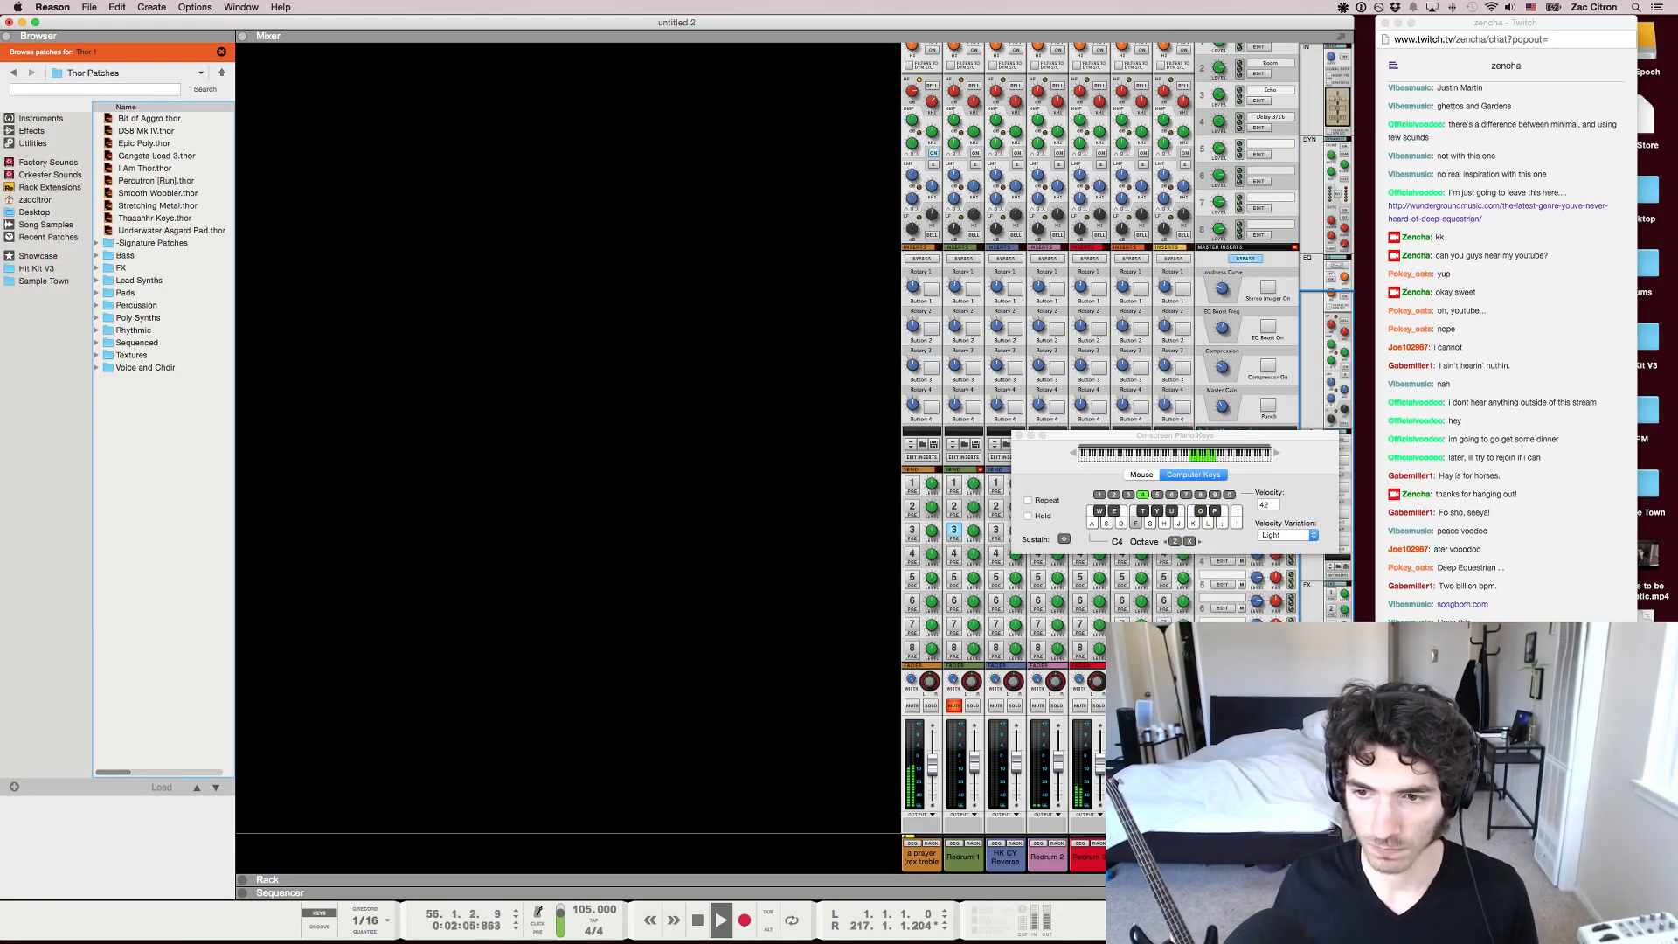
{"action": "key", "text": "y"}
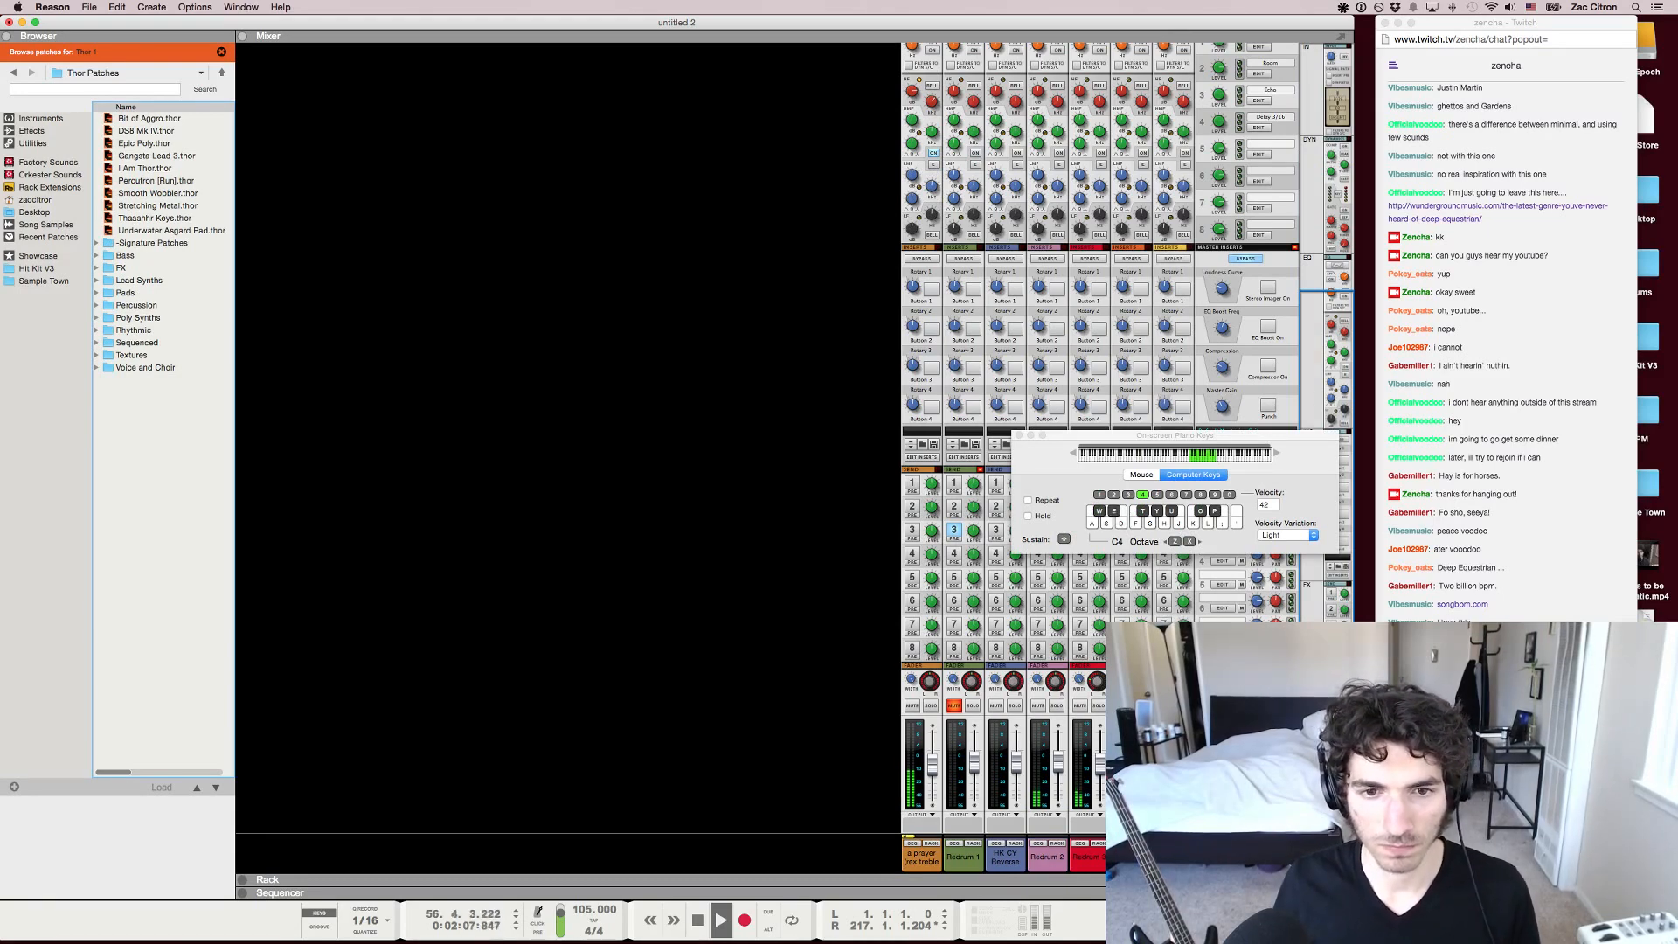
{"action": "key", "text": "h"}
{"action": "key", "text": "j"}
{"action": "key", "text": "h"}
{"action": "key", "text": "d"}
{"action": "key", "text": "y"}
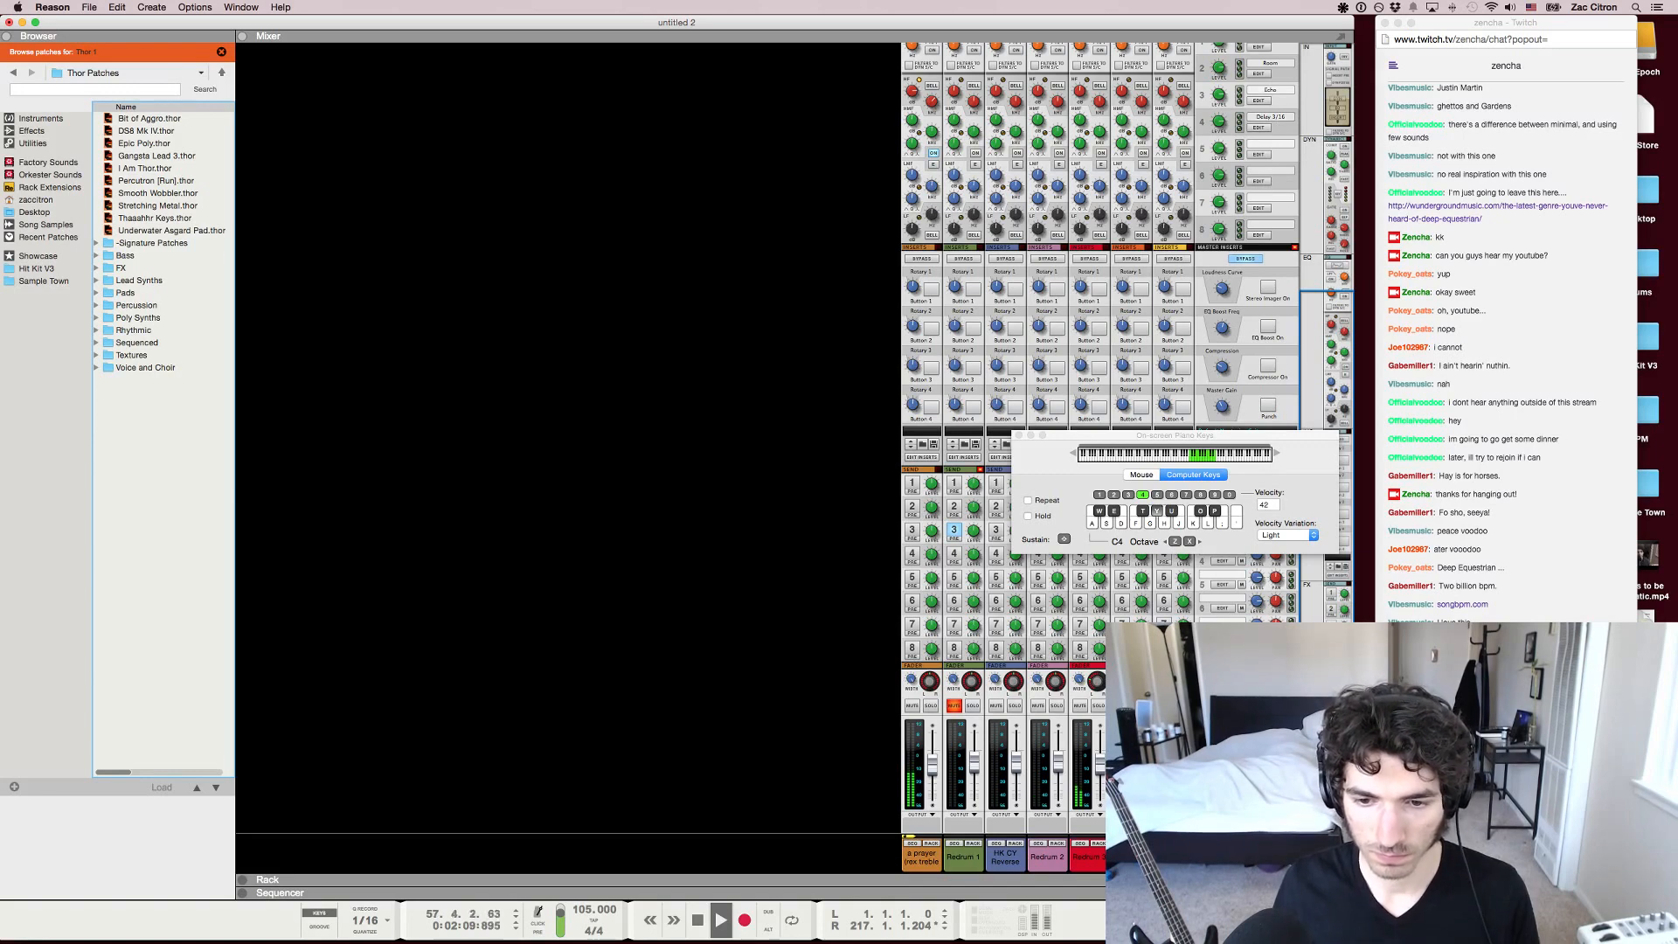
Improvise a melody on Thor along with the "a prayer" track through about bar 62 and stop playback
{"action": "key", "text": "w"}
{"action": "key", "text": "e"}
{"action": "key", "text": "d"}
{"action": "key", "text": "e"}
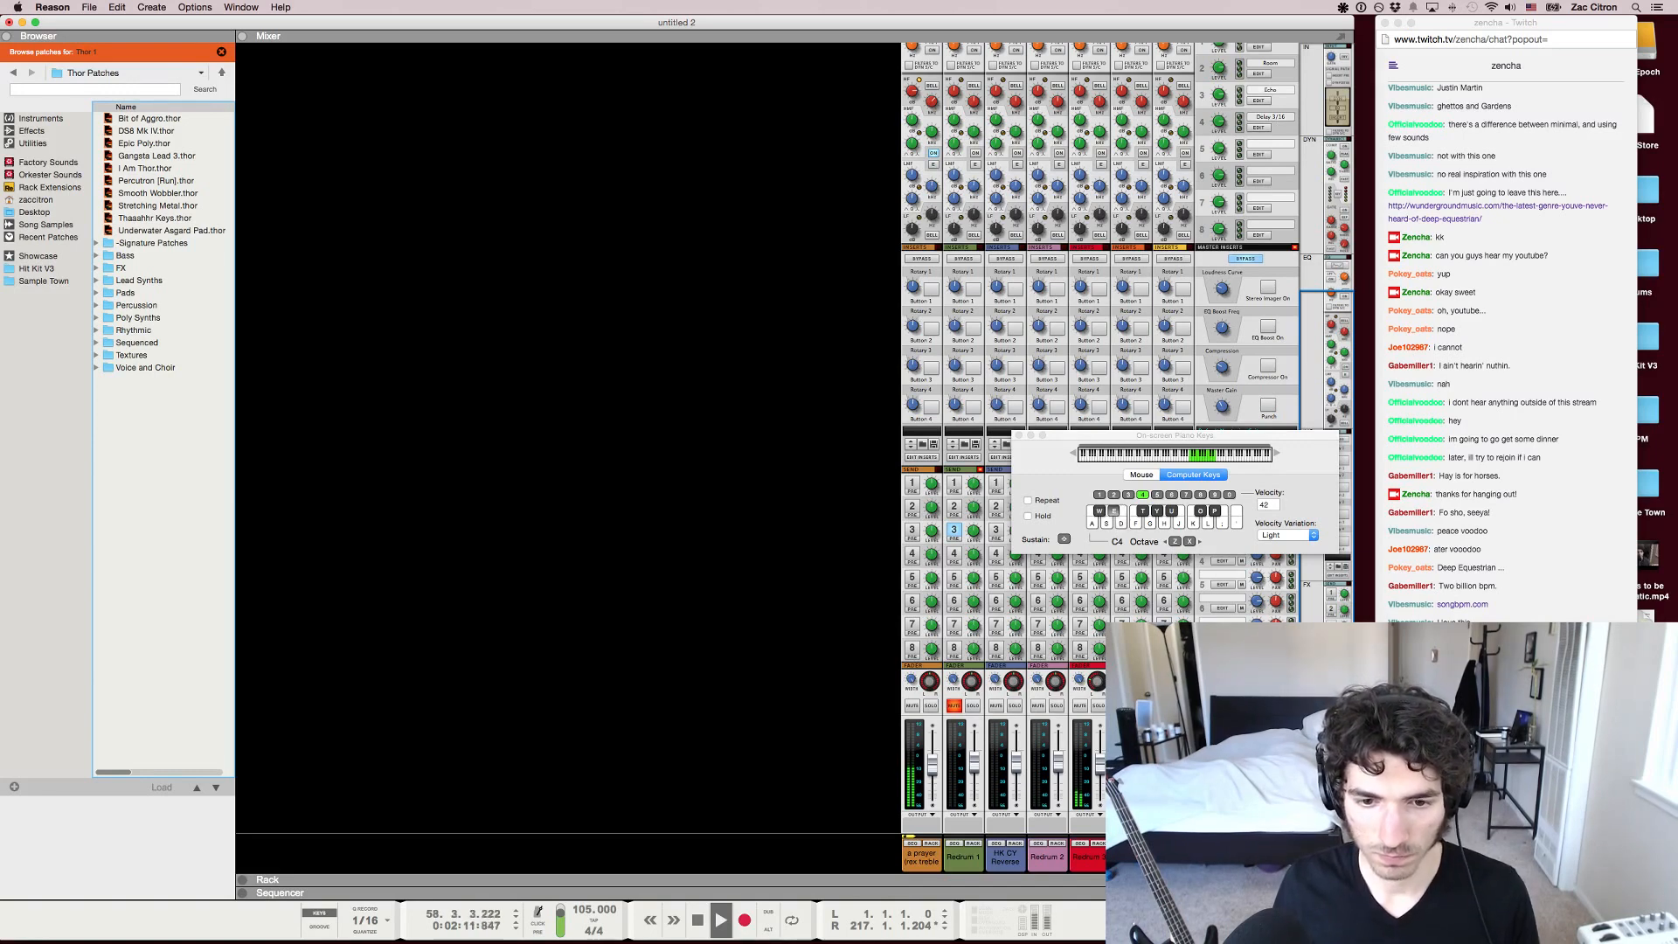
{"action": "key", "text": "w"}
{"action": "key", "text": "e"}
{"action": "key", "text": "d"}
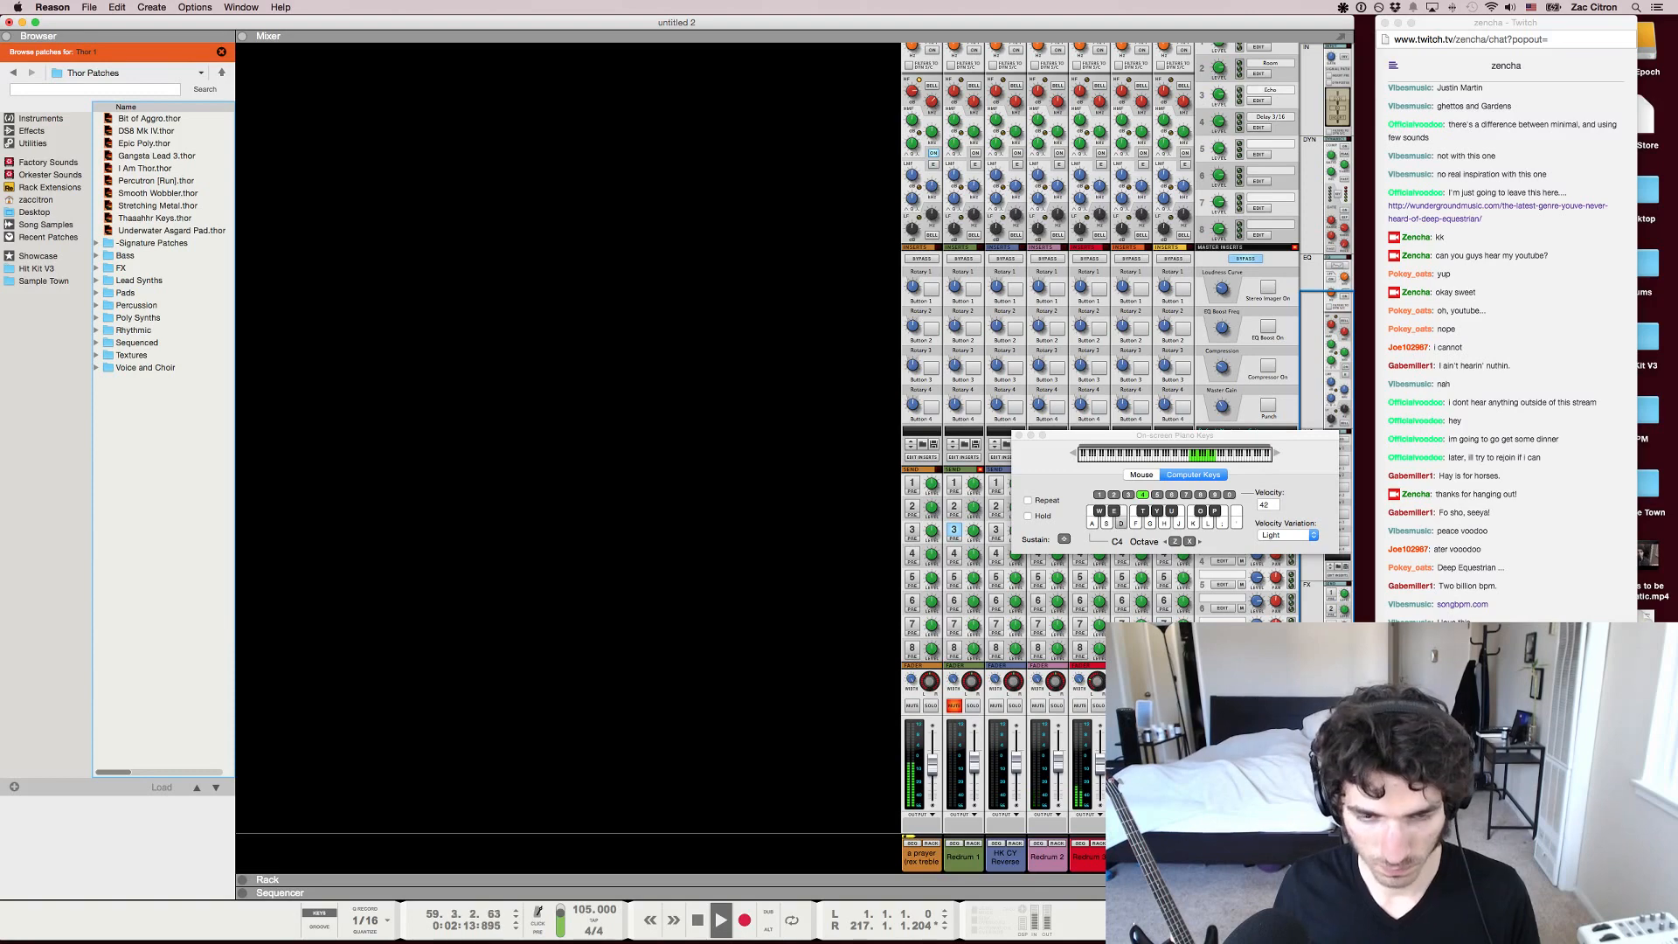
{"action": "key", "text": "e"}
{"action": "key", "text": "w"}
{"action": "key", "text": "t"}
{"action": "key", "text": "y"}
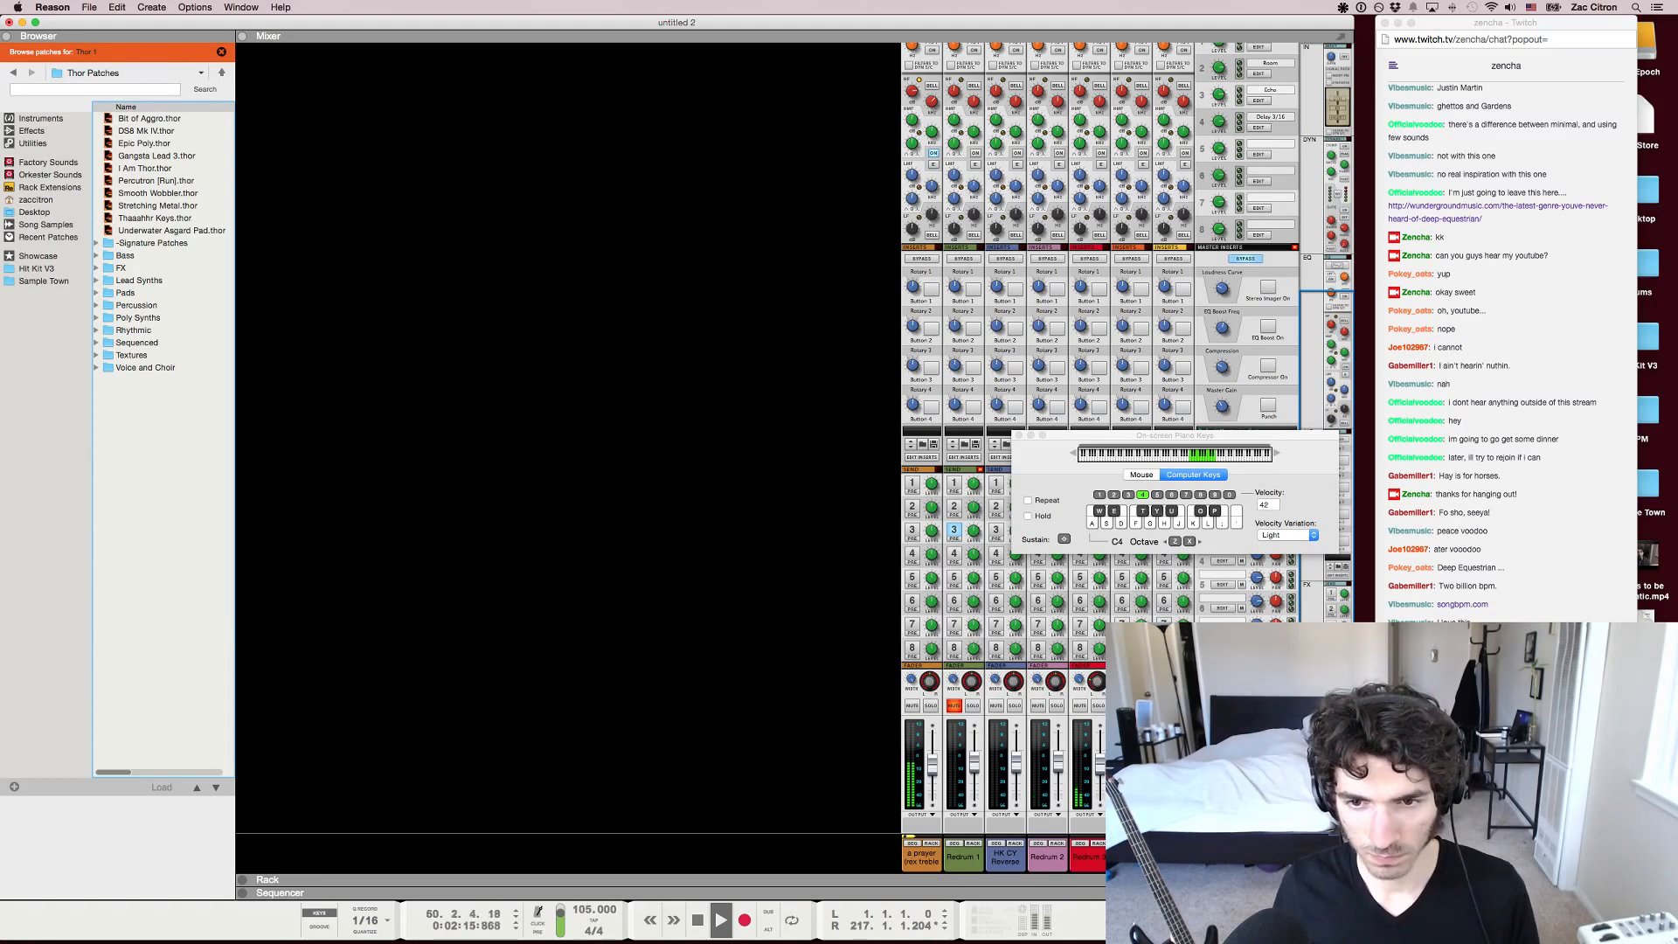
{"action": "key", "text": "h"}
{"action": "key", "text": "y"}
{"action": "key", "text": "t"}
{"action": "key", "text": "t"}
{"action": "key", "text": "y"}
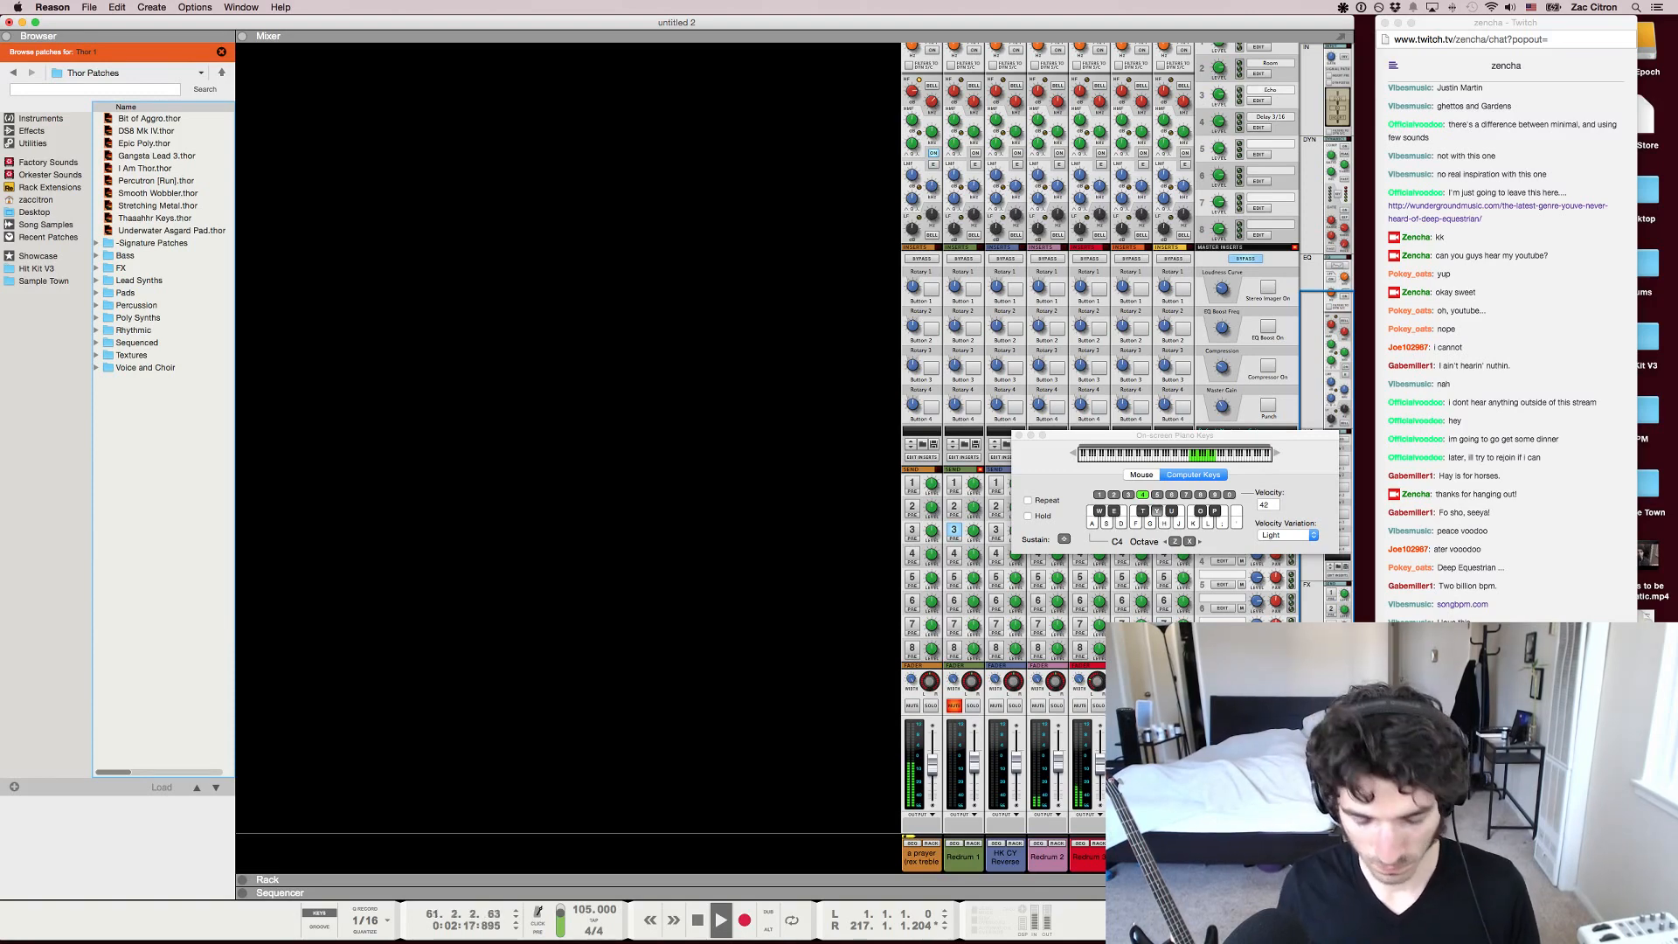
{"action": "key", "text": "h"}
{"action": "key", "text": "y"}
{"action": "key", "text": "t"}
{"action": "key", "text": "e"}
{"action": "key", "text": "w"}
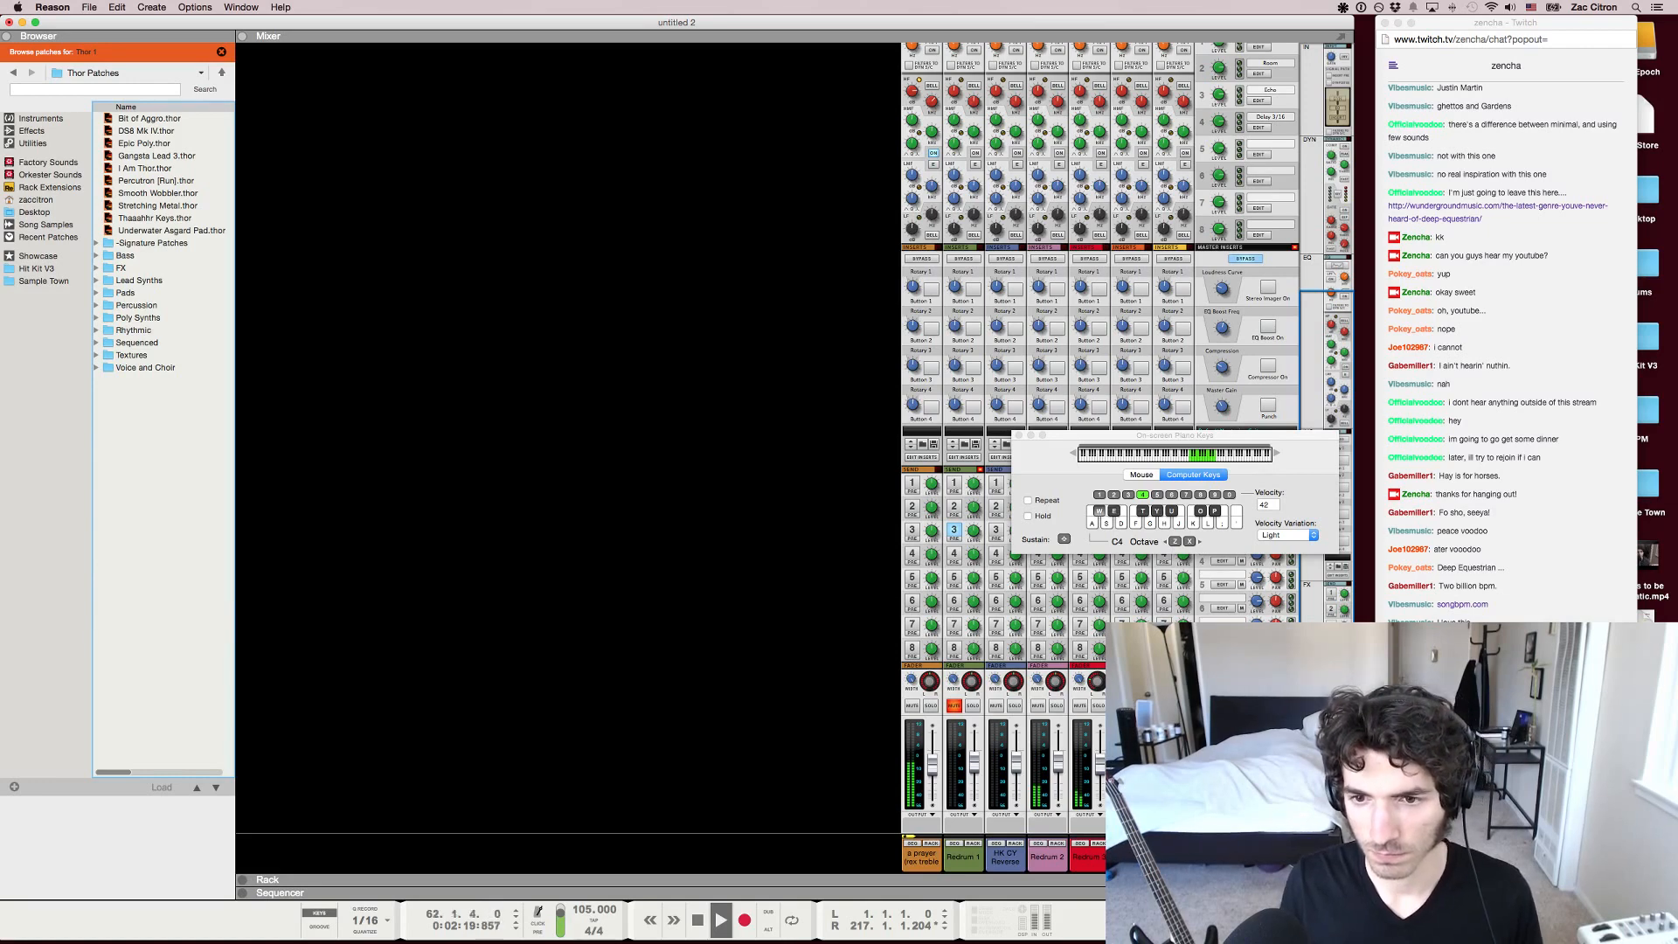
{"action": "key", "text": "space"}
Close the on-screen piano keys and show the sequencer with the full "a prayer" clip in view
{"action": "key", "text": "F5"}
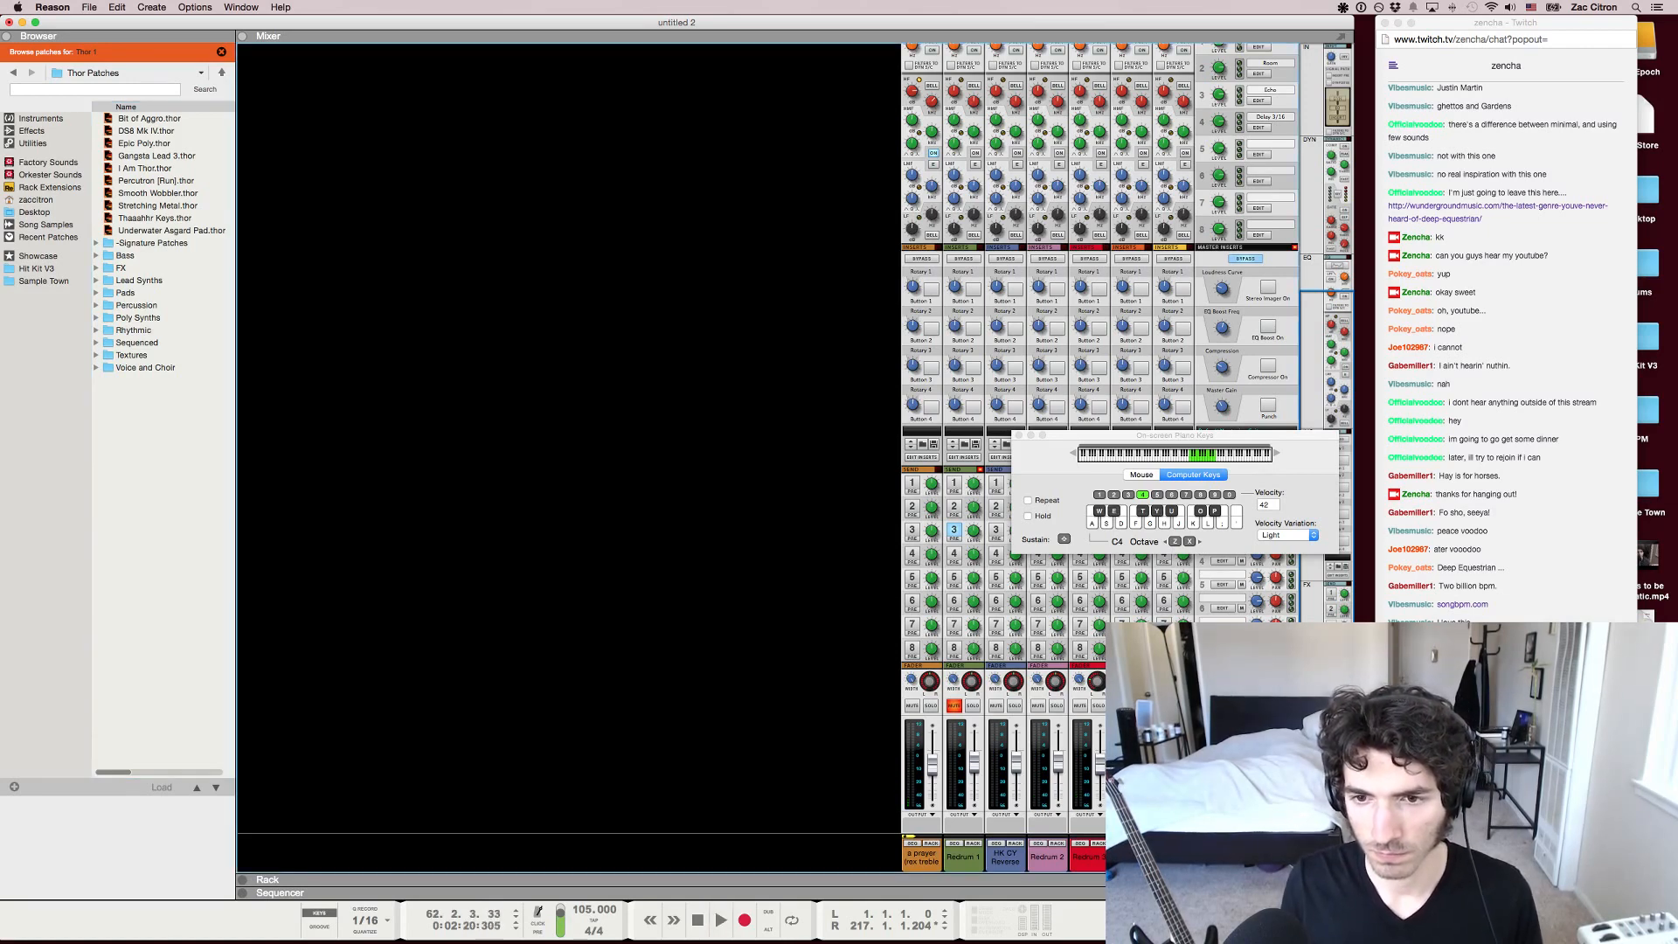
{"action": "key", "text": "F4"}
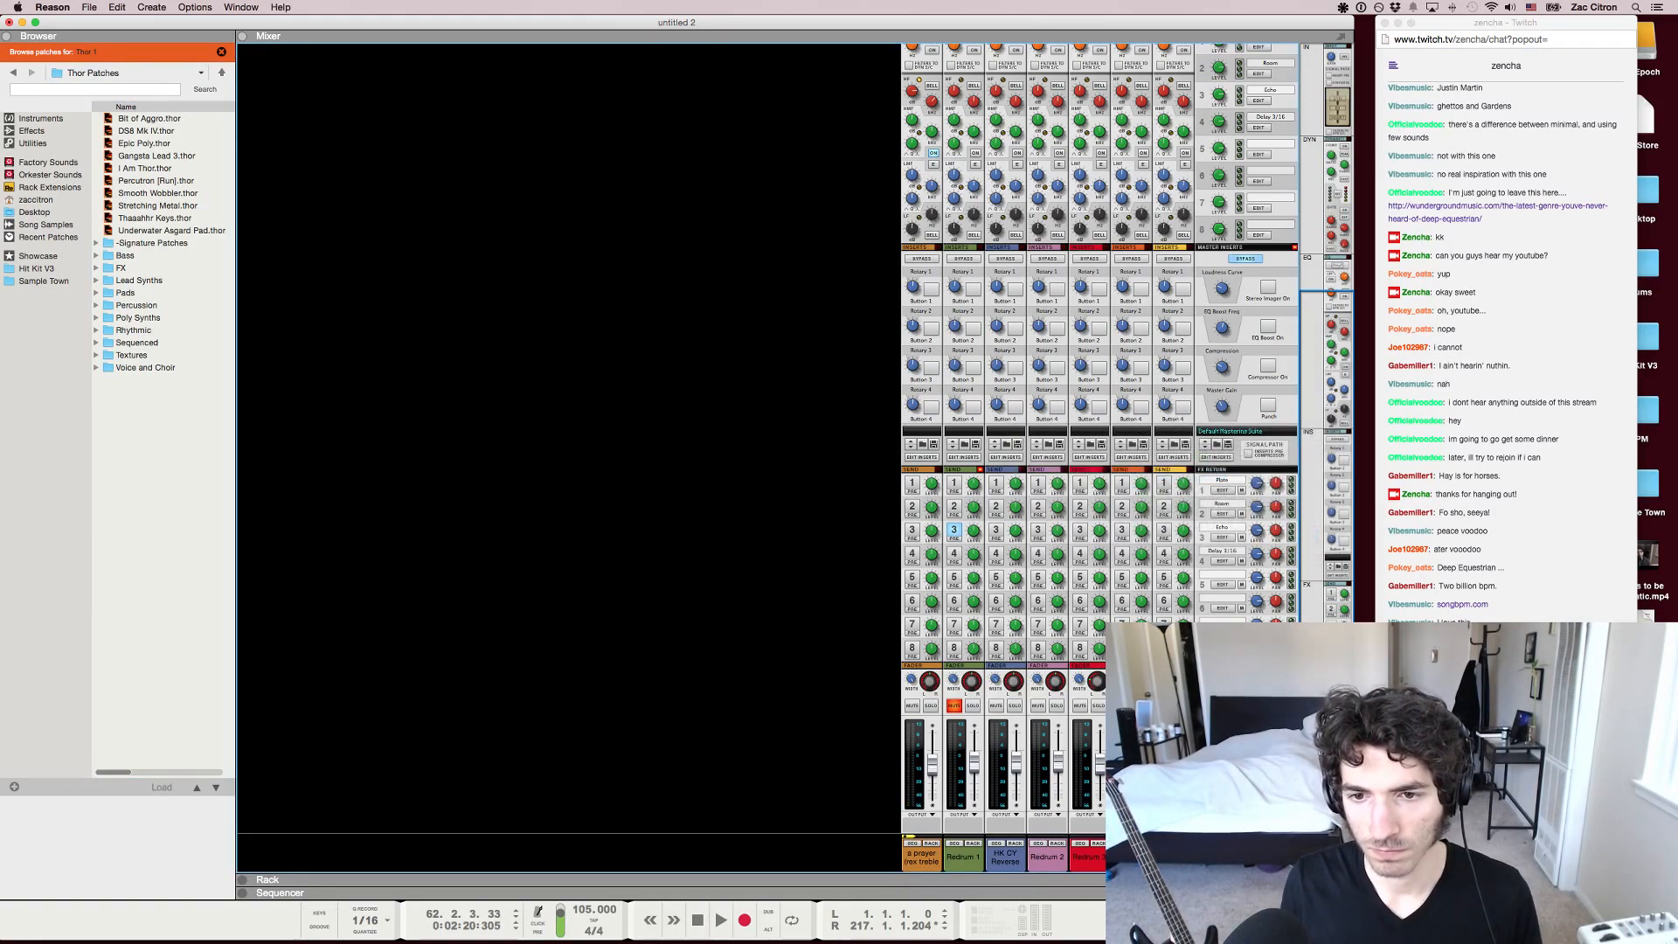
{"action": "key", "text": "F7"}
{"action": "key", "text": "g"}
{"action": "key", "text": "g"}
{"action": "key", "text": "g"}
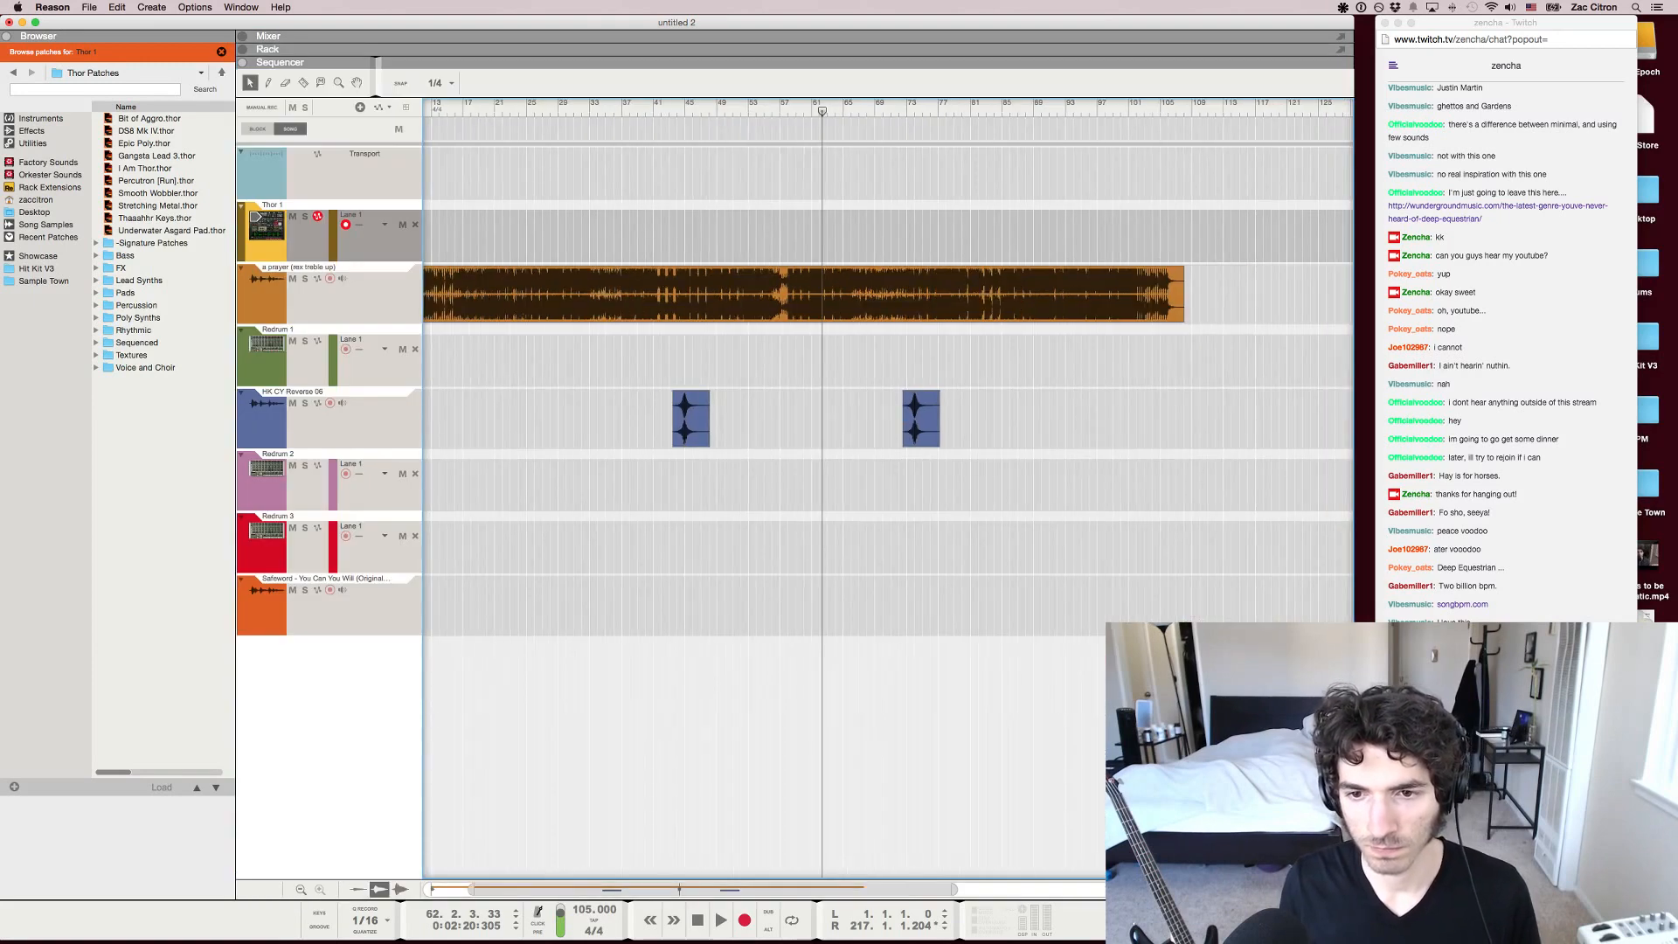
{"action": "scroll", "coordinate": [888, 489], "scroll_direction": "left", "scroll_amount": 2}
{"action": "key", "text": "g"}
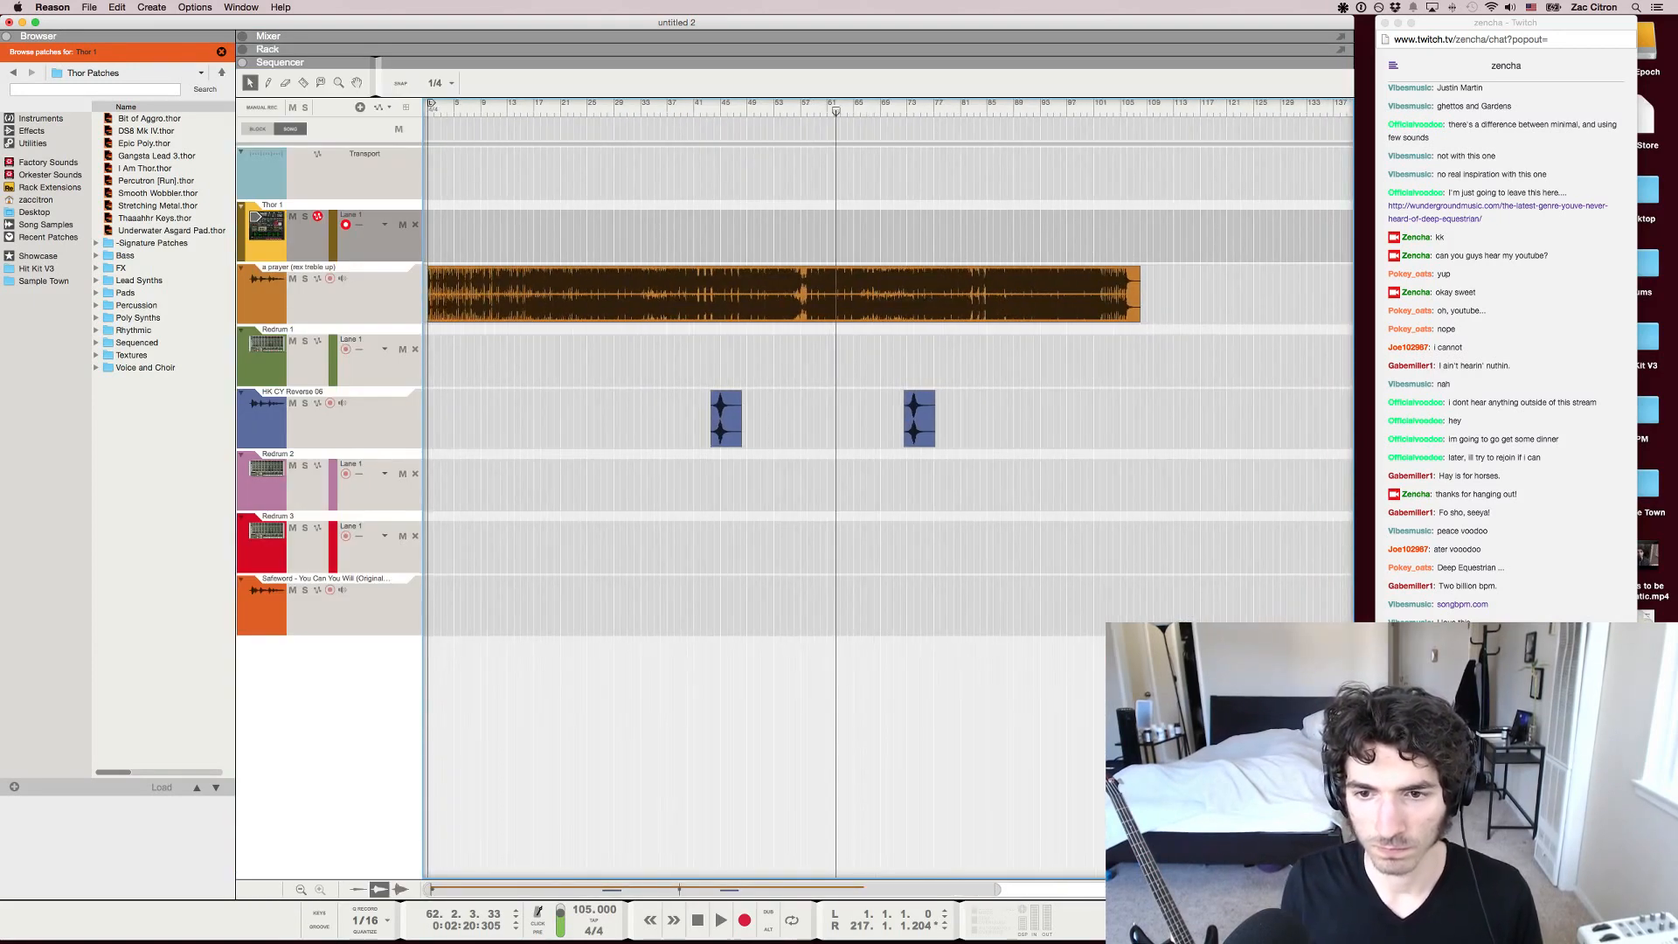
{"action": "key", "text": "h"}
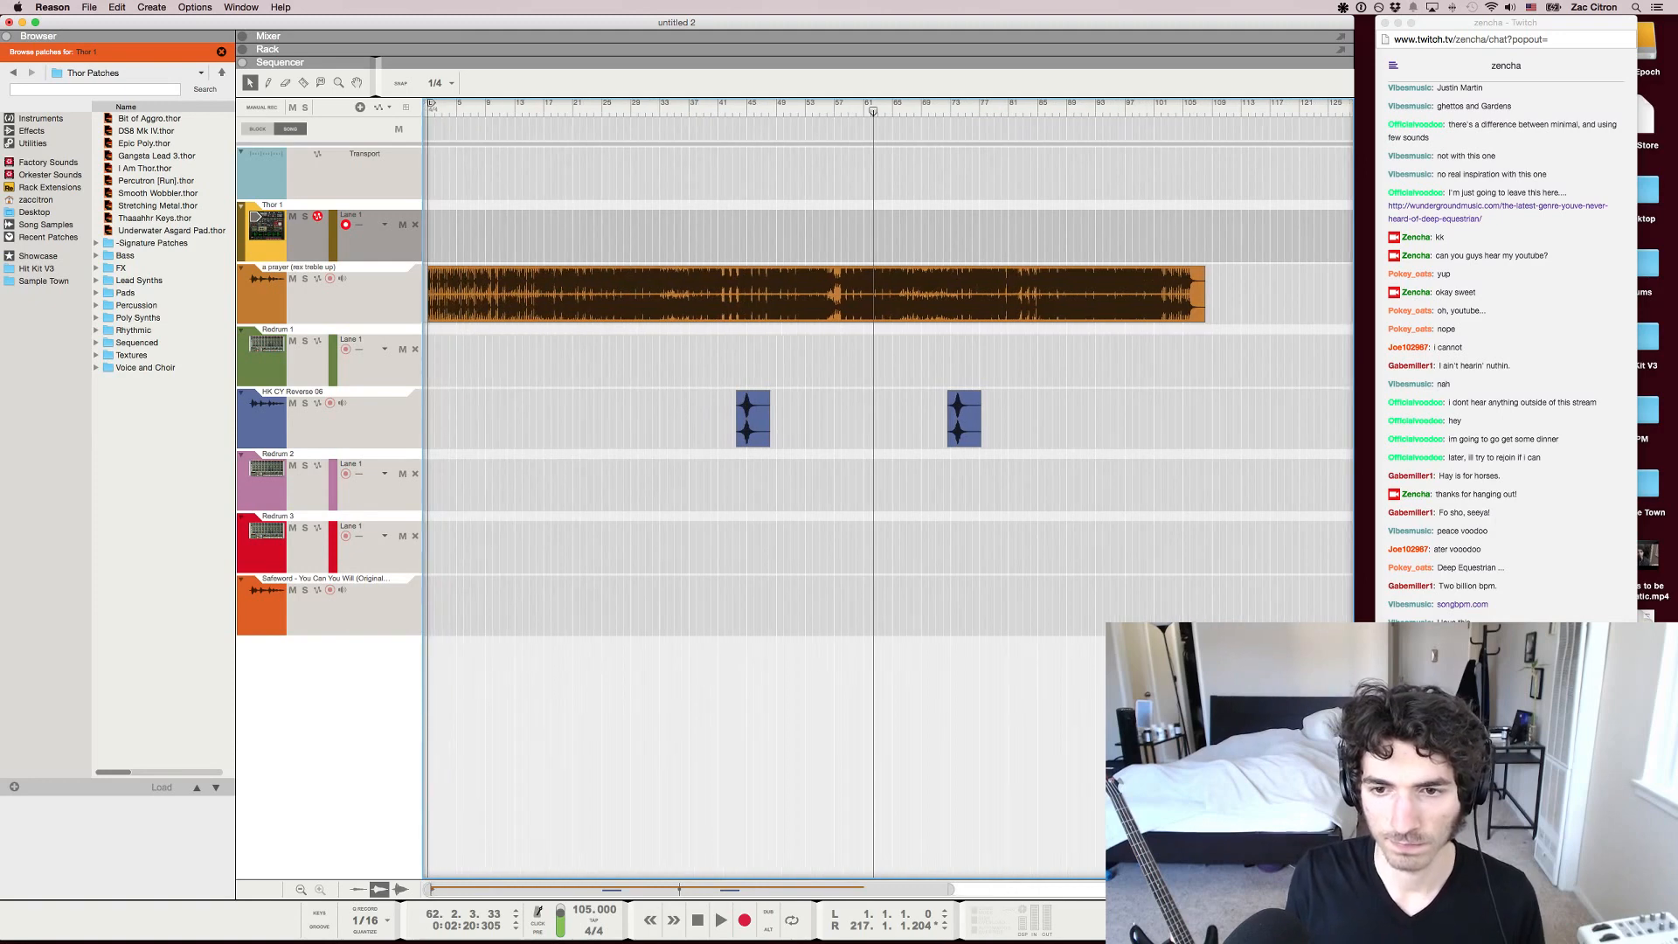
{"action": "key", "text": "h"}
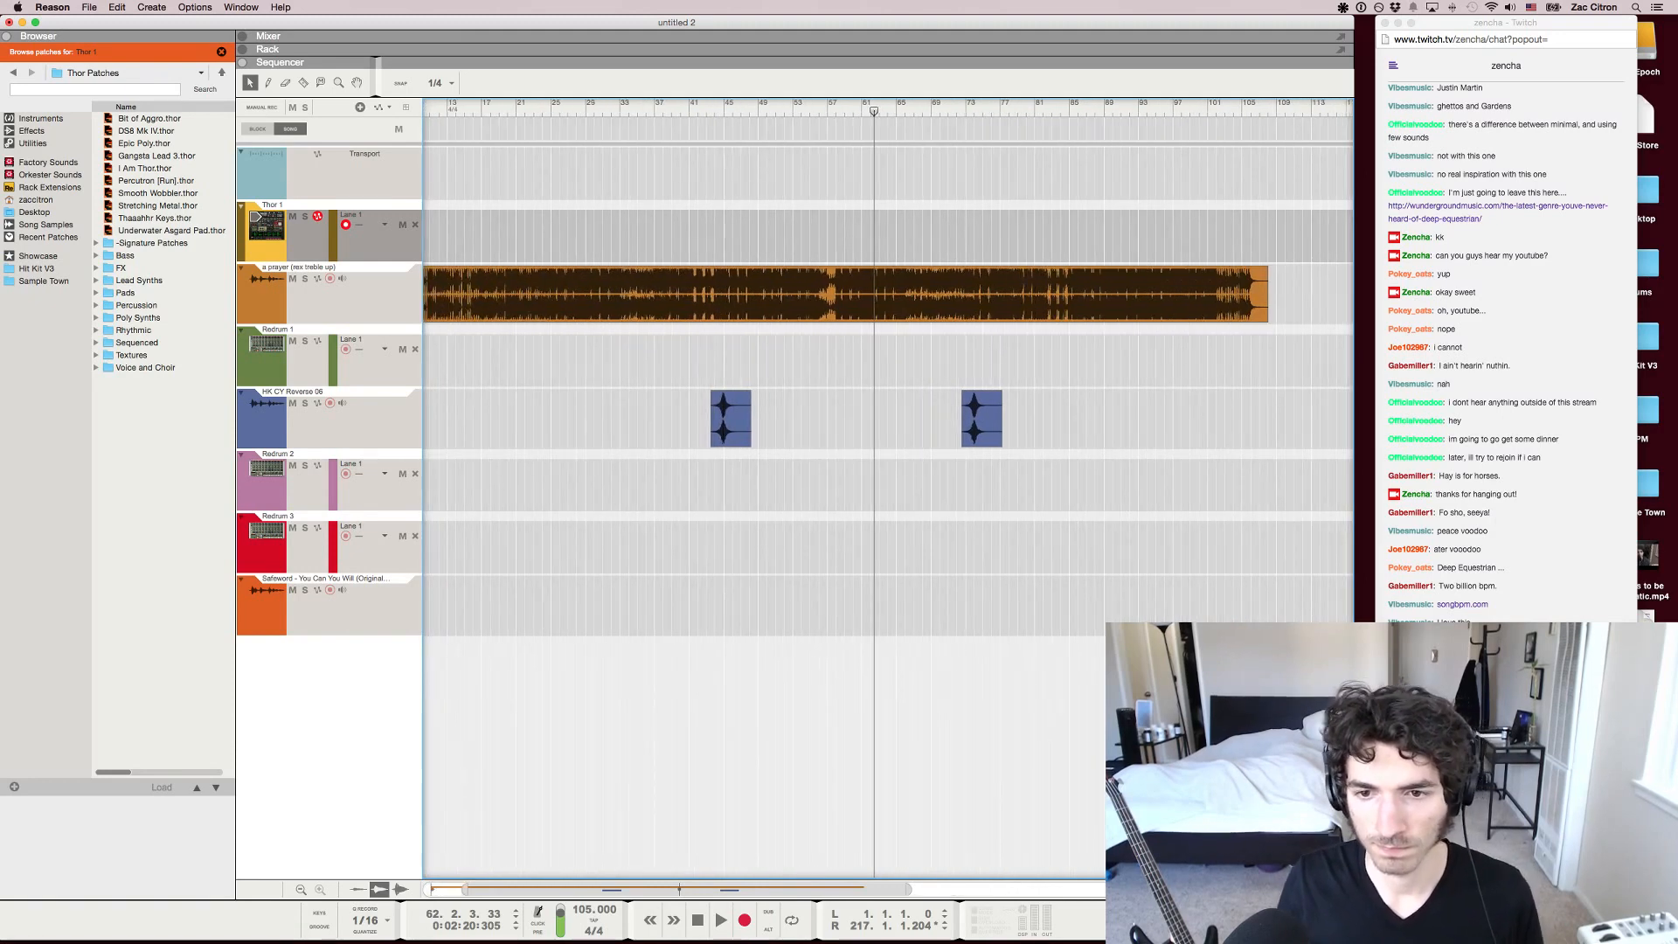
{"action": "key", "text": "h"}
{"action": "key", "text": "g"}
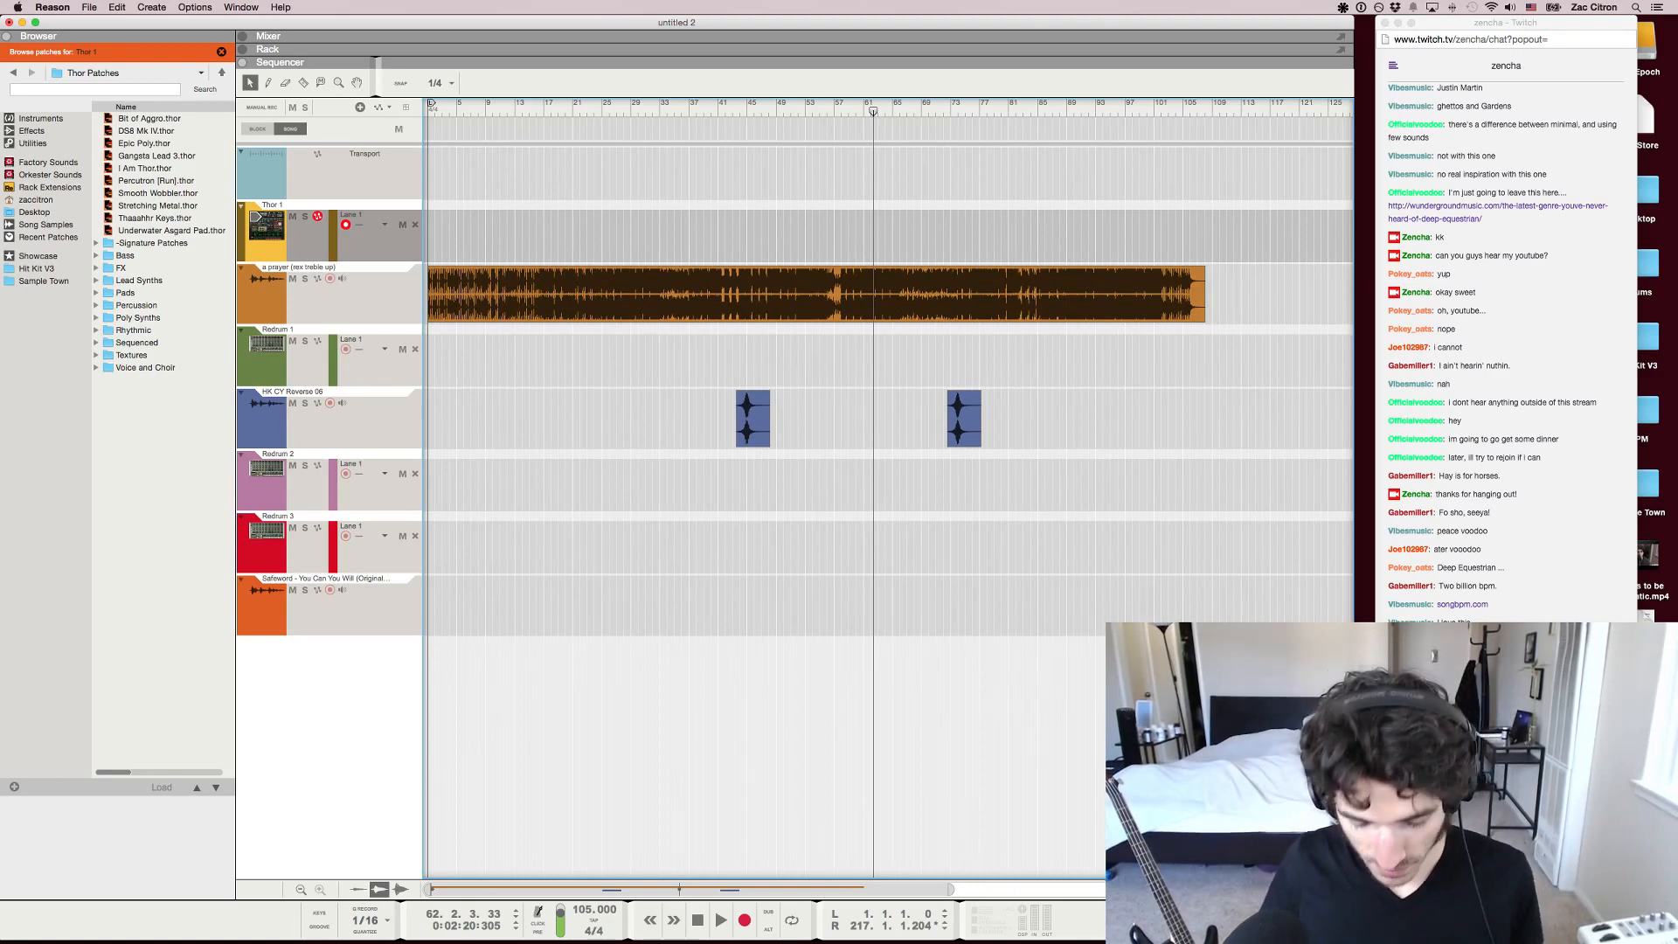
Switch to the Twitch chat in Chrome and read back through the viewers' earlier messages
{"action": "left_click", "coordinate": [1505, 349]}
{"action": "scroll", "coordinate": [1505, 349], "scroll_direction": "up", "scroll_amount": 3}
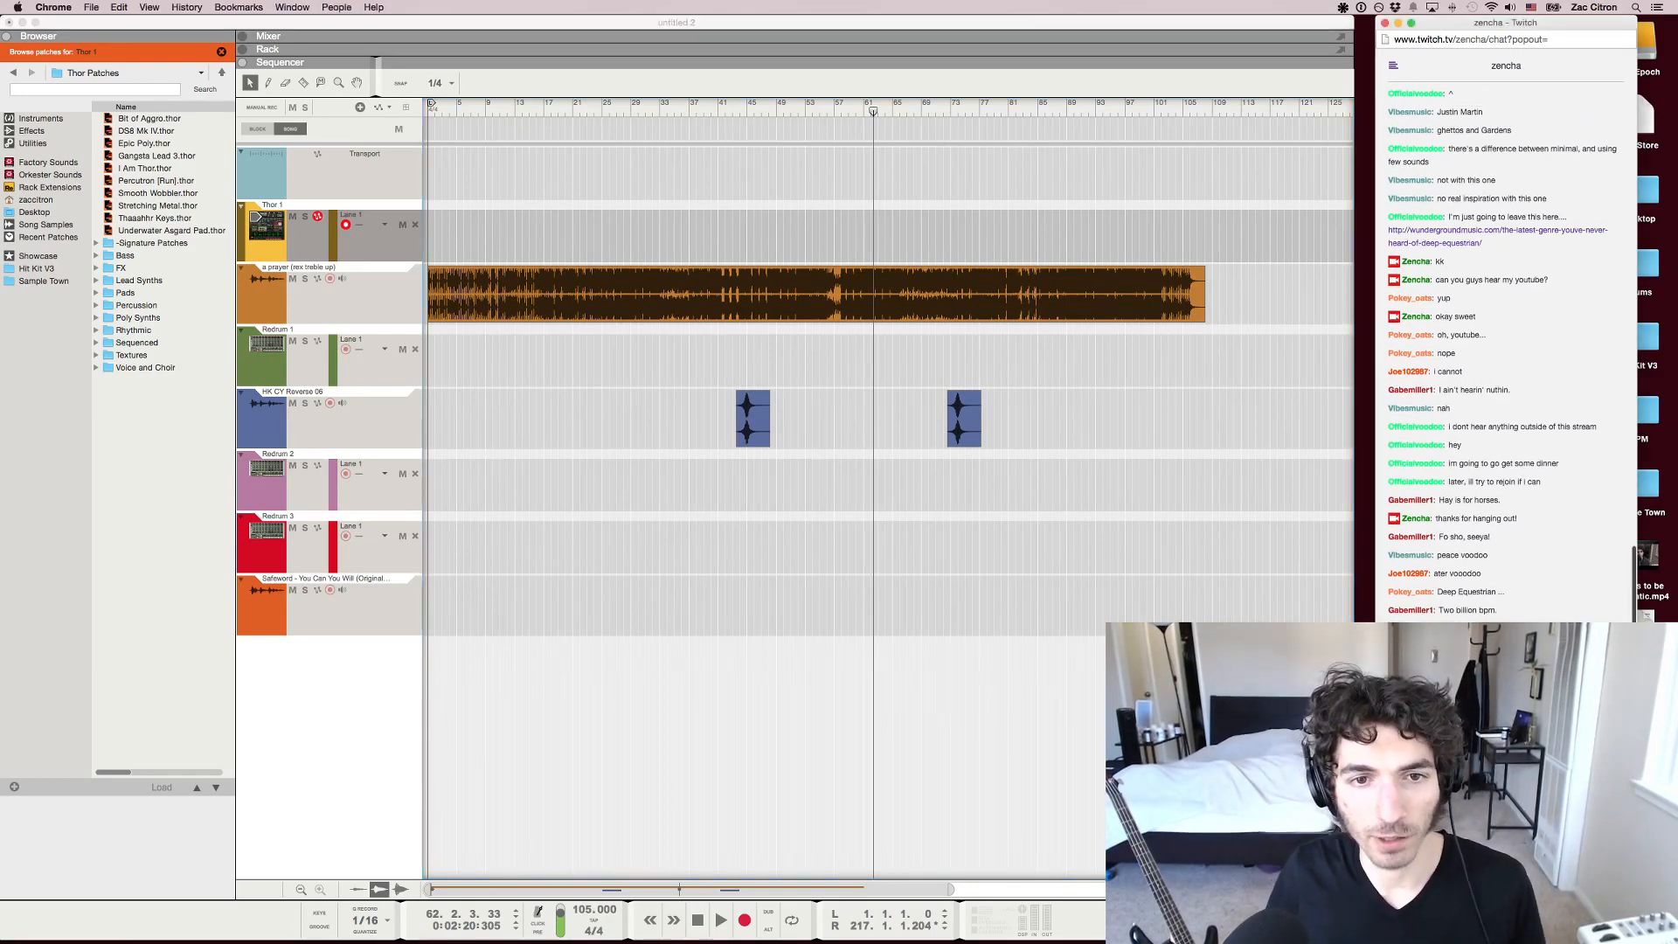
{"action": "scroll", "coordinate": [1505, 349], "scroll_direction": "up", "scroll_amount": 5}
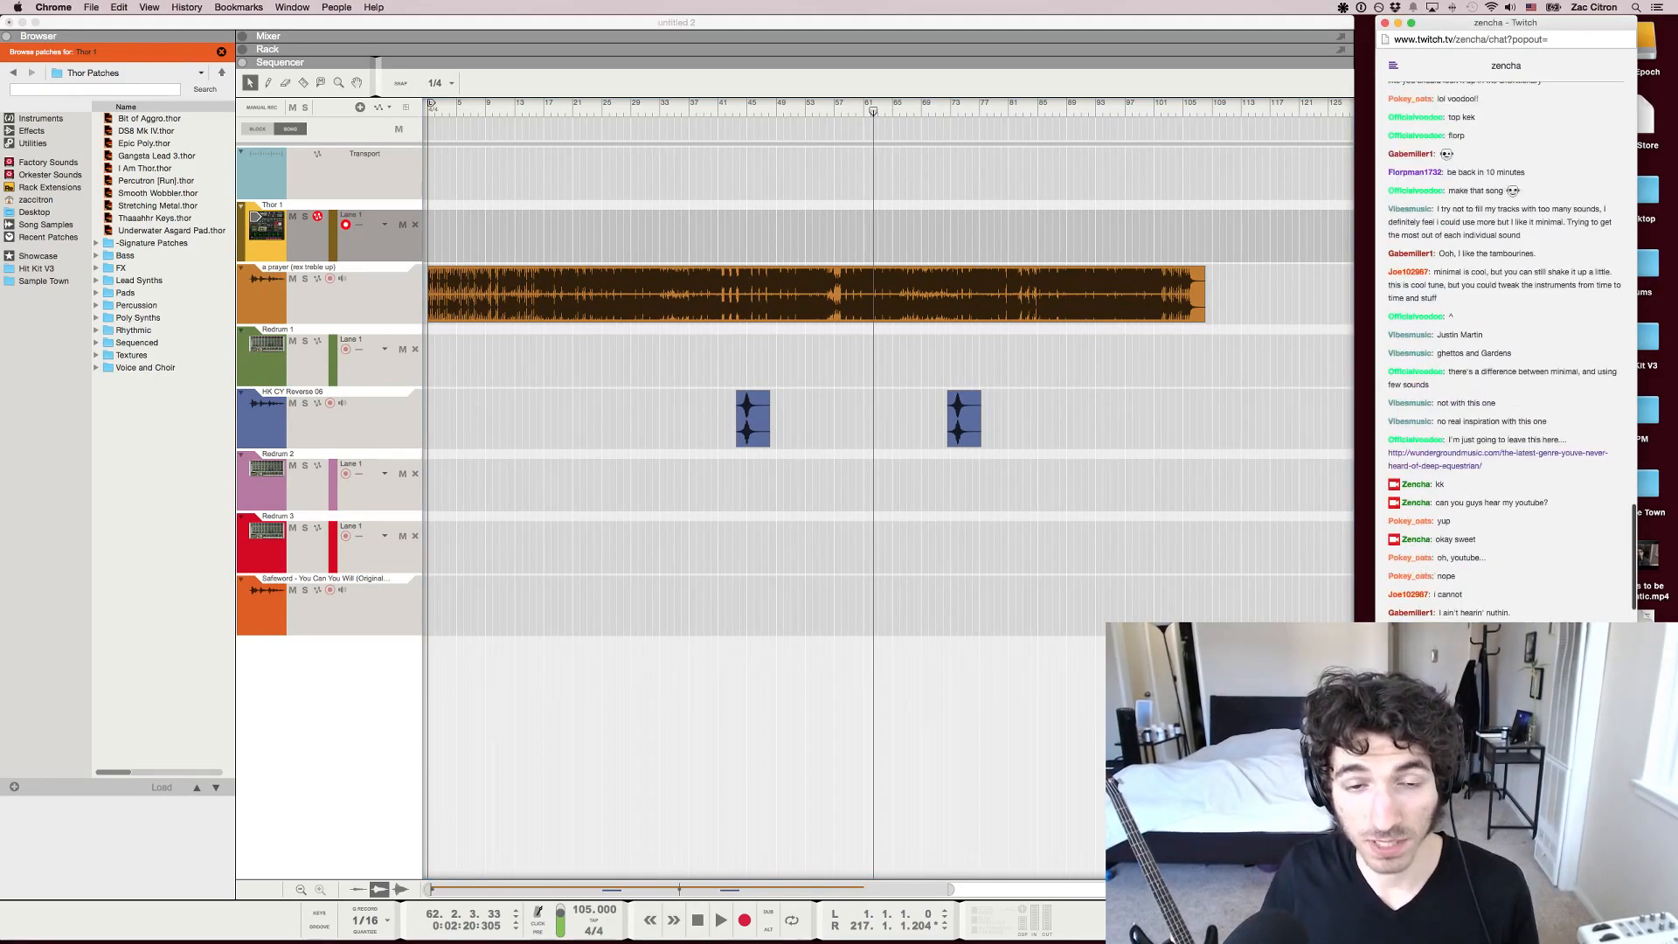
{"action": "scroll", "coordinate": [1506, 350], "scroll_direction": "up", "scroll_amount": 10}
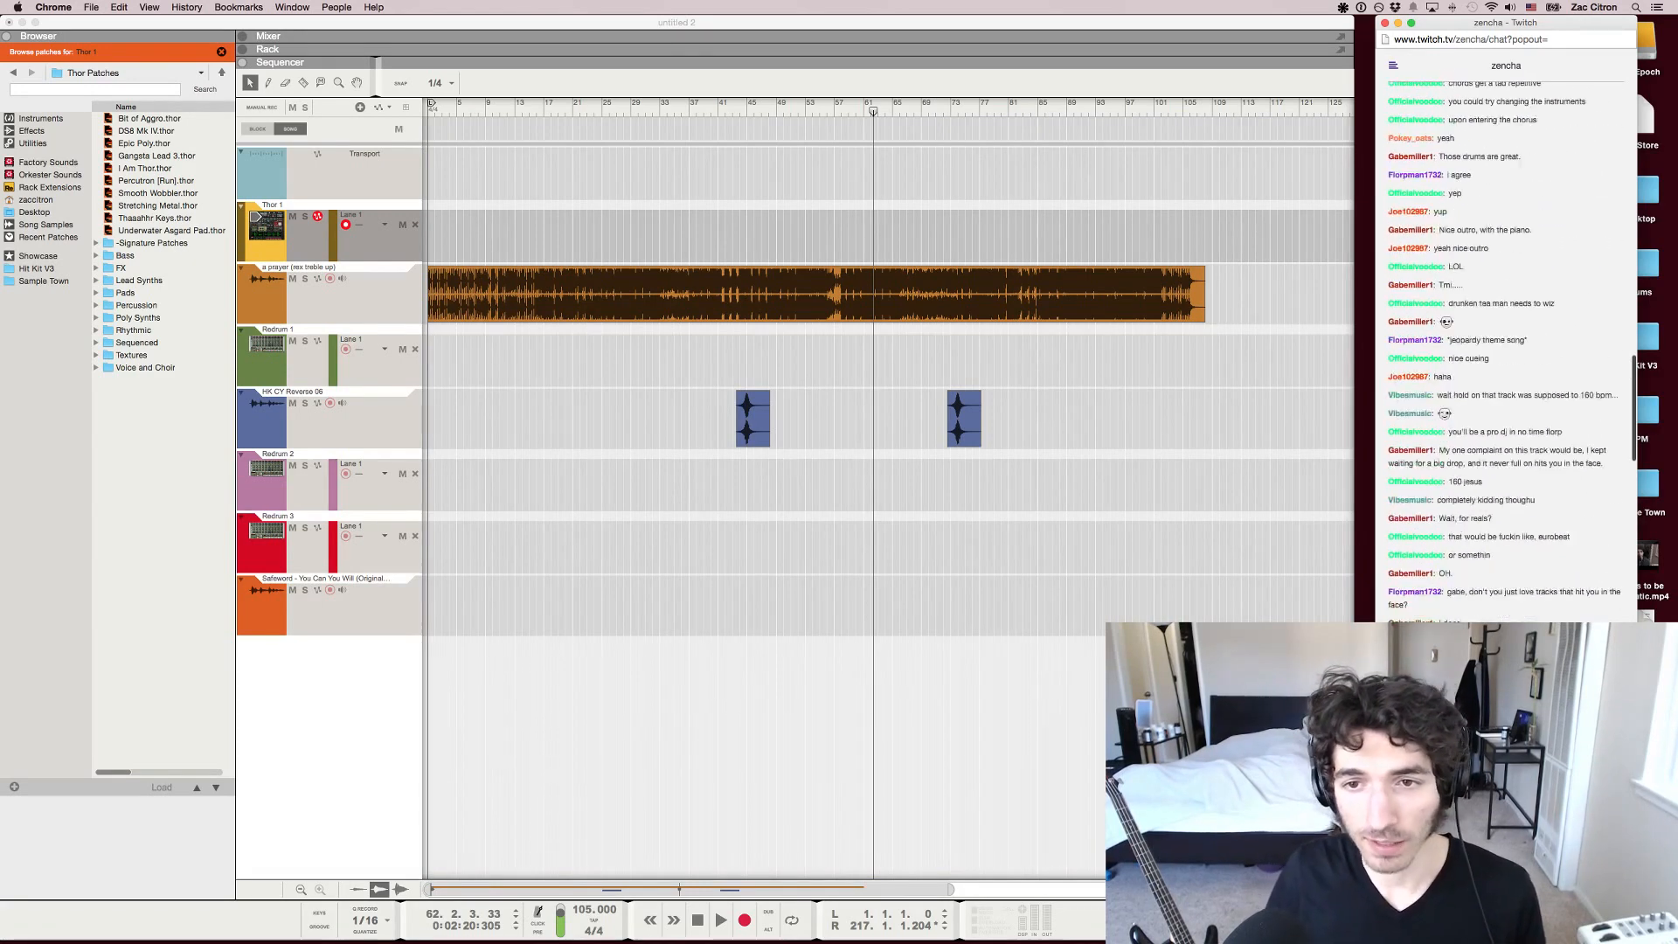
{"action": "scroll", "coordinate": [1505, 350], "scroll_direction": "up", "scroll_amount": 10}
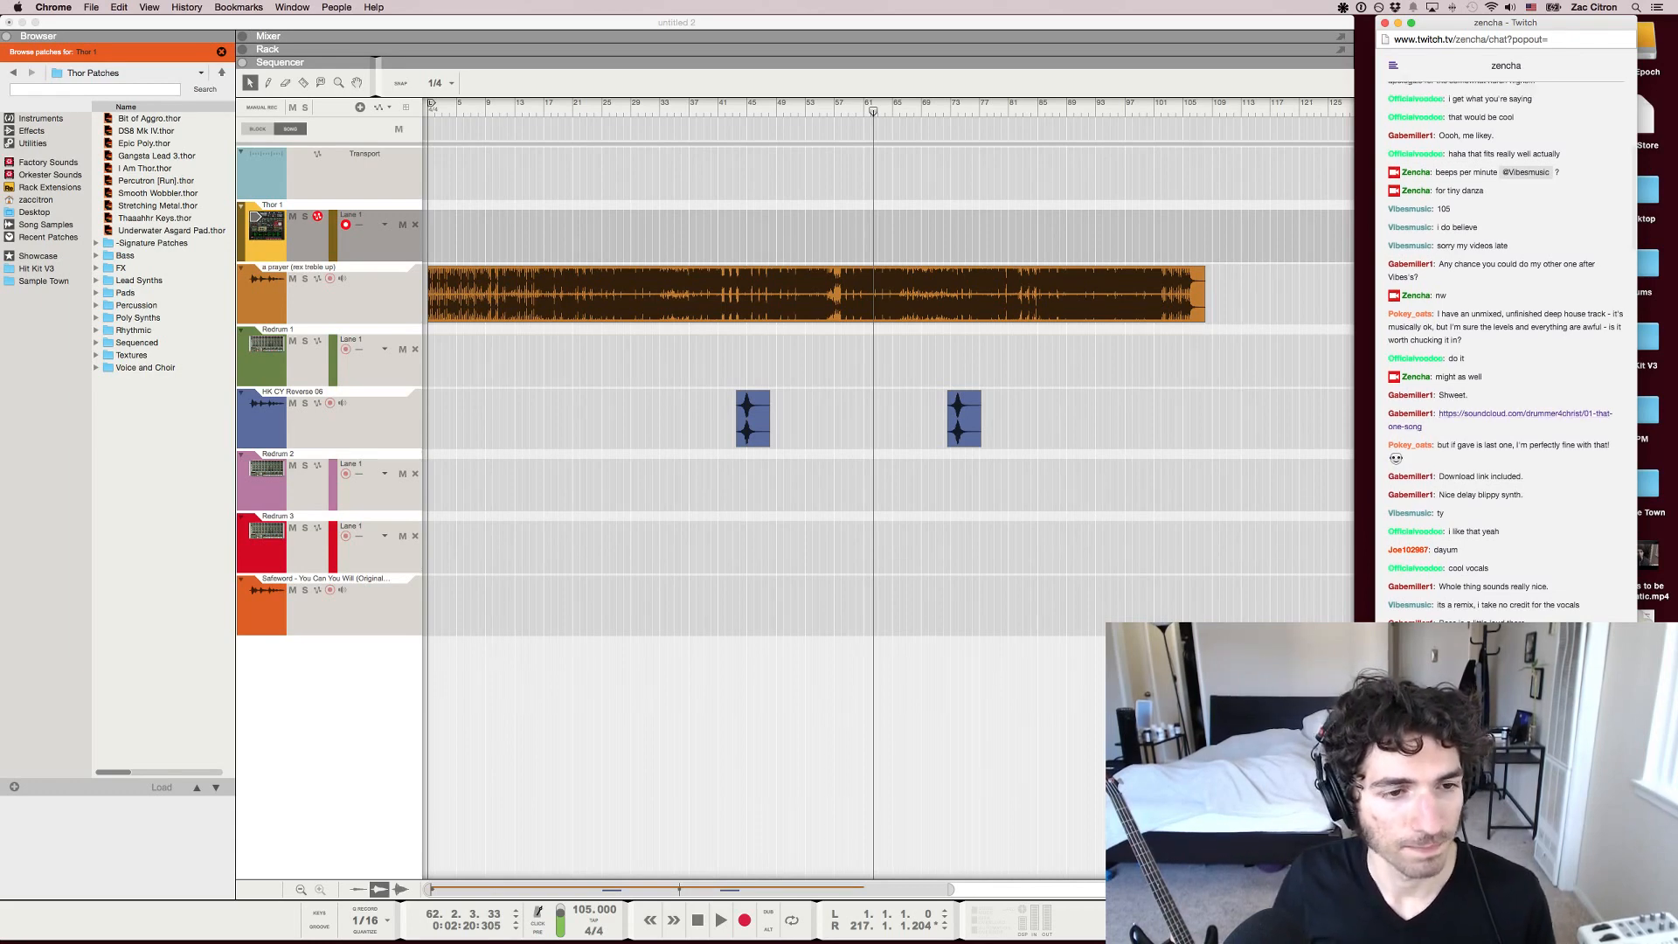
{"action": "scroll", "coordinate": [1506, 411], "scroll_direction": "up", "scroll_amount": 1}
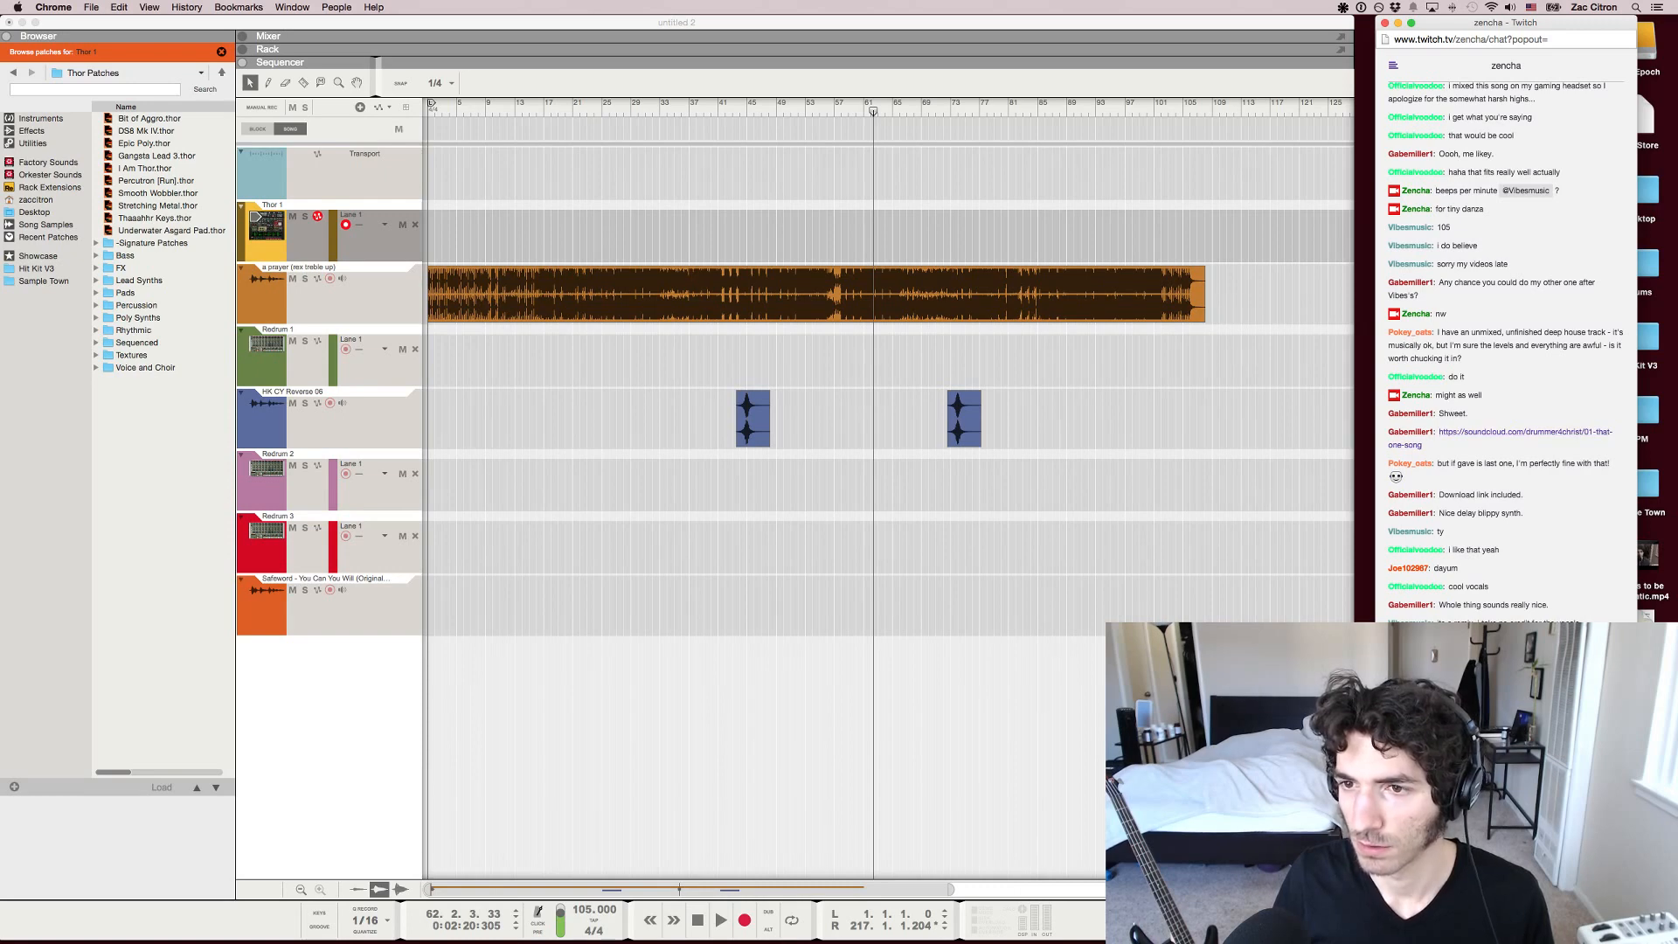
{"action": "scroll", "coordinate": [1506, 349], "scroll_direction": "down", "scroll_amount": 10}
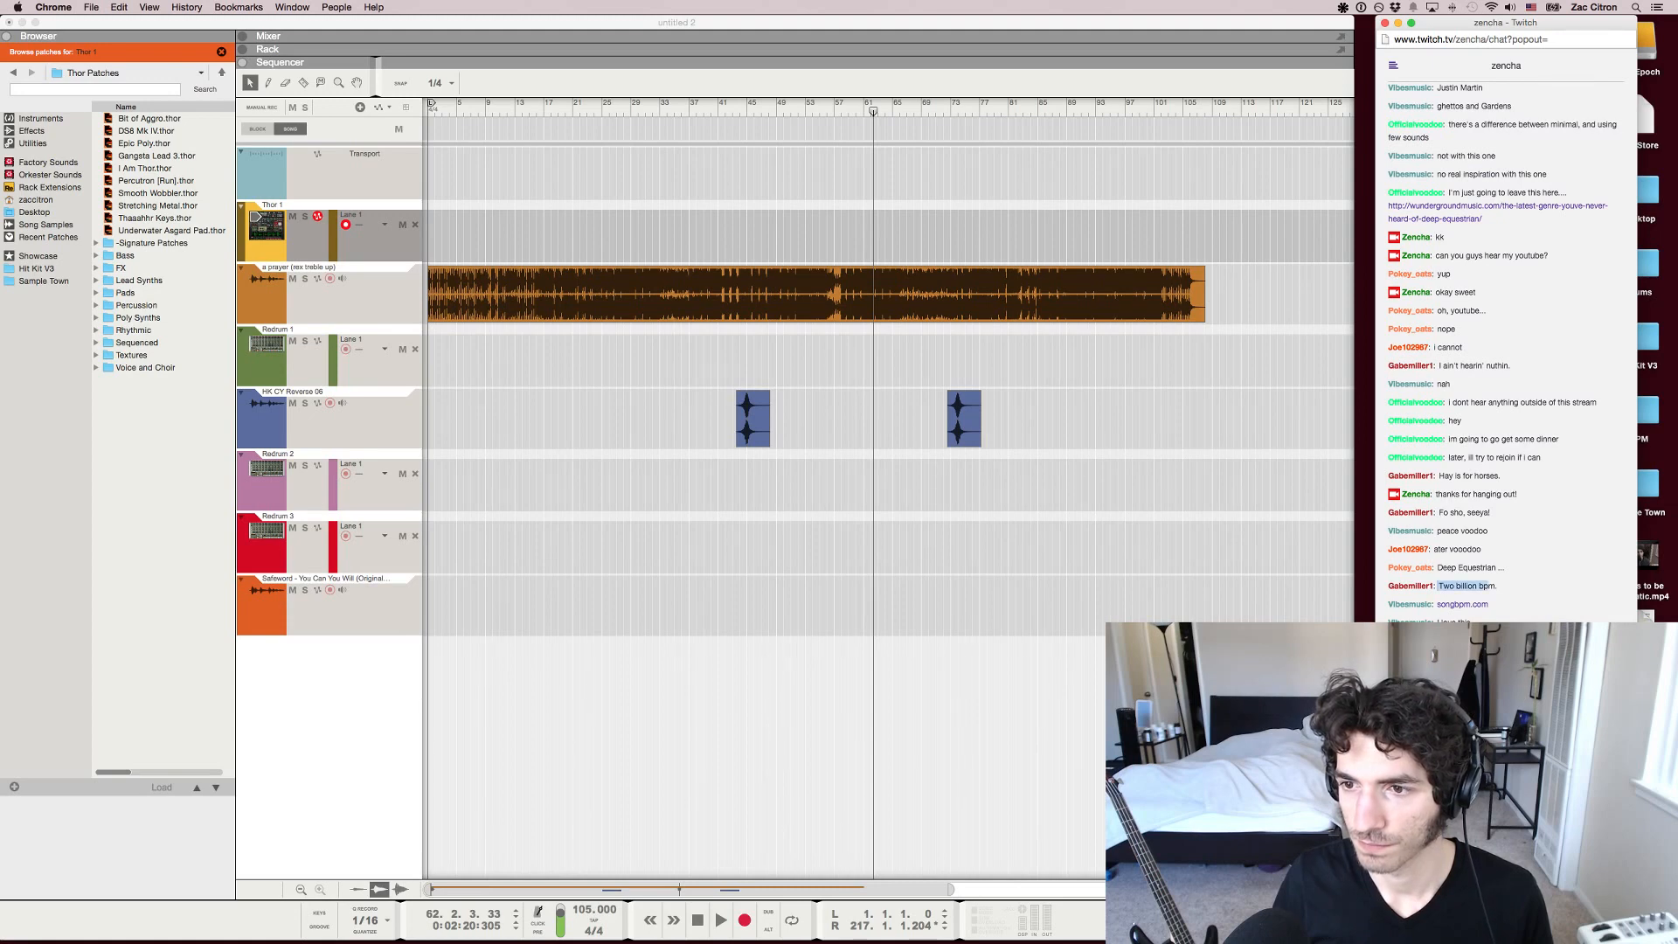
{"action": "left_click_drag", "start_coordinate": [1491, 586], "coordinate": [1443, 586]}
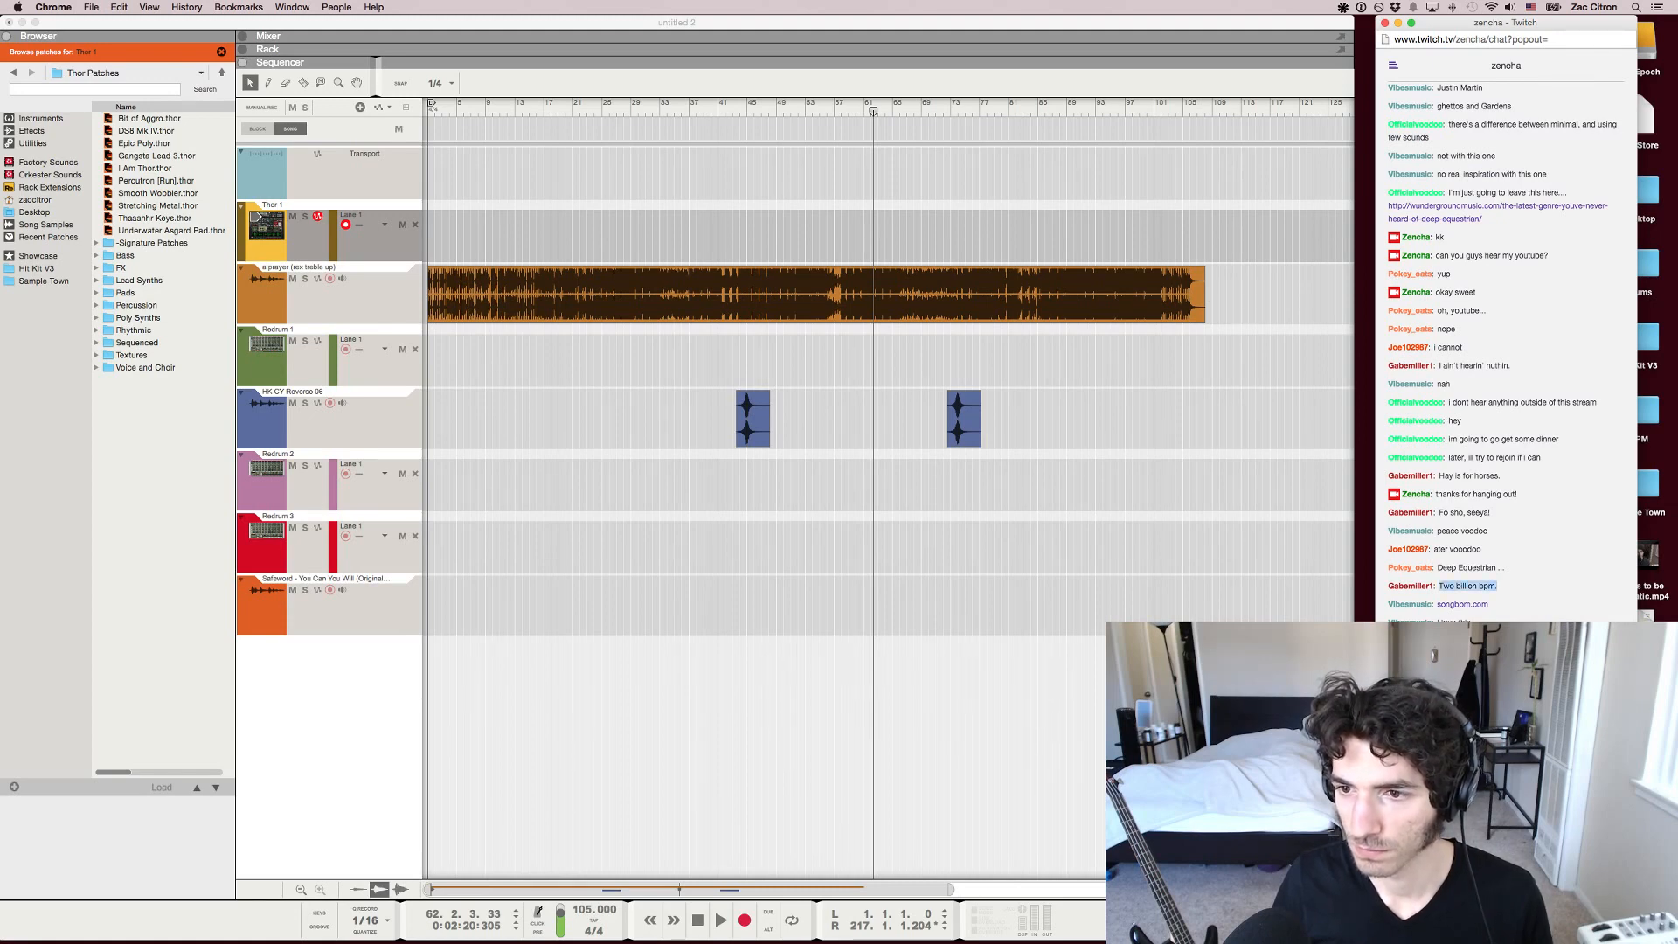
{"action": "left_click", "coordinate": [1443, 586]}
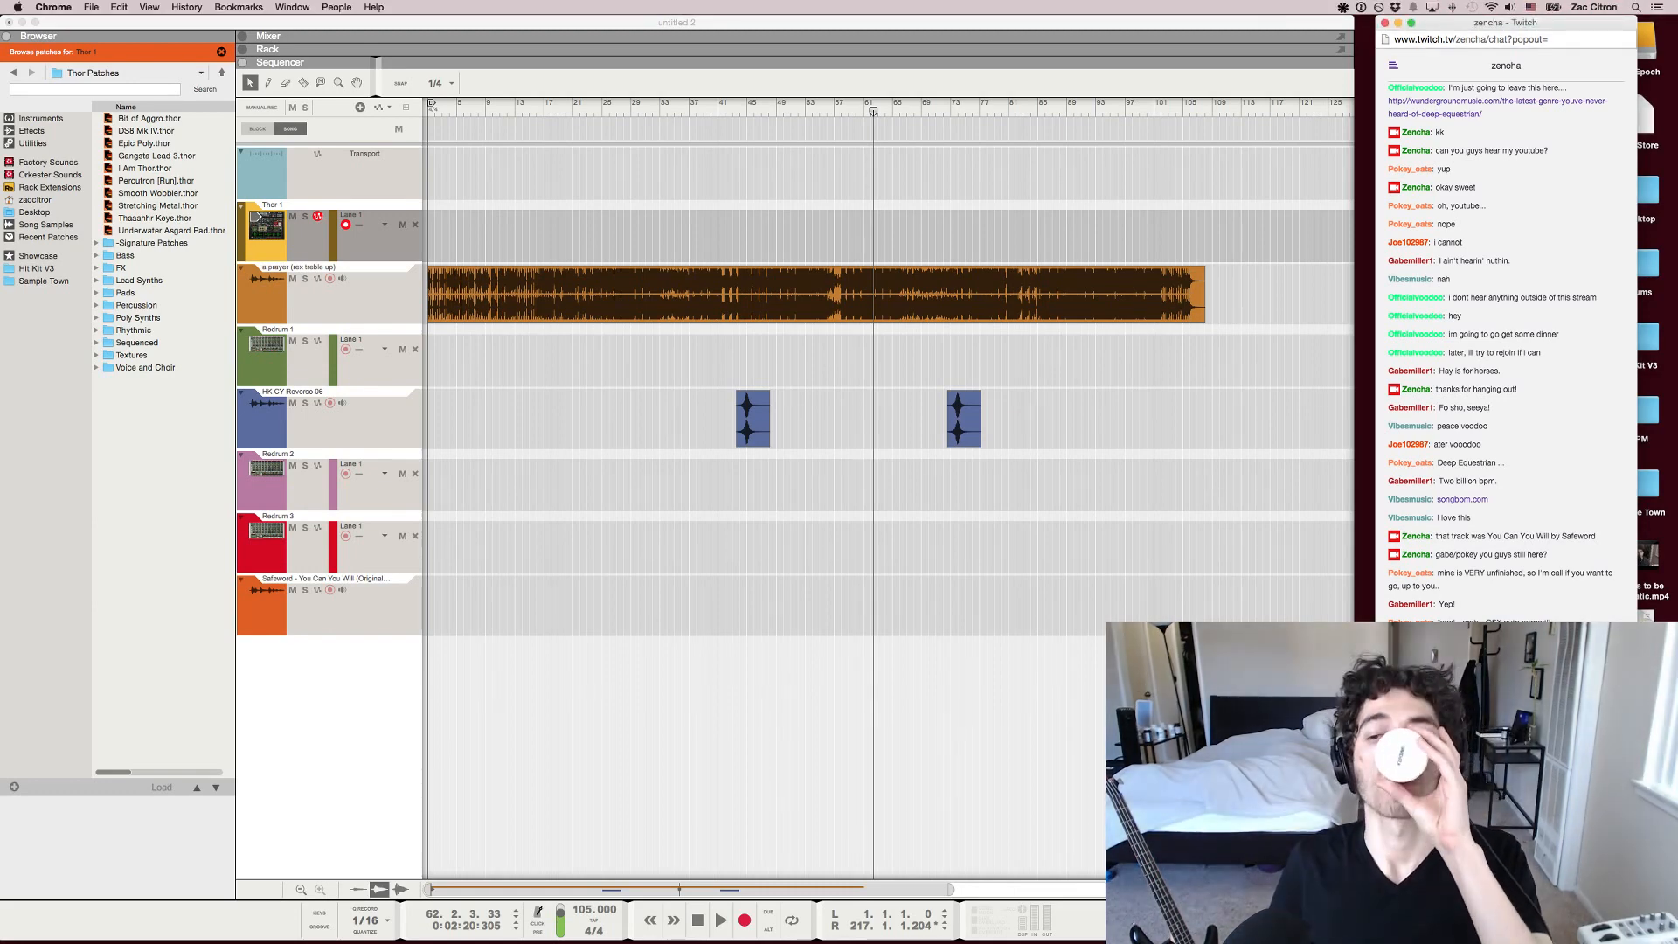
Open the viewer's SoundCloud link for "that one song" from the chat and go back to the newest messages
{"action": "scroll", "coordinate": [1505, 350], "scroll_direction": "up", "scroll_amount": 15}
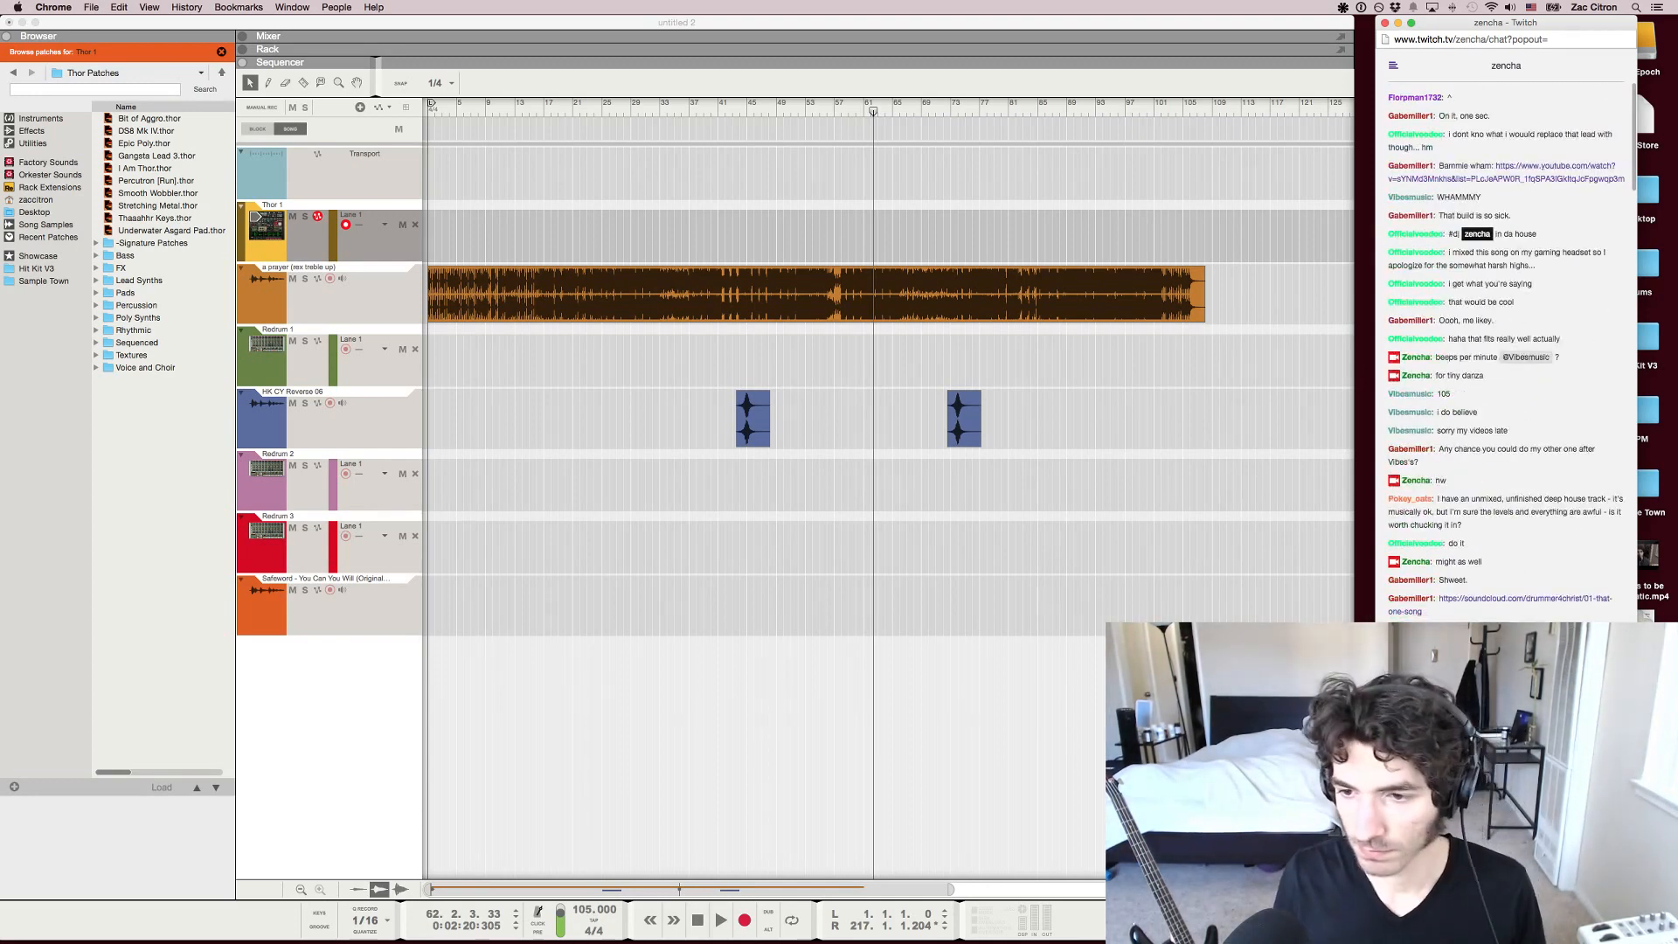
{"action": "scroll", "coordinate": [1506, 350], "scroll_direction": "down", "scroll_amount": 2}
{"action": "scroll", "coordinate": [1505, 349], "scroll_direction": "down", "scroll_amount": 3}
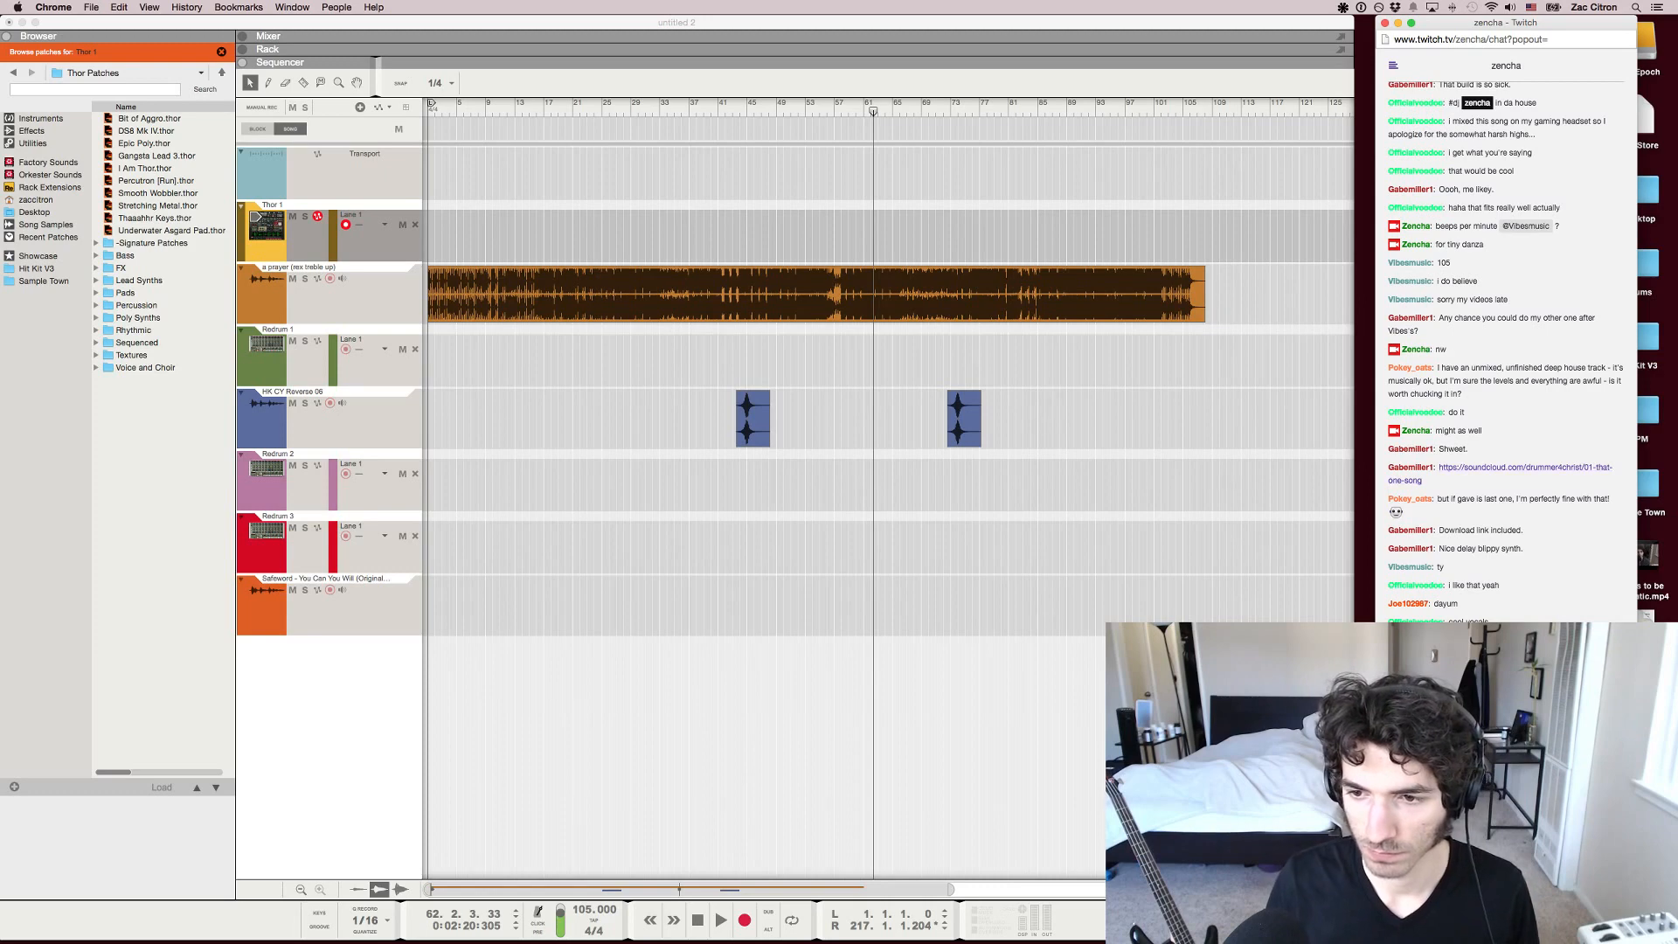
{"action": "scroll", "coordinate": [1505, 350], "scroll_direction": "down", "scroll_amount": 1}
{"action": "left_click", "coordinate": [1525, 444]}
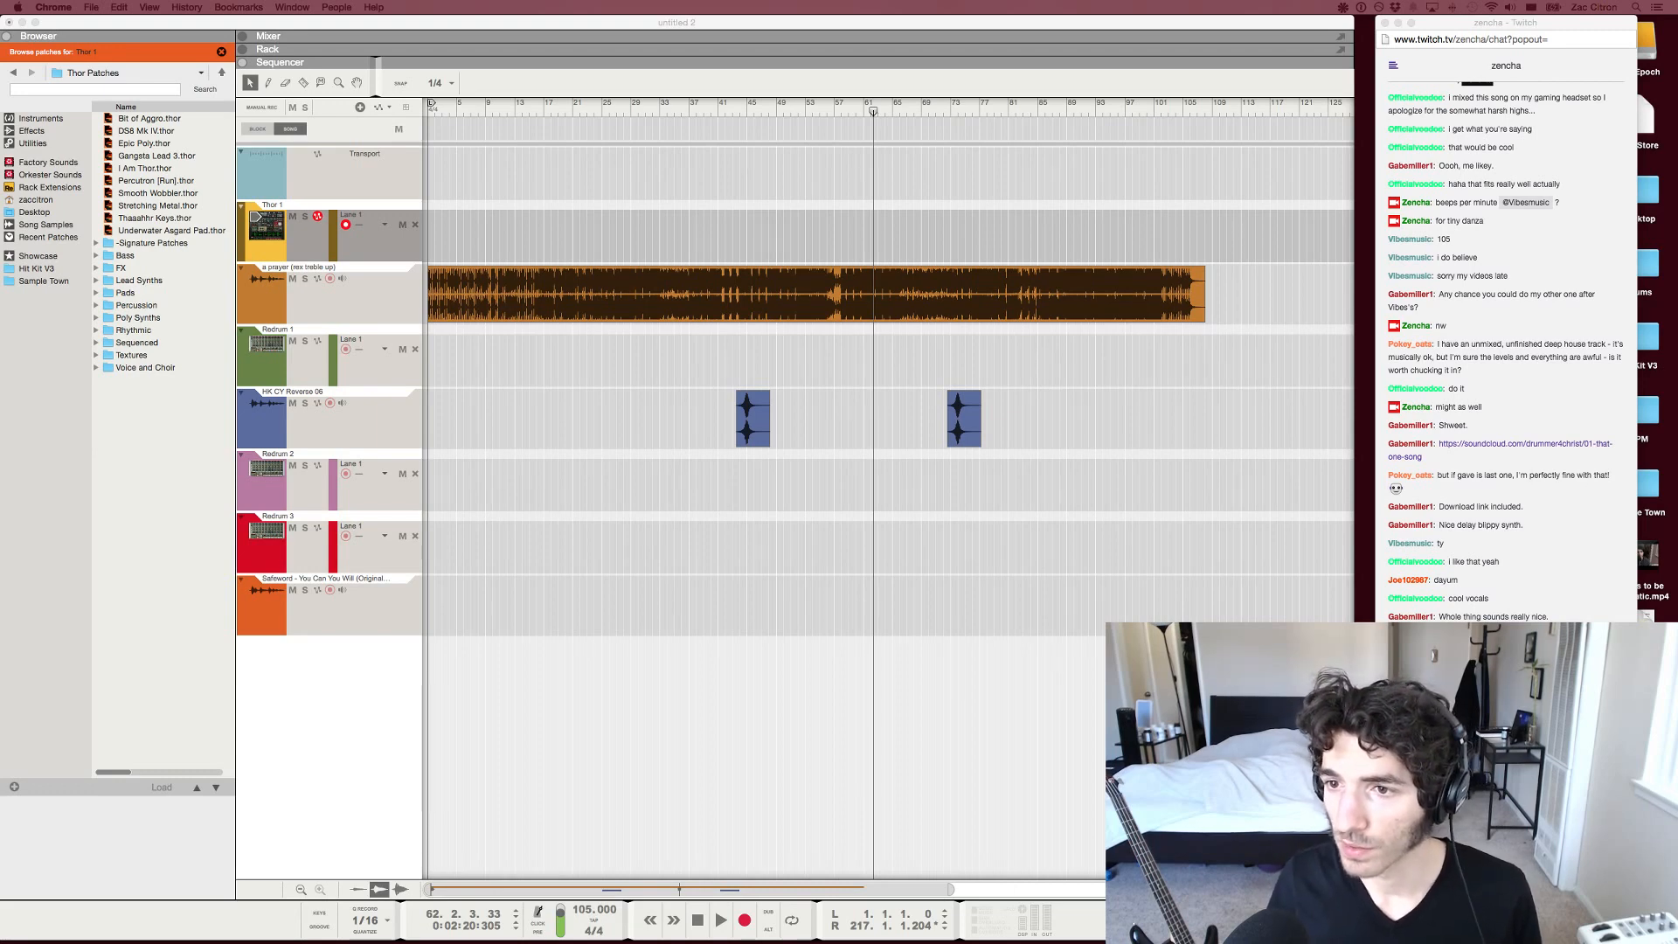
{"action": "scroll", "coordinate": [1506, 350], "scroll_direction": "down", "scroll_amount": 10}
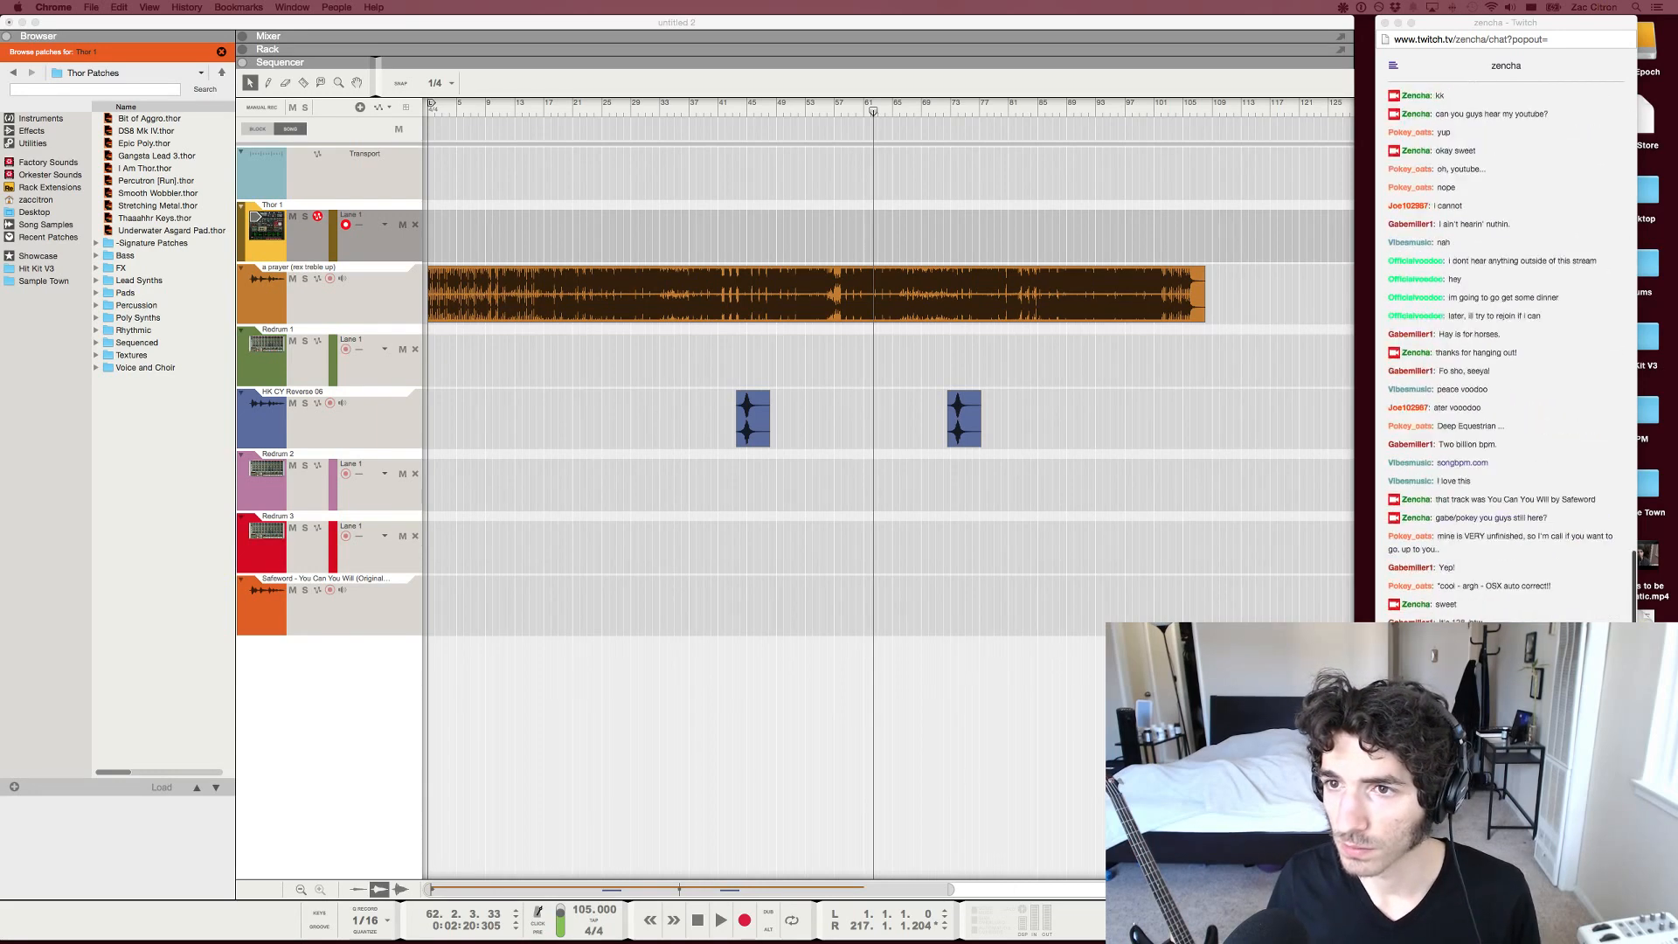
{"action": "left_click", "coordinate": [1506, 856]}
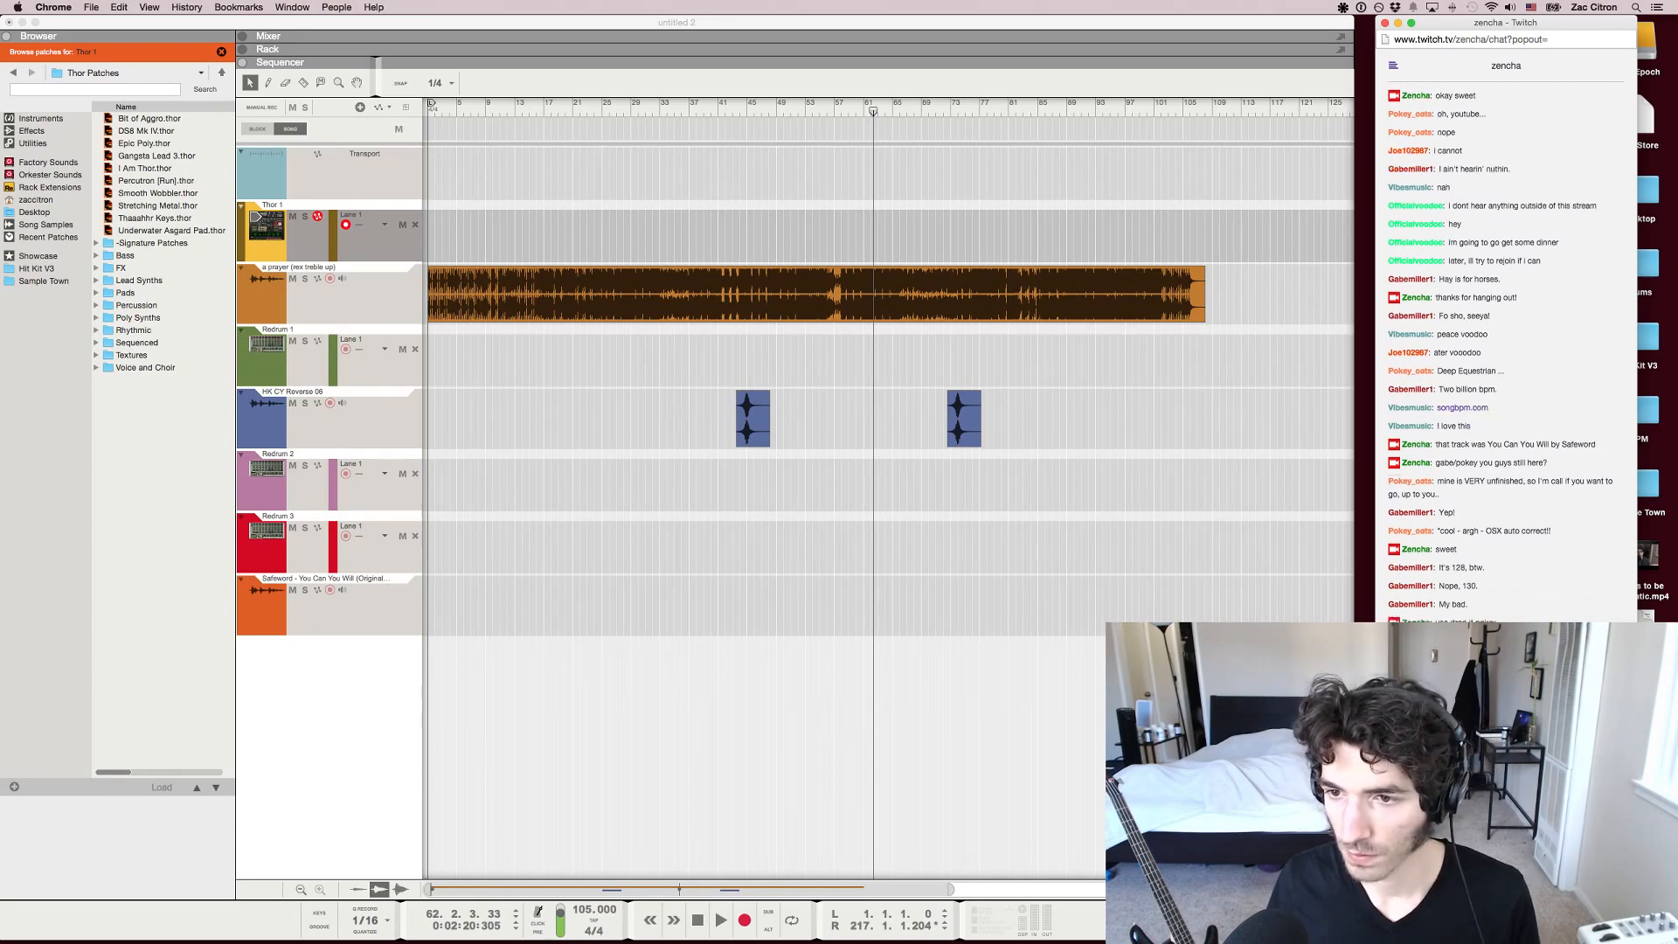
Return to Reason and set the song tempo to 130 BPM
{"action": "key", "text": "super+Tab"}
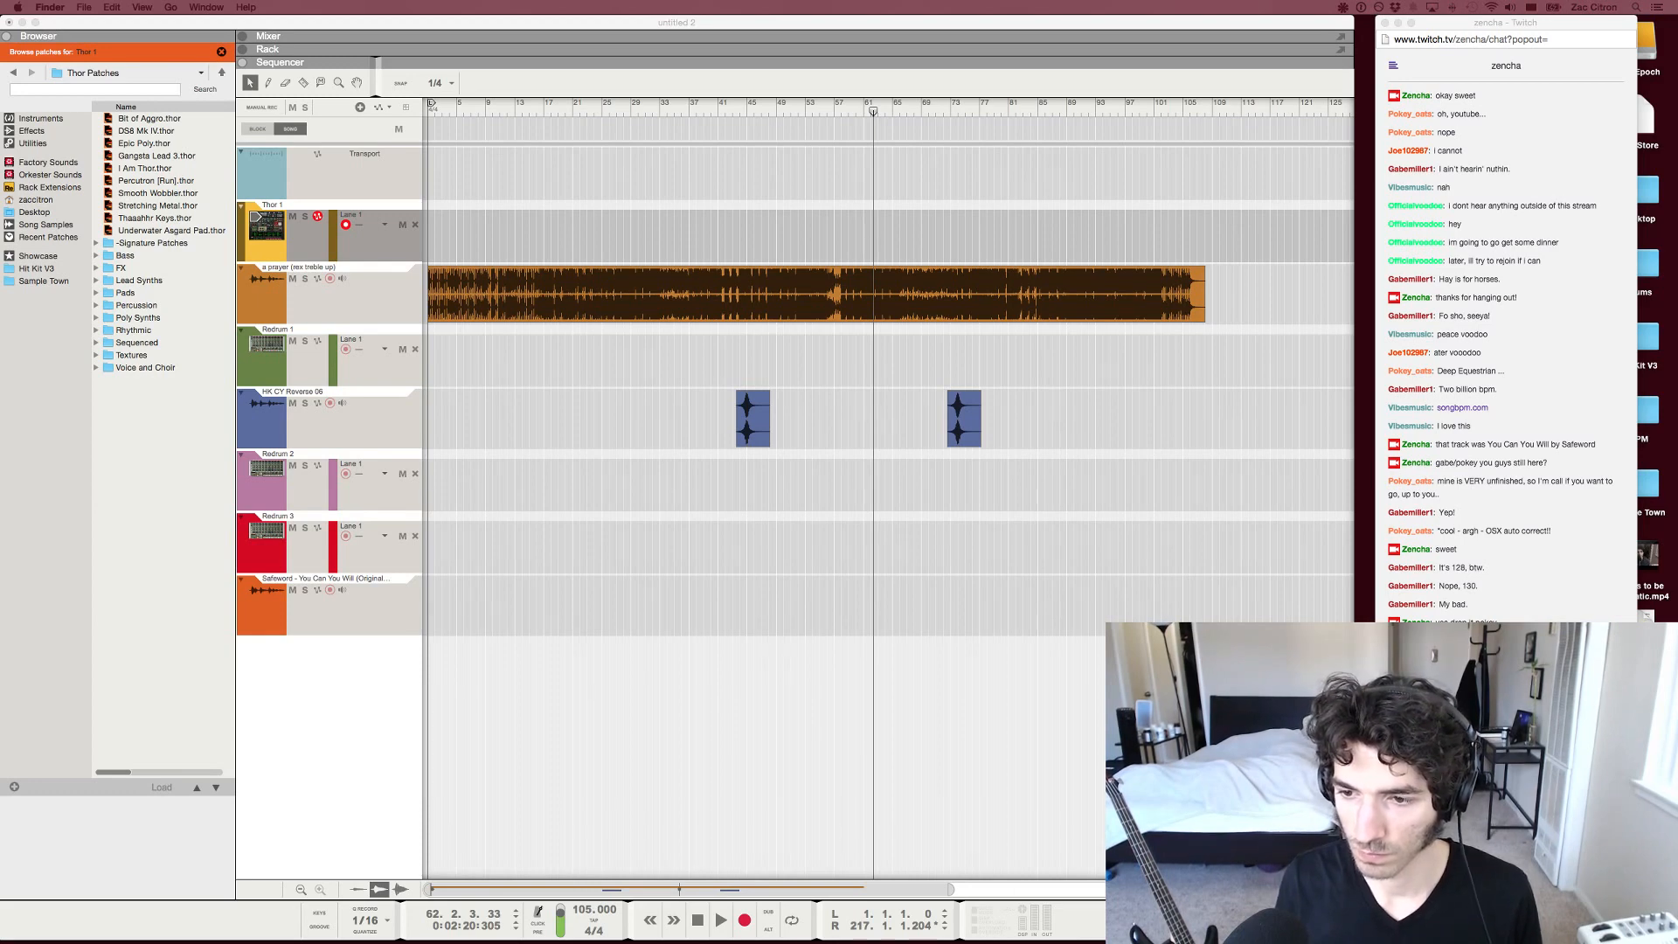
{"action": "left_click_drag", "start_coordinate": [2, 259], "coordinate": [2, 665]}
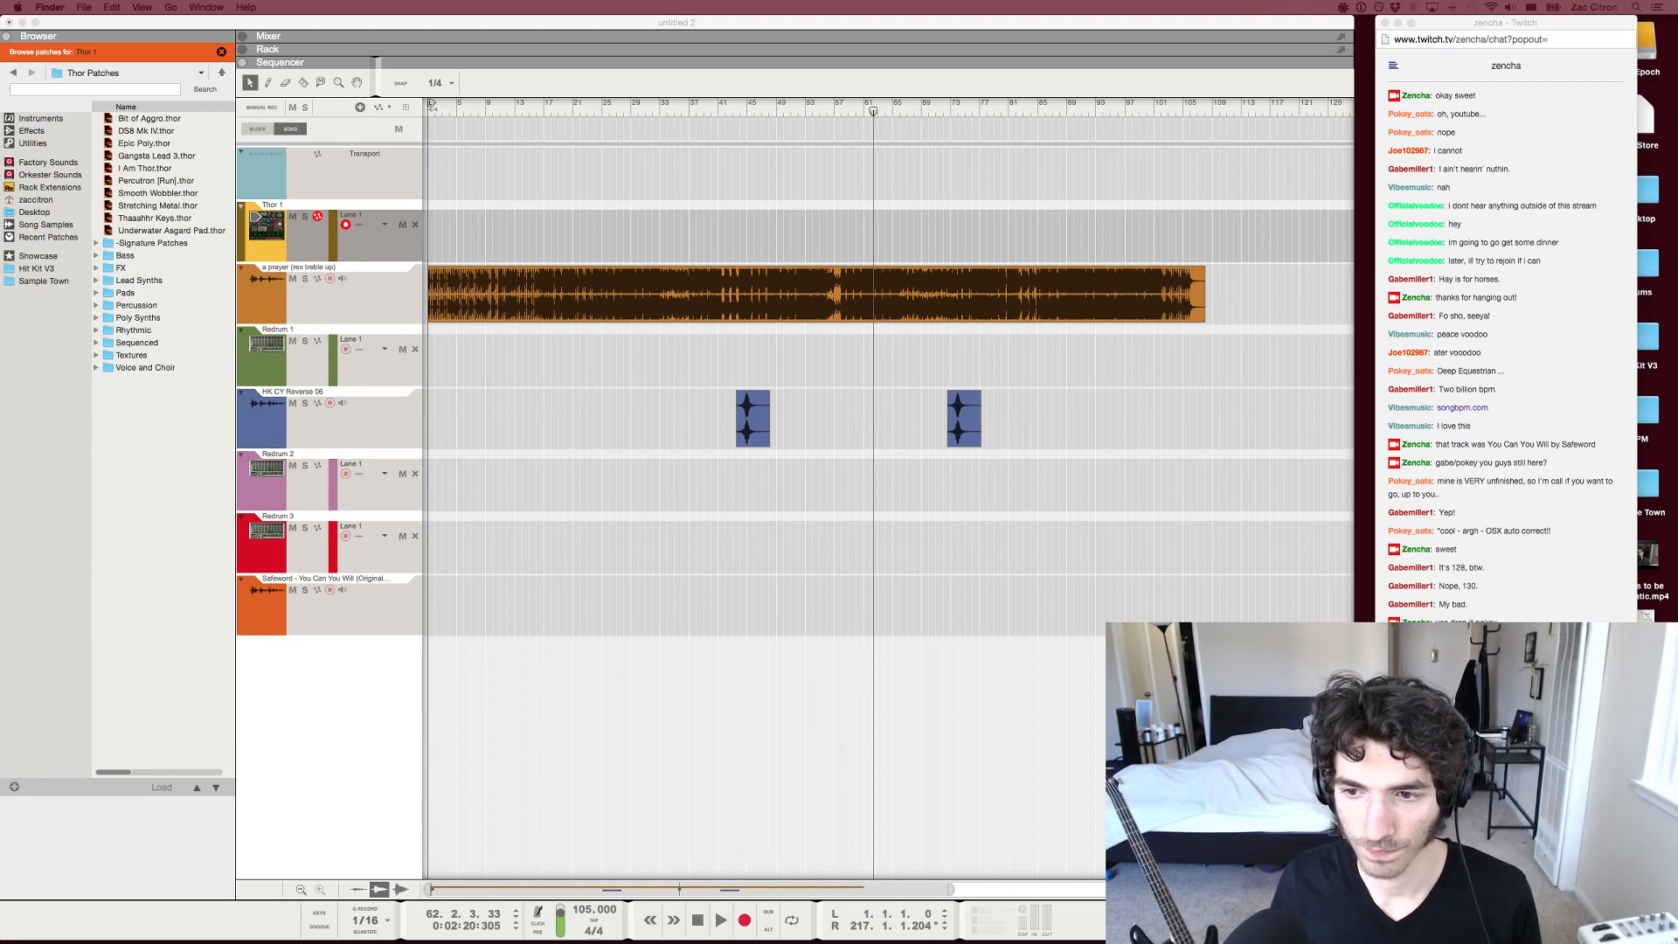
{"action": "left_click", "coordinate": [587, 910]}
{"action": "double_click", "coordinate": [587, 910]}
{"action": "type", "text": "130"}
{"action": "key", "text": "Return"}
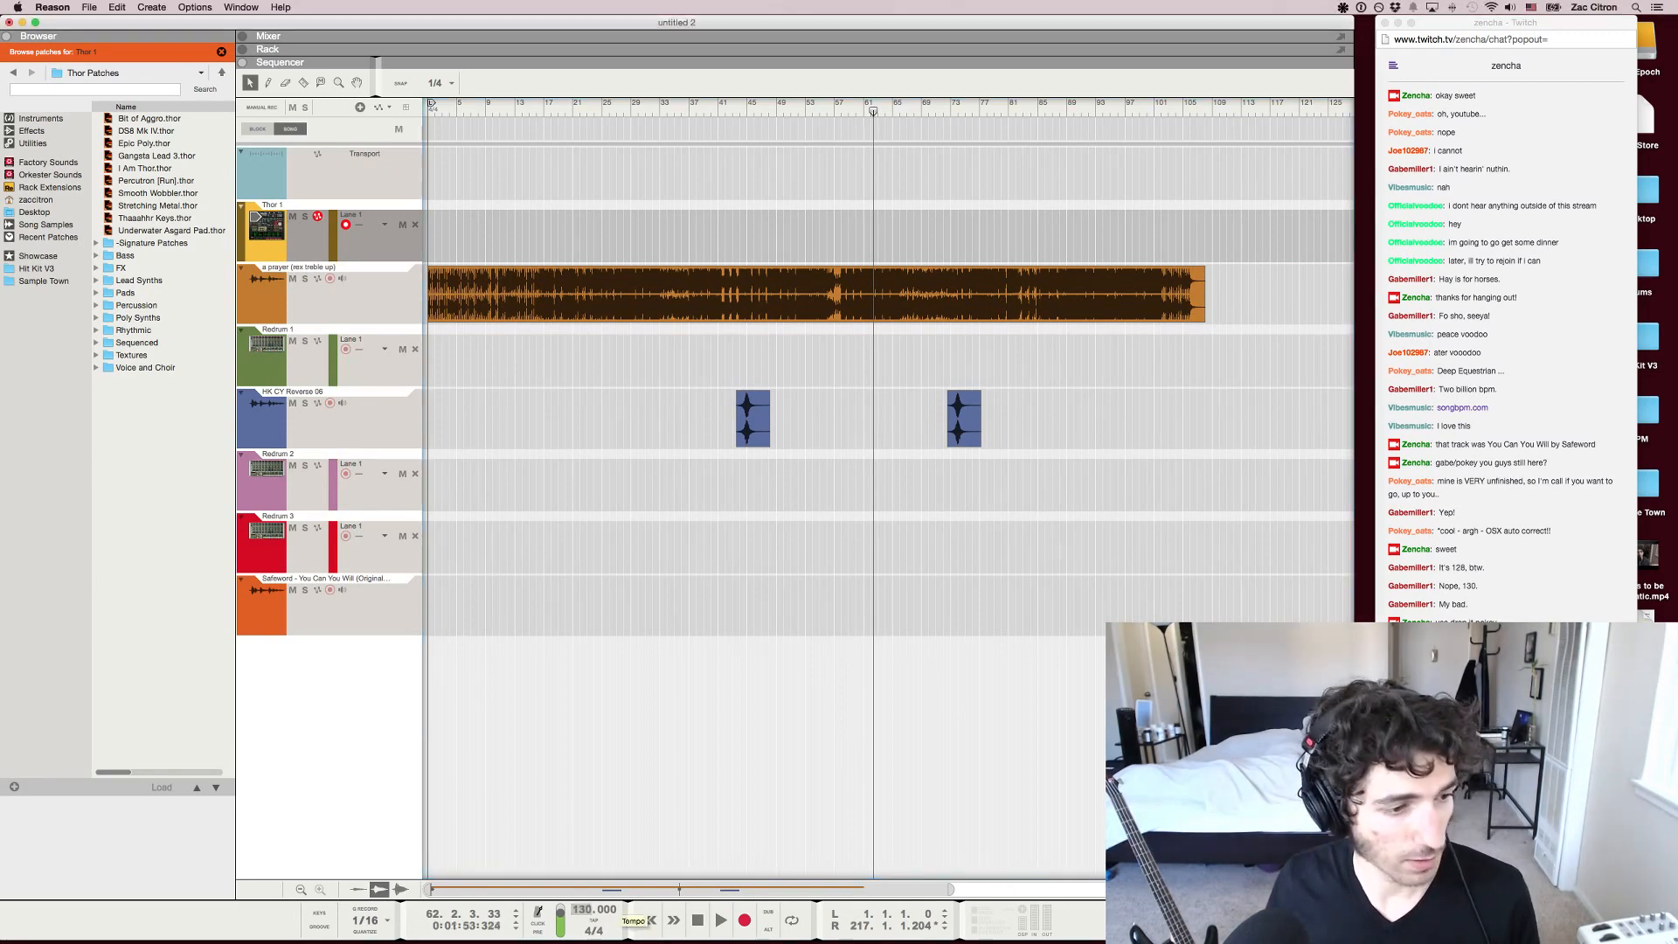
Delete all the clips and every track from Thor 1 down to the Safeword song, keeping only the Transport track
{"action": "left_click_drag", "start_coordinate": [1275, 637], "coordinate": [699, 297]}
{"action": "key", "text": "Delete"}
{"action": "left_click", "coordinate": [372, 617]}
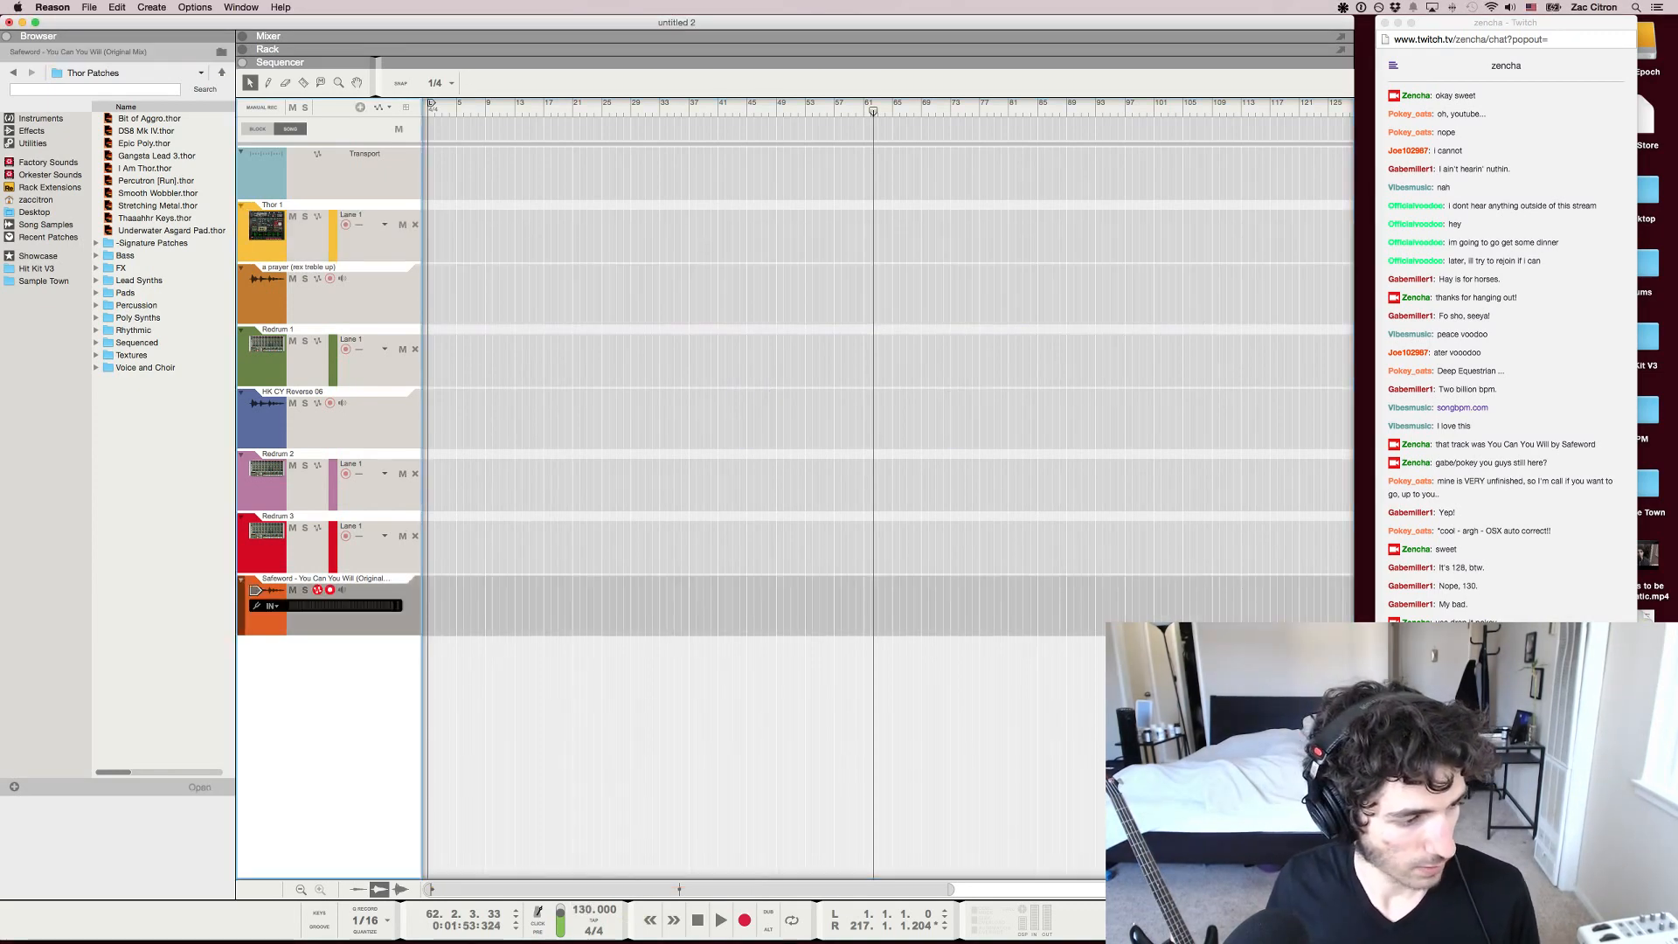
{"action": "left_click", "coordinate": [372, 302], "text": "shift"}
{"action": "left_click", "coordinate": [372, 247], "text": "shift"}
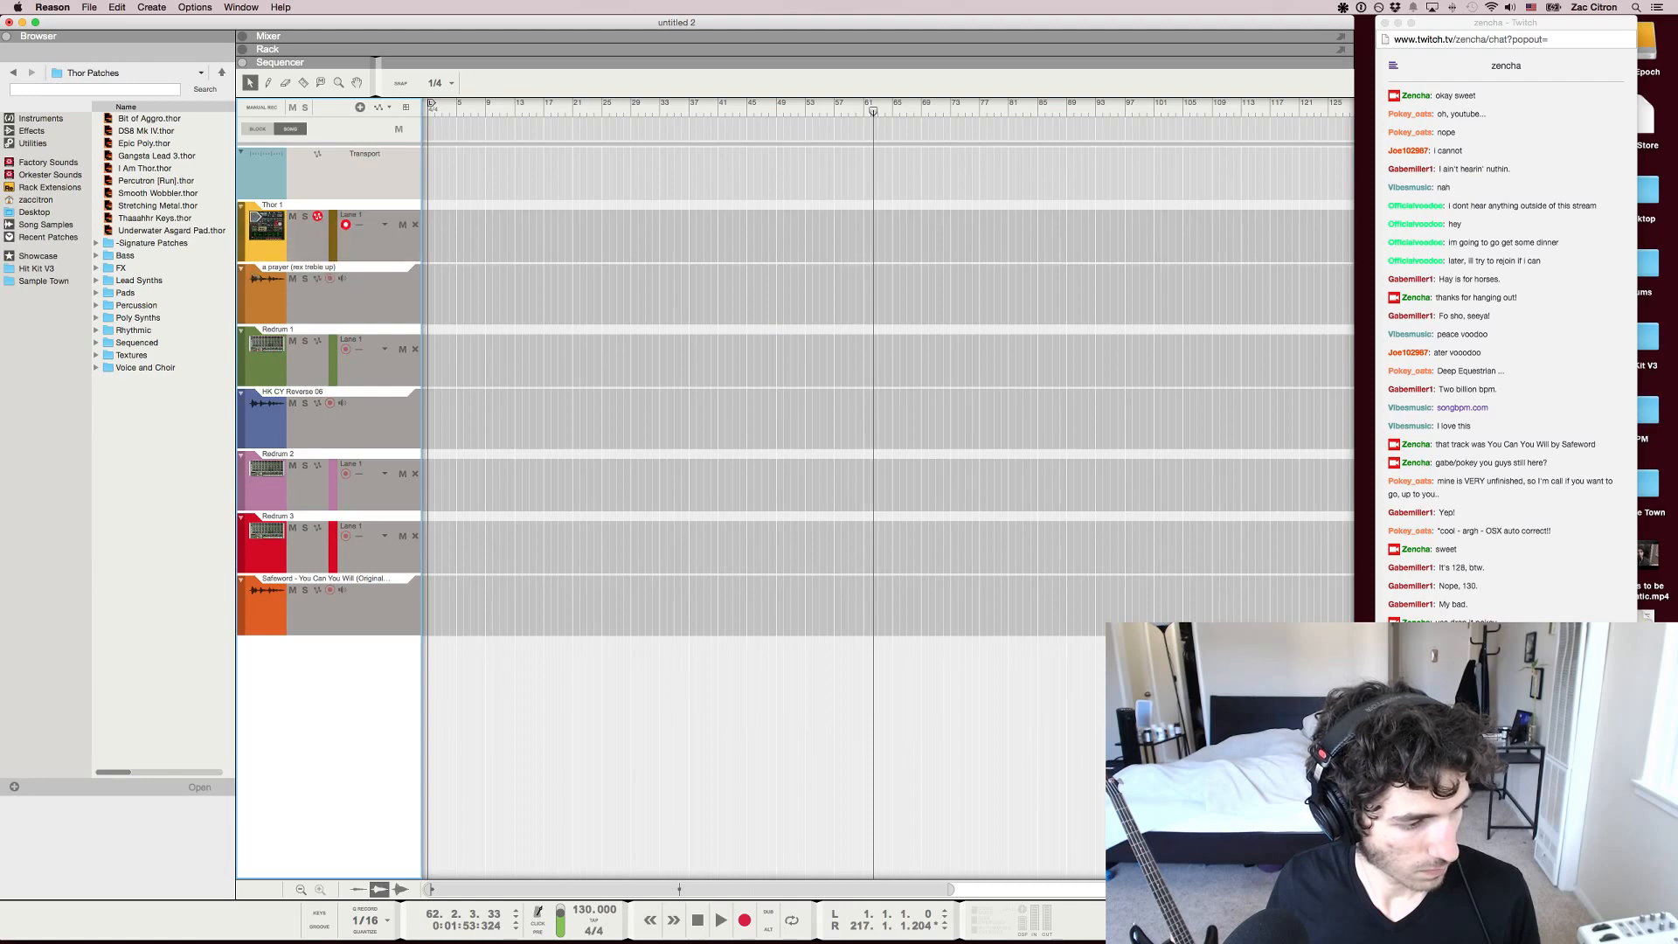
{"action": "key", "text": "Delete"}
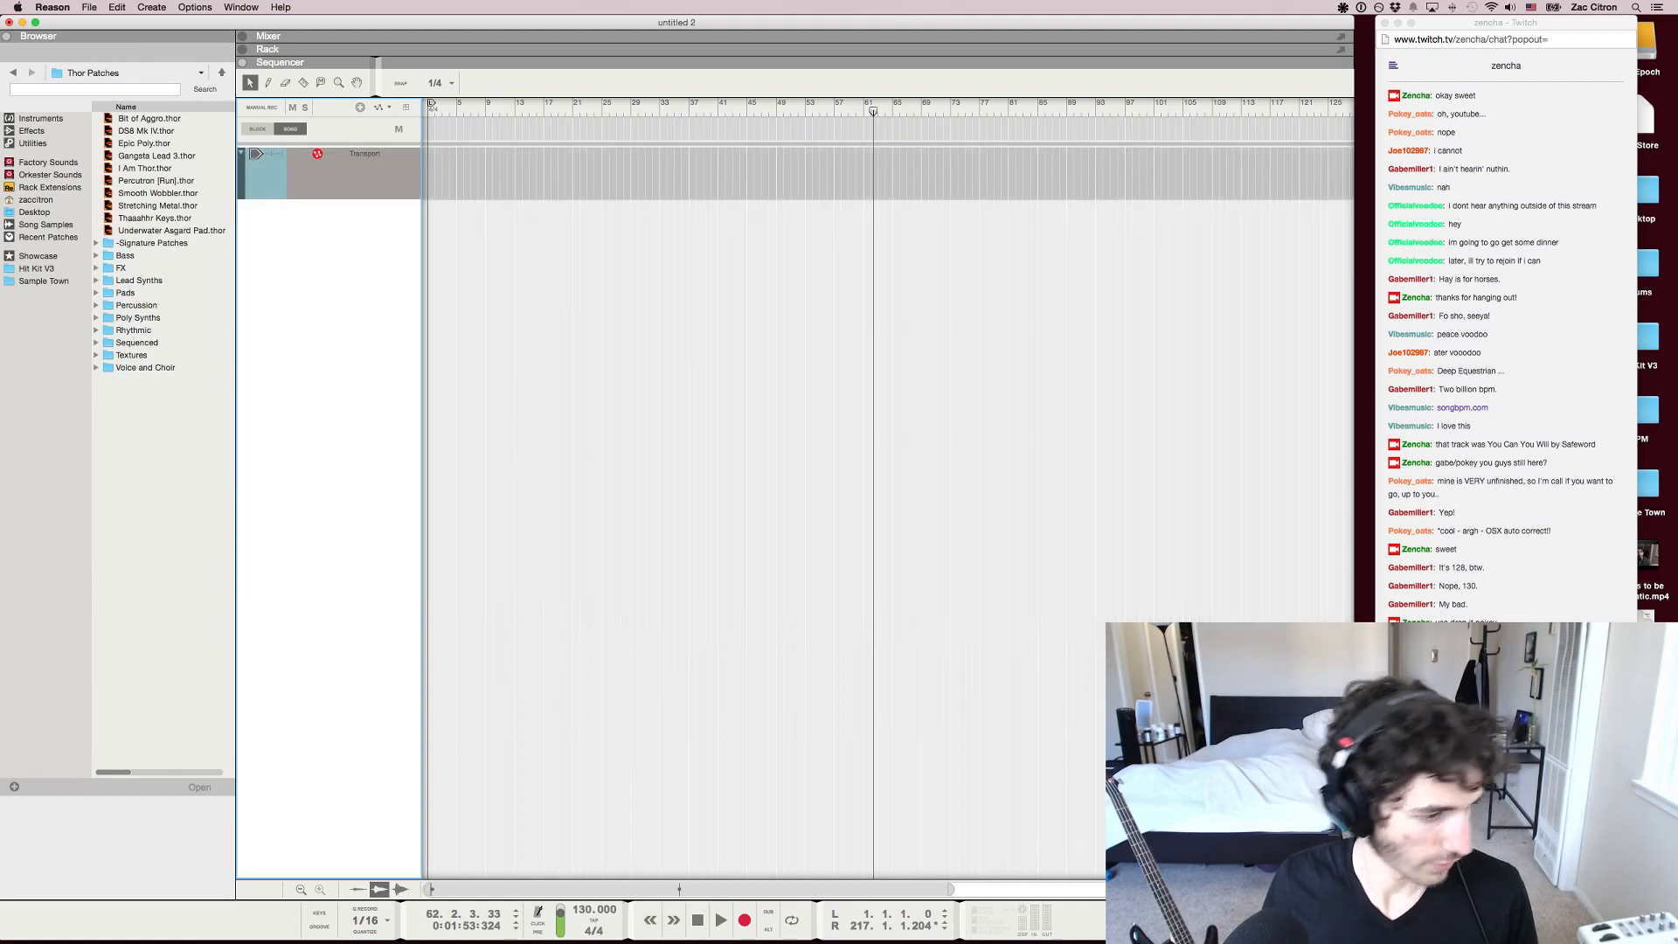
Import the audio file "01 That One Song" as a new track at bar 1 and return the song position to the start
{"action": "left_click_drag", "start_coordinate": [446, 943], "coordinate": [443, 199]}
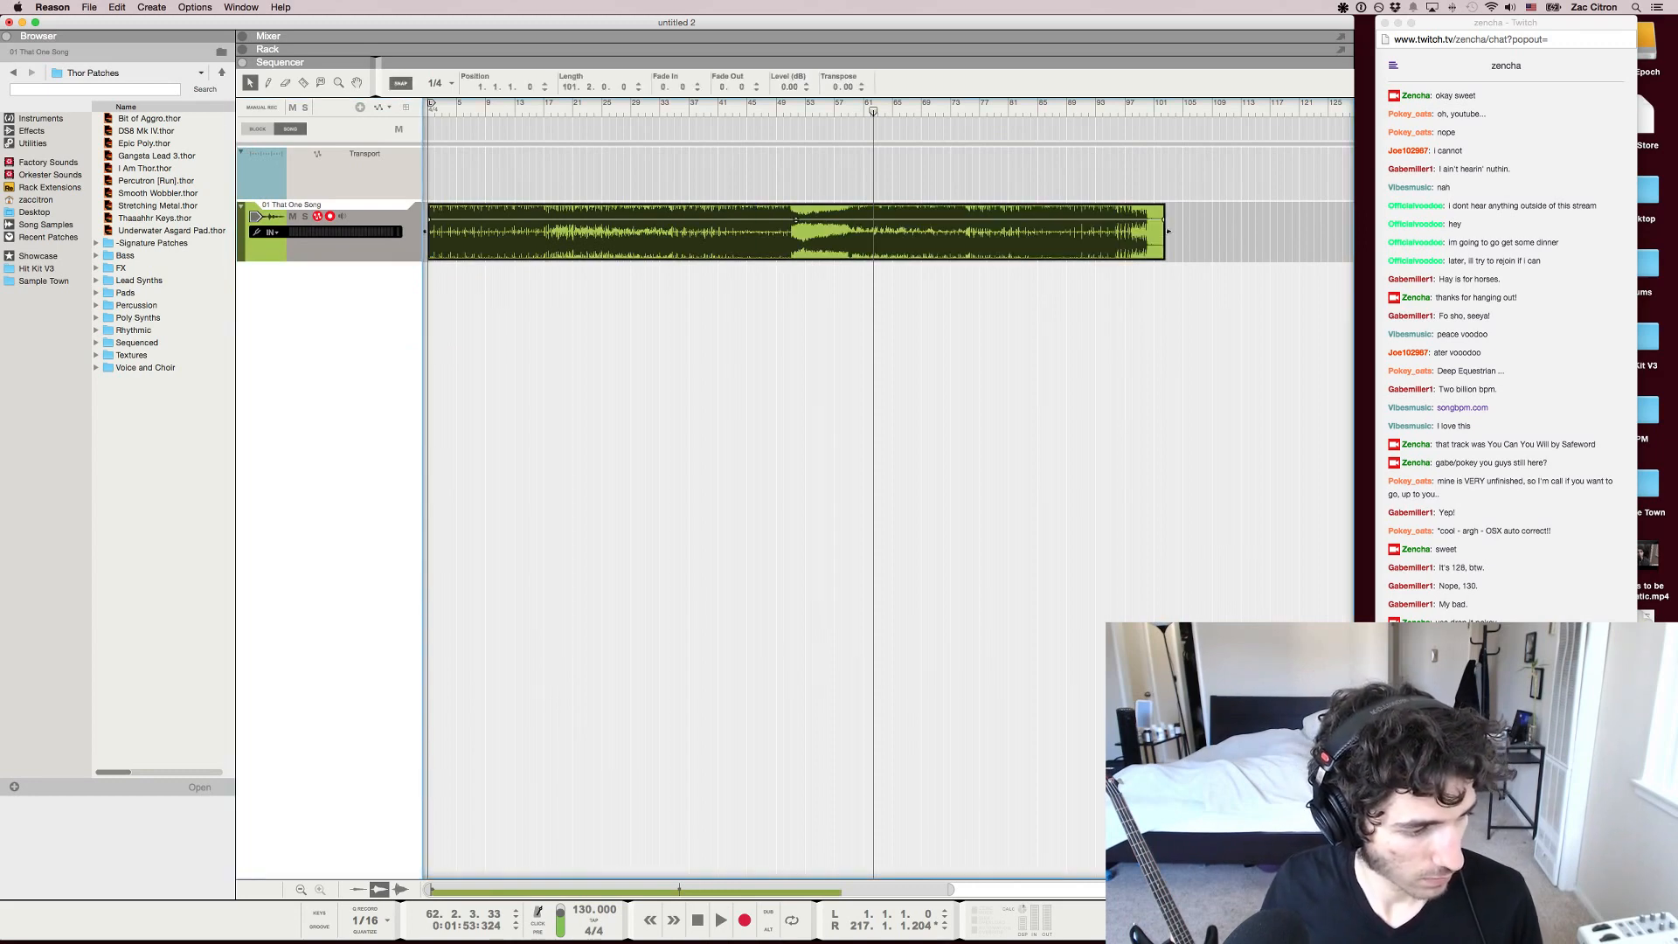
{"action": "scroll", "coordinate": [873, 489], "scroll_direction": "up", "scroll_amount": 5}
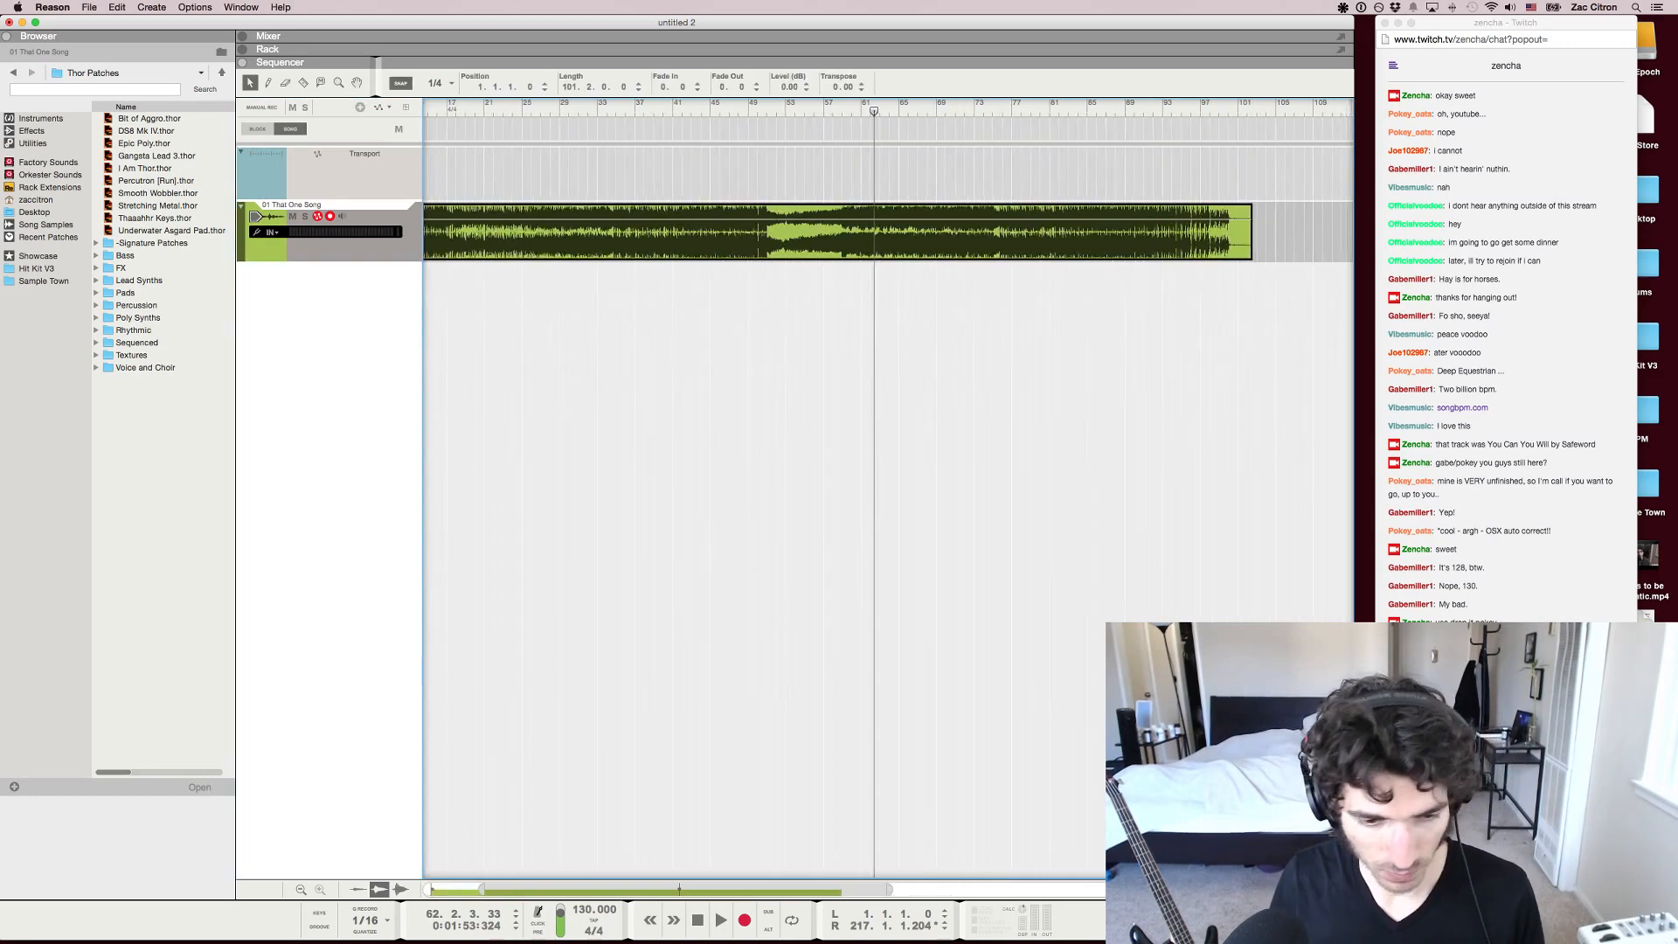
{"action": "scroll", "coordinate": [874, 489], "scroll_direction": "left", "scroll_amount": 5}
{"action": "scroll", "coordinate": [873, 490], "scroll_direction": "down", "scroll_amount": 5}
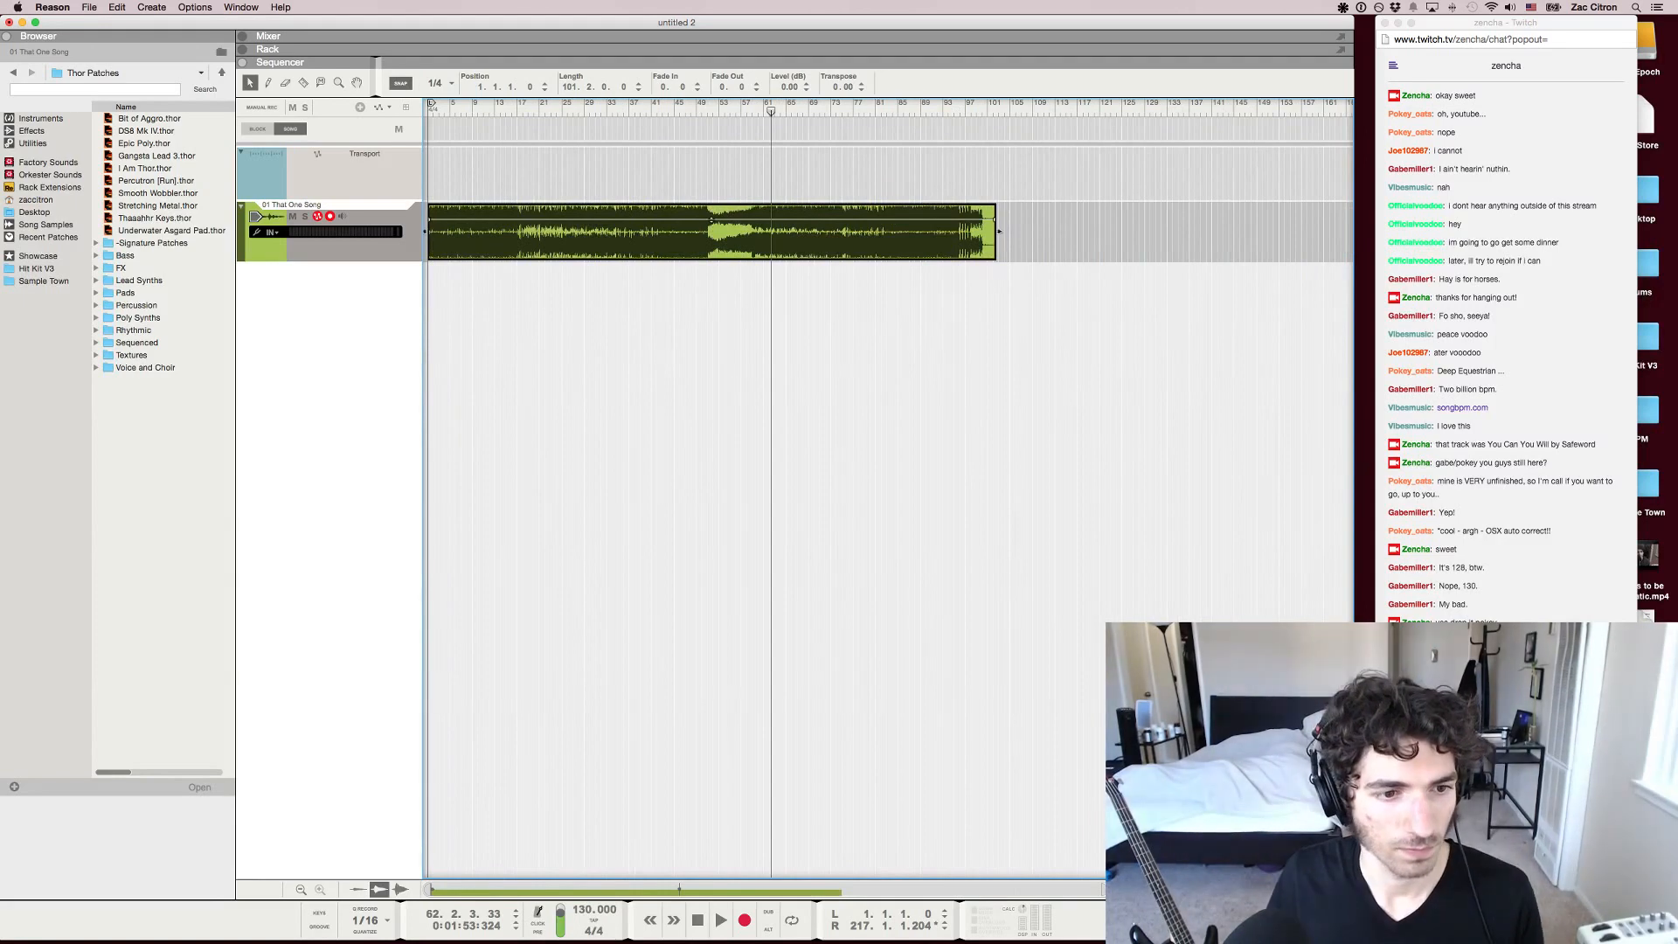
{"action": "key", "text": "h"}
{"action": "scroll", "coordinate": [887, 490], "scroll_direction": "left", "scroll_amount": 5}
{"action": "left_click", "coordinate": [549, 106]}
{"action": "key", "text": "Return"}
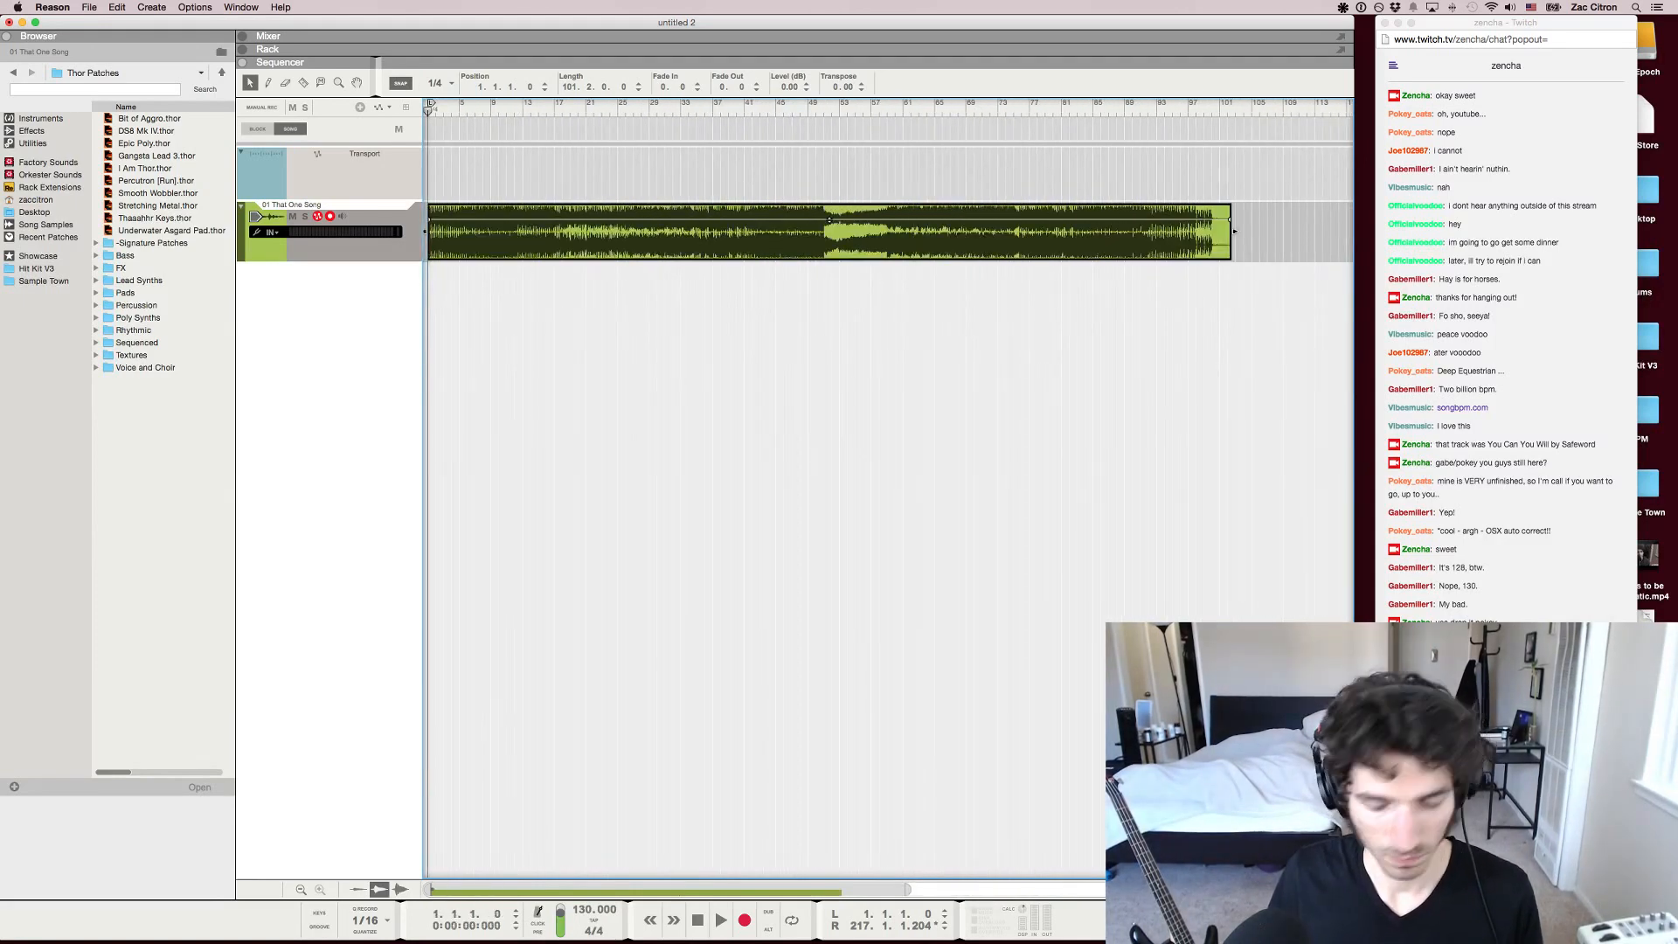
Move the right locator to 103.4.1, just past the end of the audio clip, and return the song position to bar 1
{"action": "left_click", "coordinate": [1228, 103], "text": "super"}
{"action": "left_click_drag", "start_coordinate": [1228, 103], "coordinate": [1238, 103]}
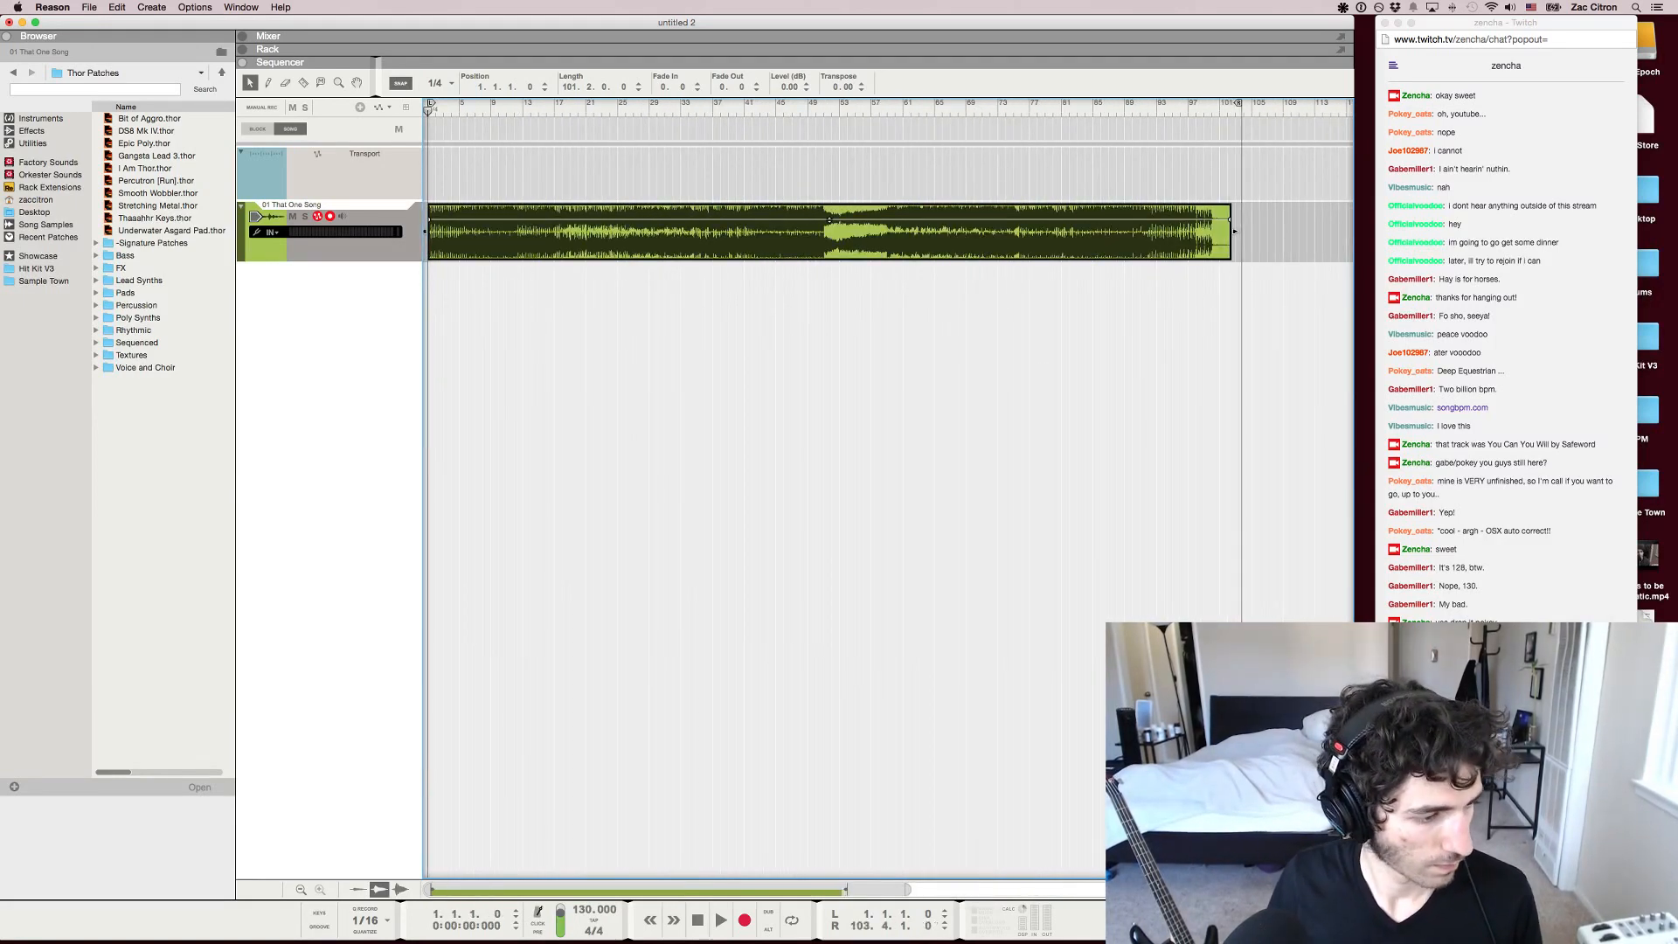
{"action": "left_click", "coordinate": [463, 106]}
{"action": "key", "text": "Return"}
{"action": "key", "text": "h"}
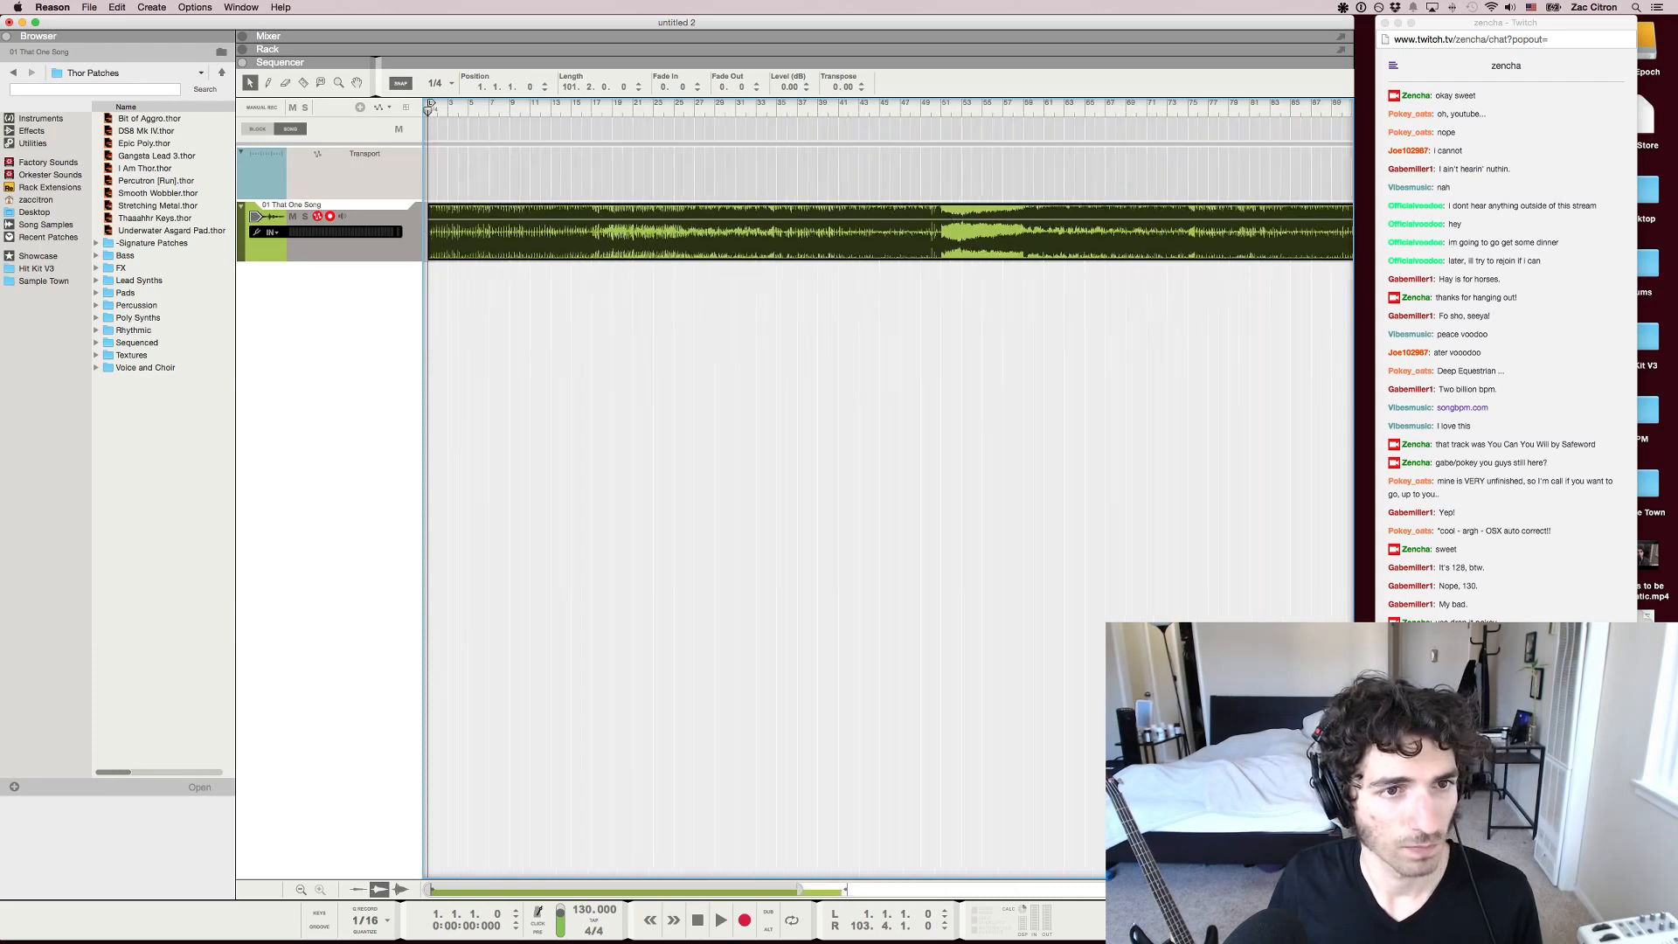
Play "01 That One Song" from the beginning with the system volume lowered
{"action": "key", "text": "space"}
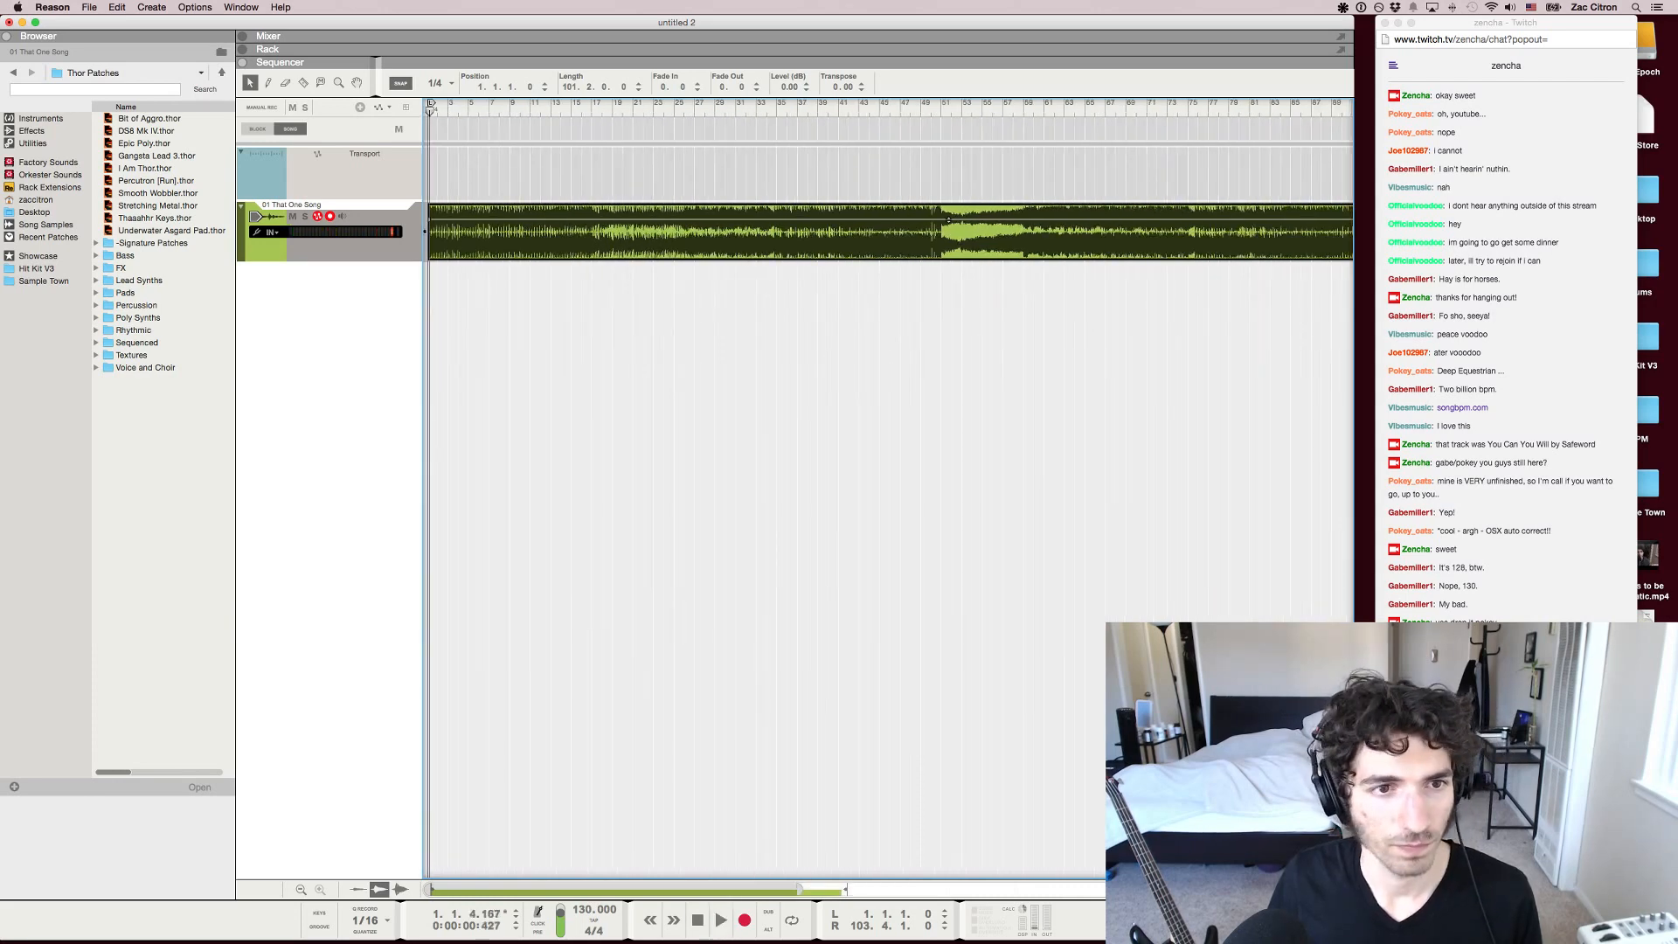
{"action": "key", "text": "XF86AudioLowerVolume"}
{"action": "key", "text": "space"}
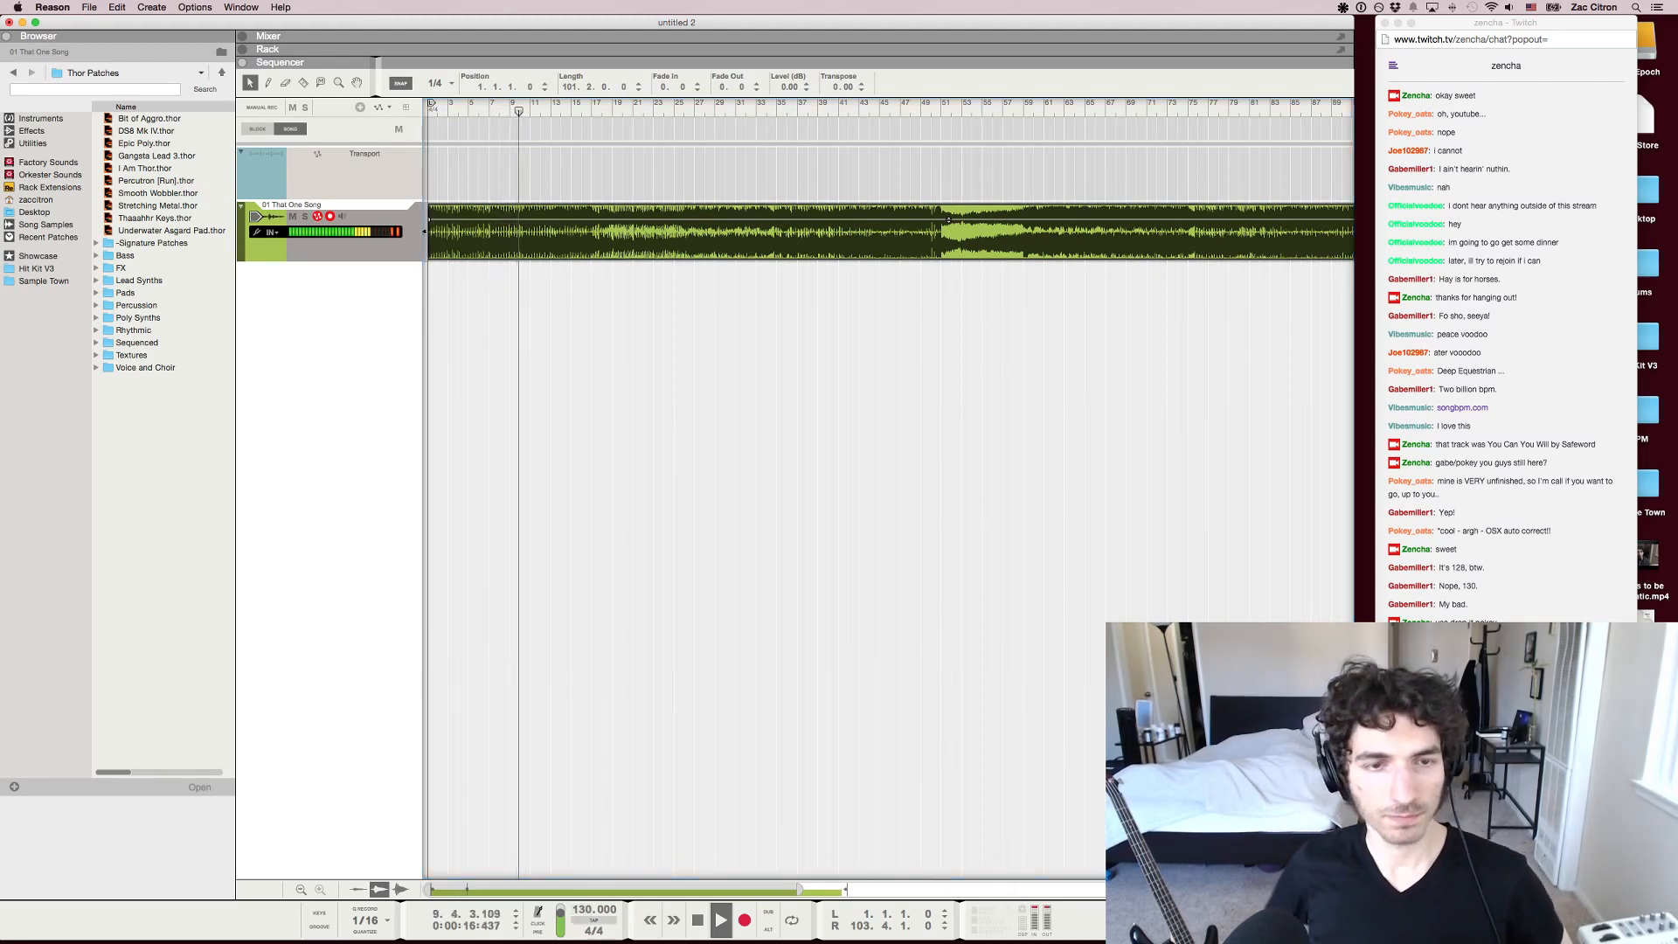
Try a song tempo of 100 BPM during playback, and set it back to 130 BPM
{"action": "key", "text": "super+t"}
{"action": "type", "text": "100"}
{"action": "key", "text": "Return"}
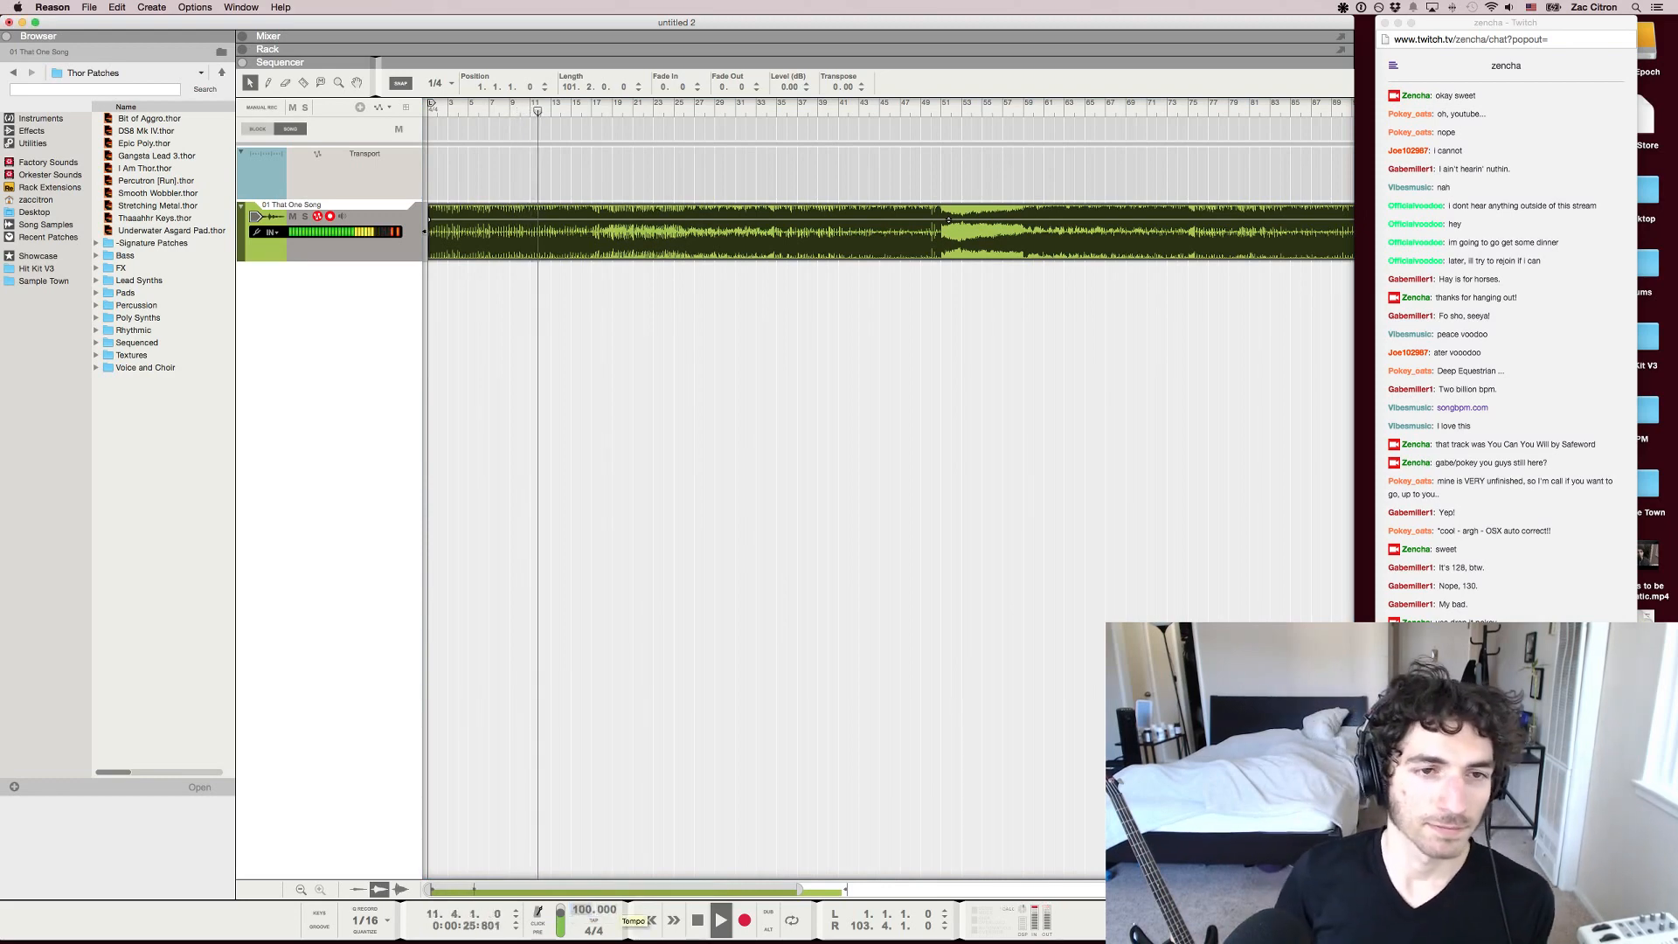
{"action": "key", "text": "super+t"}
{"action": "type", "text": "130"}
{"action": "key", "text": "Return"}
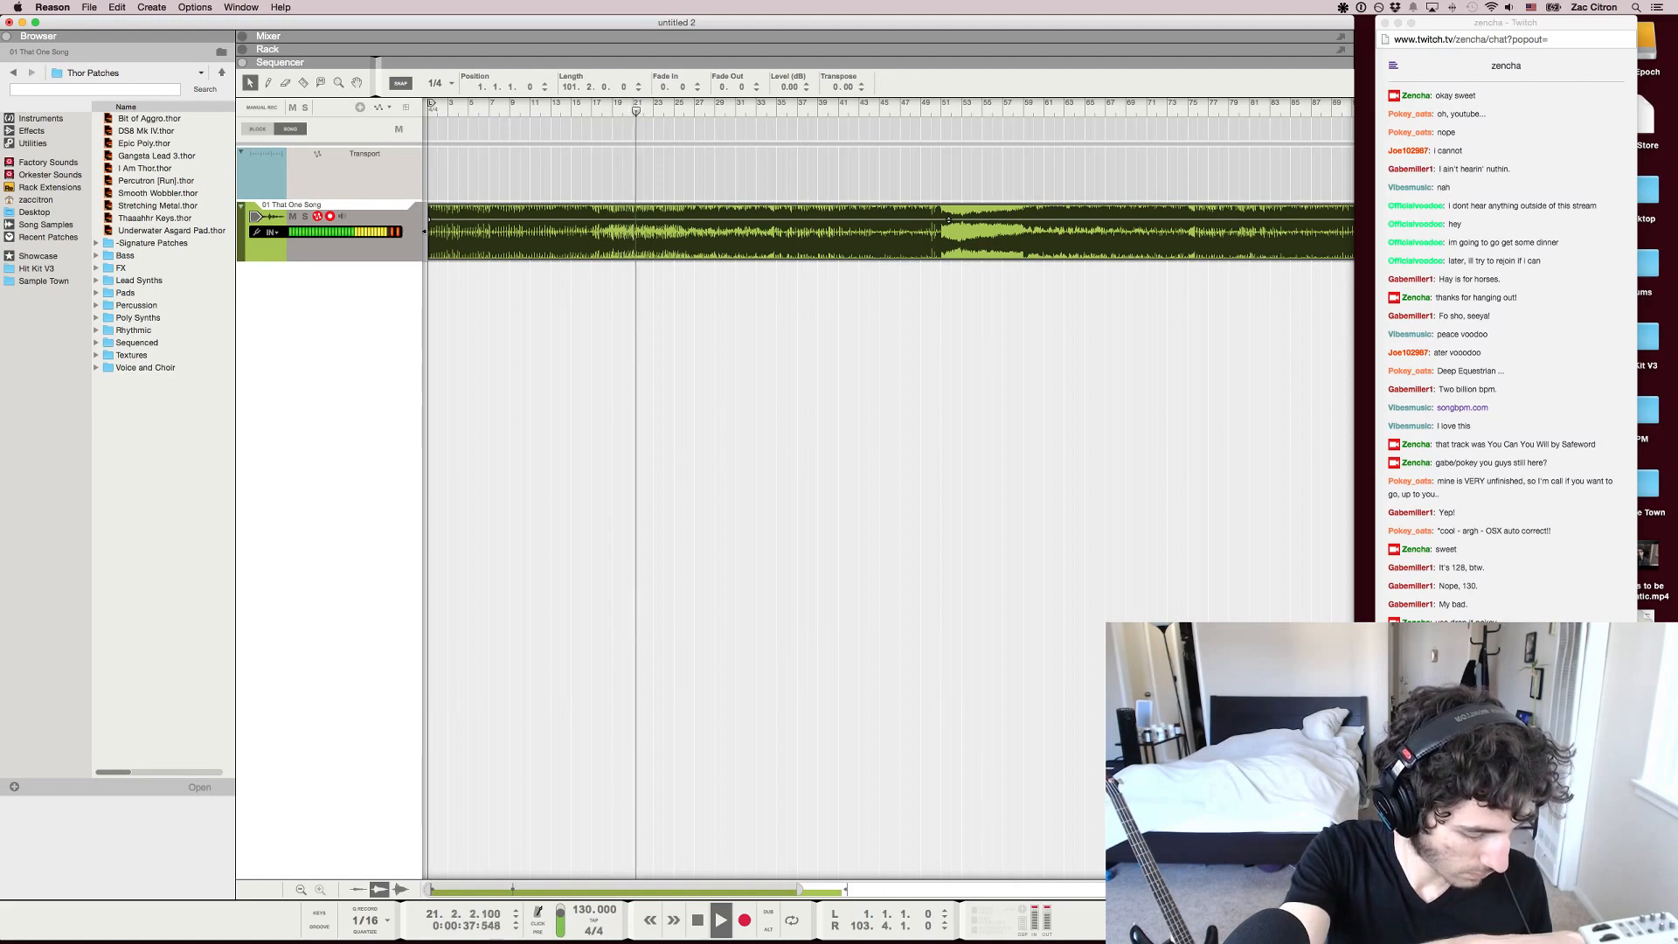
Listen to the rest of the song up to its end while following the viewers' comments in the Twitch chat
{"action": "key", "text": "super+Tab"}
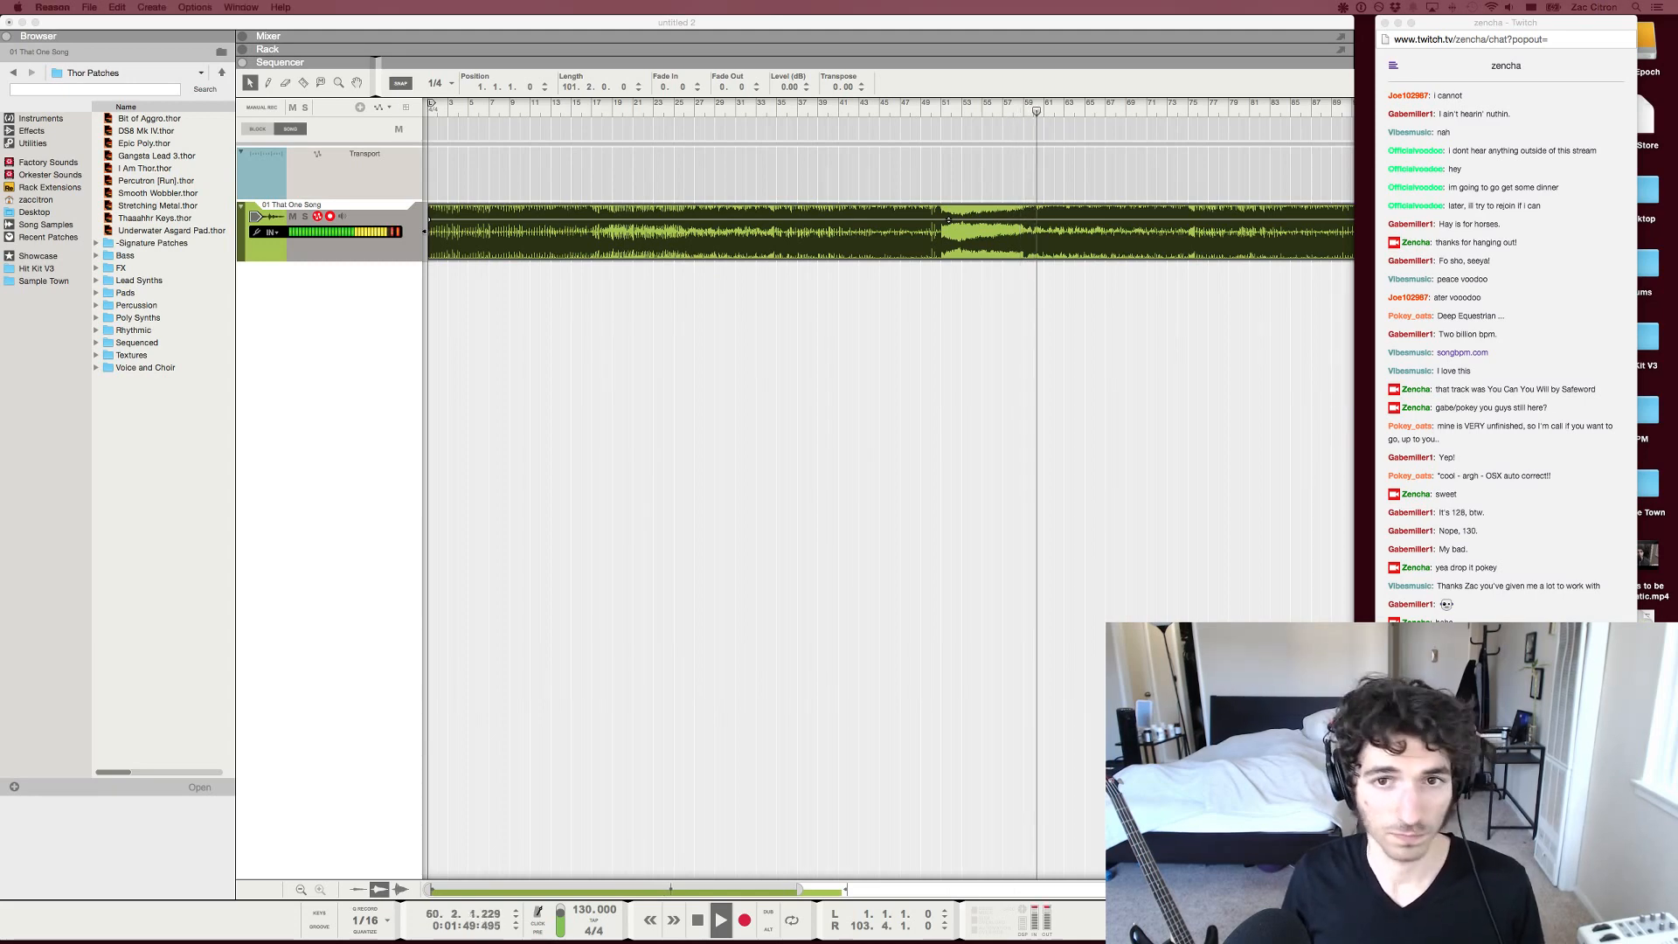
{"action": "left_click", "coordinate": [949, 349]}
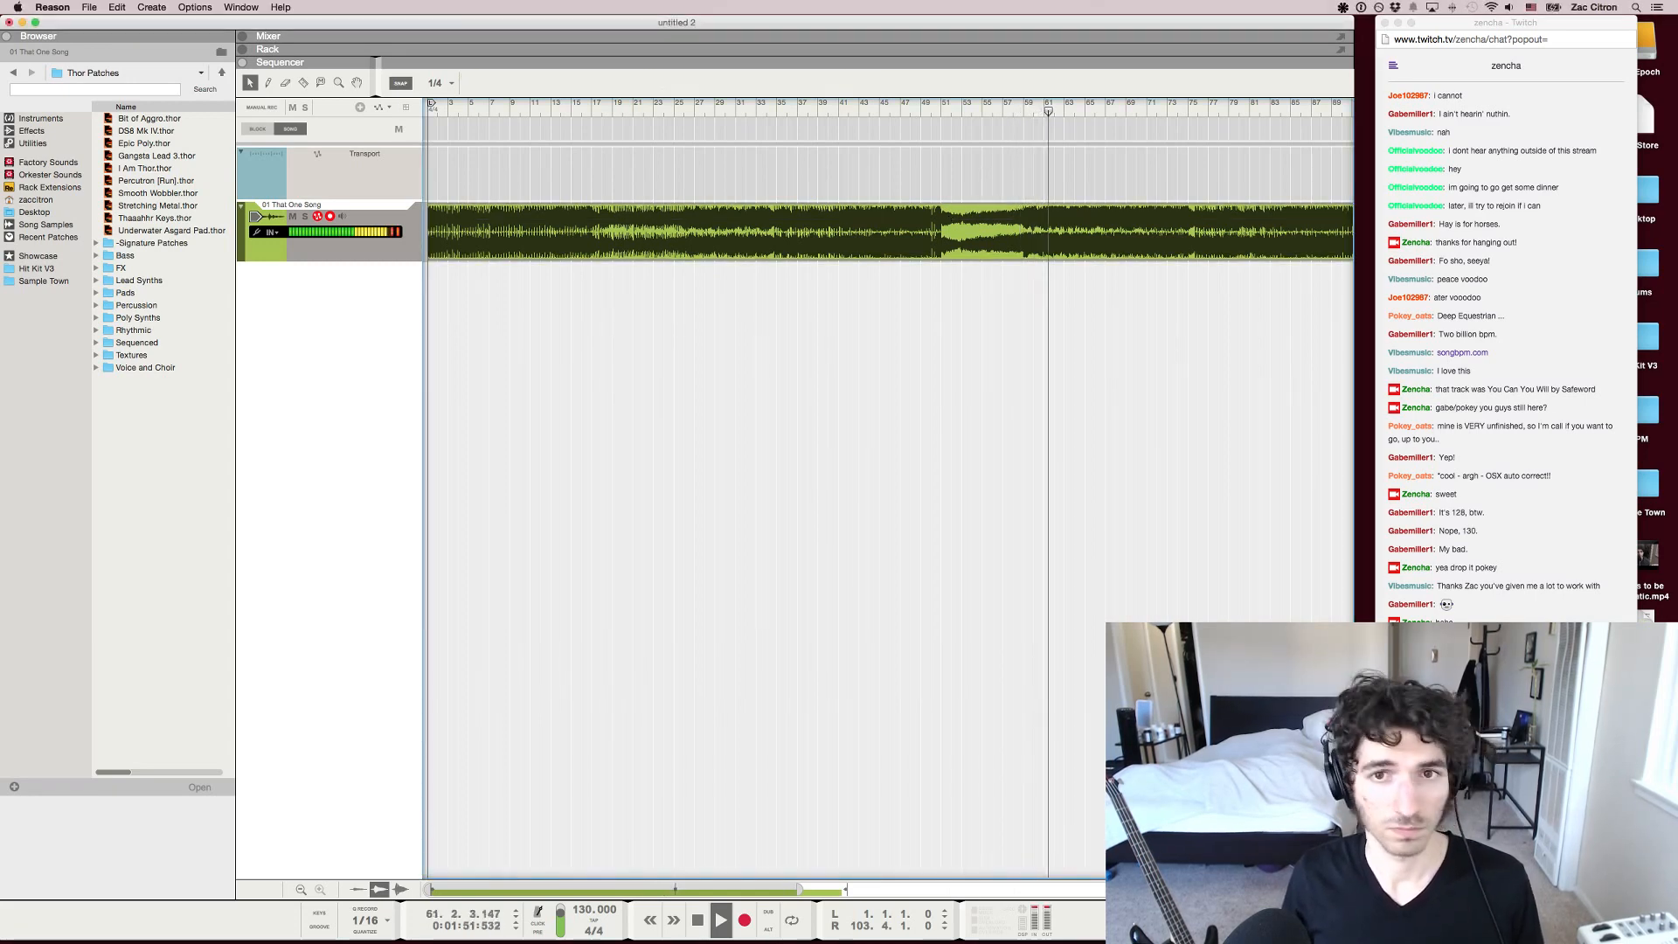
{"action": "key", "text": "super+Tab"}
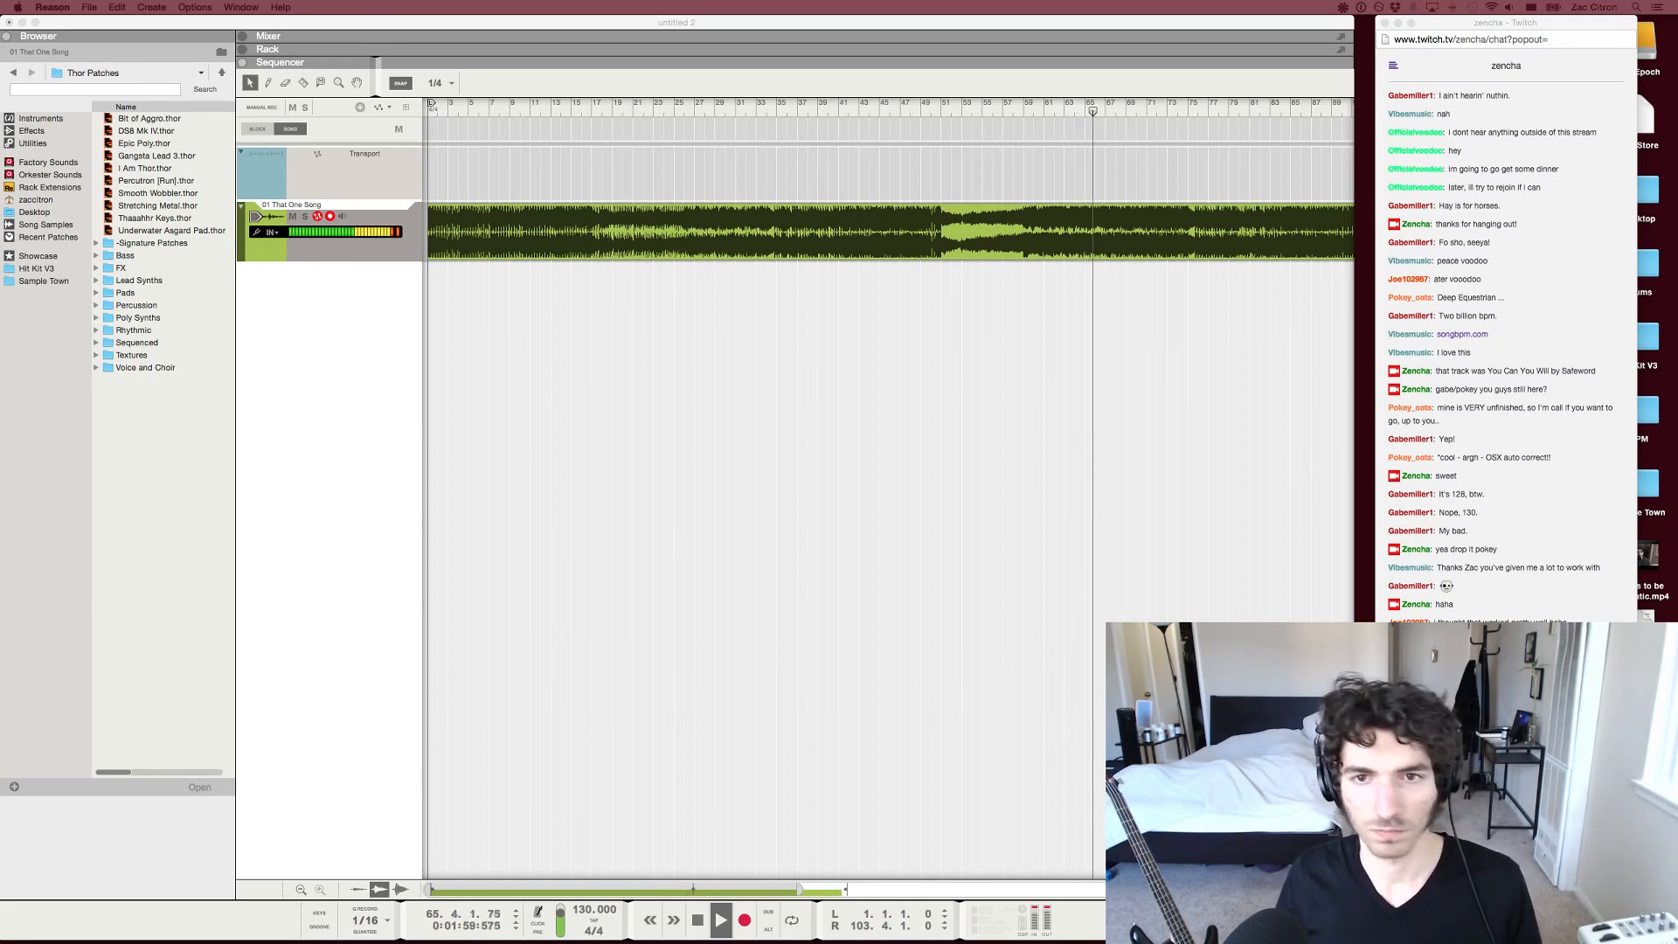
{"action": "key", "text": "super+Tab"}
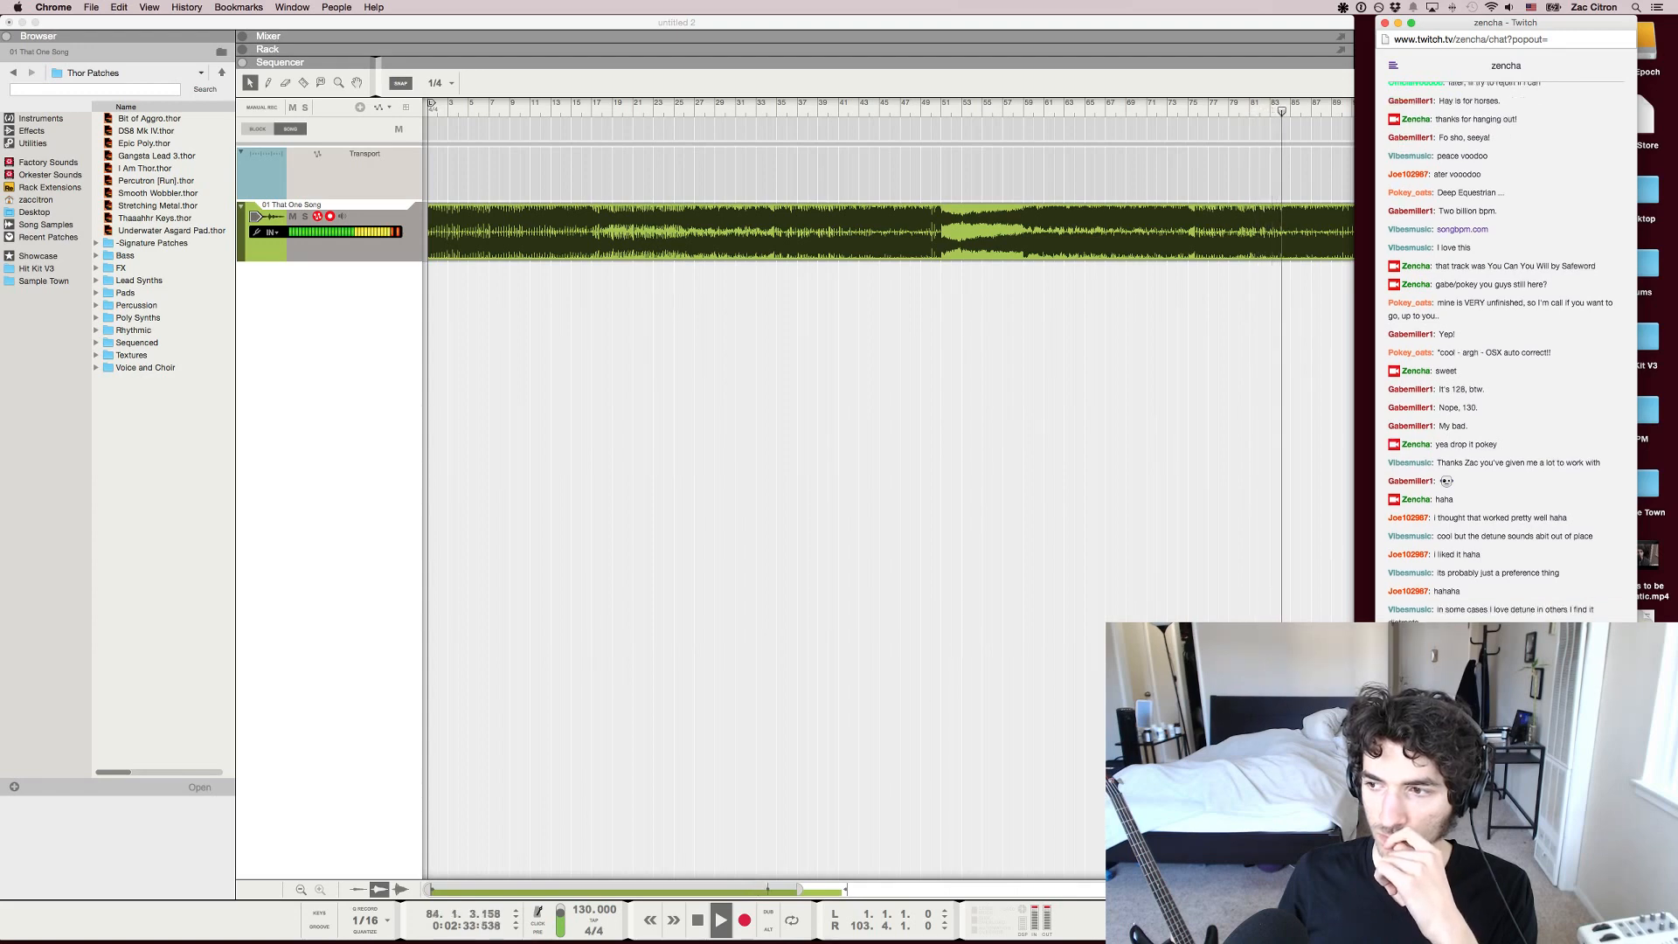
{"action": "key", "text": "super+Tab"}
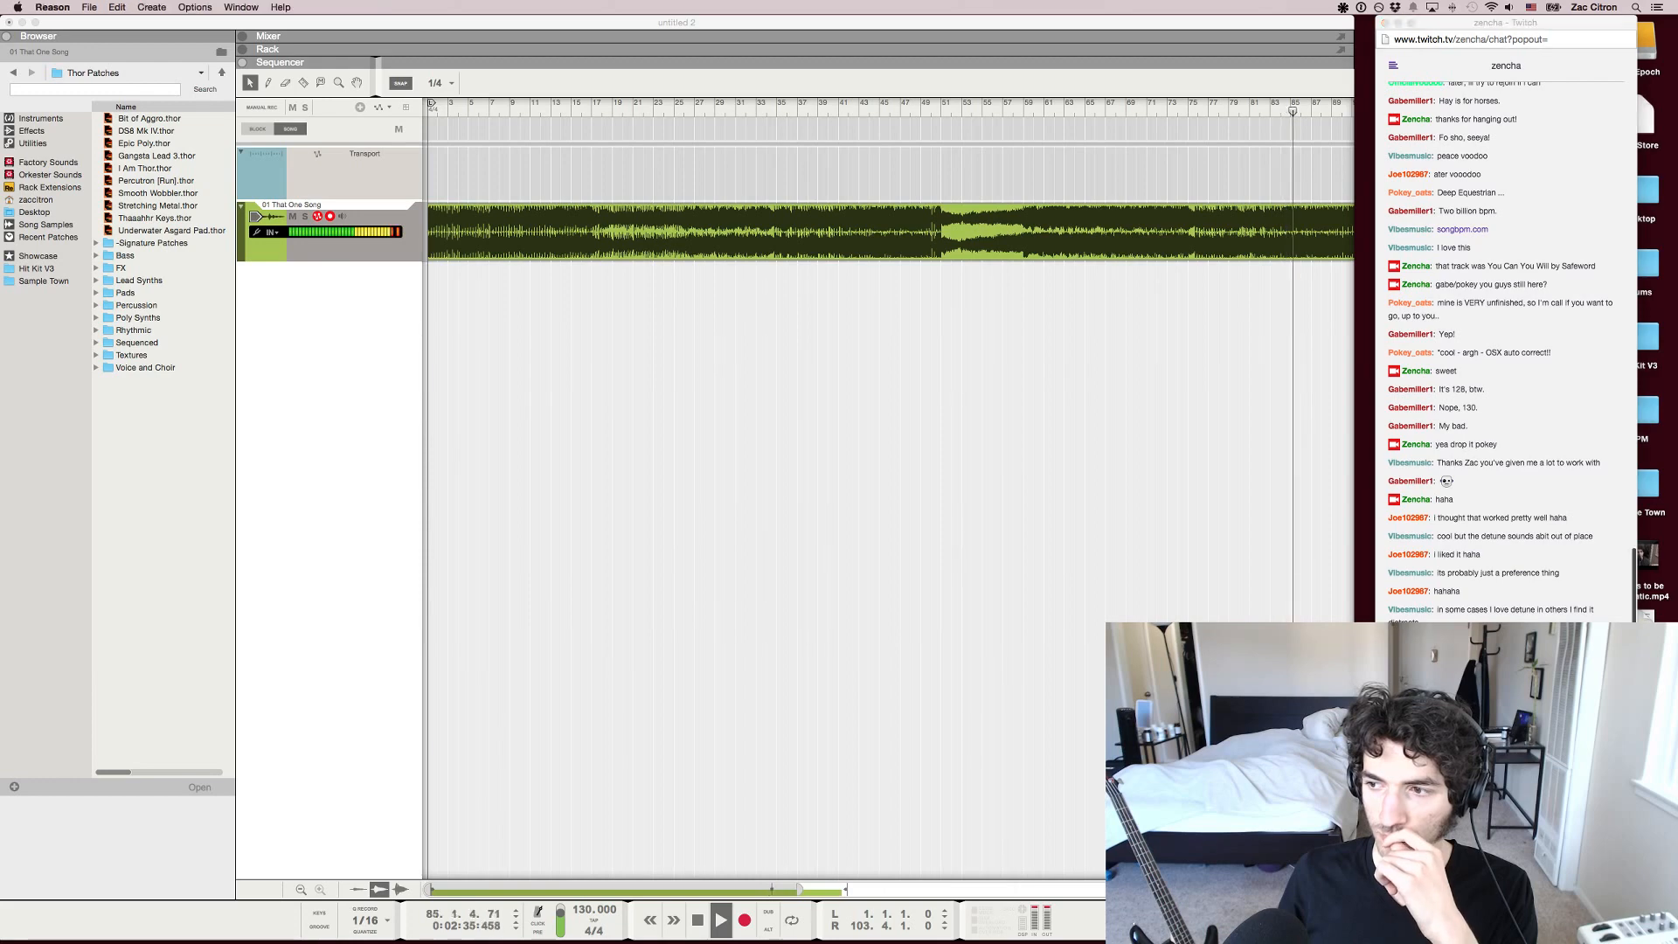
{"action": "scroll", "coordinate": [888, 490], "scroll_direction": "right", "scroll_amount": 5}
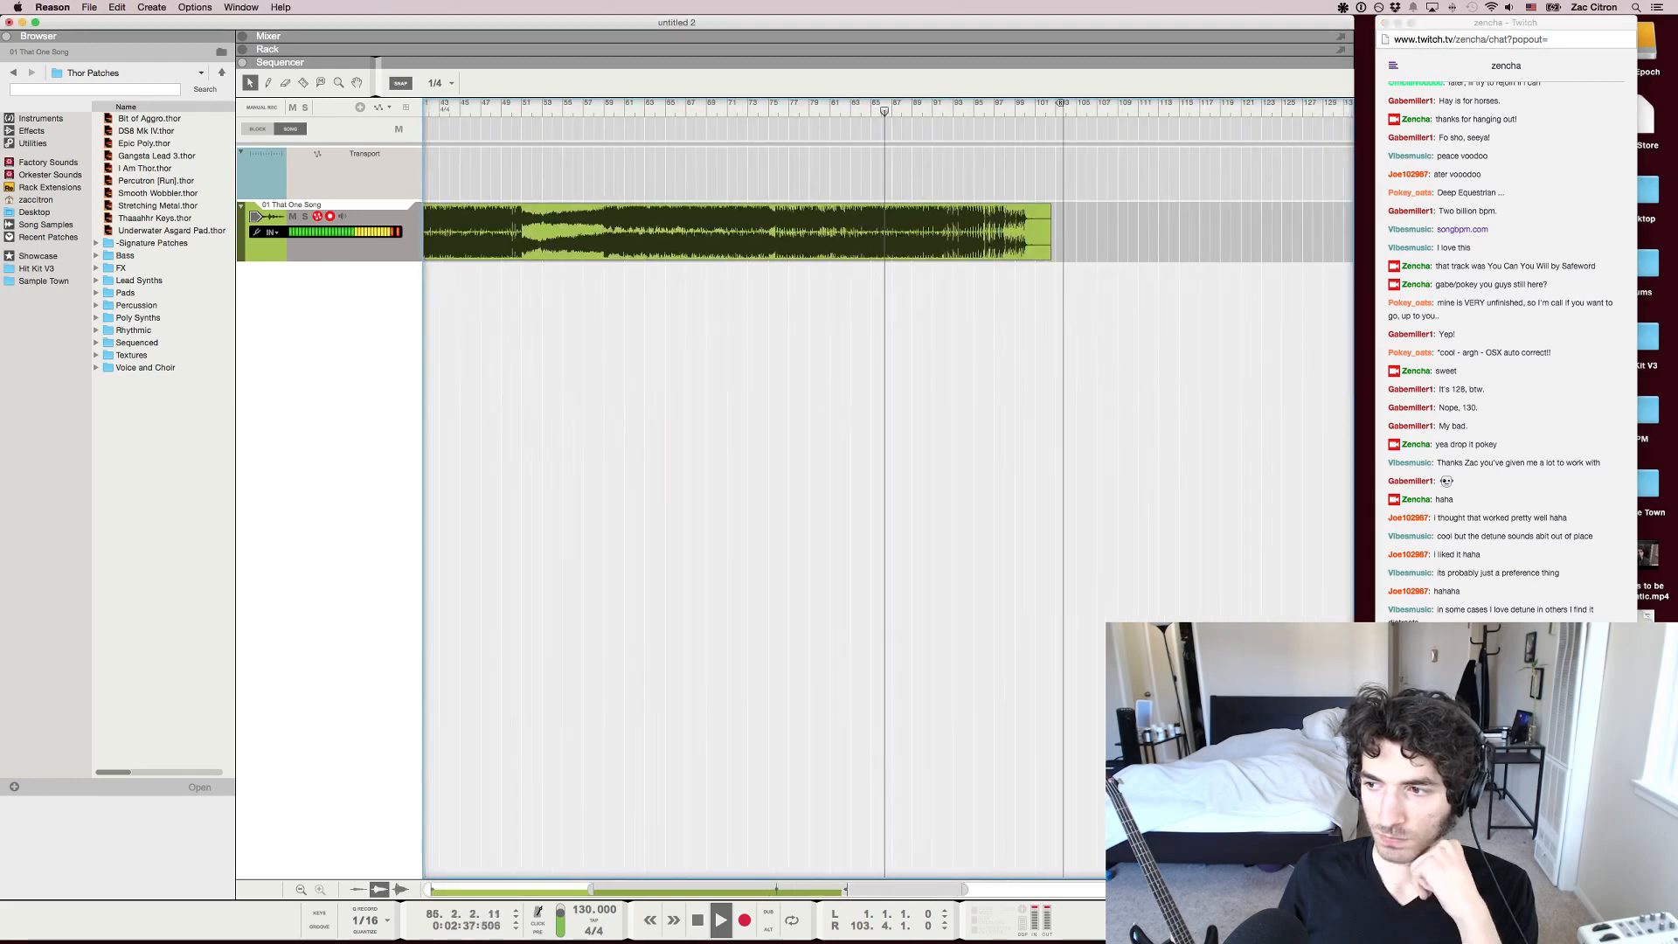
{"action": "key", "text": "super+Tab"}
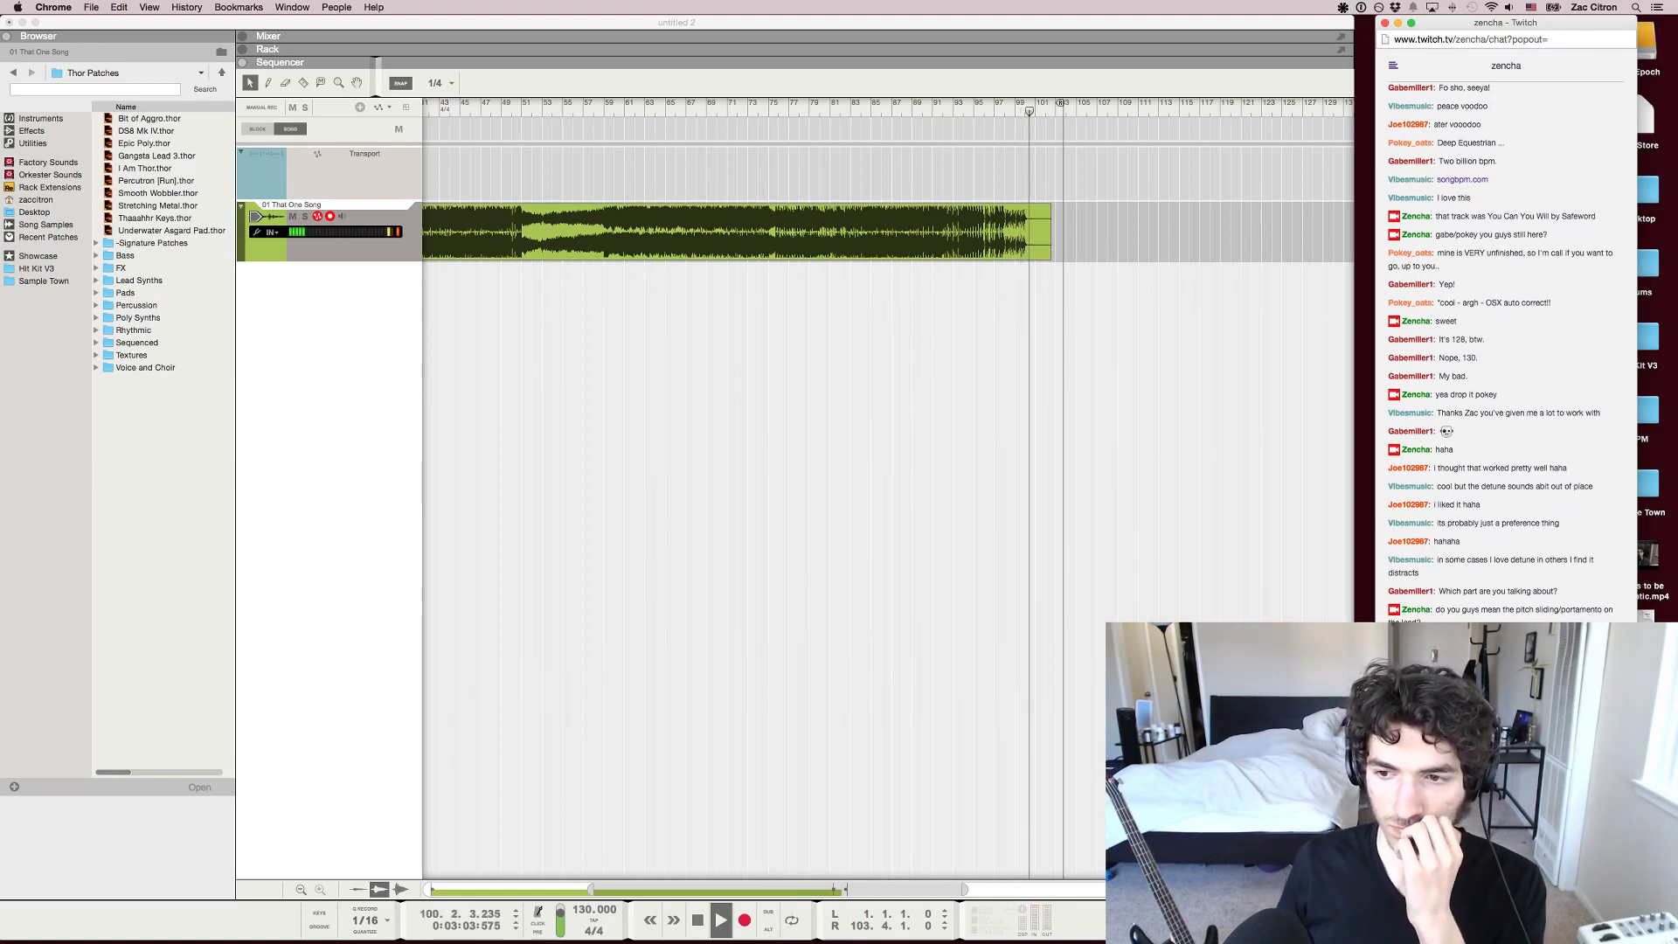
{"action": "key", "text": "super+Tab"}
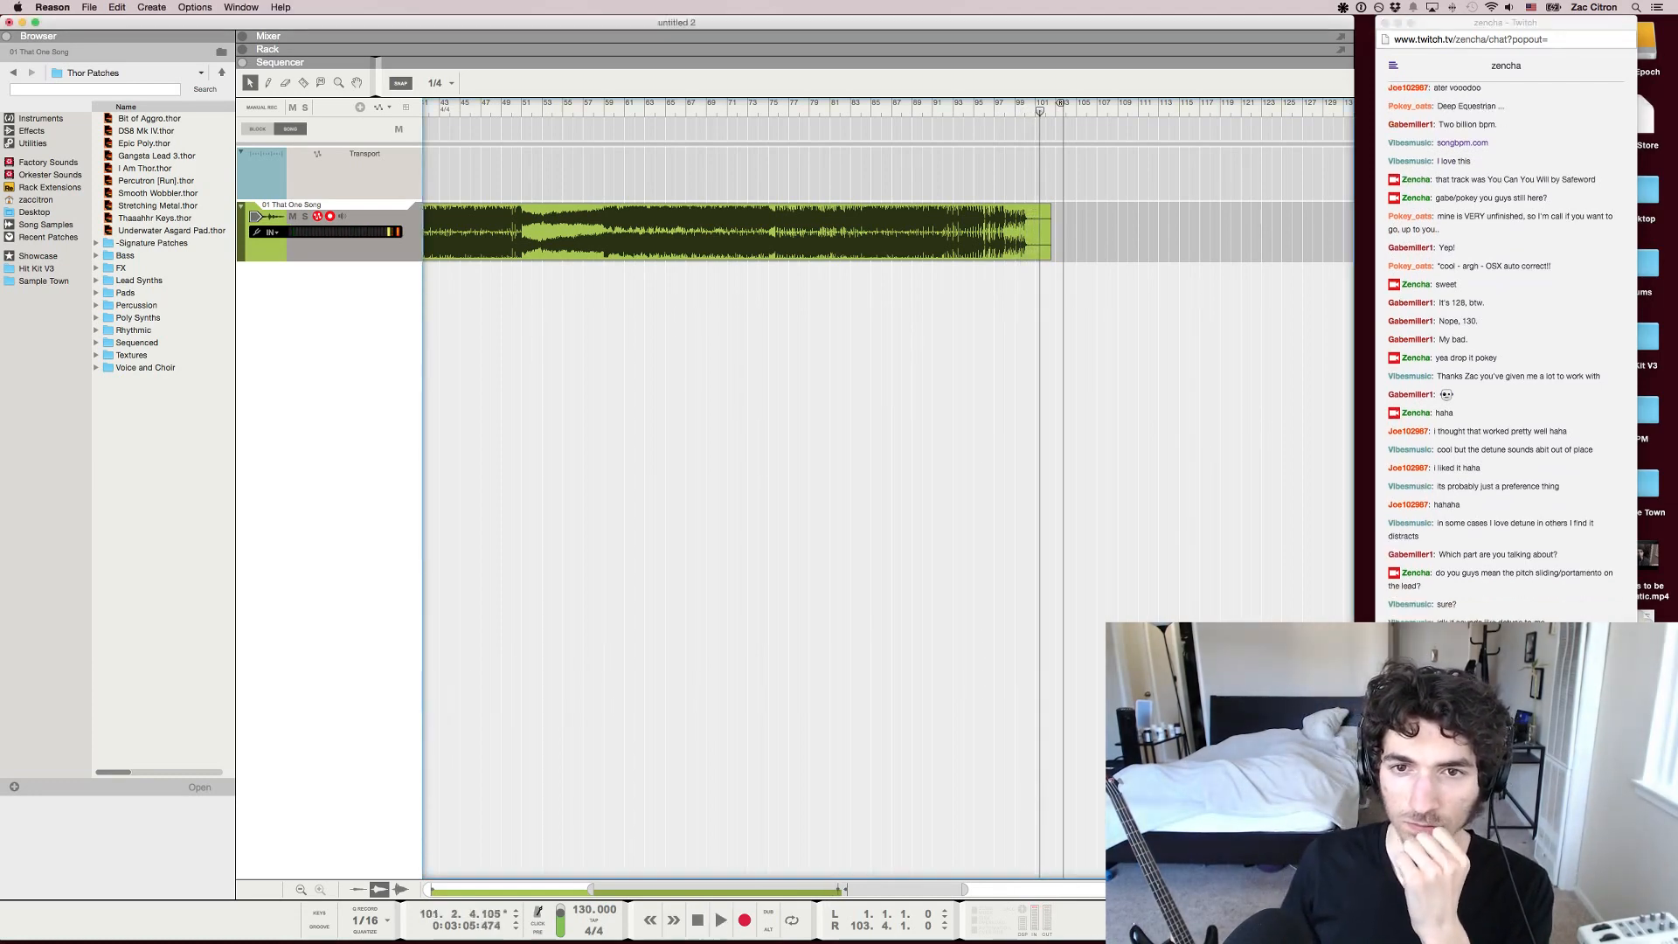
Bring the song position back to bar 1 and play the opening briefly
{"action": "scroll", "coordinate": [1041, 437], "scroll_direction": "up", "scroll_amount": 1}
{"action": "scroll", "coordinate": [1040, 437], "scroll_direction": "left", "scroll_amount": 10}
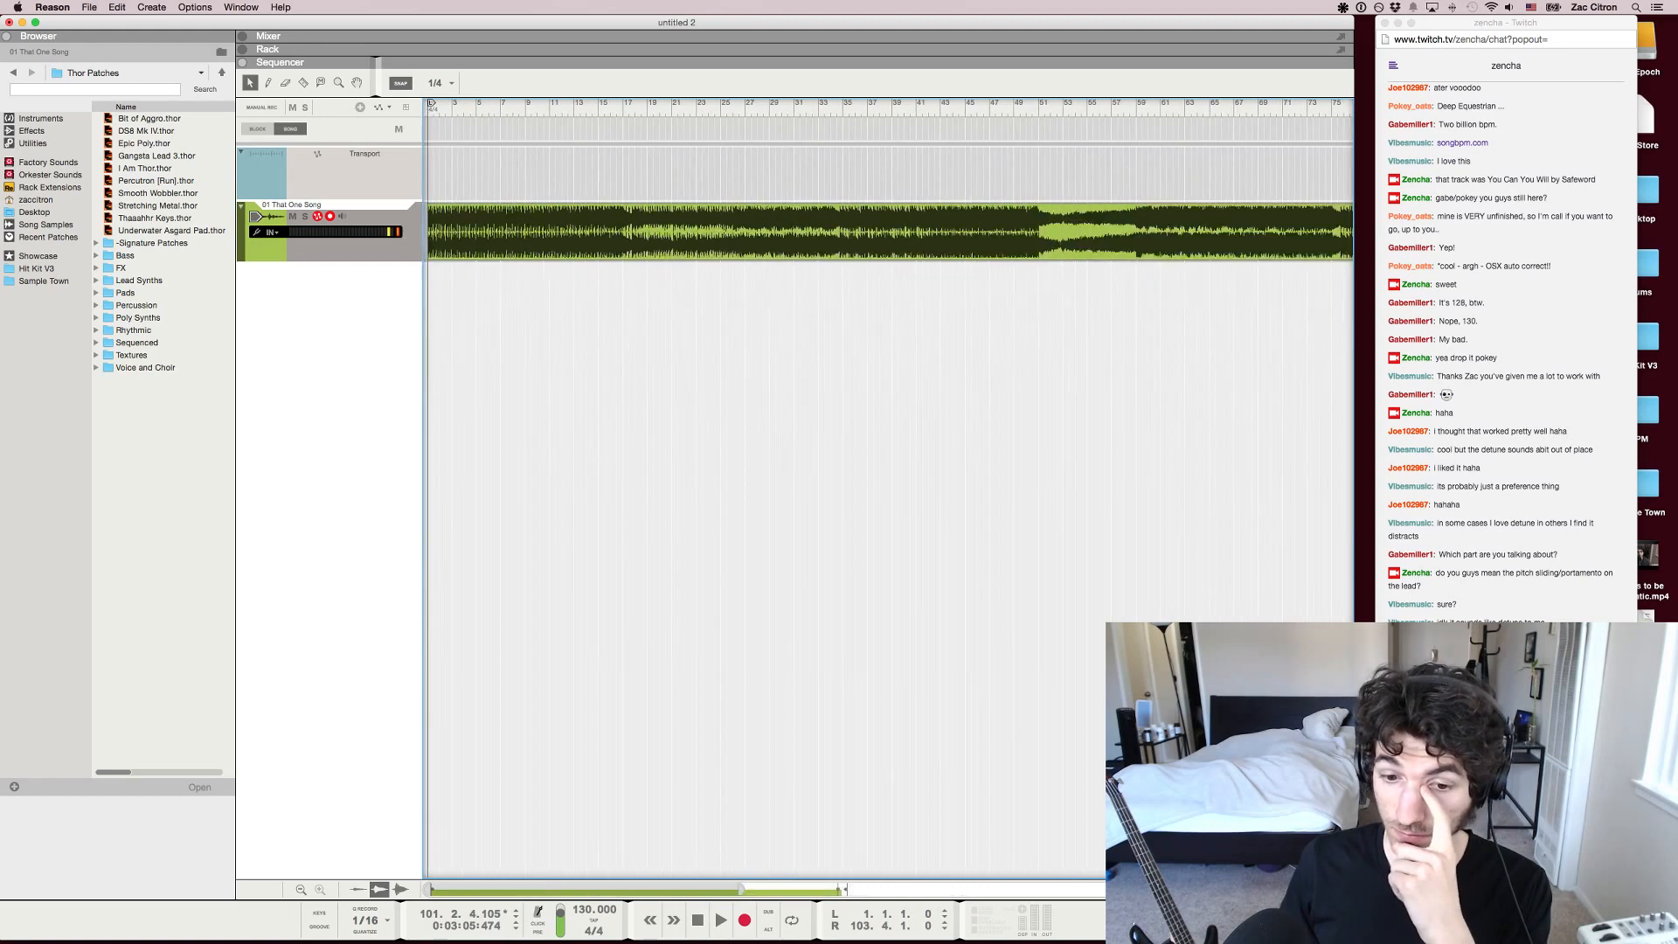
{"action": "key", "text": "g"}
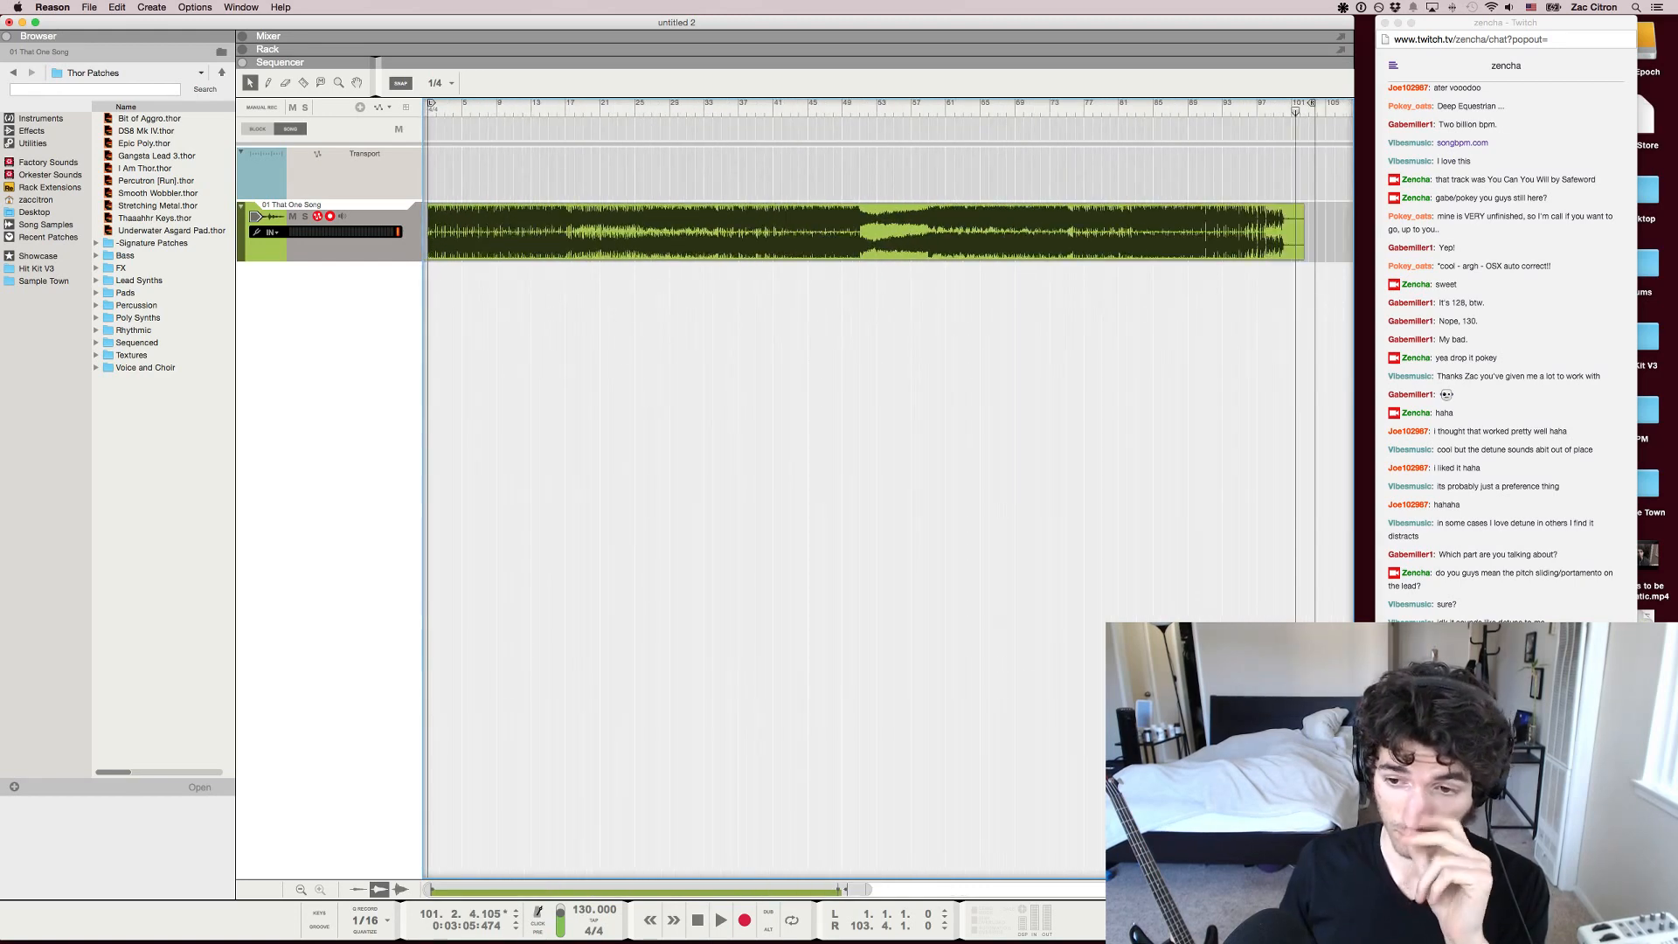
{"action": "left_click", "coordinate": [633, 109]}
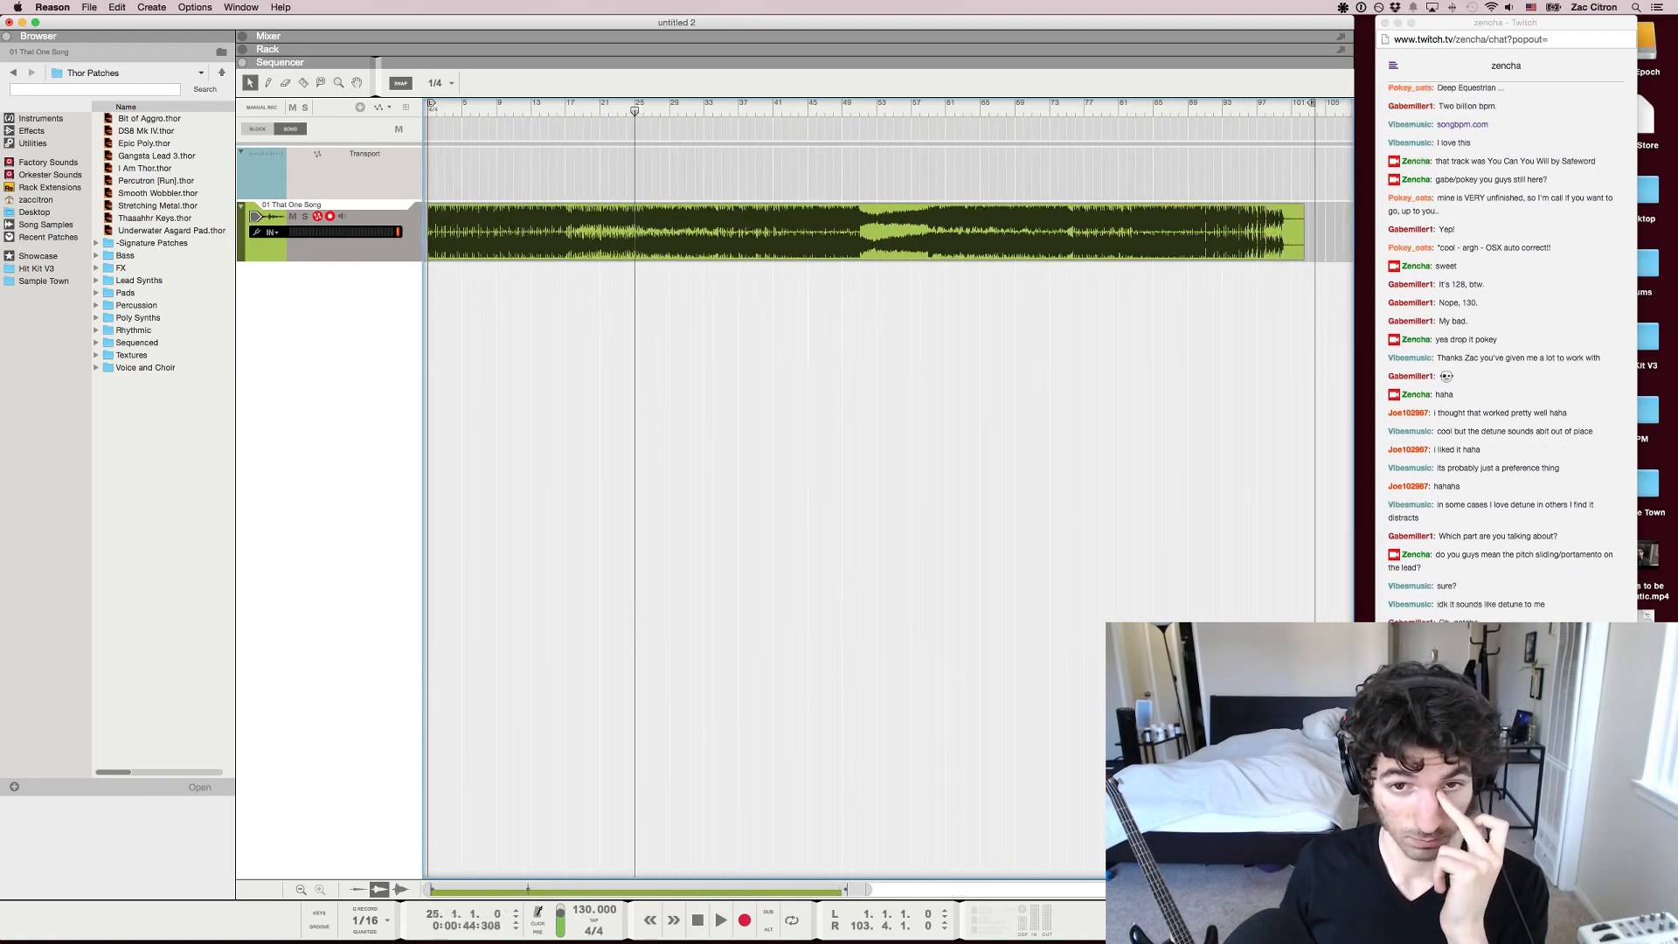
{"action": "left_click_drag", "start_coordinate": [635, 108], "coordinate": [428, 108]}
{"action": "key", "text": "space"}
{"action": "key", "text": "space"}
{"action": "key", "text": "h"}
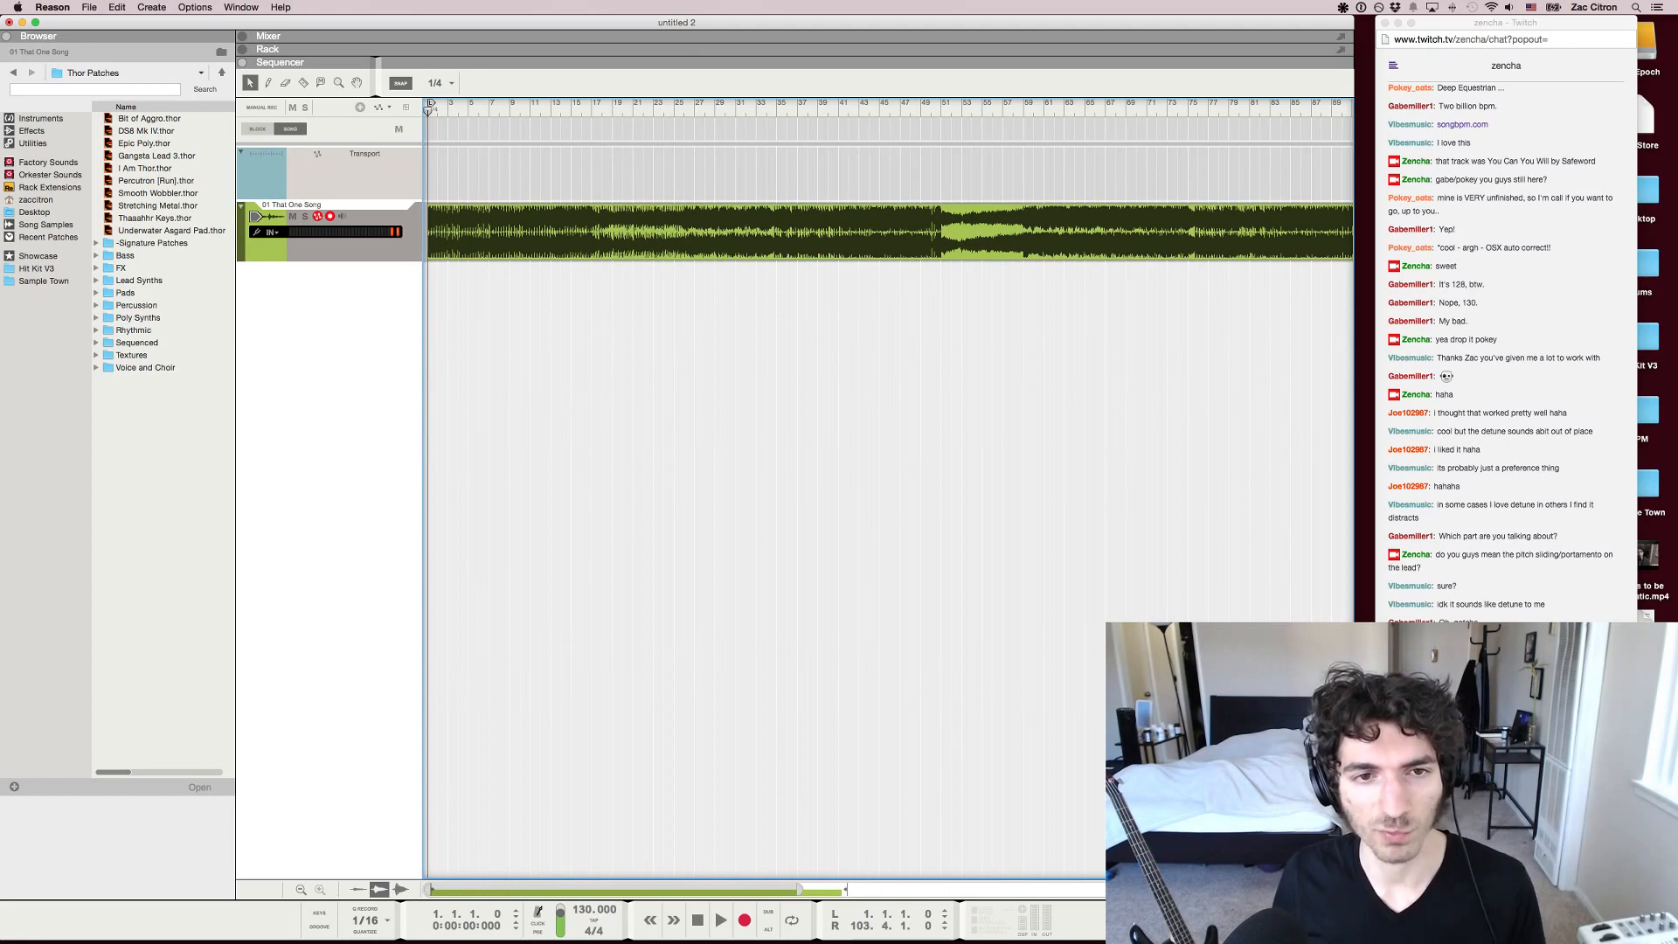
Start playback near bar 20 and skip between passages around bars 37 and 27 to compare them
{"action": "left_click", "coordinate": [628, 108]}
{"action": "key", "text": "space"}
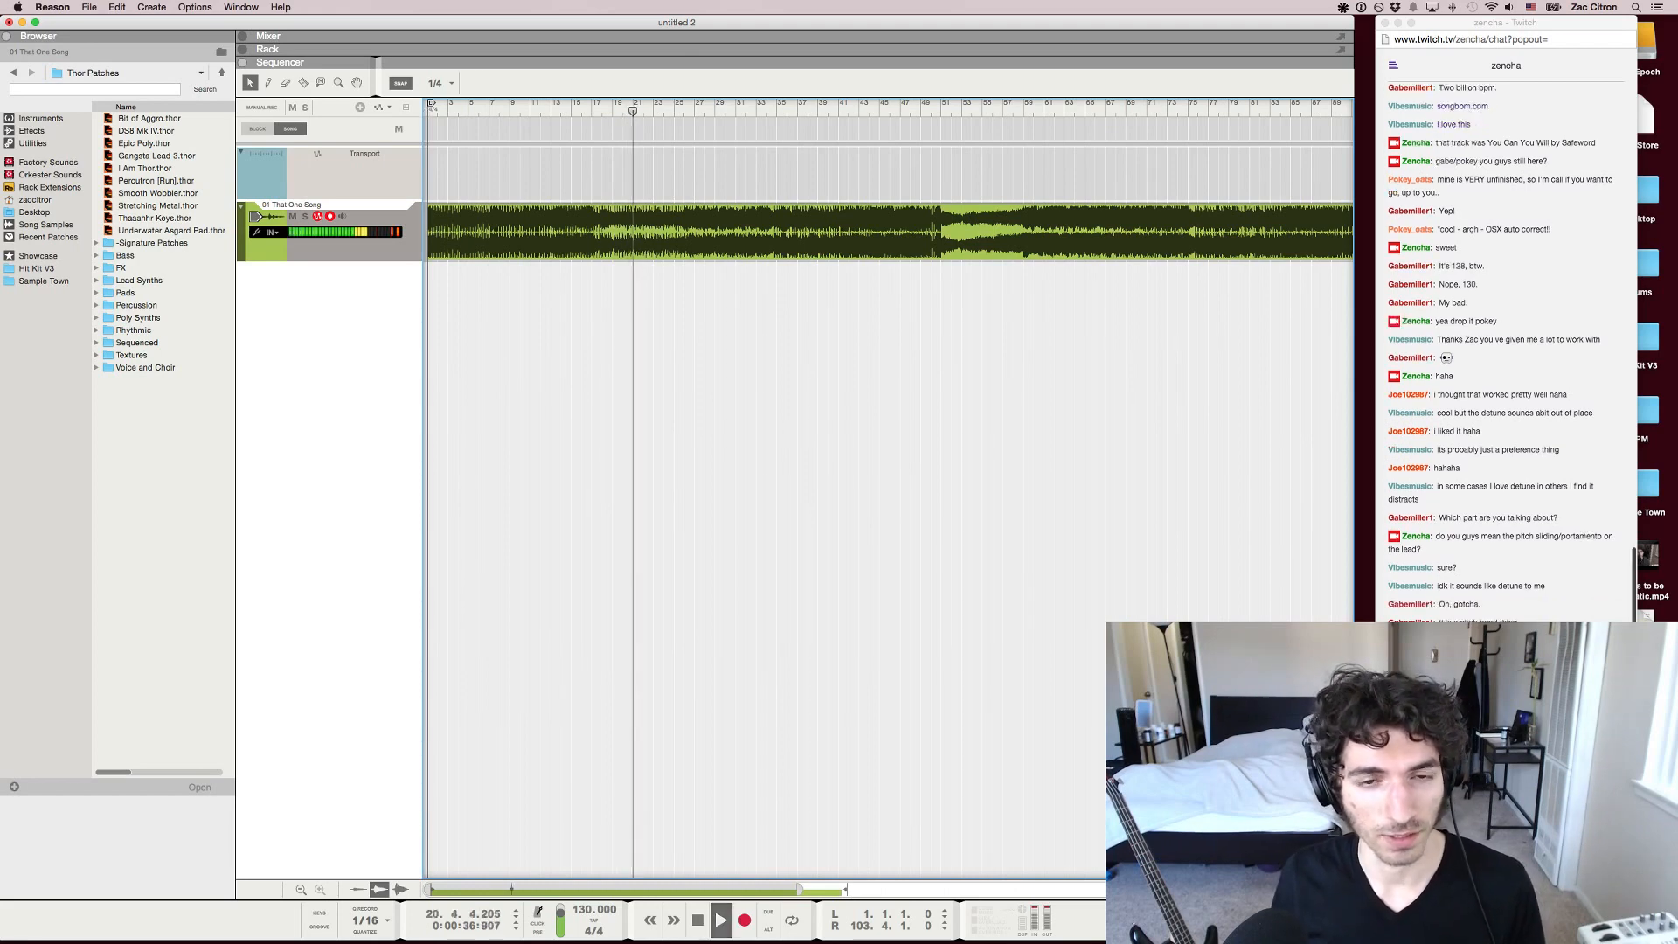
{"action": "left_click", "coordinate": [735, 107]}
{"action": "left_click", "coordinate": [798, 107]}
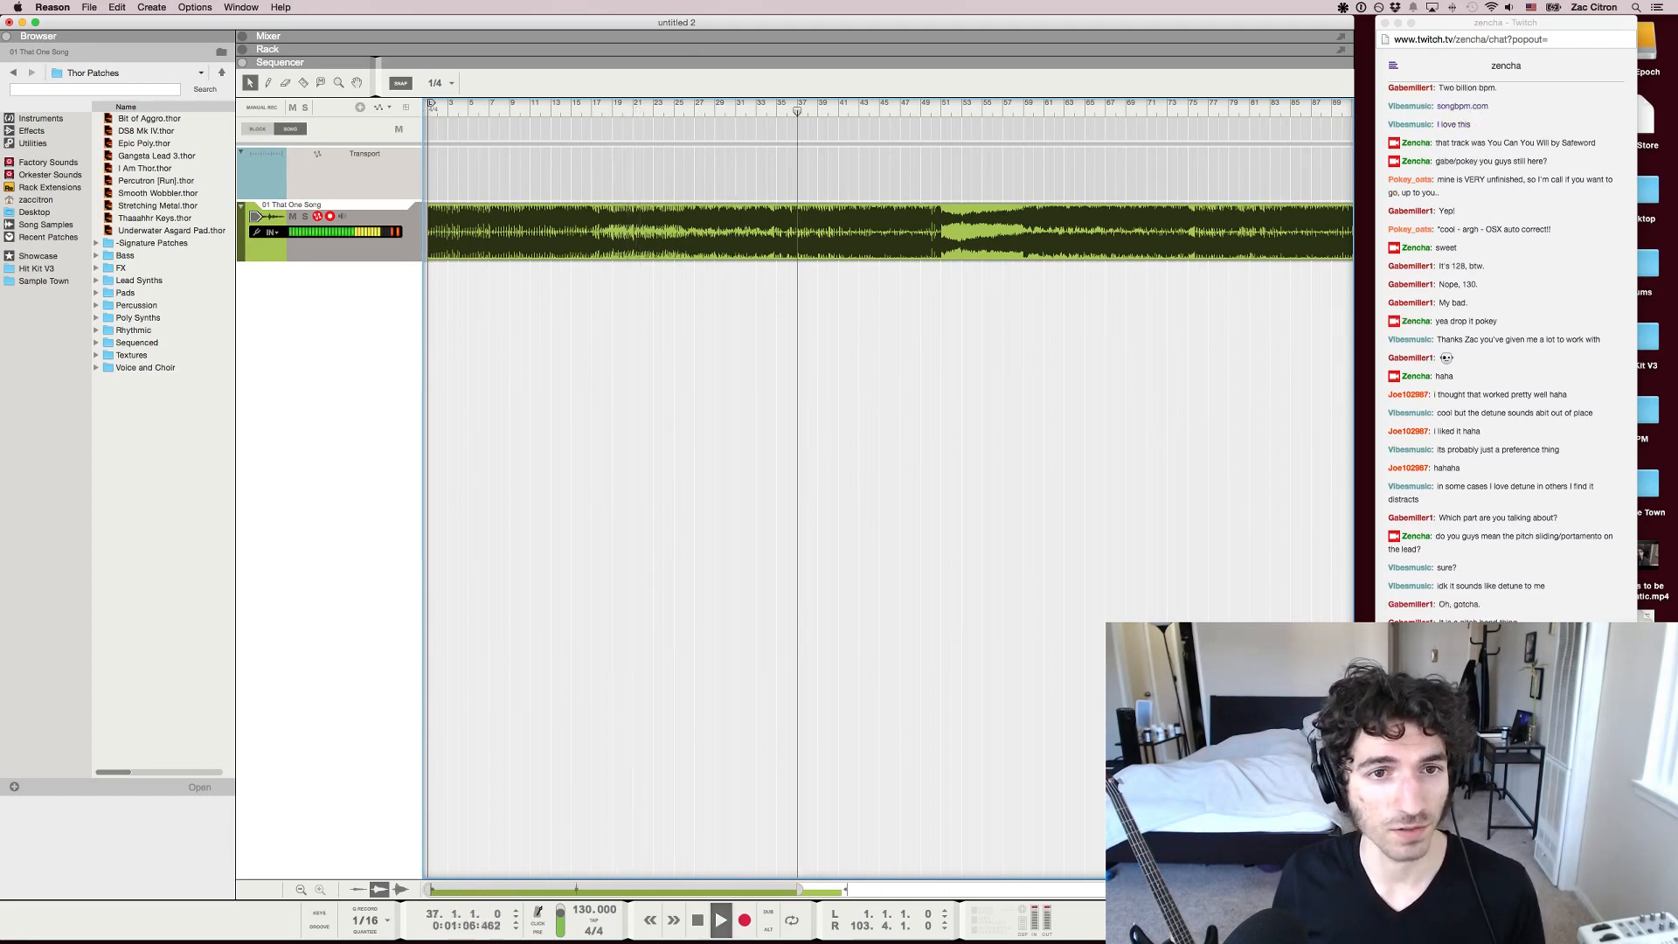
{"action": "left_click", "coordinate": [717, 106]}
{"action": "left_click", "coordinate": [694, 107]}
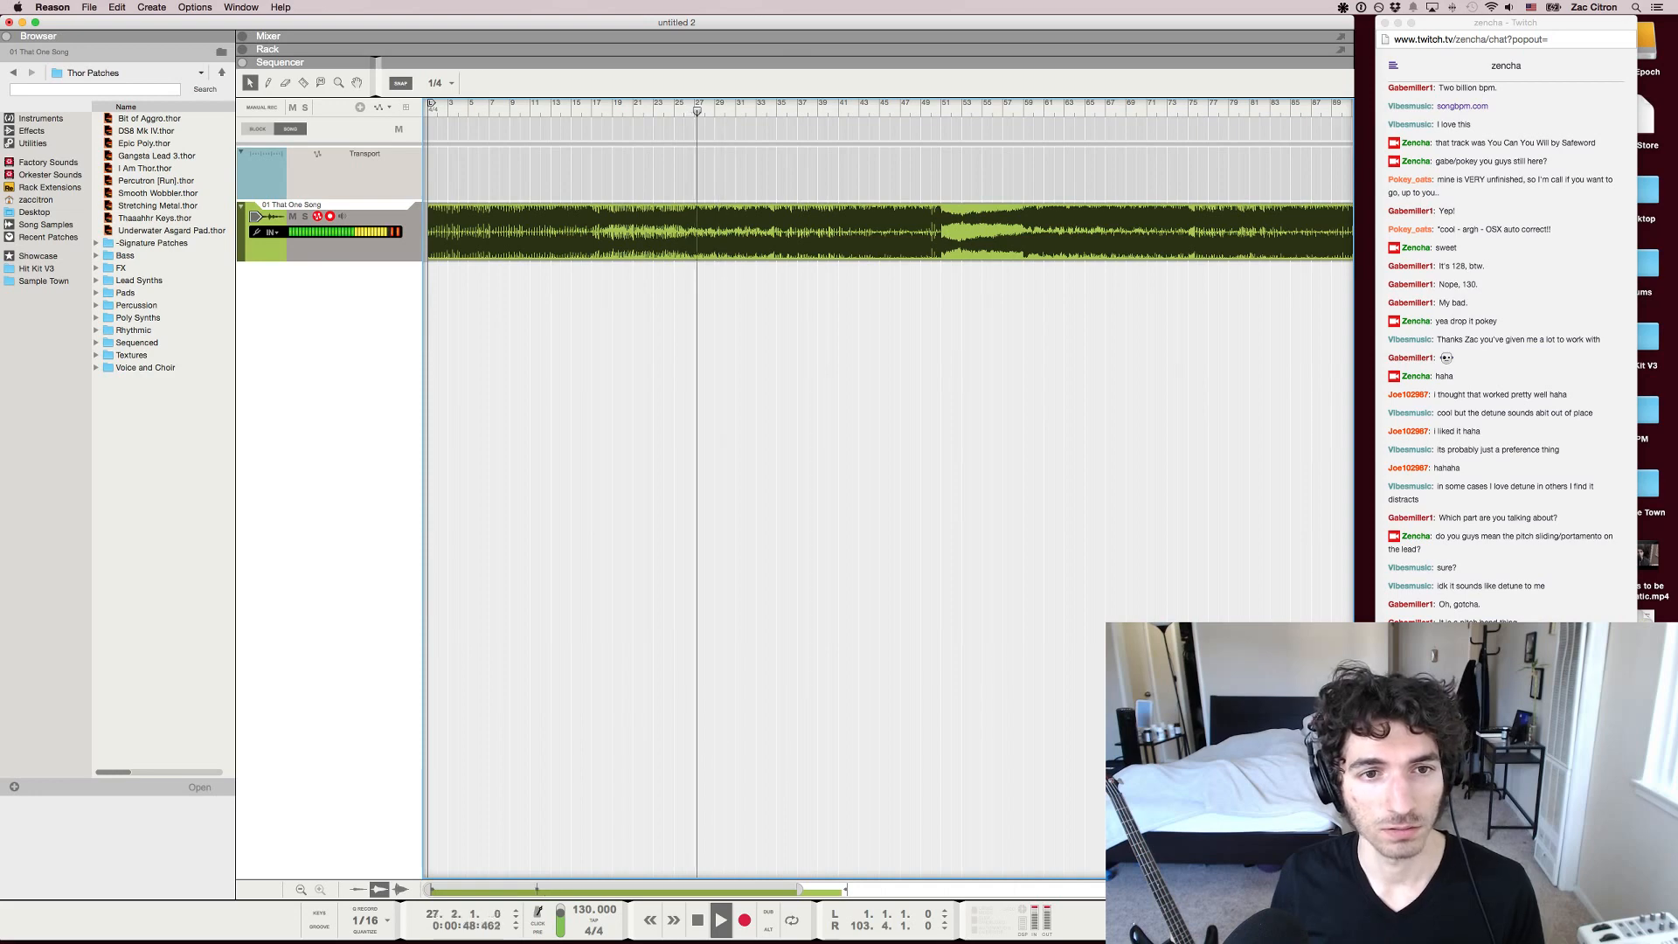
Place the song position at 26.4.1 and replay the short passage from there
{"action": "left_click", "coordinate": [686, 106]}
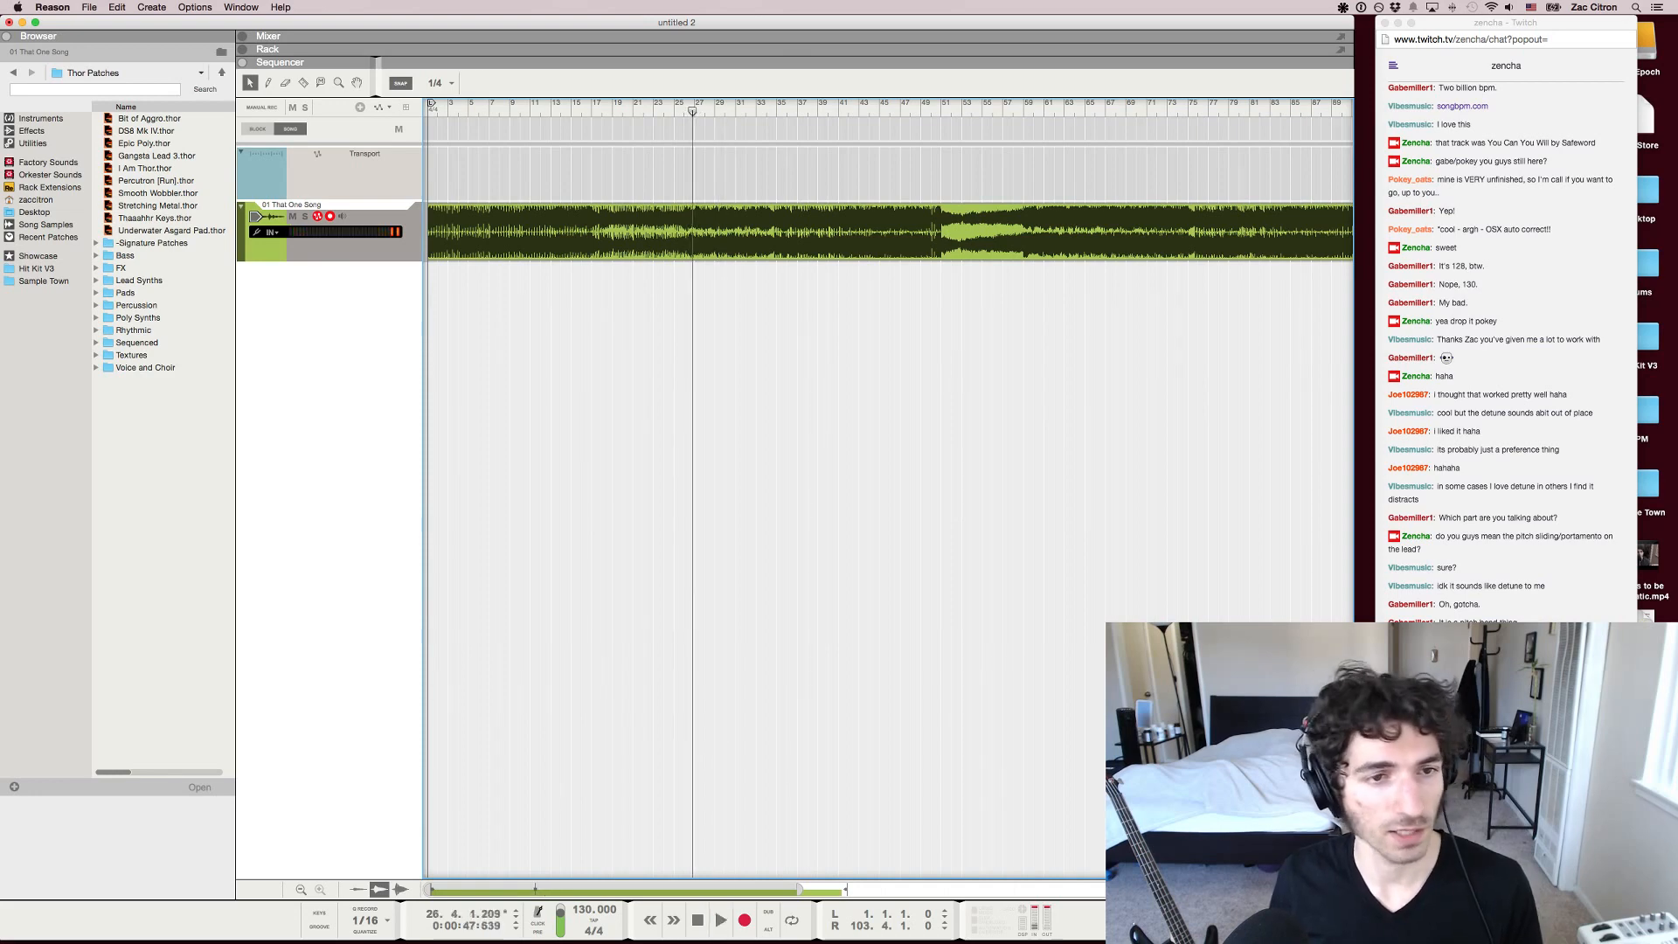
{"action": "left_click_drag", "start_coordinate": [692, 111], "coordinate": [692, 111]}
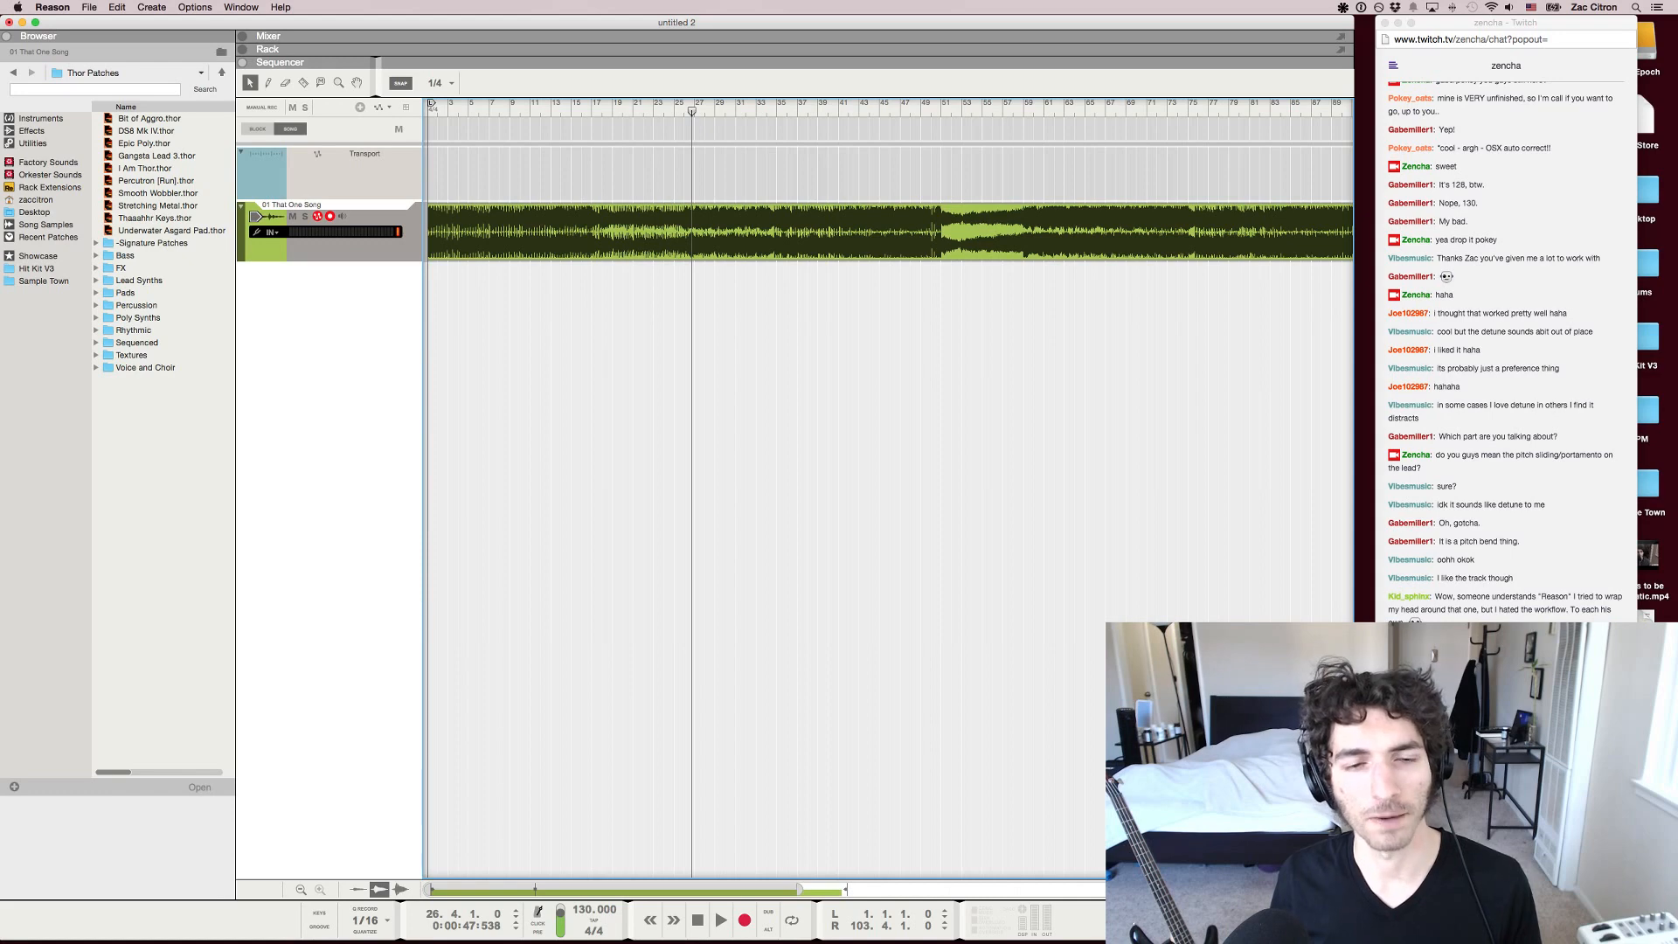
{"action": "key", "text": "space"}
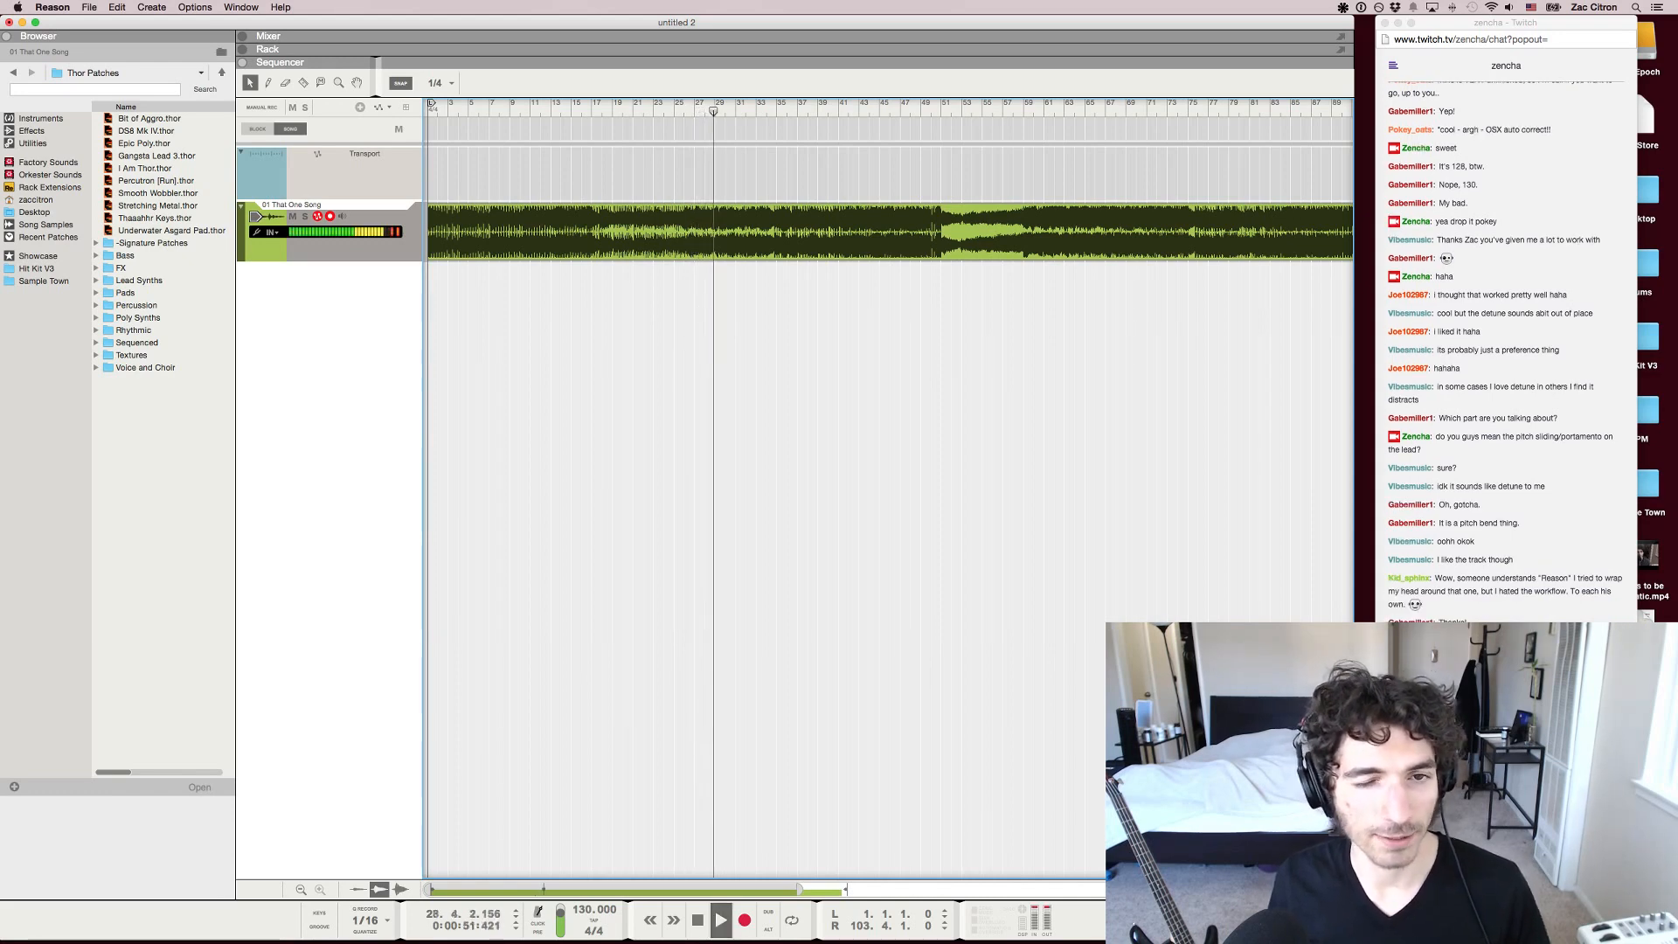
{"action": "key", "text": "space"}
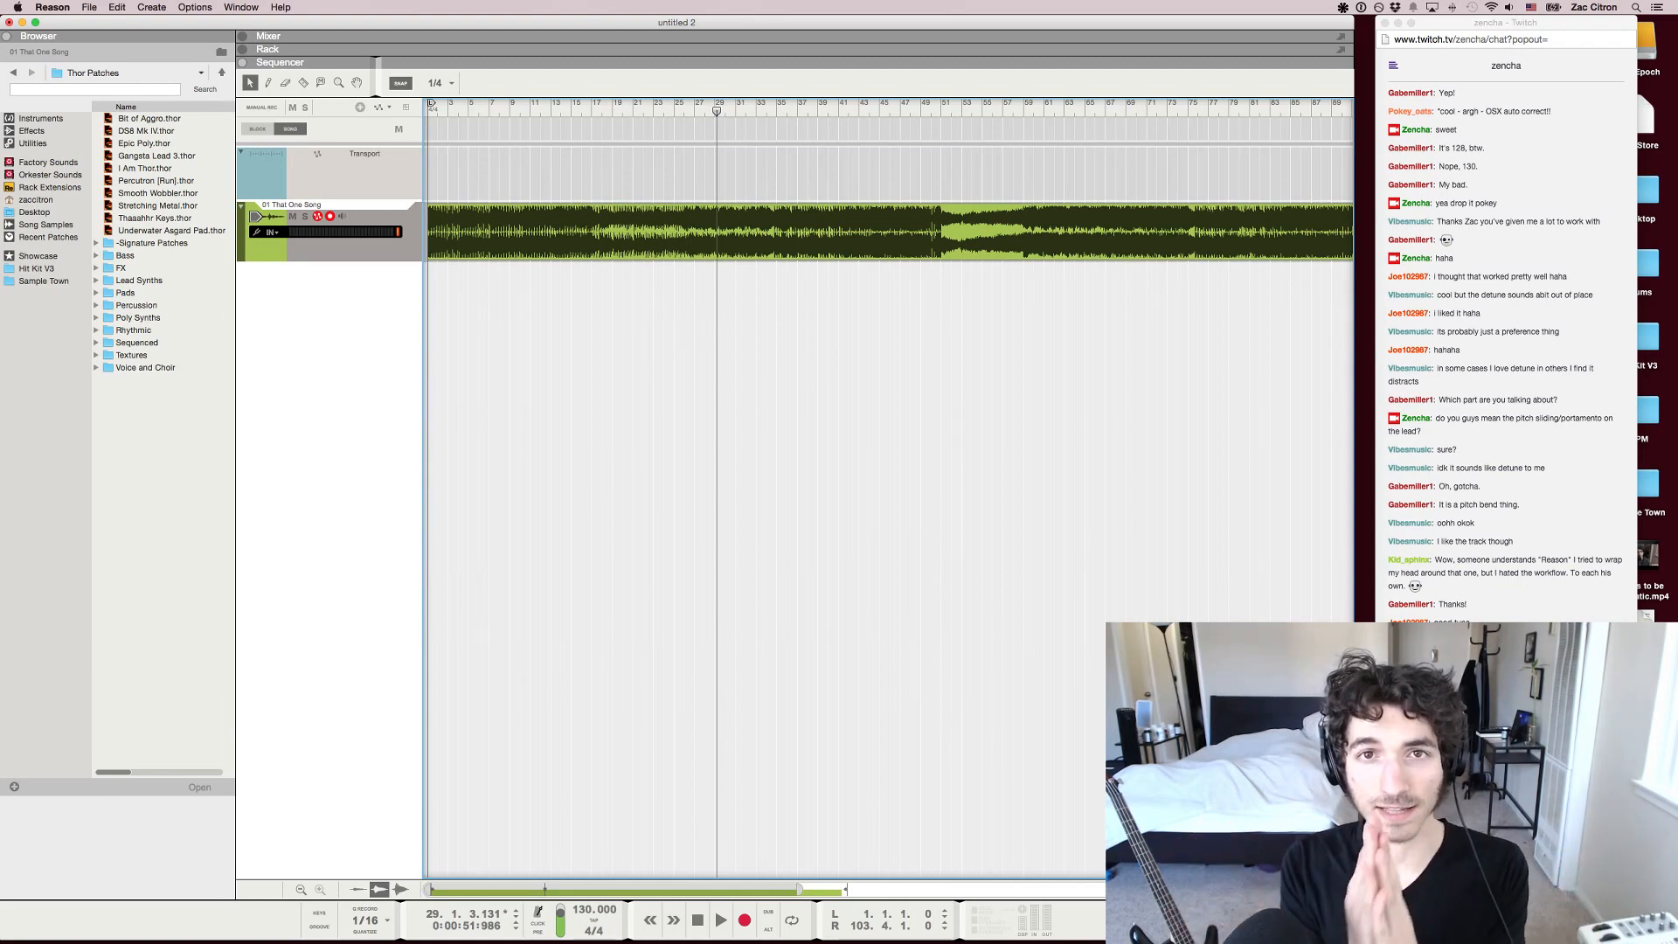
Examine the viewer's message about Reason's workflow in the Twitch chat and switch back to Reason
{"action": "key", "text": "super+Tab"}
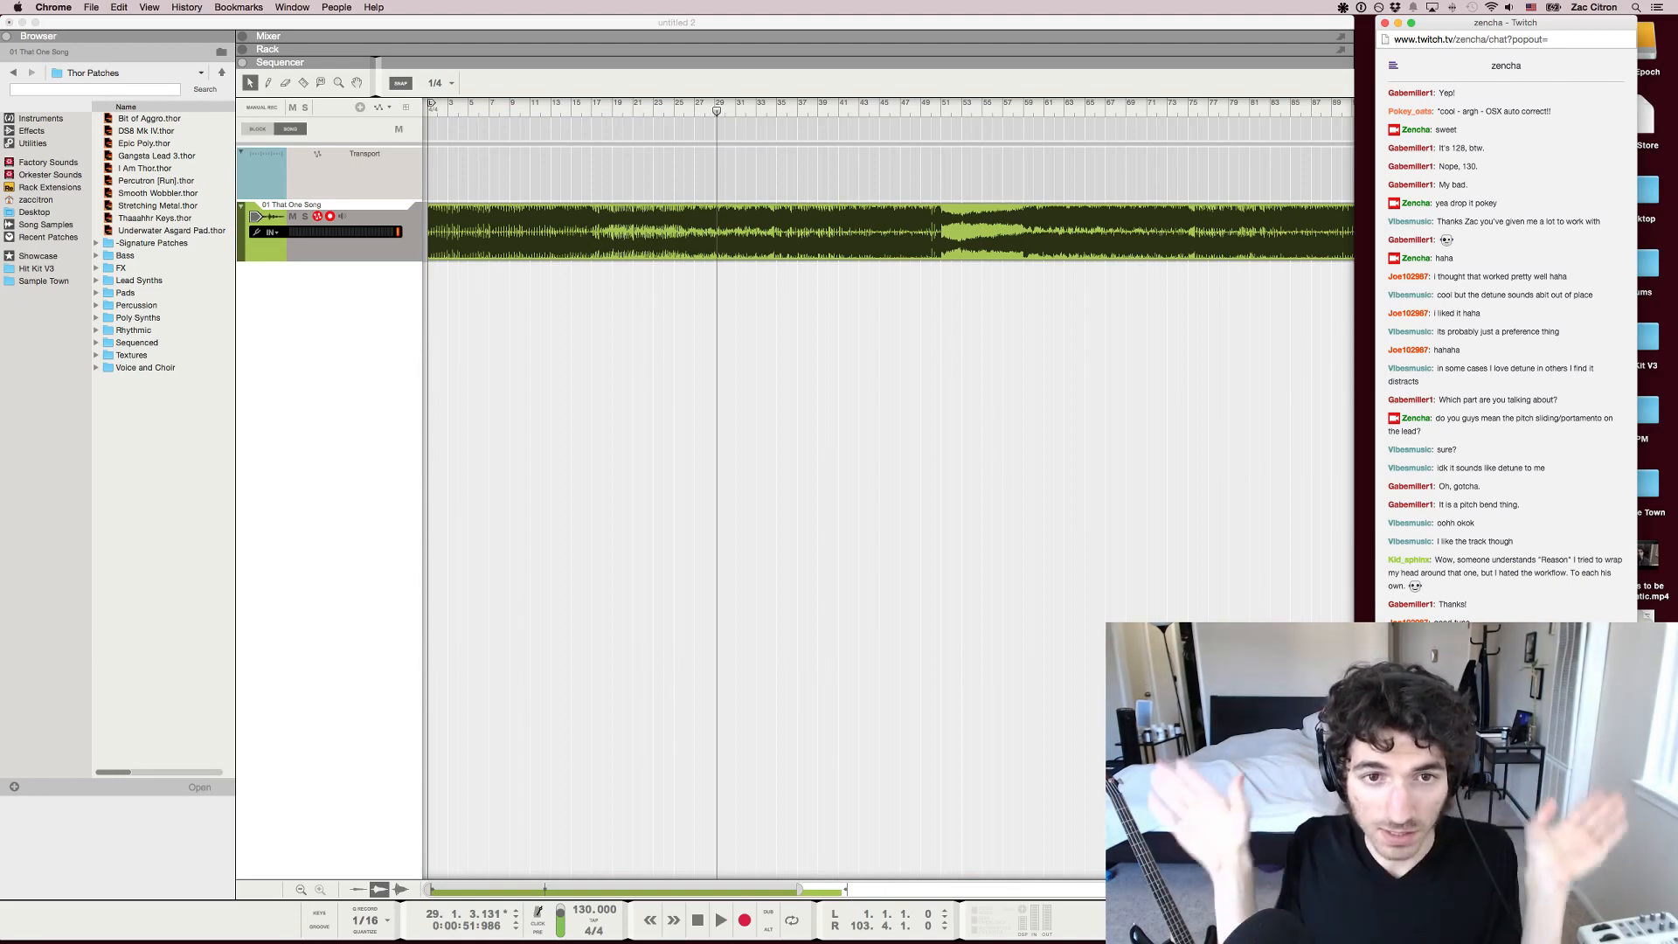
{"action": "left_click_drag", "start_coordinate": [1546, 573], "coordinate": [1575, 574]}
{"action": "left_click", "coordinate": [1565, 573]}
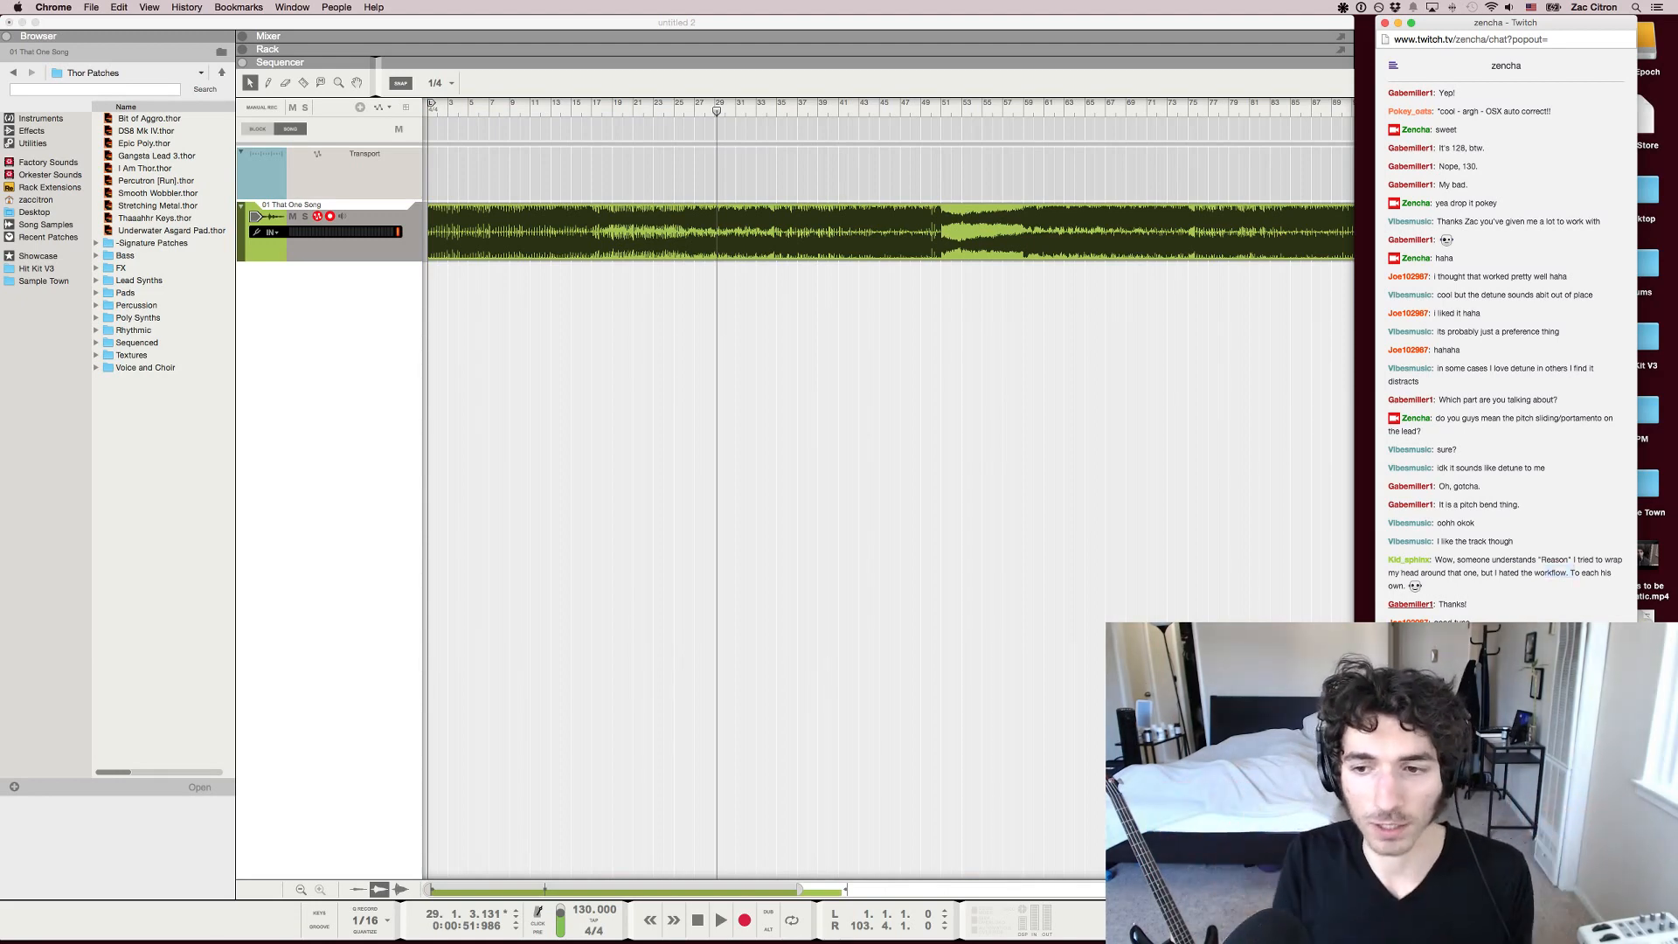
{"action": "key", "text": "super+Tab"}
{"action": "left_click_drag", "start_coordinate": [799, 889], "coordinate": [832, 889]}
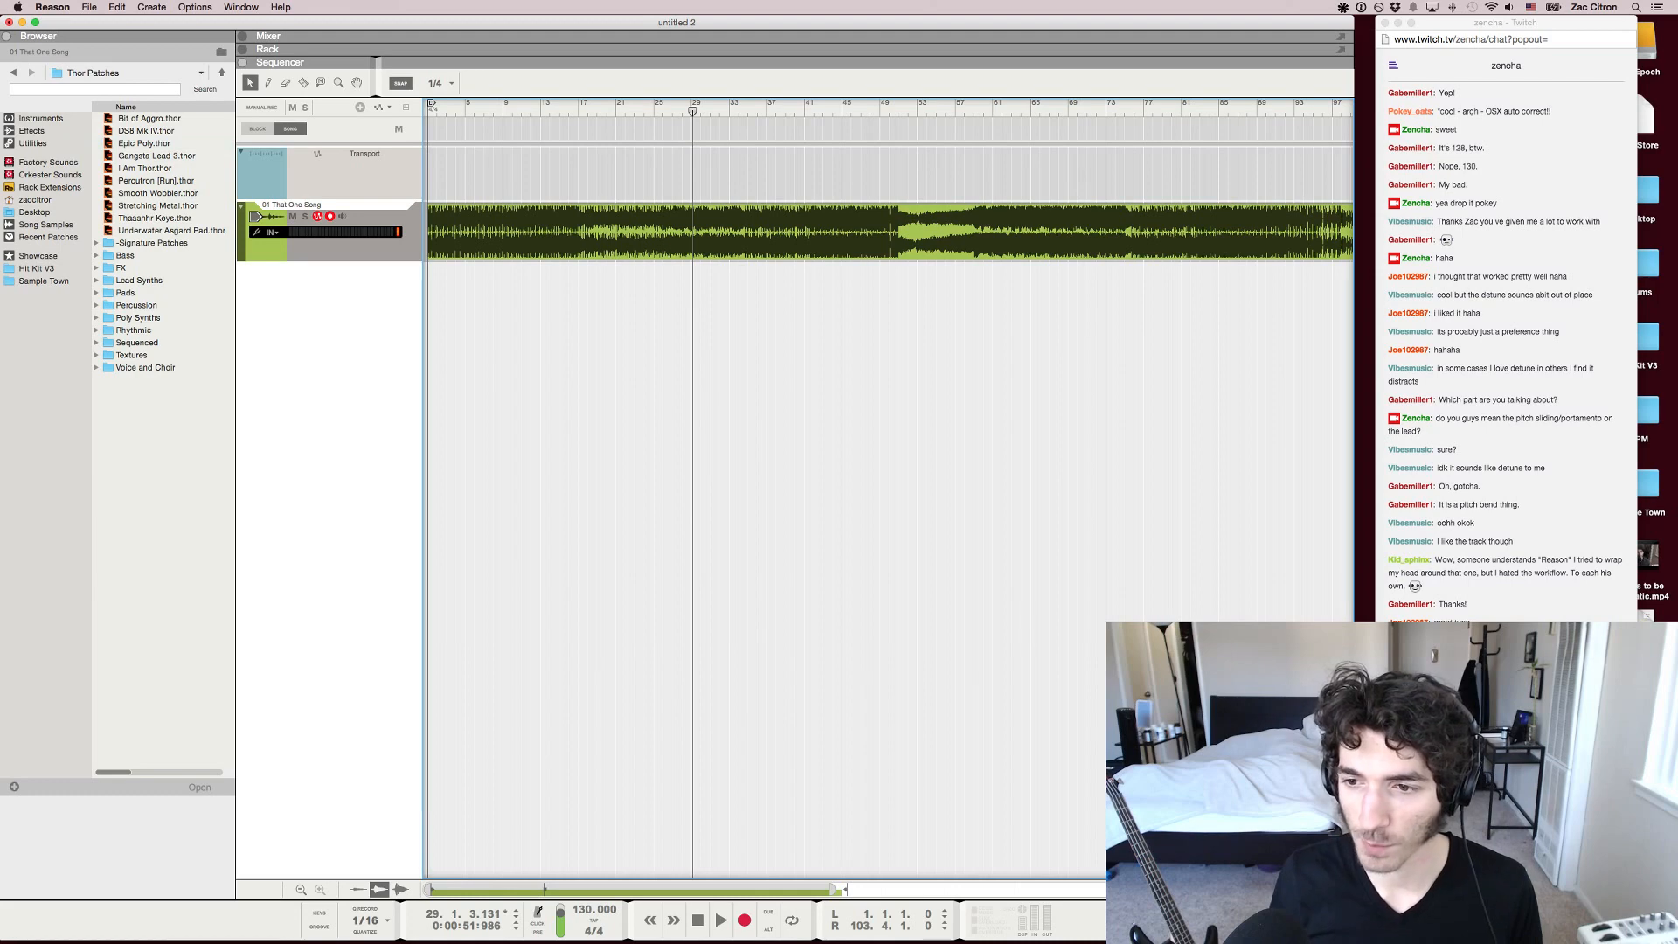
{"action": "key", "text": "super+Tab"}
{"action": "key", "text": "super+Tab"}
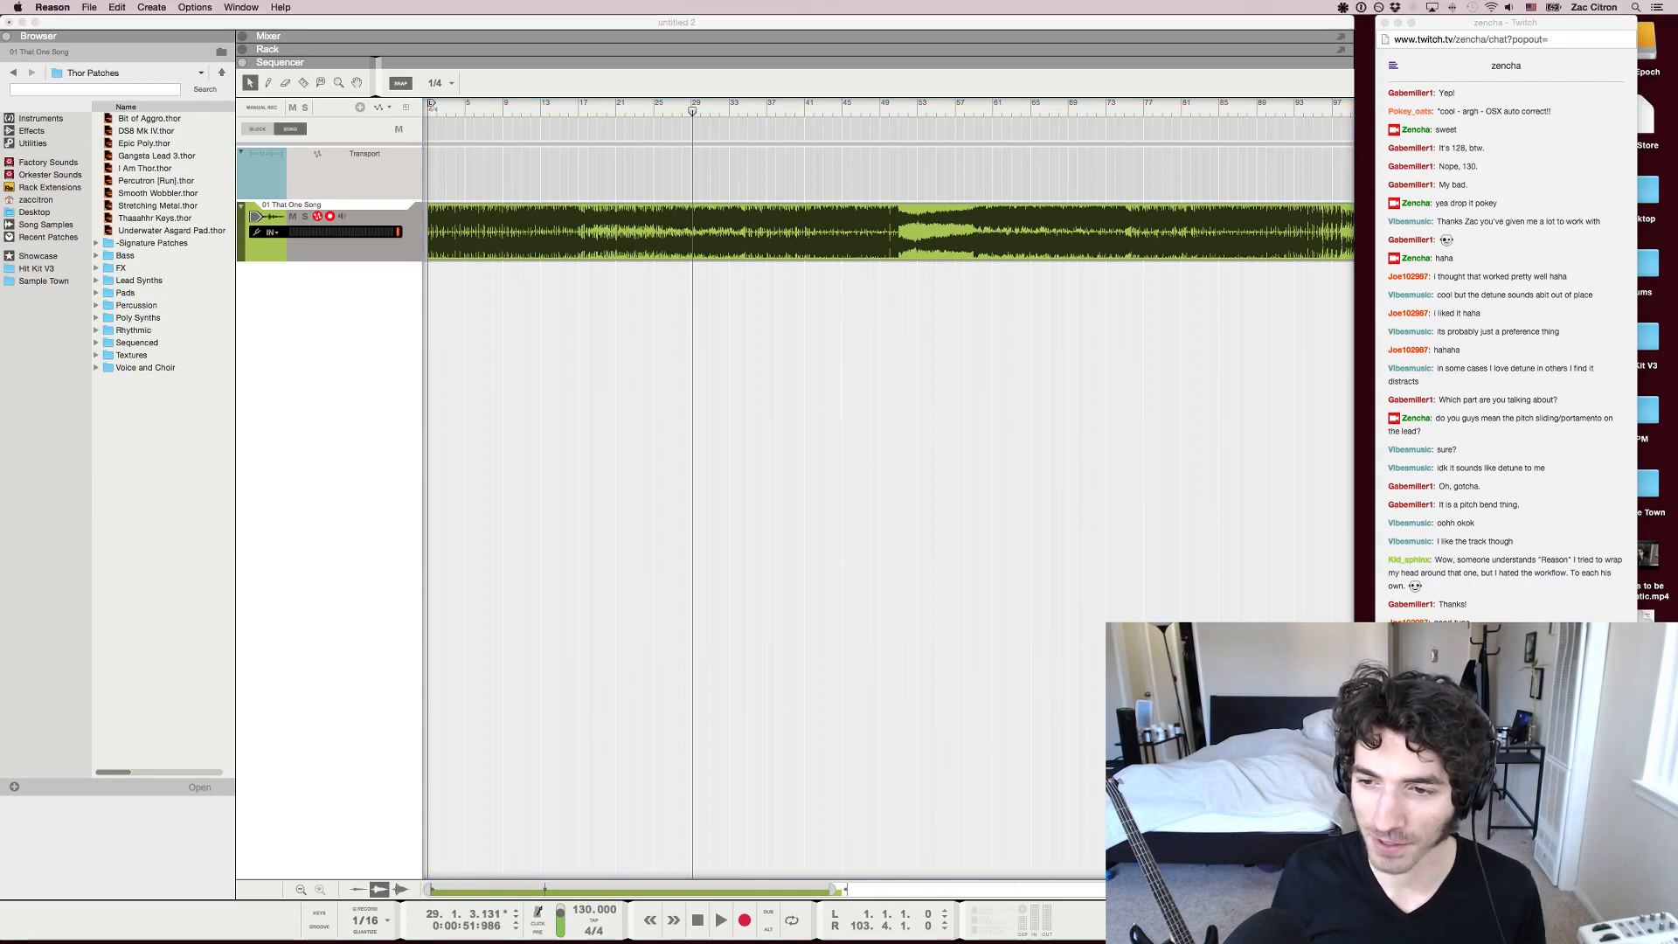
Continue listening to the song from bar 29, pausing once, with the whole clip in view
{"action": "key", "text": "space"}
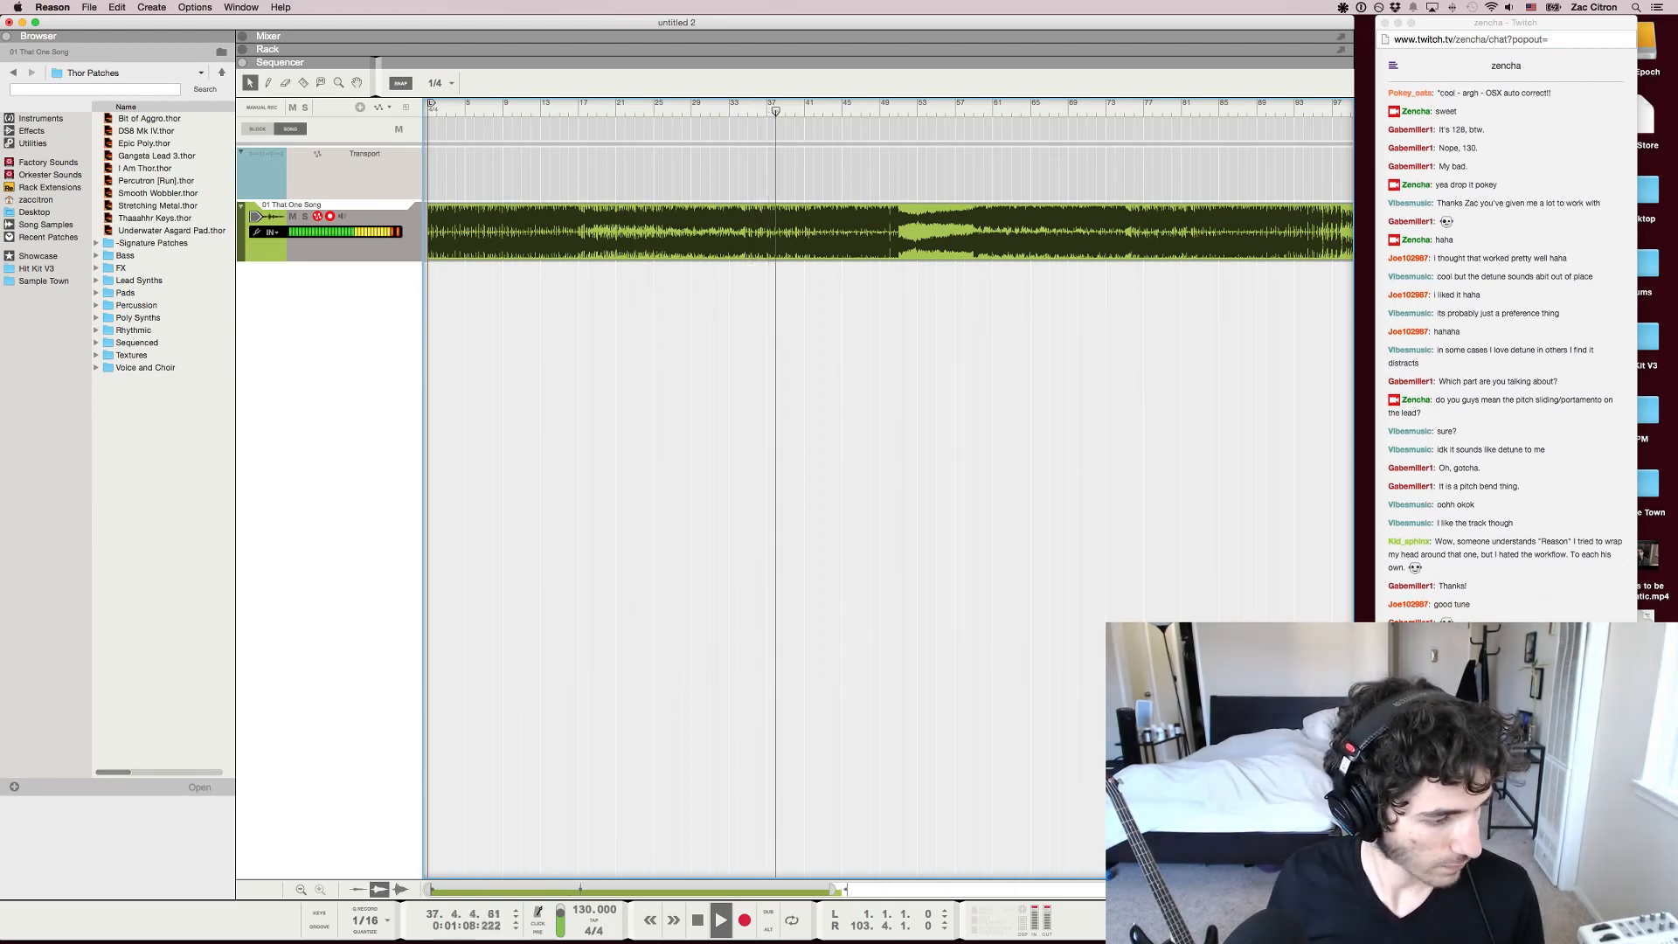
{"action": "key", "text": "space"}
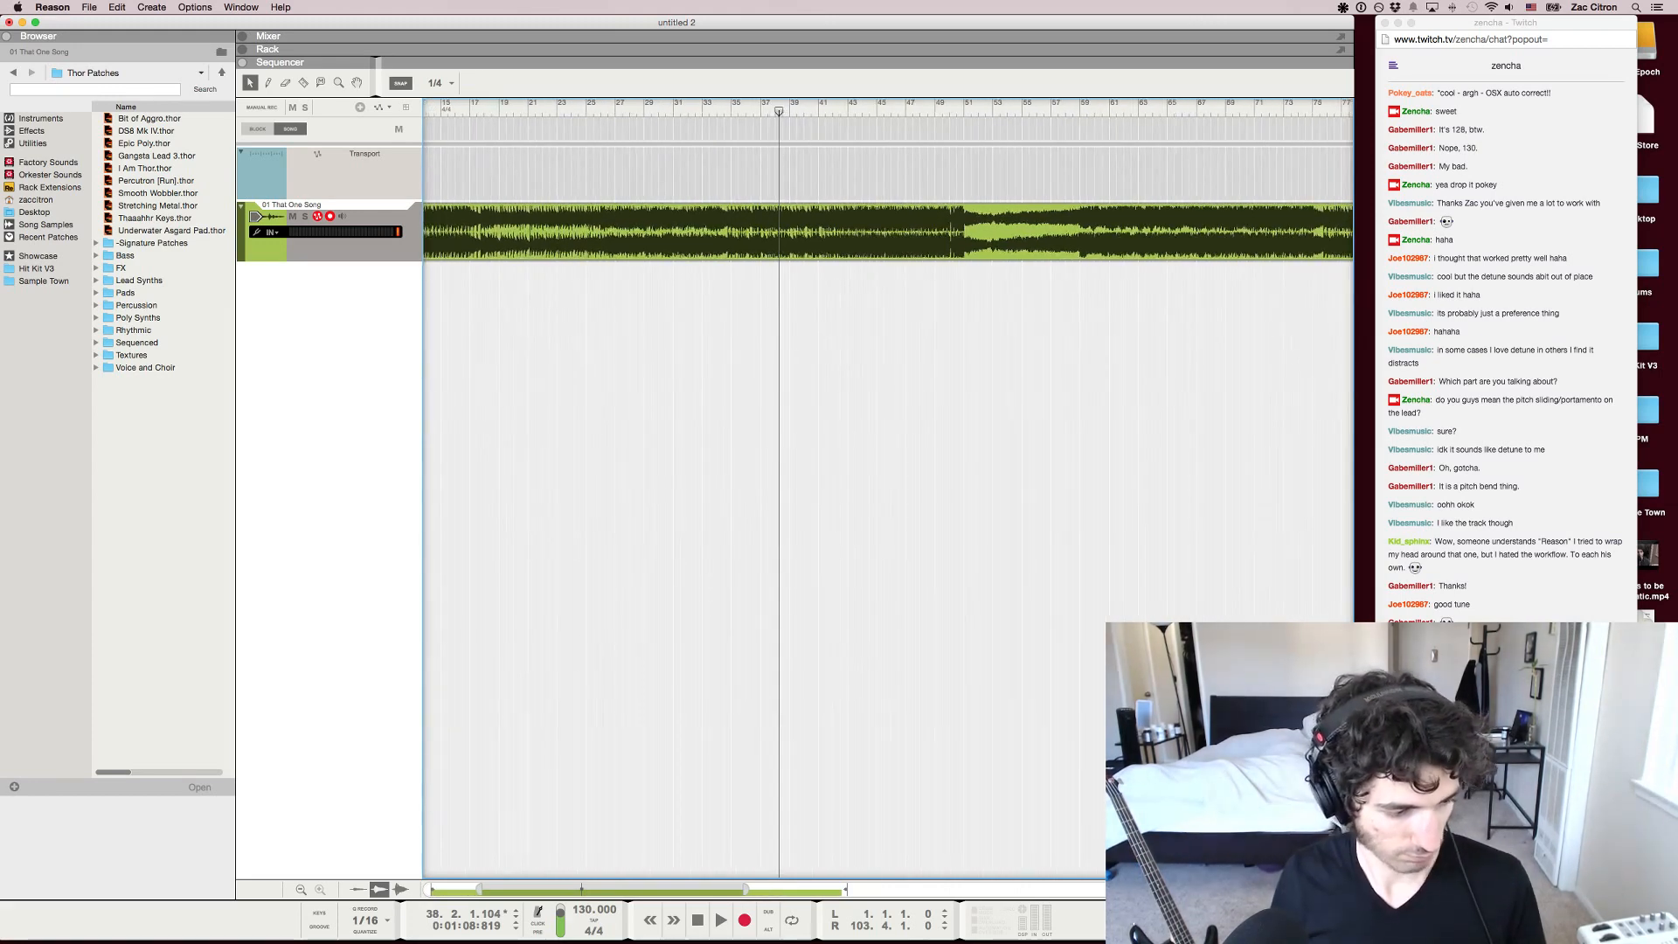
{"action": "key", "text": "space"}
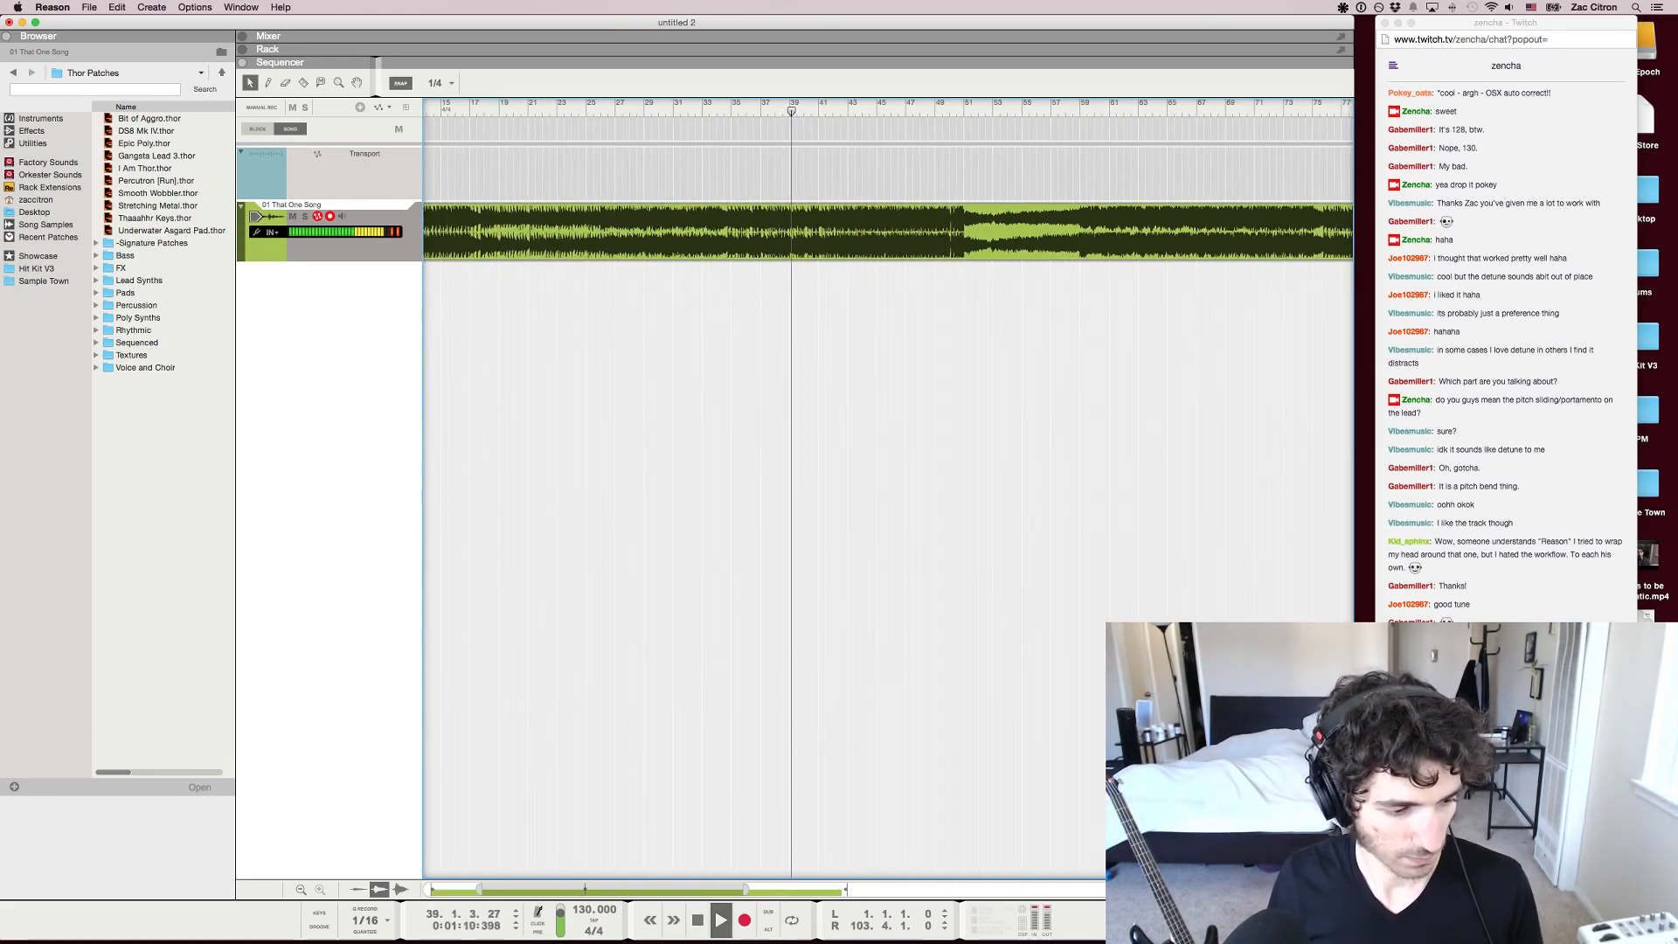
{"action": "key", "text": "g"}
{"action": "key", "text": "g"}
{"action": "key", "text": "g"}
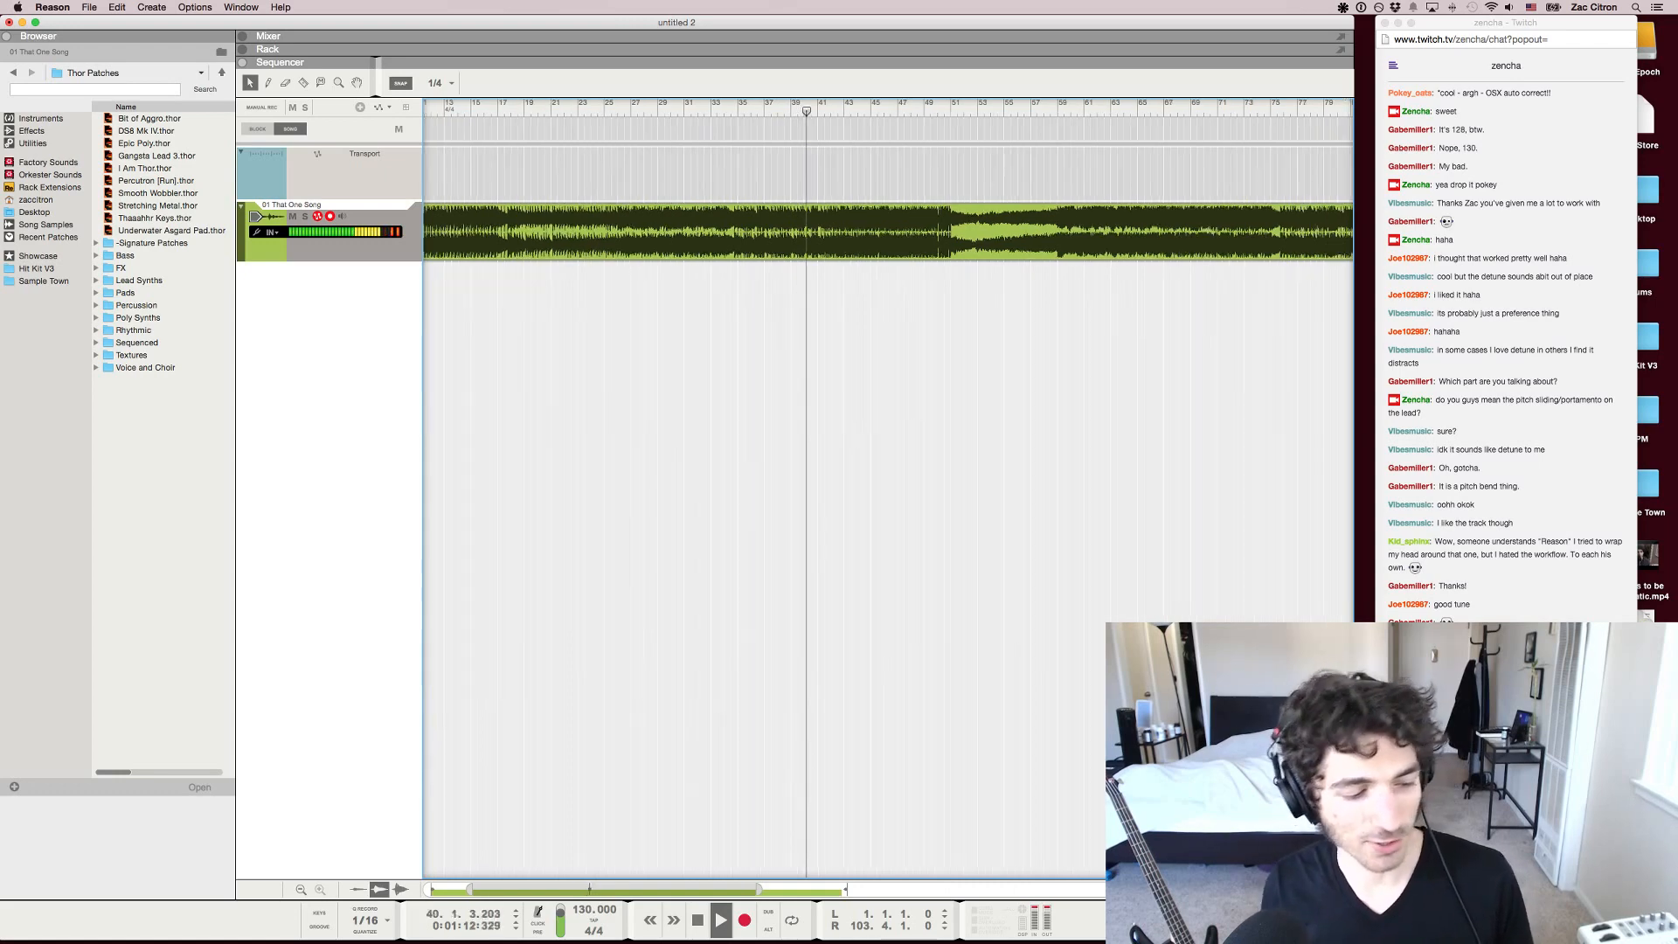
{"action": "key", "text": "g"}
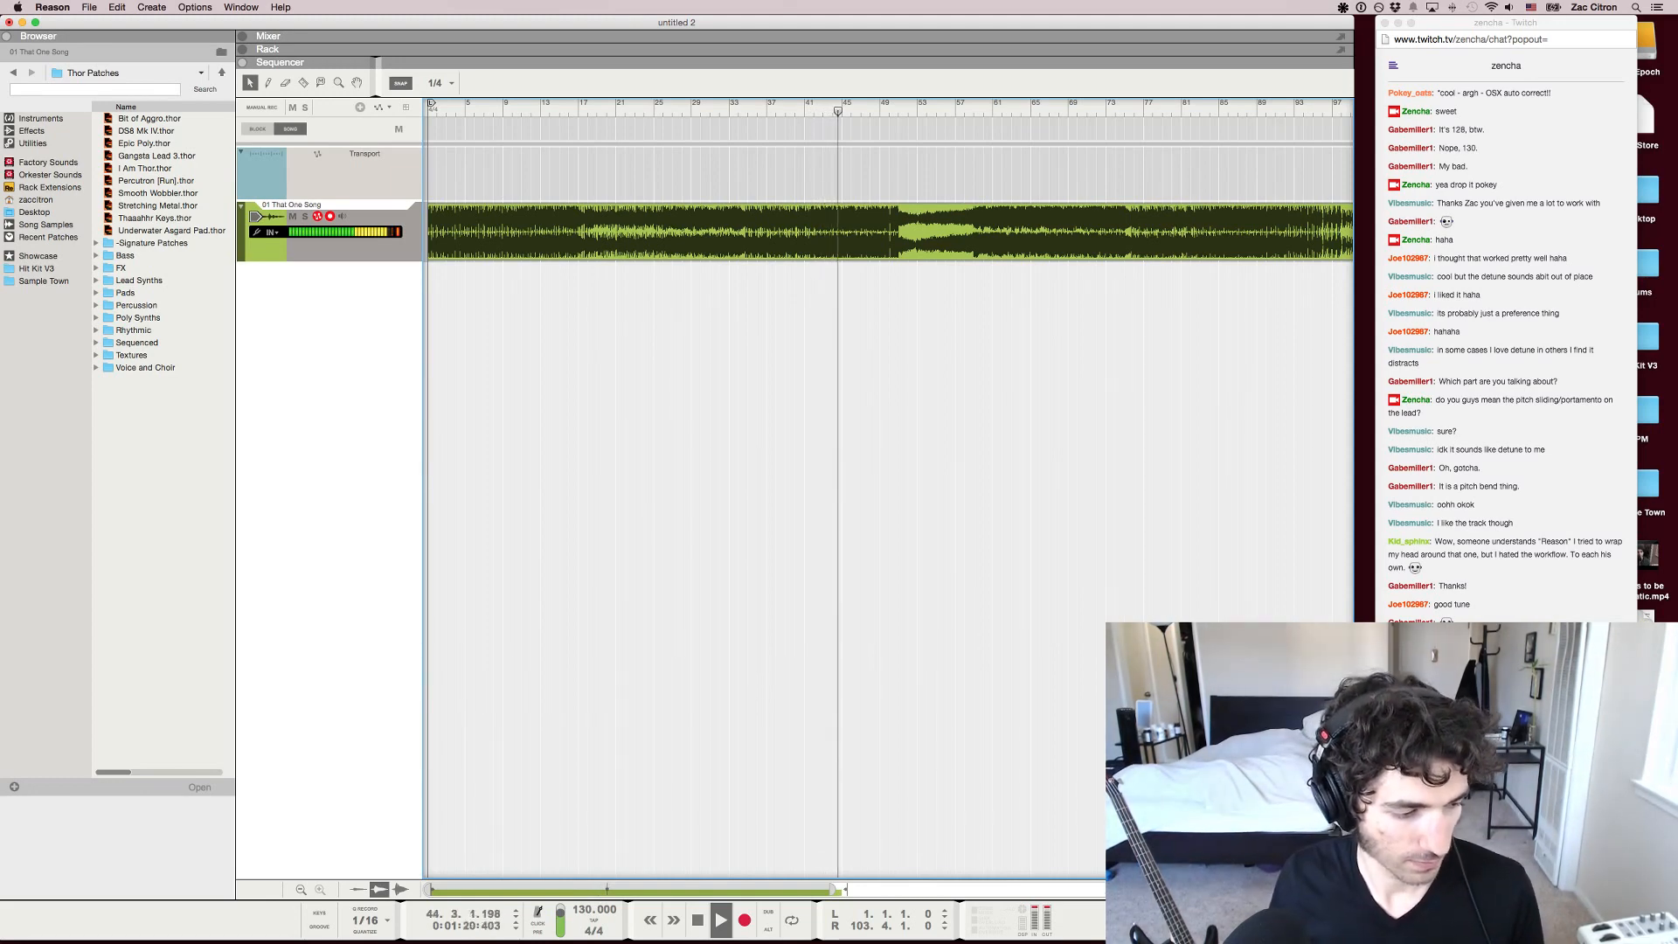
{"action": "key", "text": "g"}
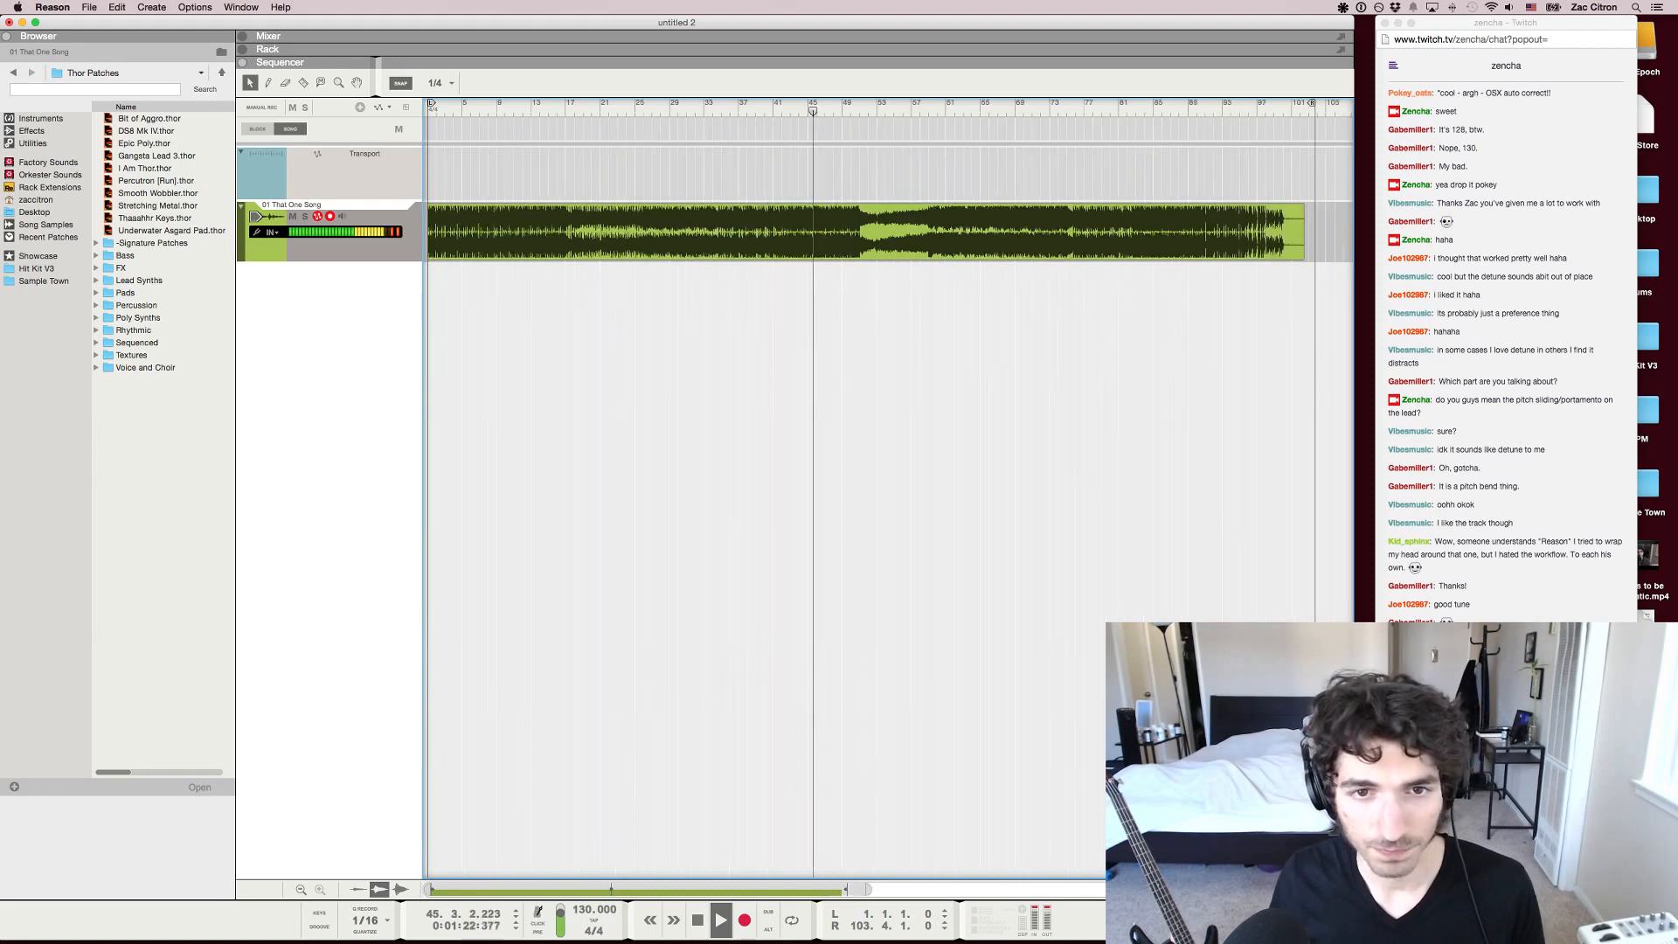
Set the sequencer snap to Bar and split the song clip at bar 51, stopping playback there
{"action": "key", "text": "r"}
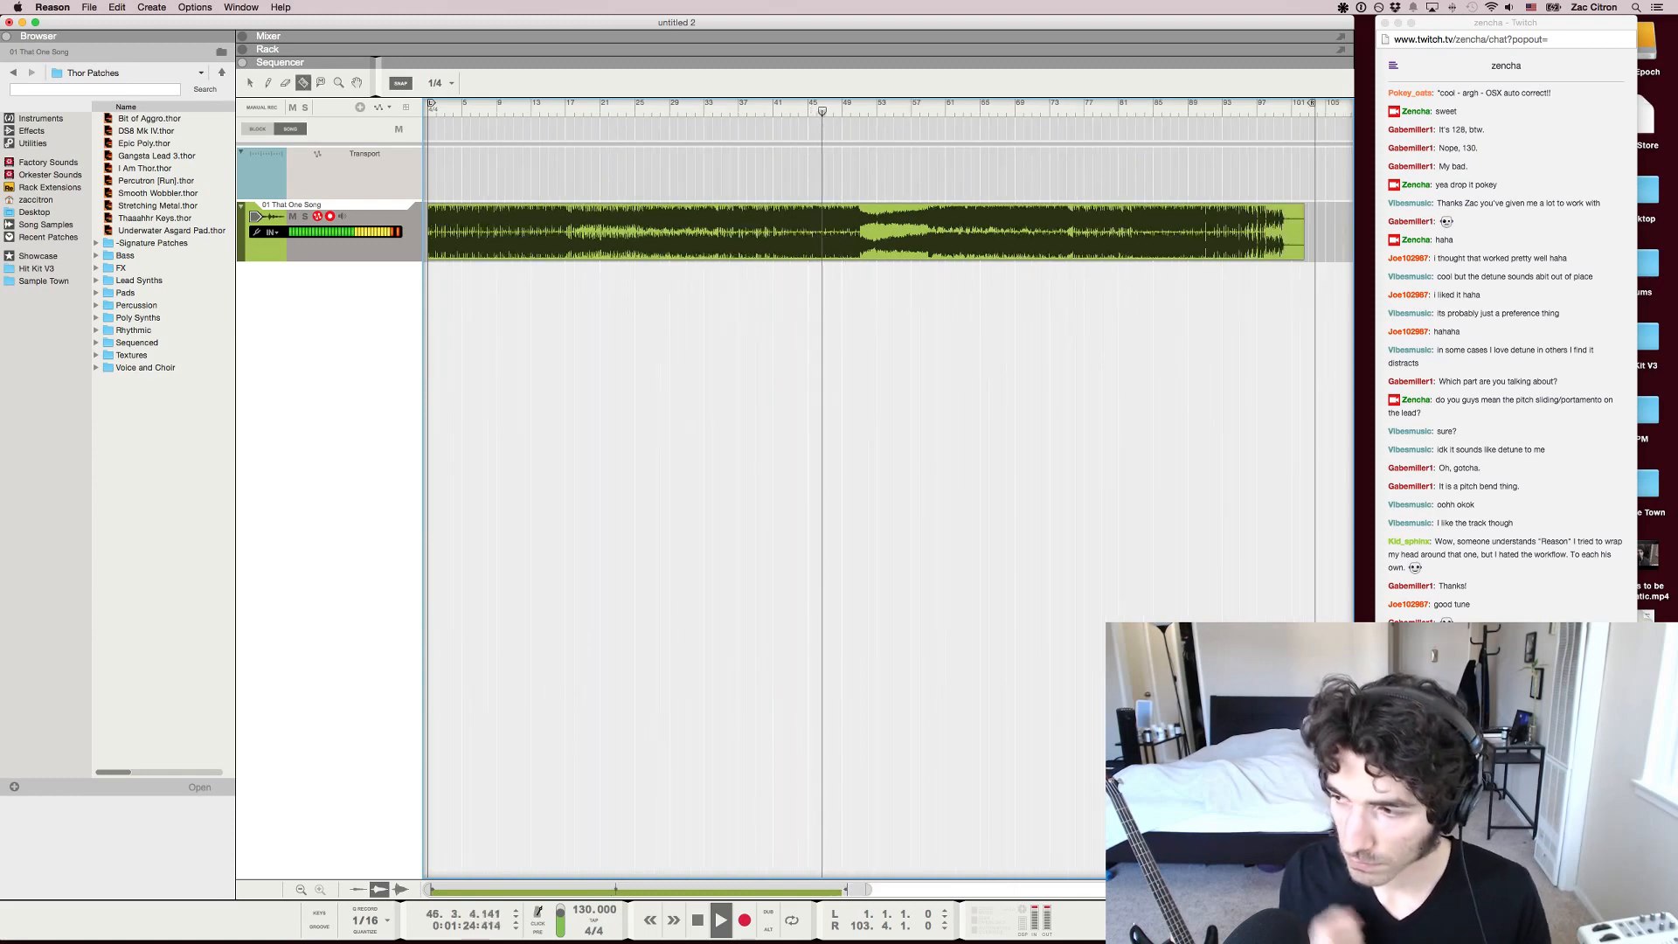
{"action": "key", "text": "q"}
{"action": "left_click", "coordinate": [438, 83]}
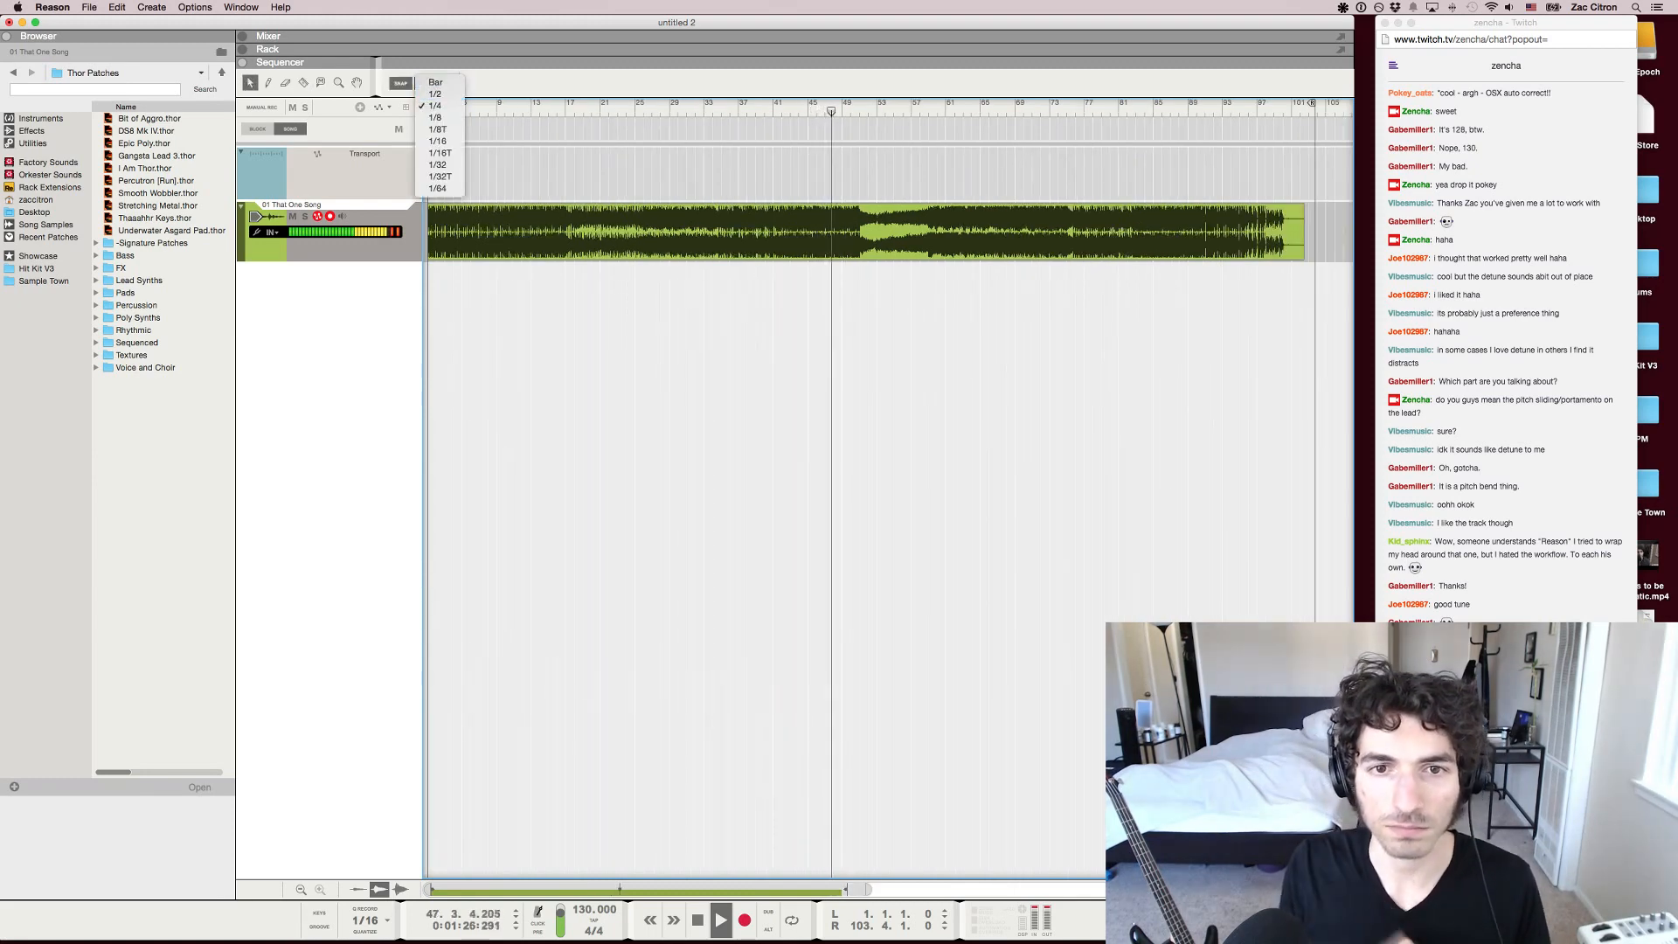
{"action": "left_click", "coordinate": [437, 95]}
{"action": "key", "text": "r"}
{"action": "left_click_drag", "start_coordinate": [1325, 232], "coordinate": [860, 231]}
{"action": "key", "text": "q"}
{"action": "key", "text": "h"}
{"action": "key", "text": "h"}
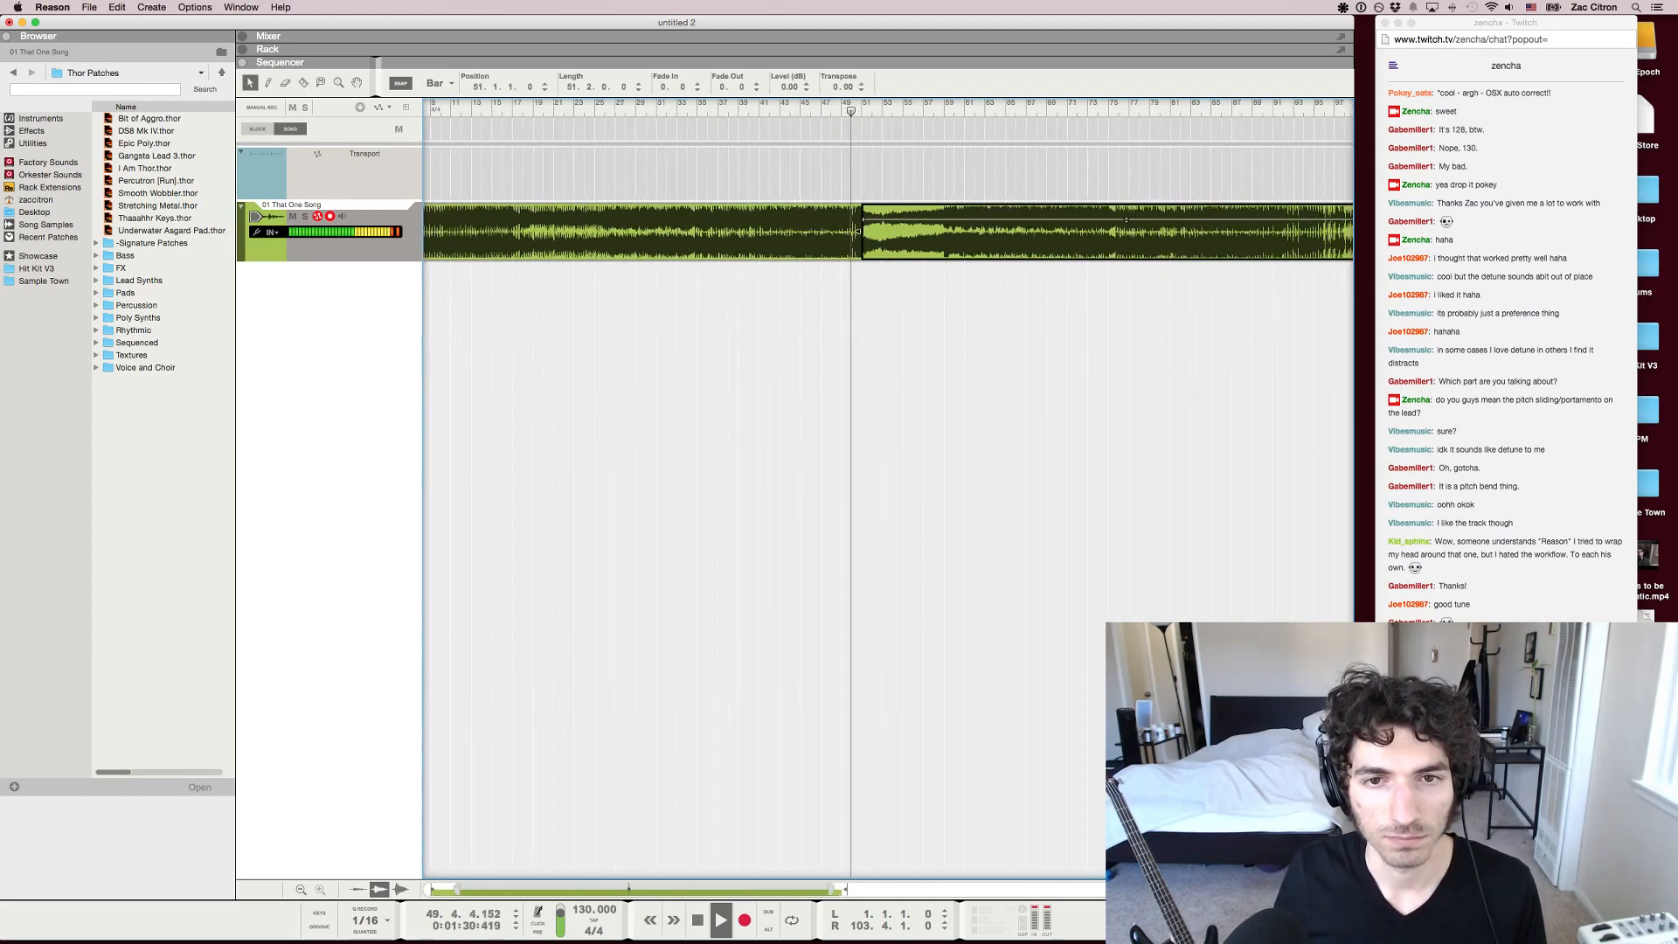
{"action": "key", "text": "r"}
{"action": "left_click", "coordinate": [864, 232]}
{"action": "key", "text": "space"}
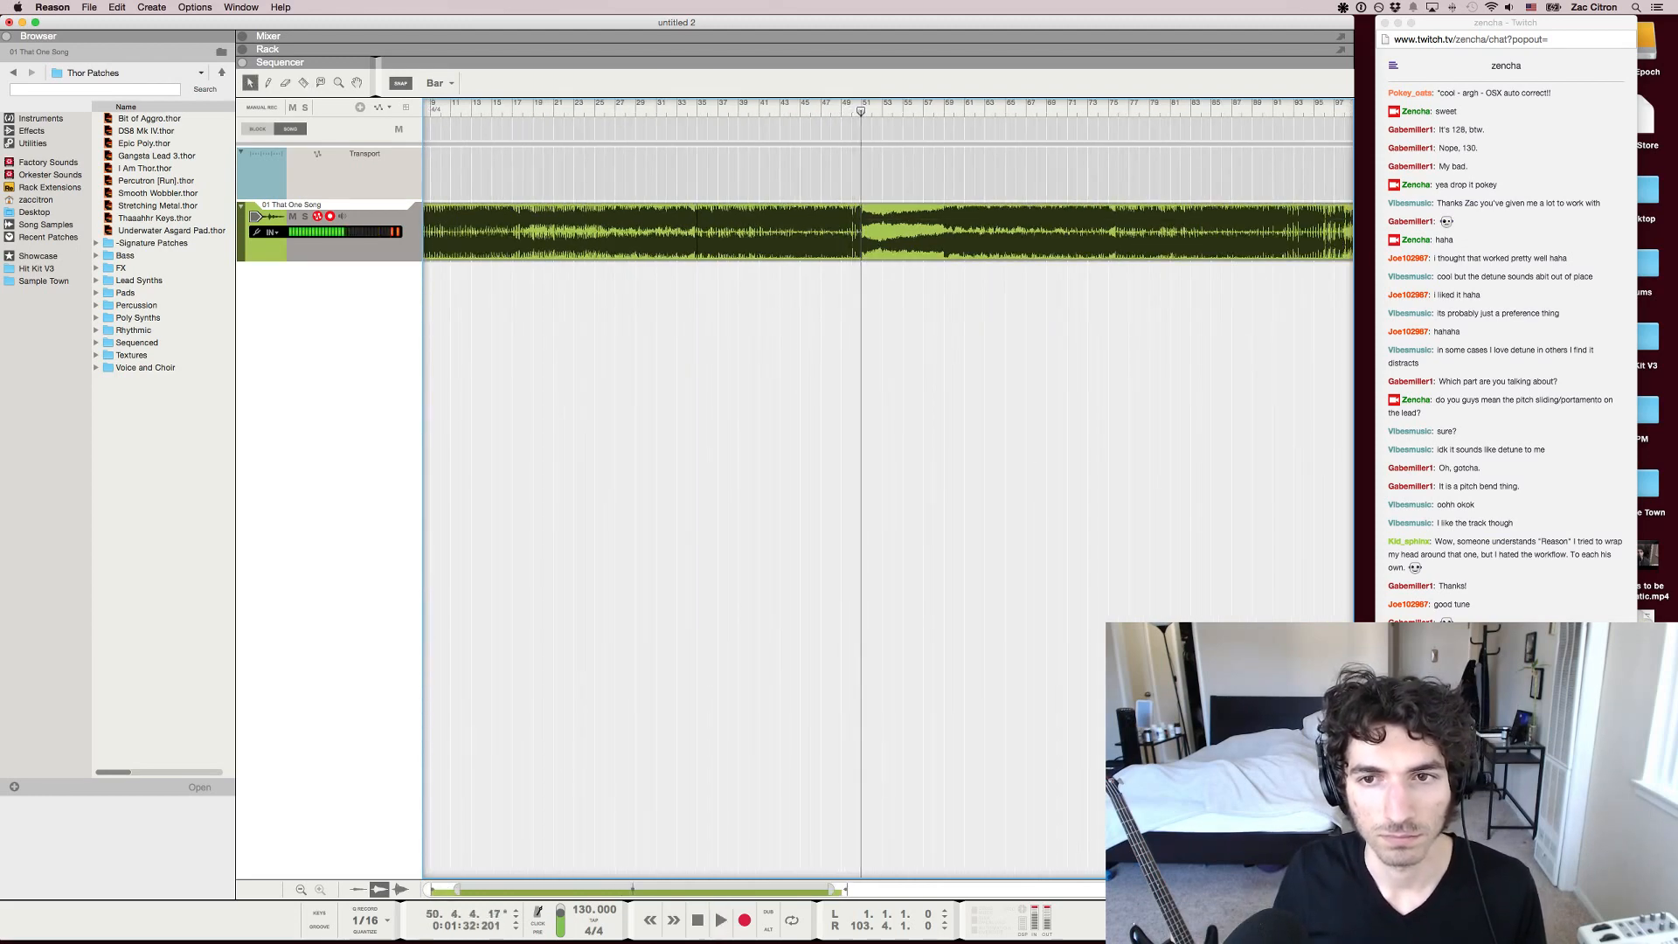
Move the song's second part to start at bar 67 and fill the gap with a copy of the 16 bars from bar 35
{"action": "key", "text": "q"}
{"action": "left_click_drag", "start_coordinate": [927, 234], "coordinate": [1198, 232]}
{"action": "left_click", "coordinate": [687, 104]}
{"action": "key", "text": "space"}
{"action": "left_click", "coordinate": [697, 104]}
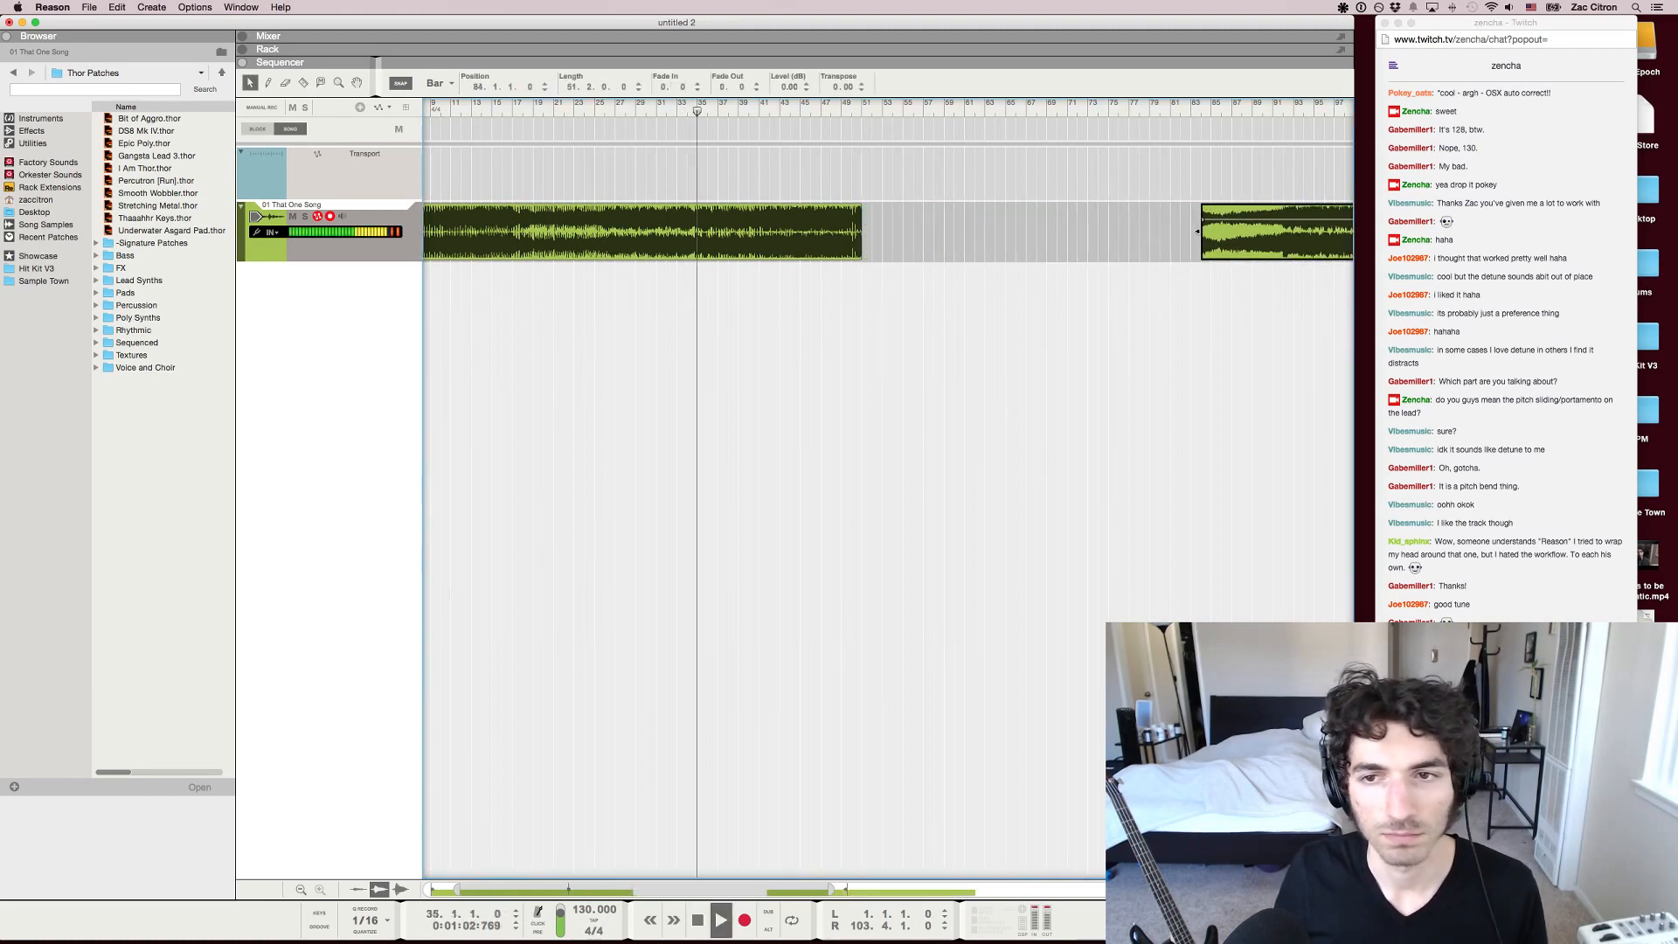
{"action": "key", "text": "space"}
{"action": "left_click_drag", "start_coordinate": [780, 234], "coordinate": [941, 231]}
{"action": "key", "text": "g"}
{"action": "key", "text": "g"}
{"action": "key", "text": "g"}
{"action": "key", "text": "g"}
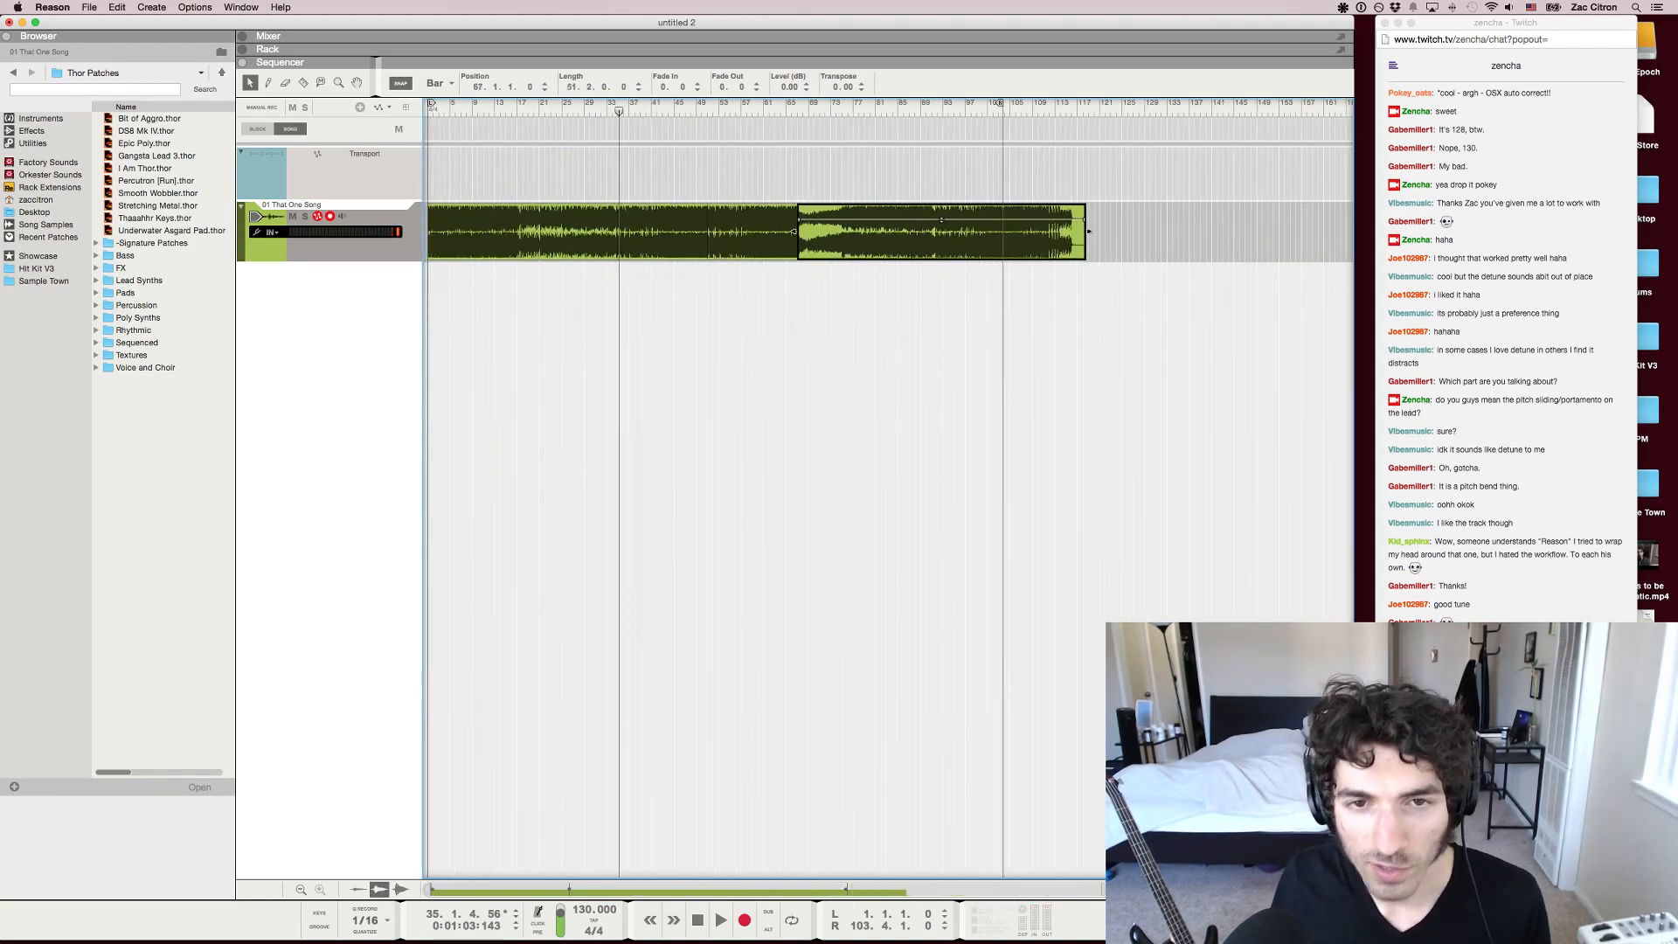
Replay the song from about bar 46 and delete the copied section between bars 51 and 67
{"action": "left_click", "coordinate": [725, 104]}
{"action": "left_click_drag", "start_coordinate": [724, 106], "coordinate": [680, 106]}
{"action": "key", "text": "space"}
{"action": "key", "text": "r"}
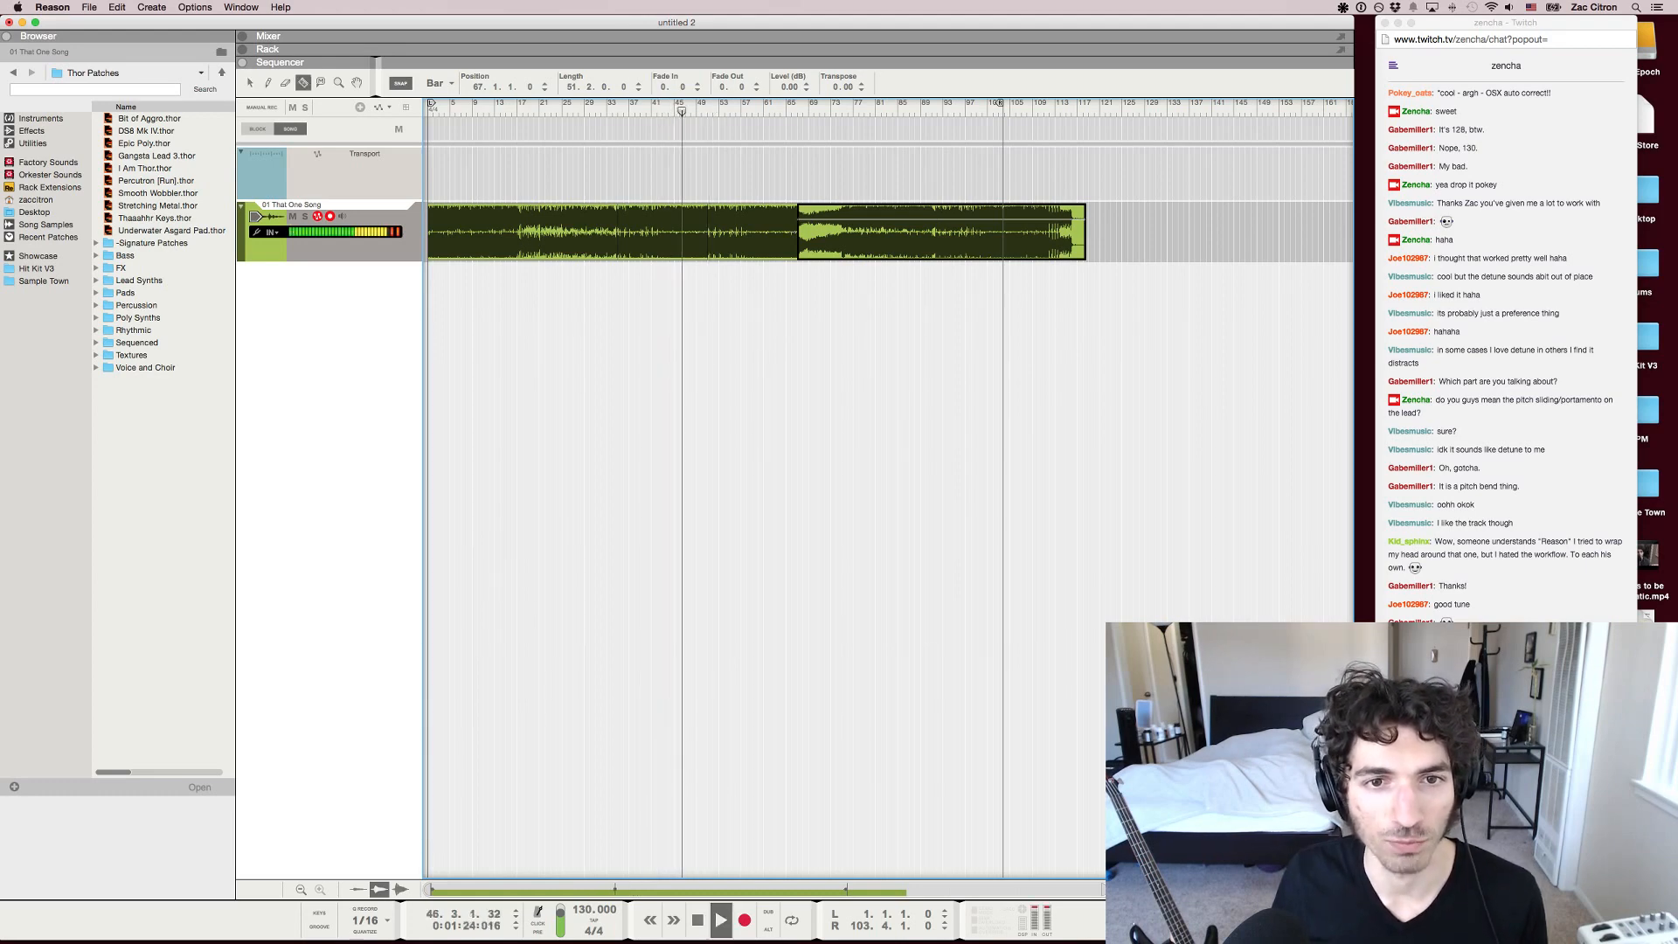
{"action": "key", "text": "h"}
{"action": "key", "text": "h"}
{"action": "key", "text": "h"}
{"action": "key", "text": "h"}
{"action": "key", "text": "q"}
{"action": "left_click", "coordinate": [822, 236]}
{"action": "key", "text": "Delete"}
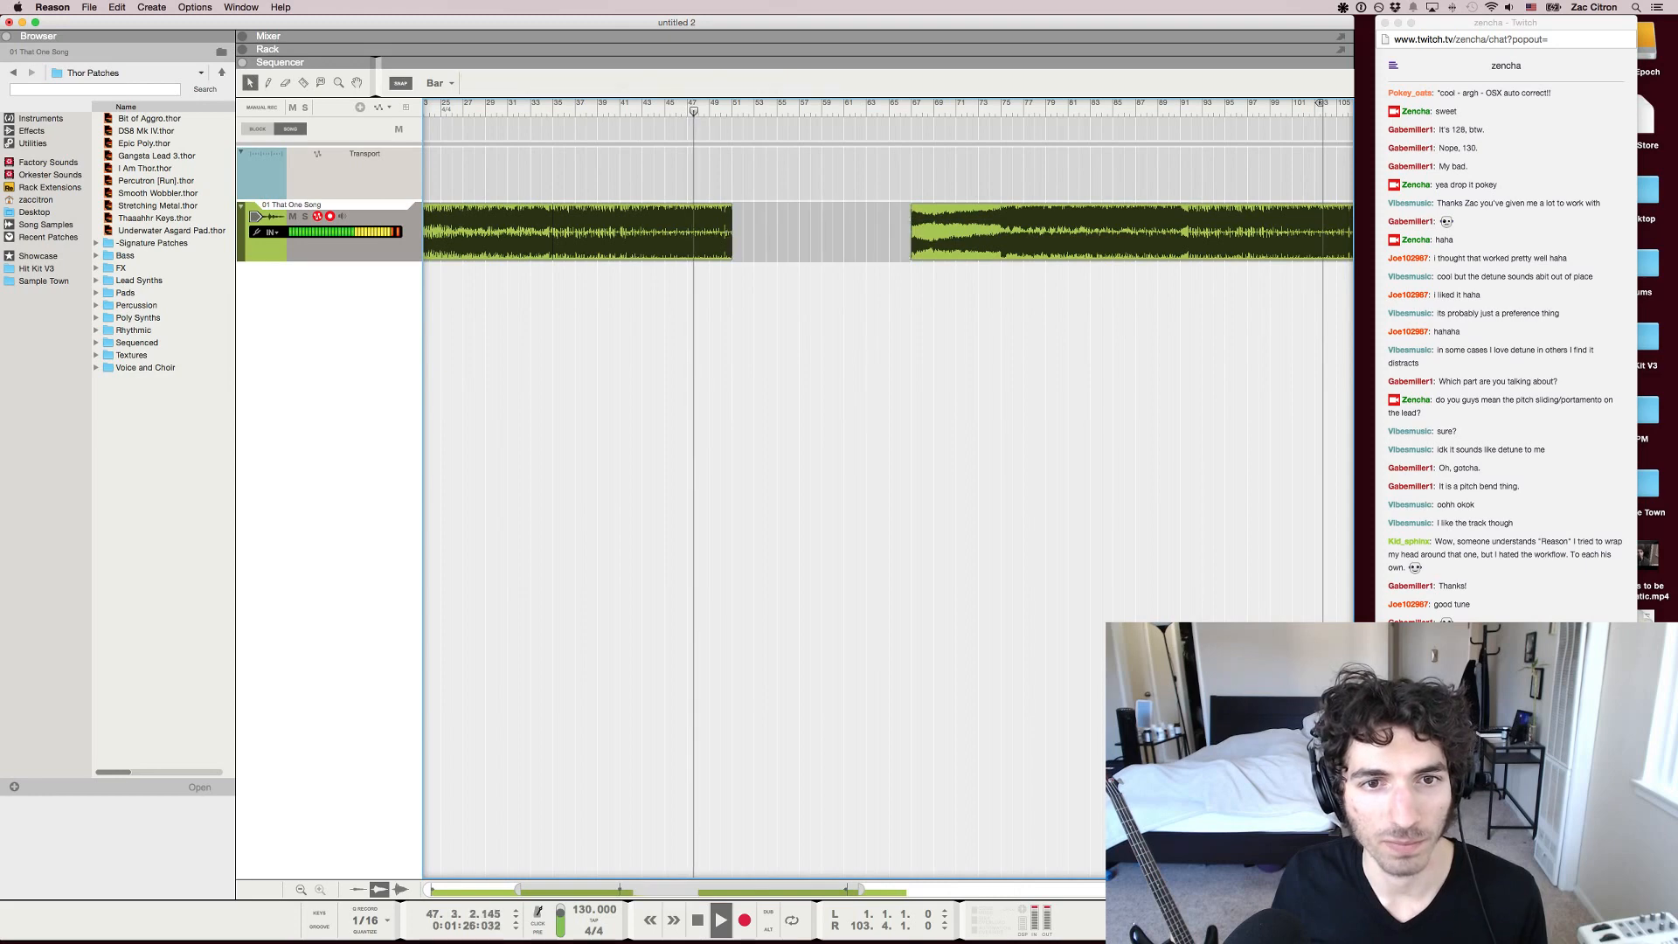
Split the song at bar 43 and place a copy of the eight bars up to bar 51 at bar 51
{"action": "left_click", "coordinate": [630, 107]}
{"action": "key", "text": "h"}
{"action": "key", "text": "h"}
{"action": "key", "text": "h"}
{"action": "key", "text": "h"}
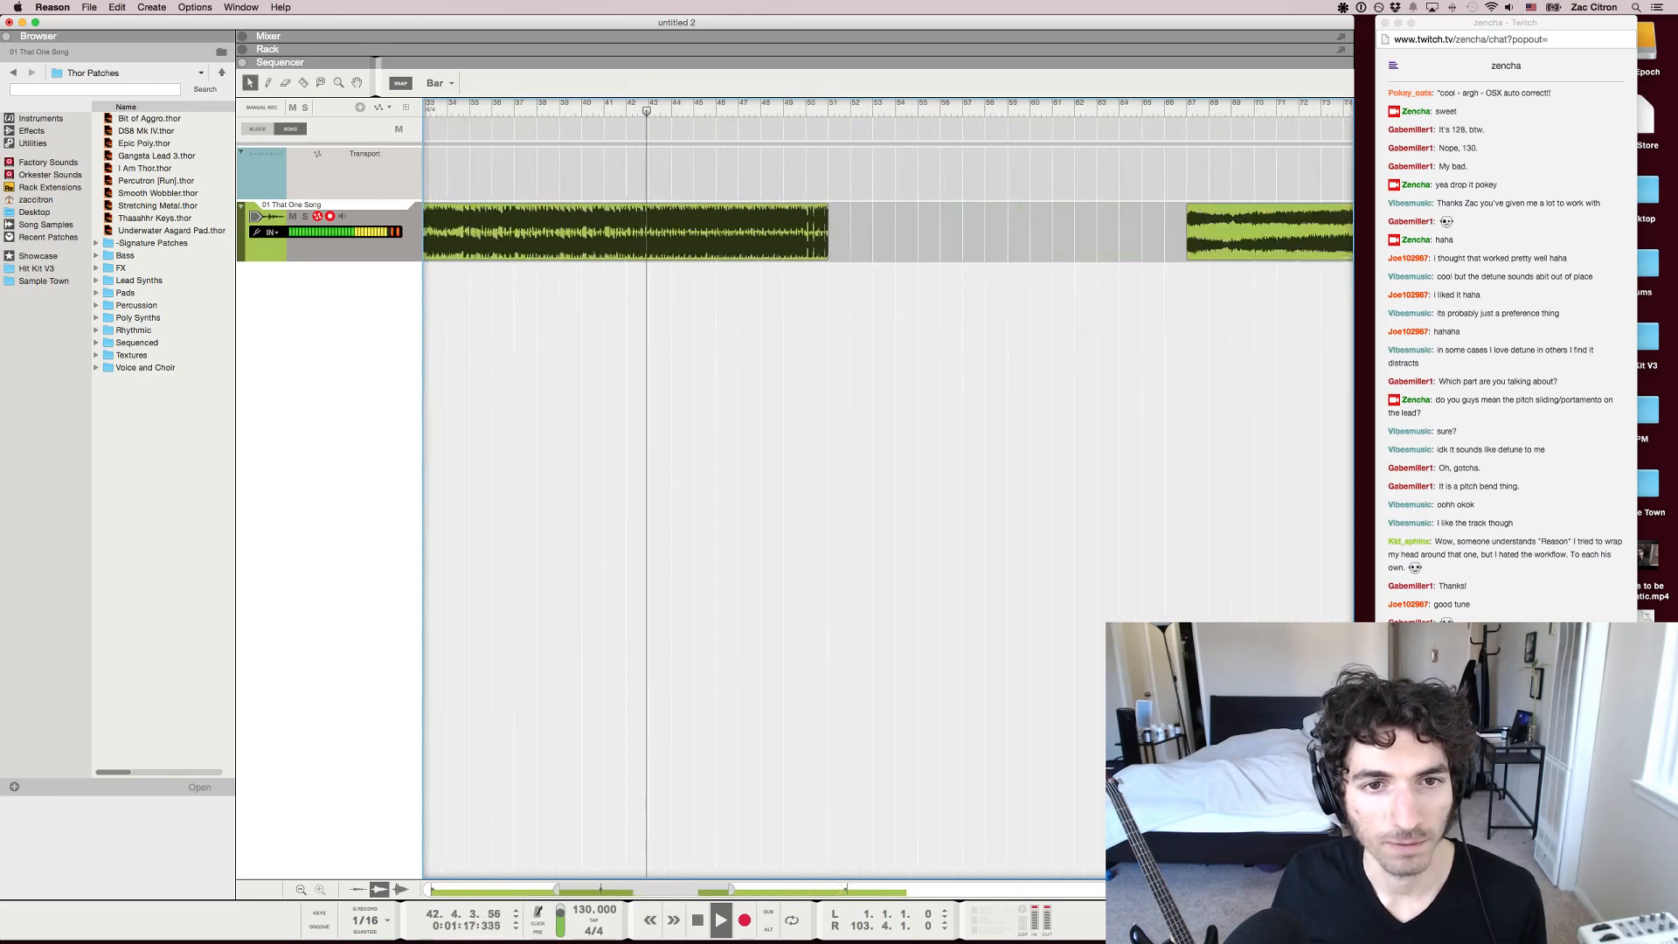
{"action": "key", "text": "space"}
{"action": "key", "text": "r"}
{"action": "left_click", "coordinate": [649, 232]}
{"action": "key", "text": "q"}
{"action": "left_click_drag", "start_coordinate": [691, 232], "coordinate": [870, 231]}
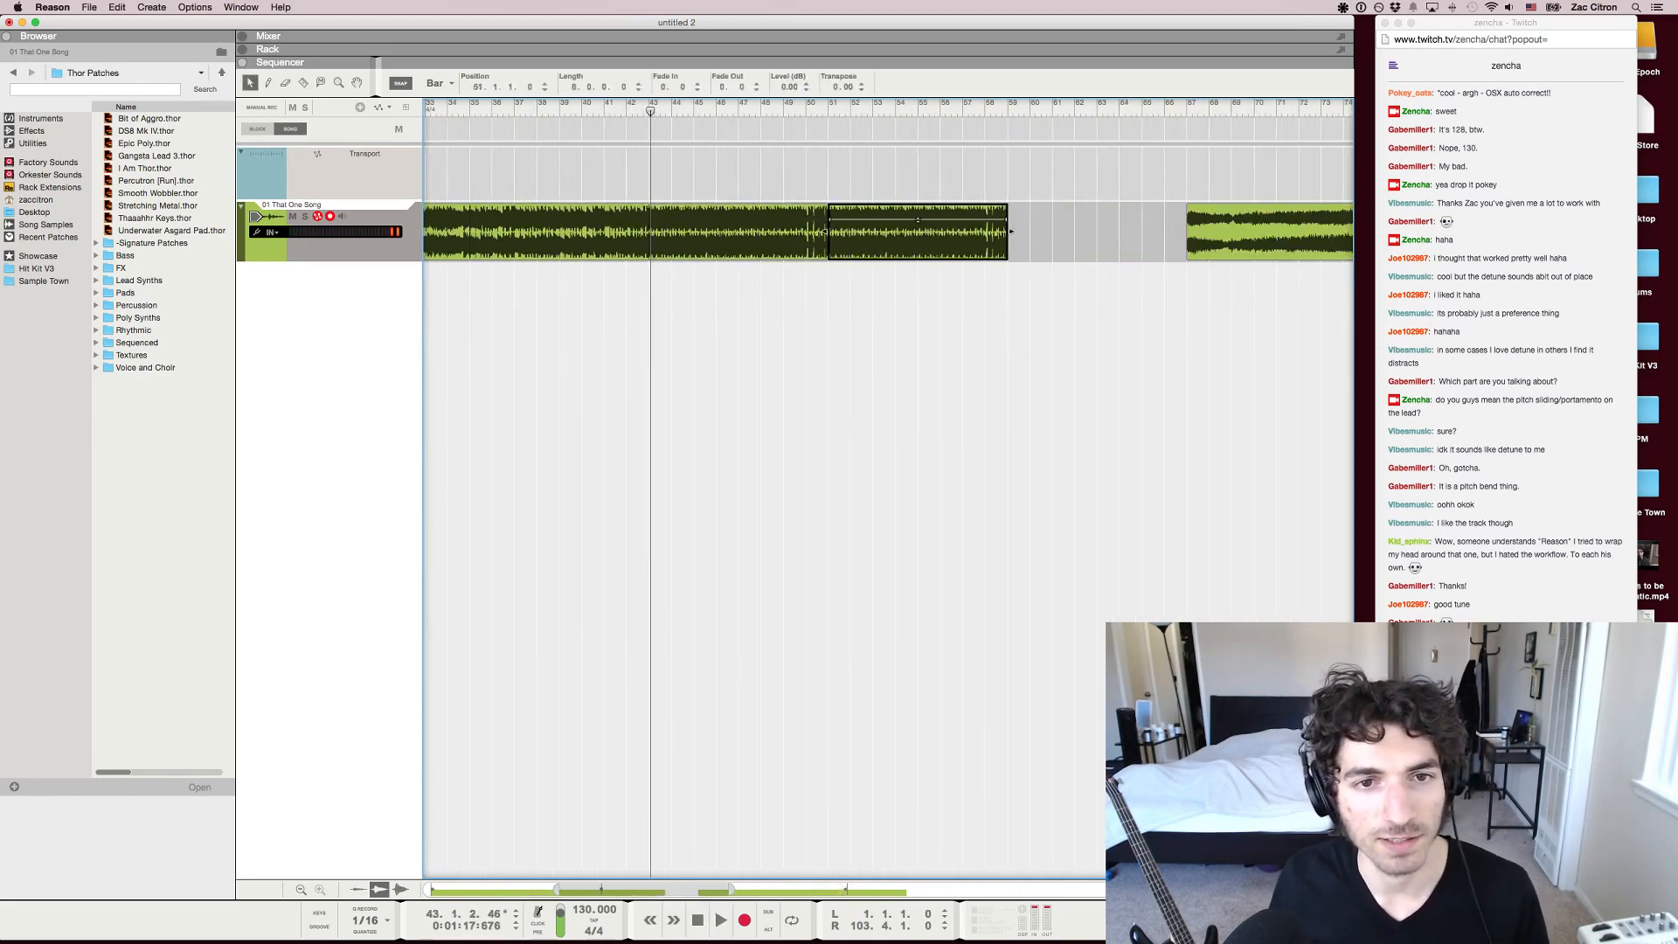
Play the end of the copied eight-bar section briefly from about bar 58
{"action": "left_click", "coordinate": [985, 107]}
{"action": "key", "text": "space"}
{"action": "key", "text": "space"}
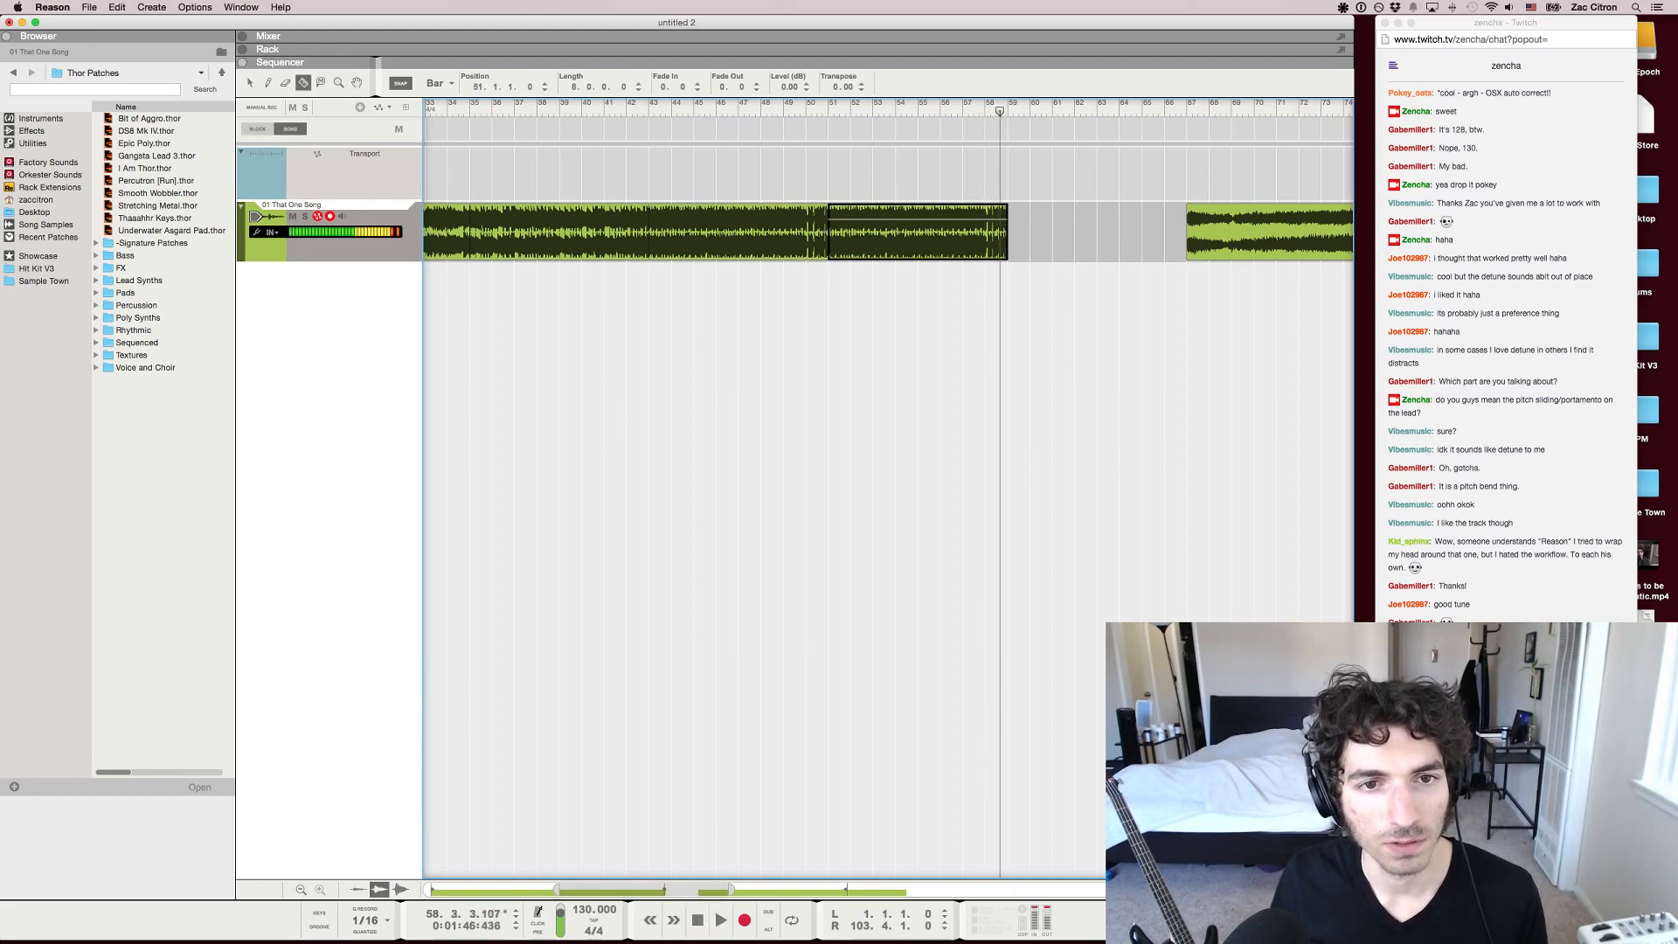
Split the song at bar 50 and delete the one-bar piece before the copied section
{"action": "key", "text": "r"}
{"action": "left_click", "coordinate": [806, 232]}
{"action": "key", "text": "q"}
{"action": "left_click", "coordinate": [817, 231]}
{"action": "key", "text": "Delete"}
Play the song from bar 43 and fill the gap at bar 50 with a copy of bar 46
{"action": "left_click", "coordinate": [650, 106]}
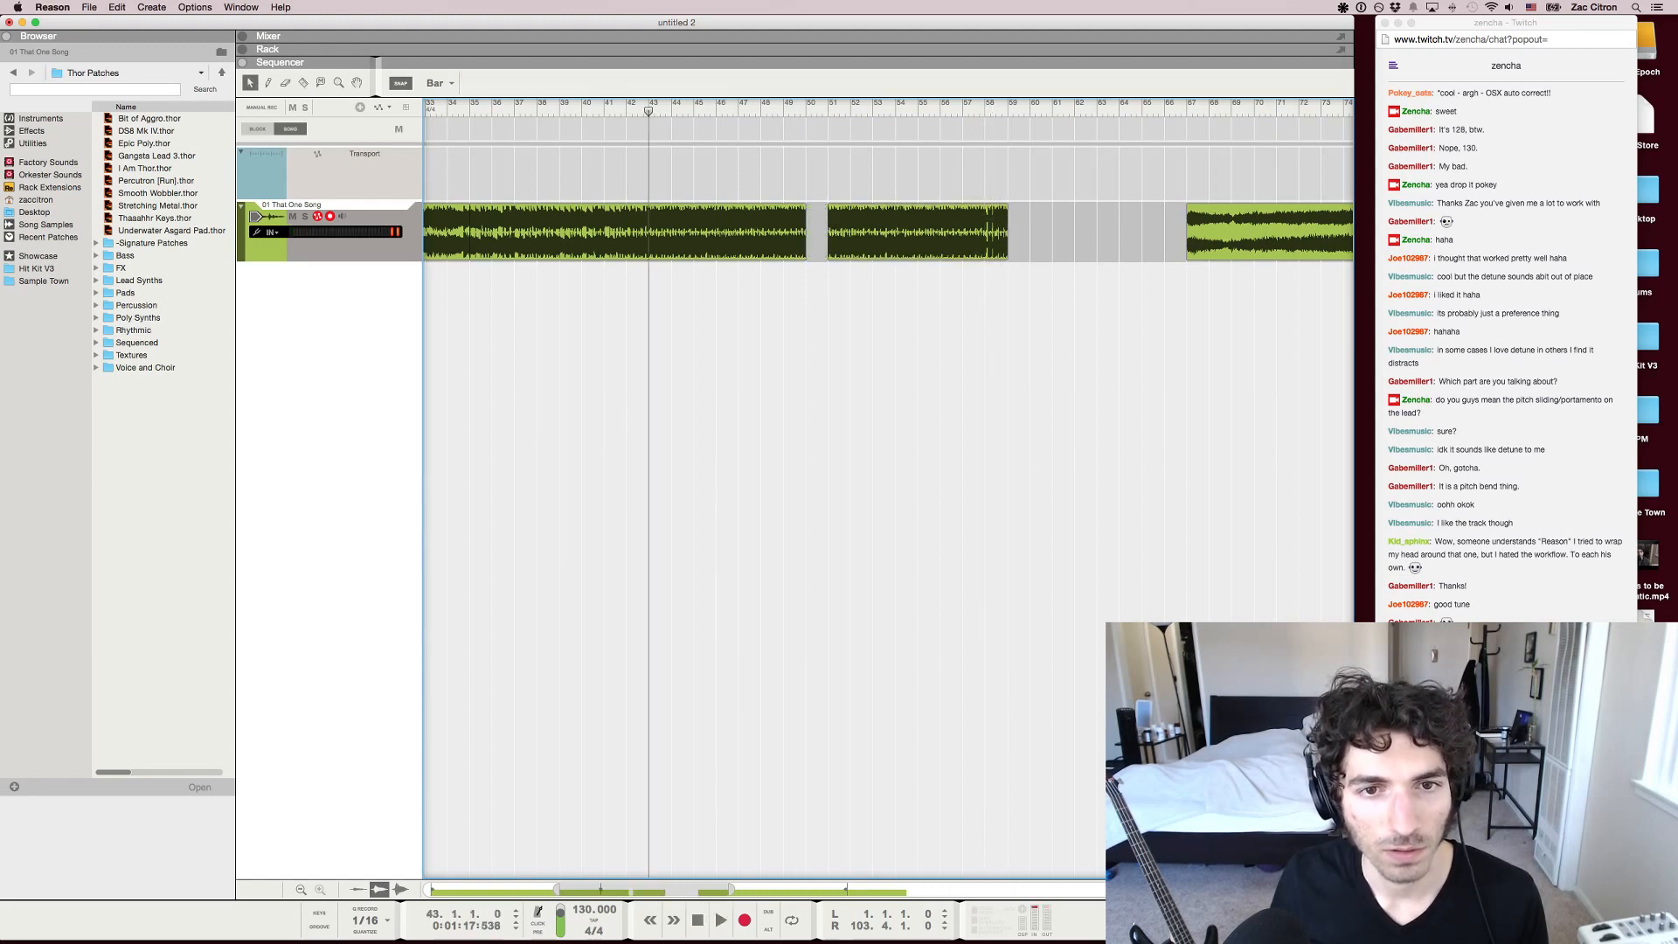
{"action": "key", "text": "space"}
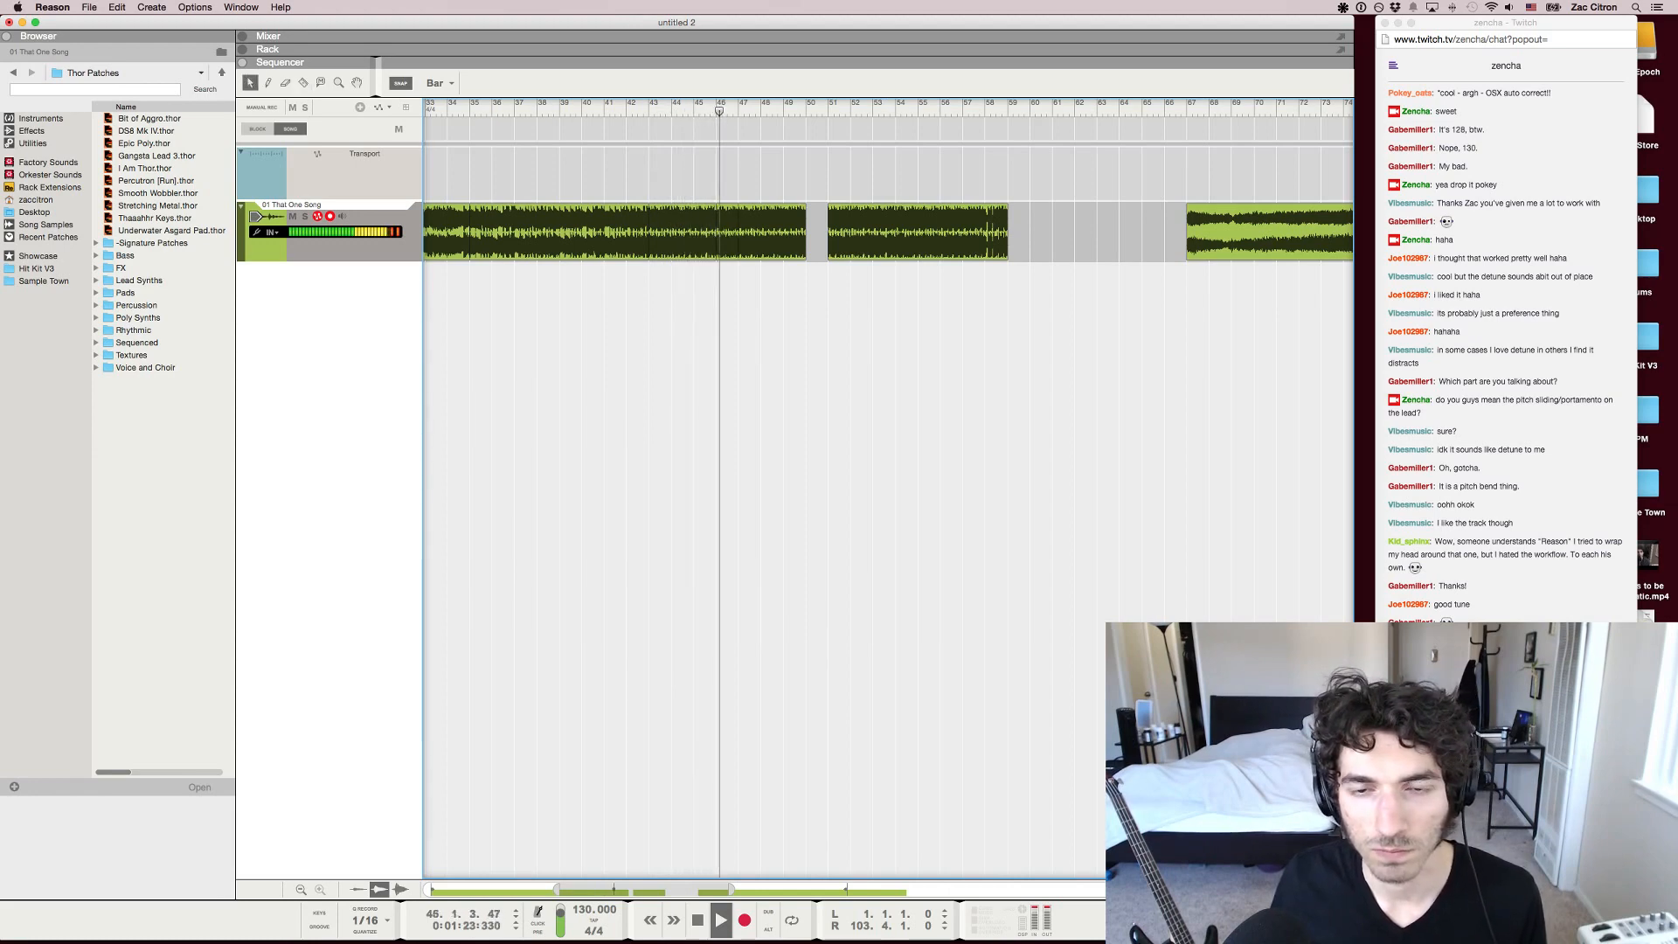
{"action": "left_click_drag", "start_coordinate": [727, 233], "coordinate": [817, 232]}
{"action": "left_click", "coordinate": [808, 341]}
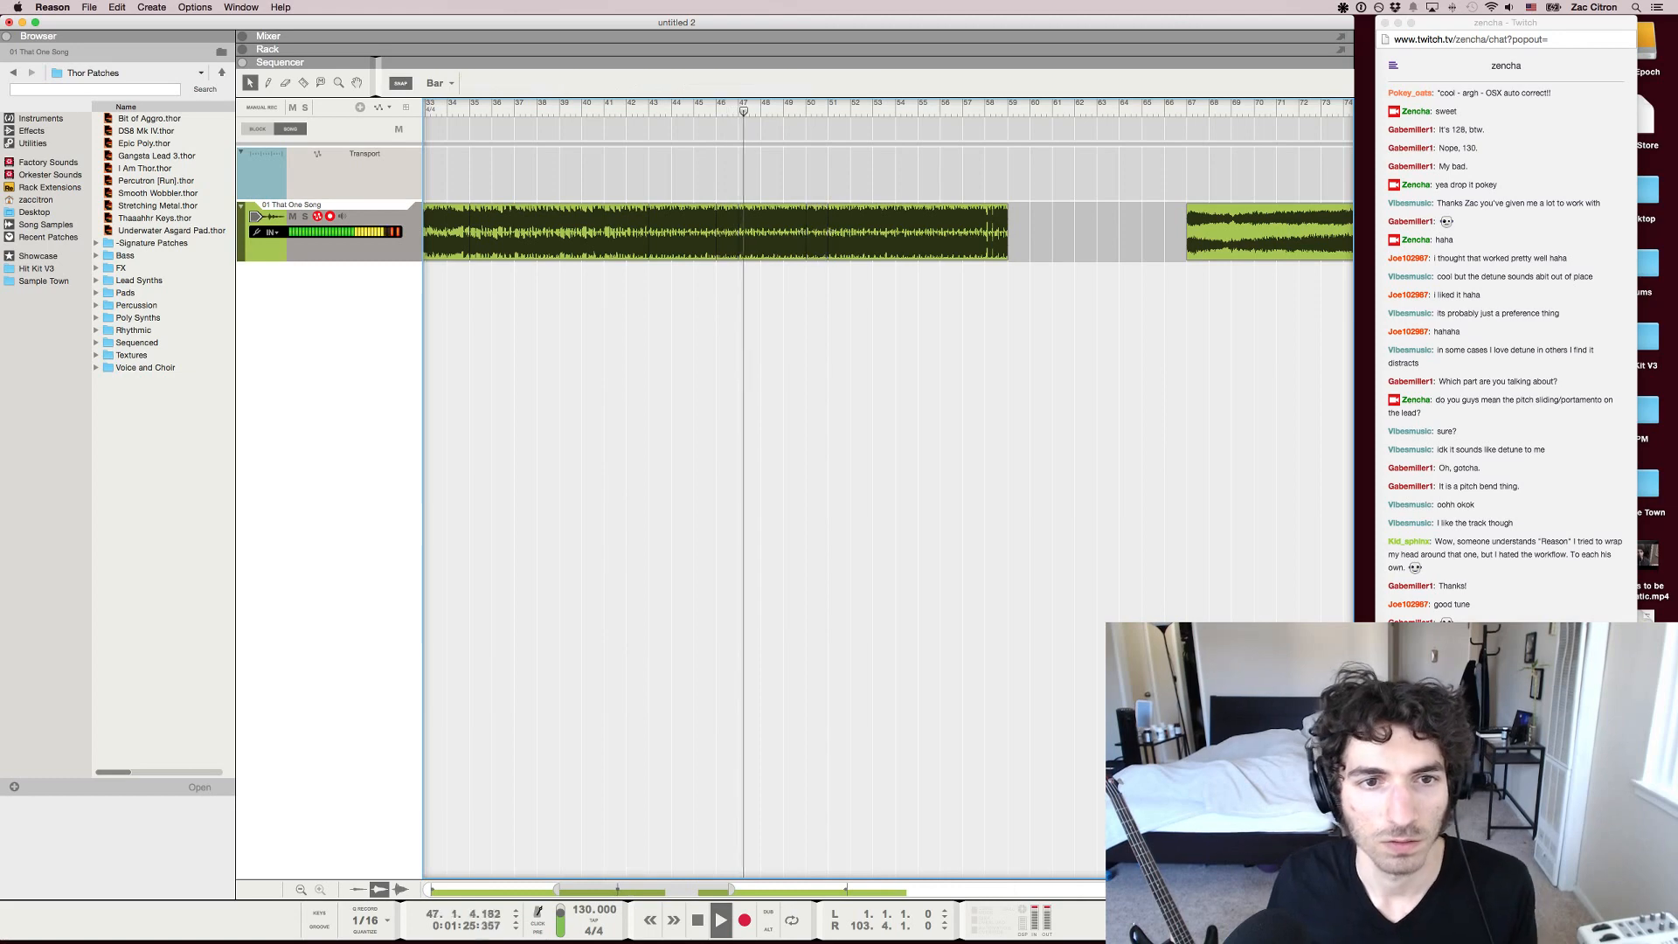
Replace the one-bar clip at bar 50 with a copy of bar 42 and listen through the transition to bar 51
{"action": "key", "text": "g"}
{"action": "key", "text": "g"}
{"action": "key", "text": "g"}
{"action": "key", "text": "g"}
{"action": "key", "text": "g"}
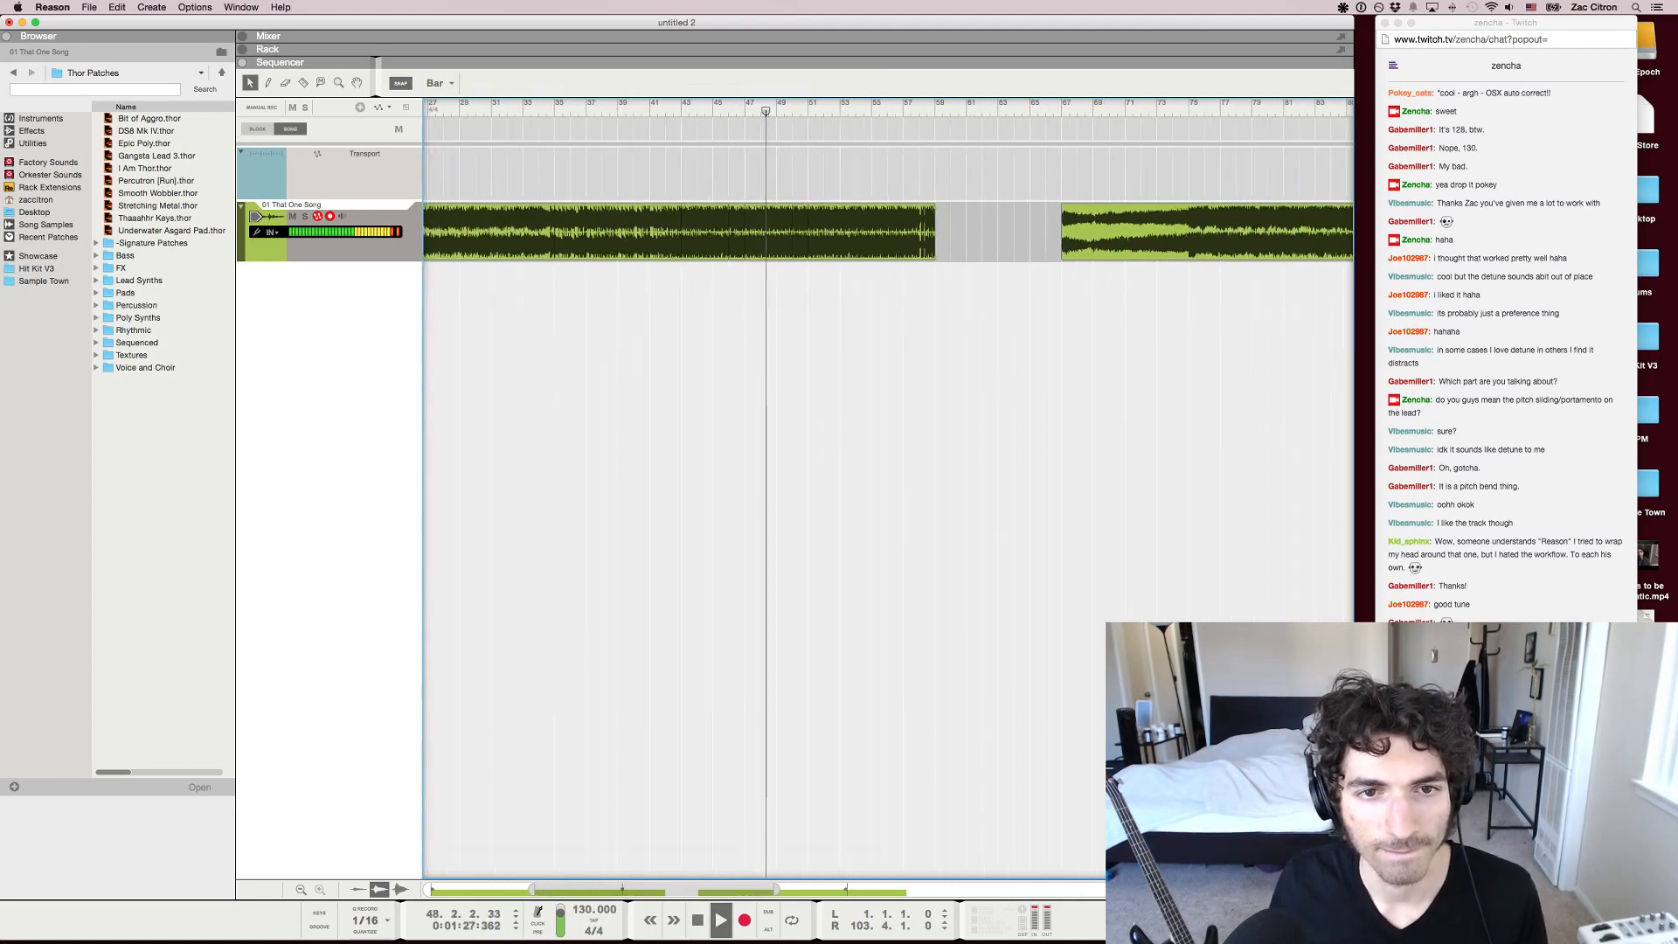
{"action": "key", "text": "r"}
{"action": "key", "text": "q"}
{"action": "left_click", "coordinate": [799, 222]}
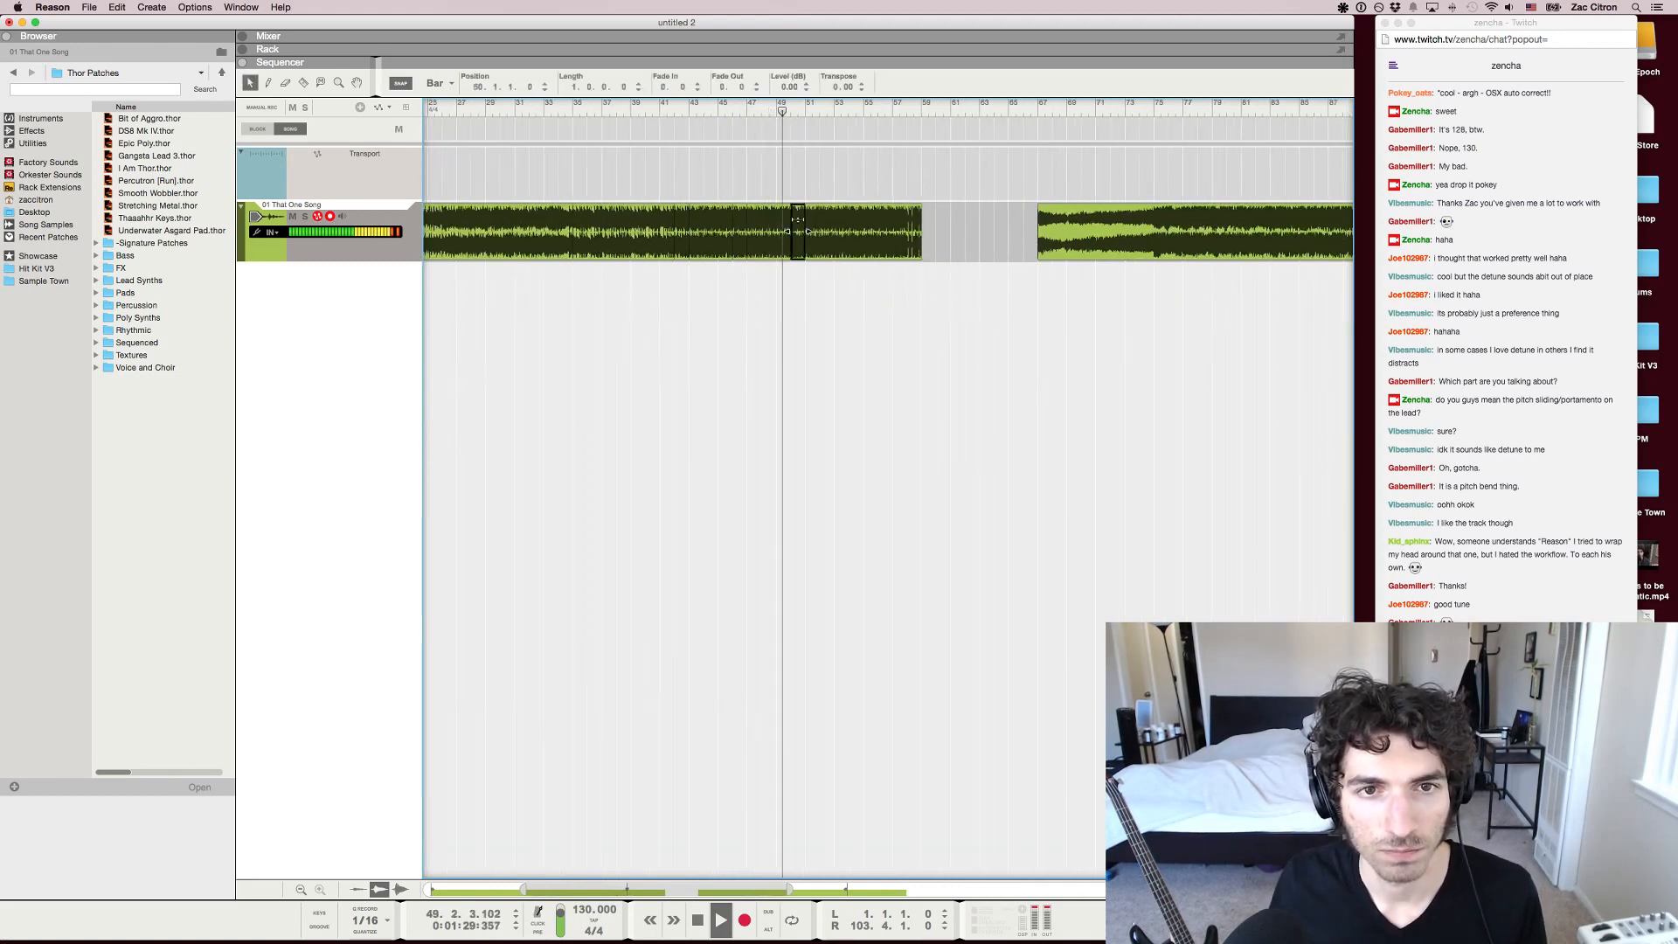
{"action": "key", "text": "Delete"}
{"action": "left_click_drag", "start_coordinate": [682, 221], "coordinate": [798, 220]}
{"action": "left_click", "coordinate": [801, 315]}
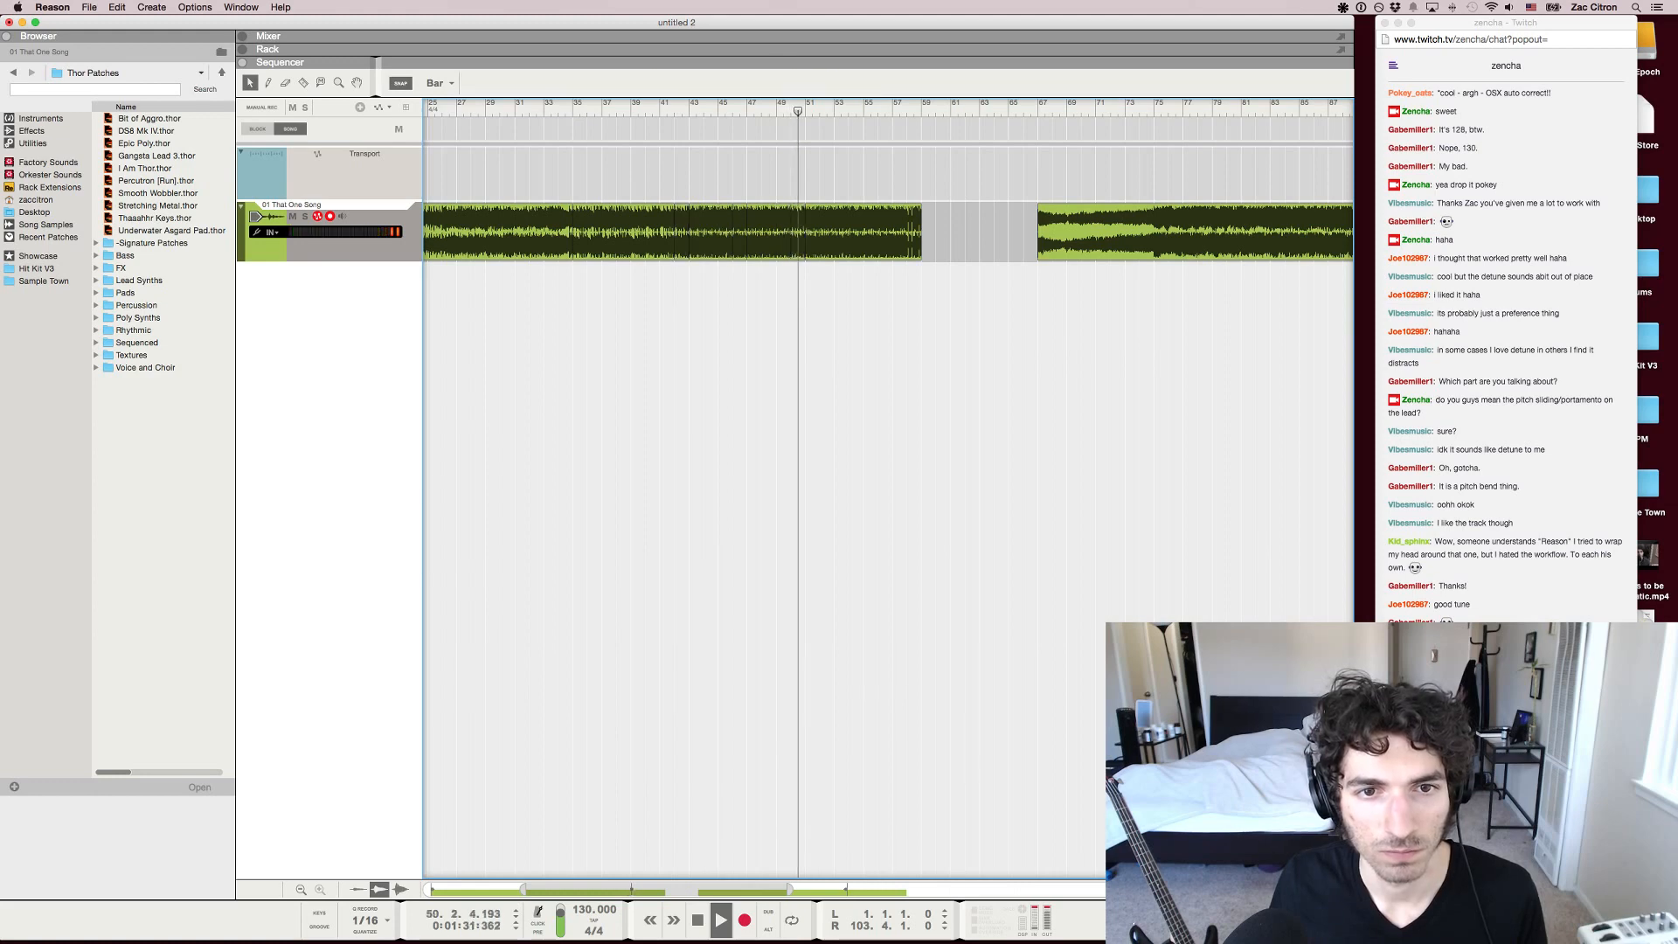
{"action": "key", "text": "space"}
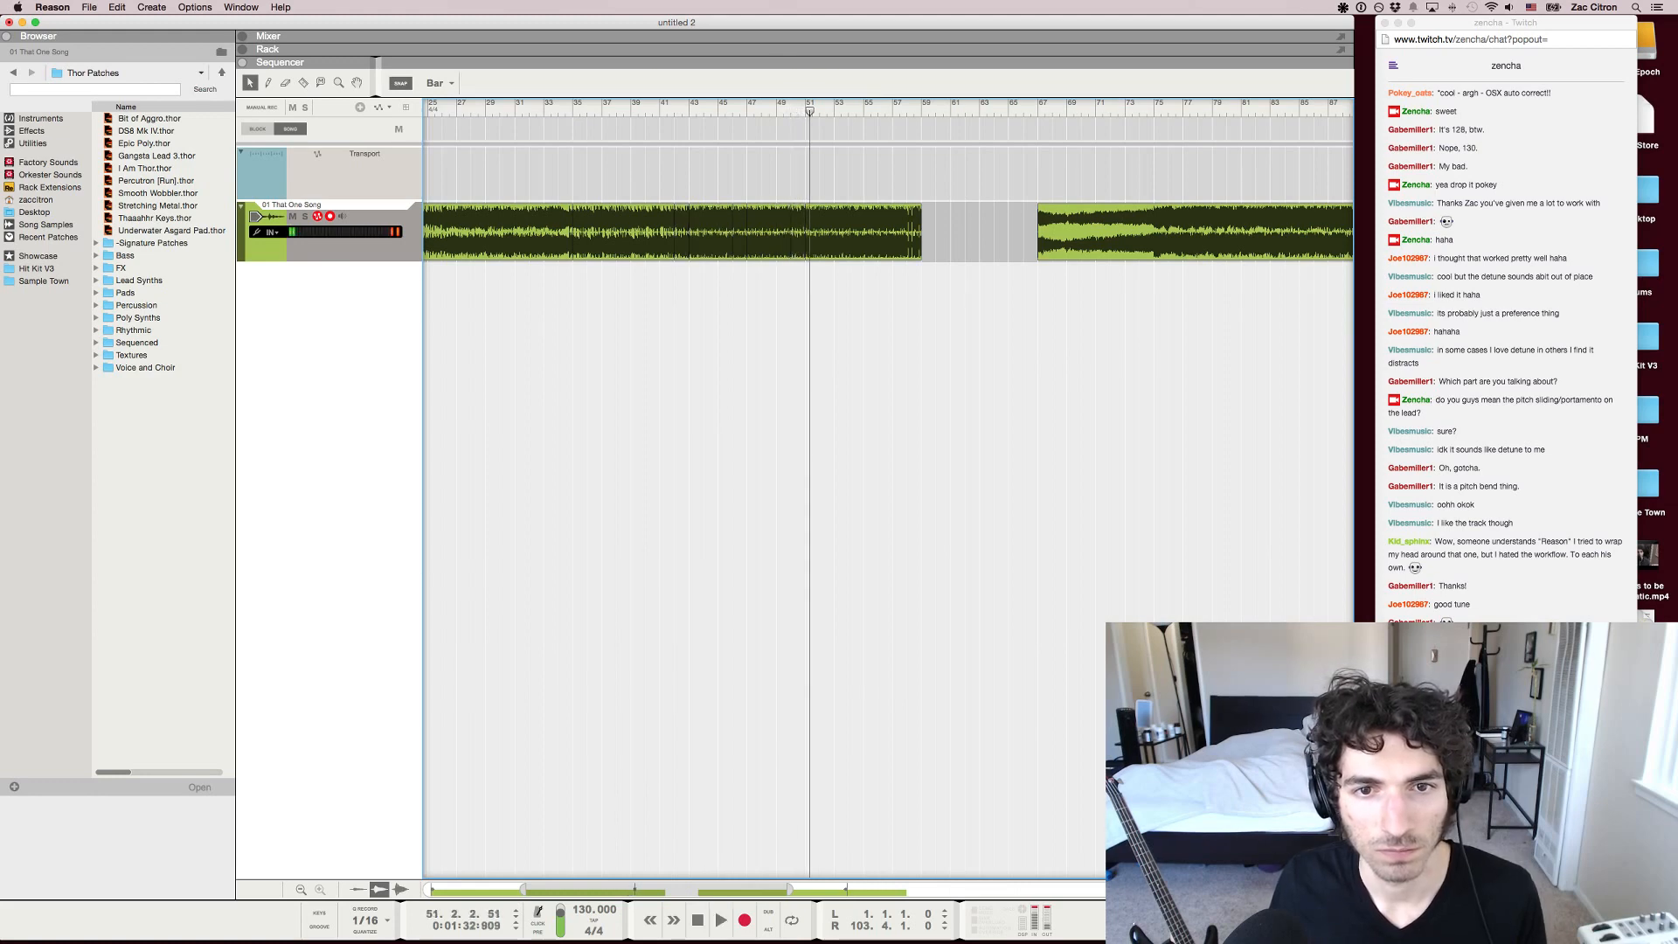
Create a Redrum Drum Computer in the empty rack column, start sample browsing for channel 1 and switch on pattern step 1
{"action": "key", "text": "F6"}
{"action": "right_click", "coordinate": [851, 387]}
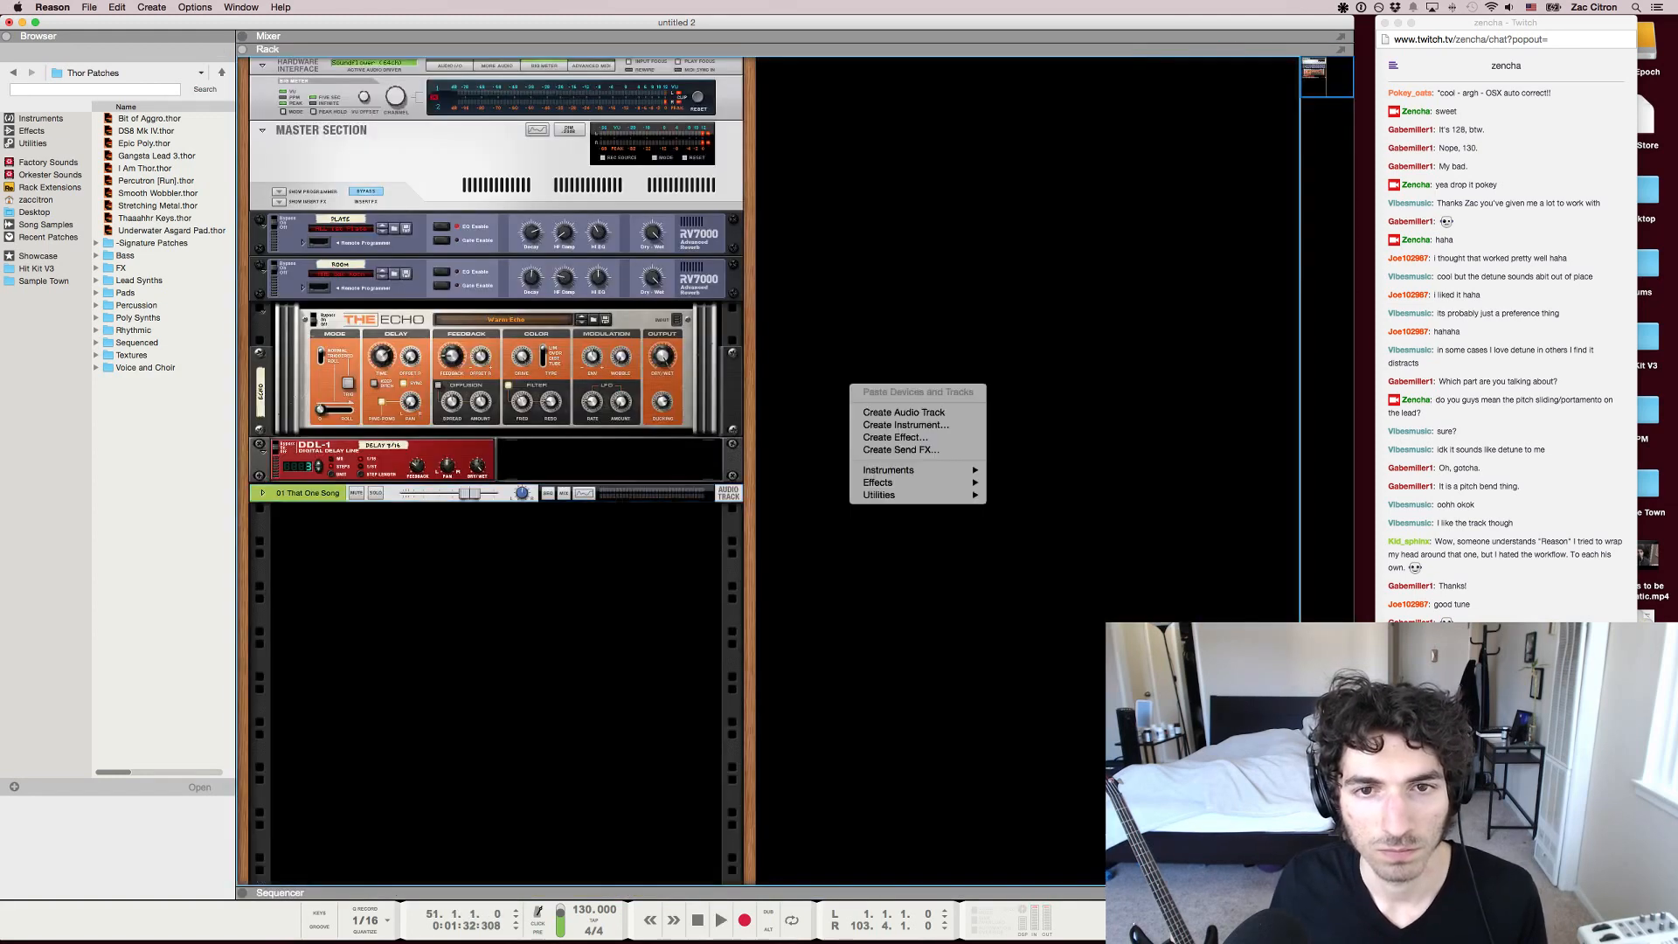
{"action": "mouse_move", "coordinate": [889, 470]}
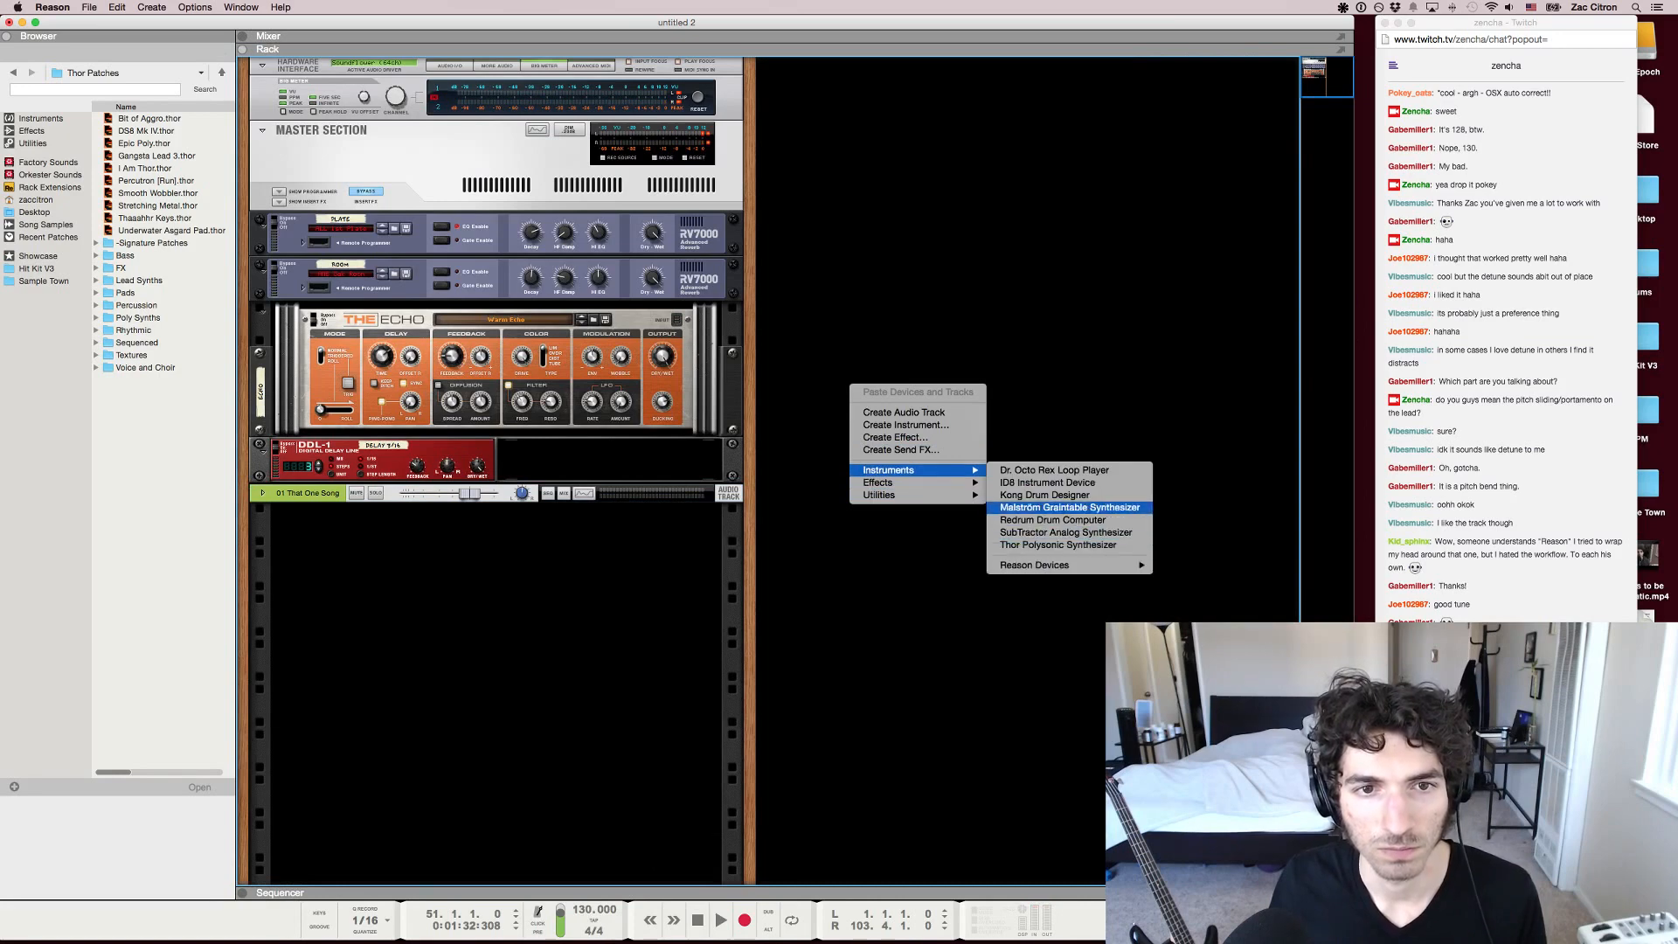
{"action": "left_click", "coordinate": [1052, 519]}
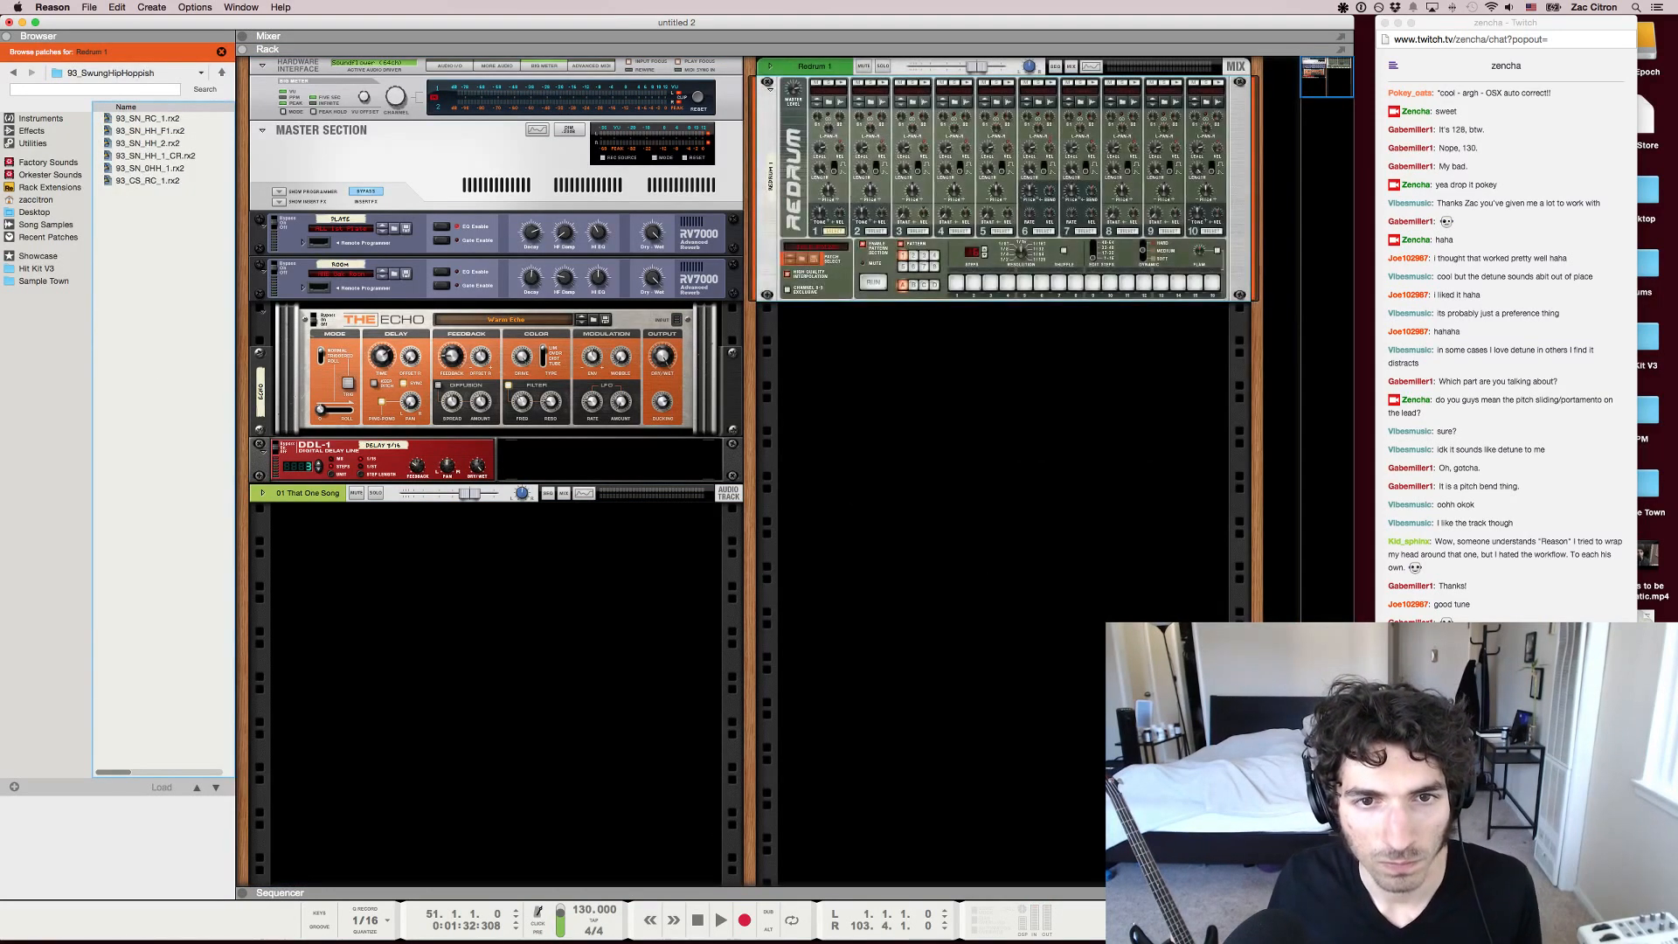
{"action": "left_click", "coordinate": [829, 103]}
{"action": "left_click", "coordinate": [957, 282]}
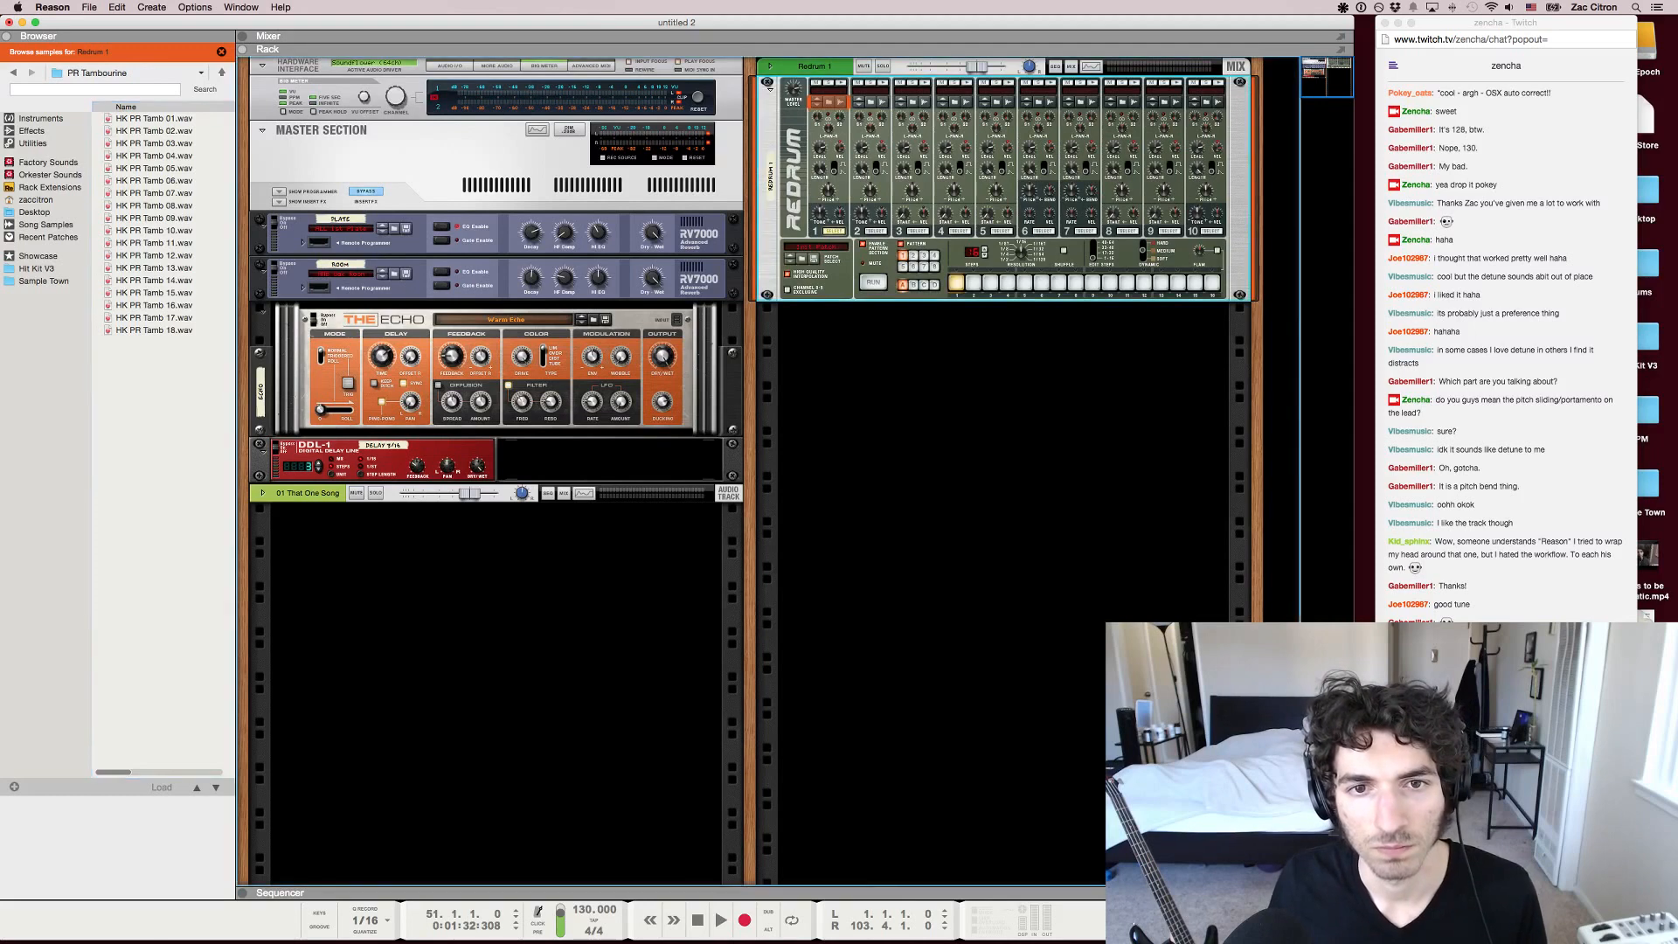
Browse from the tambourine samples to the HH Open folder under HK Hi Hats in HIT KIT V3 WAV
{"action": "left_click", "coordinate": [154, 231]}
{"action": "left_click", "coordinate": [14, 72]}
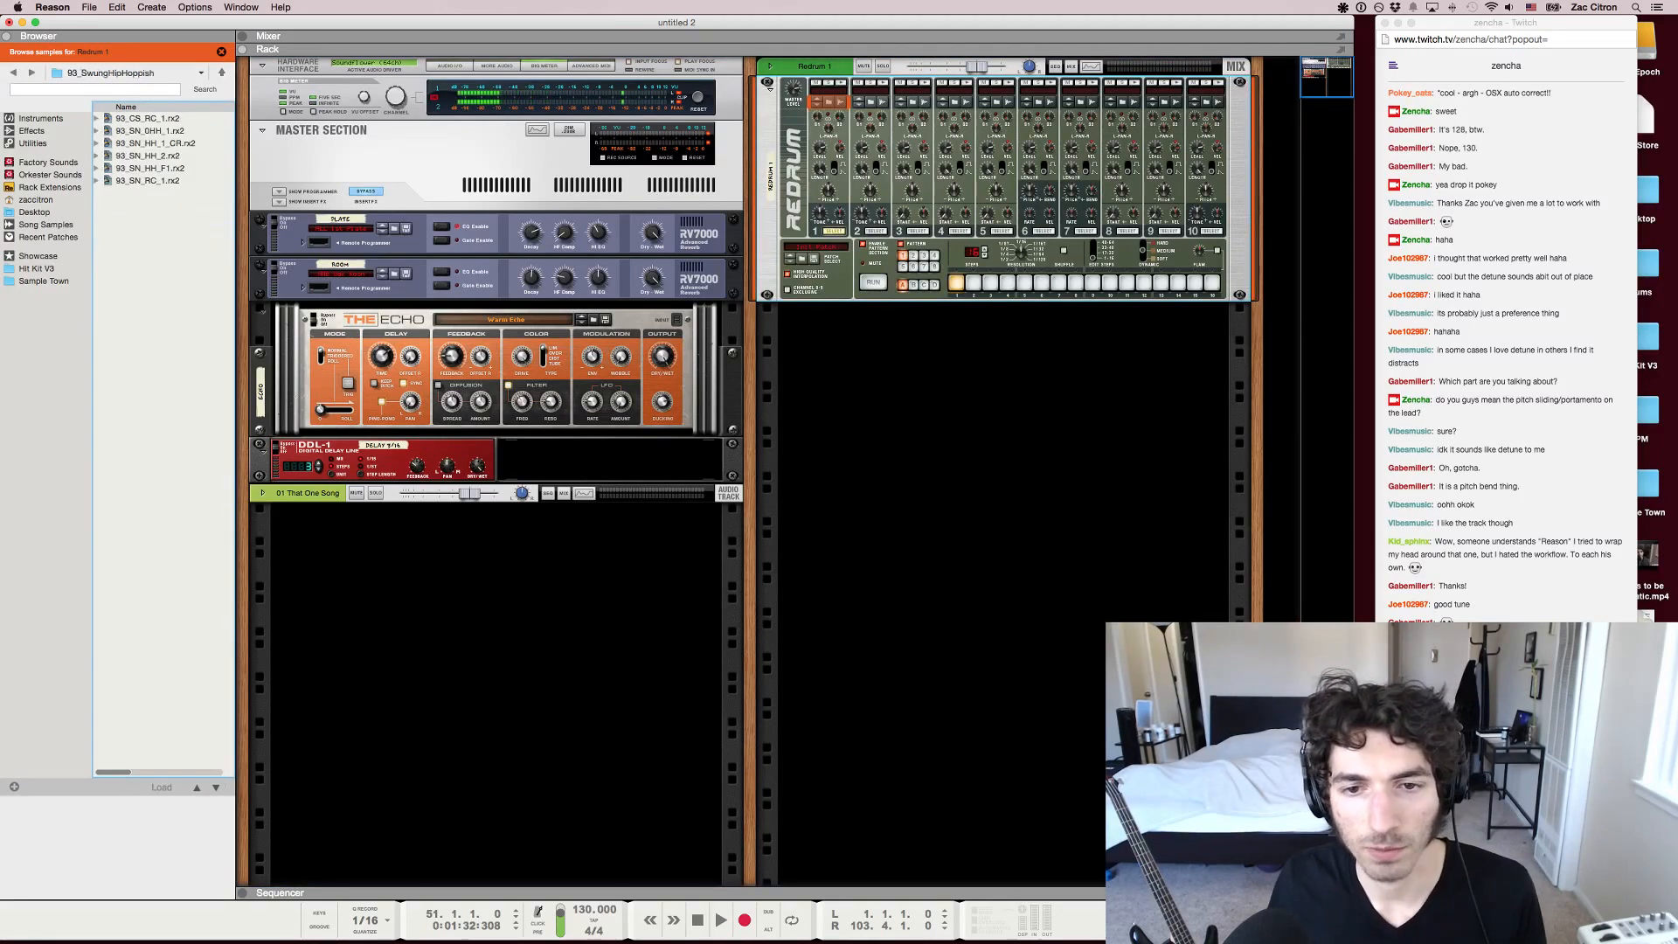
{"action": "left_click", "coordinate": [14, 72]}
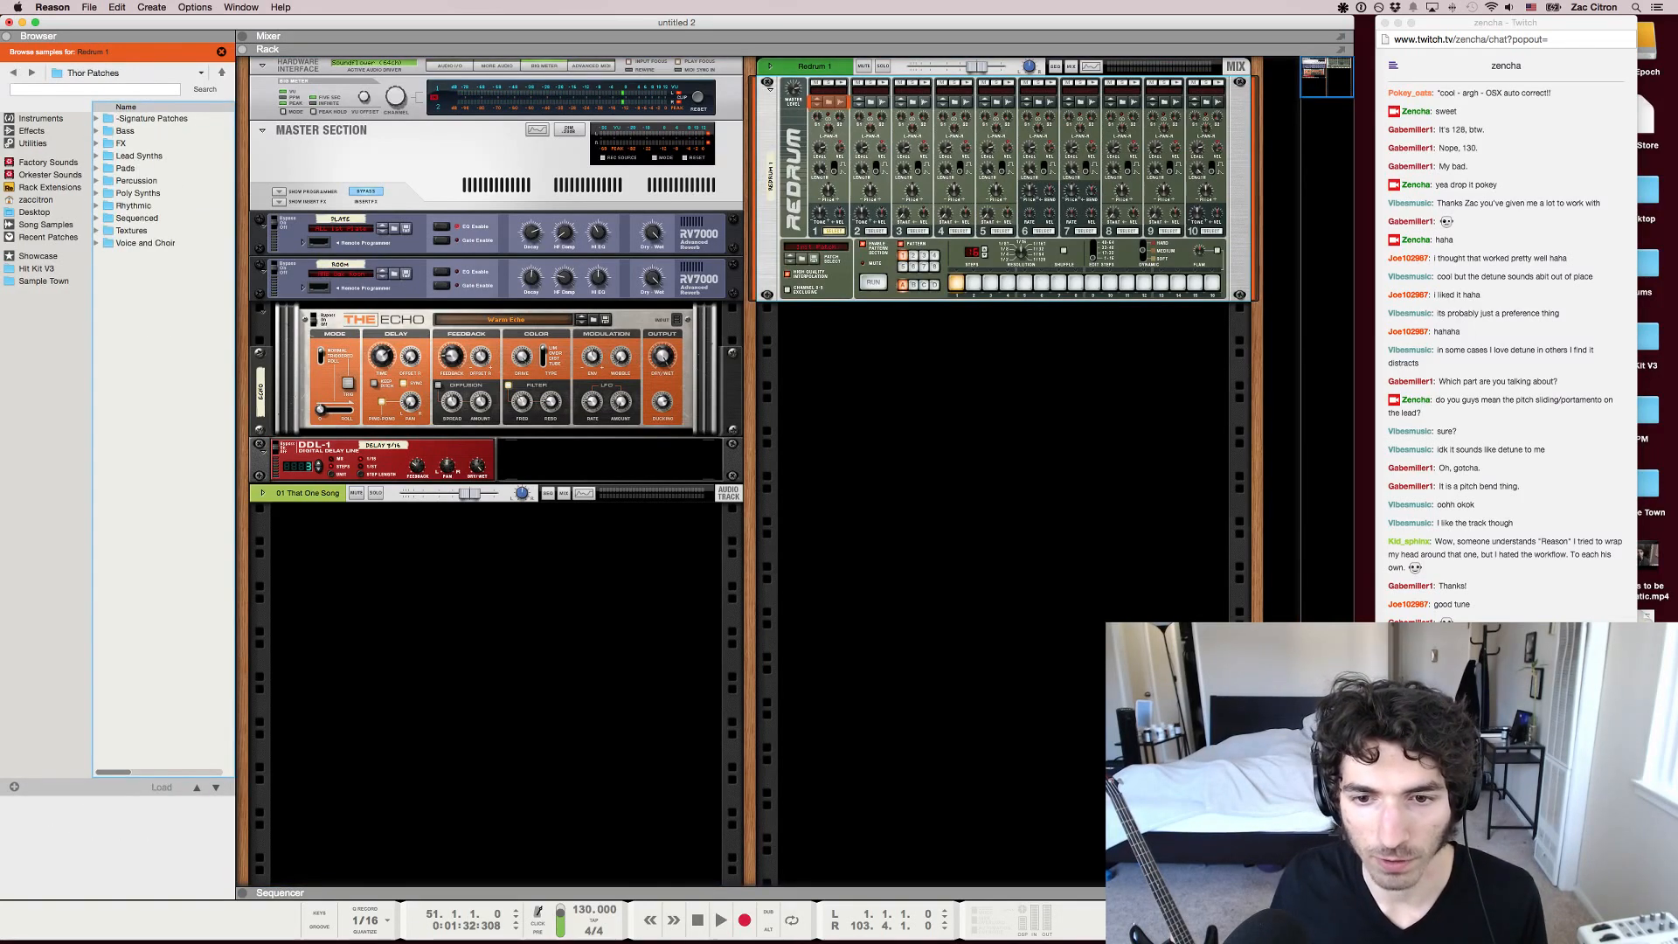
{"action": "left_click", "coordinate": [14, 73]}
{"action": "left_click", "coordinate": [36, 269]}
{"action": "double_click", "coordinate": [147, 131]}
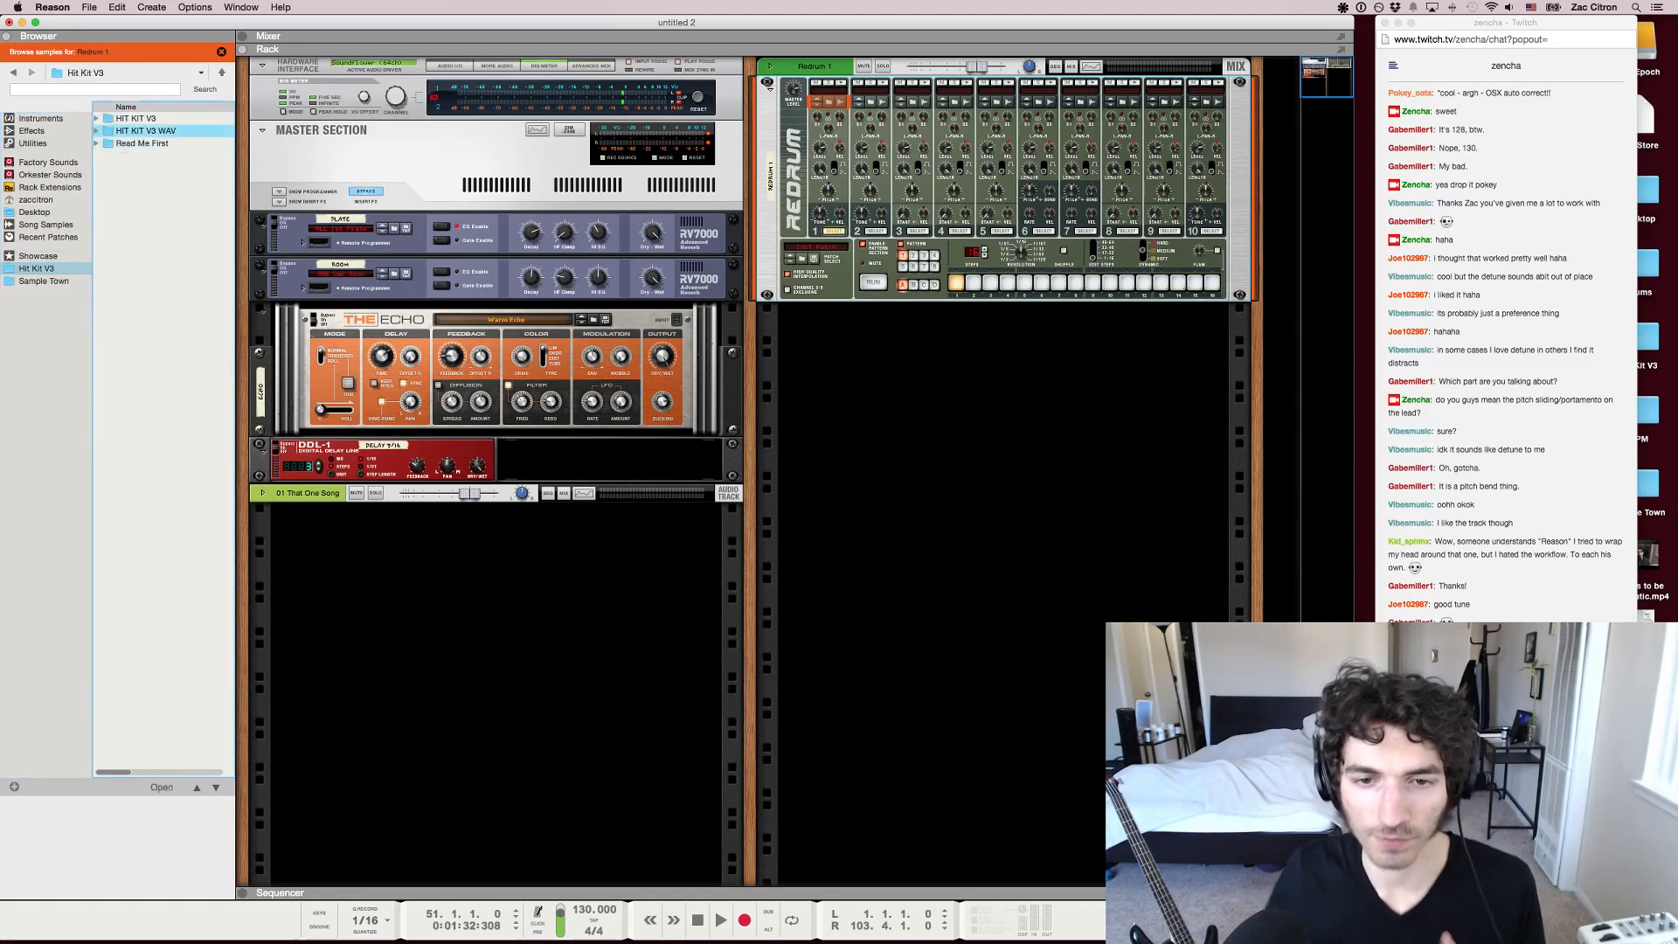
{"action": "double_click", "coordinate": [138, 206]}
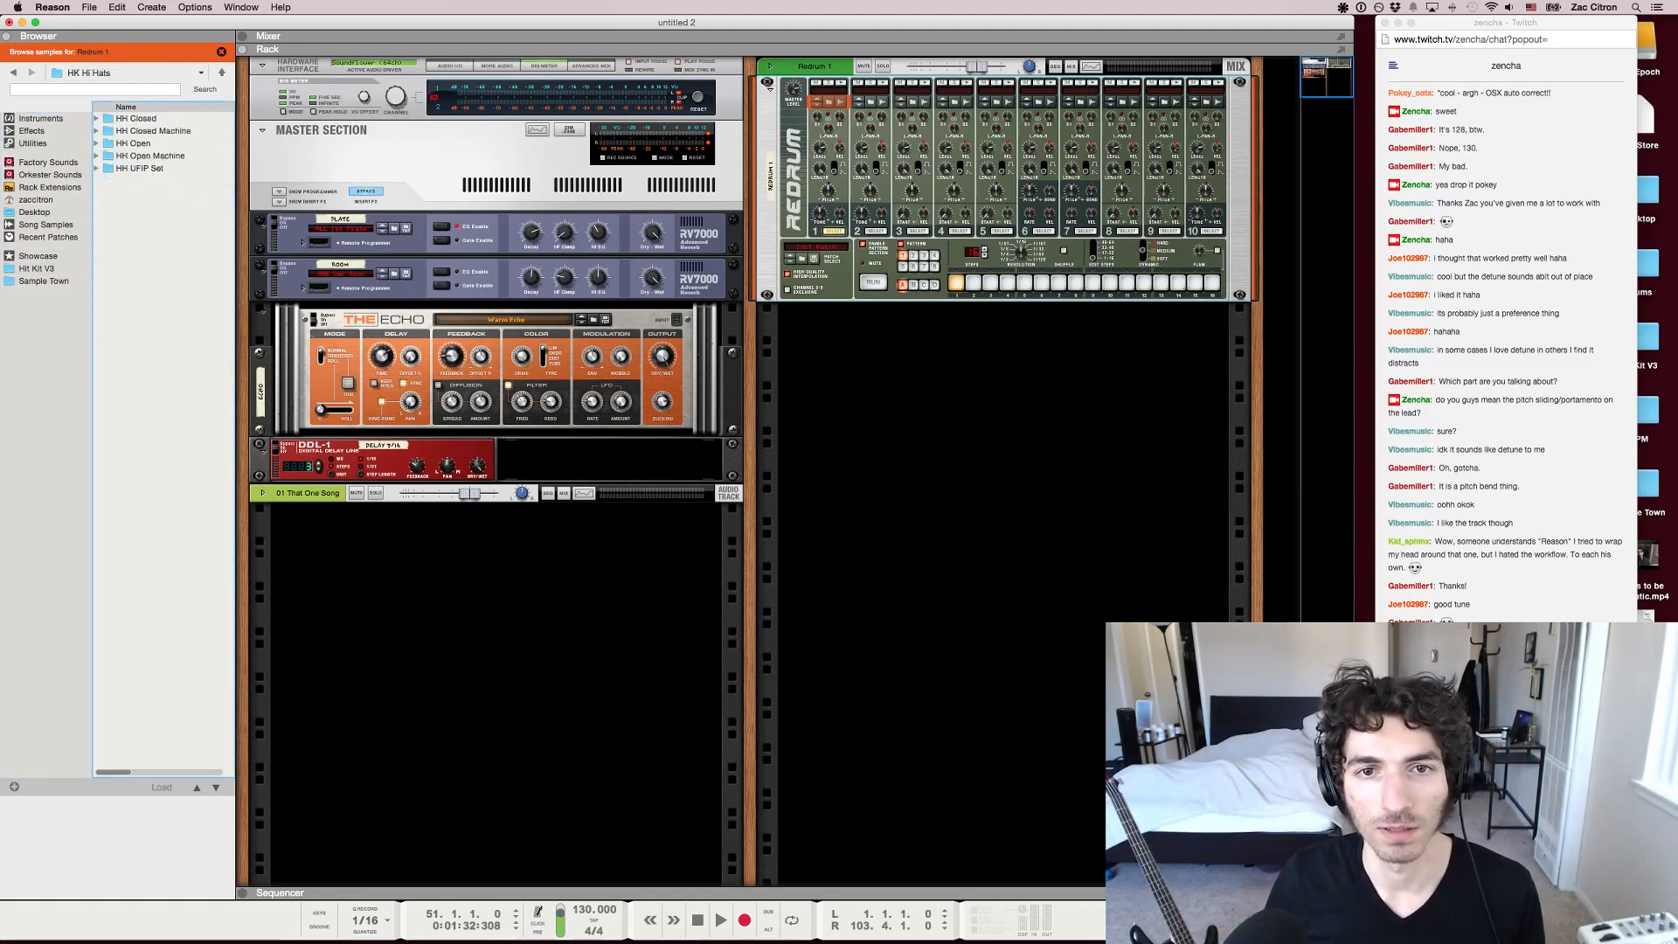
{"action": "double_click", "coordinate": [133, 144]}
Audition several open hi-hat samples for Redrum and settle on HK HH OP 012.wav
{"action": "left_click", "coordinate": [153, 193]}
{"action": "left_click", "coordinate": [153, 293]}
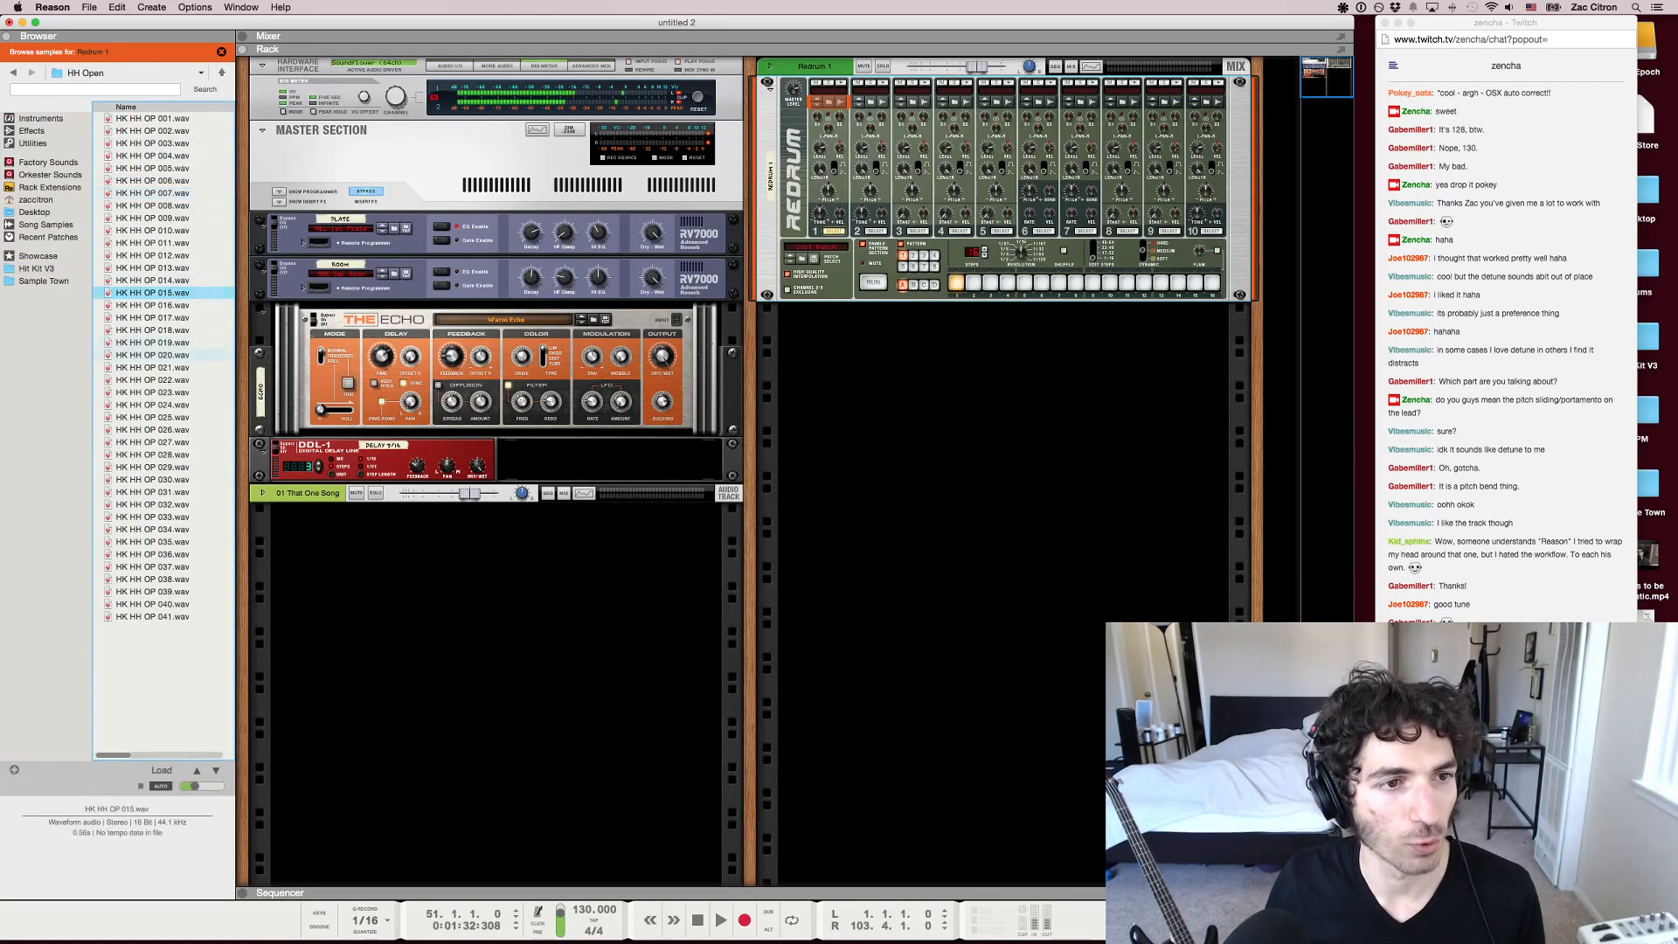
{"action": "left_click", "coordinate": [153, 205]}
{"action": "left_click", "coordinate": [153, 243]}
{"action": "left_click", "coordinate": [153, 205]}
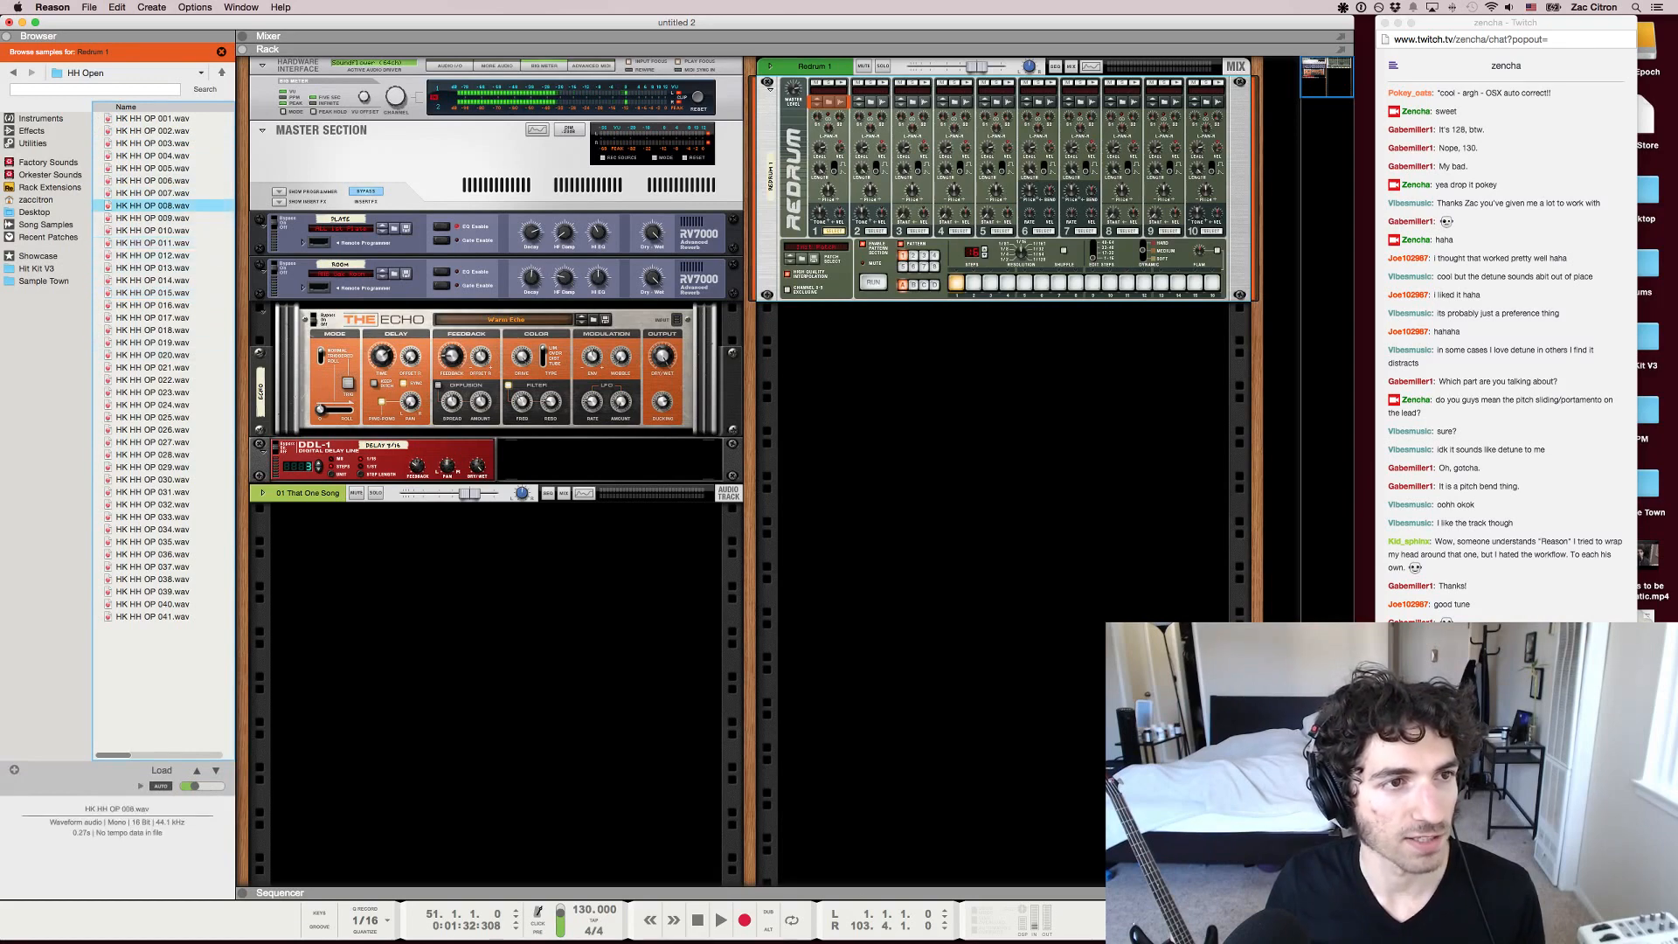
{"action": "left_click", "coordinate": [153, 194]}
{"action": "left_click", "coordinate": [153, 317]}
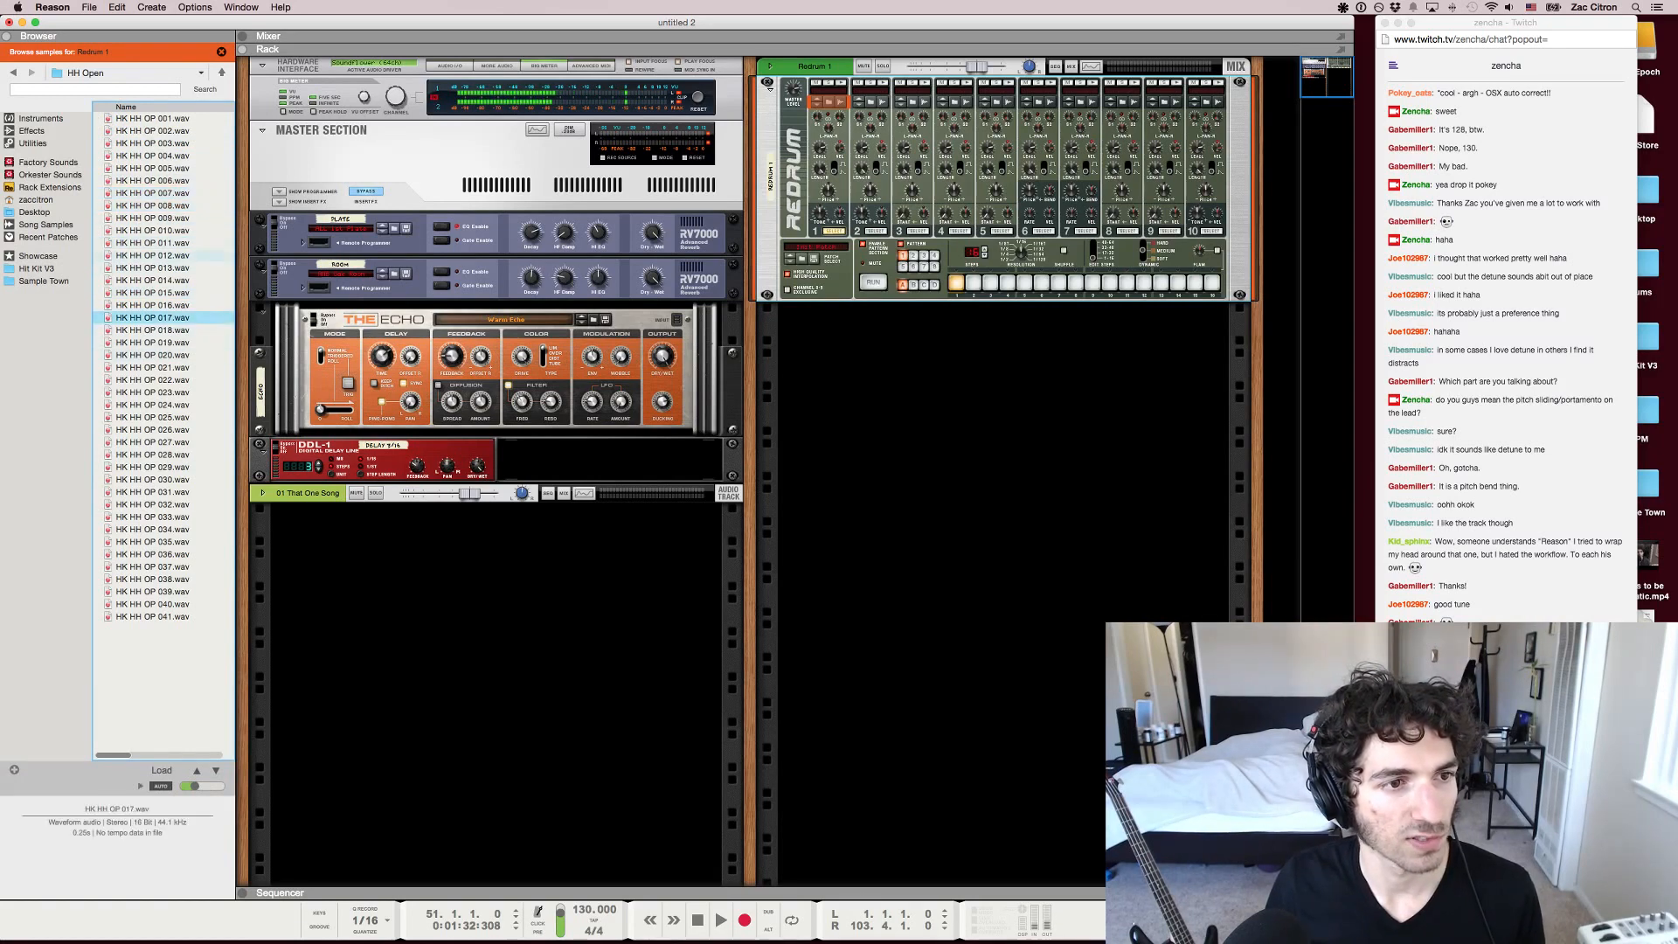
{"action": "left_click", "coordinate": [153, 206]}
{"action": "left_click", "coordinate": [153, 256]}
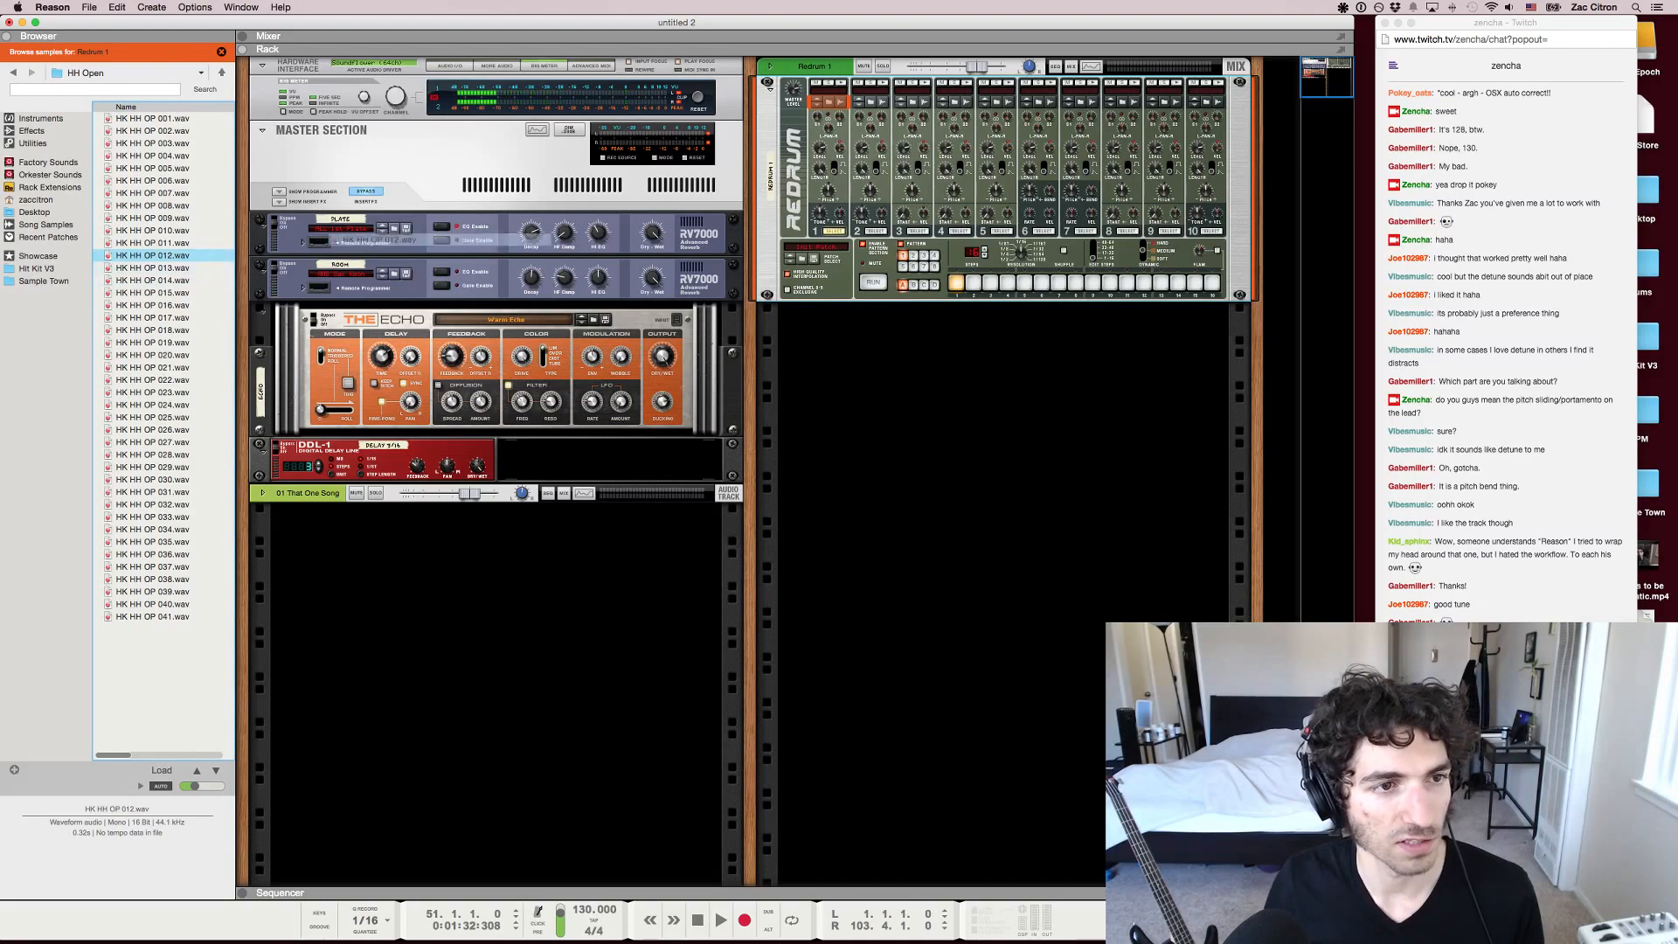
Switch on Redrum pattern steps 5, 9 and 13, and play the song from bar 51 with the mixer in view
{"action": "left_click", "coordinate": [1008, 282]}
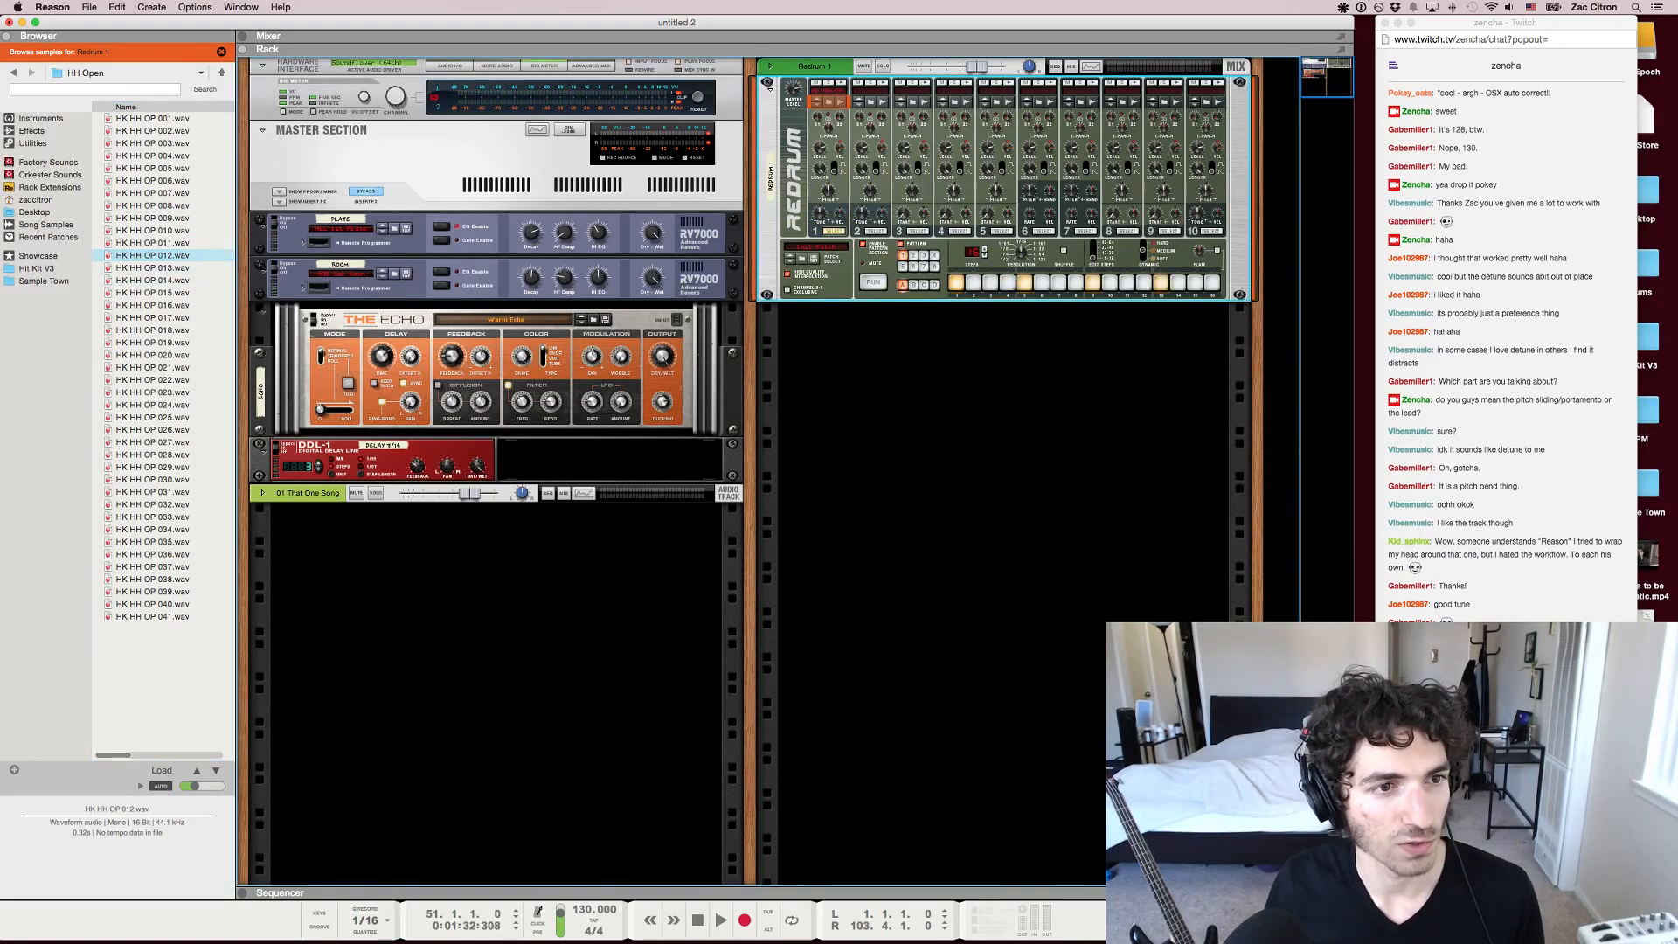
{"action": "key", "text": "space"}
{"action": "key", "text": "F5"}
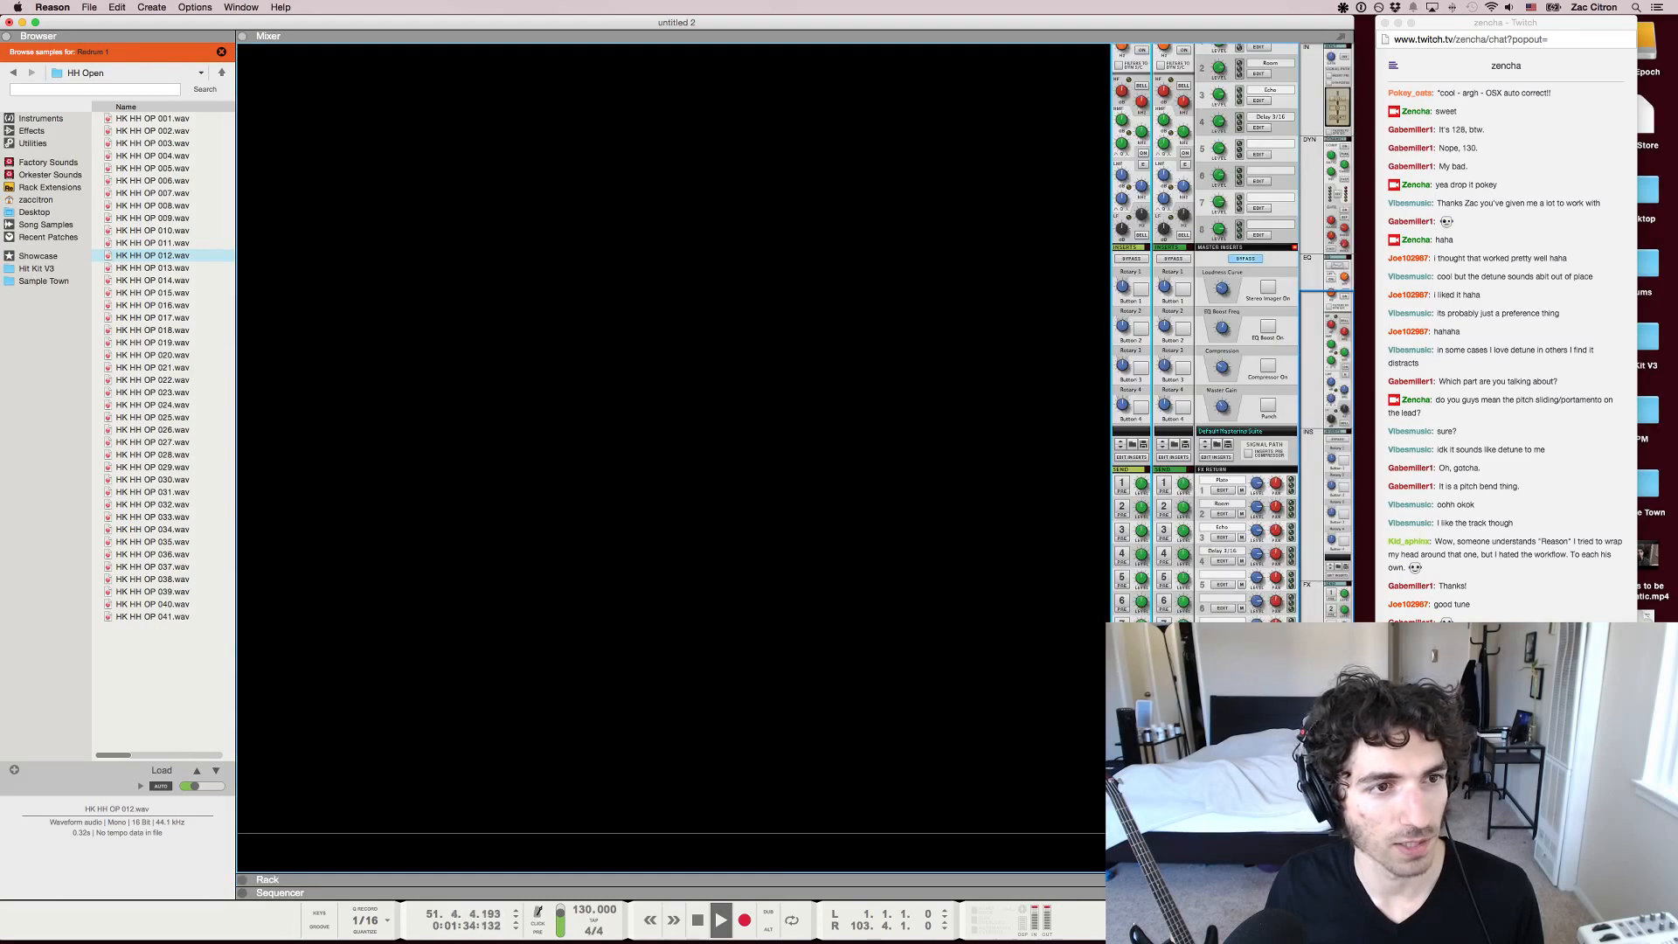
{"action": "key", "text": "Escape"}
{"action": "key", "text": "space"}
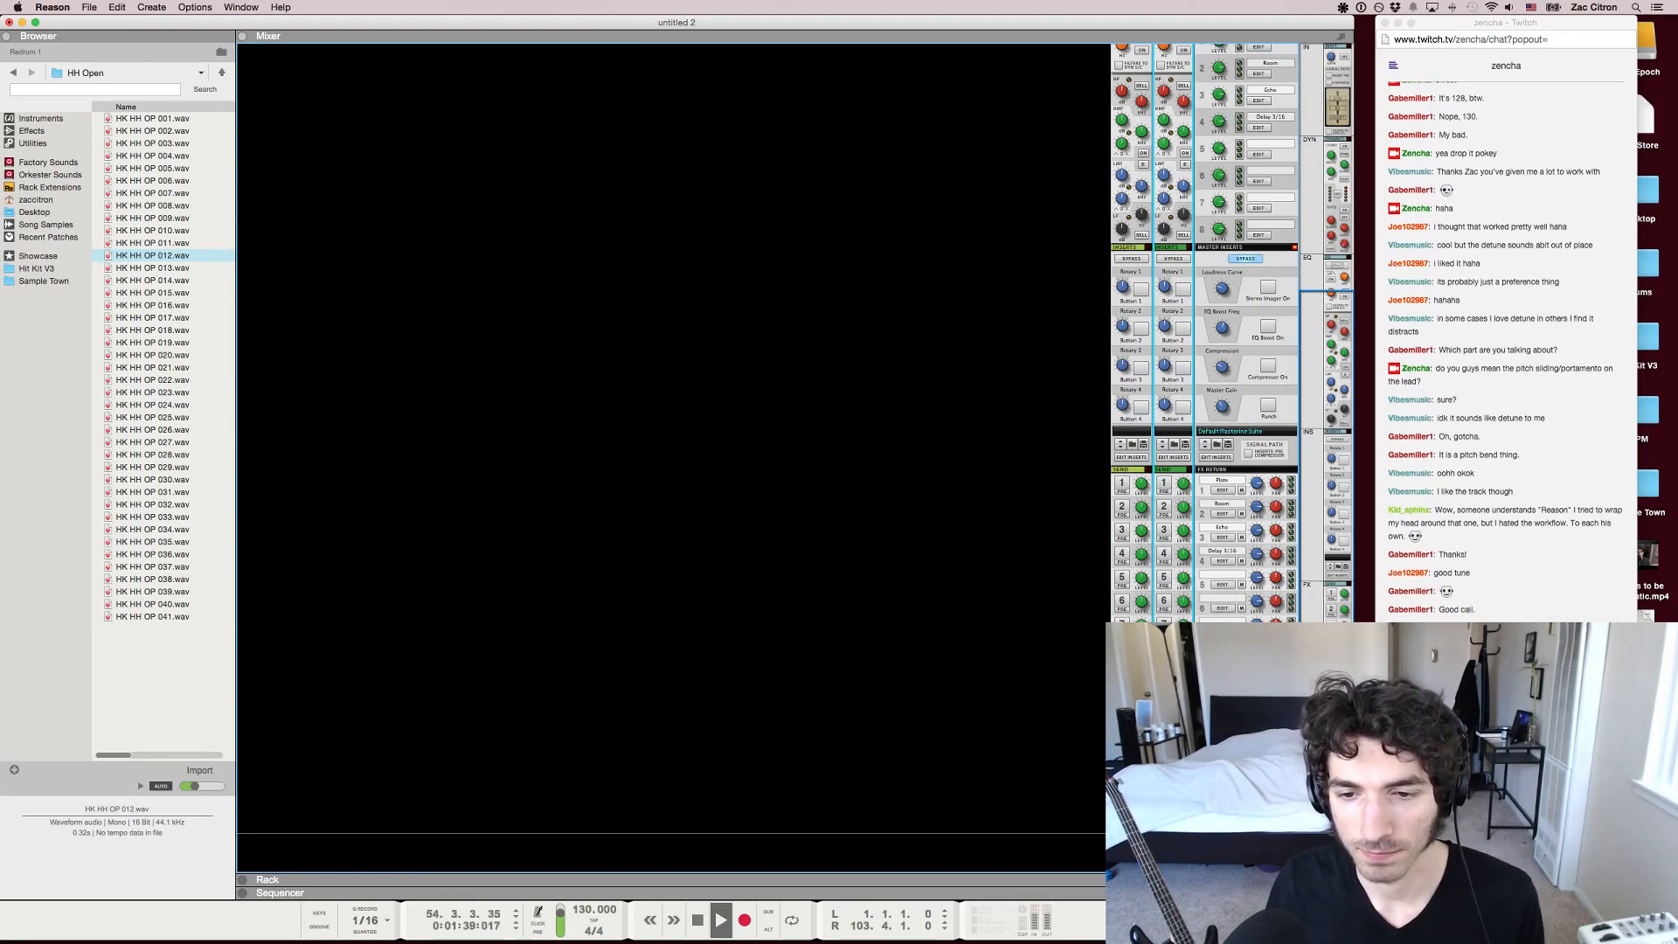
Create a Thor Polysonic Synthesizer below the Redrum in the rack
{"action": "key", "text": "F6"}
{"action": "right_click", "coordinate": [817, 388]}
{"action": "mouse_move", "coordinate": [853, 471]}
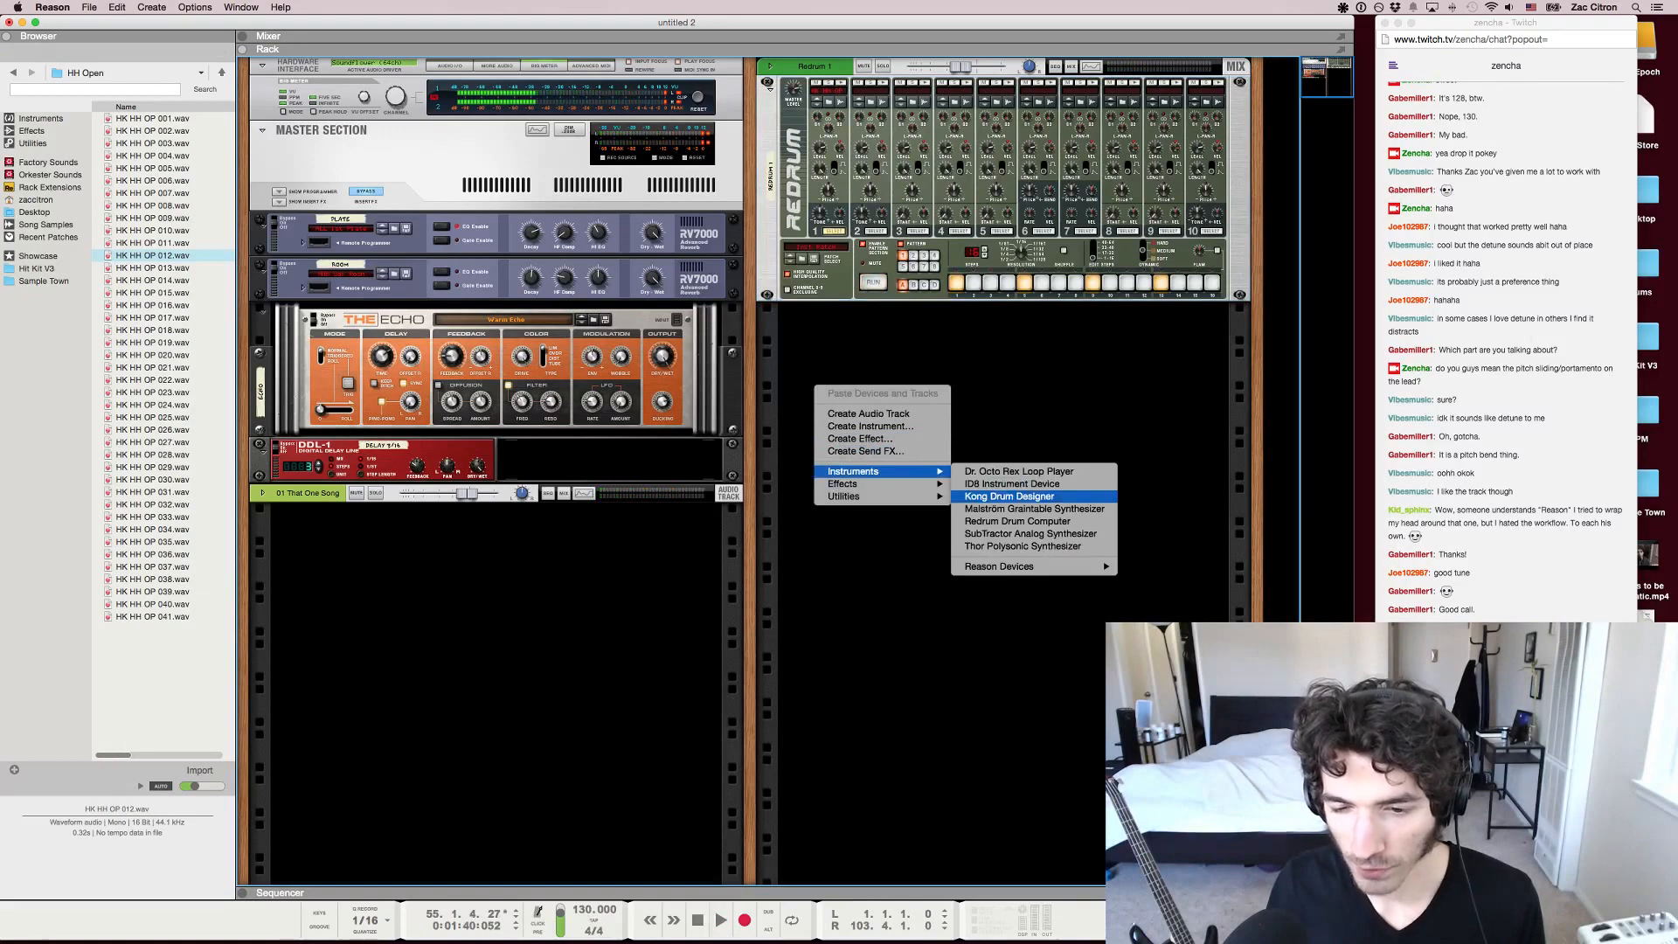
{"action": "left_click", "coordinate": [1023, 545]}
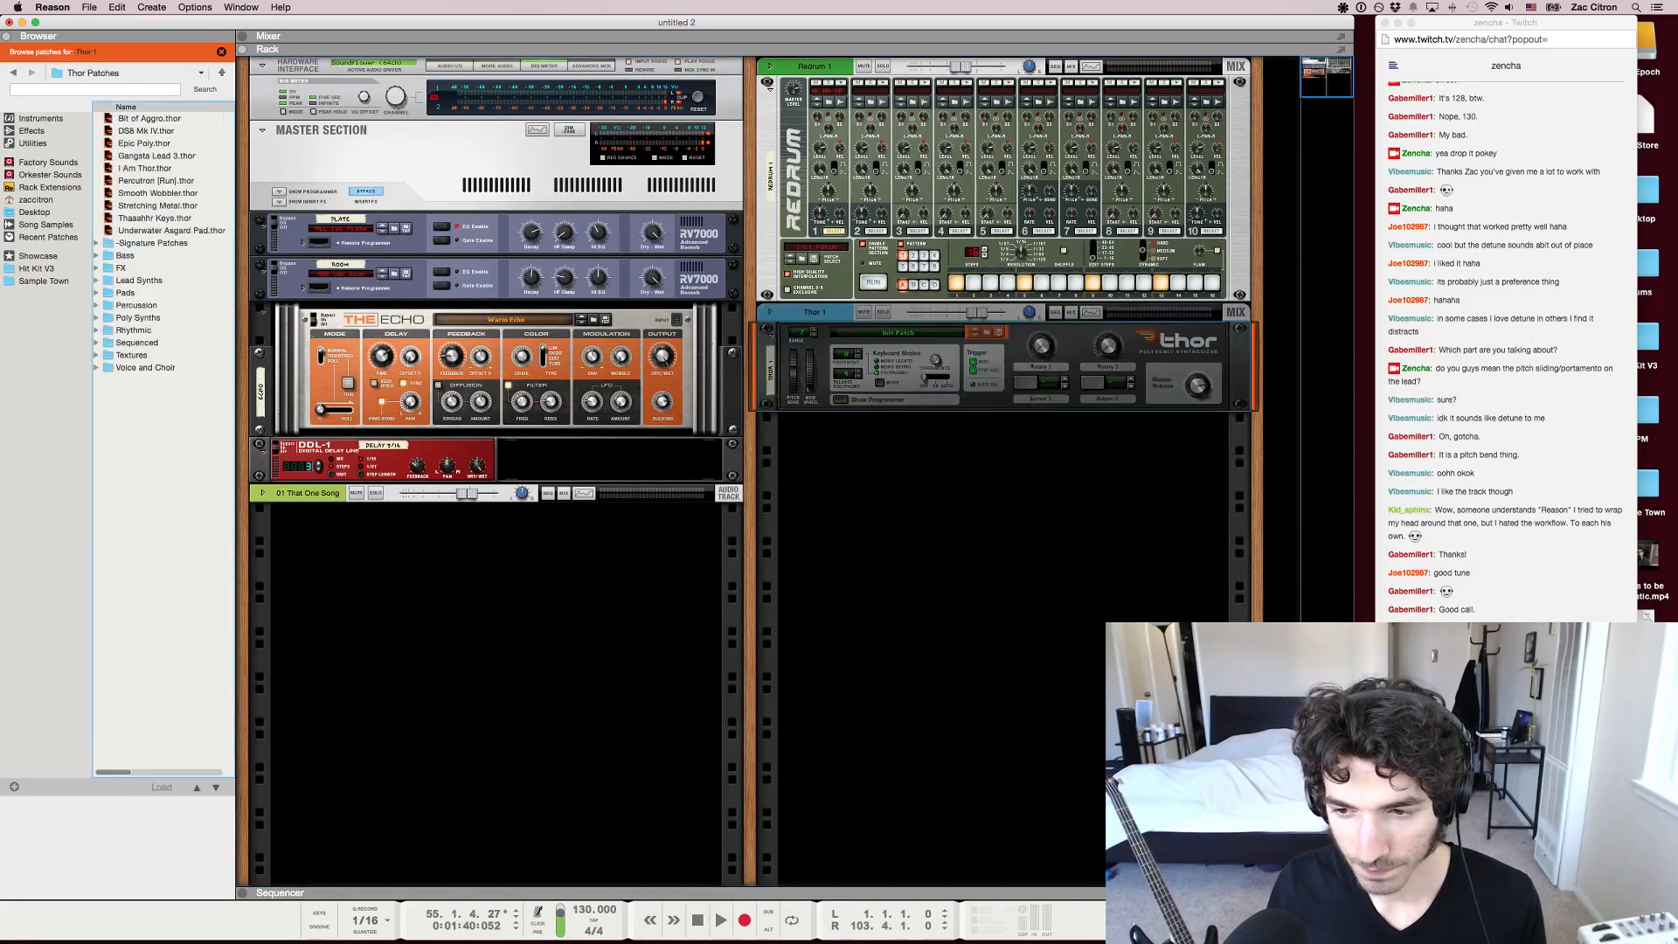
Bring up the on-screen piano keys and try notes on the new Thor, alone and against the playing song
{"action": "key", "text": "F4"}
{"action": "key", "text": "d"}
{"action": "key", "text": "e"}
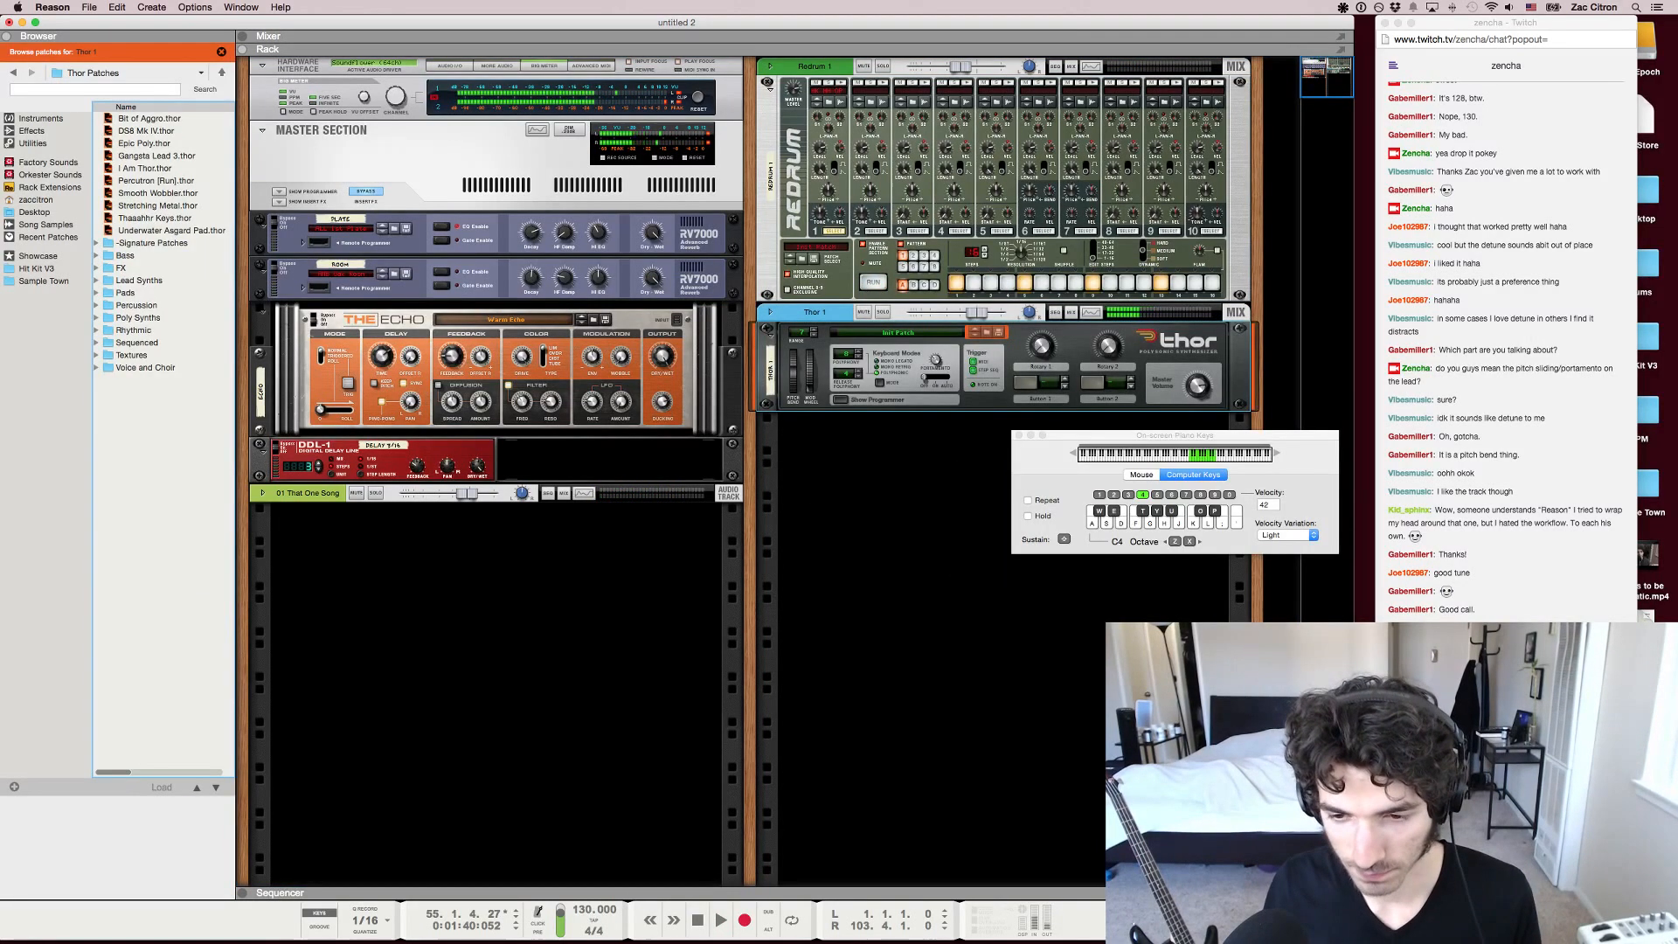
{"action": "key", "text": "space"}
{"action": "key", "text": "s"}
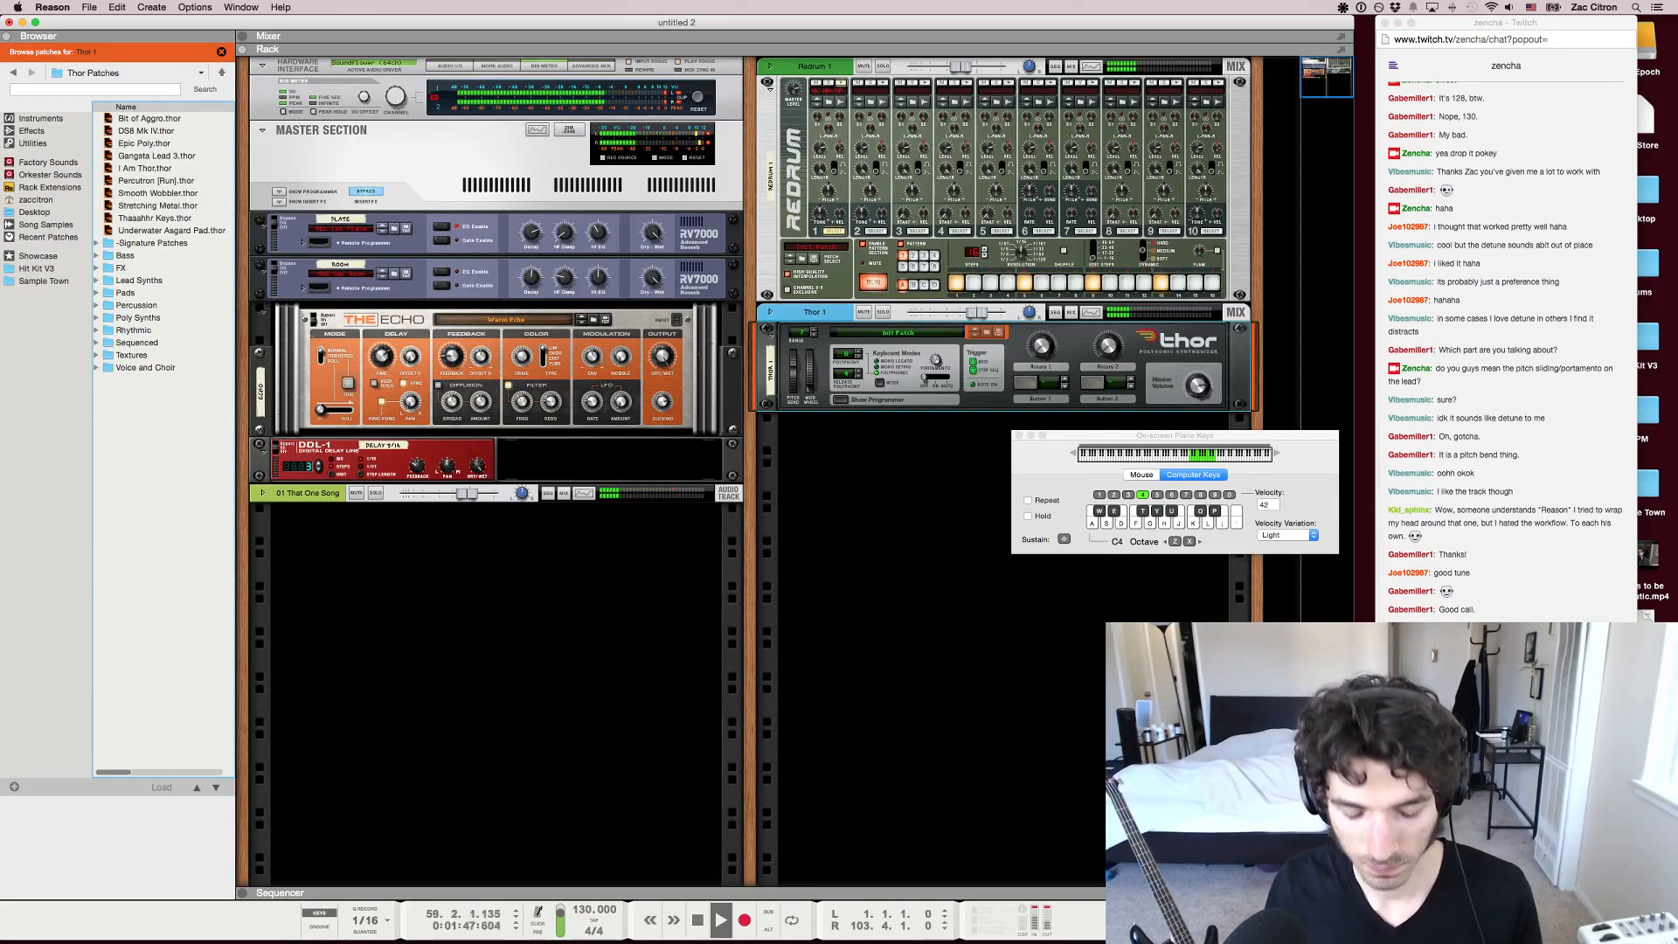
{"action": "key", "text": "space"}
Isolate the song clip from bar 51 to 59 as the loop range and play it with the rack in view
{"action": "key", "text": "F7"}
{"action": "left_click_drag", "start_coordinate": [1101, 234], "coordinate": [986, 234]}
{"action": "left_click", "coordinate": [870, 236]}
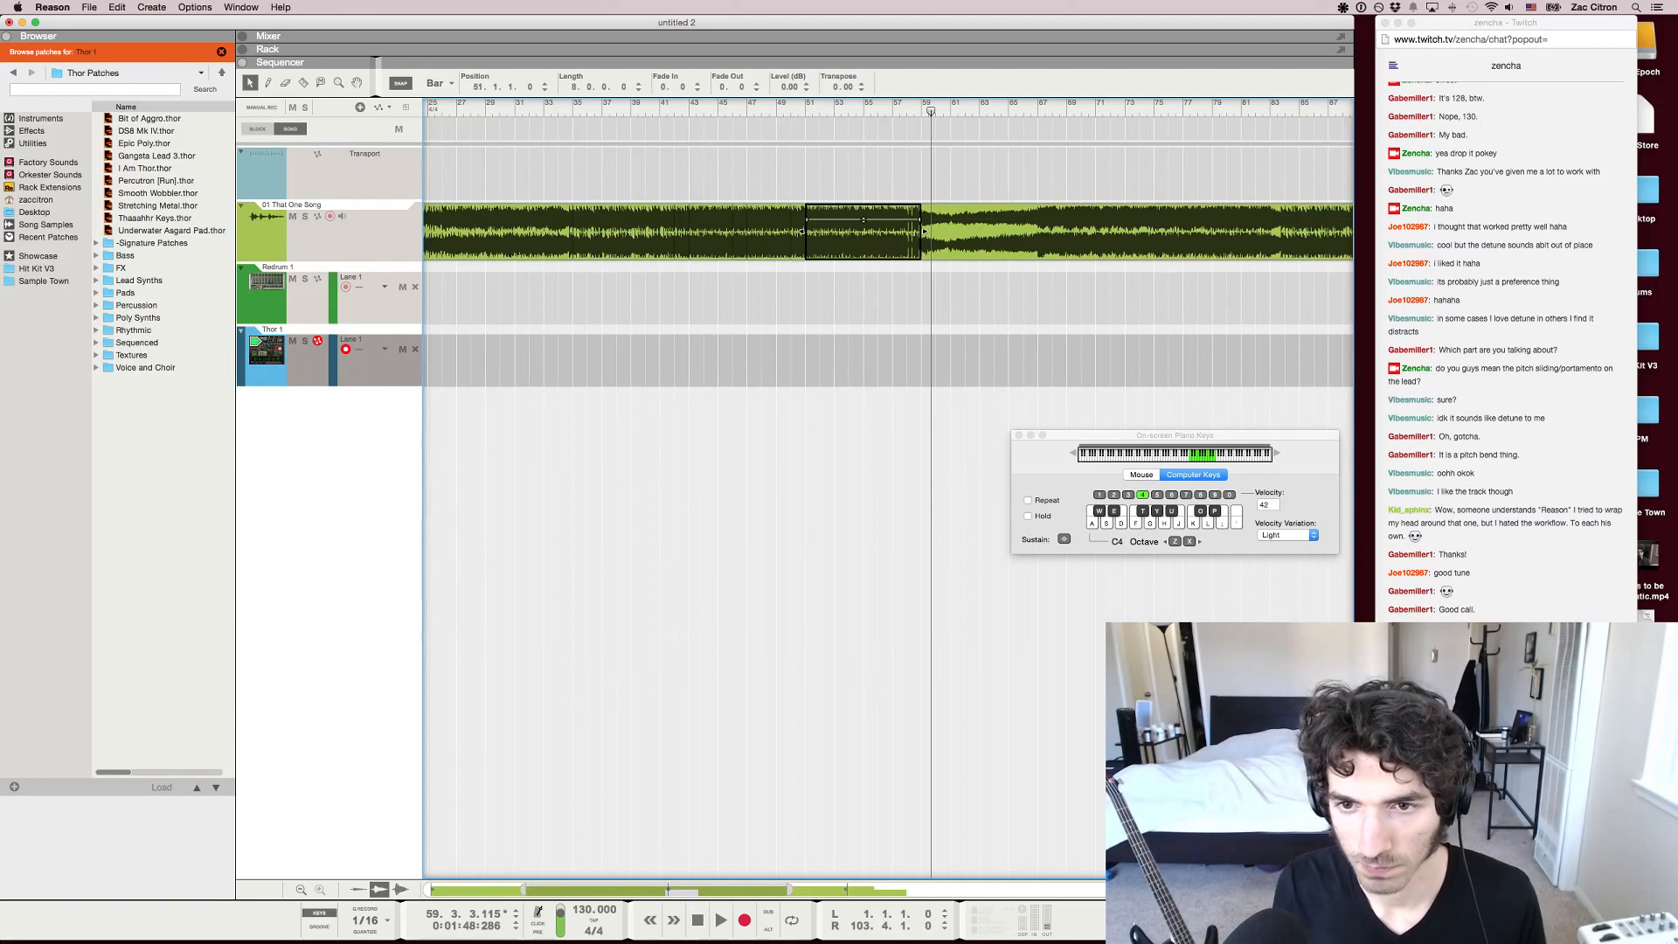
{"action": "key", "text": "F4"}
{"action": "key", "text": "p"}
{"action": "key", "text": "F6"}
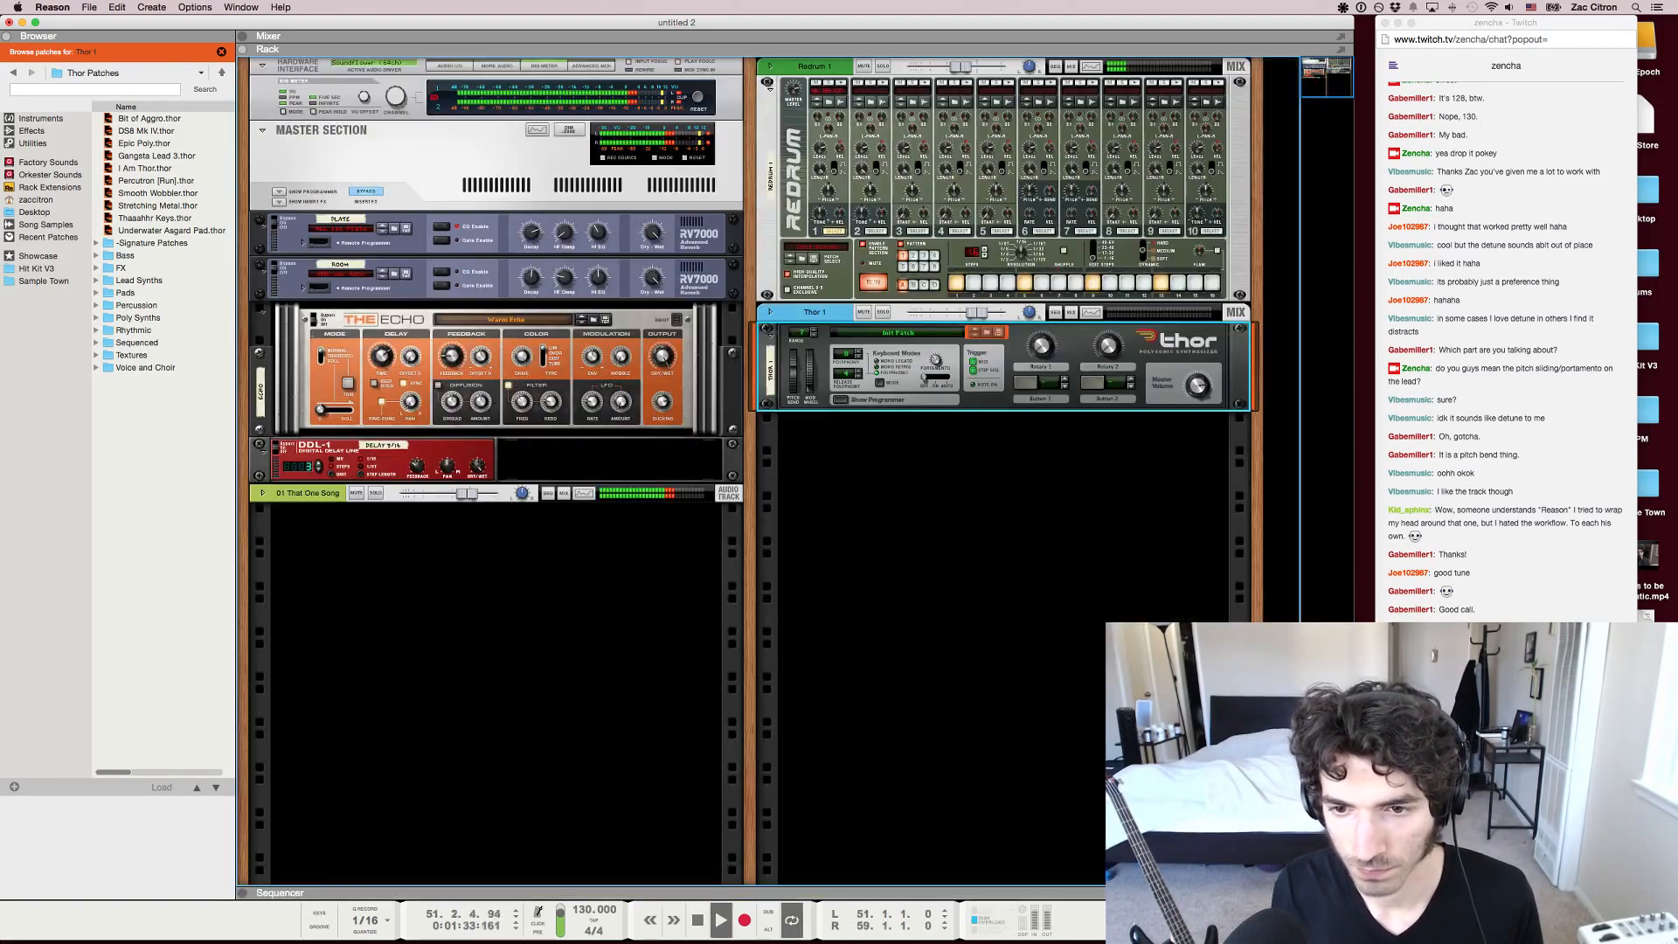
{"action": "key", "text": "Escape"}
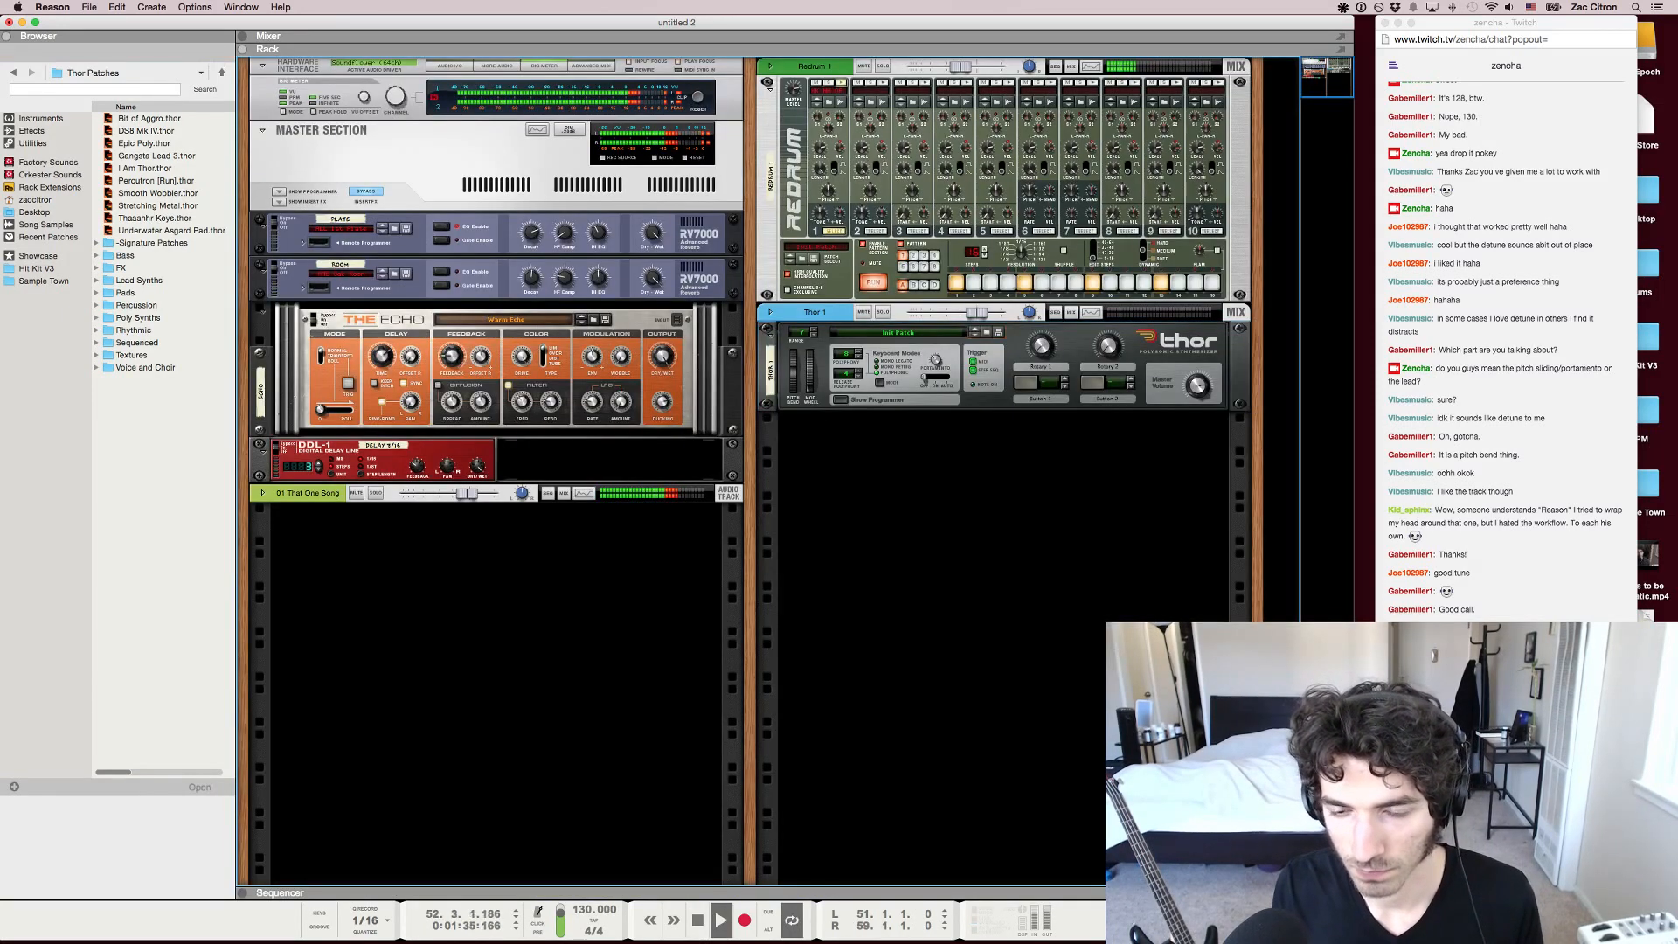
{"action": "key", "text": "space"}
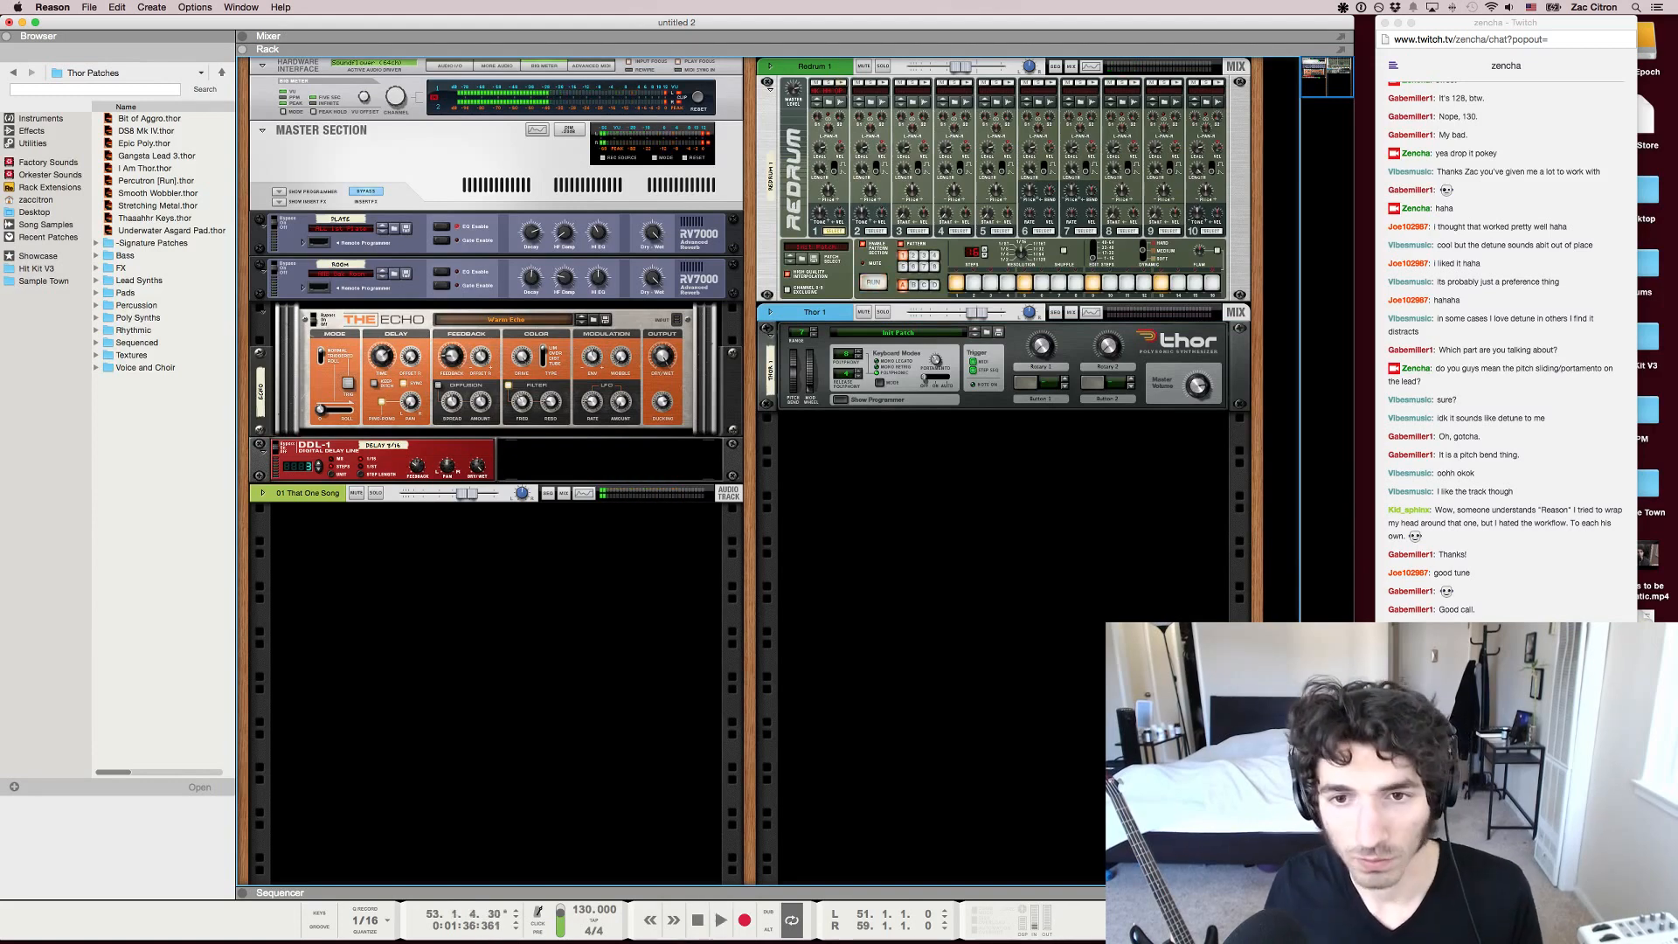
{"action": "key", "text": "space"}
Show Thor's programmer section and ask viewers in the Twitch chat "what key is this?"
{"action": "left_click", "coordinate": [840, 400]}
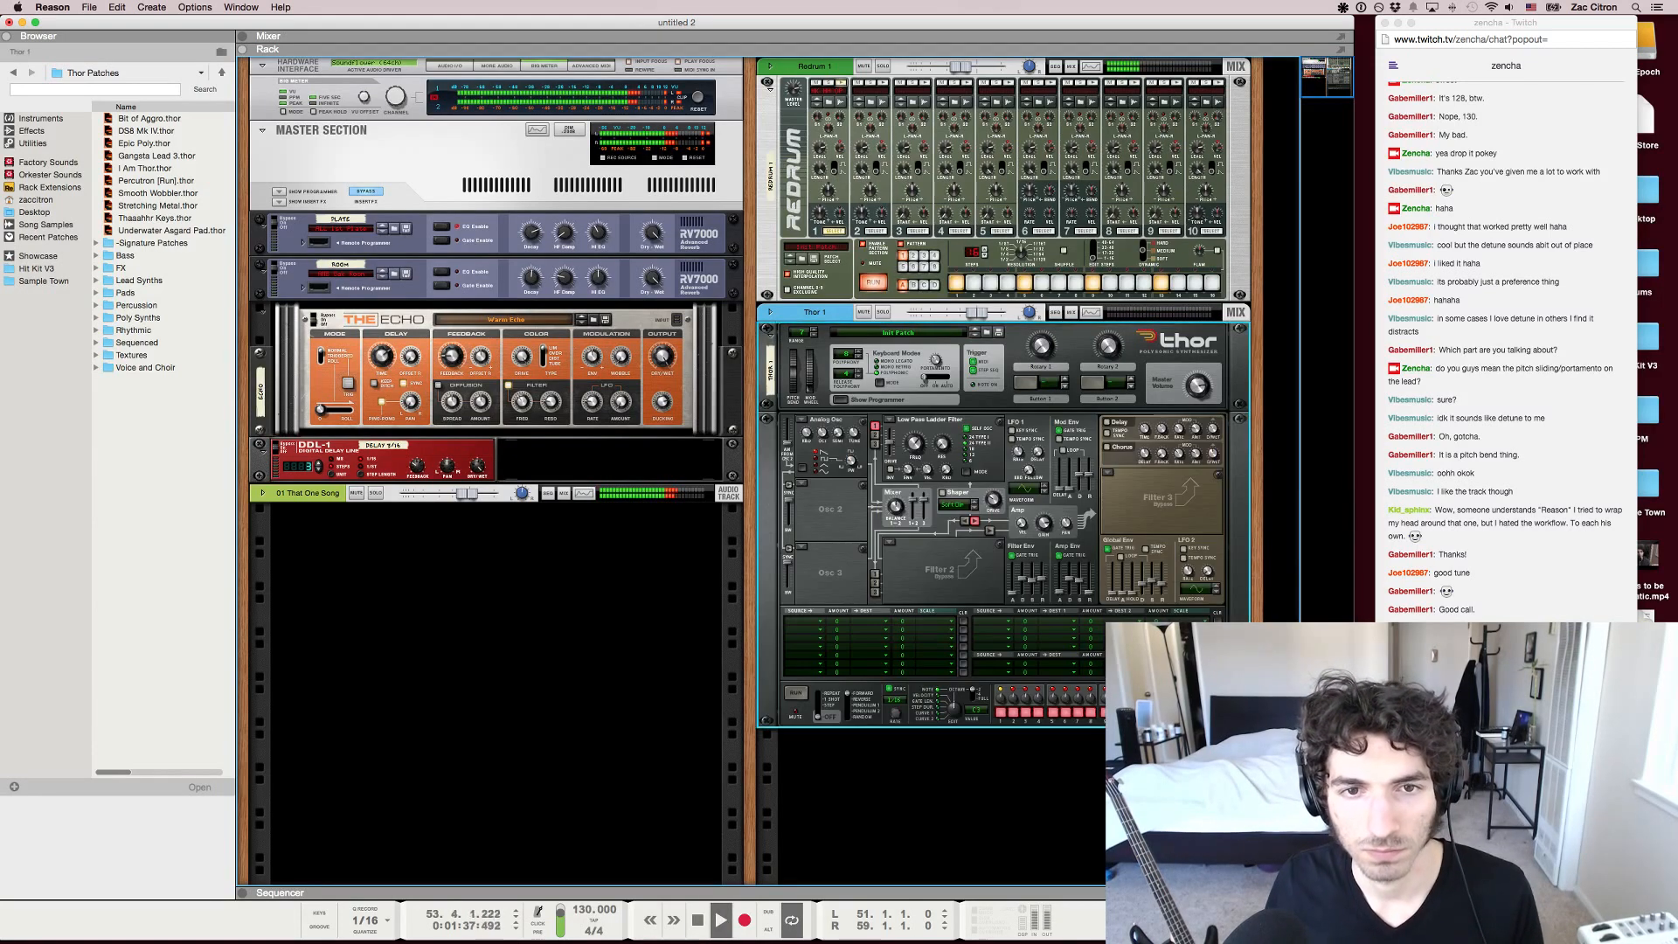
{"action": "key", "text": "space"}
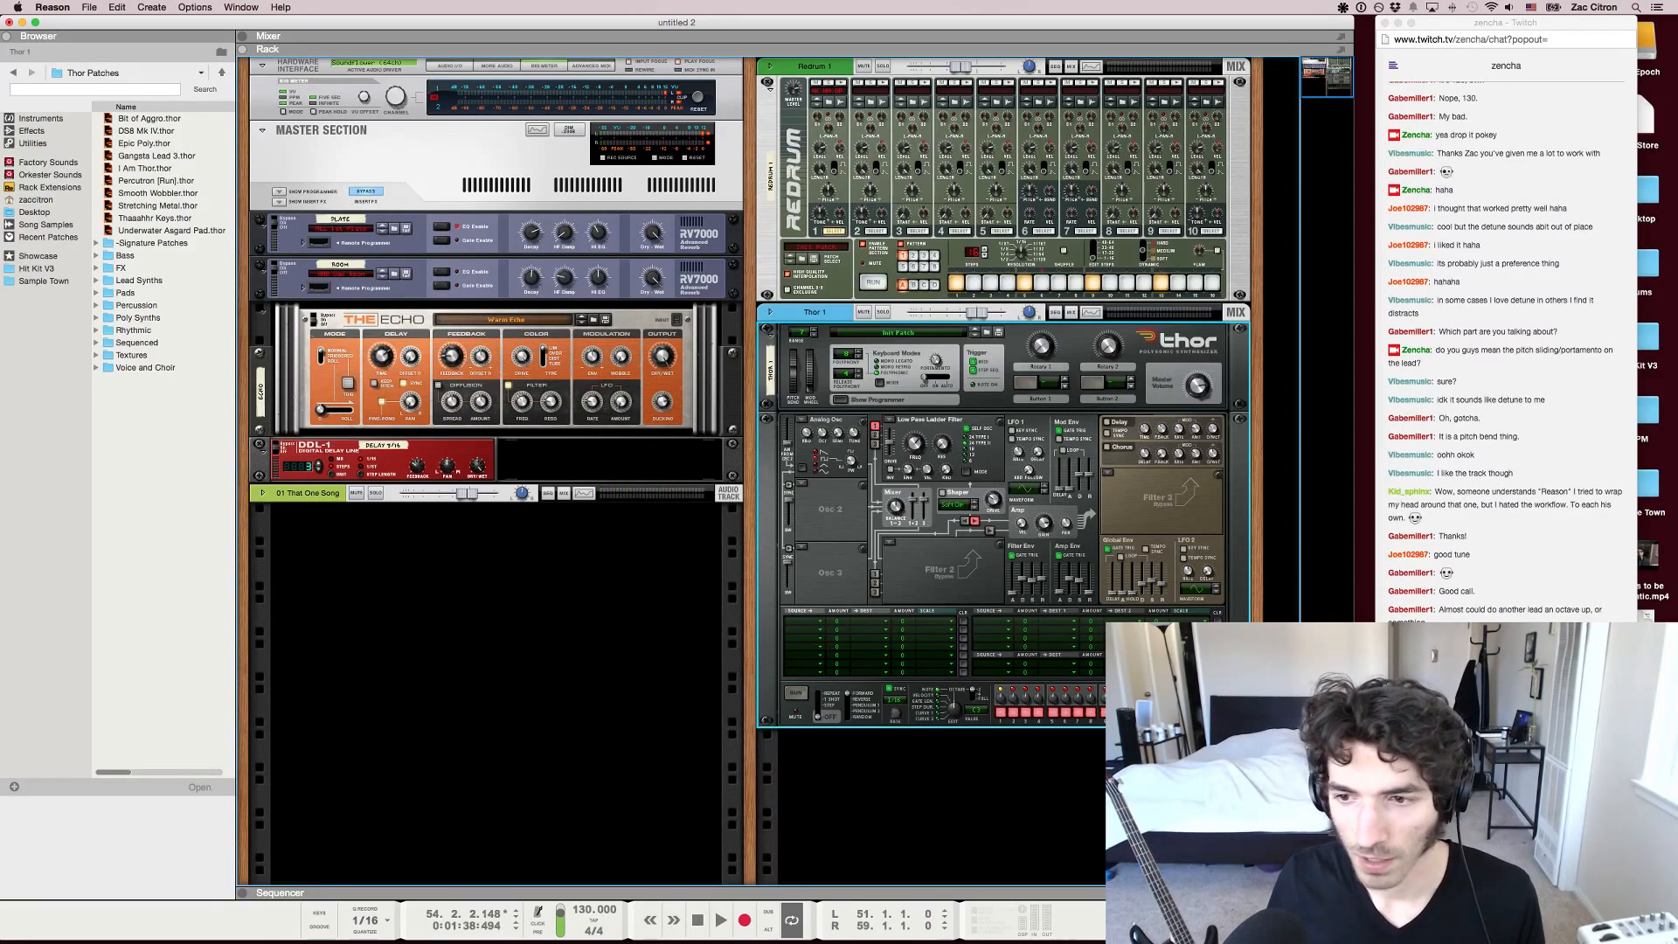
{"action": "left_click", "coordinate": [802, 484]}
{"action": "left_click", "coordinate": [802, 484]}
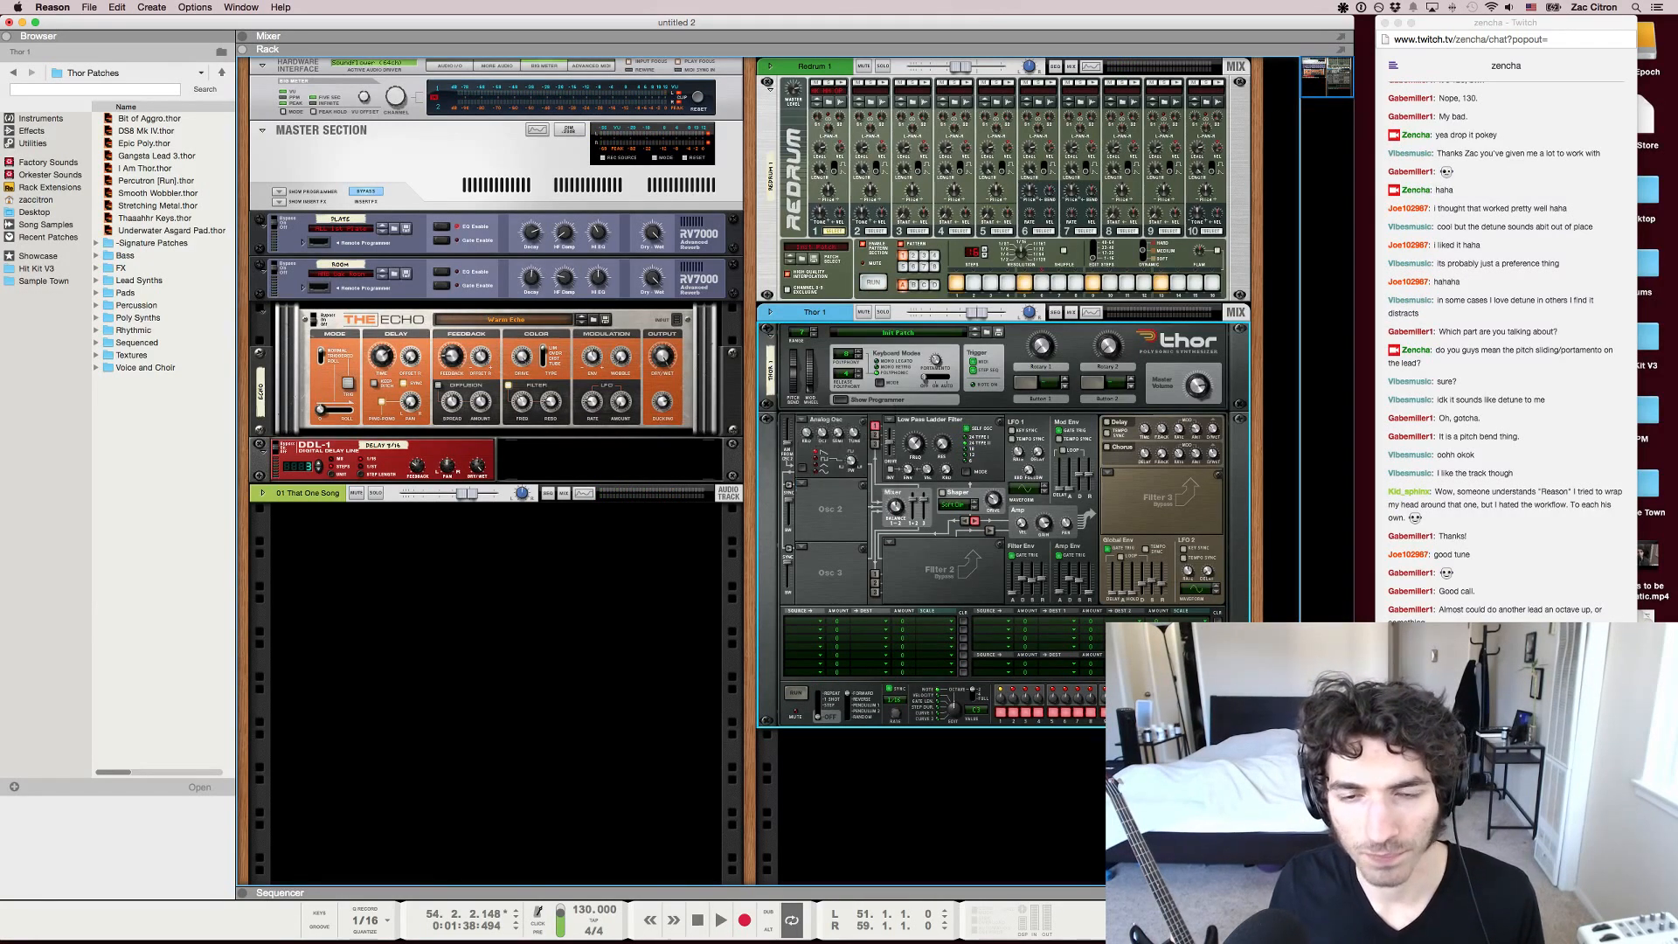
{"action": "left_click", "coordinate": [1504, 874]}
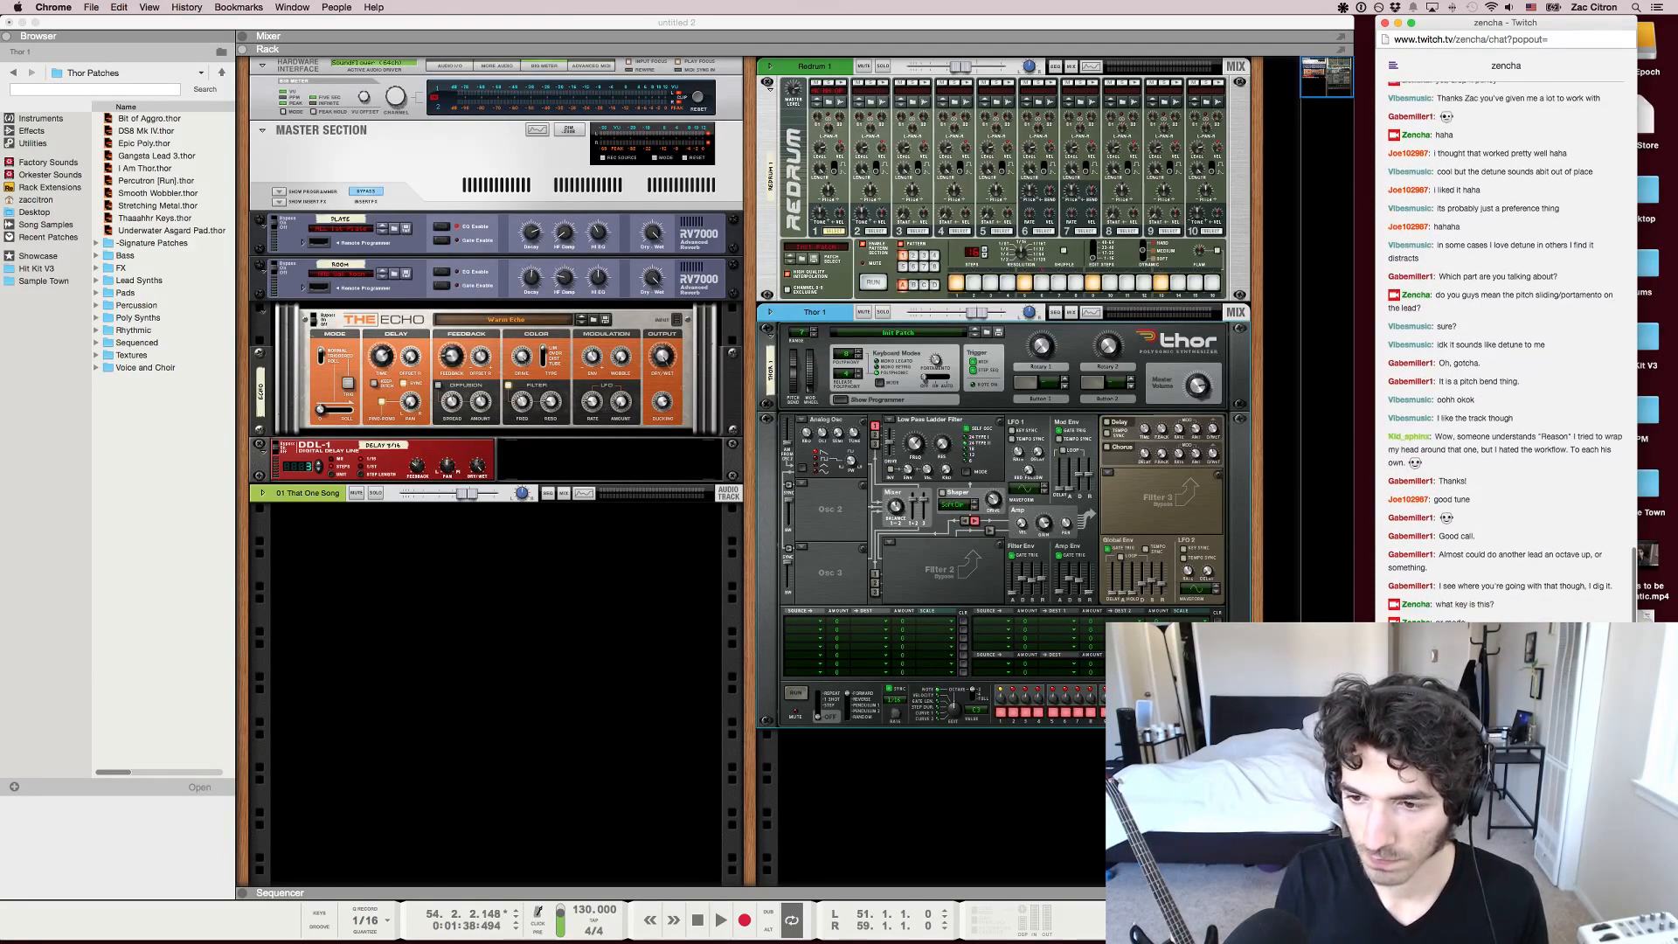
Load an Analog oscillator into Thor's empty Osc 2 and Osc 3 slots
{"action": "left_click", "coordinate": [801, 484]}
{"action": "left_click", "coordinate": [823, 425]}
{"action": "left_click", "coordinate": [802, 547]}
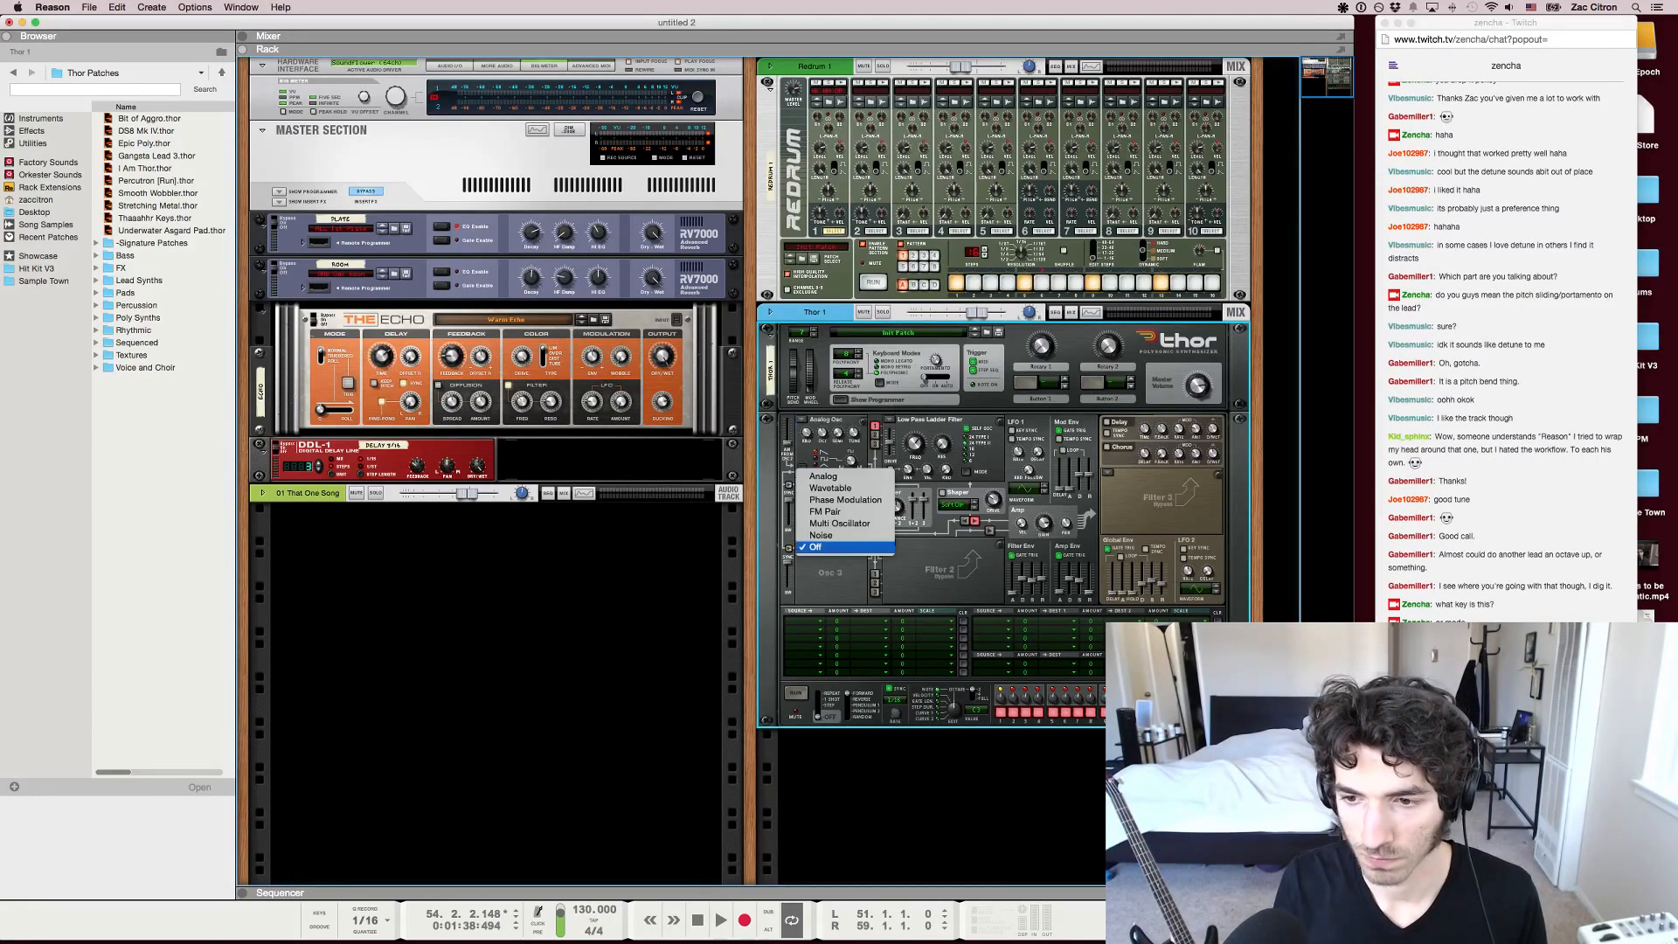
{"action": "left_click", "coordinate": [823, 477]}
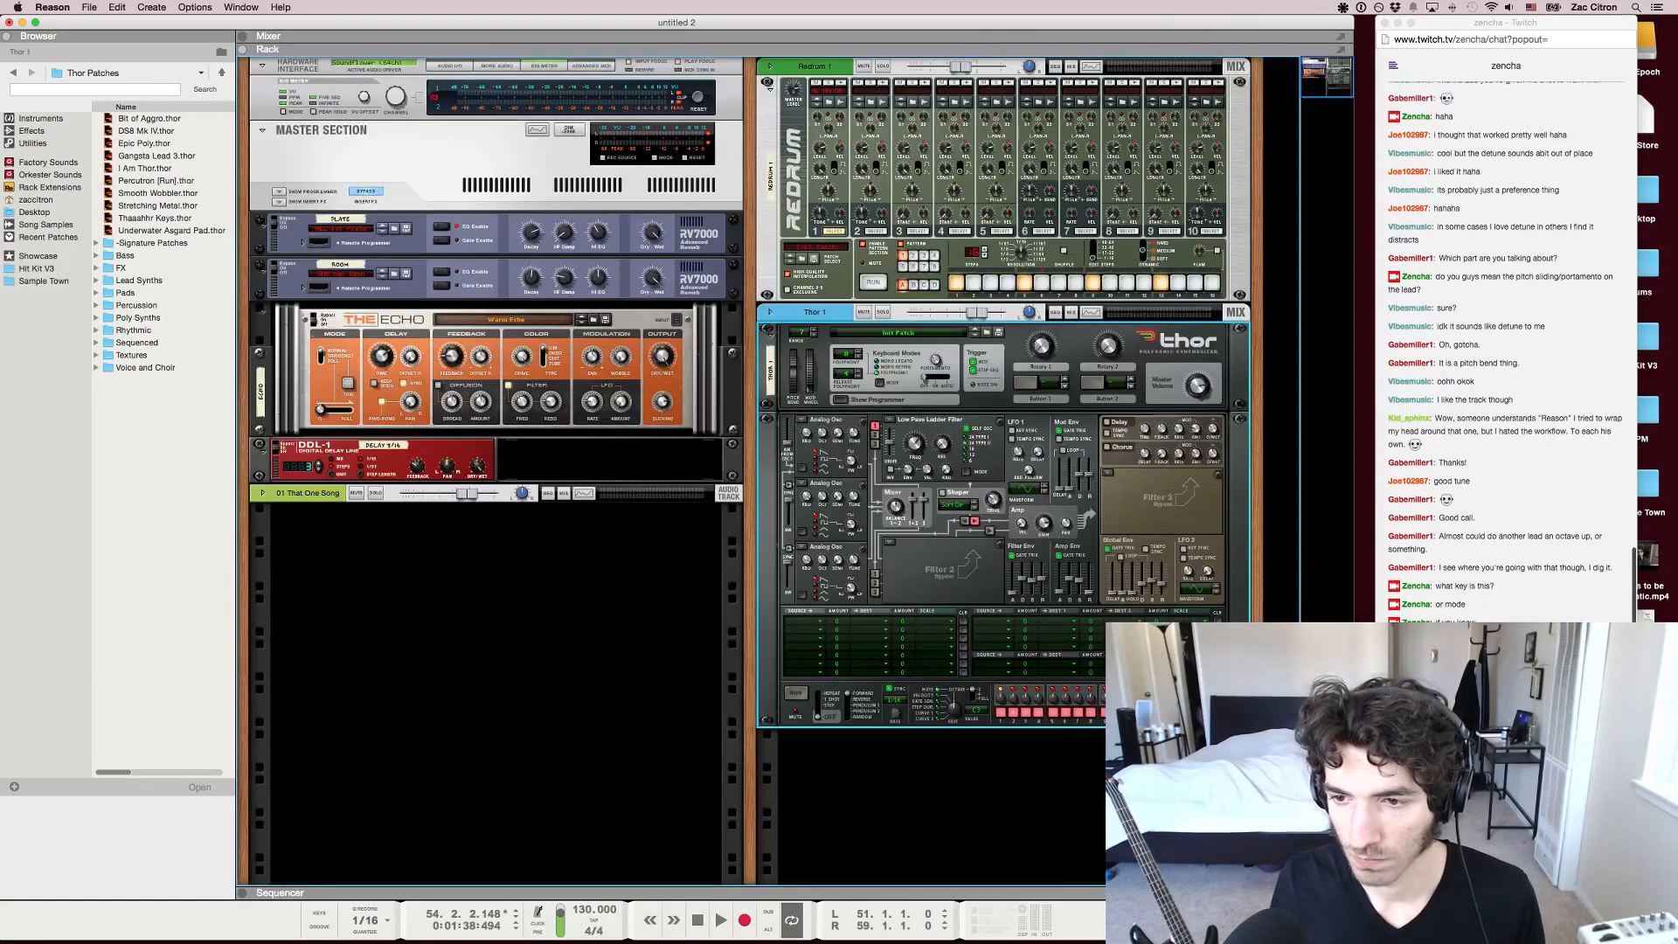
Play the loop from bar 51 and route Thor's added oscillators into Filter 1
{"action": "key", "text": "F7"}
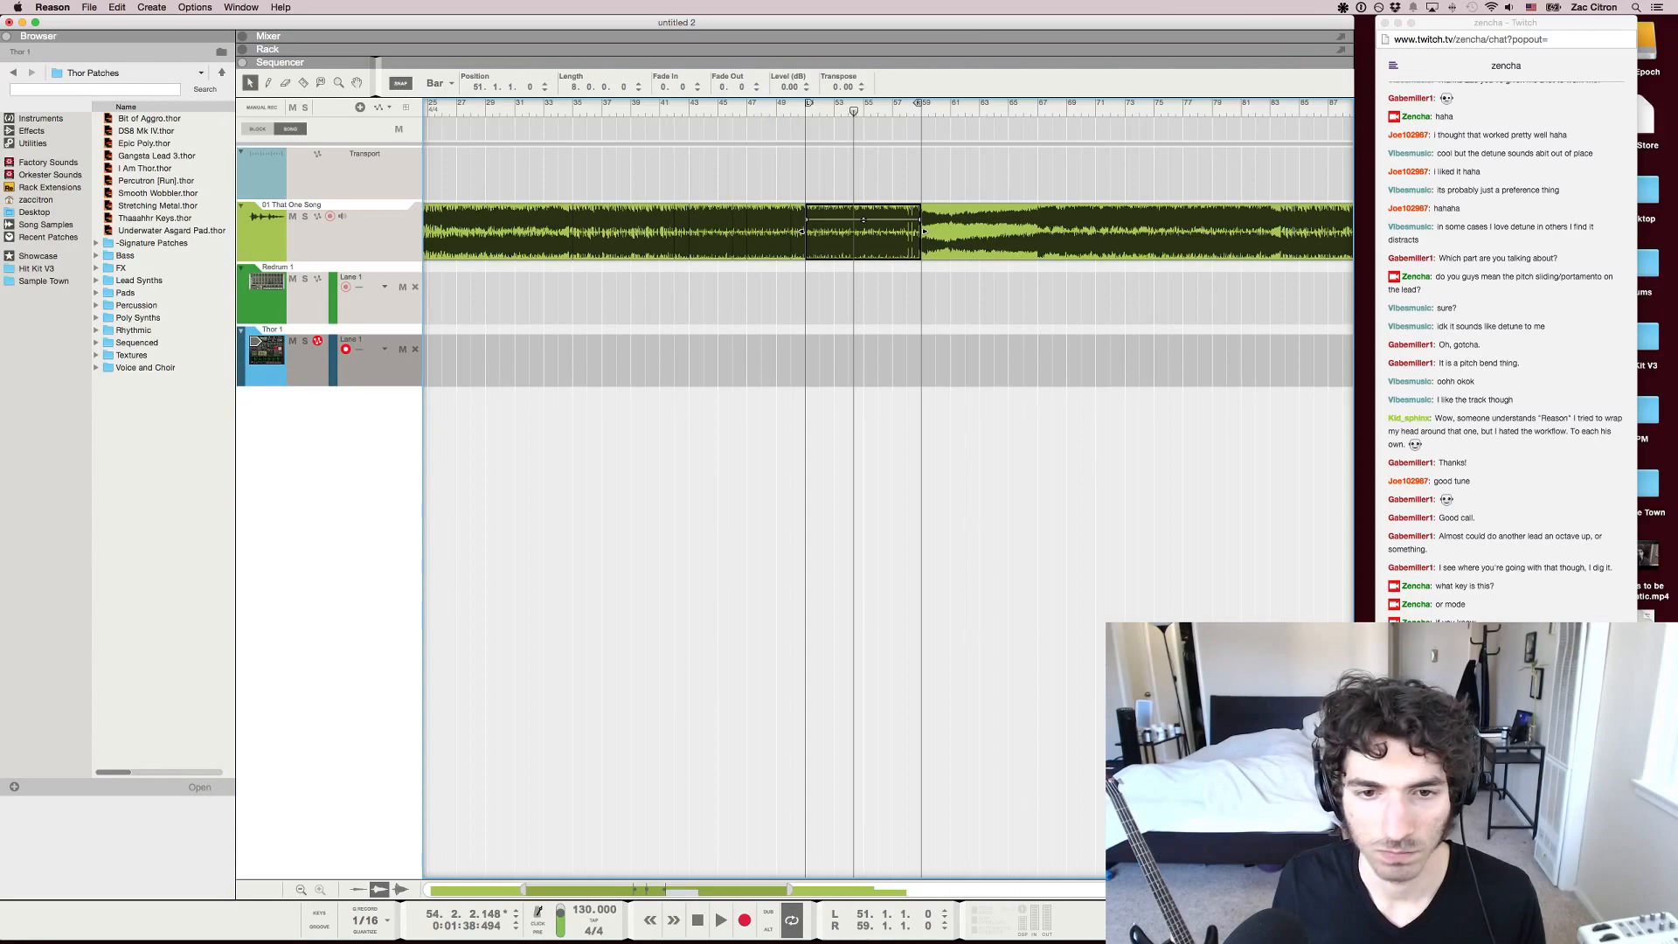
{"action": "key", "text": "p"}
{"action": "key", "text": "F5"}
{"action": "key", "text": "F5+F6"}
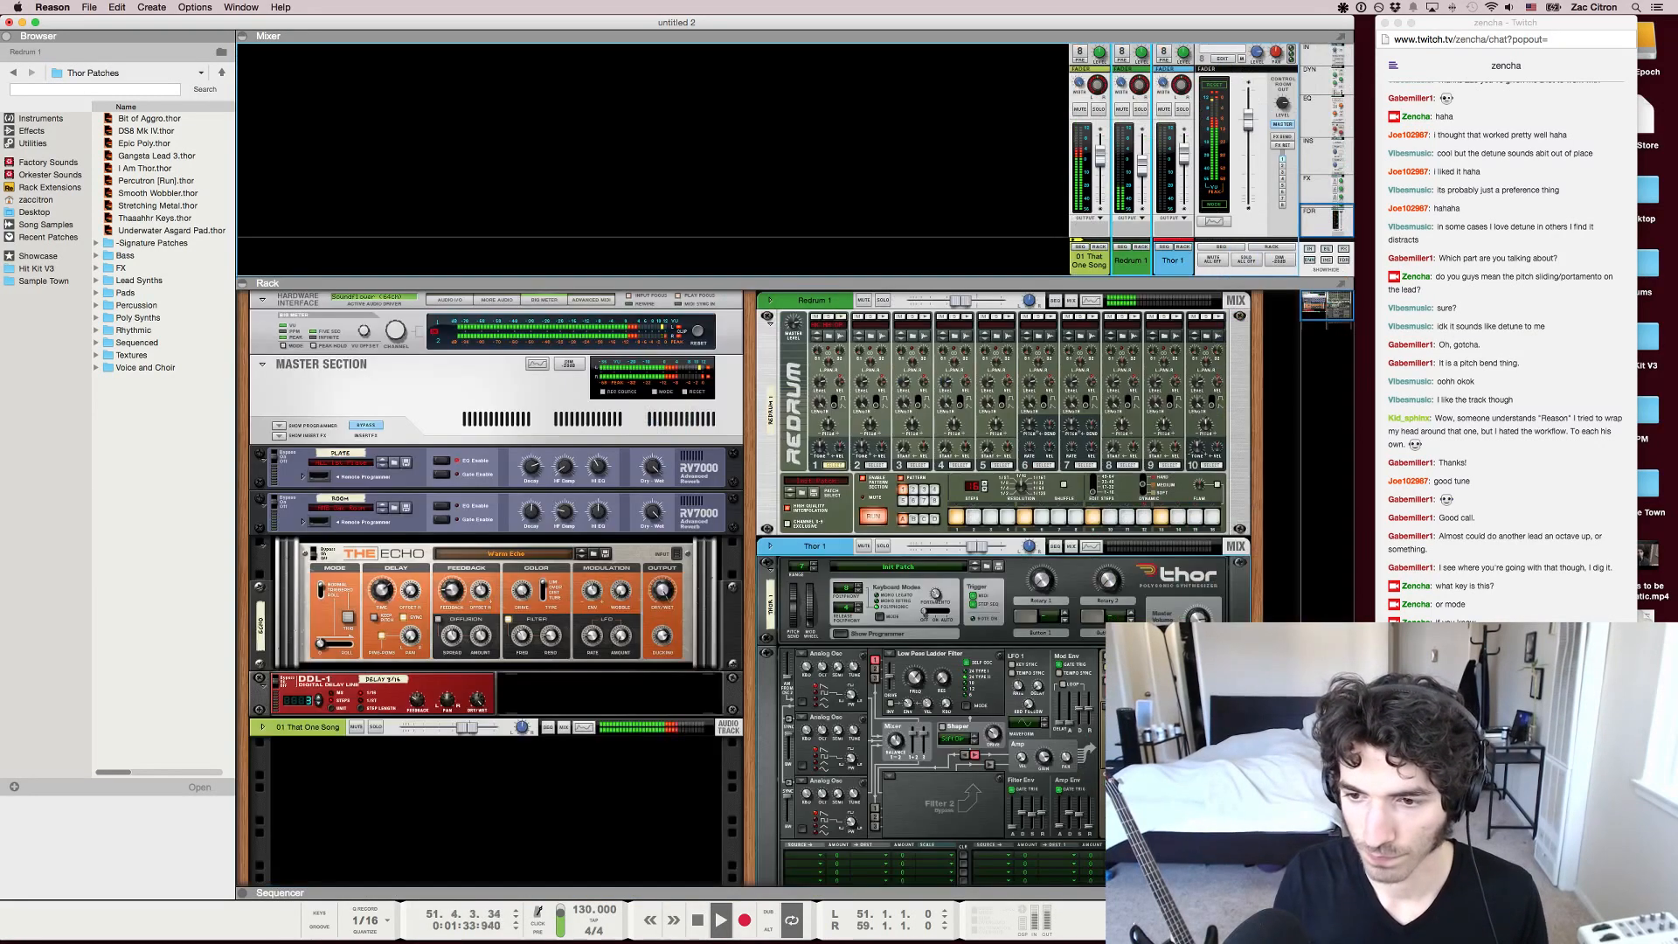
{"action": "key", "text": "F6"}
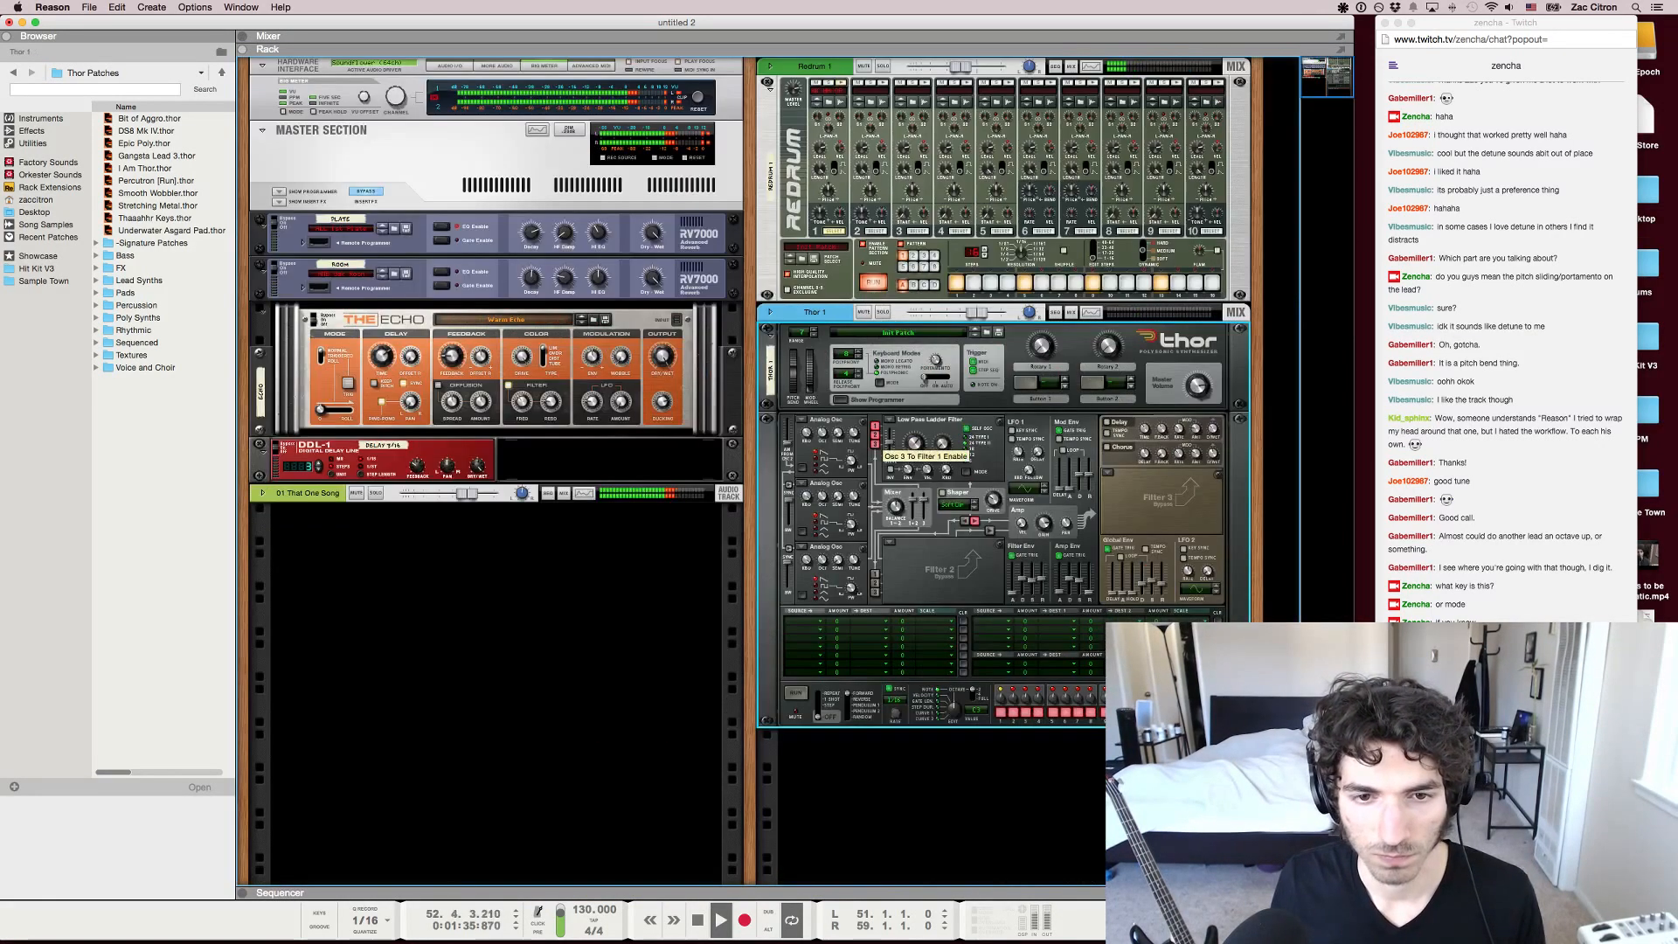
{"action": "left_click_drag", "start_coordinate": [890, 444], "coordinate": [890, 432]}
Lower the on-screen piano to octave C3 and play Thor notes along with the loop to find a fitting melody
{"action": "key", "text": "s"}
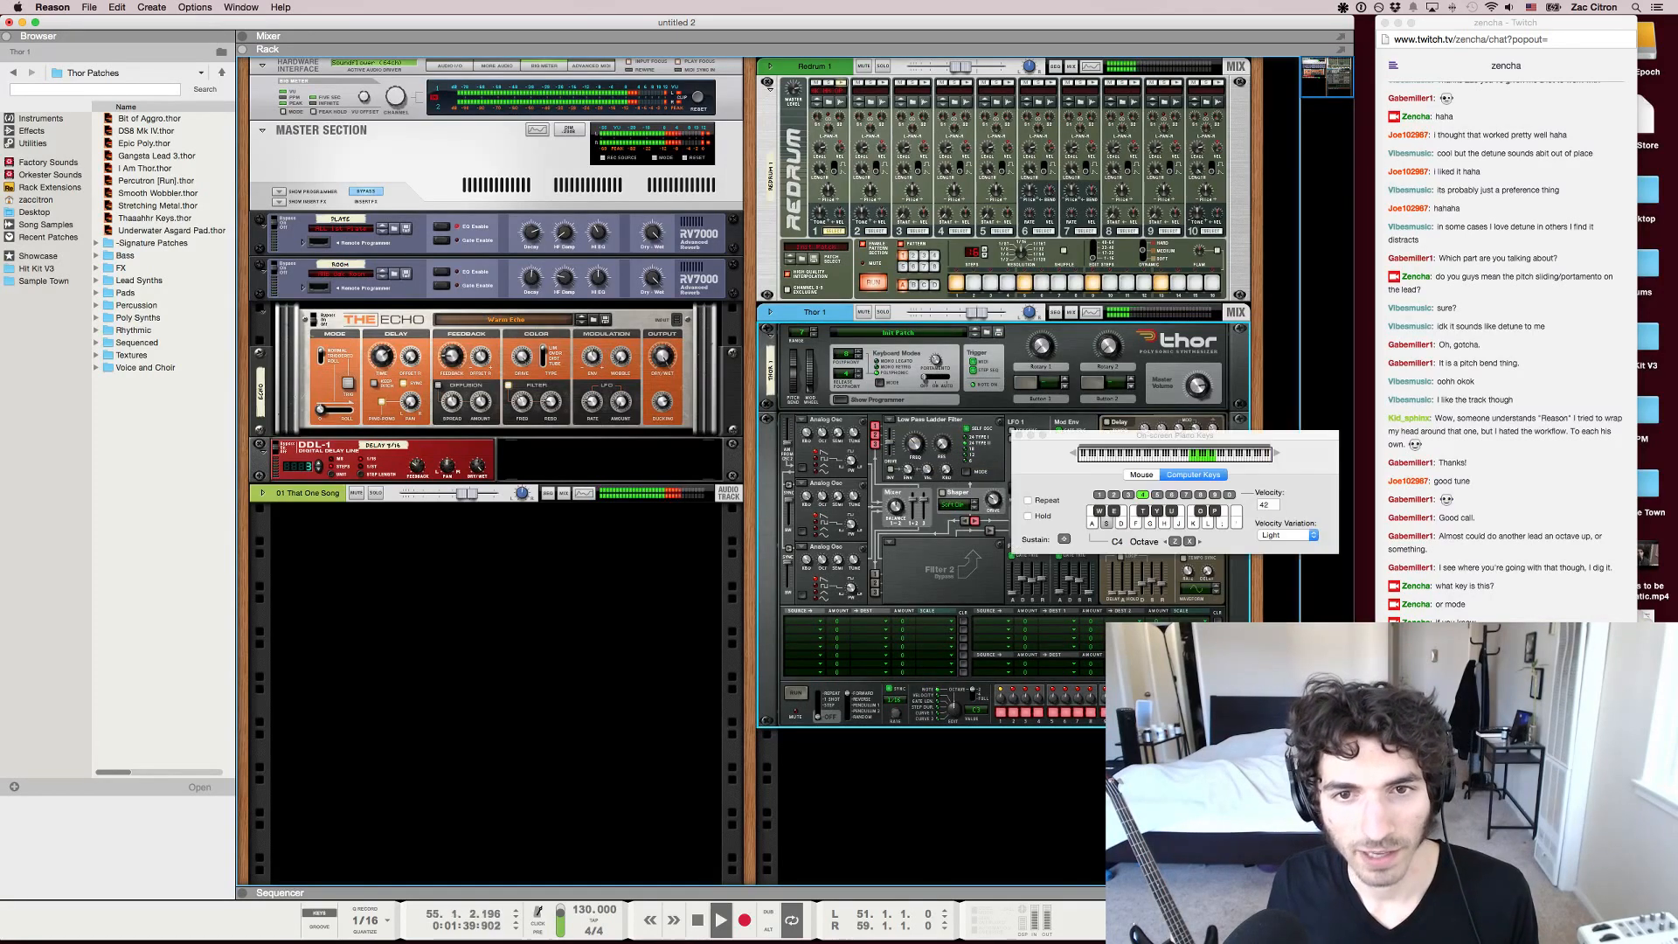
{"action": "key", "text": "x"}
{"action": "key", "text": "z"}
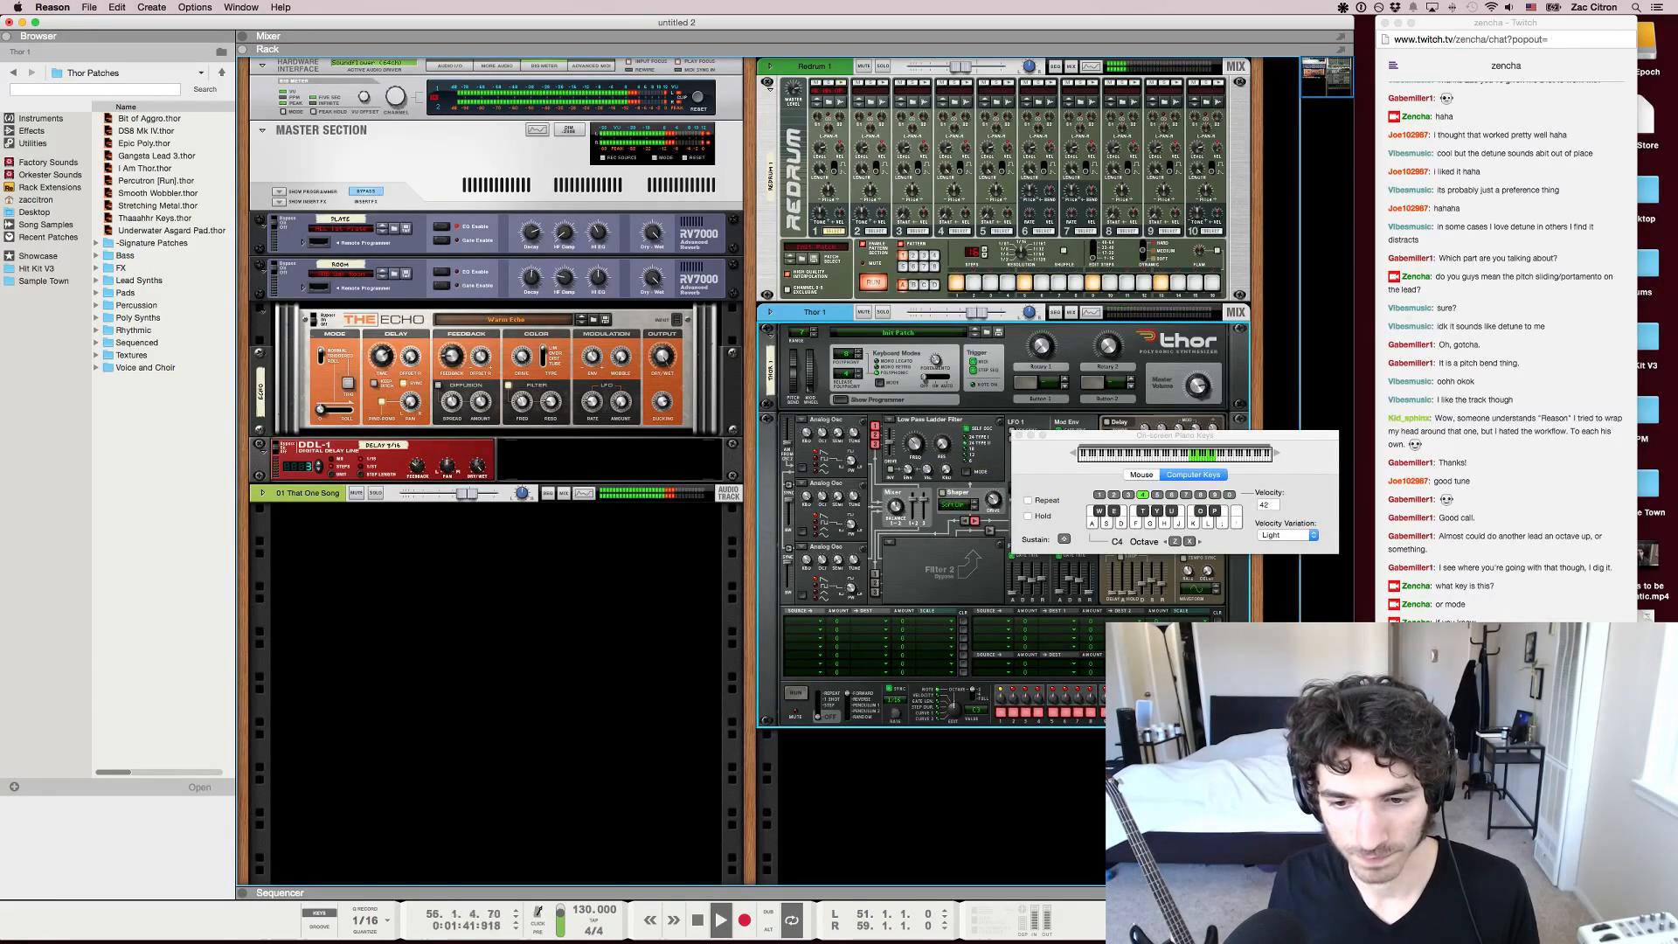
{"action": "key", "text": "z"}
{"action": "key", "text": "f"}
{"action": "key", "text": "h"}
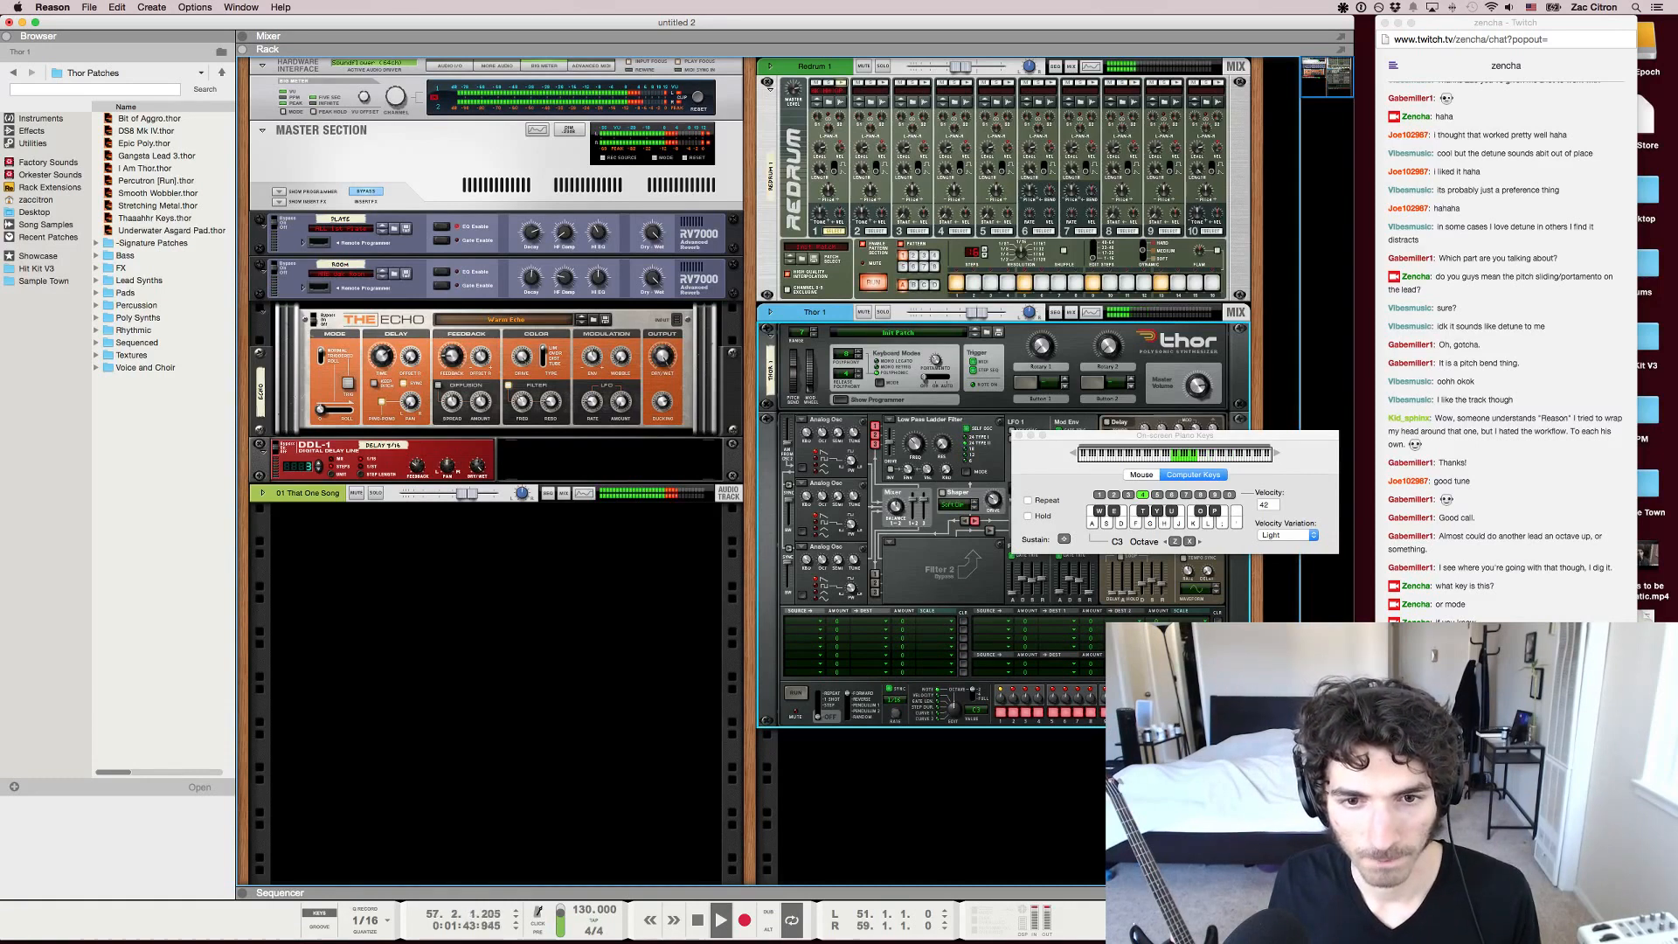
{"action": "key", "text": "h"}
{"action": "key", "text": "j"}
{"action": "key", "text": "h"}
{"action": "key", "text": "g"}
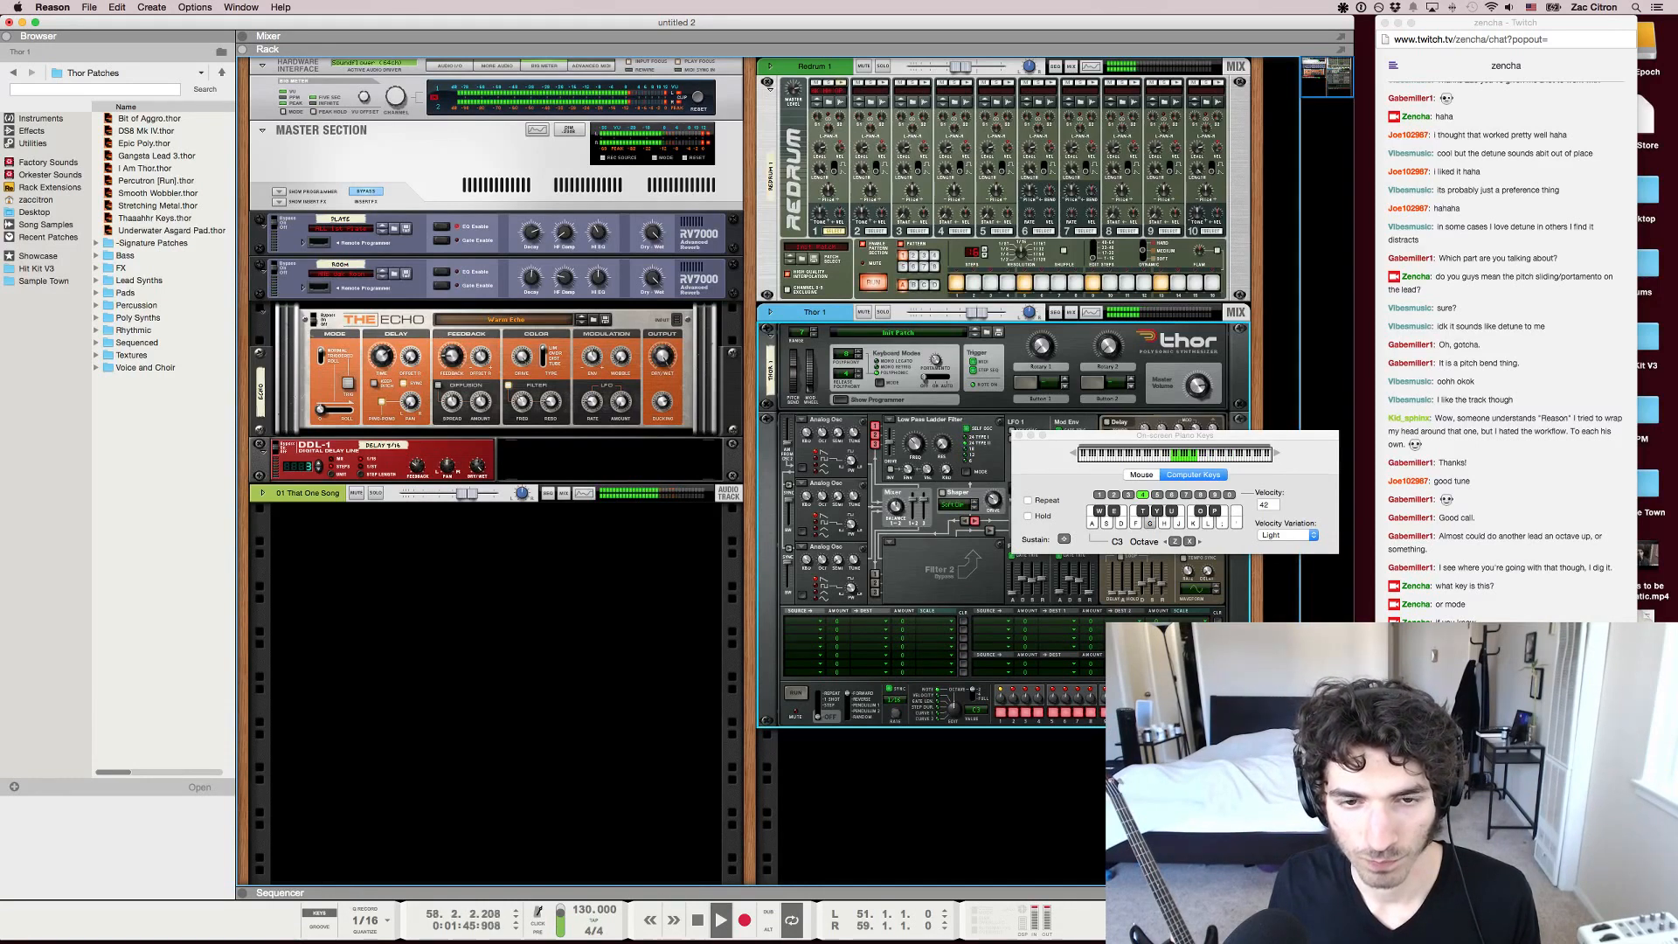
{"action": "key", "text": "f"}
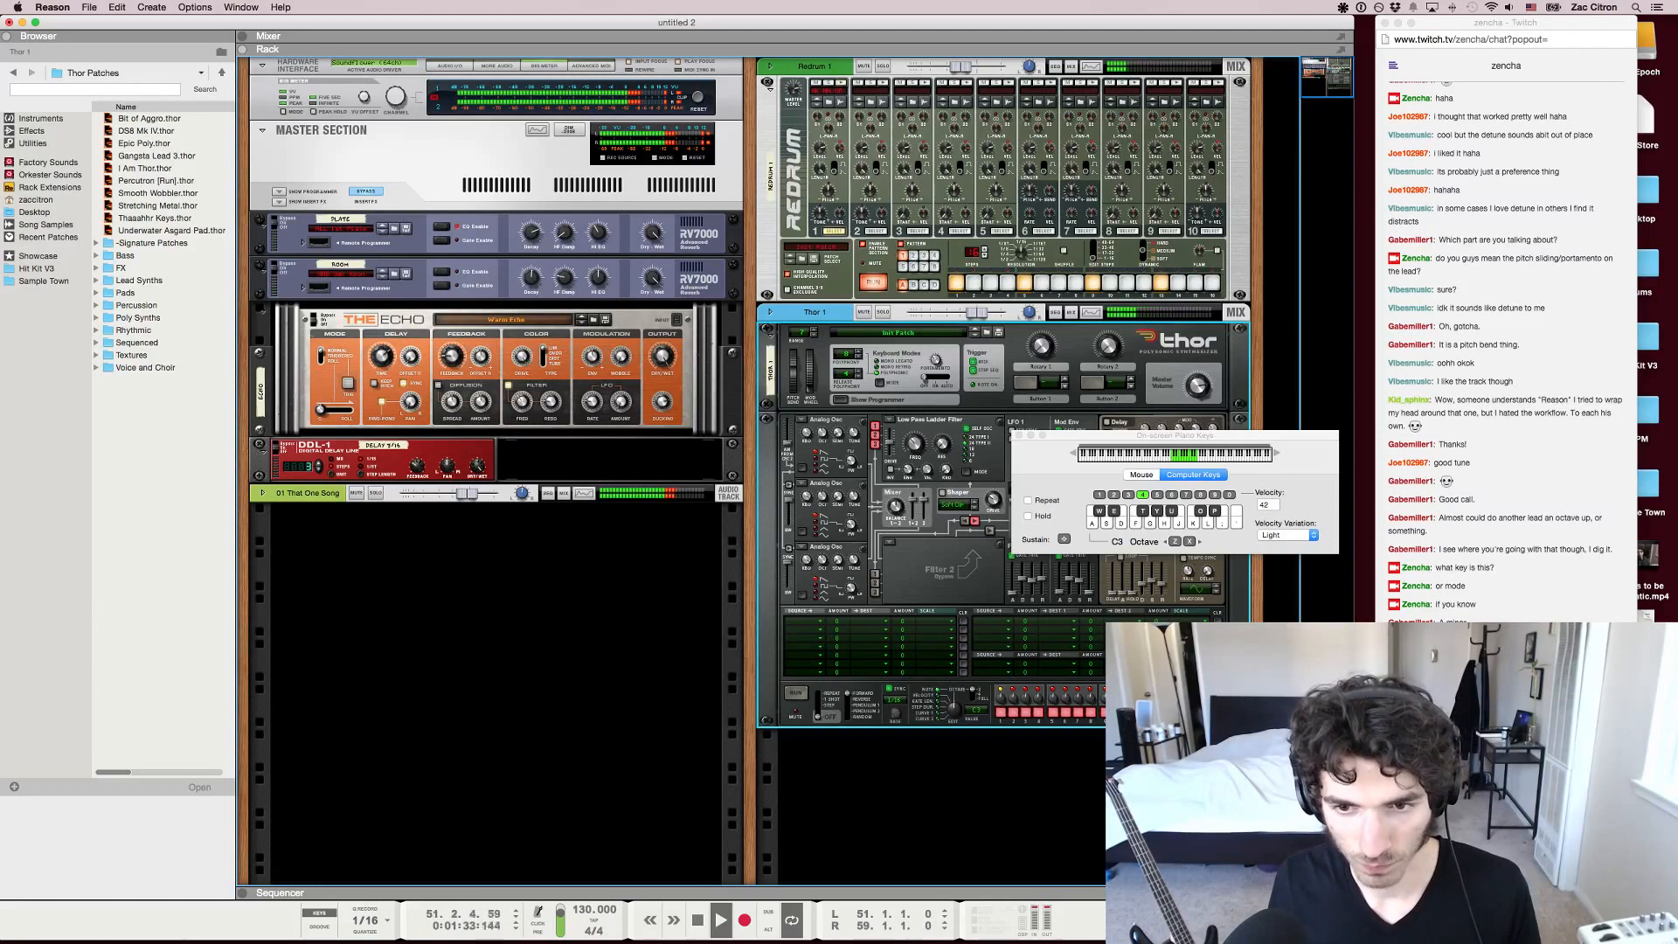
{"action": "key", "text": "f"}
{"action": "key", "text": "g"}
{"action": "key", "text": "h"}
{"action": "key", "text": "g"}
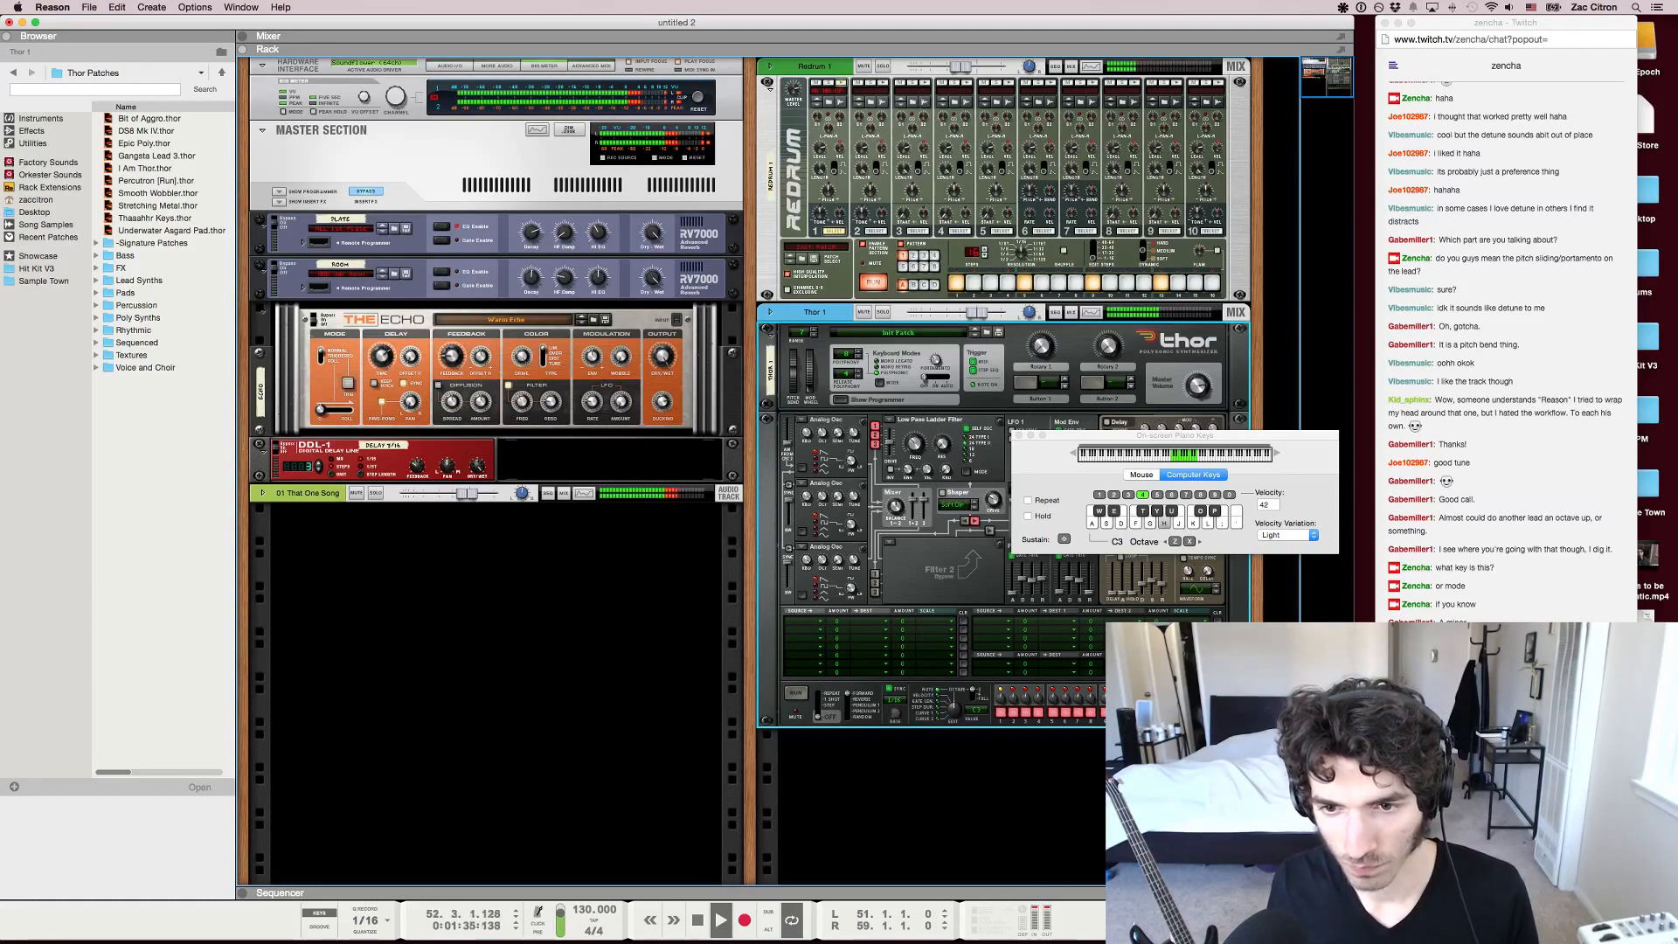
Stop playback, draw an empty clip from bar 51 to 59 on the Thor 1 track, and open it for note editing
{"action": "key", "text": "F7"}
{"action": "key", "text": "space"}
{"action": "key", "text": "Escape"}
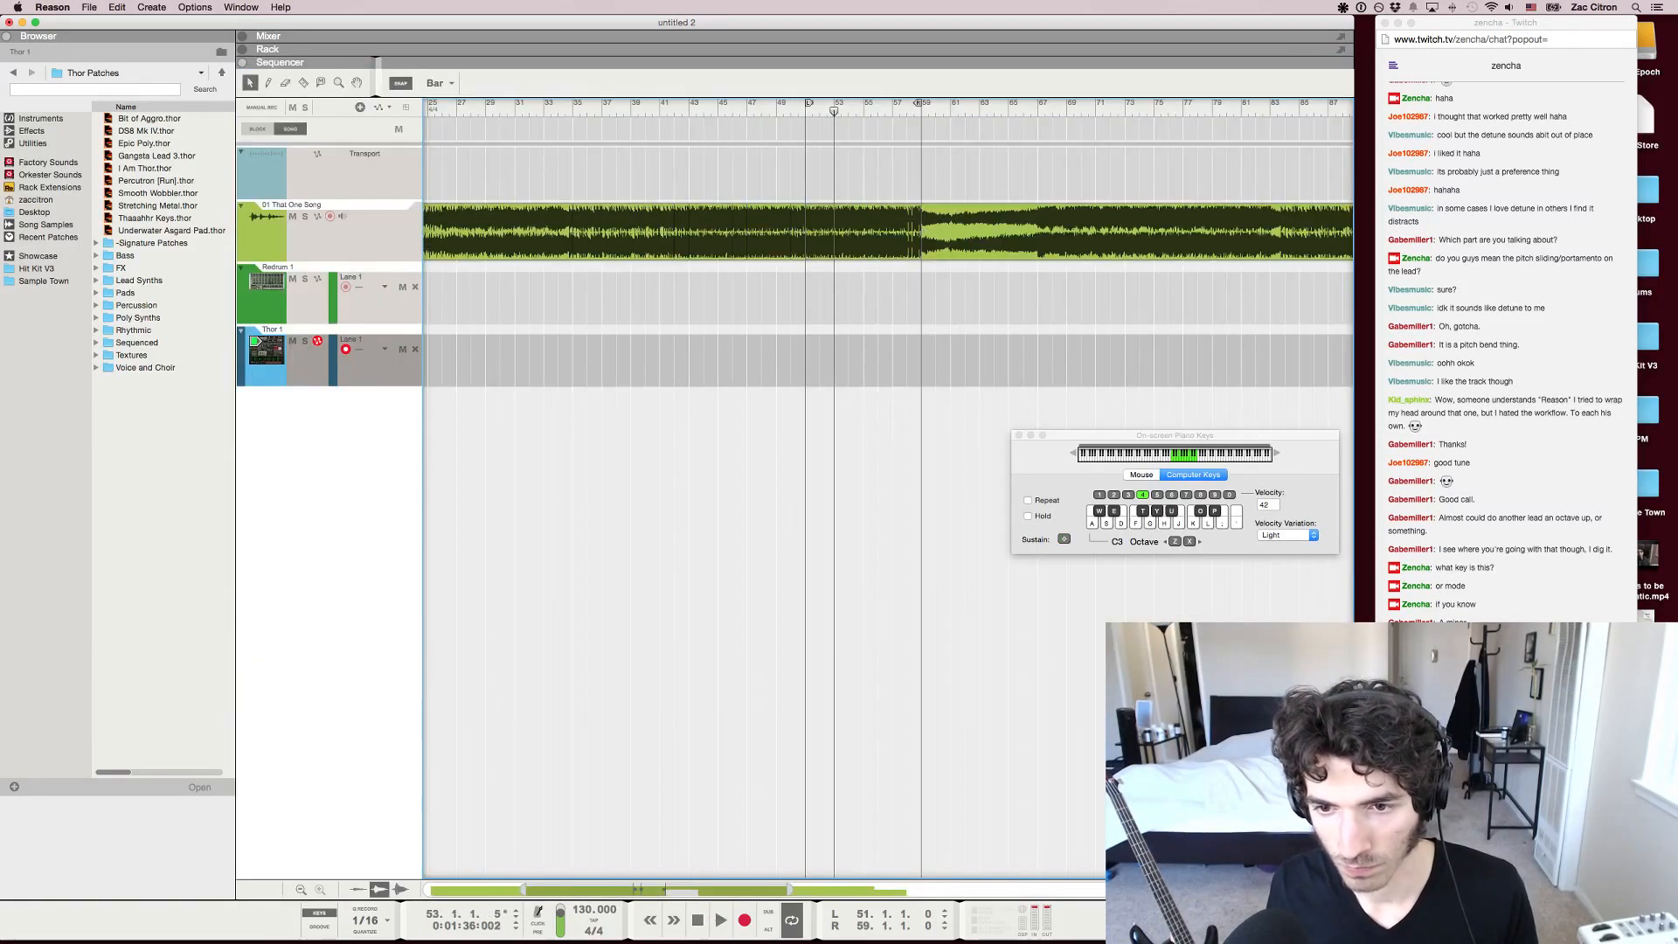
{"action": "scroll", "coordinate": [835, 360], "scroll_direction": "up", "scroll_amount": 3}
{"action": "mouse_move", "coordinate": [773, 361]}
{"action": "left_mouse_down"}
{"action": "mouse_move", "coordinate": [1040, 360]}
{"action": "mouse_move", "coordinate": [1024, 361]}
{"action": "left_mouse_up"}
{"action": "double_click", "coordinate": [1005, 360]}
{"action": "scroll", "coordinate": [1005, 360], "scroll_direction": "up", "scroll_amount": 2}
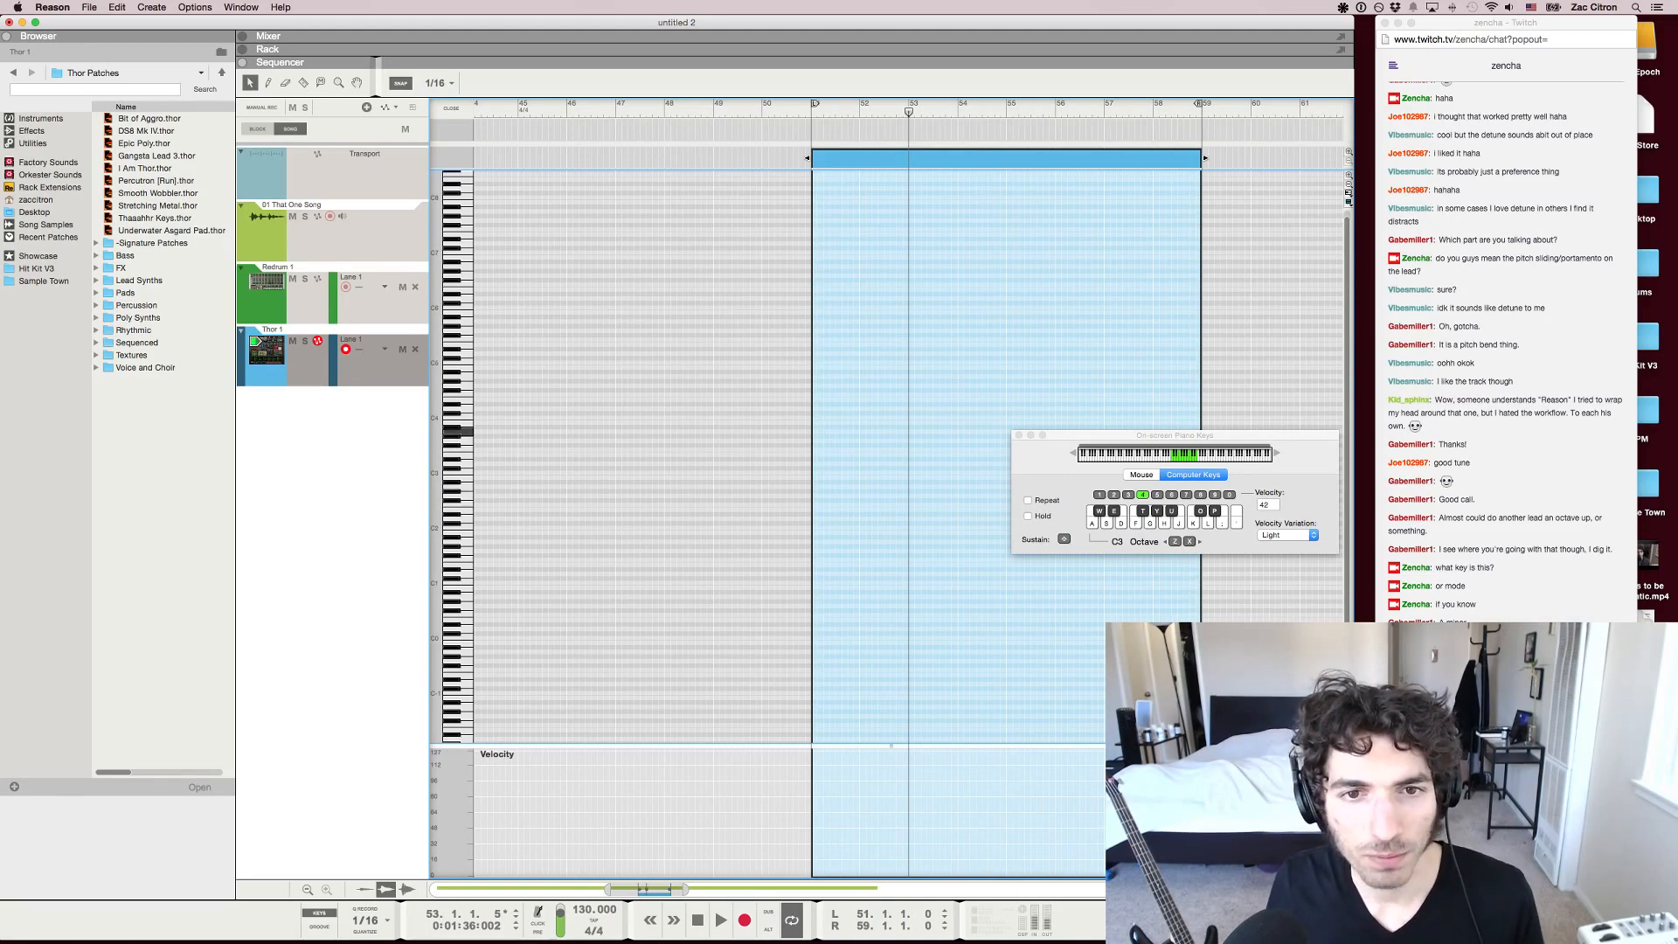
Add a note at bar 51 on A3, move it down to A2, and play it back
{"action": "left_click", "coordinate": [812, 431]}
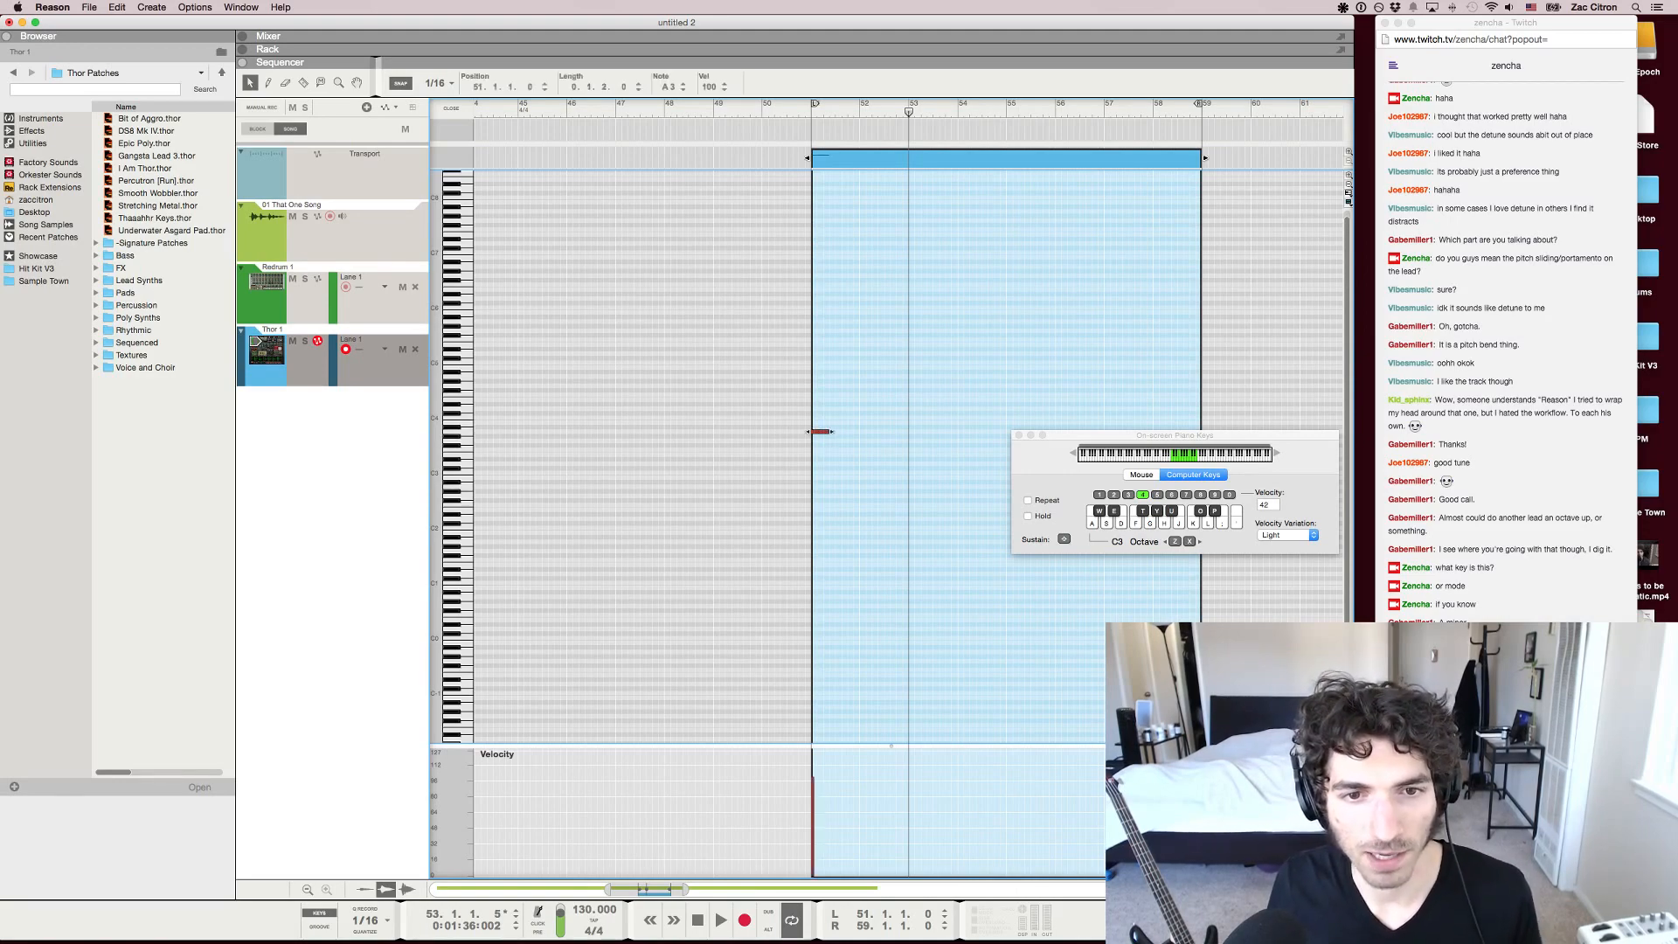
{"action": "scroll", "coordinate": [910, 431], "scroll_direction": "up", "scroll_amount": 5}
{"action": "left_click_drag", "start_coordinate": [681, 432], "coordinate": [680, 487]}
{"action": "key", "text": "space"}
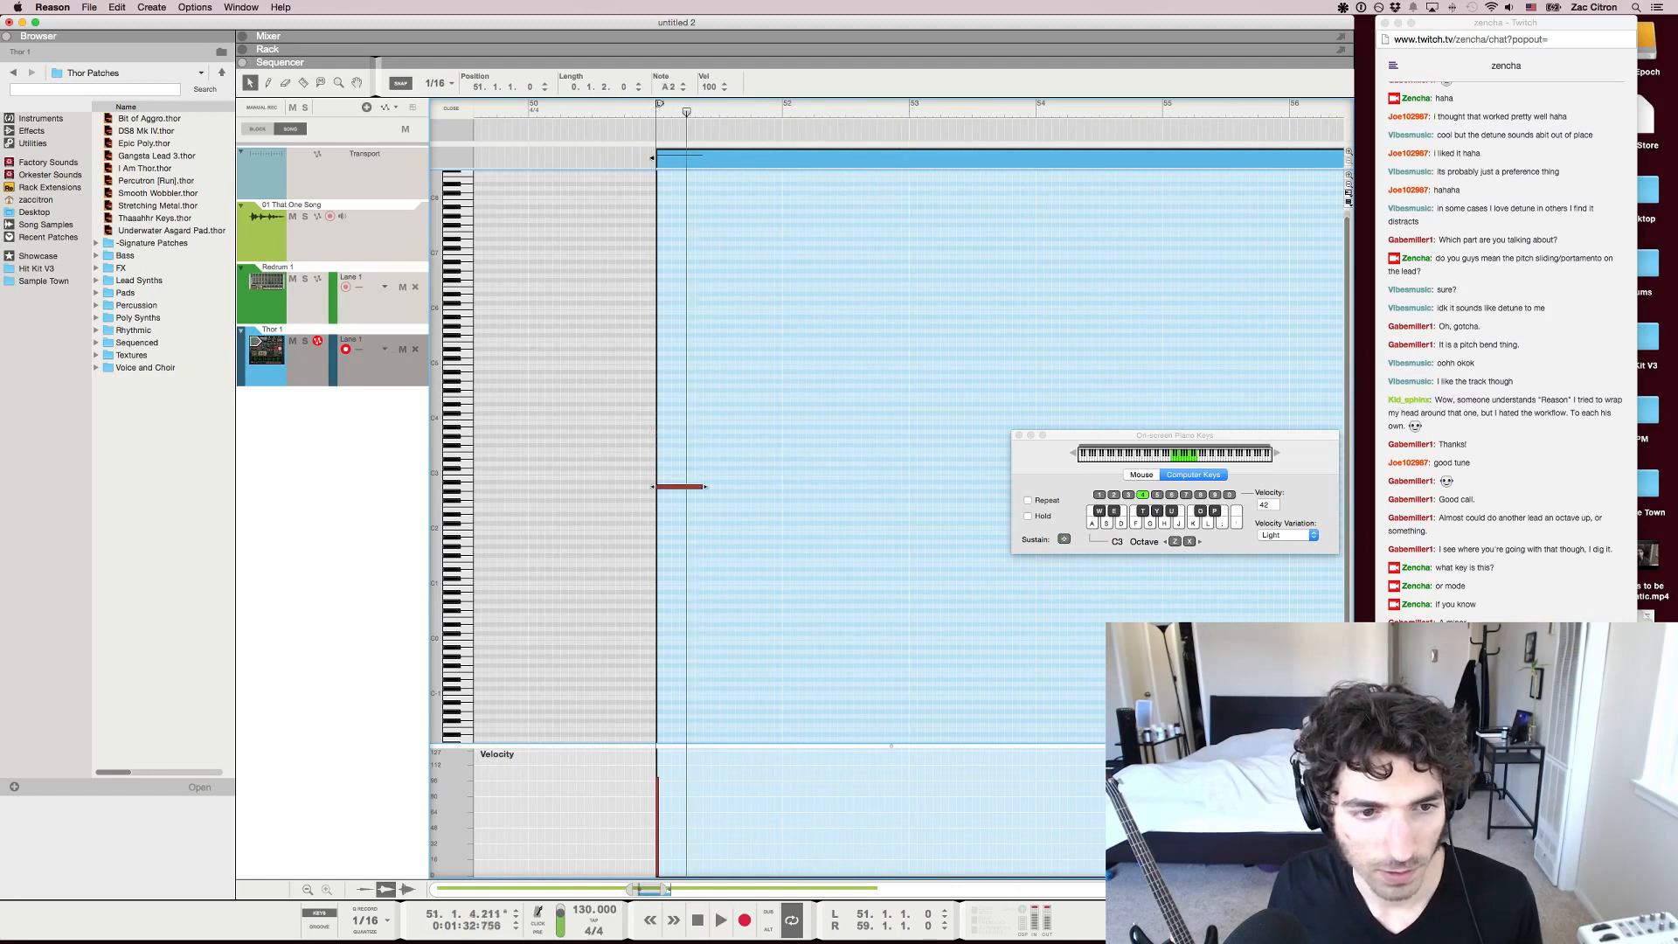
Build a two-bar chord from the A2 note with C3 and E3 above it, and return the playhead to just before bar 51
{"action": "left_click_drag", "start_coordinate": [680, 487], "coordinate": [862, 455]}
{"action": "key", "text": "space"}
{"action": "key", "text": "Delete"}
{"action": "left_click", "coordinate": [687, 487]}
{"action": "left_click", "coordinate": [649, 104]}
Create an RPG-8 arpeggiator for the Thor in the rack
{"action": "key", "text": "F6"}
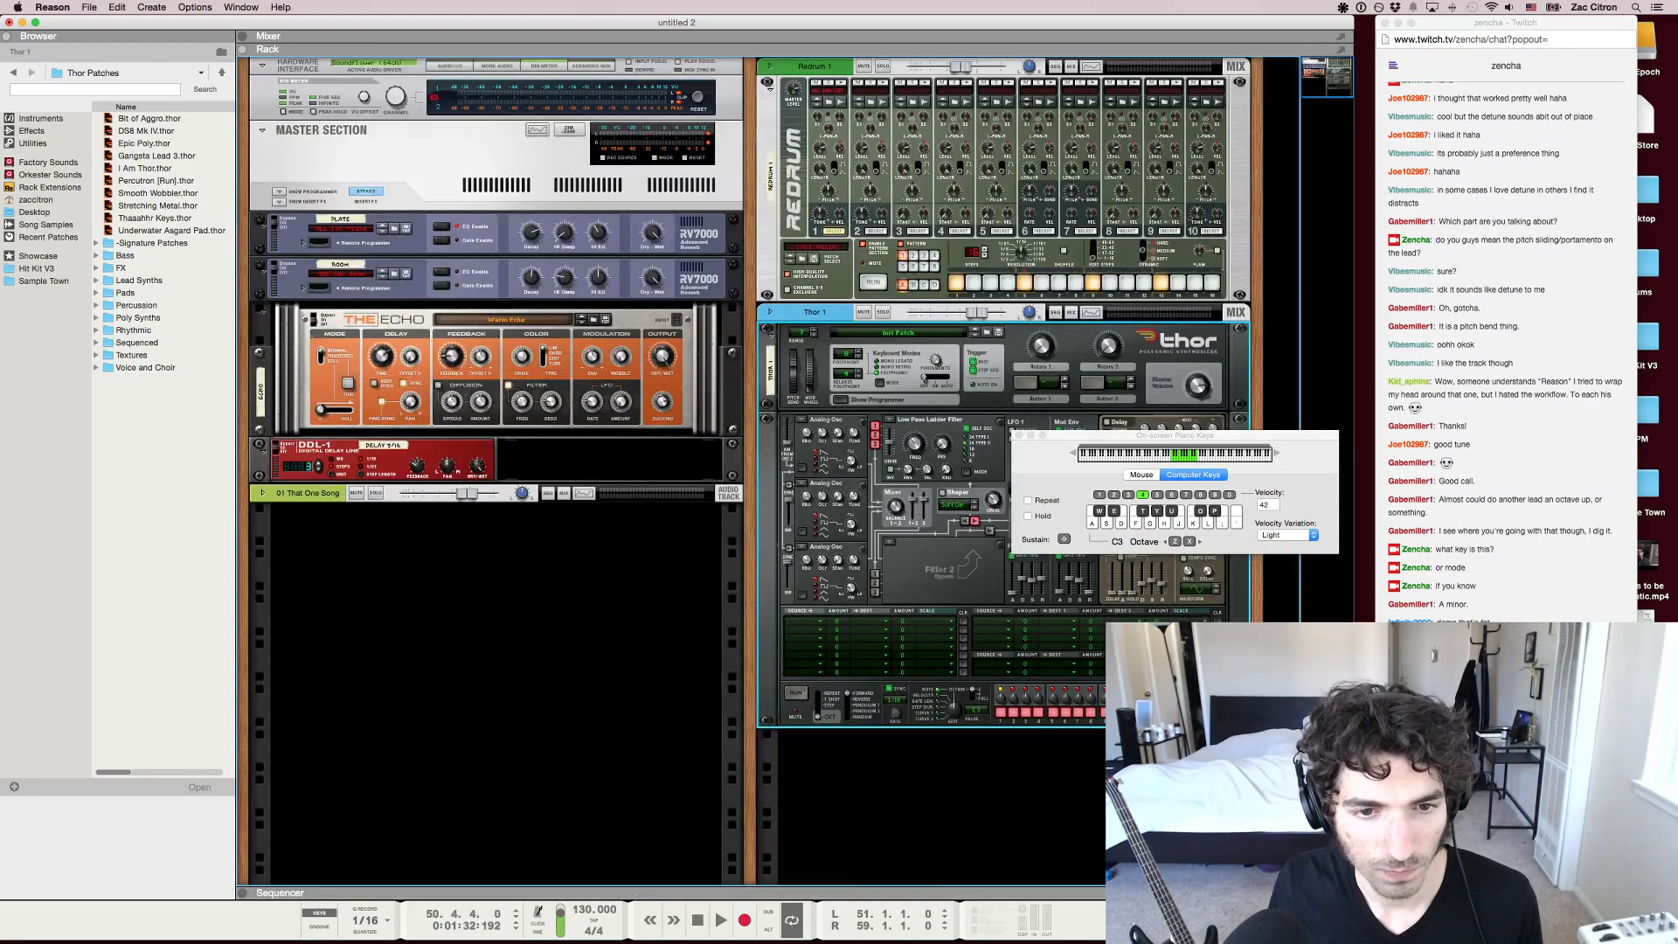
{"action": "right_click", "coordinate": [954, 593]}
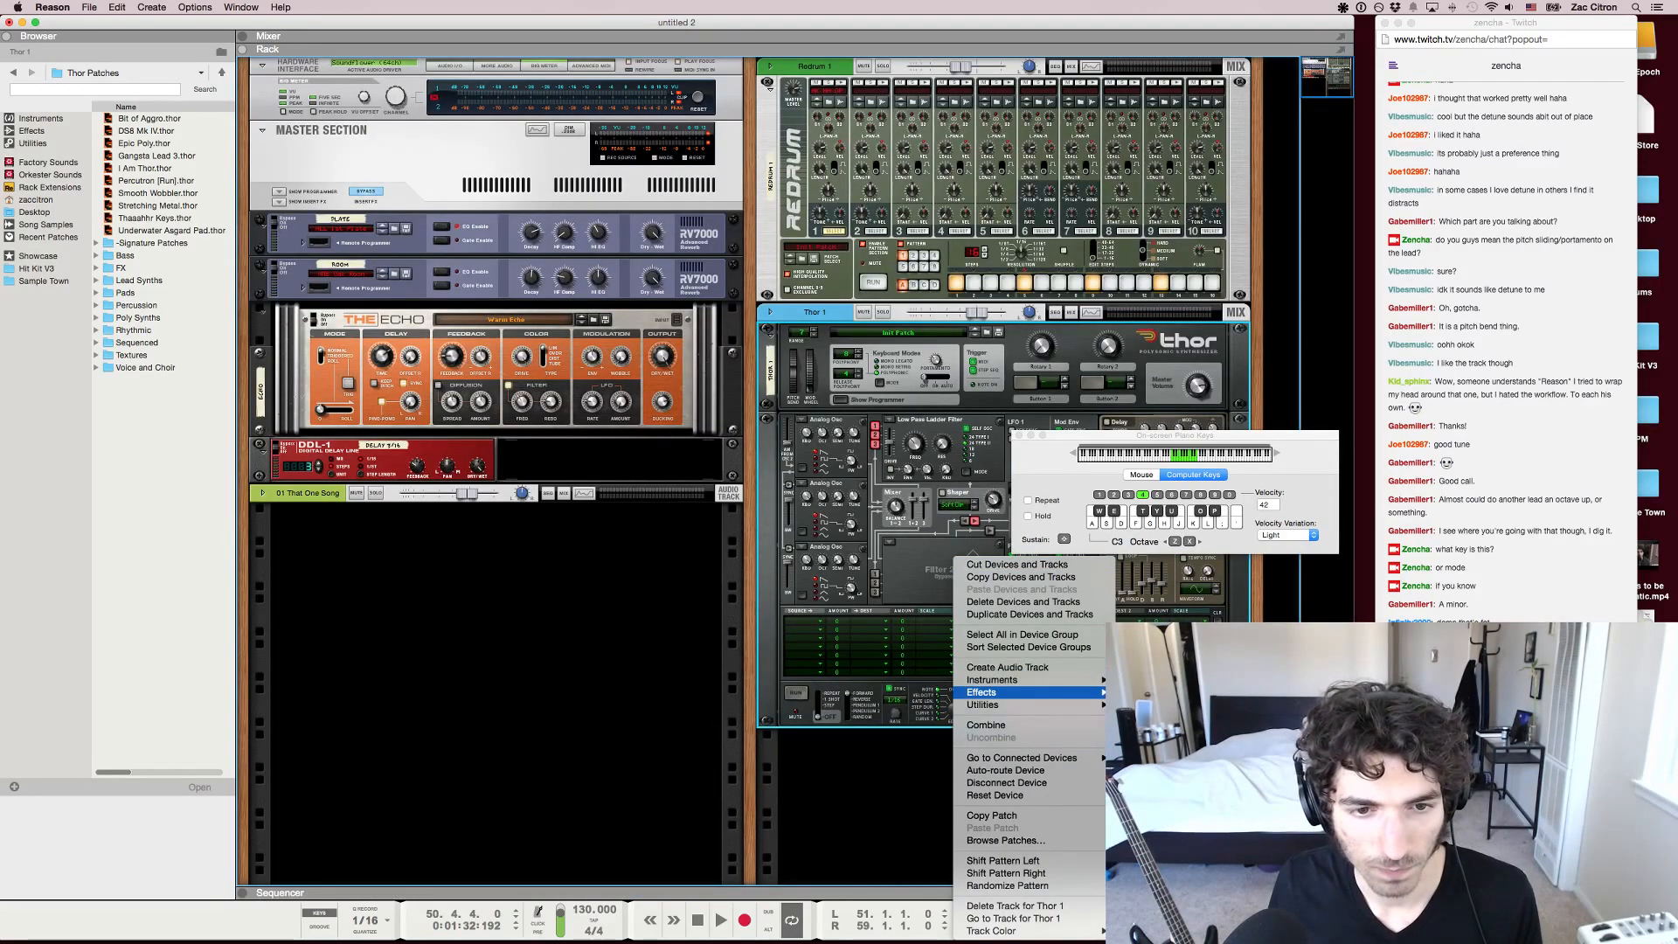
{"action": "left_click", "coordinate": [1171, 734]}
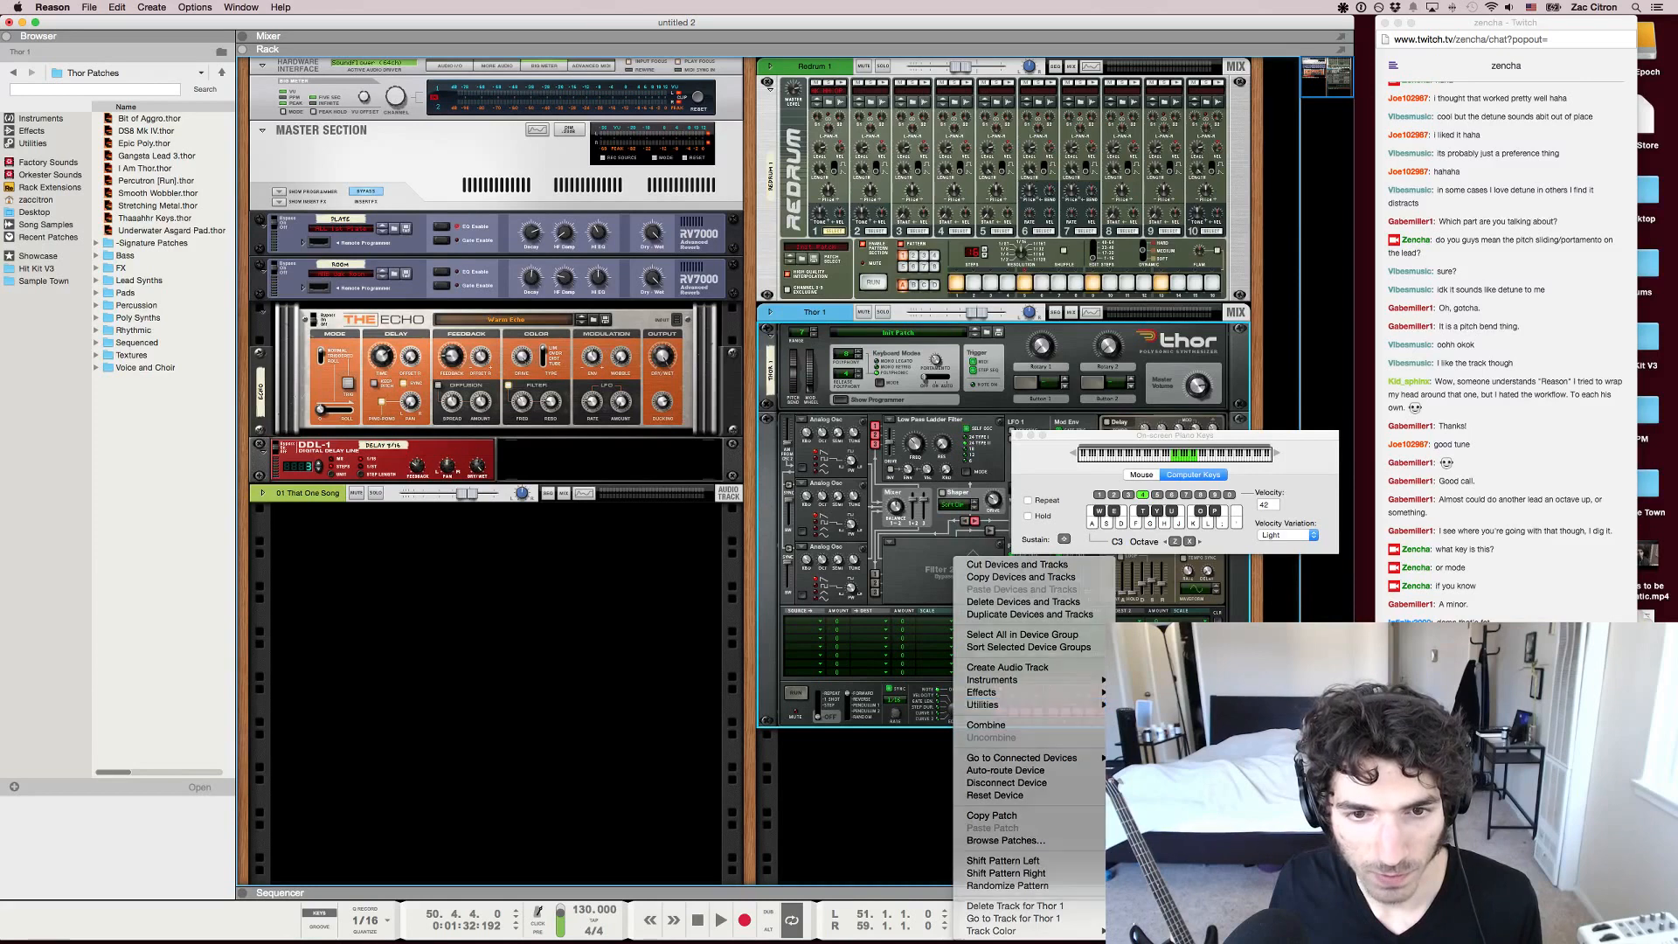
{"action": "scroll", "coordinate": [940, 473], "scroll_direction": "down", "scroll_amount": 3}
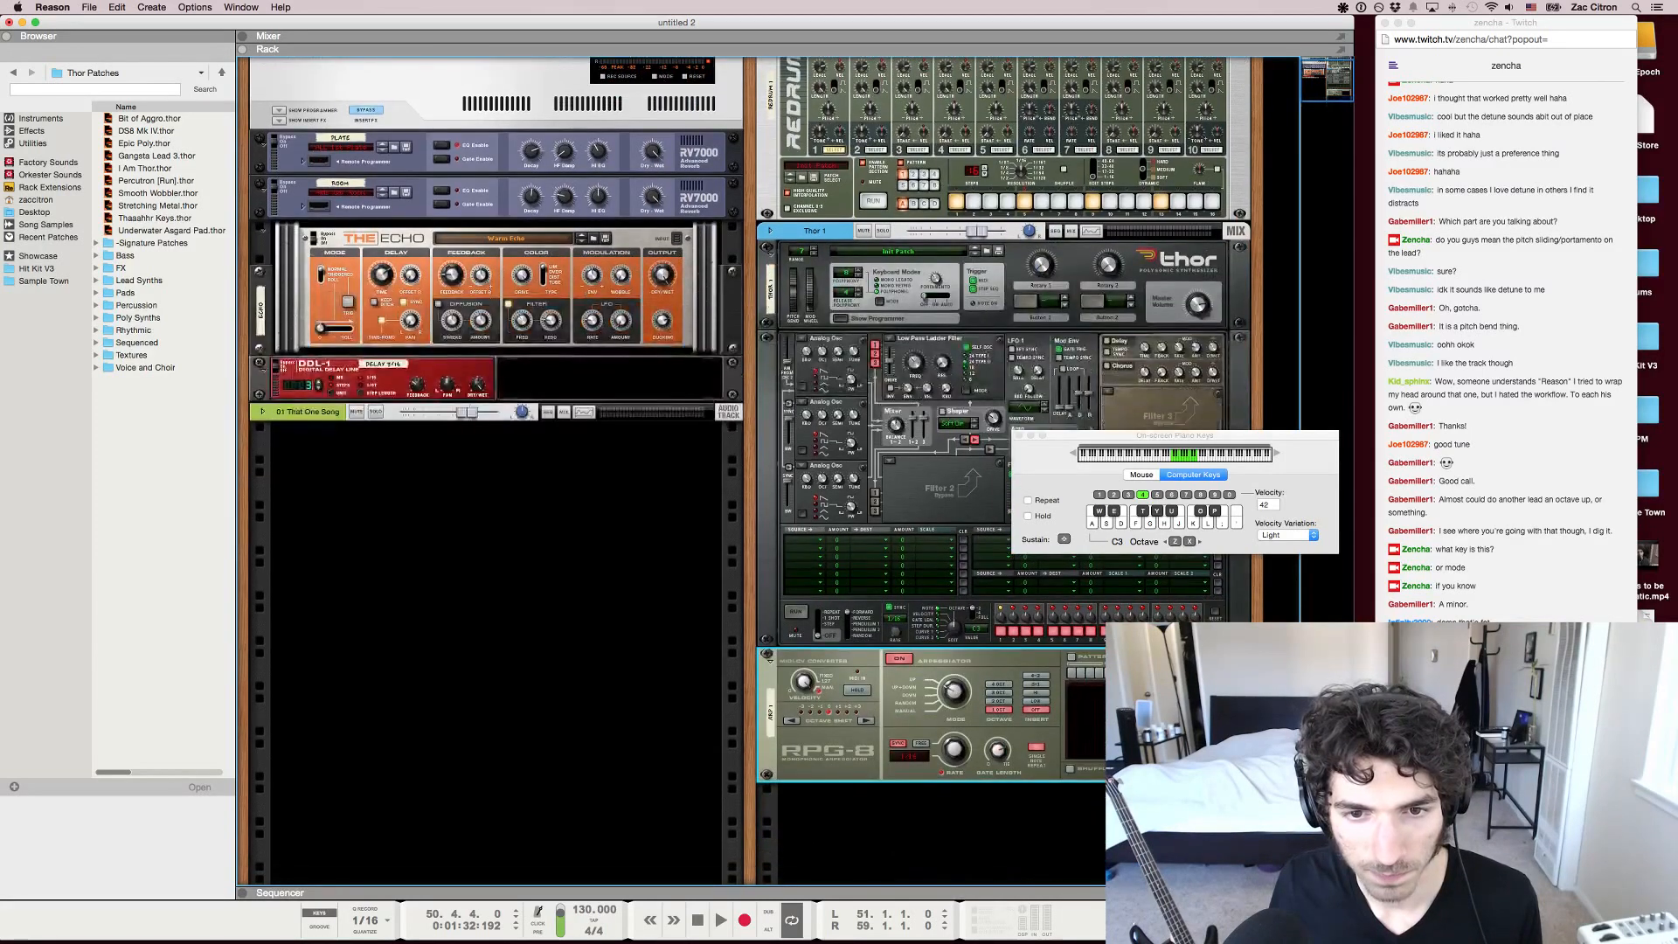
Move the chord clip from Thor 1 to the Arp 1 track, play the loop, and check the Thor channel in the mixer
{"action": "key", "text": "F7"}
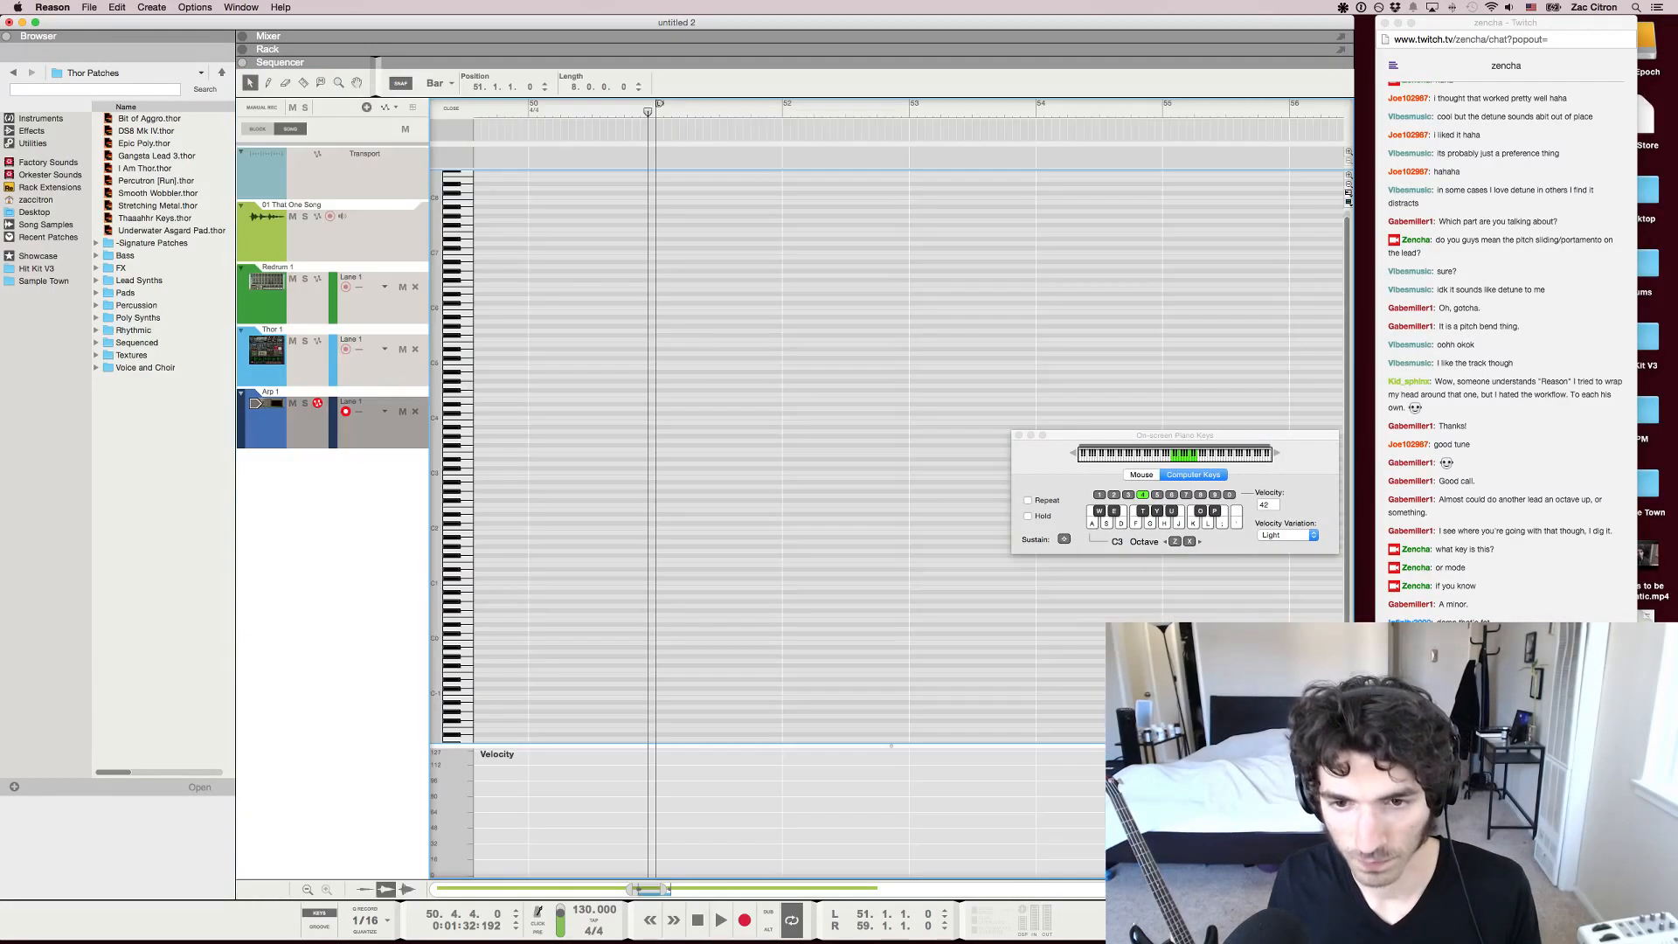
{"action": "key", "text": "shift+Tab"}
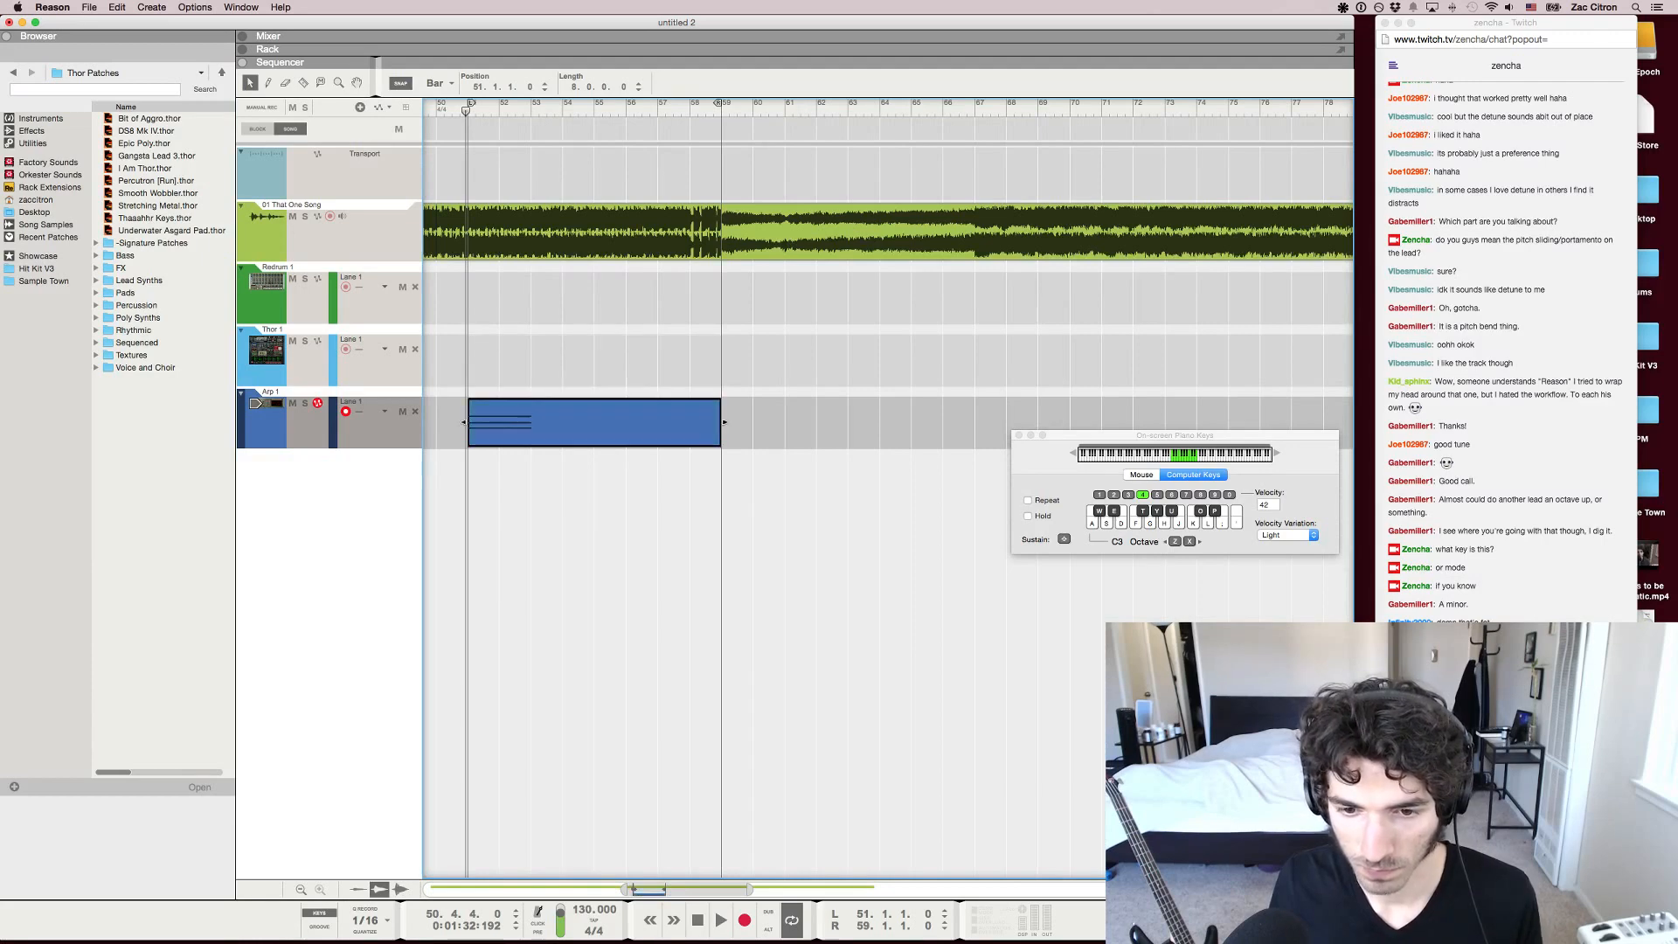
{"action": "key", "text": "F4"}
{"action": "key", "text": "space"}
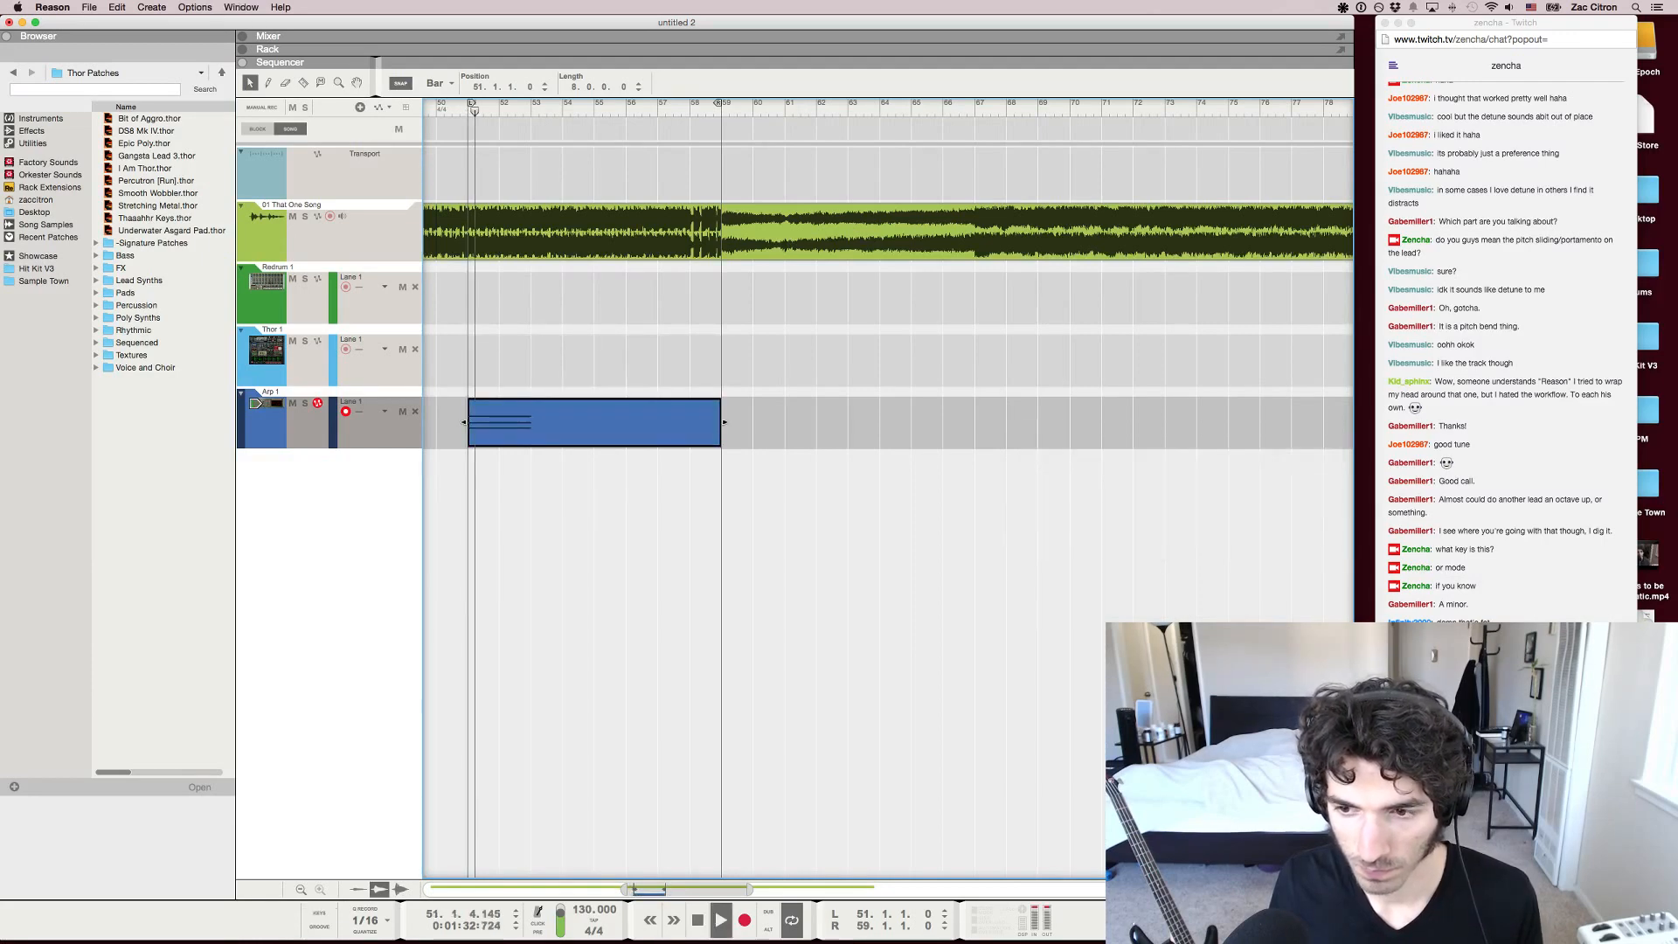
{"action": "key", "text": "F5"}
{"action": "left_click", "coordinate": [1174, 856]}
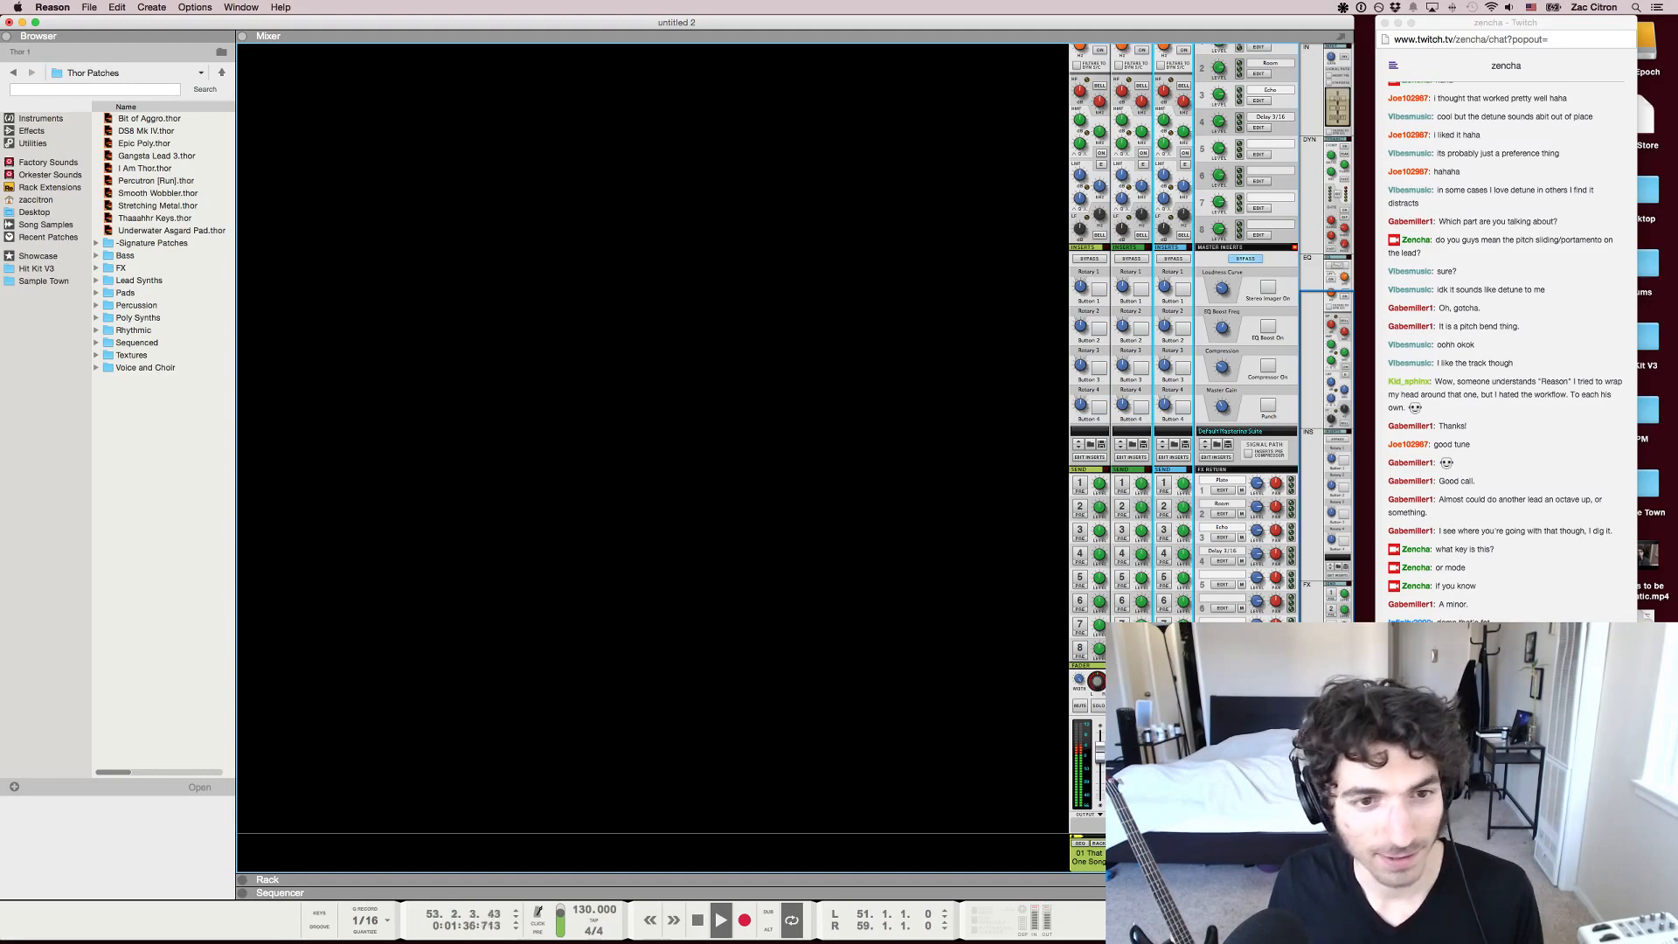
Cut the Arp 1 clip down to its two-bar chord and duplicate it at bar 53, opening the copy for note editing
{"action": "key", "text": "F7"}
{"action": "key", "text": "super+z"}
{"action": "key", "text": "super+z"}
{"action": "key", "text": "super+z"}
{"action": "key", "text": "super+z"}
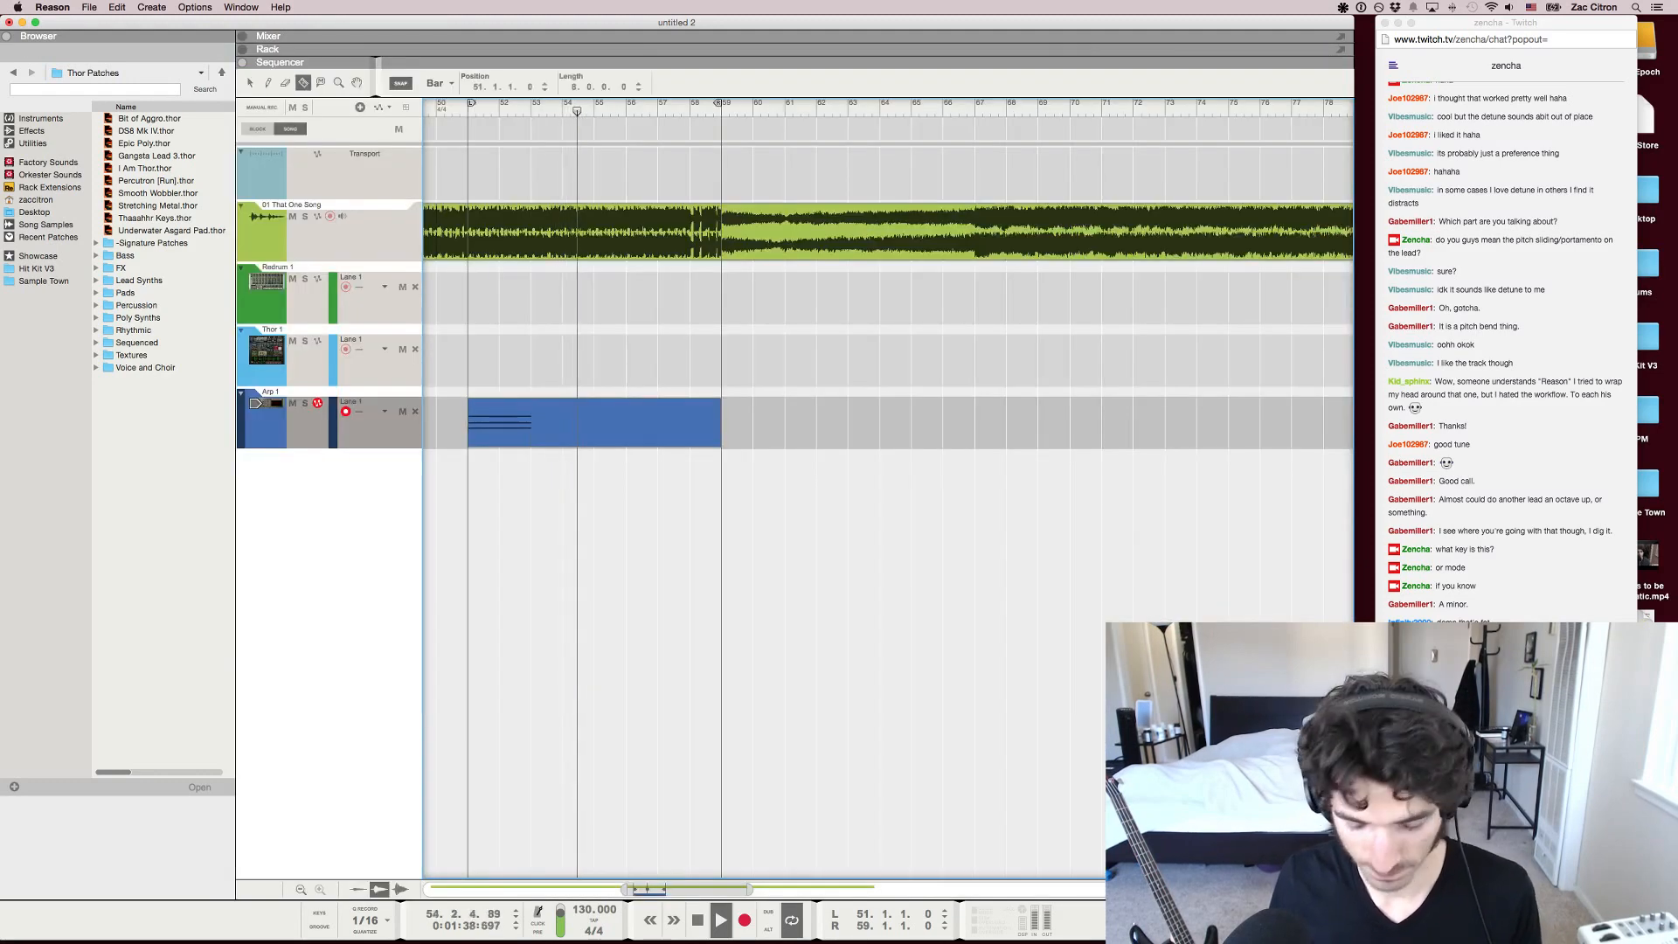
{"action": "key", "text": "Delete"}
{"action": "key", "text": "space"}
{"action": "left_click_drag", "start_coordinate": [499, 422], "coordinate": [563, 422]}
{"action": "double_click", "coordinate": [564, 423]}
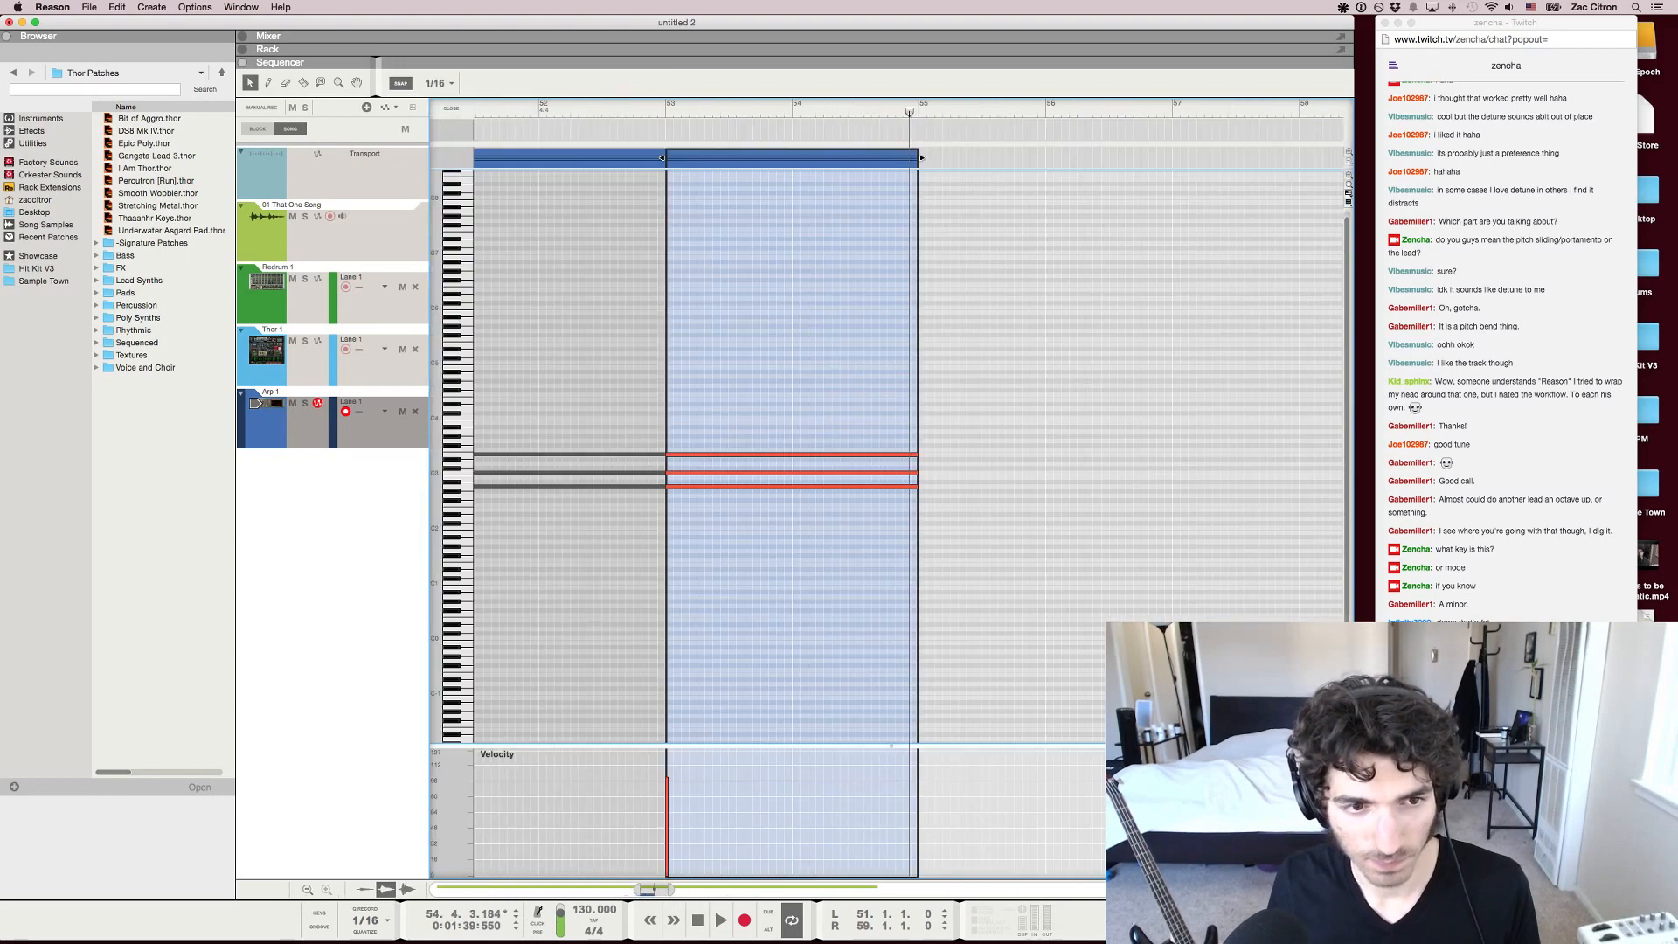
Try transposing the copied chord at bar 53 upward so its lowest note is E3, and play the result
{"action": "key", "text": "super+a"}
{"action": "key", "text": "super+Up"}
{"action": "key", "text": "super+Up"}
{"action": "key", "text": "super+Up"}
{"action": "key", "text": "super+Up"}
{"action": "key", "text": "super+Up"}
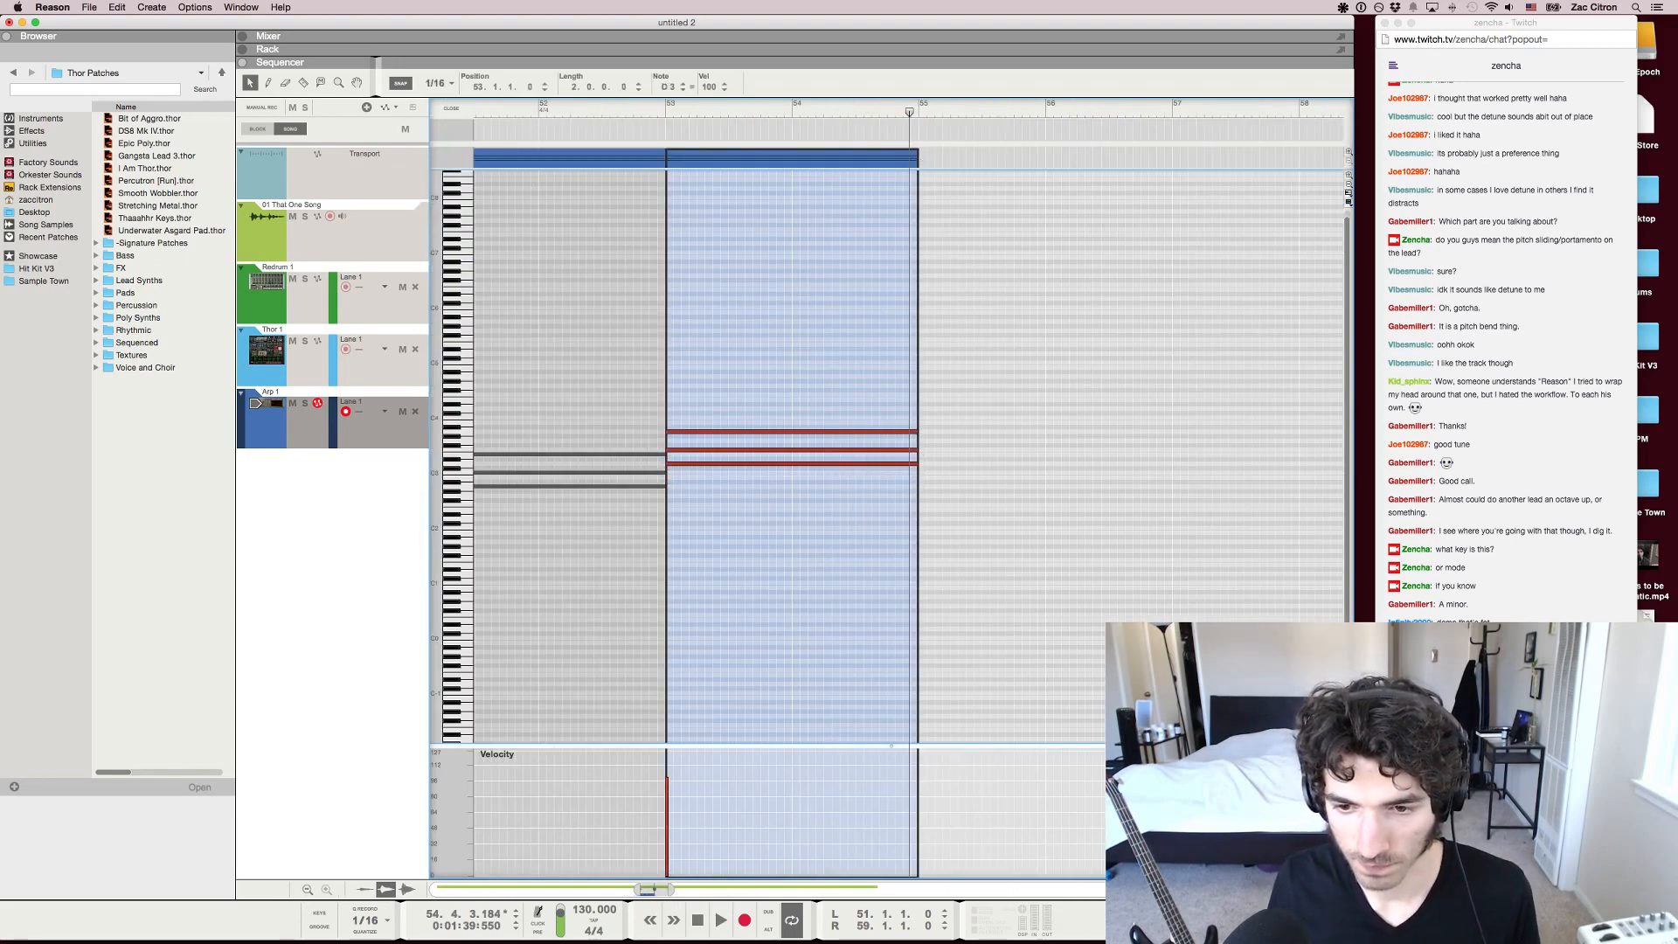
{"action": "key", "text": "super+Up"}
{"action": "key", "text": "super+Up"}
{"action": "key", "text": "super+Up"}
{"action": "key", "text": "super+Down"}
{"action": "key", "text": "Escape"}
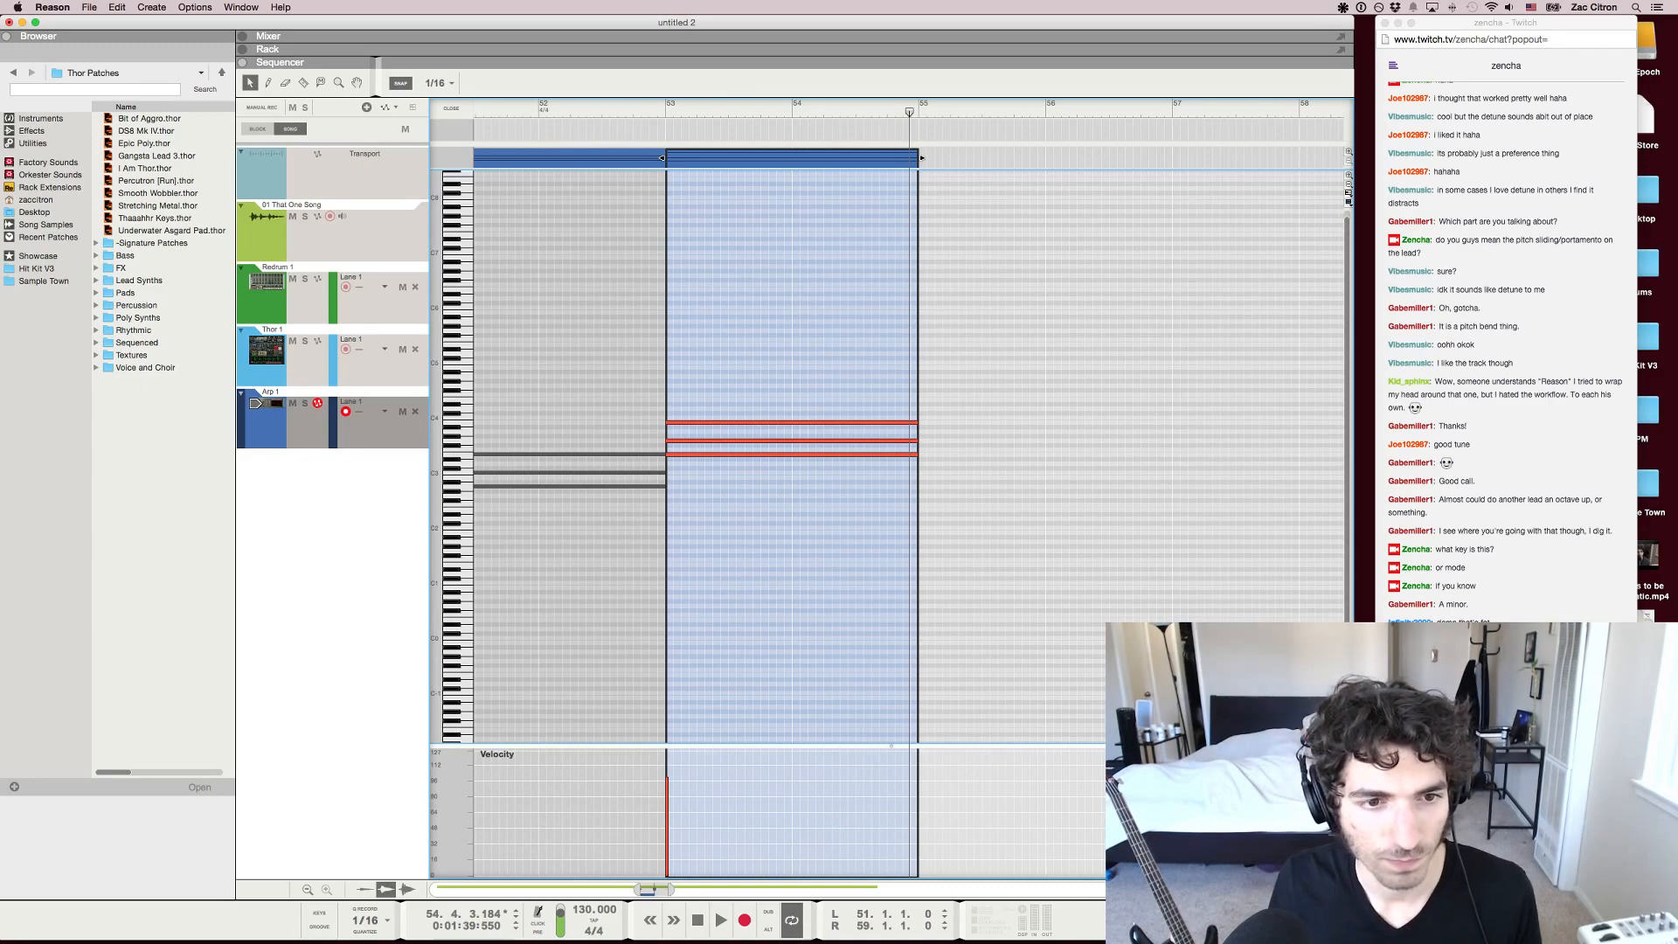
{"action": "key", "text": "space"}
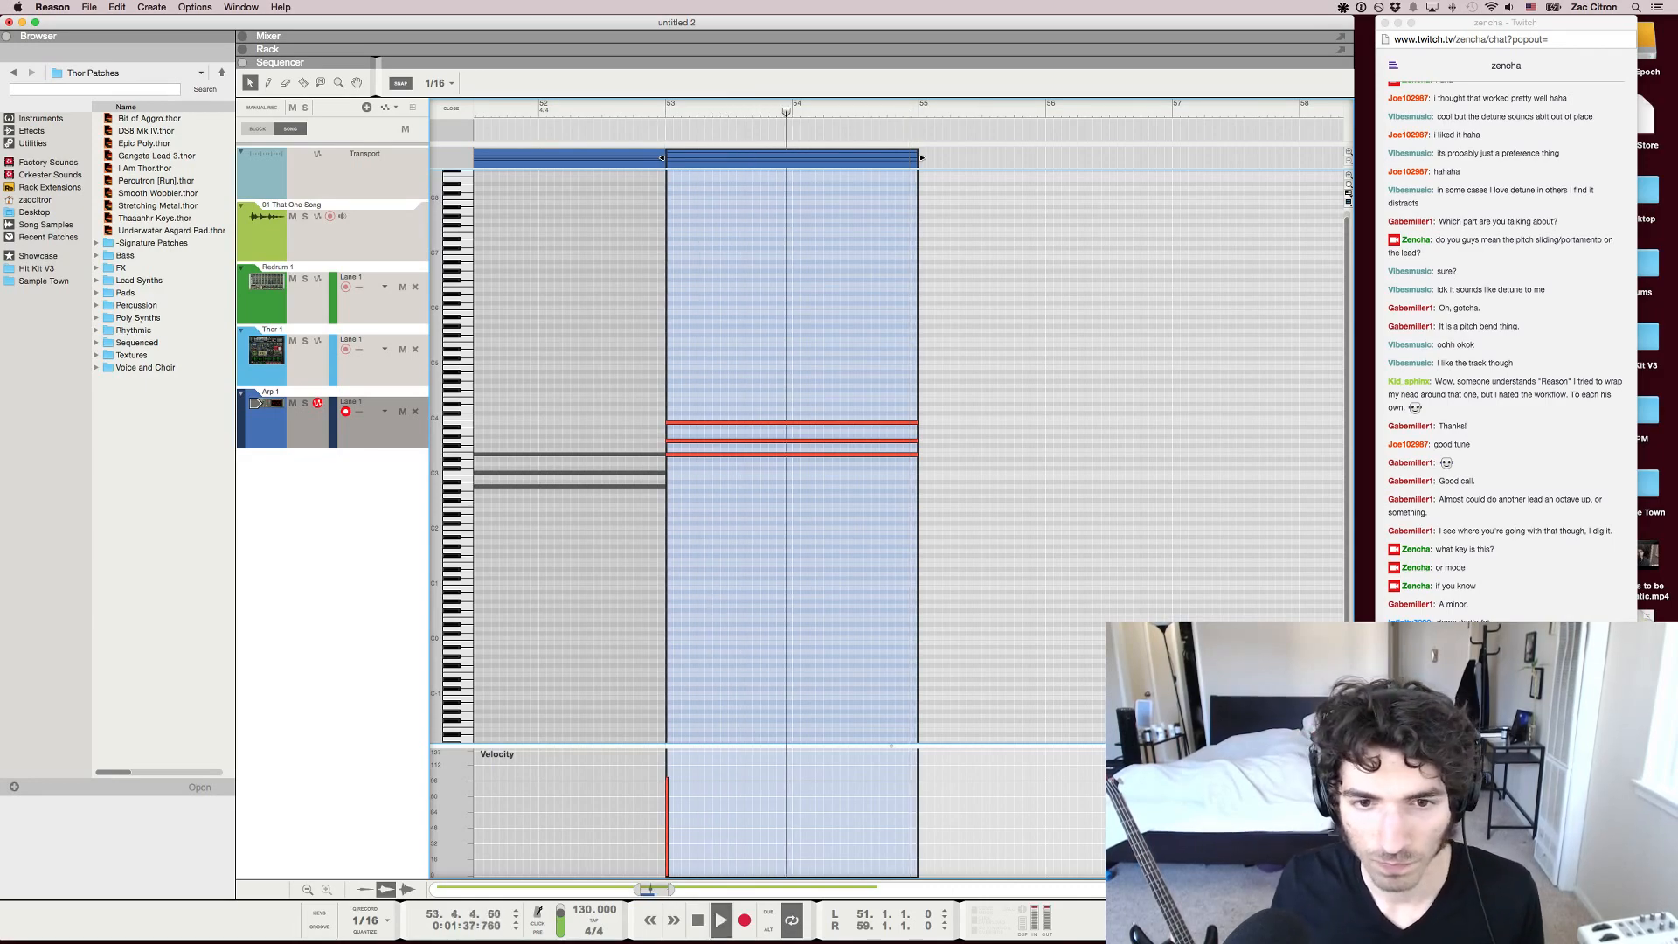
{"action": "key", "text": "F5+F6"}
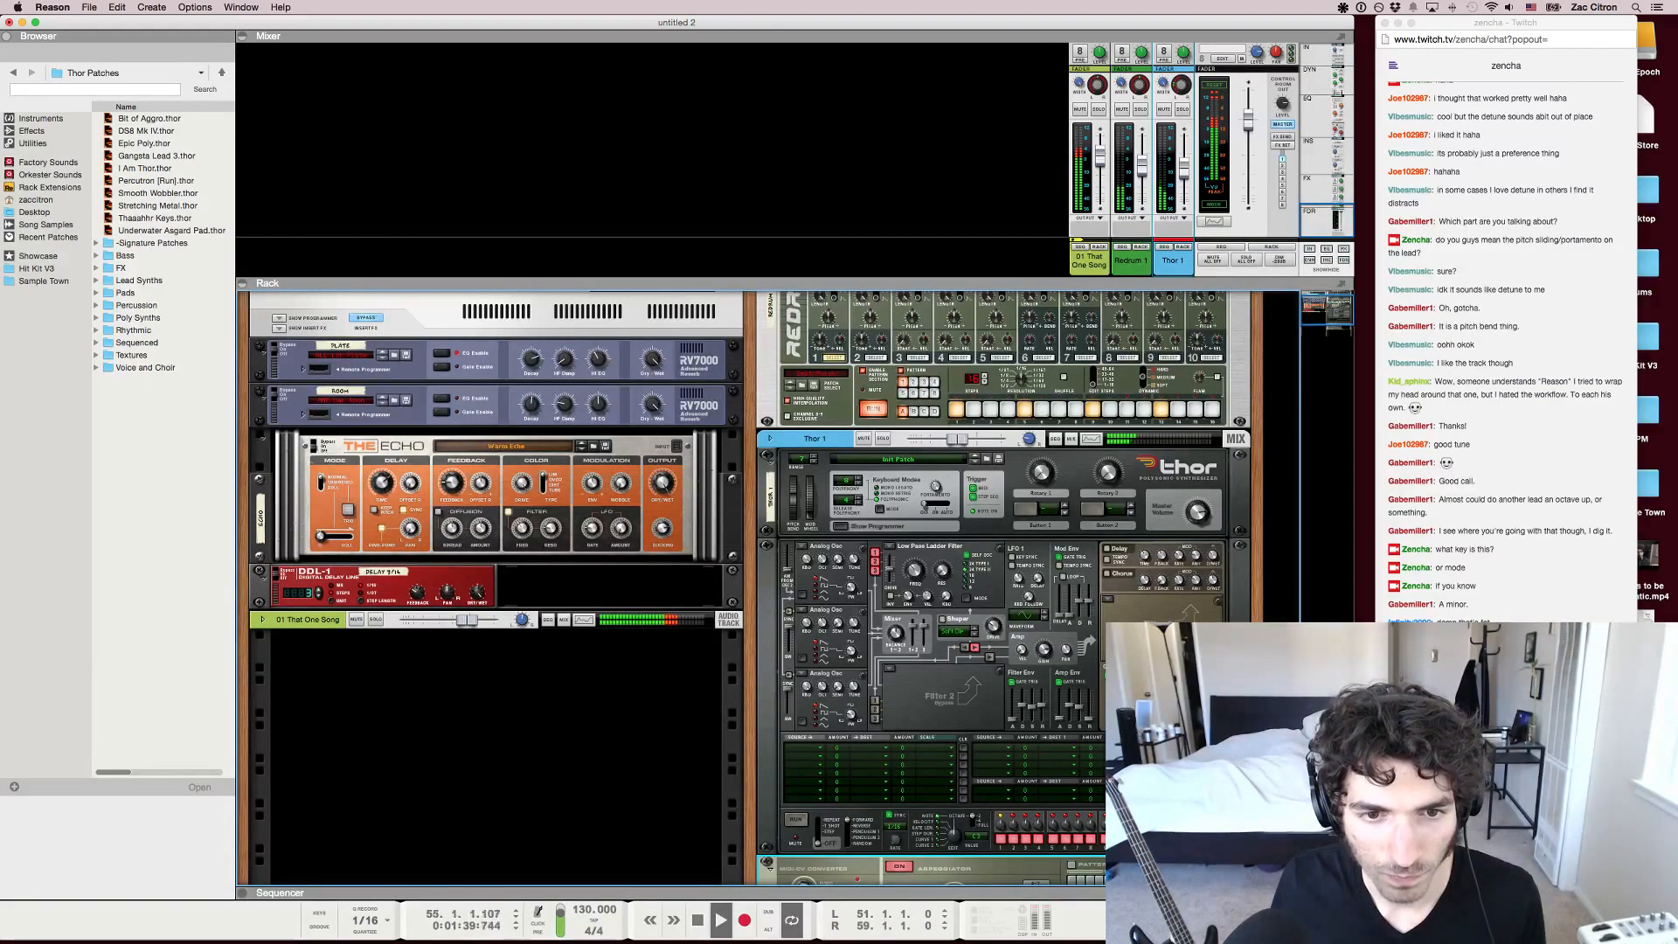
{"action": "key", "text": "F6"}
{"action": "key", "text": "F7"}
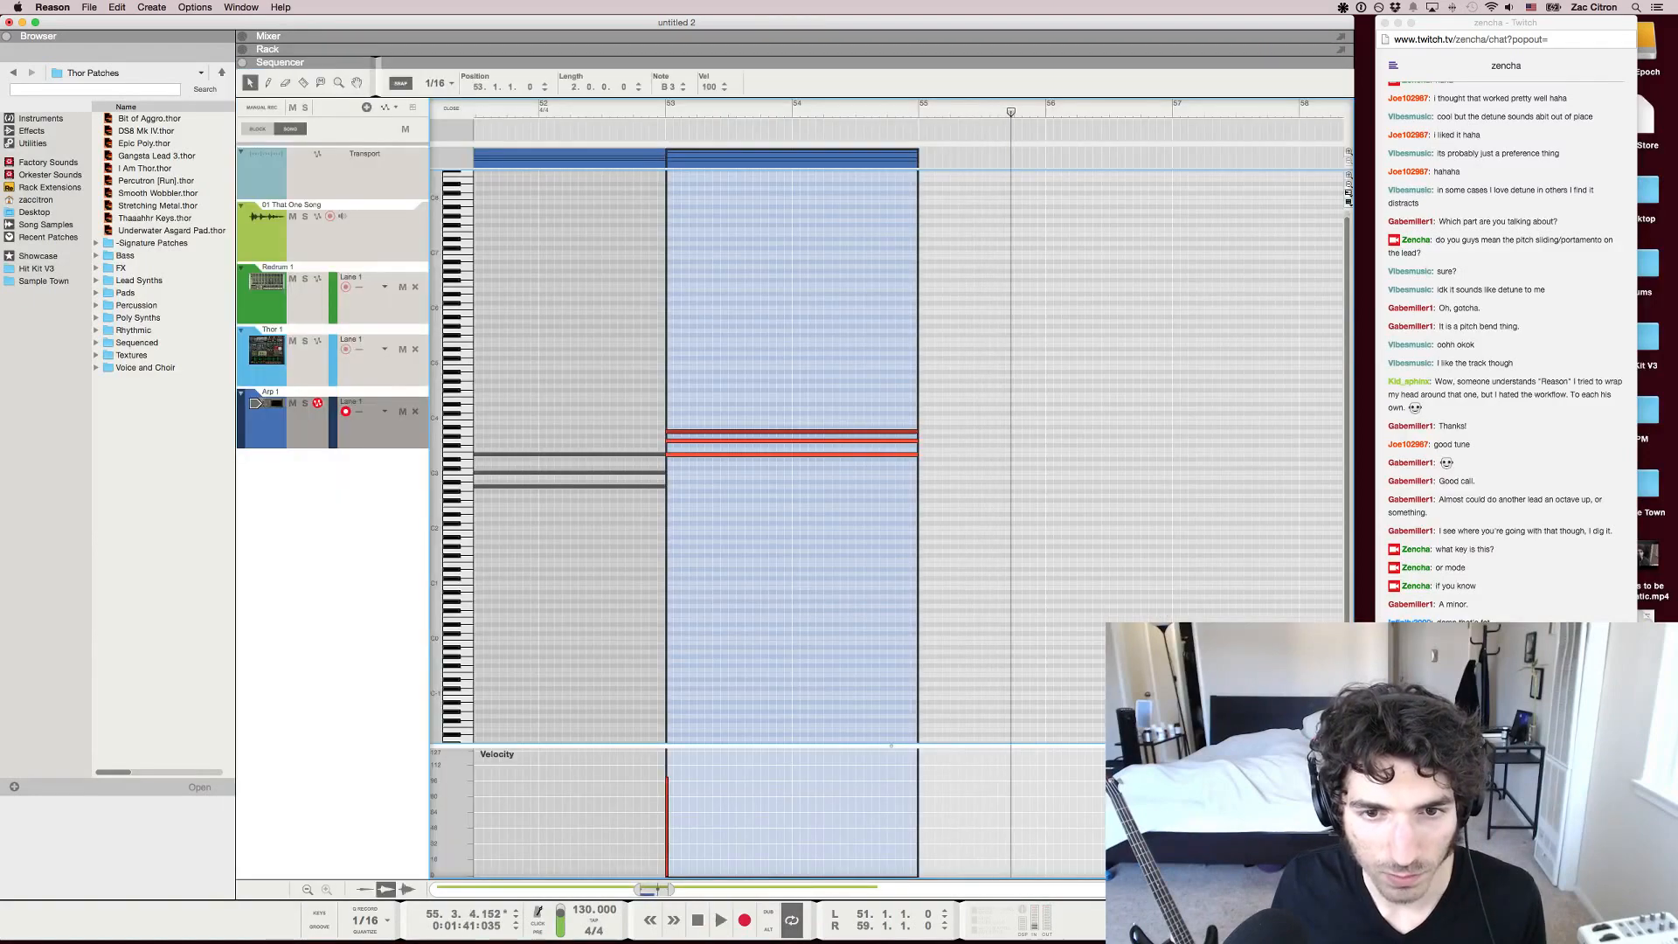
Undo the pitch changes made to the copied chord at bar 53
{"action": "key", "text": "super+z"}
{"action": "key", "text": "super+z"}
{"action": "key", "text": "super+z"}
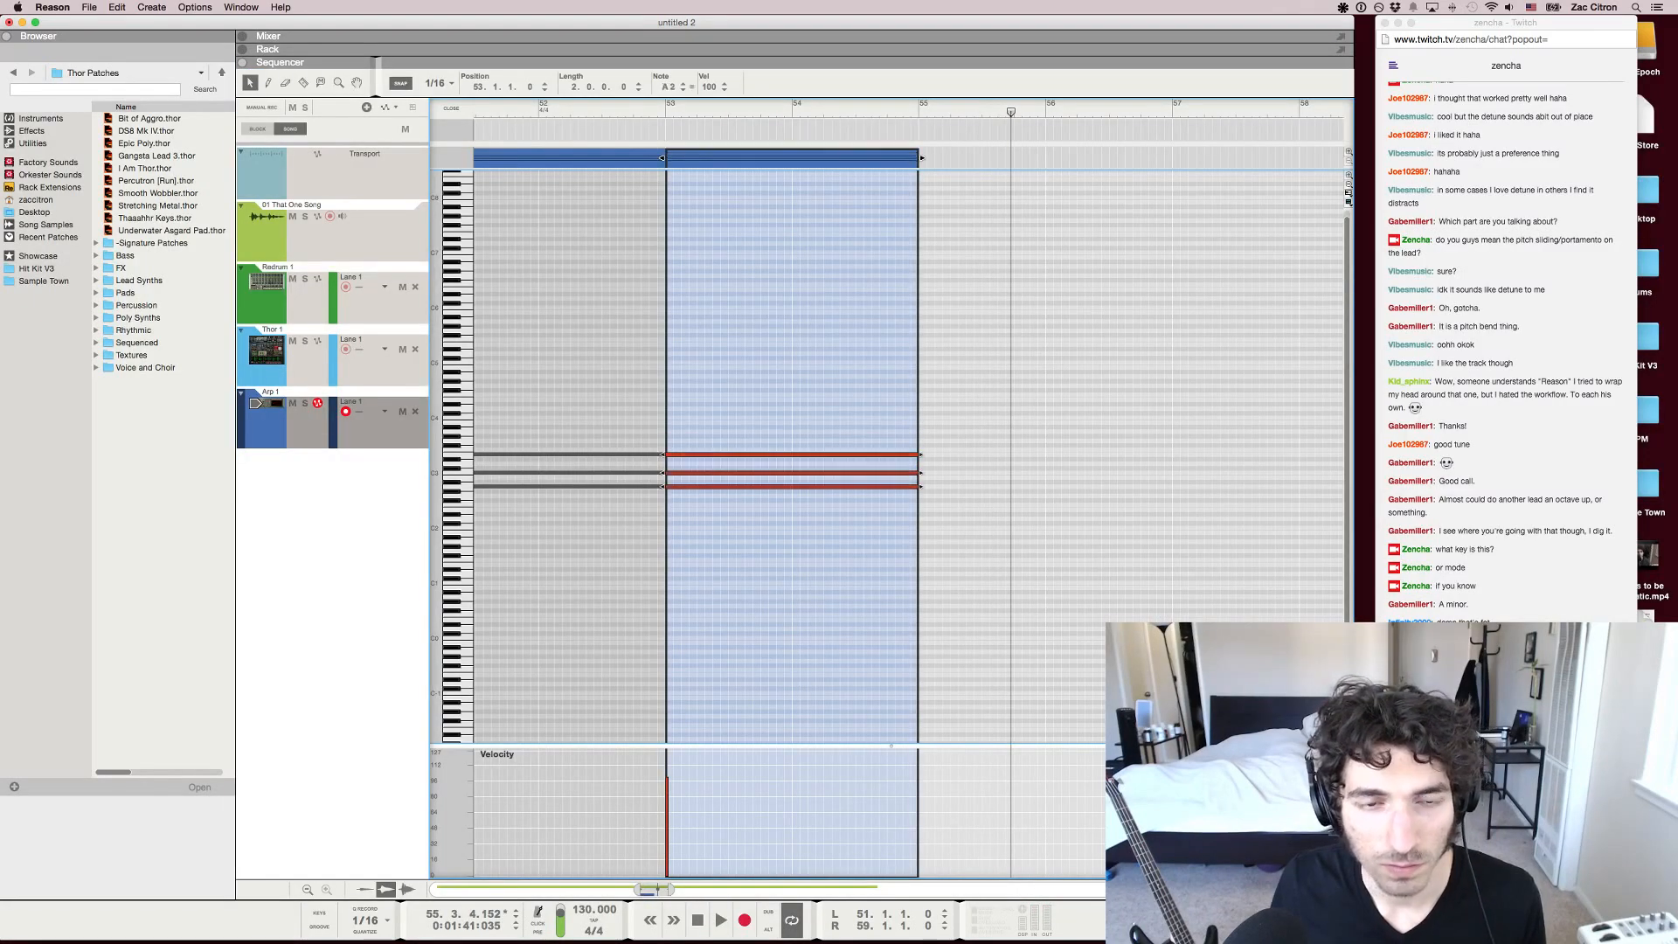
Set the loop to bars 51–55 around the two chord clips, play it, and show the mixer
{"action": "key", "text": "g"}
{"action": "left_click", "coordinate": [611, 158], "text": "shift"}
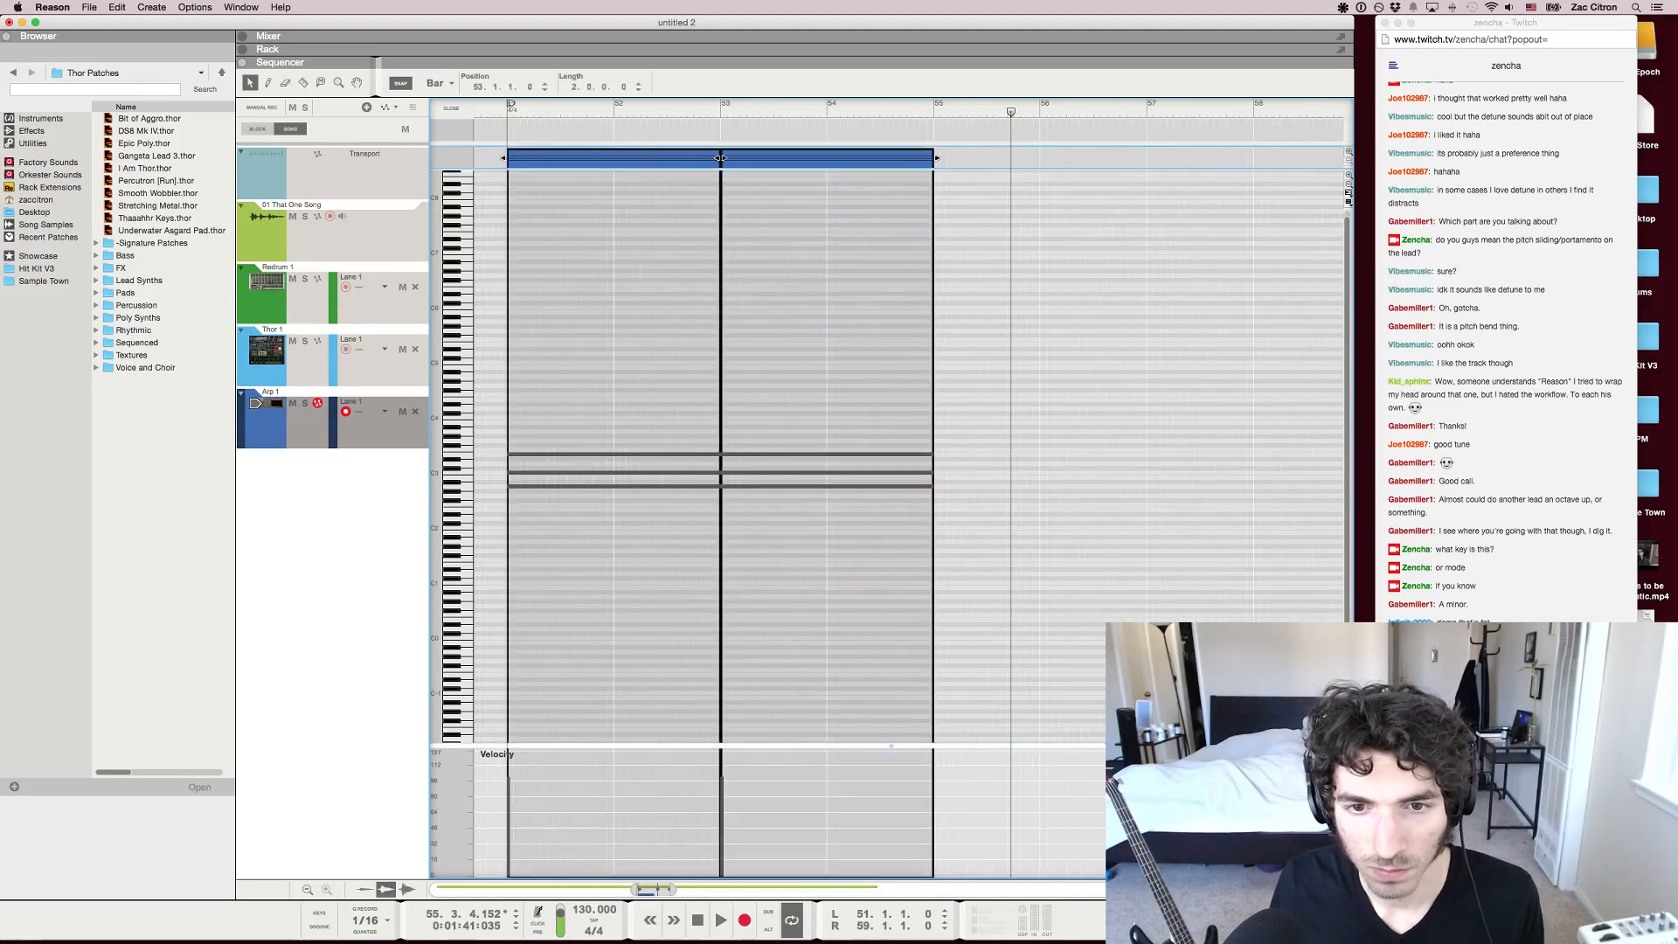
{"action": "key", "text": "F5"}
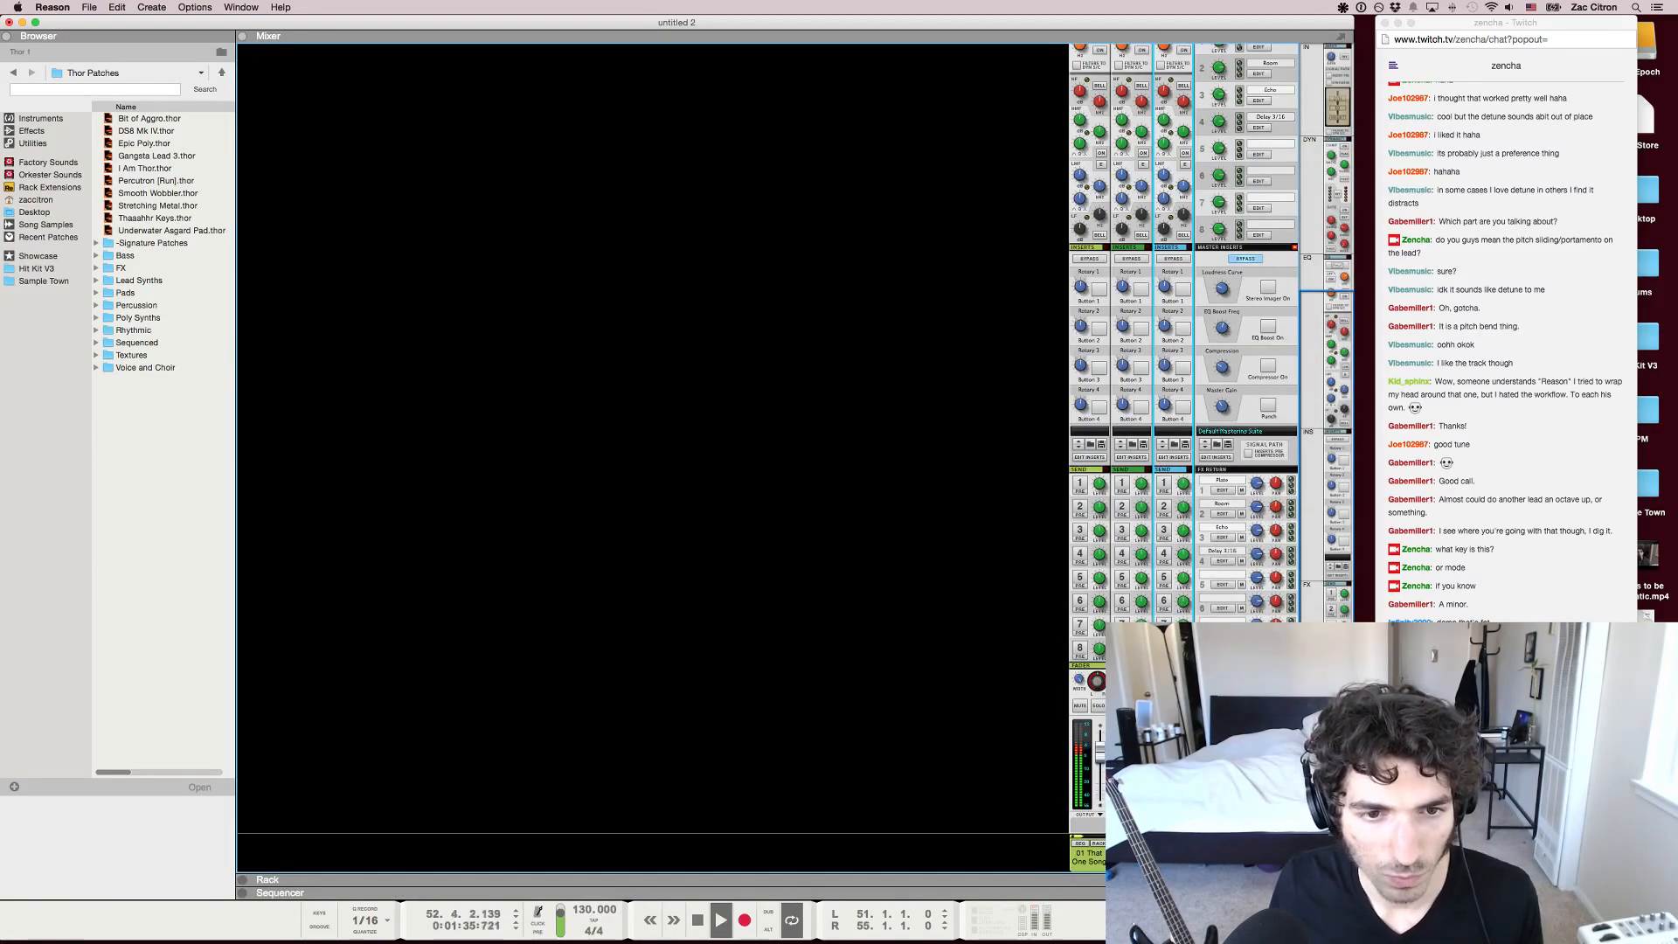
Enable send FX 1 on the Thor channel and switch on Thor's Shaper with its Drive at 109
{"action": "key", "text": "F6"}
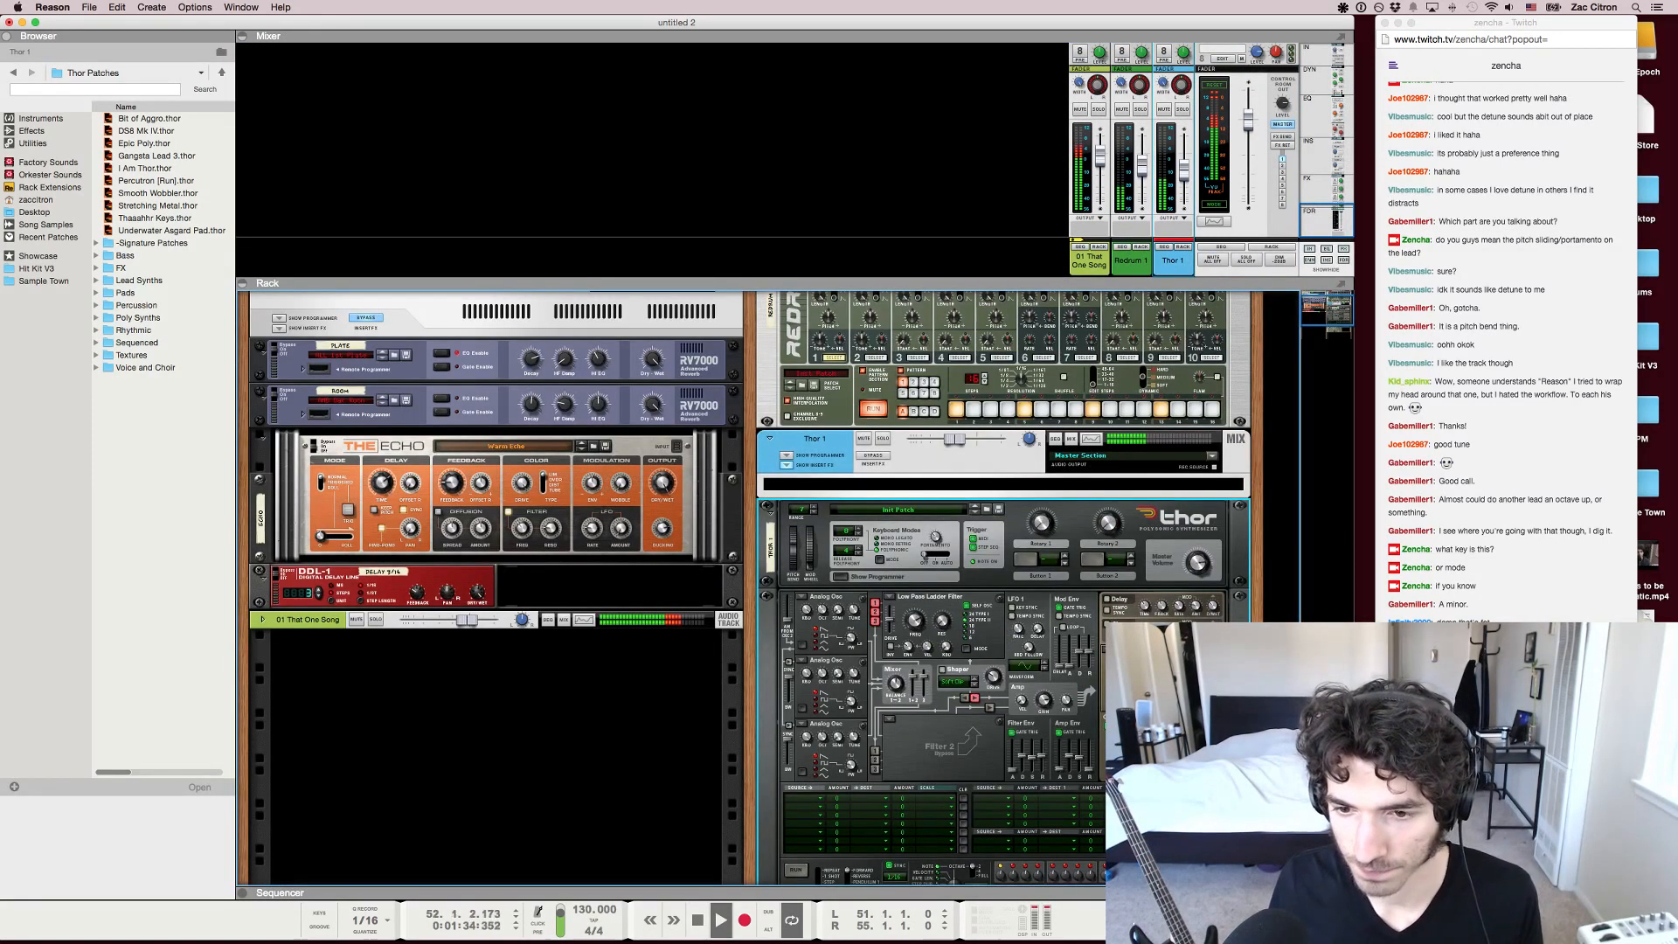
{"action": "scroll", "coordinate": [1163, 105], "scroll_direction": "up", "scroll_amount": 5}
{"action": "left_click", "coordinate": [1164, 65]}
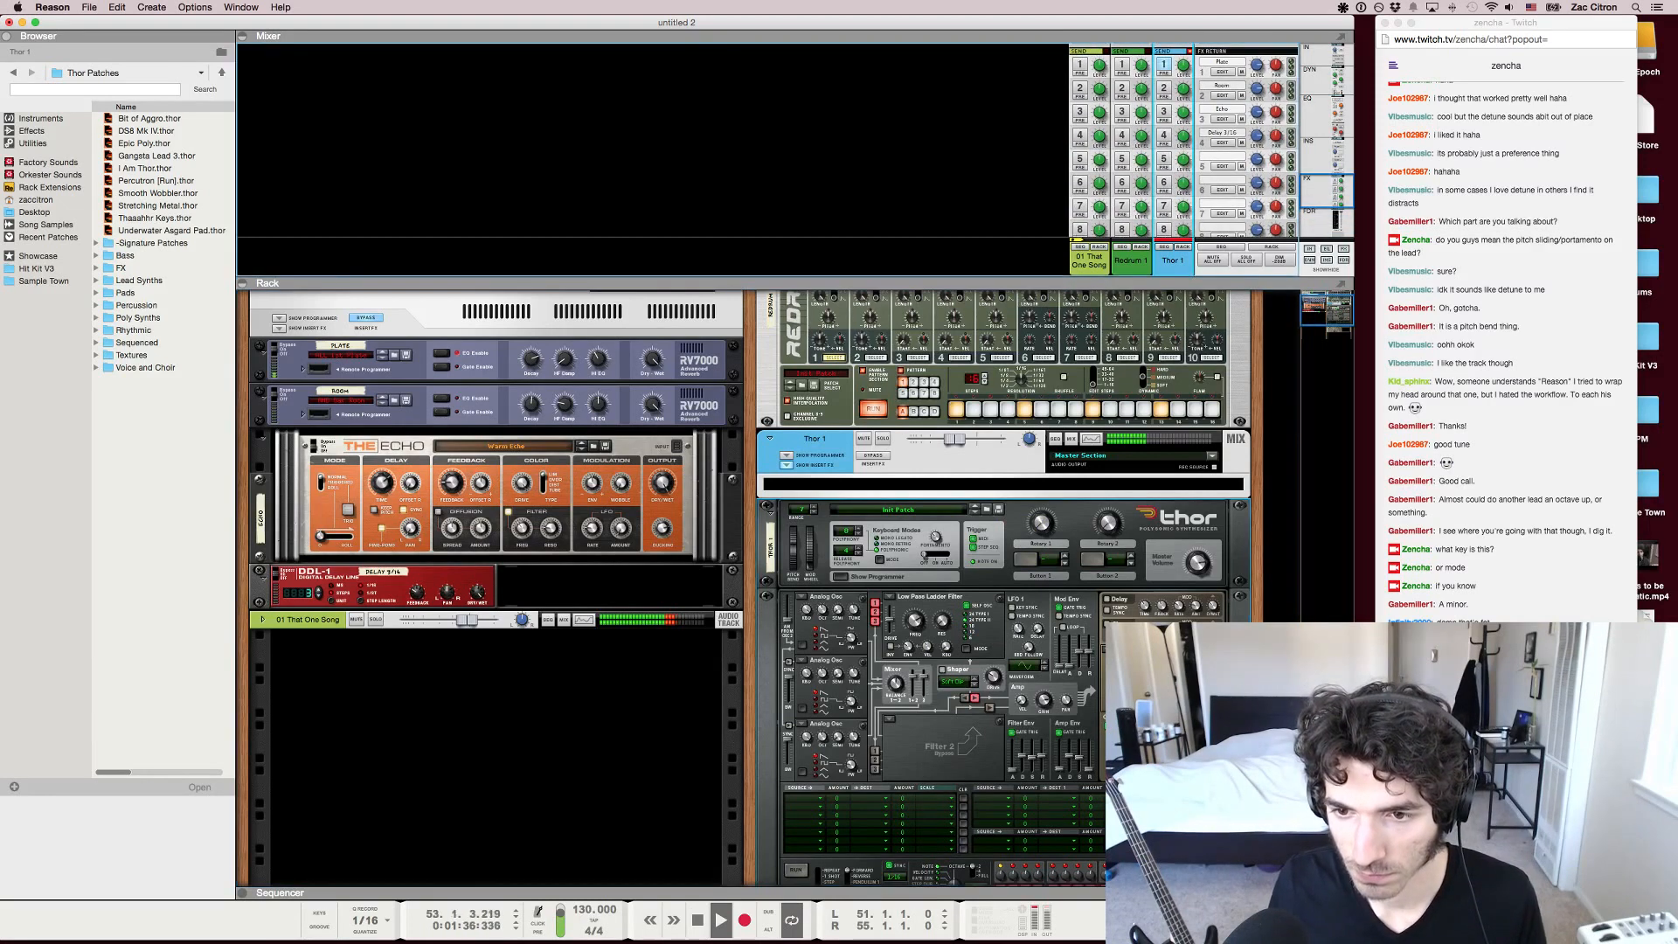
{"action": "scroll", "coordinate": [1189, 70], "scroll_direction": "down", "scroll_amount": 4}
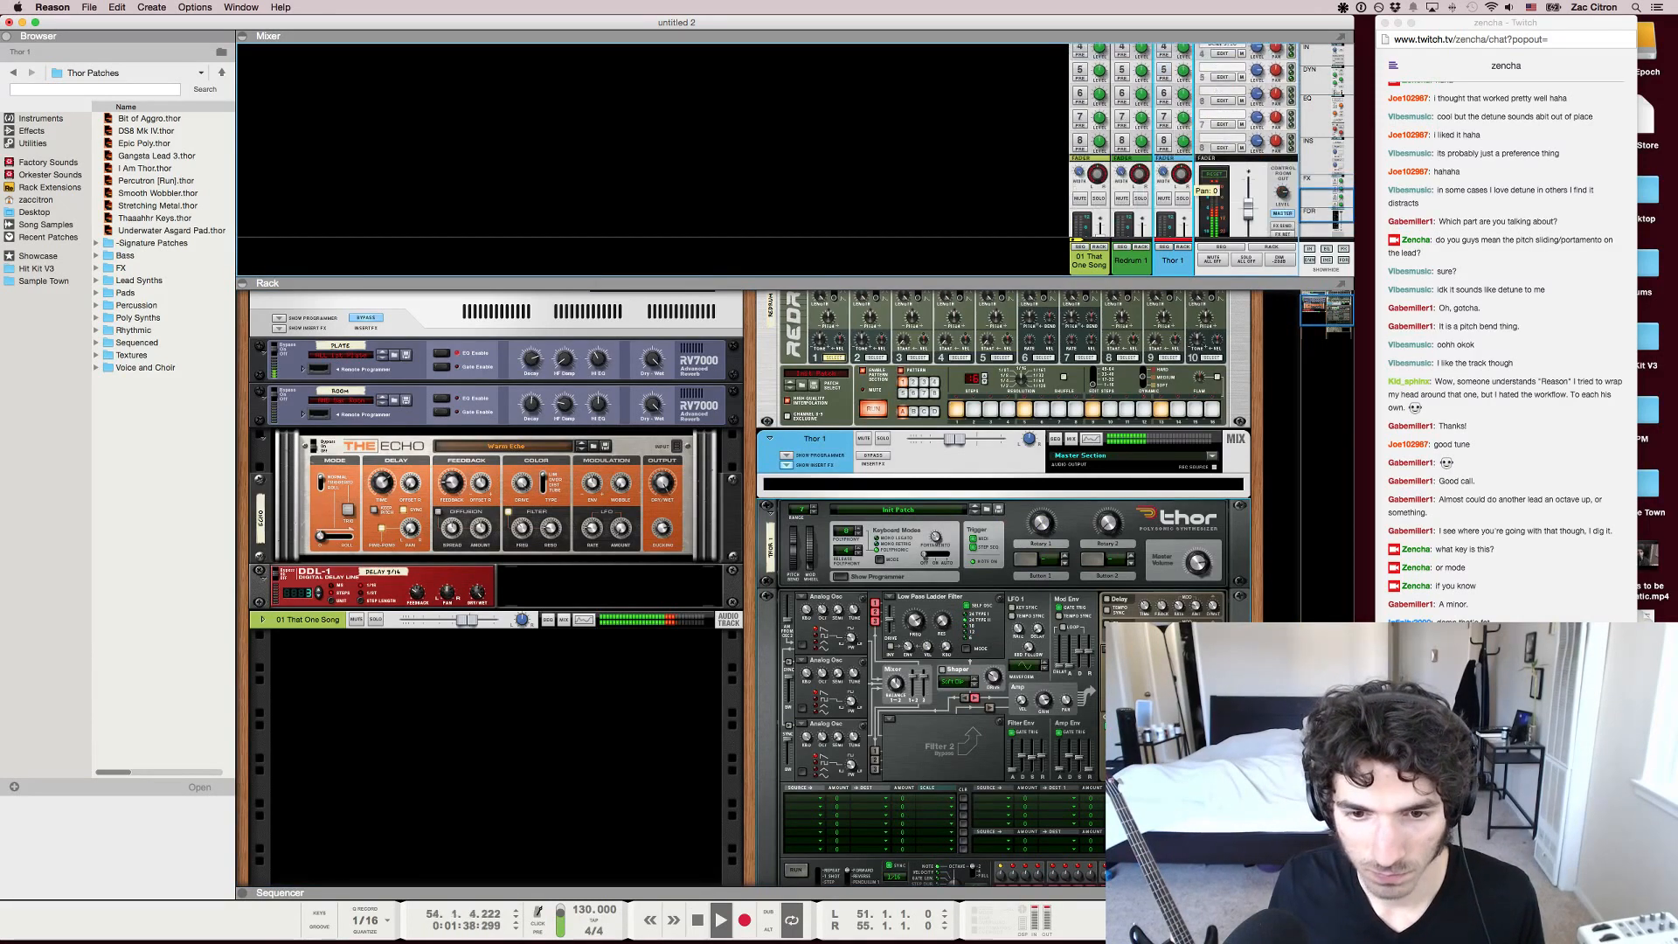
{"action": "left_click", "coordinate": [942, 621]}
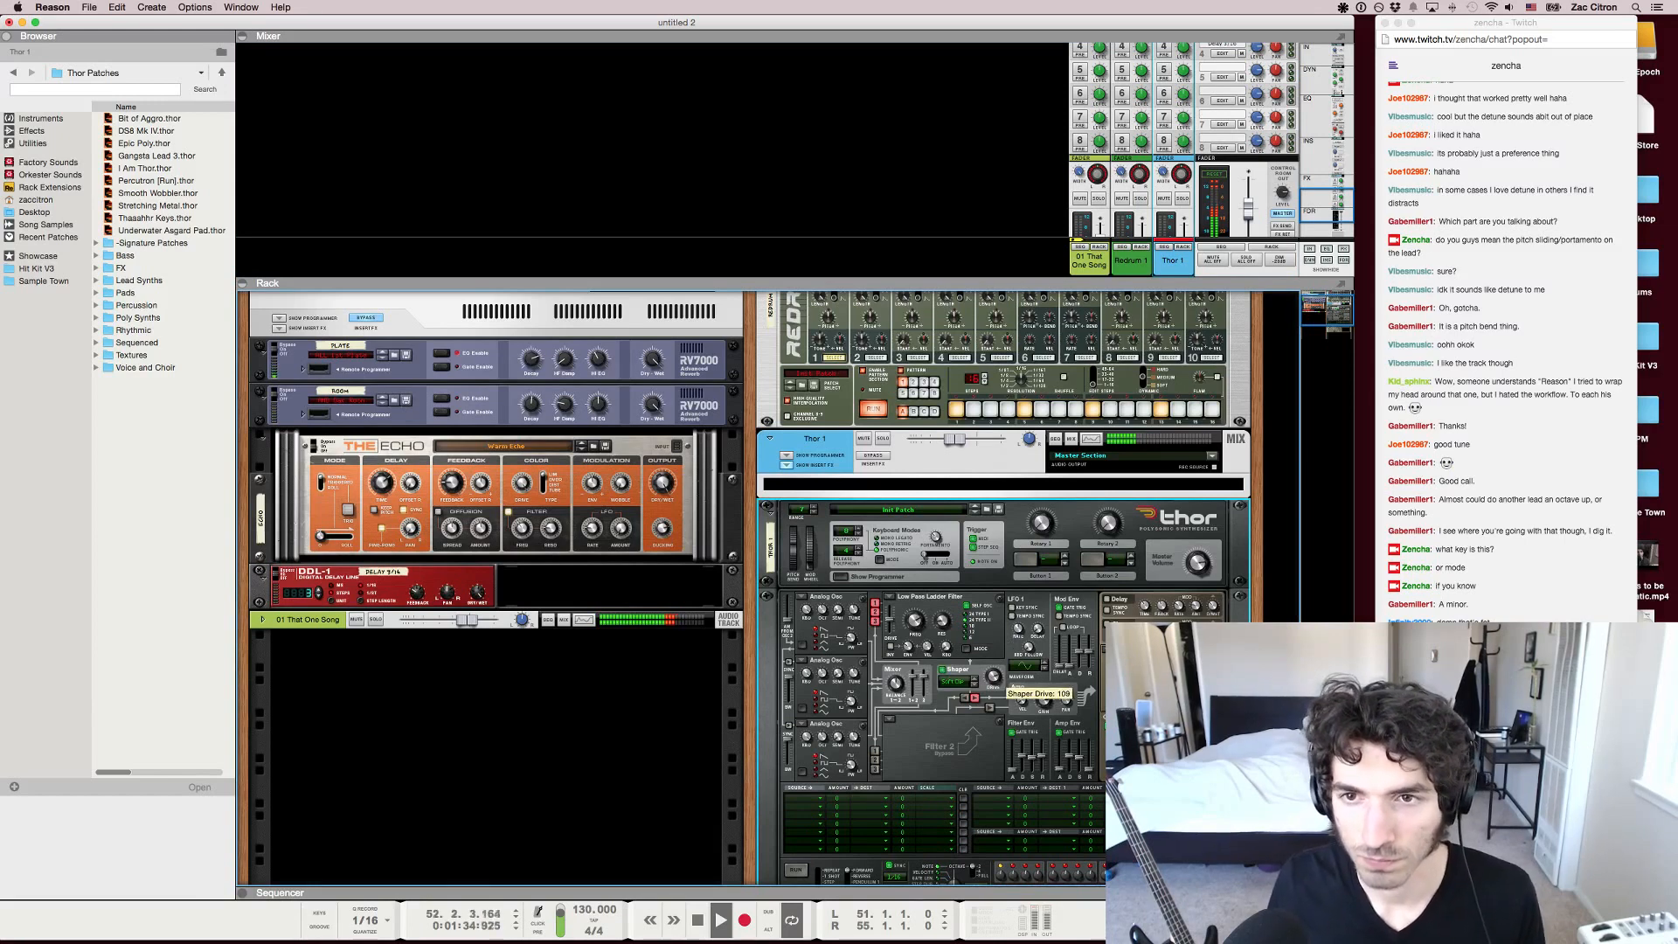
Insert a Pulveriser on the Thor 1 channel, increase its Dirt, and raise the Thor channel's level slightly
{"action": "right_click", "coordinate": [966, 495]}
{"action": "right_click", "coordinate": [960, 486]}
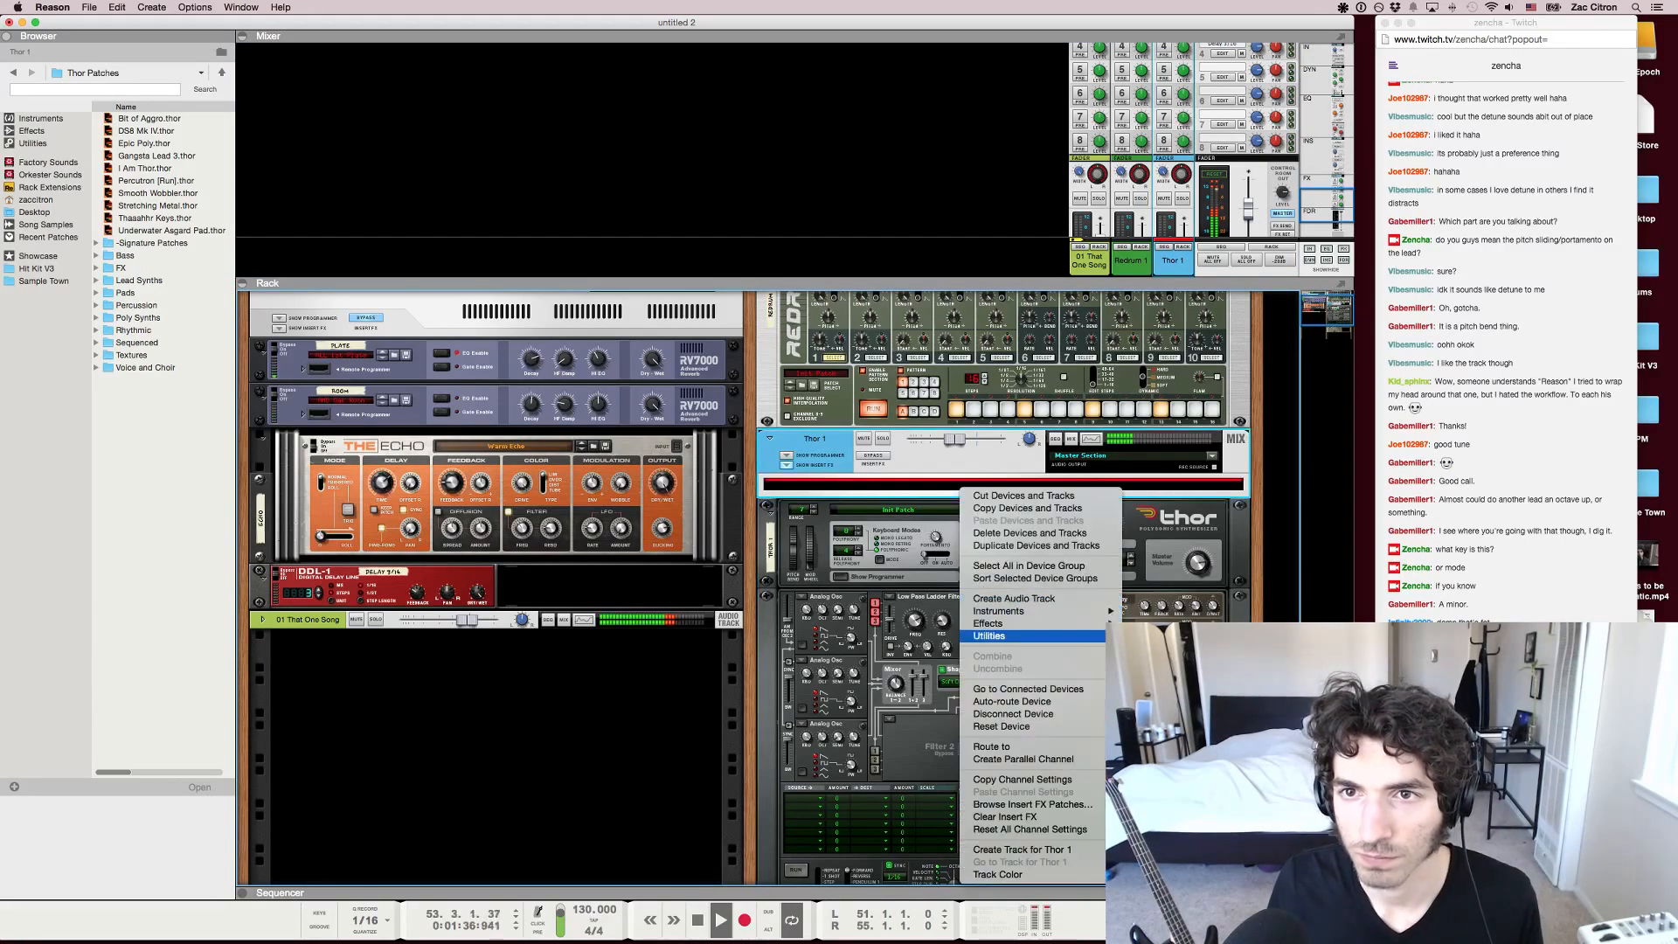
{"action": "mouse_move", "coordinate": [997, 623]}
{"action": "left_click", "coordinate": [1167, 690]}
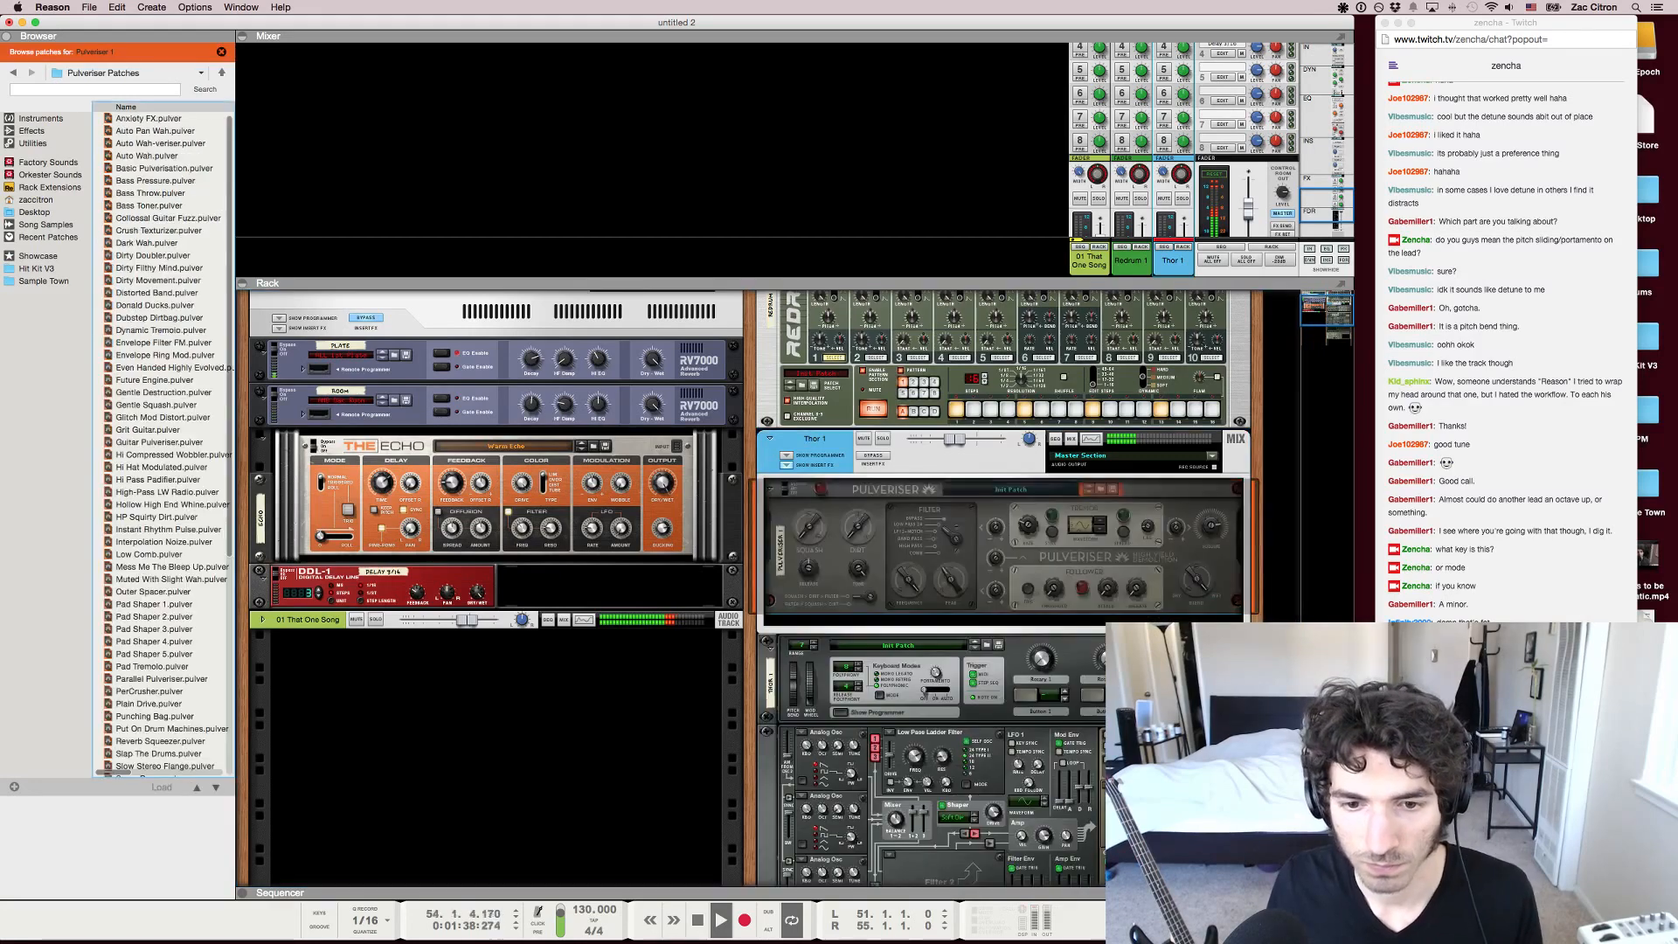
{"action": "left_click_drag", "start_coordinate": [858, 528], "coordinate": [859, 500]}
{"action": "scroll", "coordinate": [1184, 171], "scroll_direction": "down", "scroll_amount": 5}
{"action": "left_click_drag", "start_coordinate": [1183, 172], "coordinate": [1183, 165]}
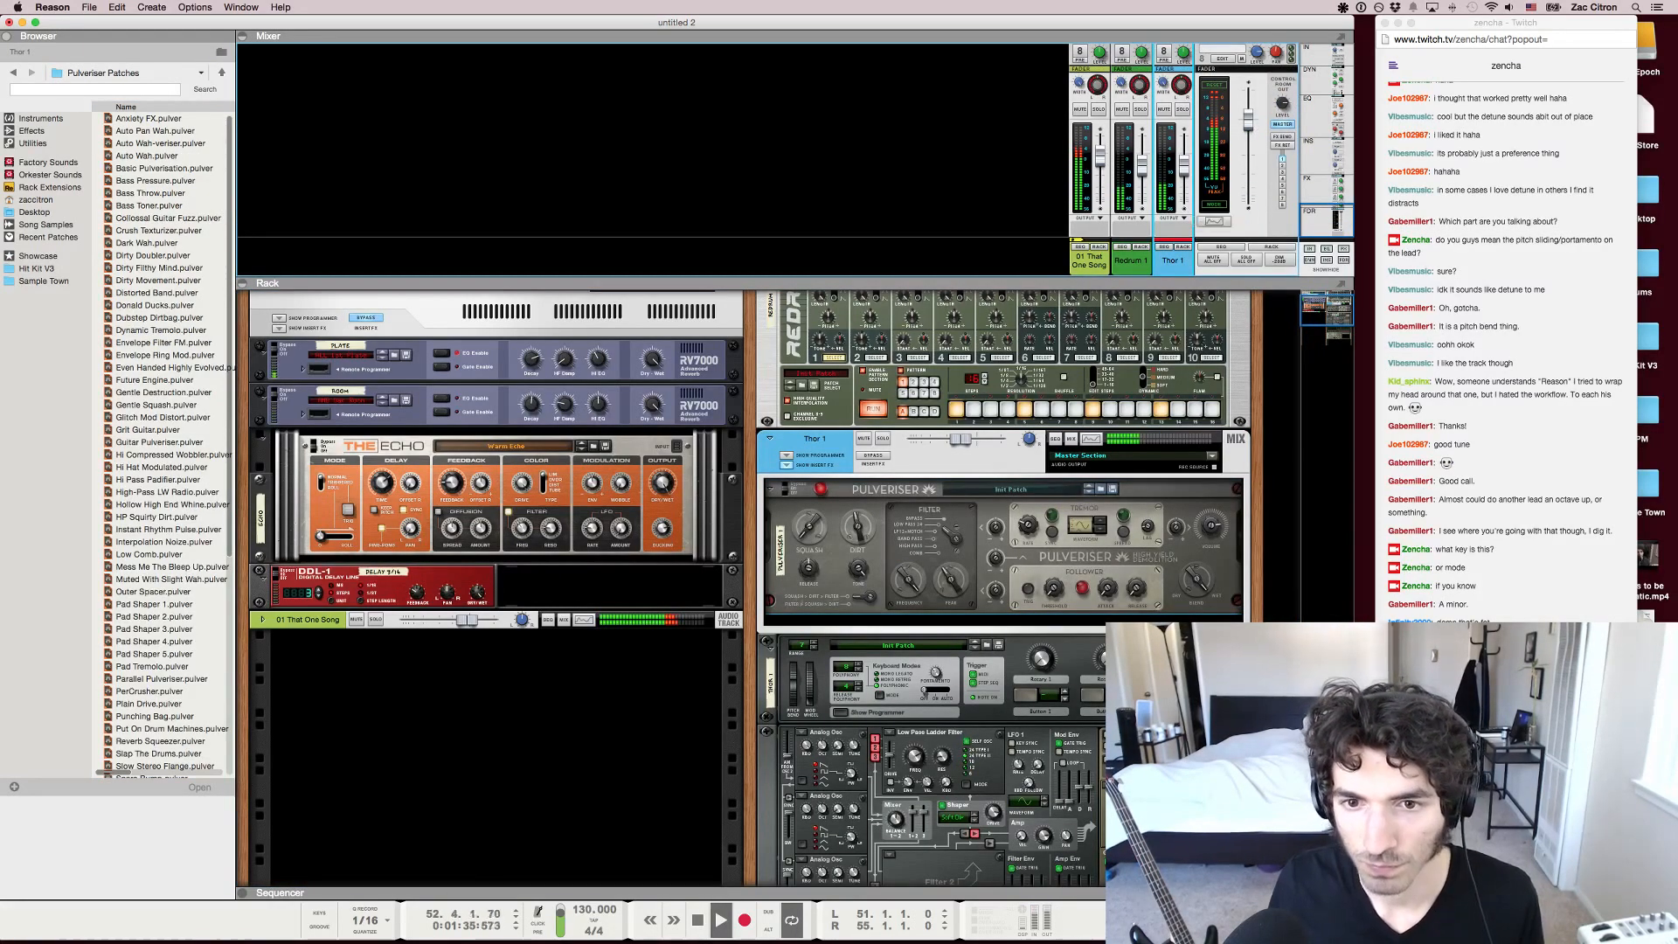
Enable the Echo send (FX 3) on the Thor channel and select The Echo in the rack
{"action": "scroll", "coordinate": [1212, 140], "scroll_direction": "up", "scroll_amount": 3}
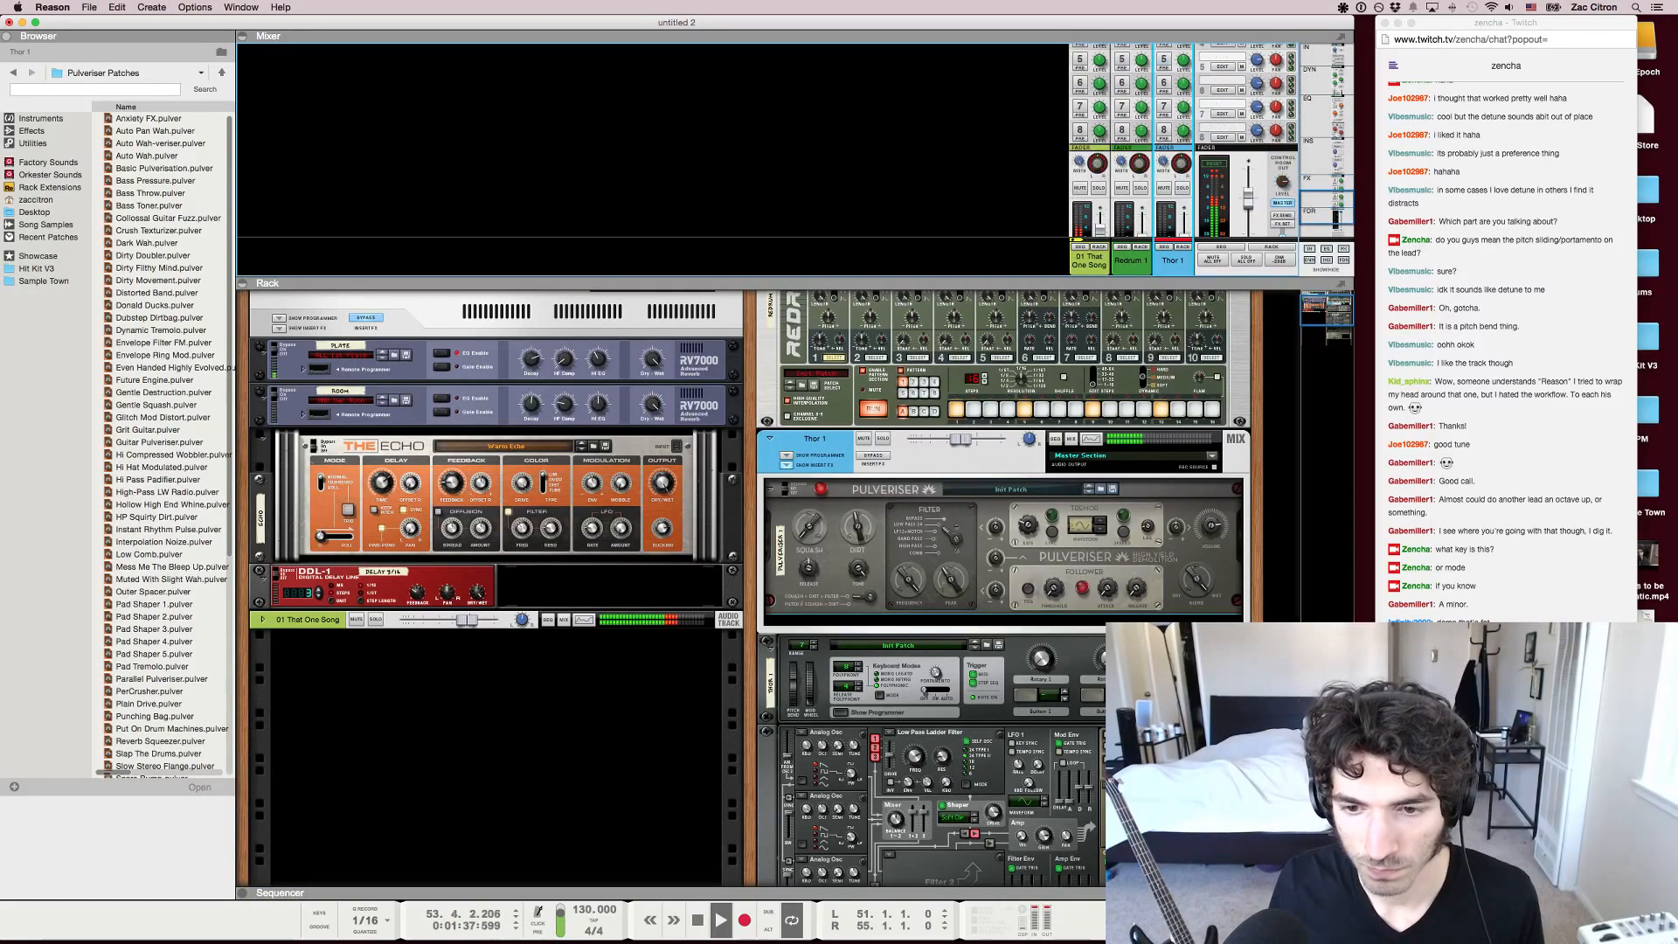
{"action": "scroll", "coordinate": [1212, 140], "scroll_direction": "up", "scroll_amount": 4}
{"action": "left_click", "coordinate": [1163, 122]}
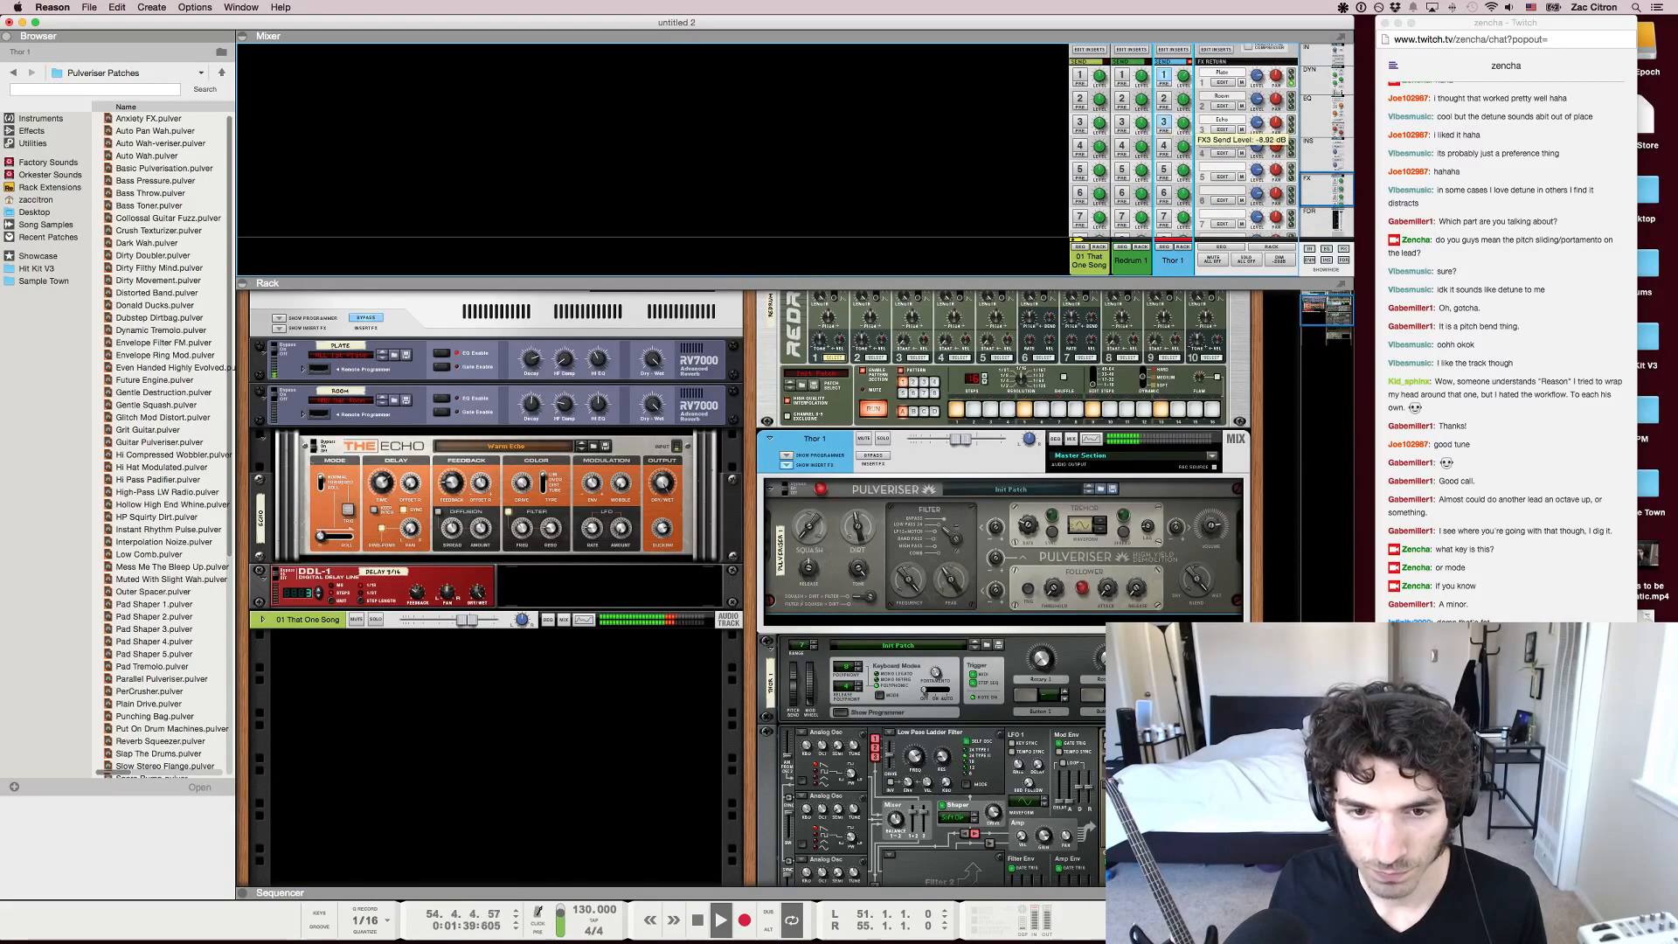
{"action": "left_click", "coordinate": [1222, 129]}
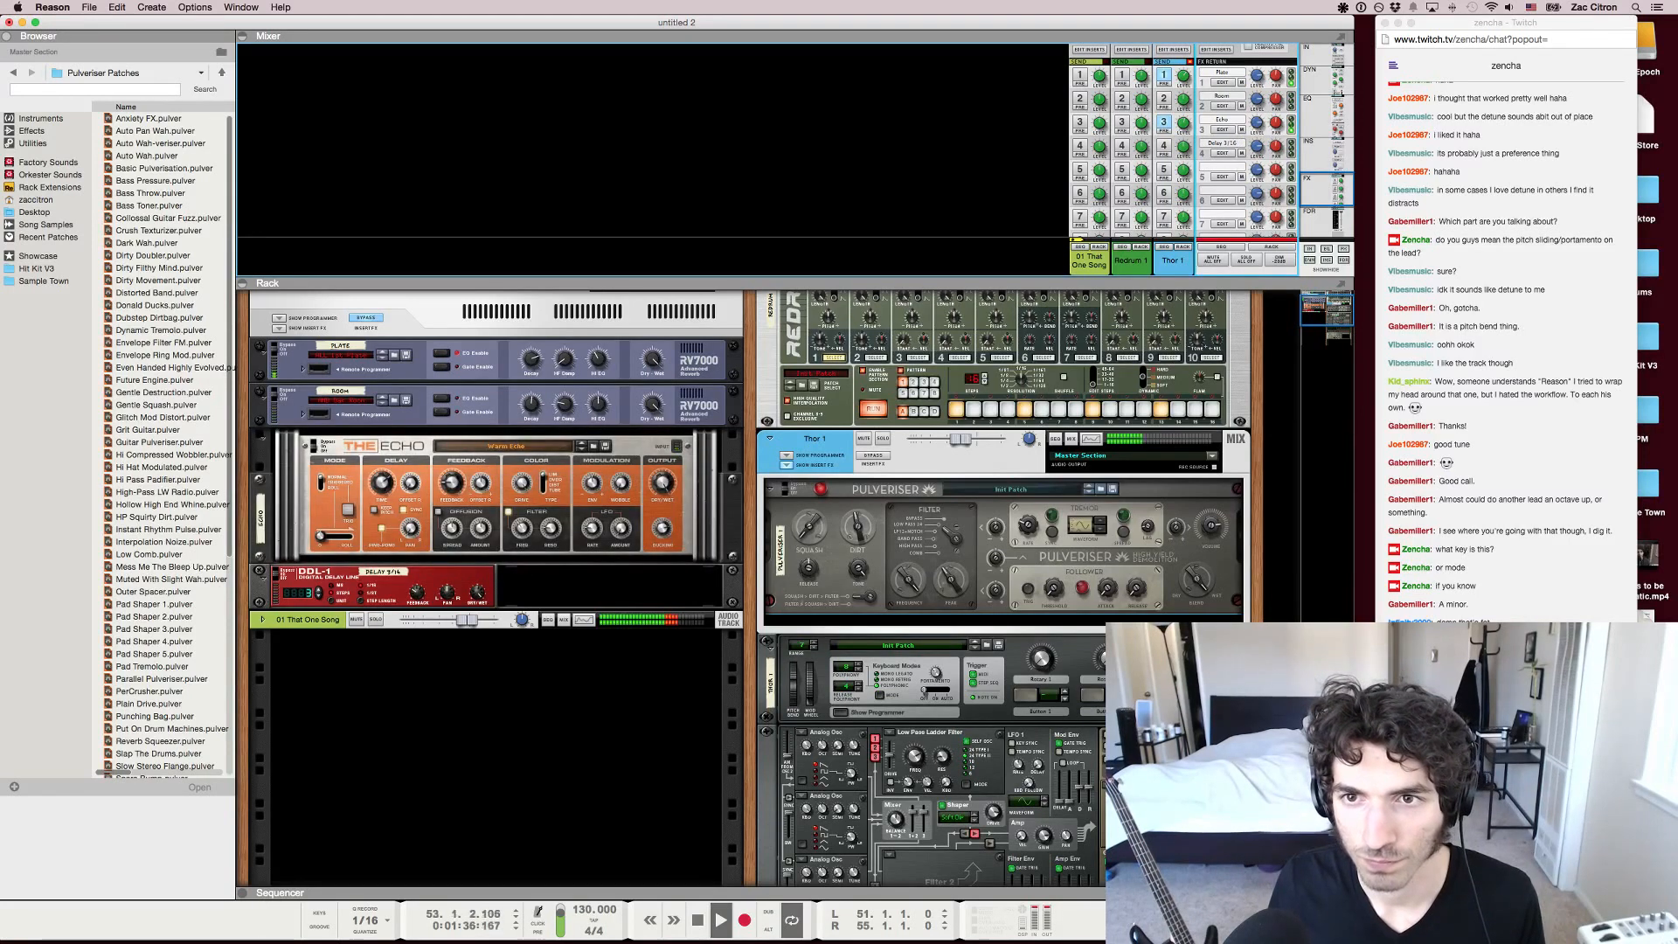
{"action": "left_click", "coordinate": [663, 529]}
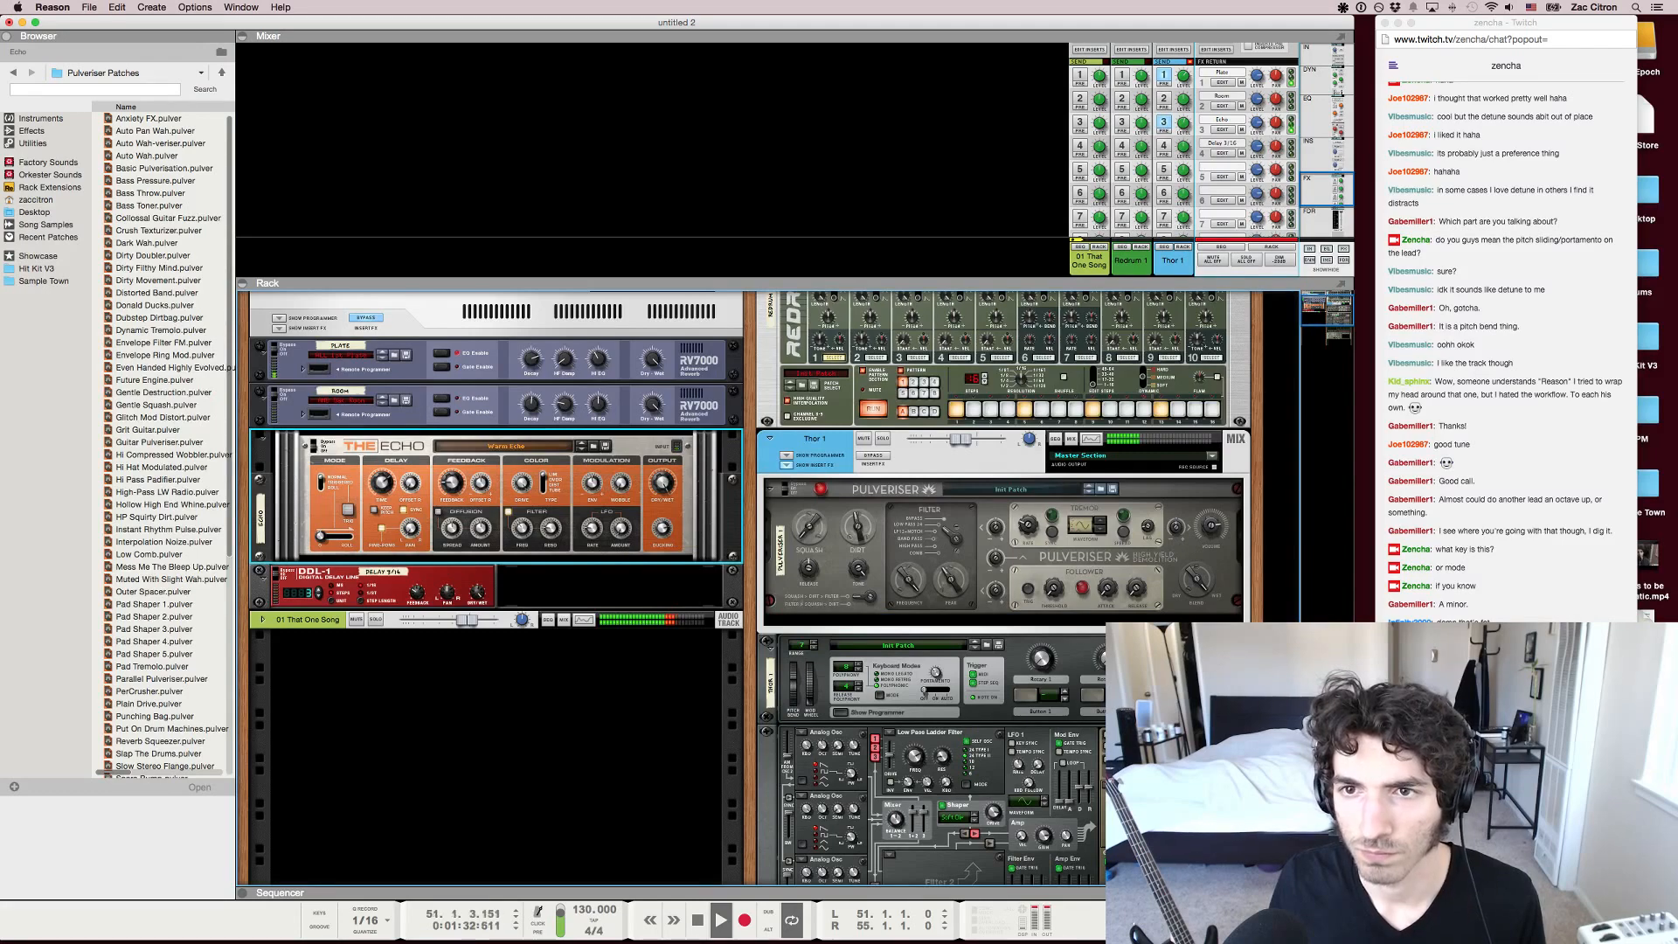
Return to the sequencer's arrangement view and play the song briefly from bar 59
{"action": "key", "text": "F7"}
{"action": "key", "text": "Escape"}
{"action": "key", "text": "Escape"}
{"action": "key", "text": "space"}
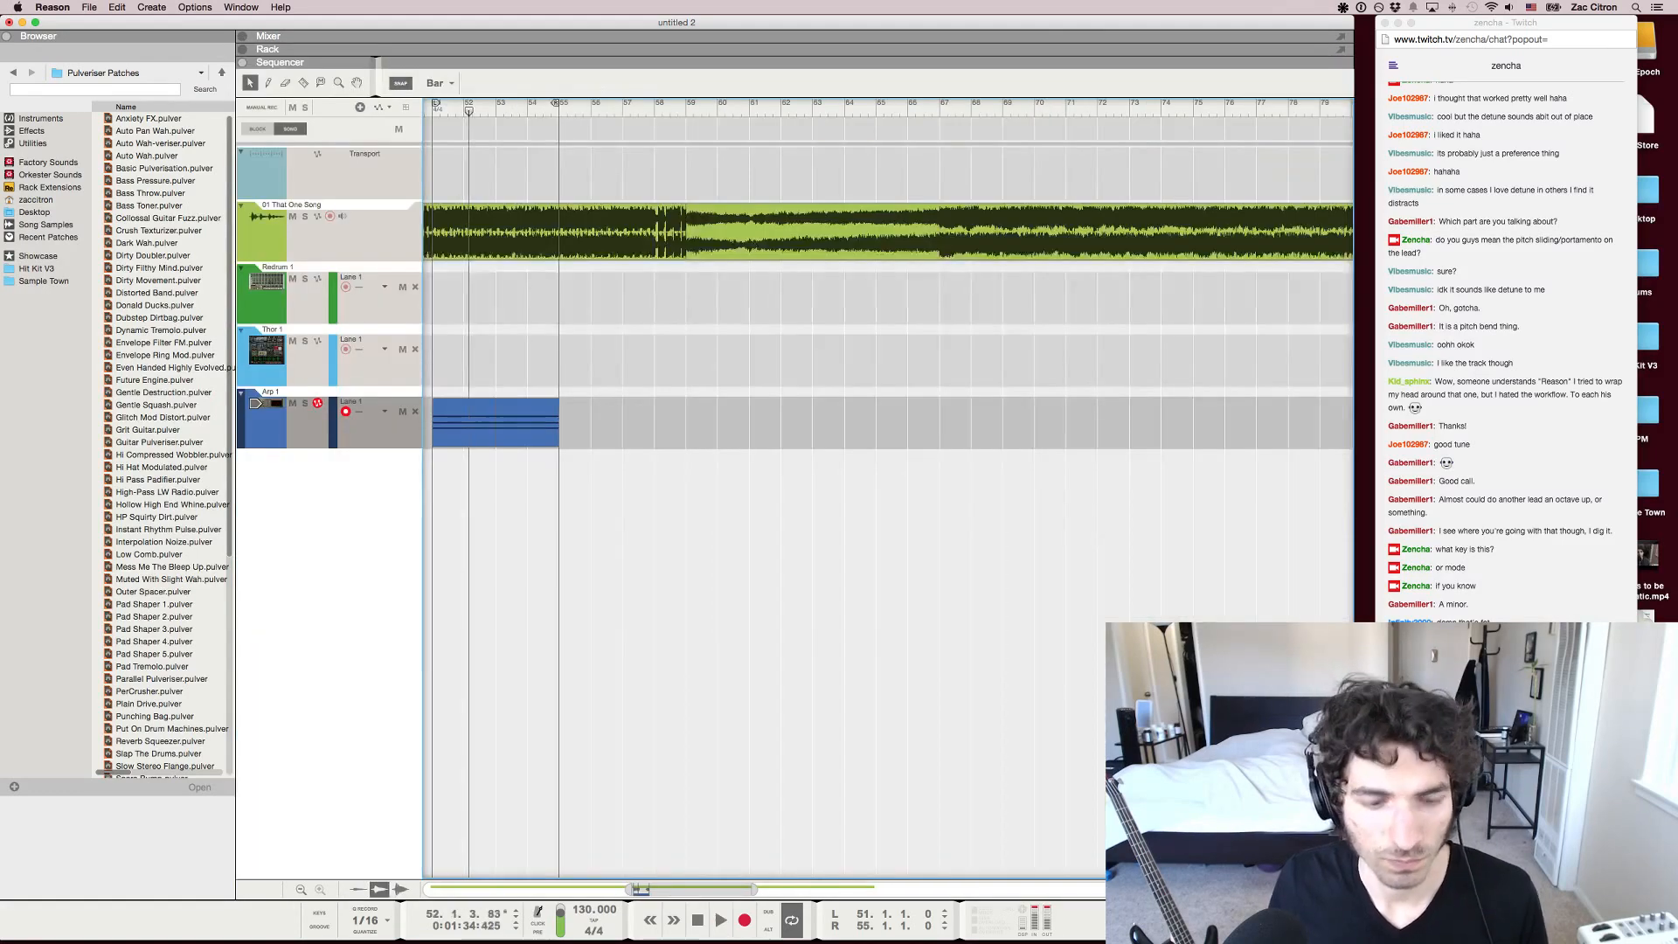
{"action": "scroll", "coordinate": [764, 489], "scroll_direction": "down", "scroll_amount": 1}
{"action": "scroll", "coordinate": [764, 490], "scroll_direction": "left", "scroll_amount": 5}
{"action": "scroll", "coordinate": [764, 490], "scroll_direction": "down", "scroll_amount": 2}
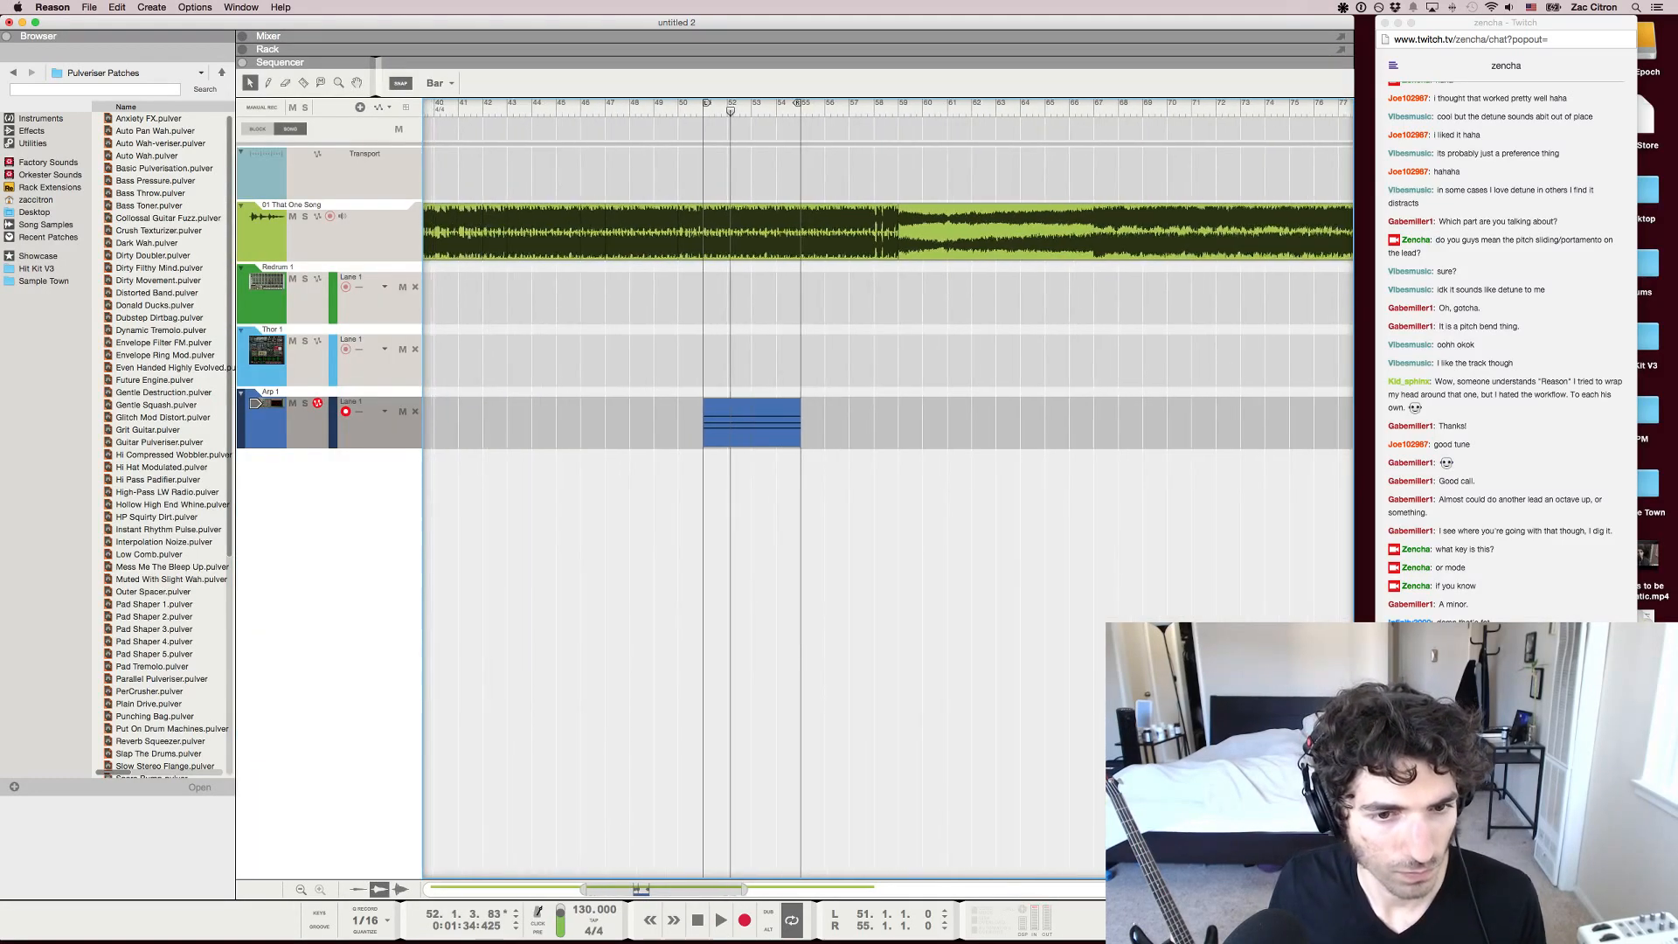
{"action": "scroll", "coordinate": [764, 490], "scroll_direction": "down", "scroll_amount": 1}
{"action": "scroll", "coordinate": [764, 489], "scroll_direction": "down", "scroll_amount": 1}
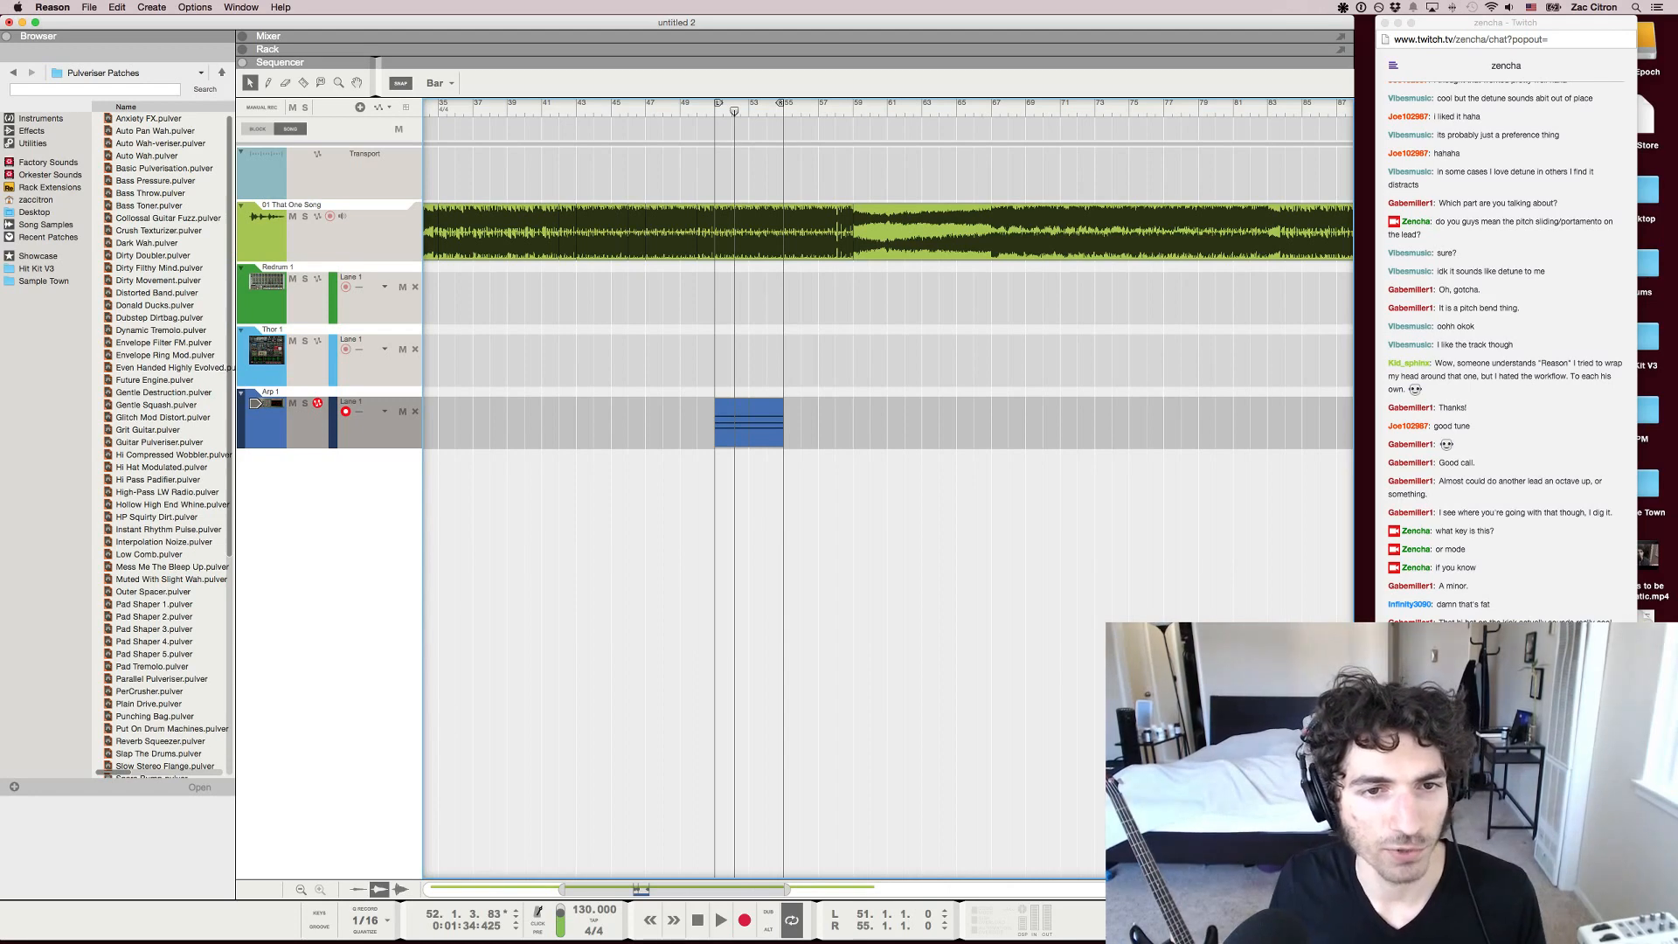
{"action": "left_click", "coordinate": [874, 232]}
{"action": "left_click", "coordinate": [855, 111]}
{"action": "key", "text": "space"}
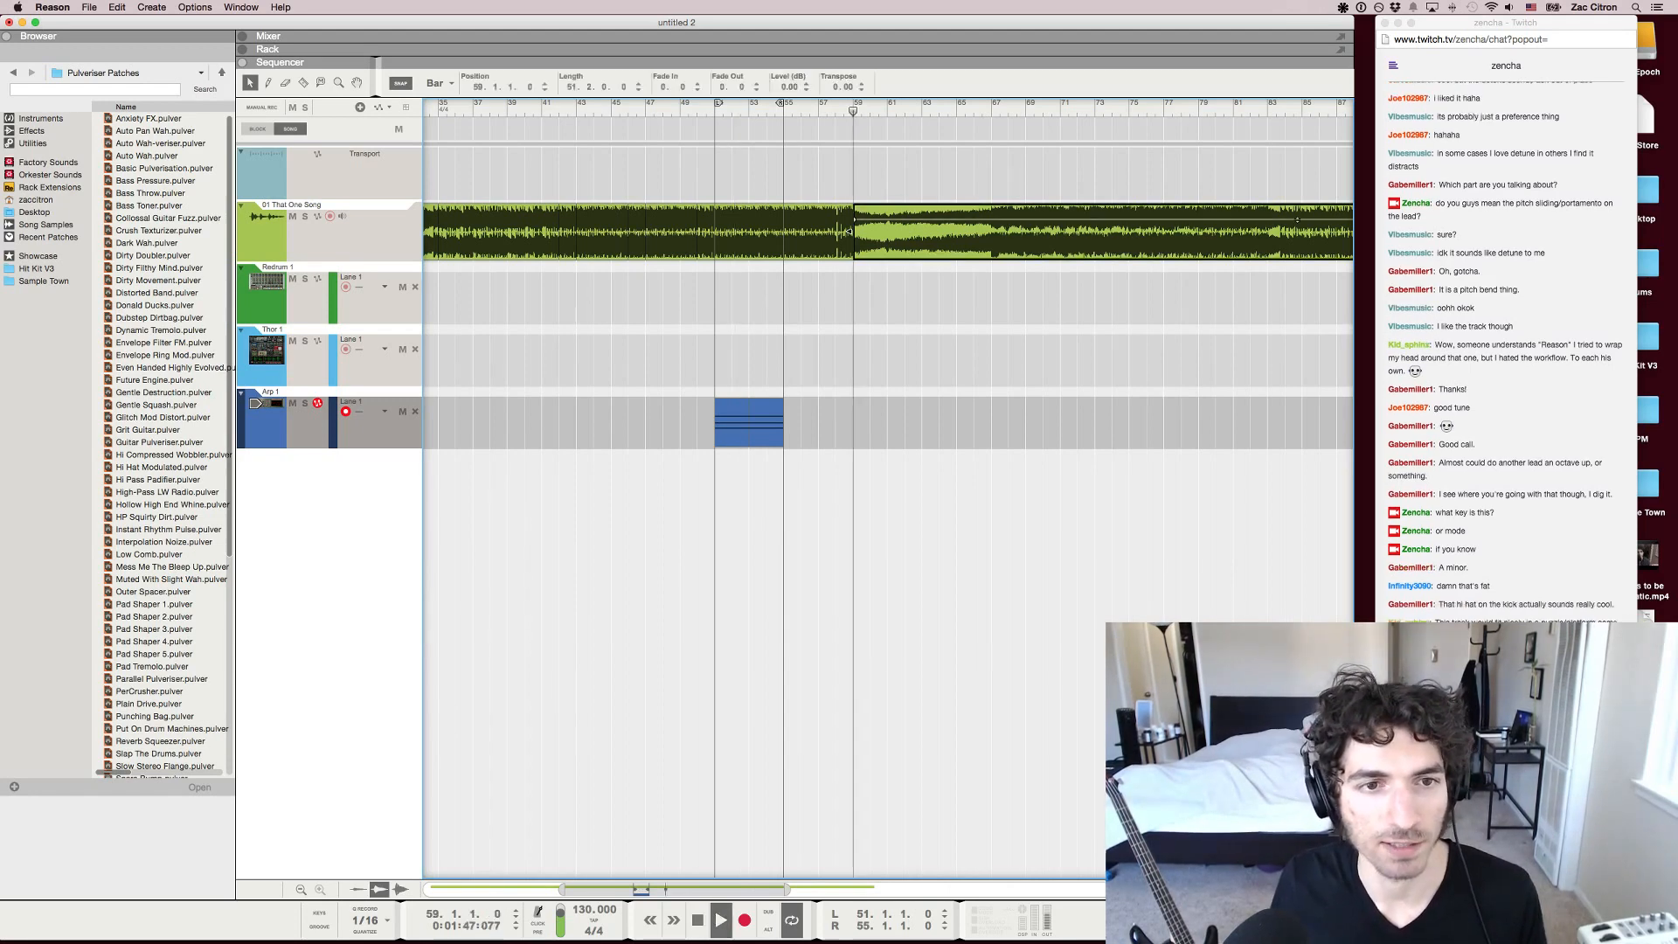
{"action": "key", "text": "space"}
Bring the whole arrangement into view and play an earlier section of the song before bar 41
{"action": "scroll", "coordinate": [860, 232], "scroll_direction": "down", "scroll_amount": 2}
{"action": "scroll", "coordinate": [856, 231], "scroll_direction": "down", "scroll_amount": 3}
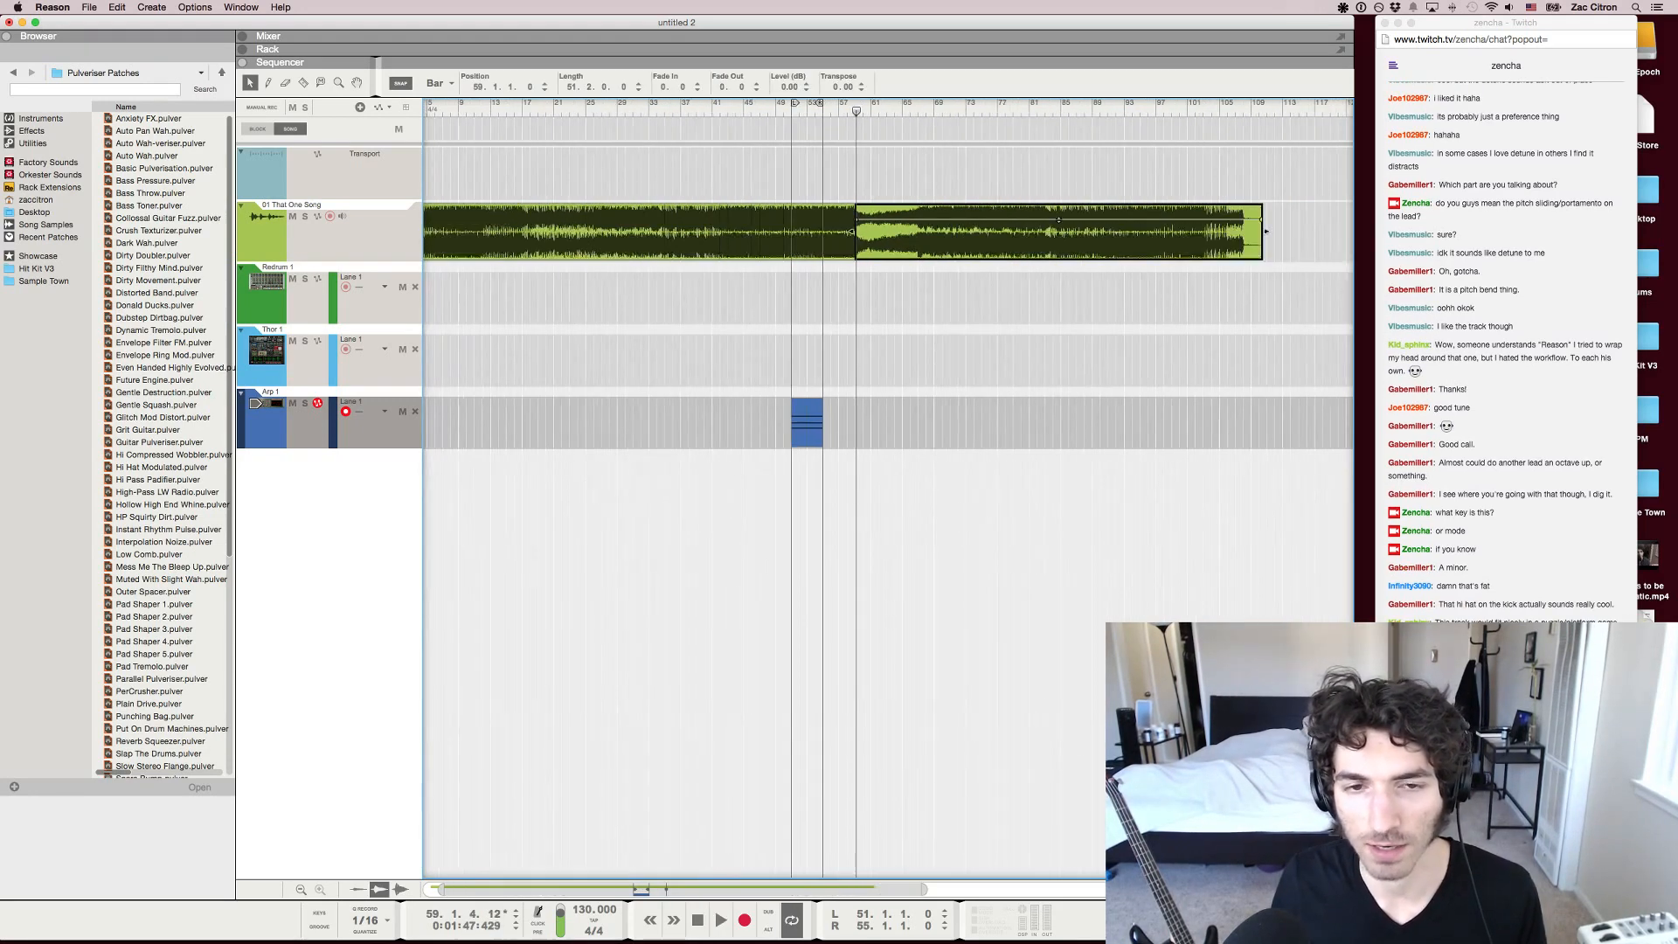
{"action": "scroll", "coordinate": [856, 231], "scroll_direction": "down", "scroll_amount": 2}
{"action": "left_click_drag", "start_coordinate": [1118, 451], "coordinate": [429, 147]}
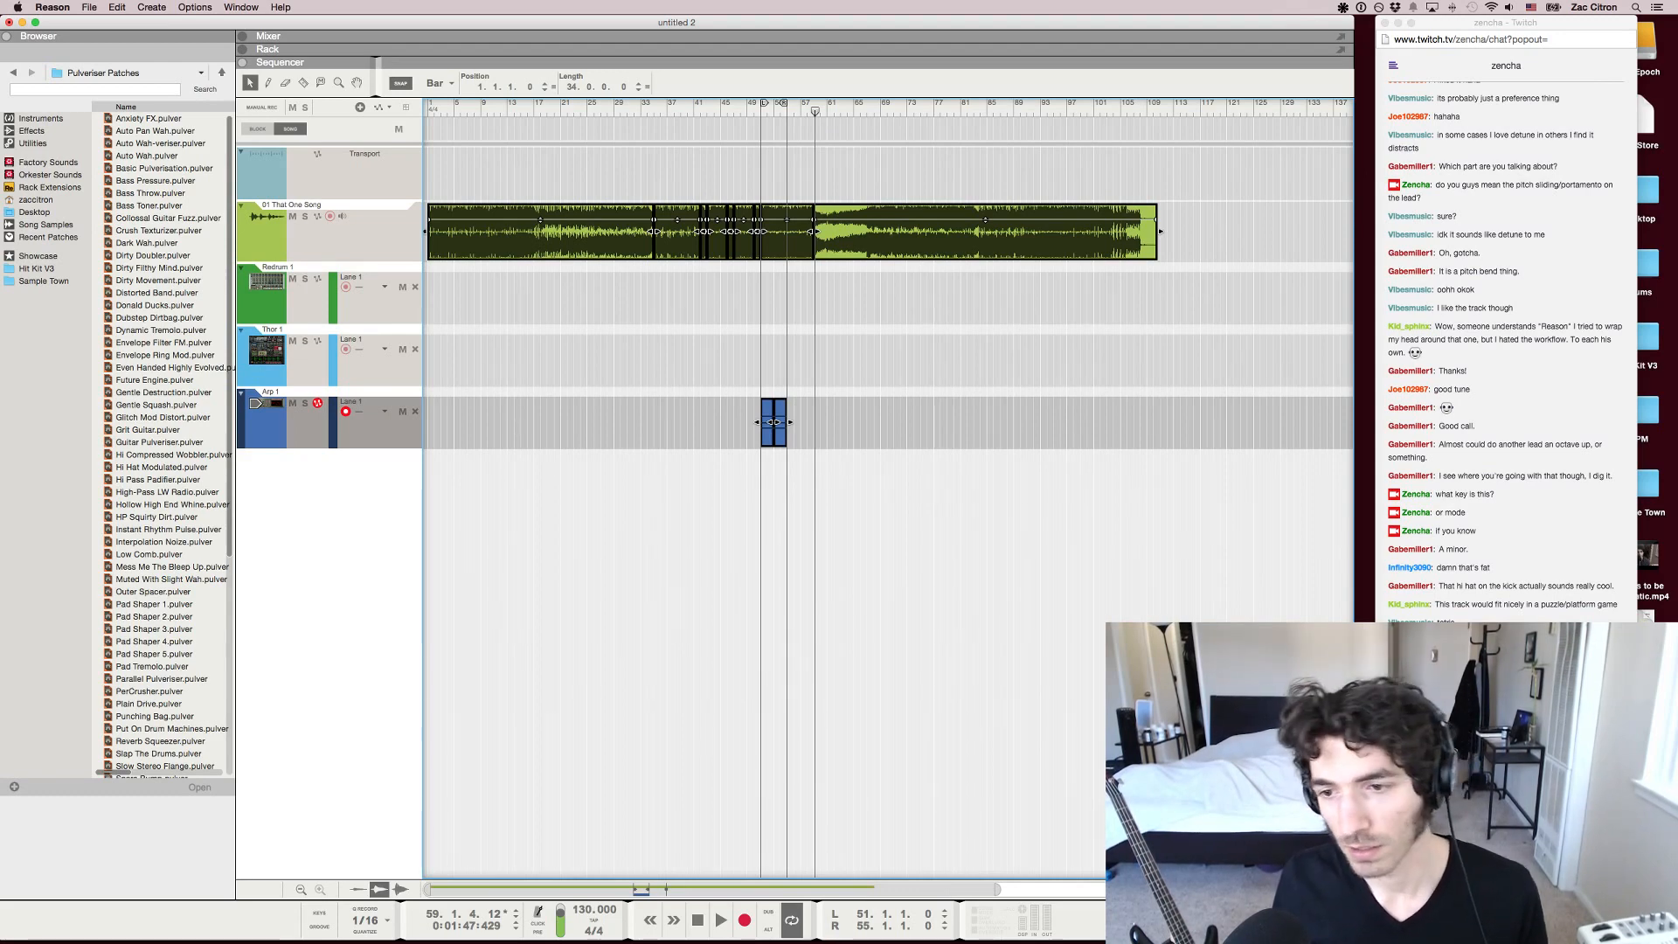
{"action": "left_click", "coordinate": [661, 105]}
{"action": "key", "text": "space"}
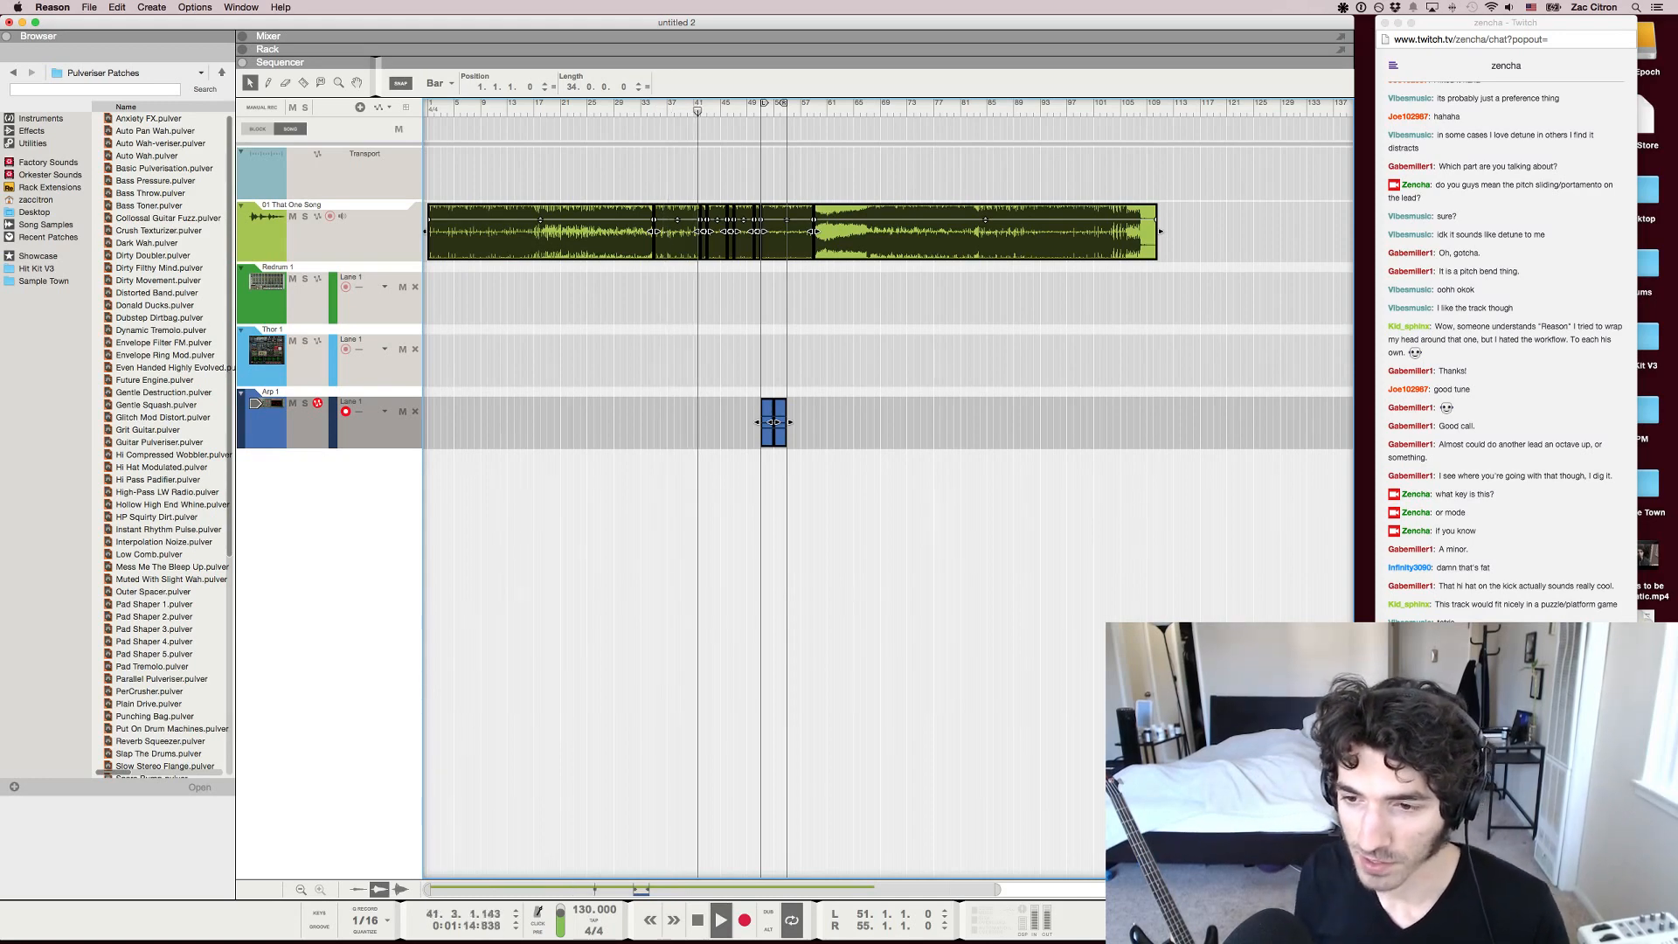
{"action": "left_click", "coordinate": [1007, 105]}
{"action": "key", "text": "space"}
Select the two Arp 1 chord clips and play their loop from bar 51
{"action": "left_click_drag", "start_coordinate": [1282, 423], "coordinate": [645, 423]}
{"action": "key", "text": "p"}
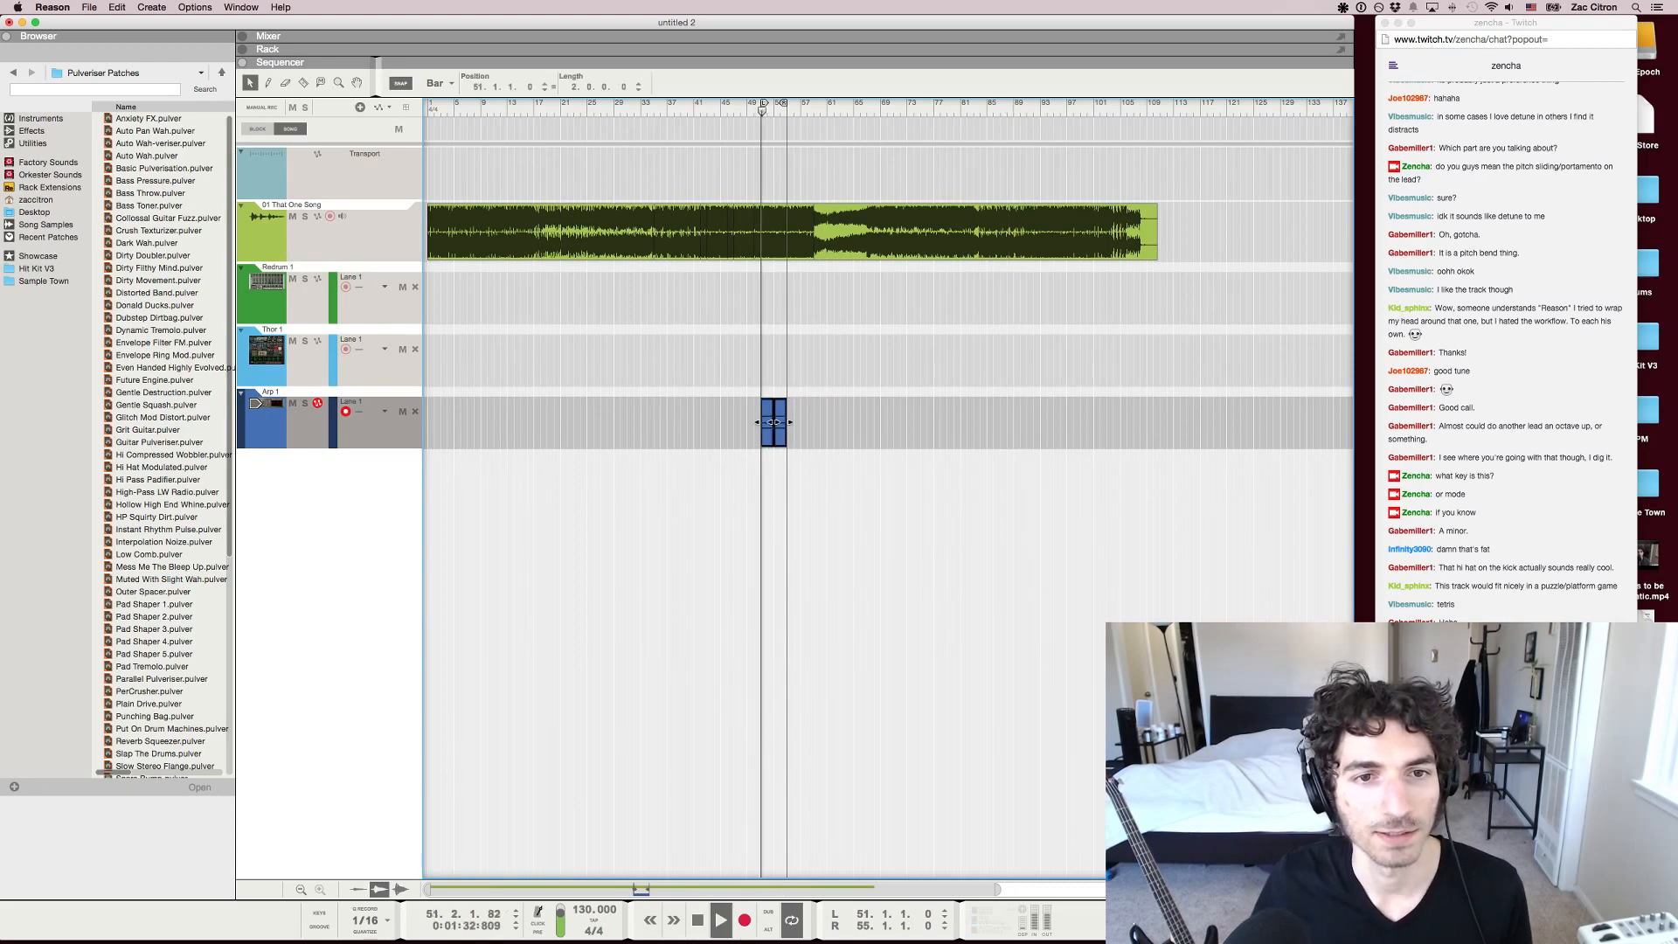
{"action": "left_click_drag", "start_coordinate": [1278, 423], "coordinate": [429, 218]}
{"action": "key", "text": "space"}
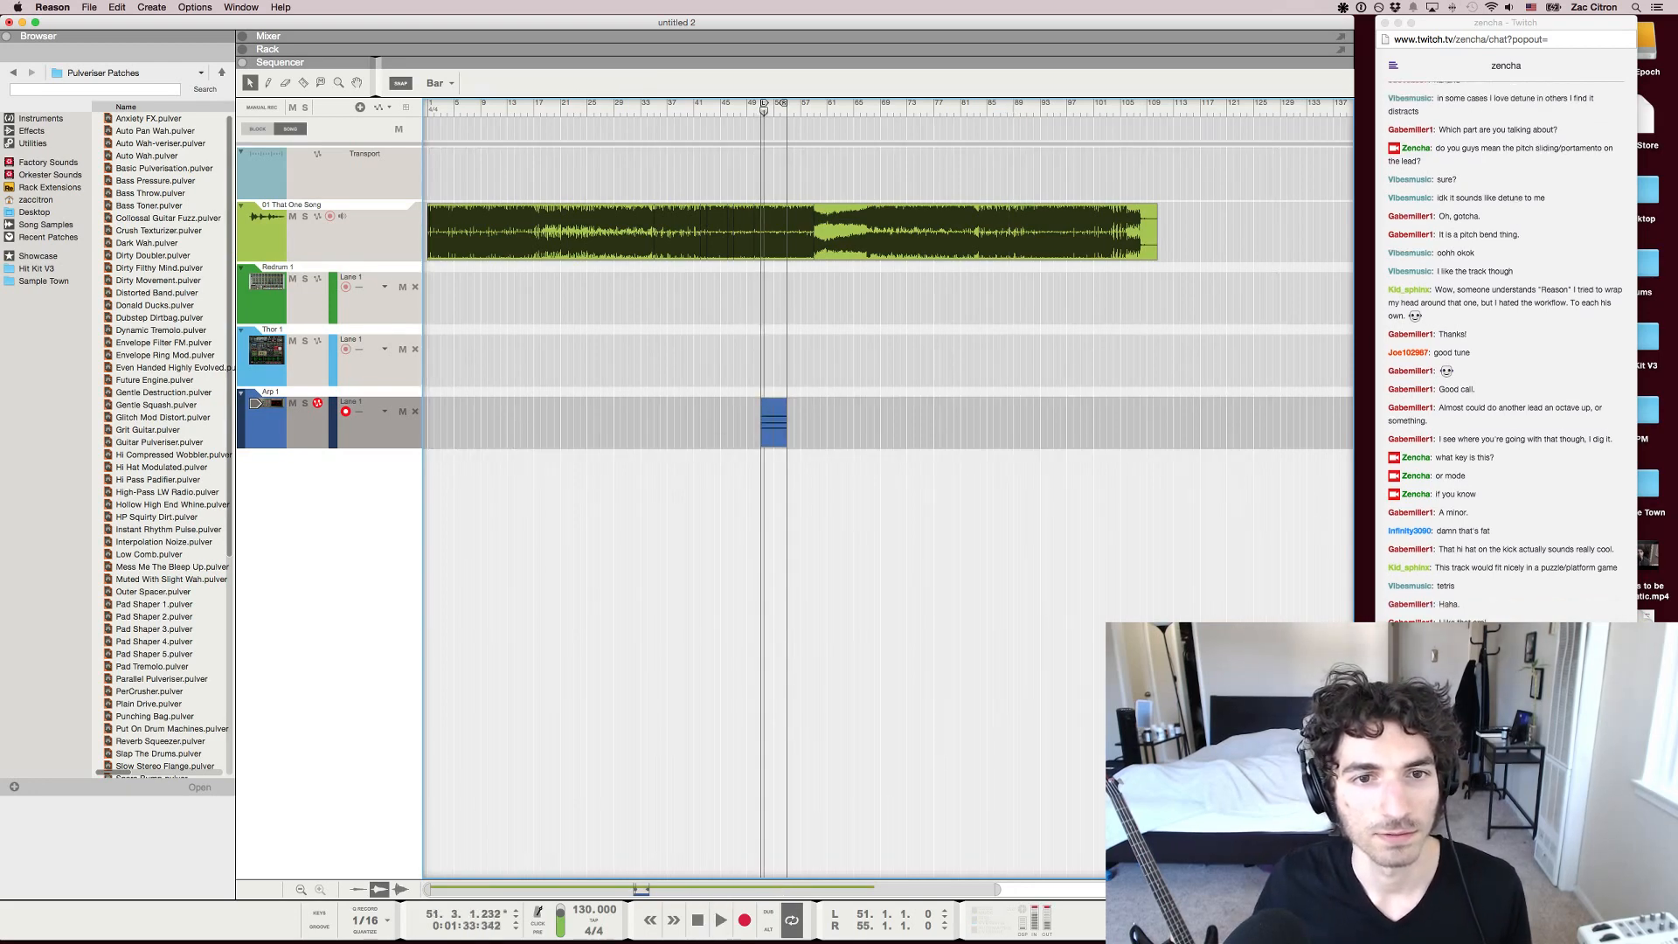
Delete all the audio and note clips from the arrangement
{"action": "left_click_drag", "start_coordinate": [1015, 423], "coordinate": [459, 174]}
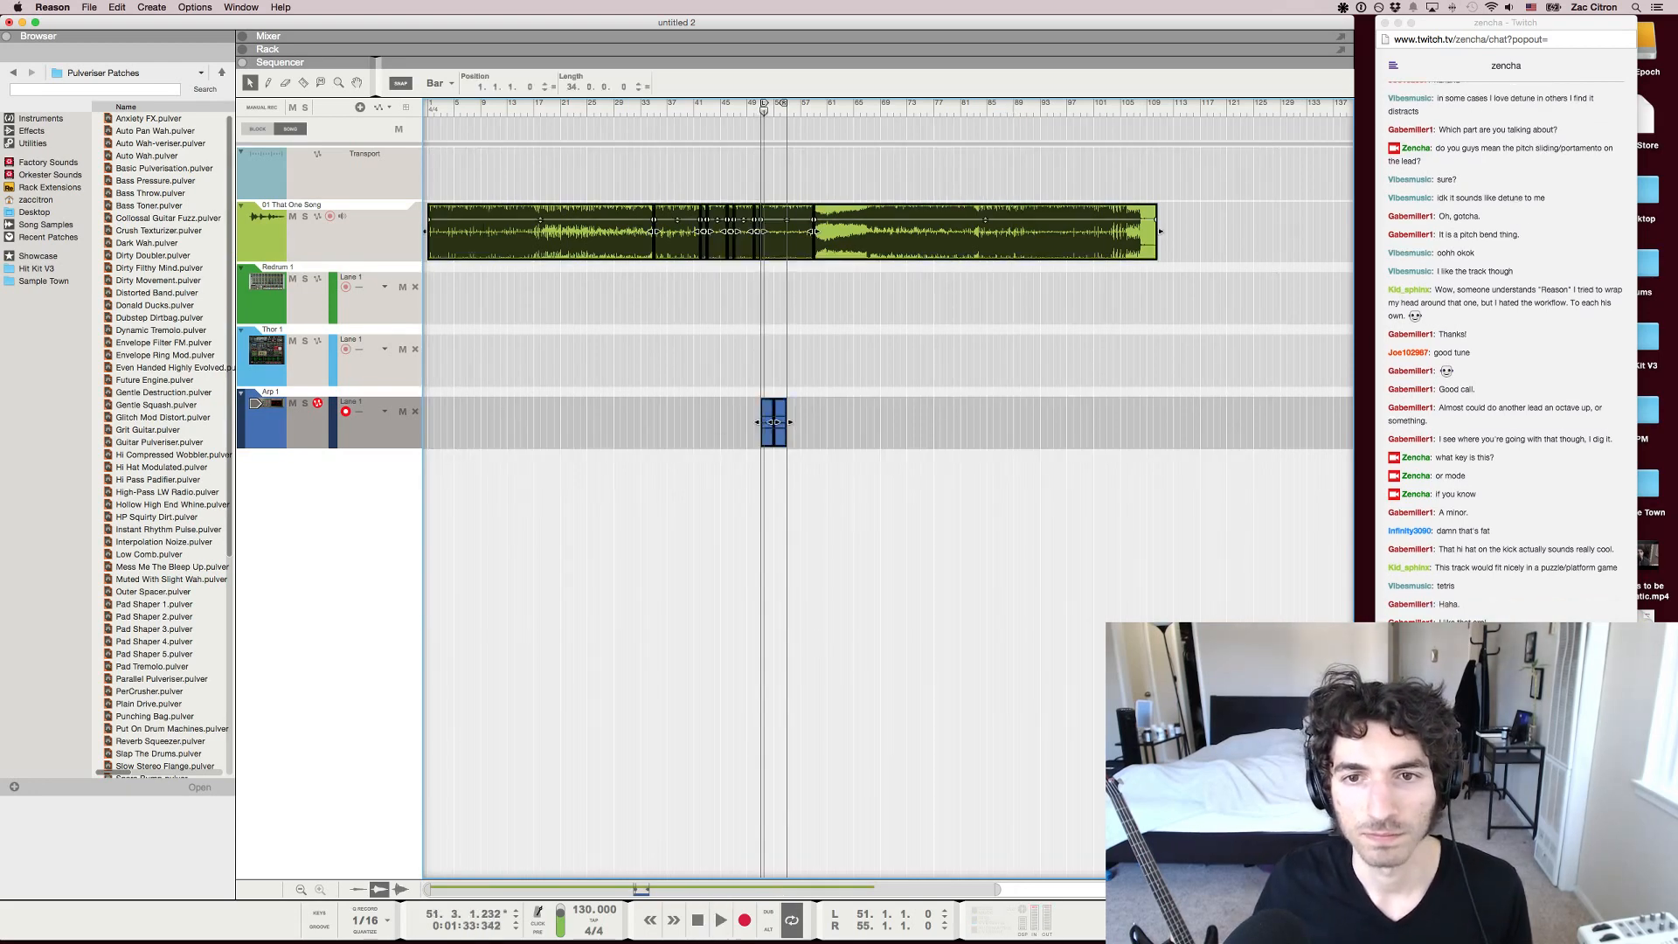
{"action": "key", "text": "h"}
{"action": "key", "text": "h"}
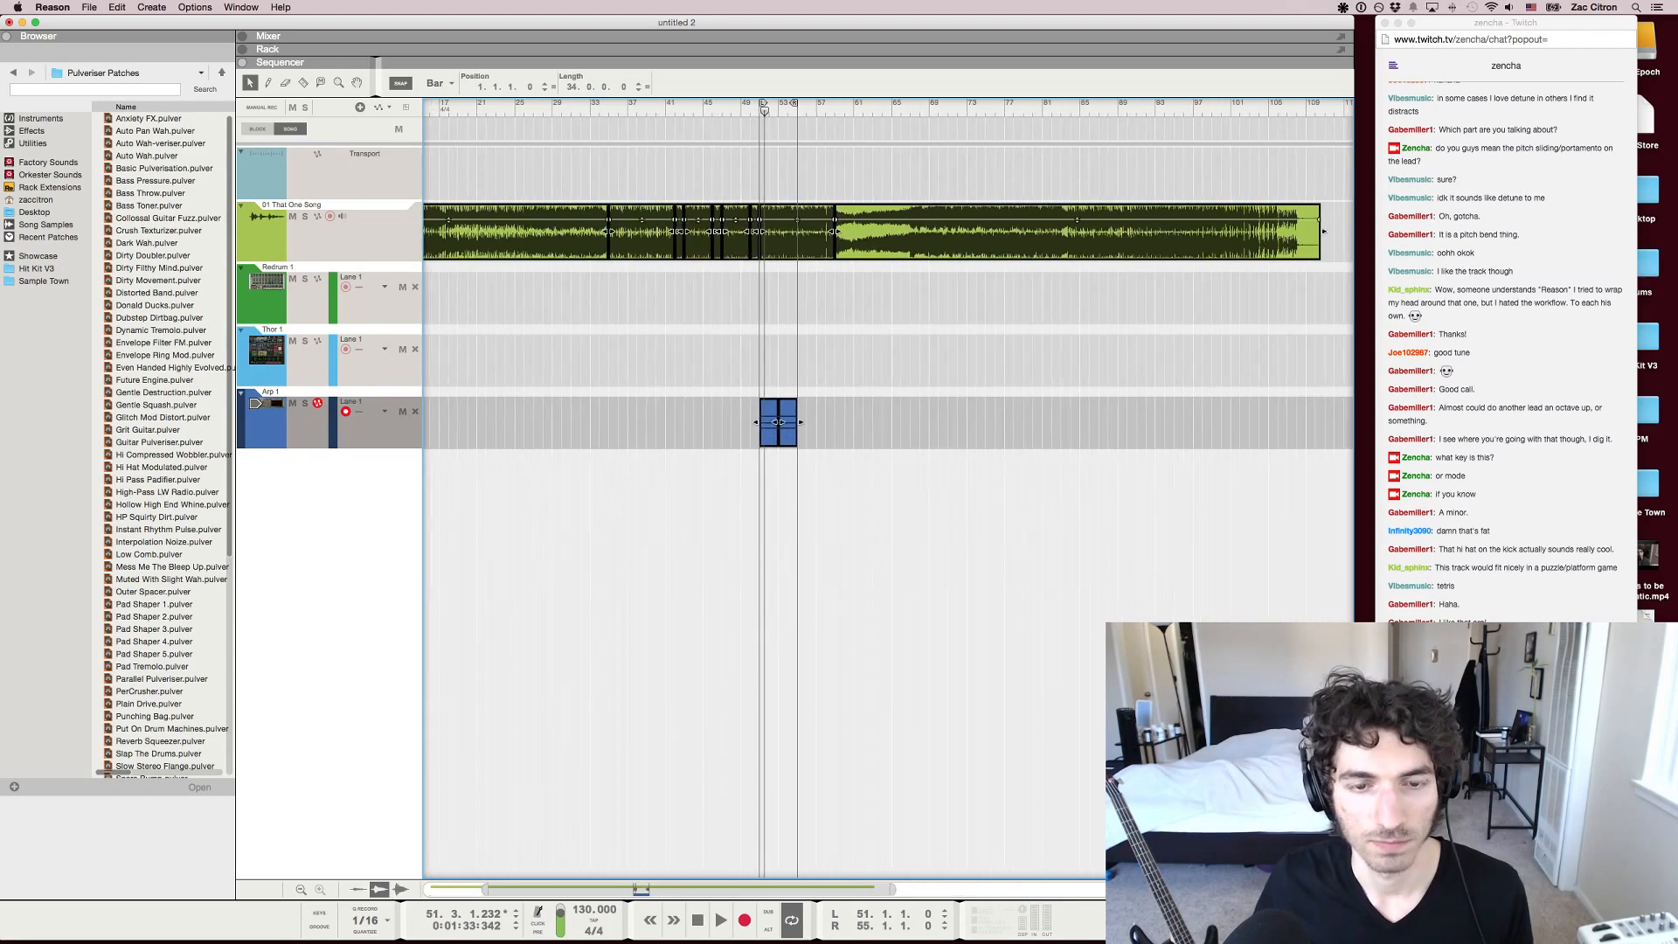
{"action": "scroll", "coordinate": [888, 489], "scroll_direction": "left", "scroll_amount": 3}
{"action": "key", "text": "Delete"}
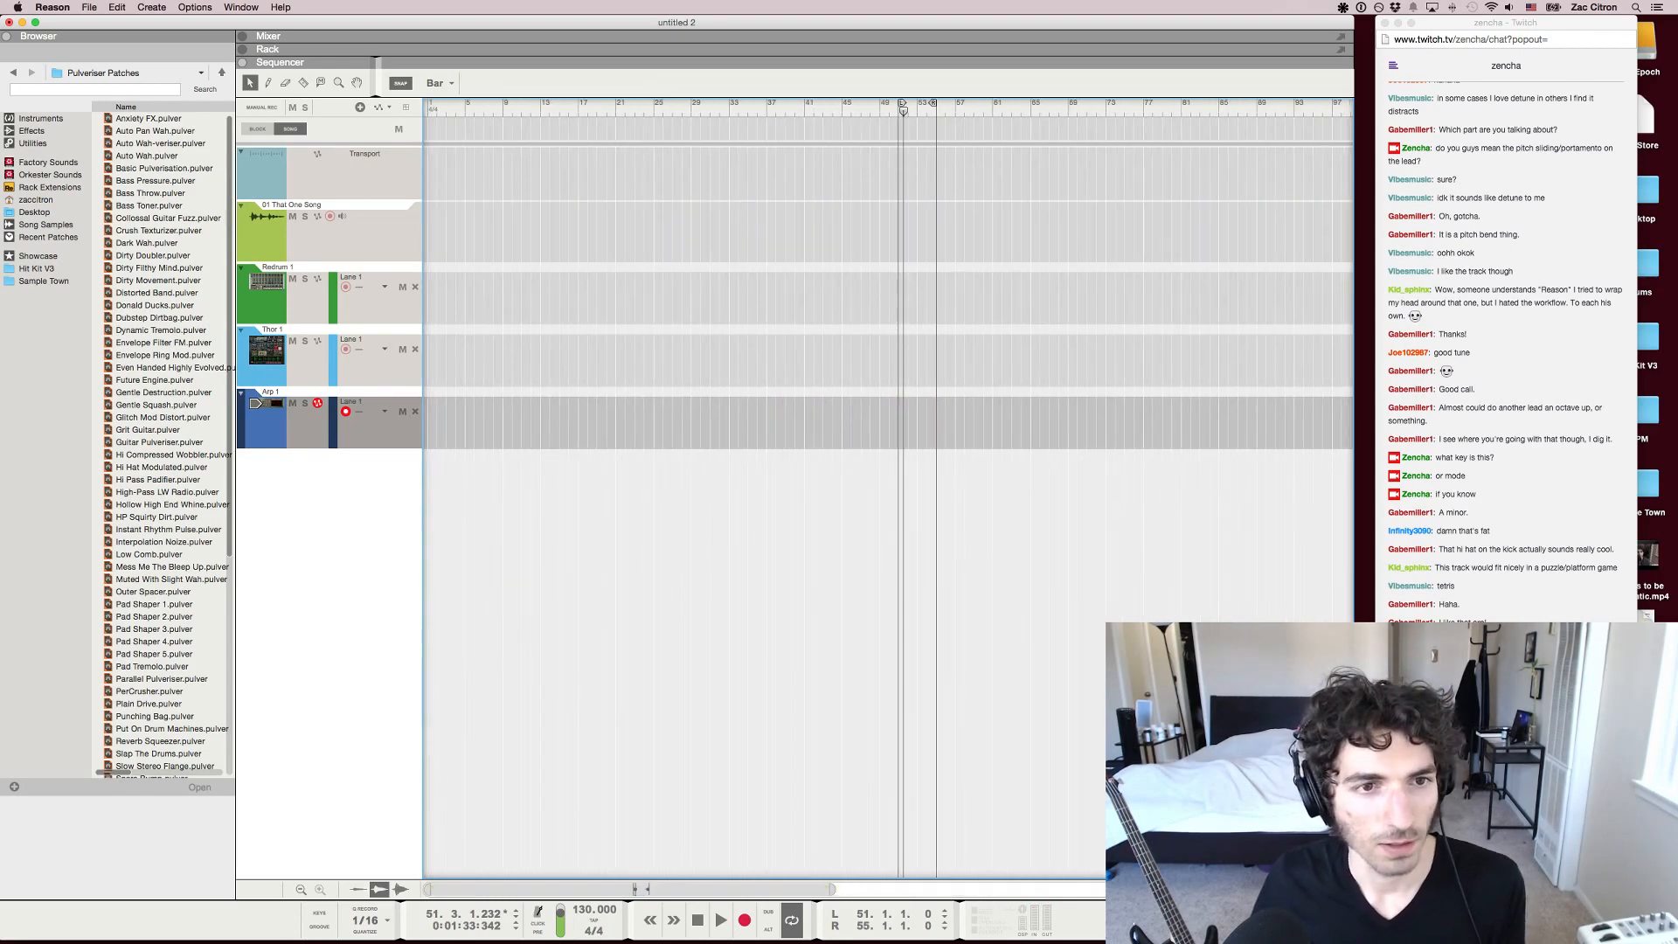
Delete the Redrum 1 and Arp 1 tracks with their devices, and select the Thor 1 track
{"action": "left_click", "coordinate": [265, 305], "text": "super"}
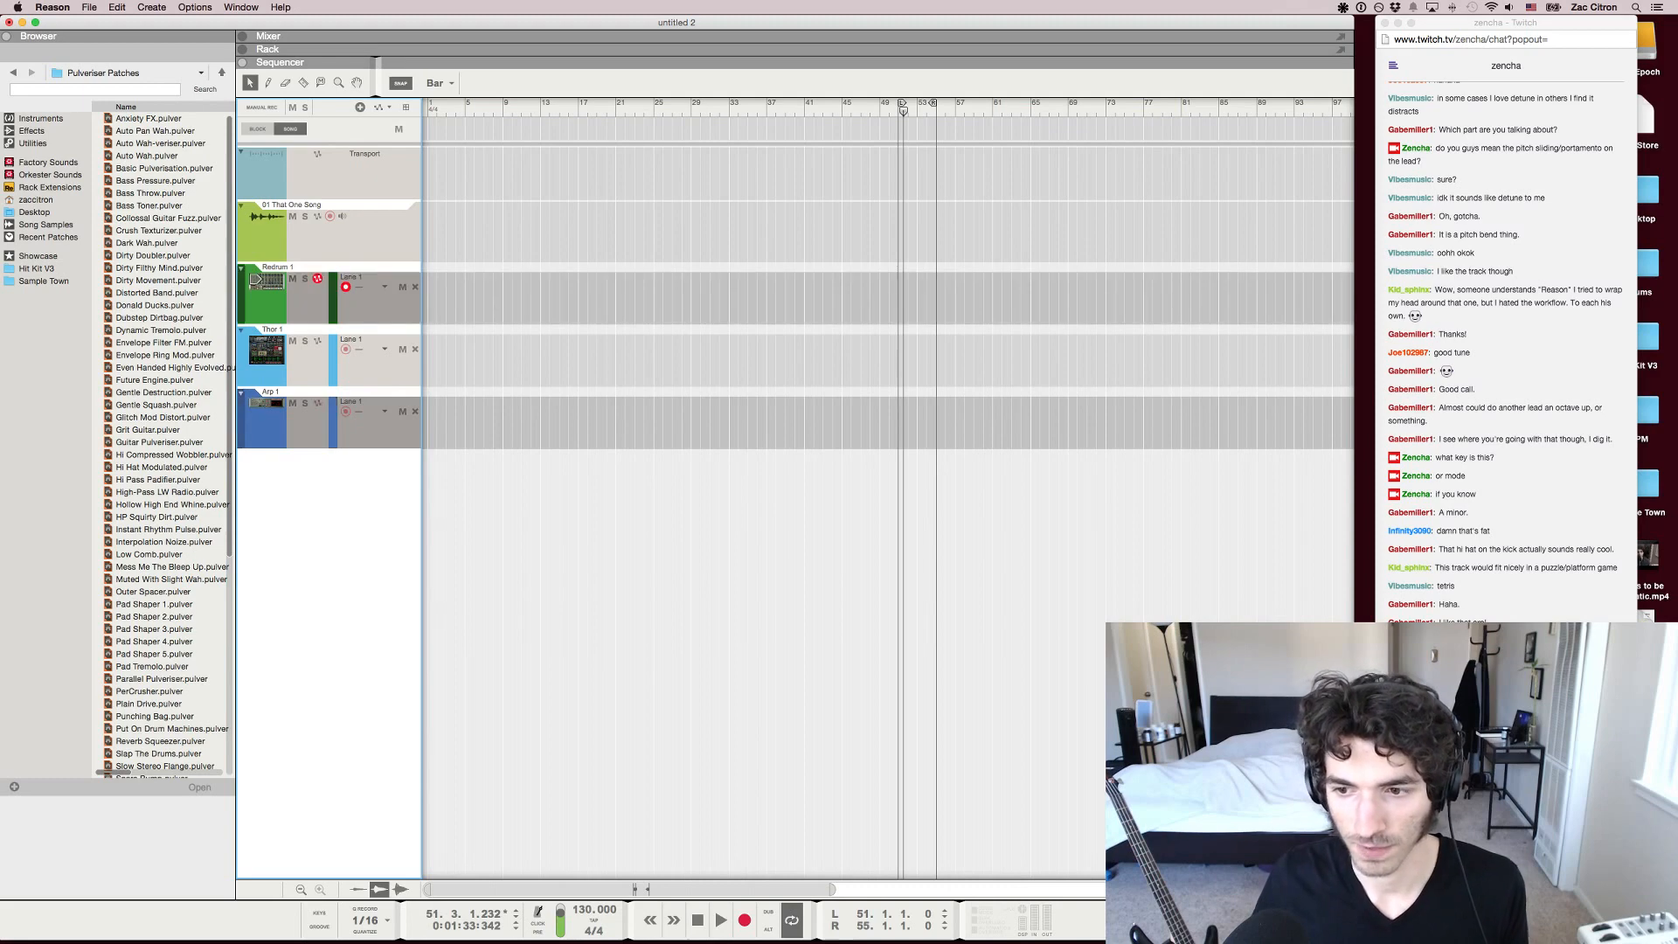
{"action": "key", "text": "Delete"}
{"action": "key", "text": "super+Tab"}
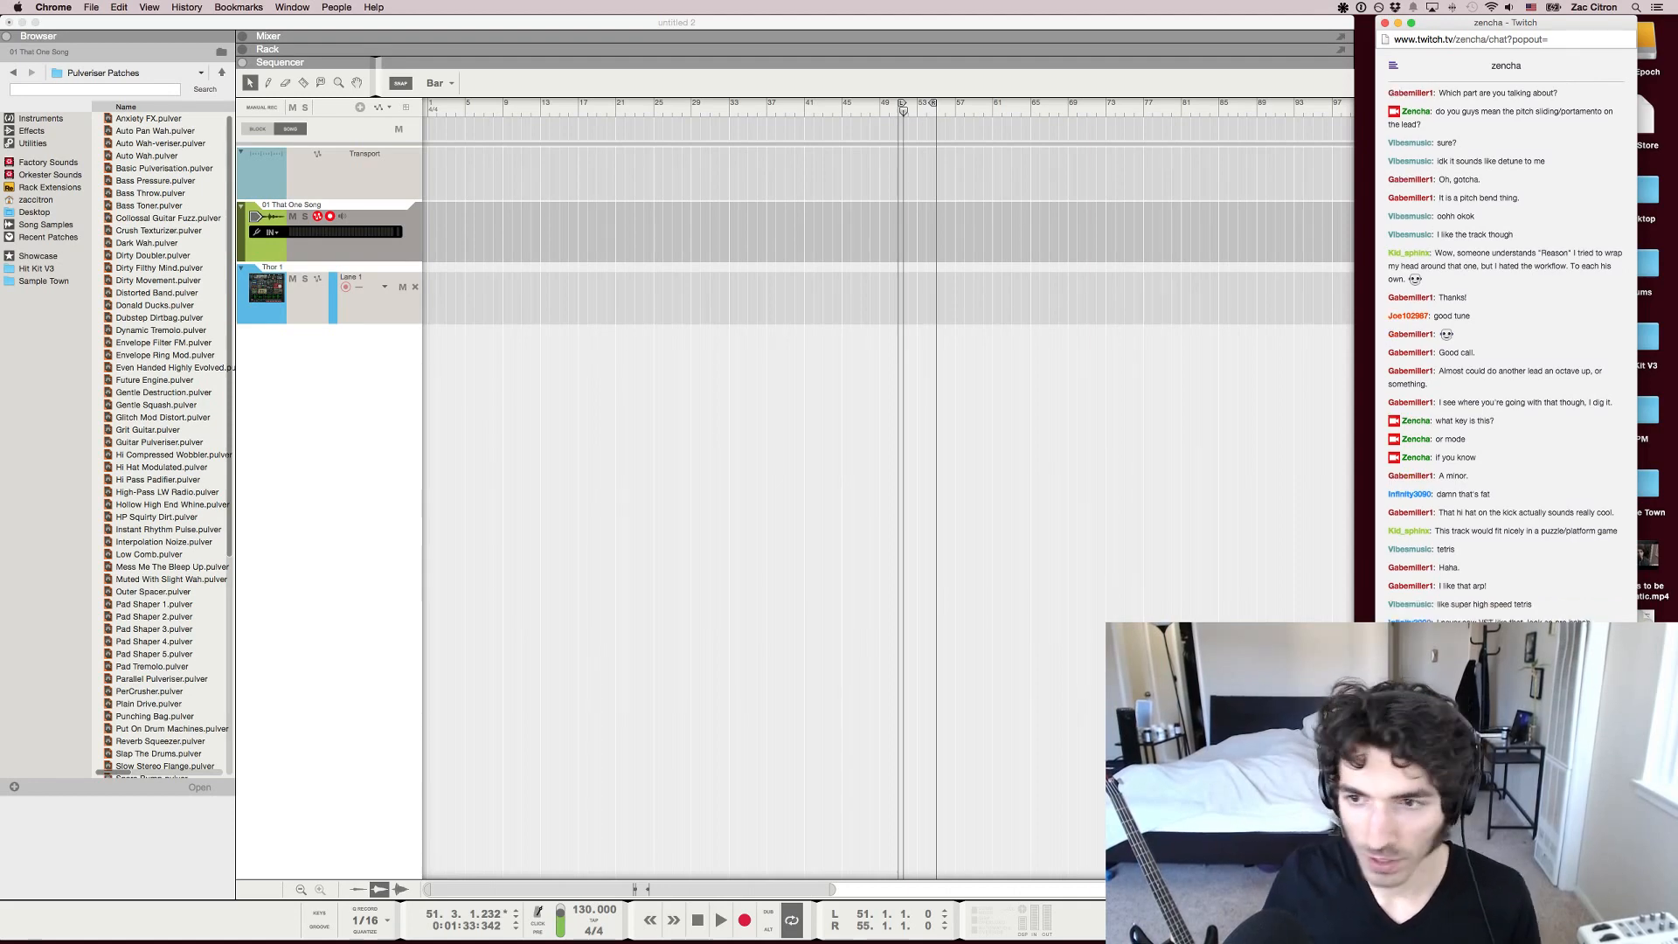
{"action": "key", "text": "super+Tab"}
{"action": "left_click", "coordinate": [329, 385]}
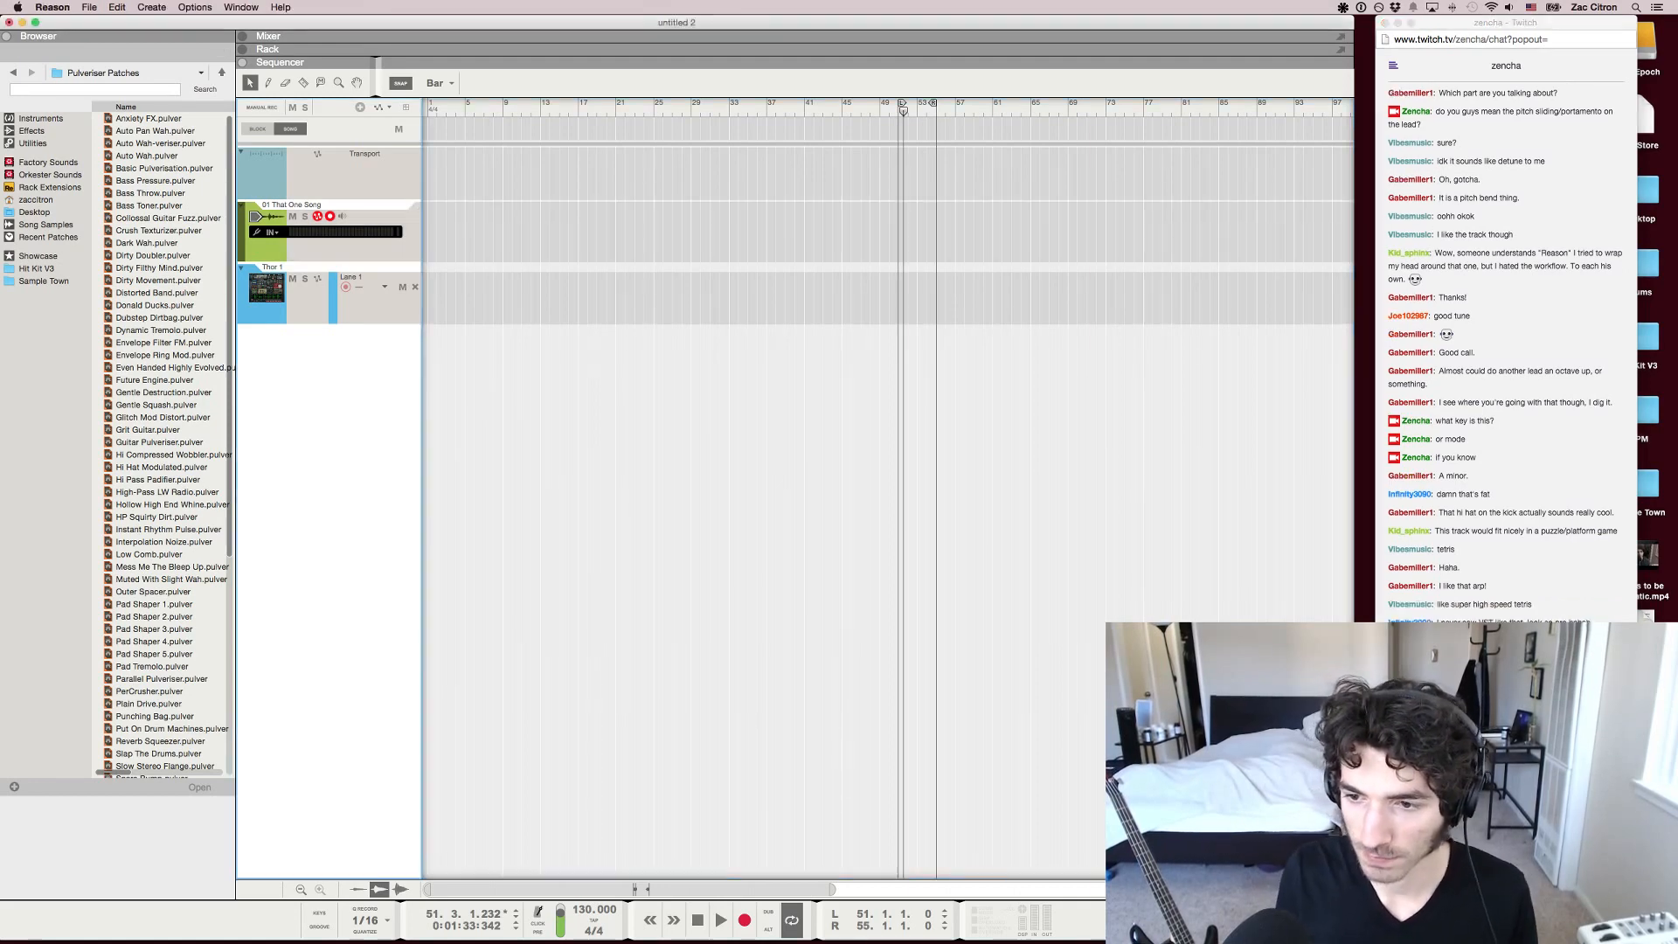
{"action": "left_click", "coordinate": [306, 302]}
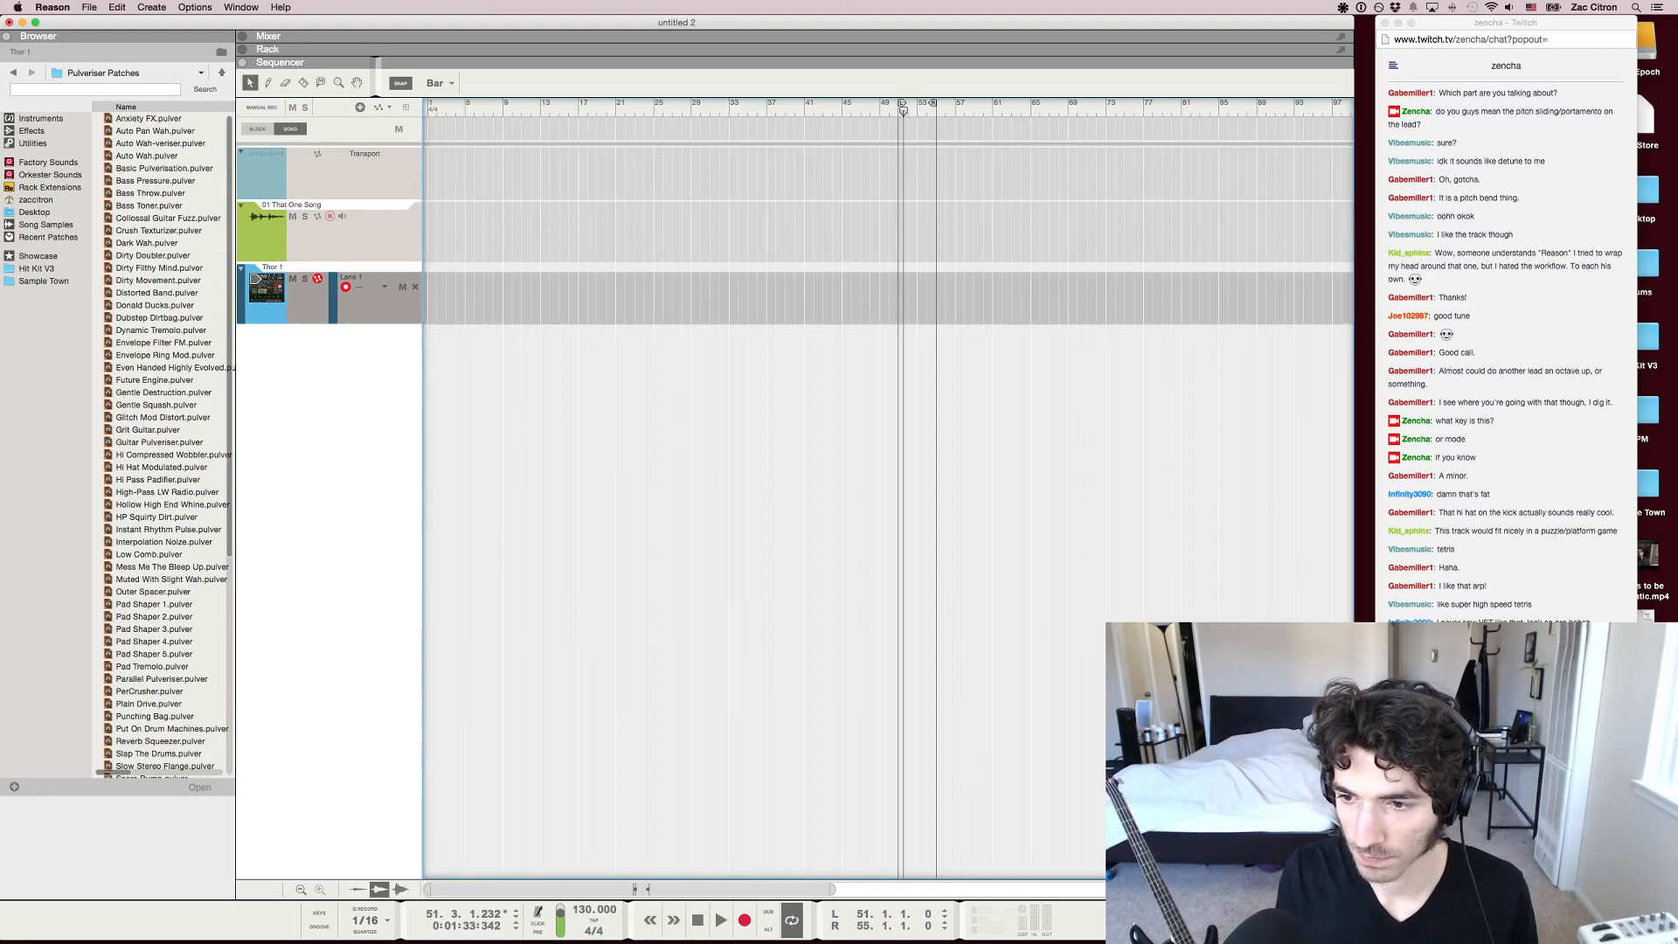
Create a SubTractor analog synthesizer in the empty rack space and select the Thor device
{"action": "key", "text": "F6"}
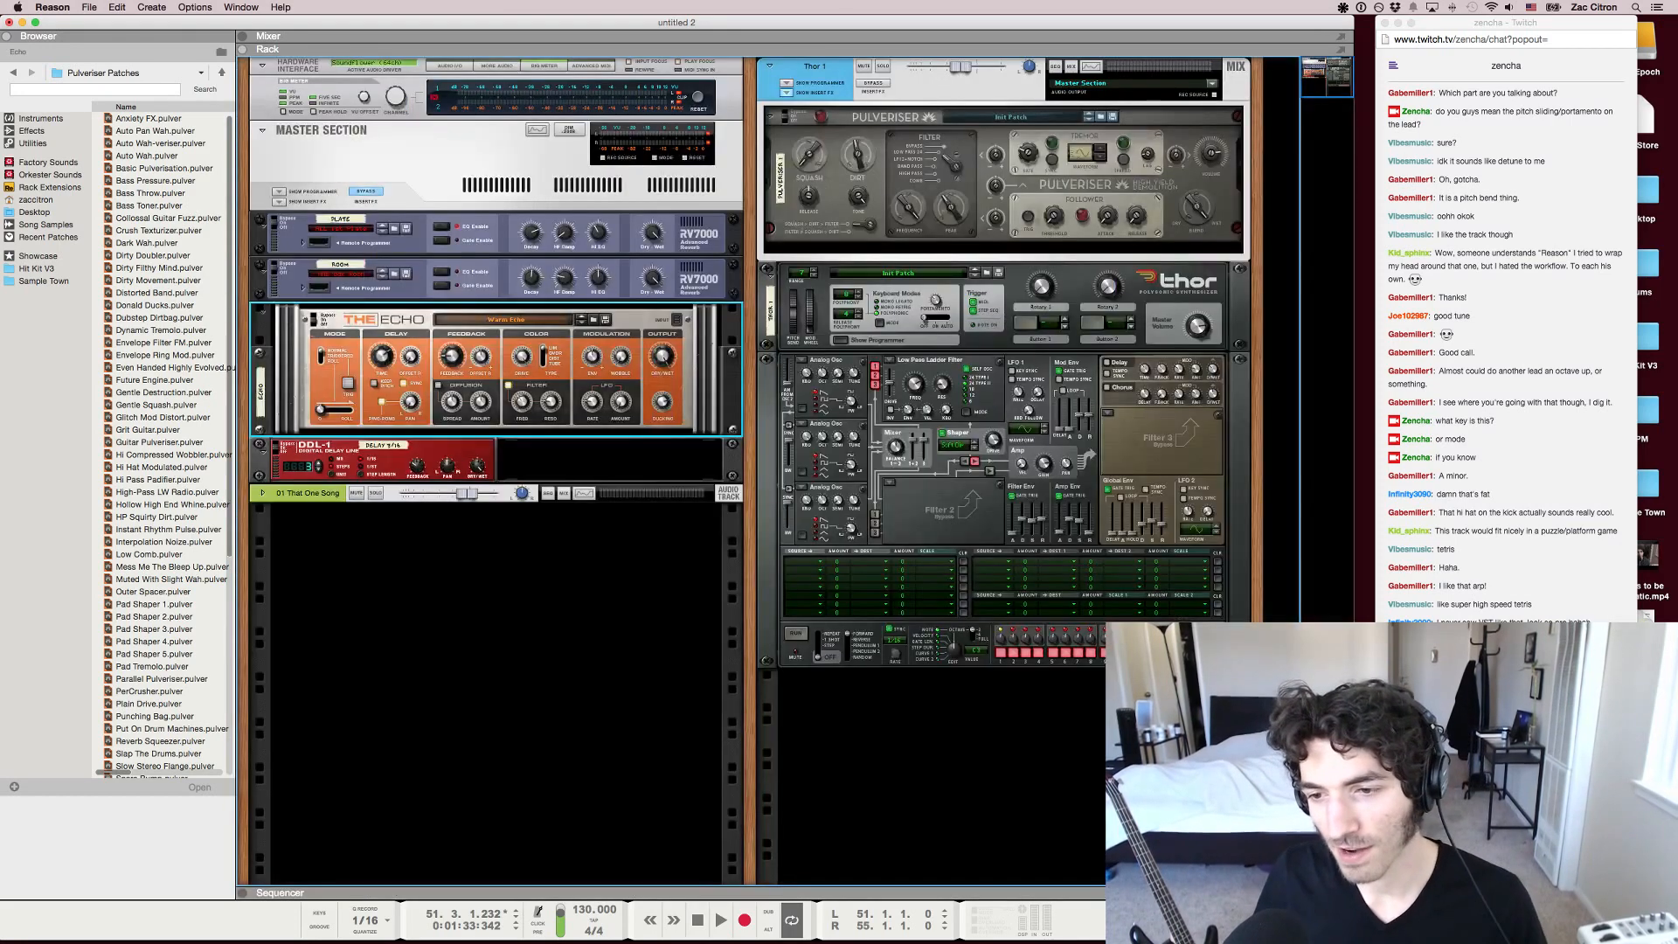
{"action": "left_click", "coordinate": [1004, 438]}
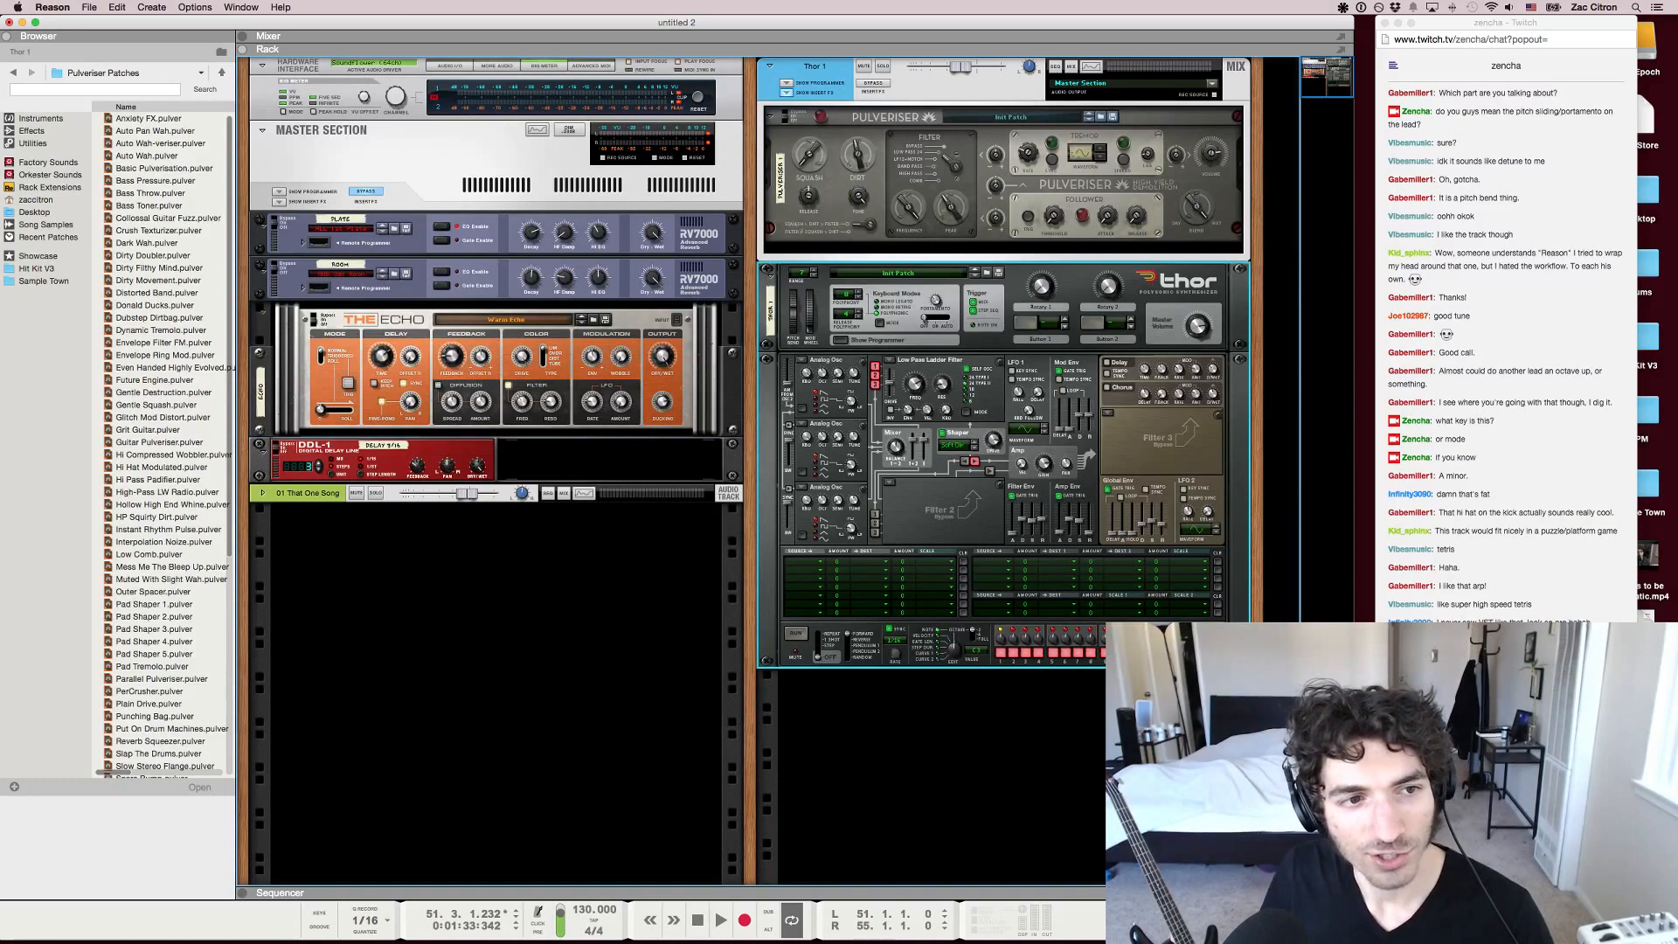
{"action": "right_click", "coordinate": [573, 596]}
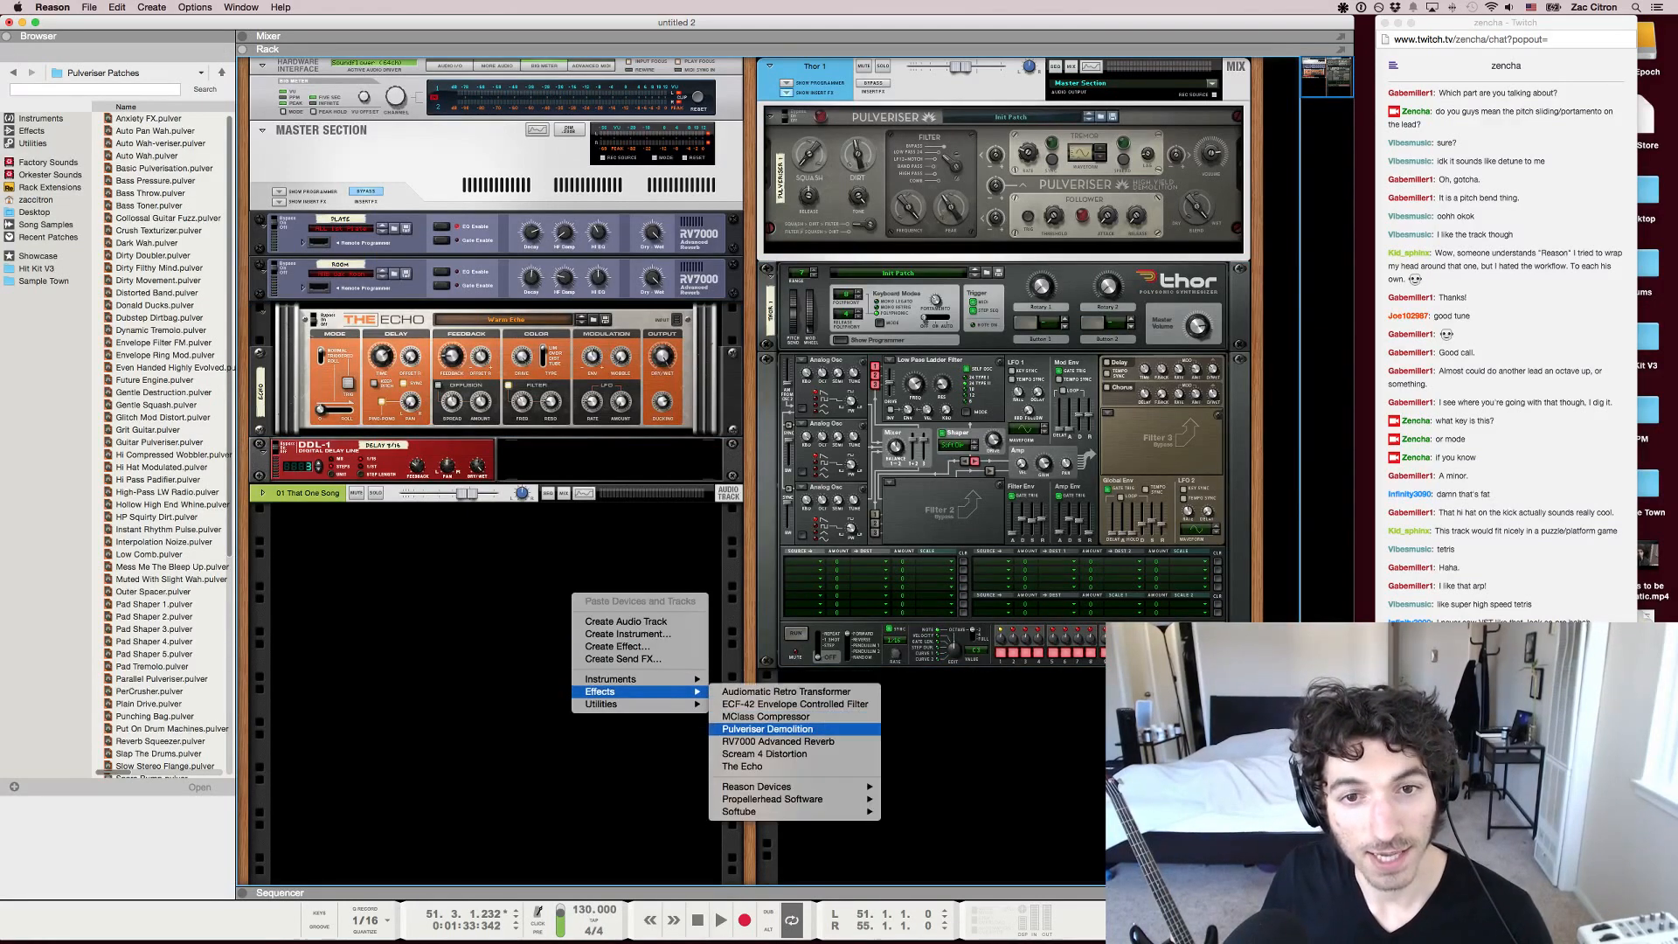
{"action": "mouse_move", "coordinate": [638, 680]}
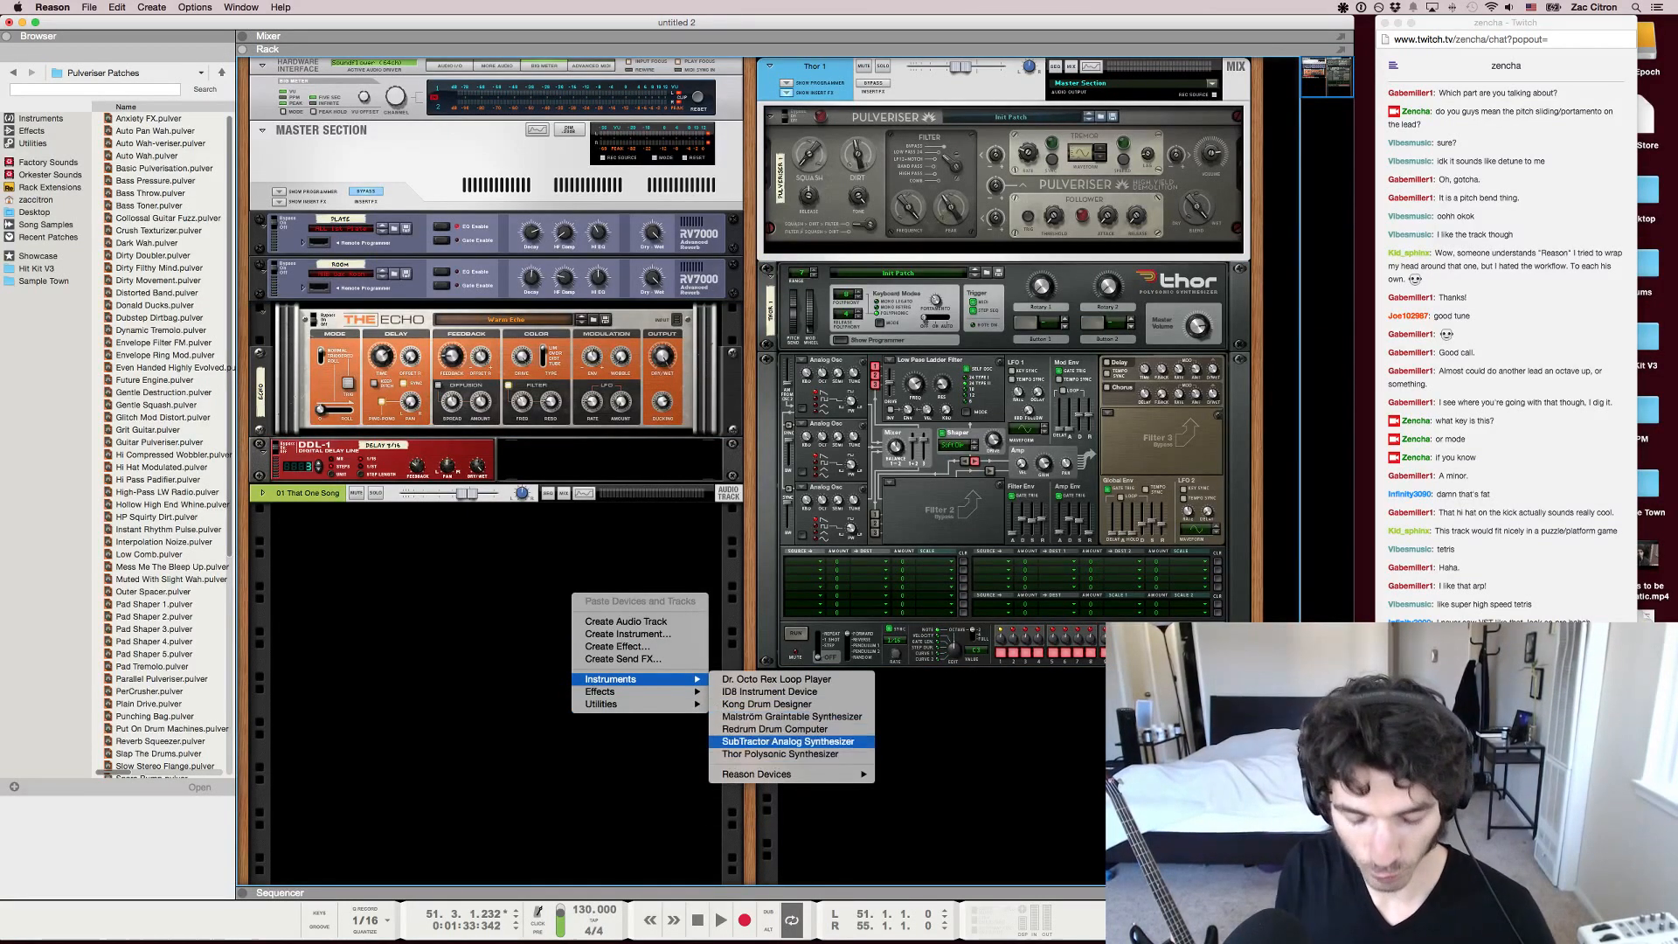
{"action": "left_click", "coordinate": [786, 742]}
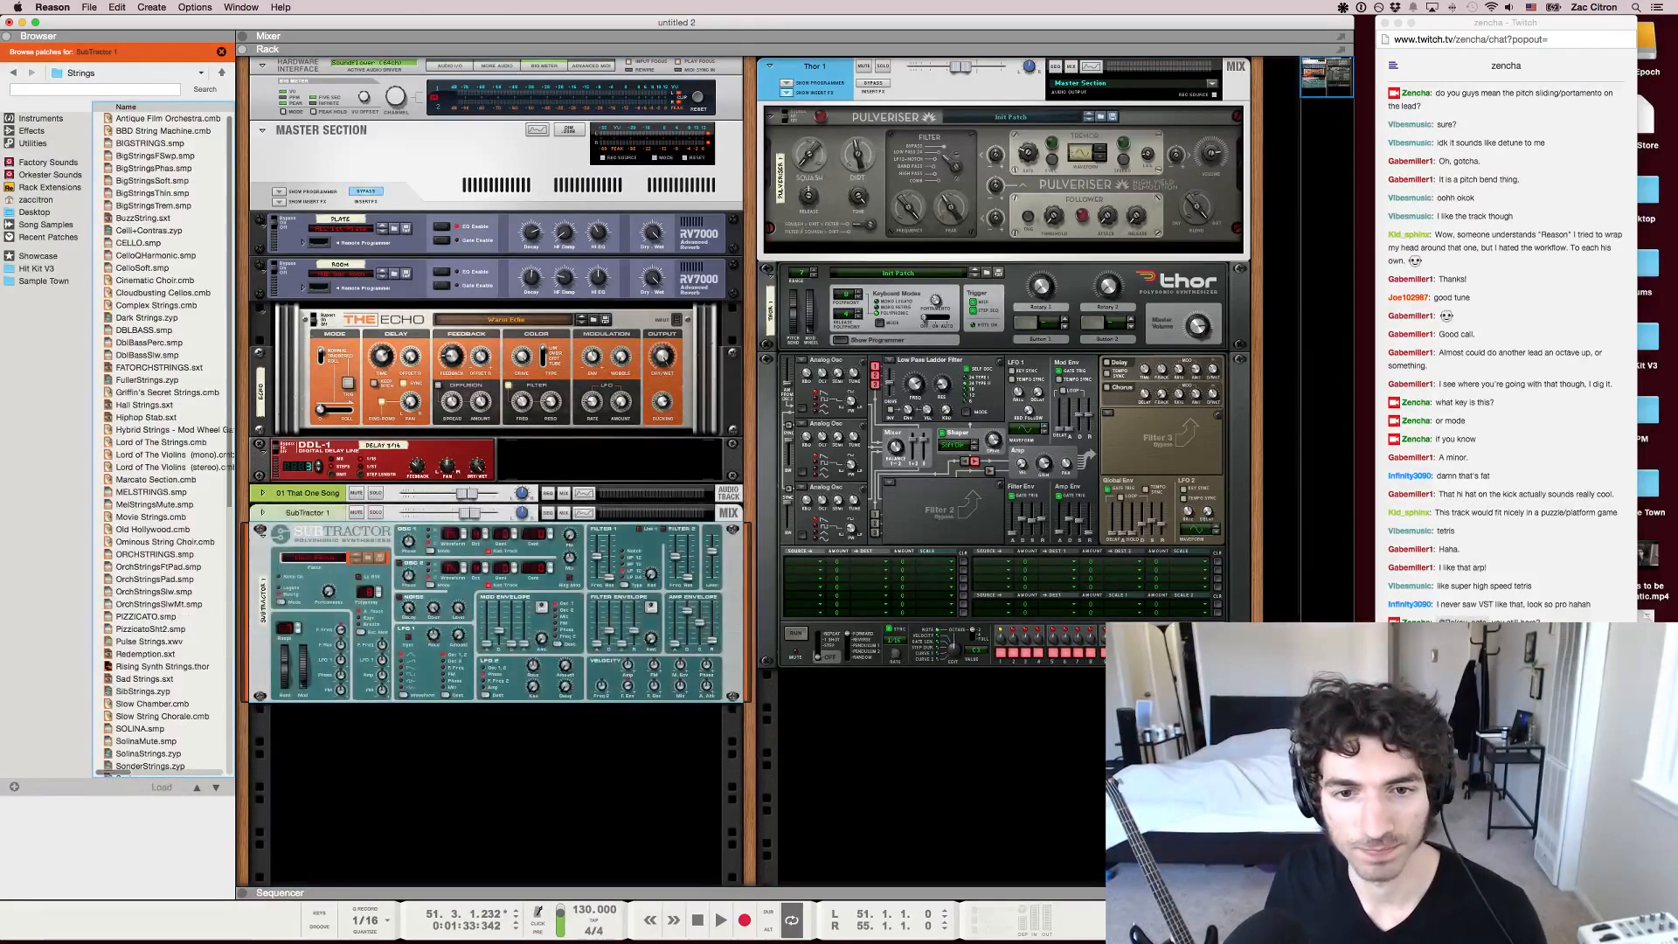
{"action": "left_click", "coordinate": [944, 507]}
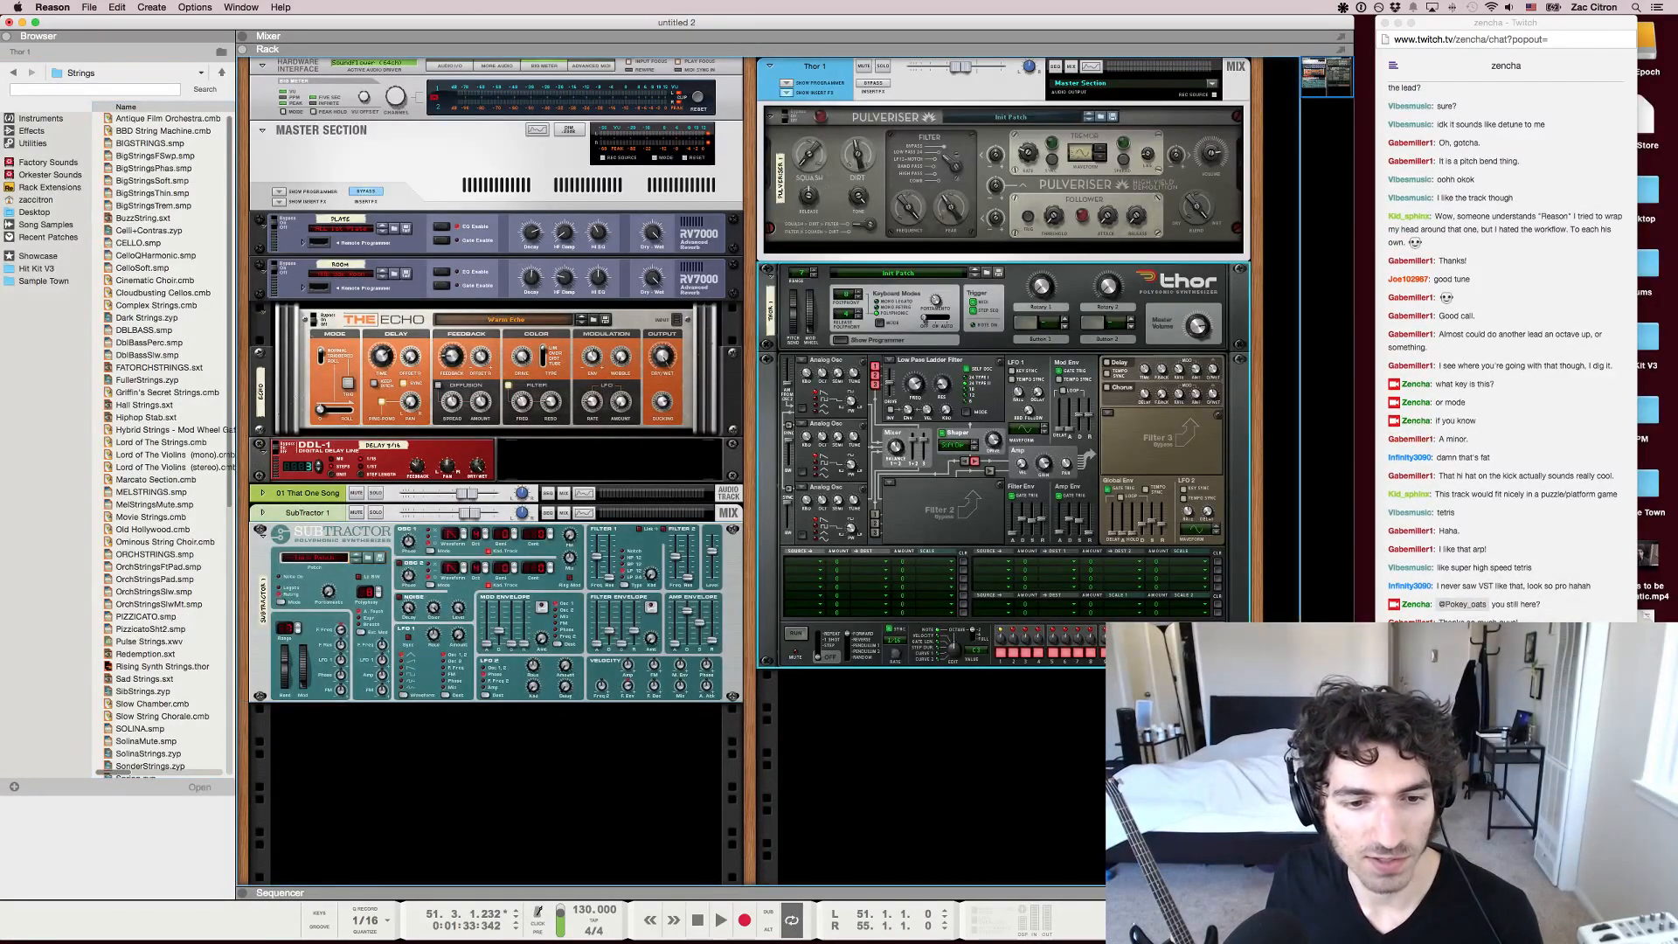
{"action": "key", "text": "super+Tab"}
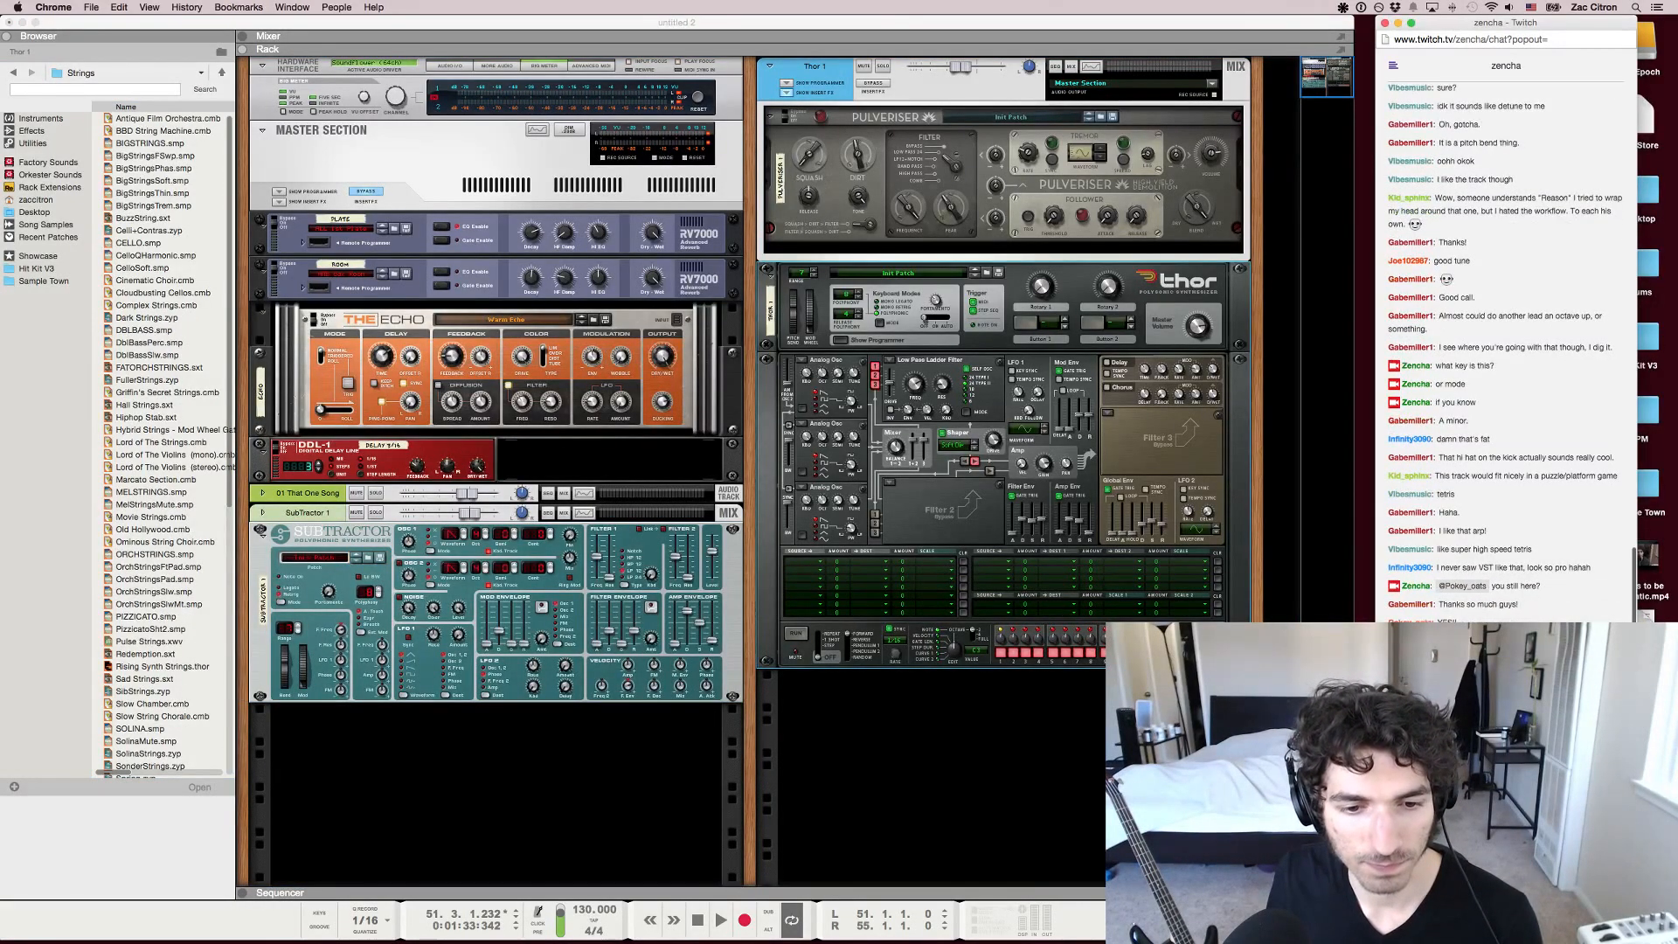
{"action": "key", "text": "super+grave"}
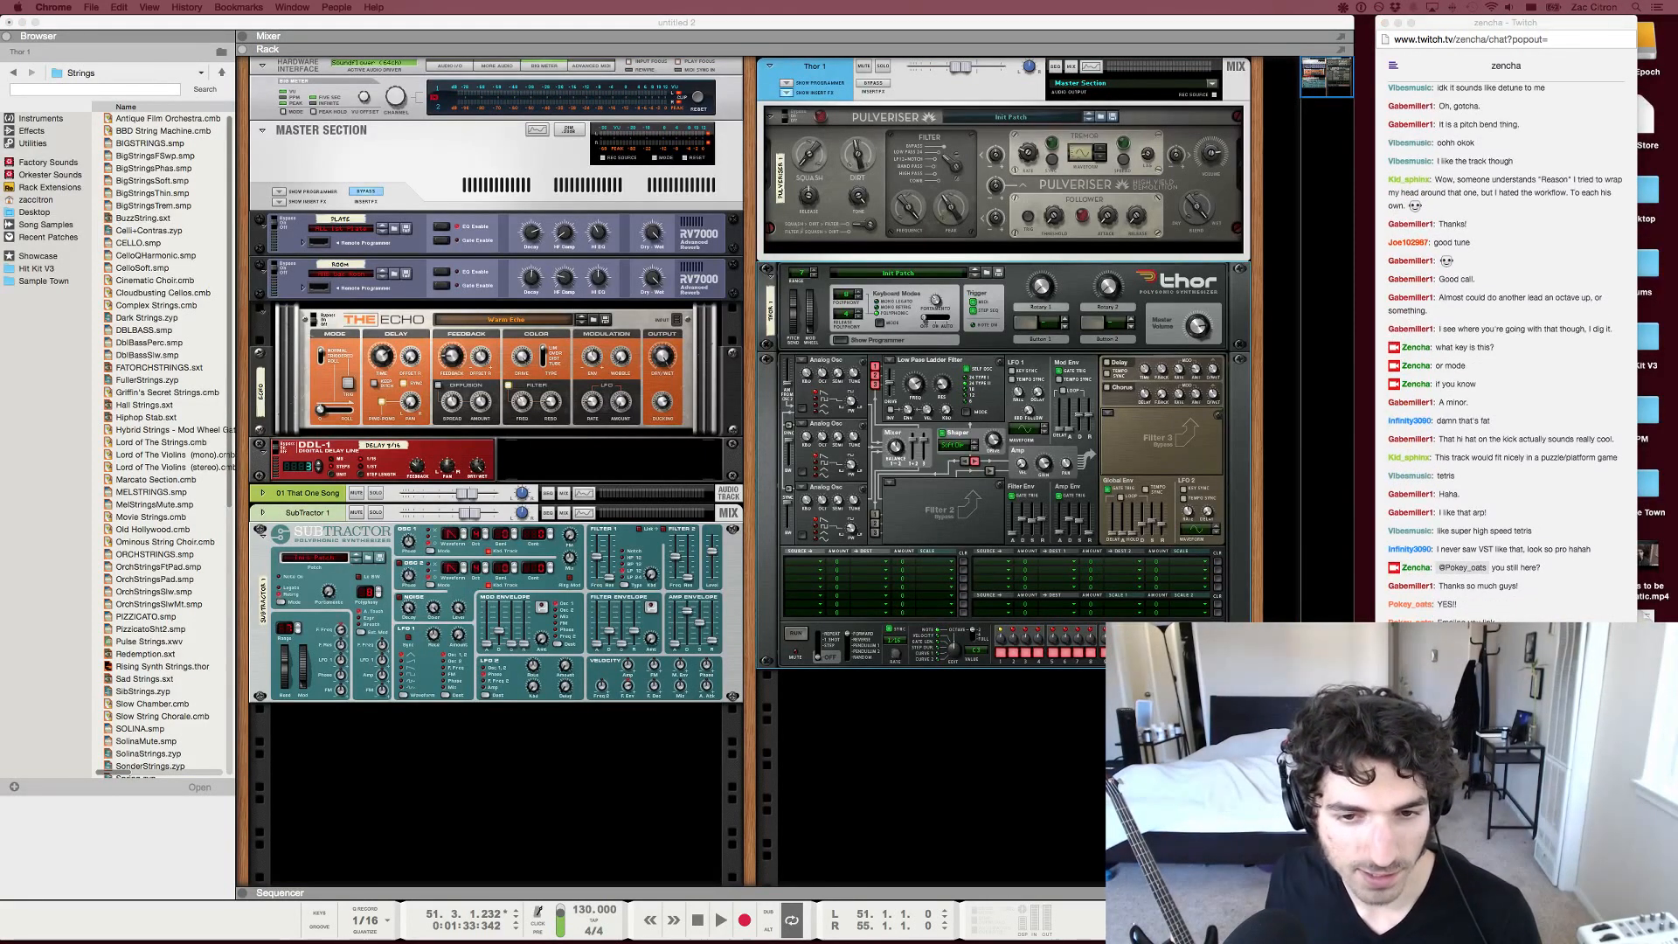
{"action": "key", "text": "super+grave"}
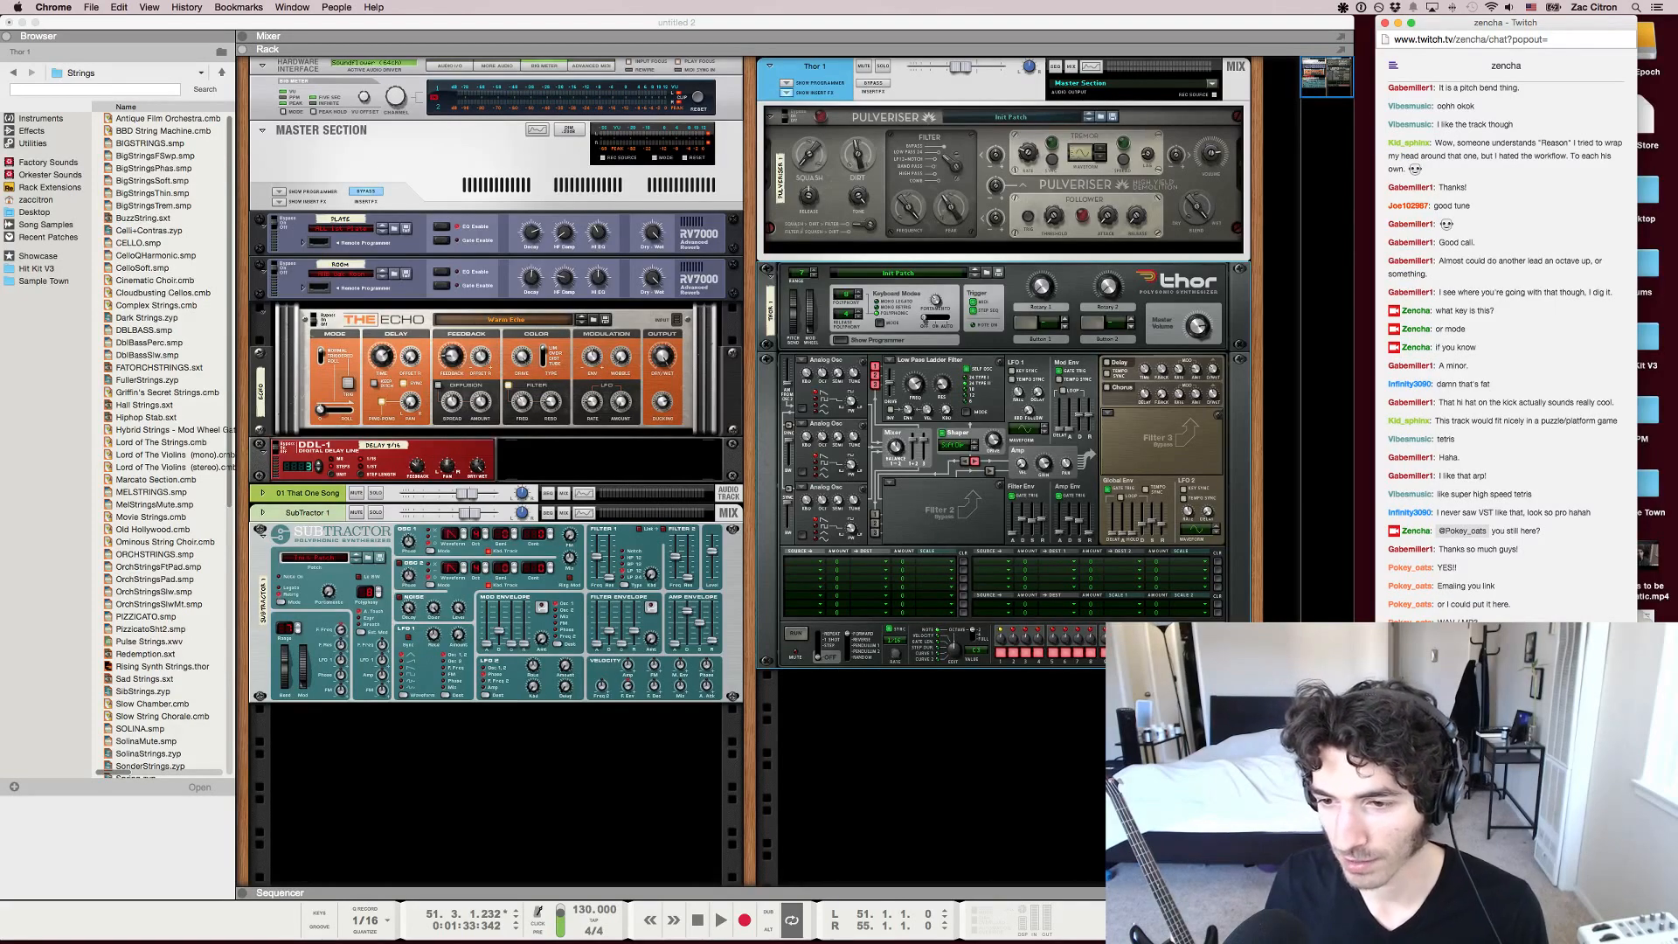
{"action": "key", "text": "super+Tab"}
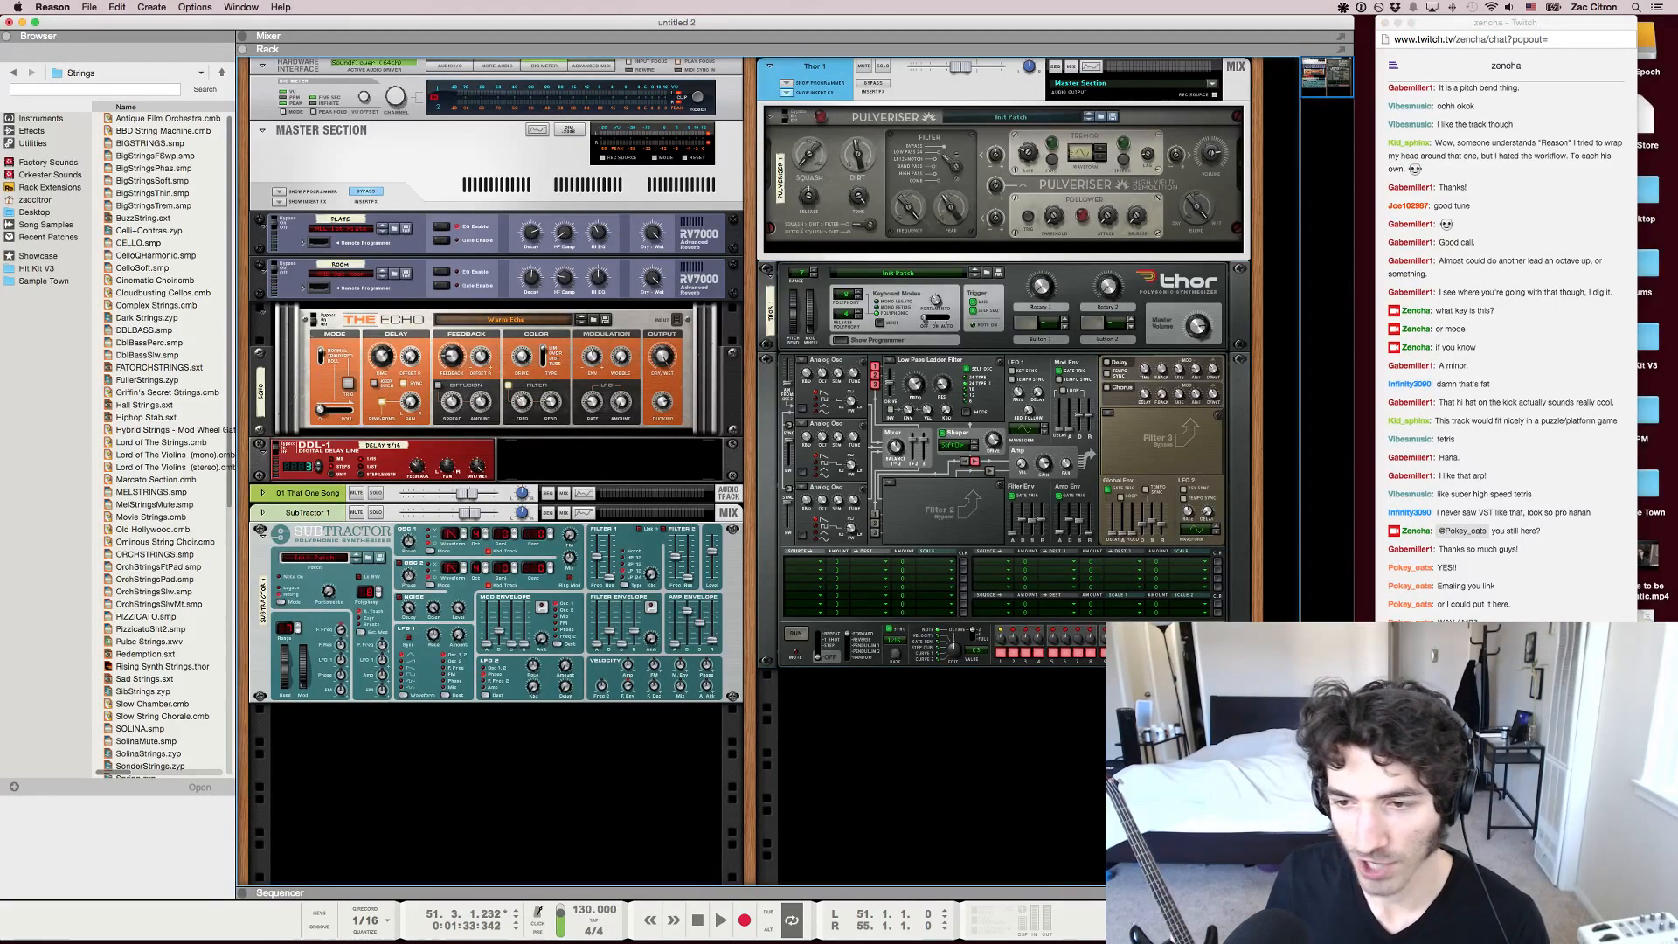
Solo the Thor 1 mix channel and start playback
{"action": "left_click", "coordinate": [883, 66]}
{"action": "key", "text": "space"}
{"action": "key", "text": "F7"}
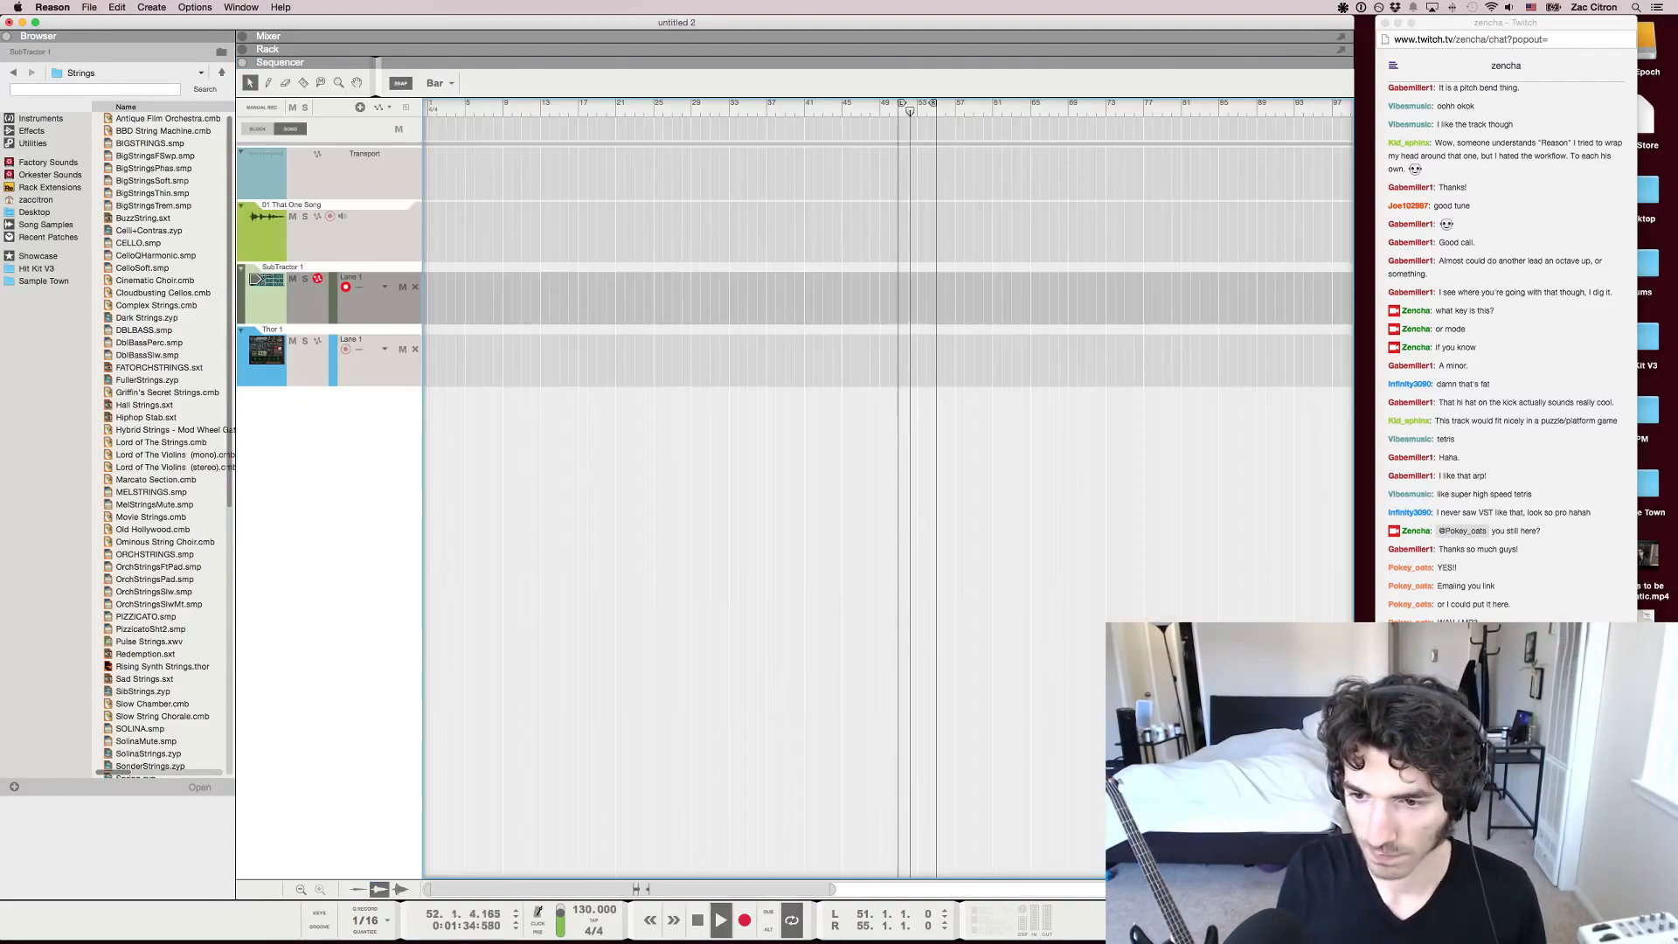
{"action": "key", "text": "F5"}
{"action": "key", "text": "F6"}
{"action": "key", "text": "F5"}
{"action": "key", "text": "F6"}
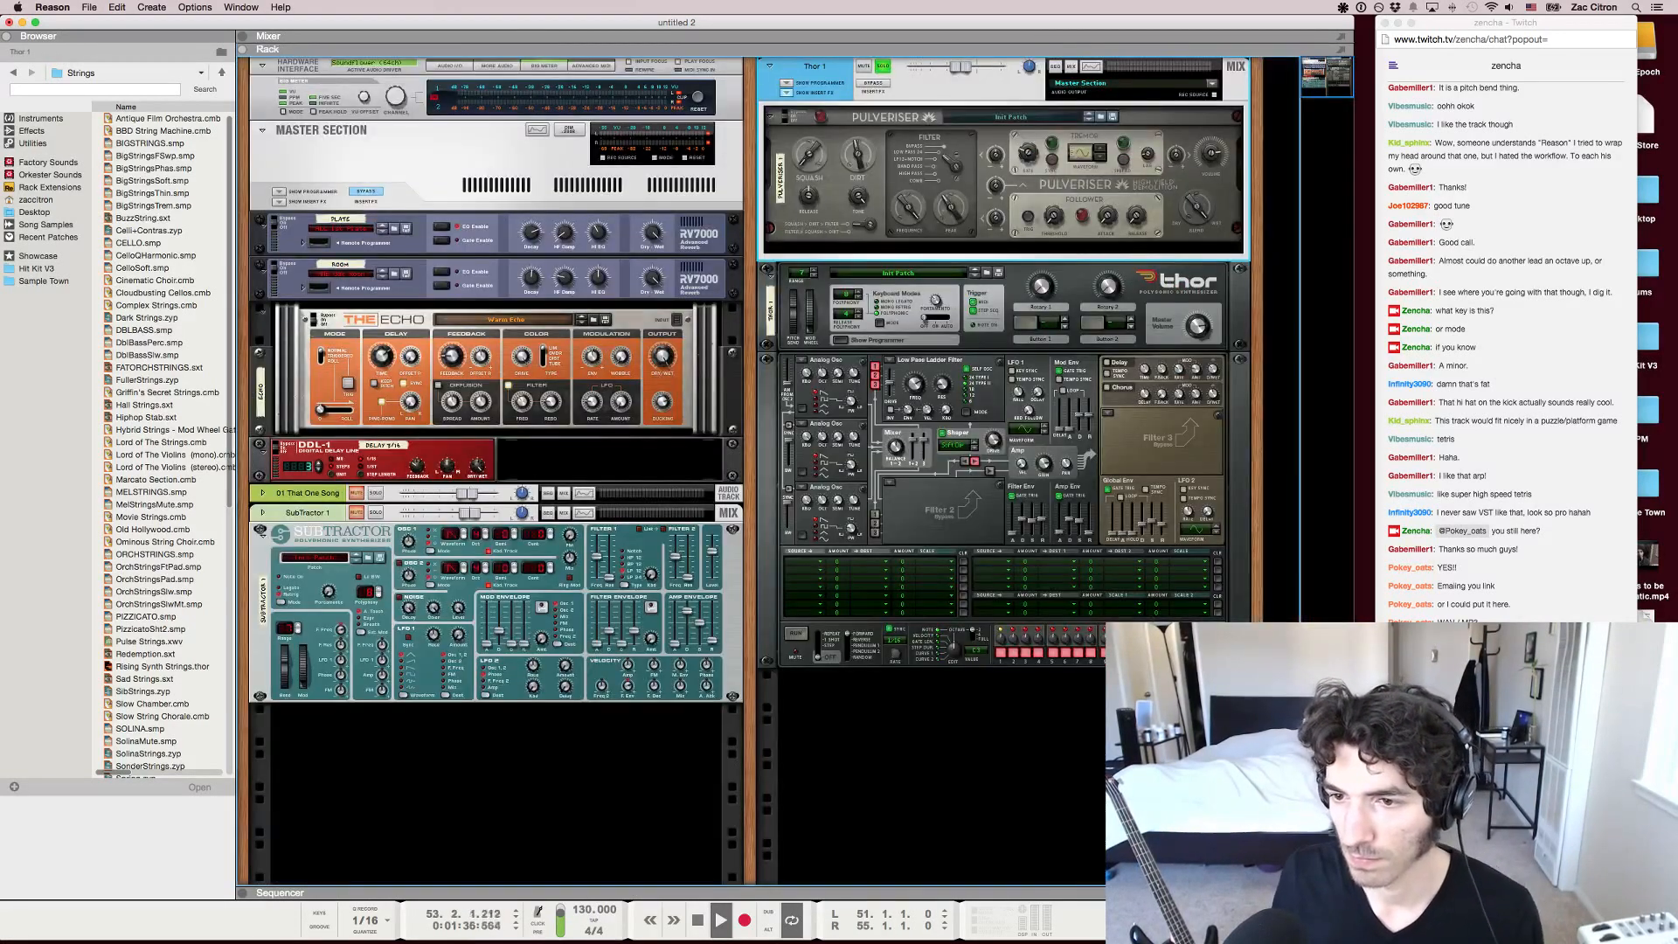
Draw a looped four-bar clip at bar 33 on the Thor 1 track and fill it with a sustained three-note chord
{"action": "key", "text": "F7"}
{"action": "left_click_drag", "start_coordinate": [732, 360], "coordinate": [765, 361]}
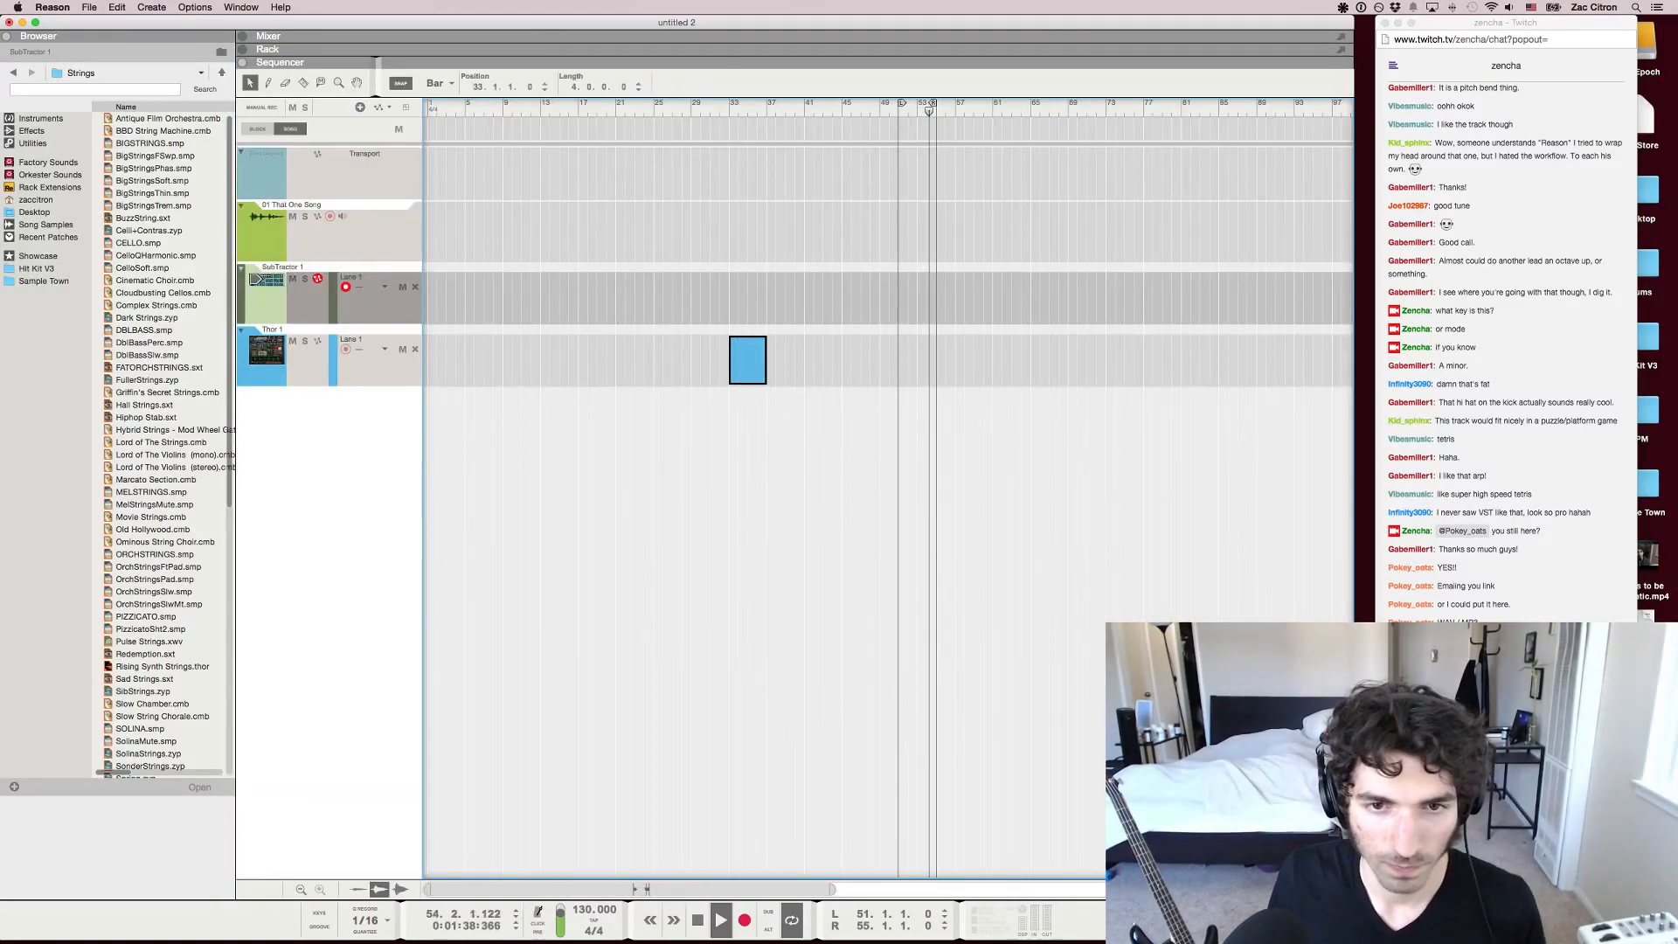
{"action": "key", "text": "super+l"}
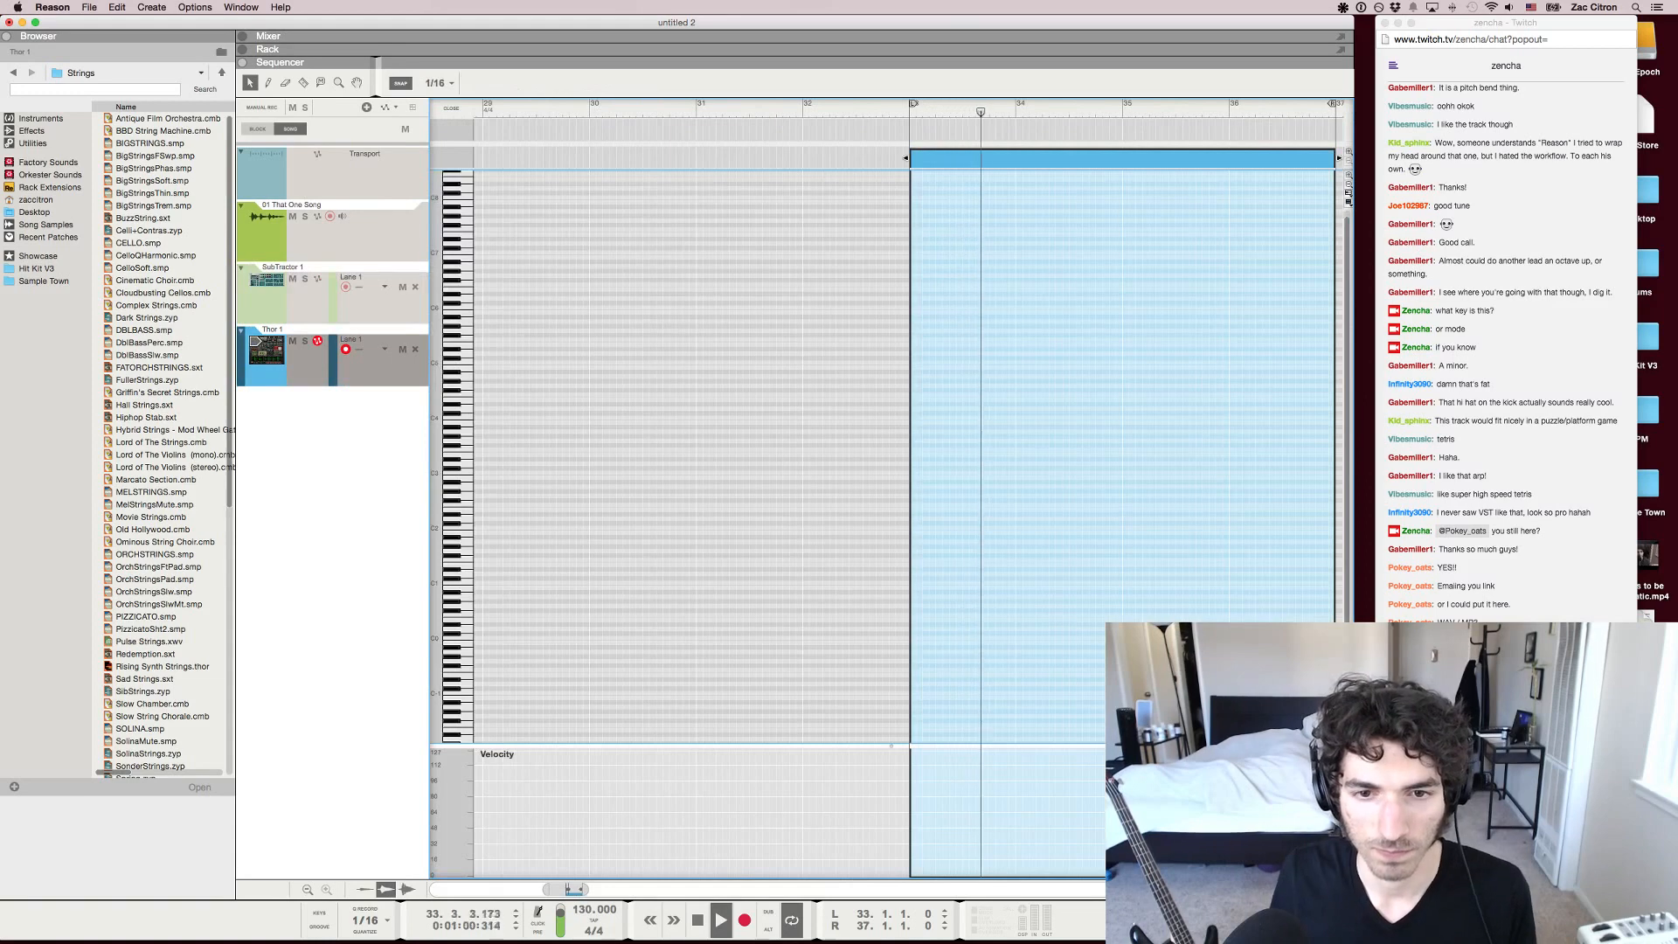
{"action": "left_click_drag", "start_coordinate": [913, 486], "coordinate": [1294, 442]}
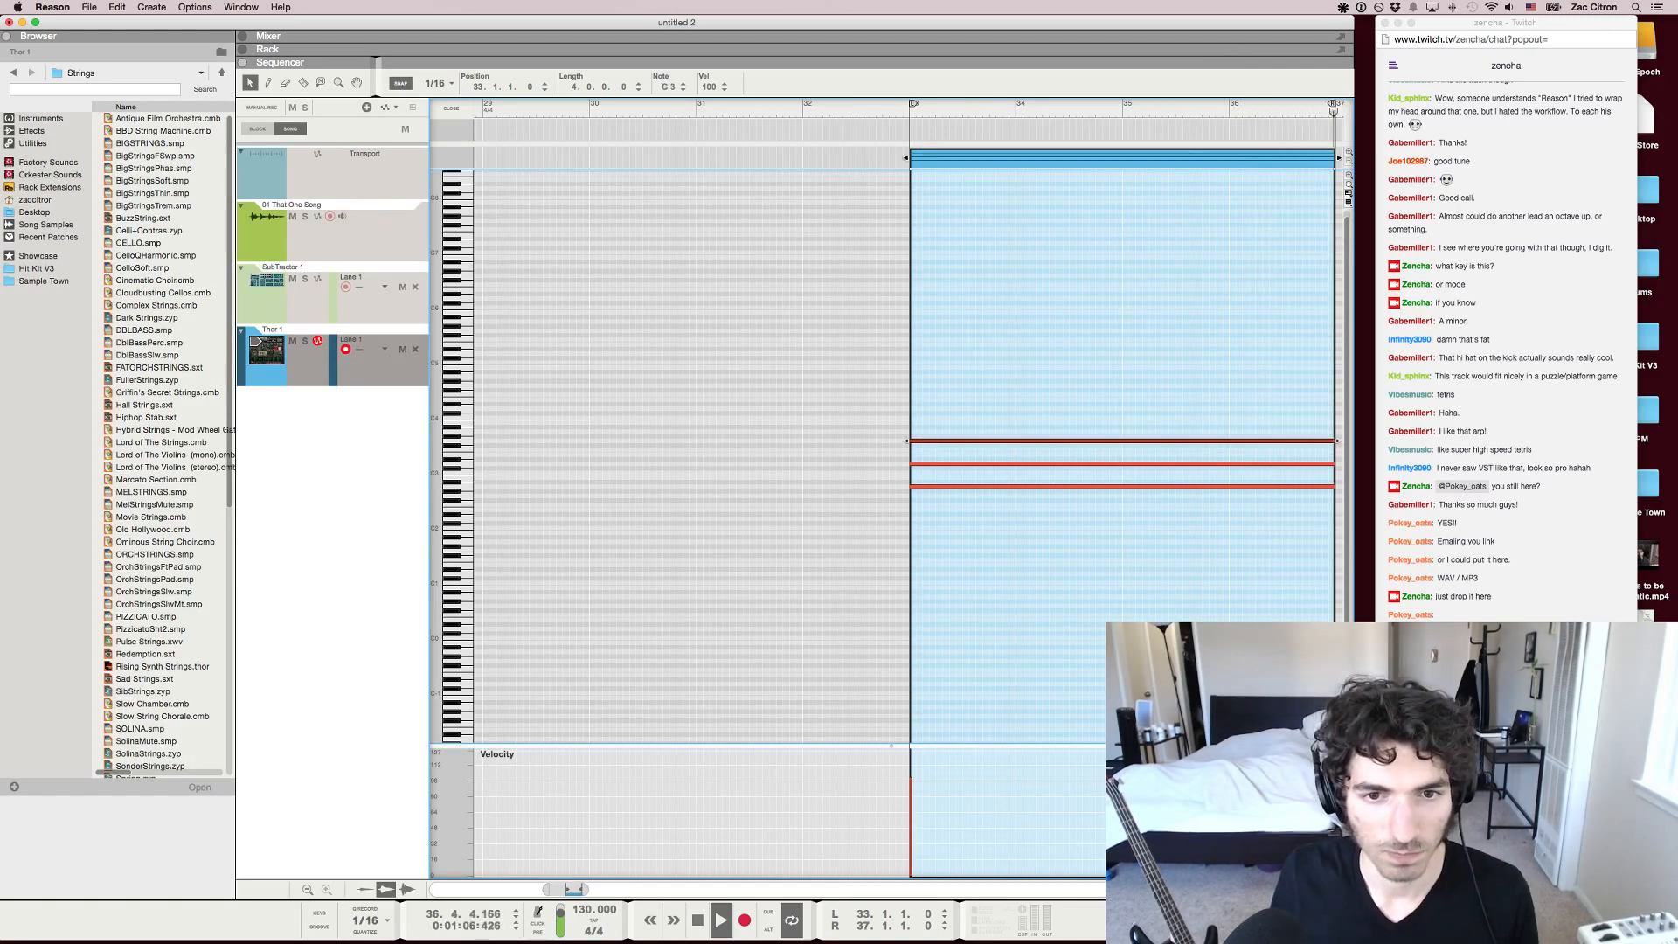
Add an RPG-8 arpeggiator to the Thor synth and move the chord clip onto the arpeggiator's track
{"action": "key", "text": "F5"}
{"action": "key", "text": "F6"}
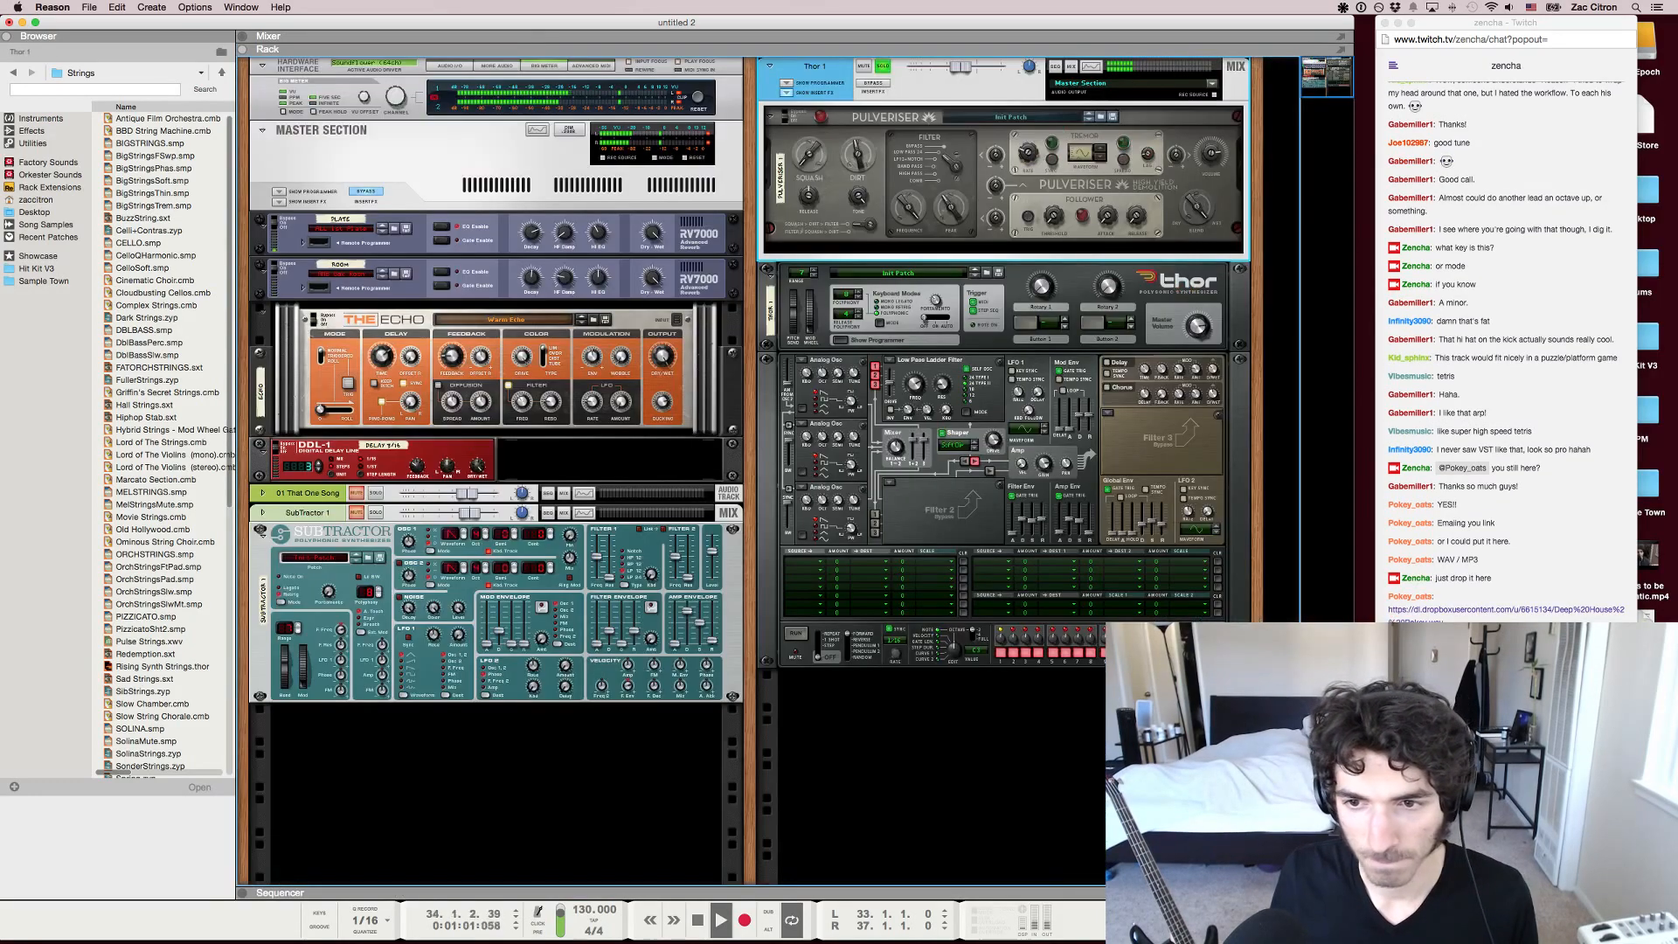
{"action": "key", "text": "F7"}
{"action": "key", "text": "F6"}
{"action": "right_click", "coordinate": [944, 516]}
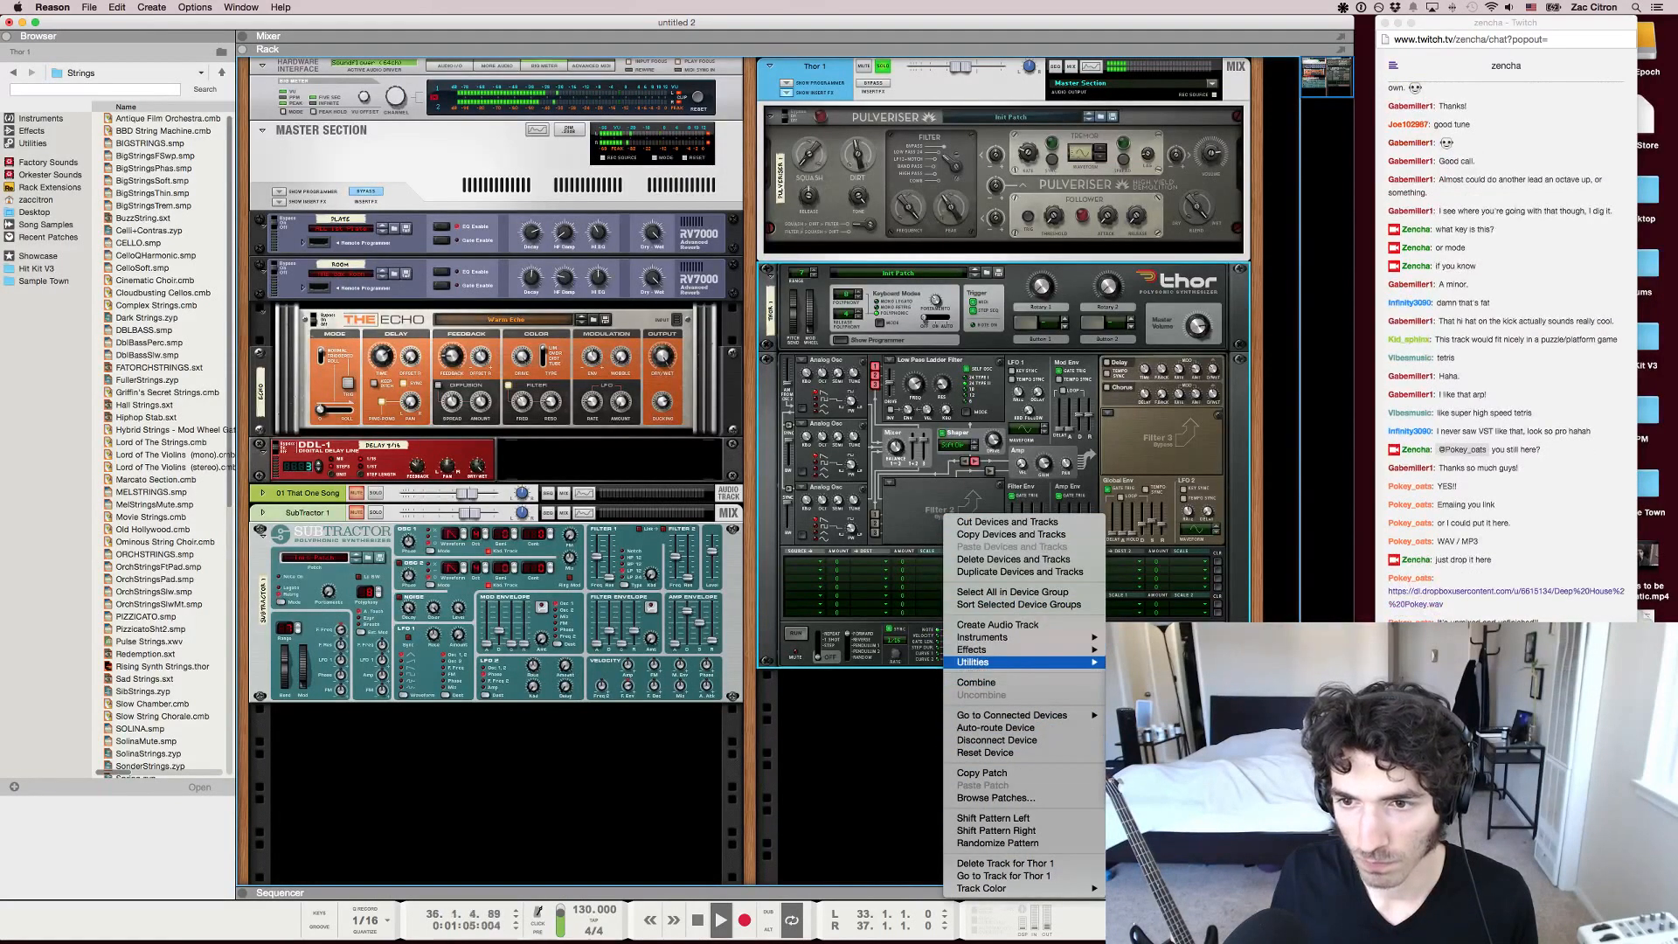
{"action": "left_click", "coordinate": [1172, 712]}
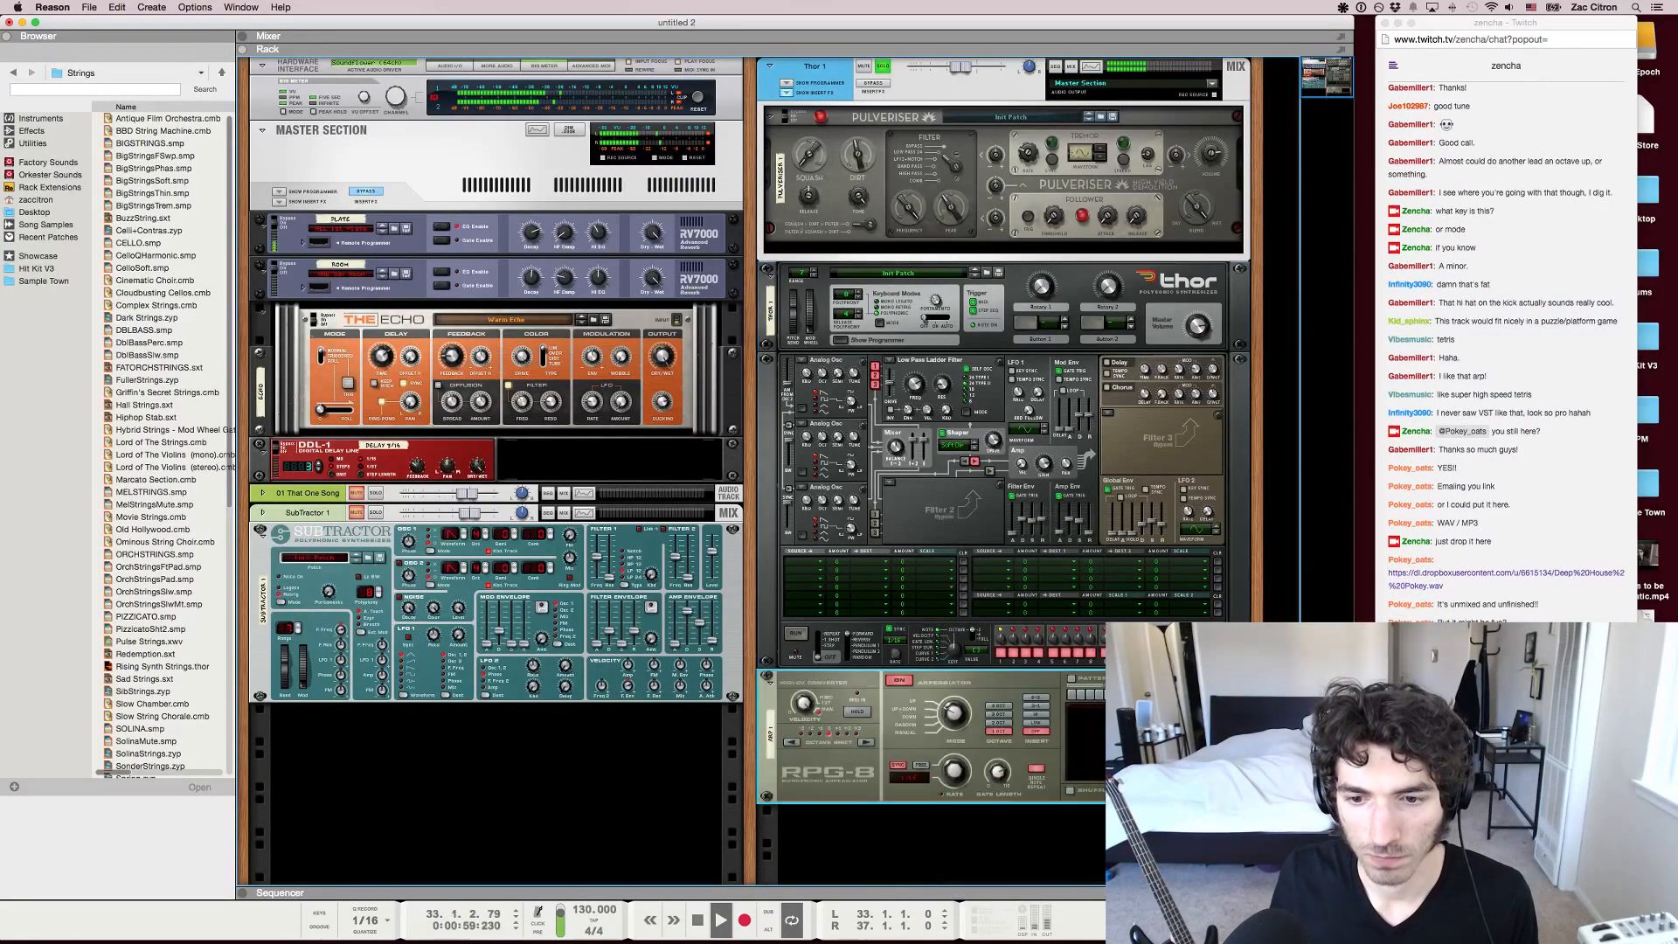
{"action": "key", "text": "F7"}
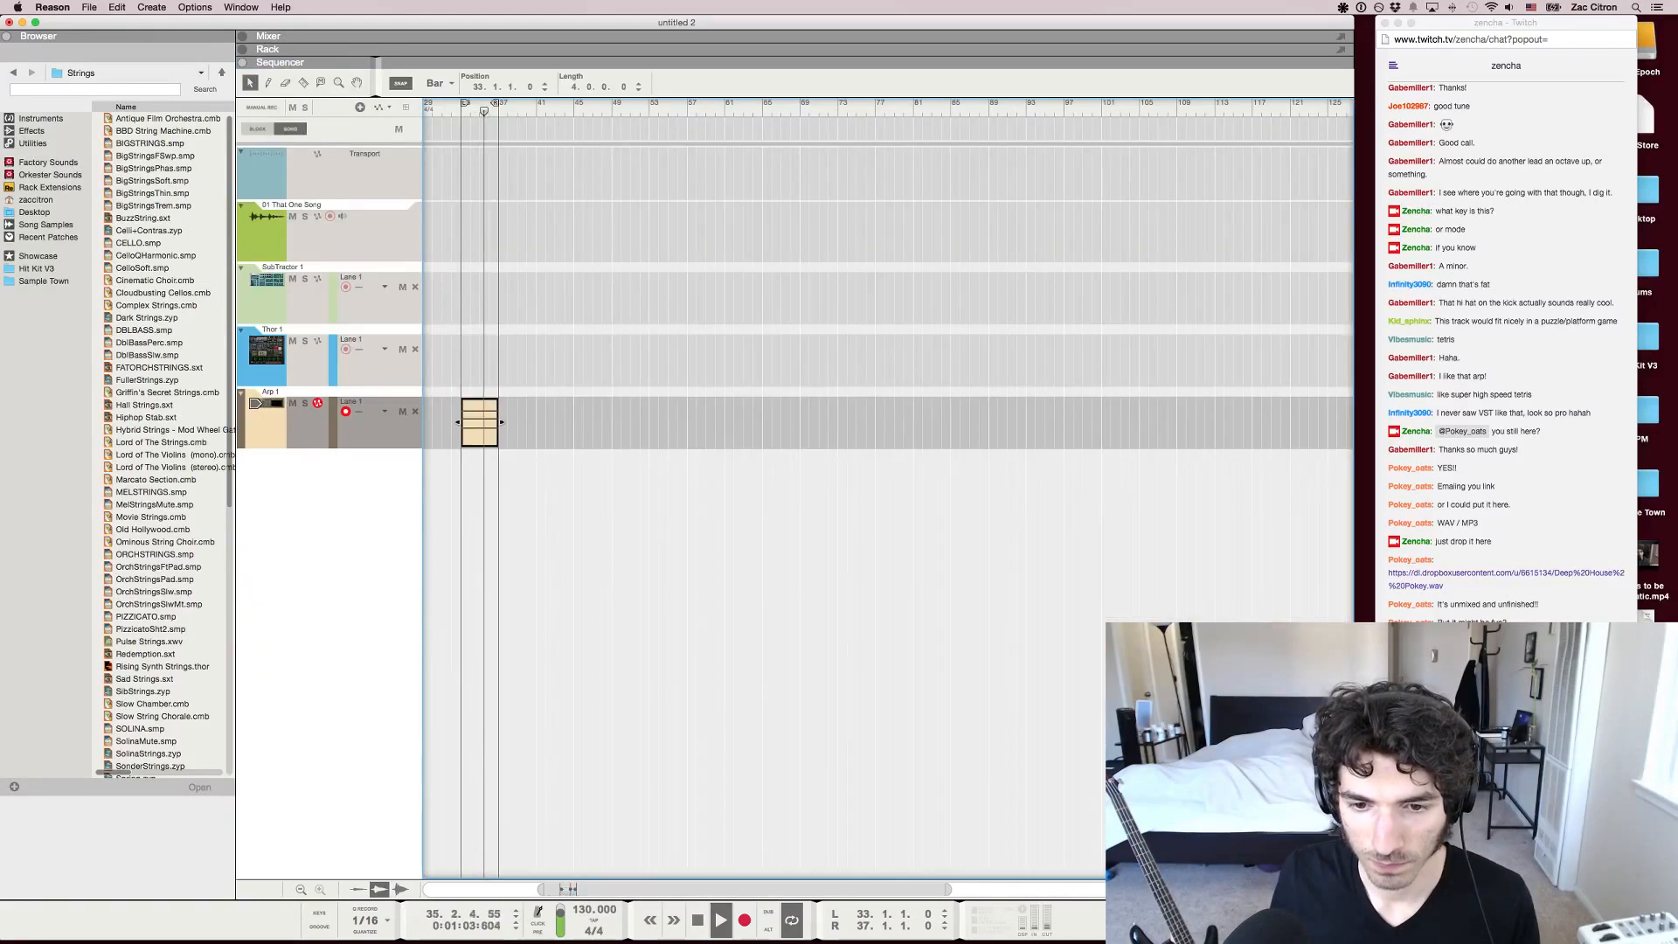
Set the RPG-8 arpeggiator's gate length to 117
{"action": "key", "text": "F6"}
{"action": "left_click", "coordinate": [933, 415]}
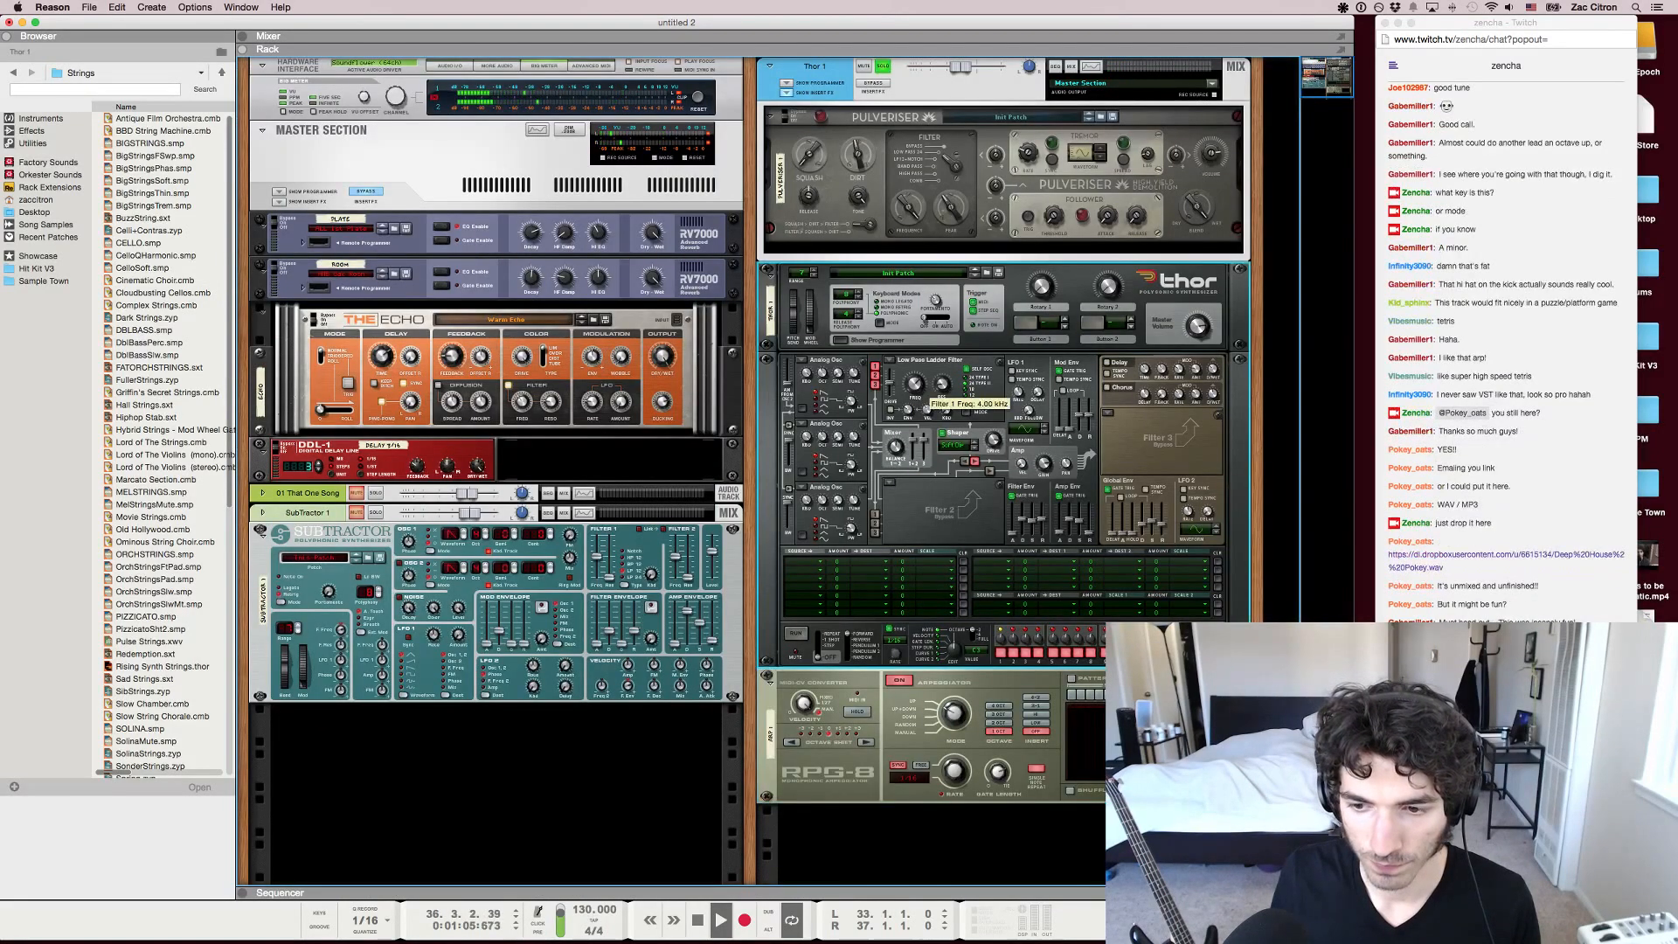
{"action": "key", "text": "F8"}
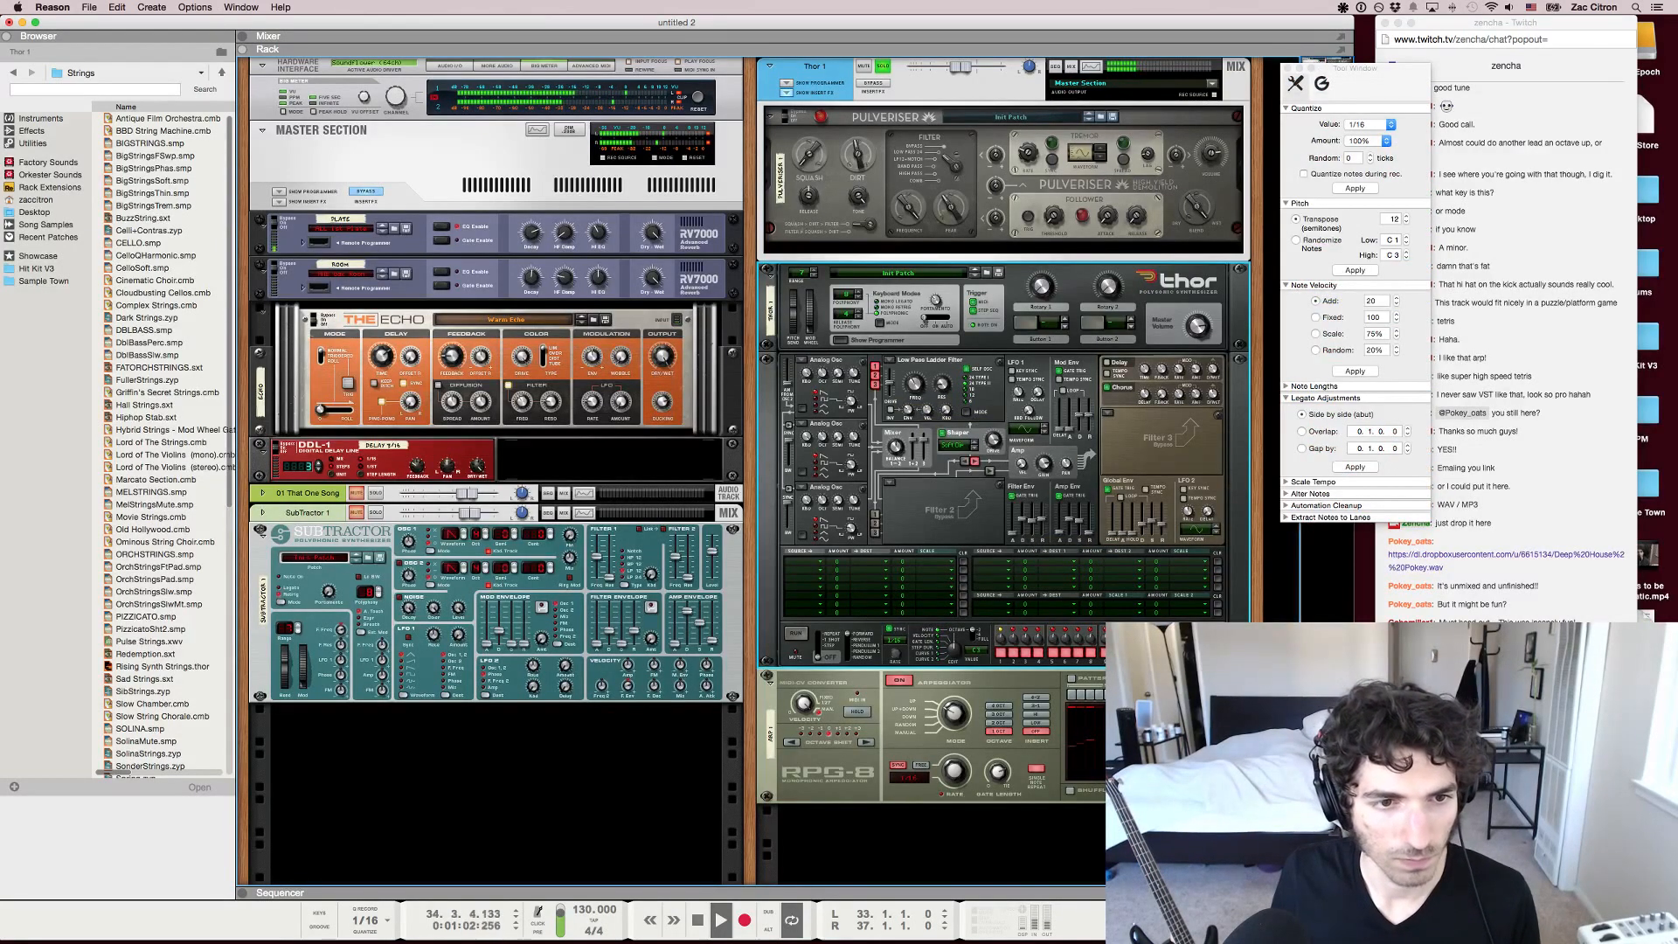
{"action": "left_click", "coordinate": [998, 772]}
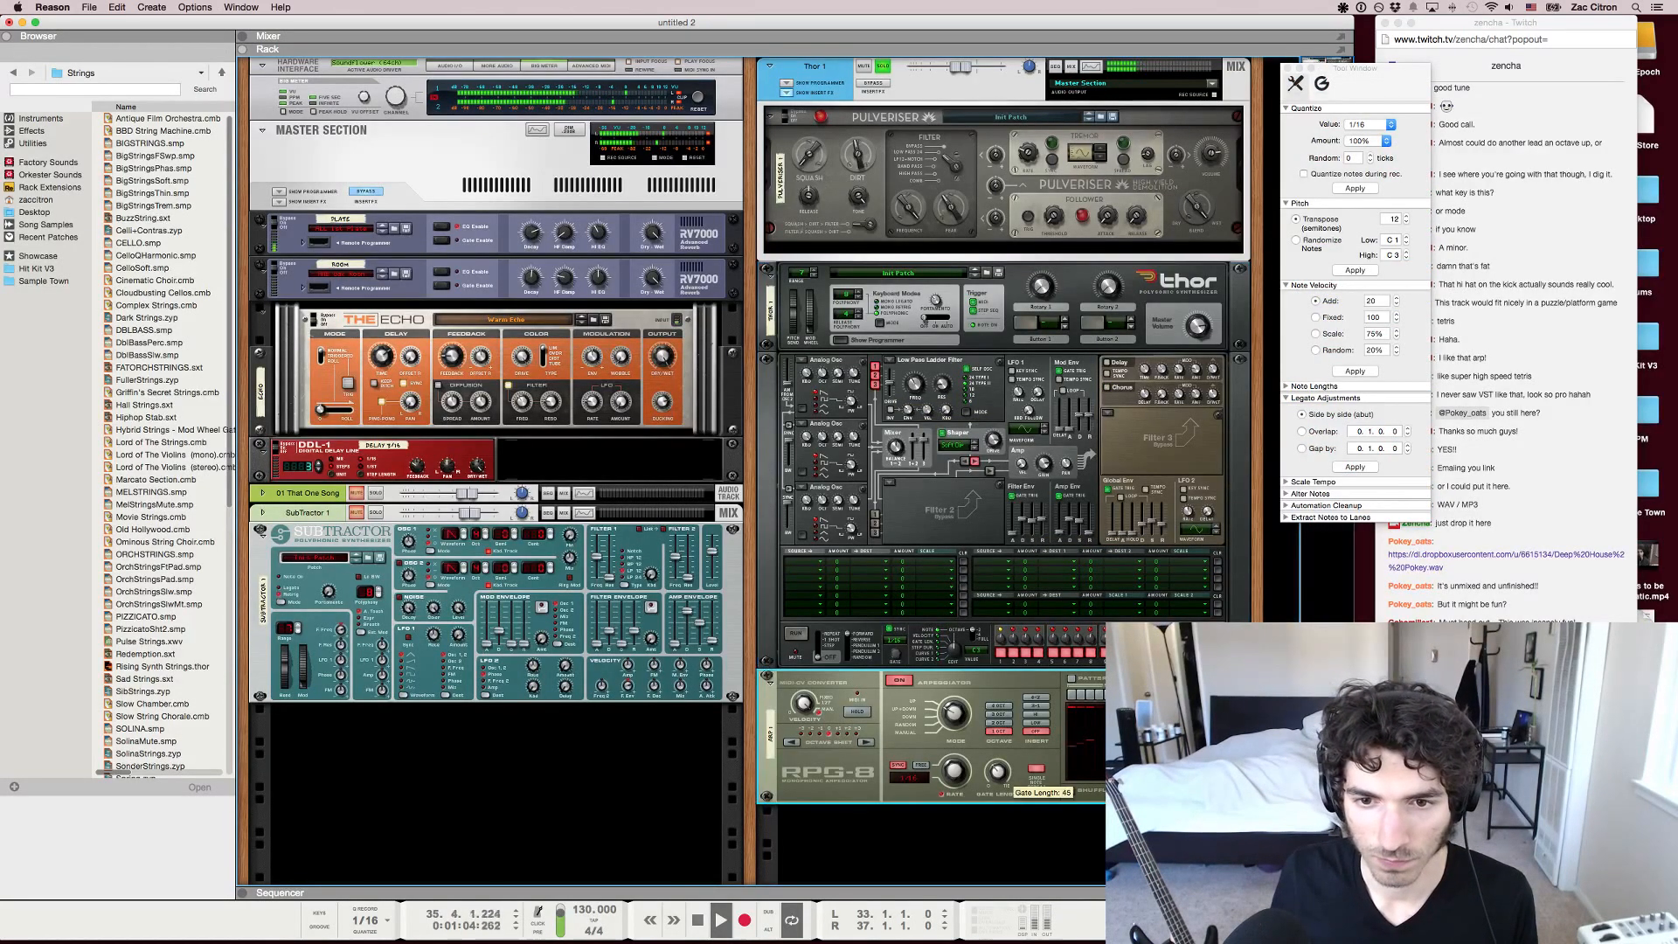
{"action": "mouse_move", "coordinate": [998, 776]}
{"action": "left_mouse_down"}
{"action": "mouse_move", "coordinate": [998, 745]}
{"action": "mouse_move", "coordinate": [955, 783]}
{"action": "mouse_move", "coordinate": [997, 794]}
{"action": "mouse_move", "coordinate": [998, 778]}
{"action": "left_mouse_up"}
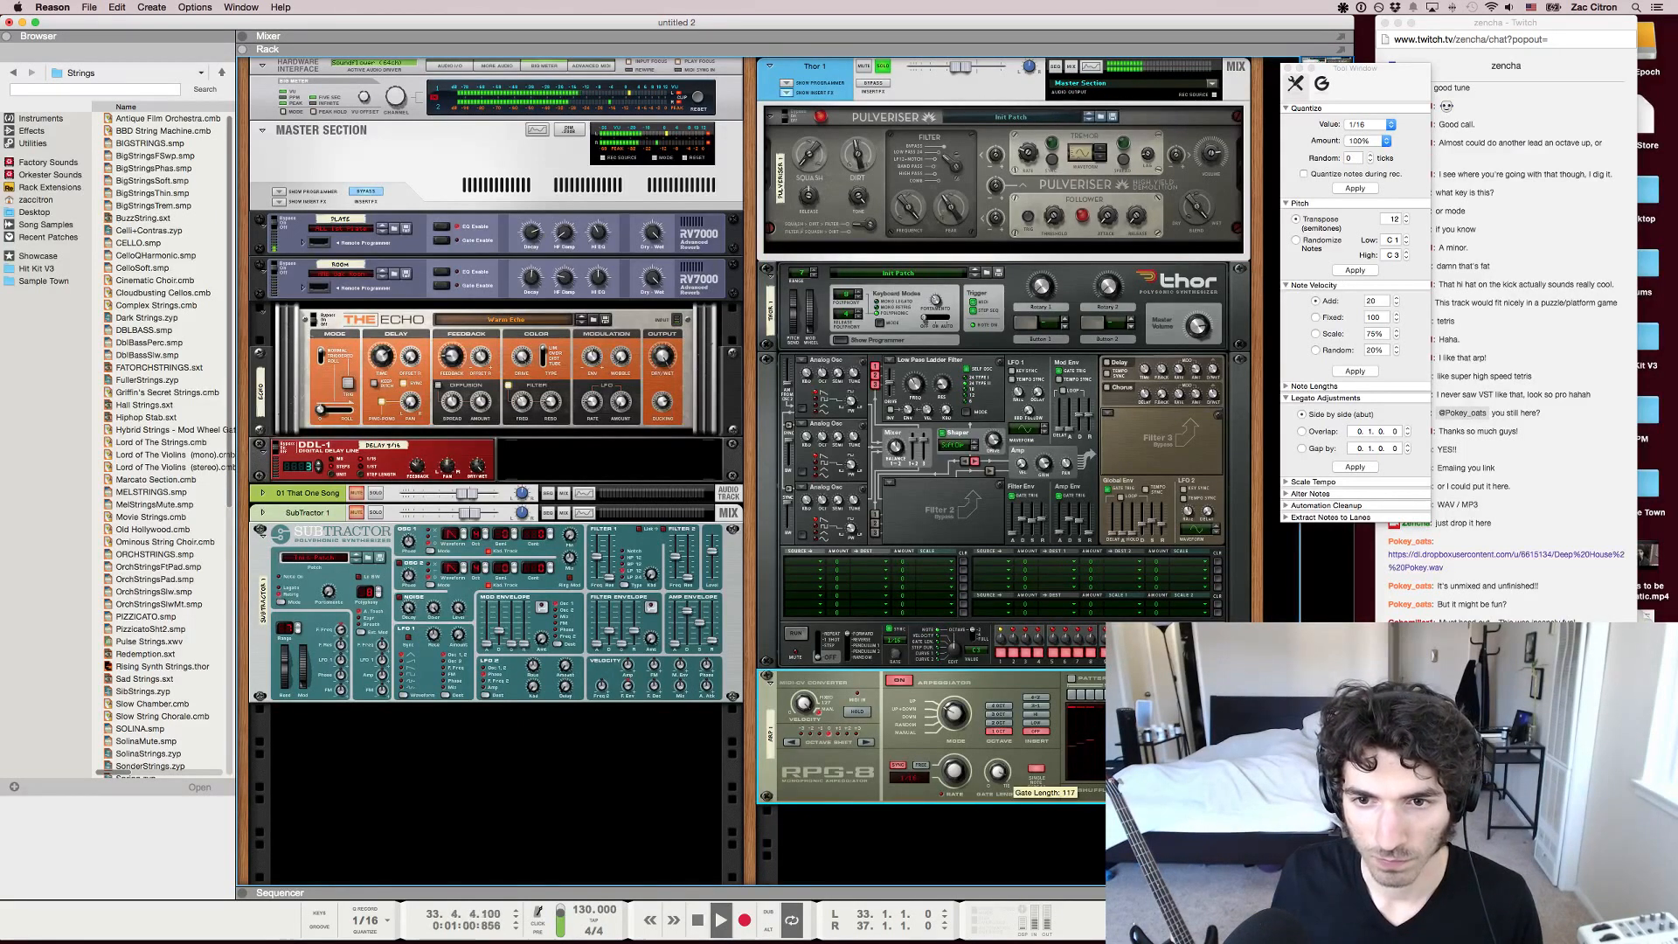
Adjust Thor's filter 1 frequency and envelope sliders, setting the filter envelope decay to 2.12 s
{"action": "left_click_drag", "start_coordinate": [914, 383], "coordinate": [914, 390]}
{"action": "left_click_drag", "start_coordinate": [1022, 521], "coordinate": [1070, 530]}
{"action": "mouse_move", "coordinate": [1068, 522]}
{"action": "left_click_drag", "start_coordinate": [1079, 521], "coordinate": [1022, 522]}
{"action": "left_click", "coordinate": [1073, 530]}
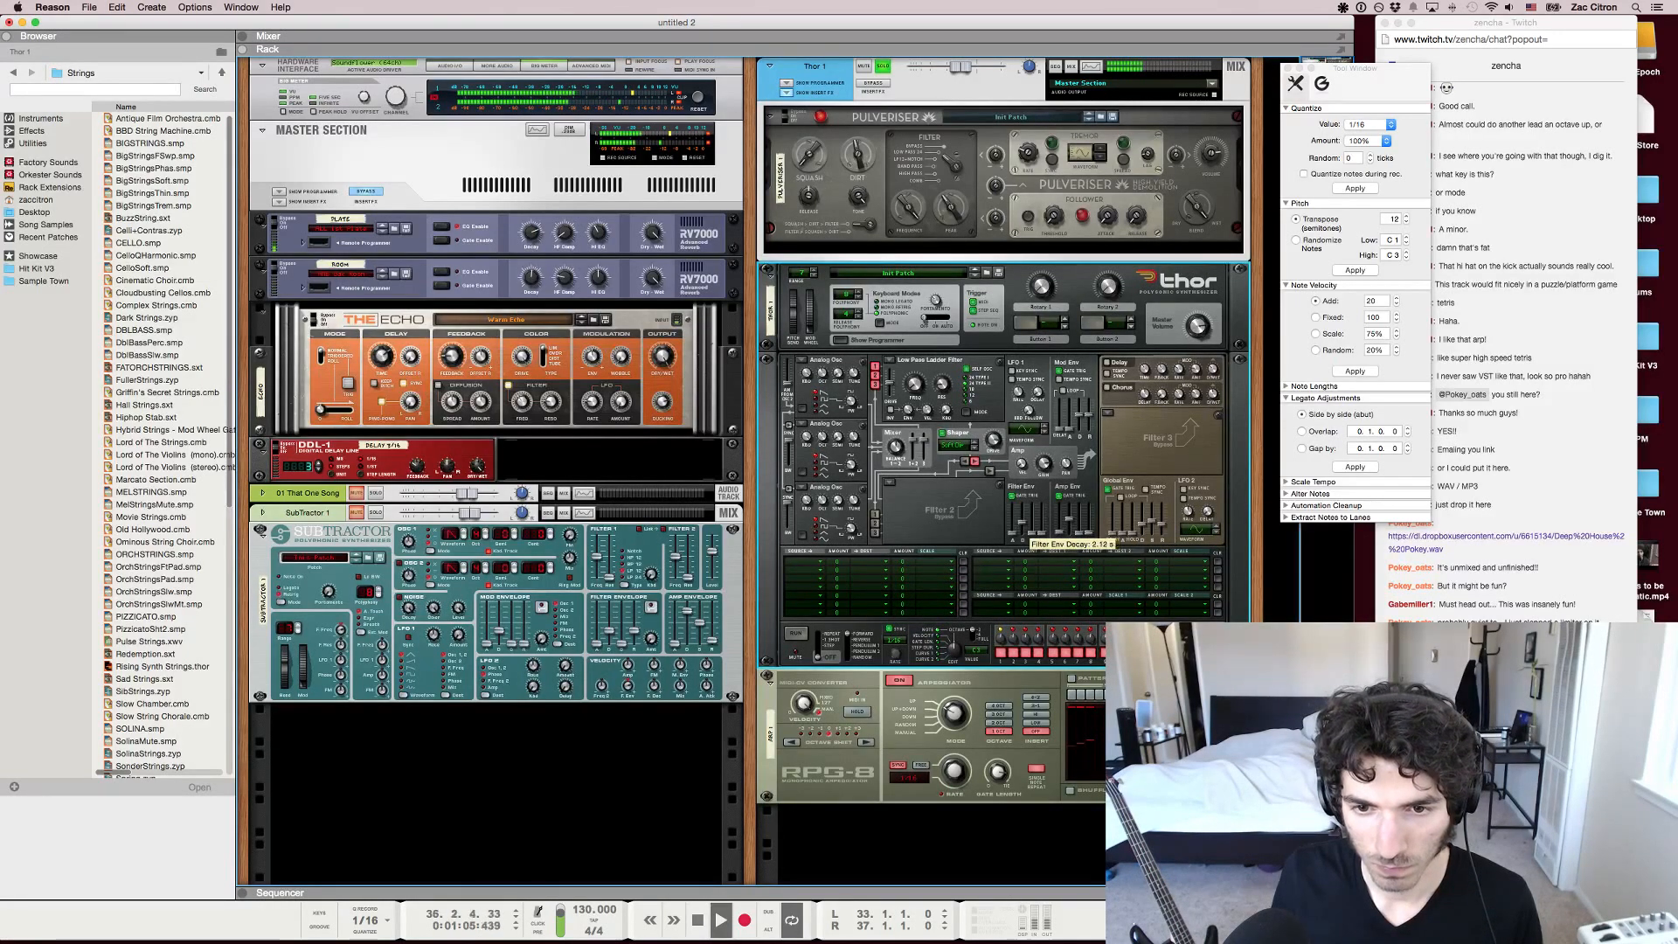
Load a Formant Filter into Thor's Filter 3 slot and stop playback
{"action": "mouse_move", "coordinate": [915, 385]}
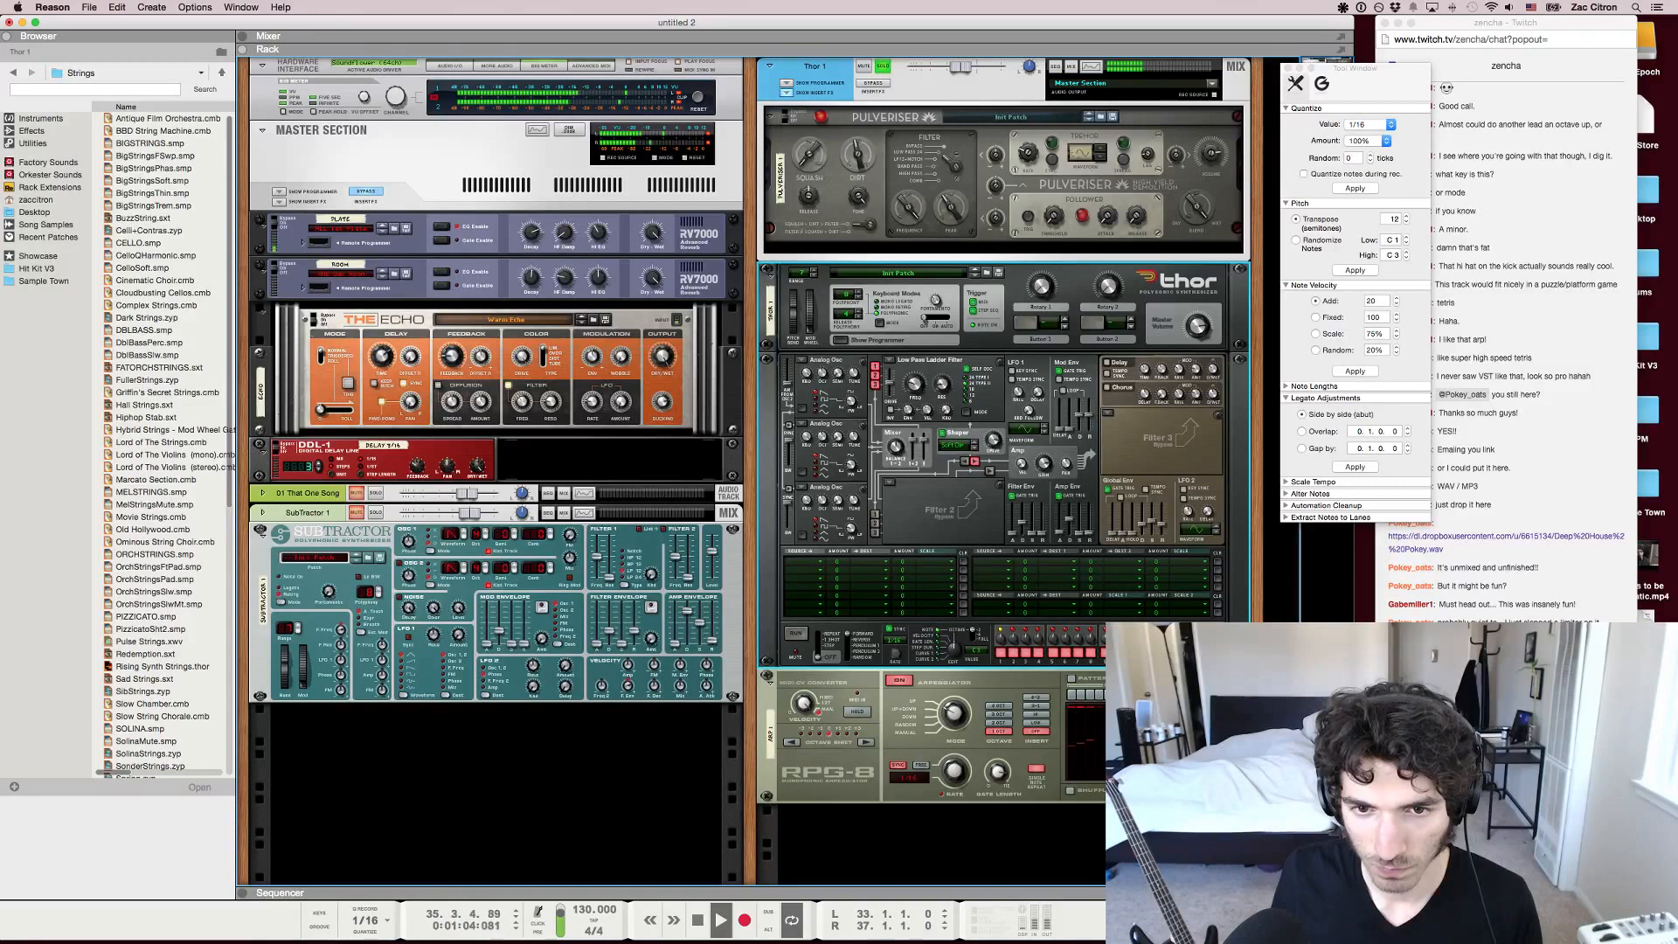
{"action": "left_click", "coordinate": [1108, 412]}
{"action": "left_click", "coordinate": [1137, 400]}
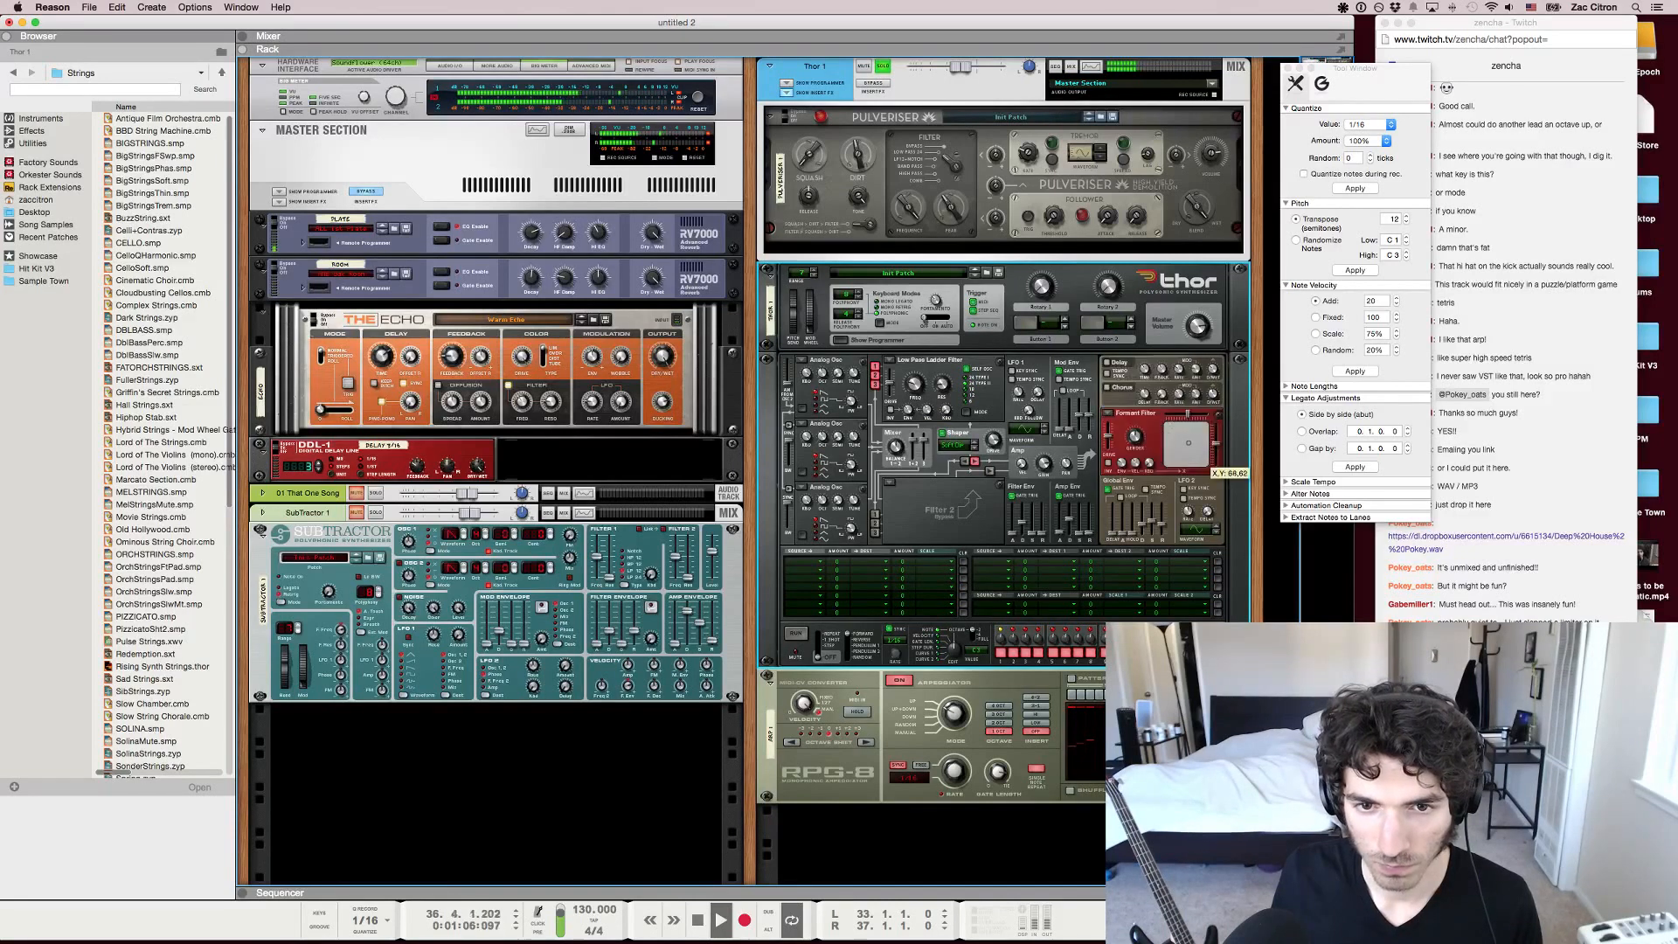
{"action": "key", "text": "space"}
Switch to the Twitch chat in Chrome and save the linked Deep House - Pokey.wav into the OPM folder
{"action": "key", "text": "super+Tab"}
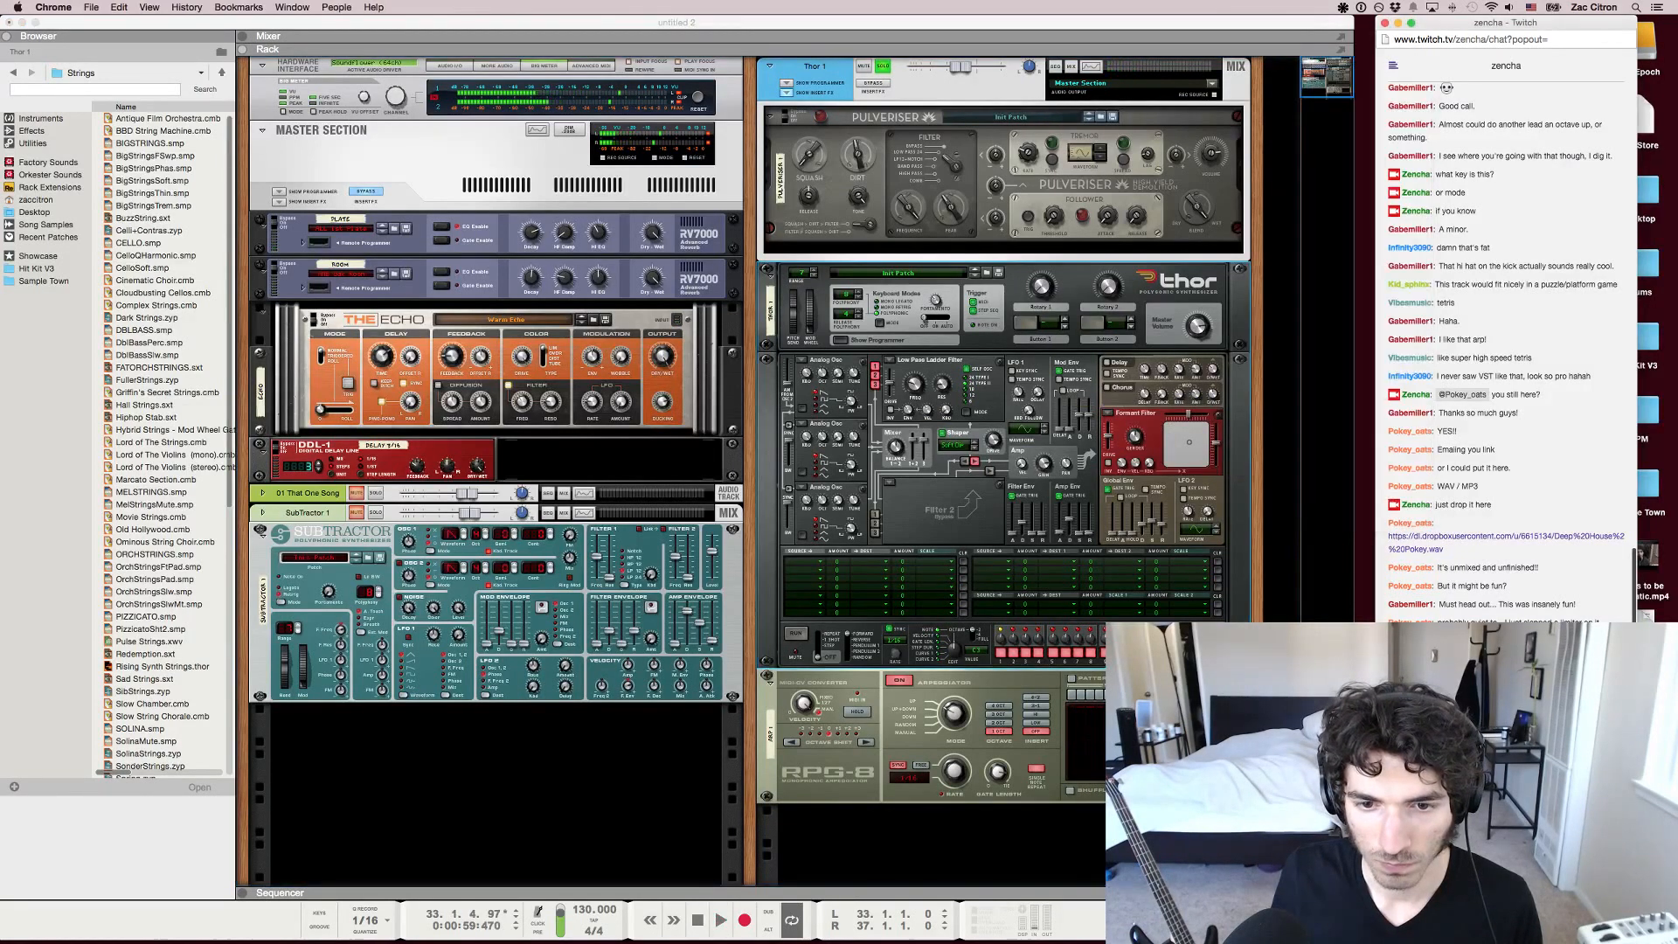
{"action": "right_click", "coordinate": [1479, 526]}
{"action": "left_click", "coordinate": [1476, 528]}
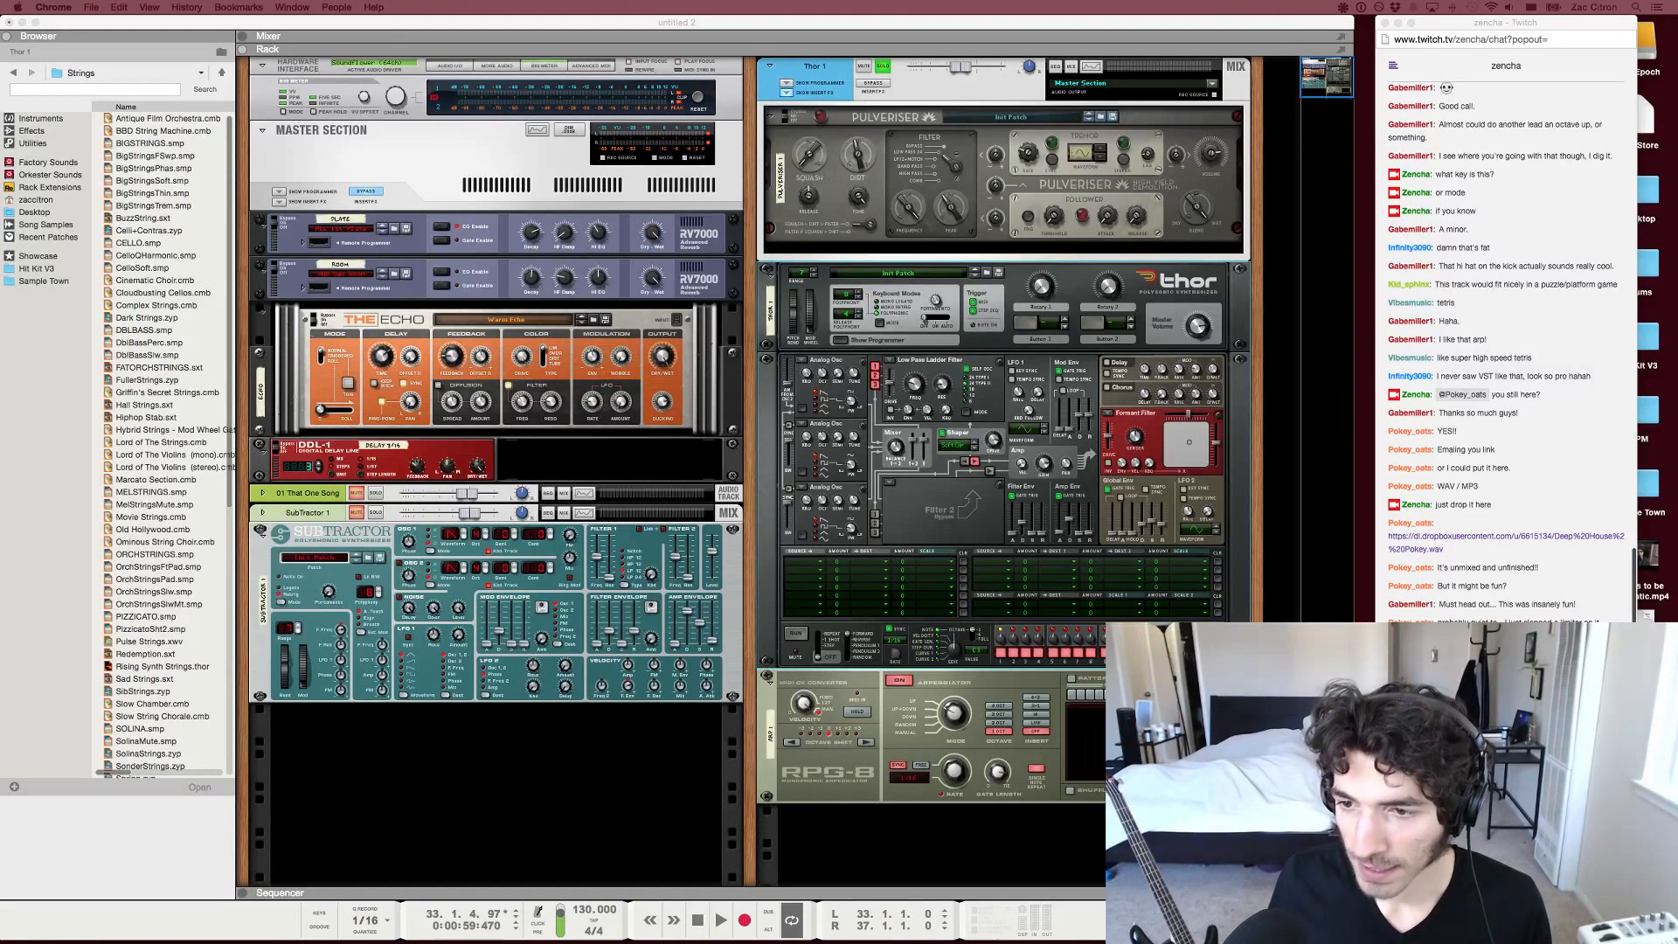
{"action": "right_click", "coordinate": [1392, 537]}
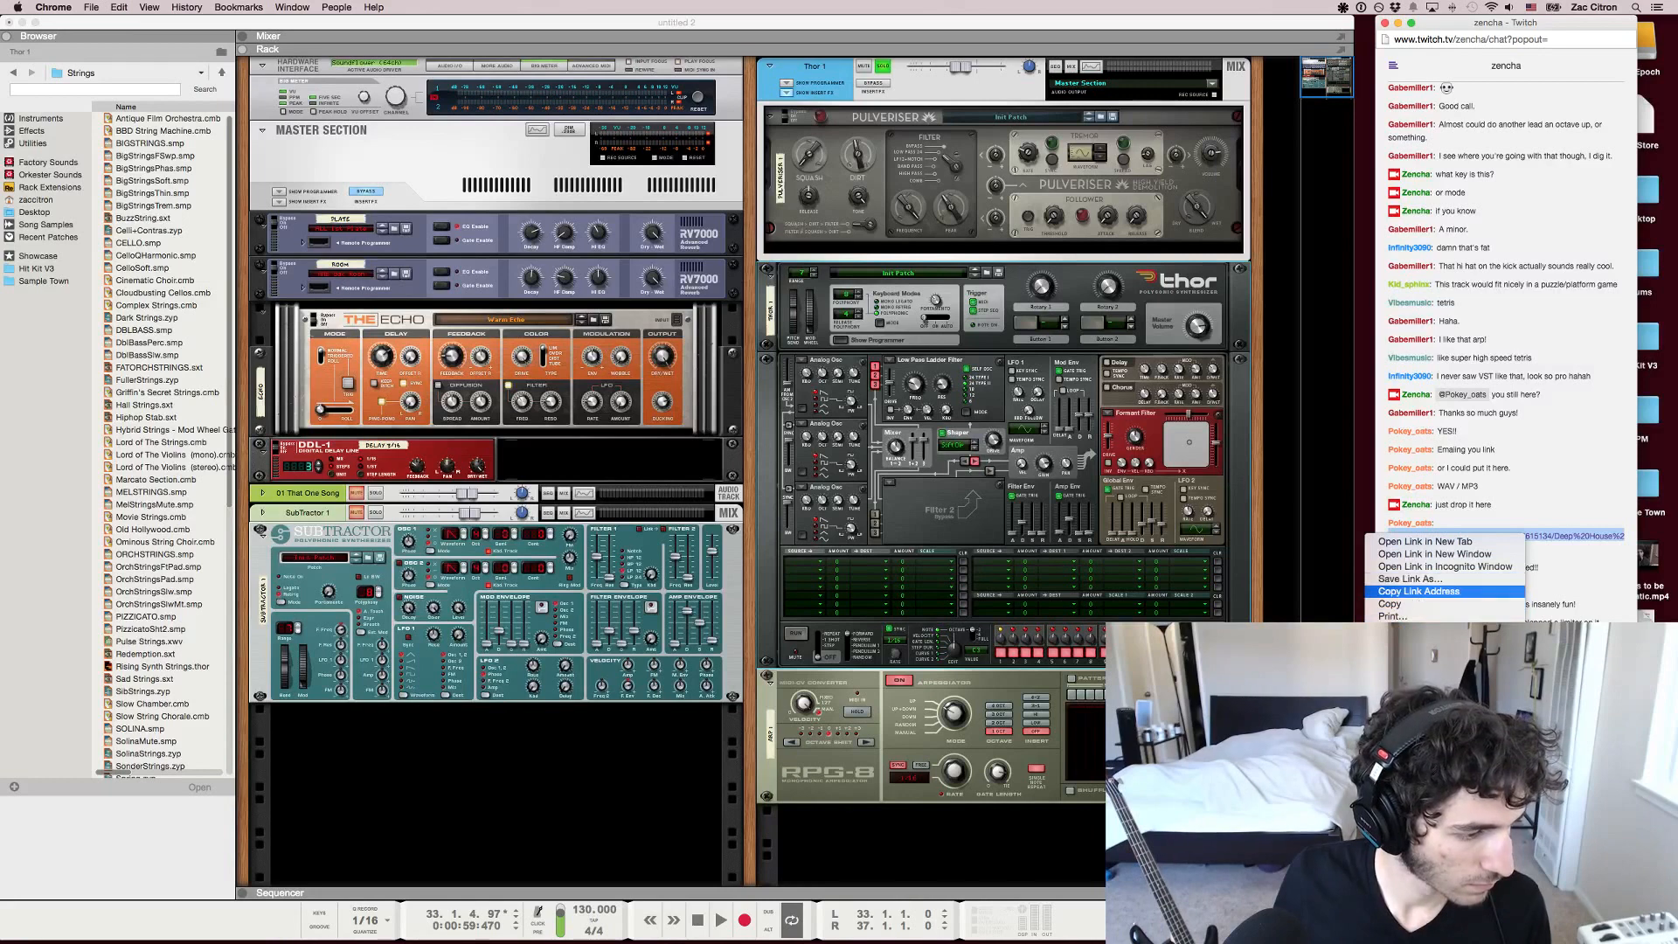
{"action": "left_click", "coordinate": [1410, 579]}
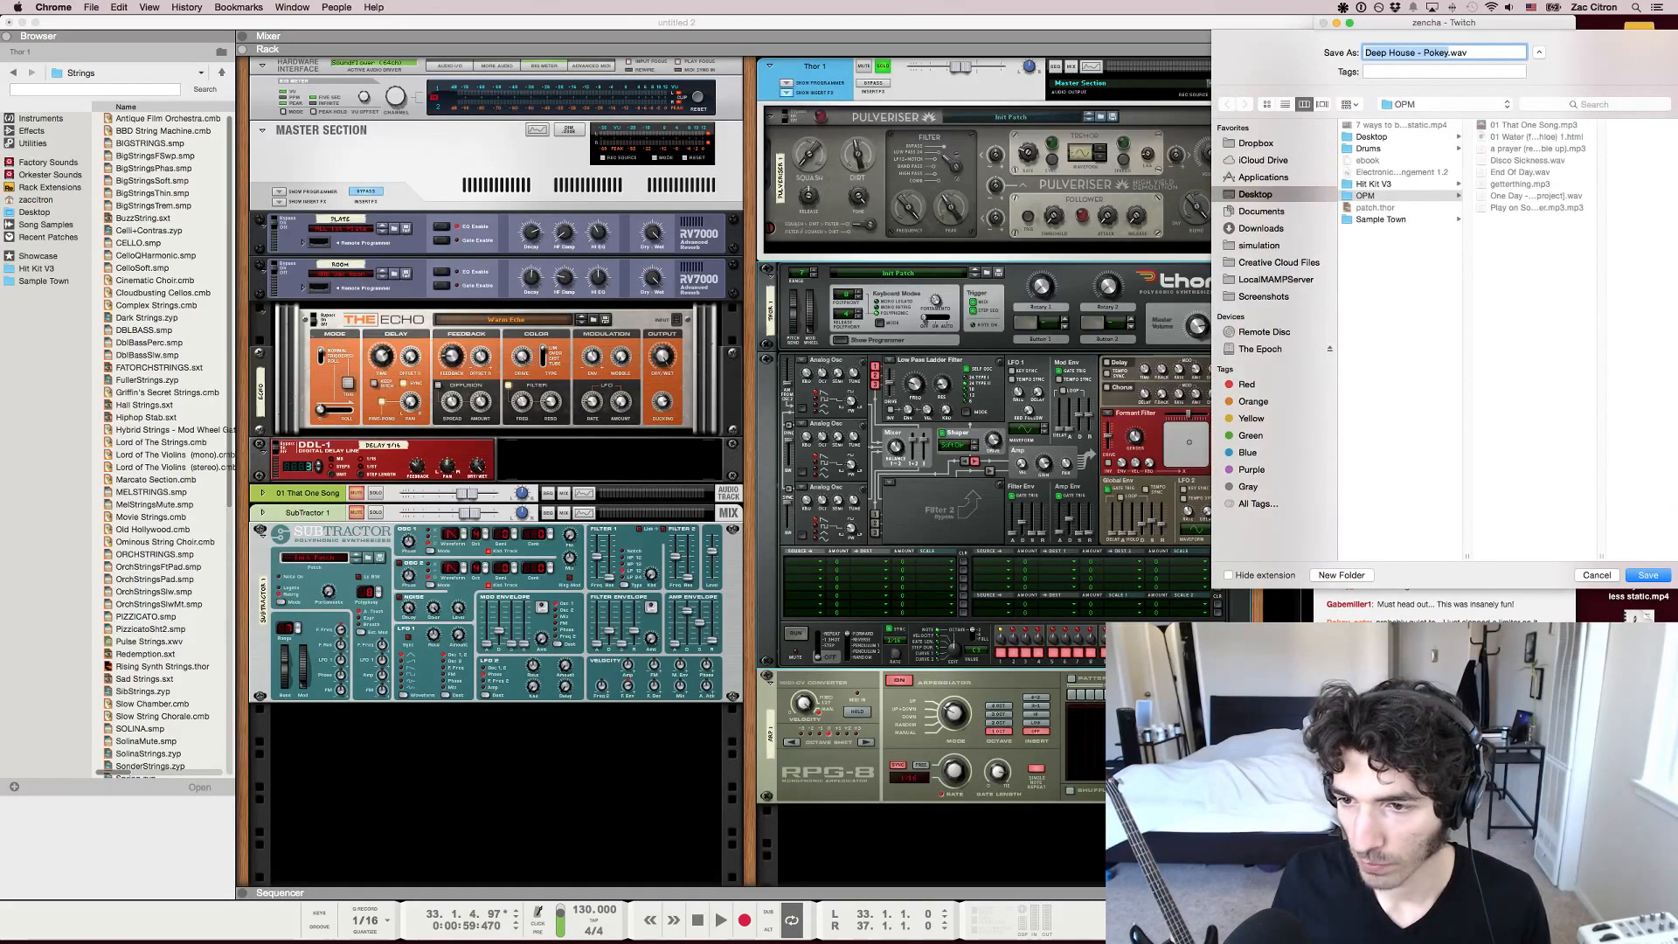
{"action": "key", "text": "Return"}
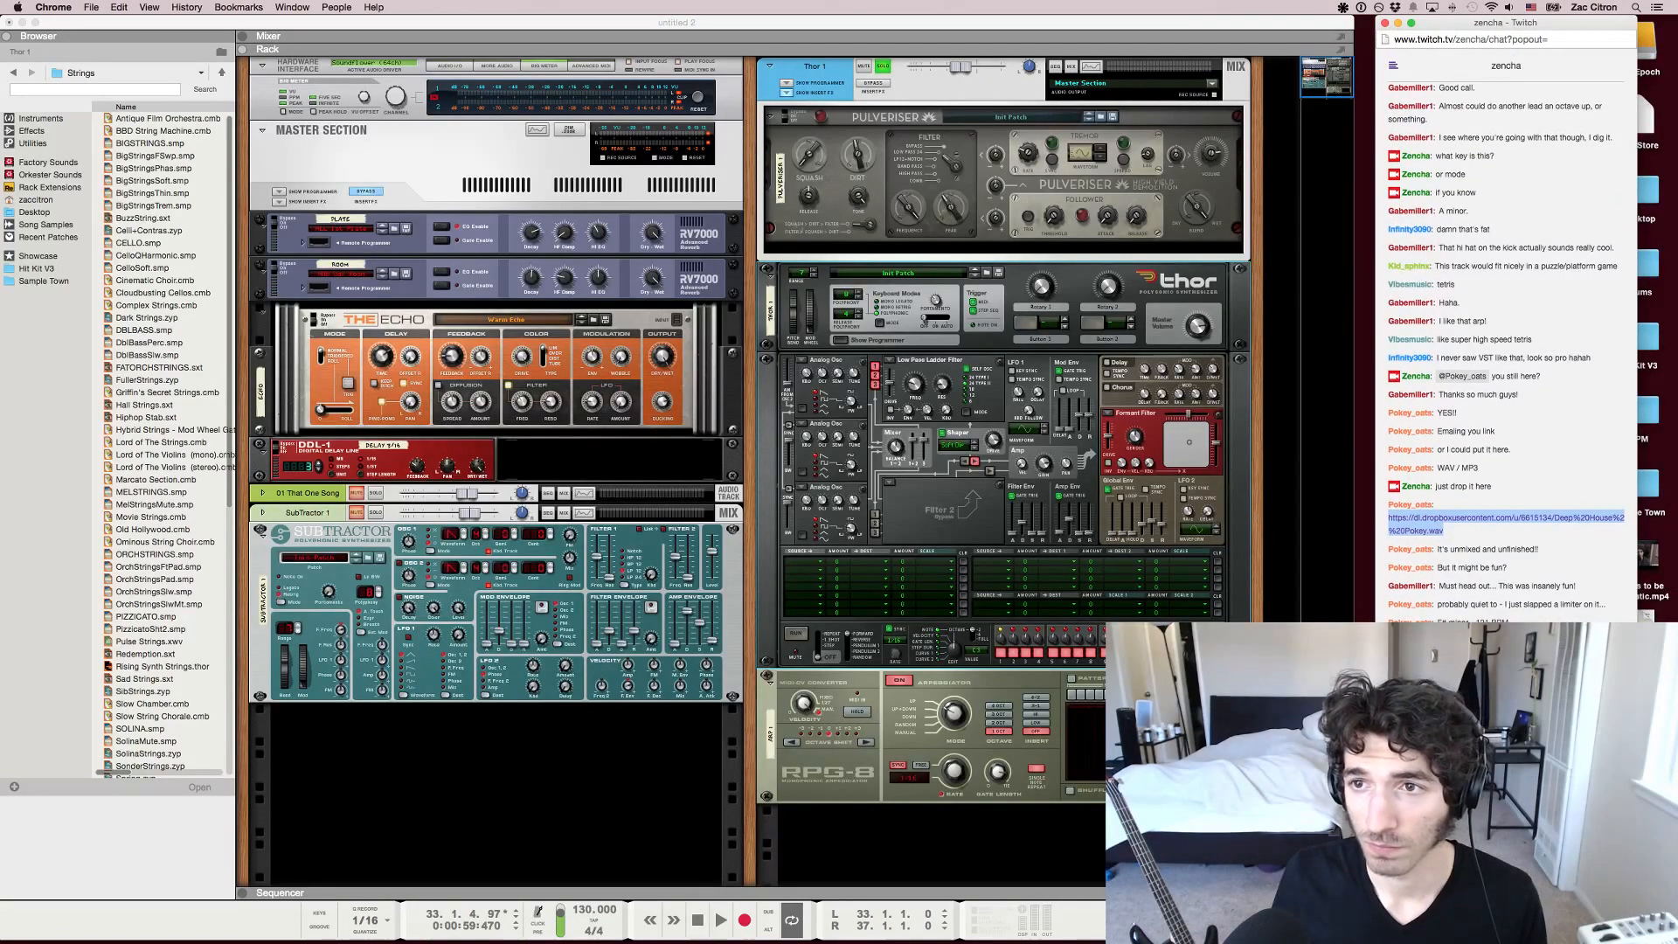
{"action": "left_click", "coordinate": [1505, 861]}
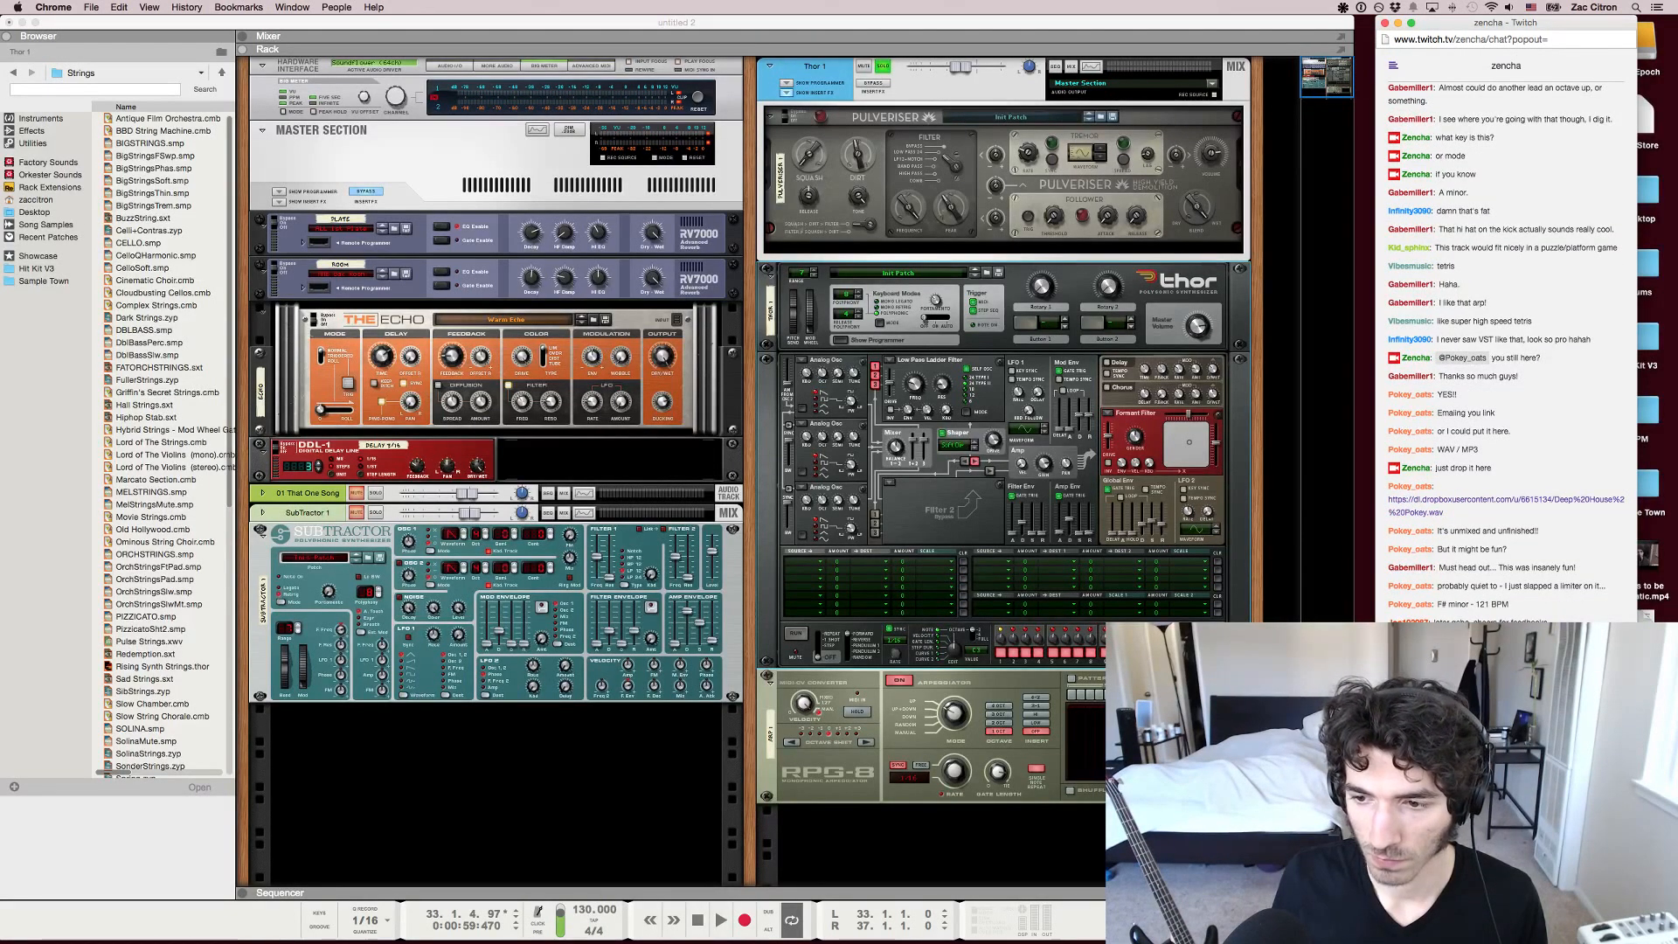
Return to Reason and set the song tempo to 121 BPM
{"action": "key", "text": "super+Tab"}
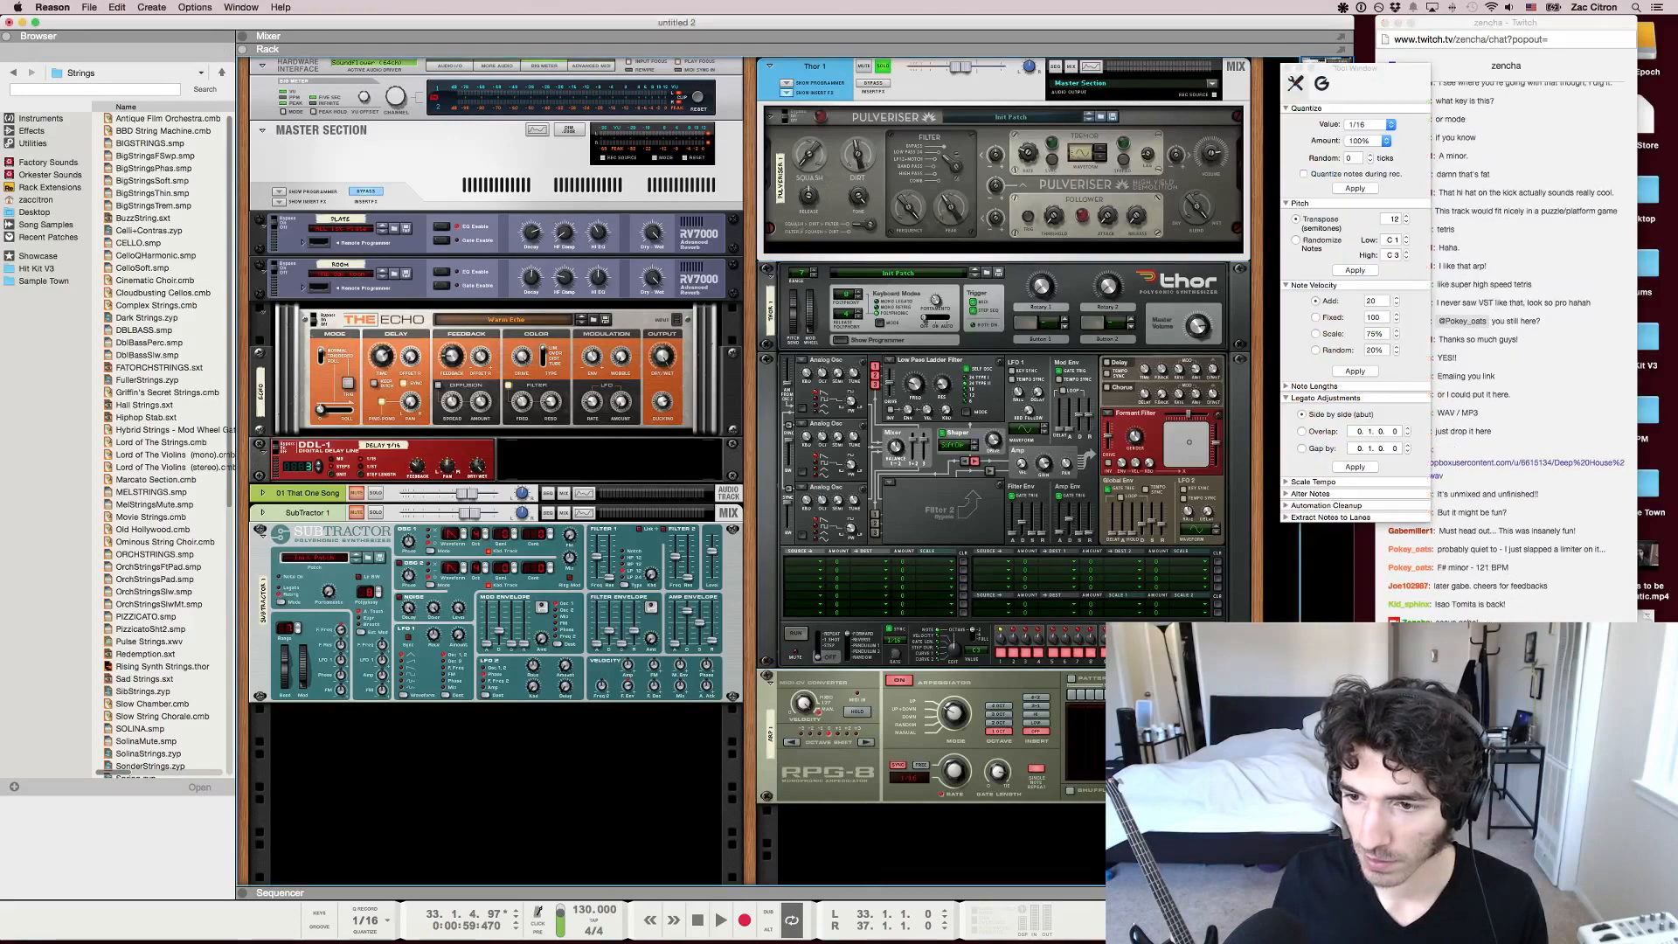
{"action": "key", "text": "super+Tab"}
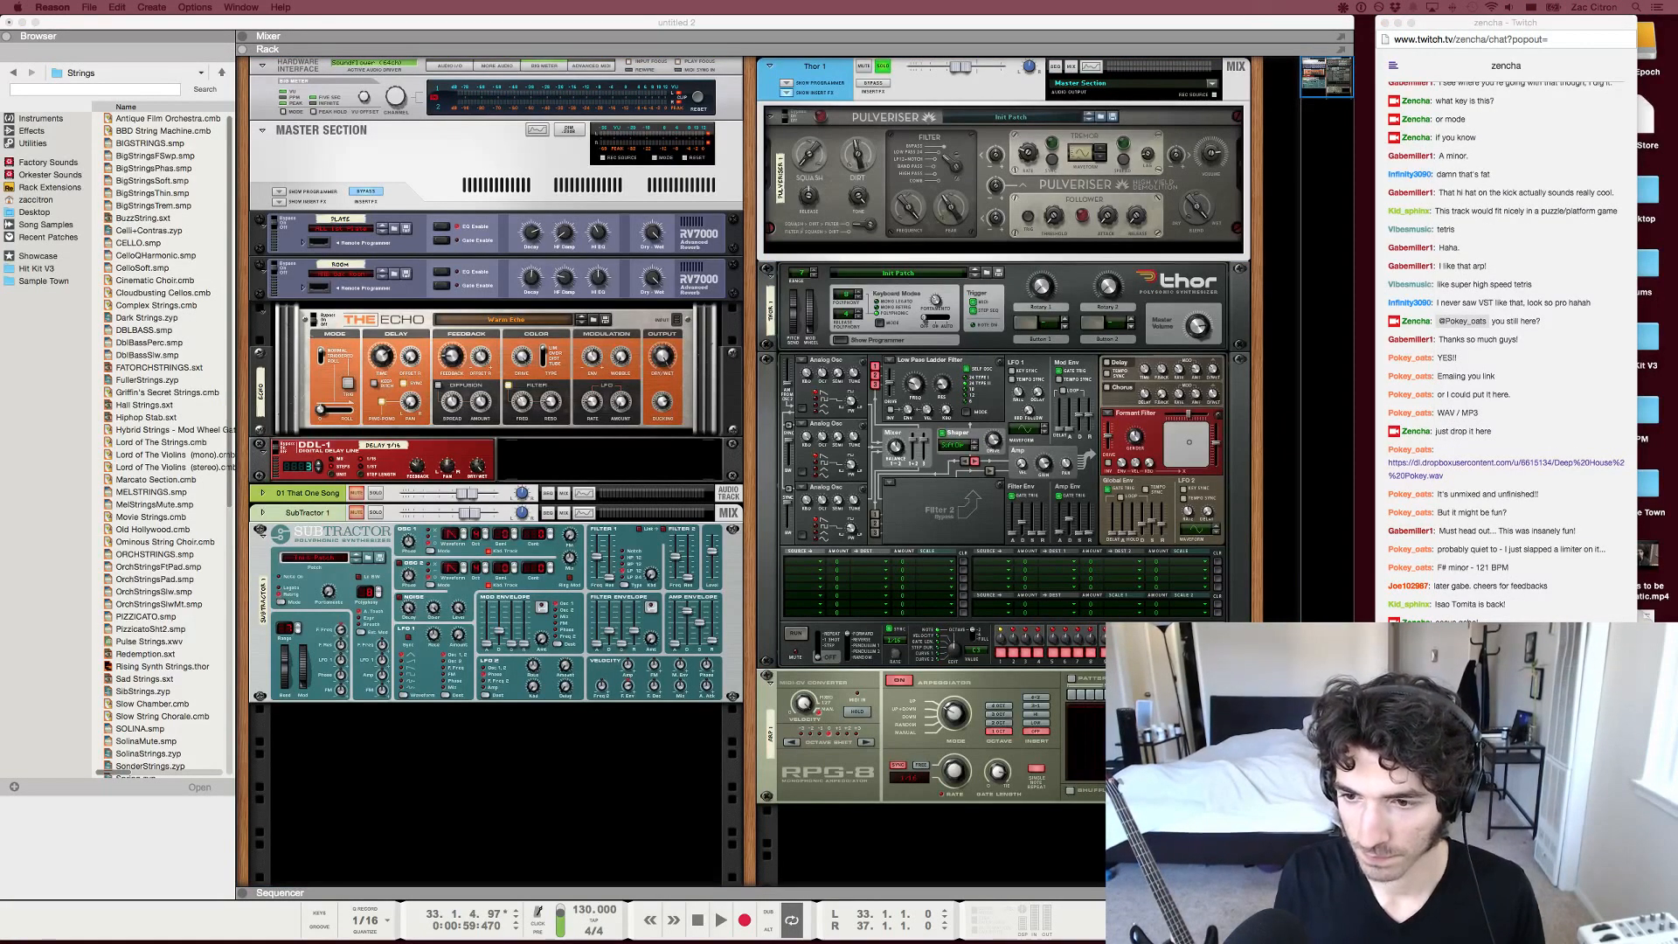
{"action": "double_click", "coordinate": [593, 911]}
{"action": "type", "text": "121"}
{"action": "key", "text": "Return"}
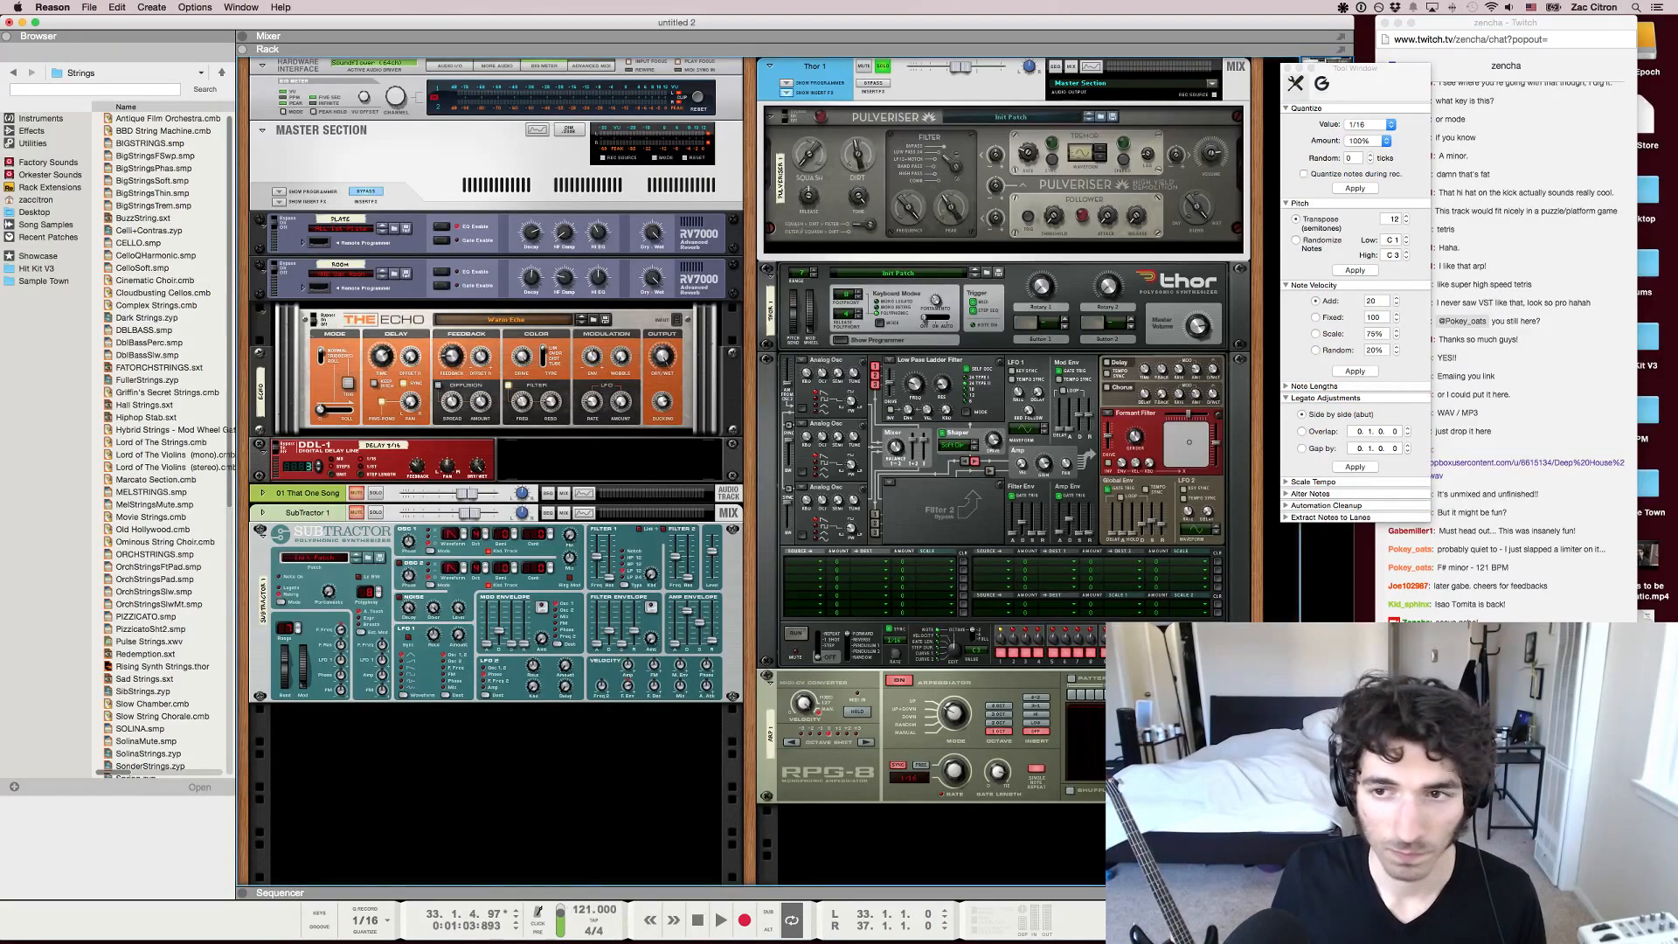
Import Deep House - Pokey.wav at bar 1 of the sequencer as a new audio track and delete the older tracks
{"action": "key", "text": "F5"}
{"action": "key", "text": "F7"}
{"action": "key", "text": "Delete"}
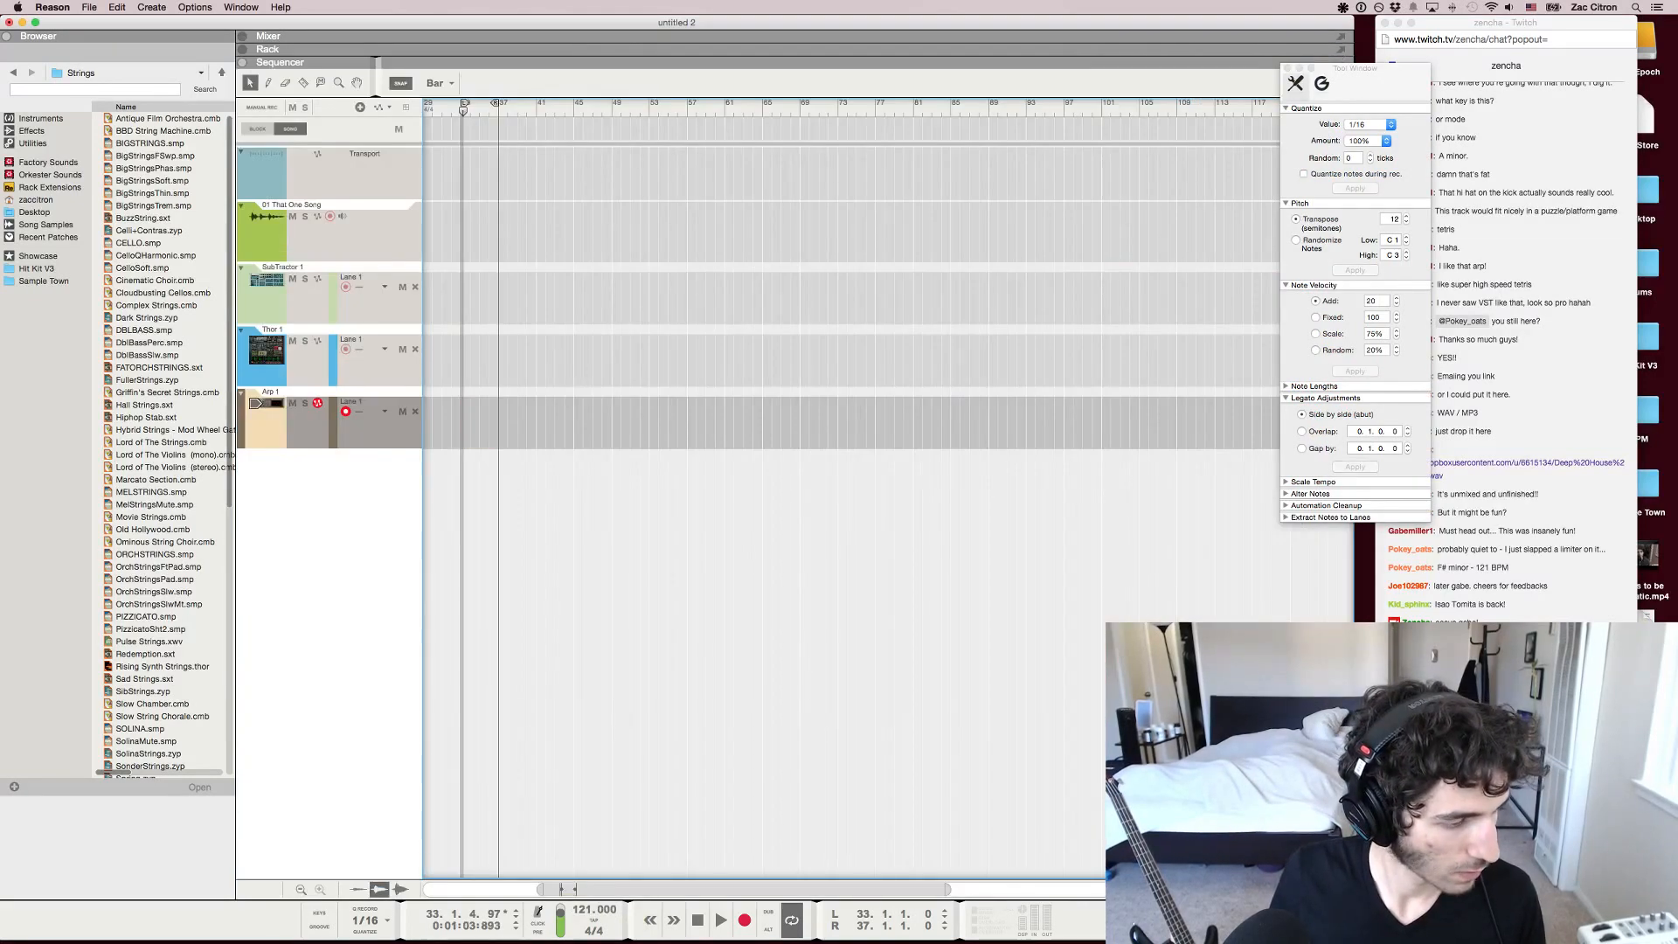
{"action": "scroll", "coordinate": [852, 489], "scroll_direction": "left", "scroll_amount": 5}
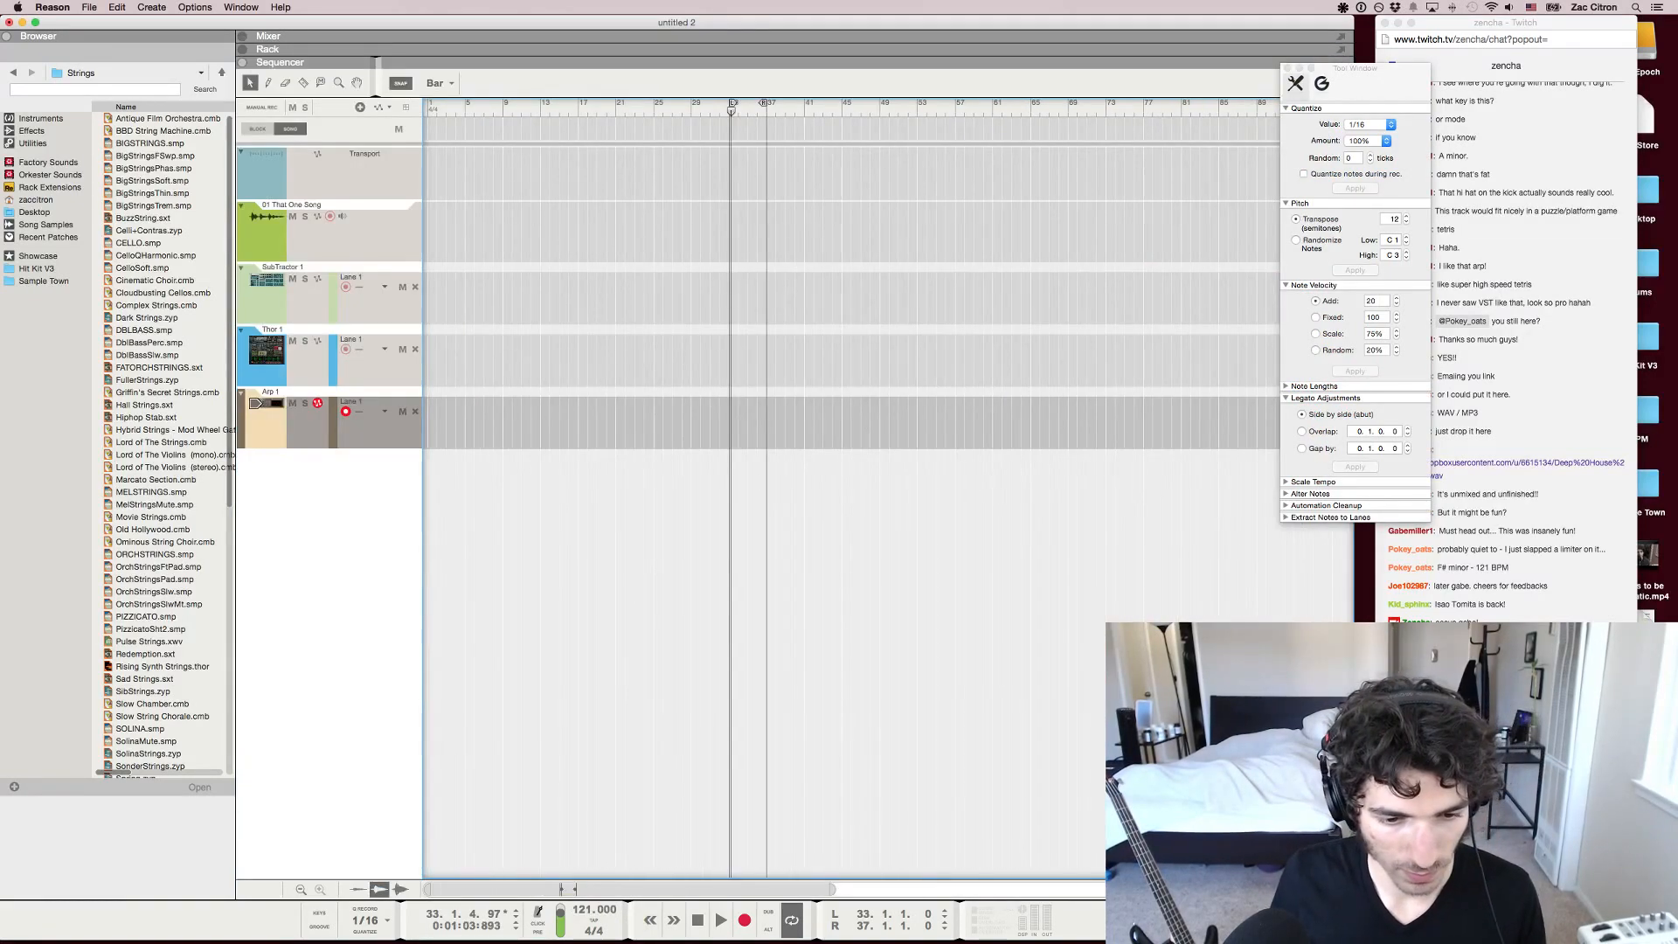
{"action": "key", "text": "super+Tab"}
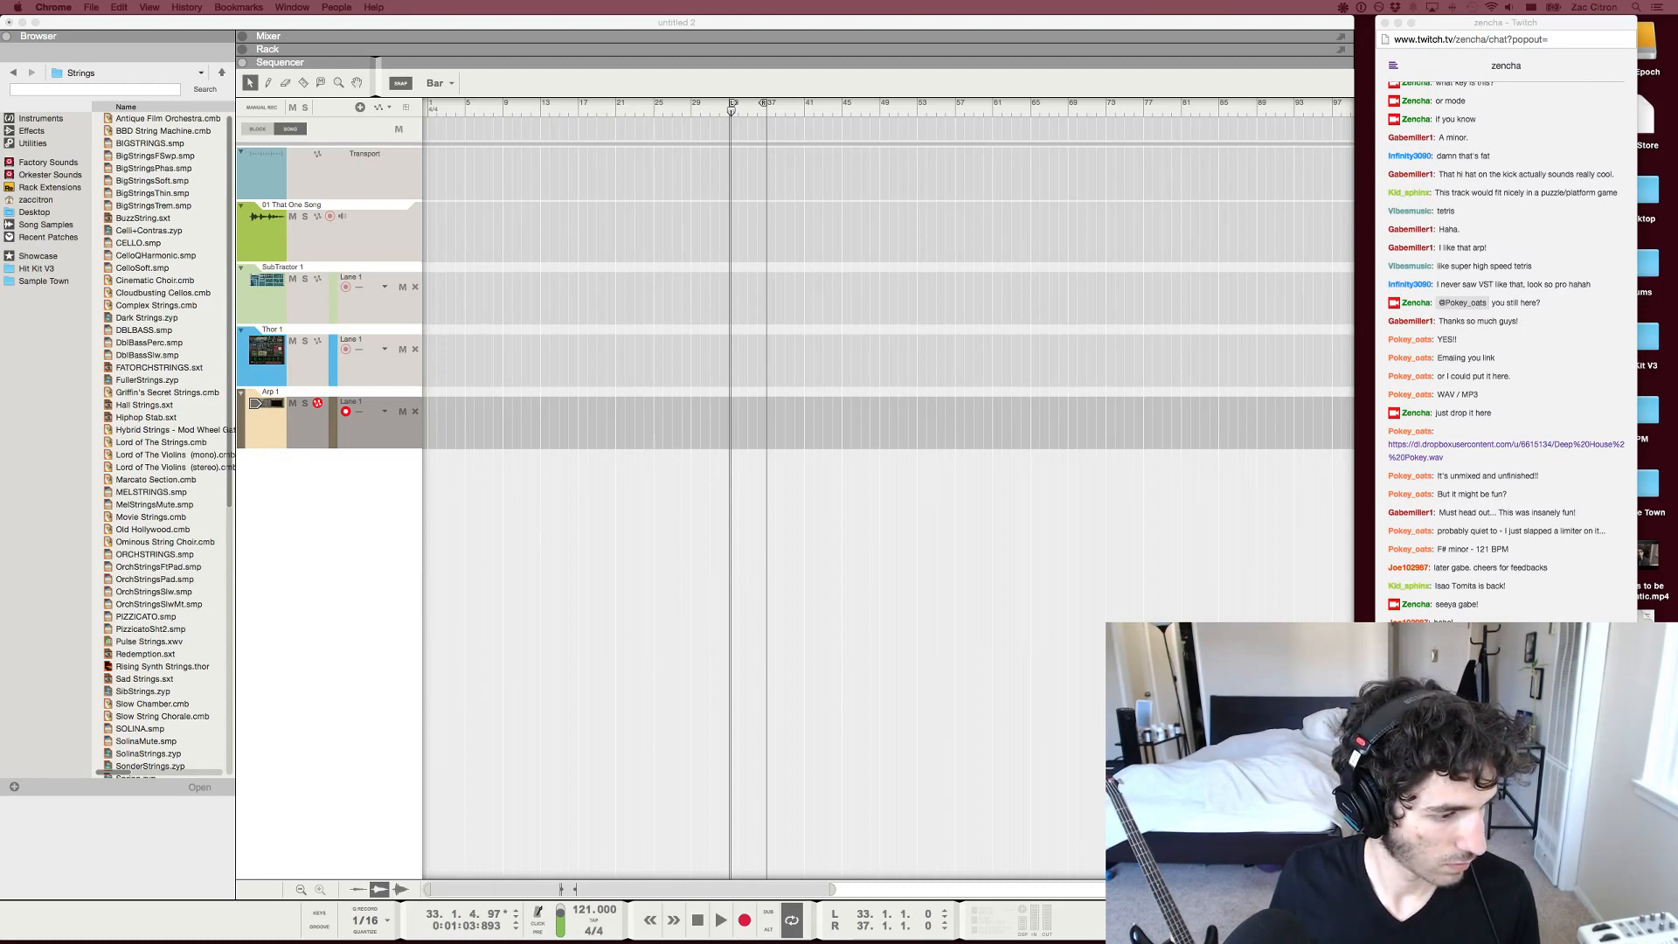
{"action": "left_click_drag", "start_coordinate": [387, 280], "coordinate": [427, 451]}
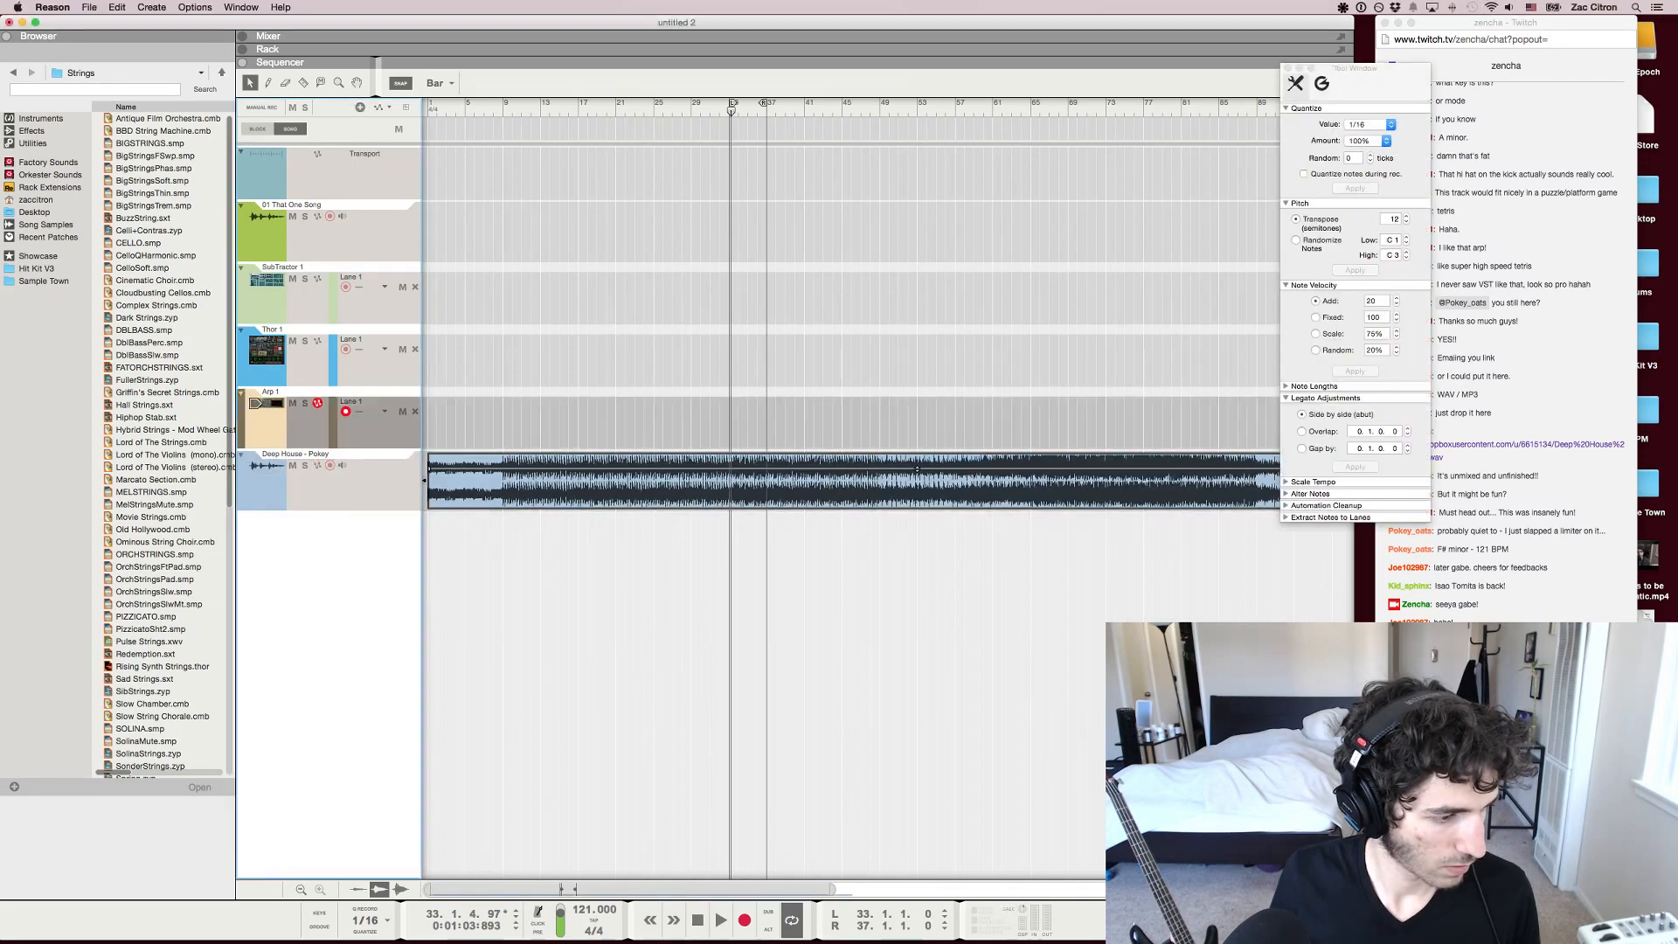
{"action": "key", "text": "super+BackSpace"}
Set the loop around the whole Deep House - Pokey clip, from bar 1 to bar 105, and start playback
{"action": "left_click", "coordinate": [917, 235]}
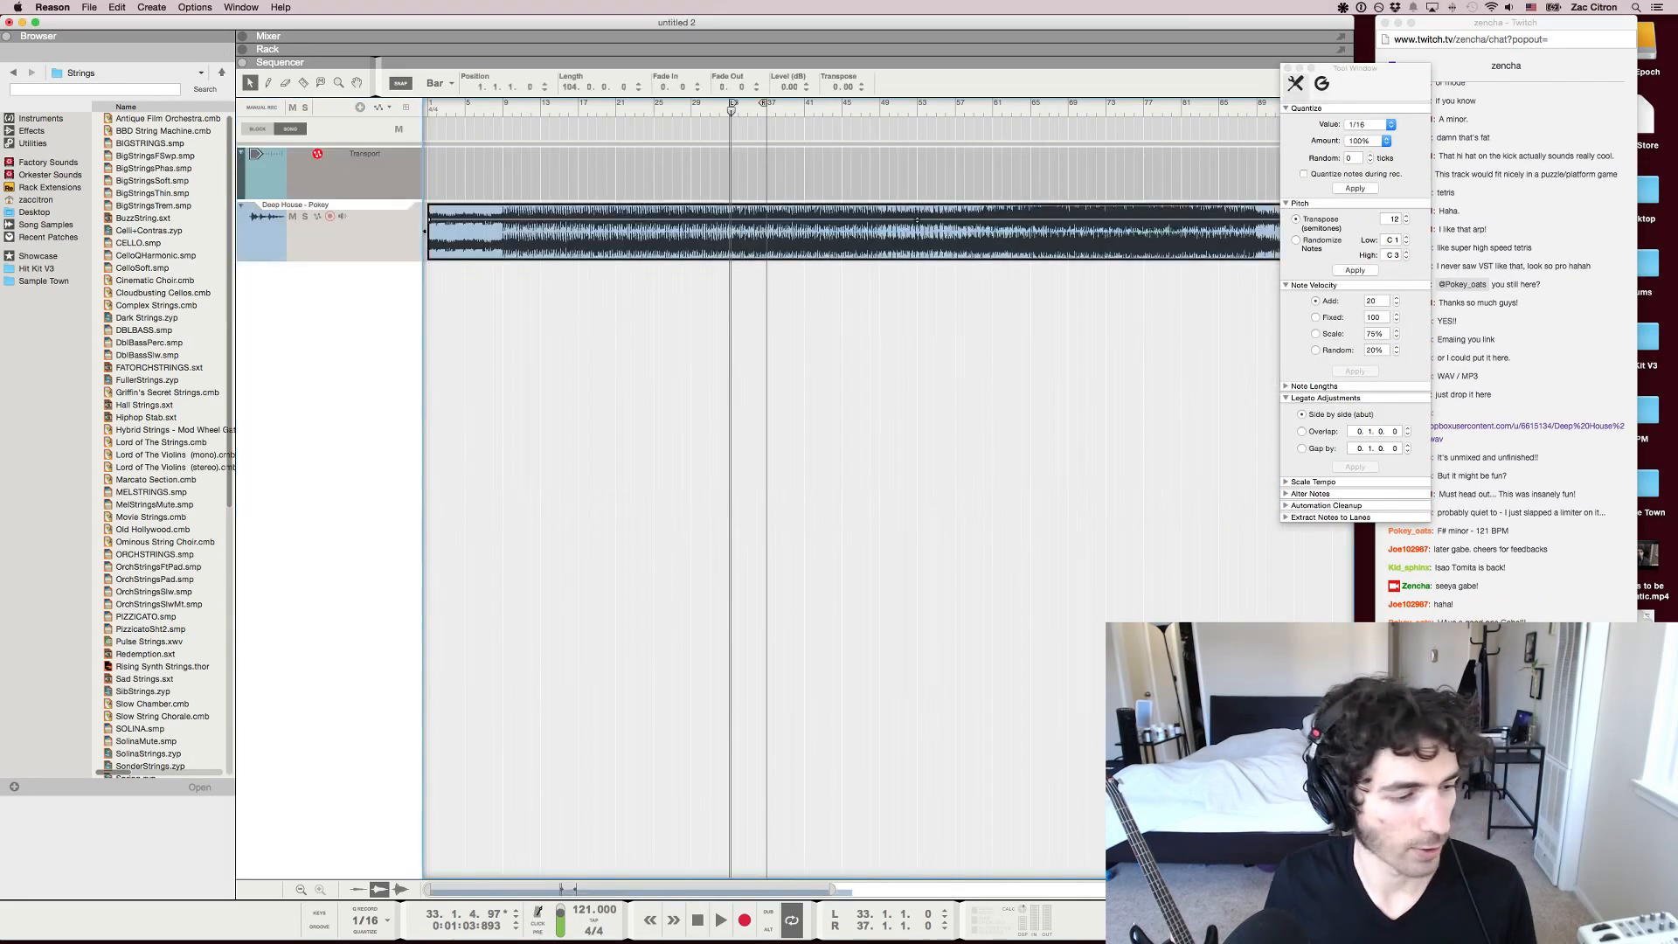
{"action": "key", "text": "g"}
{"action": "key", "text": "g"}
{"action": "key", "text": "g"}
{"action": "key", "text": "g"}
{"action": "key", "text": "p"}
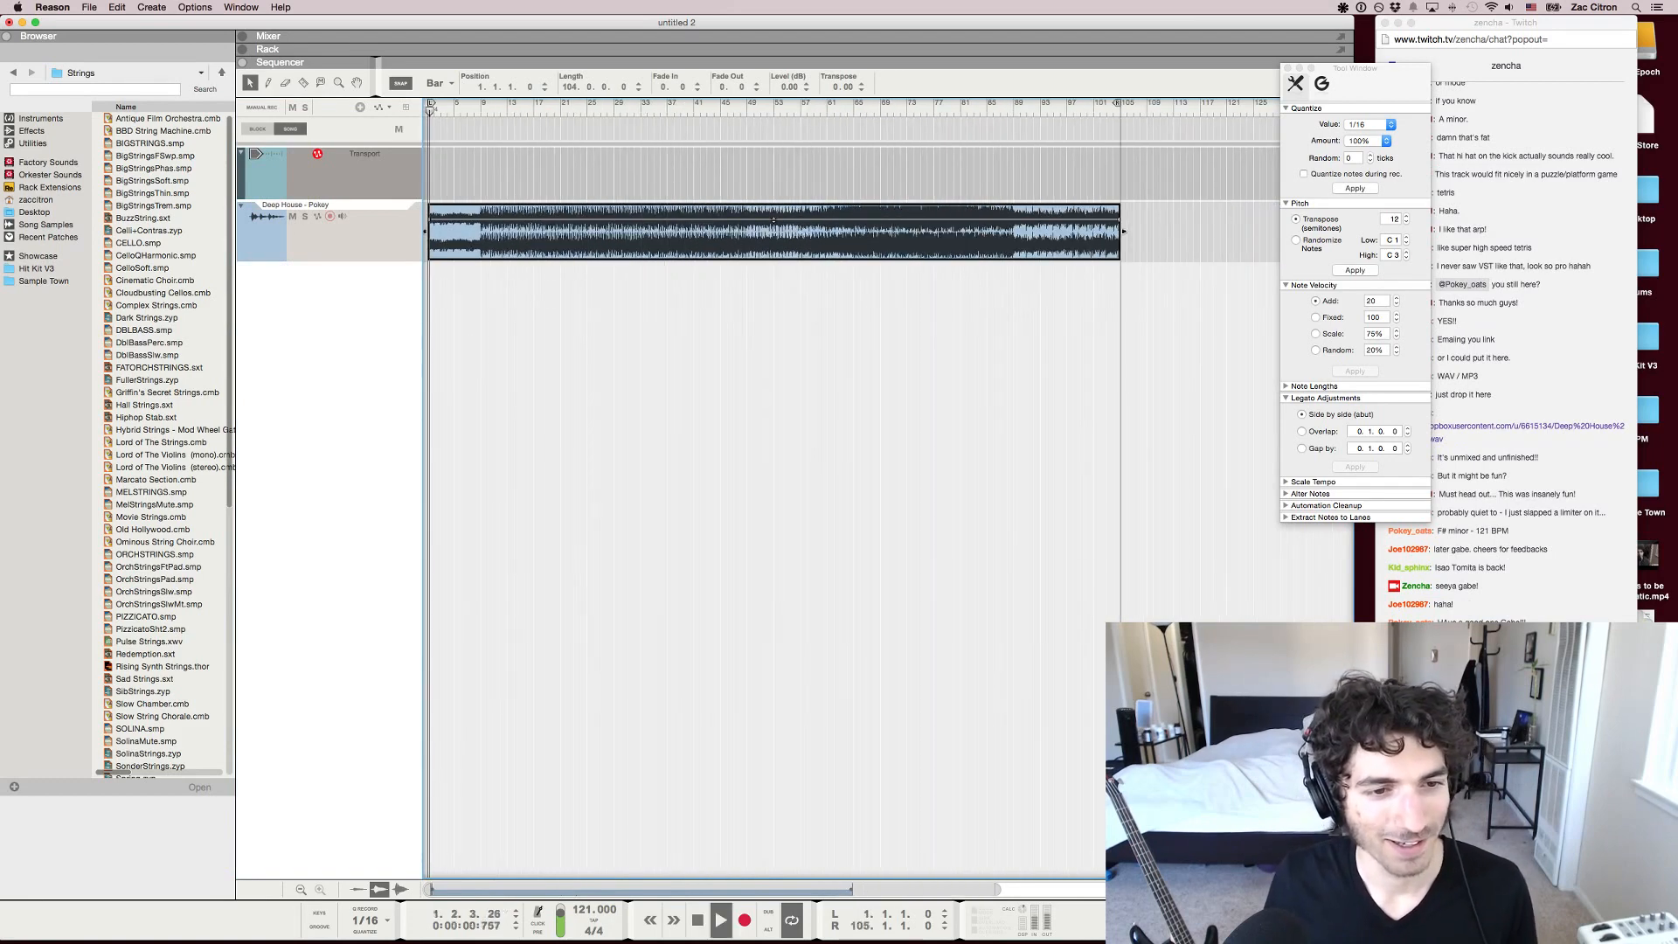
Switch to the Twitch chat in Chrome and open the SoundCloud link to the viewer's tropical house track
{"action": "left_click", "coordinate": [1224, 700]}
{"action": "left_click", "coordinate": [1503, 840]}
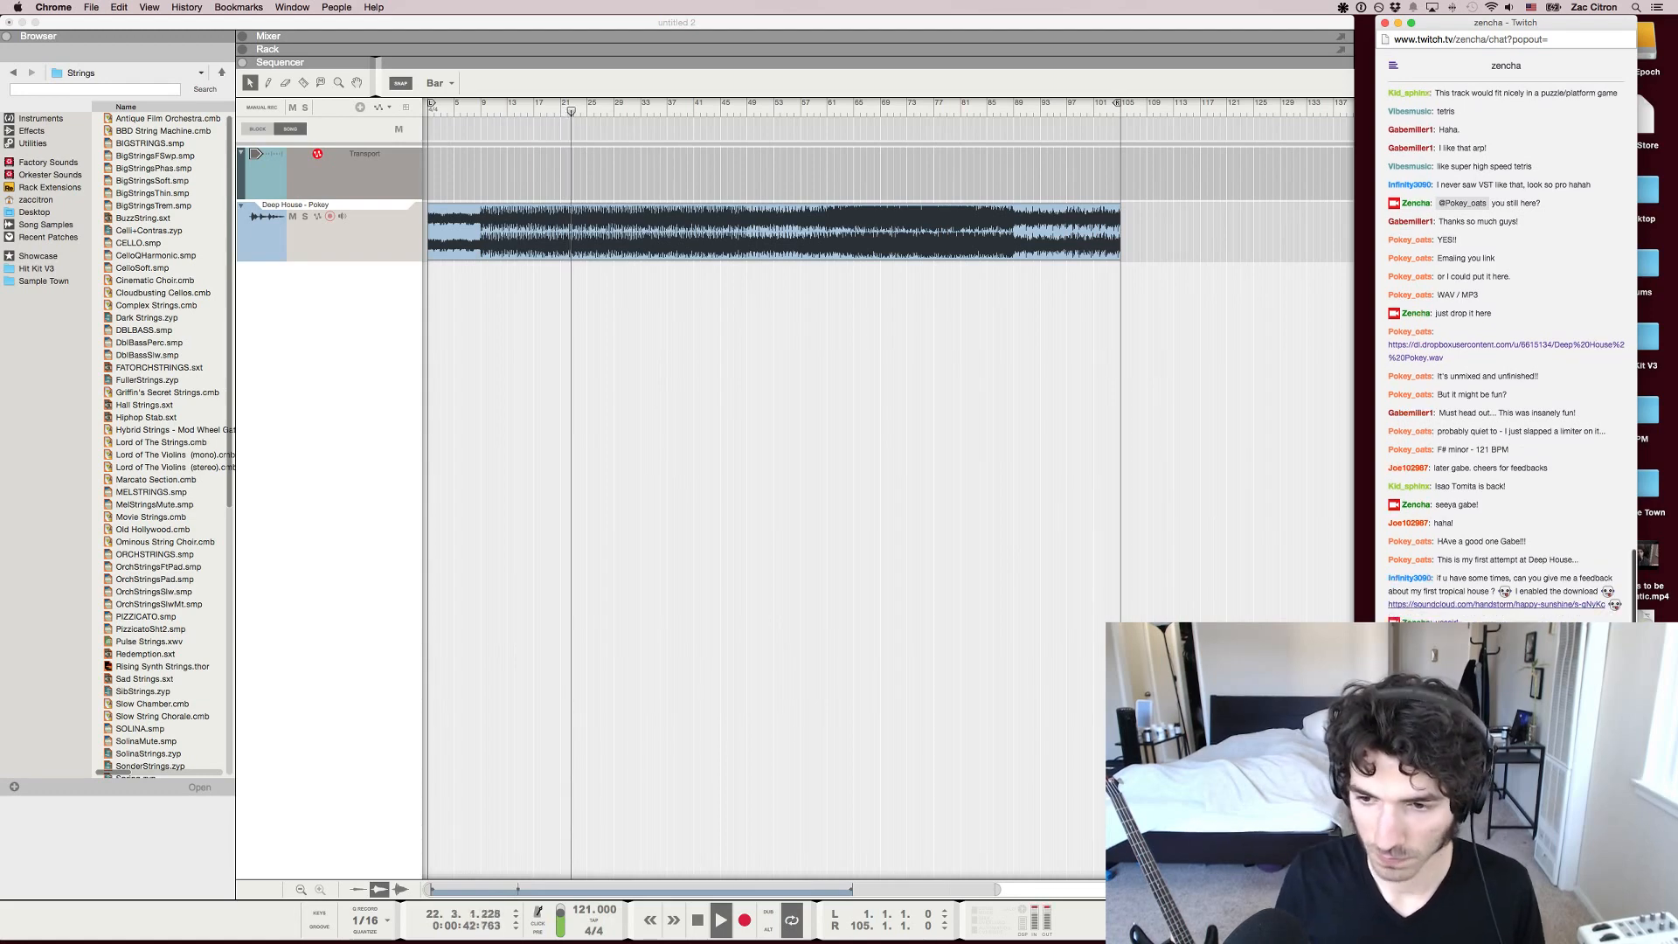
{"action": "right_click", "coordinate": [1503, 603]}
{"action": "left_click", "coordinate": [1558, 664]}
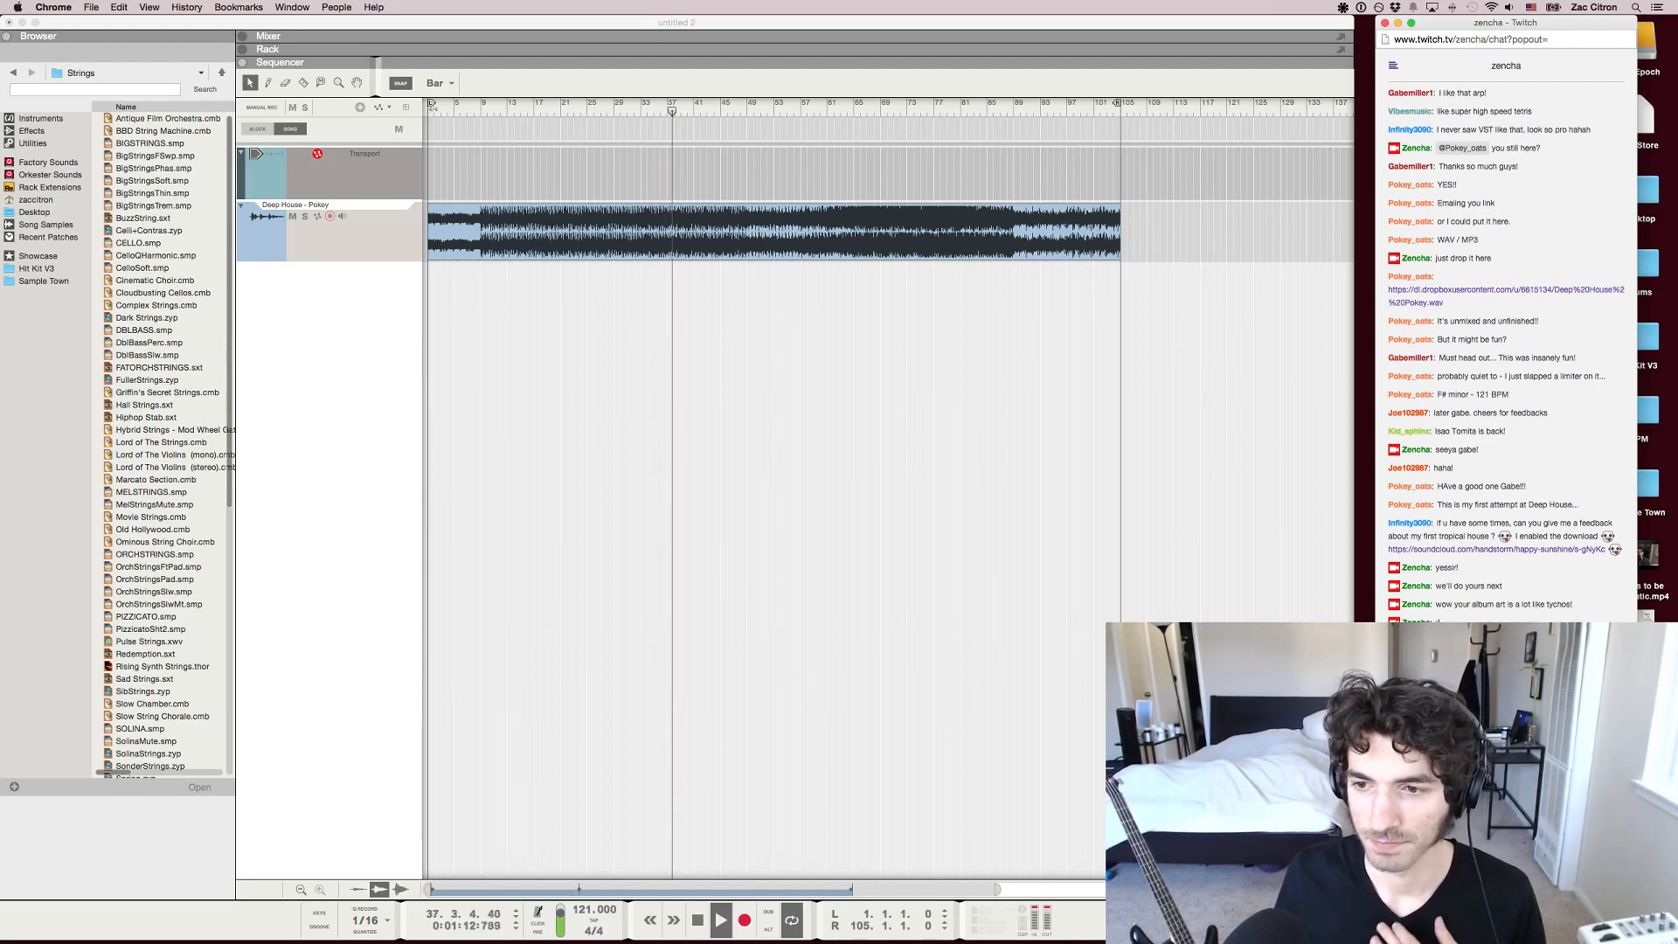
{"action": "key", "text": "super+Tab"}
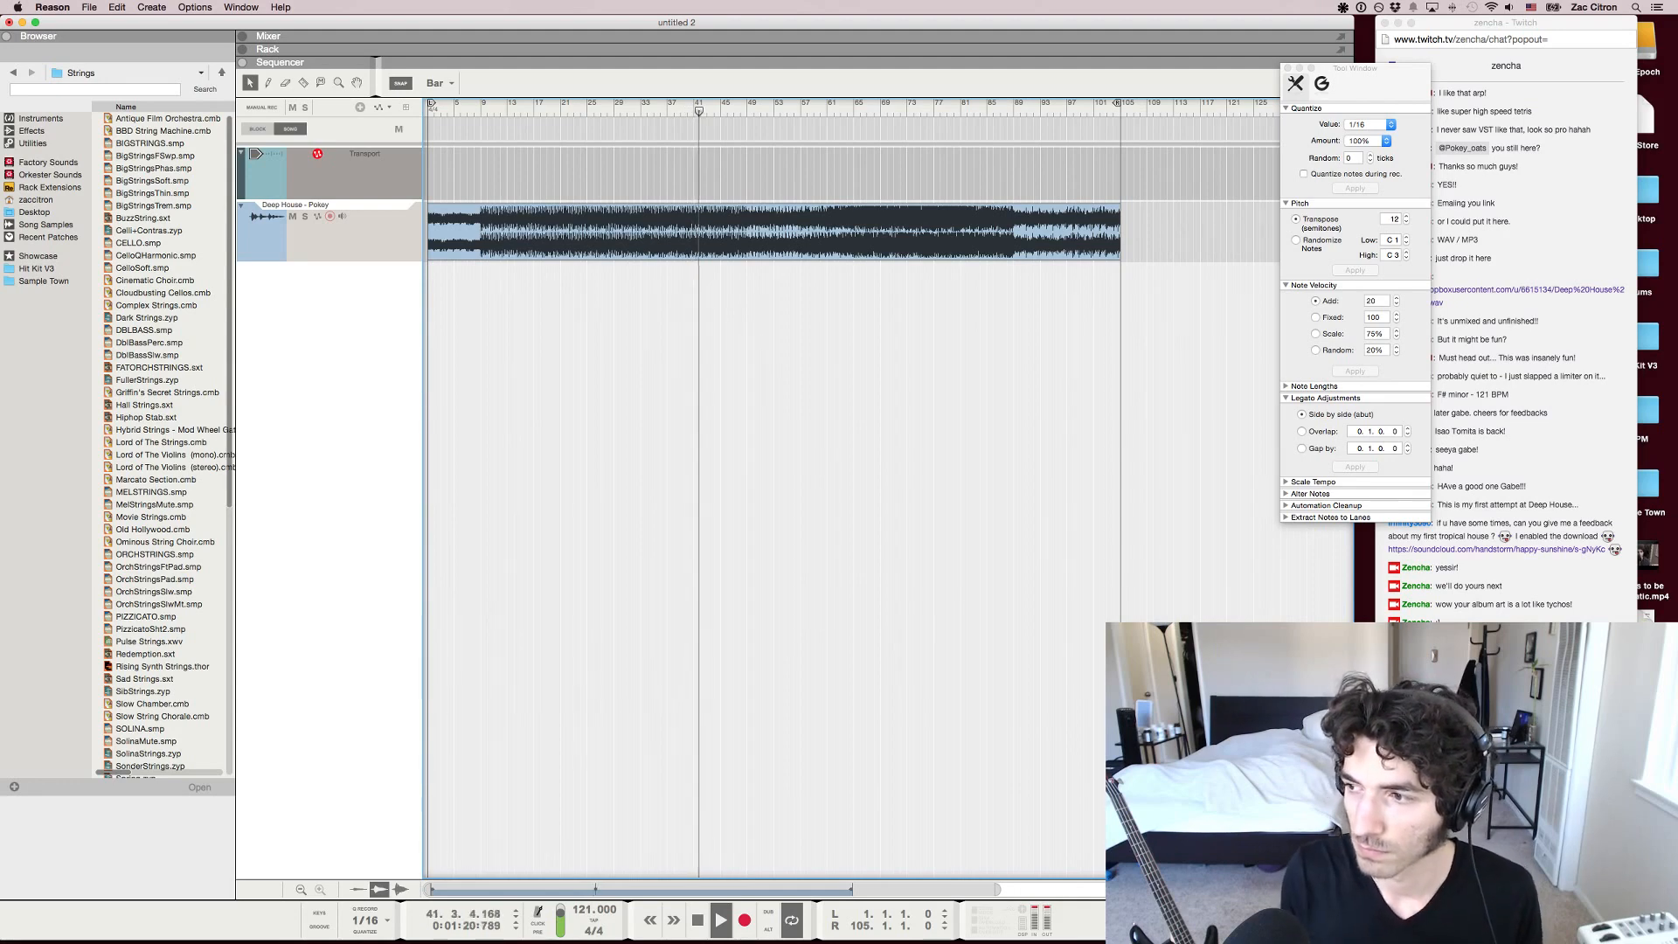
{"action": "key", "text": "super+Tab"}
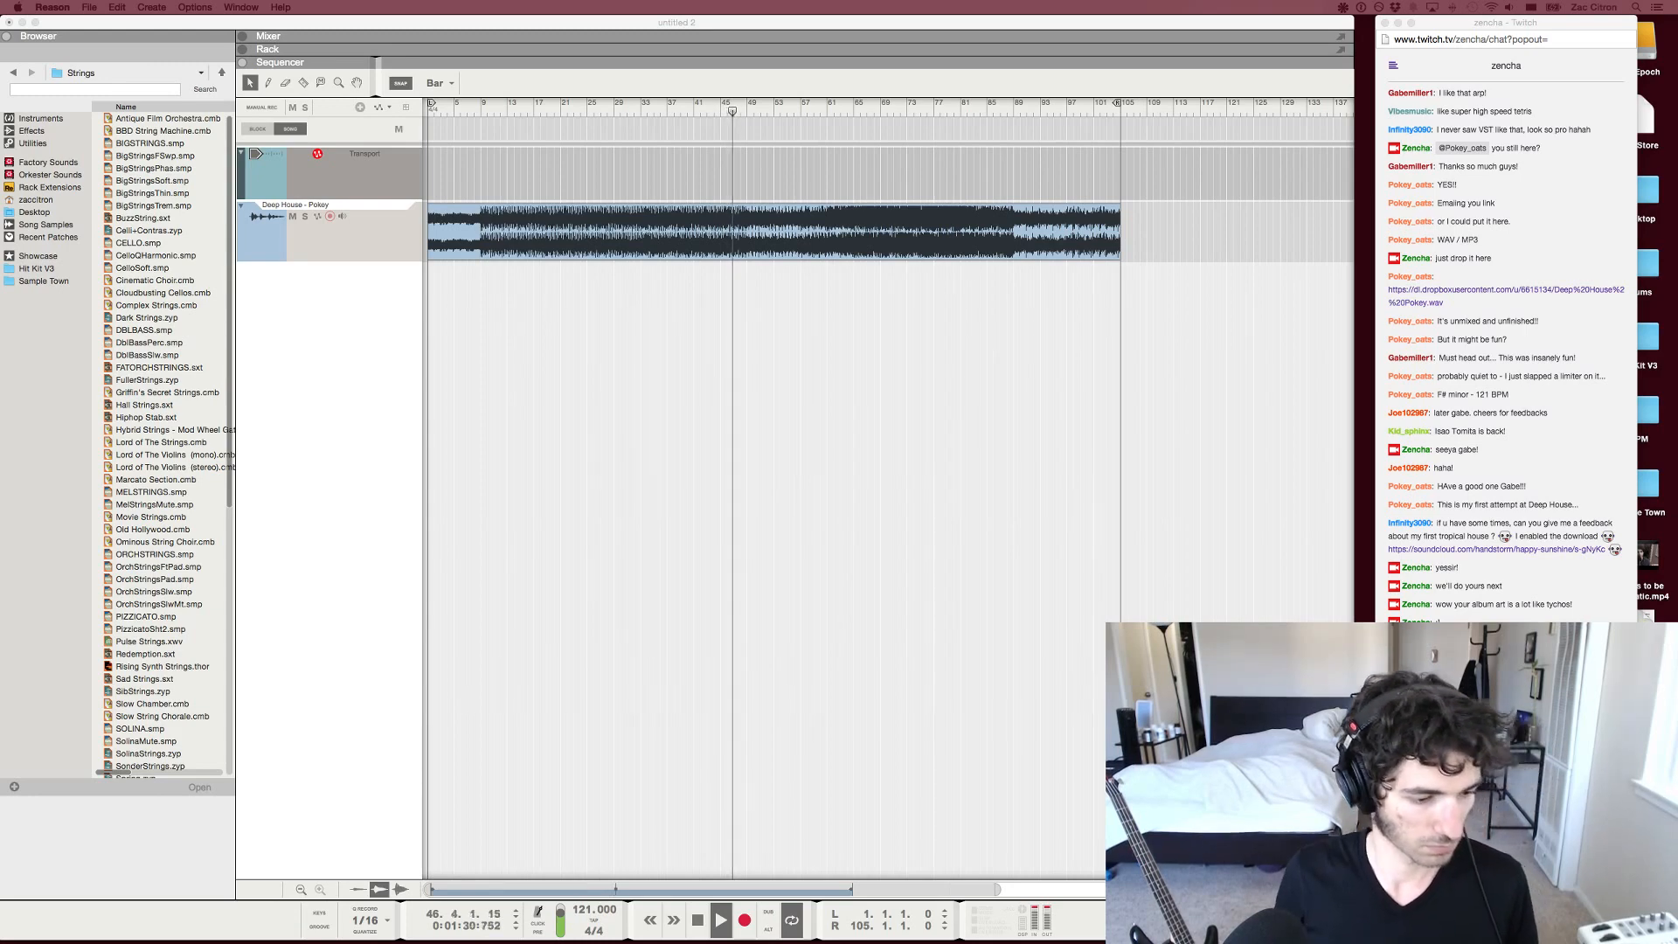
{"action": "key", "text": "super+Tab"}
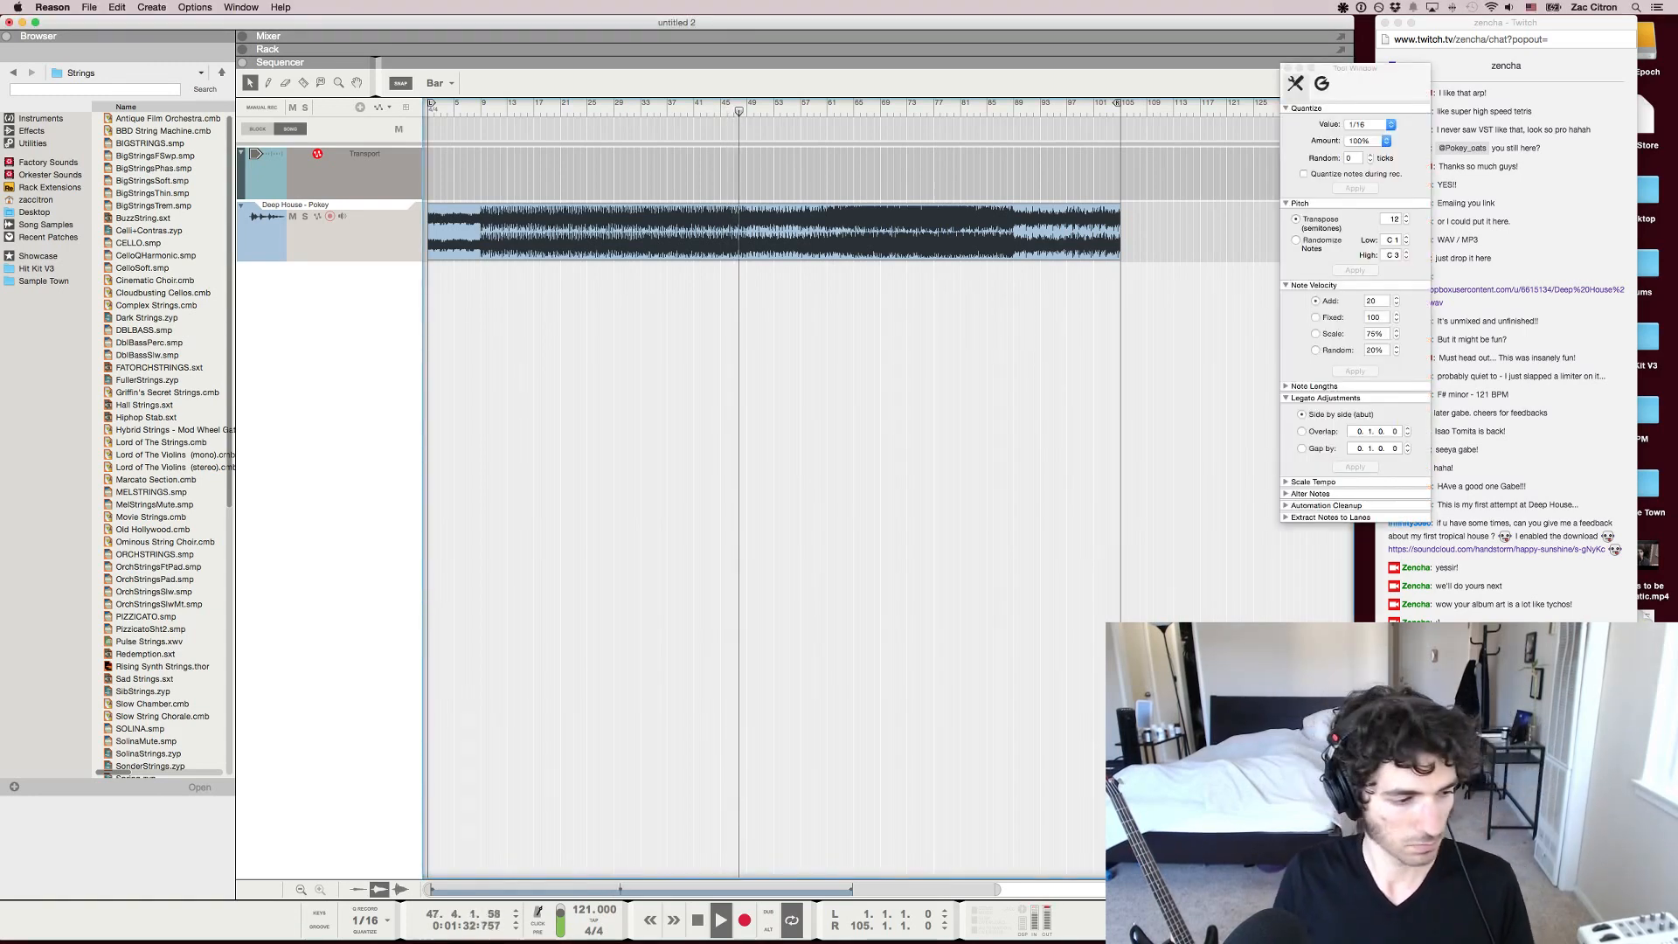
{"action": "key", "text": "super+Tab"}
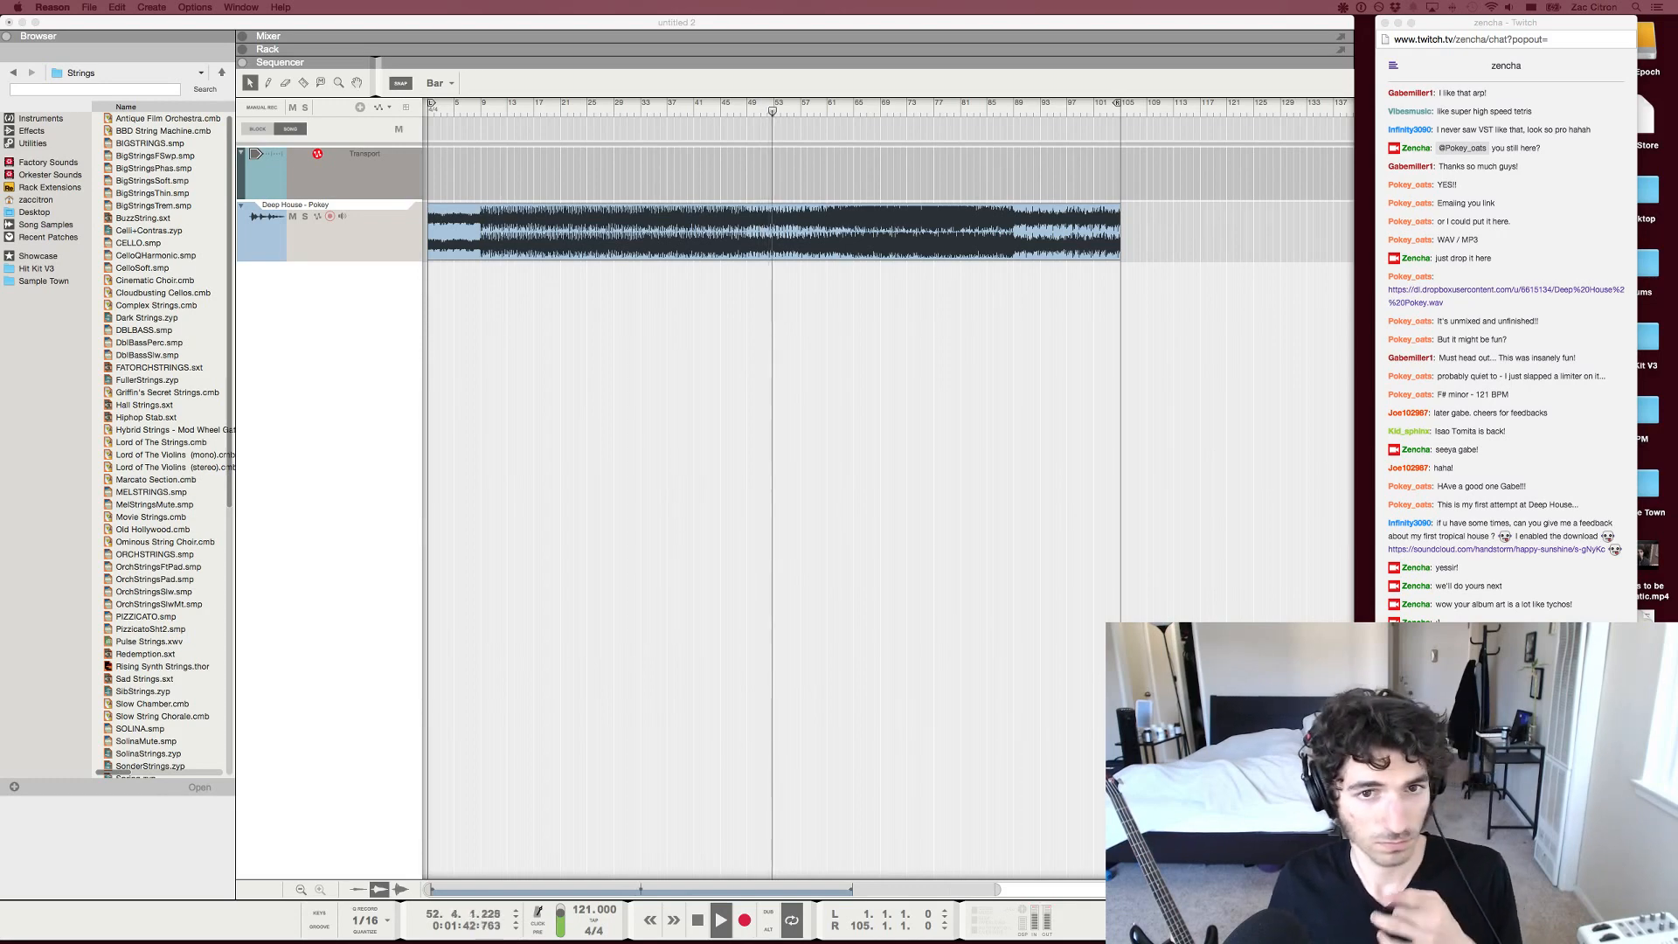
{"action": "key", "text": "super+Tab"}
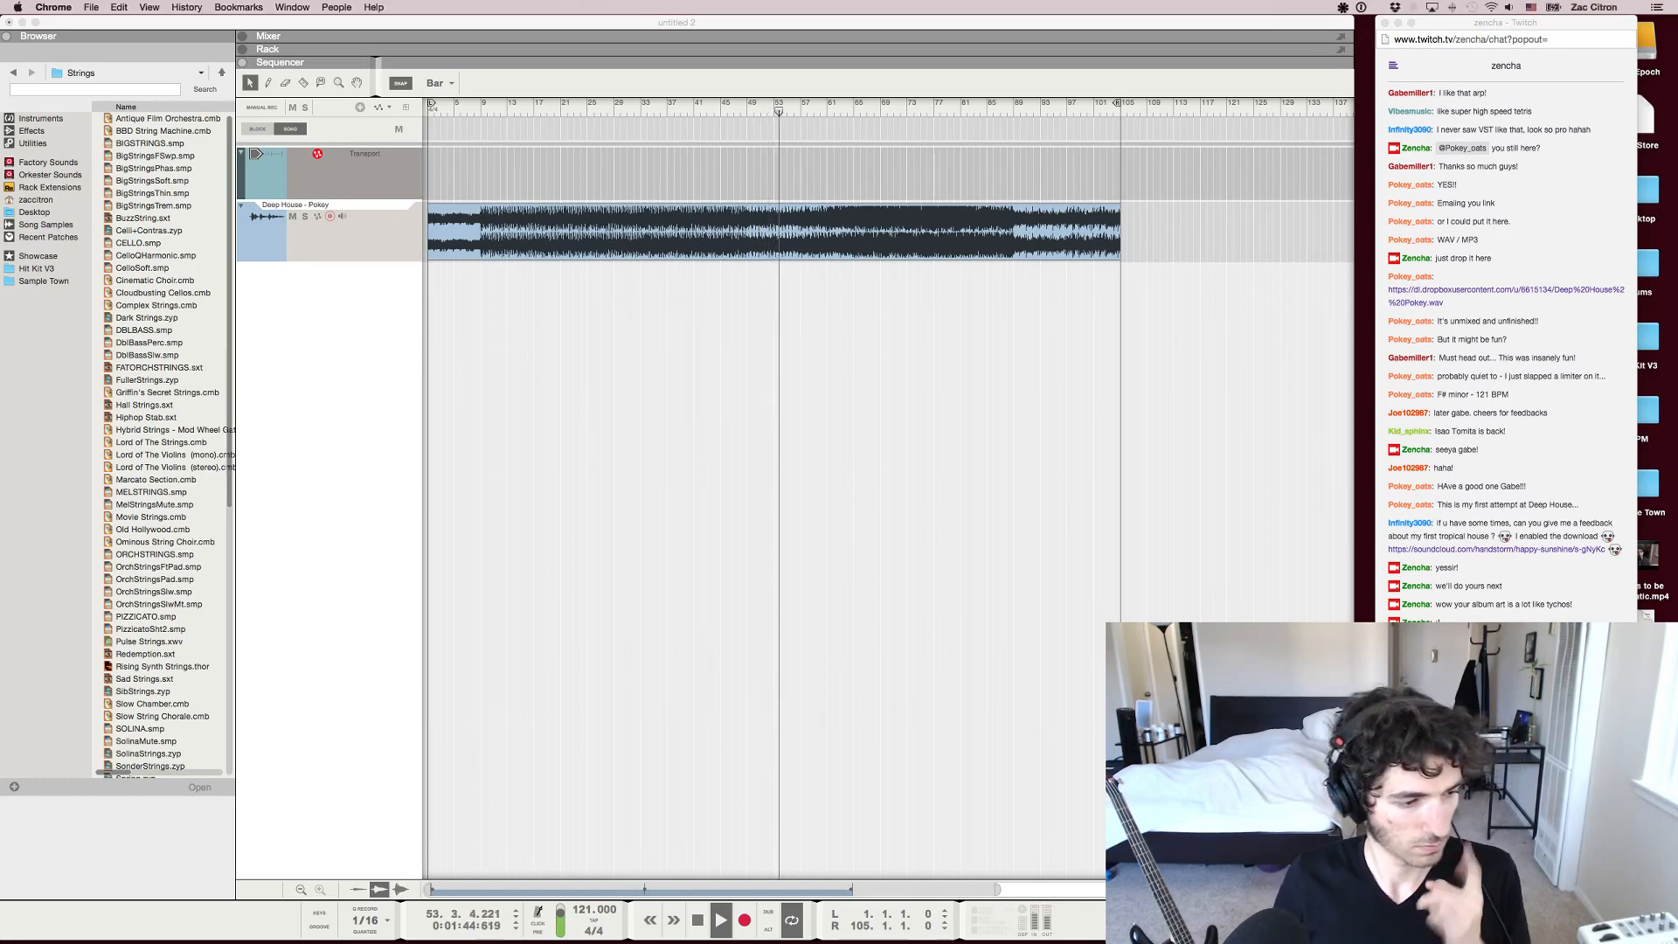
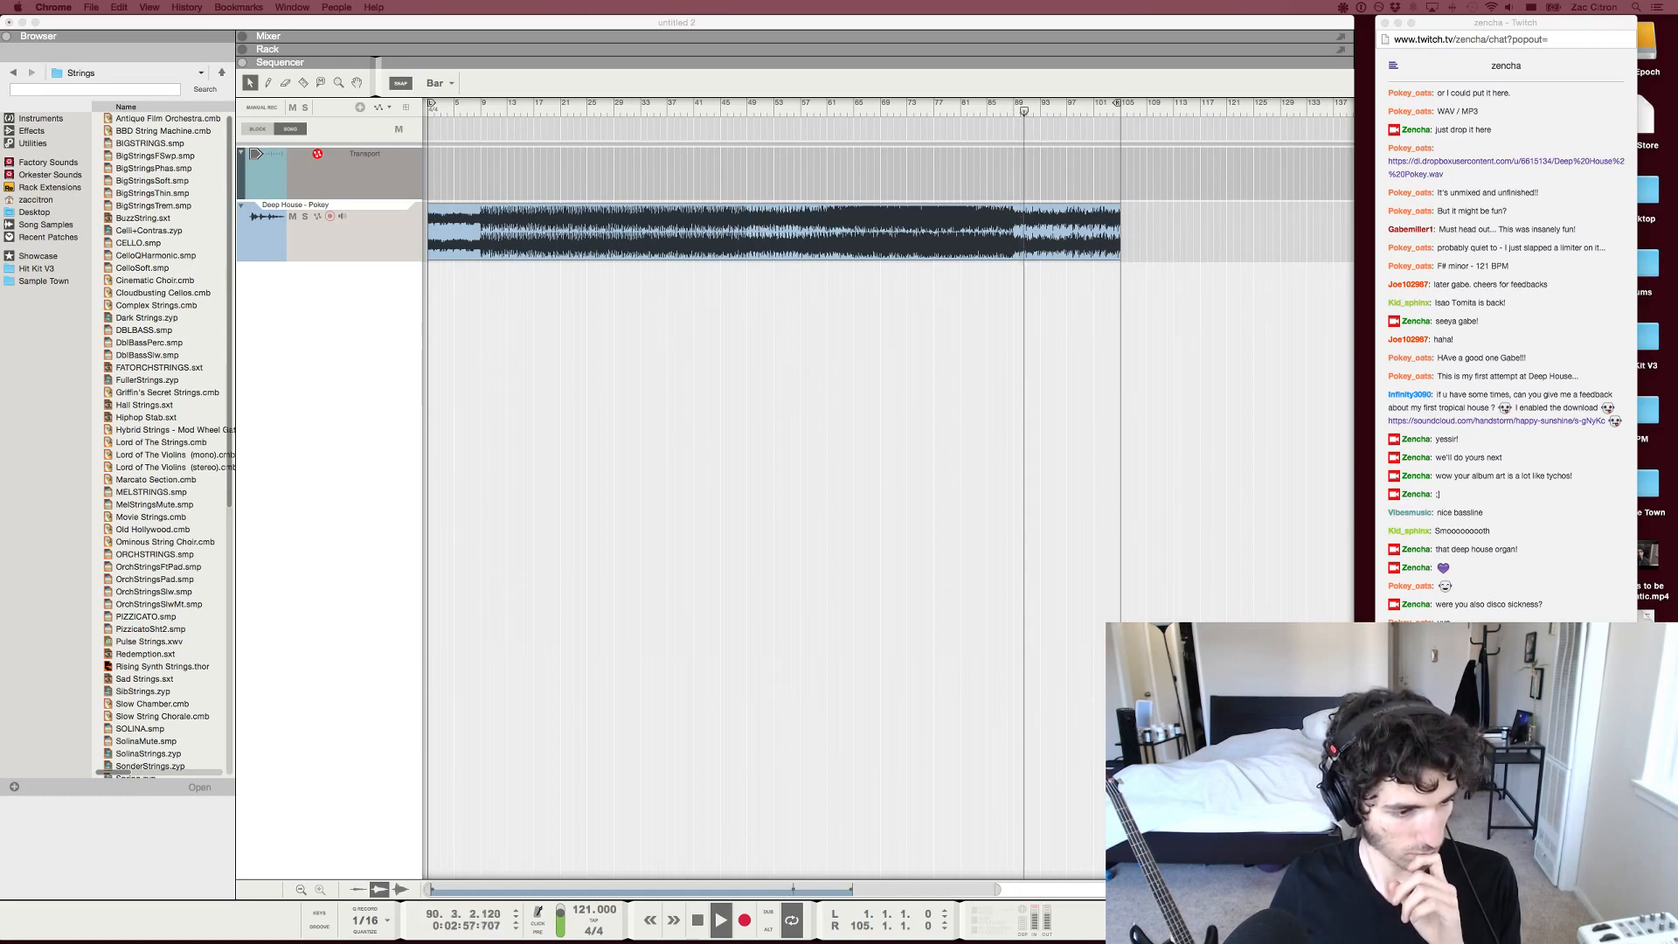
Switch back to Reason, stop the Deep House track's playback and hide the Tool Window
{"action": "key", "text": "super+Tab"}
{"action": "key", "text": "super+Tab"}
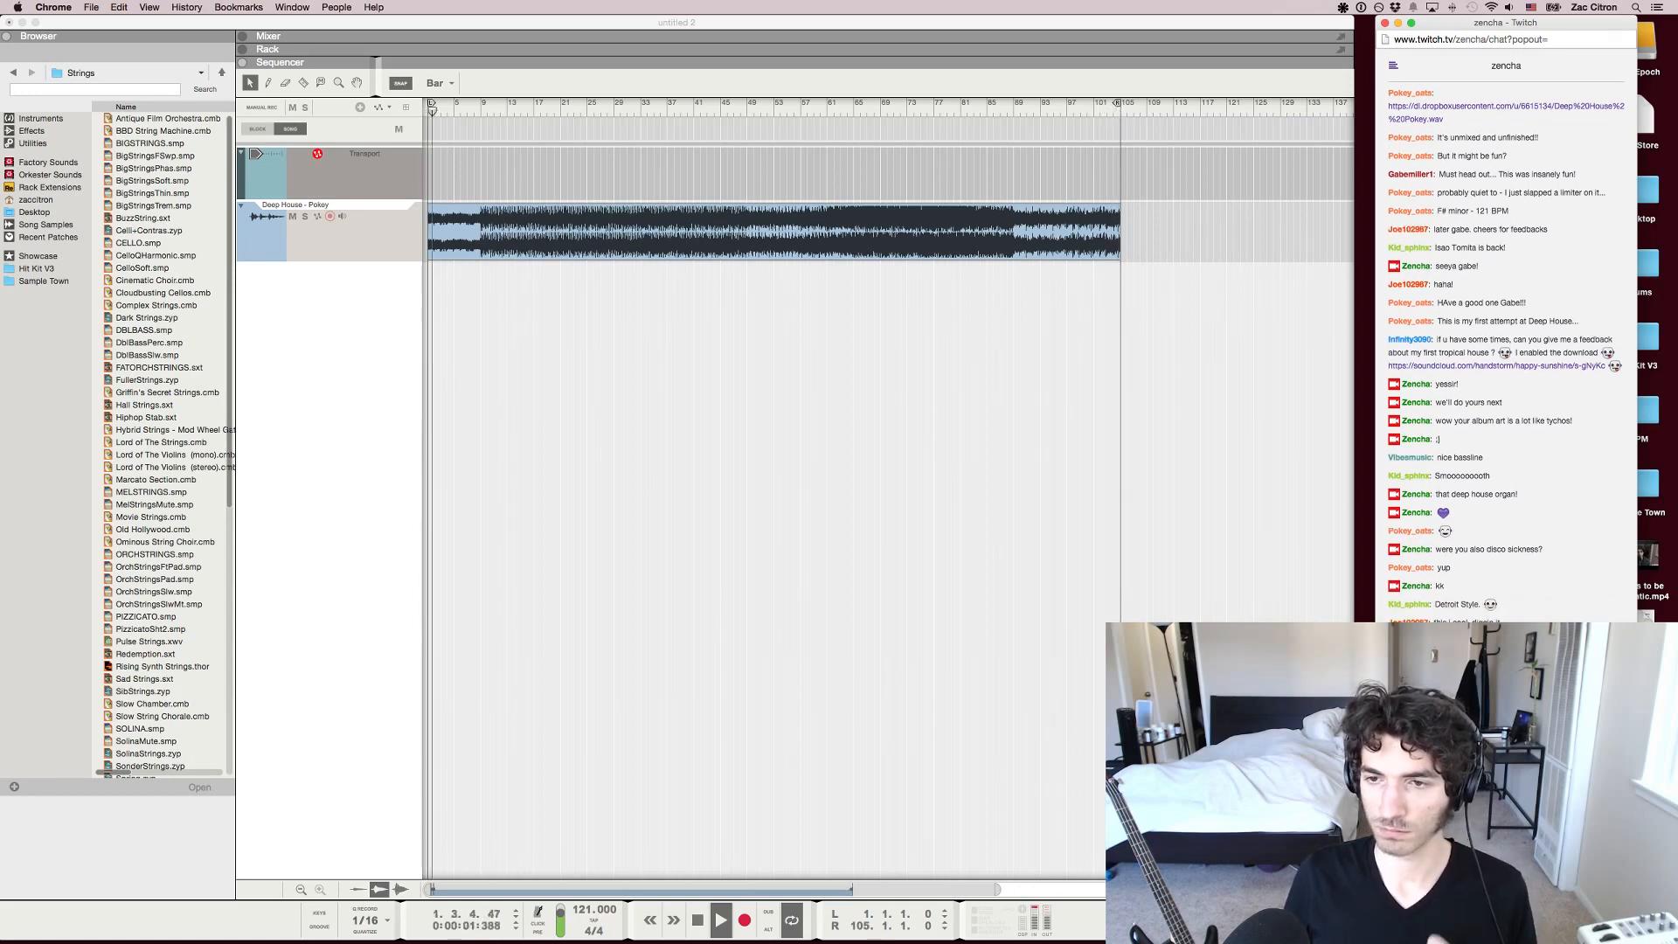
{"action": "key", "text": "super+Tab"}
{"action": "key", "text": "space"}
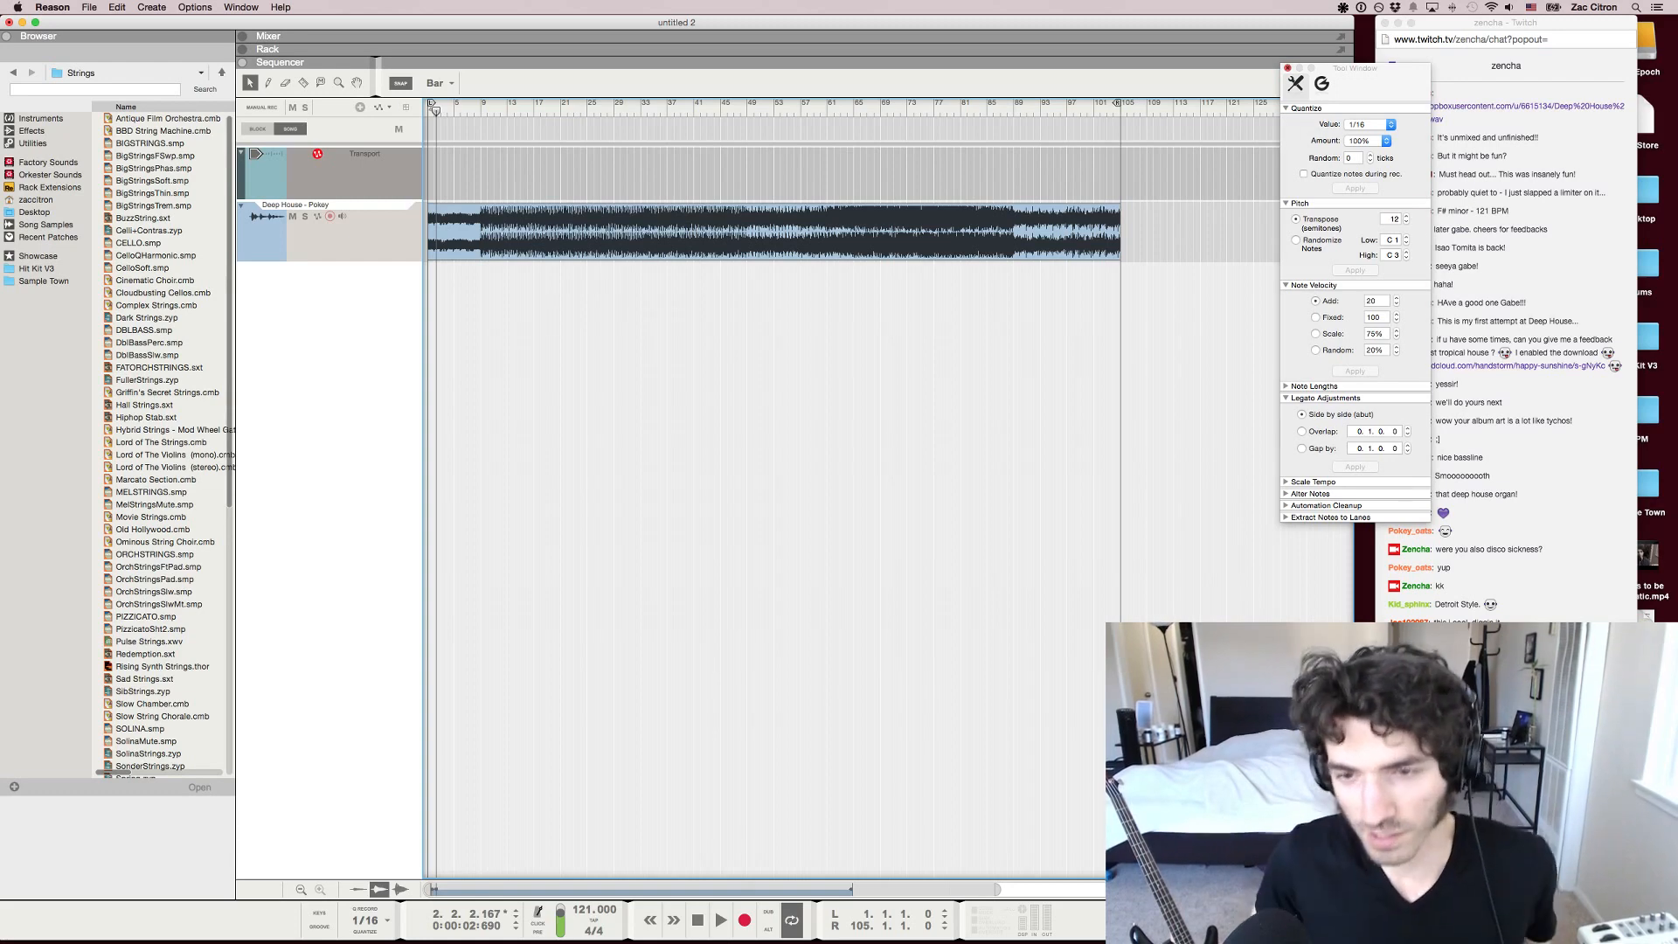
{"action": "key", "text": "F8"}
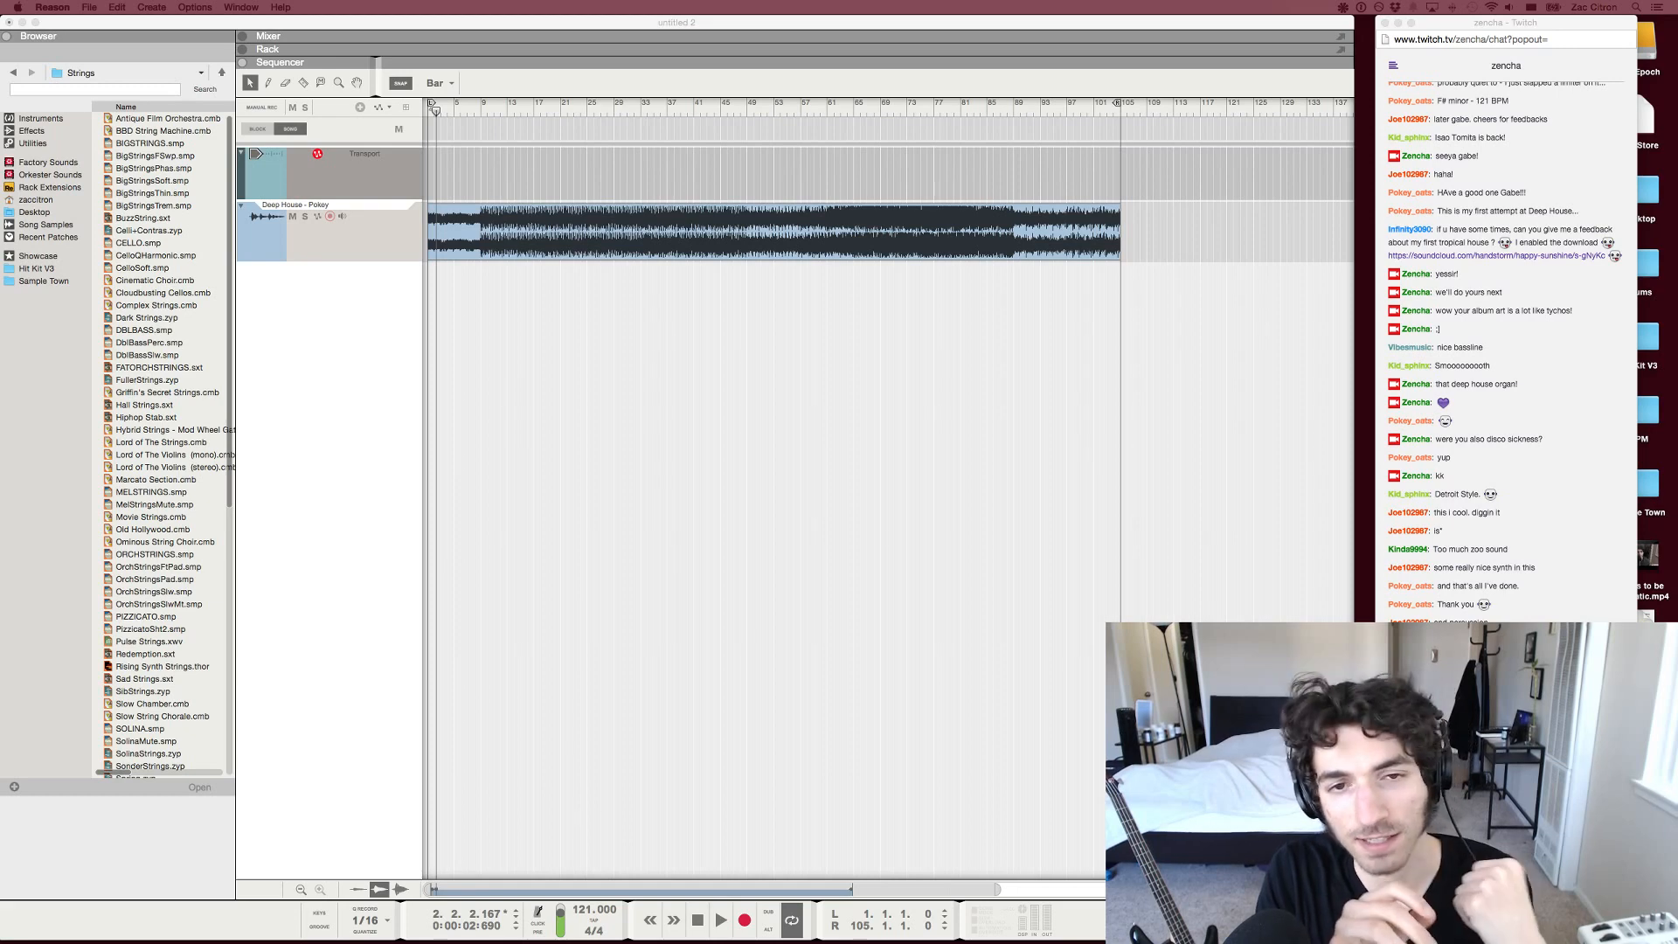
Place the song position at bar 67 and create a Thor synthesizer in the rack with the on-screen piano keys showing
{"action": "left_click", "coordinate": [868, 104]}
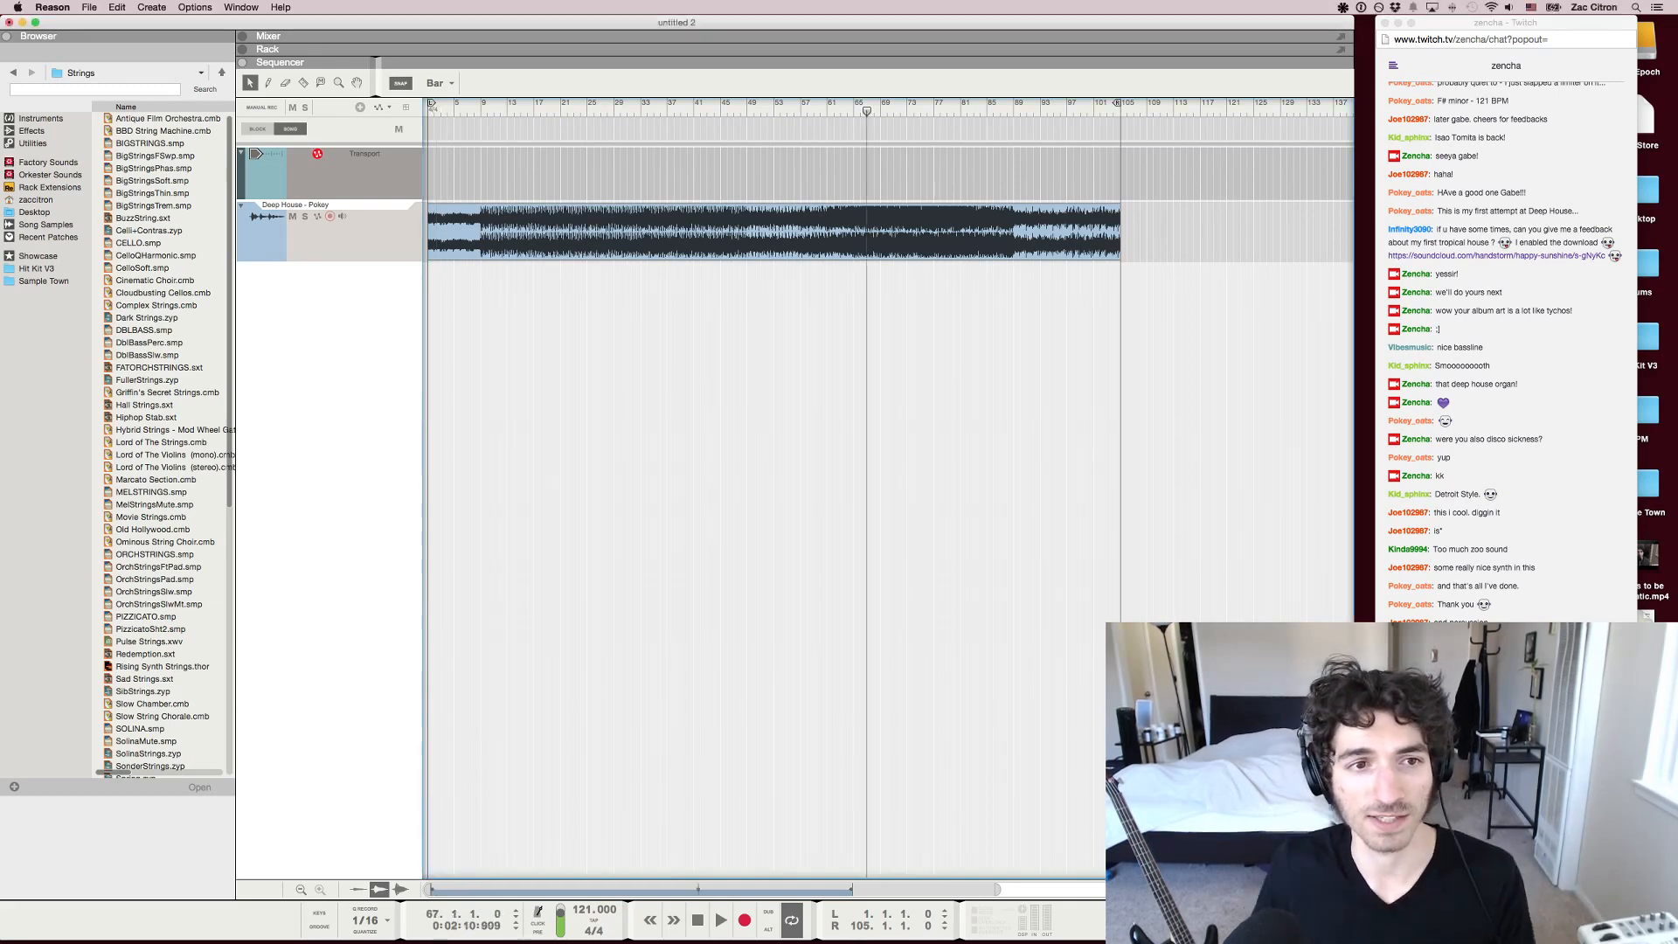
{"action": "key", "text": "F5"}
{"action": "key", "text": "F6"}
{"action": "key", "text": "F4"}
{"action": "right_click", "coordinate": [898, 413]}
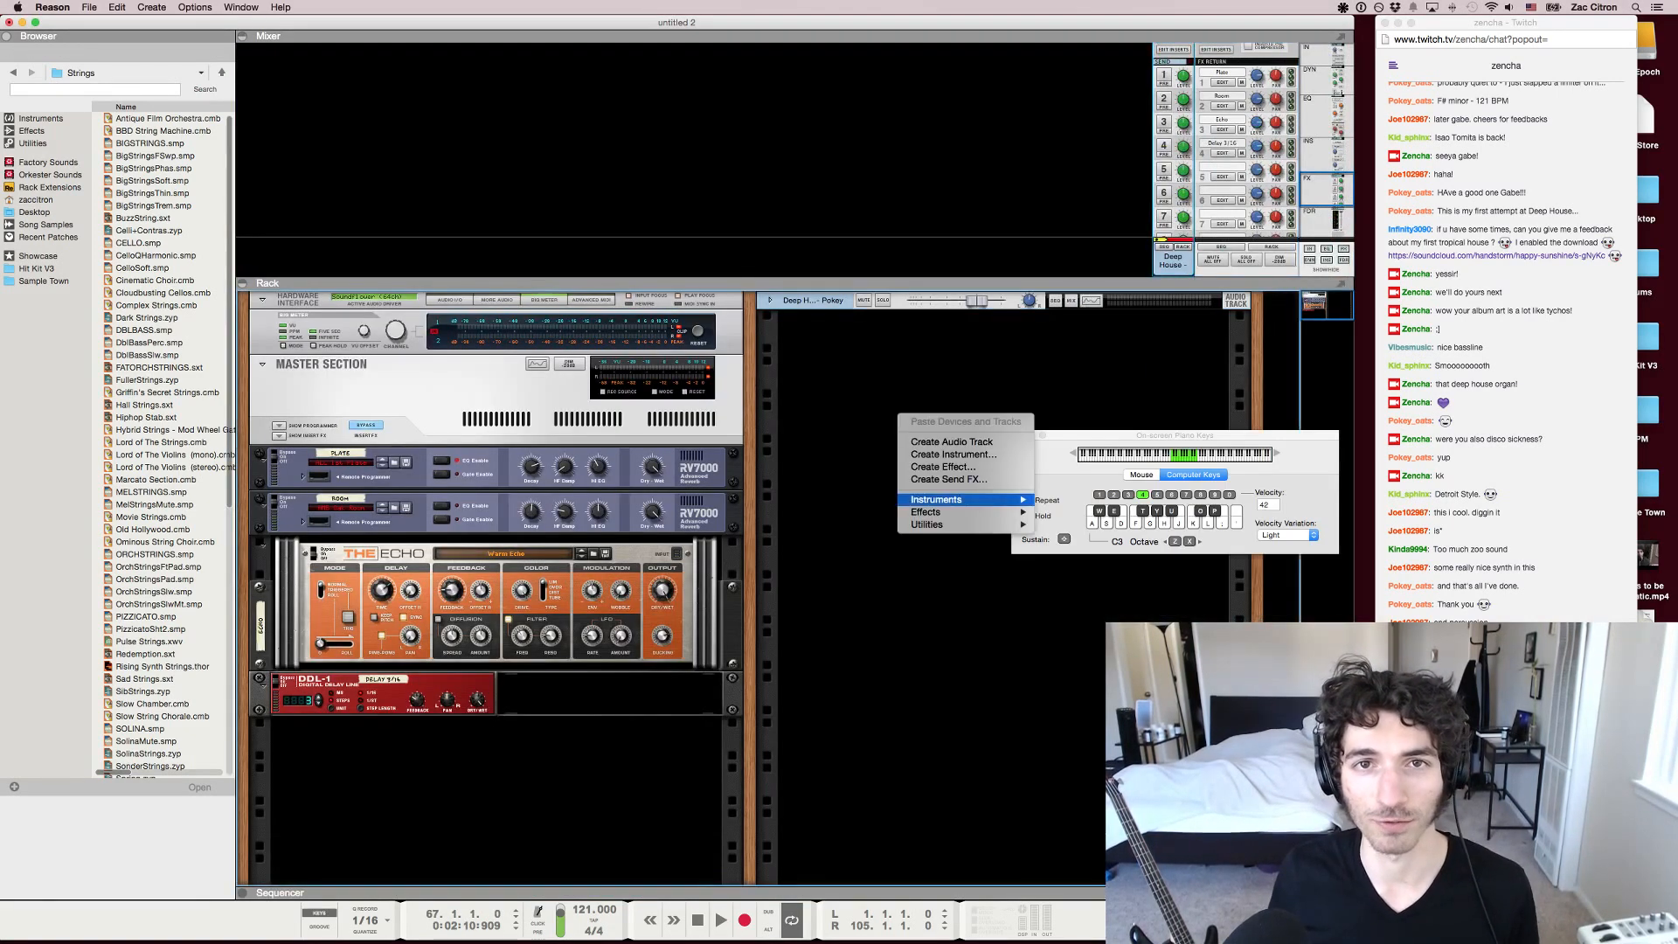
{"action": "mouse_move", "coordinate": [962, 500]}
{"action": "left_click", "coordinate": [1106, 574]}
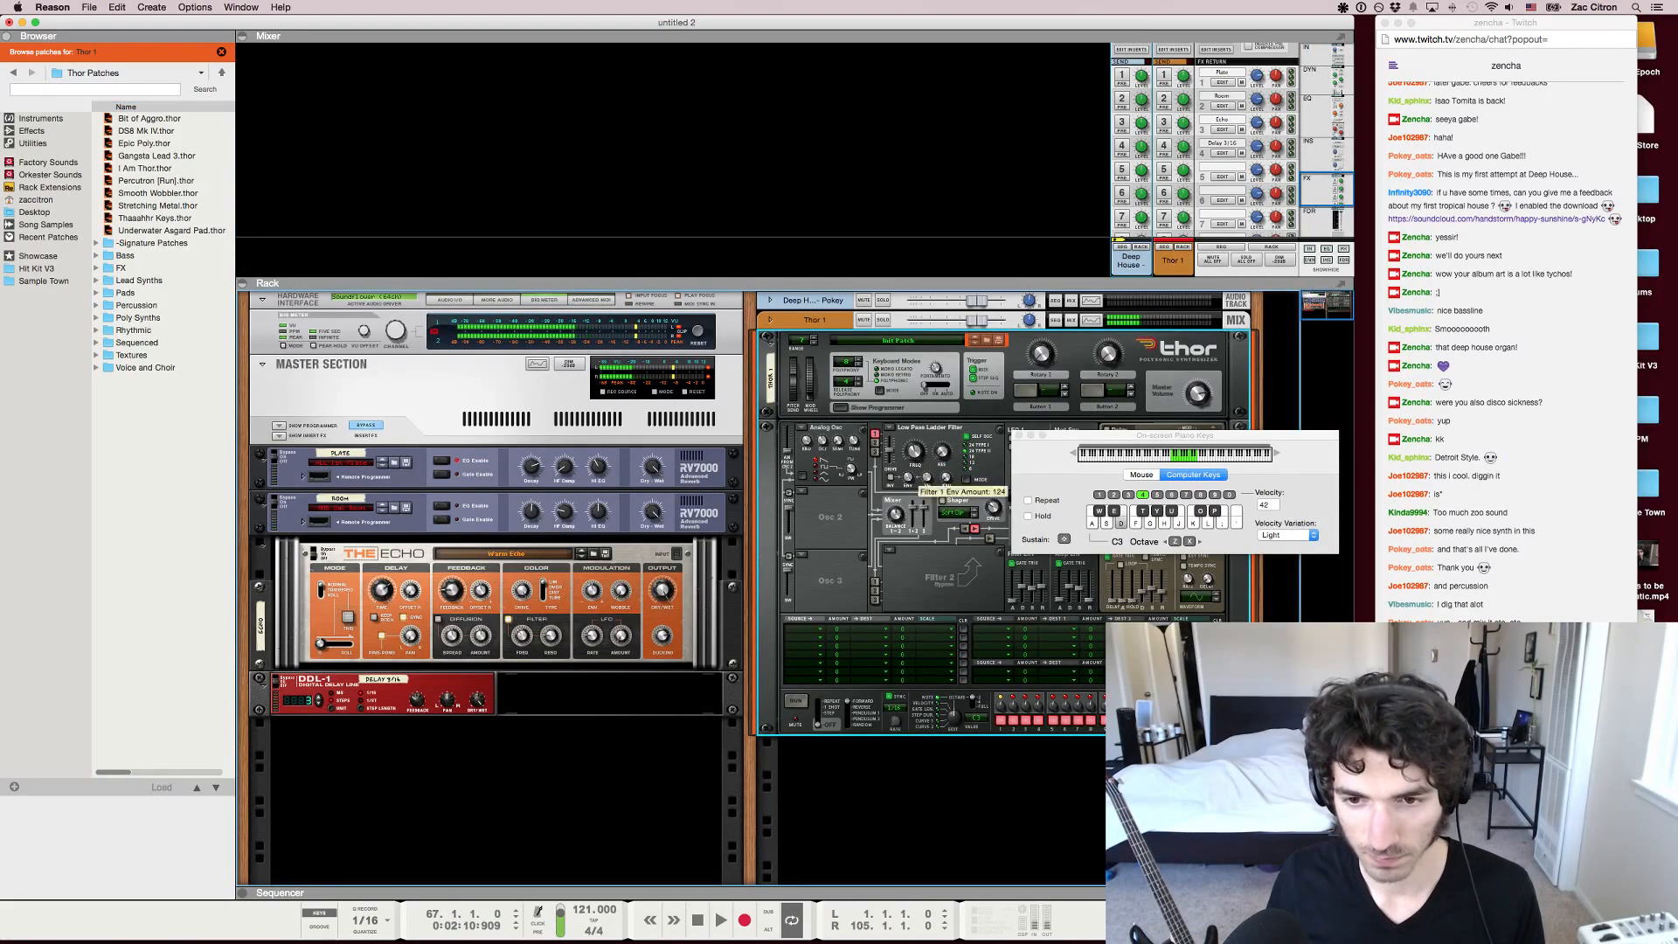
Play test notes on Thor while slightly lowering a Filter Env slider, and enable the first FX send on Thor's mixer channel
{"action": "key", "text": "d"}
{"action": "left_click_drag", "start_coordinate": [1023, 591], "coordinate": [1023, 595]}
{"action": "key", "text": "d"}
{"action": "key", "text": "a"}
{"action": "key", "text": "f"}
{"action": "key", "text": "g"}
{"action": "key", "text": "f"}
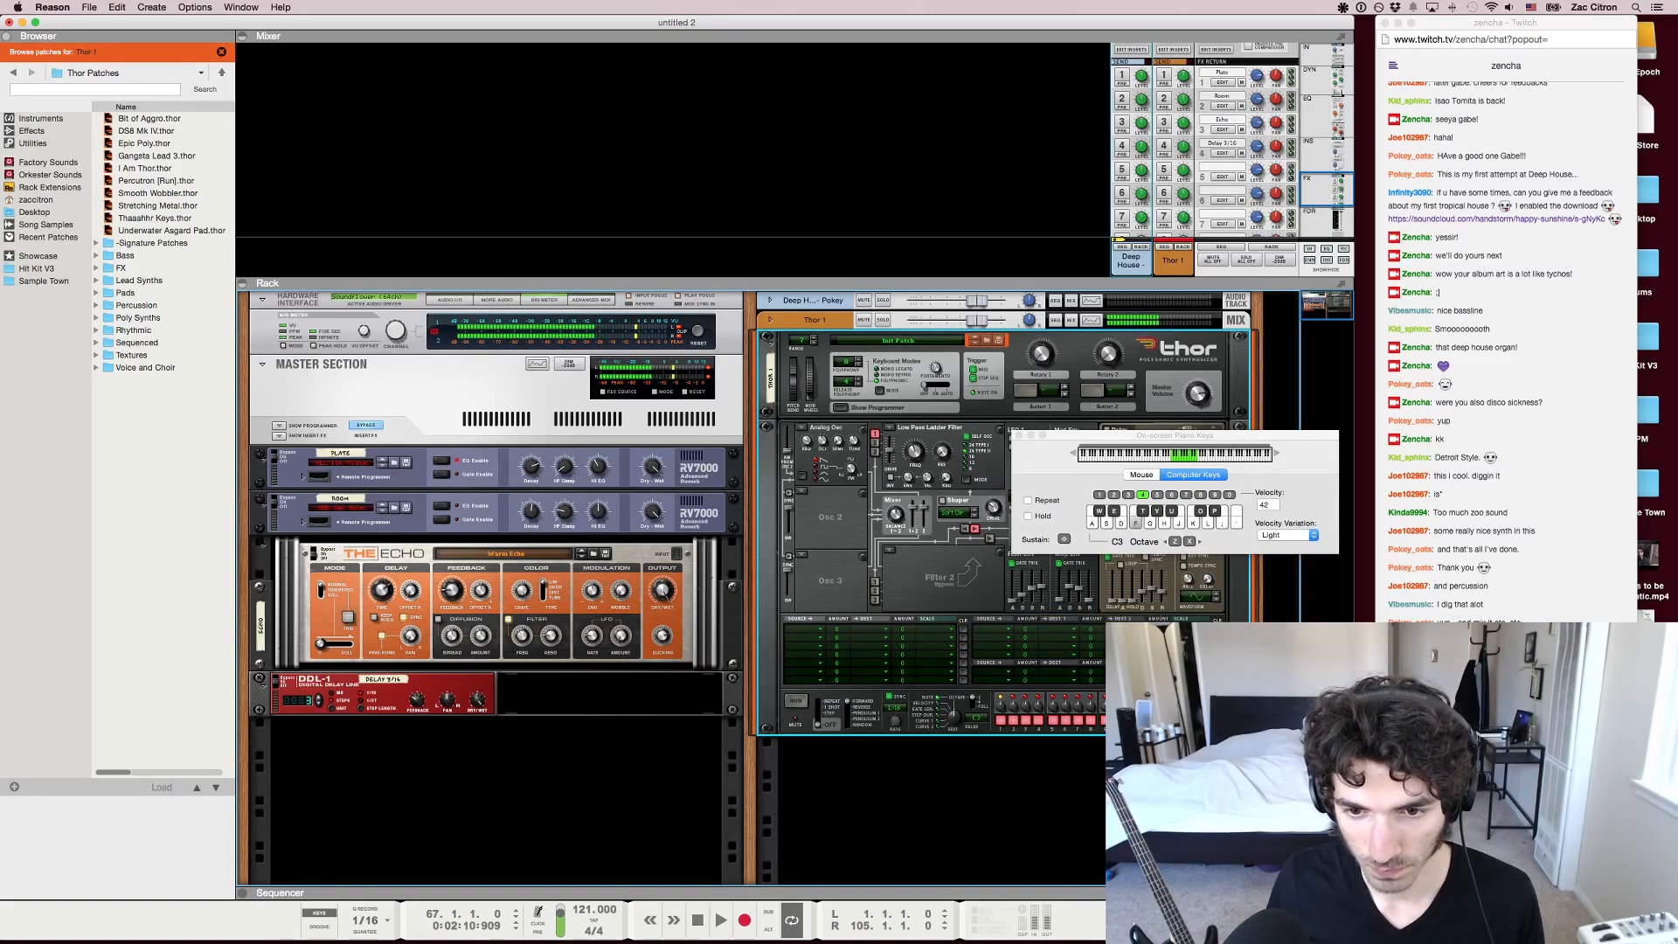
{"action": "key", "text": "d"}
{"action": "key", "text": "g"}
{"action": "left_click", "coordinate": [1163, 75]}
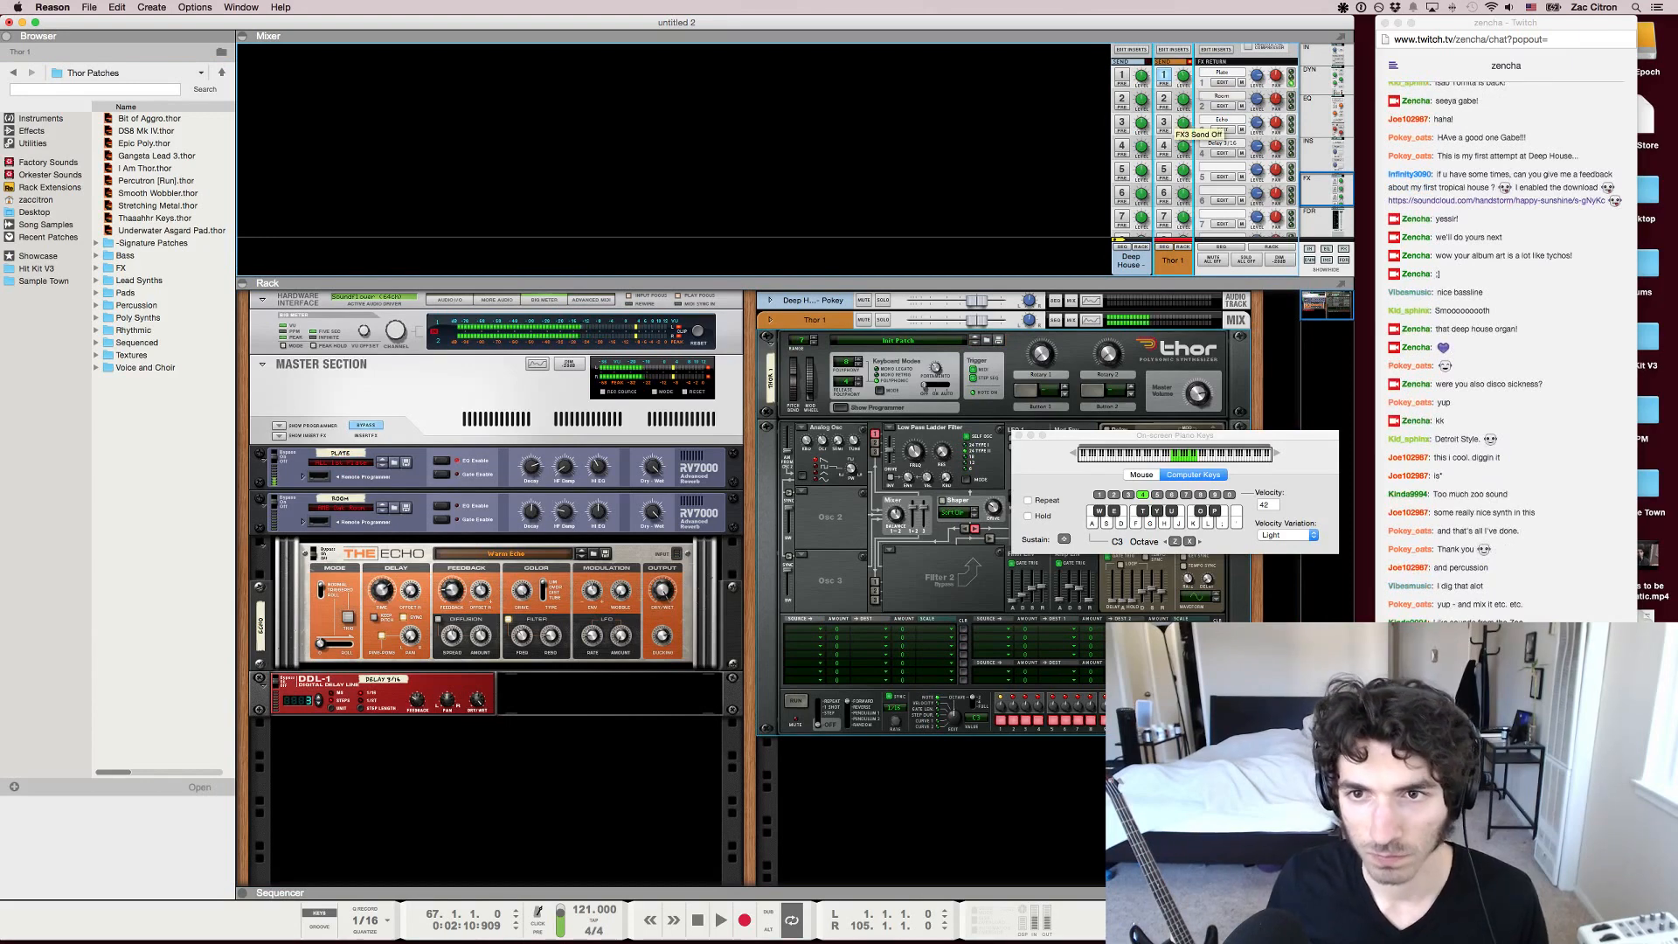
Set Thor's second oscillator to Analog, tune it to -14 and audition it with a few notes
{"action": "left_click", "coordinate": [797, 495]}
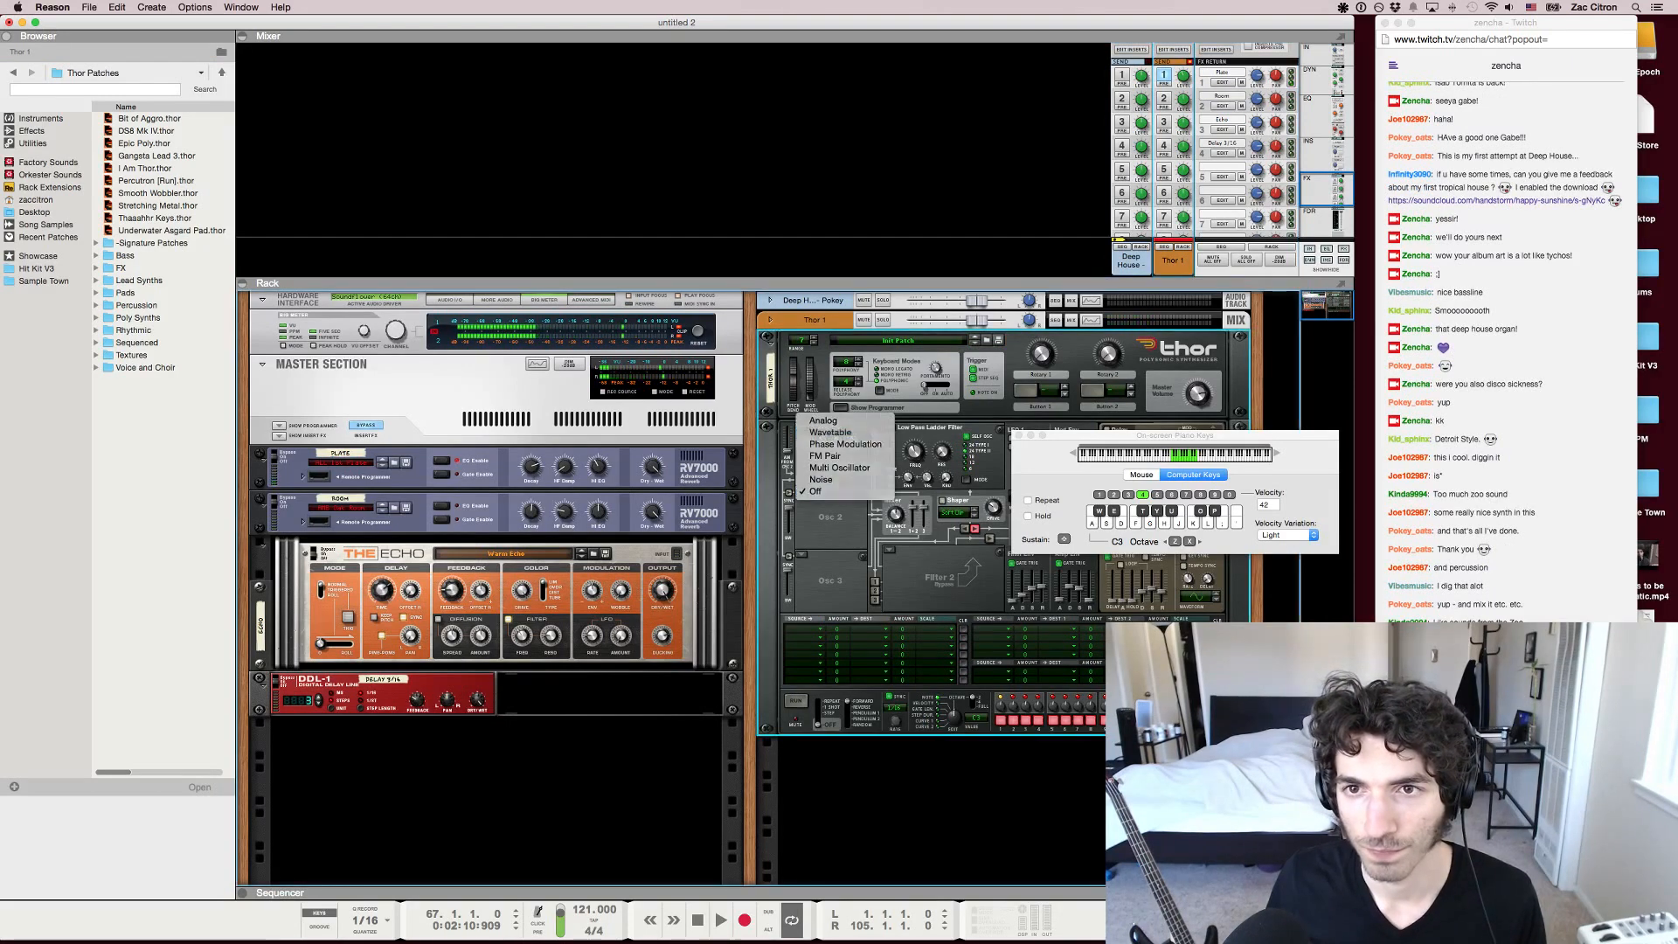
{"action": "left_click", "coordinate": [877, 438]}
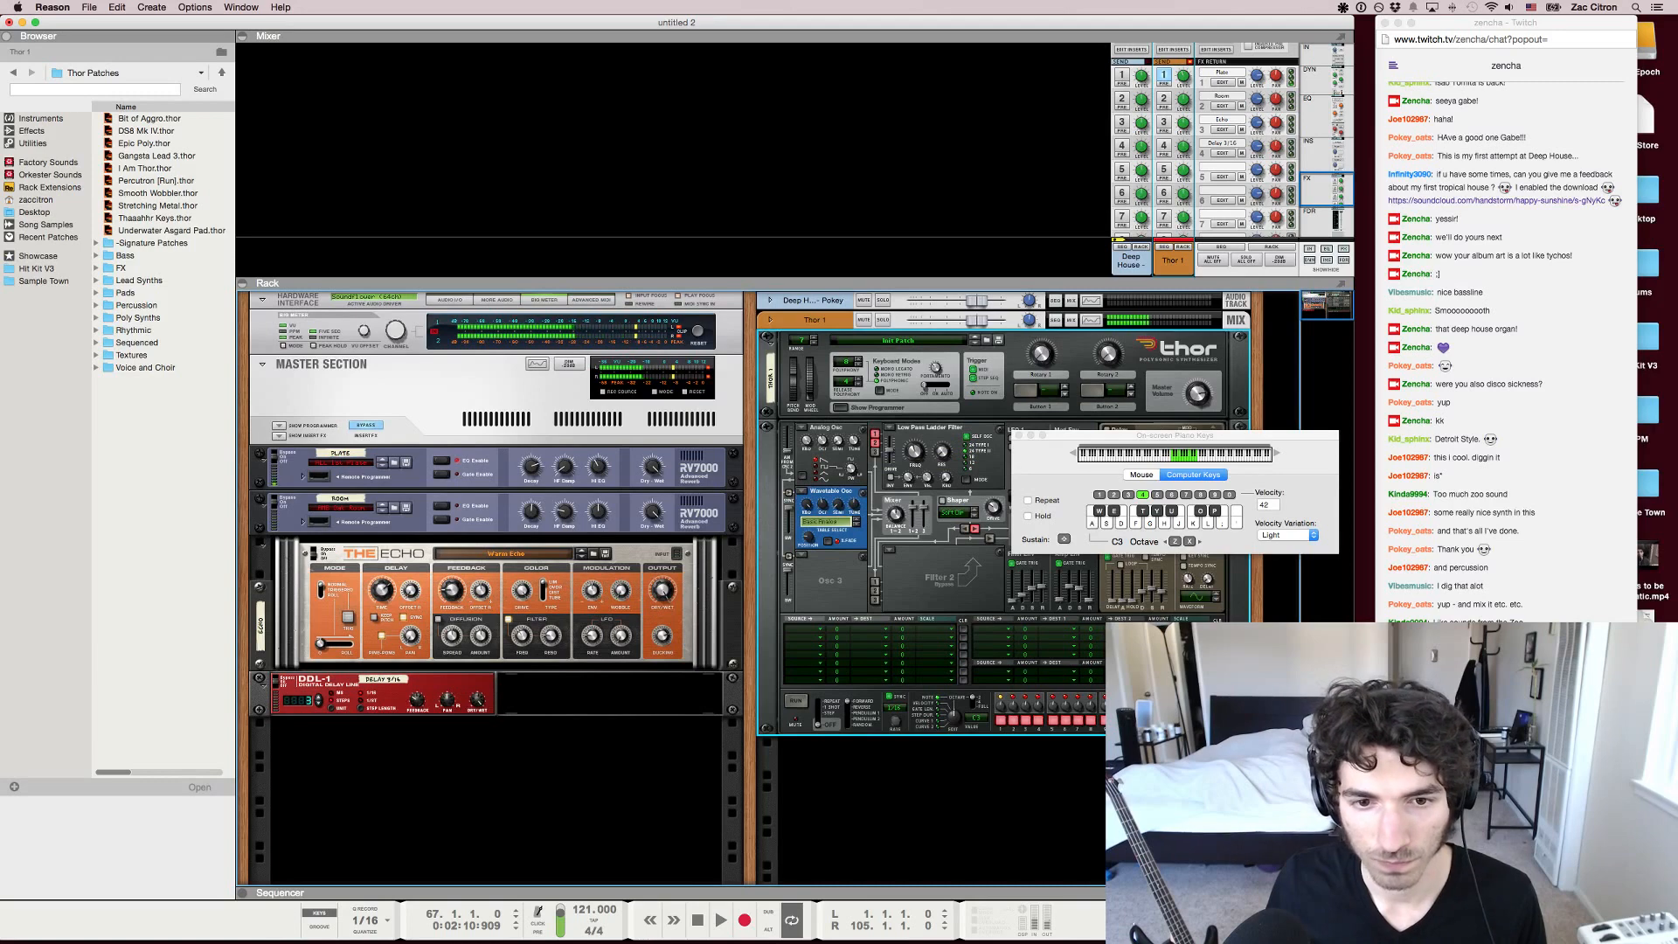
{"action": "left_click", "coordinate": [802, 491]}
{"action": "left_click", "coordinate": [822, 480]}
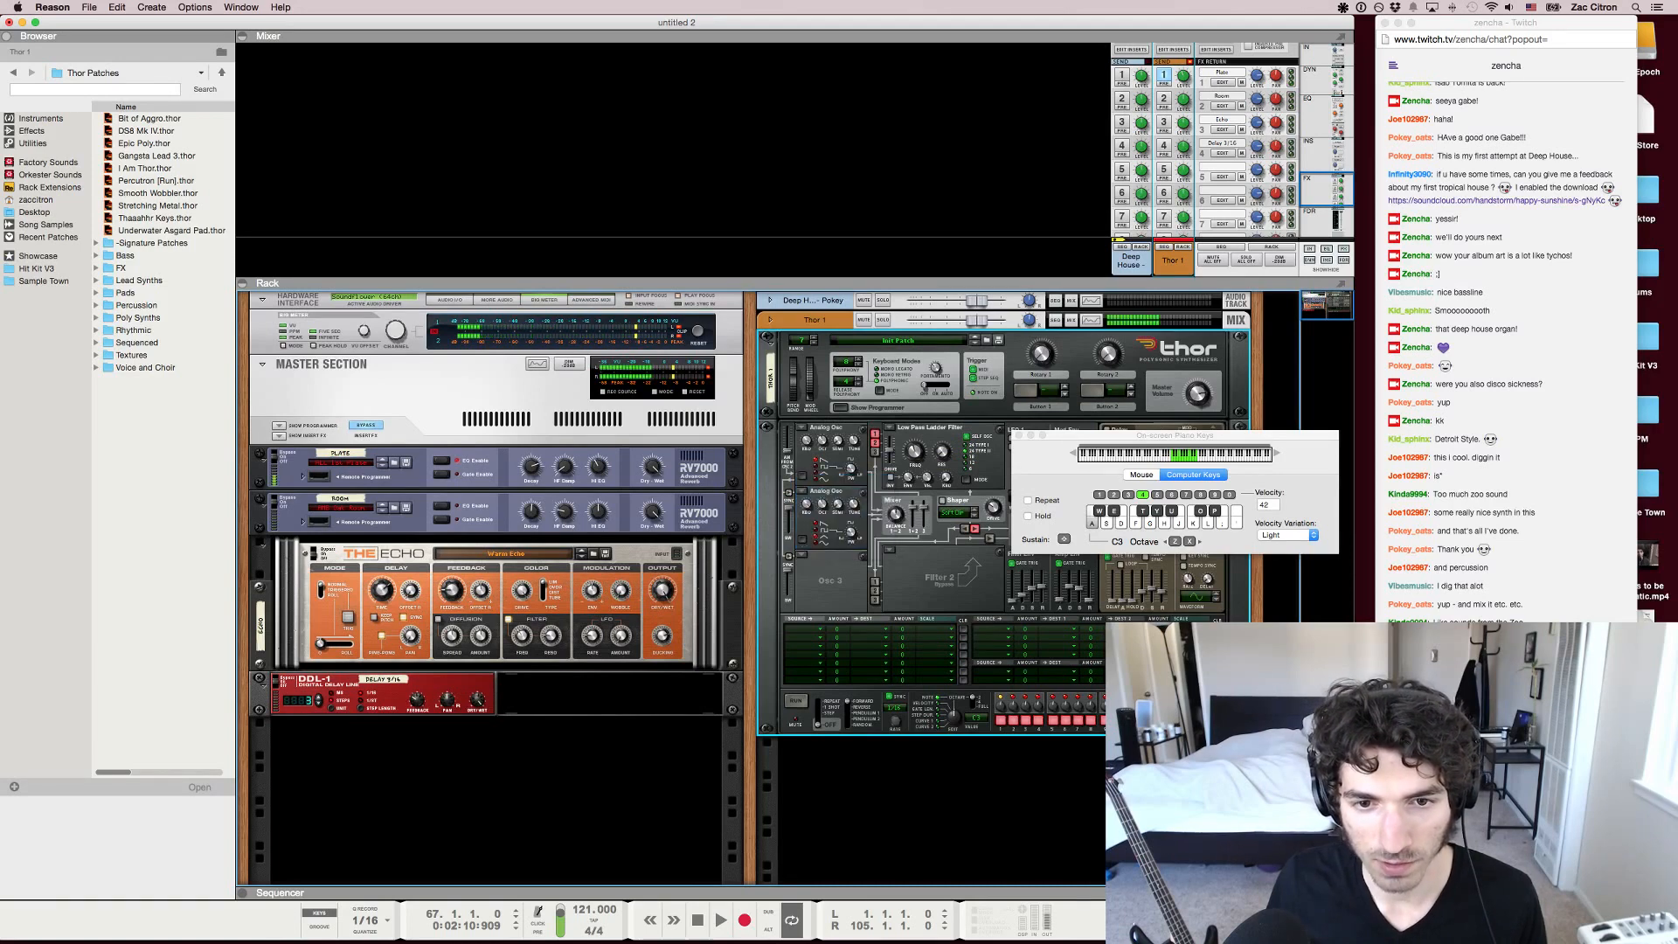
{"action": "left_click_drag", "start_coordinate": [854, 504], "coordinate": [854, 520]}
{"action": "key", "text": "a"}
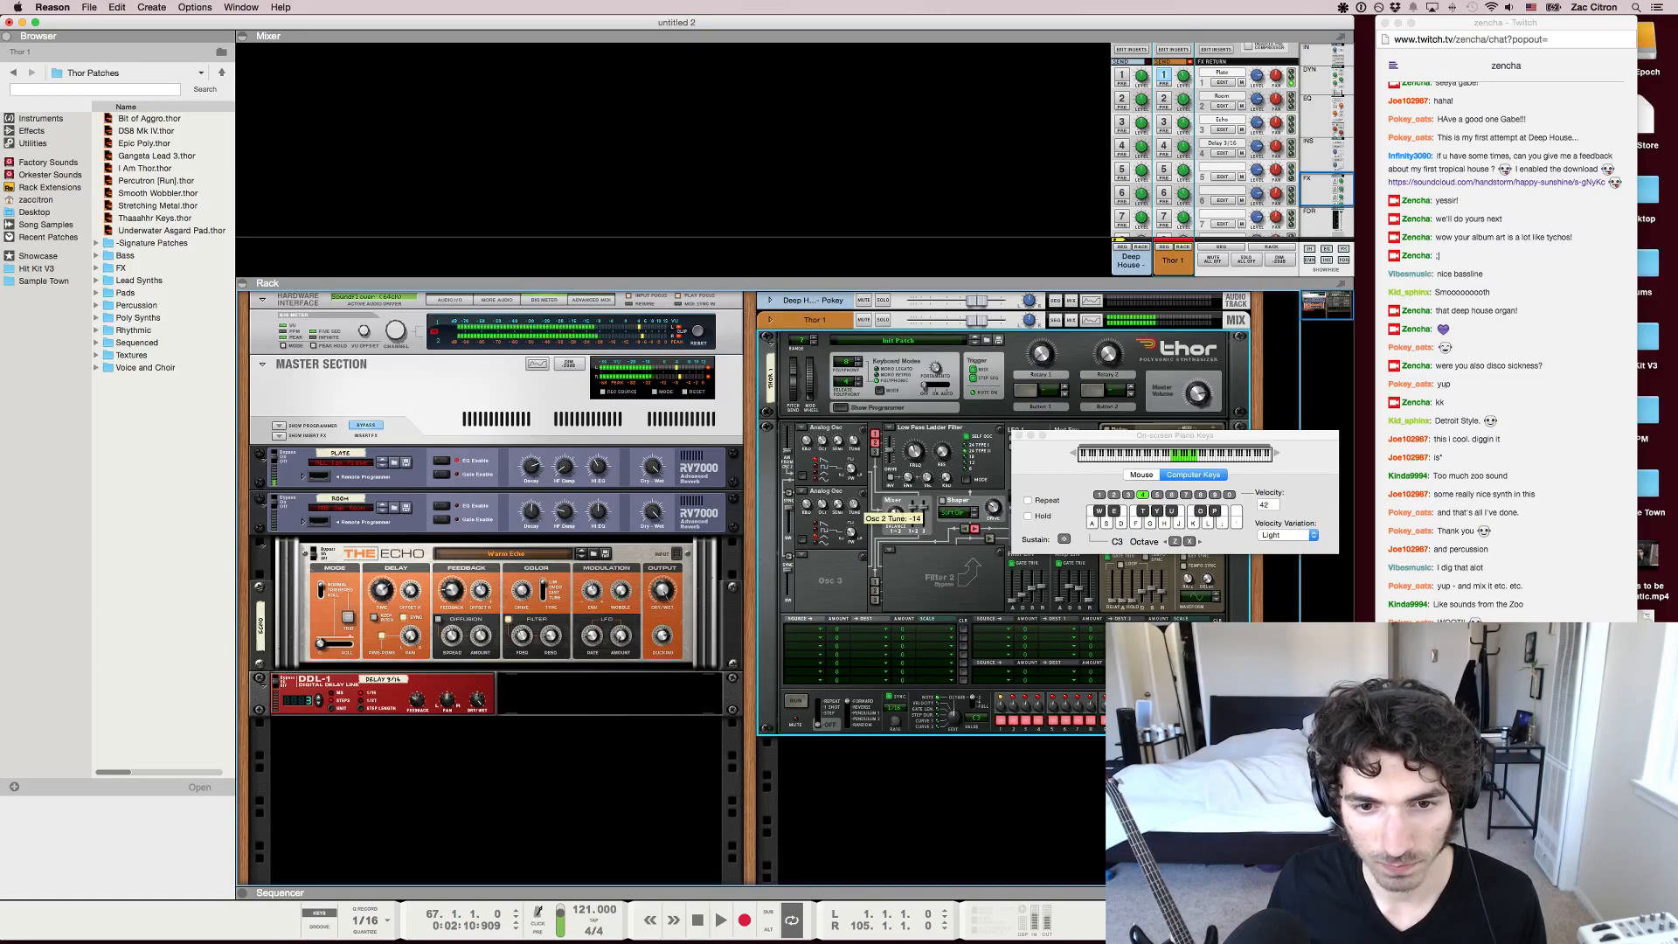
{"action": "key", "text": "a"}
{"action": "key", "text": "s"}
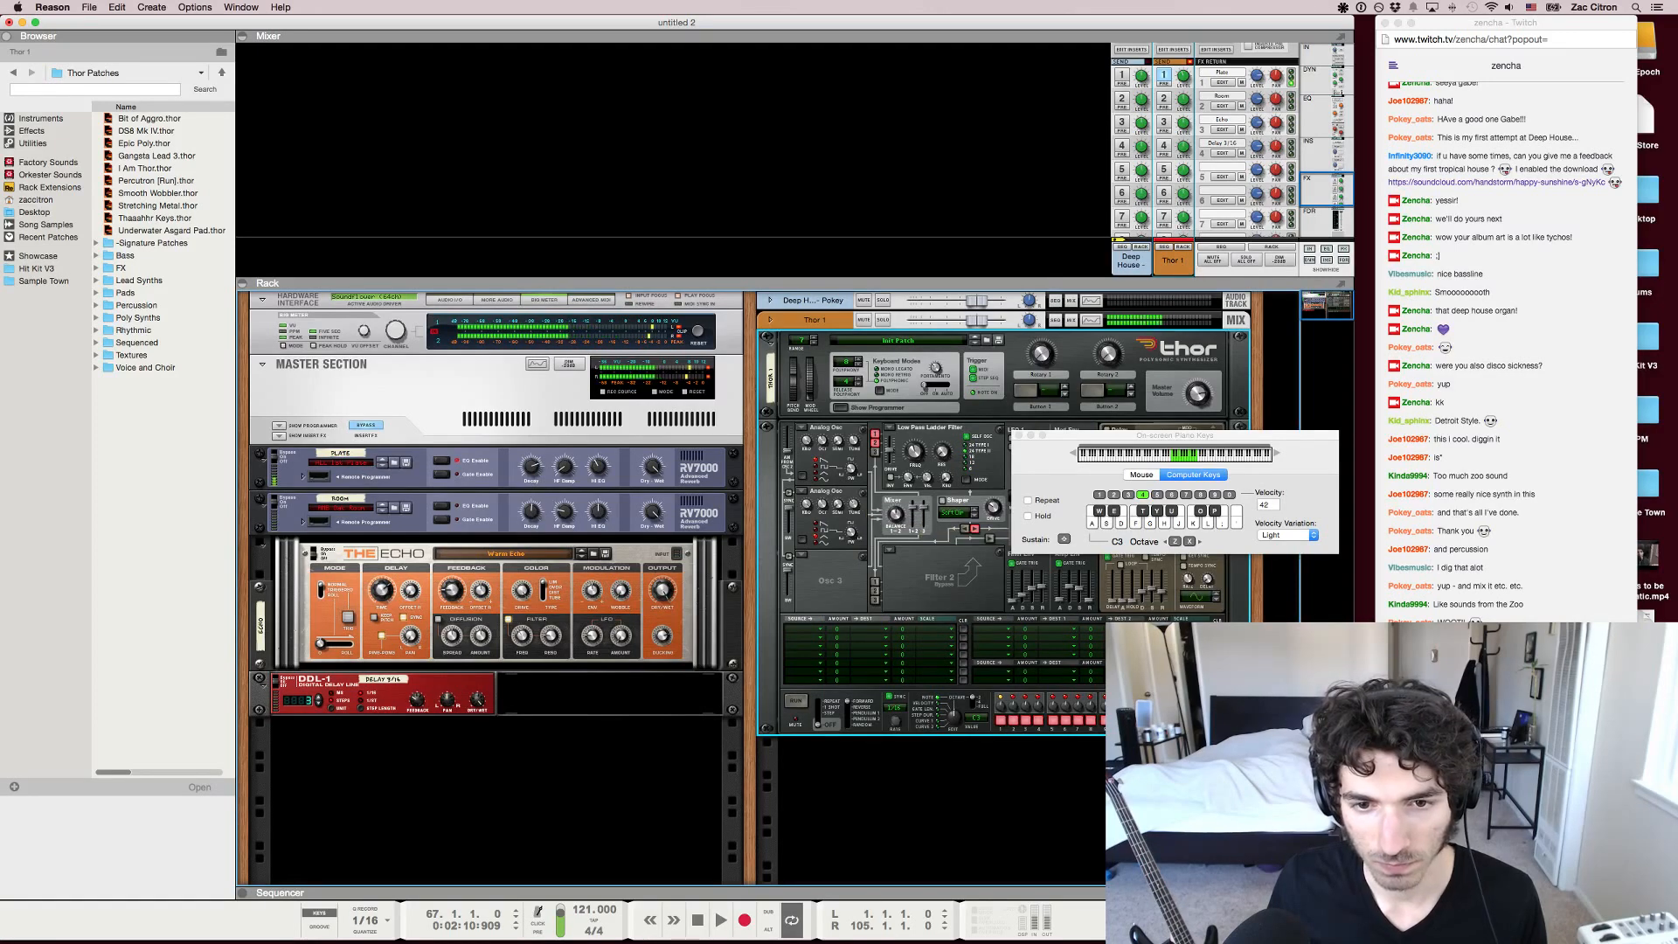
Return to Reason and display the sequencer with the on-screen piano keys showing
{"action": "key", "text": "super+Tab"}
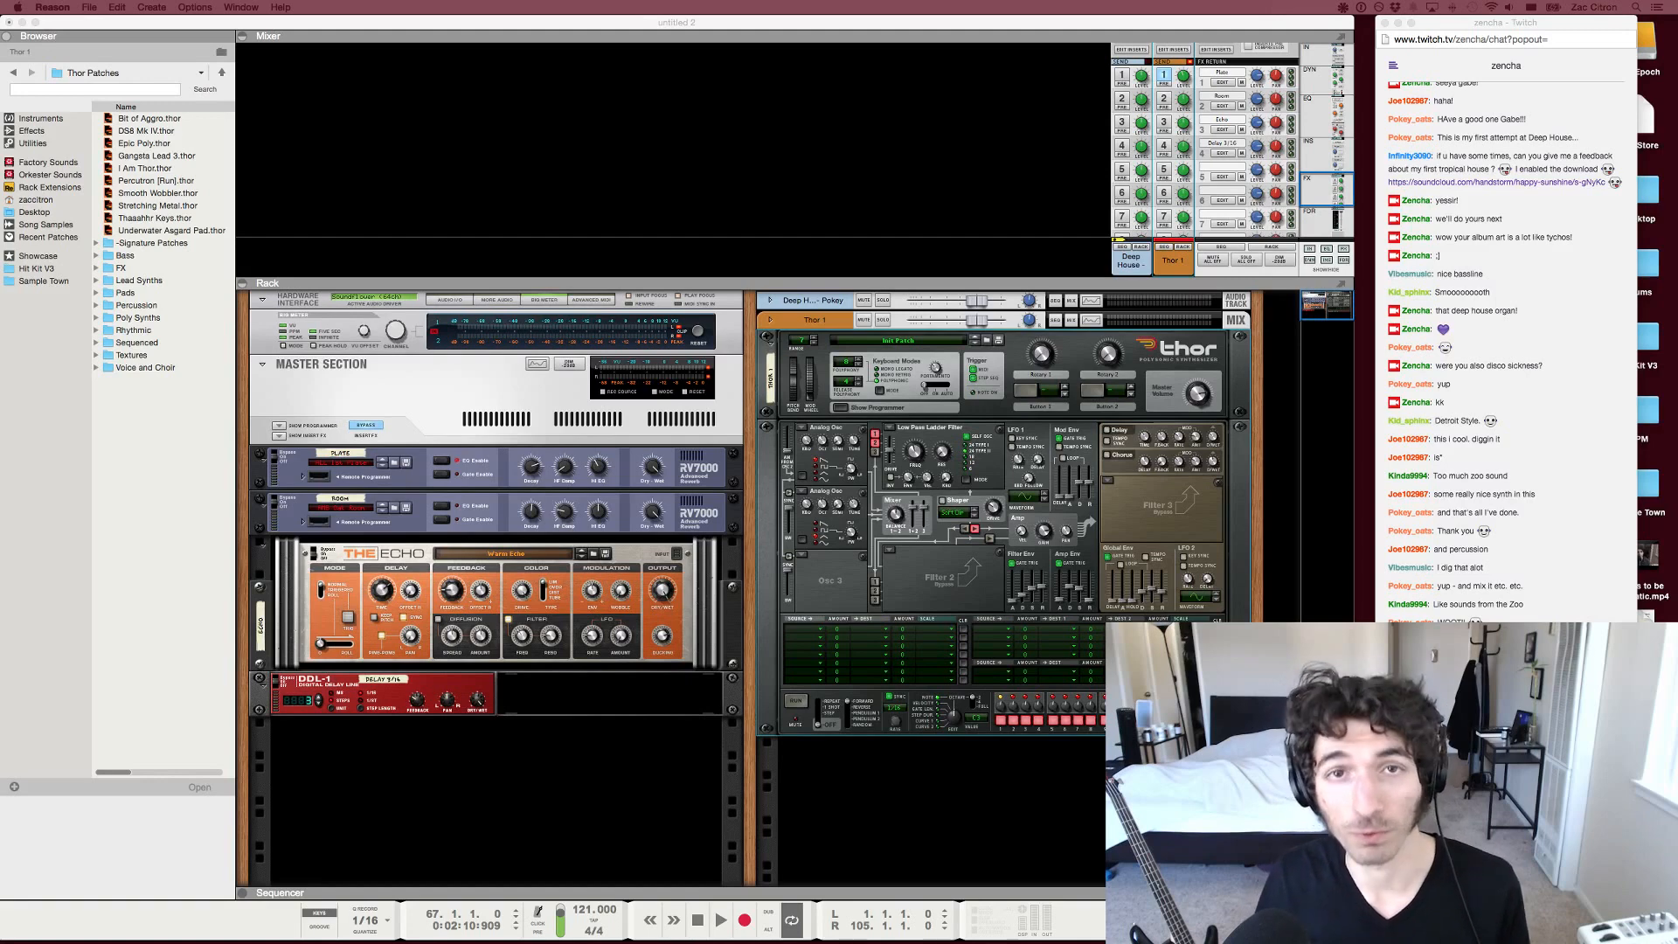
{"action": "left_click", "coordinate": [673, 158]}
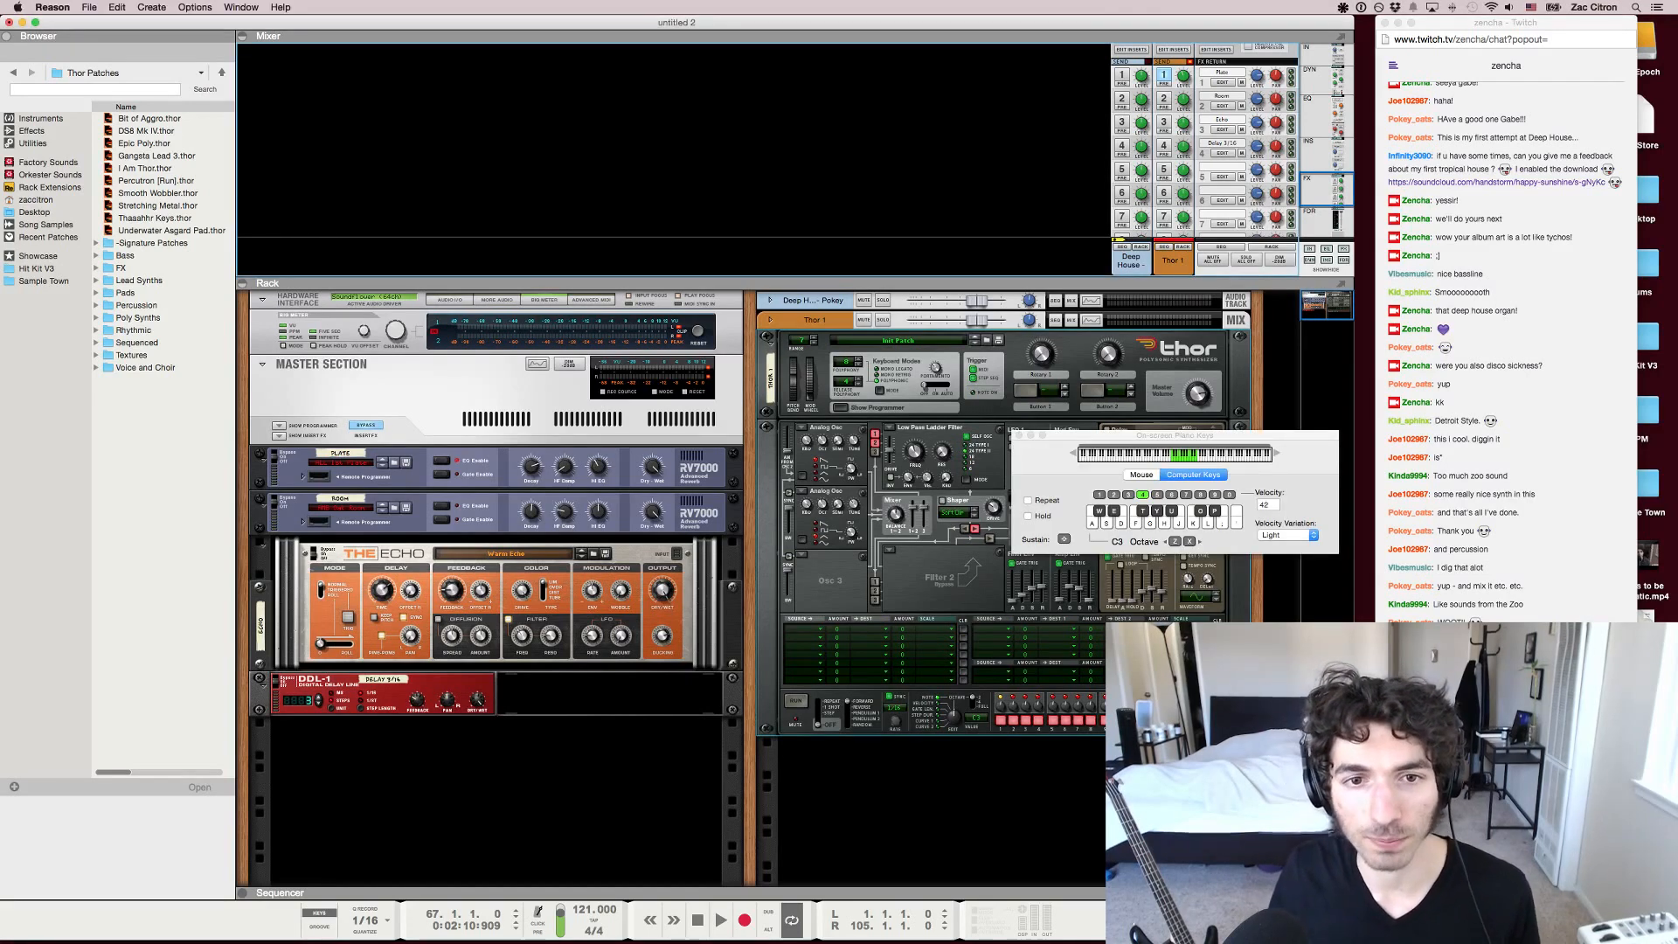
{"action": "key", "text": "super+Tab"}
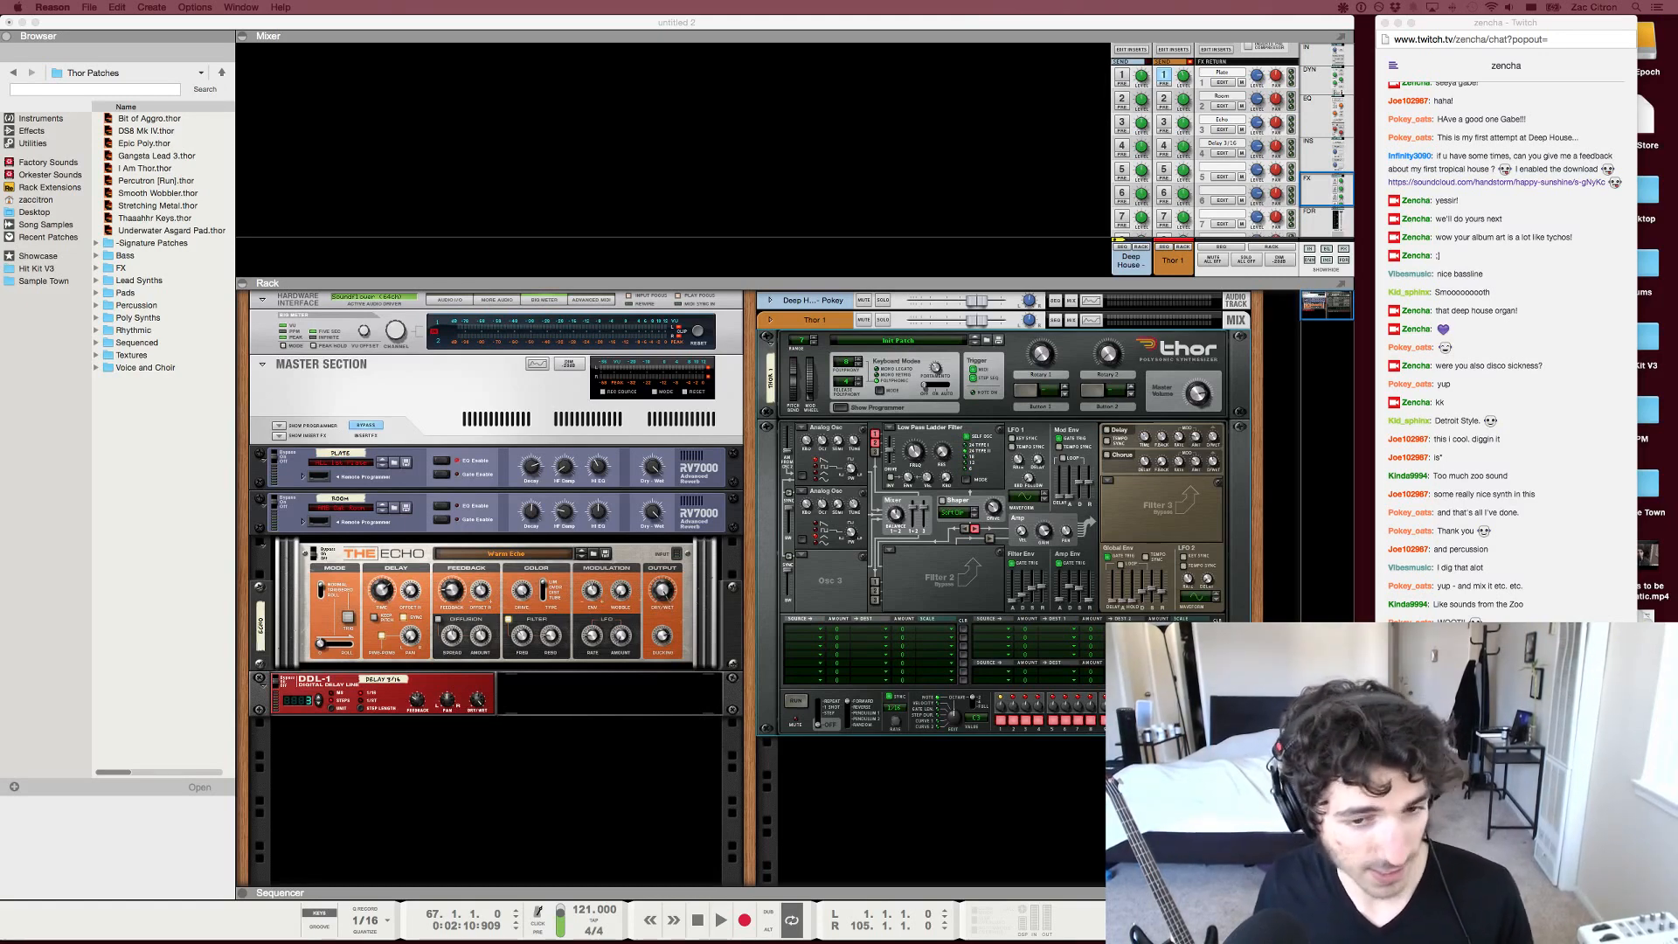
{"action": "key", "text": "F4"}
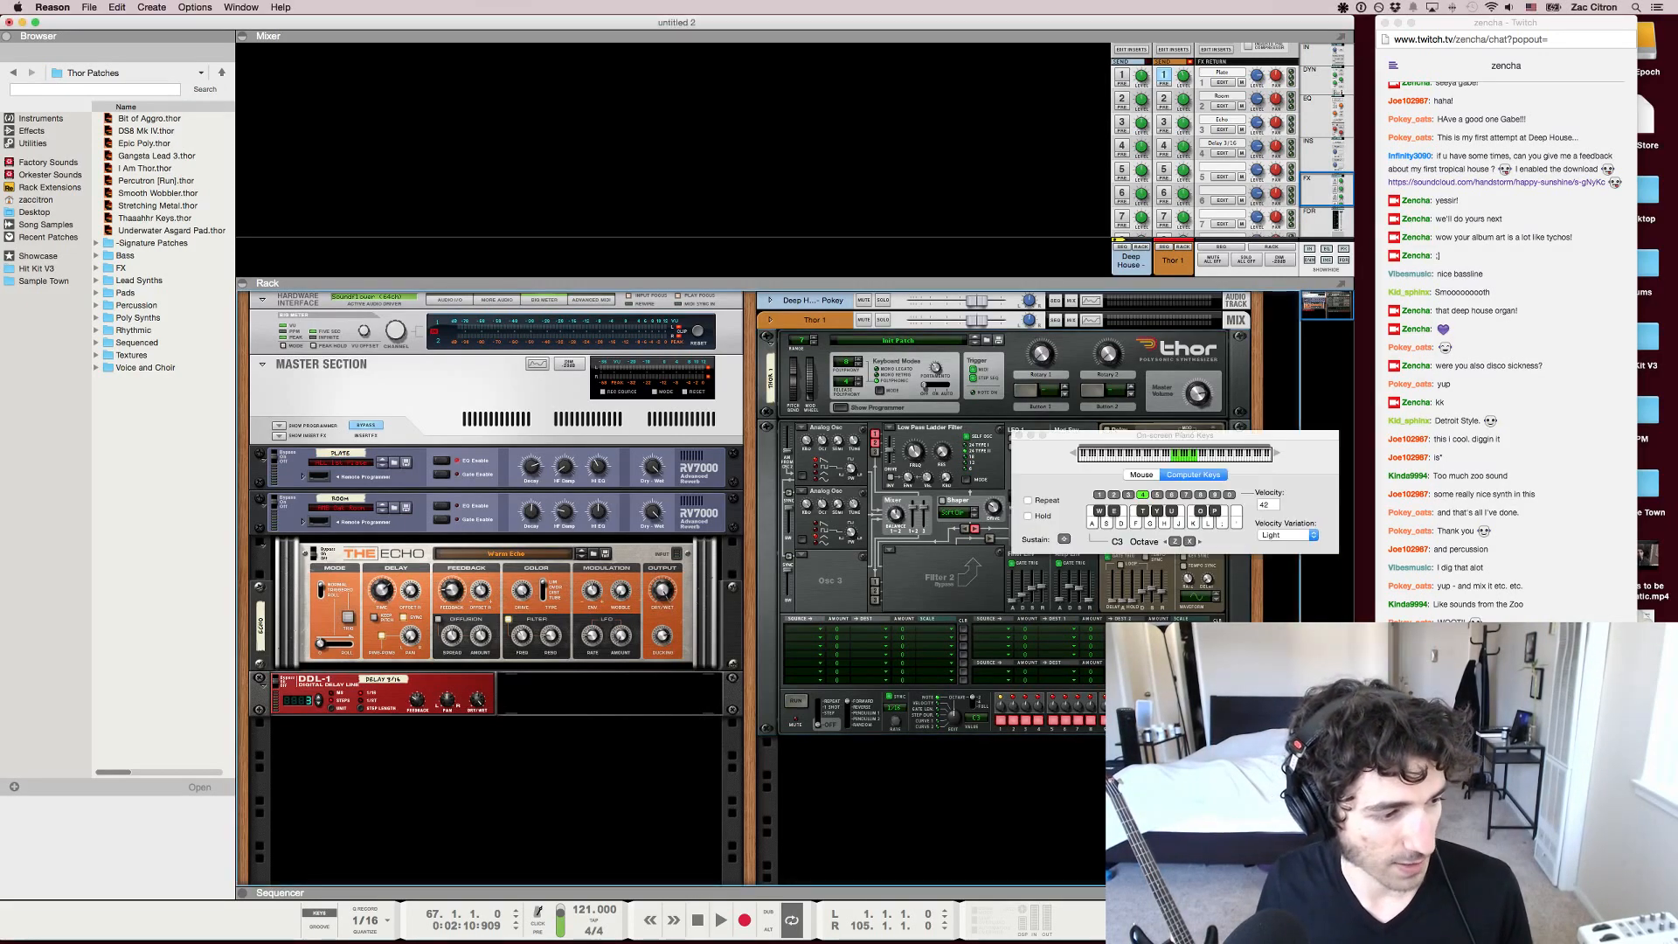
{"action": "key", "text": "F7"}
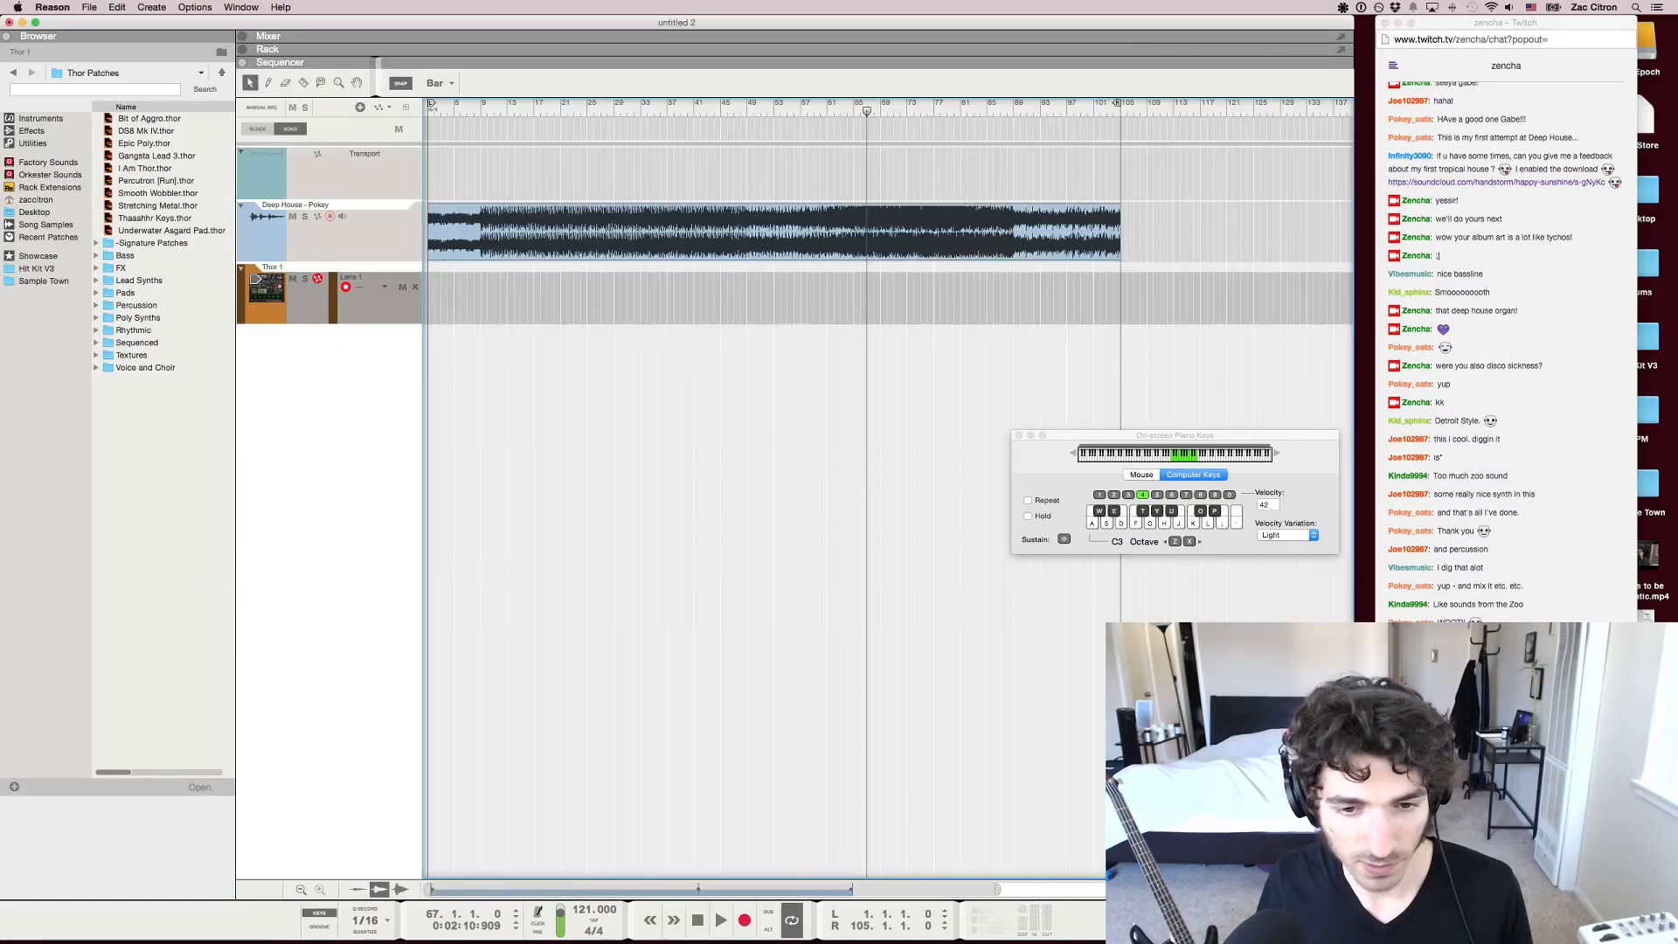
Play the track from about bar 61 and improvise a Thor lead over it with computer-keyboard notes until about bar 81, then stop playback
{"action": "left_click_drag", "start_coordinate": [866, 111], "coordinate": [827, 111]}
{"action": "key", "text": "space"}
{"action": "key", "text": "d"}
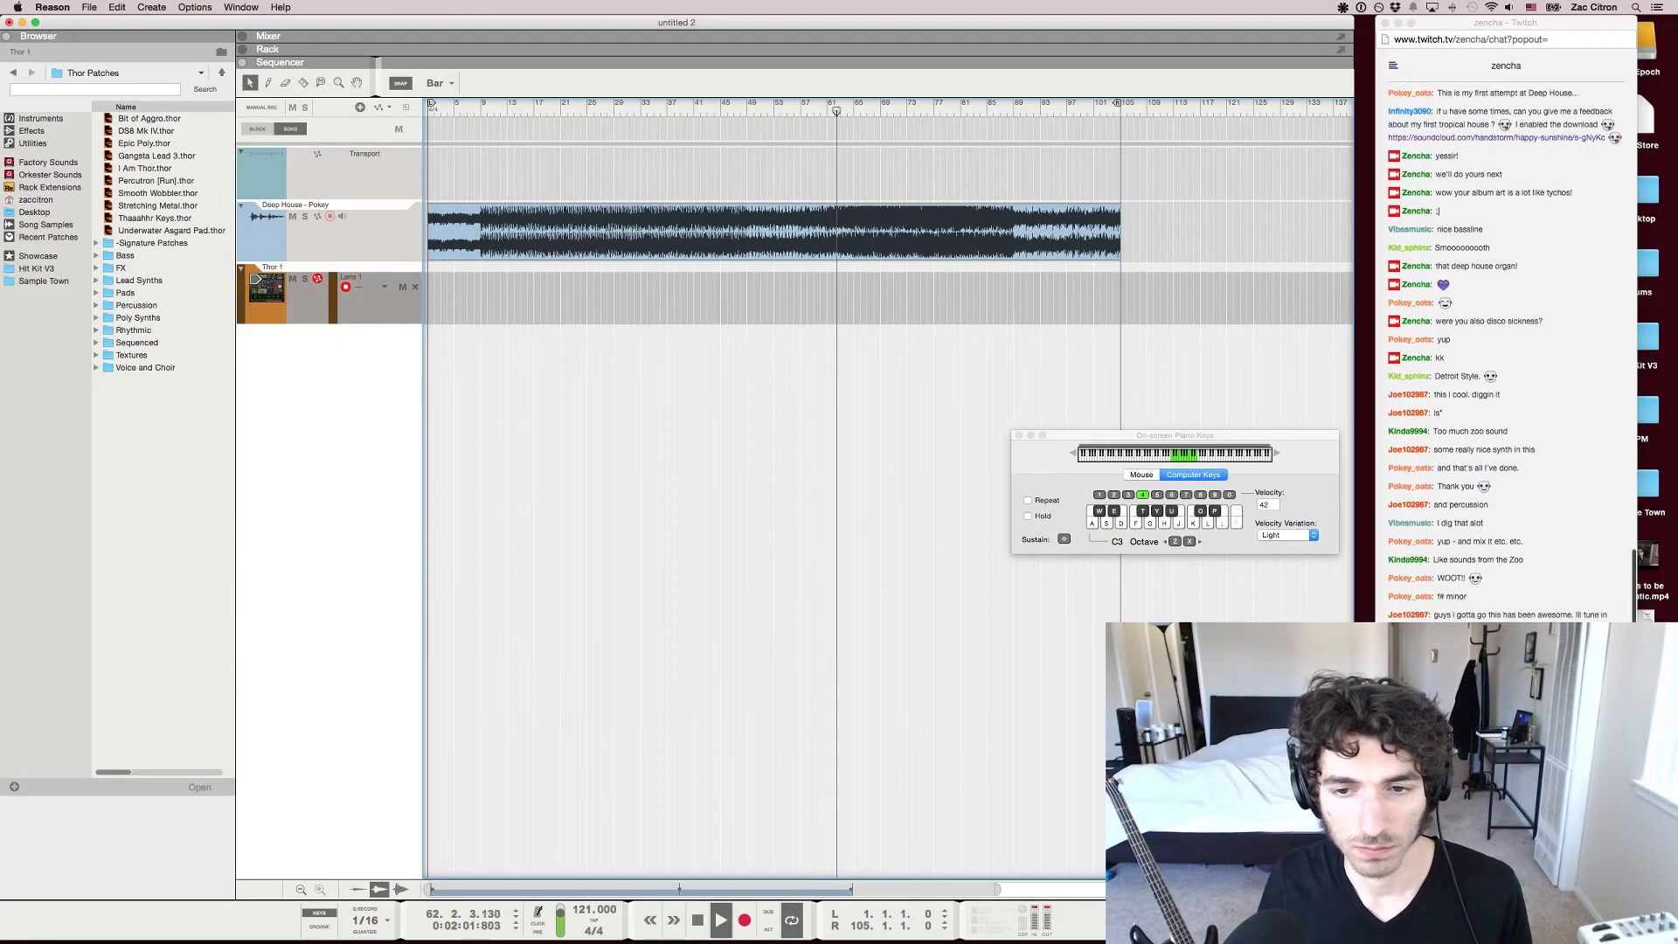
{"action": "key", "text": "f"}
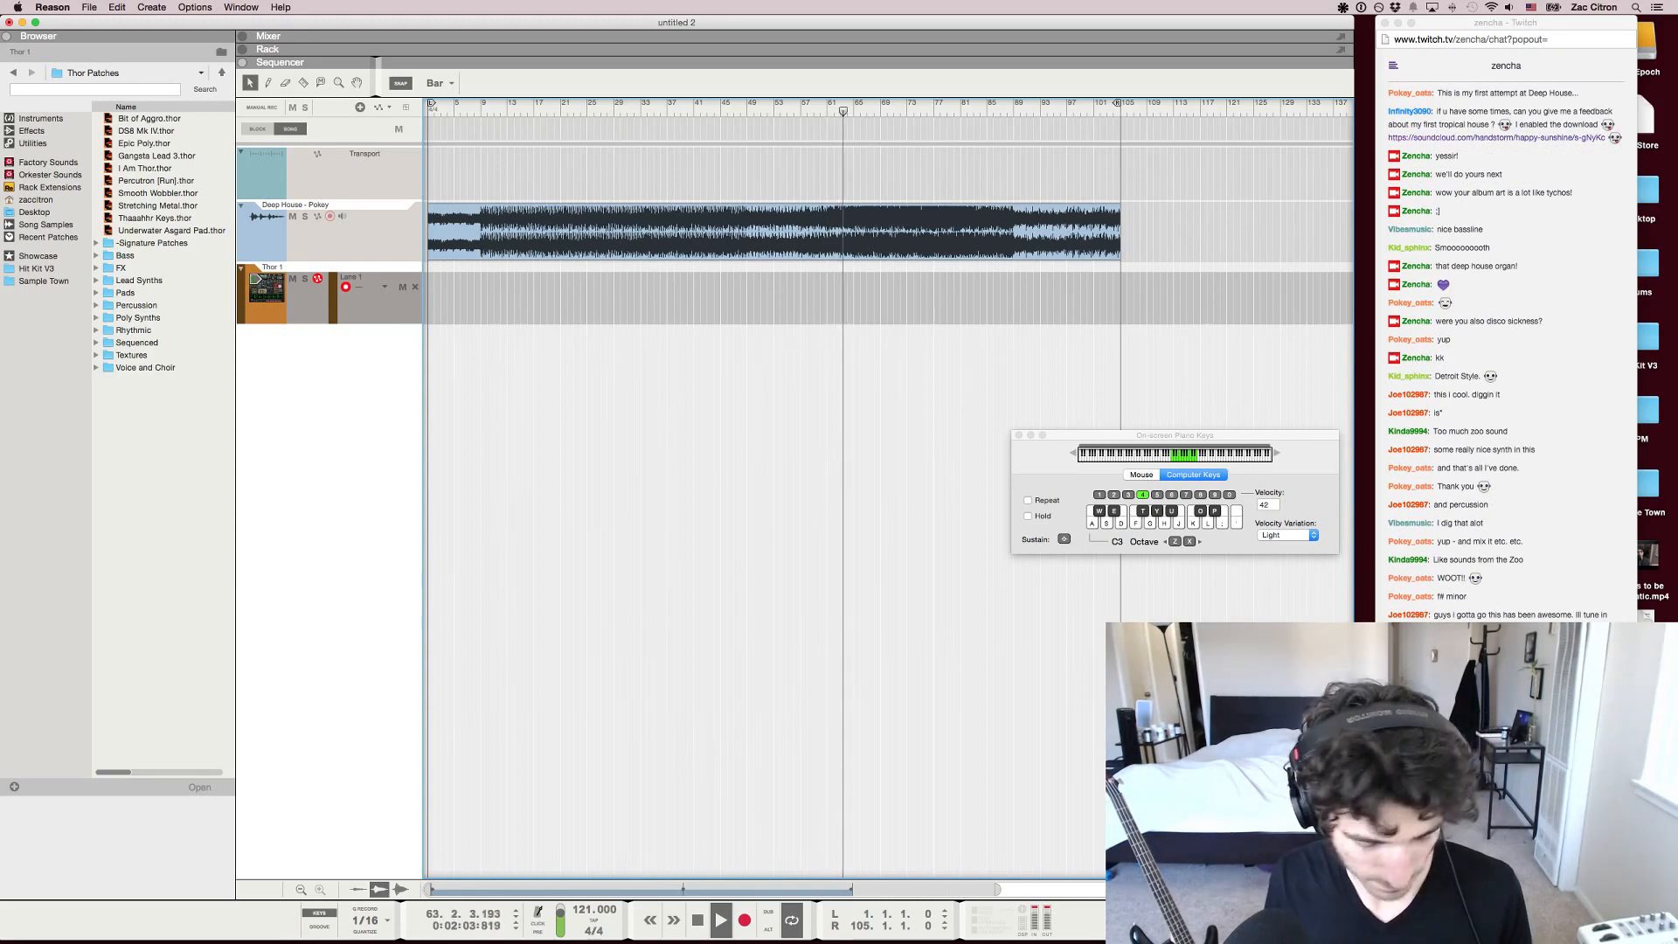
{"action": "key", "text": "g"}
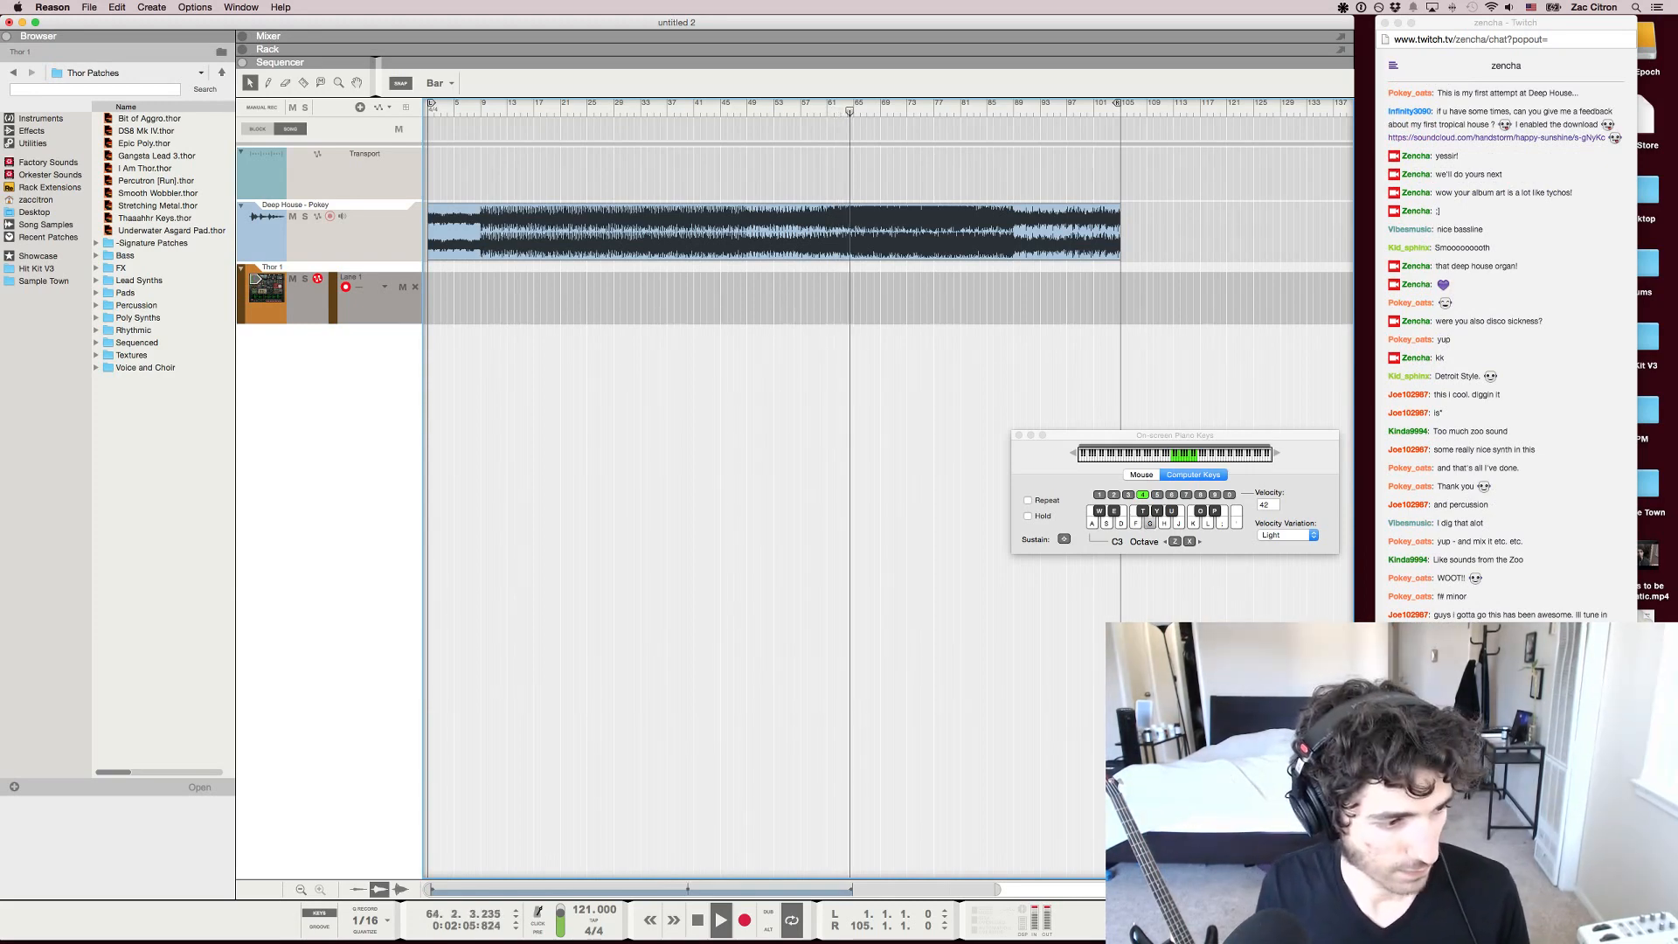
{"action": "key", "text": "y"}
{"action": "key", "text": "u"}
{"action": "key", "text": "k"}
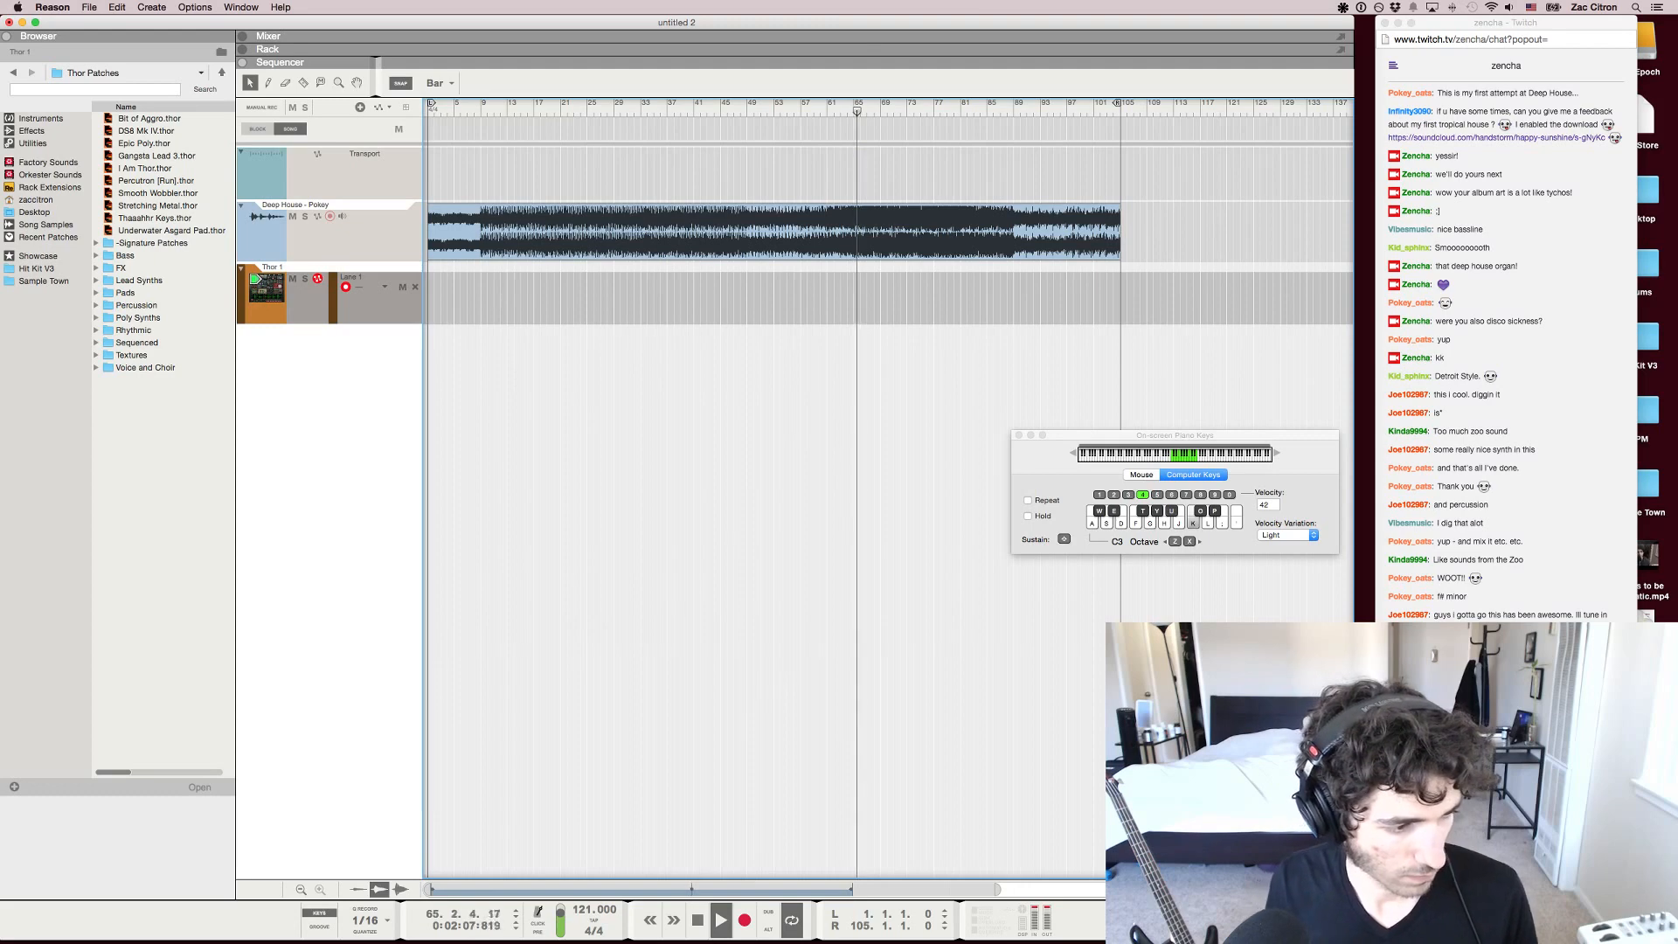
{"action": "key", "text": "j"}
{"action": "key", "text": "g"}
{"action": "key", "text": "f"}
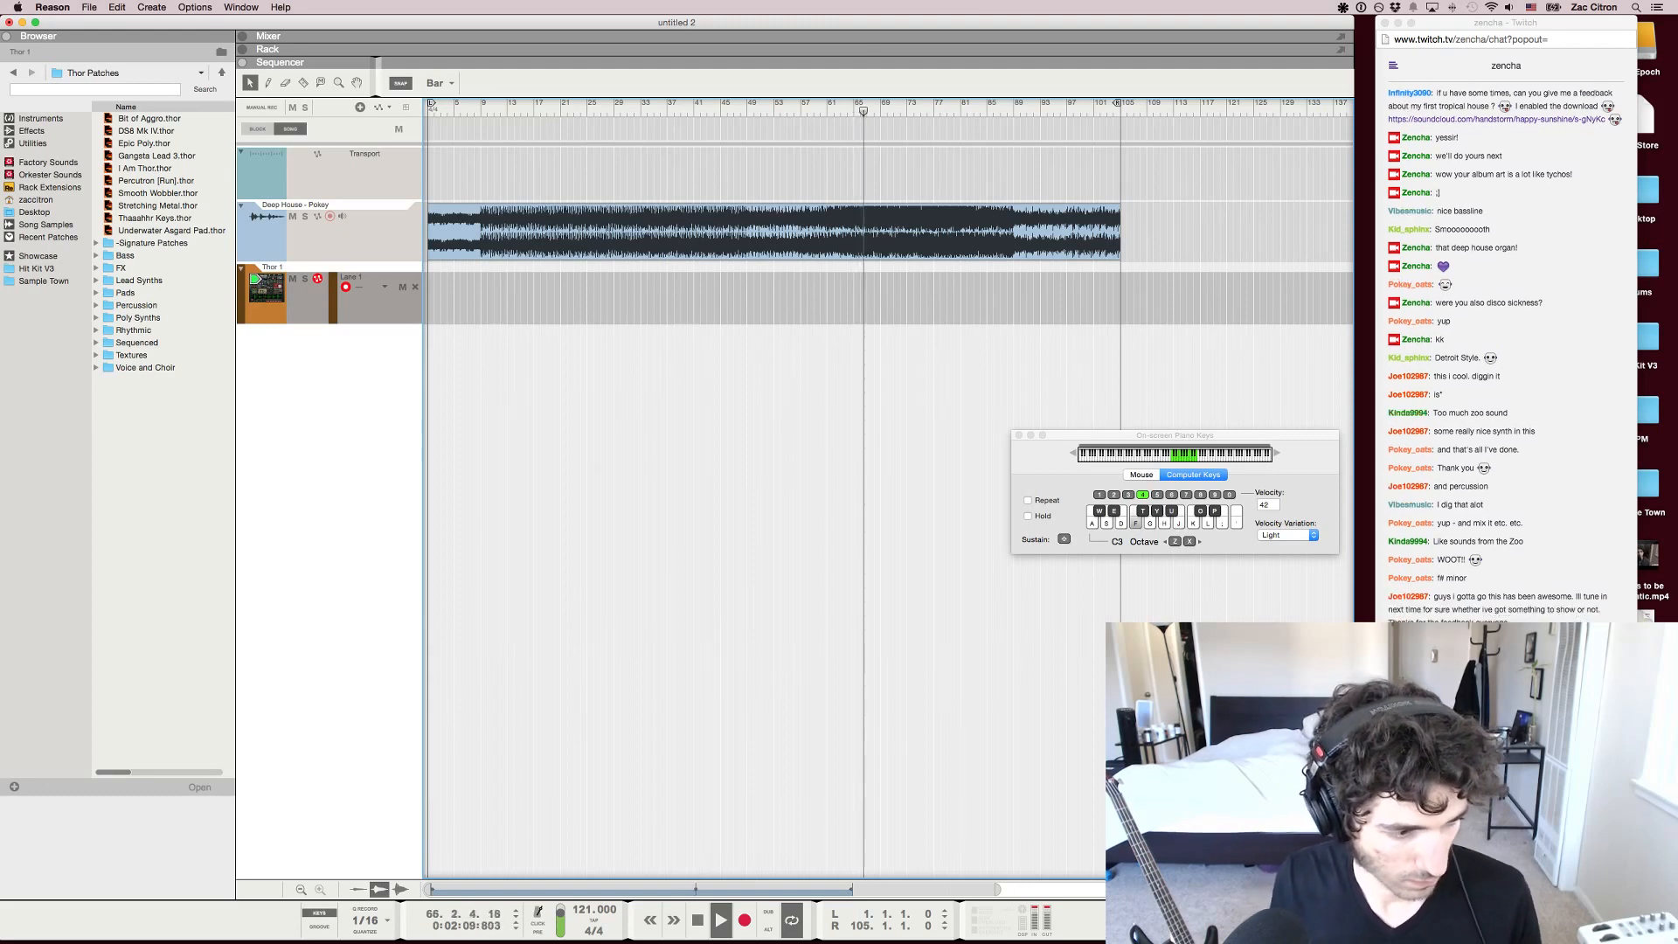
{"action": "key", "text": "t"}
{"action": "key", "text": "f"}
{"action": "key", "text": "t"}
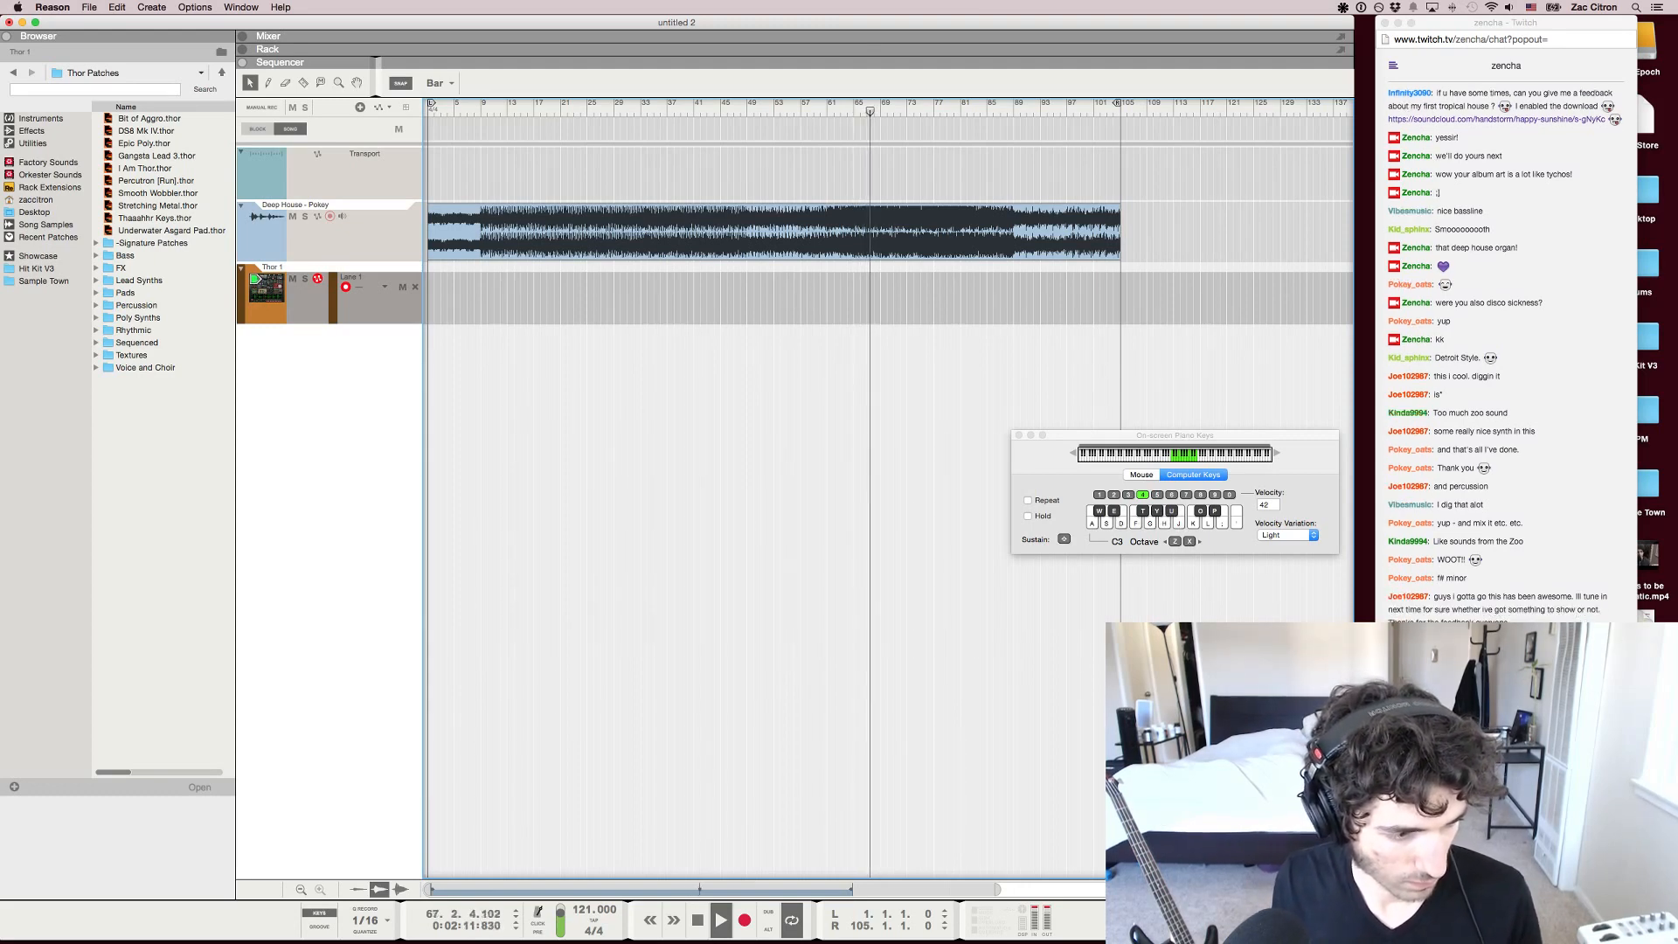
{"action": "key", "text": "d"}
{"action": "key", "text": "h"}
{"action": "key", "text": "j"}
{"action": "key", "text": "h"}
{"action": "key", "text": "t"}
{"action": "key", "text": "d"}
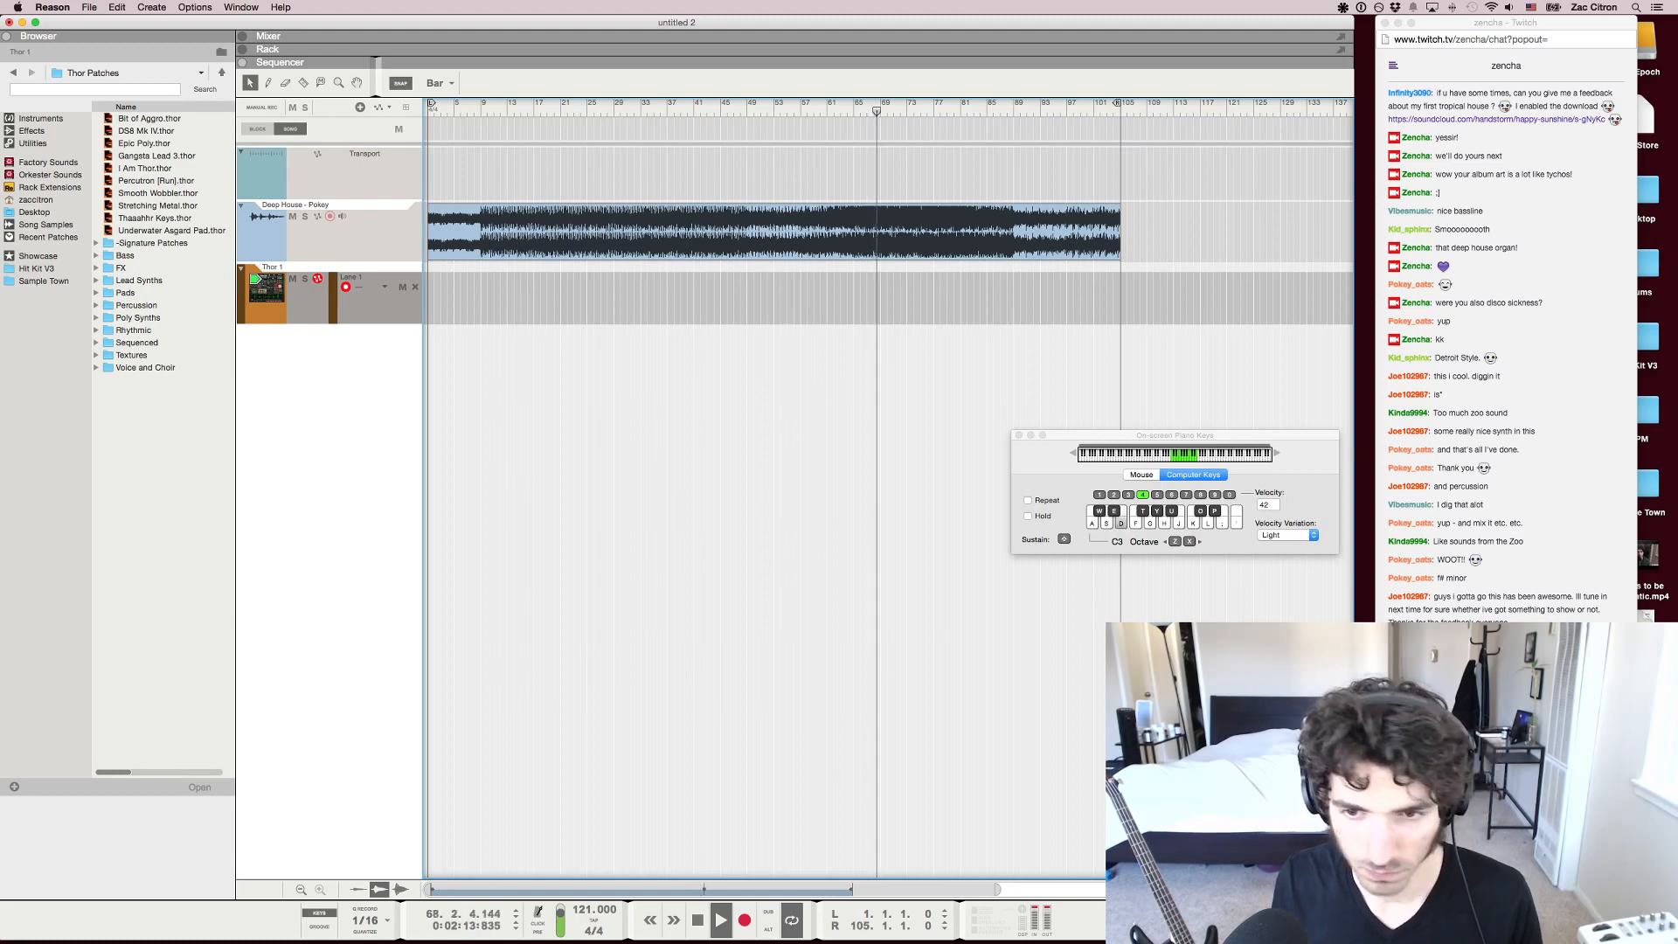
{"action": "key", "text": "g"}
{"action": "key", "text": "d"}
{"action": "key", "text": "g"}
{"action": "key", "text": "h"}
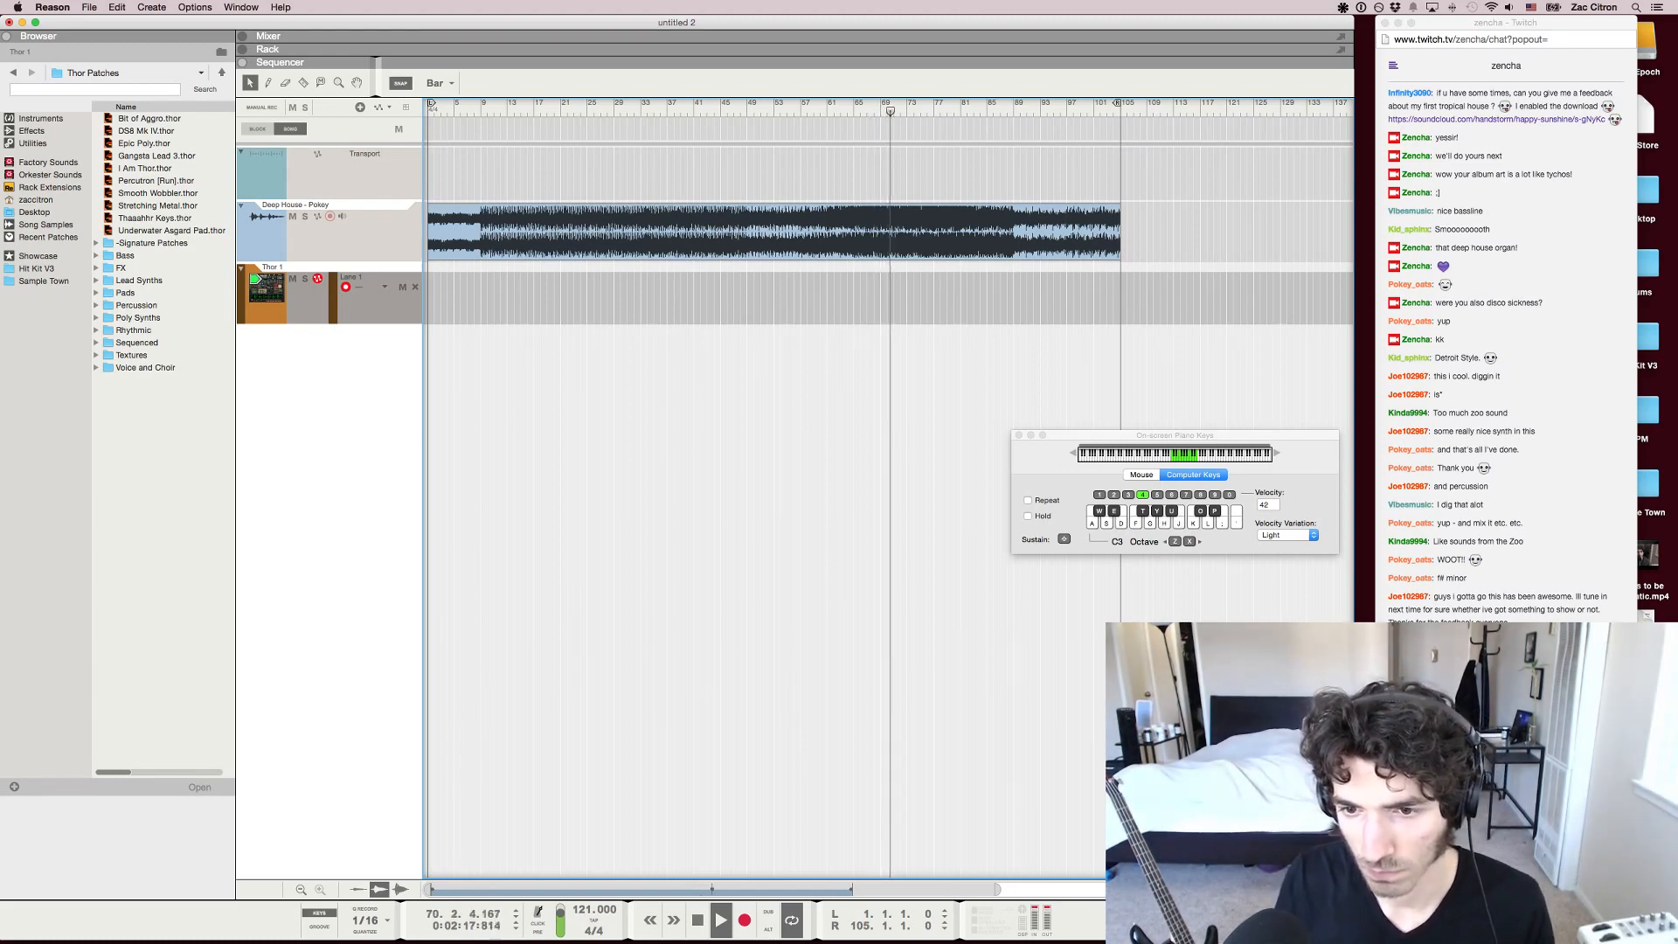
{"action": "key", "text": "j"}
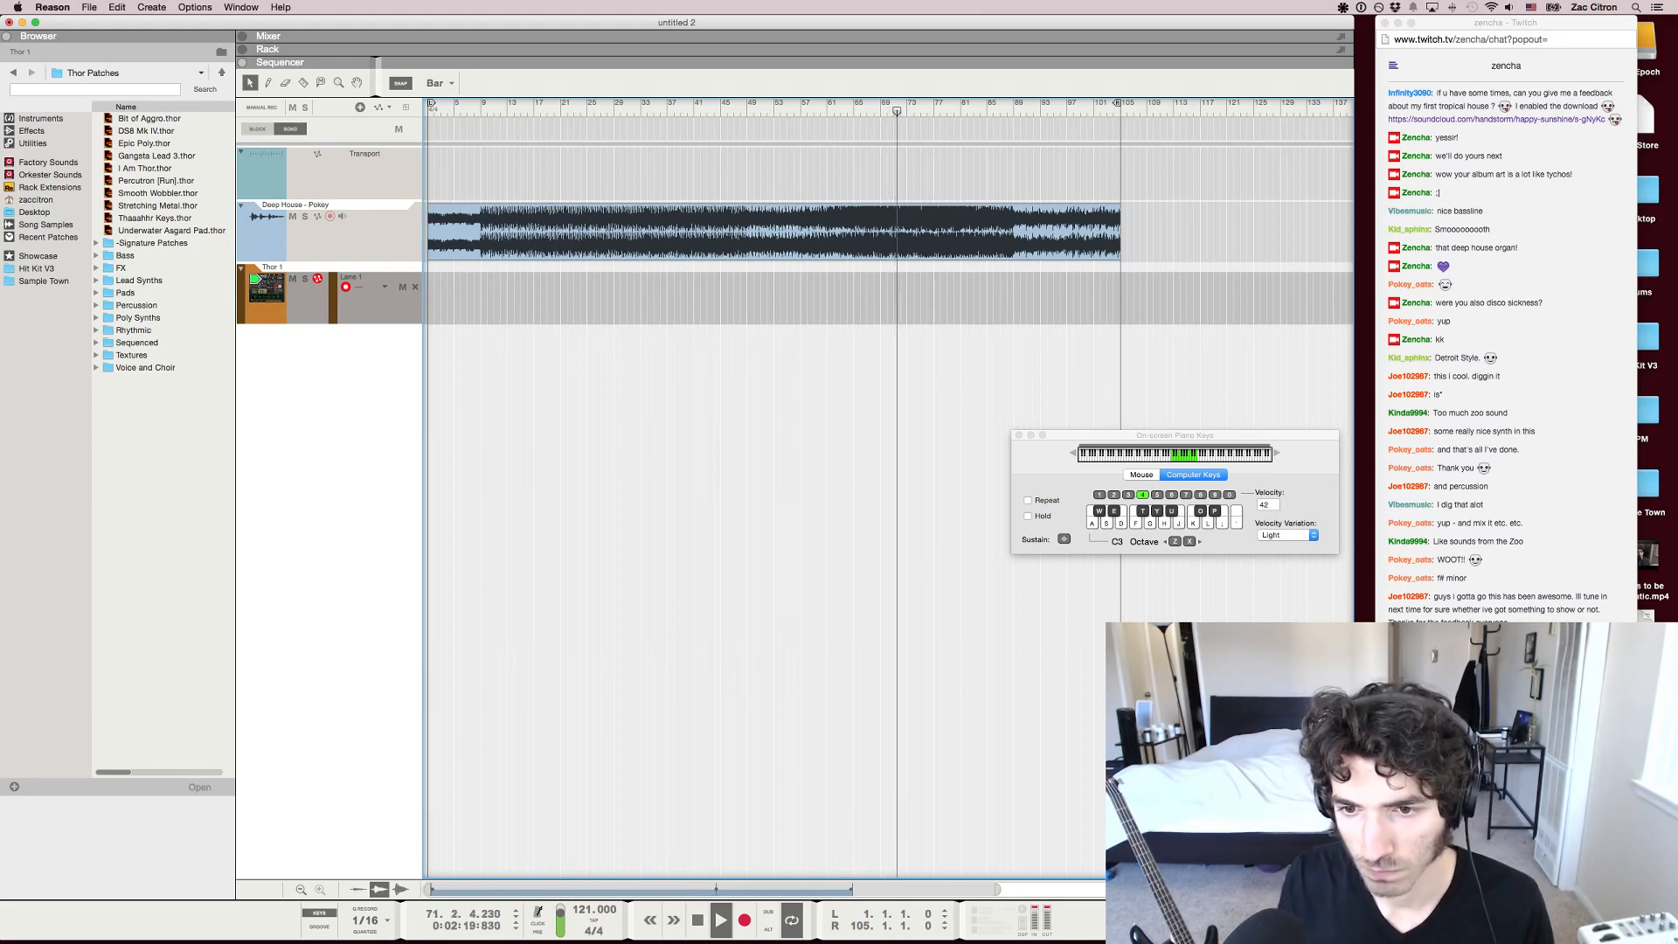
{"action": "key", "text": "j"}
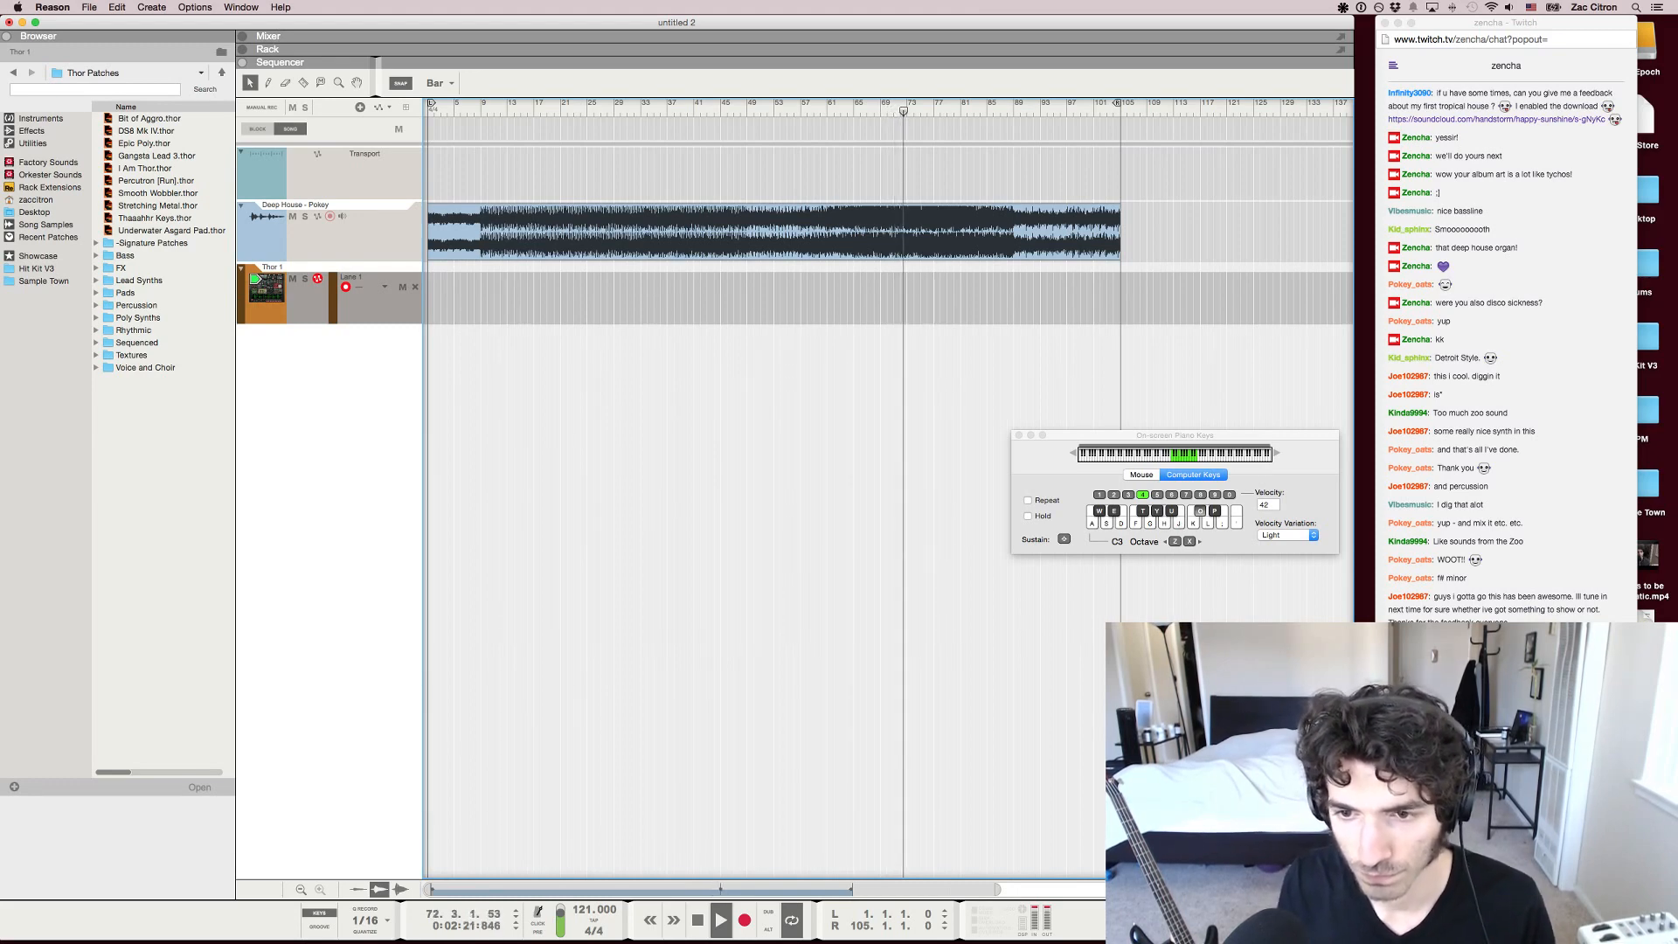
{"action": "key", "text": "j"}
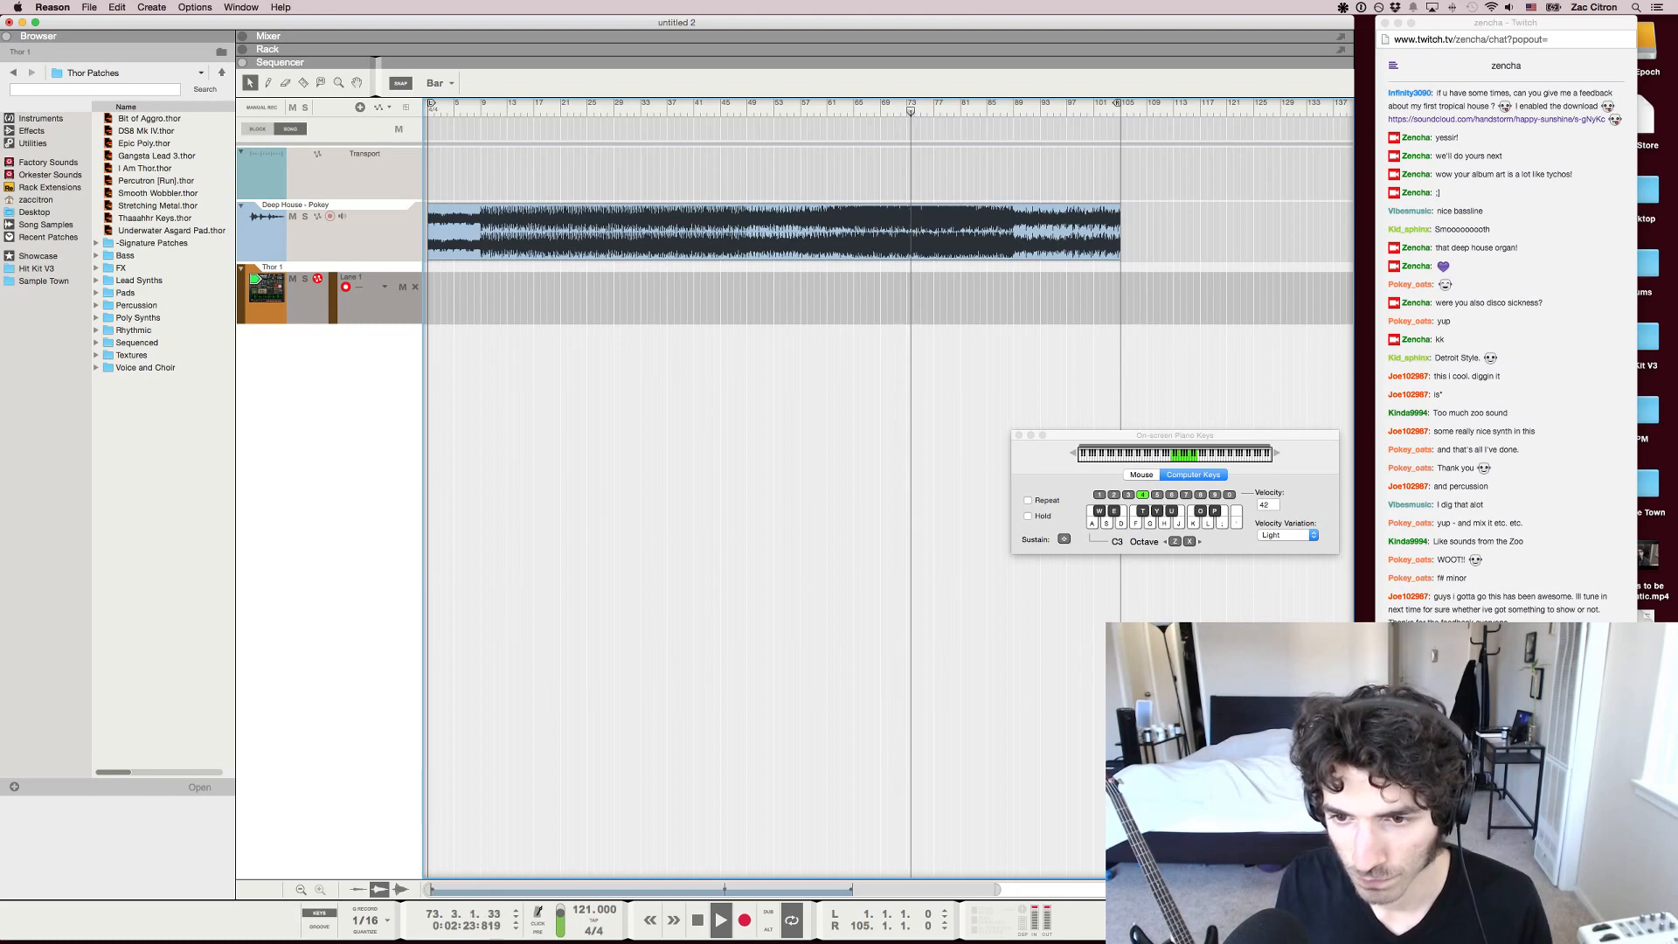
{"action": "key", "text": "j"}
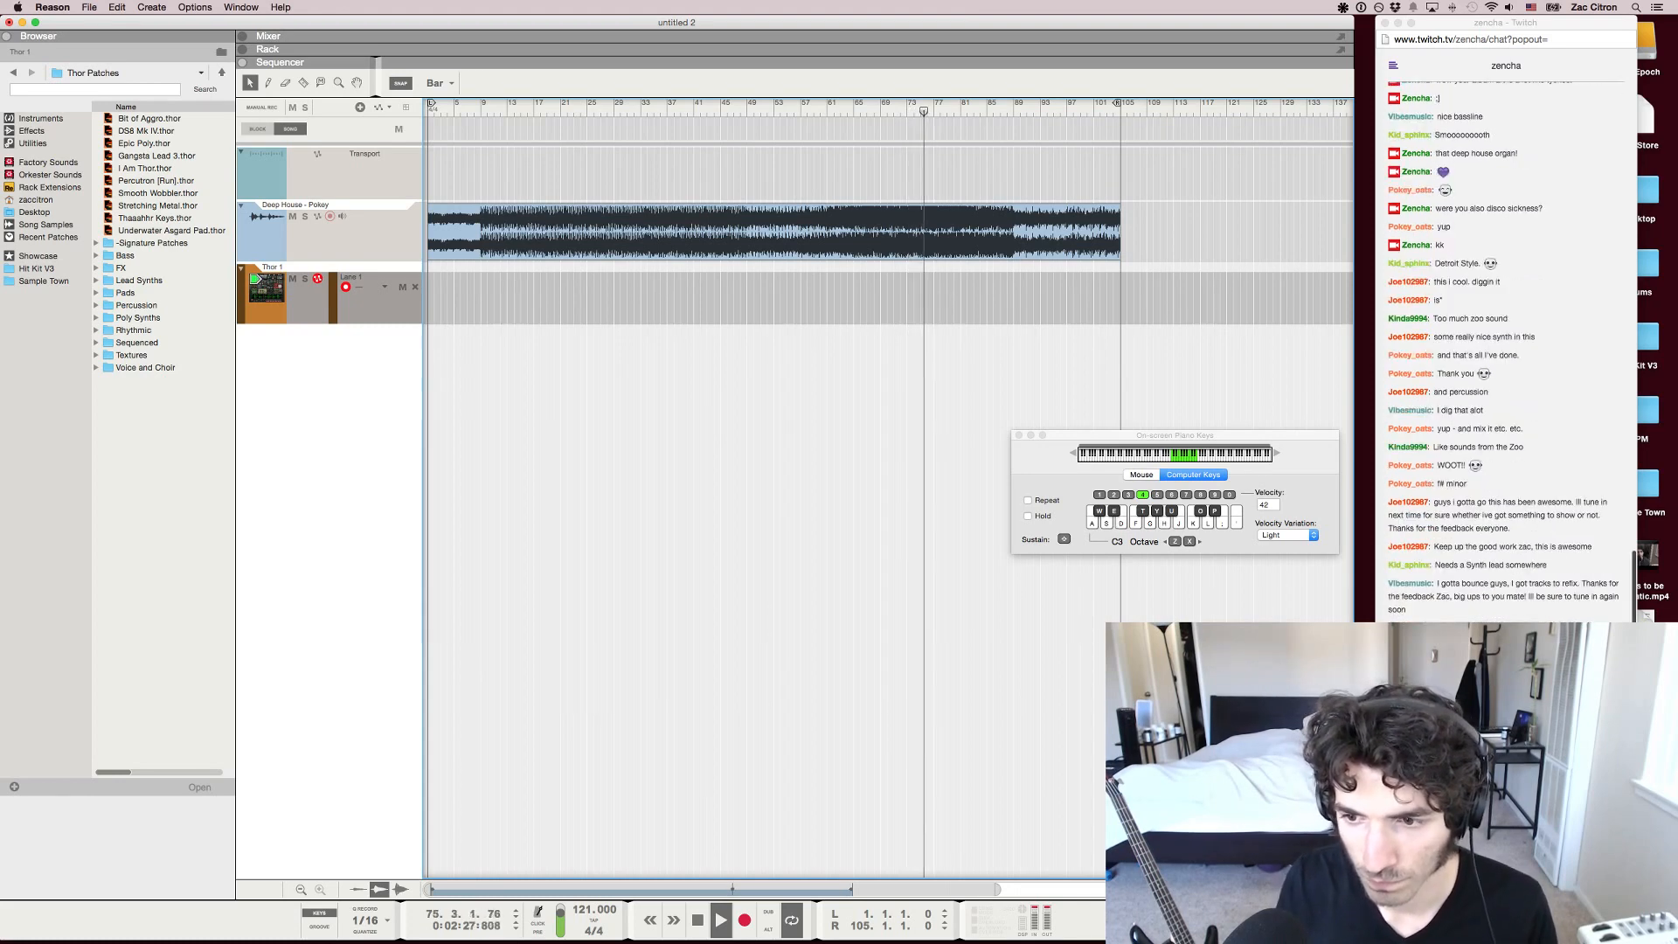
{"action": "key", "text": "o"}
{"action": "key", "text": "l"}
{"action": "key", "text": "d"}
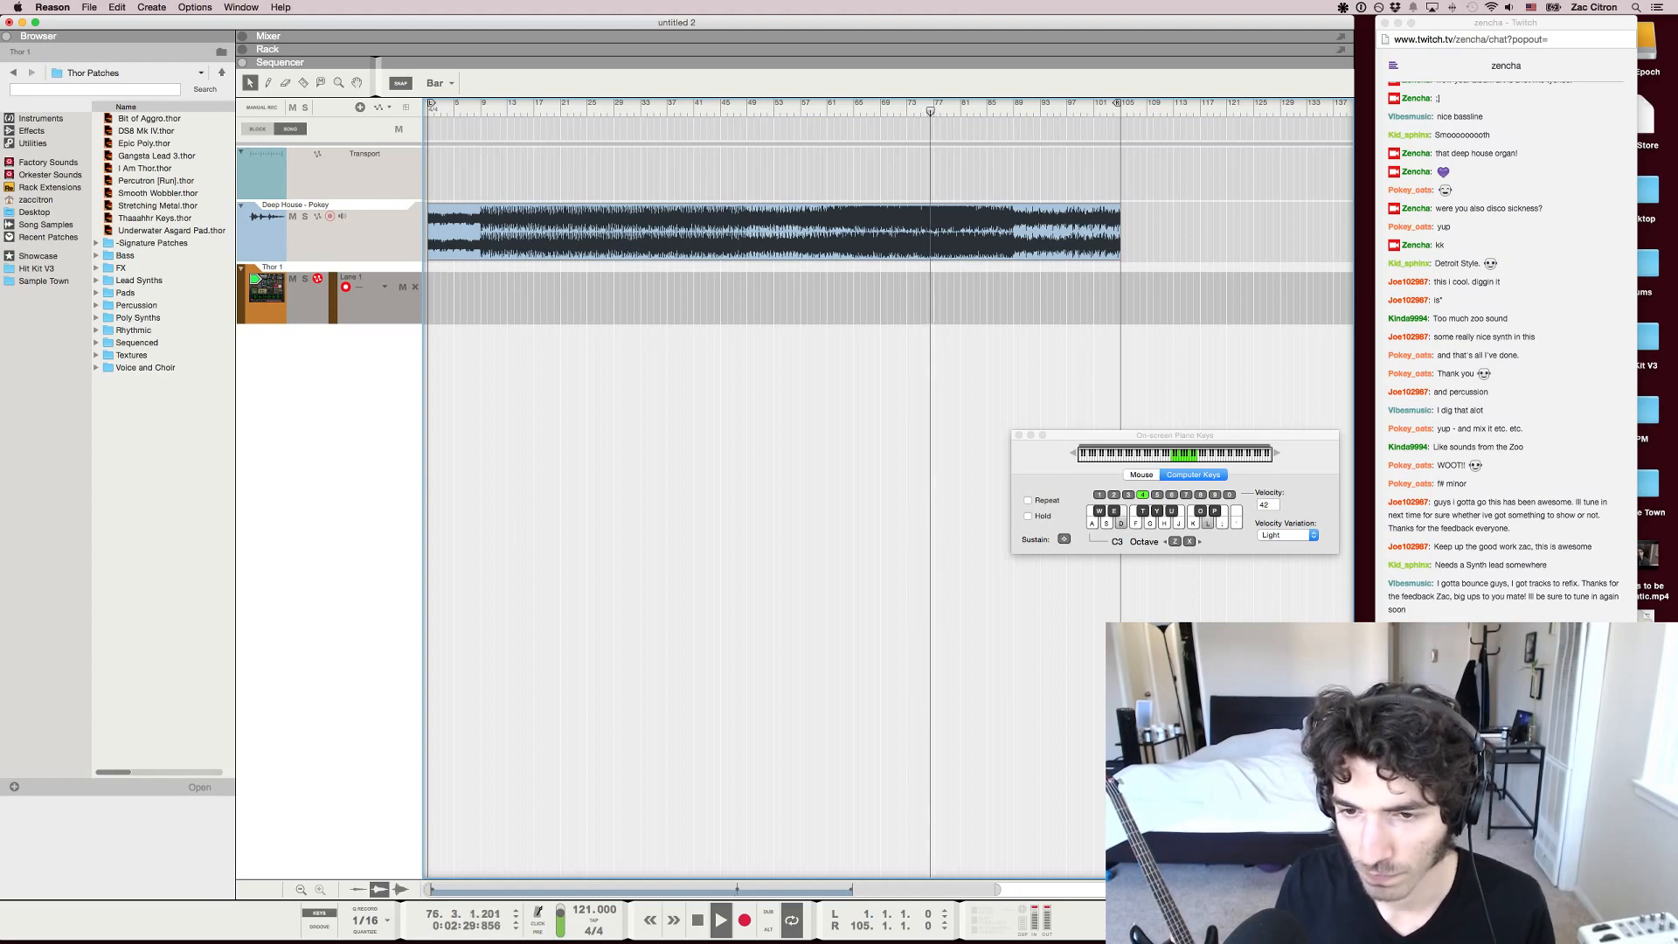
{"action": "key", "text": "j"}
{"action": "key", "text": "d"}
{"action": "key", "text": "t"}
{"action": "key", "text": "y"}
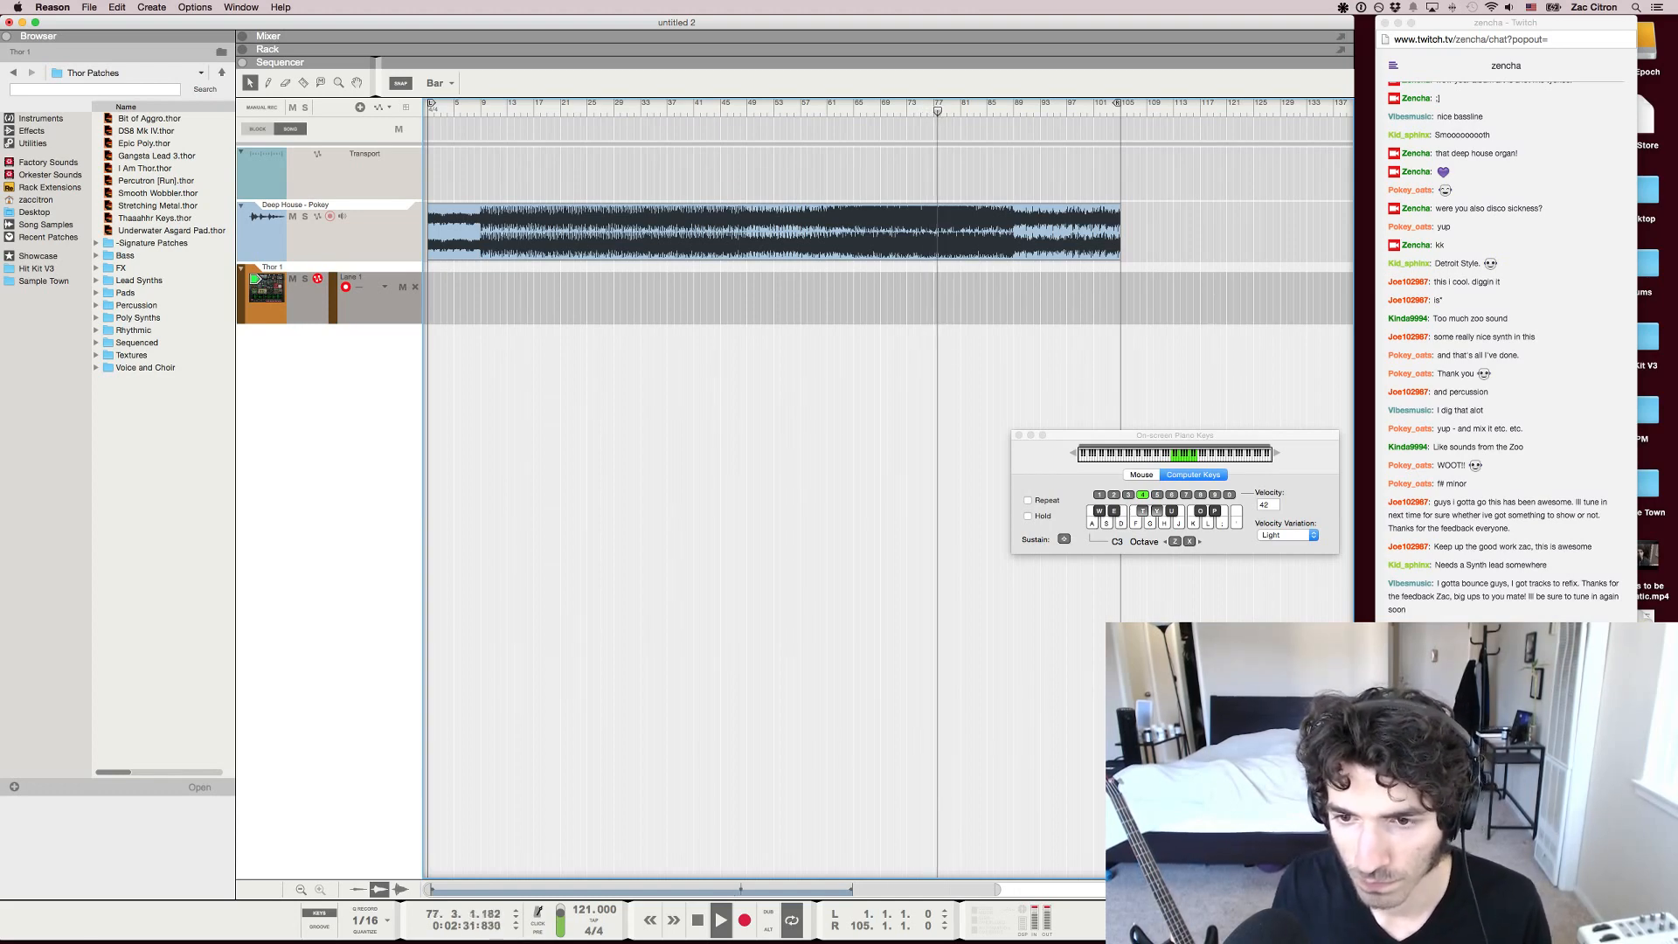
{"action": "key", "text": "j"}
{"action": "key", "text": "t"}
{"action": "key", "text": "t"}
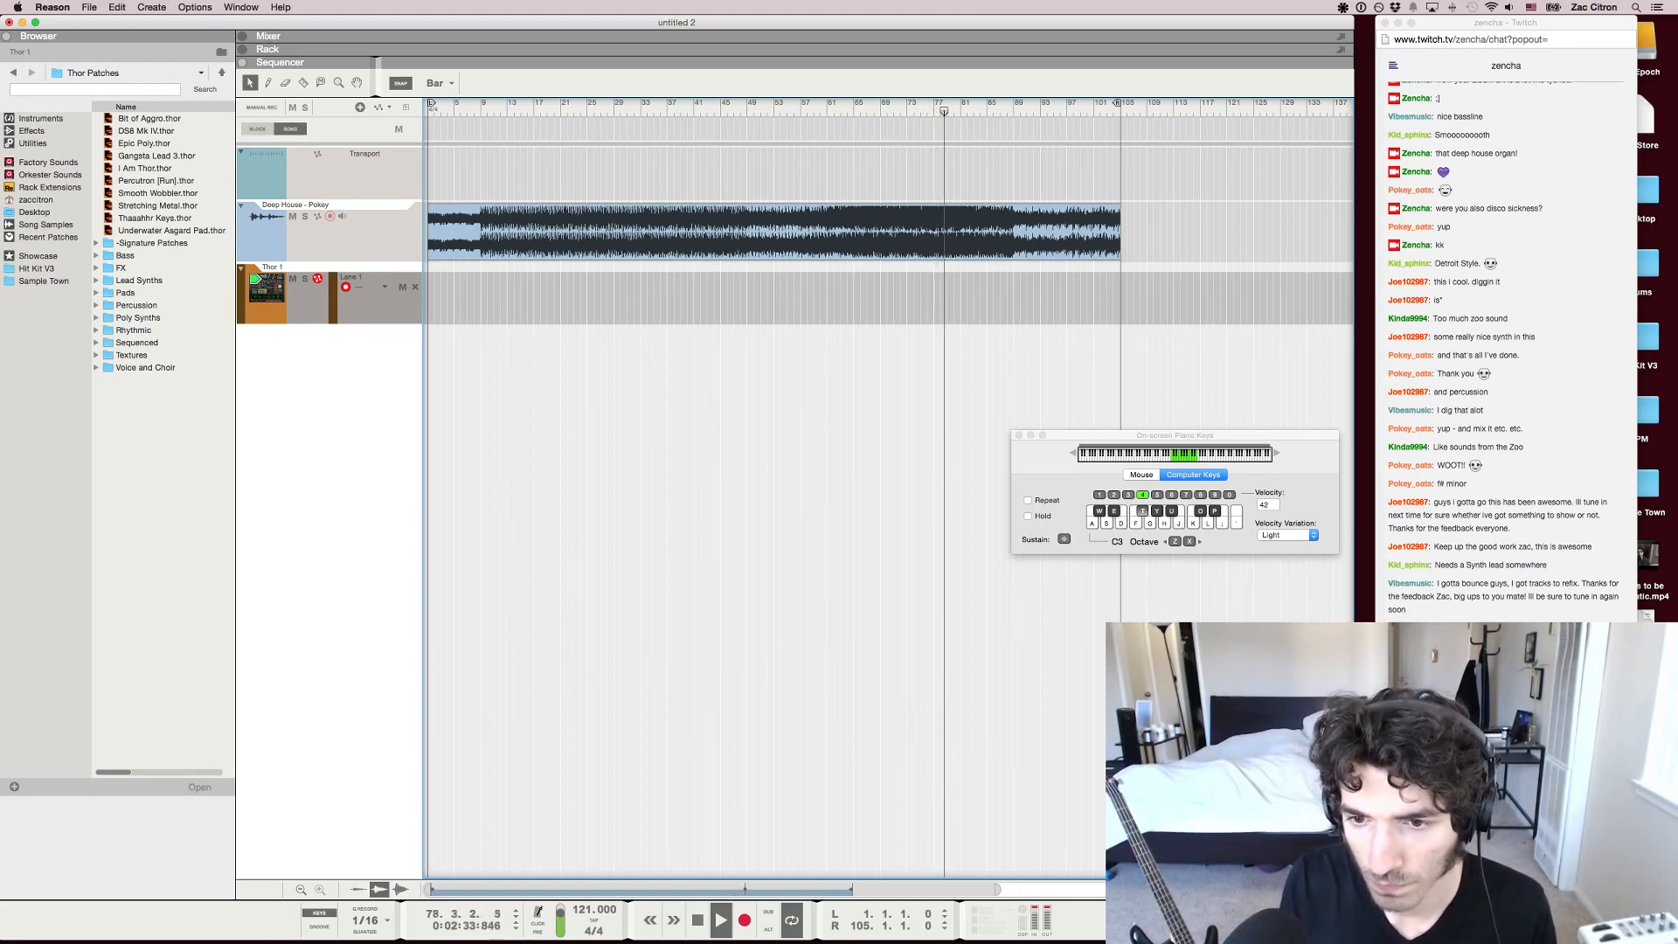
{"action": "key", "text": "j"}
{"action": "key", "text": "t"}
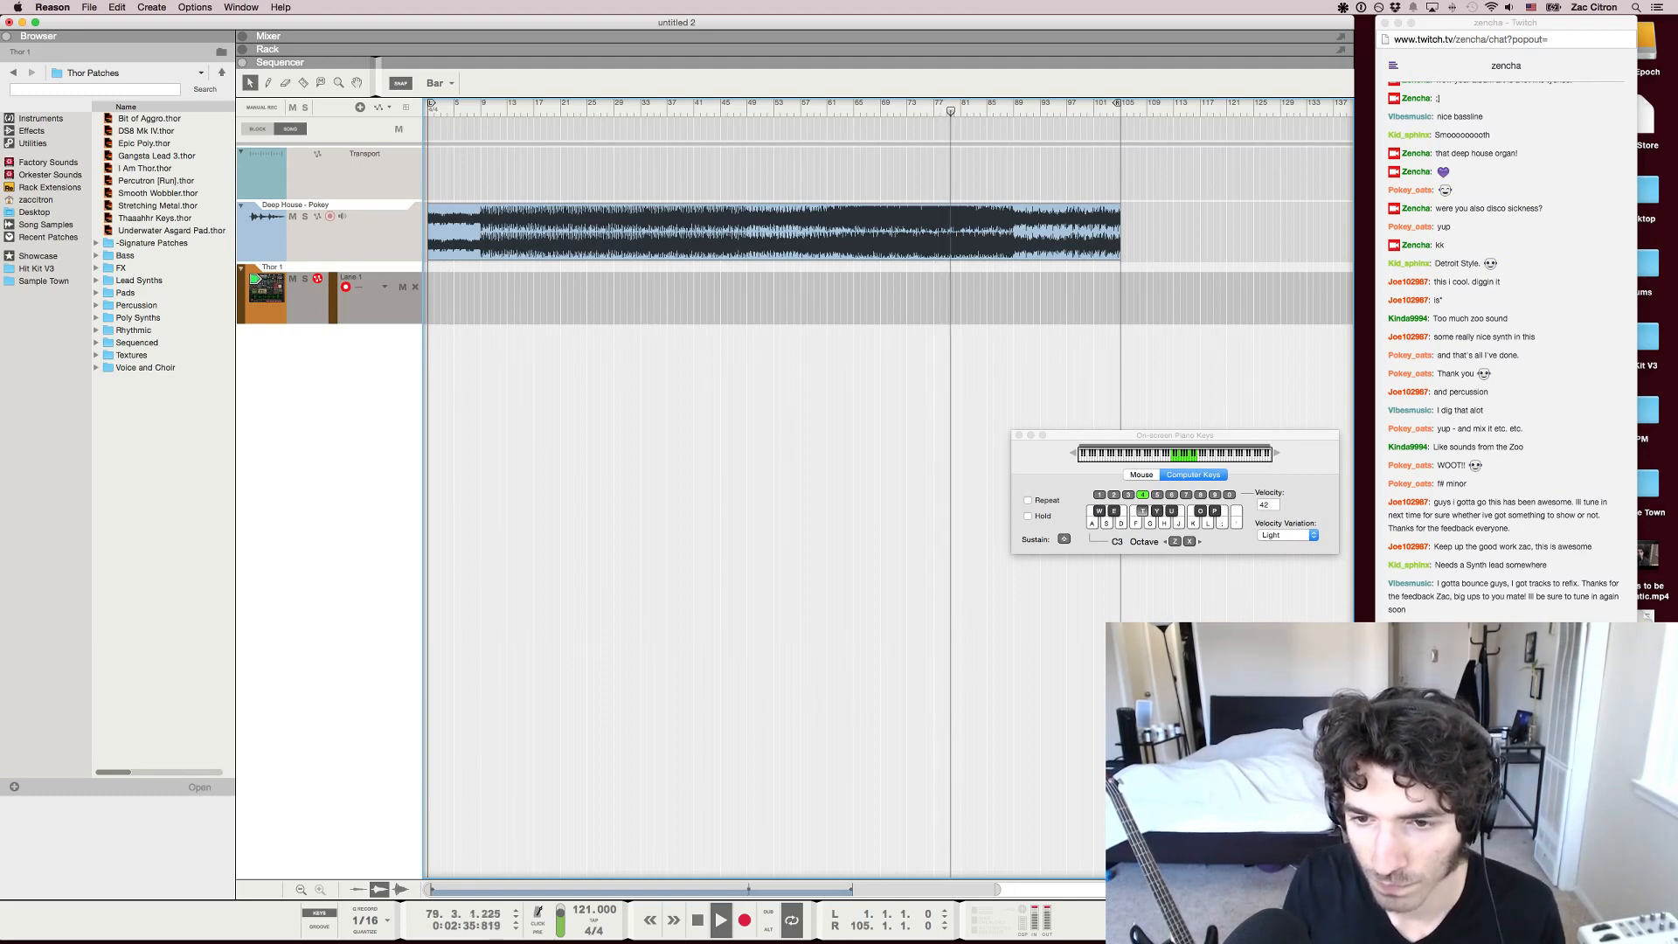
{"action": "key", "text": "j"}
{"action": "key", "text": "j"}
{"action": "key", "text": "o"}
{"action": "key", "text": "j"}
{"action": "key", "text": "l"}
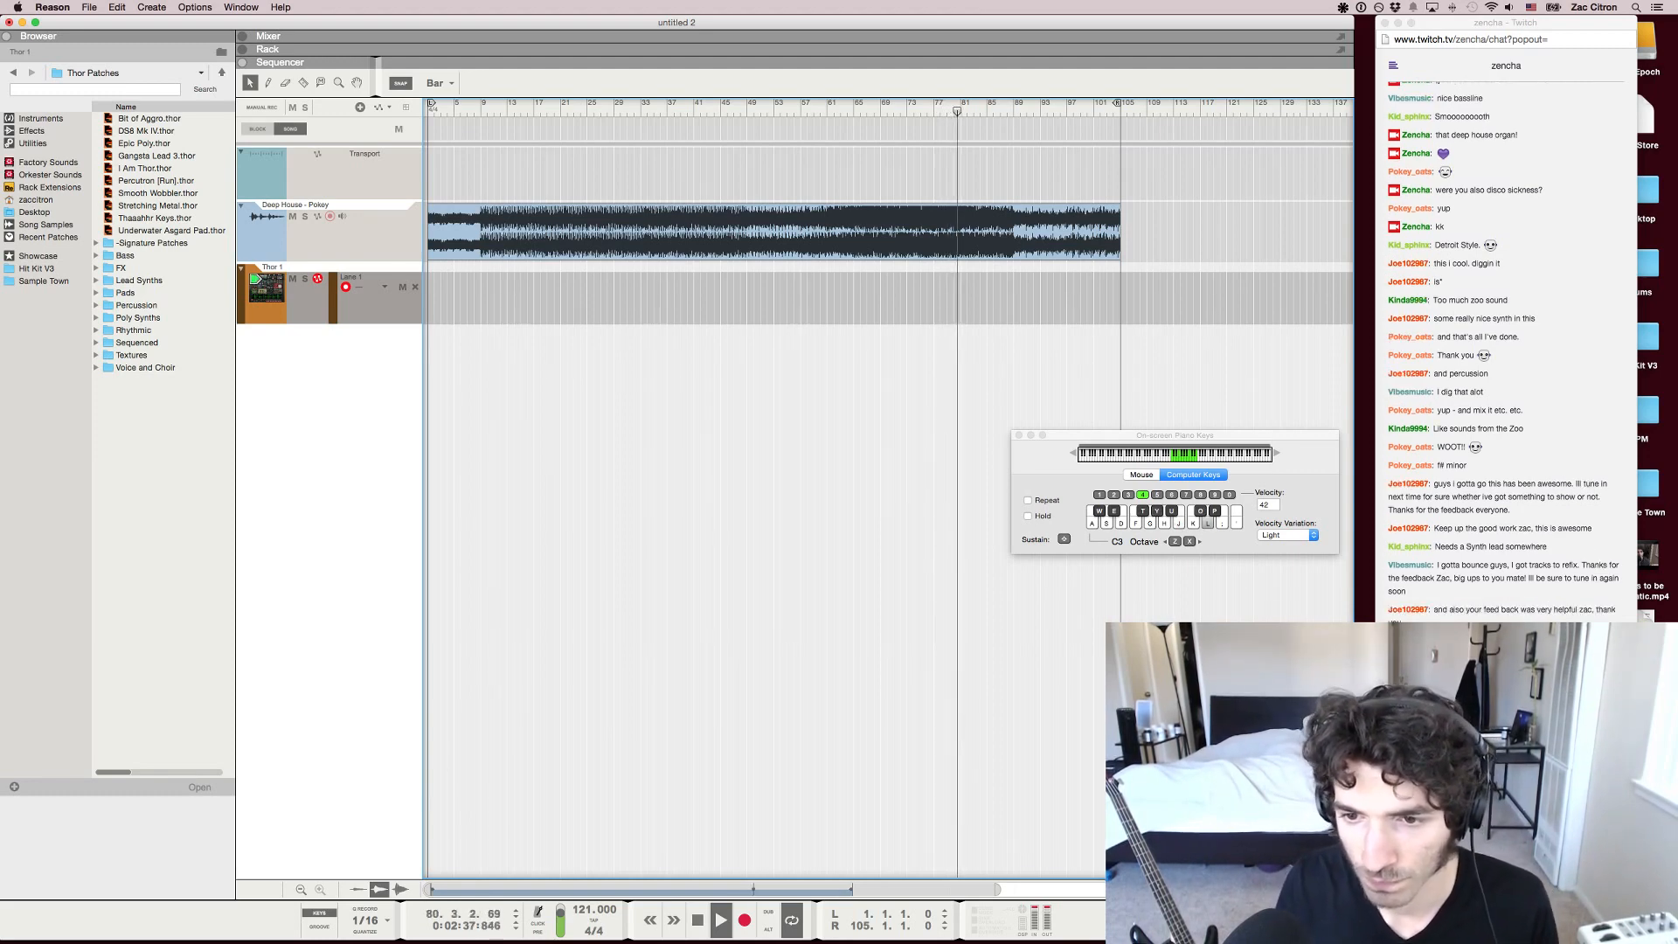
{"action": "key", "text": "o"}
{"action": "key", "text": "j"}
{"action": "key", "text": "t"}
{"action": "key", "text": "space"}
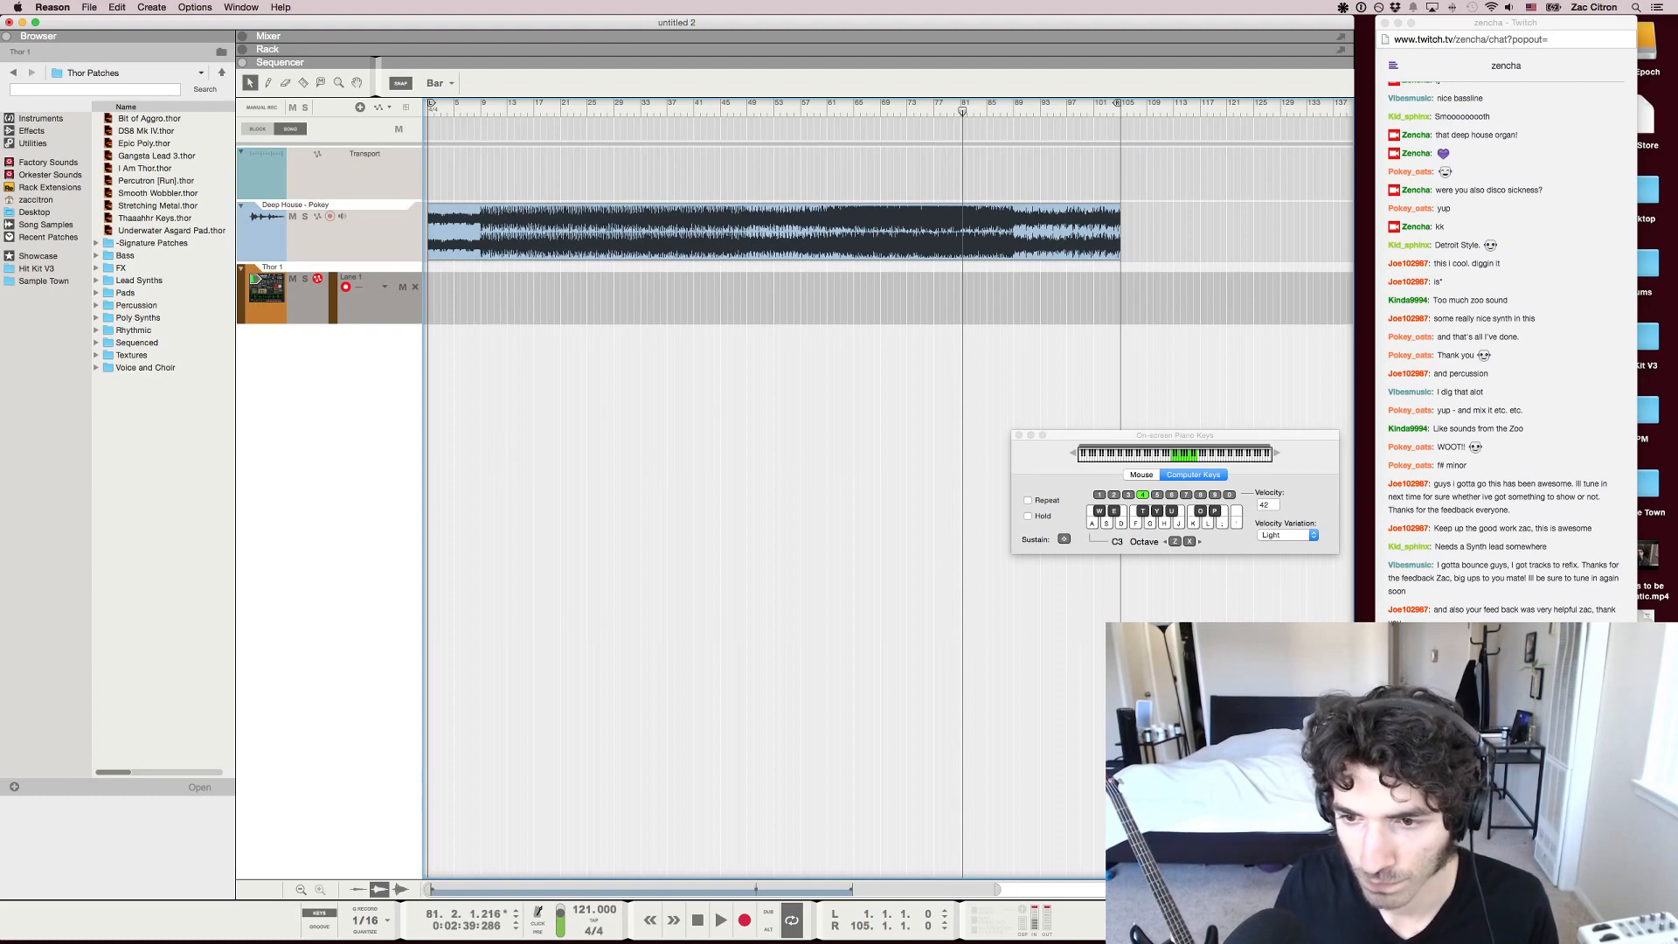
Visit the Twitch chat in Chrome, fit the whole track in the sequencer view, and return to Reason with the on-screen piano keys hidden
{"action": "left_click", "coordinate": [1496, 874]}
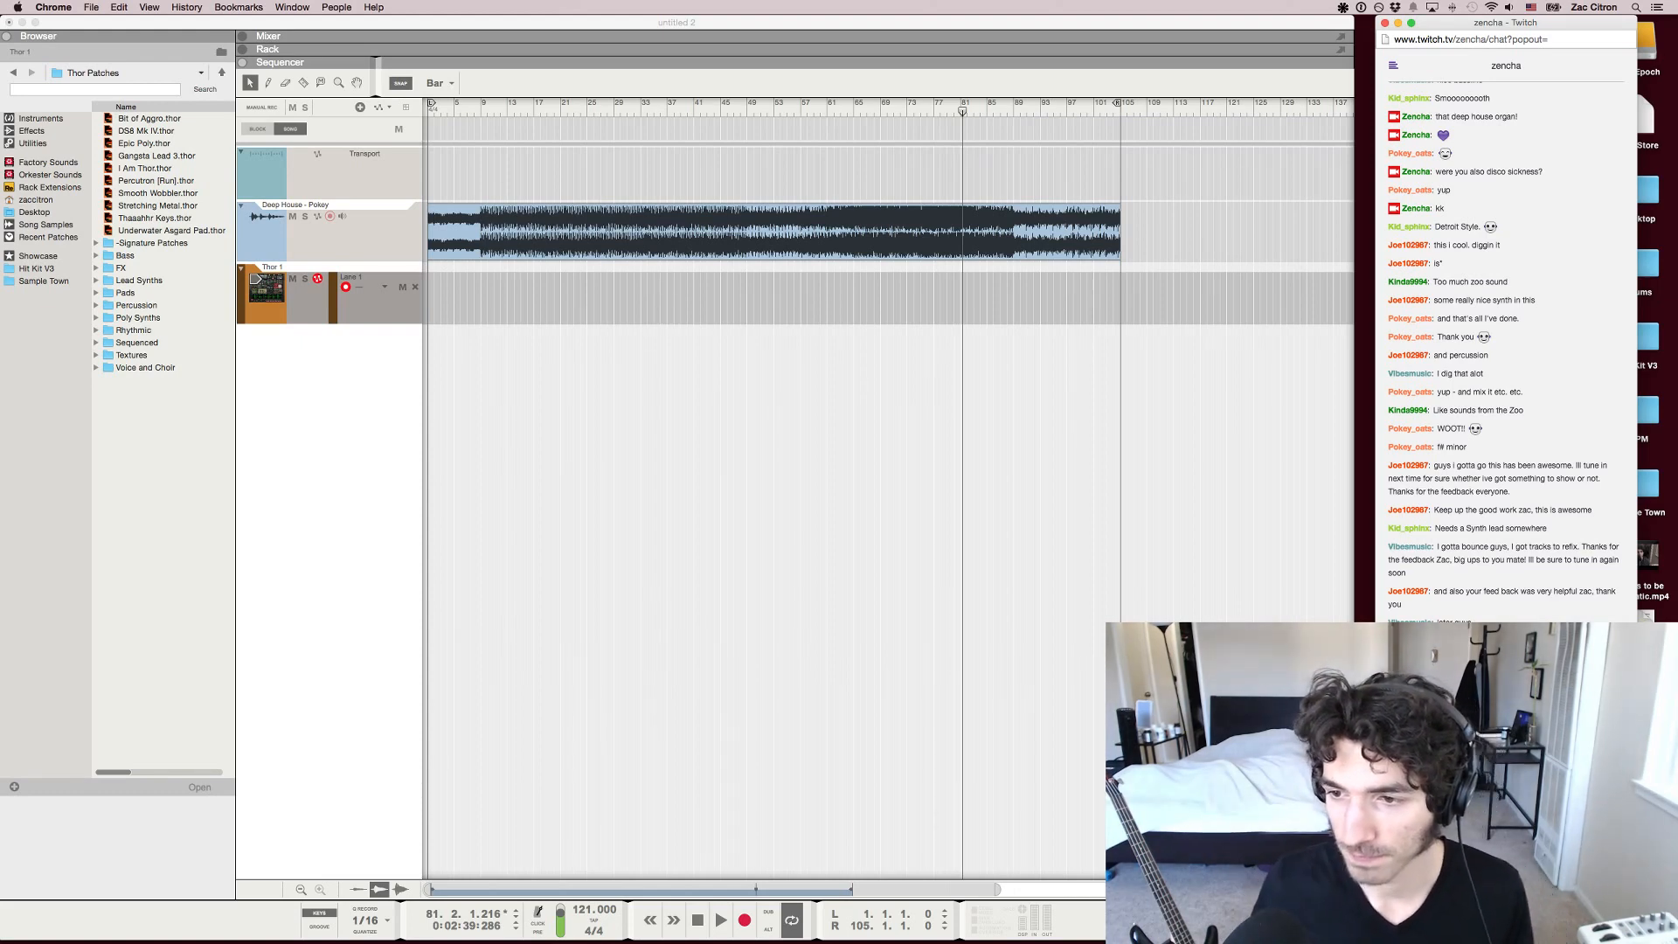
{"action": "scroll", "coordinate": [926, 488], "scroll_direction": "up", "scroll_amount": 6}
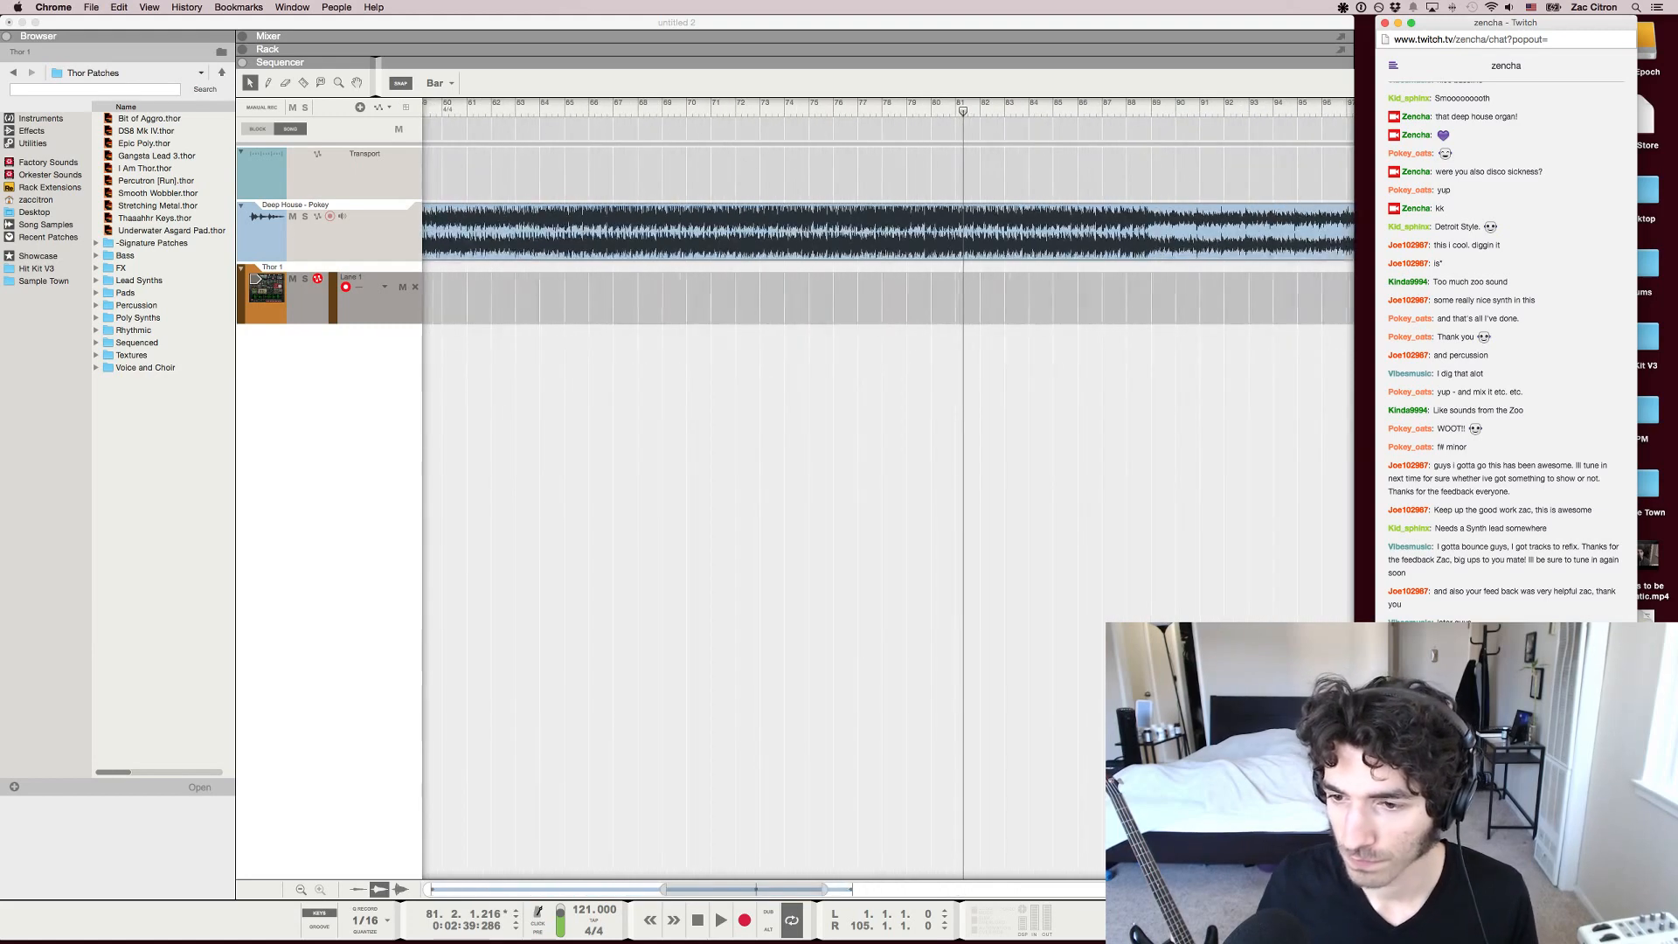
{"action": "scroll", "coordinate": [927, 488], "scroll_direction": "down", "scroll_amount": 2}
{"action": "scroll", "coordinate": [887, 490], "scroll_direction": "down", "scroll_amount": 8}
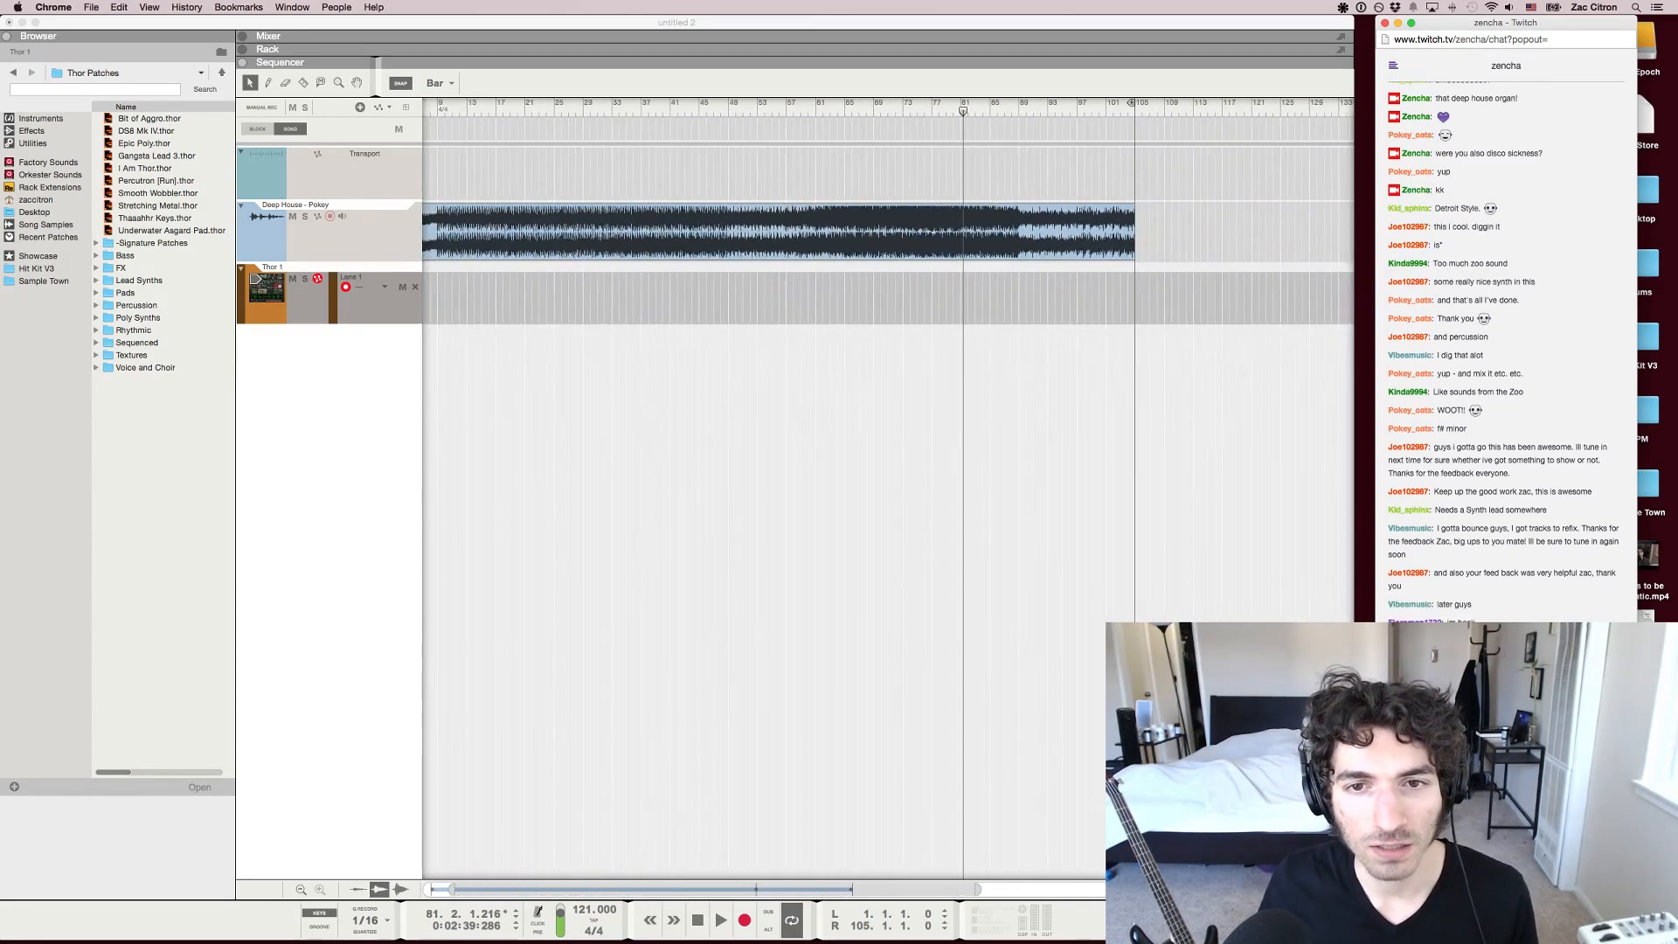
{"action": "scroll", "coordinate": [887, 489], "scroll_direction": "down", "scroll_amount": 2}
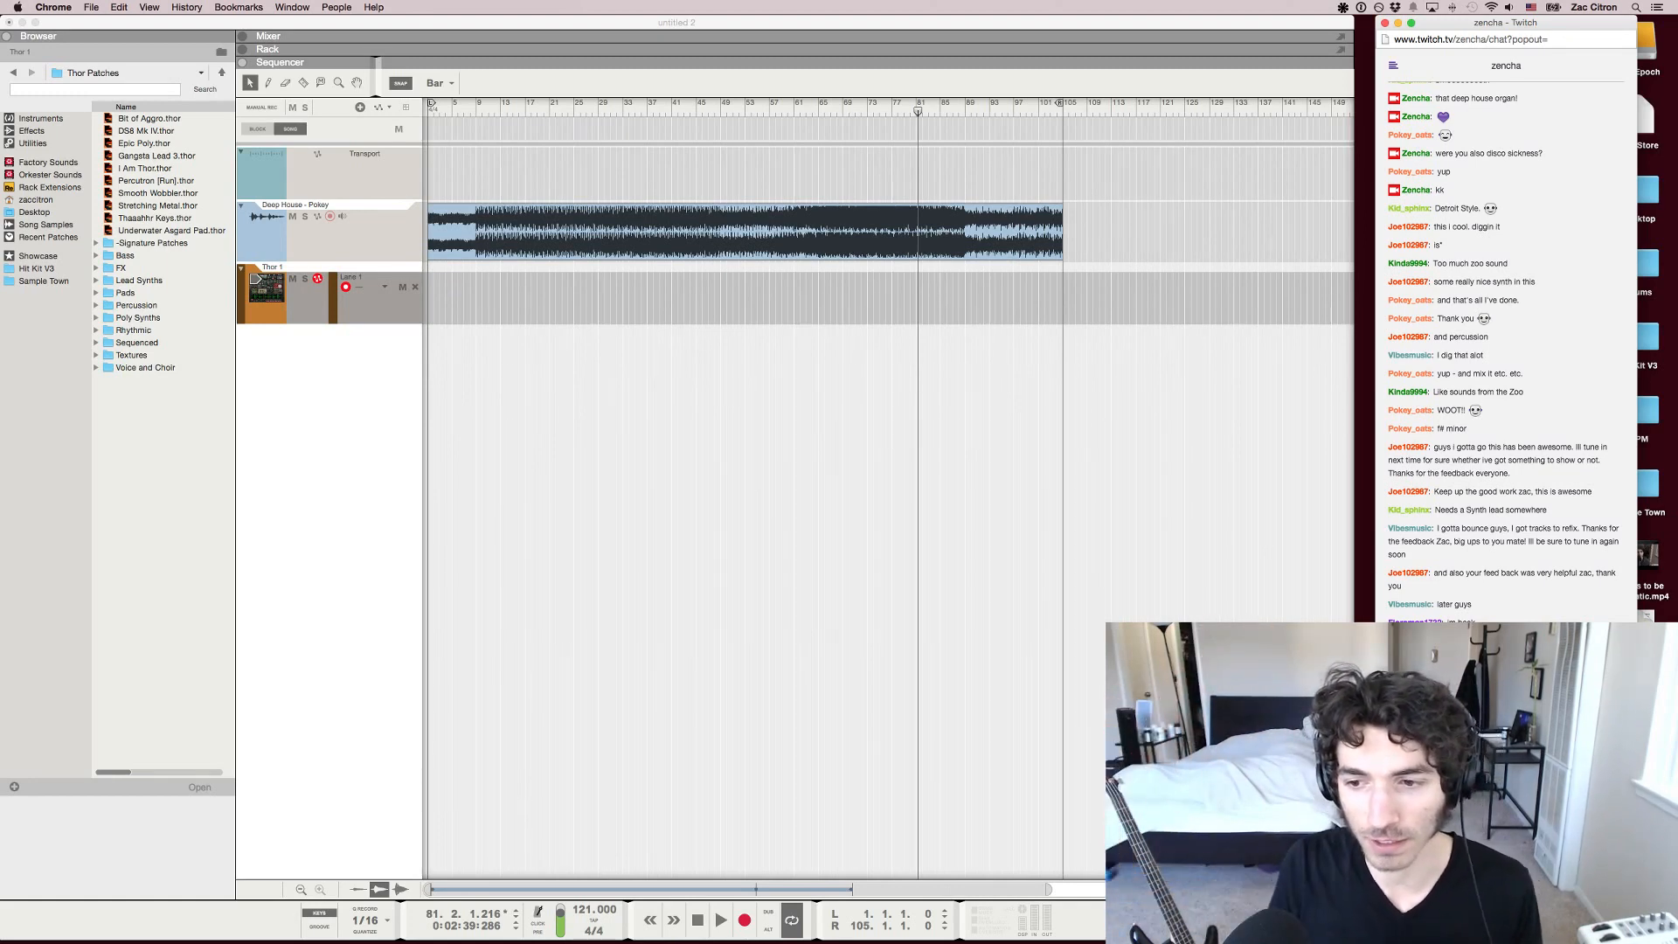
{"action": "key", "text": "super+Tab"}
{"action": "key", "text": "F4"}
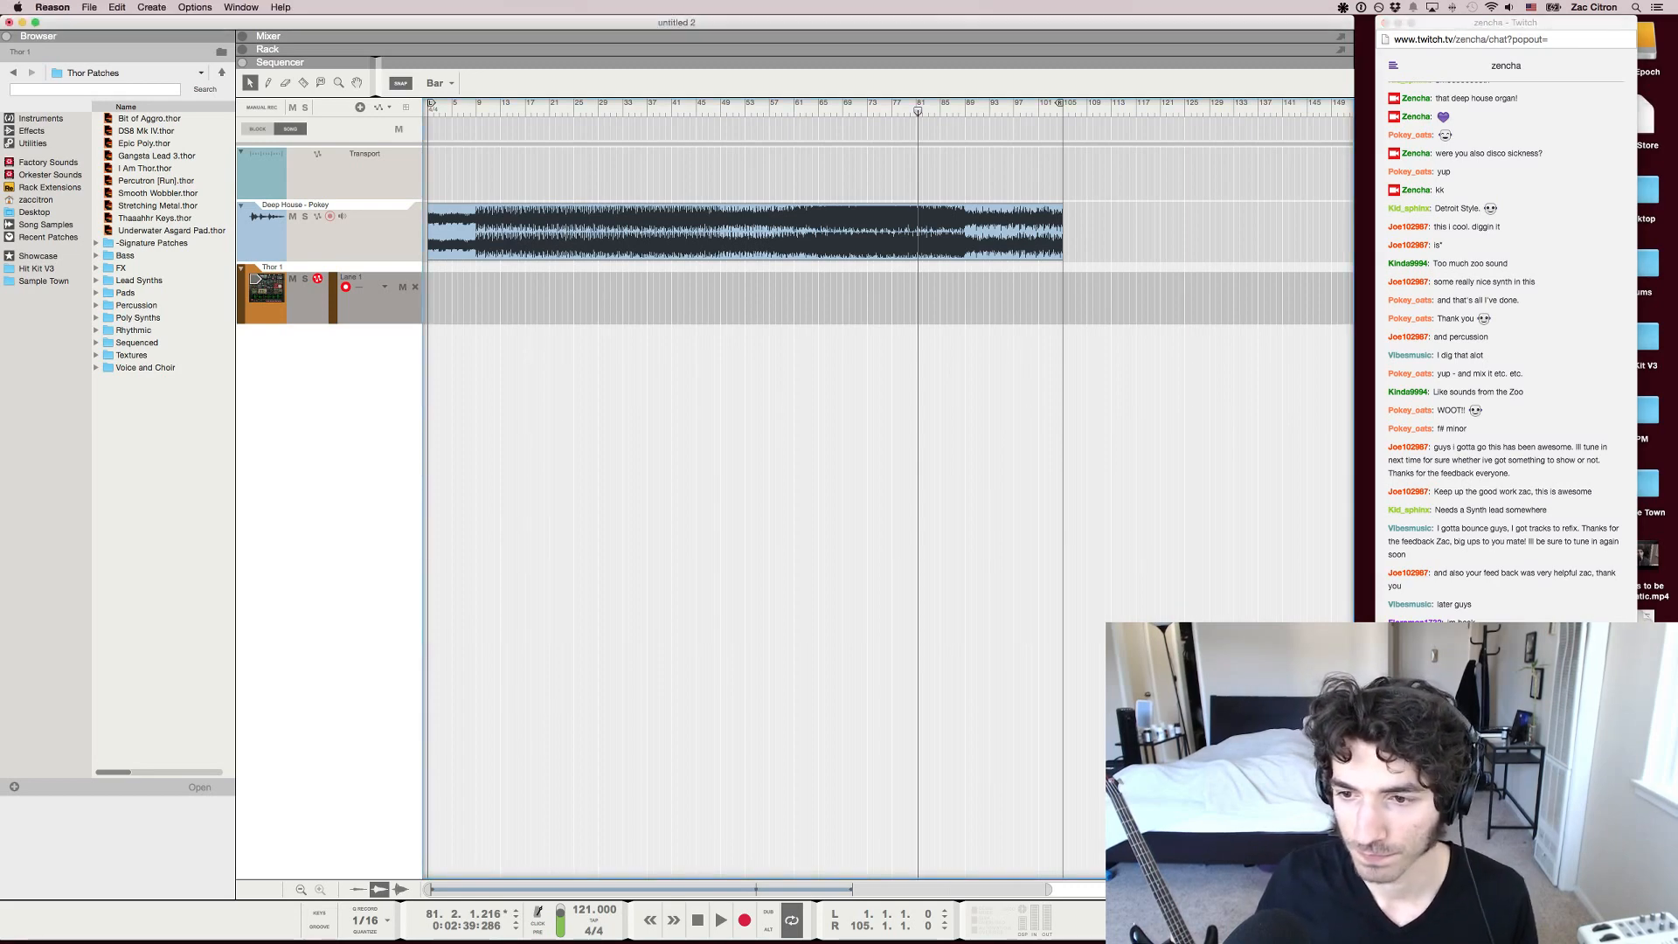
Move the song position to bar 59 to review that section, then to about bar 100 near the track's end
{"action": "left_click_drag", "start_coordinate": [918, 111], "coordinate": [782, 111]}
{"action": "key", "text": "space"}
{"action": "left_click", "coordinate": [715, 111]}
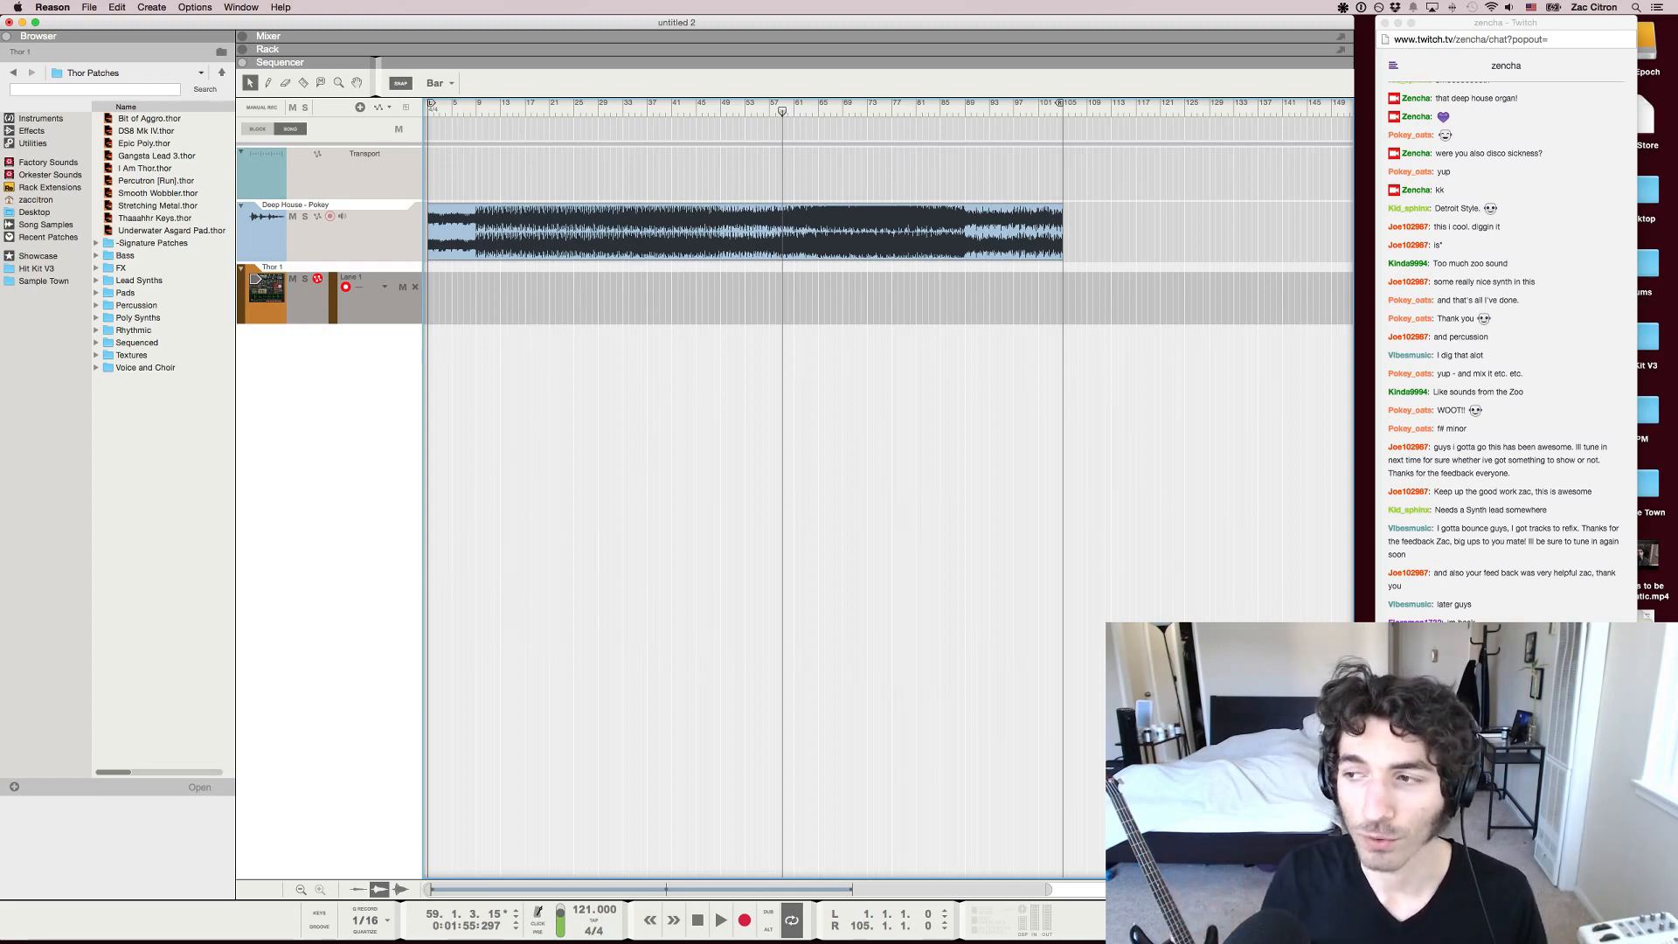
{"action": "left_click_drag", "start_coordinate": [782, 111], "coordinate": [1032, 111]}
{"action": "key", "text": "space"}
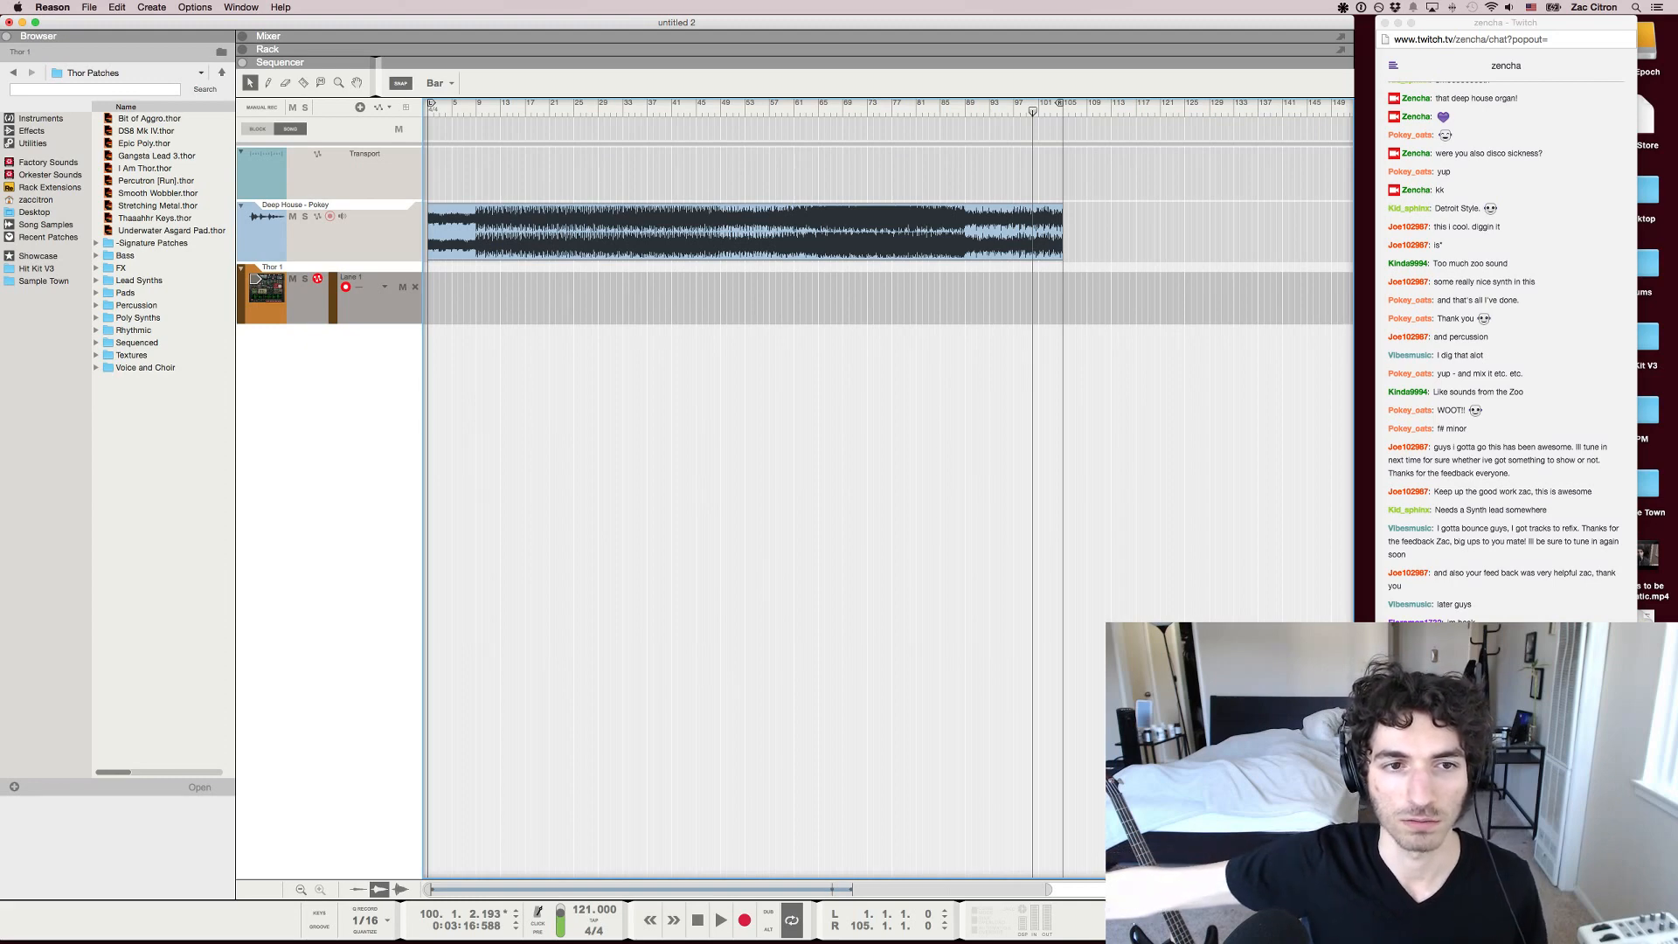
Place the song position at bar 61, where the track's louder section begins
{"action": "key", "text": "g"}
{"action": "key", "text": "h"}
{"action": "key", "text": "h"}
{"action": "scroll", "coordinate": [888, 525], "scroll_direction": "left", "scroll_amount": 5}
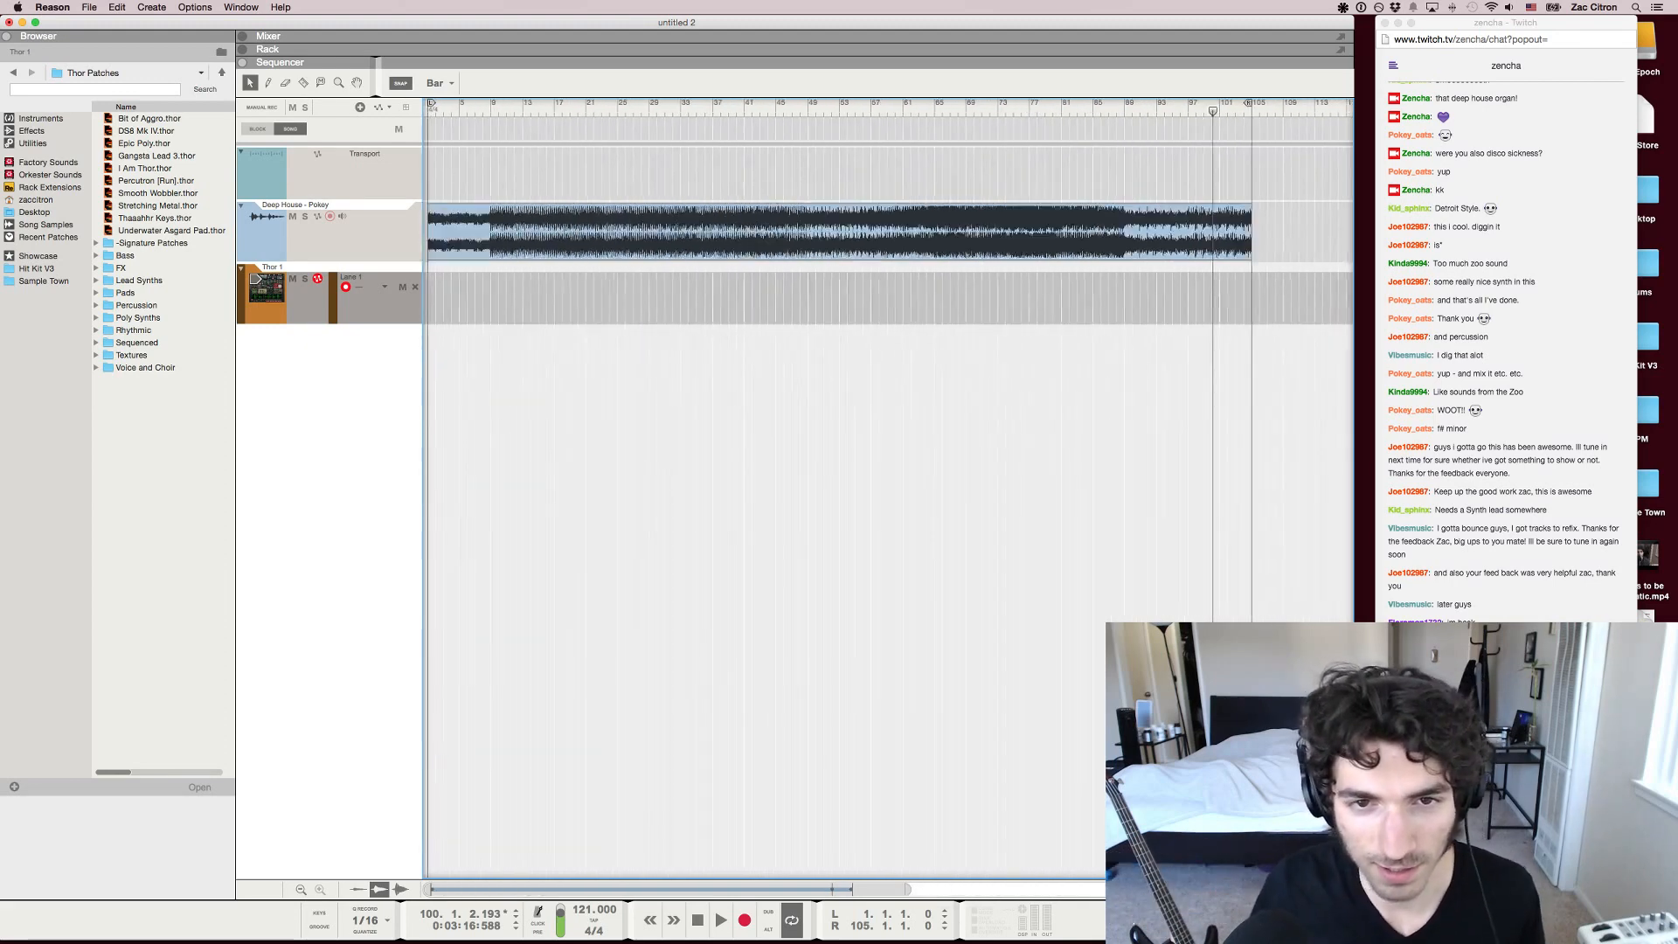
{"action": "key", "text": "g"}
{"action": "left_click_drag", "start_coordinate": [814, 107], "coordinate": [827, 107]}
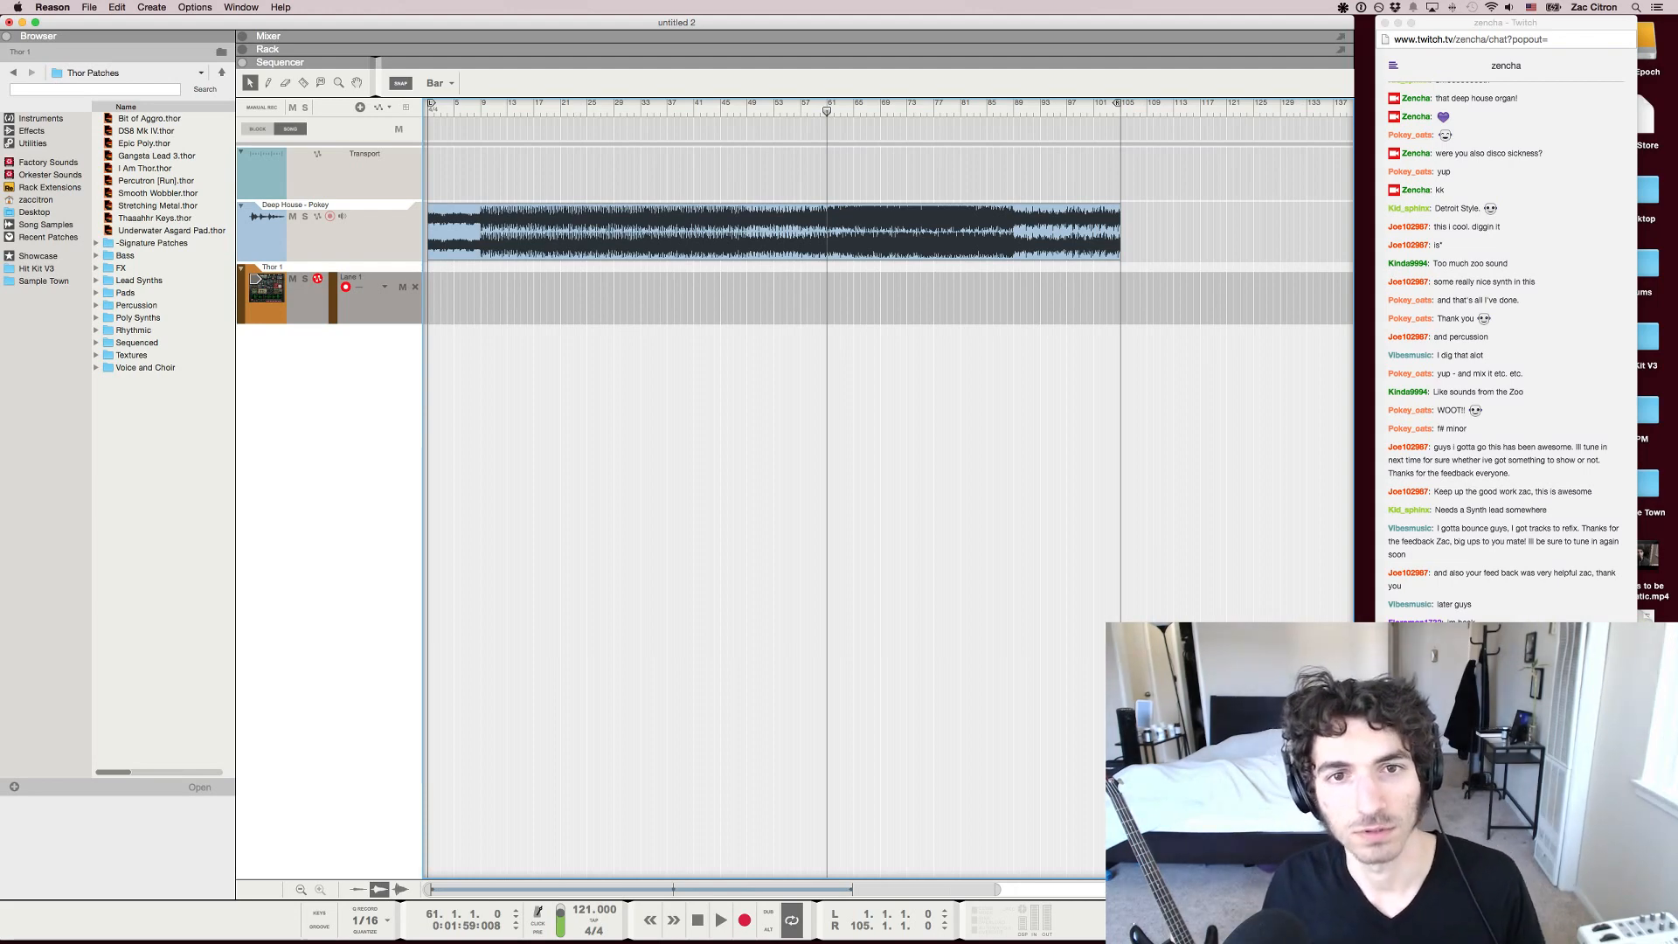
Move the song position to bar 73 and play the track briefly from there
{"action": "left_click_drag", "start_coordinate": [827, 108], "coordinate": [908, 109]}
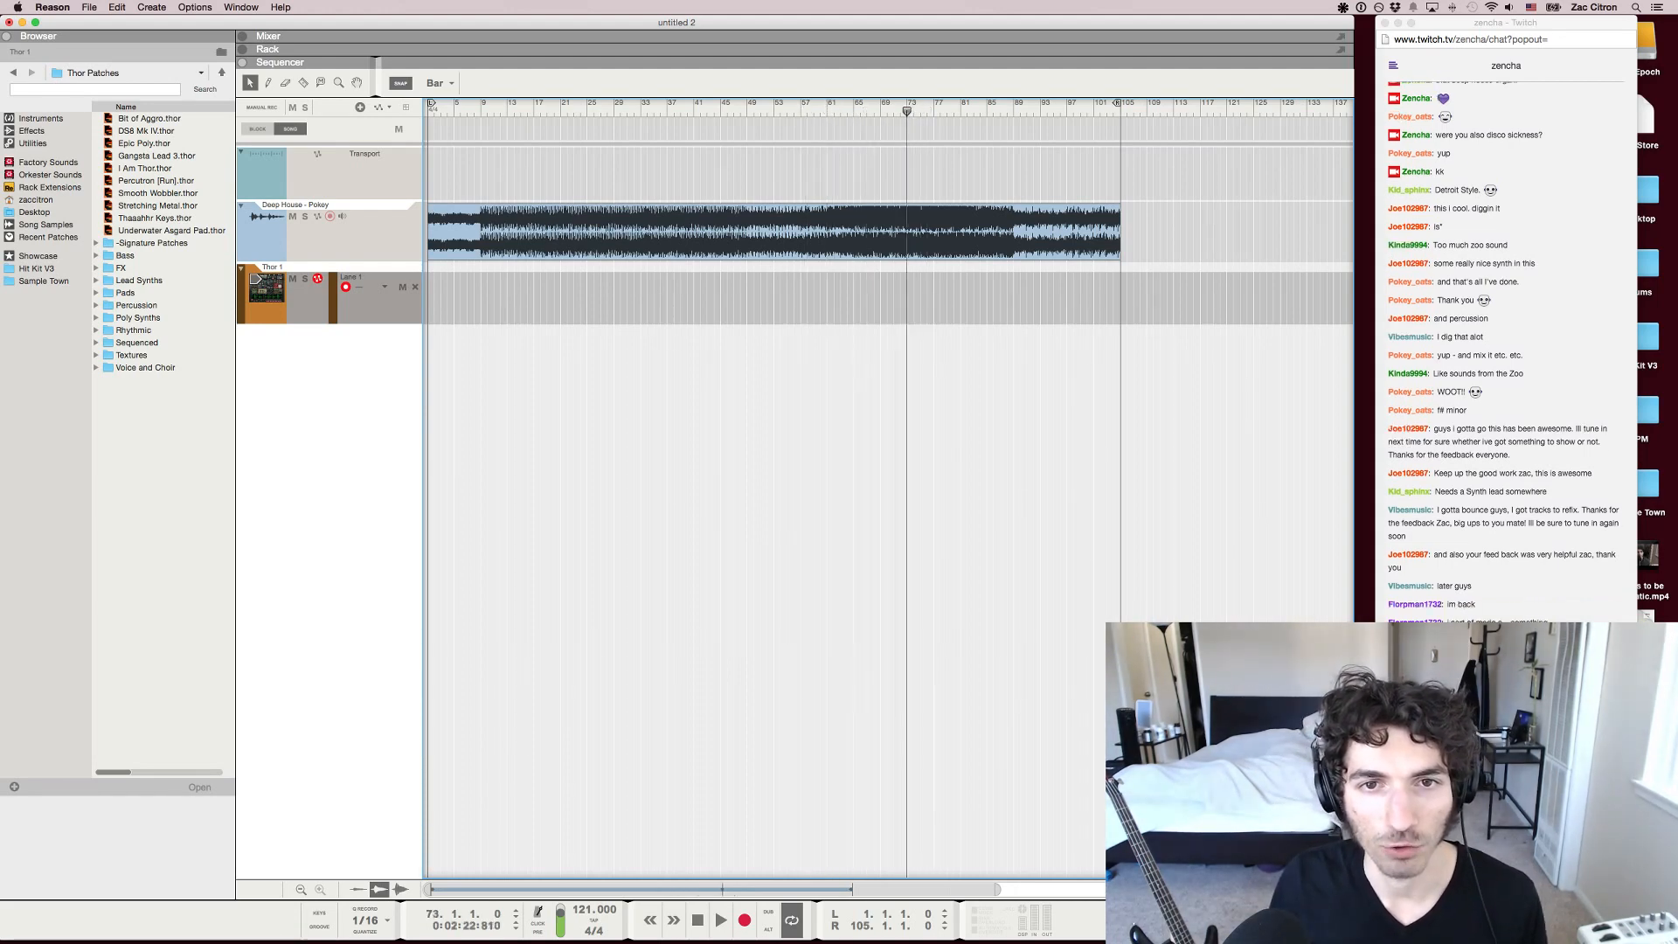
{"action": "key", "text": "space"}
{"action": "key", "text": "space"}
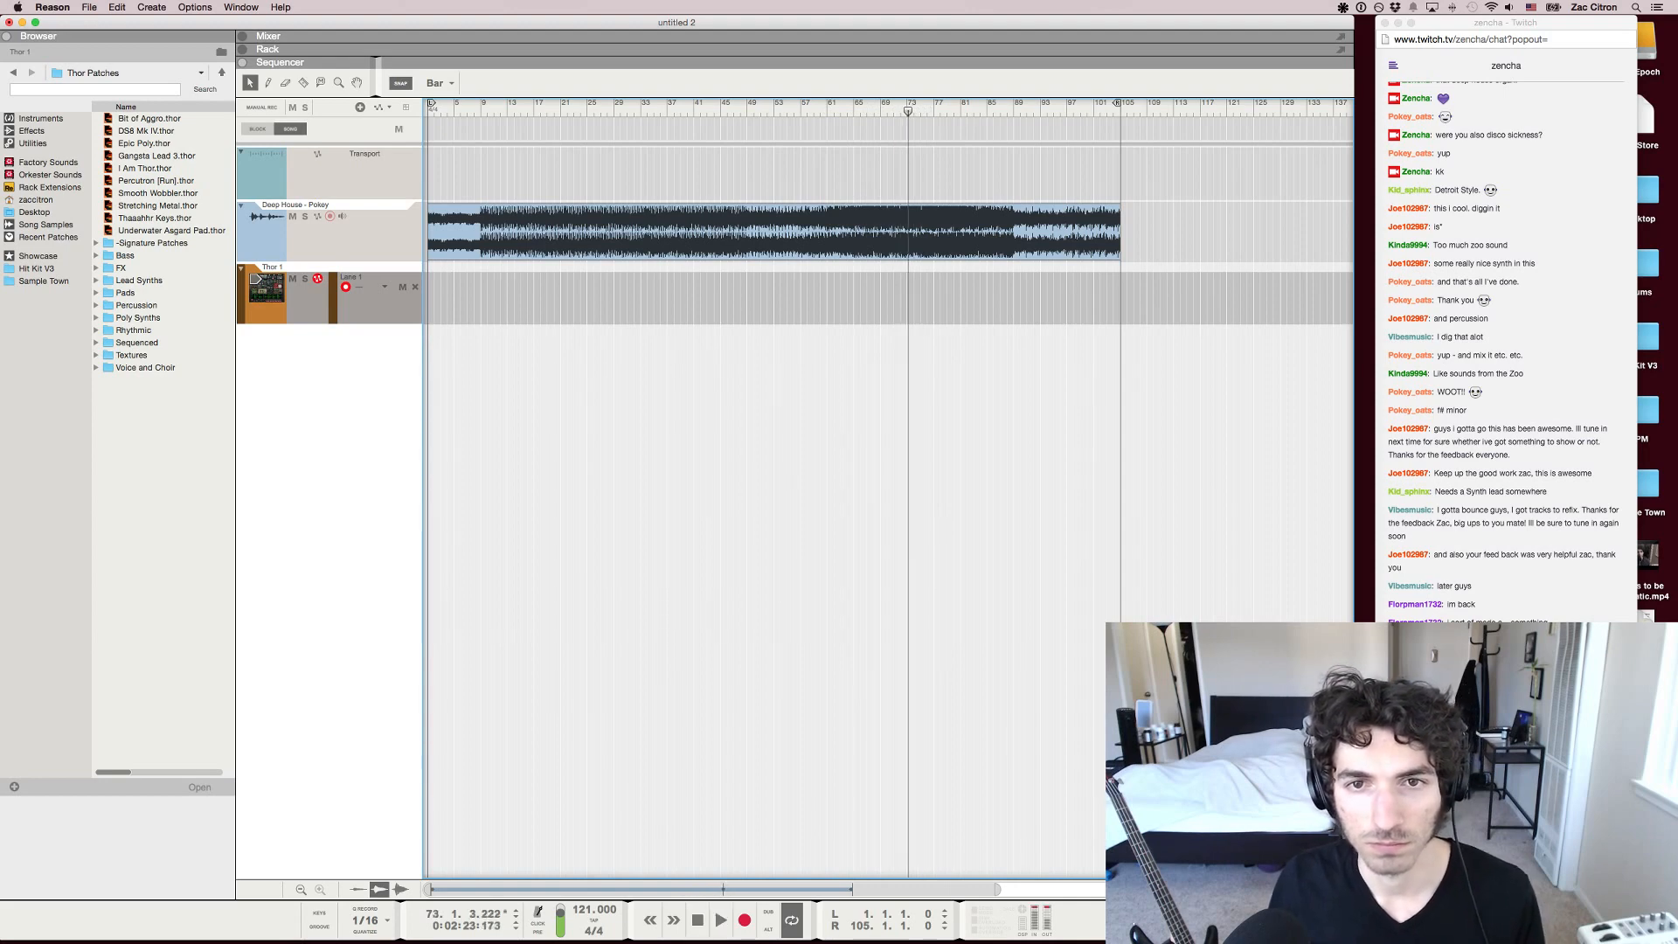
Delete the Deep House audio clip from the sequencer and show the on-screen piano keys for the Thor 1 track
{"action": "left_click_drag", "start_coordinate": [1105, 324], "coordinate": [757, 149]}
{"action": "key", "text": "Delete"}
{"action": "left_click", "coordinate": [267, 293]}
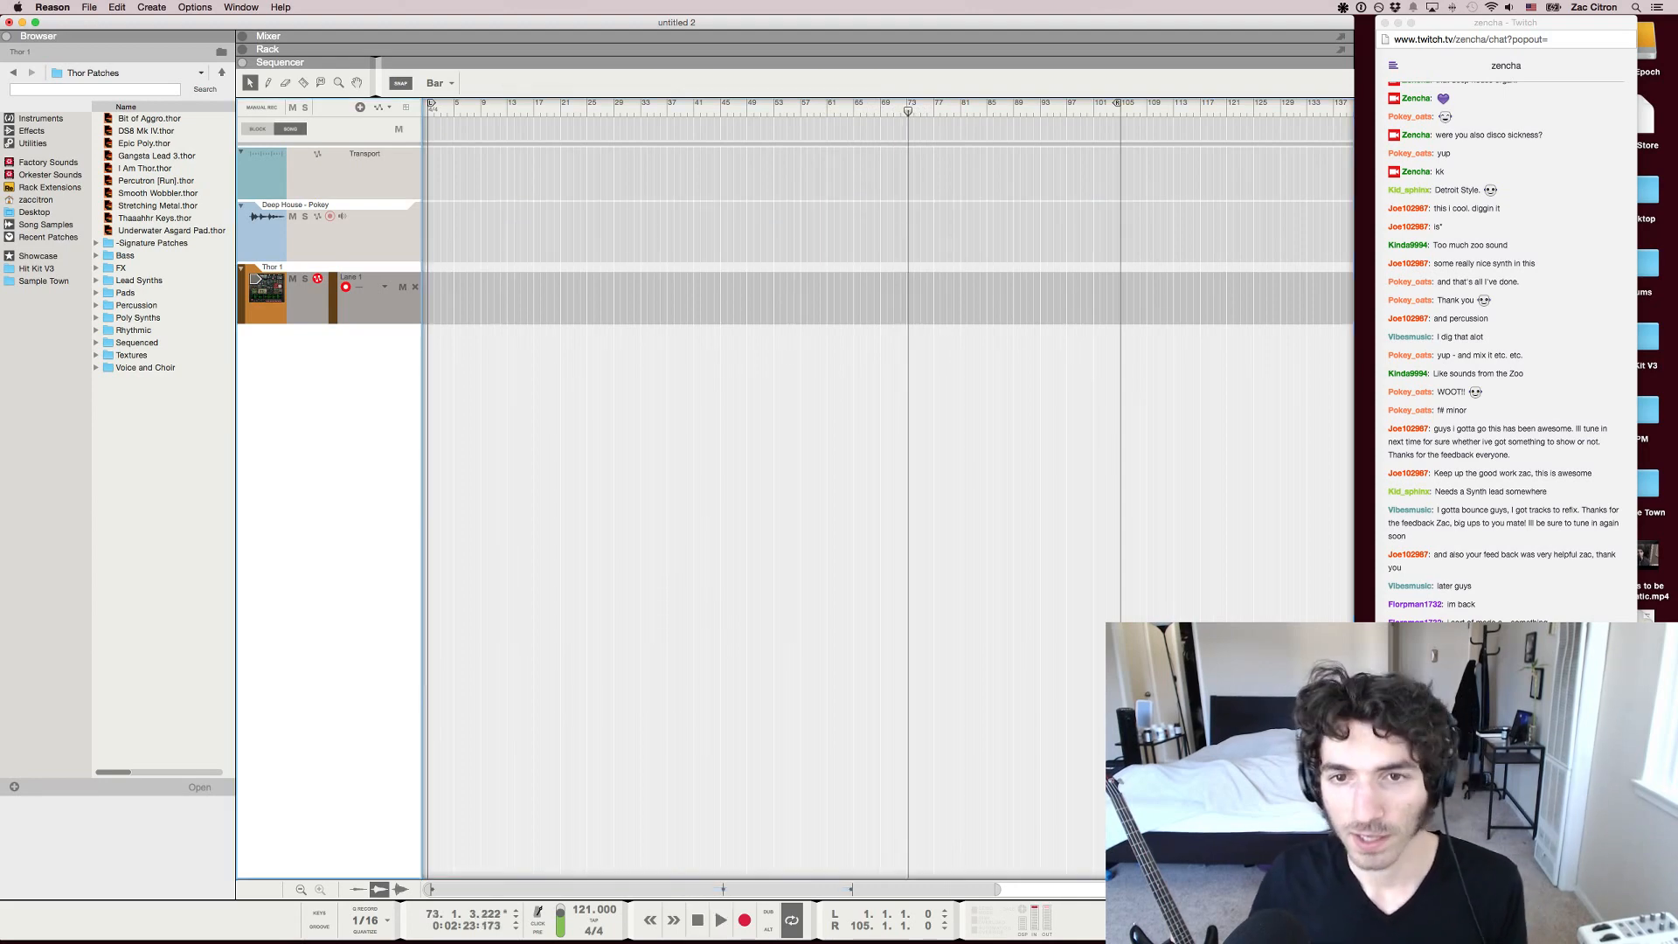
{"action": "key", "text": "F4"}
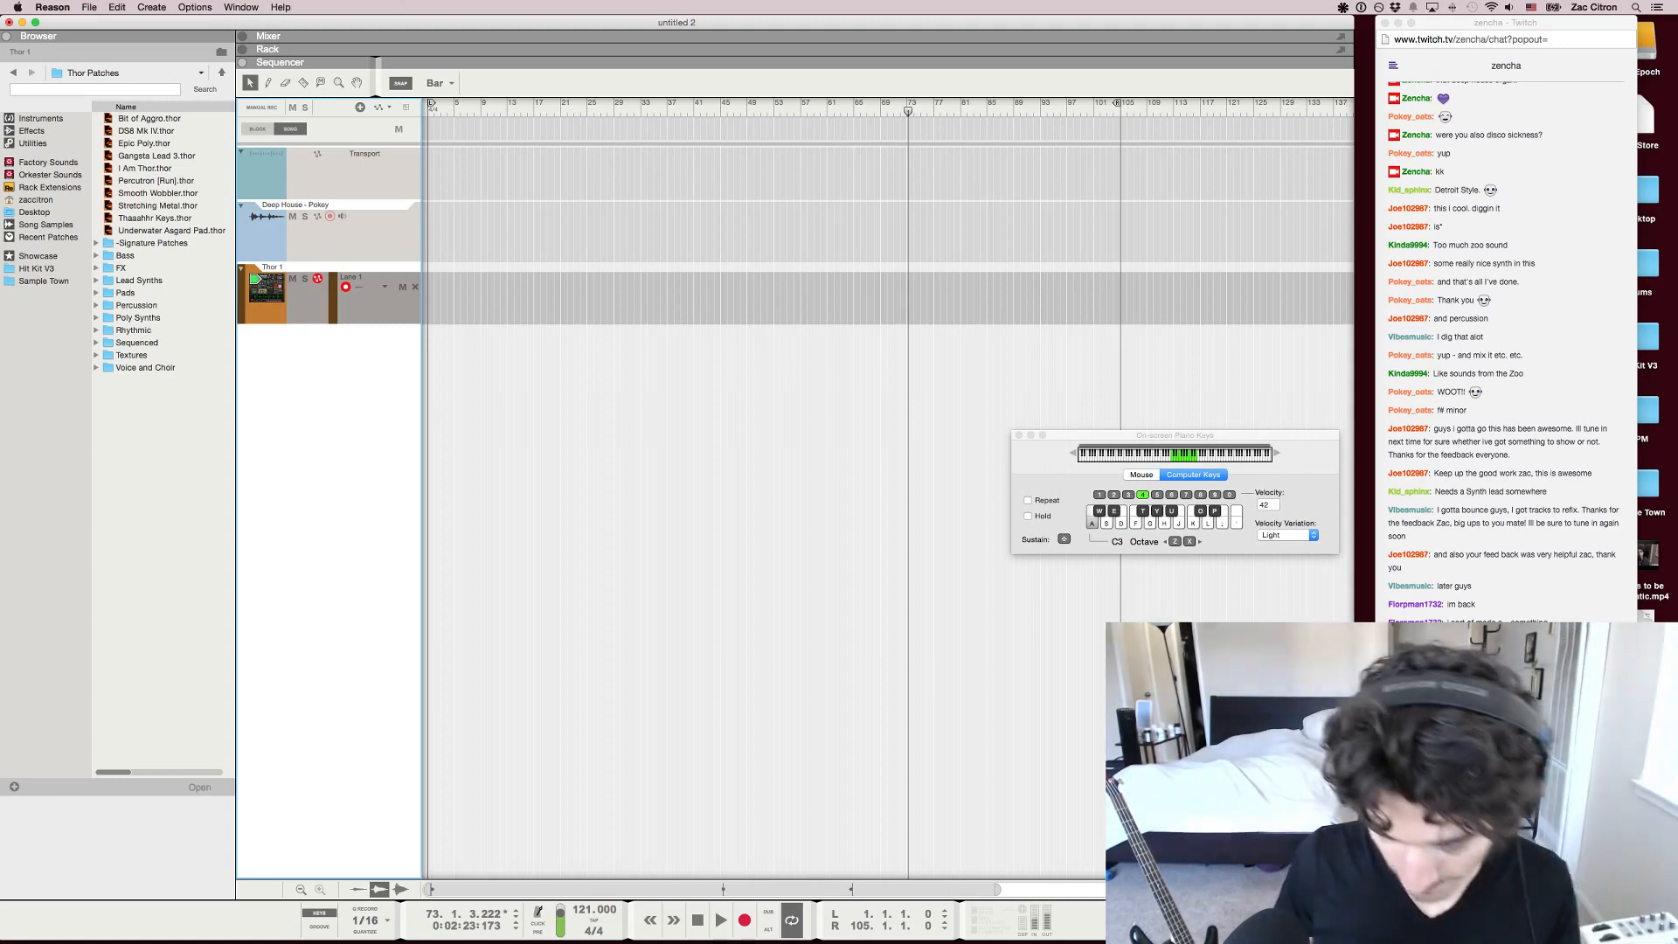
Visit the Twitch chat in Chrome, then return to Reason and play a series of test notes on Thor
{"action": "left_click", "coordinate": [1505, 839]}
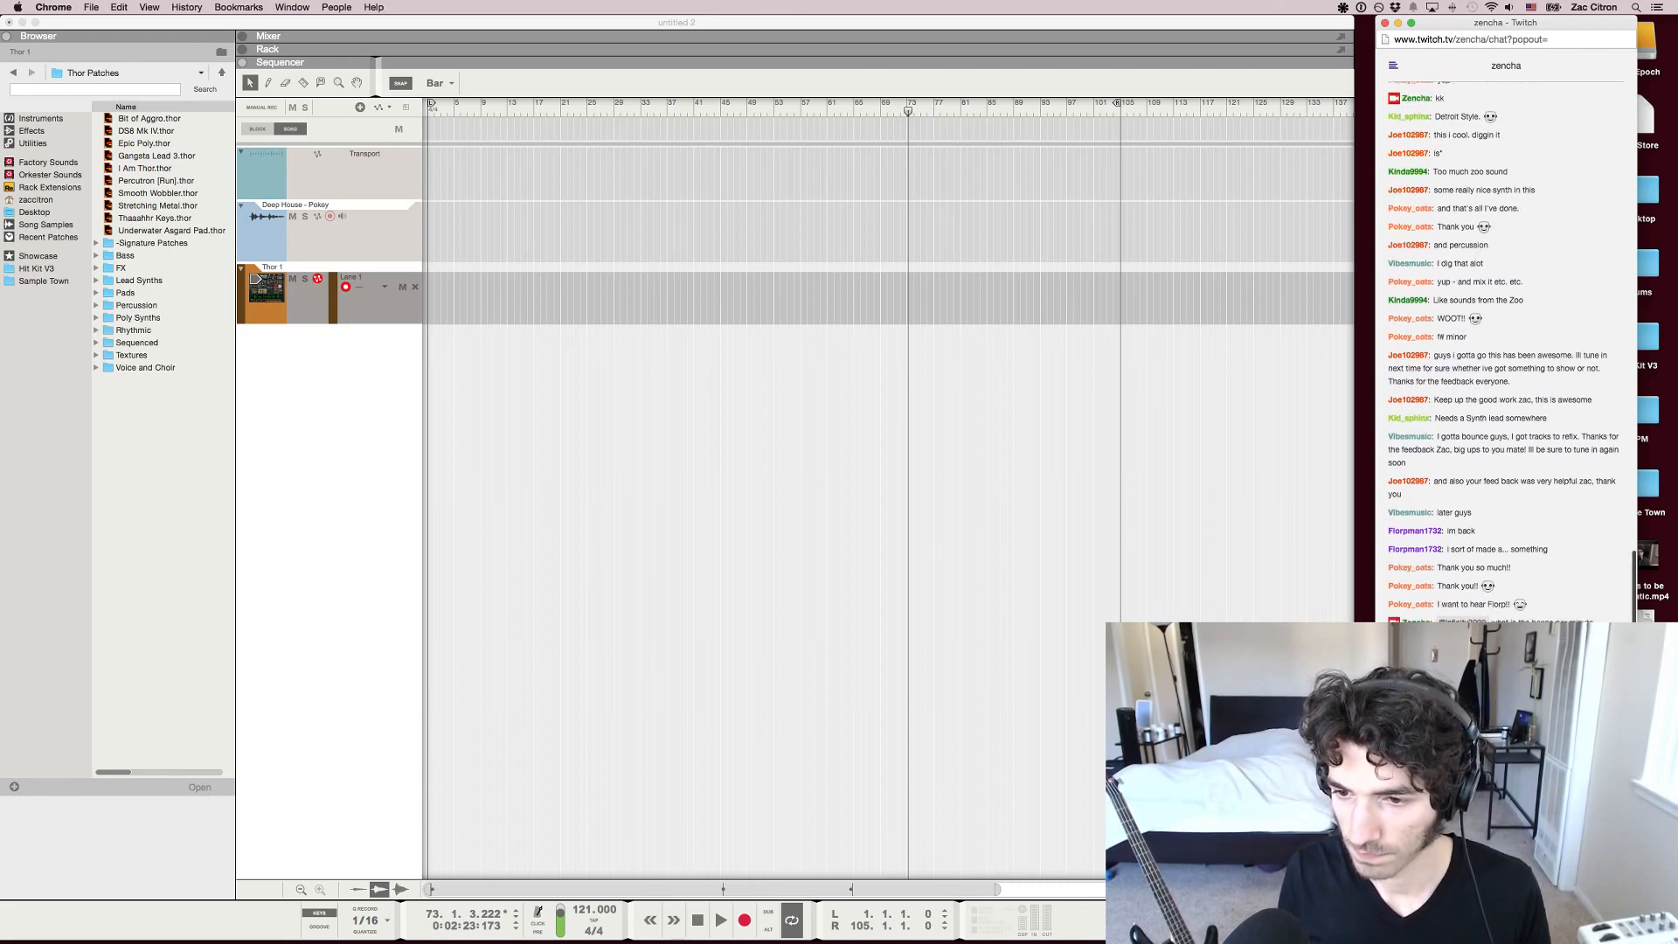
{"action": "key", "text": "super+Tab"}
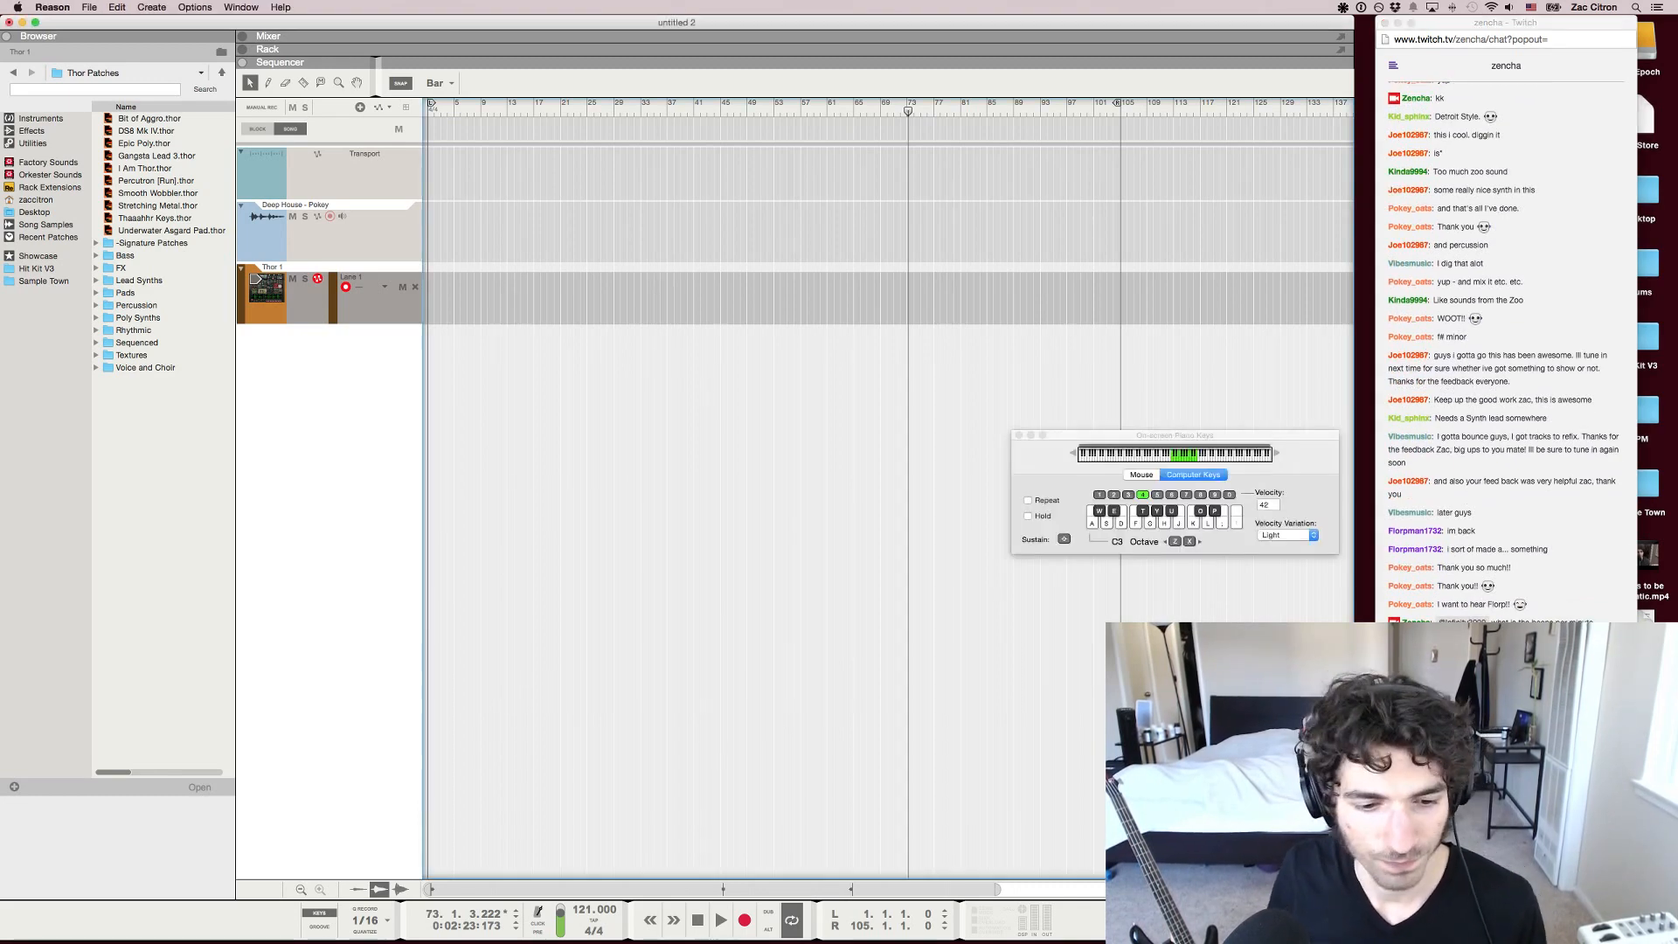
{"action": "key", "text": "d"}
{"action": "key", "text": "a"}
{"action": "key", "text": "k"}
{"action": "key", "text": "s"}
{"action": "key", "text": "g"}
{"action": "key", "text": "k"}
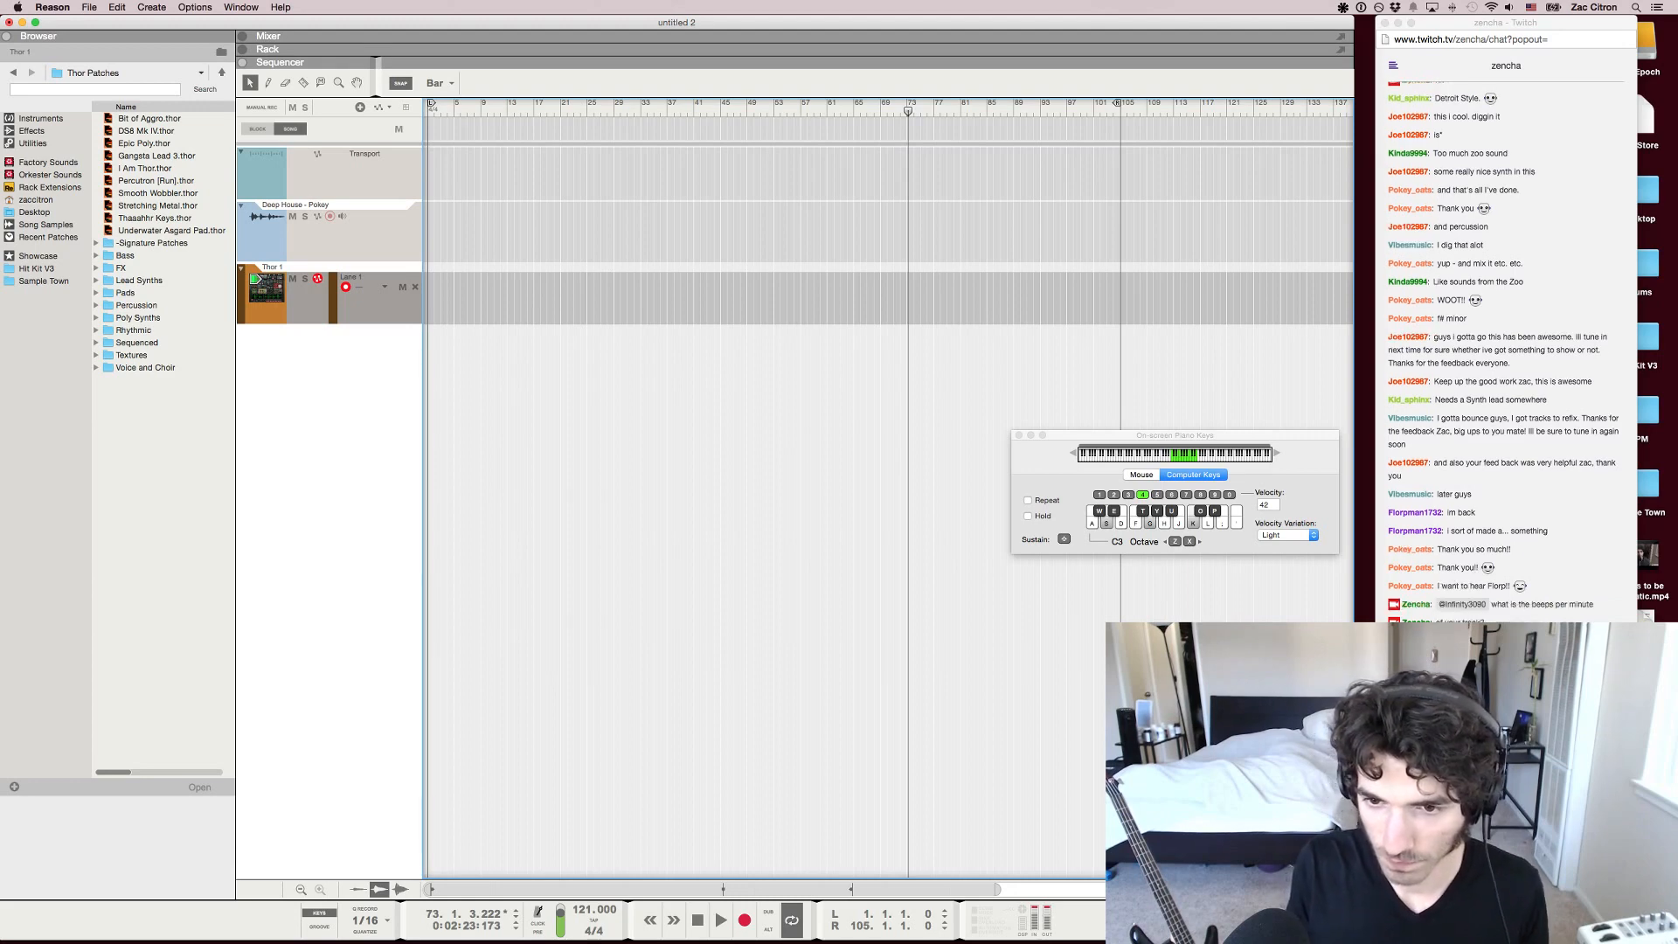
{"action": "key", "text": "j"}
{"action": "key", "text": "k"}
{"action": "key", "text": "s"}
{"action": "key", "text": "d"}
{"action": "key", "text": "s"}
{"action": "key", "text": "e"}
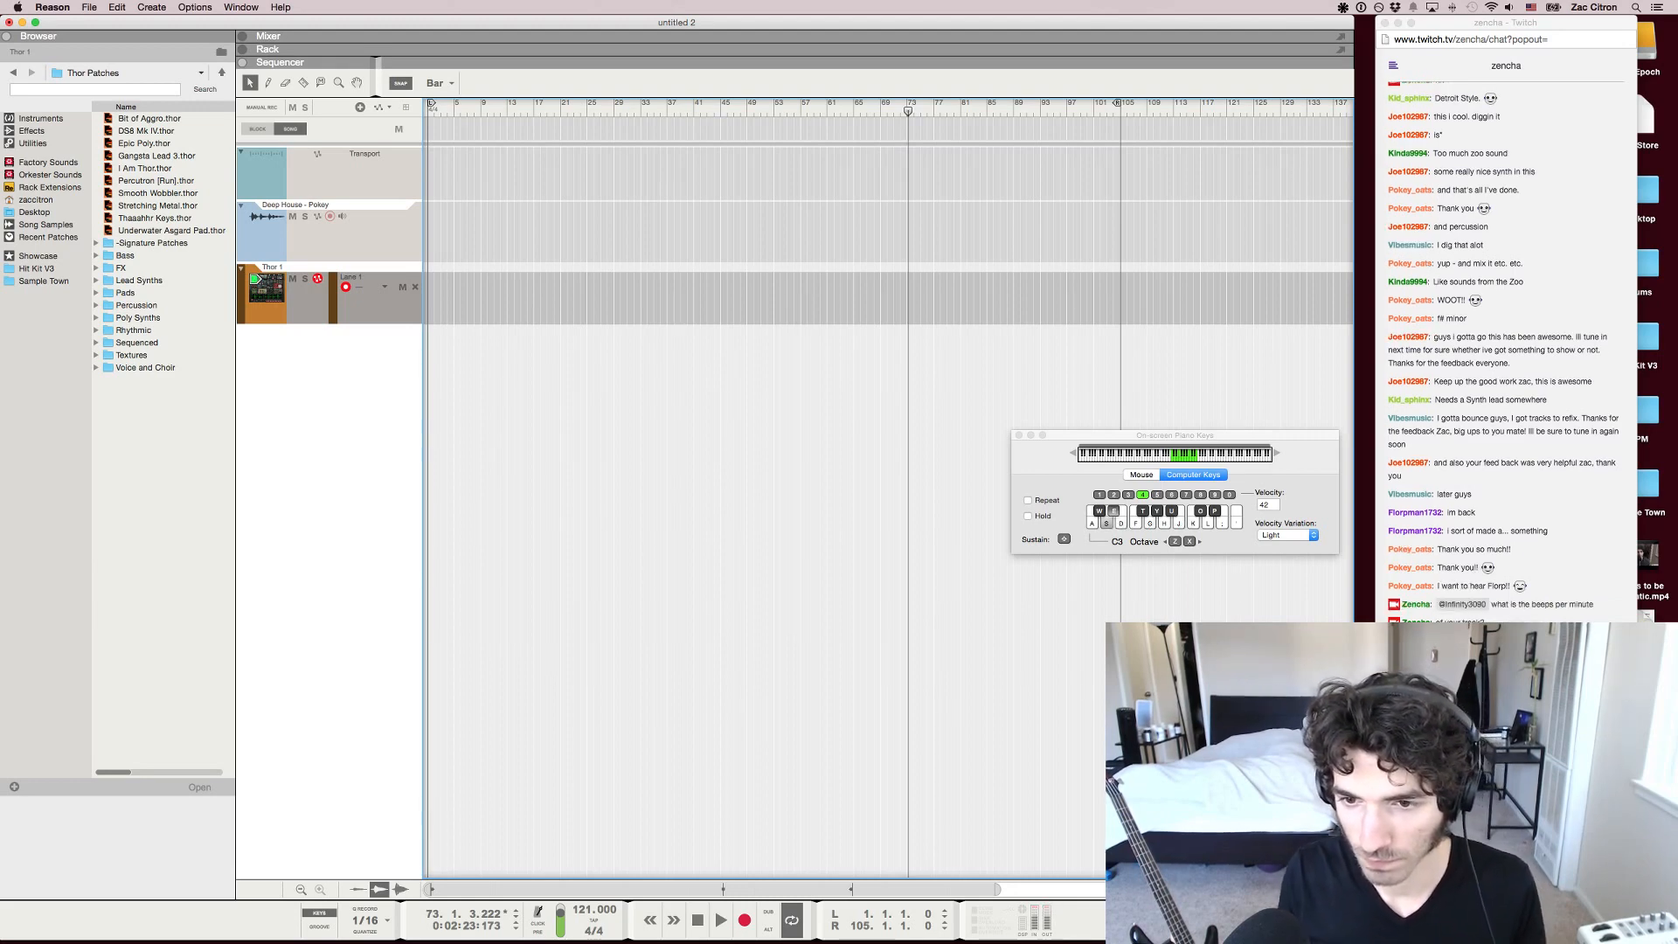
Set the song tempo to 104 BPM
{"action": "double_click", "coordinate": [582, 910]}
{"action": "type", "text": "104"}
{"action": "key", "text": "Return"}
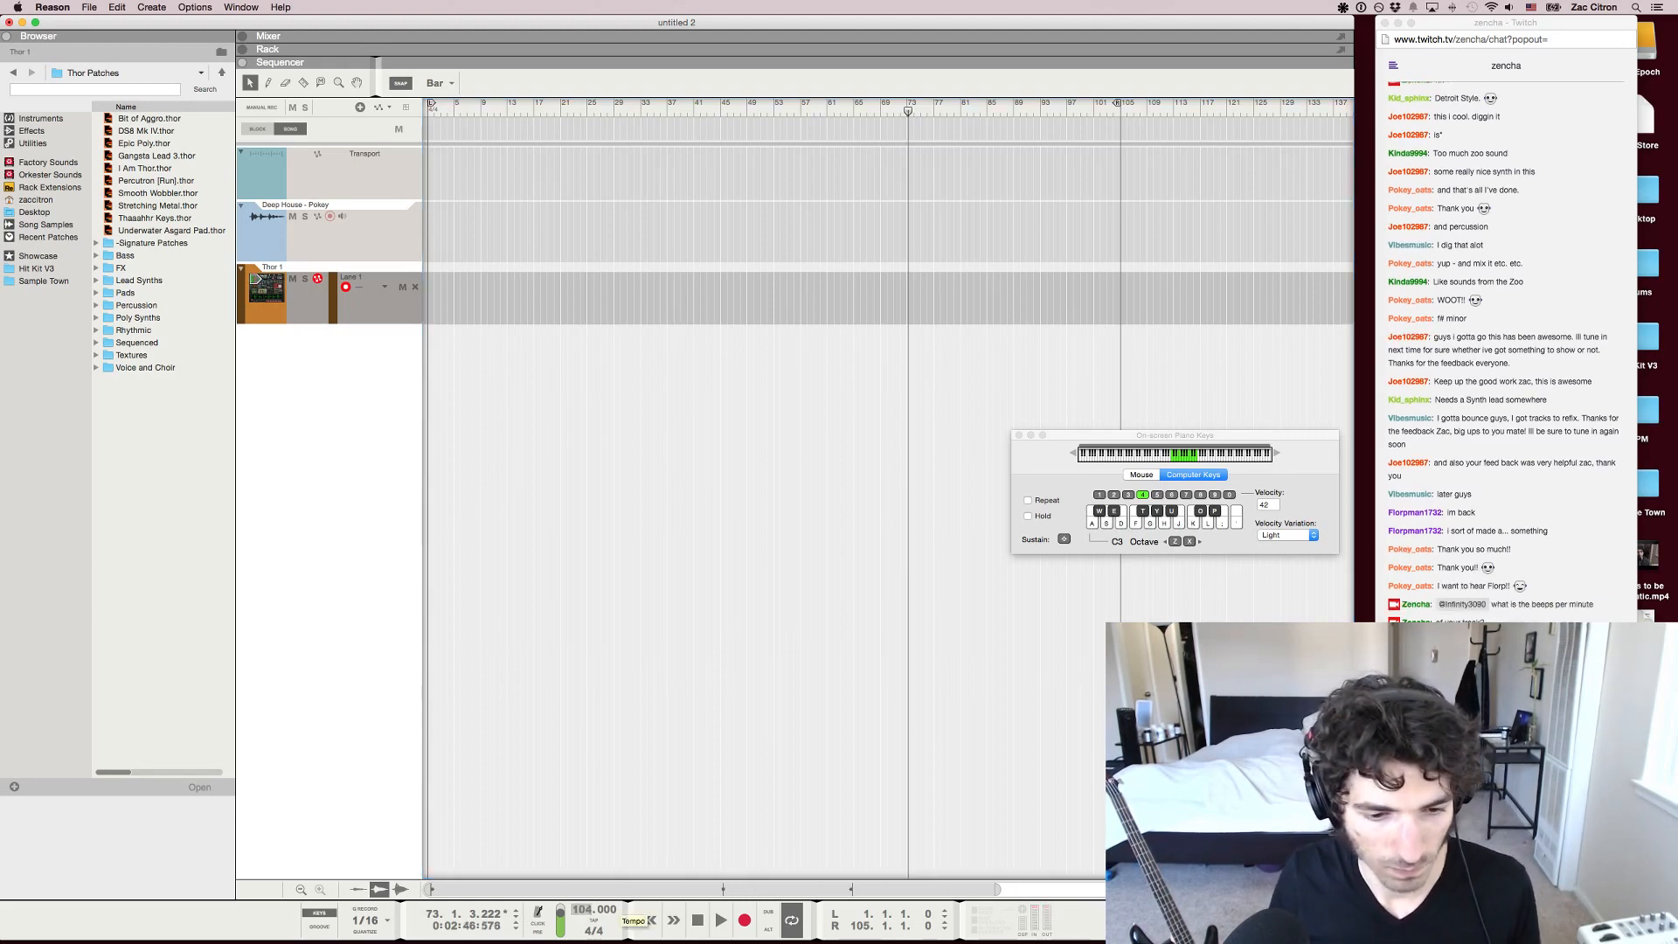
Add the happy sunshine audio file to the sequencer on its own track, then play it from bar 1 at a lowered system volume
{"action": "left_click_drag", "start_coordinate": [512, 2], "coordinate": [432, 324]}
{"action": "left_click_drag", "start_coordinate": [377, 247], "coordinate": [386, 266]}
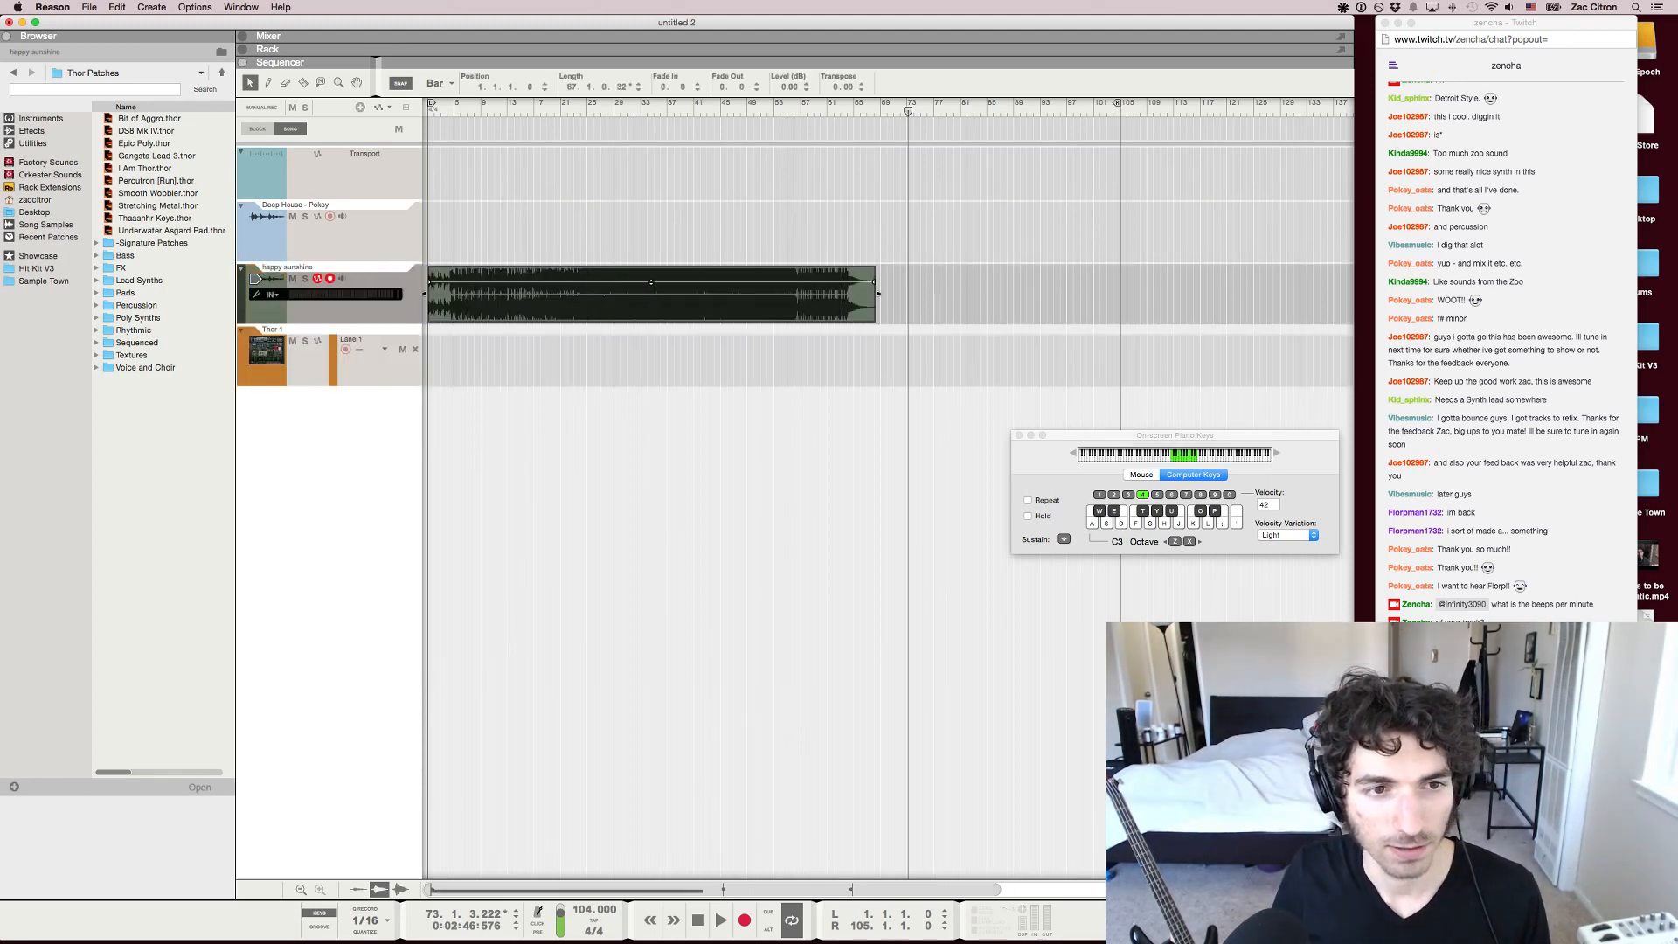
{"action": "scroll", "coordinate": [905, 489], "scroll_direction": "up", "scroll_amount": 4}
{"action": "scroll", "coordinate": [905, 490], "scroll_direction": "left", "scroll_amount": 8}
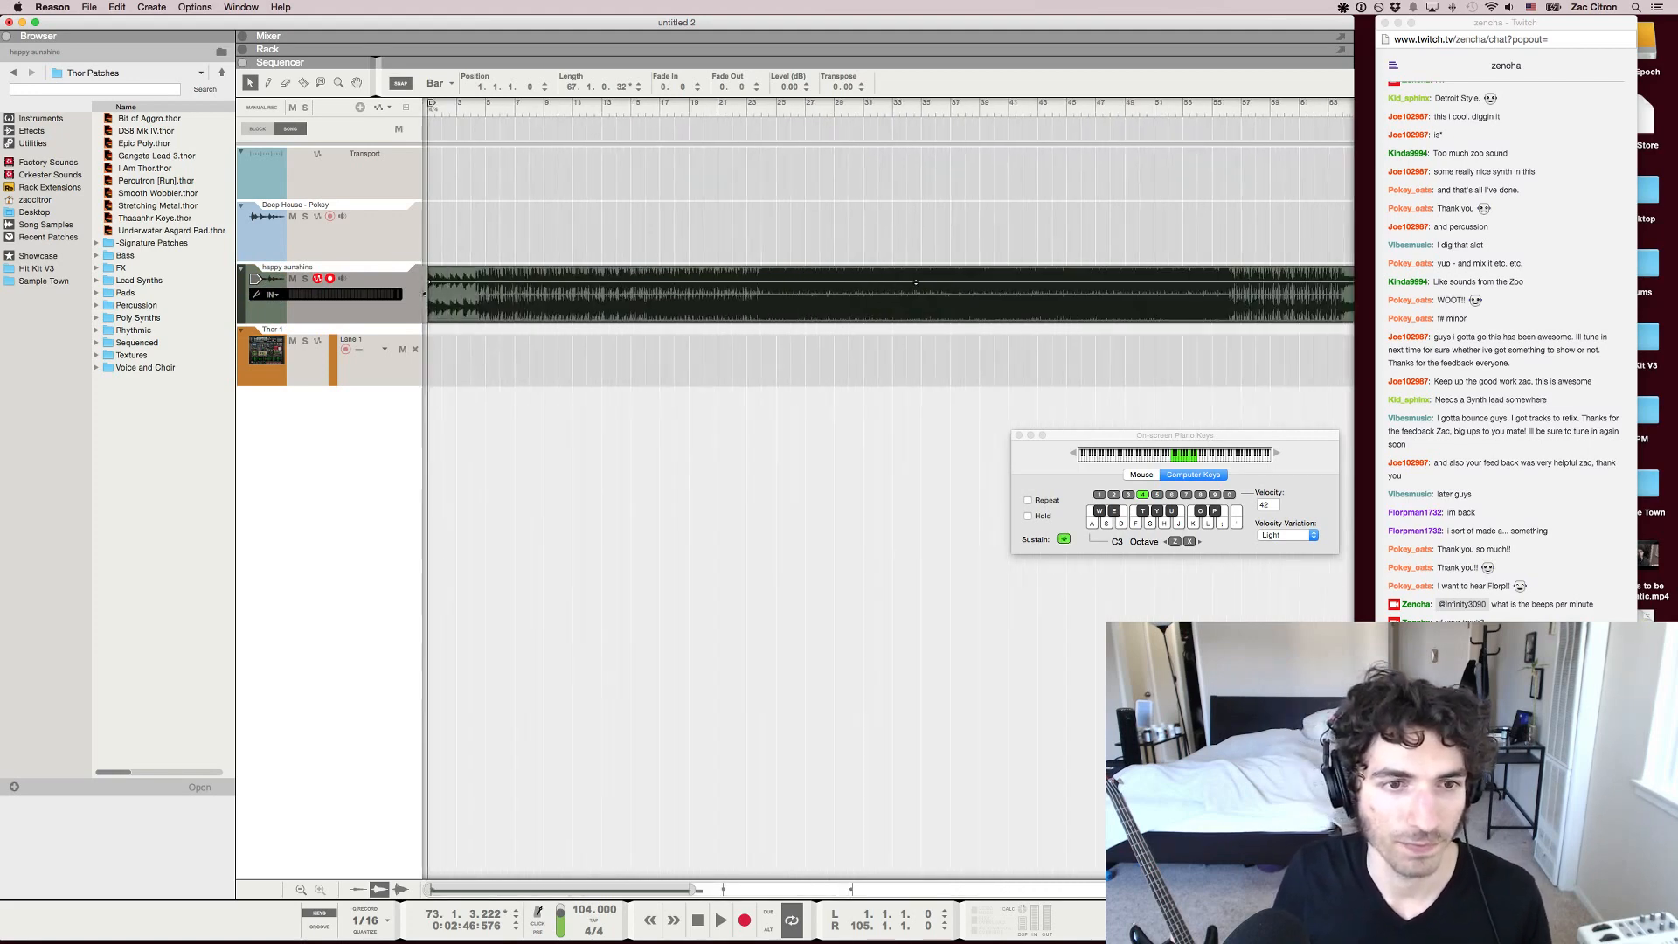
{"action": "key", "text": "space"}
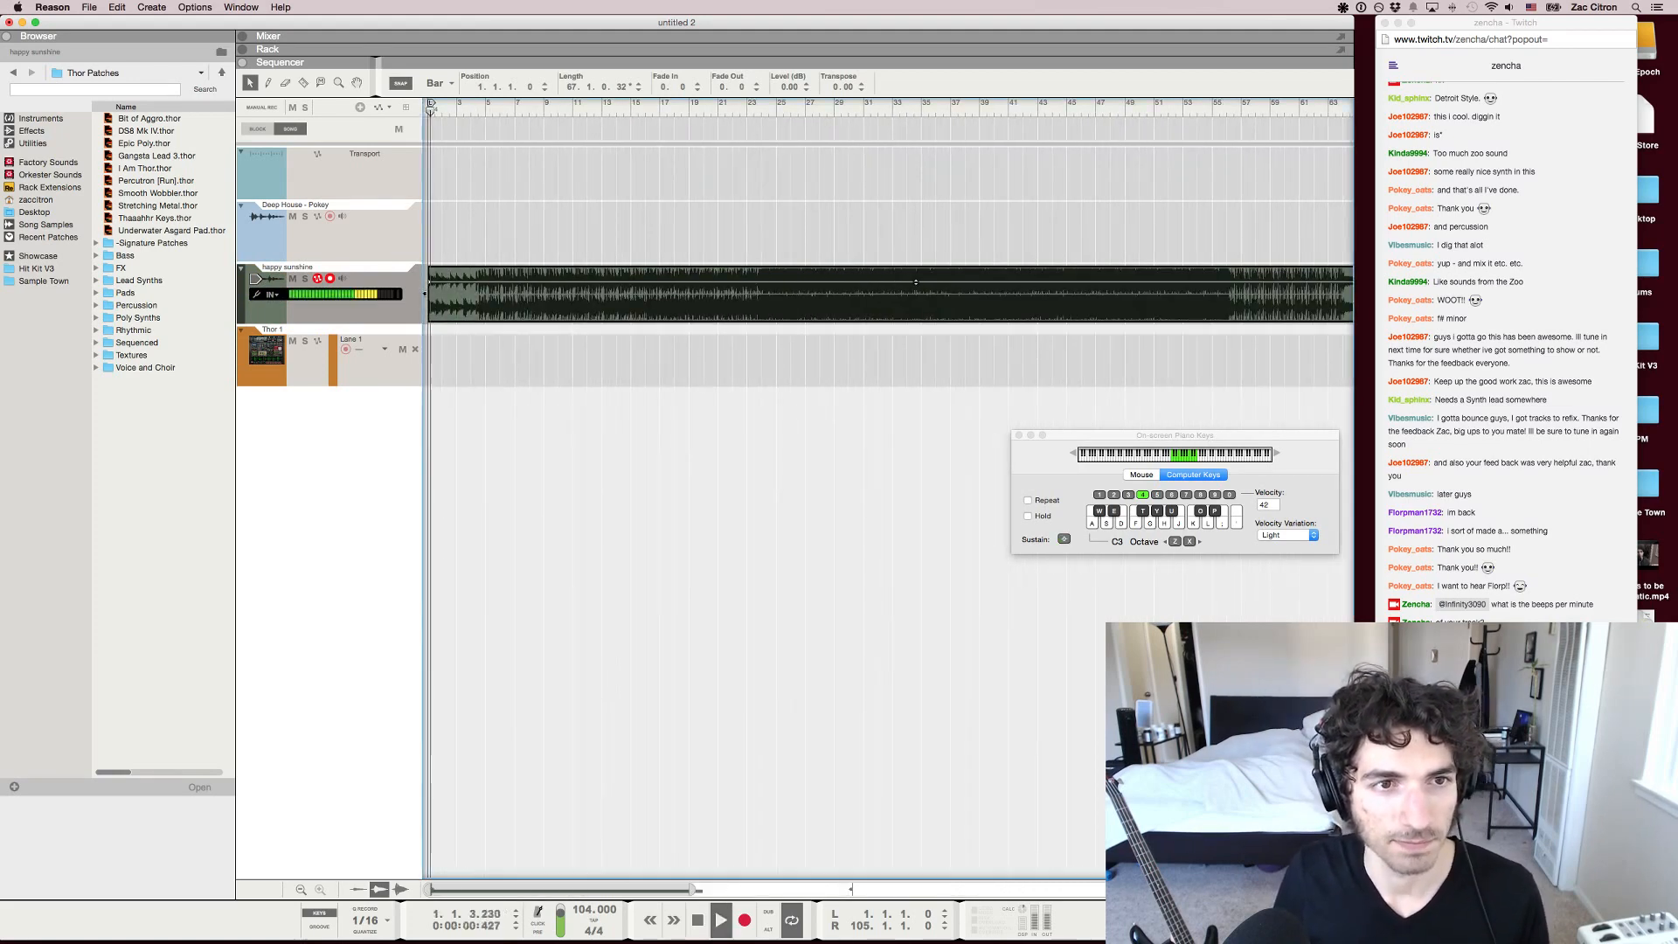
{"action": "key", "text": "XF86AudioLowerVolume"}
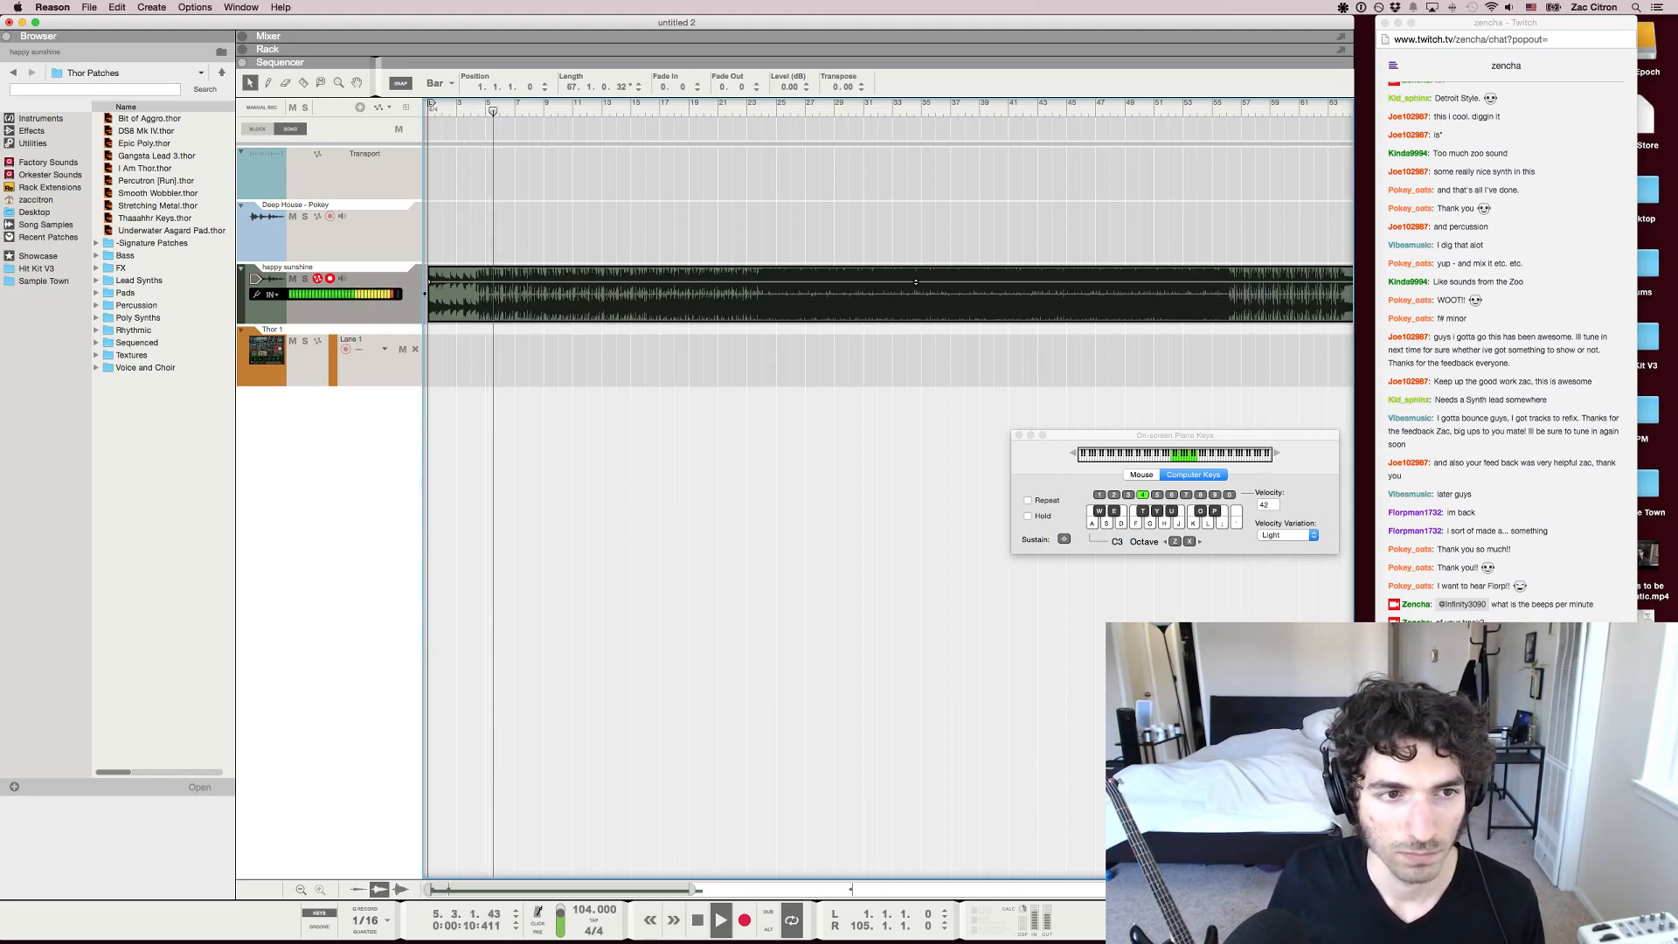
Move the on-screen piano keys clear of the sequencer tracks and briefly check the Twitch chat in Chrome during playback
{"action": "left_click_drag", "start_coordinate": [1175, 436], "coordinate": [1182, 685]}
{"action": "key", "text": "super+Tab"}
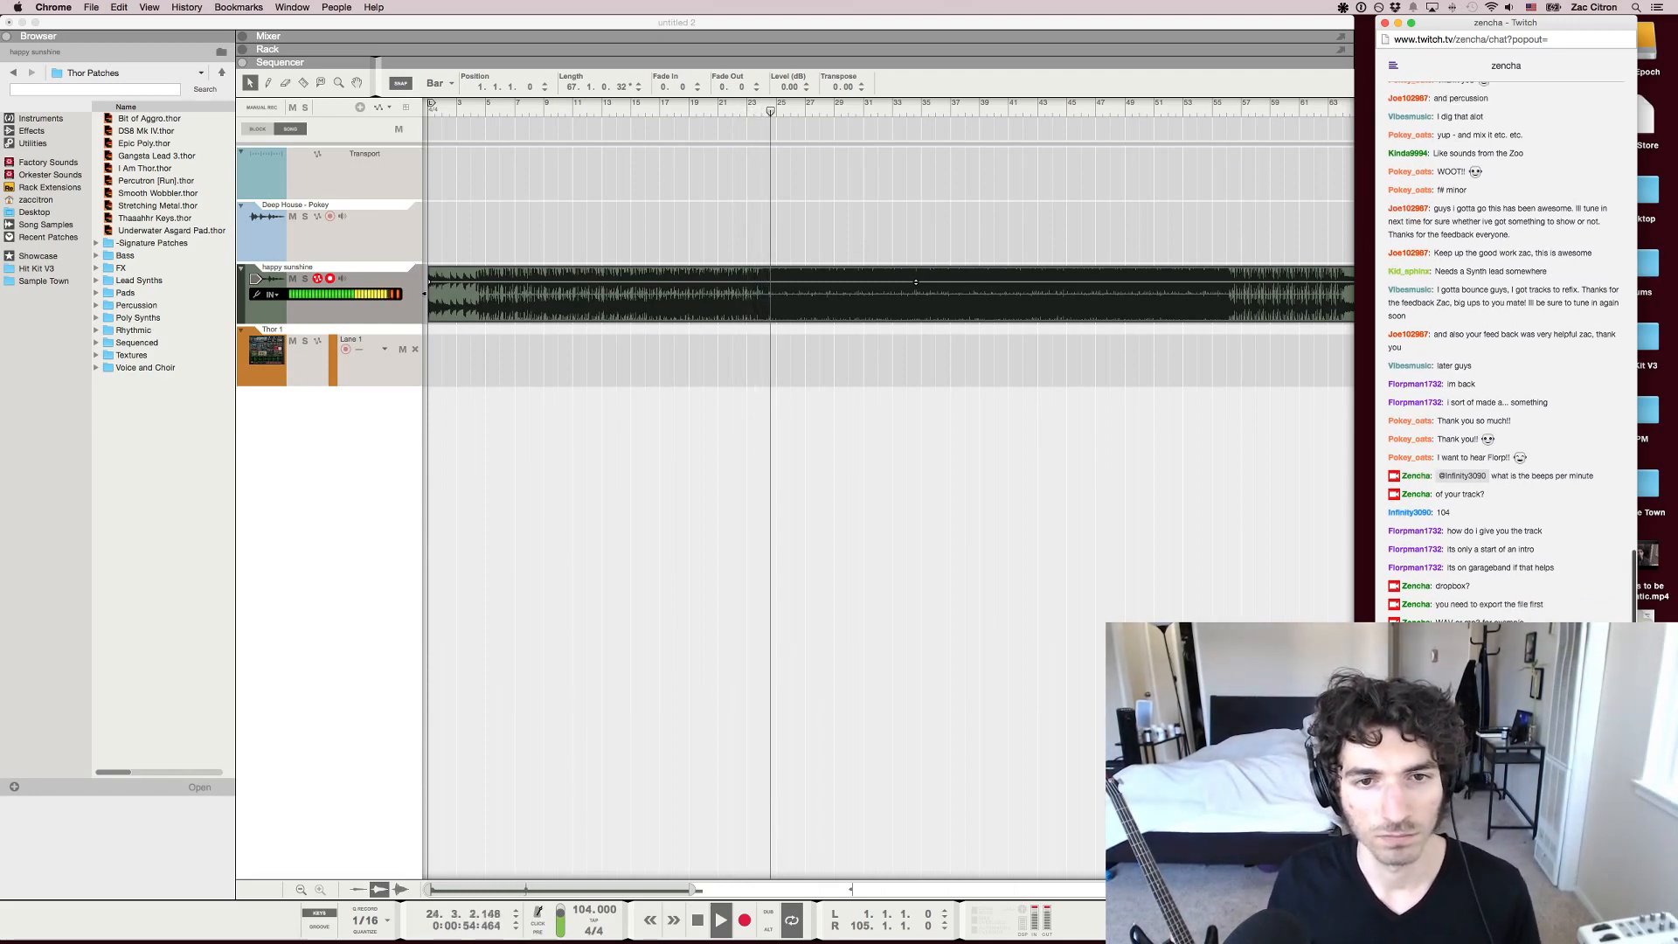
{"action": "left_click", "coordinate": [1032, 524]}
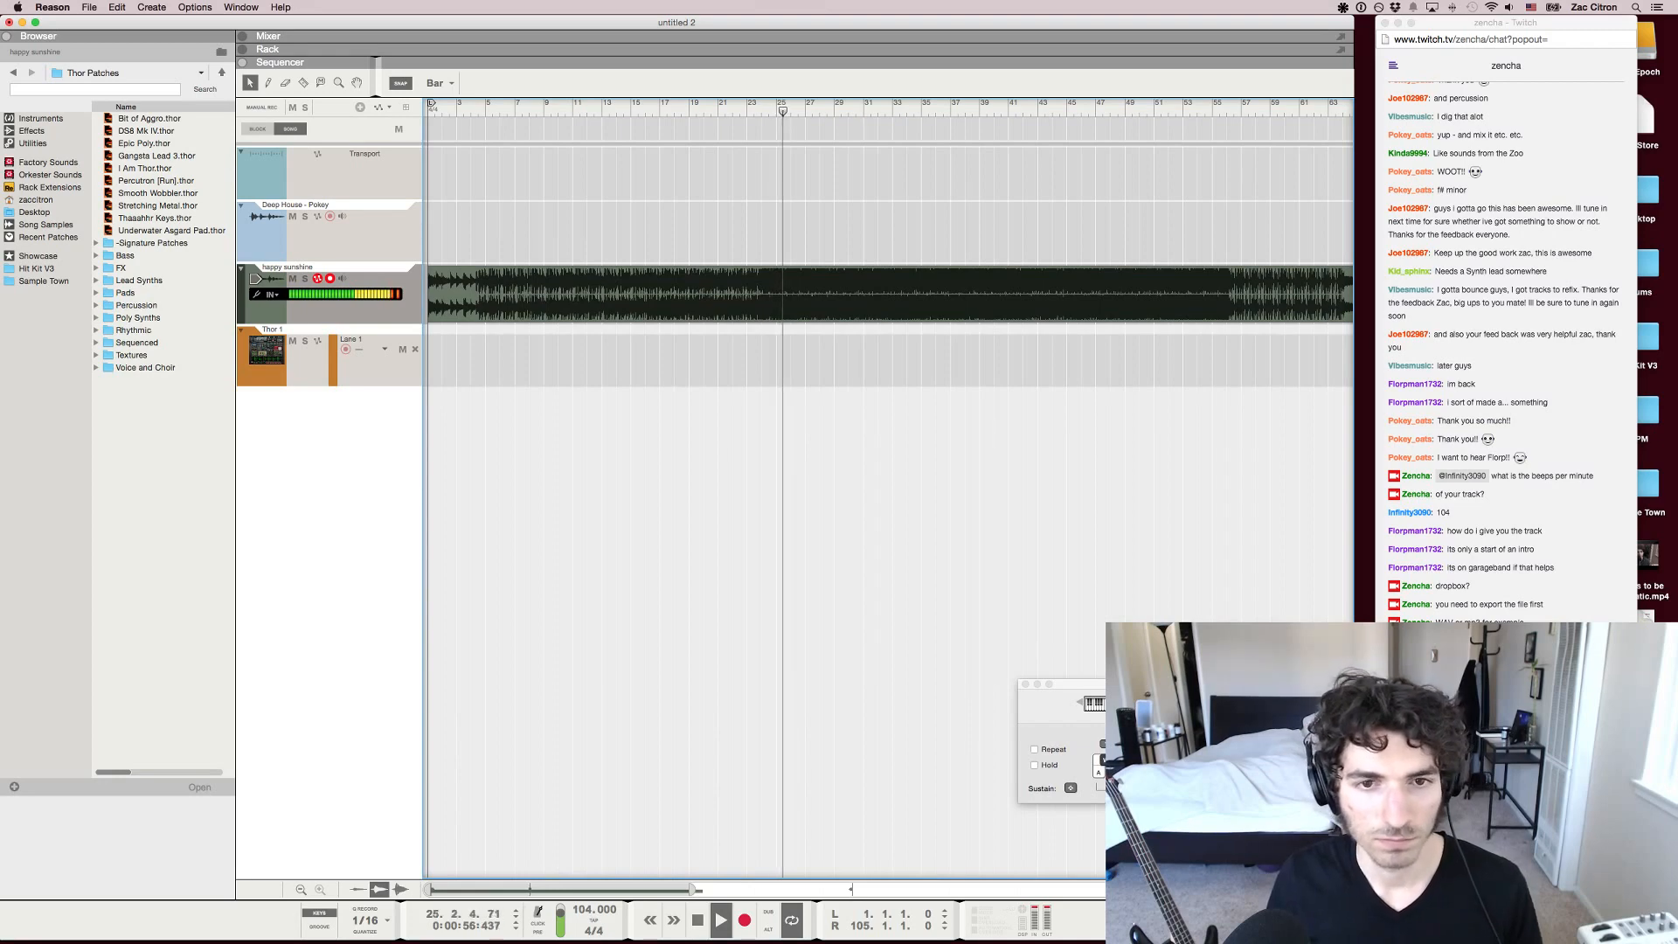
Show the tropical sunset picture in an enlarged Chrome window, then close that window and return to Reason
{"action": "key", "text": "super+Tab"}
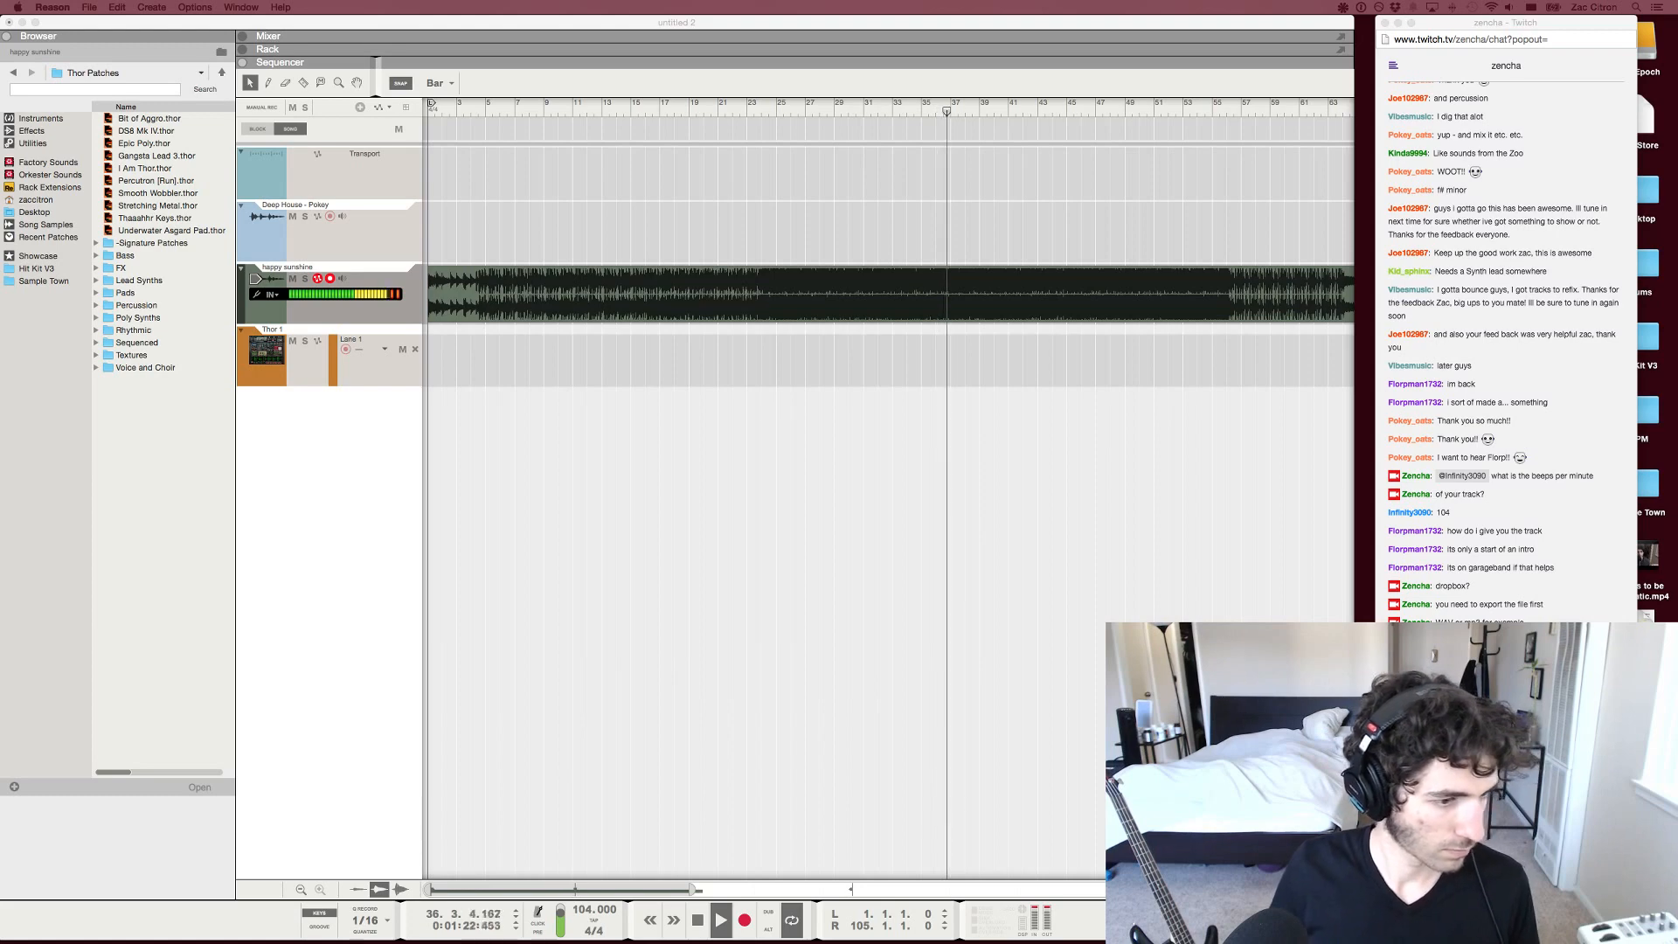
{"action": "left_click_drag", "start_coordinate": [0, 151], "coordinate": [859, 31]}
{"action": "left_click_drag", "start_coordinate": [953, 586], "coordinate": [1677, 943]}
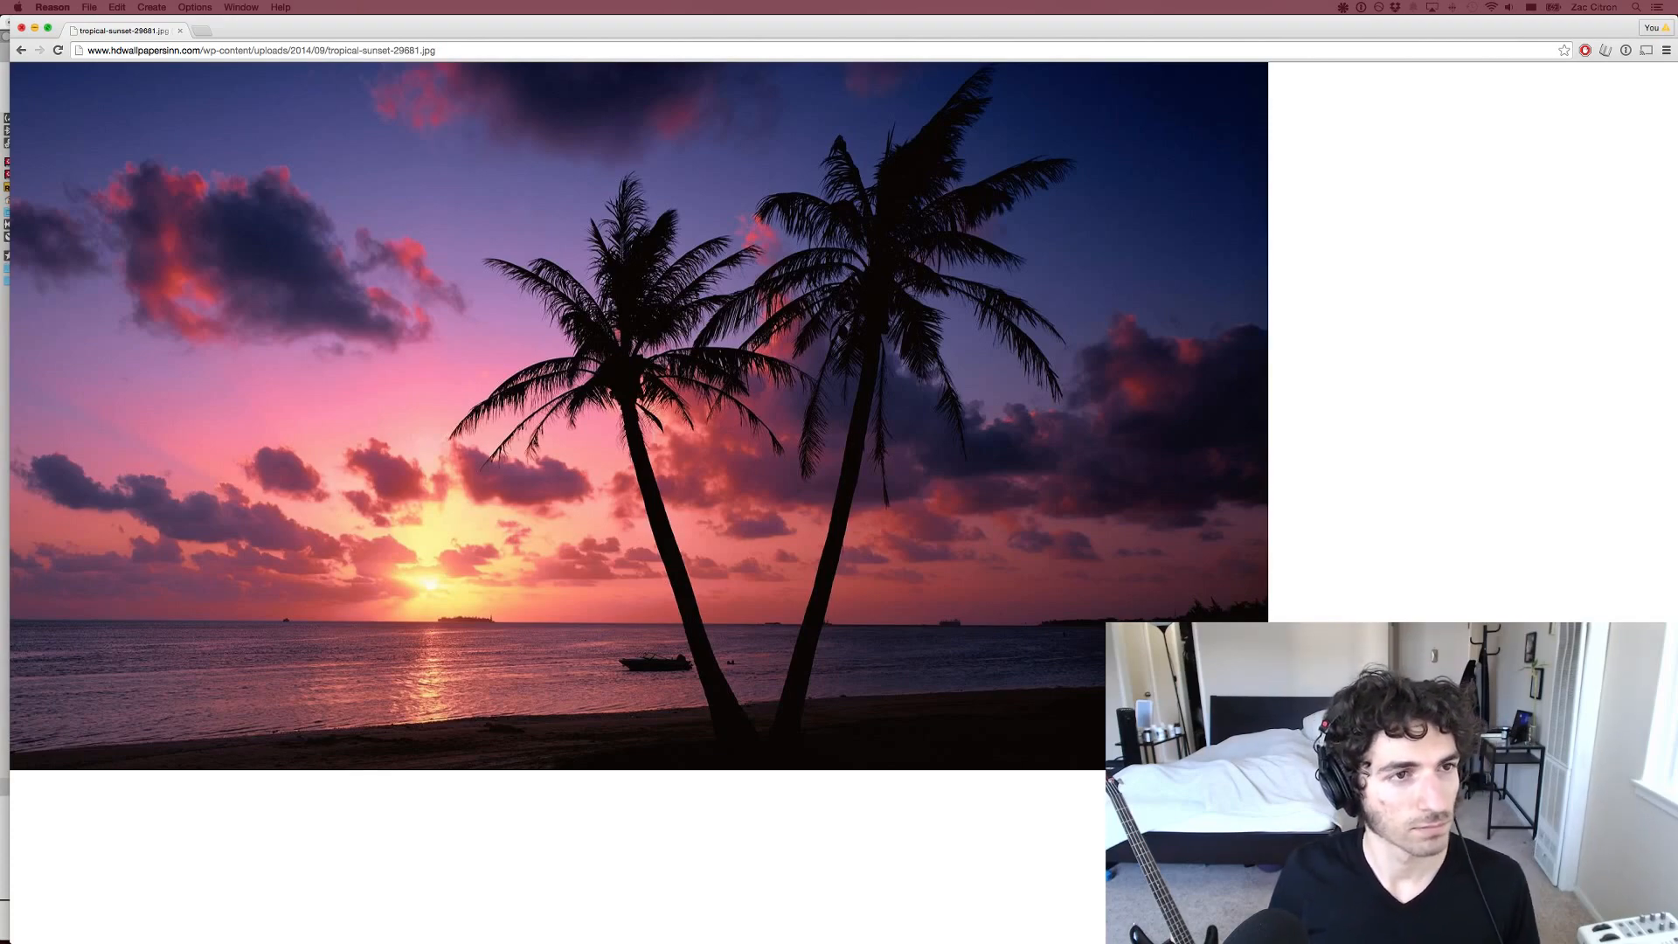
{"action": "left_click", "coordinate": [21, 27]}
{"action": "key", "text": "super+Tab"}
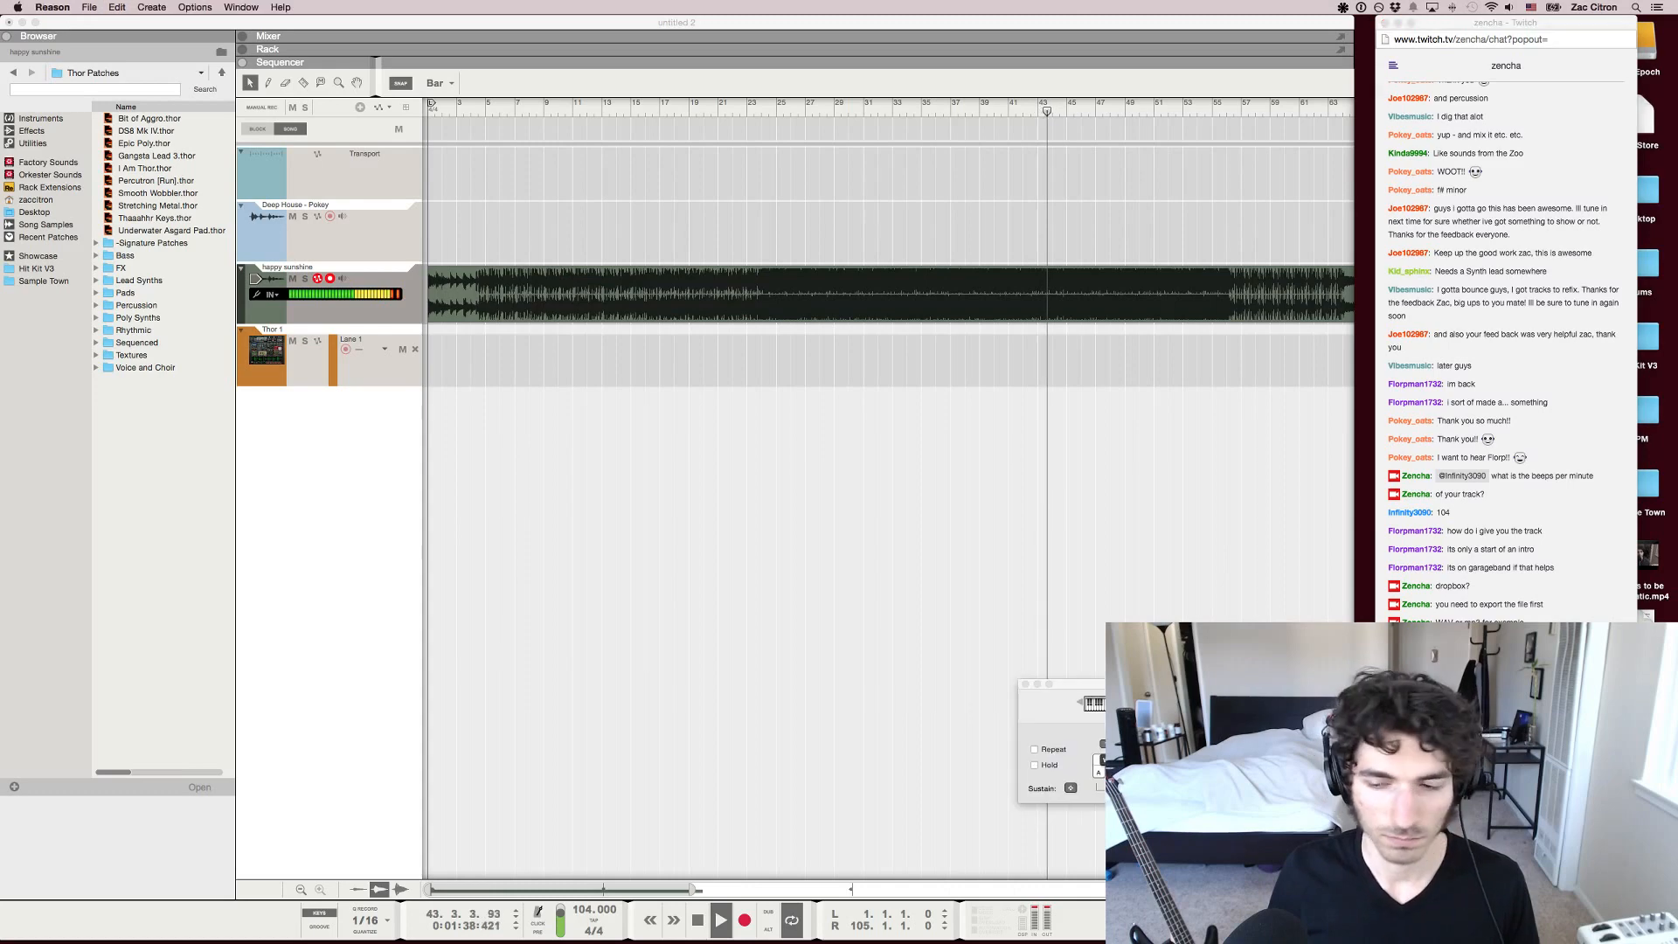
Check the Twitch chat in Chrome, then return to Reason and hide the on-screen piano keys
{"action": "key", "text": "super+Tab"}
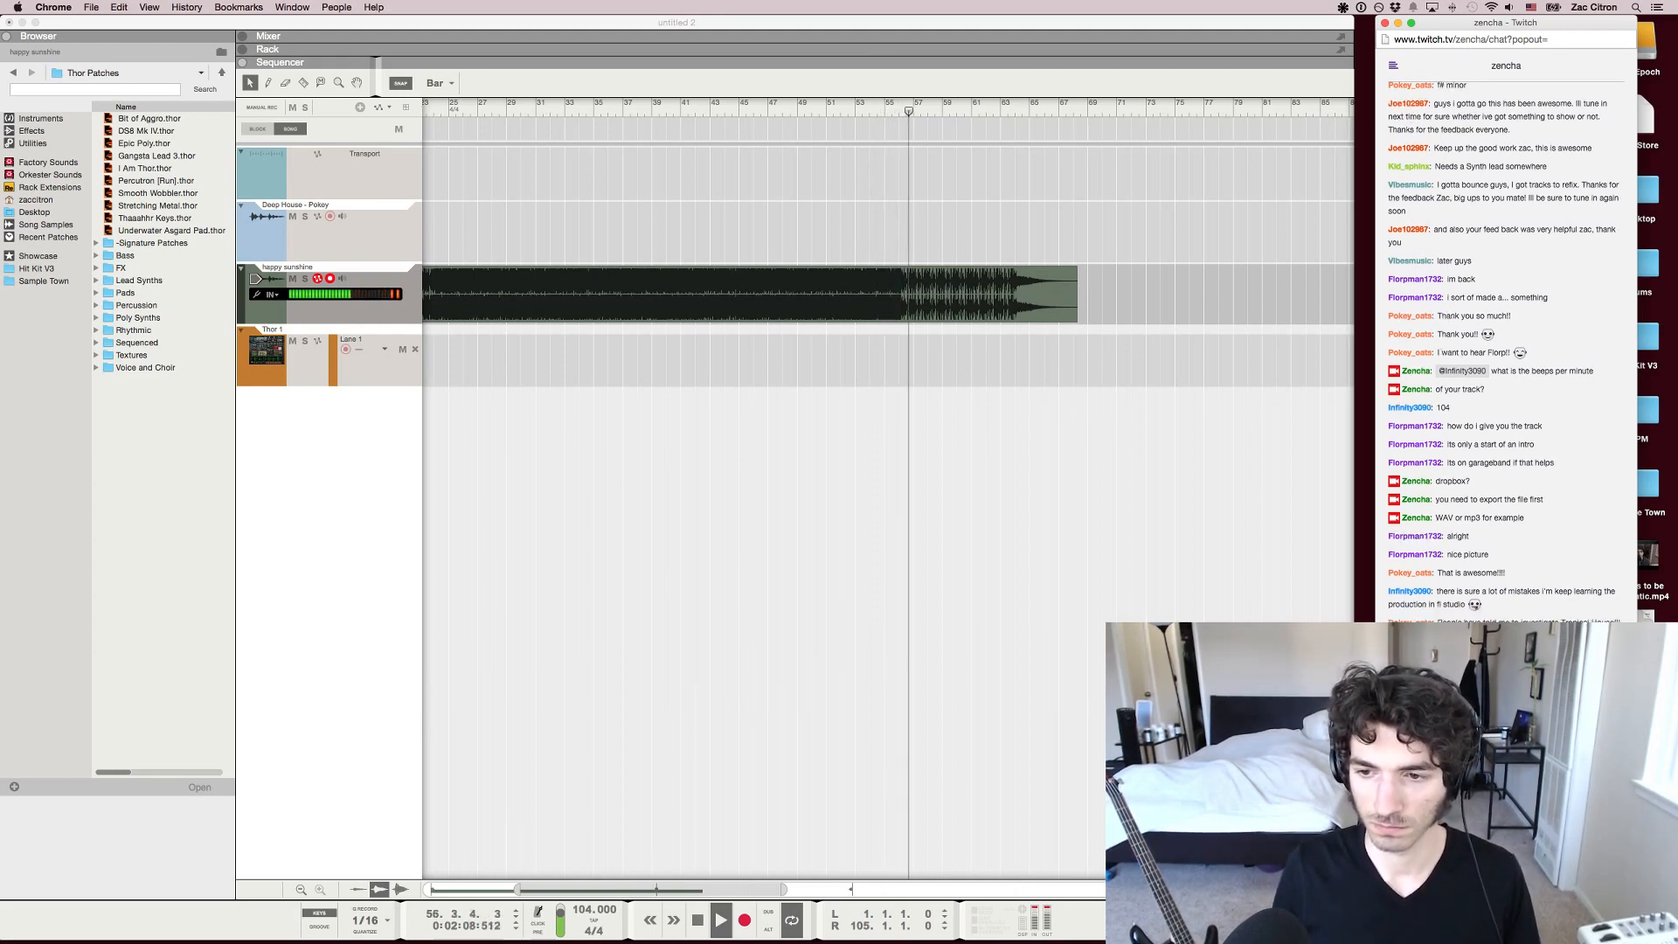
{"action": "key", "text": "super+Tab"}
{"action": "scroll", "coordinate": [888, 490], "scroll_direction": "left", "scroll_amount": 5}
{"action": "scroll", "coordinate": [888, 490], "scroll_direction": "down", "scroll_amount": 3}
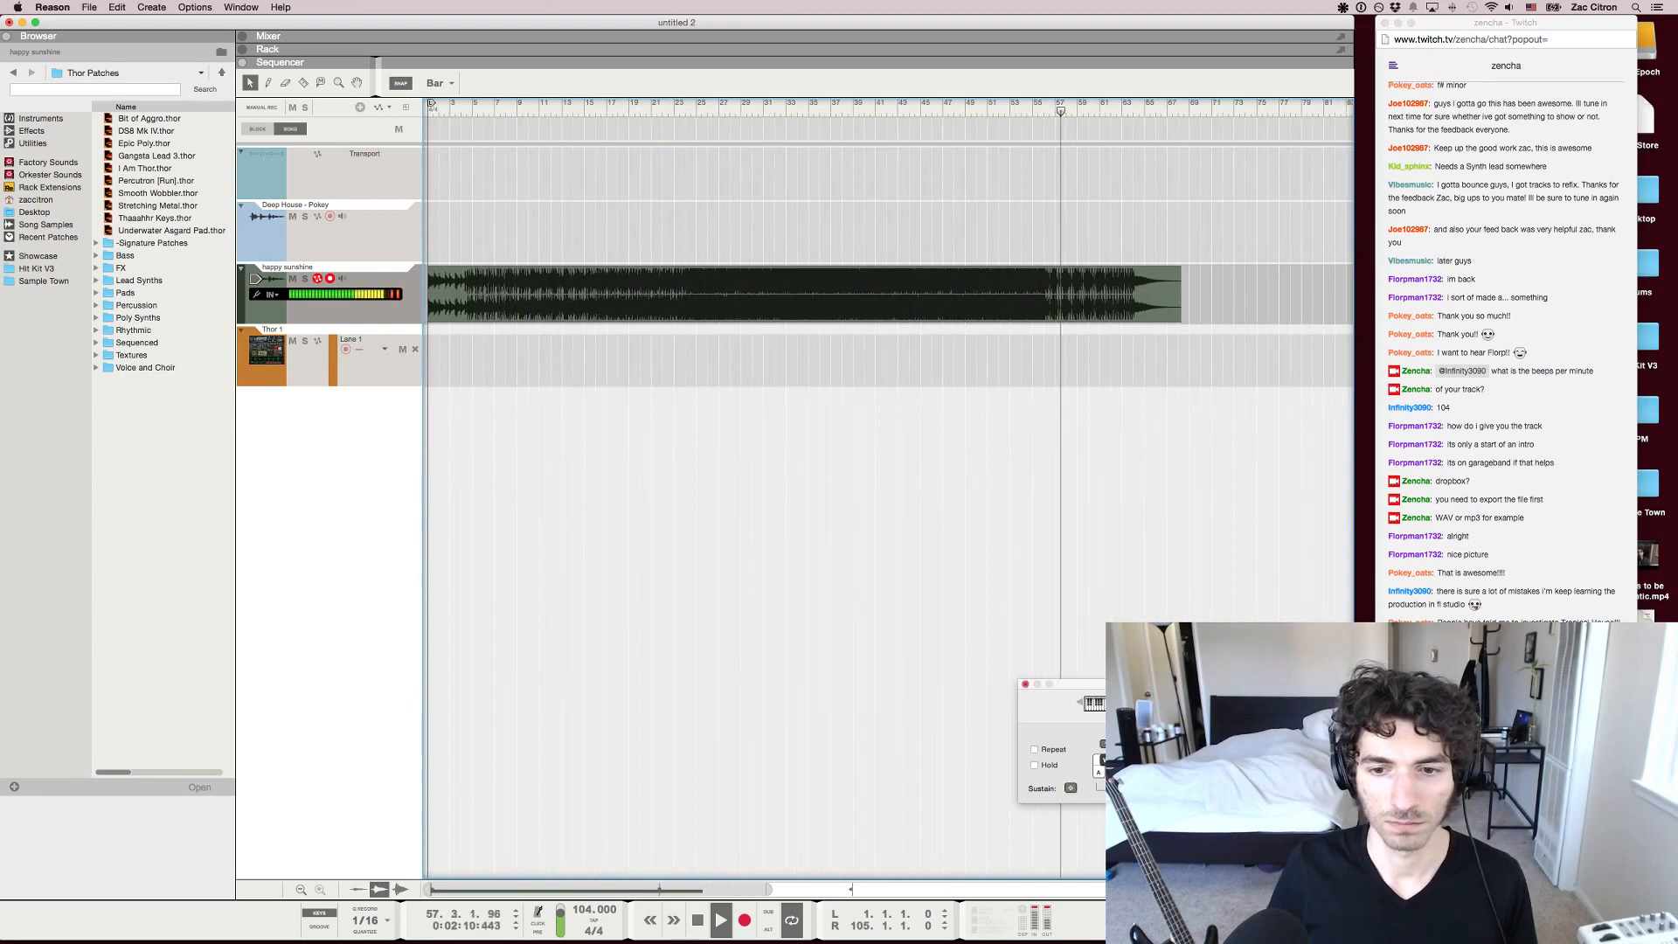
{"action": "key", "text": "F4"}
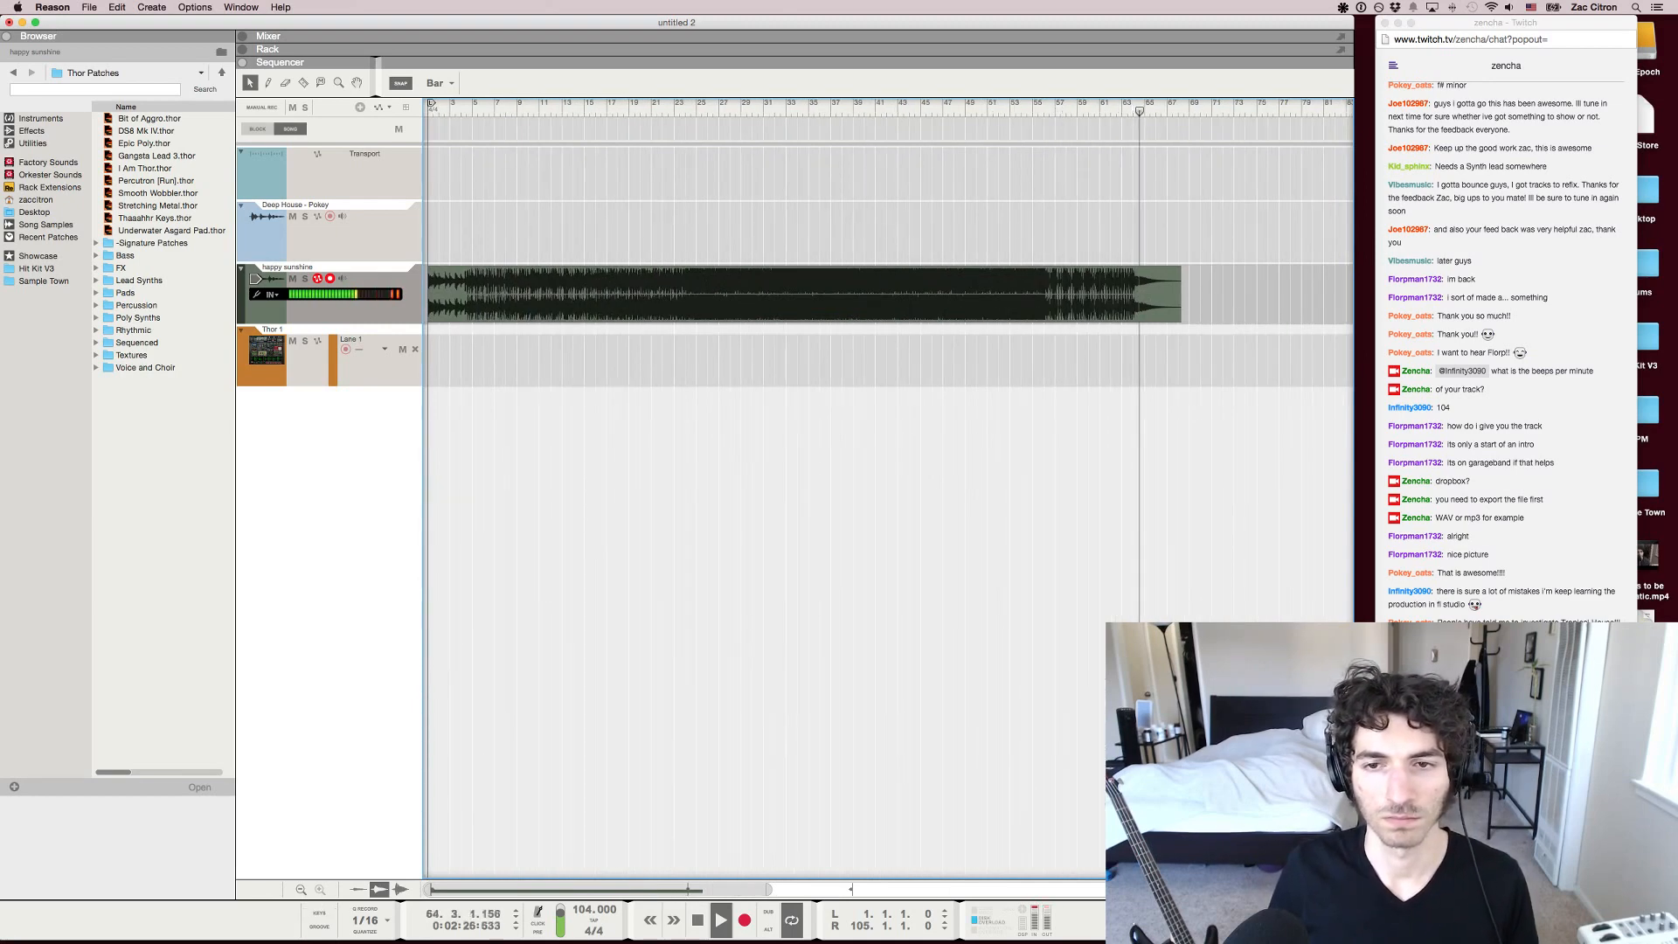
Replay the track's closing section, stop playback and place the song position at bar 64, where the ending tail starts
{"action": "left_click", "coordinate": [1078, 108]}
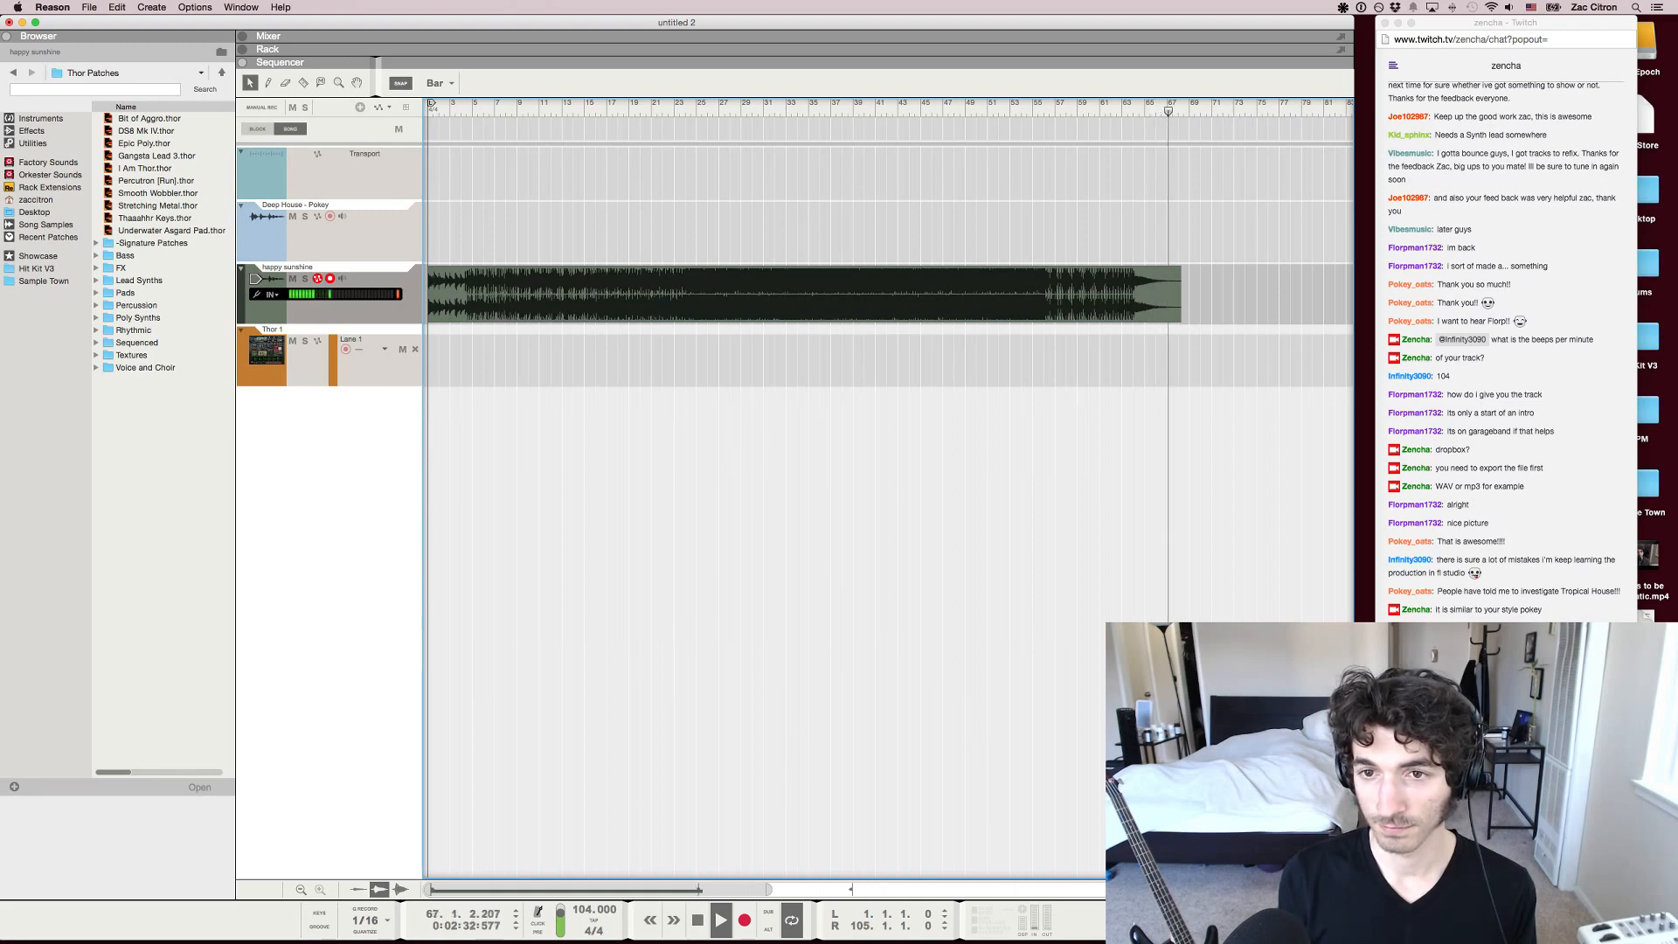
{"action": "key", "text": "space"}
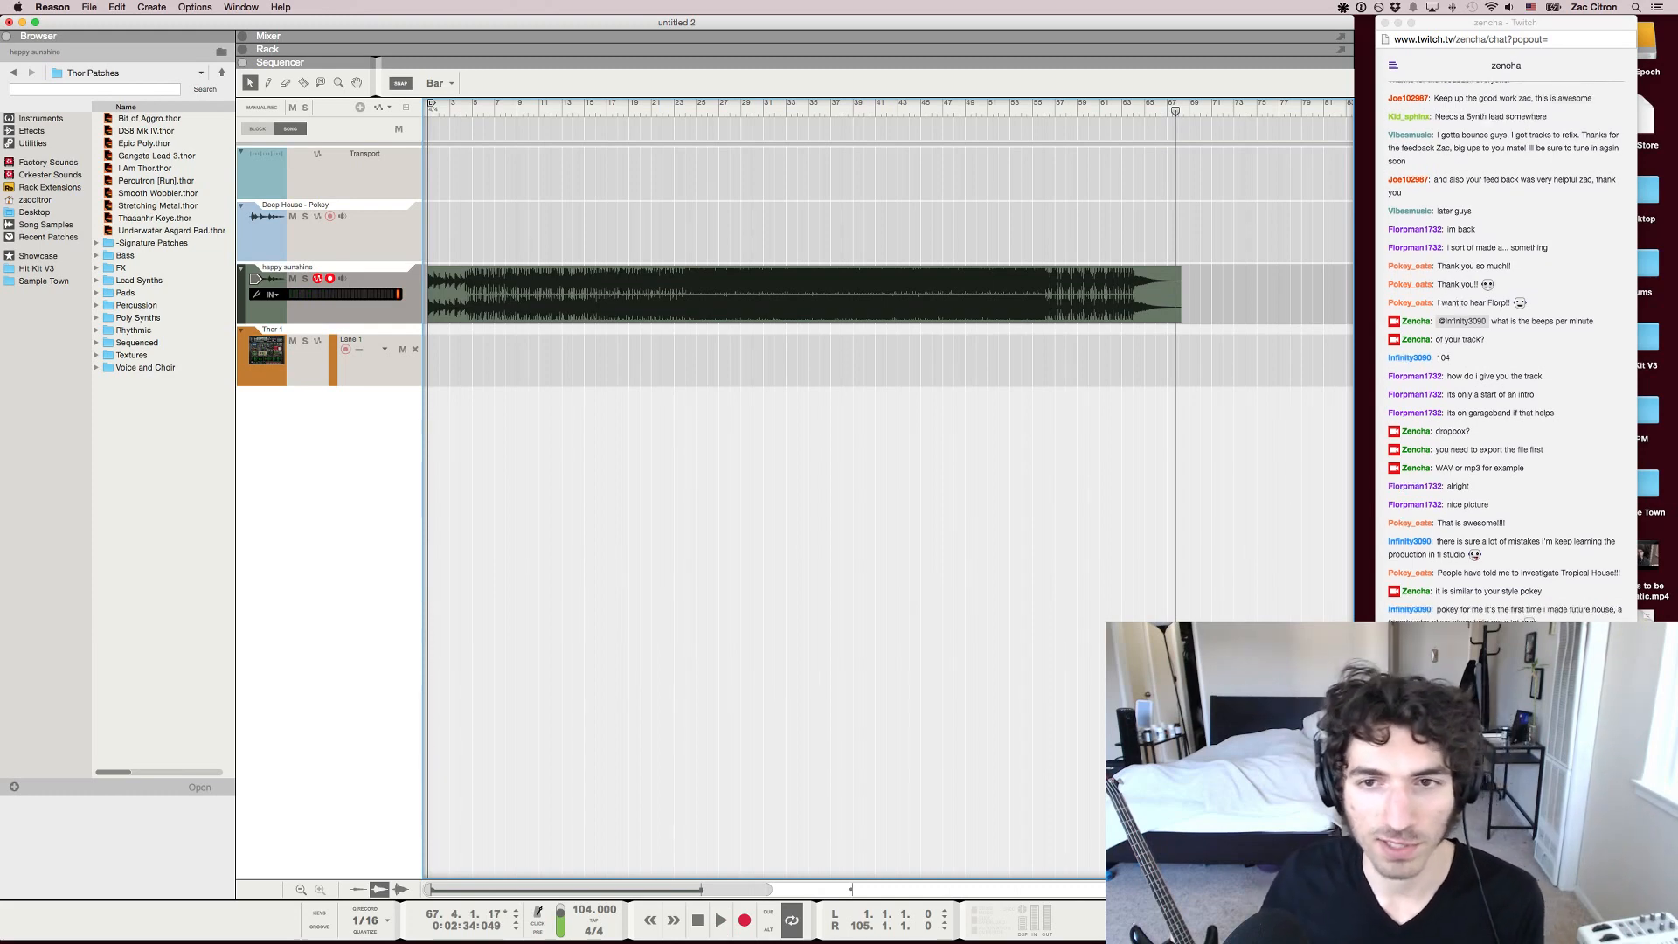
{"action": "left_click", "coordinate": [1145, 107]}
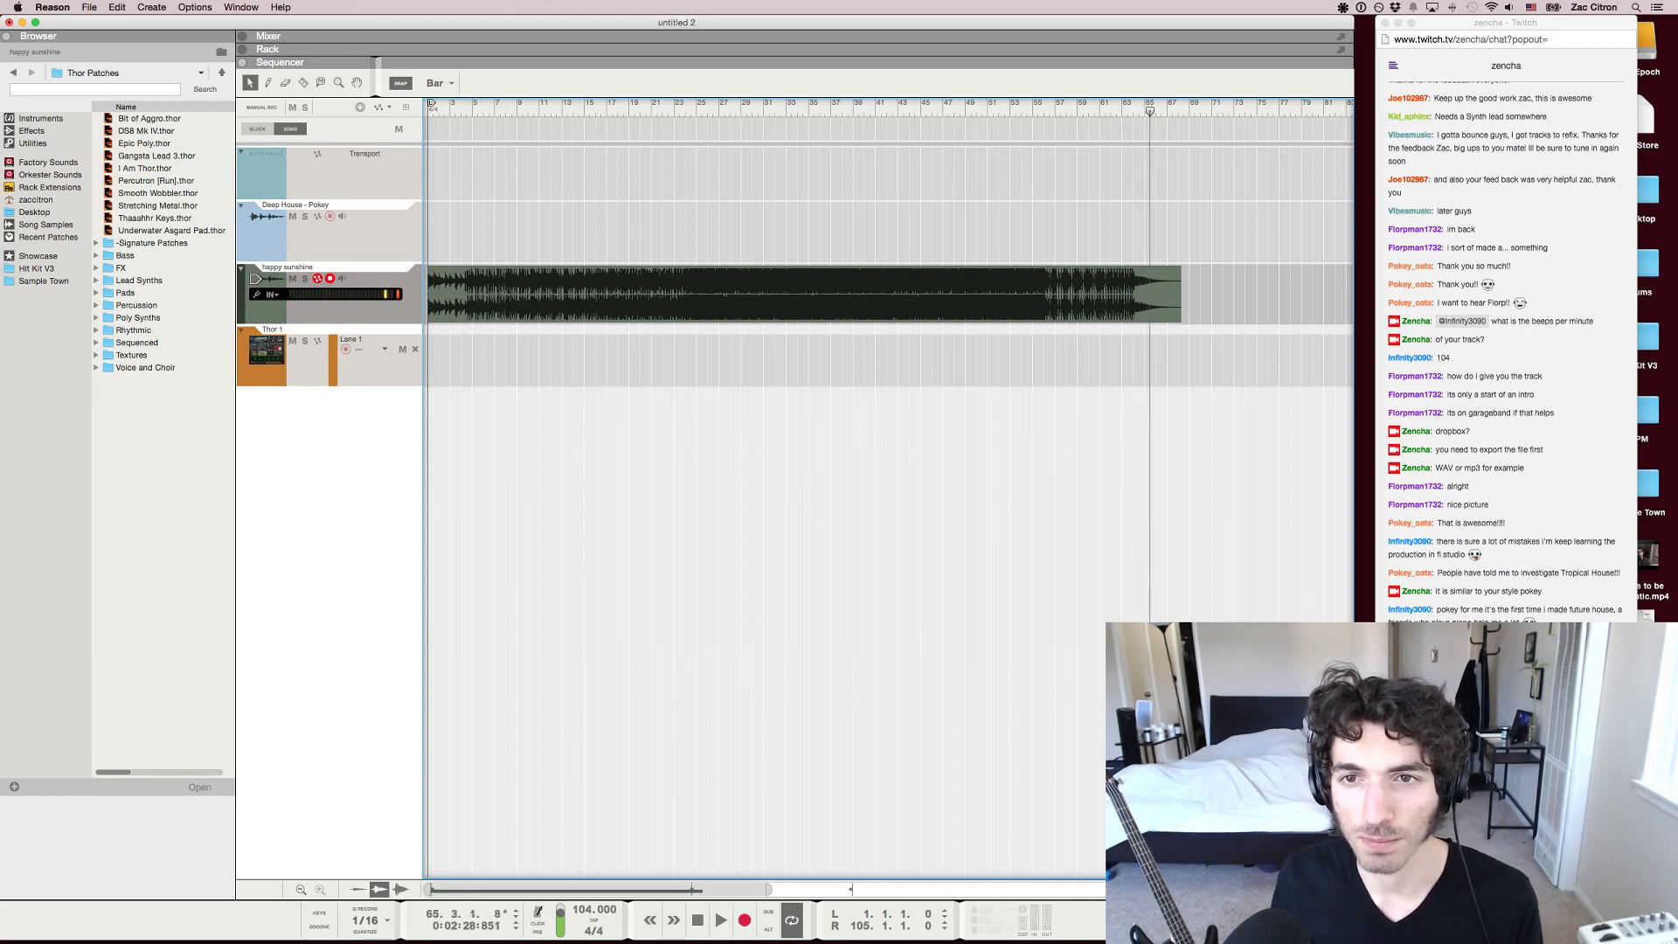
{"action": "key", "text": "h"}
{"action": "key", "text": "h"}
{"action": "key", "text": "h"}
{"action": "key", "text": "h"}
{"action": "key", "text": "h"}
{"action": "key", "text": "h"}
{"action": "key", "text": "h"}
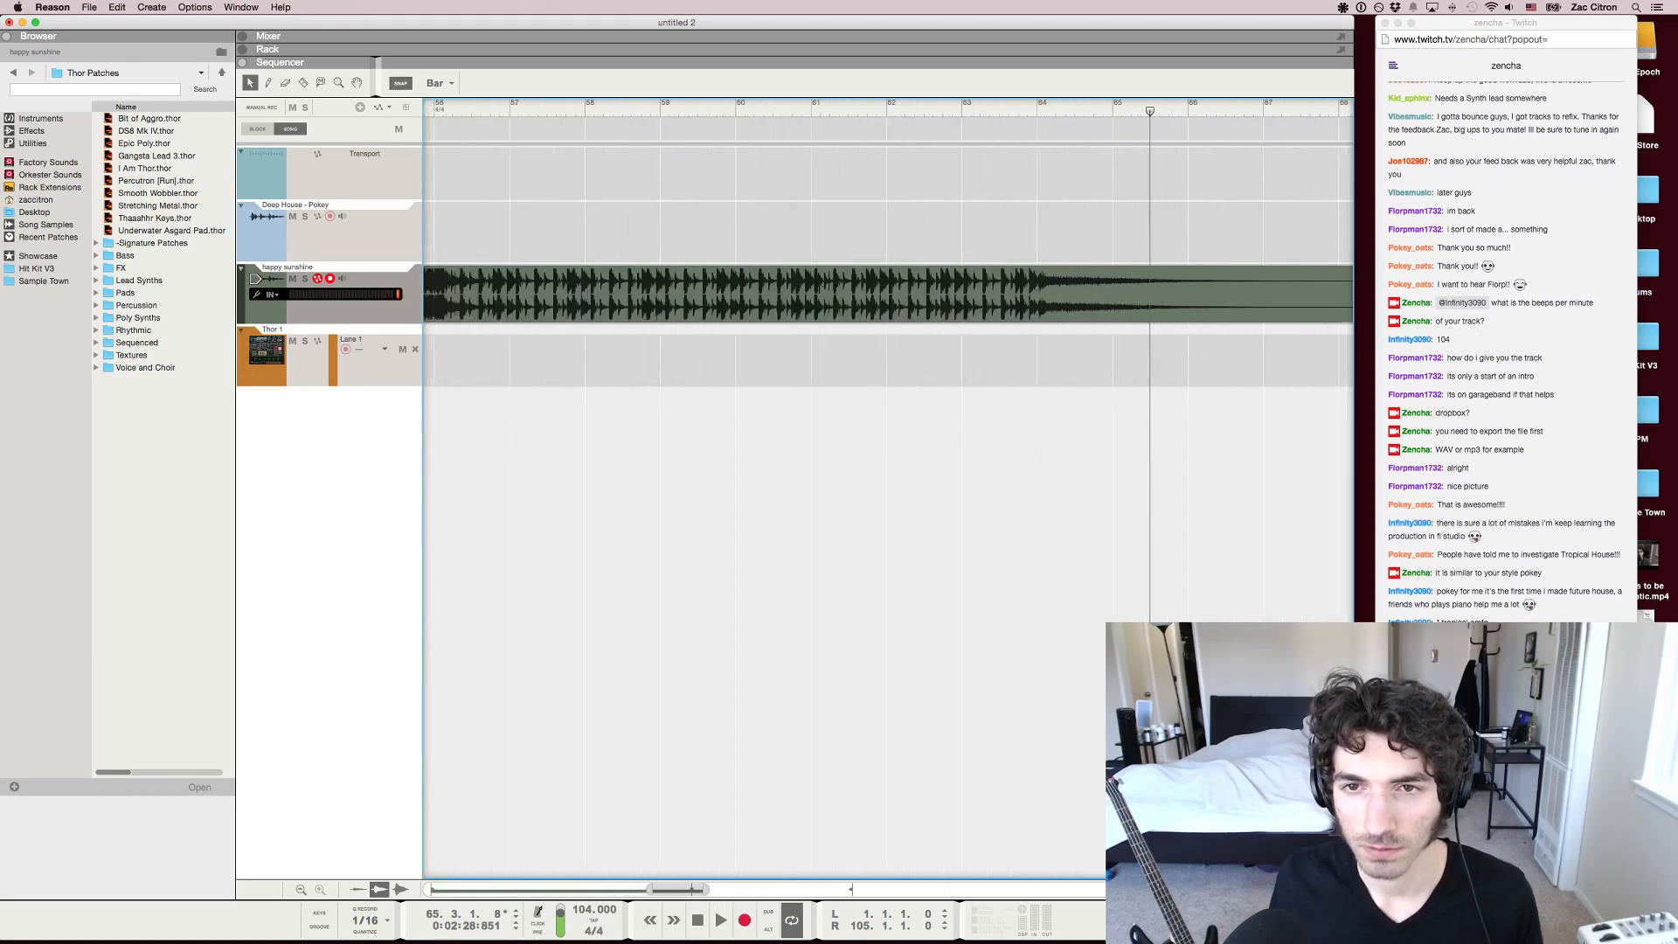
{"action": "left_click", "coordinate": [1037, 106]}
Examine the waveform of the happy sunshine clip around bar 64 and how its ending relates to the full track
{"action": "key", "text": "g"}
{"action": "key", "text": "g"}
{"action": "key", "text": "g"}
{"action": "key", "text": "g"}
{"action": "key", "text": "g"}
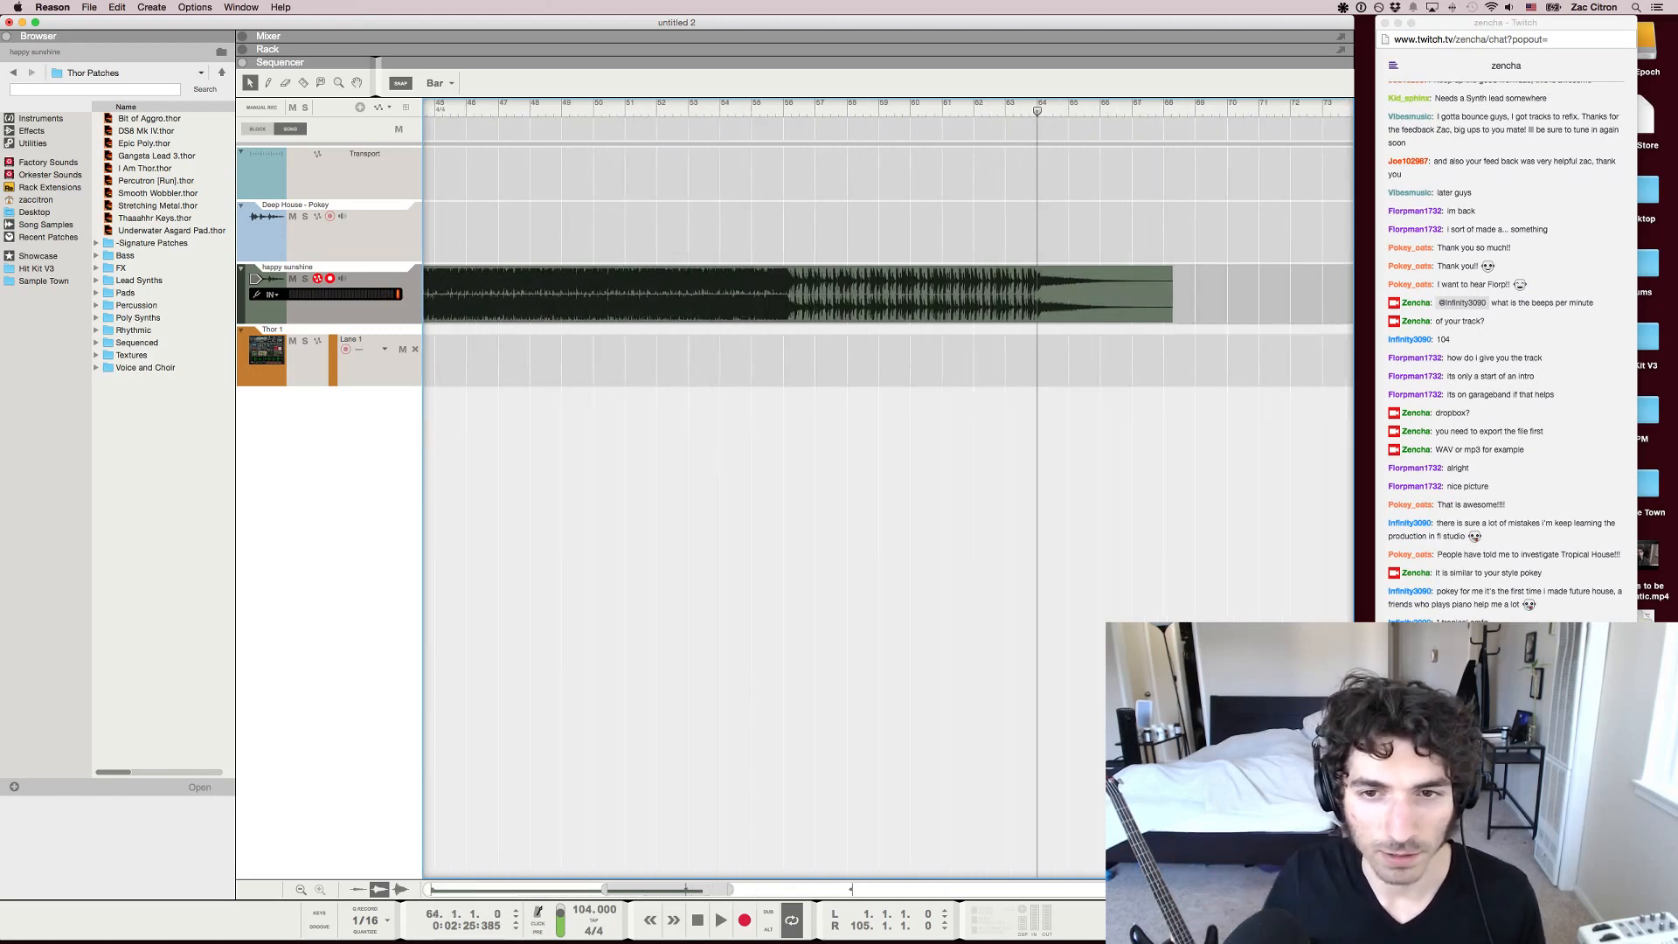
{"action": "key", "text": "g"}
{"action": "key", "text": "g"}
{"action": "key", "text": "g"}
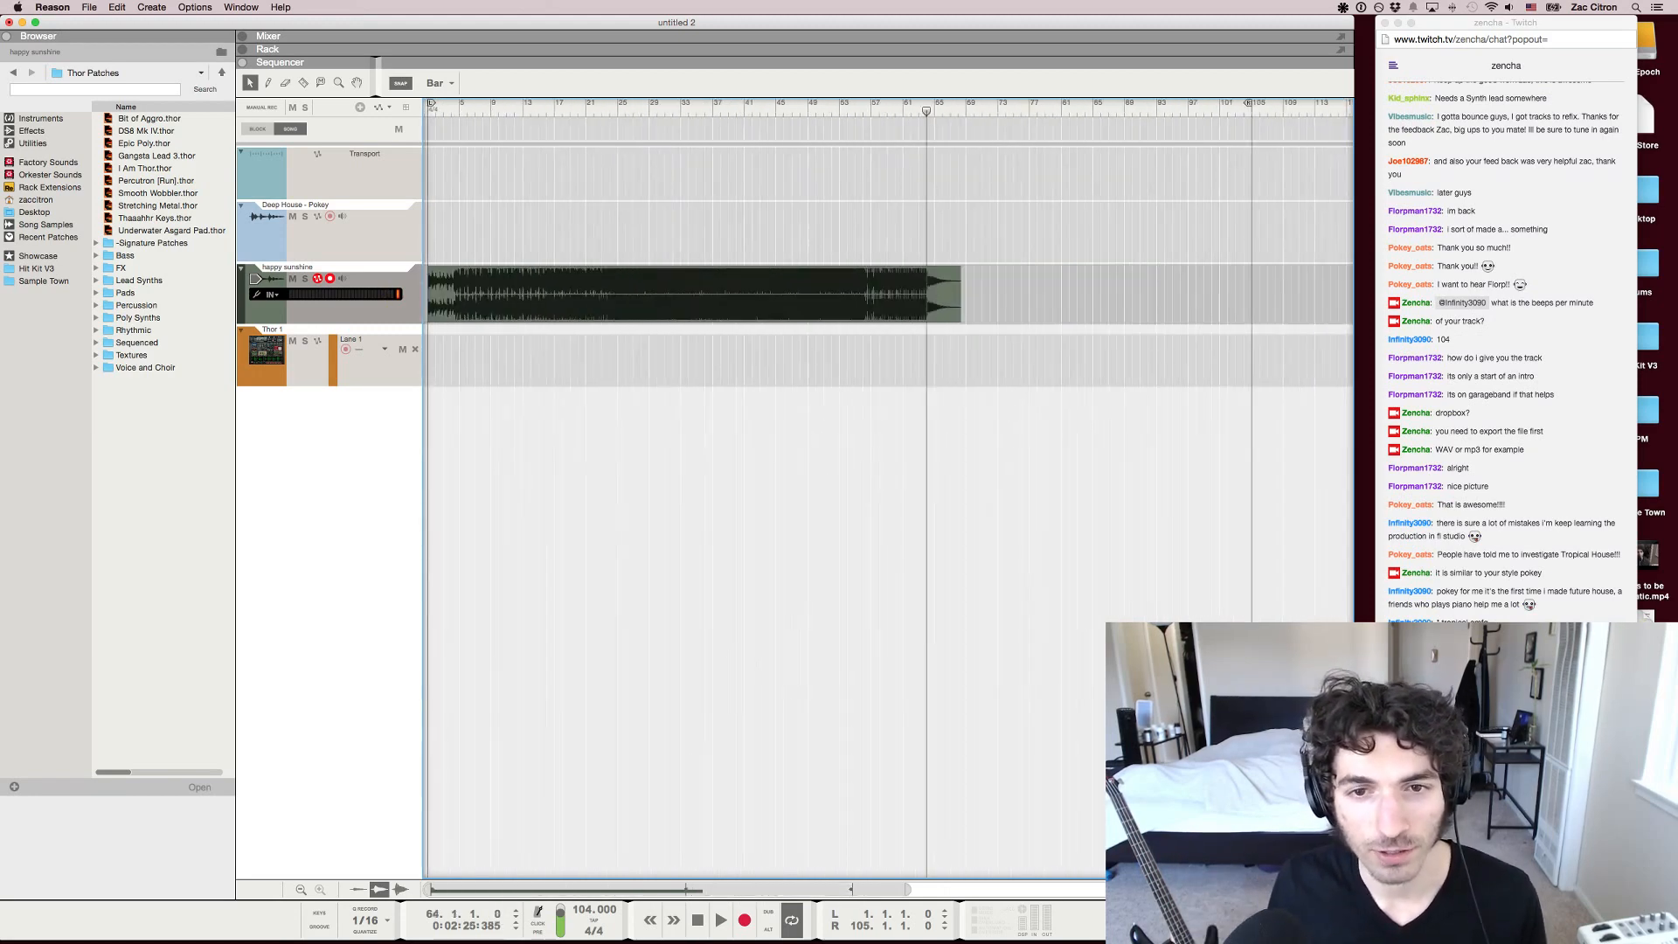
{"action": "key", "text": "h"}
{"action": "key", "text": "h"}
{"action": "key", "text": "h"}
{"action": "key", "text": "h"}
{"action": "key", "text": "h"}
{"action": "key", "text": "h"}
{"action": "key", "text": "h"}
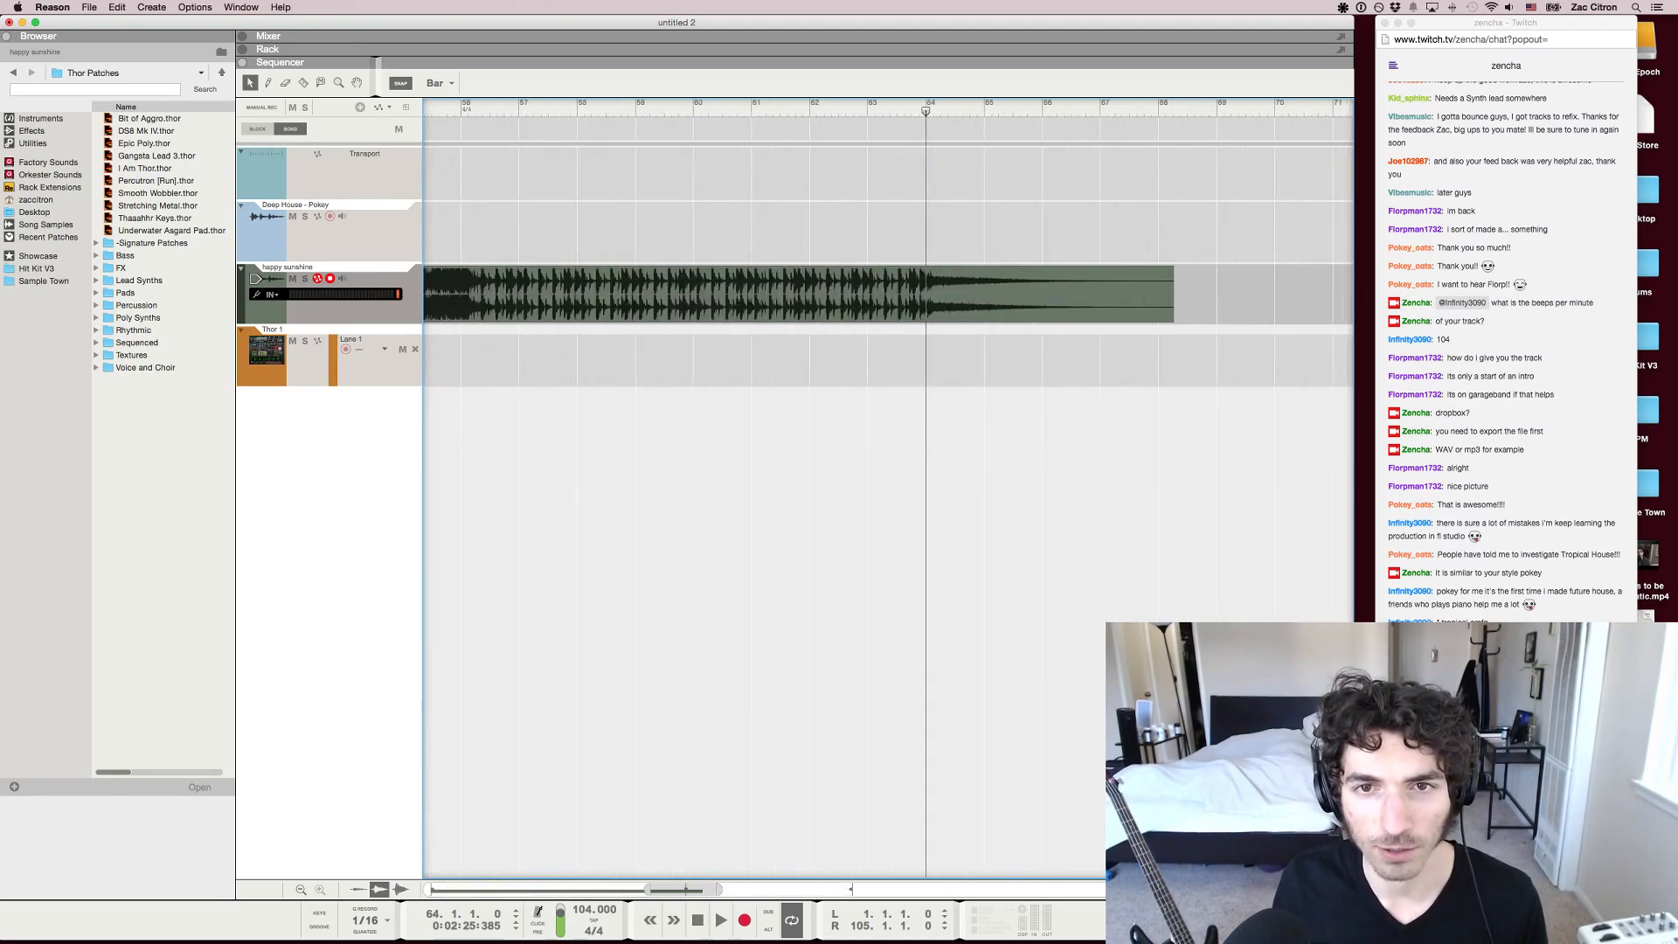
{"action": "key", "text": "g"}
{"action": "scroll", "coordinate": [888, 489], "scroll_direction": "left", "scroll_amount": 5}
{"action": "key", "text": "g"}
{"action": "key", "text": "g"}
{"action": "key", "text": "g"}
{"action": "key", "text": "g"}
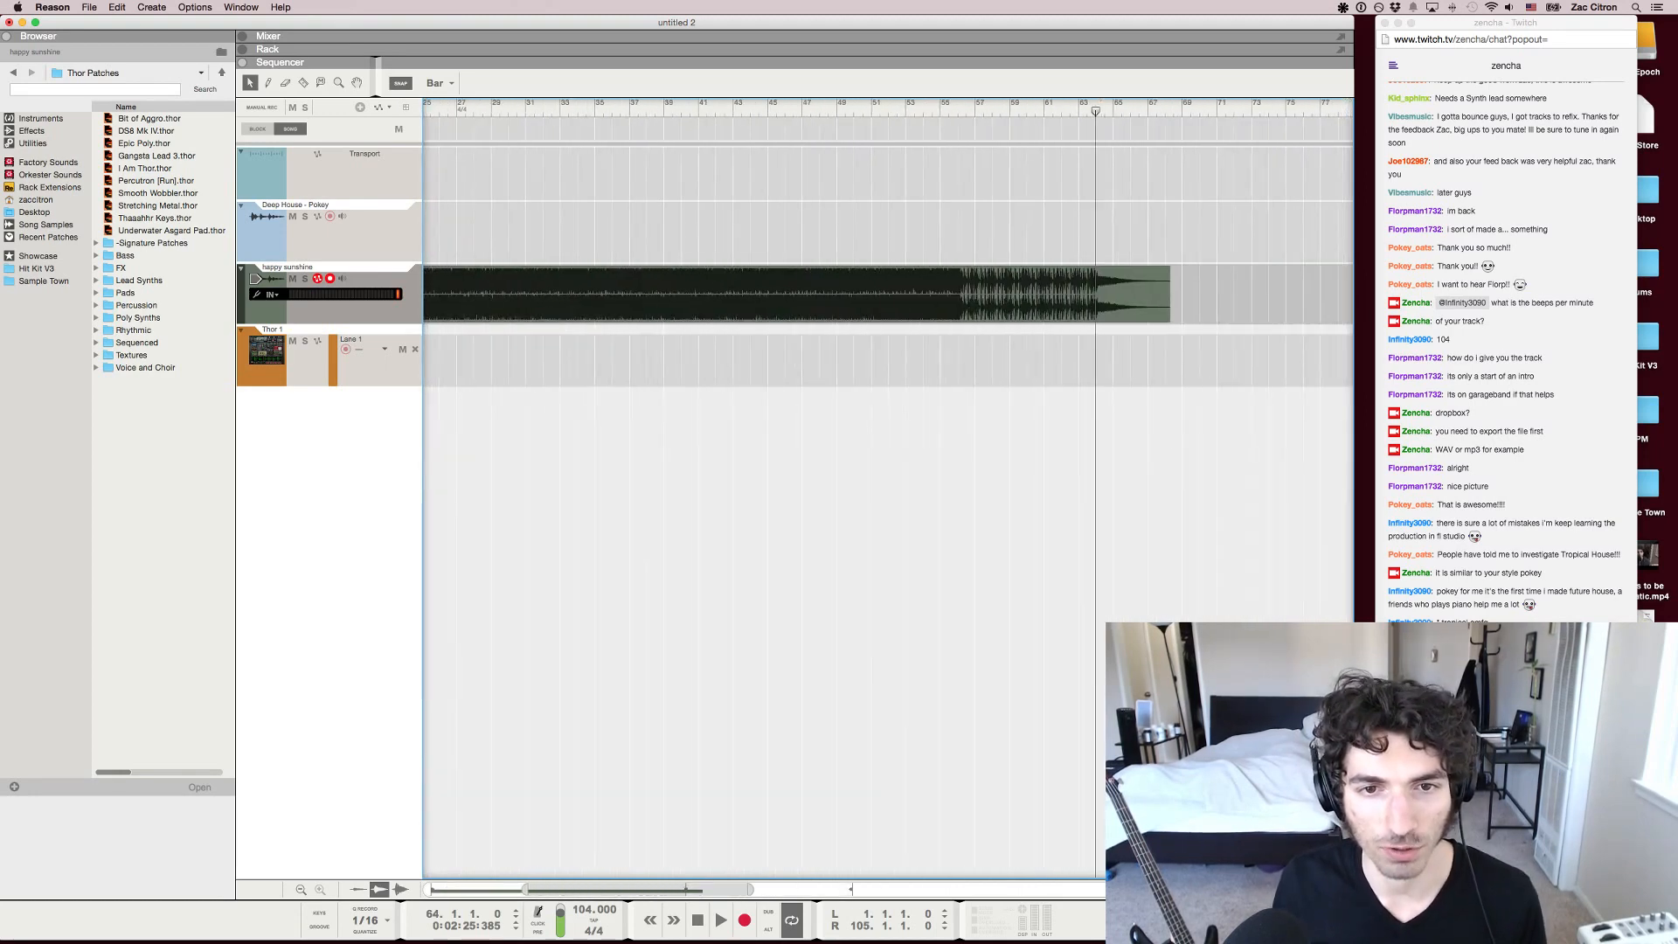
{"action": "scroll", "coordinate": [888, 489], "scroll_direction": "left", "scroll_amount": 5}
{"action": "key", "text": "g"}
{"action": "key", "text": "g"}
{"action": "key", "text": "g"}
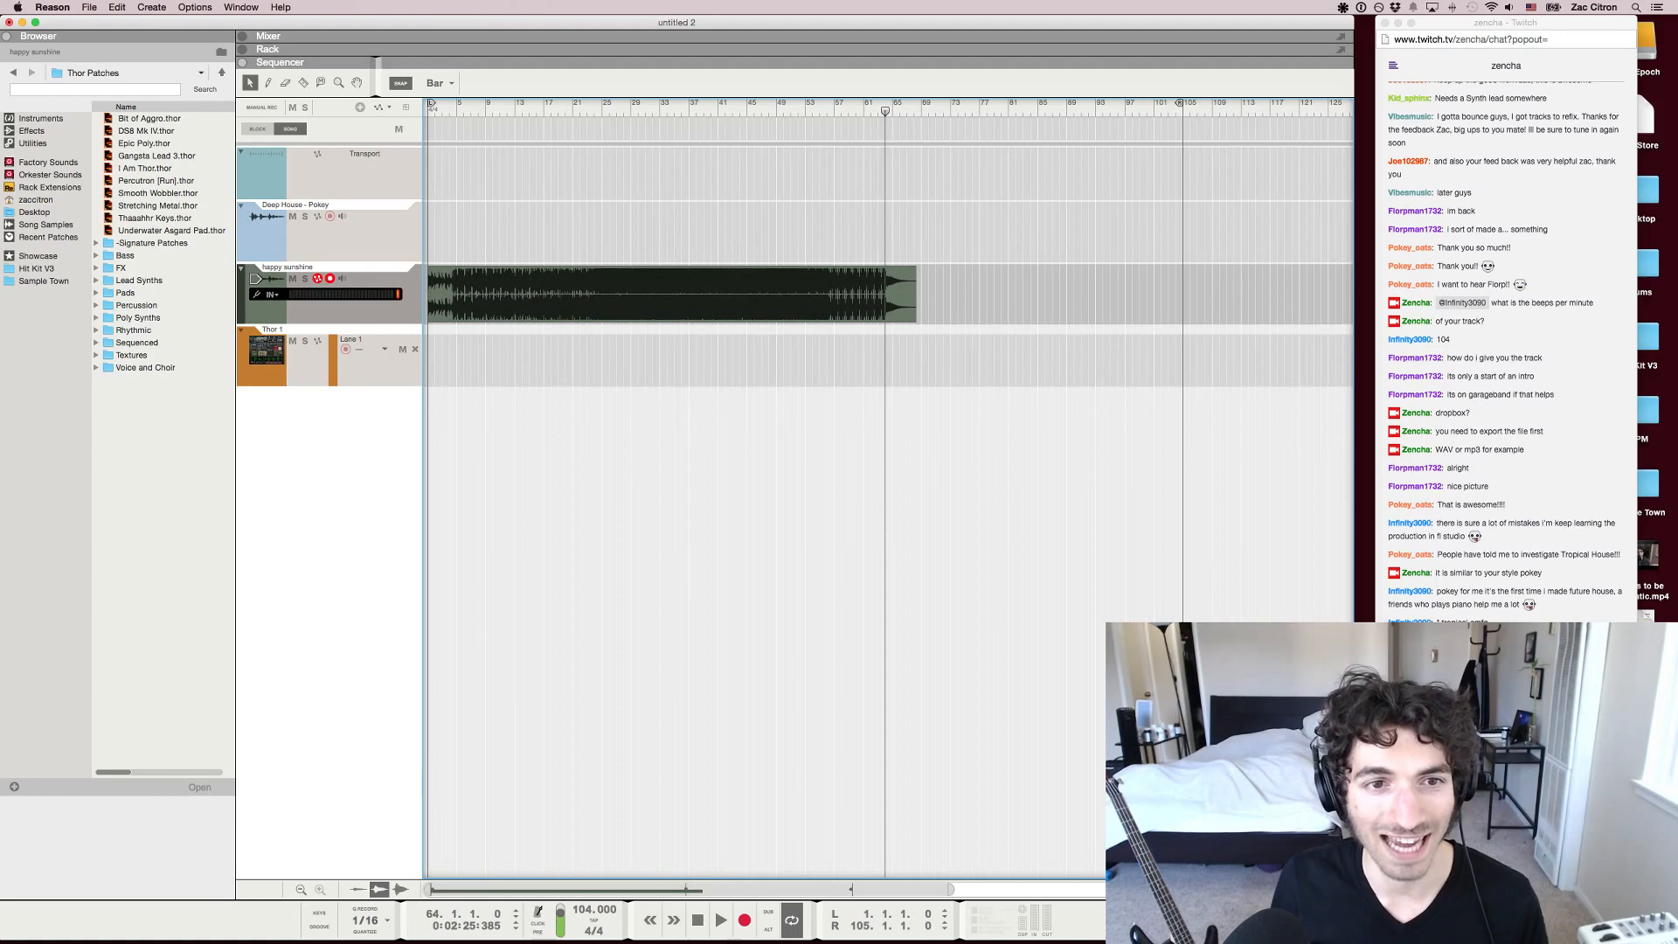
Return the song position to bar 1, play the opening briefly and stop
{"action": "key", "text": "h"}
{"action": "scroll", "coordinate": [888, 490], "scroll_direction": "left", "scroll_amount": 3}
{"action": "key", "text": "shift+Return"}
{"action": "key", "text": "shift+Return"}
{"action": "key", "text": "space"}
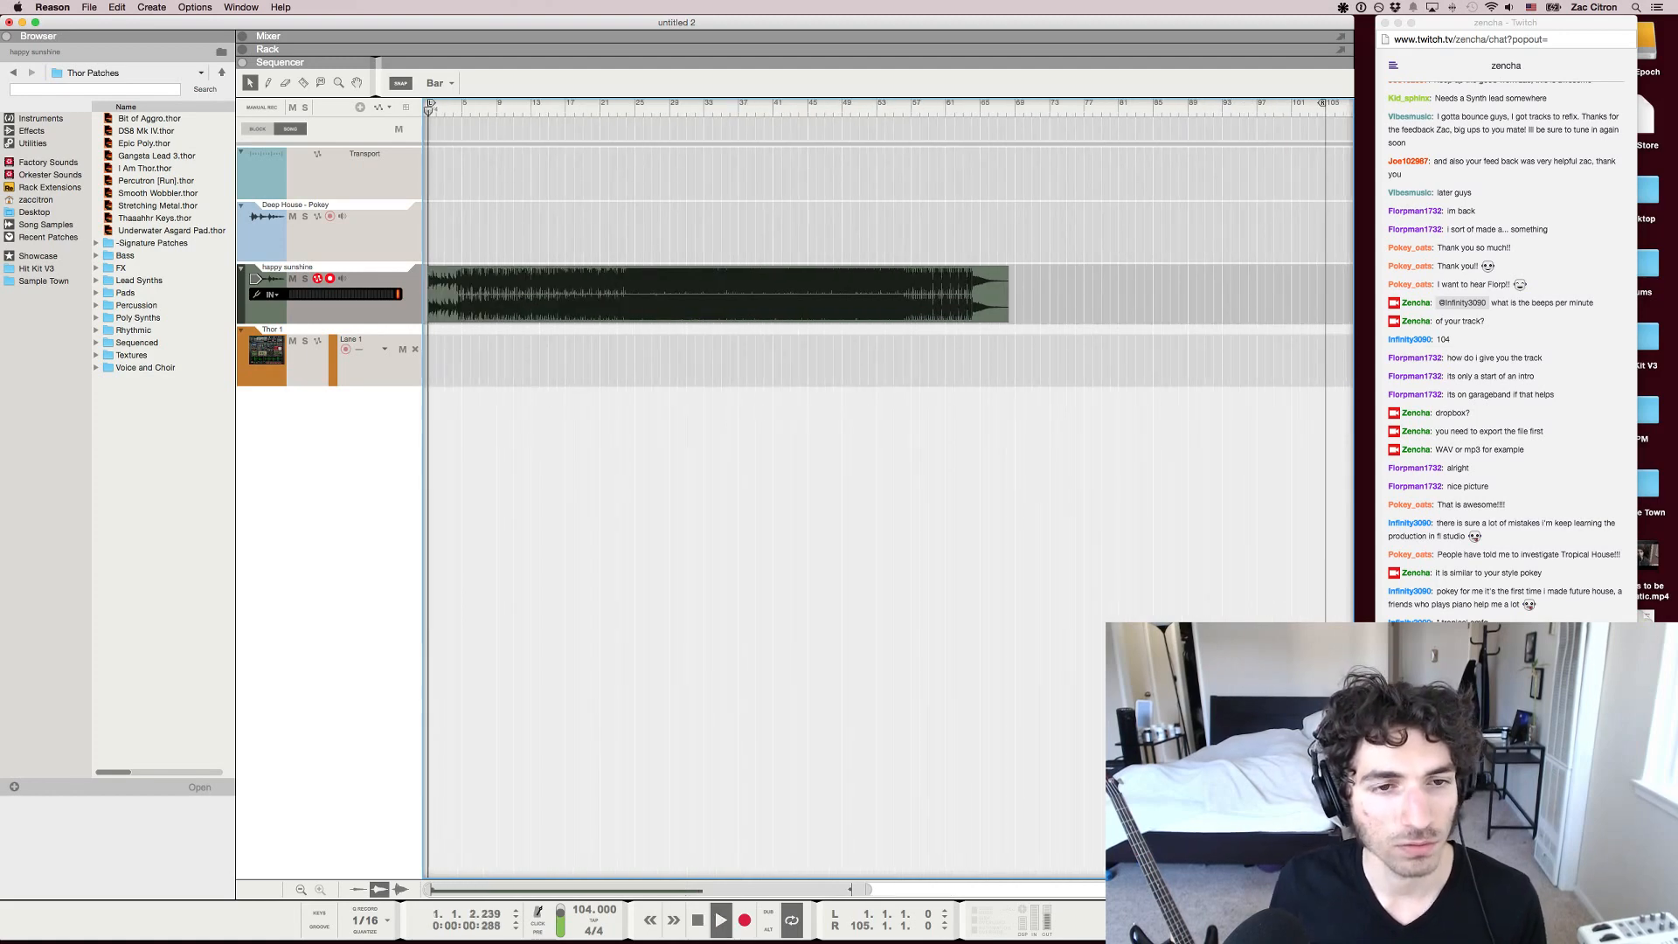
{"action": "key", "text": "space"}
Play the track briefly from bar 24, then move the song position back to about bar 22 to hear the transition
{"action": "left_click_drag", "start_coordinate": [431, 111], "coordinate": [625, 111]}
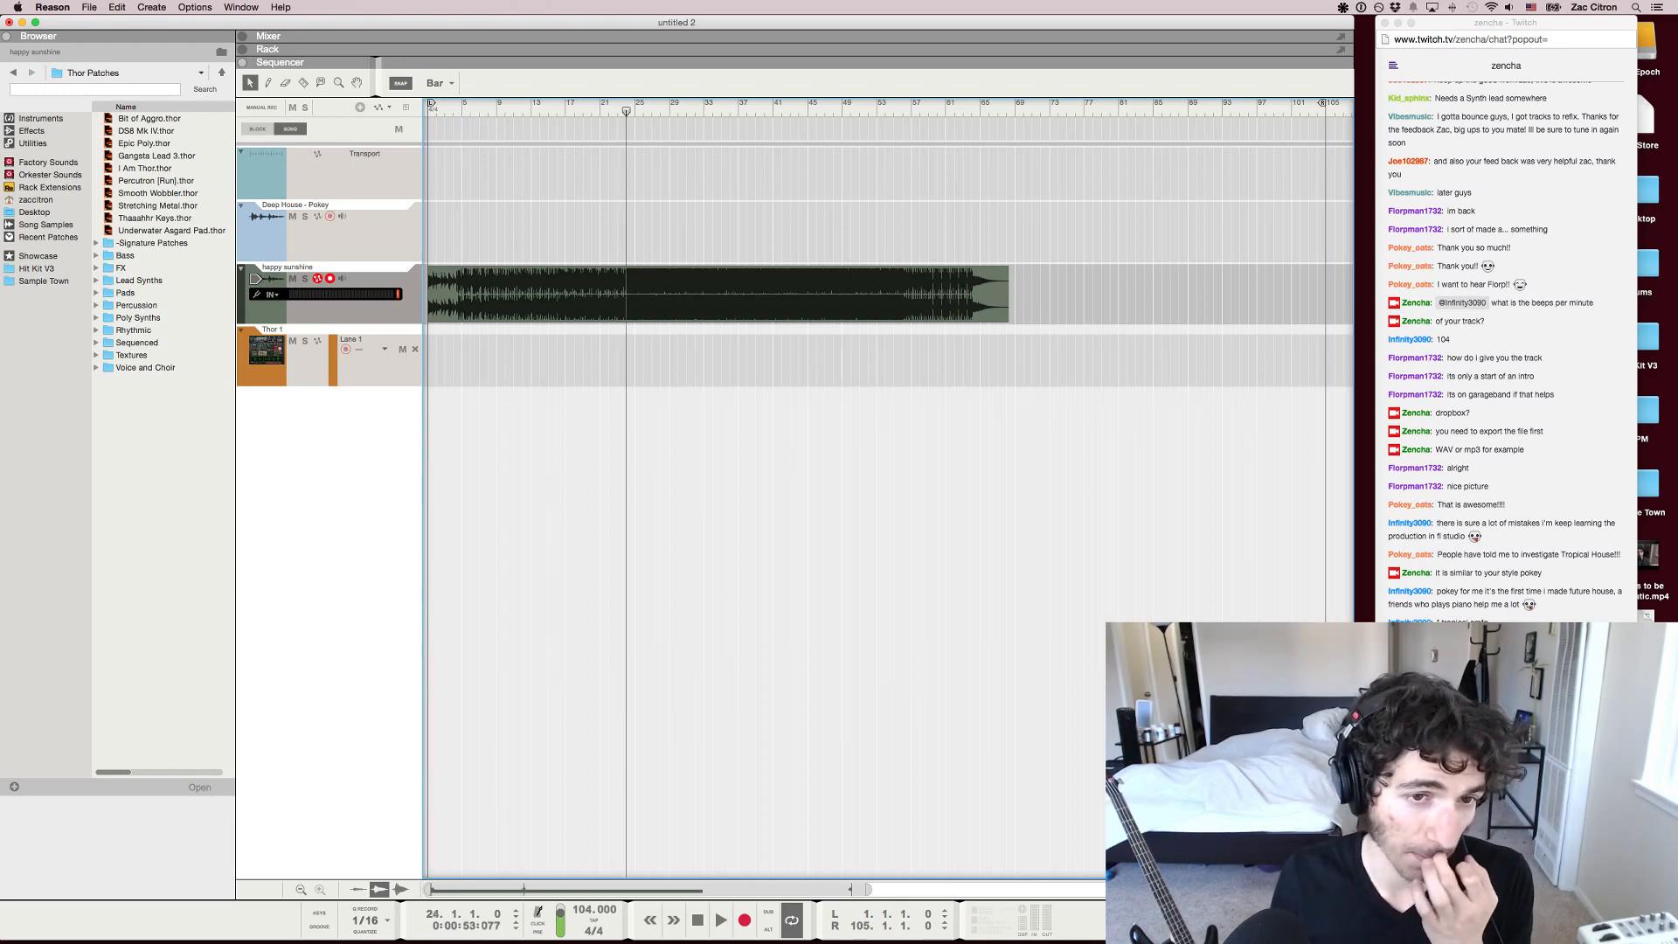
{"action": "key", "text": "space"}
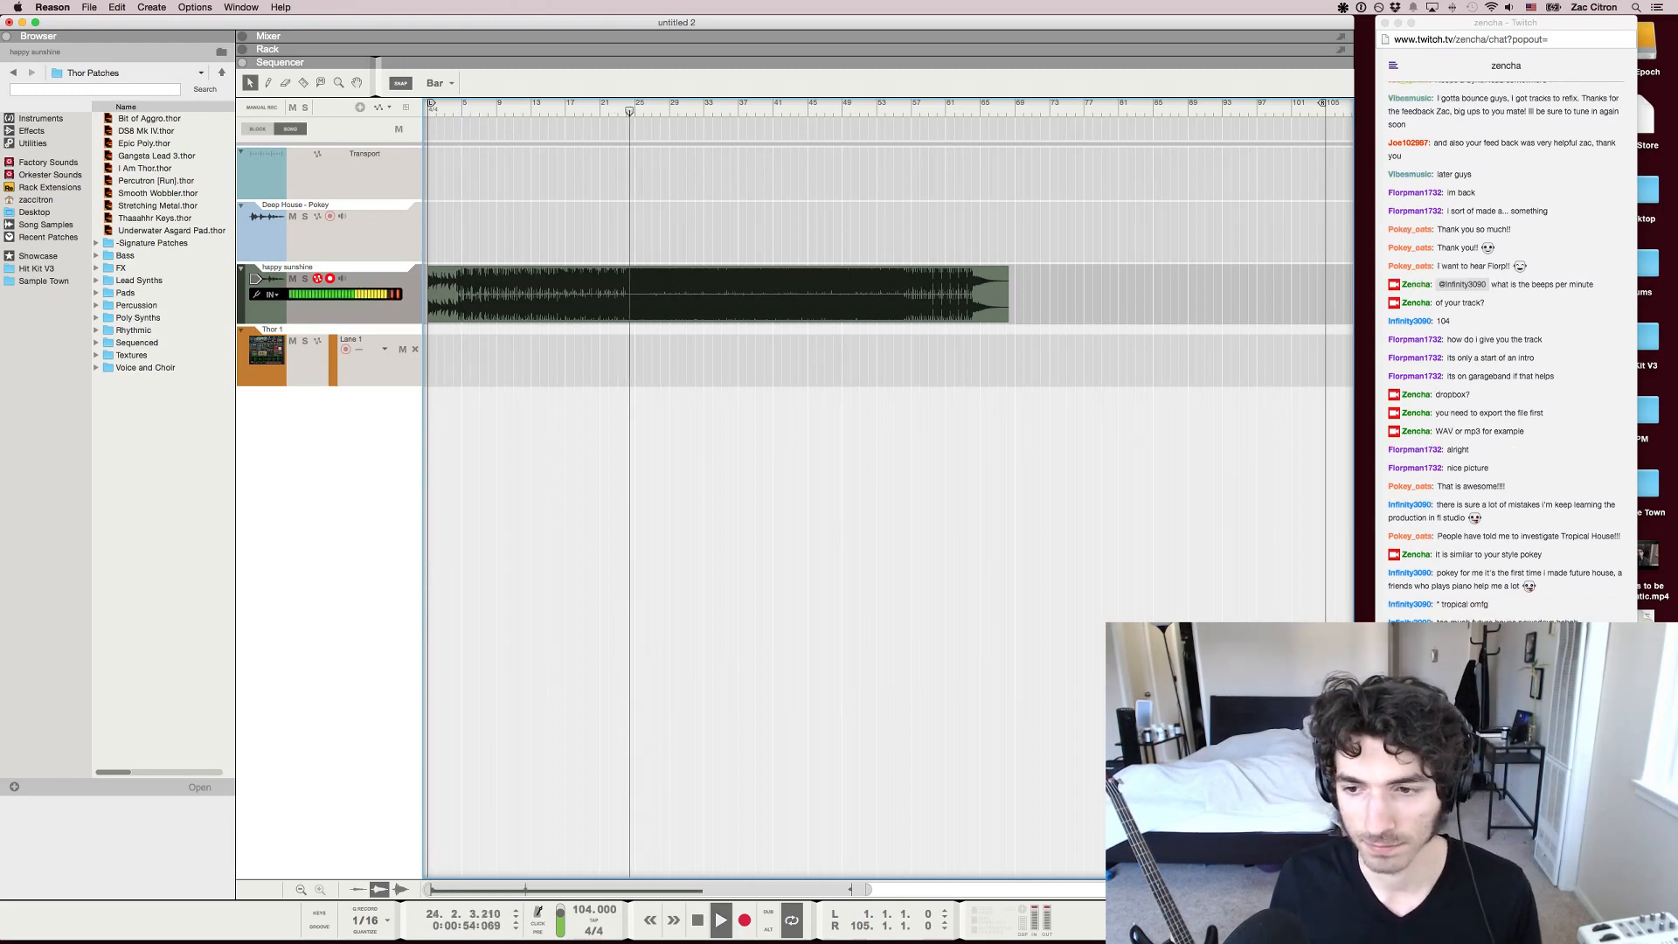
{"action": "key", "text": "space"}
{"action": "left_click_drag", "start_coordinate": [629, 111], "coordinate": [609, 111]}
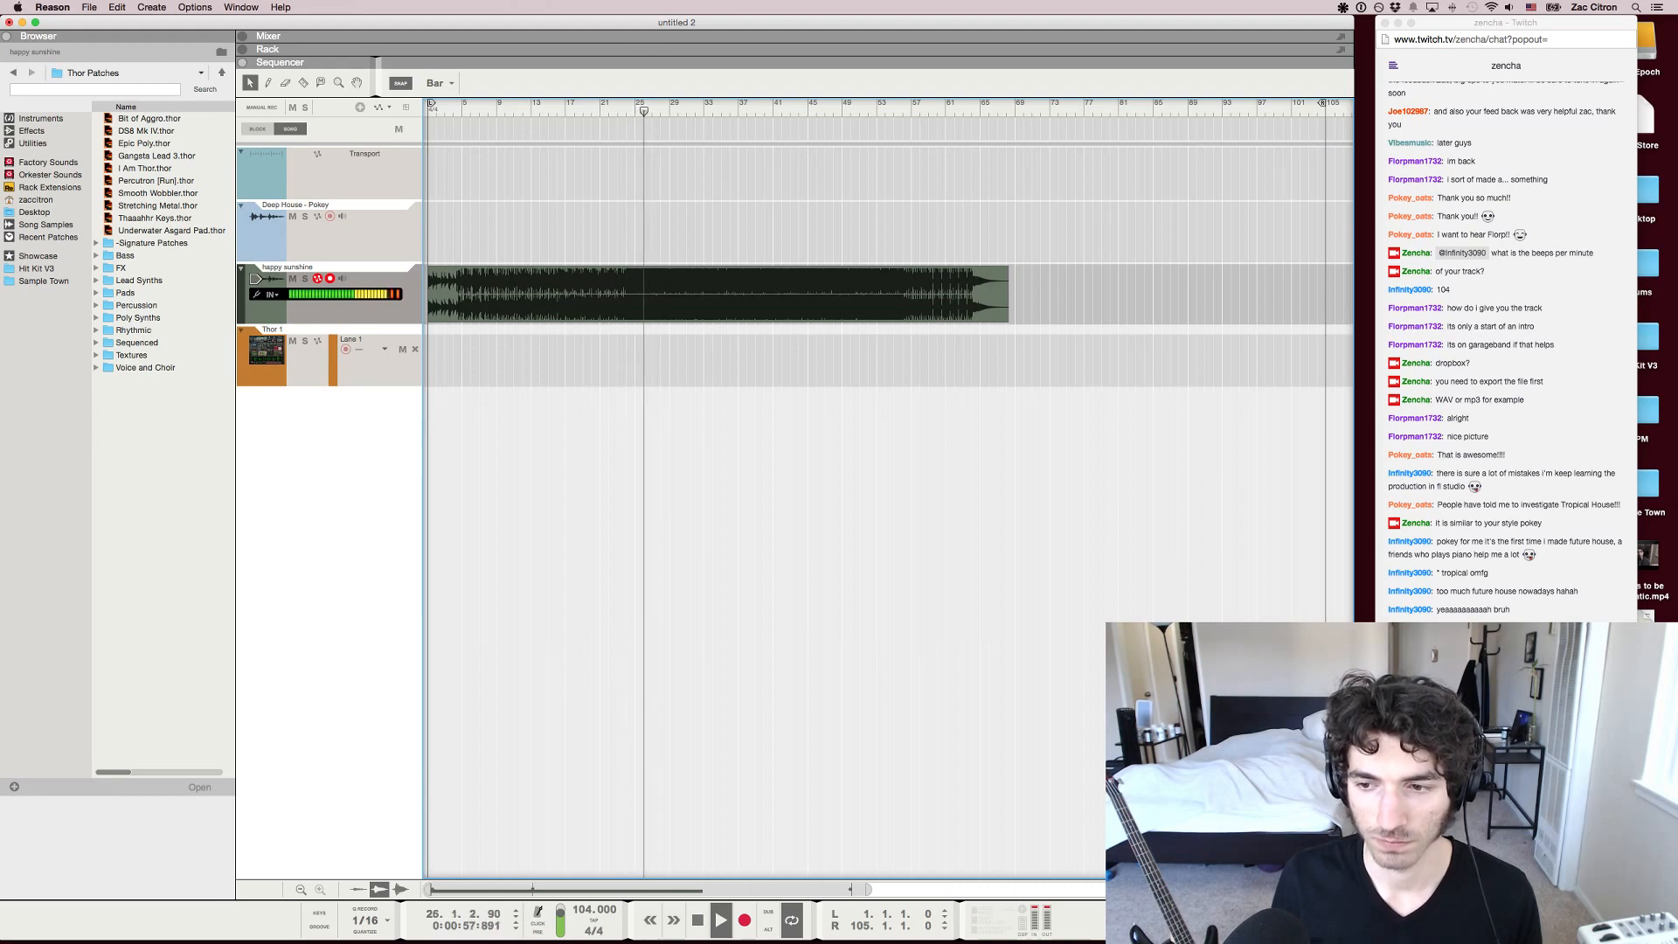
Skip forward through the playing track to about bar 56 to sample its middle section
{"action": "key", "text": "KP_8"}
{"action": "key", "text": "KP_8"}
{"action": "key", "text": "KP_8"}
{"action": "key", "text": "KP_8"}
{"action": "key", "text": "KP_8"}
{"action": "key", "text": "KP_8"}
{"action": "key", "text": "KP_8"}
{"action": "key", "text": "KP_8"}
{"action": "key", "text": "KP_8"}
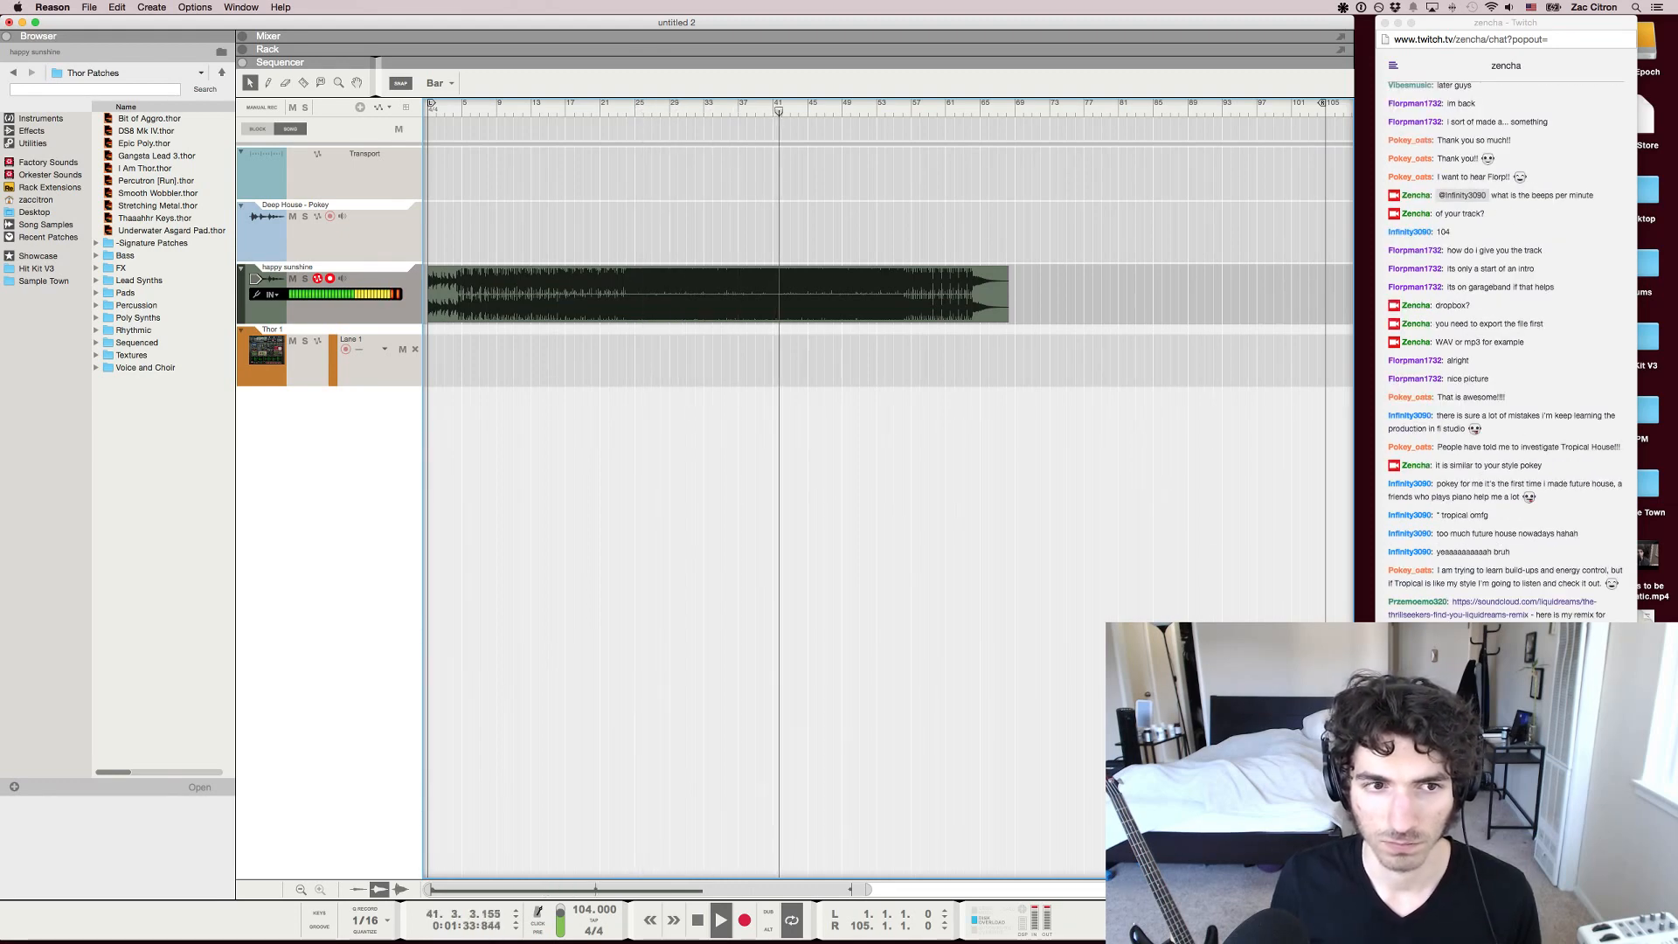
{"action": "key", "text": "KP_8"}
{"action": "key", "text": "KP_8"}
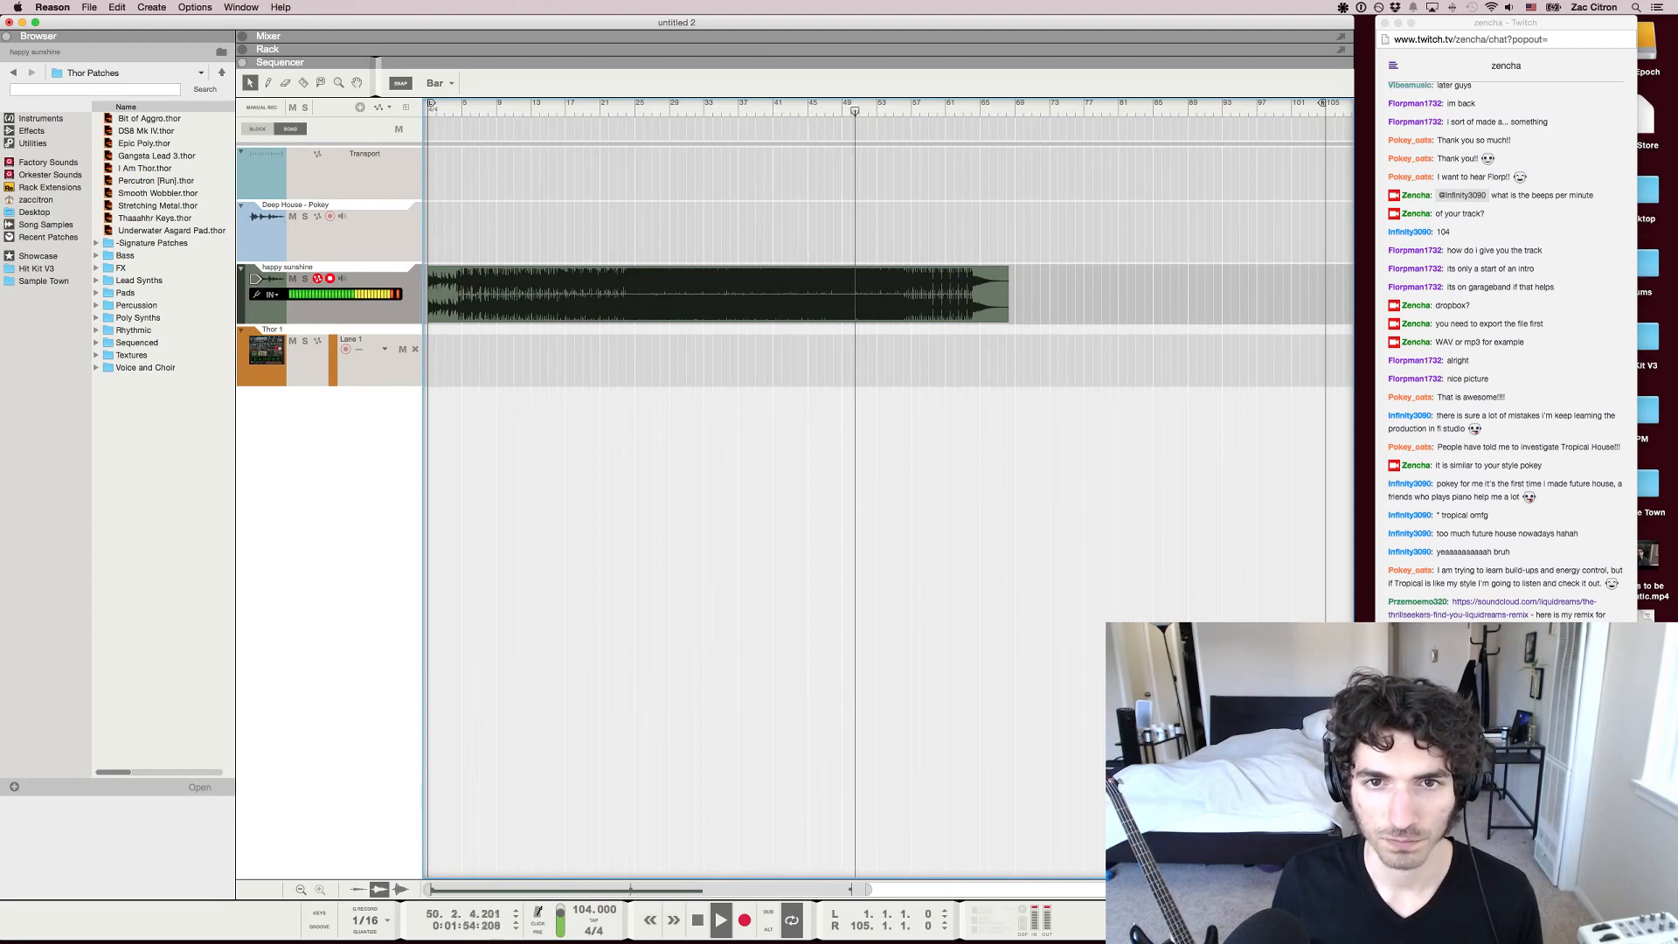
{"action": "key", "text": "KP_8"}
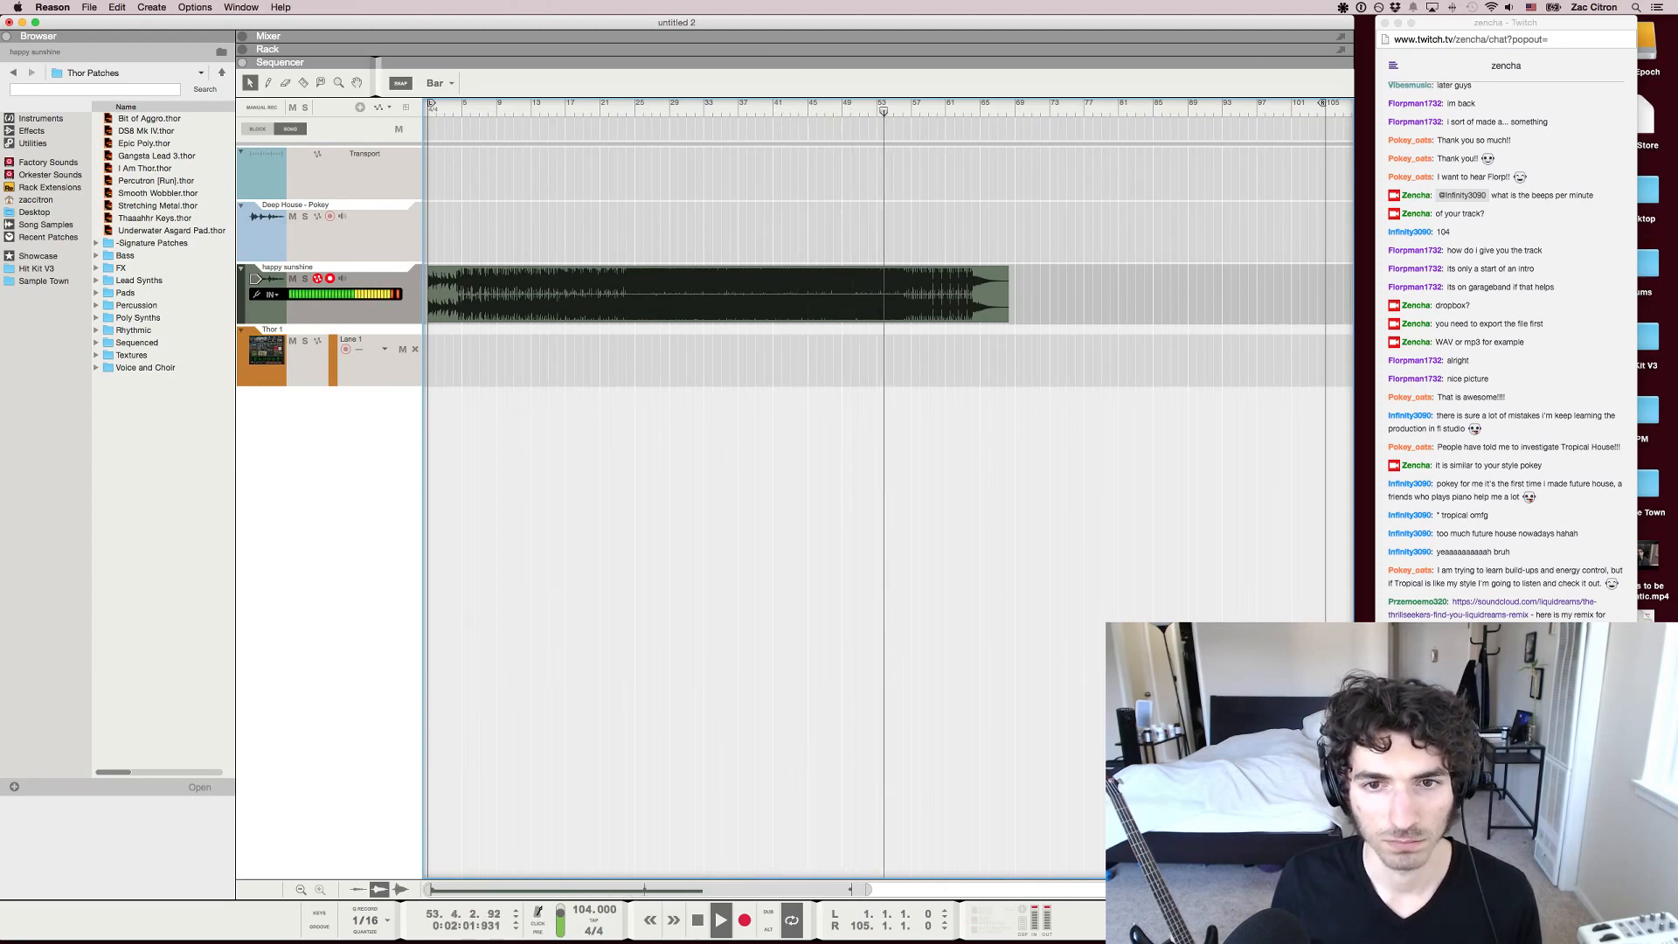
{"action": "key", "text": "KP_8"}
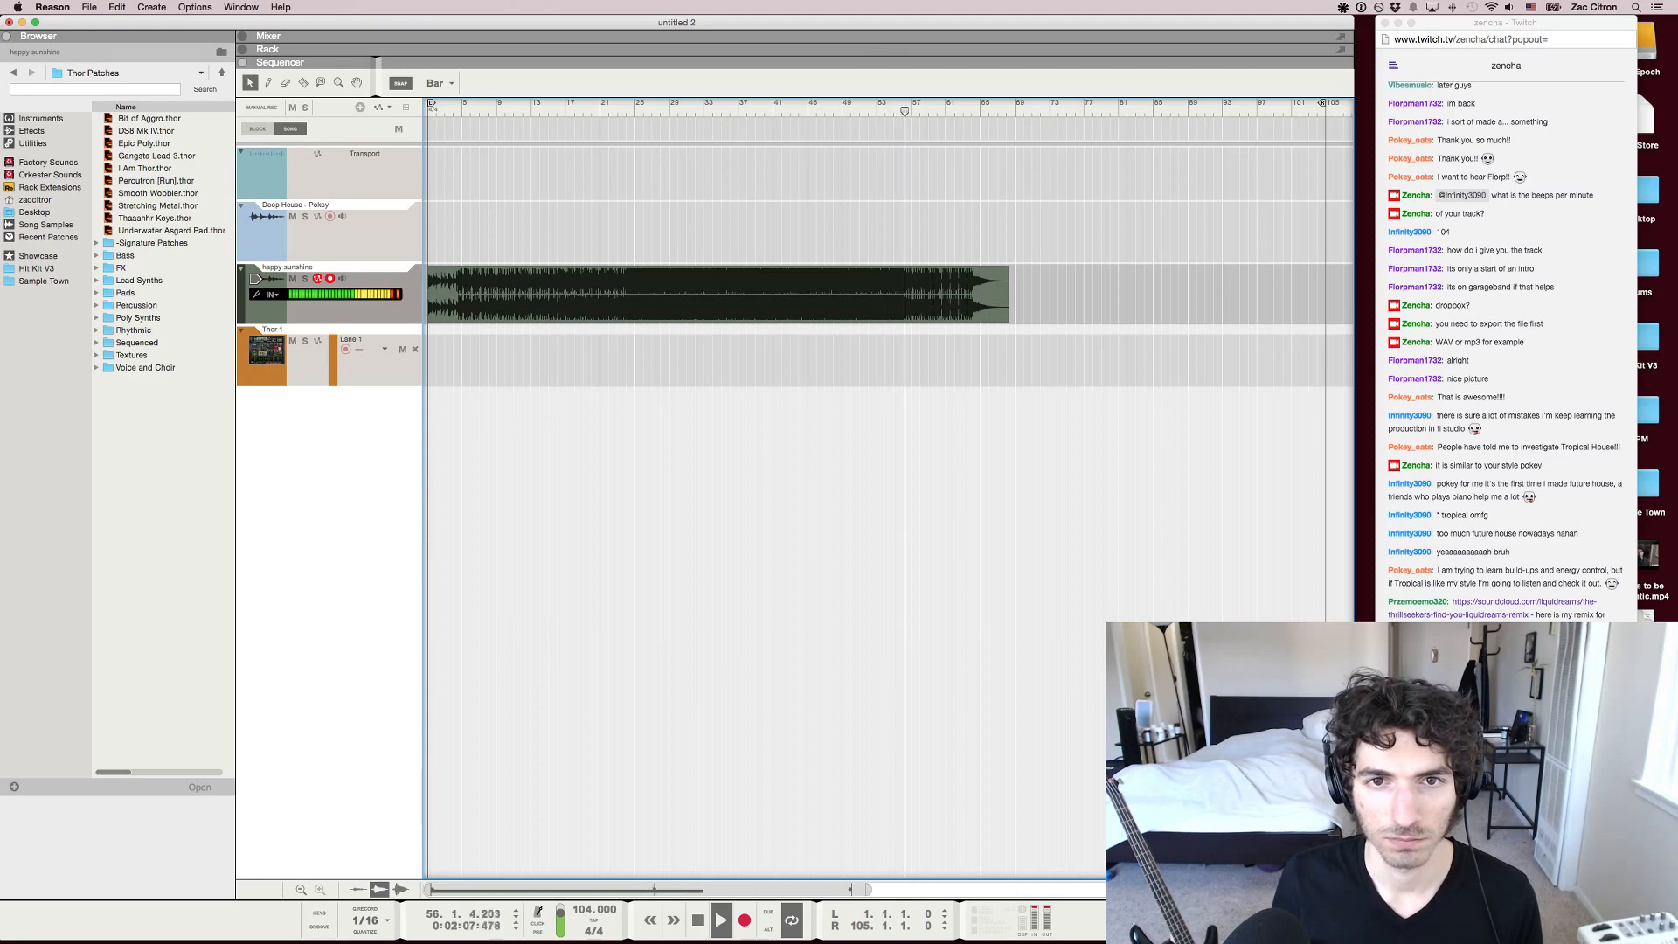
Jump back to bar 1, listen to the intro for about four bars and stop playback
{"action": "key", "text": "KP_1"}
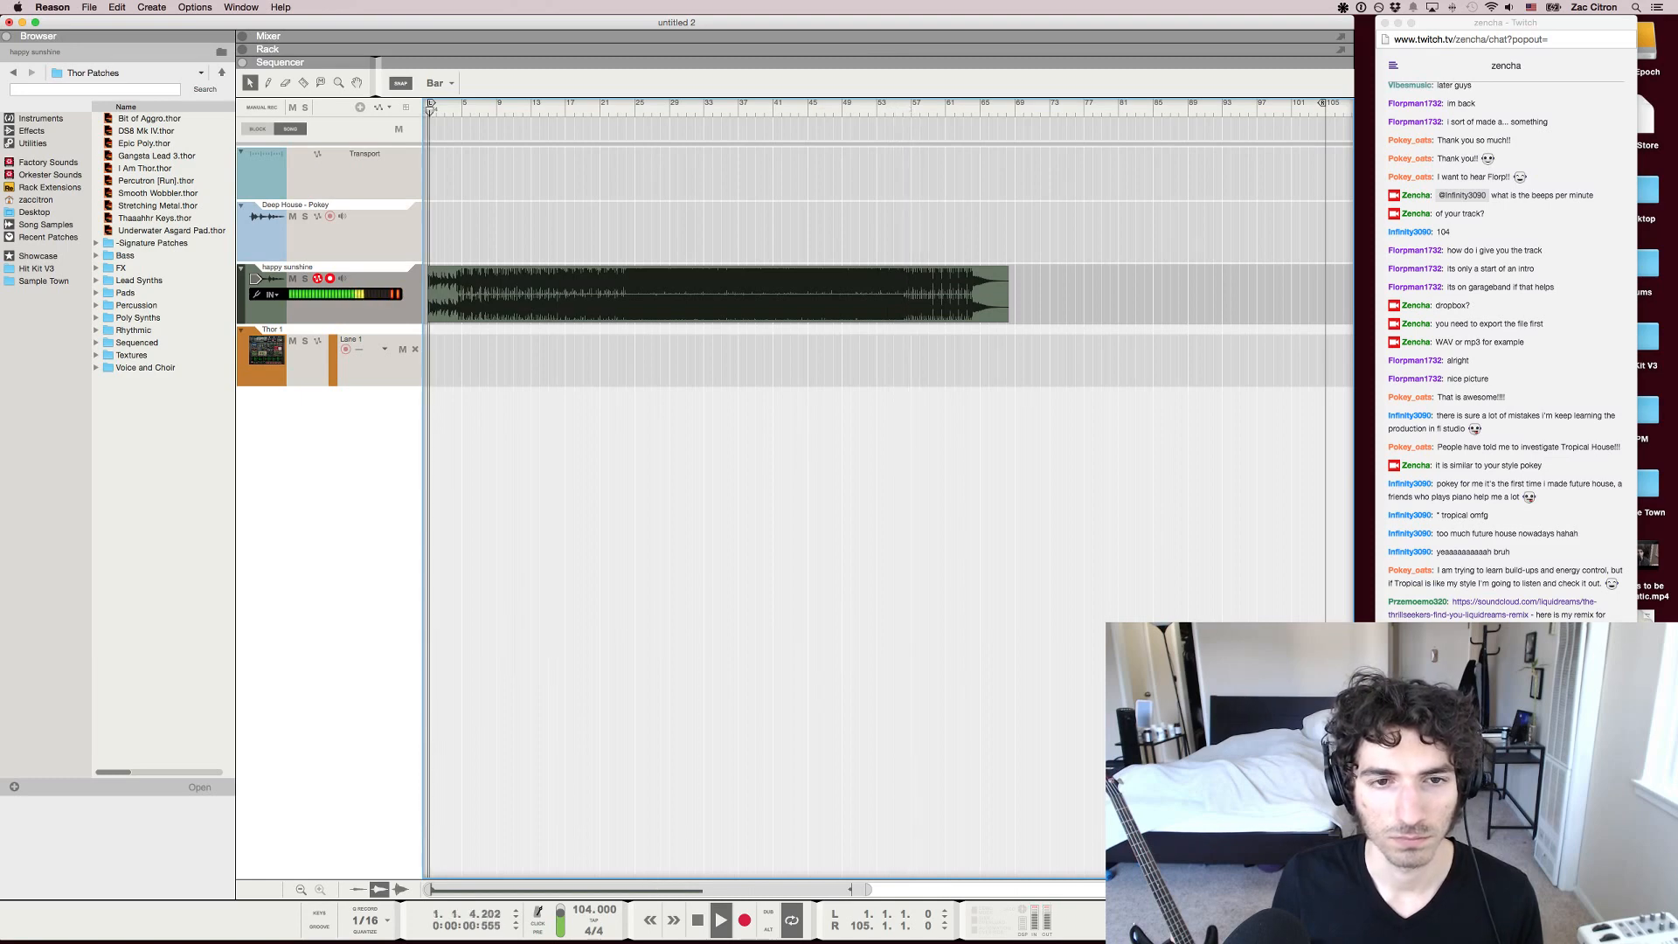
{"action": "key", "text": "h"}
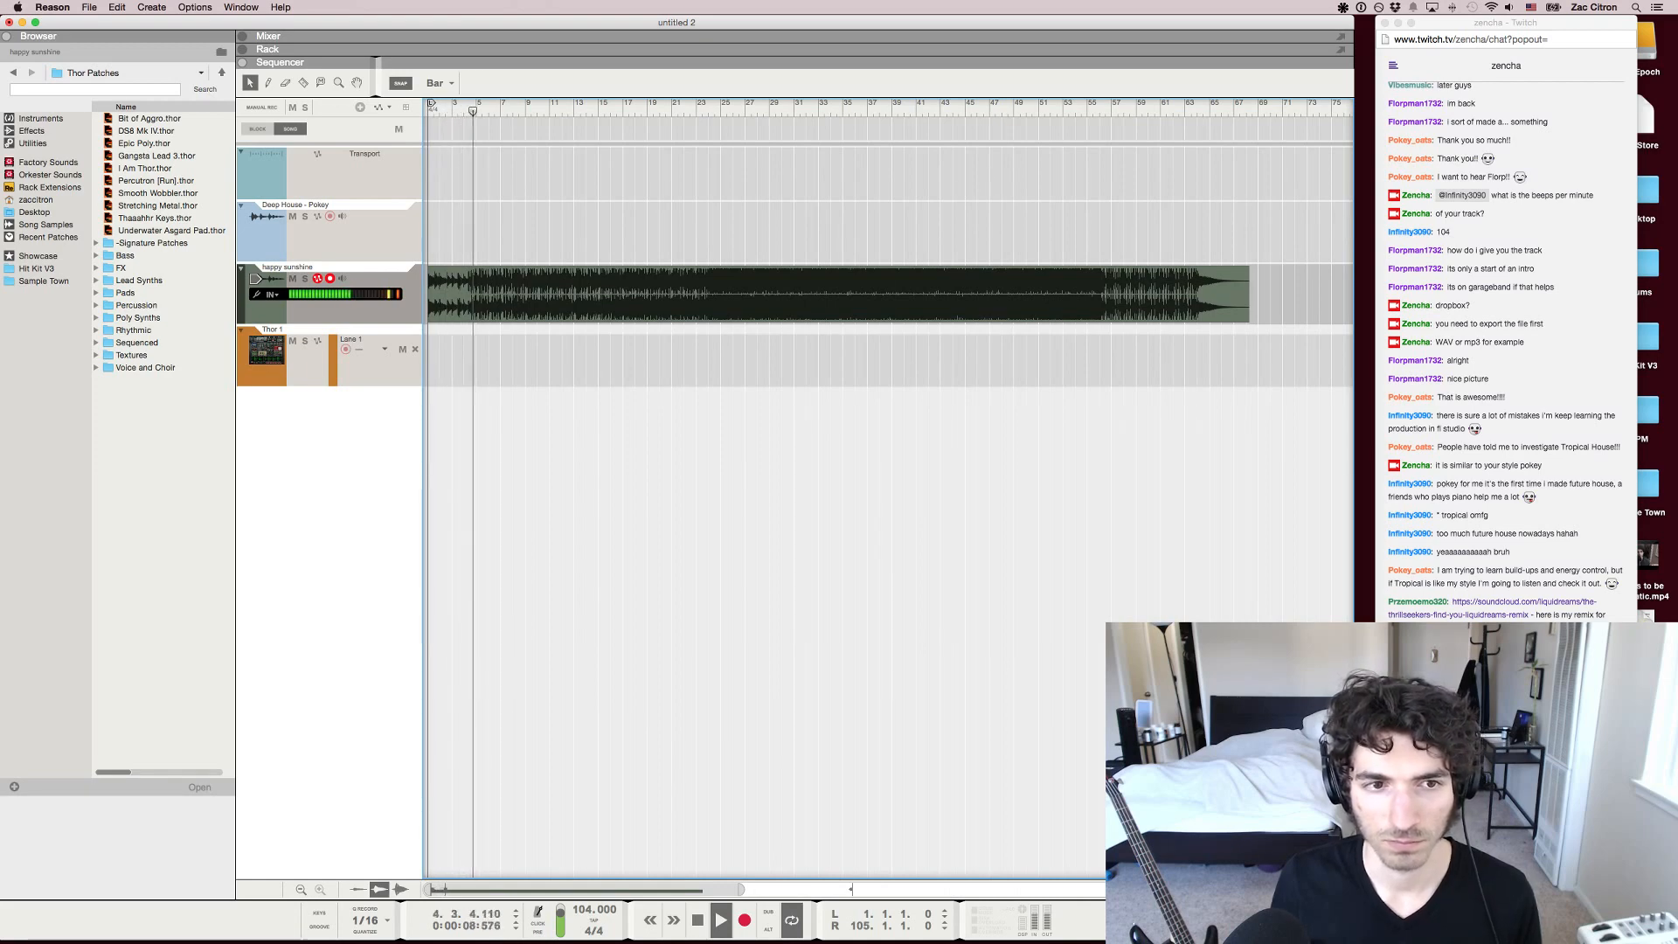
{"action": "key", "text": "space"}
Select the happy sunshine clip and place the song position at bar 68, at the clip's end
{"action": "key", "text": "g"}
{"action": "key", "text": "g"}
{"action": "key", "text": "g"}
{"action": "key", "text": "g"}
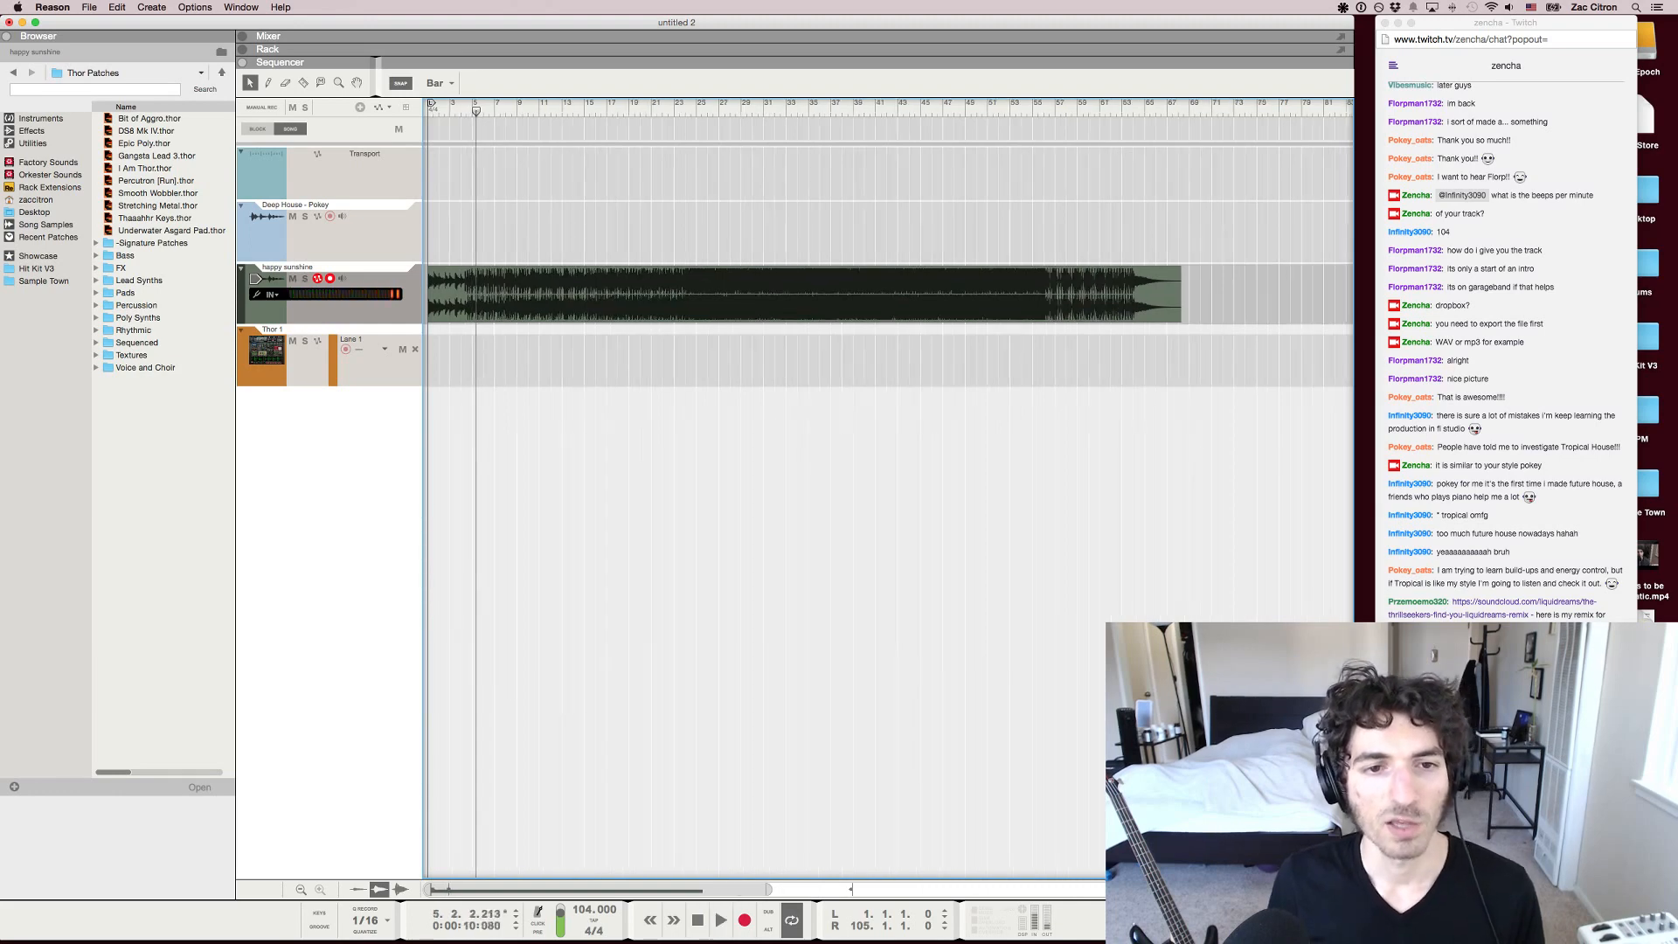
{"action": "left_click", "coordinate": [717, 281]}
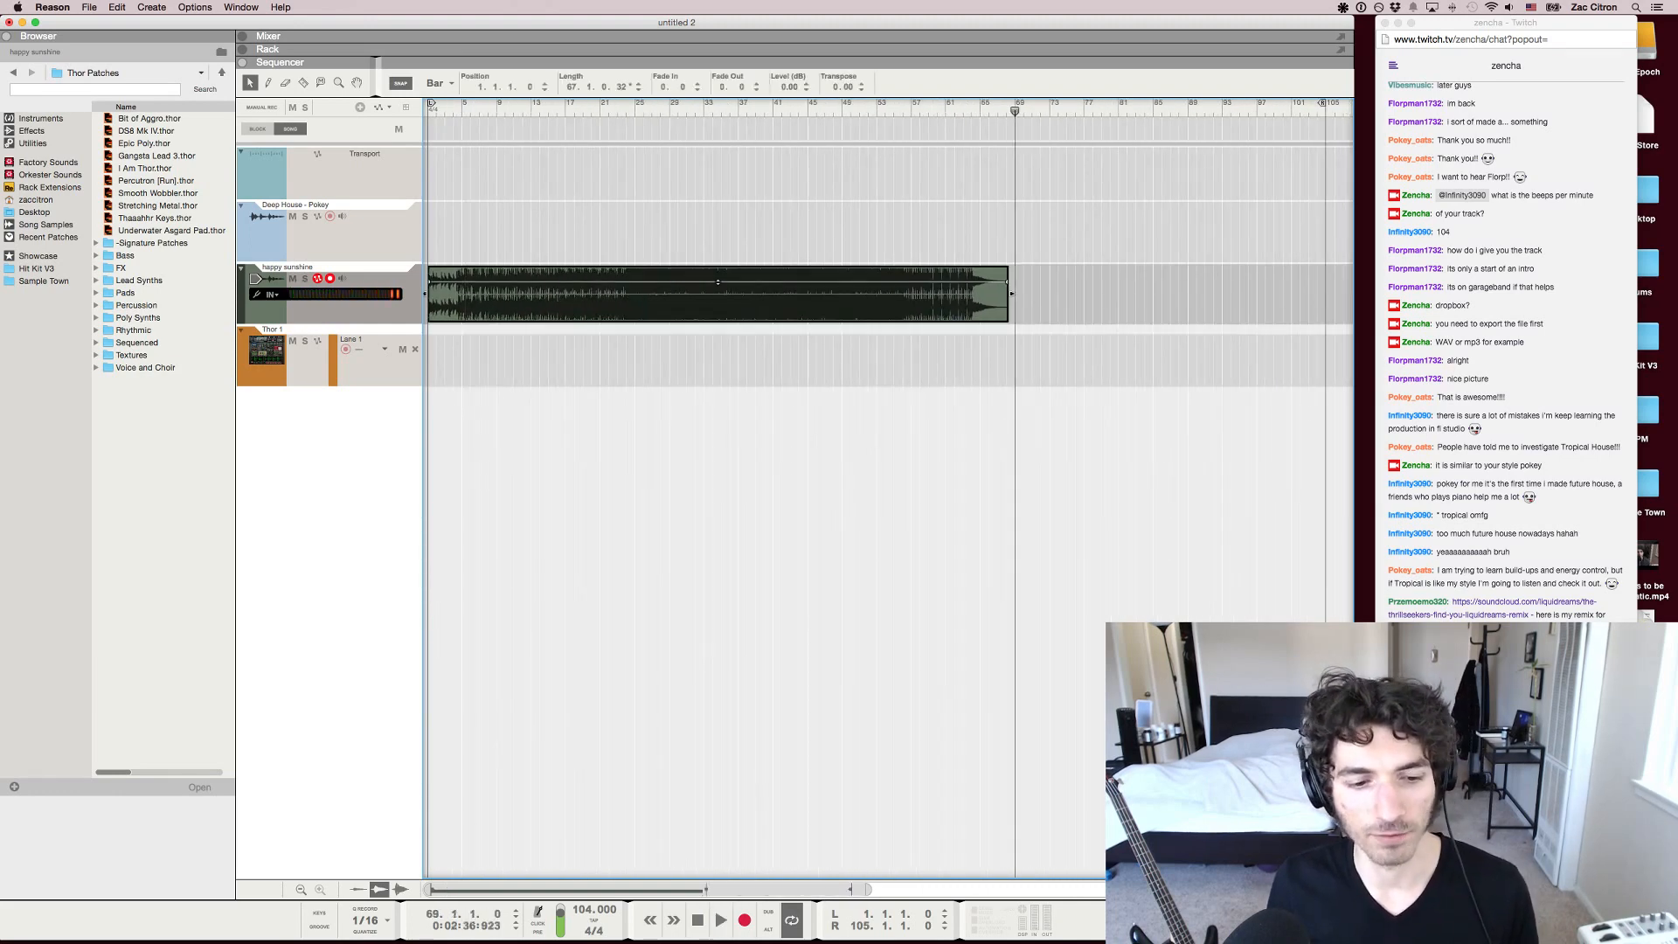
{"action": "left_click", "coordinate": [1006, 105]}
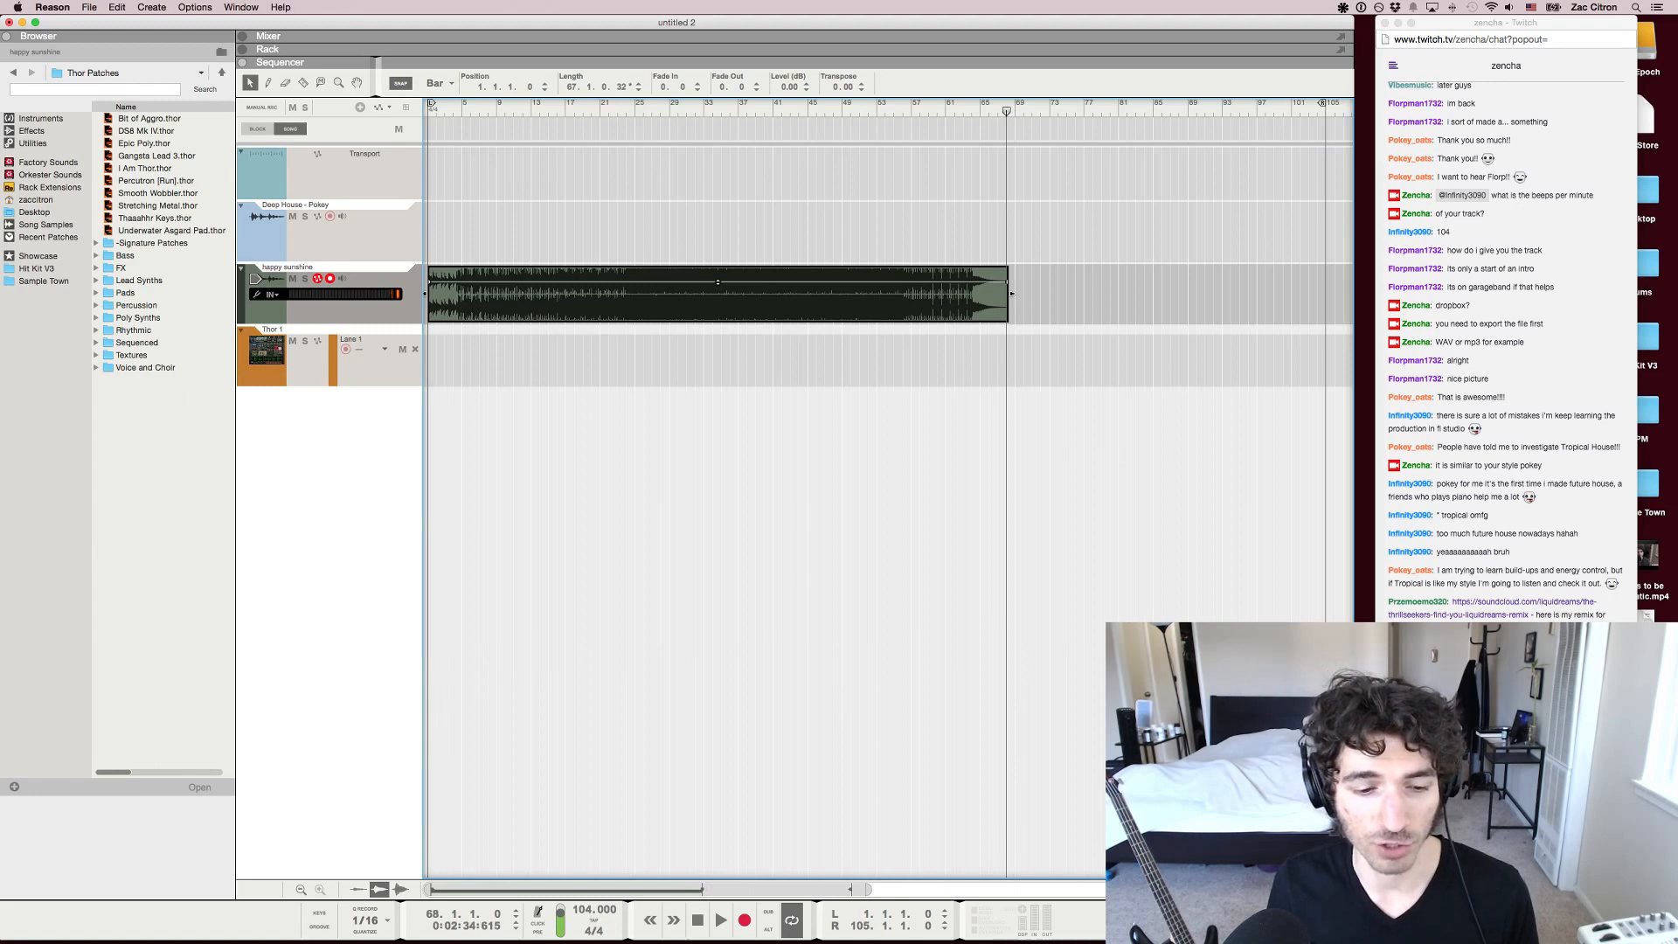
Deselect the happy sunshine clip while keeping its full length in view in the sequencer
{"action": "key", "text": "g"}
{"action": "key", "text": "g"}
{"action": "key", "text": "g"}
{"action": "key", "text": "g"}
{"action": "key", "text": "g"}
{"action": "key", "text": "h"}
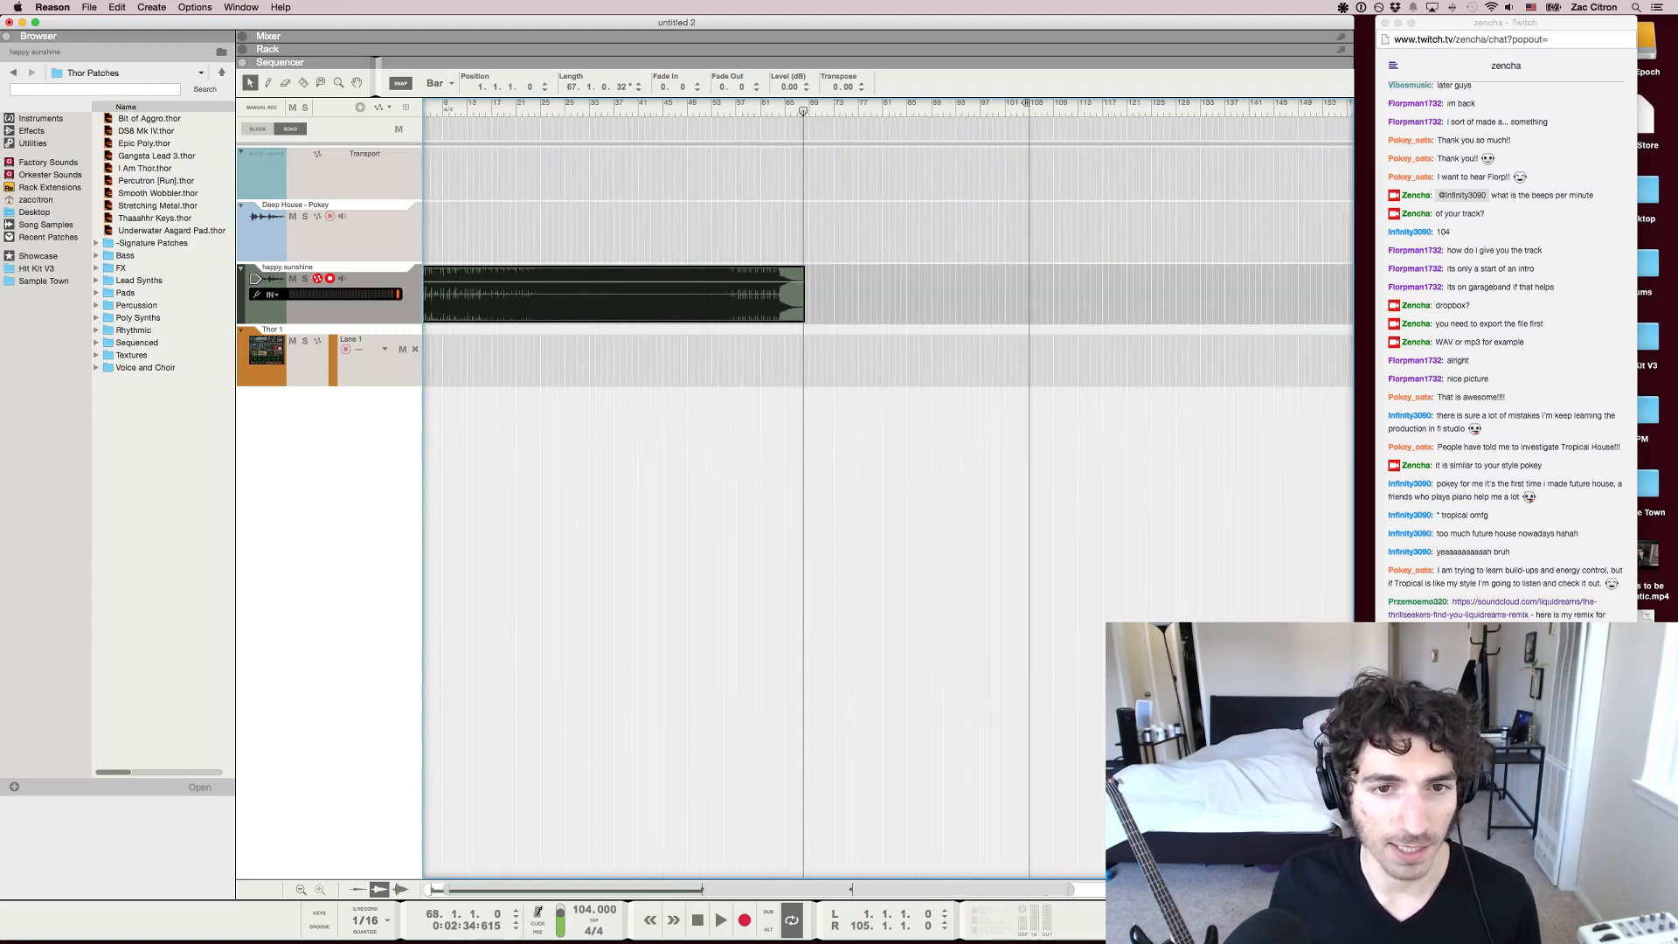
{"action": "key", "text": "h"}
{"action": "scroll", "coordinate": [804, 489], "scroll_direction": "left", "scroll_amount": 5}
{"action": "left_click", "coordinate": [804, 490]}
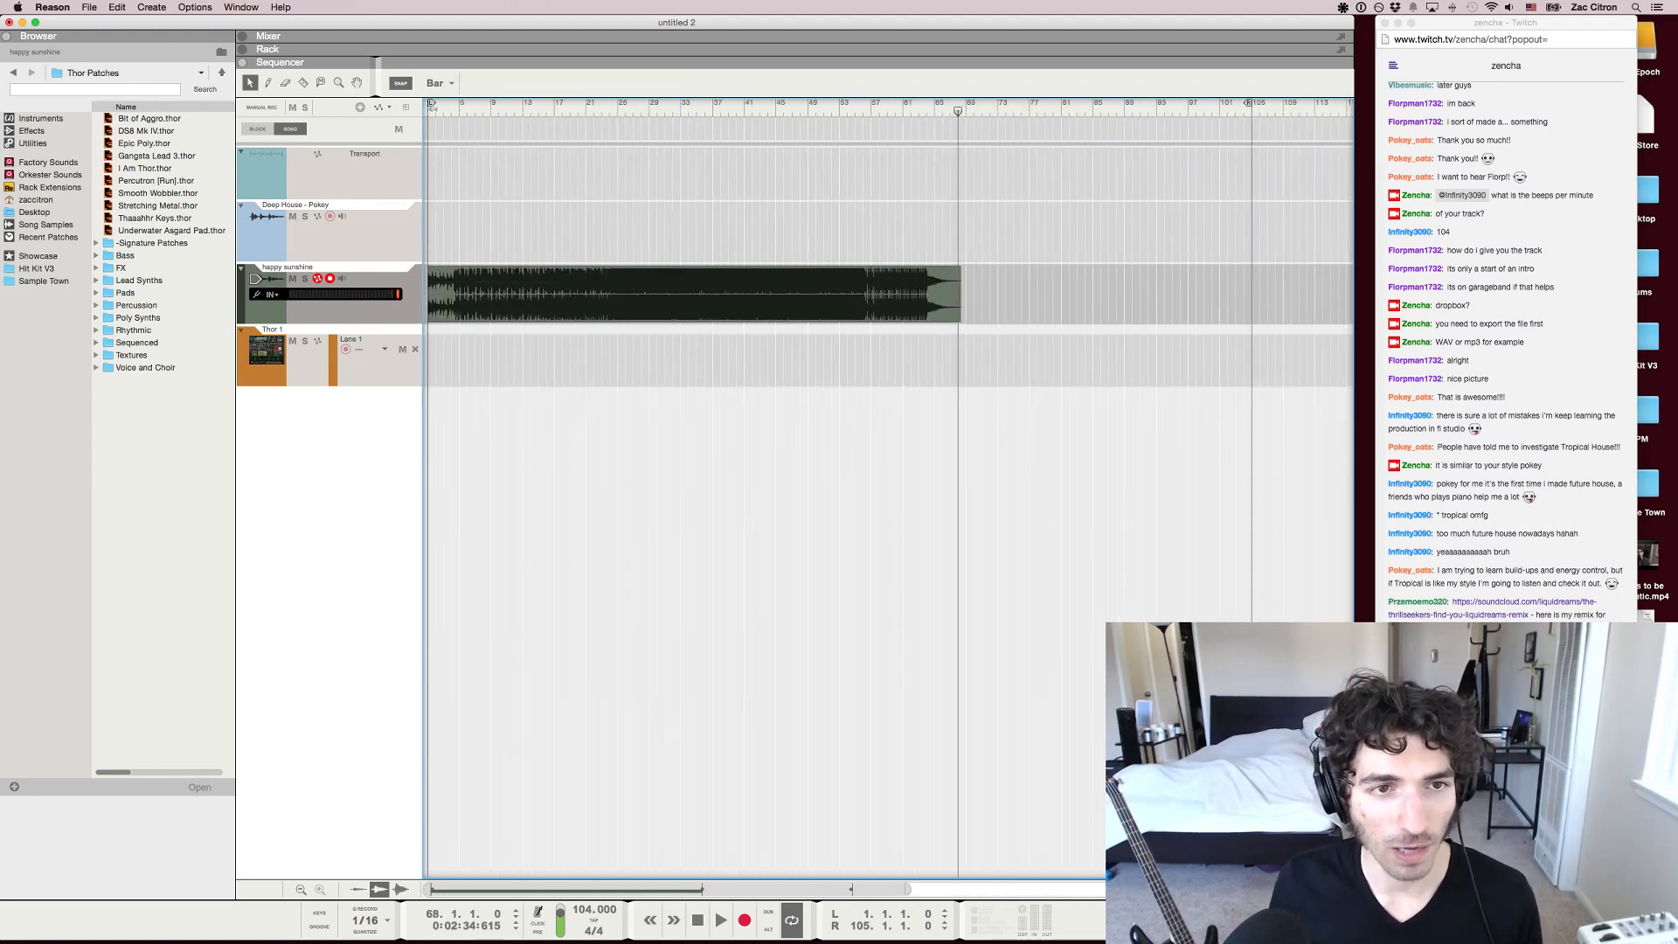
Return the song position to the left locator, then advance it through bar 24 to bar 84
{"action": "key", "text": "KP_1"}
{"action": "key", "text": "KP_8"}
{"action": "key", "text": "KP_8"}
{"action": "key", "text": "KP_8"}
{"action": "key", "text": "KP_8"}
{"action": "key", "text": "KP_8"}
{"action": "key", "text": "KP_8"}
{"action": "key", "text": "KP_8"}
{"action": "key", "text": "KP_8"}
{"action": "key", "text": "KP_8"}
{"action": "key", "text": "KP_8"}
{"action": "key", "text": "KP_8"}
{"action": "key", "text": "KP_8"}
{"action": "key", "text": "KP_8"}
{"action": "key", "text": "KP_8"}
{"action": "key", "text": "KP_8"}
{"action": "key", "text": "KP_8"}
{"action": "key", "text": "KP_8"}
{"action": "key", "text": "KP_8"}
{"action": "key", "text": "KP_8"}
{"action": "key", "text": "KP_8"}
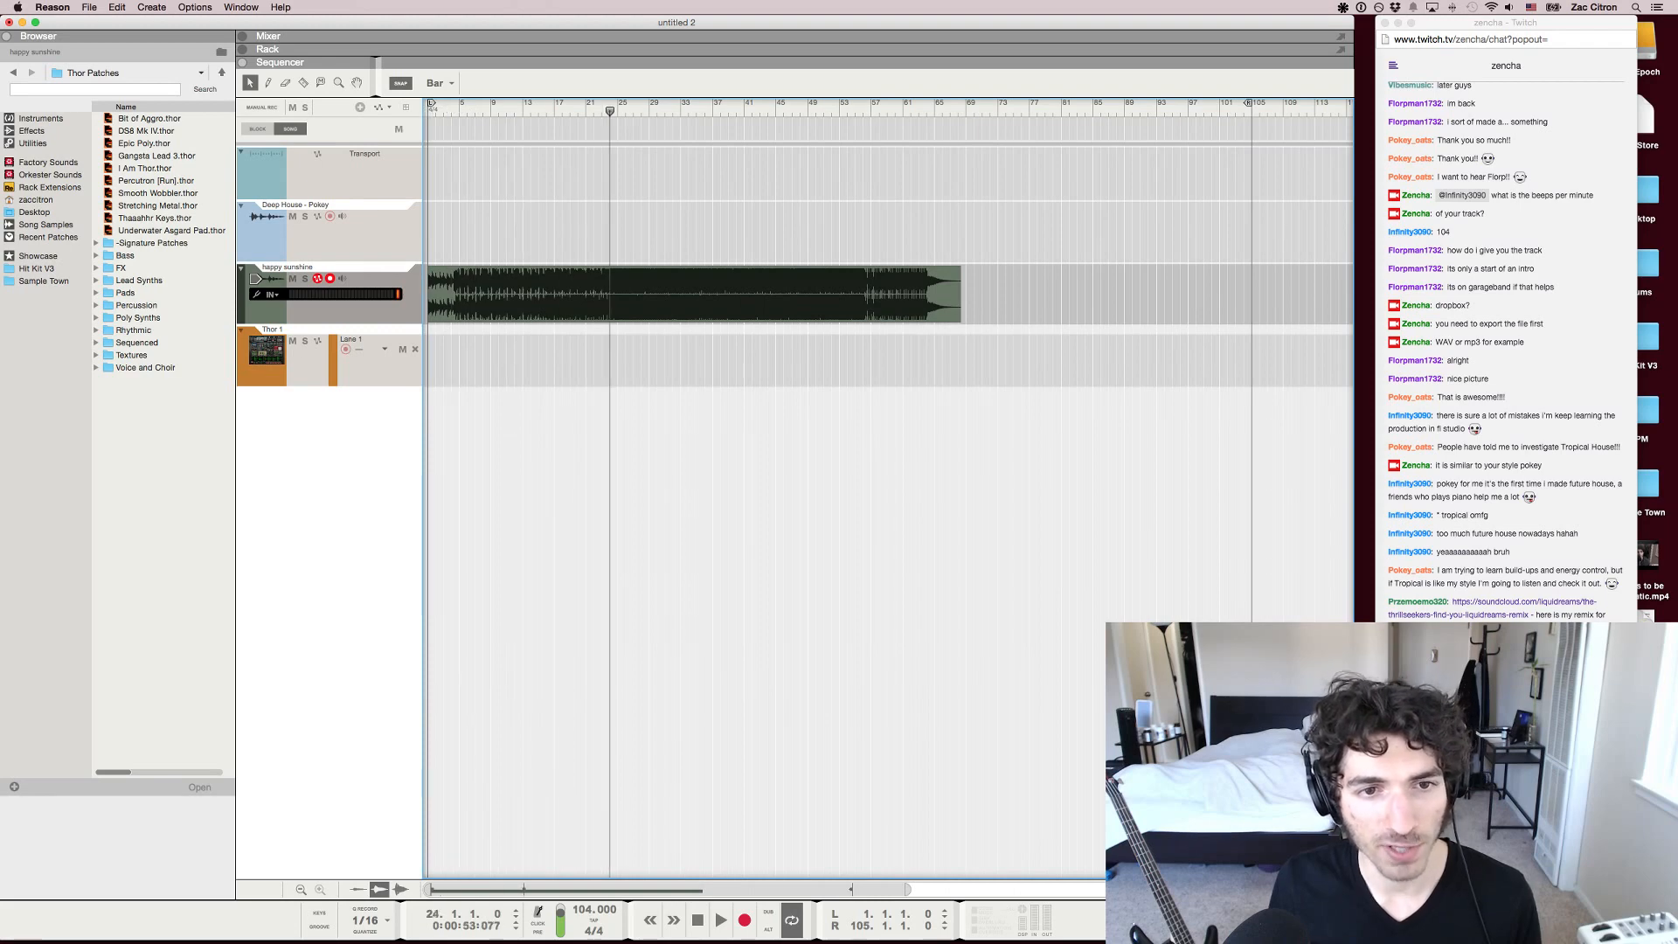
{"action": "key", "text": "KP_8"}
{"action": "key", "text": "KP_8"}
{"action": "key", "text": "KP_8"}
{"action": "key", "text": "KP_8"}
{"action": "key", "text": "KP_8"}
{"action": "key", "text": "KP_8"}
{"action": "key", "text": "KP_8"}
{"action": "key", "text": "KP_8"}
{"action": "key", "text": "KP_8"}
{"action": "key", "text": "KP_8"}
{"action": "key", "text": "KP_8"}
{"action": "key", "text": "KP_8"}
{"action": "key", "text": "KP_8"}
{"action": "key", "text": "KP_8"}
{"action": "key", "text": "KP_8"}
{"action": "key", "text": "KP_8"}
{"action": "key", "text": "KP_8"}
{"action": "key", "text": "KP_8"}
{"action": "key", "text": "KP_8"}
{"action": "key", "text": "KP_8"}
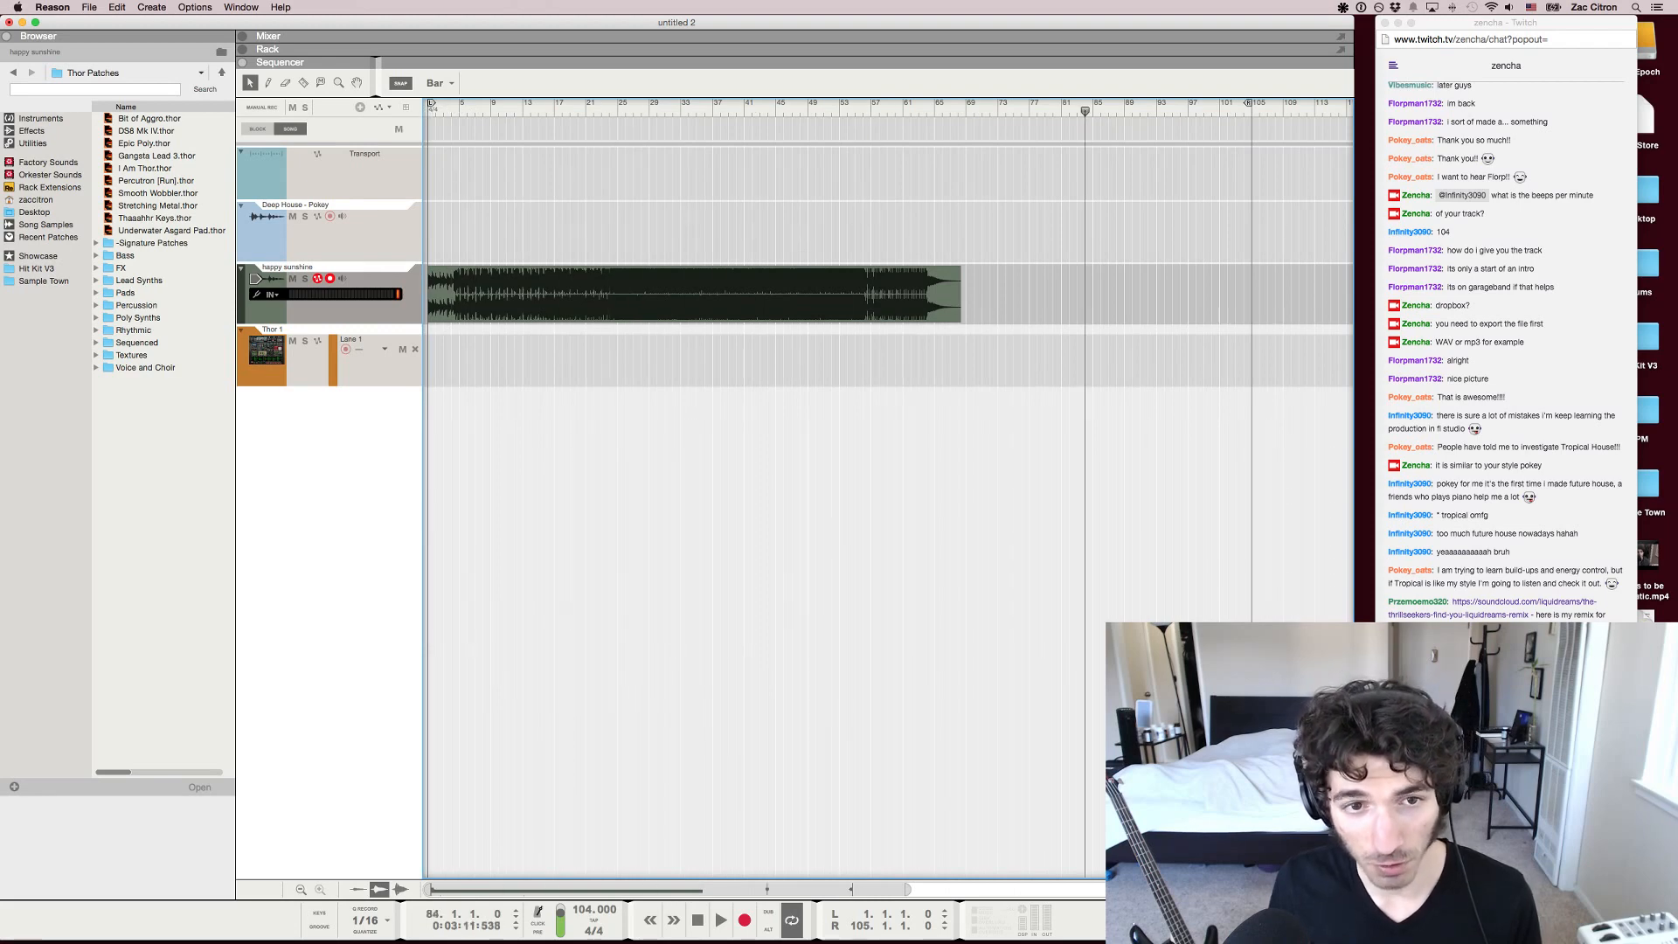
Return the song position to the start, then advance it past bars 17 and 55 to bar 107
{"action": "key", "text": "KP_1"}
{"action": "key", "text": "KP_8"}
{"action": "key", "text": "KP_8"}
{"action": "key", "text": "KP_8"}
{"action": "key", "text": "KP_8"}
{"action": "key", "text": "KP_8"}
{"action": "key", "text": "KP_8"}
{"action": "key", "text": "KP_8"}
{"action": "key", "text": "KP_8"}
{"action": "key", "text": "KP_8"}
{"action": "key", "text": "KP_8"}
{"action": "key", "text": "KP_8"}
{"action": "key", "text": "KP_8"}
{"action": "key", "text": "KP_8"}
{"action": "key", "text": "KP_8"}
{"action": "key", "text": "KP_8"}
{"action": "key", "text": "KP_8"}
{"action": "key", "text": "KP_8"}
{"action": "key", "text": "KP_8"}
{"action": "key", "text": "KP_8"}
{"action": "key", "text": "KP_8"}
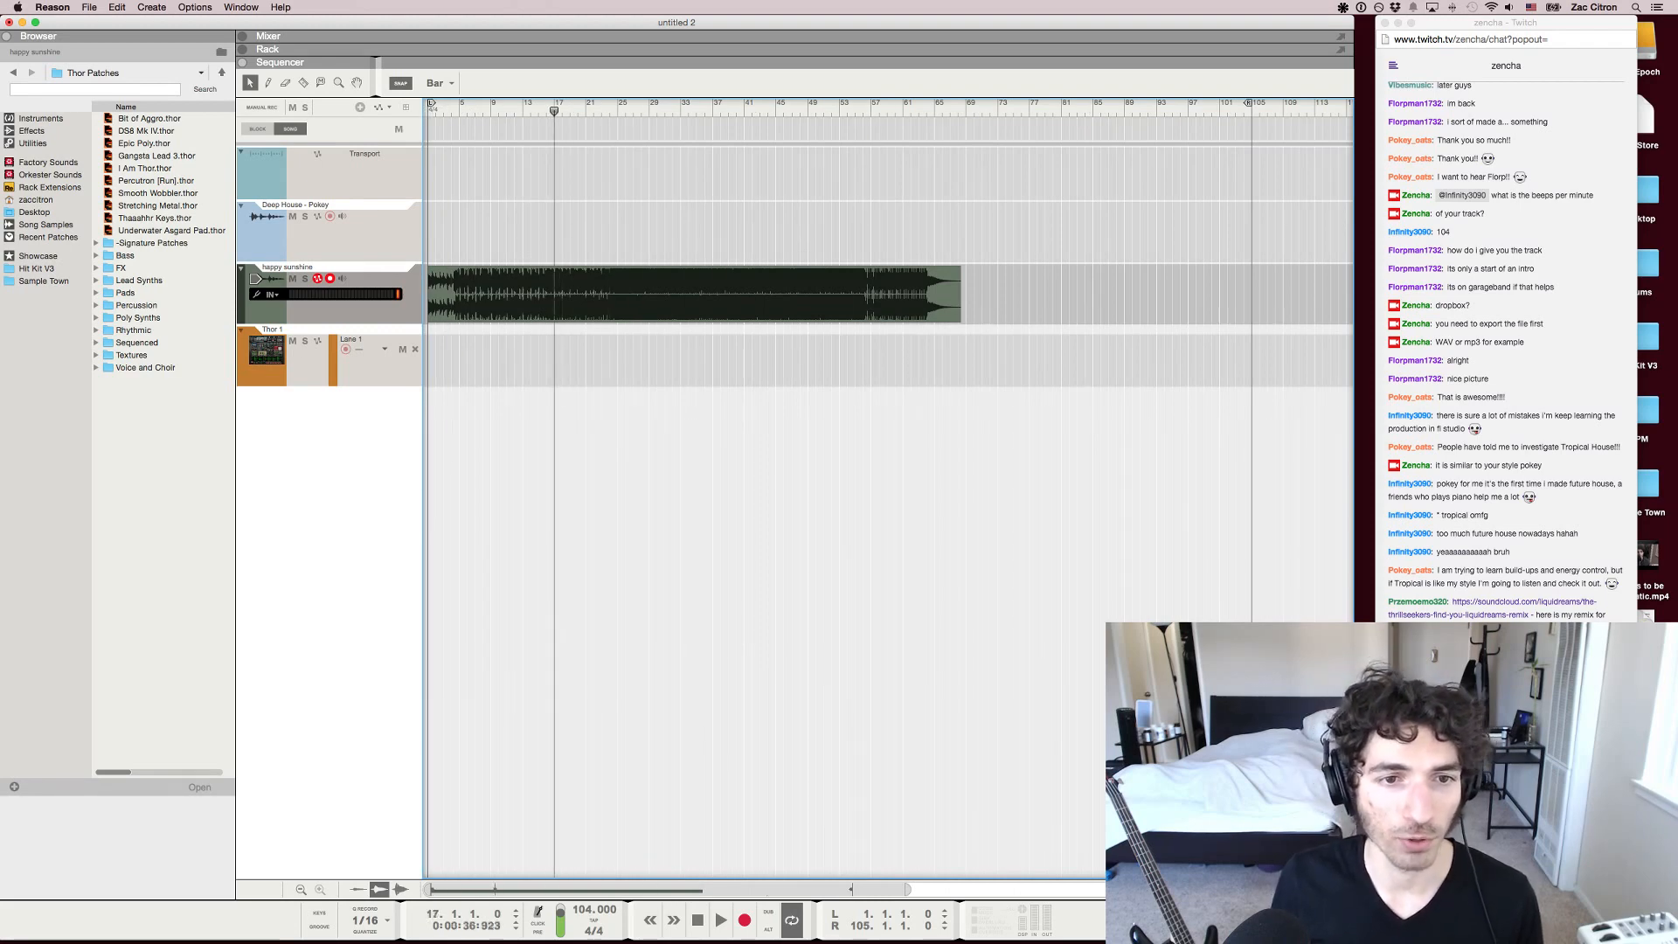
{"action": "key", "text": "KP_8"}
{"action": "key", "text": "KP_8"}
{"action": "key", "text": "KP_8"}
{"action": "key", "text": "KP_8"}
{"action": "key", "text": "KP_8"}
{"action": "key", "text": "KP_8"}
{"action": "key", "text": "KP_8"}
{"action": "key", "text": "KP_8"}
{"action": "key", "text": "KP_8"}
{"action": "key", "text": "KP_8"}
{"action": "key", "text": "KP_8"}
{"action": "key", "text": "KP_8"}
{"action": "key", "text": "KP_8"}
{"action": "key", "text": "KP_8"}
{"action": "key", "text": "KP_8"}
{"action": "key", "text": "KP_8"}
{"action": "key", "text": "KP_8"}
{"action": "key", "text": "KP_8"}
{"action": "key", "text": "KP_8"}
{"action": "key", "text": "KP_8"}
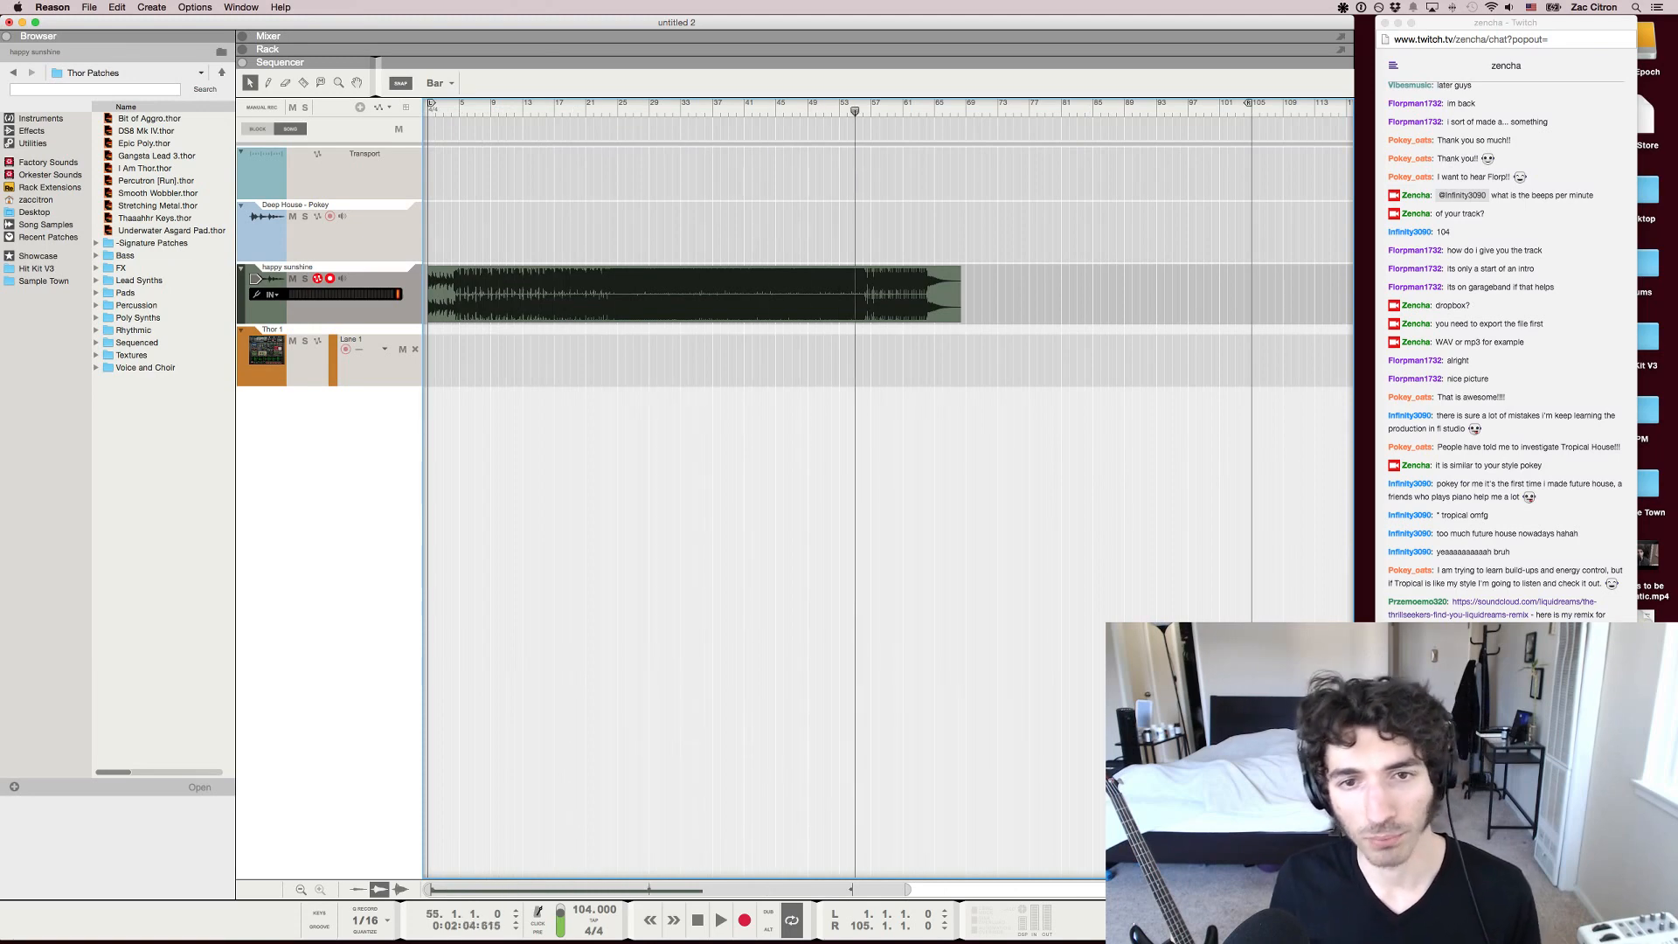
{"action": "key", "text": "KP_8"}
{"action": "key", "text": "KP_8"}
{"action": "key", "text": "KP_8"}
{"action": "key", "text": "KP_8"}
{"action": "key", "text": "KP_8"}
{"action": "key", "text": "KP_8"}
{"action": "key", "text": "KP_8"}
{"action": "key", "text": "KP_8"}
{"action": "key", "text": "KP_8"}
{"action": "key", "text": "KP_8"}
{"action": "key", "text": "KP_8"}
{"action": "key", "text": "KP_8"}
{"action": "key", "text": "KP_8"}
{"action": "key", "text": "KP_8"}
{"action": "key", "text": "KP_8"}
{"action": "key", "text": "KP_8"}
{"action": "key", "text": "KP_8"}
{"action": "key", "text": "KP_8"}
{"action": "key", "text": "KP_8"}
{"action": "key", "text": "KP_8"}
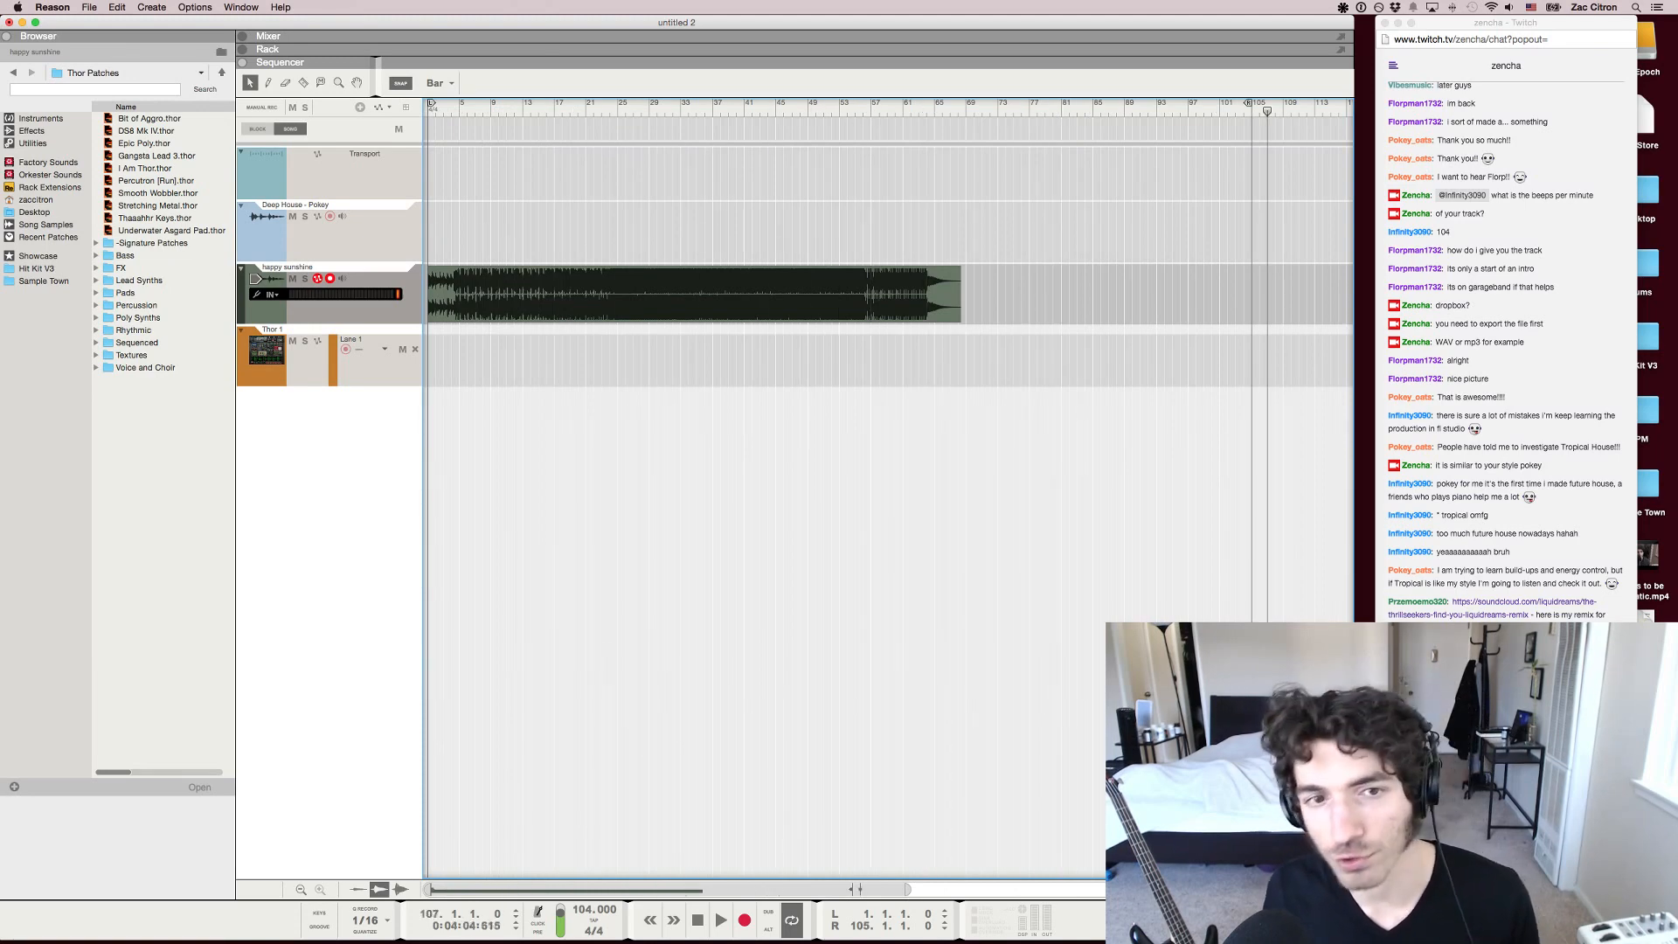
Move the right loop locator back to bar 84
{"action": "key", "text": "g"}
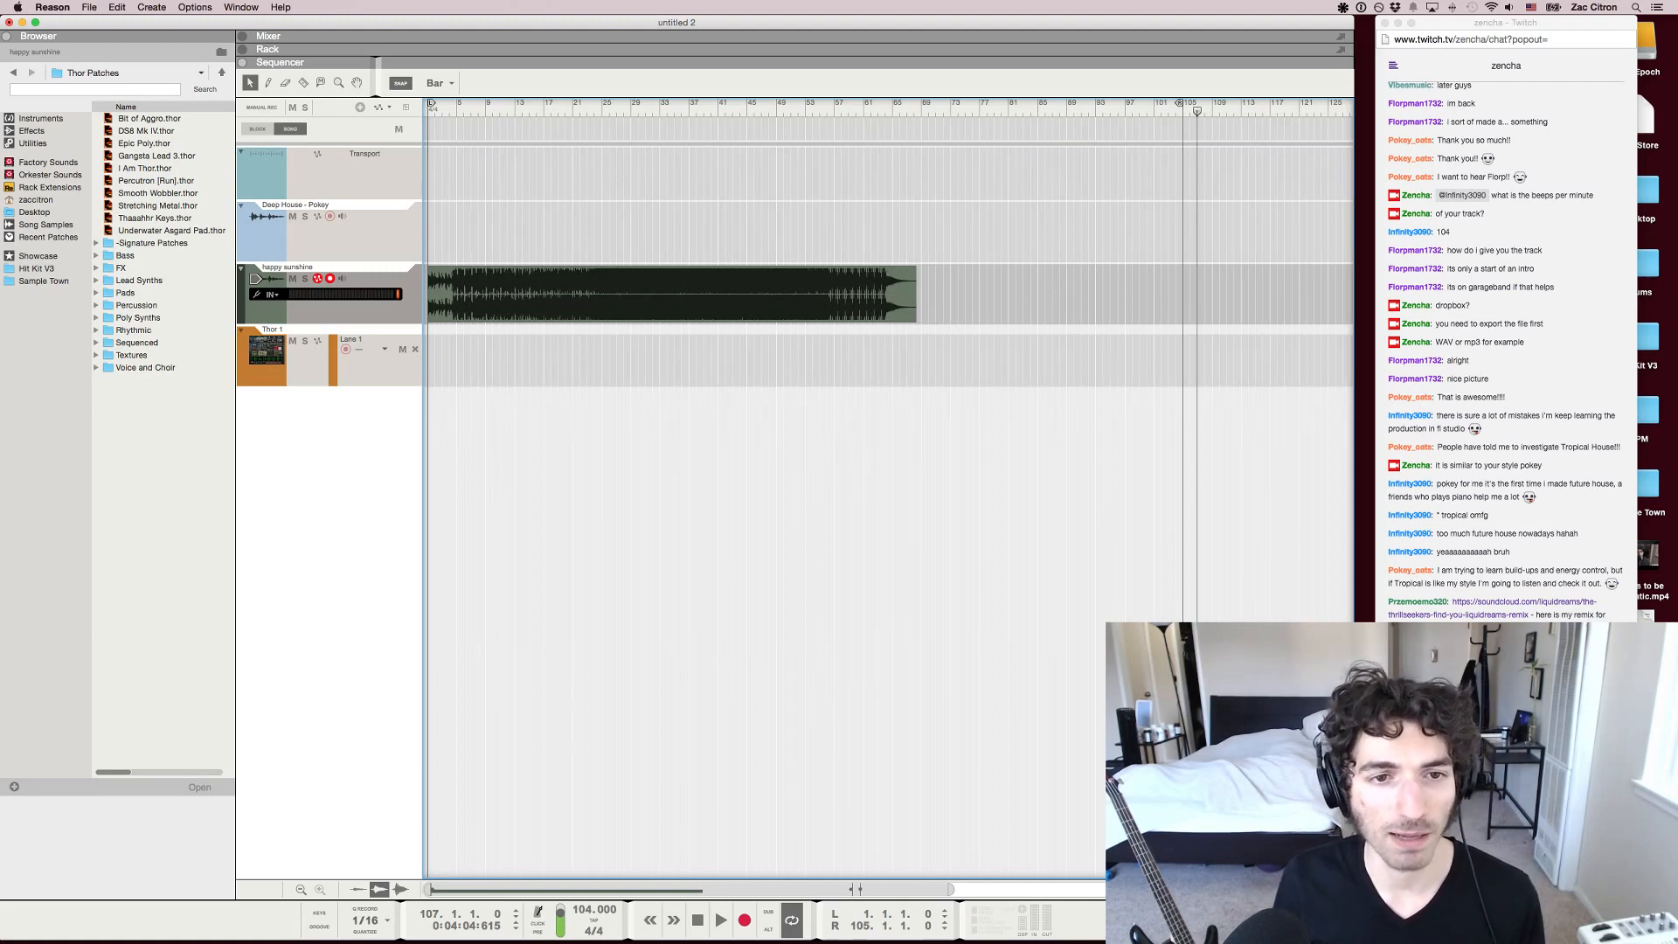
{"action": "key", "text": "g"}
{"action": "key", "text": "g"}
{"action": "key", "text": "g"}
{"action": "key", "text": "h"}
{"action": "key", "text": "h"}
{"action": "key", "text": "h"}
{"action": "key", "text": "h"}
{"action": "key", "text": "h"}
{"action": "key", "text": "h"}
{"action": "key", "text": "h"}
{"action": "key", "text": "g"}
{"action": "key", "text": "g"}
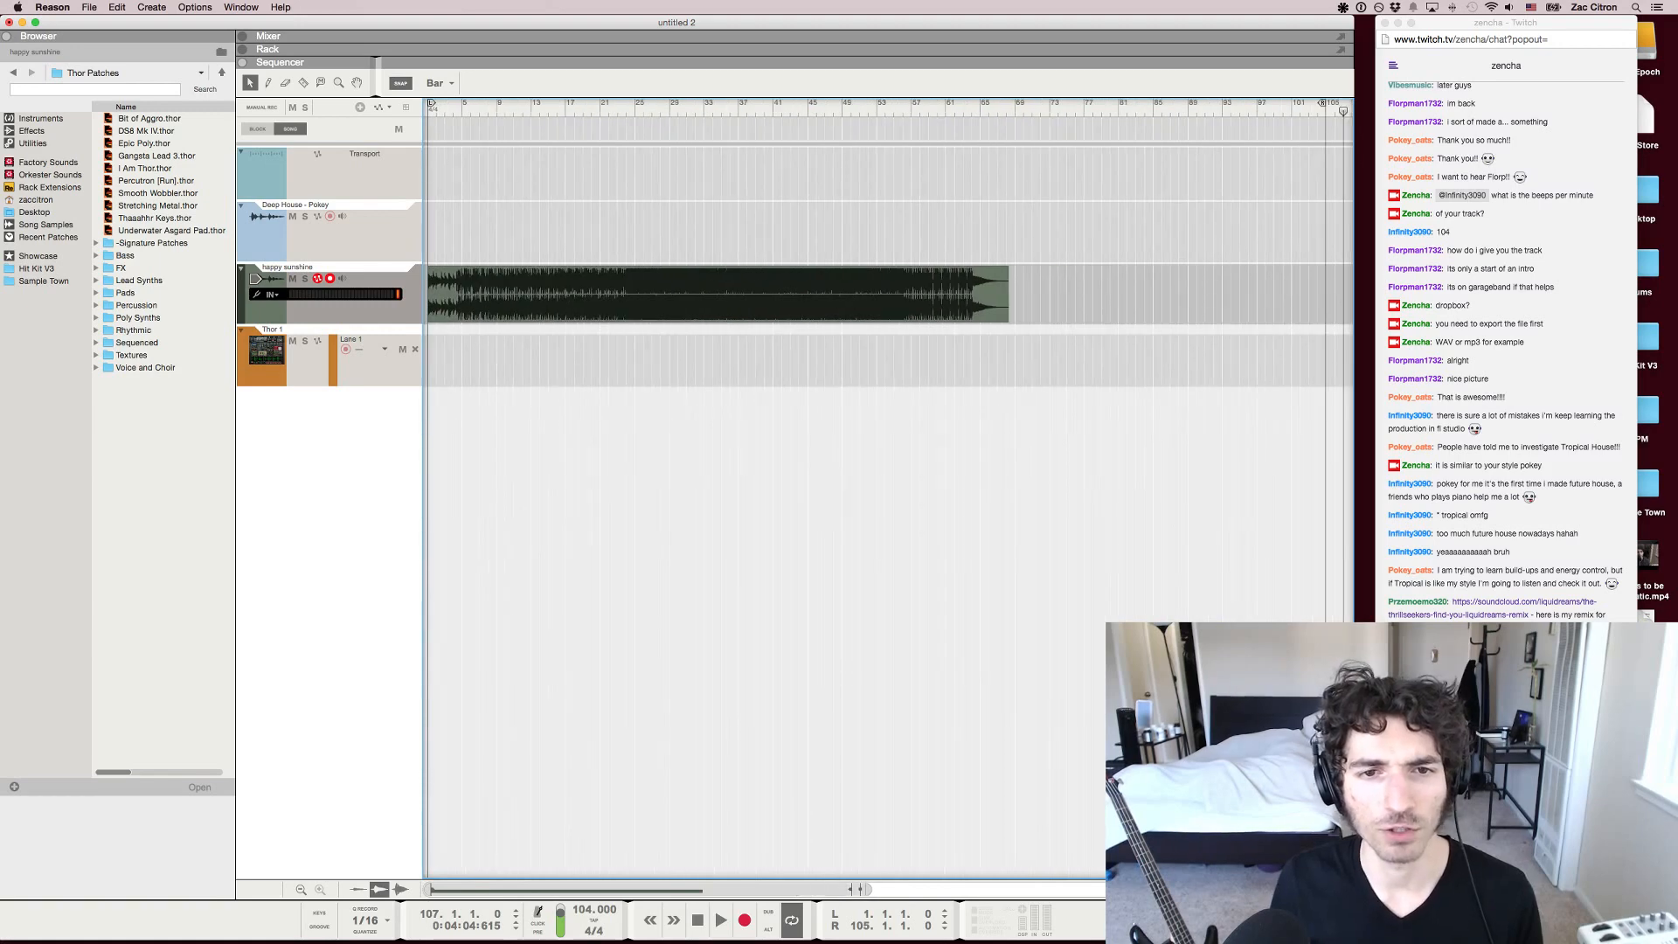
{"action": "key", "text": "g"}
{"action": "key", "text": "g"}
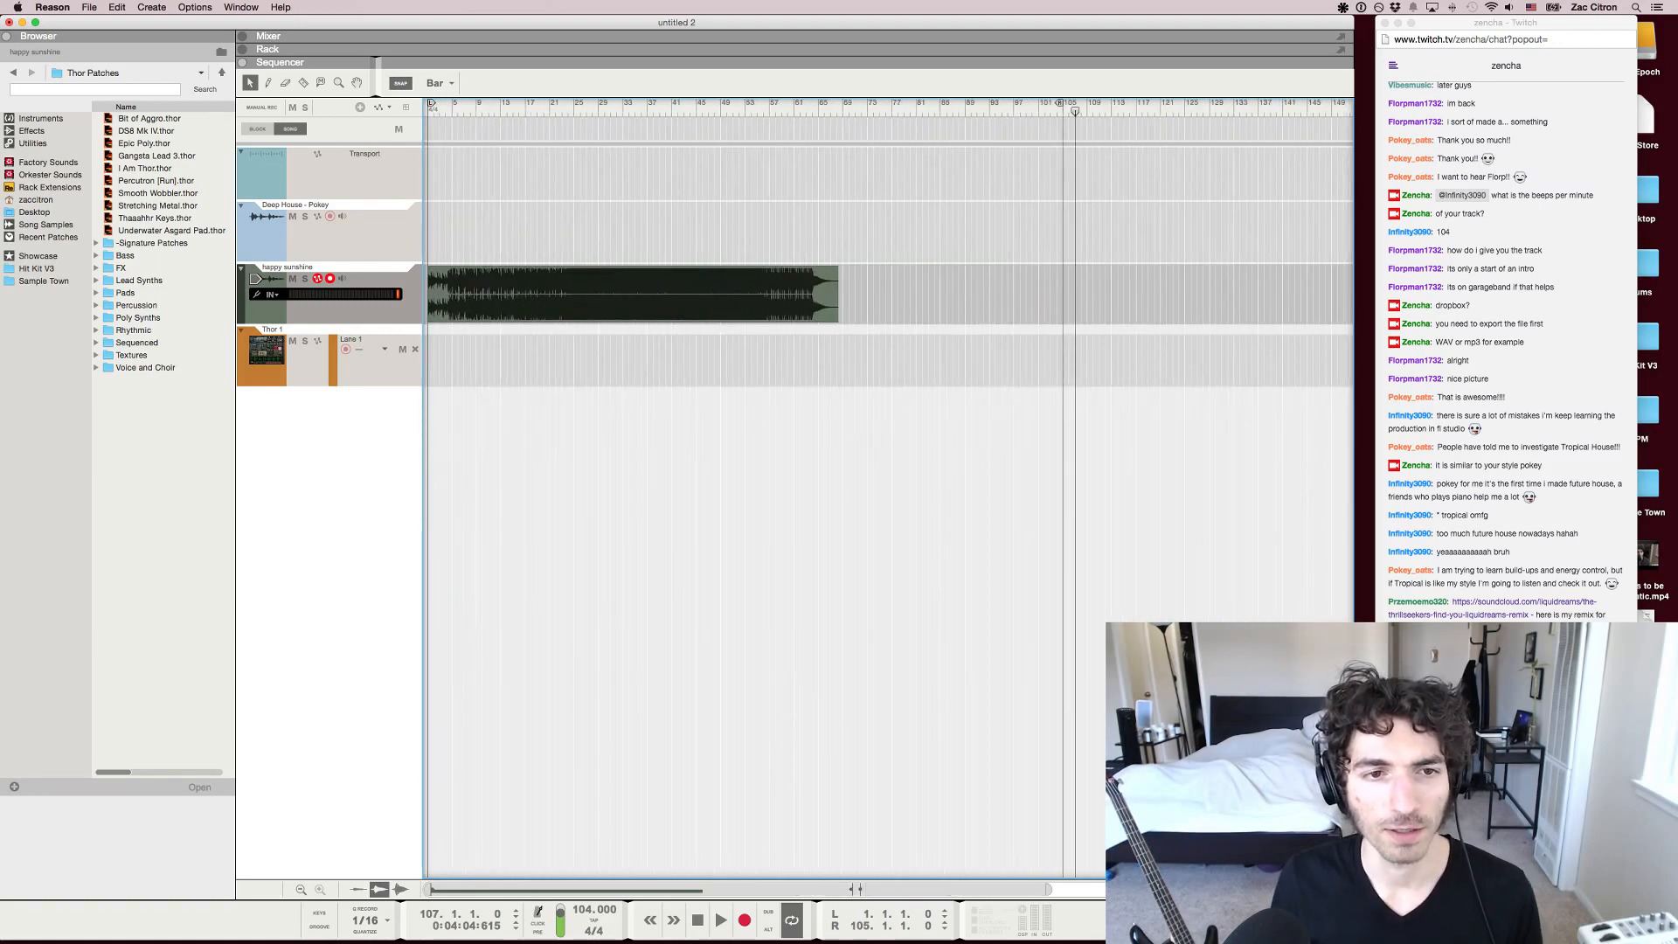
{"action": "left_click_drag", "start_coordinate": [1059, 103], "coordinate": [932, 103]}
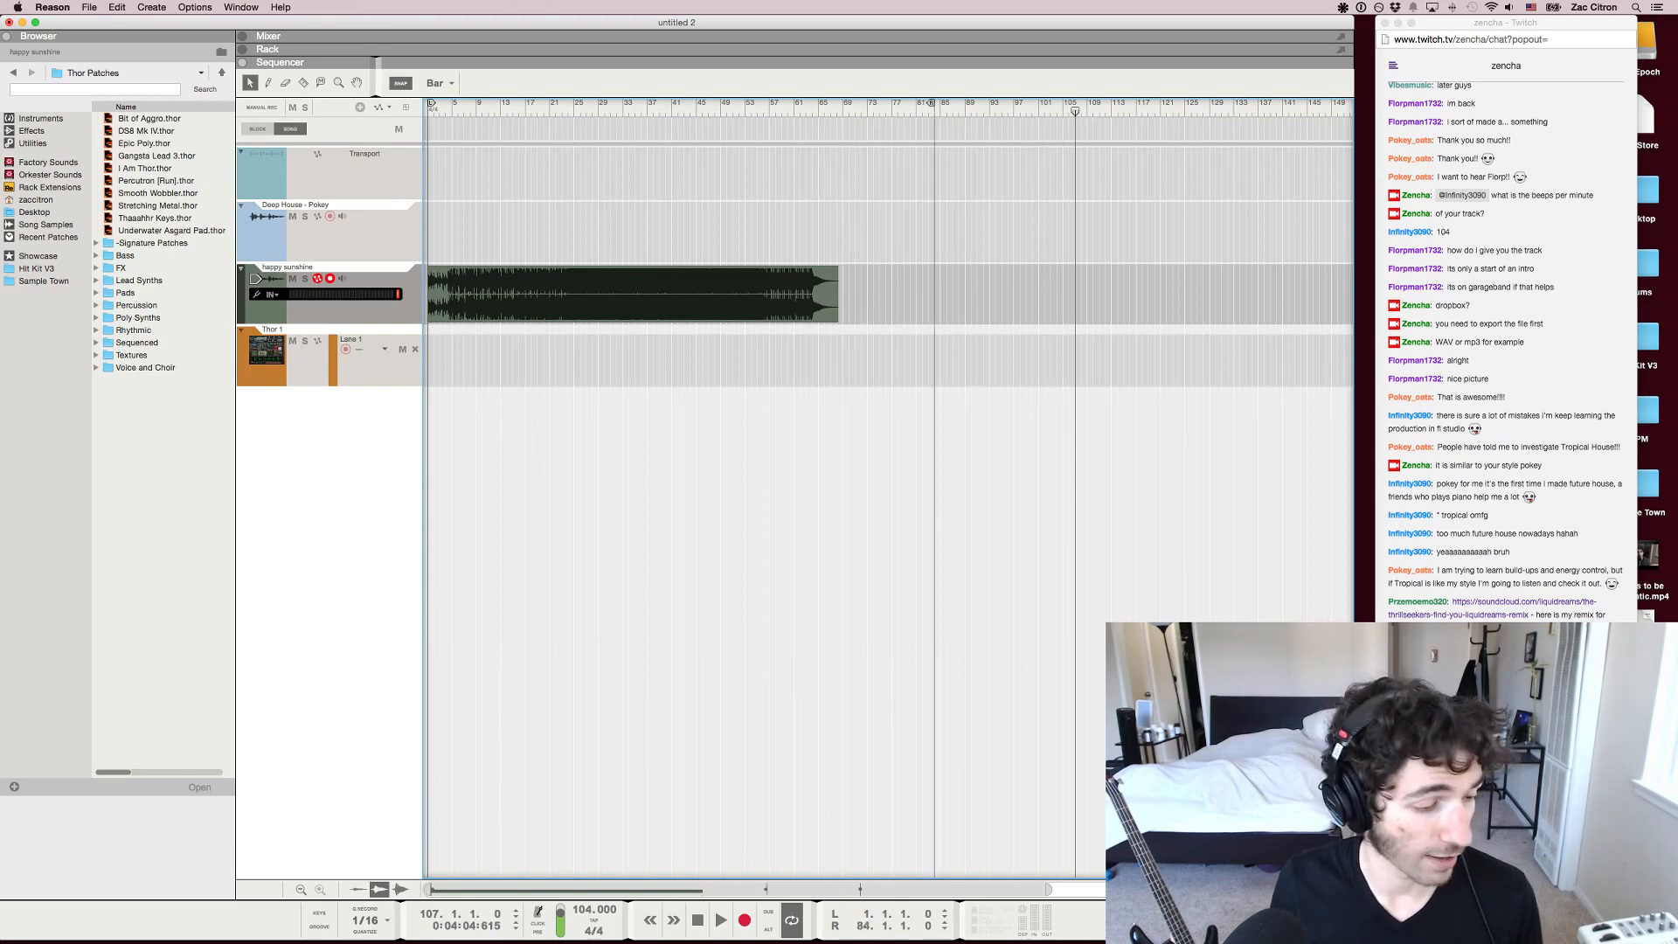
Place the song position at bar 24 and play the happy sunshine track from there
{"action": "key", "text": "h"}
{"action": "scroll", "coordinate": [888, 490], "scroll_direction": "left", "scroll_amount": 5}
{"action": "key", "text": "h"}
{"action": "key", "text": "h"}
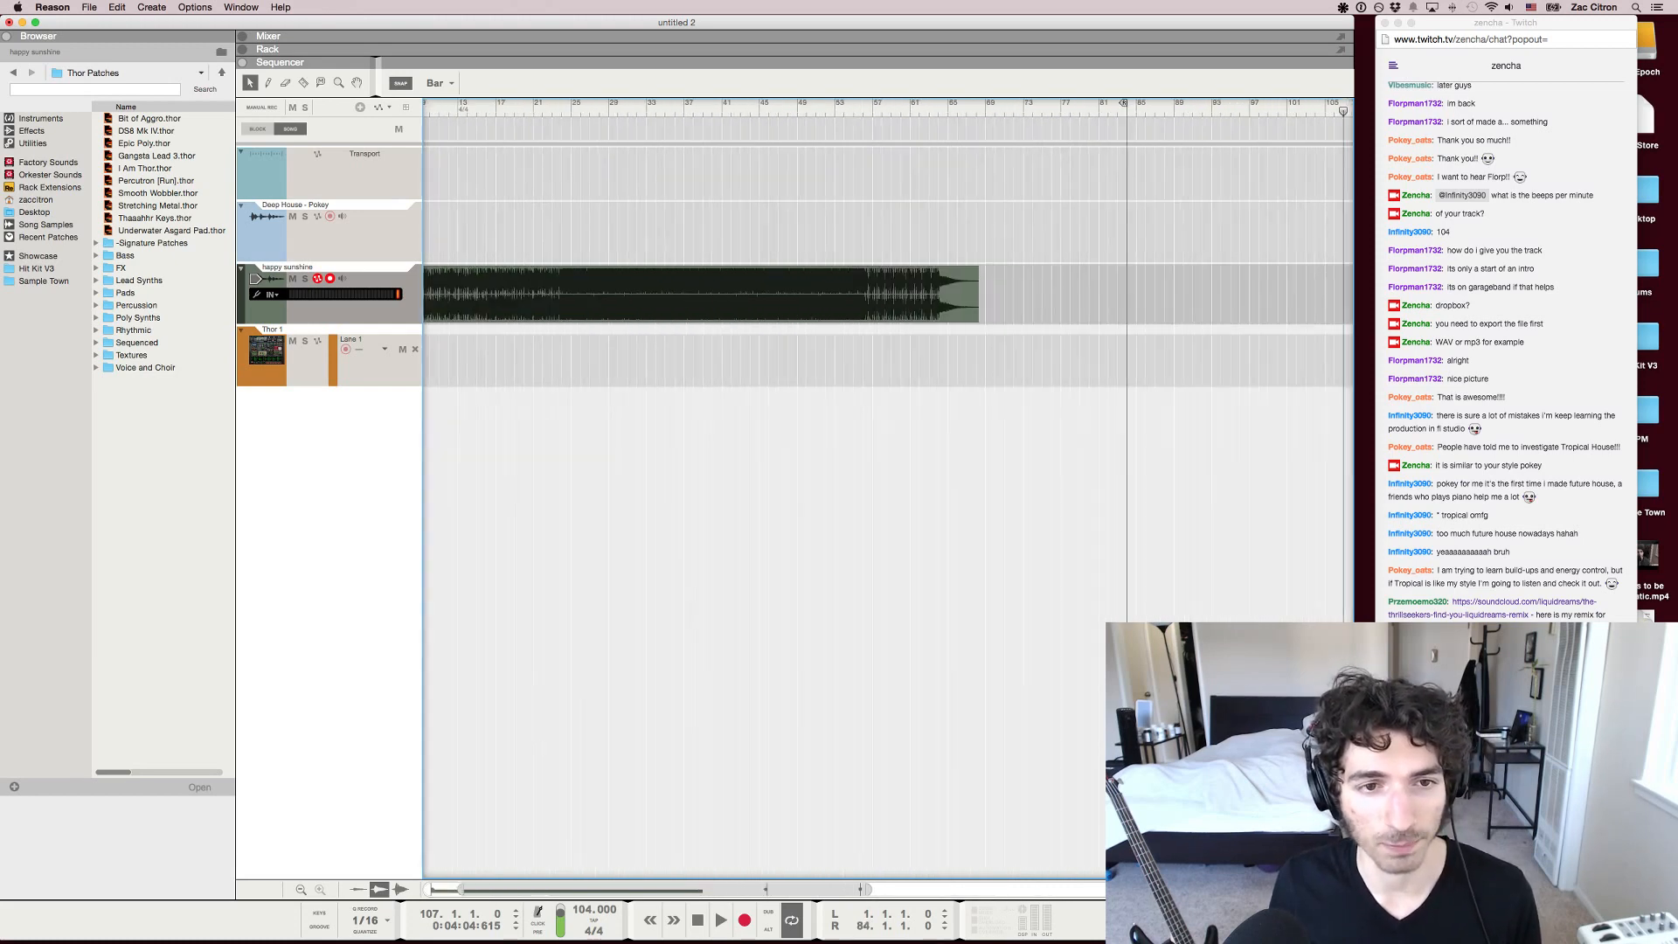
{"action": "scroll", "coordinate": [888, 490], "scroll_direction": "left", "scroll_amount": 10}
{"action": "scroll", "coordinate": [889, 489], "scroll_direction": "left", "scroll_amount": 5}
{"action": "key", "text": "g"}
{"action": "key", "text": "g"}
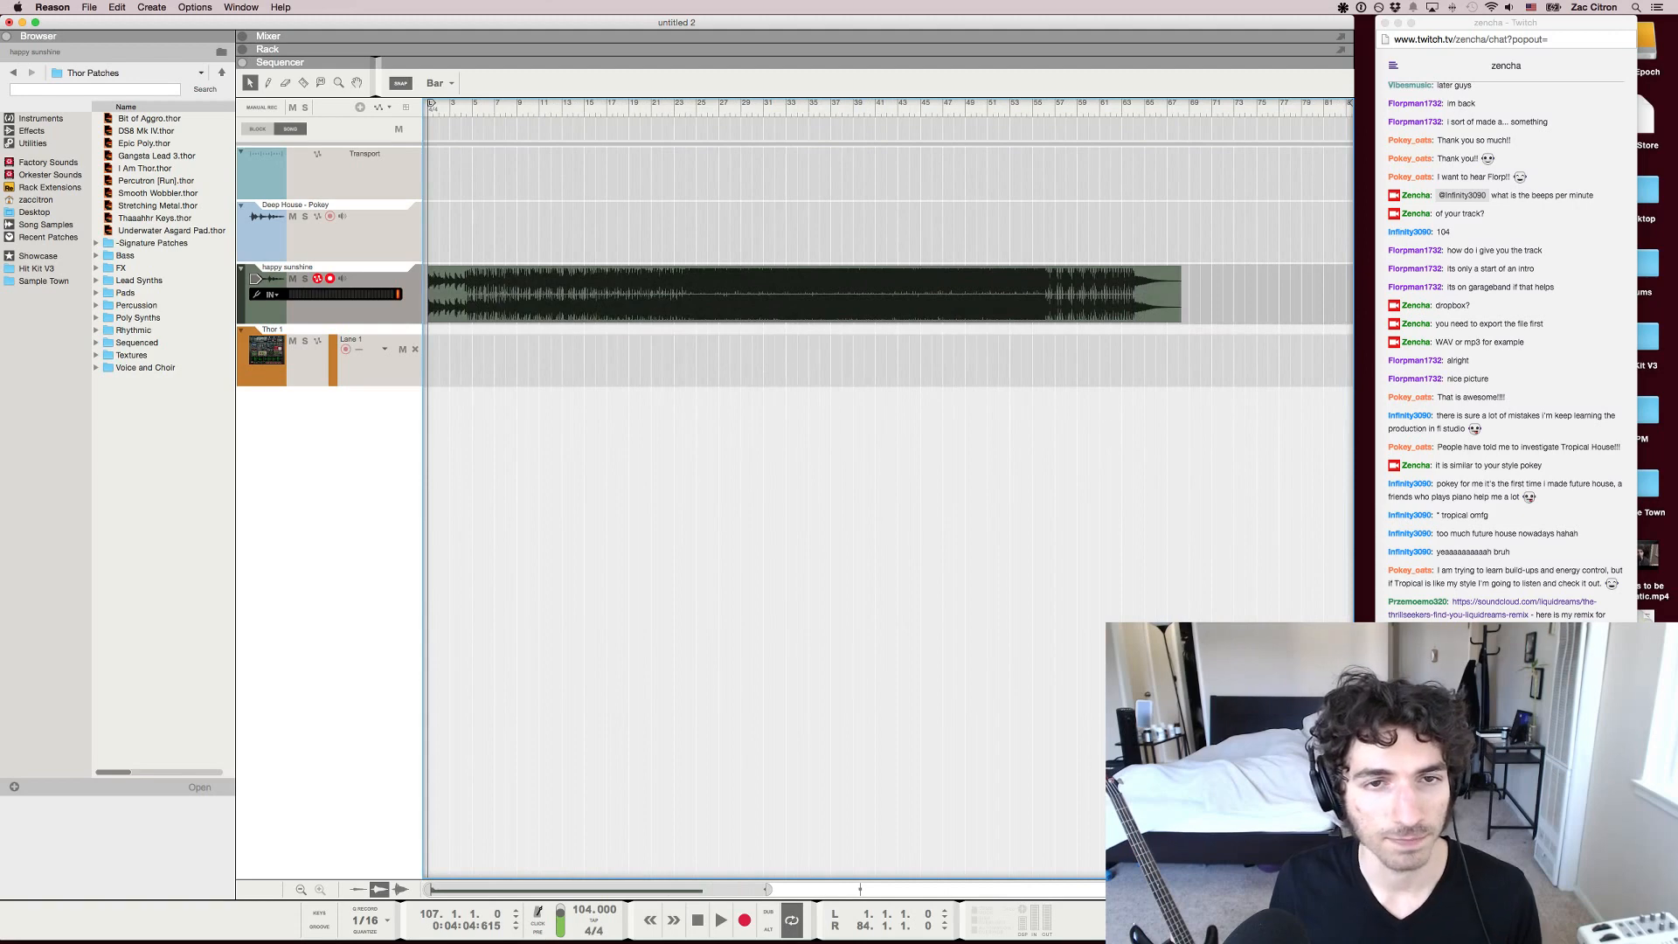
{"action": "left_click_drag", "start_coordinate": [719, 104], "coordinate": [797, 104]}
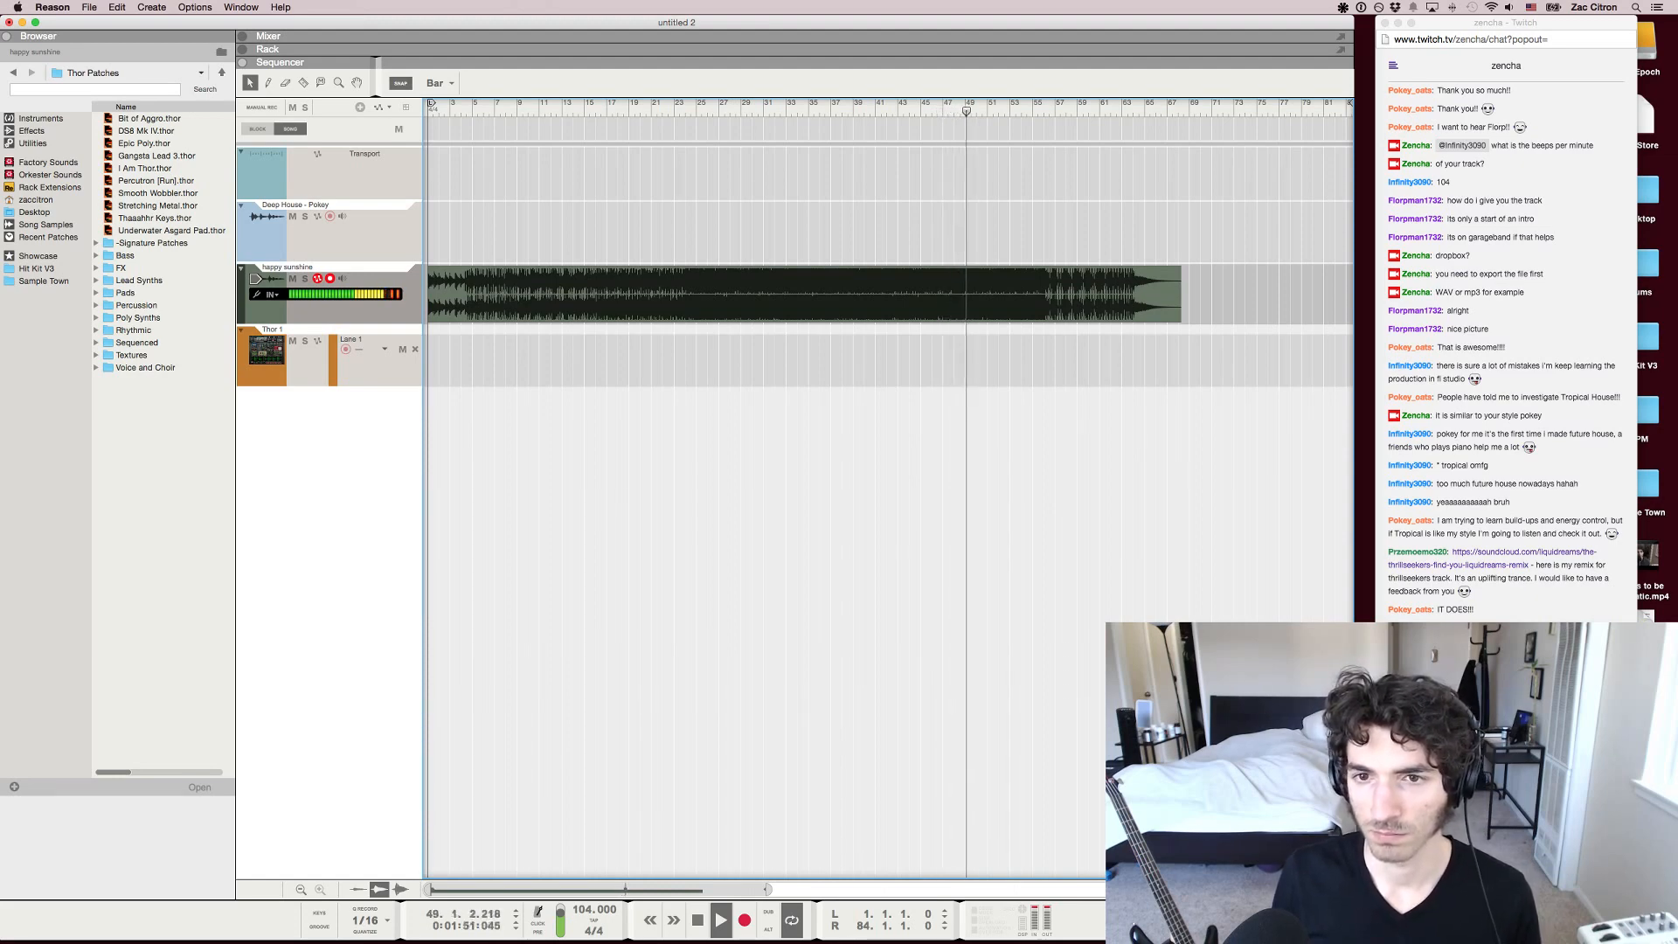
{"action": "left_click_drag", "start_coordinate": [707, 110], "coordinate": [686, 110]}
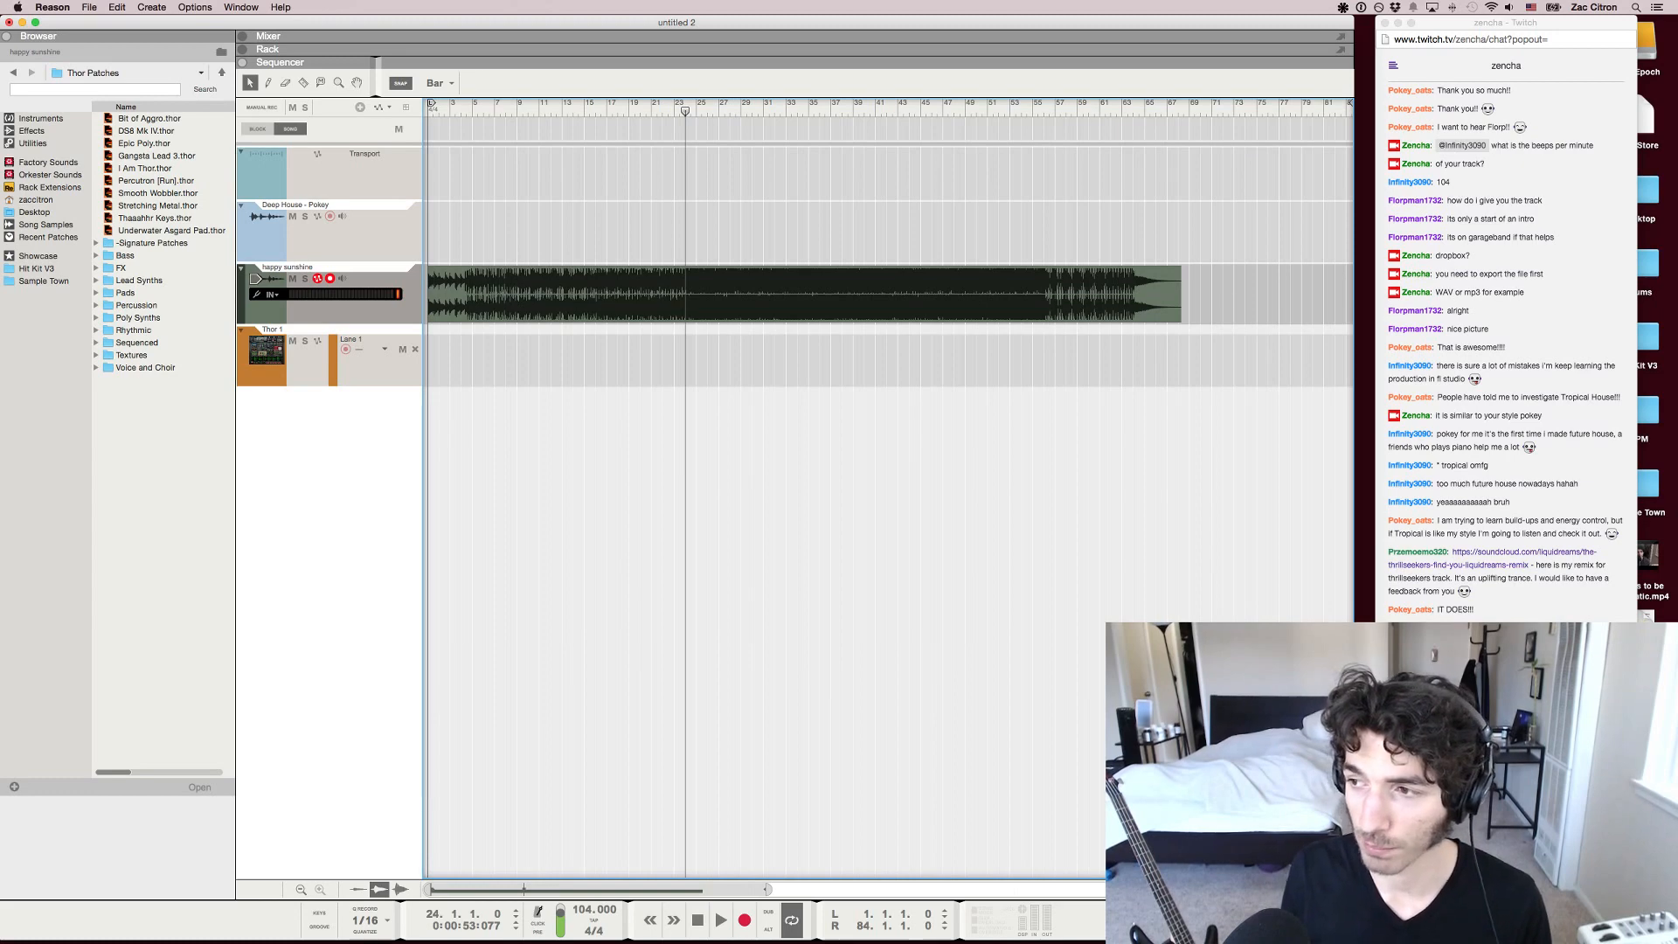
{"action": "key", "text": "space"}
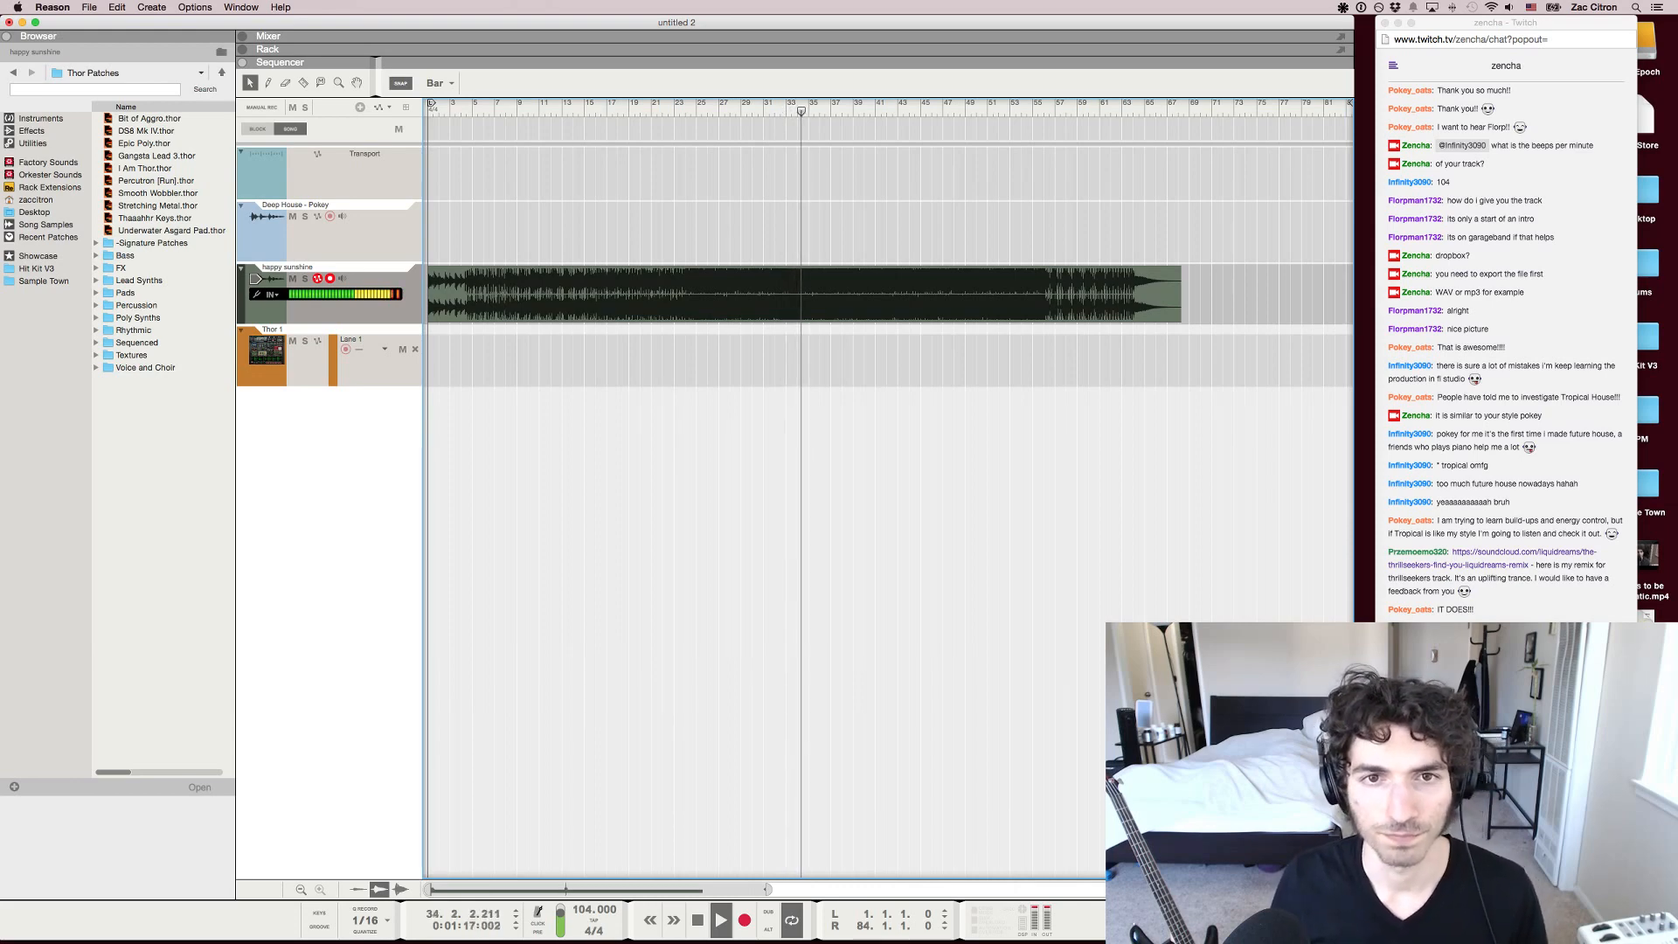
Step back bar by bar from about bar 34 and replay the passage around bars 31 and 32
{"action": "key", "text": "space"}
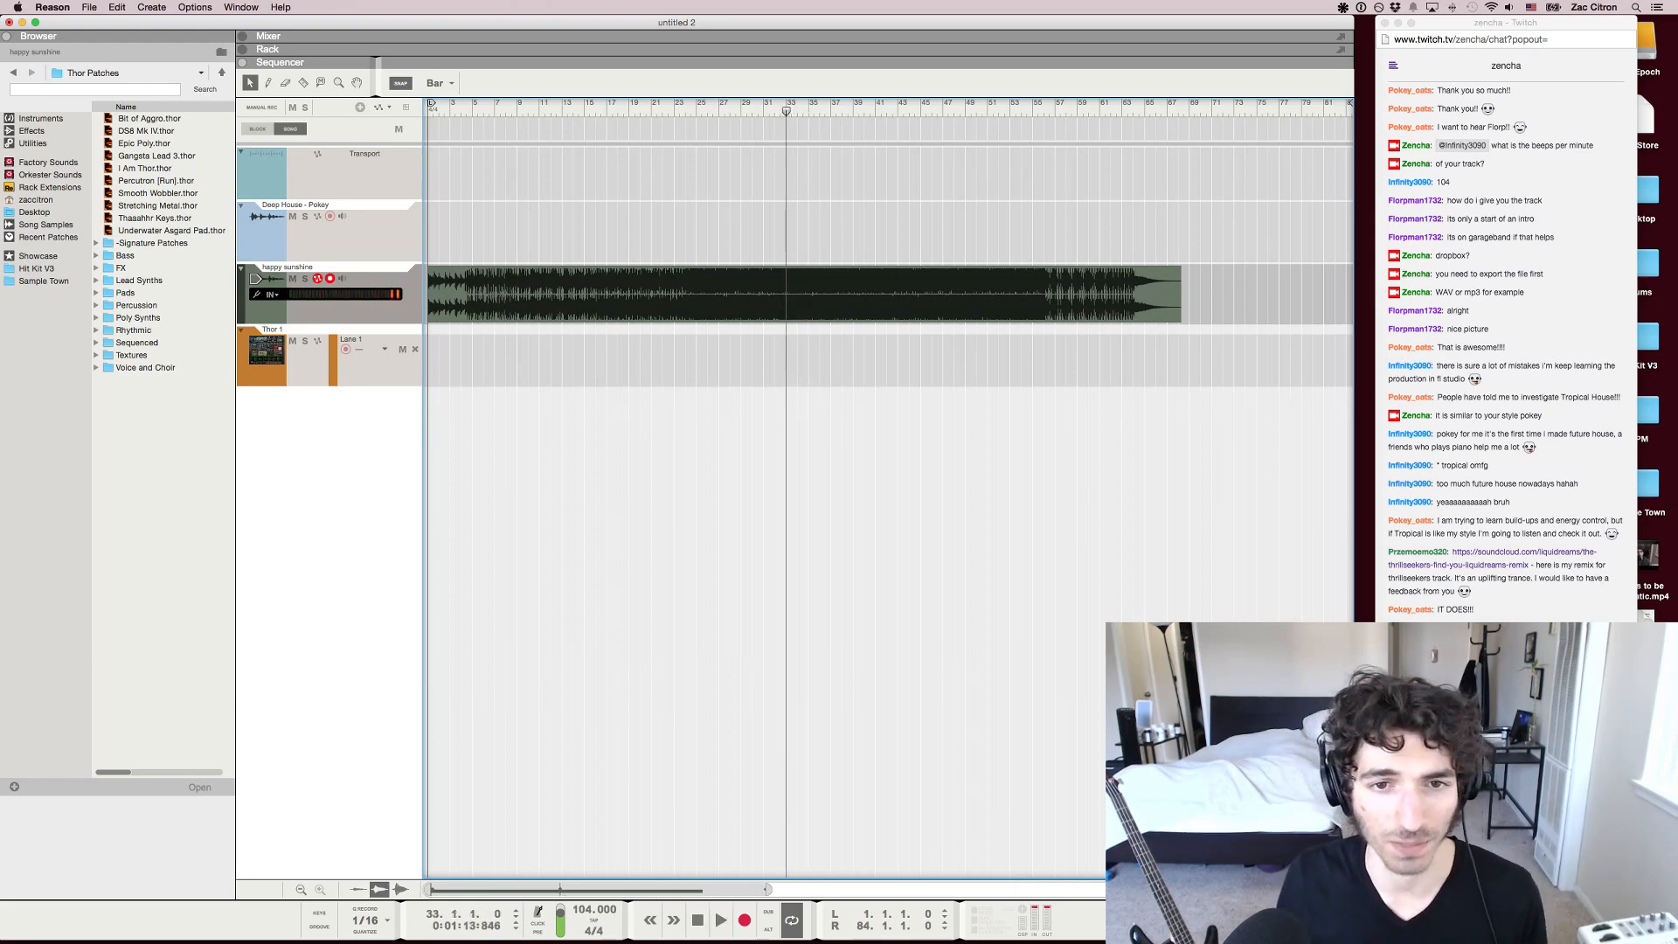
{"action": "key", "text": "KP_7"}
{"action": "key", "text": "space"}
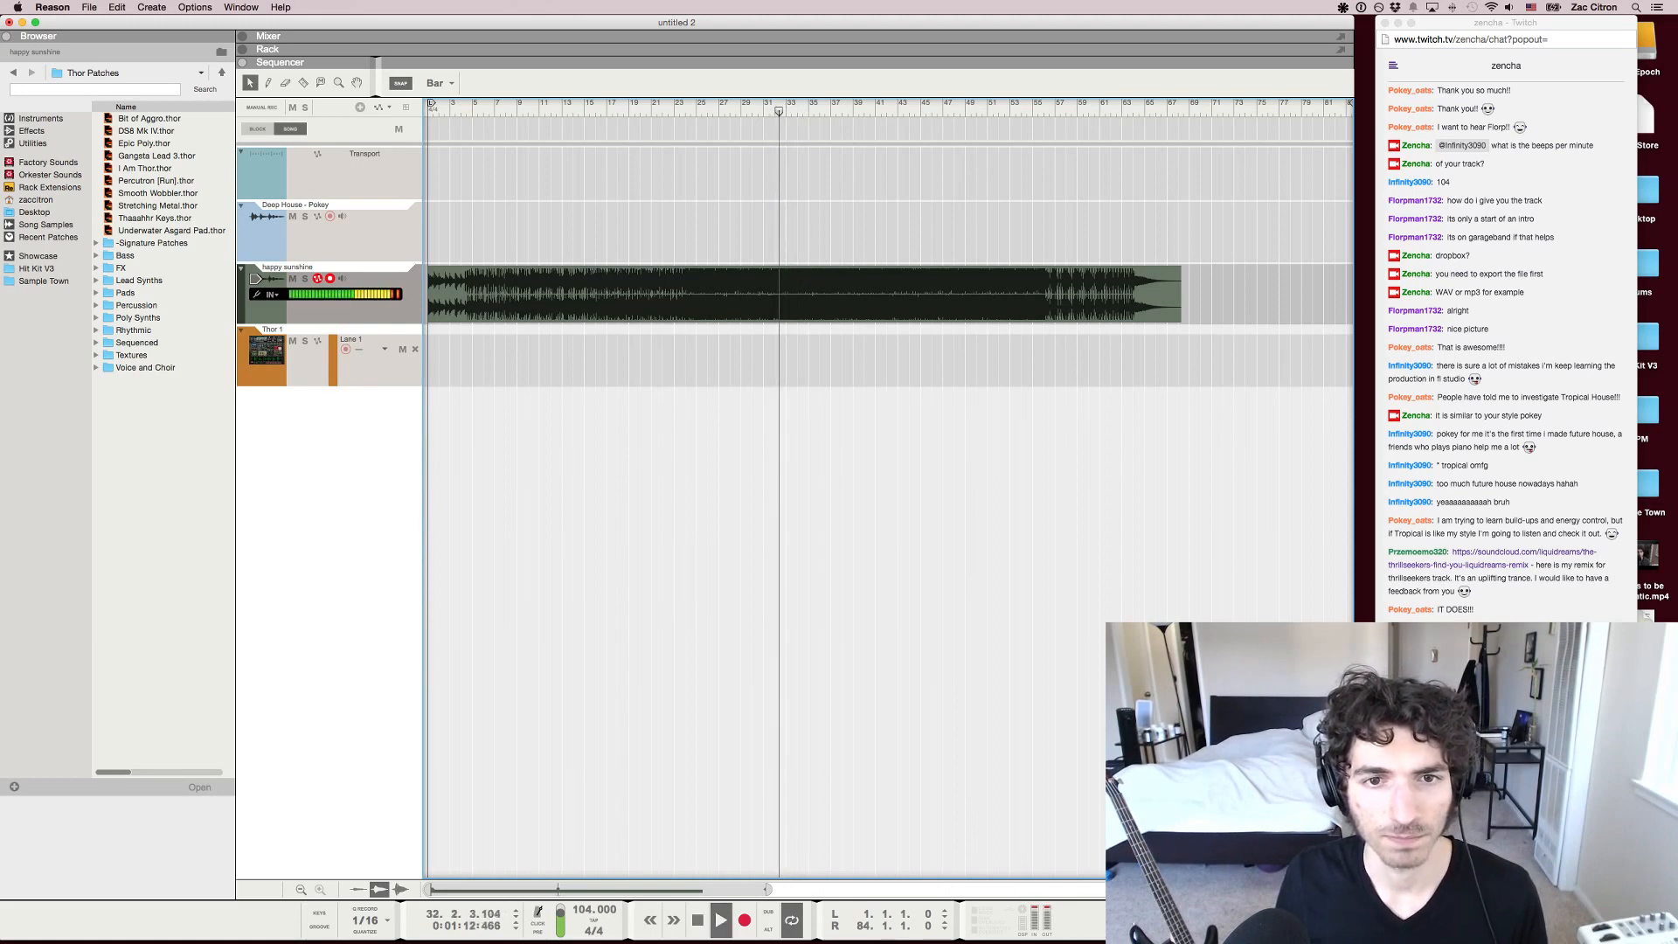
{"action": "key", "text": "space"}
{"action": "key", "text": "h"}
{"action": "key", "text": "h"}
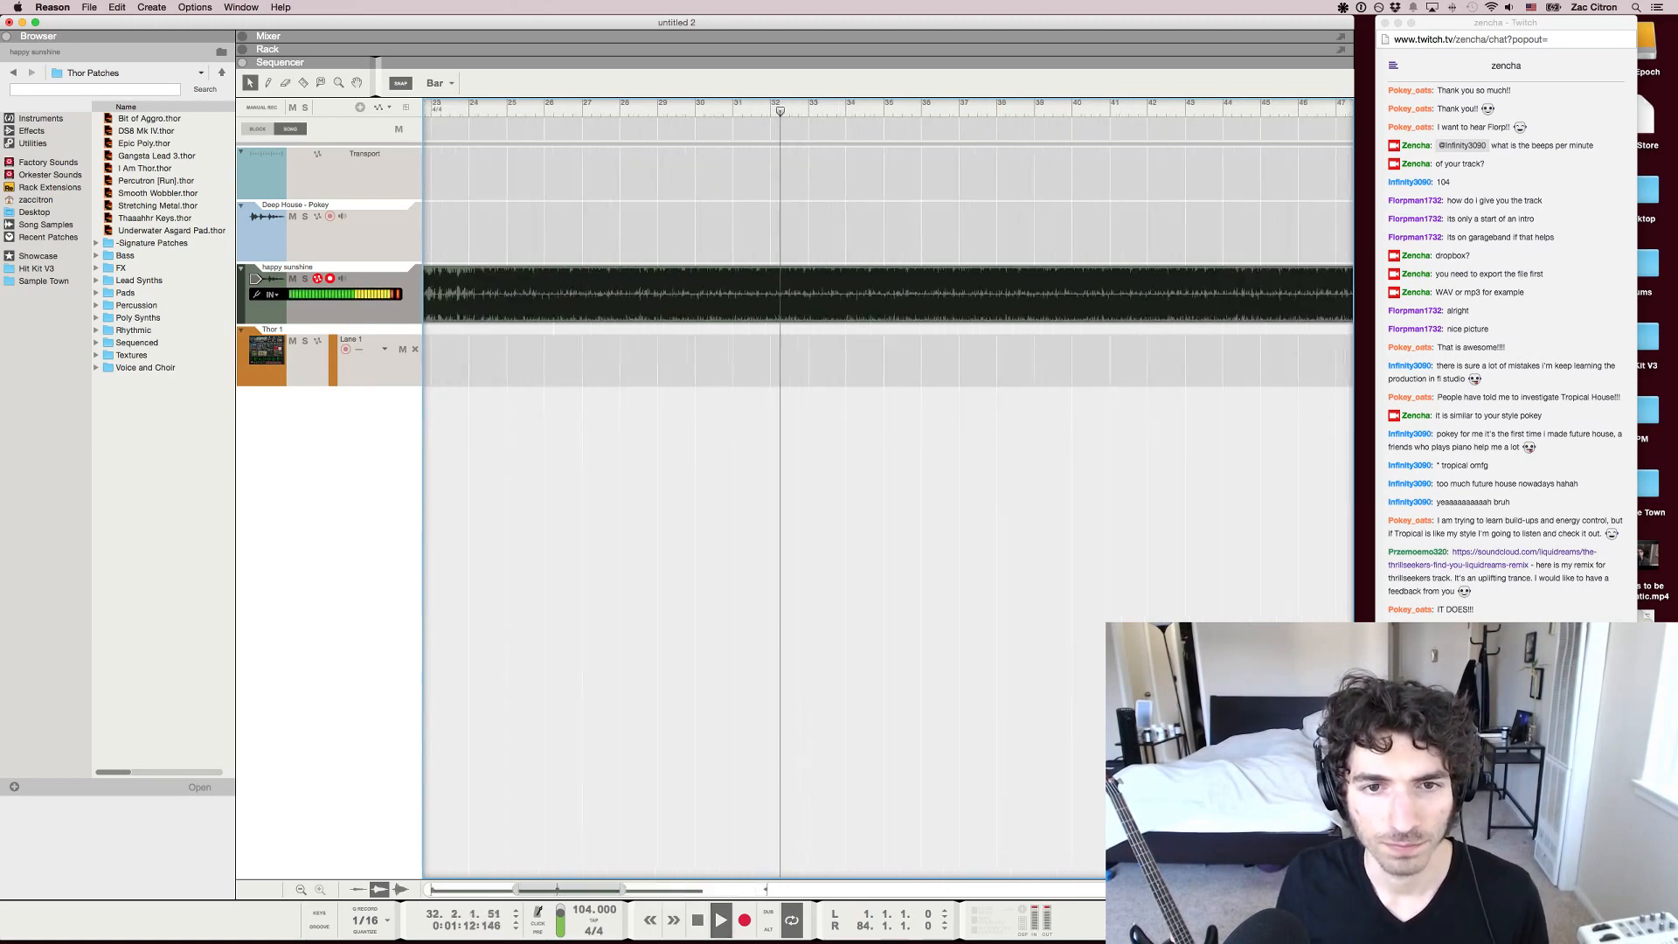
{"action": "key", "text": "KP_7"}
{"action": "key", "text": "KP_7"}
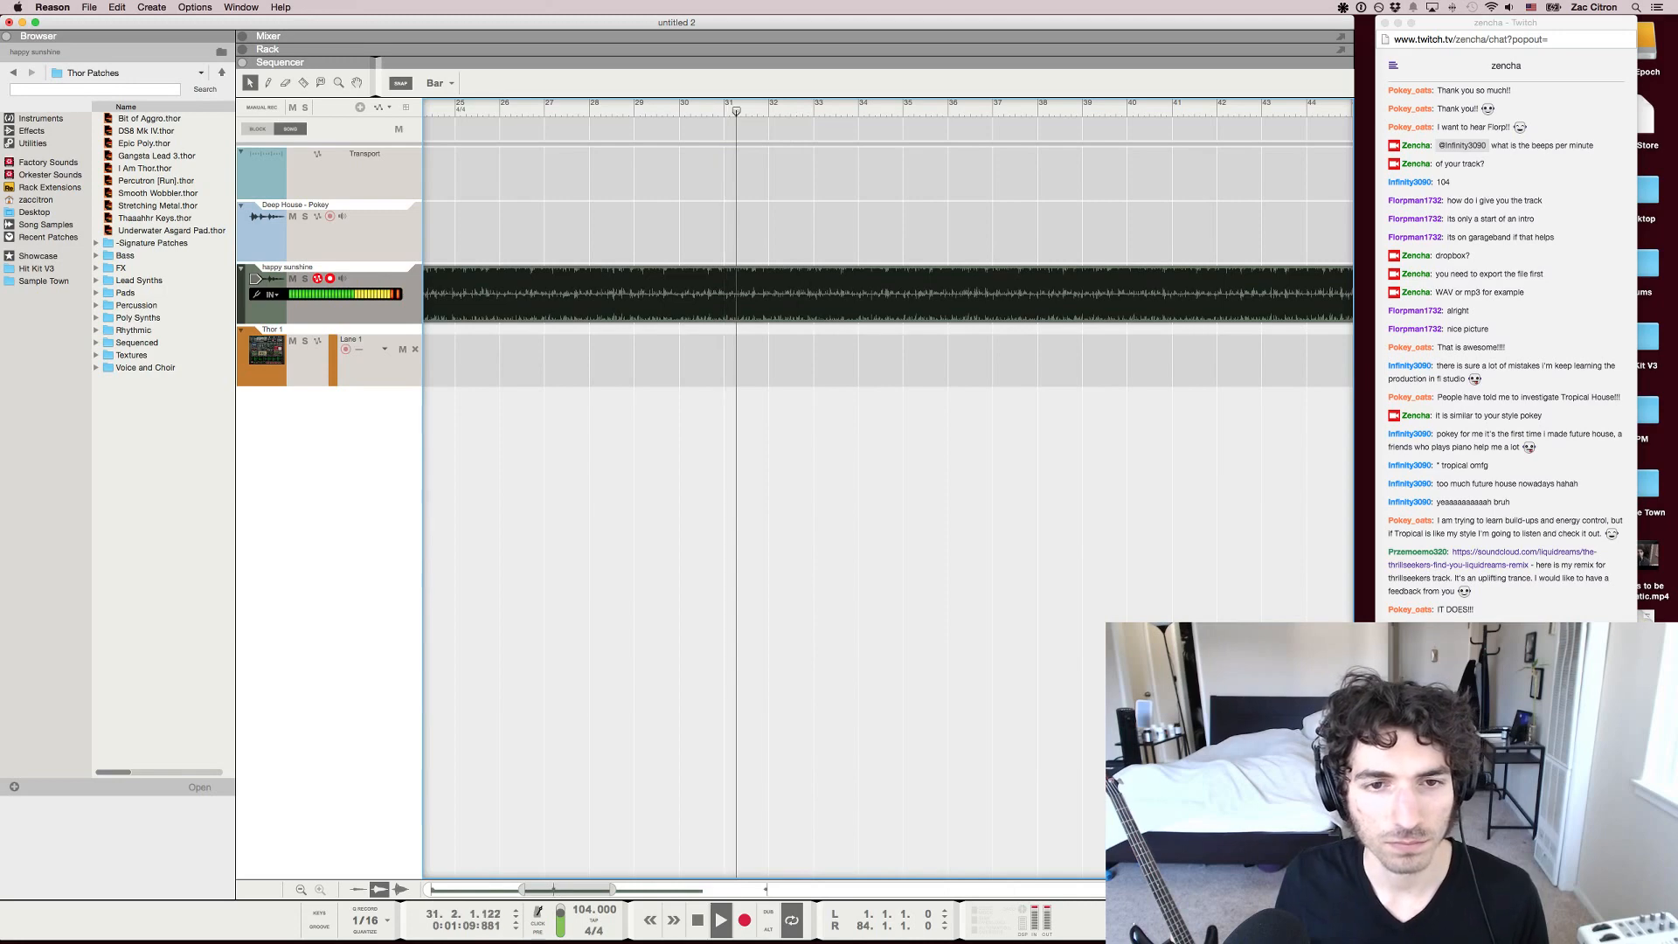
Stop playback in bar 32, set the snap value to 1/2 and briefly replay the start of the bar
{"action": "key", "text": "r"}
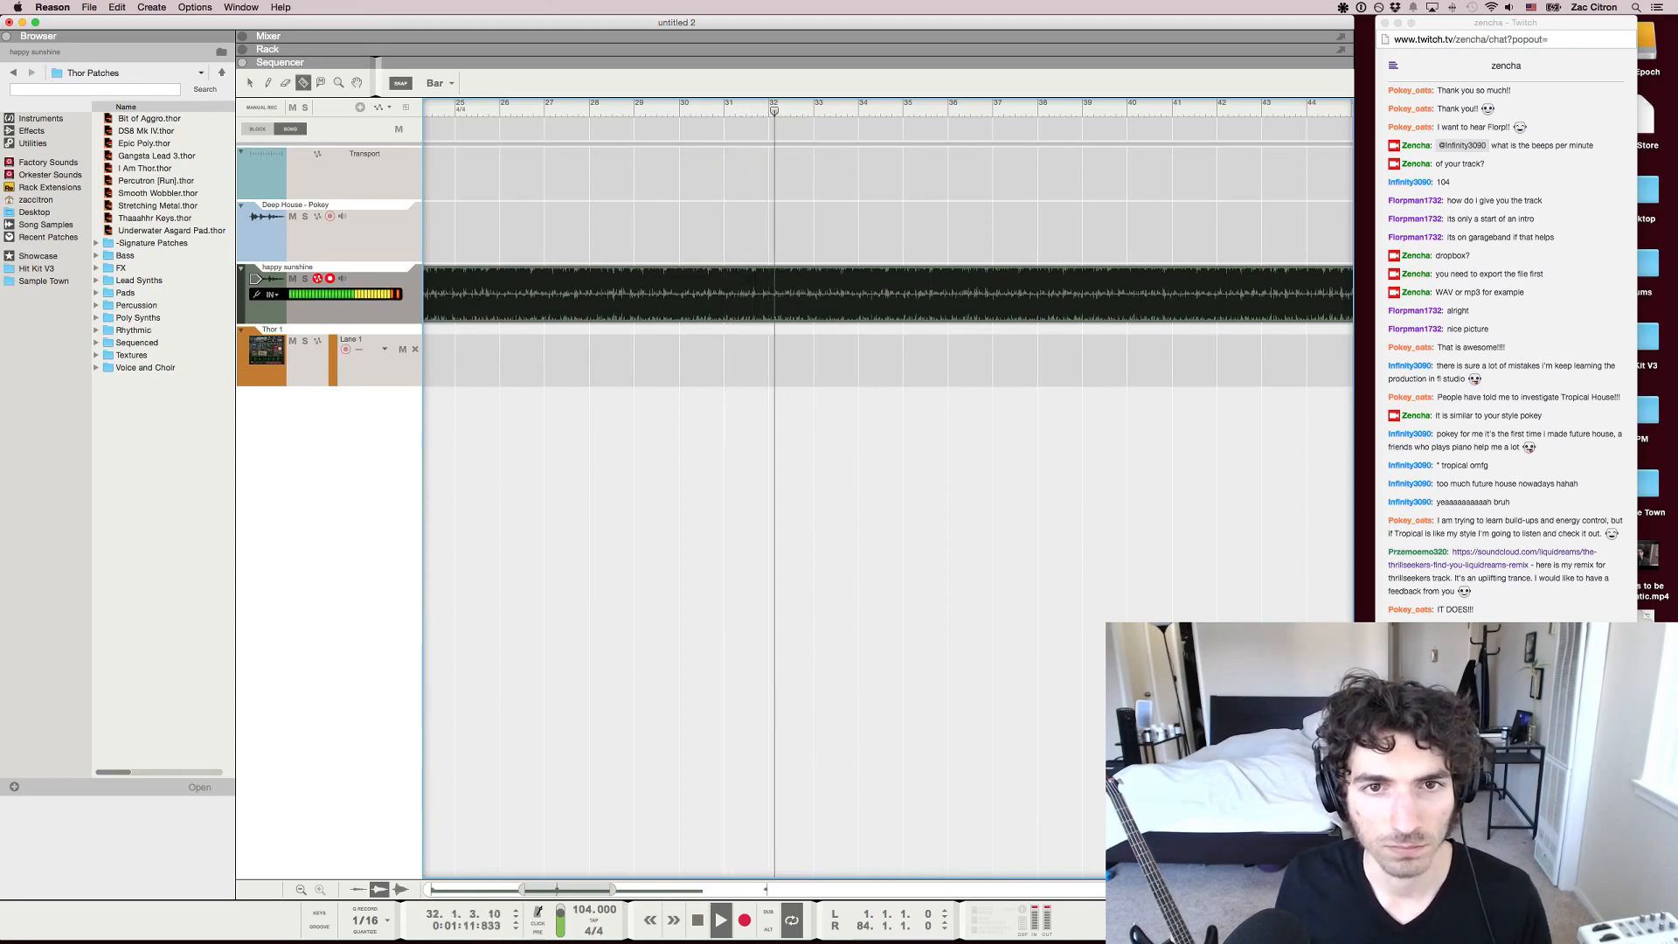
{"action": "key", "text": "space"}
{"action": "key", "text": "q"}
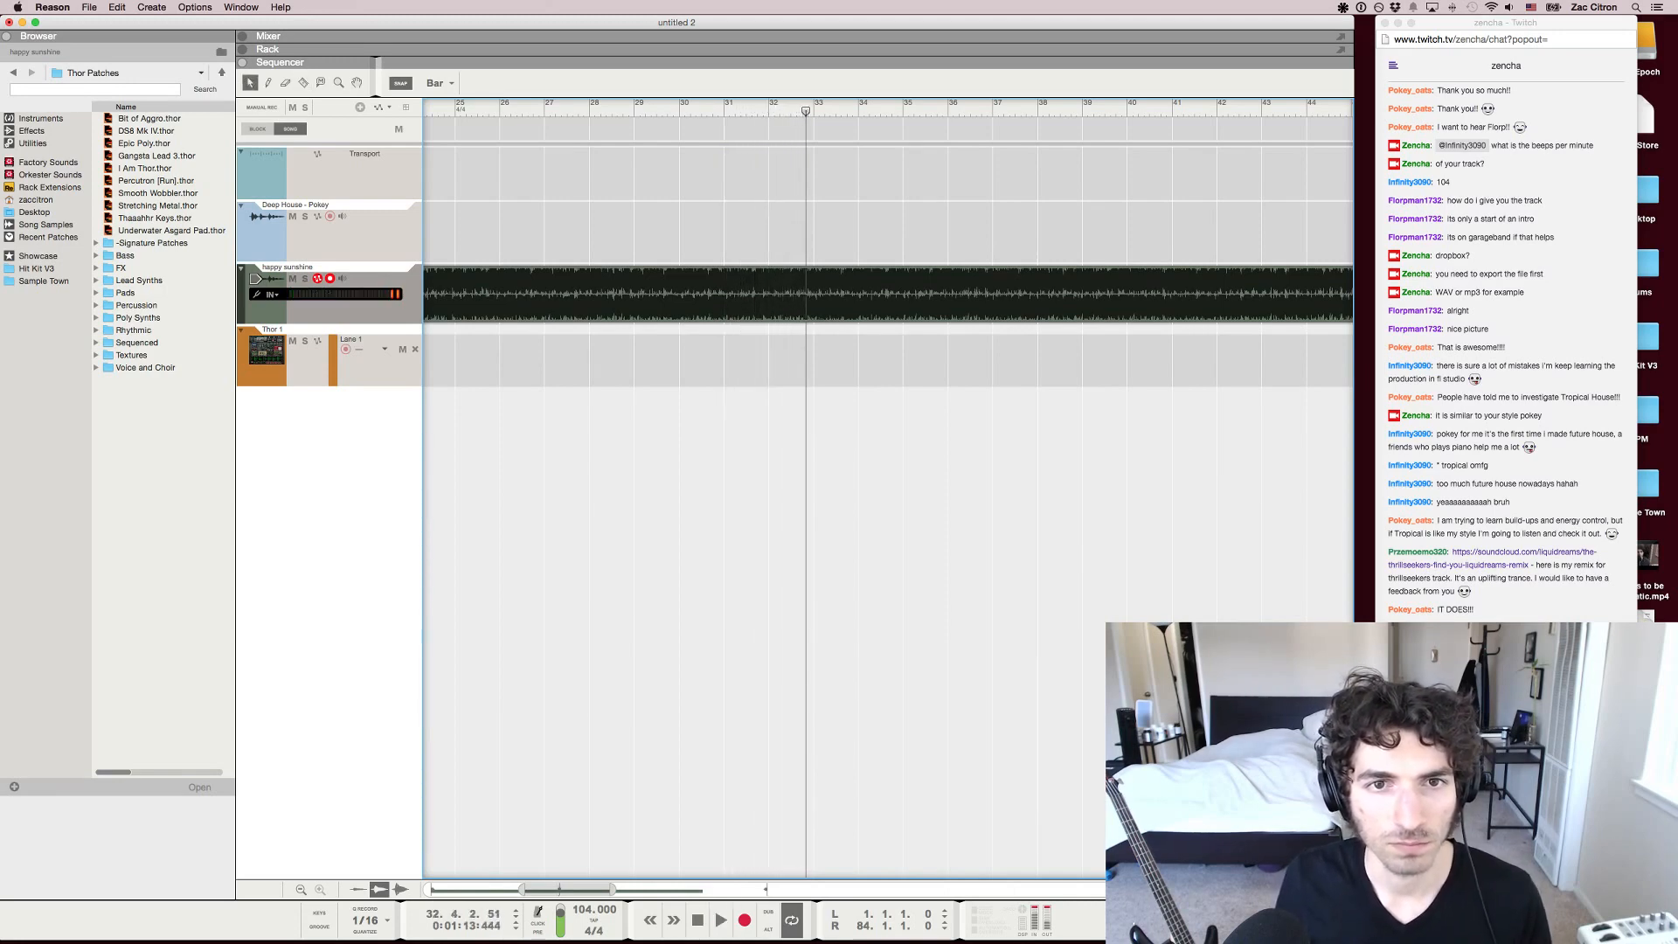
{"action": "key", "text": "KP_7"}
{"action": "left_click", "coordinate": [440, 83]}
{"action": "left_click", "coordinate": [437, 93]}
{"action": "key", "text": "space"}
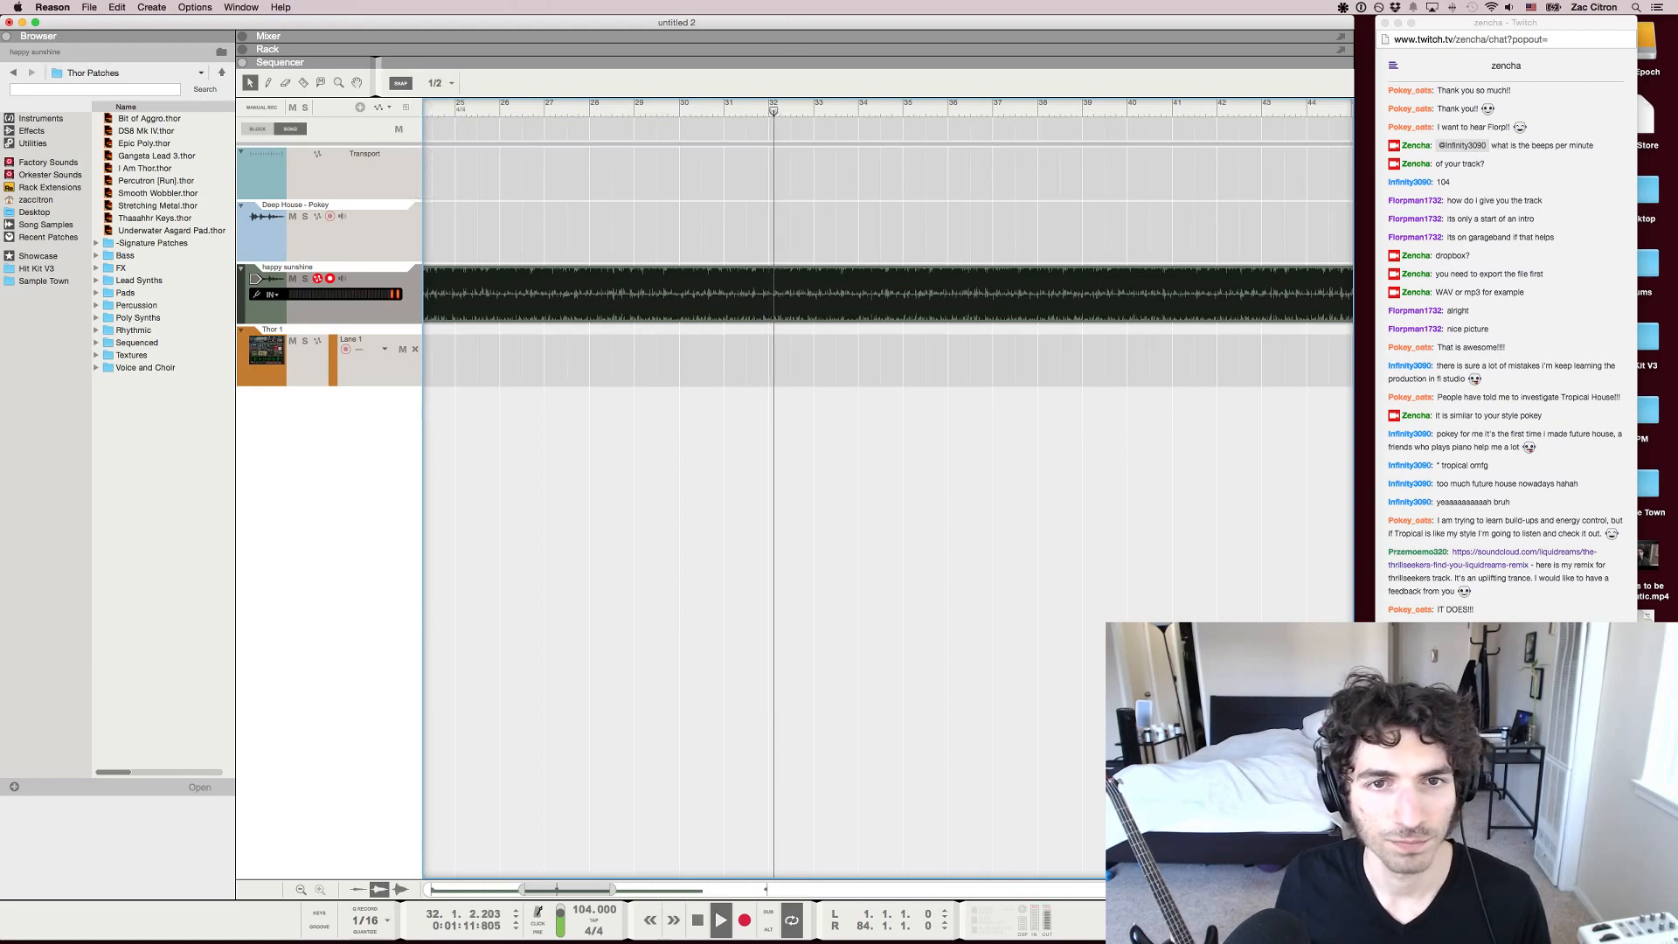
{"action": "key", "text": "space"}
Set the snap value to 1/4 and replay the opening beats of bar 32
{"action": "left_click", "coordinate": [440, 83]}
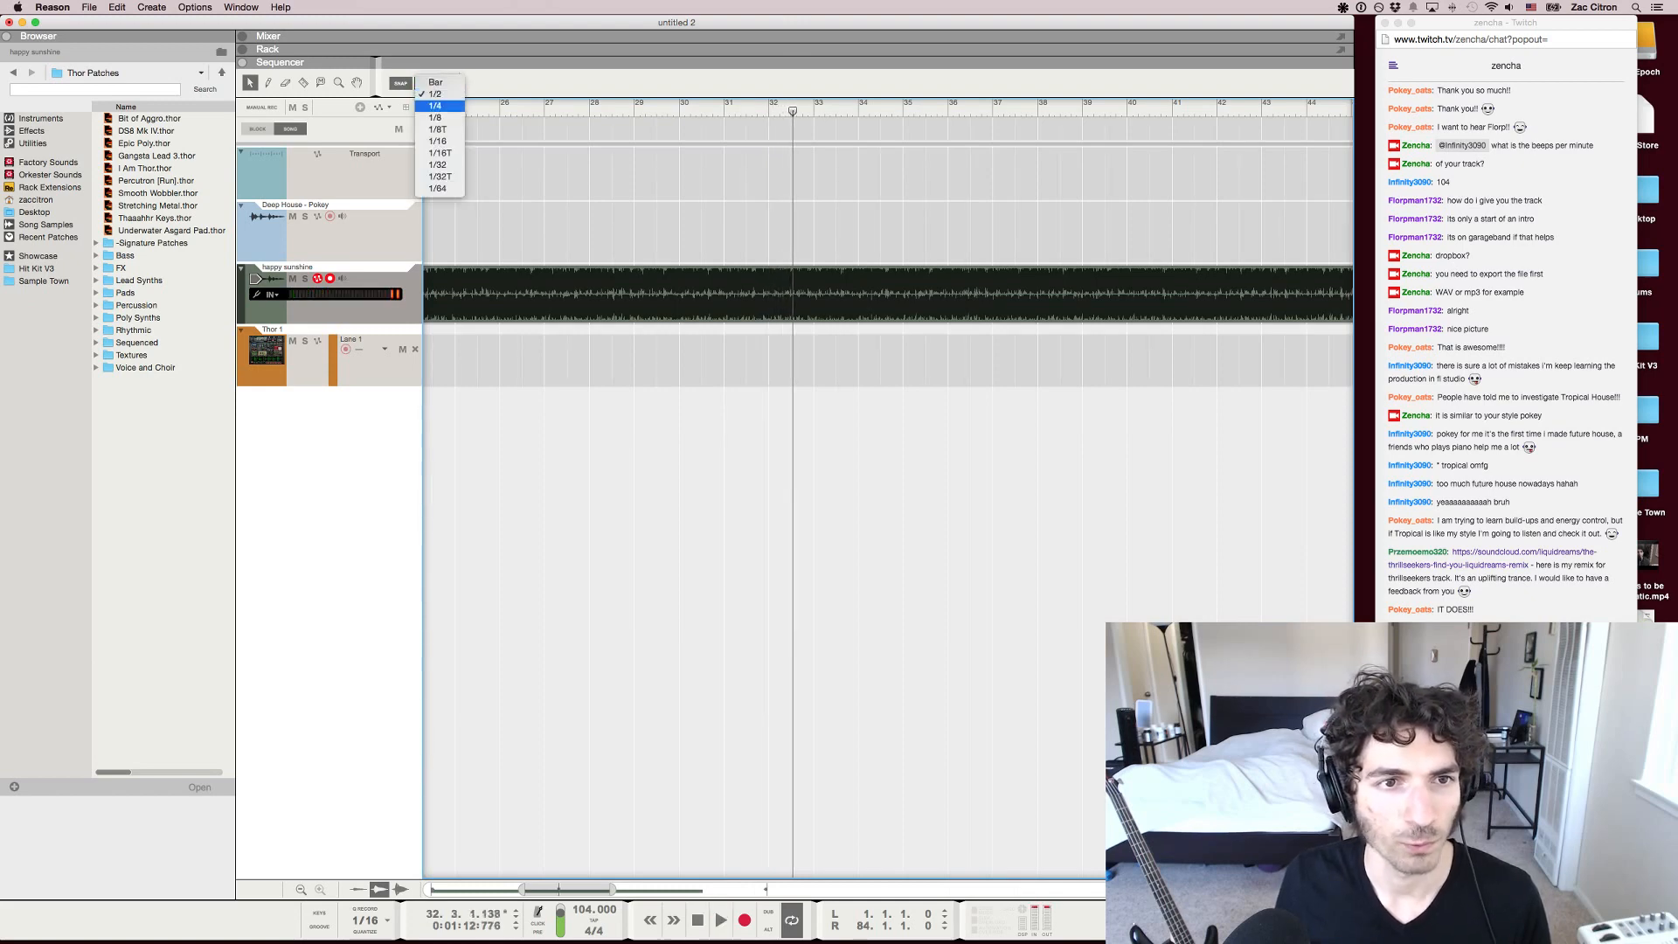
{"action": "left_click", "coordinate": [435, 106]}
{"action": "key", "text": "space"}
{"action": "key", "text": "space"}
Move the song position back by beats and replay bar 32 from beat 2 to pinpoint the transition
{"action": "key", "text": "space"}
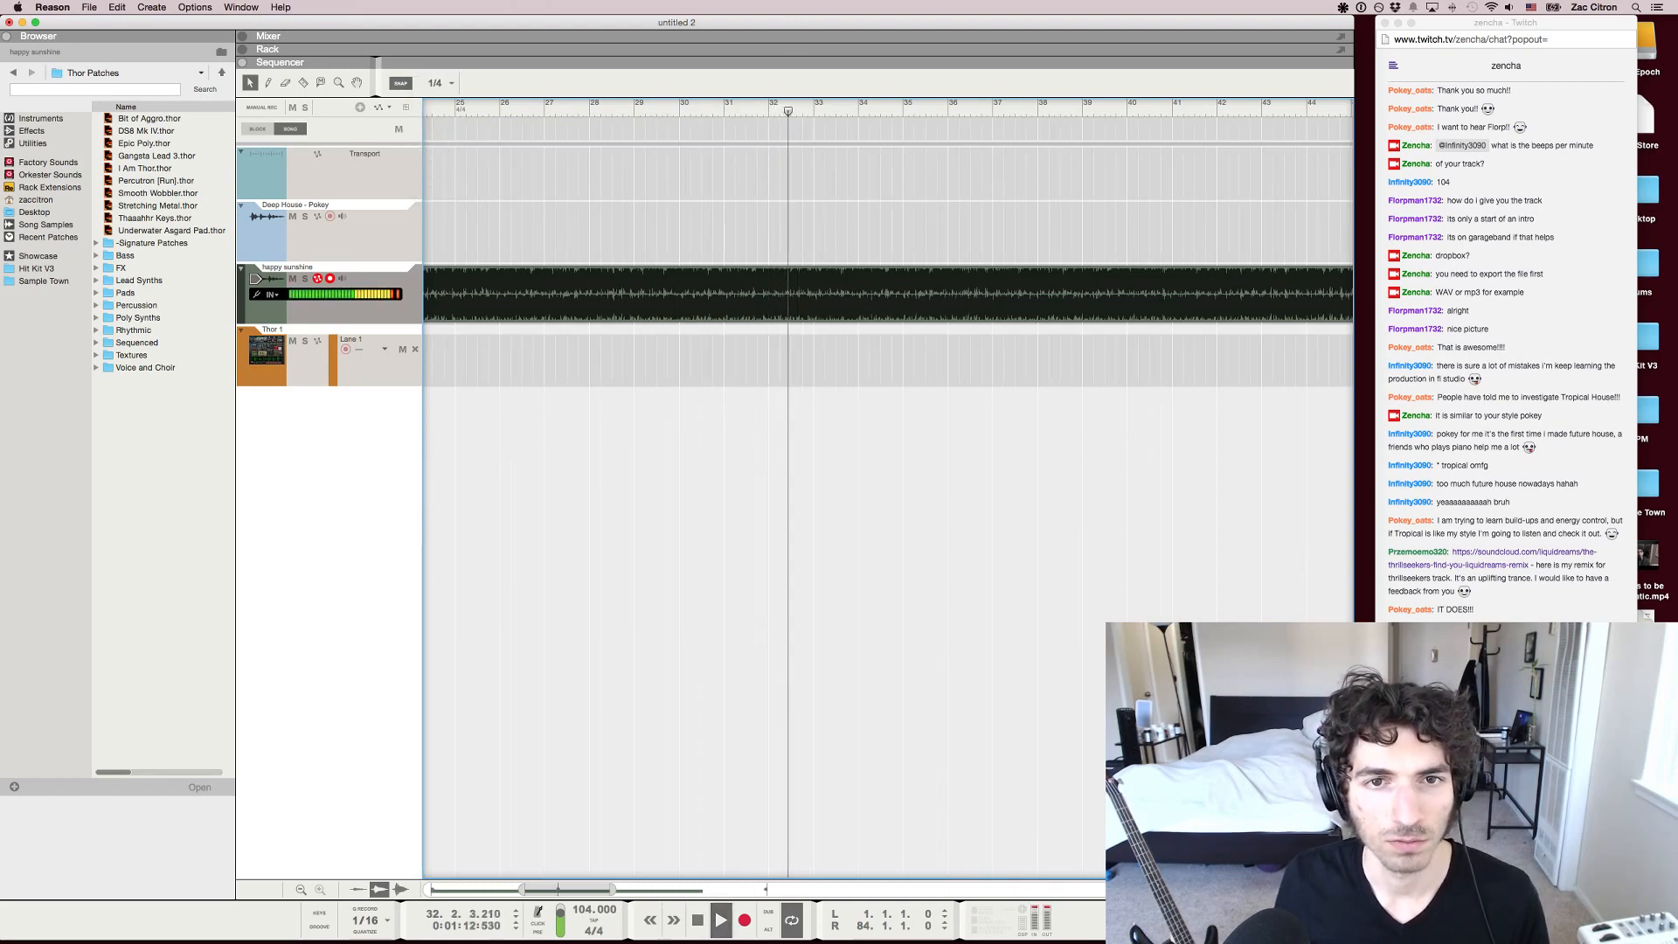
{"action": "key", "text": "space"}
{"action": "key", "text": "h"}
{"action": "key", "text": "h"}
{"action": "key", "text": "h"}
{"action": "key", "text": "h"}
{"action": "key", "text": "h"}
{"action": "key", "text": "KP_4"}
{"action": "key", "text": "KP_4"}
{"action": "key", "text": "space"}
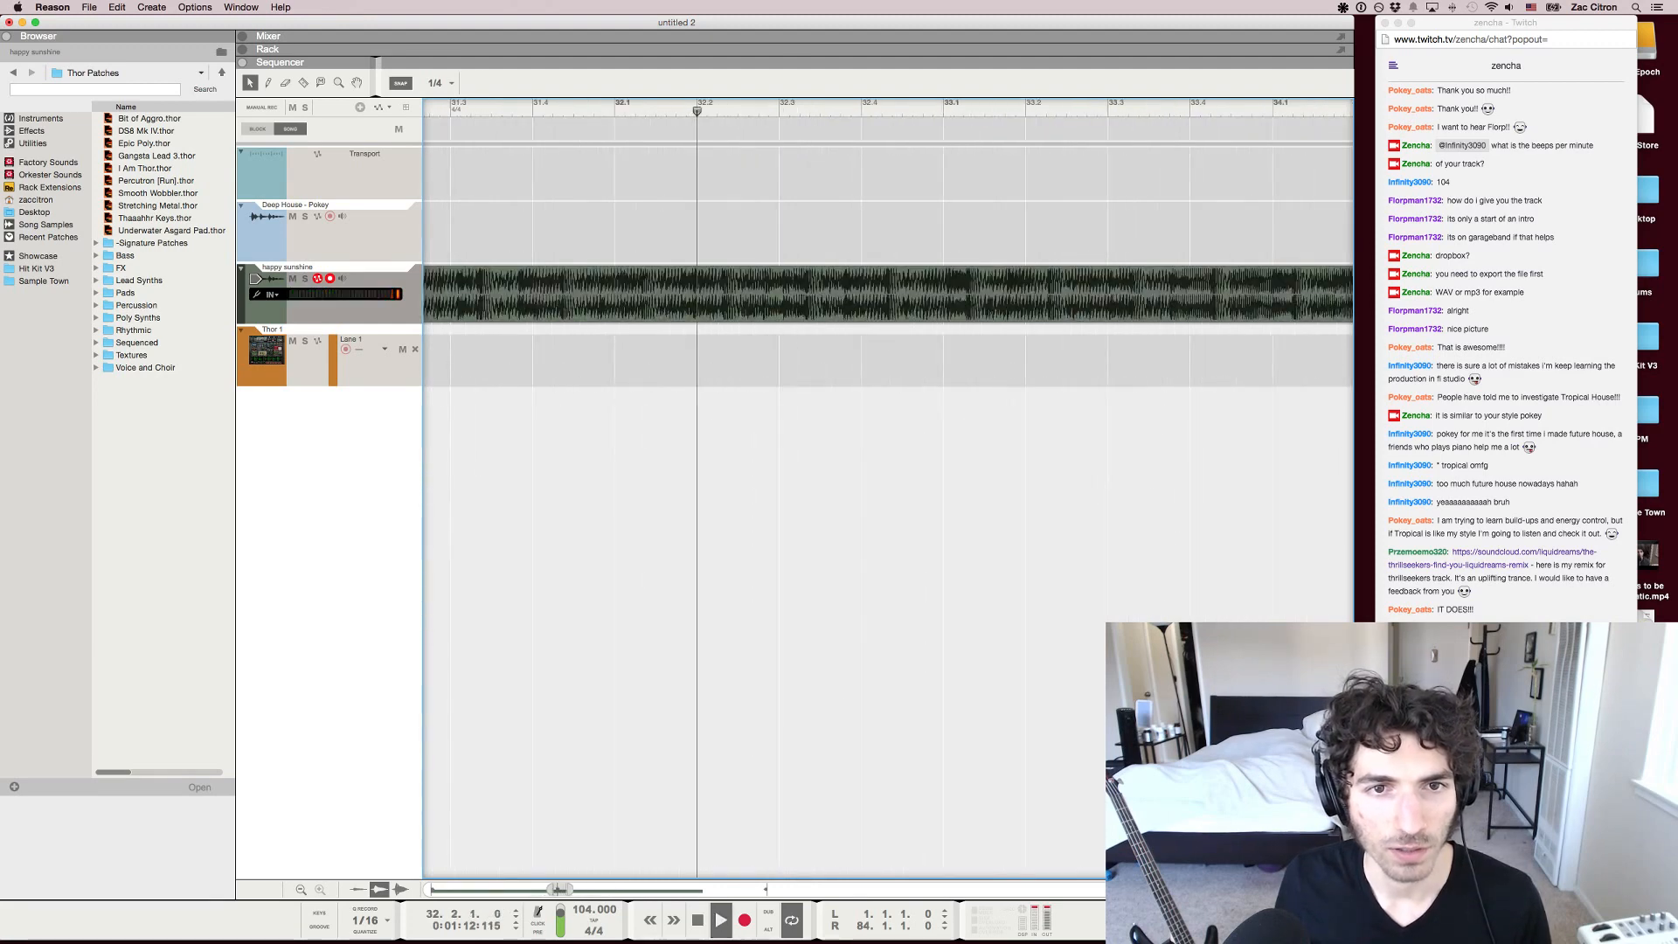
{"action": "key", "text": "space"}
{"action": "key", "text": "space"}
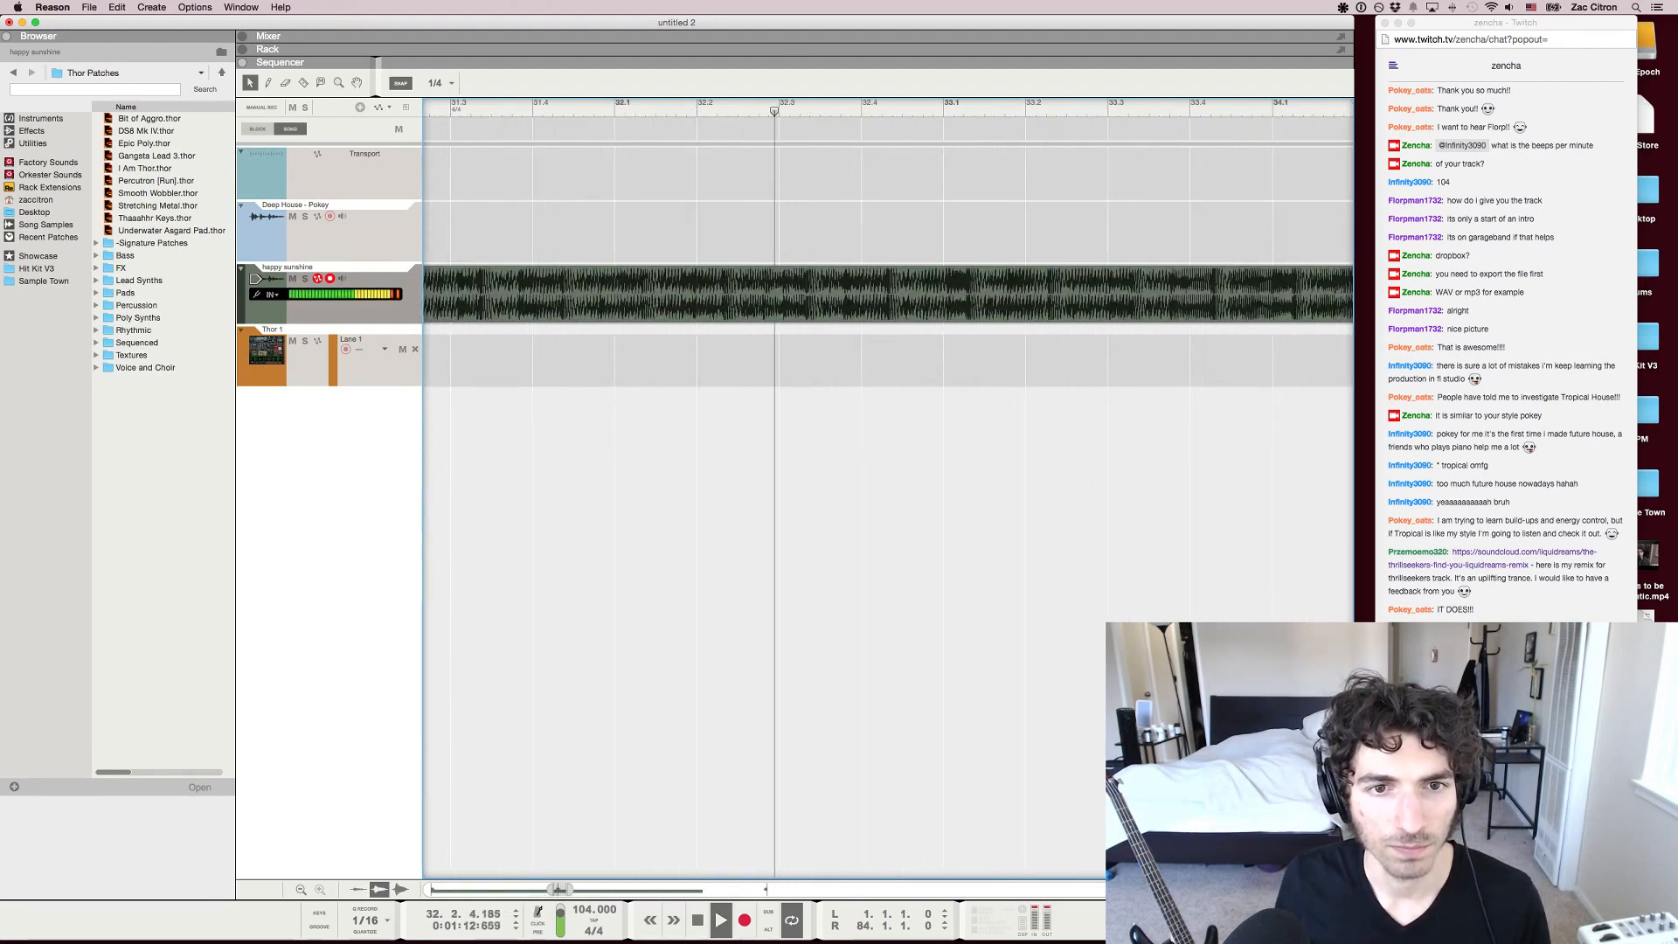
Set the snap value to 1/16
{"action": "left_click", "coordinate": [437, 83]}
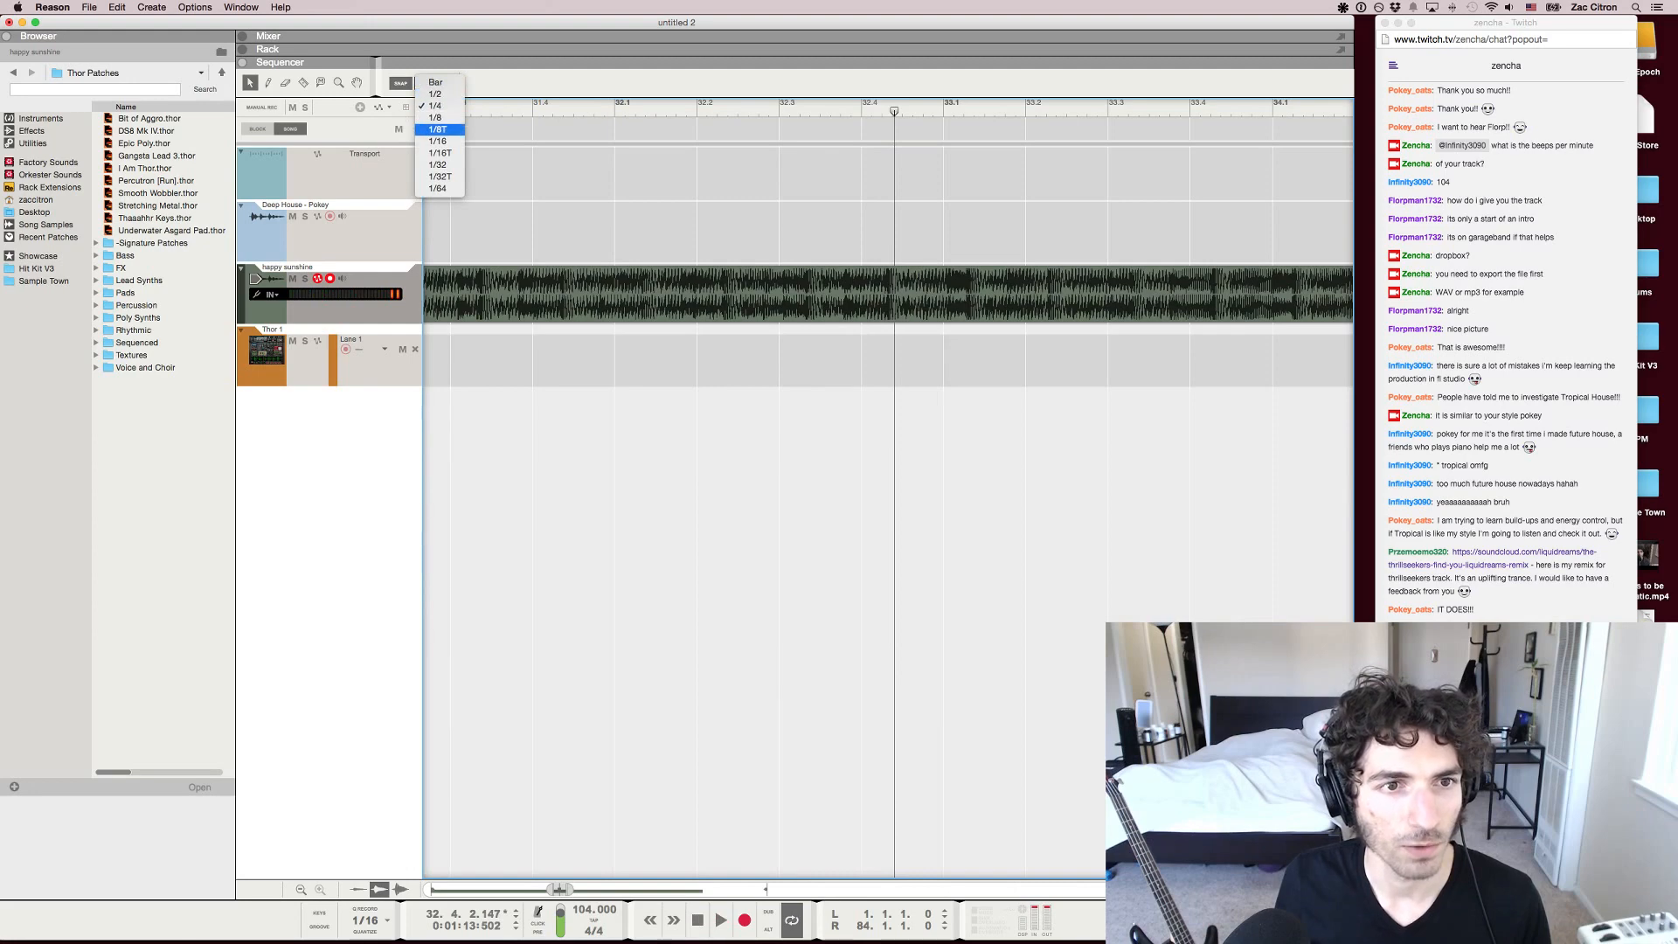
{"action": "left_click", "coordinate": [437, 117]}
{"action": "left_click", "coordinate": [437, 83]}
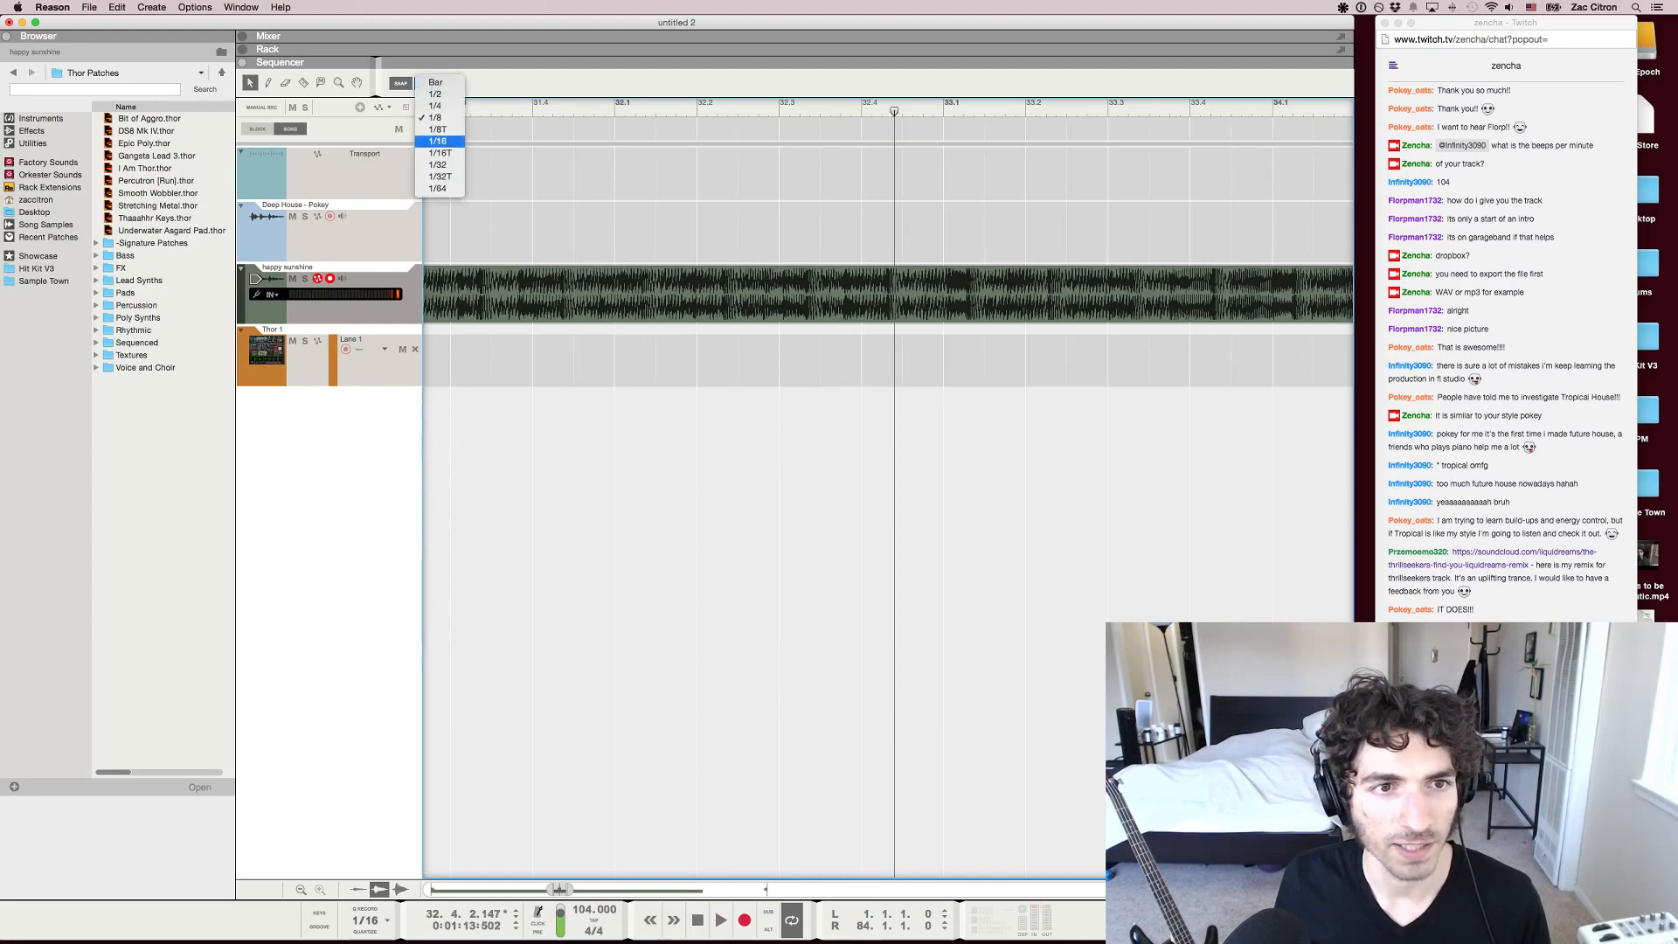
{"action": "left_click", "coordinate": [437, 142]}
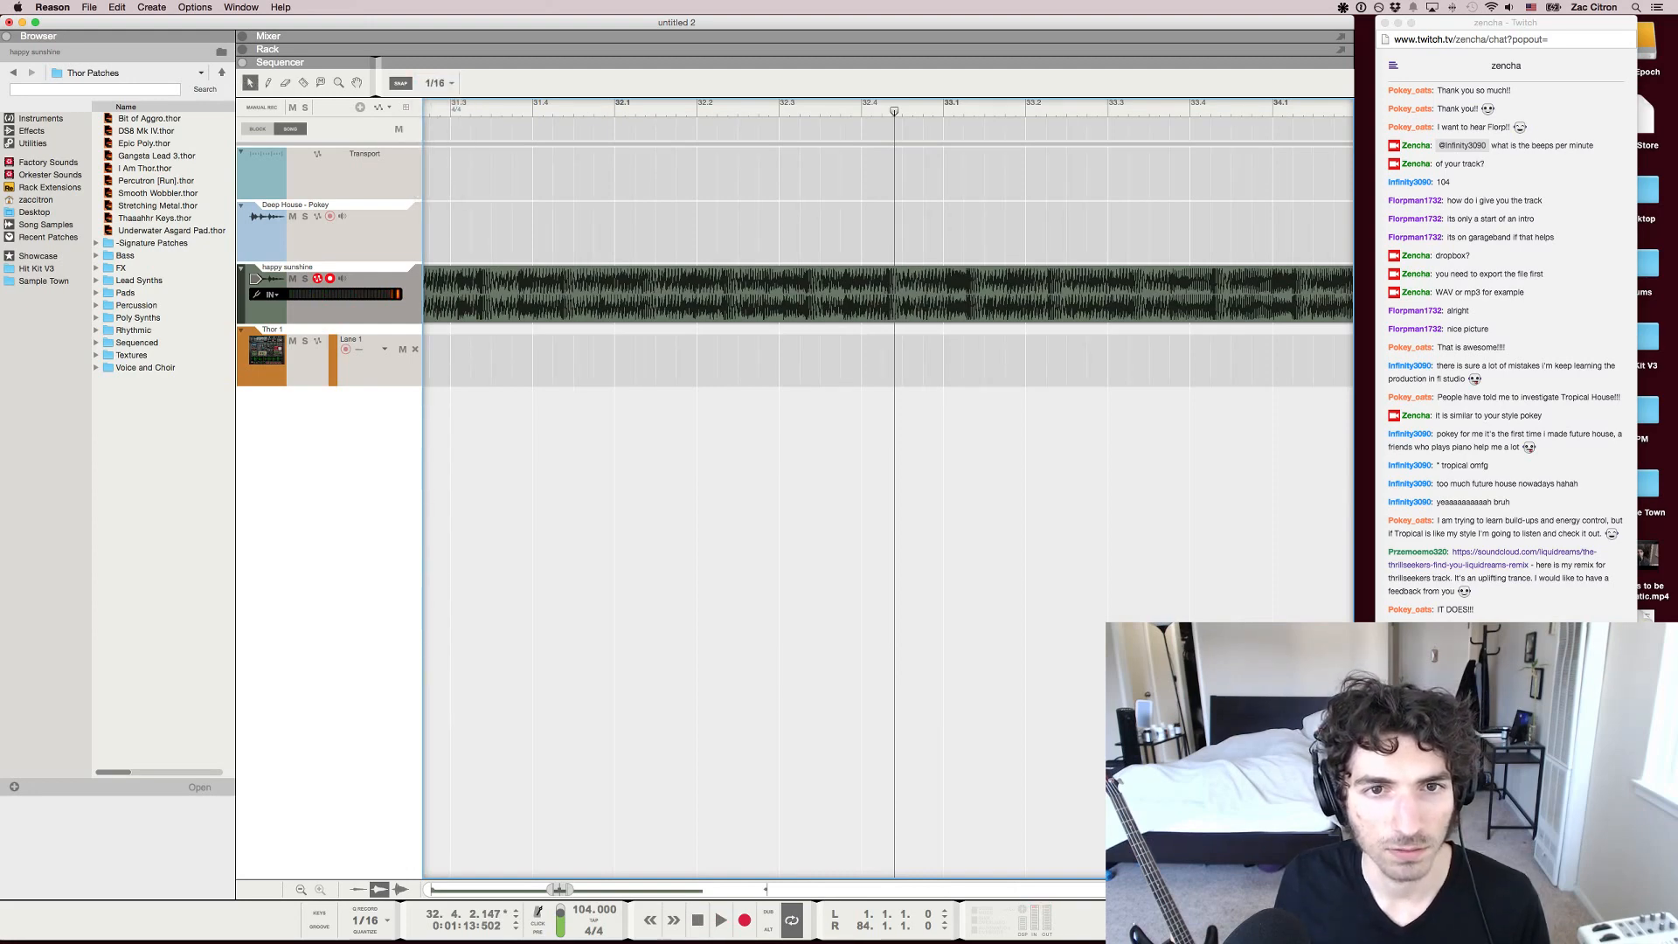
Split the happy sunshine clip with the Razor tool at neighbouring sixteenth-note points just after 32.2 and select the resulting pieces
{"action": "left_click", "coordinate": [740, 293]}
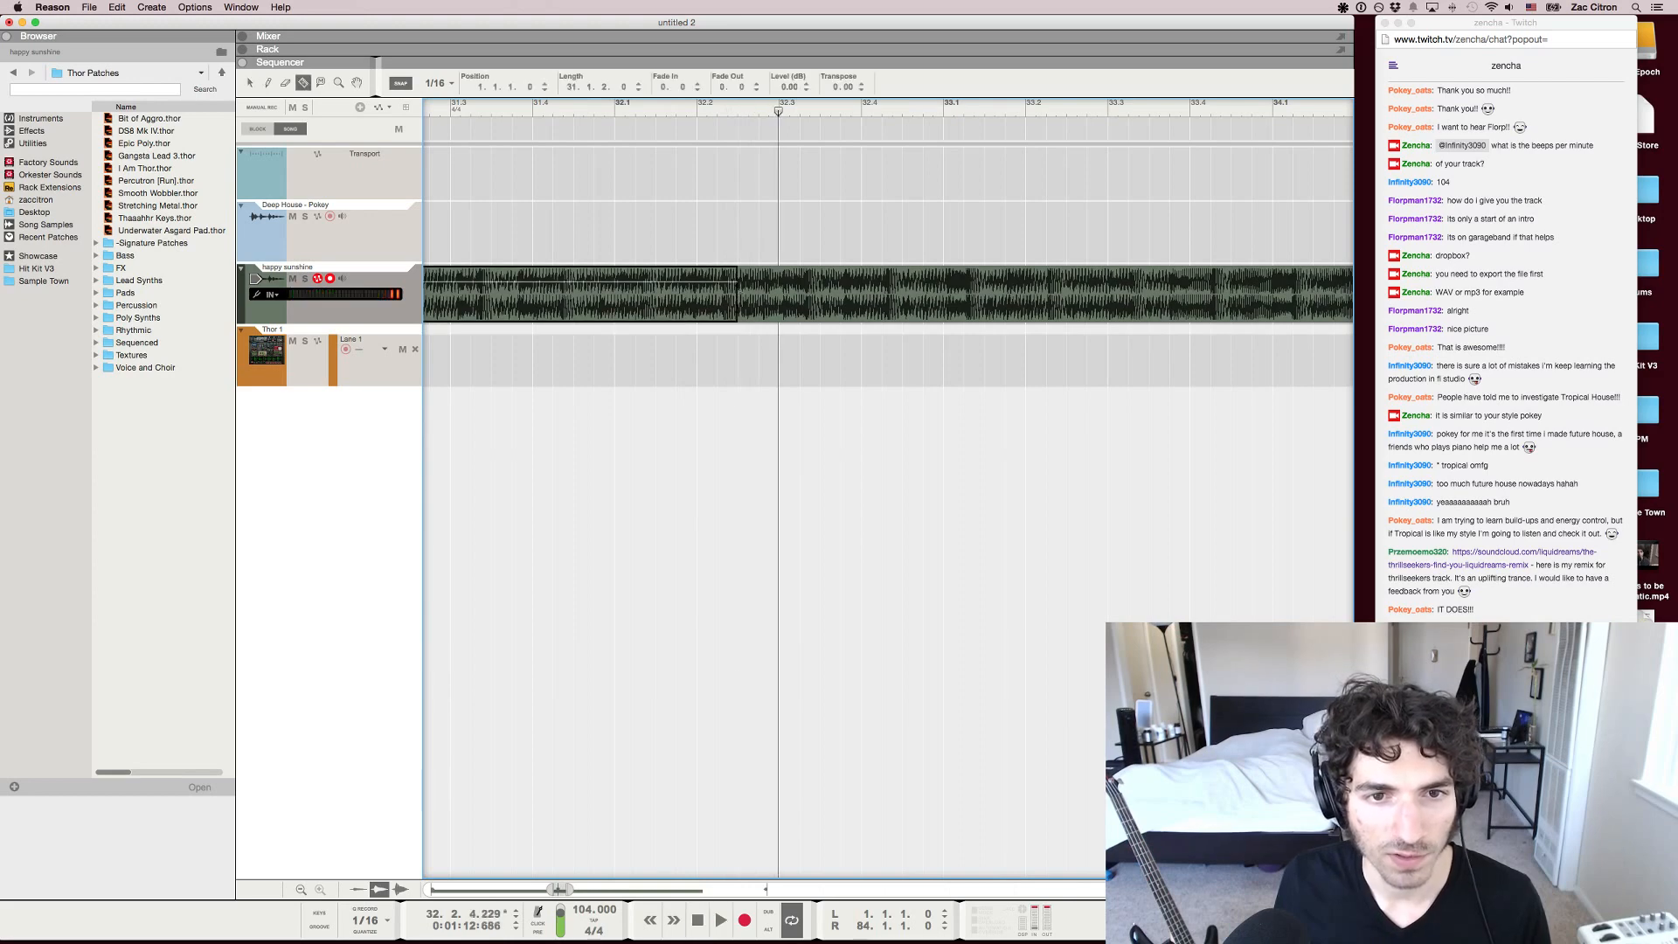
{"action": "left_click", "coordinate": [760, 294]}
{"action": "key", "text": "q"}
{"action": "left_click", "coordinate": [729, 294]}
{"action": "left_click", "coordinate": [773, 293]}
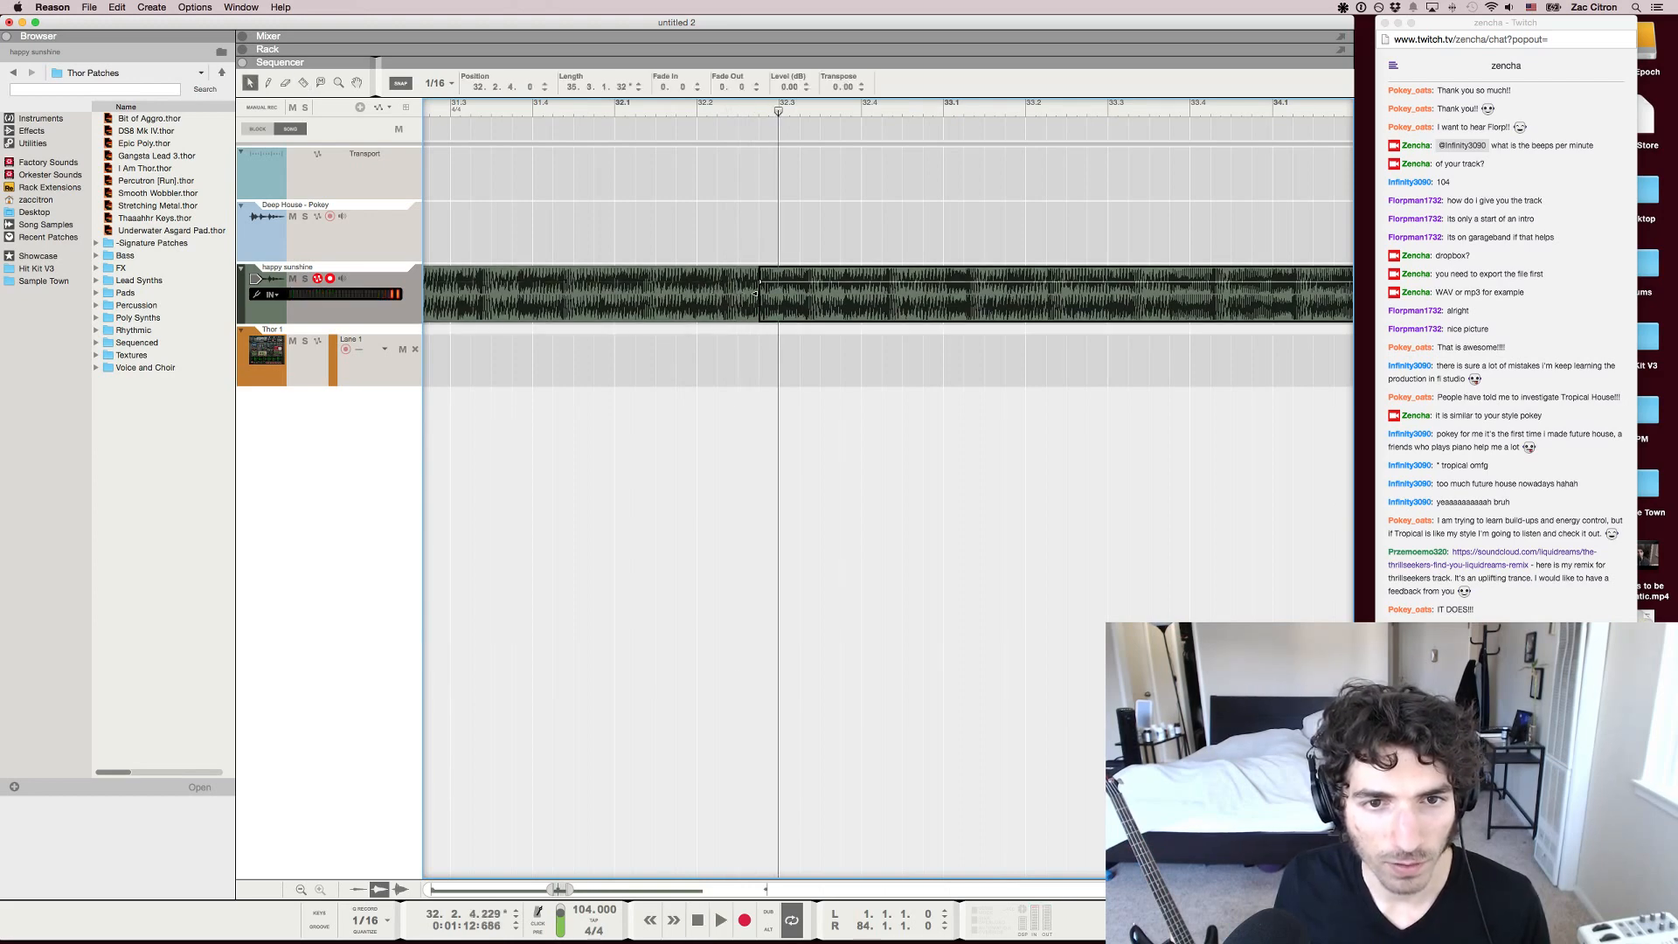
Join the selected slices into one clip starting at 32.2.2 and play the track onward from bar 32
{"action": "right_click", "coordinate": [728, 297]}
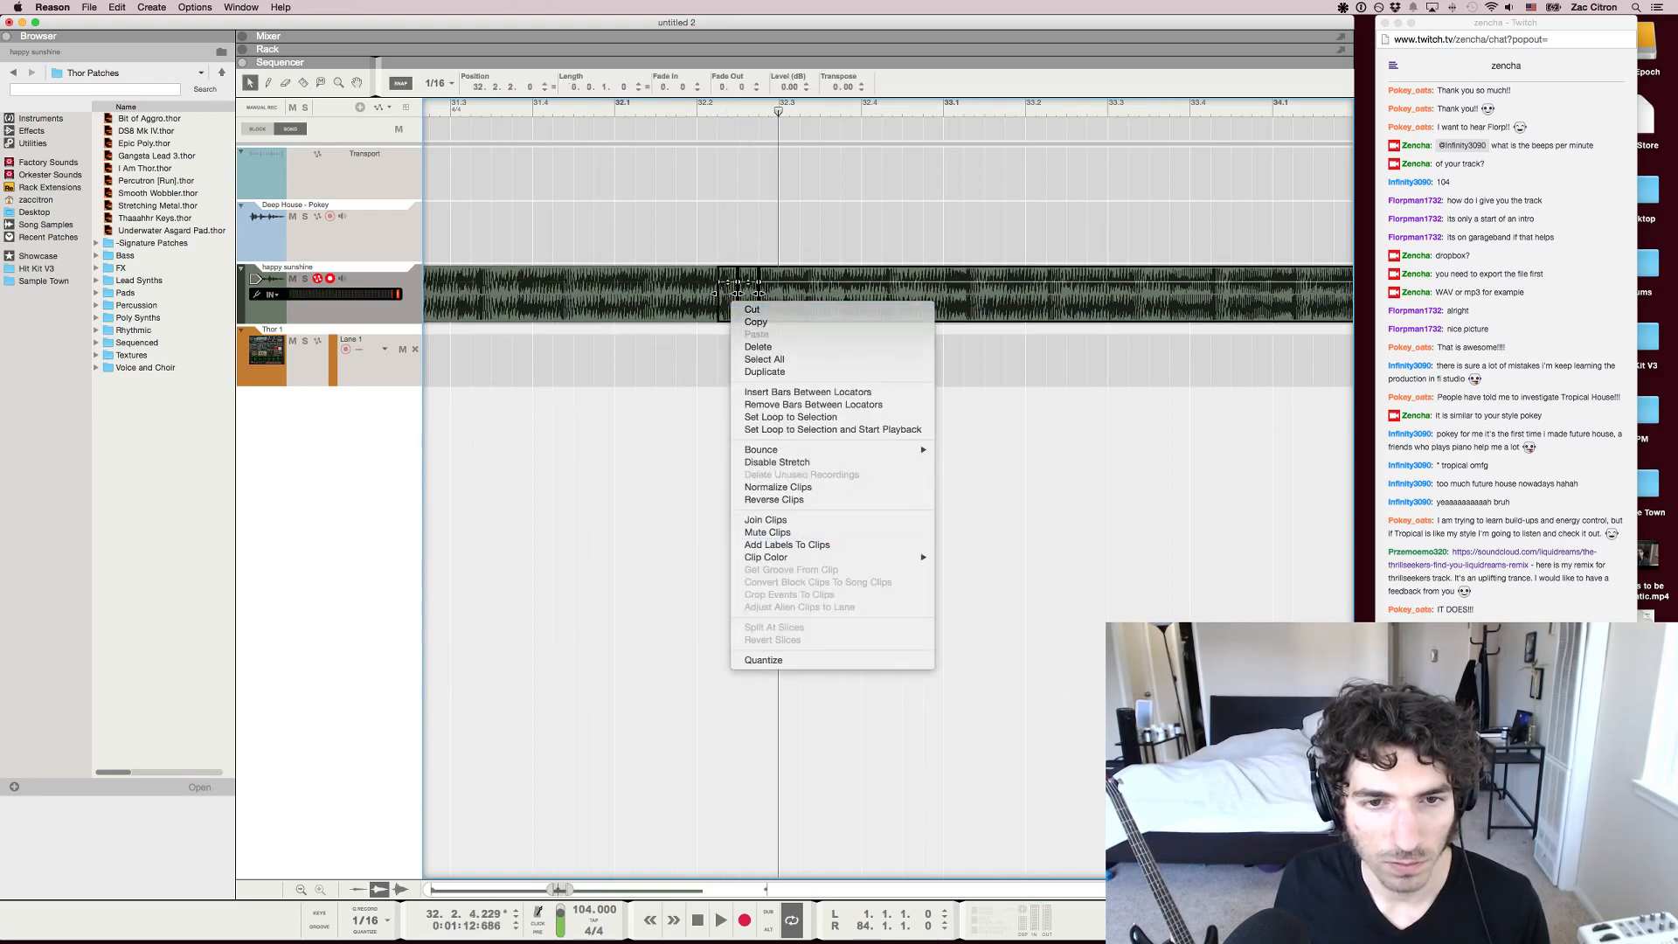
{"action": "left_click", "coordinate": [769, 529]}
{"action": "key", "text": "g"}
{"action": "key", "text": "g"}
{"action": "key", "text": "g"}
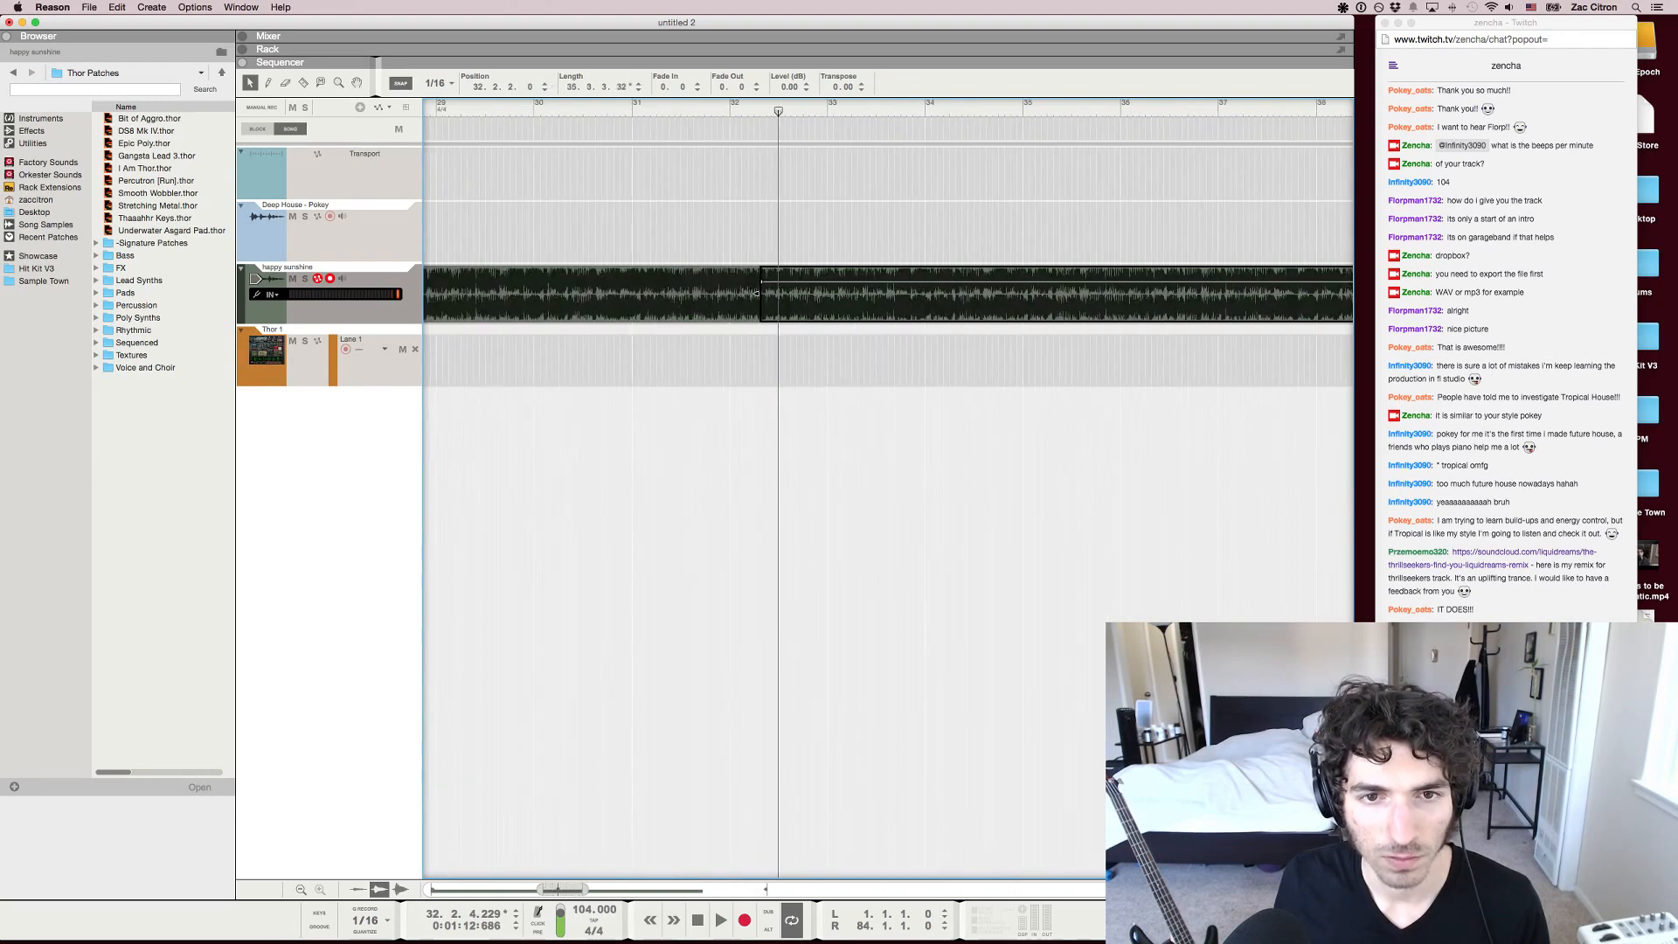
{"action": "key", "text": "space"}
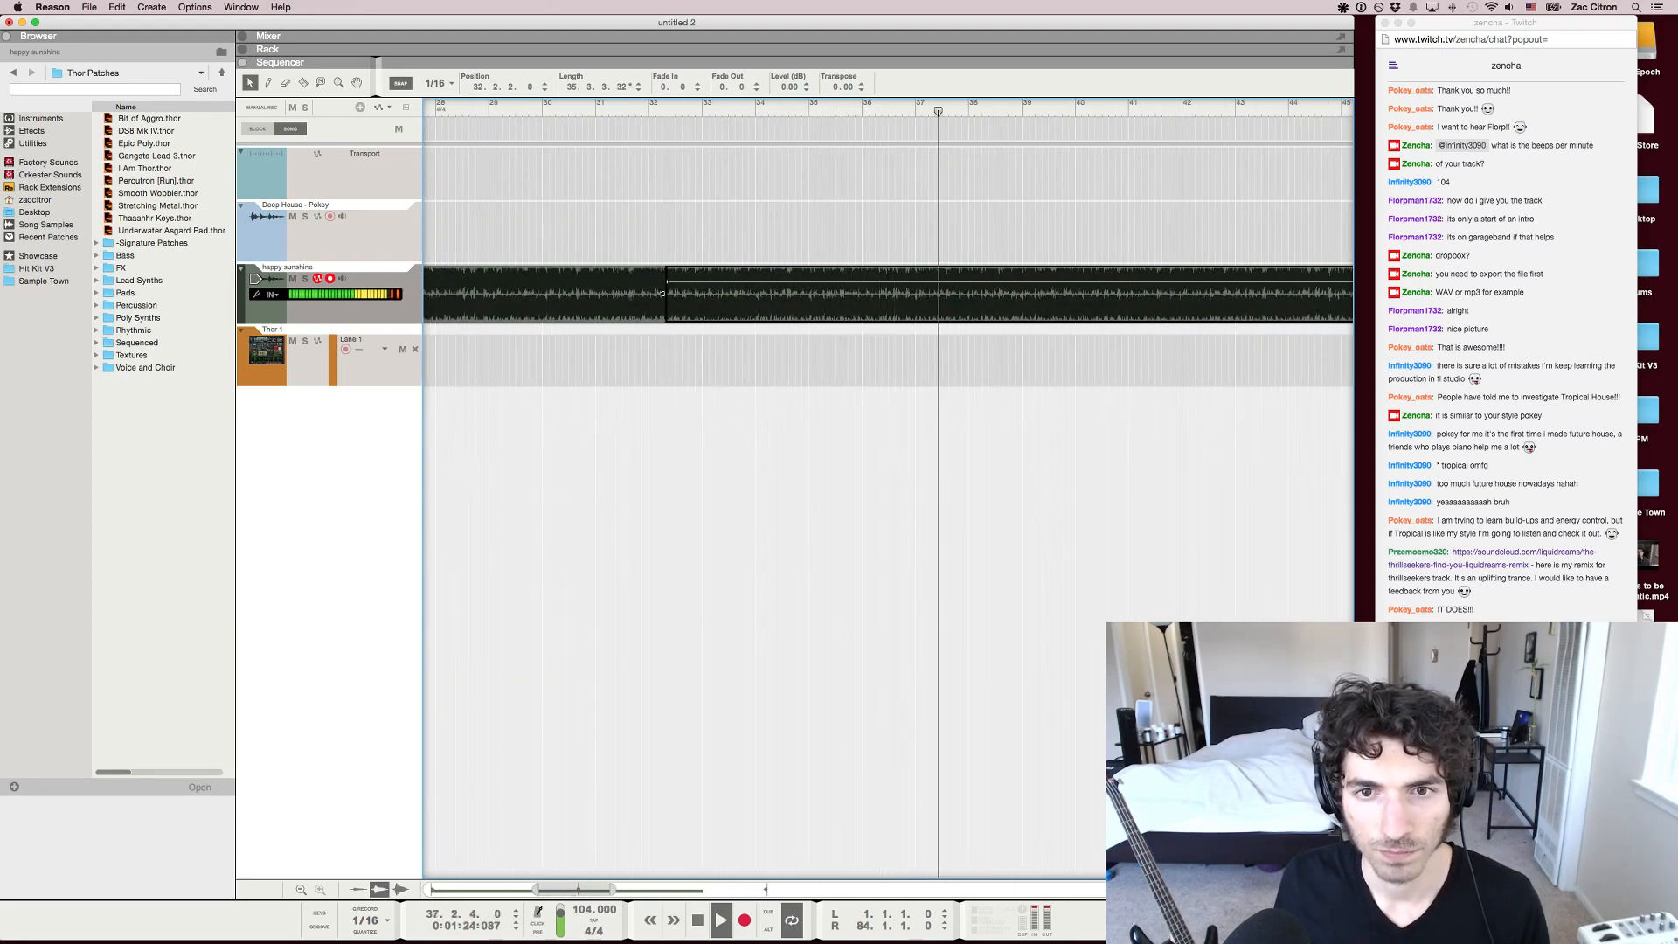
Replay the happy sunshine track from several points between bars 30 and 39 to examine the passage leading into bar 40
{"action": "key", "text": "space"}
{"action": "key", "text": "space"}
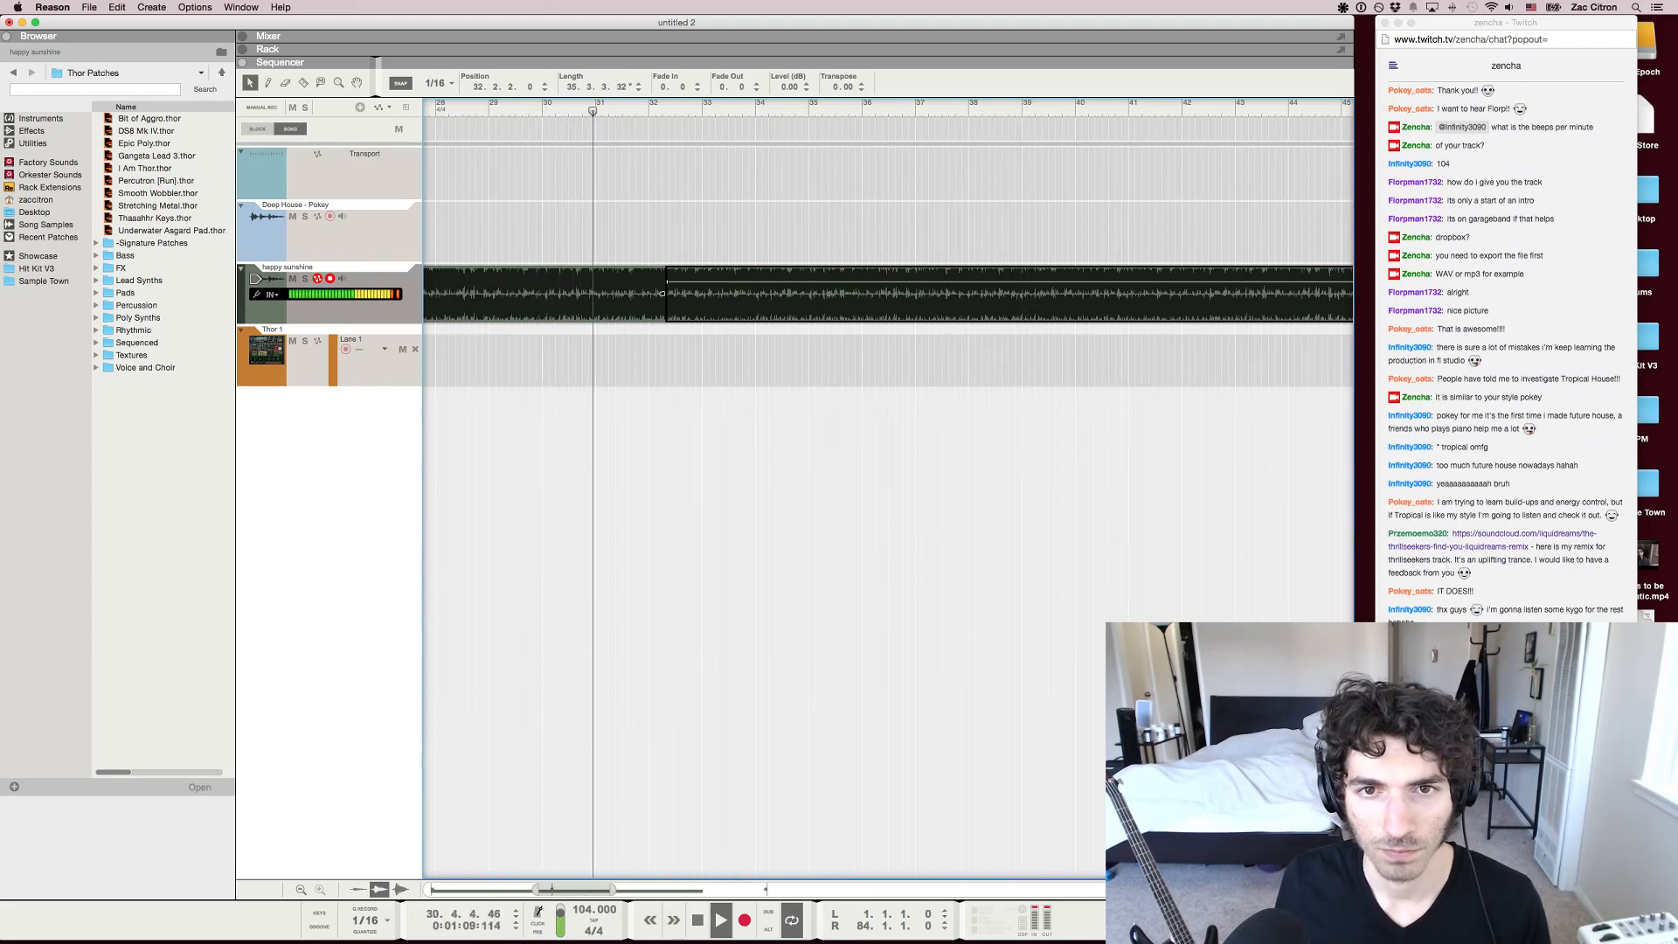
{"action": "left_click", "coordinate": [935, 106]}
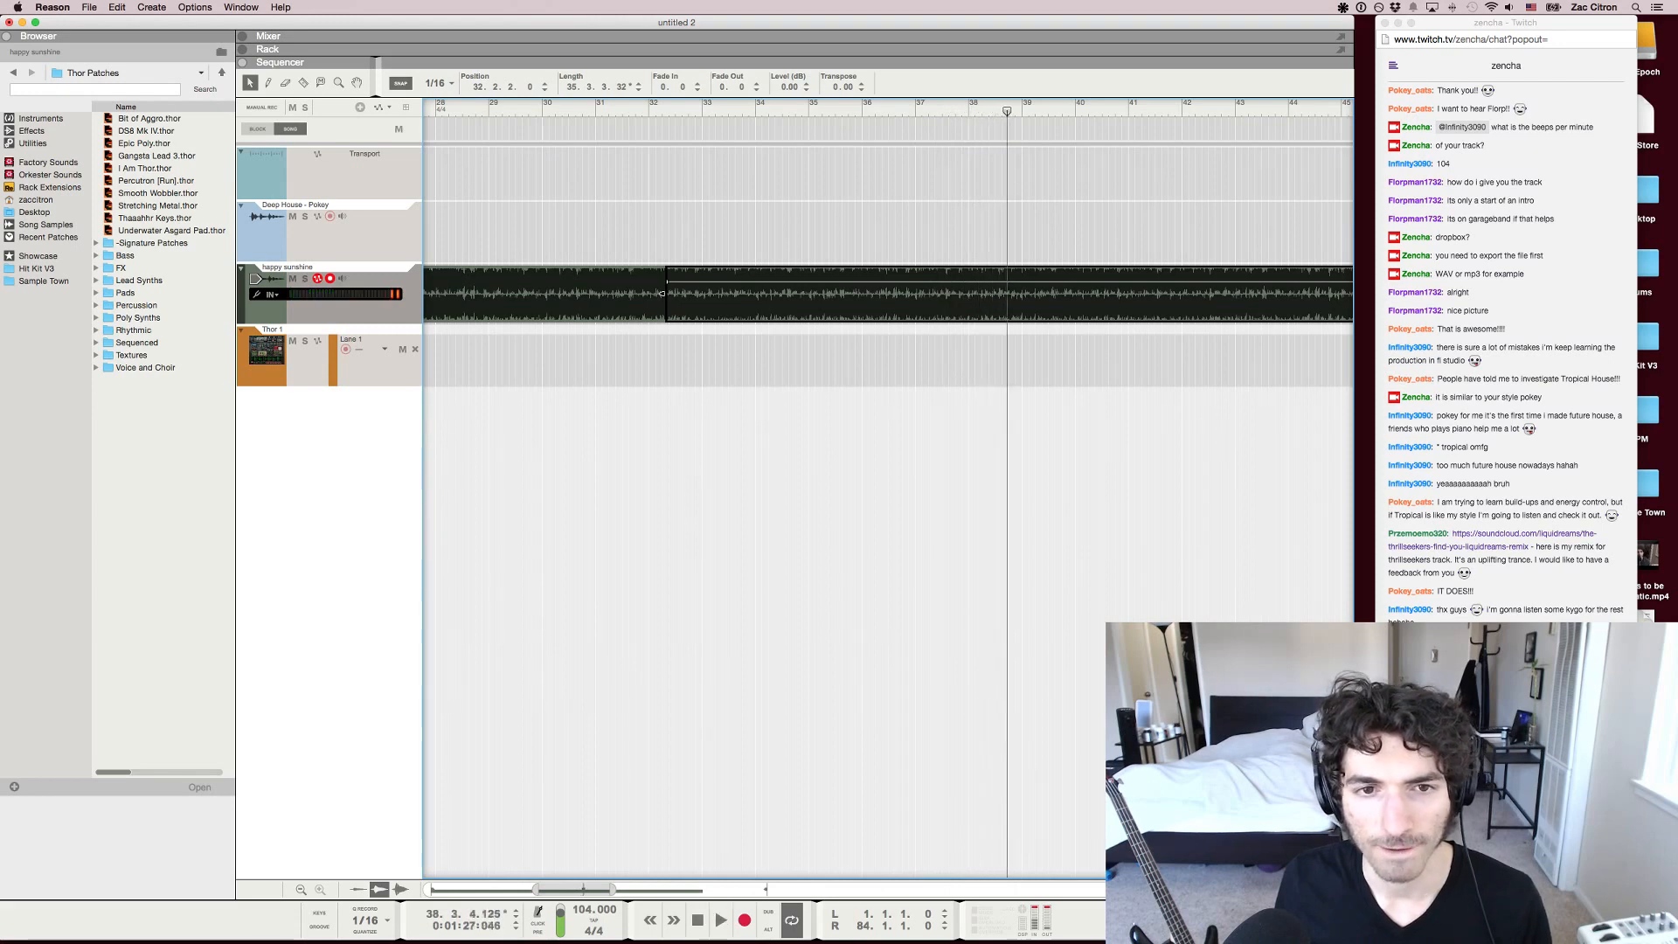
{"action": "left_click_drag", "start_coordinate": [1007, 111], "coordinate": [1011, 111]}
{"action": "key", "text": "g"}
{"action": "key", "text": "g"}
{"action": "key", "text": "space"}
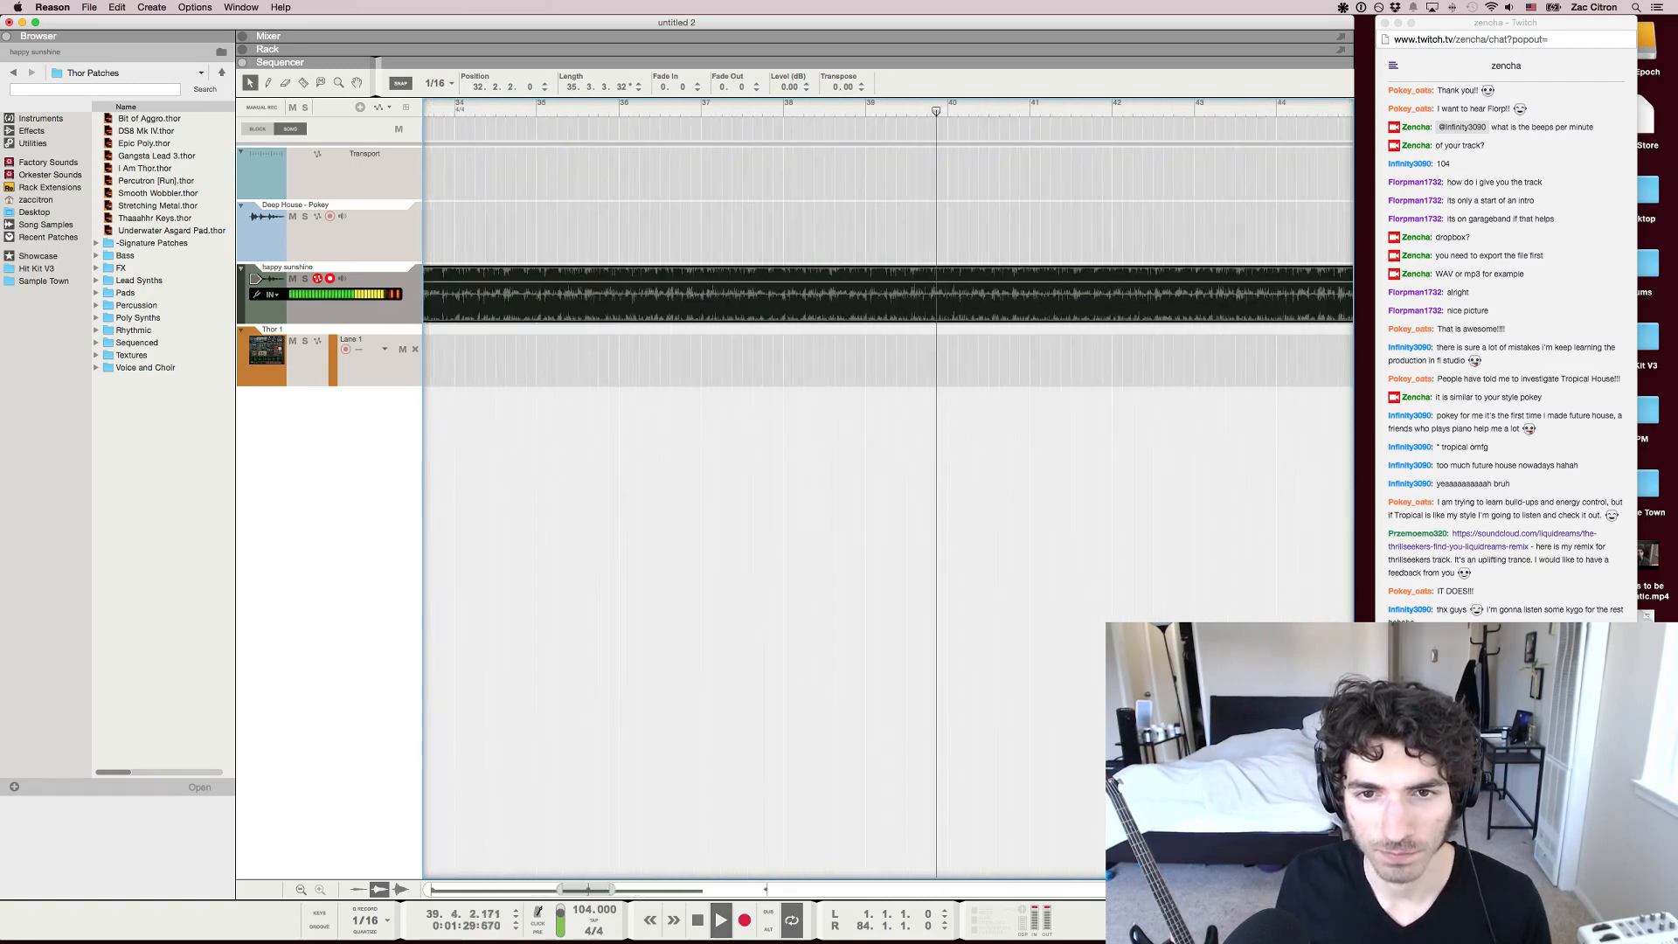
{"action": "key", "text": "h"}
{"action": "key", "text": "h"}
{"action": "key", "text": "h"}
{"action": "key", "text": "space"}
{"action": "key", "text": "g"}
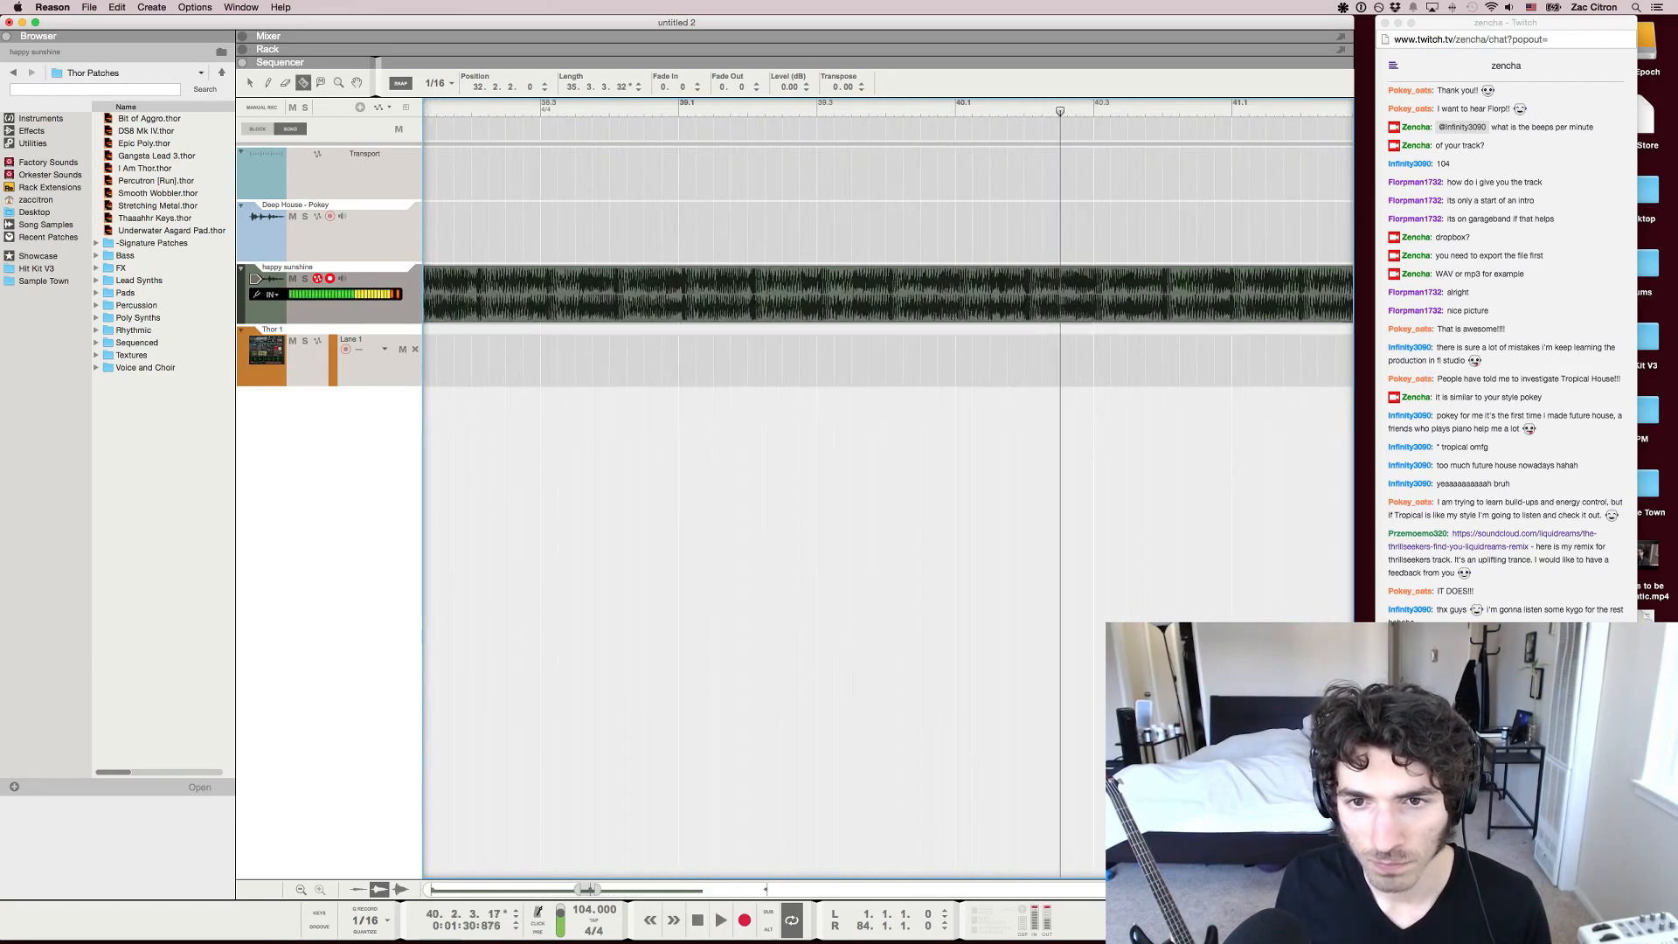
{"action": "key", "text": "r"}
{"action": "key", "text": "g"}
{"action": "key", "text": "g"}
{"action": "key", "text": "g"}
{"action": "key", "text": "g"}
{"action": "key", "text": "g"}
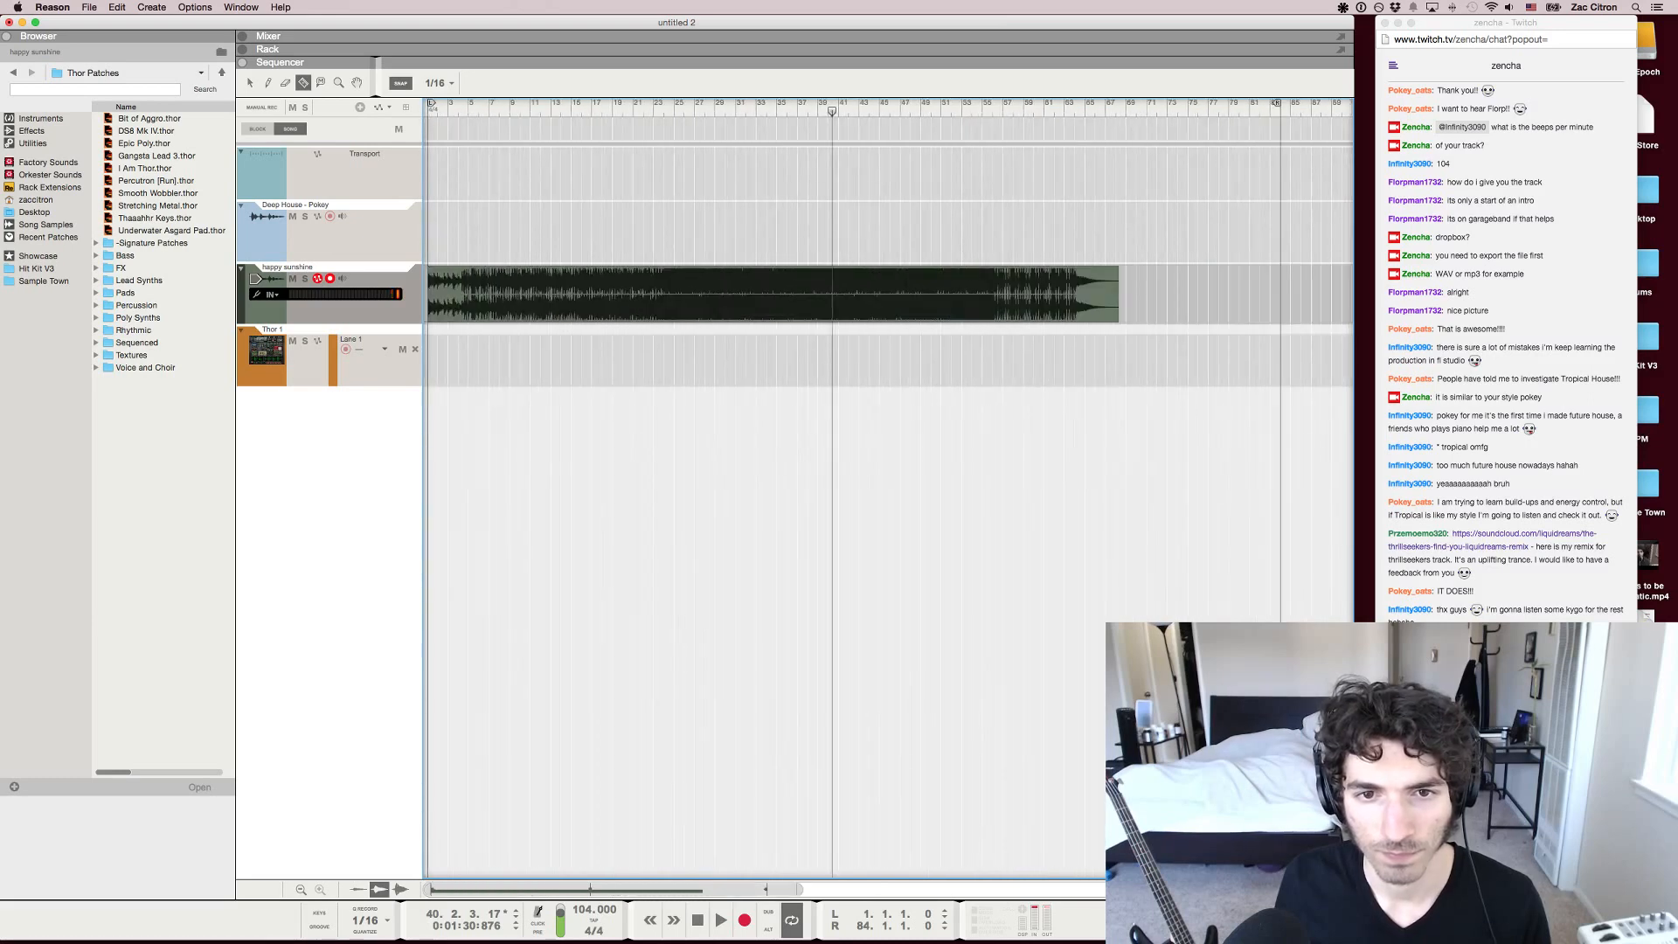
{"action": "key", "text": "q"}
Undo the earlier cuts and moves of the happy sunshine sections until the red Thor 1 clip is restored
{"action": "key", "text": "super+z"}
{"action": "key", "text": "super+z"}
{"action": "key", "text": "super+z"}
{"action": "key", "text": "super+z"}
{"action": "key", "text": "super+z"}
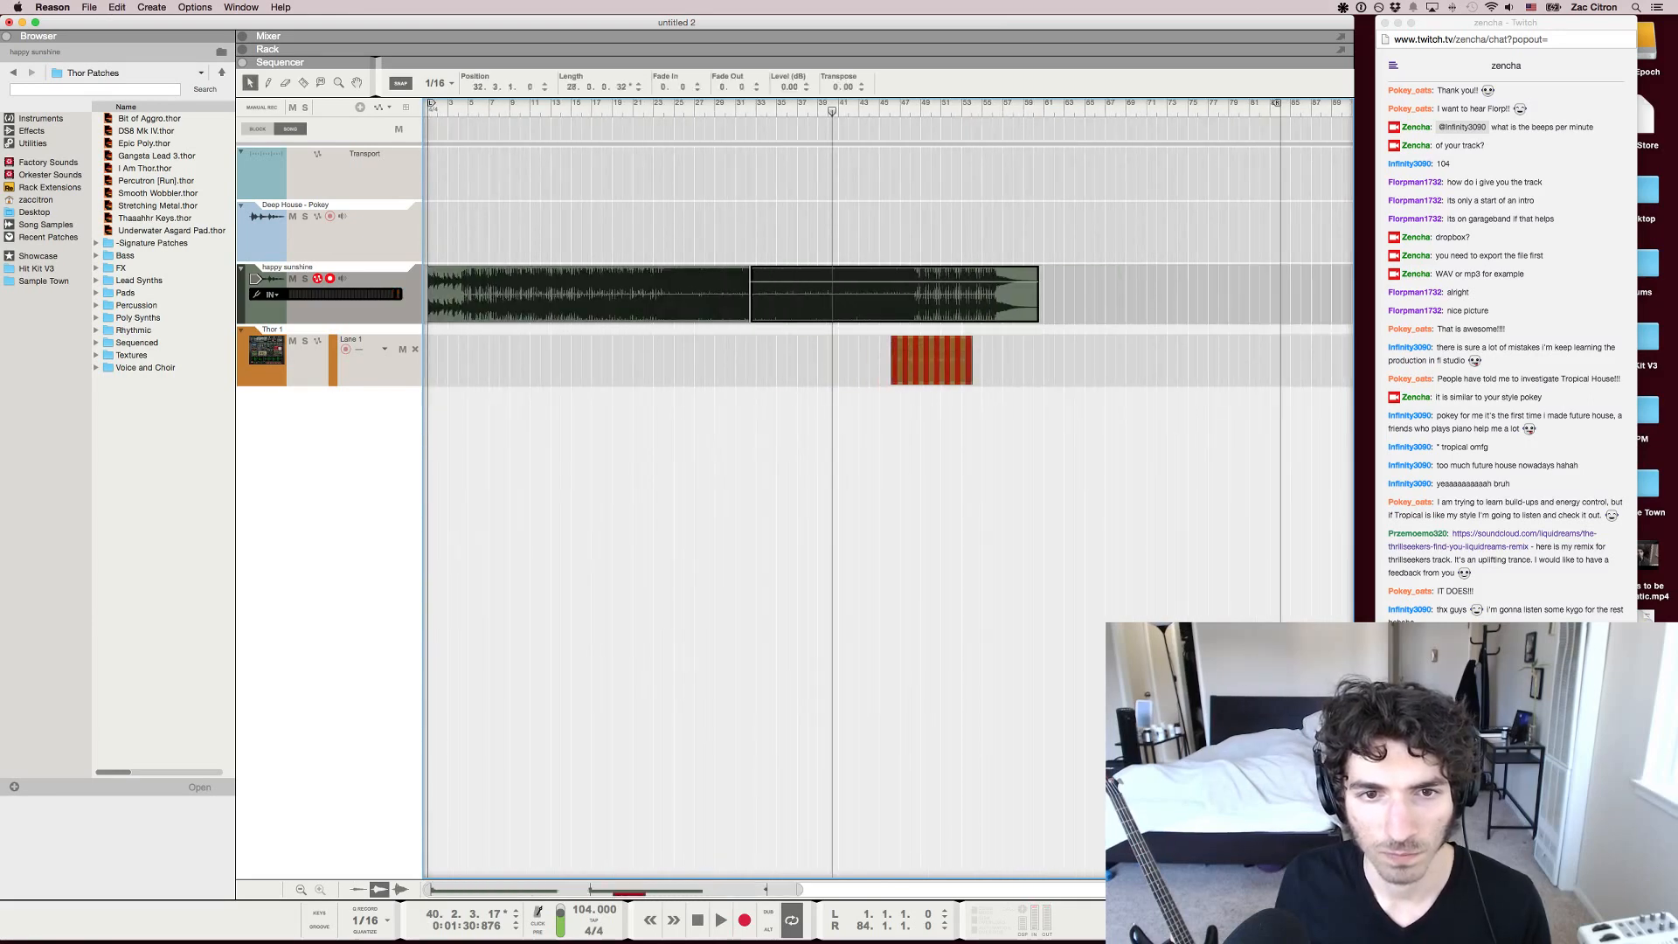
{"action": "key", "text": "super+z"}
{"action": "key", "text": "super+z"}
{"action": "key", "text": "super+z"}
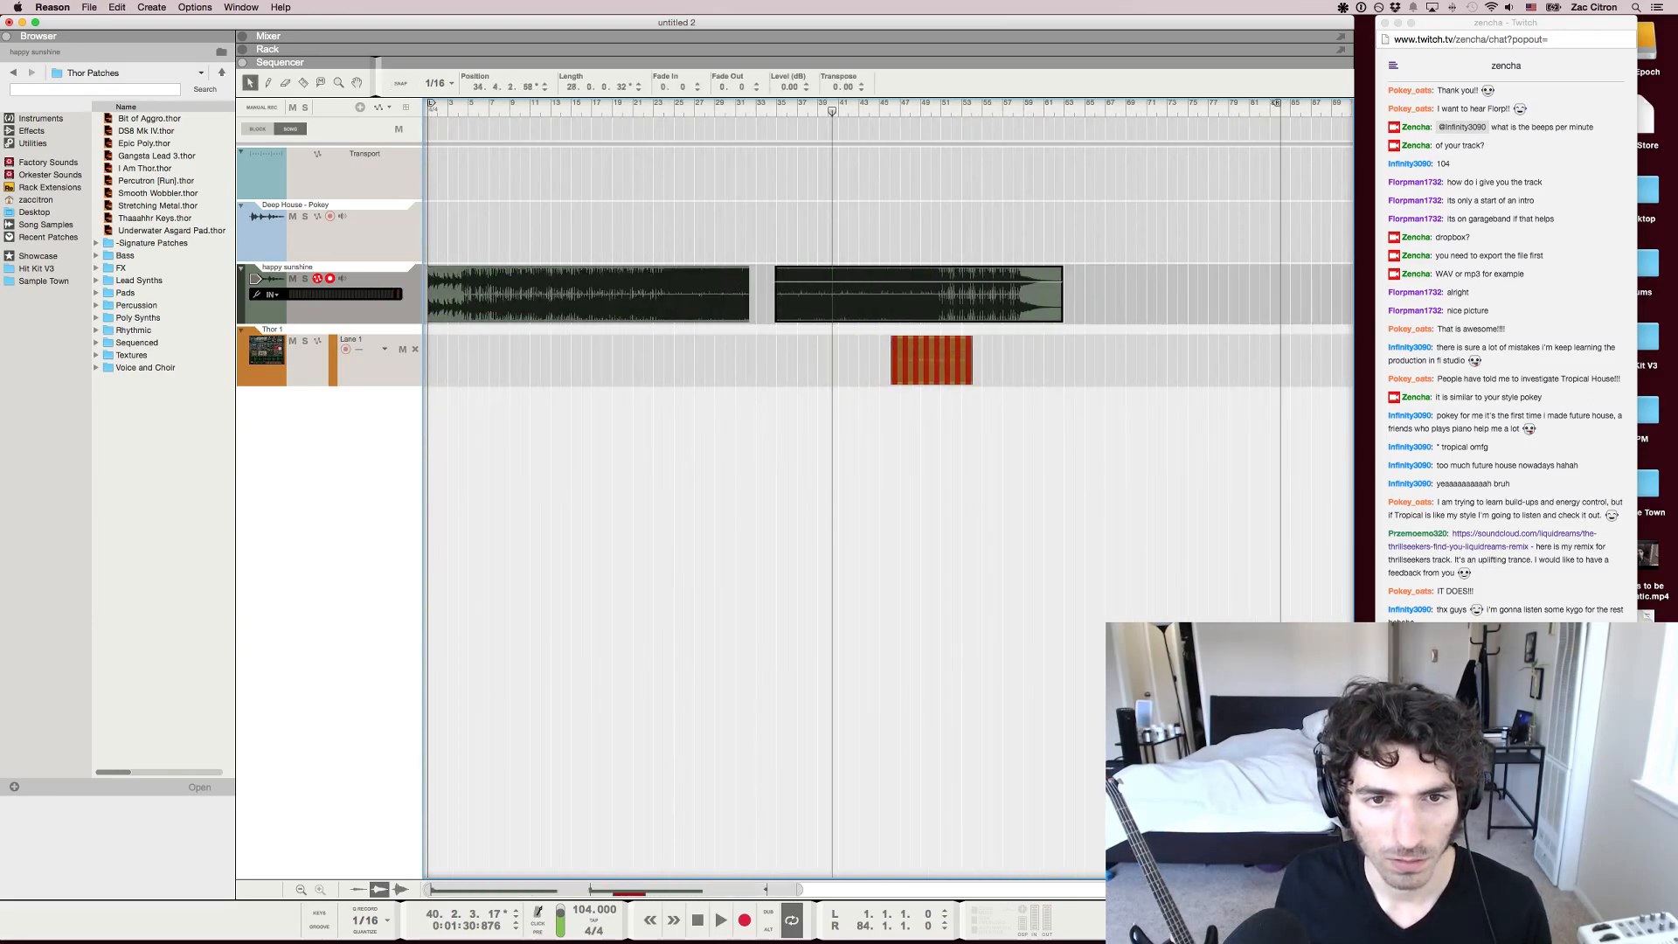
{"action": "key", "text": "super+z"}
{"action": "key", "text": "super+z"}
{"action": "key", "text": "super+z"}
{"action": "key", "text": "super+z"}
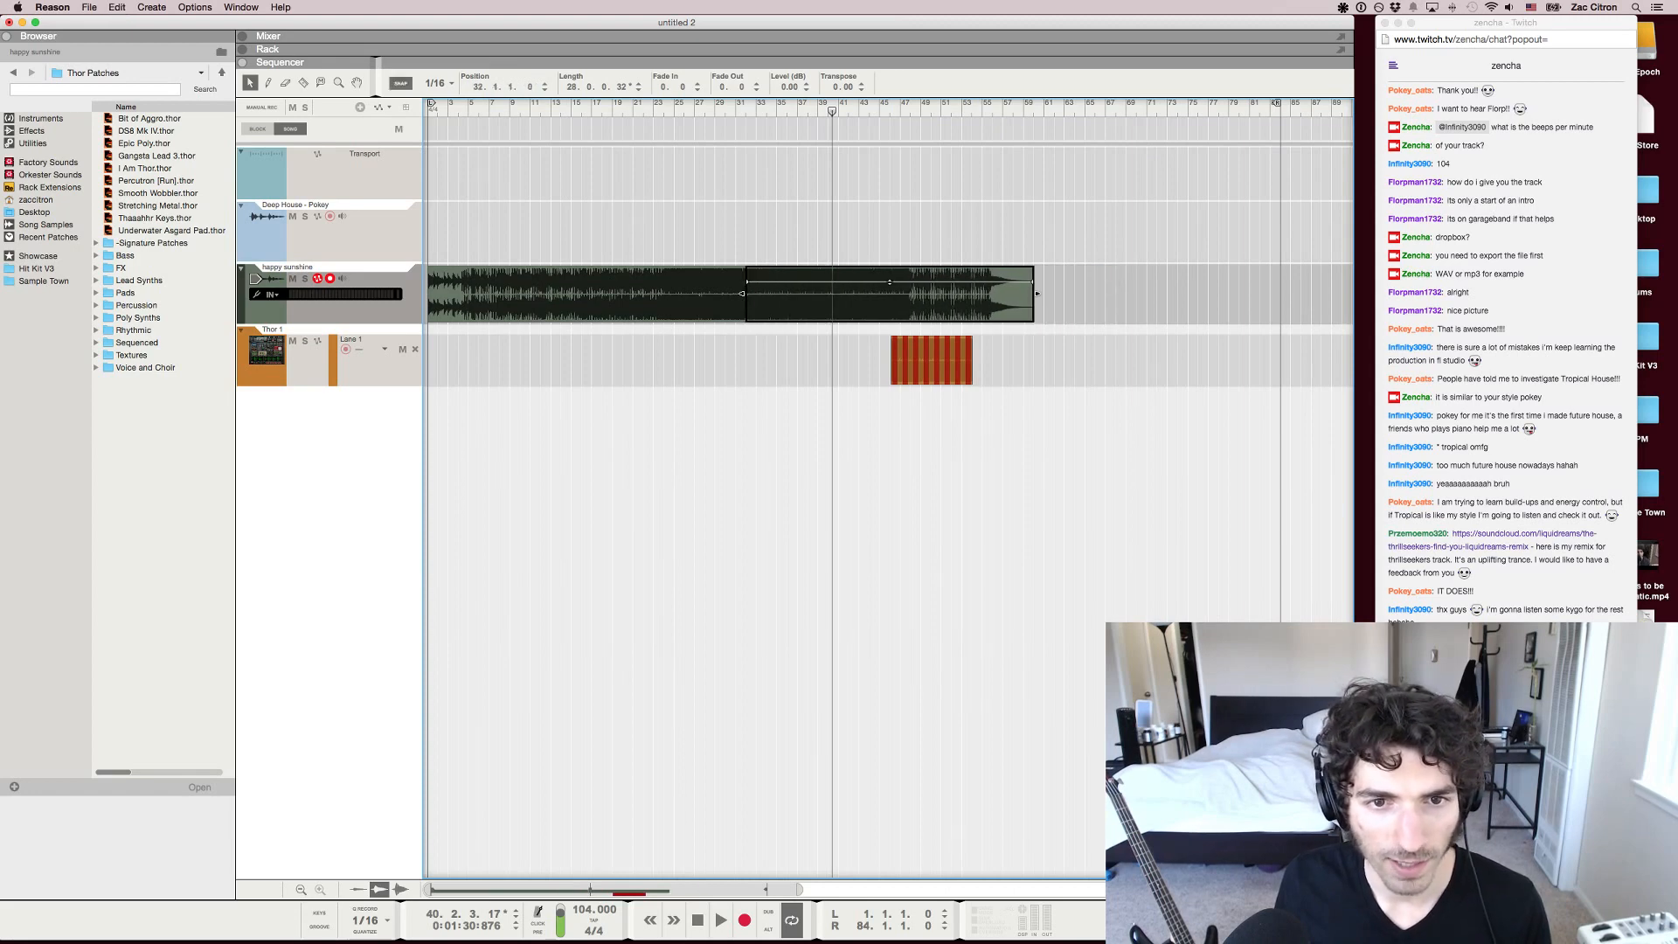
Move the second happy sunshine section to start at 32.2.2 and play the transition from 31.3.2
{"action": "left_click", "coordinate": [743, 106]}
{"action": "scroll", "coordinate": [742, 106], "scroll_direction": "up", "scroll_amount": 5}
{"action": "key", "text": "super+z"}
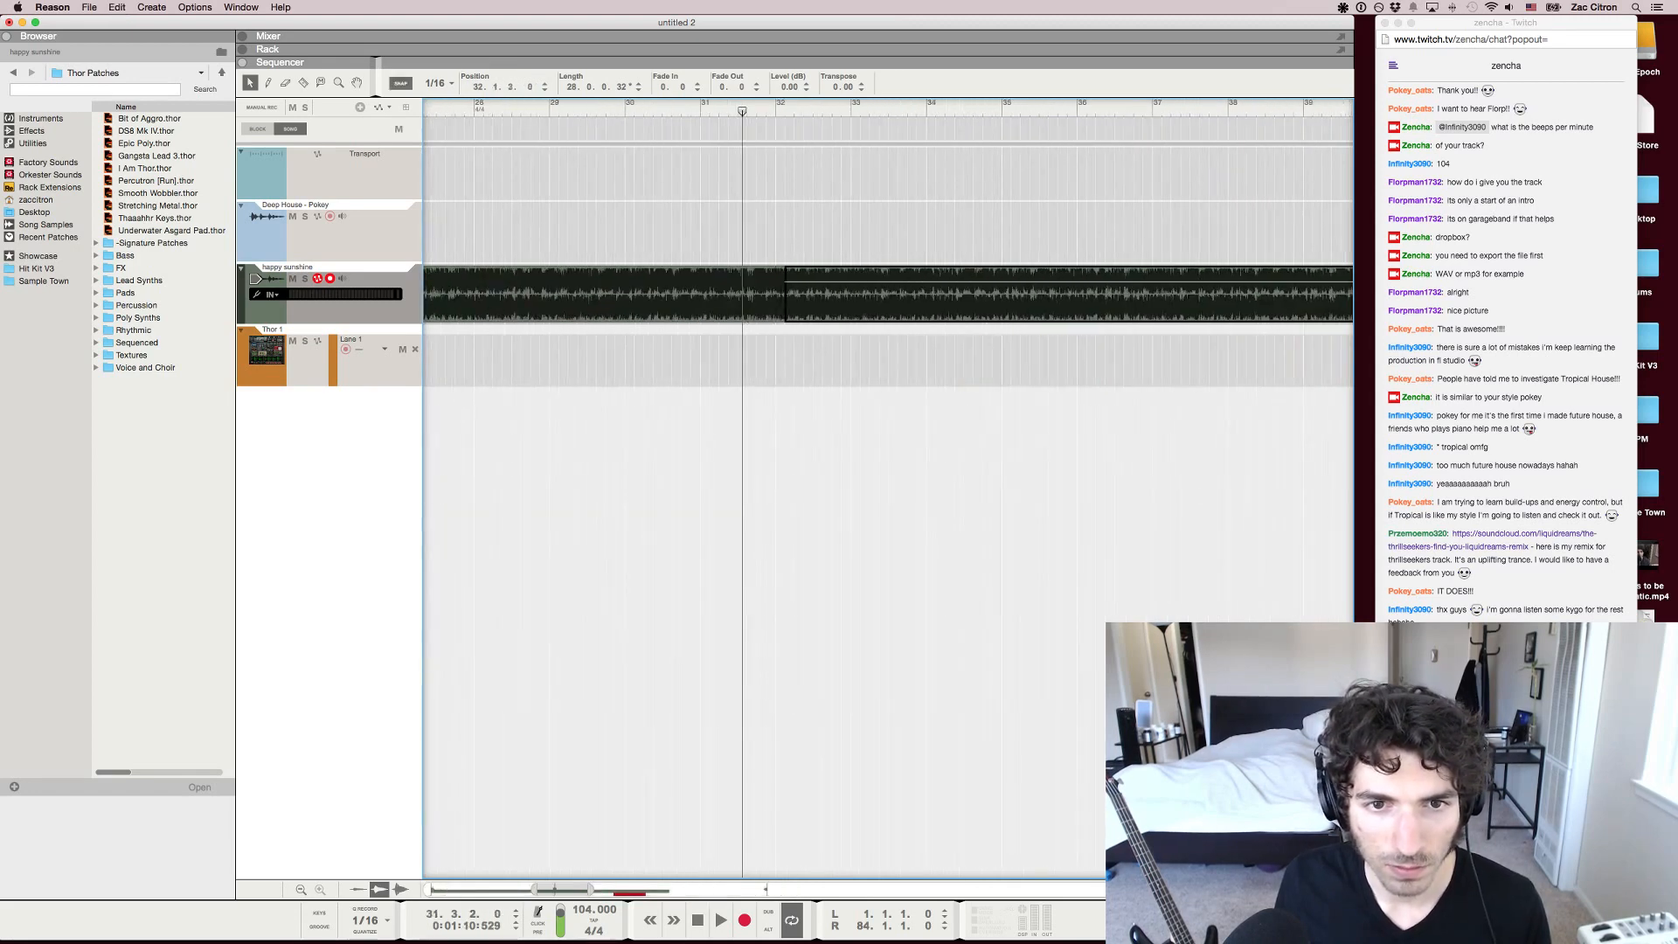
{"action": "left_click_drag", "start_coordinate": [786, 293], "coordinate": [800, 294]}
{"action": "key", "text": "space"}
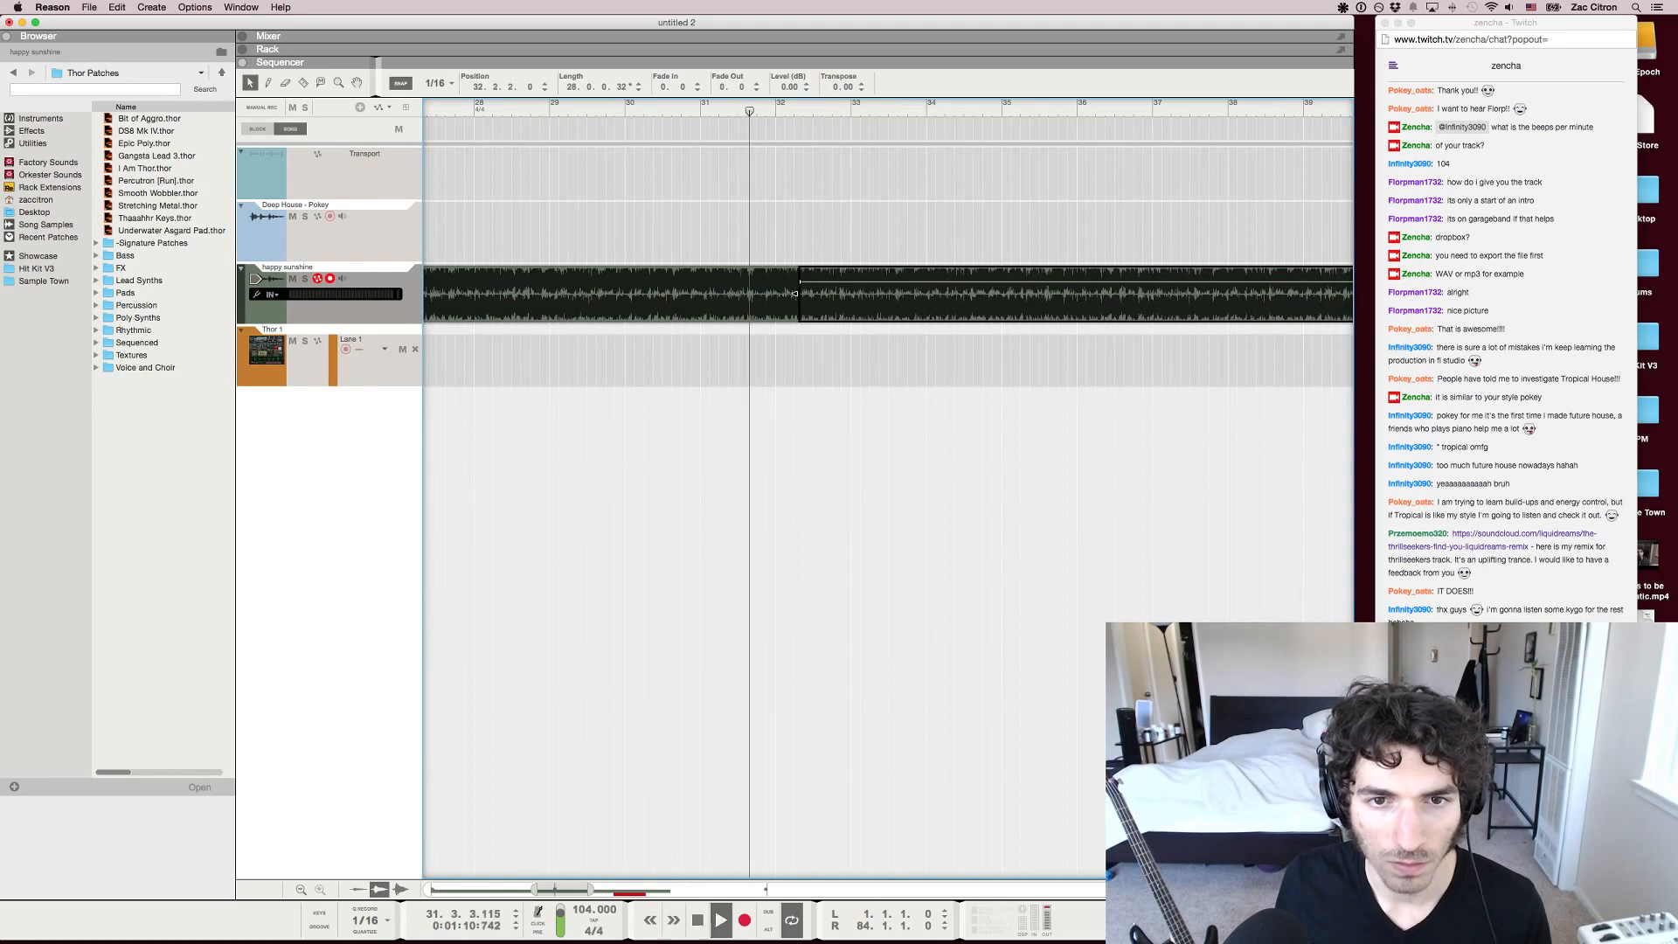
{"action": "scroll", "coordinate": [796, 294], "scroll_direction": "up", "scroll_amount": 8}
{"action": "scroll", "coordinate": [795, 293], "scroll_direction": "down", "scroll_amount": 9}
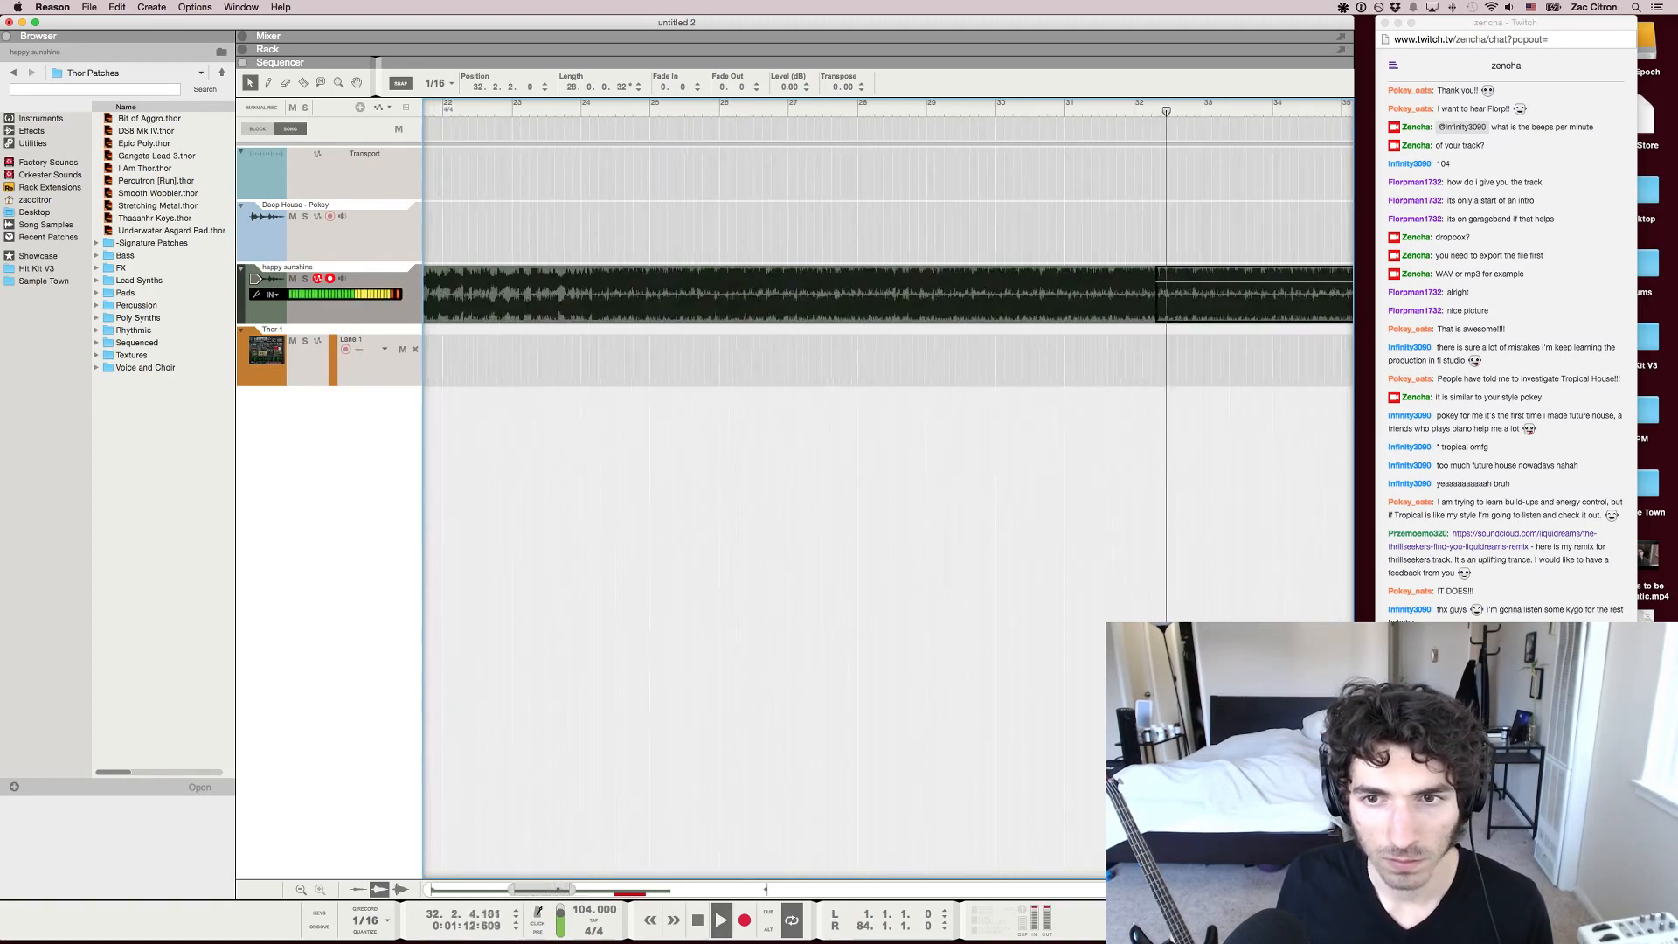
{"action": "scroll", "coordinate": [796, 294], "scroll_direction": "down", "scroll_amount": 5}
{"action": "left_click", "coordinate": [796, 489]}
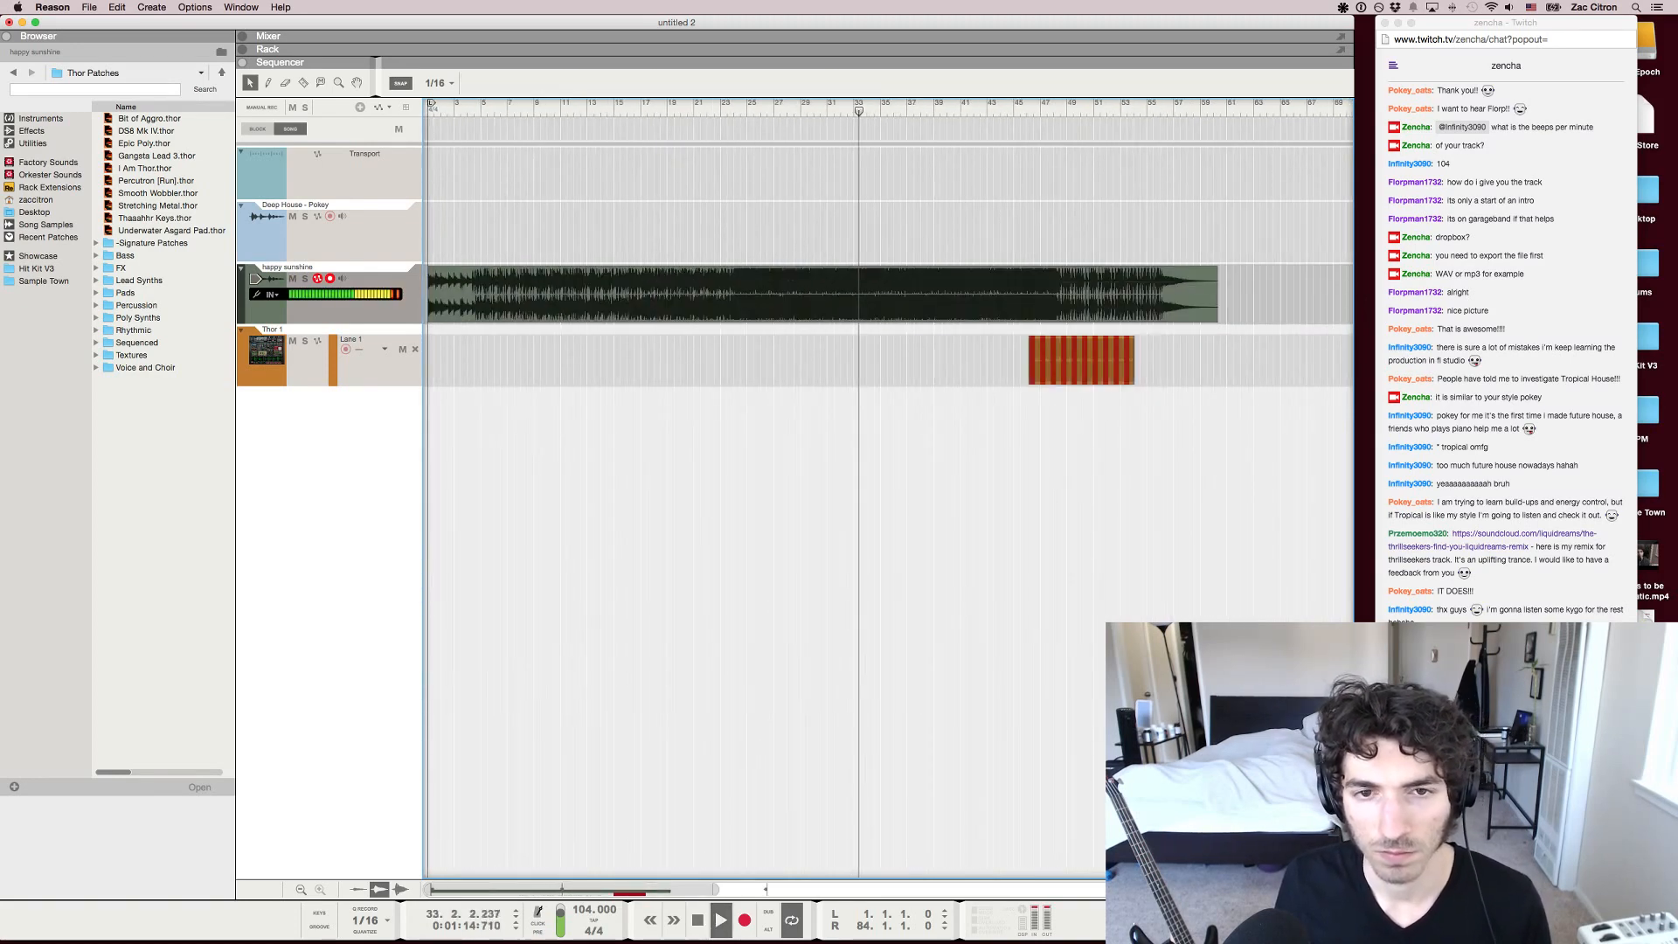
Move the second happy sunshine section to start at 46.1.3 and play the track from bar 3
{"action": "key", "text": "space"}
{"action": "left_click_drag", "start_coordinate": [850, 294], "coordinate": [1024, 294]}
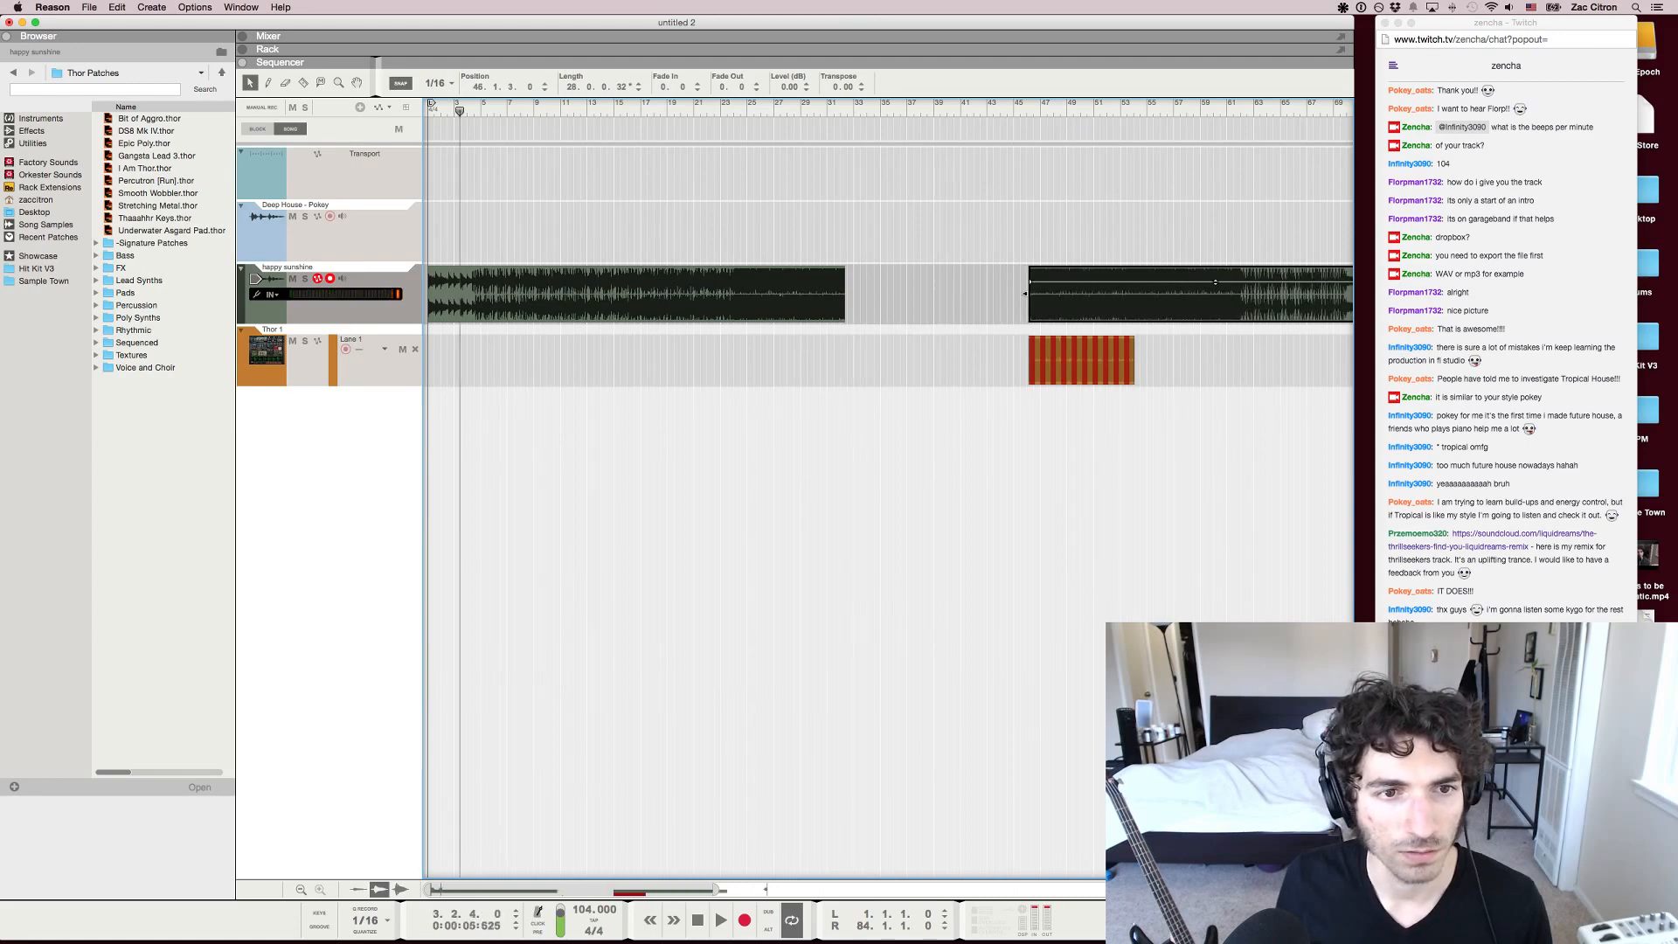
{"action": "key", "text": "space"}
{"action": "scroll", "coordinate": [1024, 294], "scroll_direction": "up", "scroll_amount": 4}
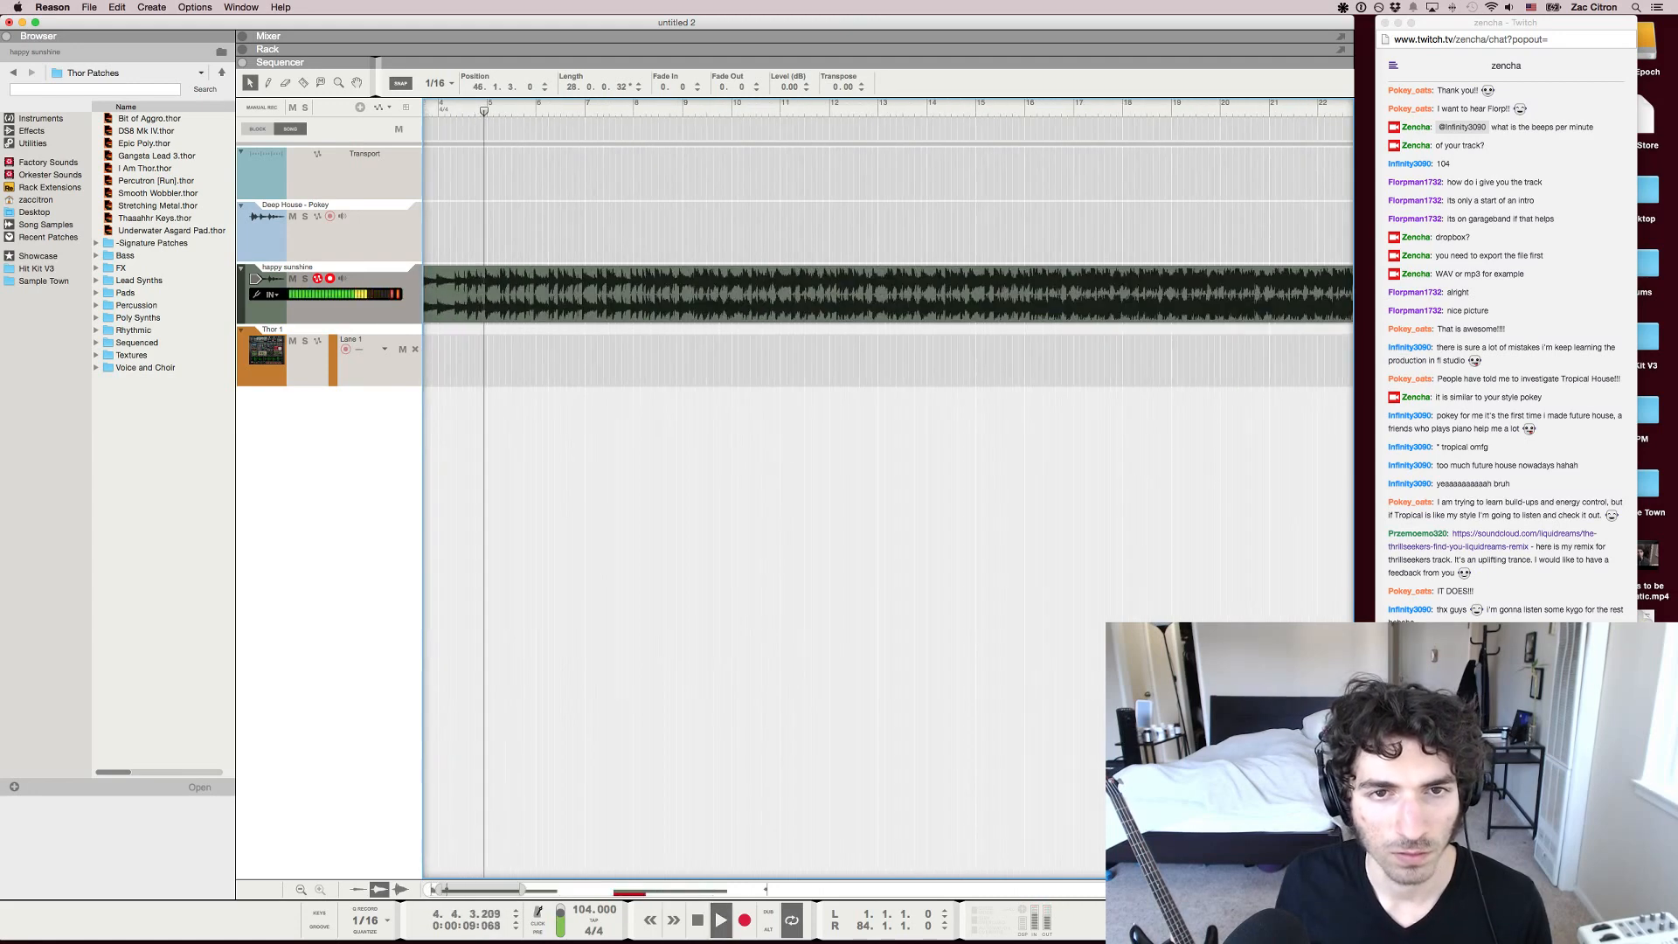
Move the red Thor 1 clip to start at 50.3.4 and deselect it
{"action": "scroll", "coordinate": [889, 293], "scroll_direction": "right", "scroll_amount": 4}
{"action": "scroll", "coordinate": [888, 294], "scroll_direction": "down", "scroll_amount": 4}
{"action": "left_click_drag", "start_coordinate": [1263, 360], "coordinate": [1185, 359]}
{"action": "scroll", "coordinate": [1185, 359], "scroll_direction": "down", "scroll_amount": 2}
{"action": "left_click_drag", "start_coordinate": [962, 359], "coordinate": [1084, 359]}
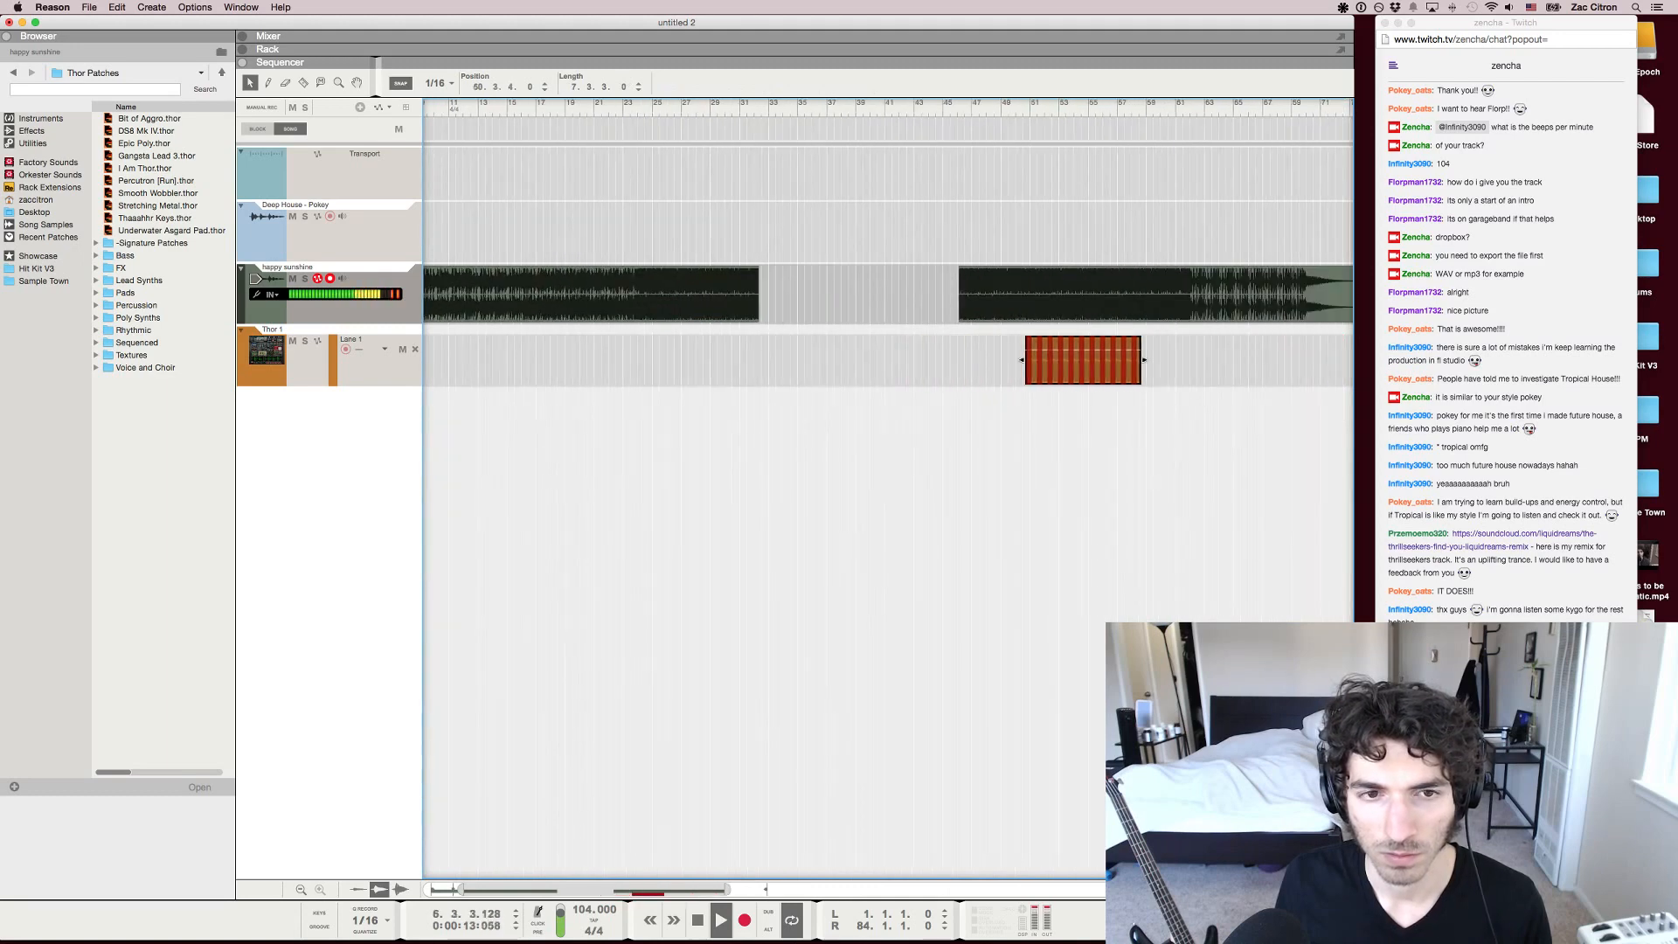
{"action": "scroll", "coordinate": [1084, 360], "scroll_direction": "left", "scroll_amount": 3}
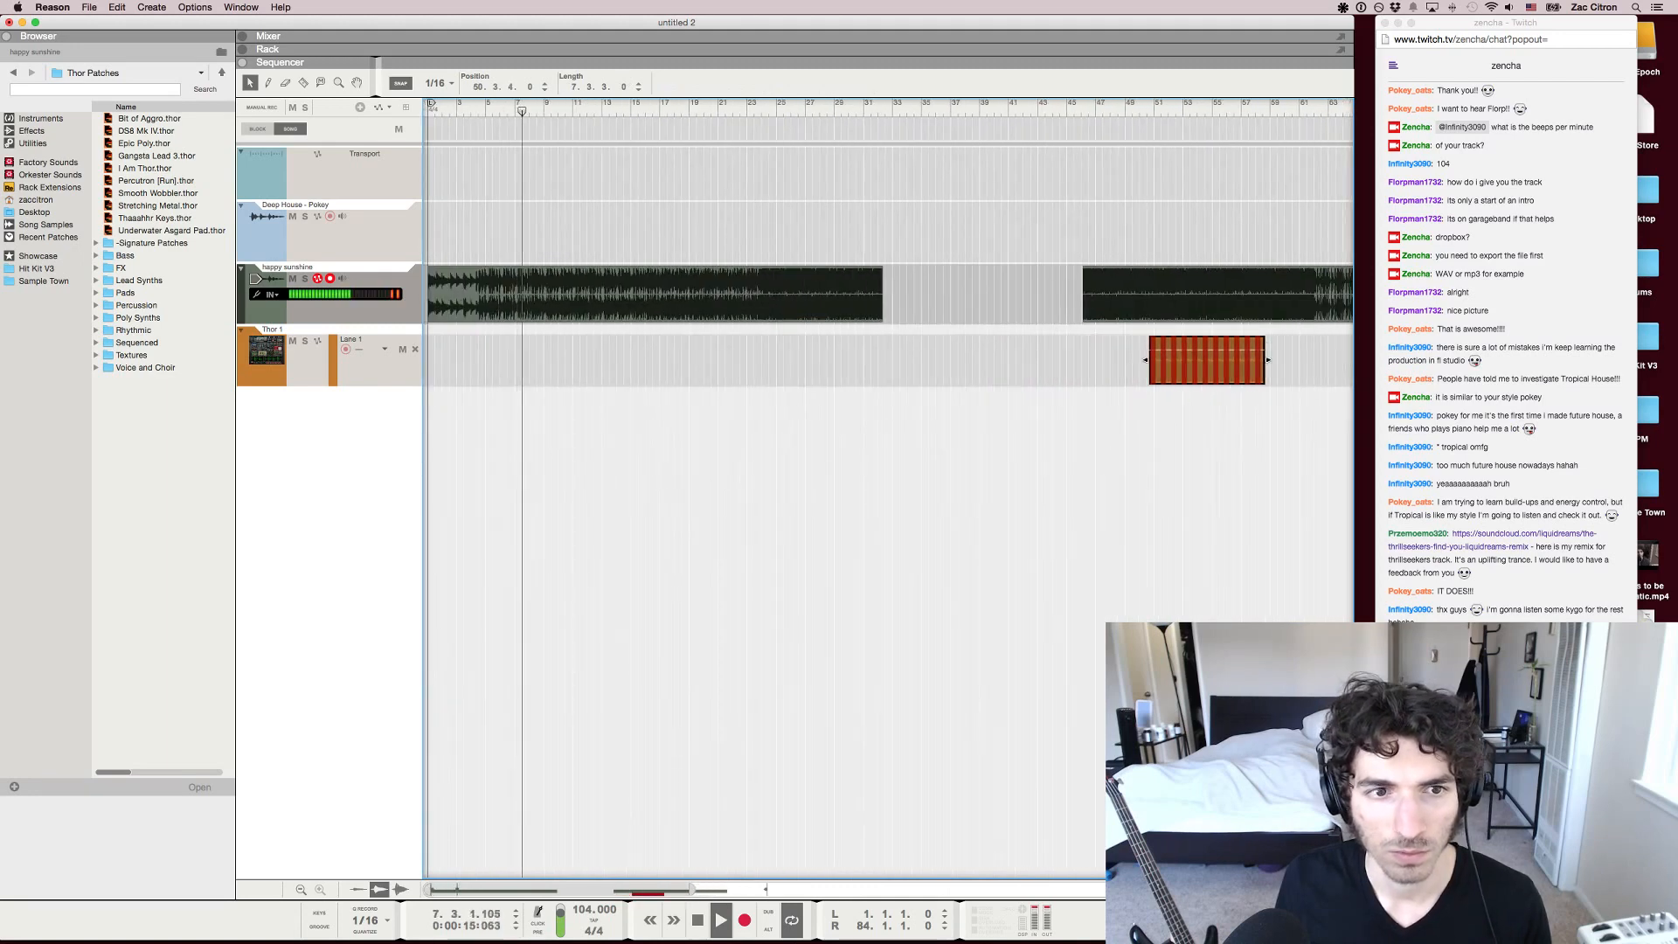
{"action": "left_click", "coordinate": [1049, 472]}
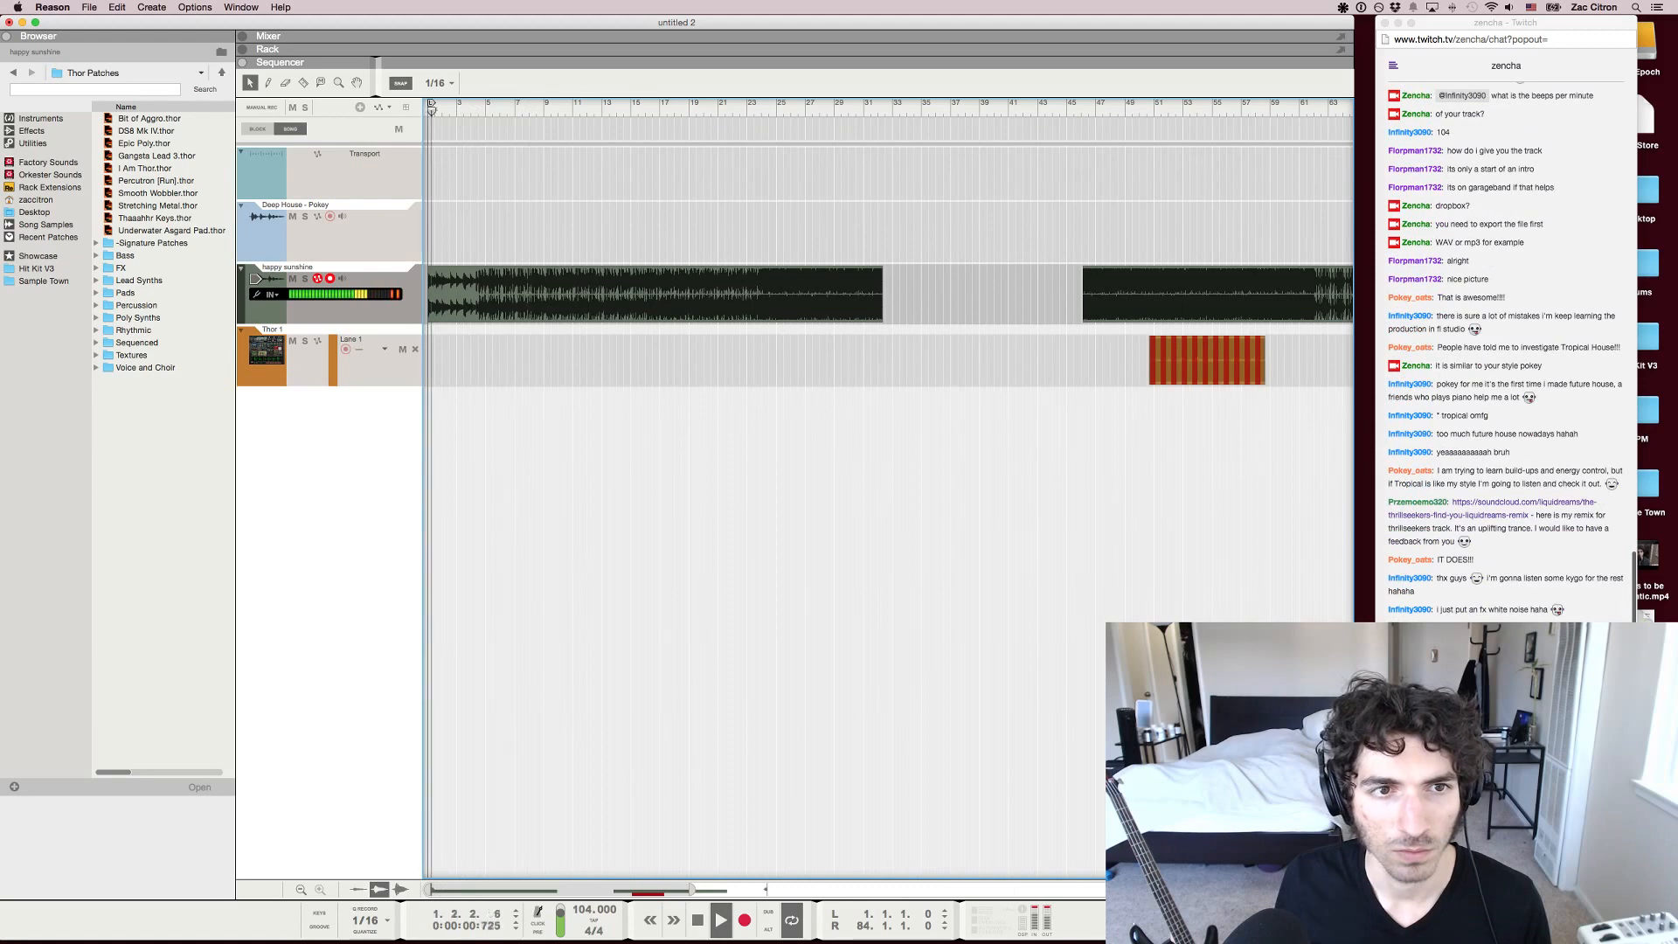
Play the happy sunshine track's opening from the beginning, check the Twitch chat in Chrome and return to Reason
{"action": "left_click", "coordinate": [486, 104]}
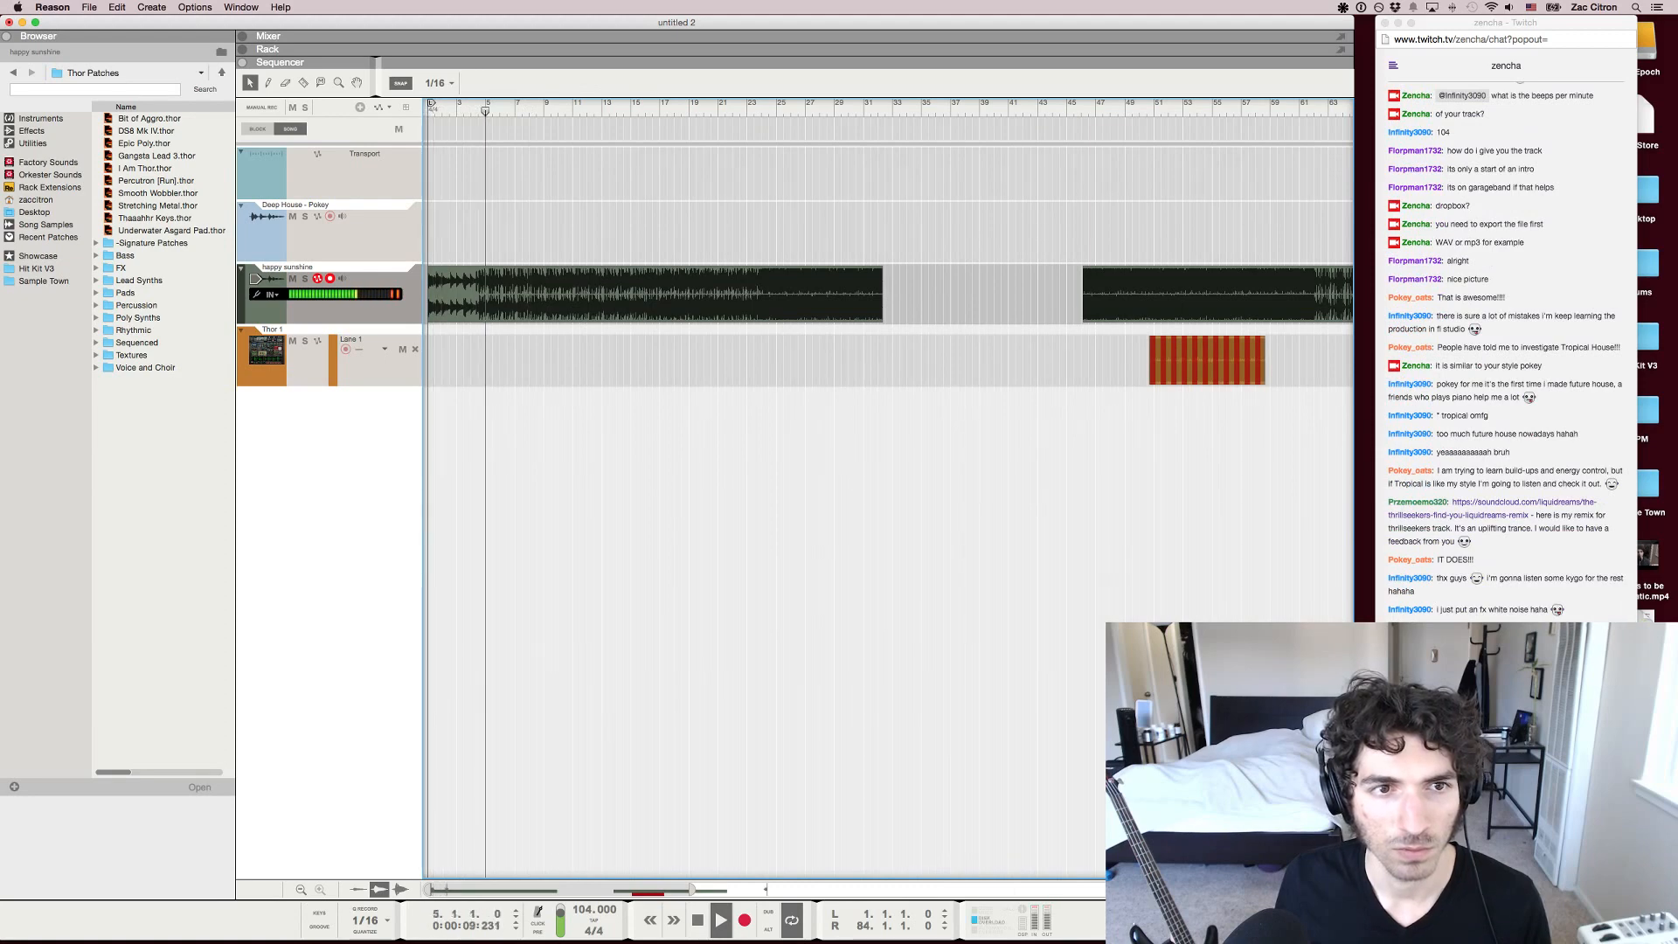
{"action": "key", "text": "h"}
{"action": "left_click_drag", "start_coordinate": [489, 104], "coordinate": [429, 111]}
{"action": "key", "text": "h"}
{"action": "key", "text": "h"}
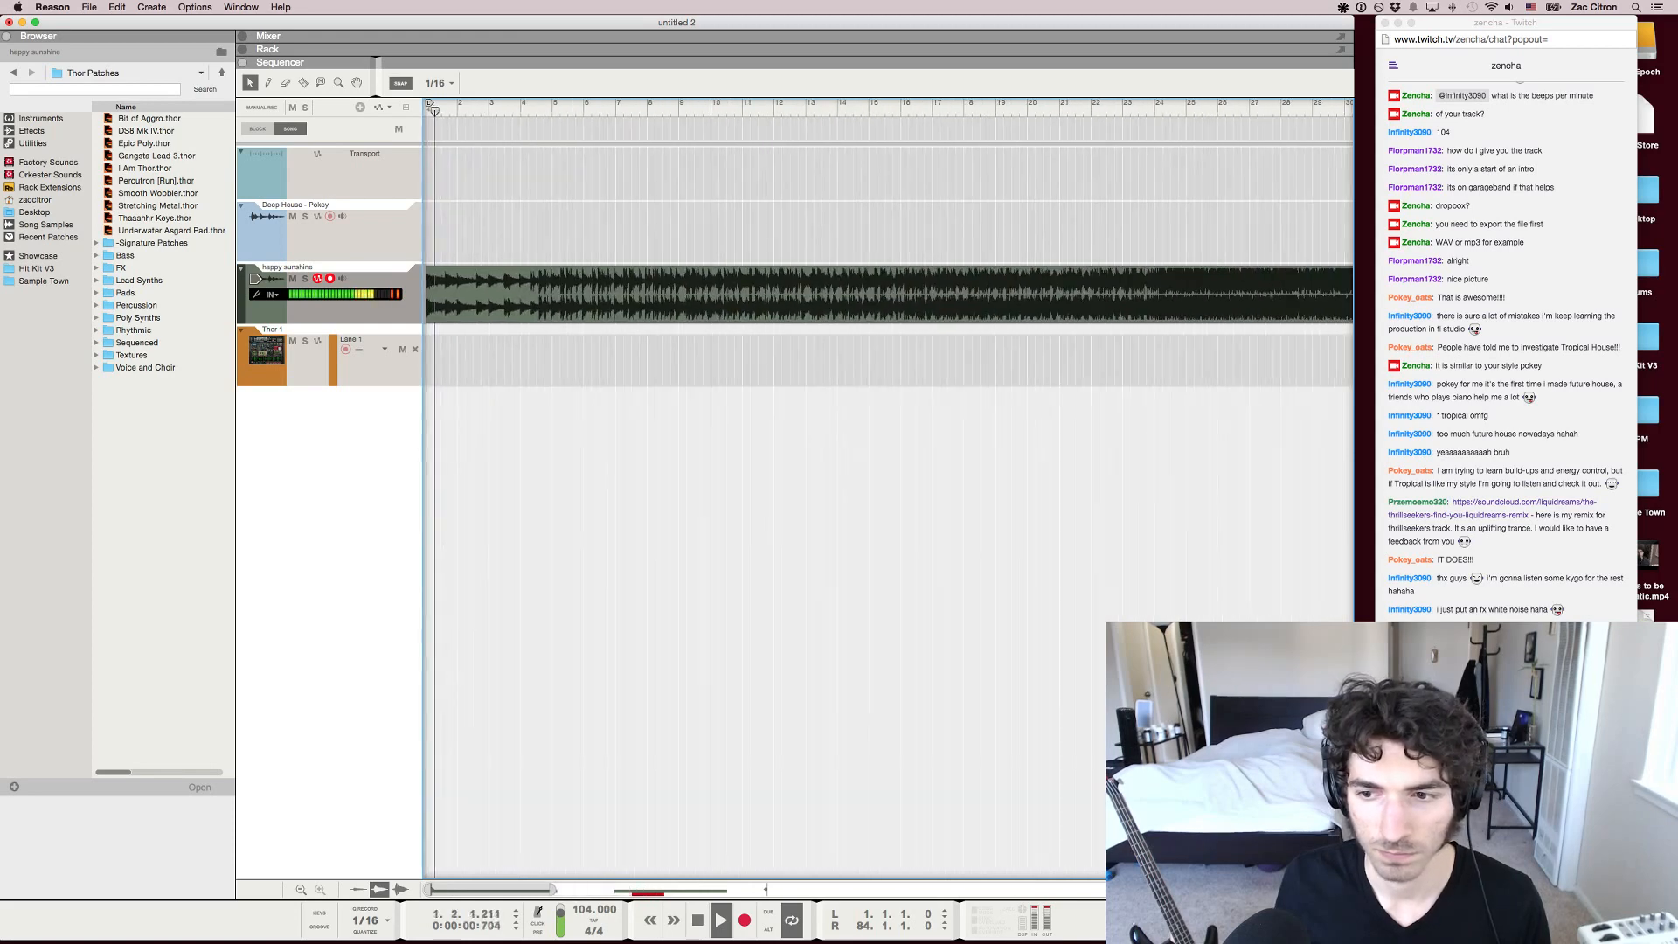
{"action": "key", "text": "super+Tab"}
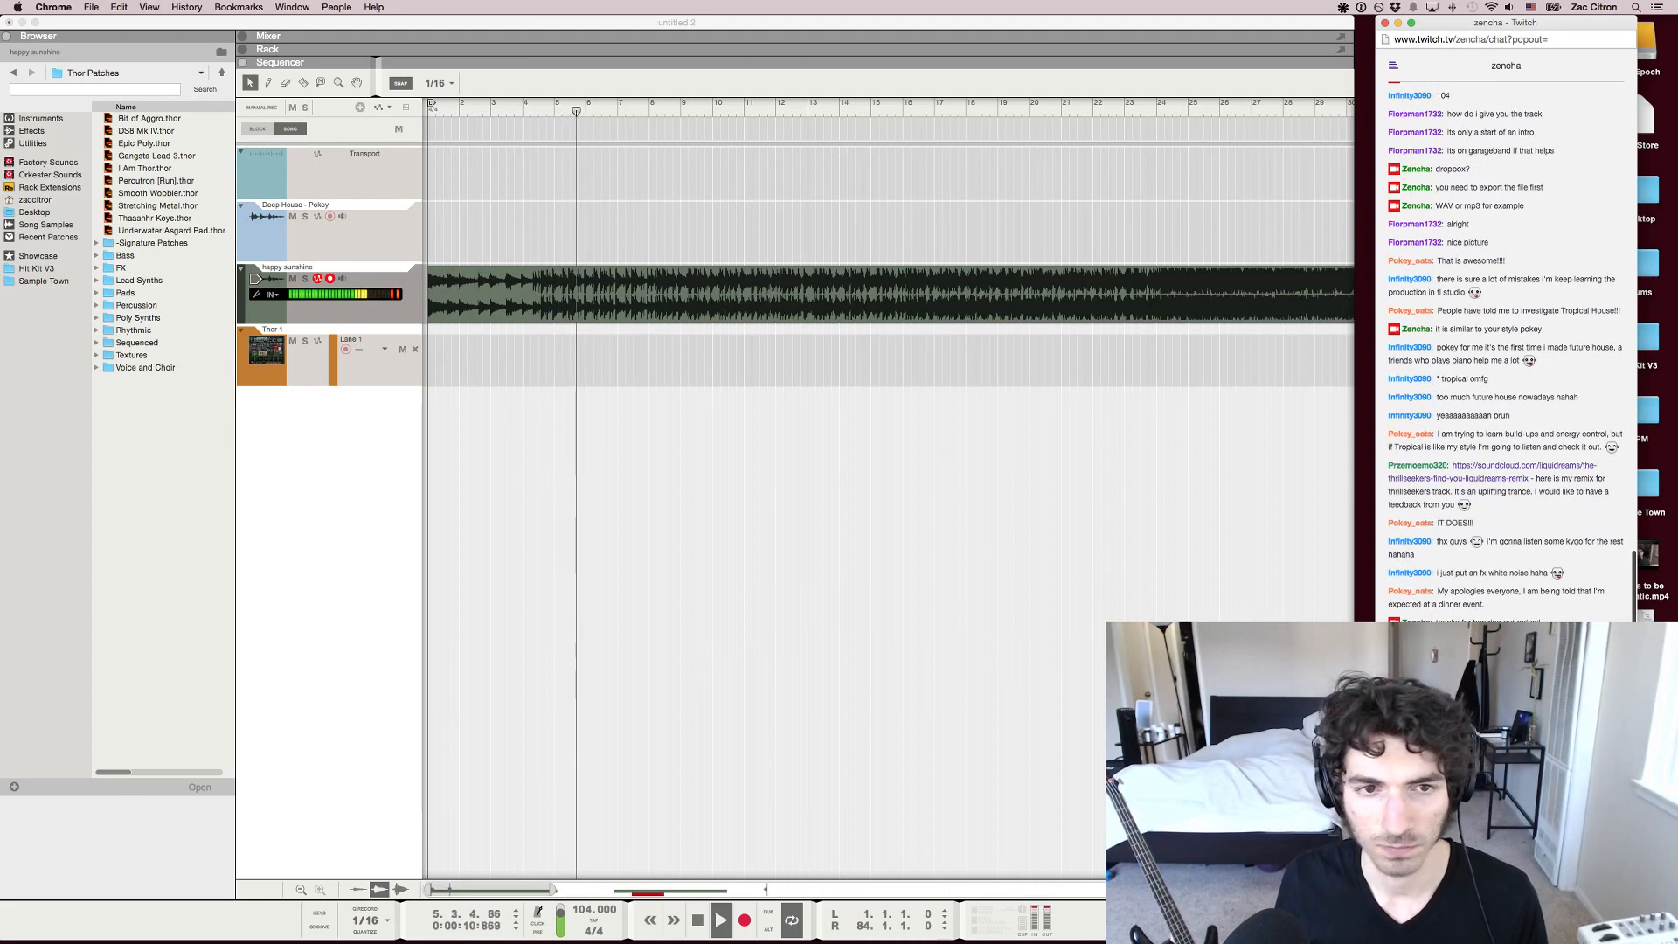
{"action": "key", "text": "super+Tab"}
Locate the end of the intro just before bar 5 and split the happy sunshine clip at 4.3.3 with the Razor tool
{"action": "key", "text": "KP_7"}
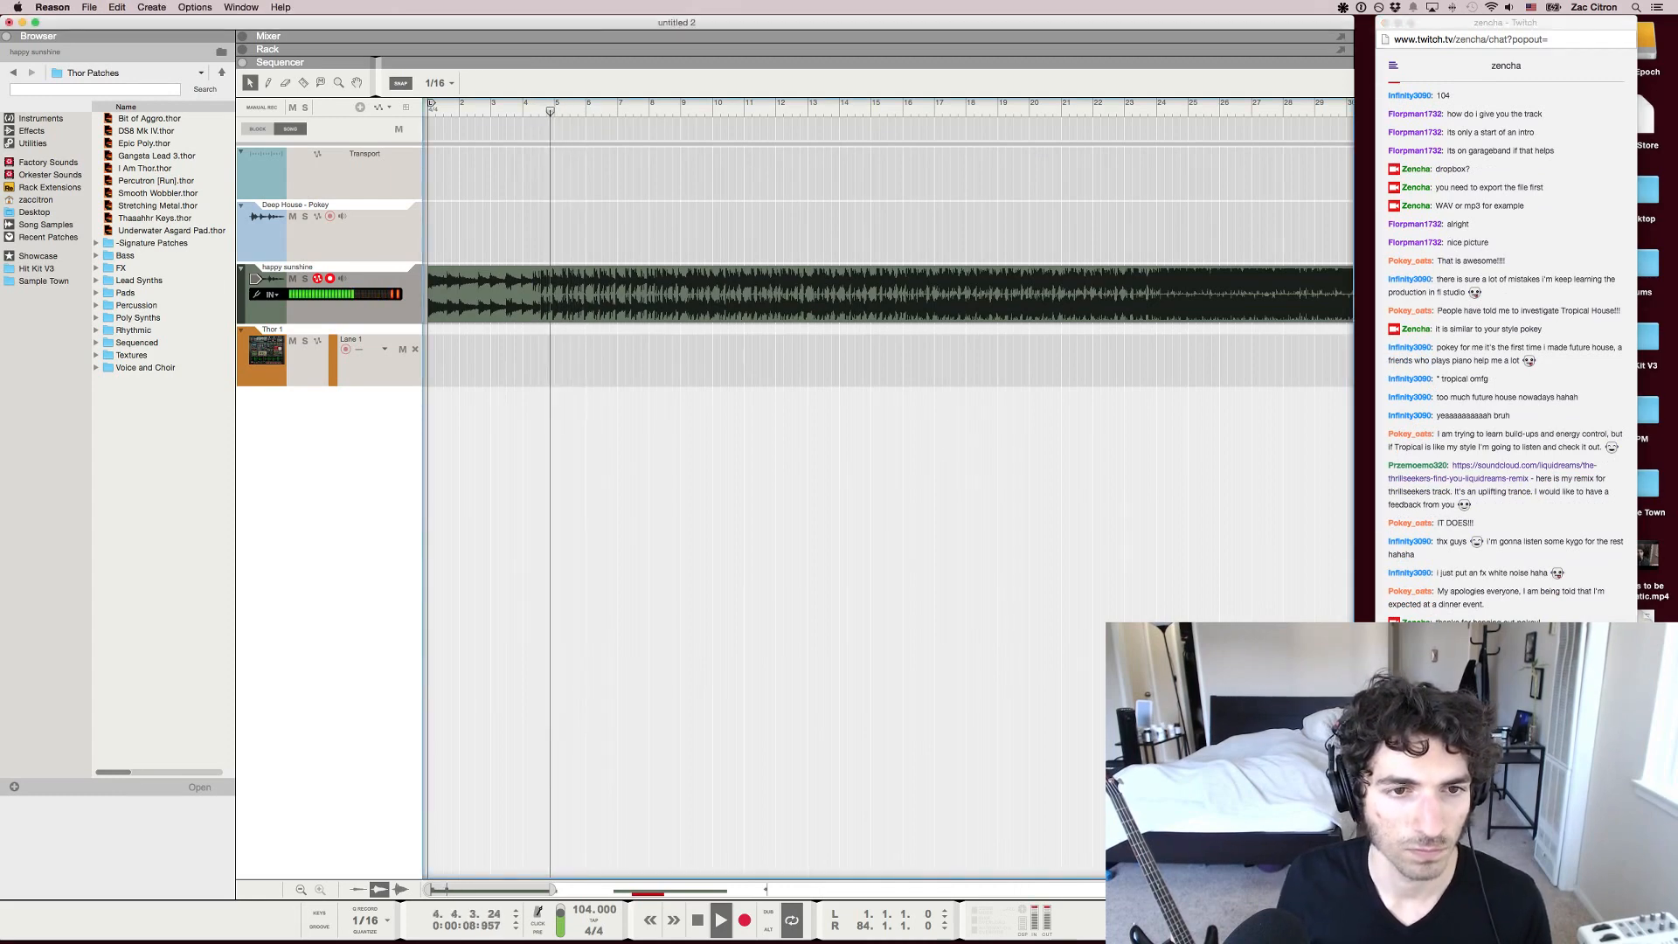
{"action": "key", "text": "KP_7"}
{"action": "key", "text": "h"}
{"action": "key", "text": "h"}
{"action": "key", "text": "h"}
{"action": "key", "text": "space"}
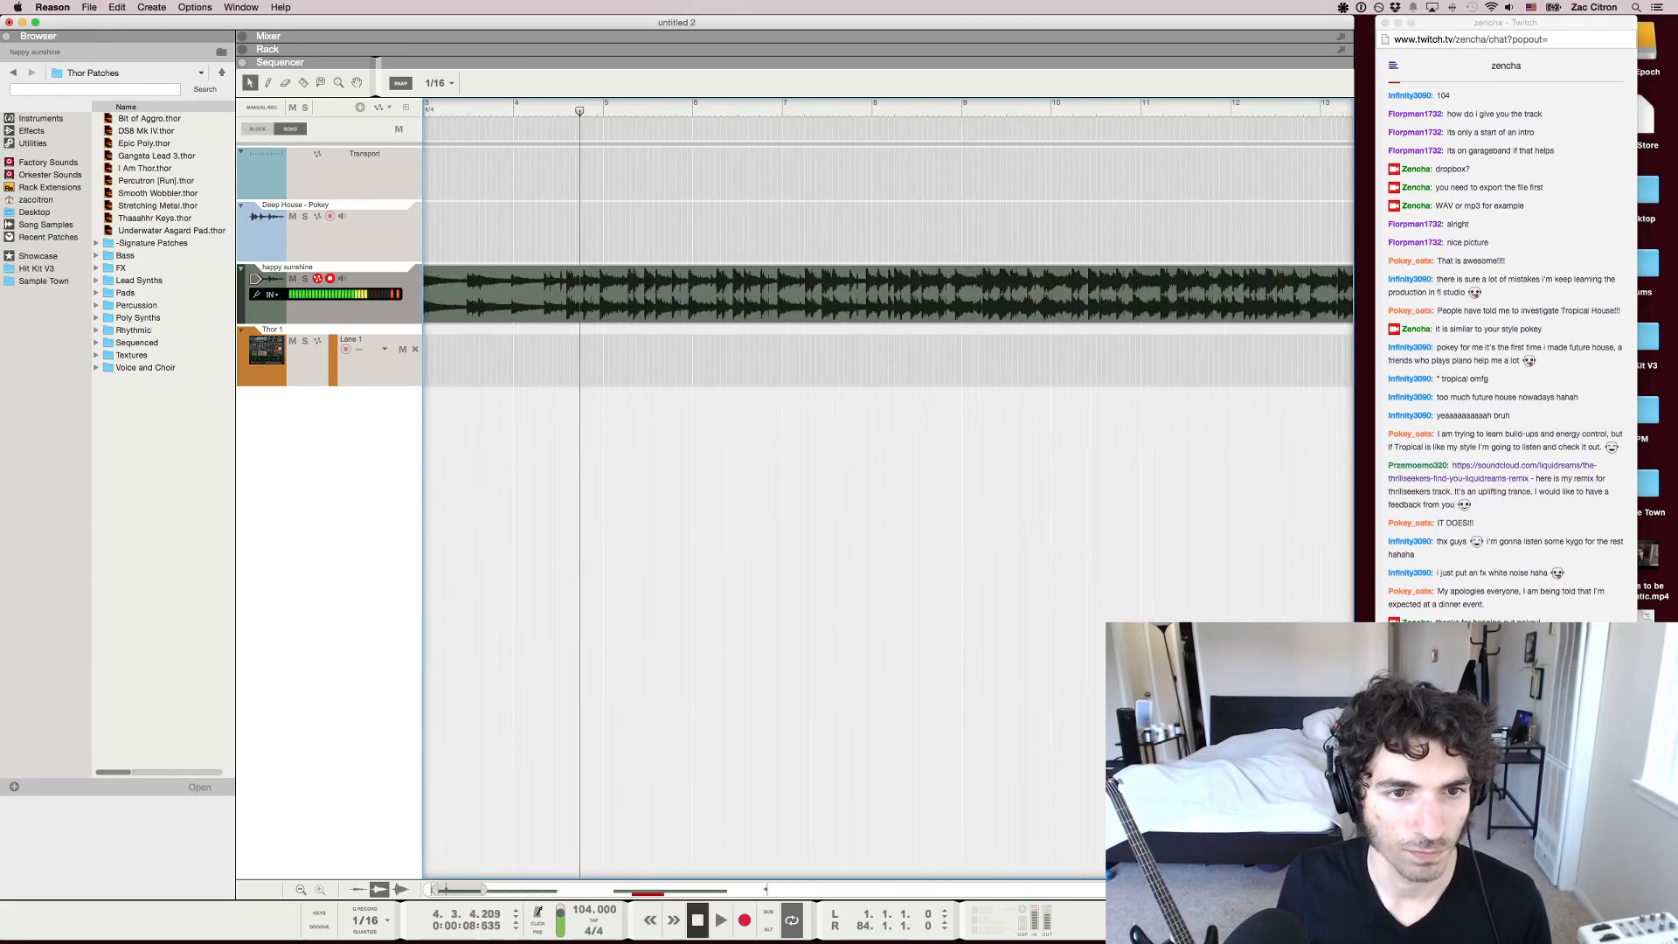
{"action": "key", "text": "r"}
{"action": "key", "text": "h"}
{"action": "key", "text": "h"}
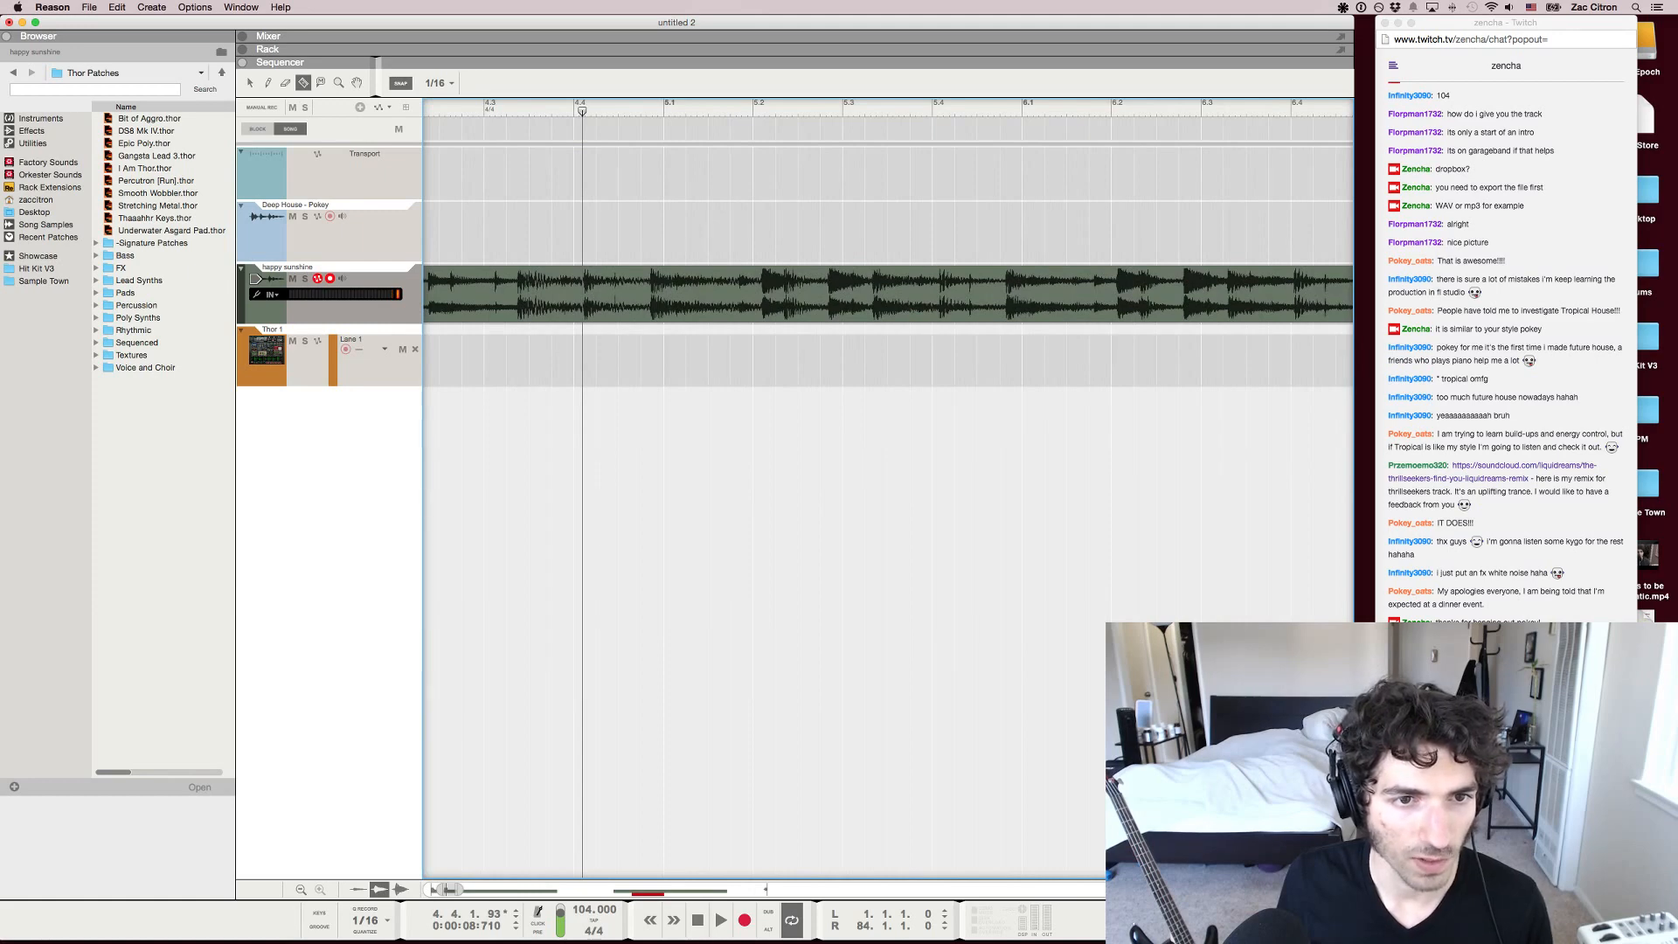
{"action": "key", "text": "q"}
Move the end section further along the timeline and copy the section starting at 4.3.3 to 32.2.2
{"action": "key", "text": "space"}
{"action": "key", "text": "g"}
{"action": "key", "text": "g"}
{"action": "key", "text": "g"}
{"action": "key", "text": "g"}
{"action": "key", "text": "g"}
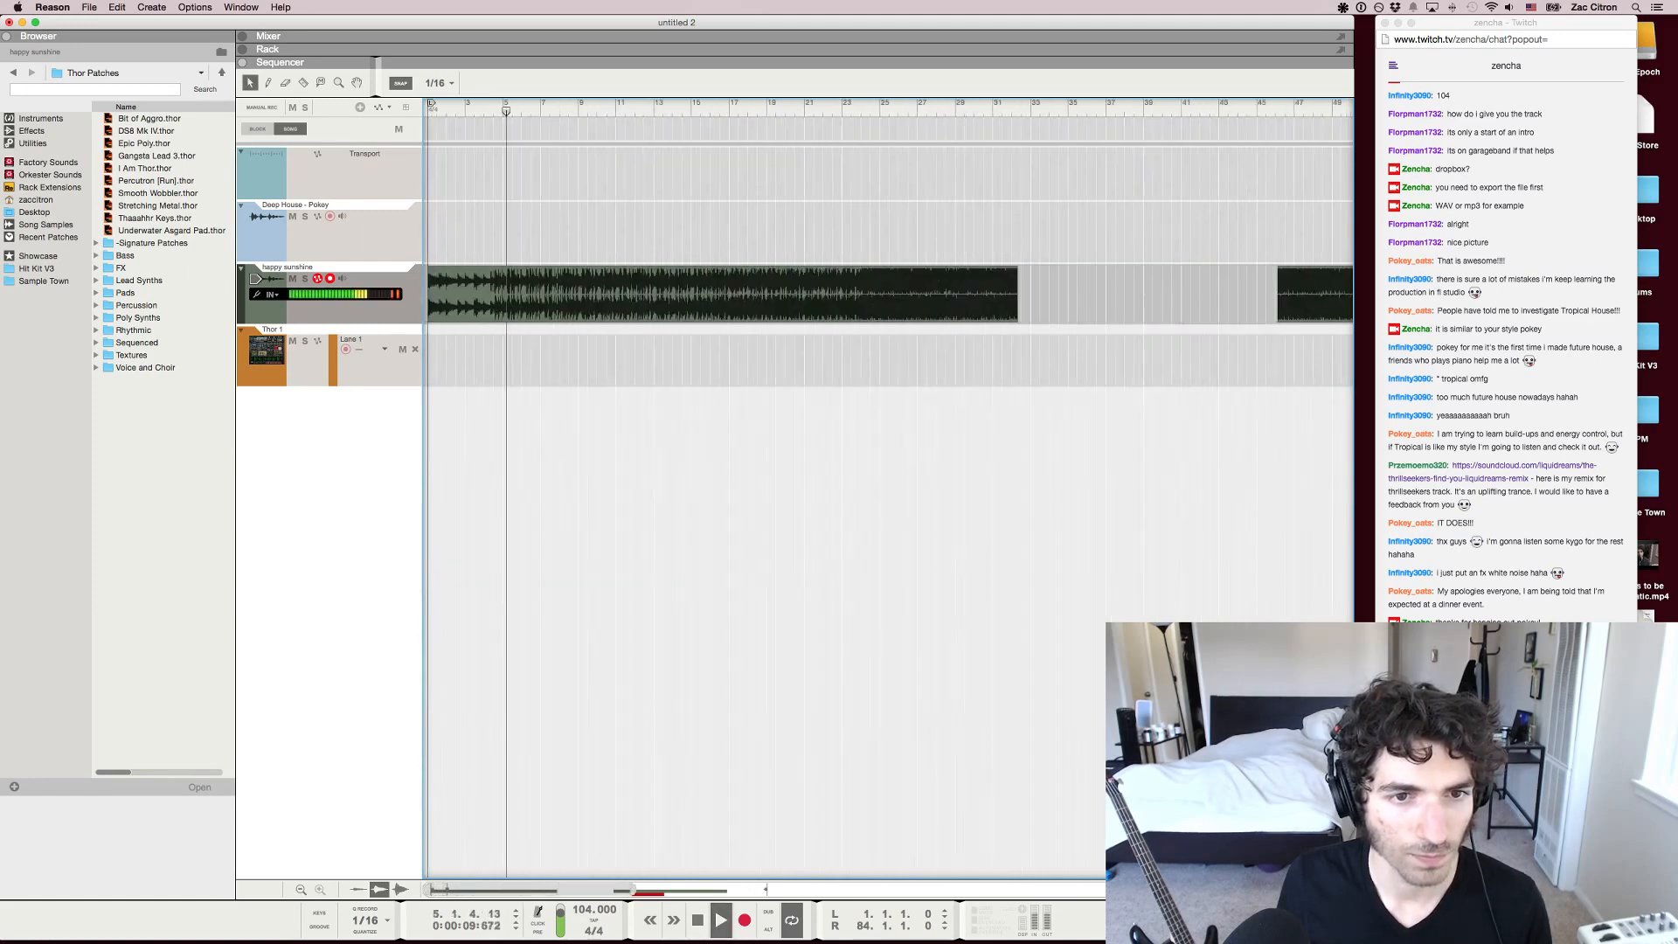
{"action": "key", "text": "g"}
{"action": "key", "text": "g"}
{"action": "left_click", "coordinate": [566, 301]}
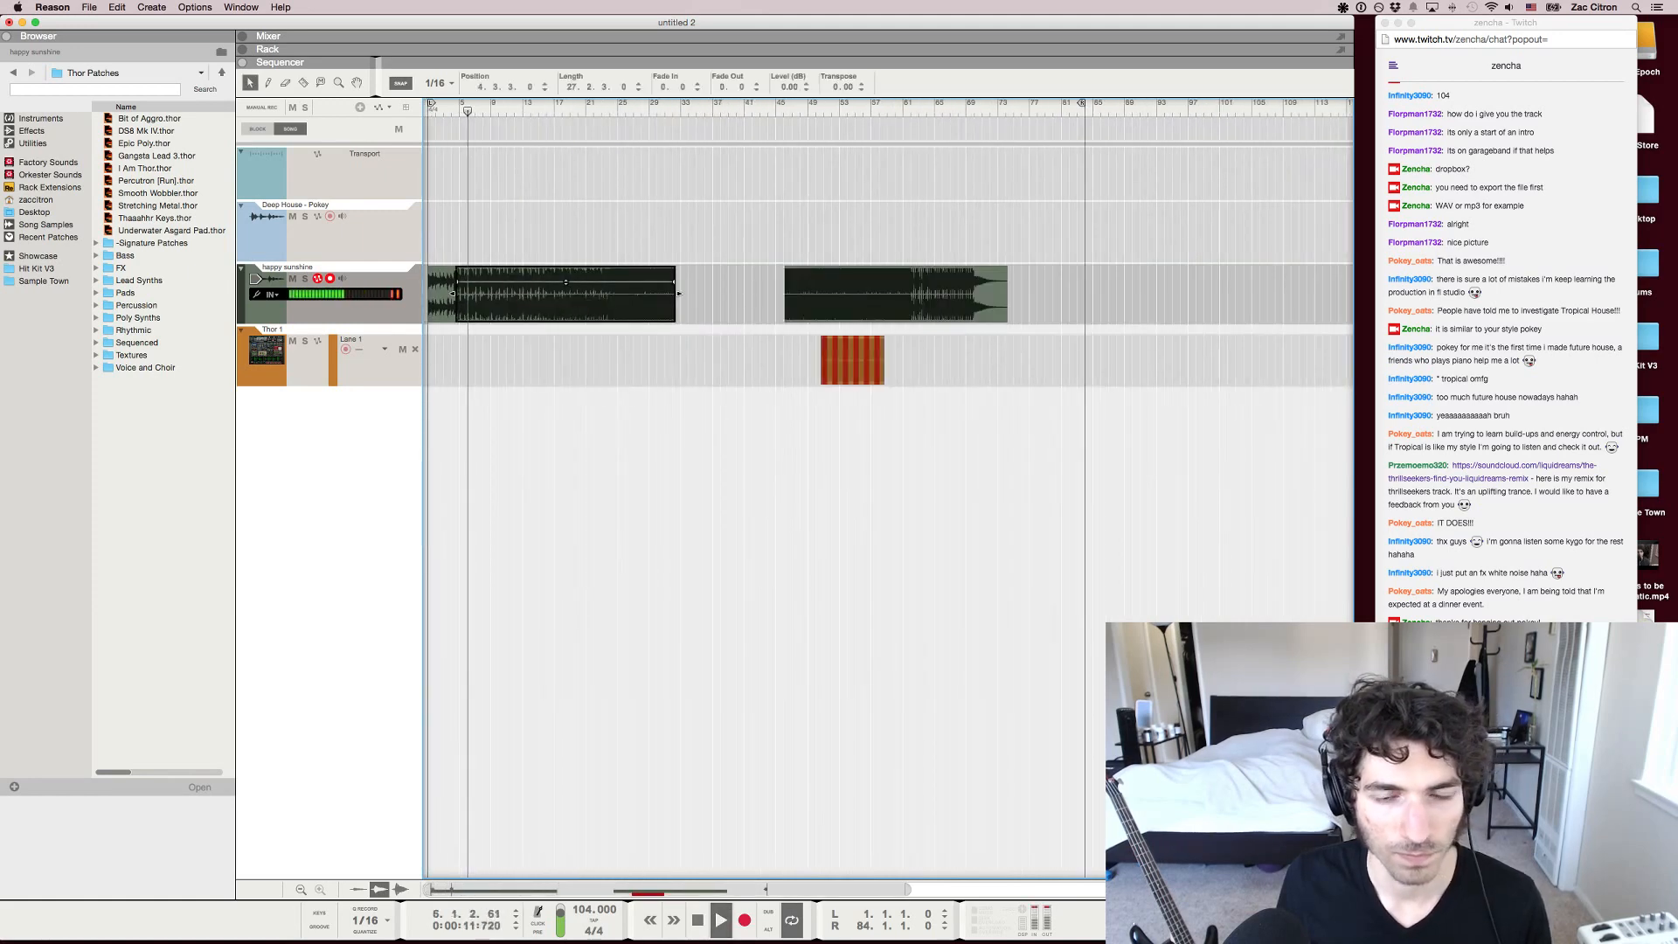
{"action": "left_click_drag", "start_coordinate": [874, 301], "coordinate": [1125, 302]}
{"action": "left_click_drag", "start_coordinate": [565, 302], "coordinate": [748, 302]}
Play the track from shortly before bar 32 to hear the transition into the copied section
{"action": "left_click", "coordinate": [675, 105]}
{"action": "key", "text": "h"}
{"action": "key", "text": "h"}
{"action": "key", "text": "h"}
{"action": "key", "text": "h"}
{"action": "key", "text": "space"}
{"action": "key", "text": "space"}
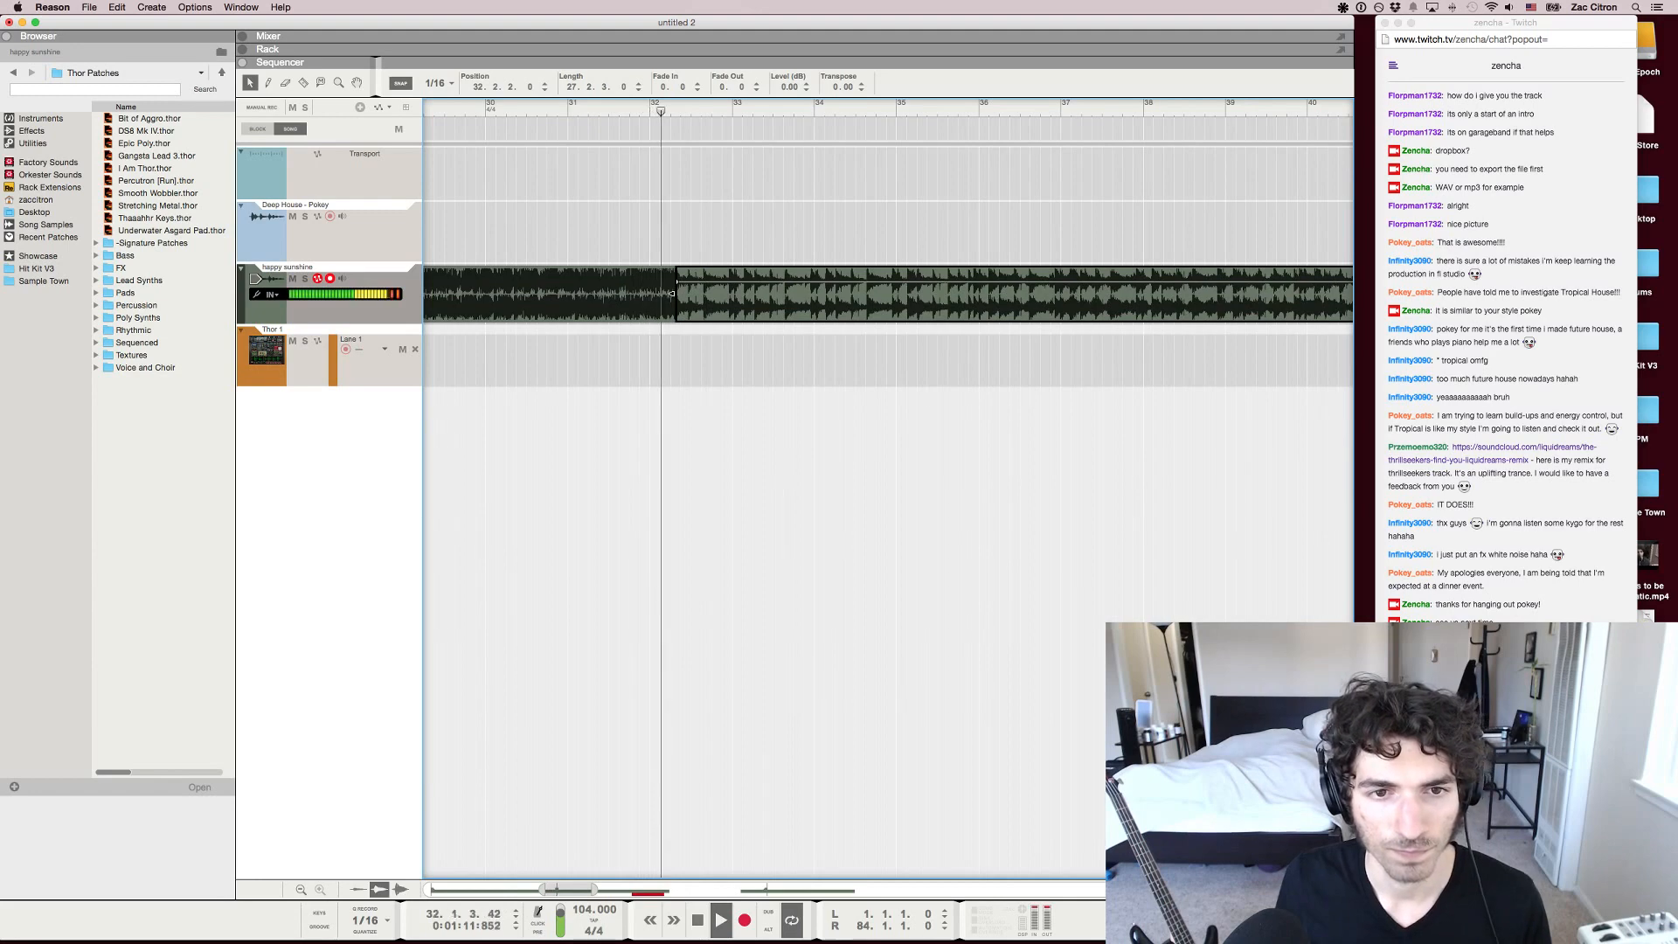
{"action": "key", "text": "h"}
{"action": "key", "text": "h"}
{"action": "key", "text": "h"}
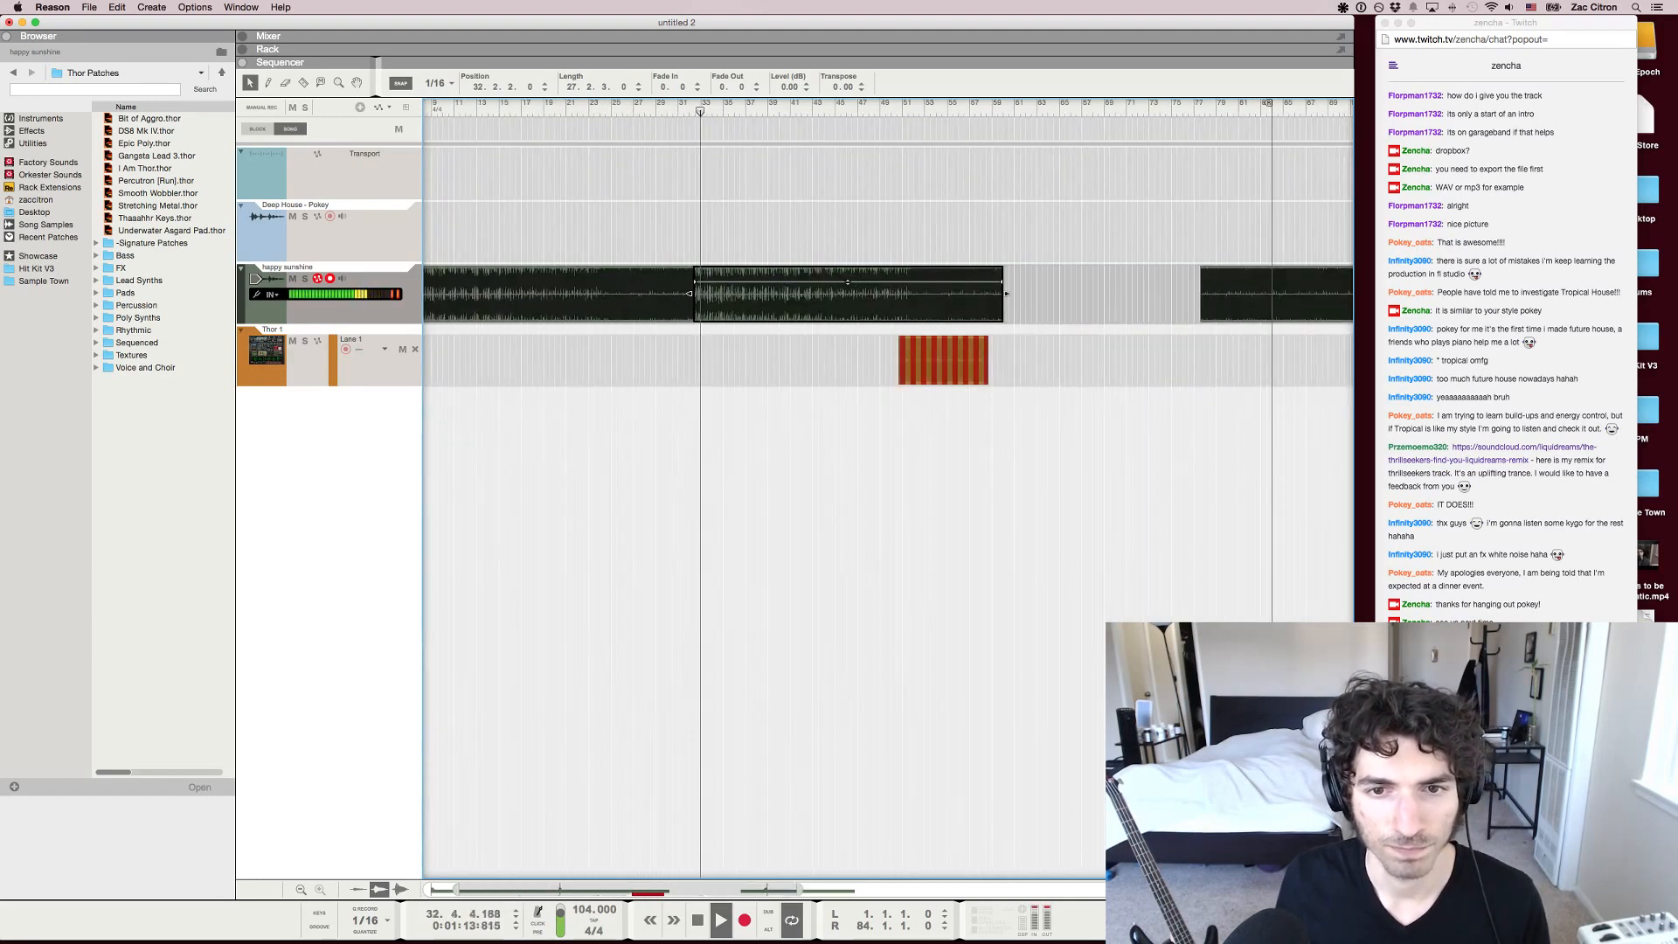
Move the red Thor 1 clip to start at 44.2.3 while the copied section plays
{"action": "left_click_drag", "start_coordinate": [944, 360], "coordinate": [873, 360]}
{"action": "key", "text": "h"}
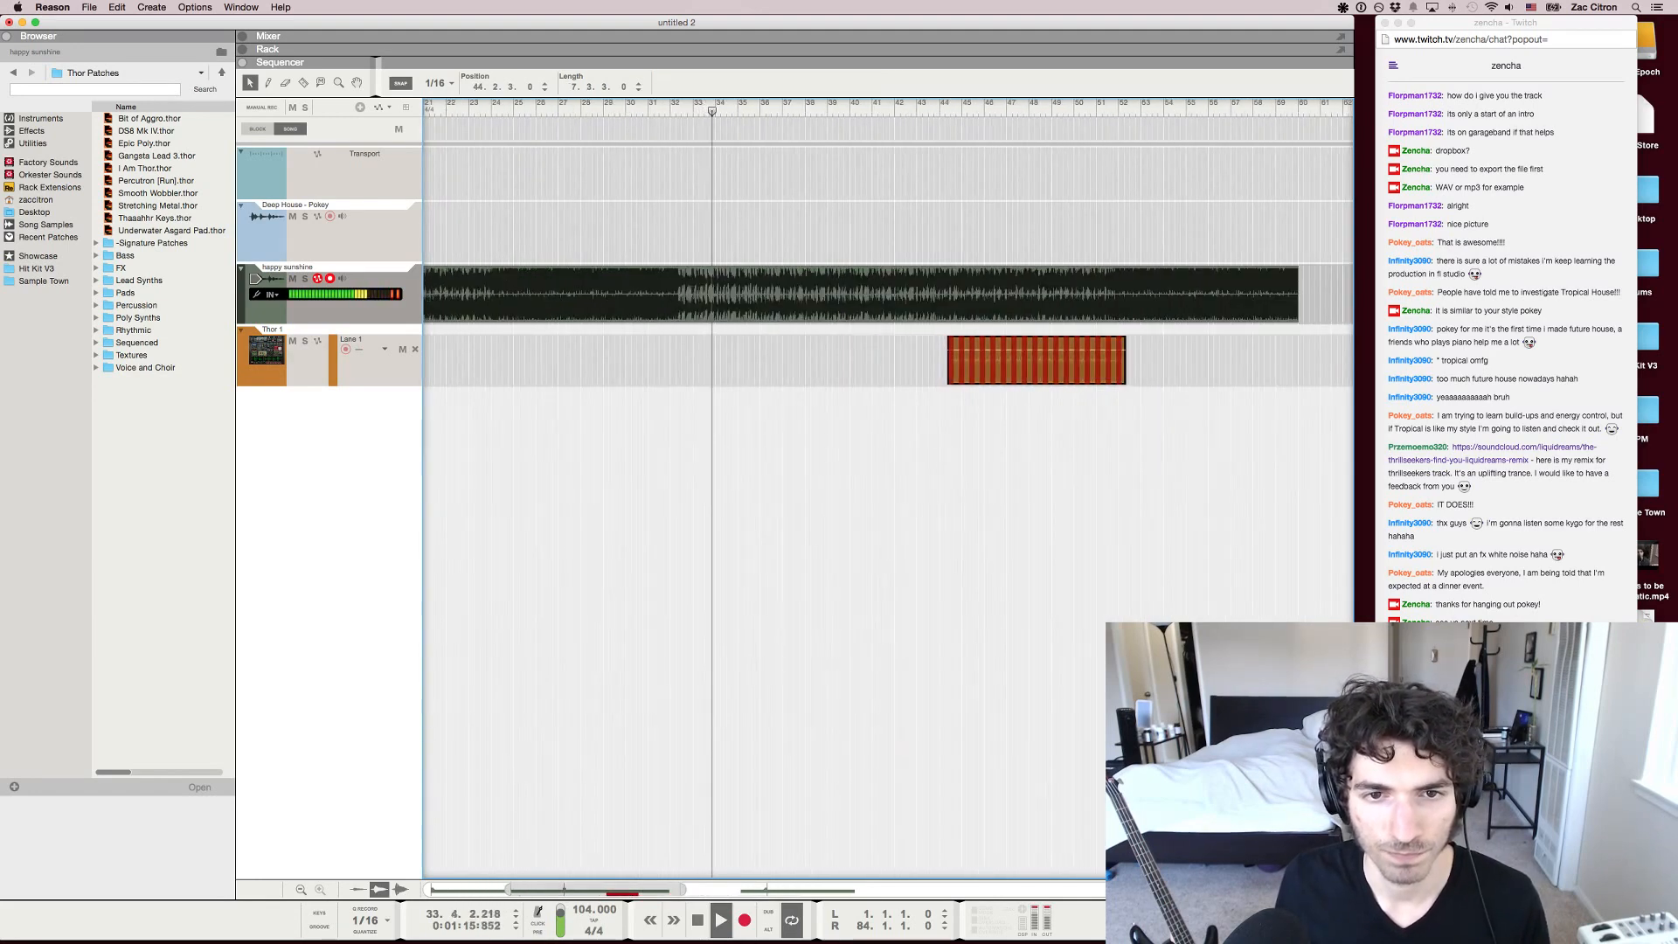
{"action": "key", "text": "g"}
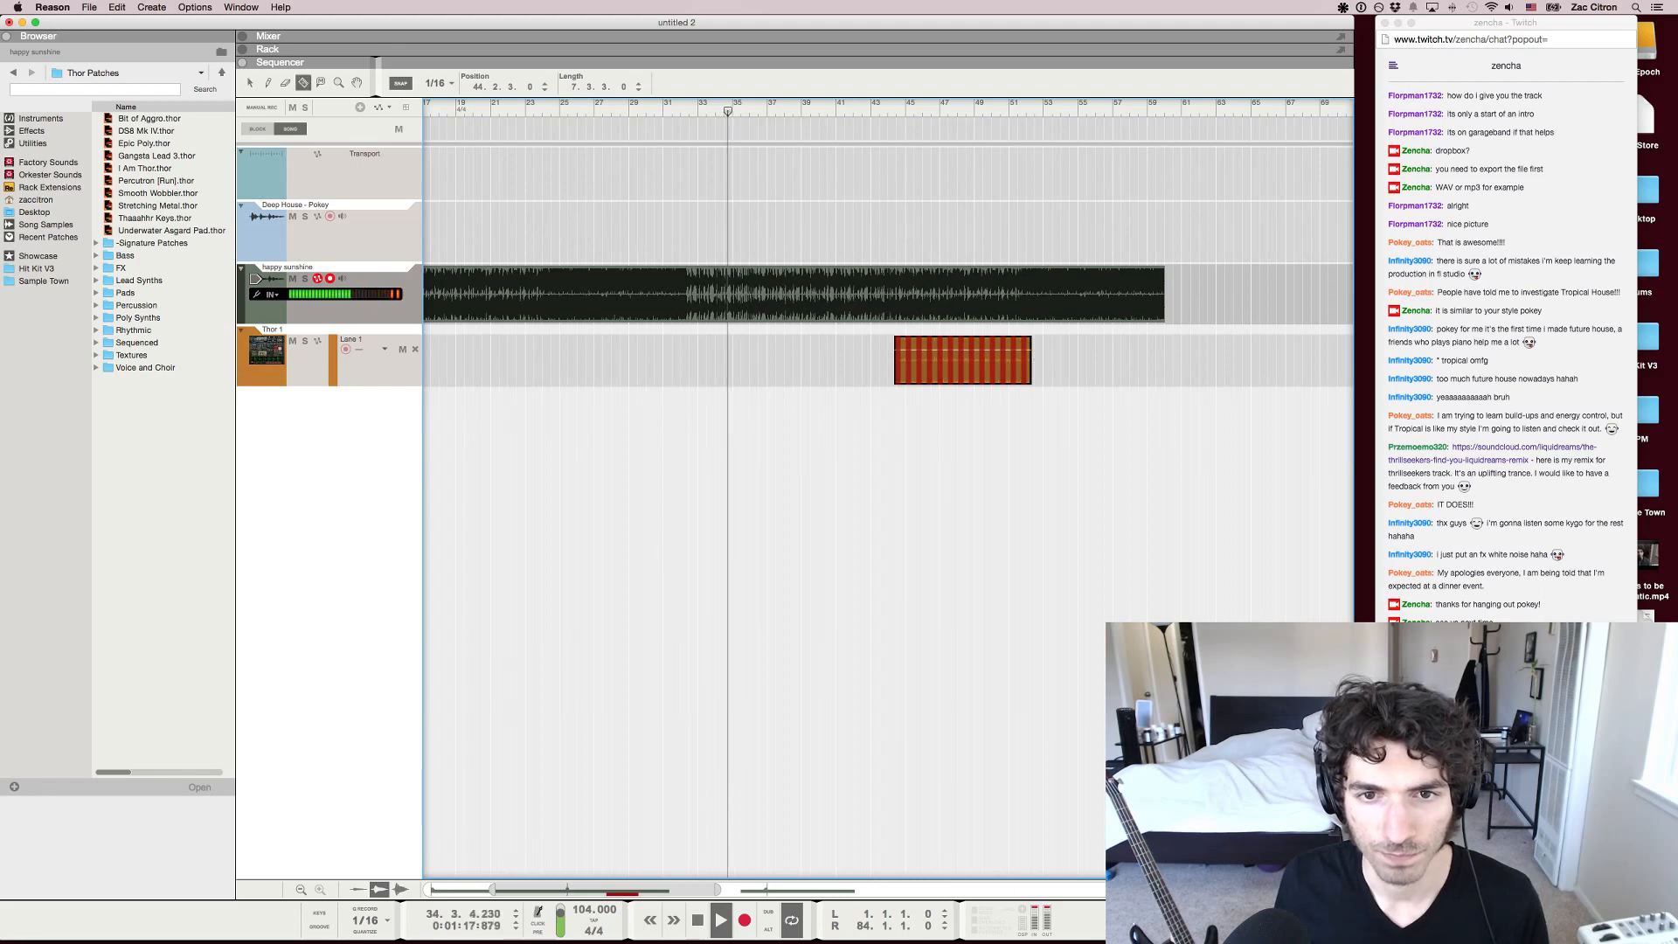
{"action": "key", "text": "h"}
{"action": "key", "text": "h"}
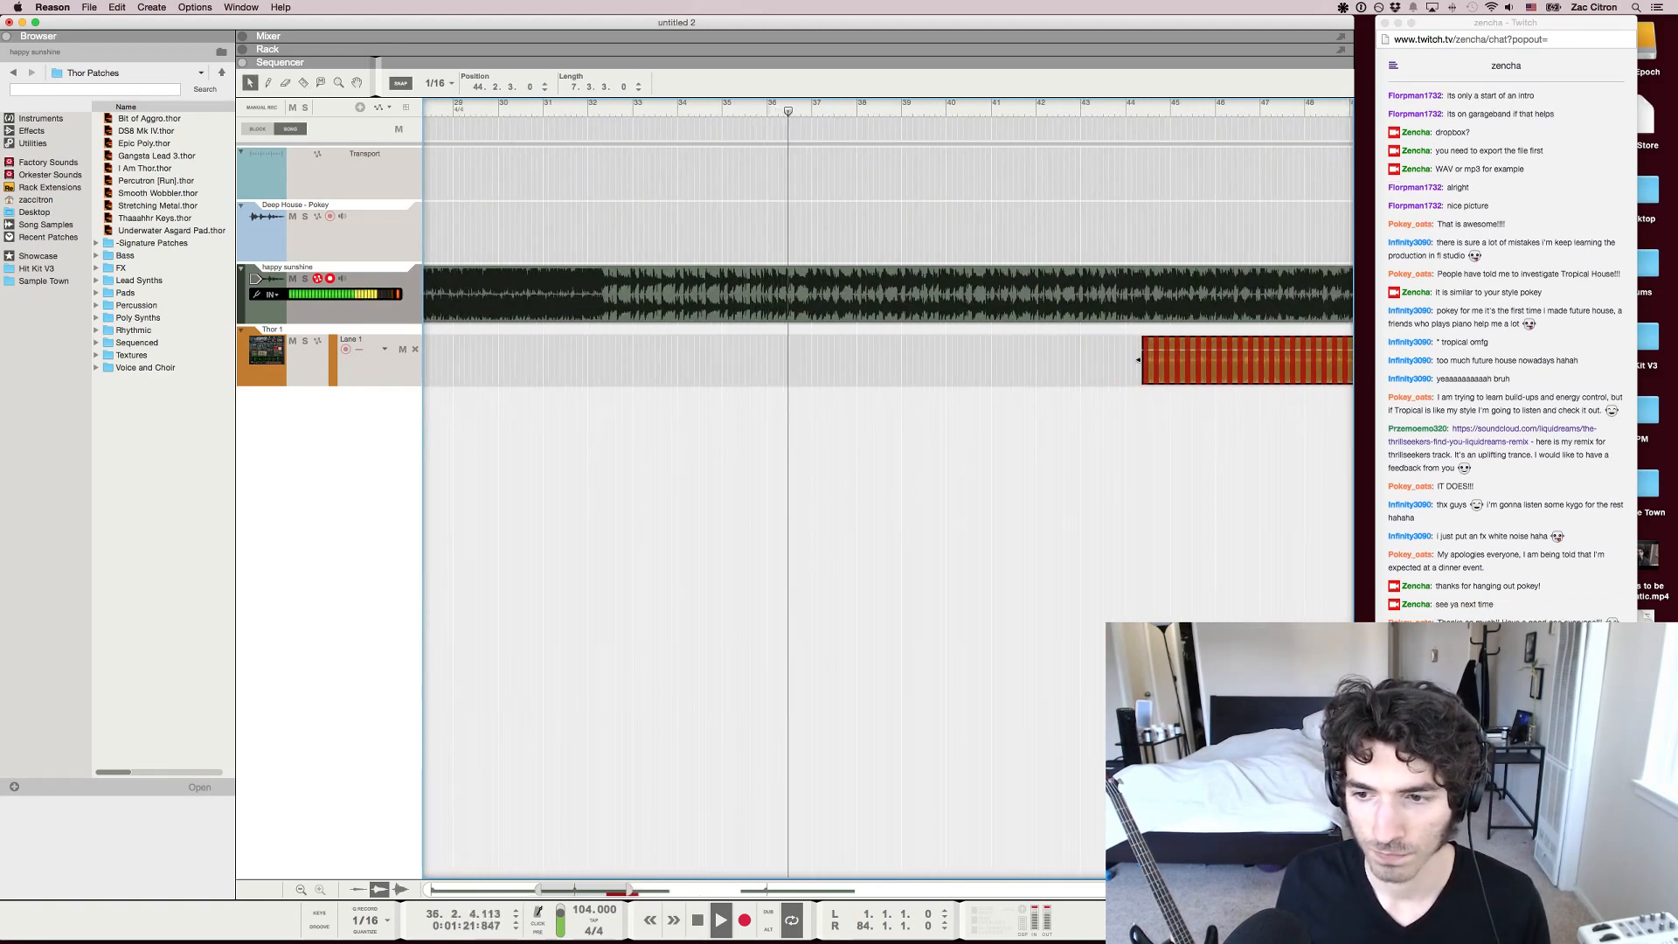
{"action": "key", "text": "g"}
Move the red Thor 1 clip to start at 51.4.2, near the end of the copied section
{"action": "key", "text": "g"}
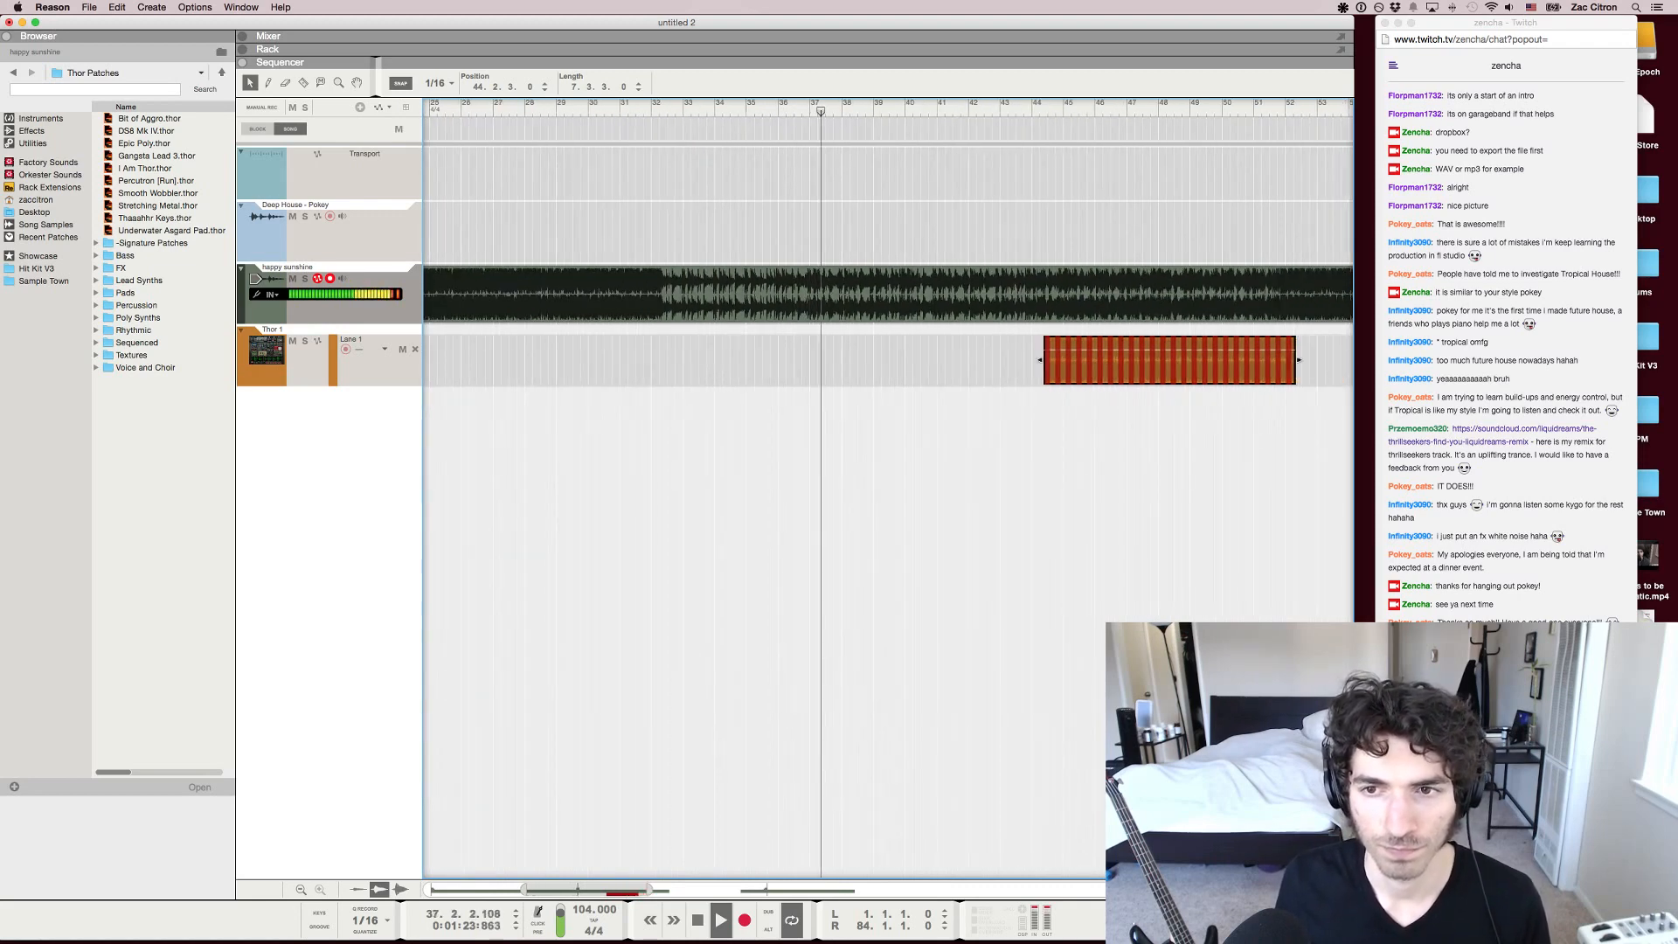
{"action": "key", "text": "g"}
{"action": "key", "text": "g"}
{"action": "key", "text": "g"}
{"action": "key", "text": "g"}
{"action": "key", "text": "g"}
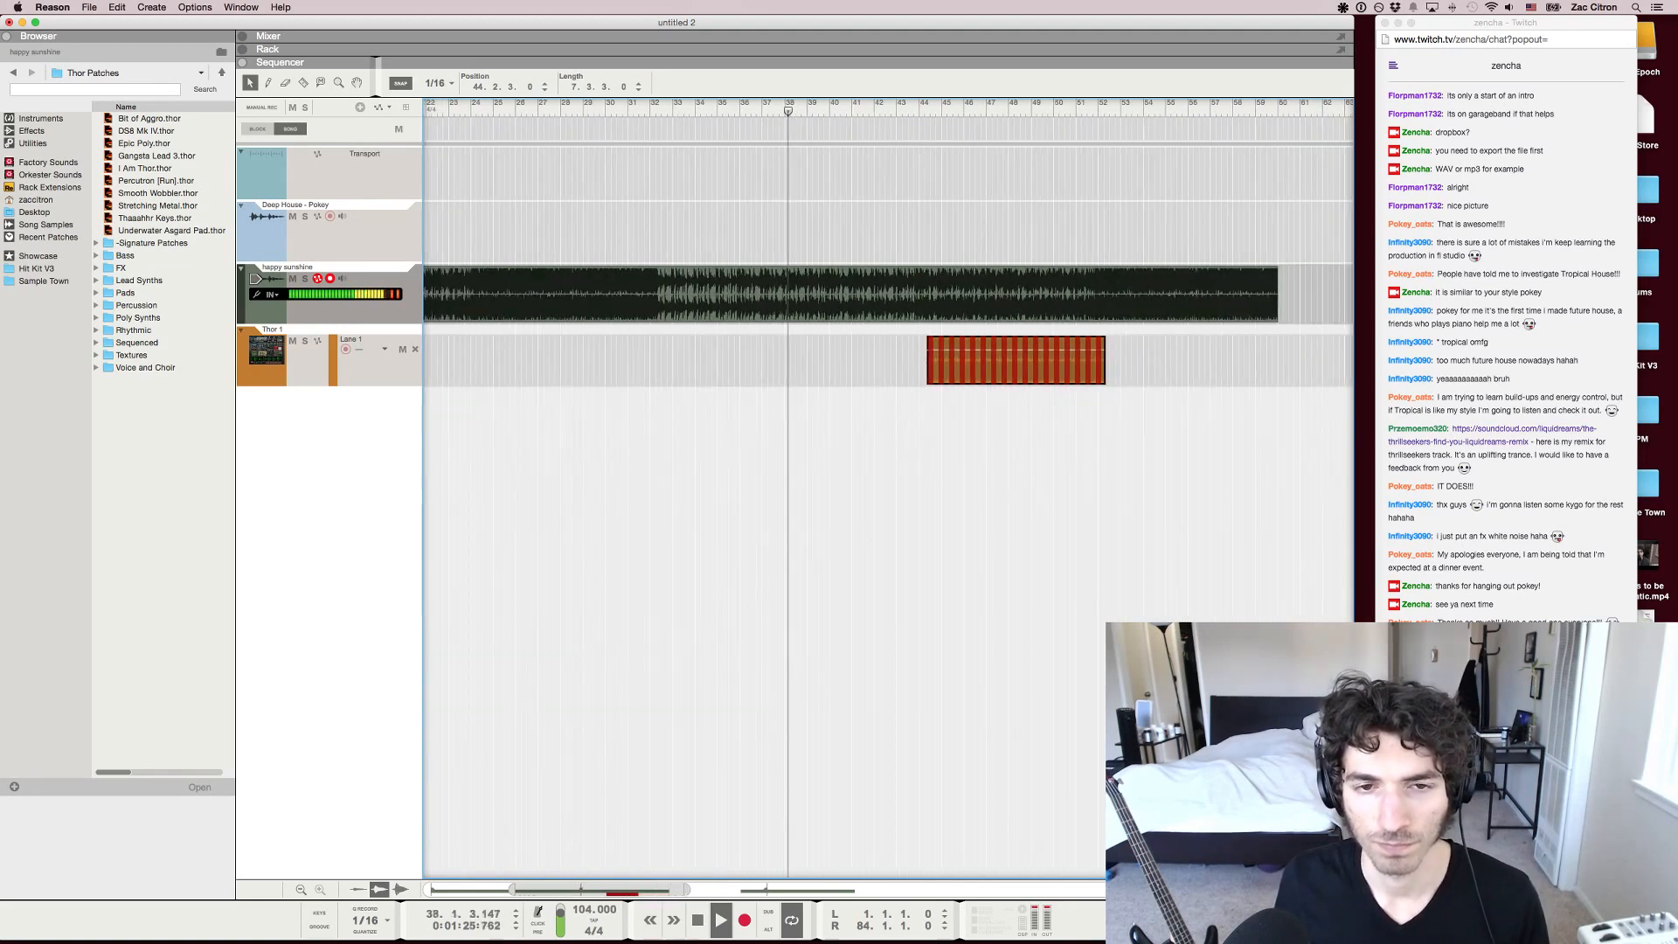
{"action": "key", "text": "g"}
{"action": "left_click_drag", "start_coordinate": [999, 360], "coordinate": [1152, 360]}
{"action": "key", "text": "h"}
{"action": "key", "text": "h"}
{"action": "key", "text": "h"}
{"action": "key", "text": "h"}
{"action": "key", "text": "h"}
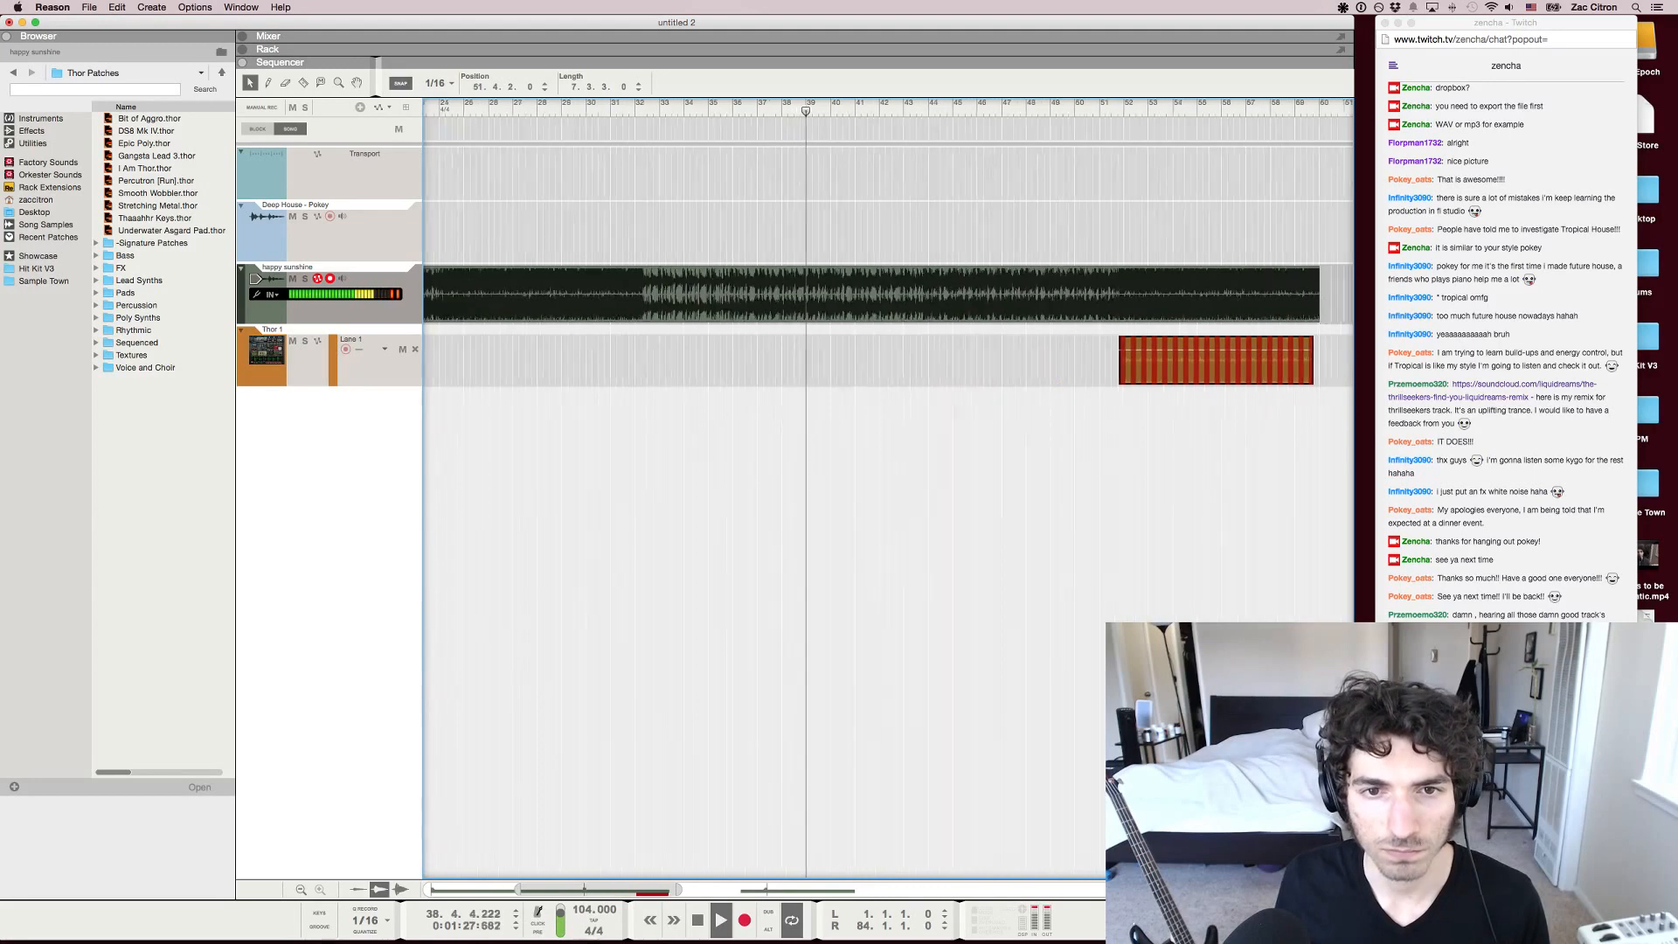
{"action": "key", "text": "h"}
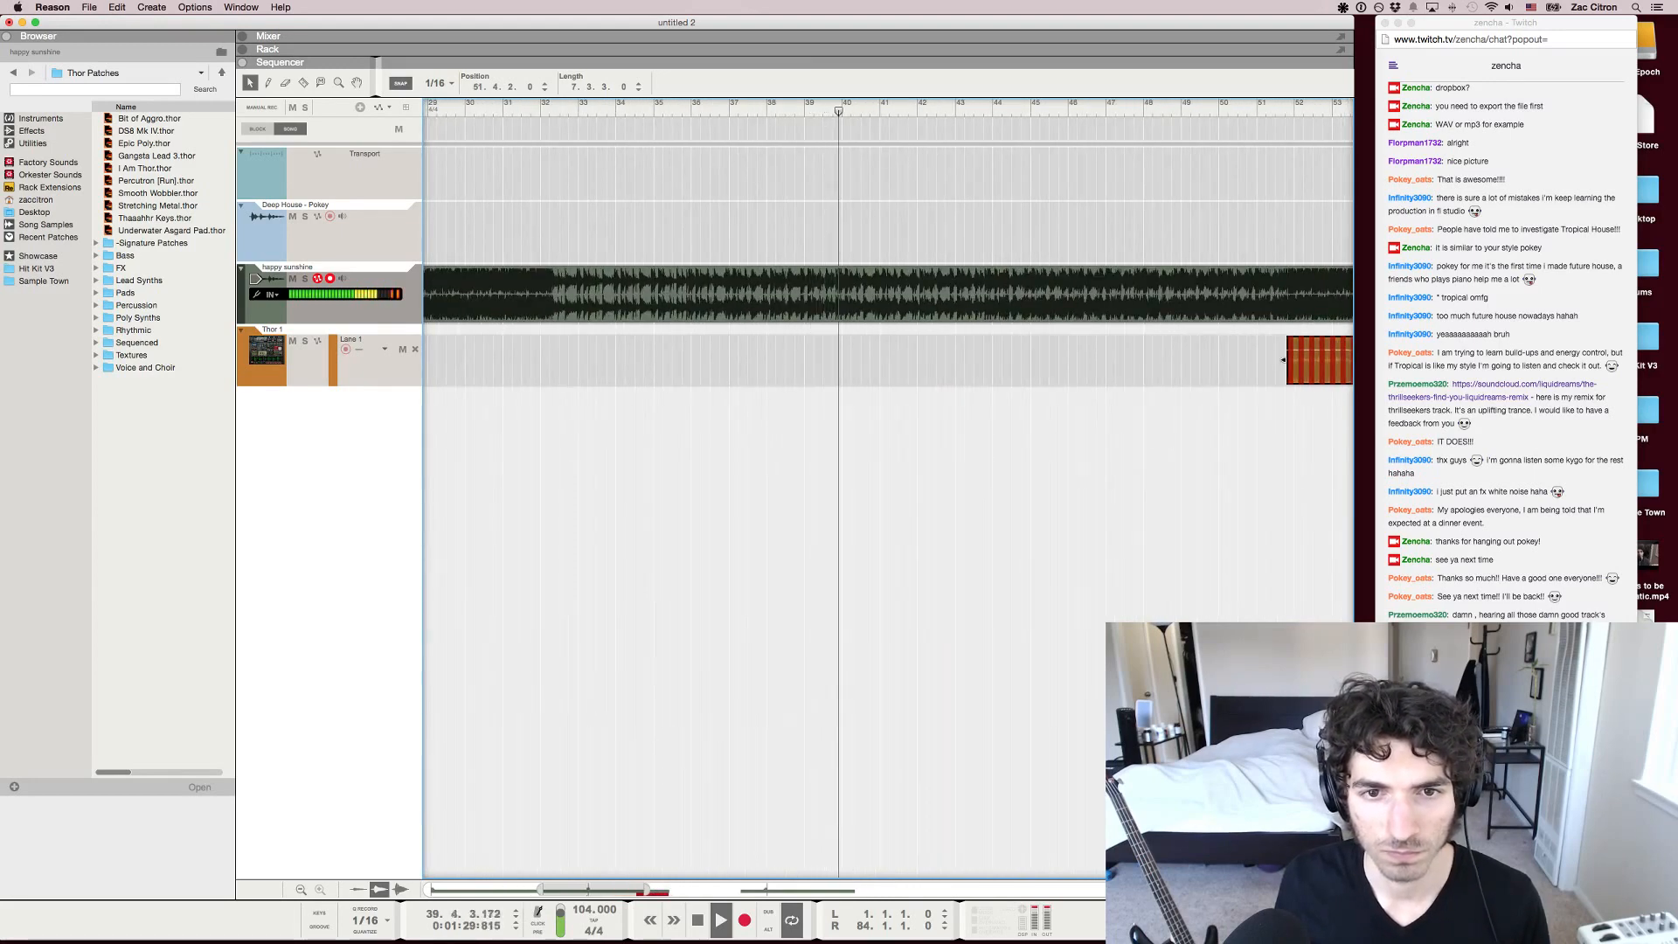
Split the copied section on the happy sunshine track at 40.1.4 and move the part after the cut further along the timeline
{"action": "key", "text": "space"}
{"action": "key", "text": "h"}
{"action": "key", "text": "h"}
{"action": "key", "text": "h"}
{"action": "key", "text": "h"}
{"action": "key", "text": "h"}
{"action": "key", "text": "h"}
{"action": "key", "text": "h"}
{"action": "key", "text": "h"}
{"action": "key", "text": "h"}
{"action": "key", "text": "h"}
{"action": "key", "text": "h"}
{"action": "key", "text": "h"}
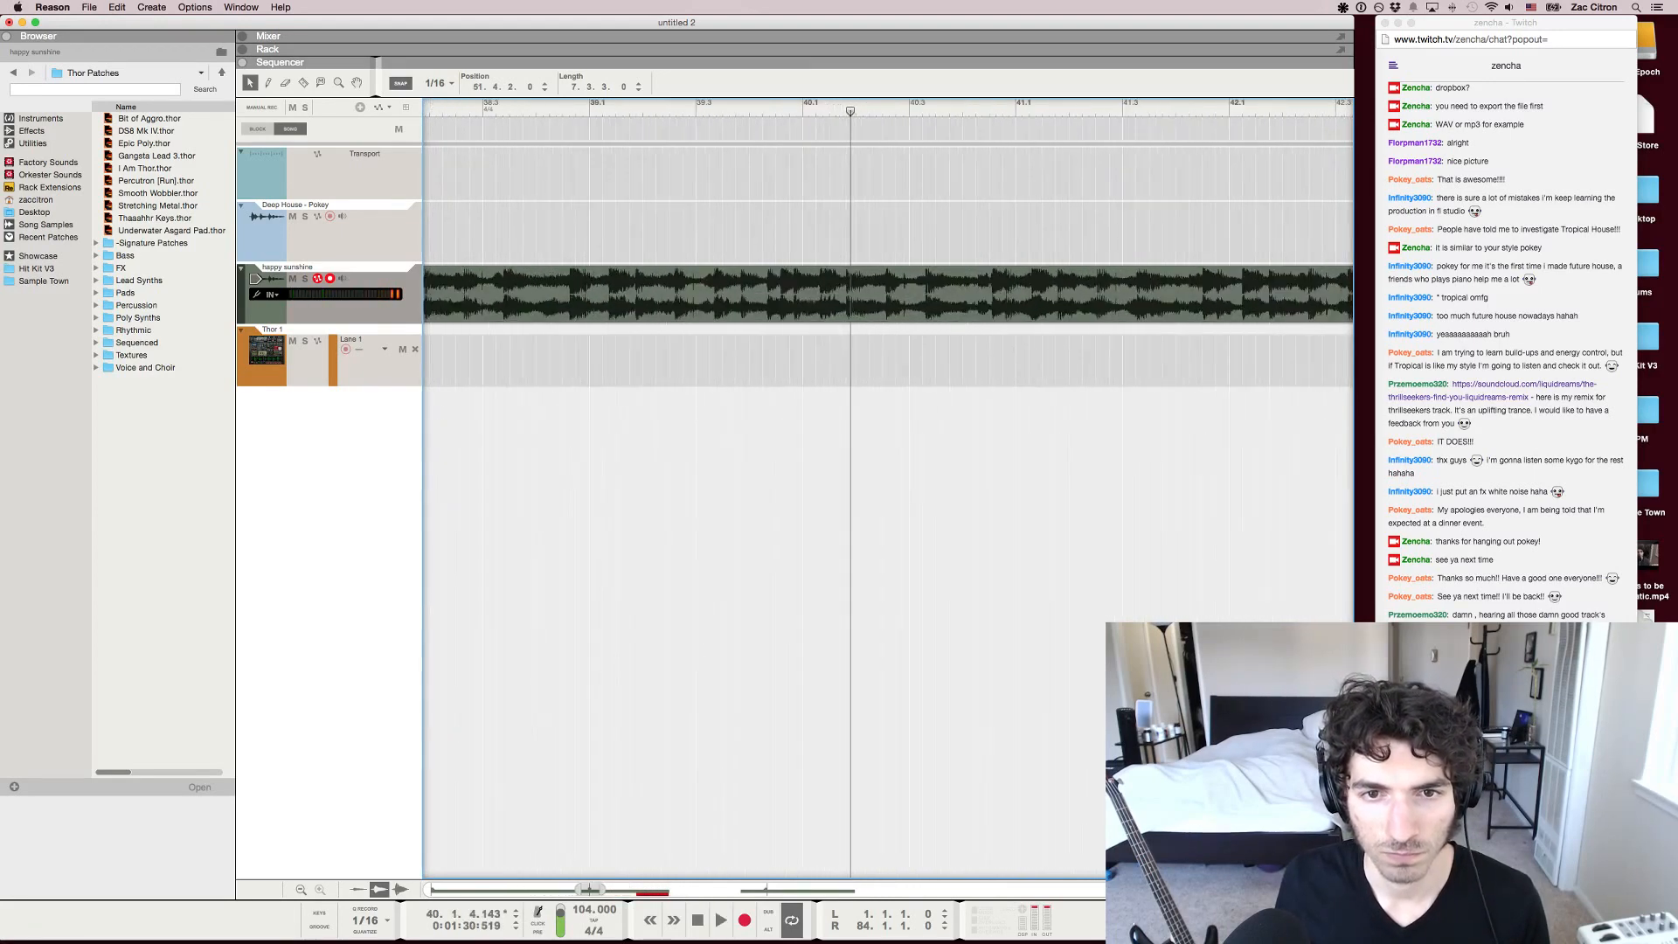
{"action": "key", "text": "q"}
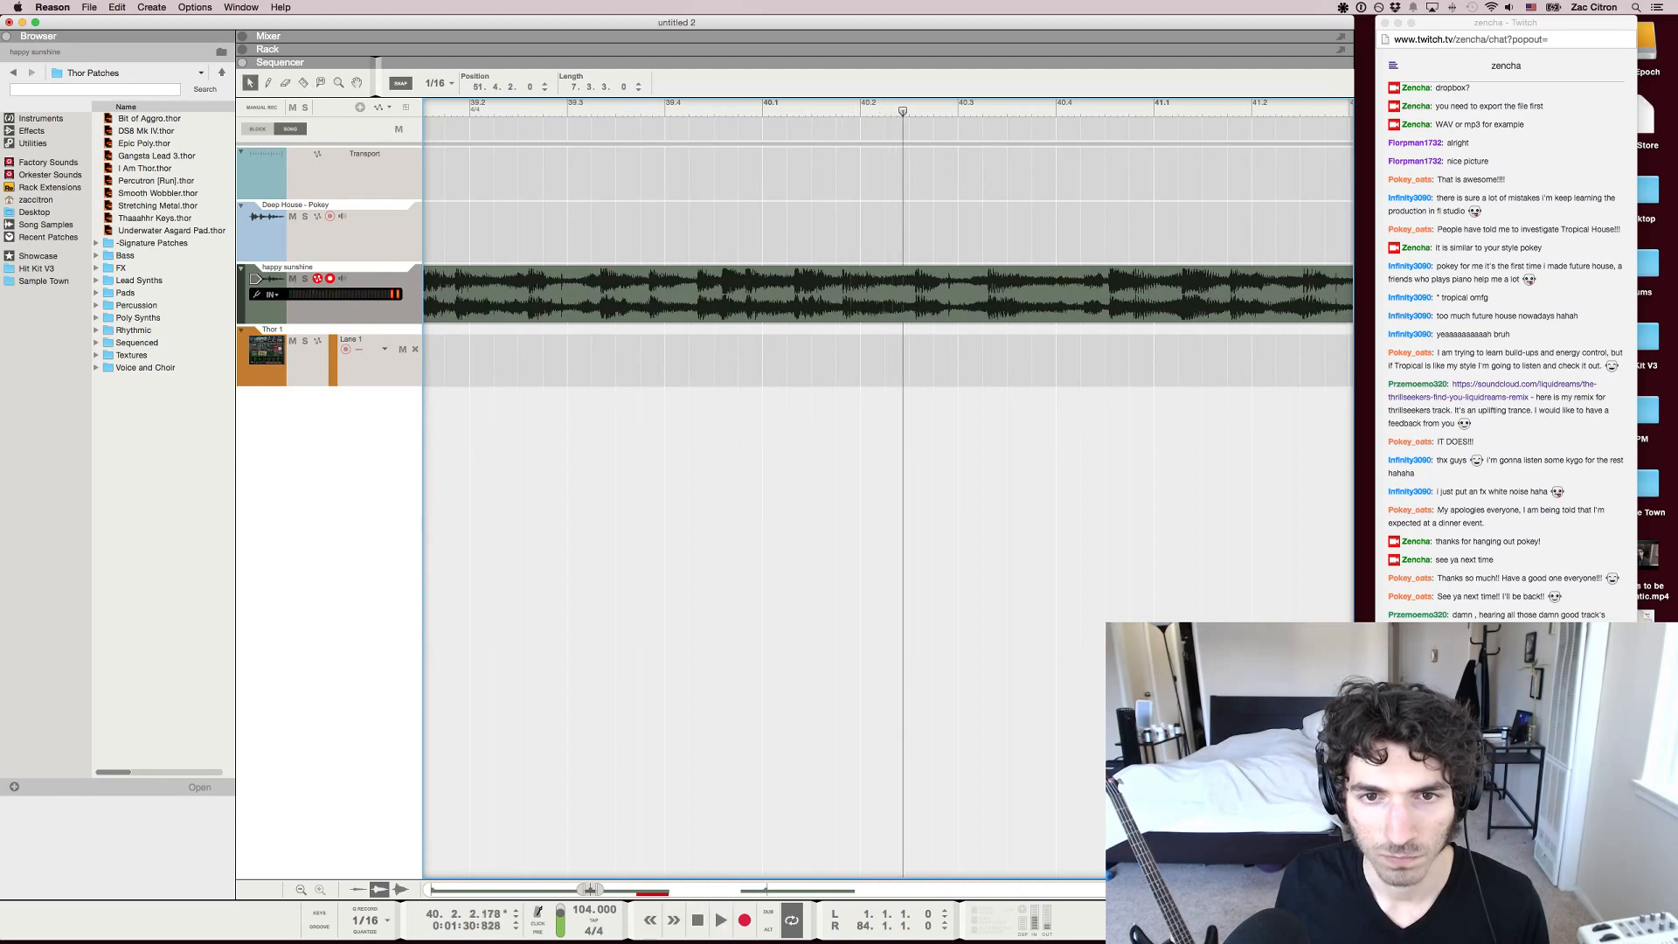
{"action": "key", "text": "space"}
{"action": "key", "text": "space"}
{"action": "key", "text": "r"}
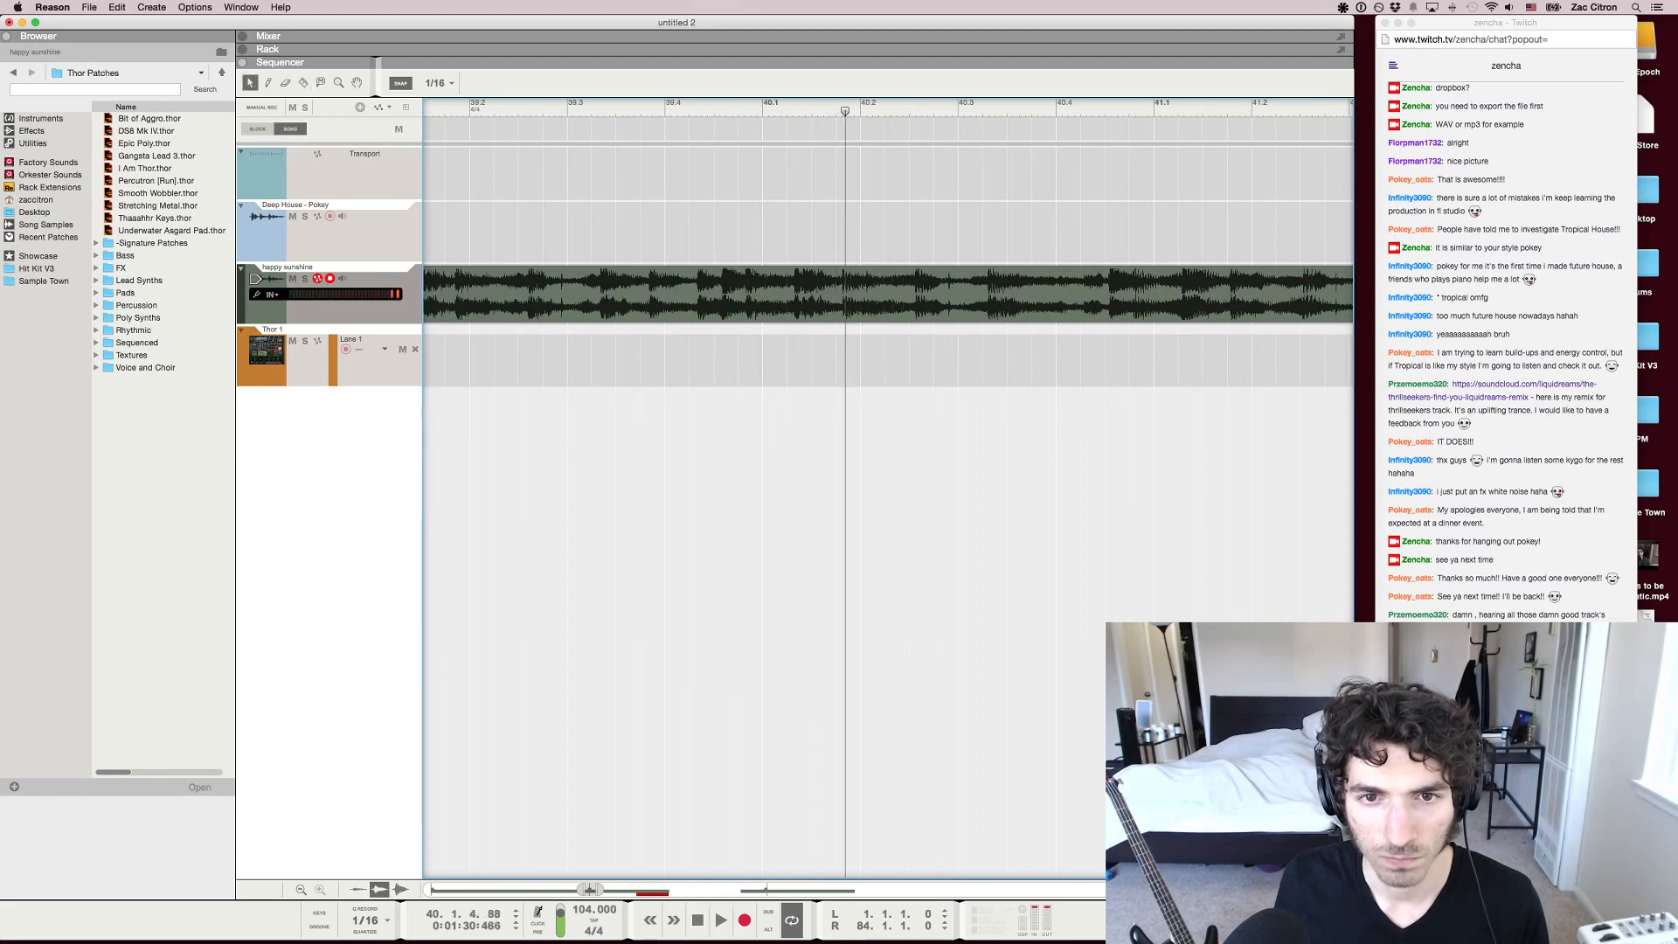
{"action": "key", "text": "g"}
{"action": "key", "text": "g"}
{"action": "key", "text": "g"}
{"action": "key", "text": "g"}
{"action": "key", "text": "g"}
{"action": "key", "text": "g"}
{"action": "key", "text": "g"}
{"action": "key", "text": "g"}
{"action": "key", "text": "g"}
{"action": "key", "text": "g"}
{"action": "key", "text": "g"}
{"action": "key", "text": "g"}
{"action": "key", "text": "g"}
{"action": "key", "text": "g"}
{"action": "key", "text": "g"}
{"action": "key", "text": "g"}
{"action": "left_click_drag", "start_coordinate": [918, 294], "coordinate": [1034, 294]}
Move the 7.3.3-long clip from the Thor 1 lane onto the happy sunshine track so it starts at 40.1.4
{"action": "scroll", "coordinate": [962, 349], "scroll_direction": "right", "scroll_amount": 5}
{"action": "left_click_drag", "start_coordinate": [791, 360], "coordinate": [651, 296]}
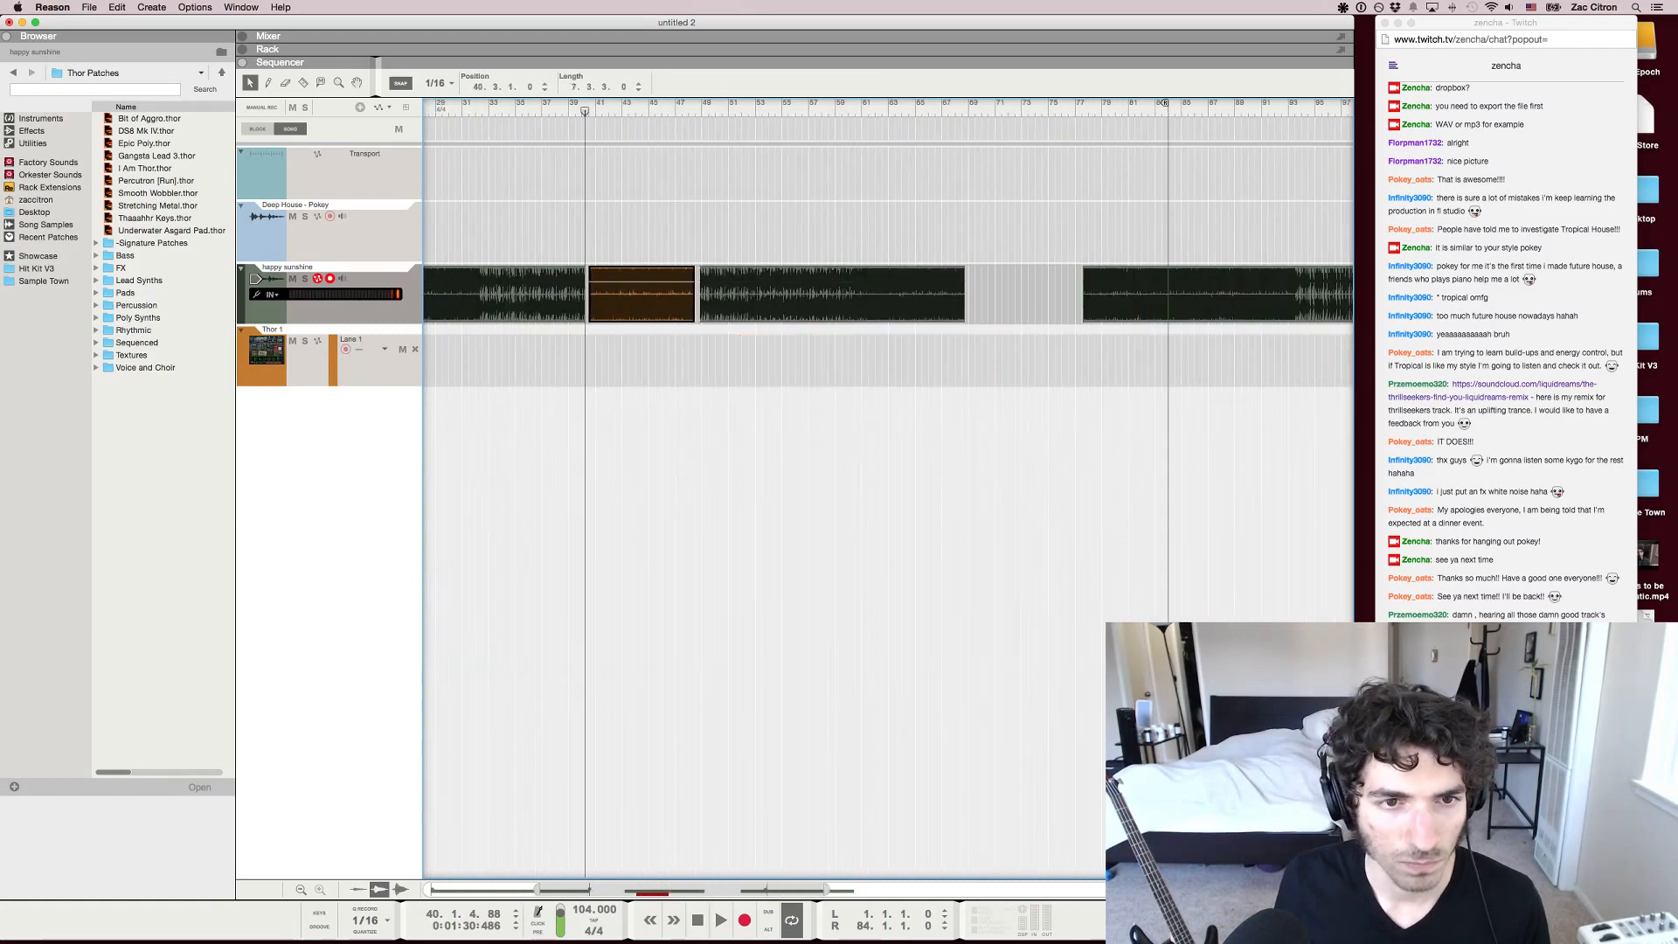
{"action": "key", "text": "h"}
{"action": "key", "text": "h"}
{"action": "key", "text": "h"}
{"action": "key", "text": "h"}
{"action": "key", "text": "h"}
{"action": "key", "text": "h"}
{"action": "scroll", "coordinate": [962, 350], "scroll_direction": "left", "scroll_amount": 5}
{"action": "key", "text": "h"}
{"action": "key", "text": "h"}
{"action": "key", "text": "h"}
{"action": "key", "text": "h"}
{"action": "key", "text": "h"}
{"action": "key", "text": "h"}
{"action": "key", "text": "h"}
{"action": "key", "text": "h"}
{"action": "key", "text": "h"}
{"action": "key", "text": "h"}
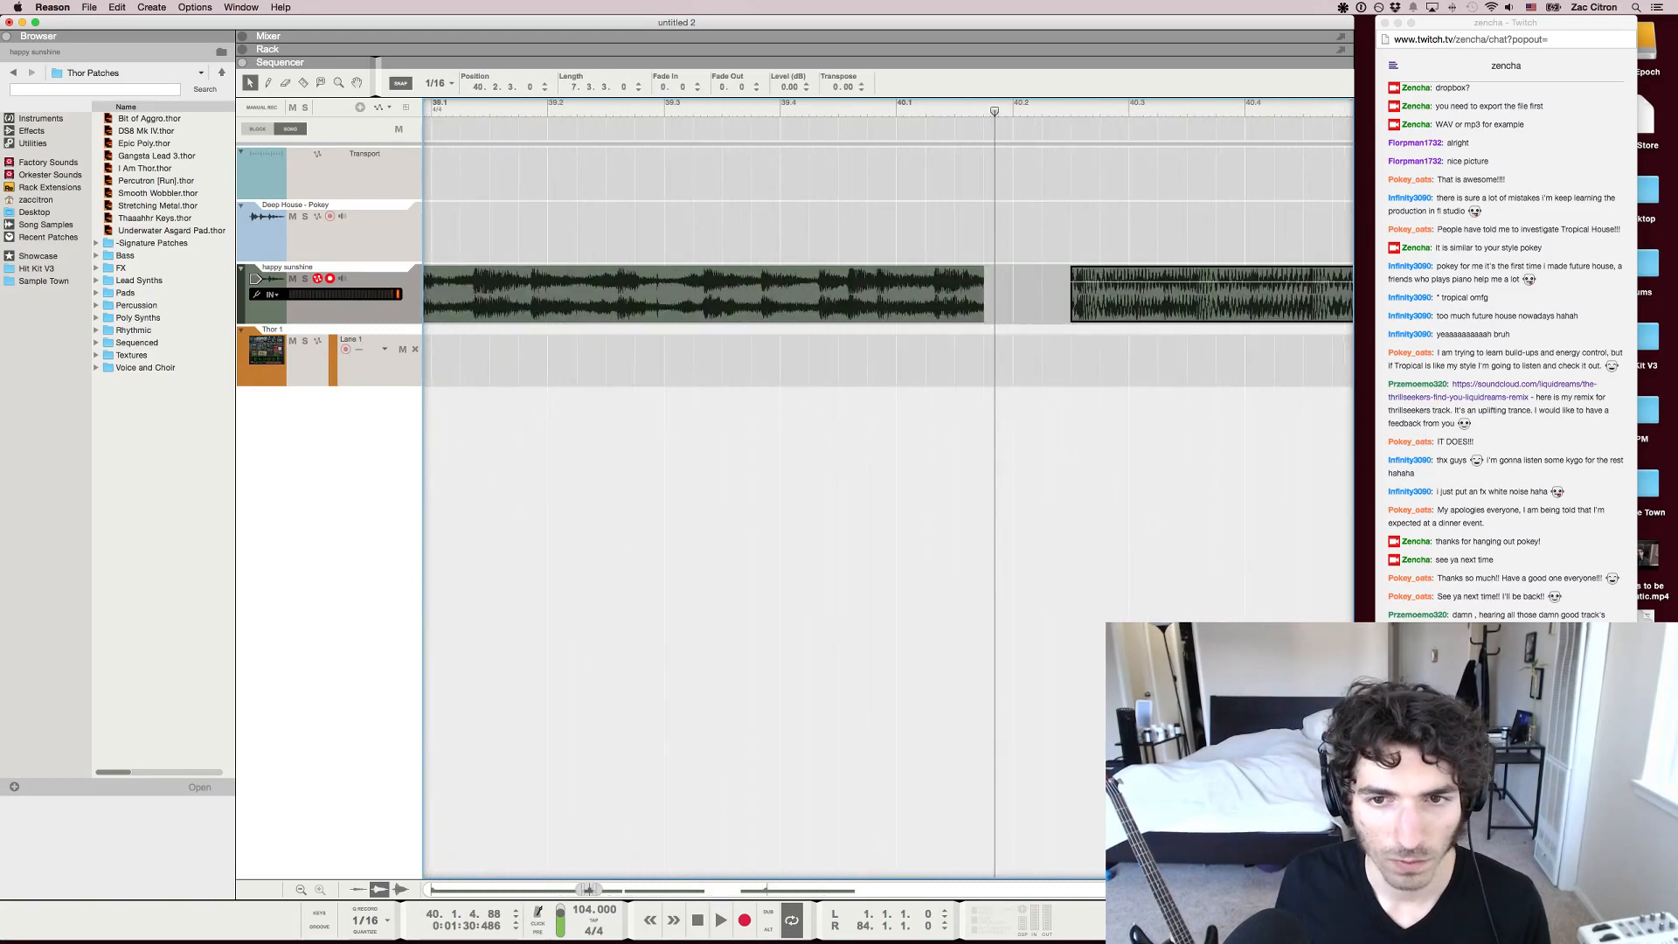
{"action": "left_click_drag", "start_coordinate": [1137, 294], "coordinate": [1050, 293]}
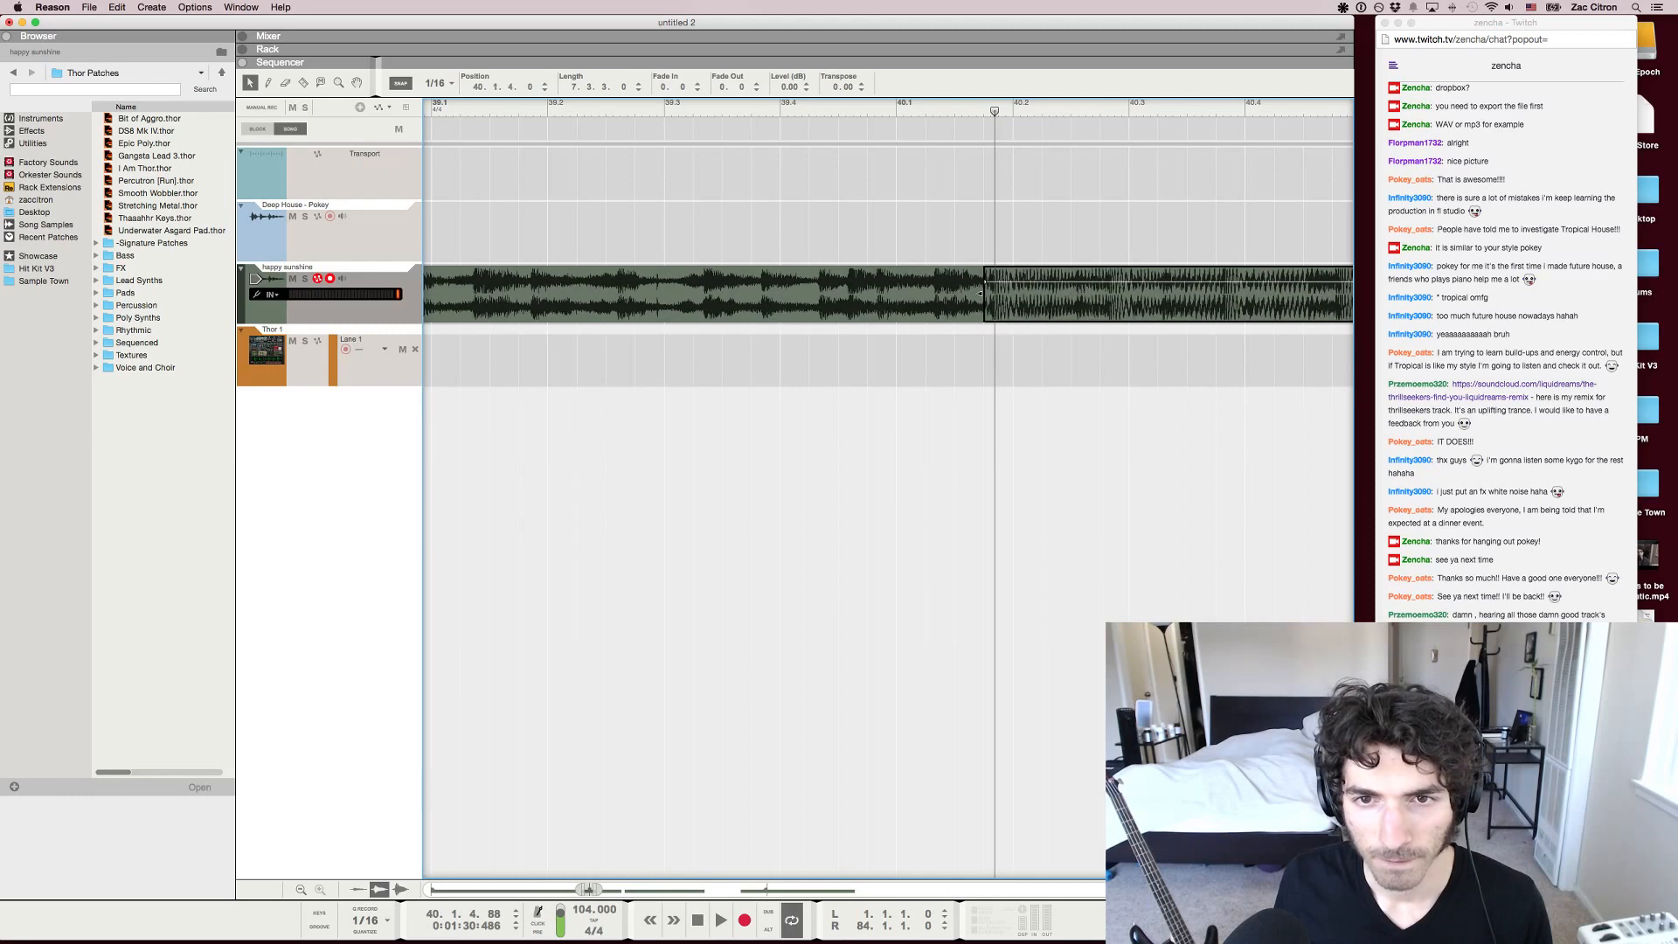
Play the transition at 40.1.4 and delete the leftover part of the copied section behind the inserted clip
{"action": "key", "text": "space"}
{"action": "key", "text": "g"}
{"action": "key", "text": "g"}
{"action": "key", "text": "g"}
{"action": "key", "text": "g"}
{"action": "key", "text": "g"}
{"action": "key", "text": "g"}
{"action": "key", "text": "g"}
{"action": "key", "text": "g"}
{"action": "key", "text": "g"}
{"action": "key", "text": "g"}
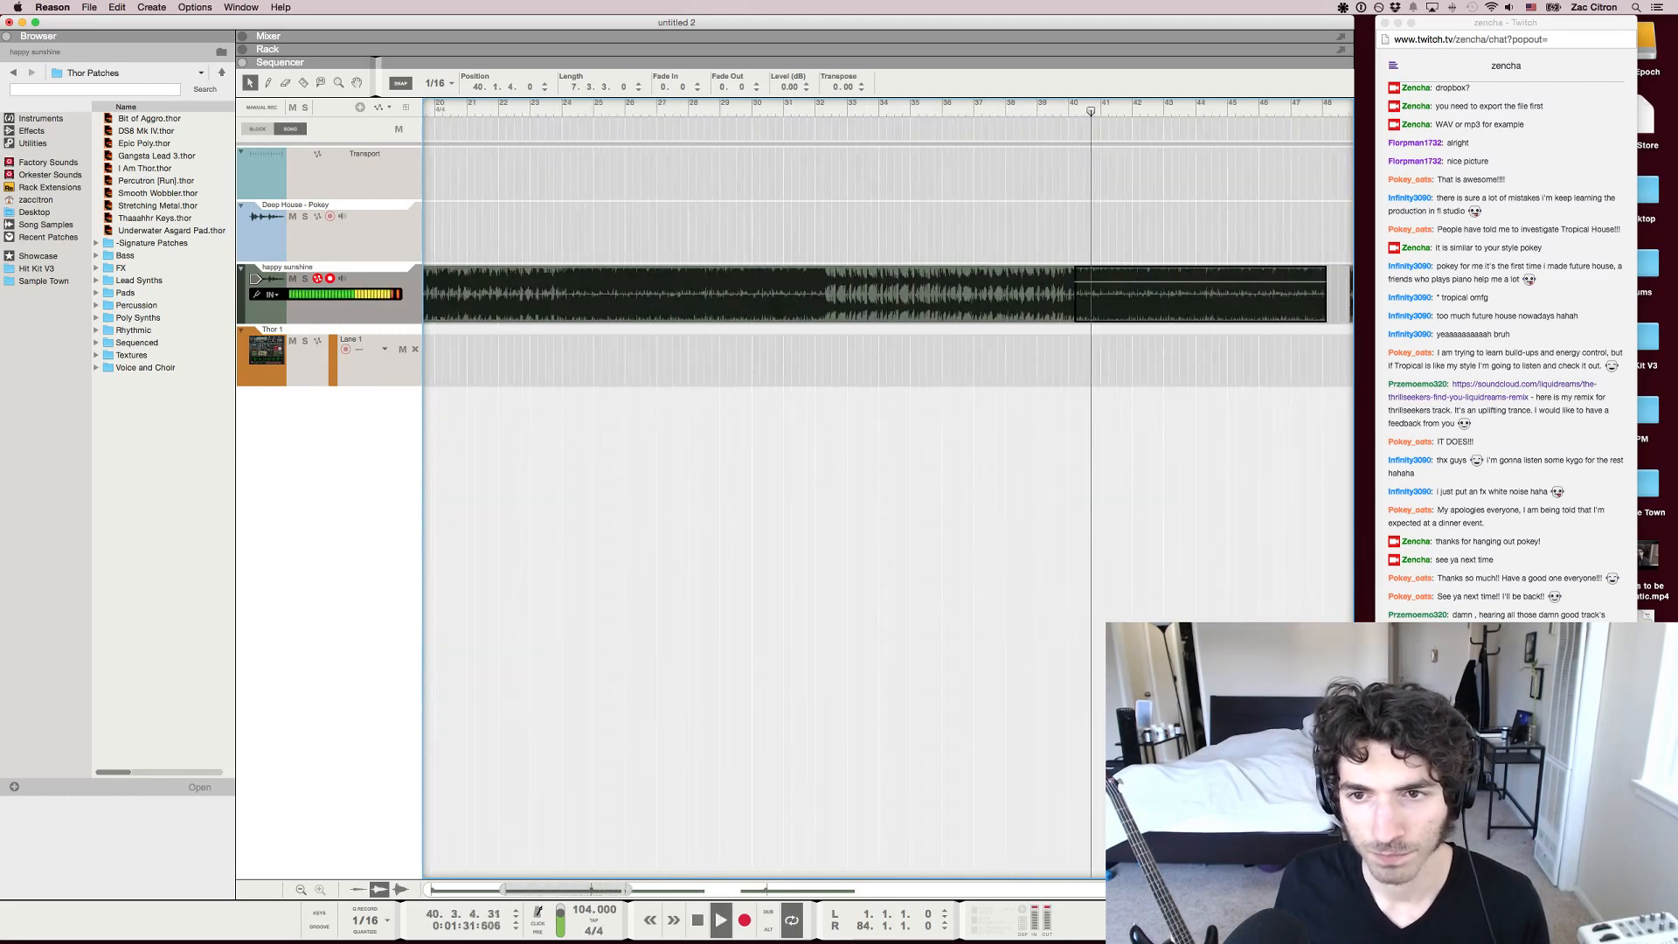
{"action": "left_click", "coordinate": [928, 294]}
{"action": "key", "text": "Delete"}
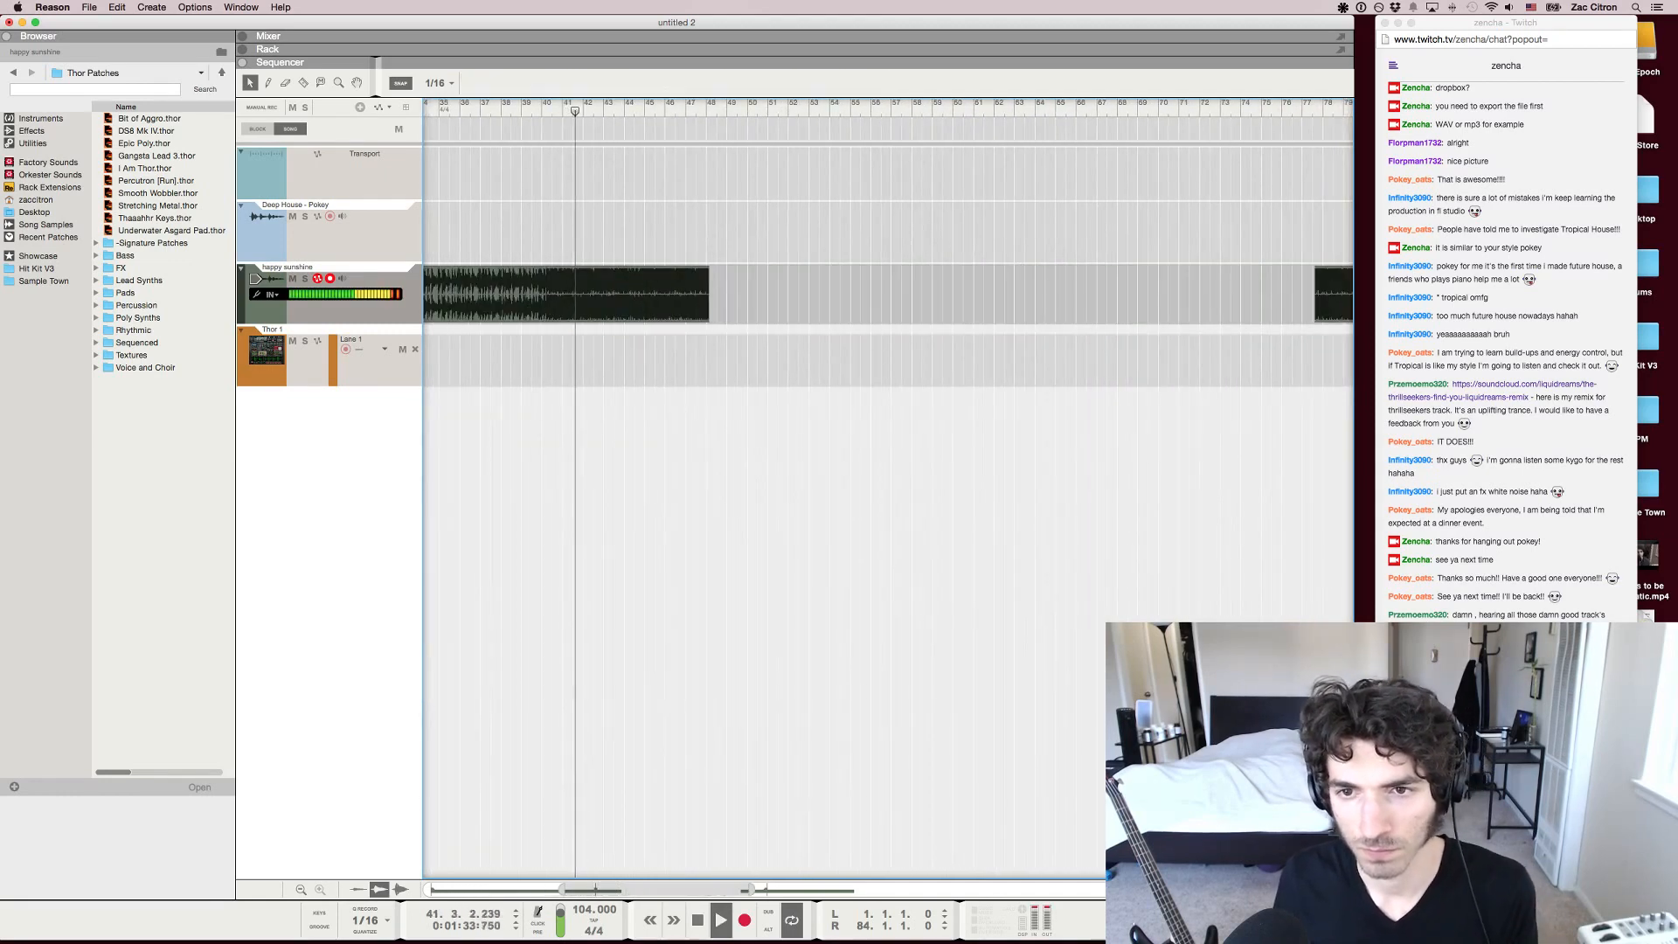
Move the end section back to start at 48.1.3, directly after the inserted clip
{"action": "left_click_drag", "start_coordinate": [1335, 294], "coordinate": [731, 294]}
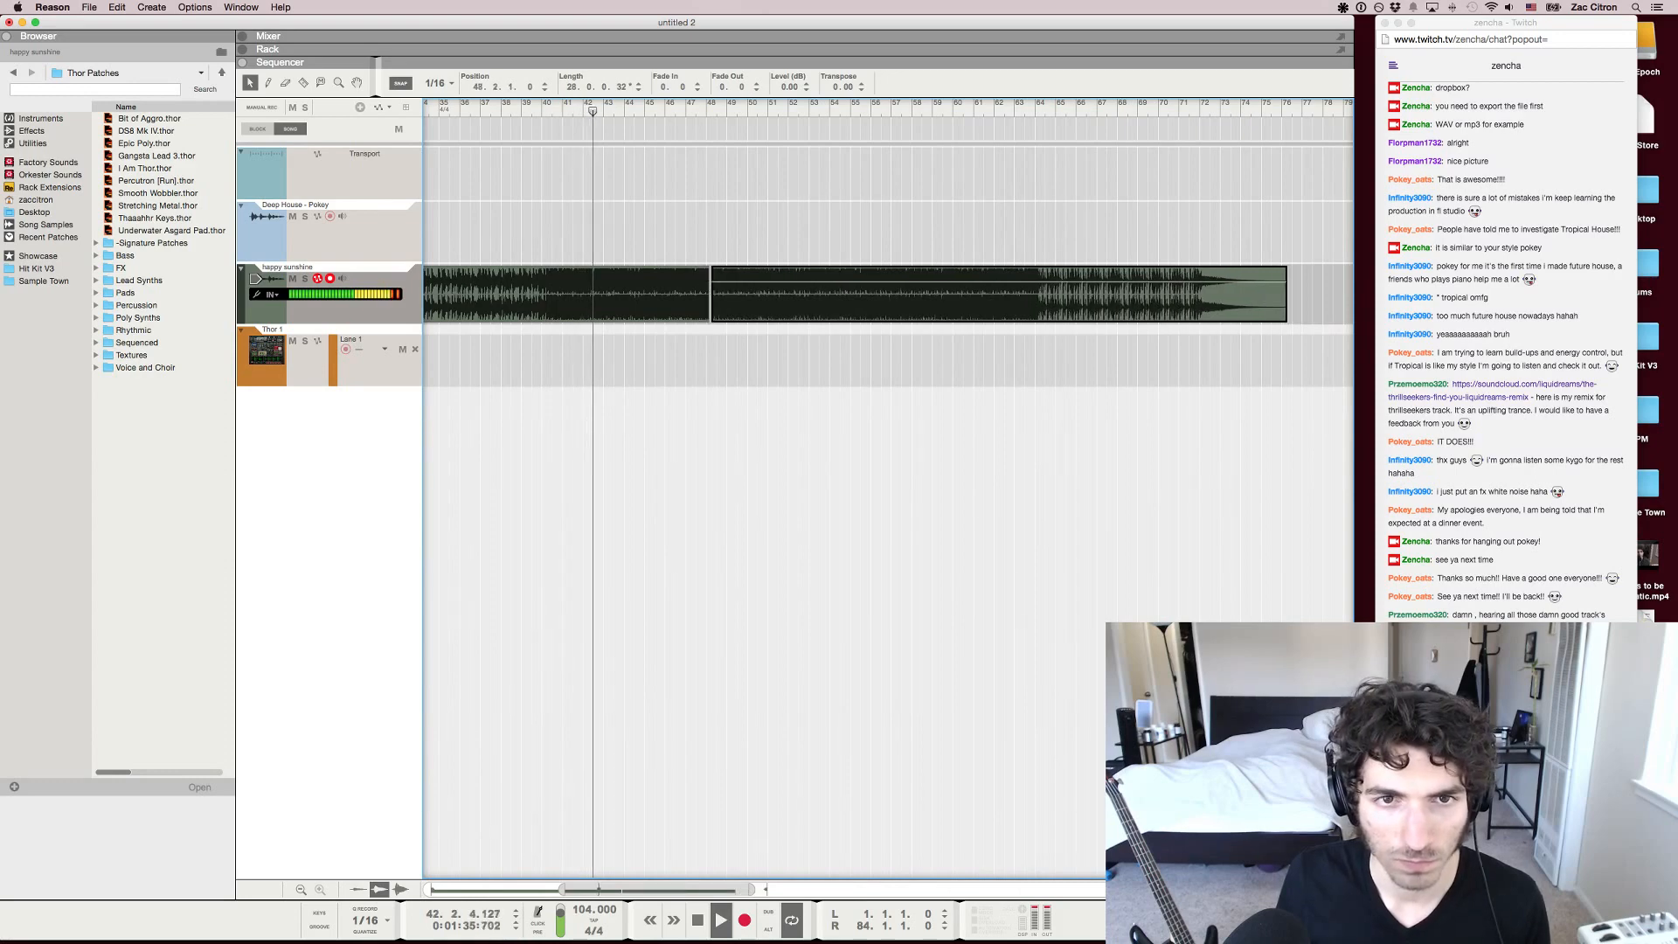
{"action": "key", "text": "h"}
{"action": "key", "text": "h"}
{"action": "key", "text": "h"}
{"action": "key", "text": "h"}
{"action": "scroll", "coordinate": [730, 294], "scroll_direction": "right", "scroll_amount": 3}
{"action": "left_click_drag", "start_coordinate": [1006, 293], "coordinate": [995, 294]}
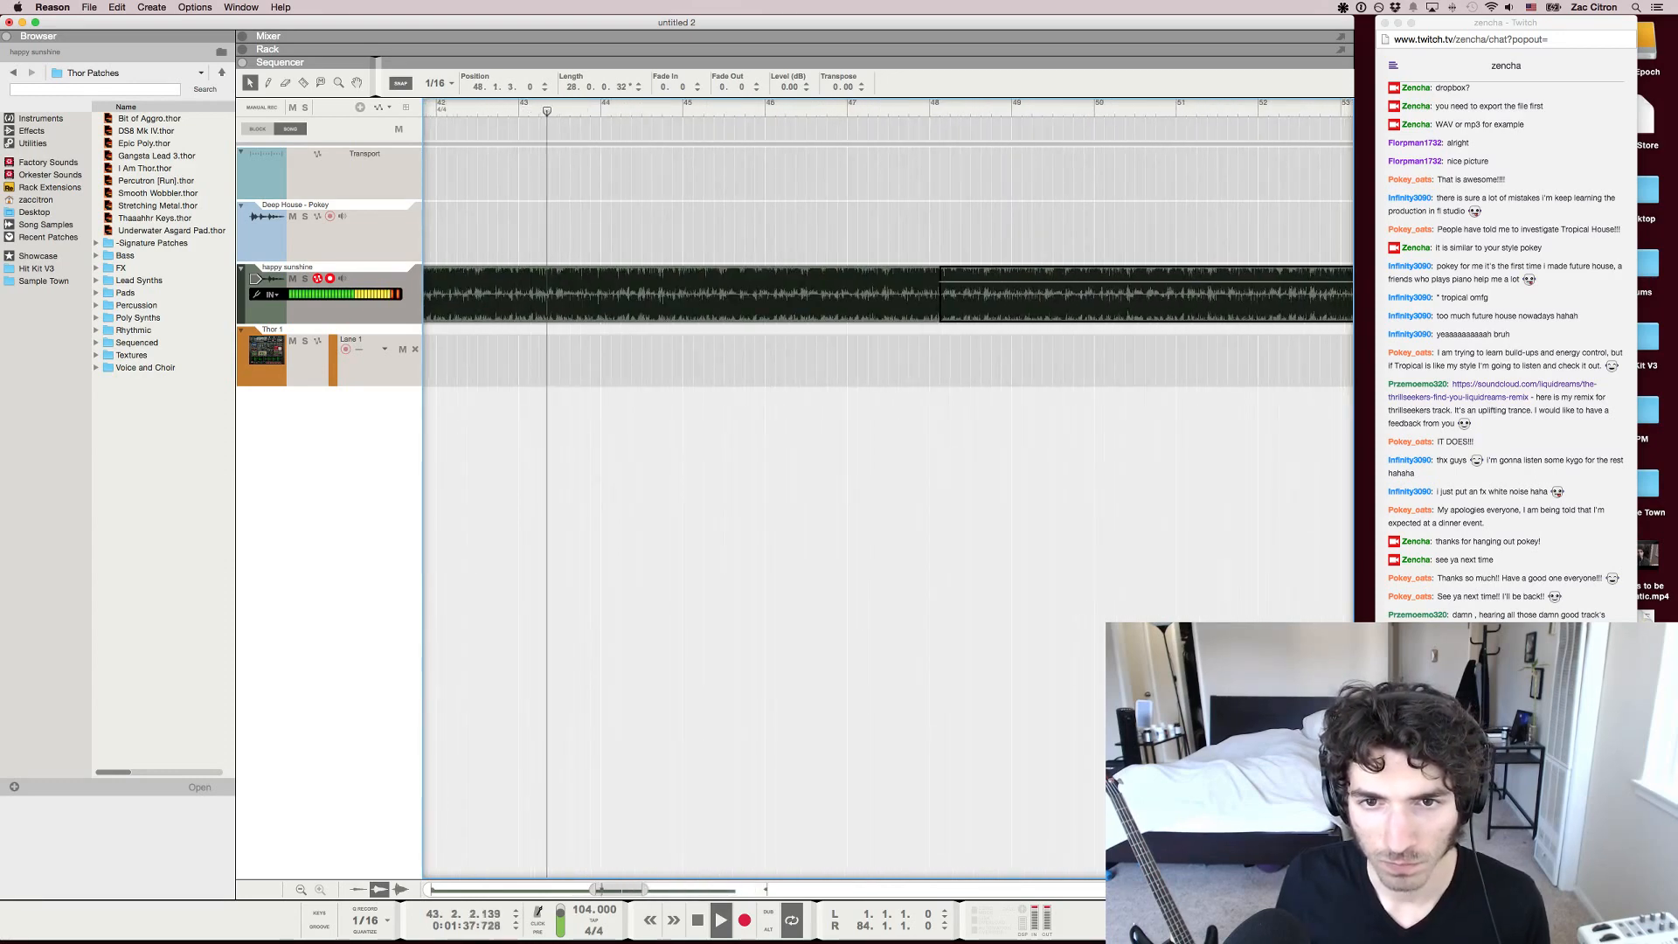
Play through the moved end section from its start to beyond bar 55, then stop playback
{"action": "key", "text": "g"}
{"action": "key", "text": "g"}
{"action": "key", "text": "g"}
{"action": "key", "text": "g"}
{"action": "mouse_move", "coordinate": [641, 106]}
{"action": "left_mouse_down"}
{"action": "mouse_move", "coordinate": [882, 106]}
{"action": "mouse_move", "coordinate": [761, 106]}
{"action": "left_mouse_up"}
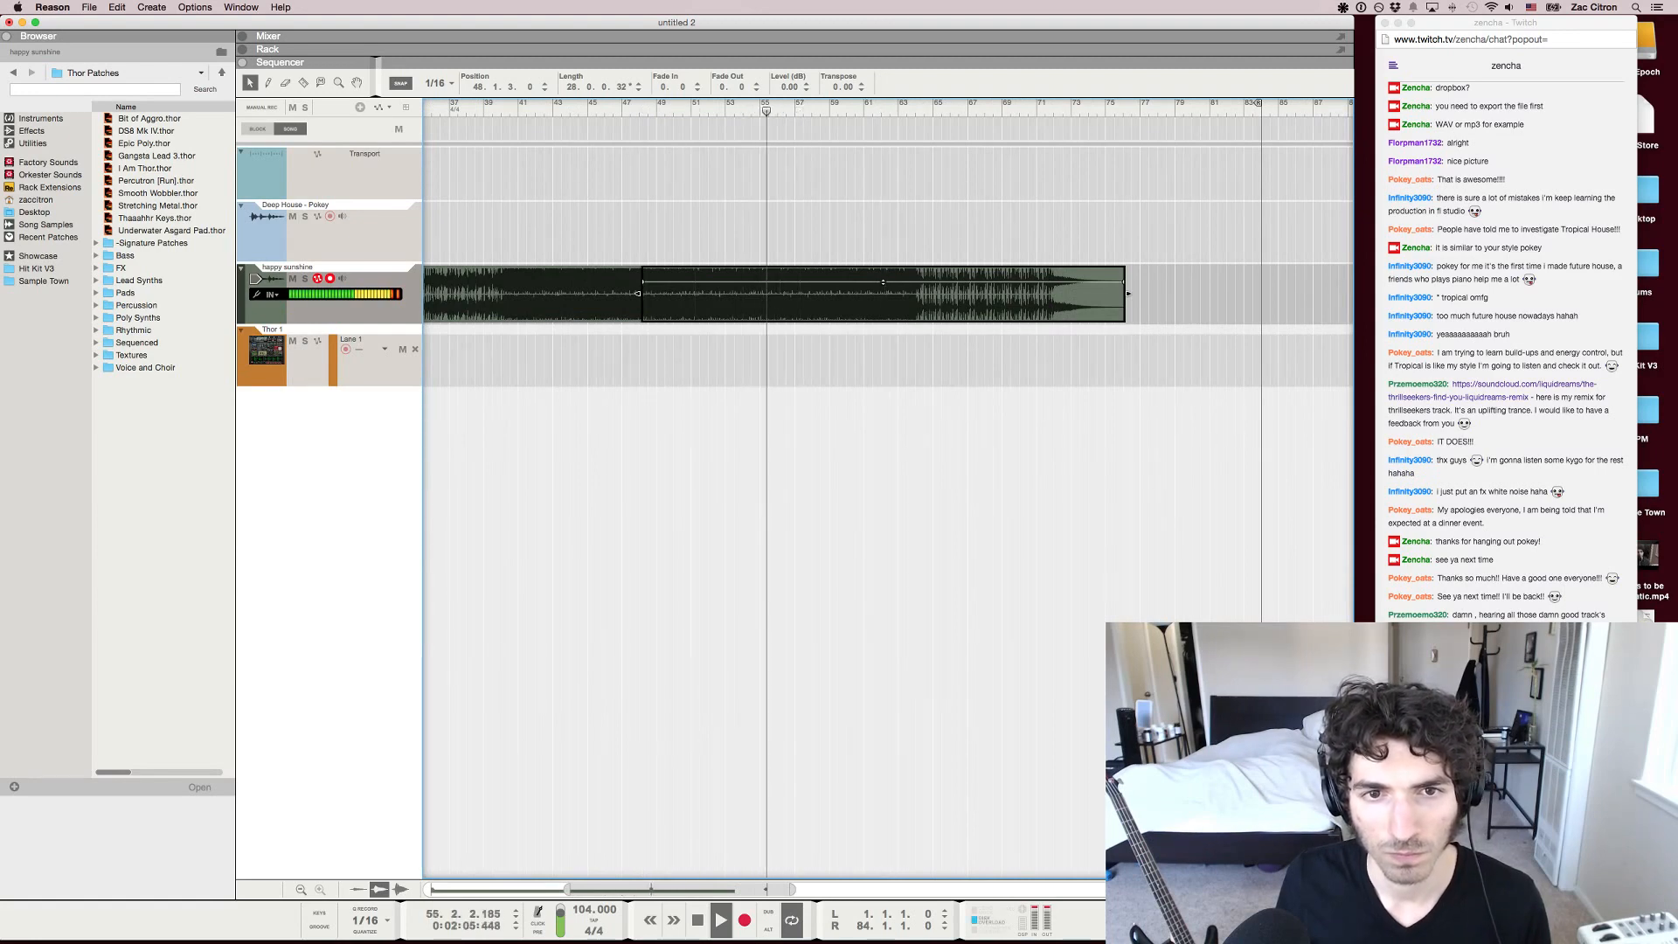
{"action": "left_click", "coordinate": [610, 106]}
{"action": "left_click_drag", "start_coordinate": [613, 106], "coordinate": [794, 106]}
{"action": "left_click", "coordinate": [797, 455]}
{"action": "scroll", "coordinate": [798, 455], "scroll_direction": "down", "scroll_amount": 3}
{"action": "scroll", "coordinate": [798, 454], "scroll_direction": "left", "scroll_amount": 2}
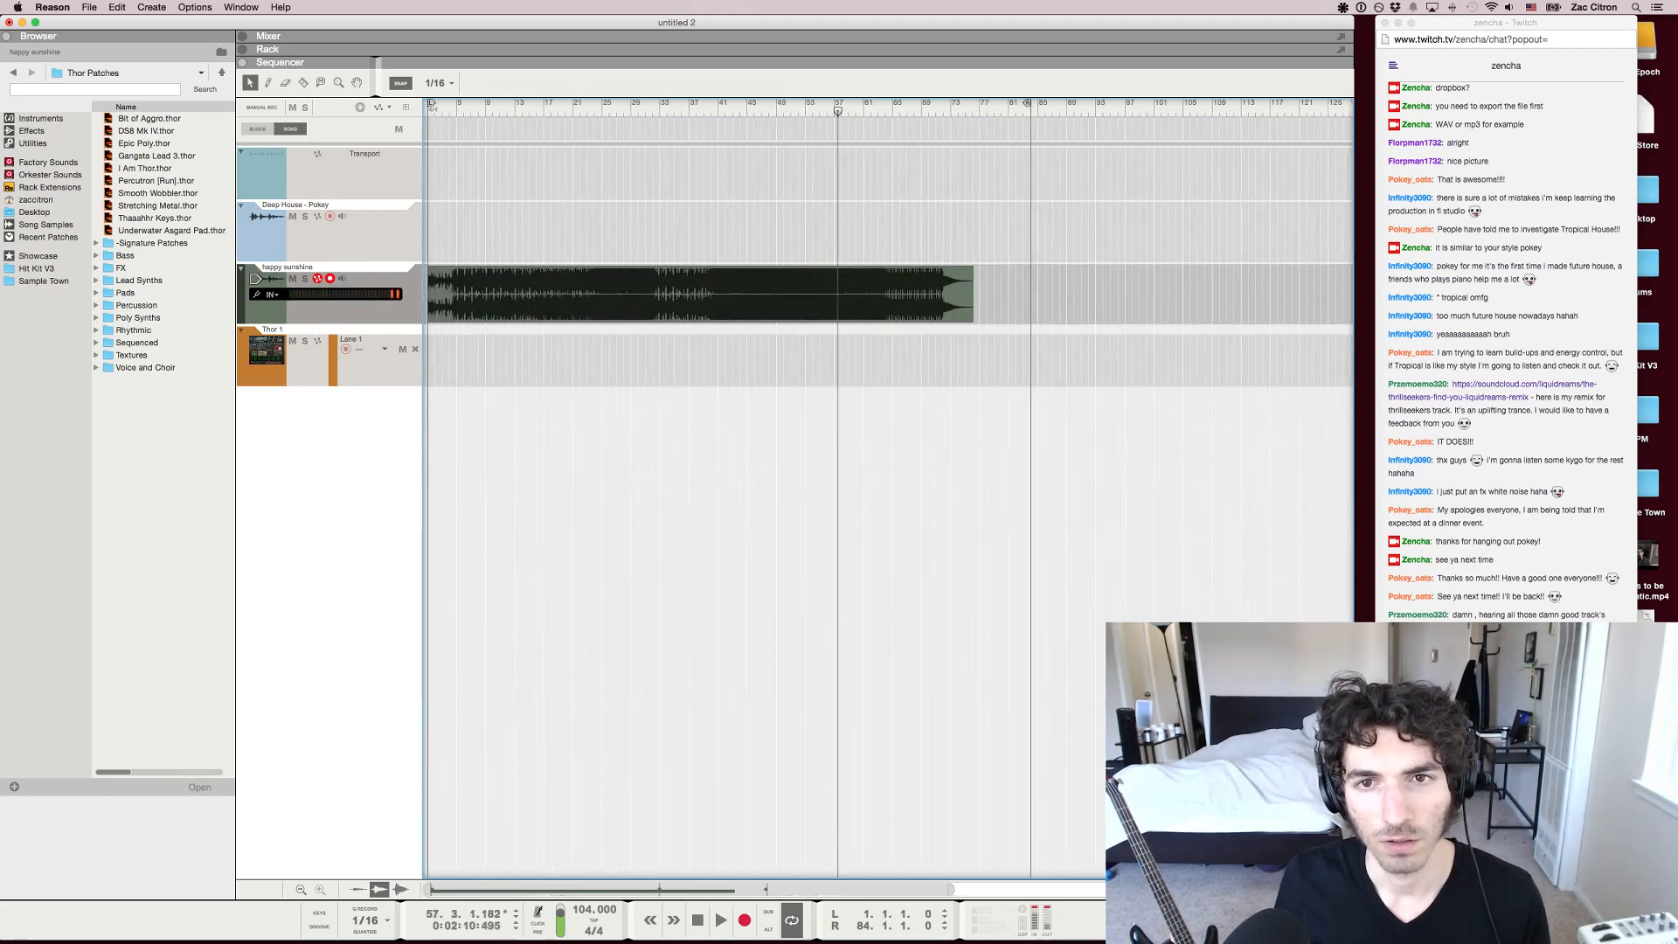
Play the track from shortly before bar 32 to hear the transition into the copied section
{"action": "mouse_move", "coordinate": [970, 106]}
{"action": "left_mouse_down"}
{"action": "mouse_move", "coordinate": [584, 106]}
{"action": "mouse_move", "coordinate": [901, 106]}
{"action": "mouse_move", "coordinate": [638, 106]}
{"action": "mouse_move", "coordinate": [686, 106]}
{"action": "mouse_move", "coordinate": [657, 106]}
{"action": "left_mouse_up"}
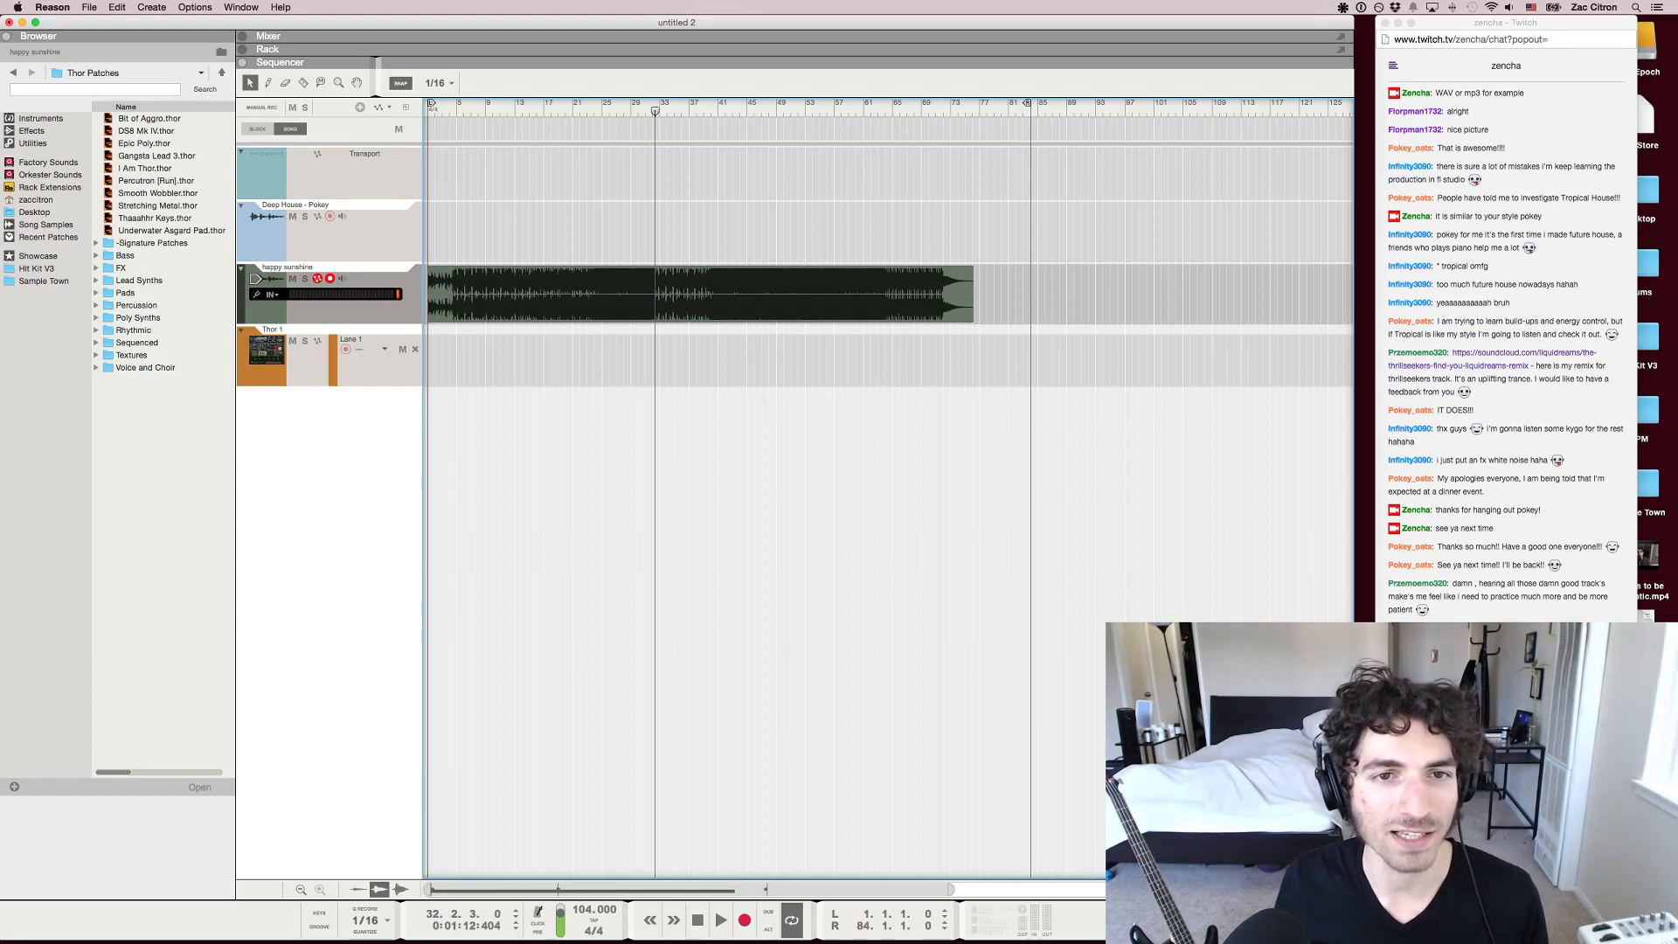
{"action": "scroll", "coordinate": [655, 106], "scroll_direction": "up", "scroll_amount": 6}
{"action": "scroll", "coordinate": [656, 106], "scroll_direction": "down", "scroll_amount": 3}
{"action": "key", "text": "space"}
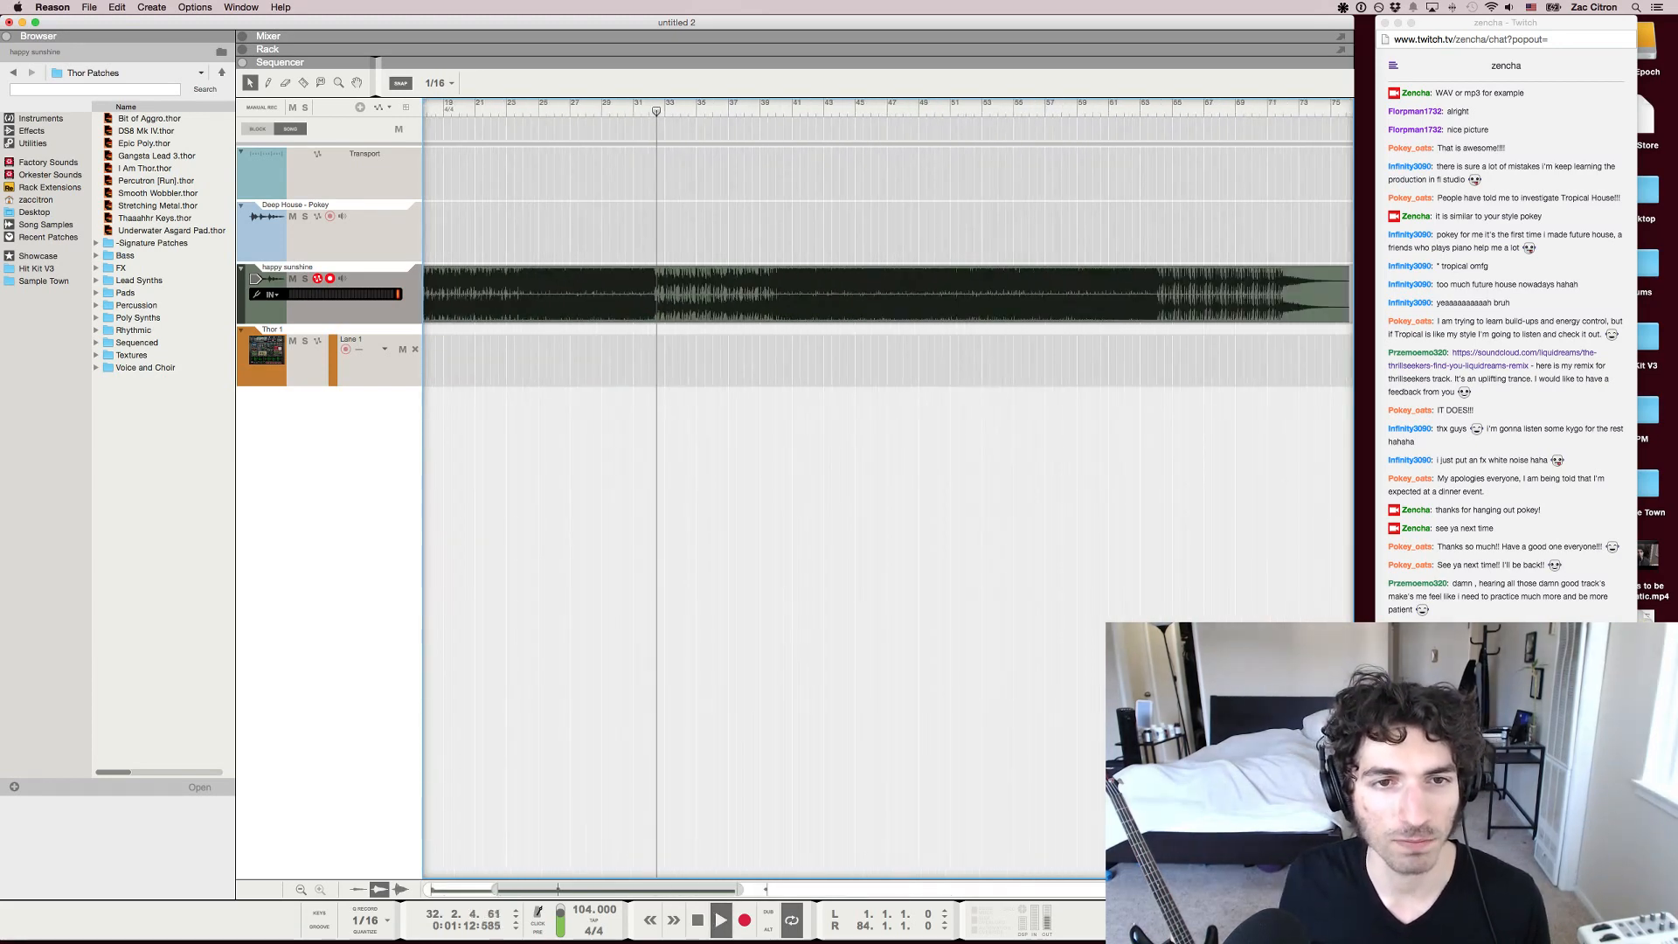
{"action": "left_click", "coordinate": [621, 106]}
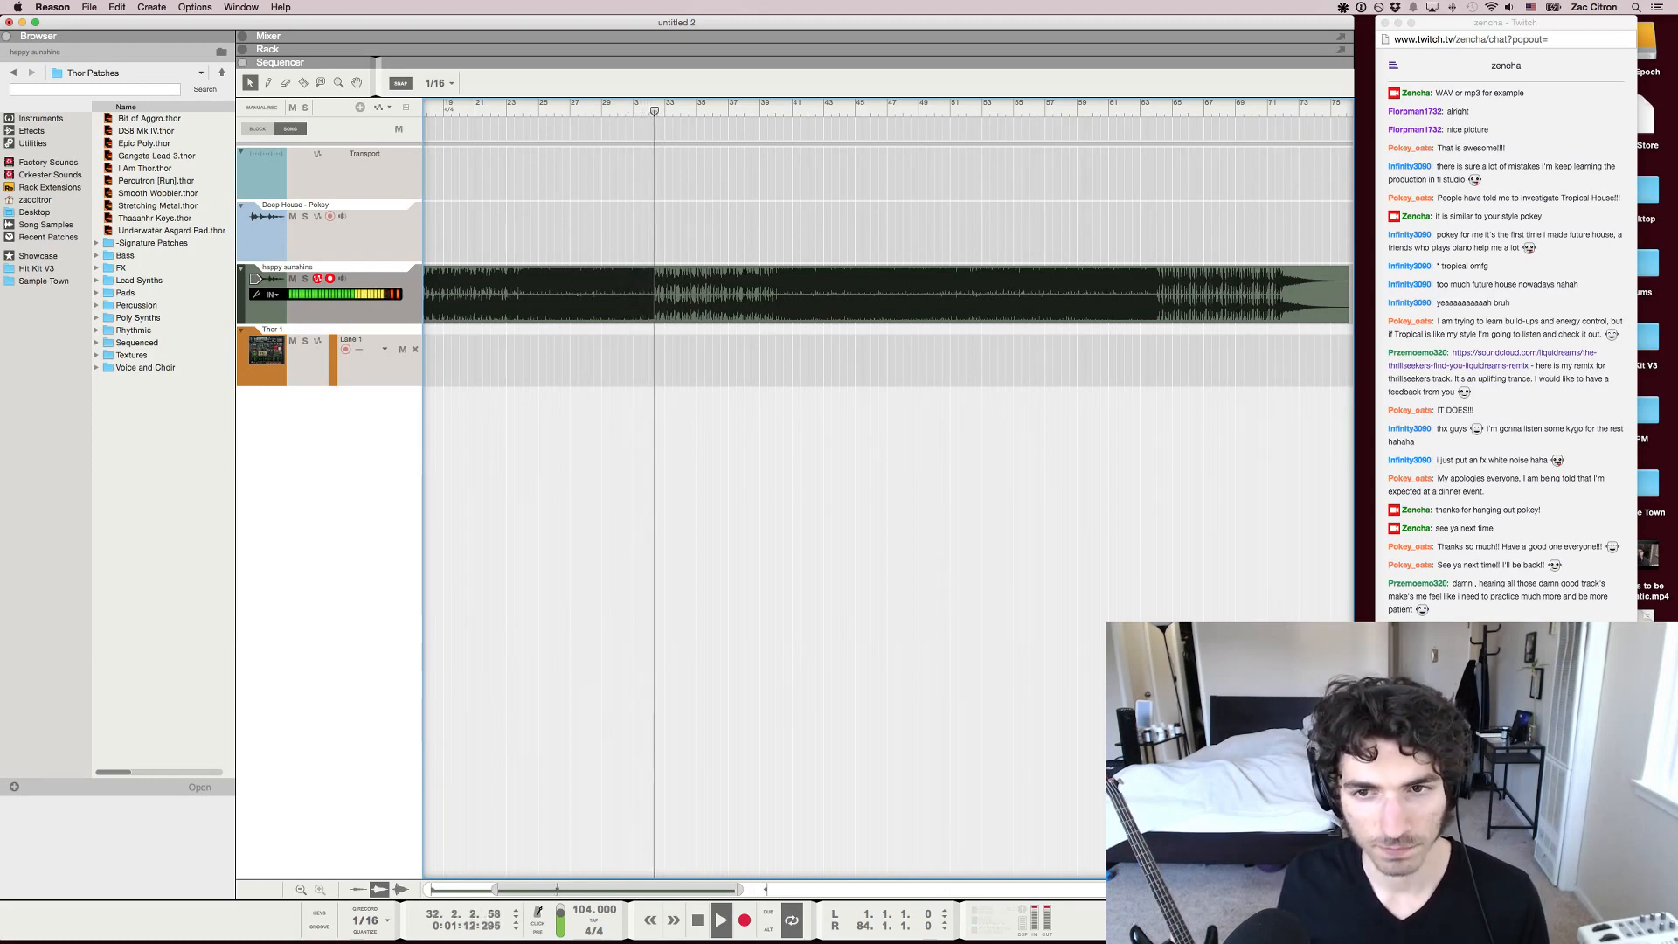
Play from about bar 39 to hear the transition into the inserted clip, then stop playback
{"action": "key", "text": "g"}
{"action": "key", "text": "g"}
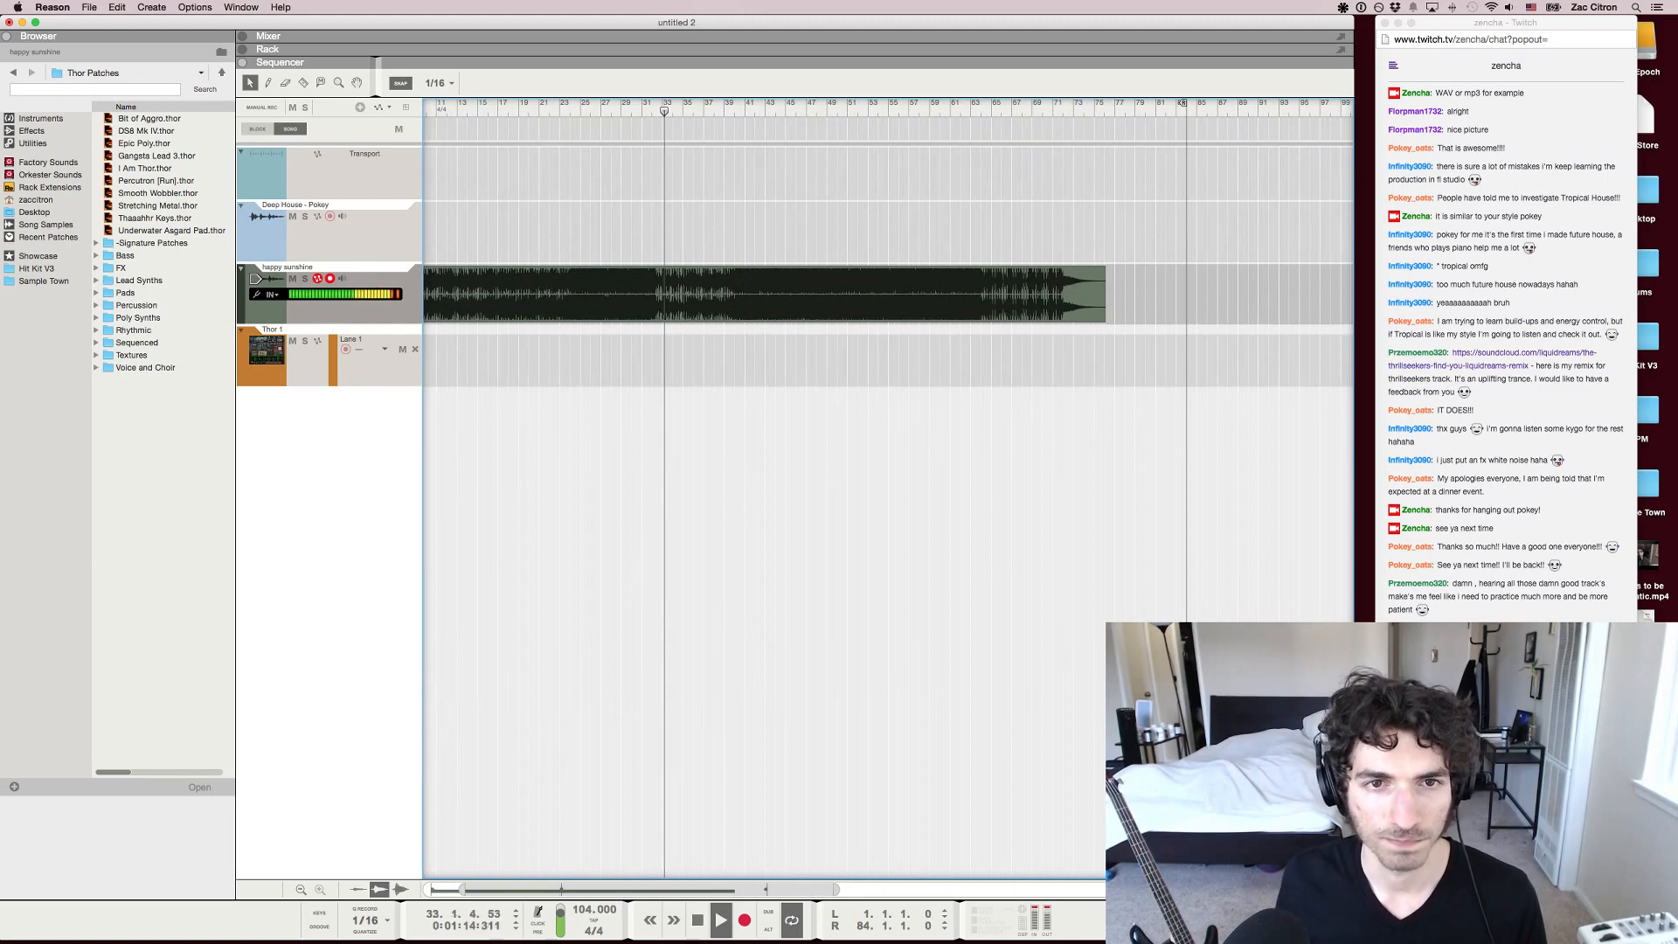
{"action": "left_click", "coordinate": [724, 107]}
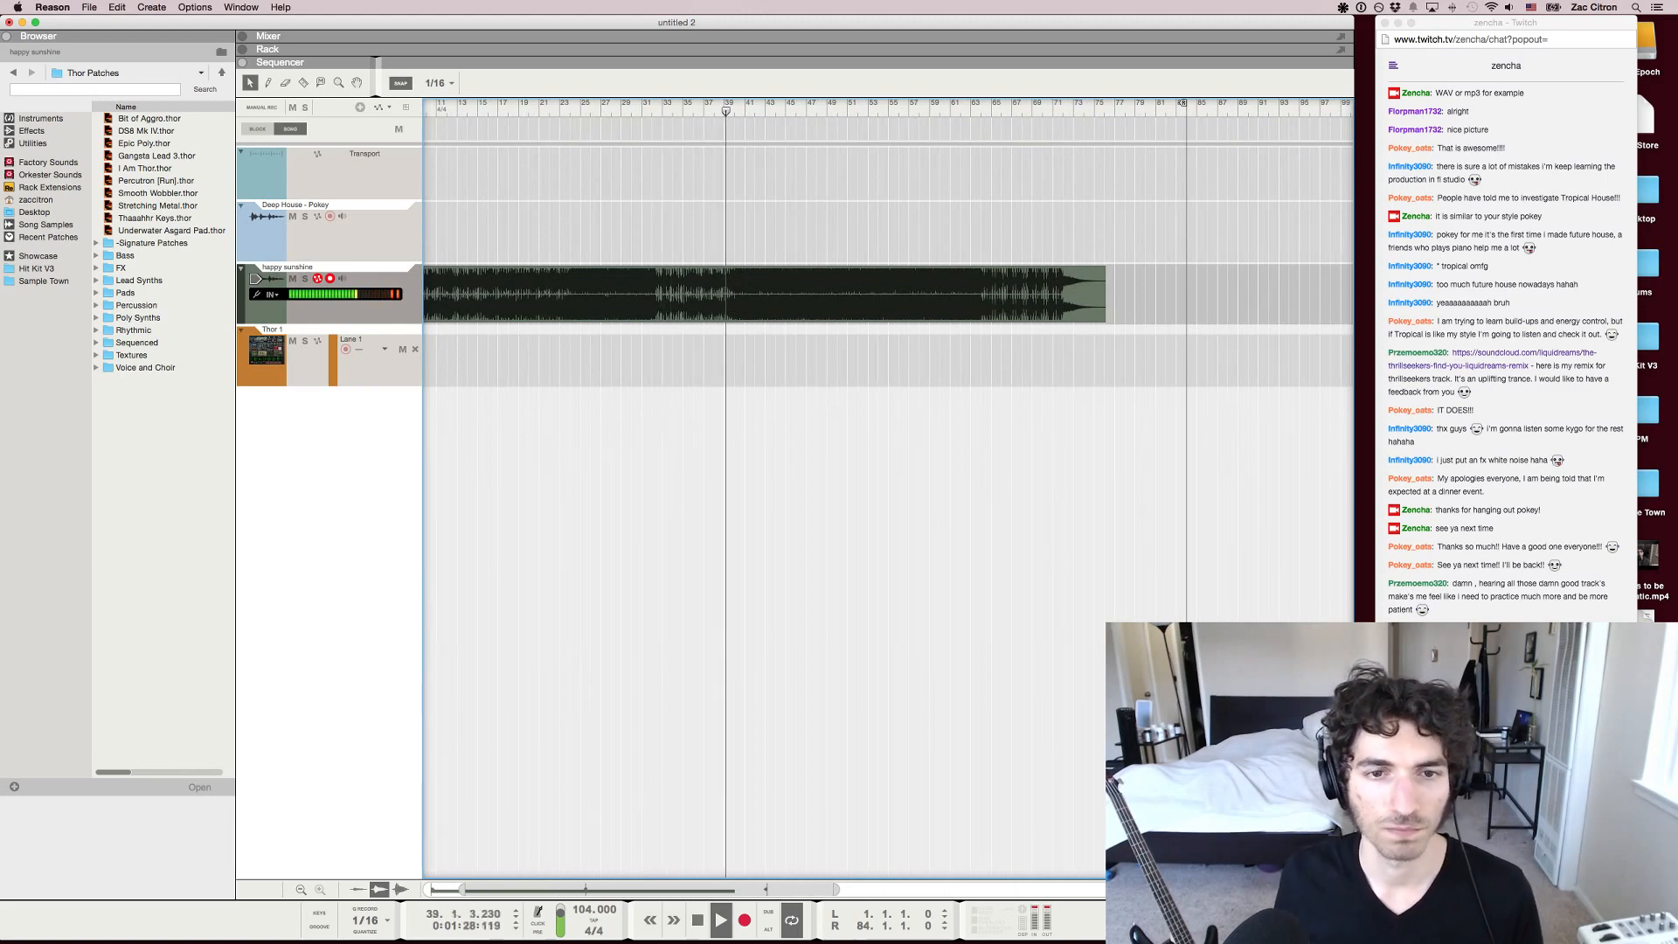
{"action": "key", "text": "g"}
{"action": "scroll", "coordinate": [724, 489], "scroll_direction": "right", "scroll_amount": 2}
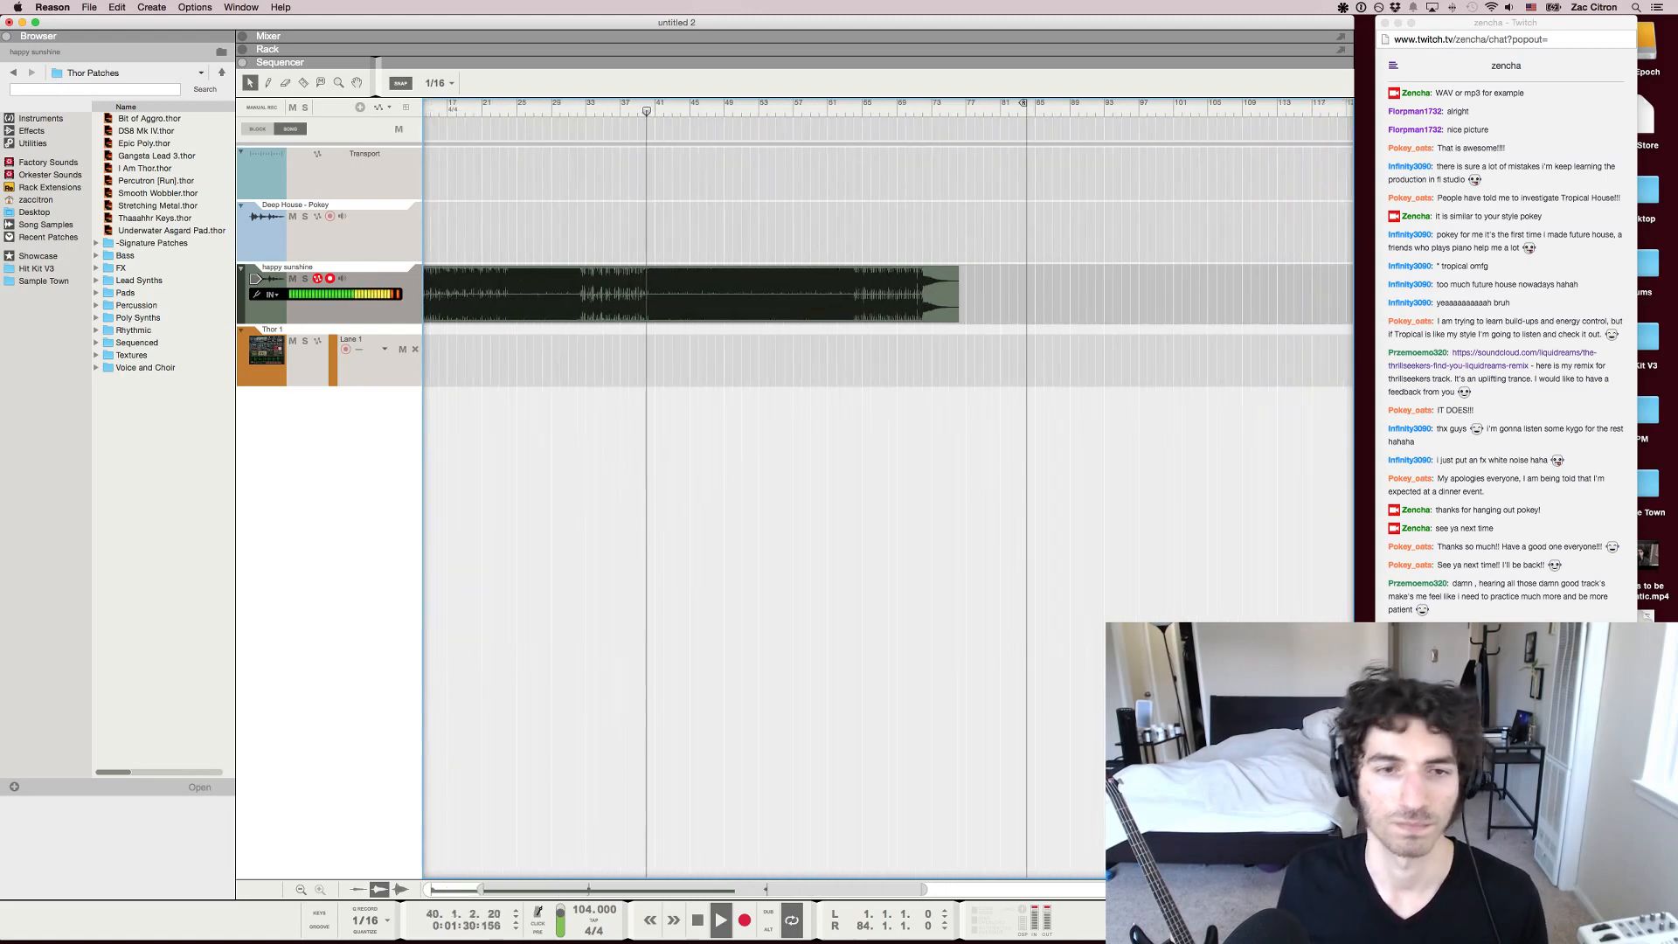
{"action": "key", "text": "space"}
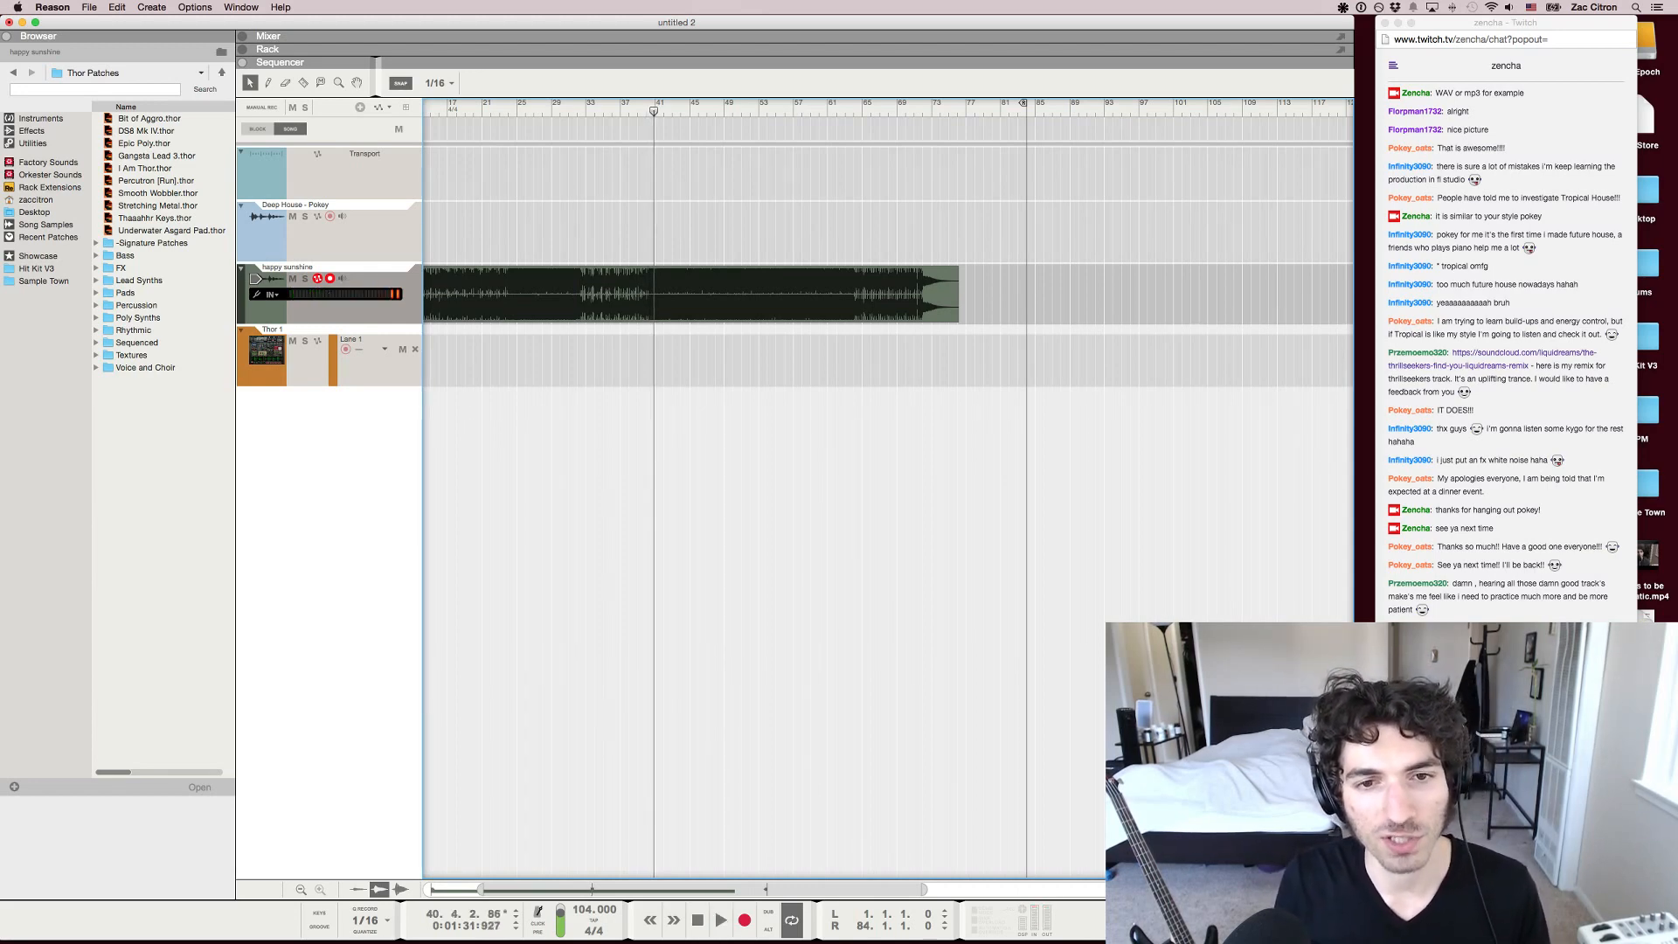
Delete all rearranged sections of the happy sunshine track after bar 32, keeping the intro clip and the clip starting at 4.3.3
{"action": "key", "text": "g"}
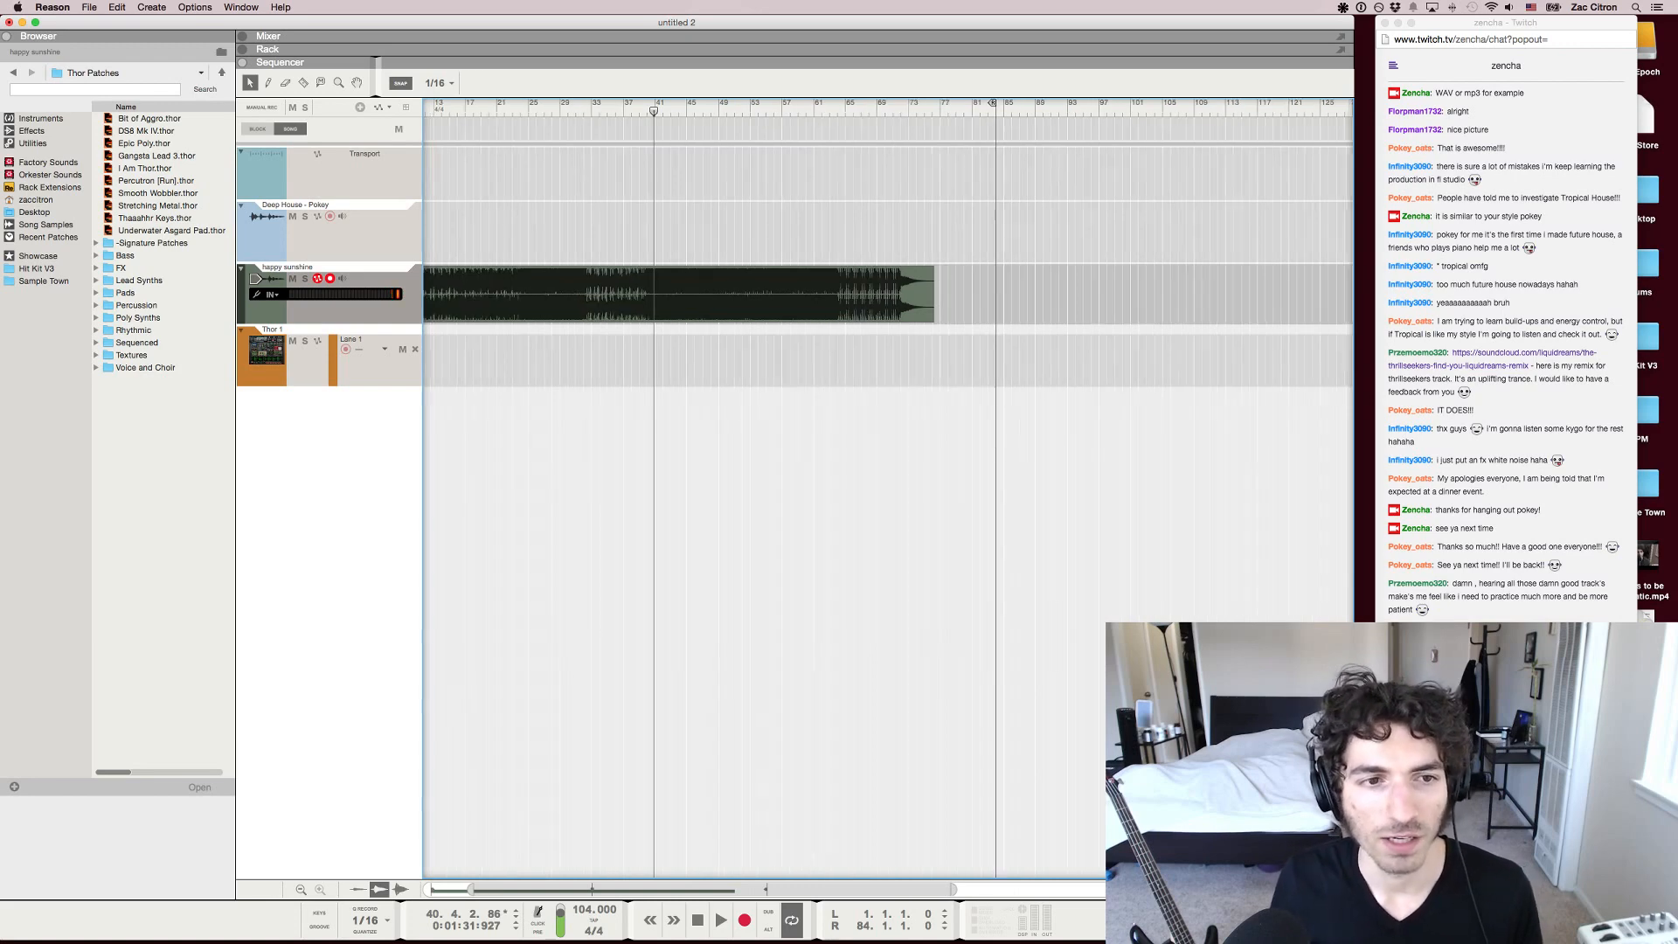
{"action": "key", "text": "h"}
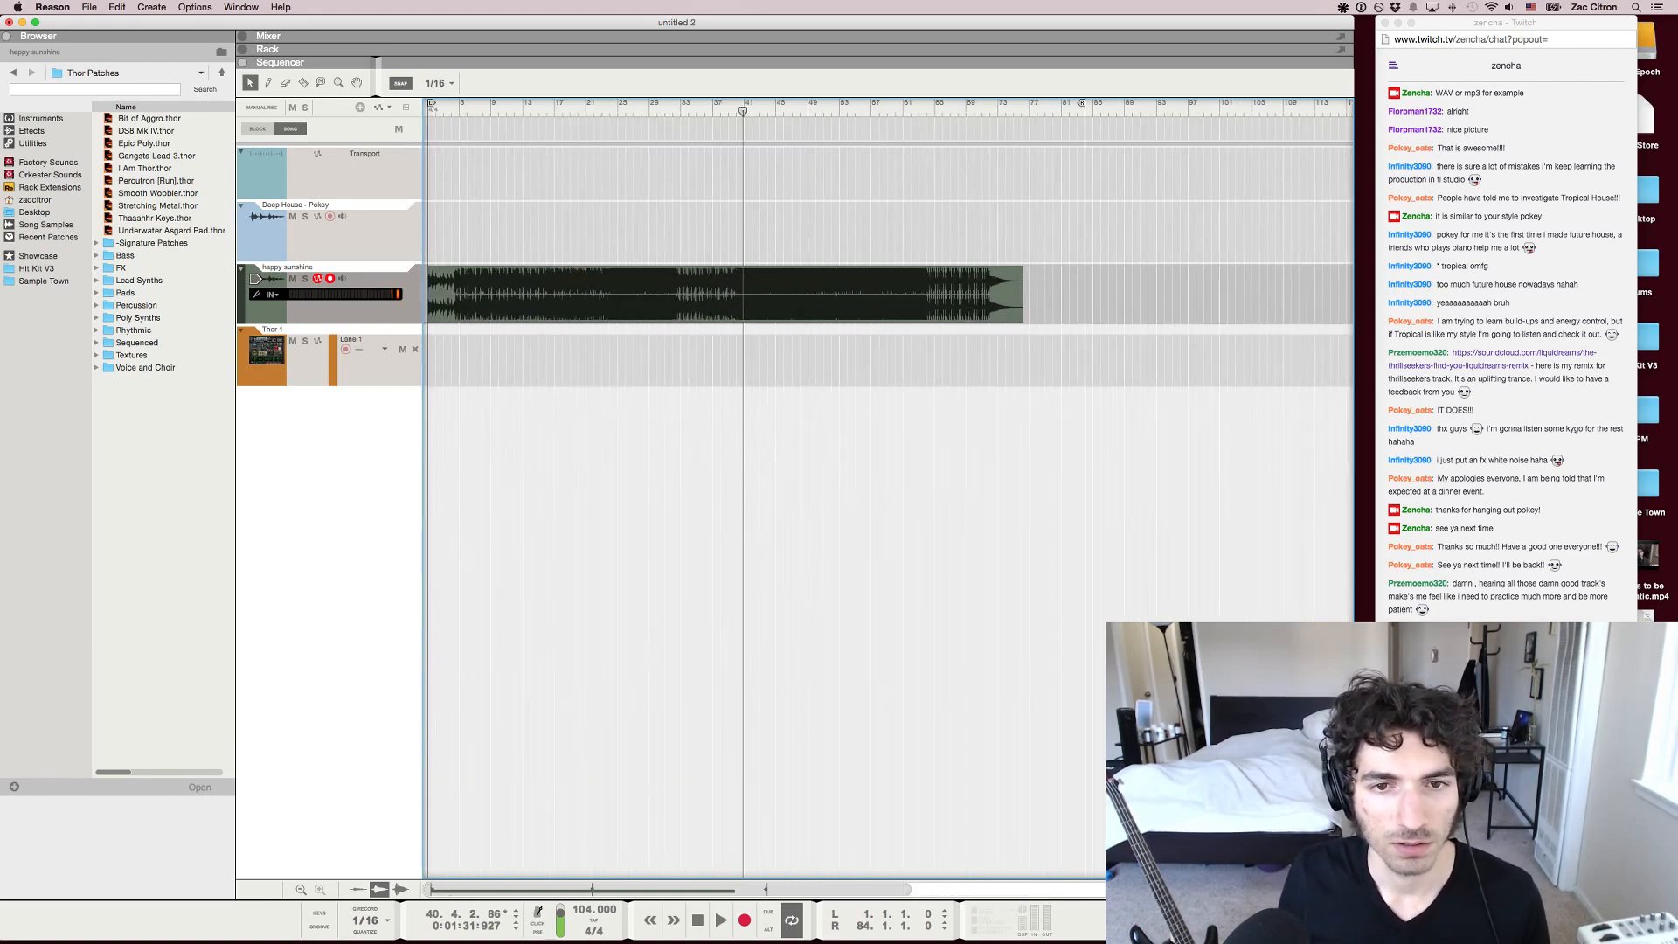
{"action": "key", "text": "g"}
{"action": "key", "text": "g"}
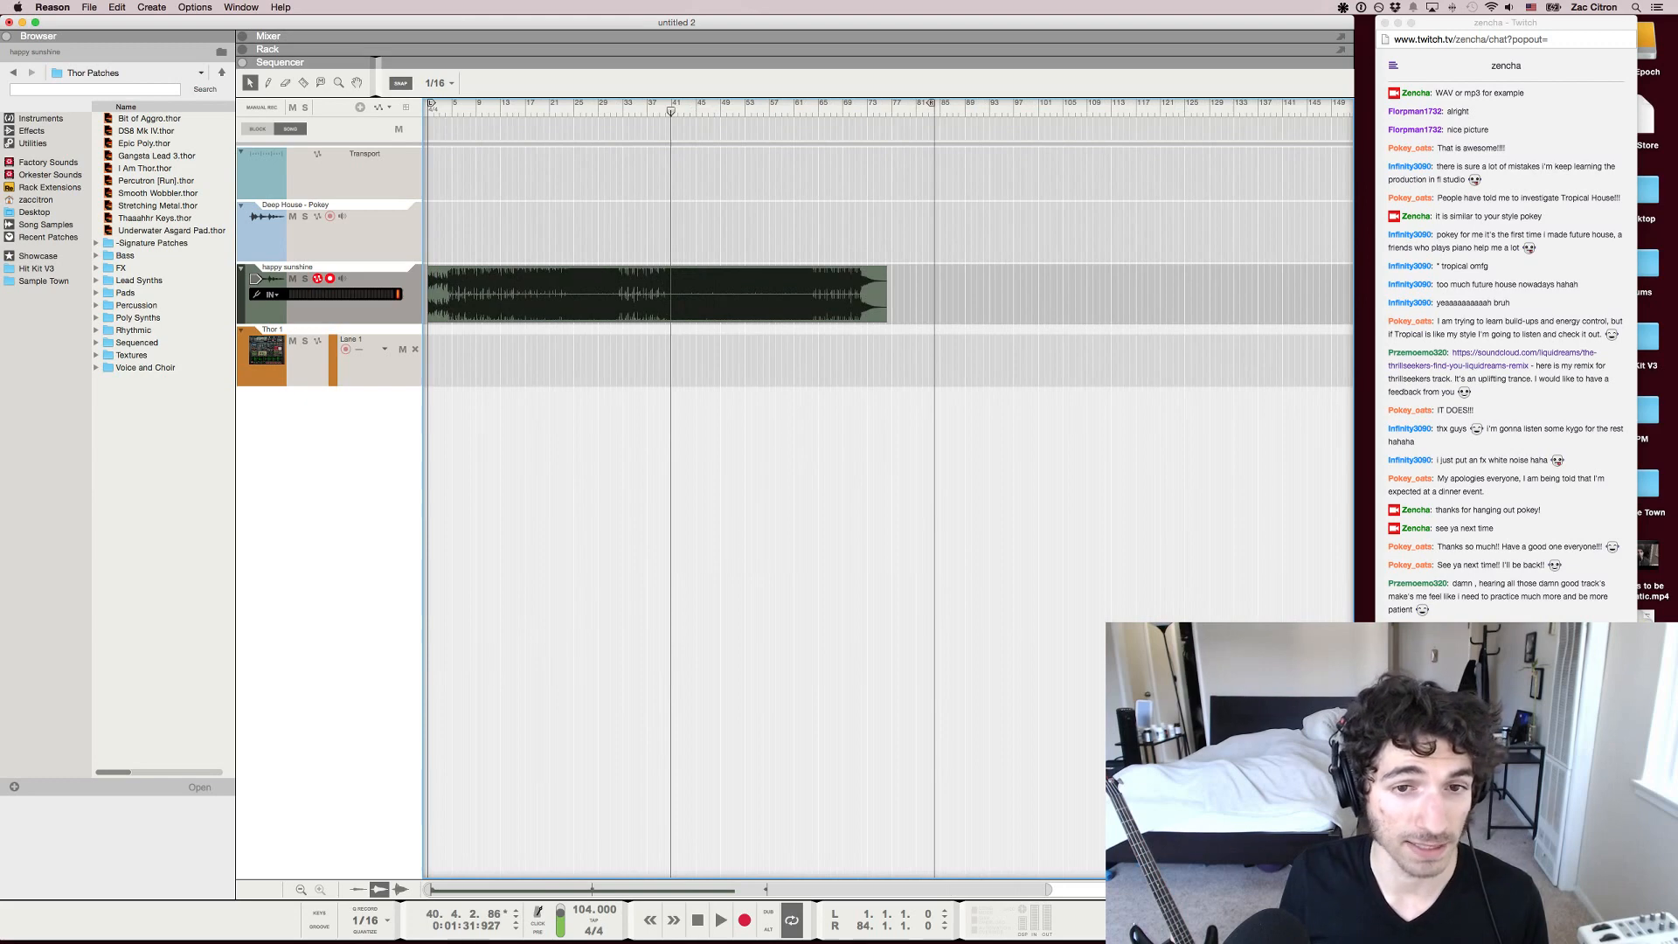
{"action": "left_click_drag", "start_coordinate": [430, 203], "coordinate": [883, 387]}
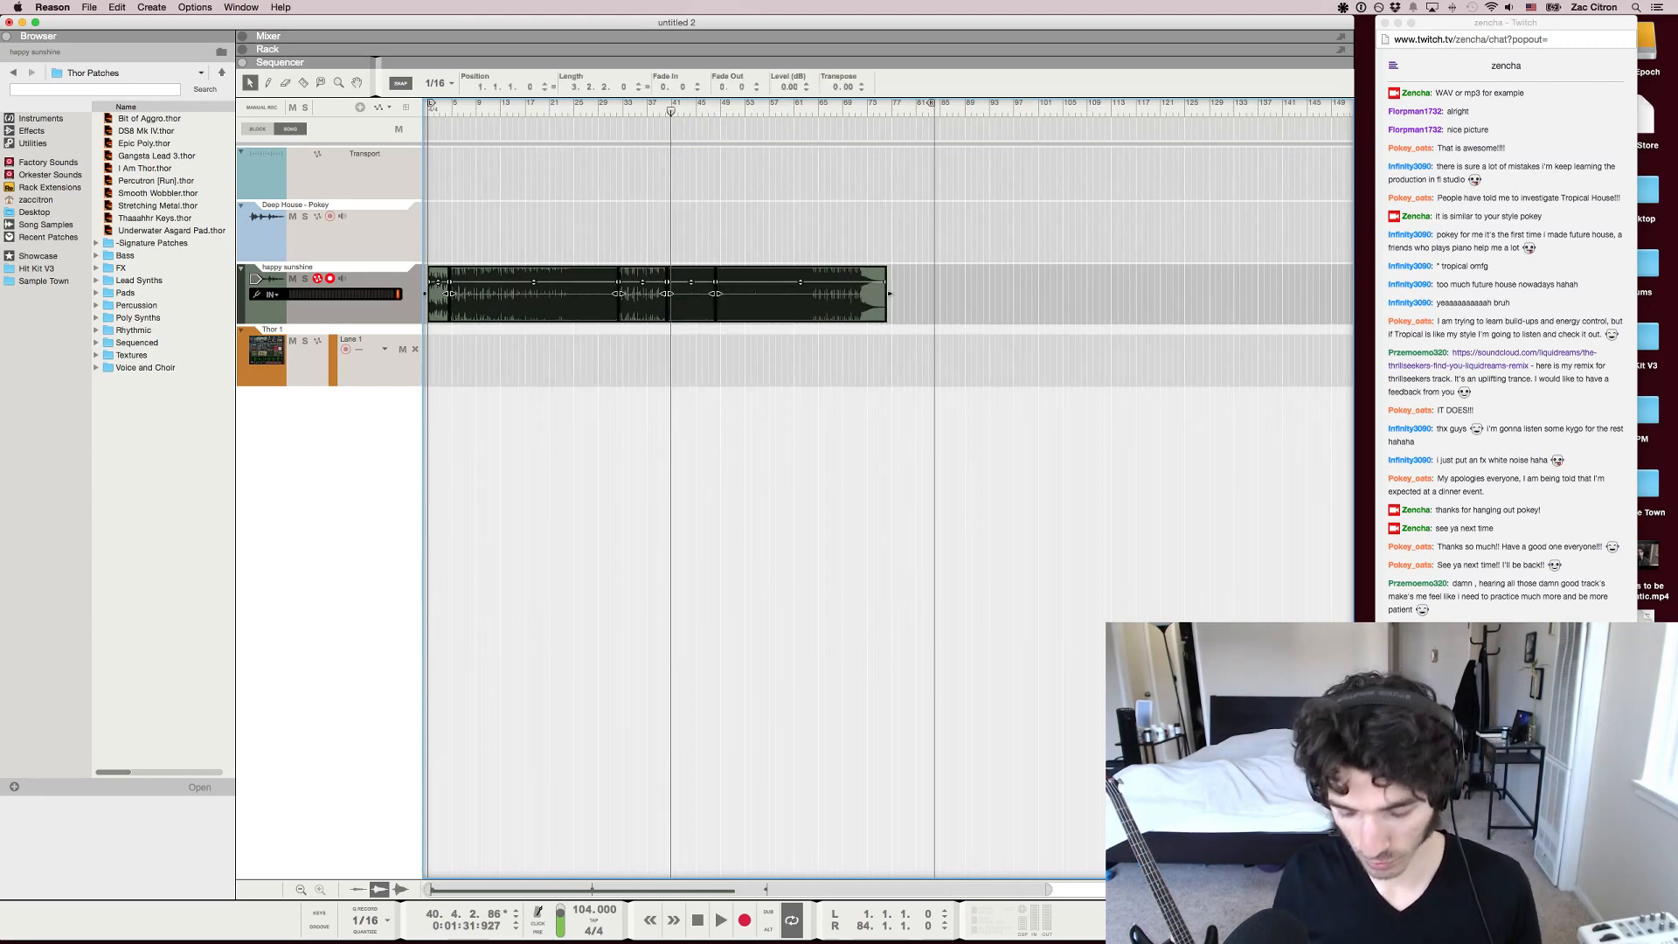
{"action": "left_click_drag", "start_coordinate": [911, 201], "coordinate": [619, 387]}
{"action": "key", "text": "Delete"}
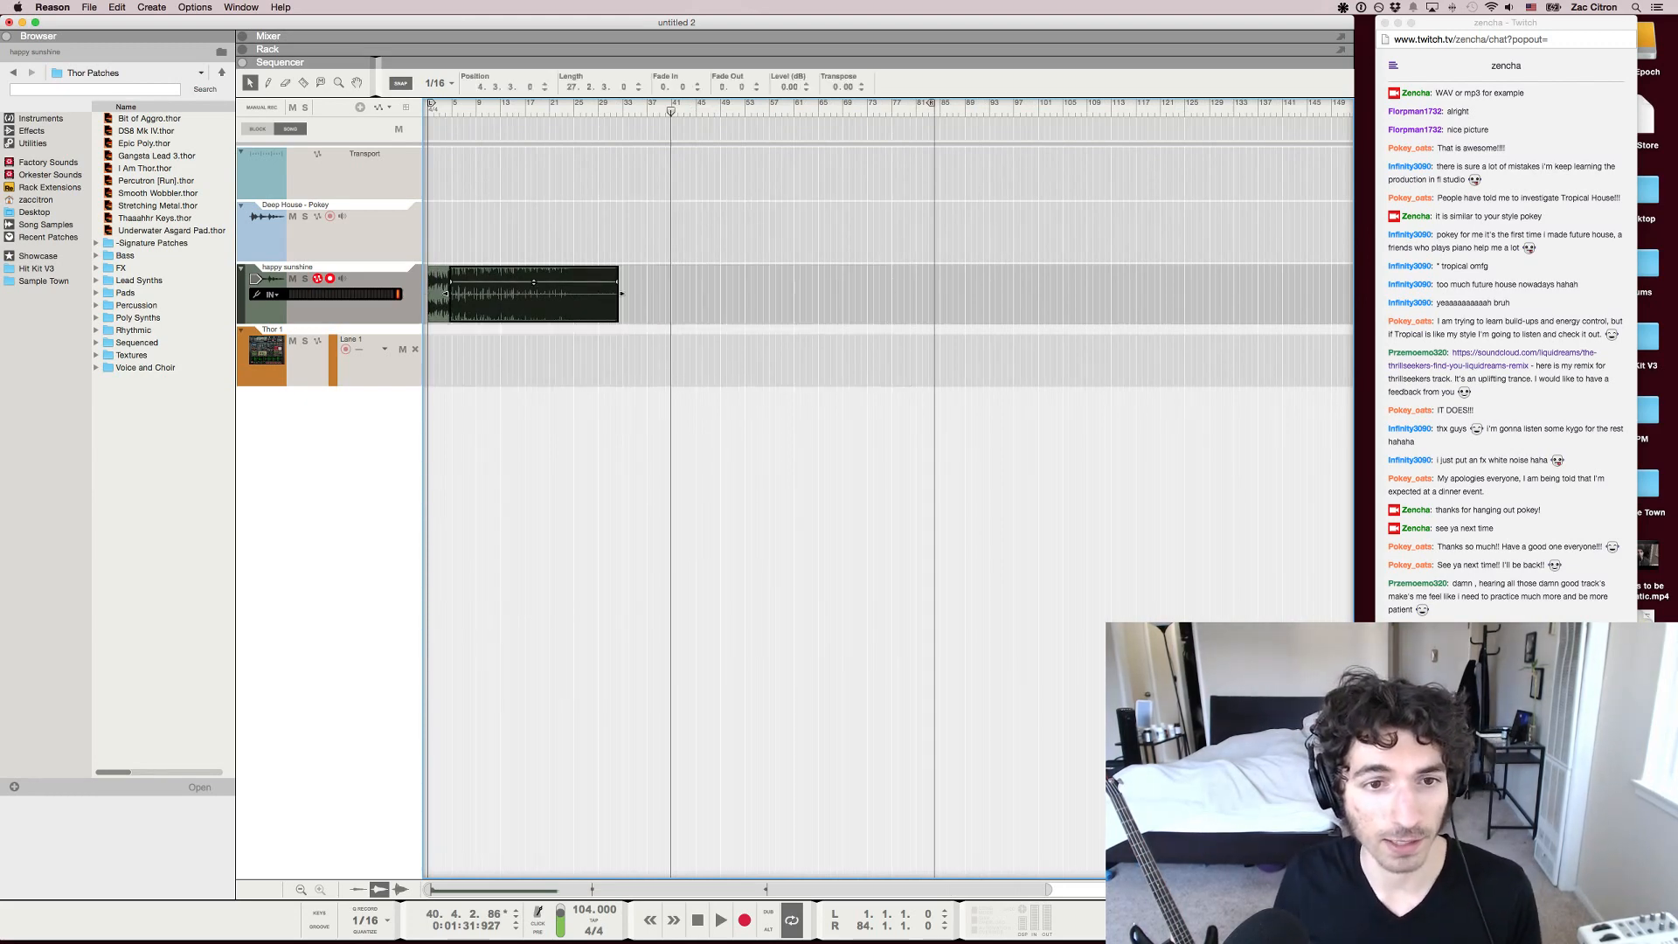
Extend the clip starting at 4.3.3 to the original end of the track and play its ending
{"action": "left_click_drag", "start_coordinate": [622, 294], "coordinate": [902, 294]}
{"action": "left_click_drag", "start_coordinate": [802, 108], "coordinate": [812, 108]}
{"action": "key", "text": "space"}
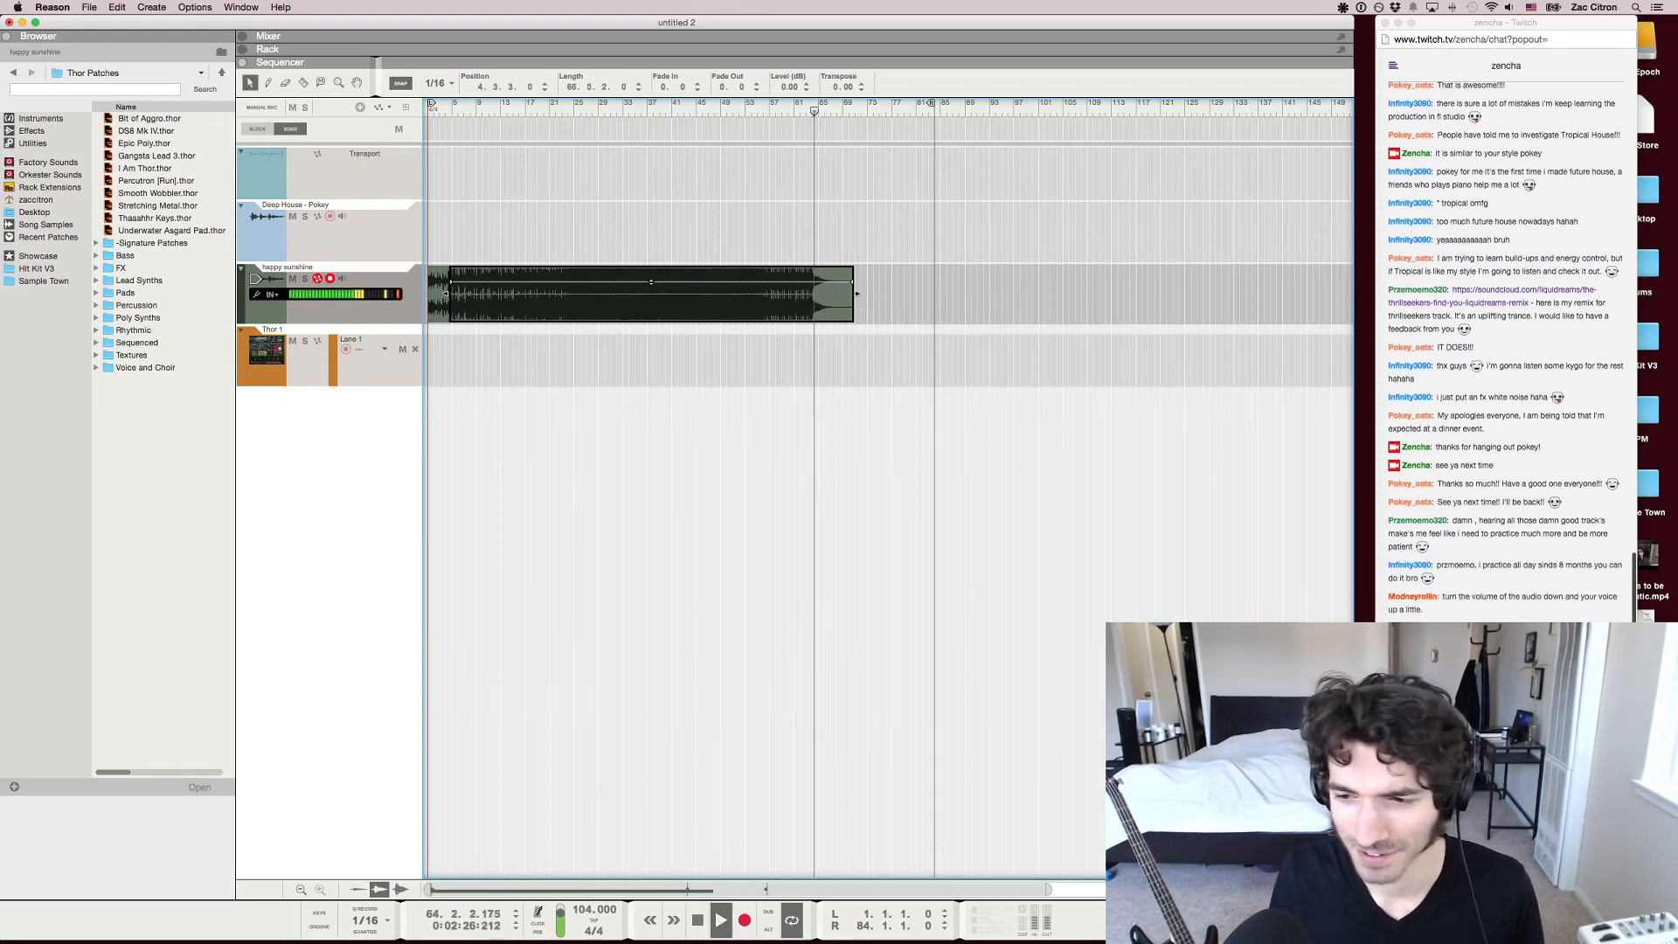
Stop playback and delete the long happy sunshine clip starting at 4.3.3
{"action": "key", "text": "space"}
{"action": "left_click", "coordinate": [840, 411]}
{"action": "left_click", "coordinate": [787, 296]}
{"action": "key", "text": "Delete"}
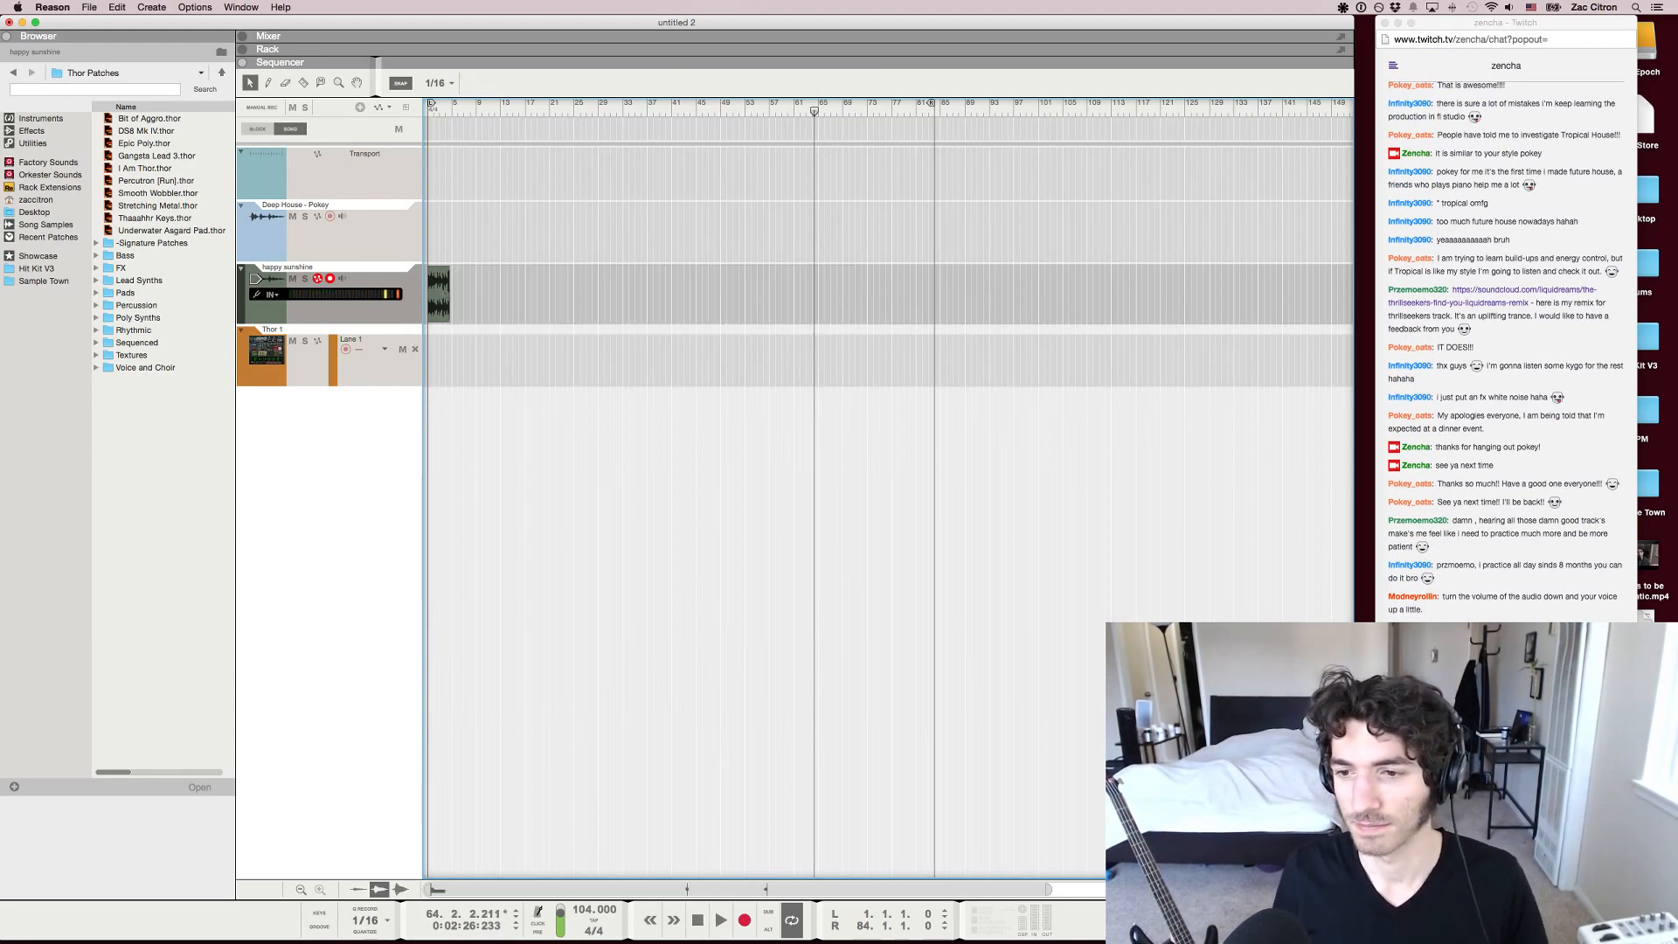
Switch to the Twitch chat in Chrome and copy the address of the SoundCloud link to the thrillseekers remix
{"action": "key", "text": "super+Tab"}
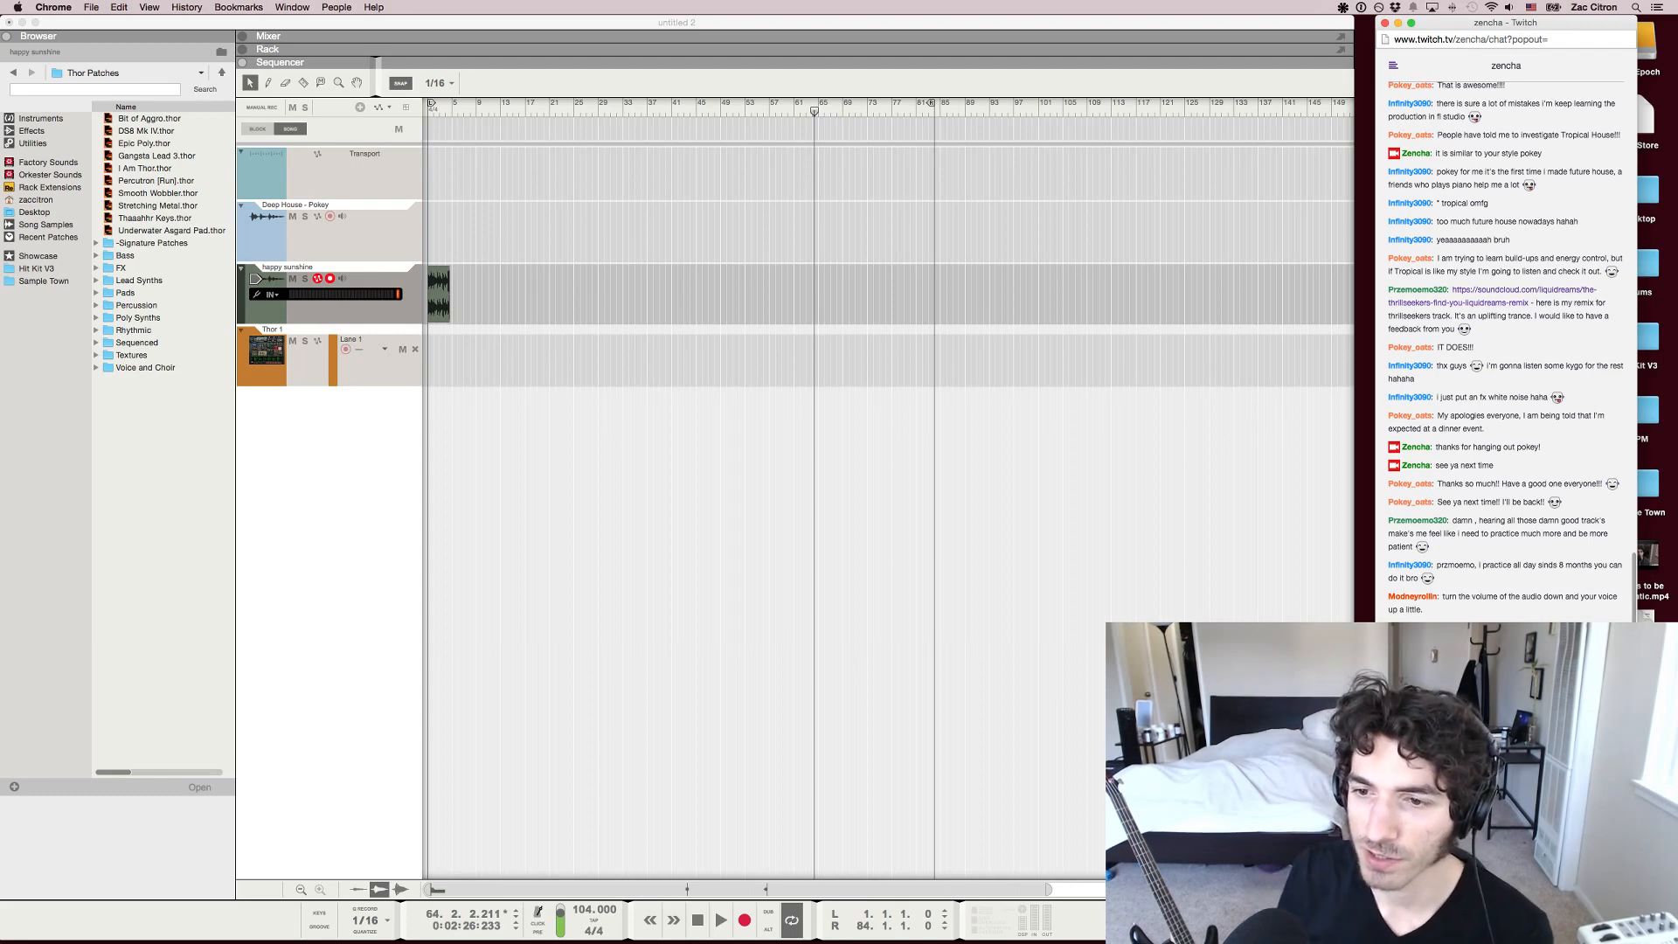
{"action": "scroll", "coordinate": [1506, 349], "scroll_direction": "up", "scroll_amount": 10}
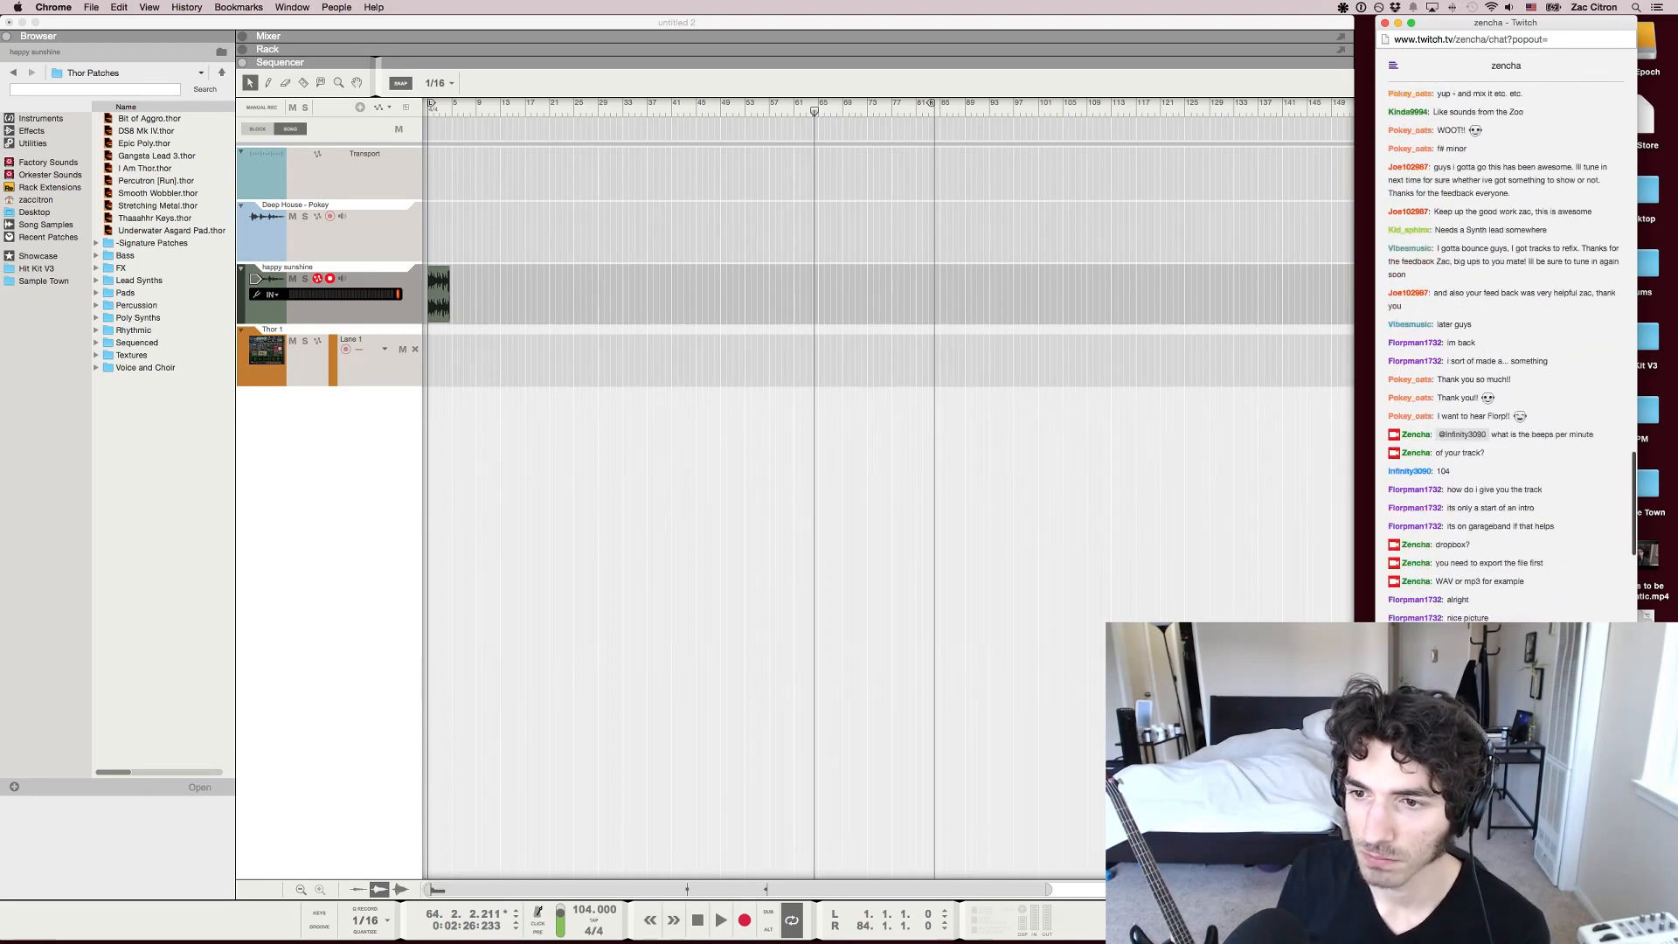
{"action": "scroll", "coordinate": [1506, 349], "scroll_direction": "up", "scroll_amount": 10}
{"action": "scroll", "coordinate": [1506, 350], "scroll_direction": "up", "scroll_amount": 8}
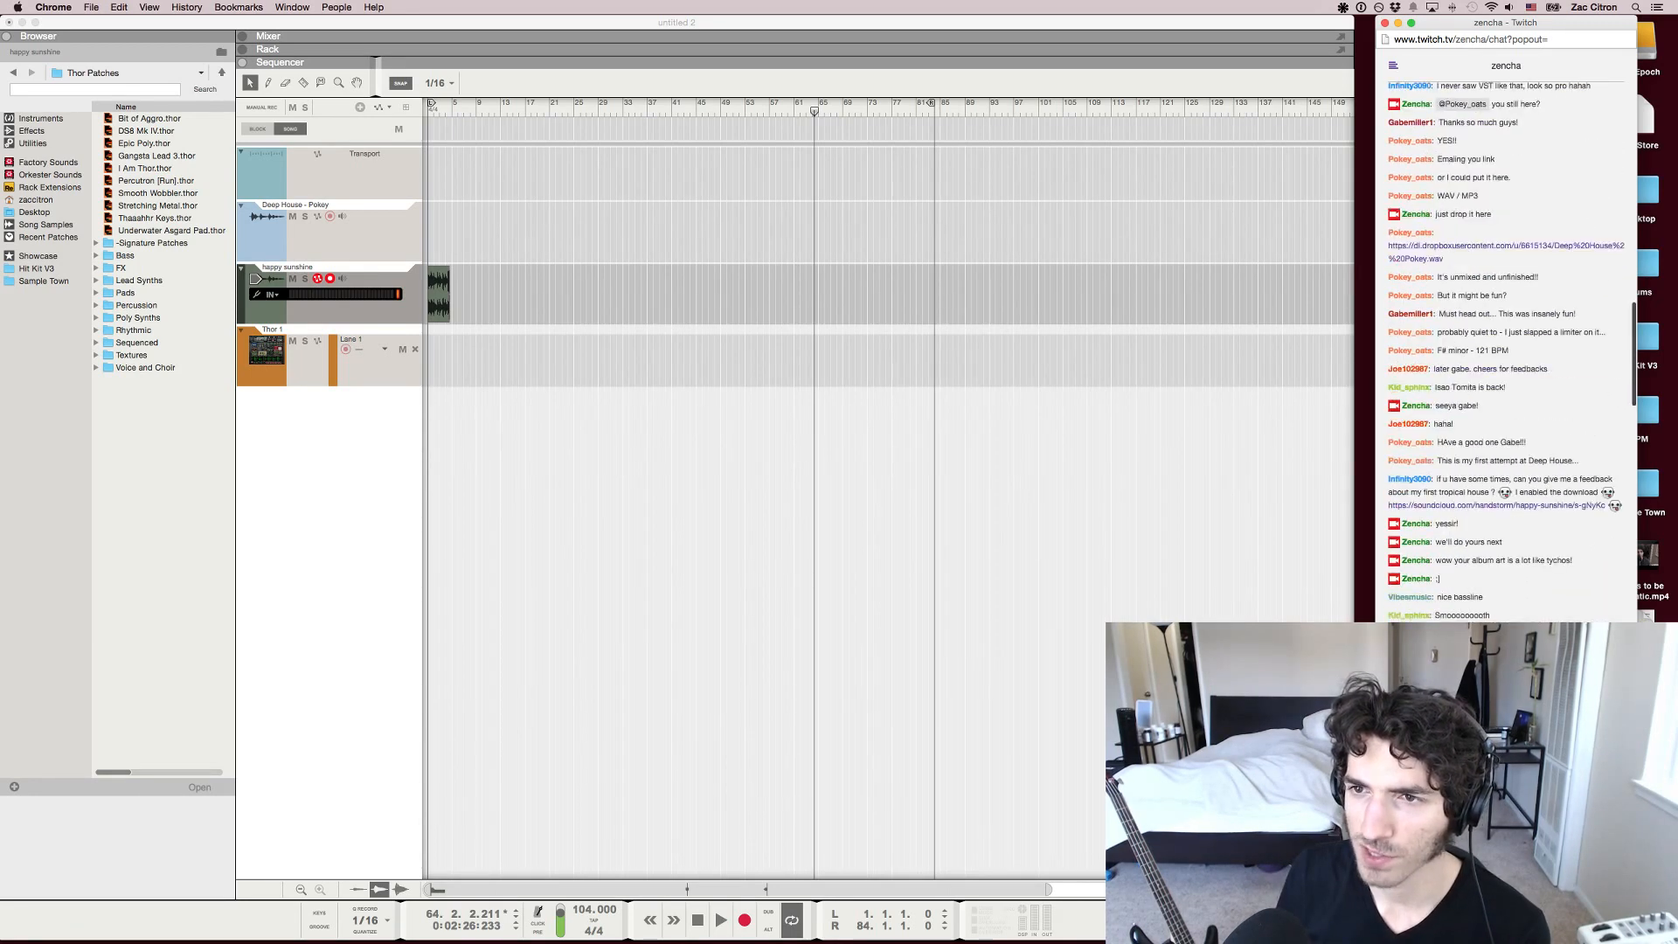
{"action": "scroll", "coordinate": [1507, 349], "scroll_direction": "down", "scroll_amount": 15}
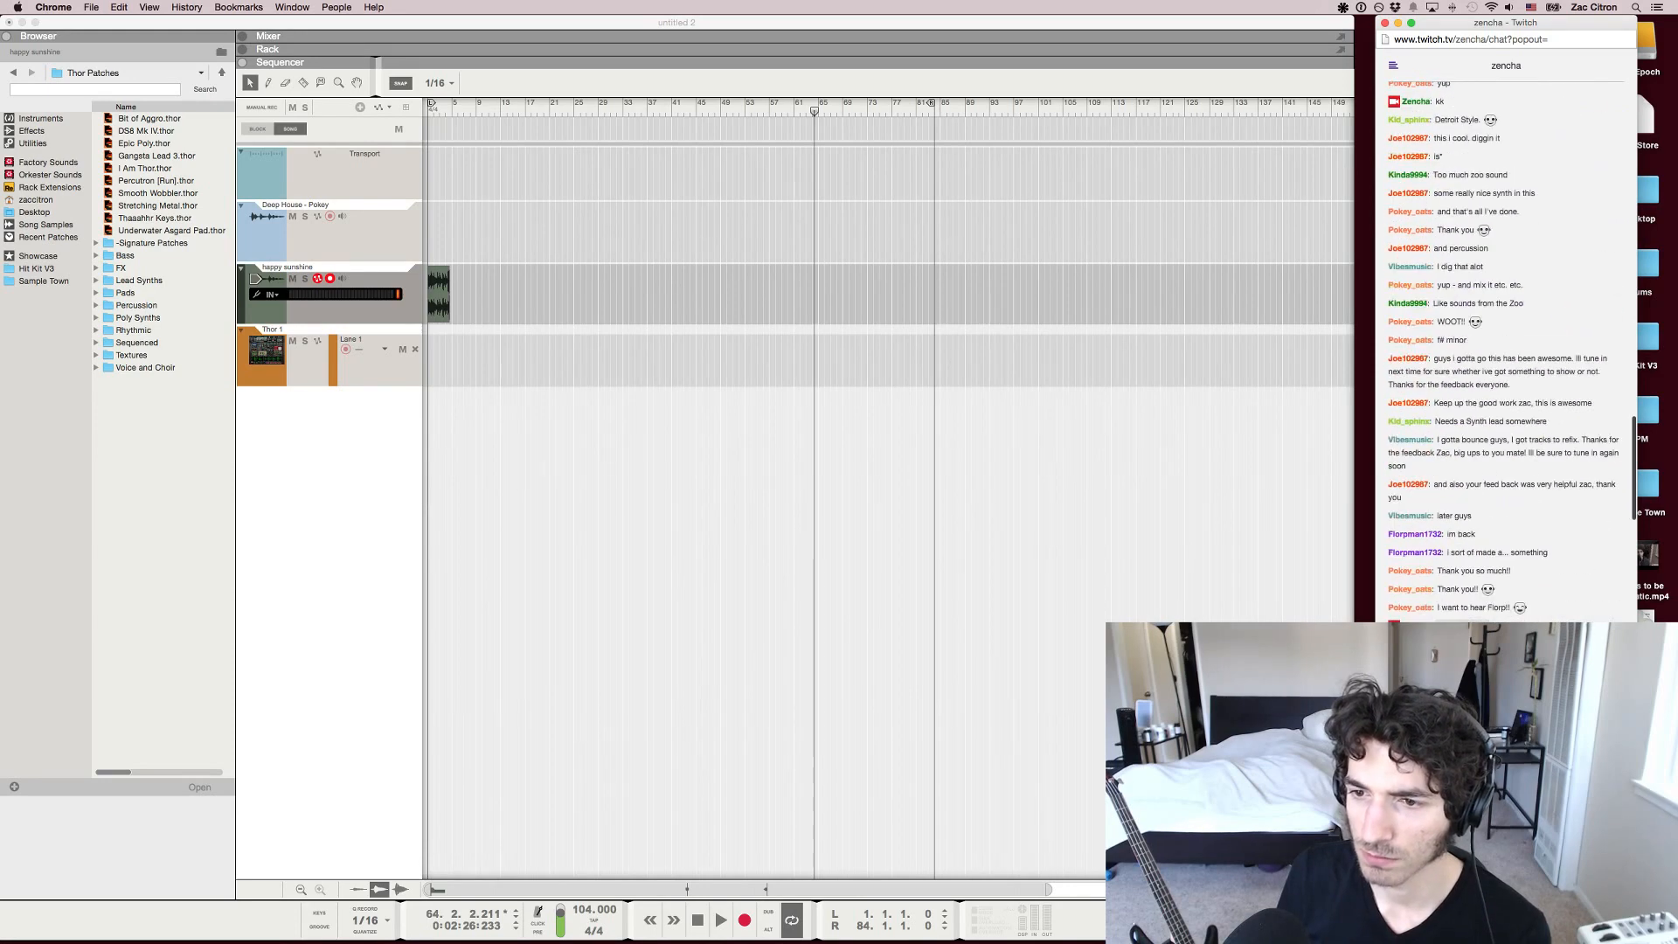
{"action": "scroll", "coordinate": [1487, 503], "scroll_direction": "down", "scroll_amount": 12}
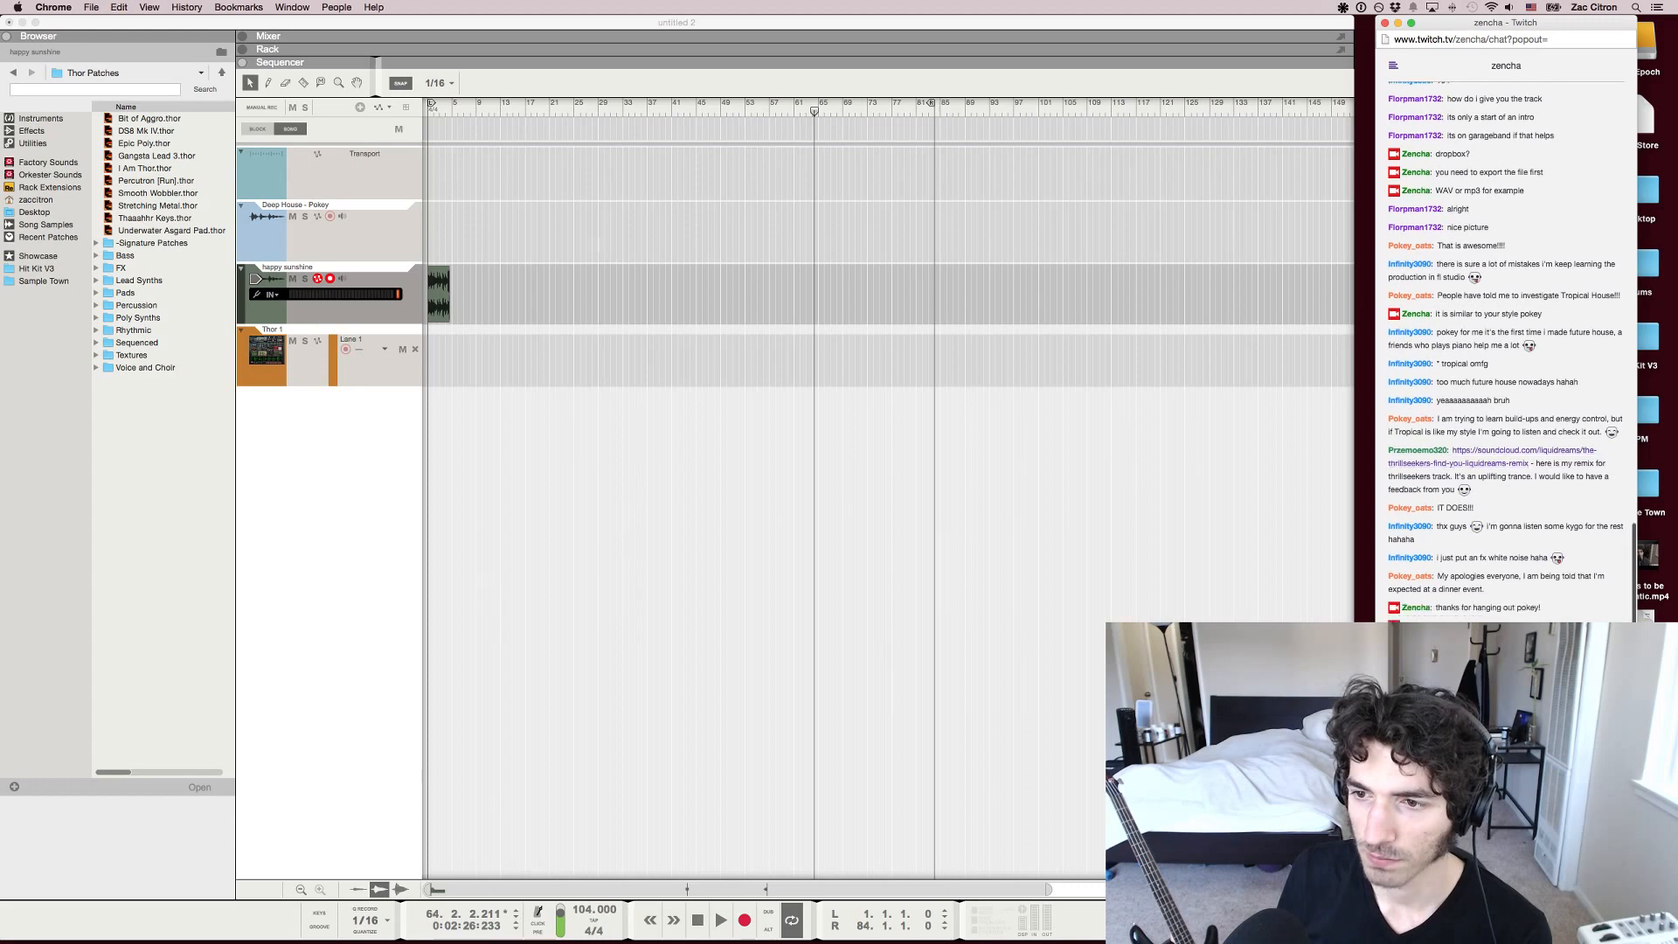
{"action": "right_click", "coordinate": [1487, 463]}
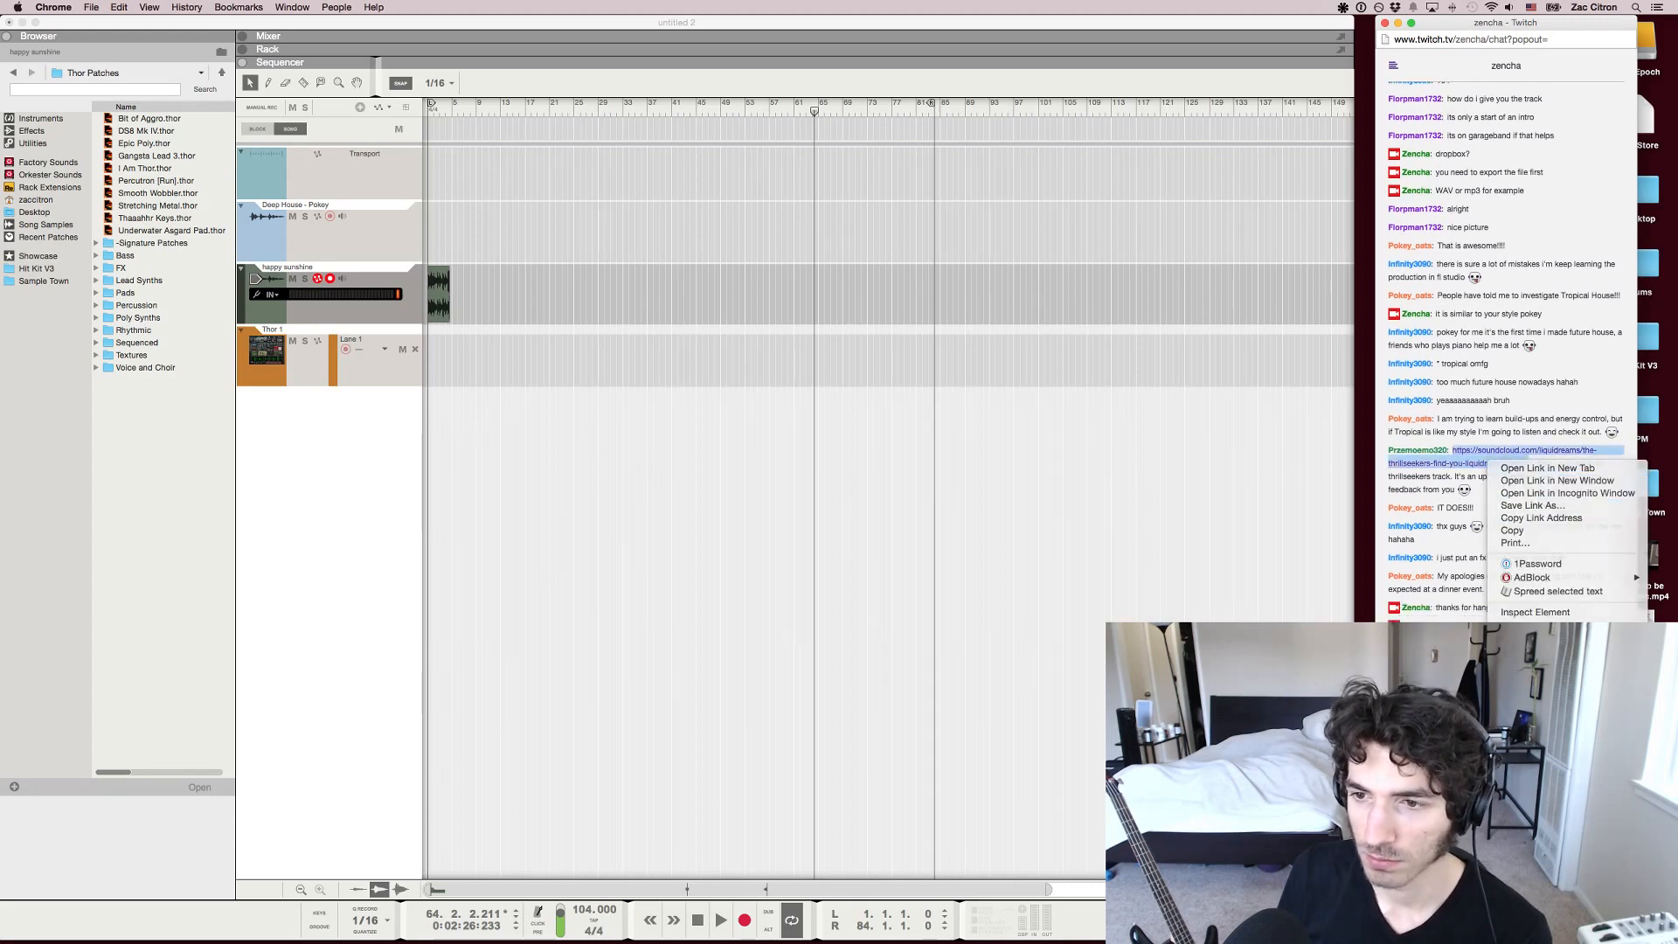
{"action": "left_click", "coordinate": [1541, 518]}
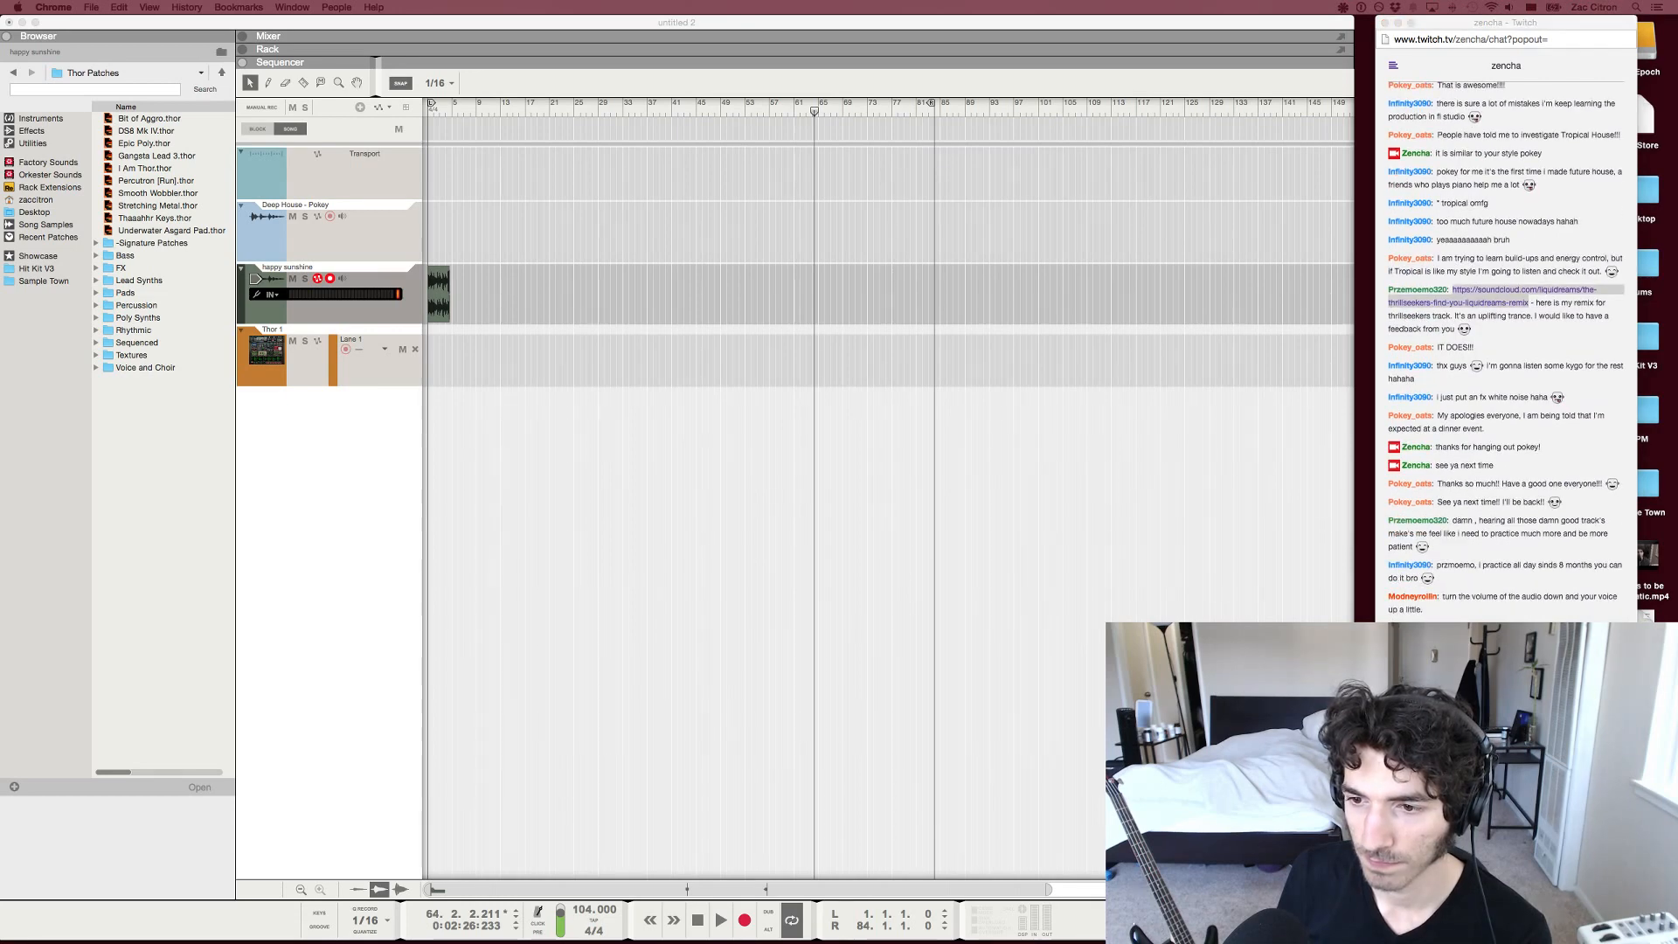
Leave the Chrome chat and switch back to the arrangement in Reason
{"action": "key", "text": "super+grave"}
{"action": "left_click", "coordinate": [1505, 656]}
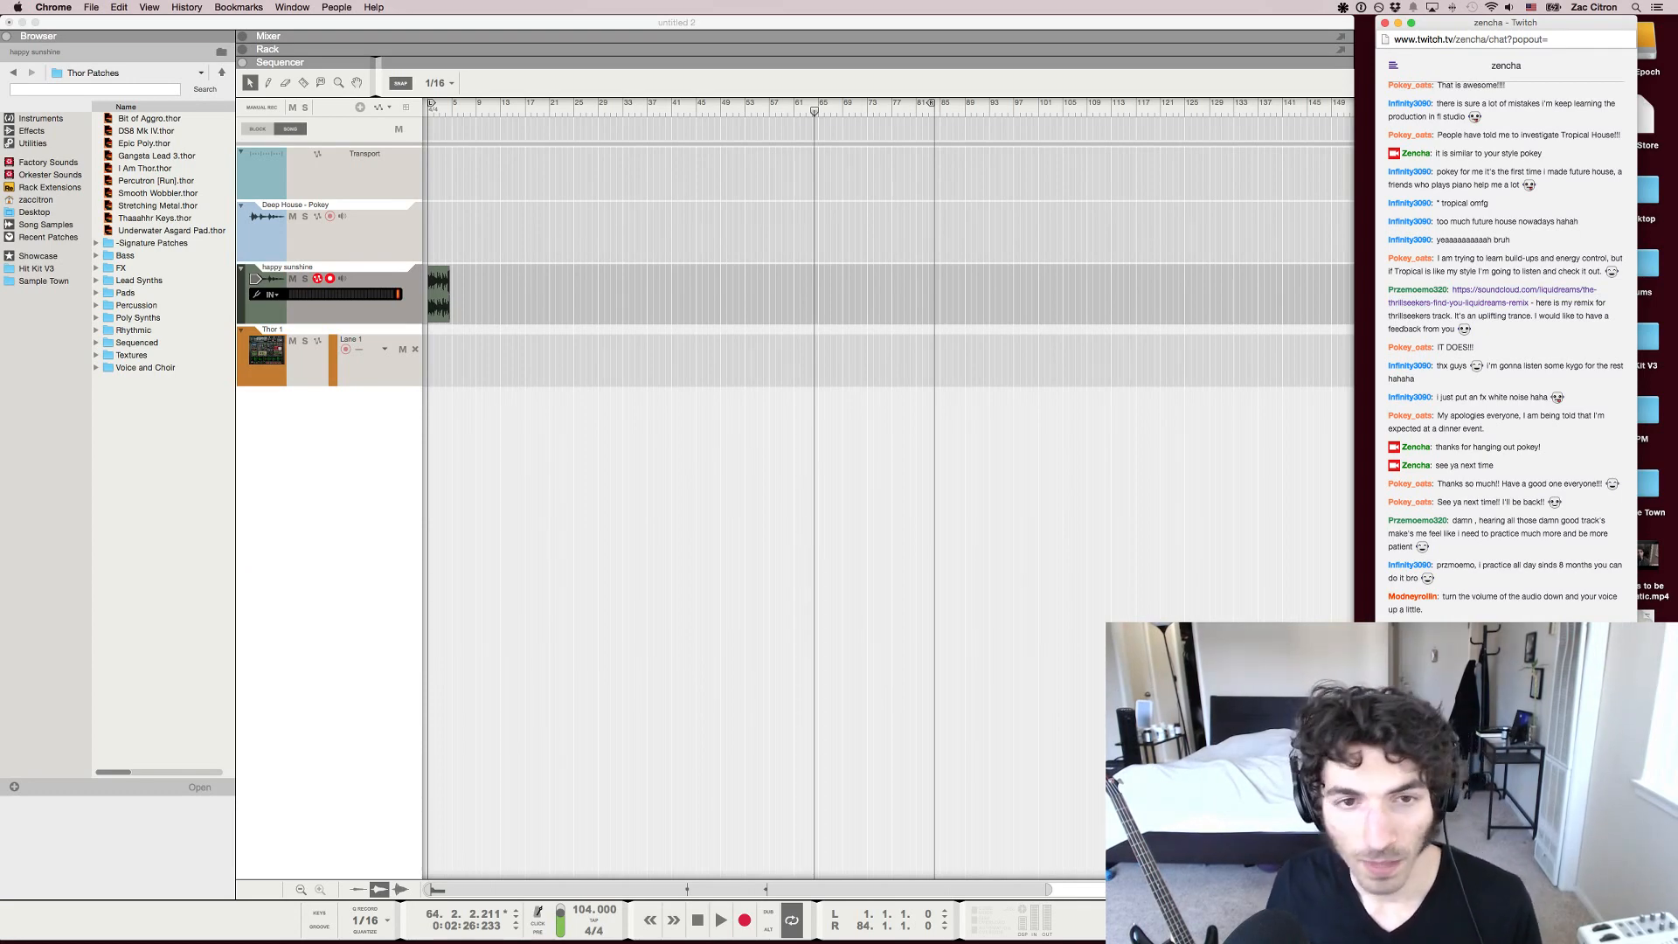
{"action": "key", "text": "super+Tab"}
{"action": "scroll", "coordinate": [820, 490], "scroll_direction": "up", "scroll_amount": 1}
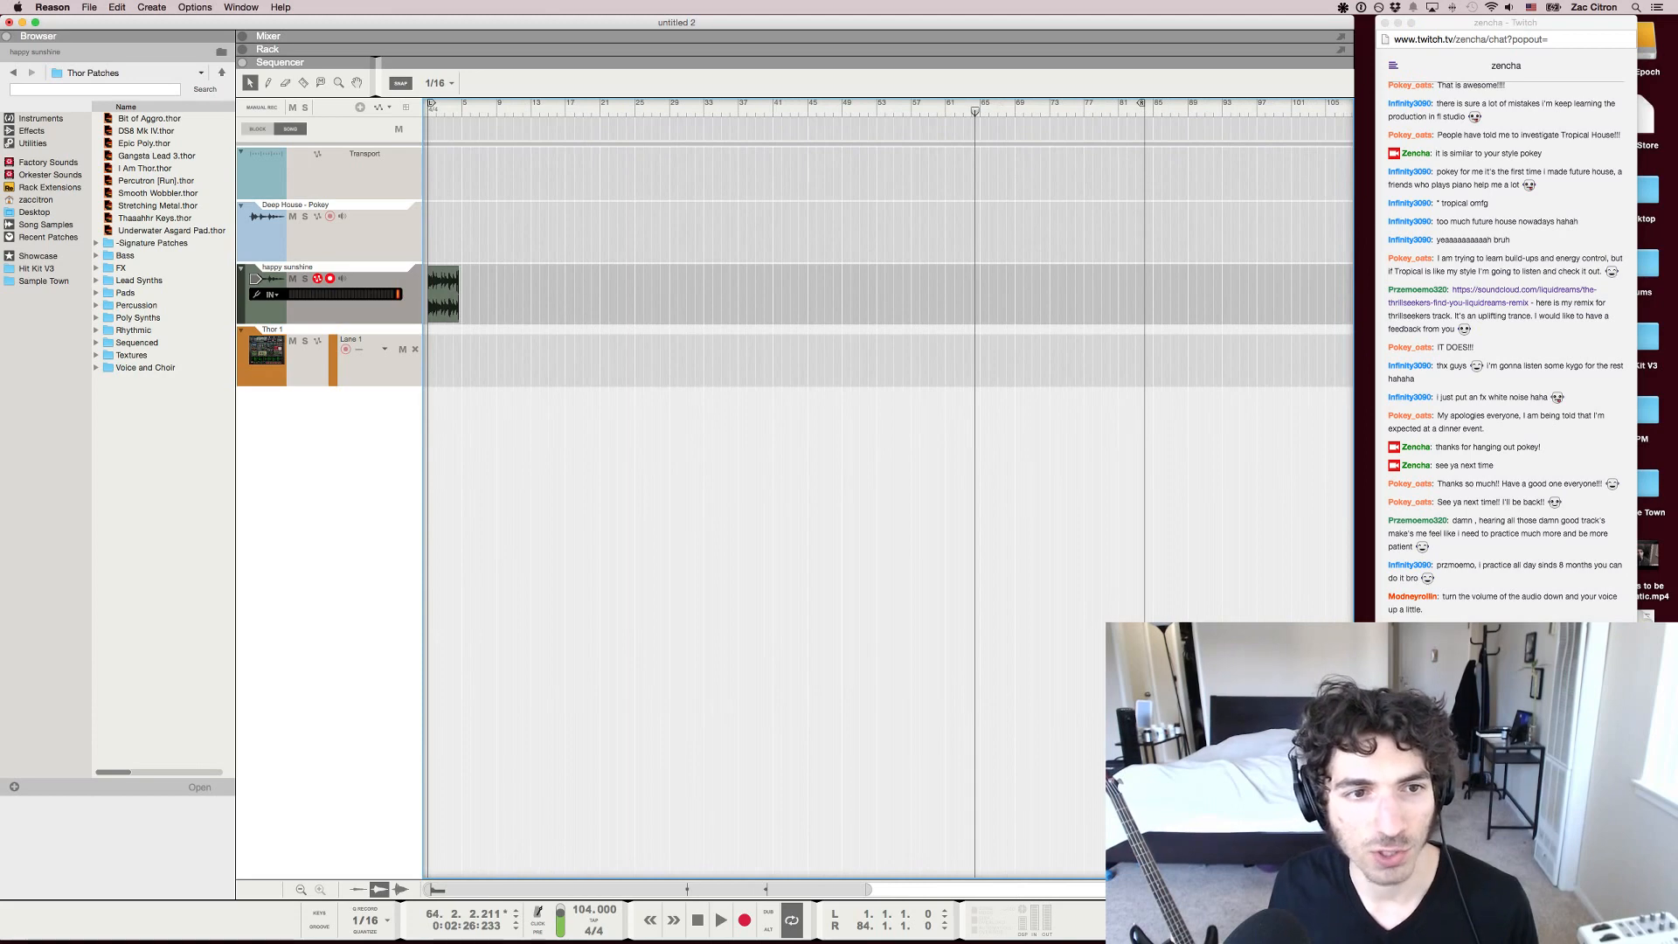
Delete the remaining short happy sunshine clip at the start of its track
{"action": "left_click", "coordinate": [443, 284]}
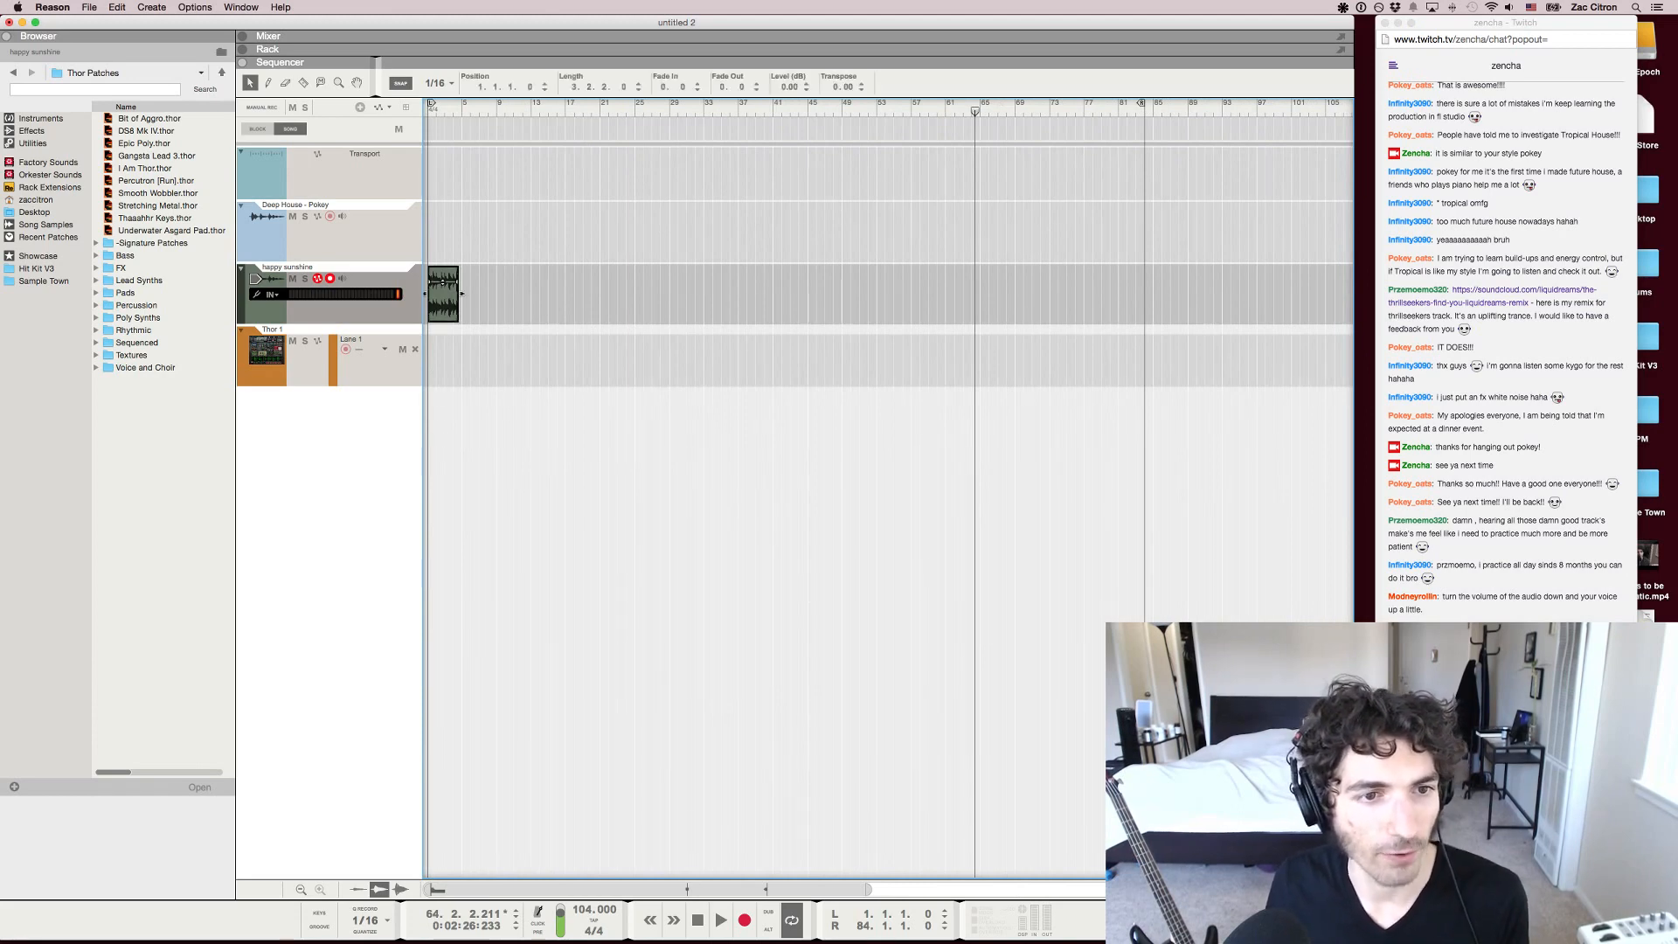
{"action": "key", "text": "Delete"}
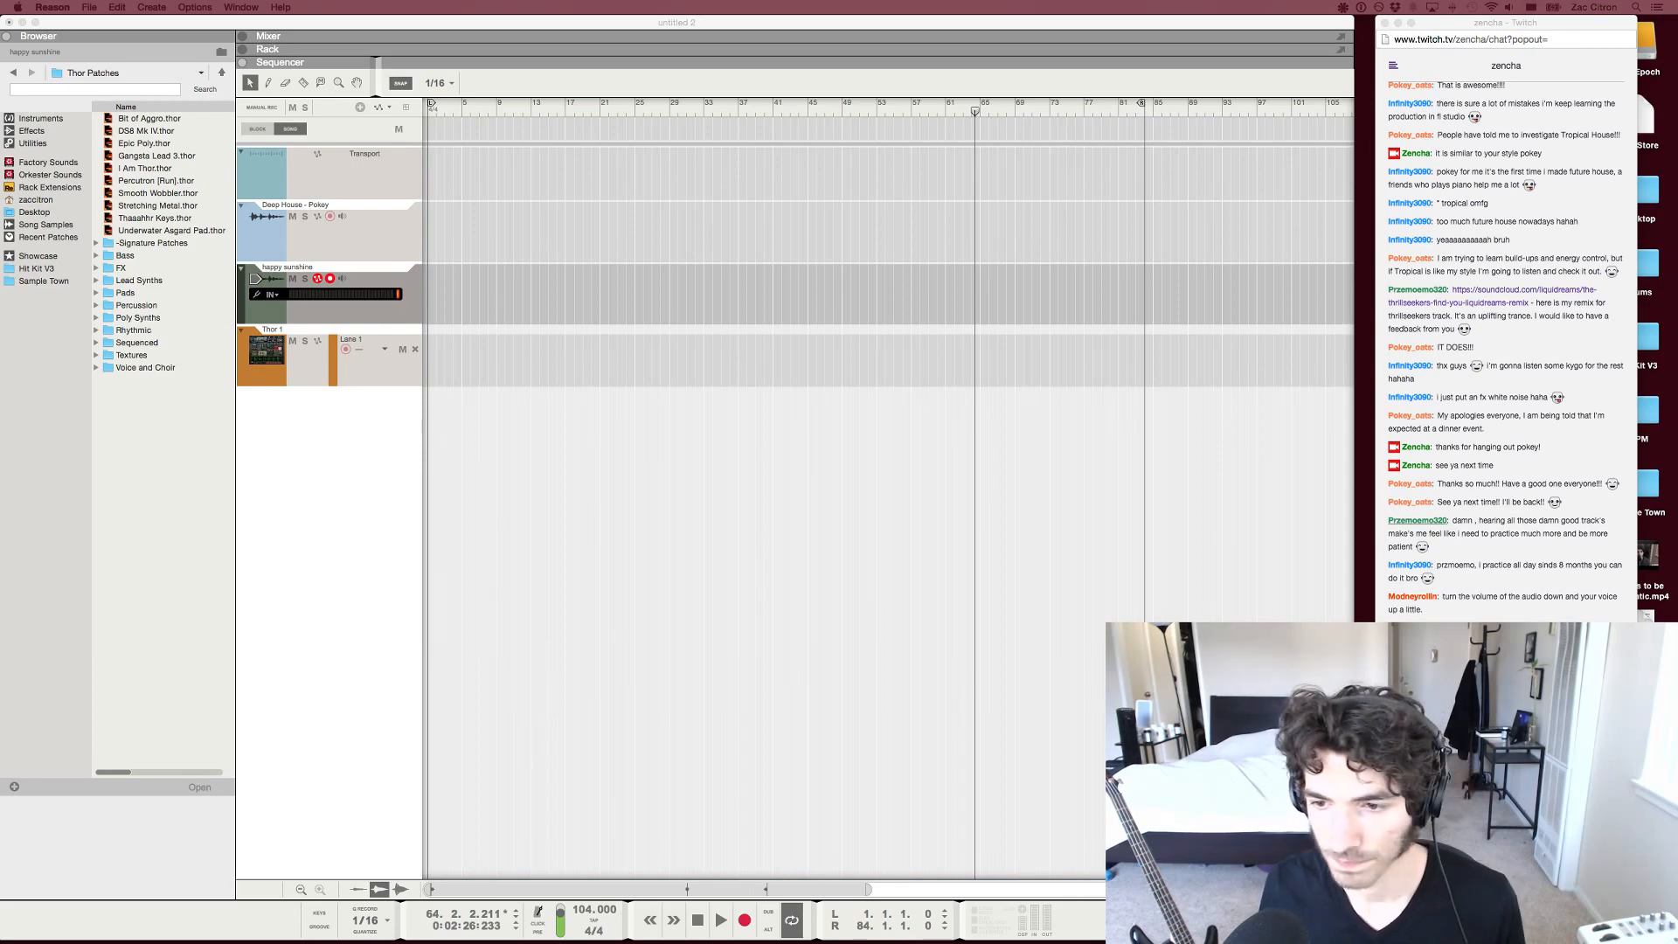
Switch to the Twitch chat in Chrome and ask the thrillseekers remix's author for its BPM
{"action": "left_click", "coordinate": [1486, 852]}
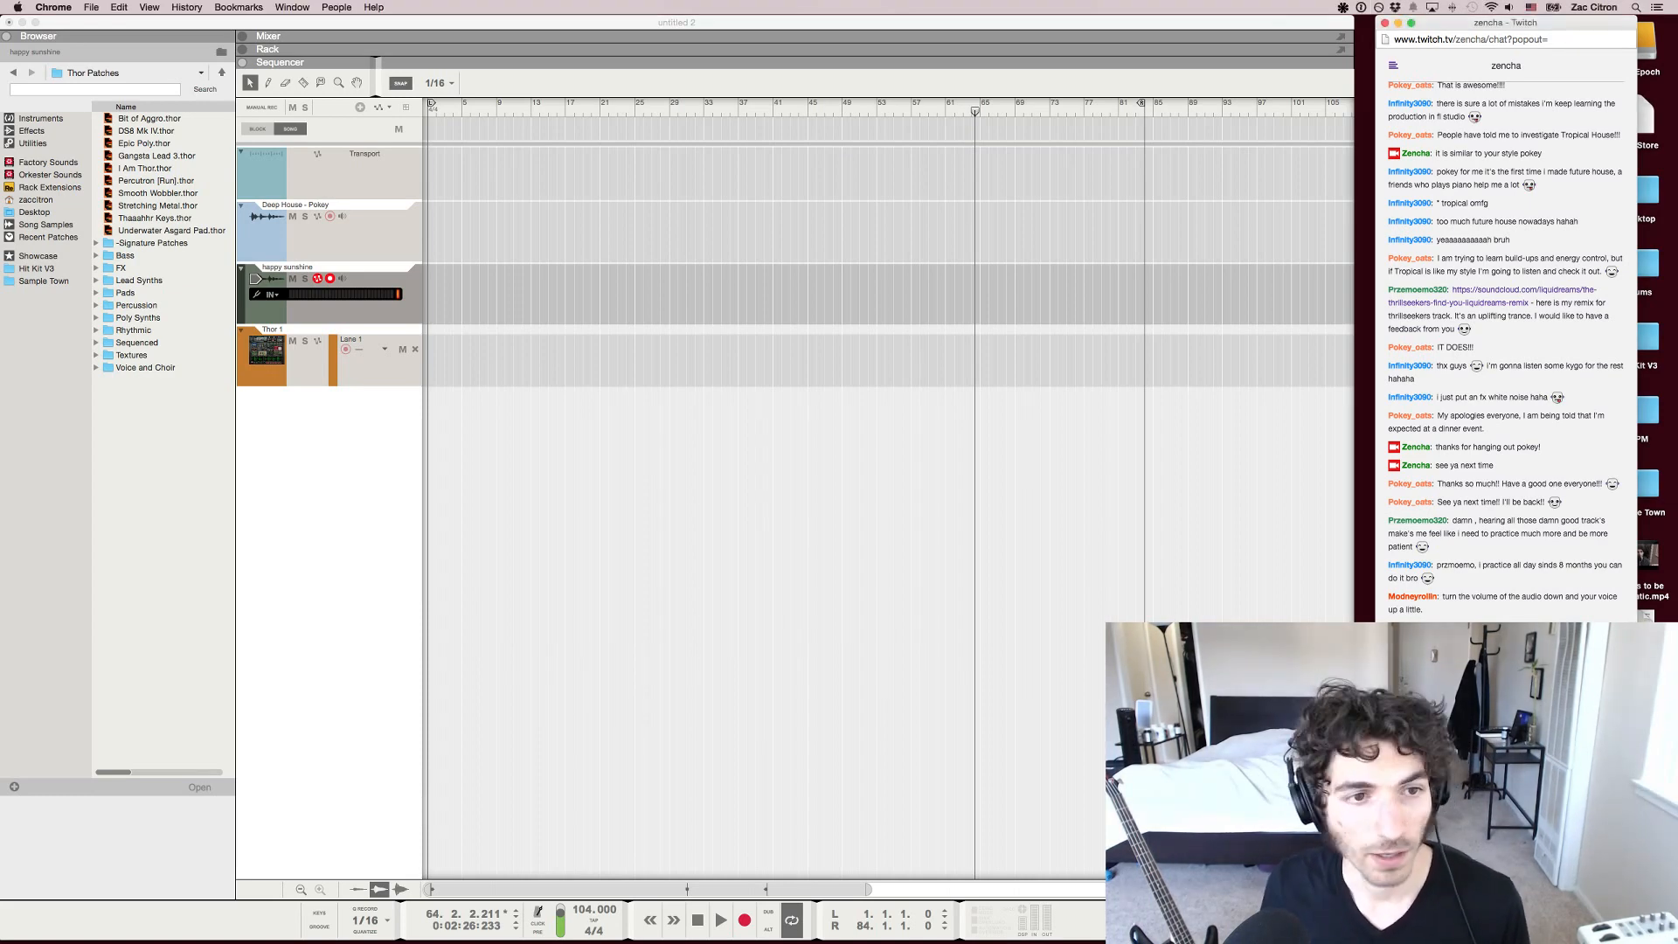
{"action": "key", "text": "super+Tab"}
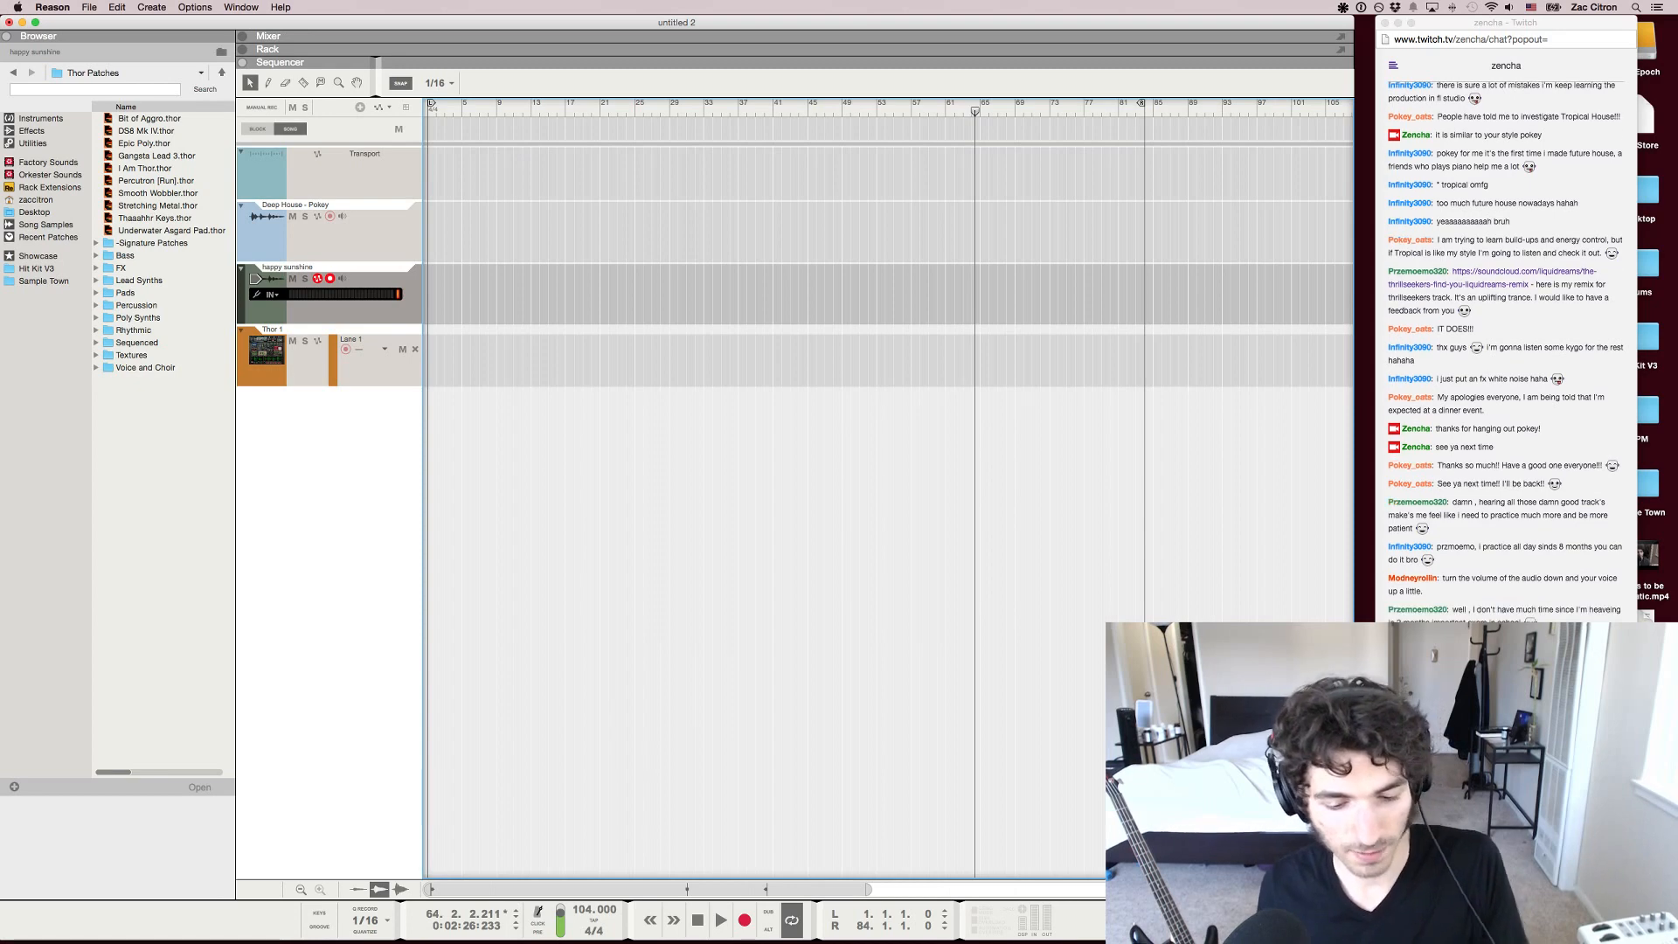
{"action": "key", "text": "super+Tab"}
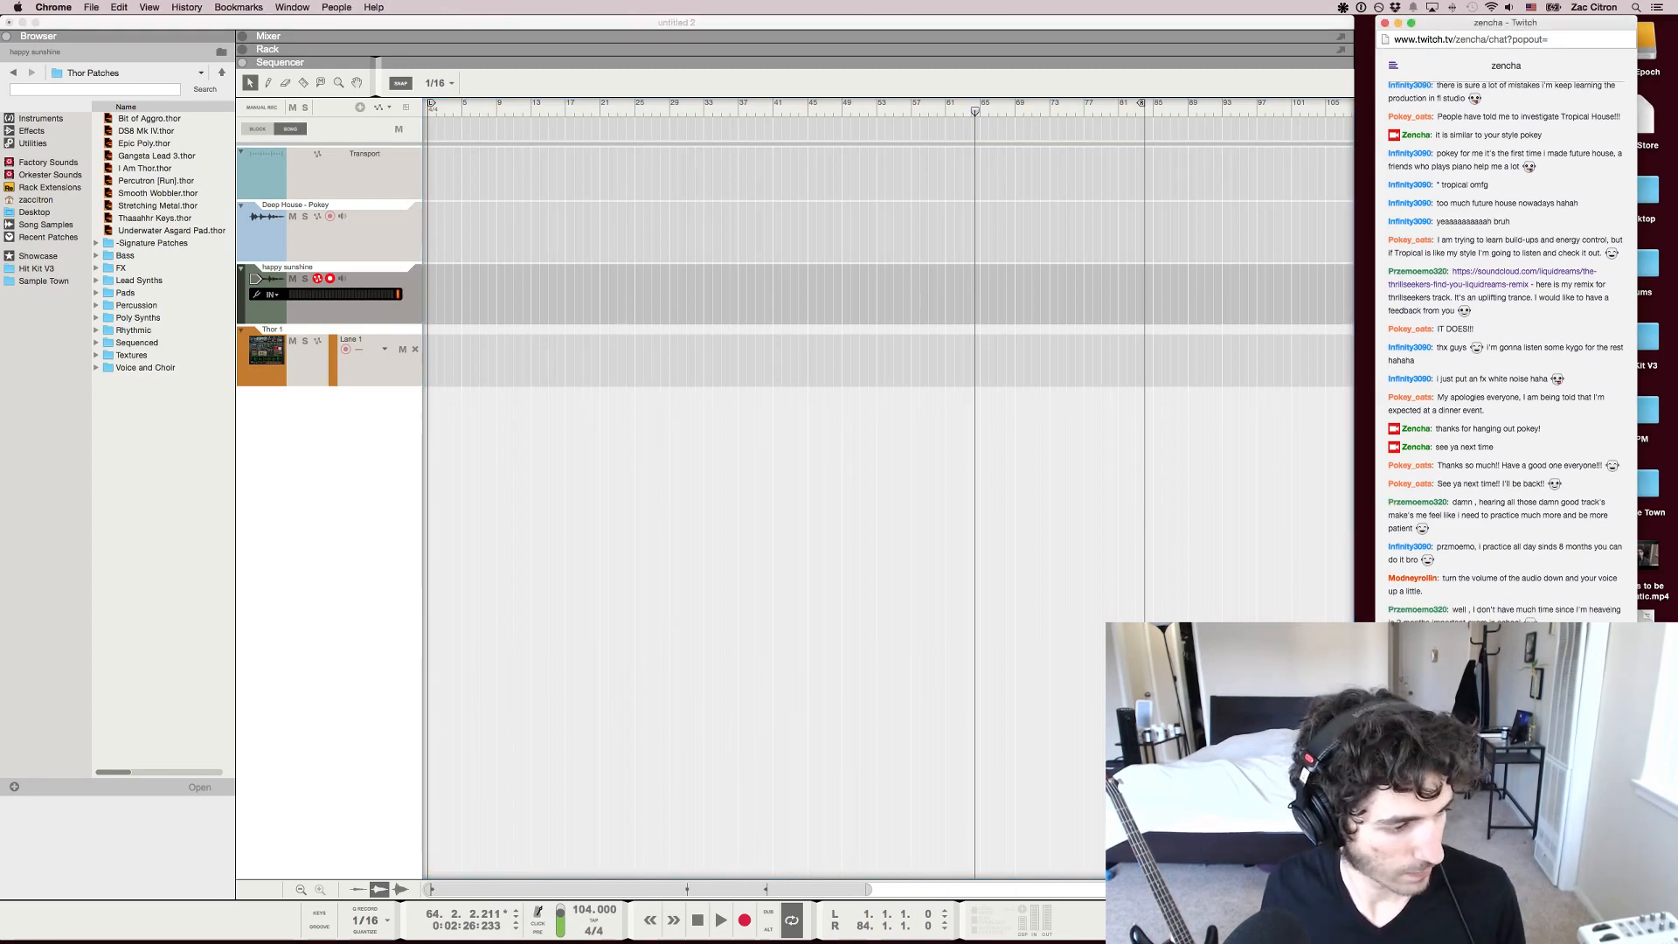
{"action": "left_click_drag", "start_coordinate": [294, 941], "coordinate": [496, 386]}
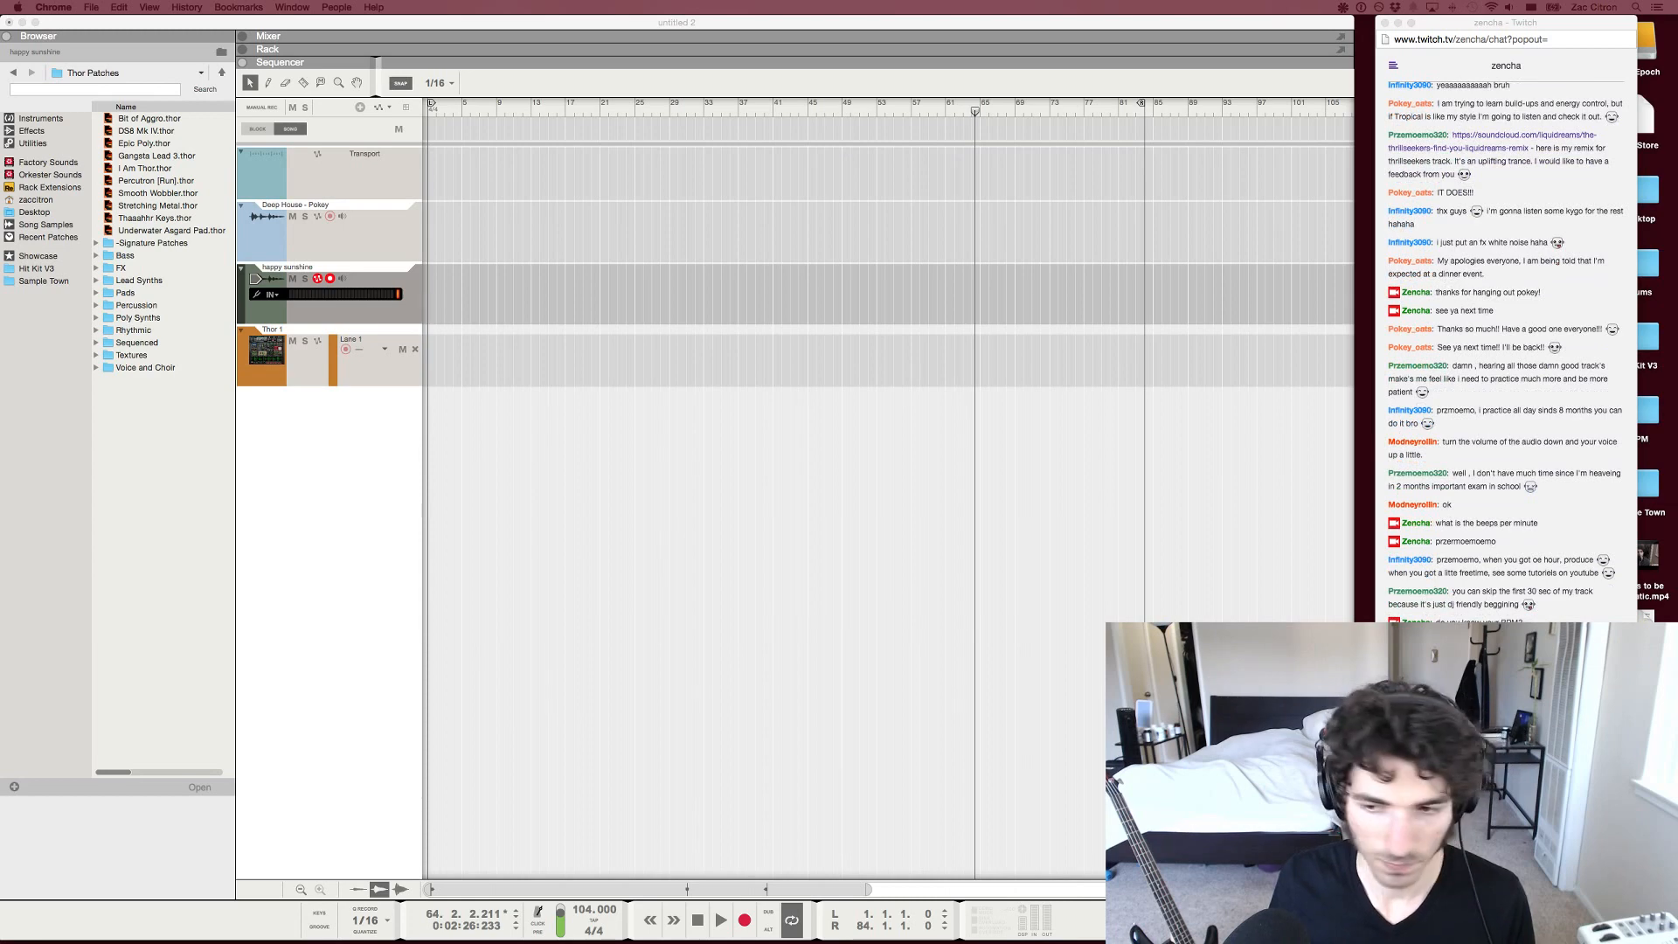
Return to Reason and set the song tempo to 138 BPM
{"action": "left_click", "coordinate": [584, 910]}
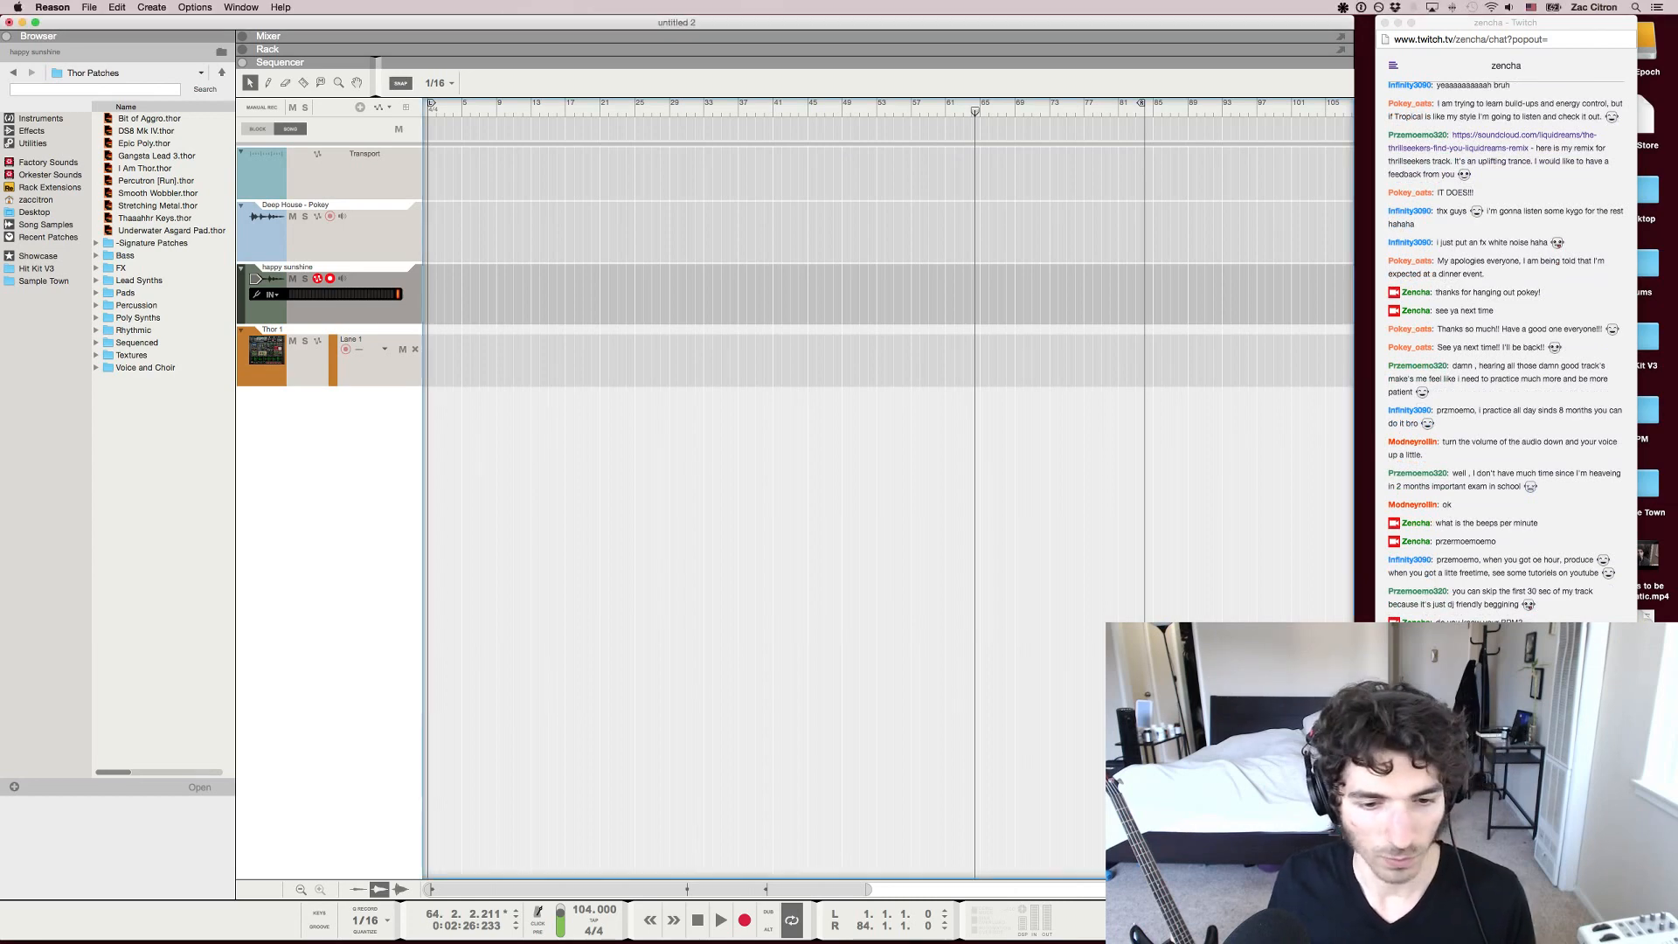
{"action": "double_click", "coordinate": [584, 910]}
{"action": "type", "text": "138"}
{"action": "key", "text": "Return"}
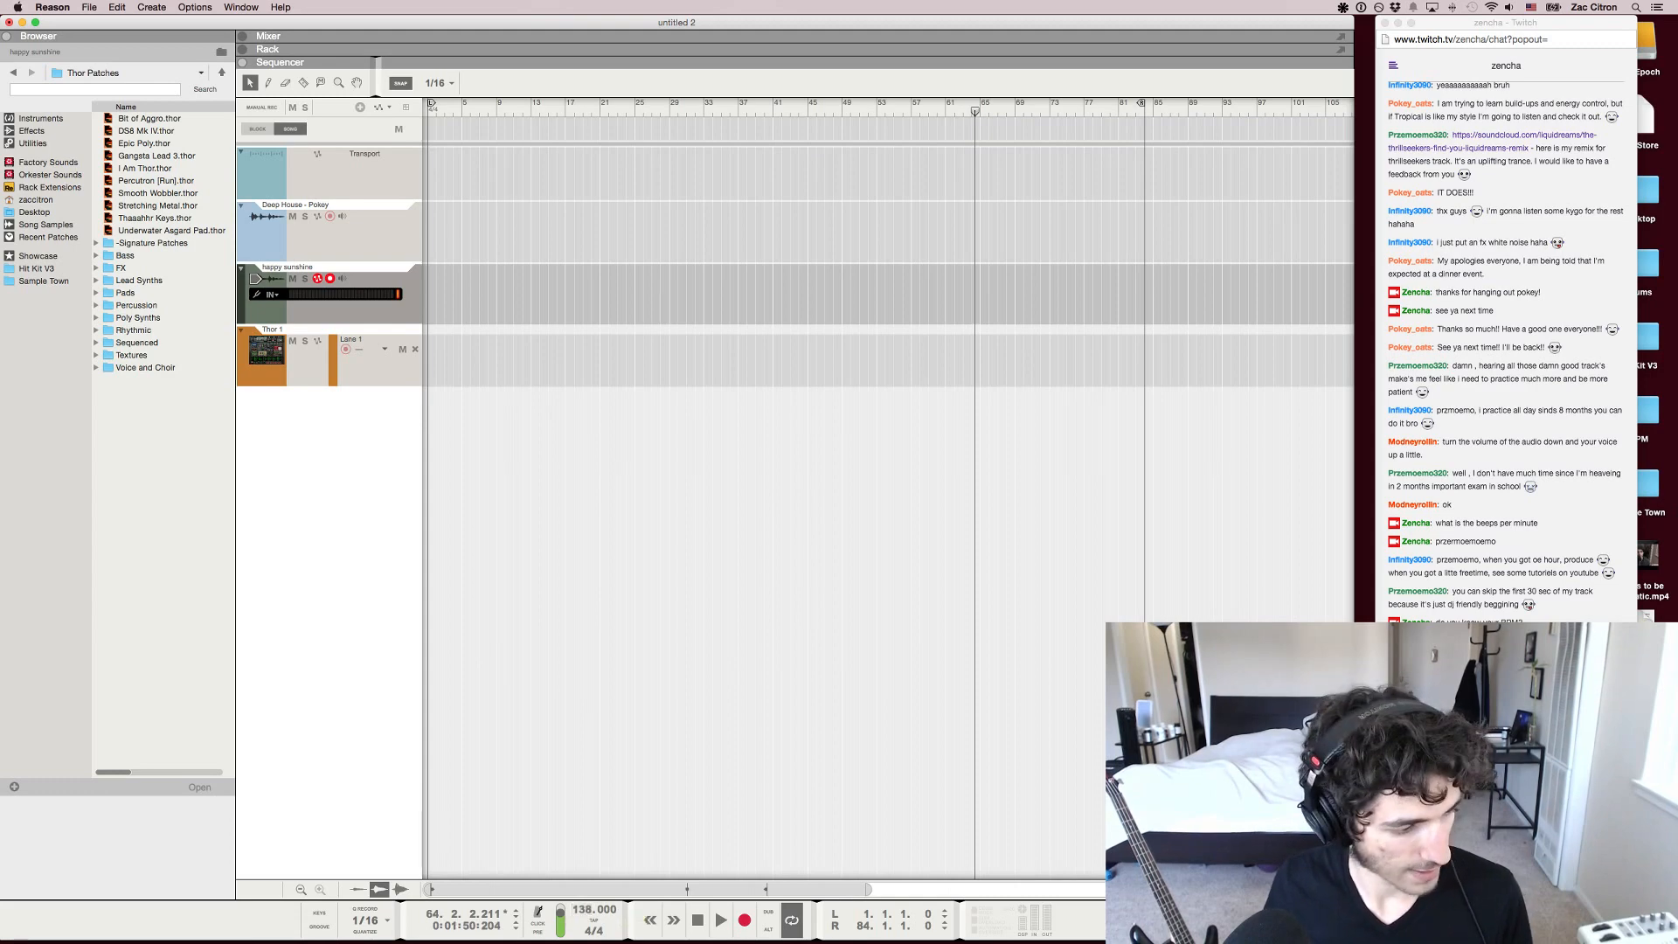
Import the thrillseekers remix audio file onto a new track below Thor 1 and play it from the song start
{"action": "left_click_drag", "start_coordinate": [355, 341], "coordinate": [373, 392]}
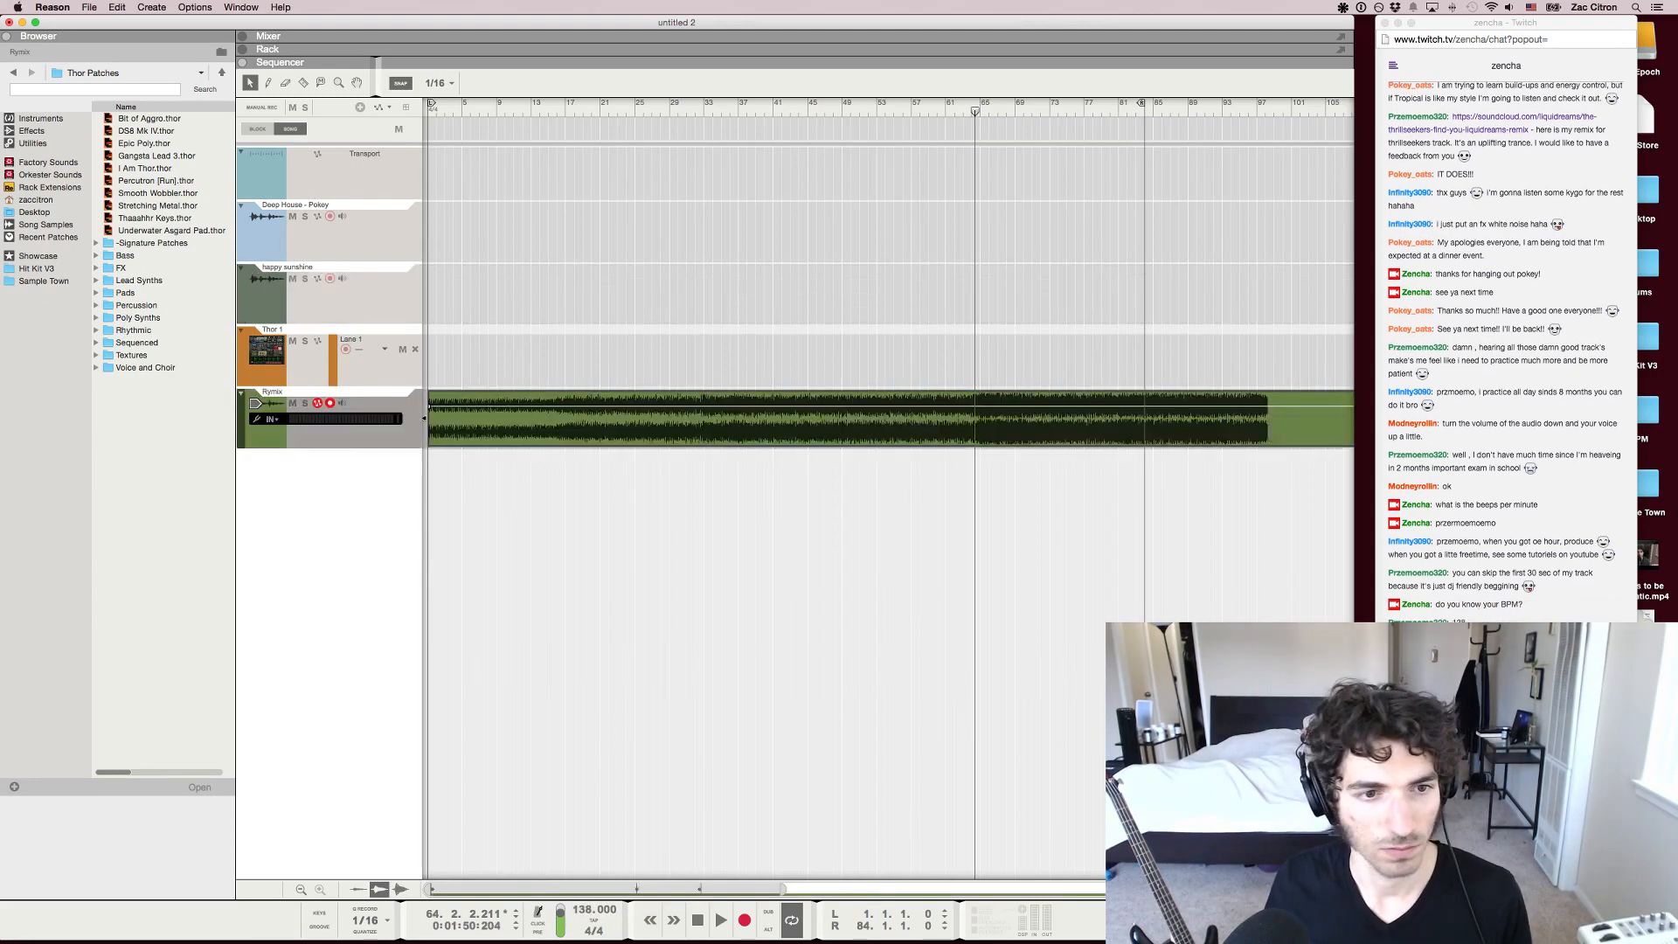
{"action": "key", "text": "shift+Return"}
{"action": "key", "text": "space"}
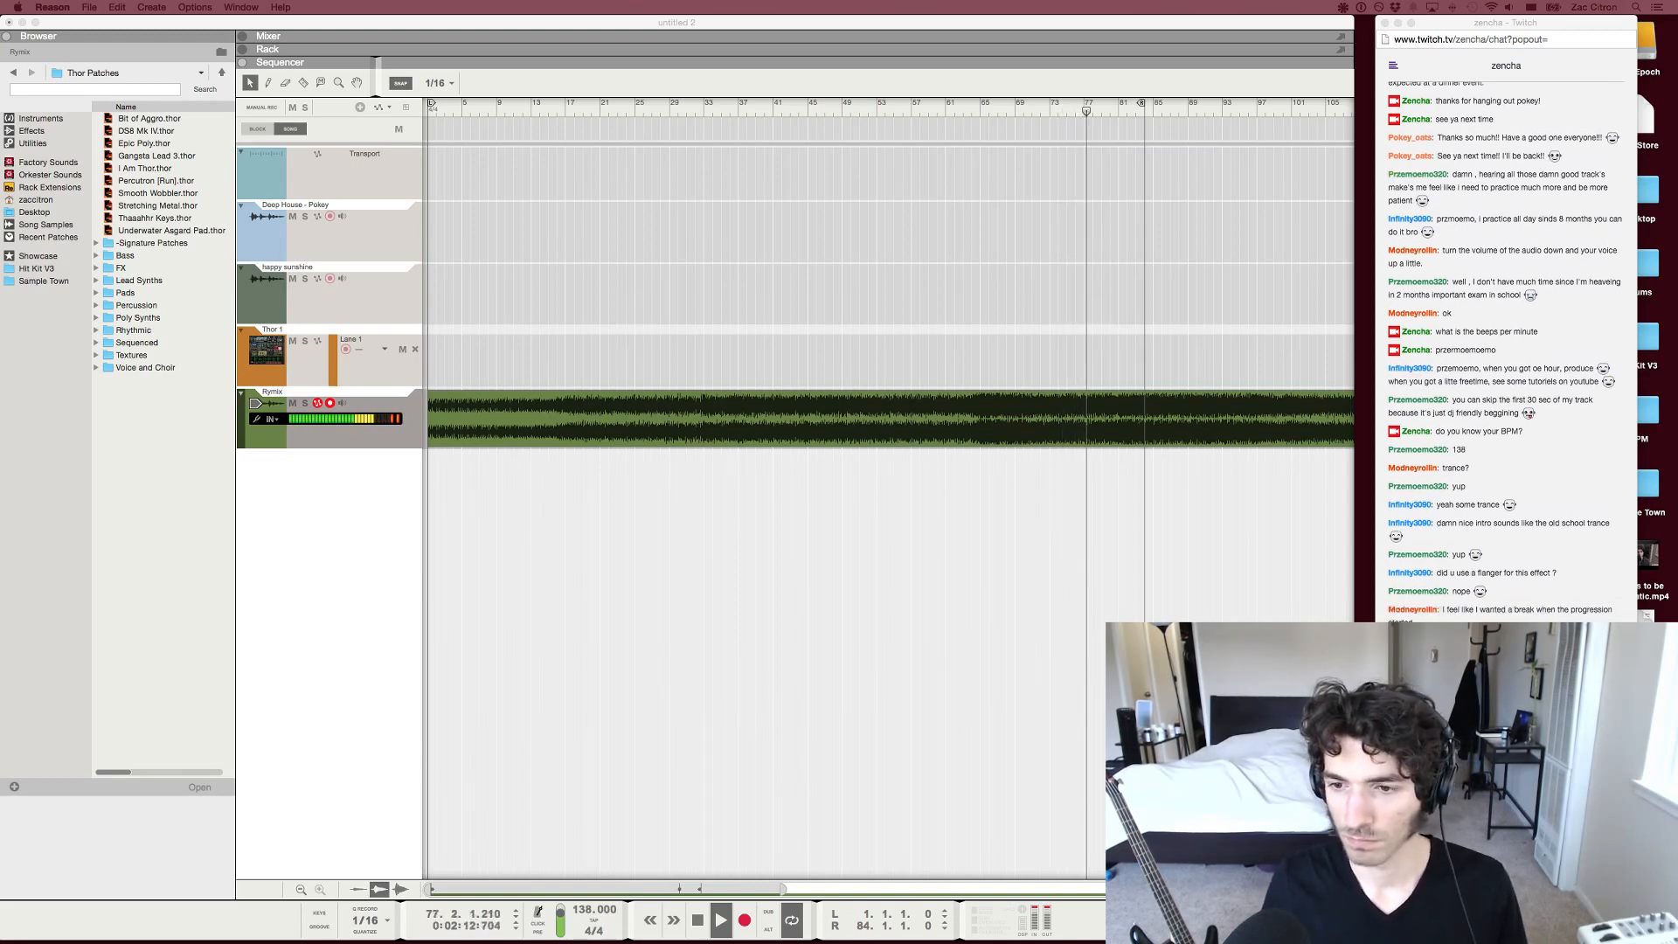
Turn off looping and resume playback of the remix from about bar 82
{"action": "key", "text": "super+Tab"}
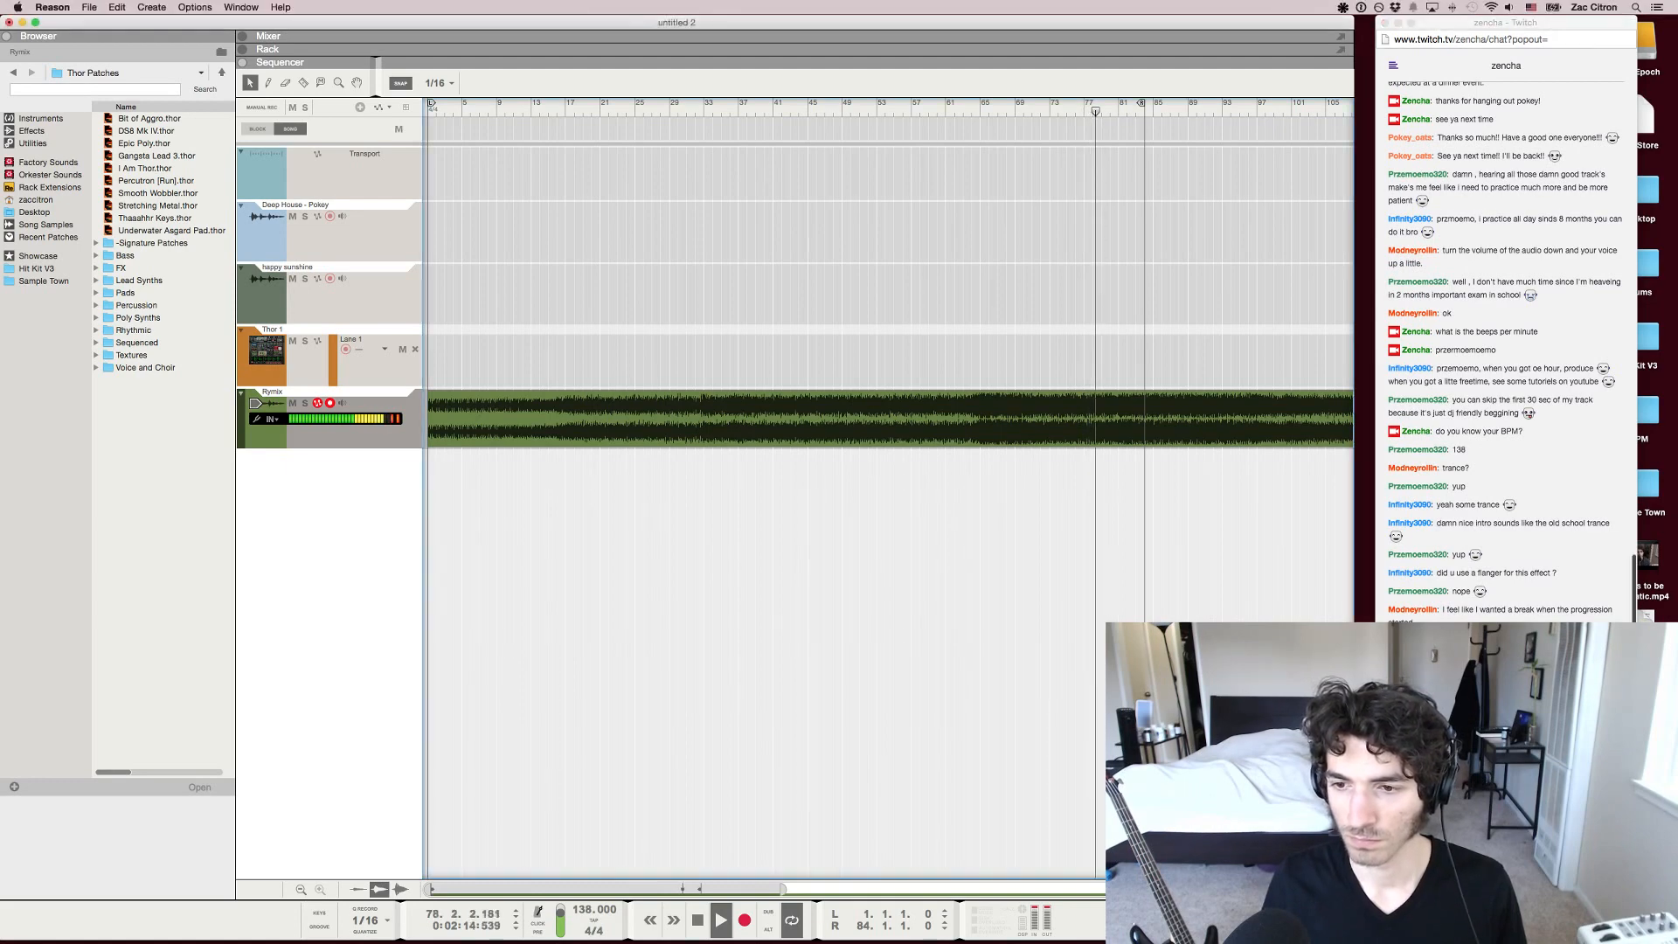
{"action": "key", "text": "super+Tab"}
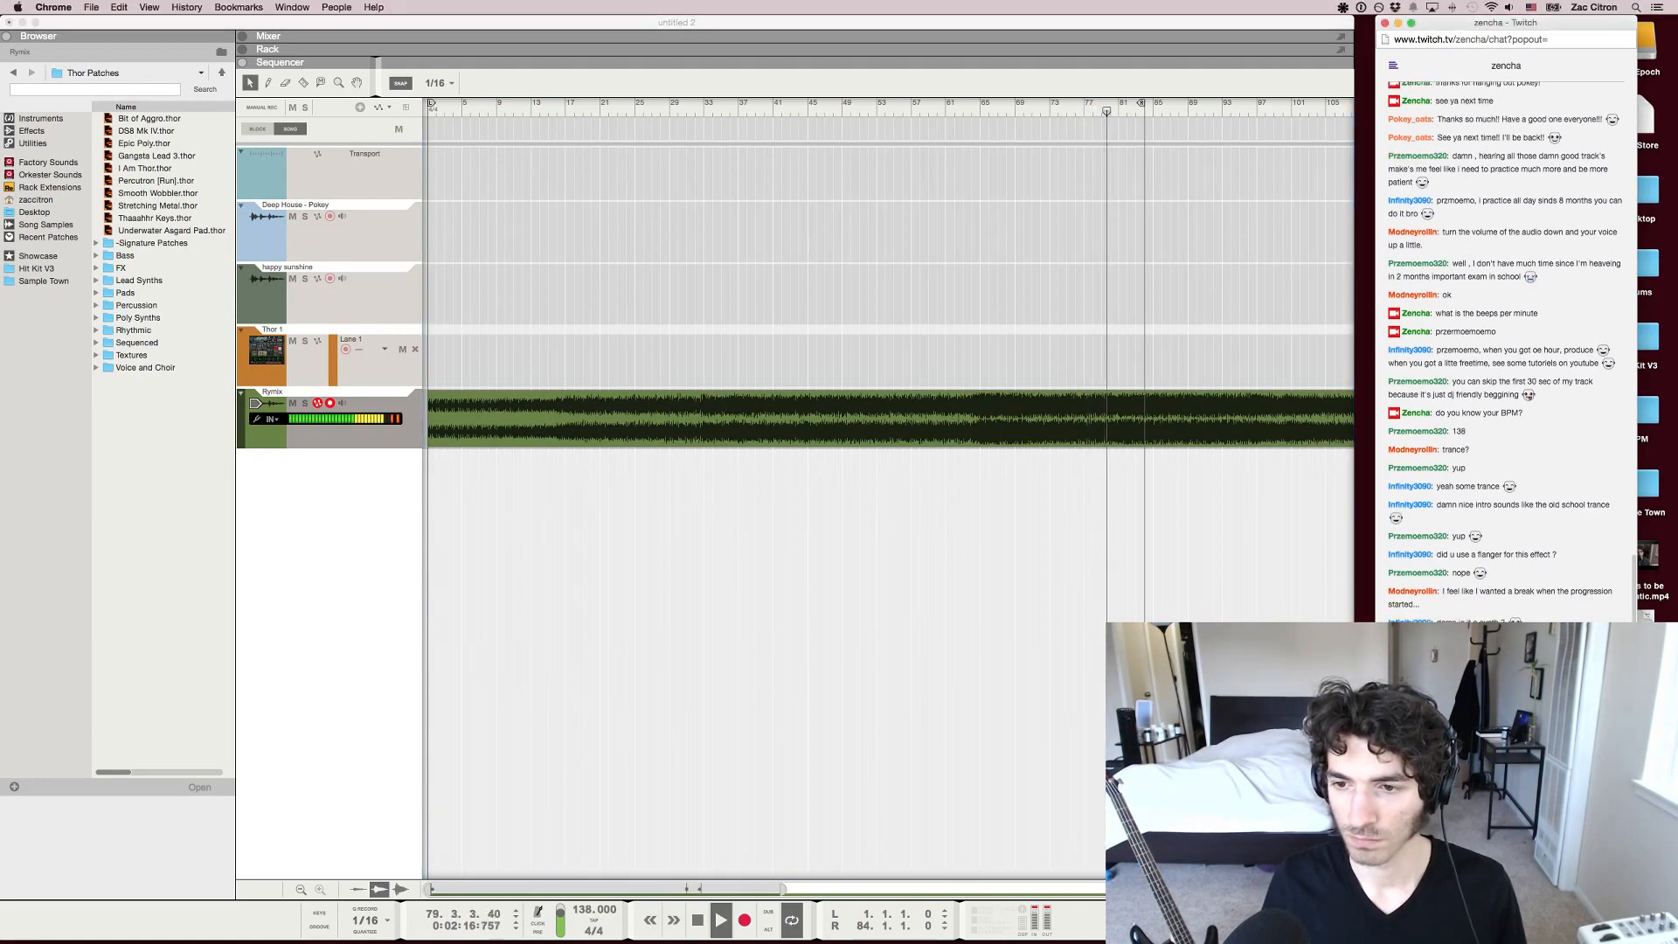
{"action": "scroll", "coordinate": [792, 489], "scroll_direction": "right", "scroll_amount": 1}
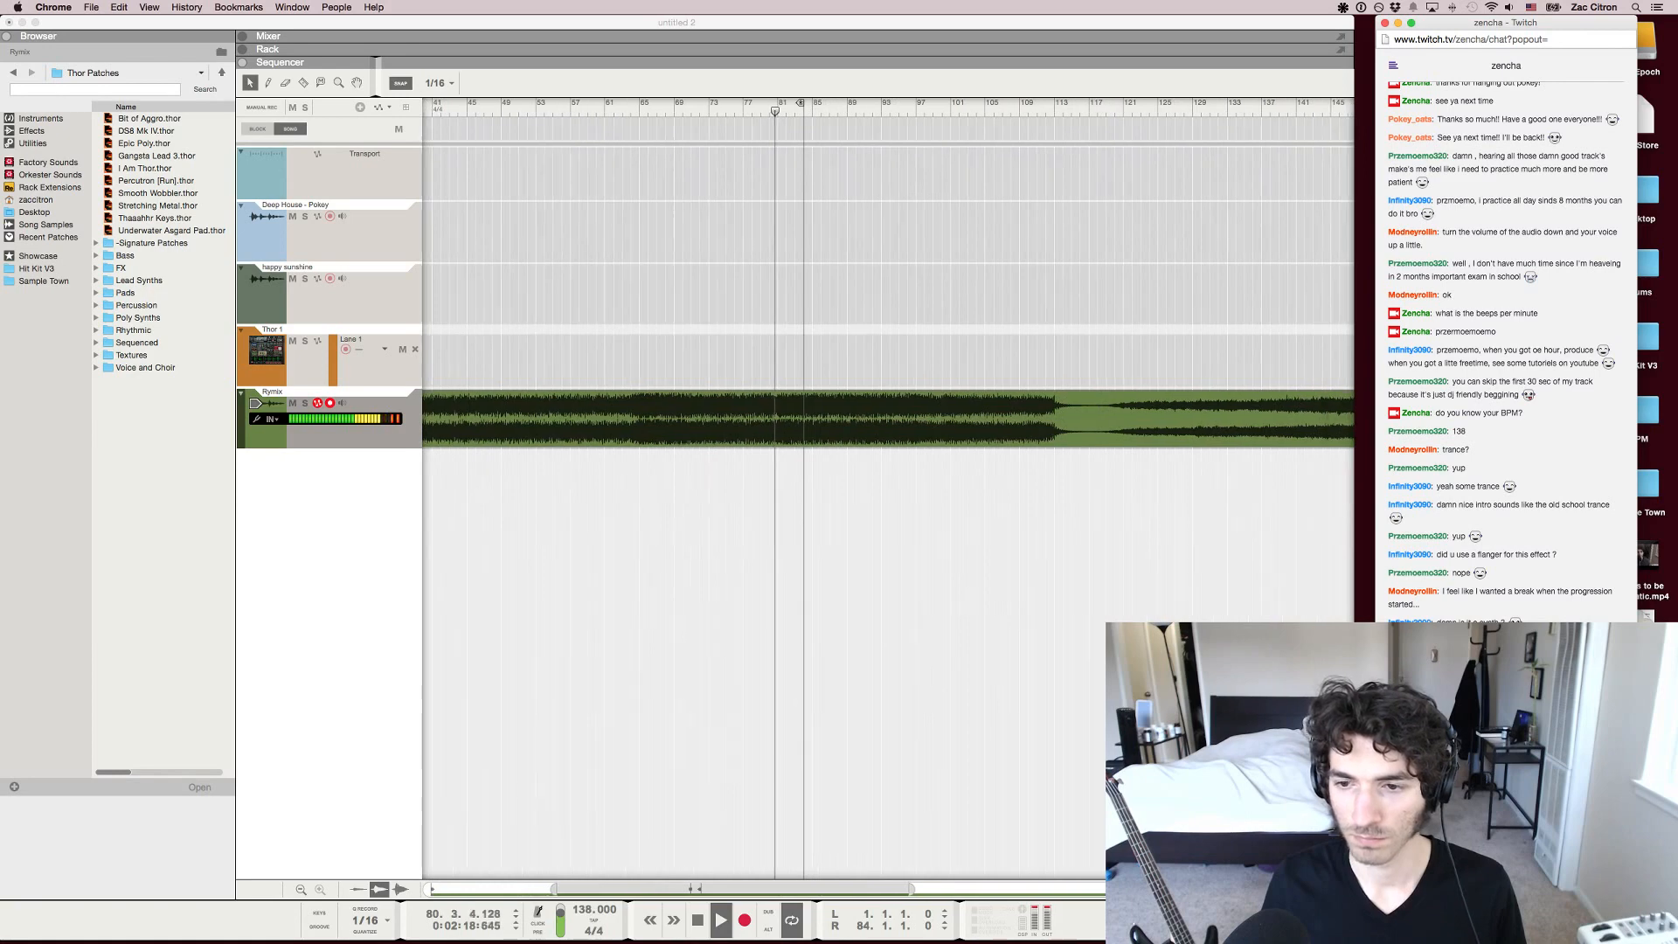
{"action": "scroll", "coordinate": [791, 489], "scroll_direction": "down", "scroll_amount": 5}
{"action": "scroll", "coordinate": [791, 489], "scroll_direction": "left", "scroll_amount": 2}
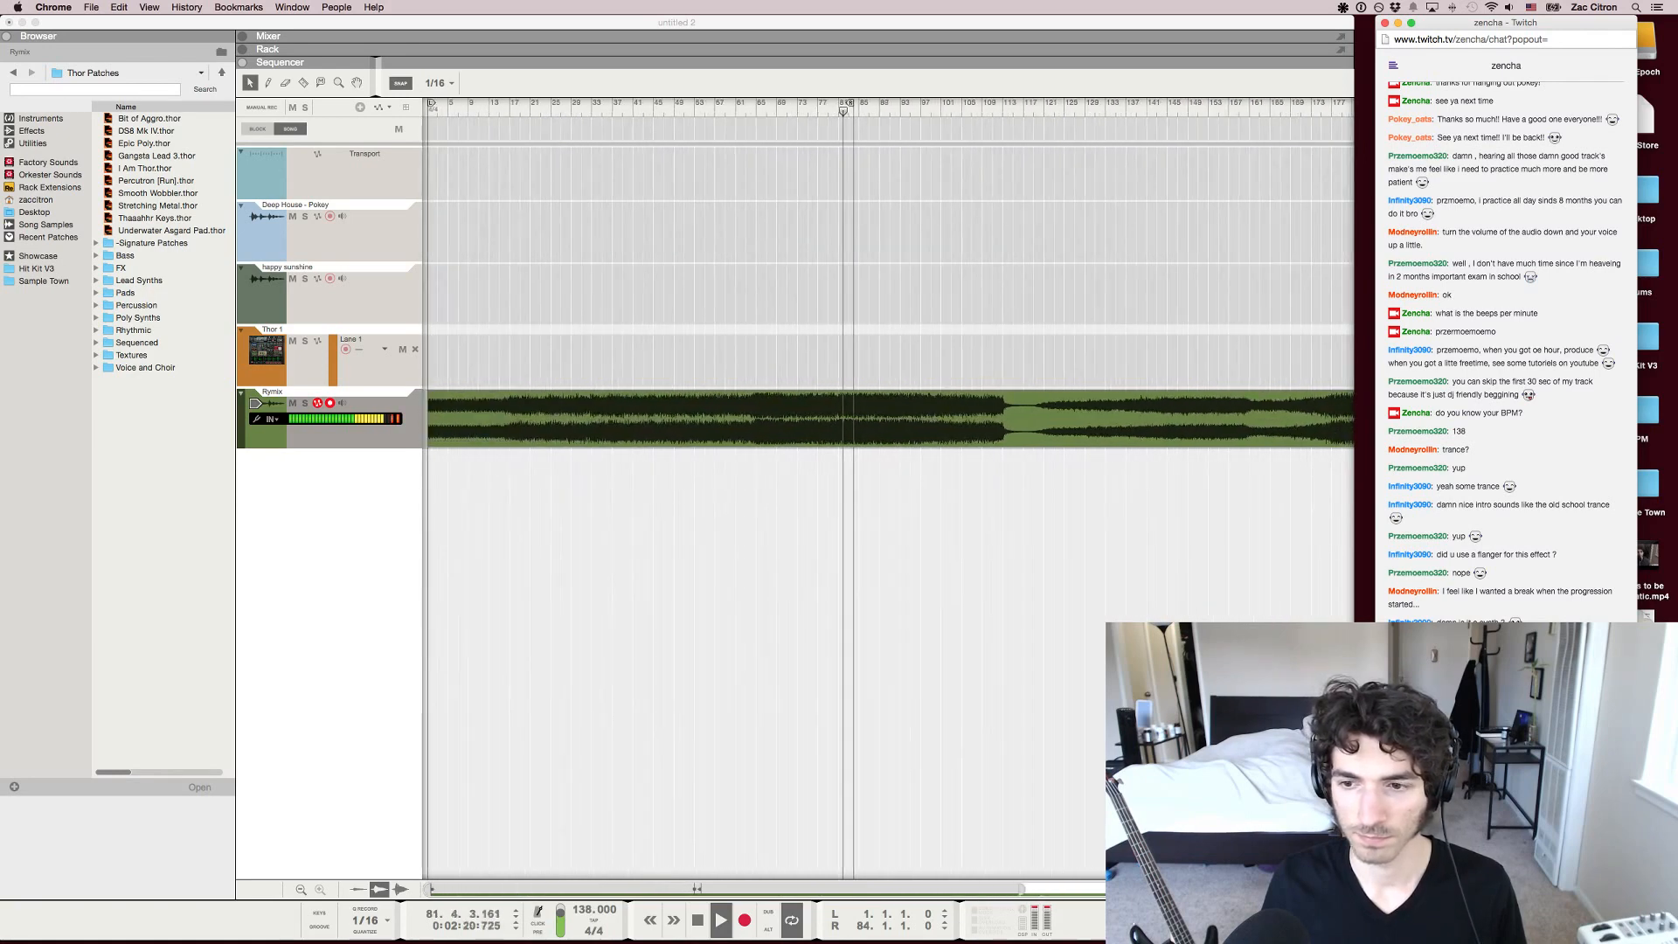
{"action": "scroll", "coordinate": [791, 489], "scroll_direction": "down", "scroll_amount": 1}
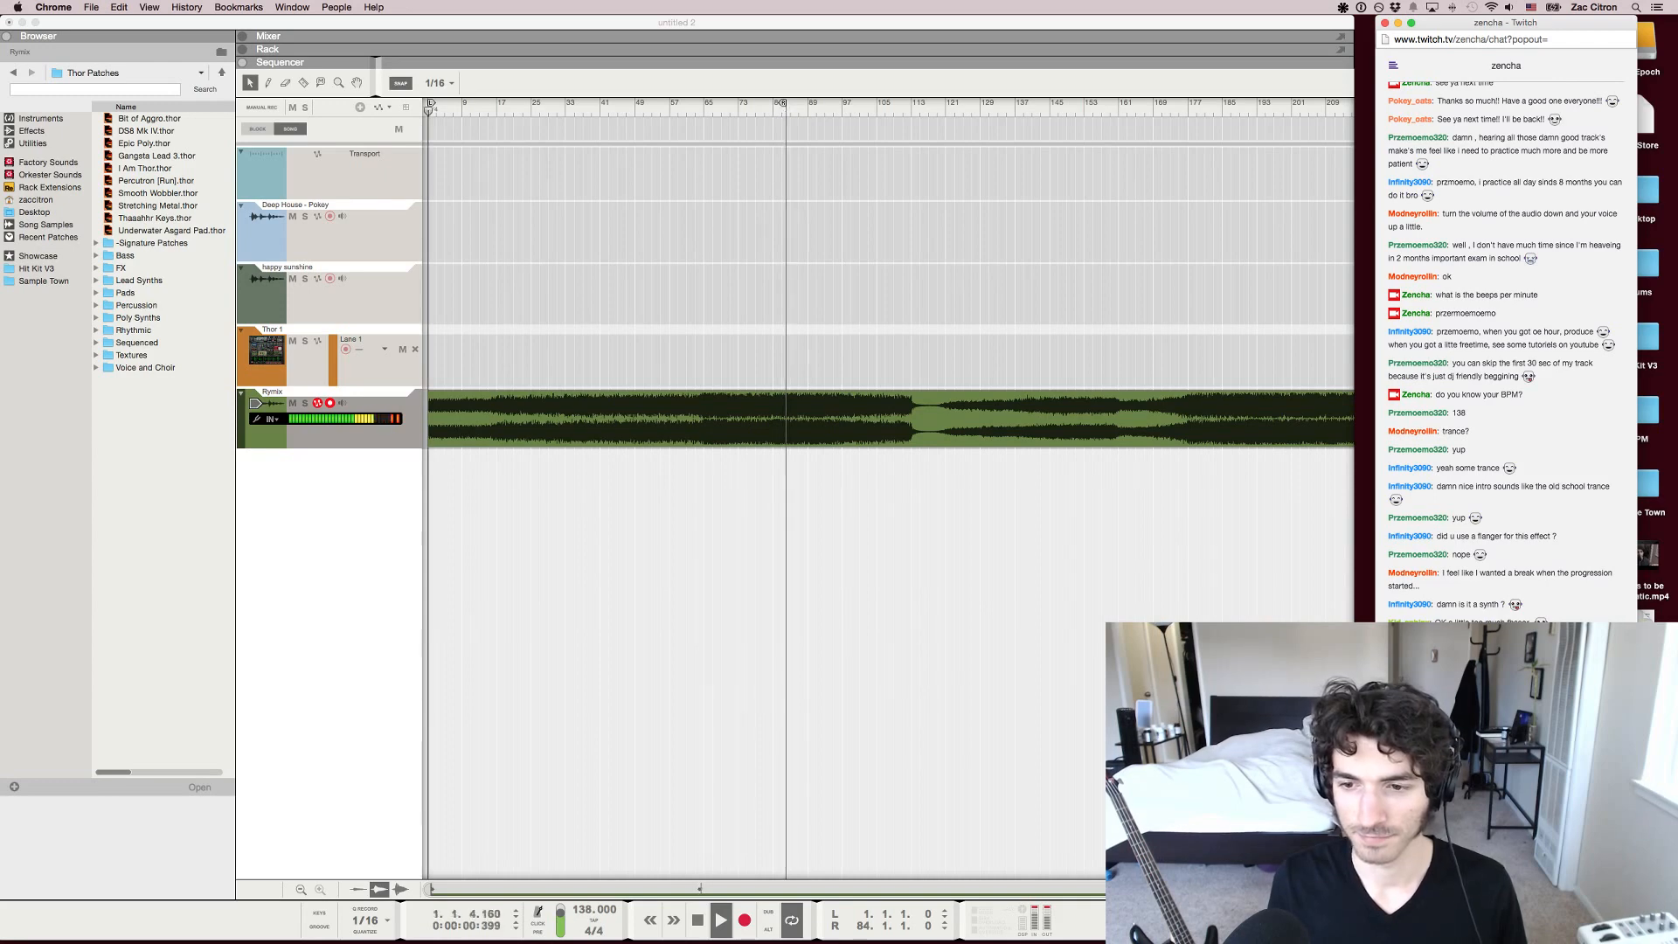
{"action": "key", "text": "super+Tab"}
{"action": "key", "text": "l"}
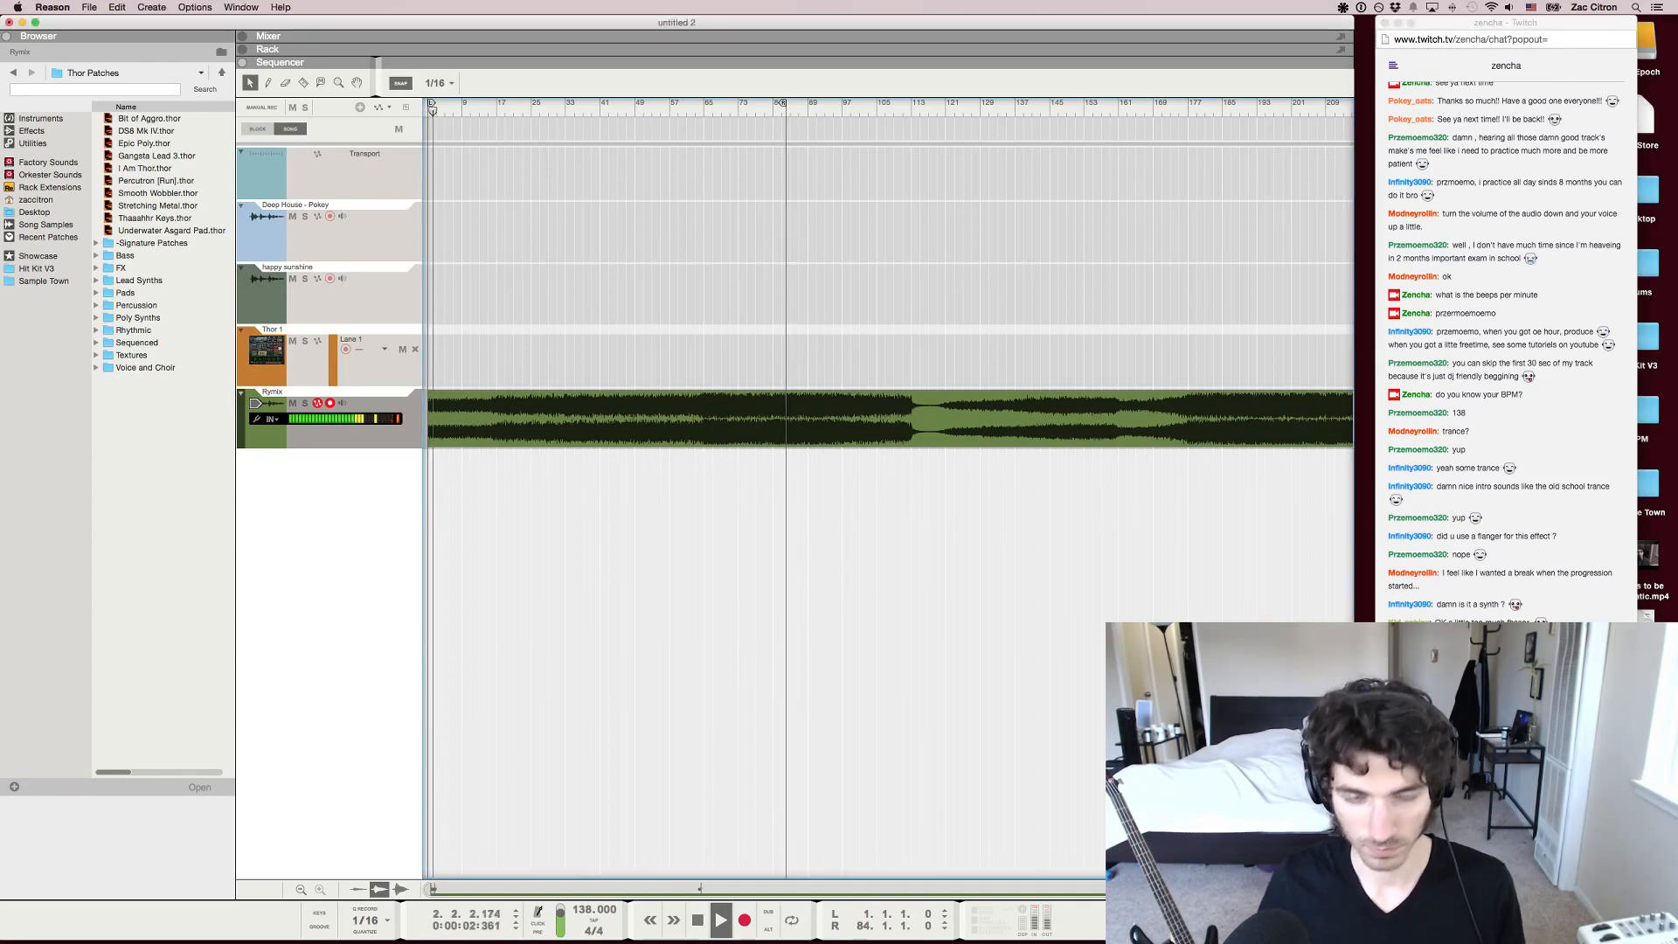
{"action": "left_click", "coordinate": [777, 107]}
Listen to the remix through to its end while following the Twitch chat, and stop playback there
{"action": "key", "text": "super+Tab"}
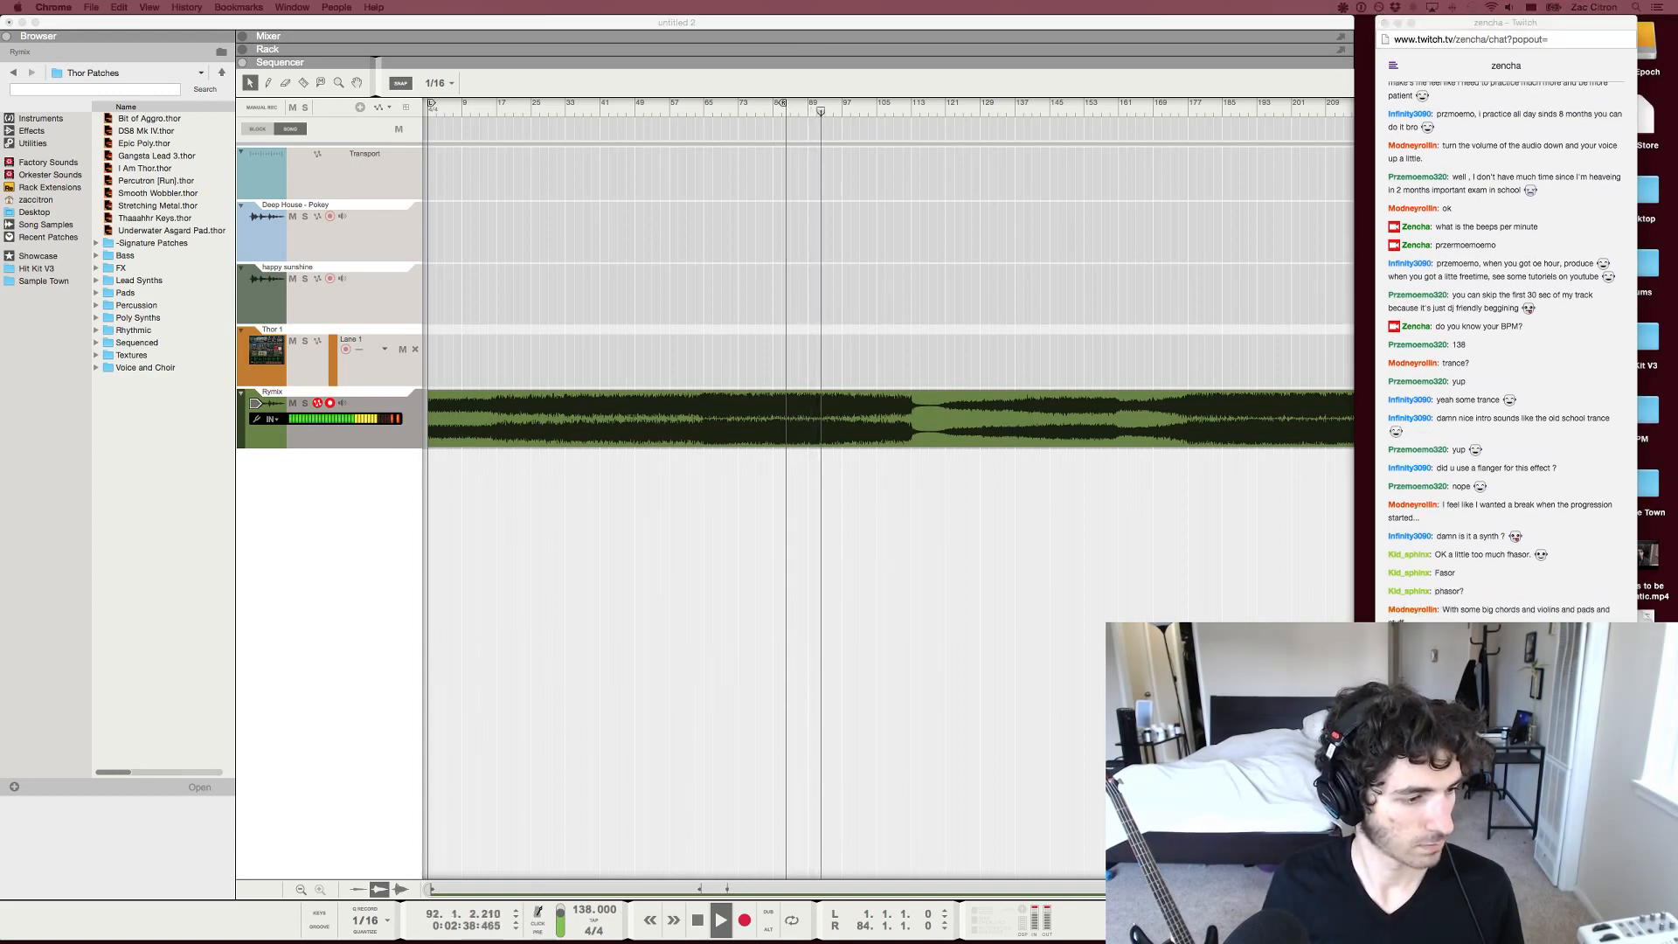
{"action": "key", "text": "super+Tab"}
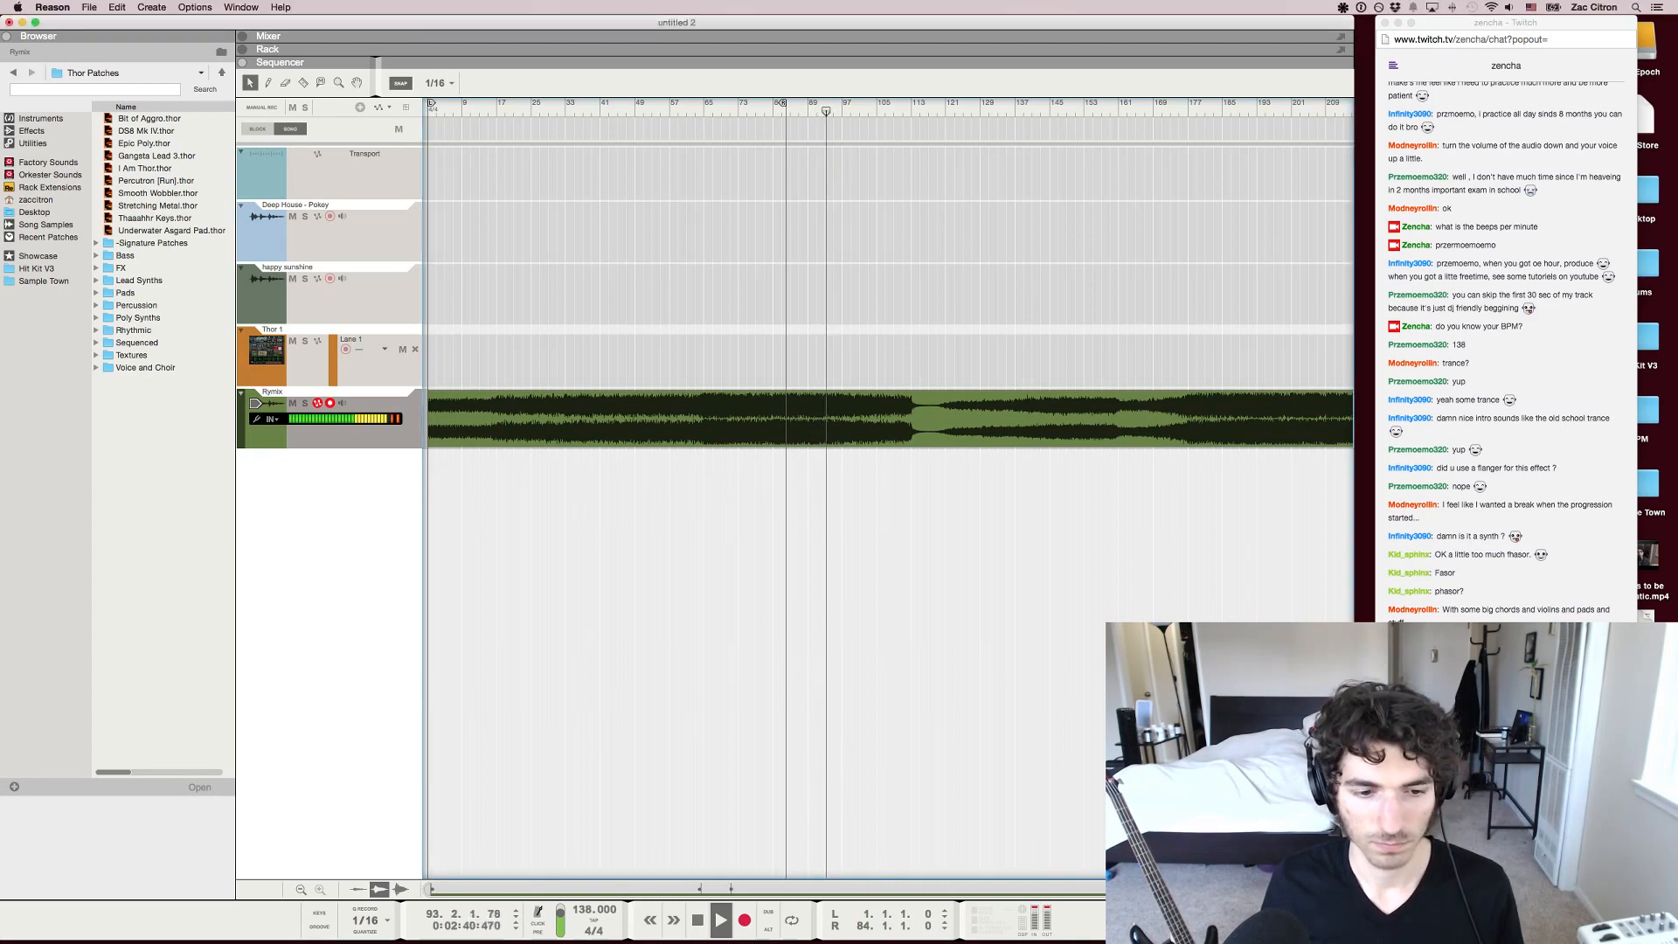
{"action": "scroll", "coordinate": [889, 490], "scroll_direction": "right", "scroll_amount": 5}
{"action": "scroll", "coordinate": [888, 490], "scroll_direction": "down", "scroll_amount": 3}
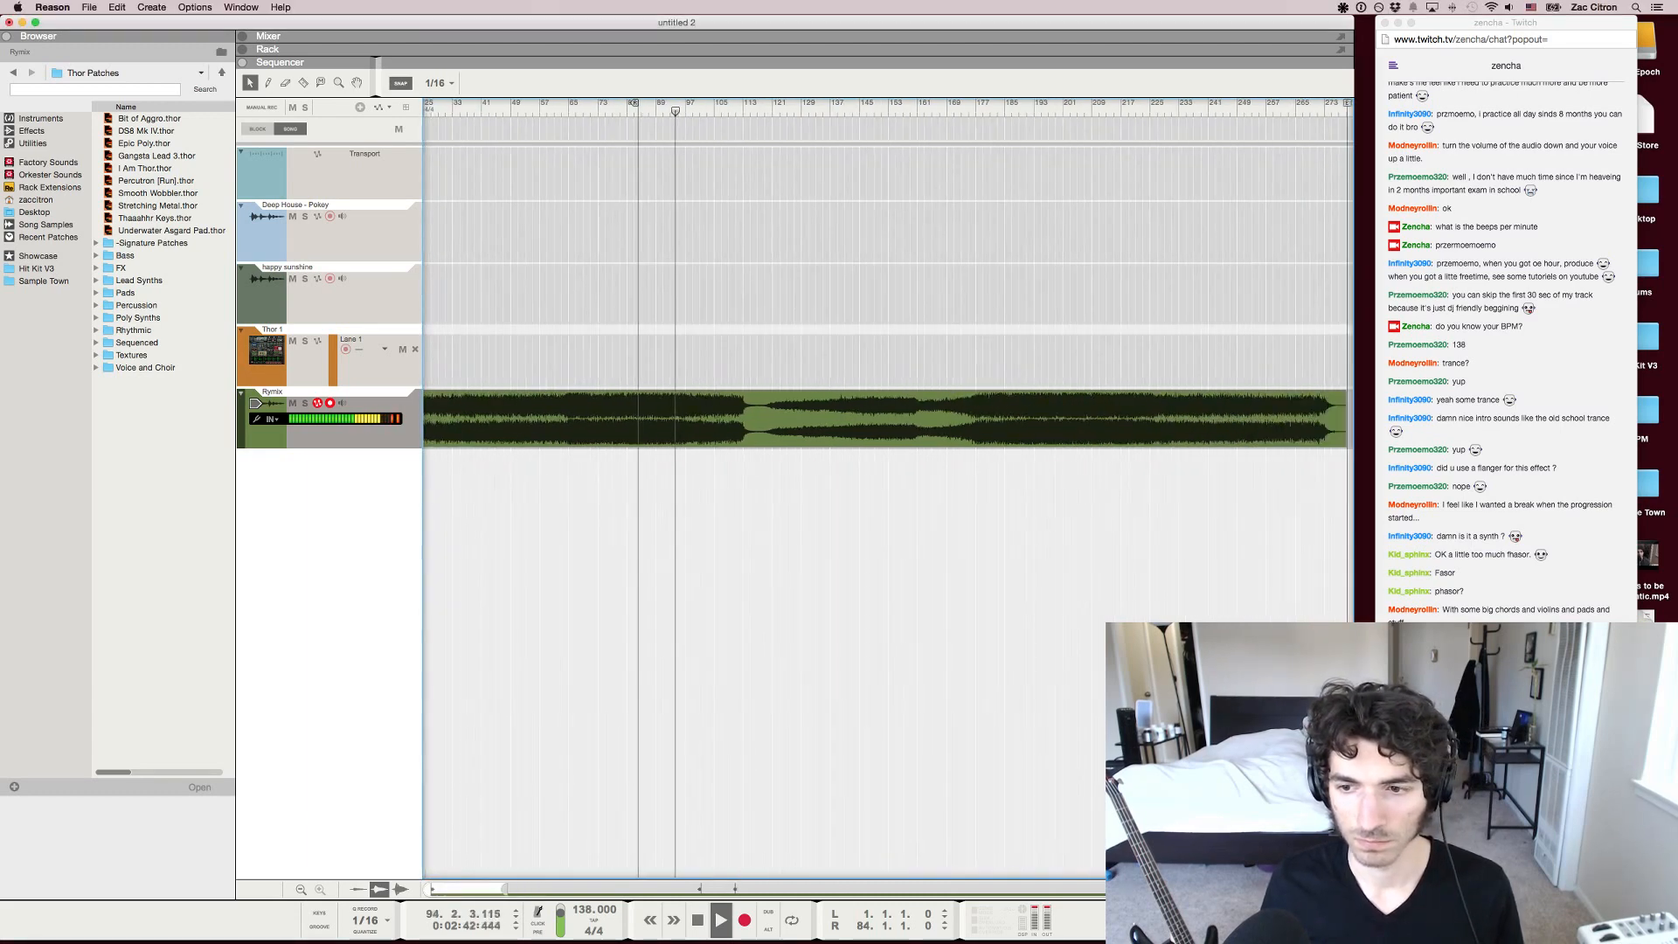
{"action": "scroll", "coordinate": [888, 489], "scroll_direction": "down", "scroll_amount": 1}
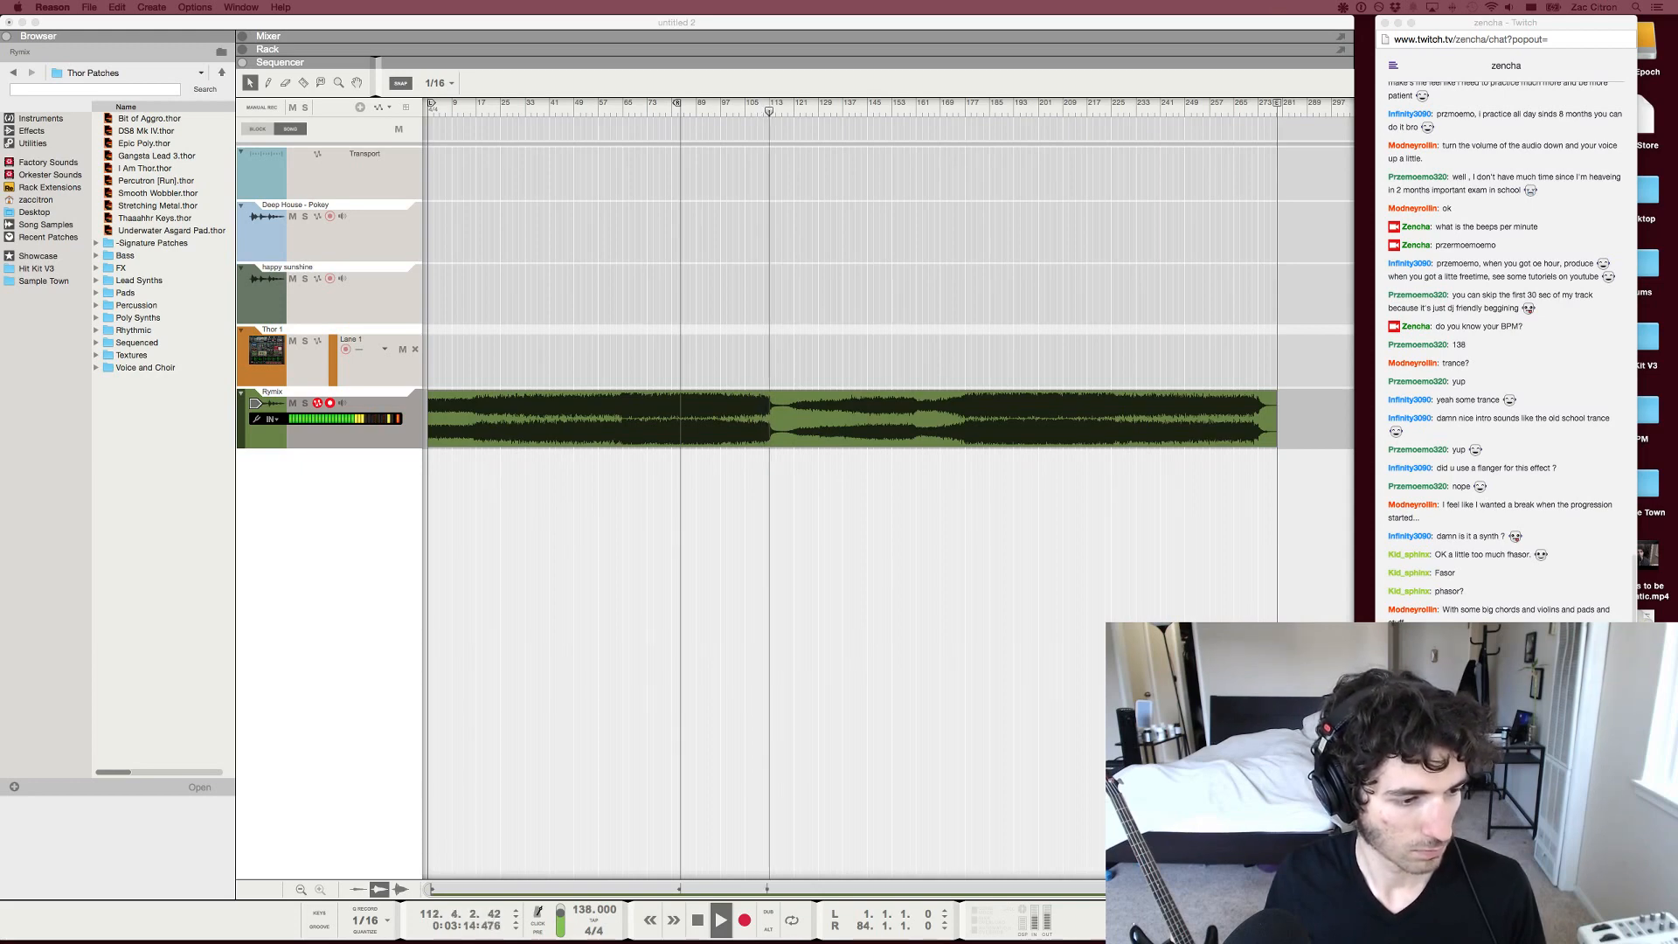
{"action": "left_click", "coordinate": [1505, 861]}
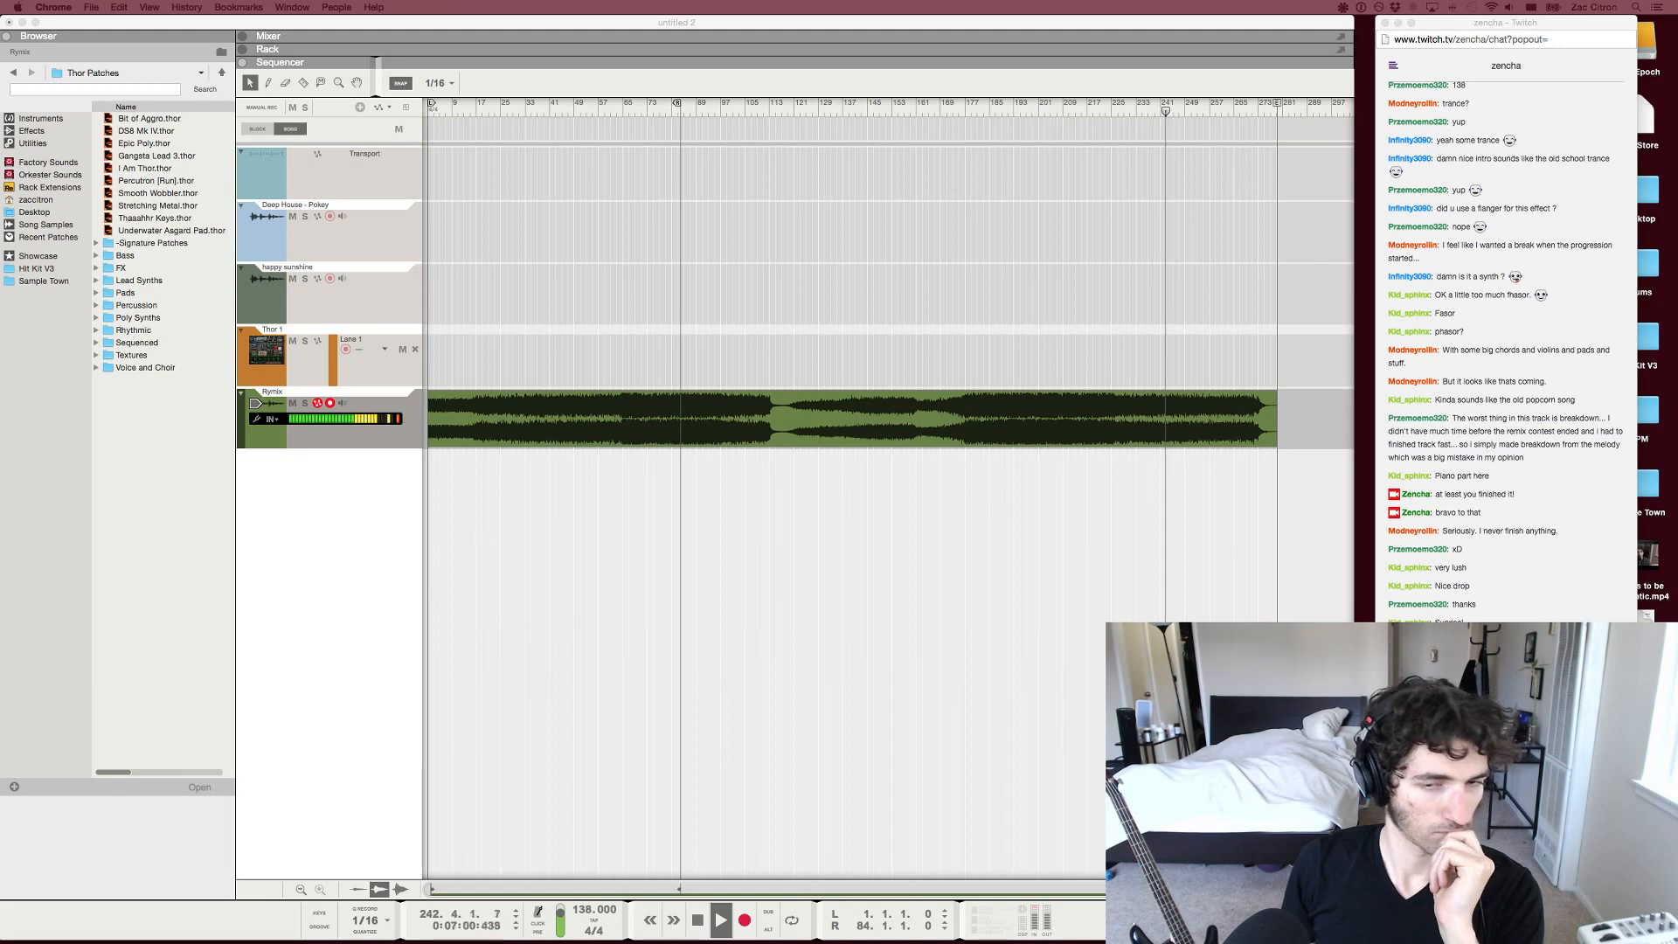
{"action": "key", "text": "super+Tab"}
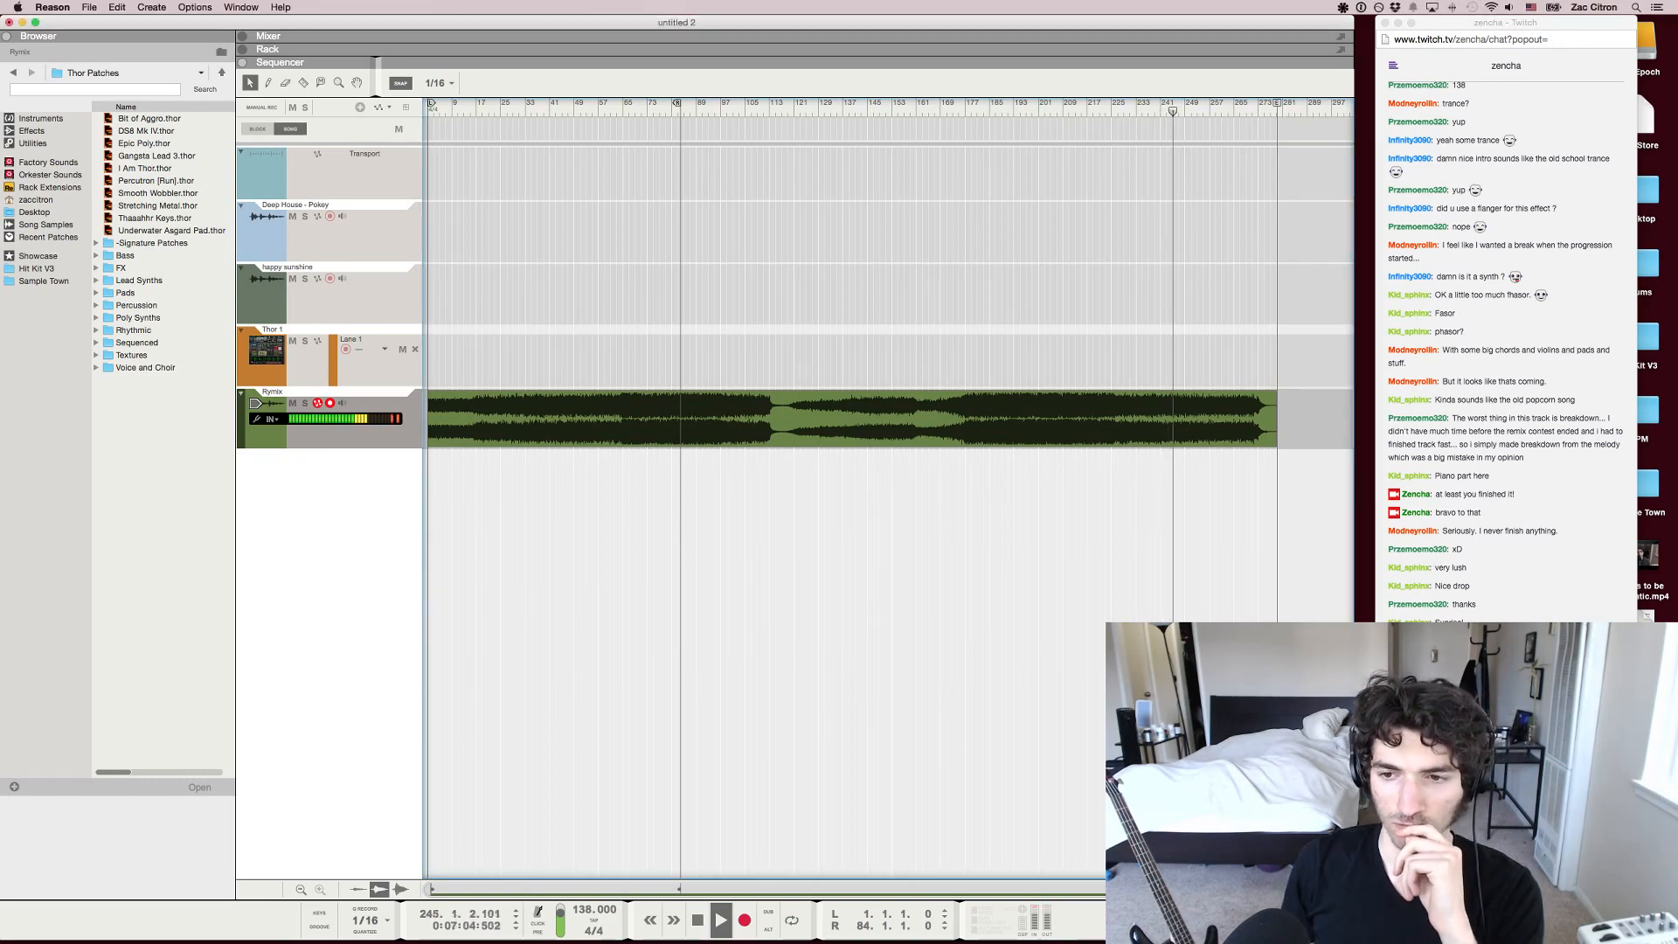
{"action": "key", "text": "super+Tab"}
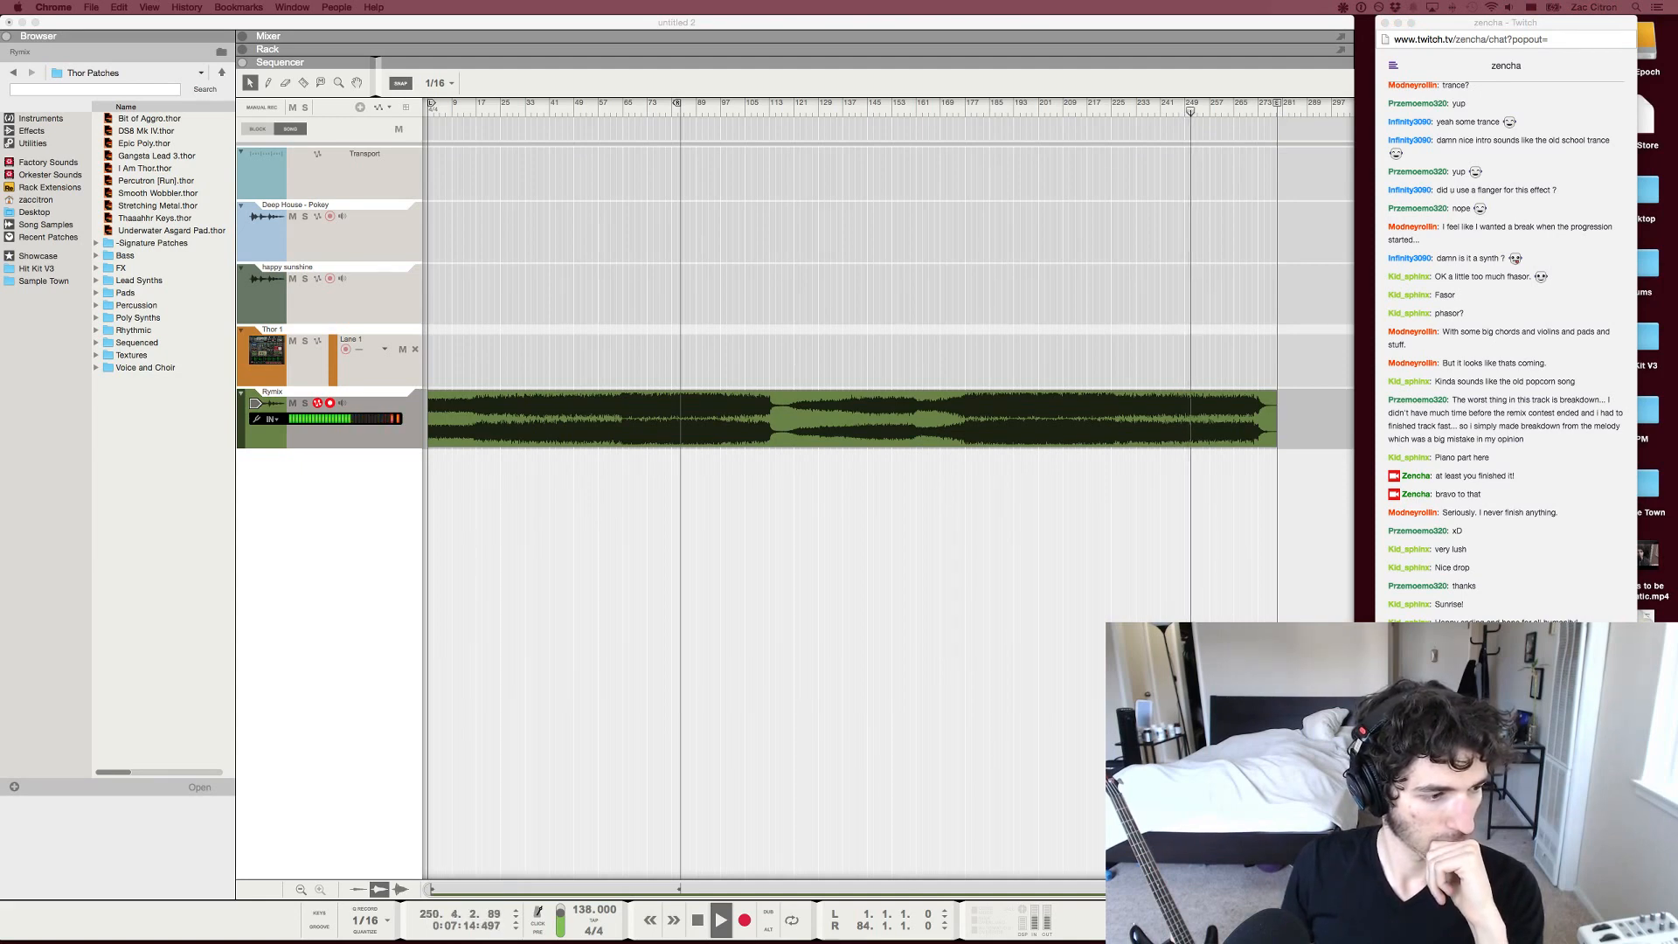
{"action": "left_click", "coordinate": [1506, 857]}
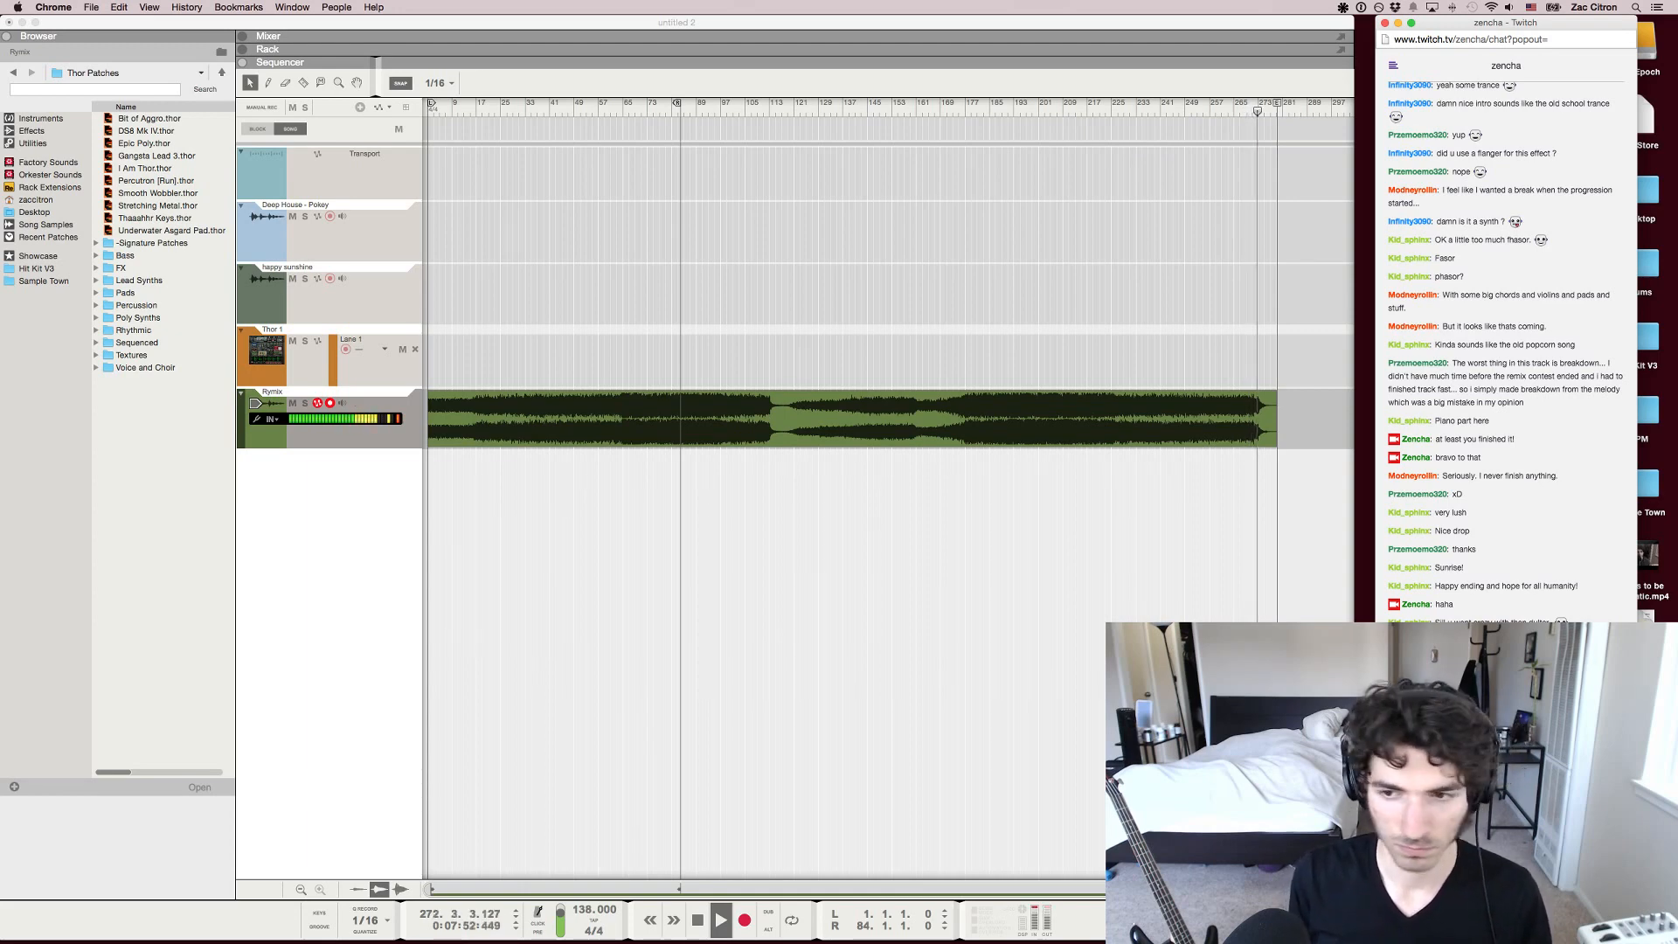
{"action": "key", "text": "super+Tab"}
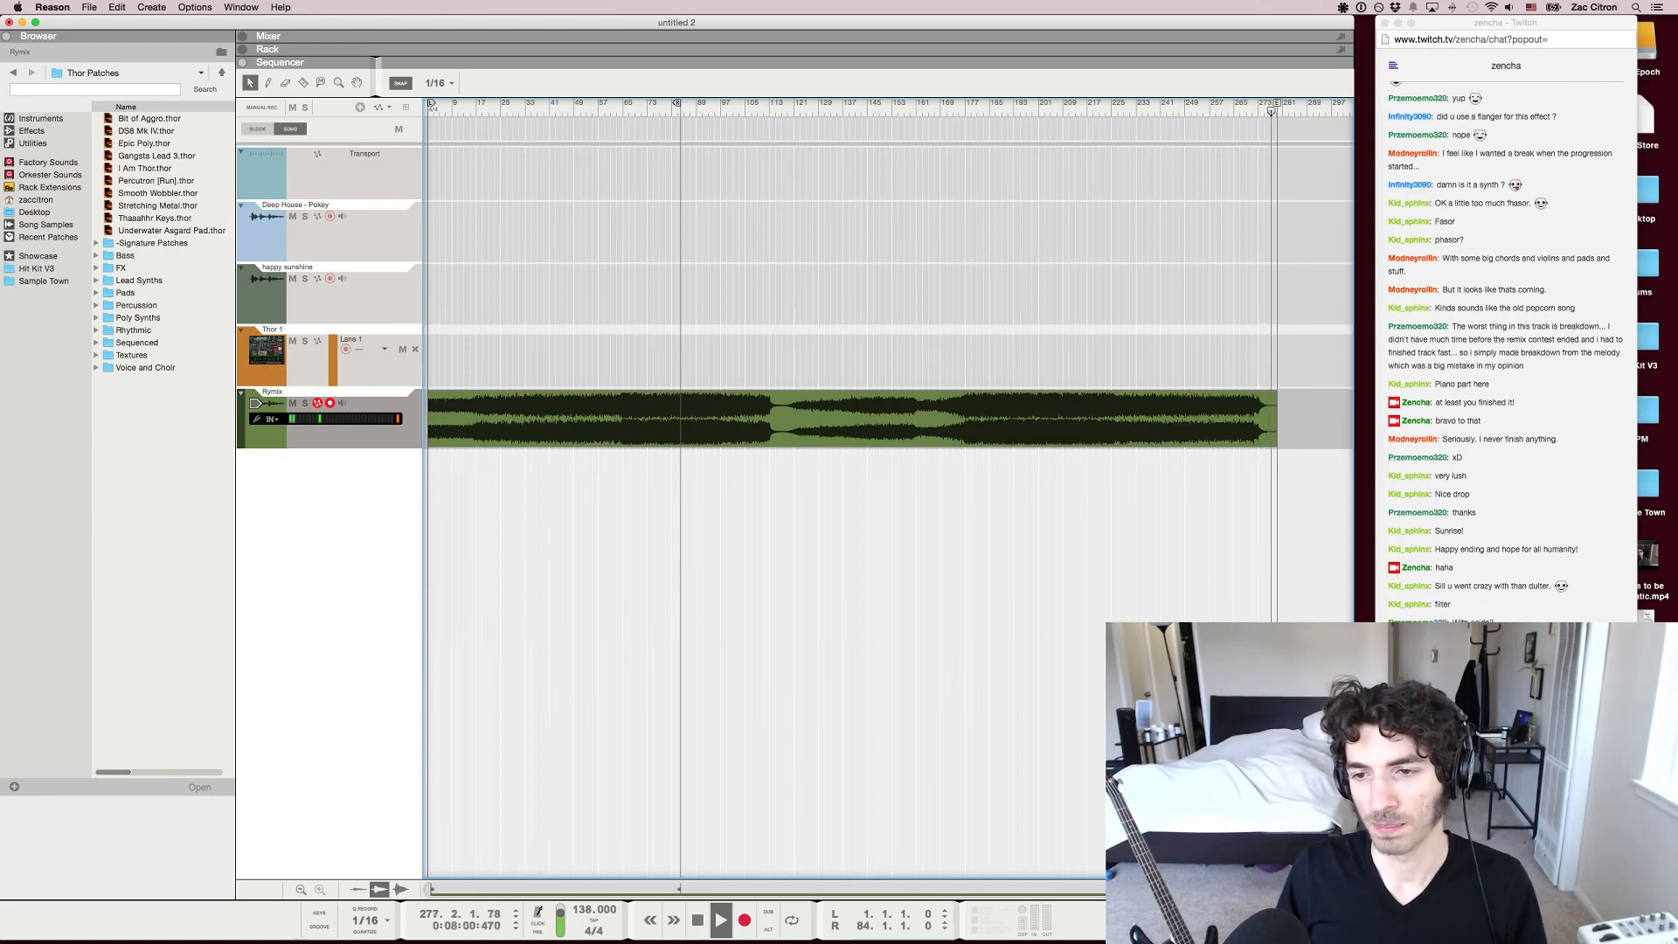
{"action": "key", "text": "space"}
Examine the overall structure of the remix waveform from start to end
{"action": "key", "text": "h"}
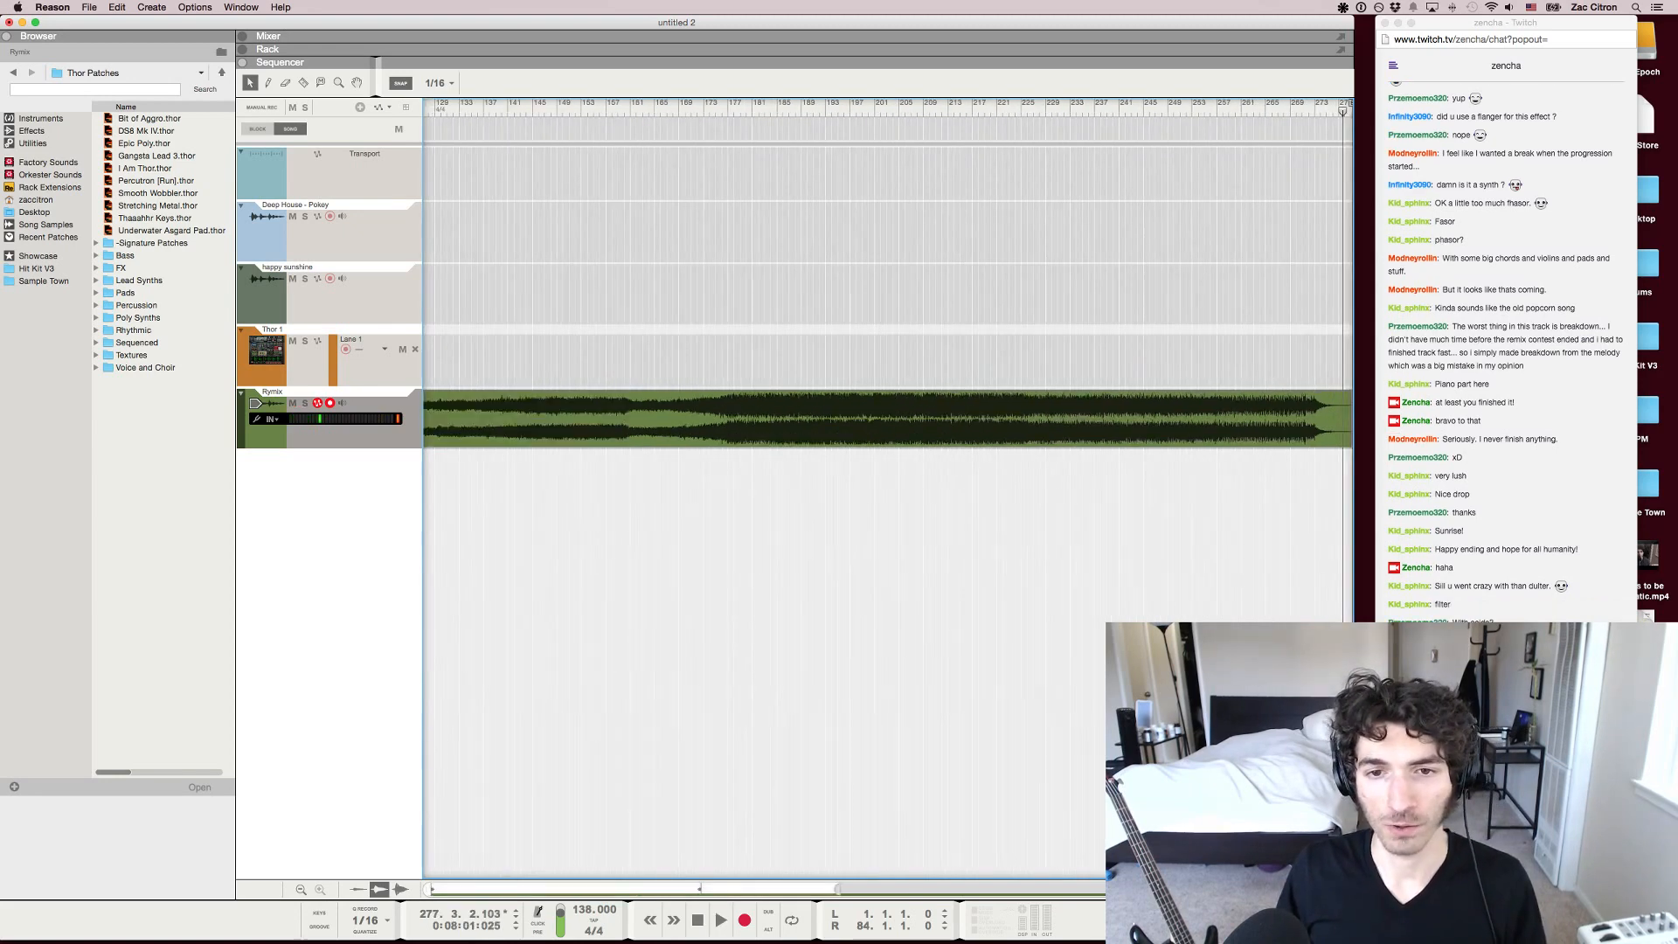
{"action": "key", "text": "g"}
{"action": "key", "text": "g"}
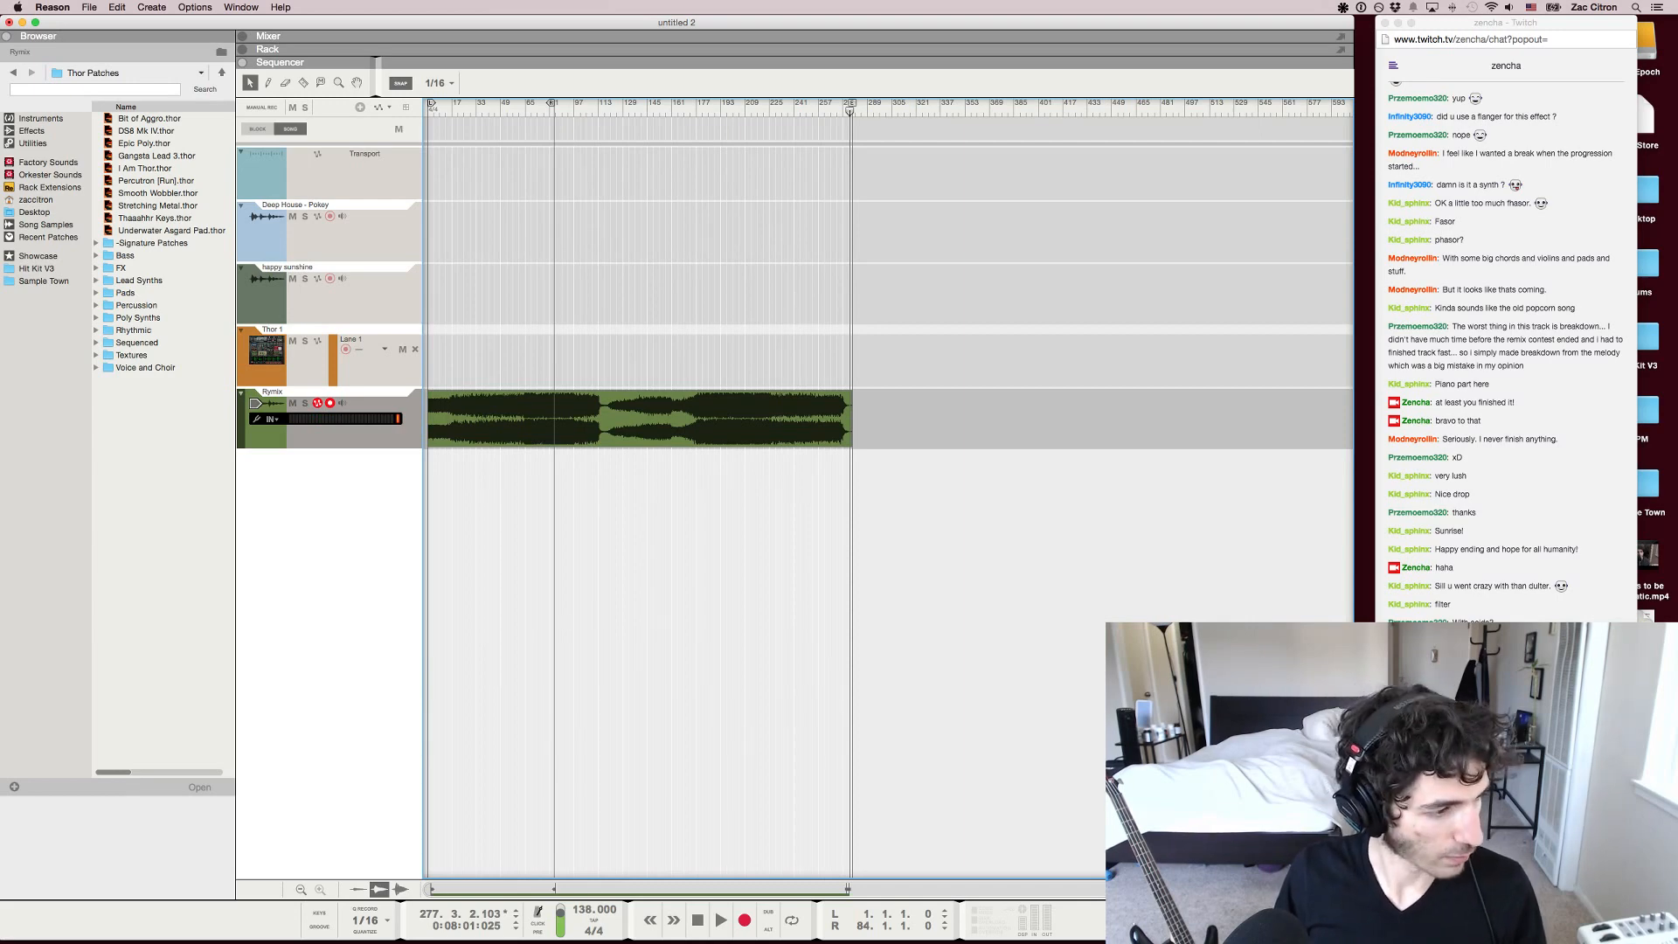
{"action": "key", "text": "super+Tab"}
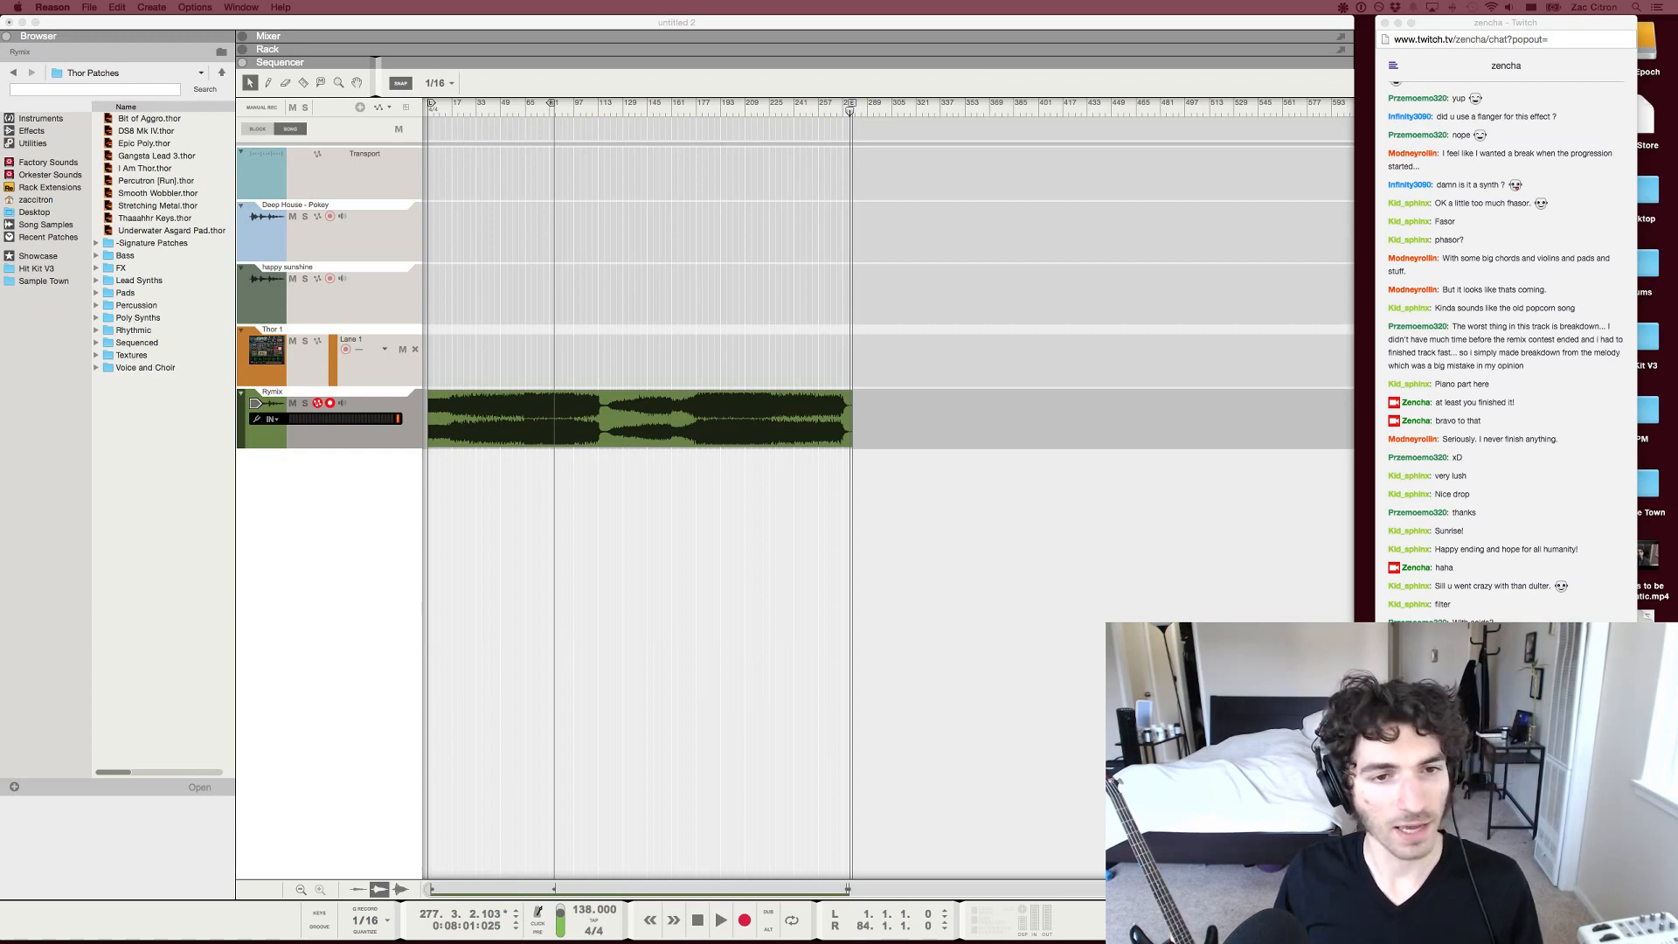
{"action": "key", "text": "super+Tab"}
{"action": "scroll", "coordinate": [889, 490], "scroll_direction": "up", "scroll_amount": 10}
{"action": "scroll", "coordinate": [888, 490], "scroll_direction": "down", "scroll_amount": 5}
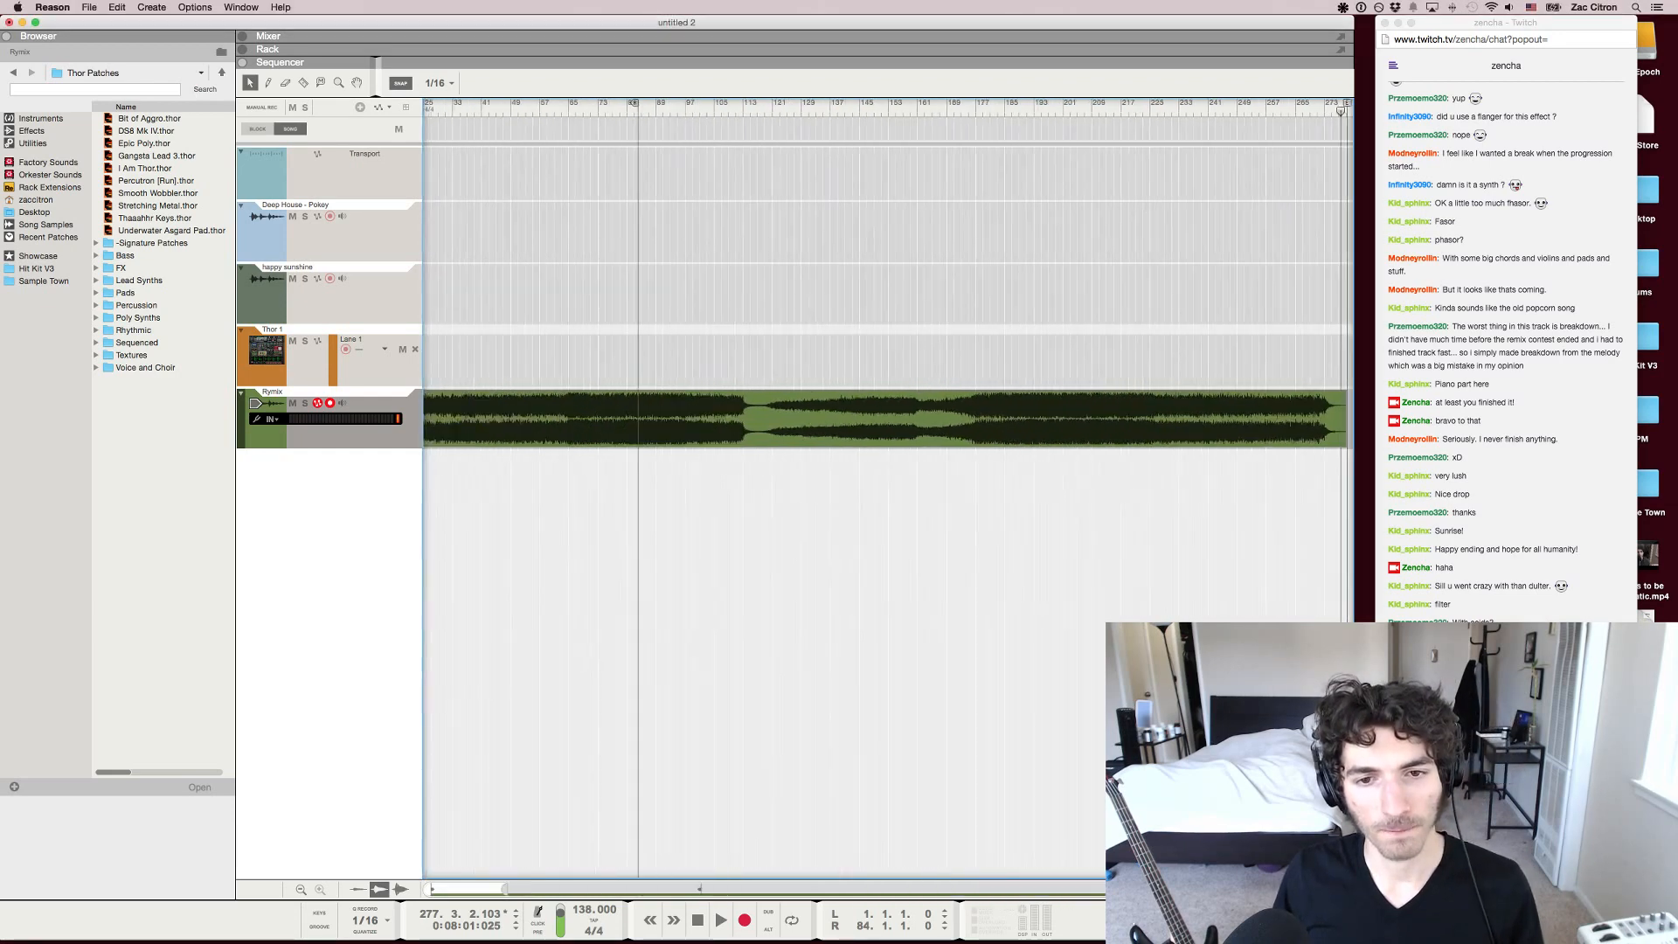
{"action": "scroll", "coordinate": [888, 489], "scroll_direction": "down", "scroll_amount": 3}
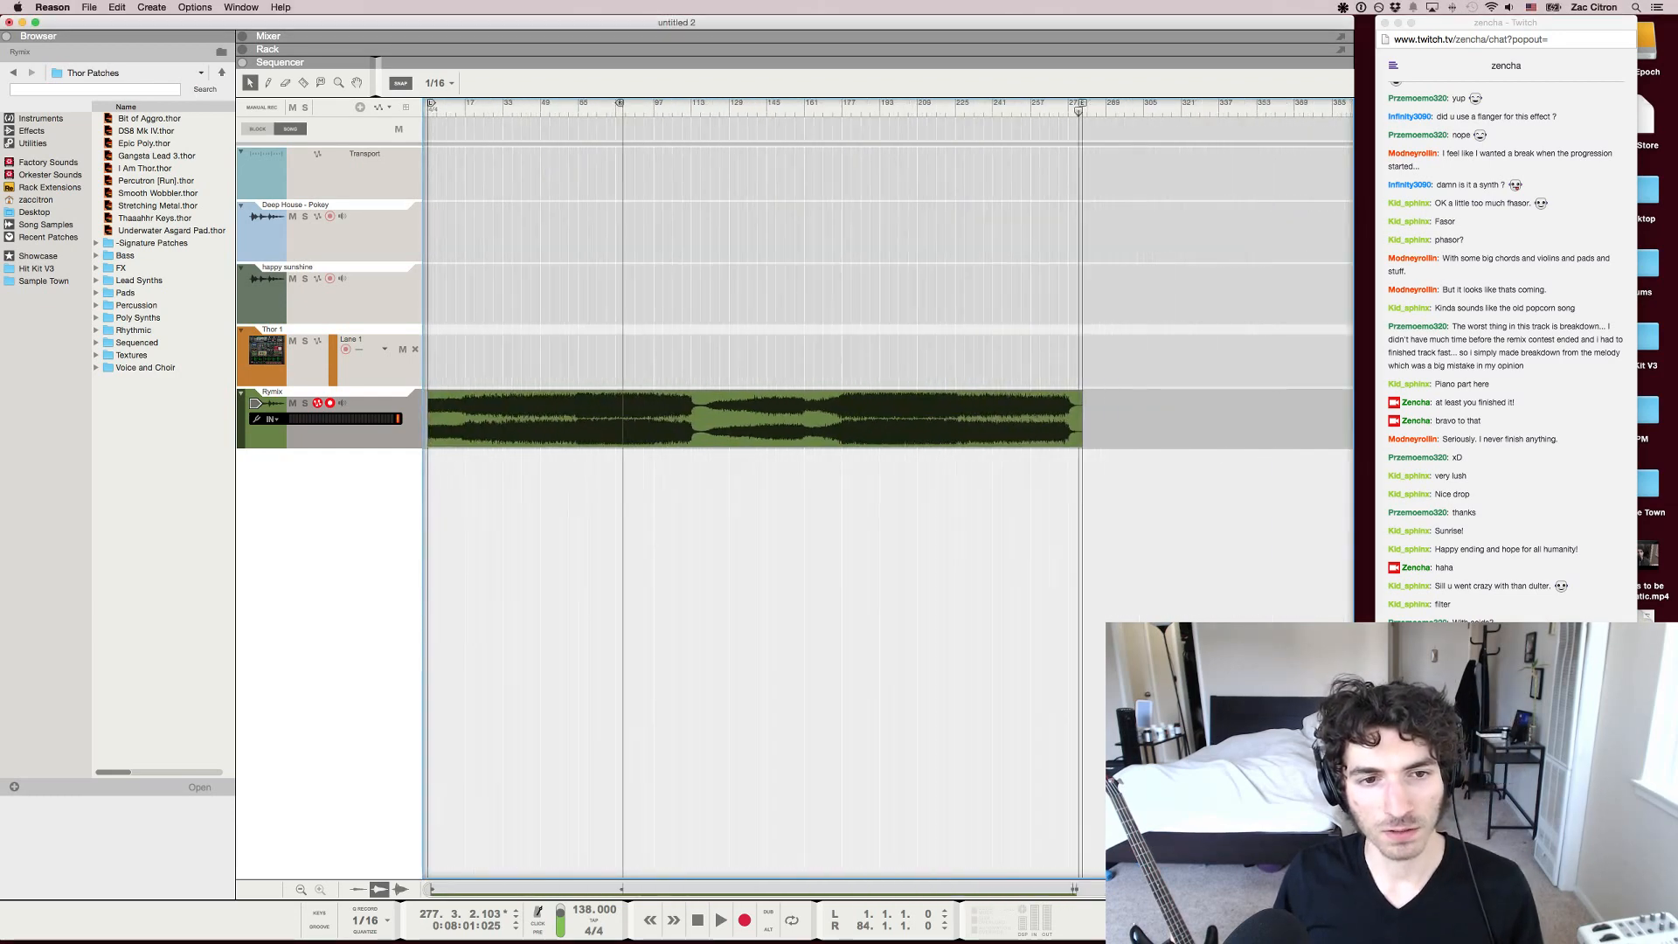
{"action": "scroll", "coordinate": [888, 489], "scroll_direction": "up", "scroll_amount": 3}
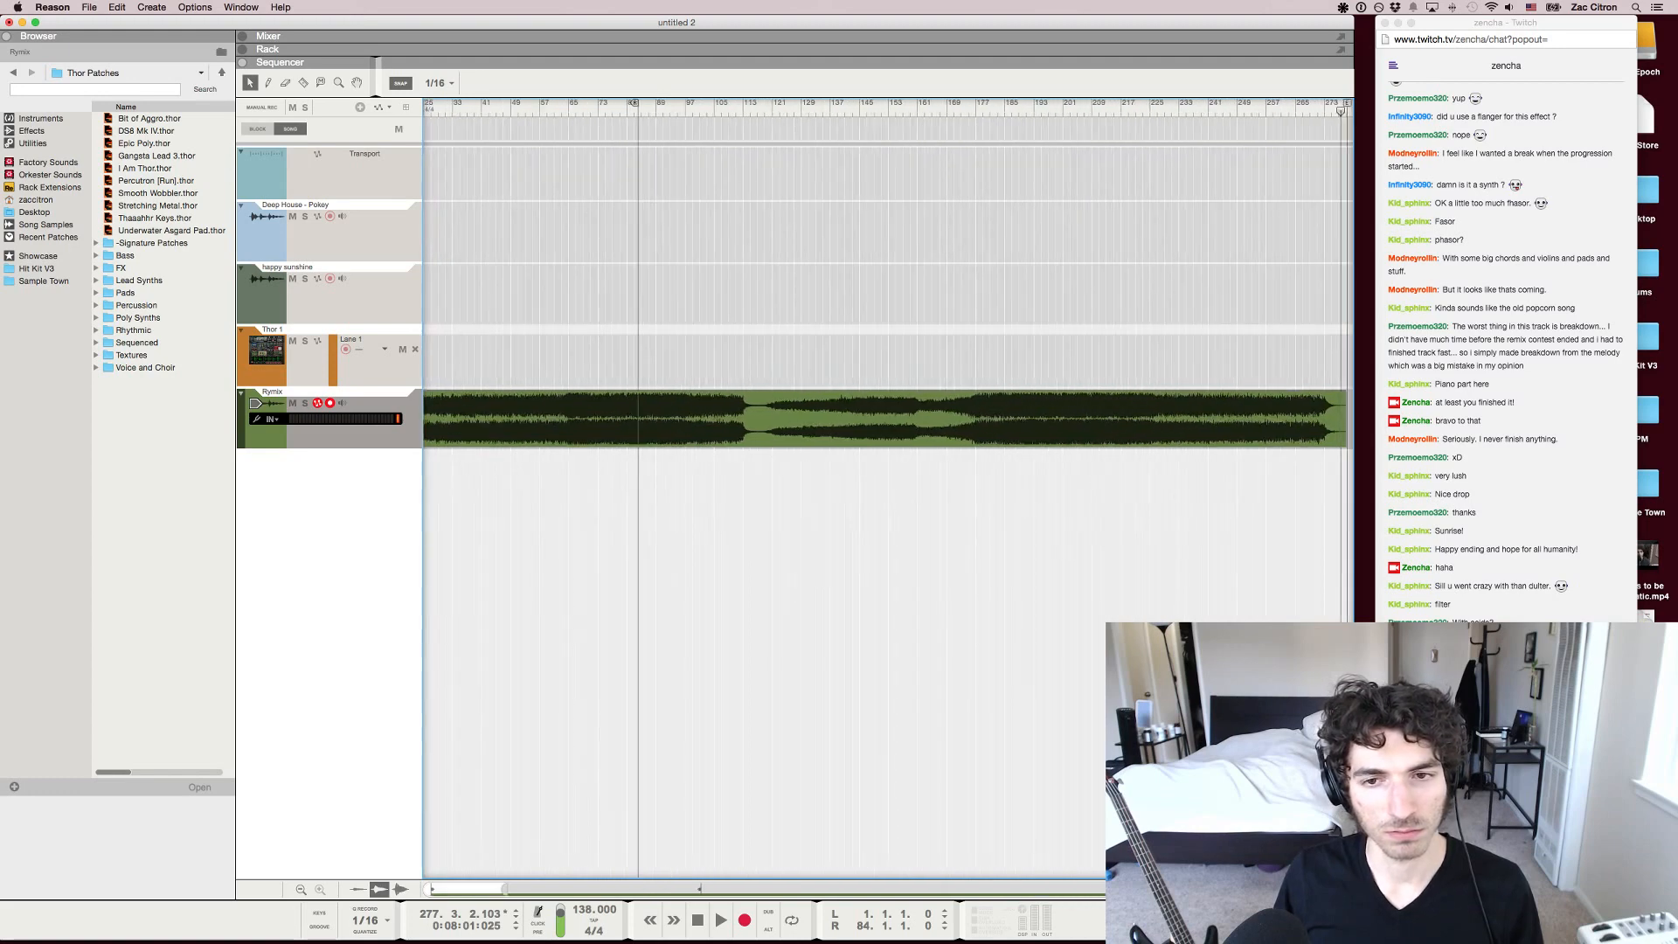
{"action": "scroll", "coordinate": [888, 490], "scroll_direction": "down", "scroll_amount": 4}
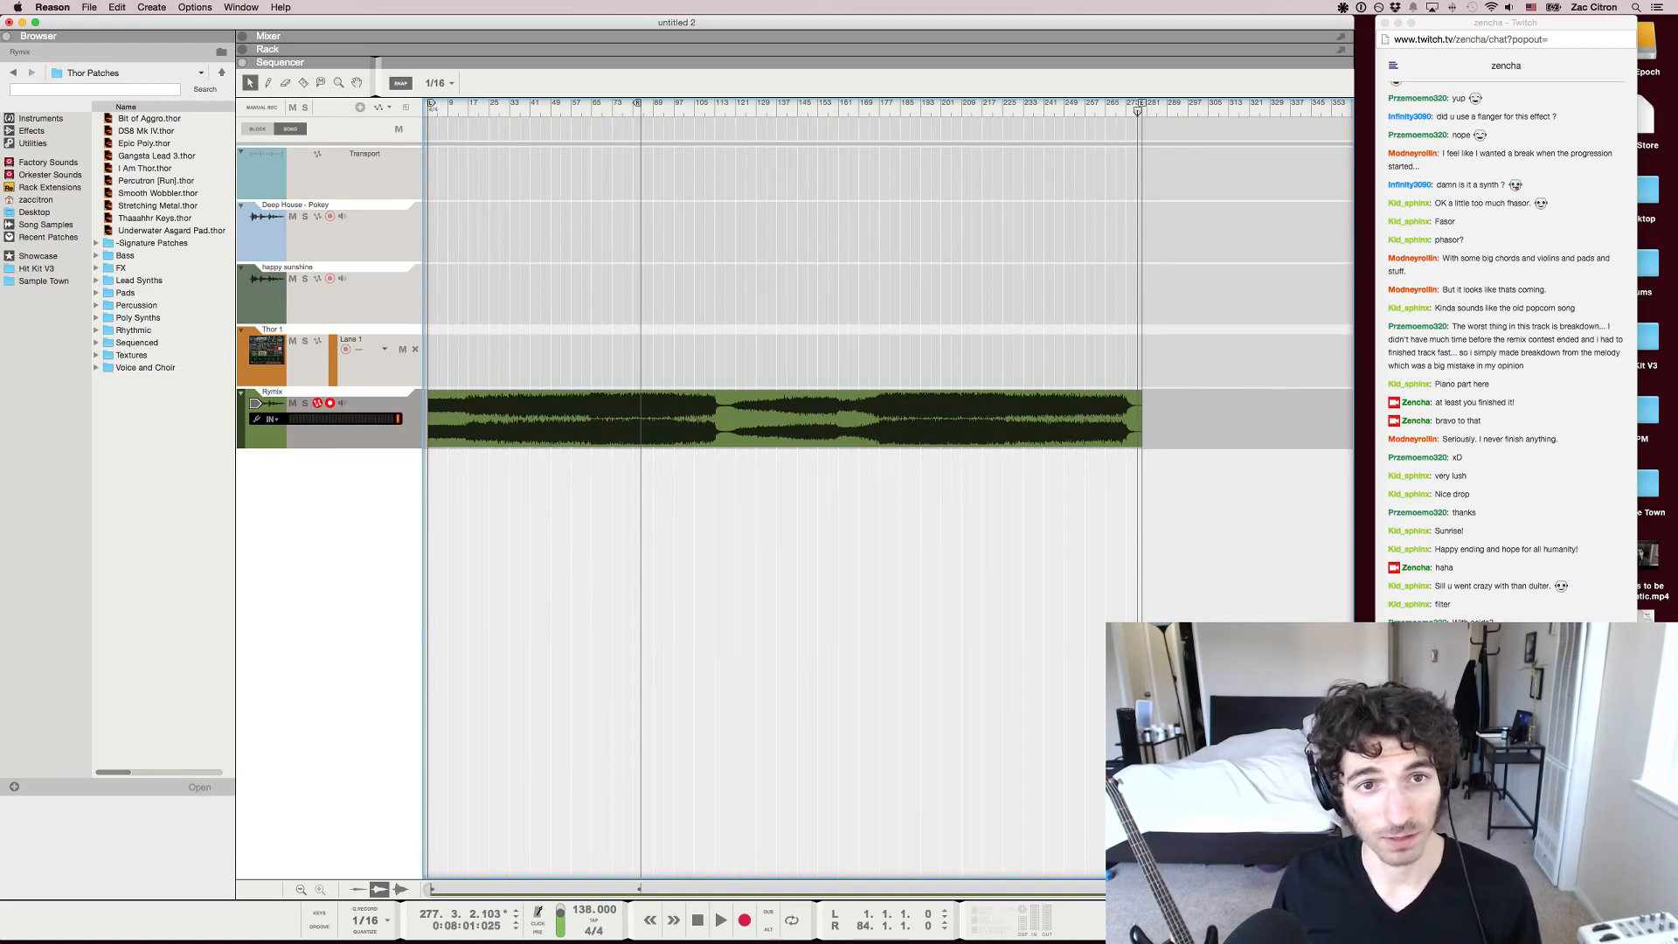
Move the right loop locator to bar 295, past the clip's end, and place the song position at 24.3.3
{"action": "mouse_move", "coordinate": [638, 104]}
{"action": "left_mouse_down"}
{"action": "mouse_move", "coordinate": [1185, 103]}
{"action": "mouse_move", "coordinate": [428, 111]}
{"action": "left_mouse_up"}
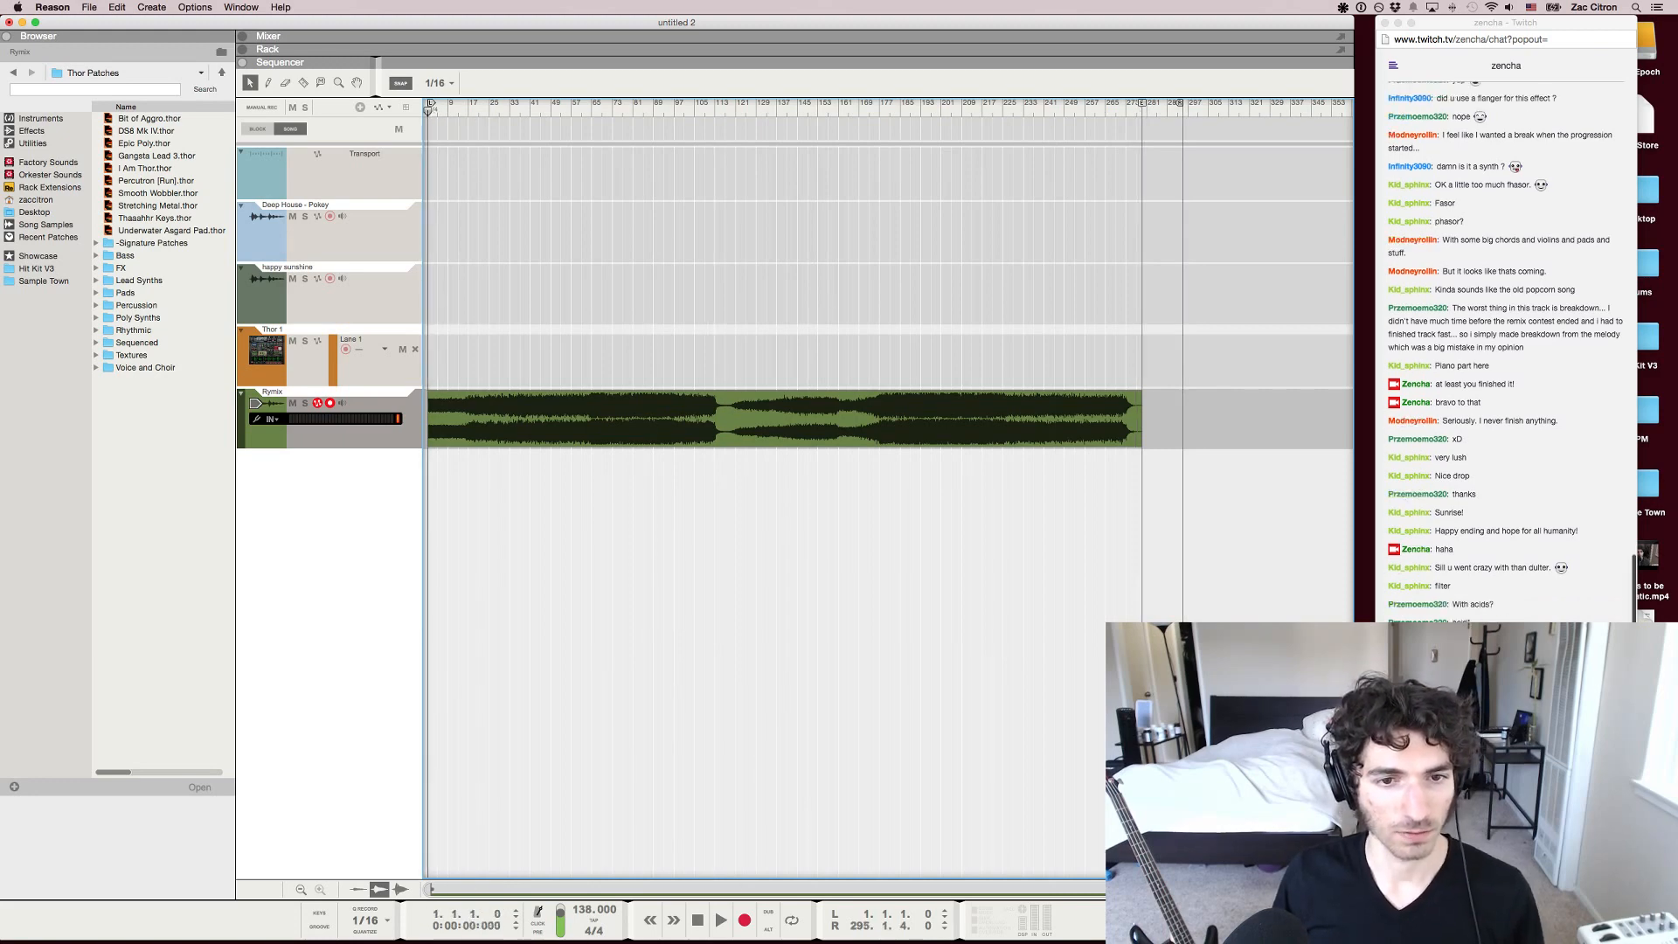
{"action": "key", "text": "h"}
{"action": "key", "text": "h"}
{"action": "key", "text": "g"}
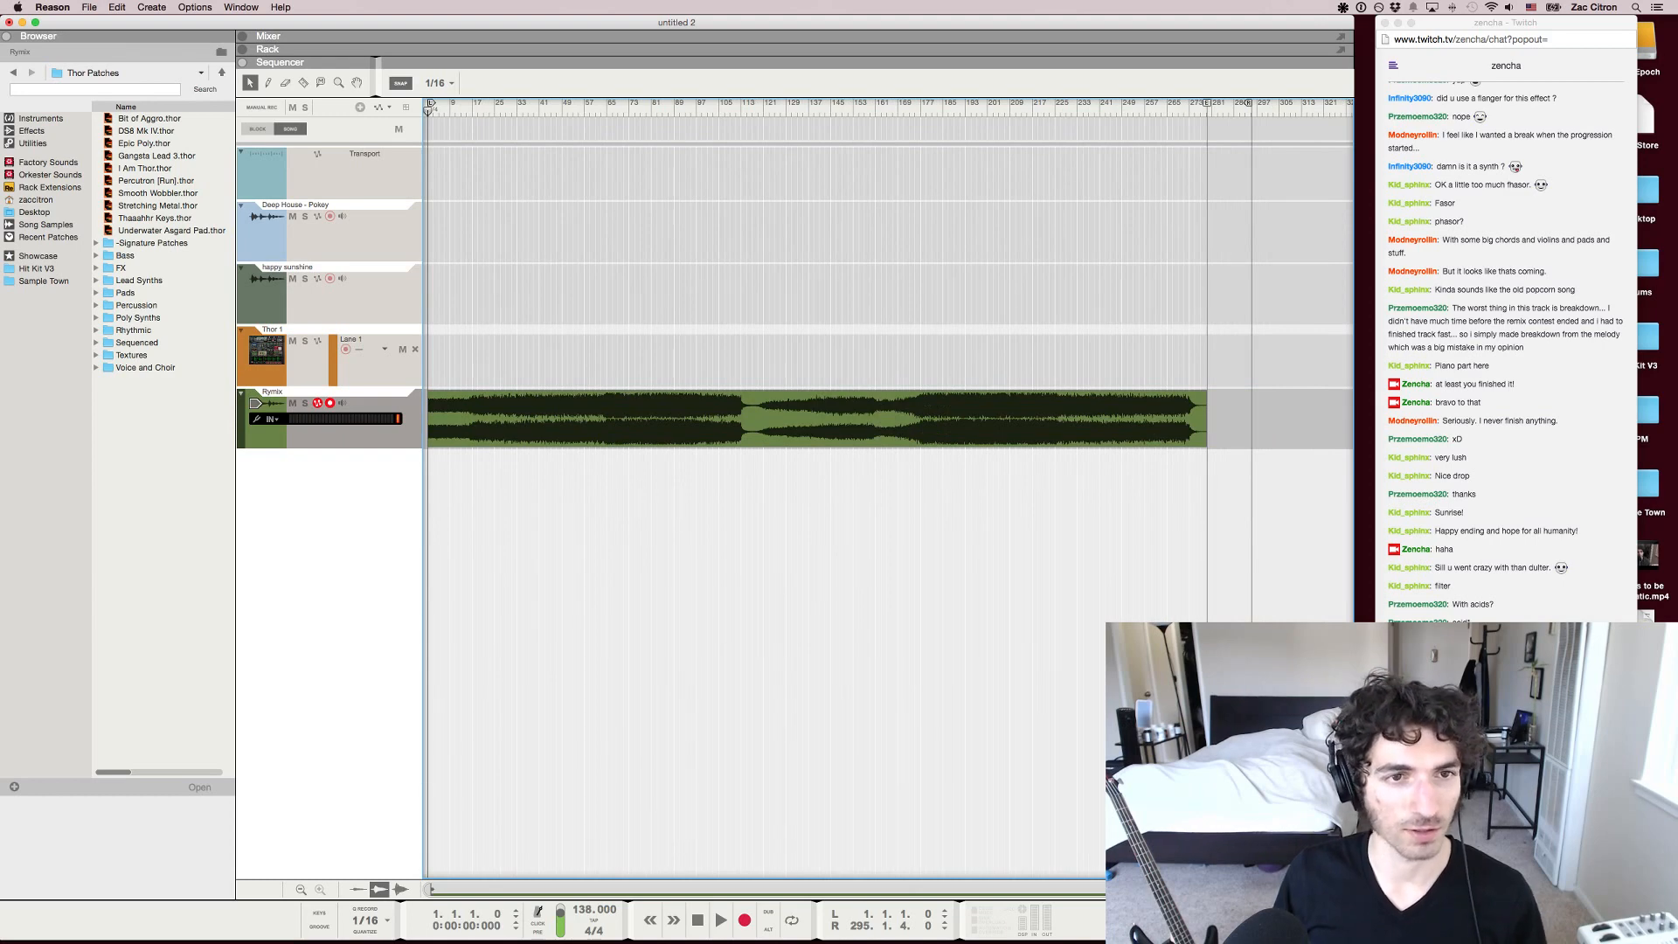
{"action": "mouse_move", "coordinate": [429, 111]}
{"action": "left_mouse_down"}
{"action": "mouse_move", "coordinate": [1205, 111]}
{"action": "mouse_move", "coordinate": [848, 111]}
{"action": "left_mouse_up"}
{"action": "mouse_move", "coordinate": [679, 111]}
{"action": "left_mouse_down"}
{"action": "mouse_move", "coordinate": [1155, 111]}
{"action": "mouse_move", "coordinate": [462, 111]}
{"action": "mouse_move", "coordinate": [493, 111]}
{"action": "left_mouse_up"}
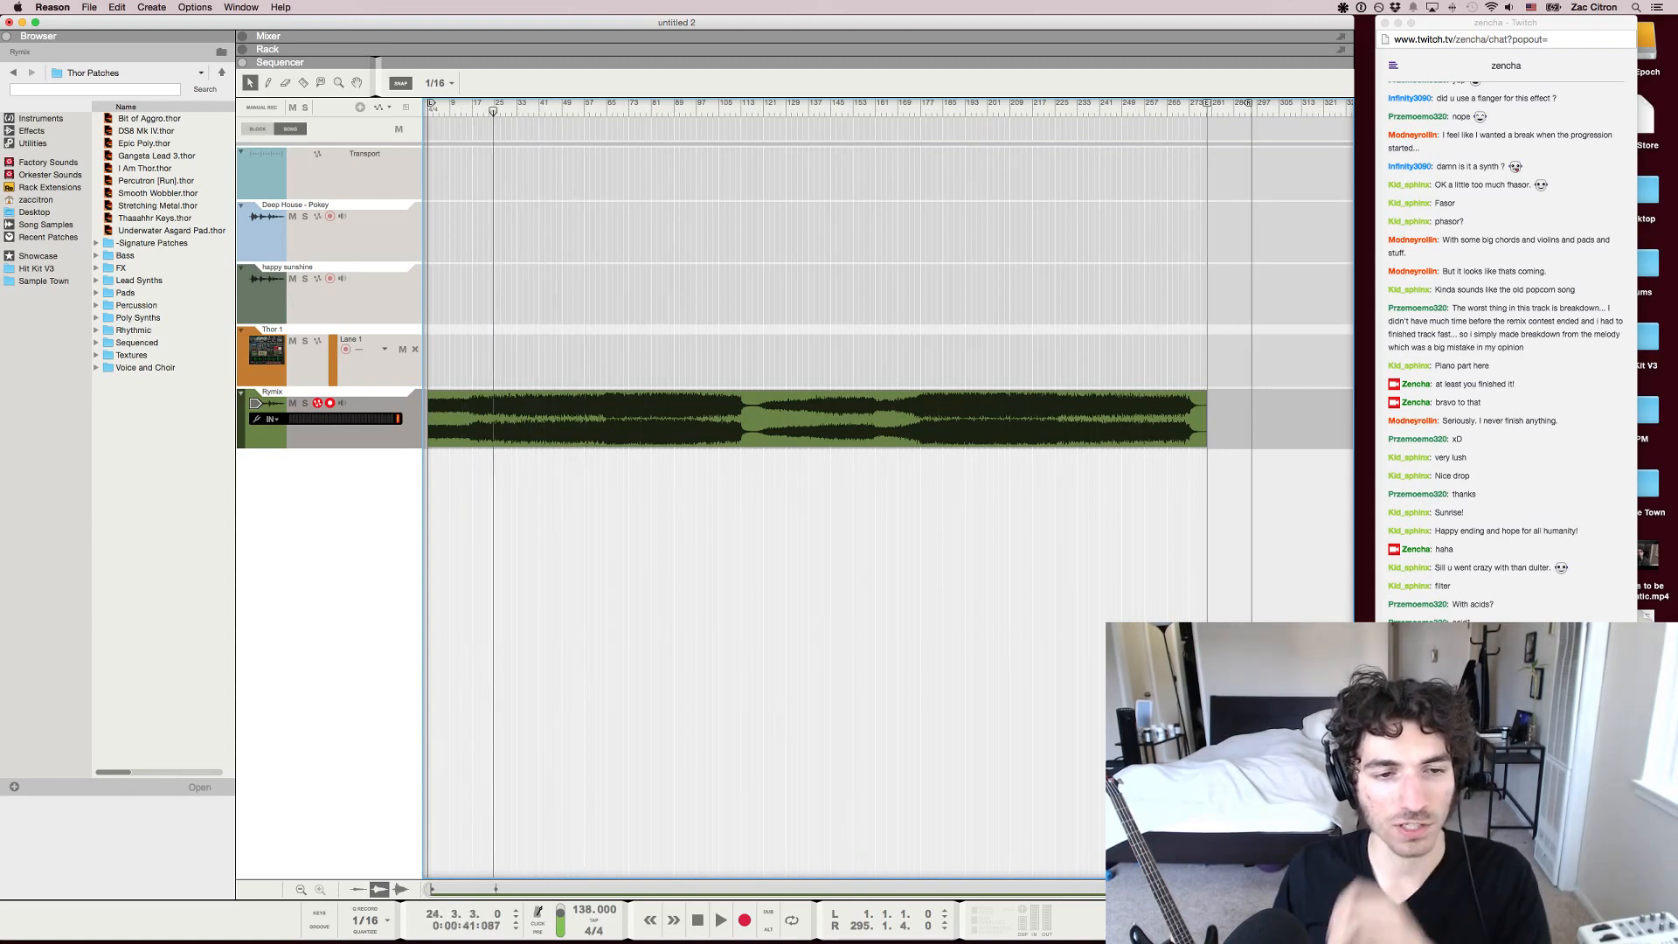
Audition short passages of the remix at about bars 24, 58 and 85 to compare the sections
{"action": "key", "text": "space"}
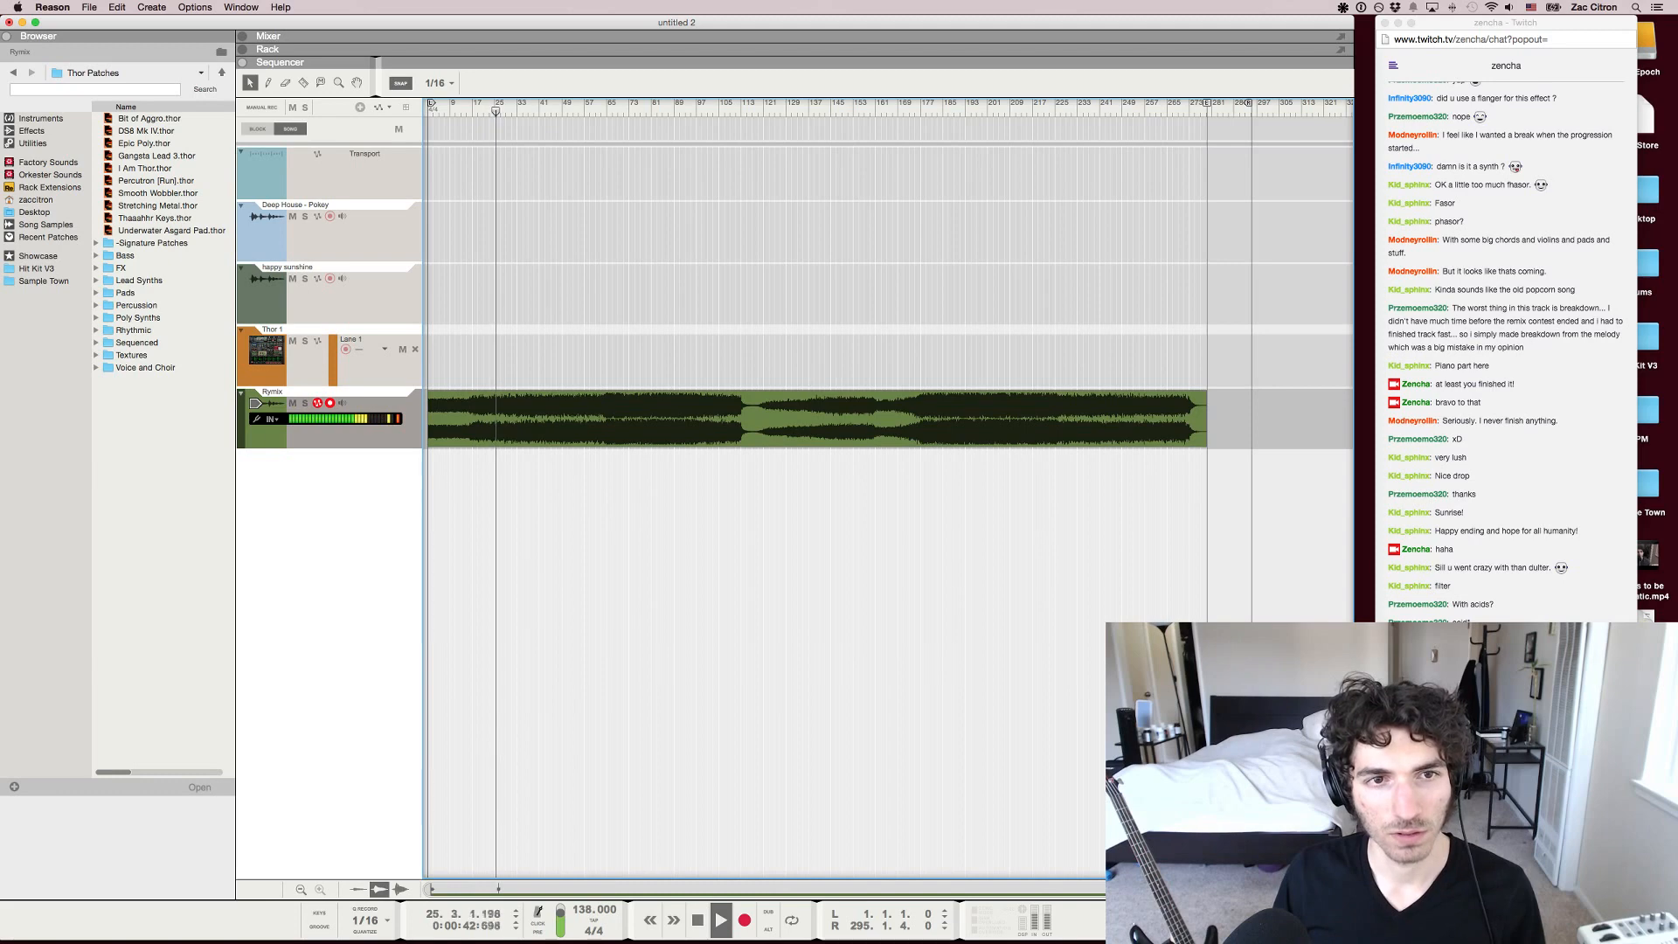
{"action": "left_click", "coordinate": [574, 111]}
{"action": "key", "text": "space"}
{"action": "left_click", "coordinate": [588, 111]}
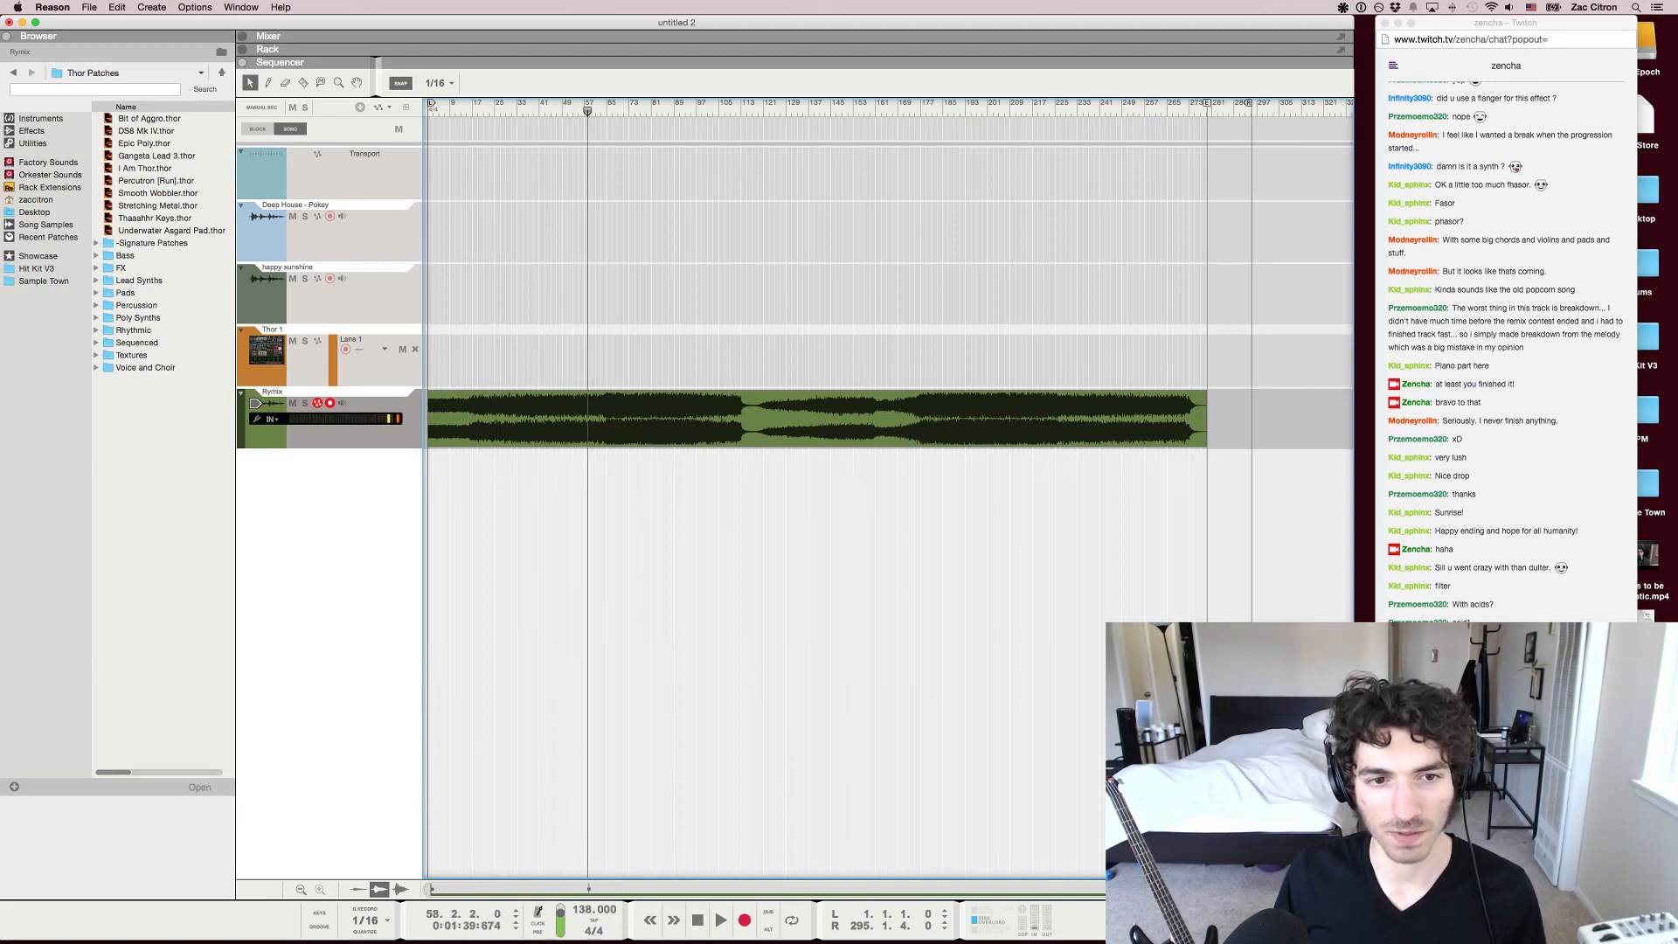
{"action": "key", "text": "space"}
{"action": "left_click", "coordinate": [664, 111]}
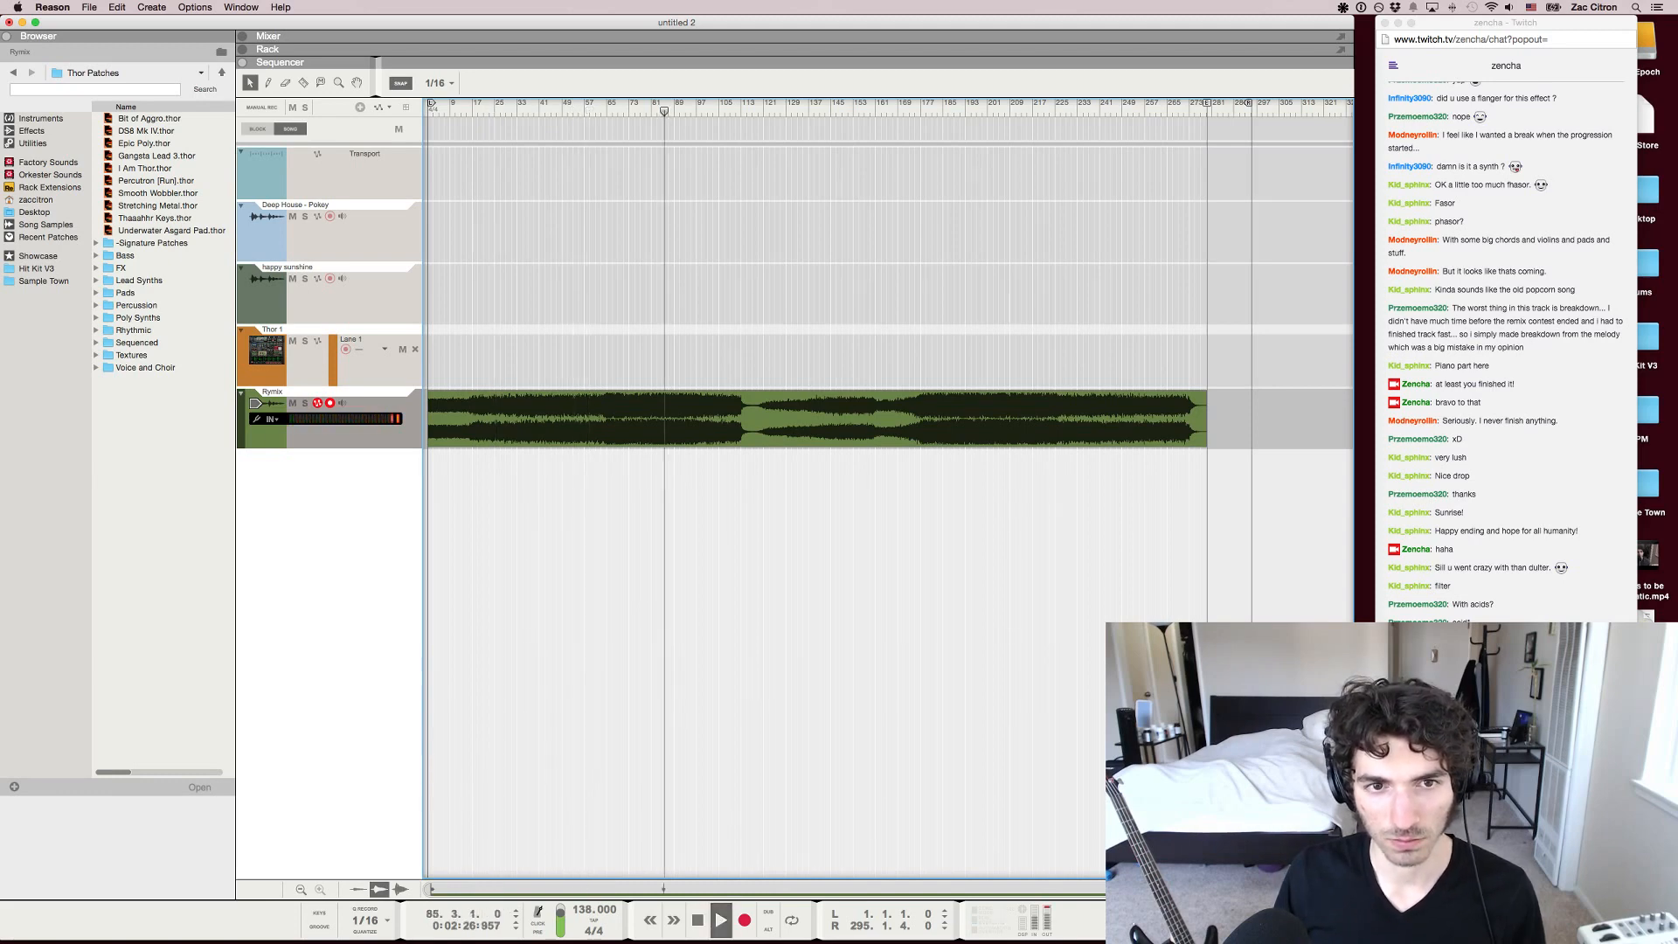
{"action": "key", "text": "space"}
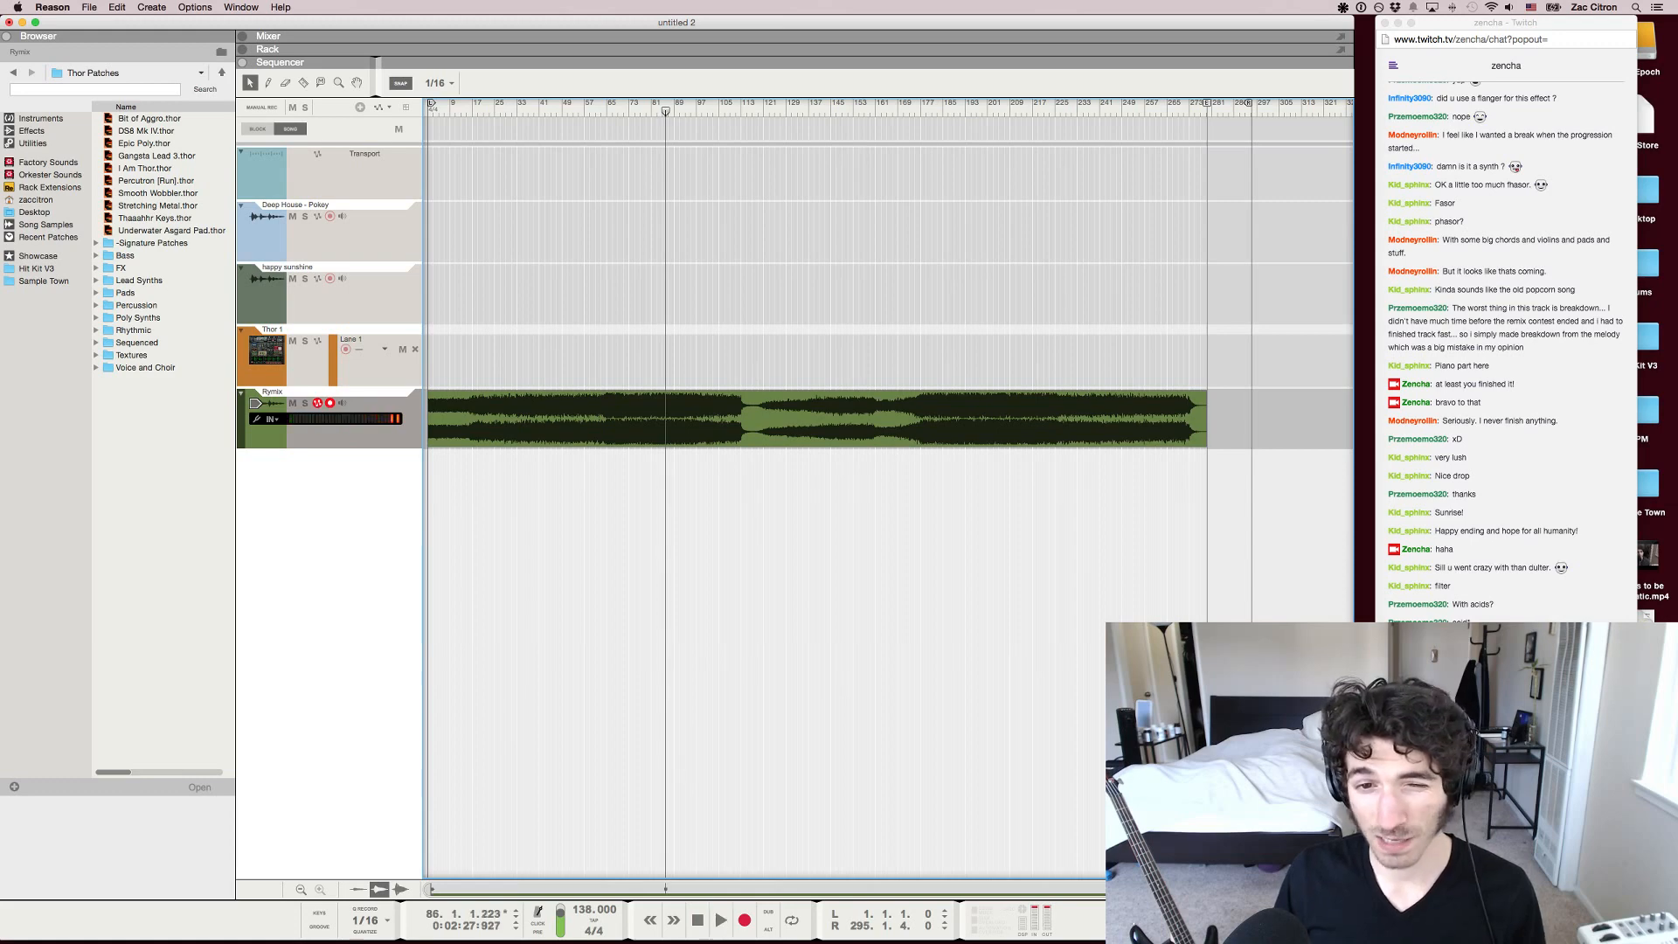
Compare with the passage at about bar 248, stop playback and check the full extent of the remix clip
{"action": "key", "text": "space"}
{"action": "left_click_drag", "start_coordinate": [668, 111], "coordinate": [1120, 111]}
{"action": "key", "text": "space"}
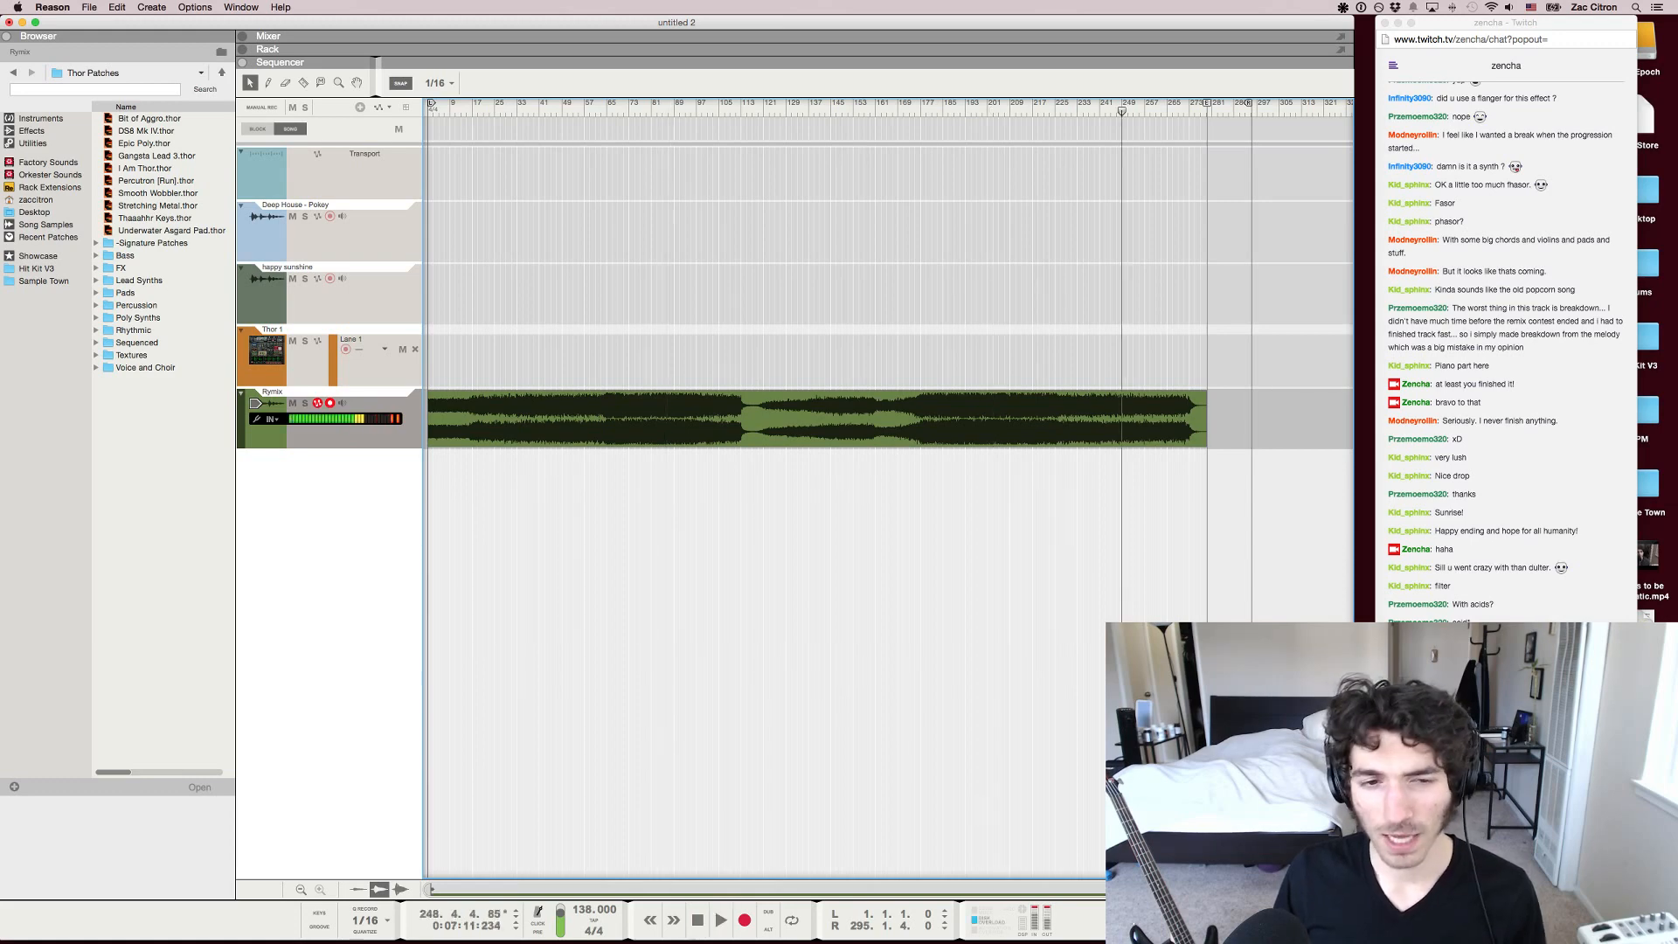
{"action": "scroll", "coordinate": [702, 420], "scroll_direction": "up", "scroll_amount": 3}
{"action": "scroll", "coordinate": [702, 420], "scroll_direction": "down", "scroll_amount": 2}
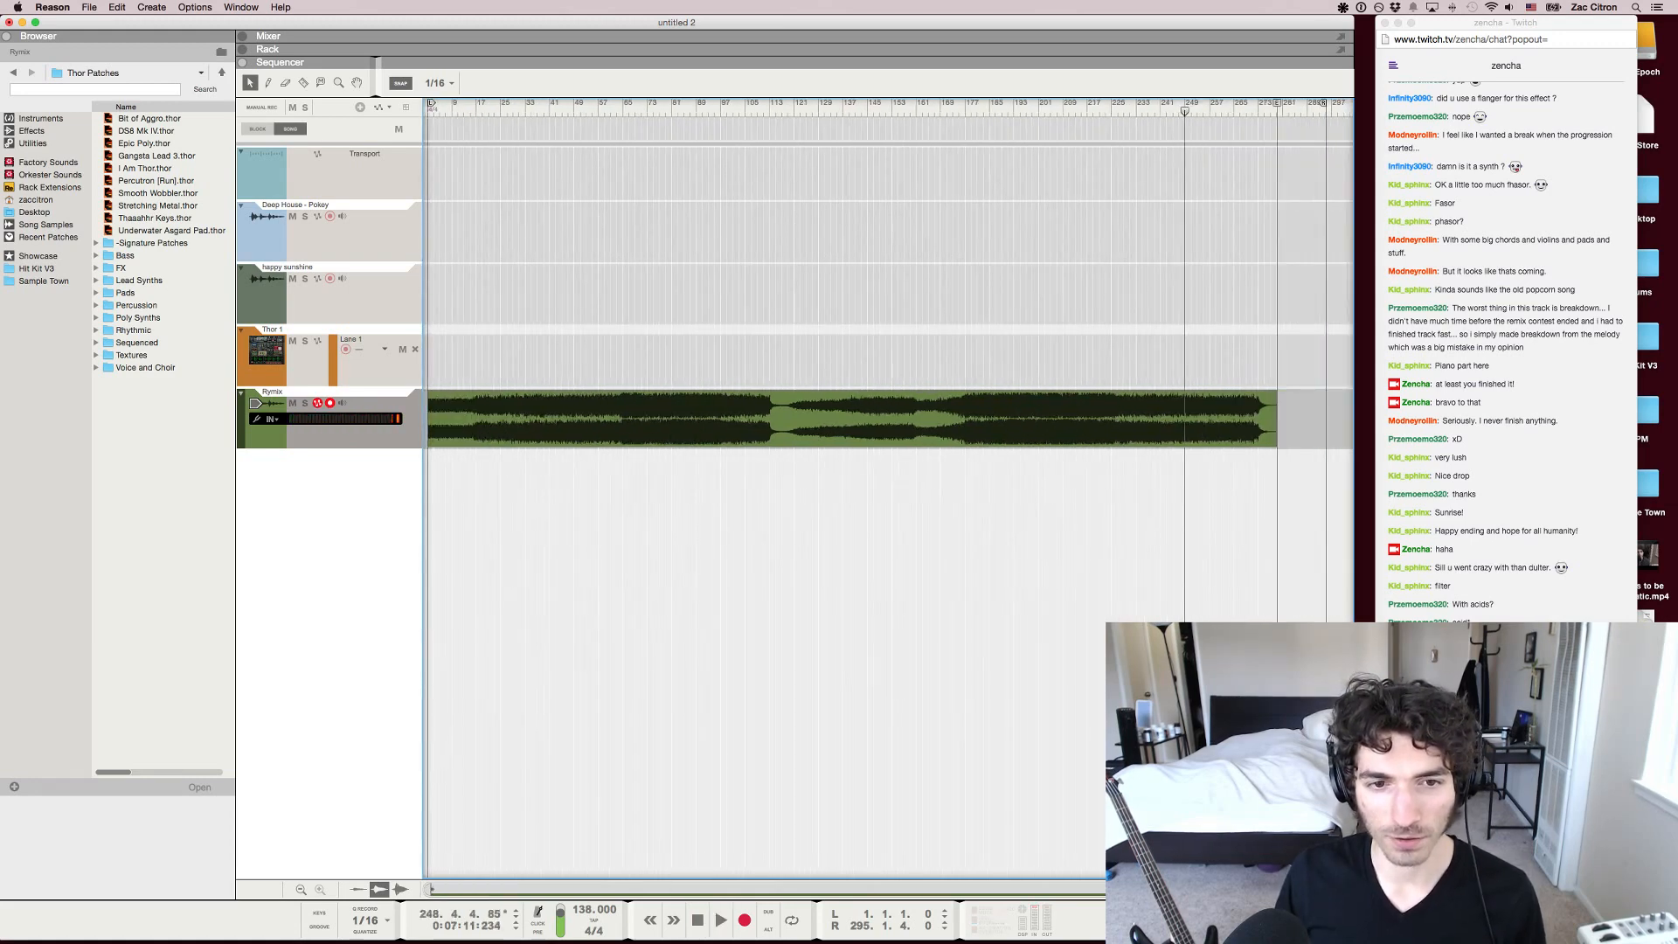
{"action": "left_click", "coordinate": [702, 420]}
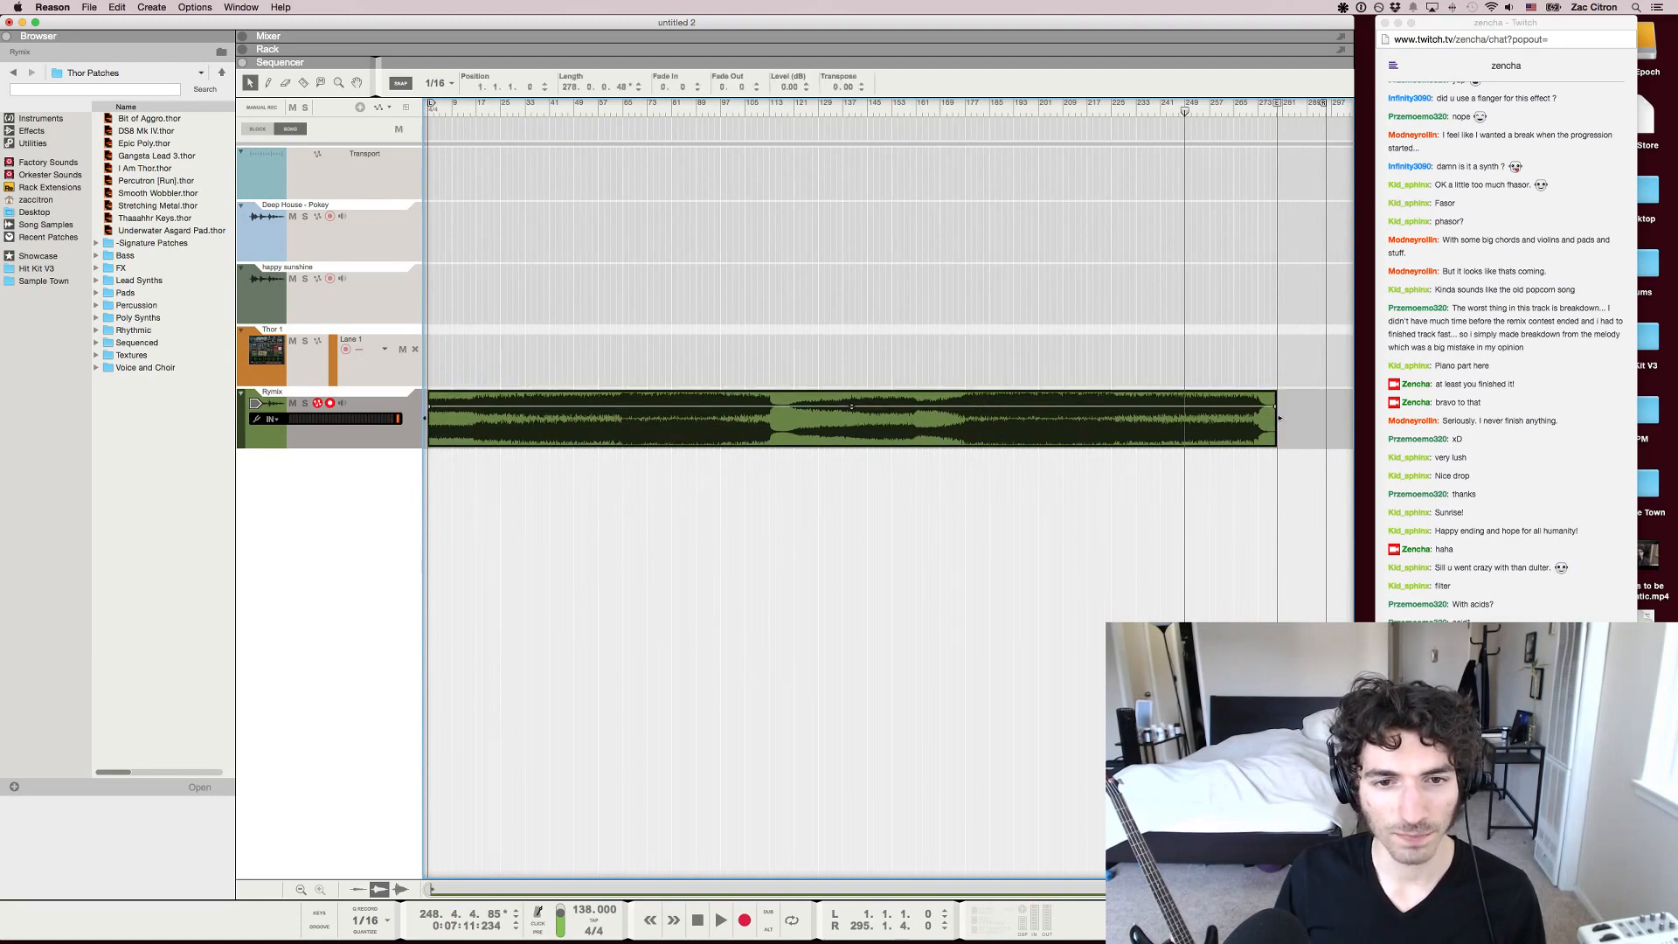
{"action": "left_click", "coordinate": [702, 525]}
Return to the song start and compare the opening of the remix with the passage at about bar 263
{"action": "key", "text": "shift+Return"}
{"action": "key", "text": "space"}
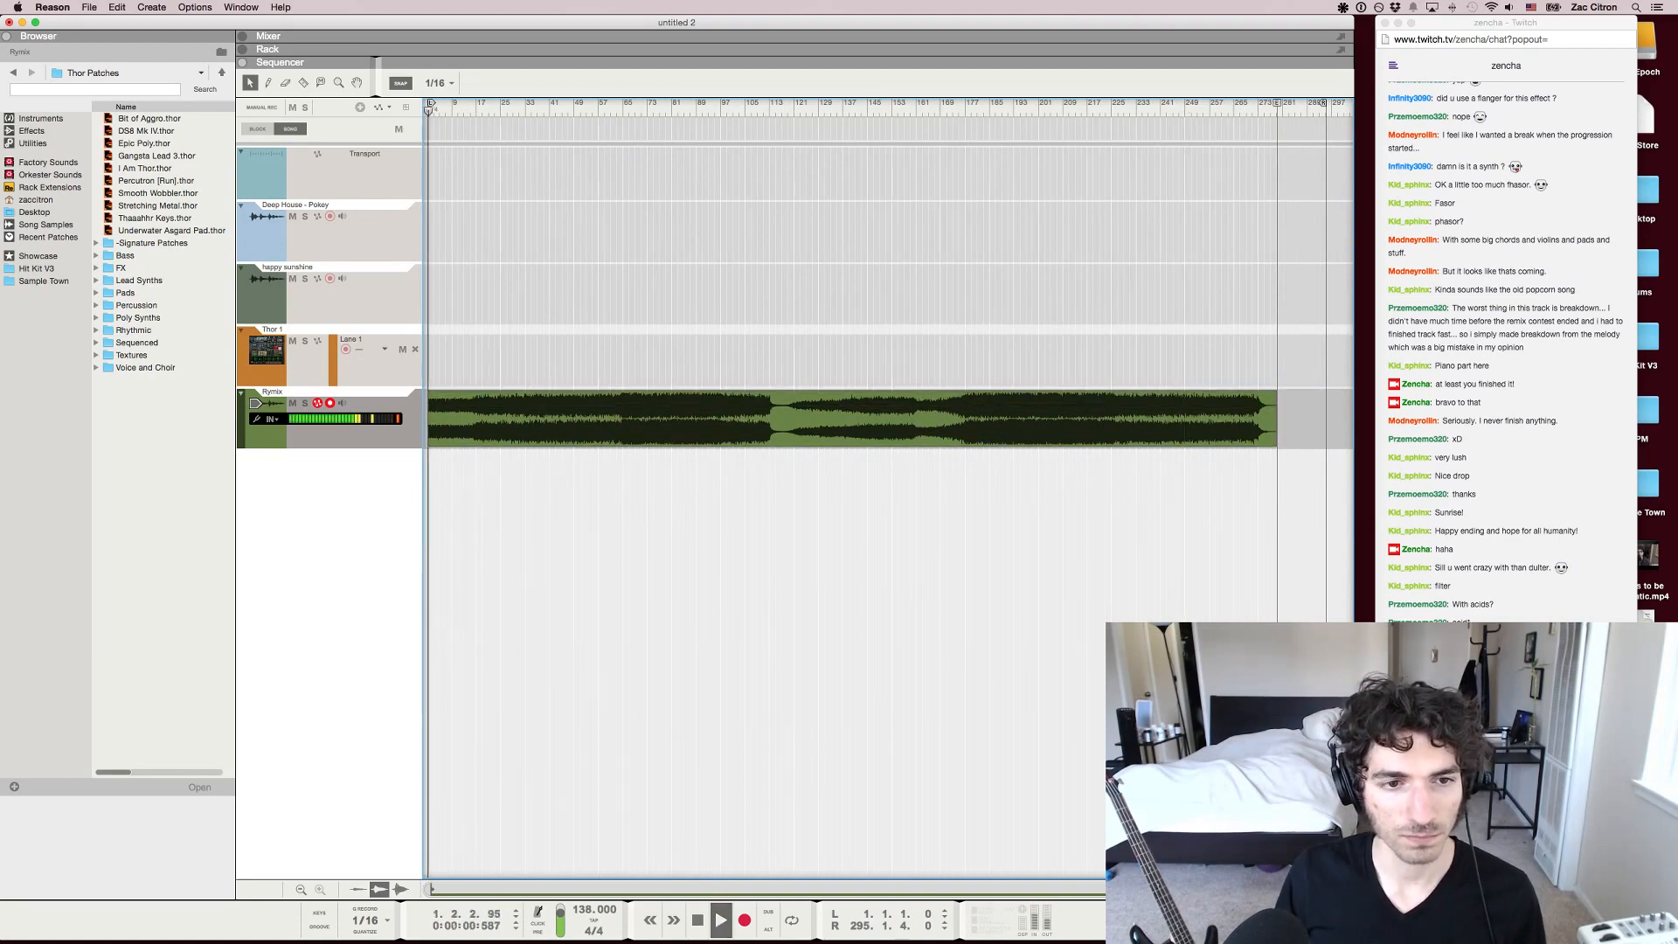
{"action": "left_click_drag", "start_coordinate": [457, 111], "coordinate": [428, 111]}
{"action": "left_click", "coordinate": [1242, 111]}
{"action": "key", "text": "space"}
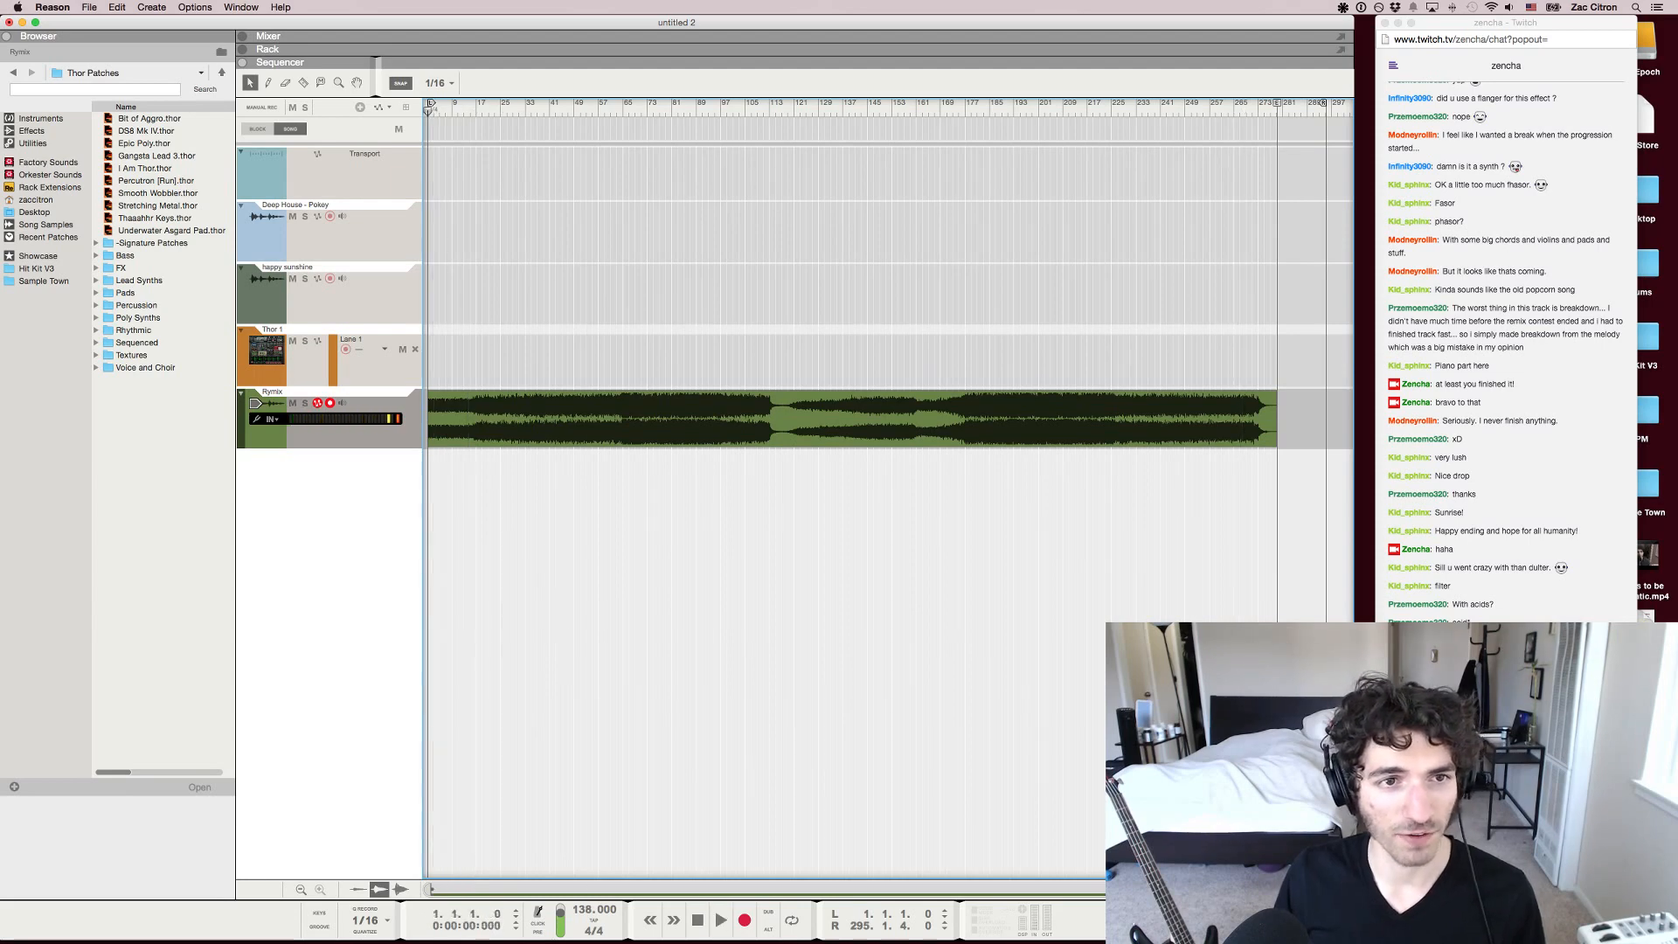
{"action": "key", "text": "space"}
{"action": "left_click", "coordinate": [1232, 111]}
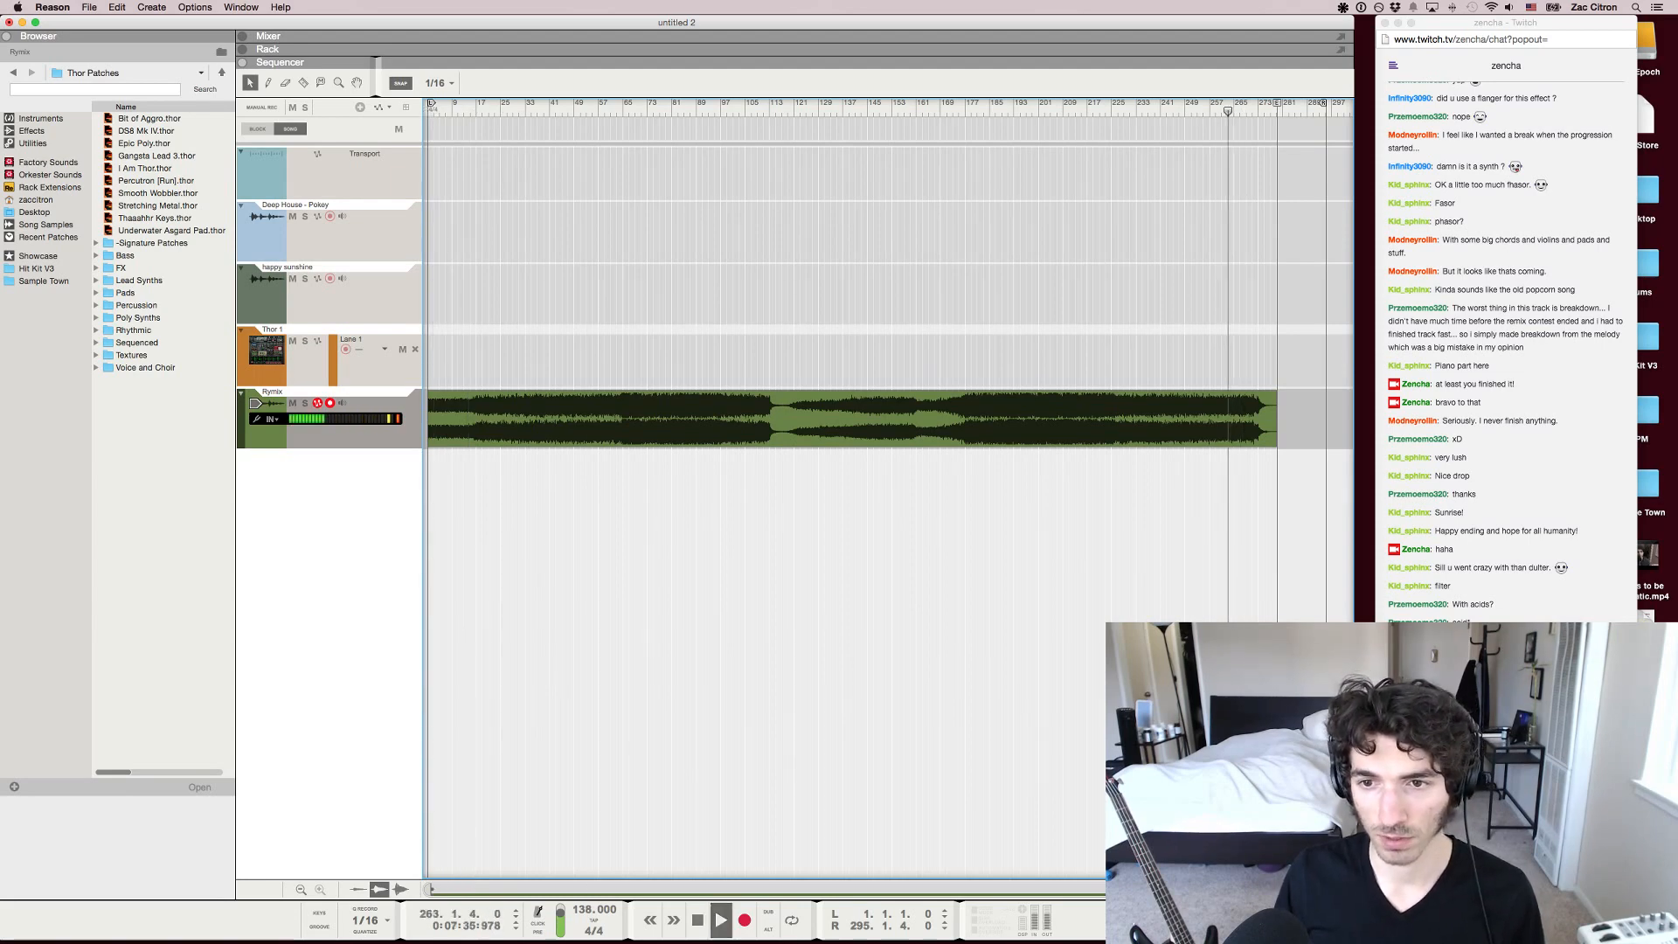
{"action": "key", "text": "space"}
Listen to the remix from about bar 87 to bar 90 with the whole clip in view, and stop playback
{"action": "key", "text": "h"}
{"action": "key", "text": "h"}
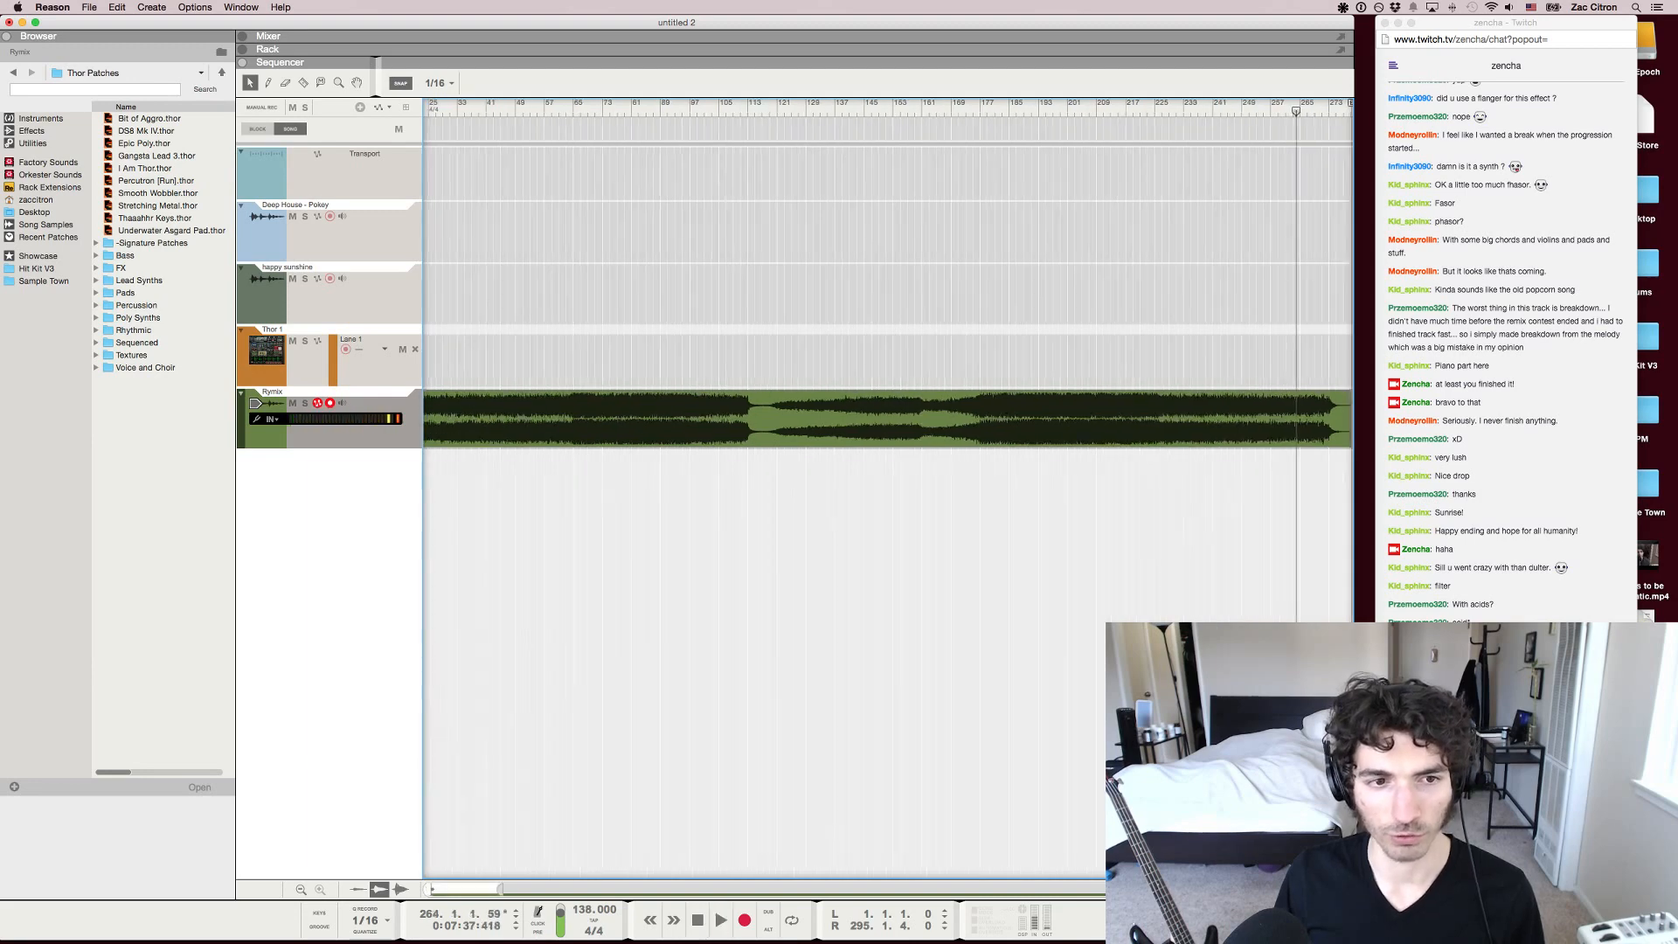
{"action": "scroll", "coordinate": [889, 488], "scroll_direction": "left", "scroll_amount": 5}
{"action": "left_click", "coordinate": [801, 111]}
{"action": "key", "text": "space"}
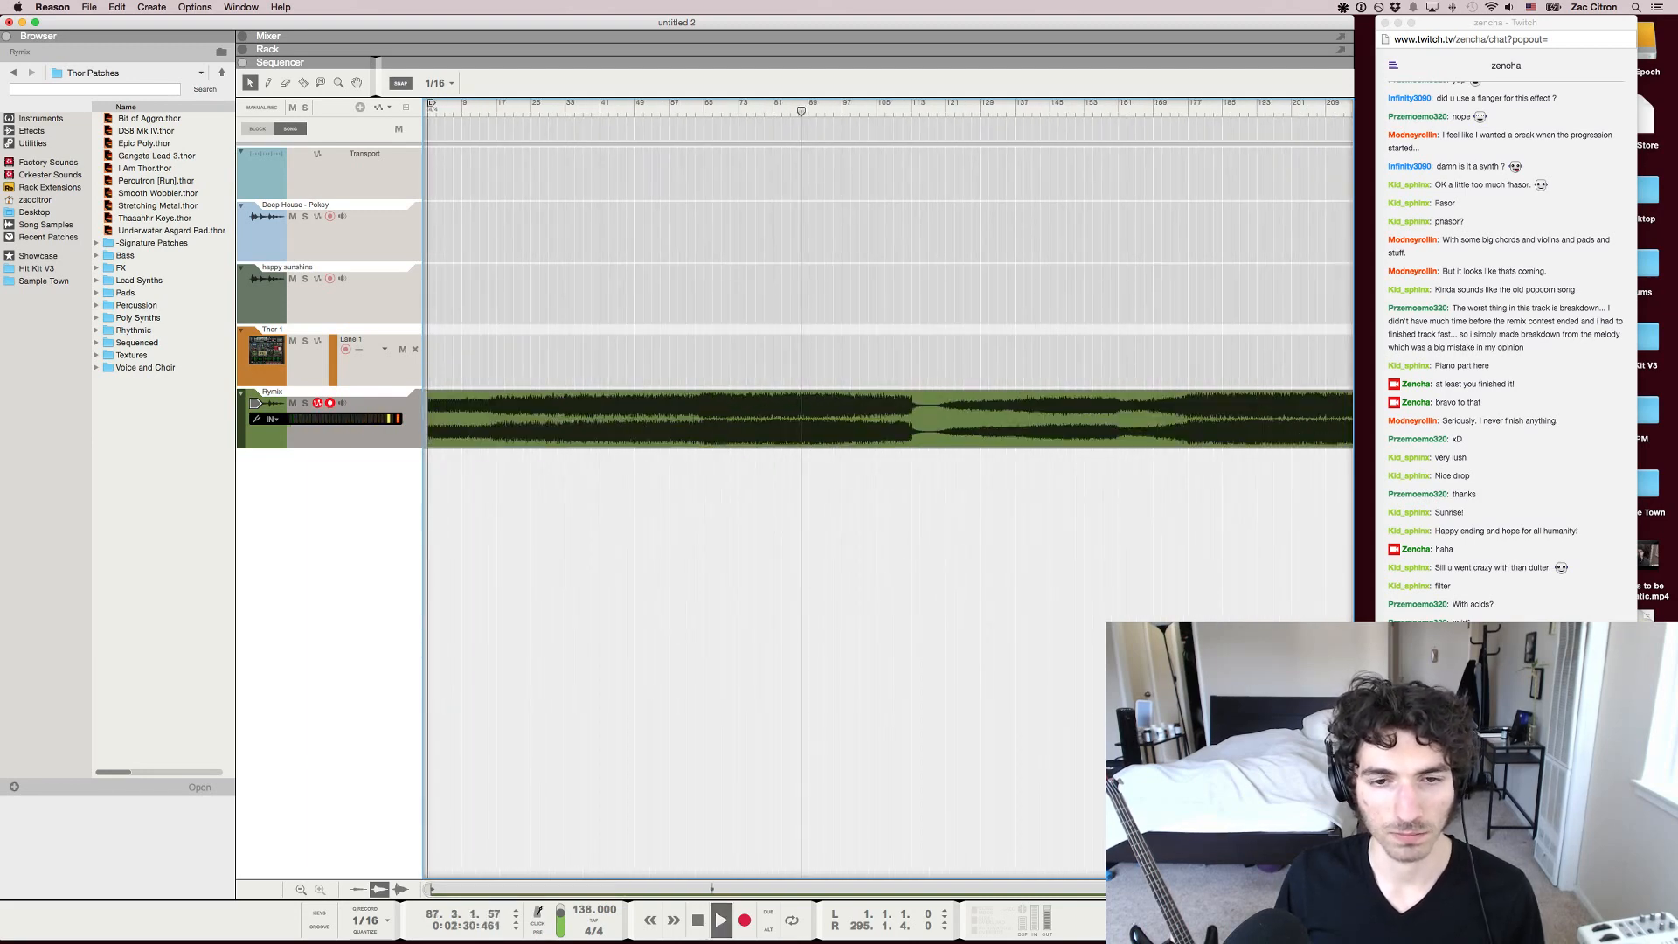
{"action": "scroll", "coordinate": [800, 111], "scroll_direction": "down", "scroll_amount": 1}
{"action": "key", "text": "g"}
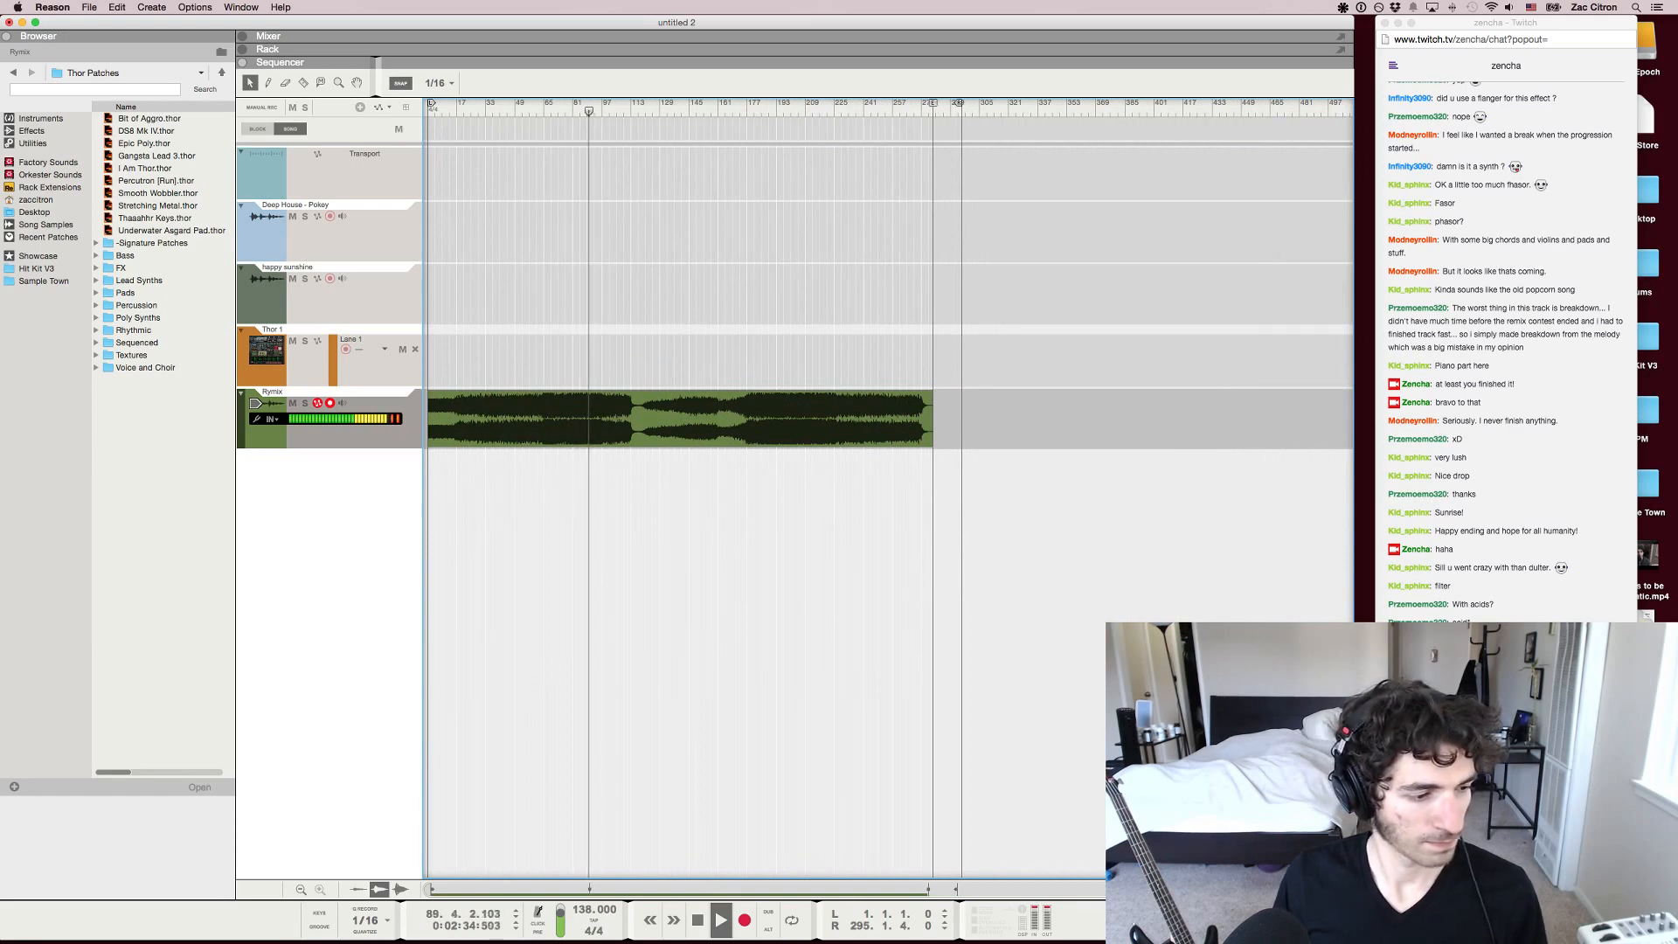
{"action": "key", "text": "space"}
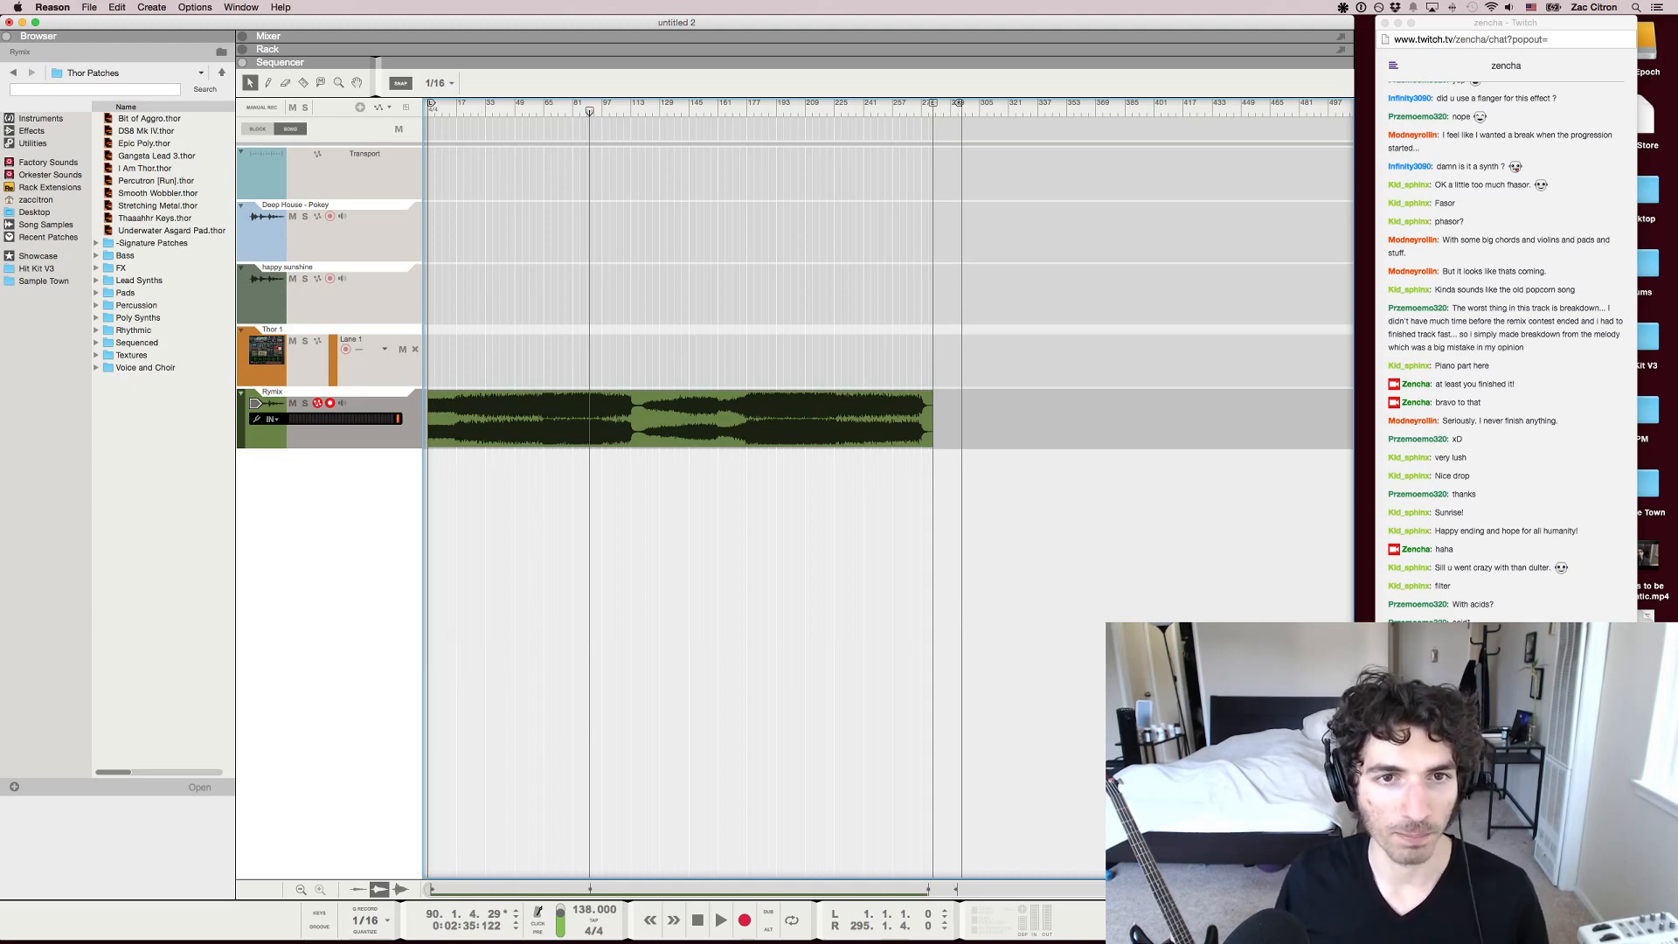
Audition the breakdown at about bar 134 and examine the remix waveform around it, leaving the clip deselected
{"action": "left_click_drag", "start_coordinate": [590, 111], "coordinate": [670, 111]}
{"action": "key", "text": "space"}
{"action": "key", "text": "space"}
{"action": "left_click", "coordinate": [670, 422]}
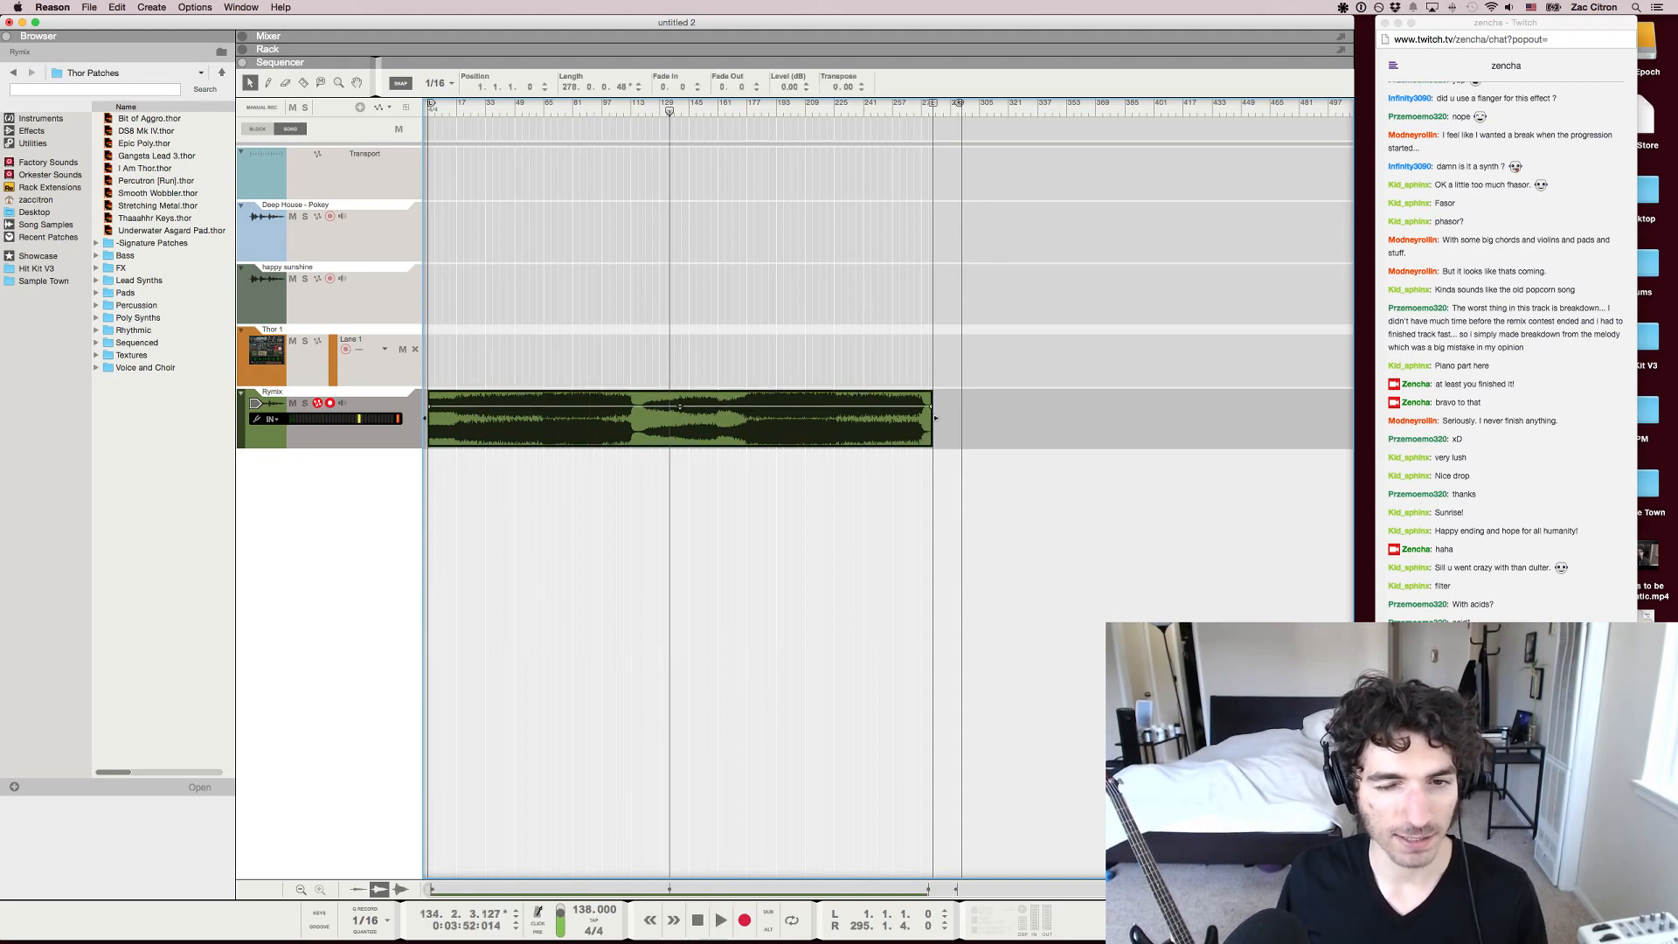
{"action": "key", "text": "h"}
{"action": "key", "text": "h"}
{"action": "key", "text": "h"}
{"action": "key", "text": "h"}
{"action": "key", "text": "h"}
{"action": "key", "text": "h"}
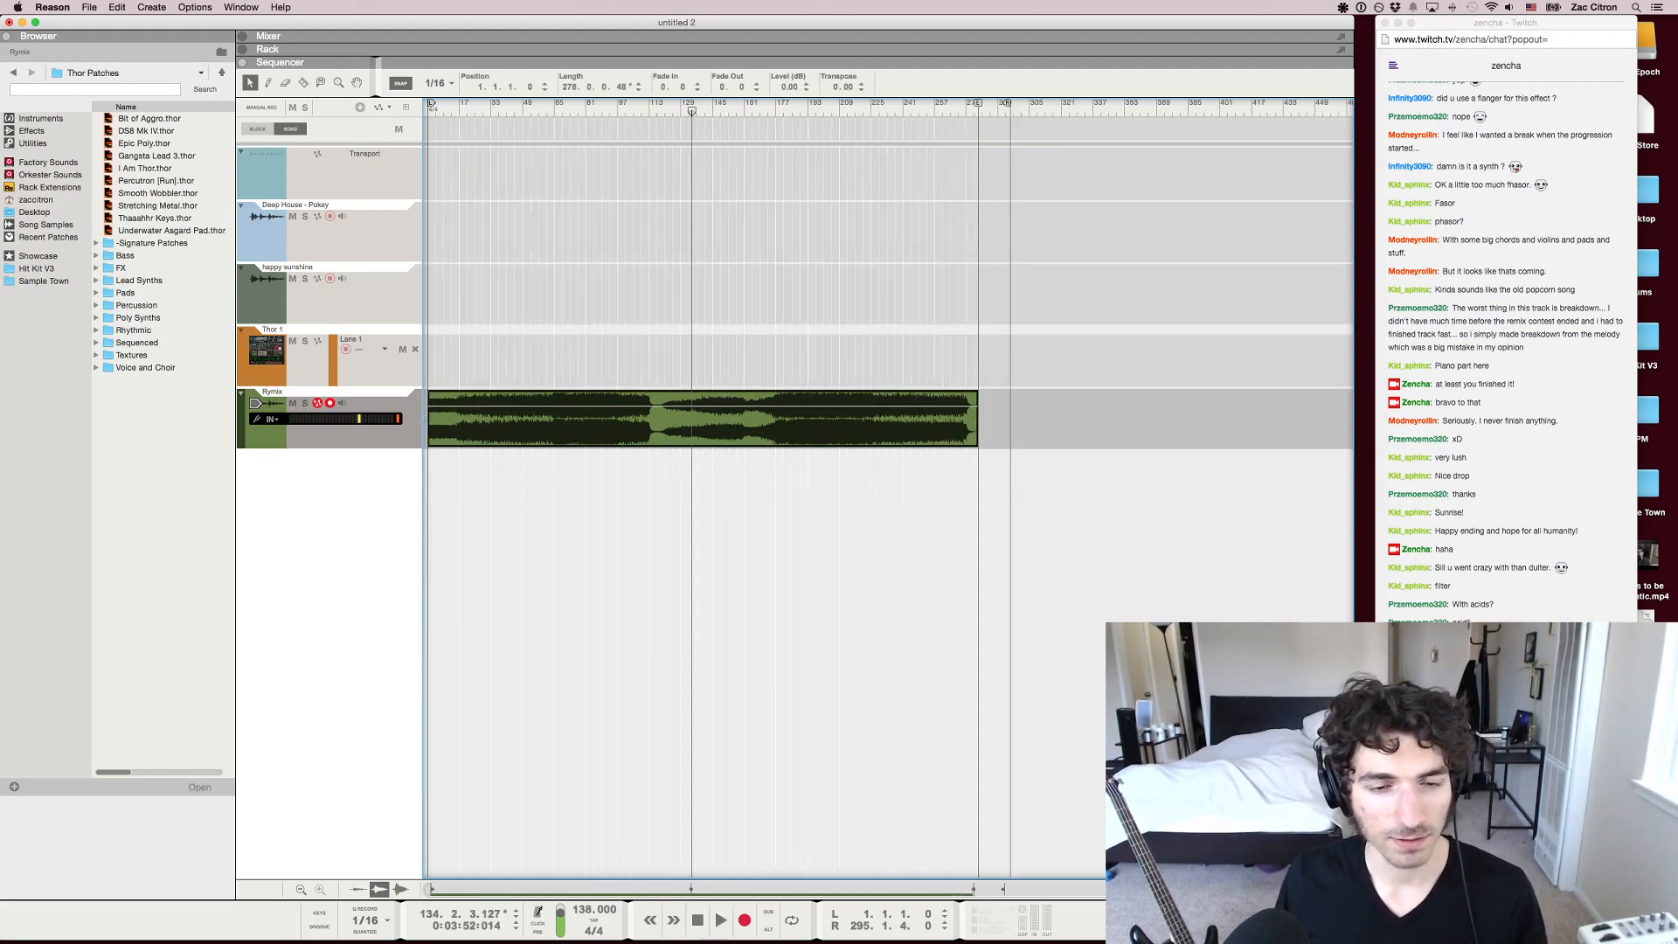
{"action": "key", "text": "g"}
{"action": "key", "text": "g"}
{"action": "key", "text": "g"}
{"action": "key", "text": "g"}
{"action": "key", "text": "g"}
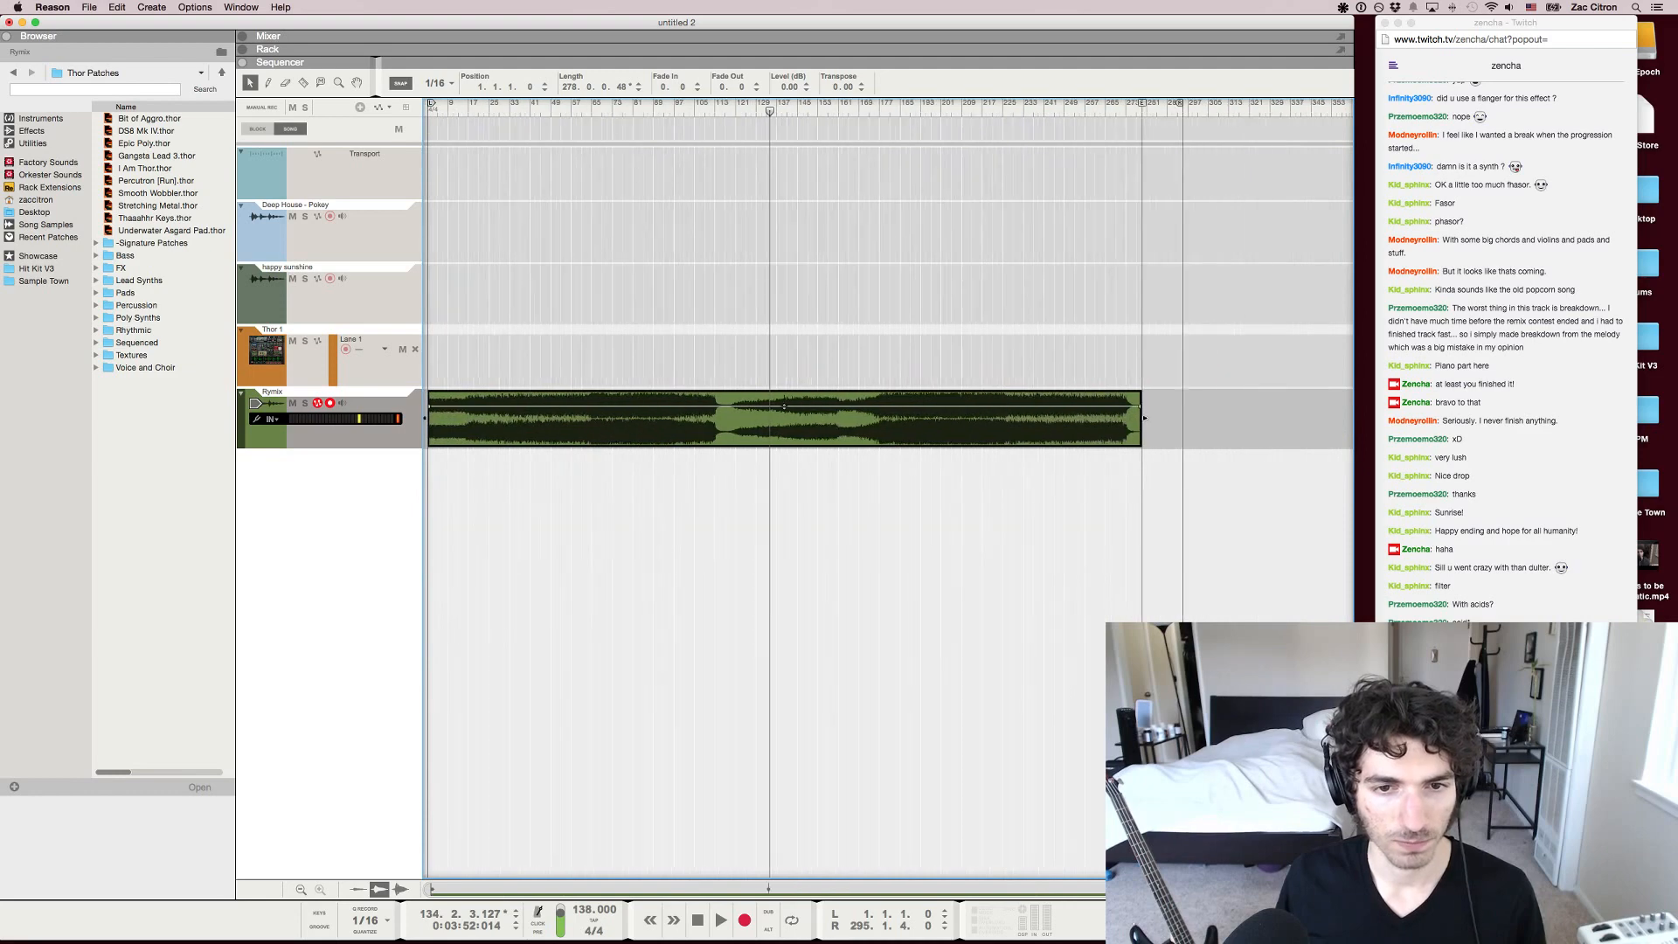
{"action": "key", "text": "Escape"}
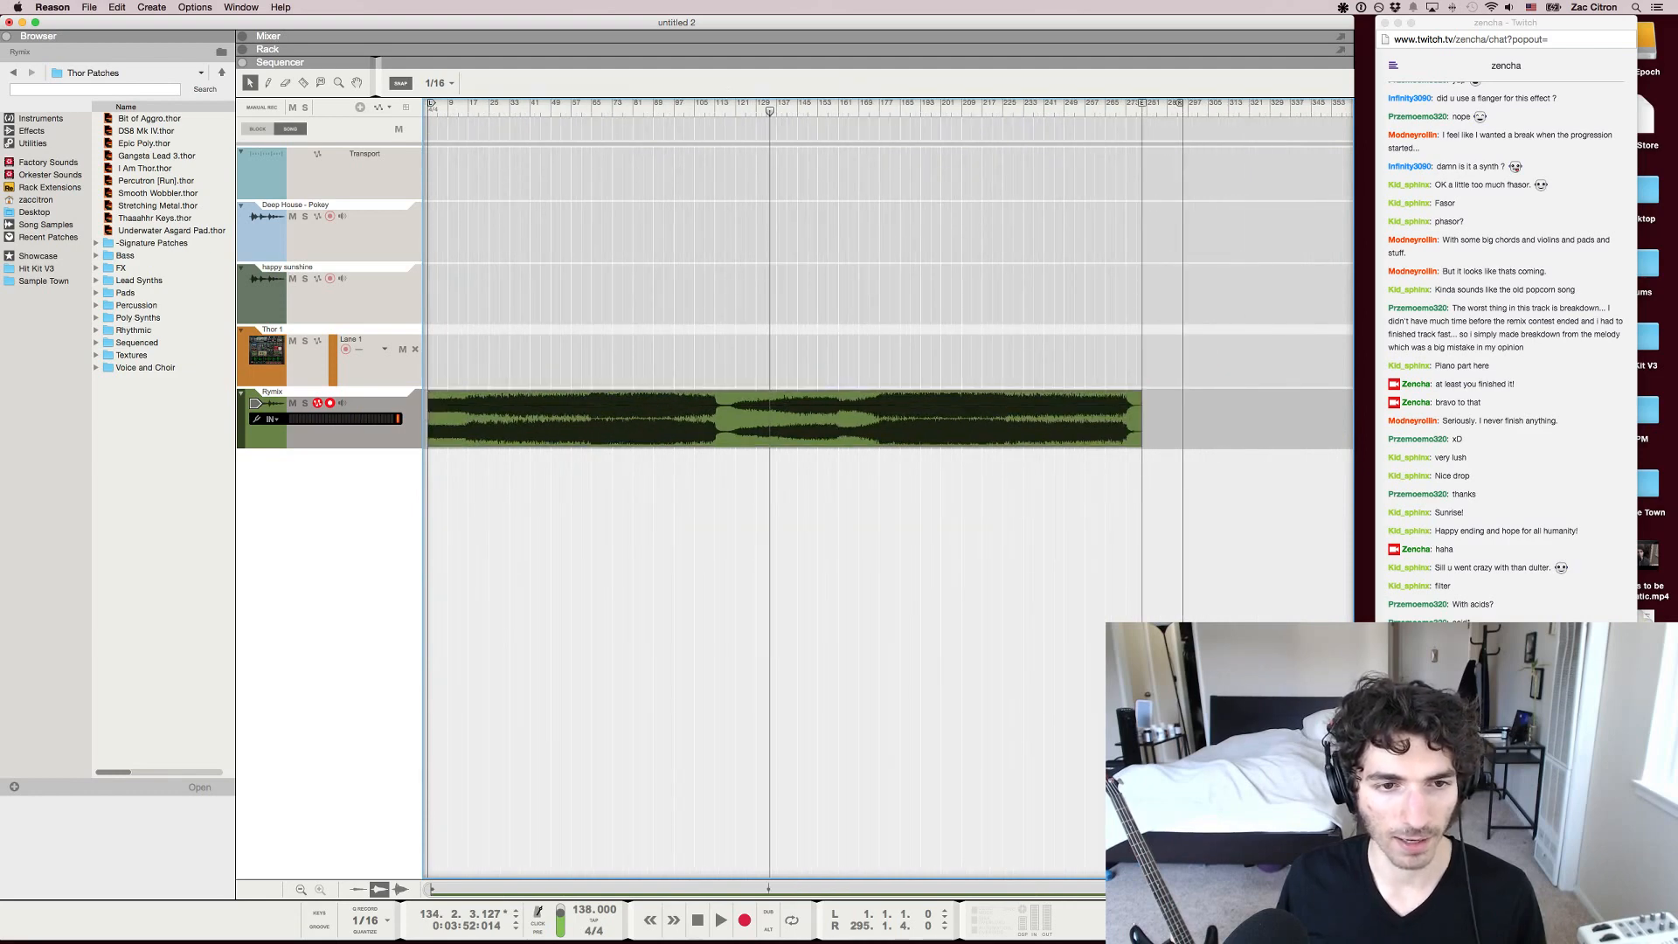
Place the song position at 65.1.2, check the Twitch chat, and move the position into the breakdown at 145.4.1
{"action": "left_click", "coordinate": [593, 104]}
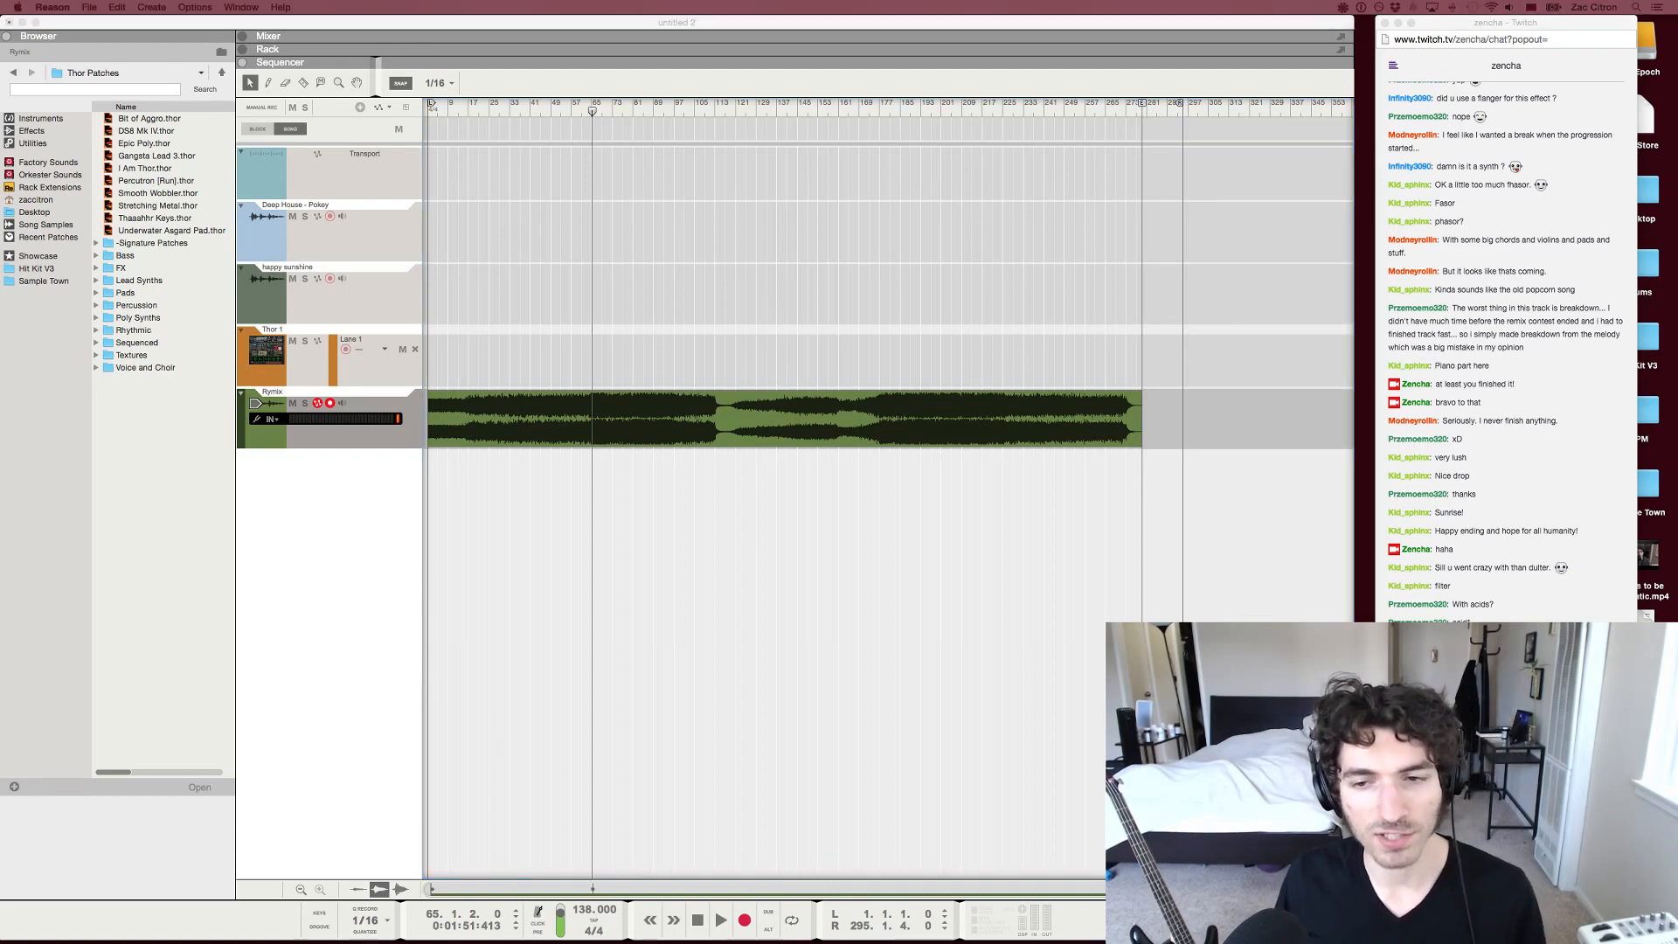
{"action": "key", "text": "super+Tab"}
{"action": "scroll", "coordinate": [547, 419], "scroll_direction": "up", "scroll_amount": 3}
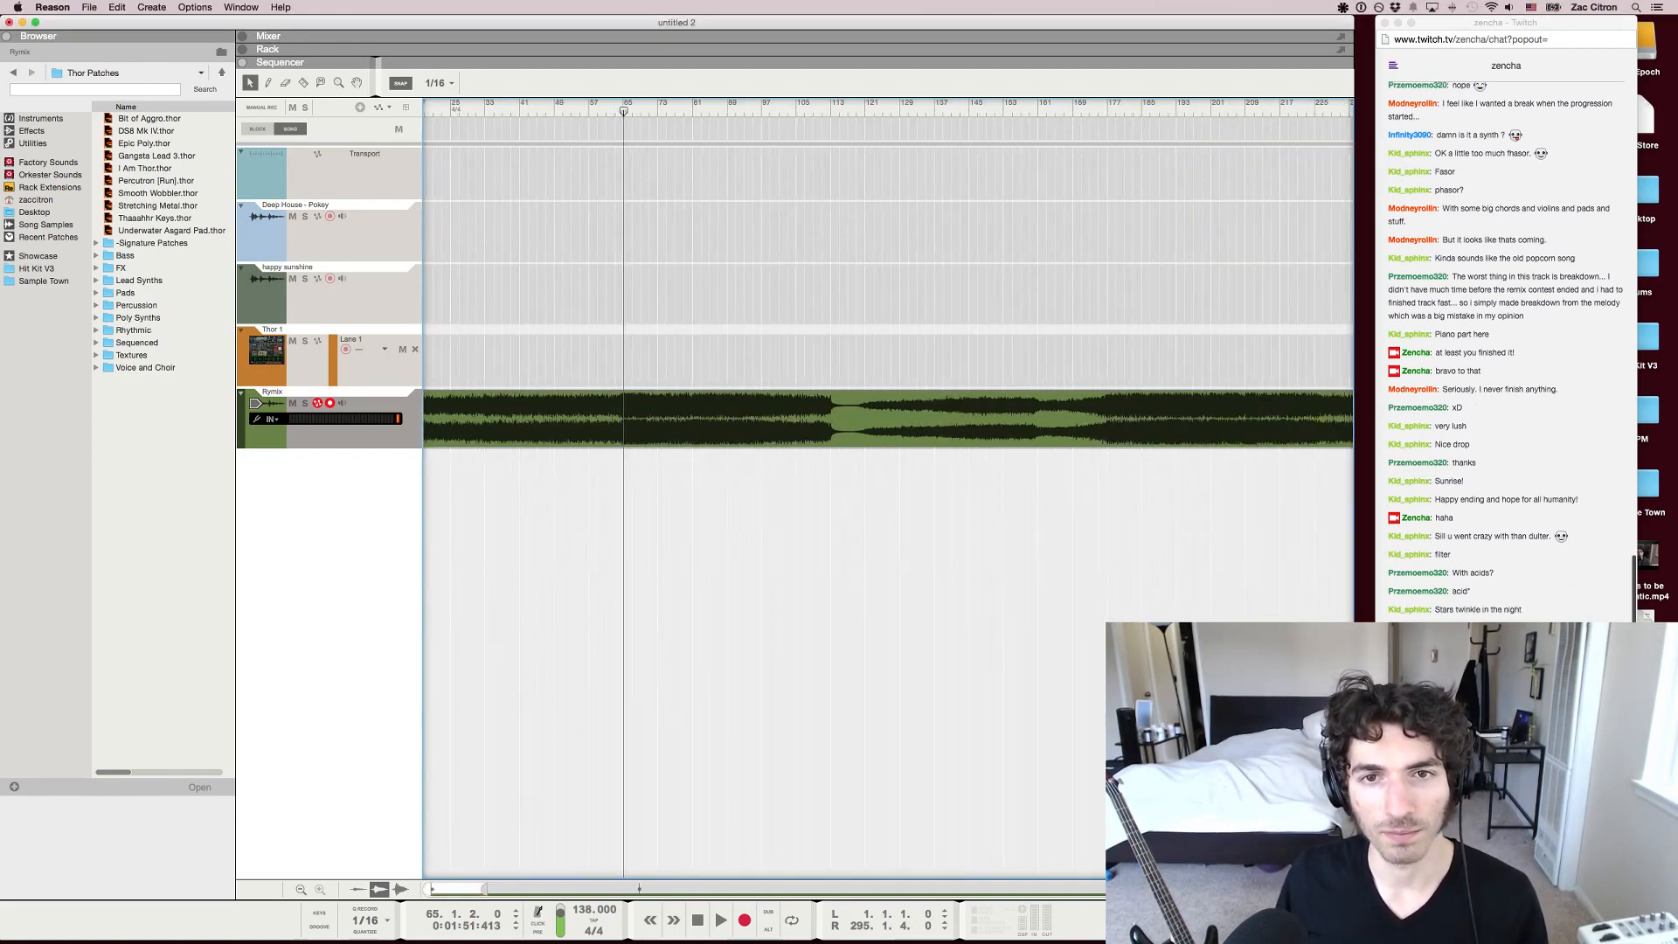
{"action": "mouse_move", "coordinate": [954, 104]}
{"action": "left_mouse_down"}
{"action": "mouse_move", "coordinate": [988, 104]}
{"action": "mouse_move", "coordinate": [972, 104]}
{"action": "left_mouse_up"}
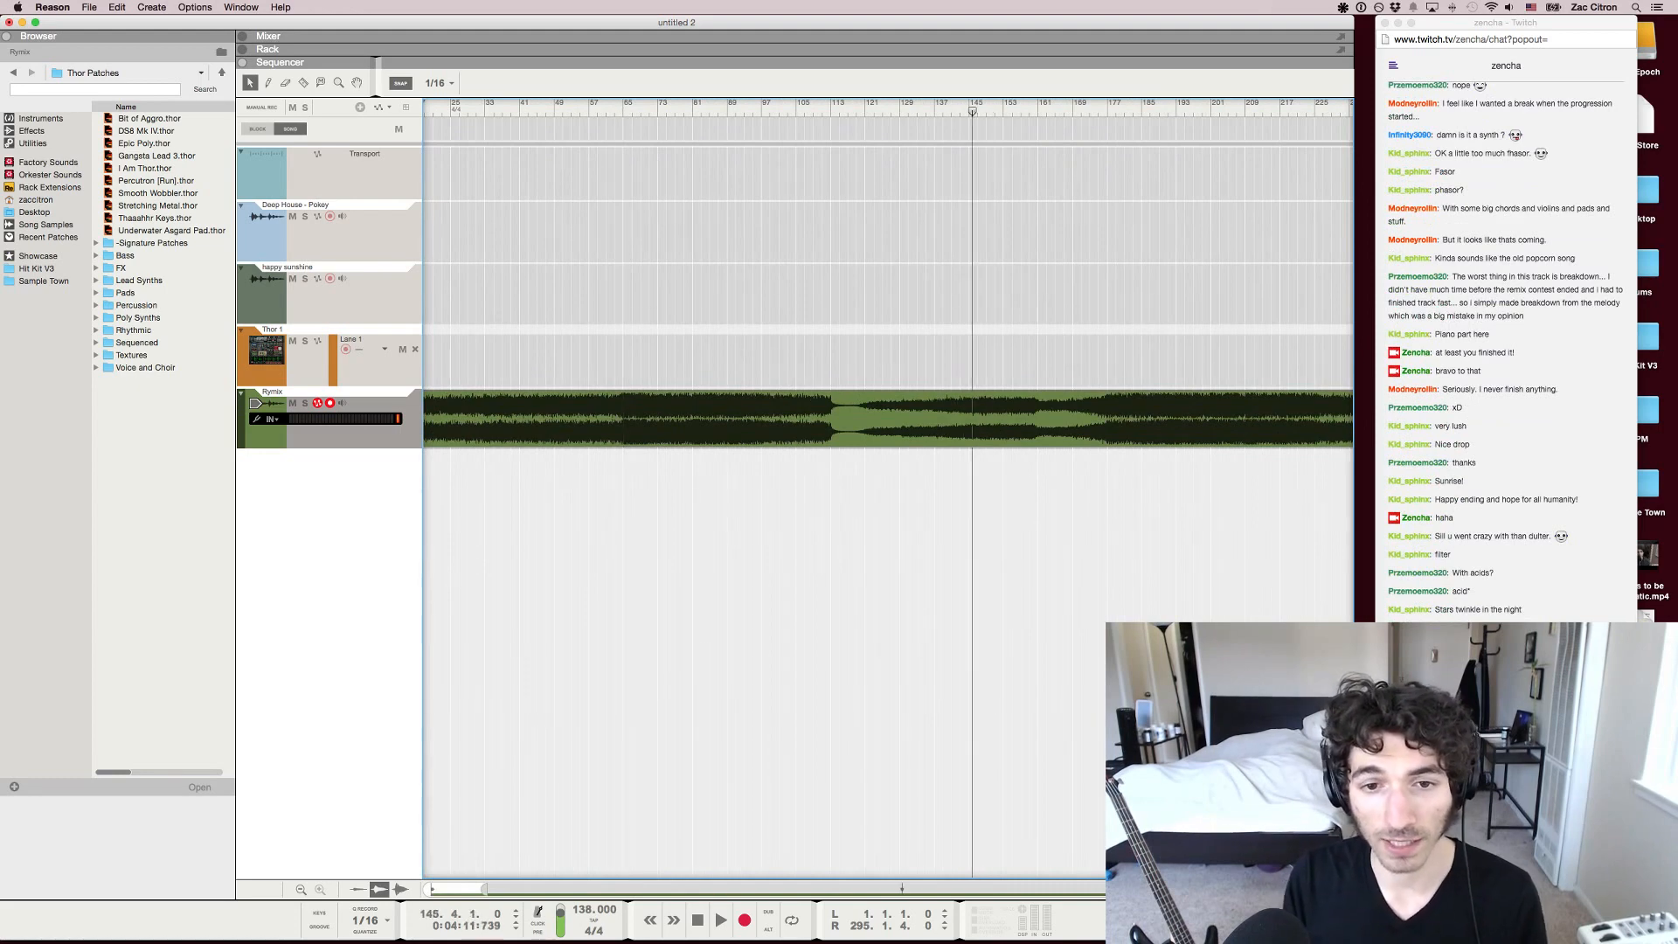
Play the breakdown from about bar 151 to bar 153, checking the rack before returning to the sequencer
{"action": "scroll", "coordinate": [888, 420], "scroll_direction": "down", "scroll_amount": 3}
{"action": "key", "text": "space"}
{"action": "mouse_move", "coordinate": [910, 111]}
{"action": "left_mouse_down"}
{"action": "mouse_move", "coordinate": [823, 111]}
{"action": "mouse_move", "coordinate": [931, 111]}
{"action": "left_mouse_up"}
{"action": "key", "text": "F6"}
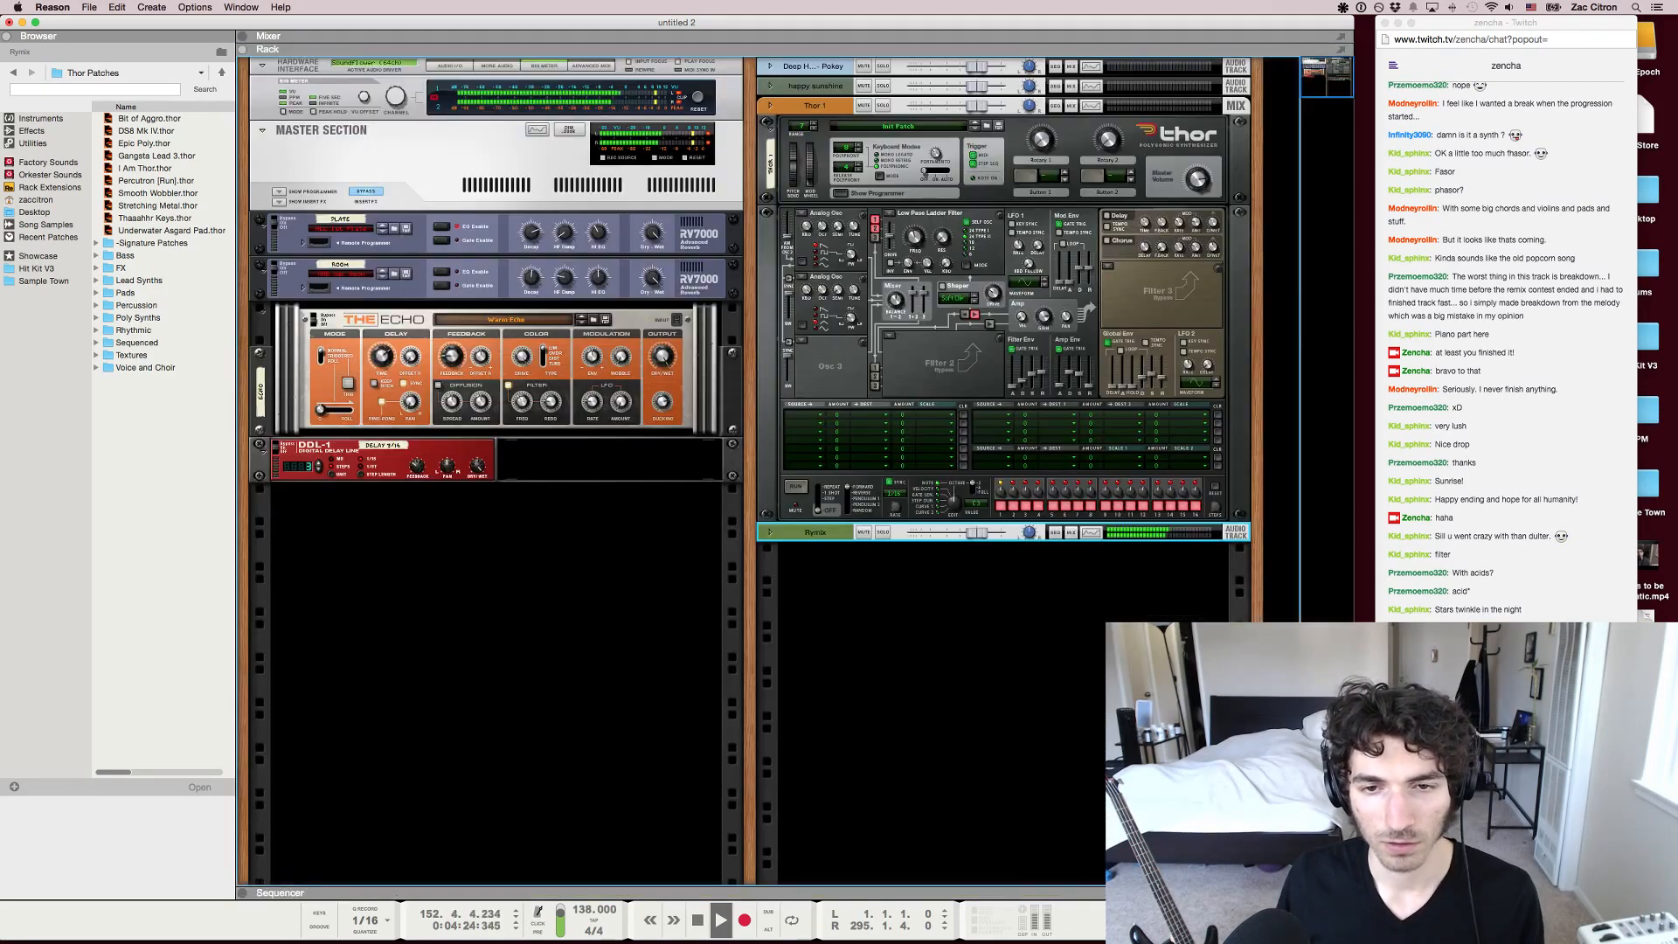
{"action": "key", "text": "F7"}
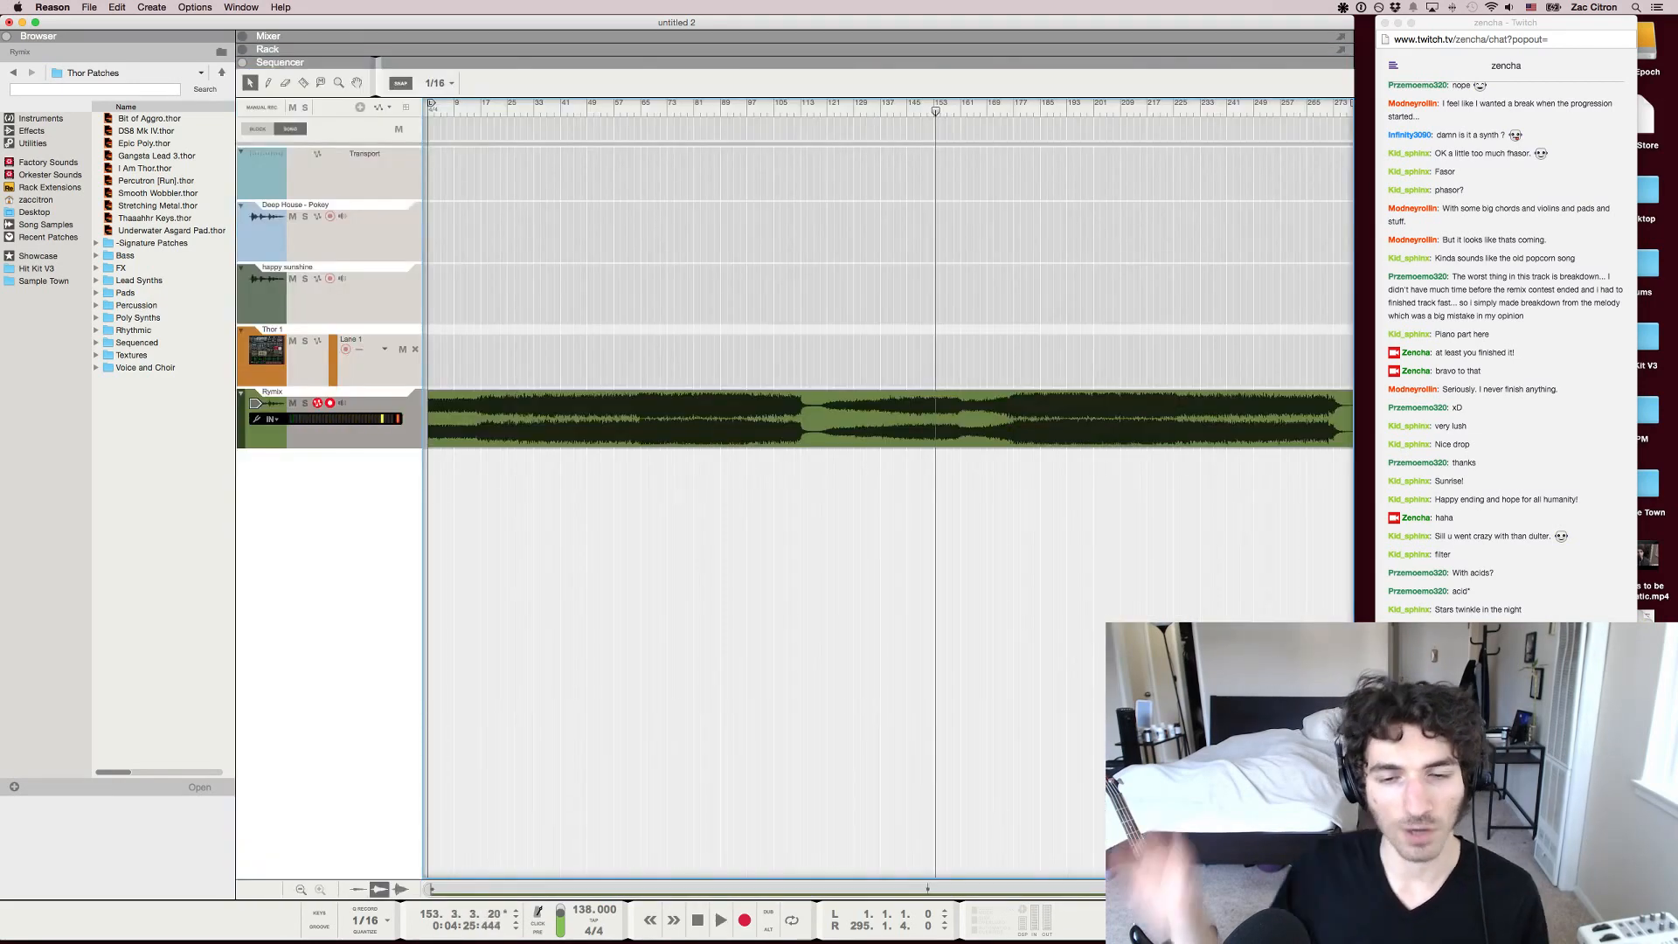
Listen to the end of the breakdown from about bar 160, pausing briefly at bar 162 before resuming
{"action": "key", "text": "g"}
{"action": "key", "text": "g"}
{"action": "key", "text": "g"}
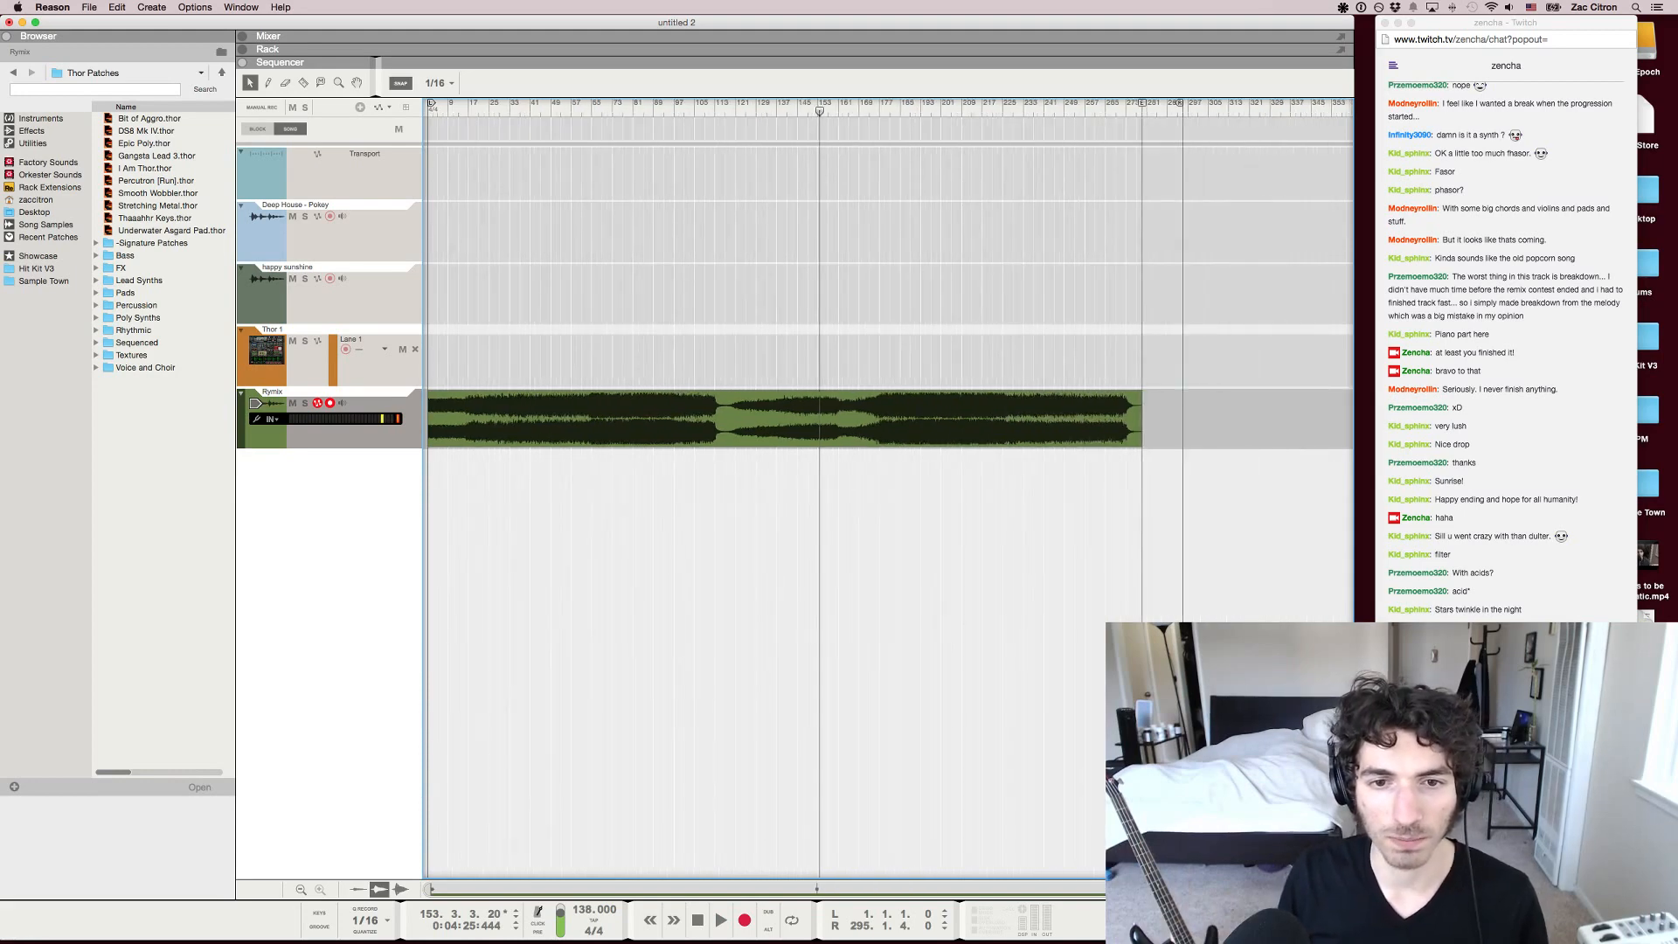
{"action": "left_click", "coordinate": [838, 104]}
{"action": "key", "text": "space"}
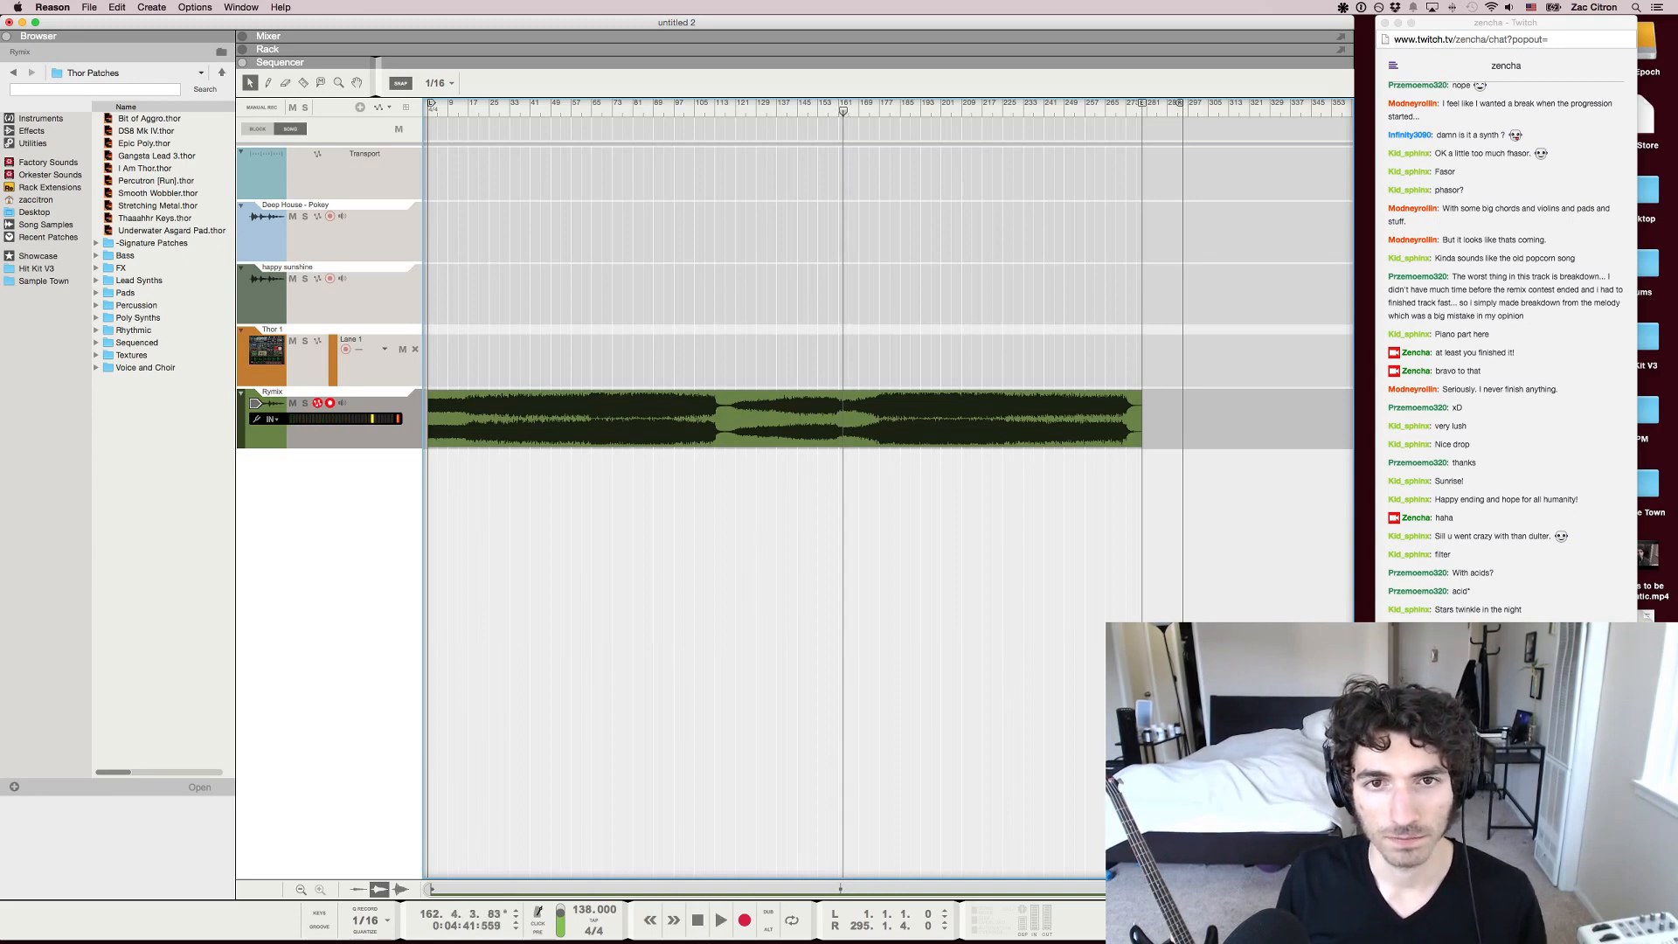
{"action": "key", "text": "space"}
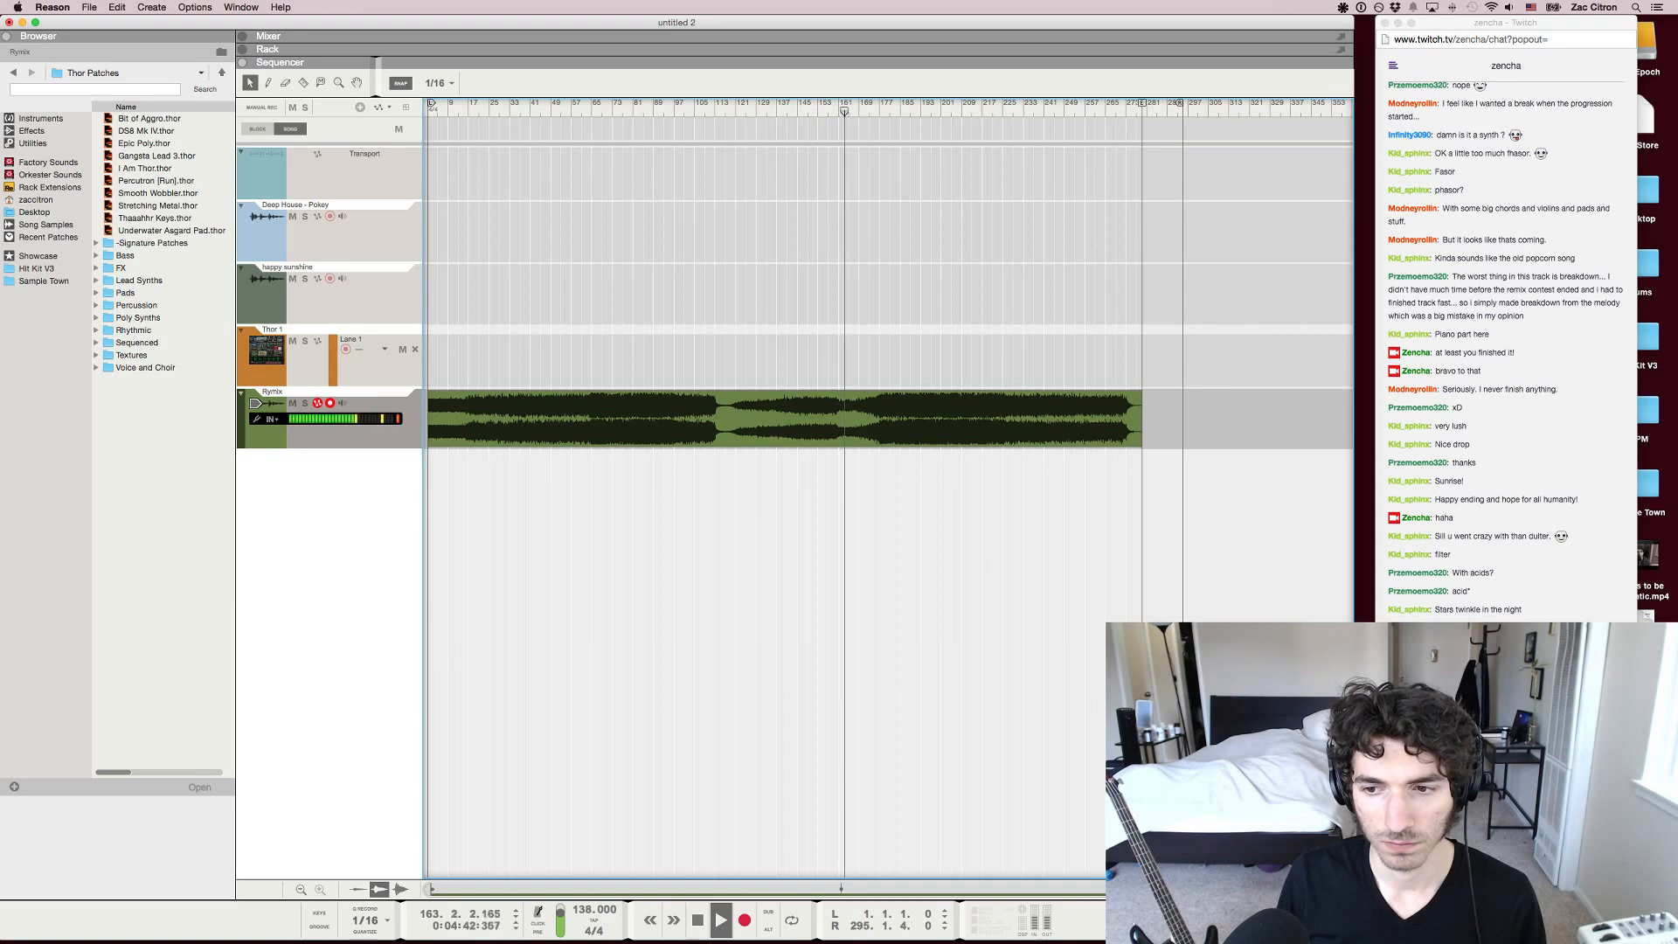
Split the remix clip near the end of the breakdown and move the second part earlier to 160.3.3
{"action": "key", "text": "h"}
{"action": "key", "text": "h"}
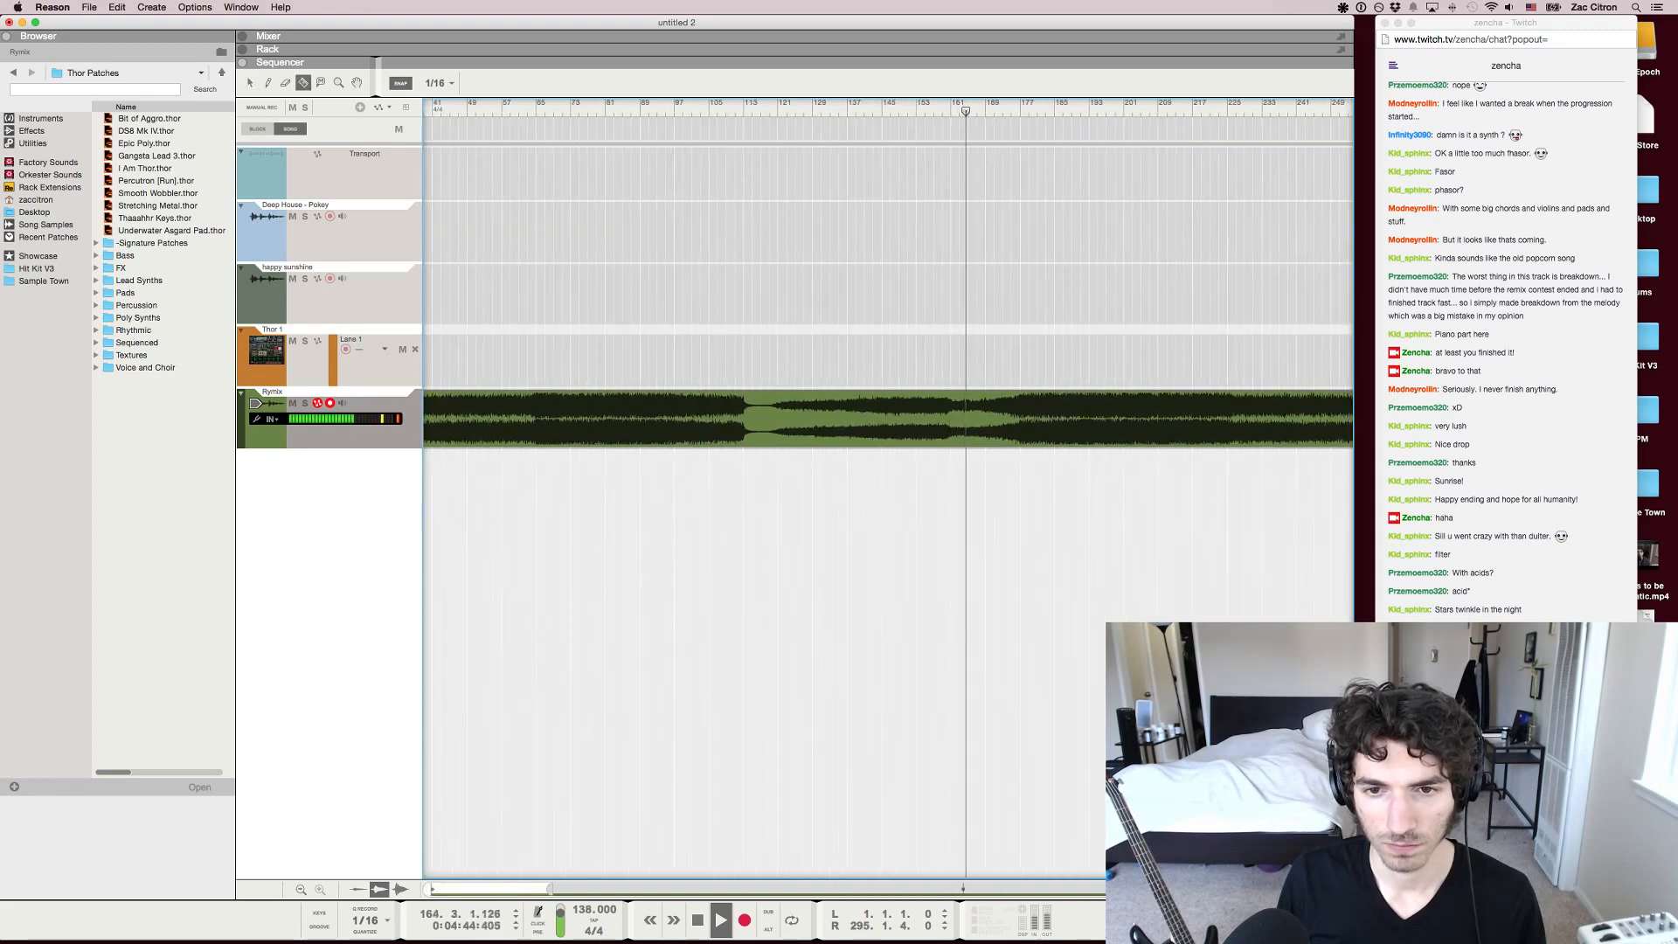
{"action": "key", "text": "space"}
{"action": "left_click_drag", "start_coordinate": [1049, 420], "coordinate": [981, 420]}
Play across the new transition from just before bar 160 and nudge the second clip one beat later to 160.4.3
{"action": "left_click", "coordinate": [943, 104]}
{"action": "key", "text": "space"}
{"action": "key", "text": "h"}
{"action": "key", "text": "h"}
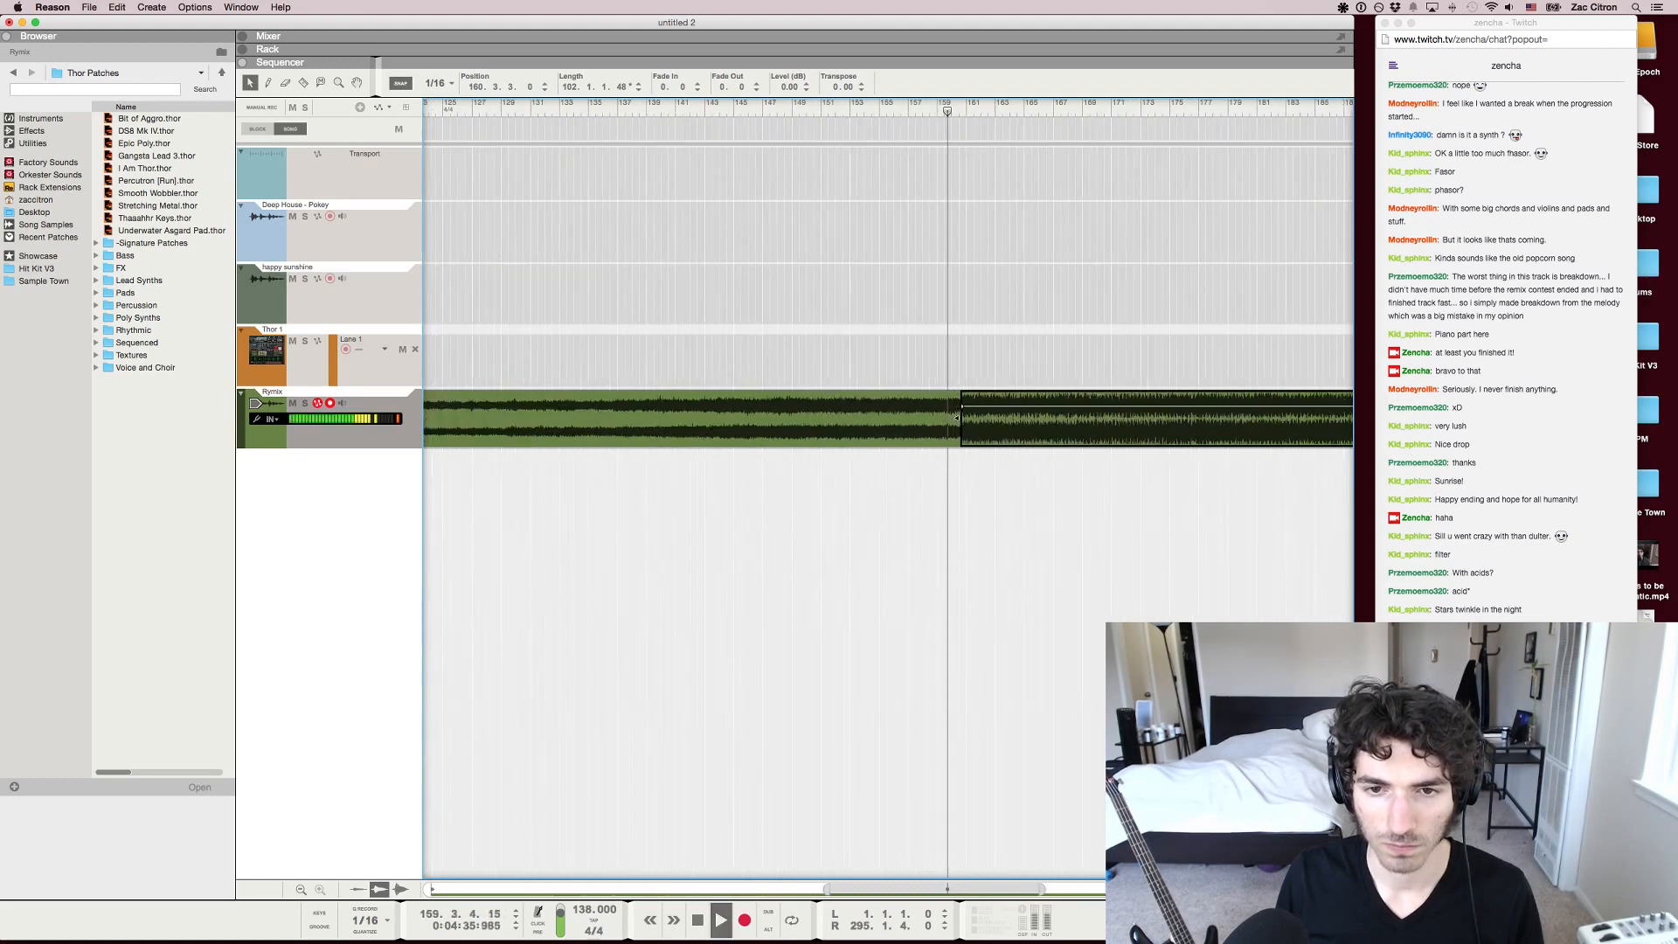
{"action": "key", "text": "shift+super+Right"}
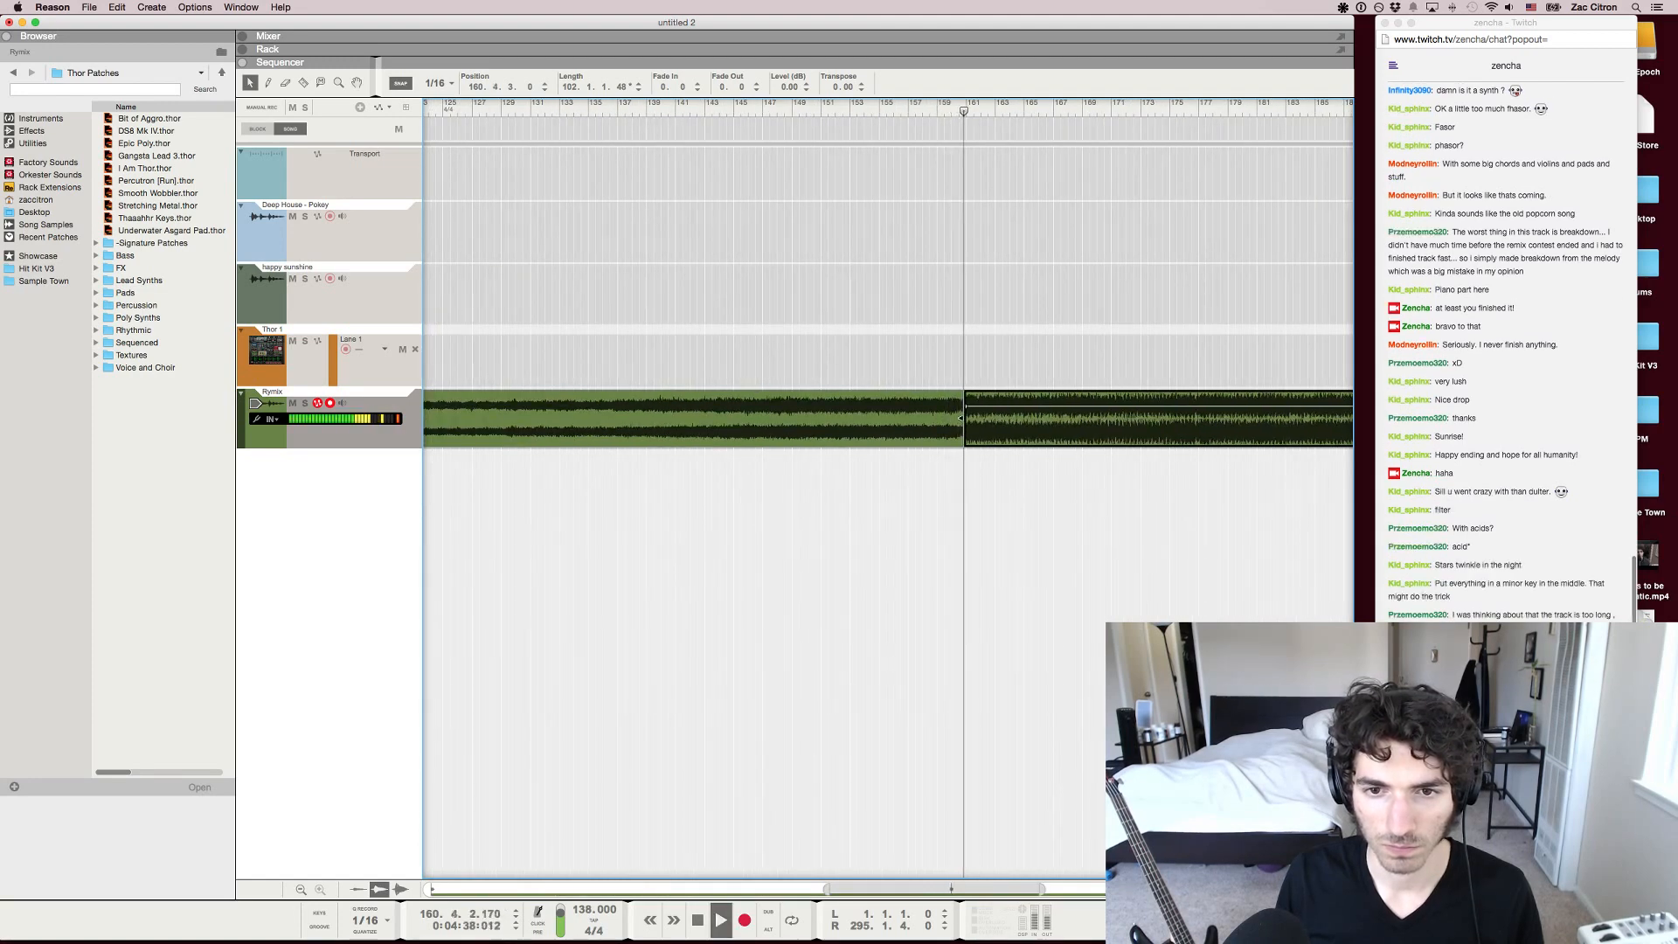
Listen on past the shortened breakdown while examining the whole arrangement, and deselect the moved clip
{"action": "key", "text": "g"}
{"action": "key", "text": "g"}
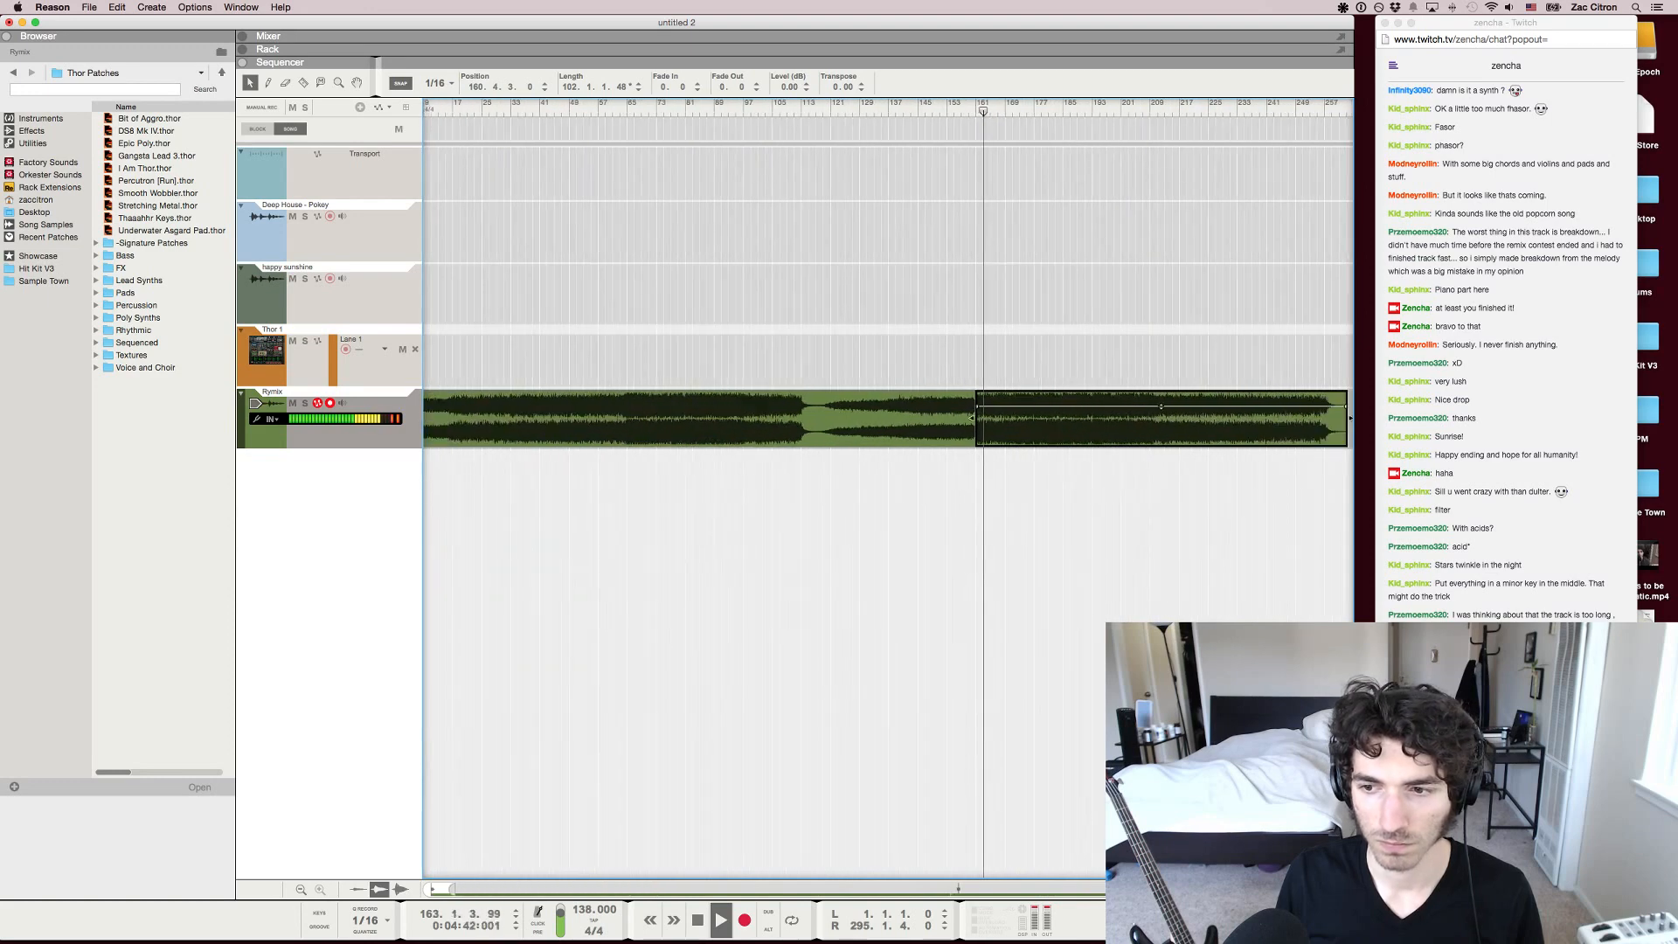
{"action": "key", "text": "g"}
{"action": "key", "text": "g"}
{"action": "key", "text": "g"}
{"action": "key", "text": "Escape"}
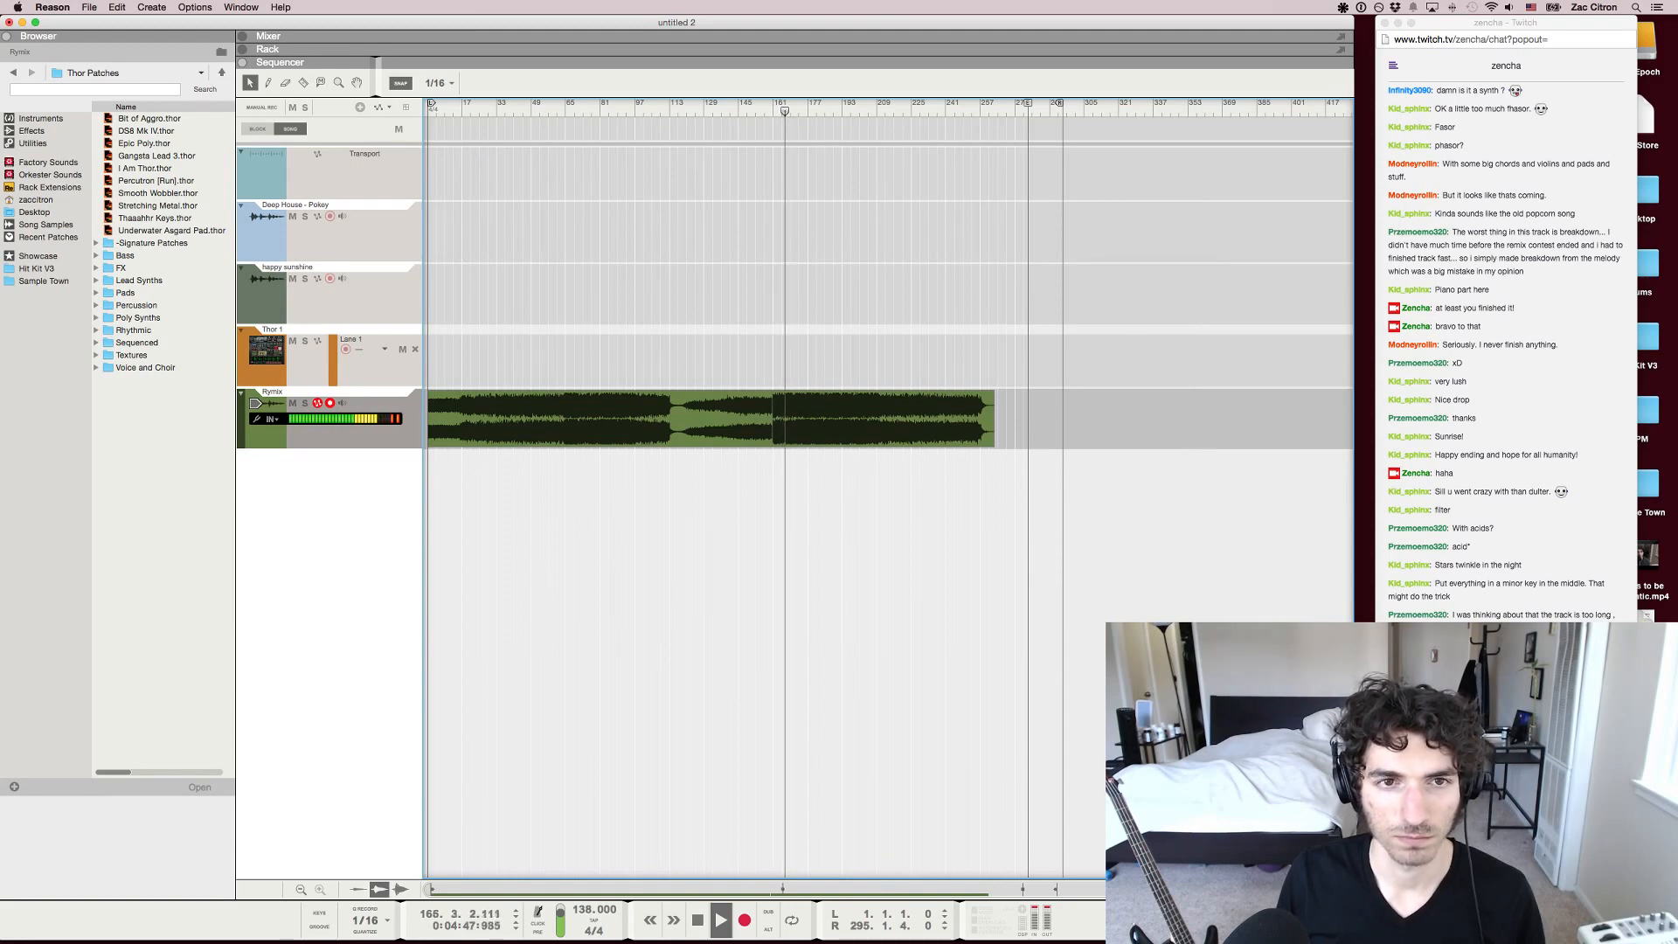
Jump back into the first part of the remix, audition it at about bar 52 and stop playback
{"action": "left_click_drag", "start_coordinate": [784, 111], "coordinate": [490, 111]}
{"action": "left_click", "coordinate": [540, 110]}
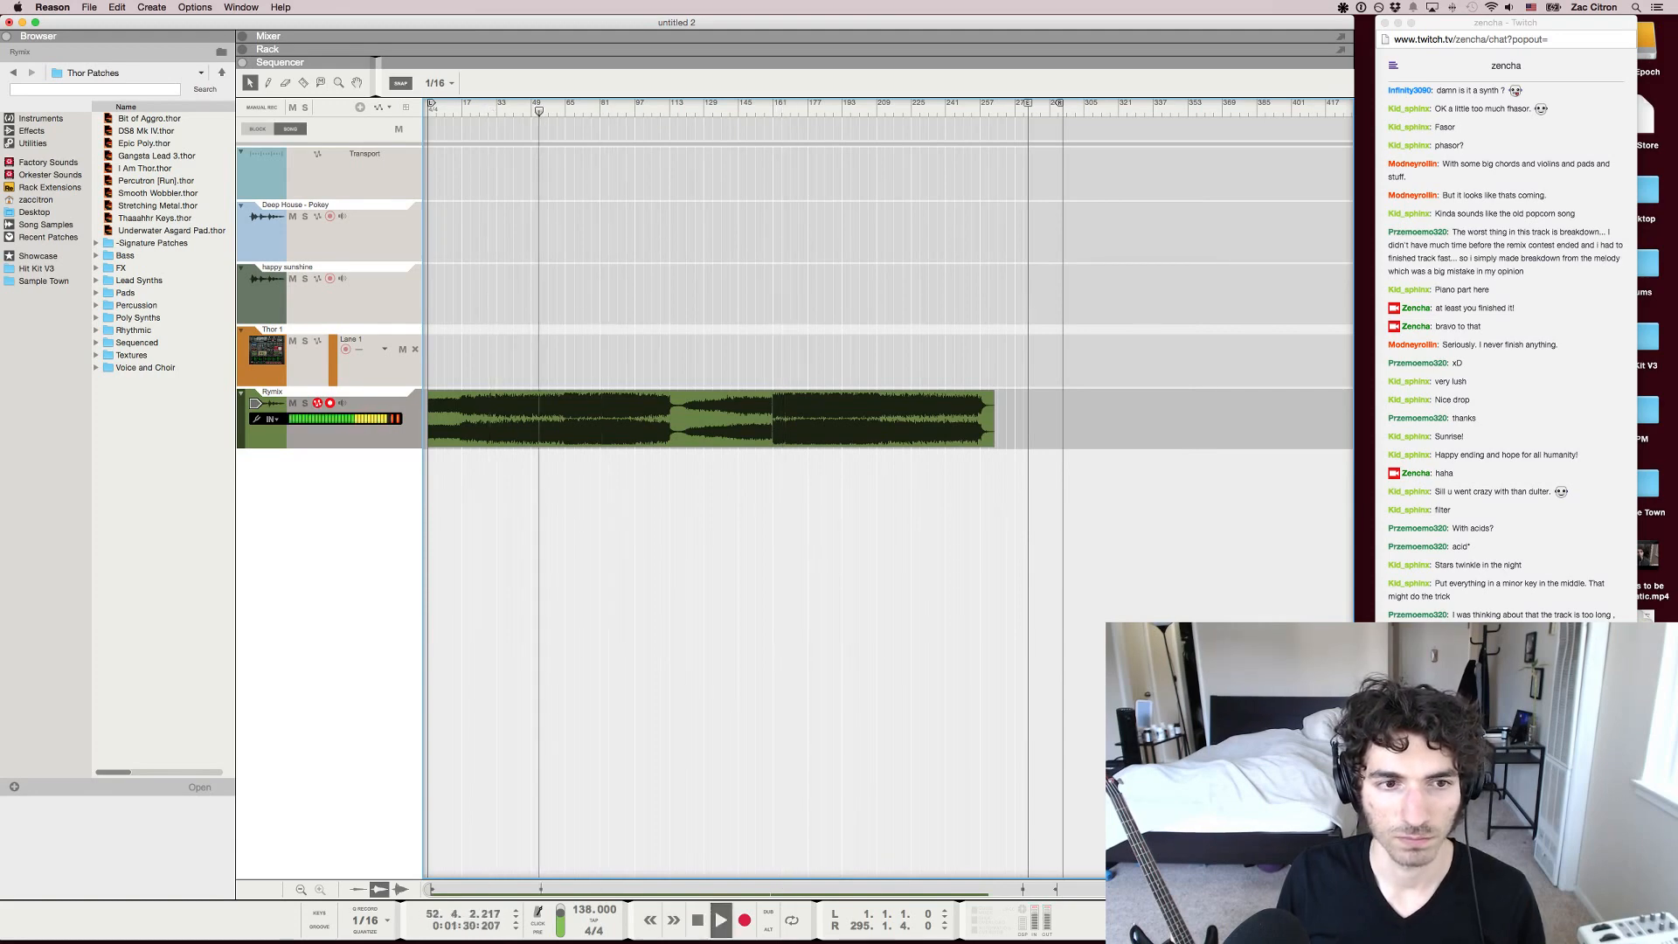
{"action": "key", "text": "space"}
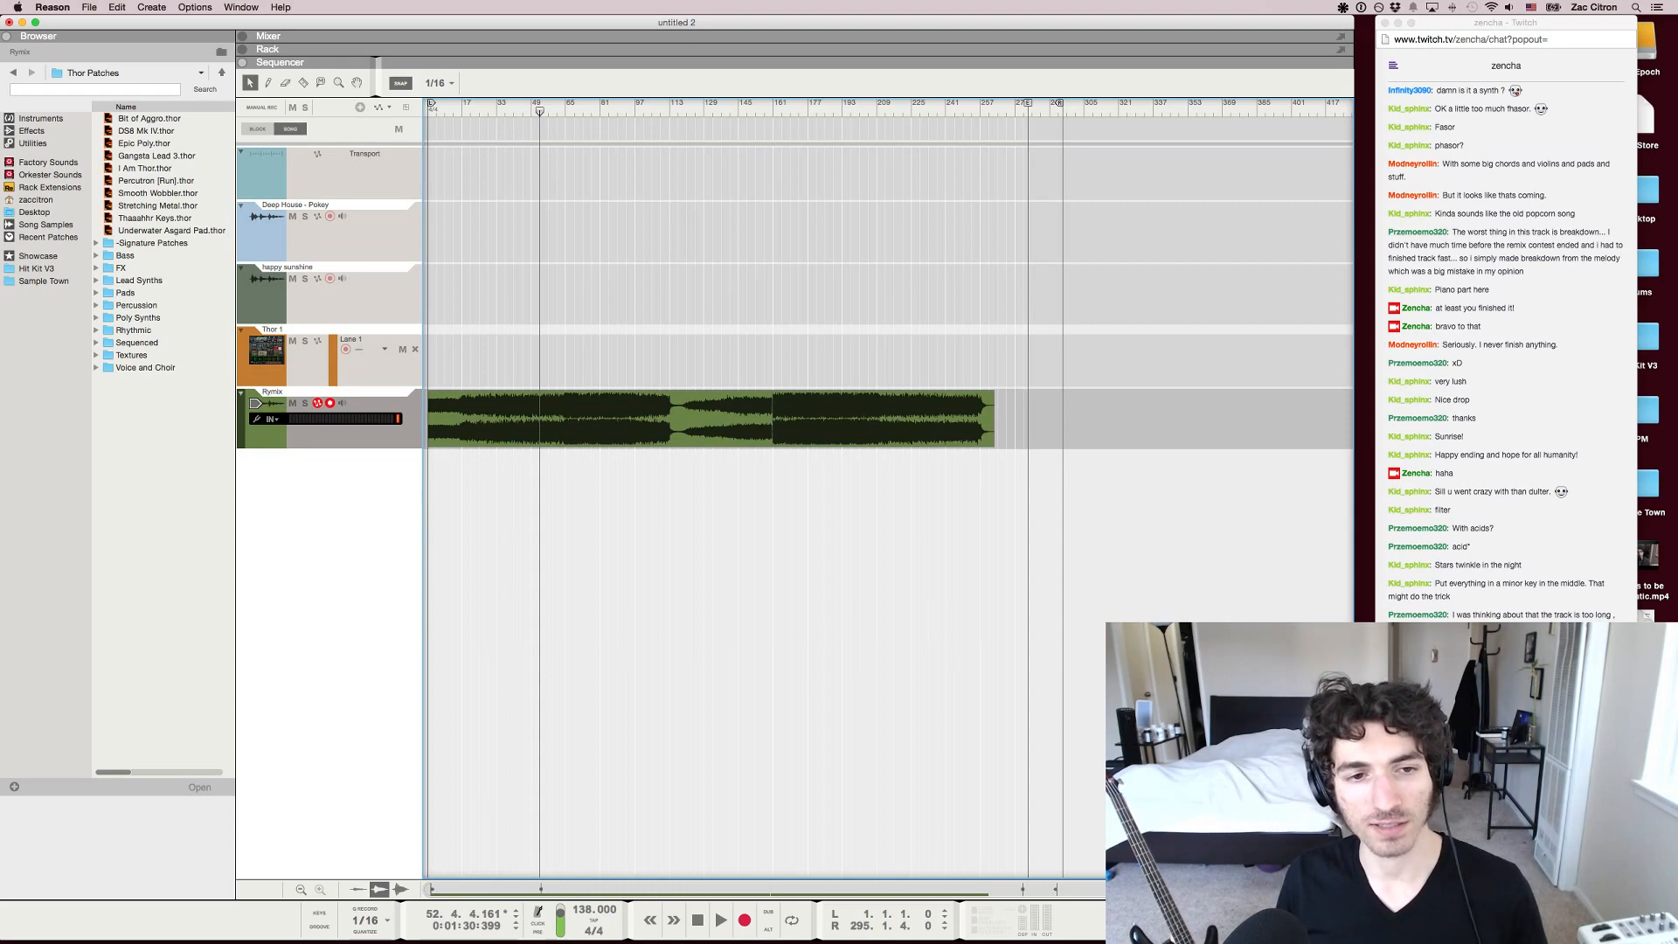
Place the song position in the intro, at about bar 14 and then 17.1.2, and examine the waveform there
{"action": "left_click_drag", "start_coordinate": [463, 104], "coordinate": [458, 104]}
{"action": "key", "text": "h"}
{"action": "key", "text": "h"}
{"action": "key", "text": "h"}
{"action": "key", "text": "h"}
{"action": "key", "text": "h"}
{"action": "key", "text": "h"}
{"action": "key", "text": "h"}
{"action": "key", "text": "h"}
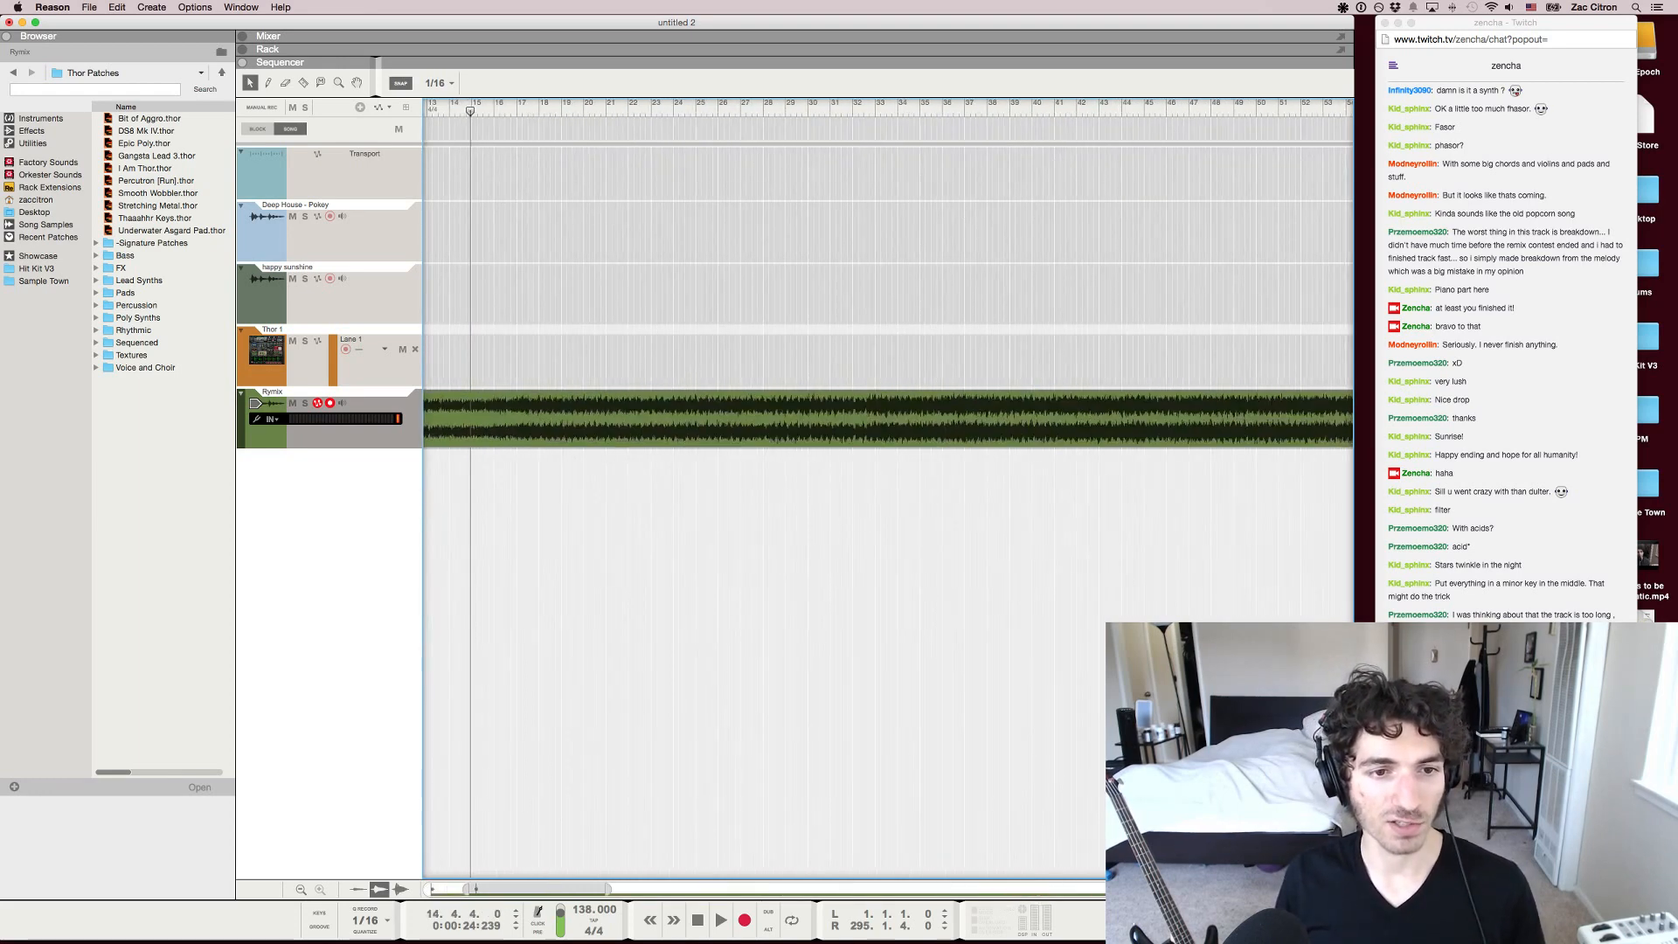
{"action": "key", "text": "g"}
{"action": "key", "text": "g"}
{"action": "key", "text": "g"}
{"action": "key", "text": "g"}
{"action": "key", "text": "g"}
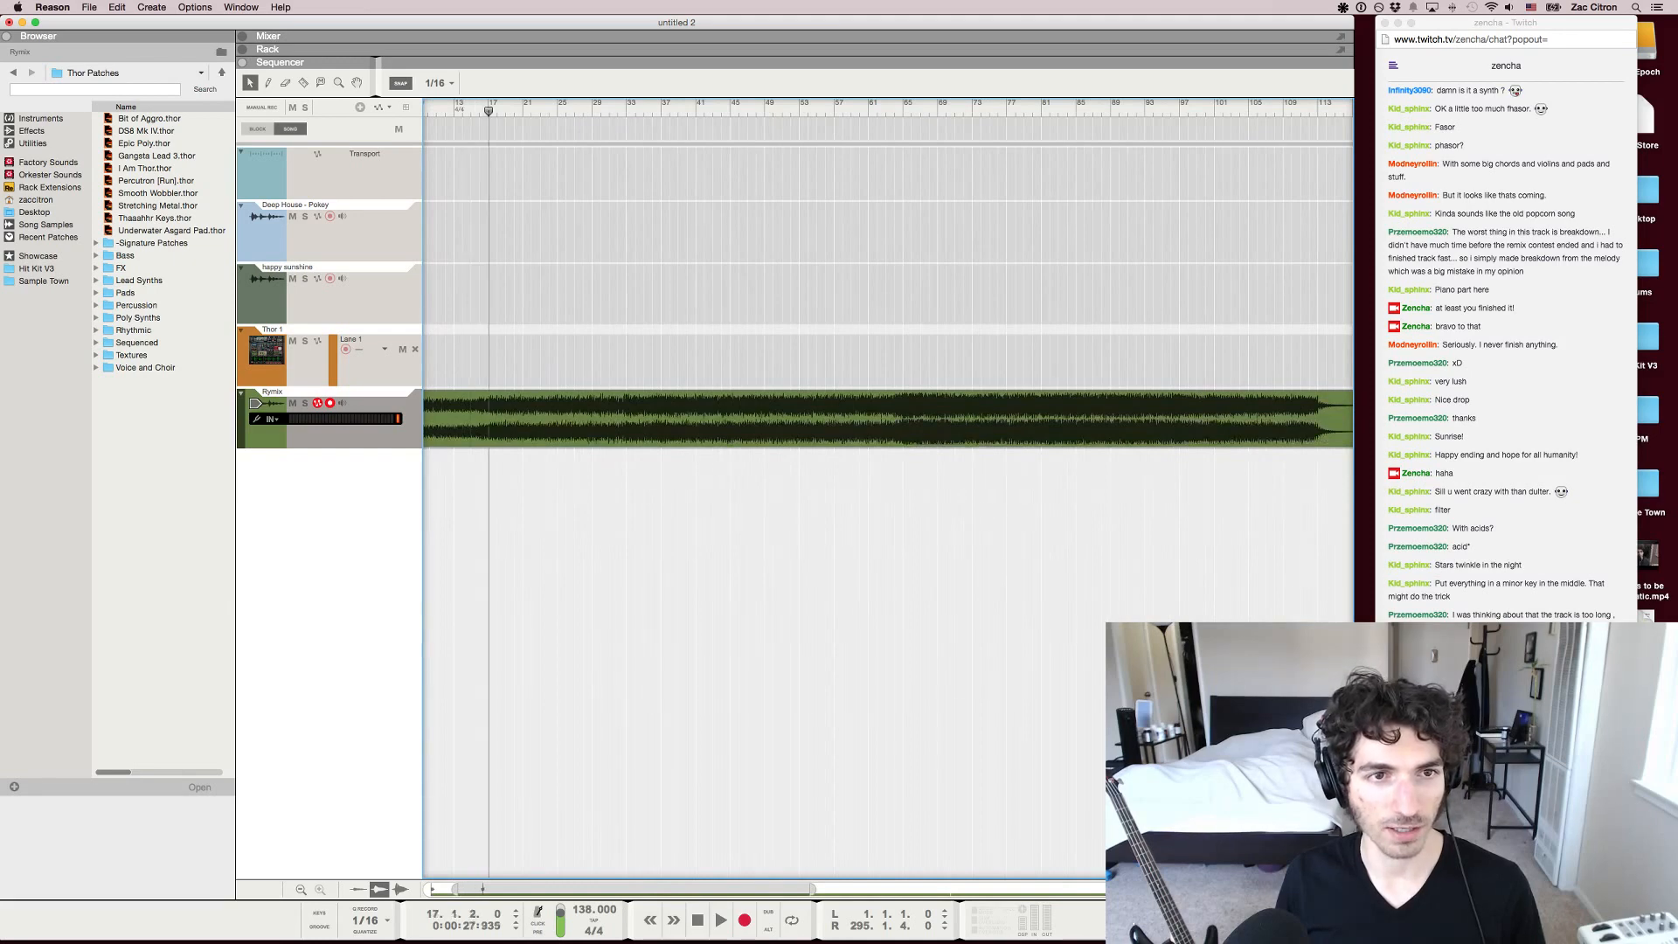
Audition the remix briefly from bar 17, then at about bars 61 and 57, and stop playback
{"action": "key", "text": "space"}
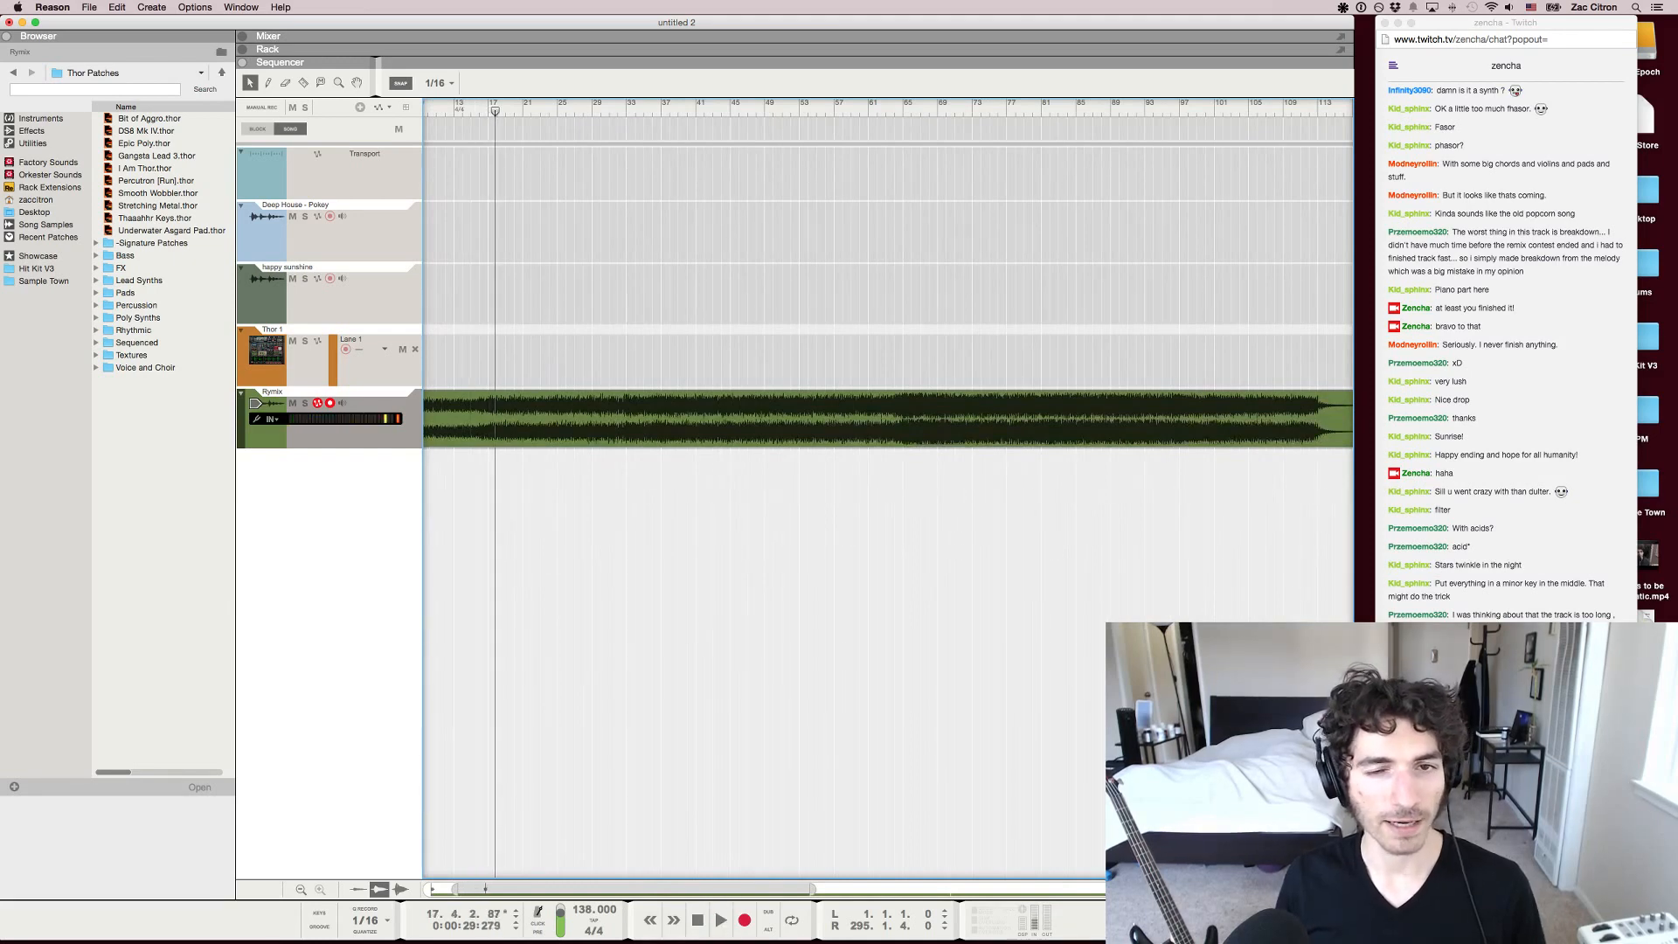
{"action": "left_click_drag", "start_coordinate": [831, 104], "coordinate": [860, 104]}
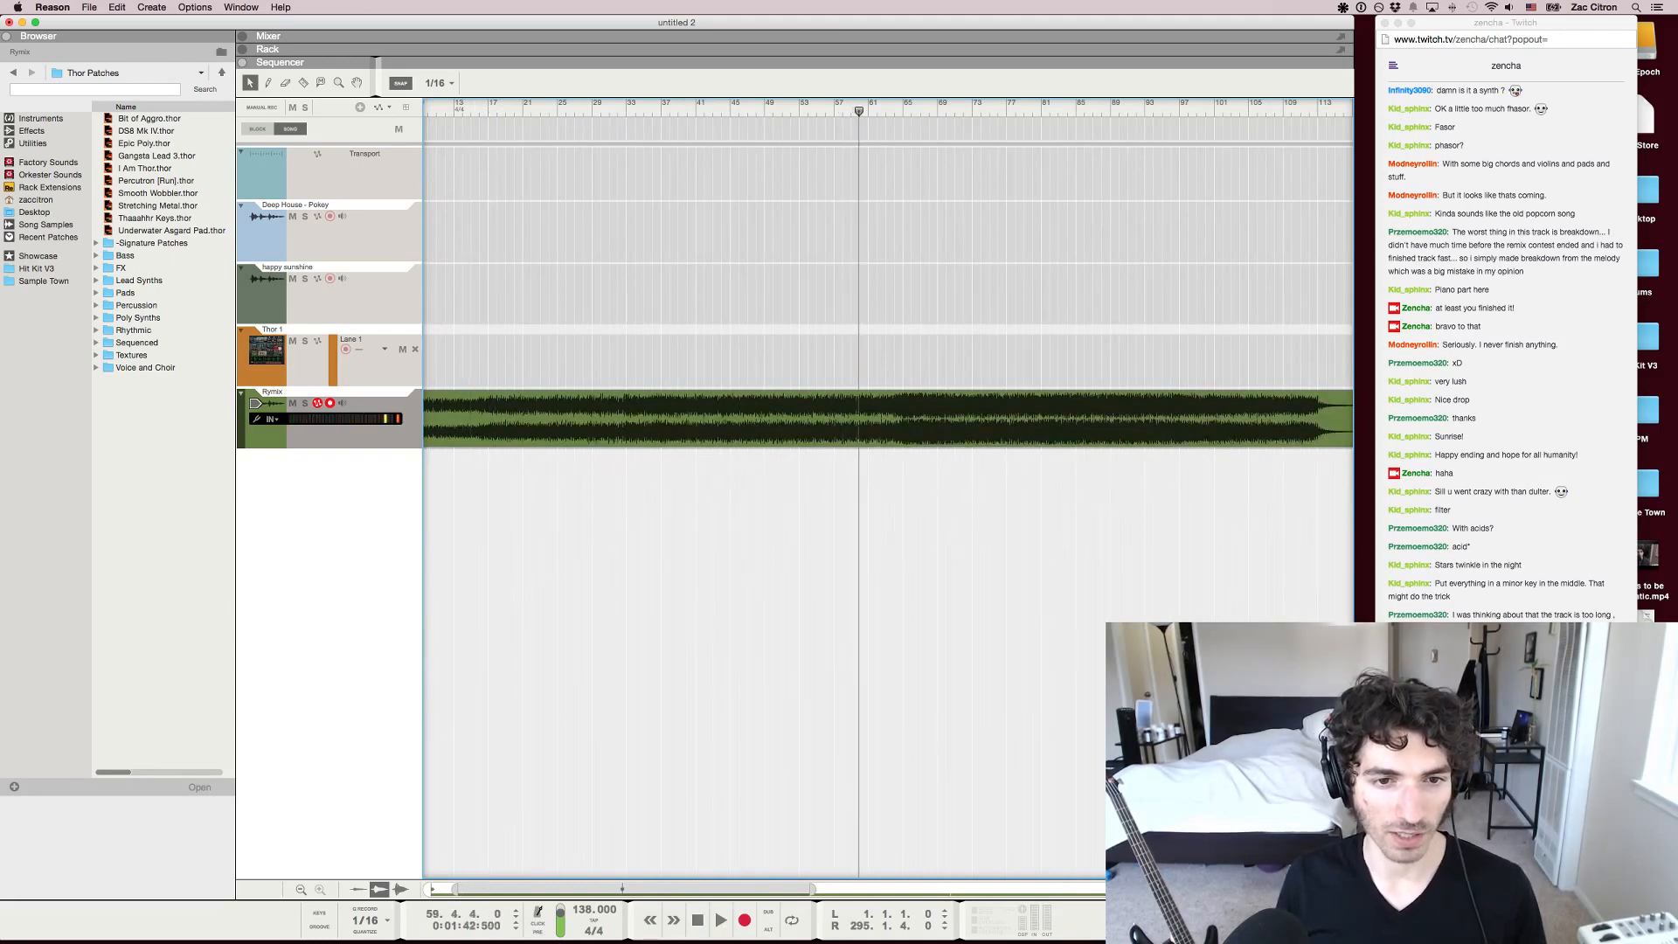
{"action": "left_click", "coordinate": [869, 104]}
{"action": "key", "text": "space"}
{"action": "key", "text": "space"}
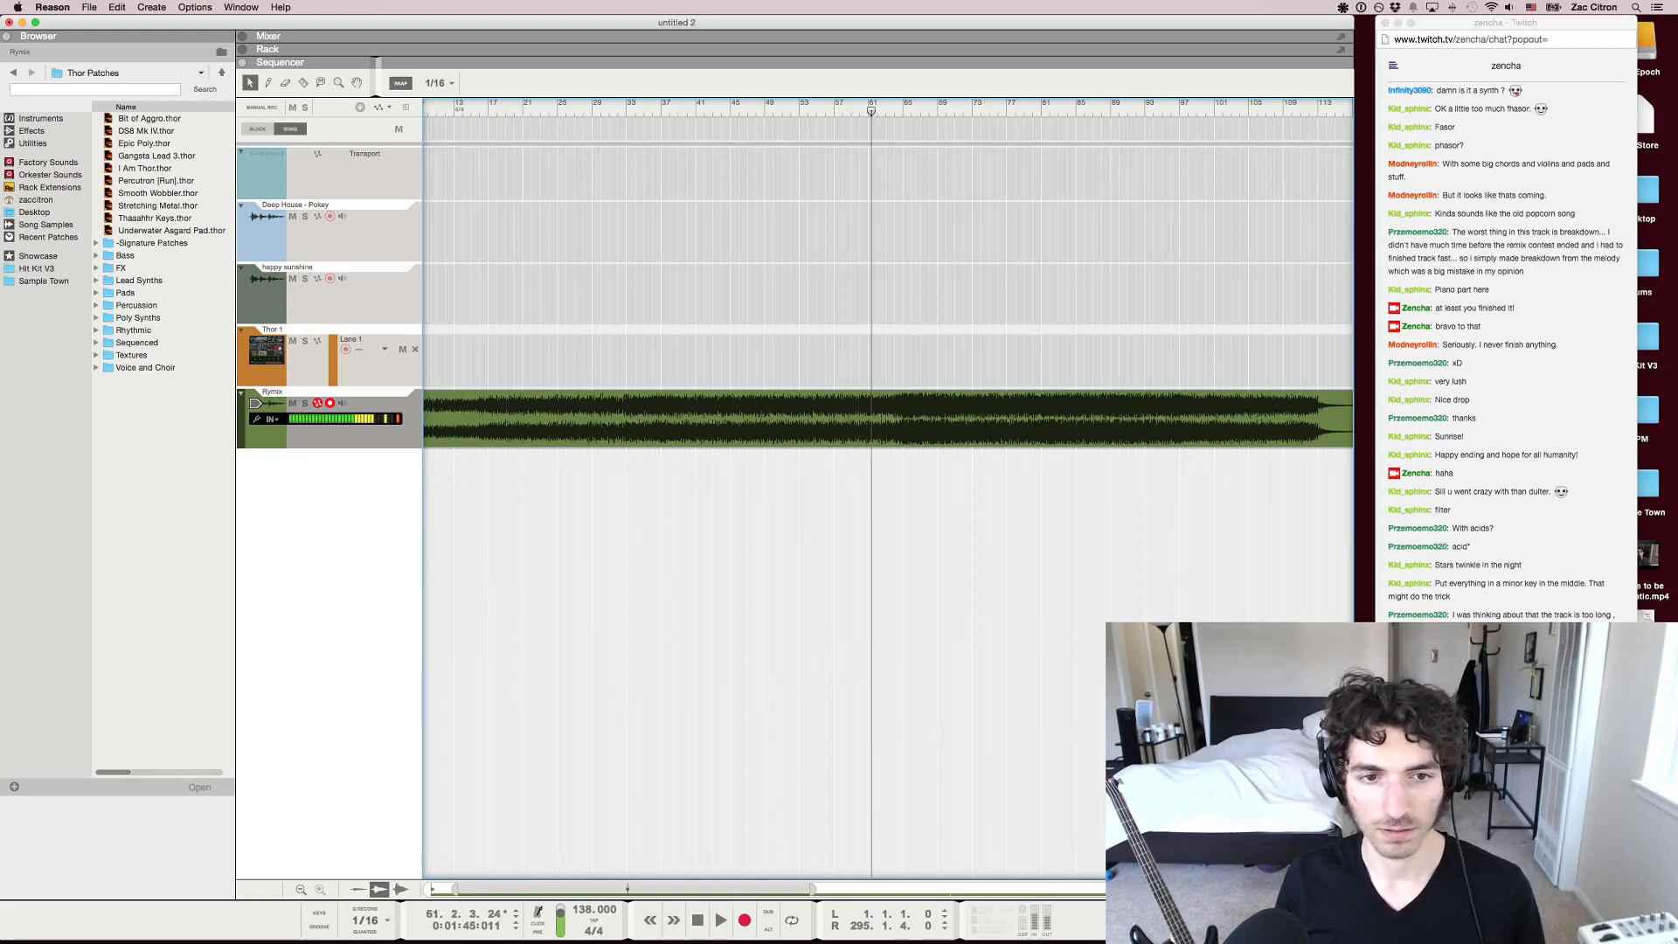
{"action": "left_click", "coordinate": [829, 104]}
{"action": "key", "text": "space"}
{"action": "key", "text": "space"}
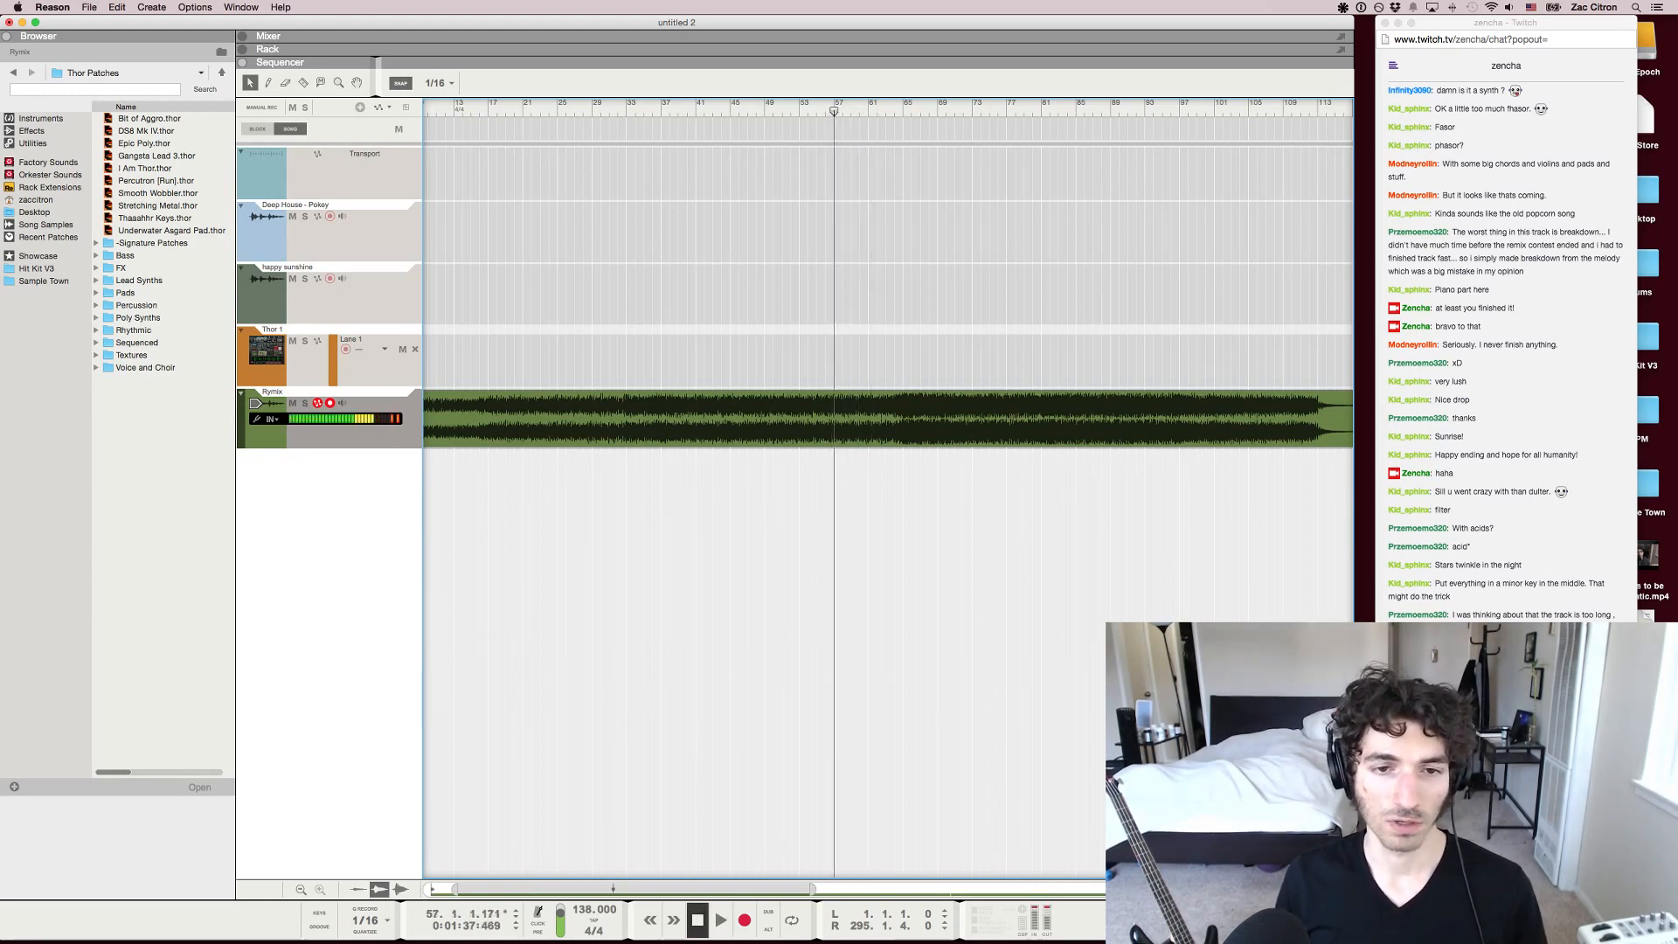
Examine the whole arrangement of the Rymix track, comparing the long first section, the breakdown and the final section
{"action": "key", "text": "g"}
{"action": "key", "text": "g"}
{"action": "key", "text": "g"}
{"action": "key", "text": "g"}
{"action": "key", "text": "g"}
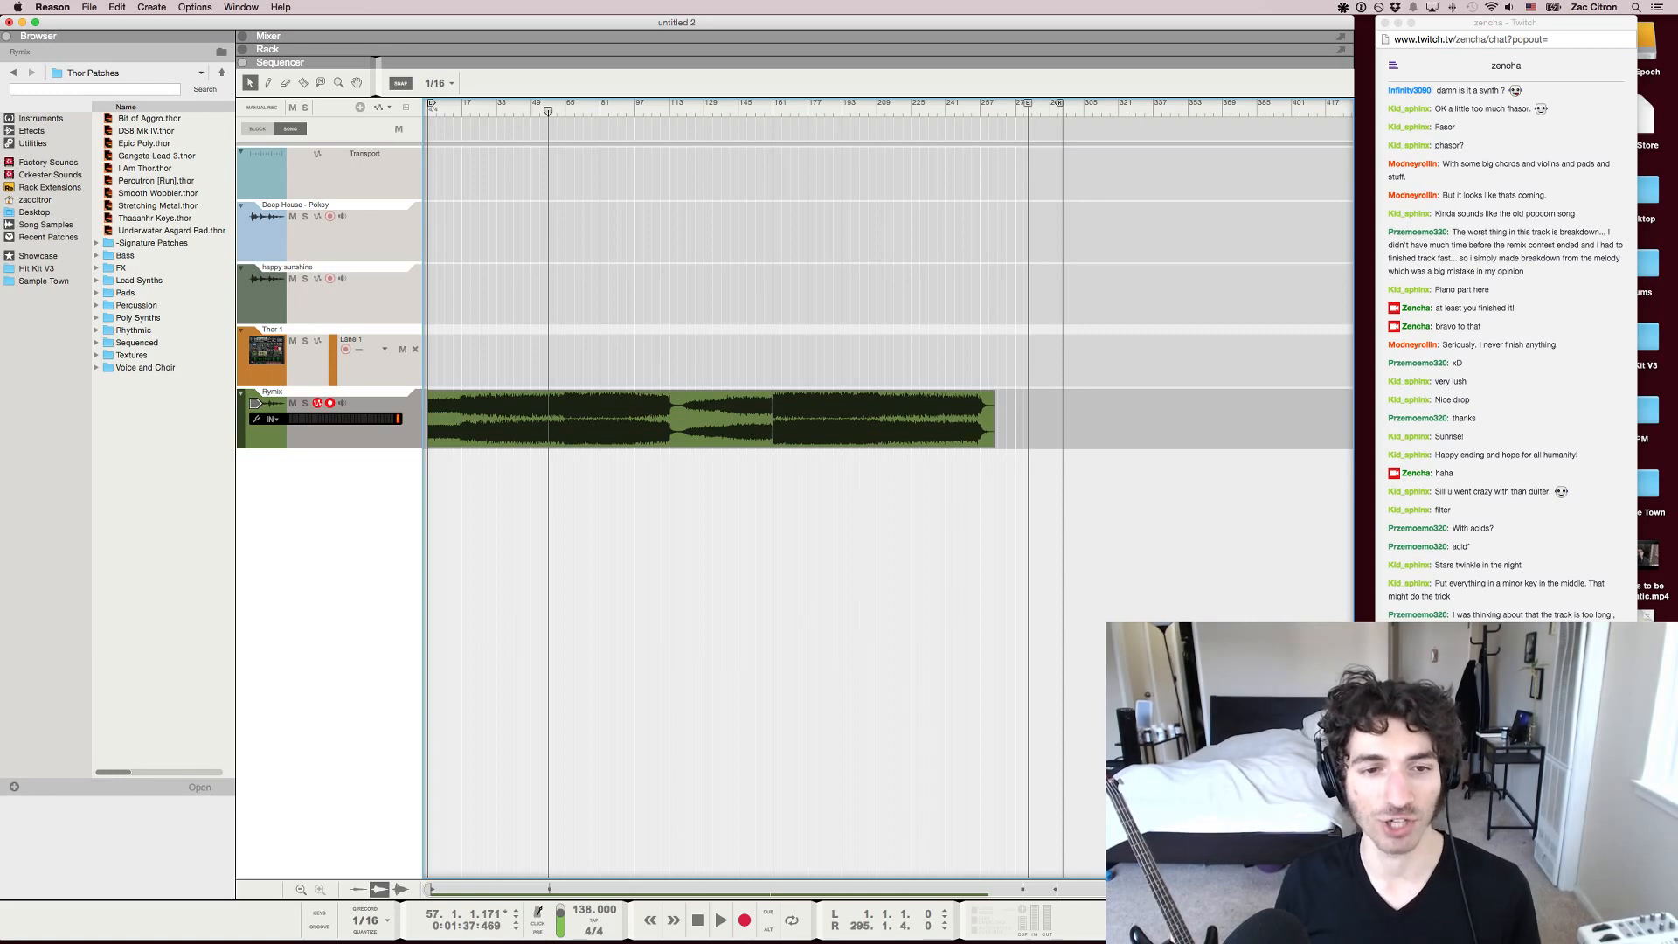
{"action": "key", "text": "h"}
{"action": "key", "text": "h"}
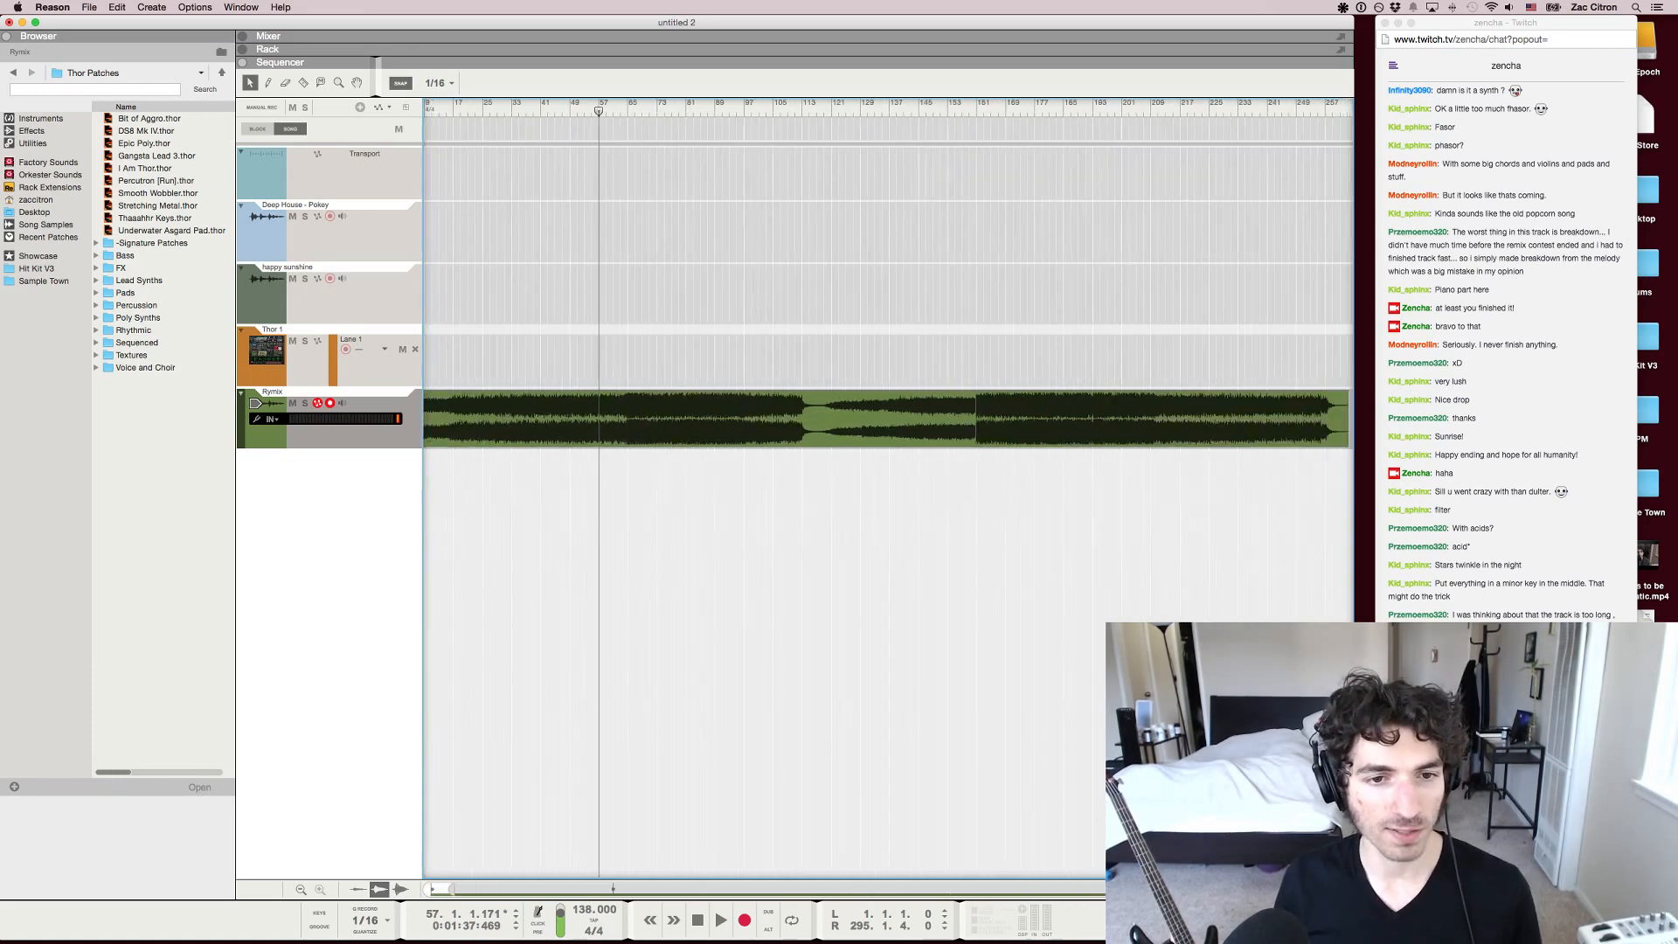
{"action": "key", "text": "g"}
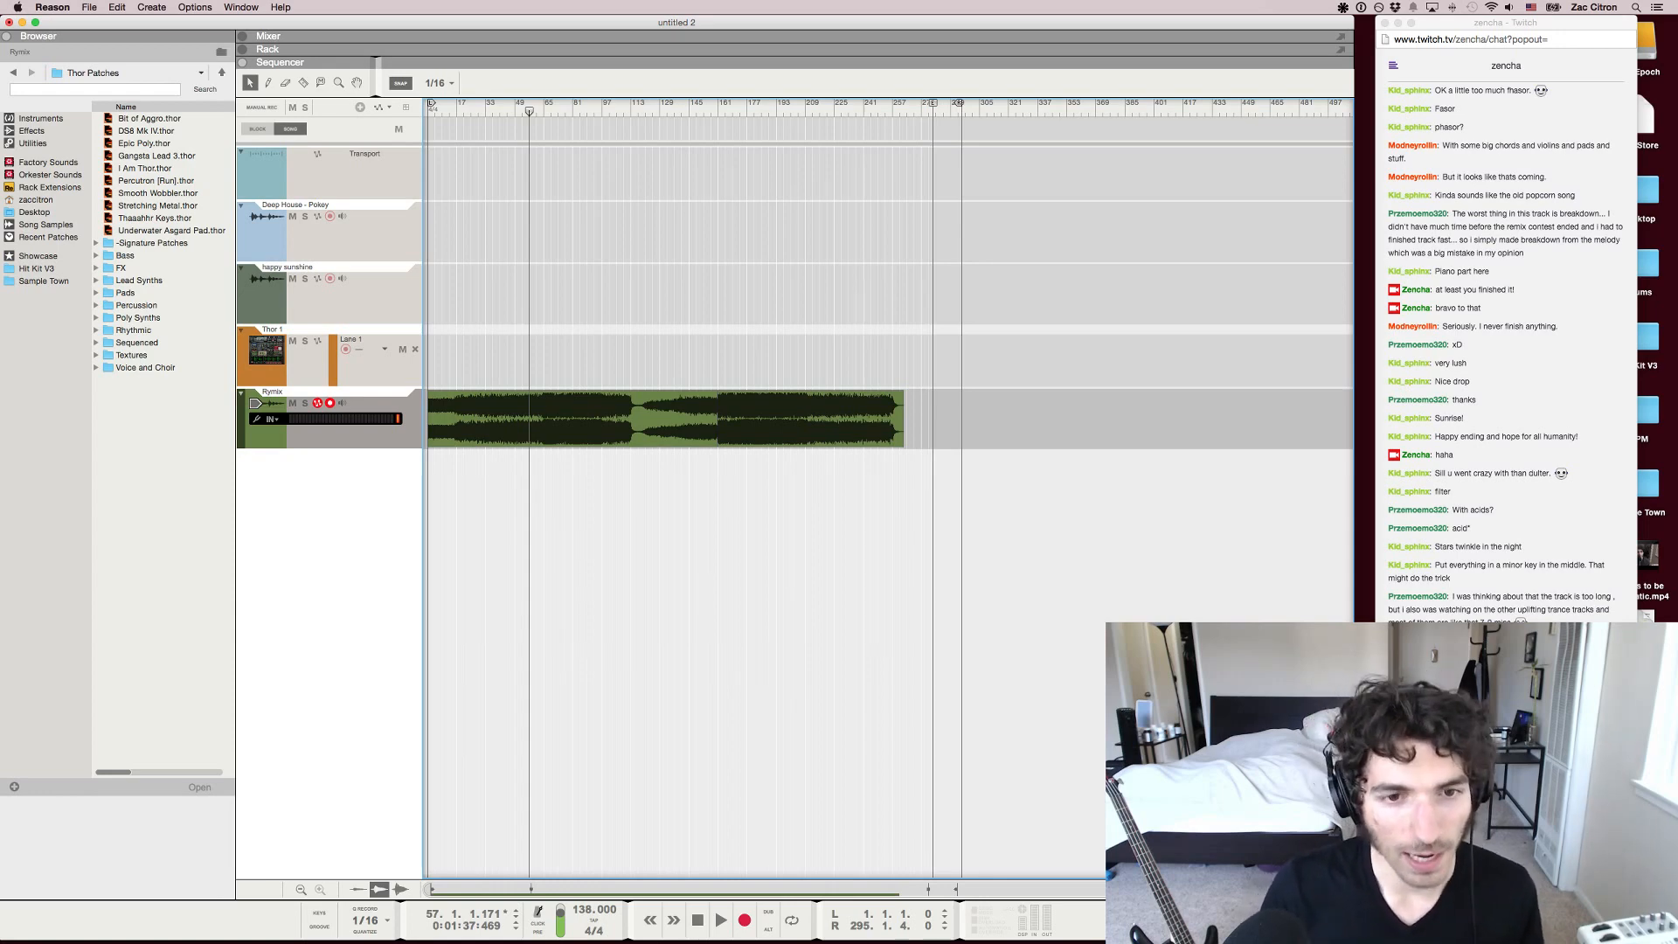
{"action": "key", "text": "h"}
{"action": "key", "text": "h"}
{"action": "key", "text": "h"}
{"action": "key", "text": "h"}
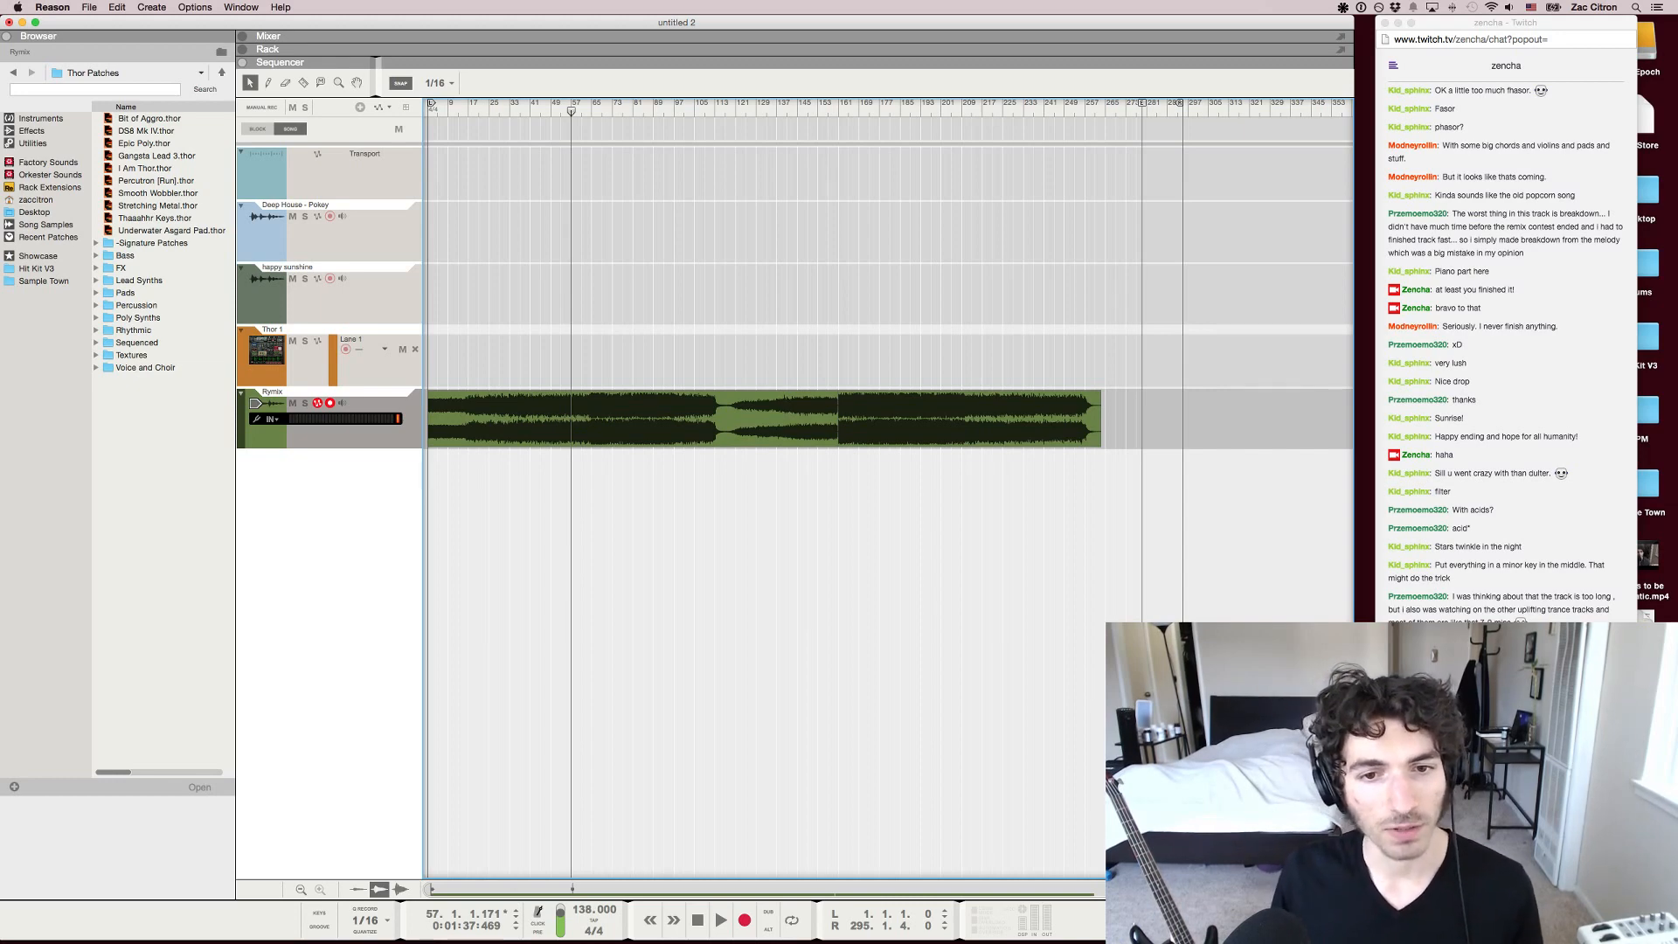
{"action": "key", "text": "h"}
{"action": "key", "text": "g"}
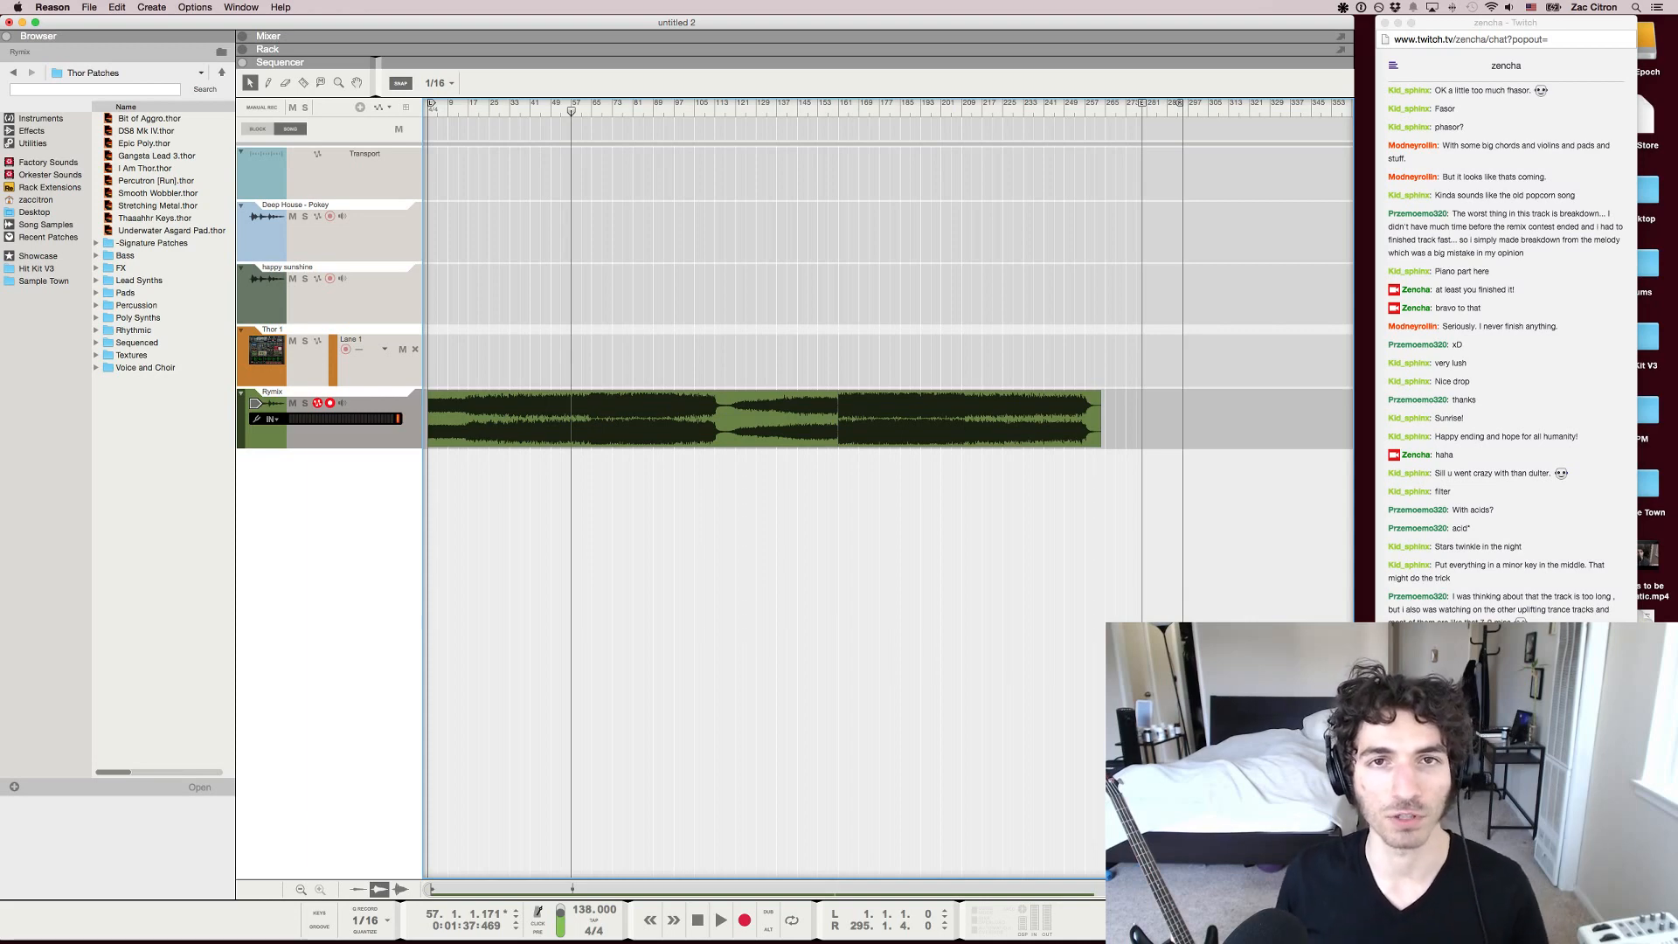
Inspect the second clip and the join between the two clips near bar 161, leaving both deselected
{"action": "left_click", "coordinate": [969, 419]}
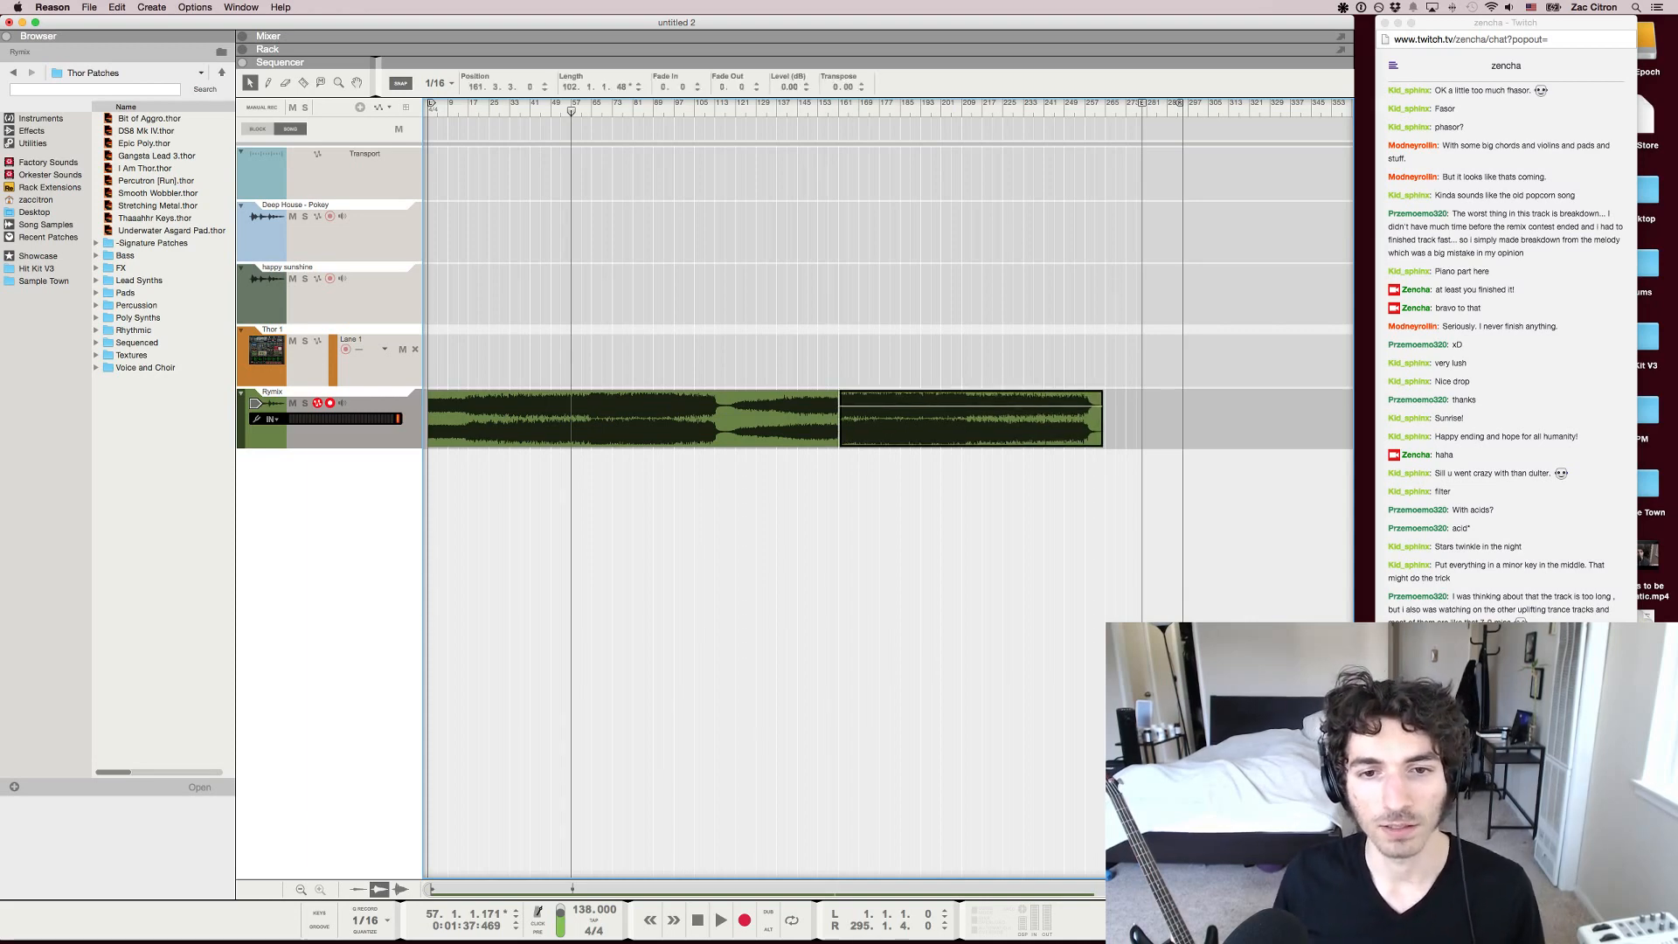
{"action": "left_click_drag", "start_coordinate": [969, 419], "coordinate": [970, 420]}
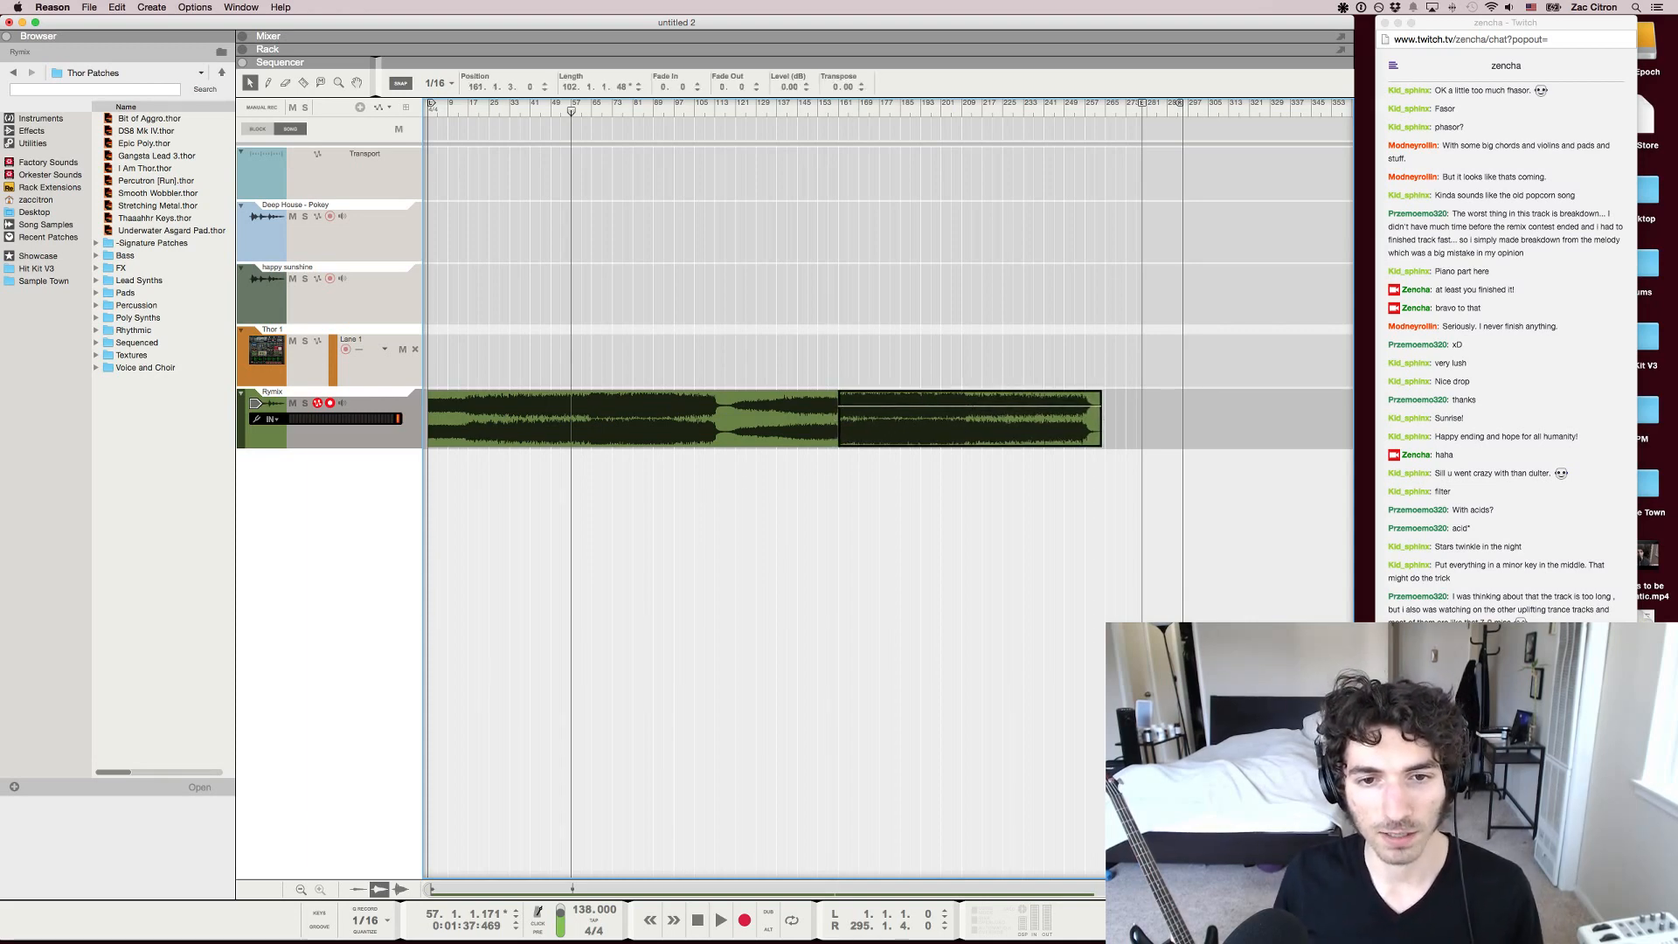
{"action": "key", "text": "Escape"}
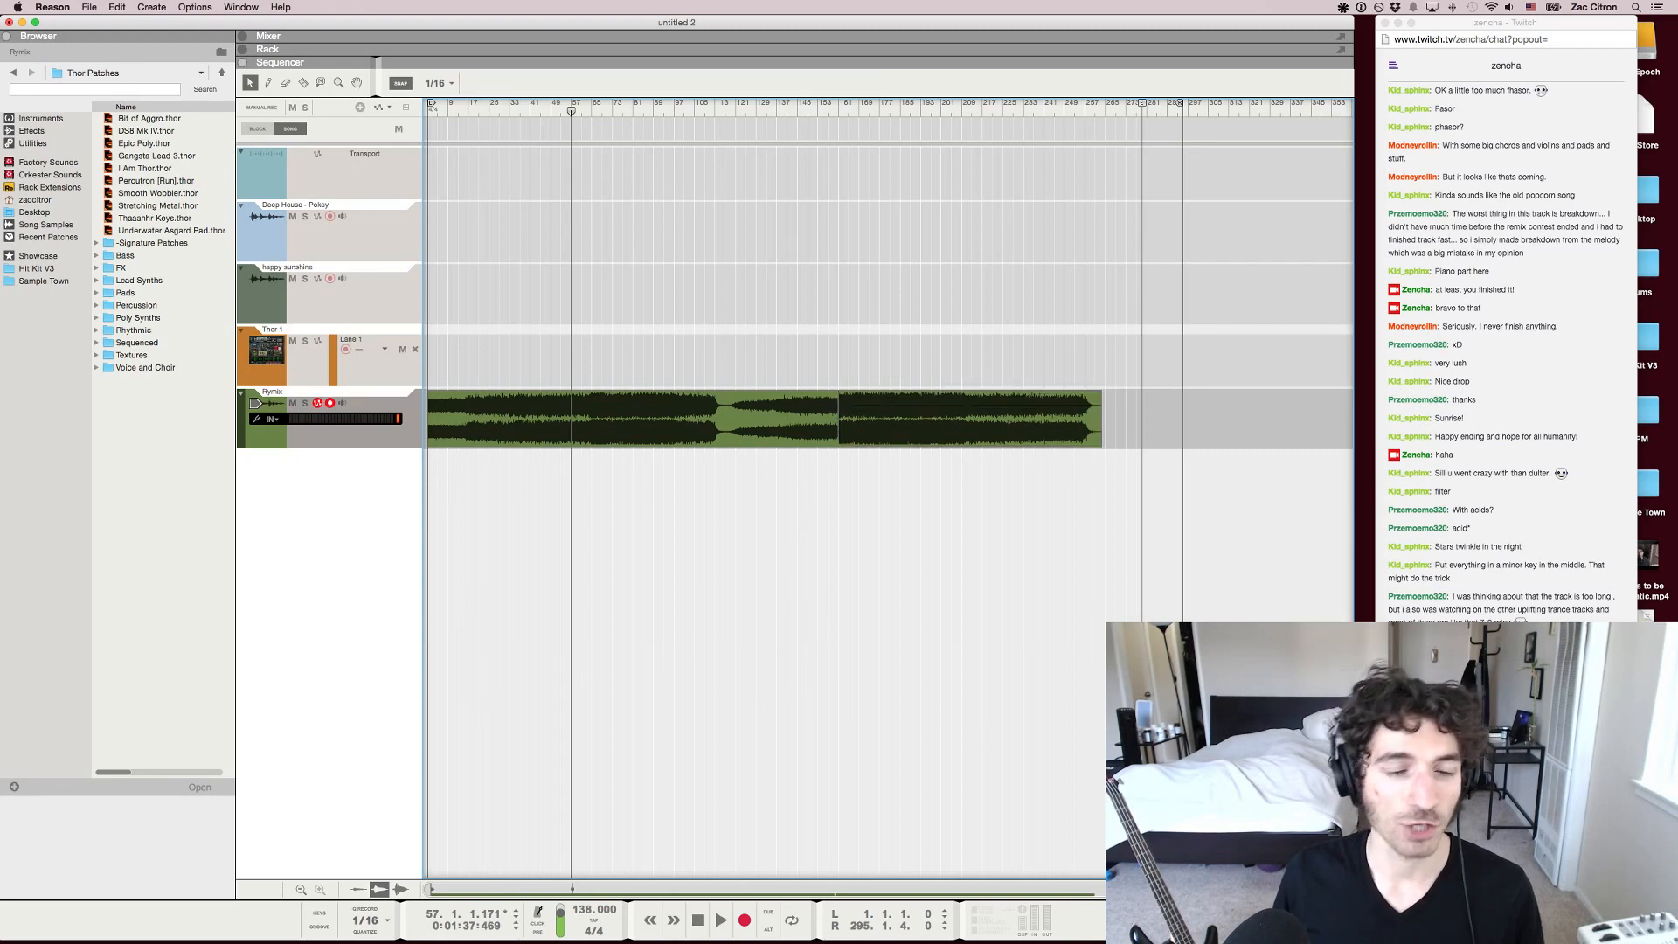
{"action": "scroll", "coordinate": [448, 420], "scroll_direction": "up", "scroll_amount": 2}
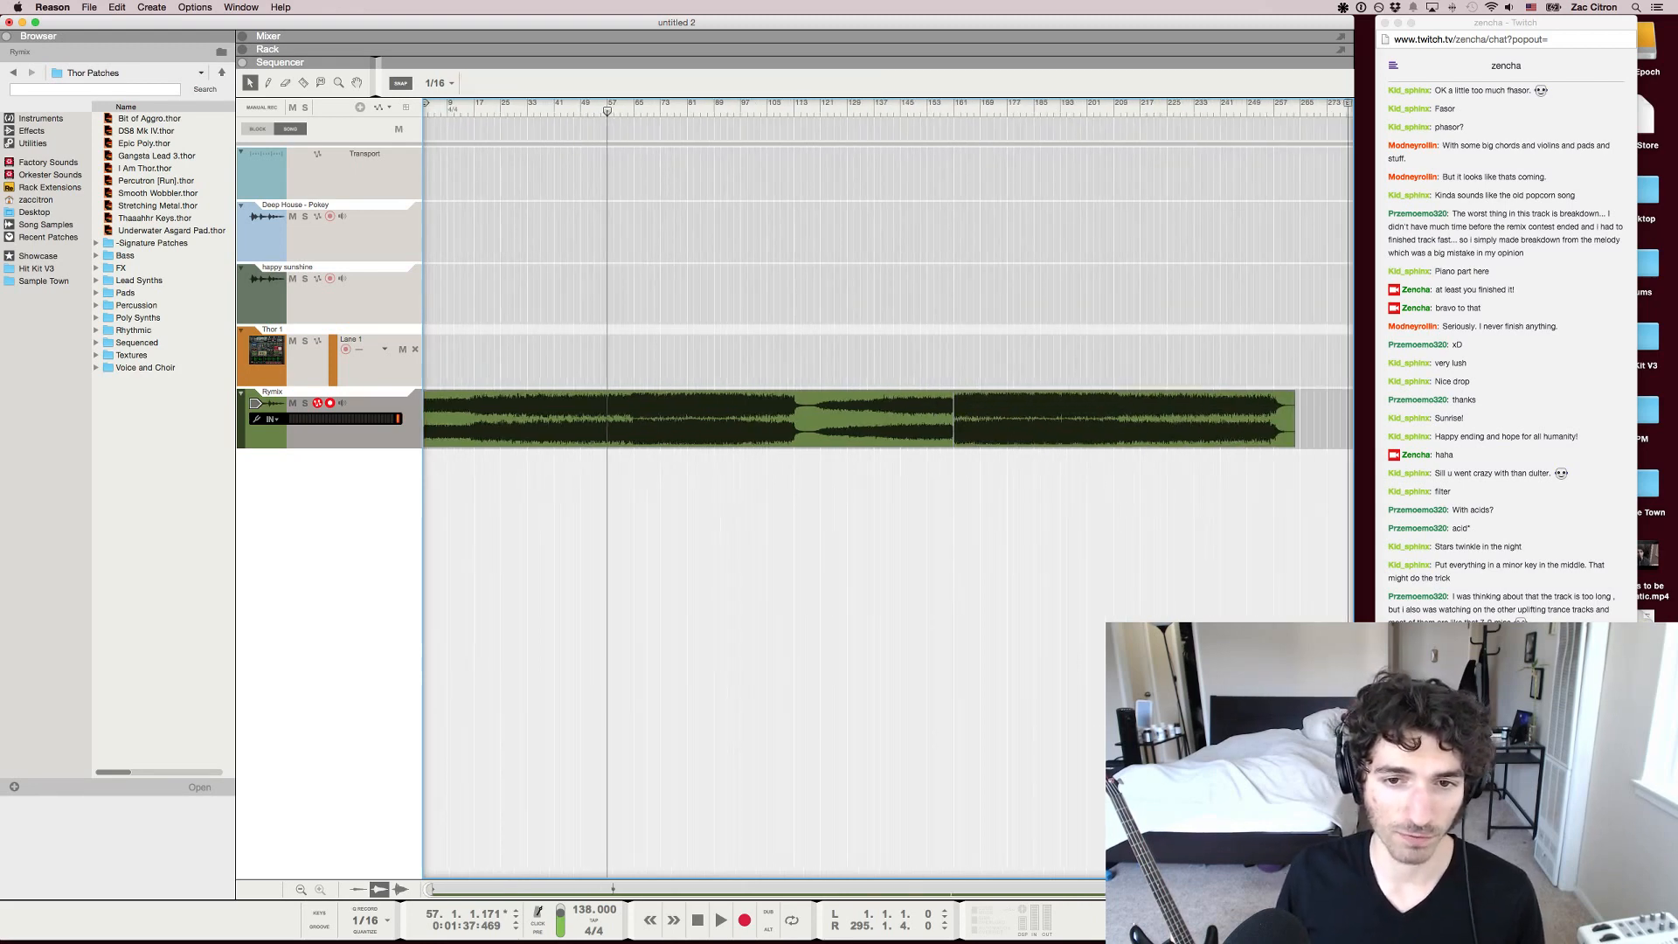
{"action": "scroll", "coordinate": [448, 420], "scroll_direction": "down", "scroll_amount": 1}
{"action": "left_click", "coordinate": [878, 418]}
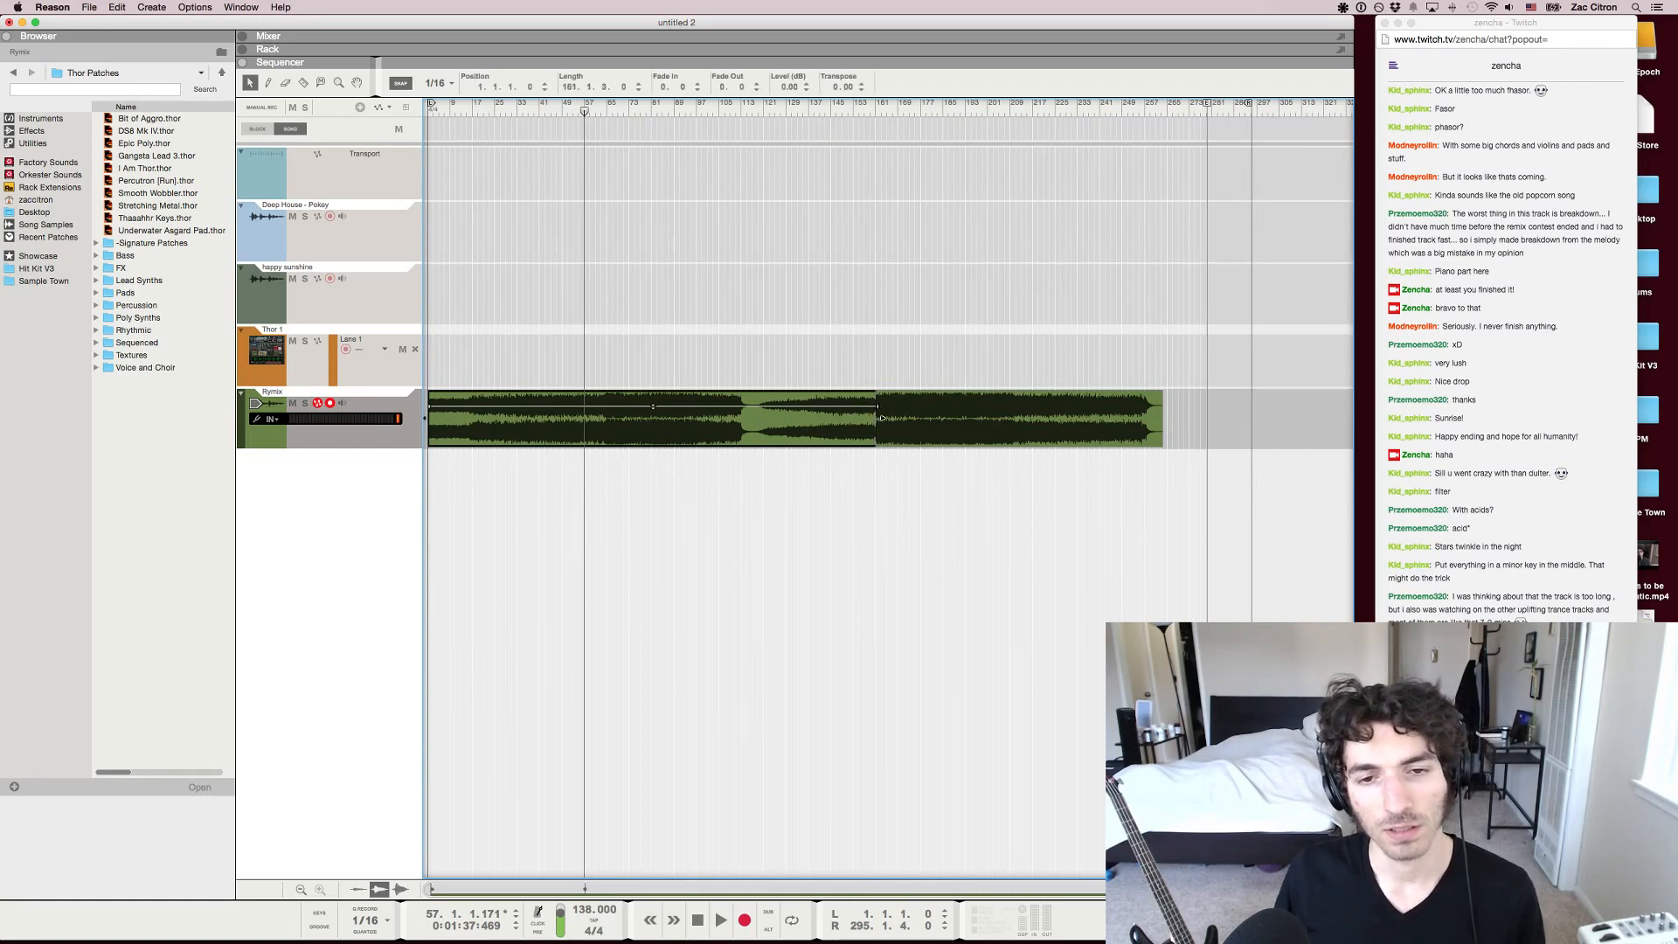
{"action": "key", "text": "super+z"}
{"action": "scroll", "coordinate": [888, 490], "scroll_direction": "down", "scroll_amount": 1}
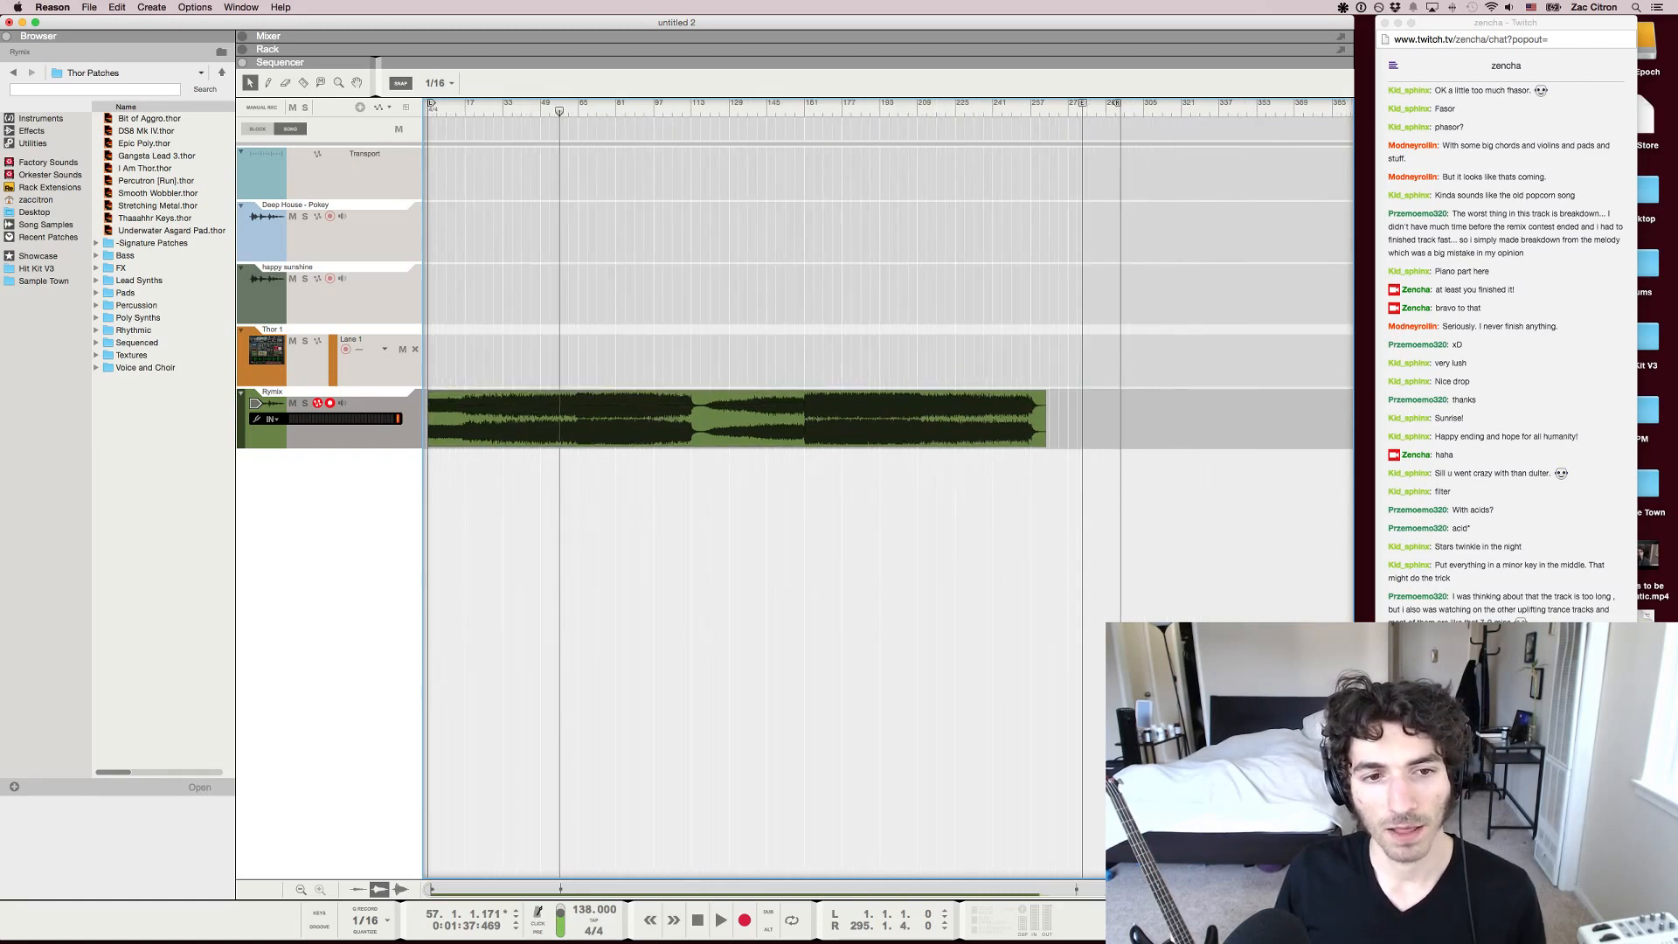
Select the first clip and audition the remix at about bars 15 and 41, stopping playback after each
{"action": "left_click", "coordinate": [809, 418]}
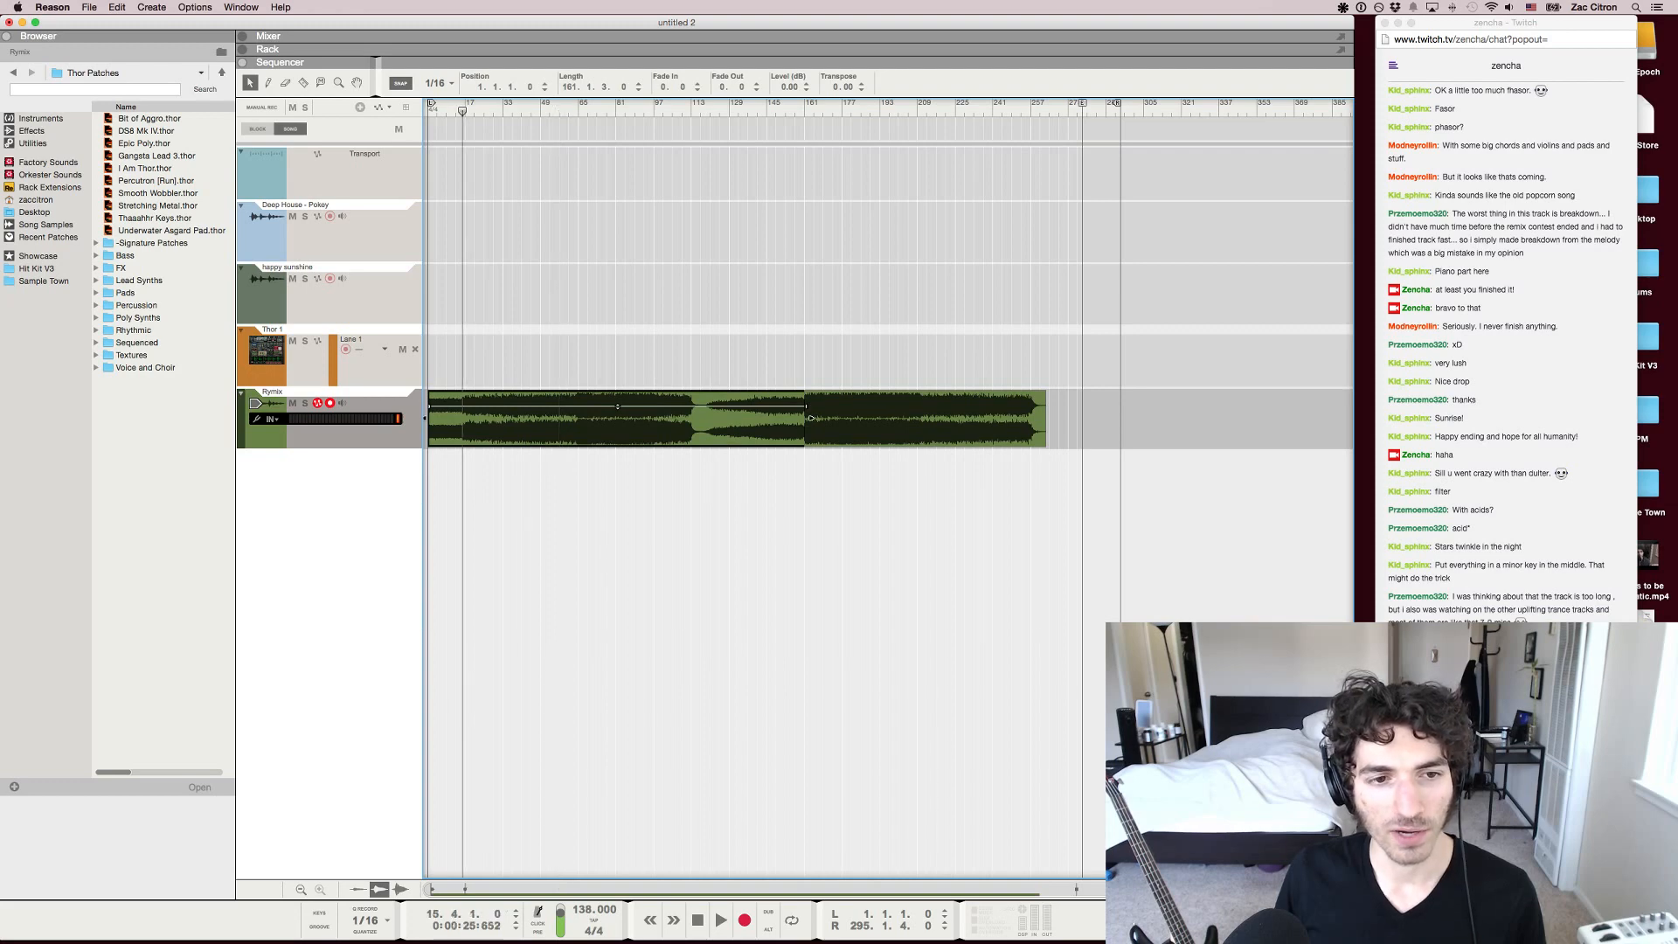
{"action": "key", "text": "space"}
{"action": "key", "text": "space"}
{"action": "left_click_drag", "start_coordinate": [464, 111], "coordinate": [522, 111]}
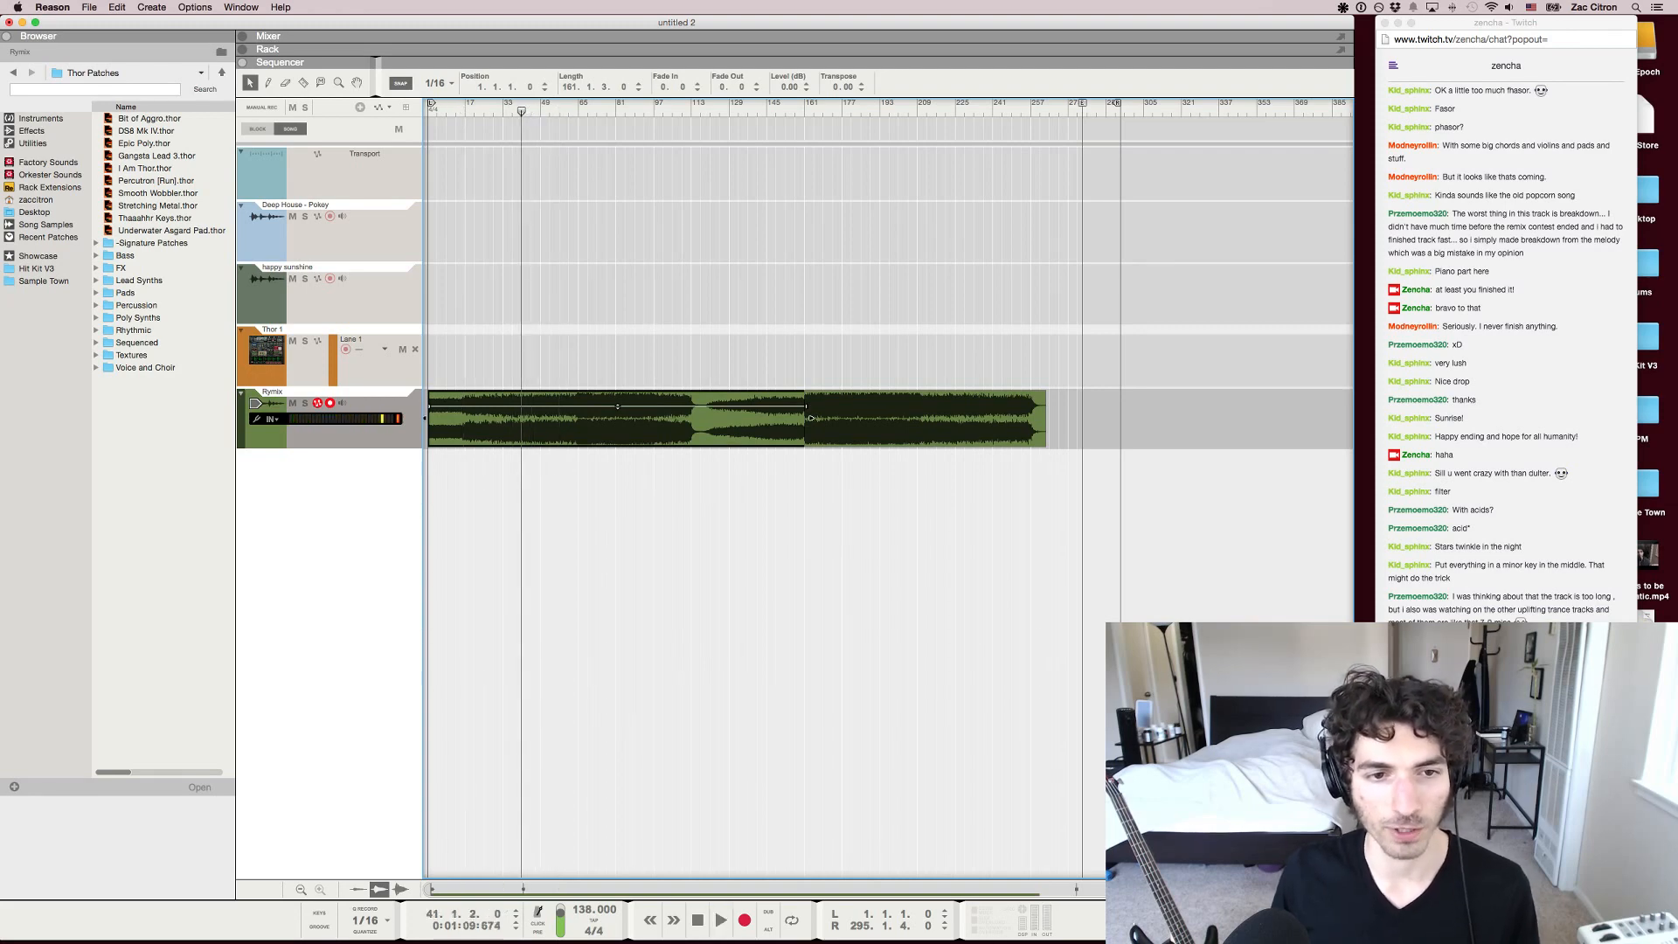
{"action": "key", "text": "space"}
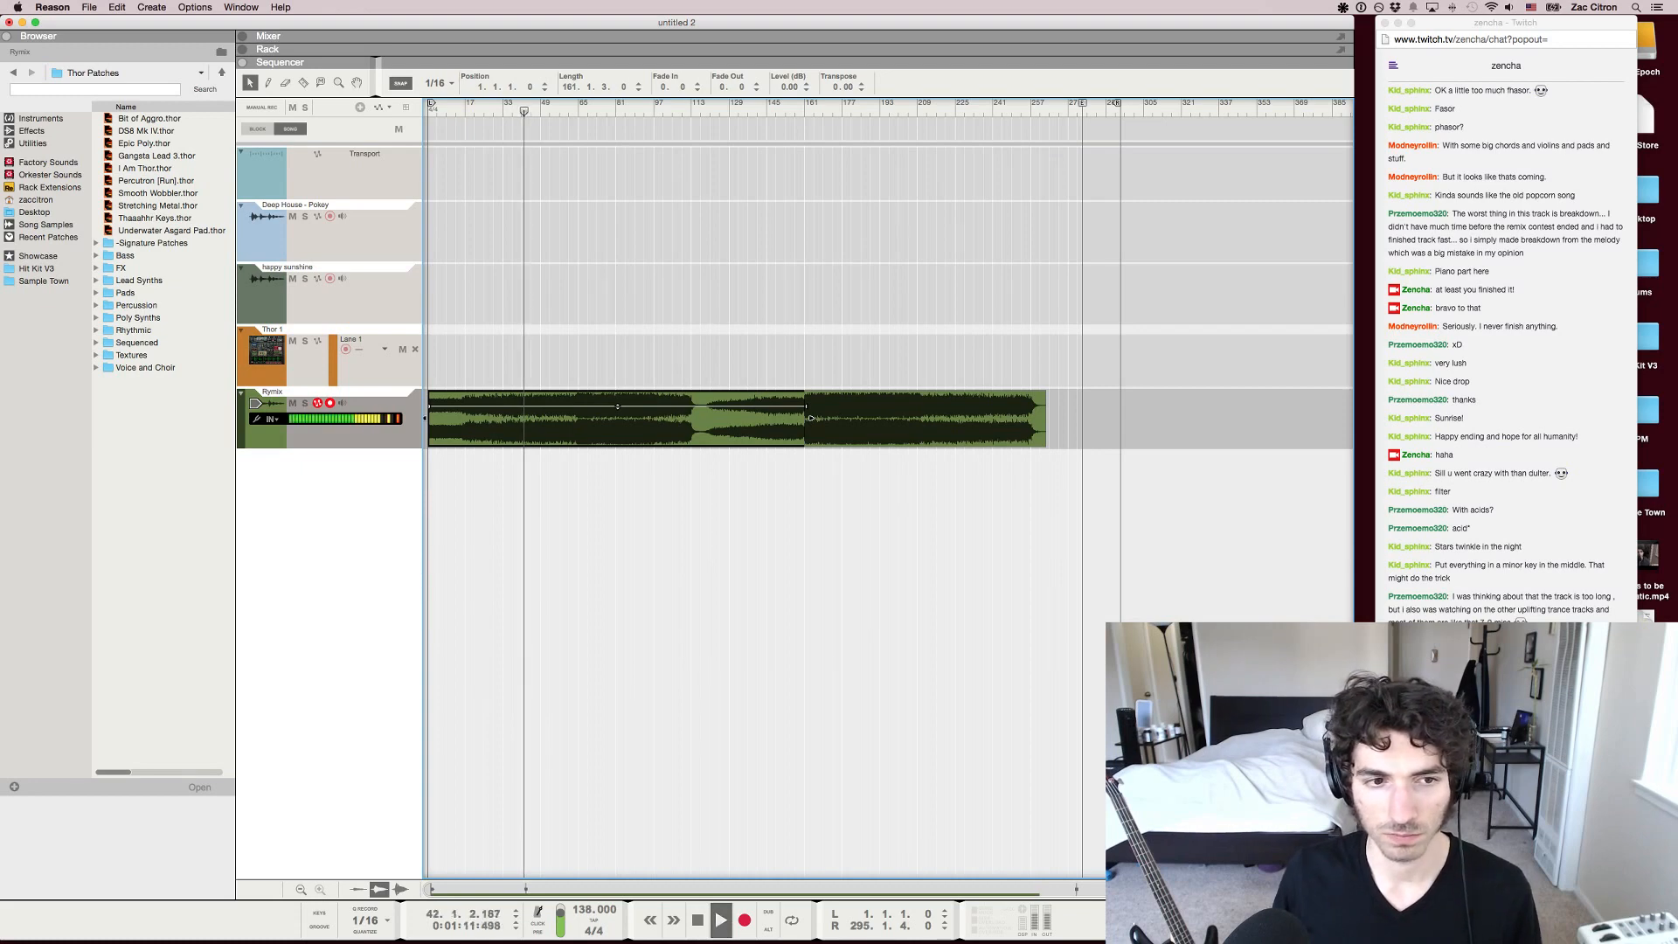
{"action": "key", "text": "space"}
Compare short excerpts of the remix at about bars 180, 218 and 92, and stop playback
{"action": "left_click", "coordinate": [849, 111]}
{"action": "key", "text": "space"}
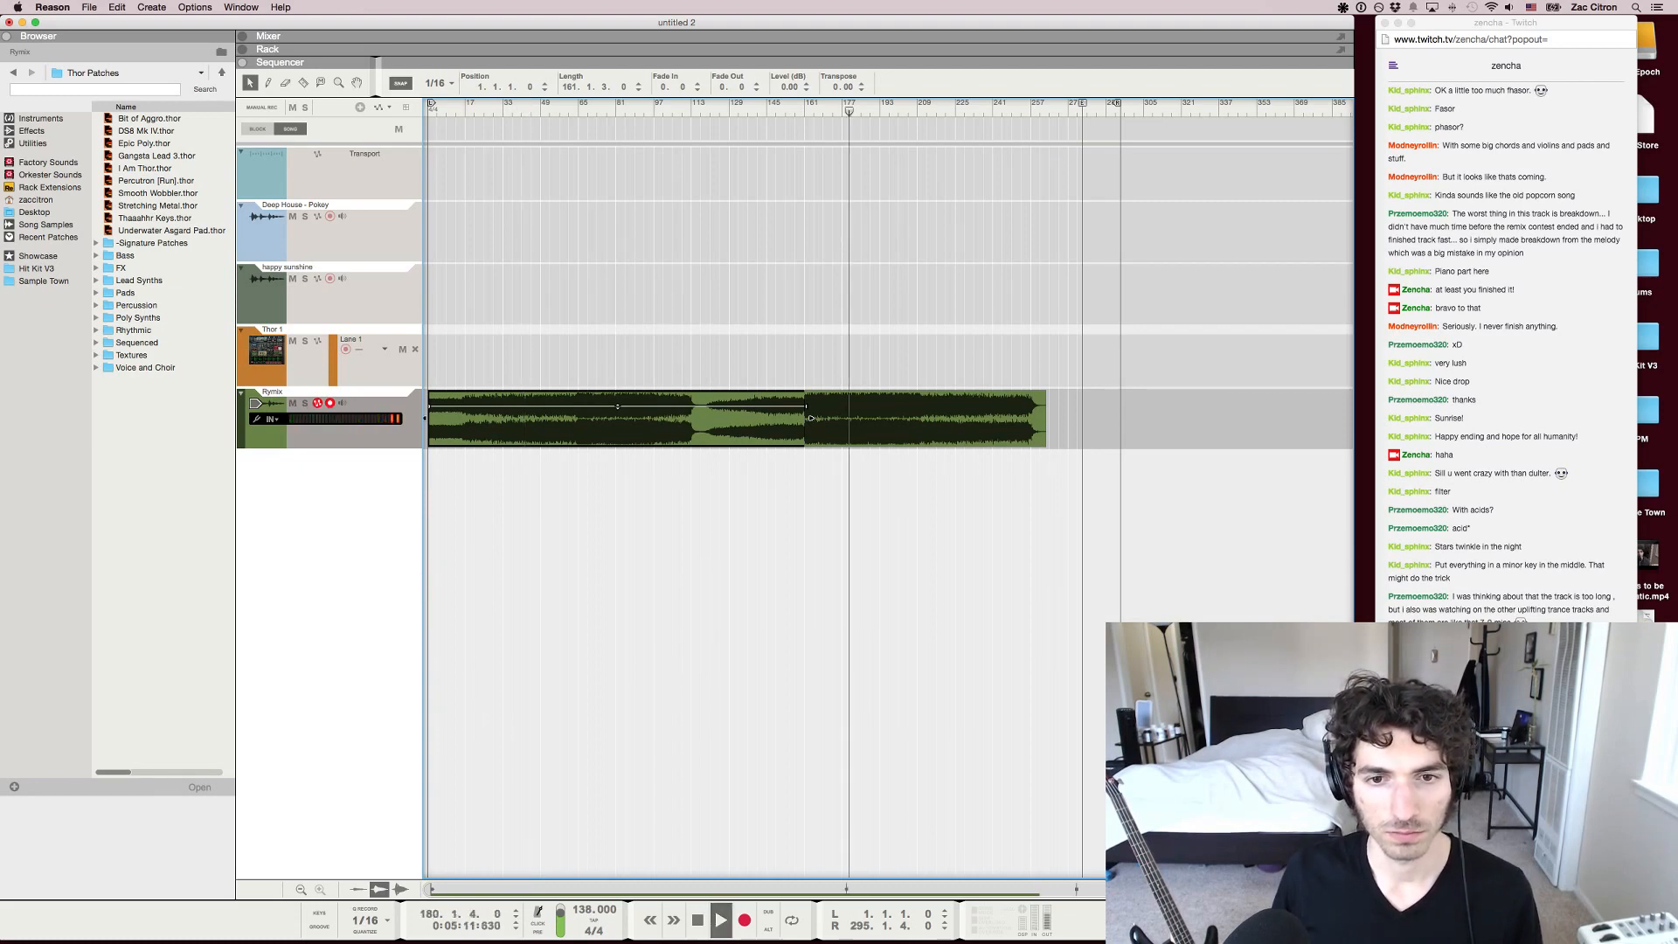
{"action": "key", "text": "space"}
{"action": "left_click", "coordinate": [938, 111]}
{"action": "key", "text": "space"}
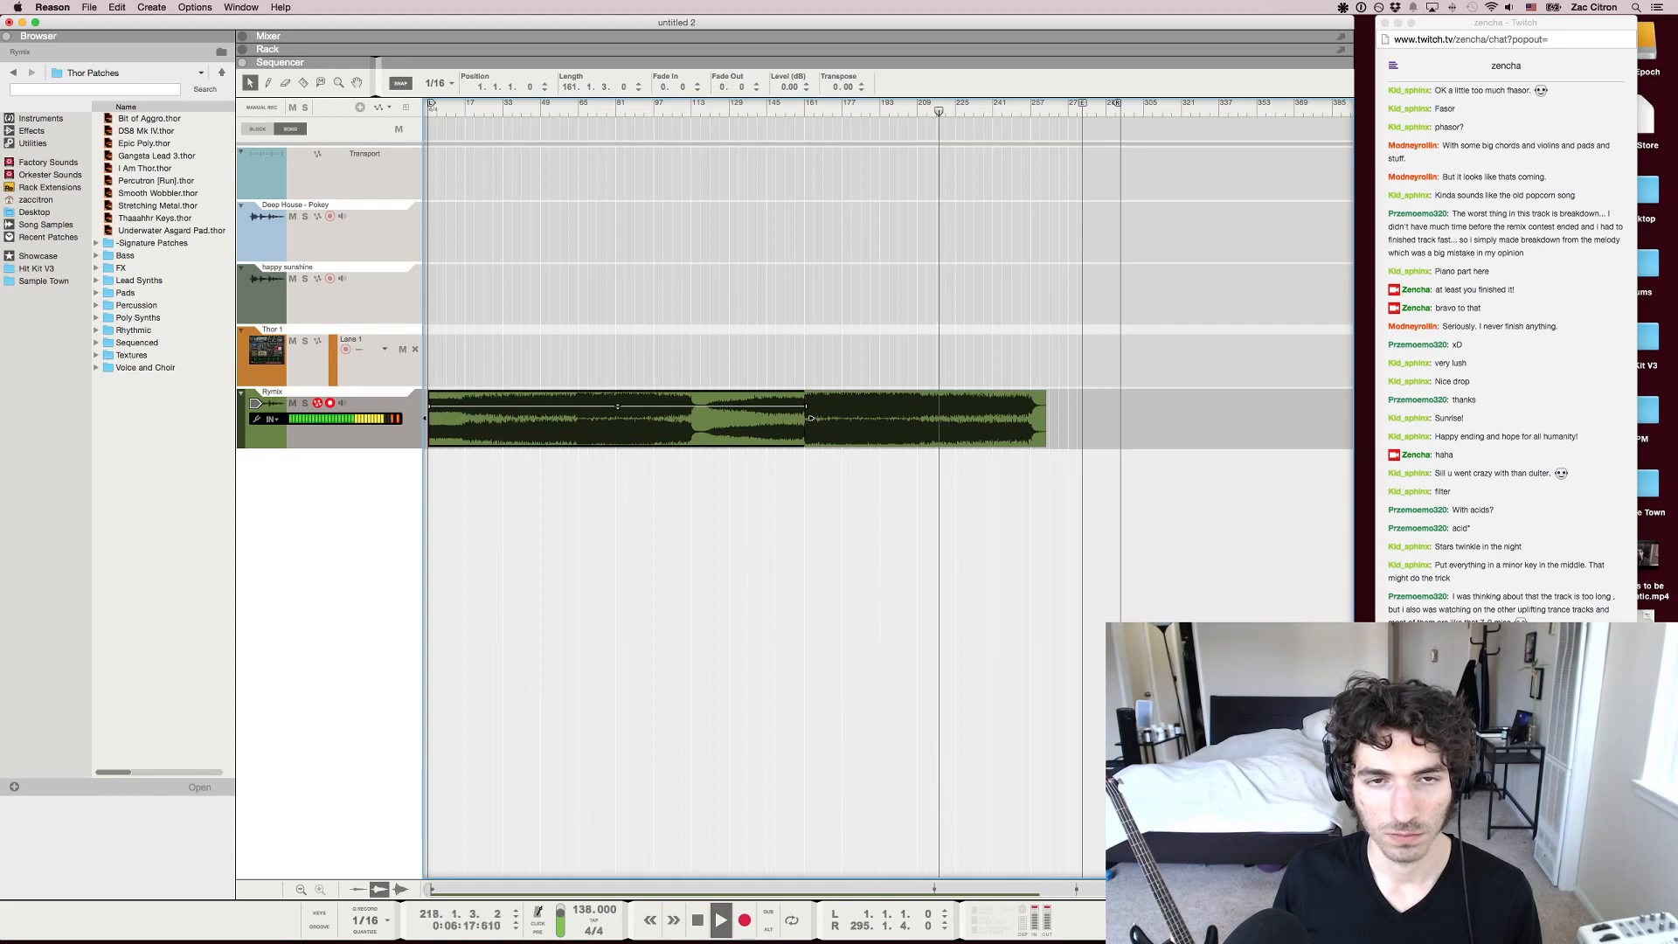
{"action": "left_click", "coordinate": [640, 111]}
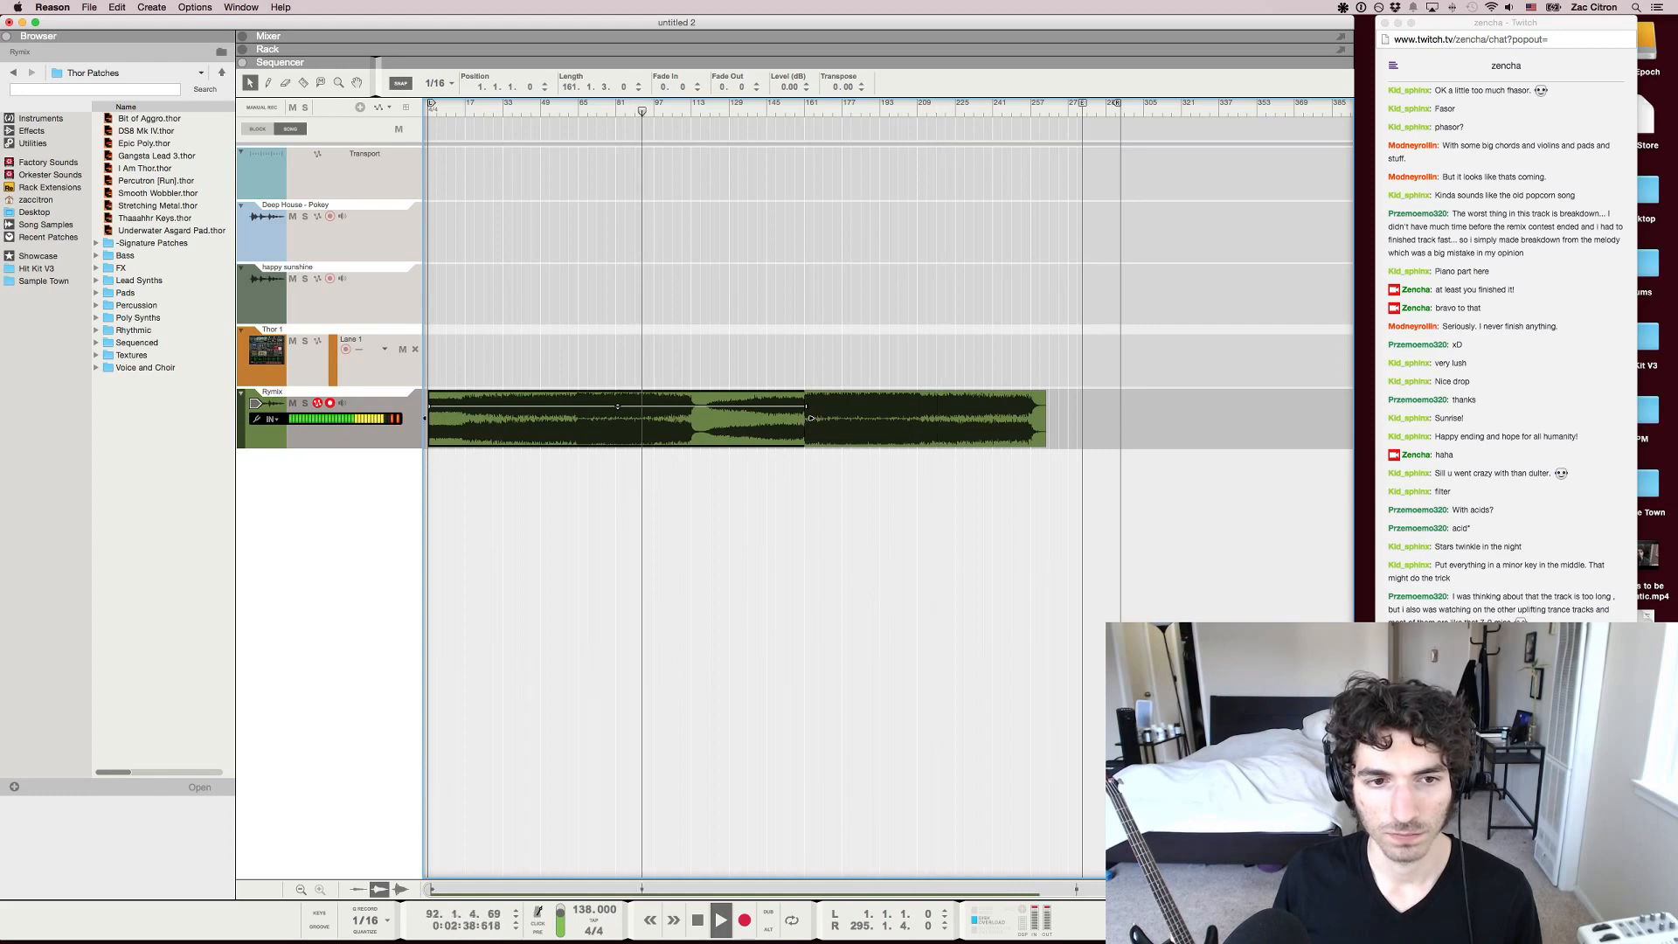
{"action": "key", "text": "space"}
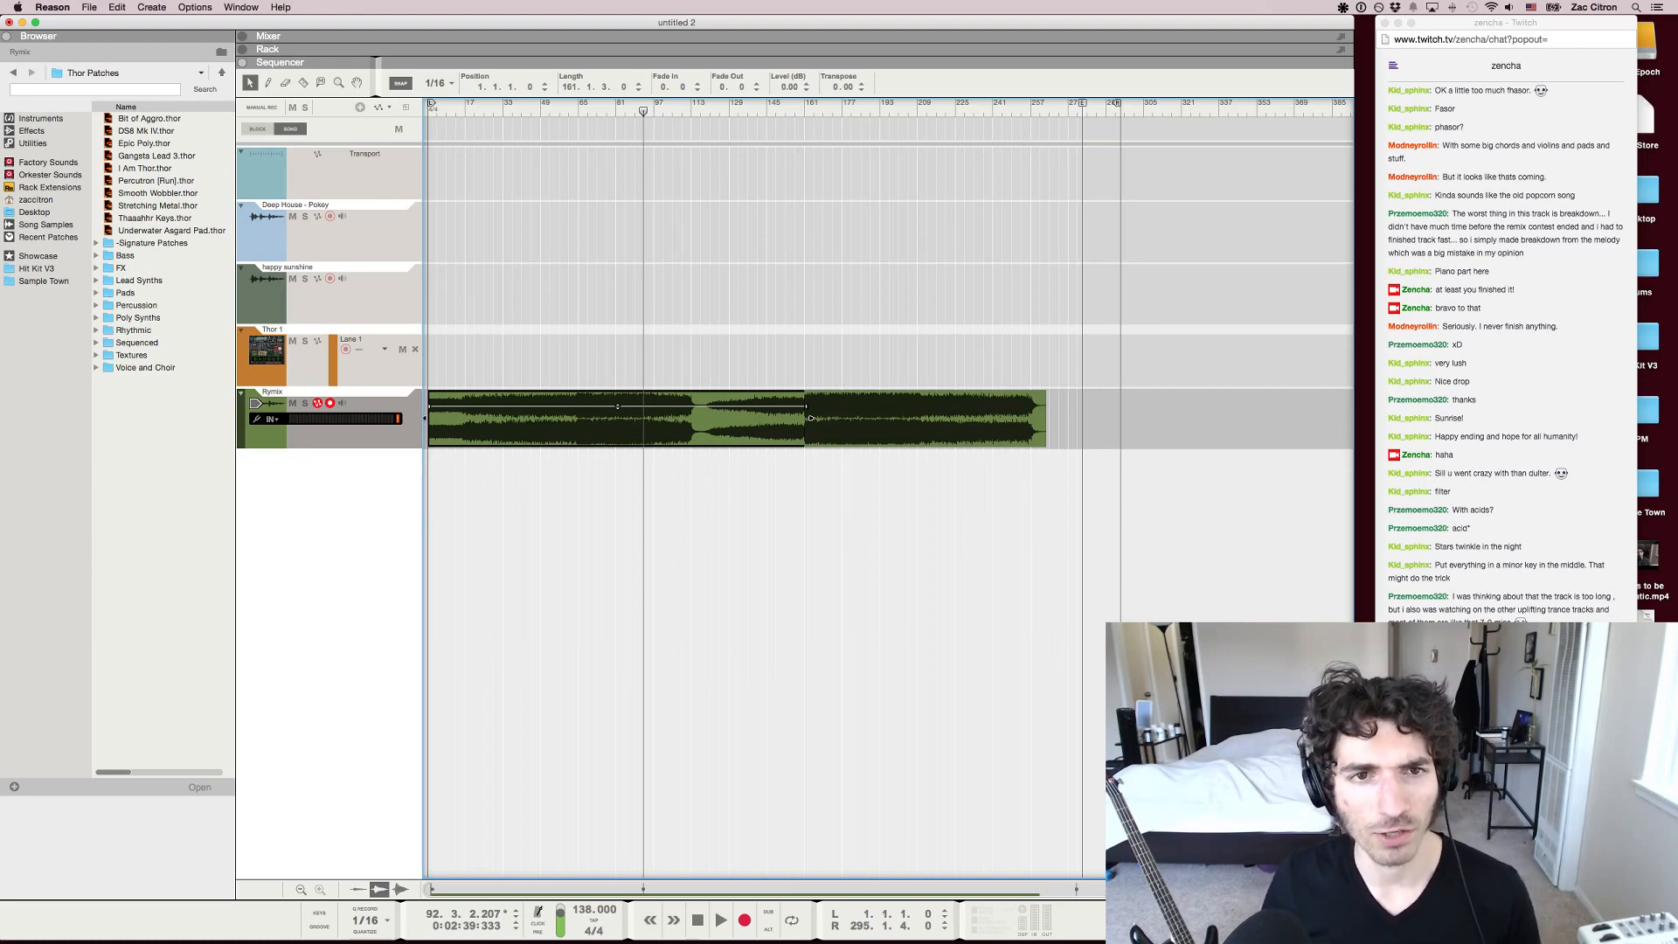
Replay the remix from about bar 92, listen on from about bar 104, and check the Twitch chat in Chrome
{"action": "key", "text": "space"}
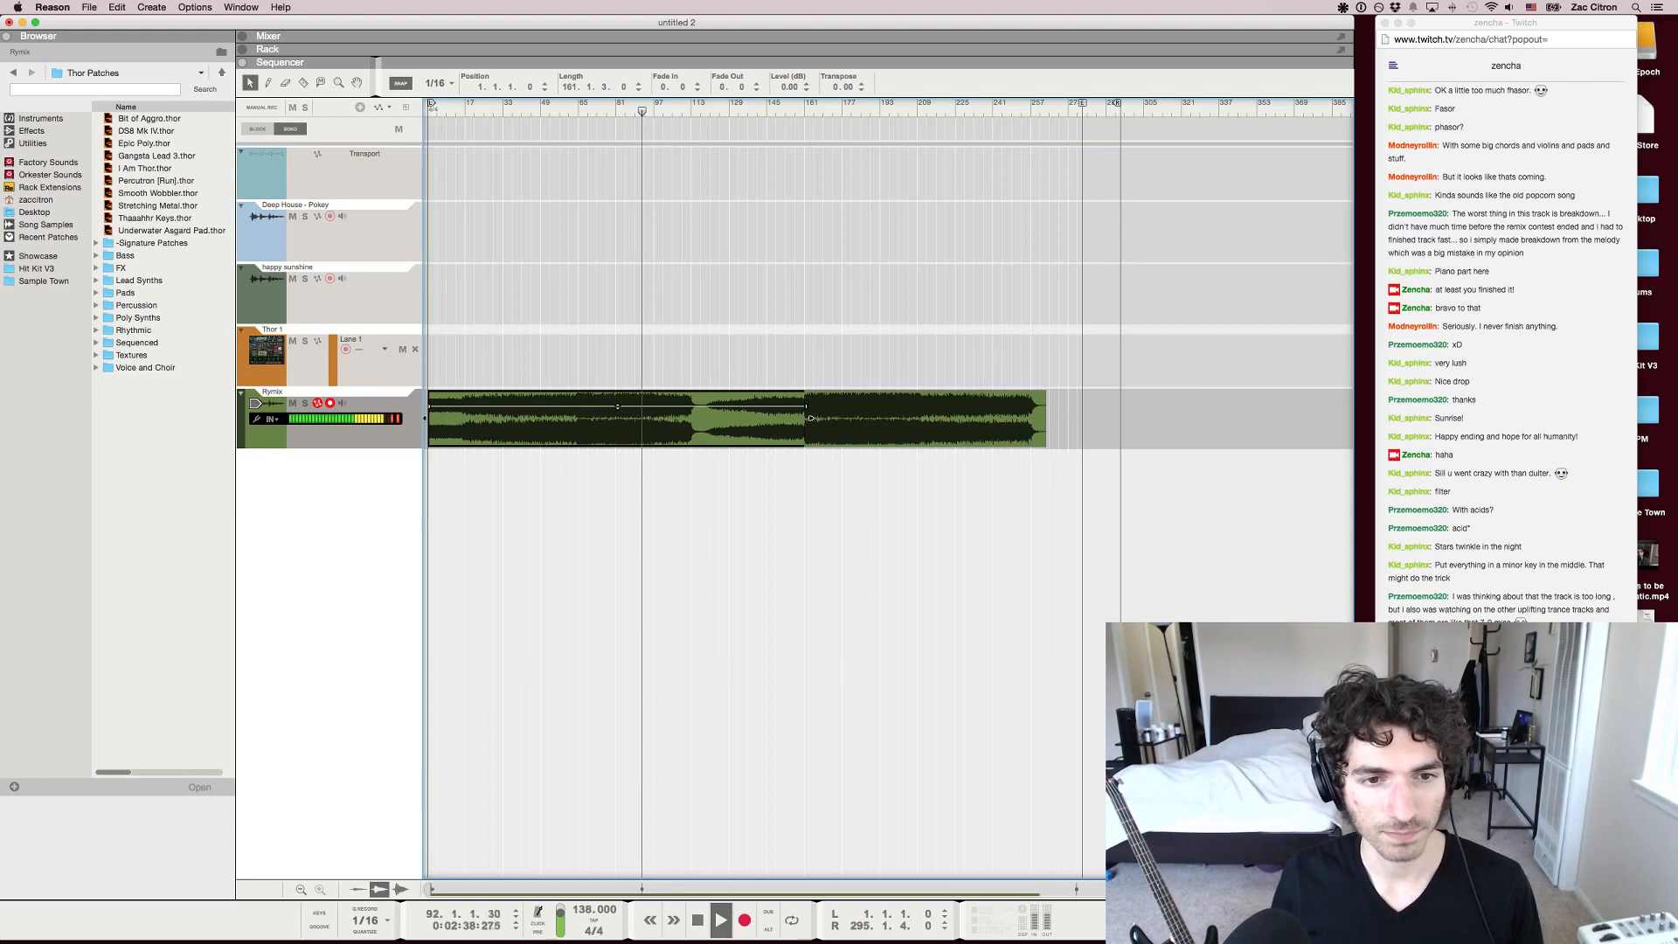
{"action": "key", "text": "space"}
{"action": "left_click_drag", "start_coordinate": [644, 115], "coordinate": [664, 137]}
{"action": "left_click", "coordinate": [666, 111]}
{"action": "key", "text": "space"}
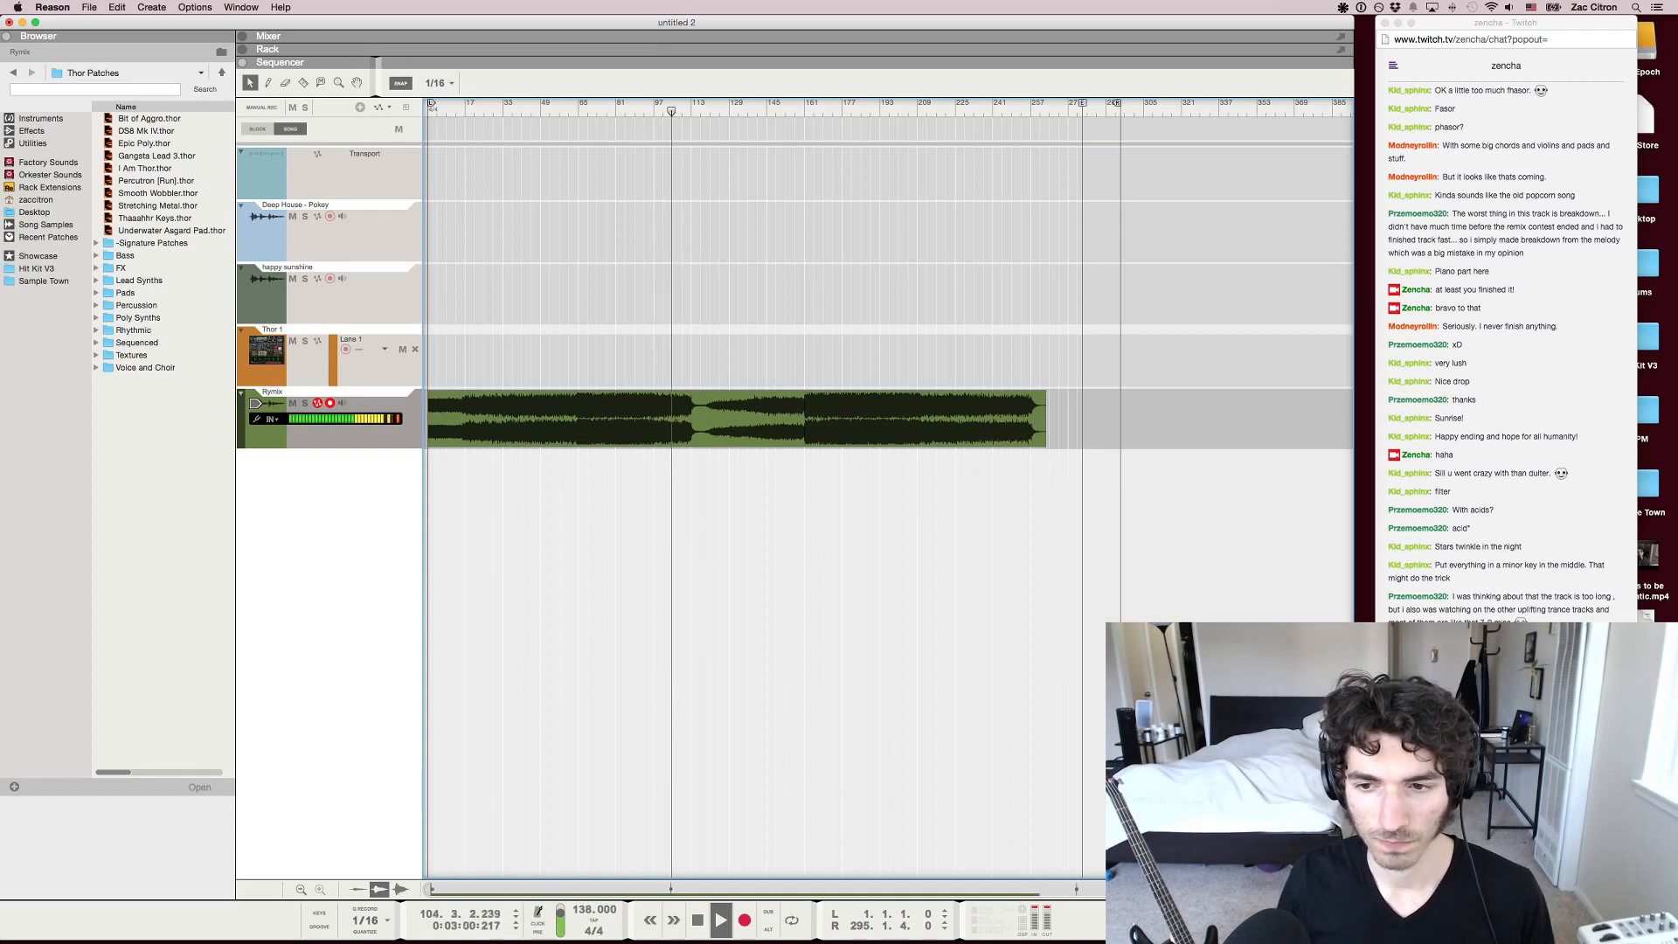
{"action": "key", "text": "super+Tab"}
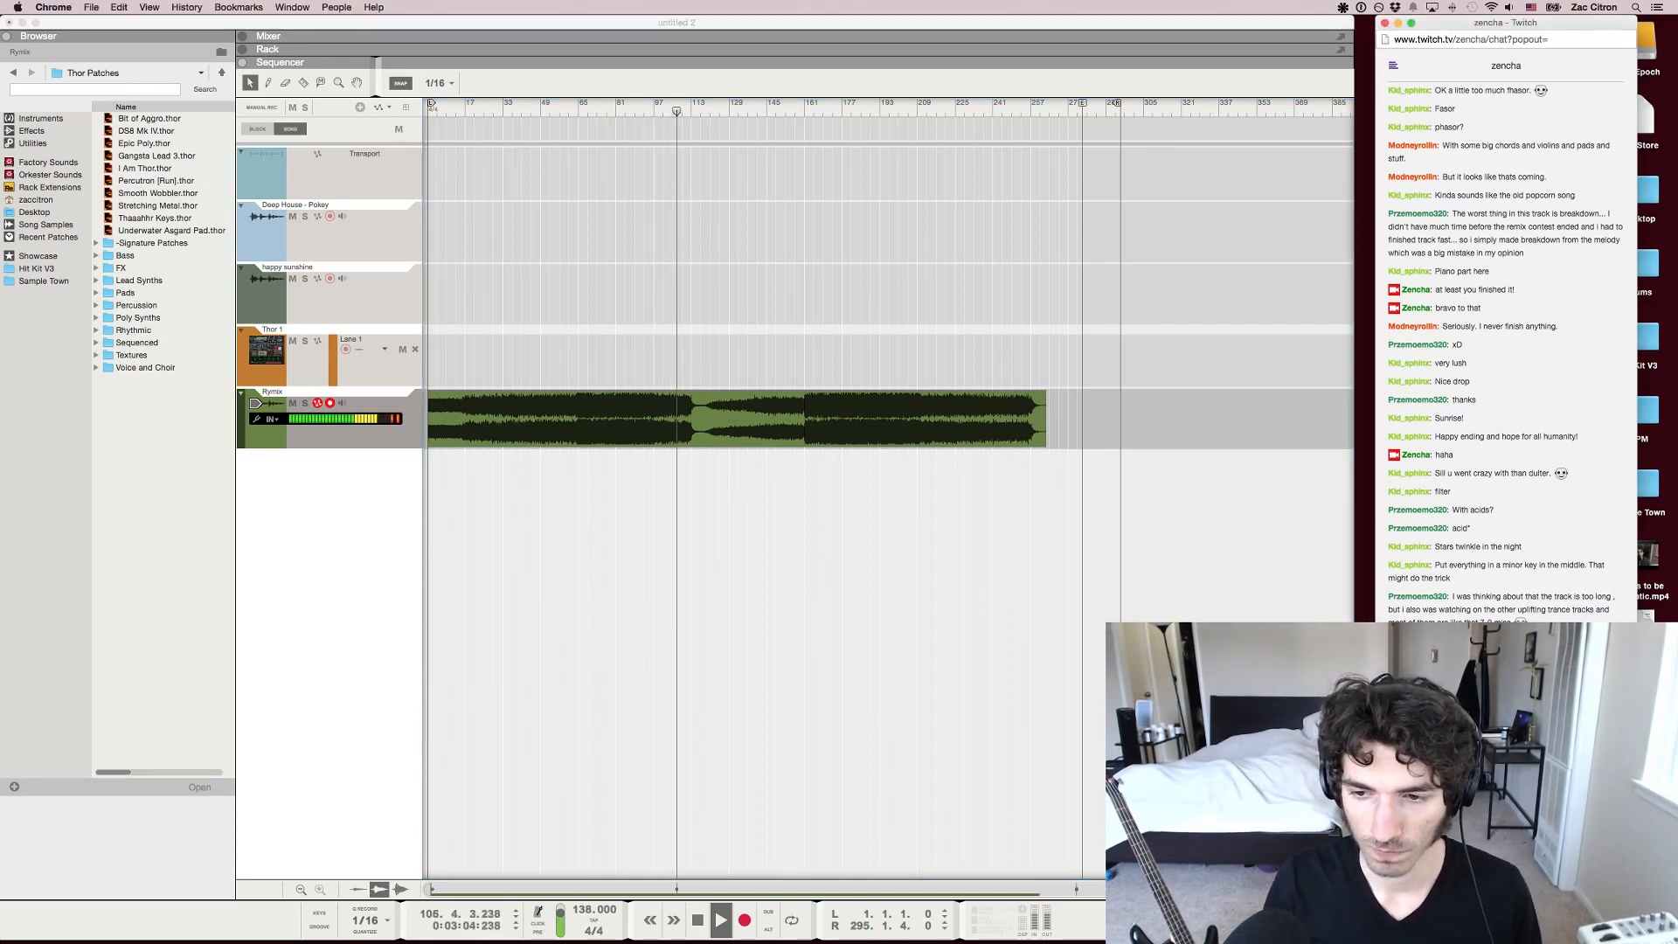
{"action": "key", "text": "super+Tab"}
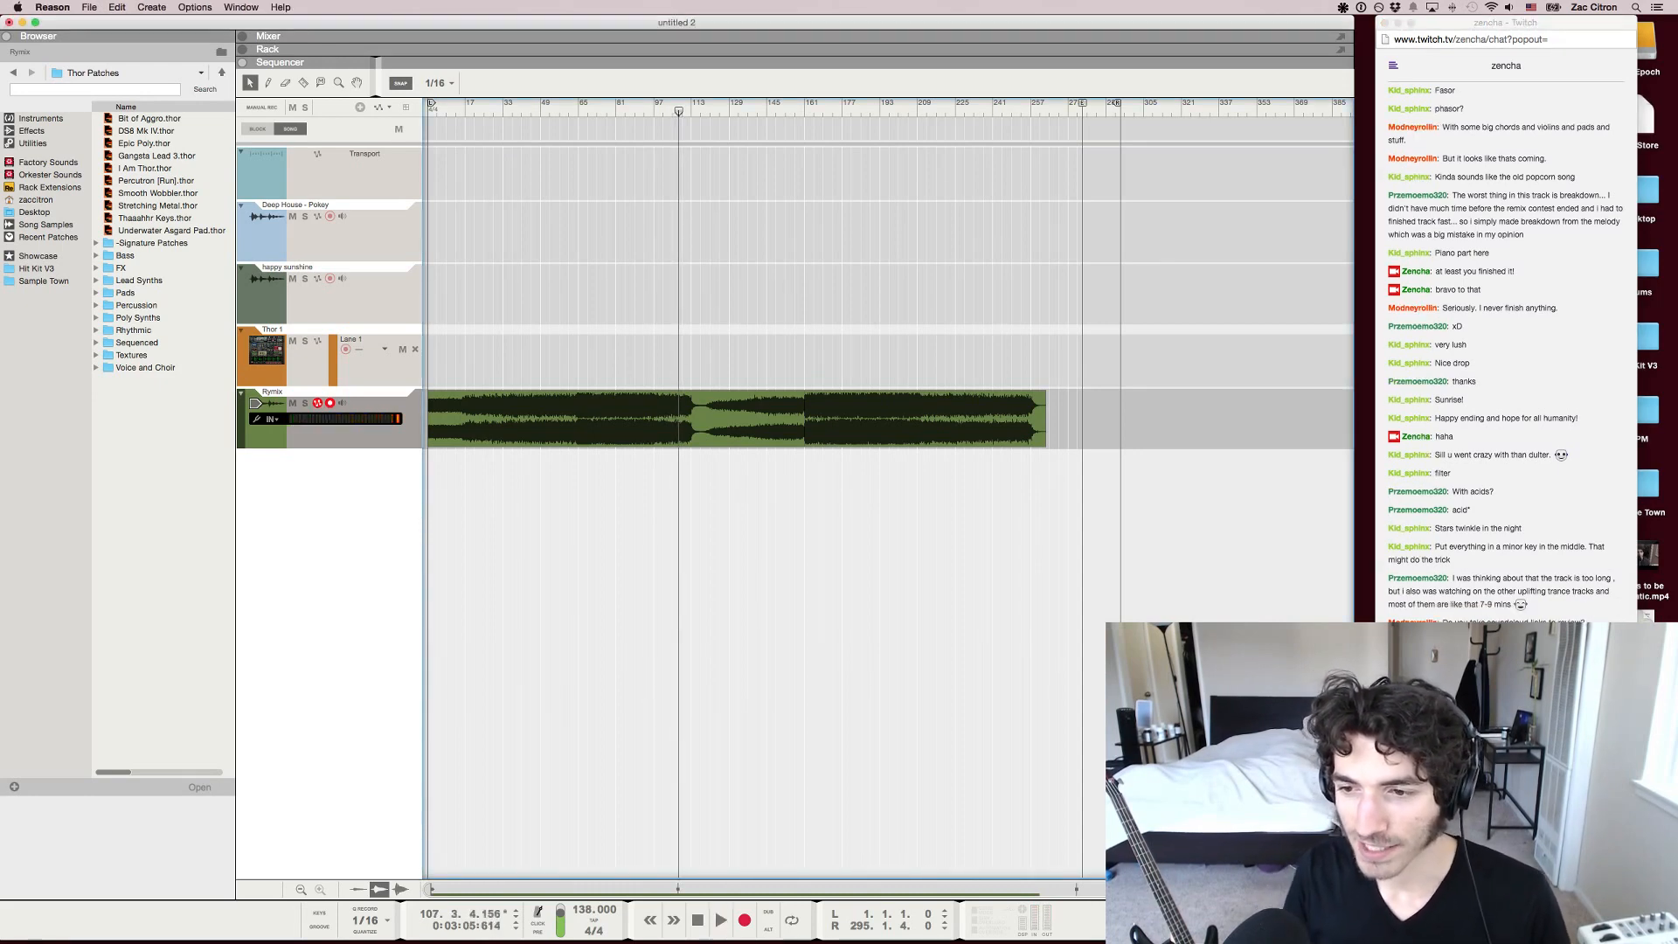
Examine the full length of the remix in the sequencer, from the intro past the end of the second clip
{"action": "key", "text": "h"}
{"action": "key", "text": "h"}
{"action": "key", "text": "h"}
{"action": "key", "text": "h"}
{"action": "key", "text": "g"}
{"action": "key", "text": "g"}
{"action": "key", "text": "g"}
{"action": "key", "text": "g"}
{"action": "key", "text": "g"}
{"action": "key", "text": "g"}
{"action": "key", "text": "g"}
{"action": "key", "text": "g"}
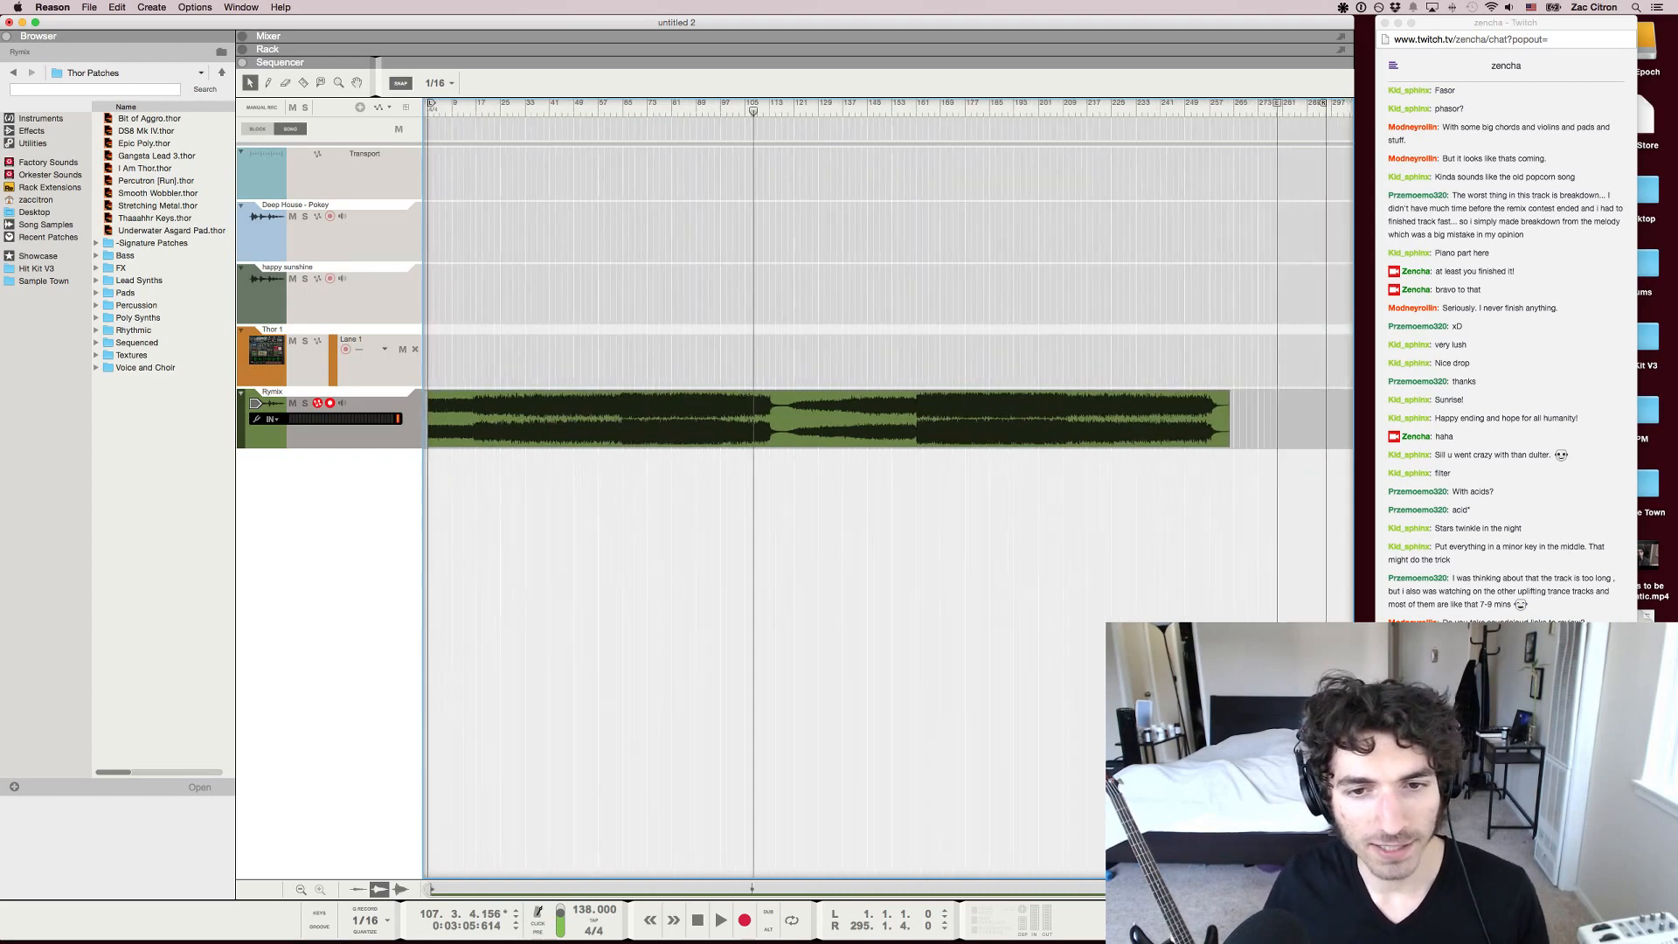
{"action": "key", "text": "g"}
{"action": "key", "text": "g"}
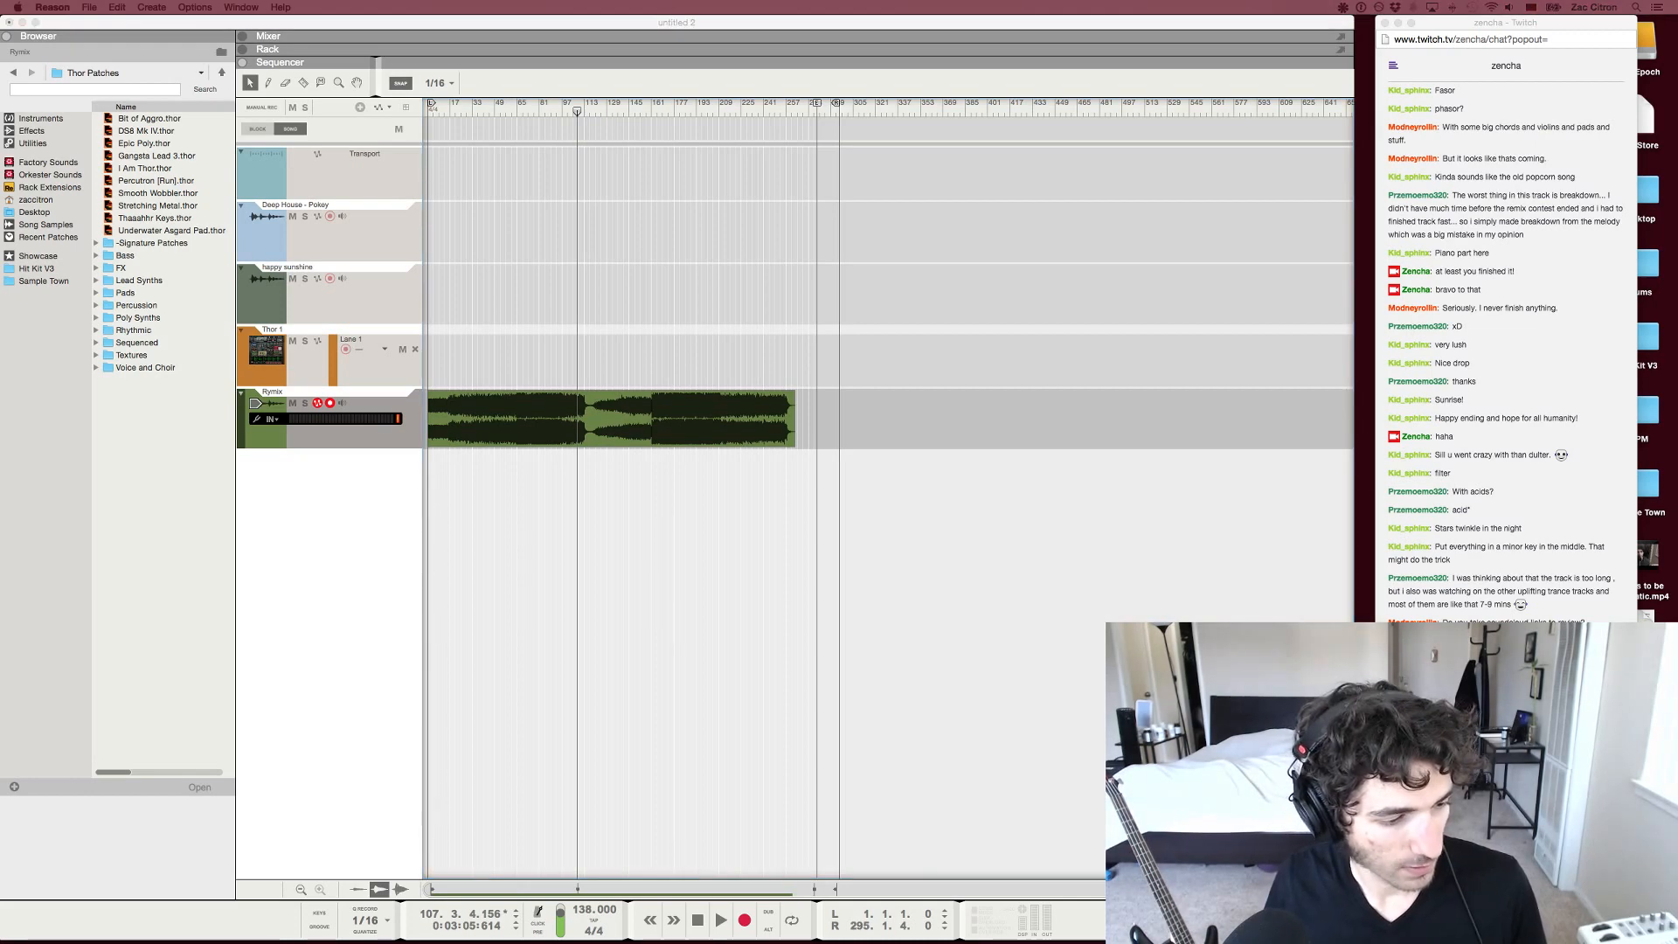
{"action": "key", "text": "h"}
{"action": "key", "text": "h"}
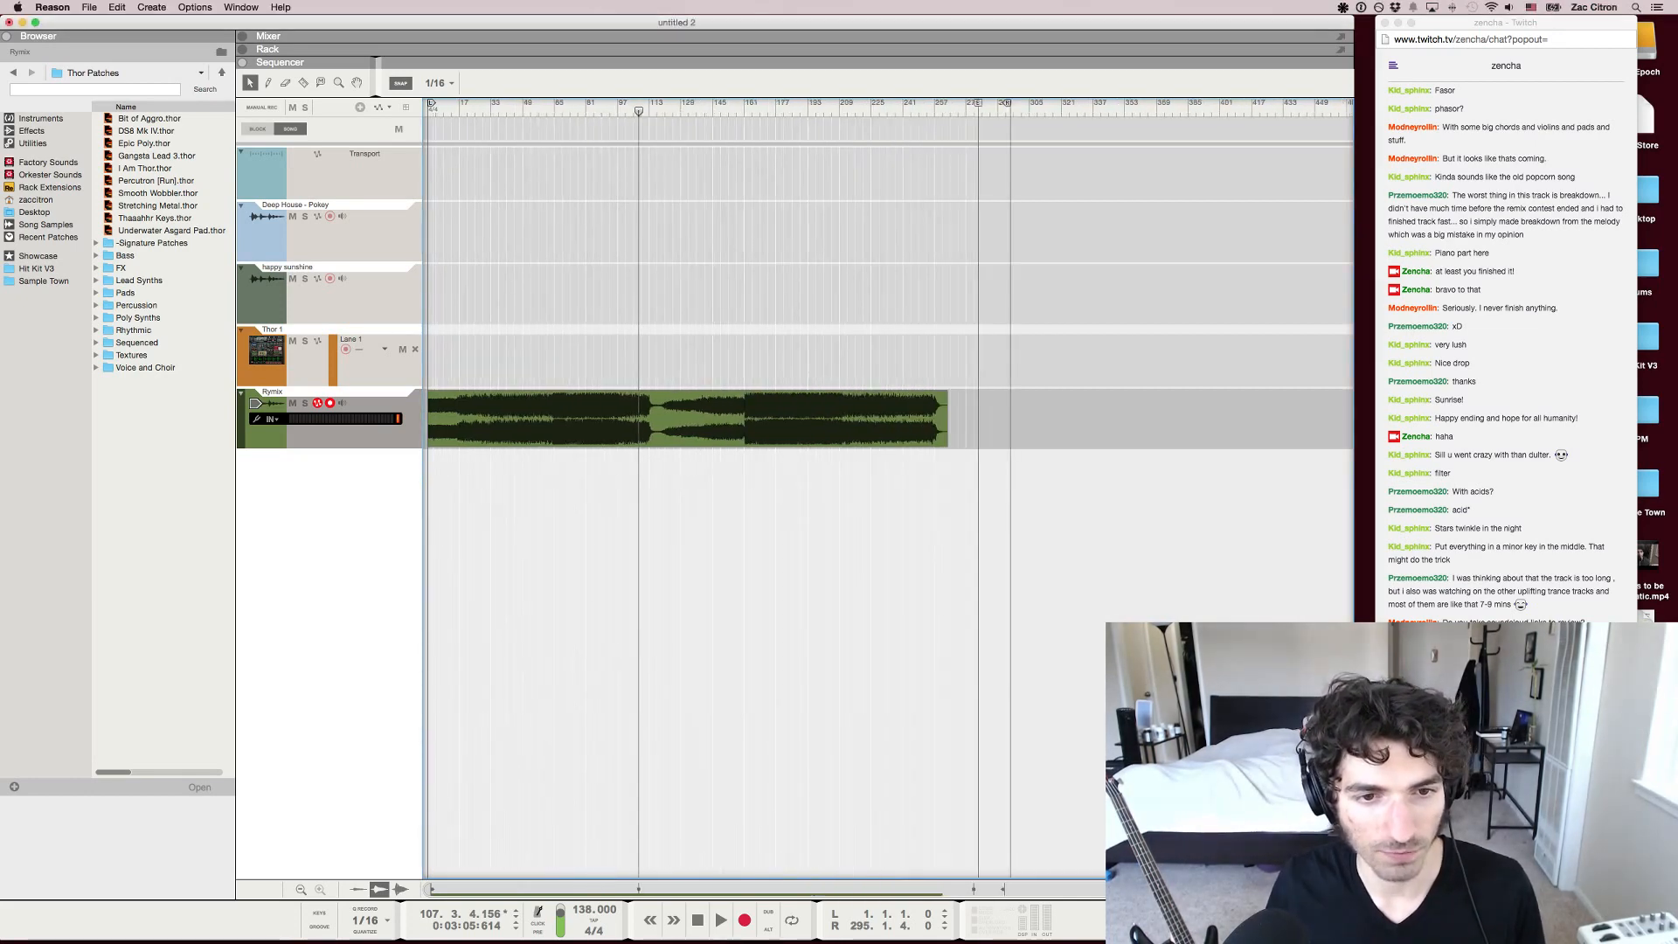
Delete both audio clips from the Rymix track and switch to the Twitch chat window in Chrome
{"action": "left_click", "coordinate": [970, 420]}
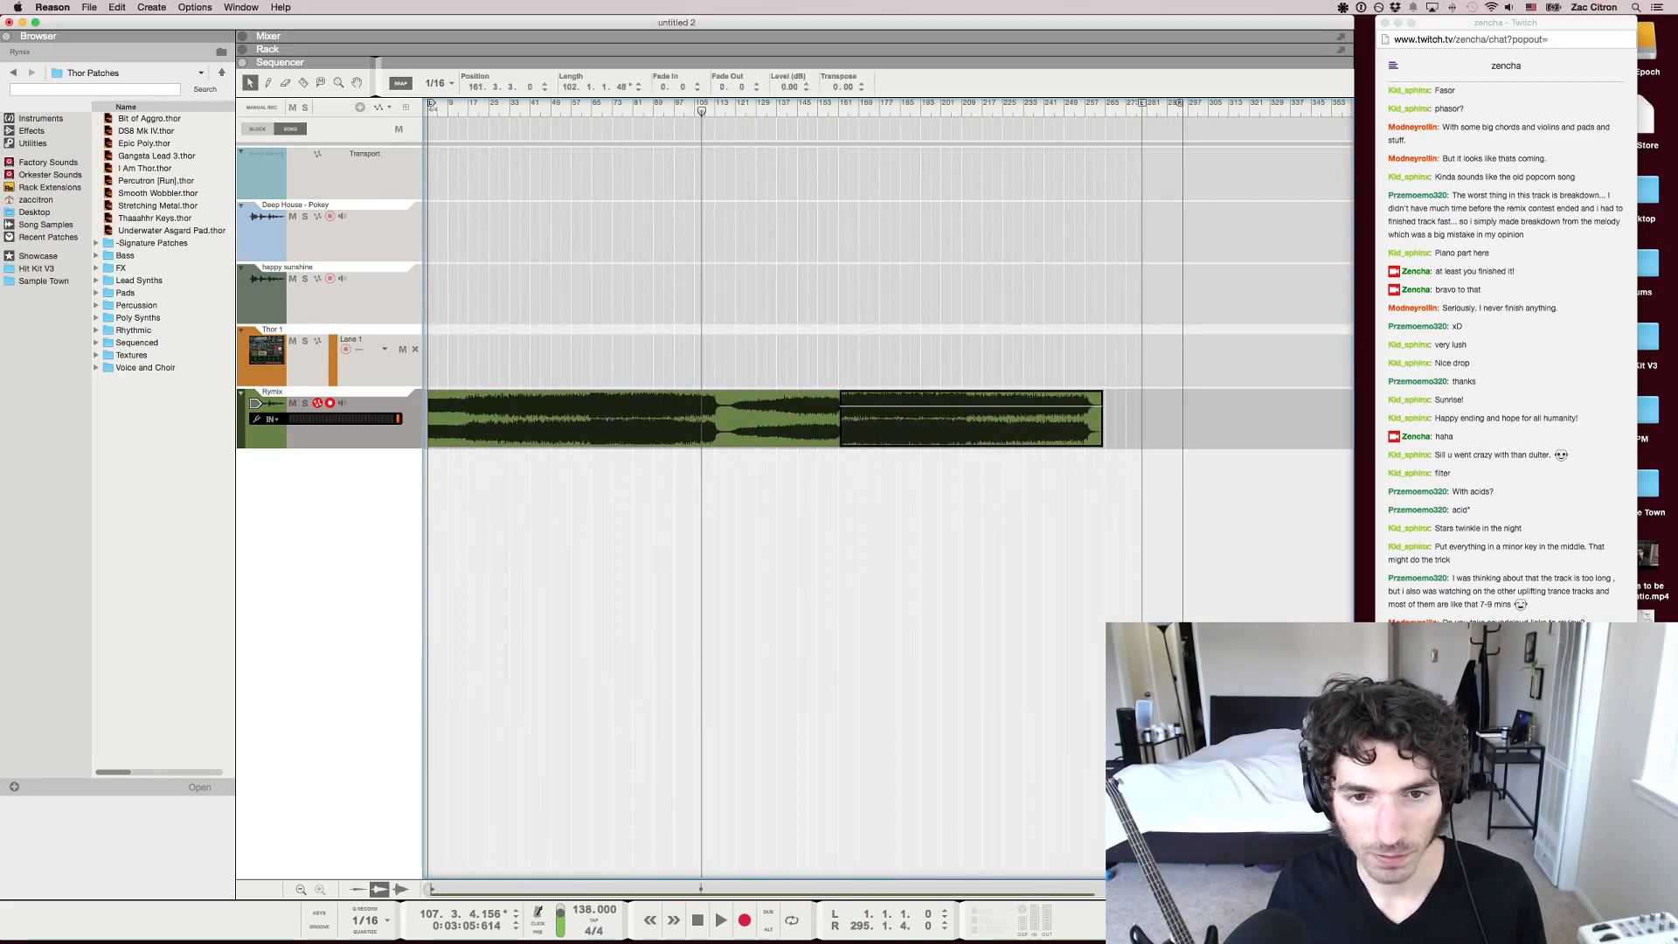
{"action": "left_click_drag", "start_coordinate": [1209, 424], "coordinate": [509, 420]}
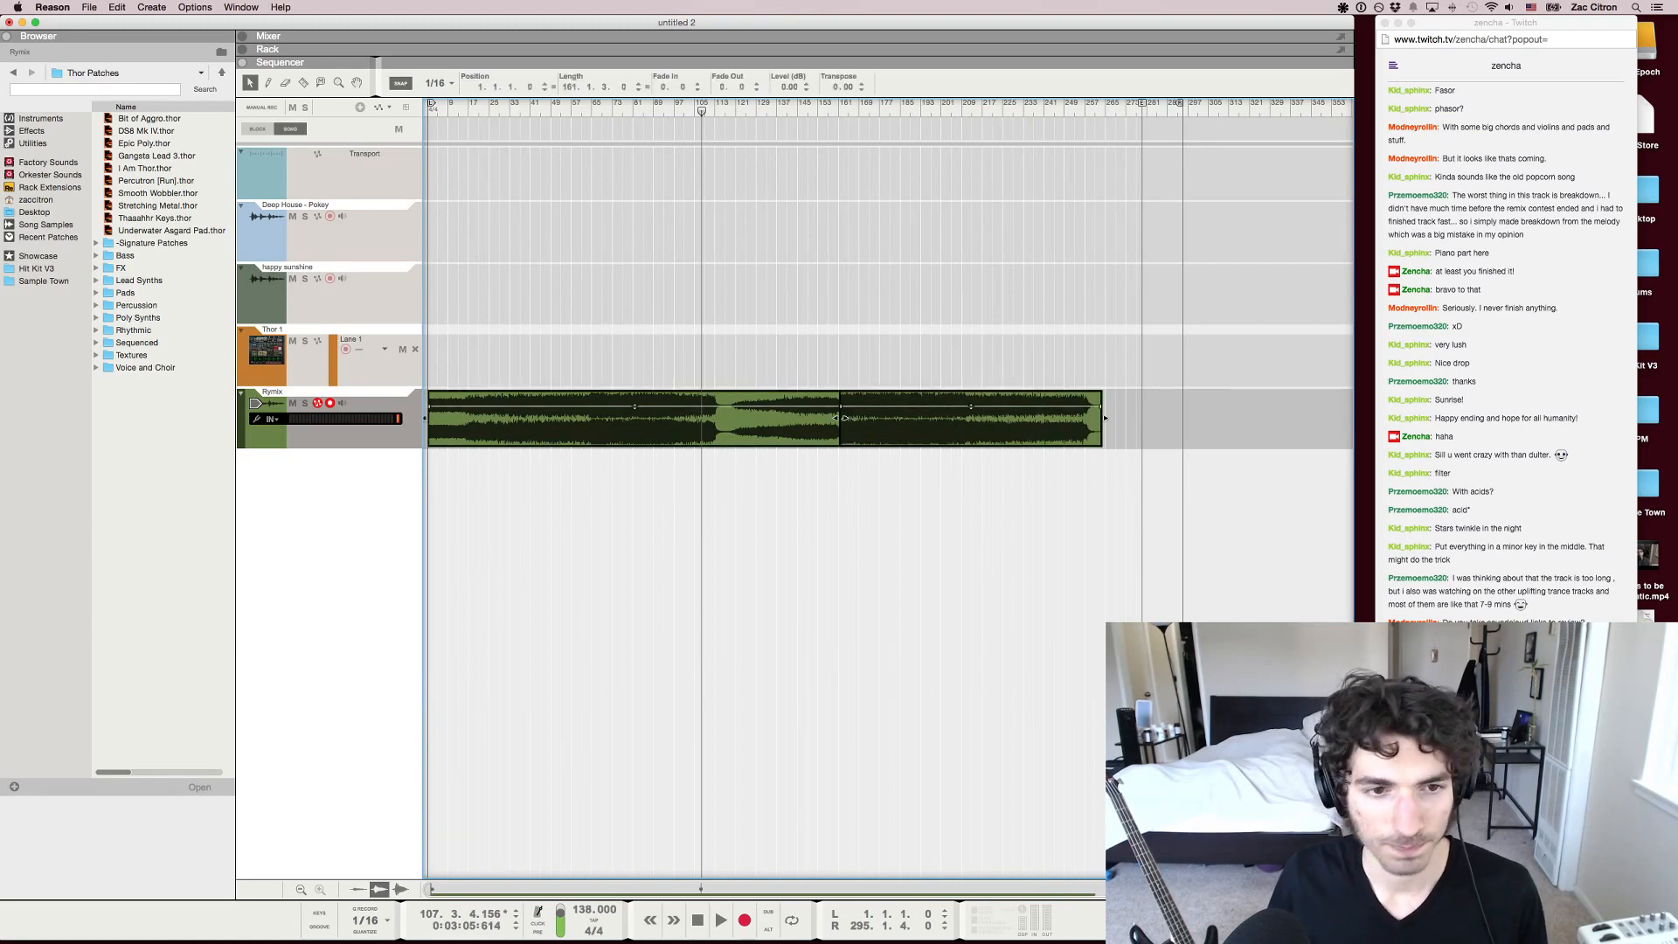
{"action": "key", "text": "Delete"}
{"action": "key", "text": "g"}
{"action": "key", "text": "g"}
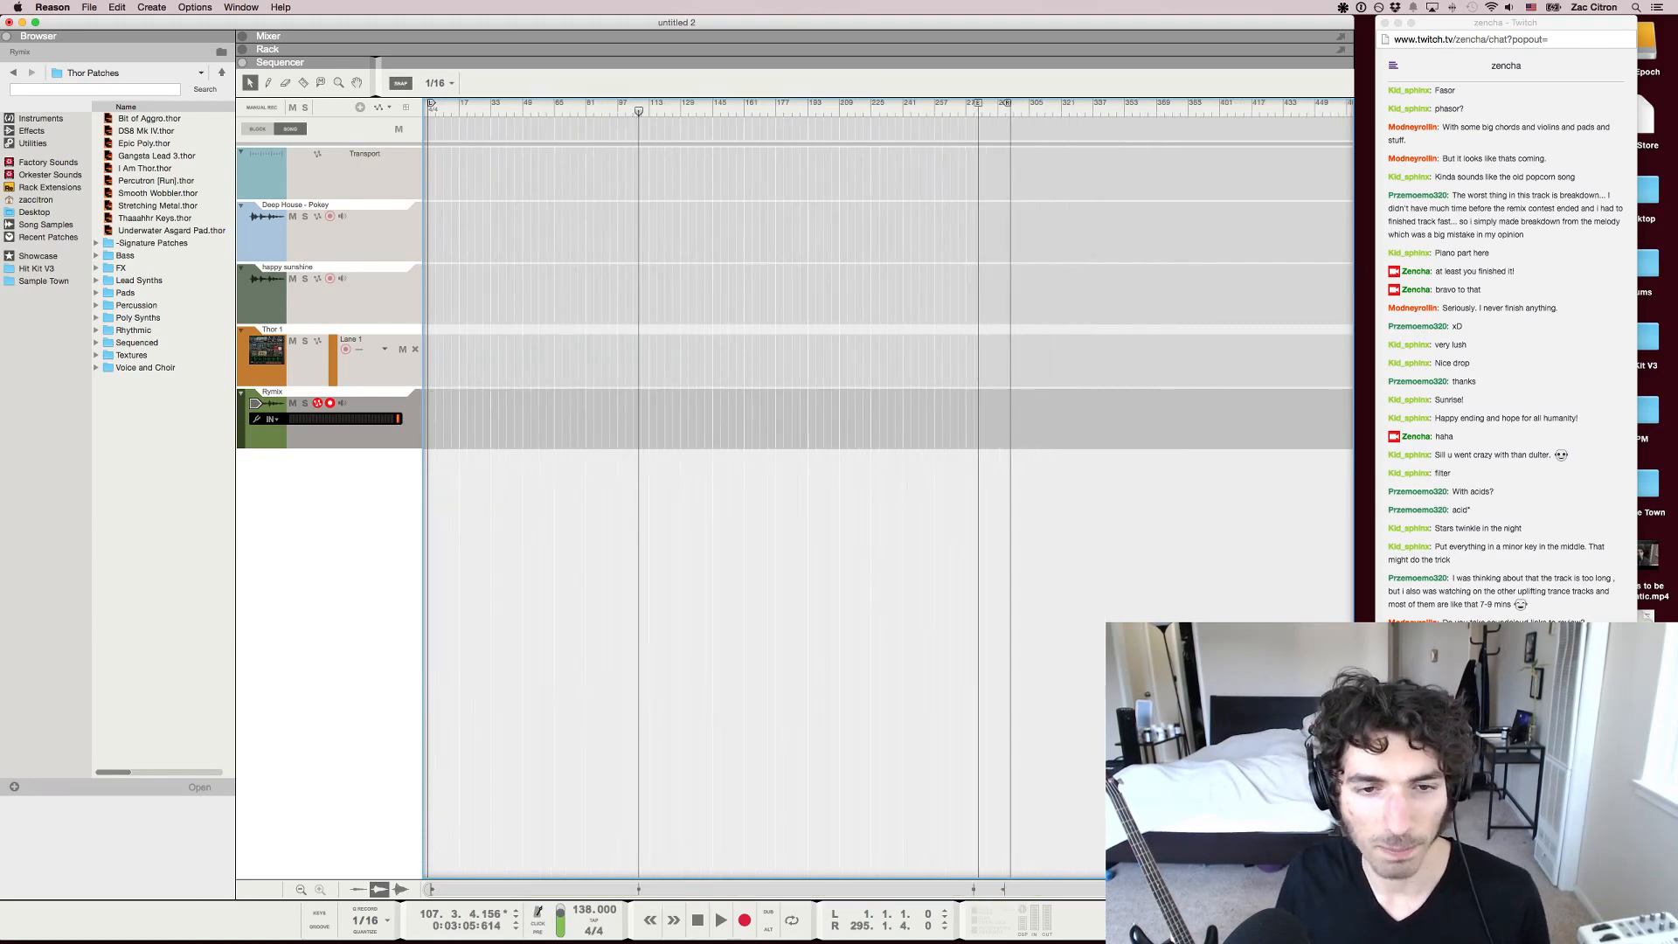
{"action": "left_click", "coordinate": [1503, 861]}
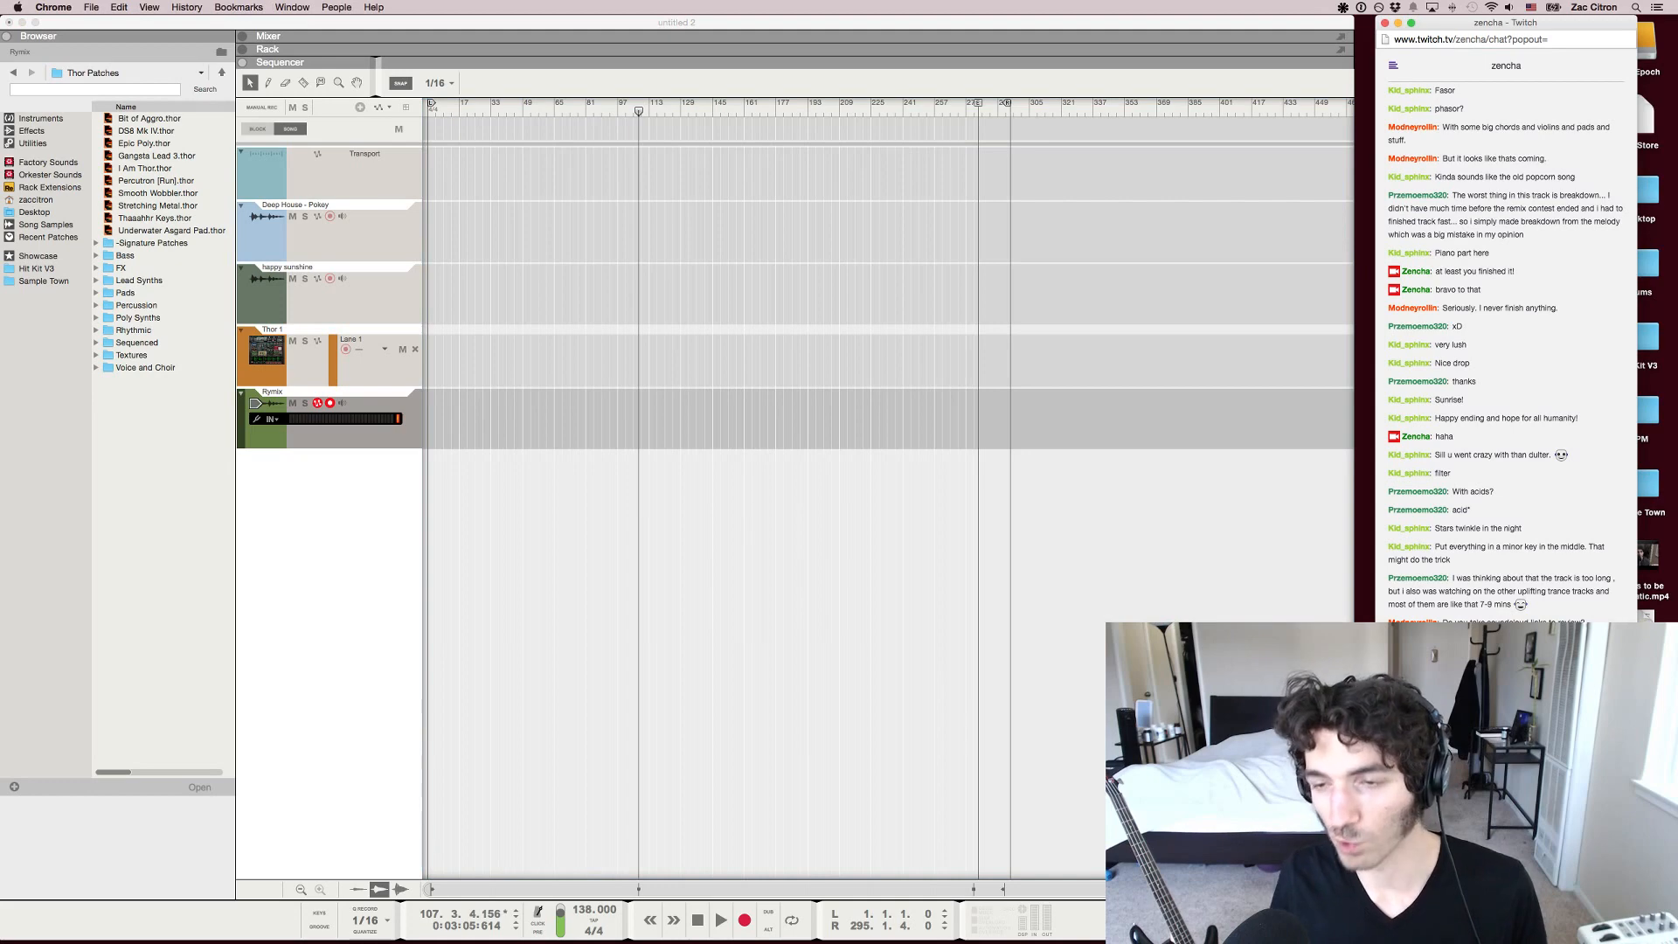